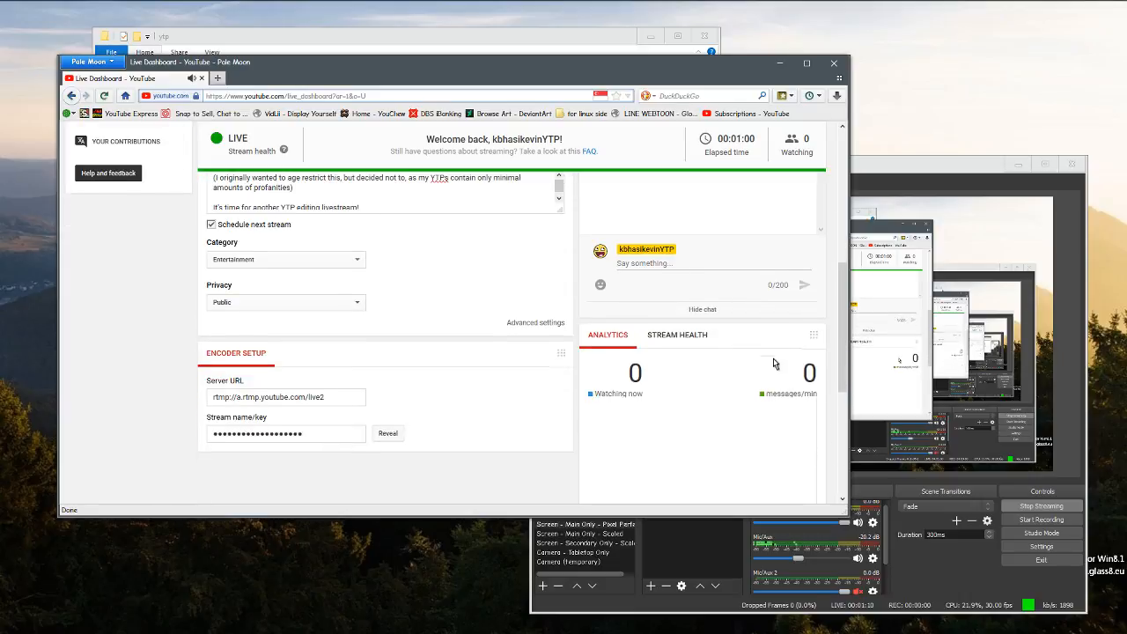
scroll(775, 350, "up", 5)
left_click(810, 247)
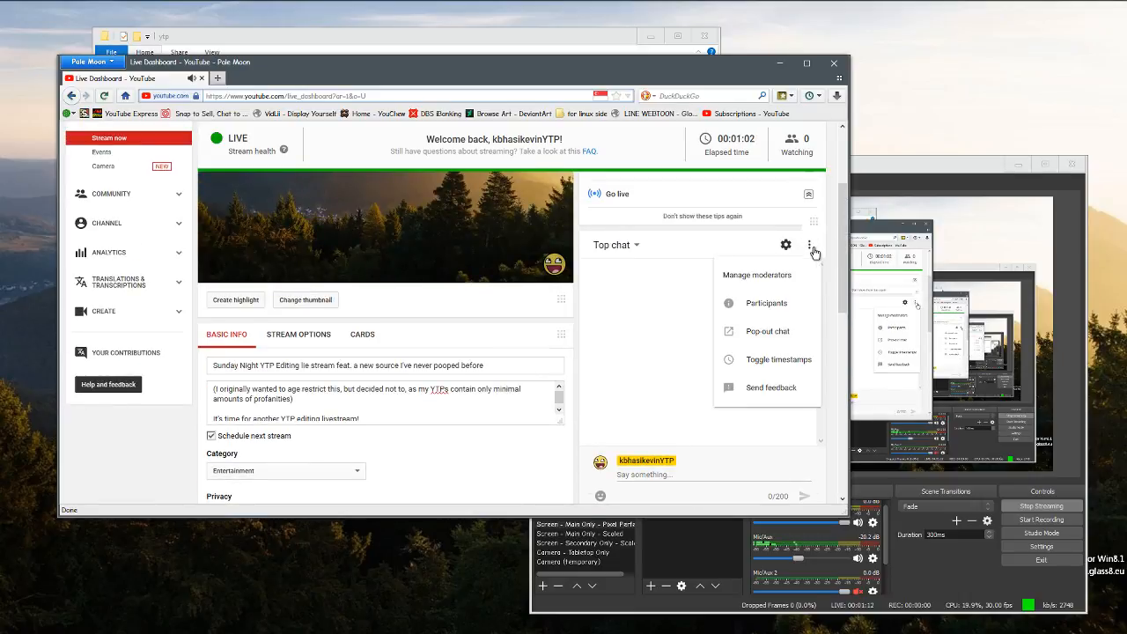
left_click(815, 227)
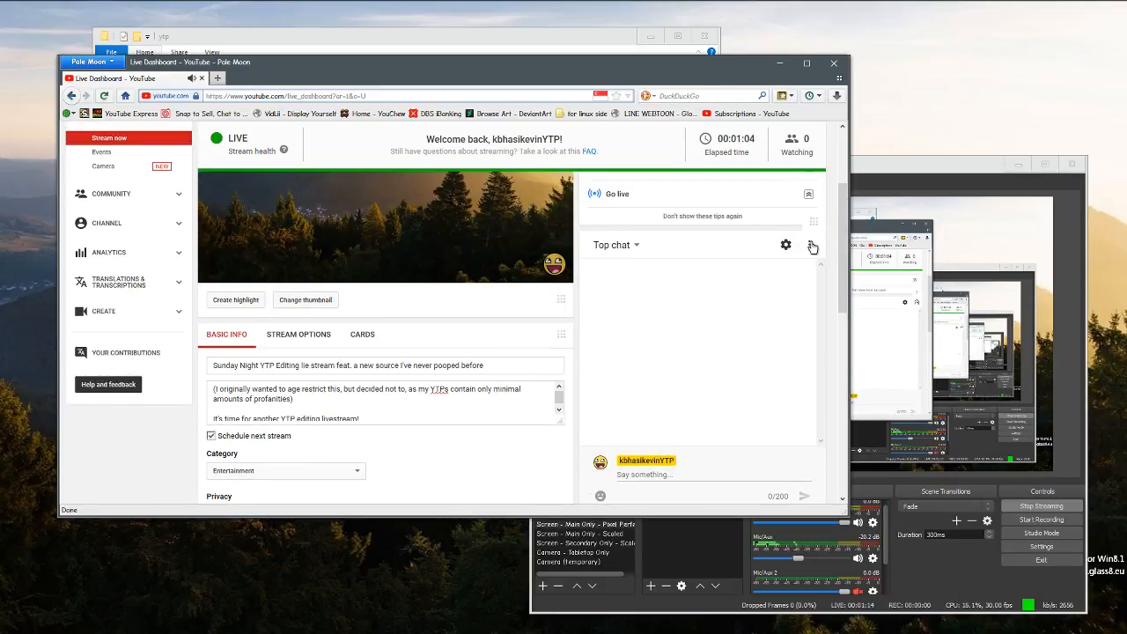
left_click(810, 247)
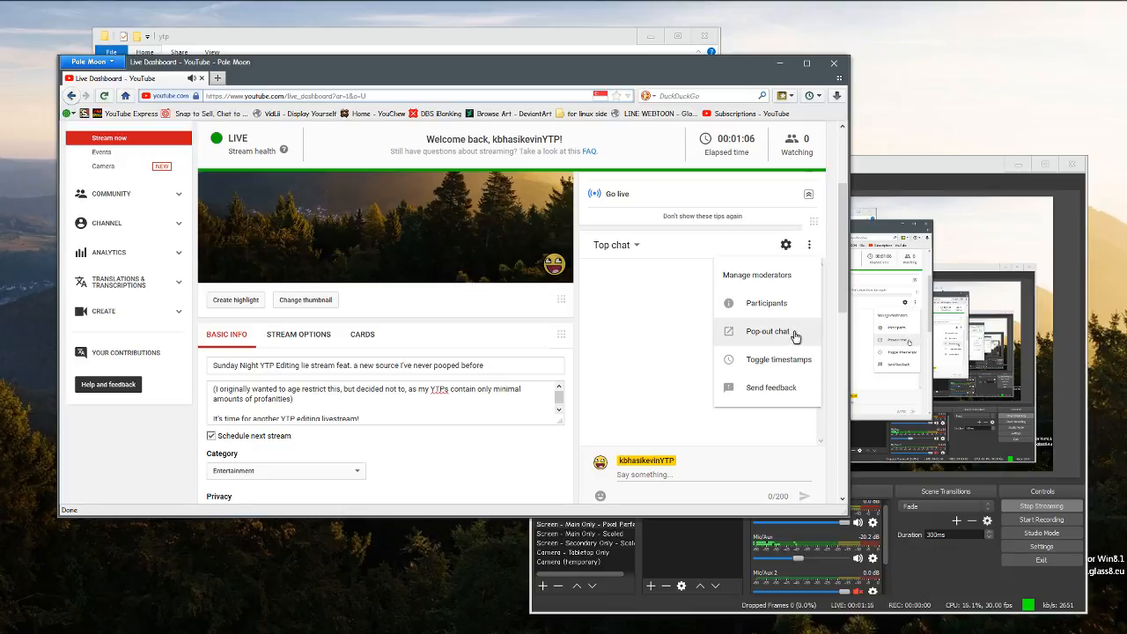
left_click(768, 332)
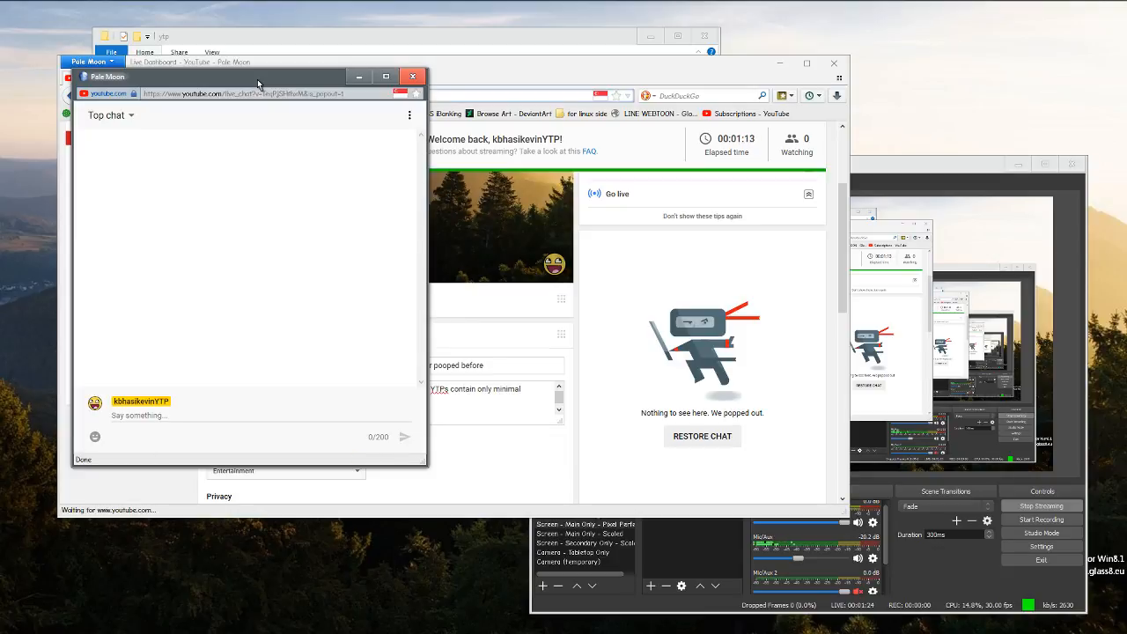
left_click_drag(257, 82, 231, 148)
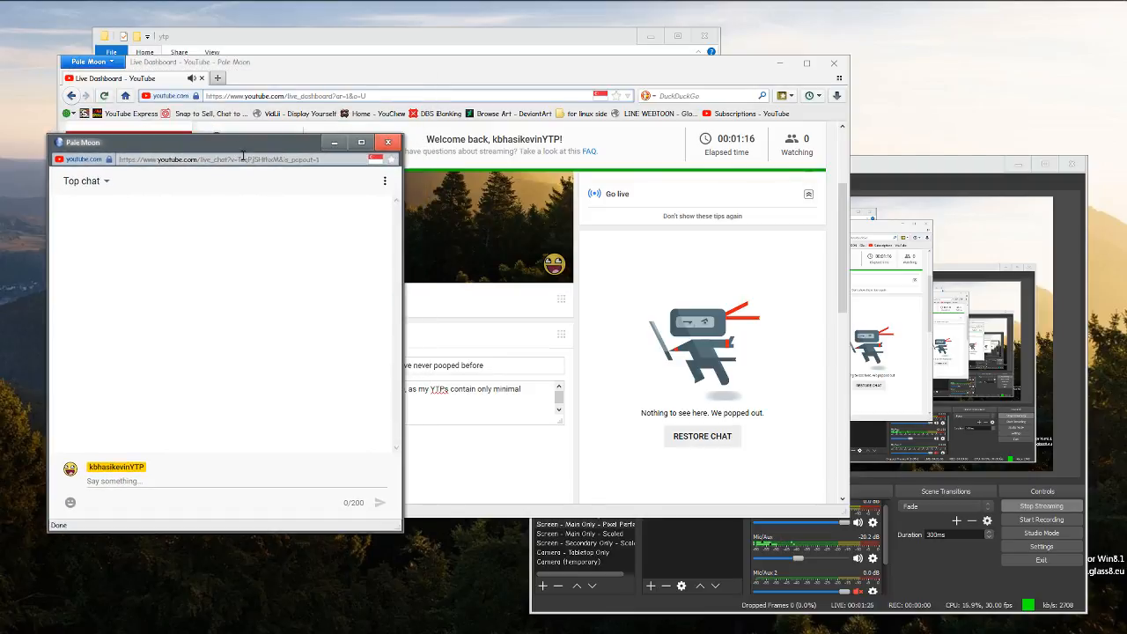
left_click(680, 437)
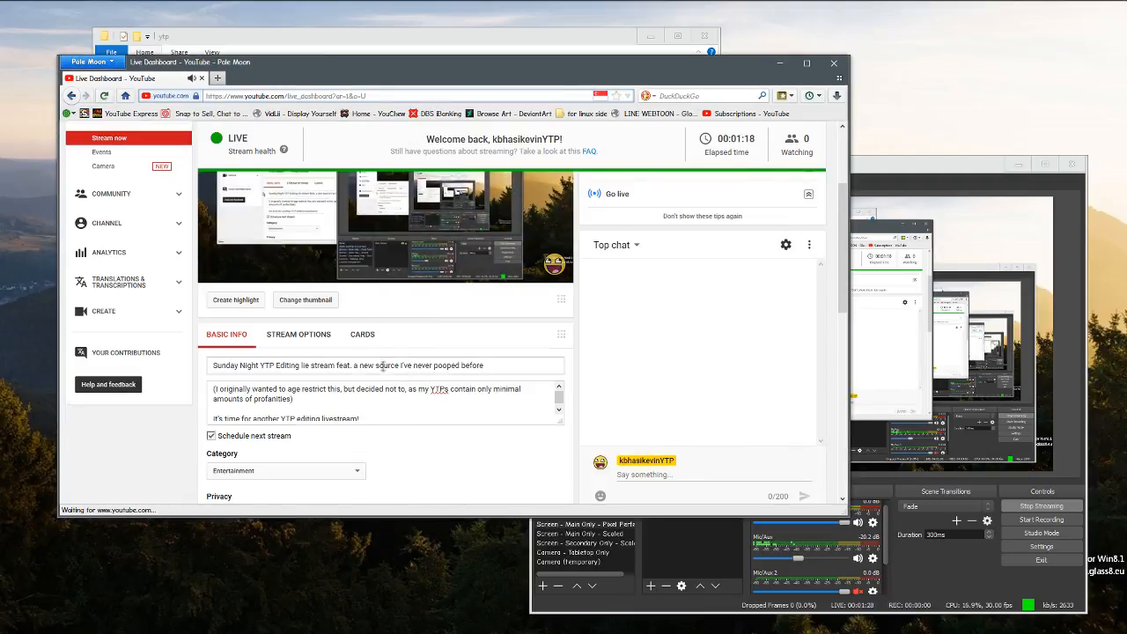
Check the OBS window, then examine the stream preview, chat and analytics on the YouTube Live Dashboard.
scroll(564, 440, "down", 2)
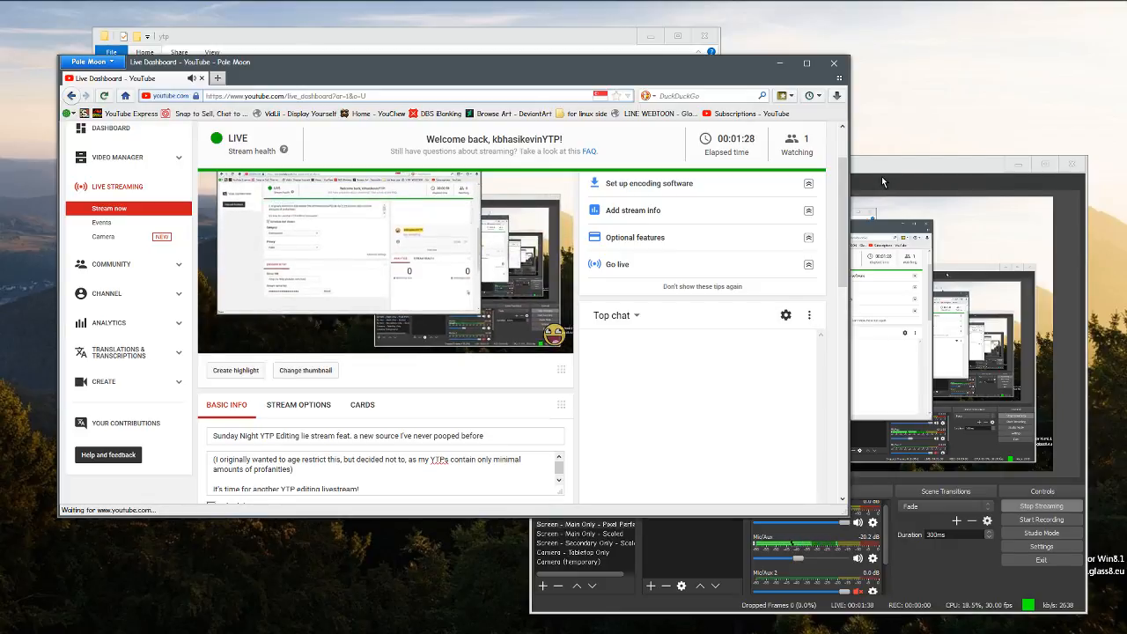
mouse_move(838, 5)
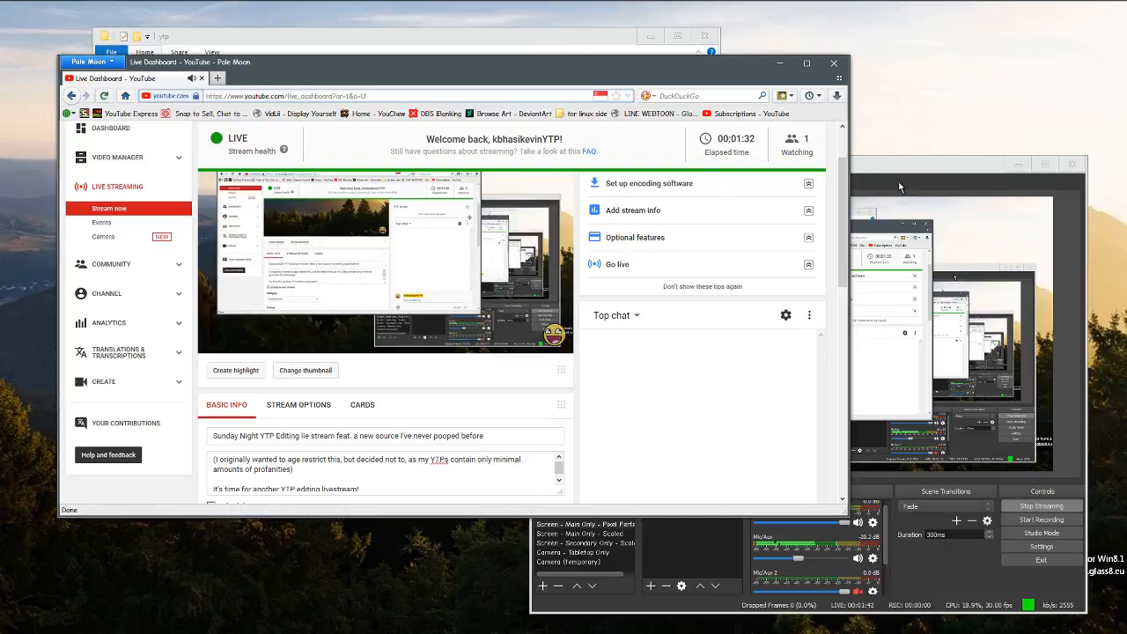
left_click(958, 178)
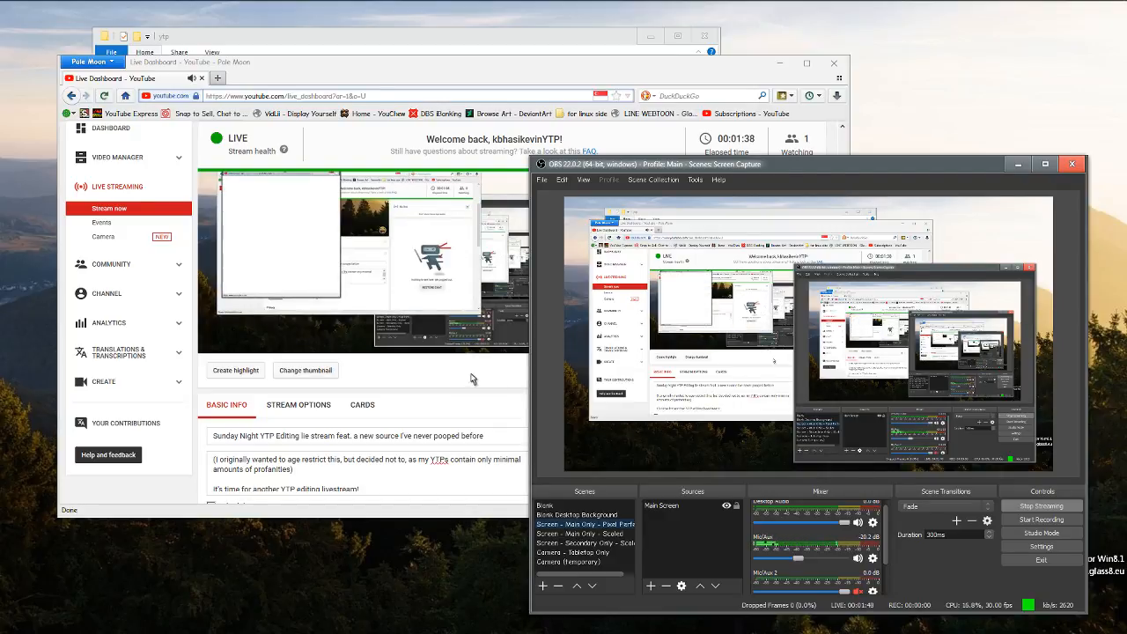
left_click(440, 376)
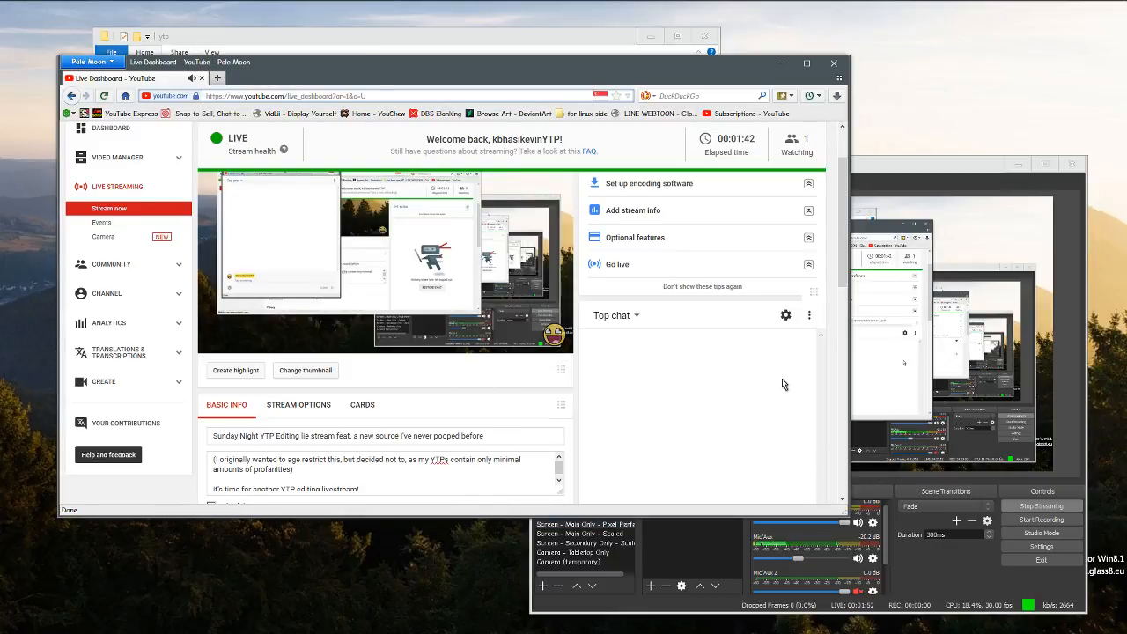
left_click(842, 317)
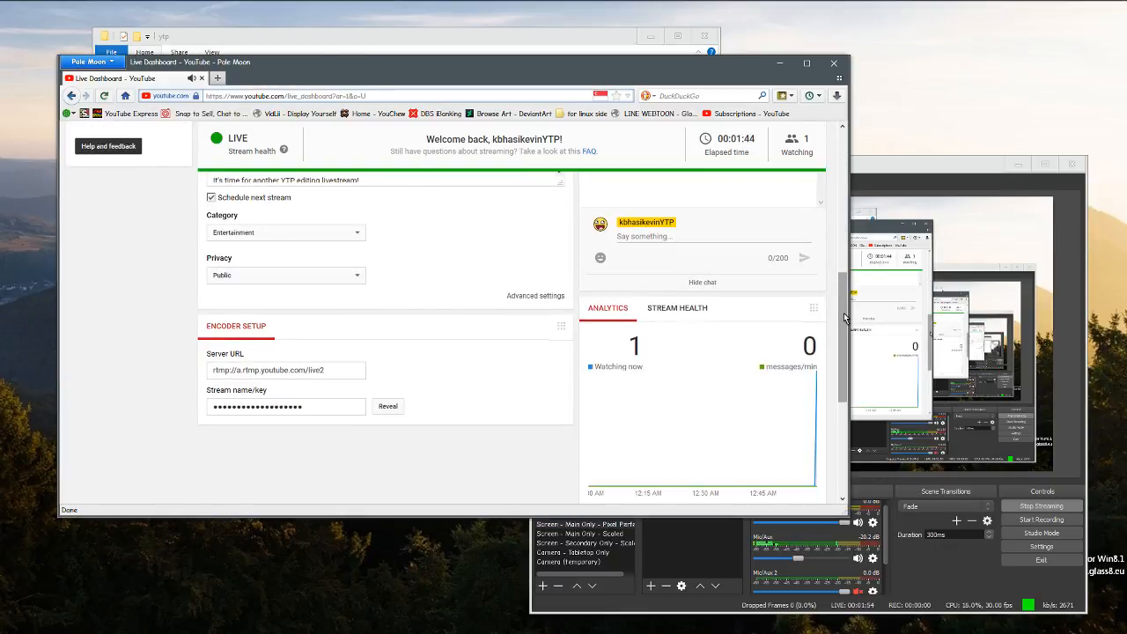
left_click_drag(842, 315, 831, 248)
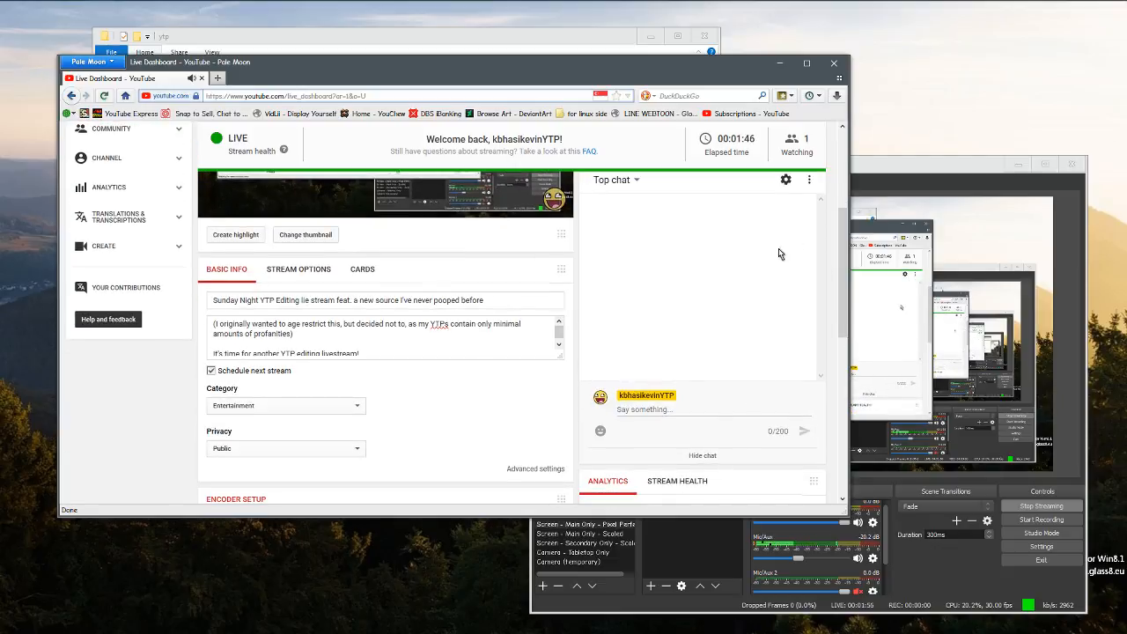
Pop out the stream chat into its own window and move it to the desktop's upper-left corner.
left_click(810, 182)
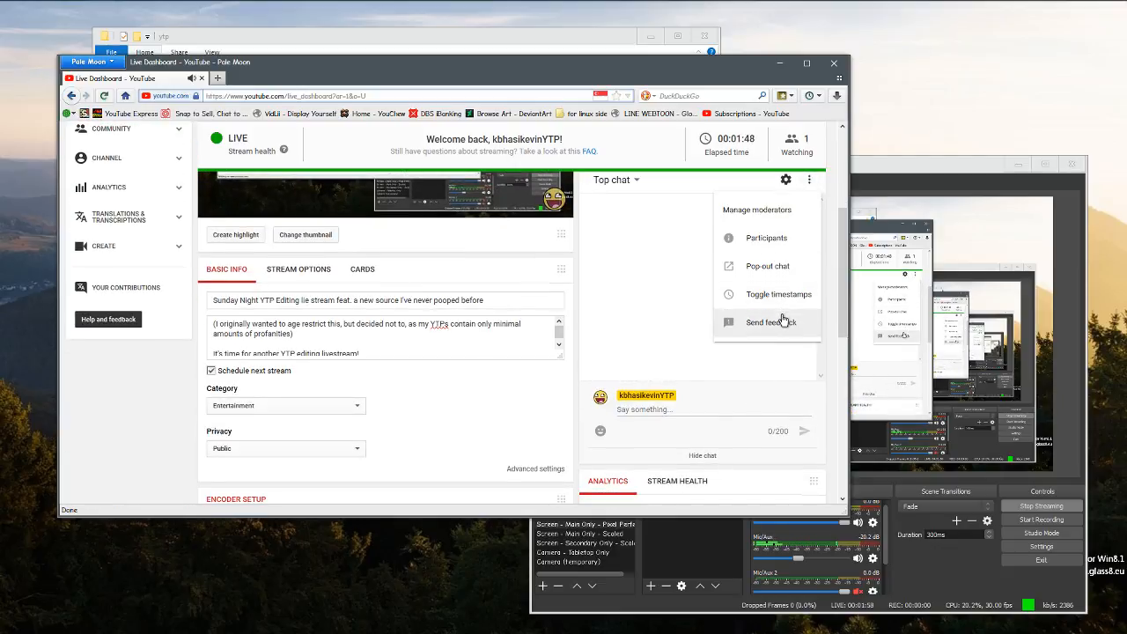
left_click(786, 266)
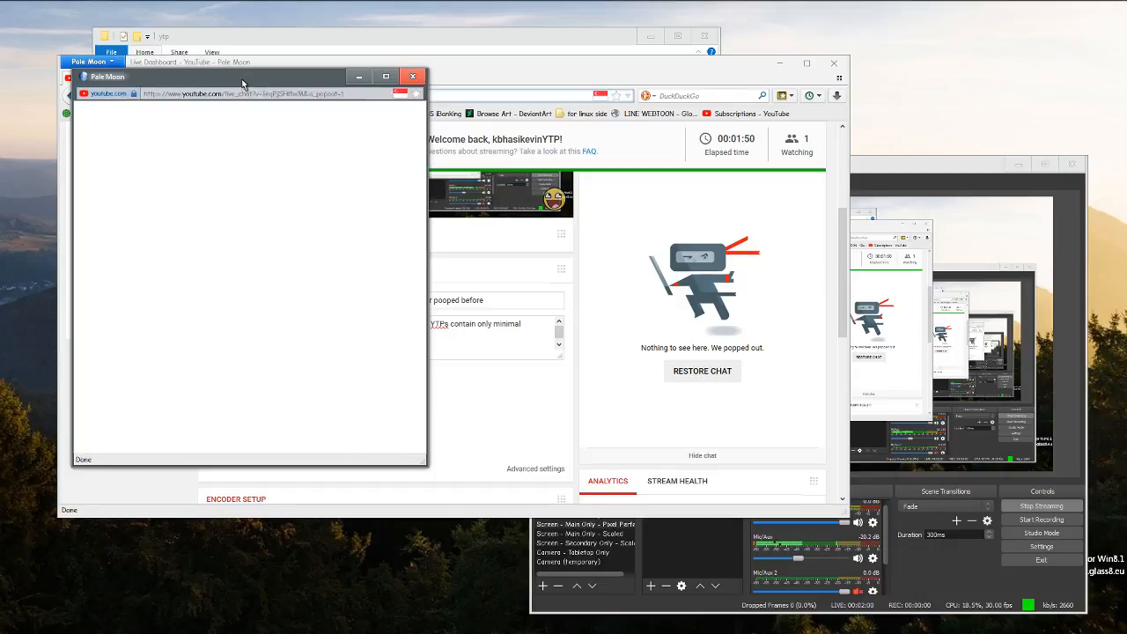
left_click_drag(215, 85, 160, 16)
left_click(171, 64)
Switch the popped-out chat to Live chat and shrink its window to a small, narrow size in the corner.
left_click(44, 49)
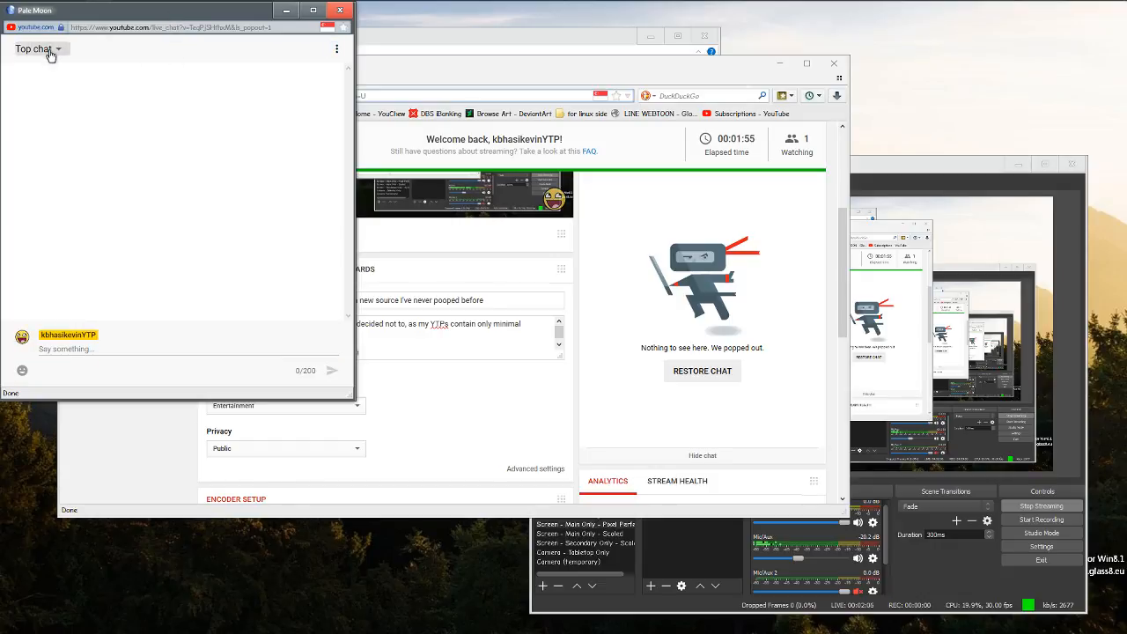
left_click(144, 117)
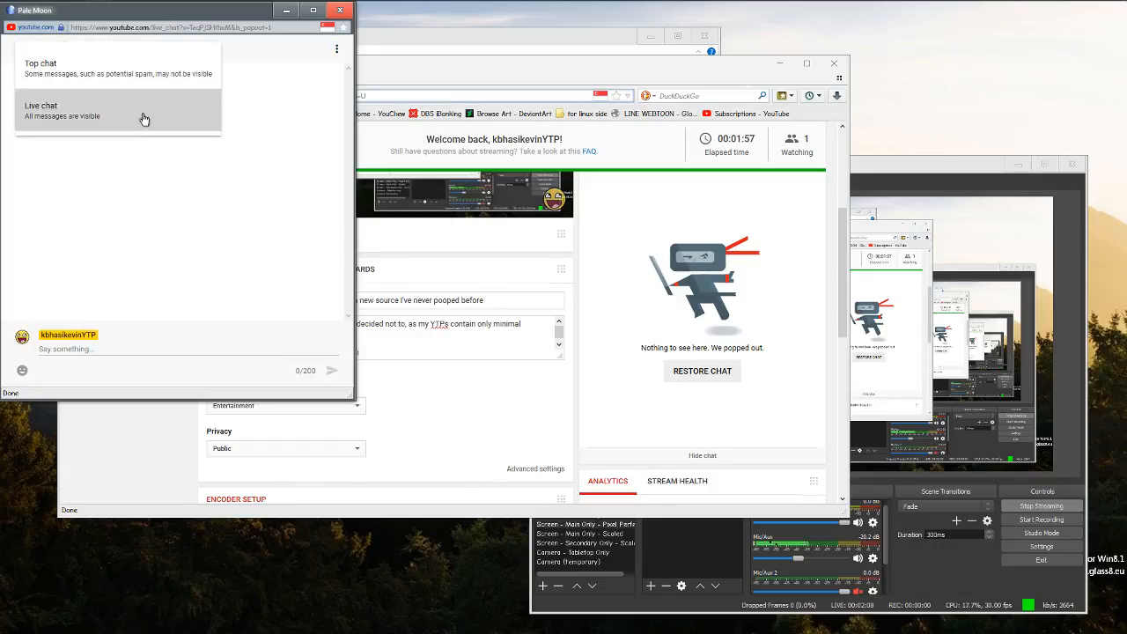
double_click(15, 11)
left_click_drag(24, 9, 26, 12)
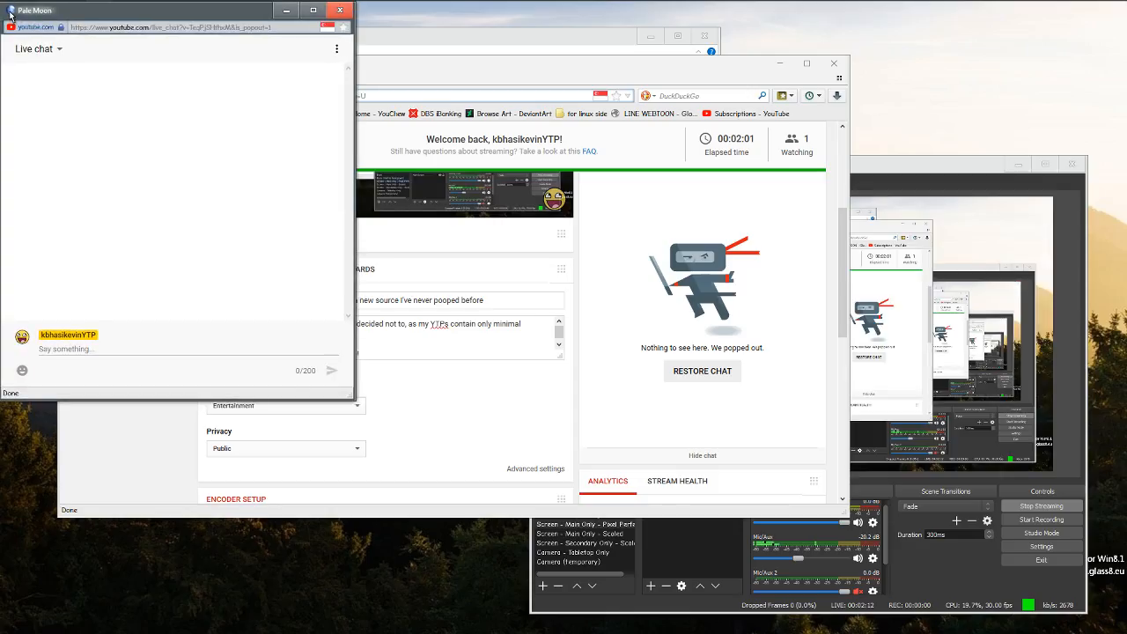
left_click(10, 10)
left_click(239, 61)
left_click_drag(357, 80, 173, 82)
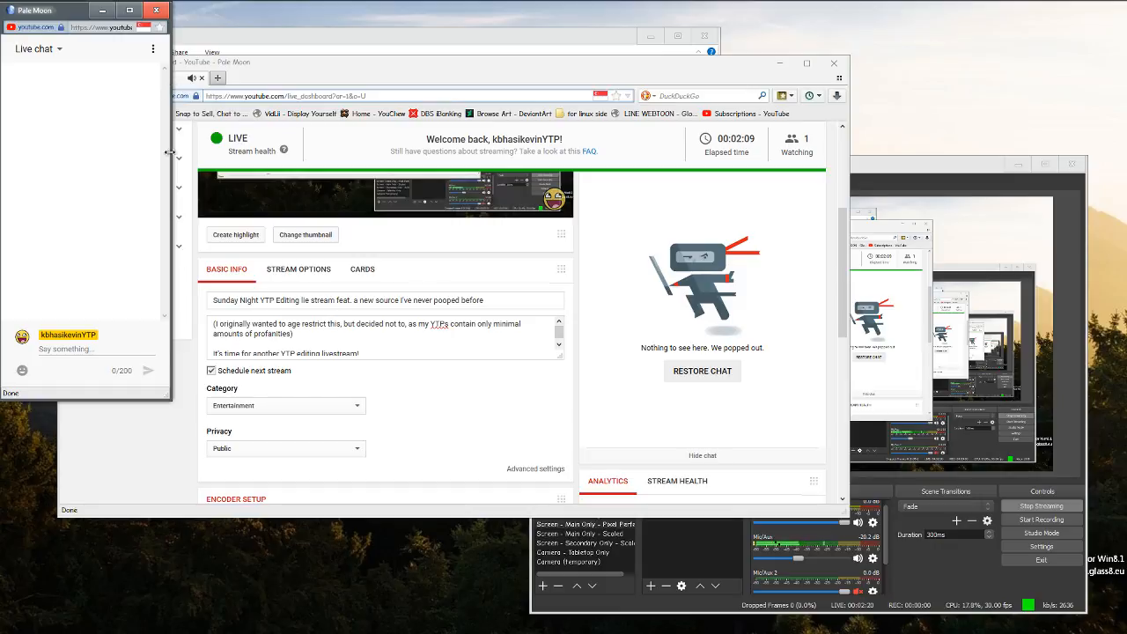
left_click_drag(169, 399, 156, 275)
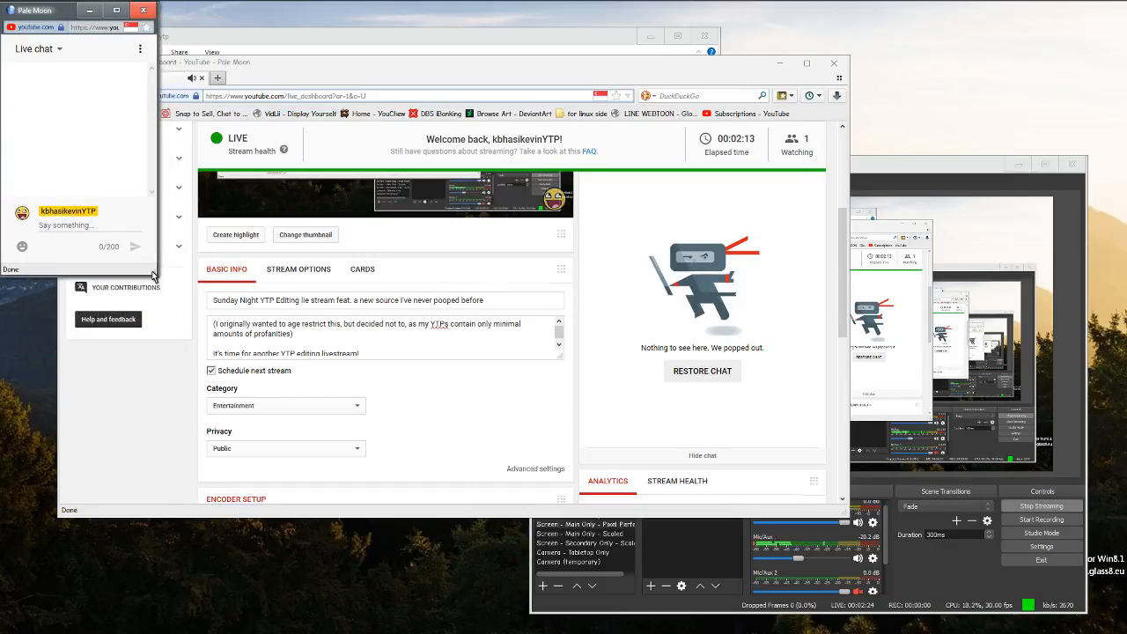
Close the Live Dashboard tab, keeping a new Quickdial tab open in its place, and minimise the browser window.
left_click(194, 79)
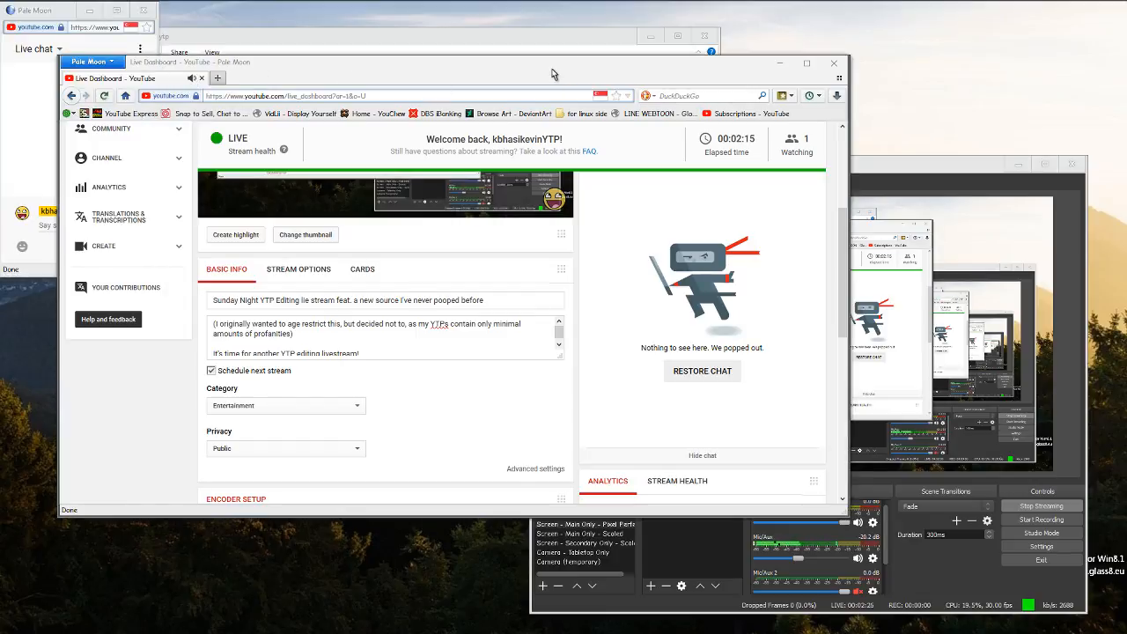
left_click(217, 78)
left_click(206, 82)
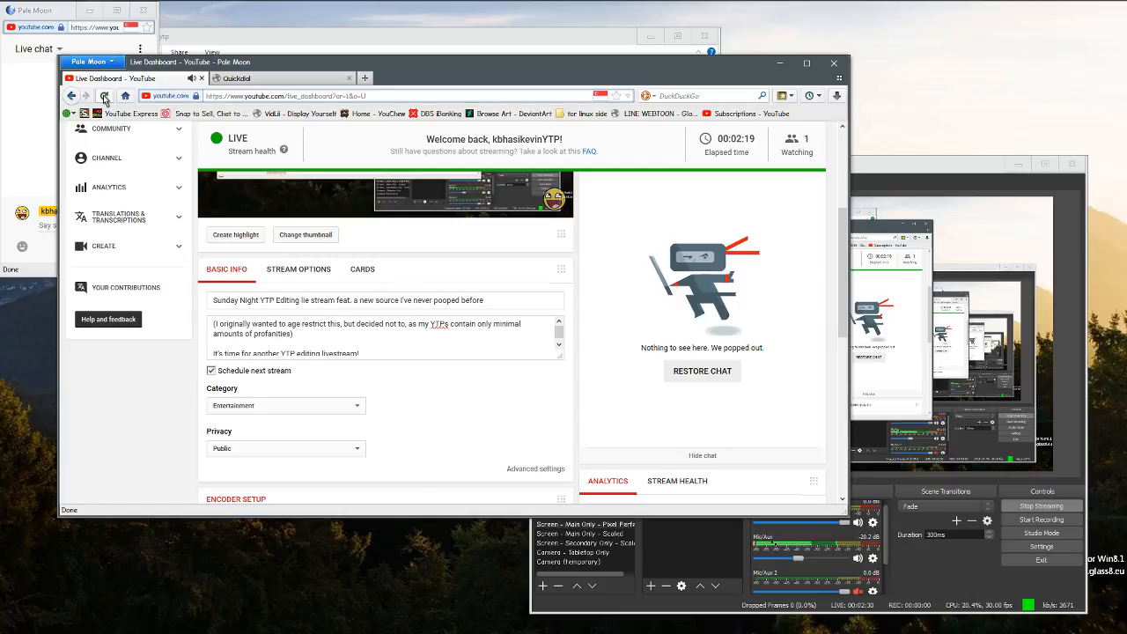
left_click(104, 97)
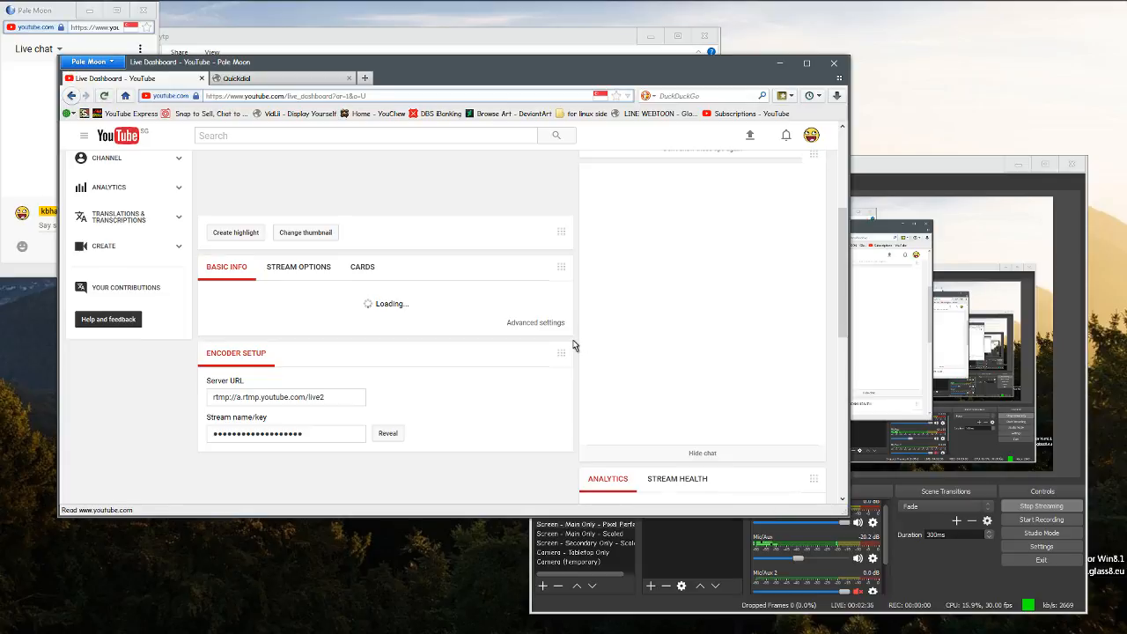
scroll(573, 346, "down", 2)
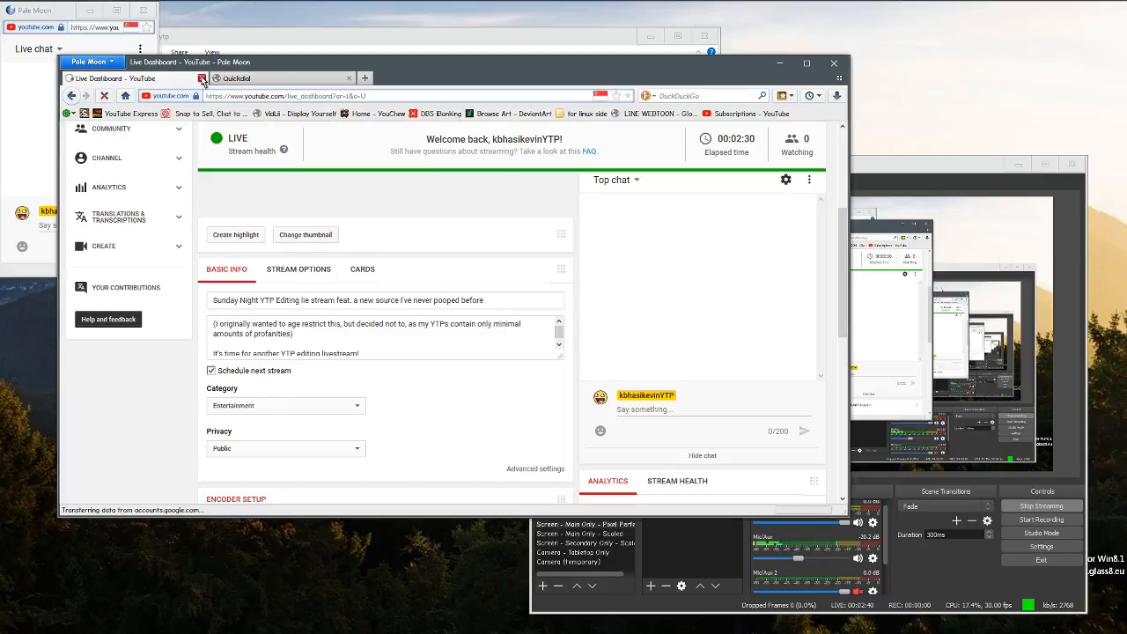
left_click(201, 78)
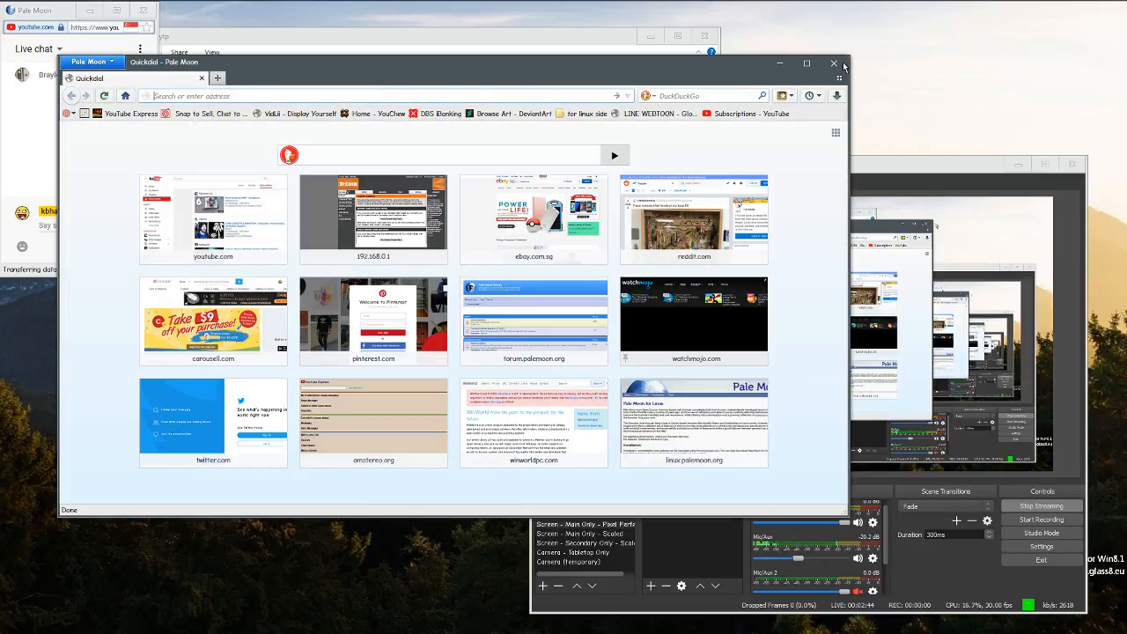
left_click(780, 65)
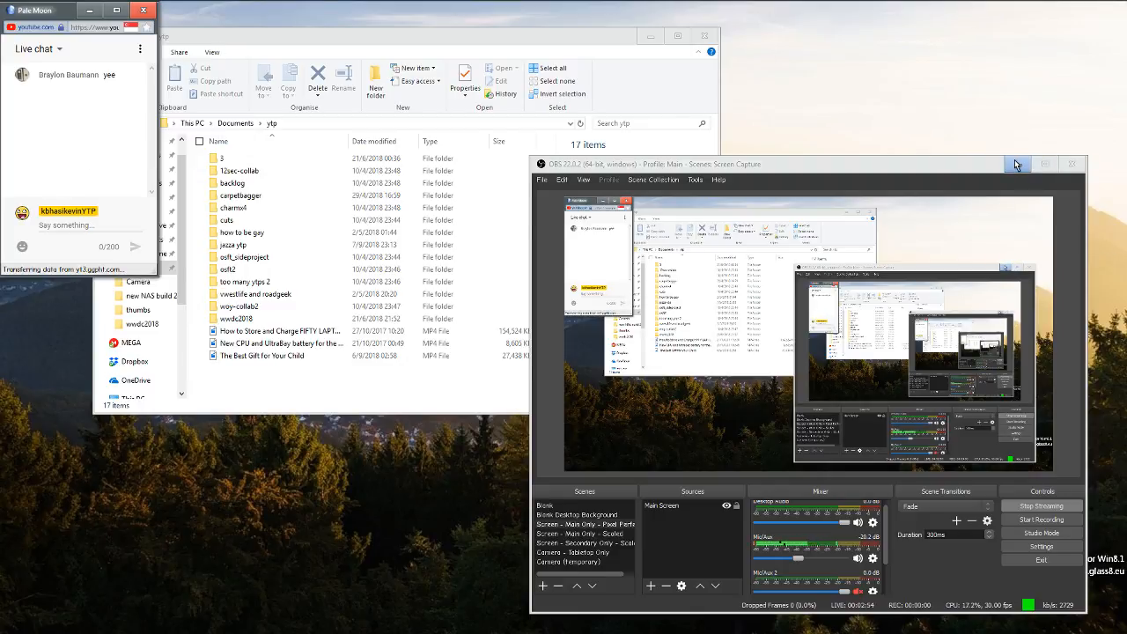
Send the message "hi" in the popped-out live chat.
left_click(61, 228)
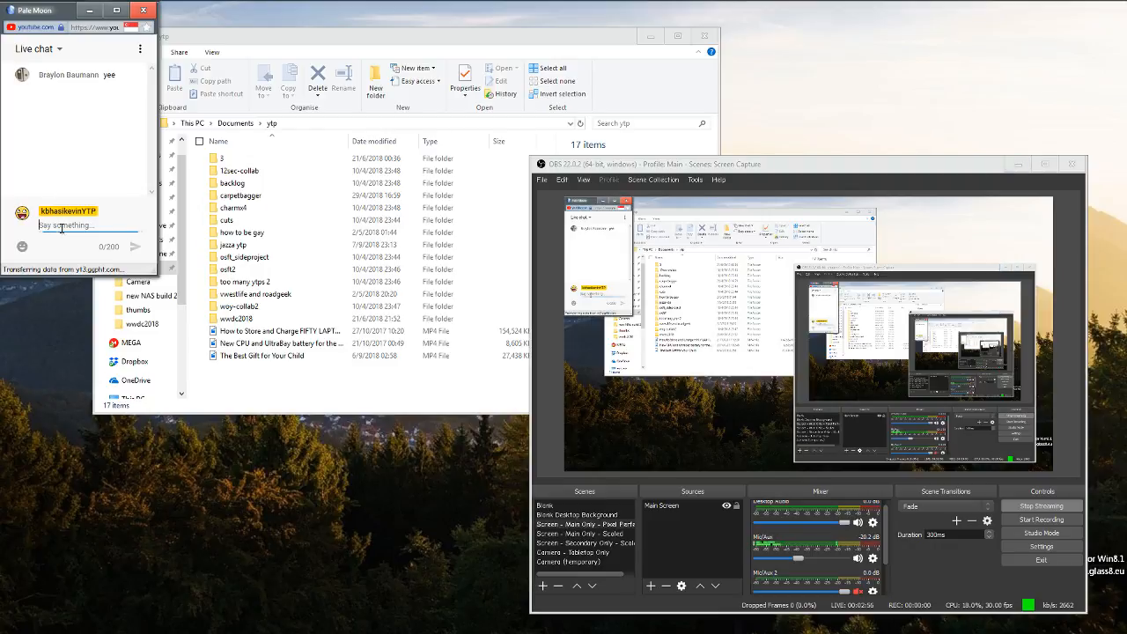
type("hi")
key("Return")
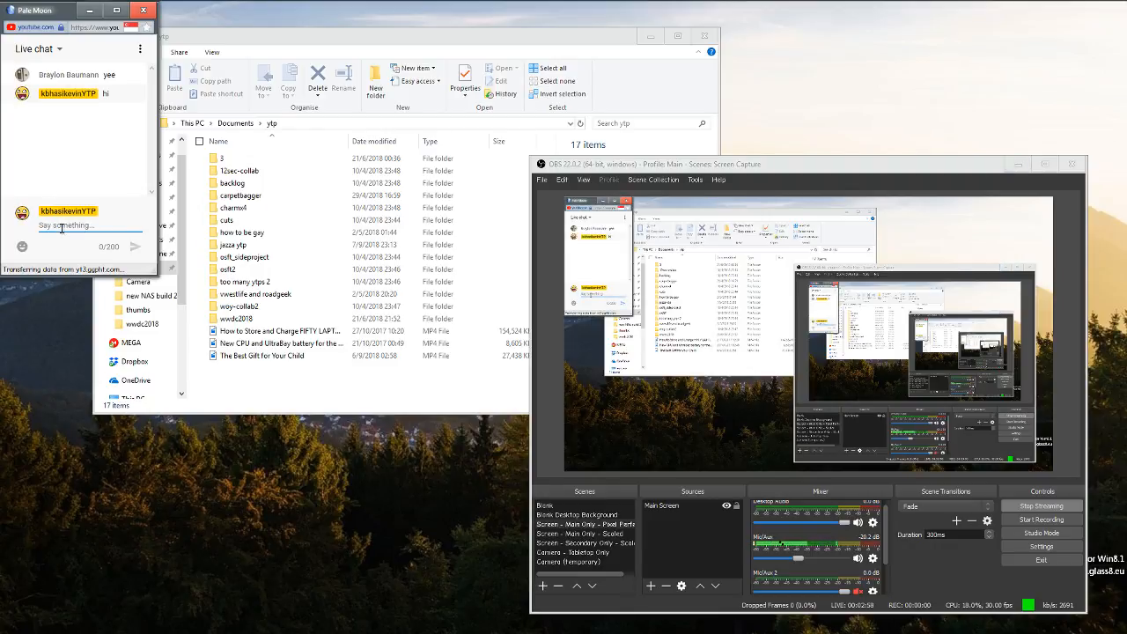
Minimise the OBS and Evernote windows and move the ytp folder window clear of the chat window.
left_click(1019, 164)
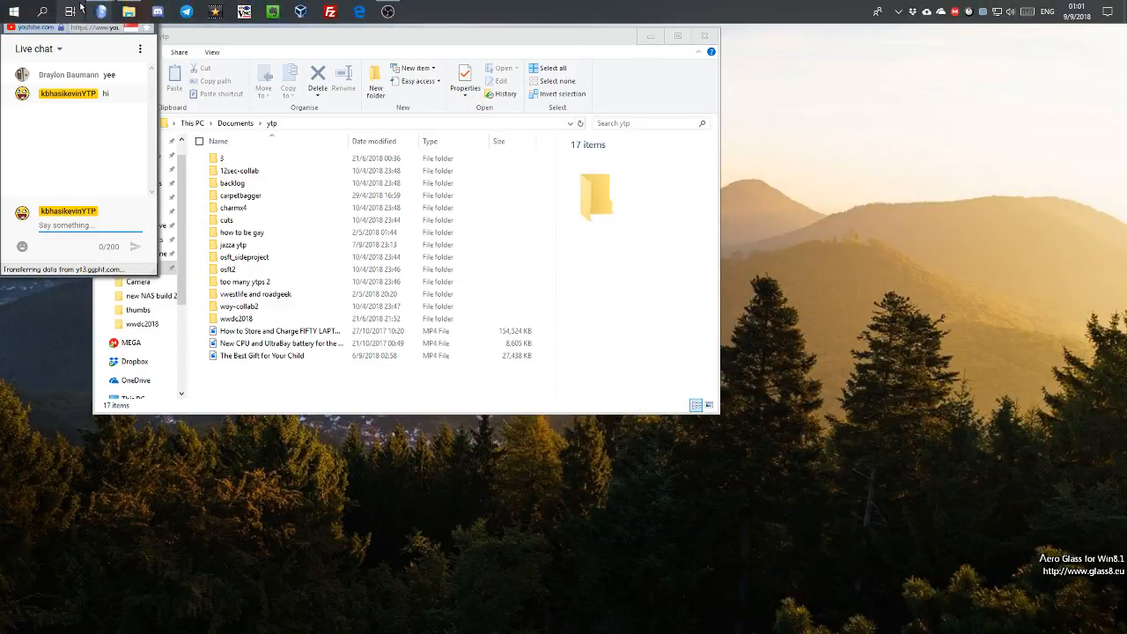
left_click_drag(457, 41, 633, 91)
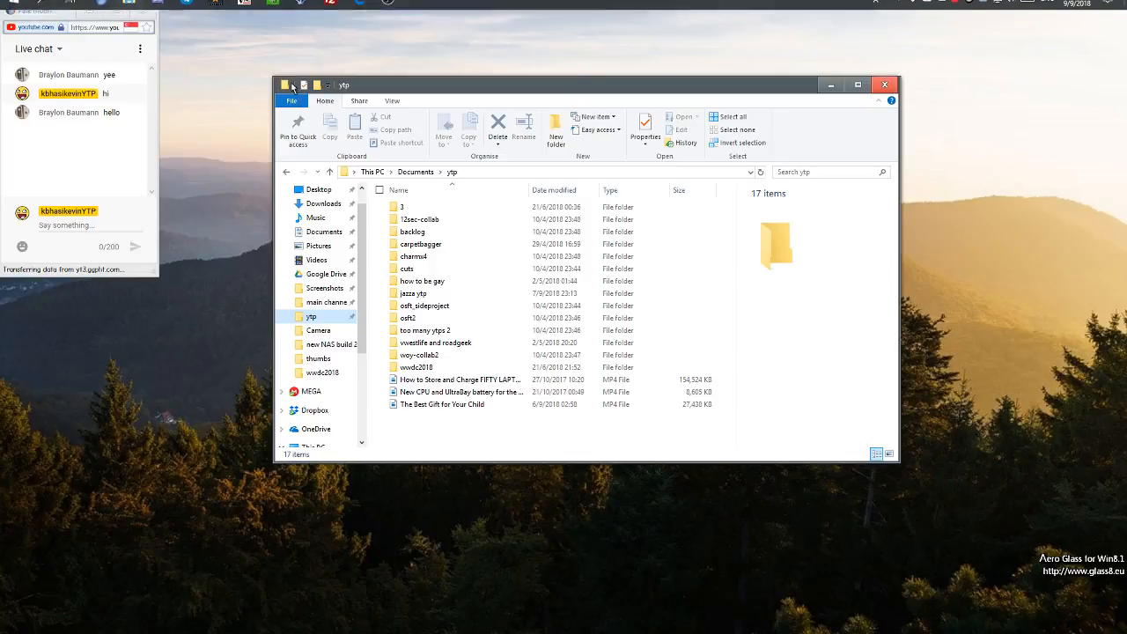
left_click(388, 9)
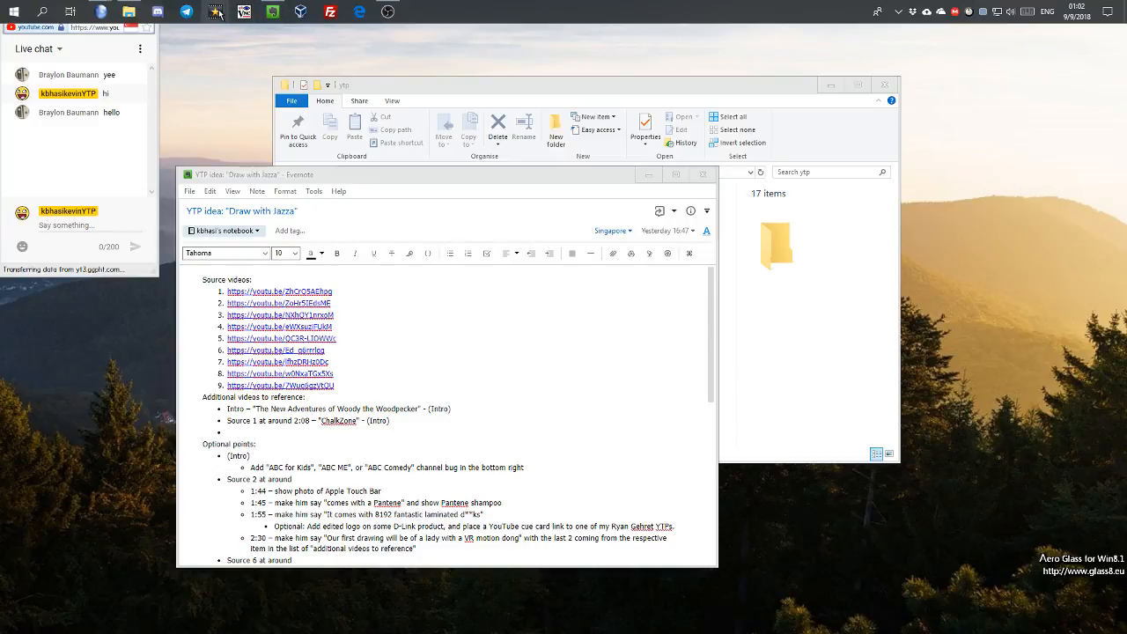
left_click(649, 176)
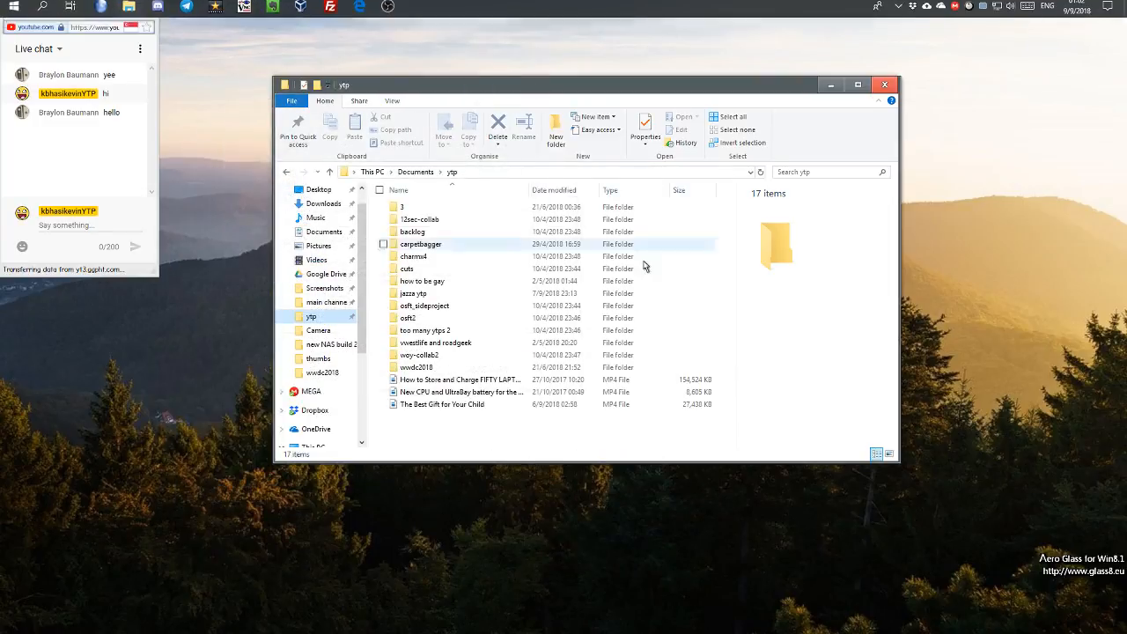
Open the wwdc2018 VideoPad project from the wwdc2018 folder inside ytp.
left_click(455, 370)
double_click(456, 370)
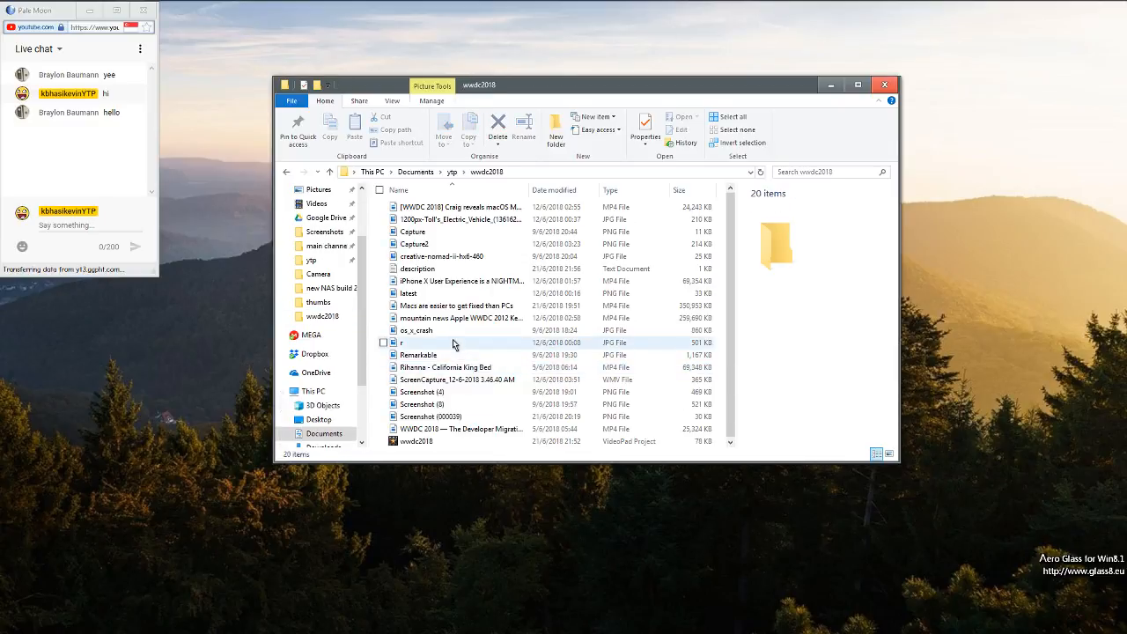
left_click(457, 442)
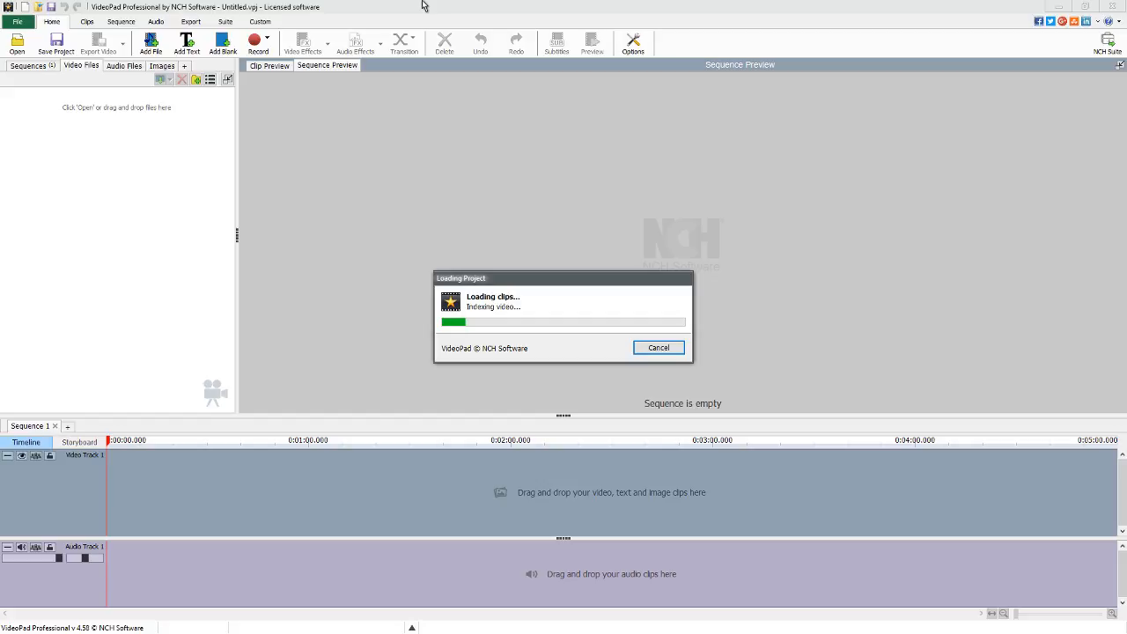
Switch to OBS to check the stream while the VideoPad project loads.
key("super")
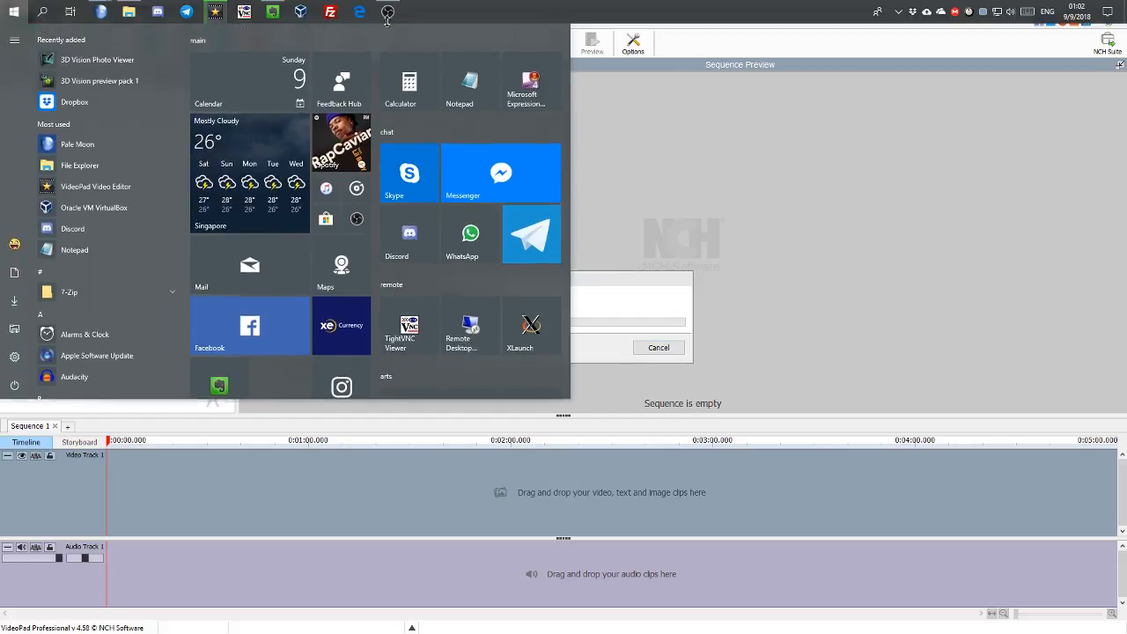
left_click(387, 12)
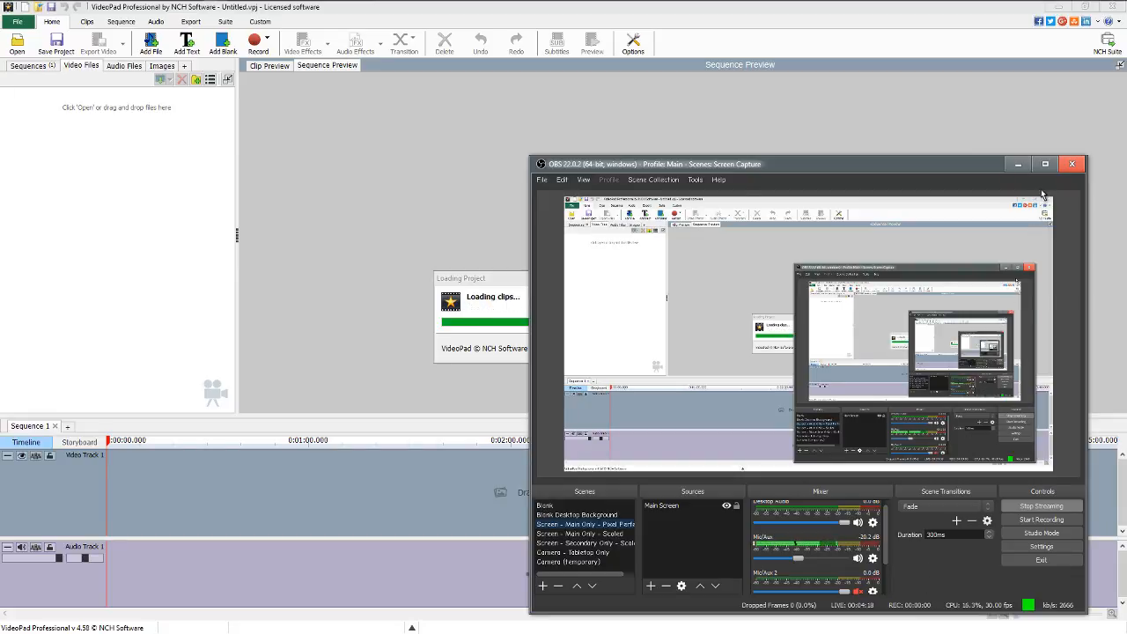
Keep OBS streaming by declining the exit confirmation, and minimise its window.
left_click(1072, 166)
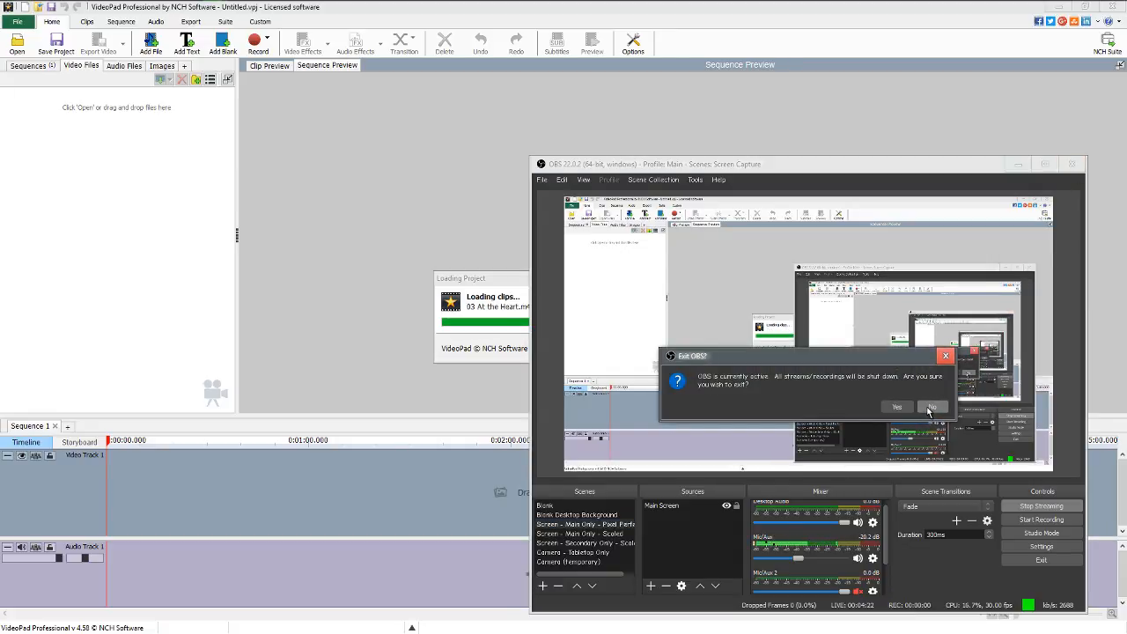
left_click(932, 408)
left_click(1019, 164)
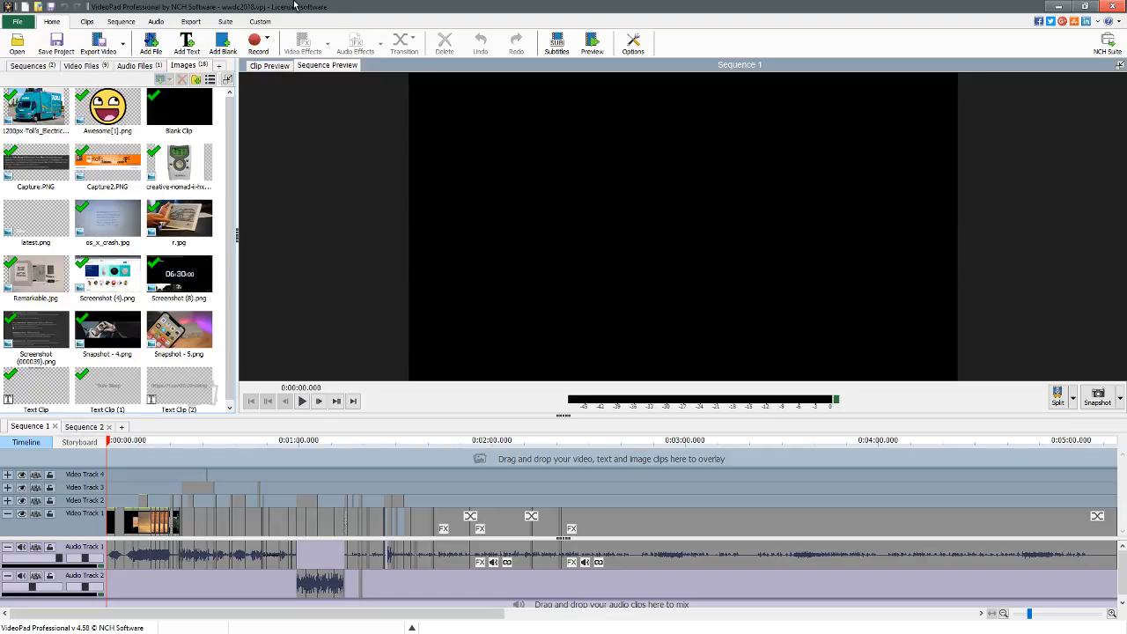
Switch to the popped-out live chat window to check for new messages.
key("alt+Tab")
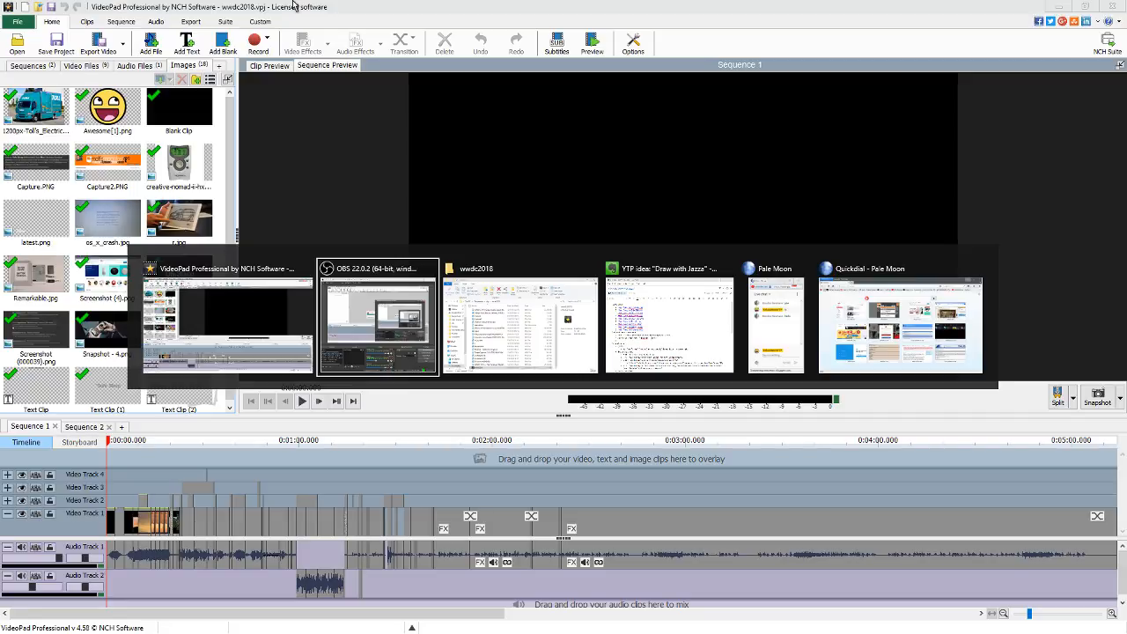
key("alt+Tab")
key("alt+Tab")
key("alt+Tab")
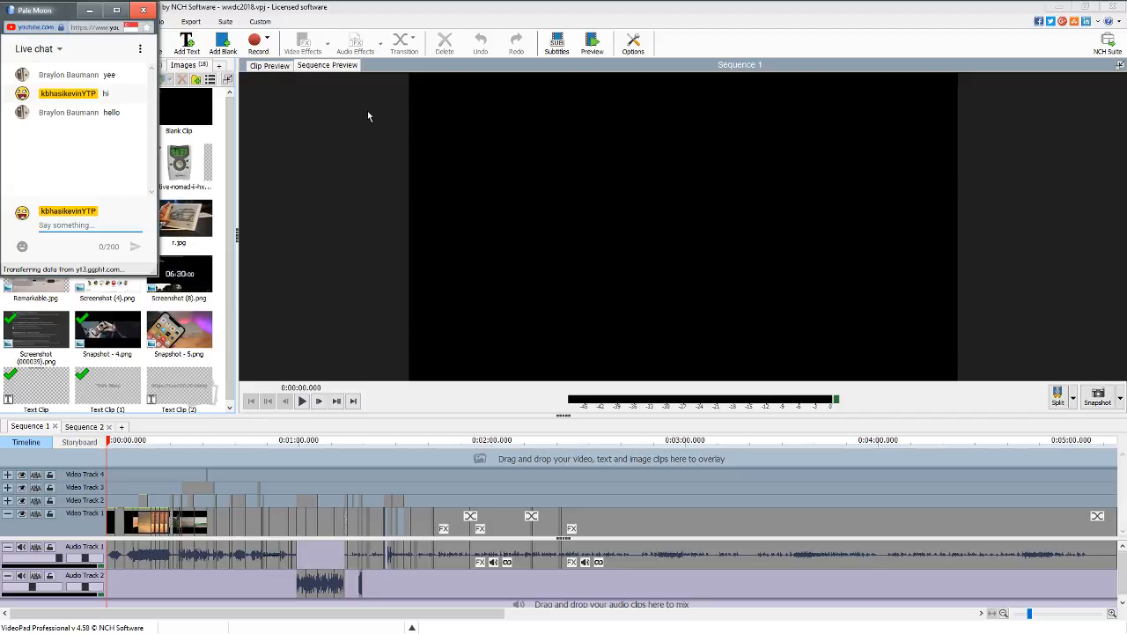
Play the opening of Sequence 1 in the wwdc2018 project, pause it and return to the sequence start.
left_click(359, 113)
key("space")
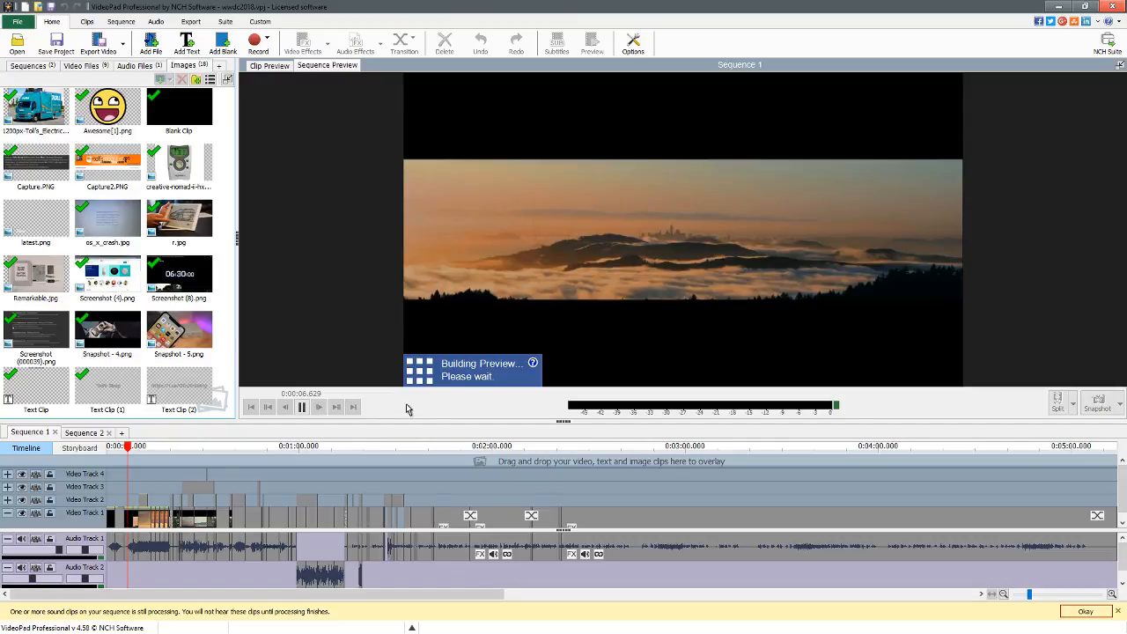
left_click(300, 408)
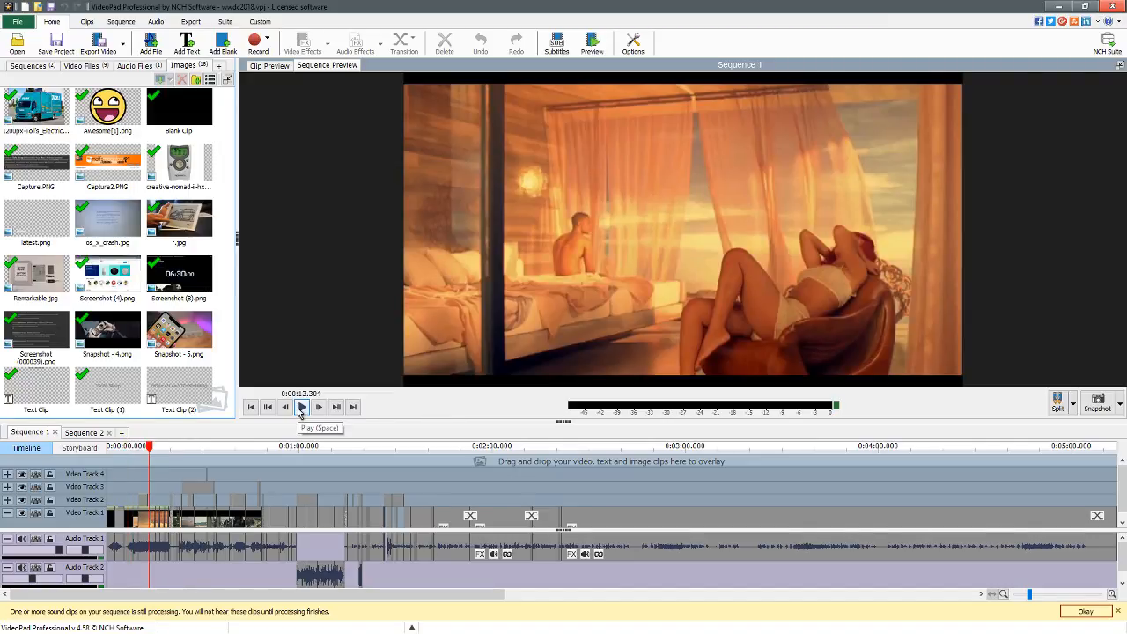
key("Home")
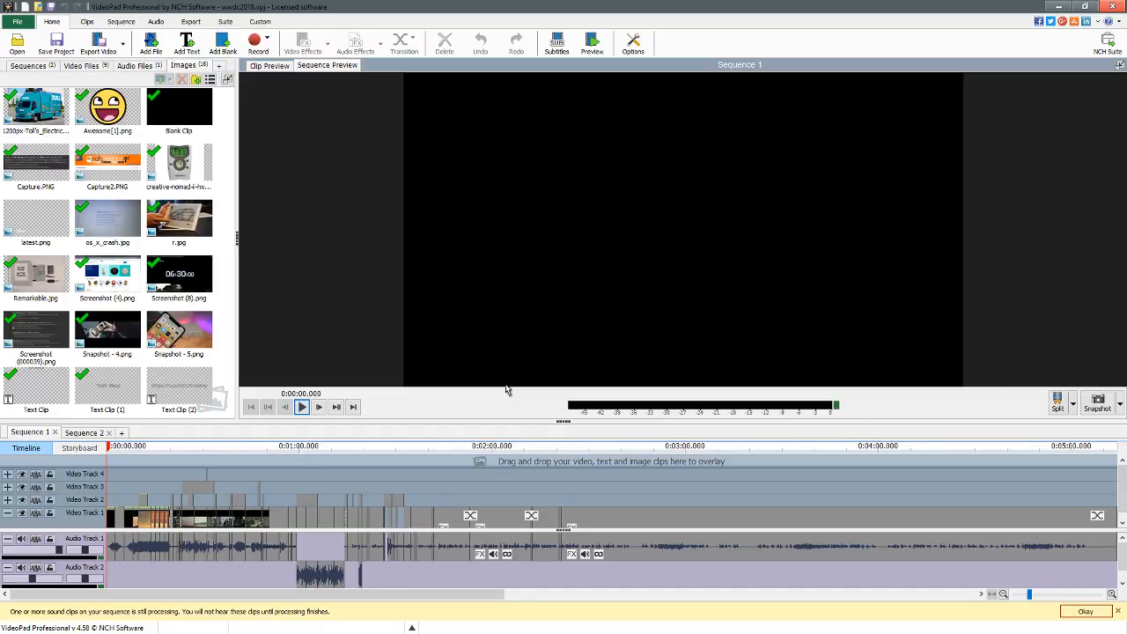
Adjust the system volume for playback, raising it and bringing it slightly back down.
key("XF86AudioRaiseVolume")
key("XF86AudioRaiseVolume")
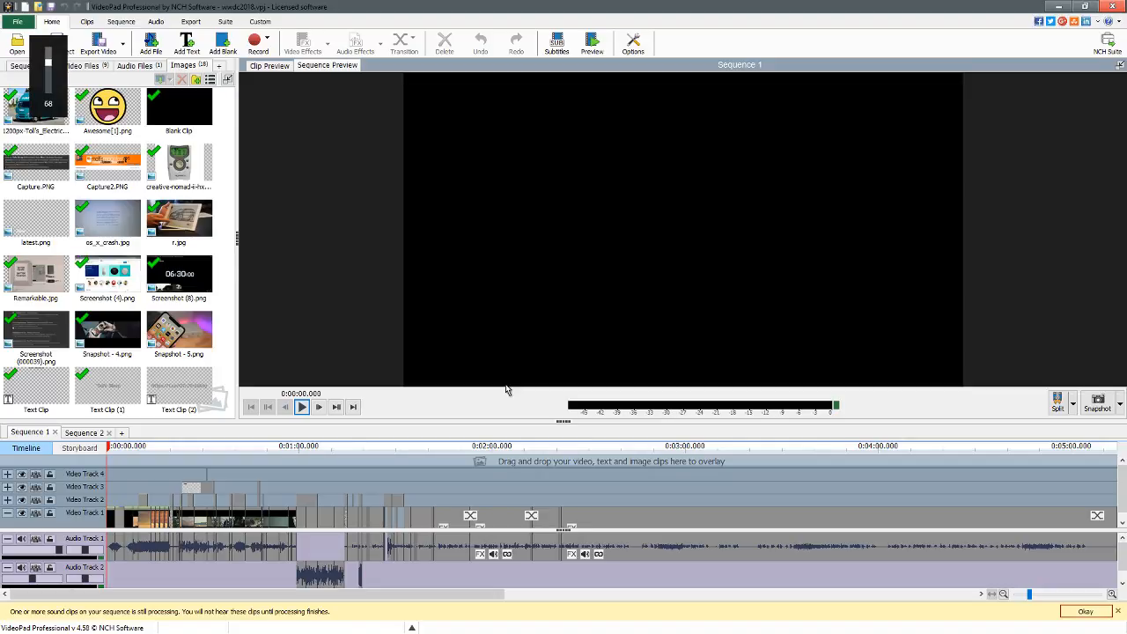
key("XF86AudioRaiseVolume")
key("XF86AudioRaiseVolume")
key("XF86AudioRaiseVolume")
key("XF86AudioRaiseVolume")
key("XF86AudioRaiseVolume")
key("XF86AudioRaiseVolume")
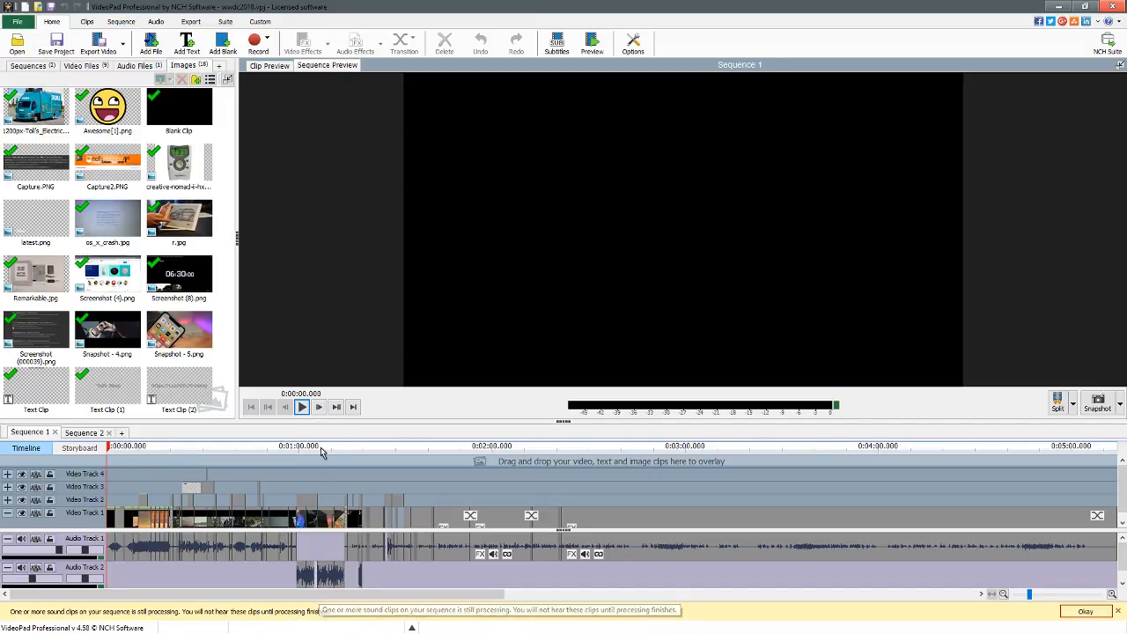
key("XF86AudioRaiseVolume")
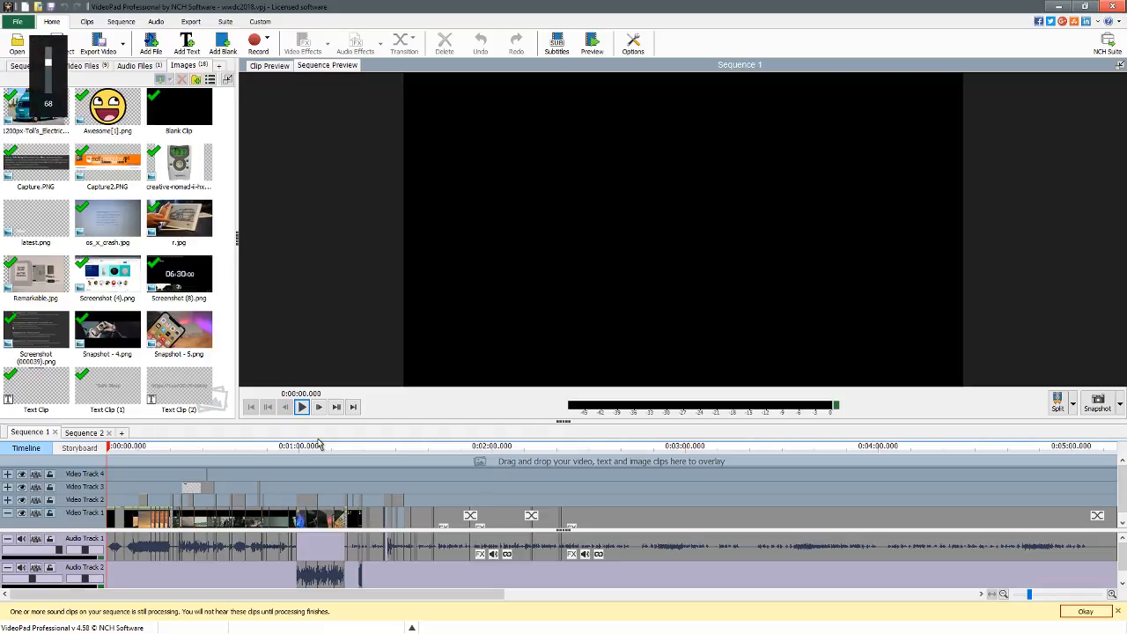
key("XF86AudioLowerVolume")
key("XF86AudioLowerVolume")
key("XF86AudioLowerVolume")
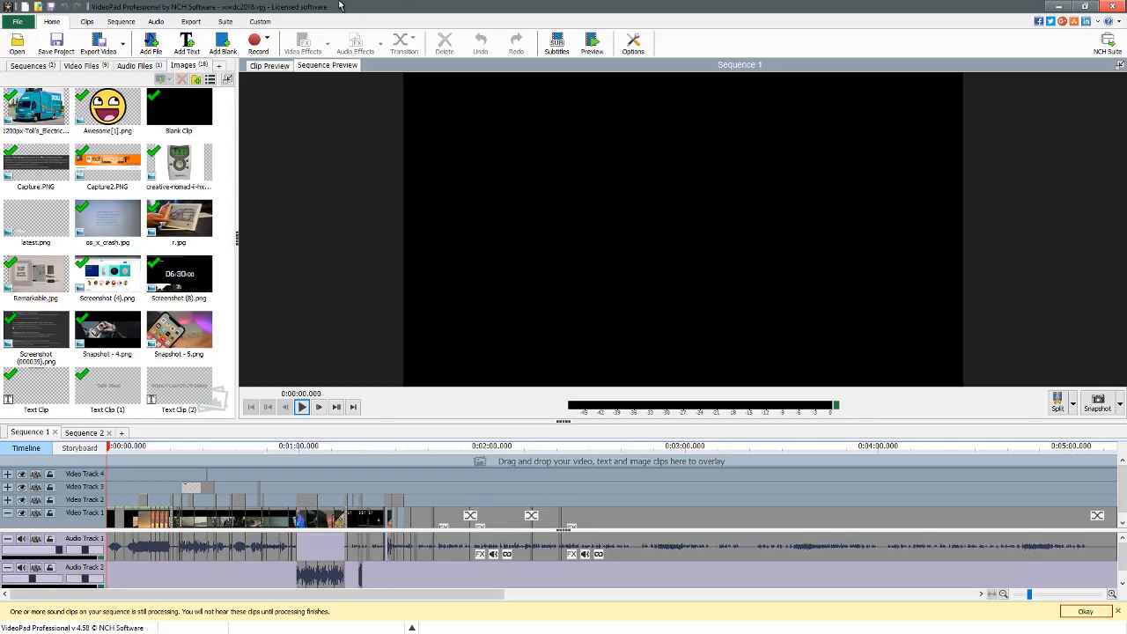
Check the live chat, and play Sequence 1 from the start, pausing at about 44 seconds.
key("alt+Tab")
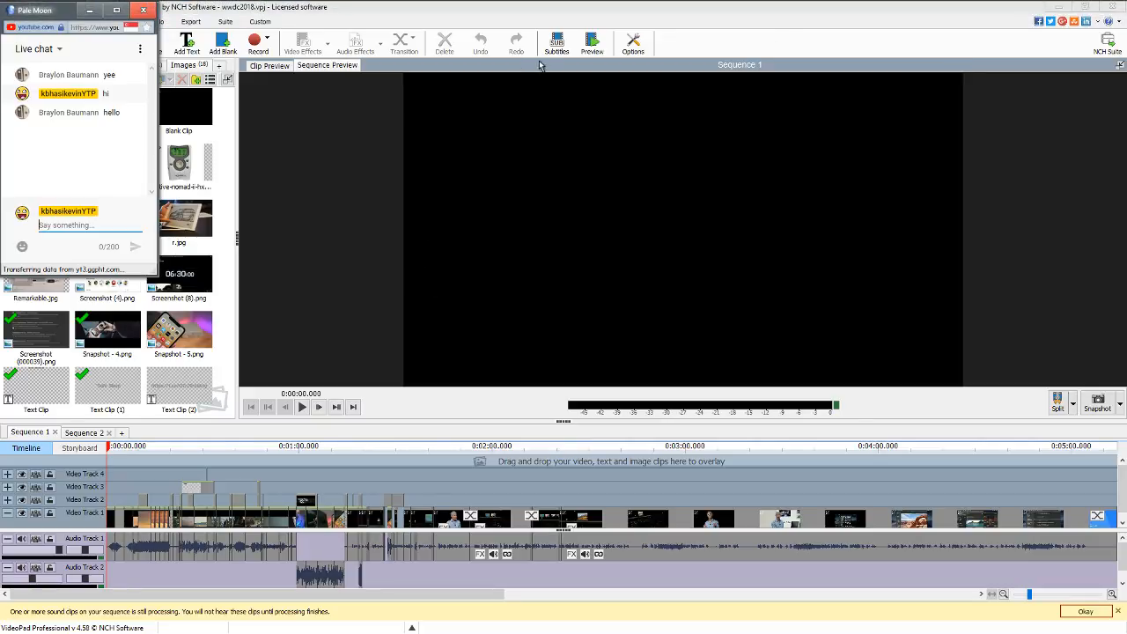
mouse_move(568, 7)
left_click(396, 413)
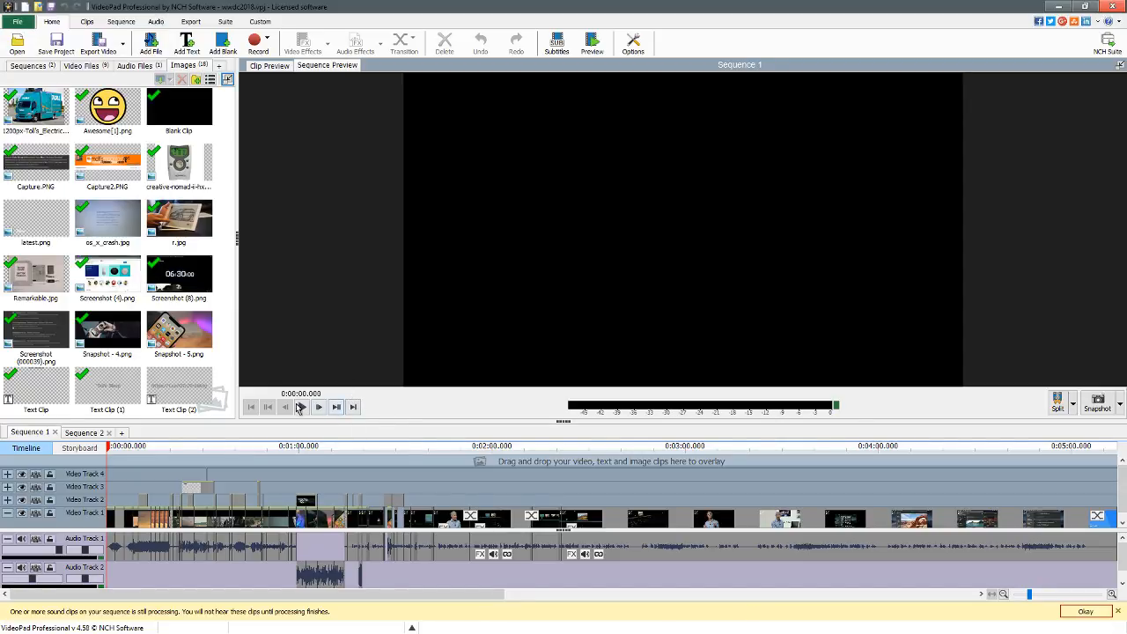
left_click(303, 408)
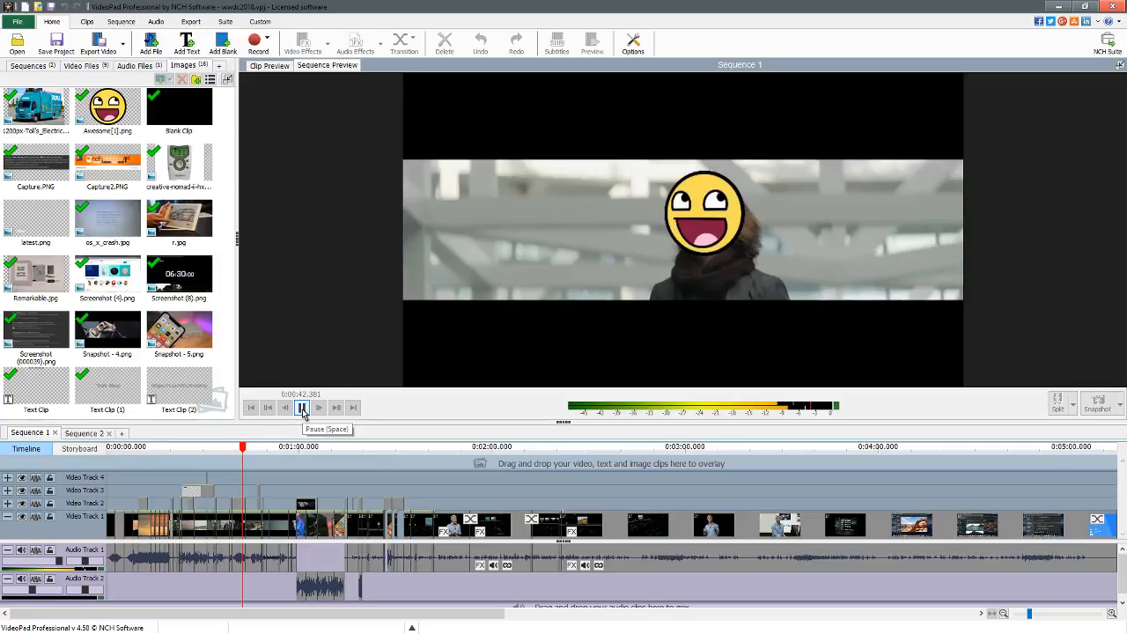
left_click(302, 408)
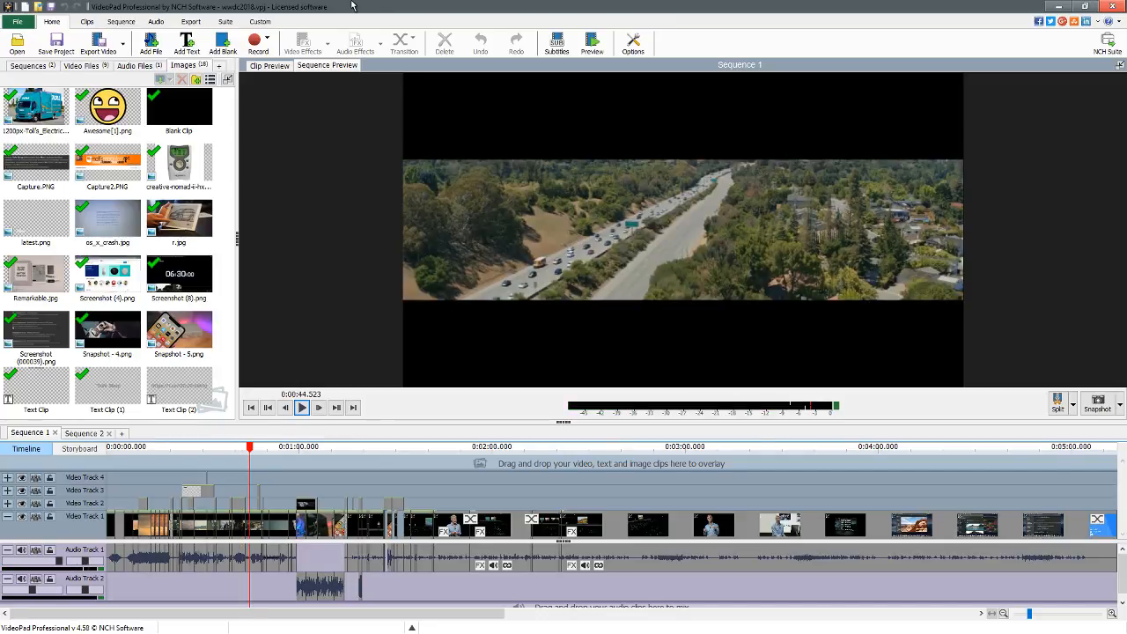
Switch to the Pale Moon browser and open reddit.com/r/pcmasterrace.
key("alt+Tab")
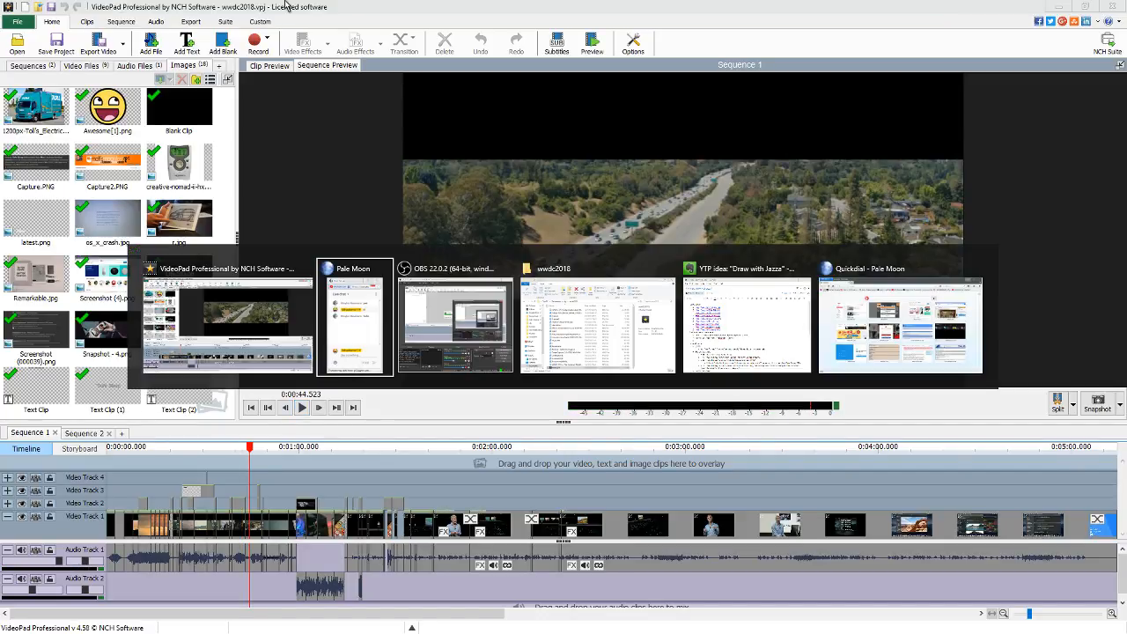
key("alt+Tab")
key("alt+Tab")
key("alt+Tab")
key("alt+Tab")
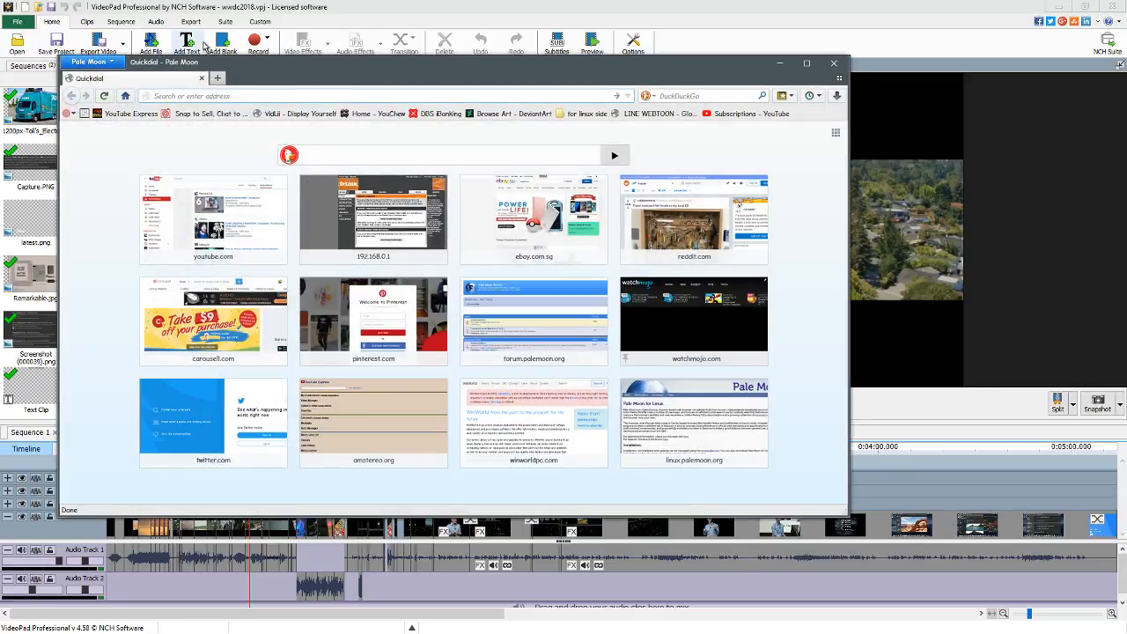
type("reddit")
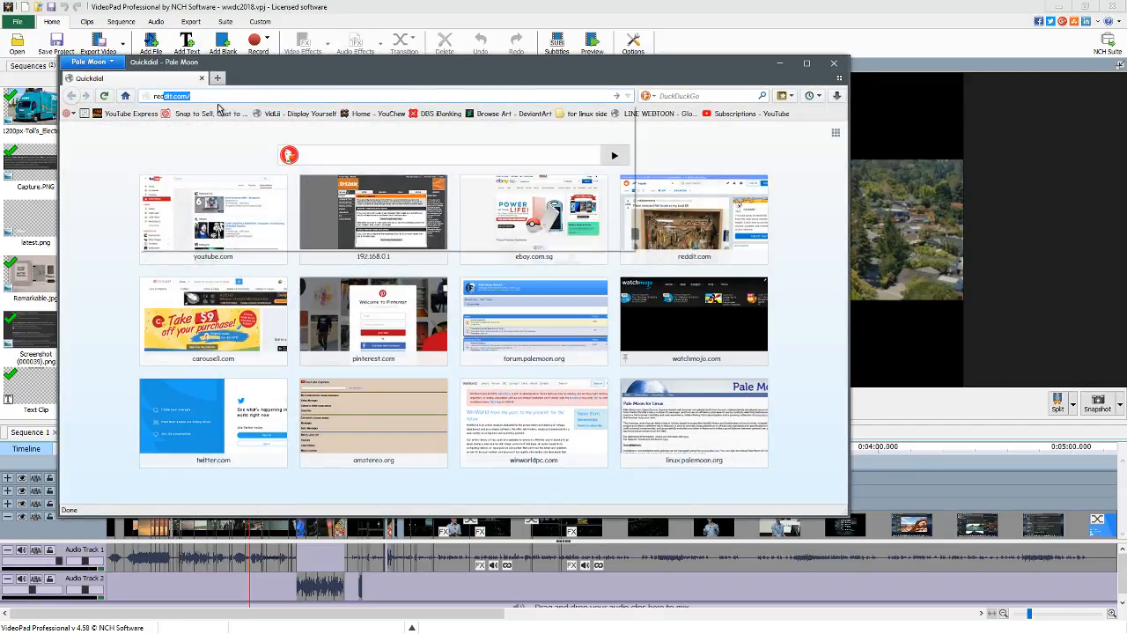
type(".com/r")
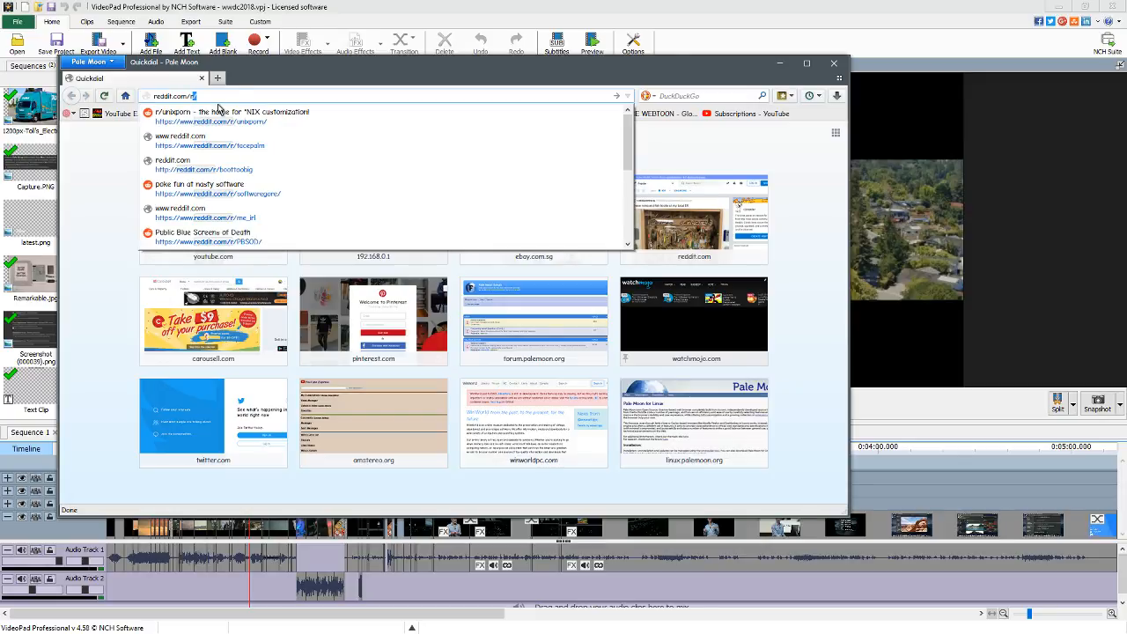
type("/pcmast")
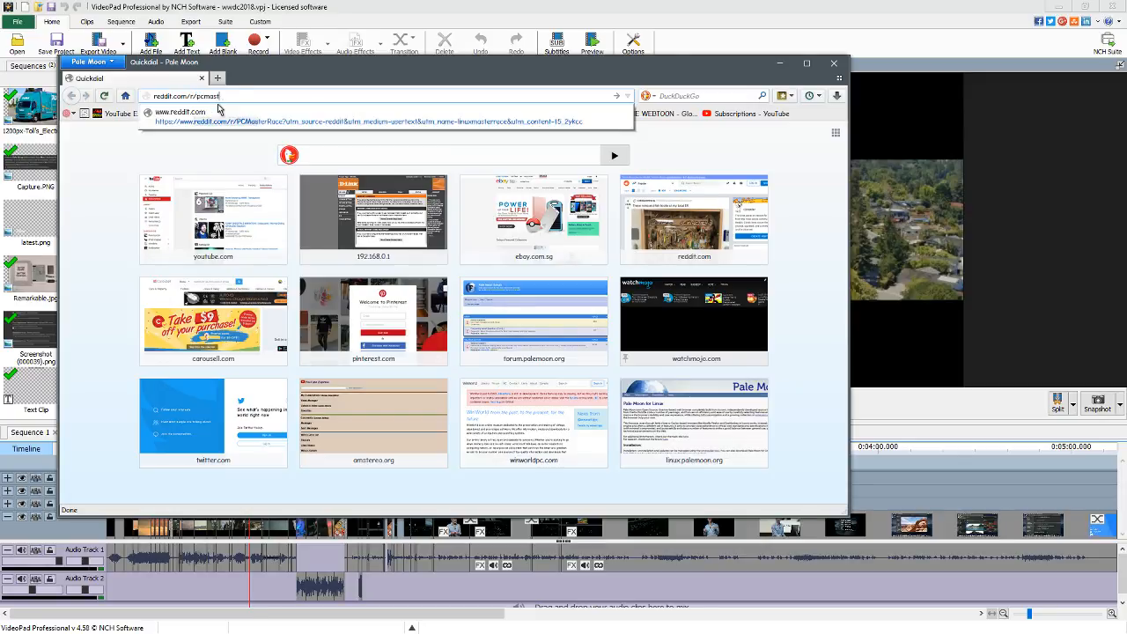
type("errace")
key("Return")
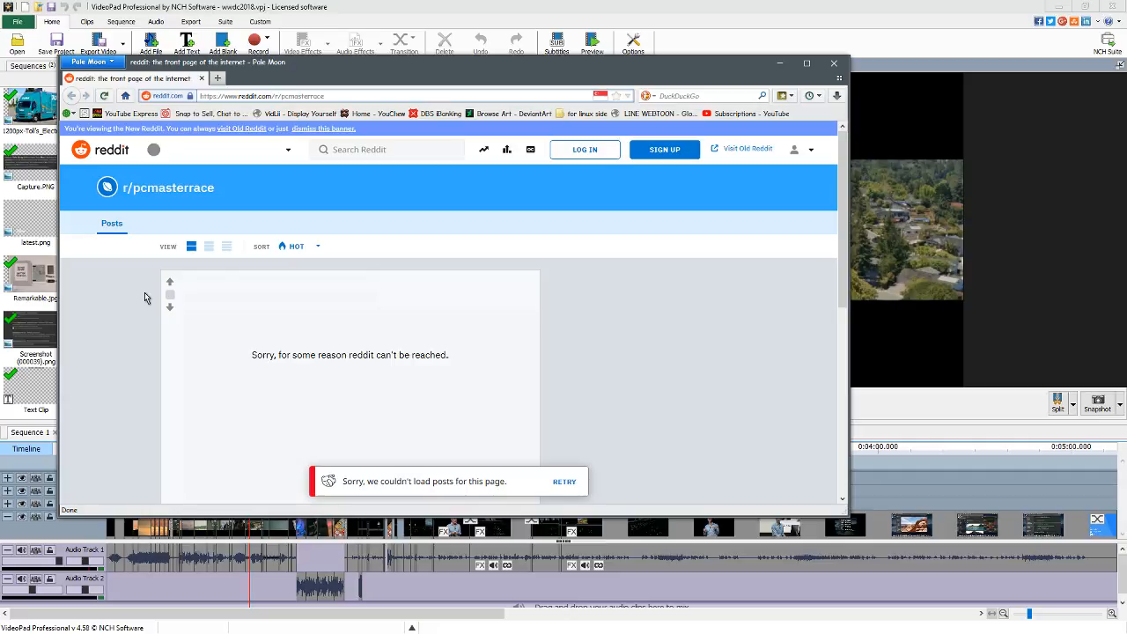
Try to log in to Reddit and enter pcmasterrace in the Reddit search.
left_click(594, 150)
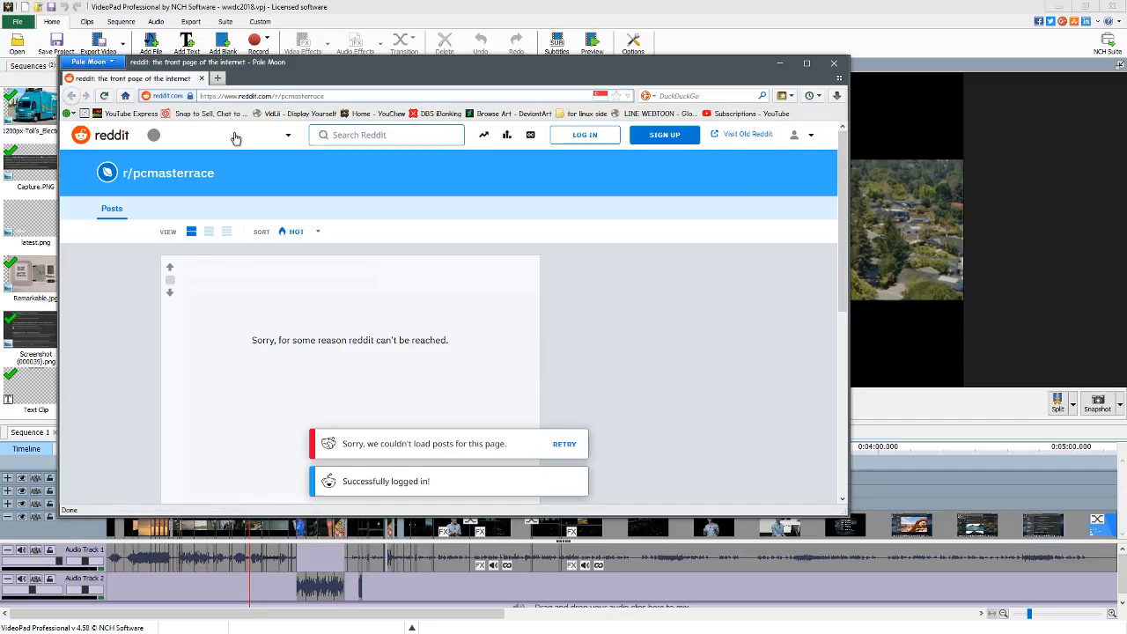
left_click(401, 135)
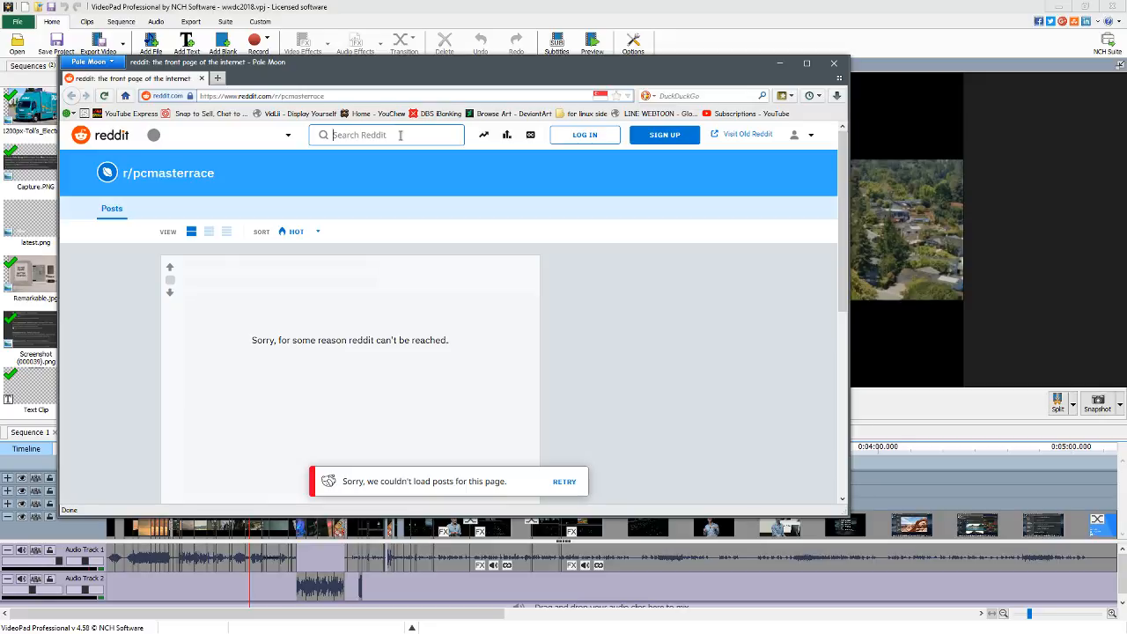
type("pcmasterrace")
Filter Reddit's community list for pcmasterrace and close the list.
left_click(286, 137)
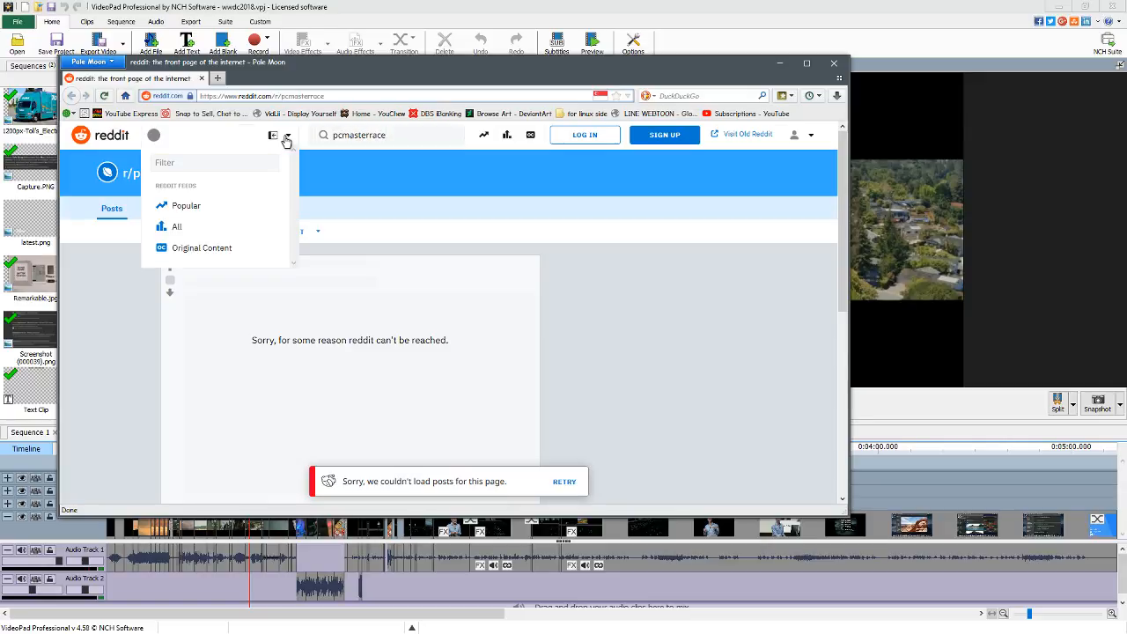
left_click(275, 162)
type("pcm")
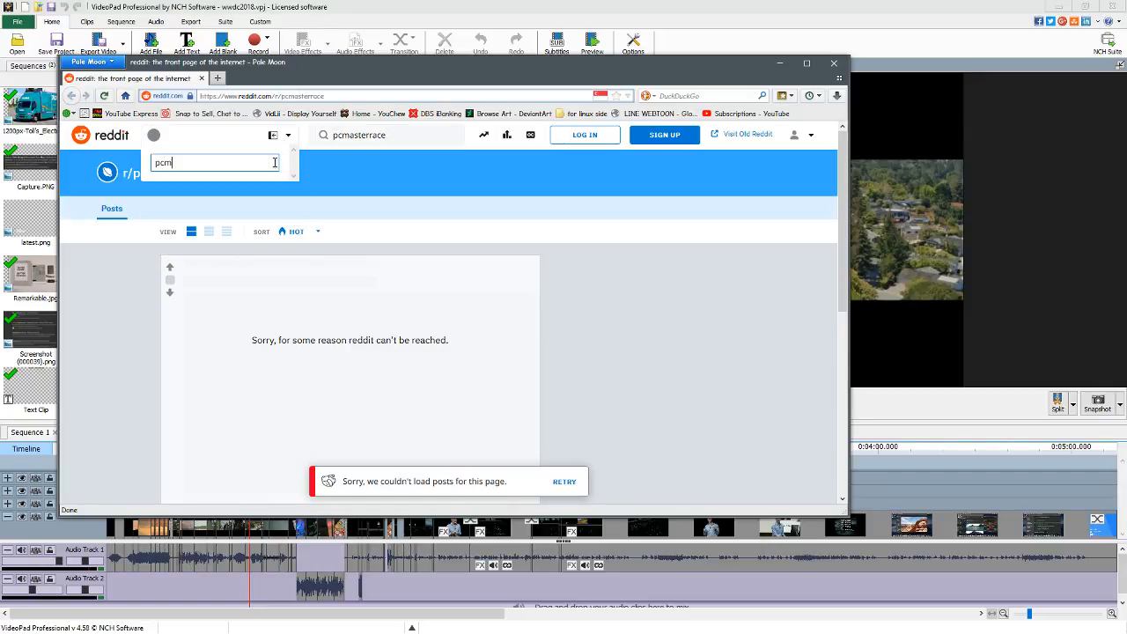
type("asterrace")
left_click(334, 227)
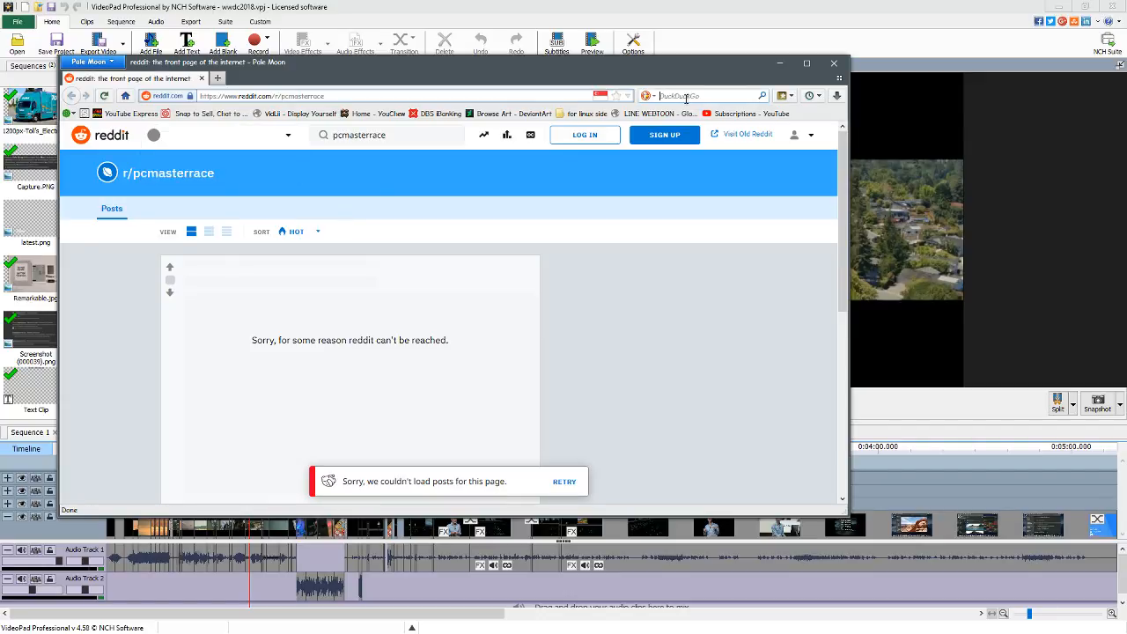
Search DuckDuckGo for "reddit pc master race".
type("pc")
type("e")
type("ste")
key("Return")
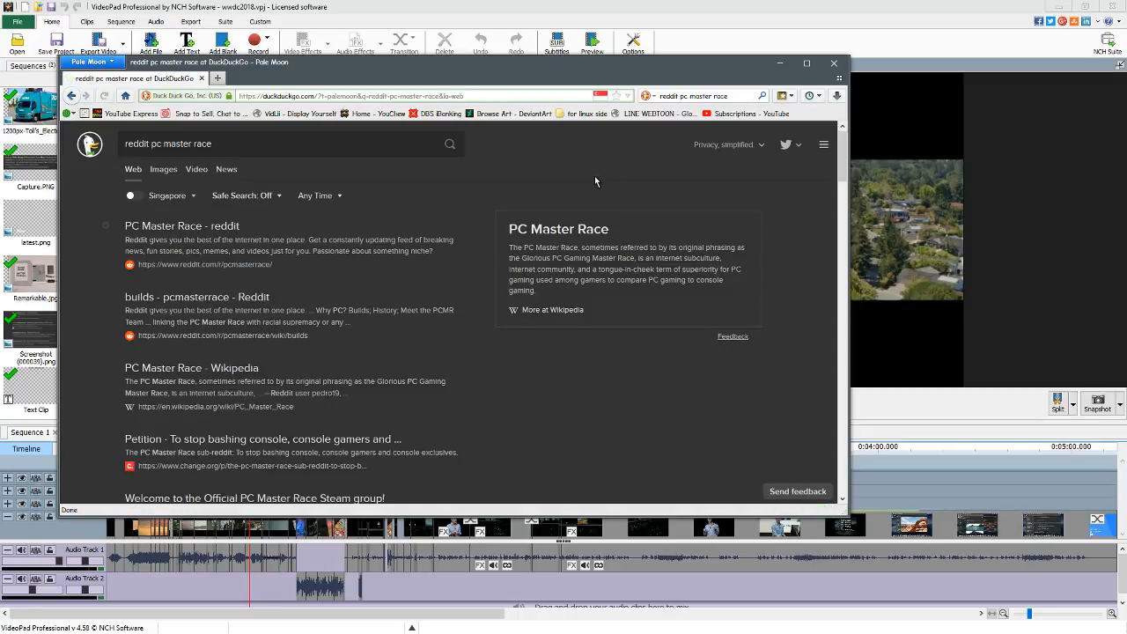
Open the "PC Master Race - reddit" result, retry loading its posts and try logging in again.
left_click(214, 229)
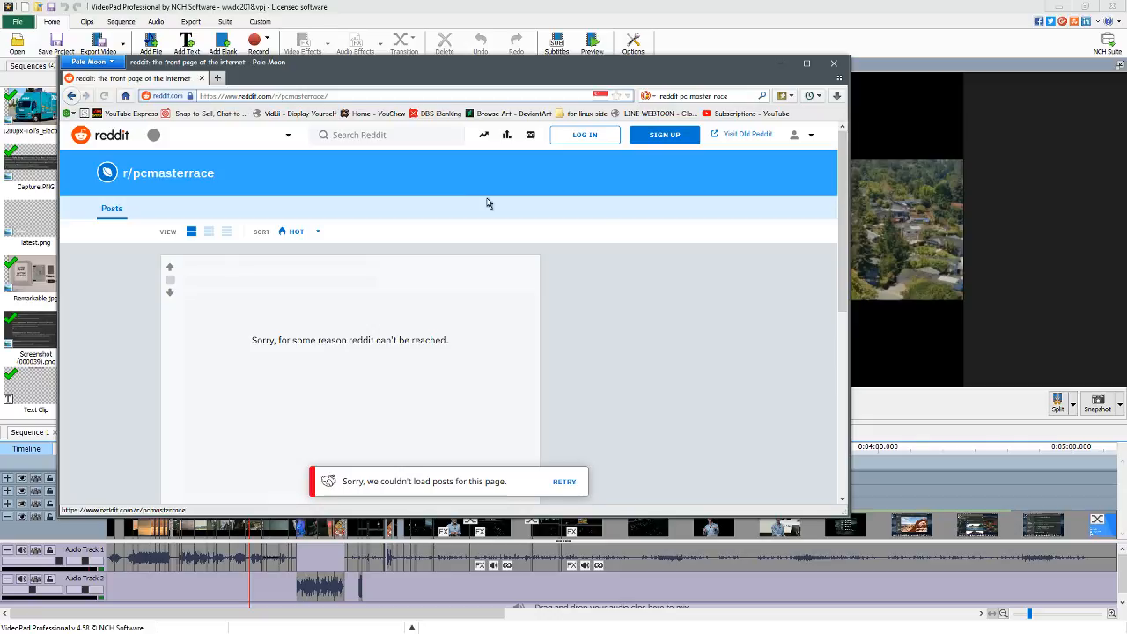
left_click(564, 483)
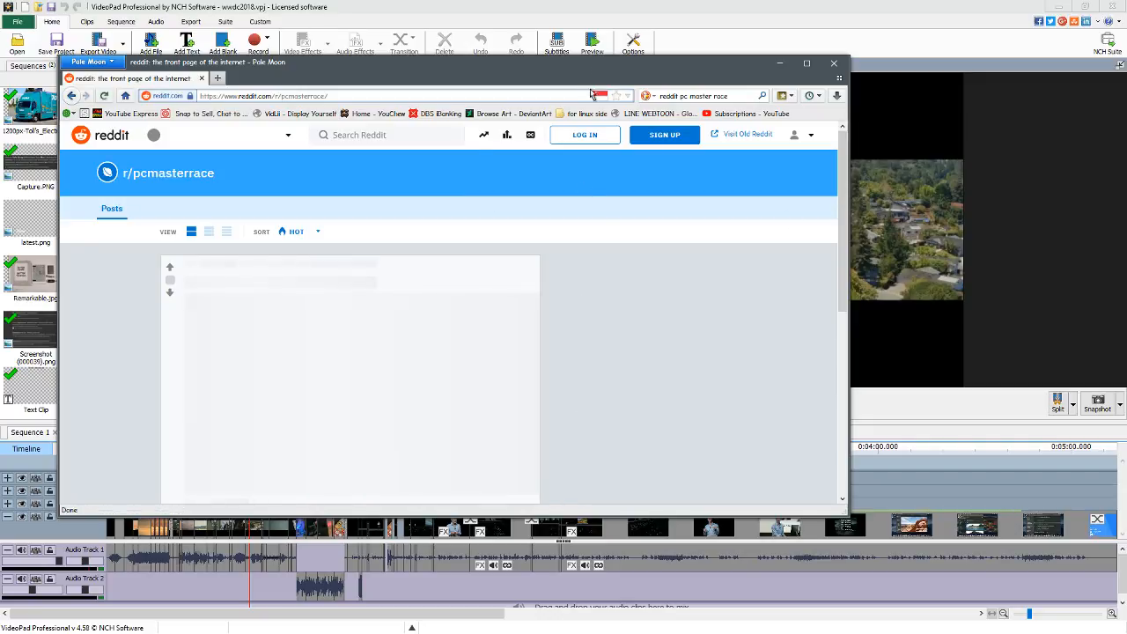
left_click(586, 135)
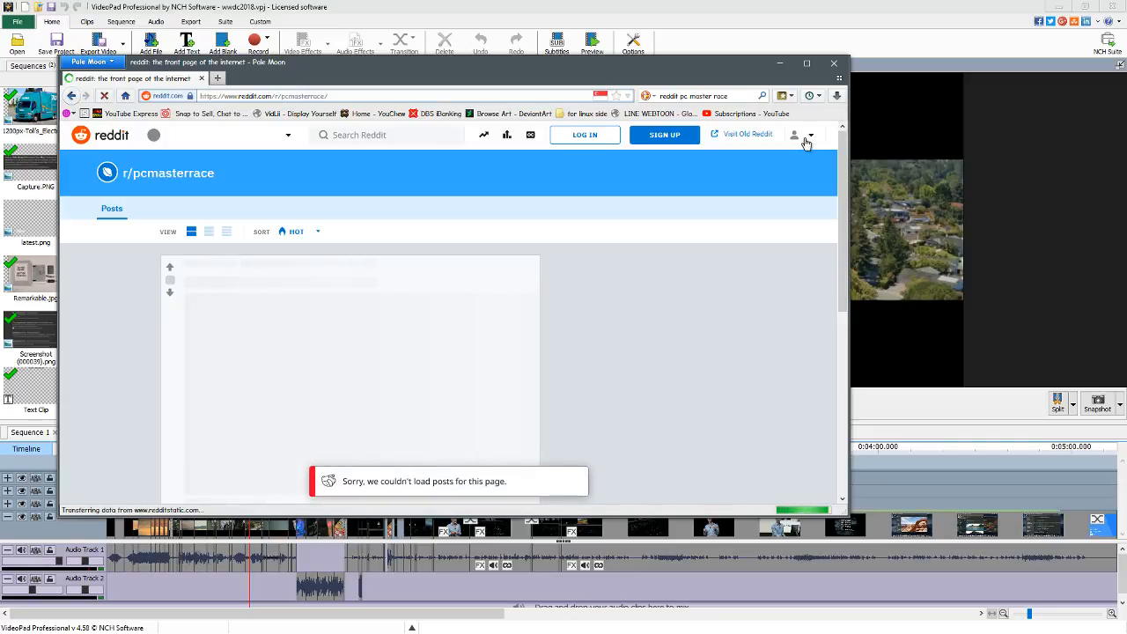
Turn on Night Mode in Reddit's view options.
left_click(806, 141)
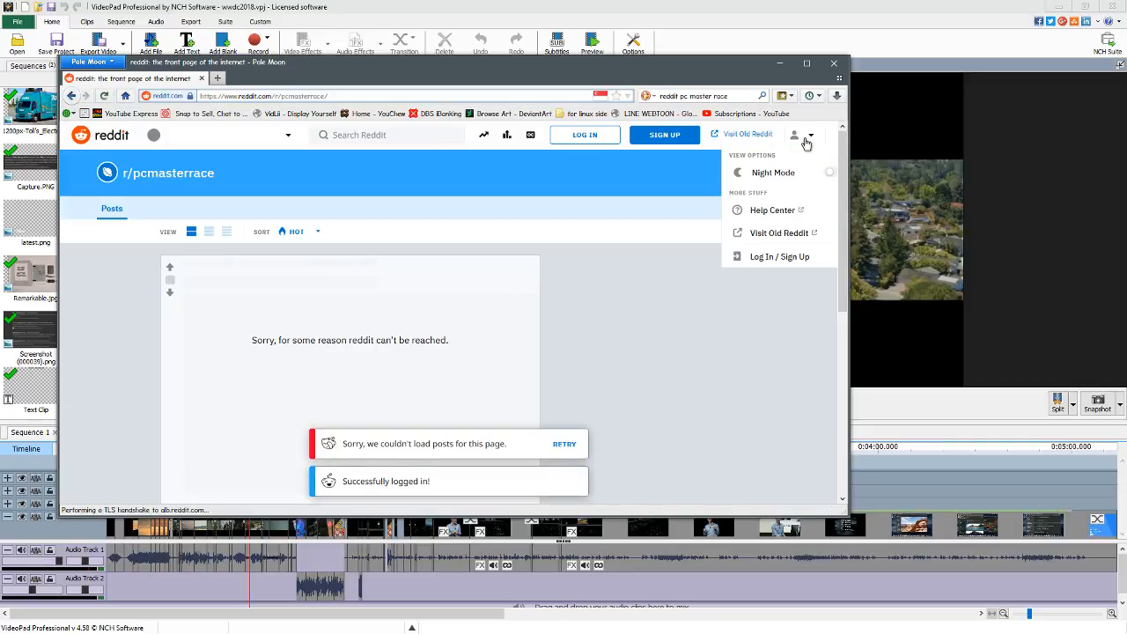
left_click(826, 176)
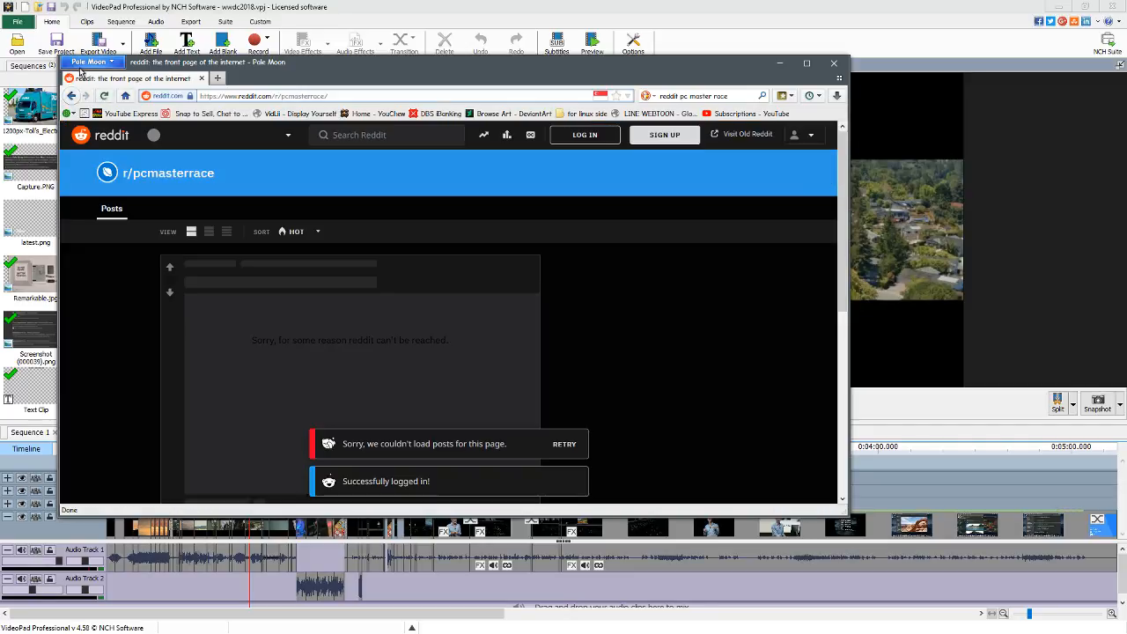
Go to the Reddit home page and view the browser's cookie cleanup options for reddit.com without changing them.
left_click(107, 136)
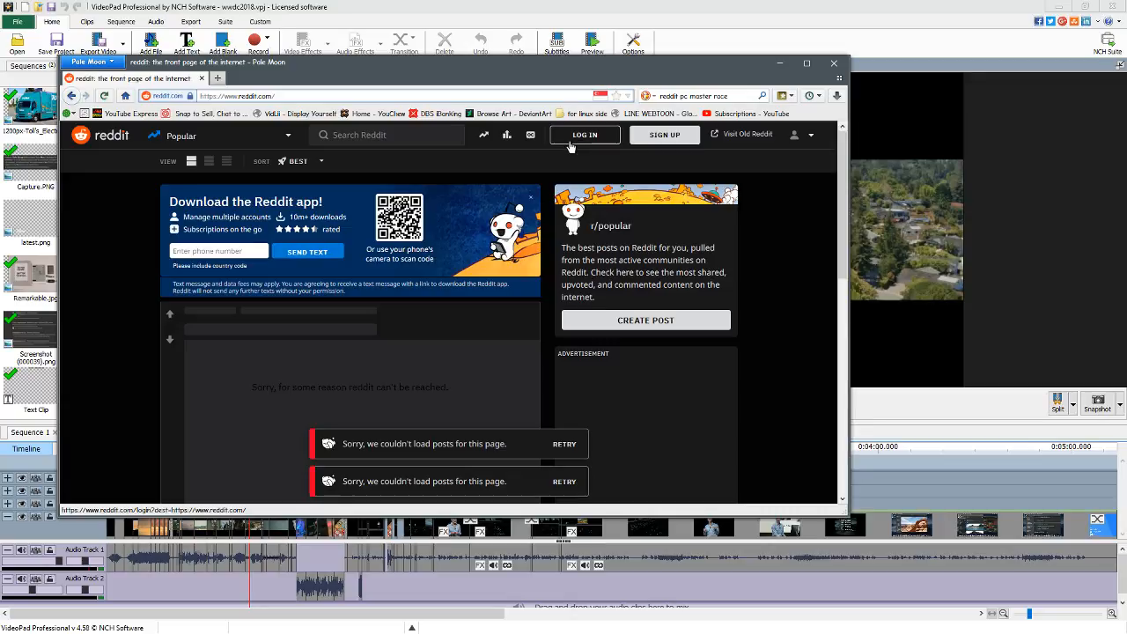
left_click(74, 116)
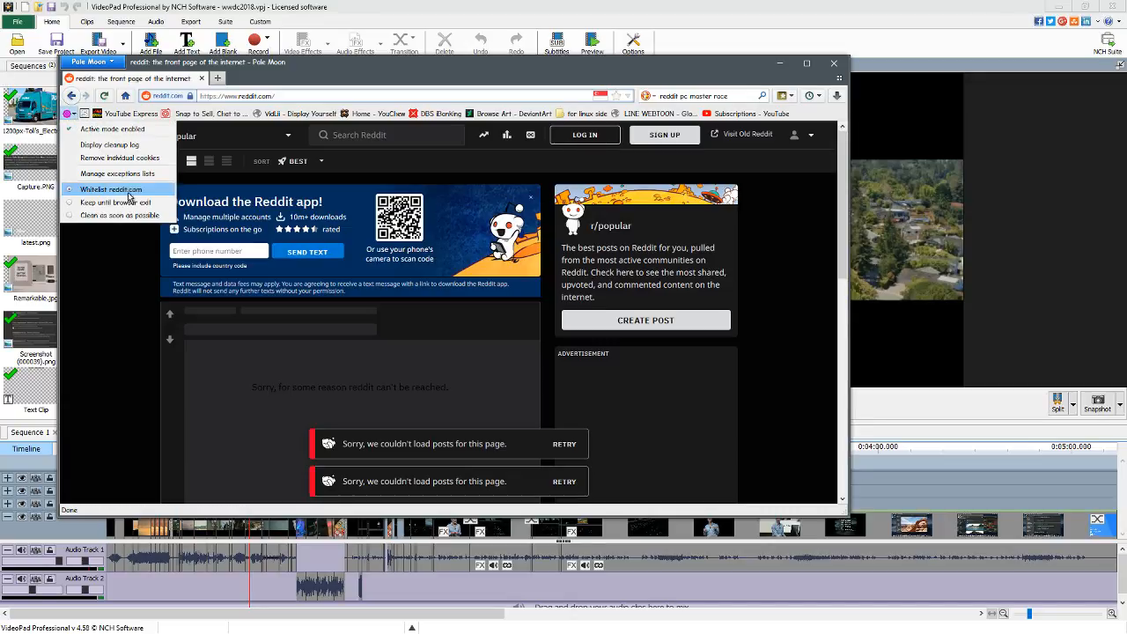
left_click(397, 164)
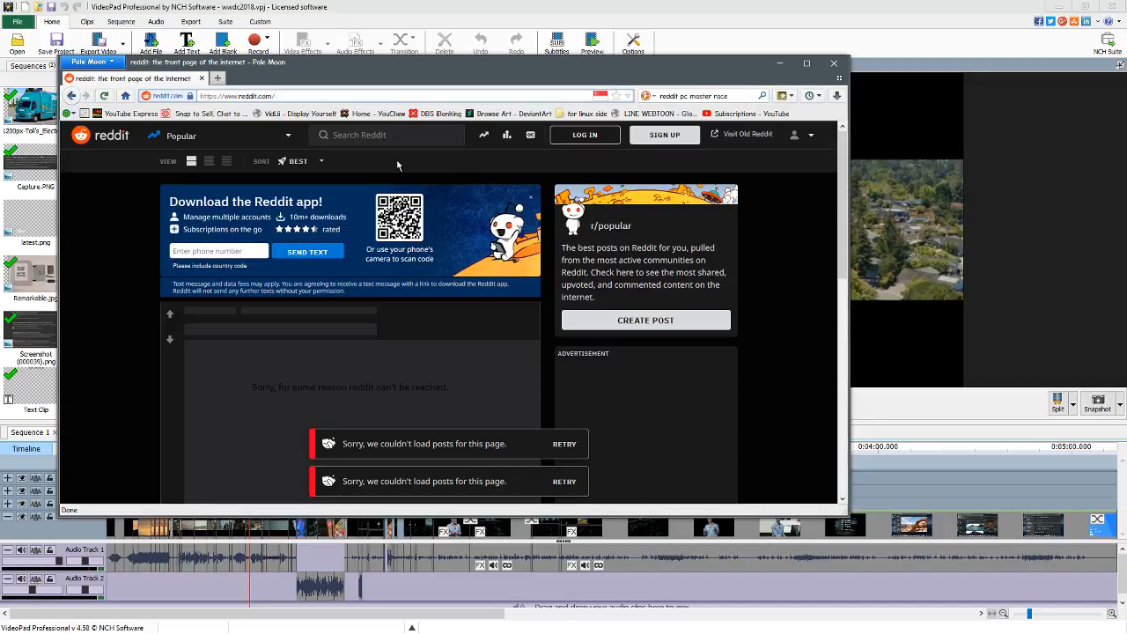
scroll(707, 351, "down", 3)
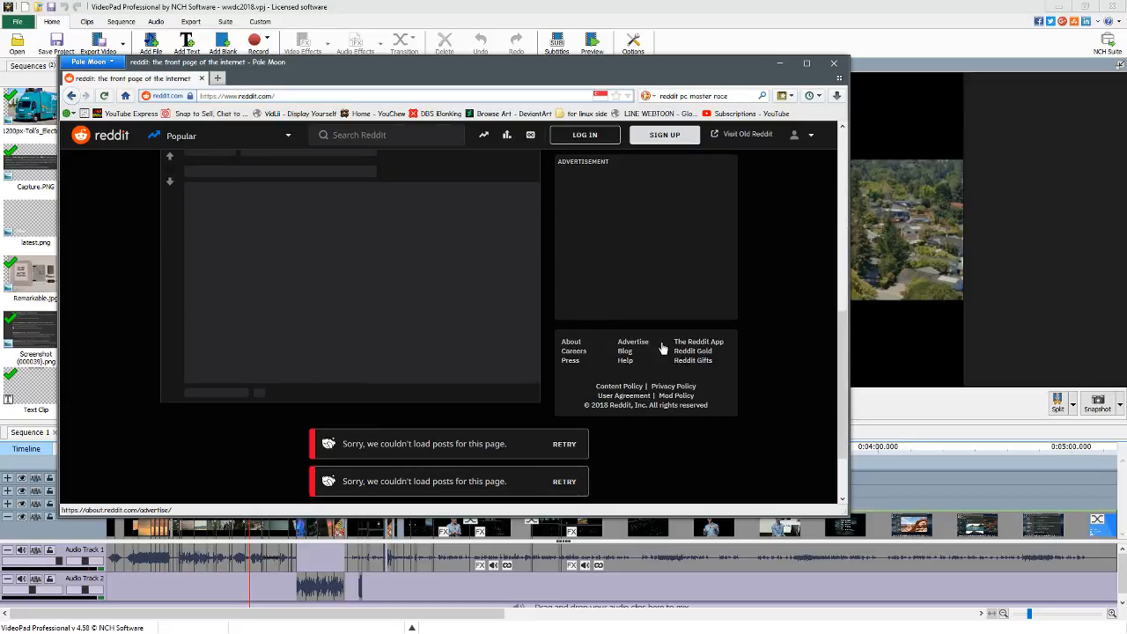
scroll(662, 347, "up", 3)
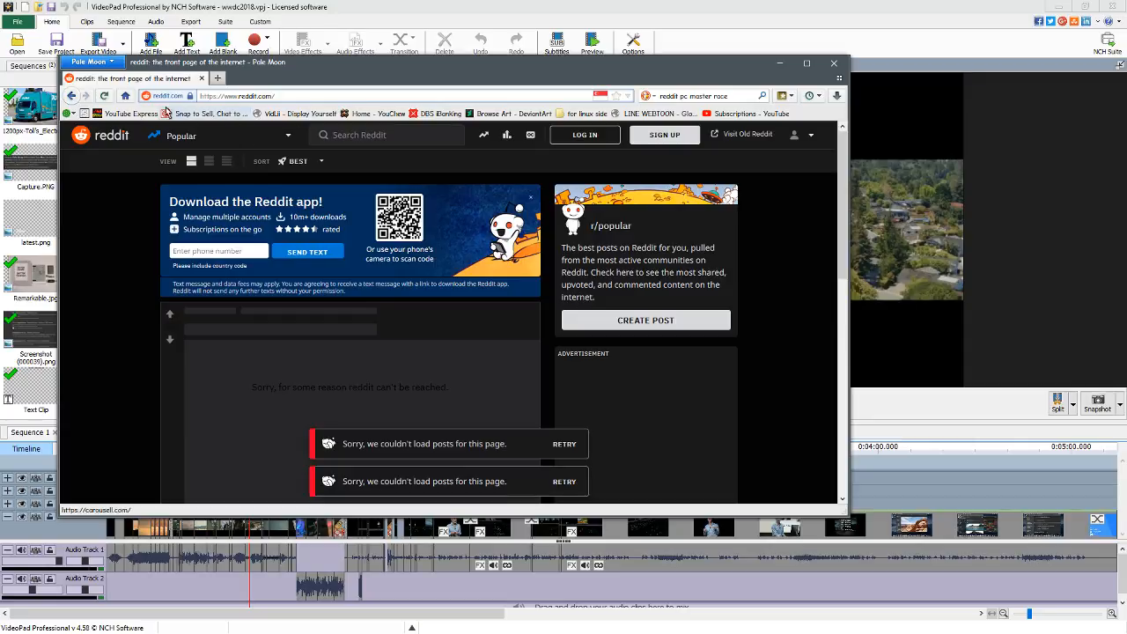
left_click(268, 141)
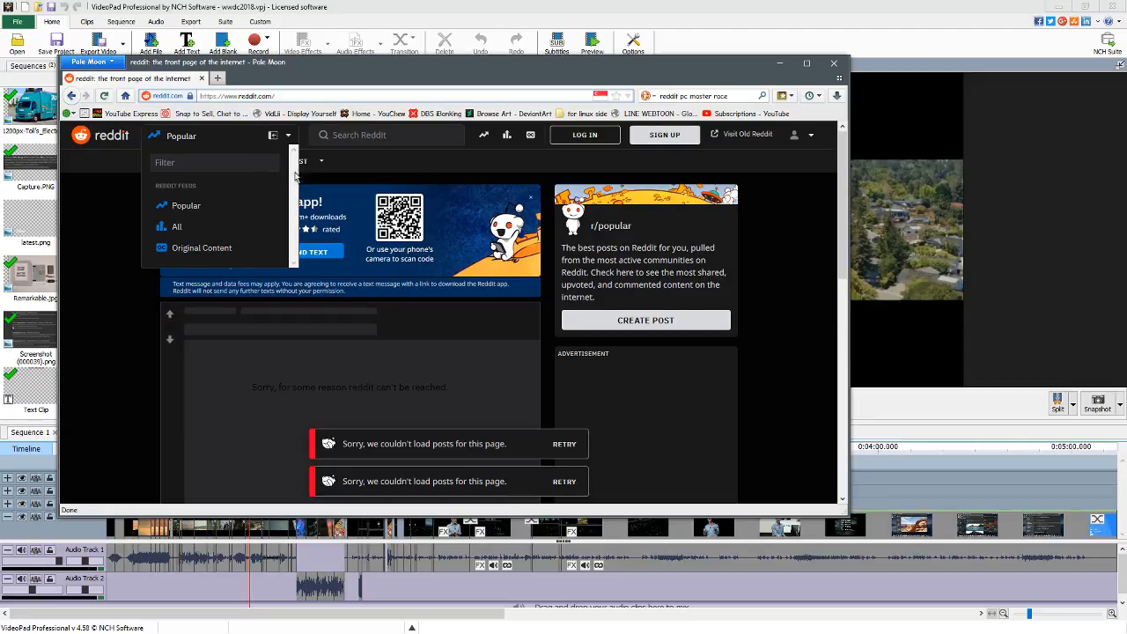
left_click(346, 161)
left_click(338, 160)
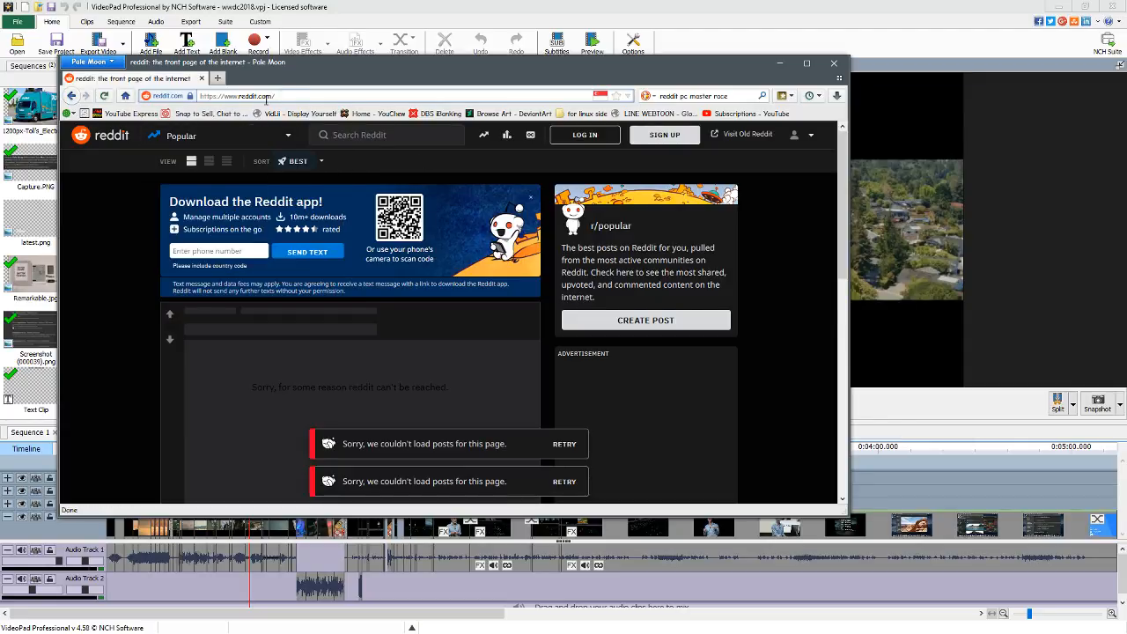
Open the old version of Reddit at old.reddit.com.
double_click(226, 96)
type("old")
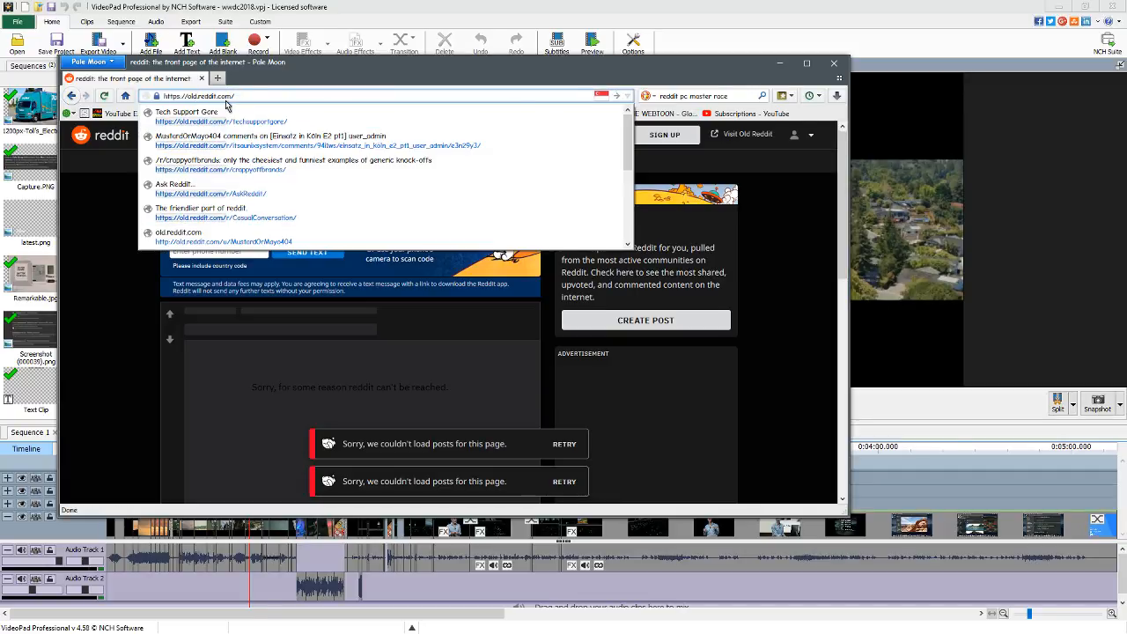
key("Return")
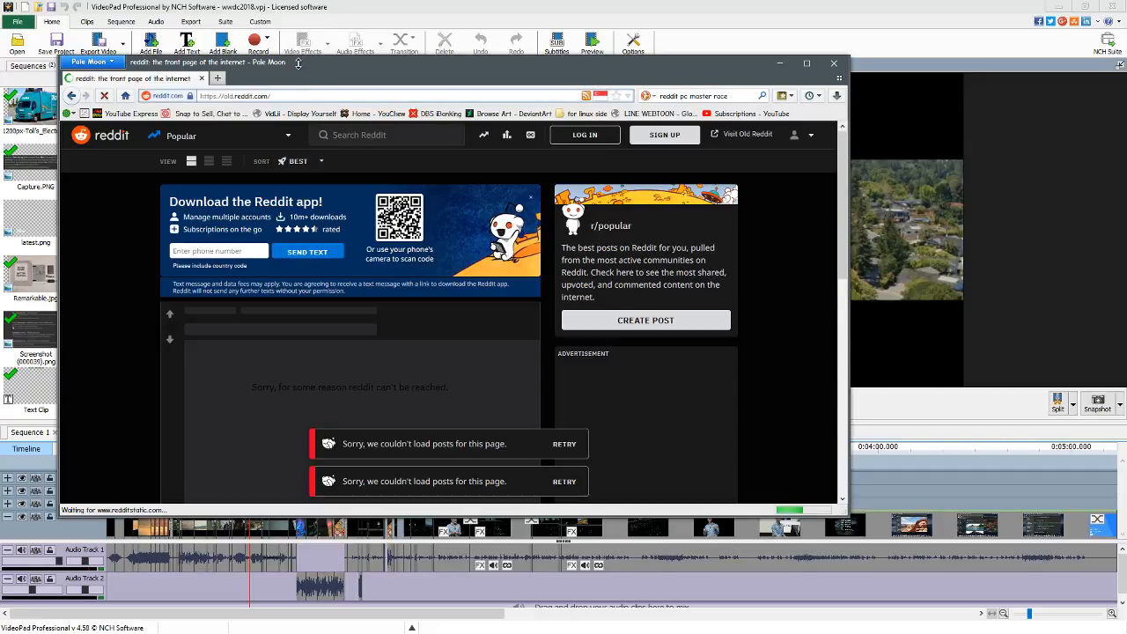
Check the stream's live chat window, return to the Reddit window and dismiss the welcome banner above the feed.
key("alt+Tab")
key("Tab")
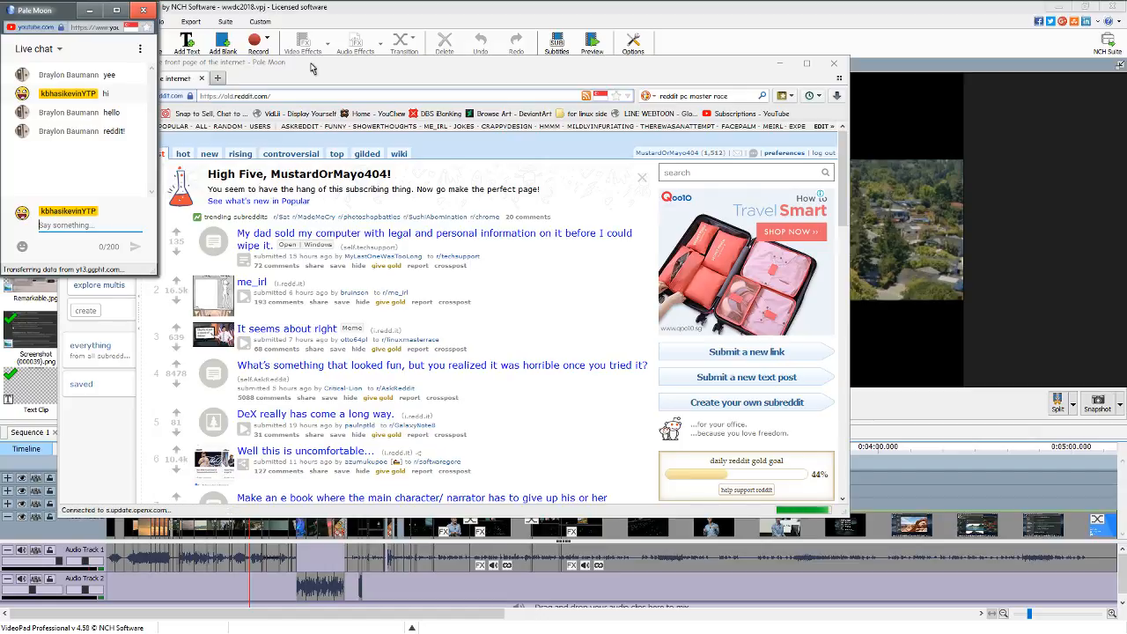
left_click(310, 68)
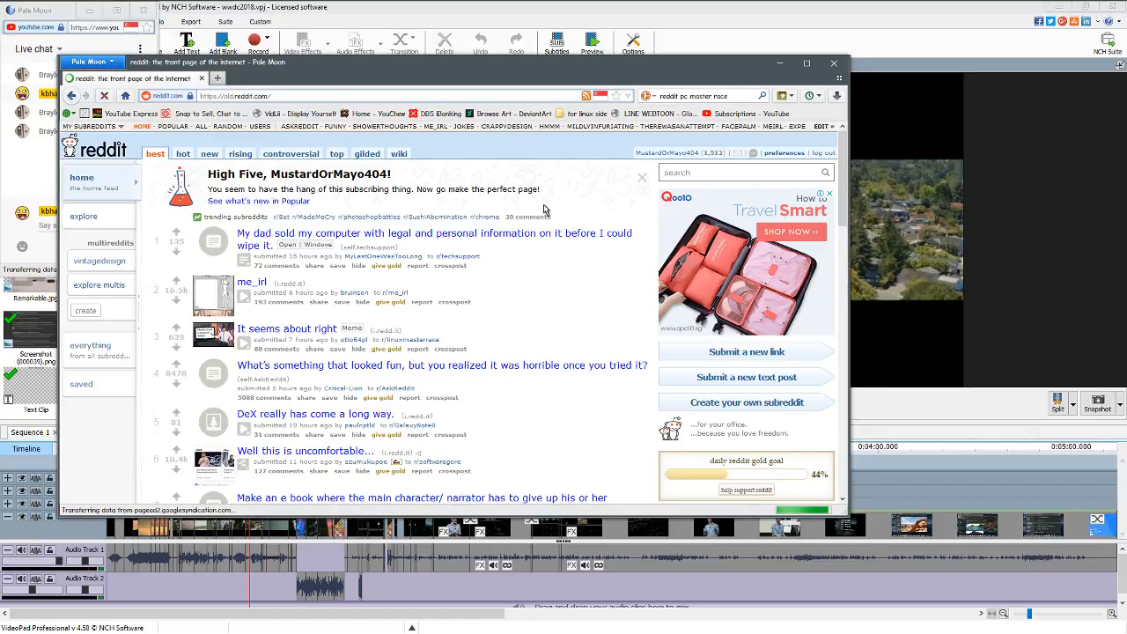
left_click(643, 179)
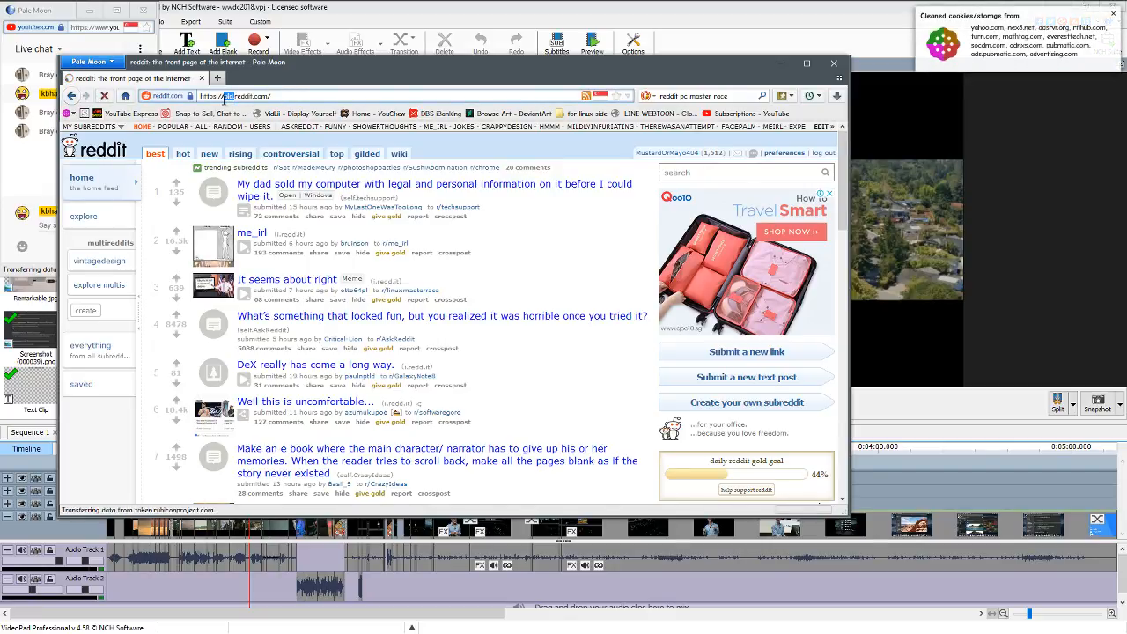
Try loading reddit.com without the "old" prefix and return to the old.reddit.com home page.
double_click(229, 95)
key("BackSpace")
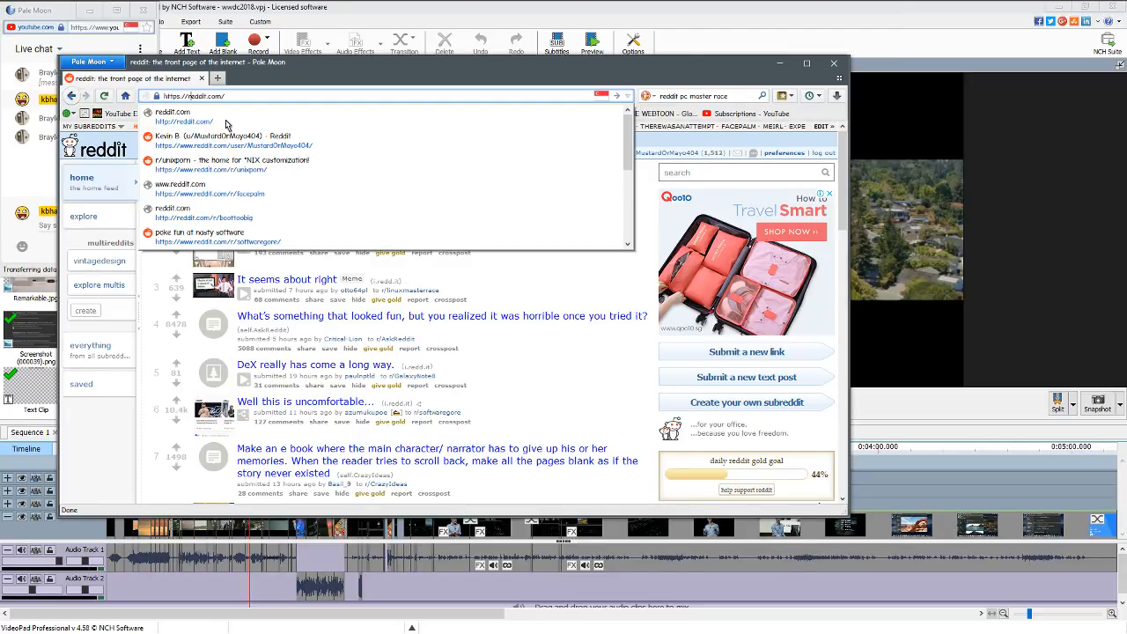
key("Return")
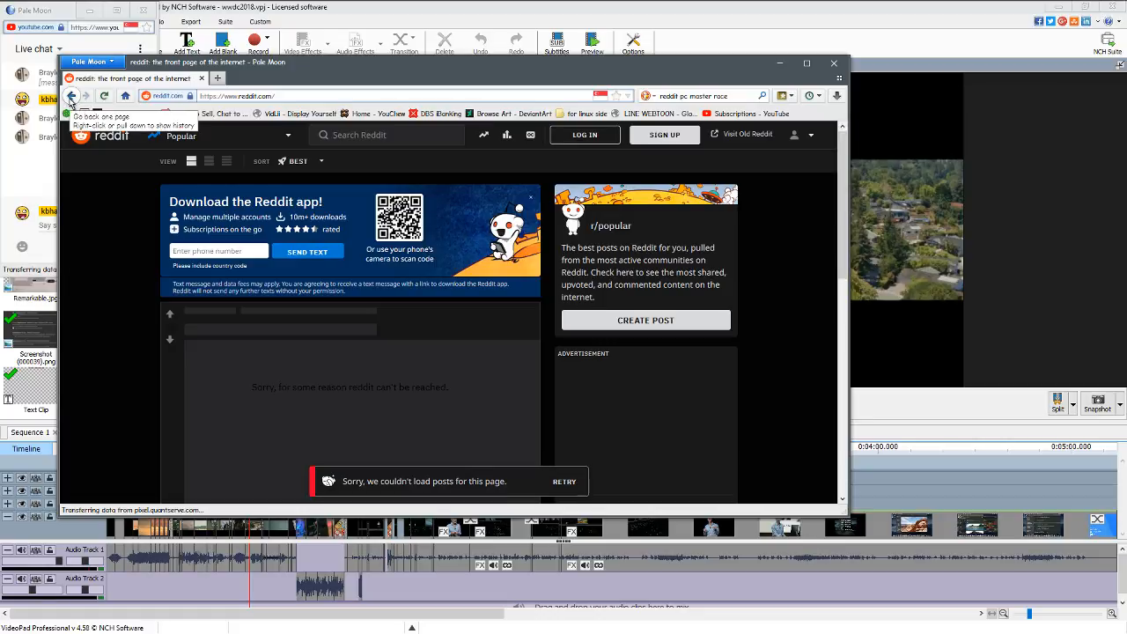
left_click(70, 96)
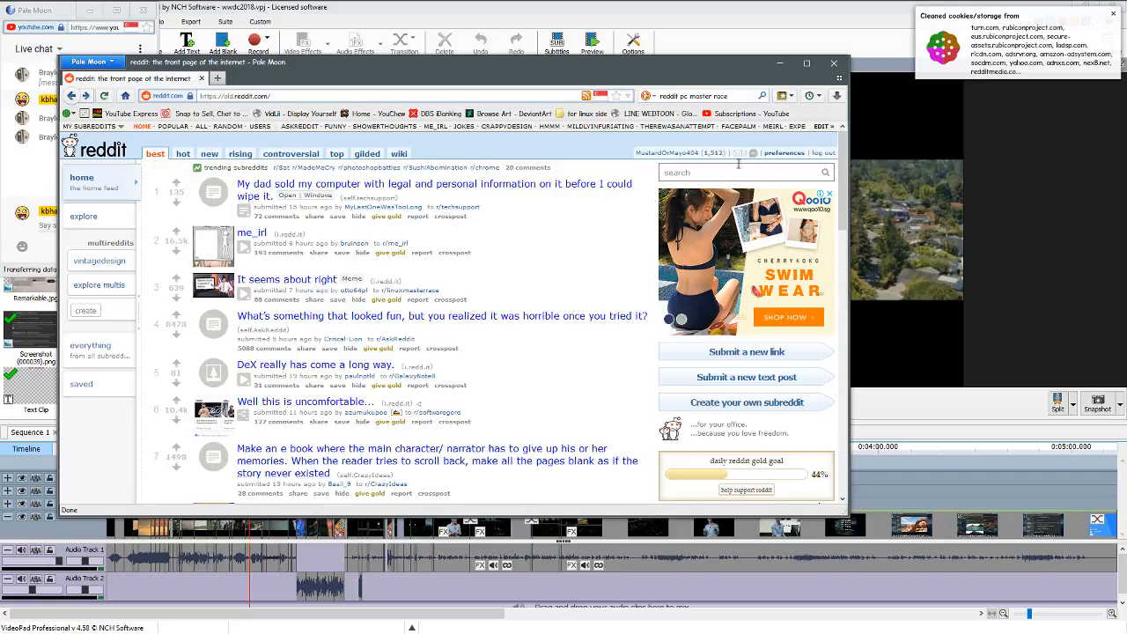
Open old.reddit.com/r/pcmasterrace and browse the subreddit's posts.
left_click(274, 97)
left_click(281, 95)
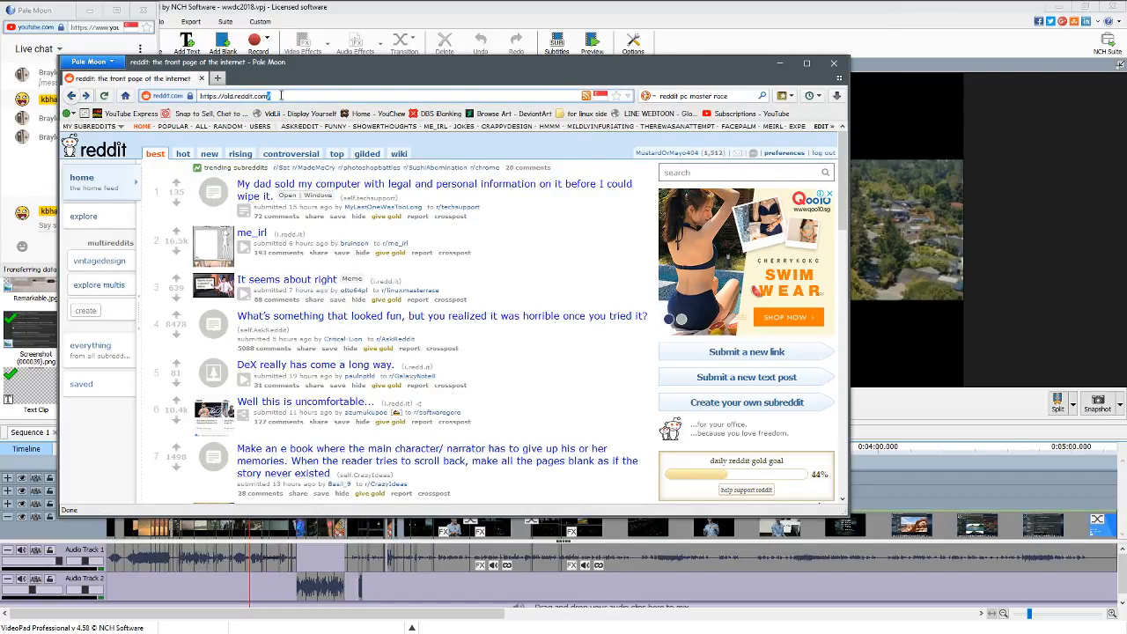
type("r")
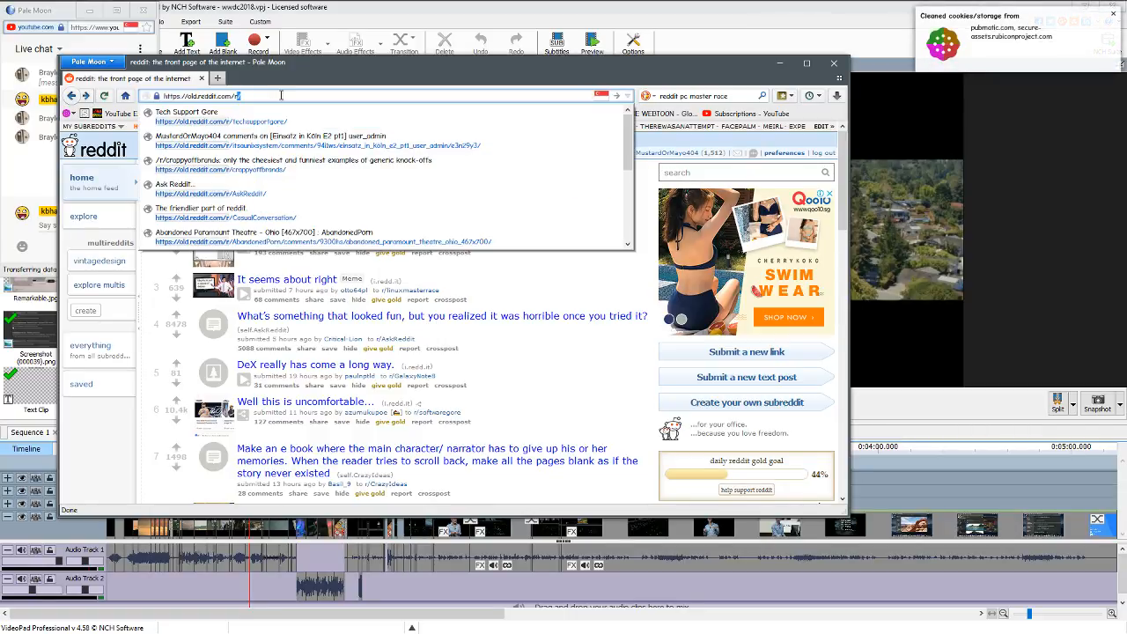
type("/pcmast")
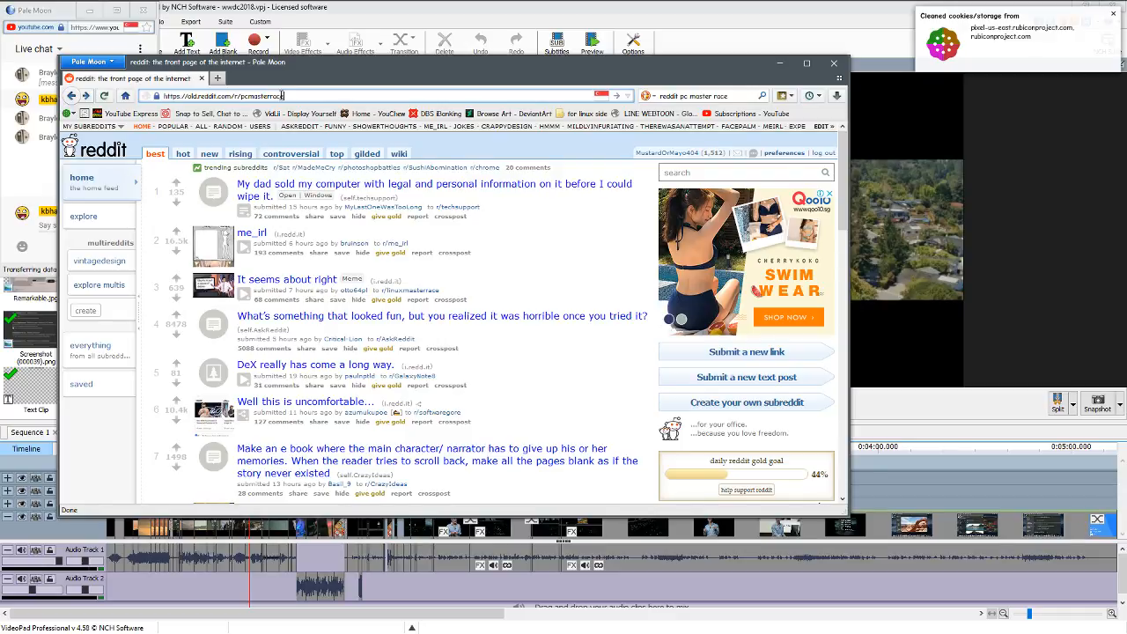
type("errace")
key("BackSpace")
key("BackSpace")
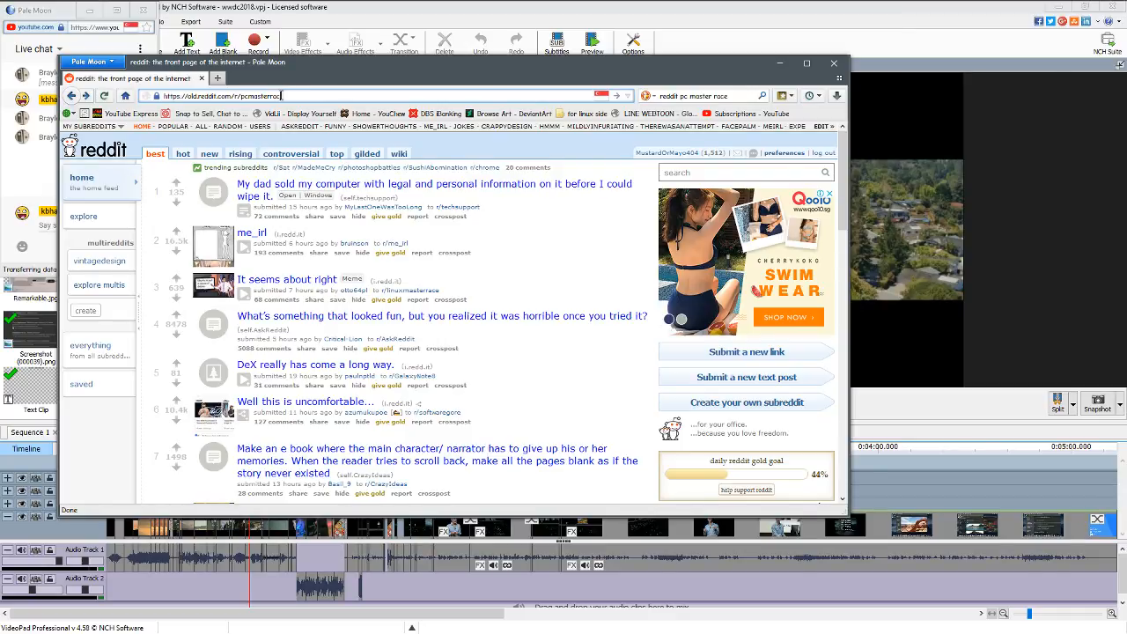
key("Return")
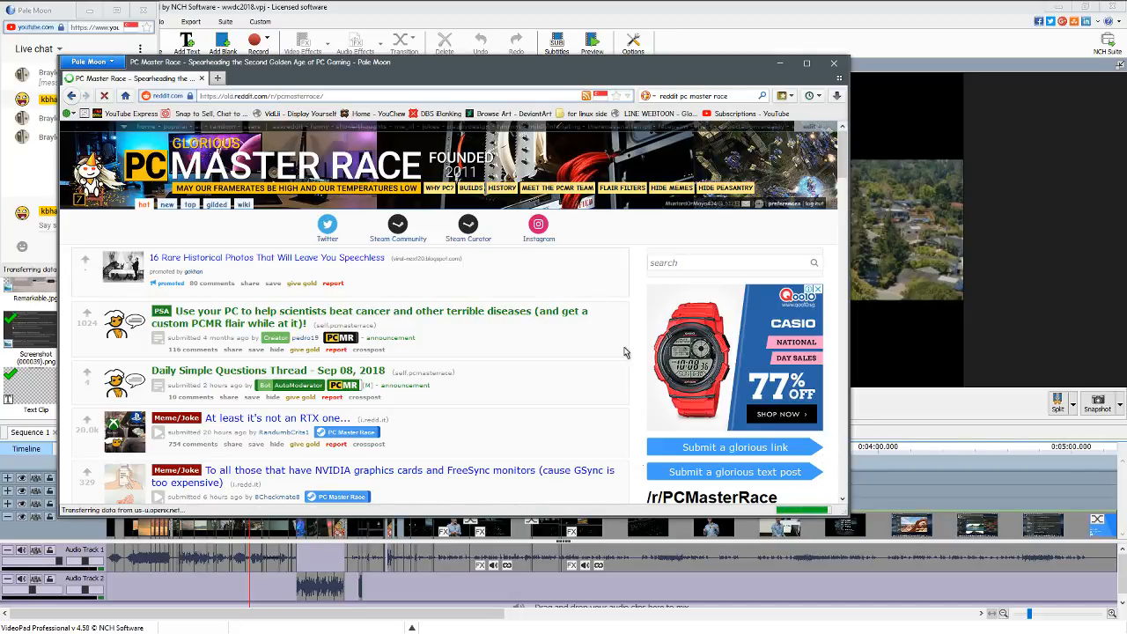
scroll(548, 346, "down", 5)
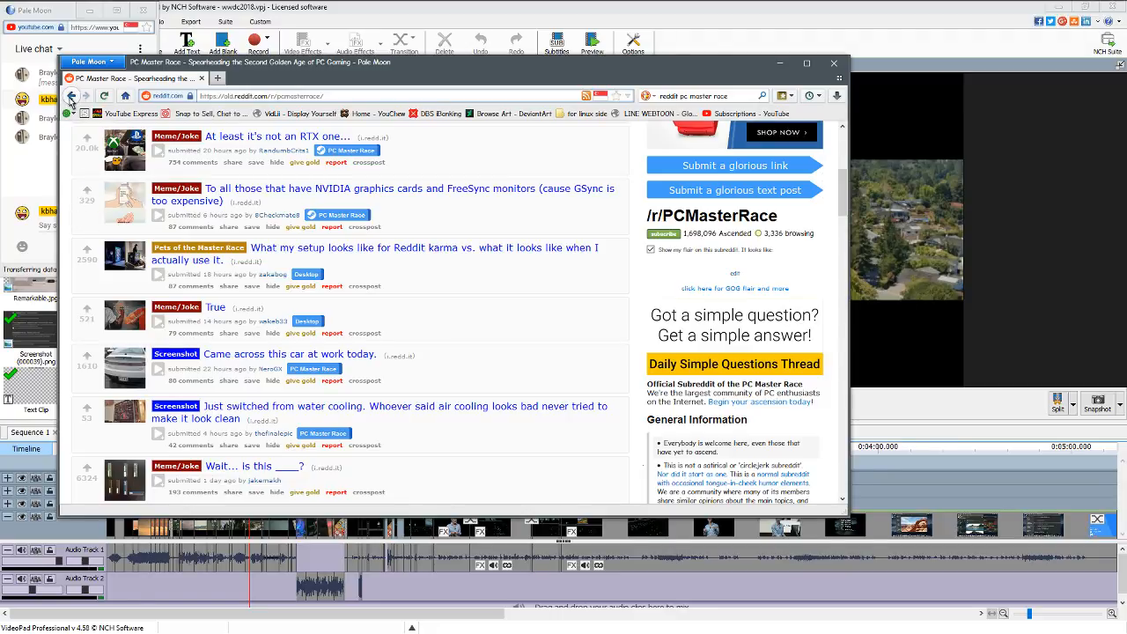
Retry loading posts on the redesigned Reddit home page, return to the old.reddit.com feed and minimise the window.
left_click(71, 97)
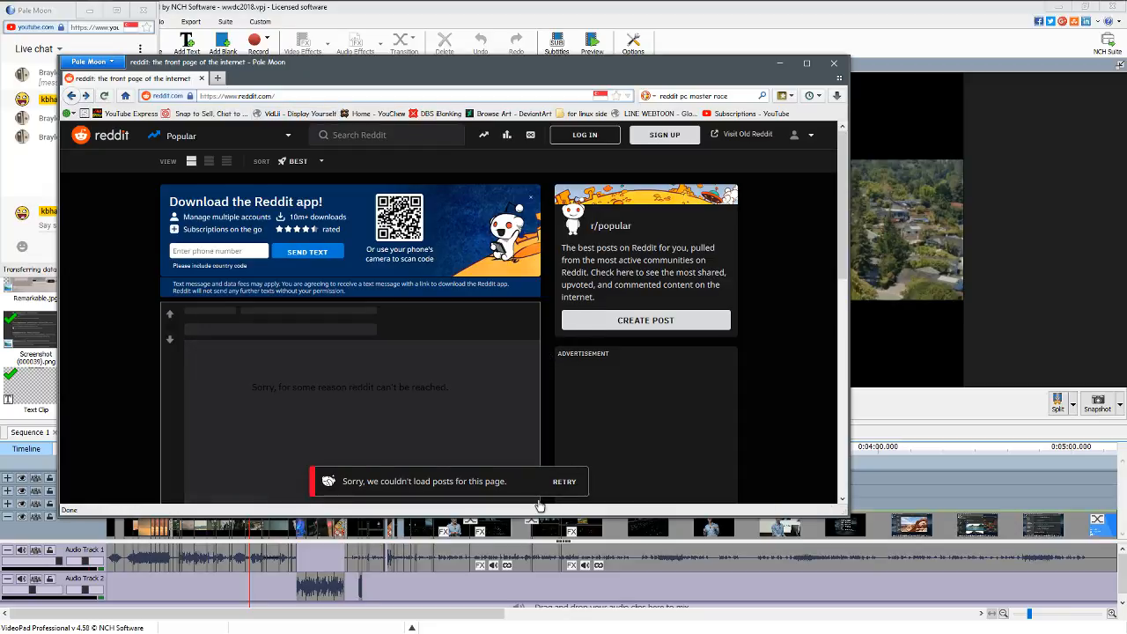
left_click(562, 486)
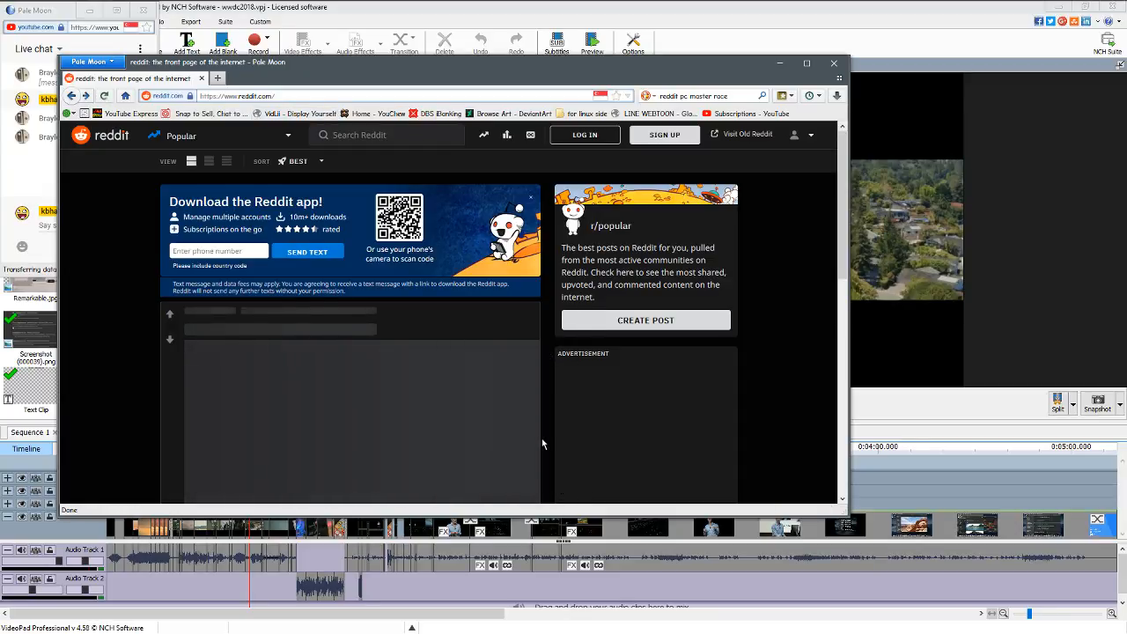
left_click(87, 97)
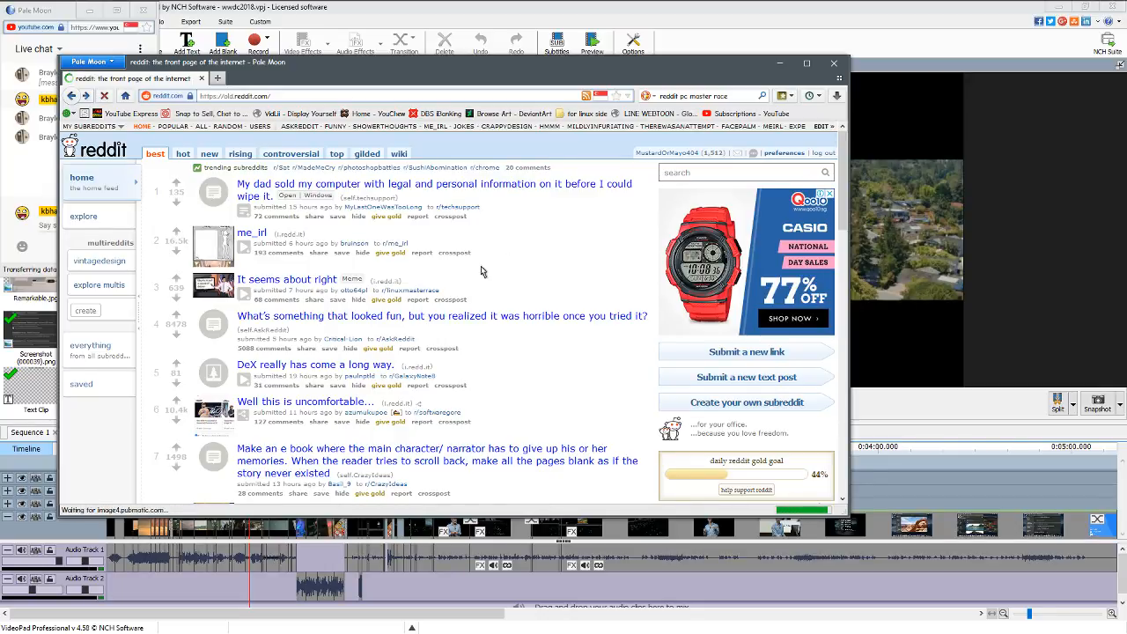
scroll(489, 271, "down", 1)
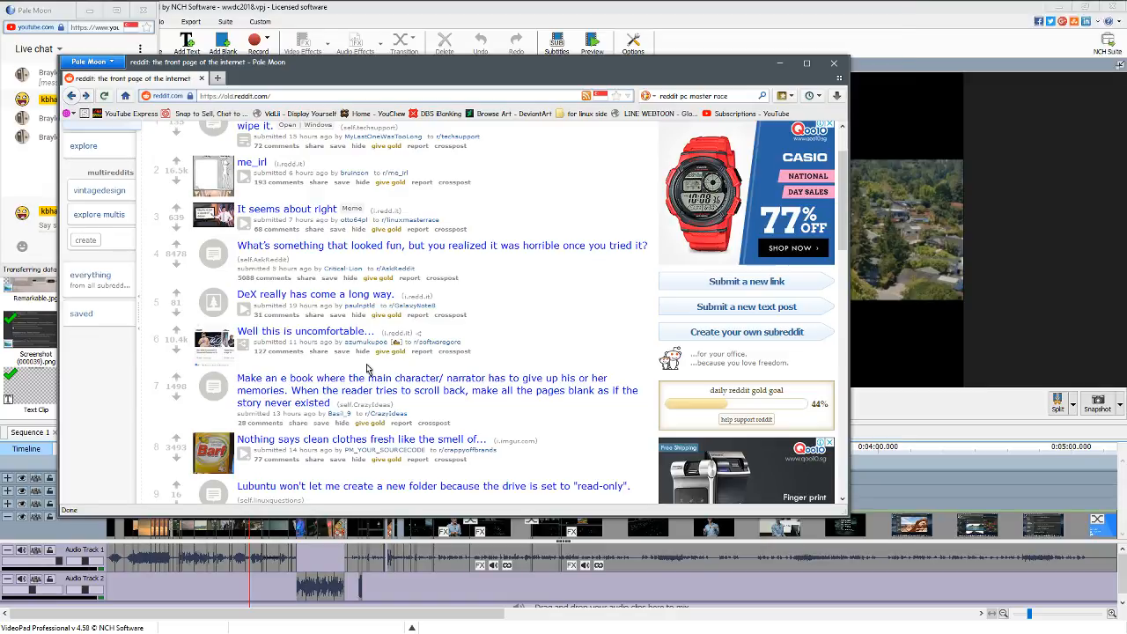
scroll(377, 366, "up", 2)
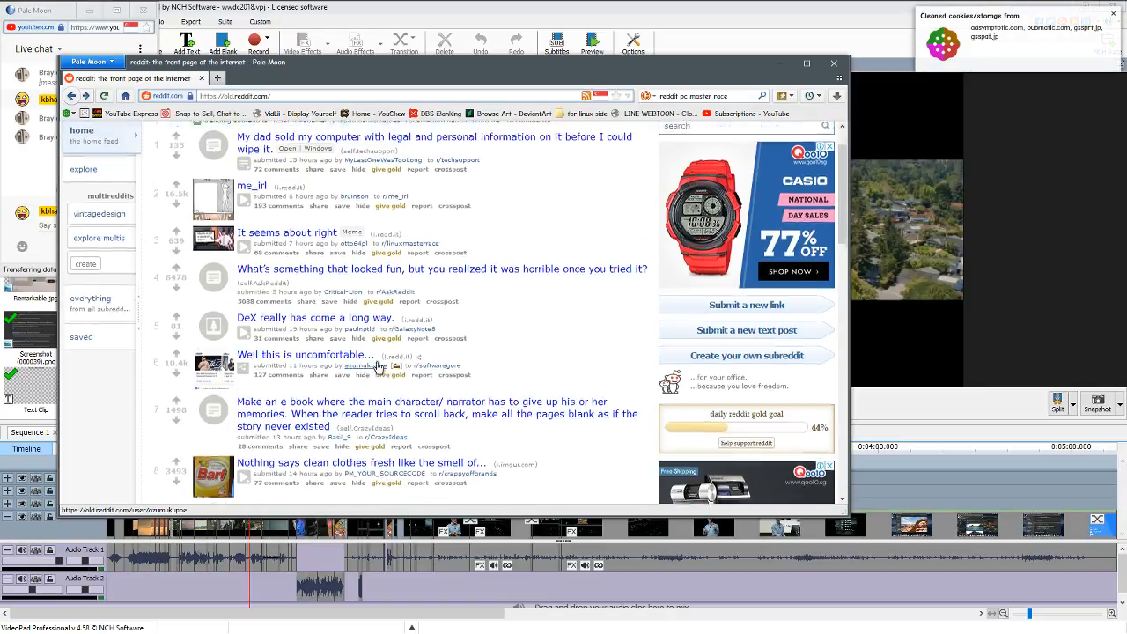
left_click(779, 64)
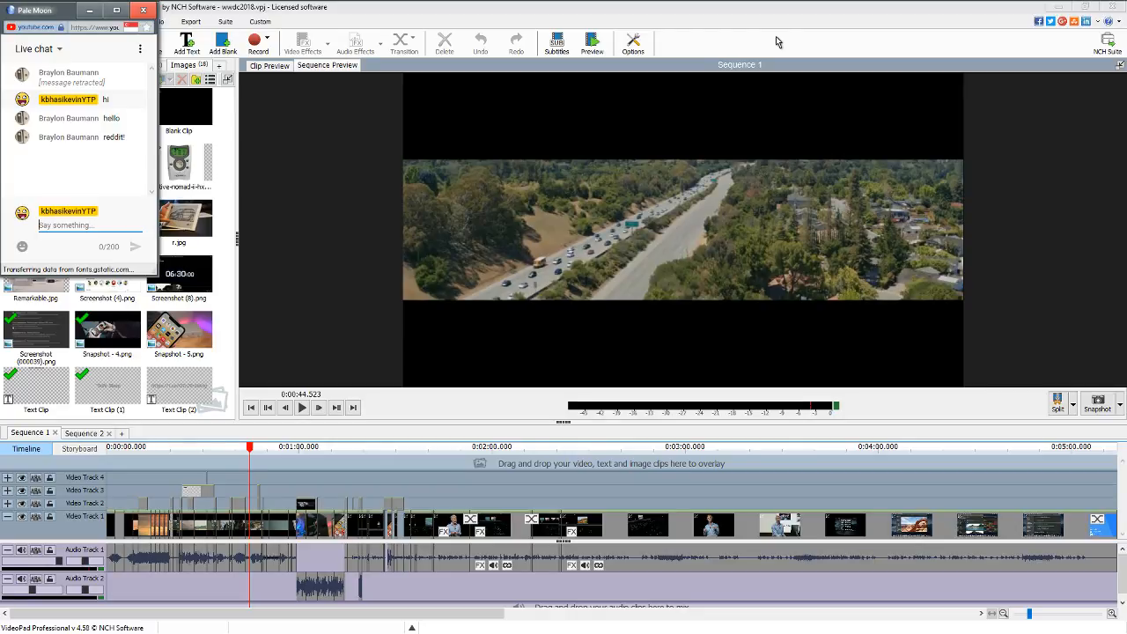
Bring back the Reddit browser window and search DuckDuckGo for "pc master race" in a new tab.
mouse_move(798, 5)
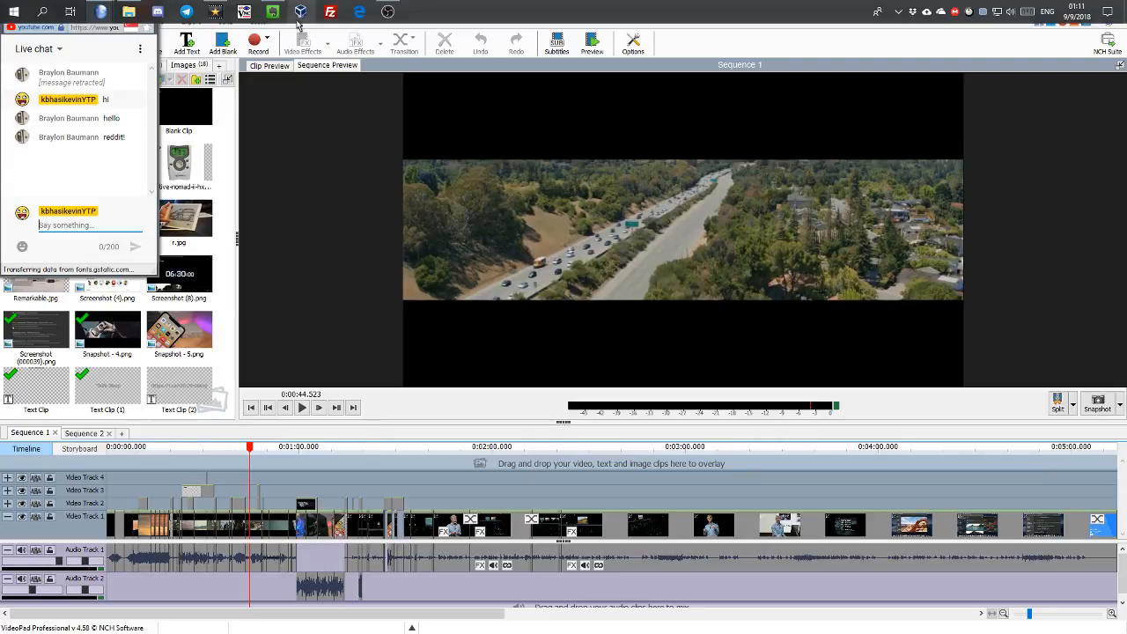
mouse_move(102, 11)
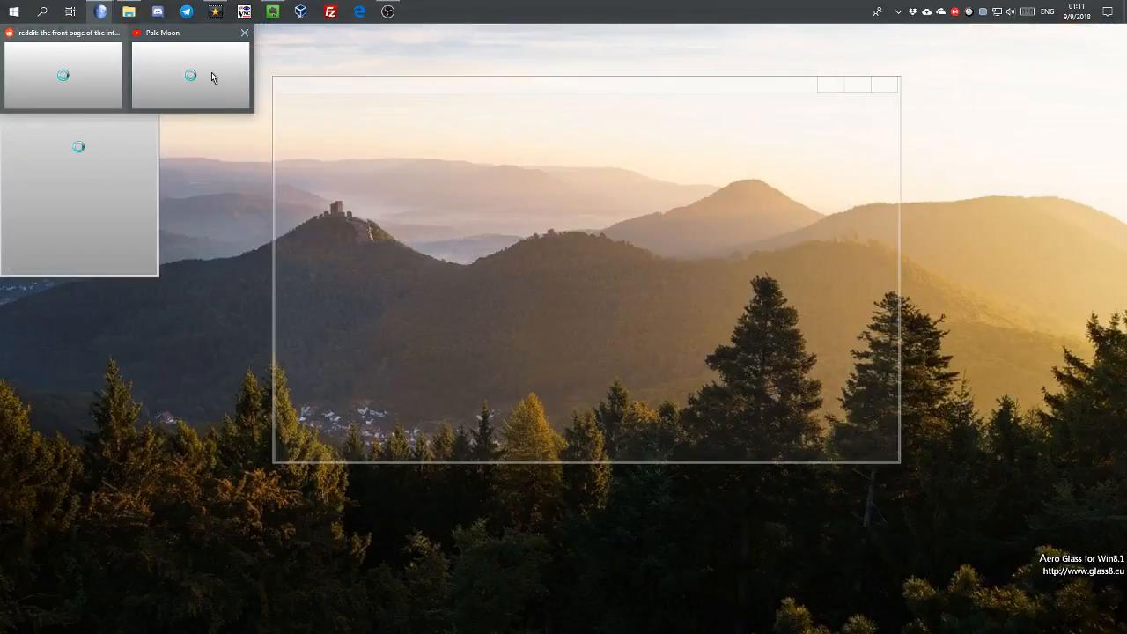
left_click(211, 76)
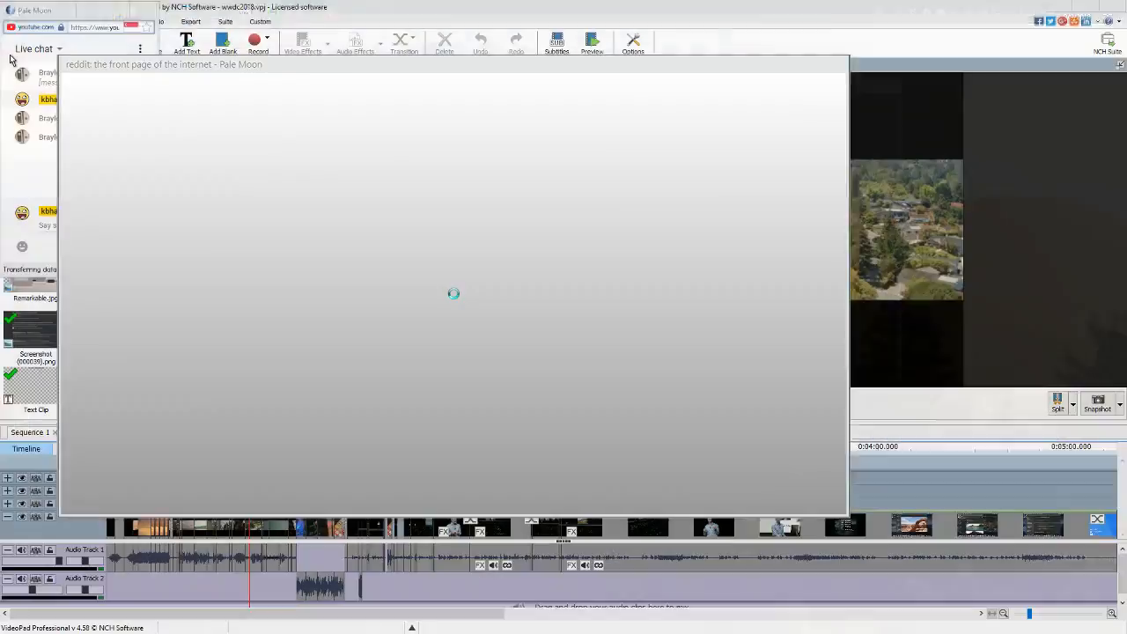
key("ctrl+t")
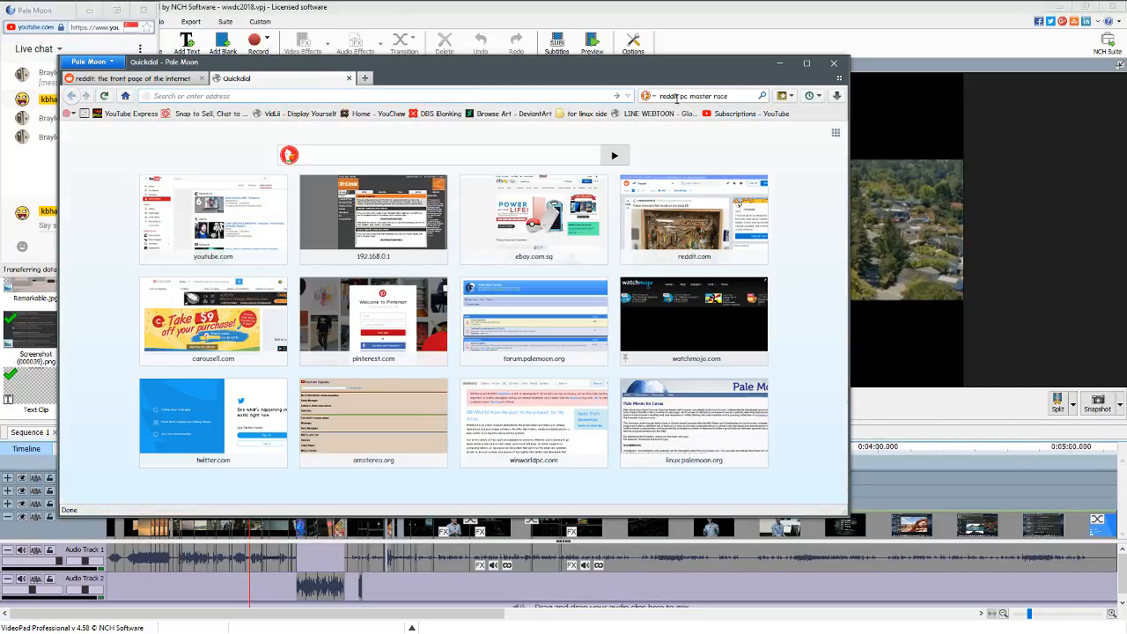
double_click(677, 97)
key("BackSpace")
key("Return")
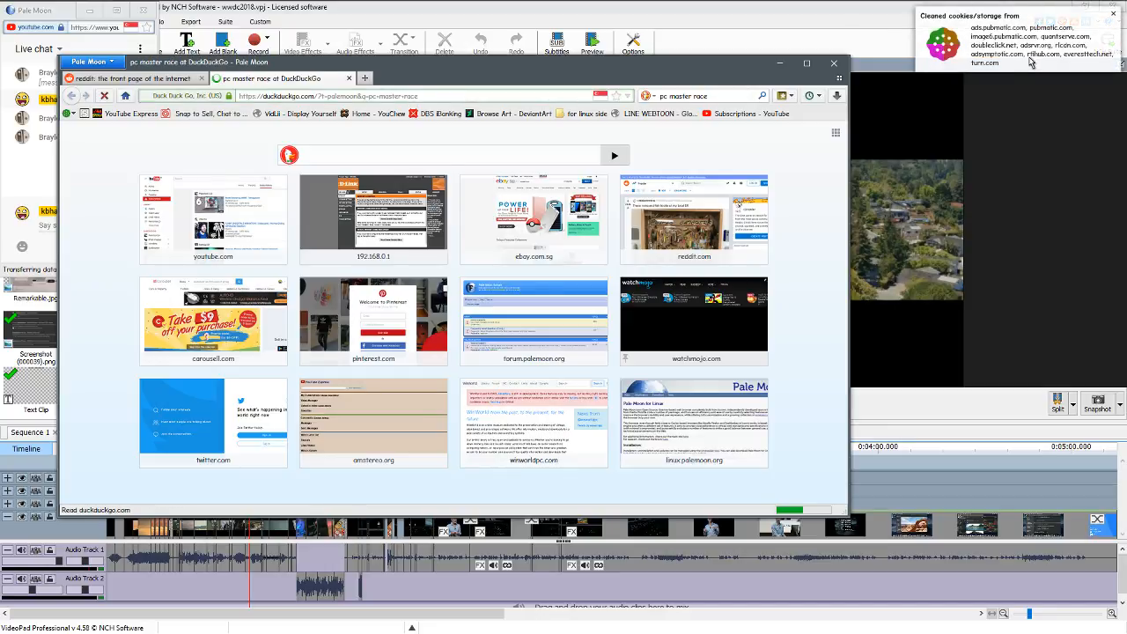
Switch to VideoPad and move the Sequence 1 playhead to 0:00:40.697.
left_click(815, 17)
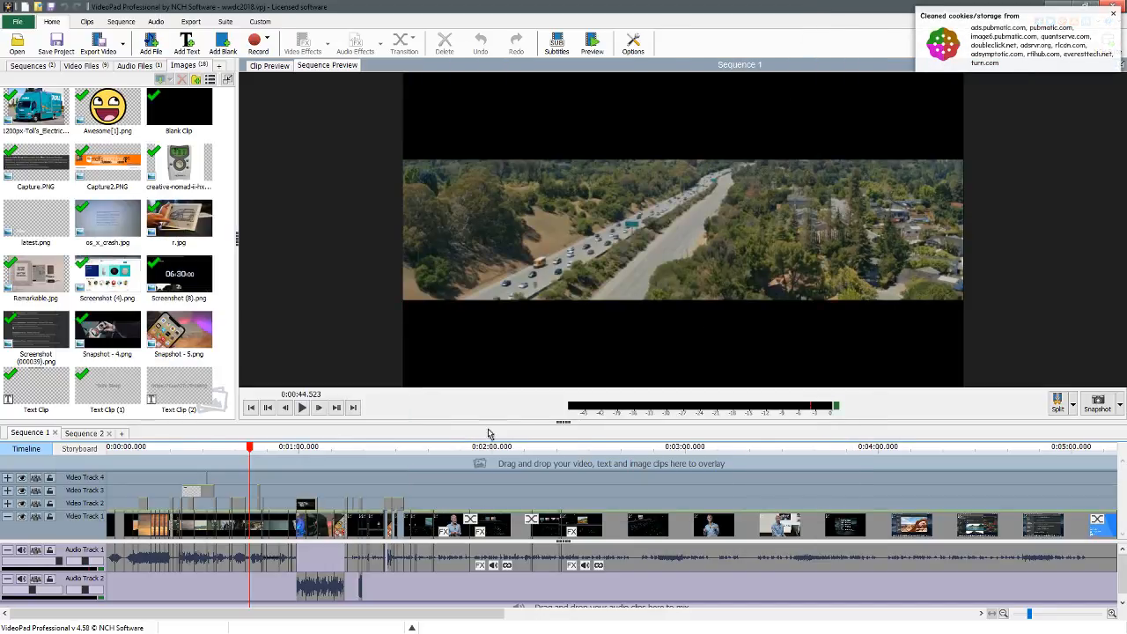
left_click(226, 456)
left_click_drag(226, 461, 238, 462)
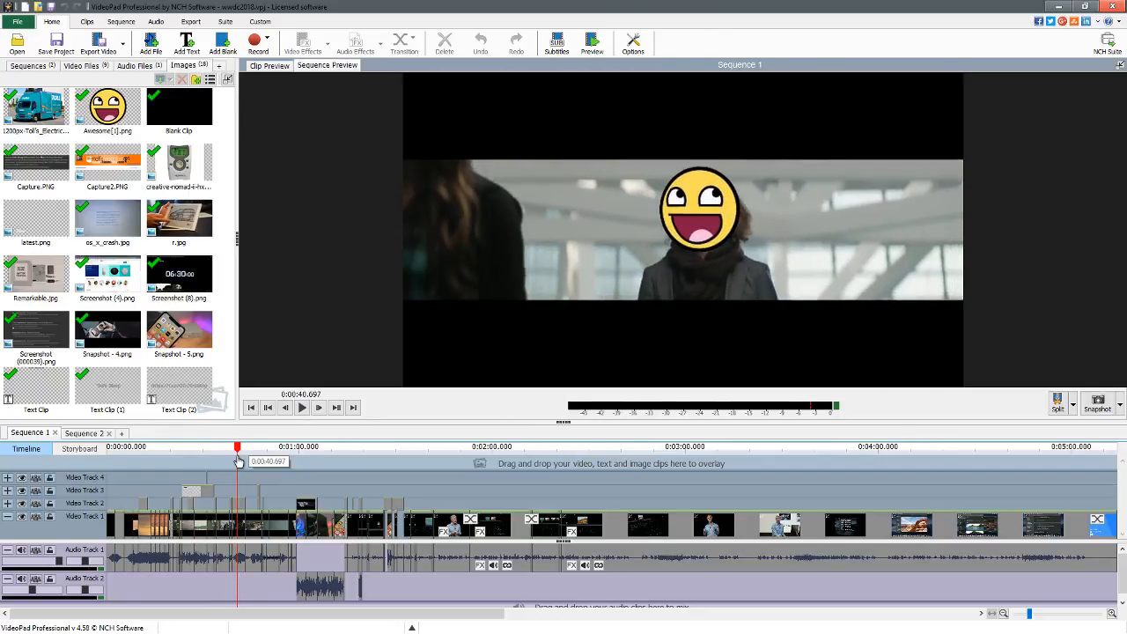
Return to the browser, show image results for "pc master race" and preview the first and third images.
key("alt+Tab")
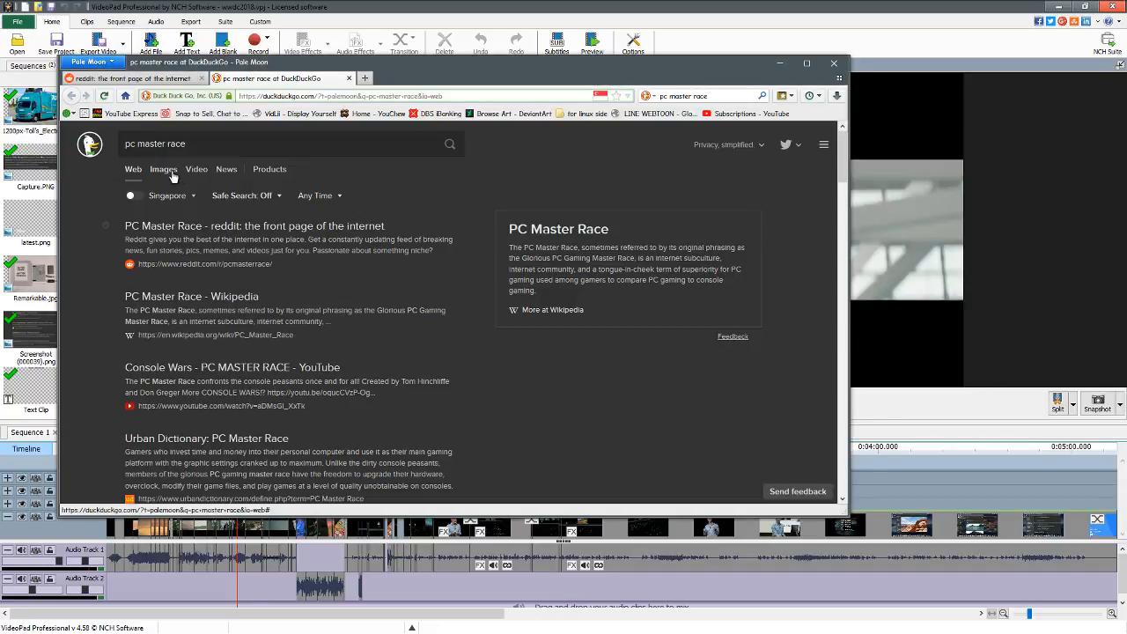
left_click(168, 171)
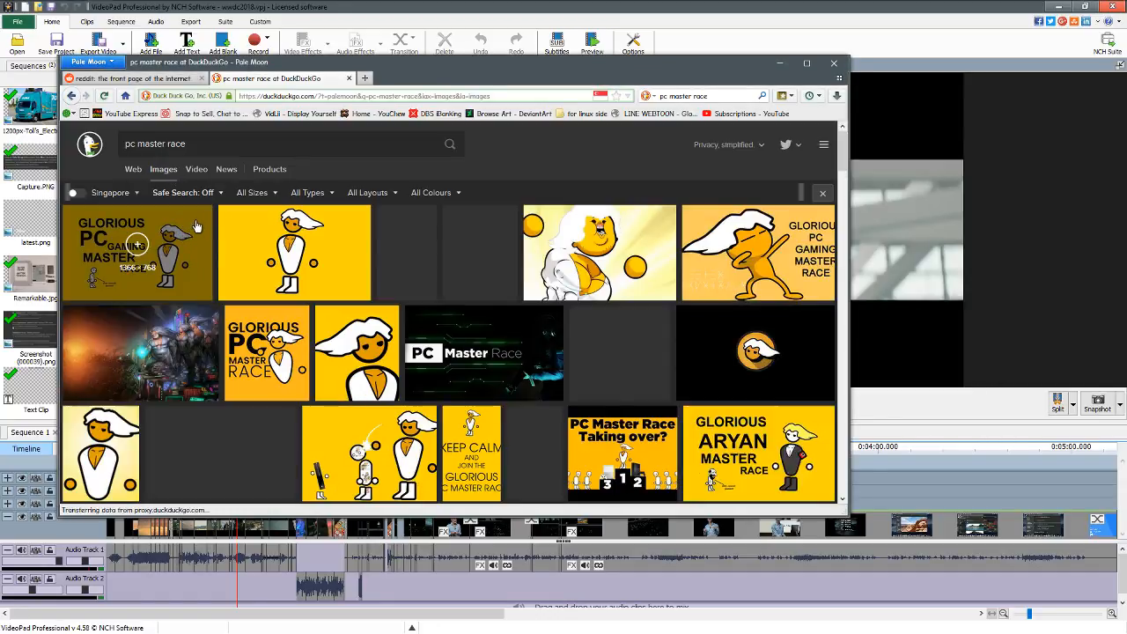
left_click(197, 227)
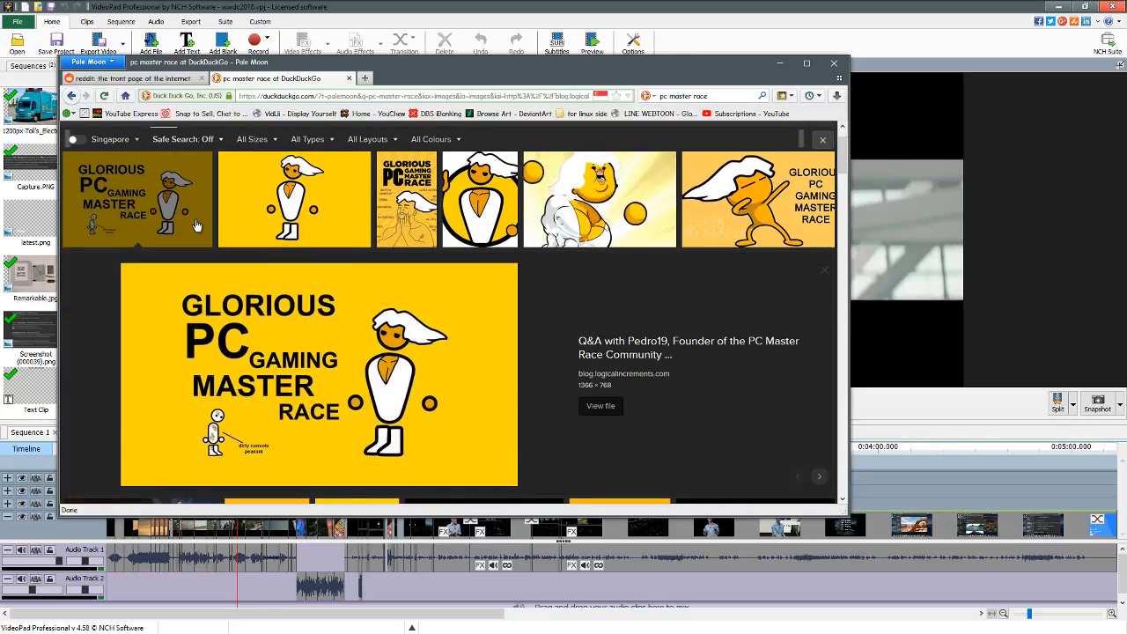
left_click(397, 204)
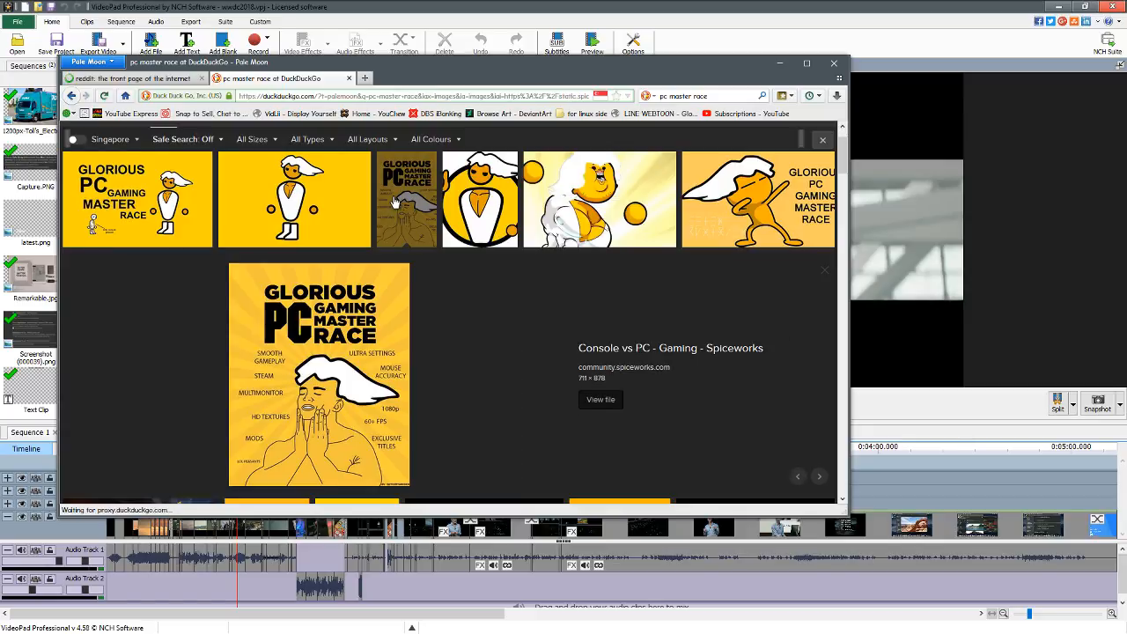
Preview the second, sixth, fifth and first images for "pc master race" and look through the image results below them.
left_click(319, 203)
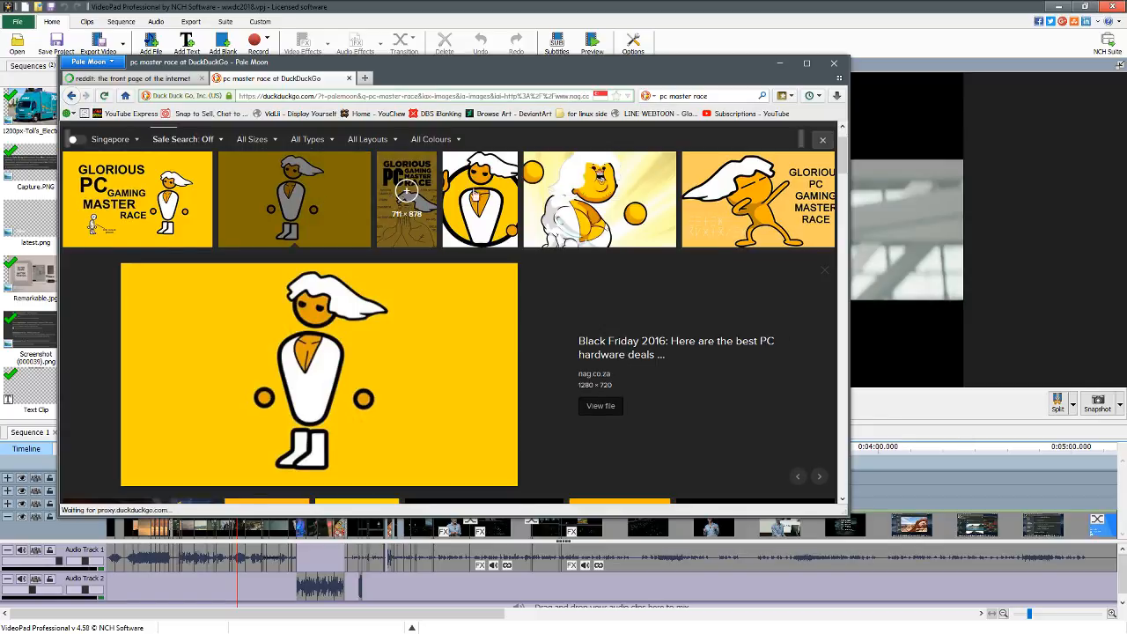
left_click(722, 205)
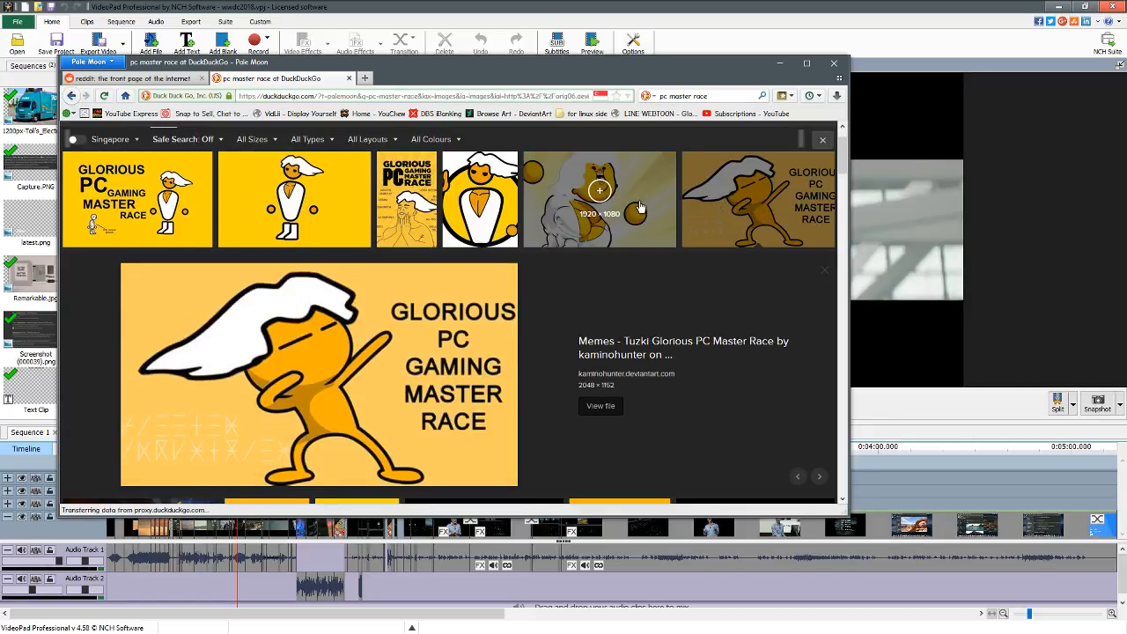
left_click(632, 208)
left_click(183, 197)
scroll(579, 271, "down", 2)
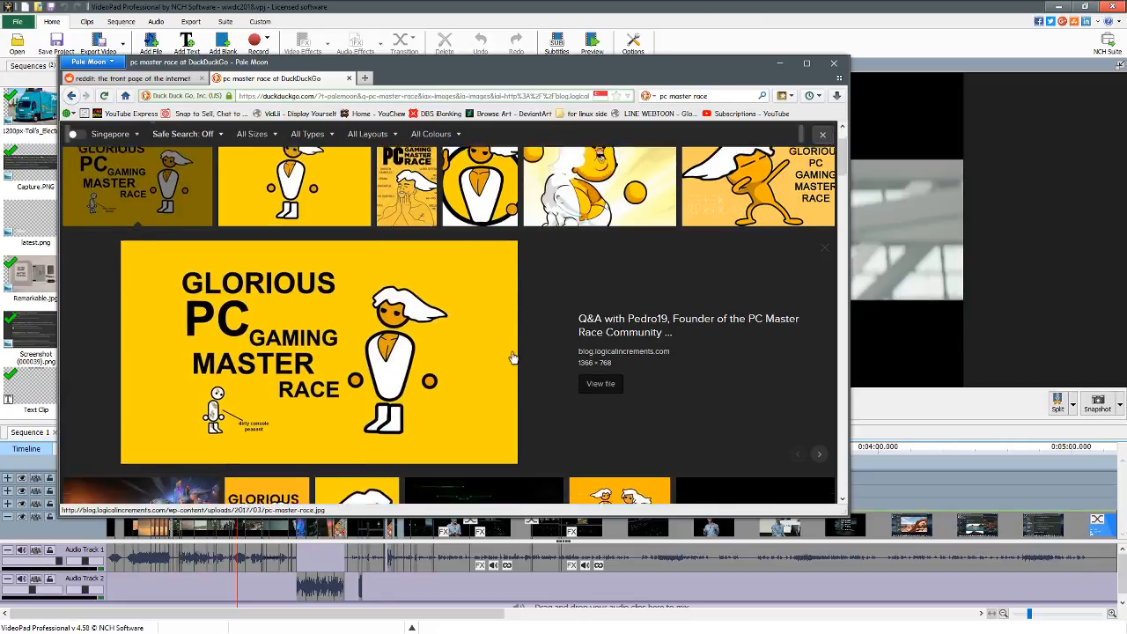
scroll(579, 271, "down", 3)
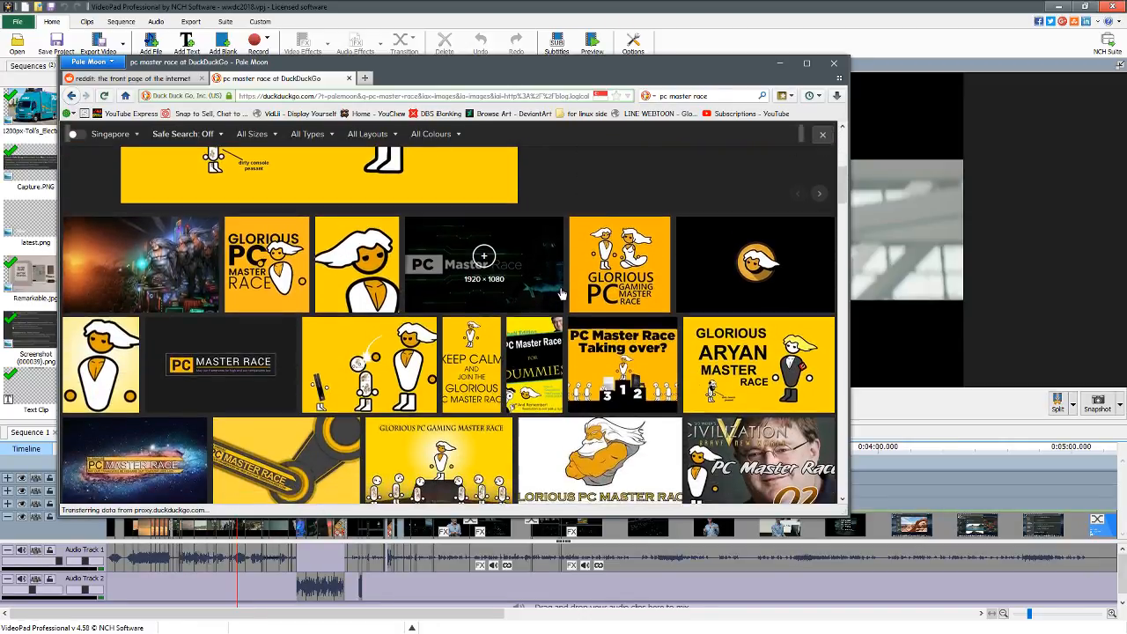
scroll(348, 392, "down", 1)
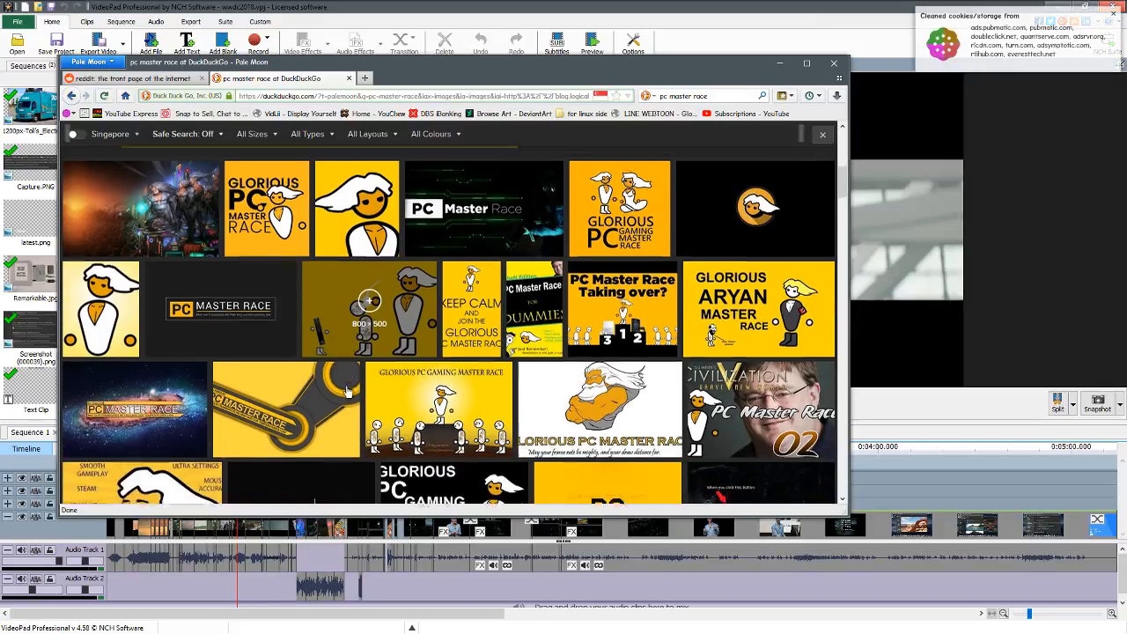
scroll(347, 392, "down", 2)
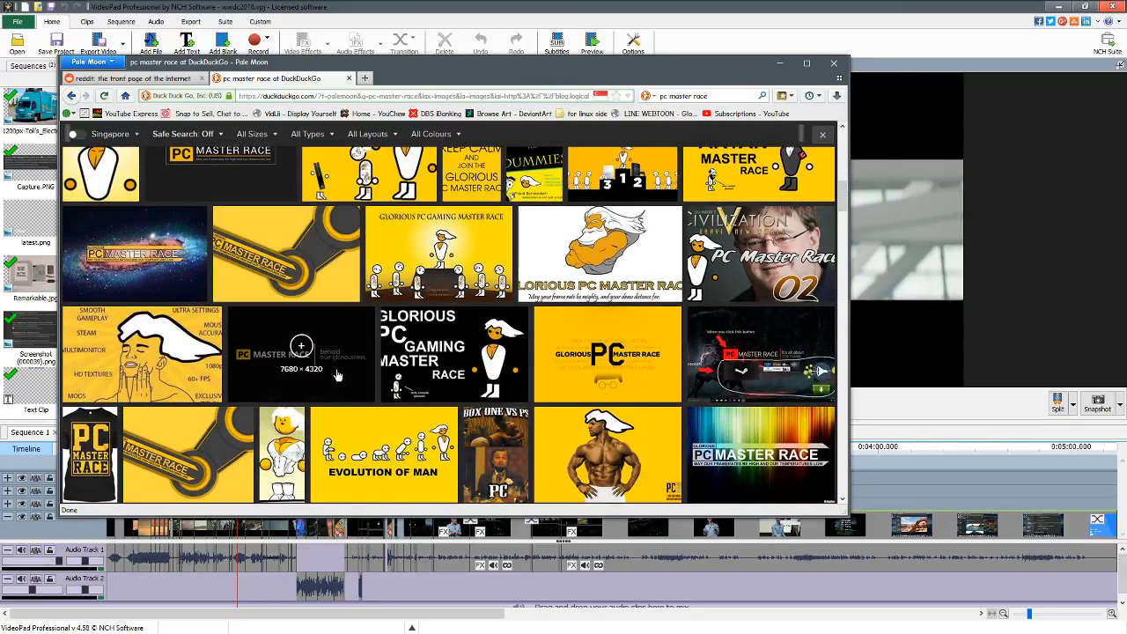
Switch to VideoPad, hide Video Track 2 in Sequence 1 and return to the browser's image results.
left_click(736, 34)
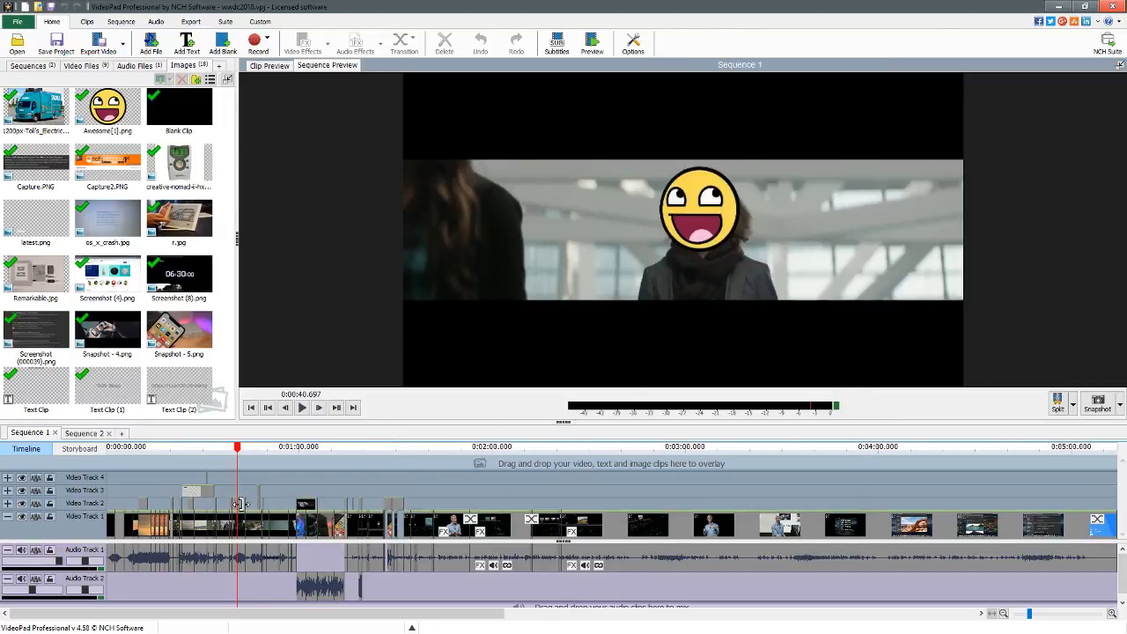
left_click(20, 508)
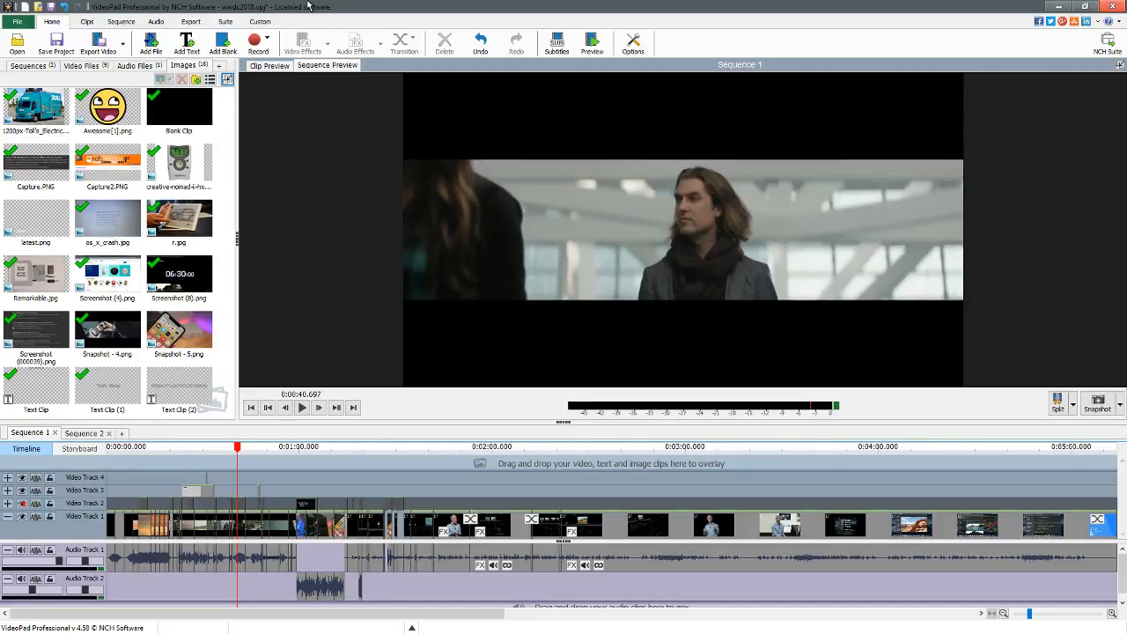
key("alt+Tab")
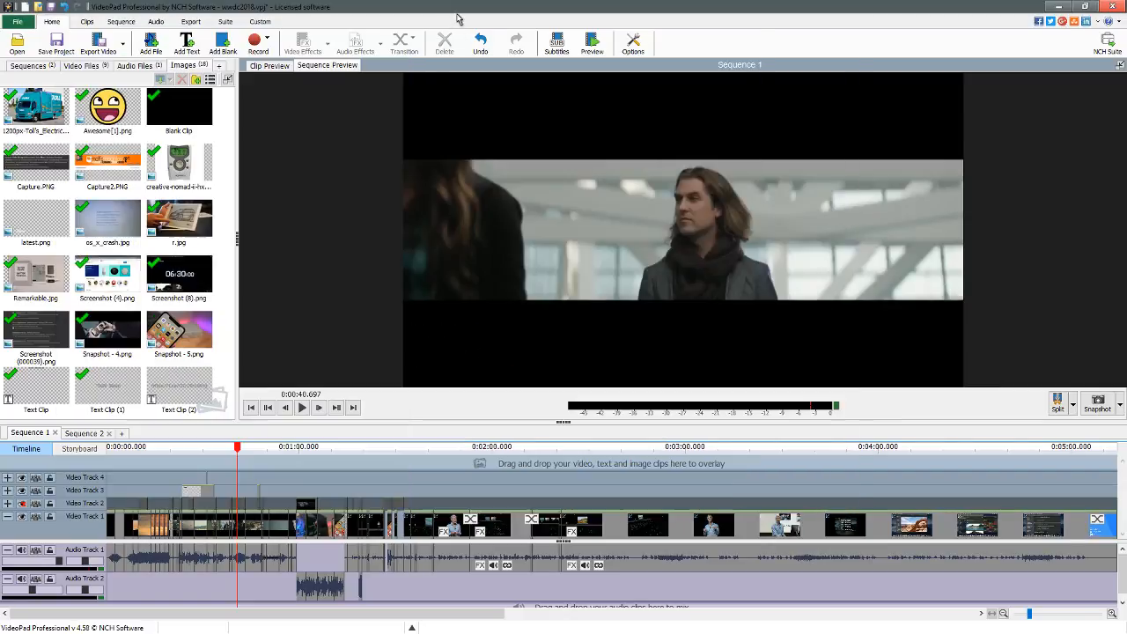
left_click(457, 18)
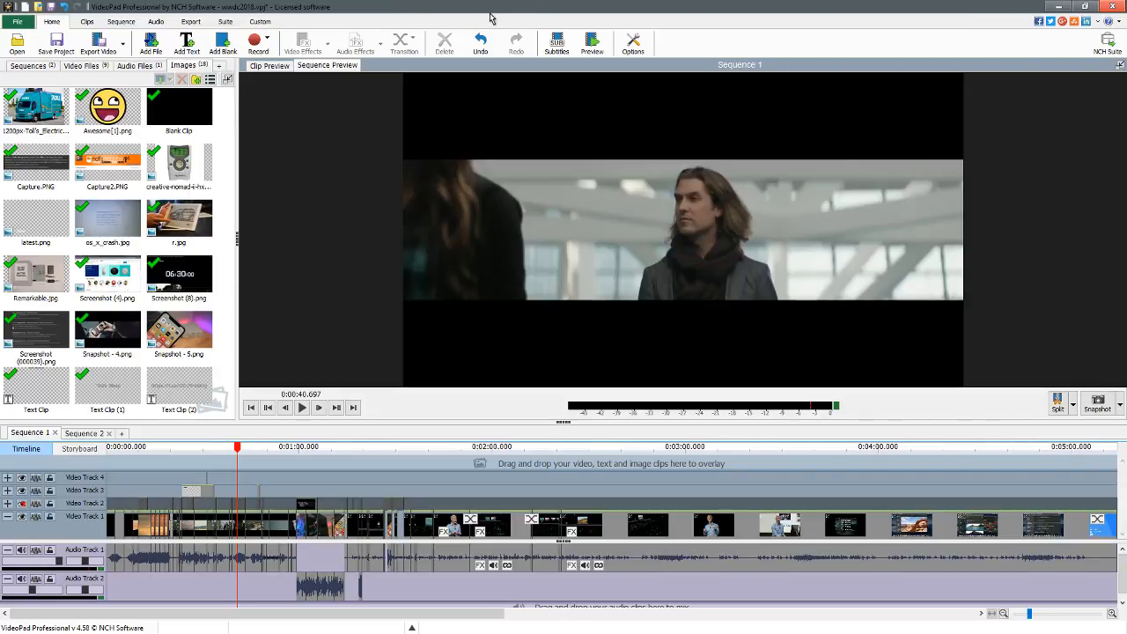
key("alt+Tab")
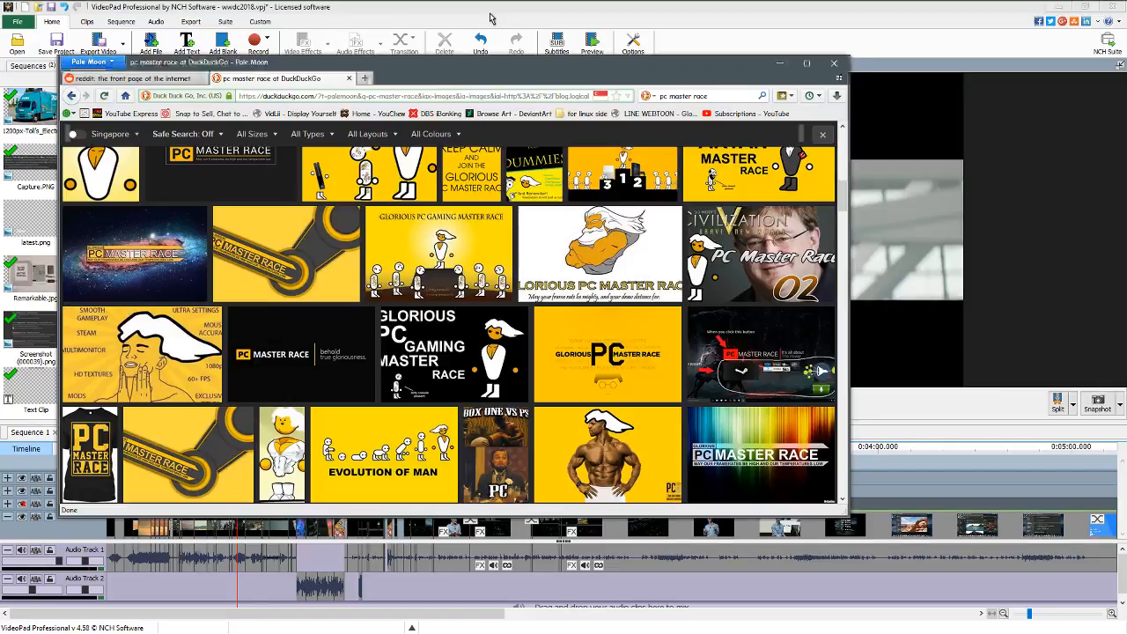
Look through the open windows and activity history in Task View and bring the YouTube live chat window forward.
mouse_move(479, 2)
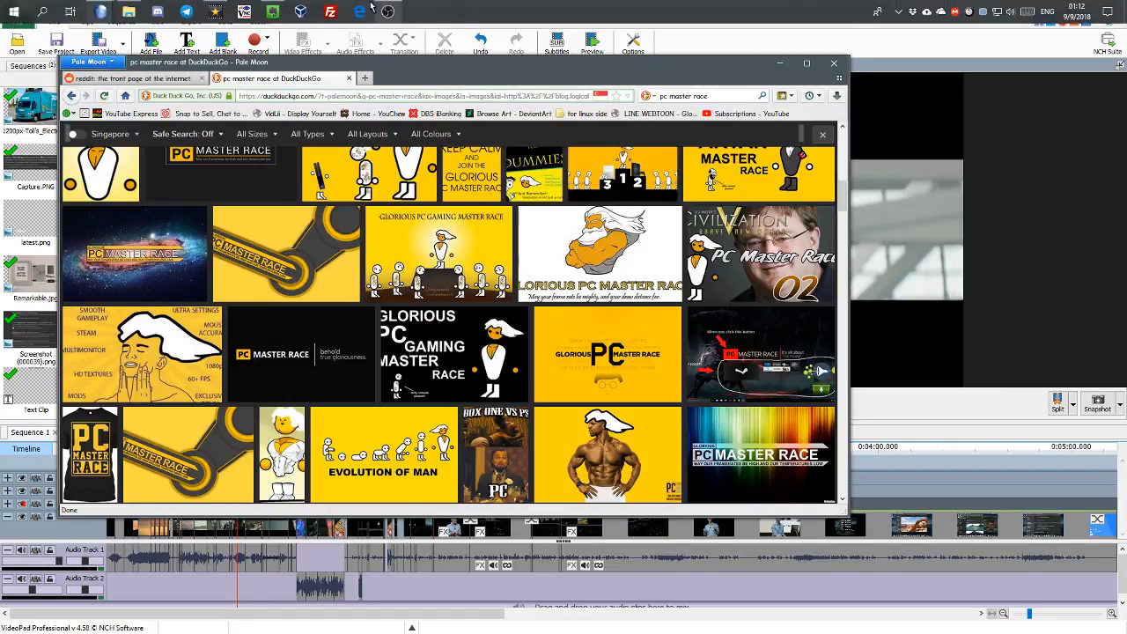
mouse_move(100, 11)
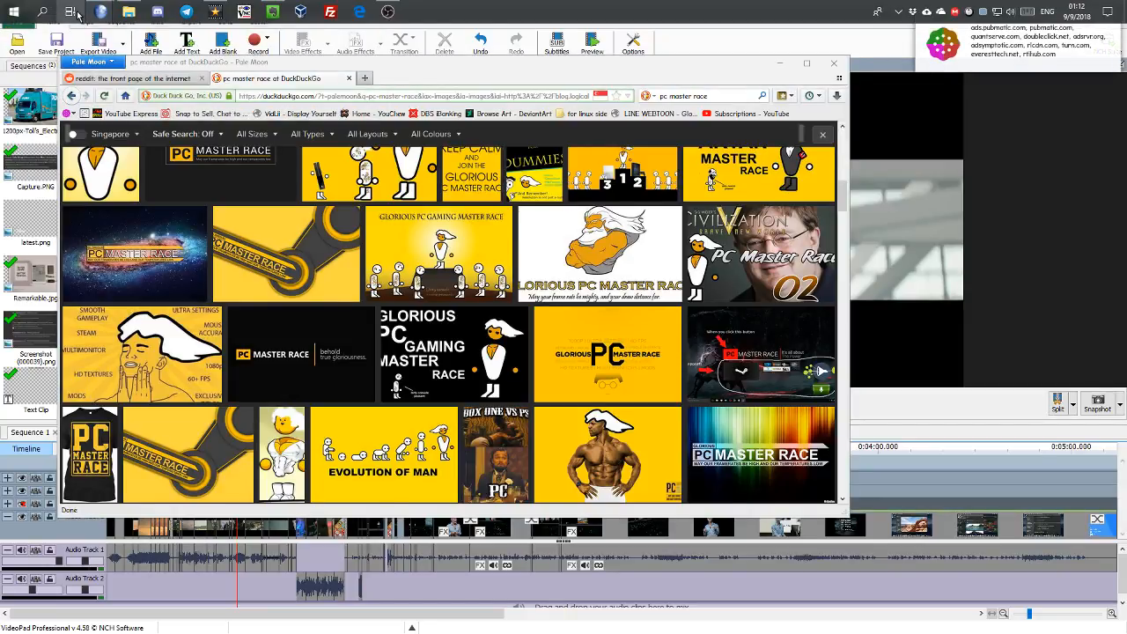
left_click(76, 14)
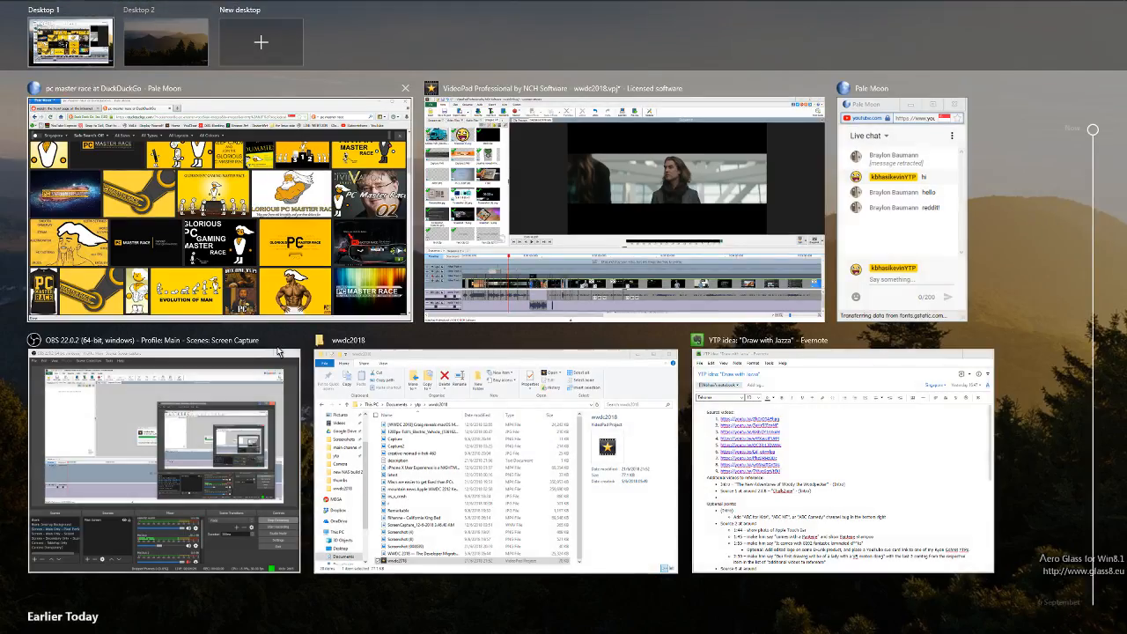
scroll(277, 352, "down", 4)
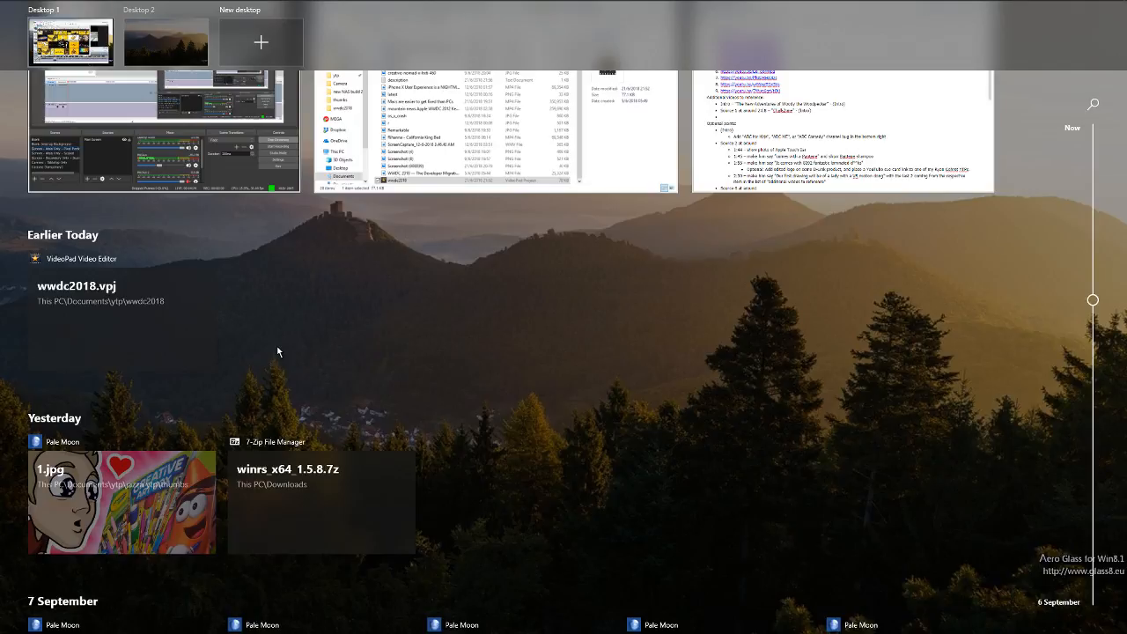
scroll(277, 350, "down", 3)
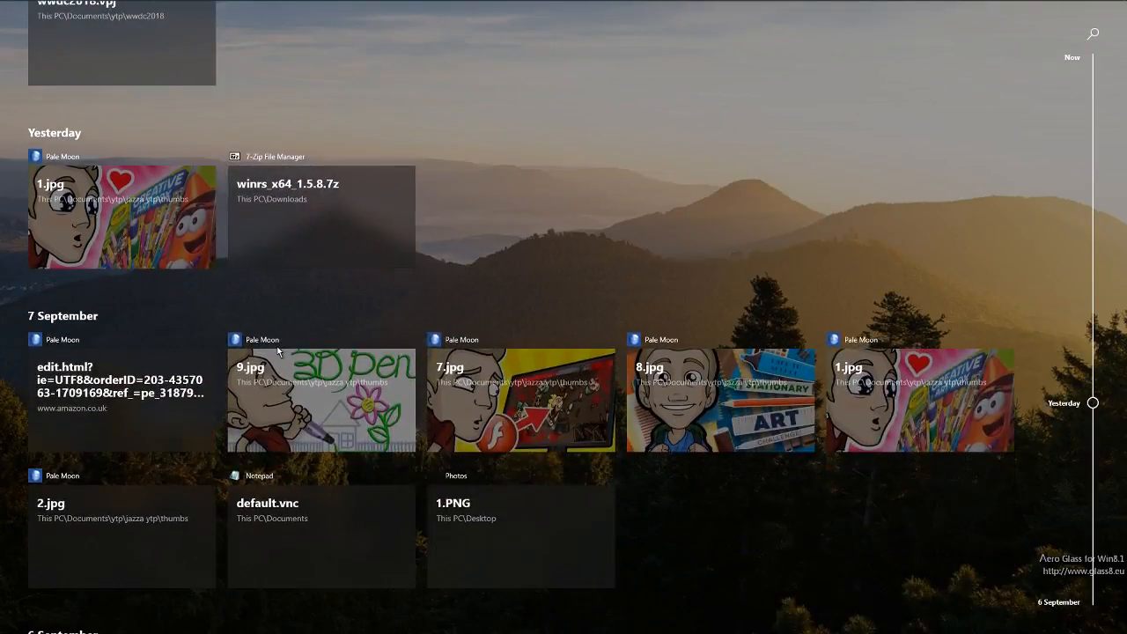
scroll(277, 351, "up", 5)
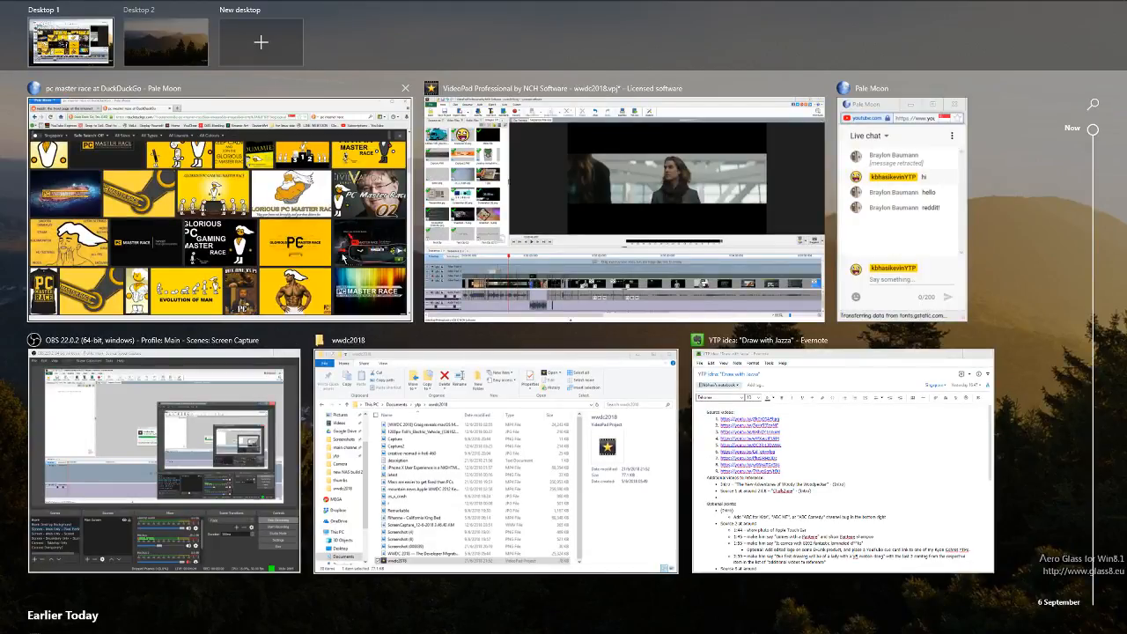
left_click(886, 217)
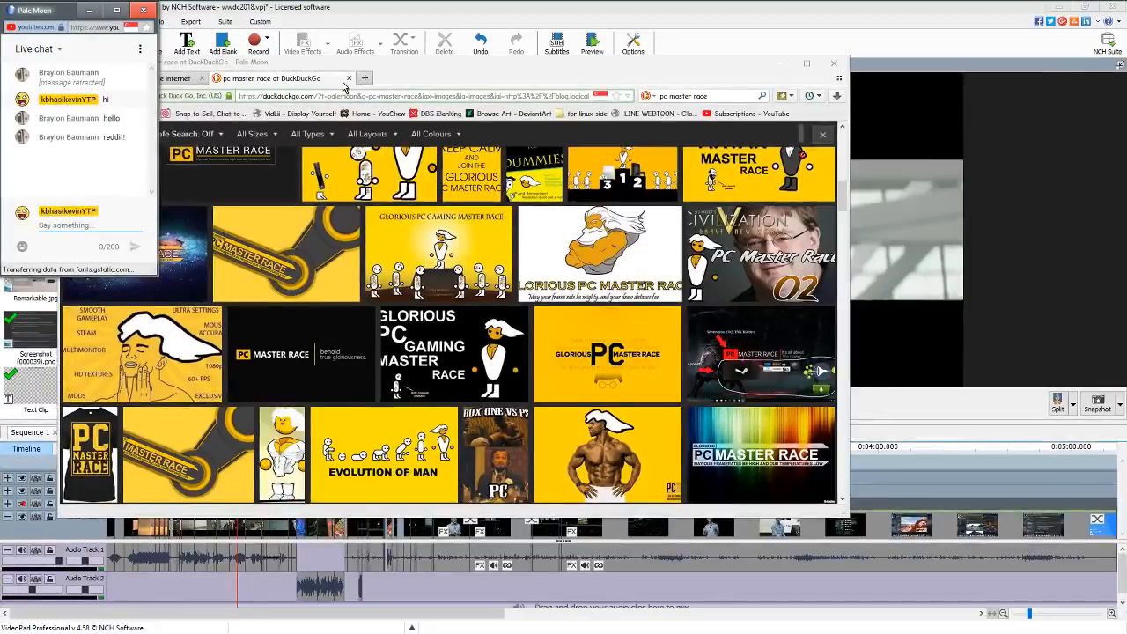
Bring the image results window forward, reposition it partly over the live chat window and return to the first results.
left_click(398, 79)
left_click_drag(397, 79, 508, 89)
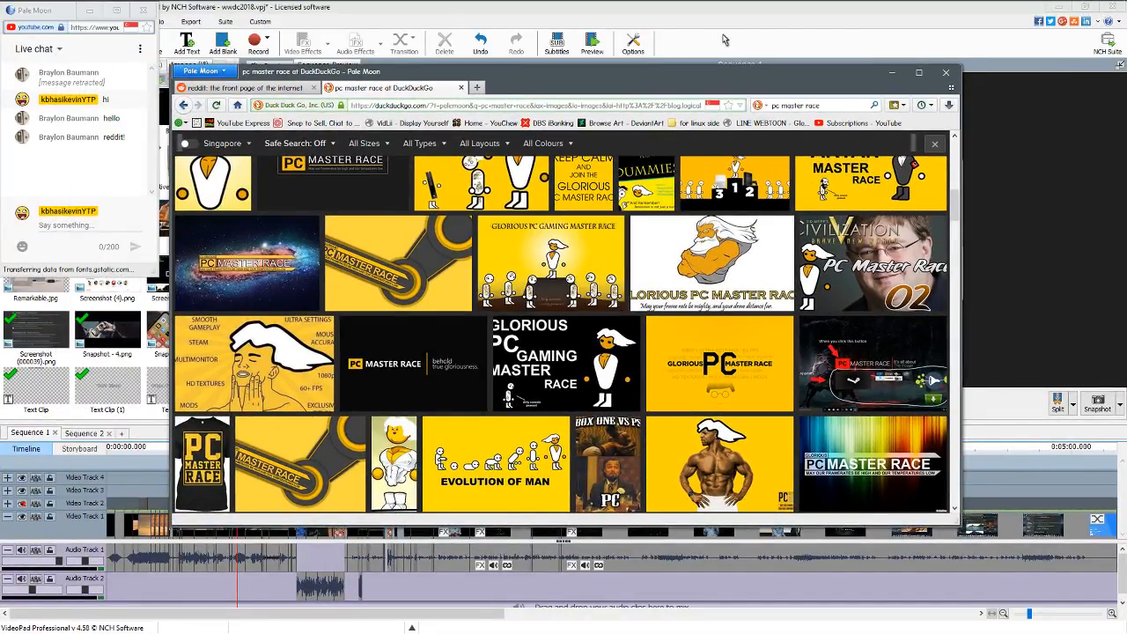
left_click_drag(708, 76, 632, 46)
scroll(395, 323, "up", 4)
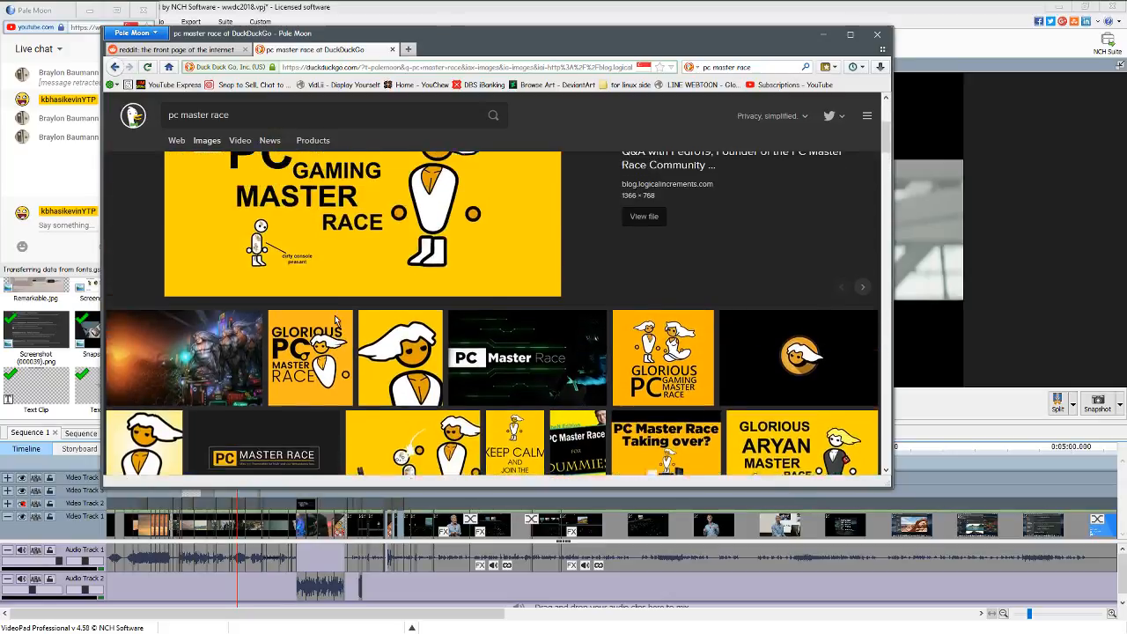
scroll(335, 316, "up", 2)
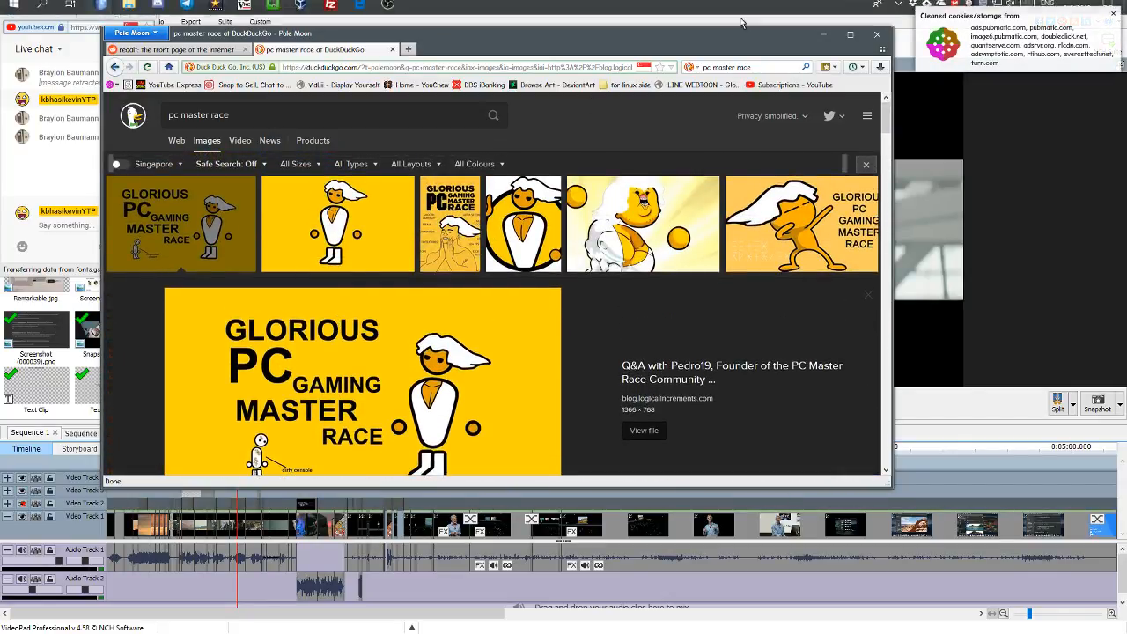
left_click_drag(711, 42, 612, 70)
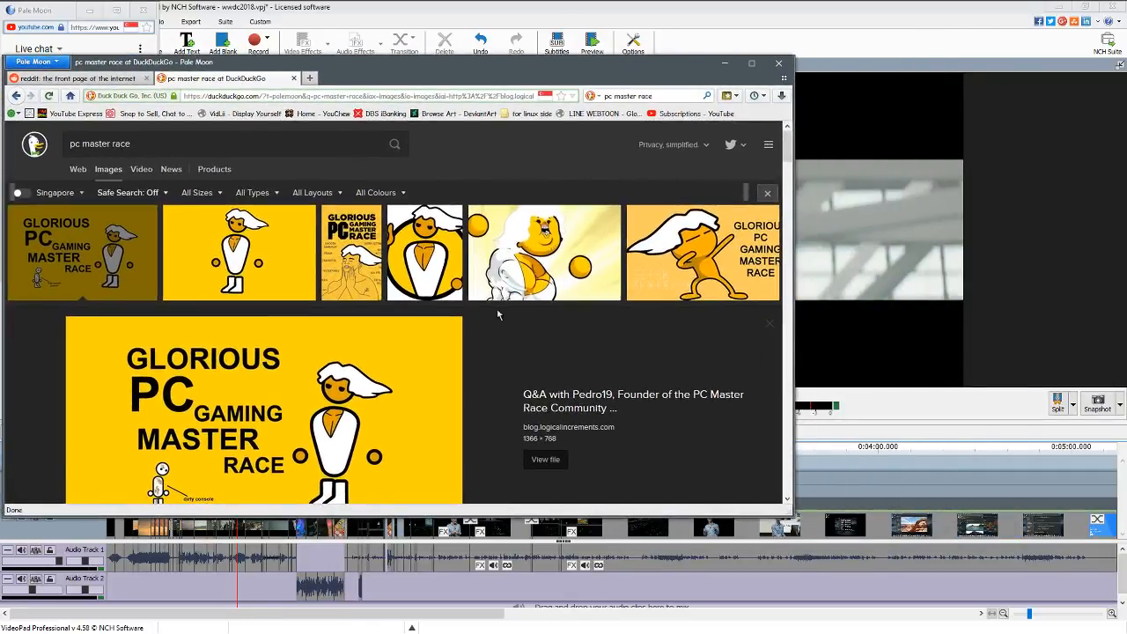
Preview the second and first "pc master race" images again and look through the rows below.
left_click(297, 279)
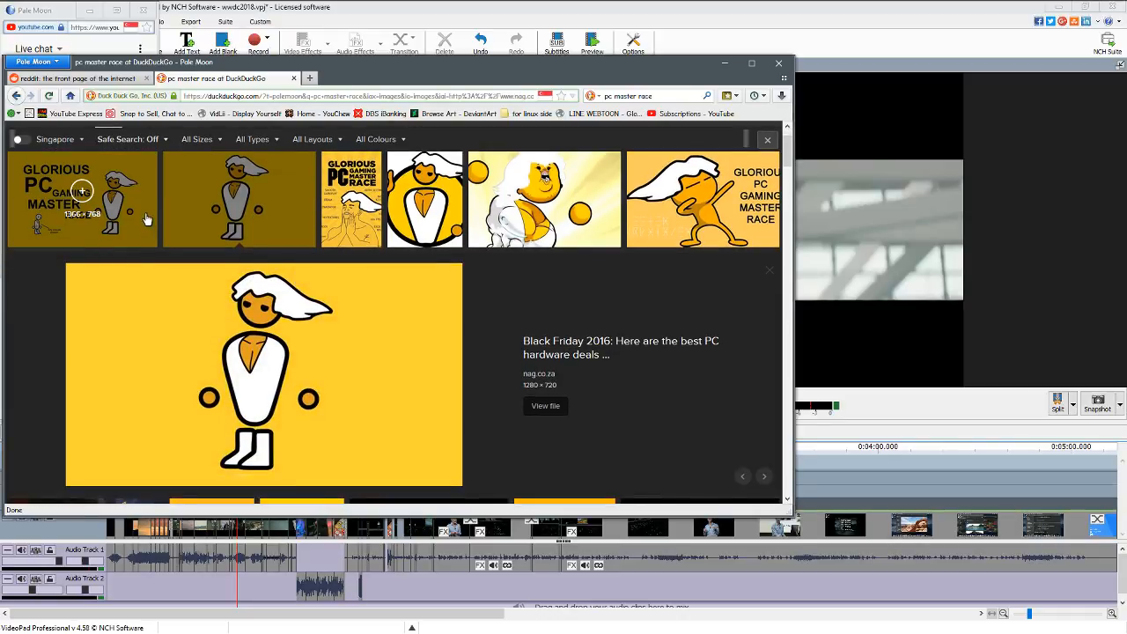
left_click(147, 218)
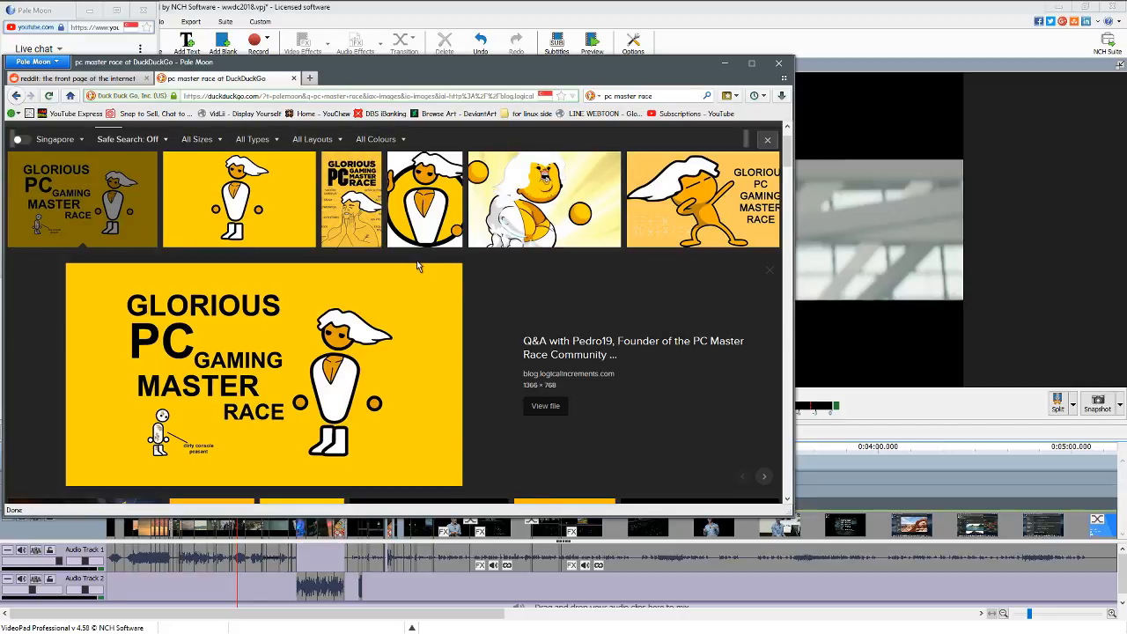
scroll(418, 266, "down", 4)
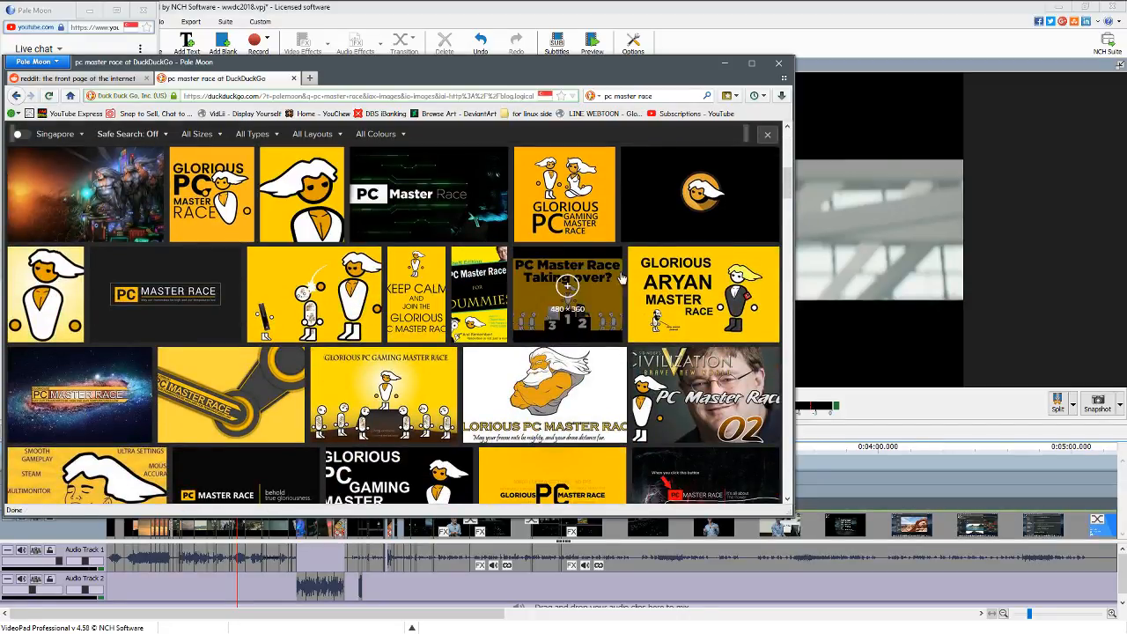
Change the image search to "pc gaming master race" and preview the second result.
scroll(307, 240, "up", 4)
scroll(288, 195, "up", 2)
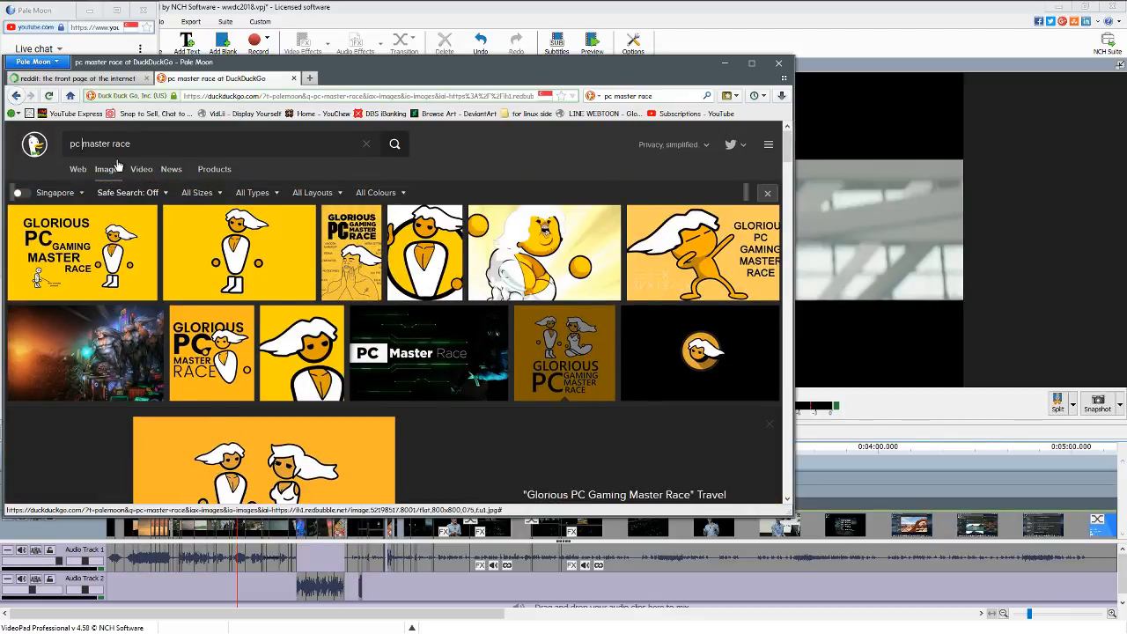
type("gaming")
key("Return")
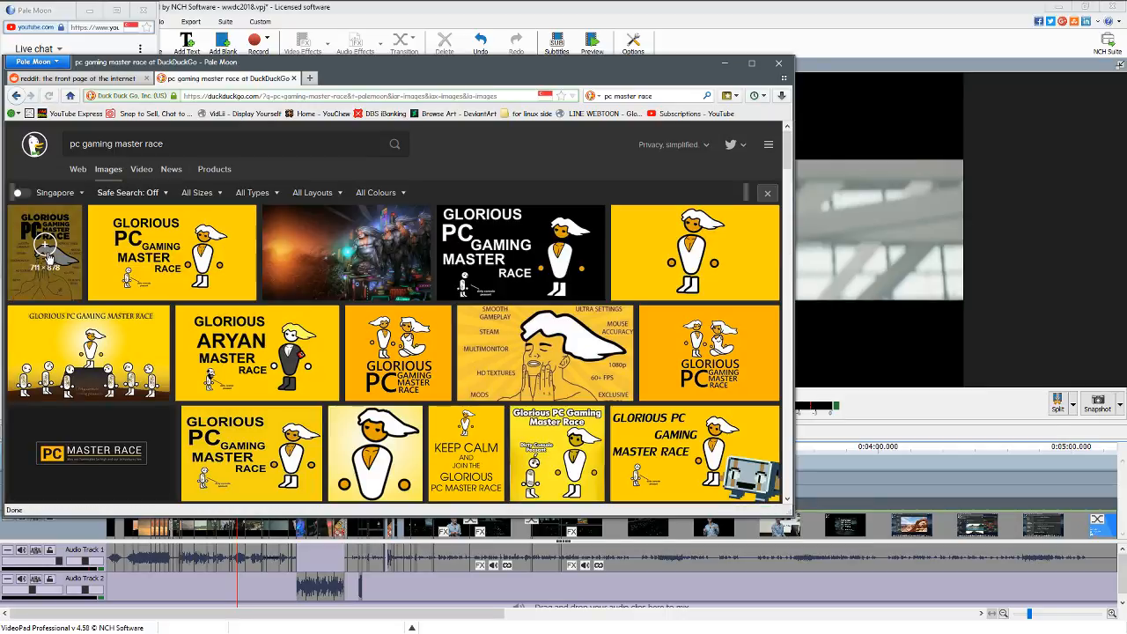
left_click(183, 276)
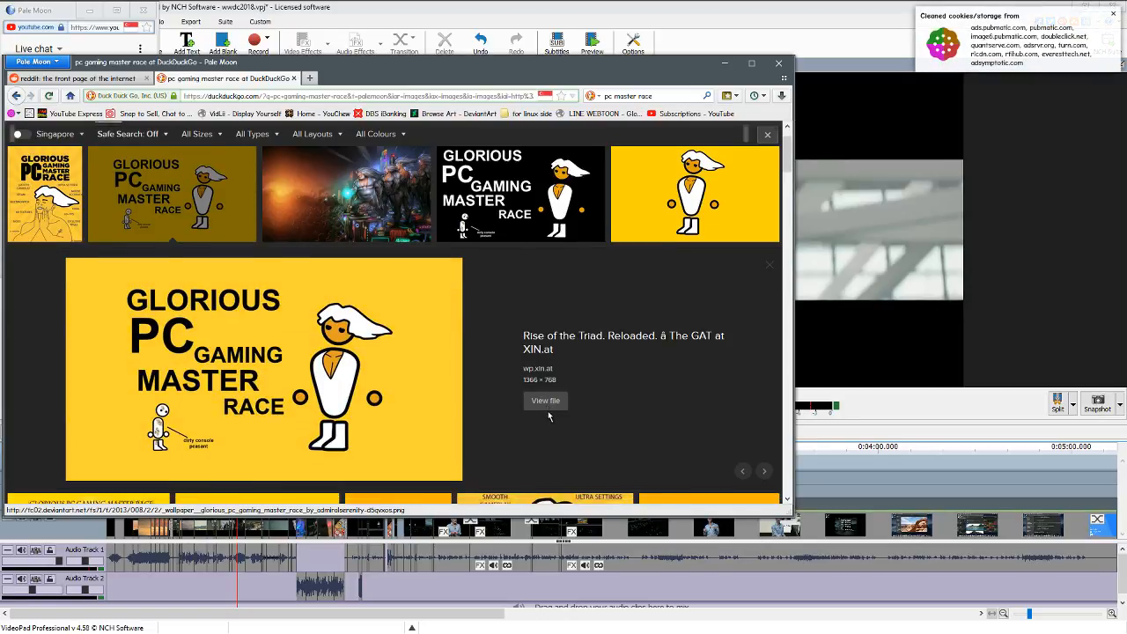
Look further down the new image results, preview the "Glorious 3DS XL Master Race" picture and return to the first results.
scroll(548, 416, "down", 5)
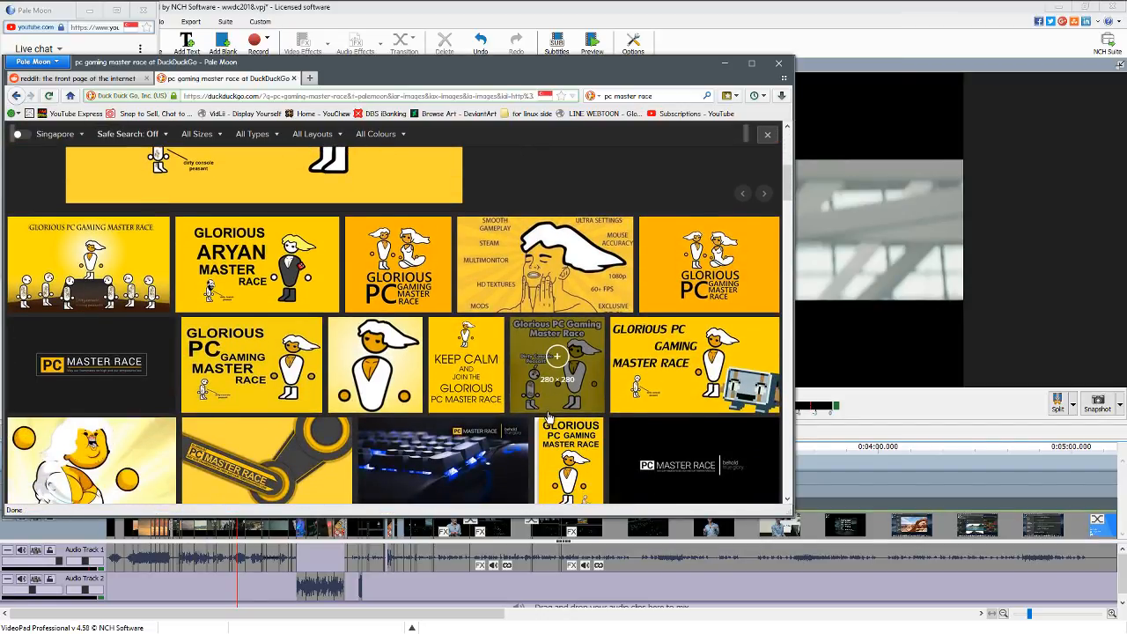
scroll(548, 417, "down", 3)
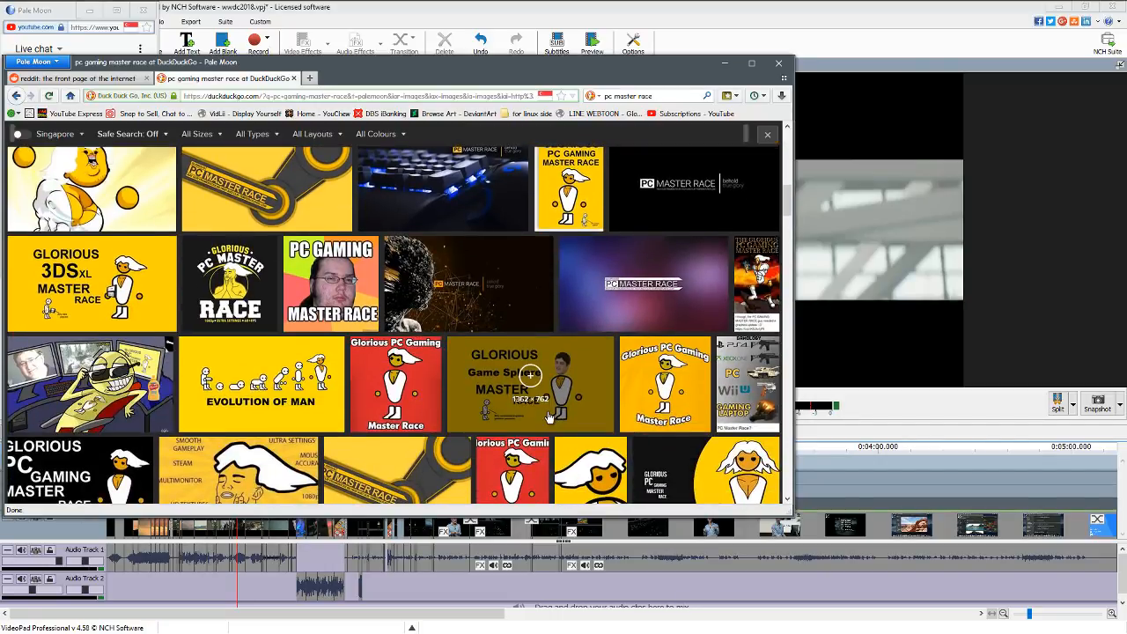
left_click(91, 297)
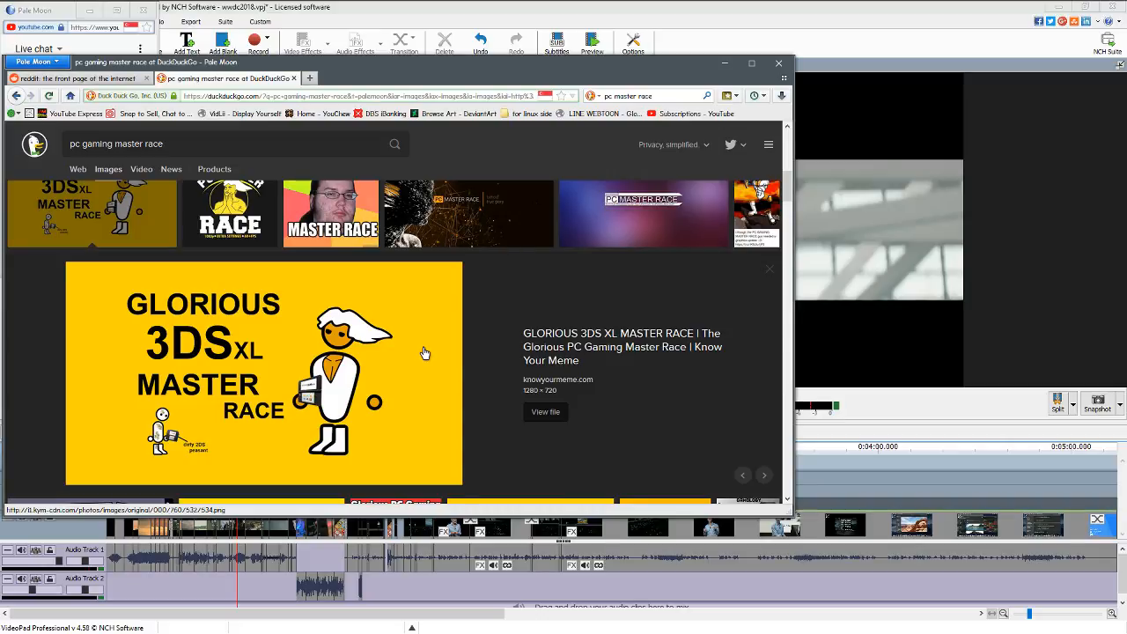
scroll(424, 353, "up", 6)
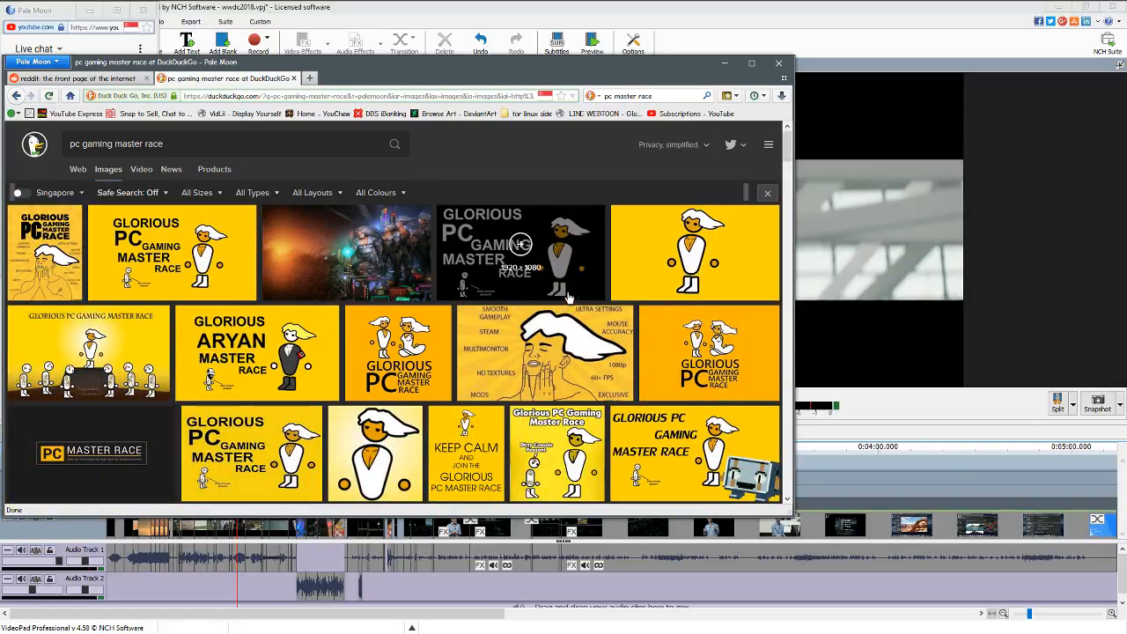
Compare the "Glorious PC Gaming Master Race" image in the first row with the second picture in the row below.
left_click(211, 249)
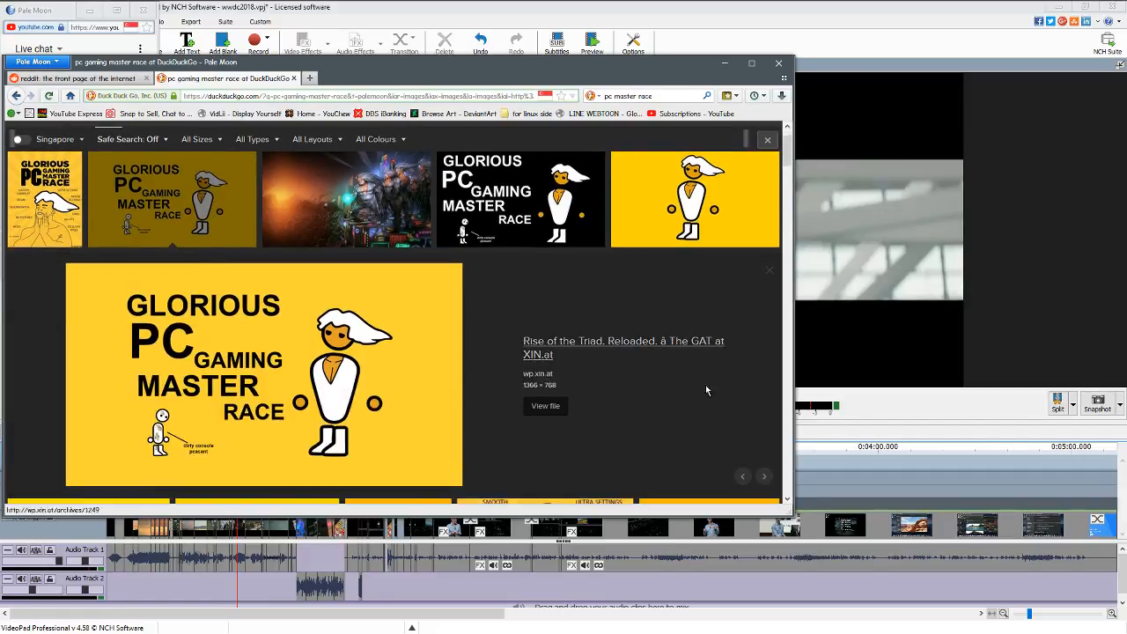
scroll(498, 398, "down", 2)
left_click(298, 414)
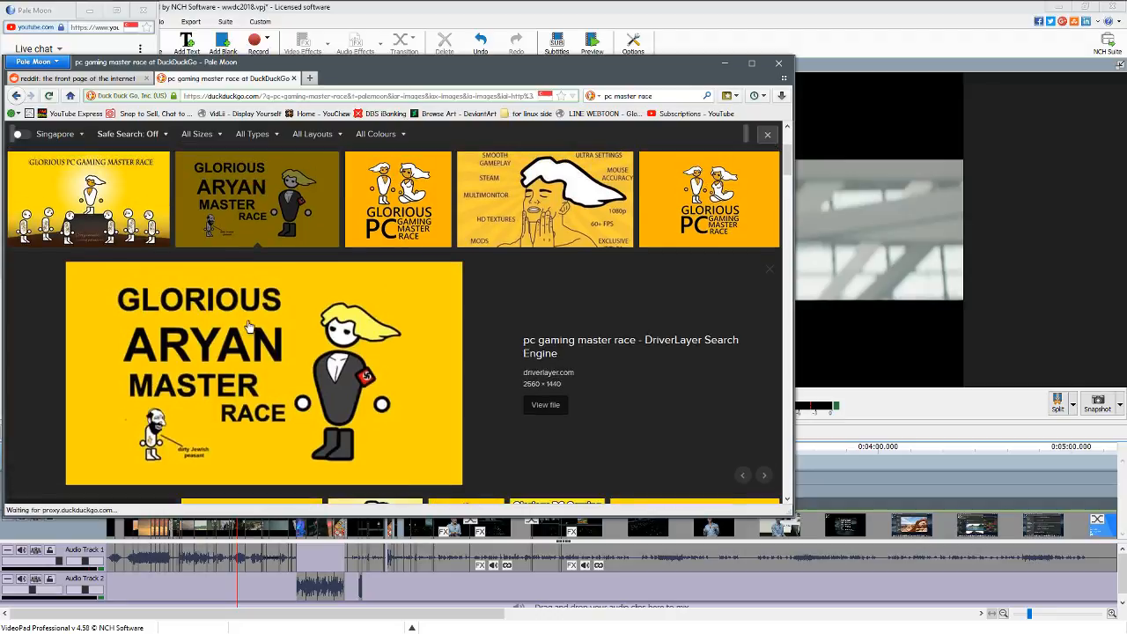
scroll(184, 247, "up", 3)
left_click(184, 248)
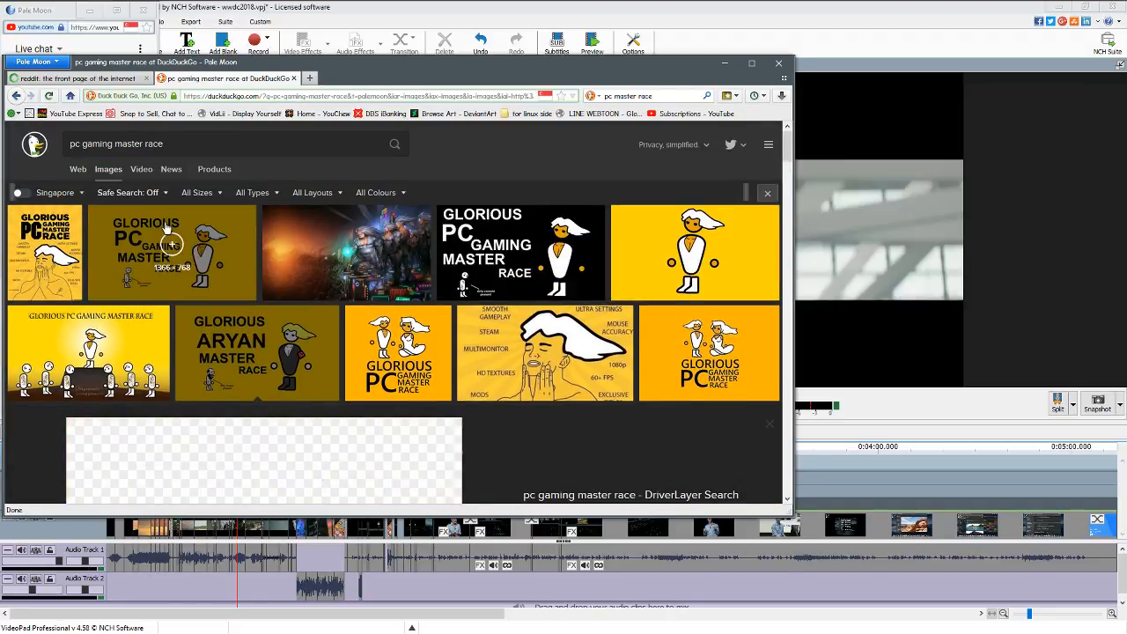
Open the full-size "Glorious PC Gaming Master Race" picture with the yellow background and save it into the wwdc2018 folder.
left_click(540, 408)
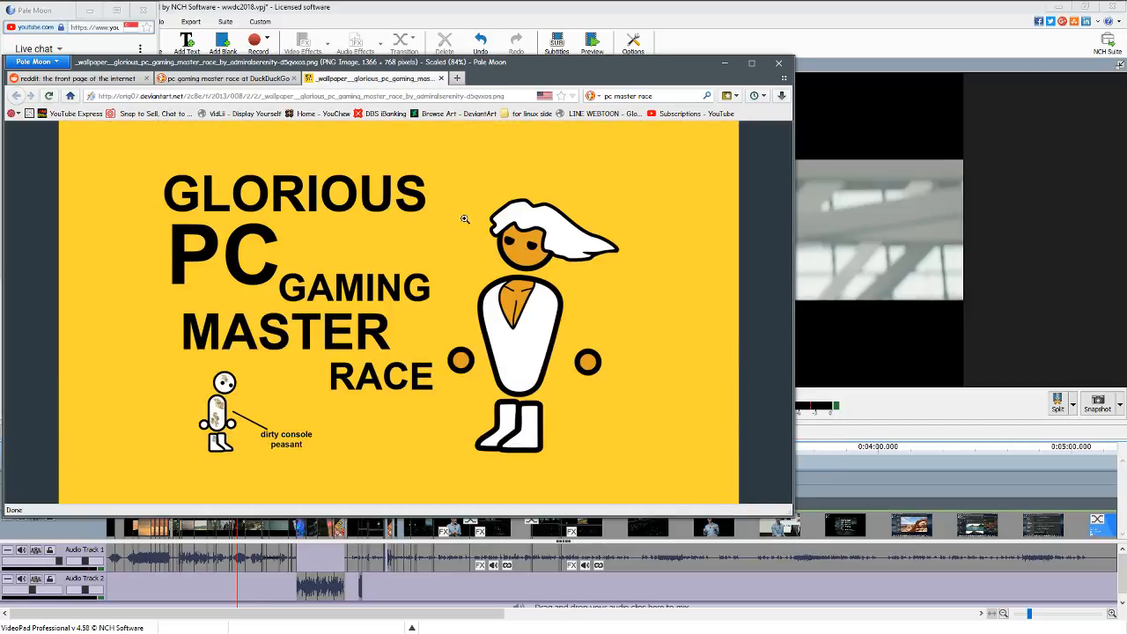
right_click(447, 216)
left_click(482, 261)
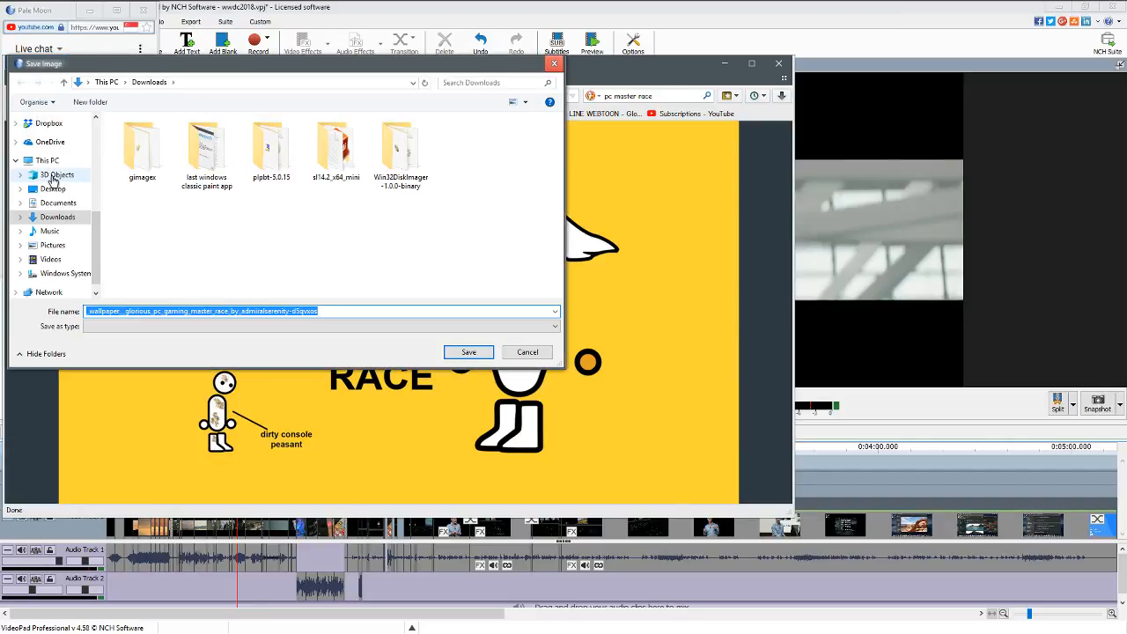
scroll(55, 190, "up", 3)
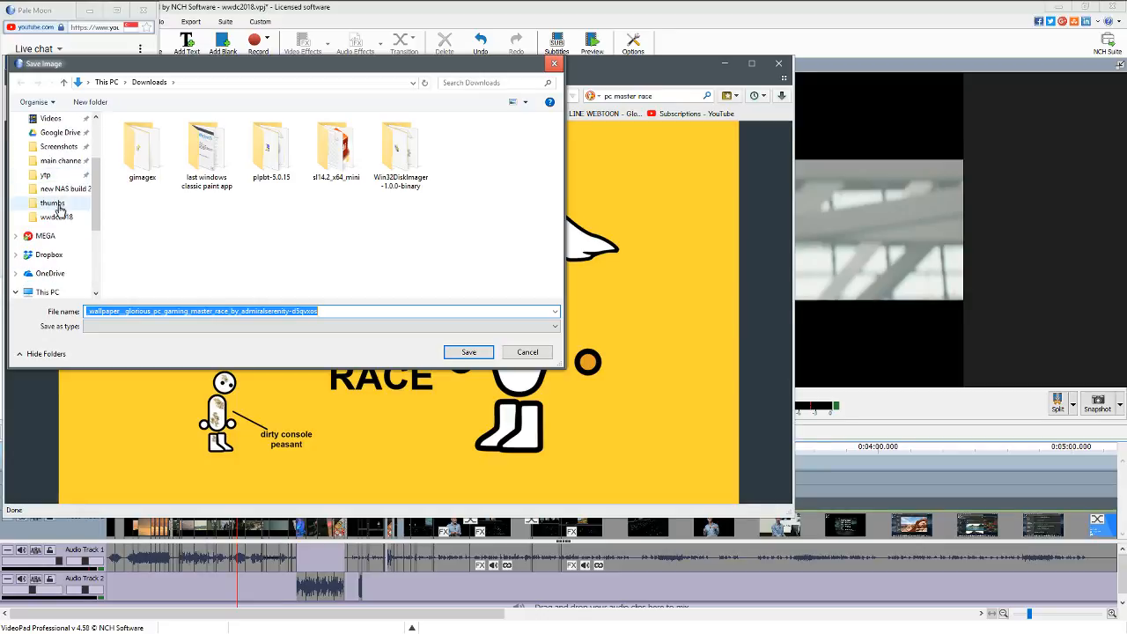
left_click(57, 215)
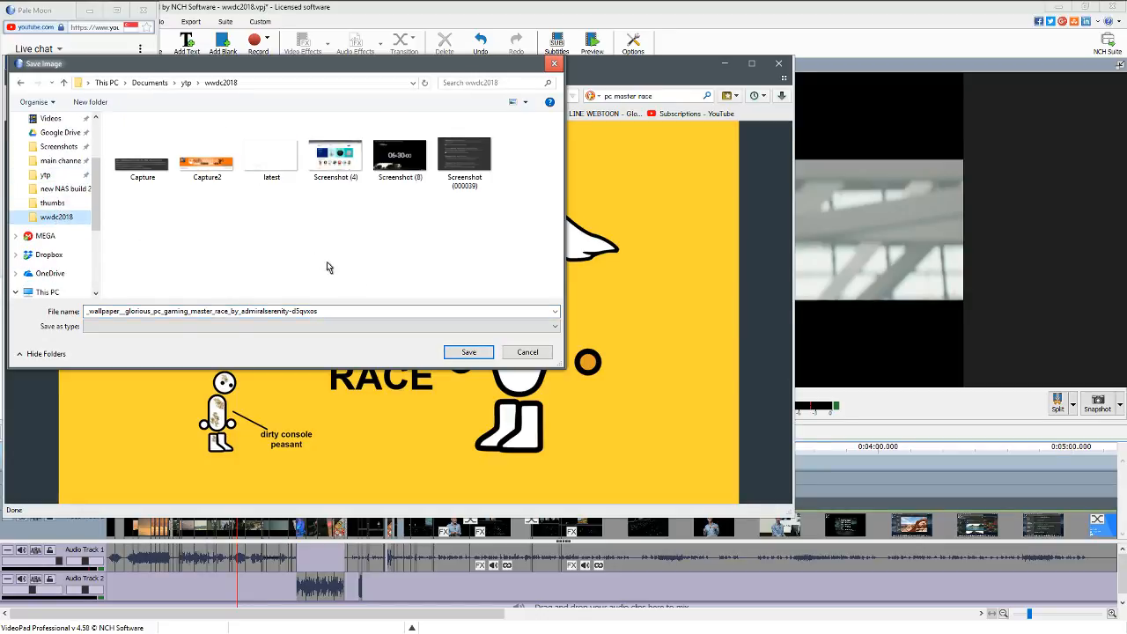
left_click(469, 352)
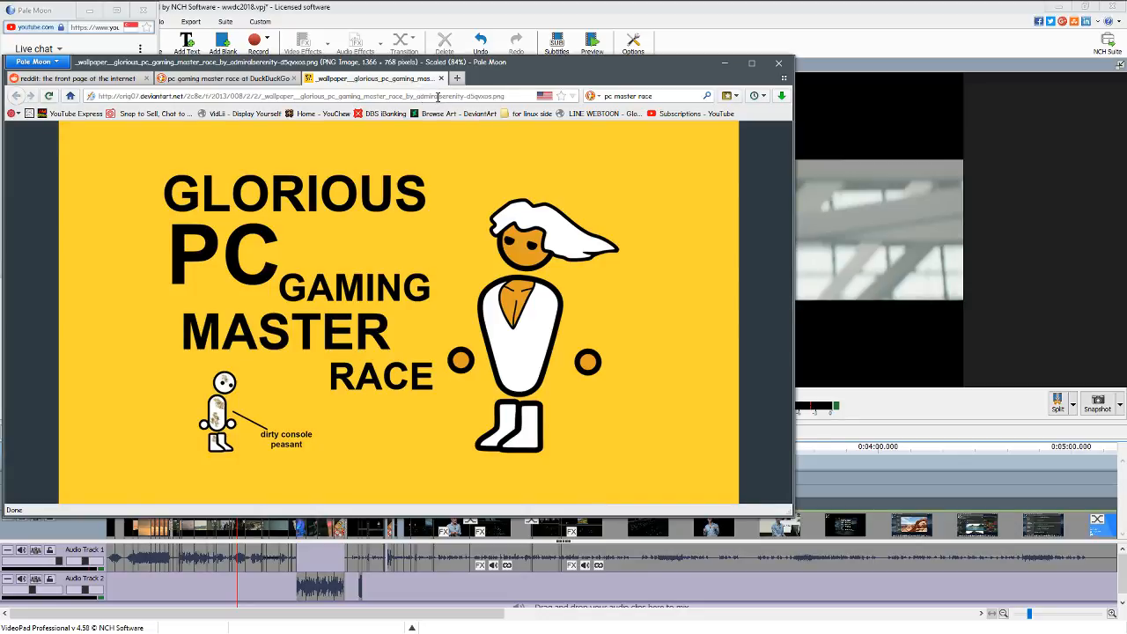
Close the full-size picture, show the web results for "pc gaming master race" and minimize the browser.
left_click(442, 79)
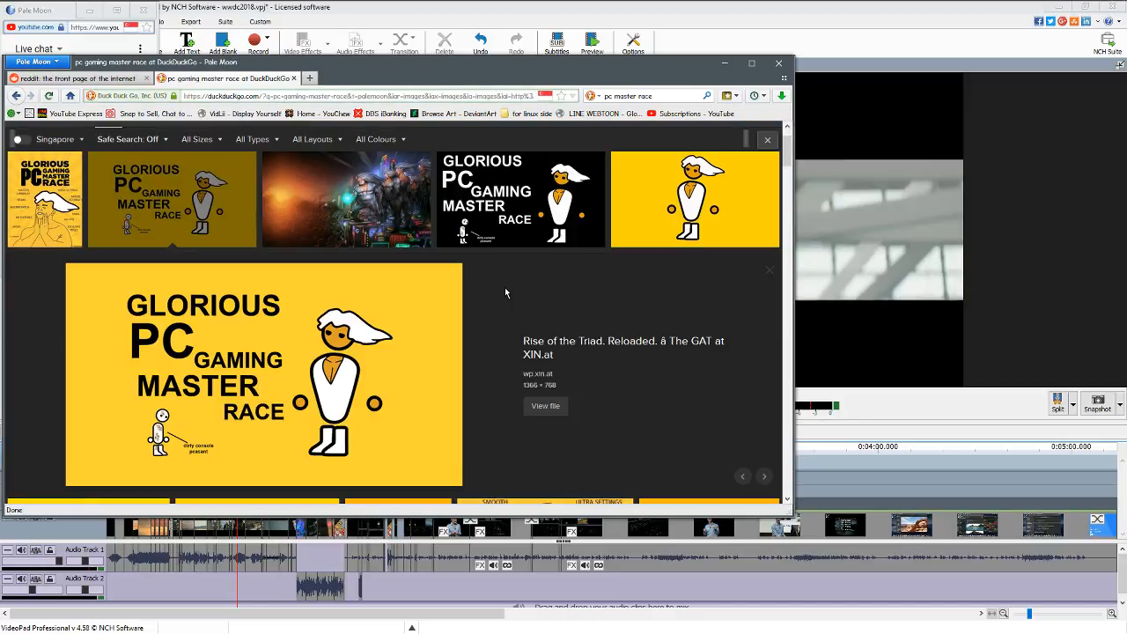
scroll(505, 287, "up", 1)
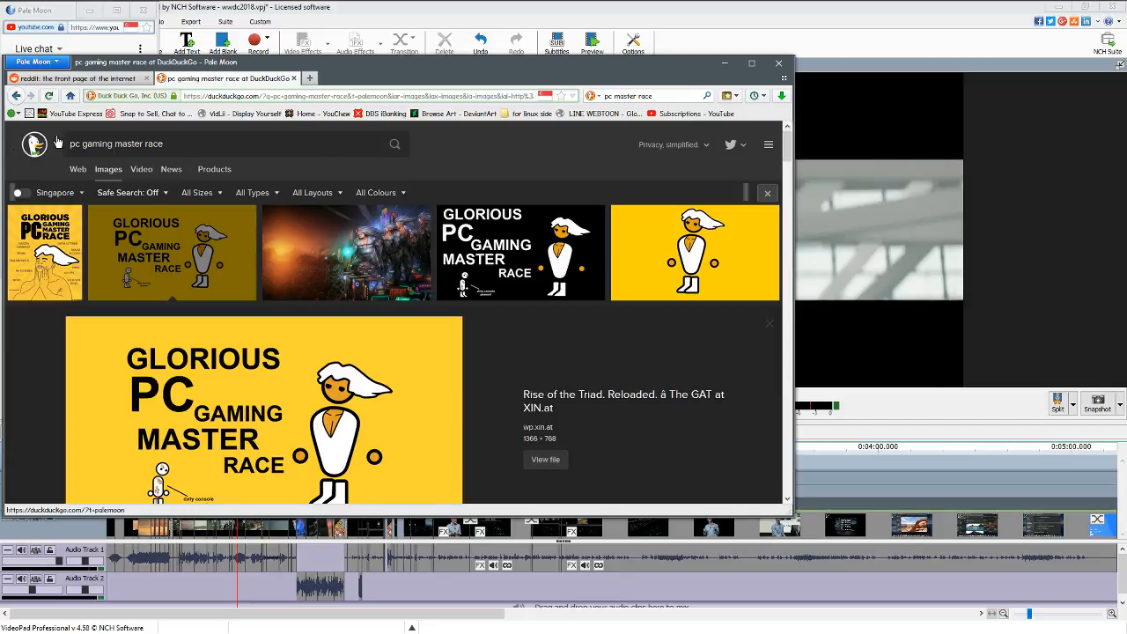
left_click(78, 170)
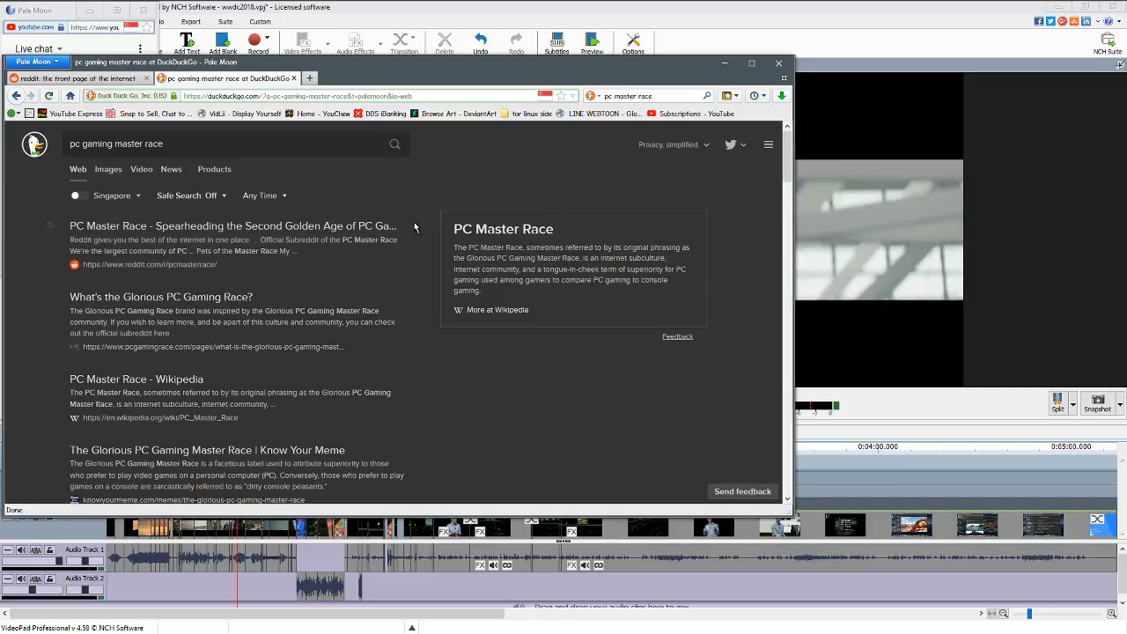
left_click(724, 64)
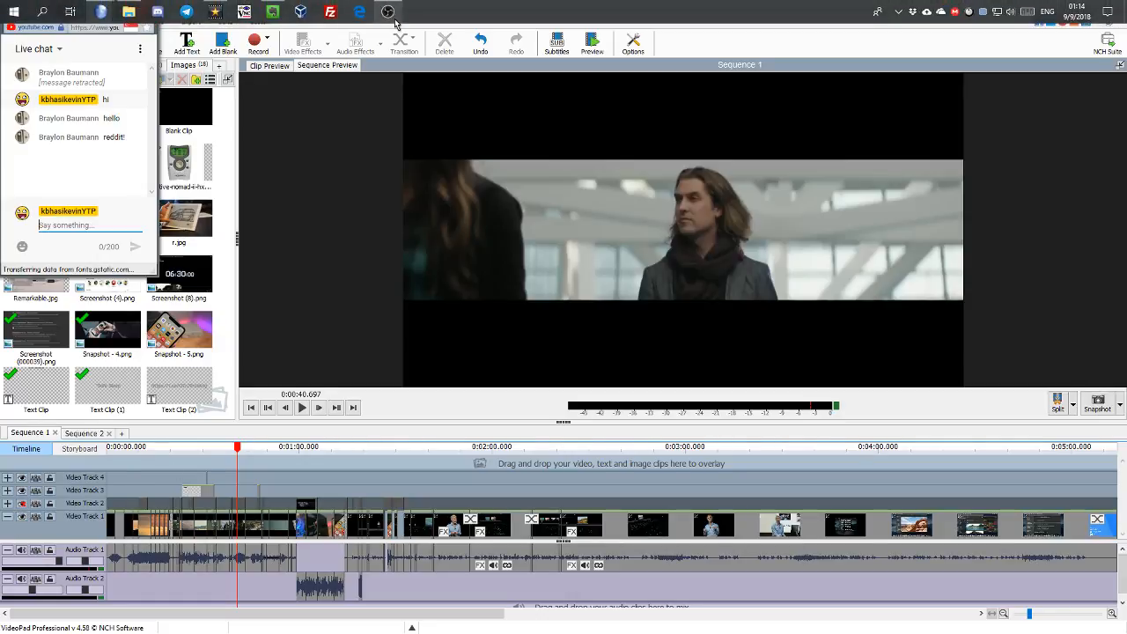
Import the downloaded PC gaming master race wallpaper from the wwdc2018 folder into the VideoPad project's images and return to the editor.
mouse_move(104, 11)
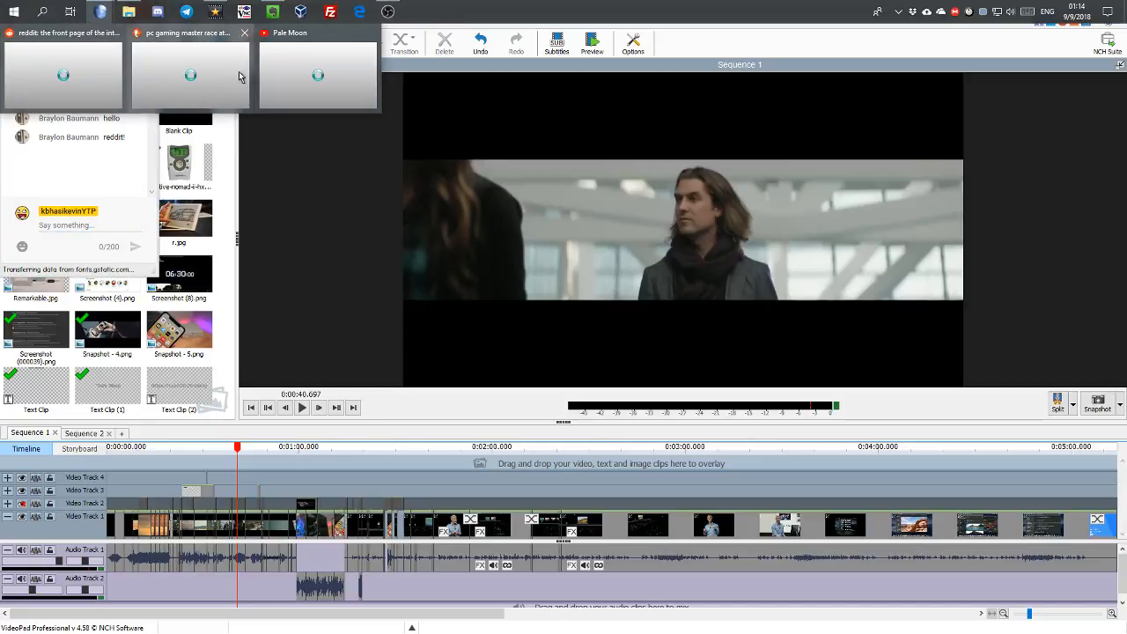
mouse_move(233, 76)
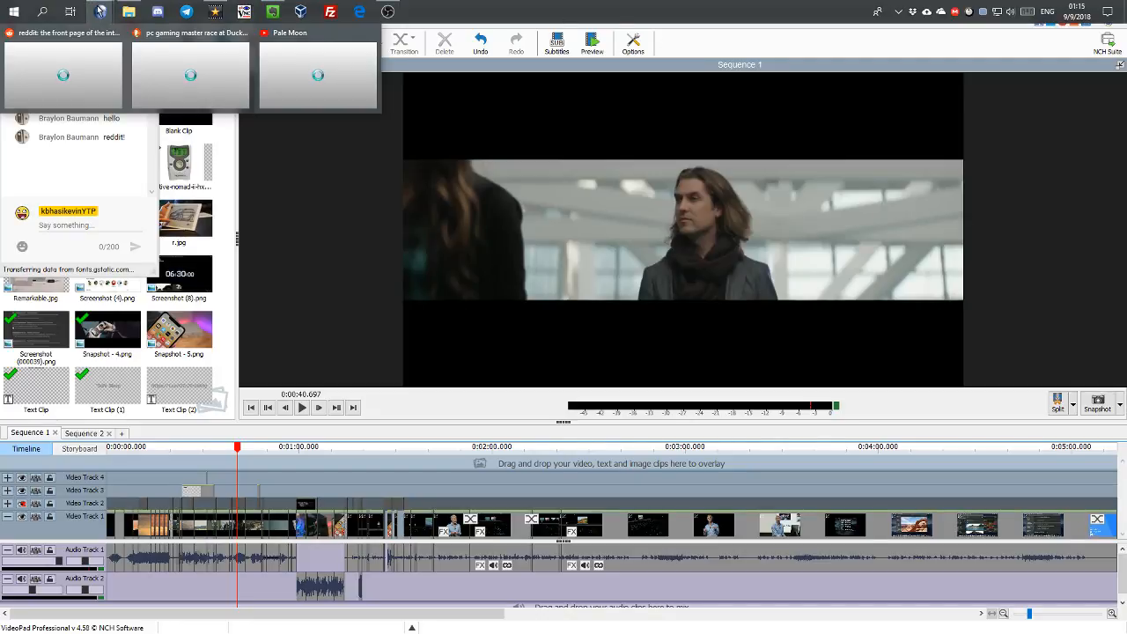
left_click(132, 12)
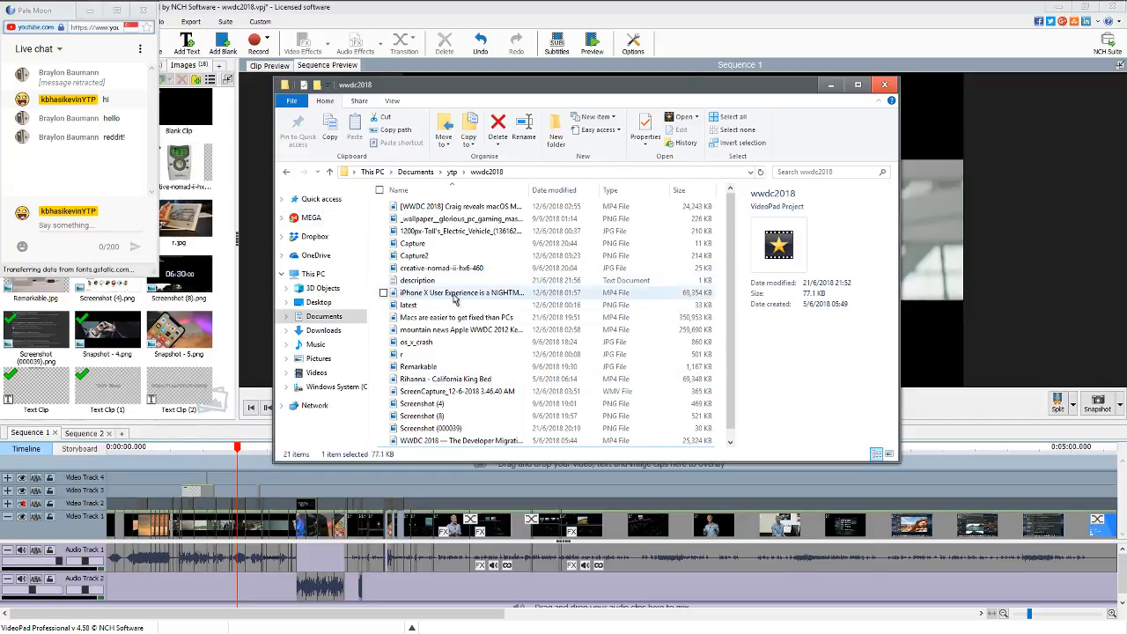
left_click(471, 221)
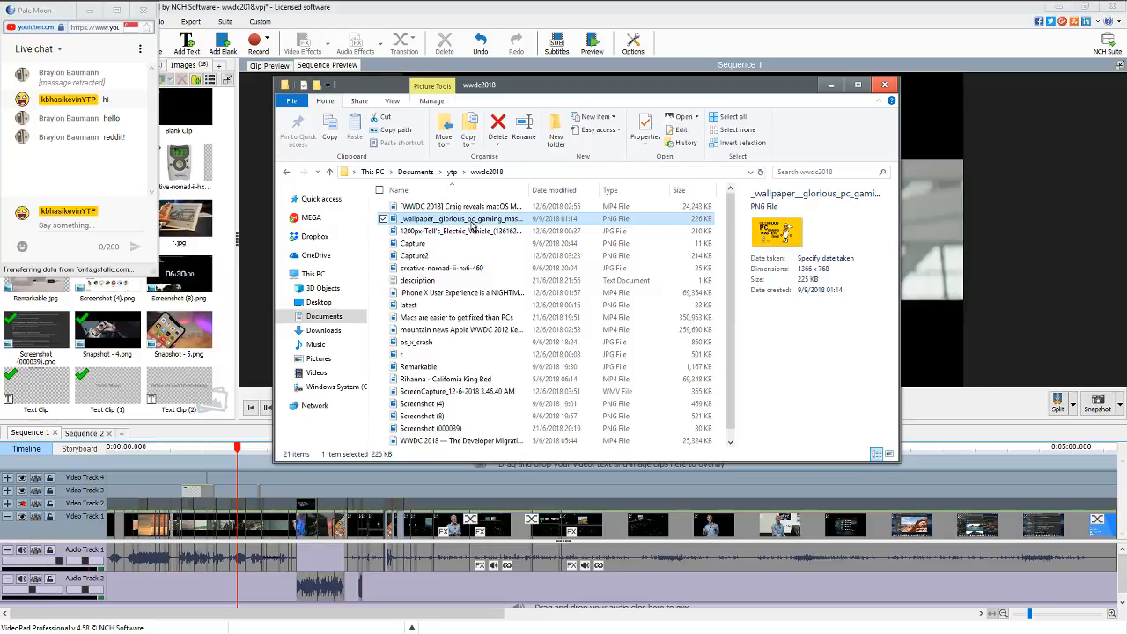
left_click_drag(100, 373, 101, 373)
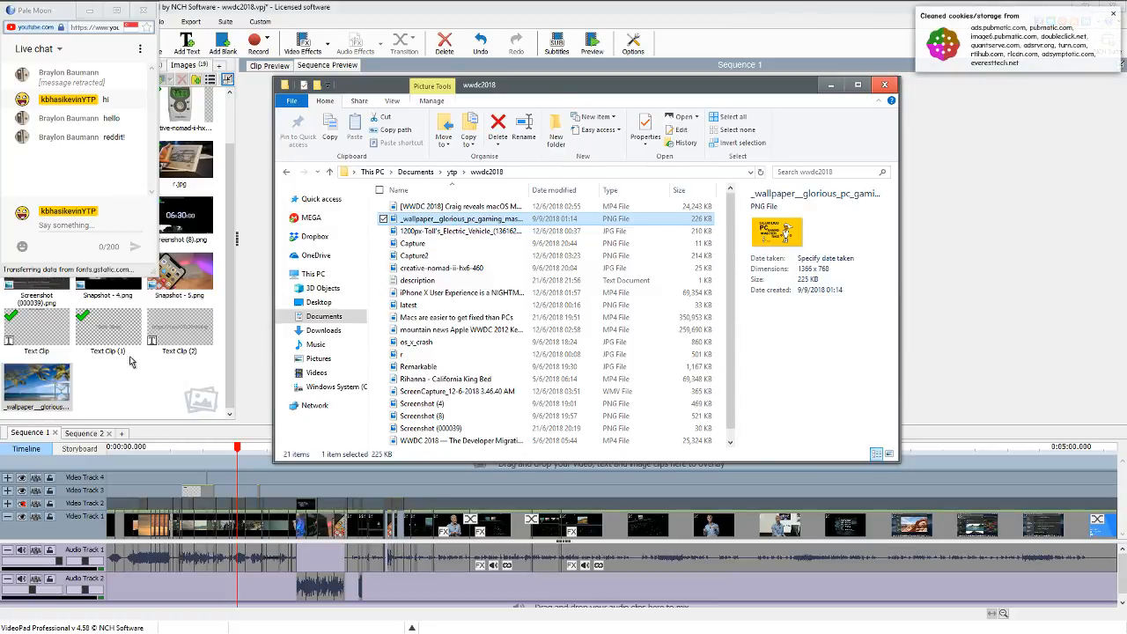
left_click(691, 44)
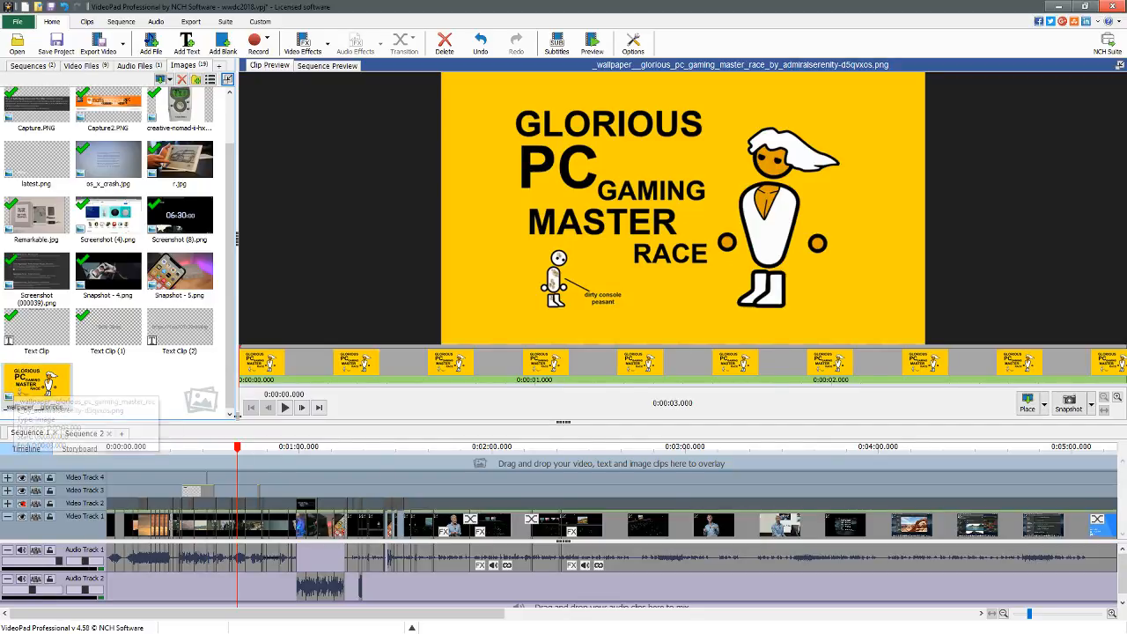
Scrub Sequence 1 around 0:00:40 and enlarge the timeline to examine the clips near that point.
left_click(234, 447)
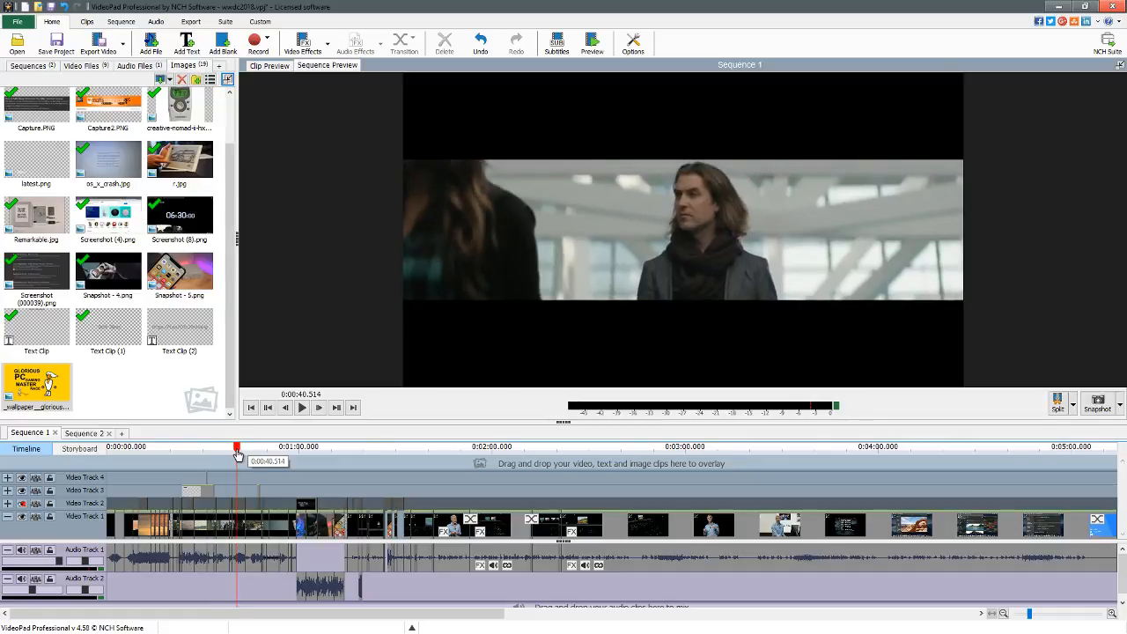
left_click(21, 504)
left_click(232, 451)
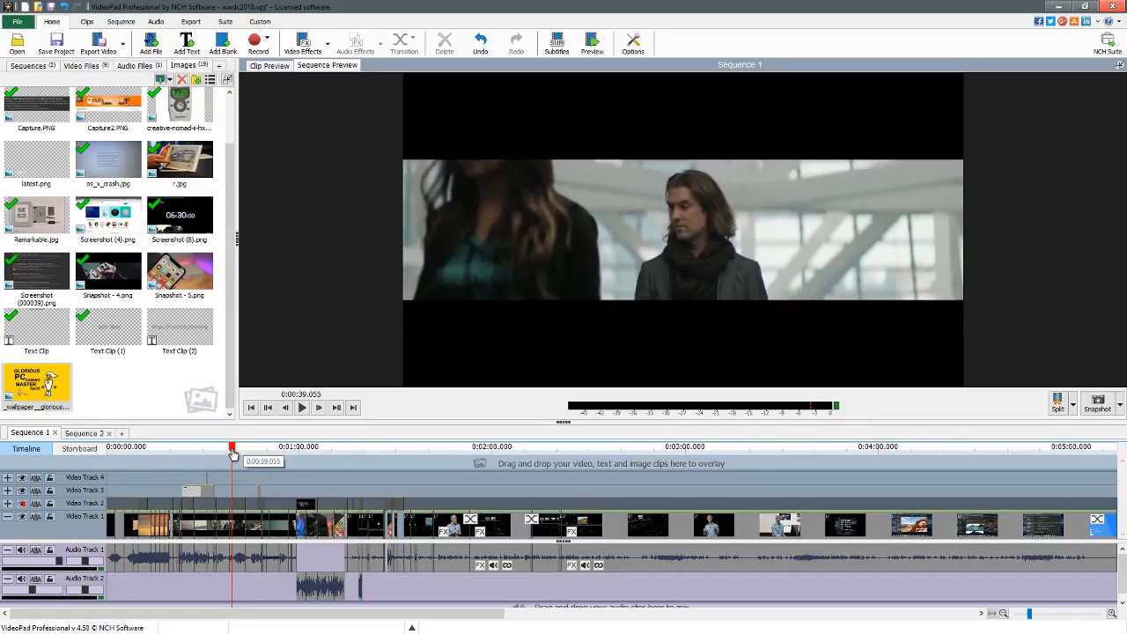
left_click_drag(233, 454, 236, 453)
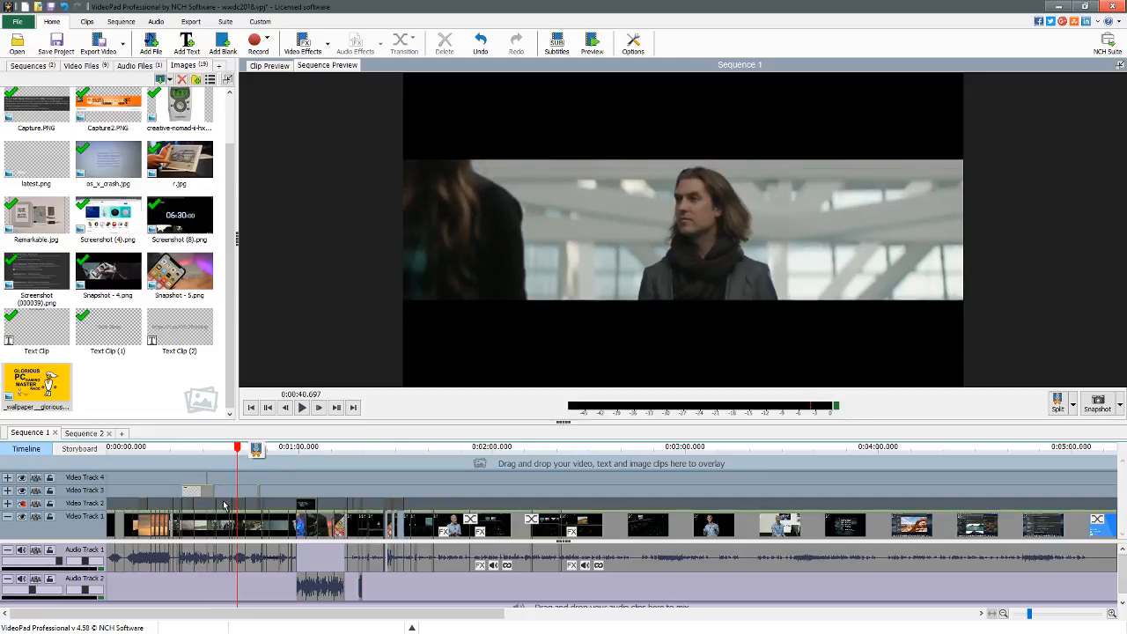
scroll(231, 503, "up", 4)
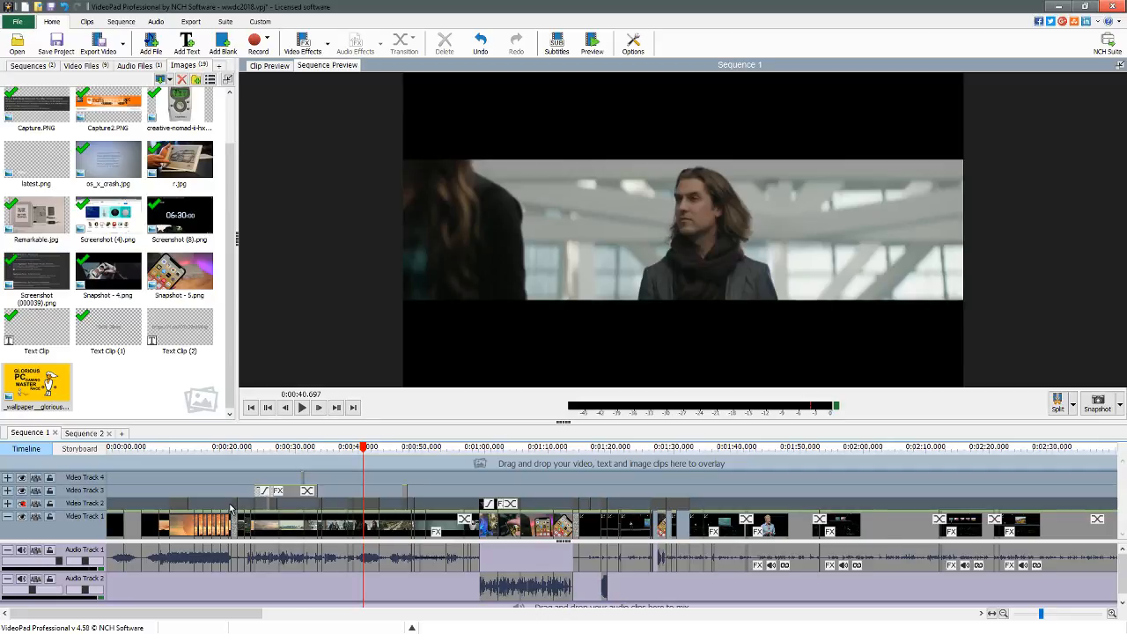
scroll(231, 508, "down", 3)
scroll(230, 508, "up", 4)
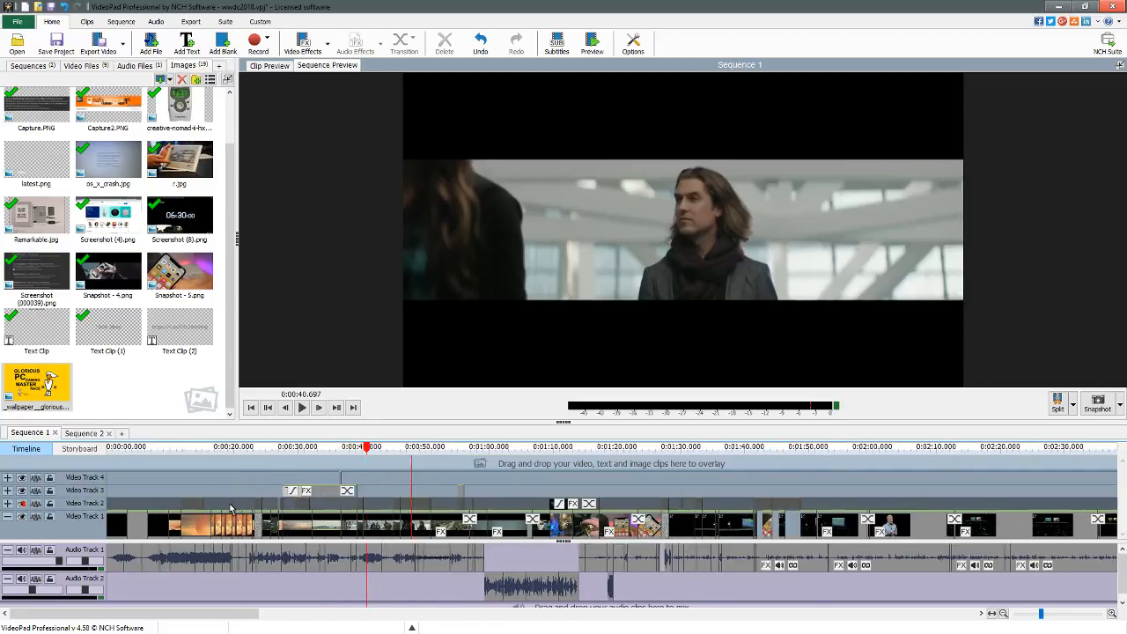
scroll(231, 507, "up", 3)
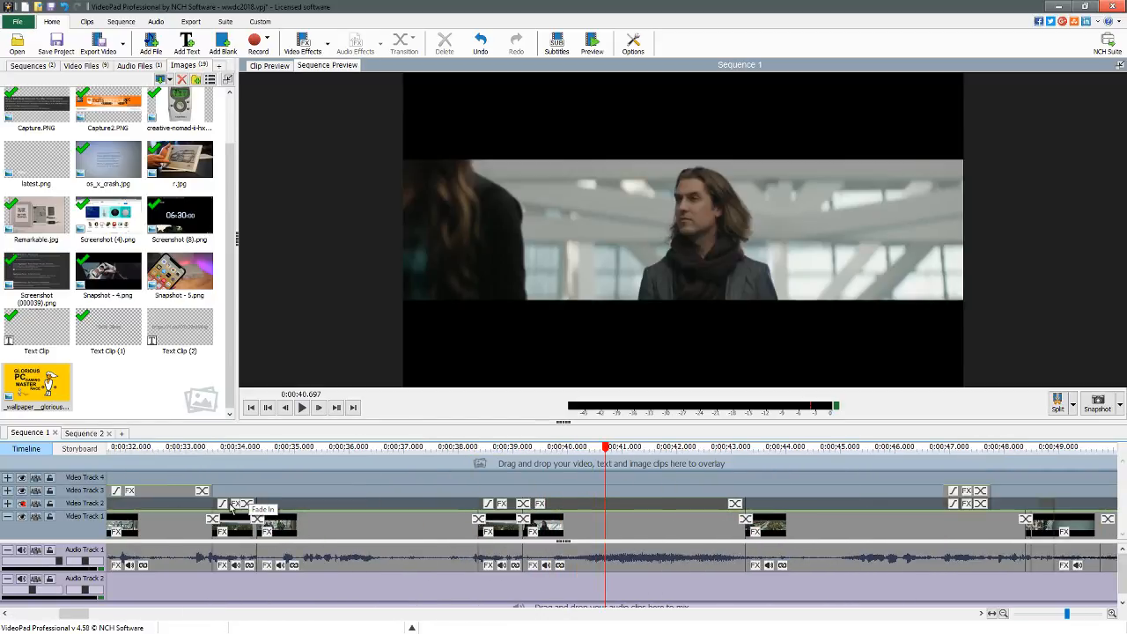
scroll(231, 508, "up", 1)
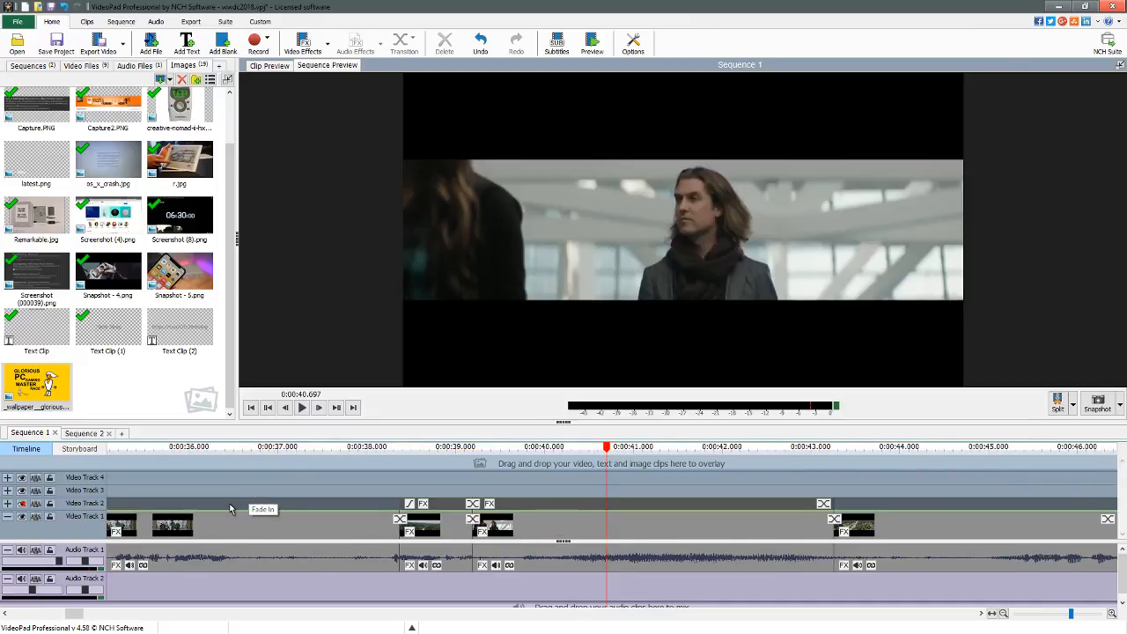
Step through the neighbouring clip edges and park the playhead on the cut at 0:00:39.191.
key("ctrl+Left")
key("ctrl+Left")
key("ctrl+Left")
key("ctrl+Right")
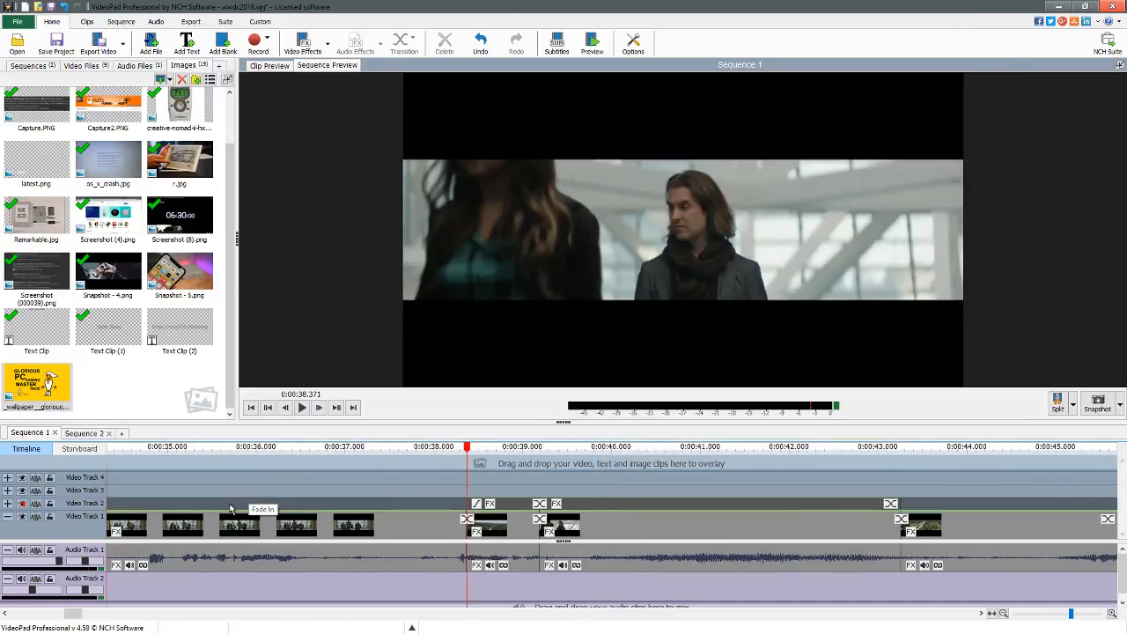
key("ctrl+Right")
key("ctrl+Right")
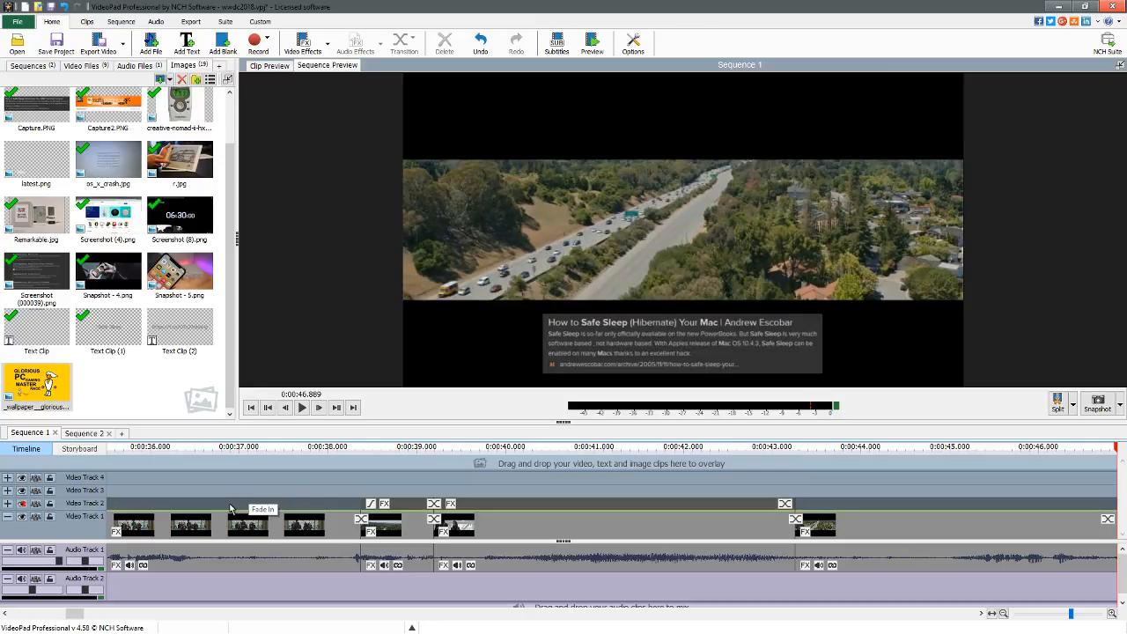
key("ctrl+Left")
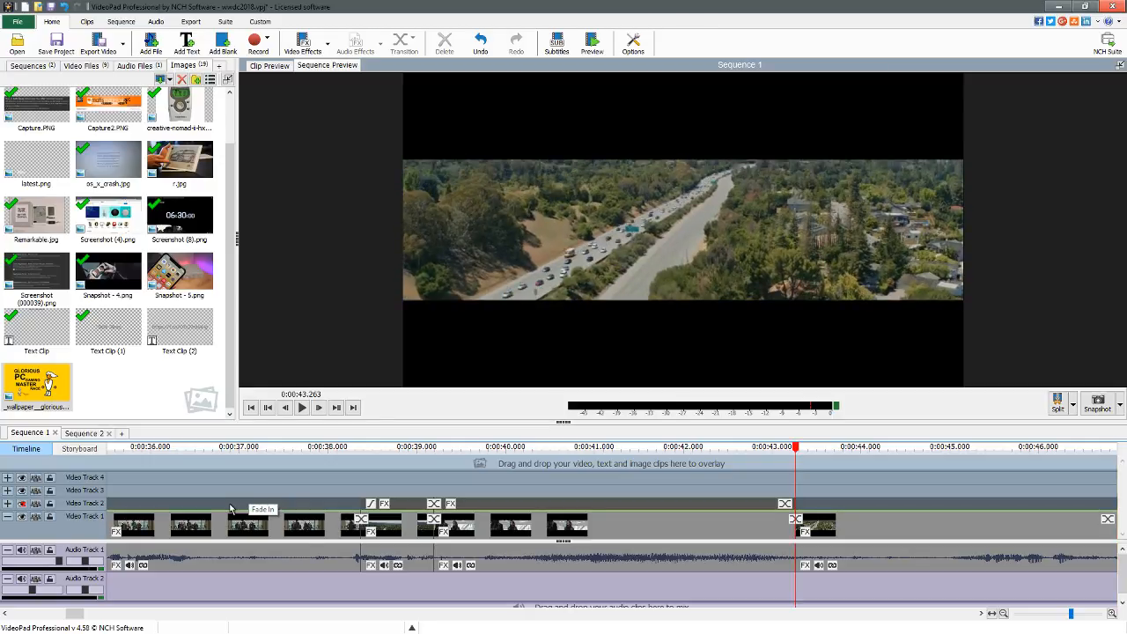
key("ctrl+Left")
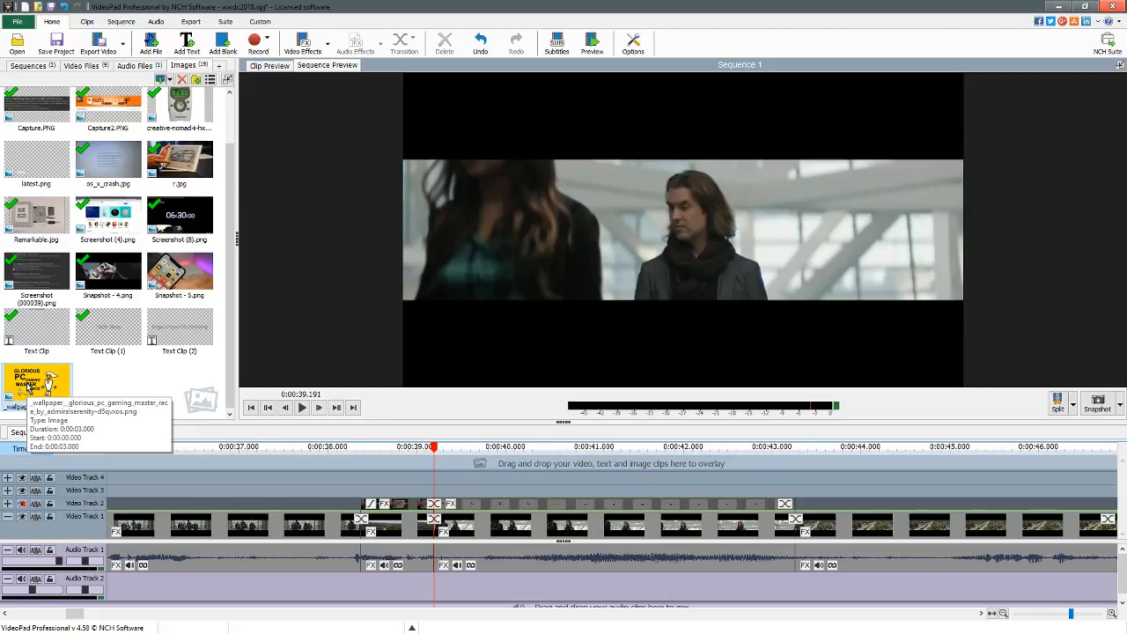
left_click(29, 385)
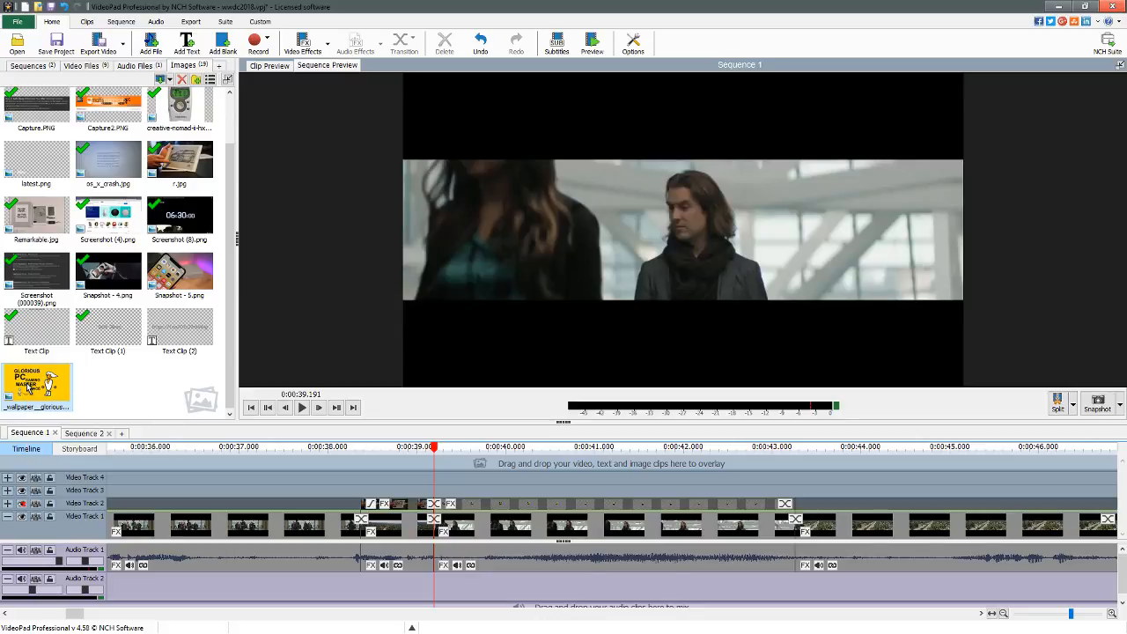
key("ctrl+Right")
key("ctrl+Left")
key("ctrl+Left")
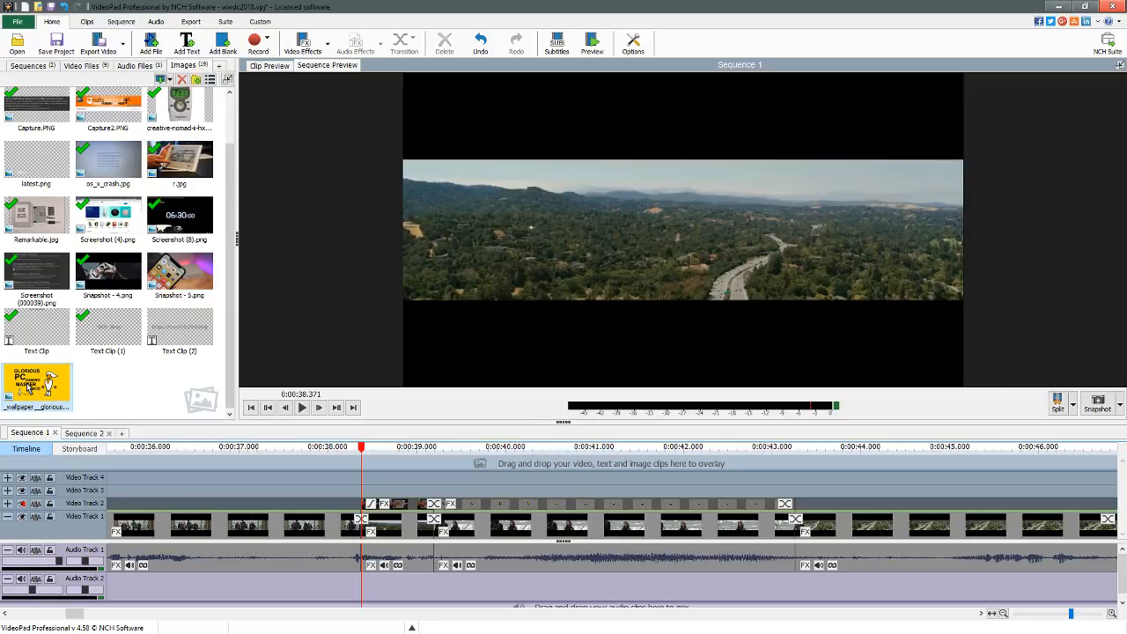
key("ctrl+Right")
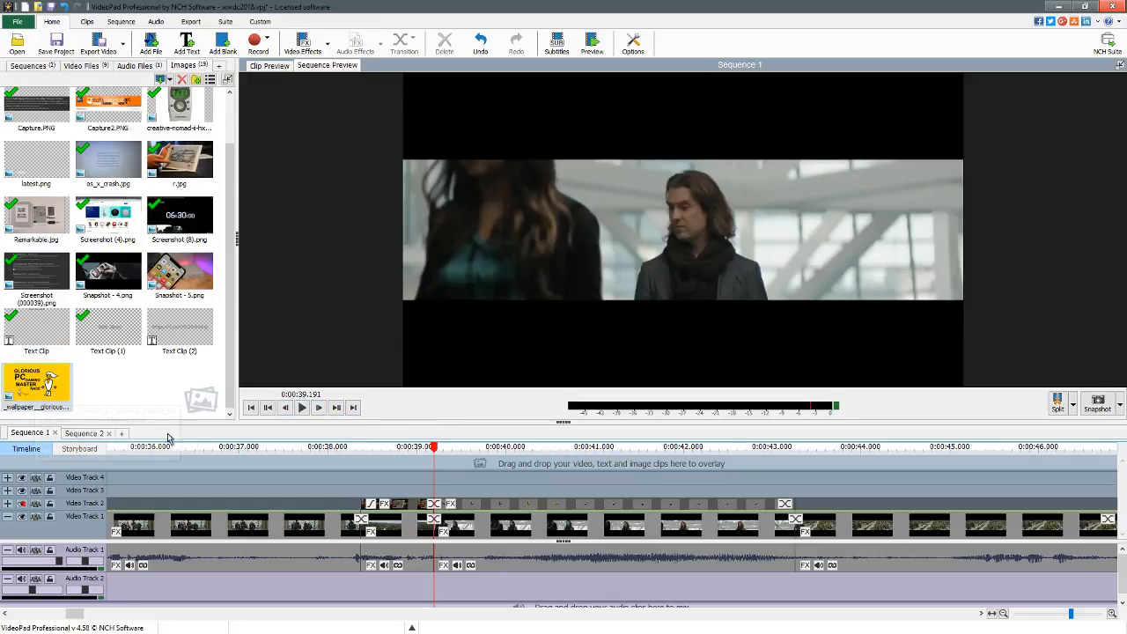
Place the PC gaming master race picture on Video Track 3 at 0:00:39.191 and extend it to 4.072 s, ending with the clip below.
left_click(49, 346)
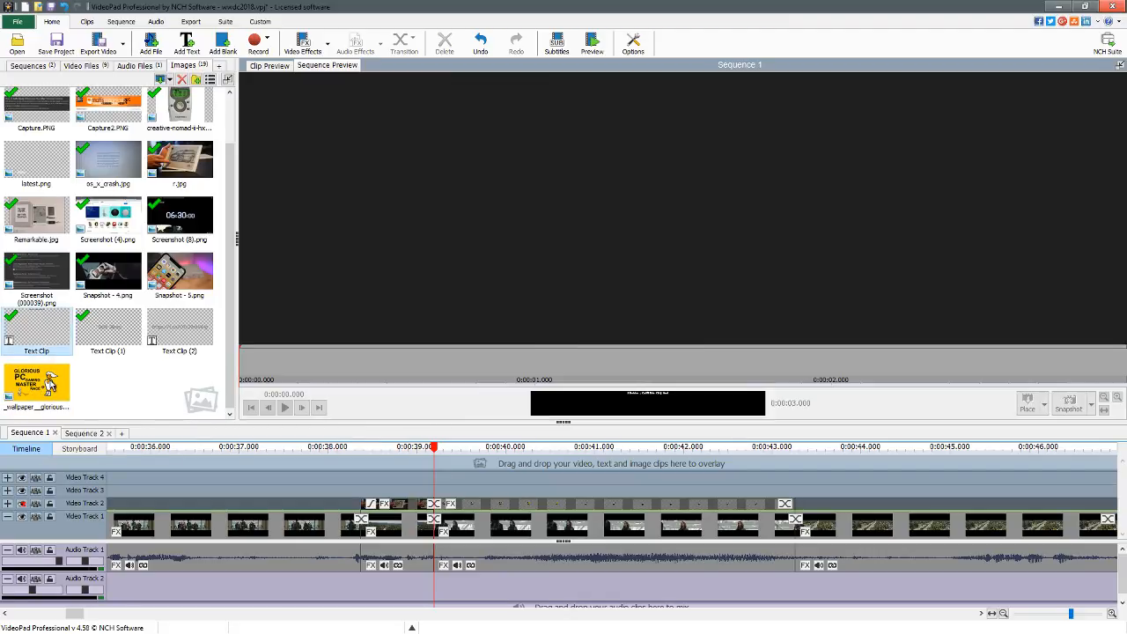
left_click(44, 383)
left_click_drag(44, 383, 440, 495)
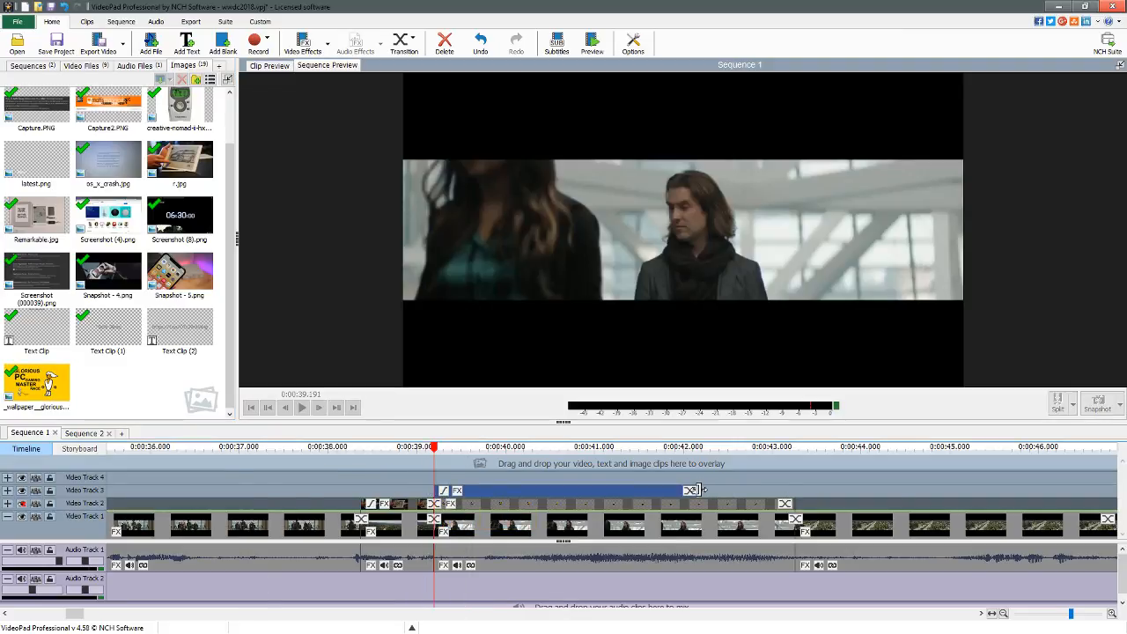
left_click_drag(697, 489, 799, 503)
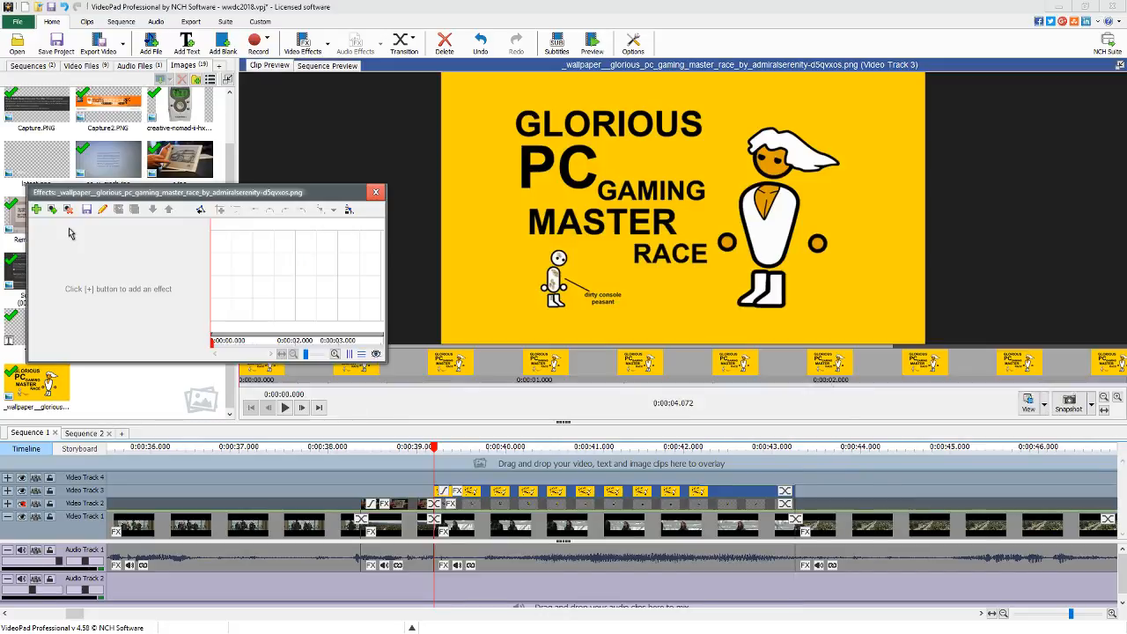
Add a Transparency effect to the PC gaming master race picture on Video Track 3.
left_click(375, 192)
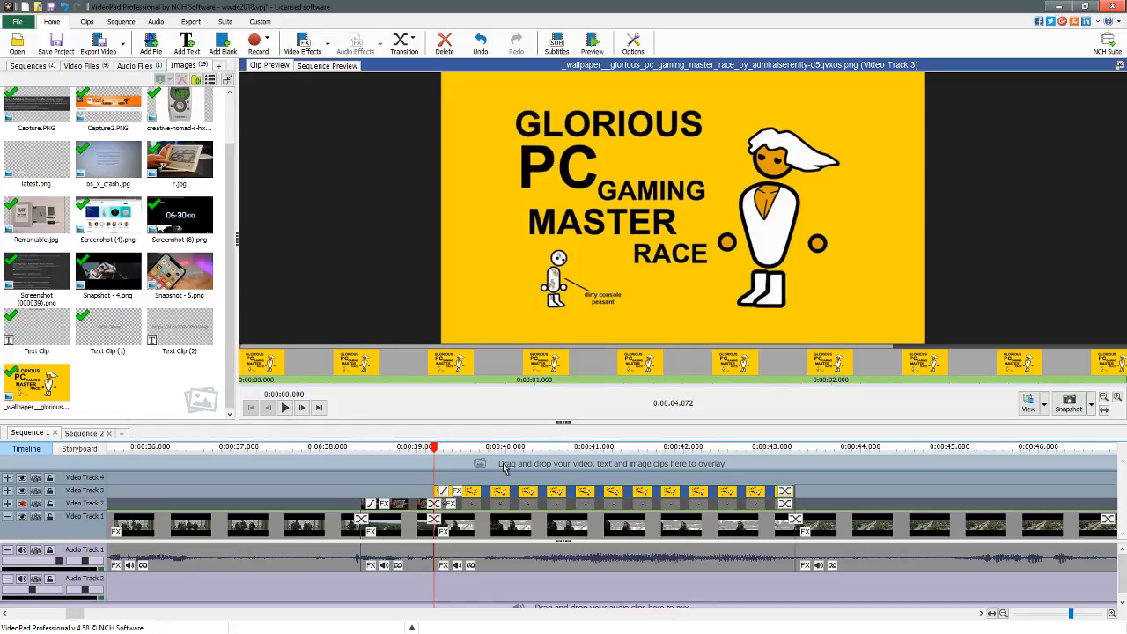
key("f")
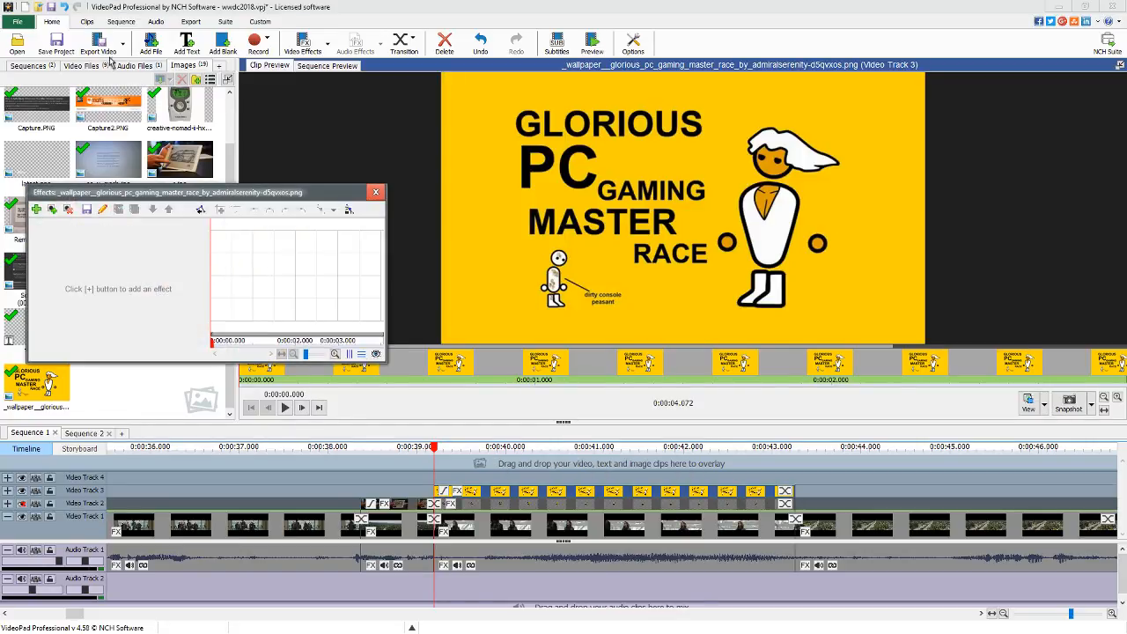
left_click(36, 209)
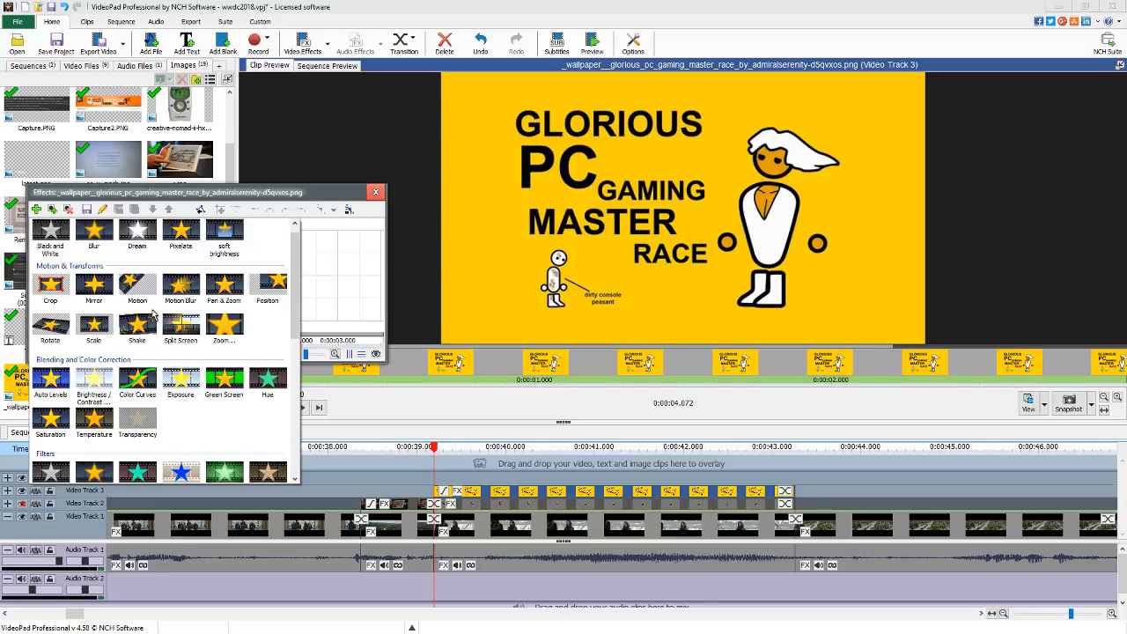
left_click(138, 421)
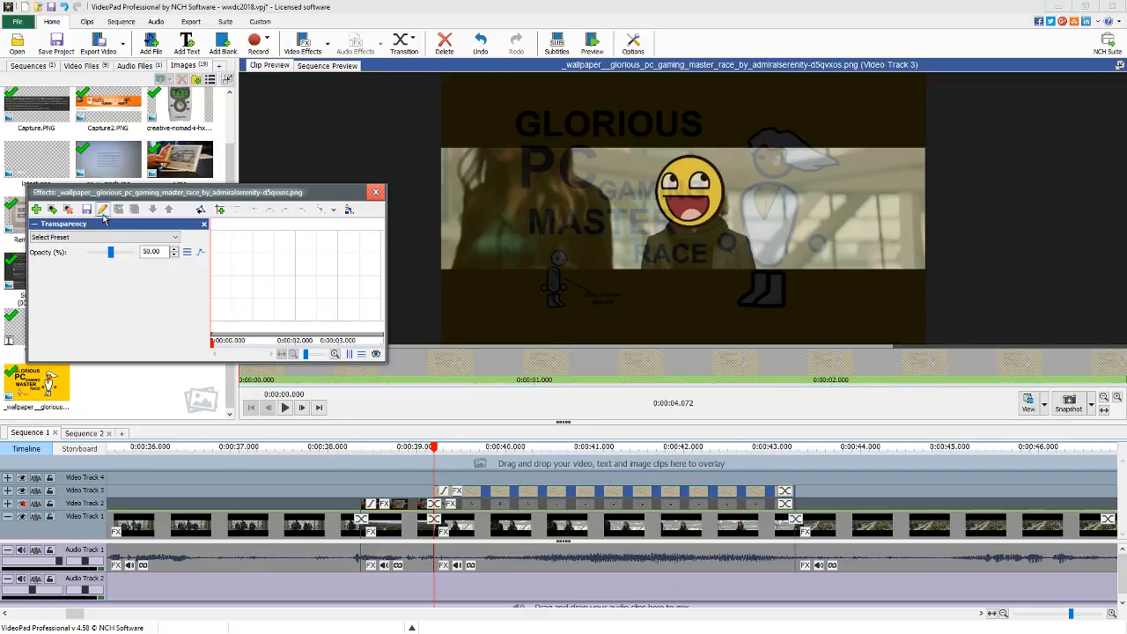
Add a Motion effect to the picture and shift it to about -11.29 horizontal and 11.23 vertical.
left_click(36, 210)
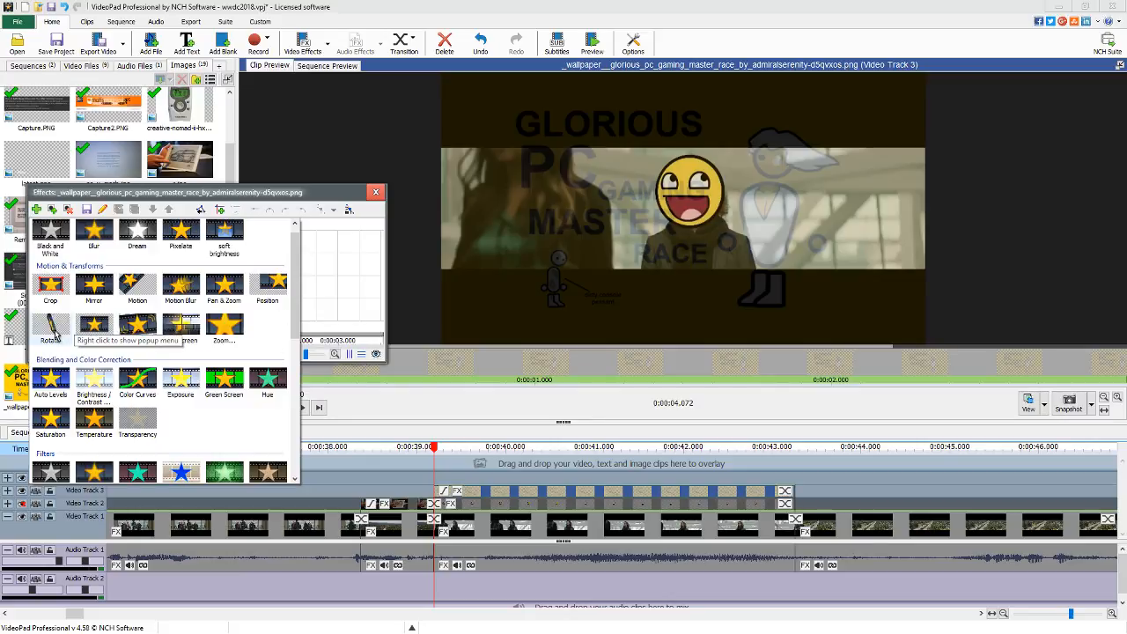
left_click(137, 284)
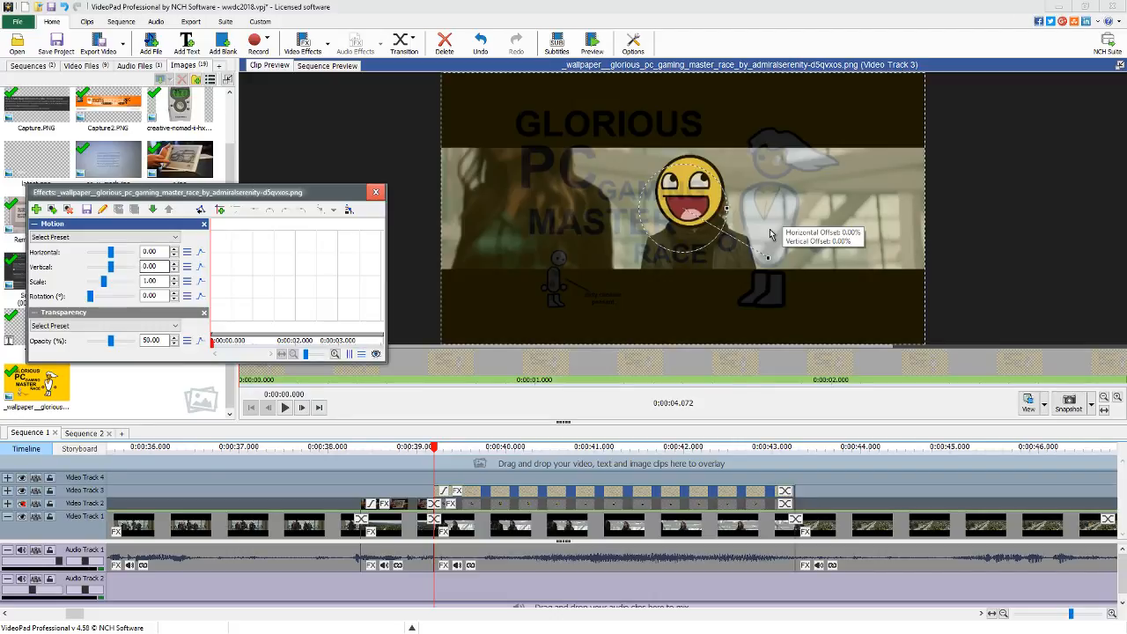
left_click(769, 230)
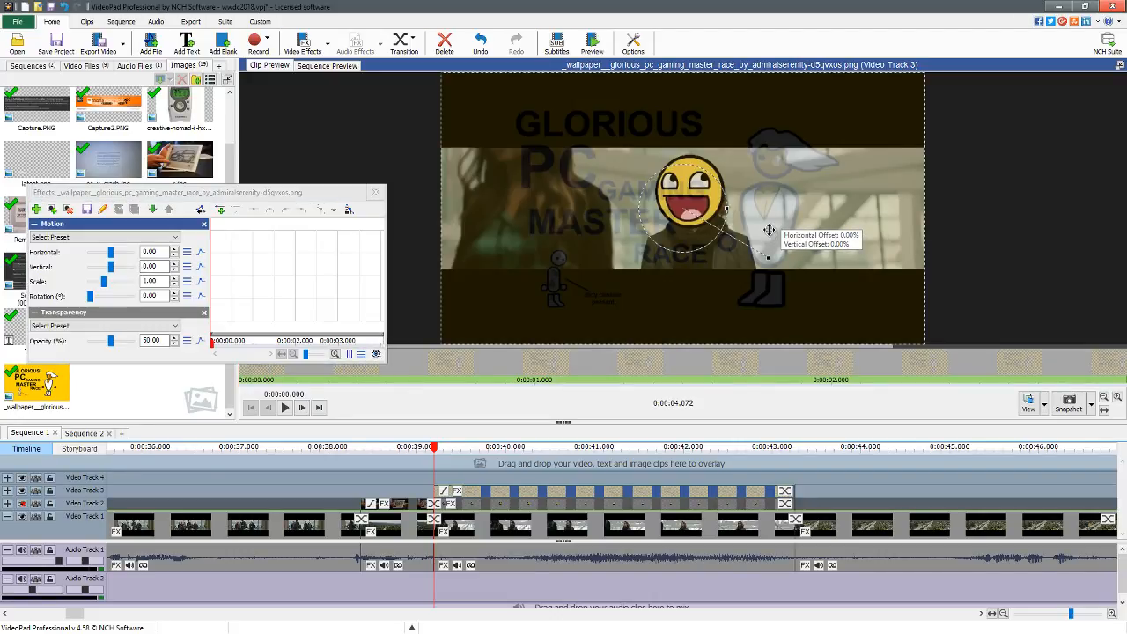
left_click_drag(769, 230, 715, 261)
Set the picture's opacity to 69% and shift it to about -24.51 horizontal and 10.58 vertical.
left_click(111, 346)
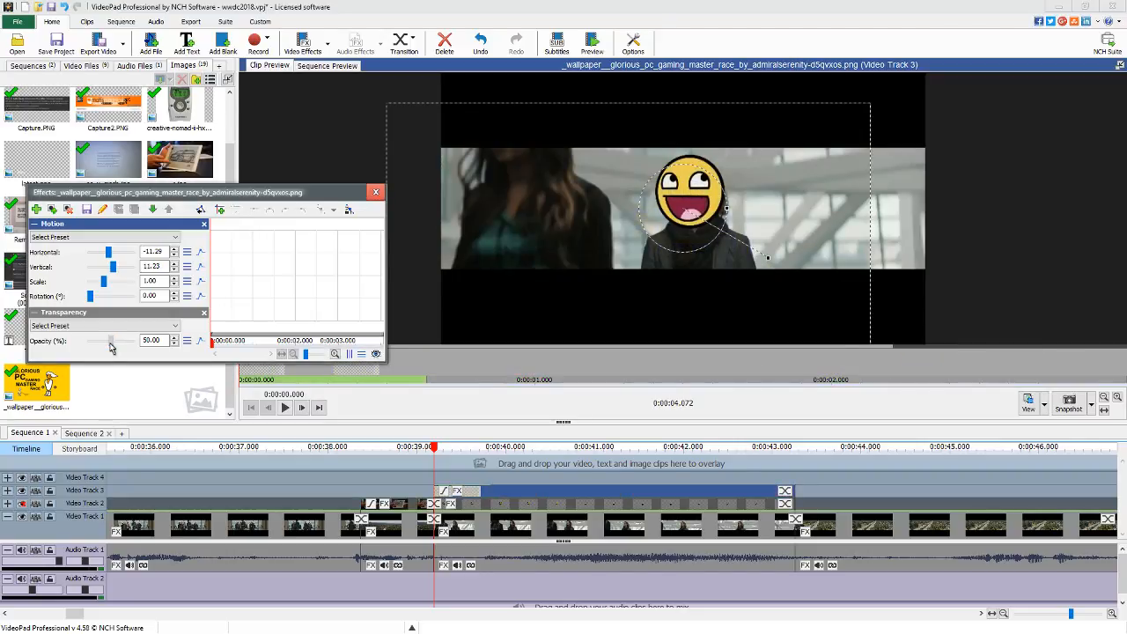
left_click_drag(110, 346, 121, 346)
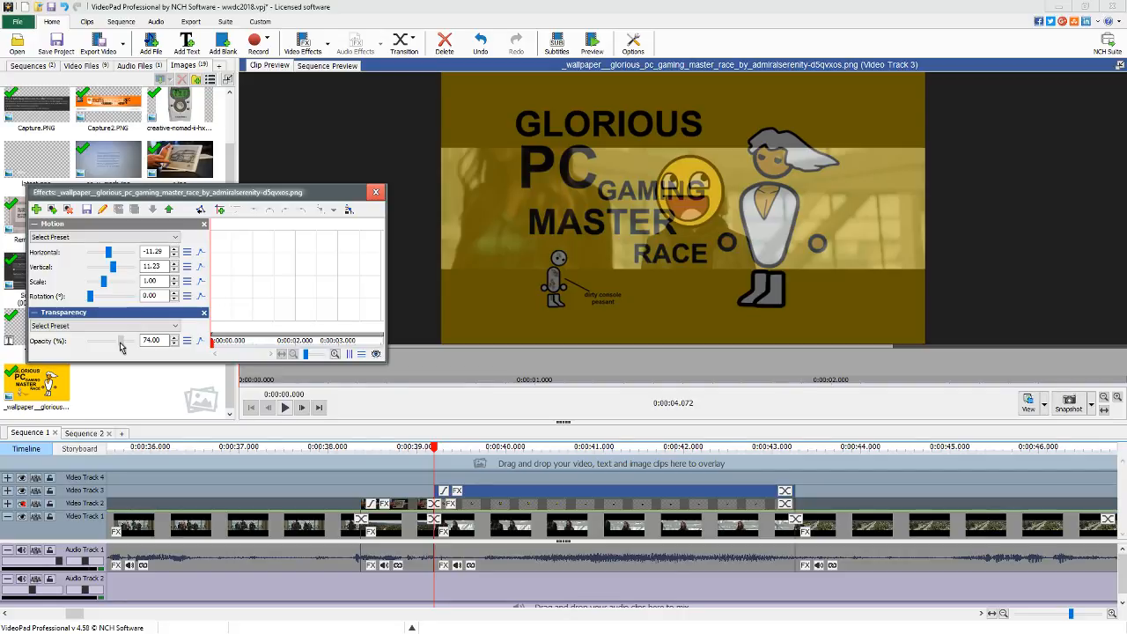
left_click_drag(121, 346, 118, 346)
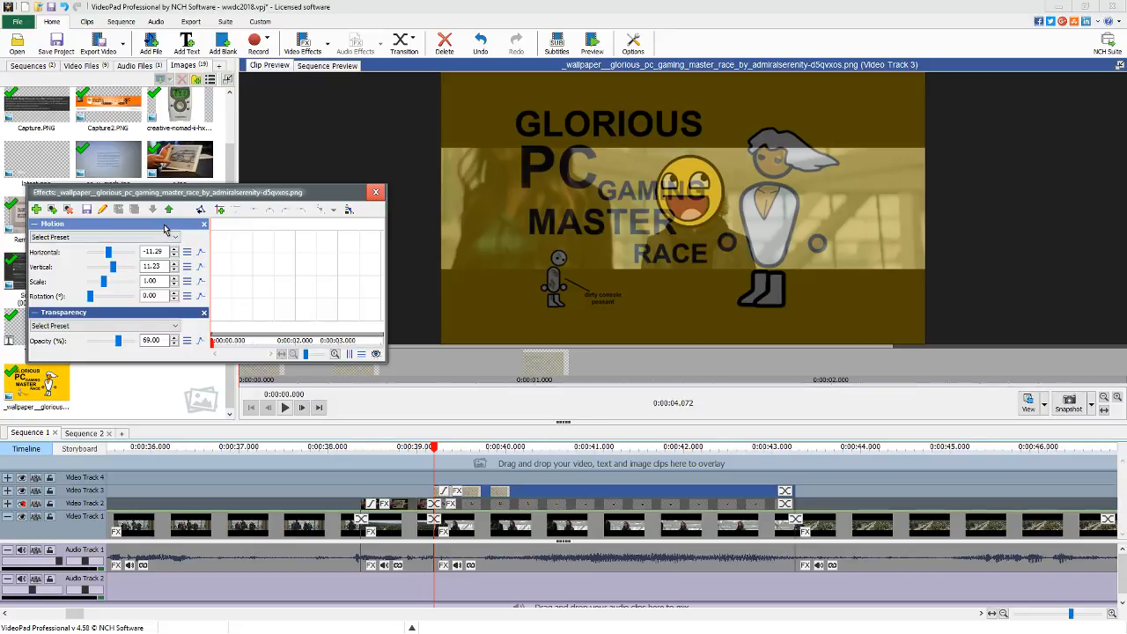
left_click_drag(902, 193, 837, 192)
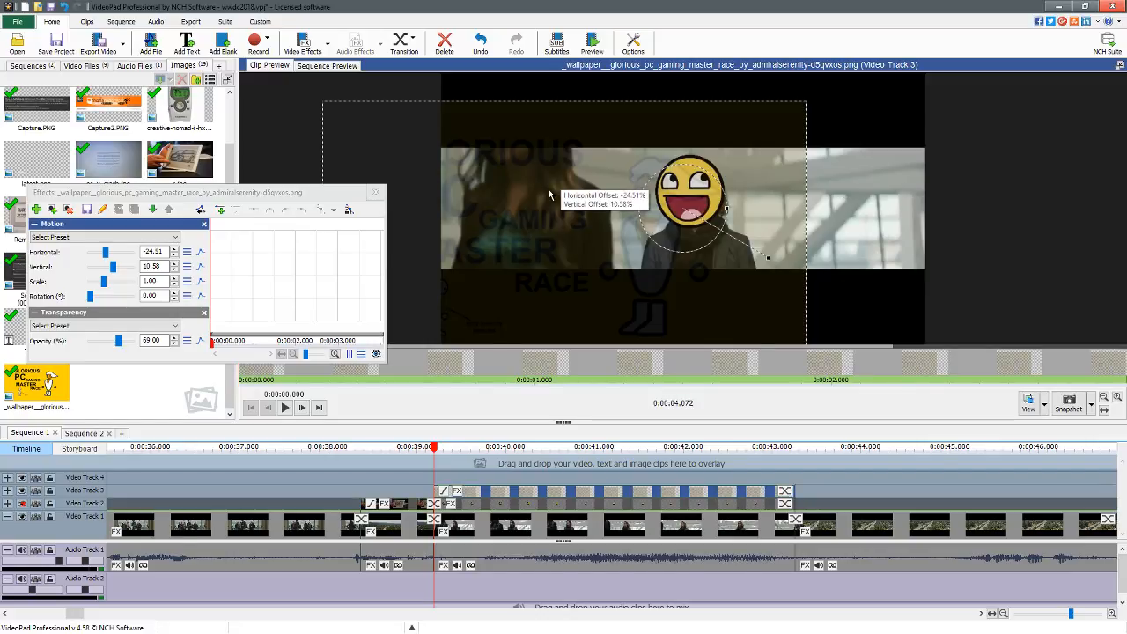
left_click(270, 194)
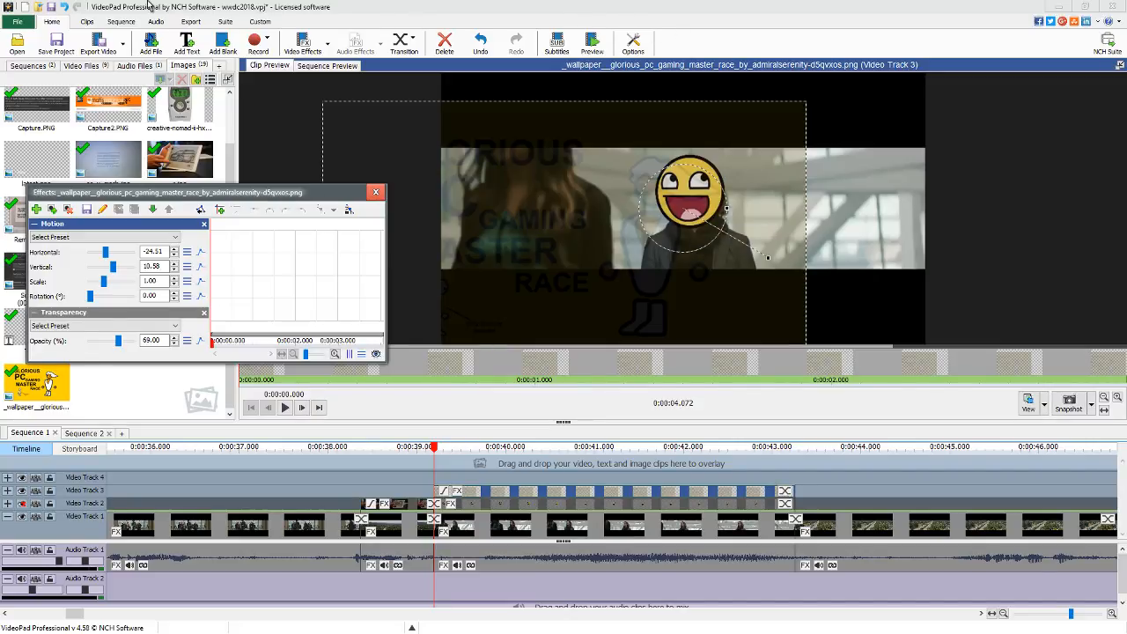
Switch to the Pale Moon browser and open the YouTube subscriptions page in a new tab.
key("alt+Tab")
key("alt+Tab")
key("alt+Tab")
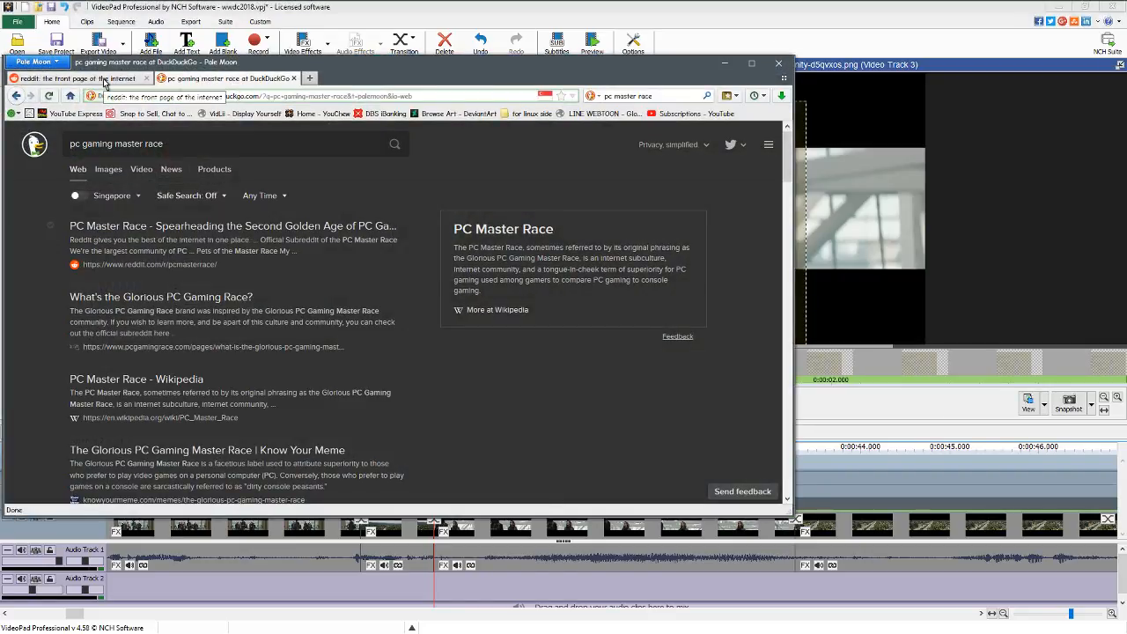
left_click(104, 80)
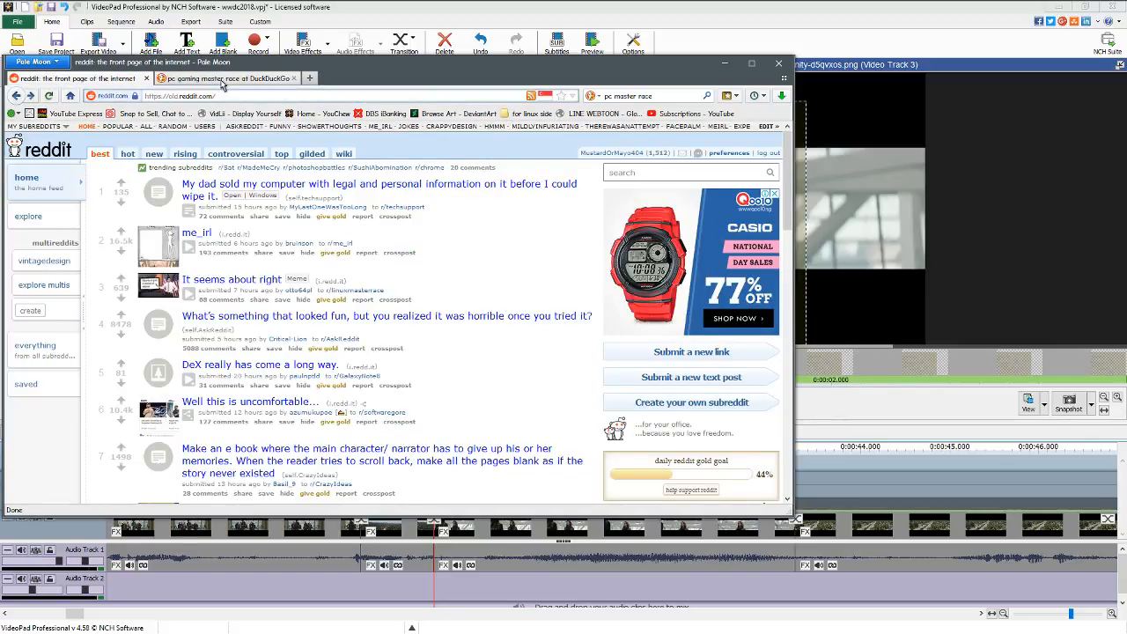
key("ctrl+t")
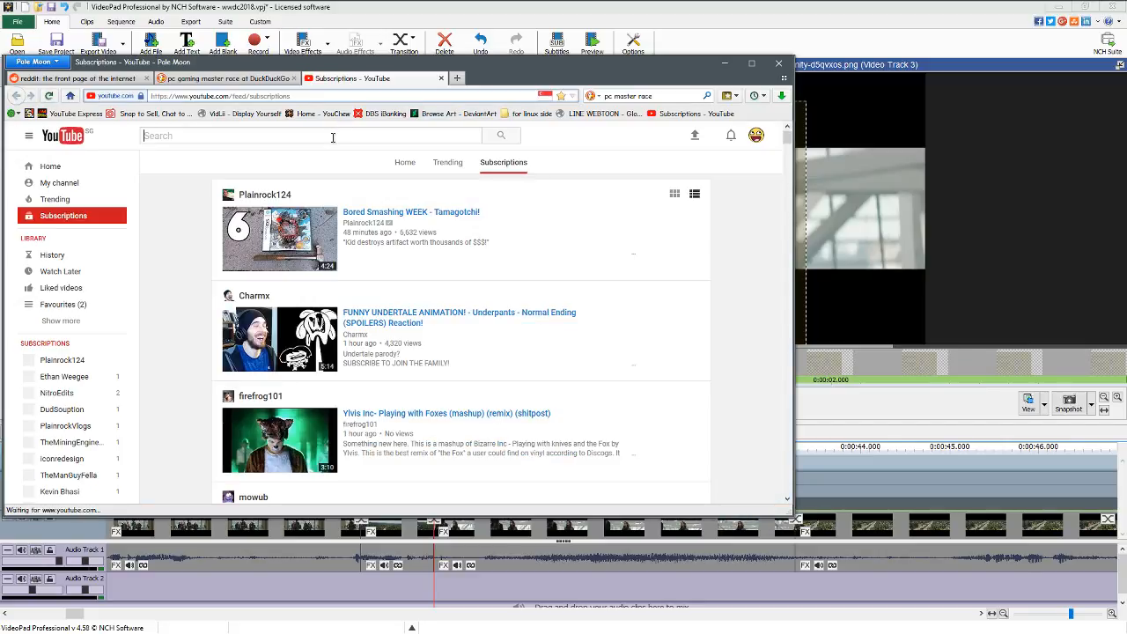
Search YouTube for "youtube poop jazza", look through the results and return to VideoPad.
type("youtube")
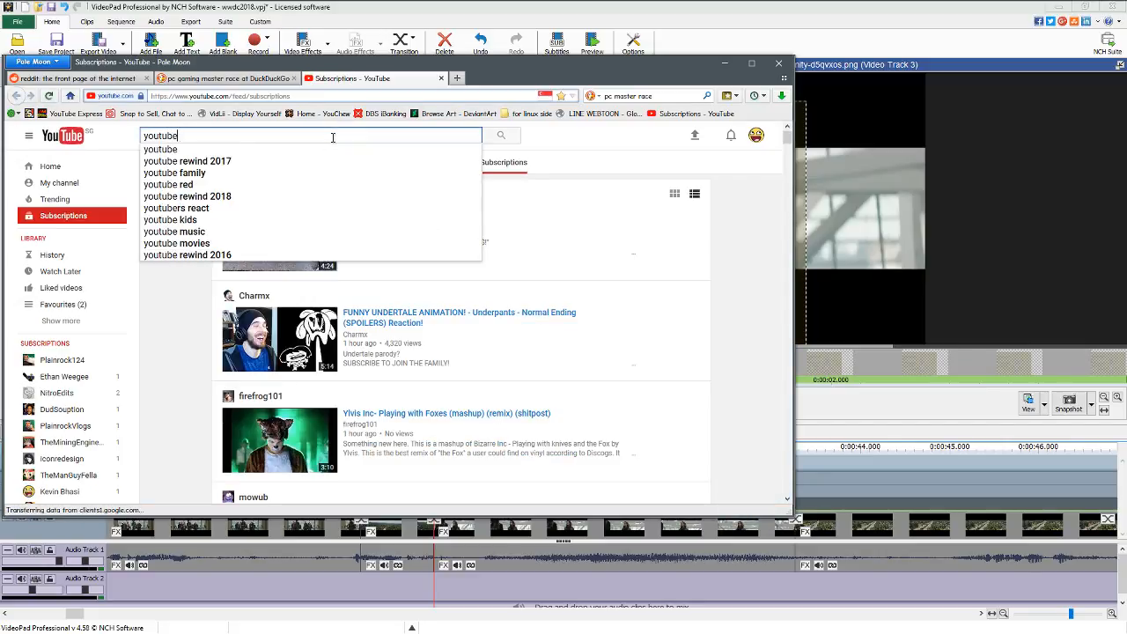
type(" poop ja")
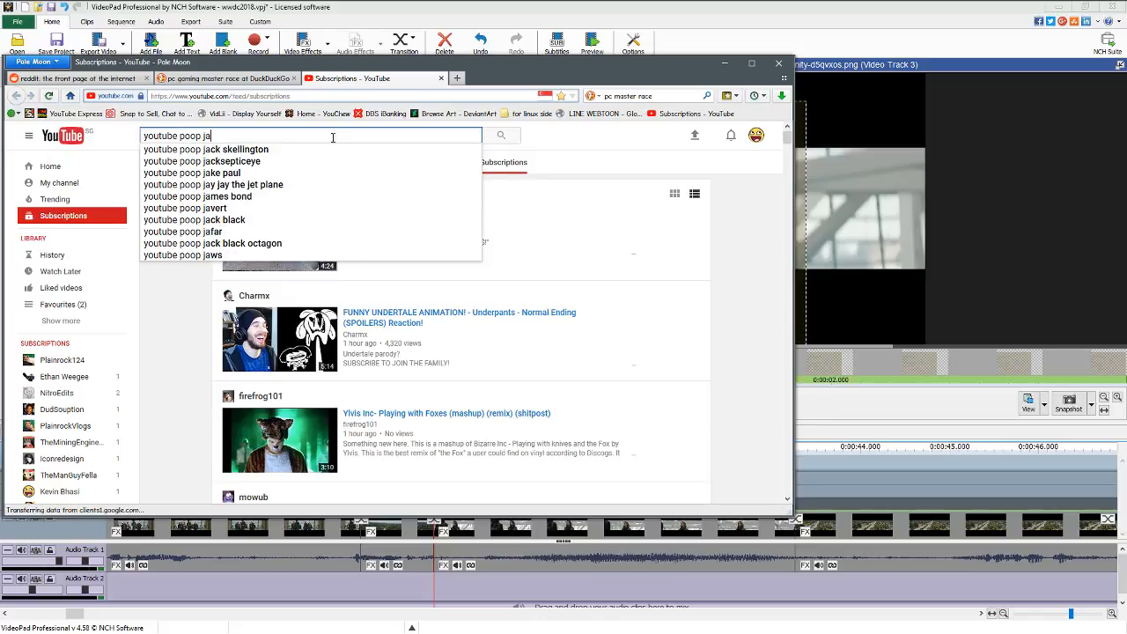
type("zza")
key("Return")
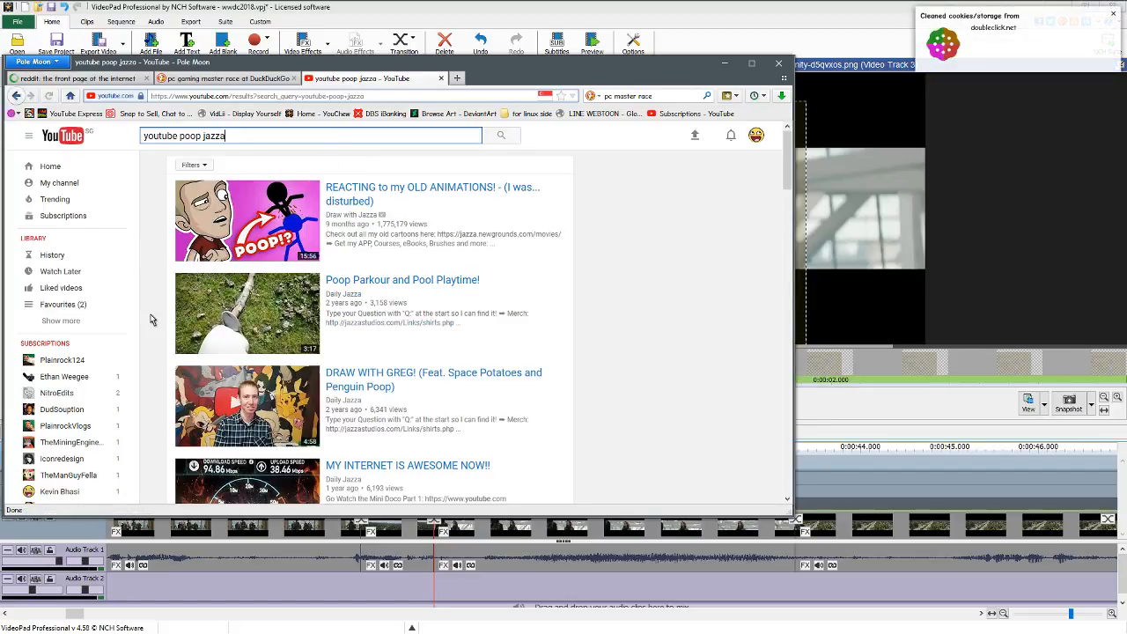
scroll(158, 315, "down", 3)
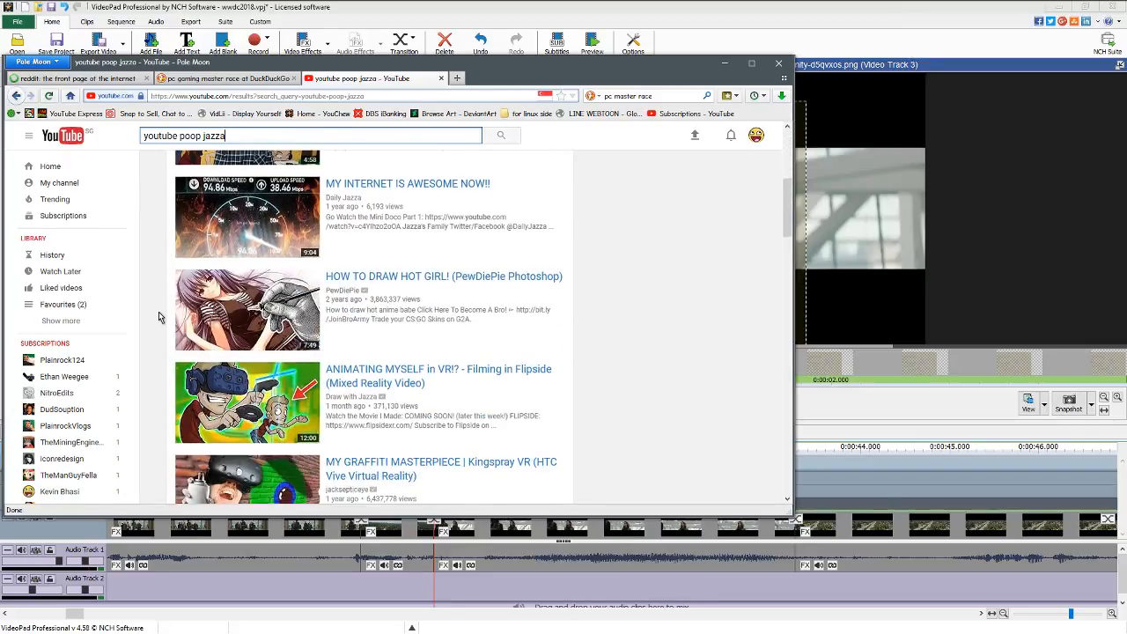
scroll(159, 312, "up", 3)
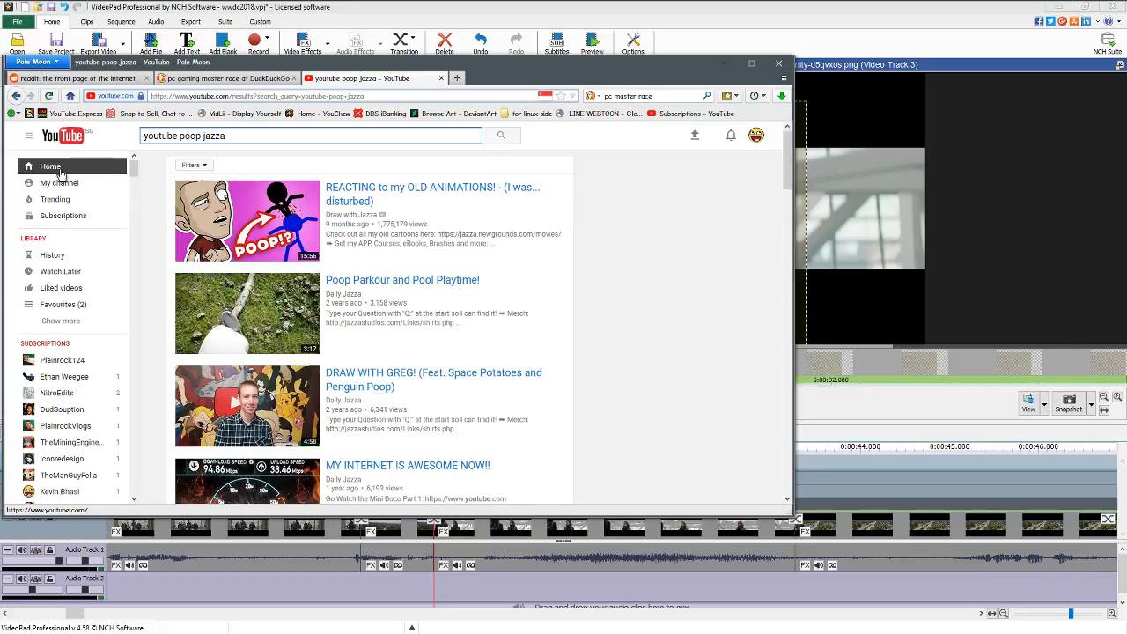
left_click(74, 218)
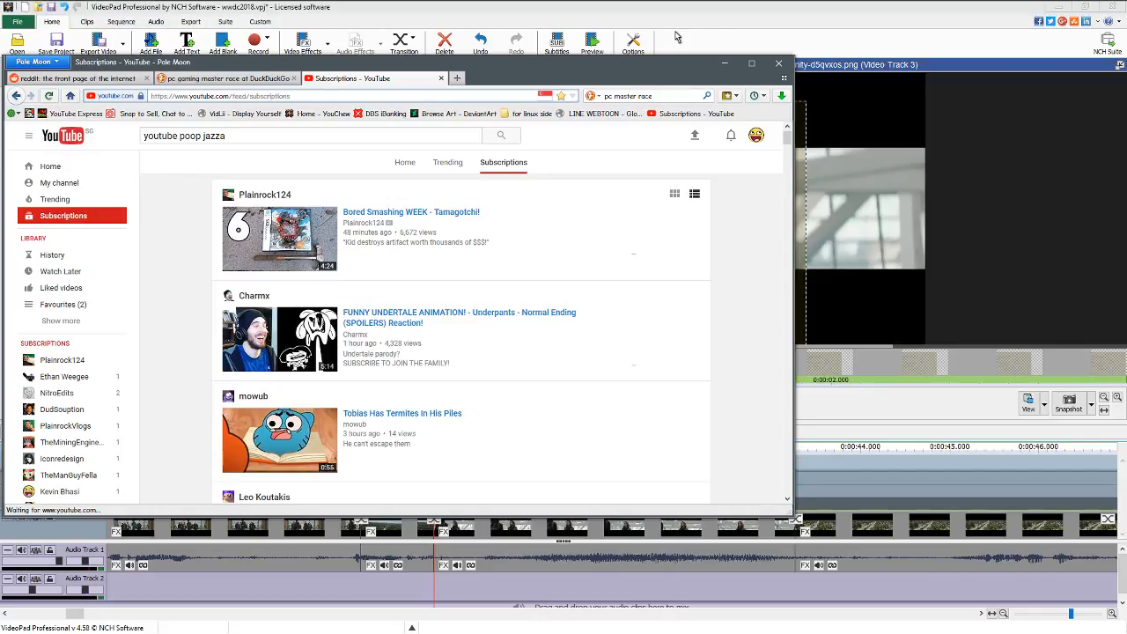
left_click(727, 64)
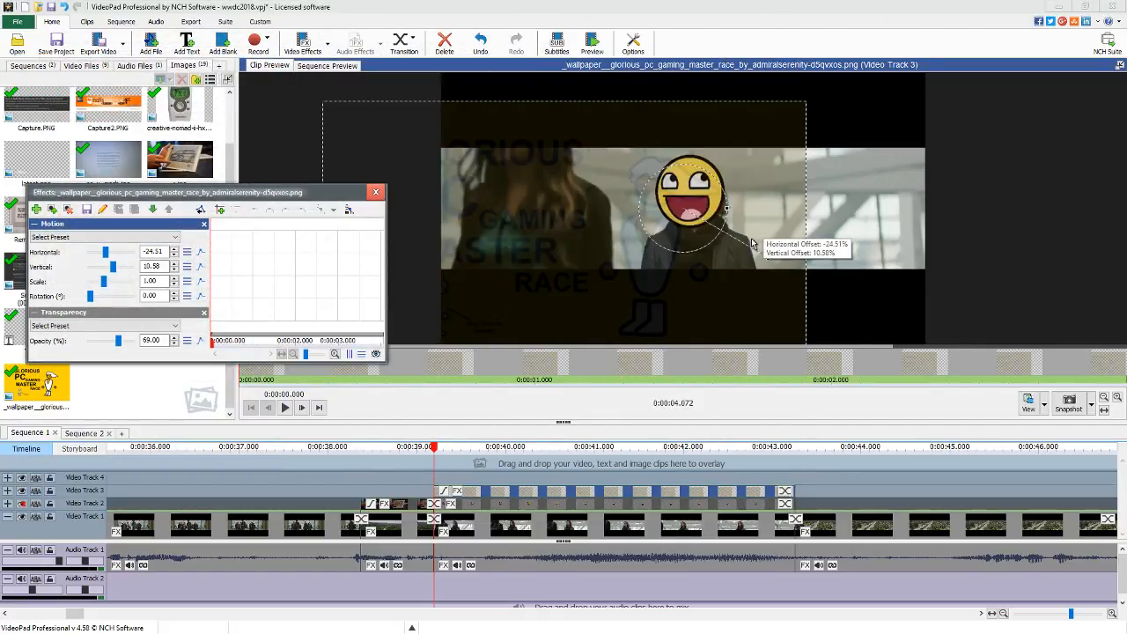
Set the picture's opacity to 80% and place it at about -17.48 horizontal and 13.61 vertical, scaled to about 1.13.
left_click_drag(118, 341, 122, 348)
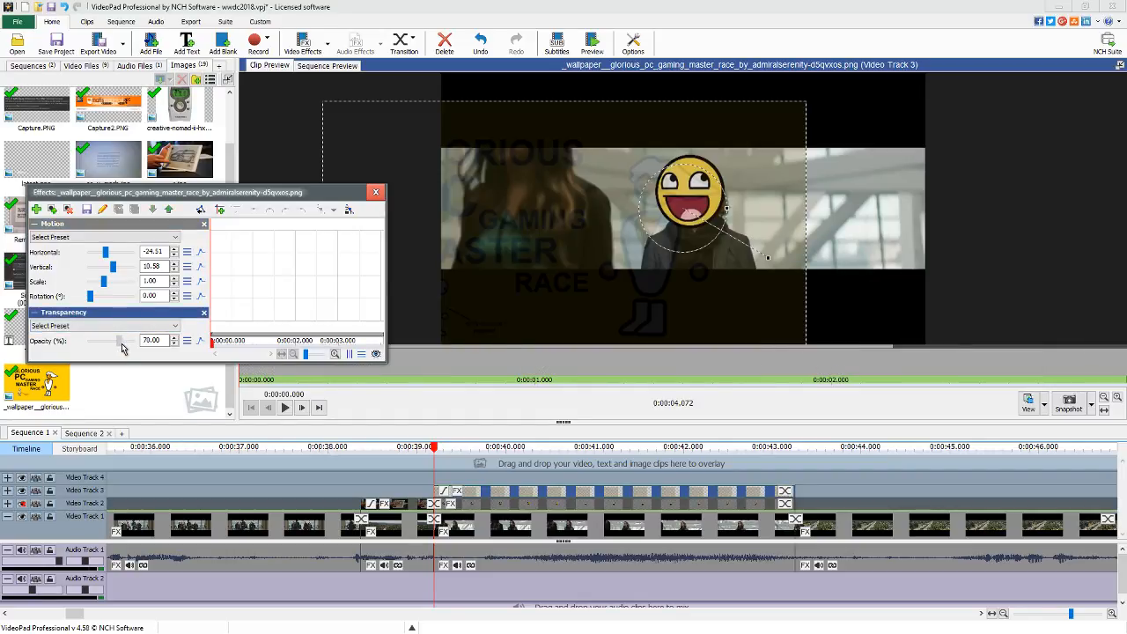
left_click_drag(121, 344, 126, 345)
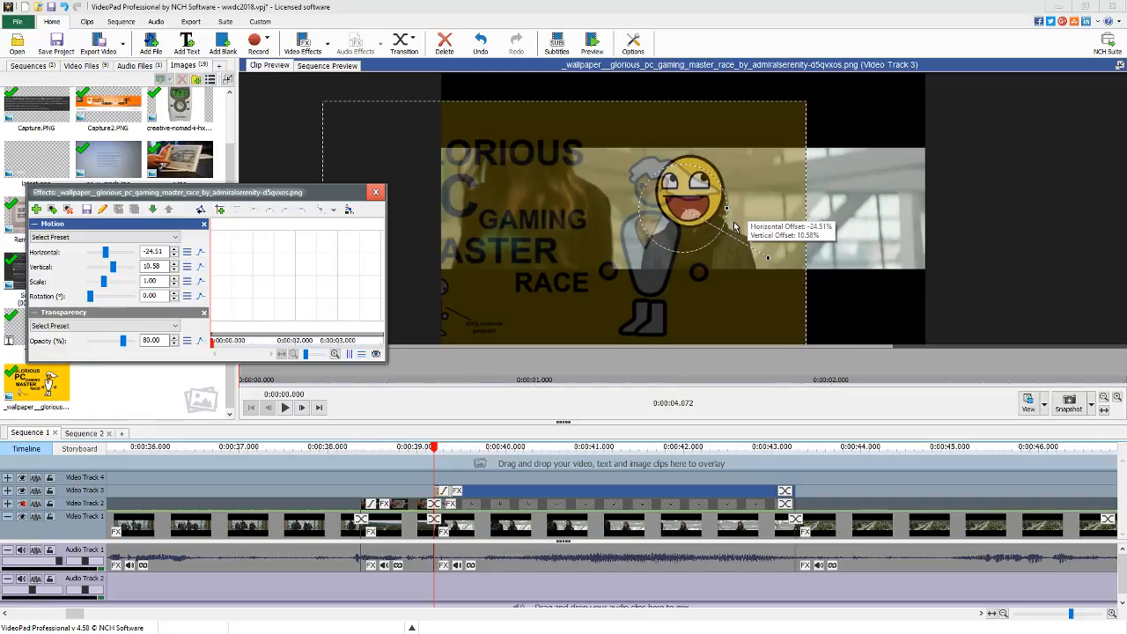
left_click_drag(735, 227, 730, 239)
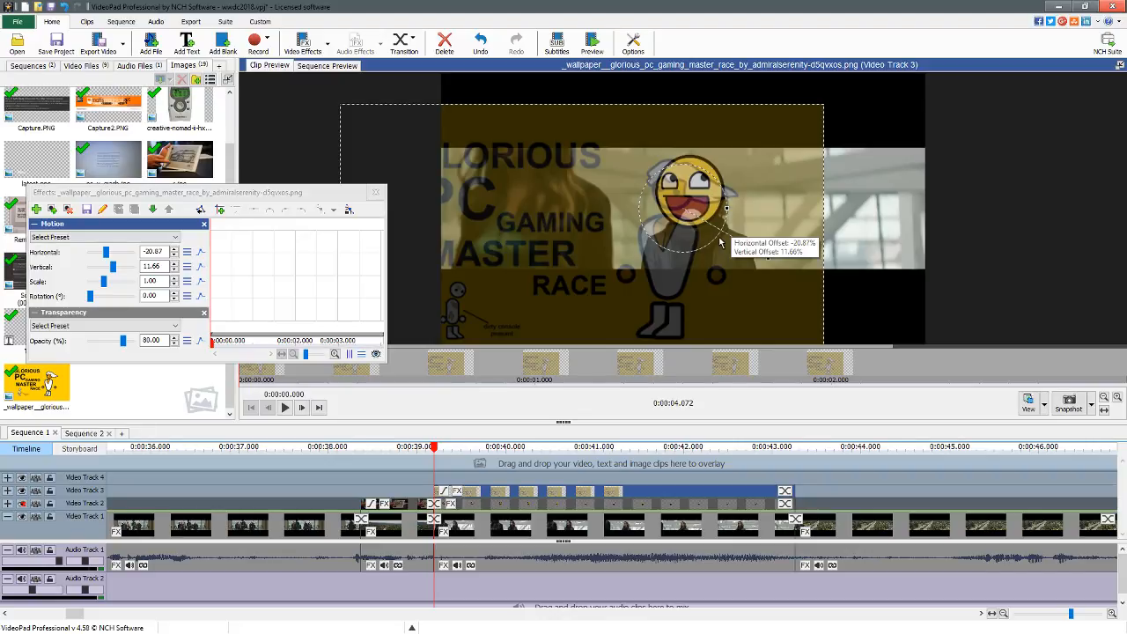
left_click_drag(720, 243, 778, 247)
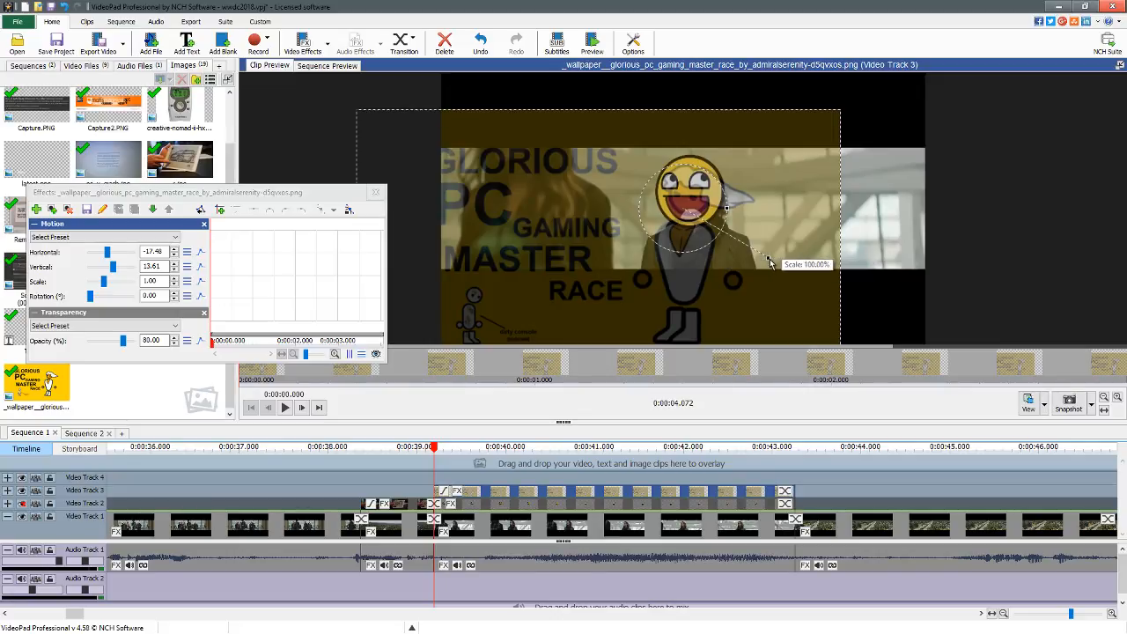
left_click_drag(775, 270, 776, 271)
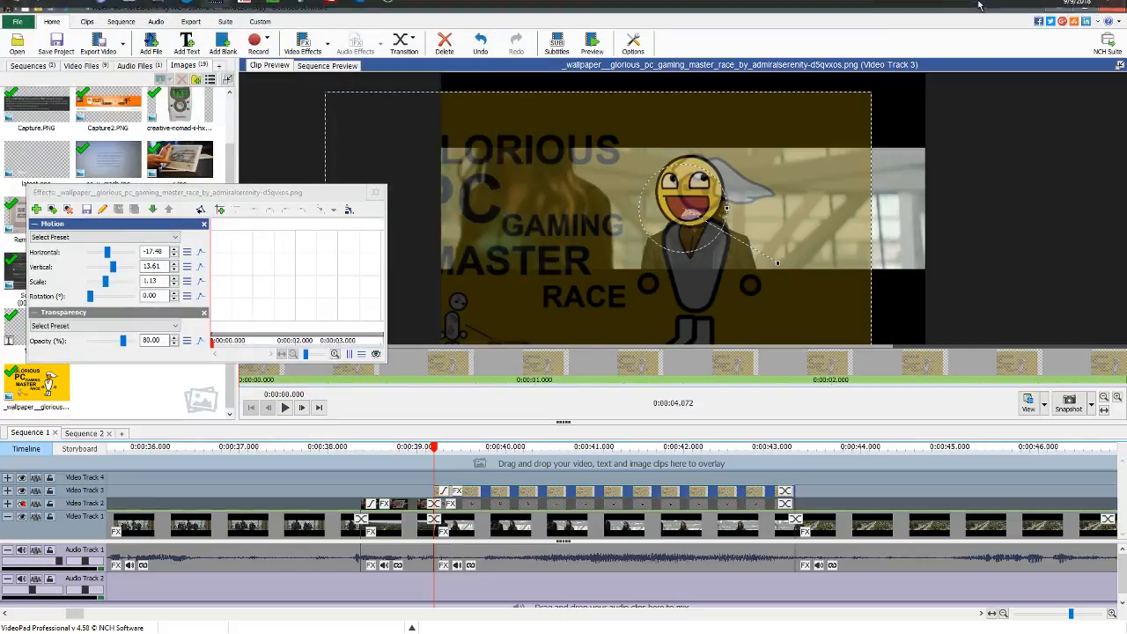
Open the Contour Shuttle Device Configuration for the ShuttlePRO controller.
key("super")
key("super")
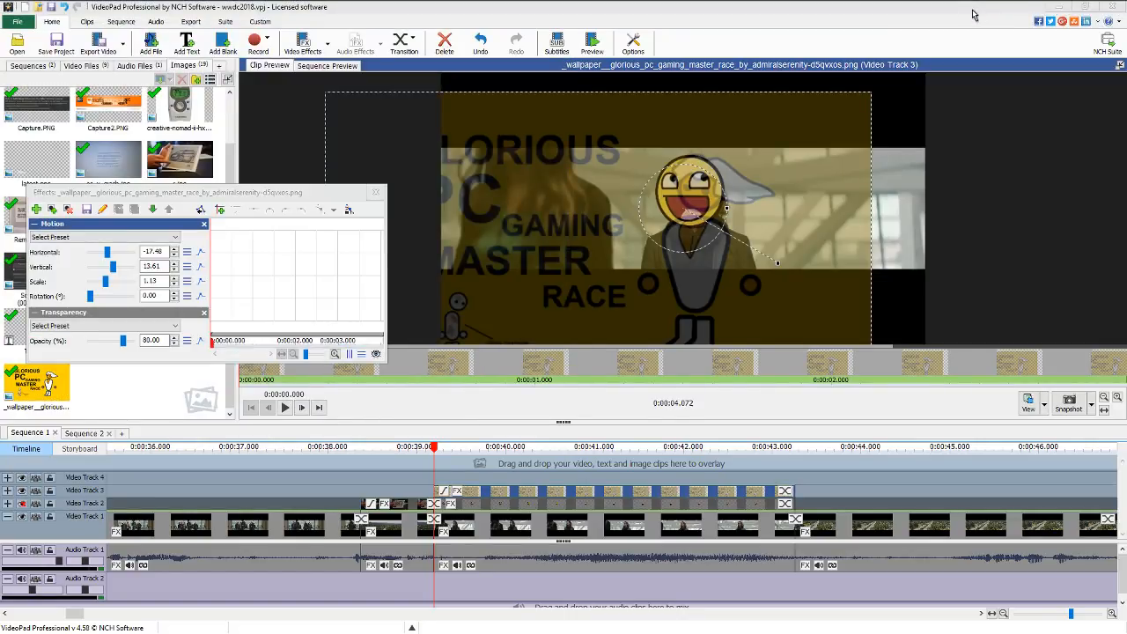
right_click(969, 12)
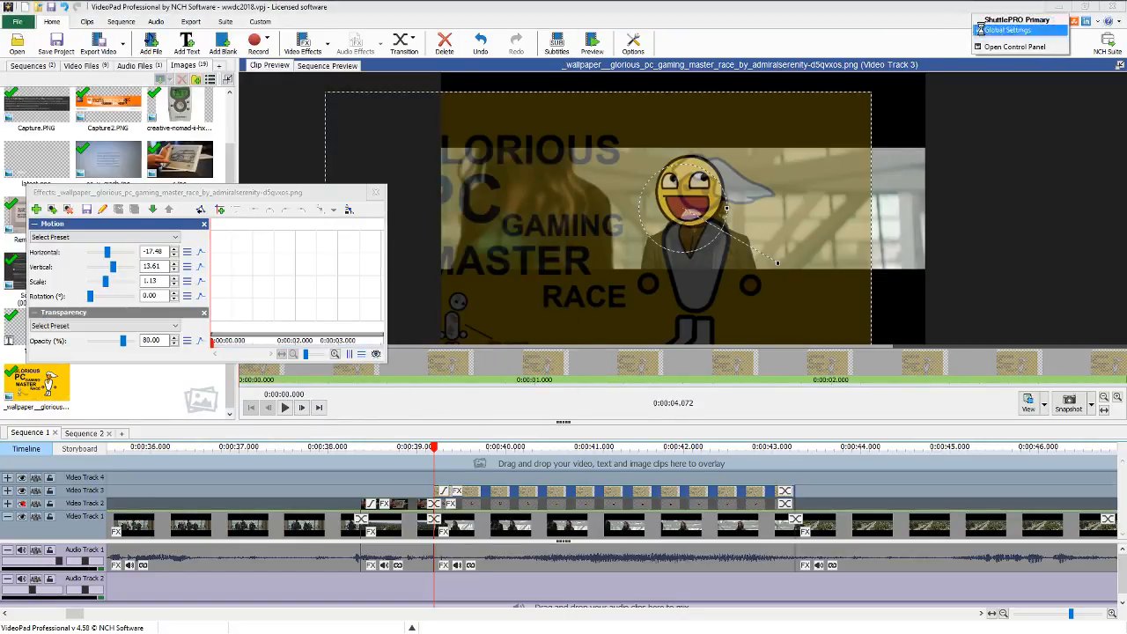
left_click(989, 48)
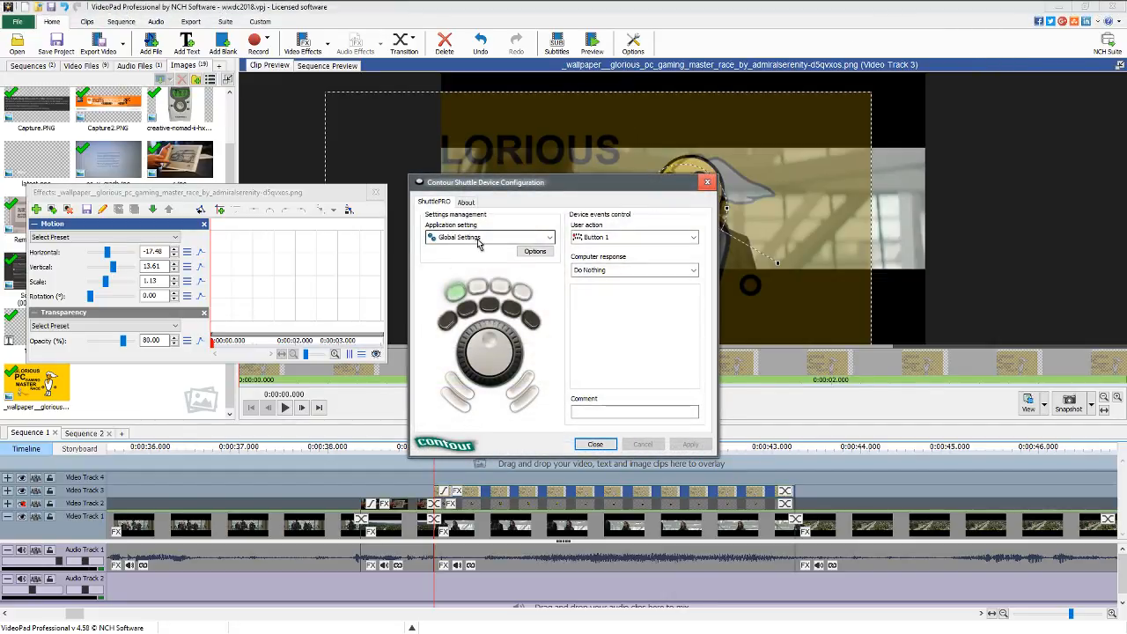
Examine the user action and computer response of Button 1 in the Global Settings, keeping Do Nothing.
left_click(646, 241)
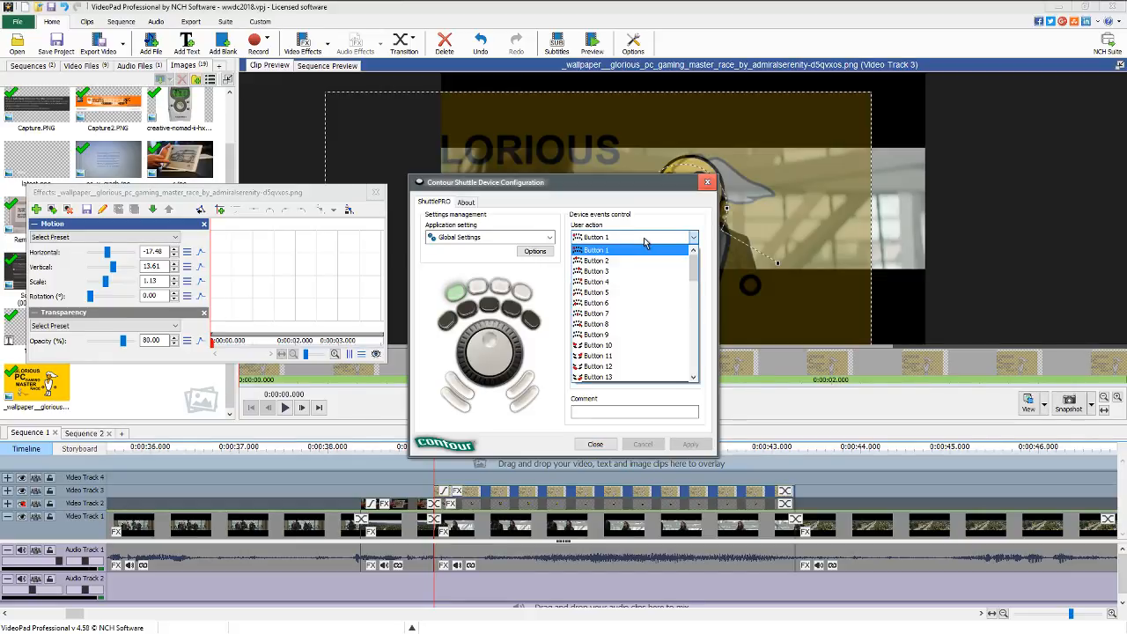
left_click(646, 251)
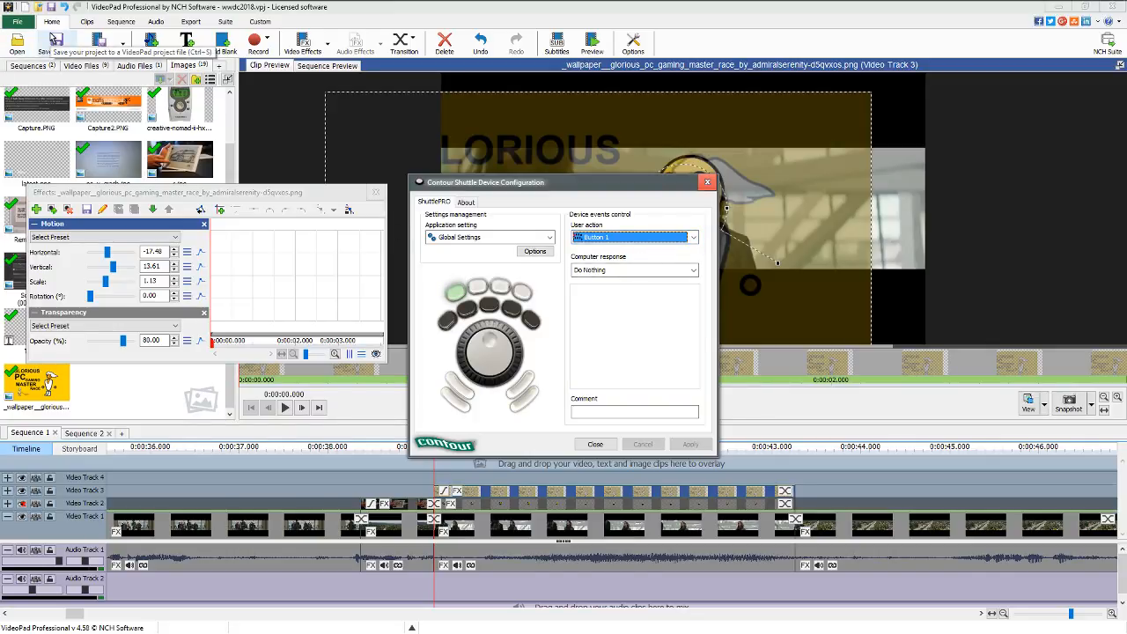
left_click(665, 269)
left_click(666, 280)
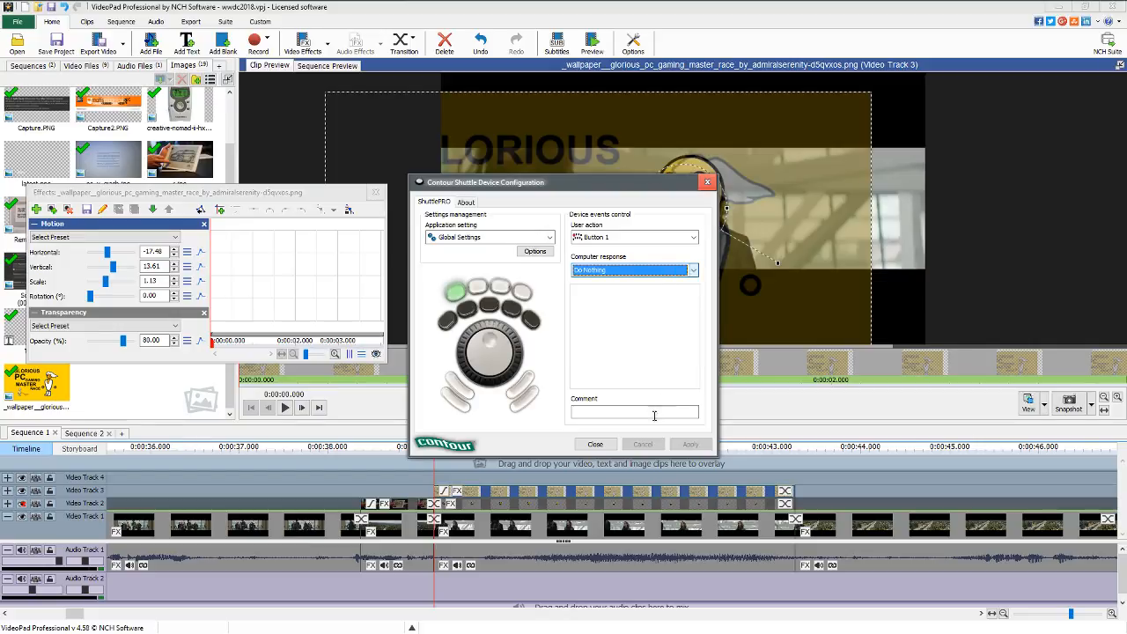
left_click(655, 414)
Switch the ShuttlePRO configuration's application setting from Global Settings to VideoPad 1.
left_click(501, 238)
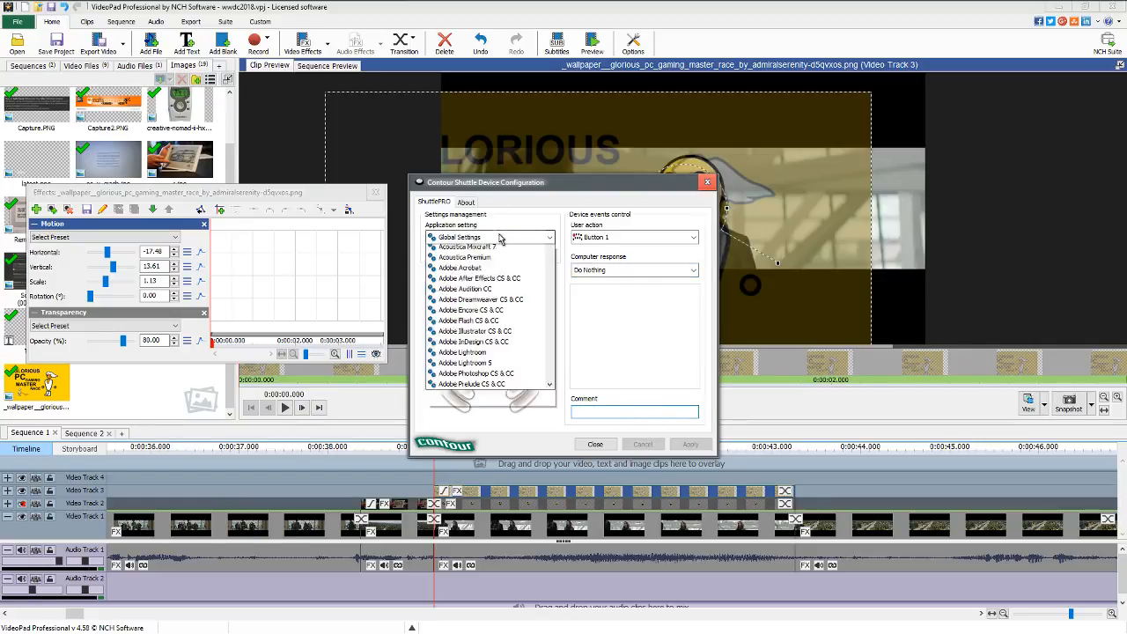
scroll(507, 391, "down", 20)
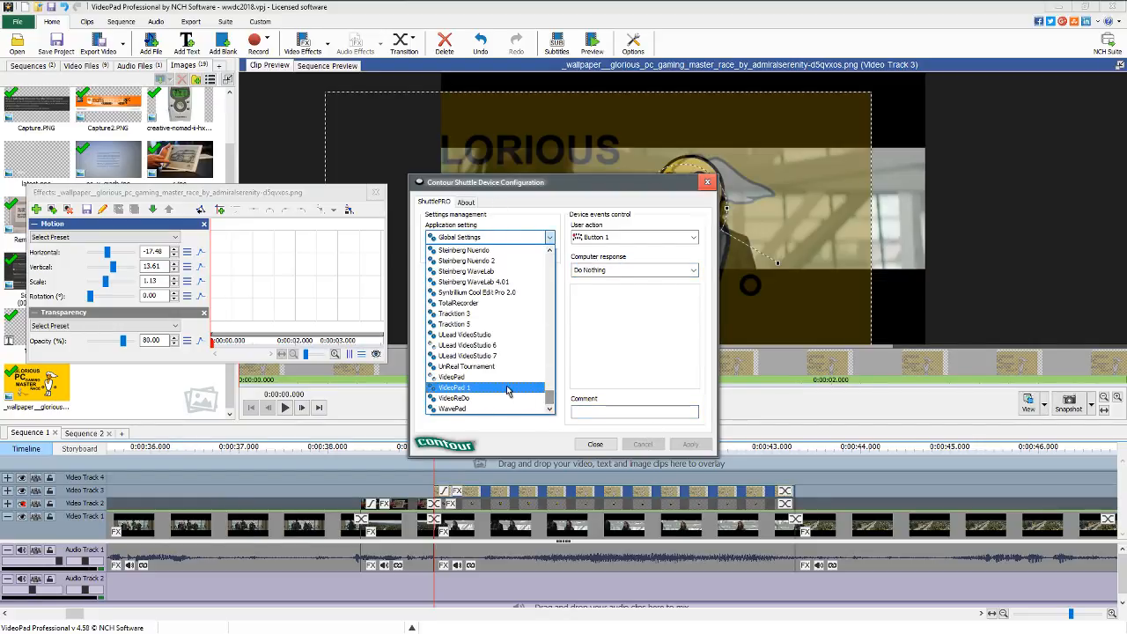
left_click(507, 390)
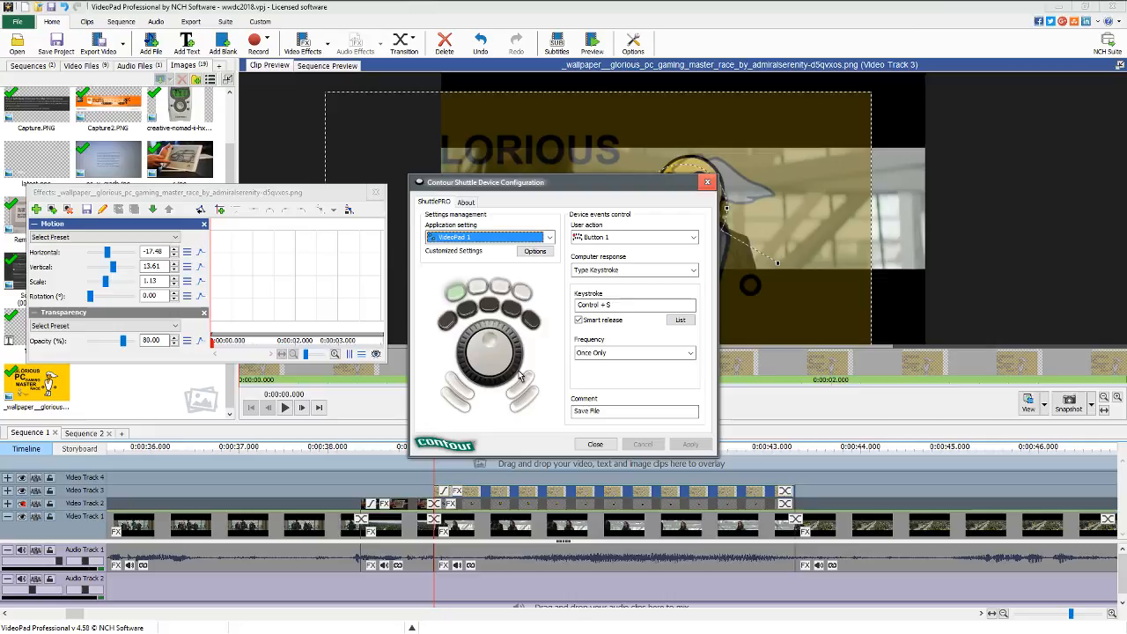
Review the computer responses and comments assigned to Buttons 1 through 9 in the VideoPad 1 settings, and close the device configuration.
left_click(616, 238)
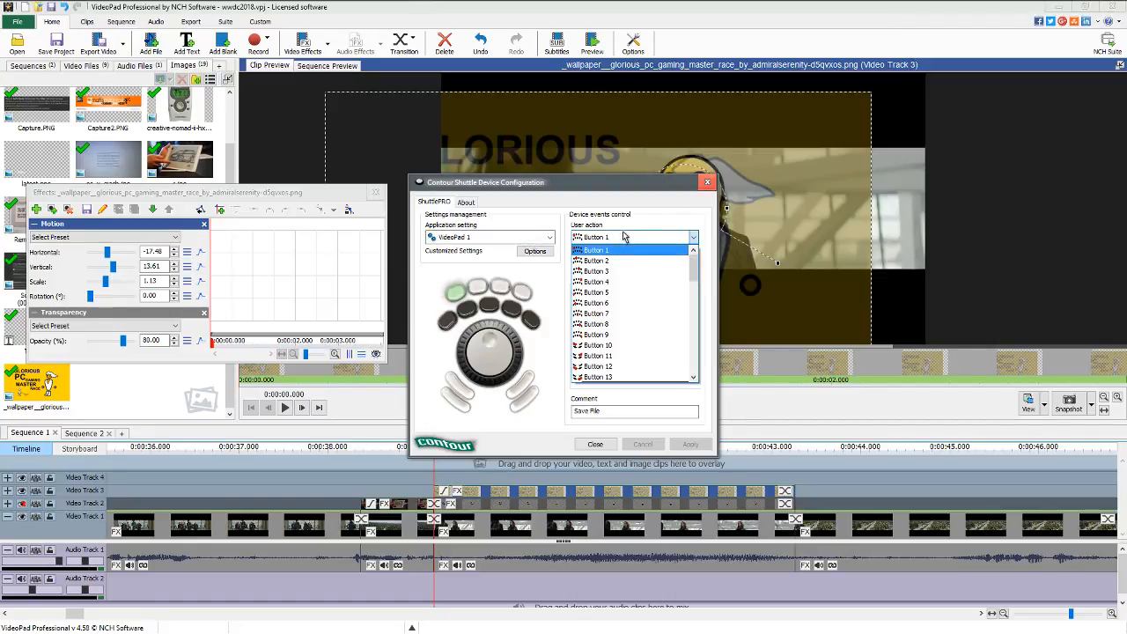
left_click(624, 236)
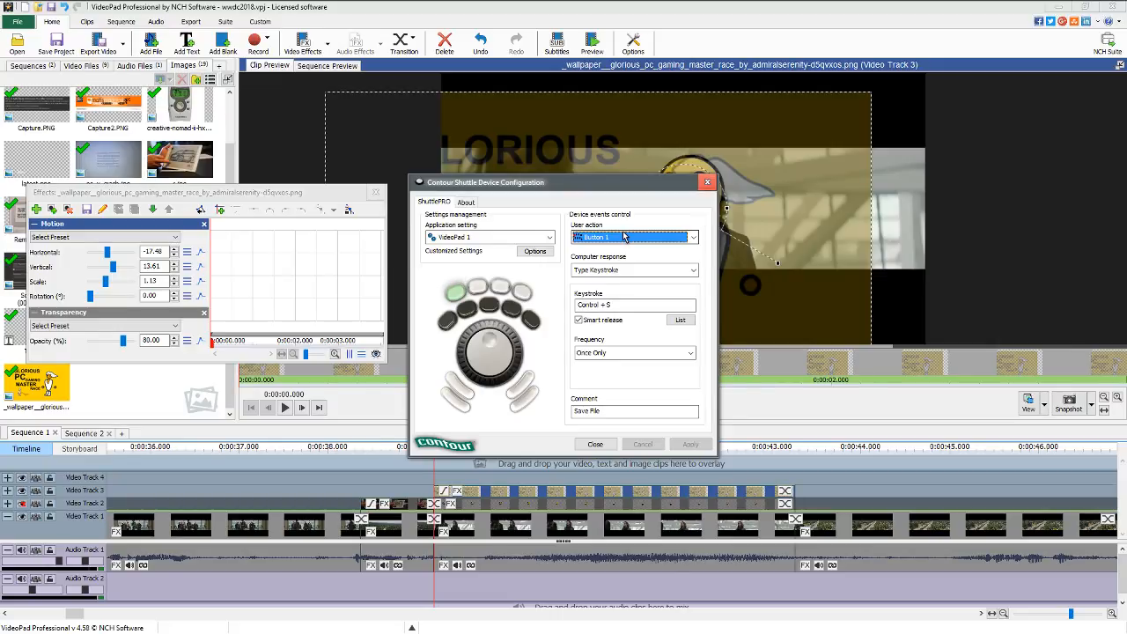
key("Down")
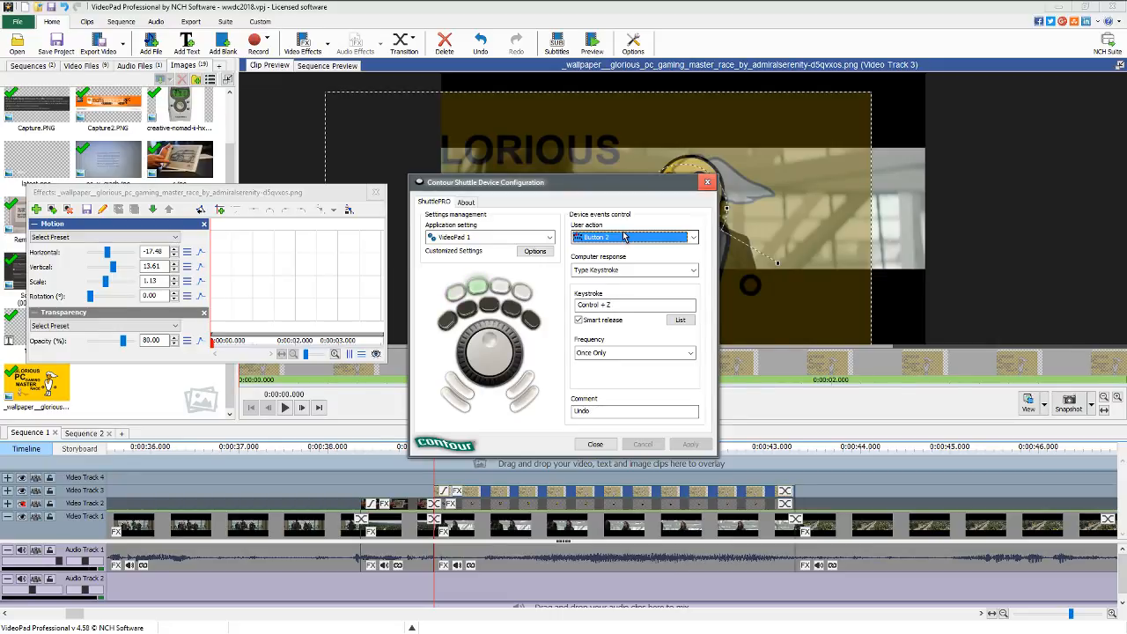
key("Down")
key("Down")
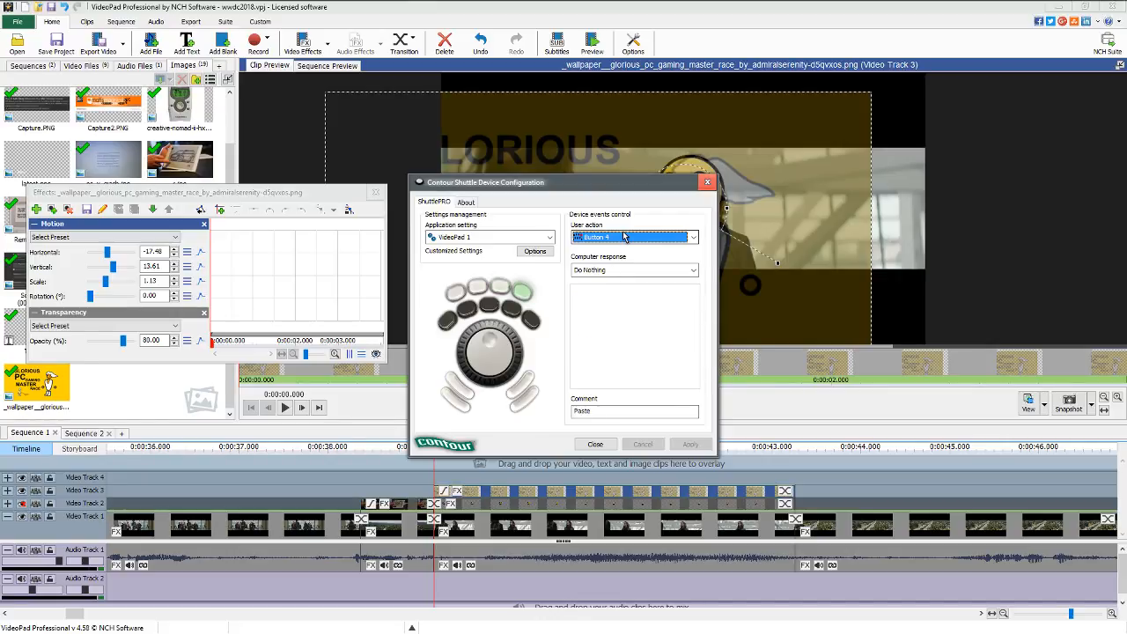
key("Down")
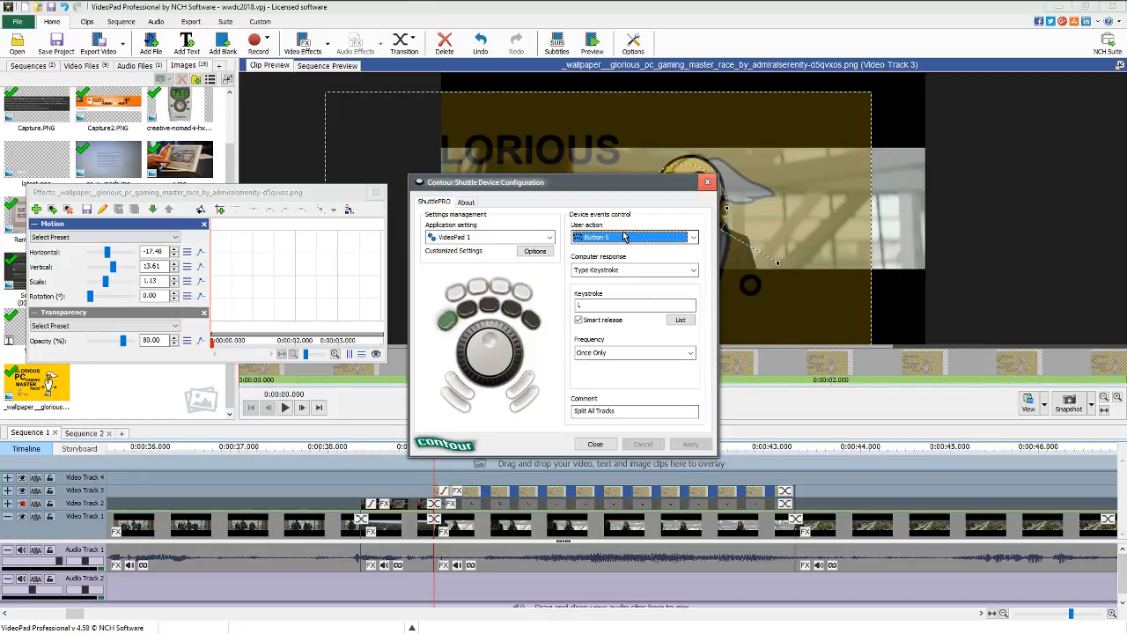
key("Down")
key("Down")
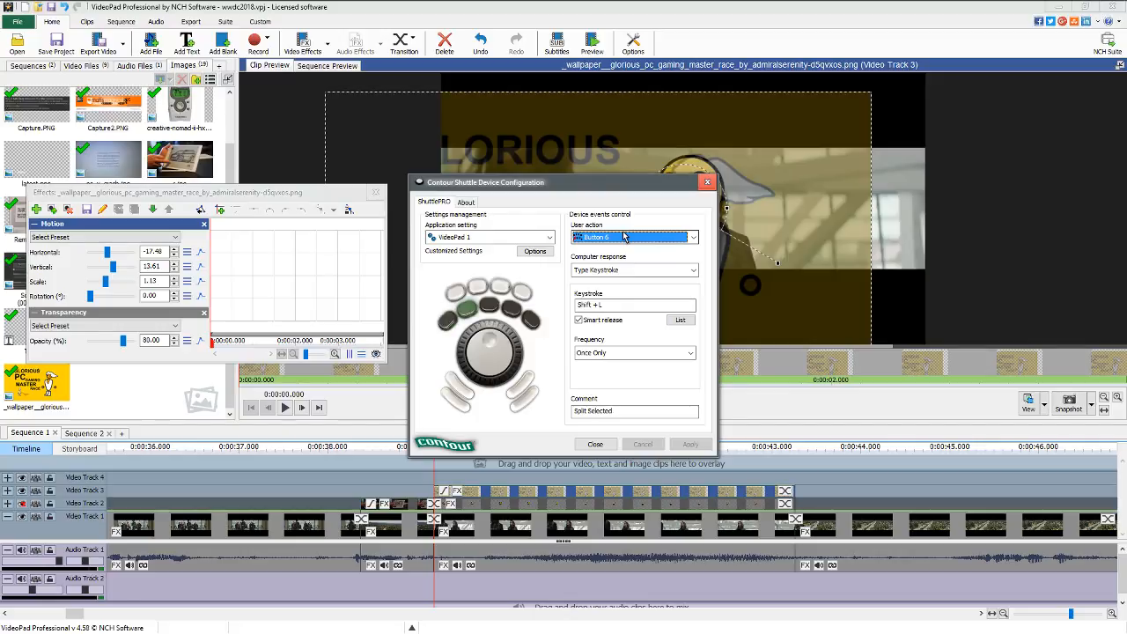
key("Down")
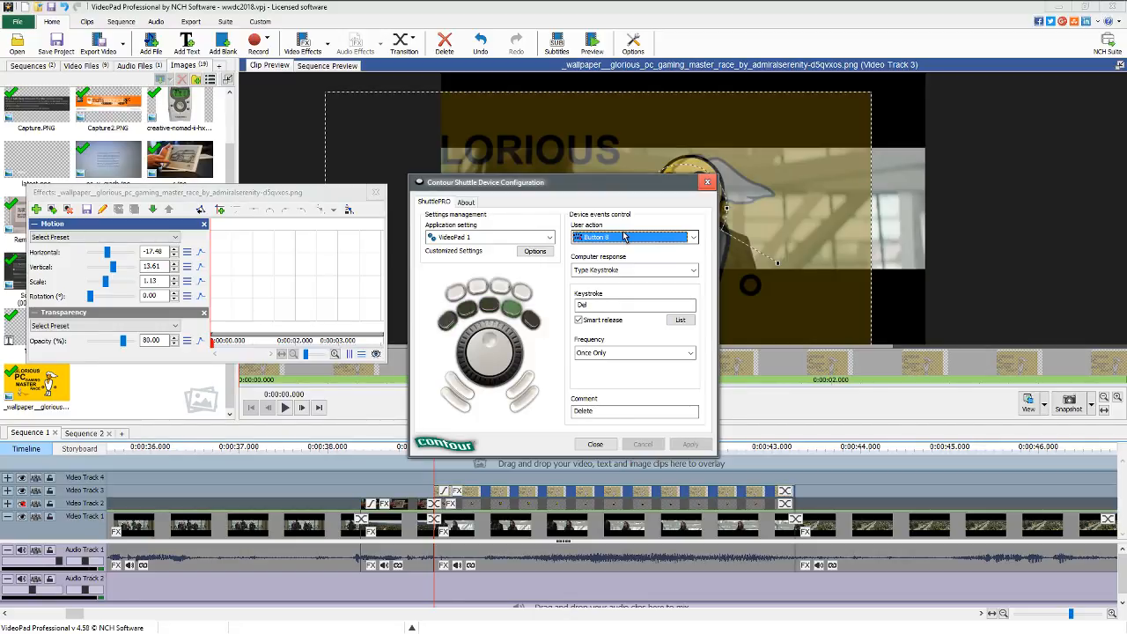
key("Down")
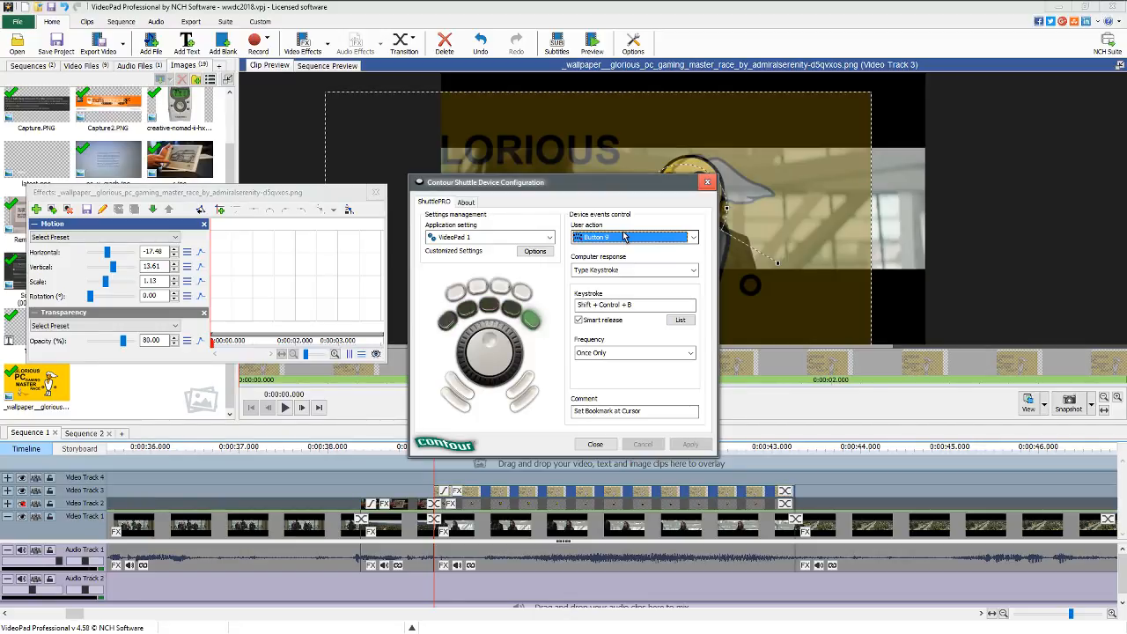
key("Up")
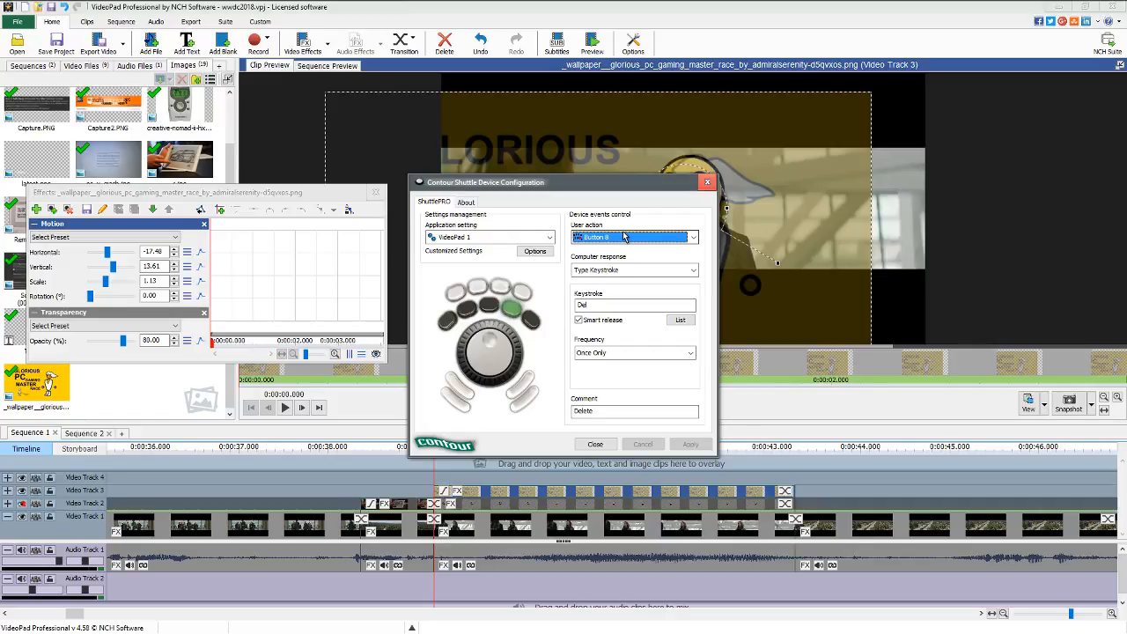
key("Down")
key("Up")
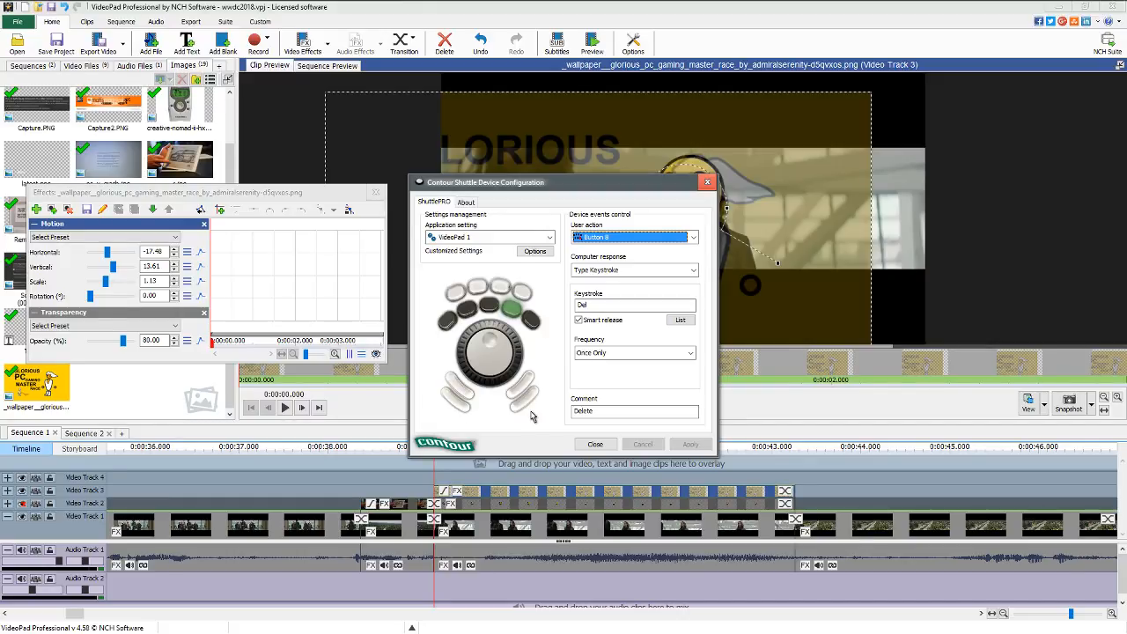
left_click(603, 446)
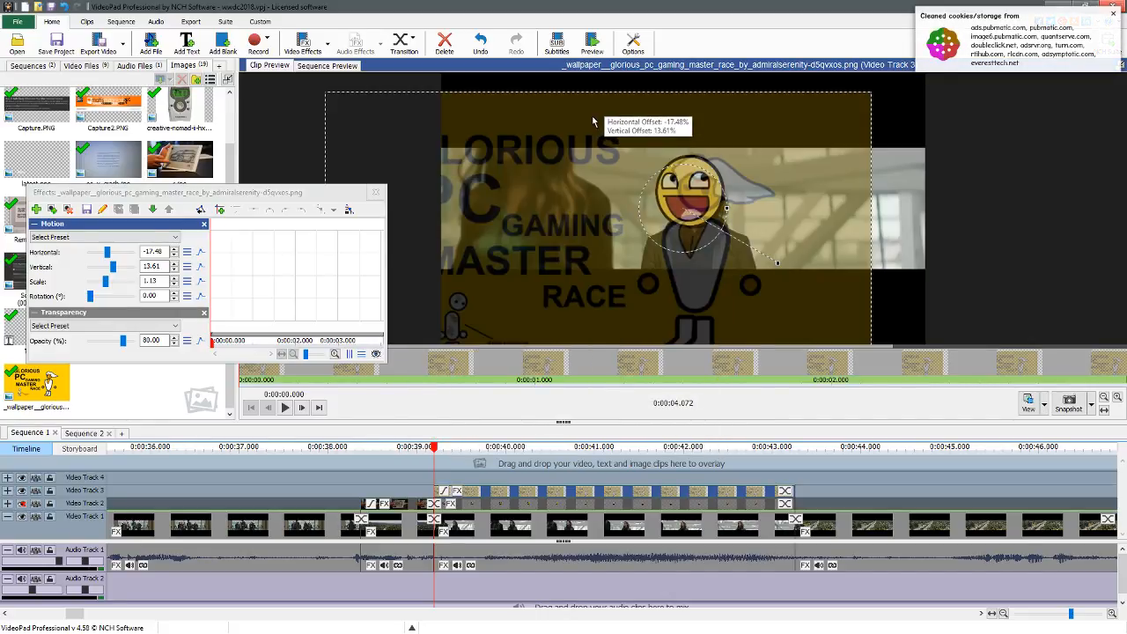
Check the livestream's YouTube live chat window and return to the picture's effects in VideoPad.
key("alt+Tab")
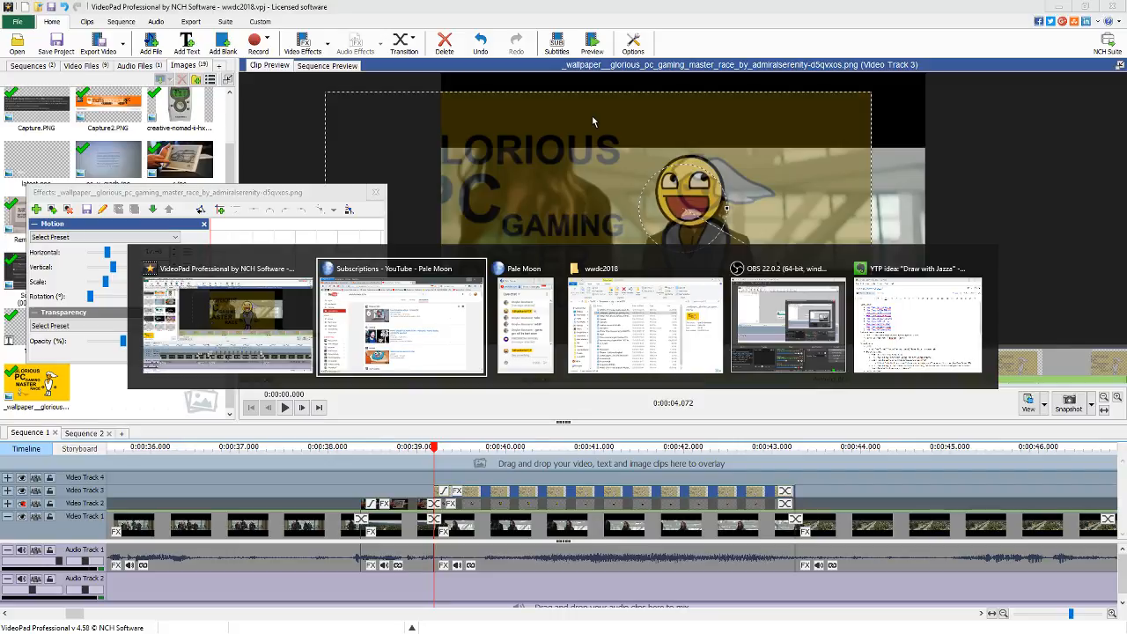
key("alt+Tab")
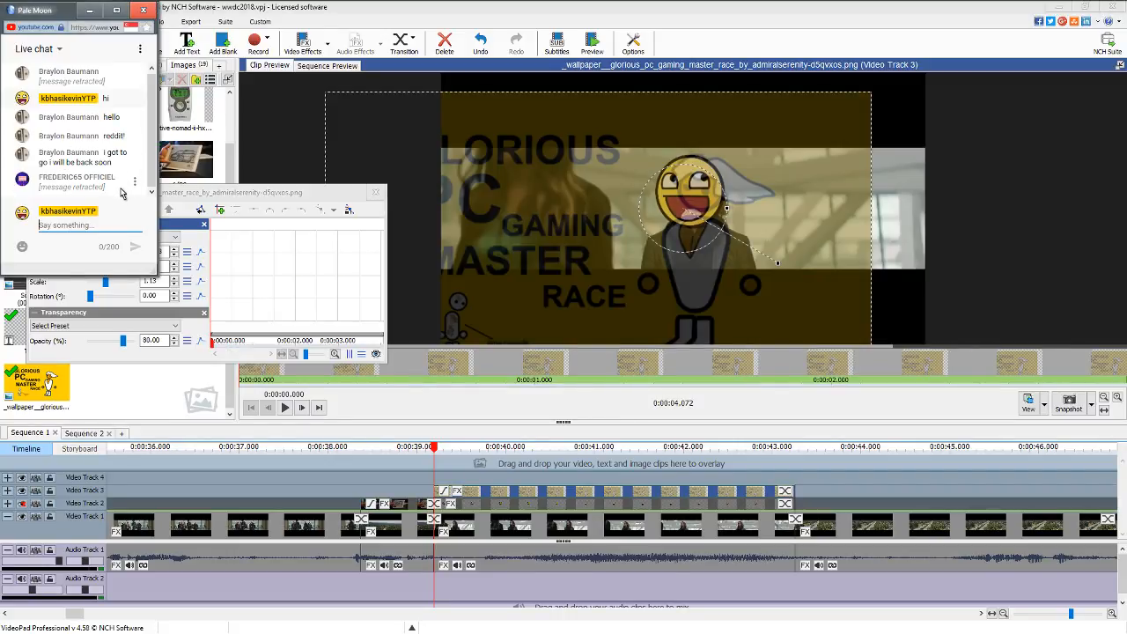
left_click(134, 229)
left_click(310, 202)
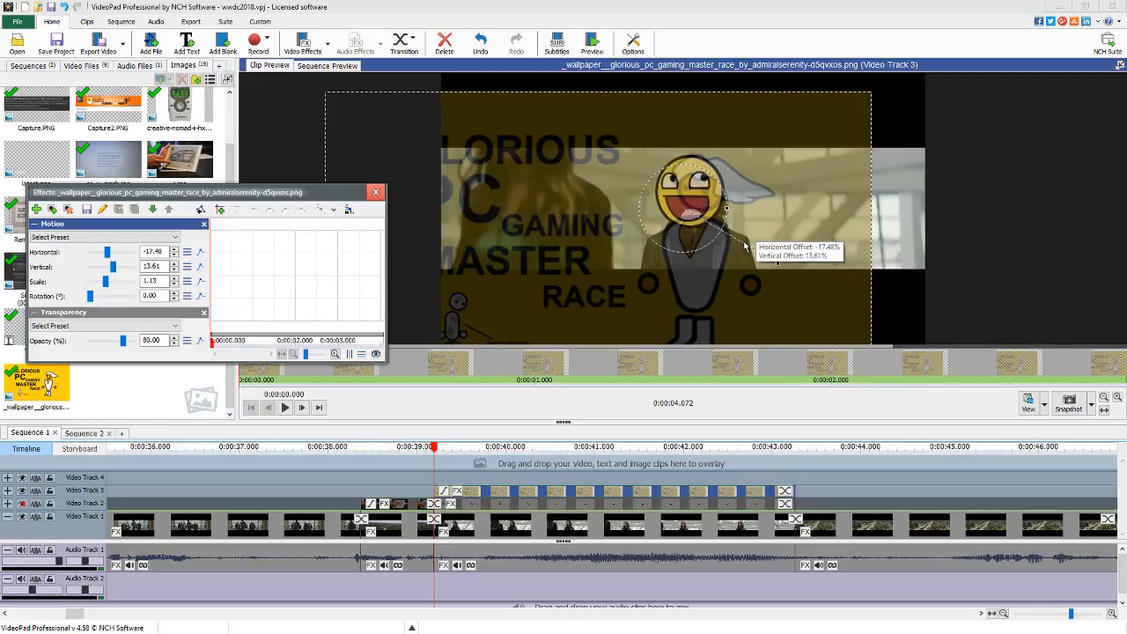
Move the picture to about -18.81 horizontal and 13.61 vertical, and enlarge it to a scale of about 1.24.
left_click(746, 244)
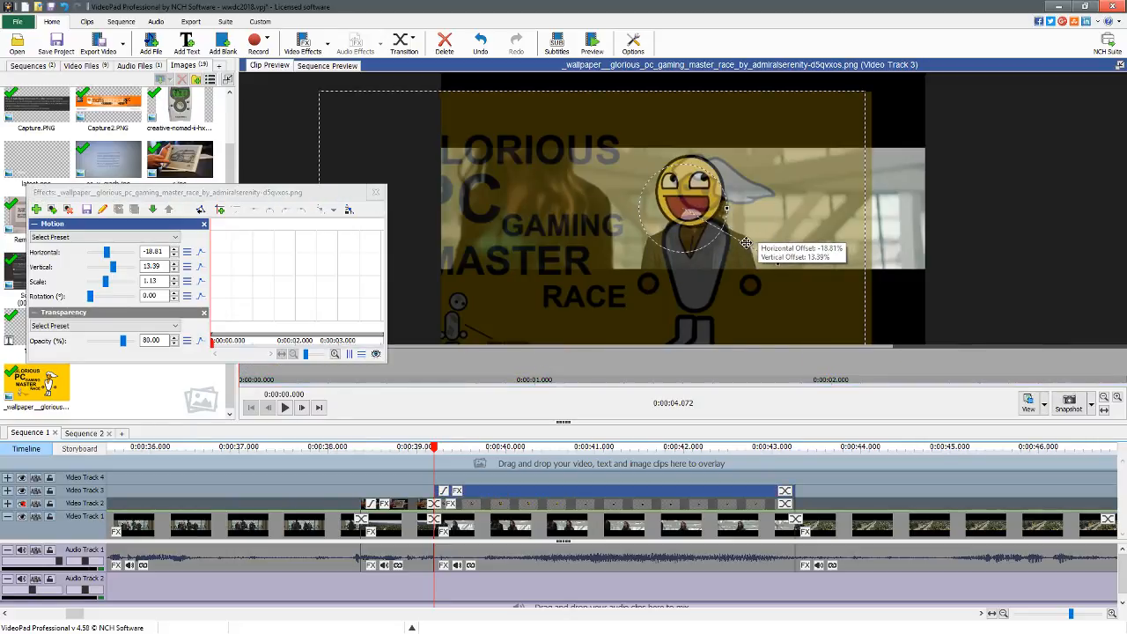
left_click_drag(746, 244, 746, 251)
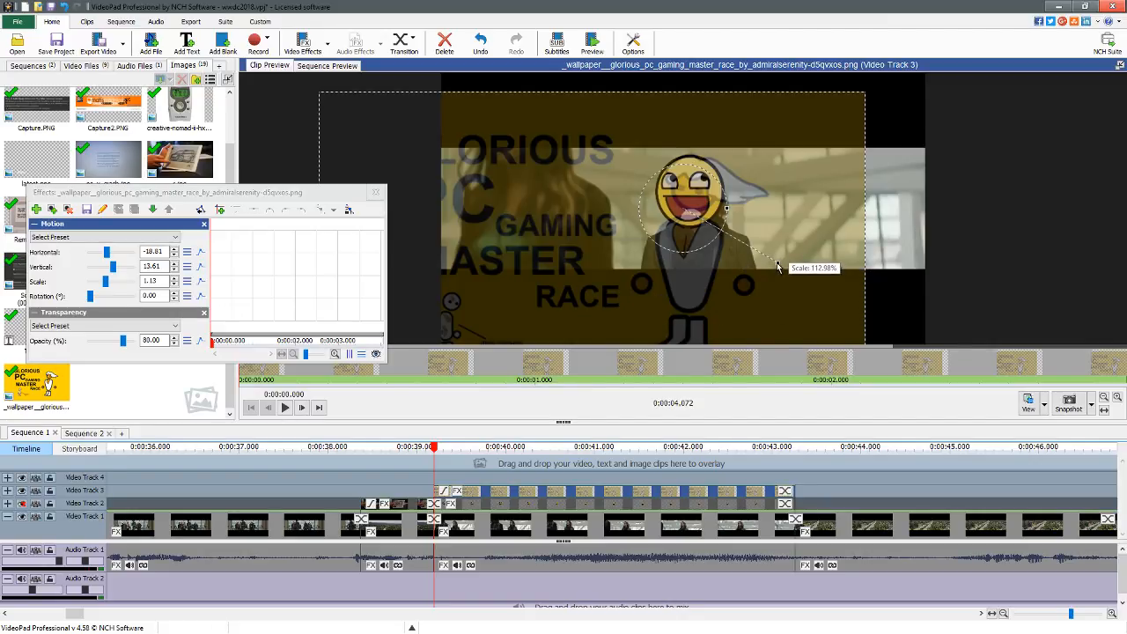
left_click_drag(786, 275, 787, 275)
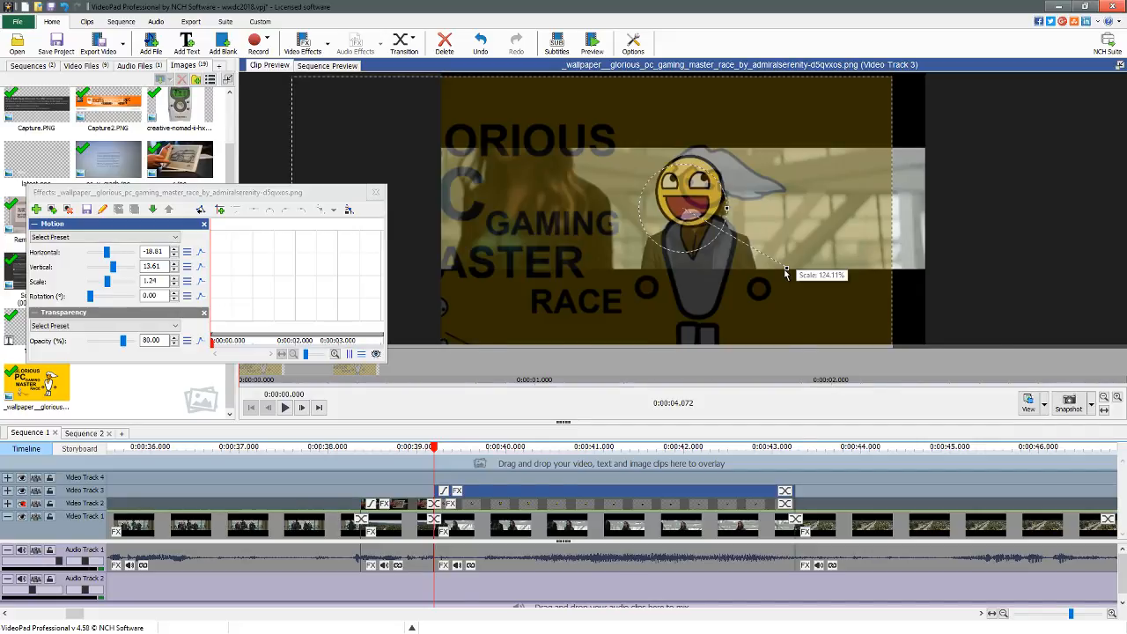
Switch to OBS to check the stream status, minimize it and return to VideoPad.
key("alt+Tab")
key("alt+Tab")
key("alt+Tab")
key("alt+Tab")
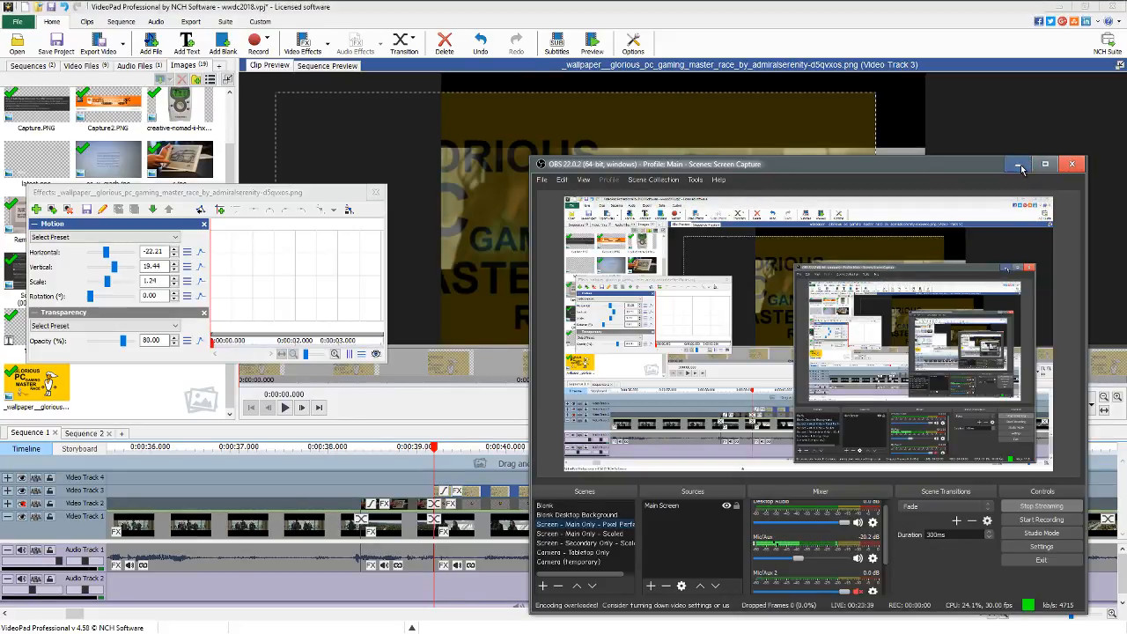
left_click(1019, 166)
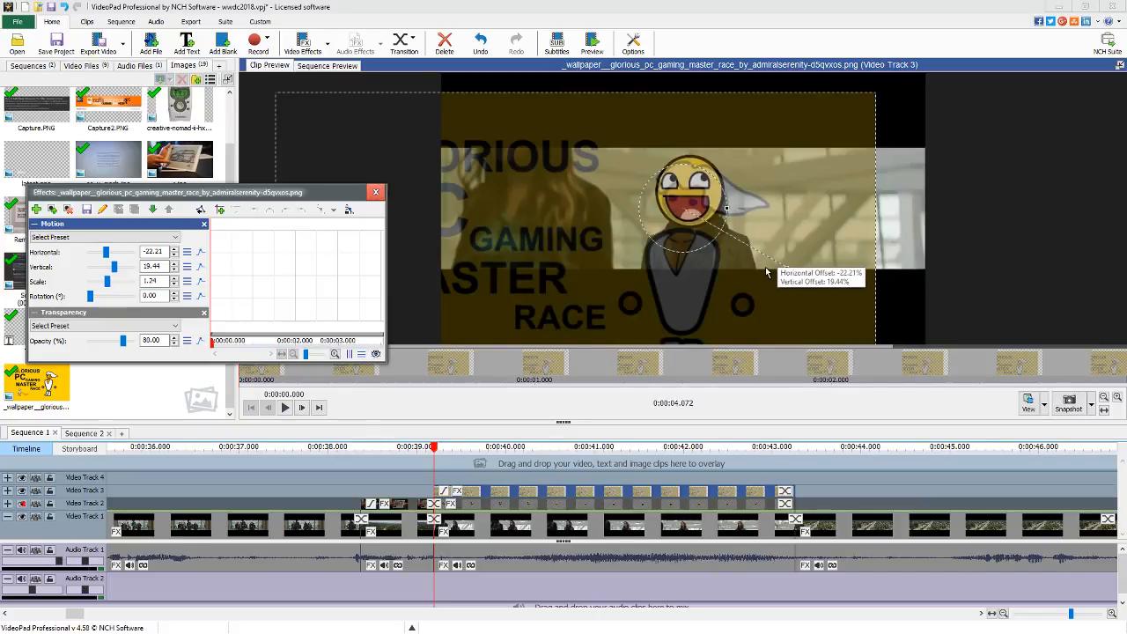
Fine-tune the picture's position over the footage to about -21.97 horizontal and 18.36 vertical.
left_click(765, 268)
left_click_drag(765, 267, 767, 269)
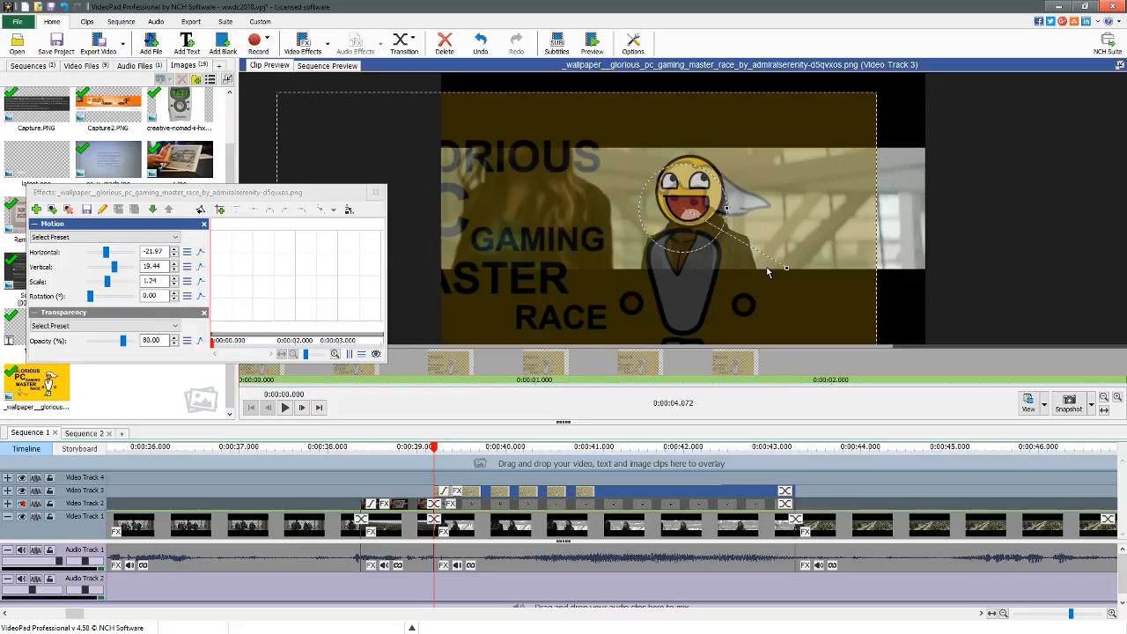
left_click_drag(768, 268, 768, 265)
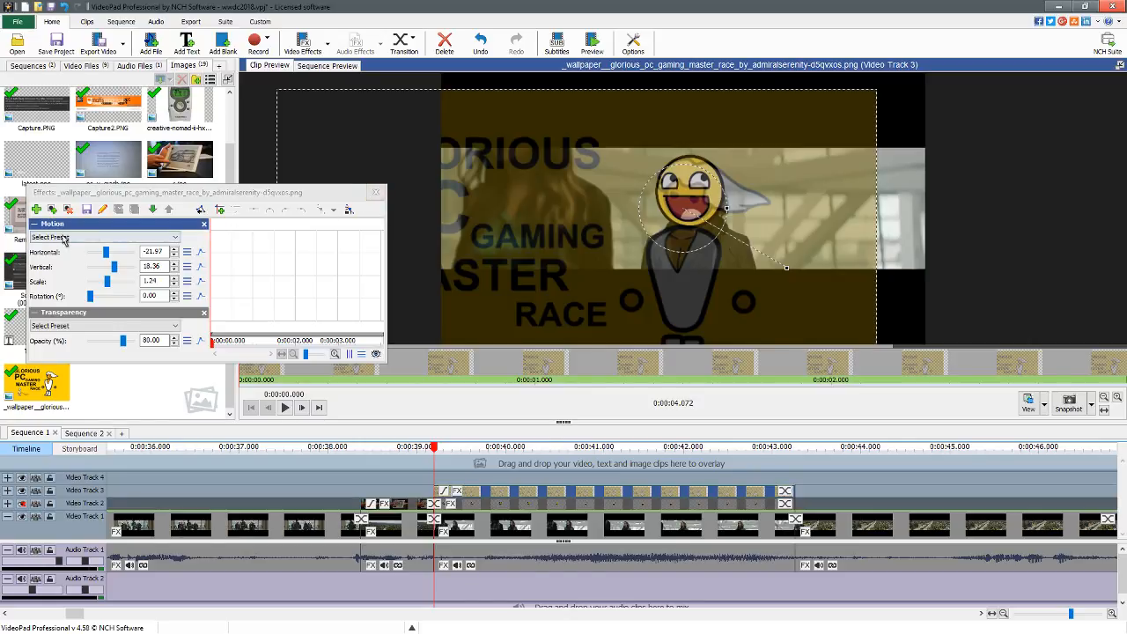
Remove the picture's Motion effect, and undo the additional removal of its Transparency effect.
left_click(203, 227)
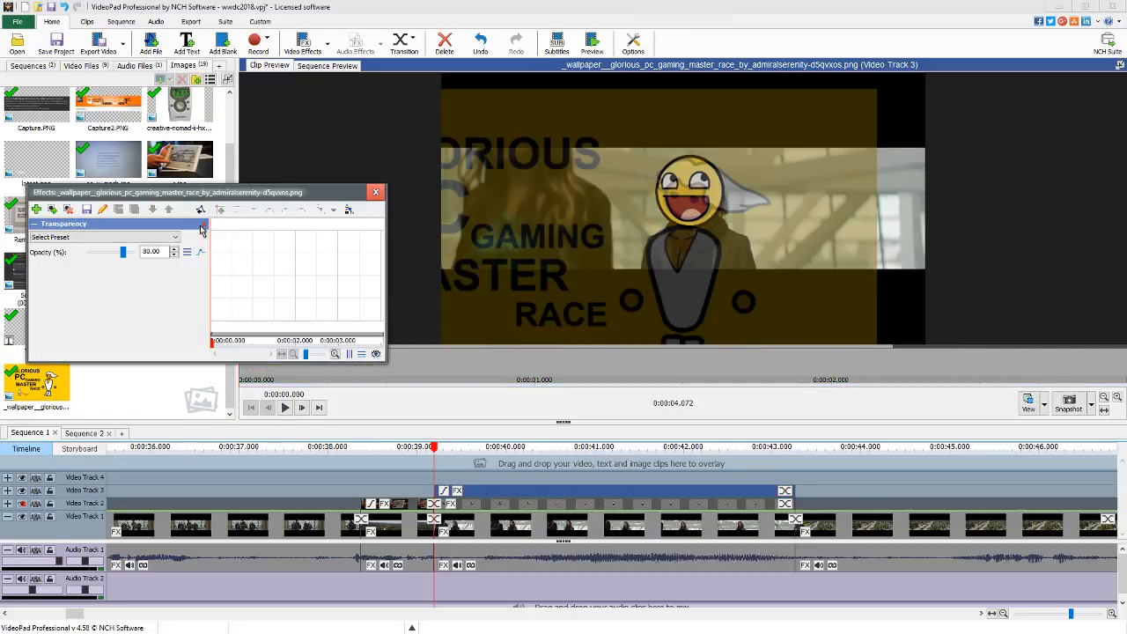
left_click(204, 225)
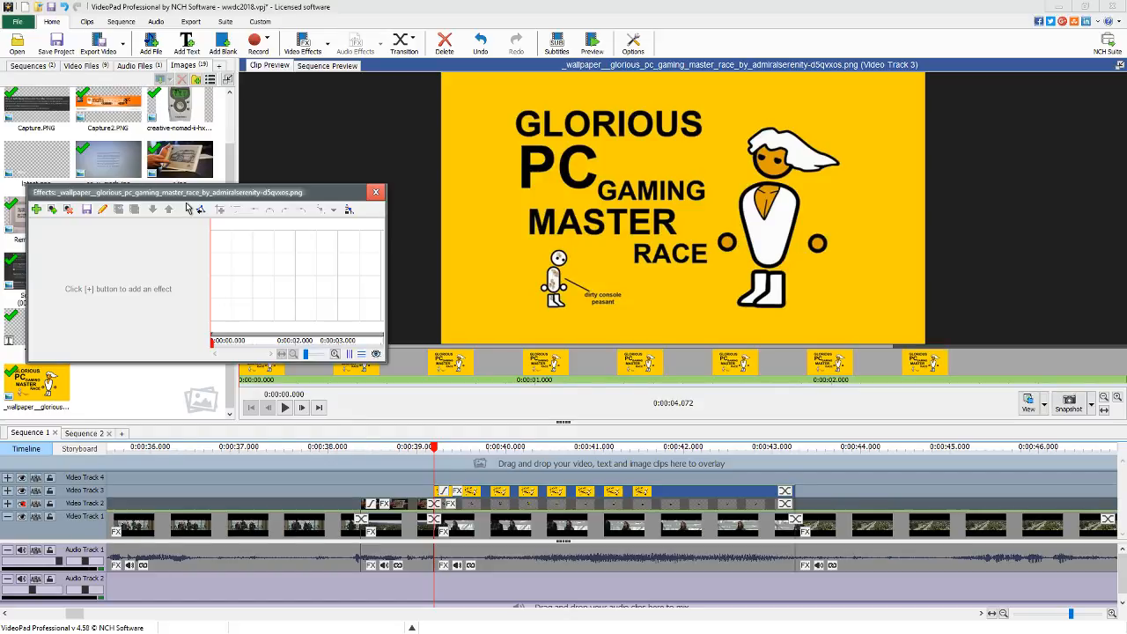
key("ctrl+z")
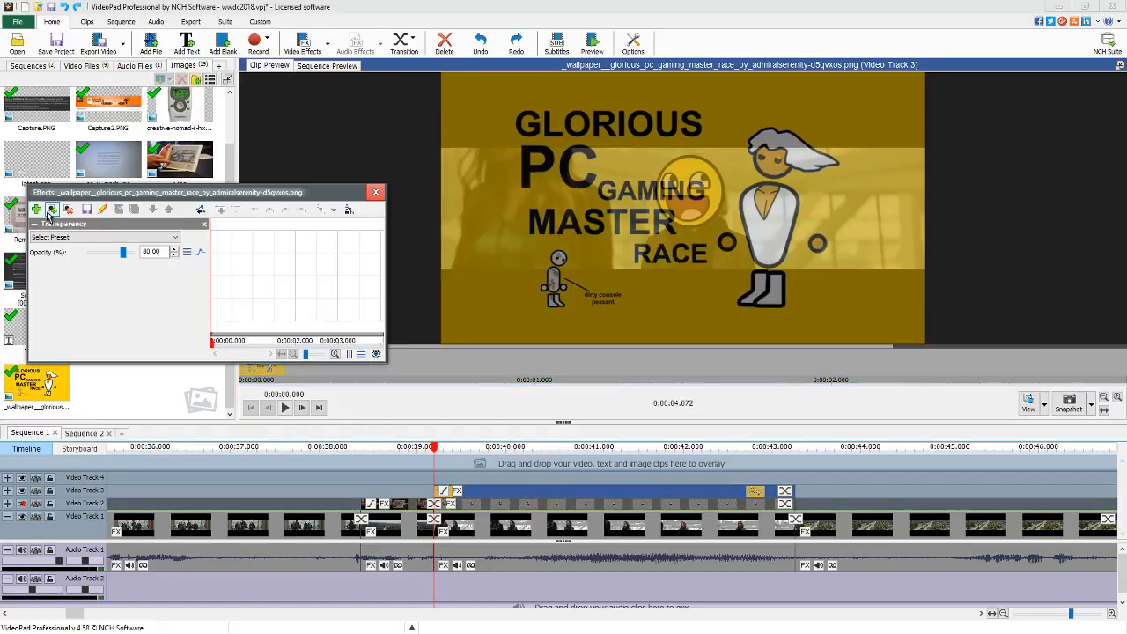
left_click(37, 210)
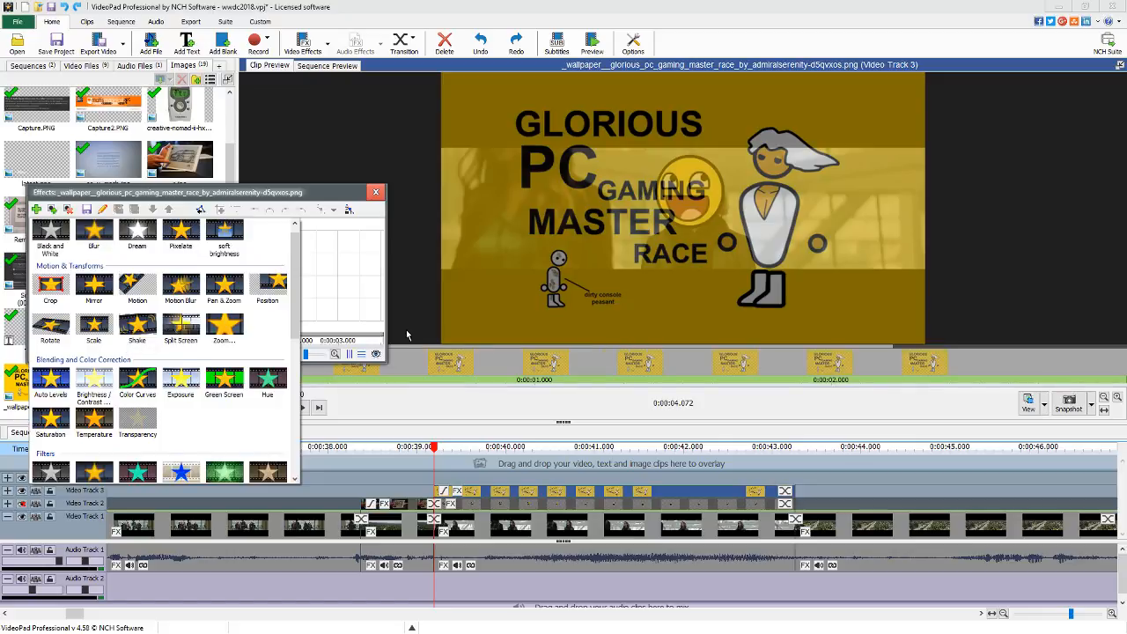
left_click(294, 199)
Set the picture's opacity to 0% and add an opacity keyframe at about 0:00:01.505 in the clip.
left_click_drag(125, 254, 35, 261)
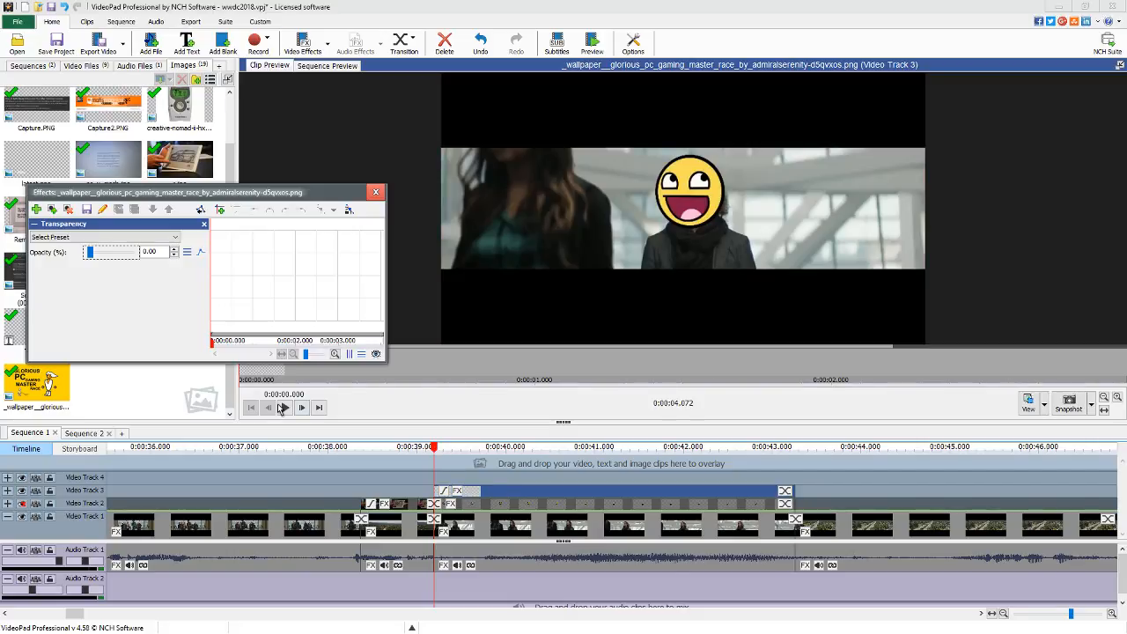
left_click(282, 407)
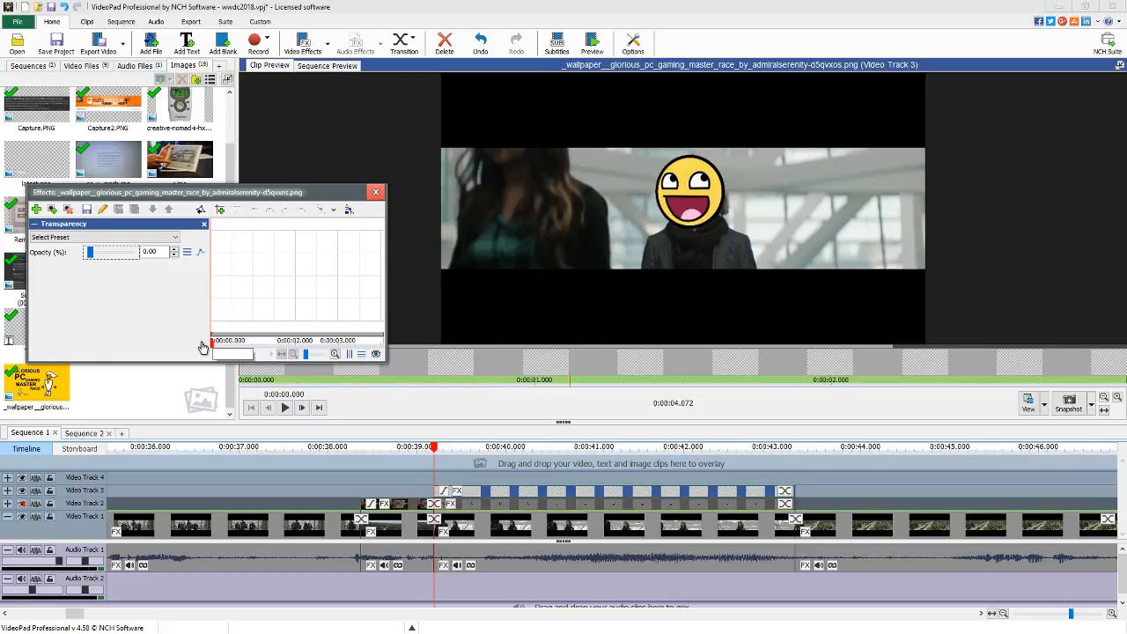
left_click_drag(210, 345, 277, 356)
left_click(200, 253)
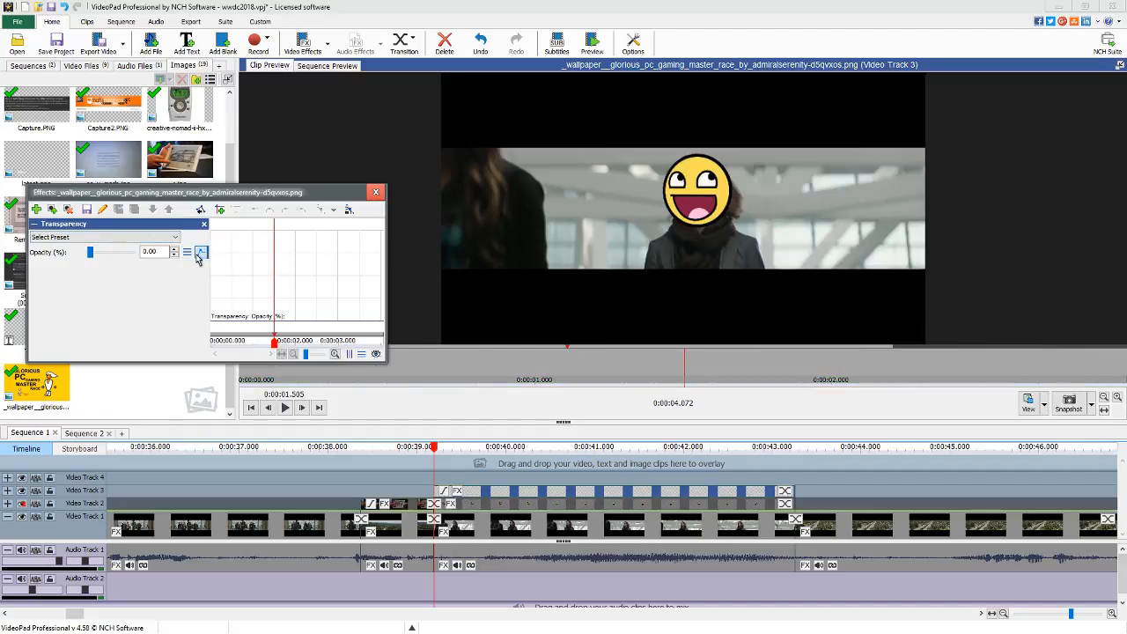
left_click(220, 210)
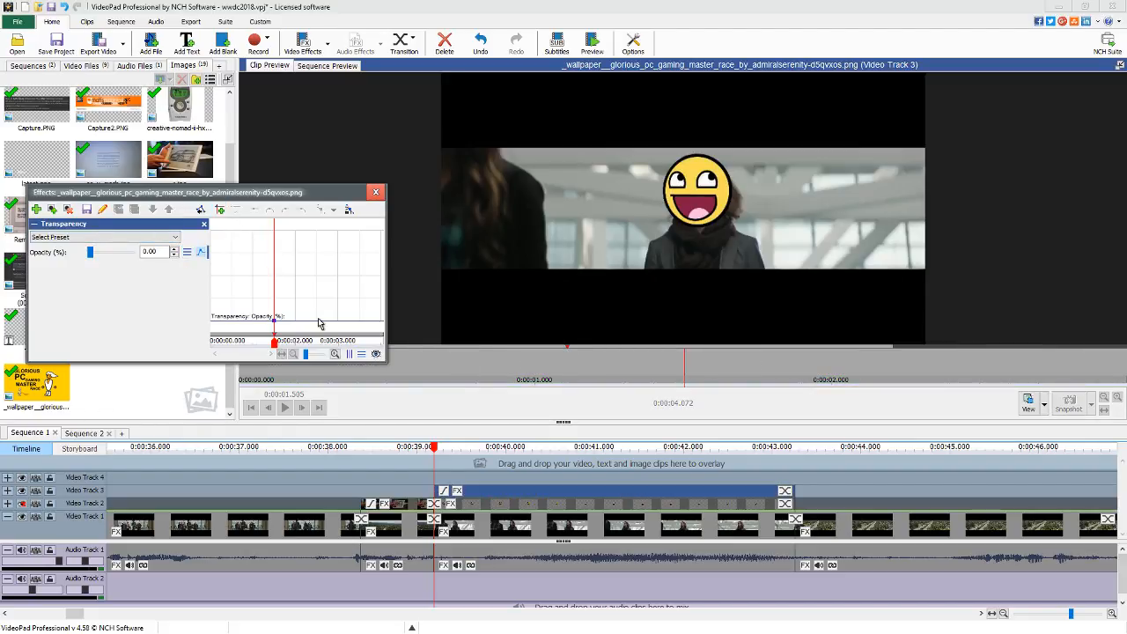
Ramp the opacity curve up to 75% at the clip's end, preview its last frame and close the effects window.
left_click_drag(319, 322, 381, 256)
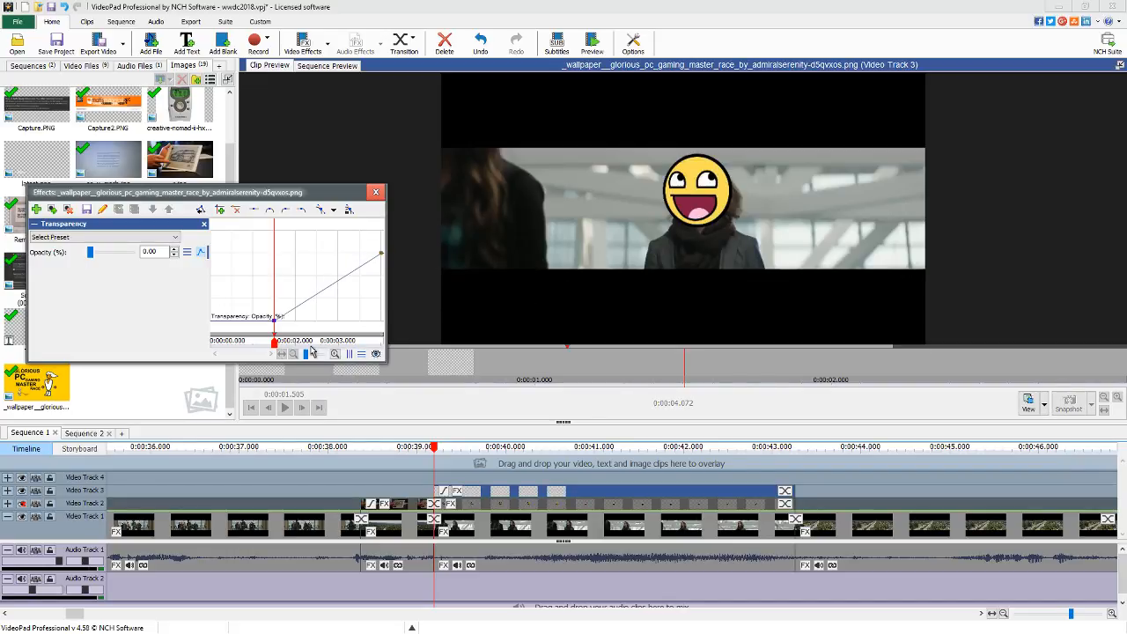
left_click_drag(274, 342, 407, 353)
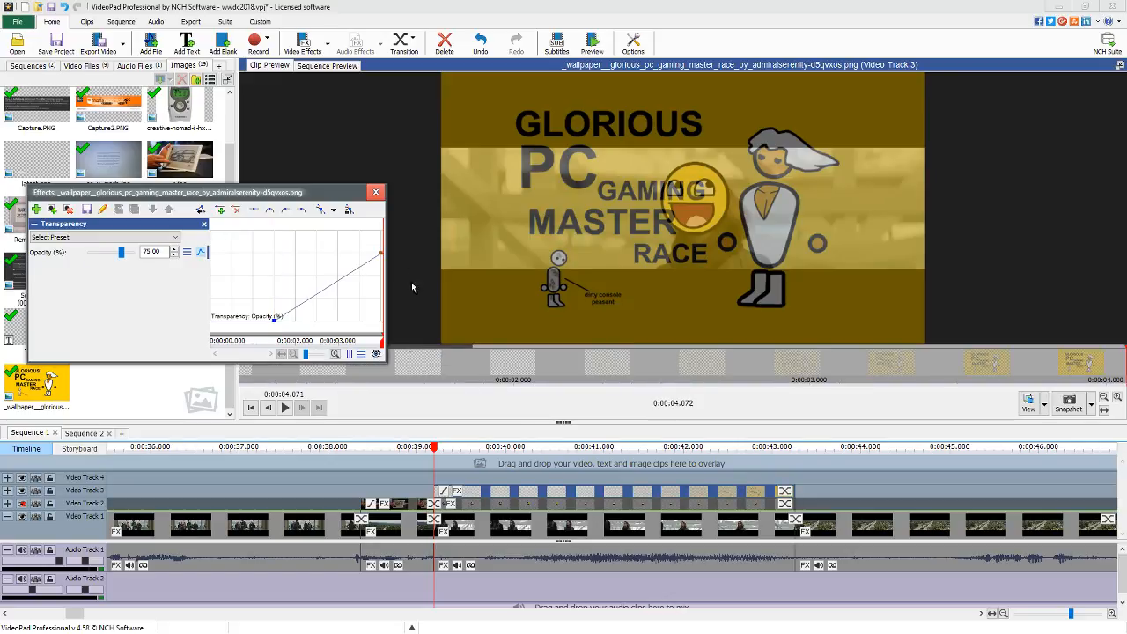
left_click(375, 193)
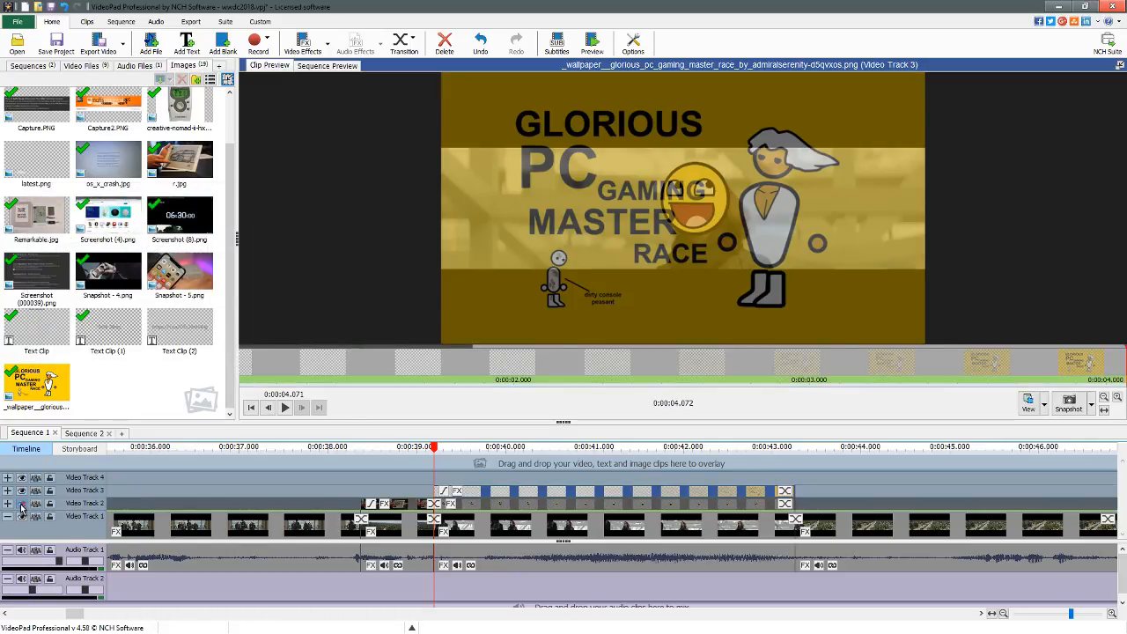
Play back the sequence twice from about 0:00:35 to 0:00:36 to review the picture's fade-in over the footage.
left_click(173, 446)
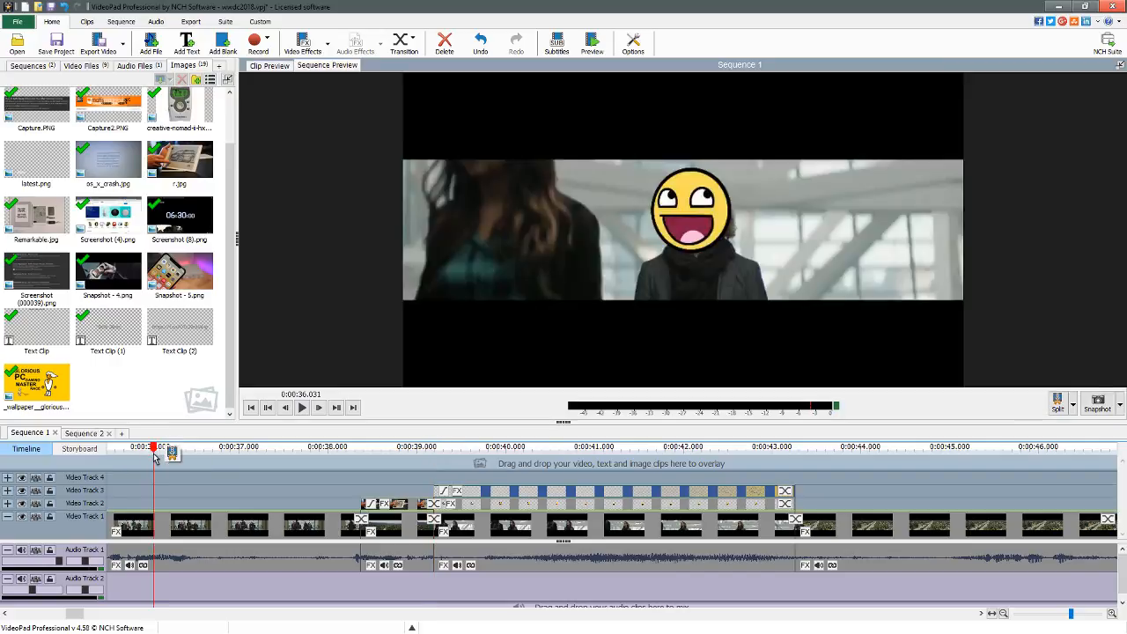
scroll(300, 499, "down", 5)
scroll(299, 504, "down", 2)
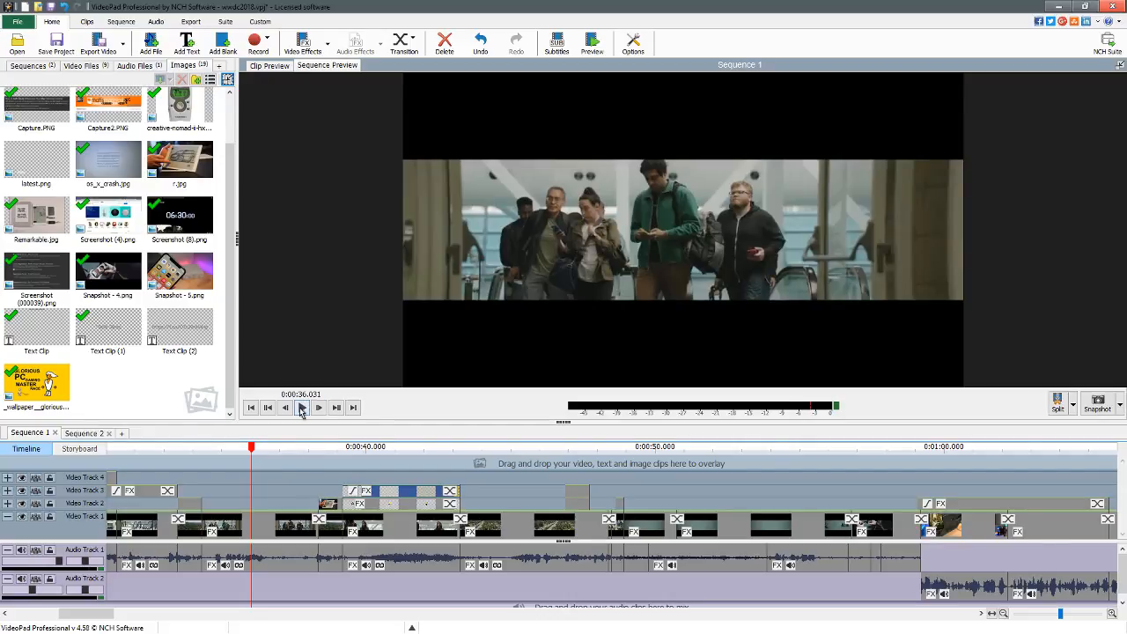
left_click(301, 408)
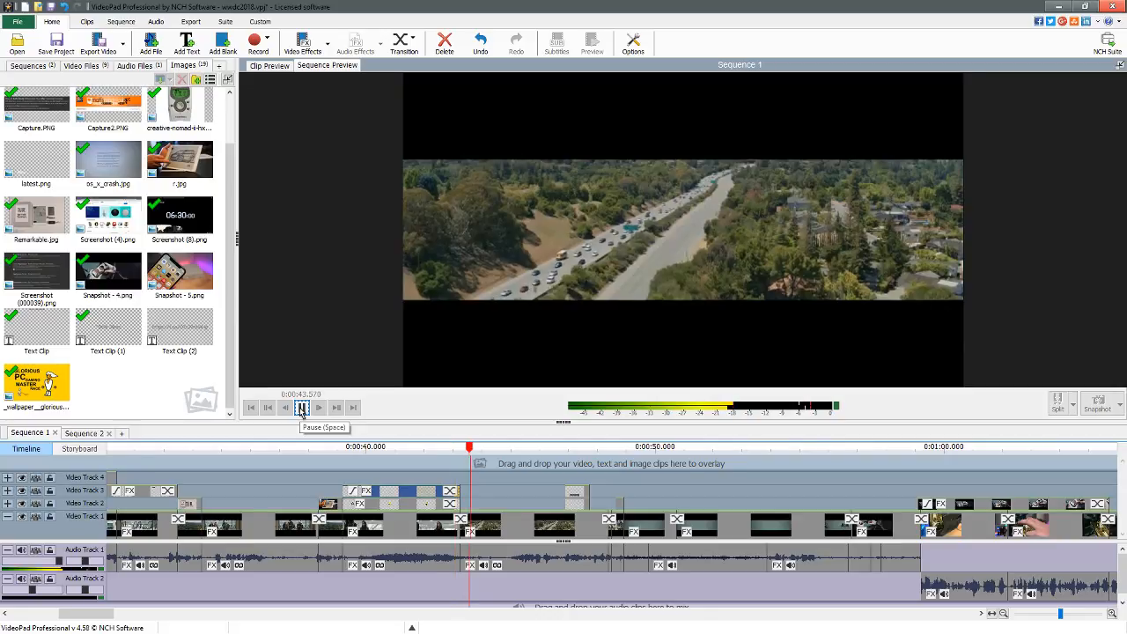
left_click(302, 407)
left_click(232, 451)
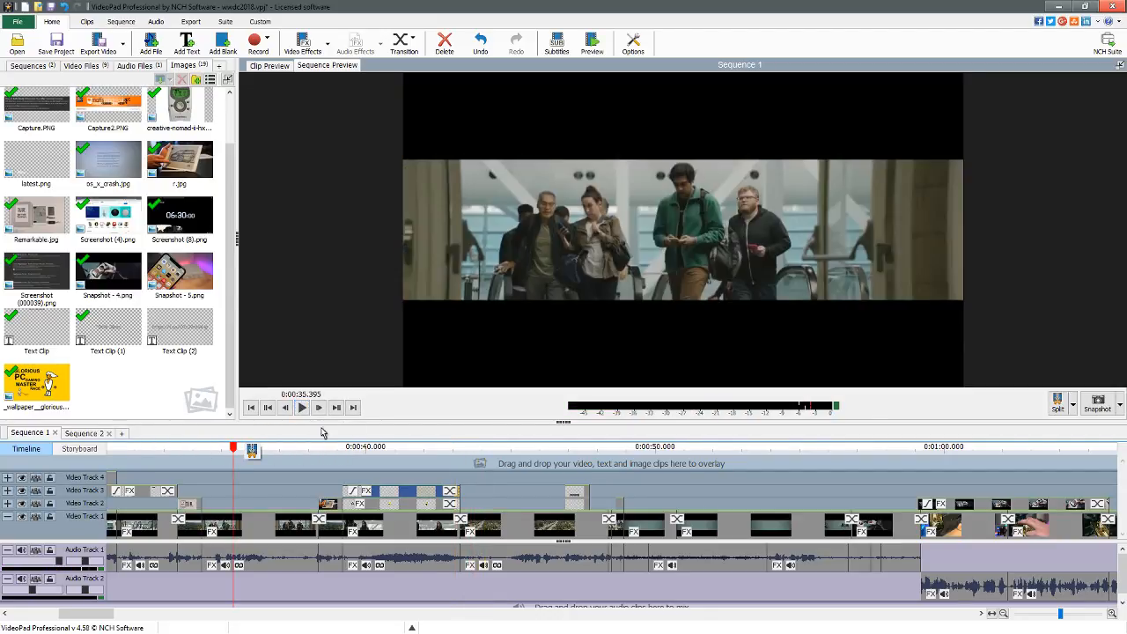
left_click(302, 408)
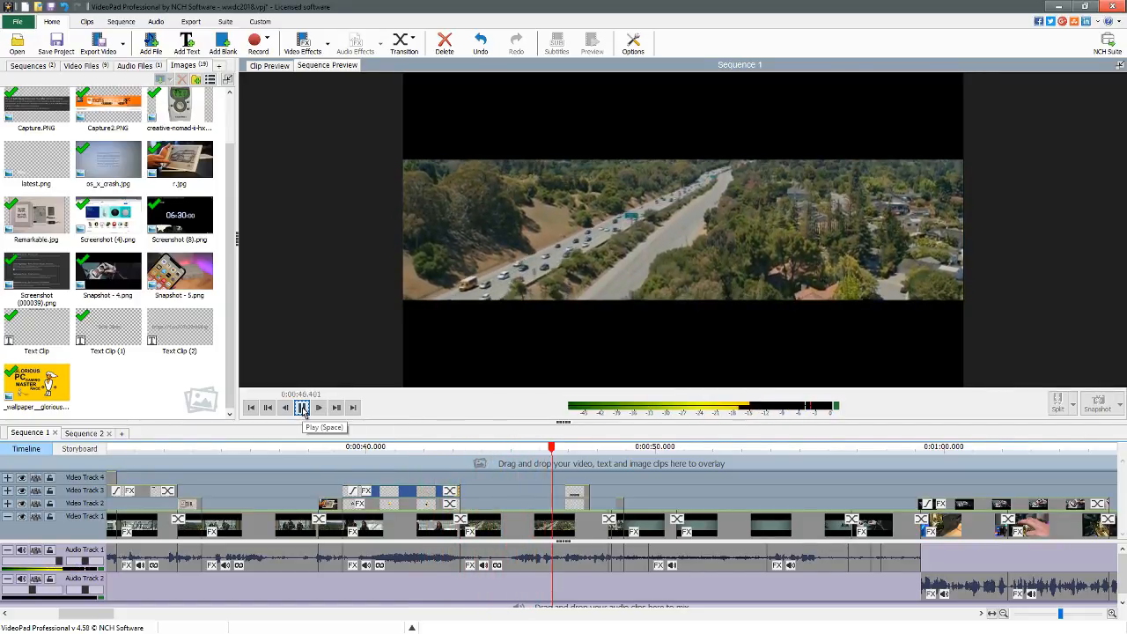
left_click(301, 407)
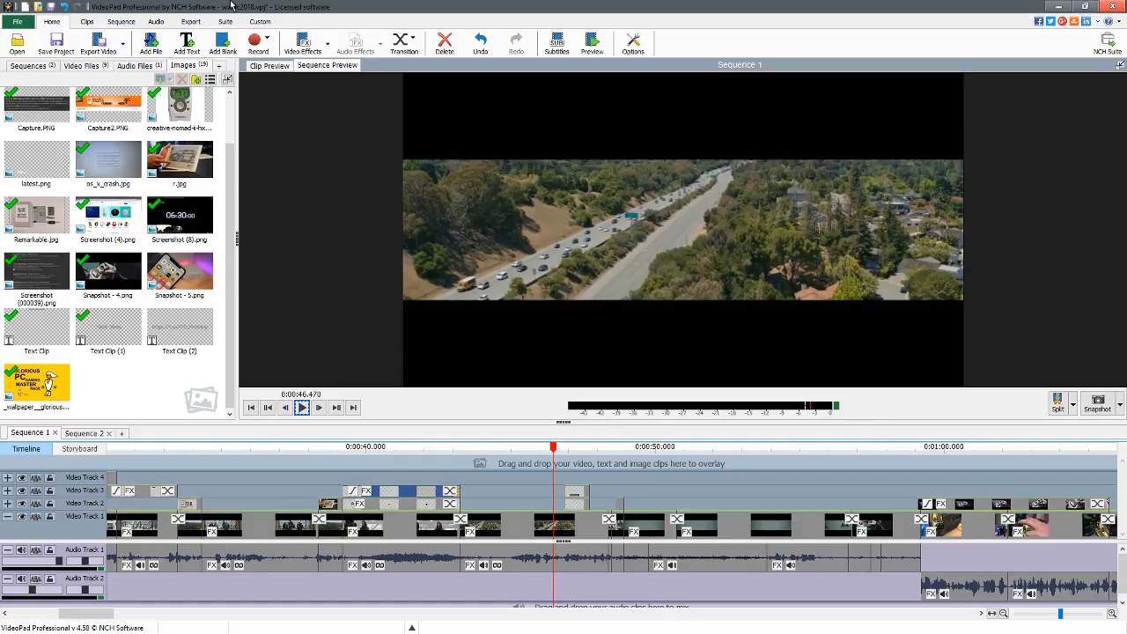
Switch to the wwdc2018 folder in File Explorer and select the description text file.
key("alt+Tab")
key("alt+Tab")
key("alt+Tab")
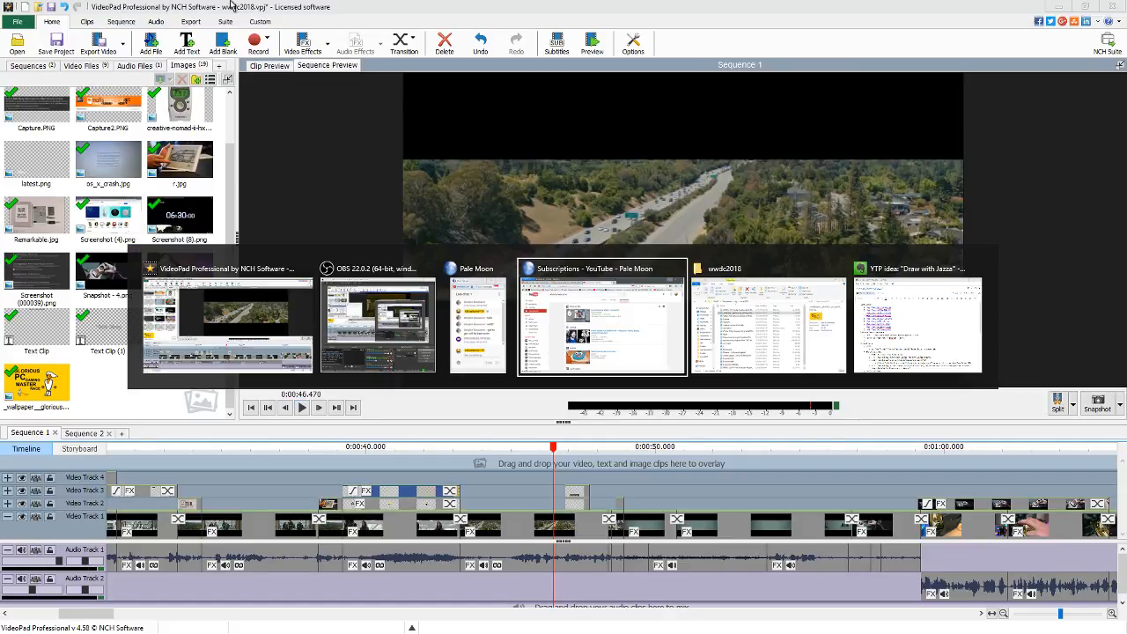
key("alt+Tab")
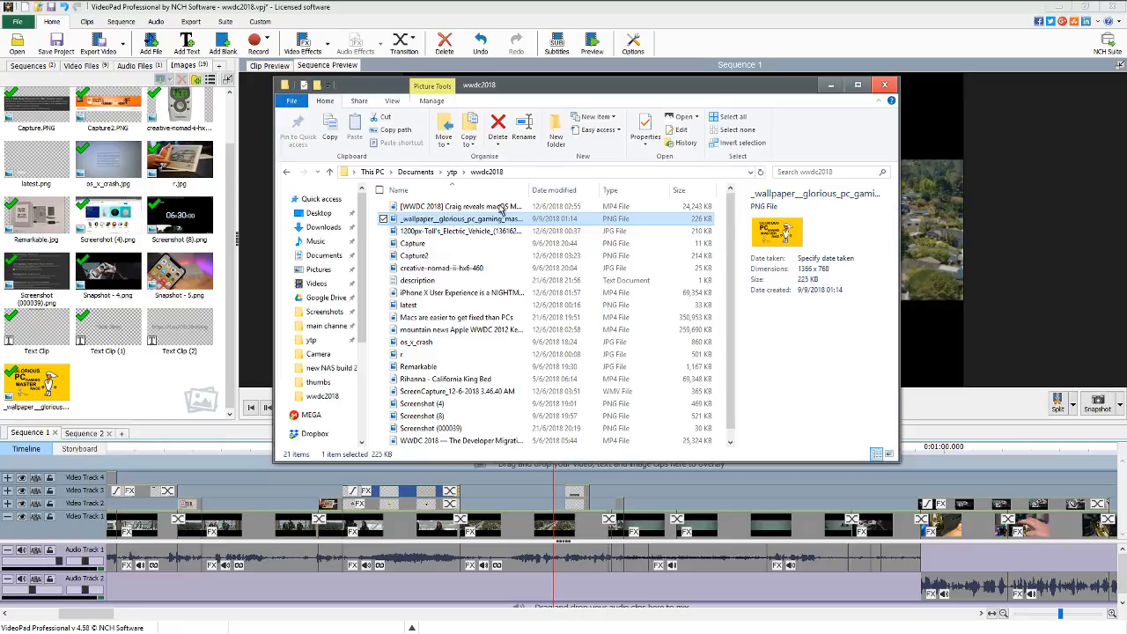
left_click(446, 282)
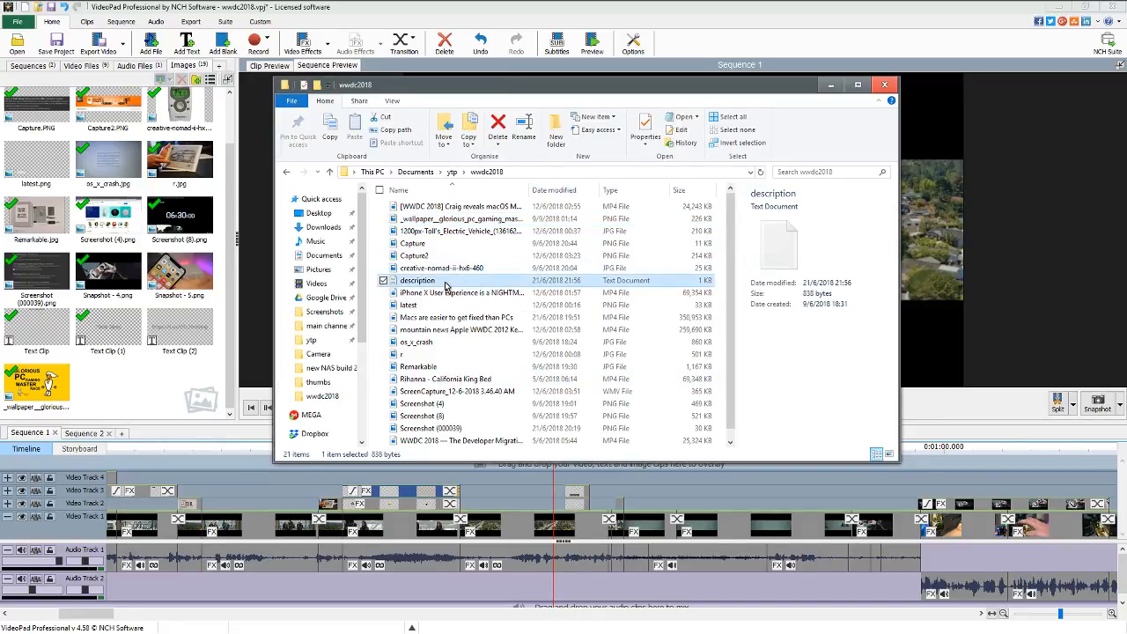
key("alt+Tab")
key("alt+Tab")
key("alt+Tab")
key("alt+Tab")
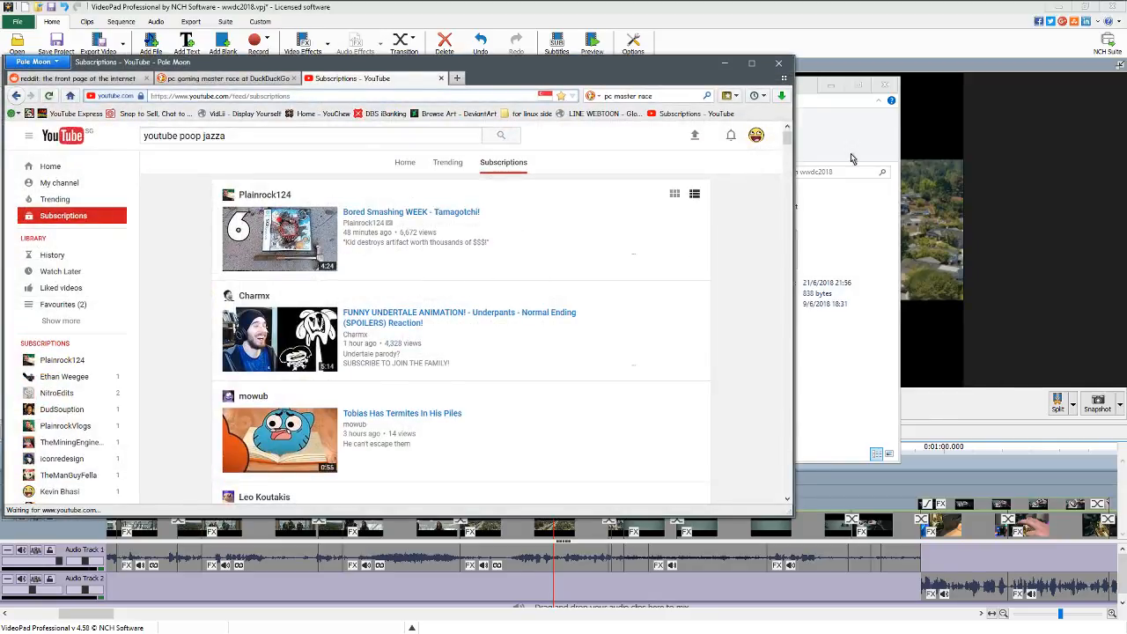
left_click(852, 158)
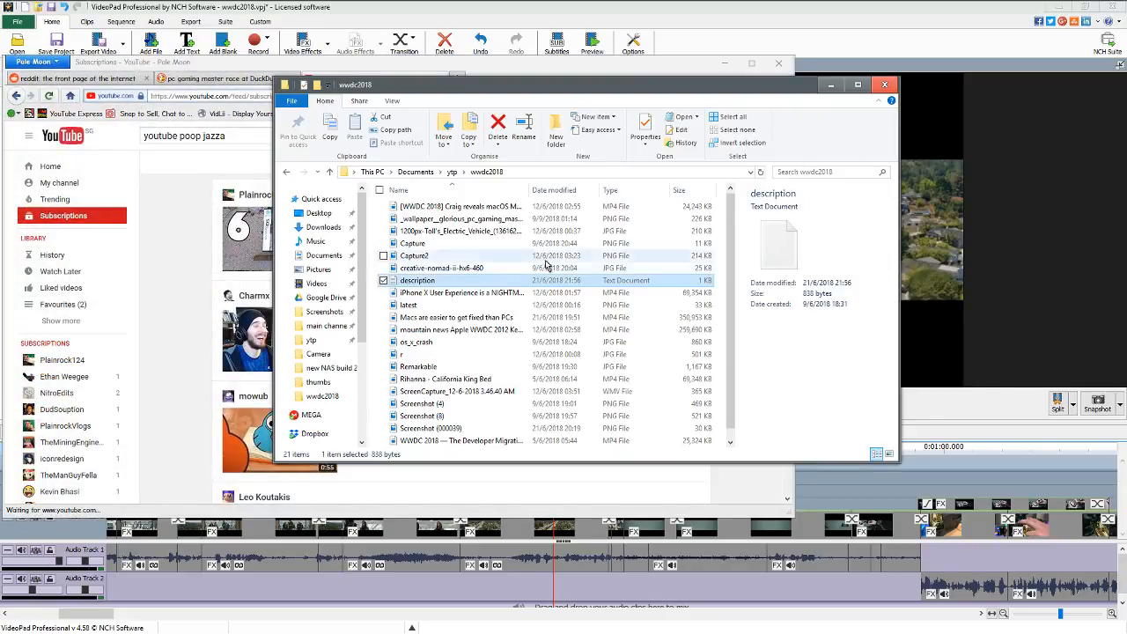
Open the description file in Notepad, making Notepad the permanent app for .txt files, and move its window aside to read the credits.
double_click(496, 281)
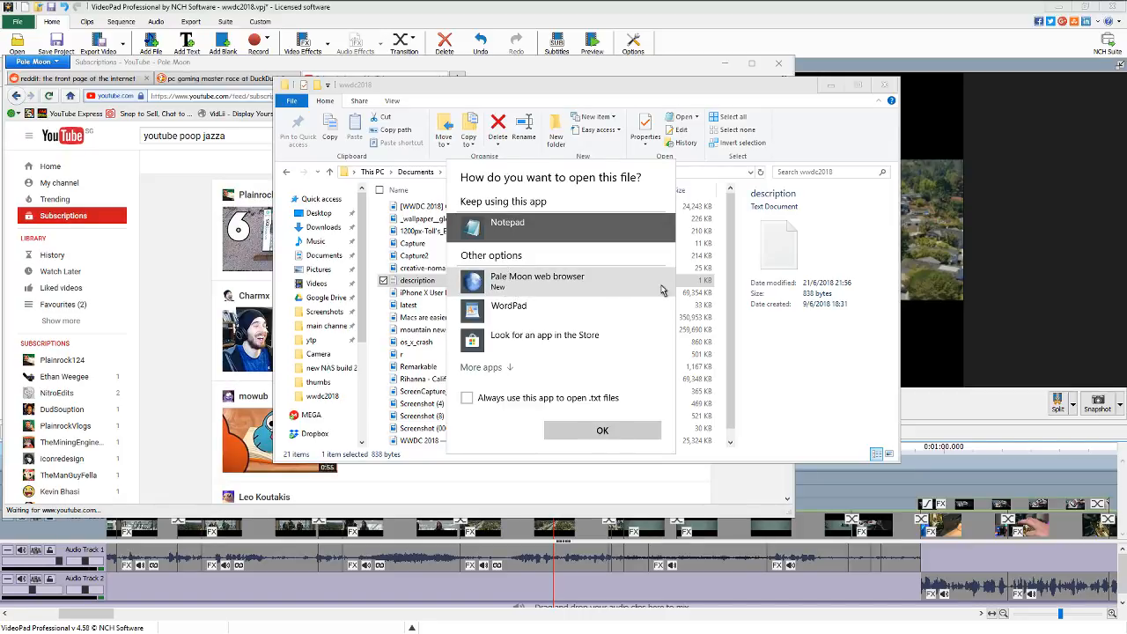
left_click(468, 399)
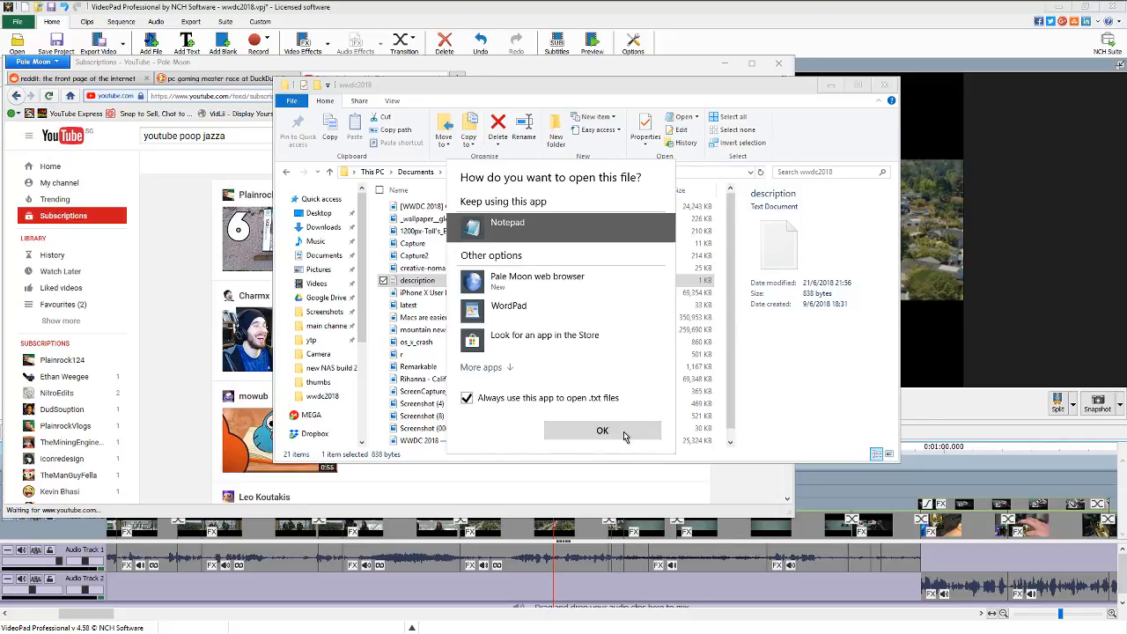
left_click(622, 435)
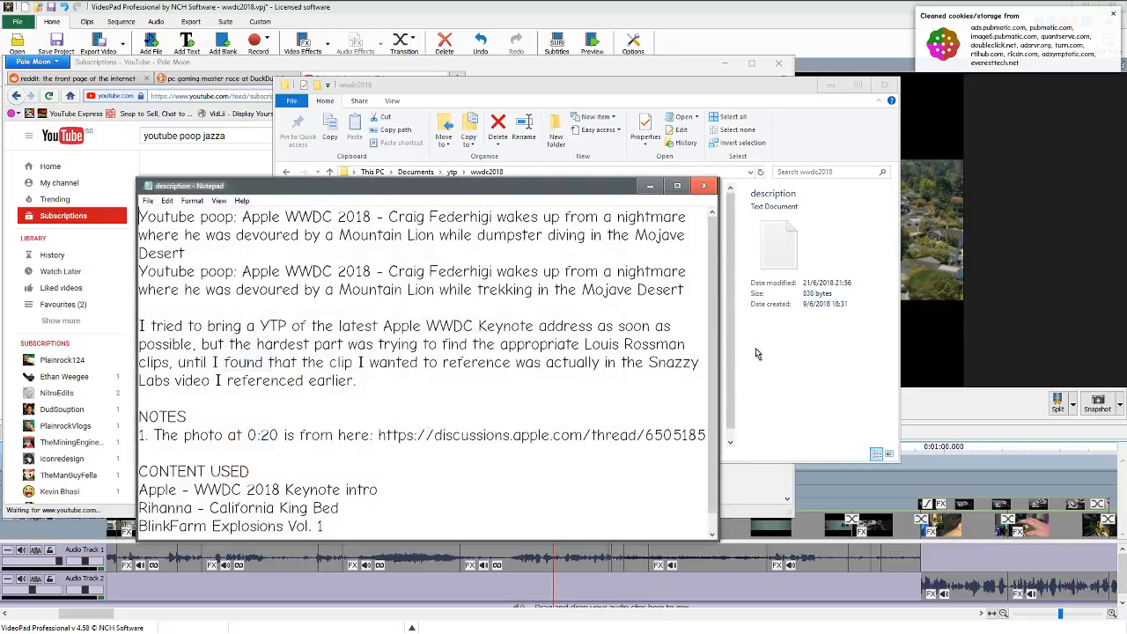
left_click_drag(438, 192, 778, 283)
scroll(717, 467, "down", 1)
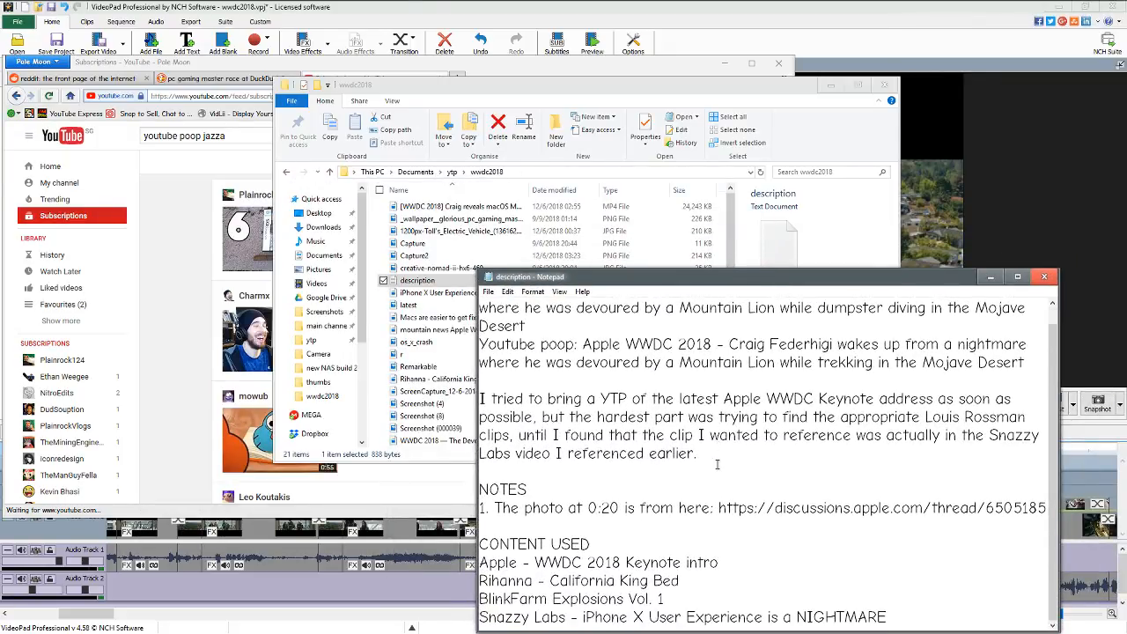
Switch to Pale Moon and open the full-size file of the Glorious PC Gaming Master Race wallpaper from the DuckDuckGo image results.
left_click(100, 322)
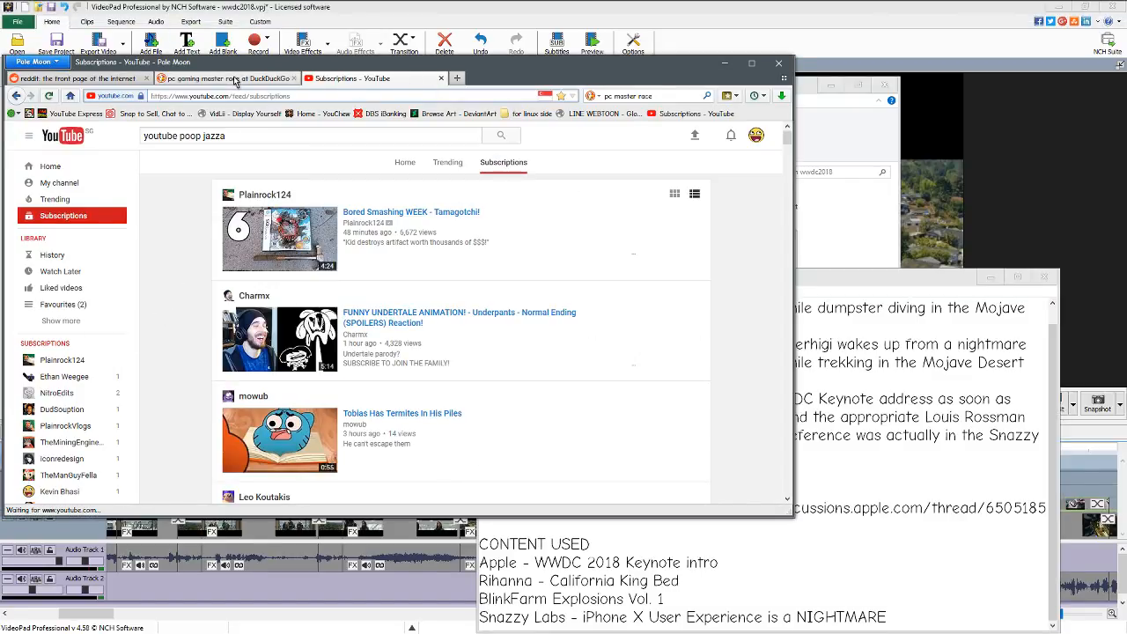
left_click(225, 79)
left_click(108, 169)
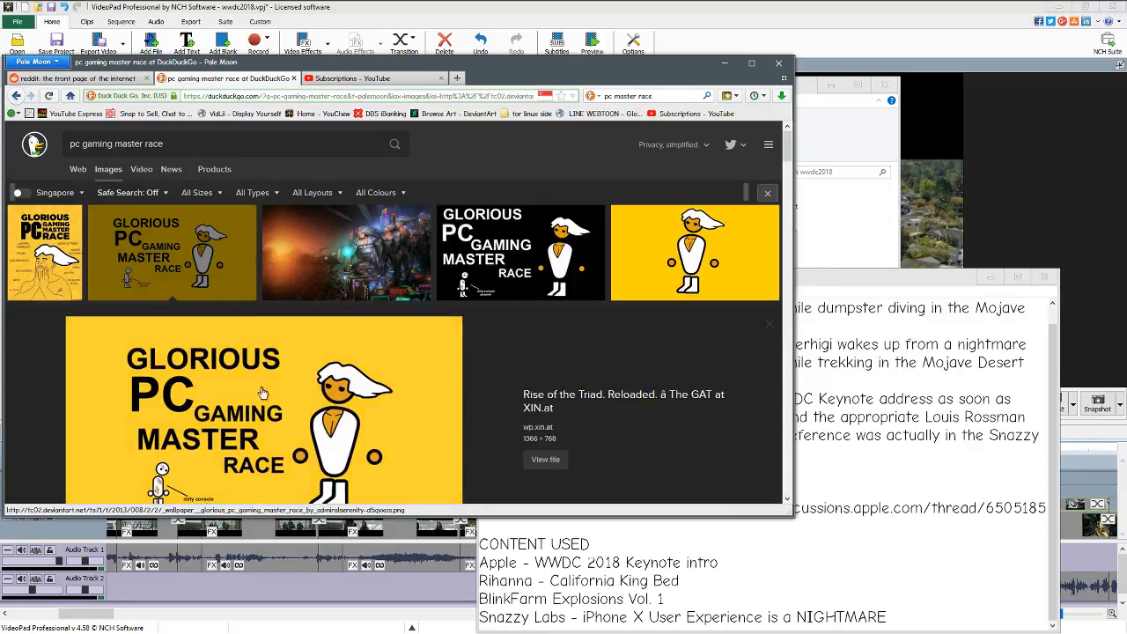
scroll(483, 370, "down", 1)
scroll(483, 365, "down", 1)
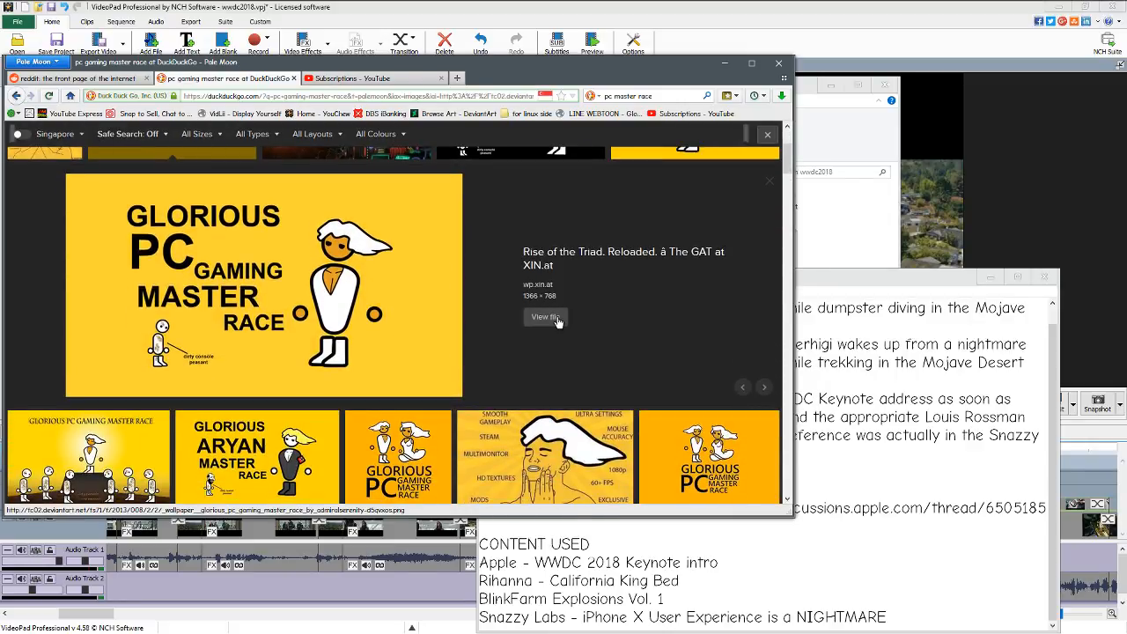
left_click(546, 320)
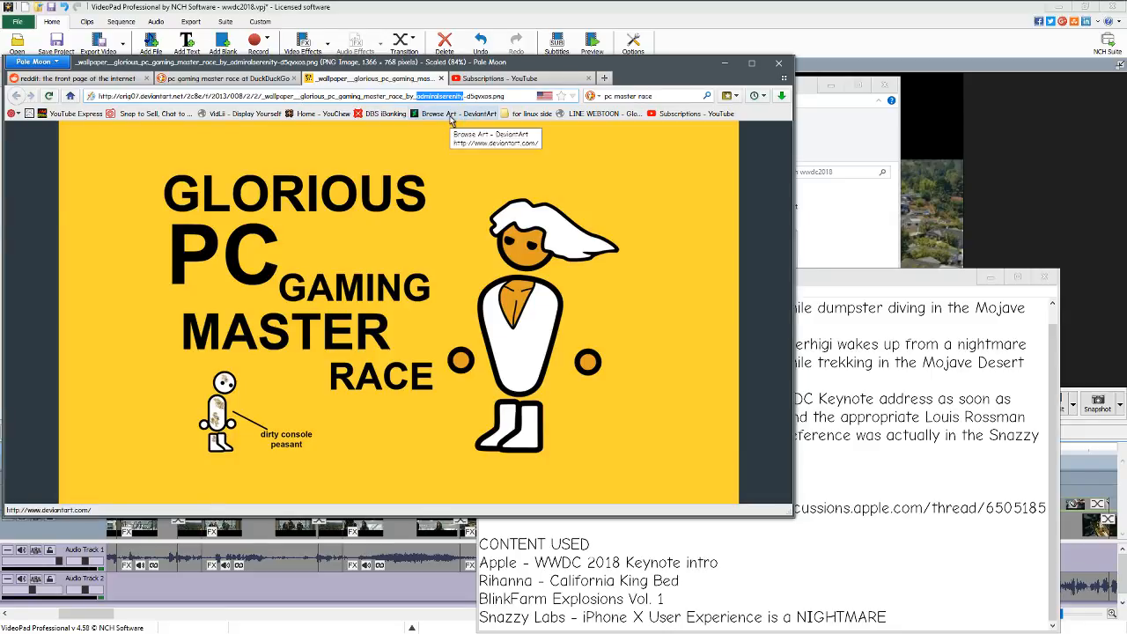
Log in to DeviantArt with the saved username and account password, and update the login stored in the browser.
left_click(451, 119)
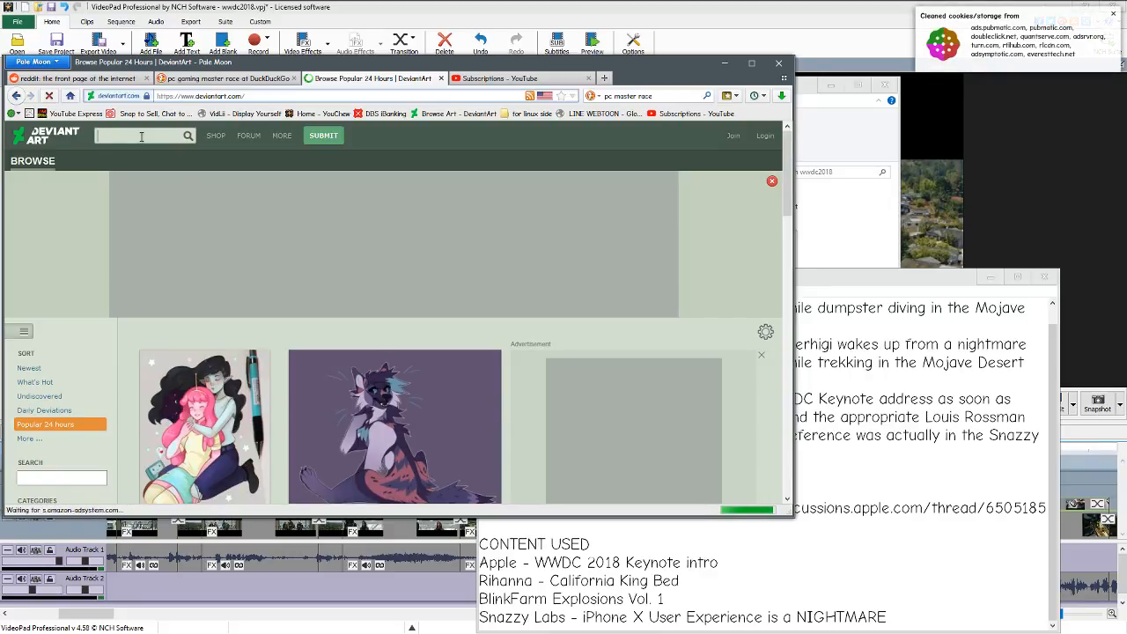
left_click(759, 142)
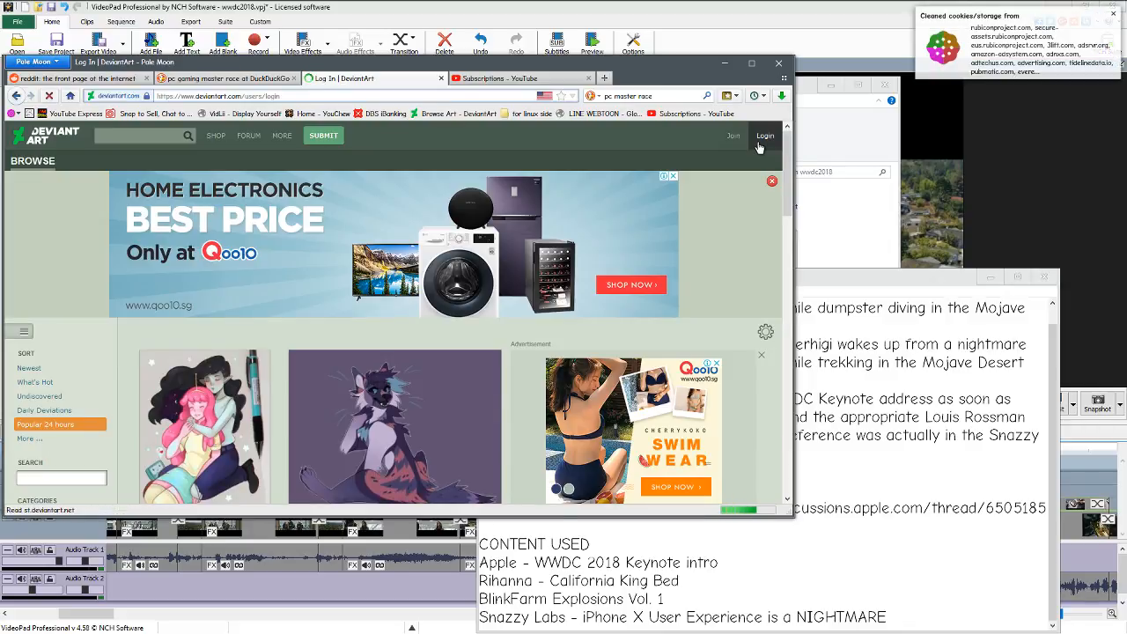
left_click(393, 215)
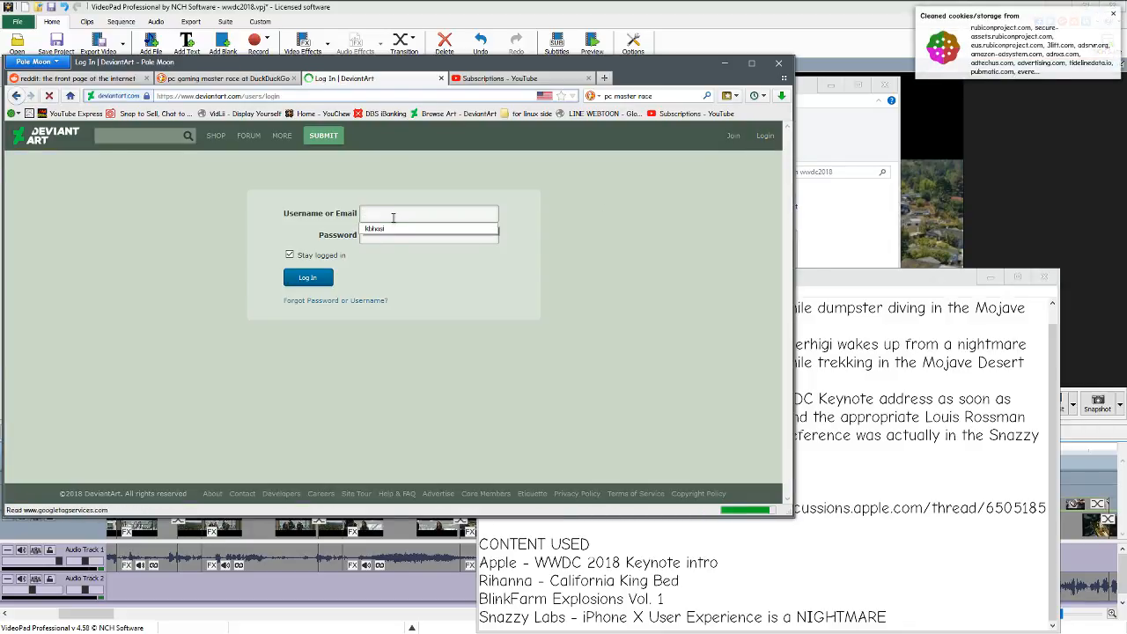
left_click(390, 230)
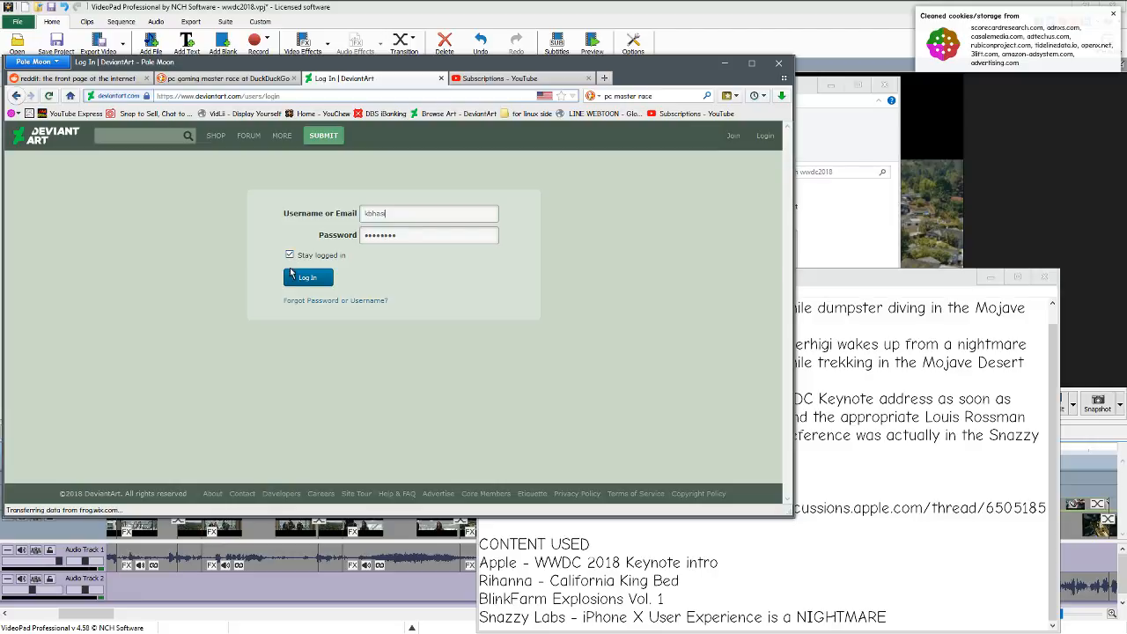
left_click(291, 275)
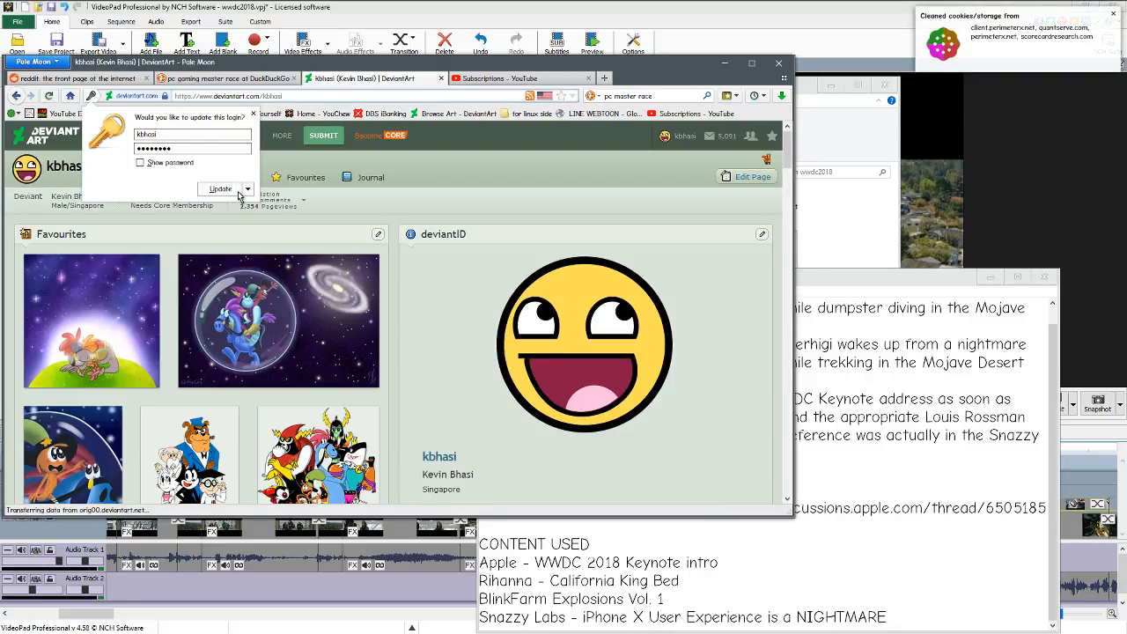
left_click(231, 190)
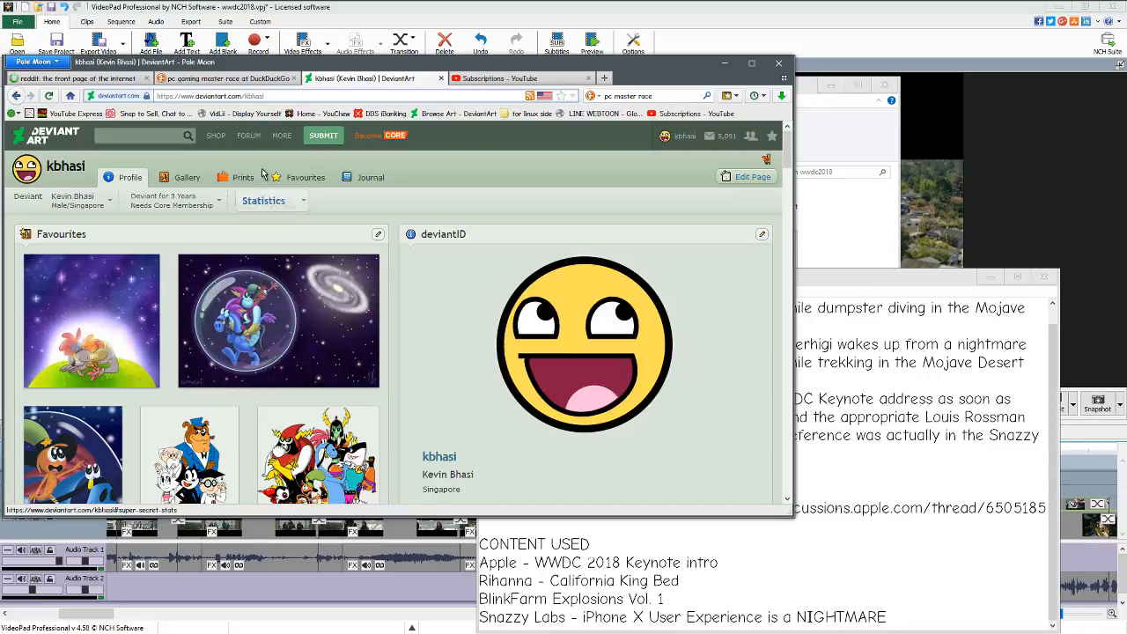
Search DeviantArt for "glorious pc gaming masrer race".
left_click(176, 134)
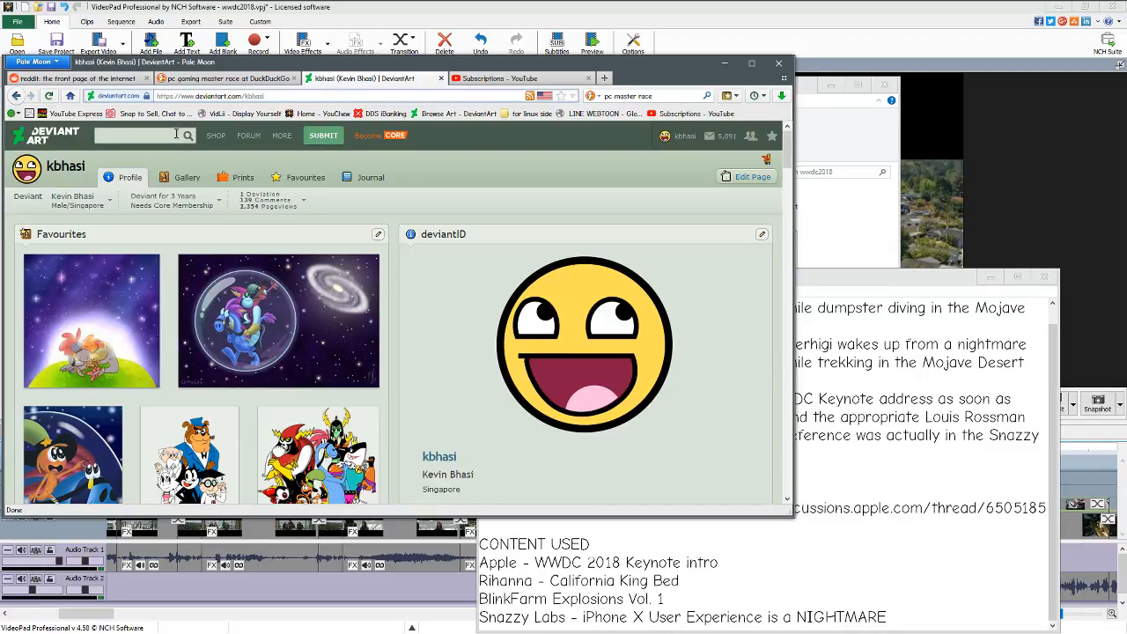
type("glorio")
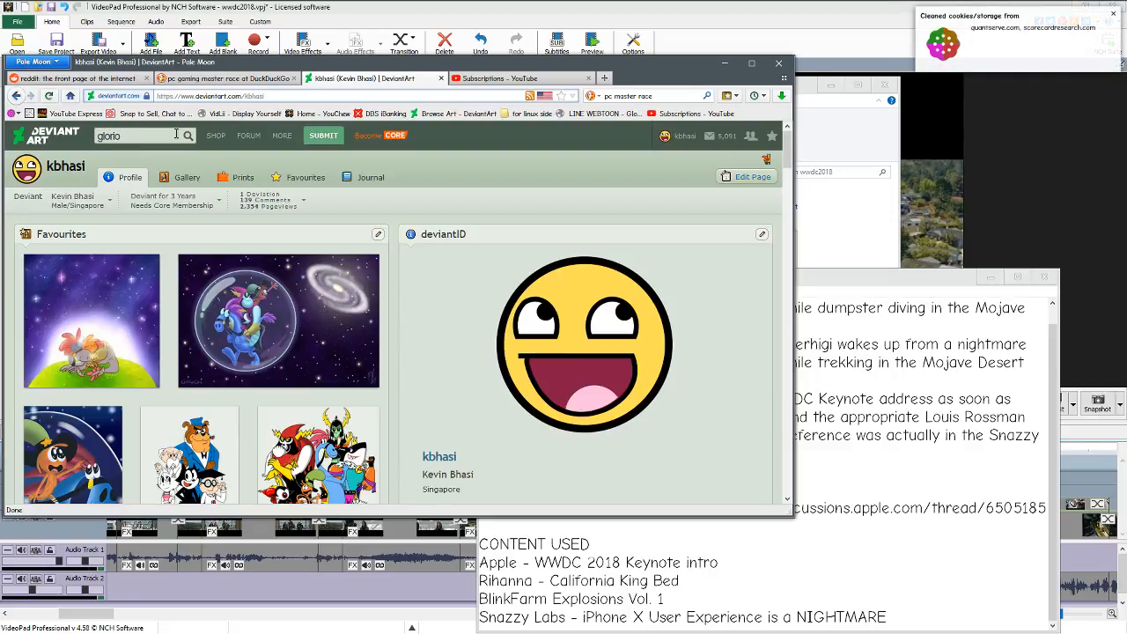
type("us pc m")
key("BackSpace")
key("BackSpace")
key("BackSpace")
key("BackSpace")
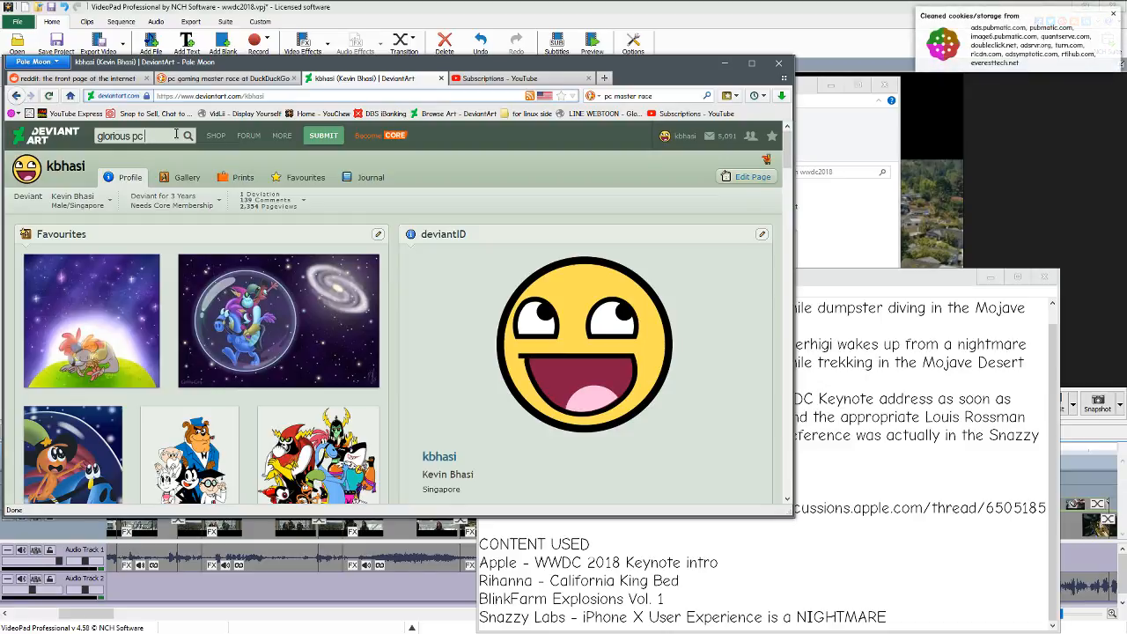
type("gaming masrer race")
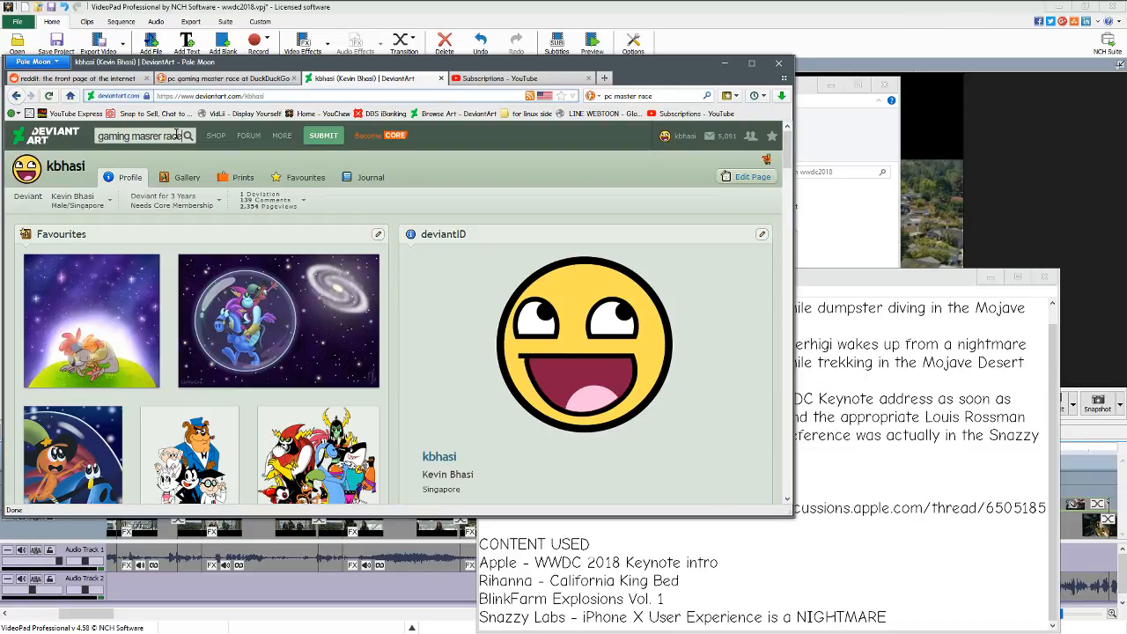
key("Return")
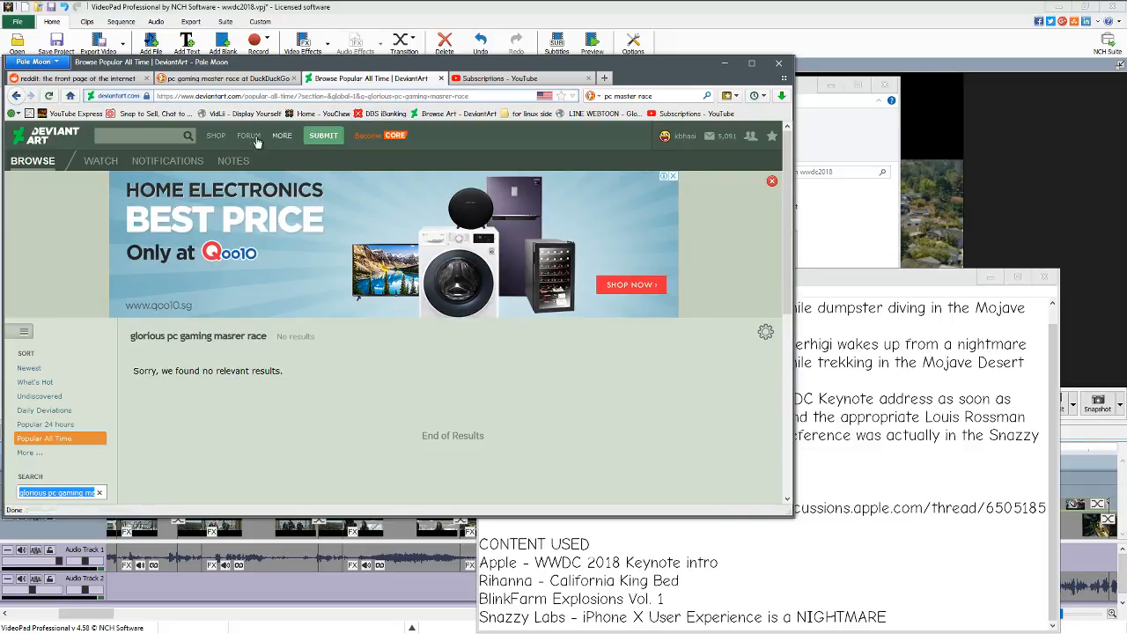
Correct "masrer" to "master" in the search address, rerun the search and find the original wallpaper among the results.
double_click(443, 96)
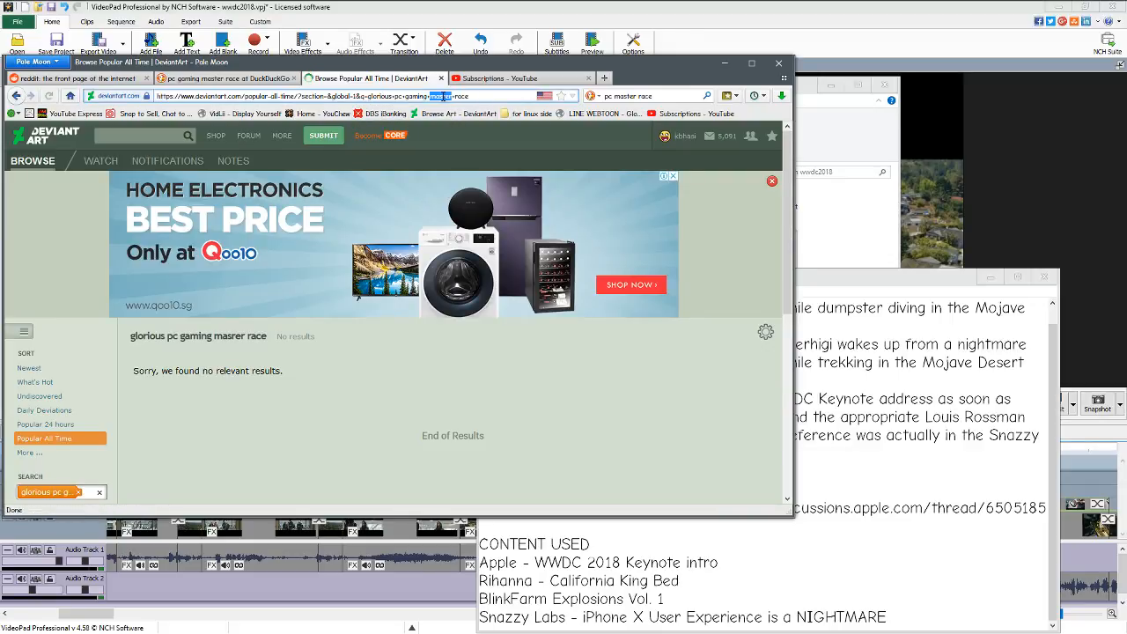
type("m")
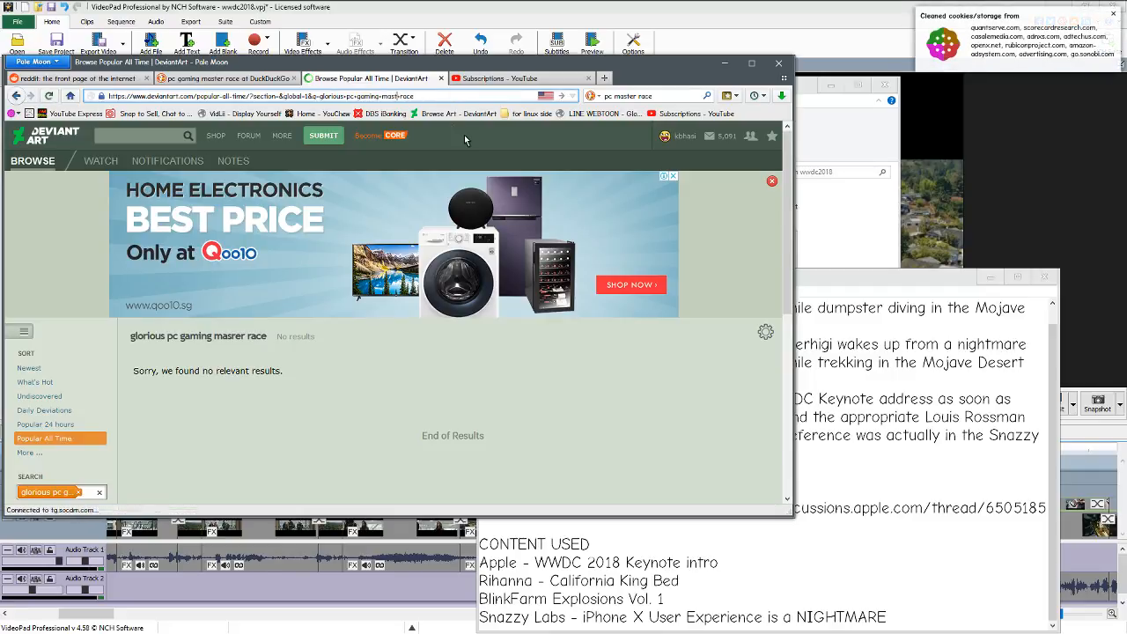
key("Return")
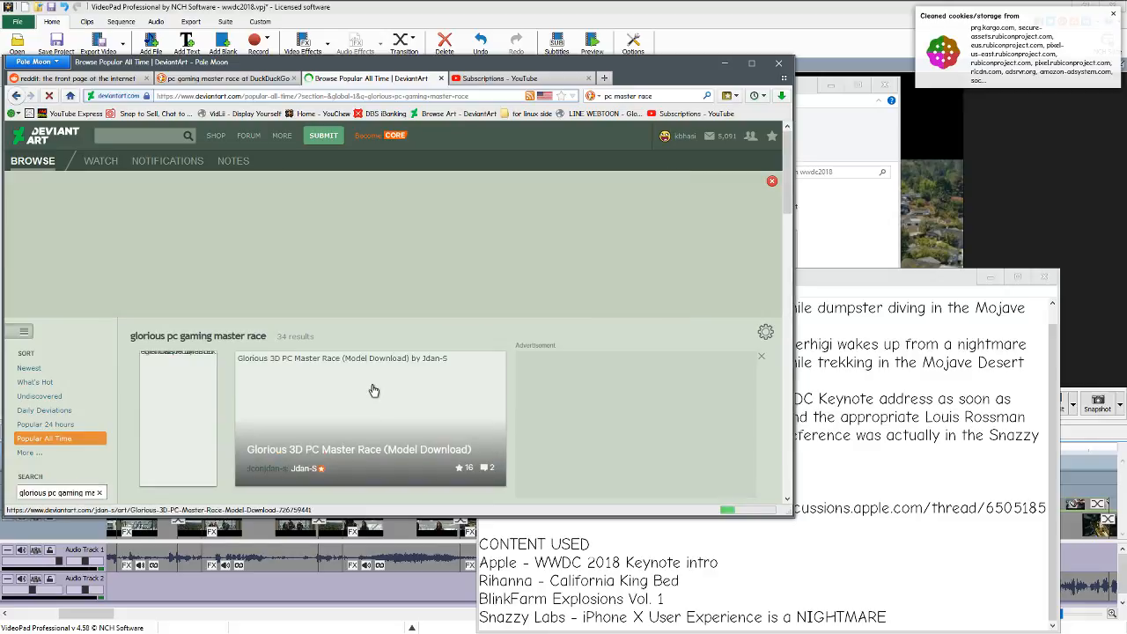
scroll(304, 316, "down", 2)
scroll(304, 316, "down", 1)
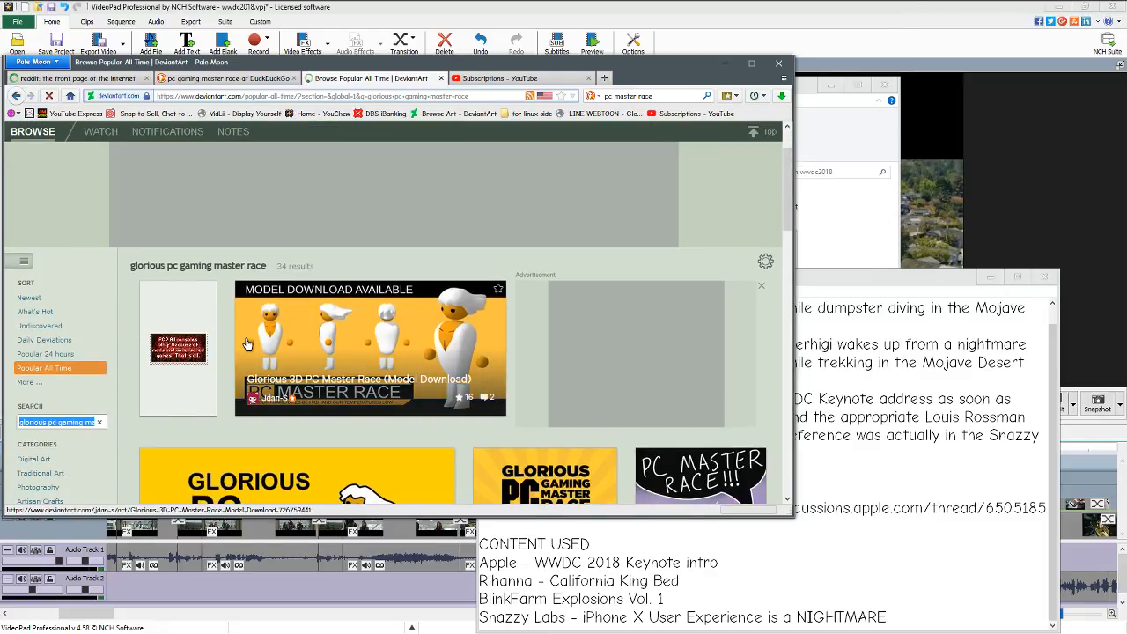
scroll(247, 344, "down", 3)
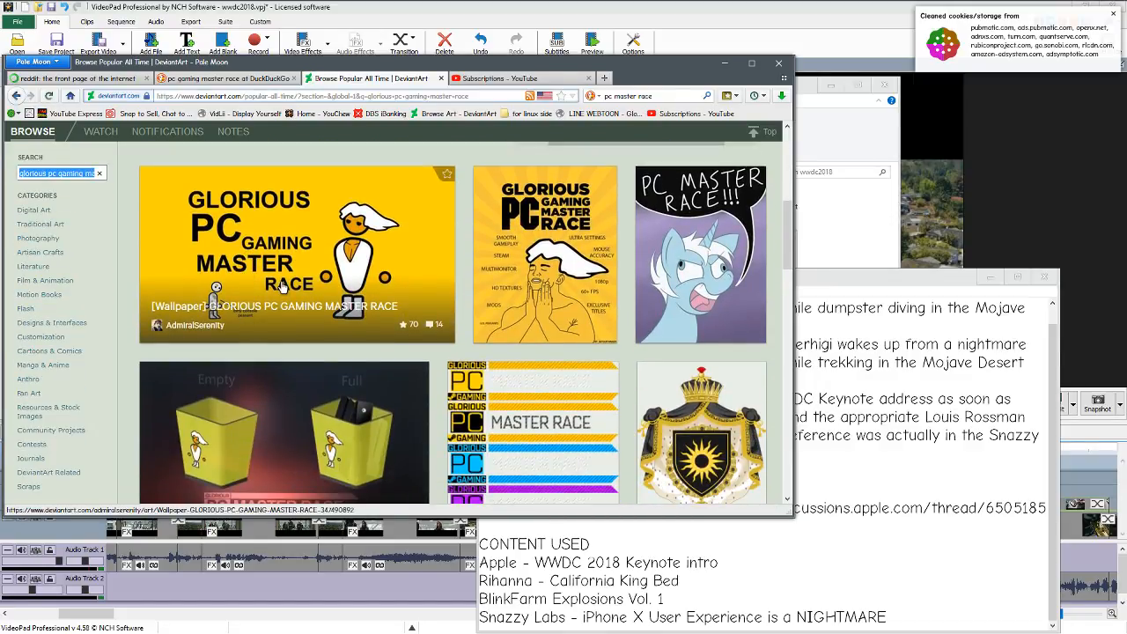
Open the "[Wallpaper] GLORIOUS PC GAMING MASTER RACE" page on DeviantArt and copy its full web address.
left_click(283, 287)
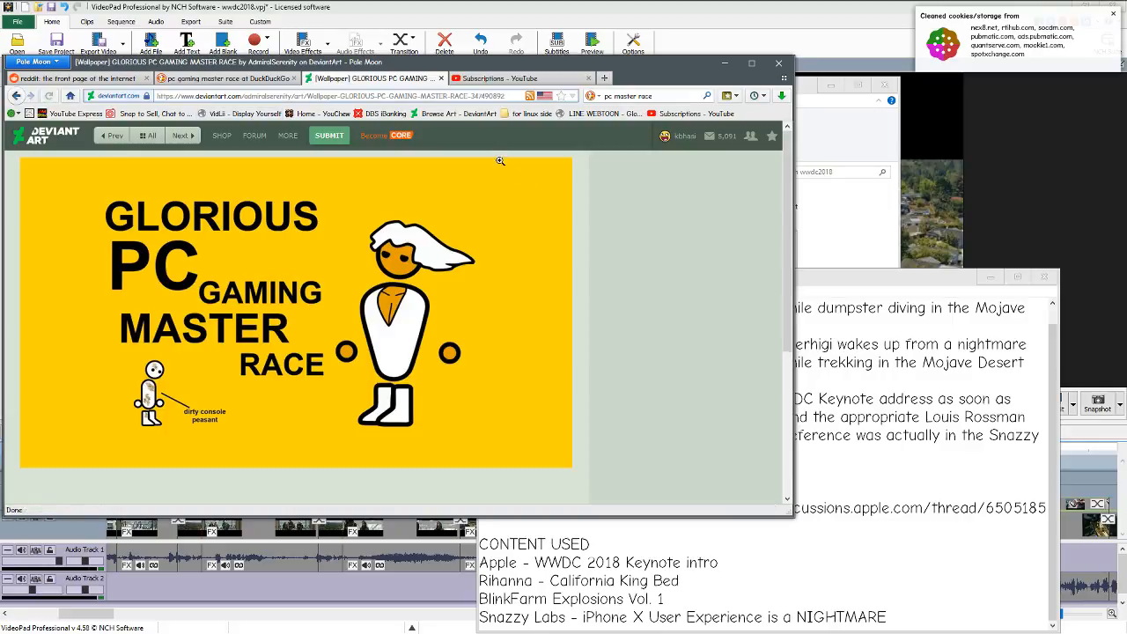
left_click(507, 97)
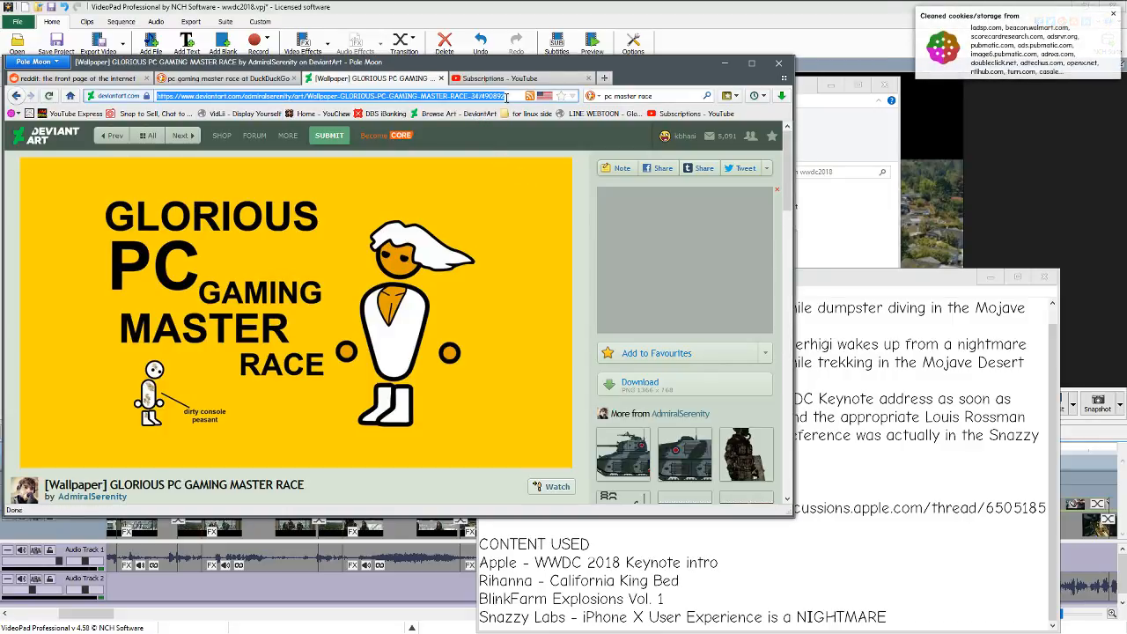
right_click(506, 97)
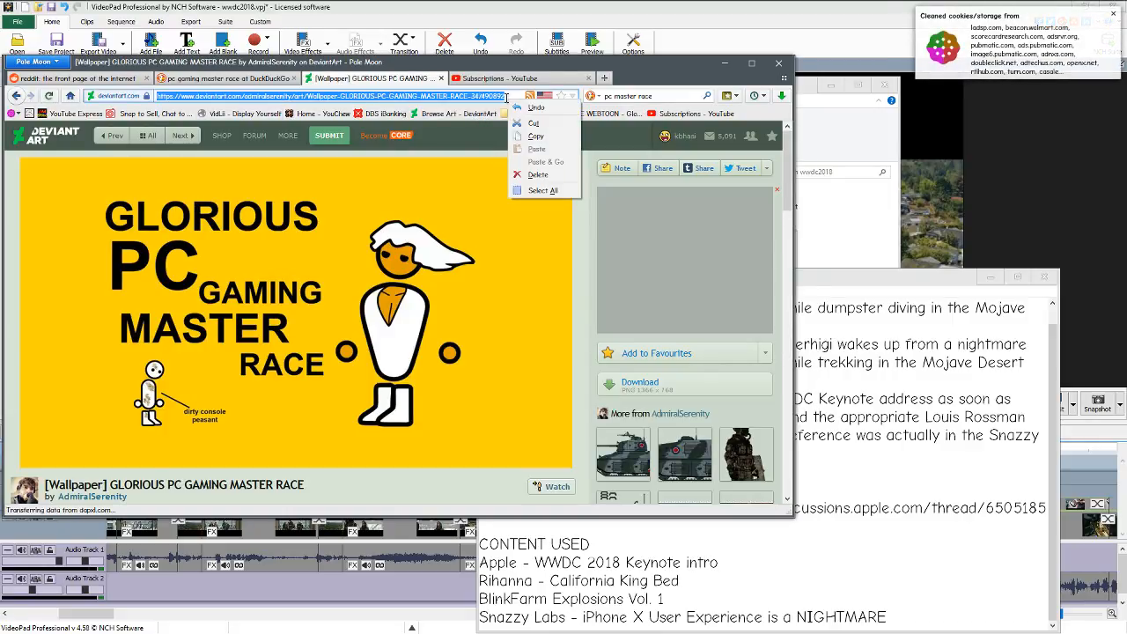
left_click(555, 138)
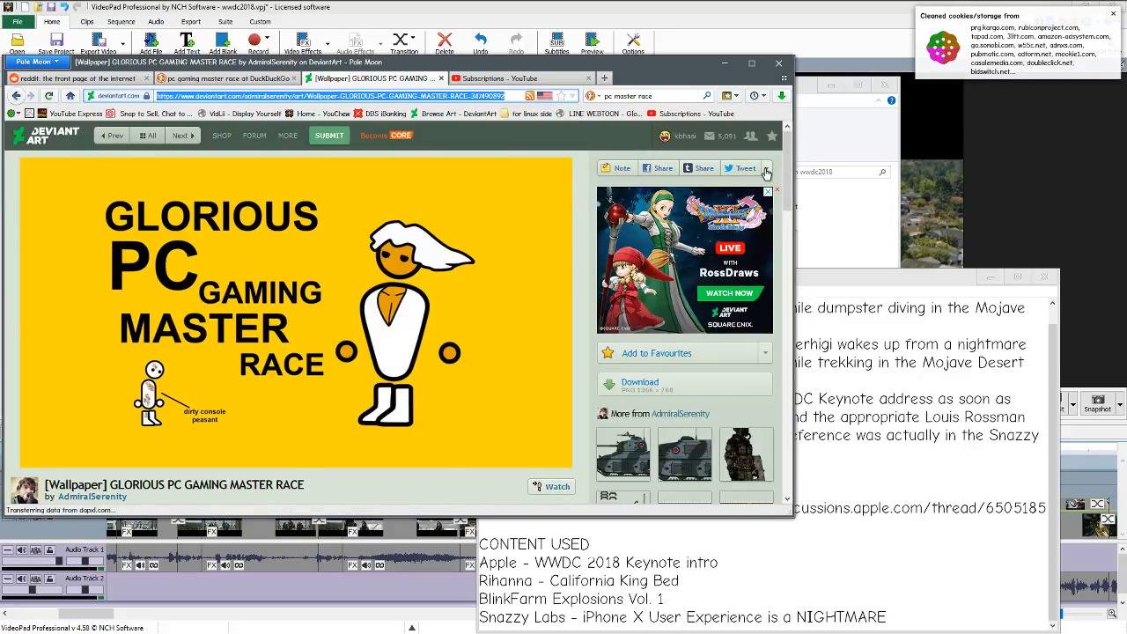
Try inserting the wallpaper's full DeviantArt address below "BlinkFarm Explosions Vol. 1" in the description file, and undo the insertion.
left_click(767, 170)
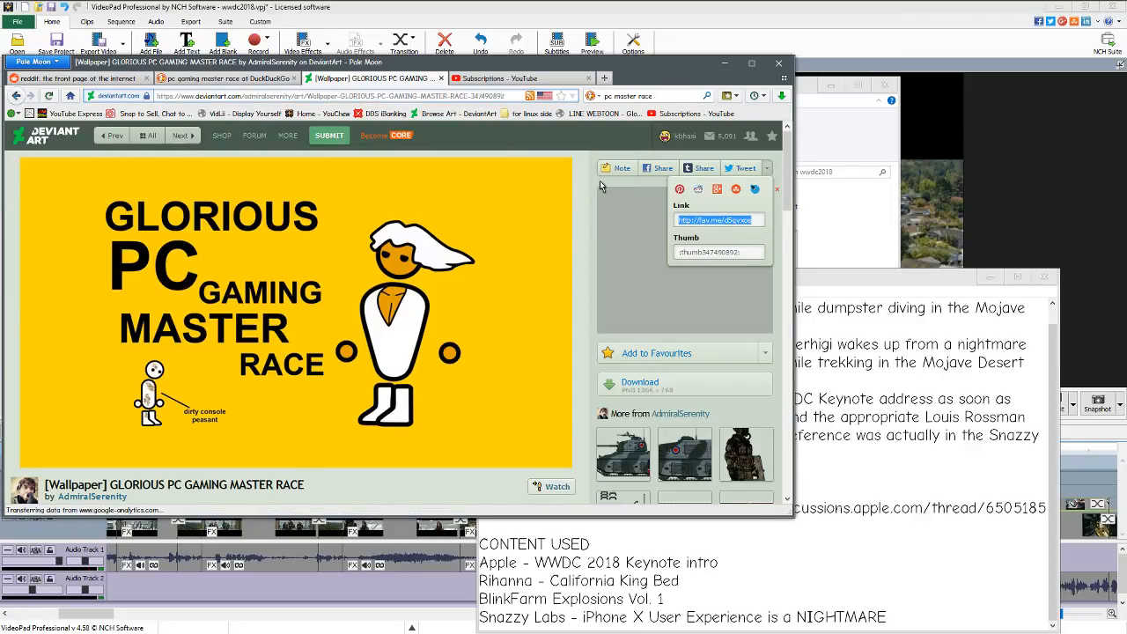
left_click(918, 523)
left_click(916, 622)
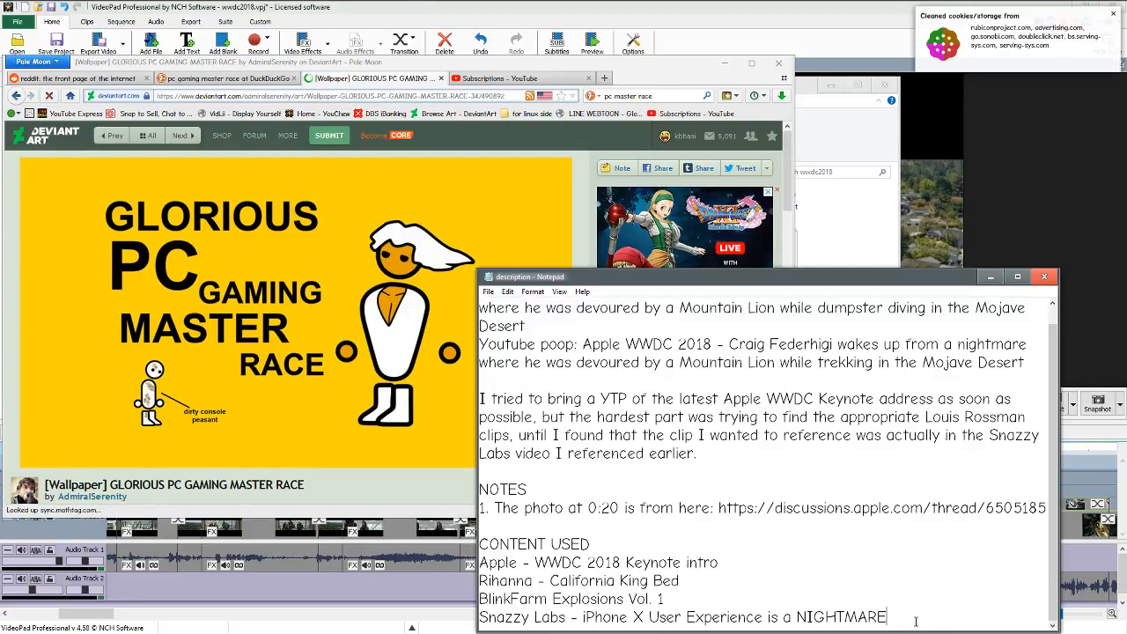
left_click(755, 598)
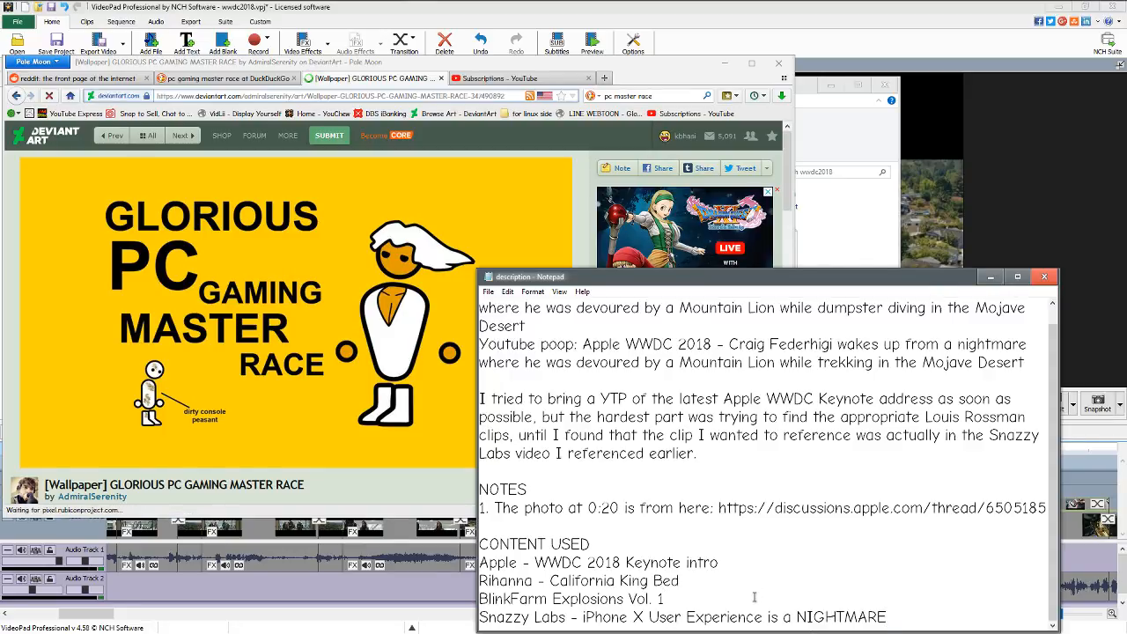
key("Return")
key("ctrl+v")
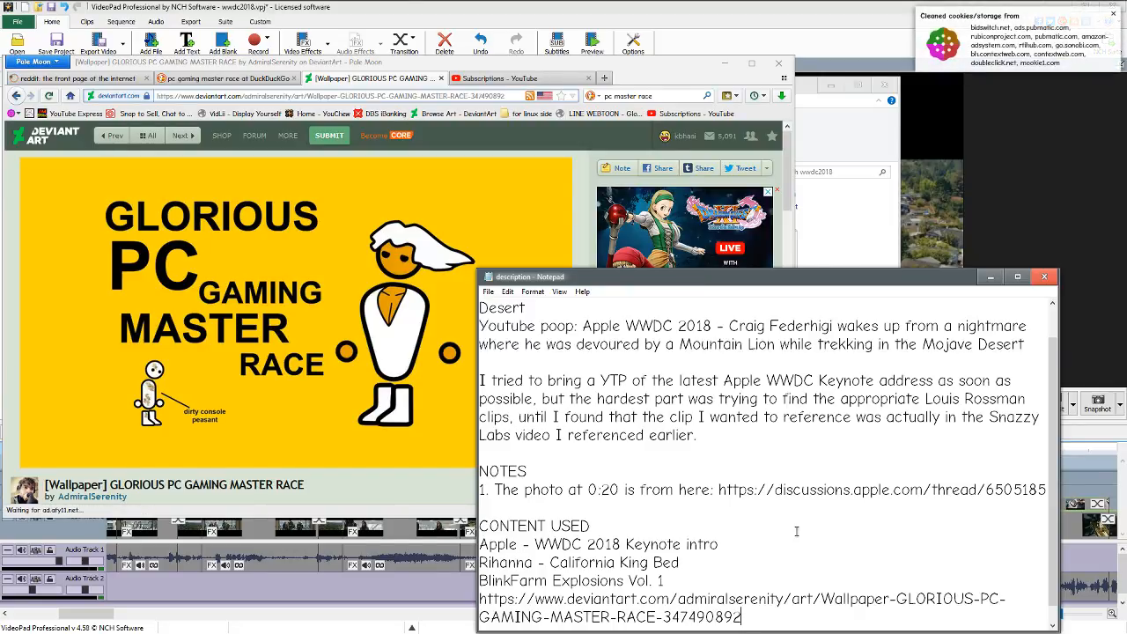
key("ctrl+v")
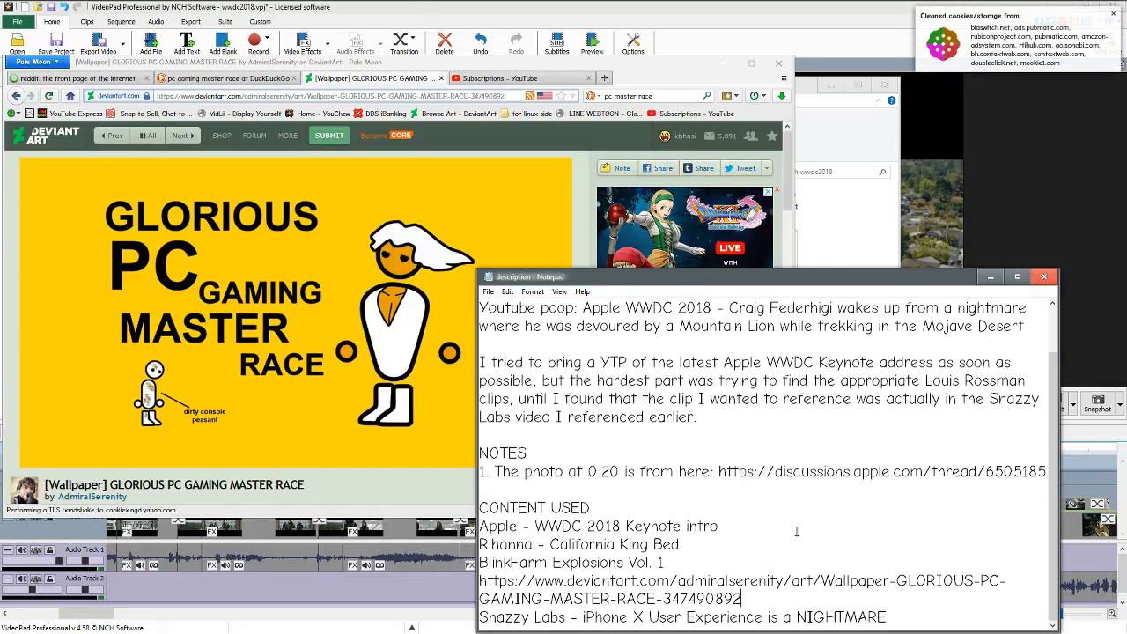
key("ctrl+z")
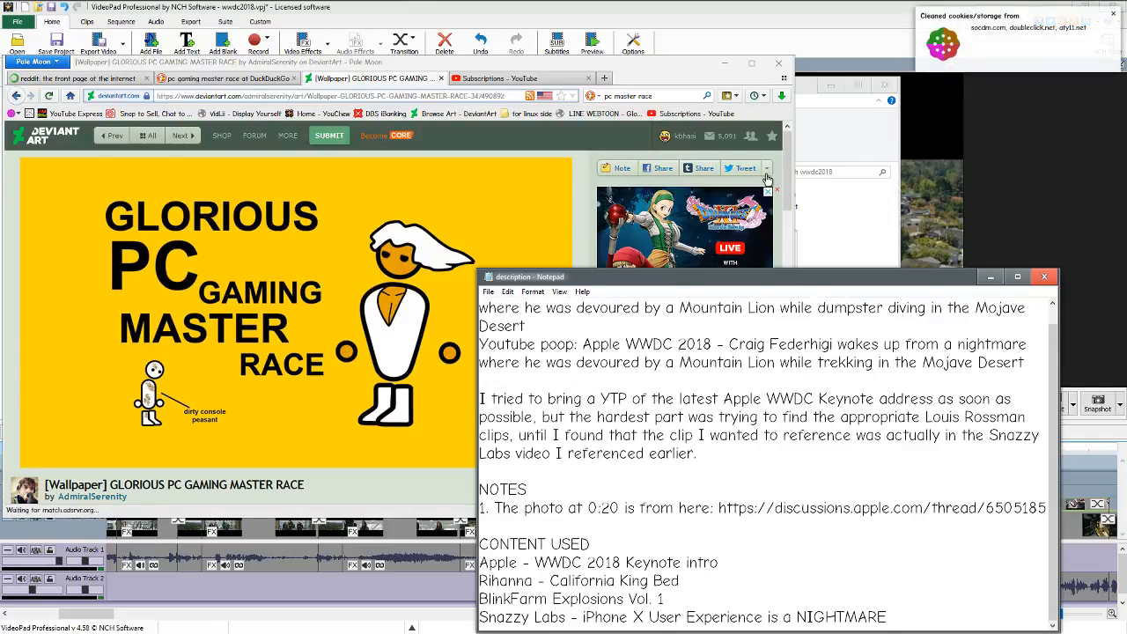
left_click(766, 169)
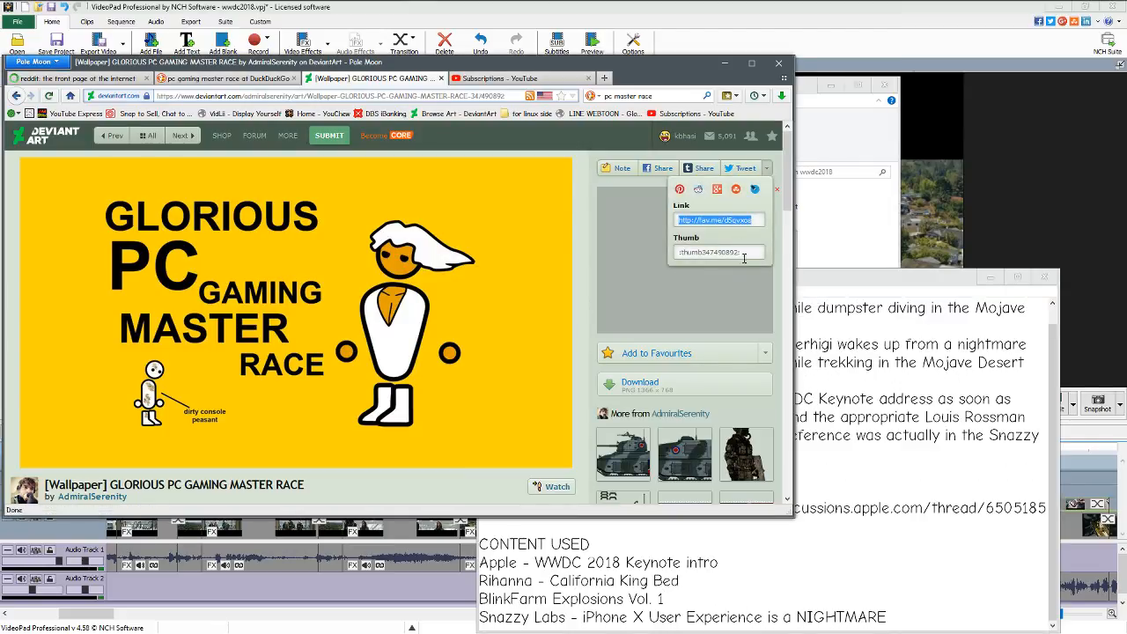
right_click(744, 222)
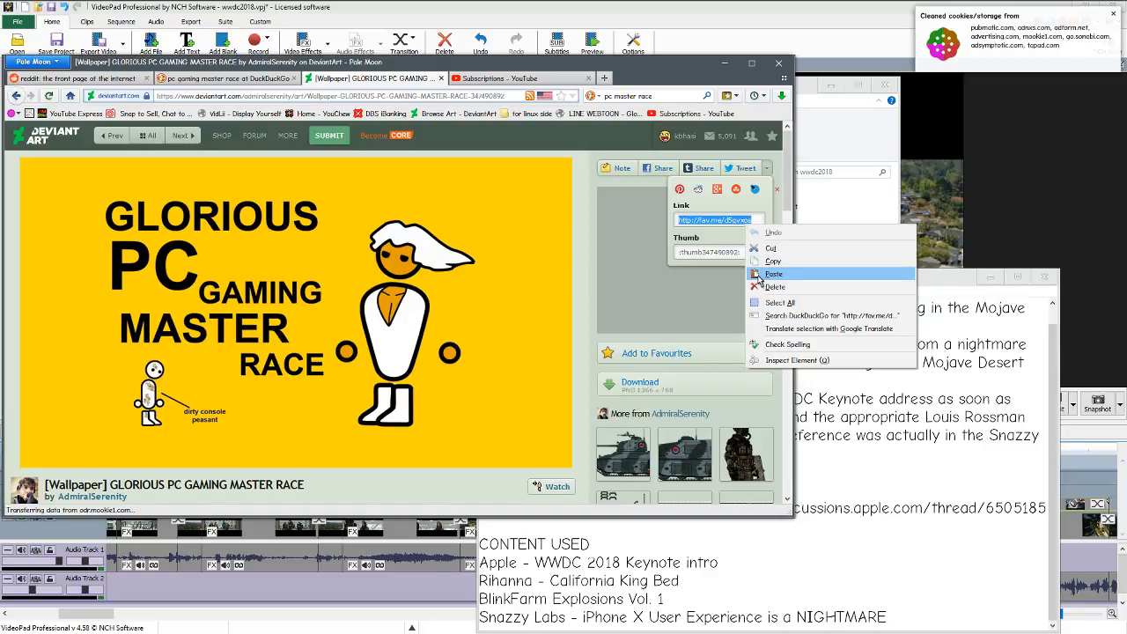
left_click(759, 258)
left_click(747, 597)
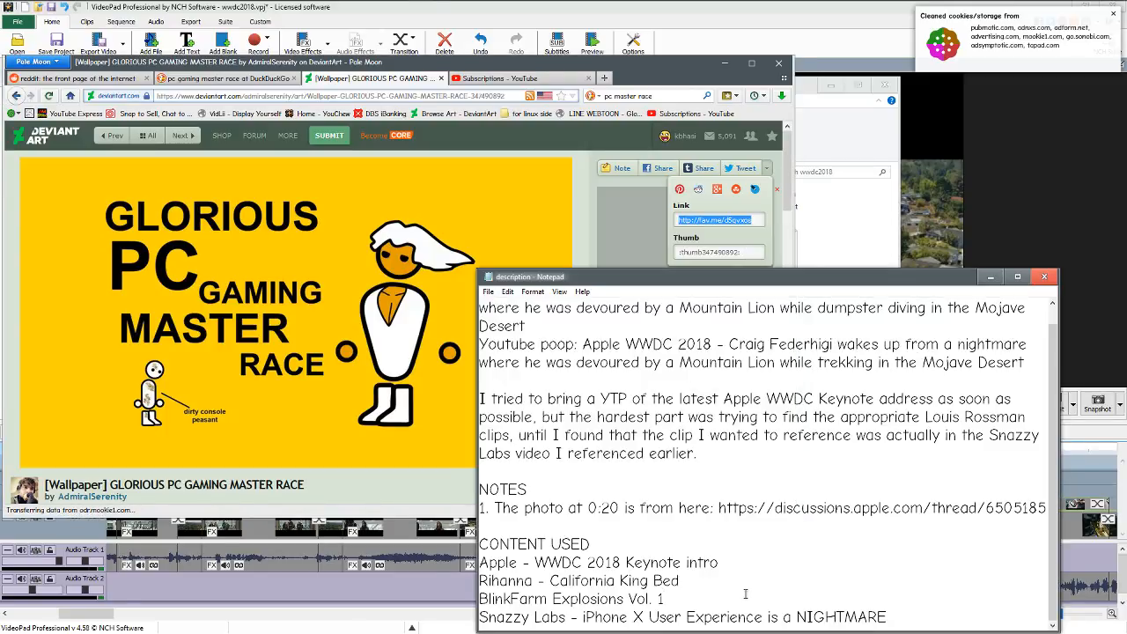
key("Return")
key("ctrl+v")
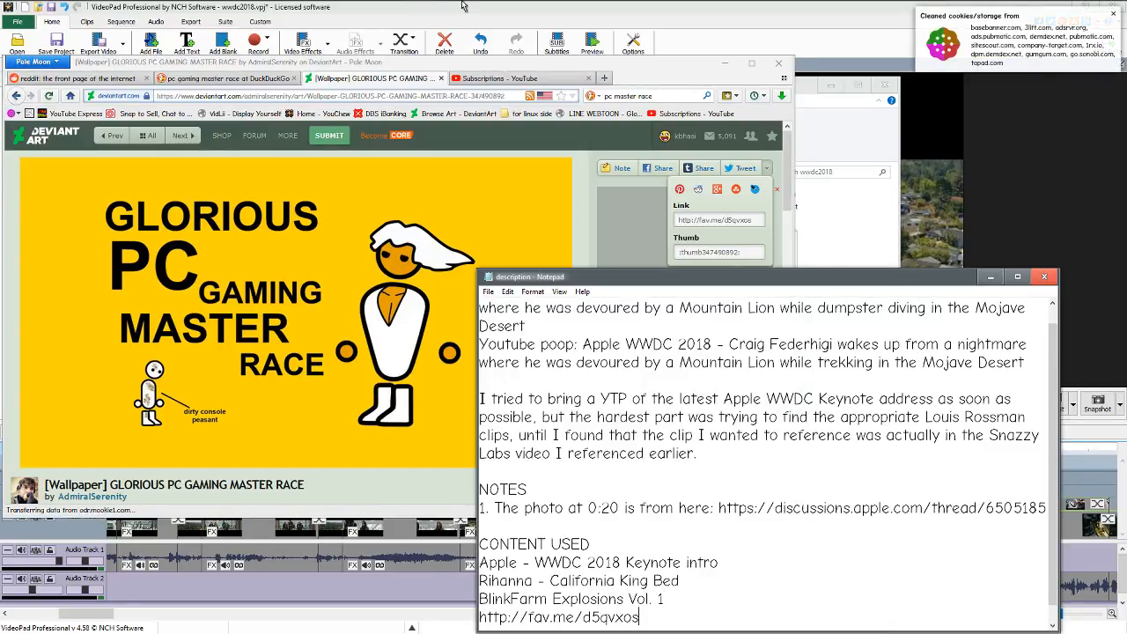
Bring up the YouTube live chat window and read the viewers' messages.
mouse_move(421, 14)
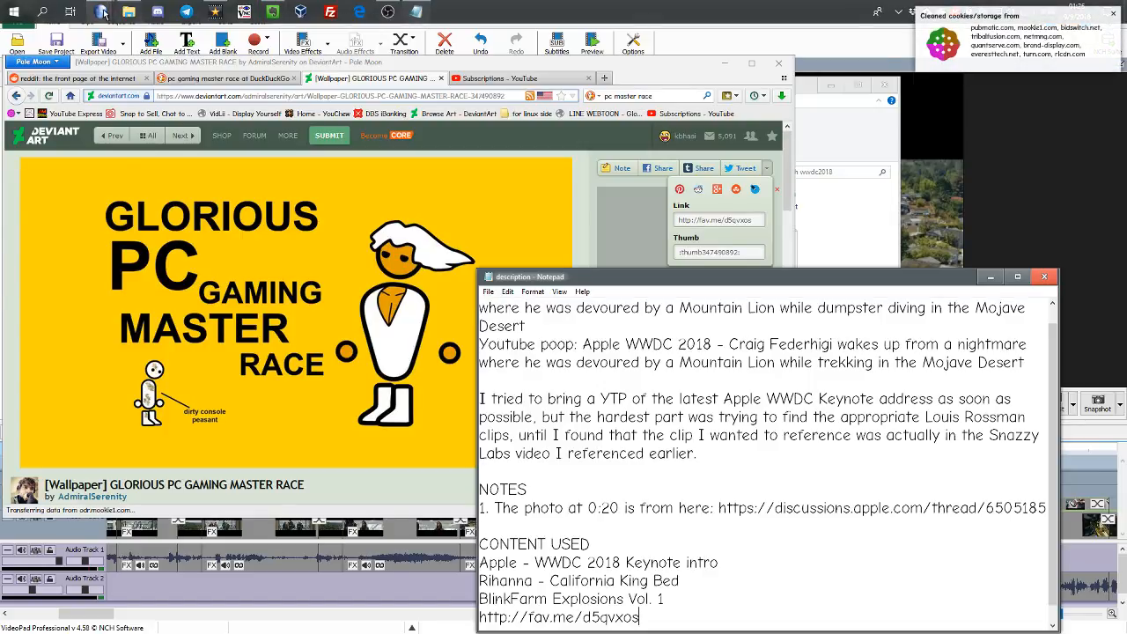
mouse_move(103, 12)
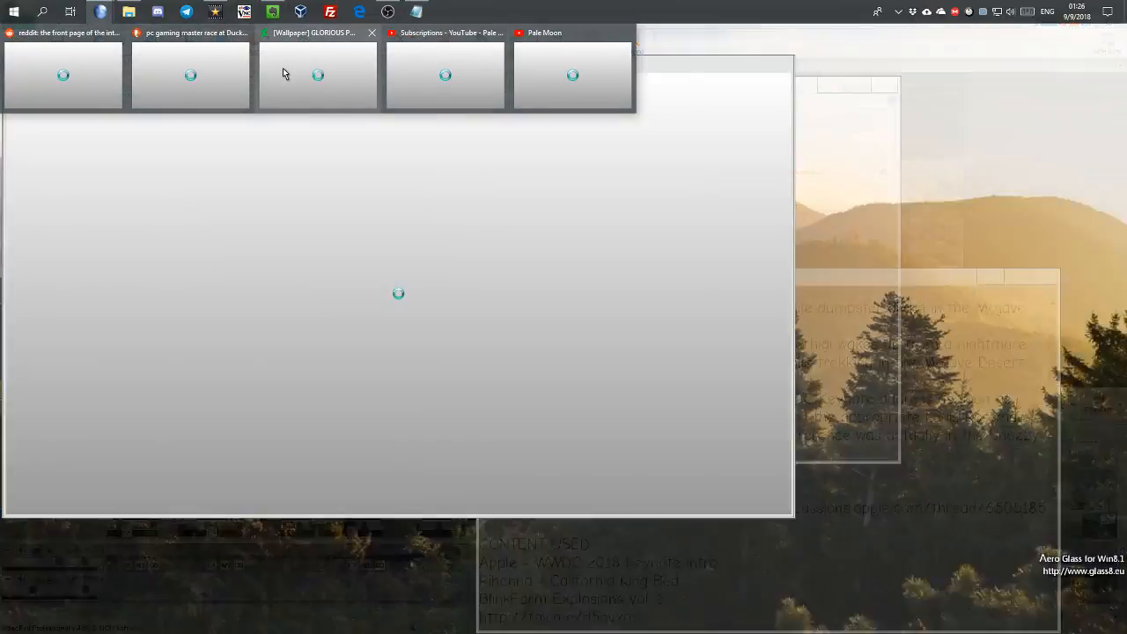
left_click(283, 73)
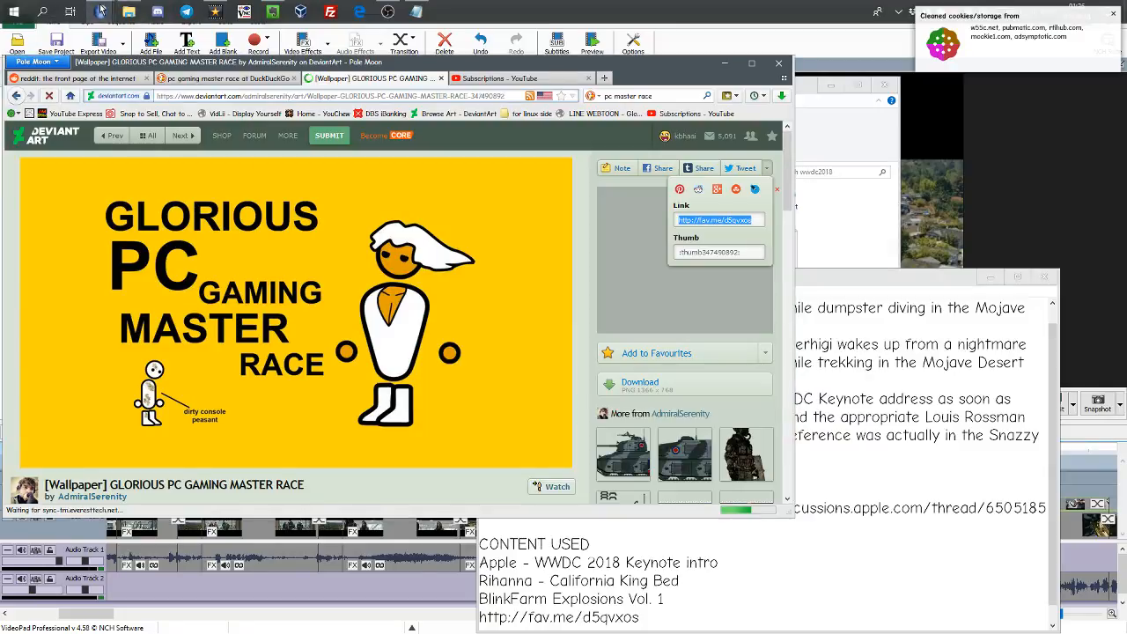
mouse_move(101, 11)
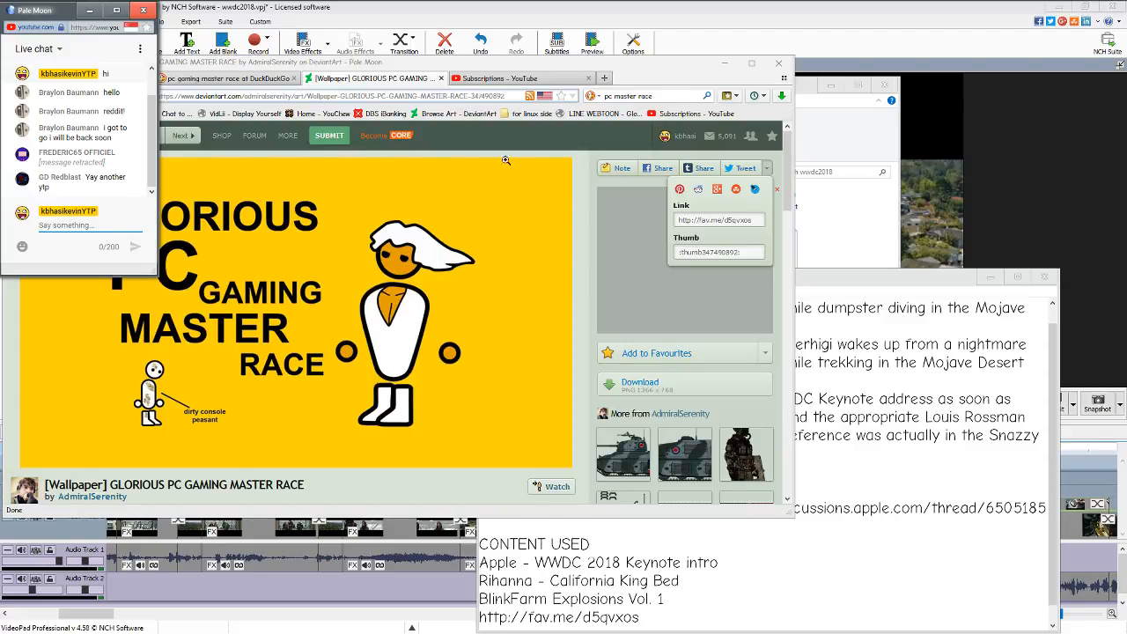
Go back to the main browser window and load reddit.com/ in the Reddit tab.
left_click(644, 65)
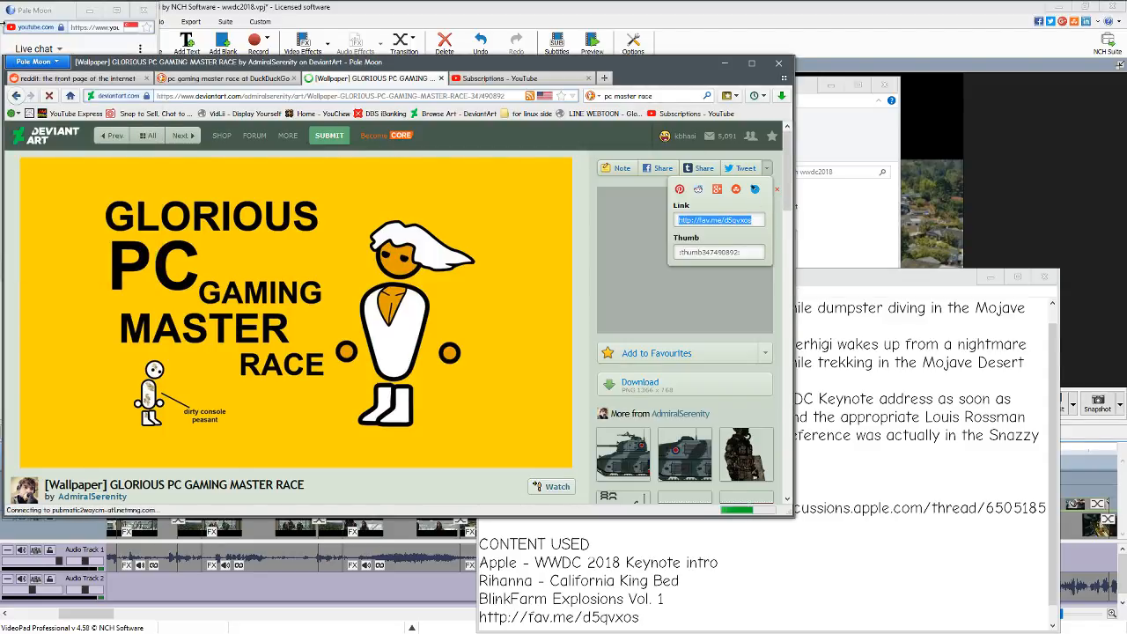
left_click(73, 81)
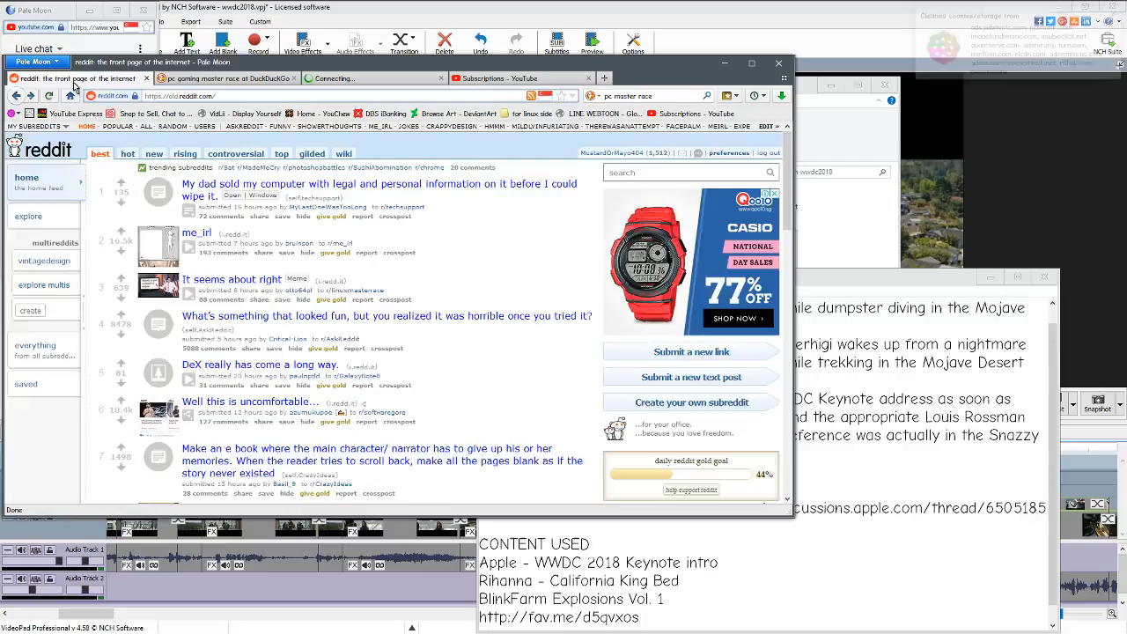
left_click(222, 98)
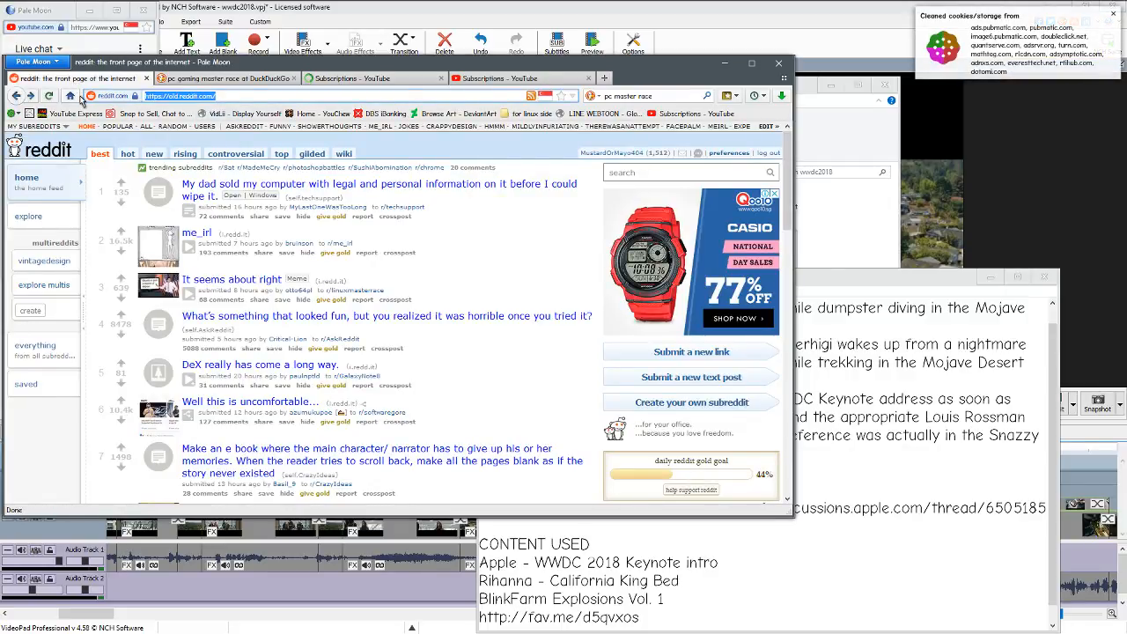
type("reddit.com/")
key("Return")
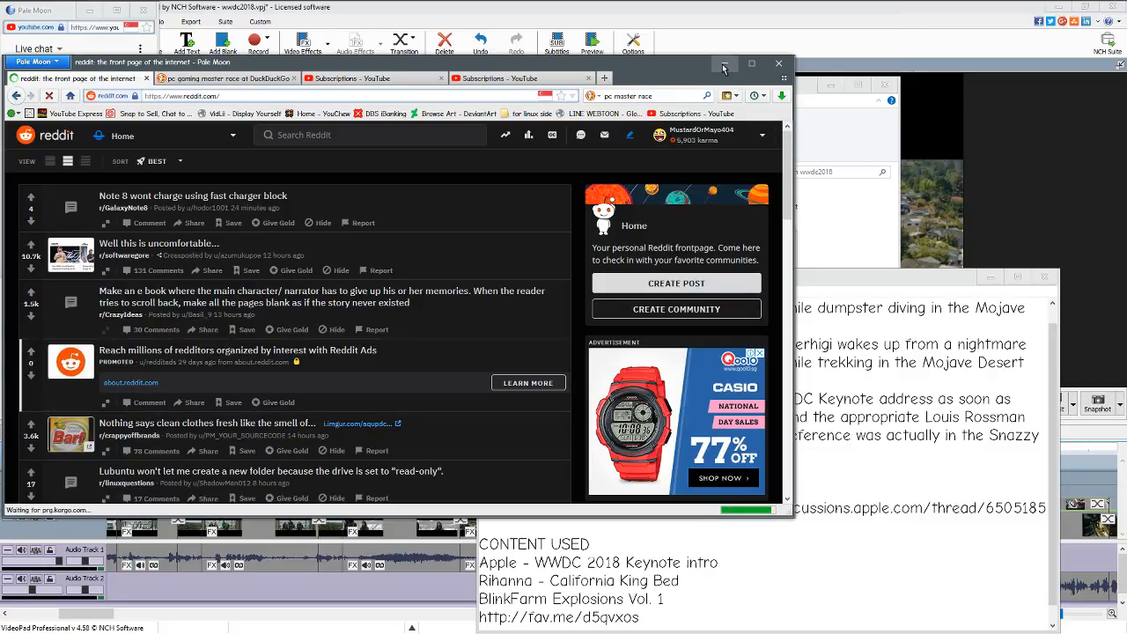
Check the live chat, the wwdc2018 folder and the end of the description file, and return to the VideoPad project.
left_click(76, 19)
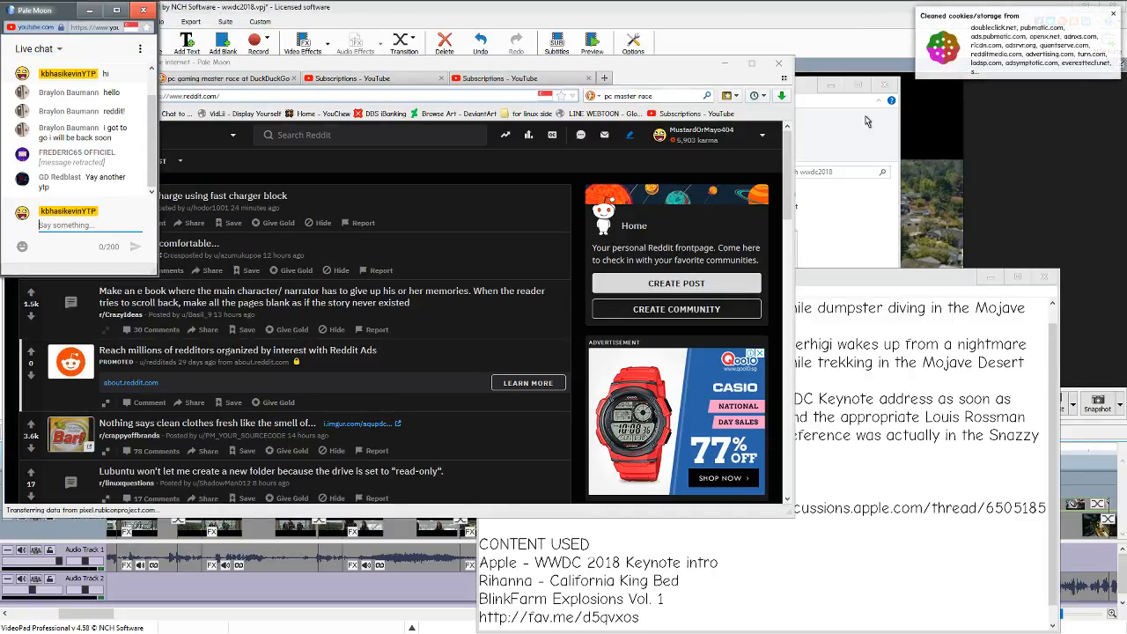
left_click(818, 112)
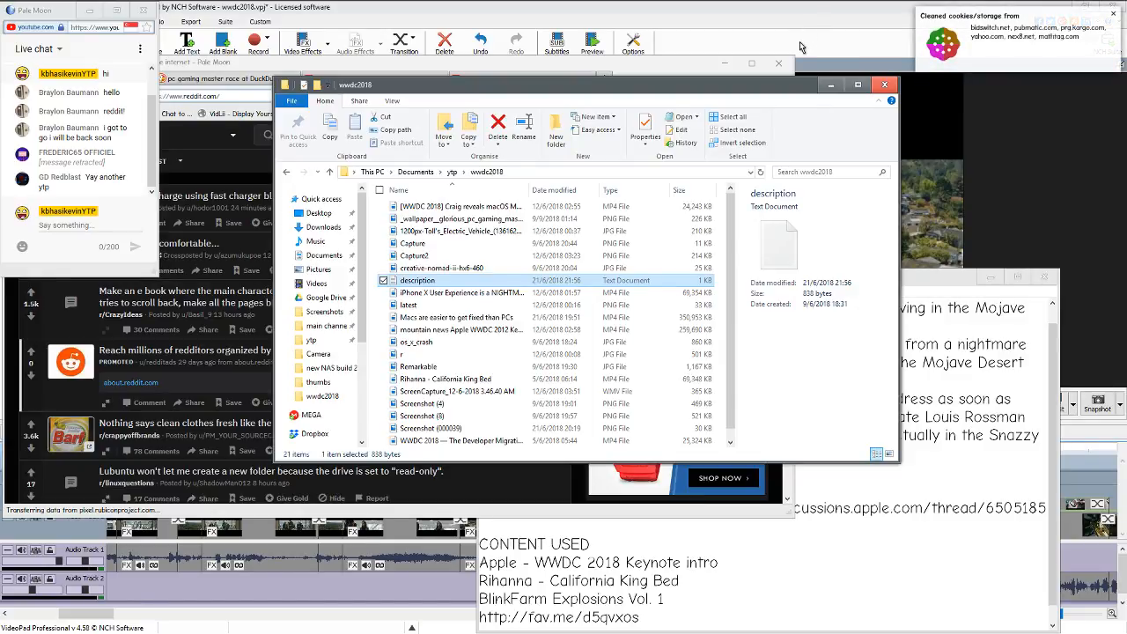
left_click(802, 623)
scroll(710, 599, "down", 1)
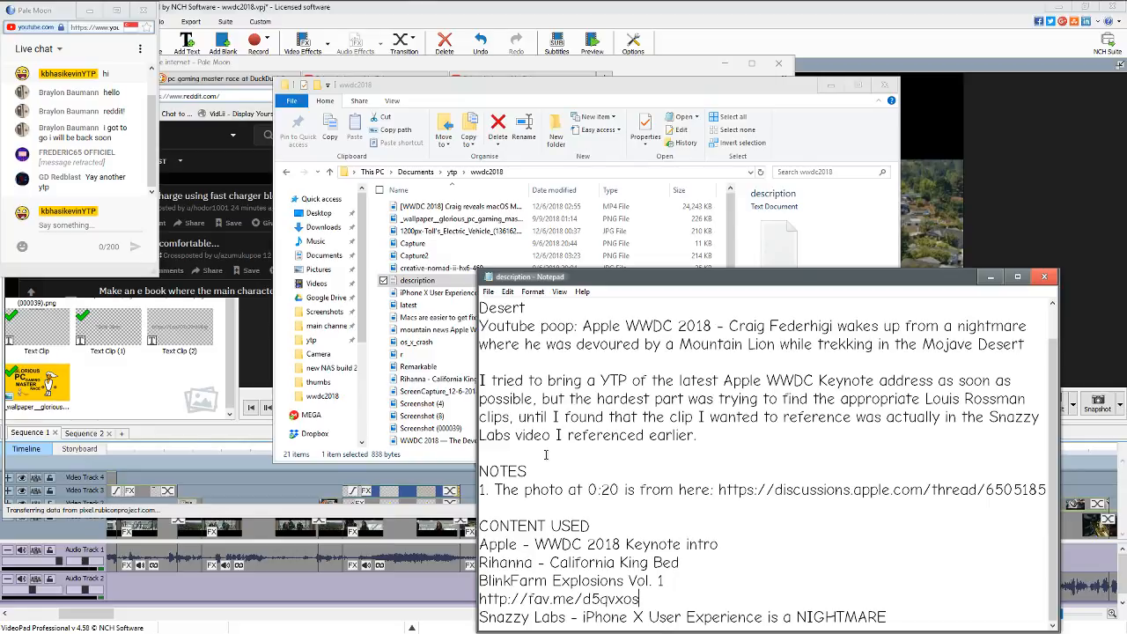
left_click(800, 47)
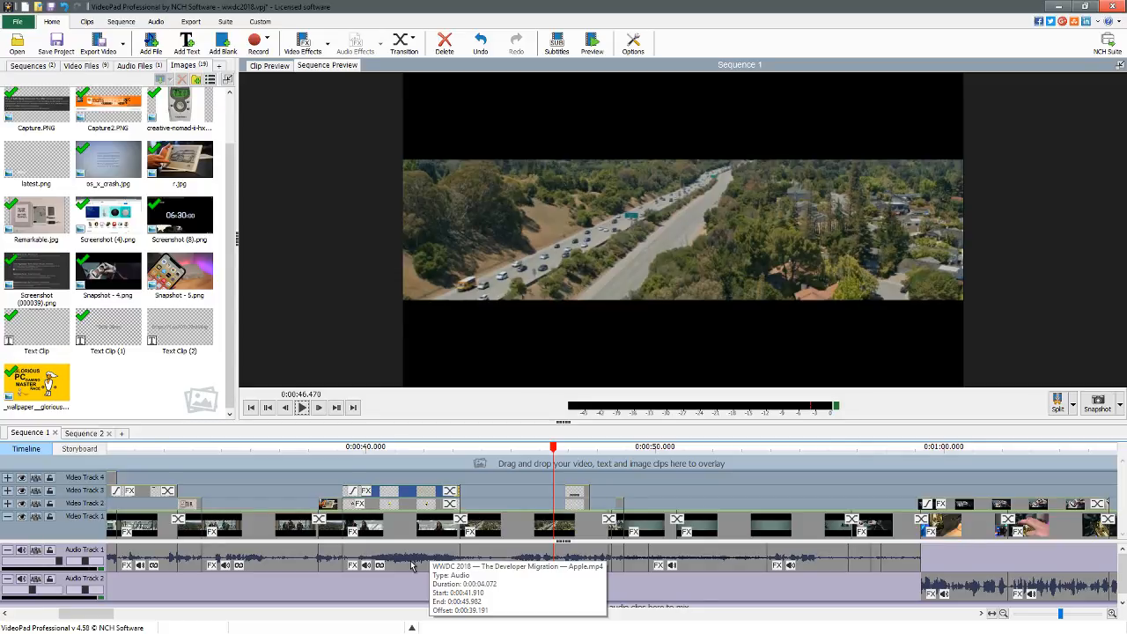
key("super+Tab")
key("super")
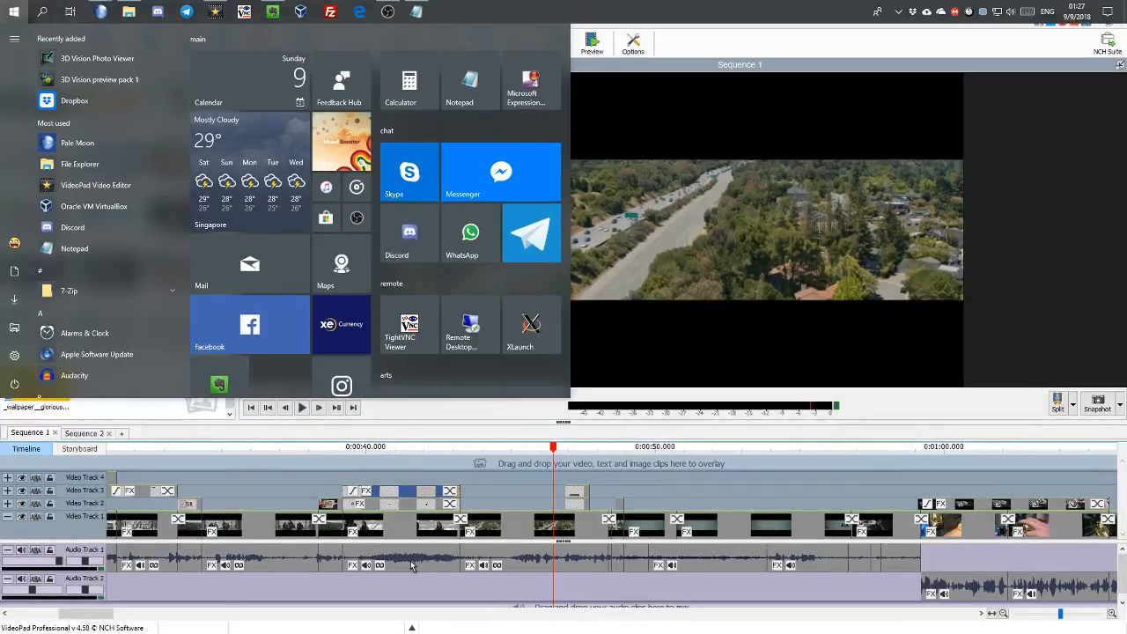
key("super")
key("super")
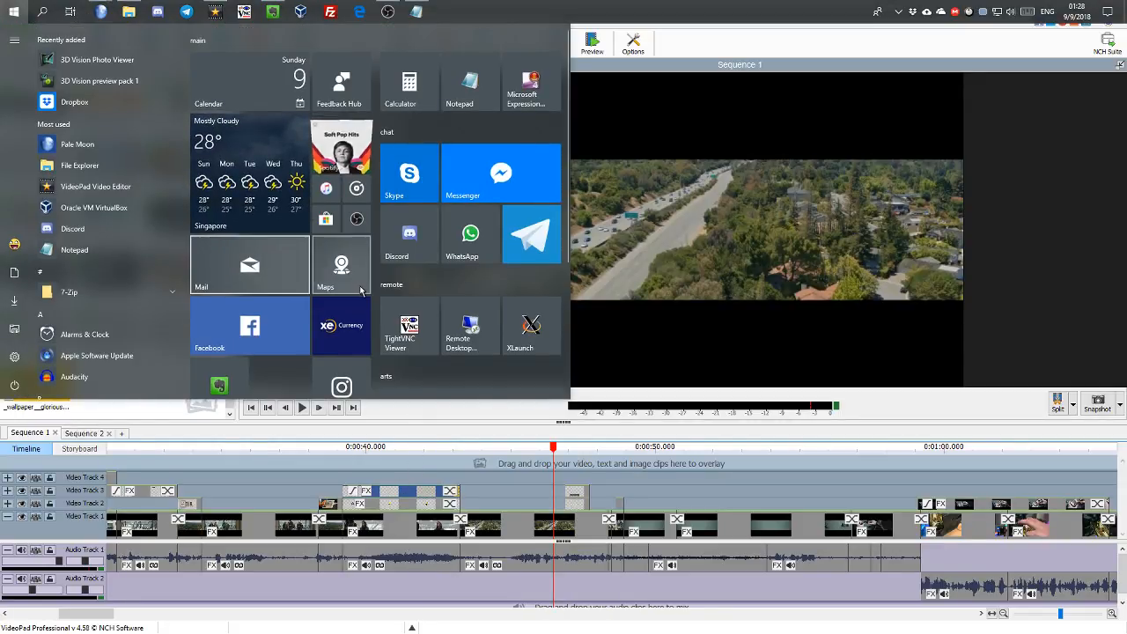
right_click(267, 277)
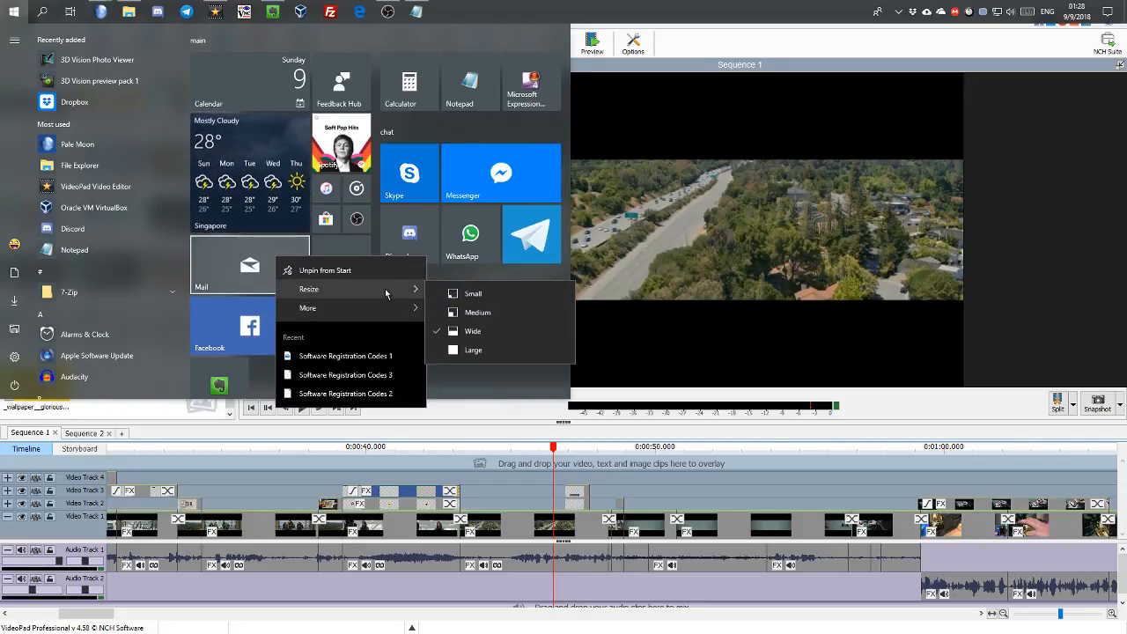
mouse_move(387, 310)
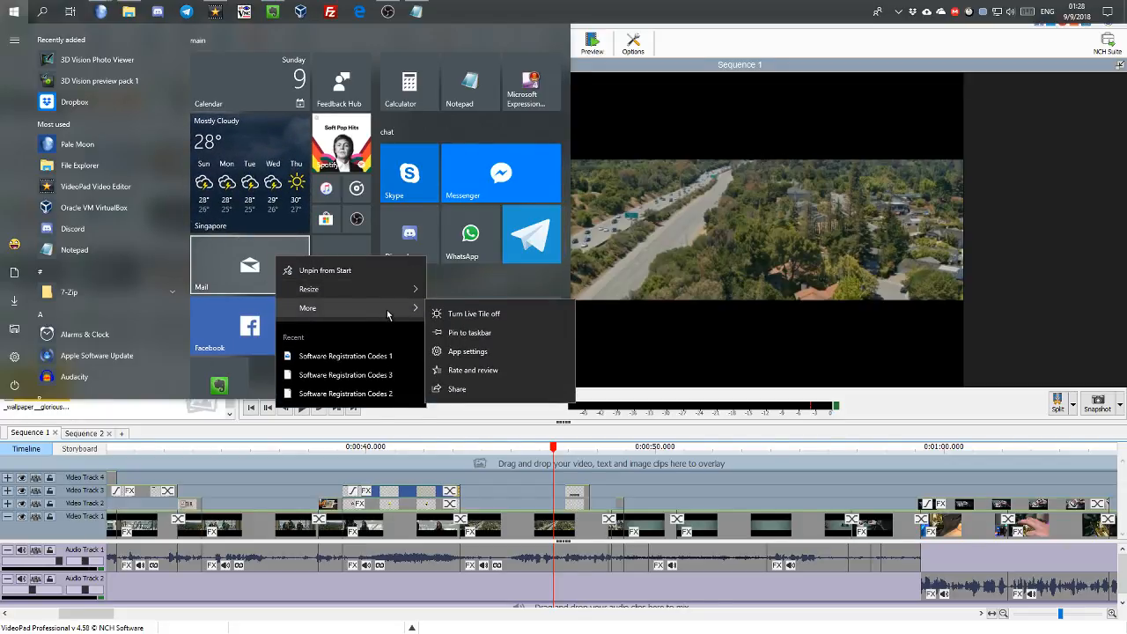
left_click(488, 133)
key("Escape")
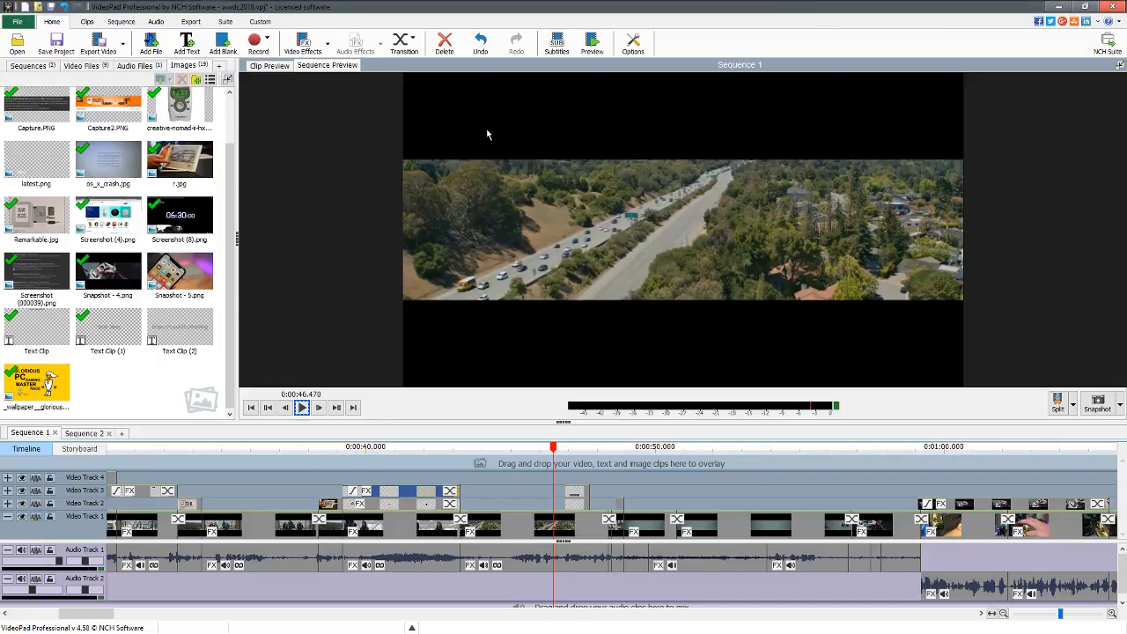
Check the live chat through the open windows overview and replay Sequence 1 in VideoPad from about 0:00:43.
key("super+Tab")
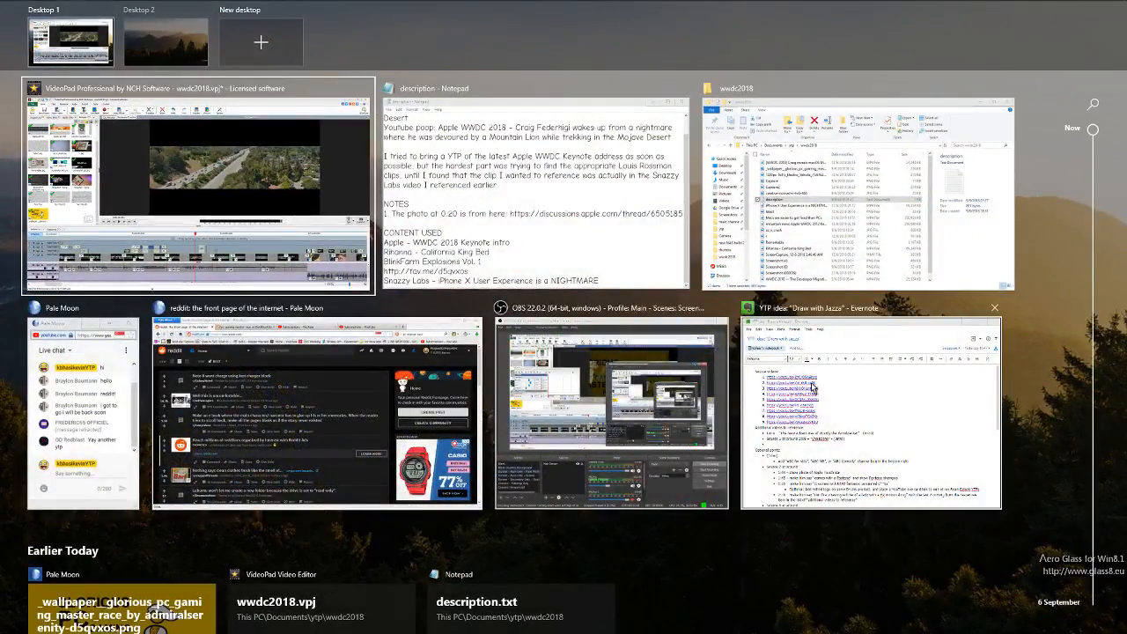
left_click(107, 384)
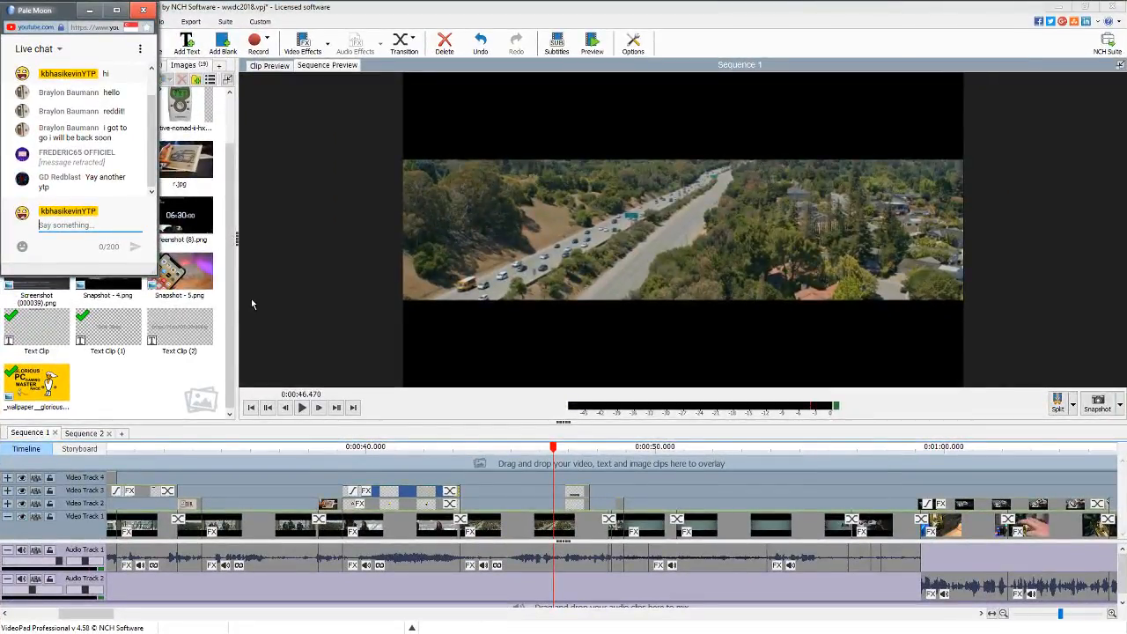
left_click(305, 318)
key("space")
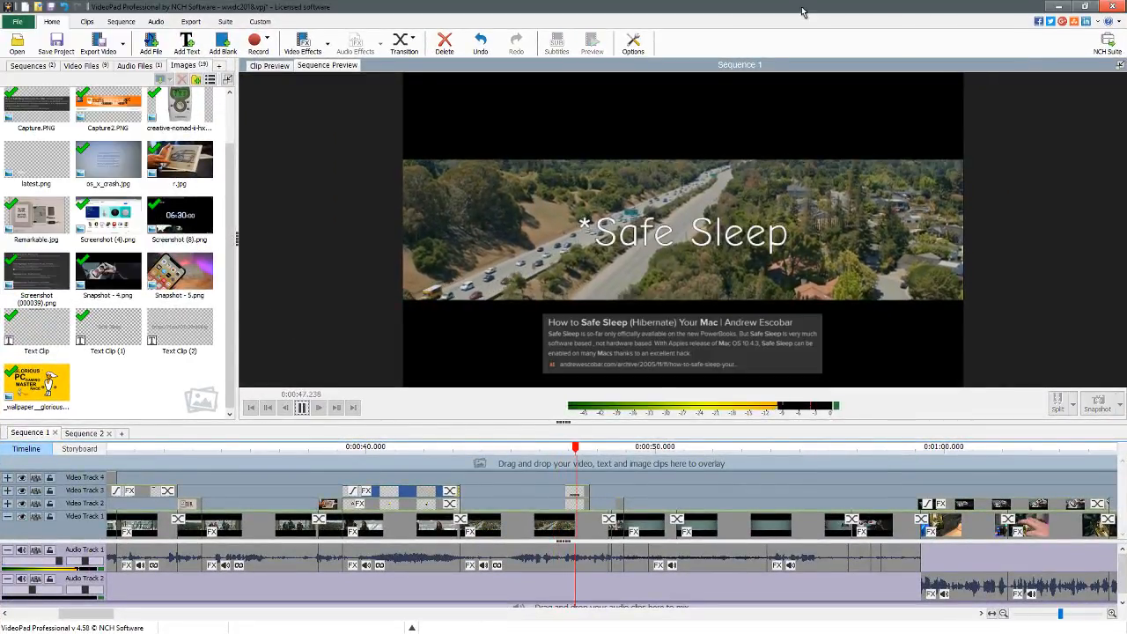
left_click(468, 454)
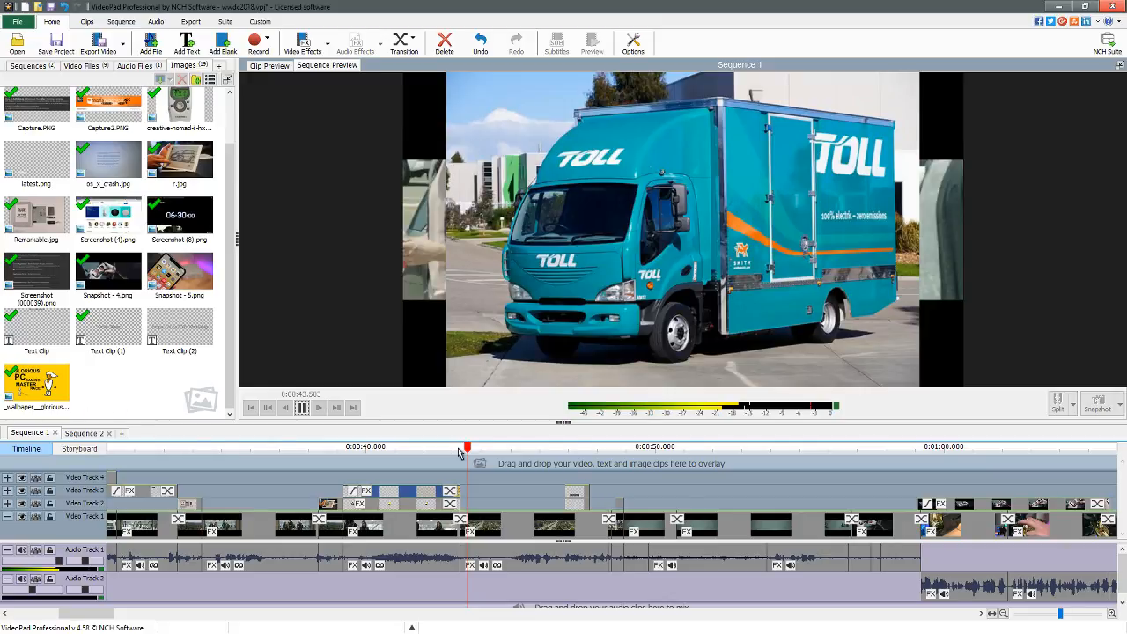
Pause the playback, check the live chat and its participants list, and return to the VideoPad project.
key("space")
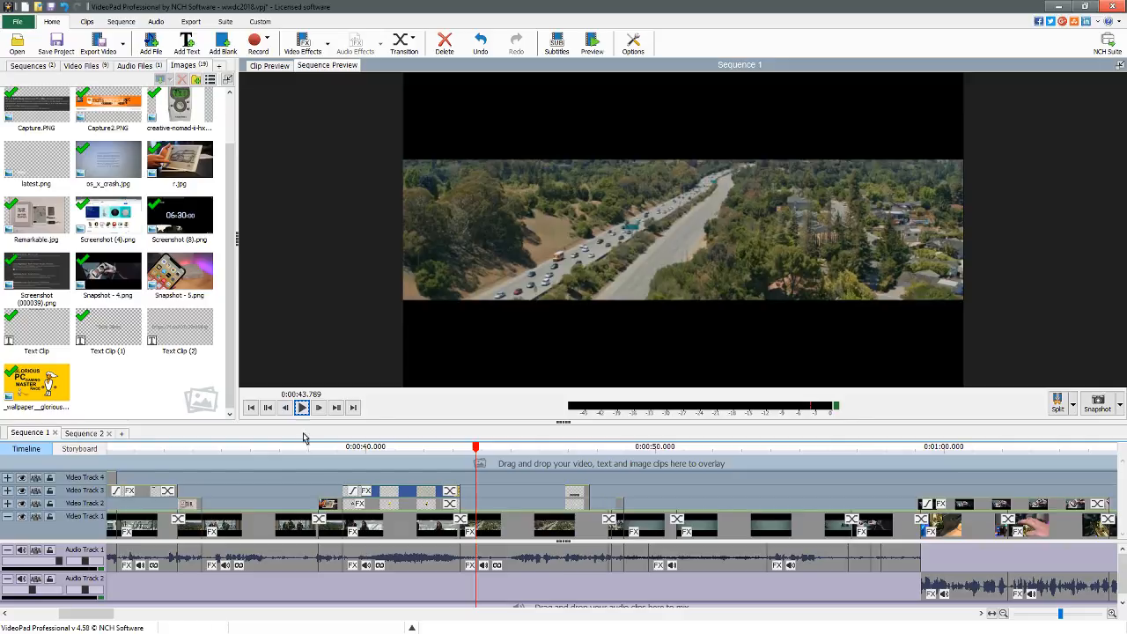
key("alt+Tab")
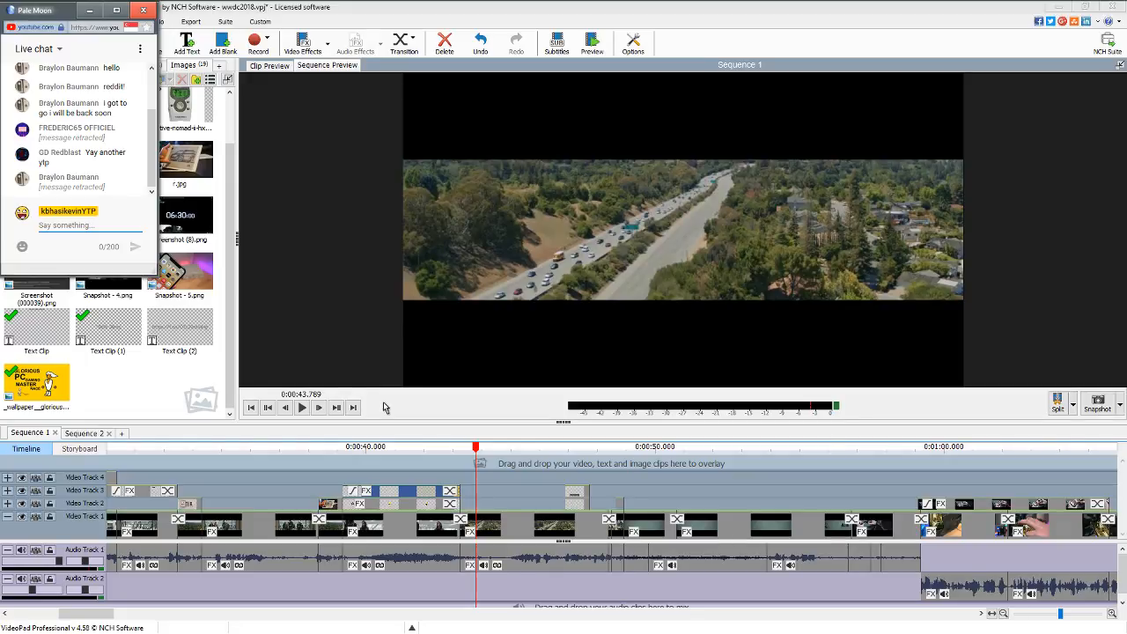
left_click(136, 185)
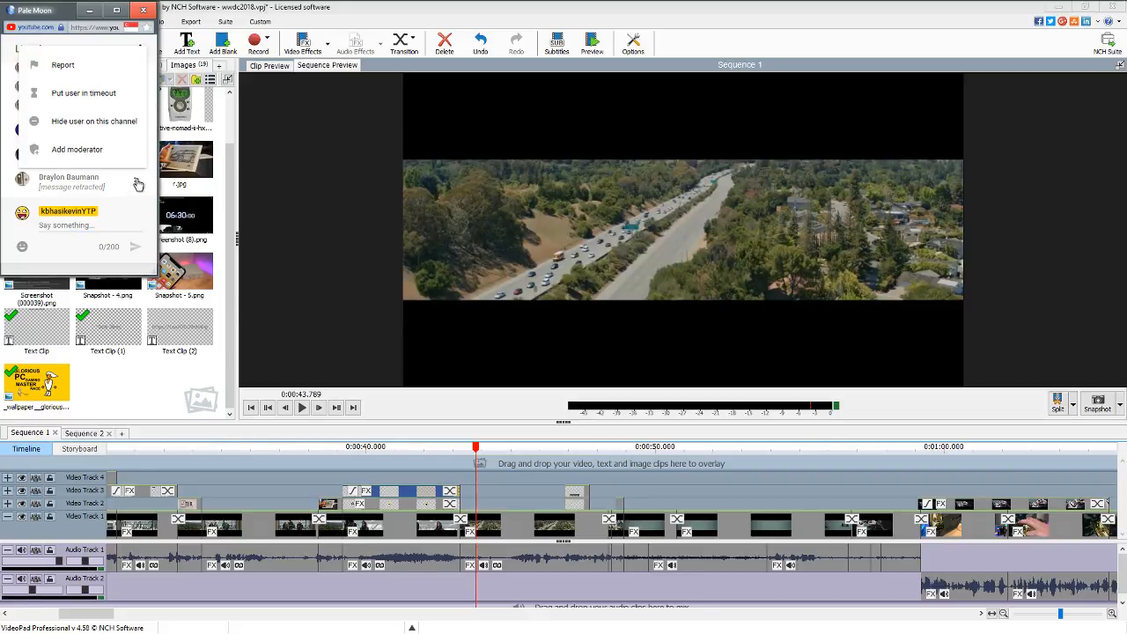
left_click(101, 184)
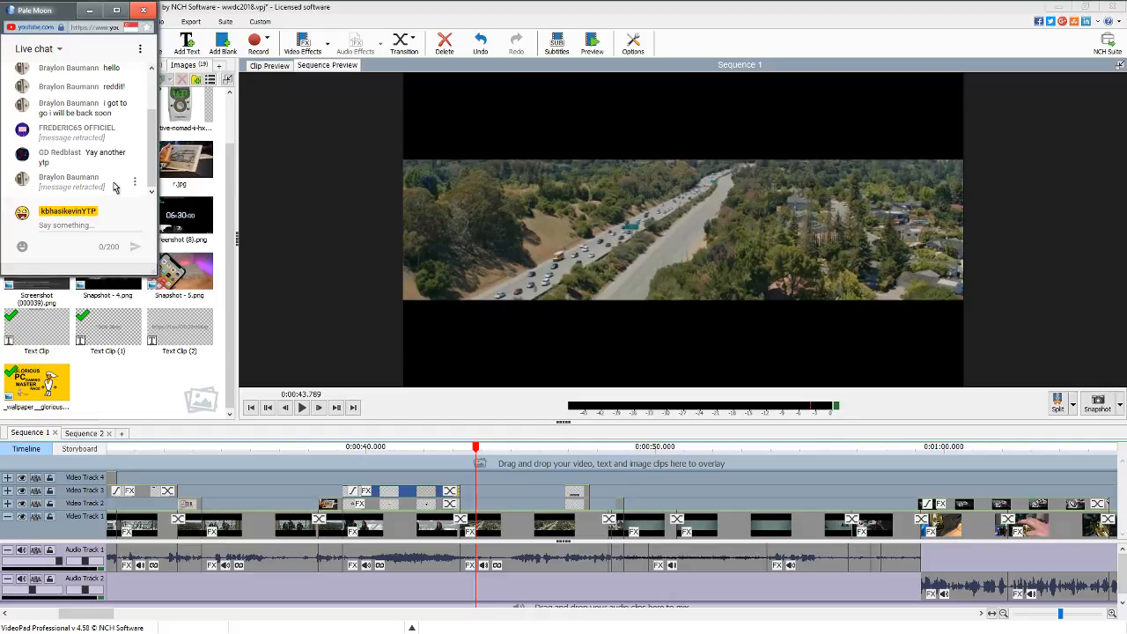
left_click(140, 50)
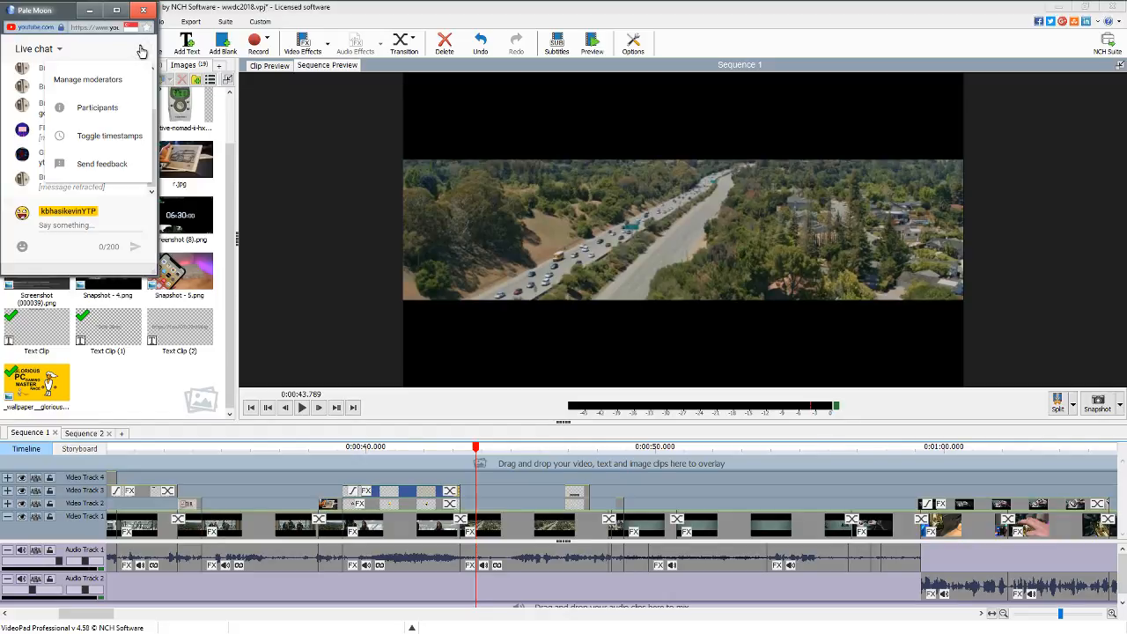
left_click(116, 113)
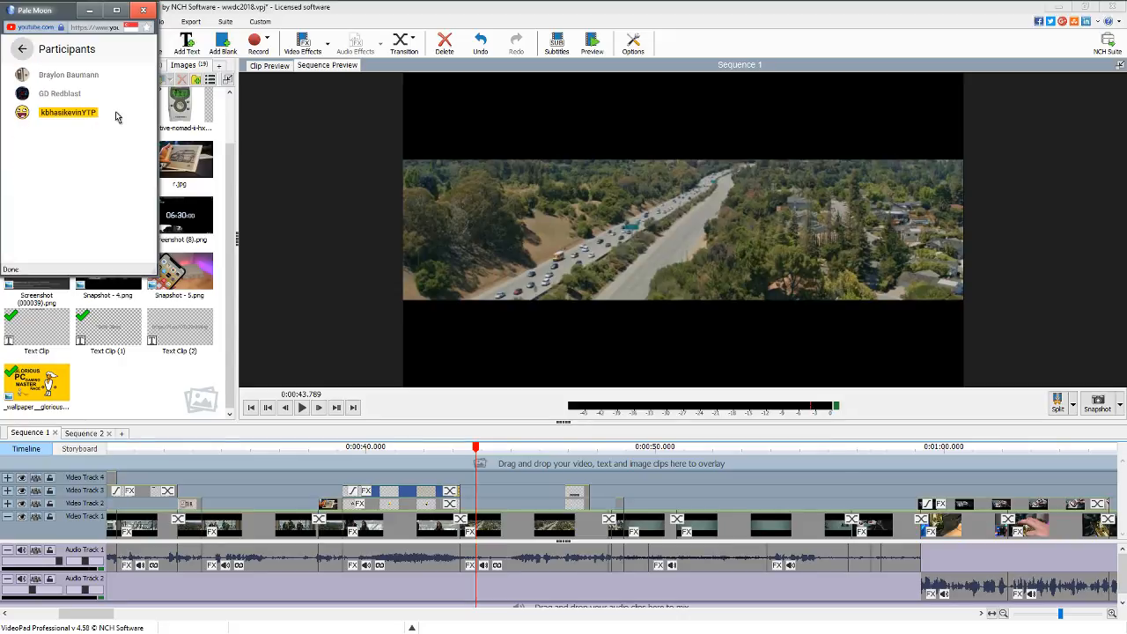
left_click(24, 54)
left_click(24, 54)
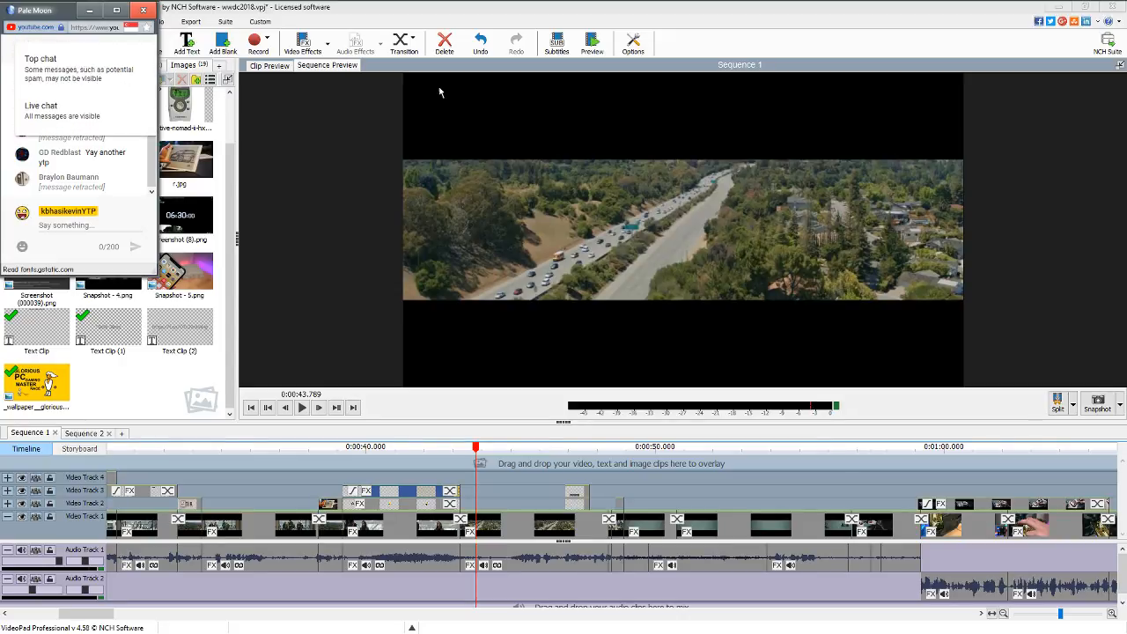
left_click(7, 105)
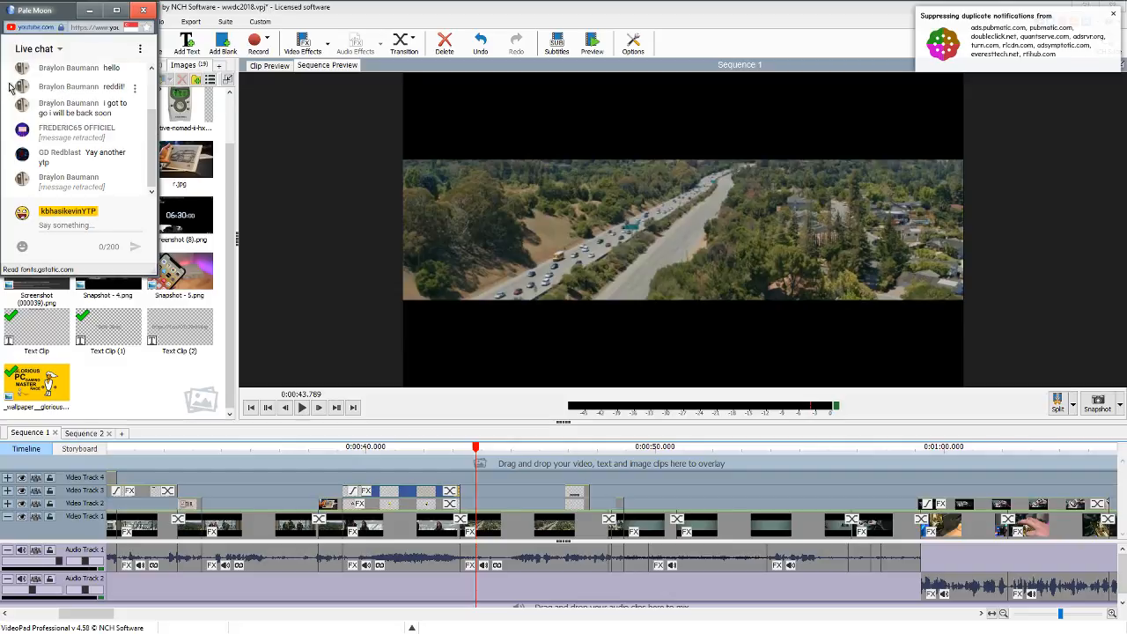
left_click(467, 413)
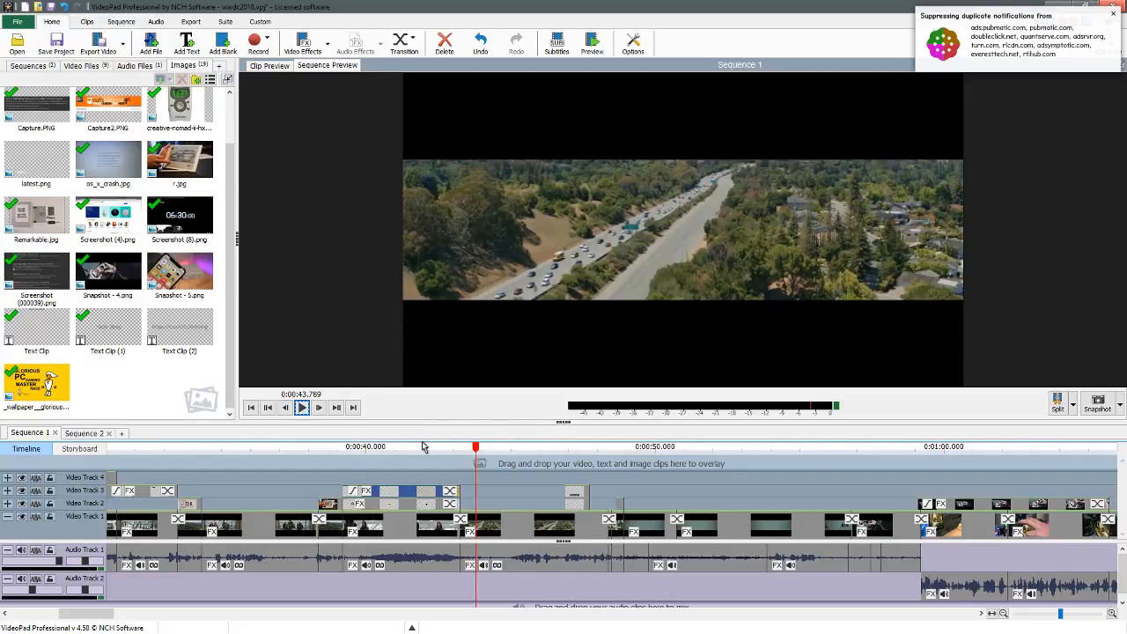
Resume playing Sequence 1 from about 0:00:43 and review the section around 0:01:21.
key("space")
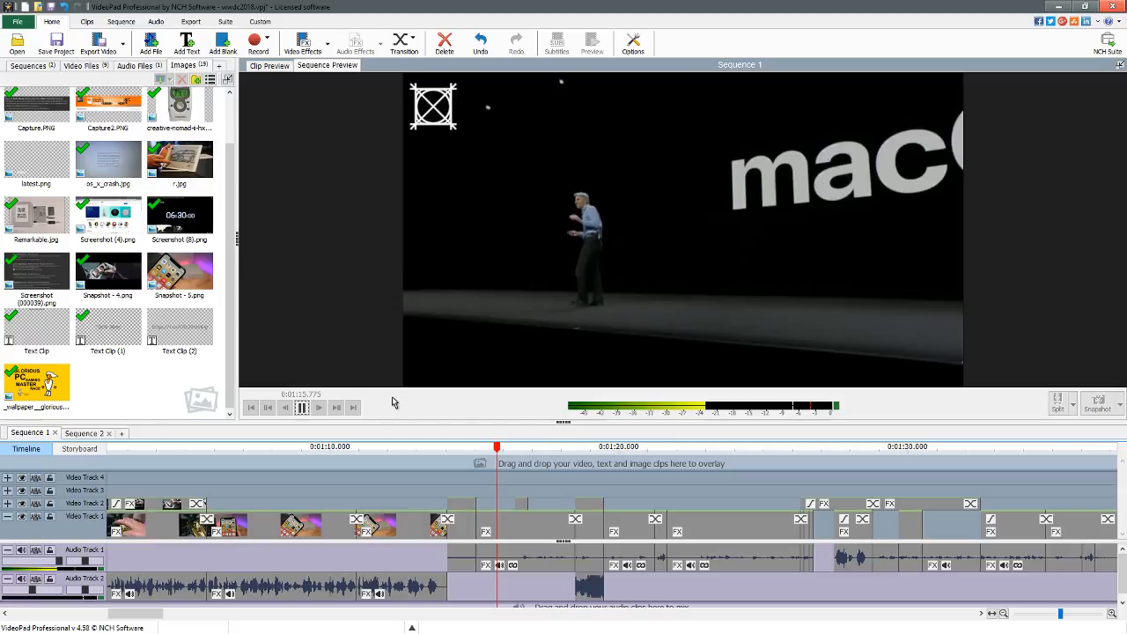
left_click(661, 449)
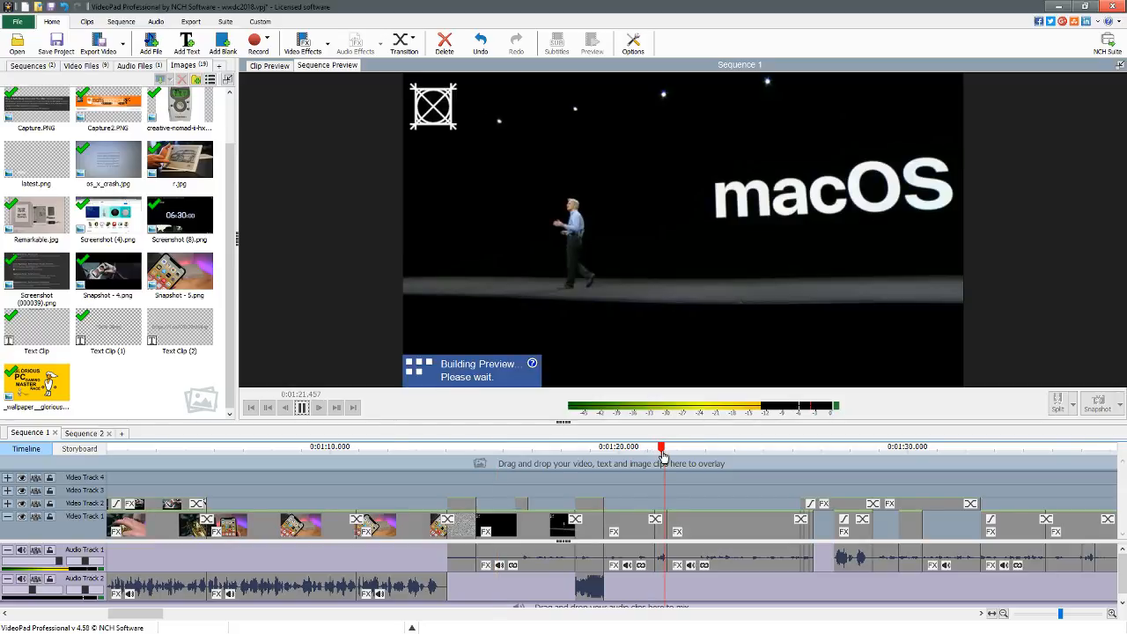
key("space")
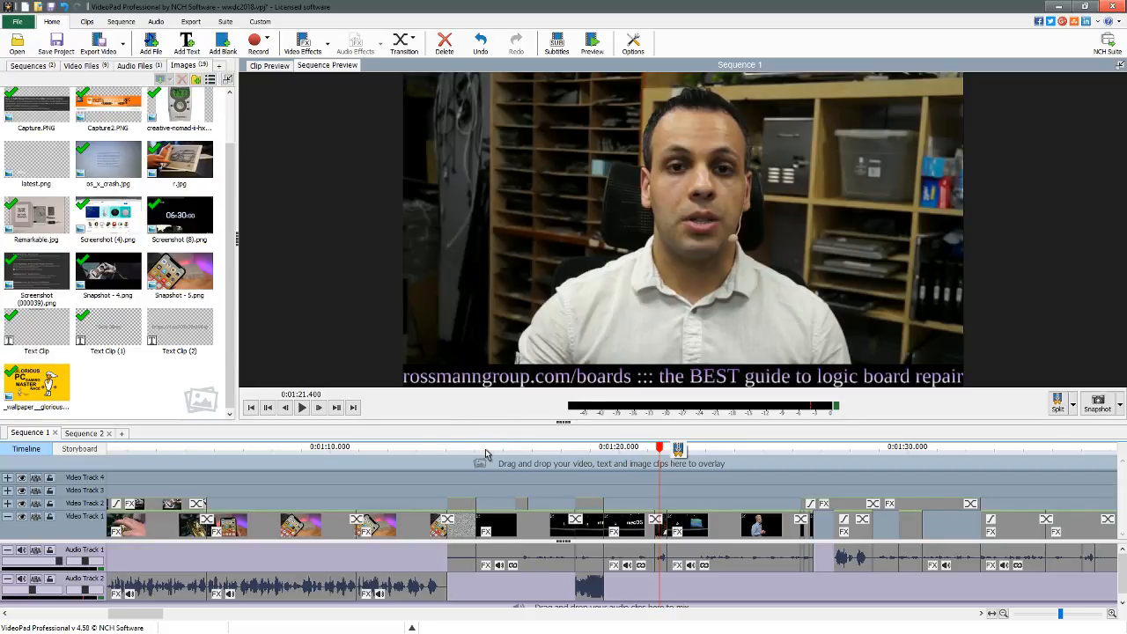
key("space")
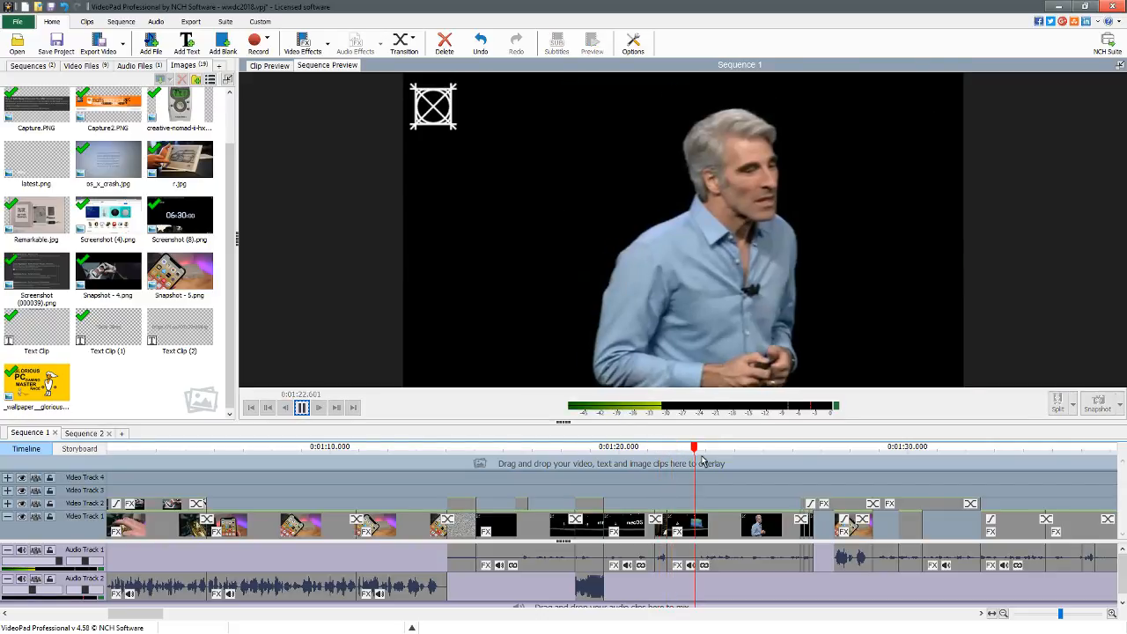
Replay the macOS keynote section around 0:01:19 and stop on the frame showing the iTunes track list.
left_click(592, 448)
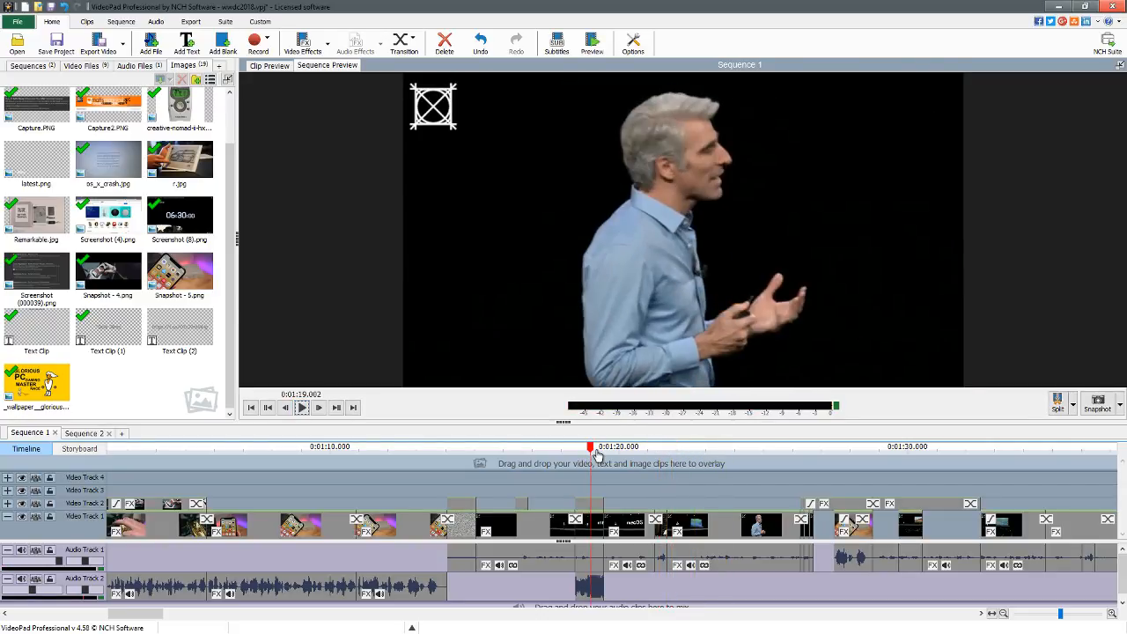
left_click(599, 450)
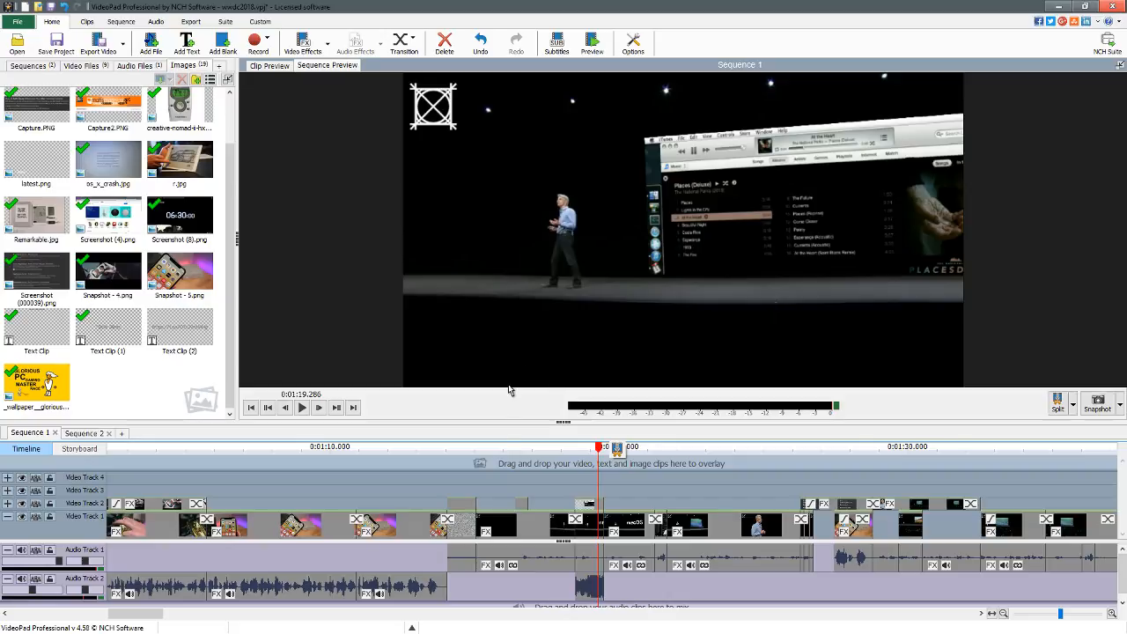
key("space")
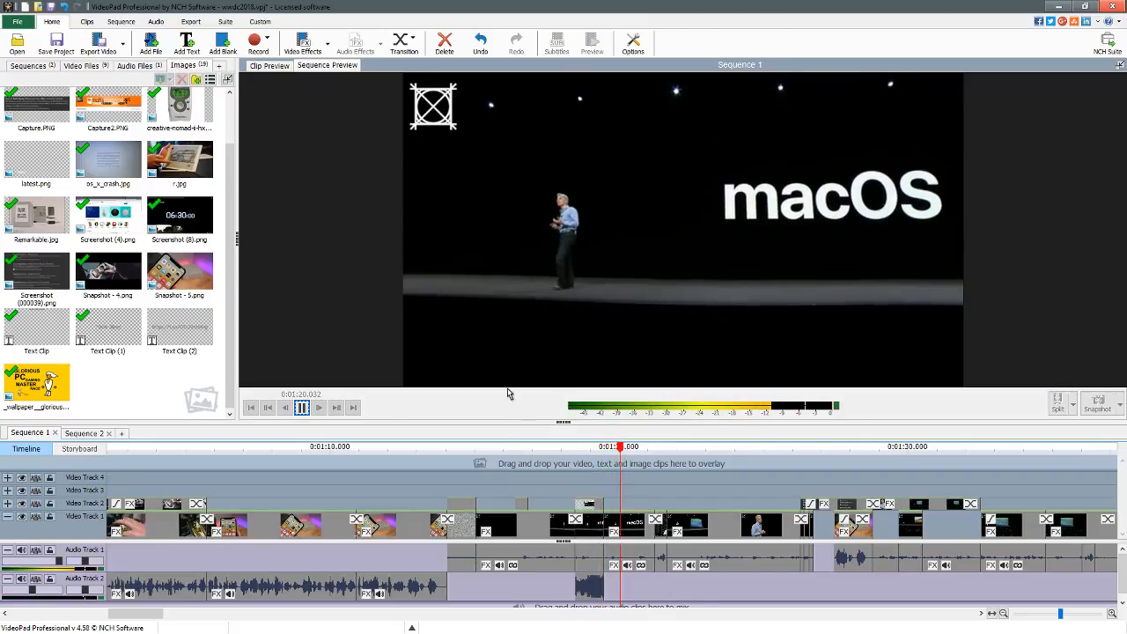
left_click(548, 453)
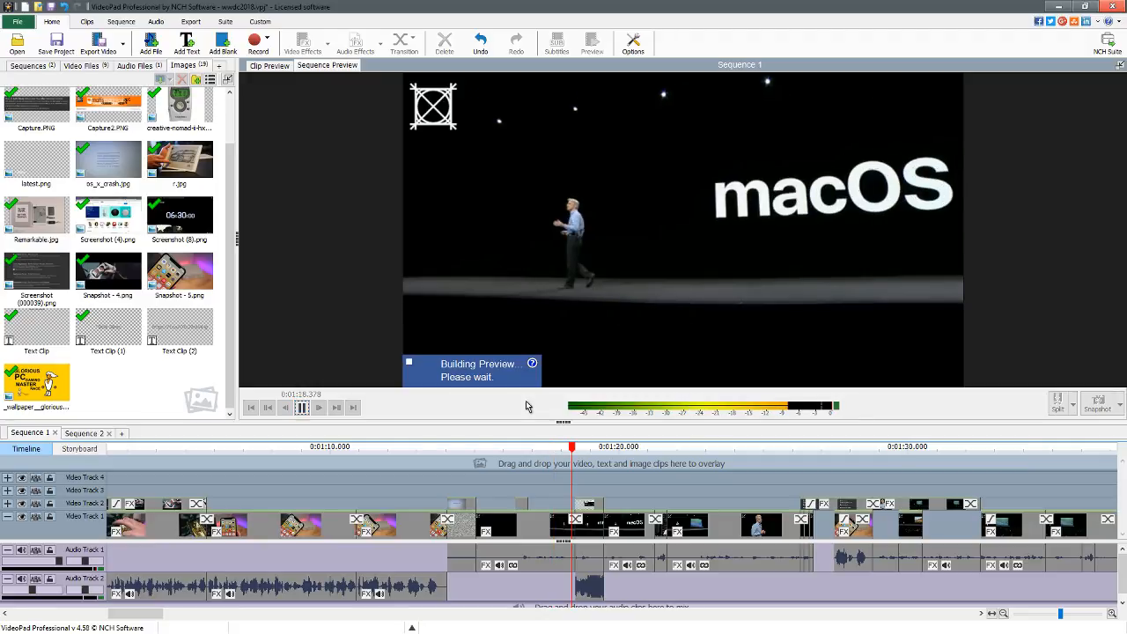
left_click(612, 467)
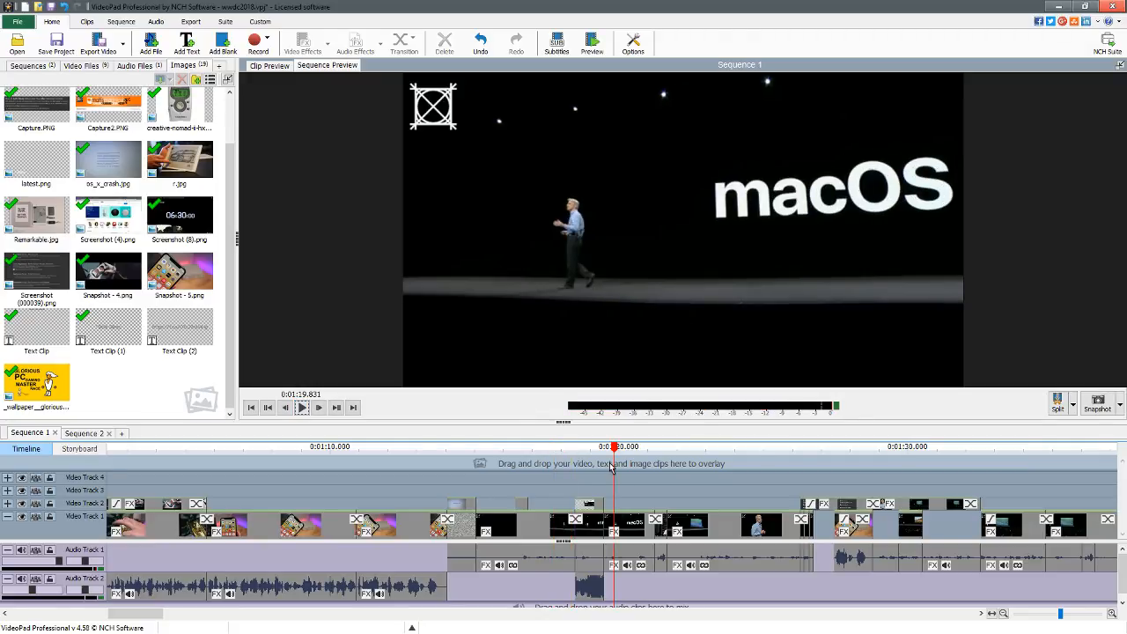
left_click(593, 453)
Add the line "The National Parks - At The Heart" at the end of CONTENT USED in the description file in Notepad.
key("alt+Tab")
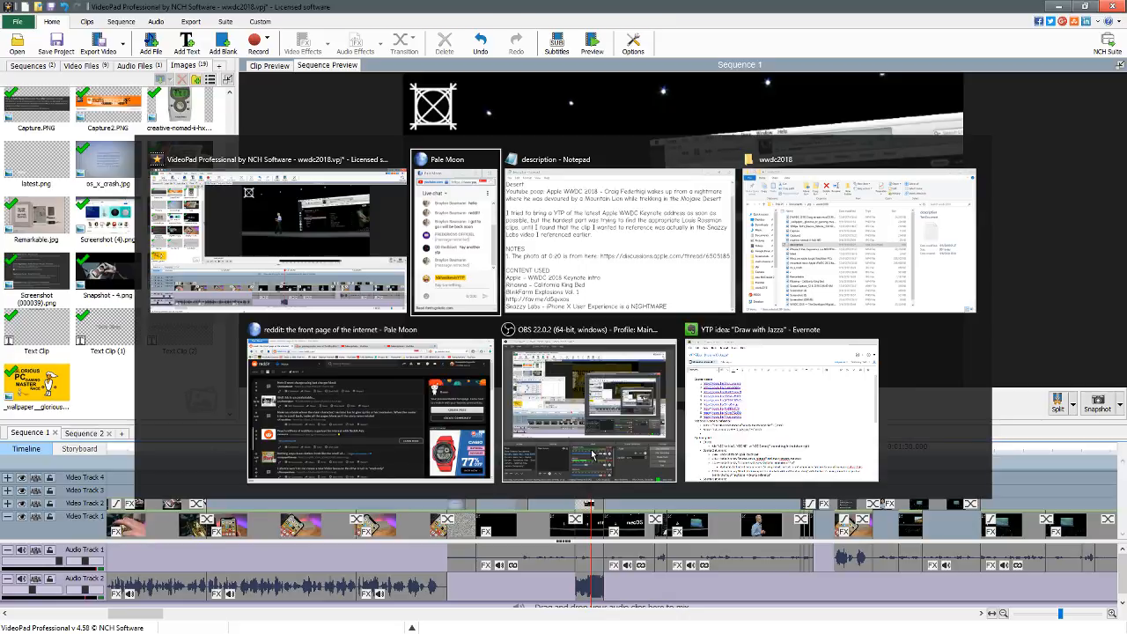
key("alt+Tab")
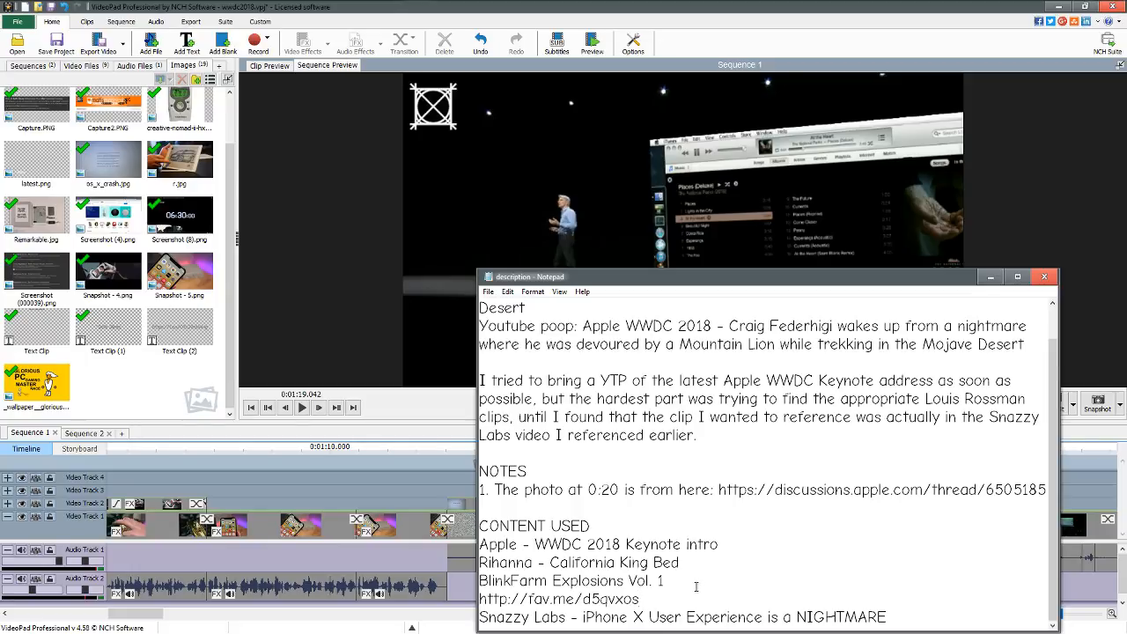
key("Return")
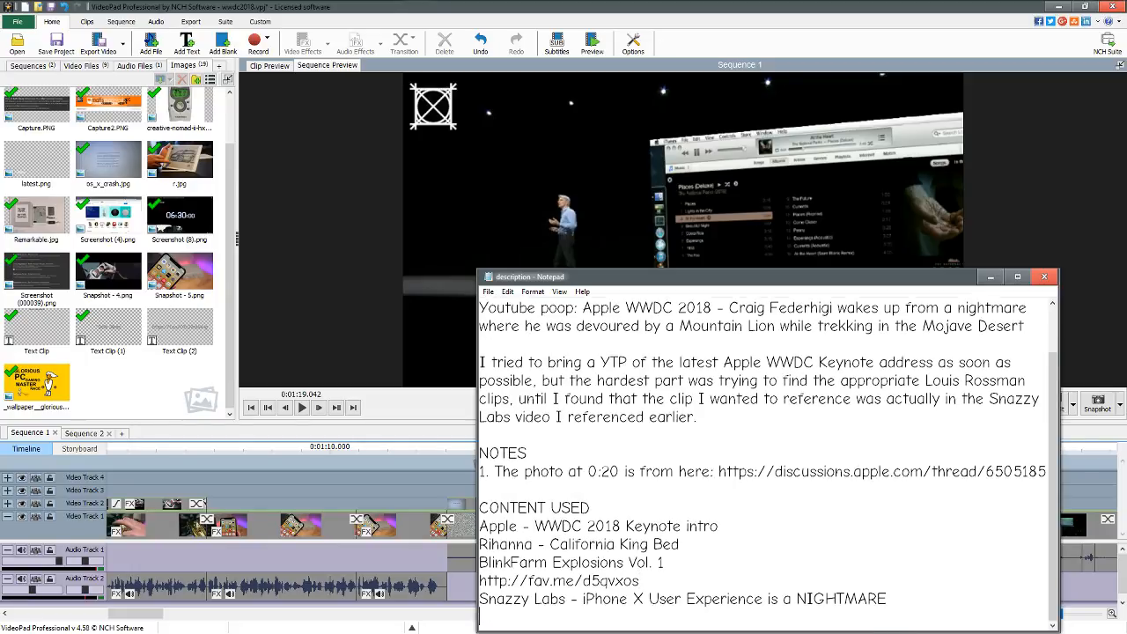
type("The National Parks")
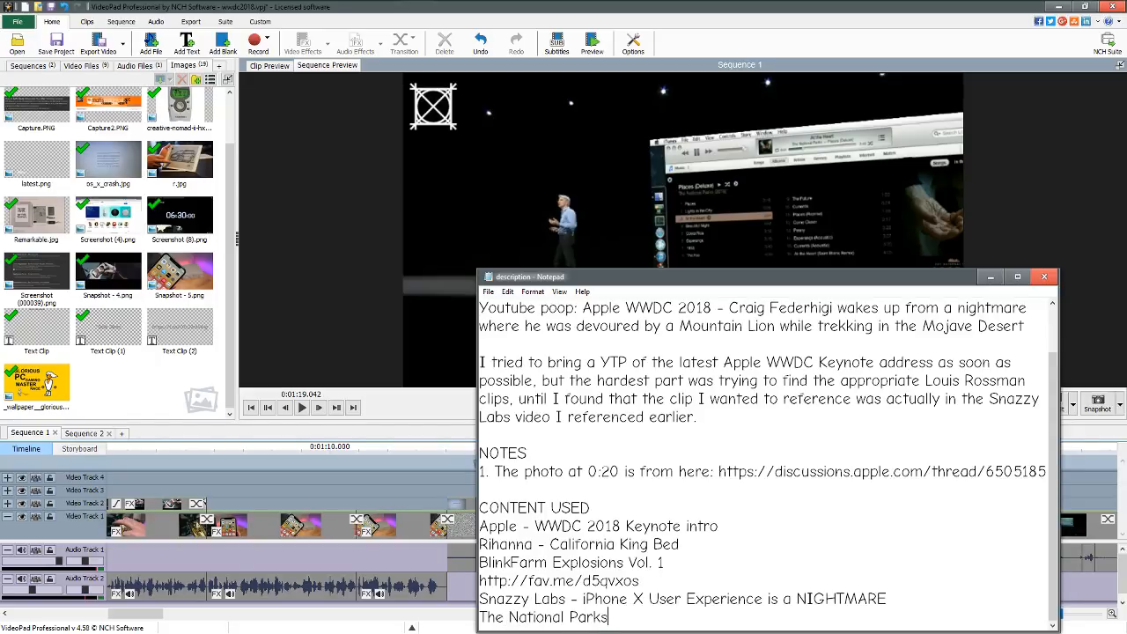
type(" - At the")
key("BackSpace")
key("BackSpace")
type("The Heart")
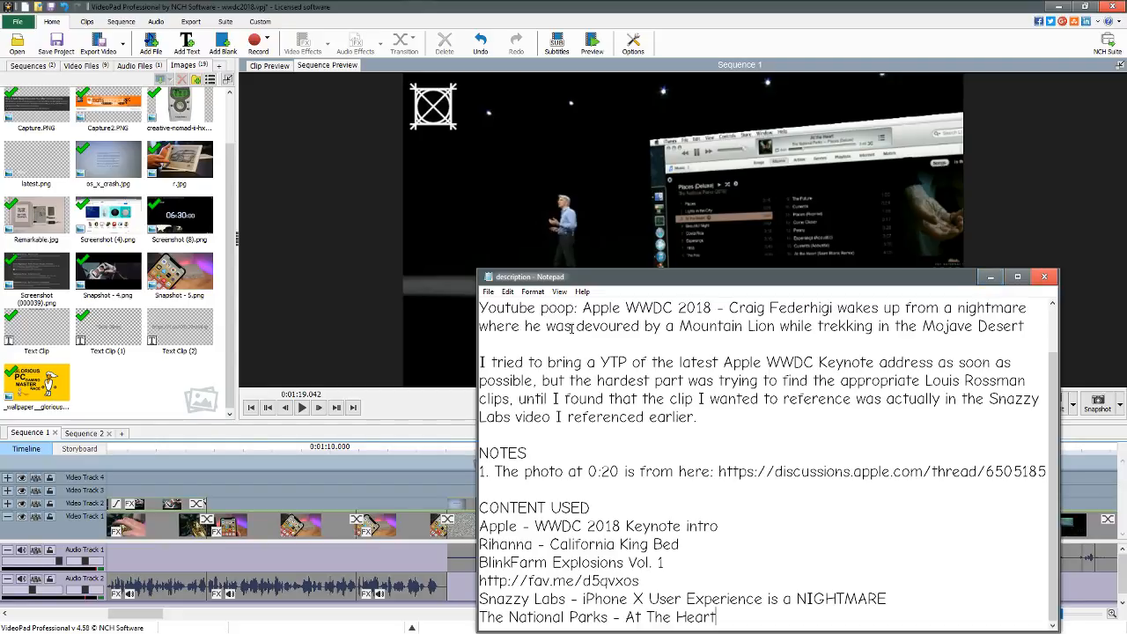
Replace "was" before "devoured by a Mountain Lion" with "saw himself being" in the description and minimize Notepad.
left_click_drag(573, 327, 546, 327)
type("sqw")
key("BackSpace")
key("BackSpace")
key("BackSpace")
type("aw him")
type("self bei")
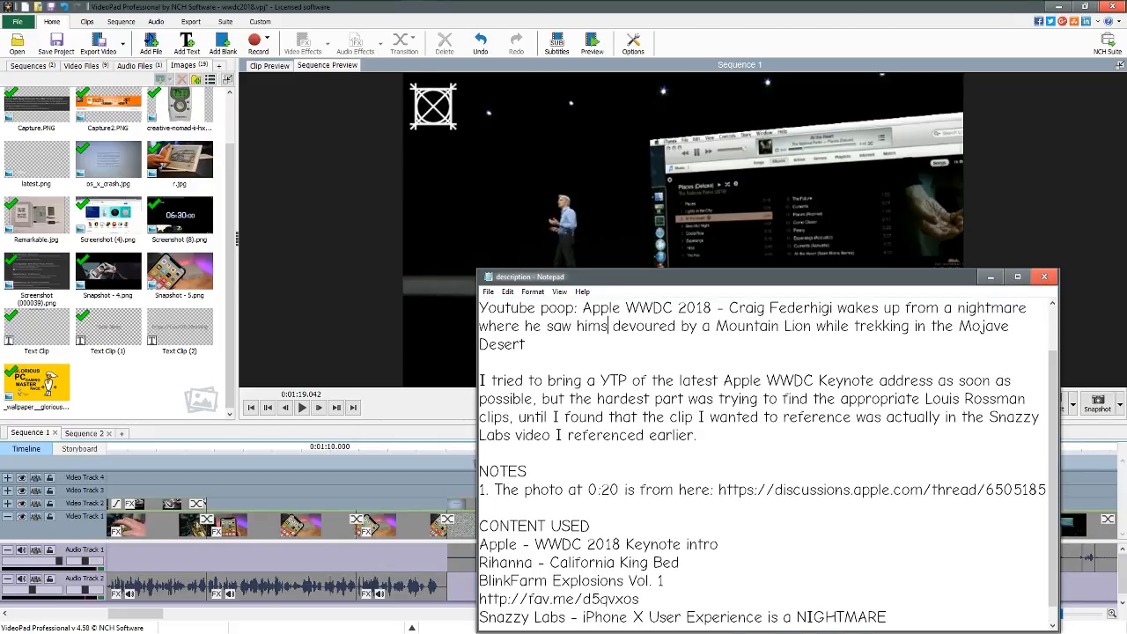
type("ng")
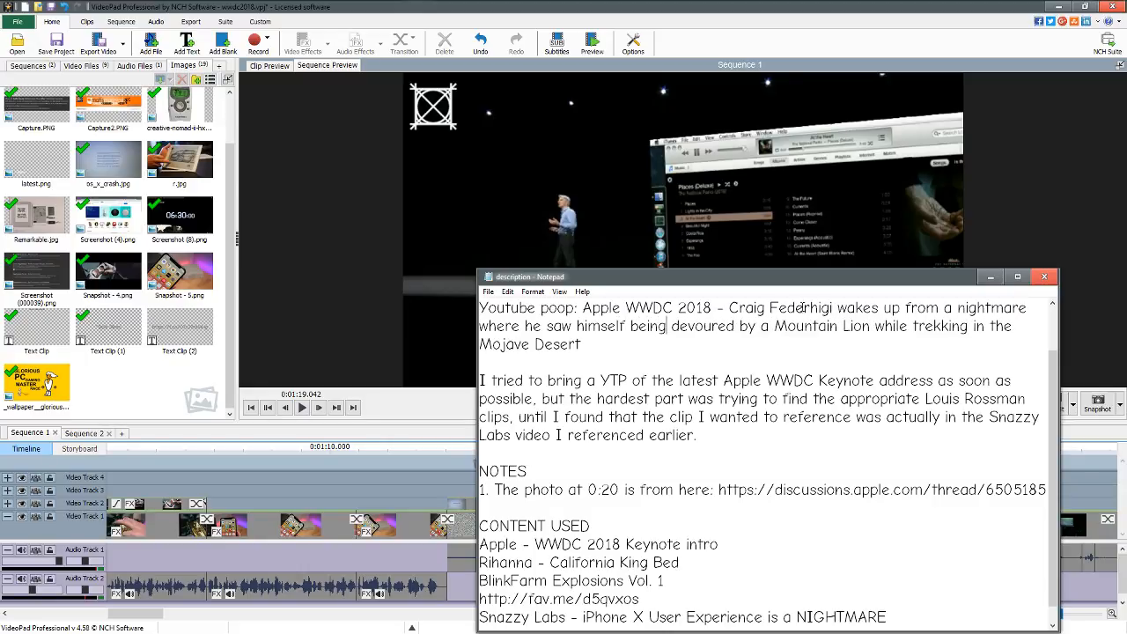
left_click(991, 277)
Play Sequence 1 from about 0:01:19 to the applesauce search results, replay the lead-in to them, and check the live chat.
left_click(298, 407)
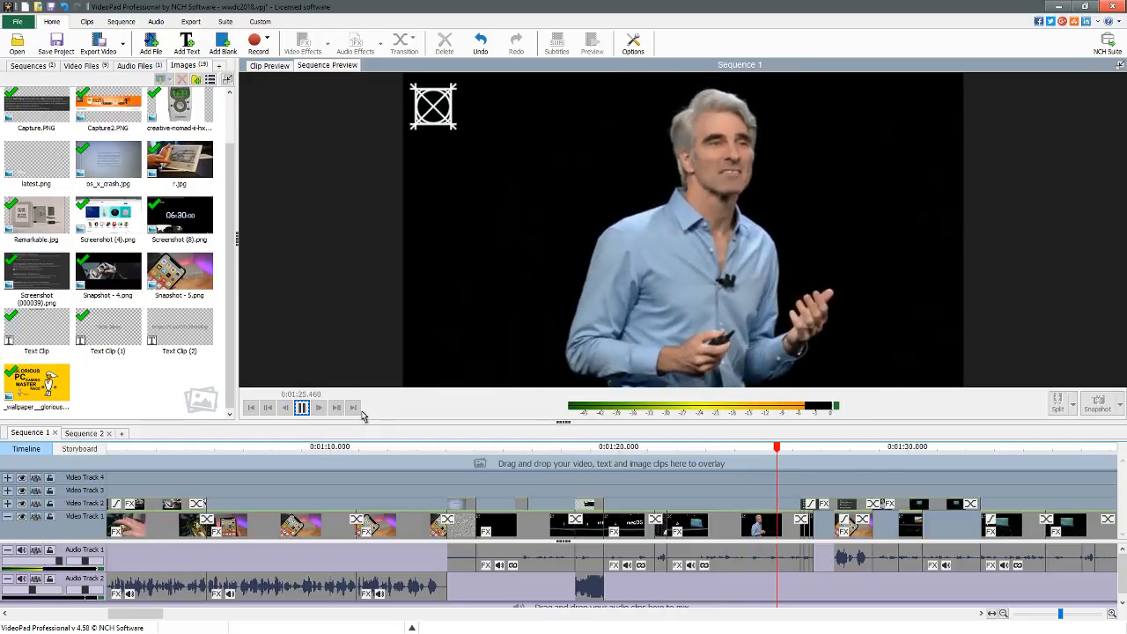
key("space")
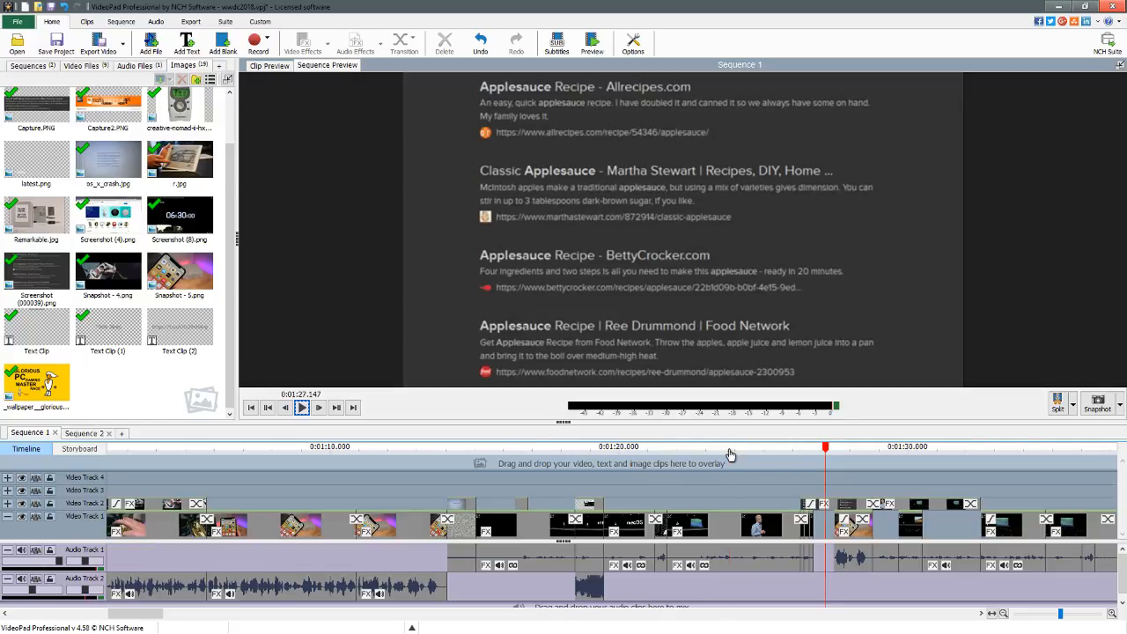
left_click_drag(729, 453, 702, 449)
key("space")
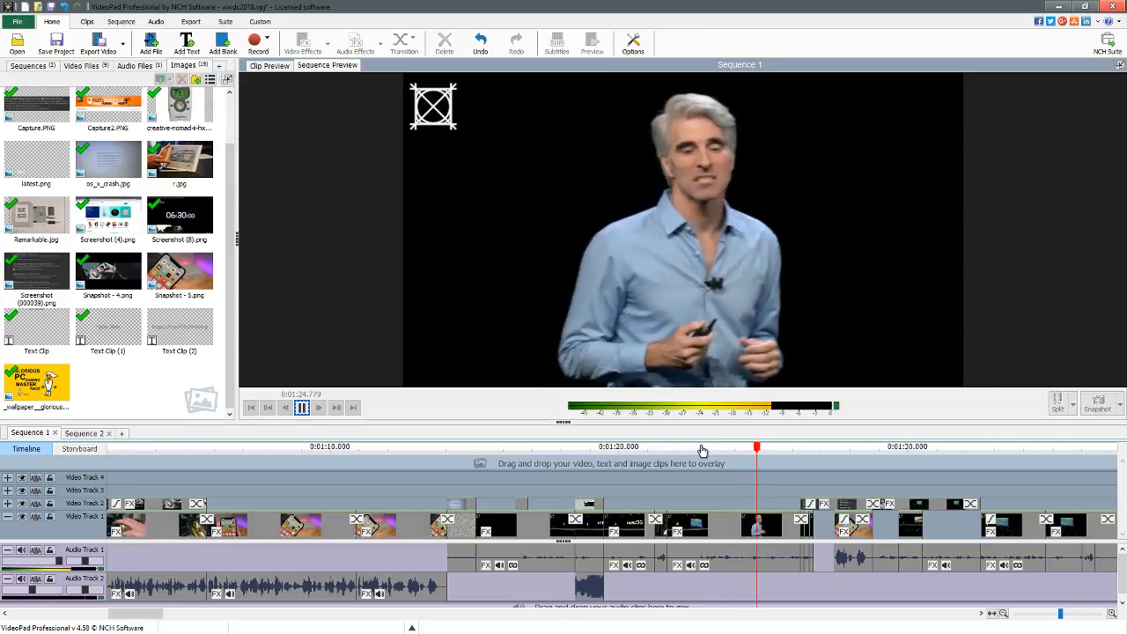
key("space")
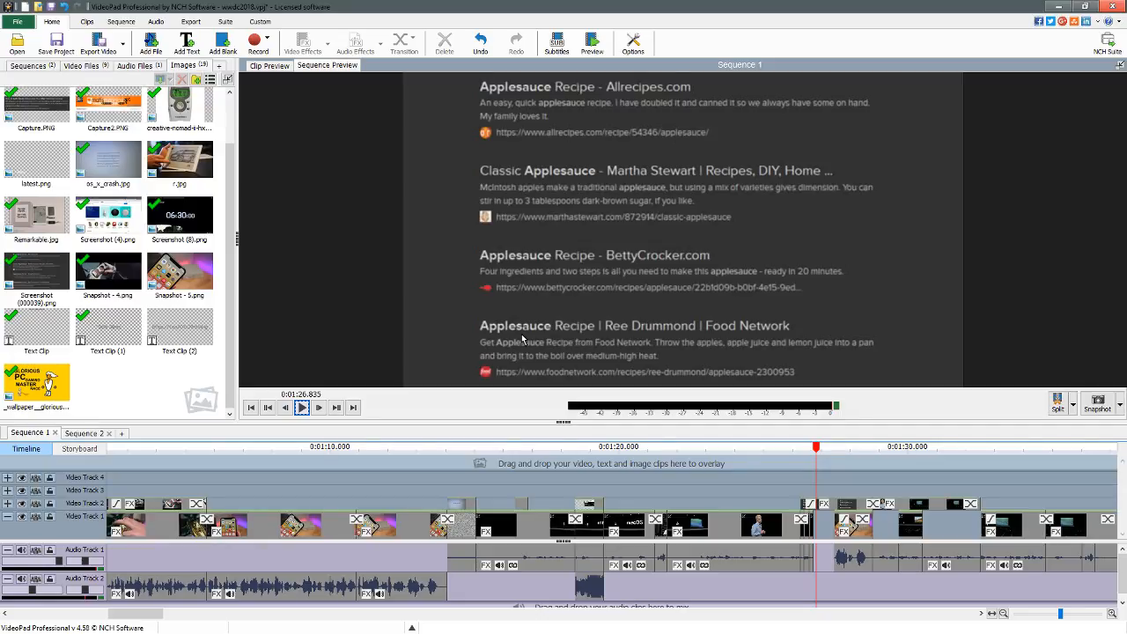
key("alt+Tab")
key("alt+Tab")
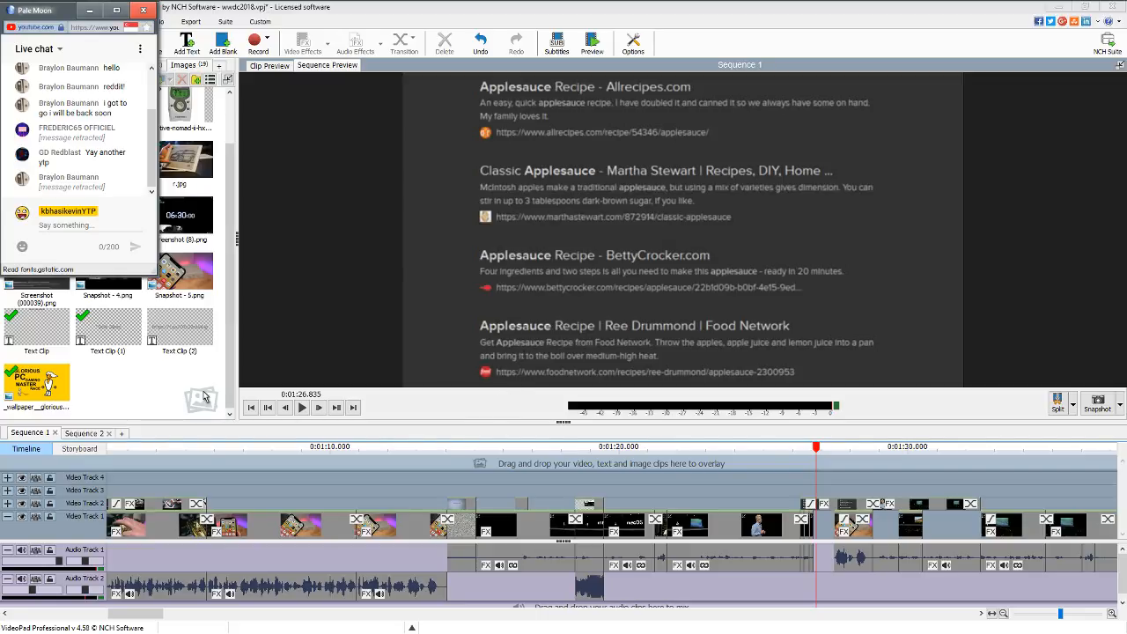
Continue playing Sequence 1 to about 0:01:44, return the playhead to about 0:01:39 and list the project's video files.
left_click(301, 407)
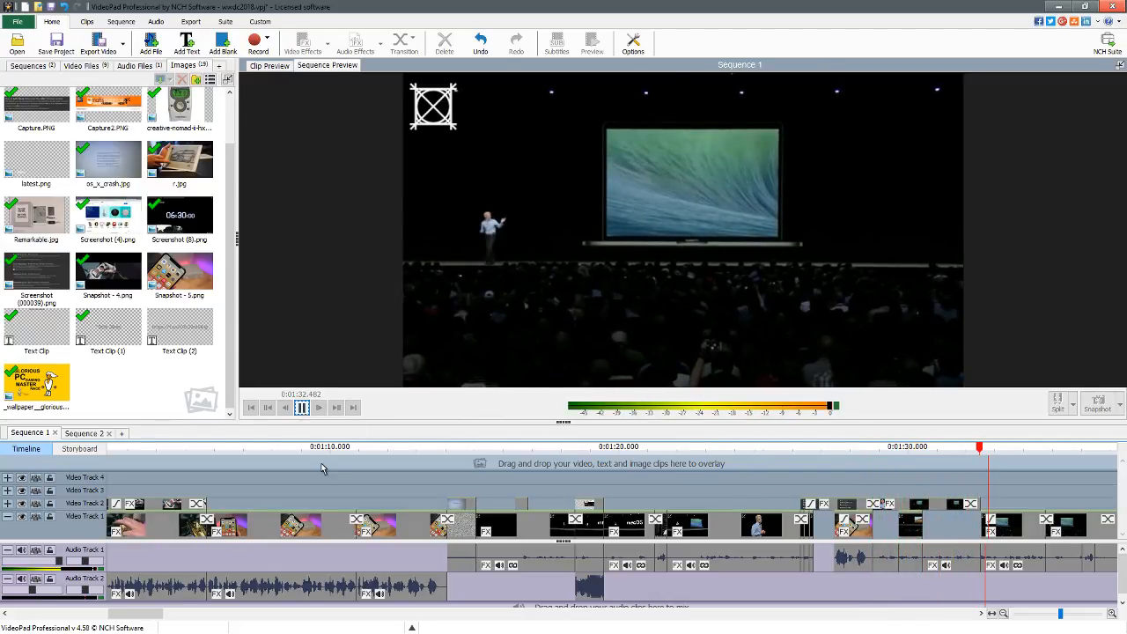
left_click_drag(146, 614, 201, 624)
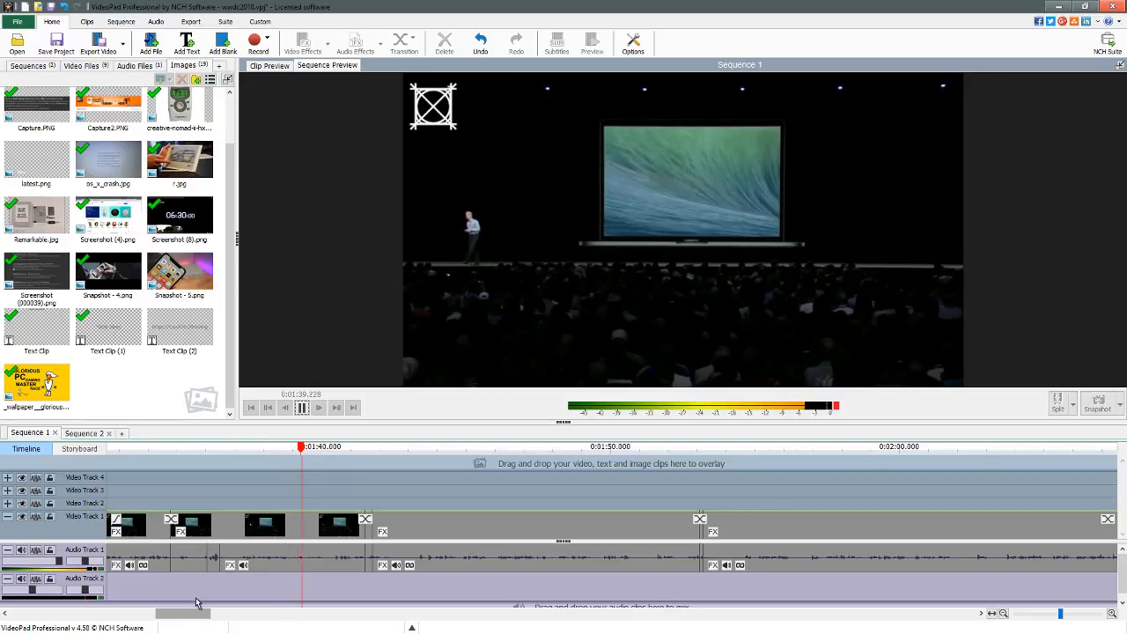
left_click(303, 409)
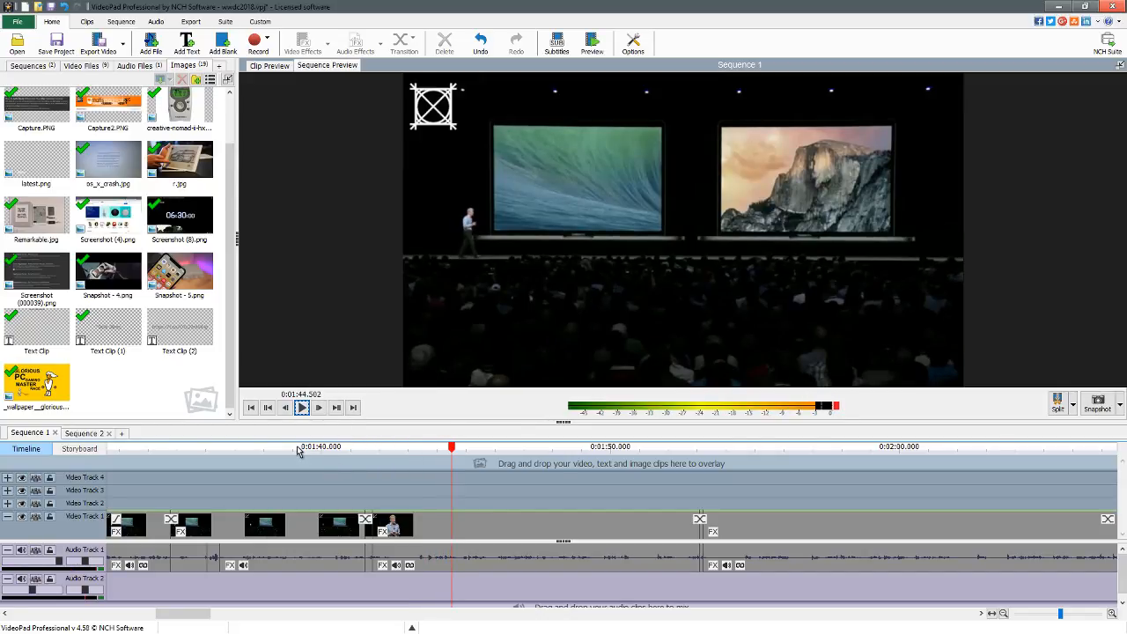
left_click(298, 449)
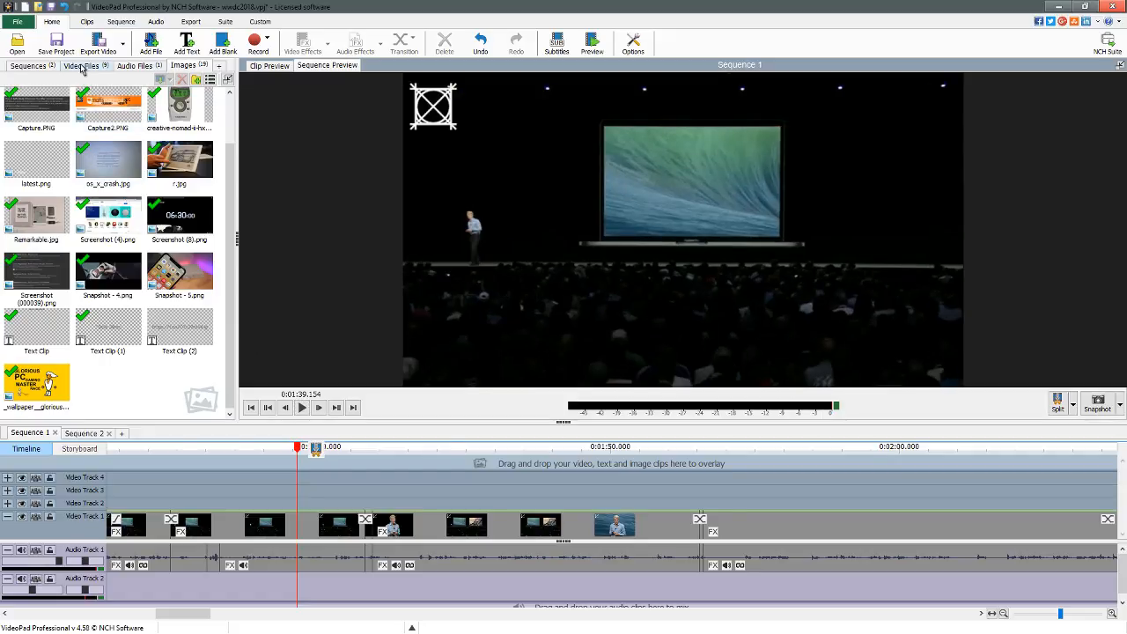
left_click(82, 66)
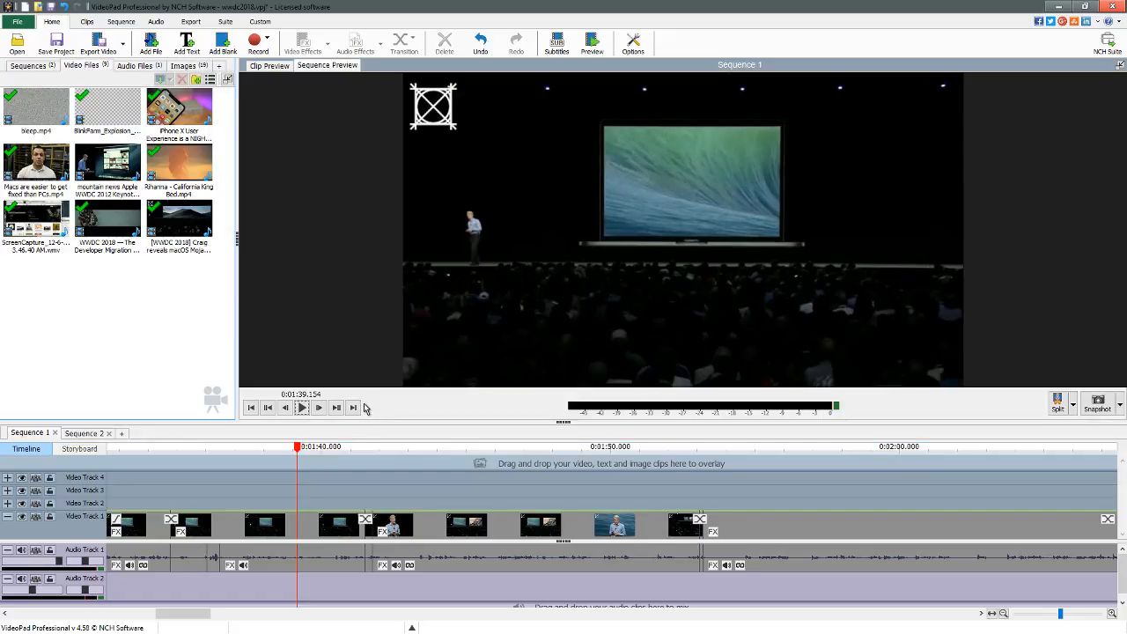
Insert the Rihanna - California King Bed clip into Video Track 1 of Sequence 1 at about 0:01:41.5, after previewing the spot.
key("space")
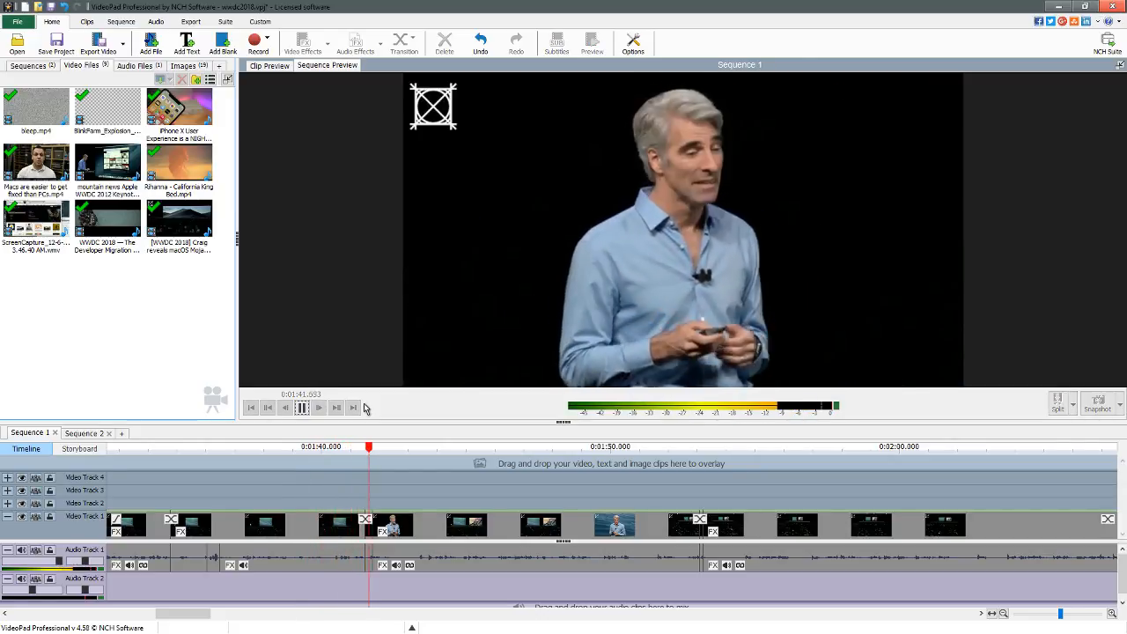
left_click(367, 449)
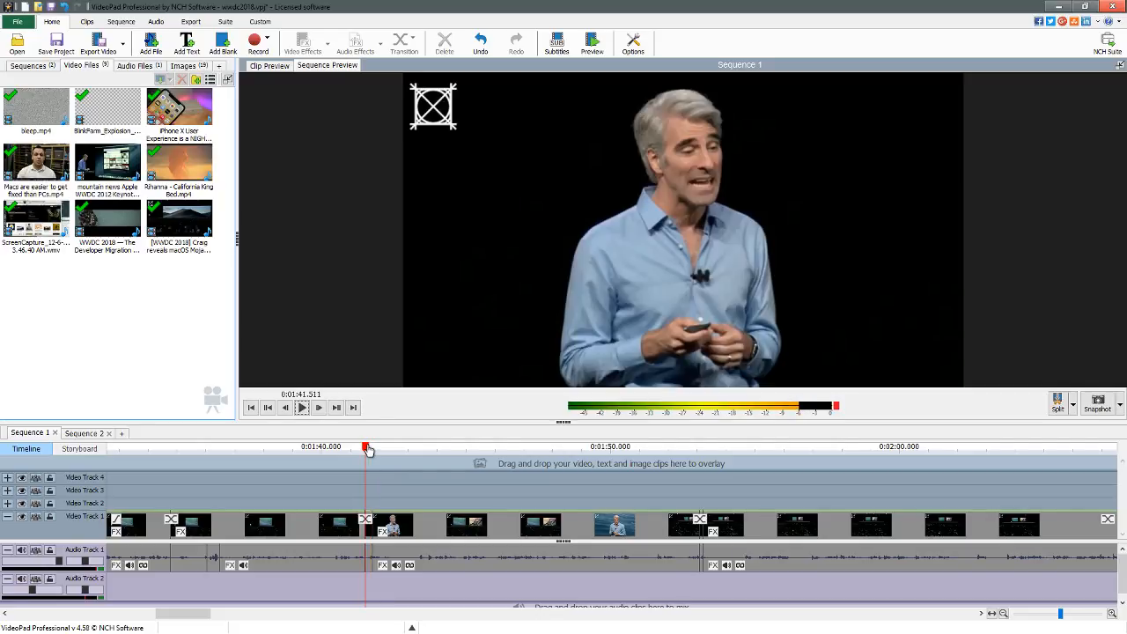
key("space")
key("space")
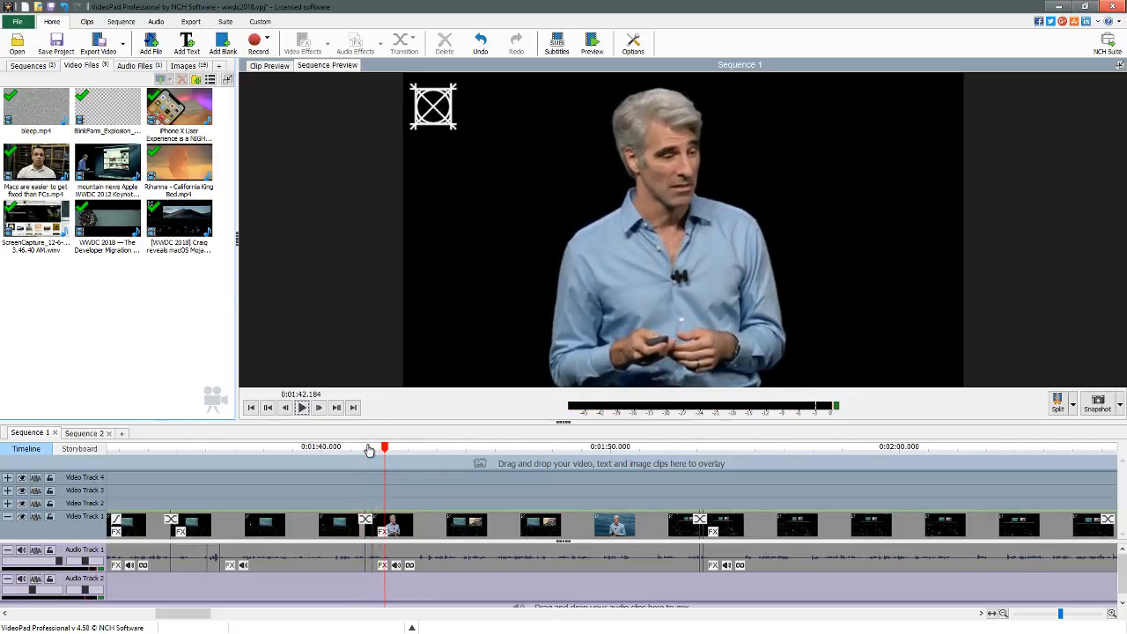
key("ctrl")
left_click(371, 449)
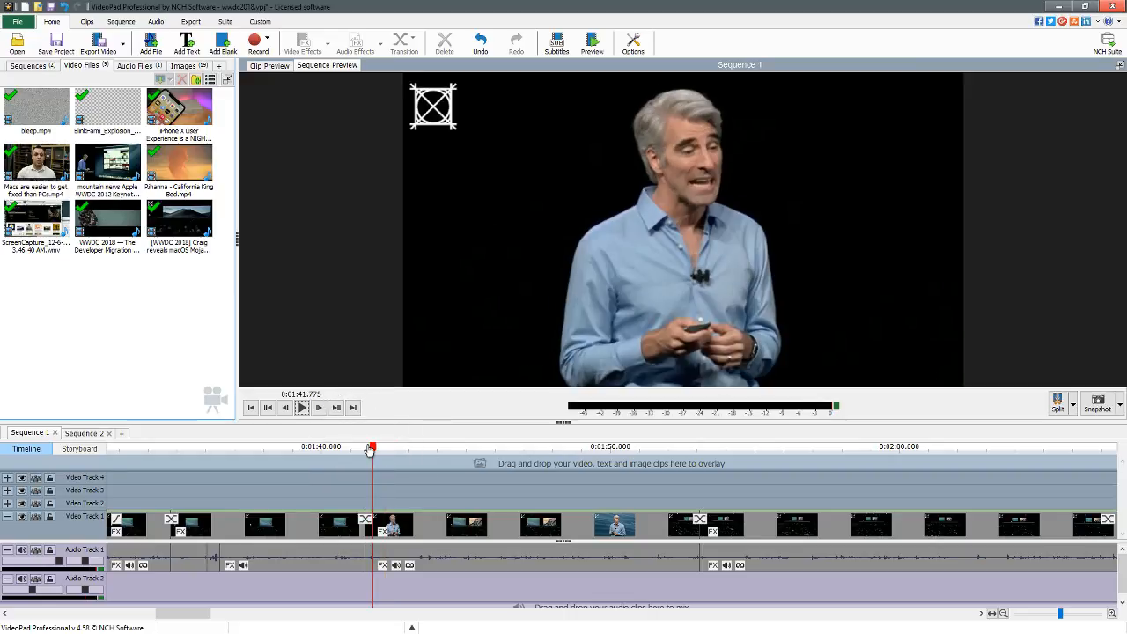
left_click(366, 449)
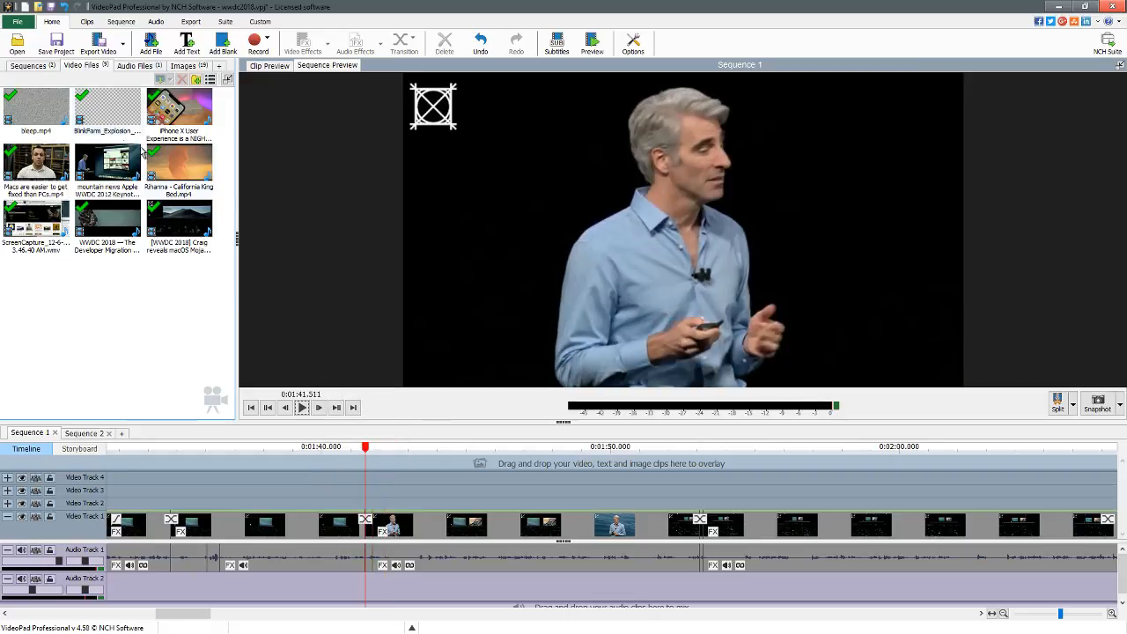
left_click(169, 167)
left_click_drag(168, 168, 368, 534)
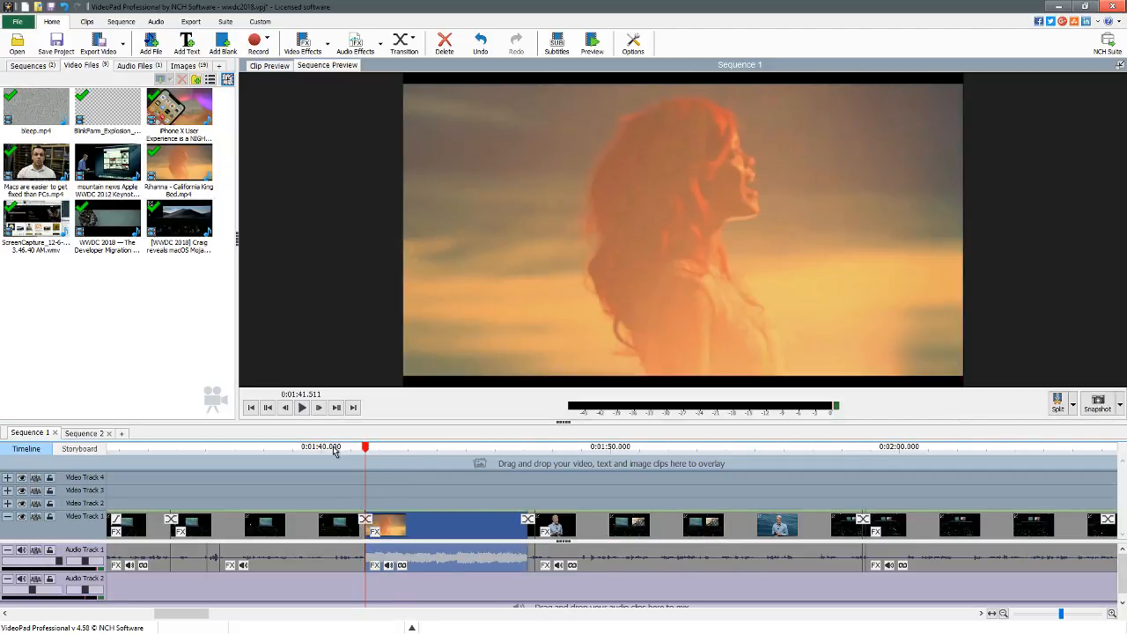
Preview the inserted Rihanna clip and trim its end to about 0:01:43.0 on Video Track 1.
left_click(335, 449)
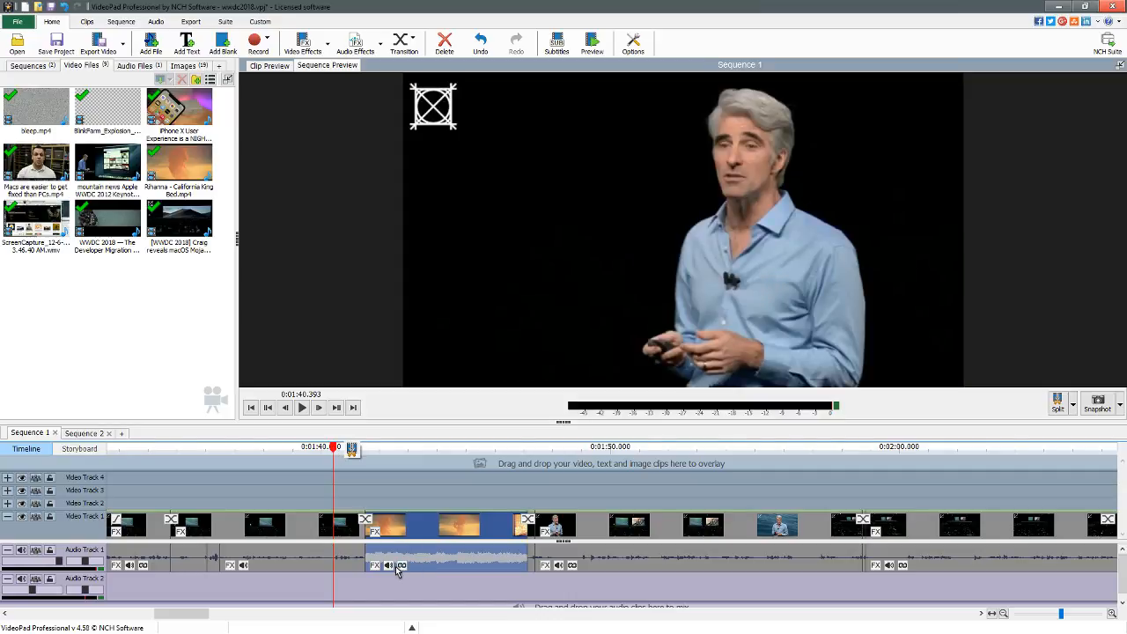
key("space")
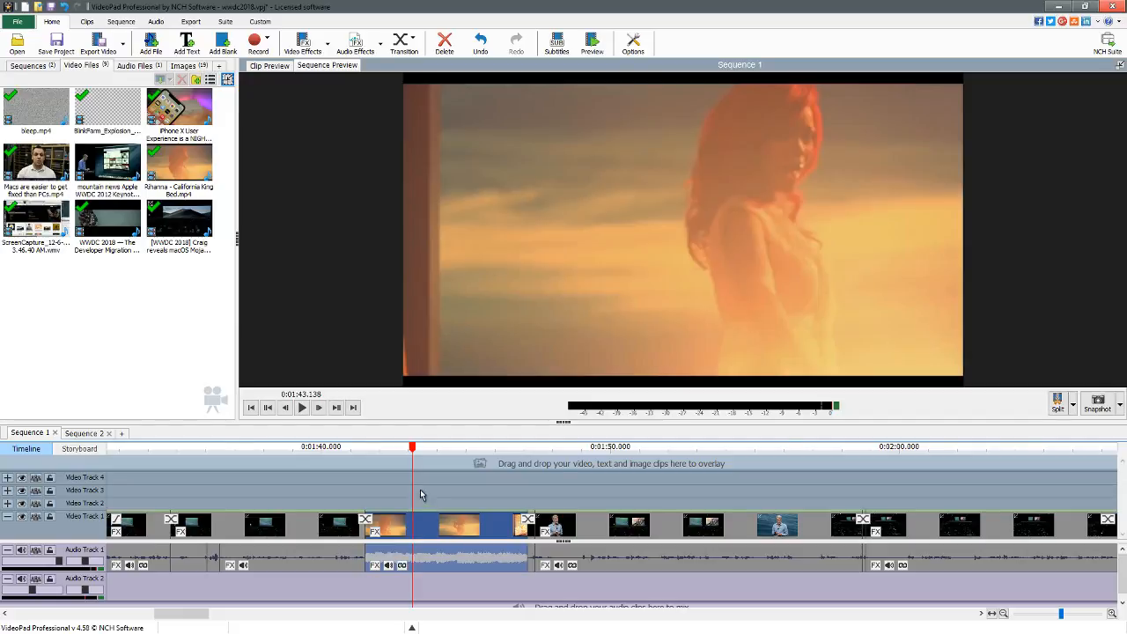
left_click_drag(370, 450, 334, 453)
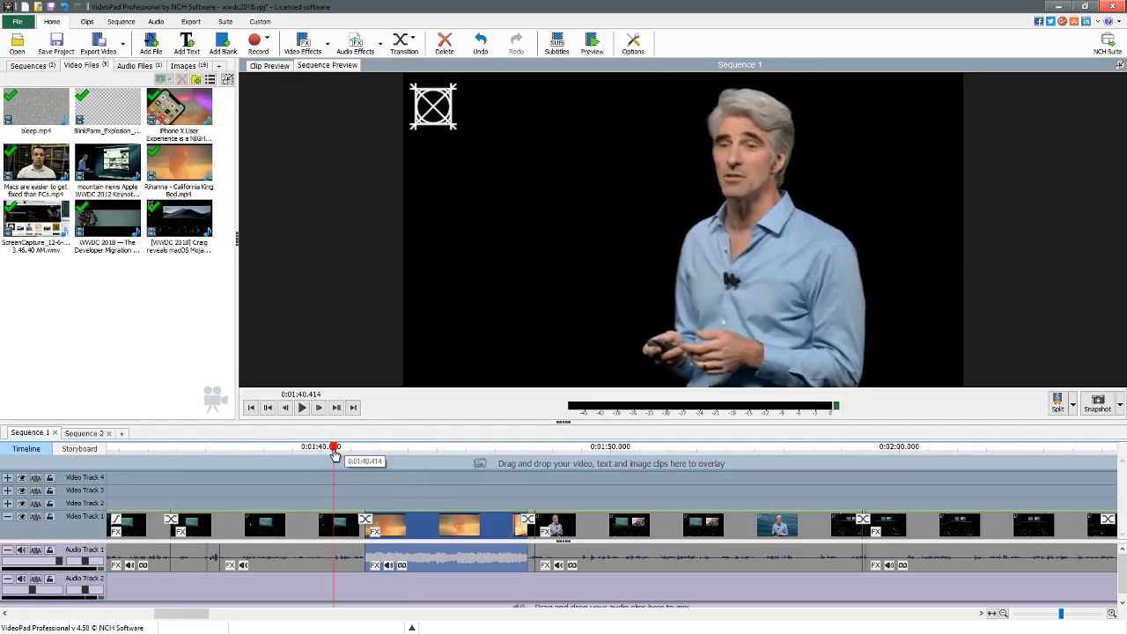
key("space")
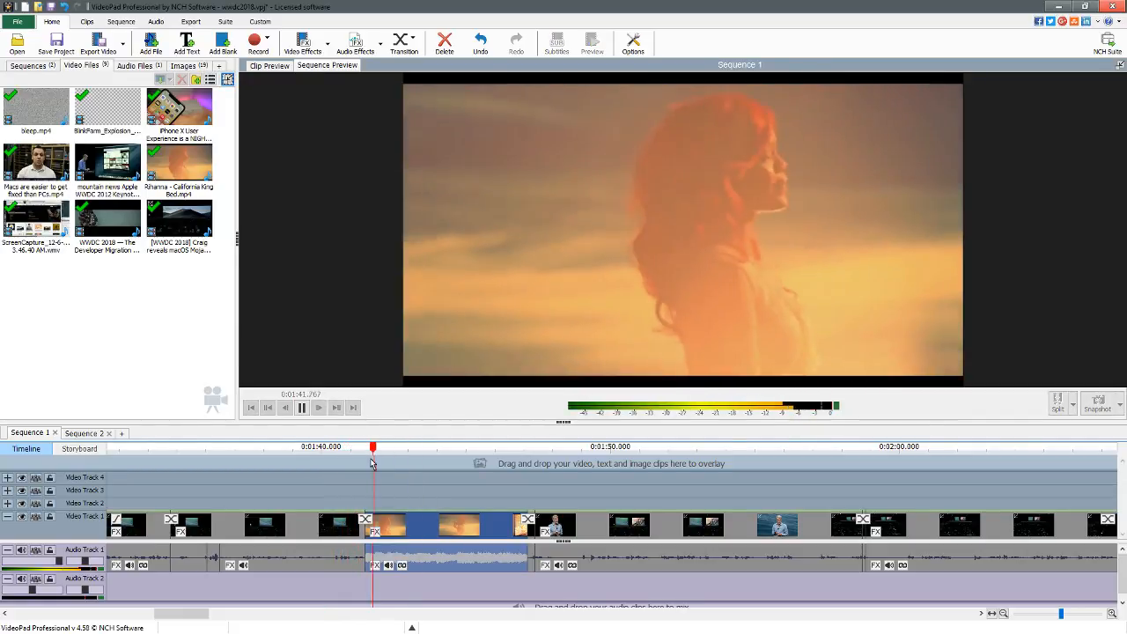
left_click(411, 461)
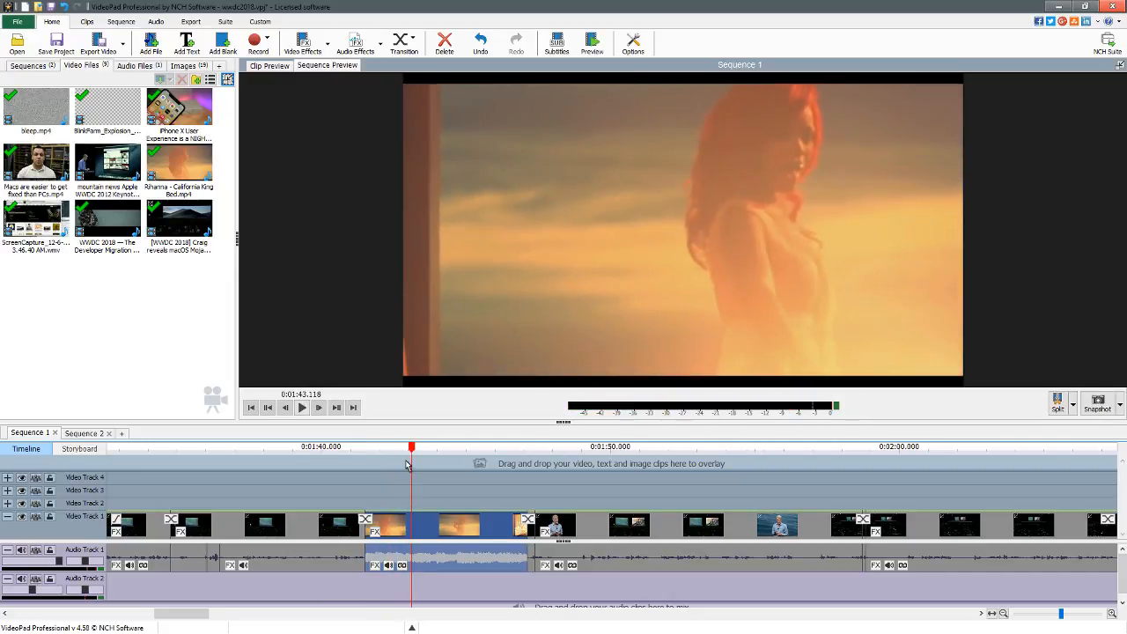
left_click_drag(412, 461, 409, 462)
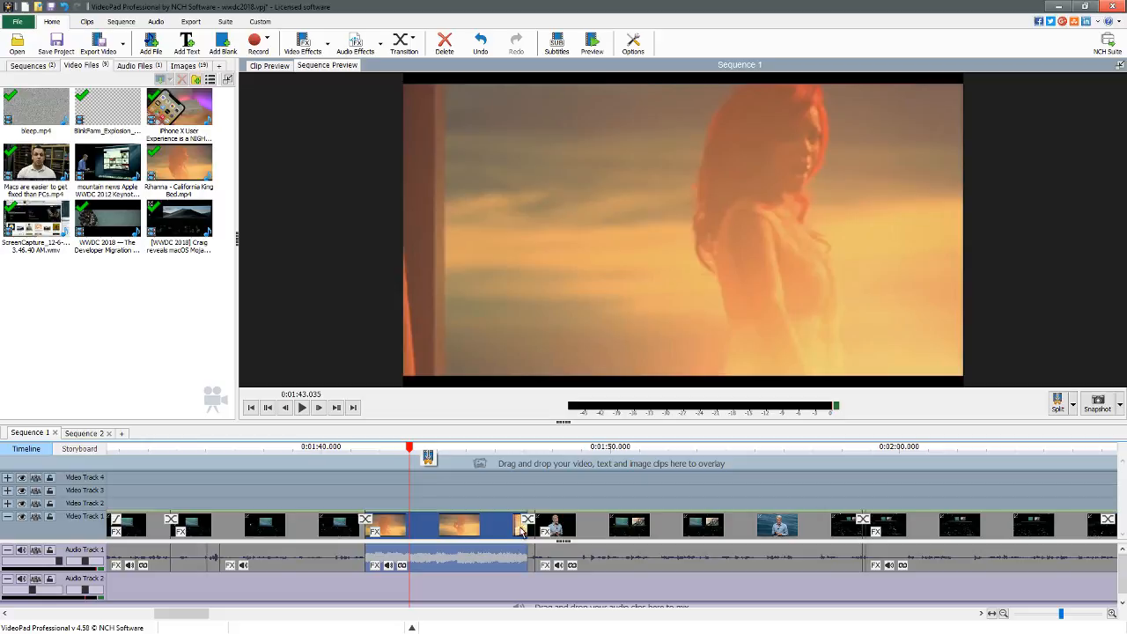
left_click_drag(525, 532, 410, 532)
Replay Sequence 1 from about 0:01:39 through the trimmed Rihanna clip to check the cut.
left_click(300, 449)
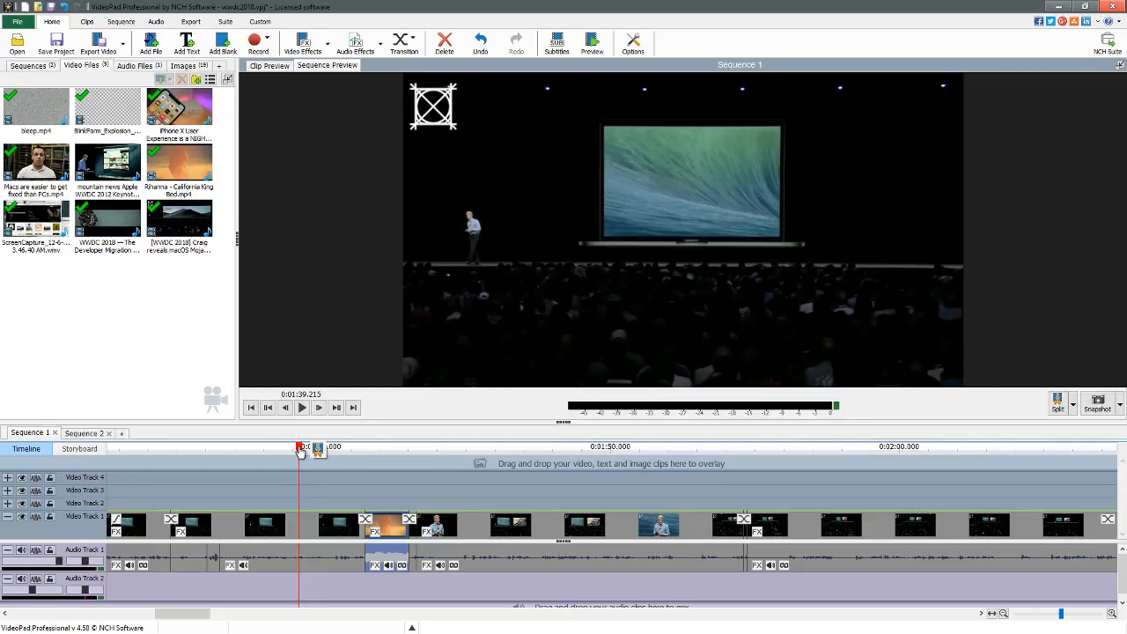
key("space")
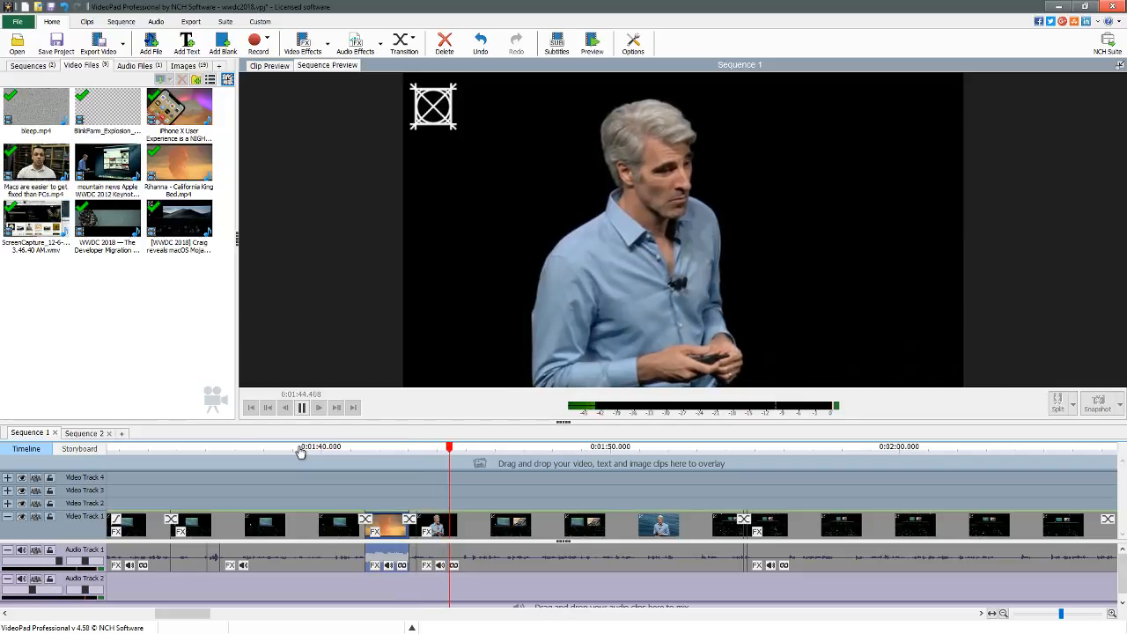
key("space")
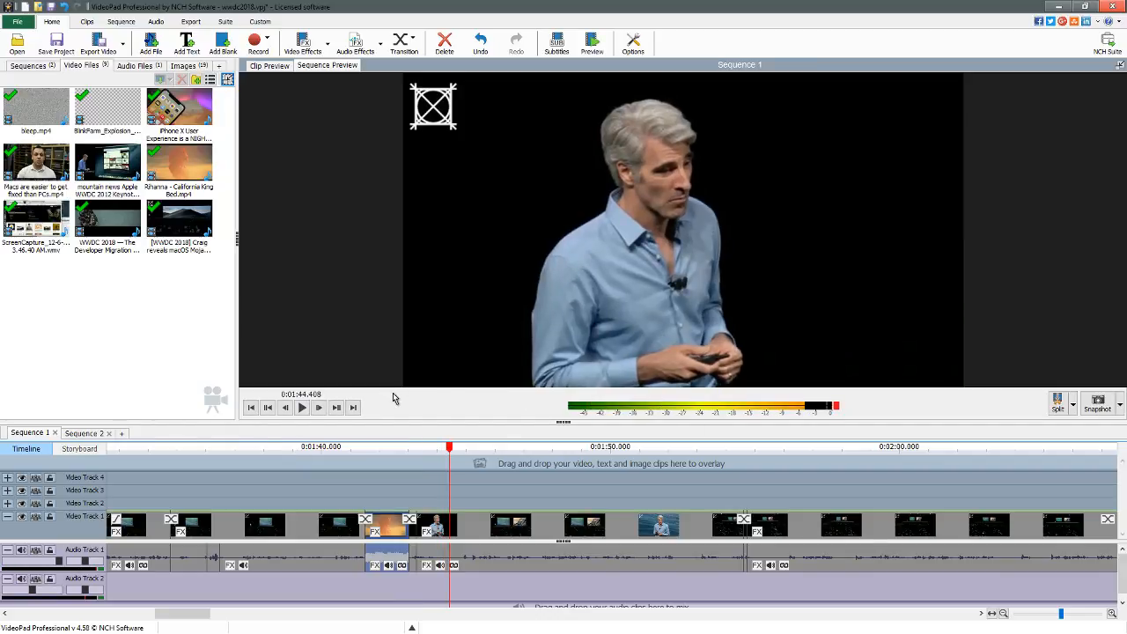
key("space")
Switch to the Contour Shuttle device configuration and select VideoPad 1 as the application setting.
key("super")
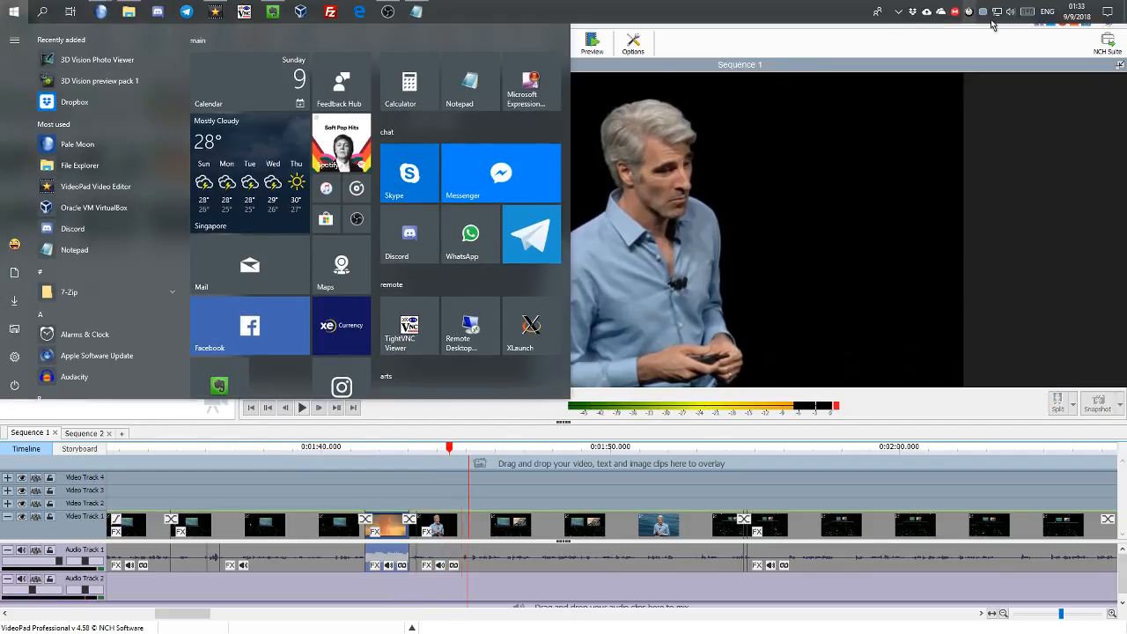
left_click(984, 18)
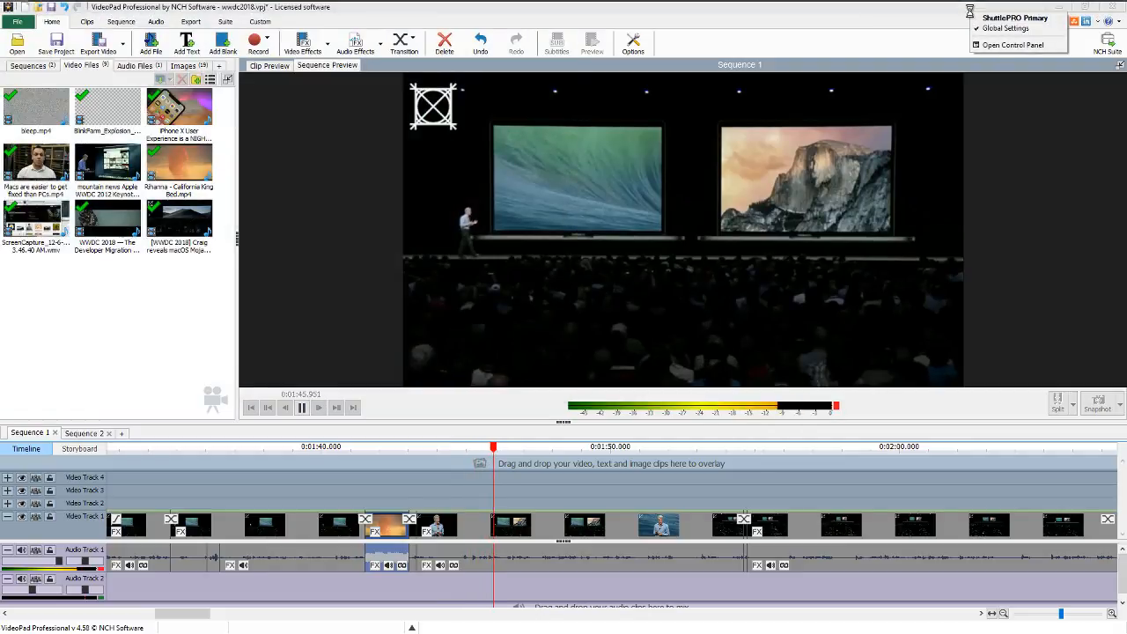
left_click(1002, 46)
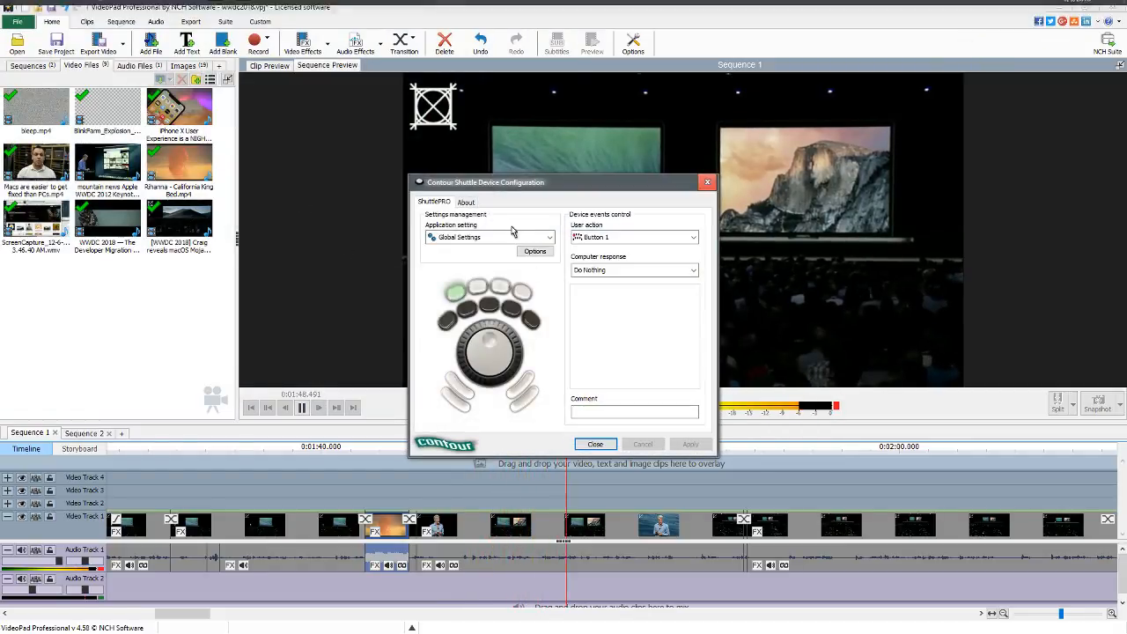
left_click(491, 237)
scroll(519, 361, "down", 8)
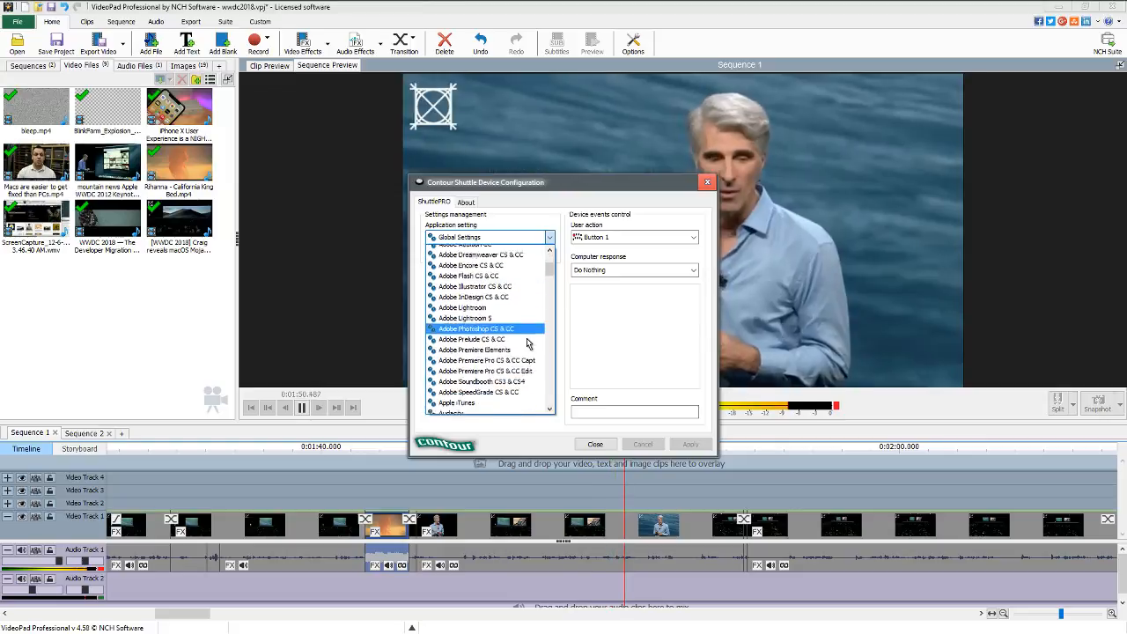
scroll(520, 383, "down", 15)
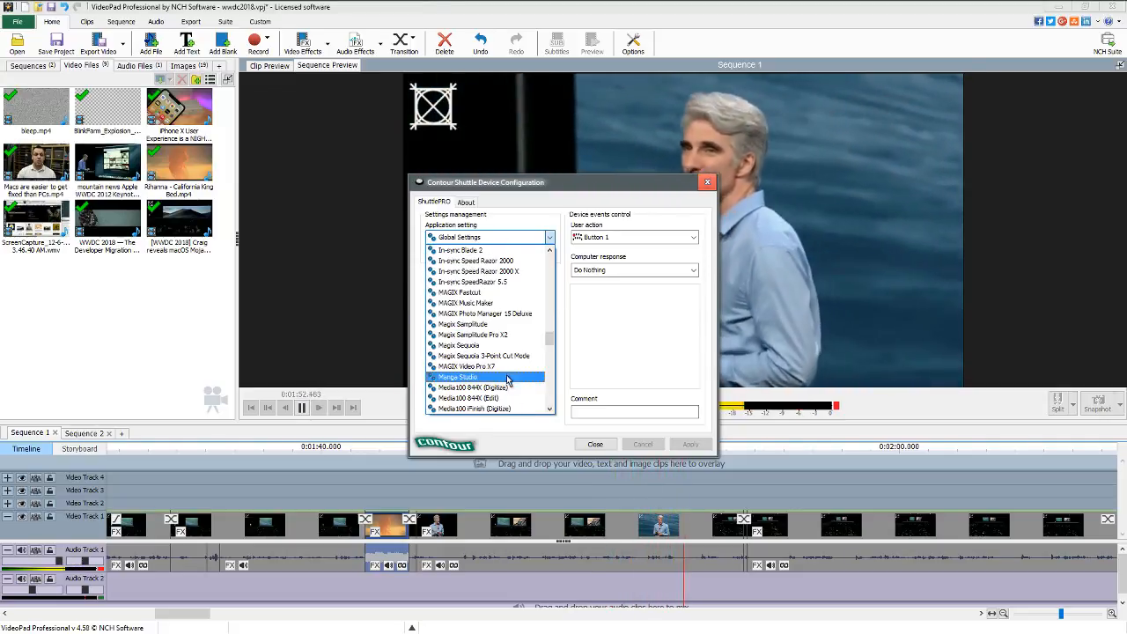
scroll(493, 389, "down", 15)
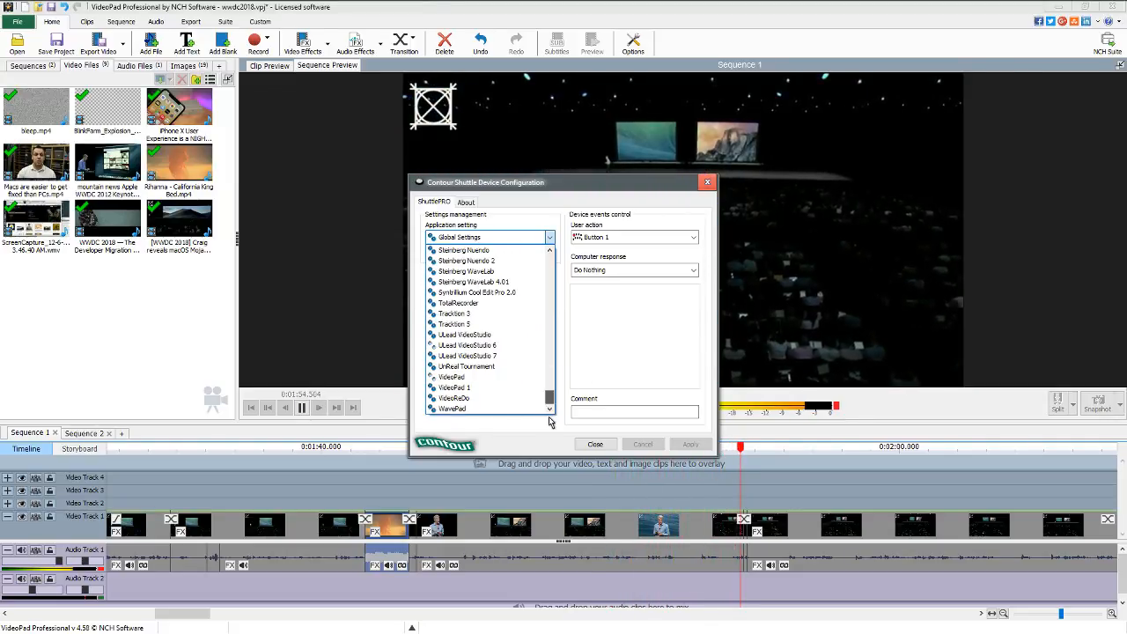
left_click(477, 388)
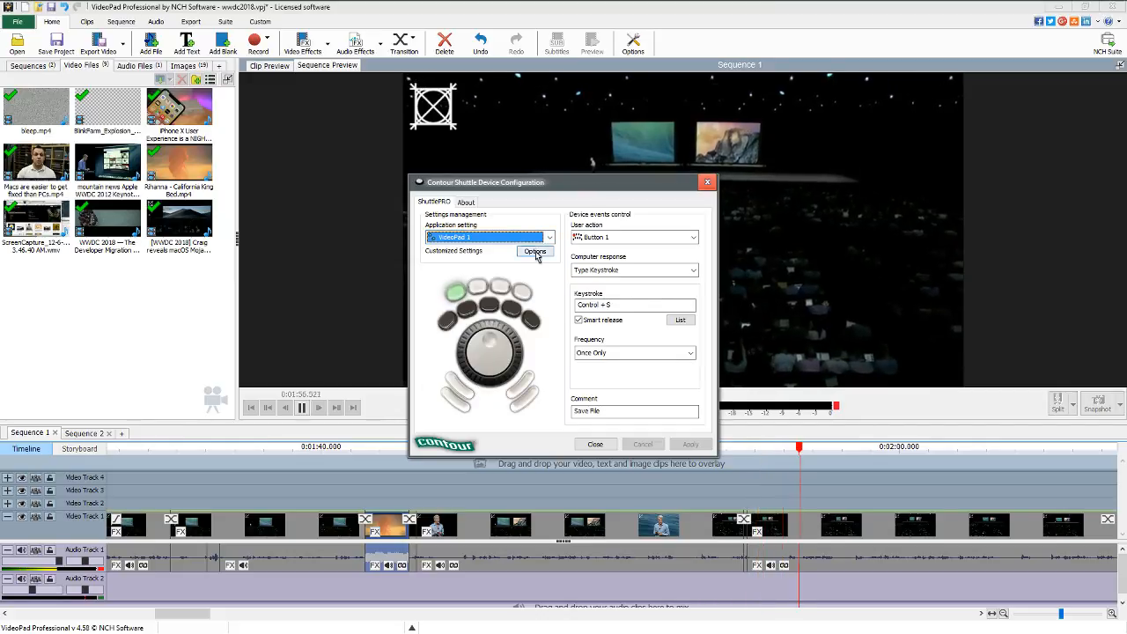
Start changing the target application of the VideoPad 1 settings and browse Program Files (x86) for it.
left_click(535, 252)
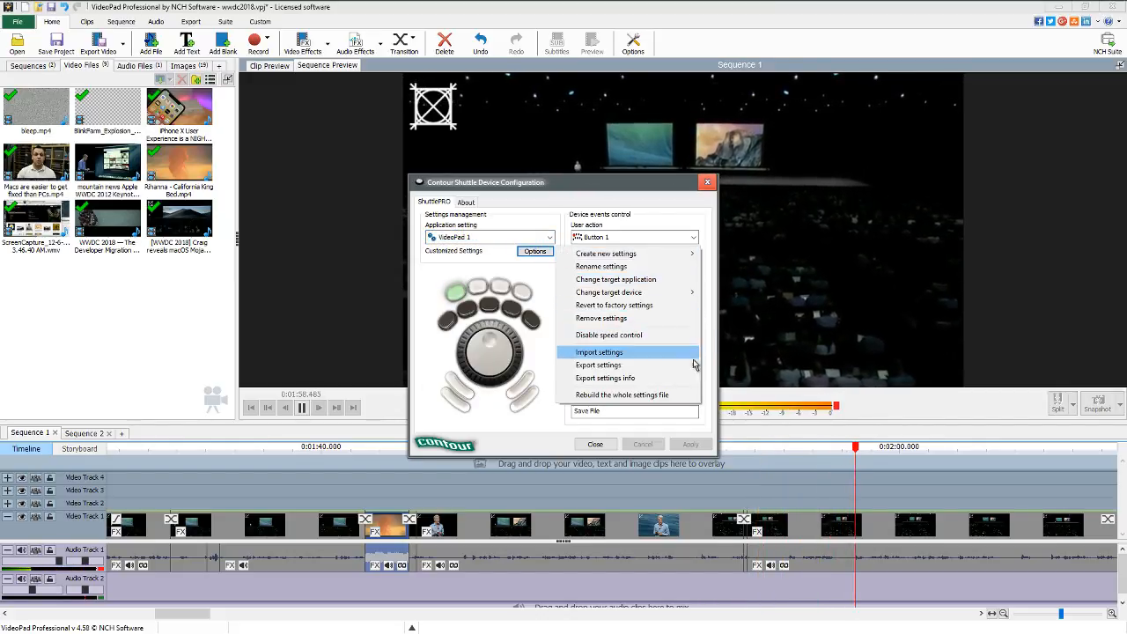
left_click(680, 281)
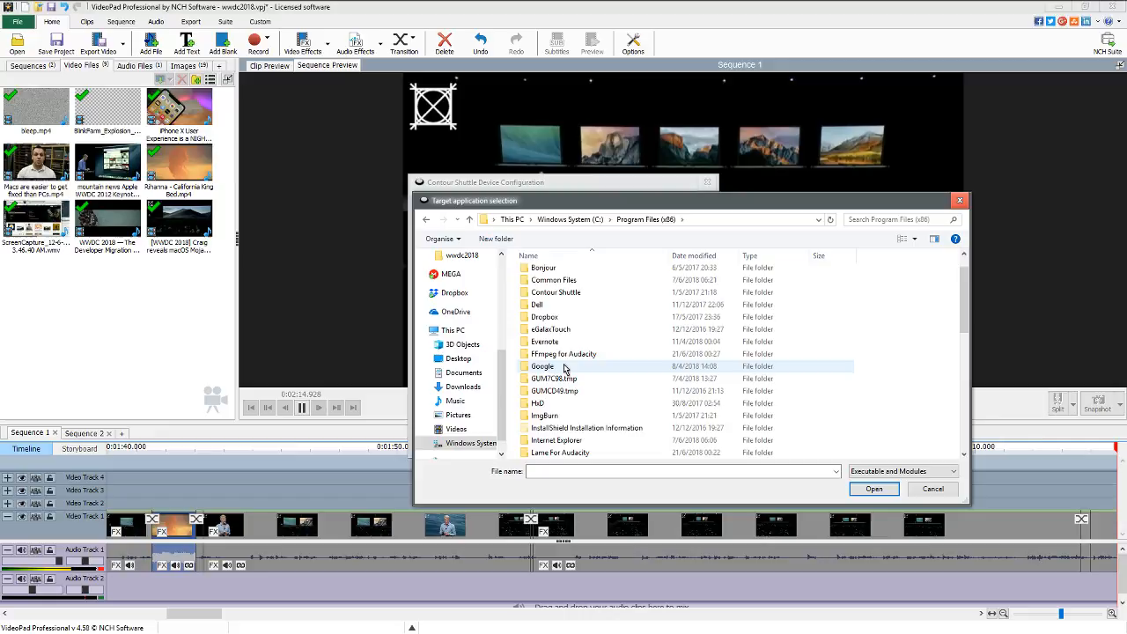
scroll(571, 396, "down", 2)
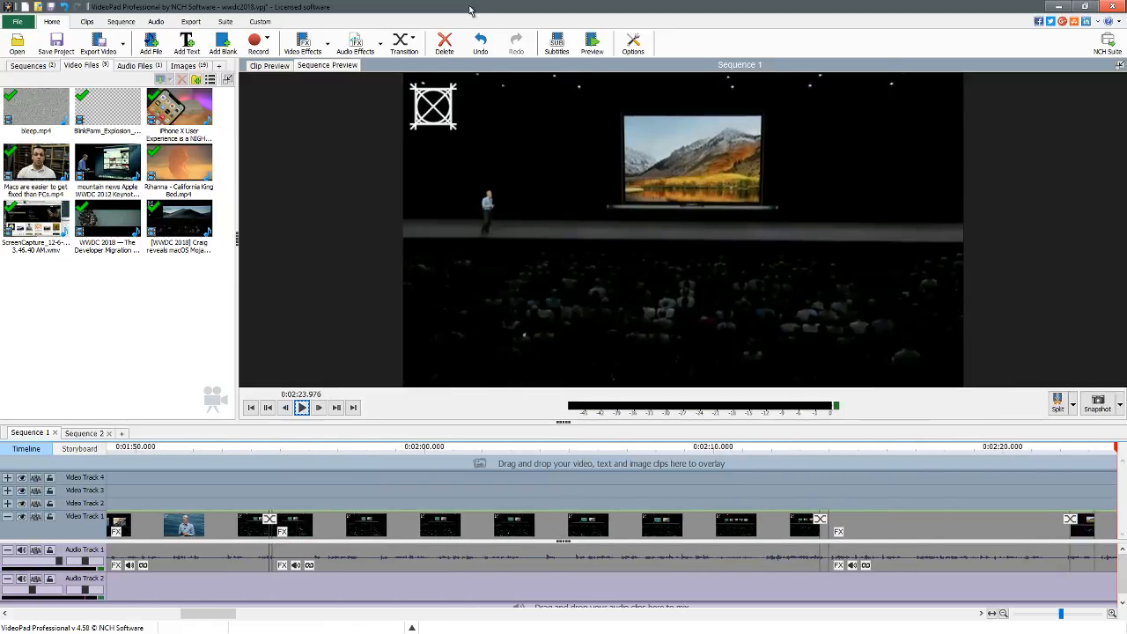
Try to reopen the ShuttlePRO control panel from its background icon.
key("super")
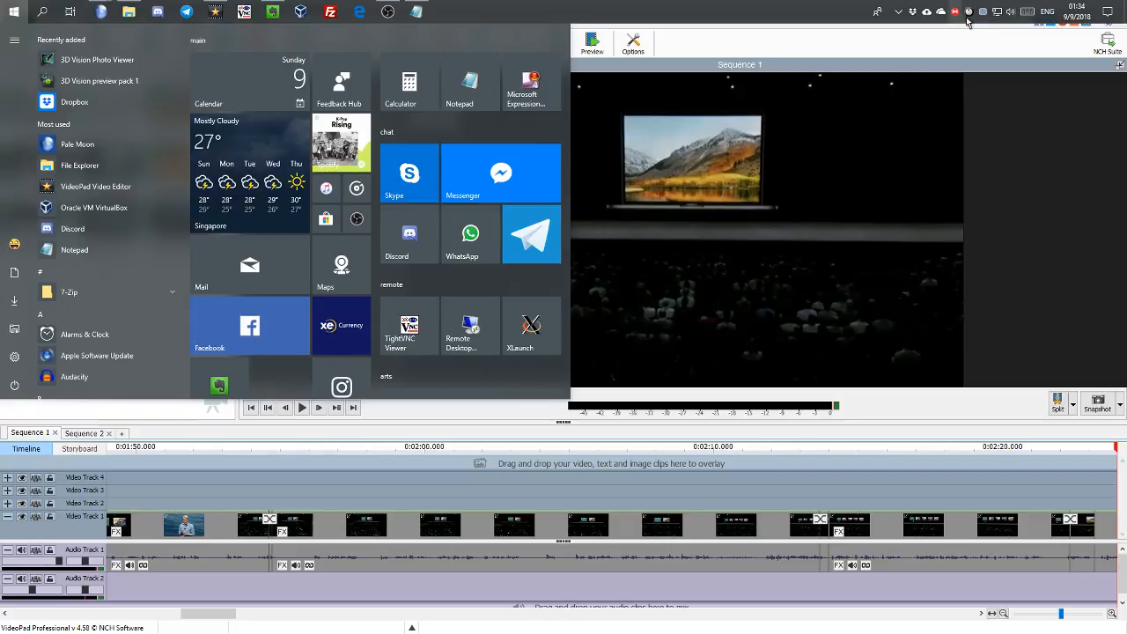
right_click(971, 18)
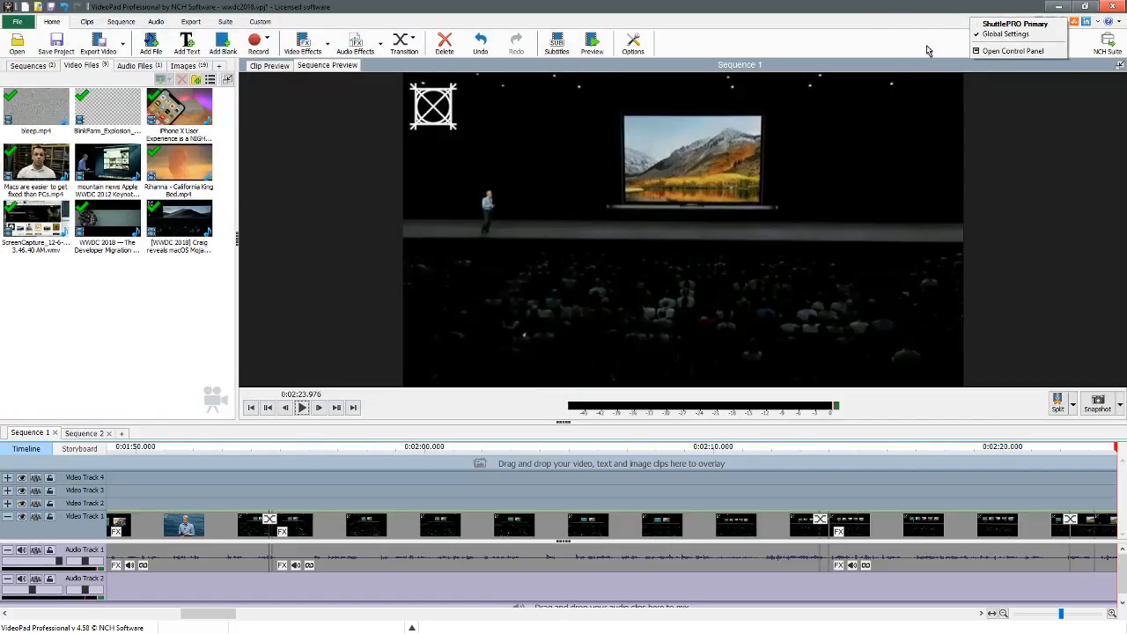
left_click(890, 23)
left_click(1017, 50)
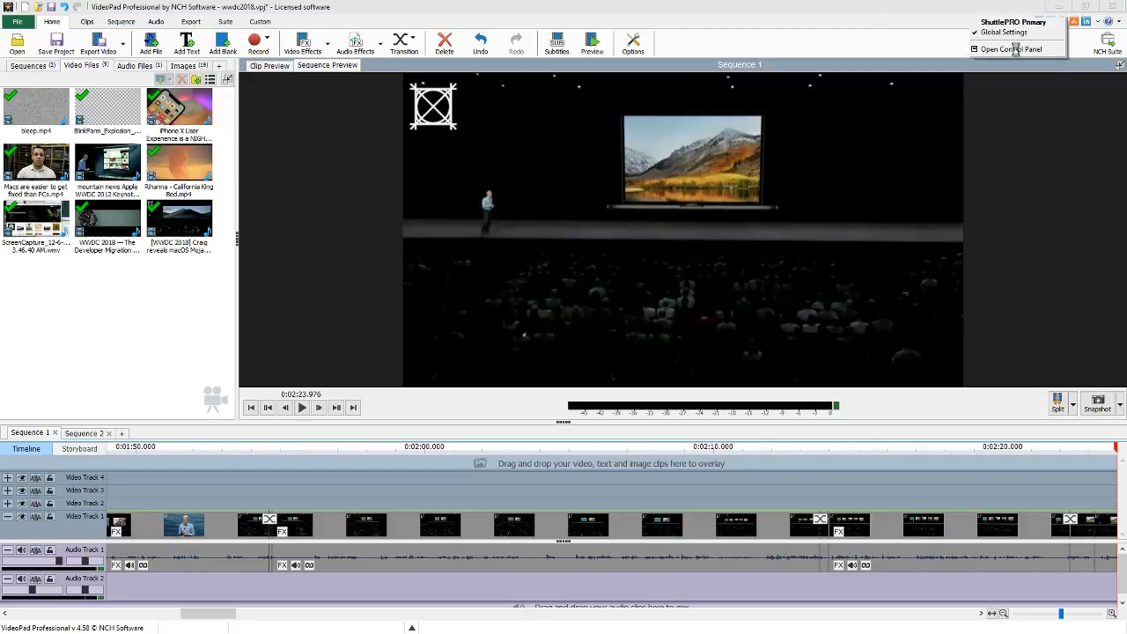
left_click(1036, 101)
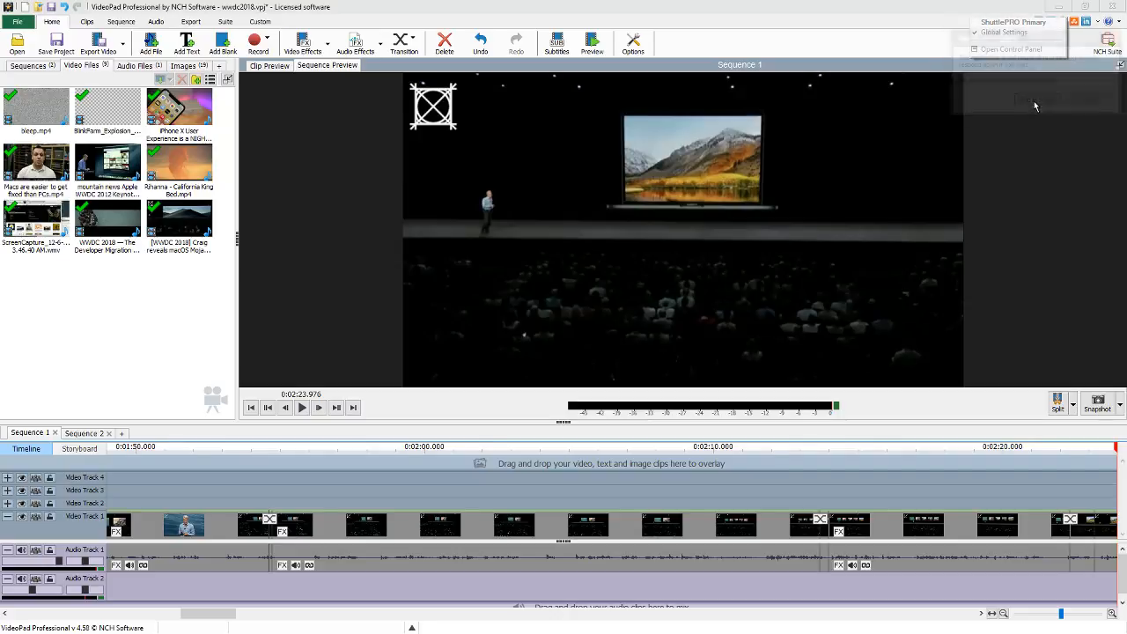
Launch the Contour Shuttle device configuration from the Contour Shuttle folder among the installed programs.
key("super")
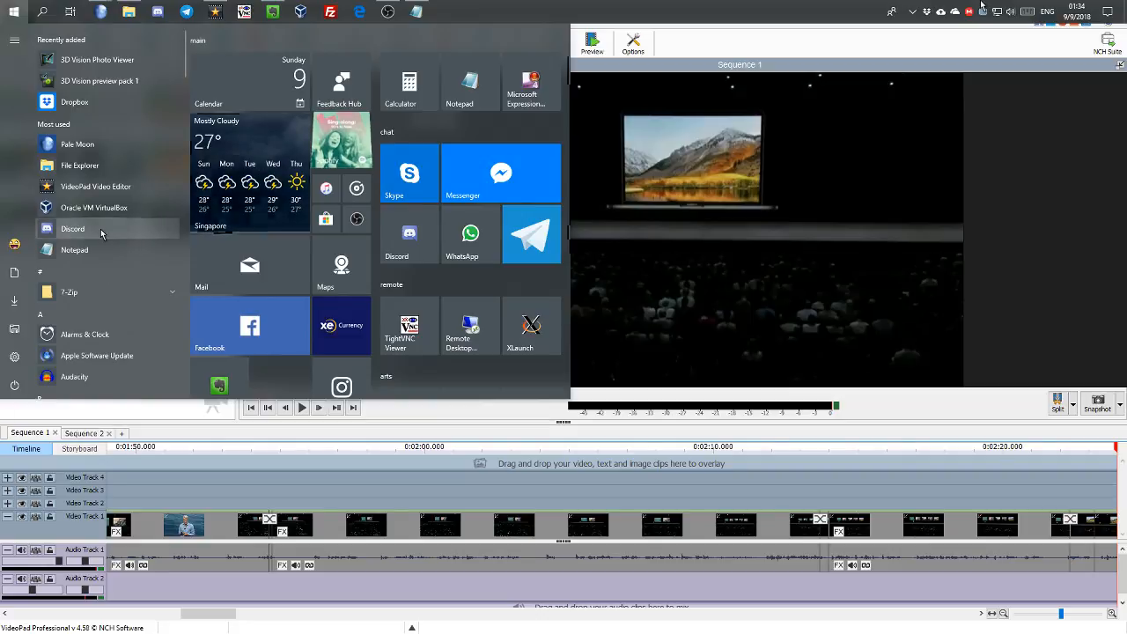
scroll(124, 256, "down", 5)
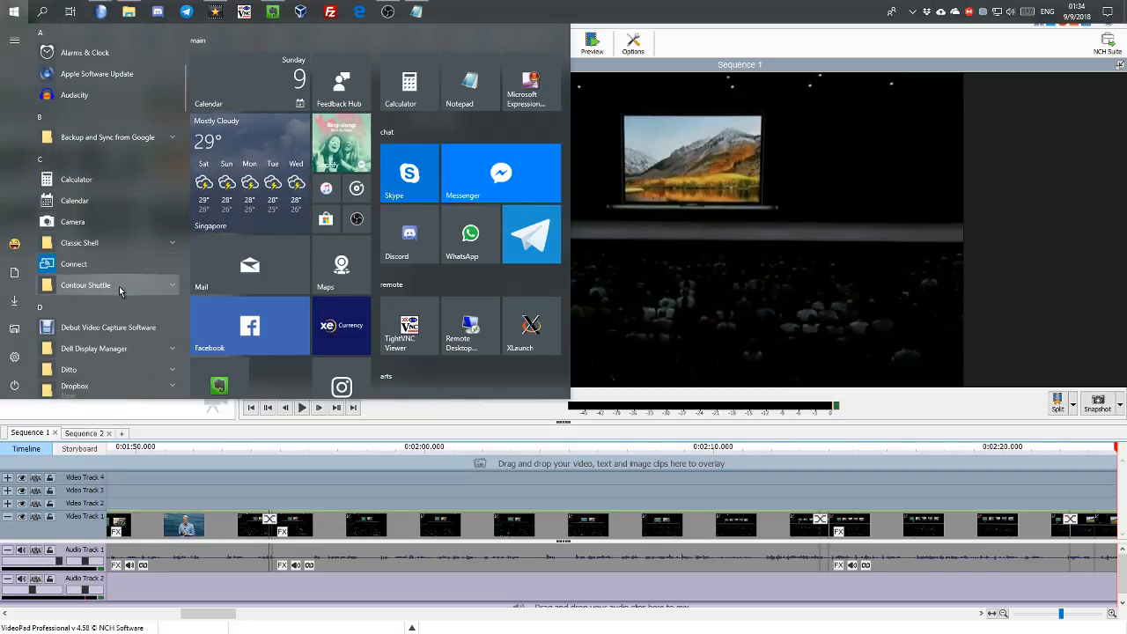
left_click(122, 285)
left_click(137, 308)
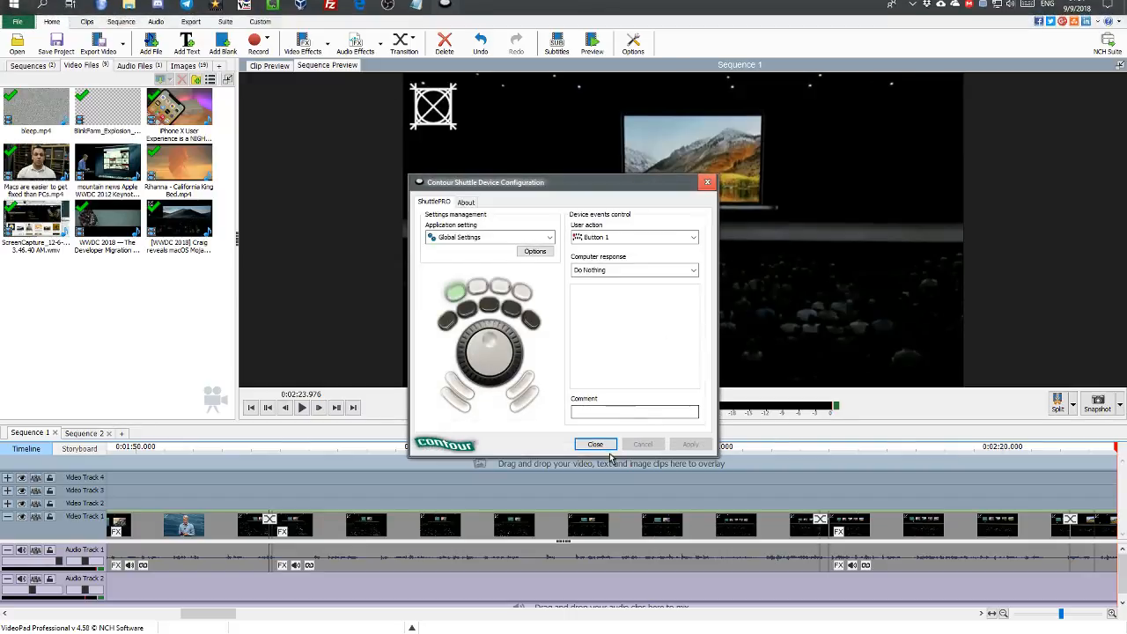
Close the Contour Shuttle device configuration dialog and return to the Sequence 1 timeline.
left_click(595, 444)
key("super")
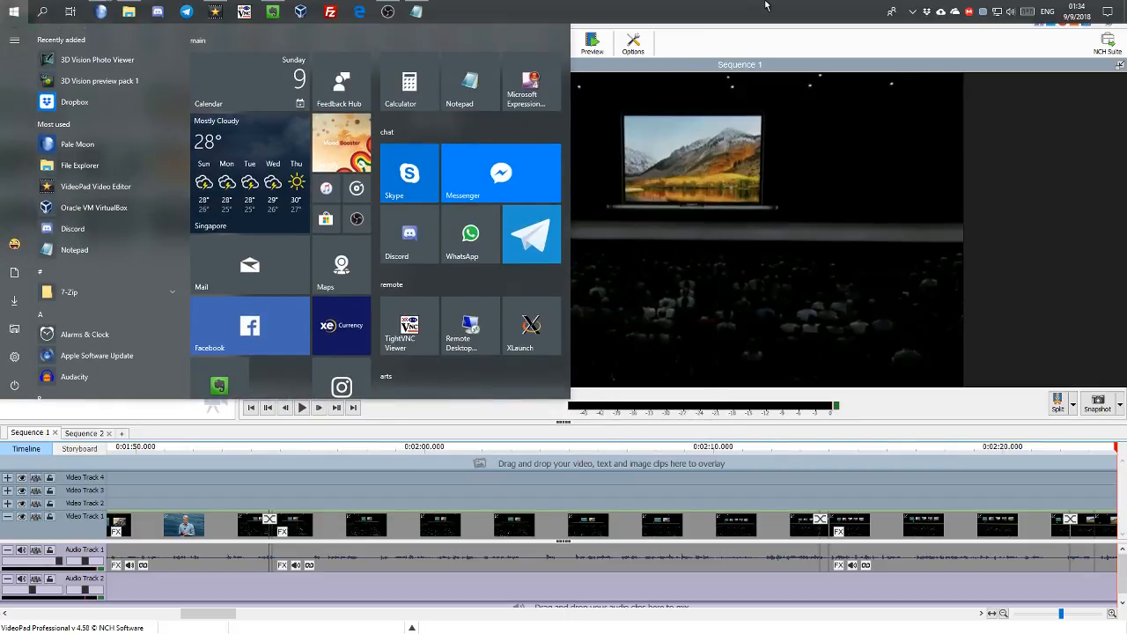
left_click(913, 12)
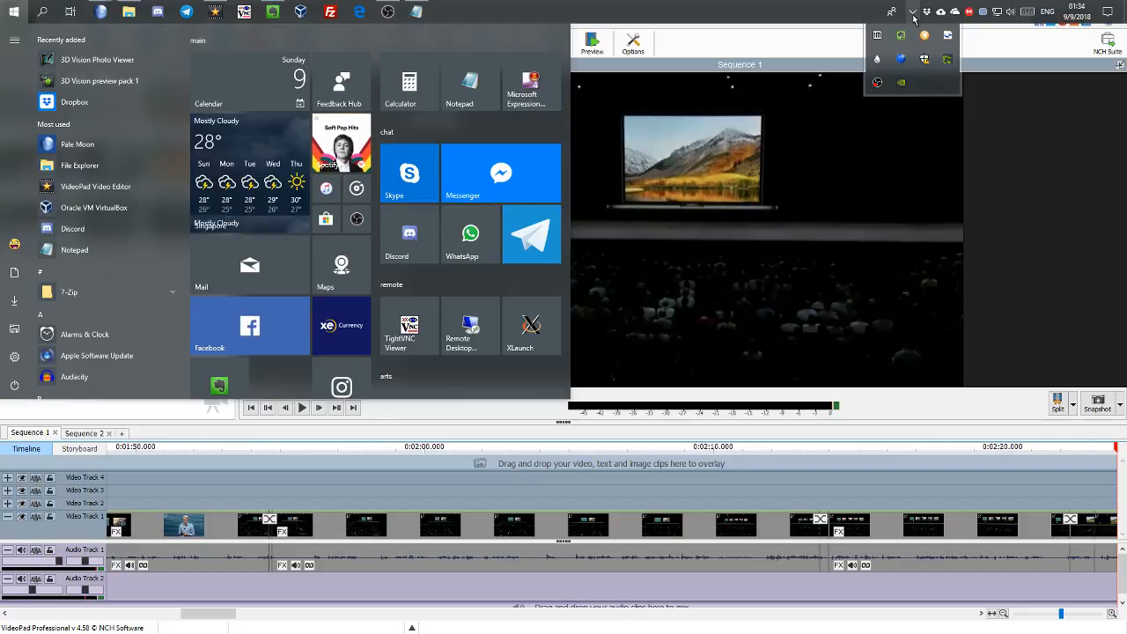
left_click(830, 195)
Play Sequence 1 from about 2:24, then jump back clip by clip to about 1:19 and review playback there.
key("space")
key("super")
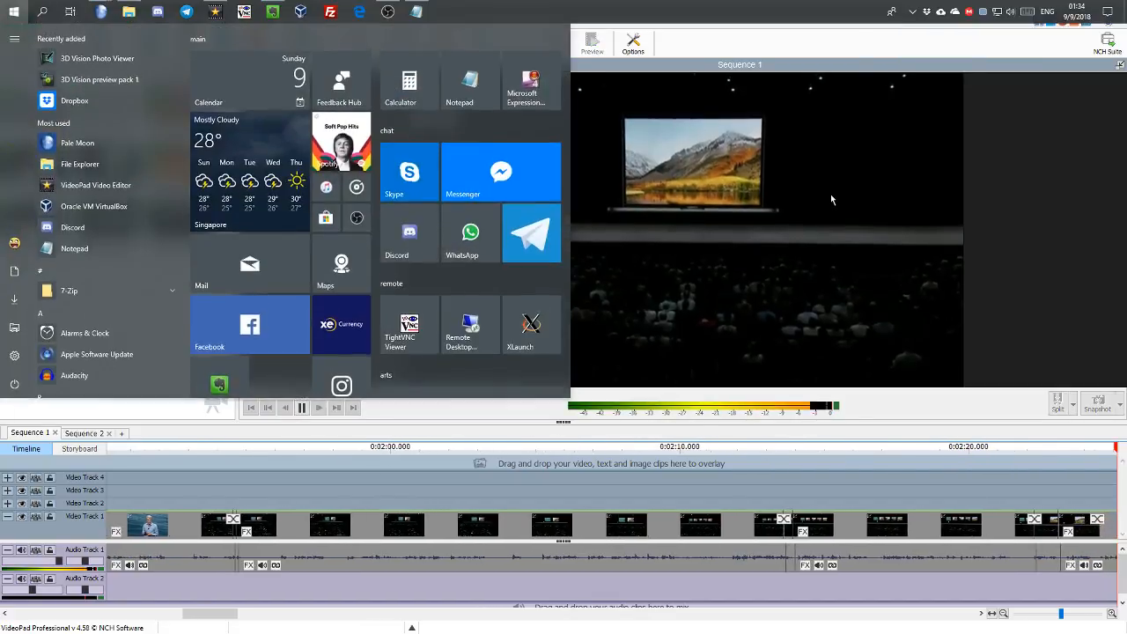
left_click(599, 290)
key("space")
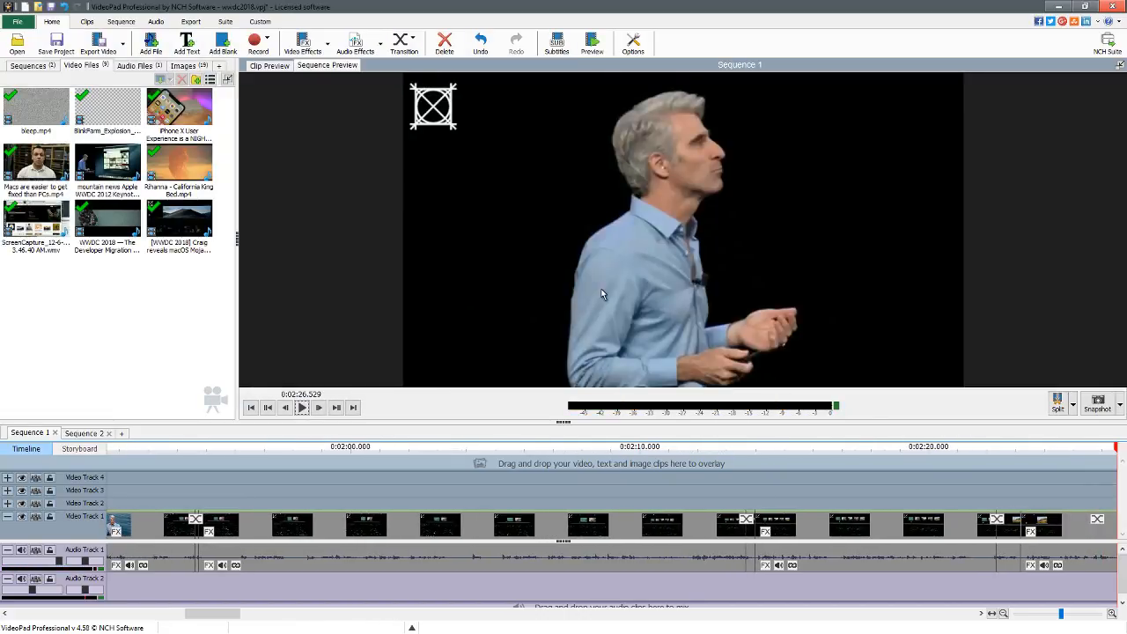
key("ctrl+Left")
key("ctrl+Left")
key("ctrl+Left")
key("ctrl+Left")
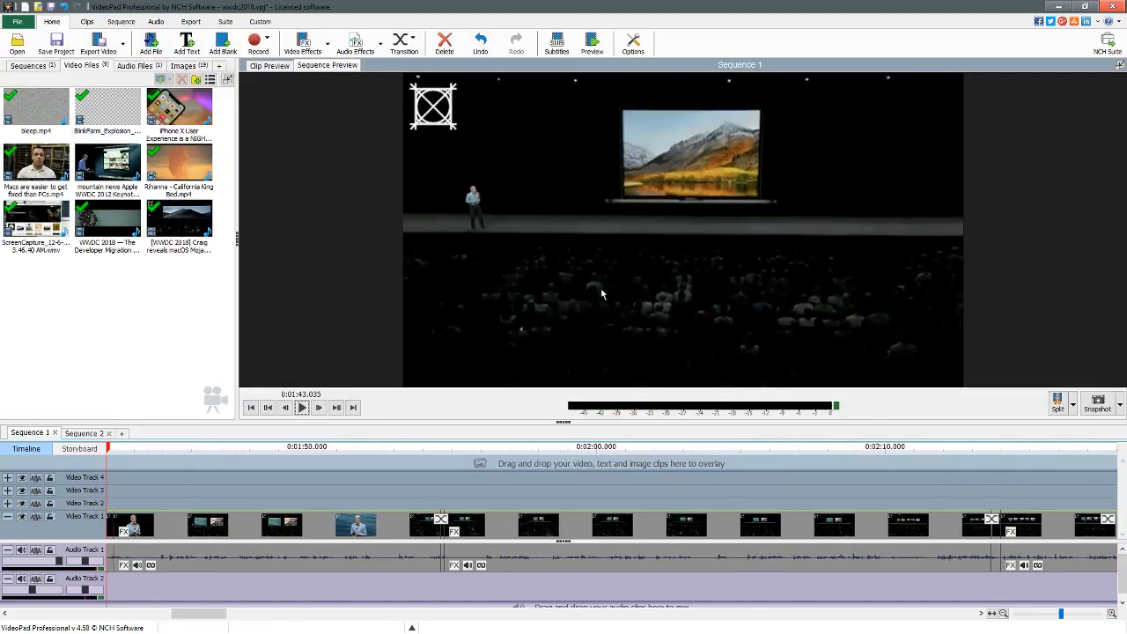
key("ctrl+Left")
key("ctrl+Left")
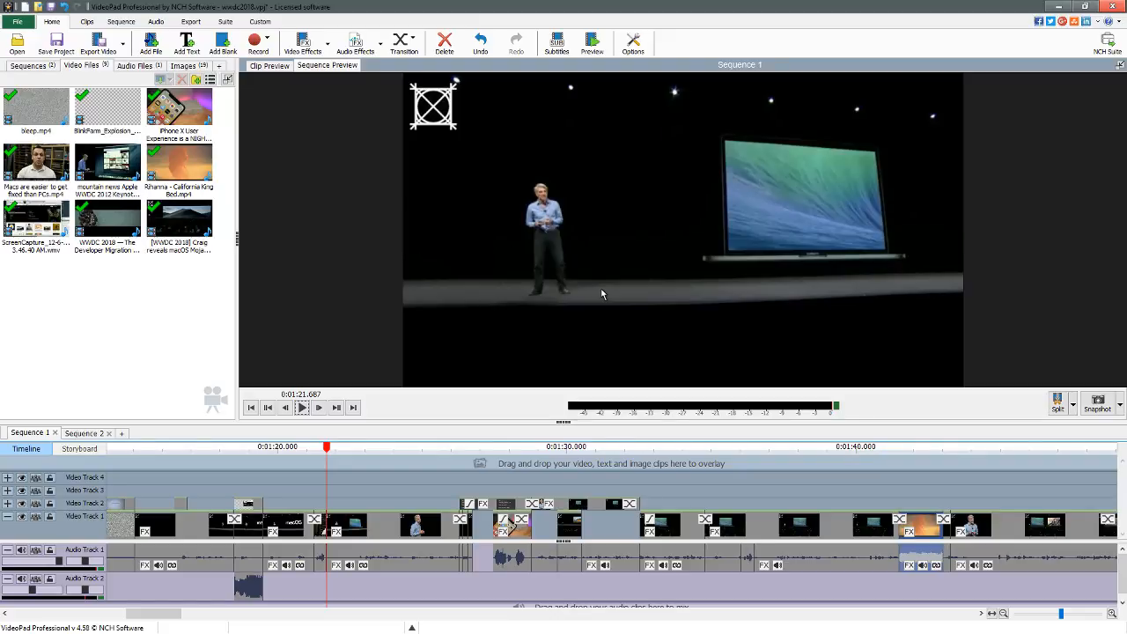
key("ctrl+Left")
key("ctrl+Left")
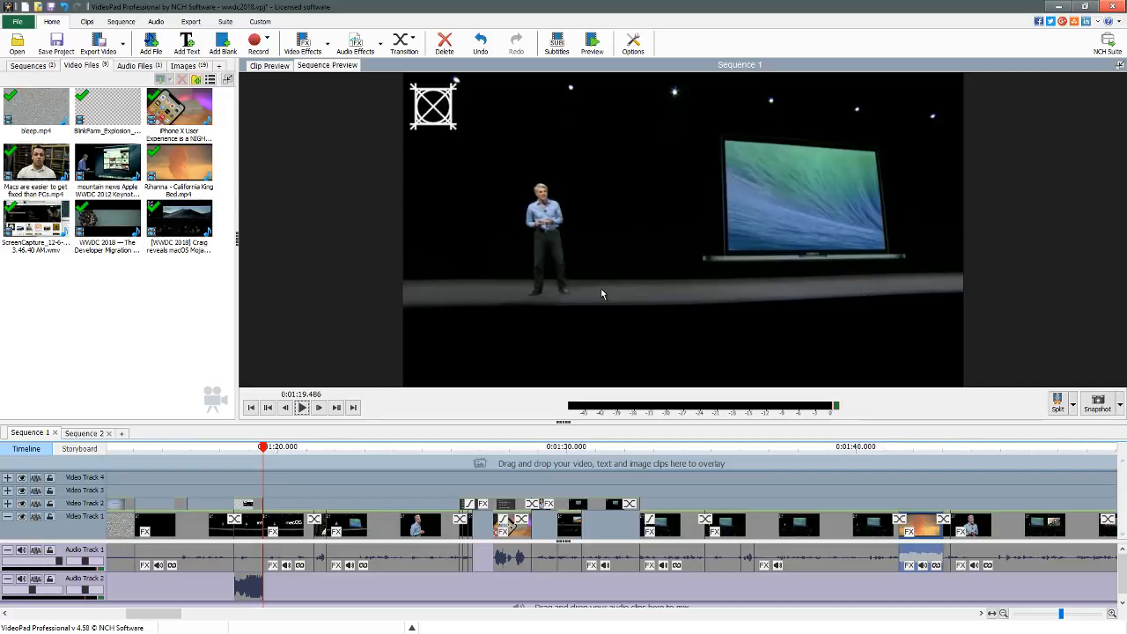
key("space")
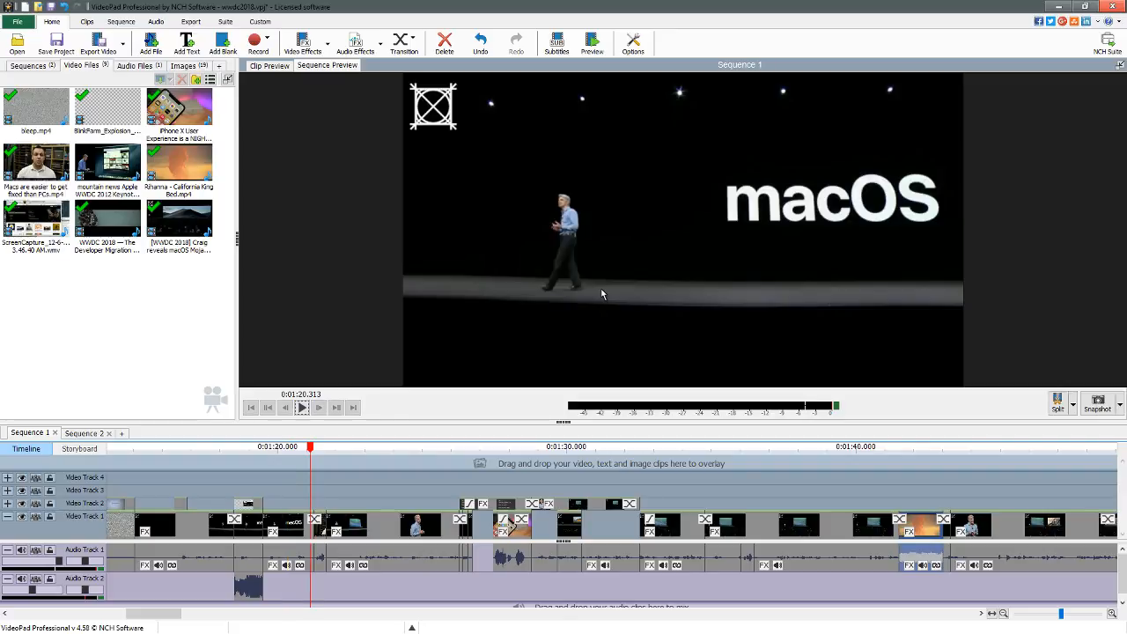
key("space")
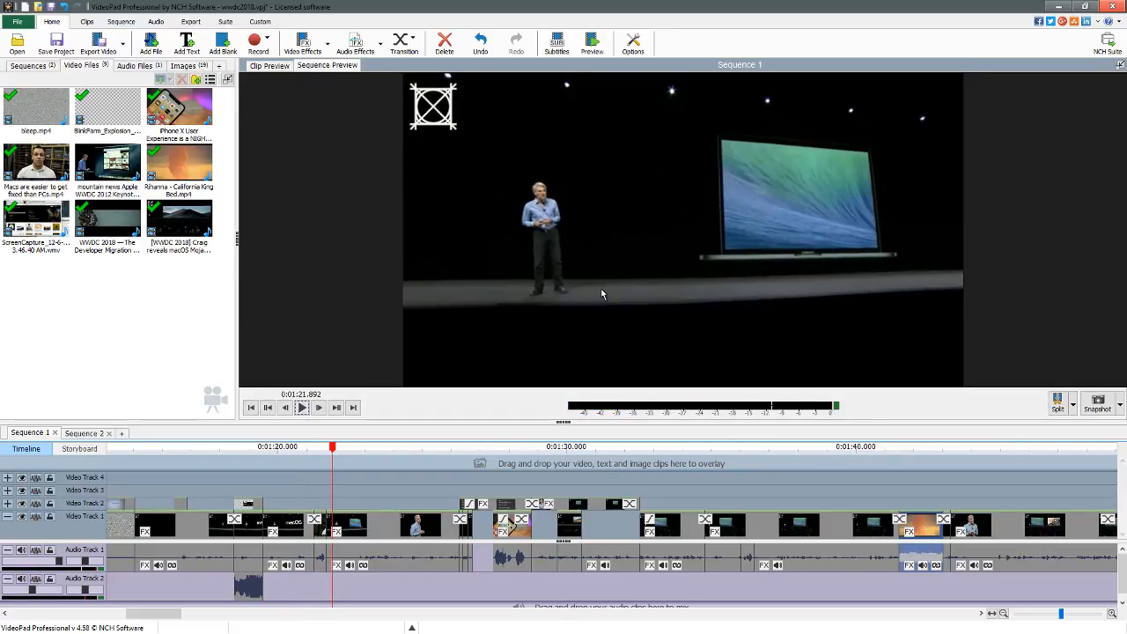
Step through the clip edges of Sequence 1 and park the playhead at the edit around 1:34.8.
key("ctrl+Right")
key("ctrl+Right")
key("ctrl+Right")
key("ctrl+Right")
key("ctrl+Right")
key("ctrl+Right")
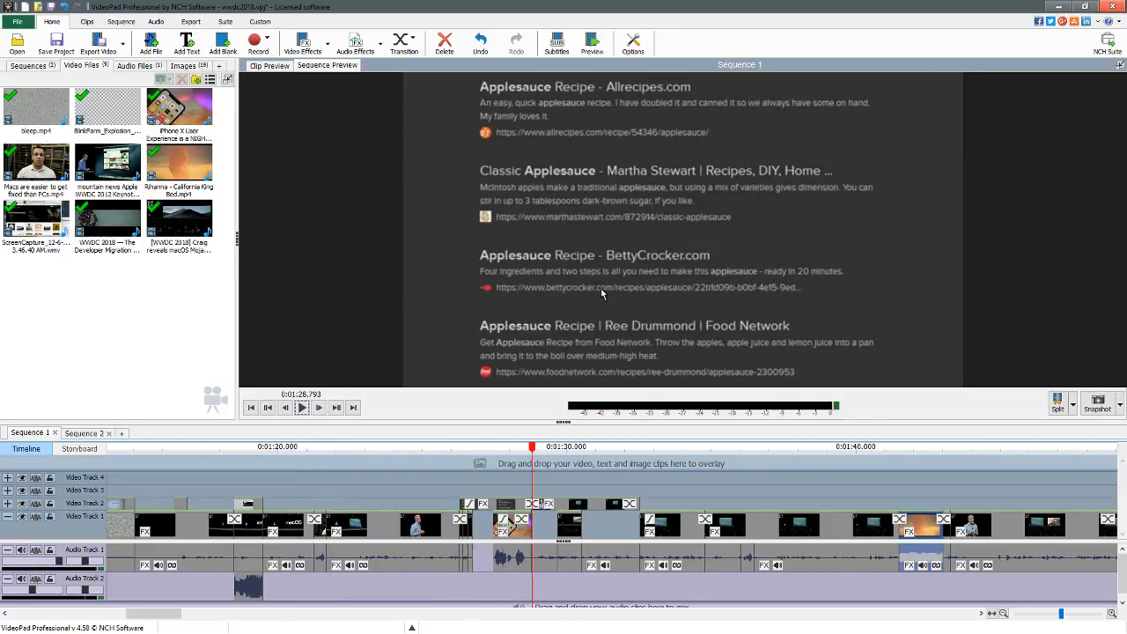
key("ctrl+Right")
key("ctrl+Right")
key("ctrl+Right")
key("ctrl+Right")
key("ctrl+Right")
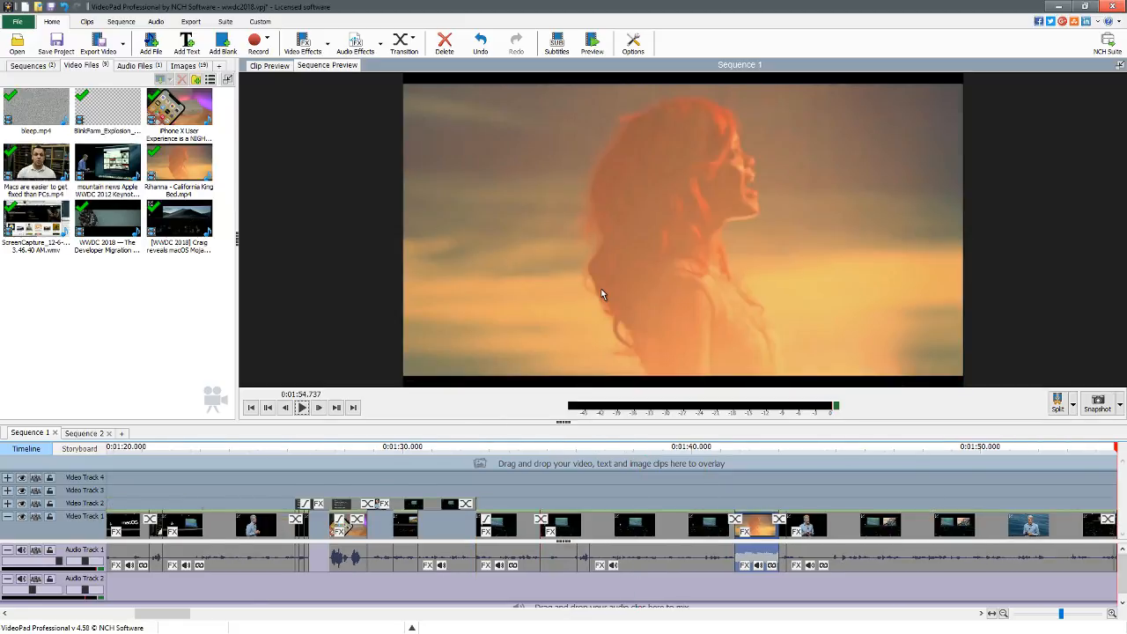
key("ctrl+Left")
key("ctrl+Left")
key("ctrl+Left")
key("ctrl+Left")
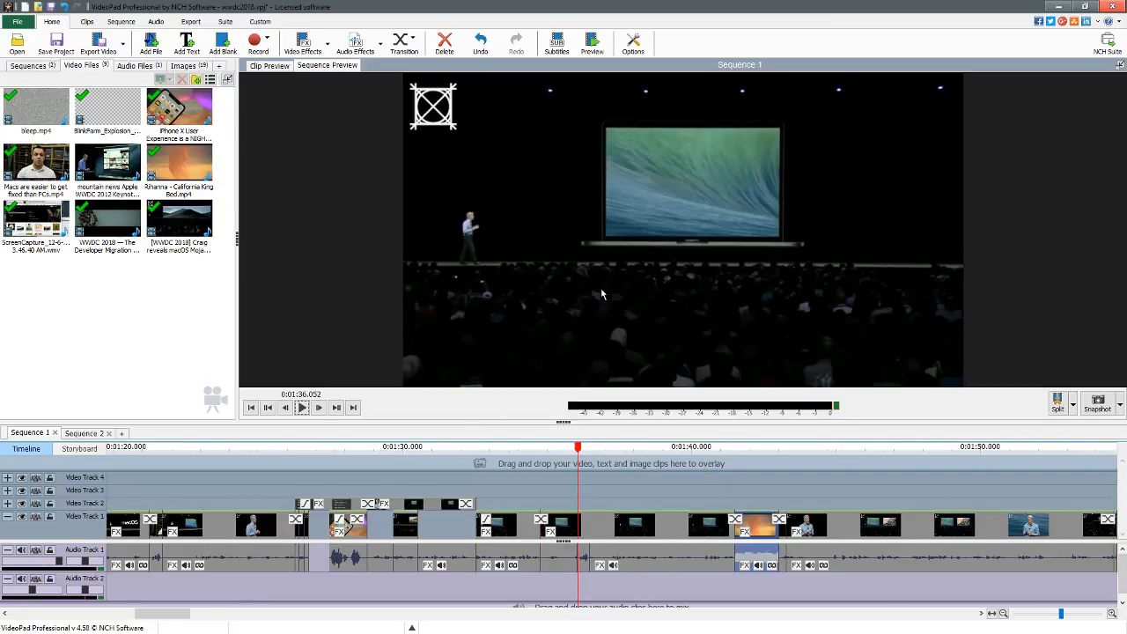
key("ctrl+Left")
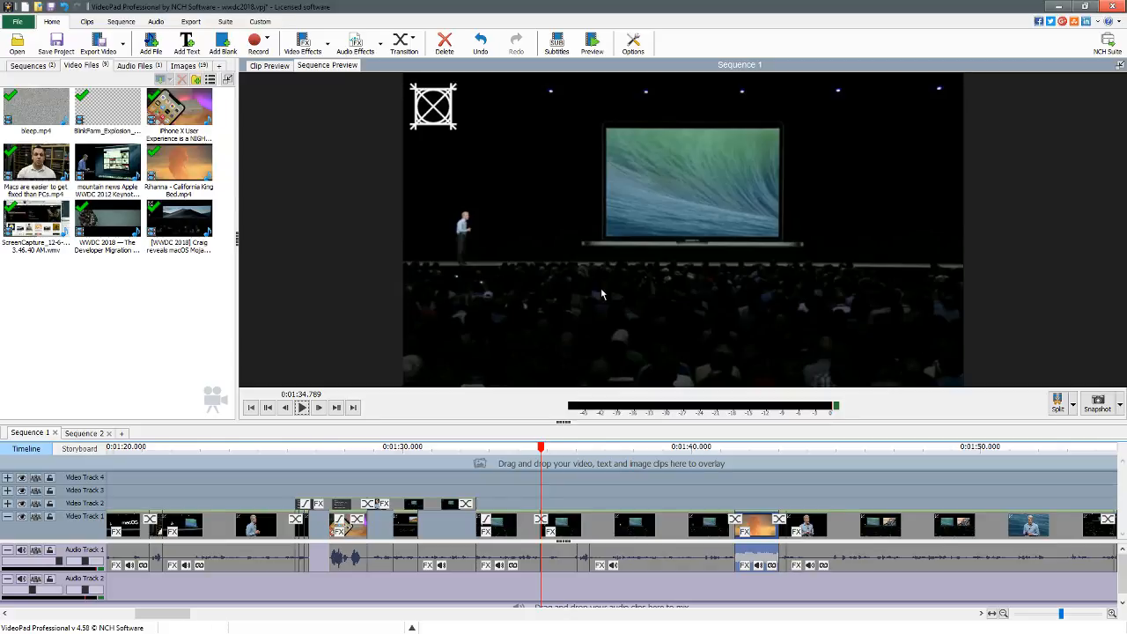
Play back the section leading into and past the California King Bed clip, starting from the edits around 1:35.
key("space")
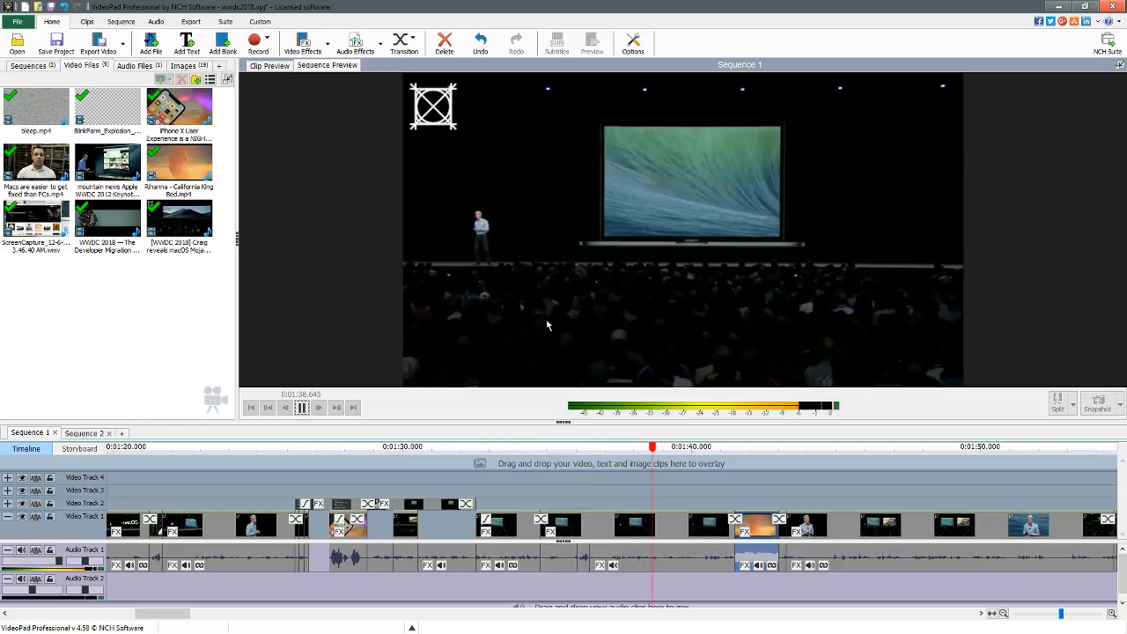
key("space")
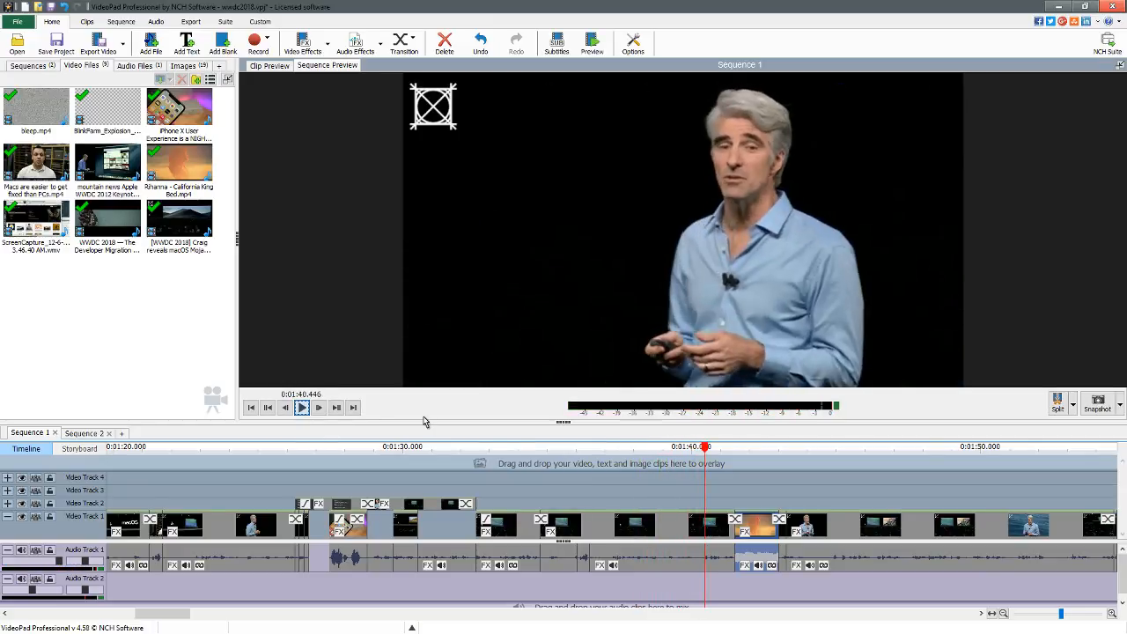
key("ctrl+Left")
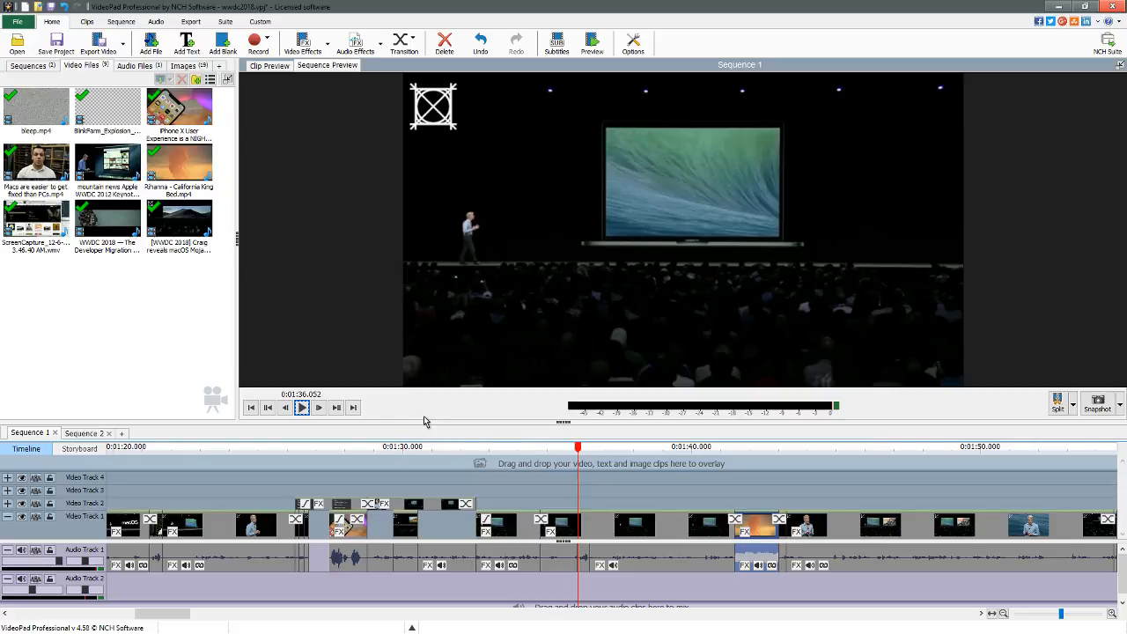
key("space")
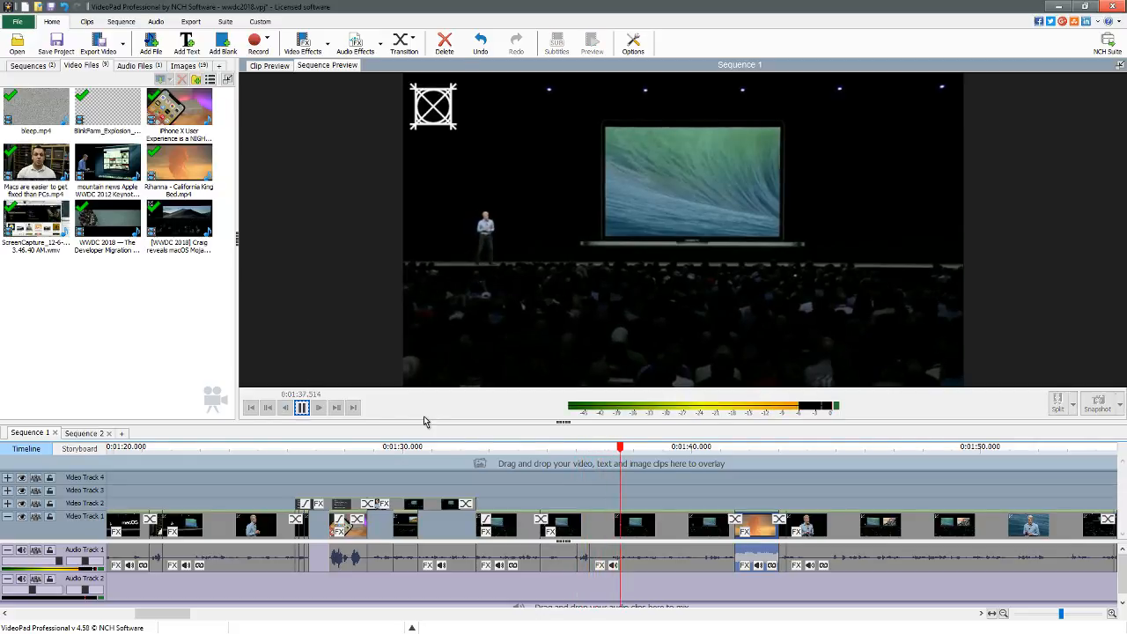
key("space")
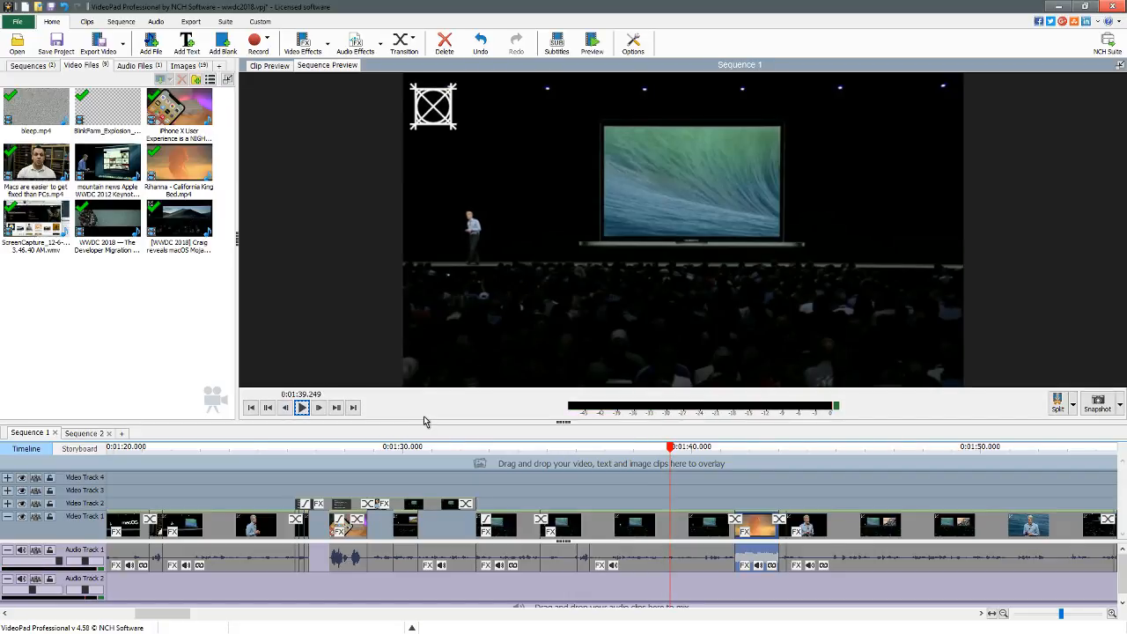
key("space")
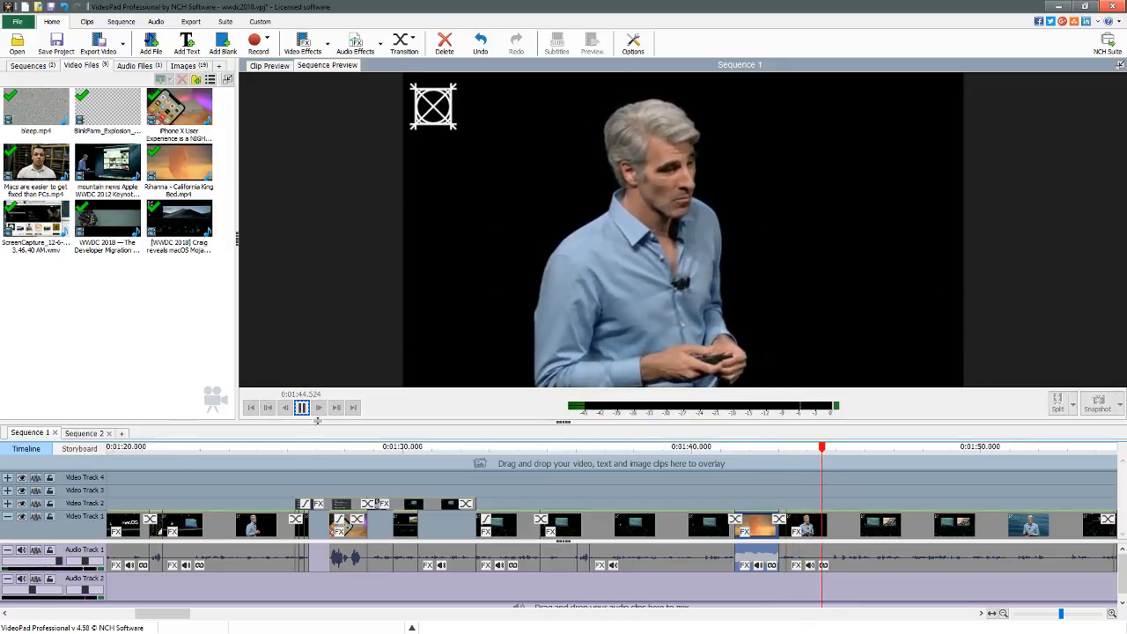
key("space")
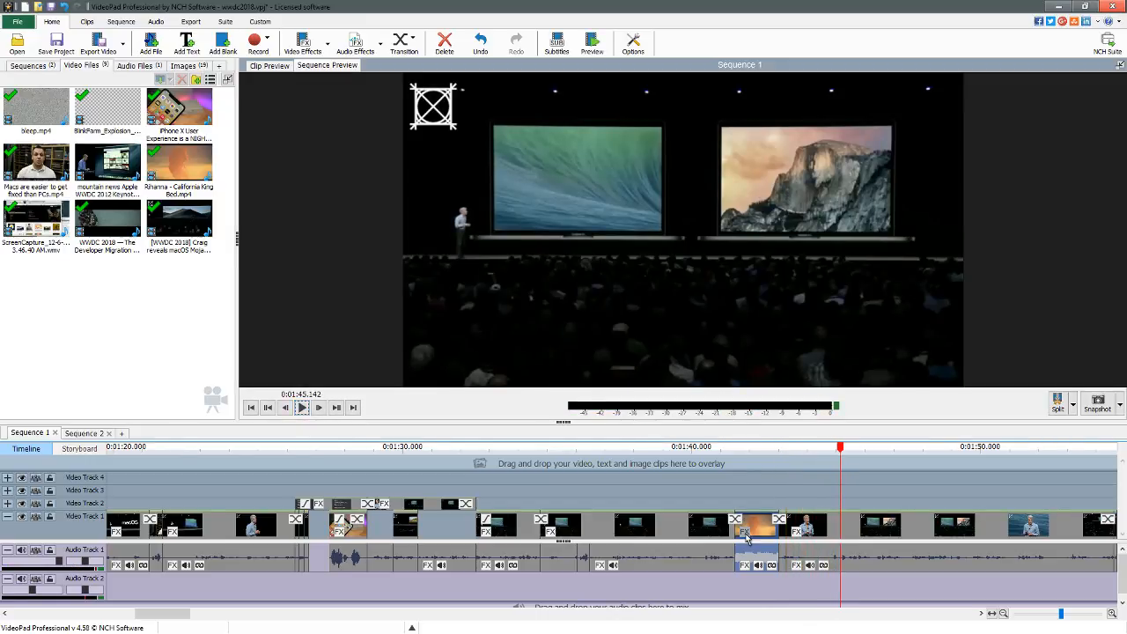
Open the effects of the California King Bed clip and place the sequence playhead inside it at about 1:42.
left_click(745, 532)
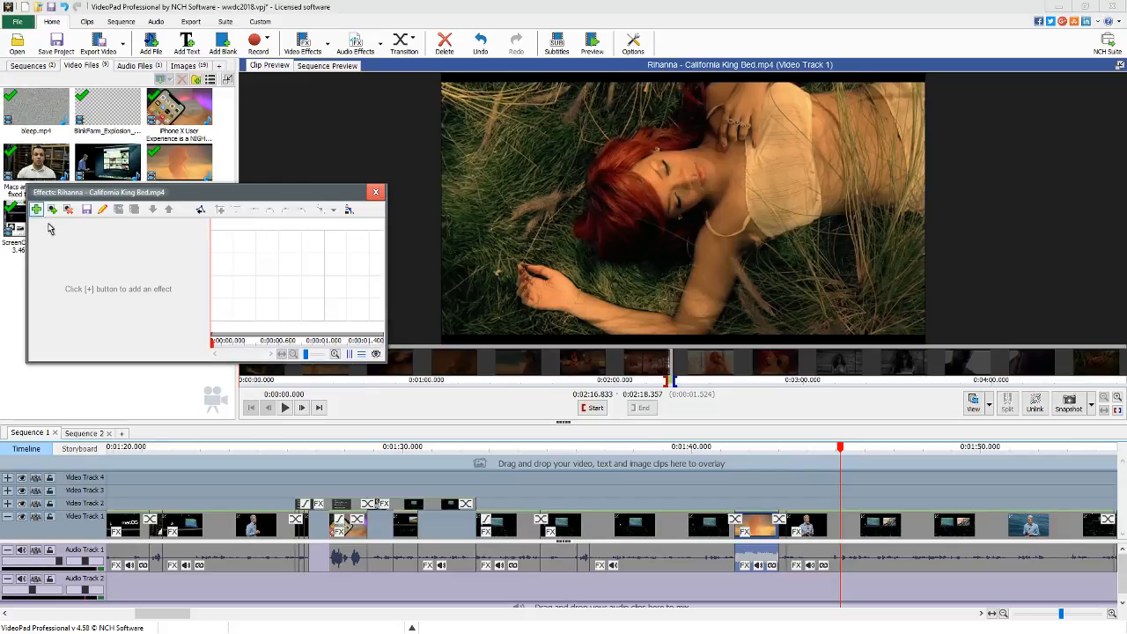
left_click(36, 210)
left_click(328, 289)
left_click_drag(227, 345, 294, 346)
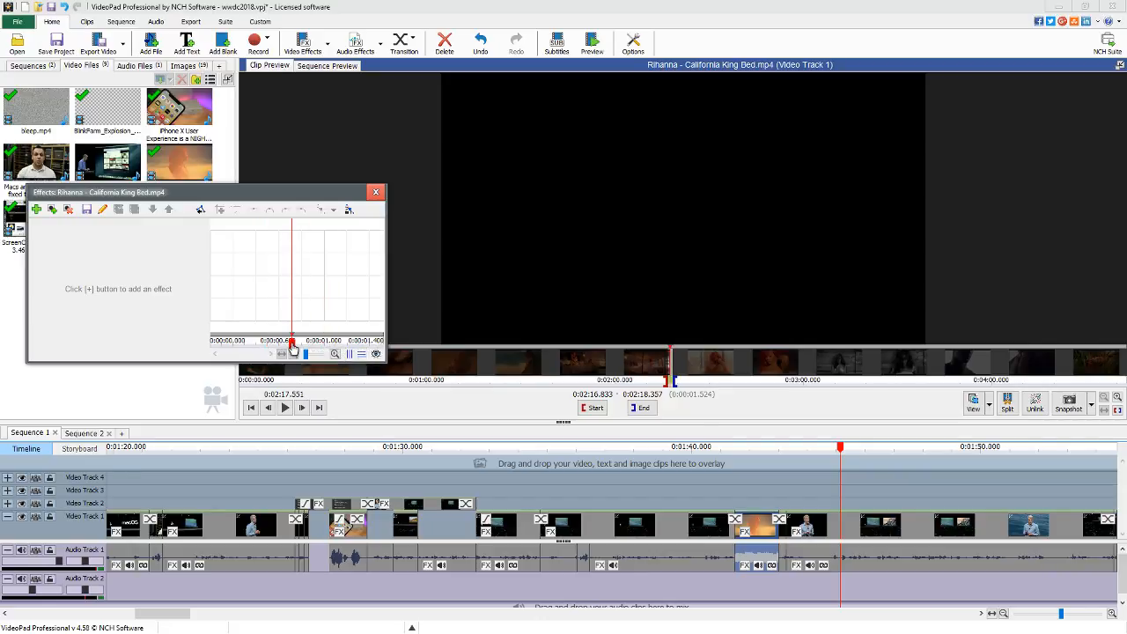
left_click(749, 455)
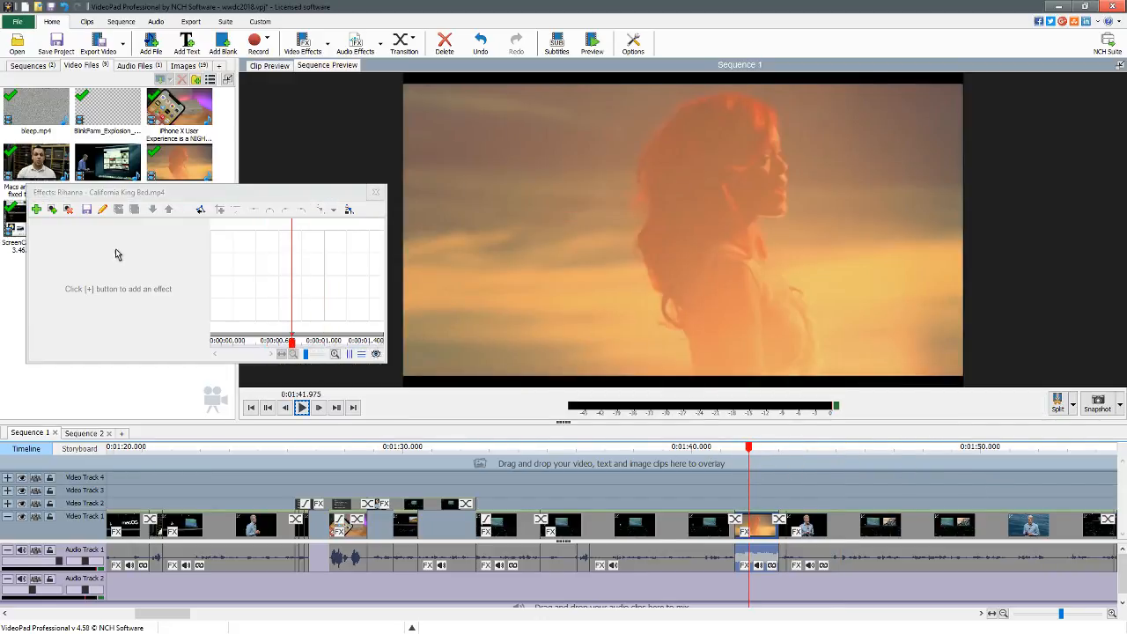
Try a Position effect on the California King Bed clip with a horizontal value of -48.30.
left_click(37, 210)
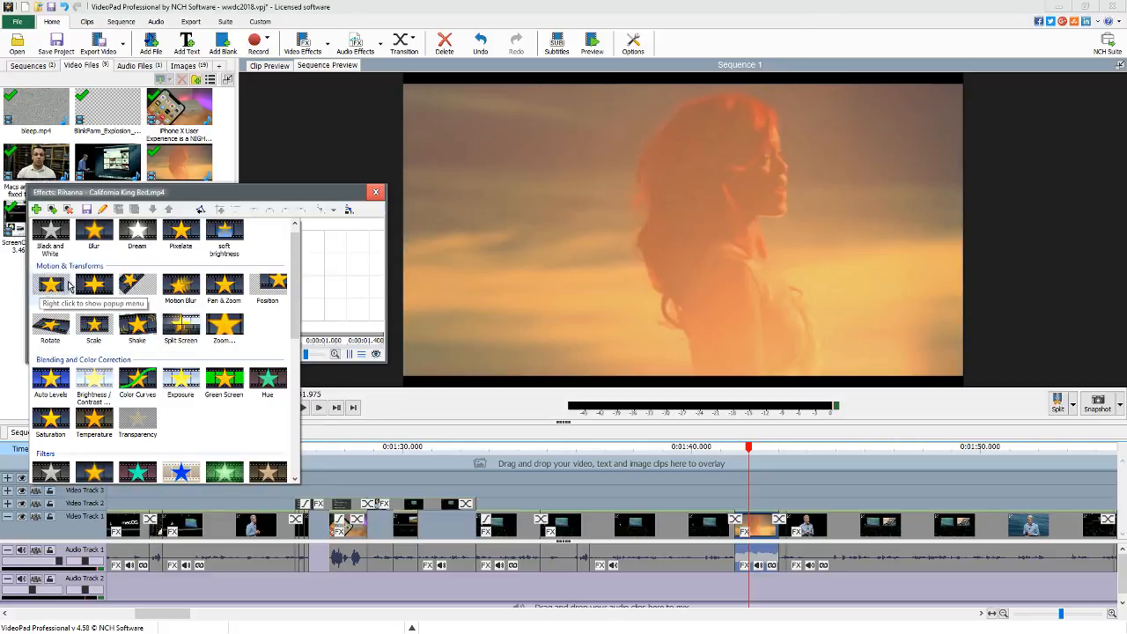
left_click(273, 291)
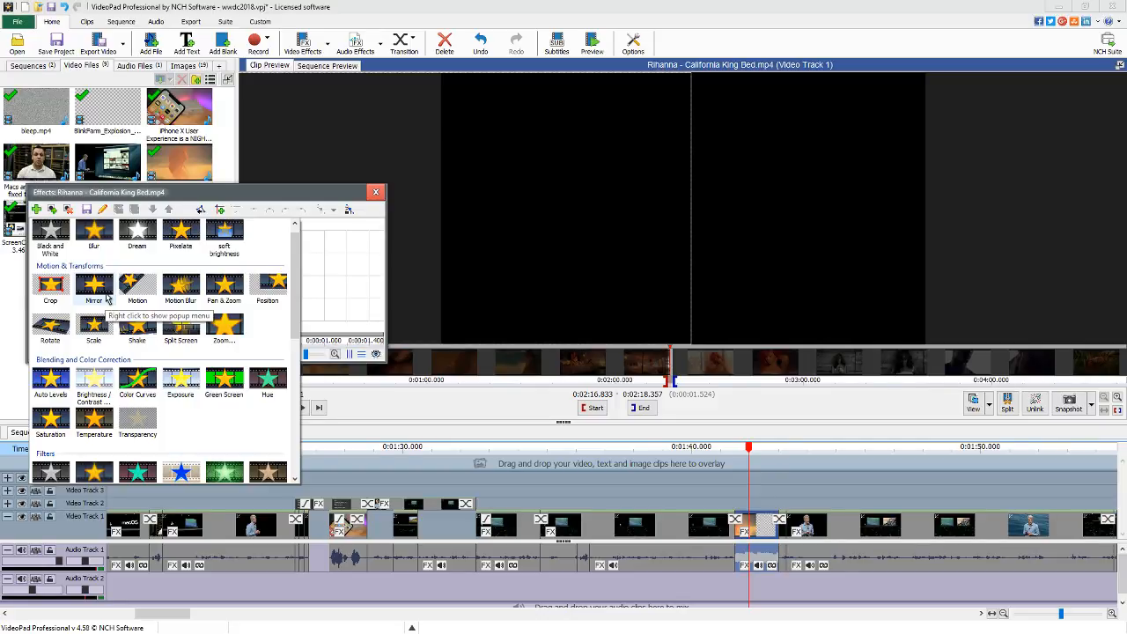
Add a Mirror effect with direction Right to left to the clip, remove its Position effect, and preview the section.
left_click(107, 301)
left_click(756, 451)
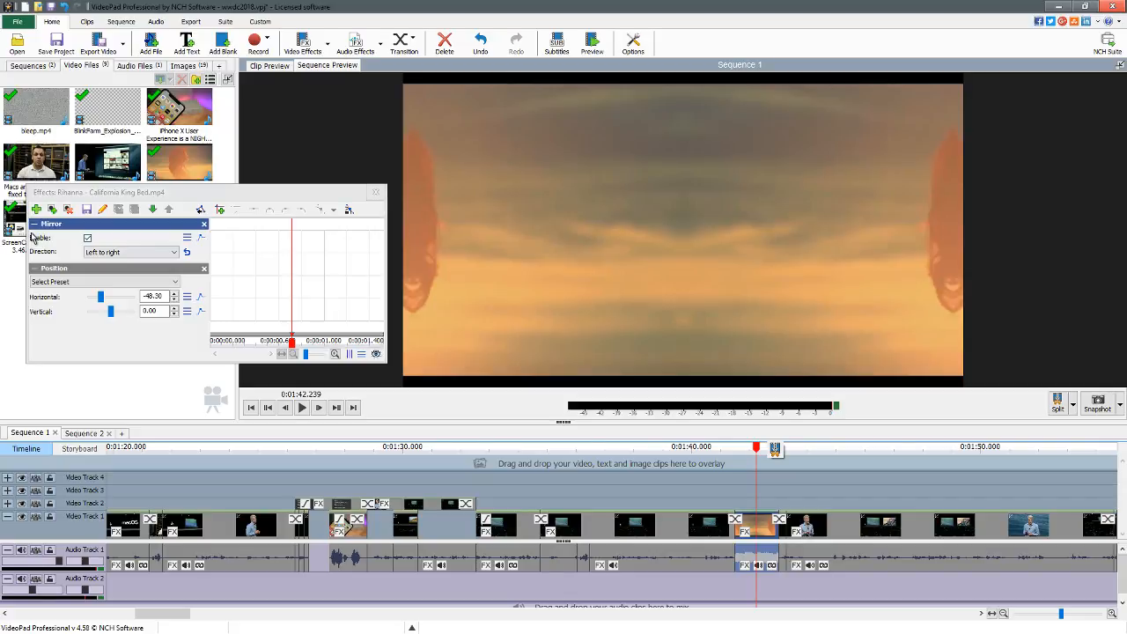
left_click(744, 449)
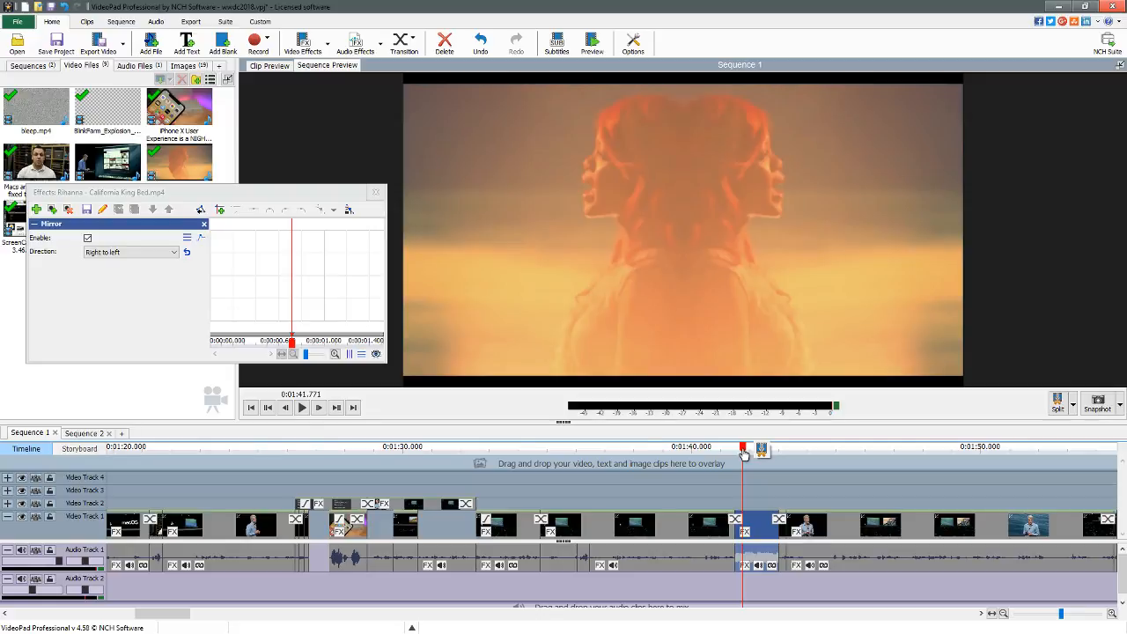
left_click(623, 449)
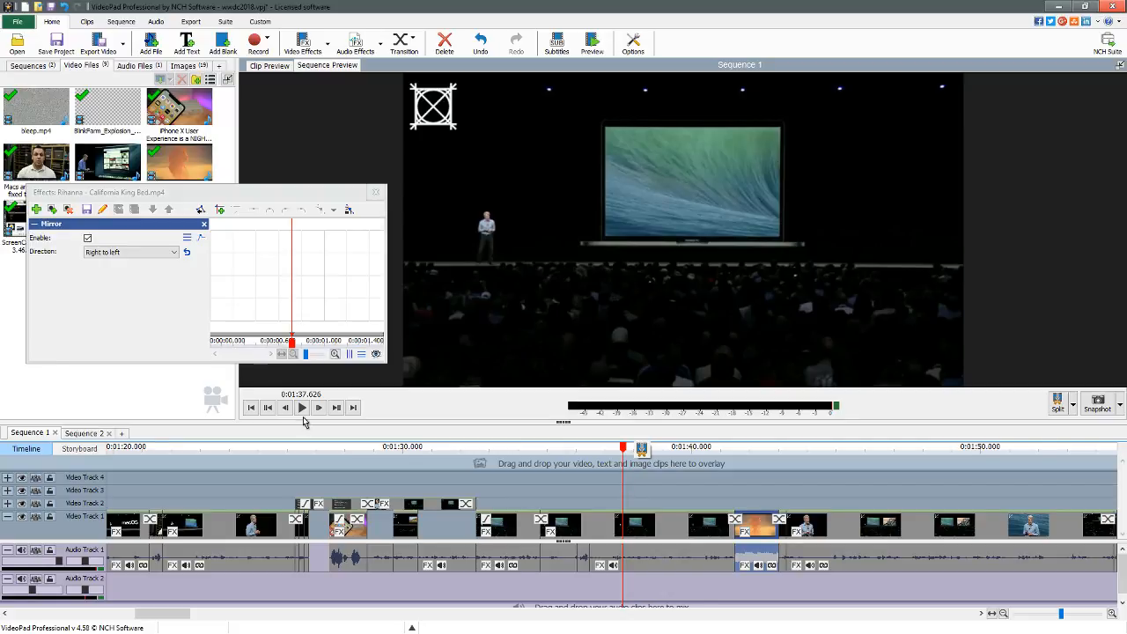
left_click(302, 408)
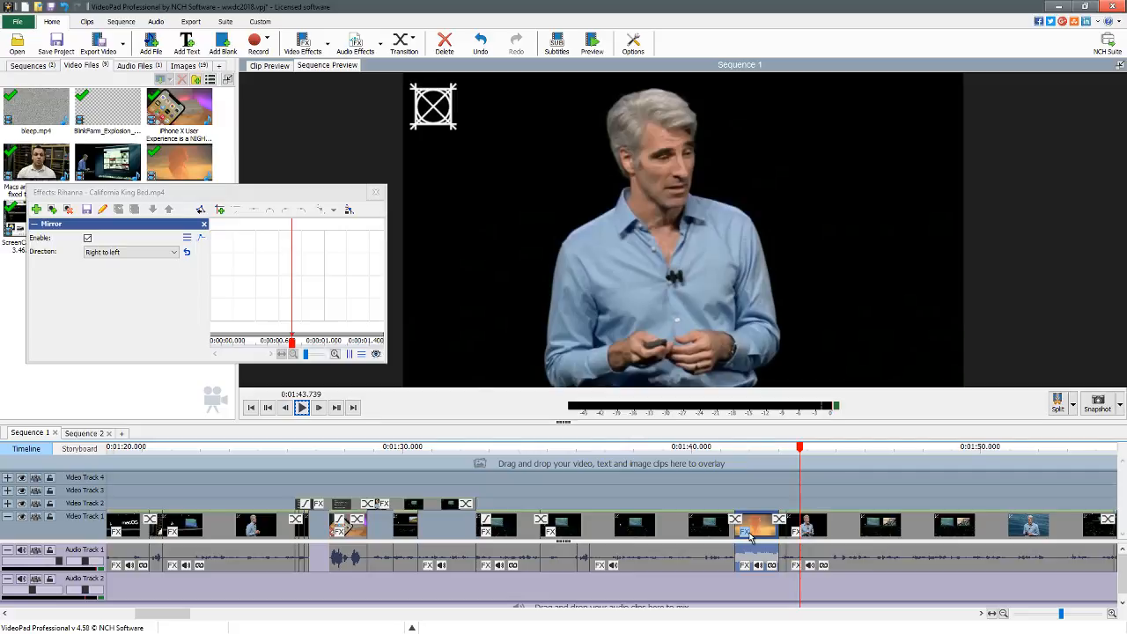
Add a Raindrops effect with intensity 20 to the California King Bed clip and close its effects window.
left_click(36, 210)
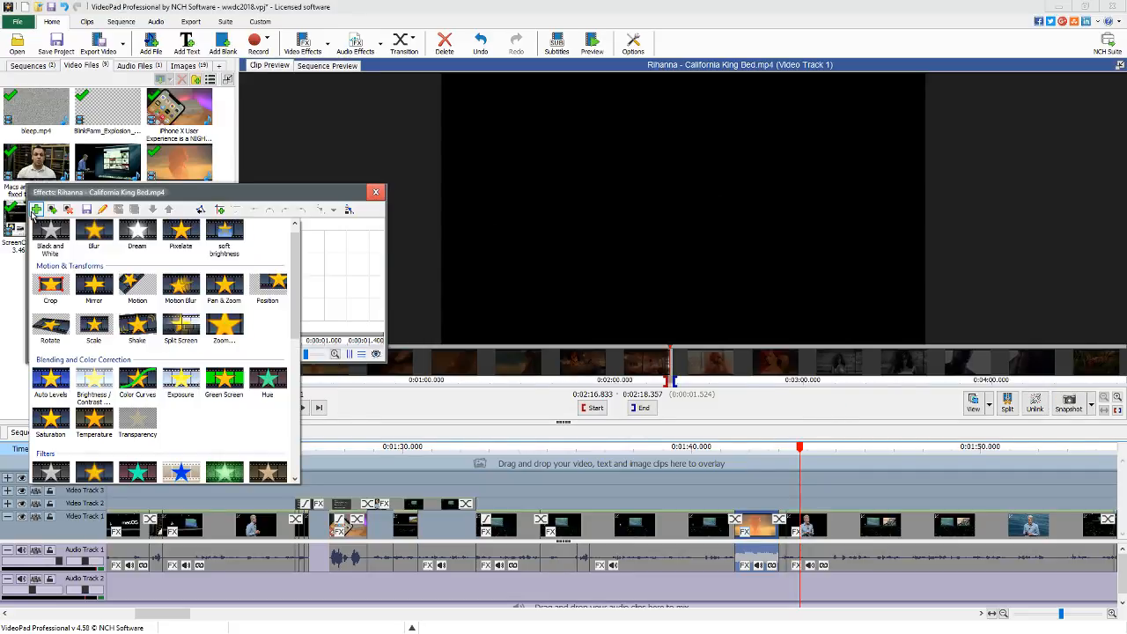
scroll(176, 369, "down", 5)
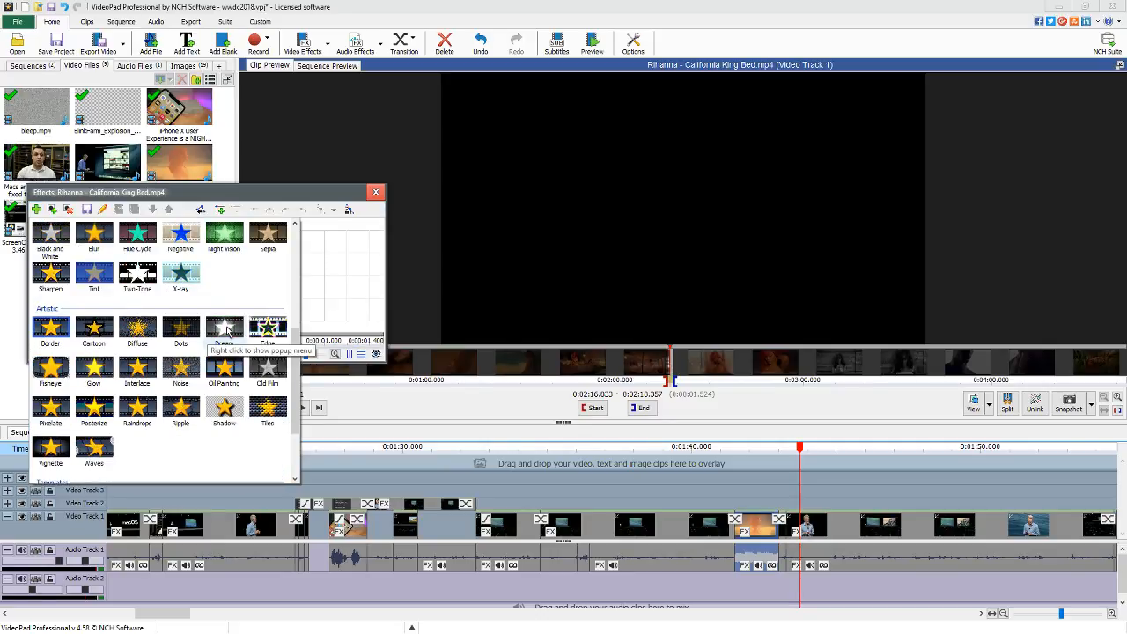
left_click(134, 411)
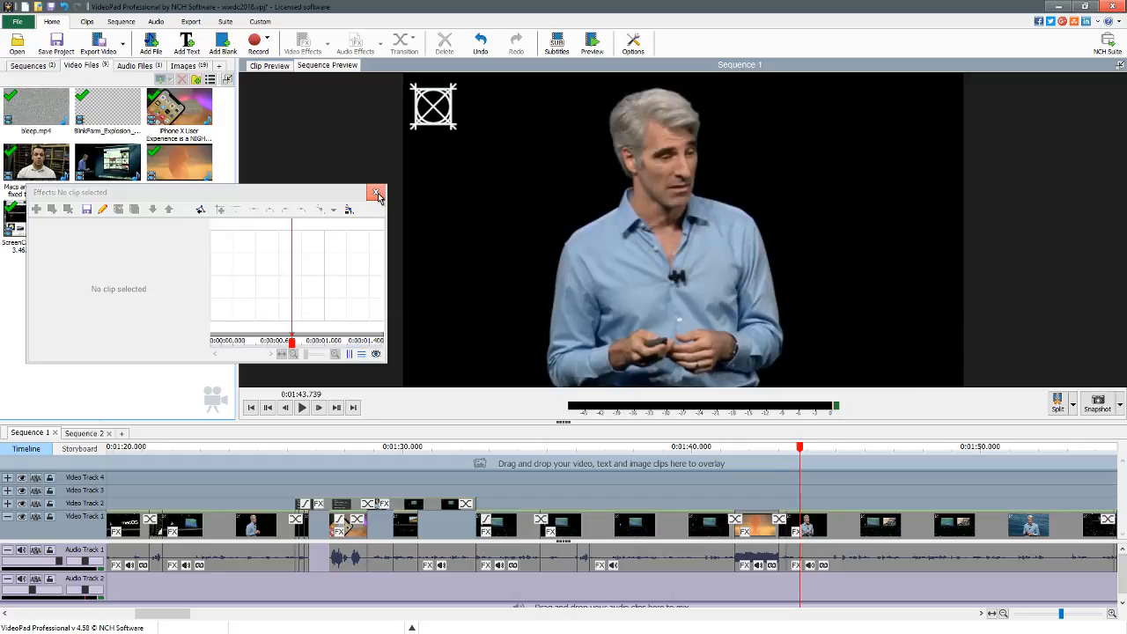
left_click(761, 525)
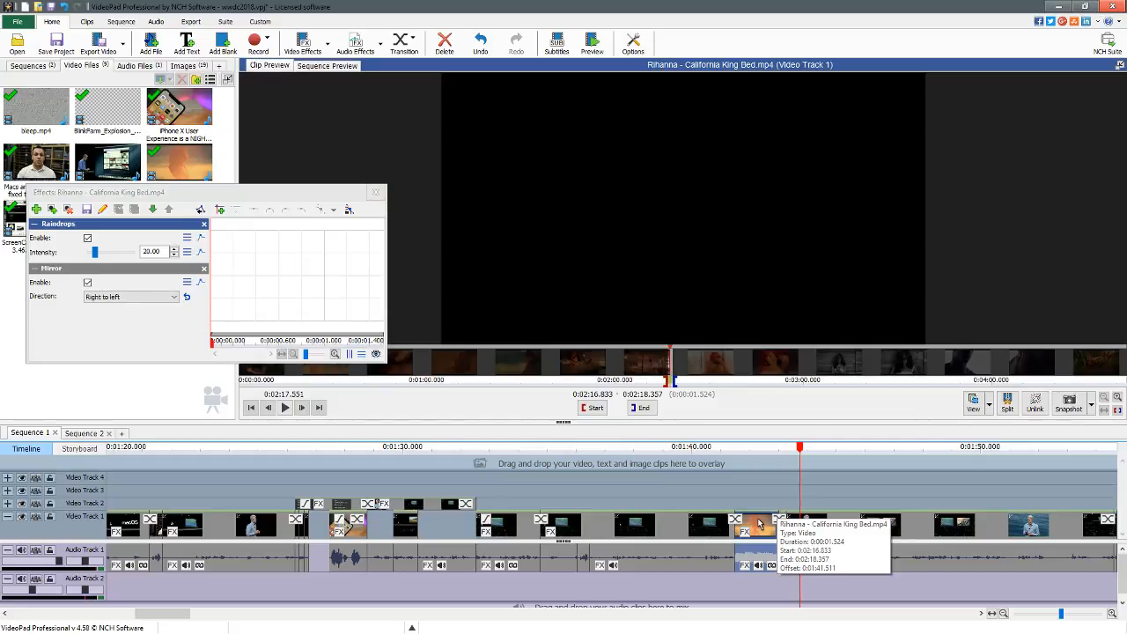
left_click(376, 192)
Move the playhead to about 1:39.9, ahead of the California King Bed clip, and switch to the Pale Moon live chat window.
left_click_drag(732, 449, 689, 447)
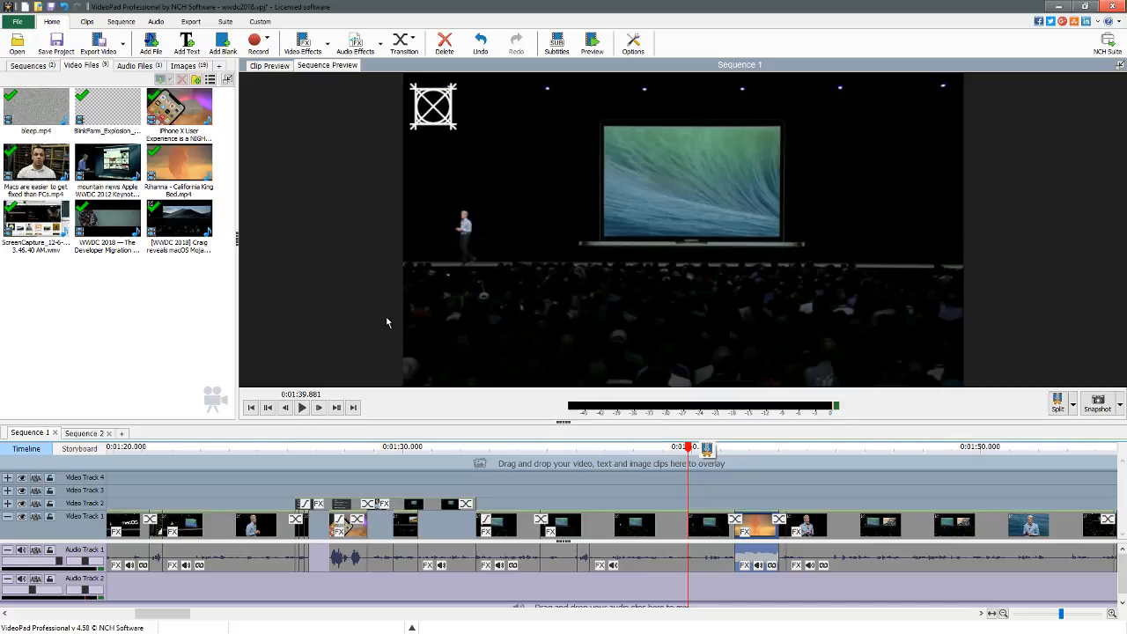
key("alt+Tab")
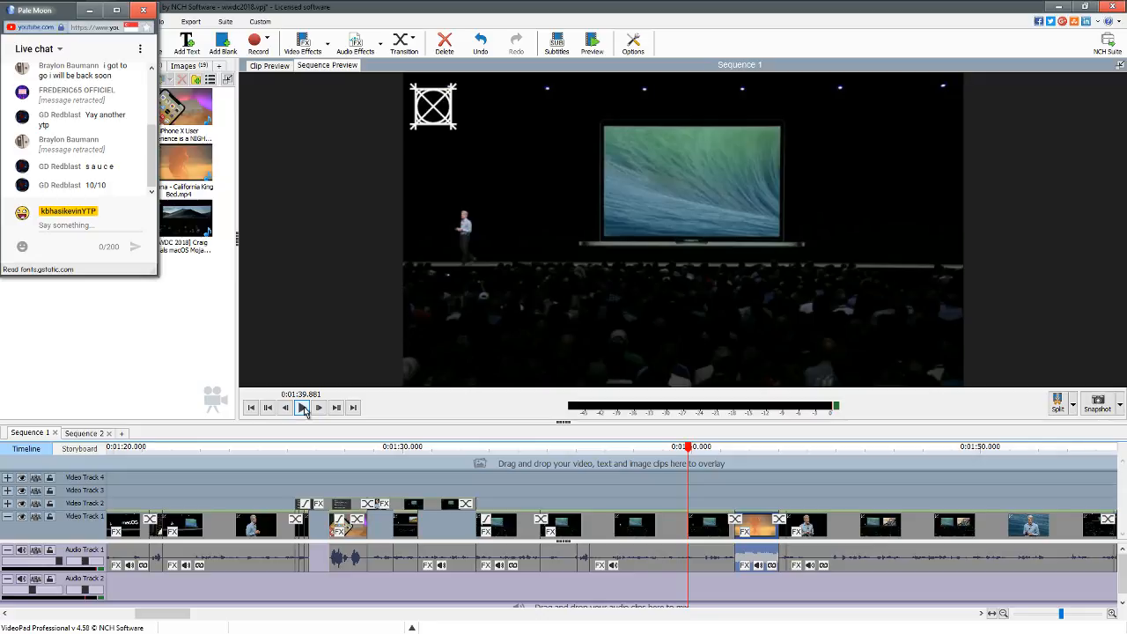
Preview the sequence from about 1:39.9 past the California King Bed clip and return the playhead to about 1:43.3.
left_click(303, 408)
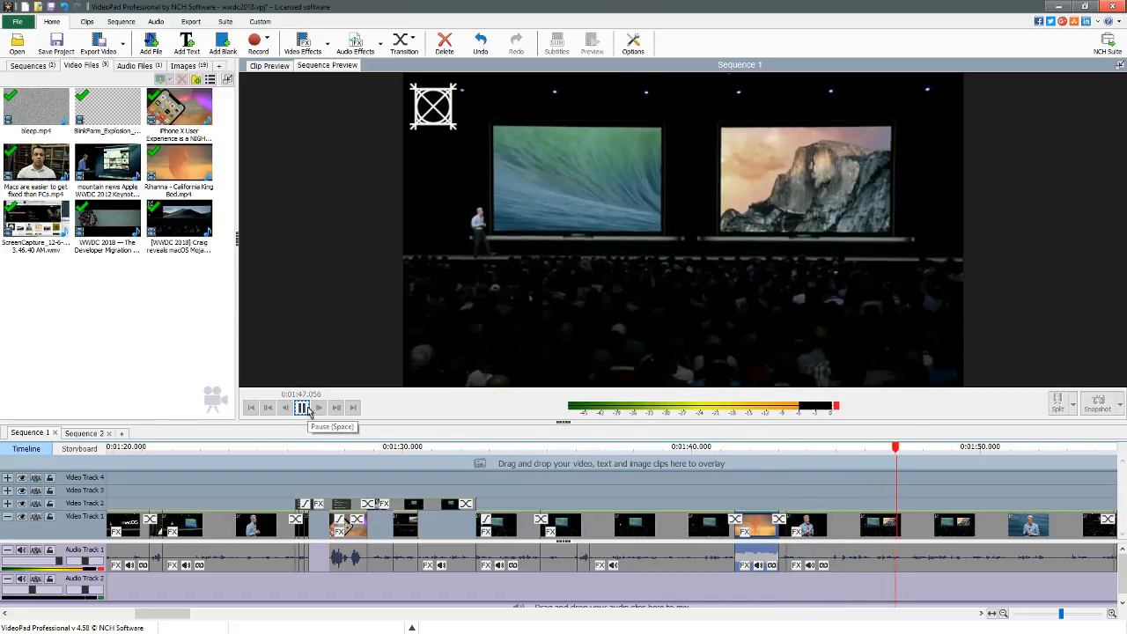
left_click(302, 408)
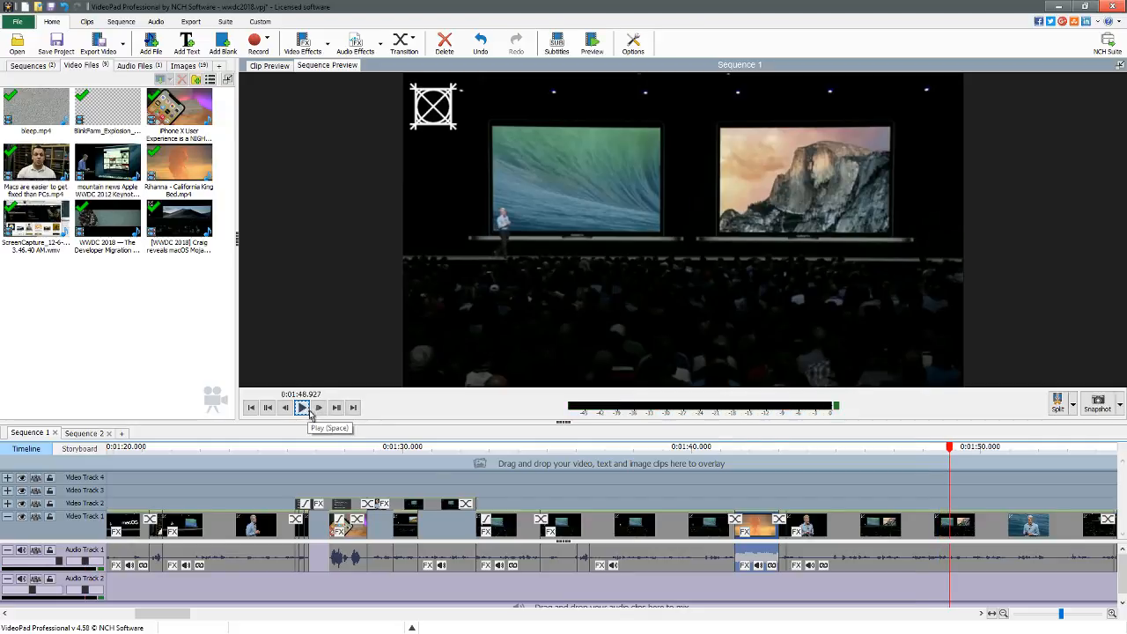
left_click_drag(194, 615, 220, 614)
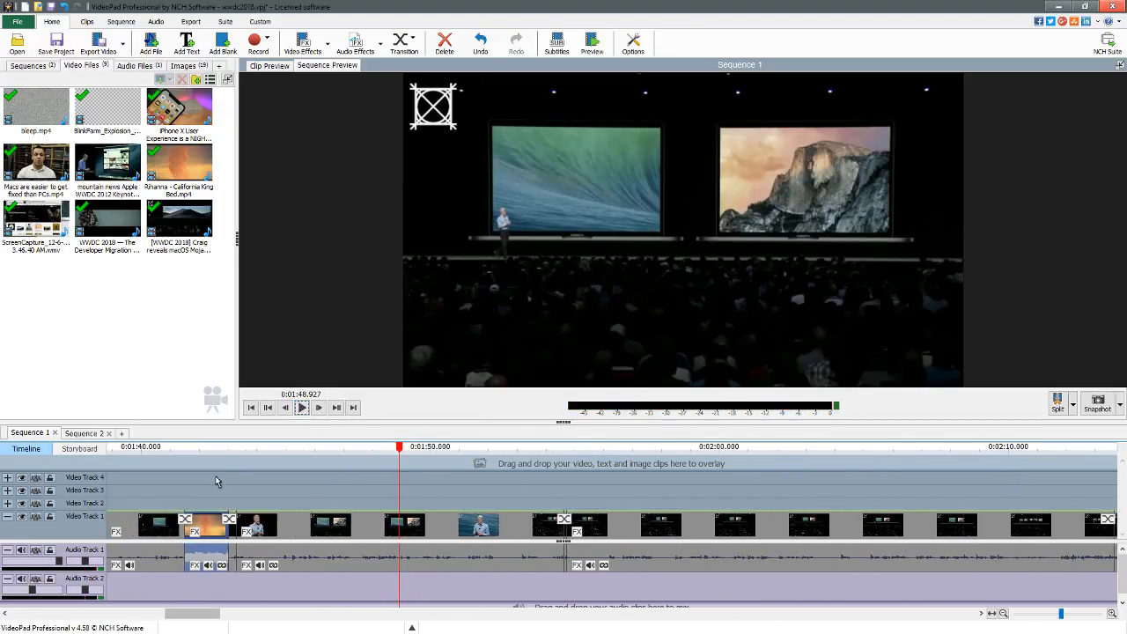
left_click(239, 449)
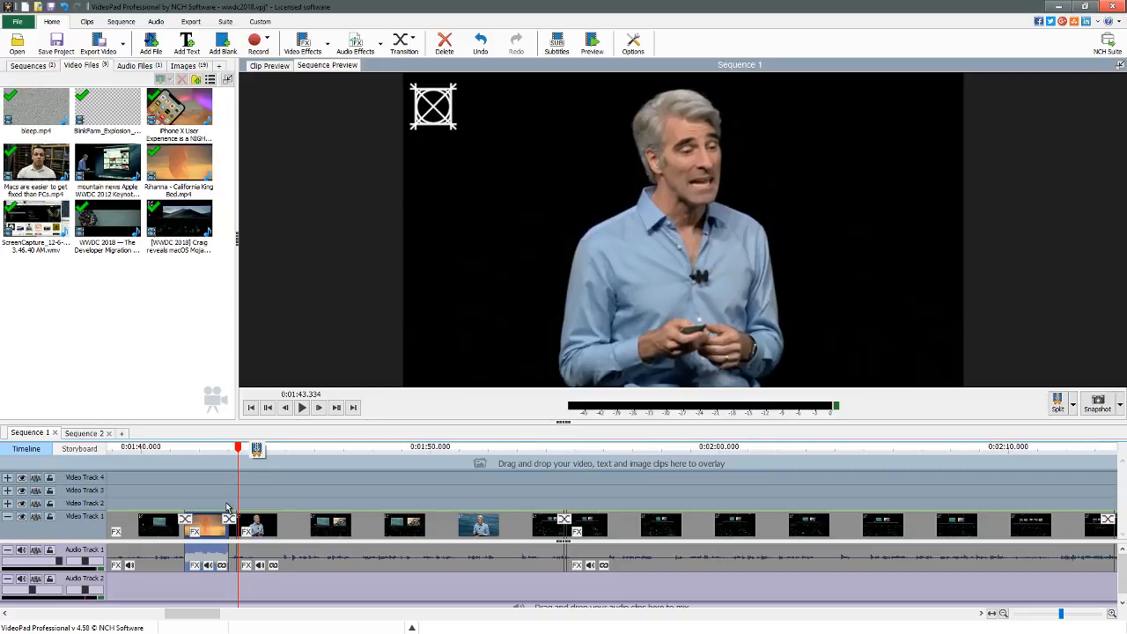
Switch to the Pale Moon browser window and close the first of its two YouTube Subscriptions tabs.
key("alt+Tab")
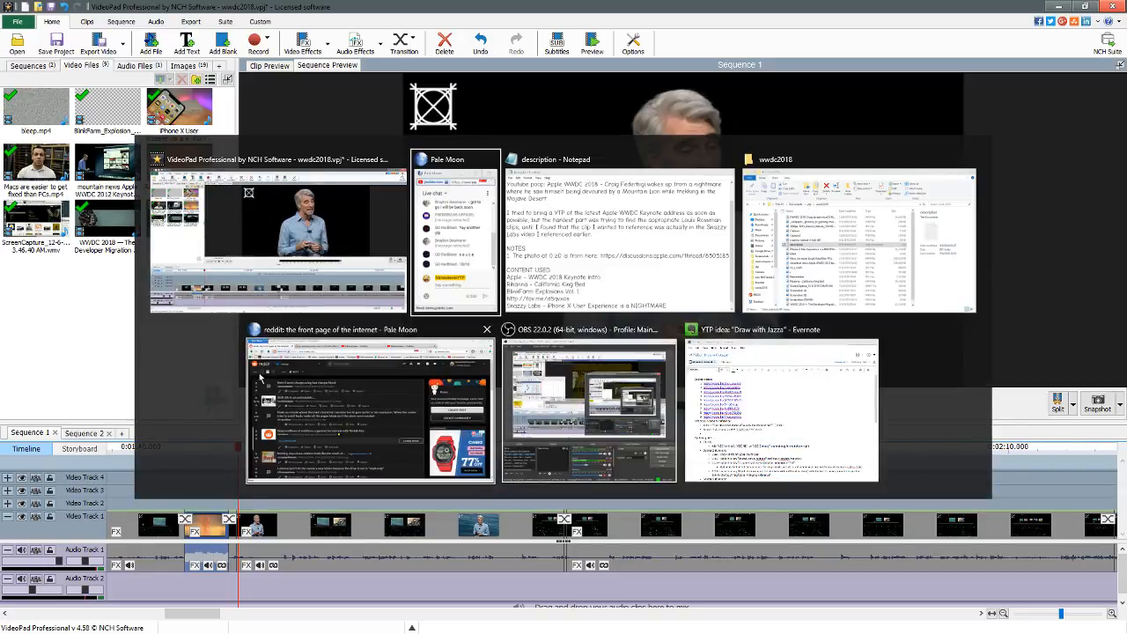
key("Tab")
key("Tab")
key("Tab")
key("Tab")
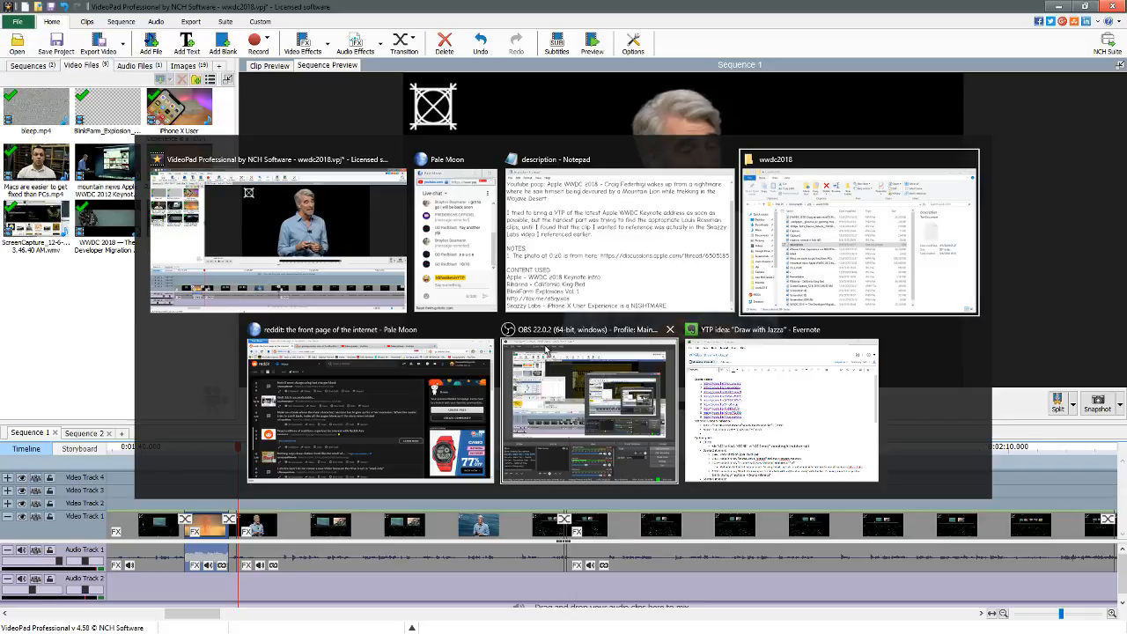
key("Tab")
key("Tab")
key("Tab")
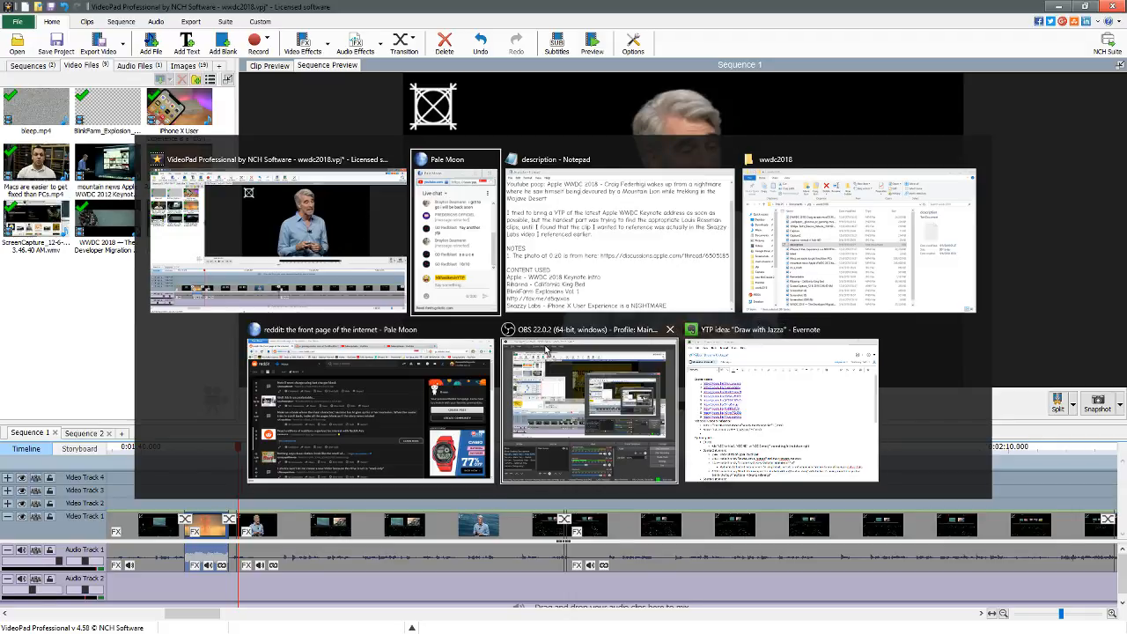
key("Tab")
key("Tab")
key("Tab")
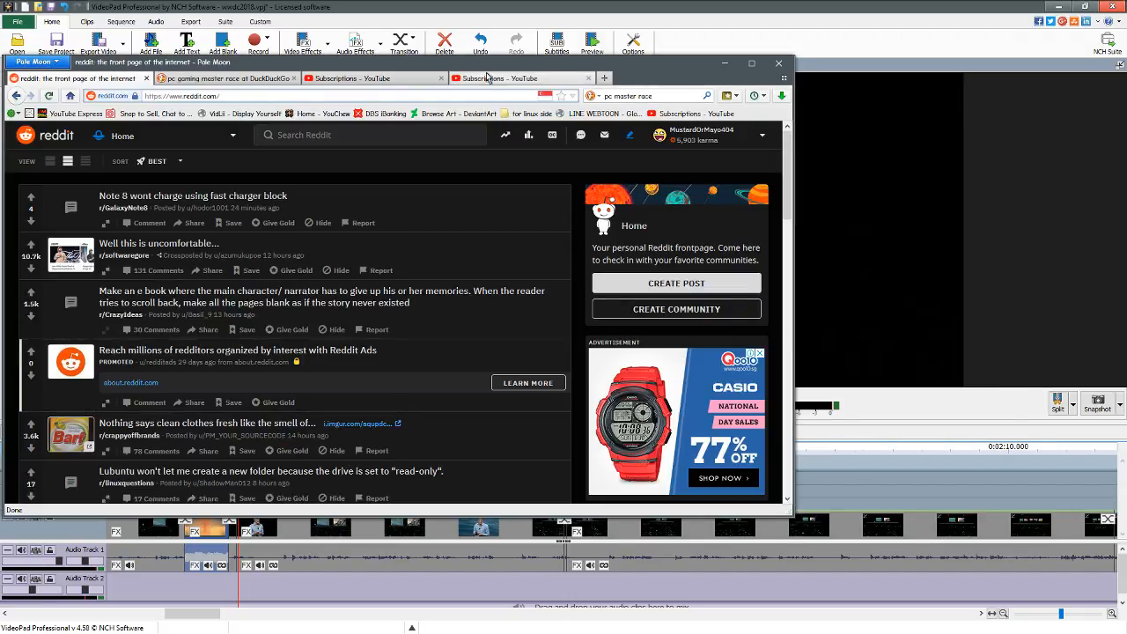
left_click(427, 86)
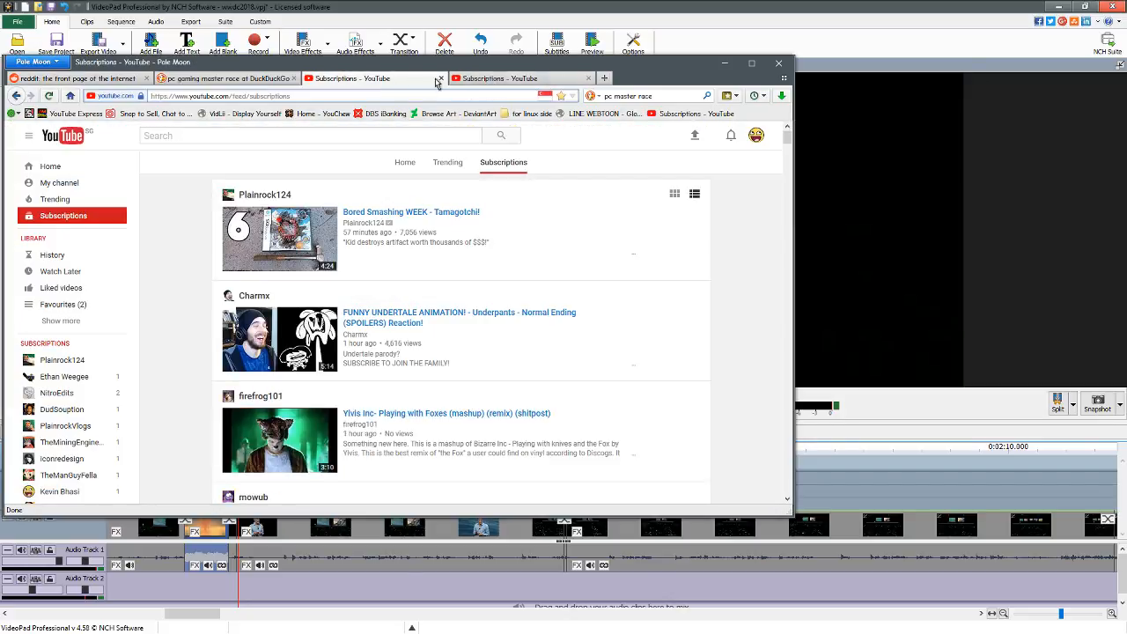
left_click(495, 81)
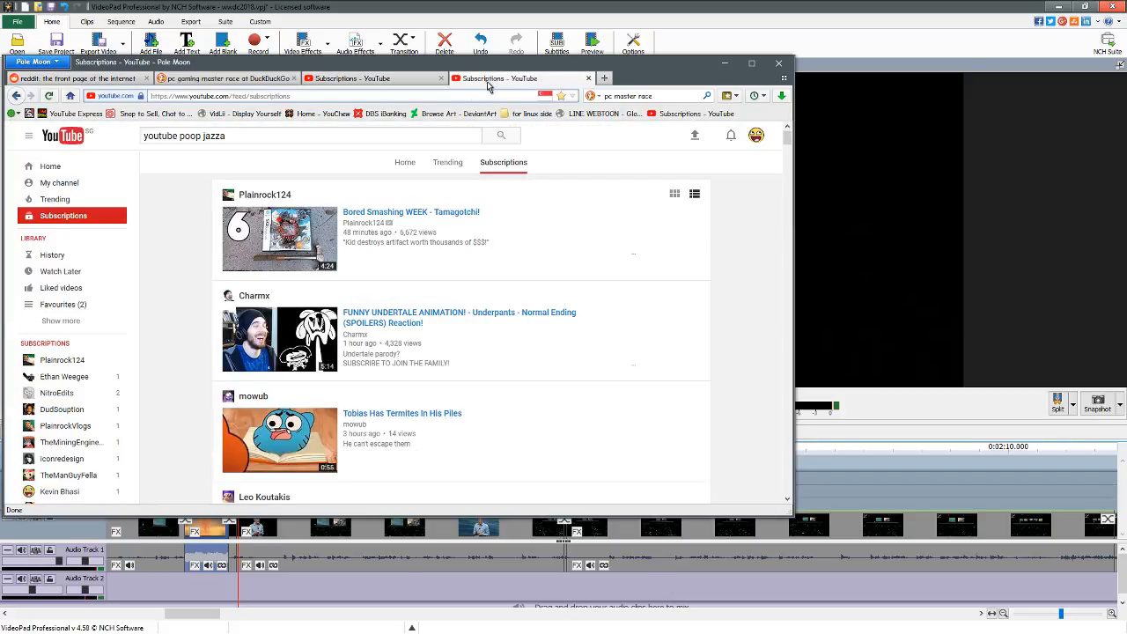
left_click(441, 78)
Search YouTube for "cake by the ocean" and minimize the browser to return to VideoPad.
left_click_drag(371, 132, 13, 167)
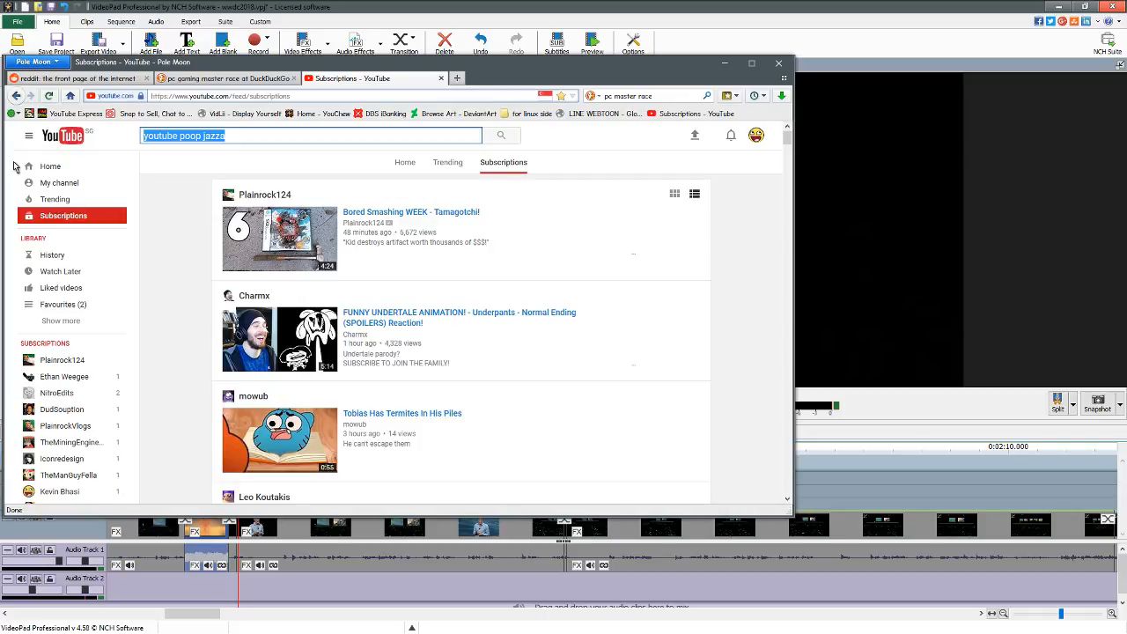
type("califor")
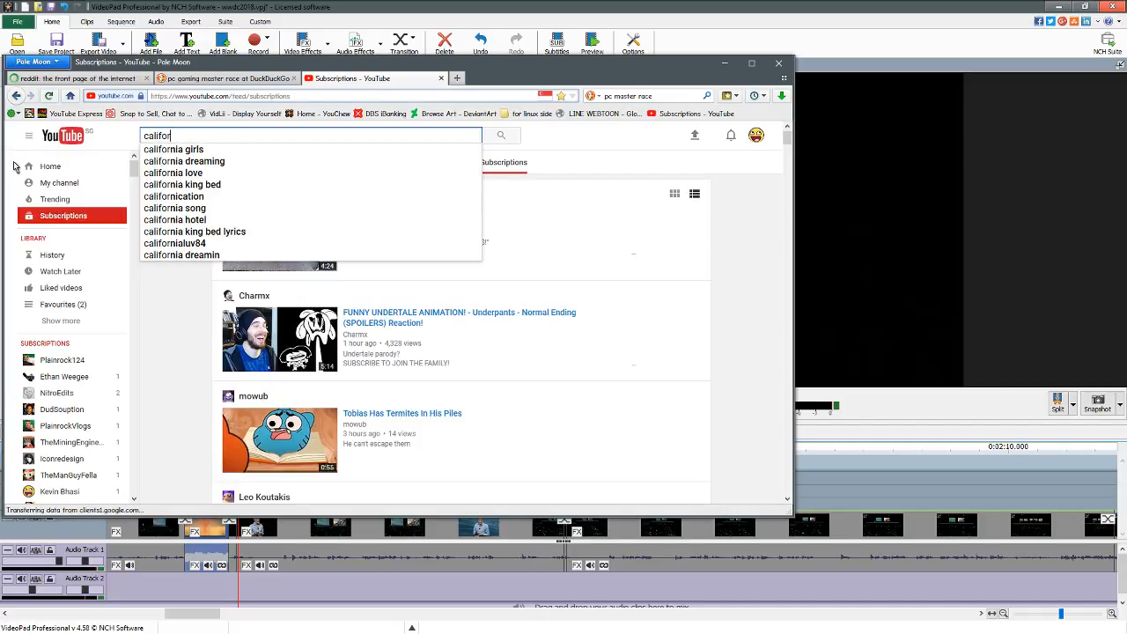
key("BackSpace")
key("BackSpace")
key("BackSpace")
key("BackSpace")
key("BackSpace")
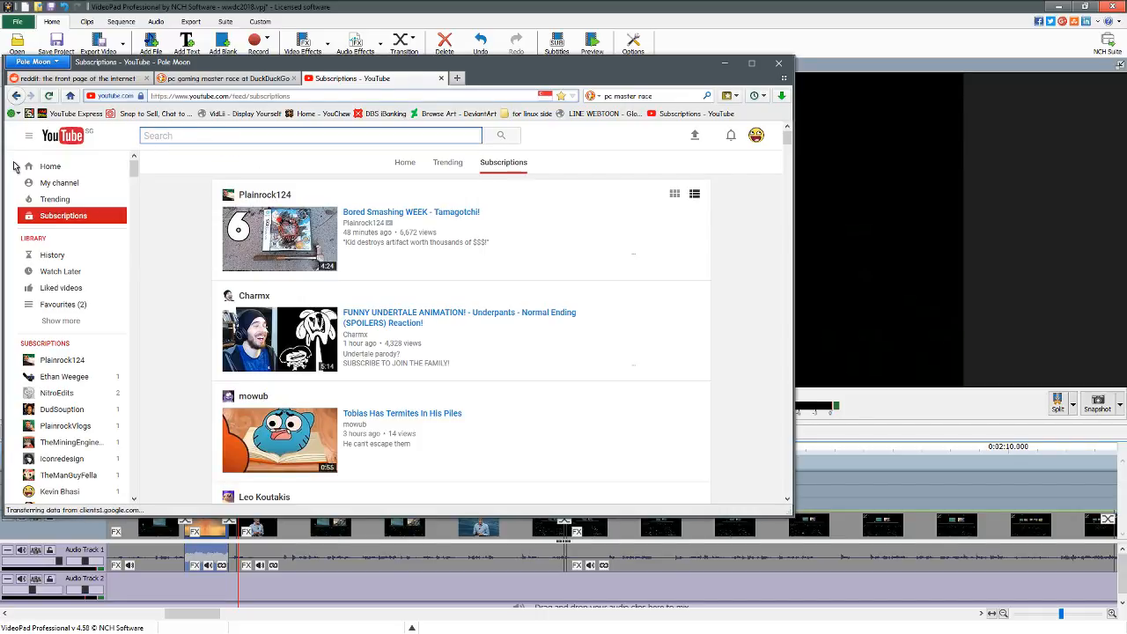
type("co")
key("BackSpace")
type("ake")
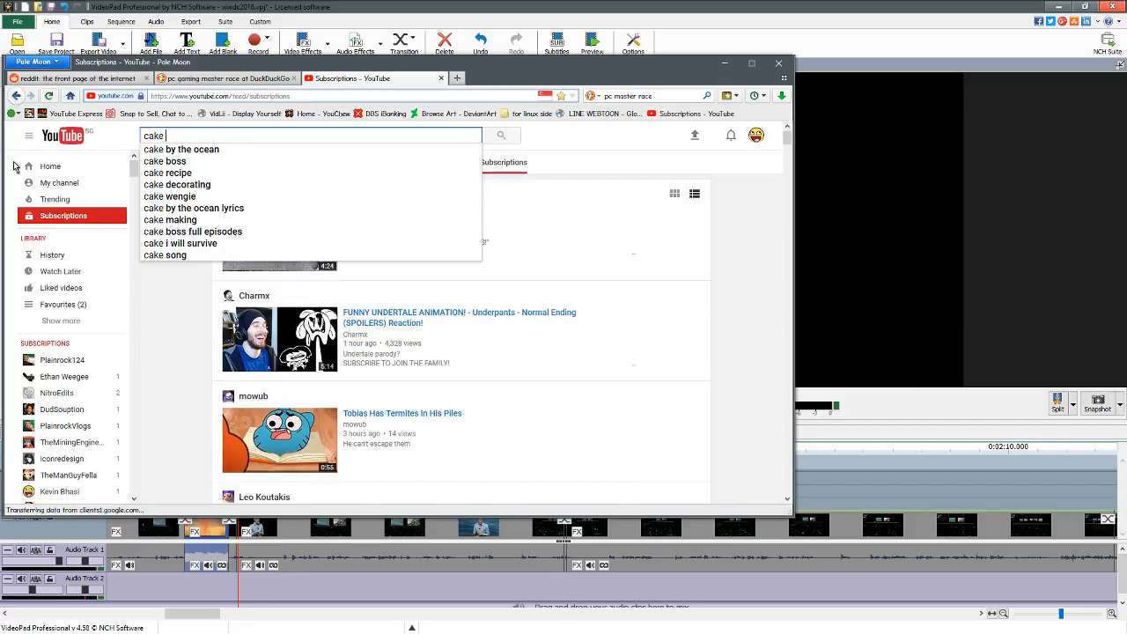
key("Down")
key("Return")
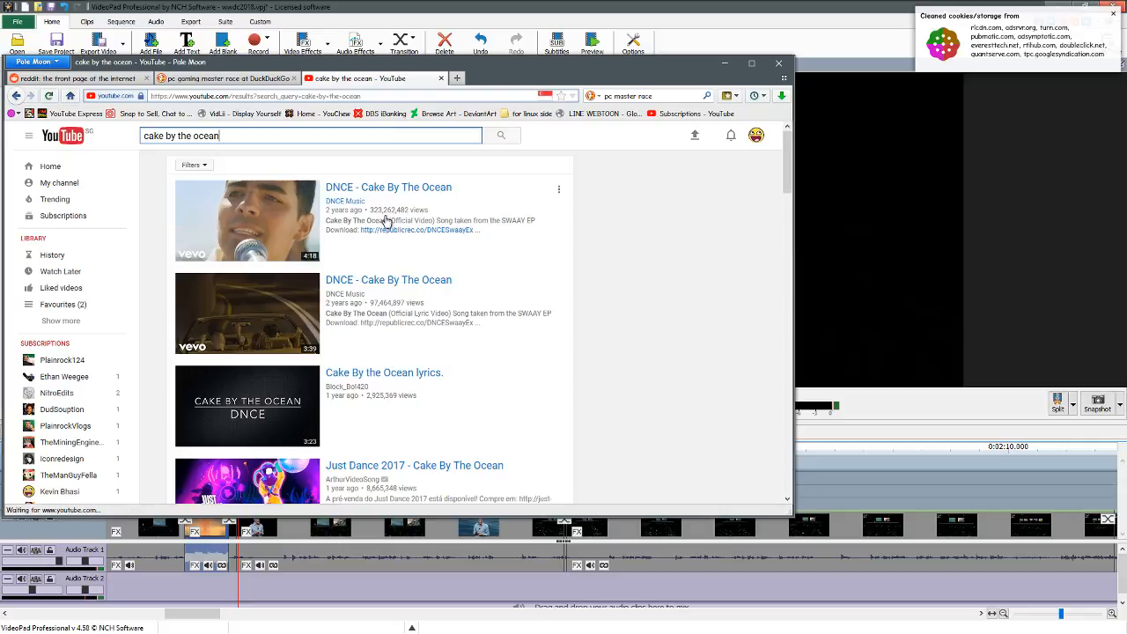
left_click(725, 63)
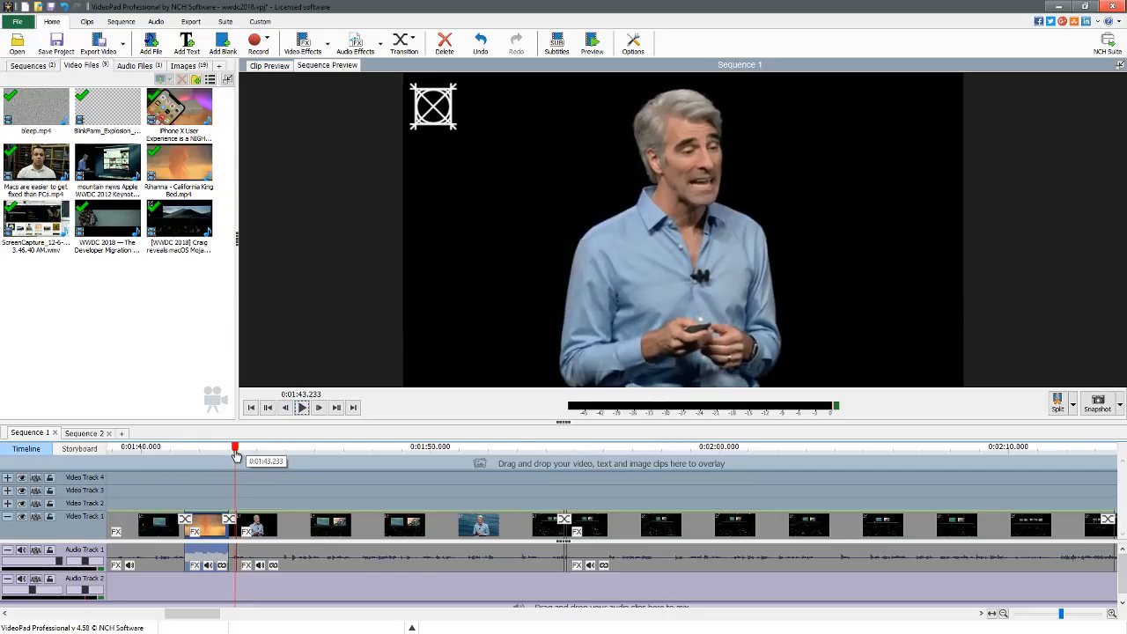
Replay the keynote section following the California King Bed clip, between about 1:43 and 1:46.8, to find a cut point.
left_click_drag(239, 454, 229, 454)
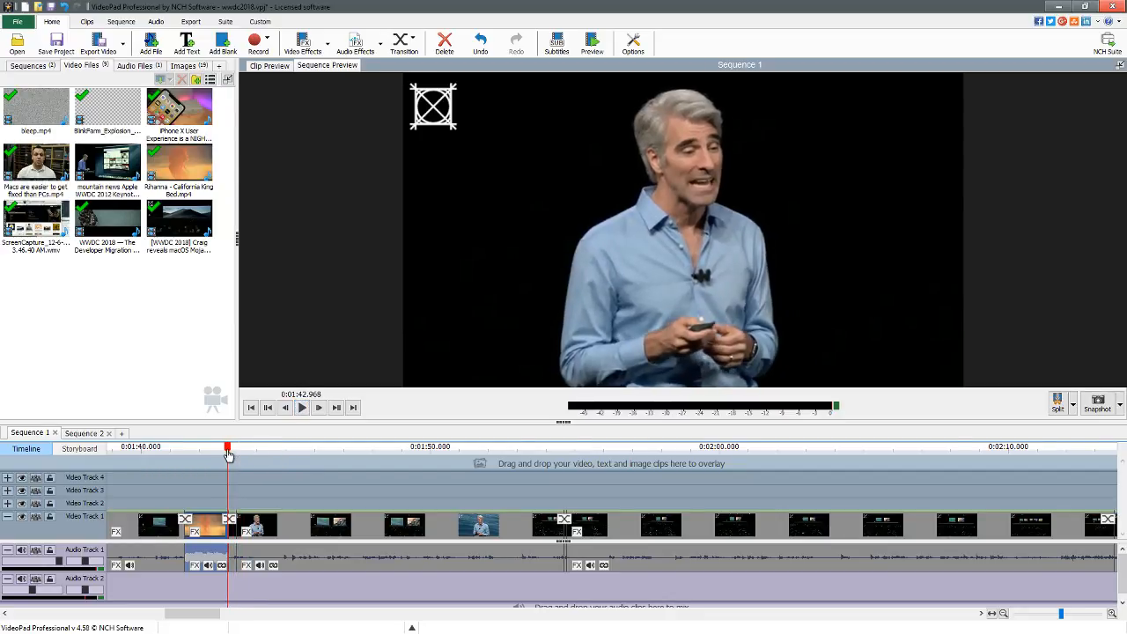
key("space")
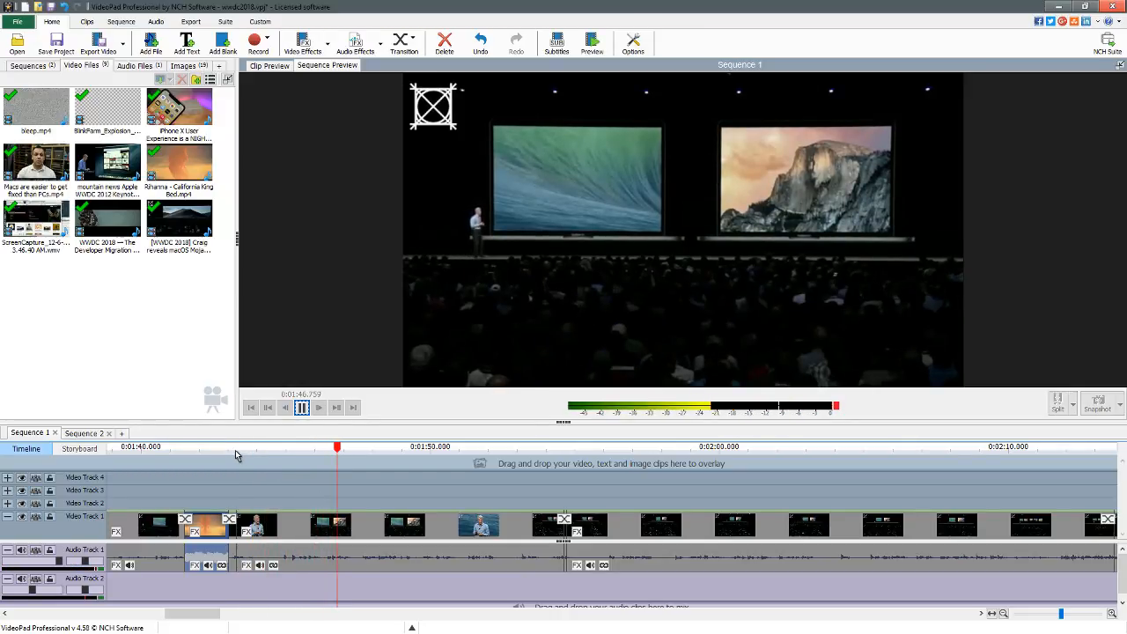
key("space")
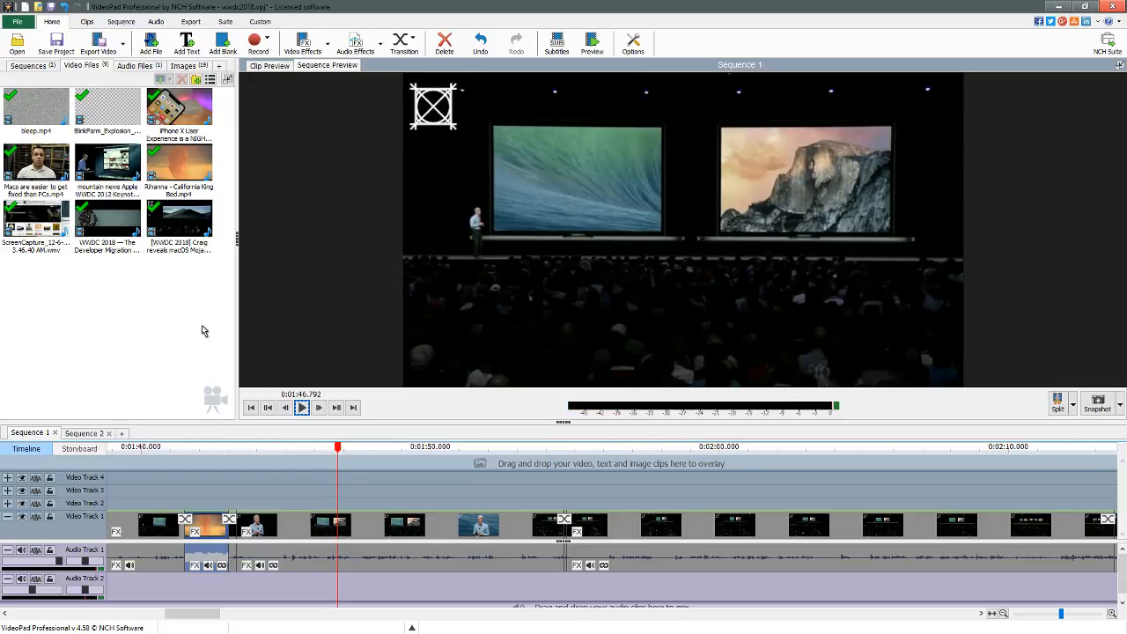
left_click(285, 449)
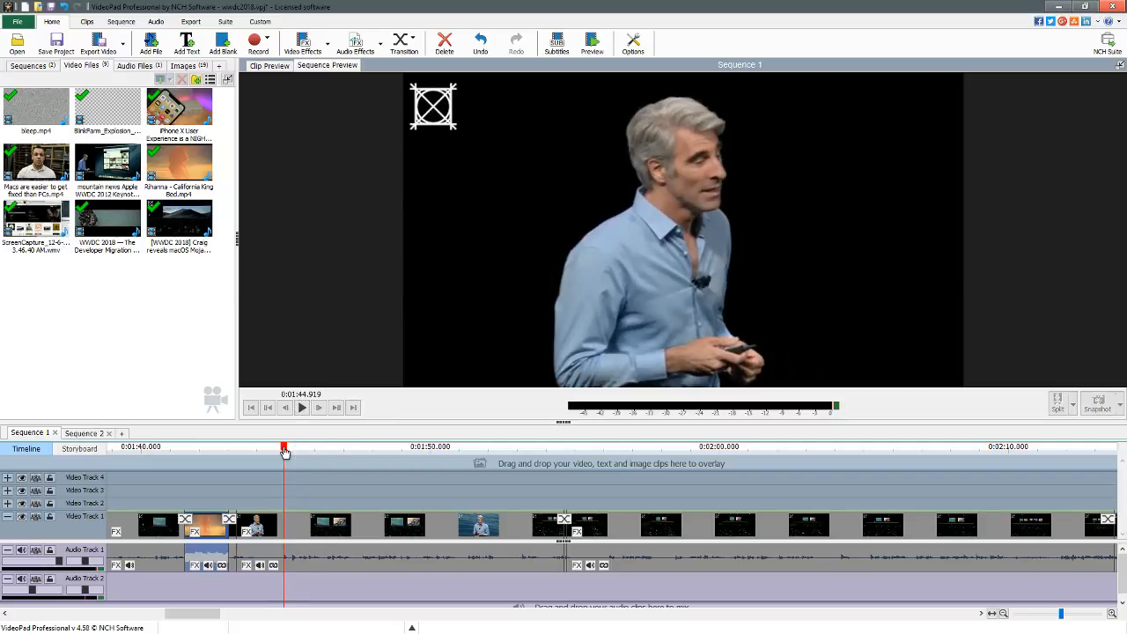
key("space")
key("space")
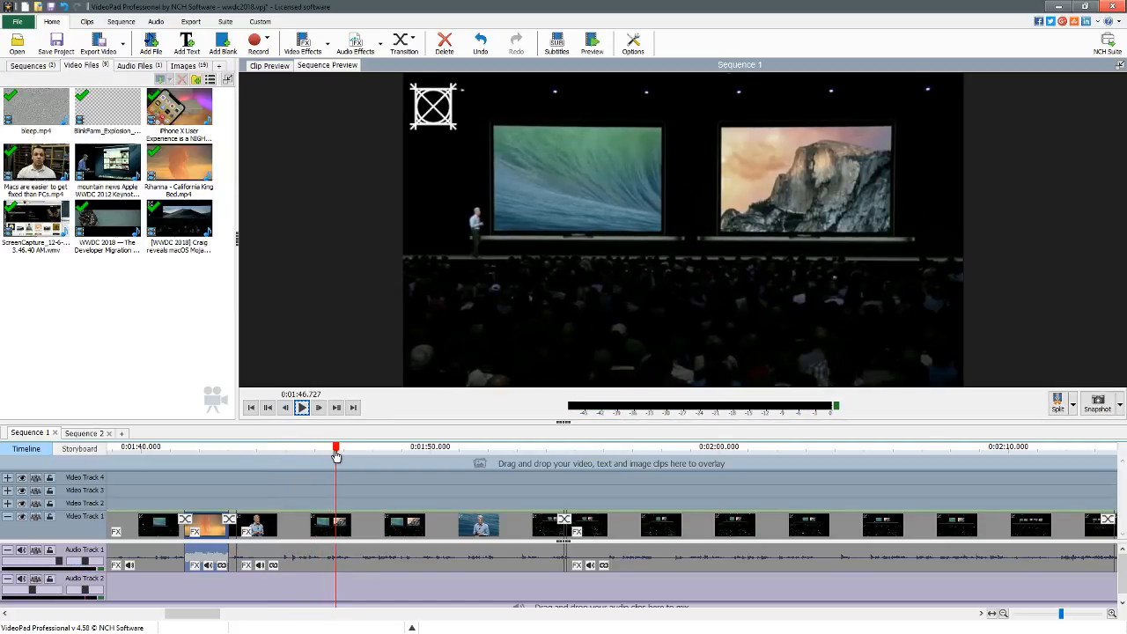
left_click_drag(335, 454, 255, 459)
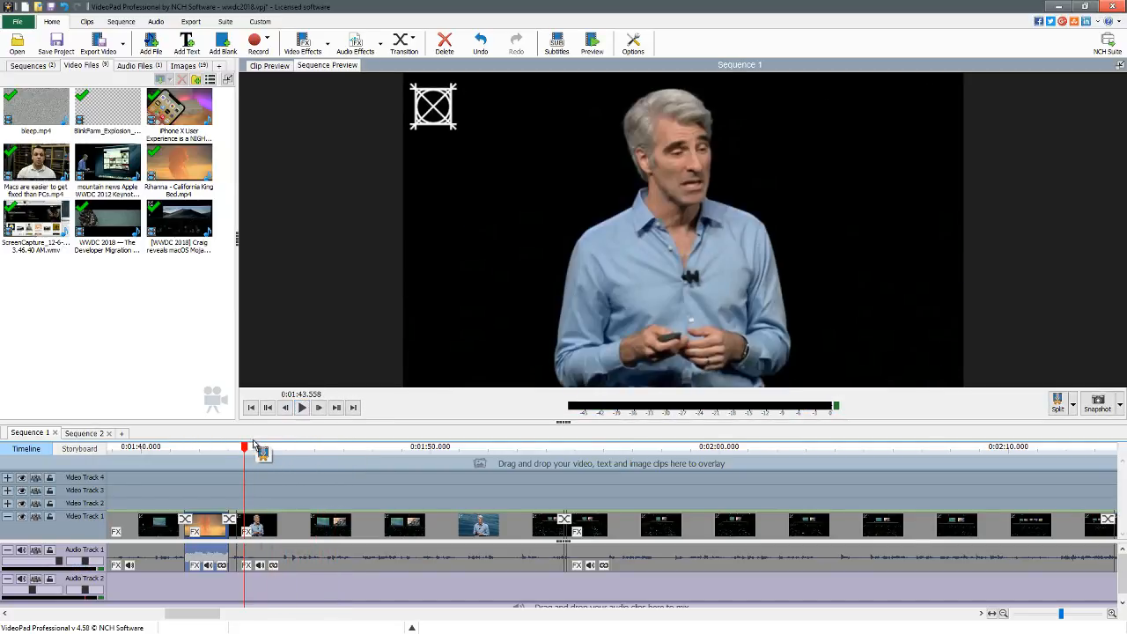
key("space")
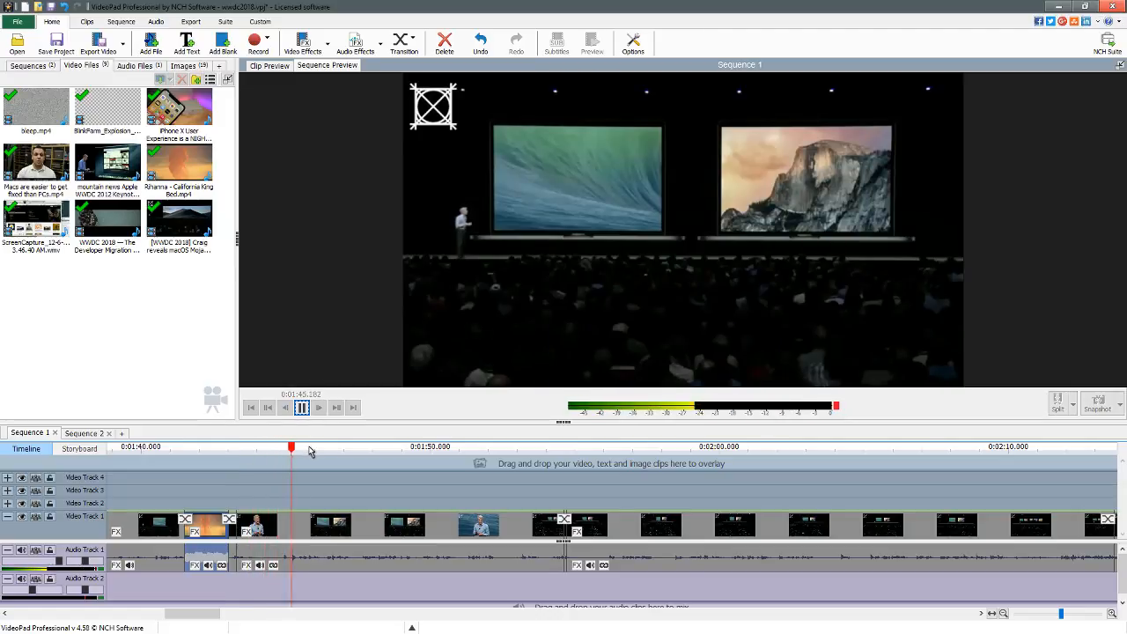
key("space")
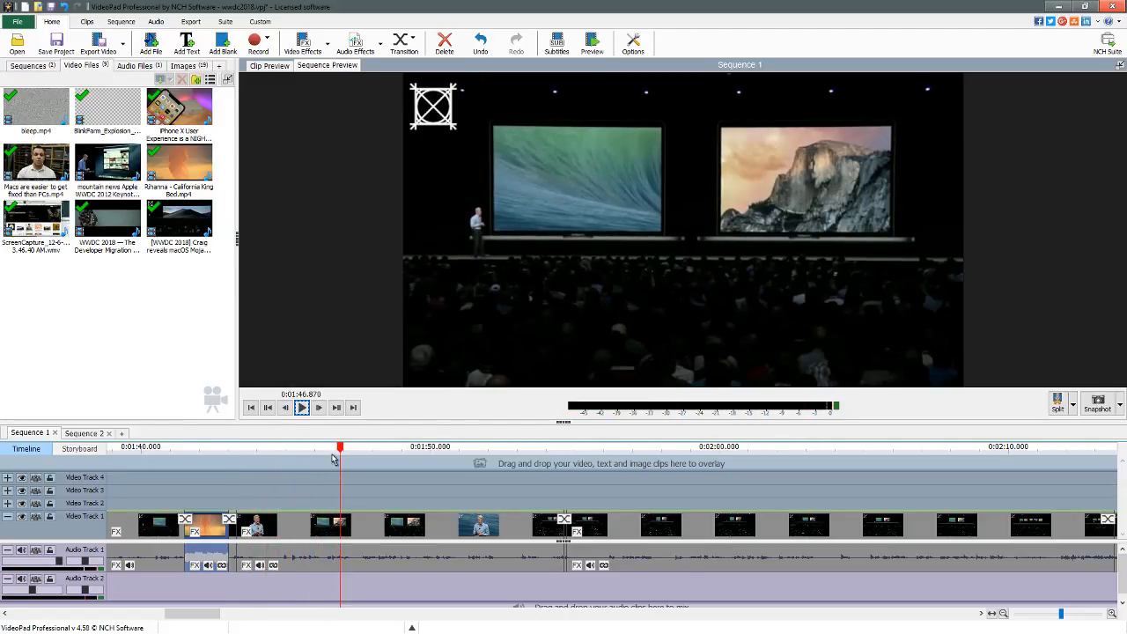
Fine-tune the playhead to about 1:46.638 through short playbacks and split the keynote clip there.
left_click(322, 454)
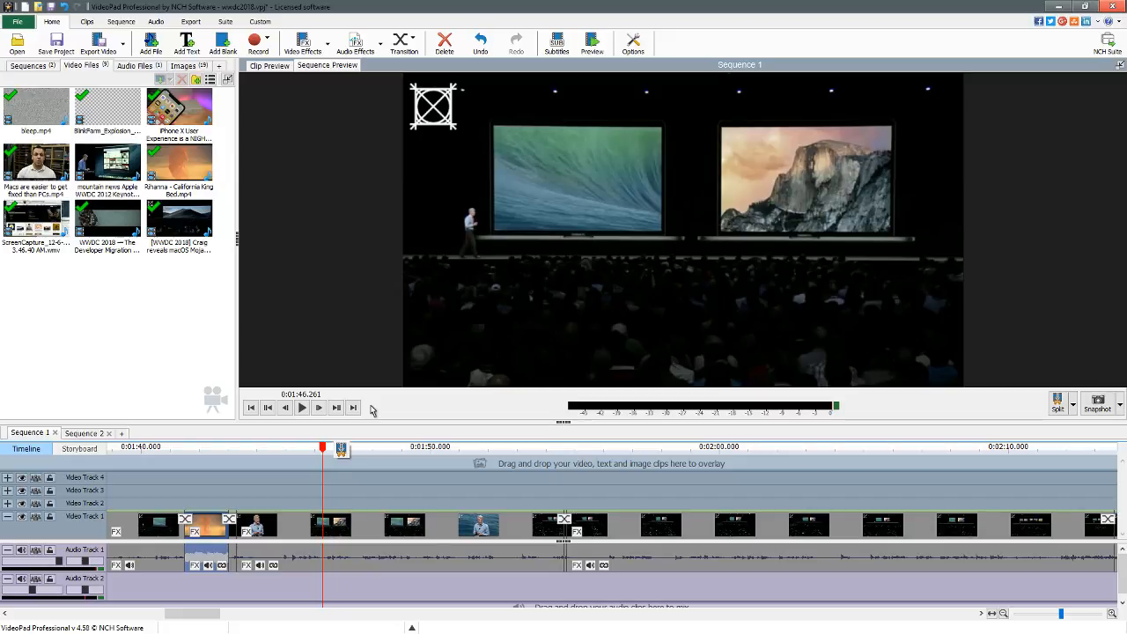
left_click(296, 449)
key("space")
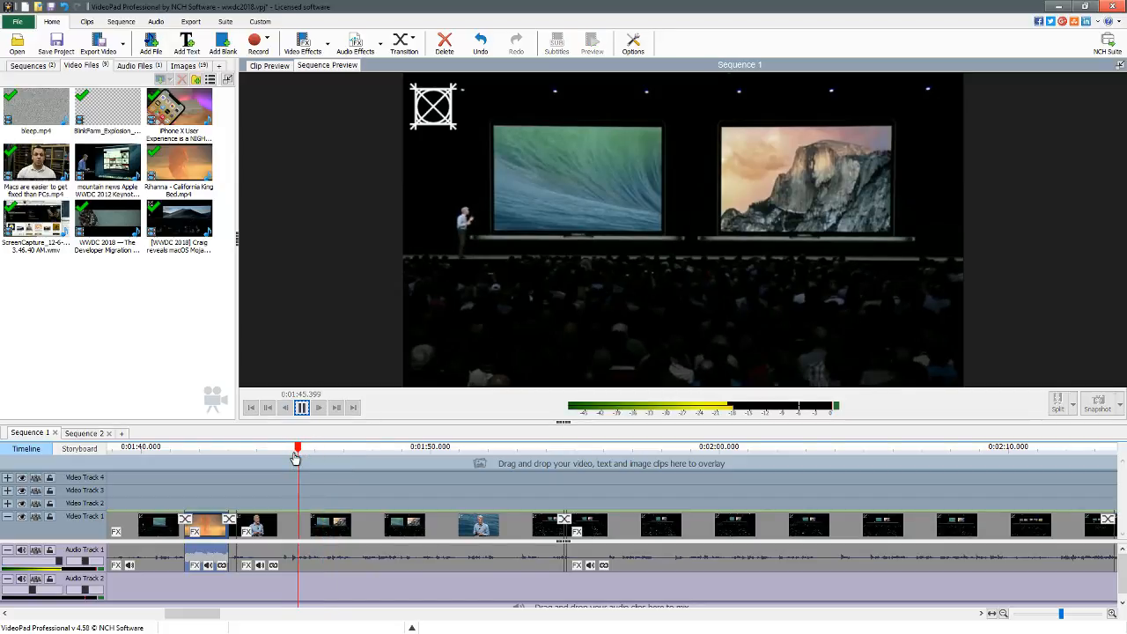
key("space")
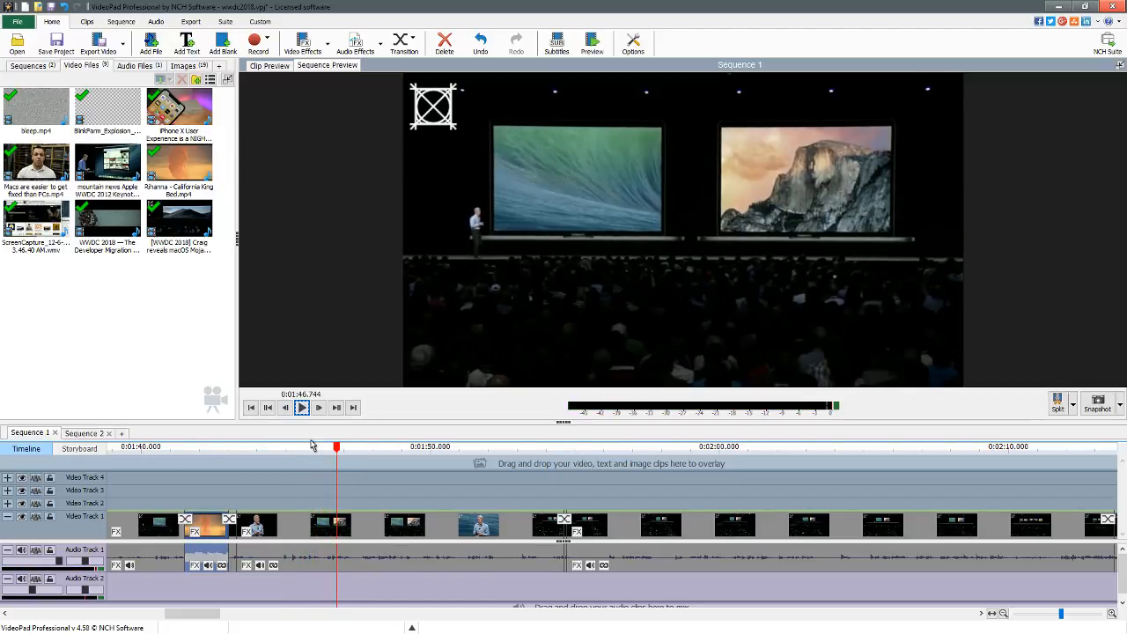
left_click(312, 451)
key("space")
key("space")
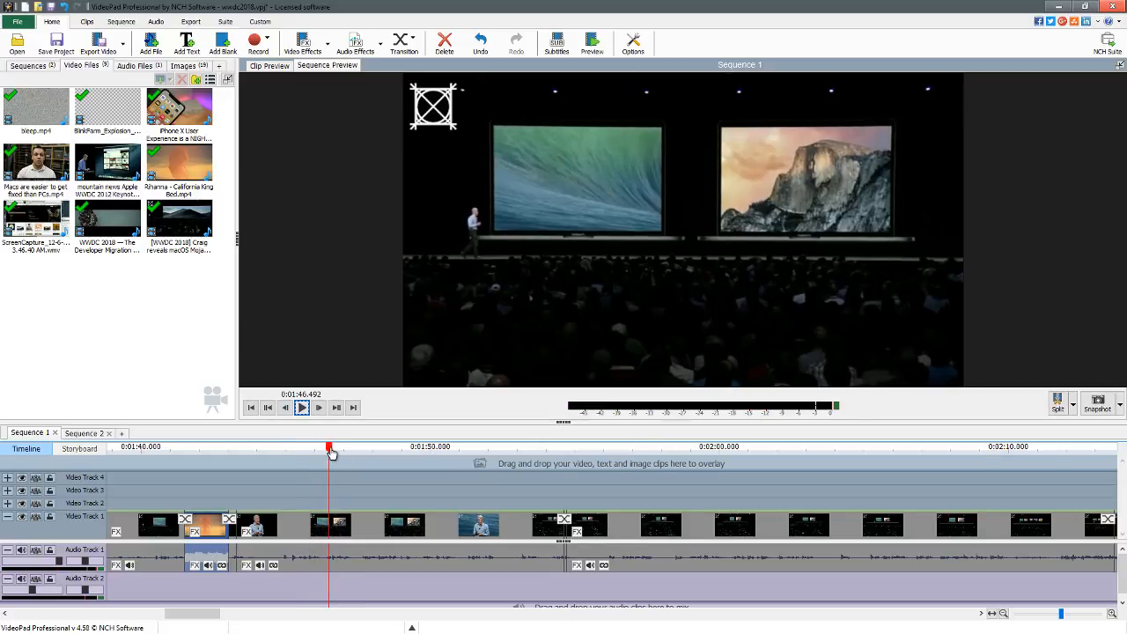
key("space")
key("space")
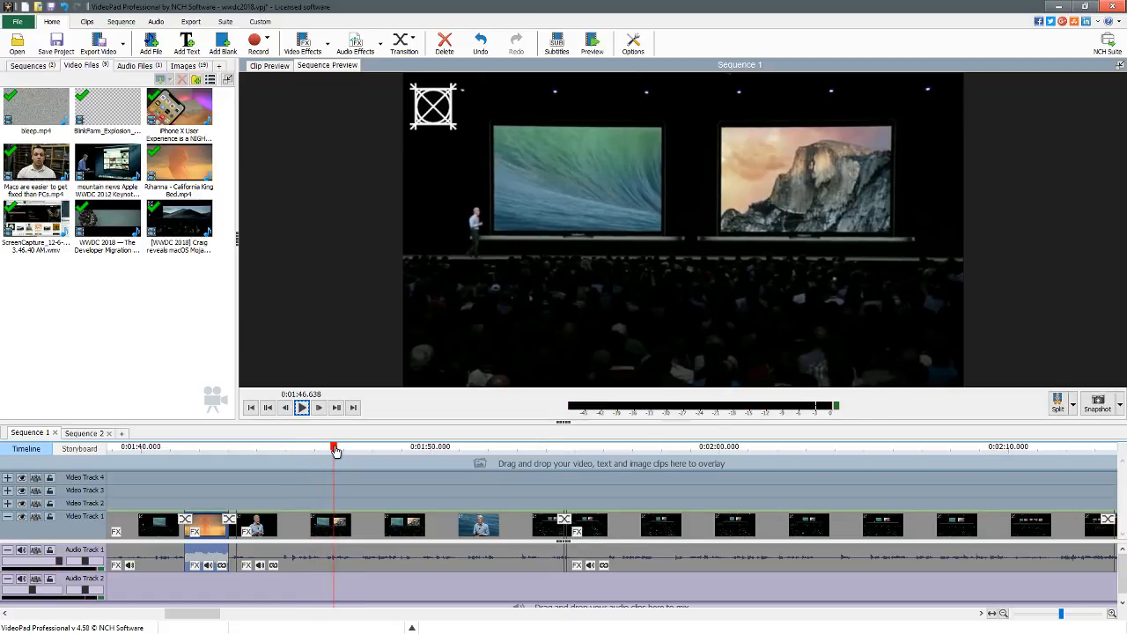
key("l")
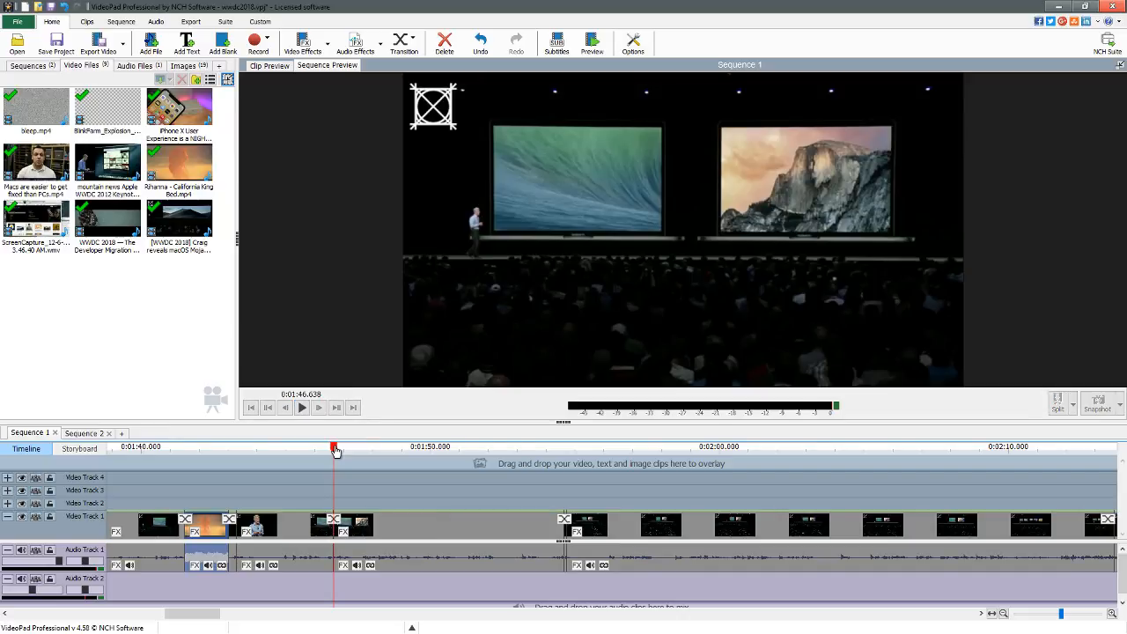
Preview the footage after the new split up to about 1:51.3 and replay the section from about 1:43.3 across the split.
key("space")
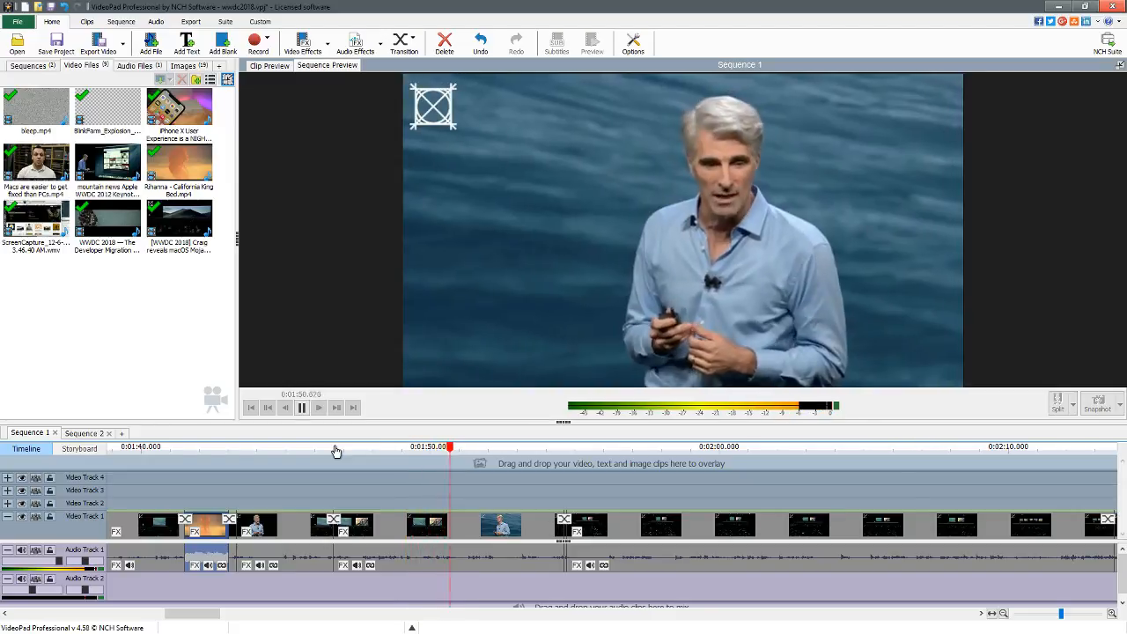
key("space")
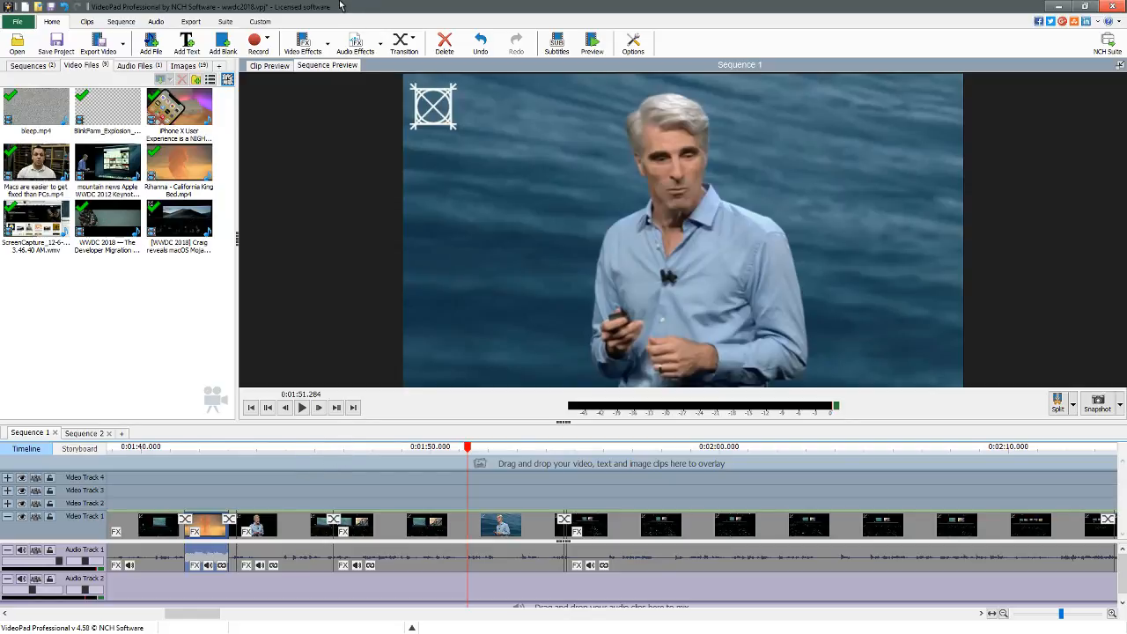
left_click(237, 449)
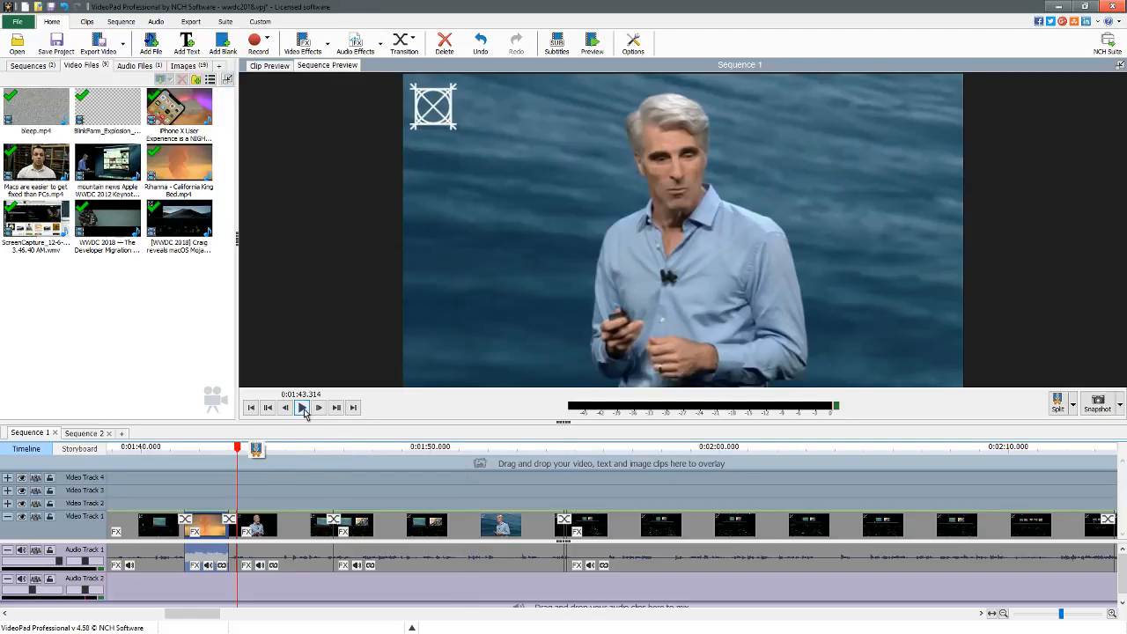
left_click(302, 408)
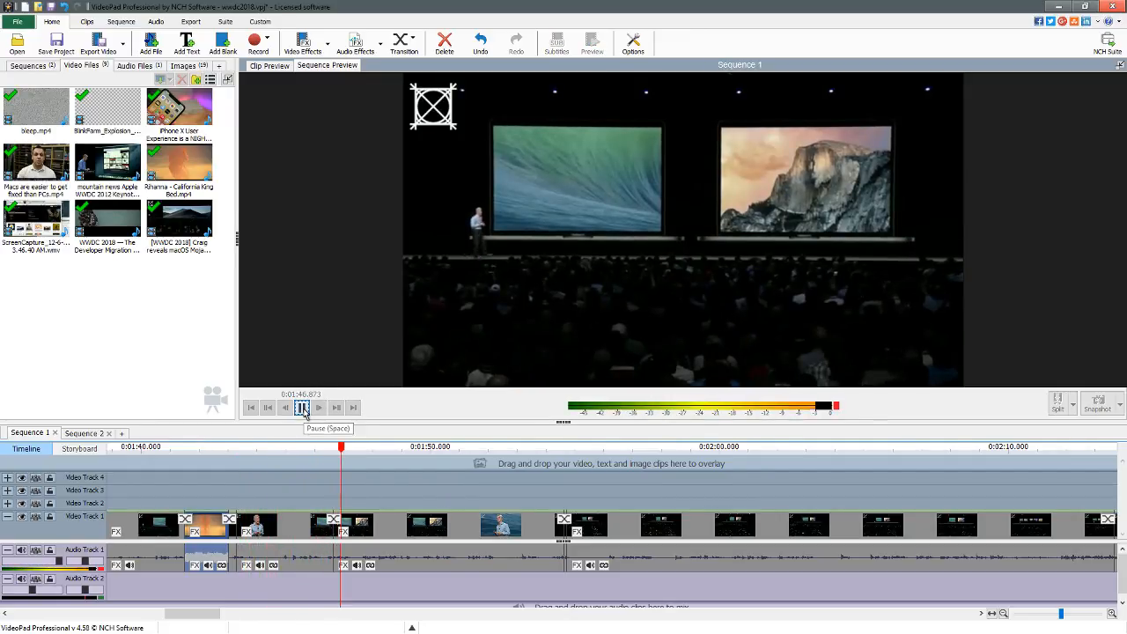
left_click(302, 408)
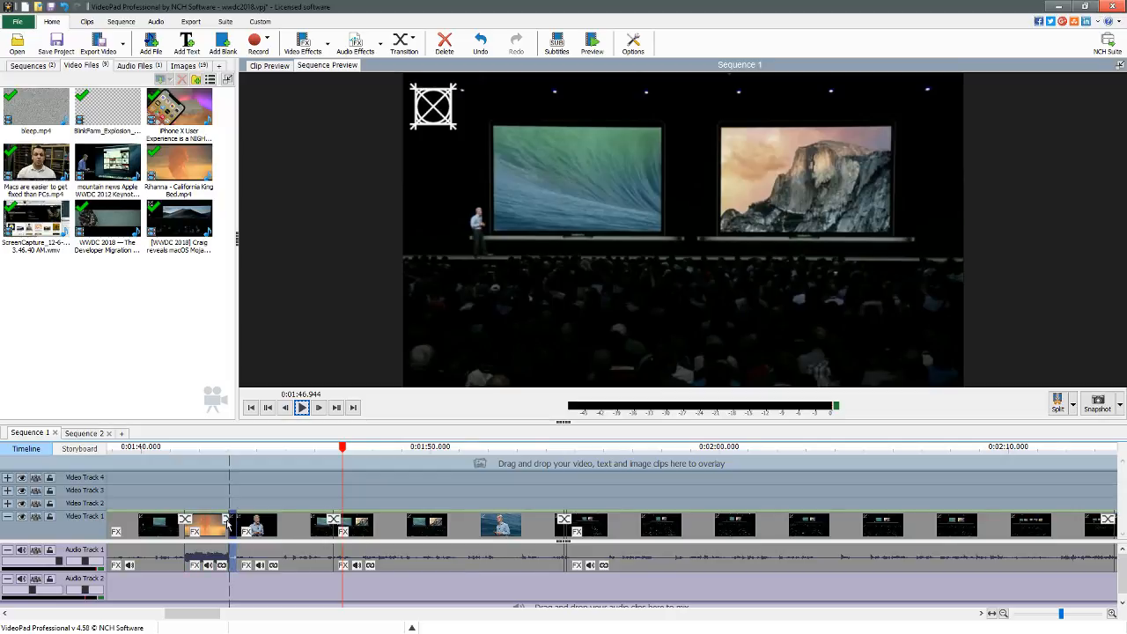
Trim about 0.3 s off the start of the keynote clip following the California King Bed clip and preview the cut.
left_click_drag(227, 521, 231, 522)
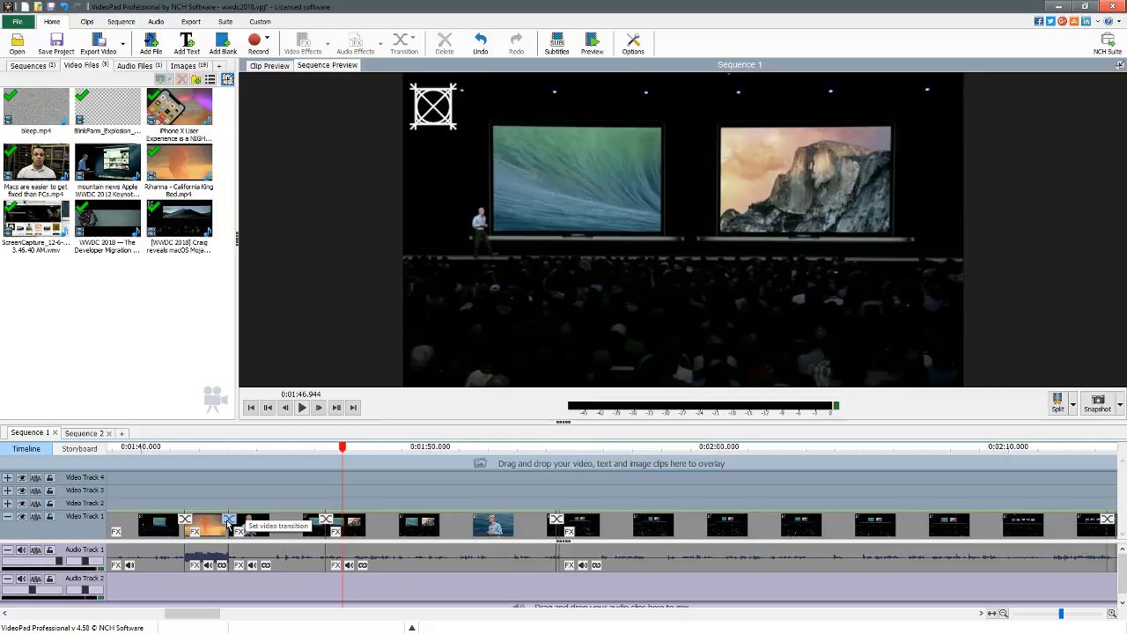
left_click(236, 449)
key("space")
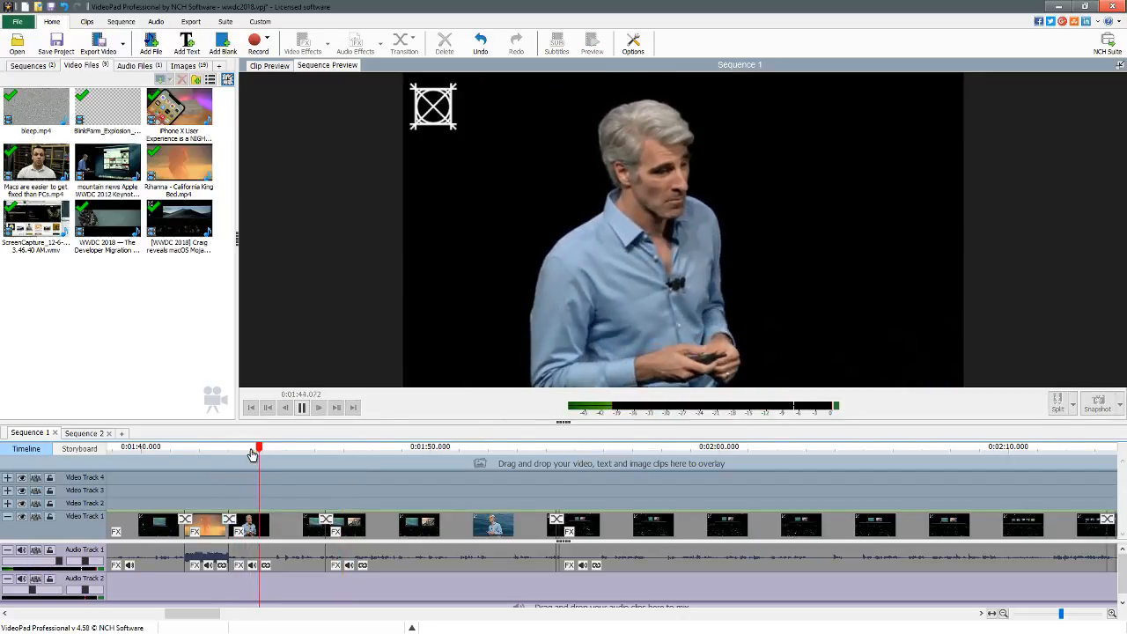
key("space")
Replay the opening of that keynote clip to find a cut point and trim its start to 1:44.432.
left_click_drag(273, 457, 236, 458)
key("space")
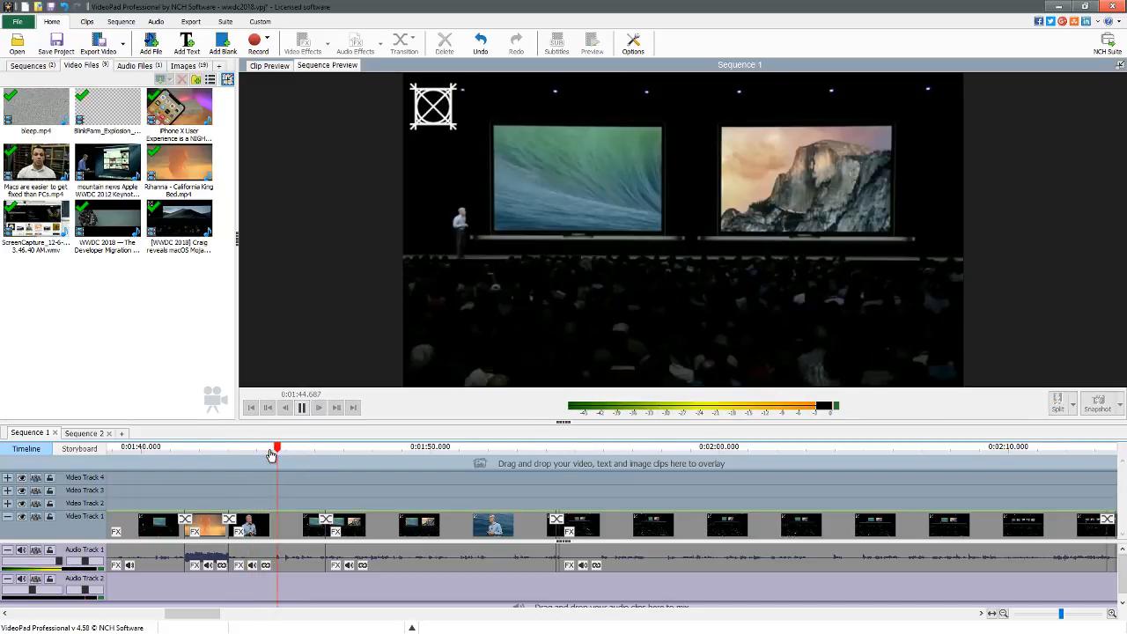
left_click(271, 452)
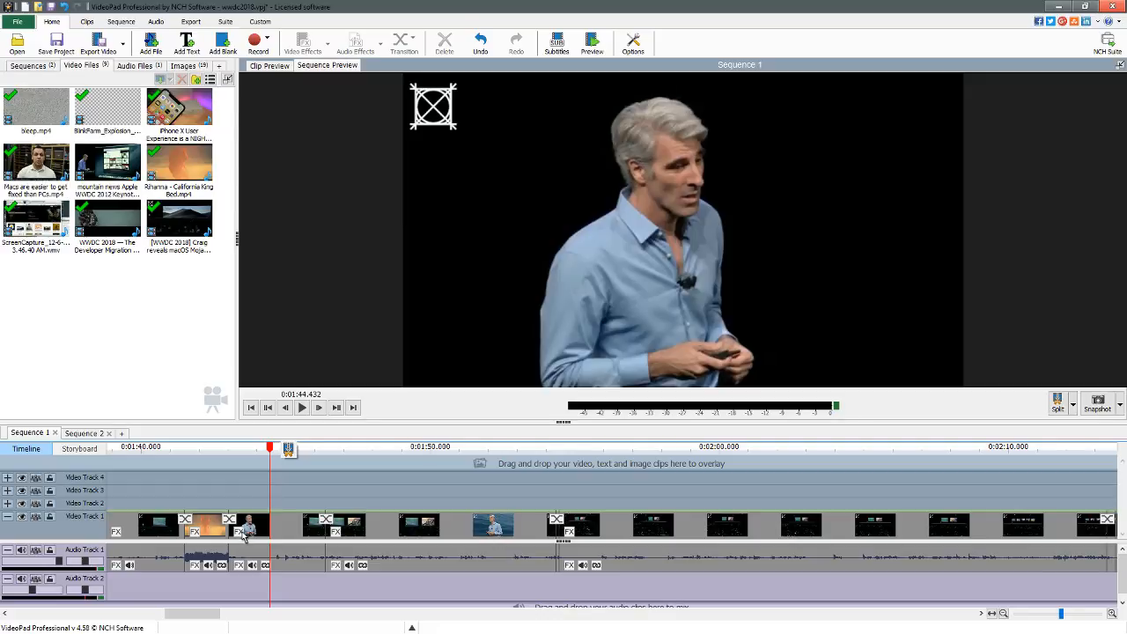
left_click(270, 532)
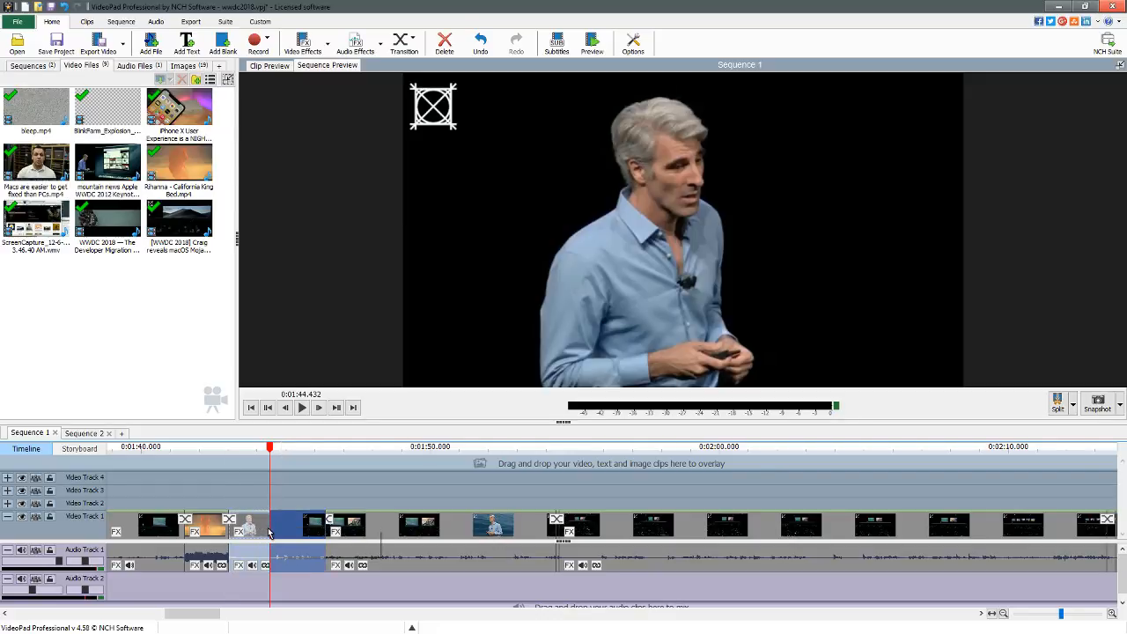
left_click_drag(269, 531, 269, 529)
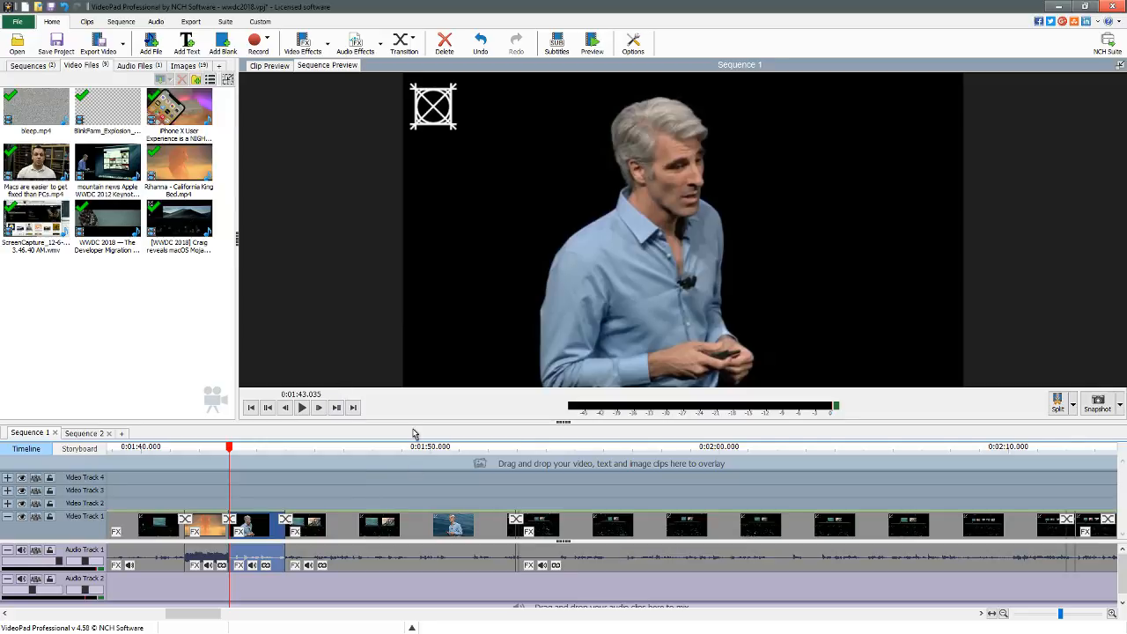
Switch to the YouTube live chat window, check its participants list and return to VideoPad.
key("alt+Tab")
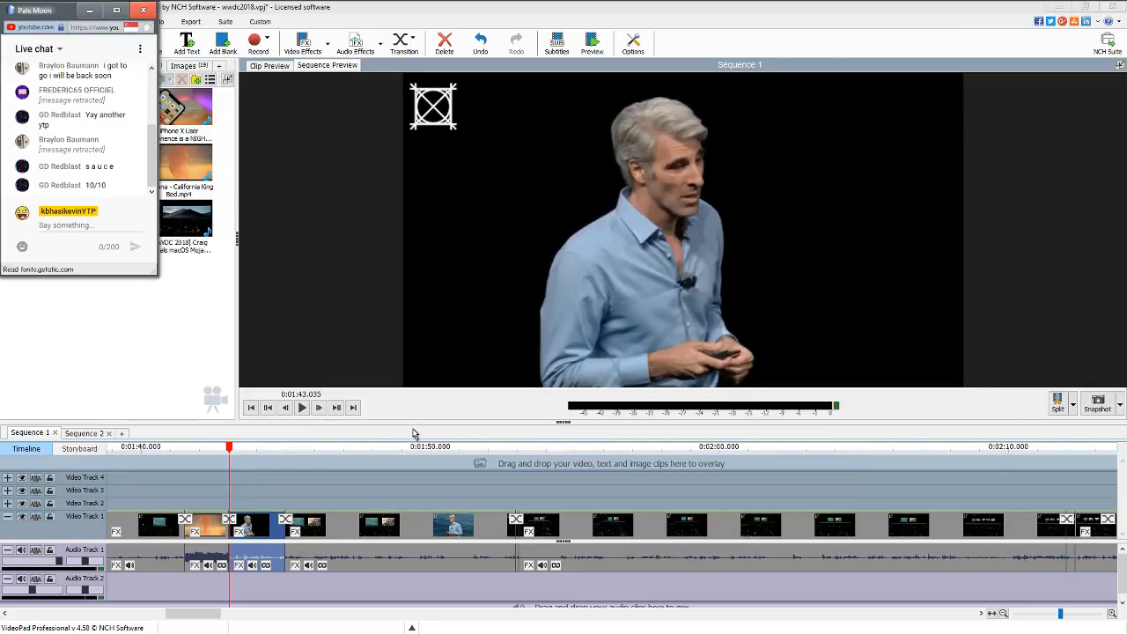
left_click(141, 49)
left_click(110, 106)
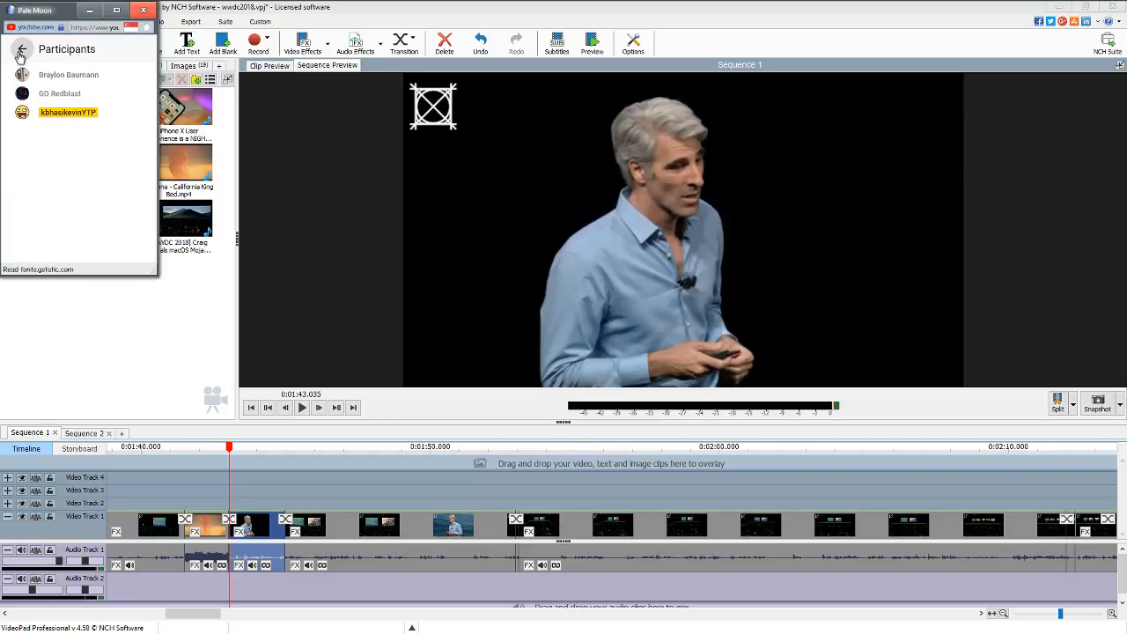
left_click(21, 53)
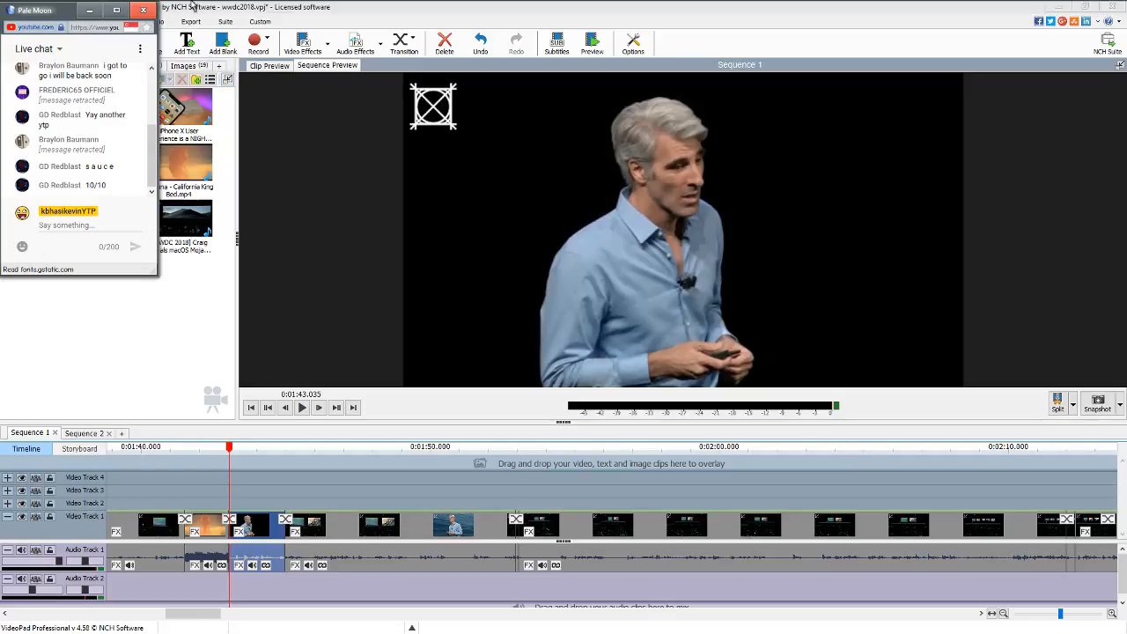
left_click(354, 24)
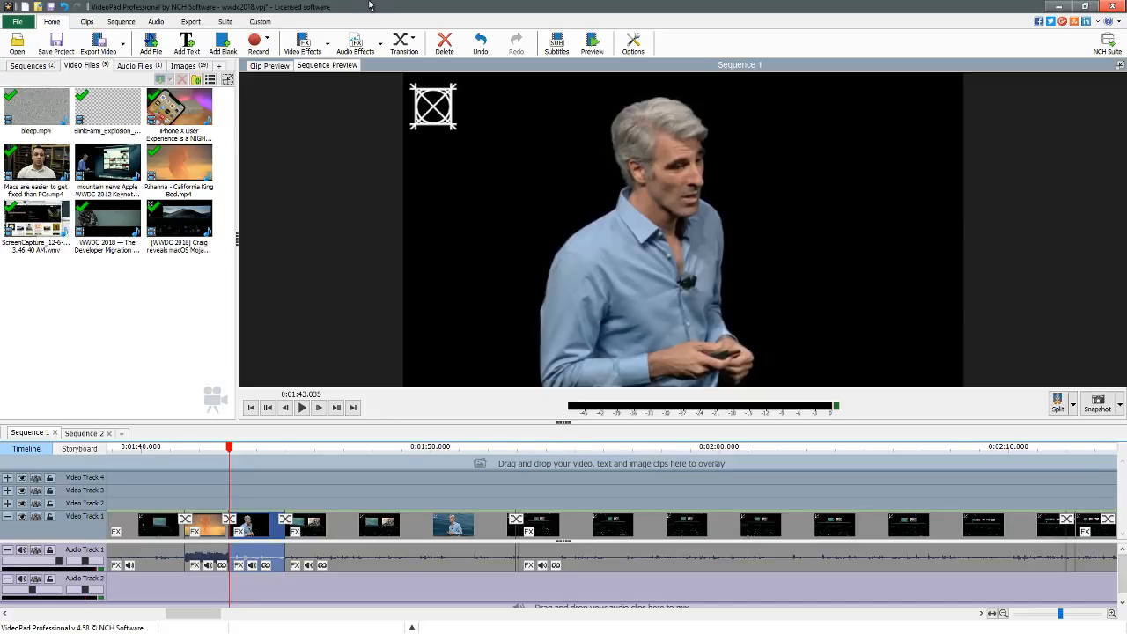
Switch to the Pale Moon browser, open the YouTube subscriptions feed and return to VideoPad.
key("alt+Tab")
key("alt+Tab")
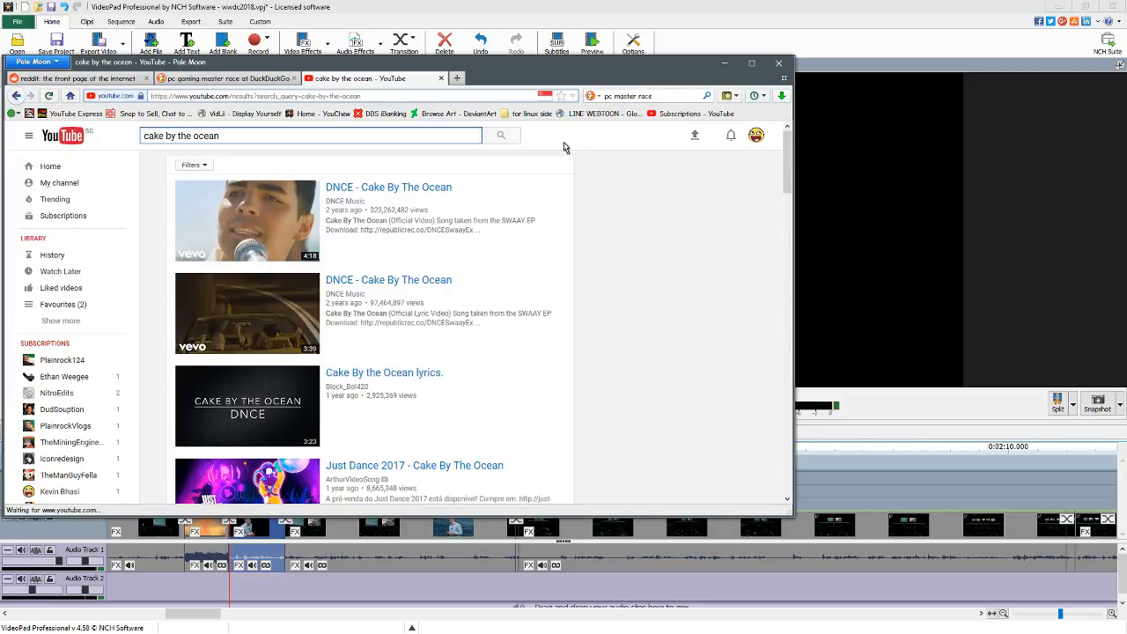
left_click(75, 216)
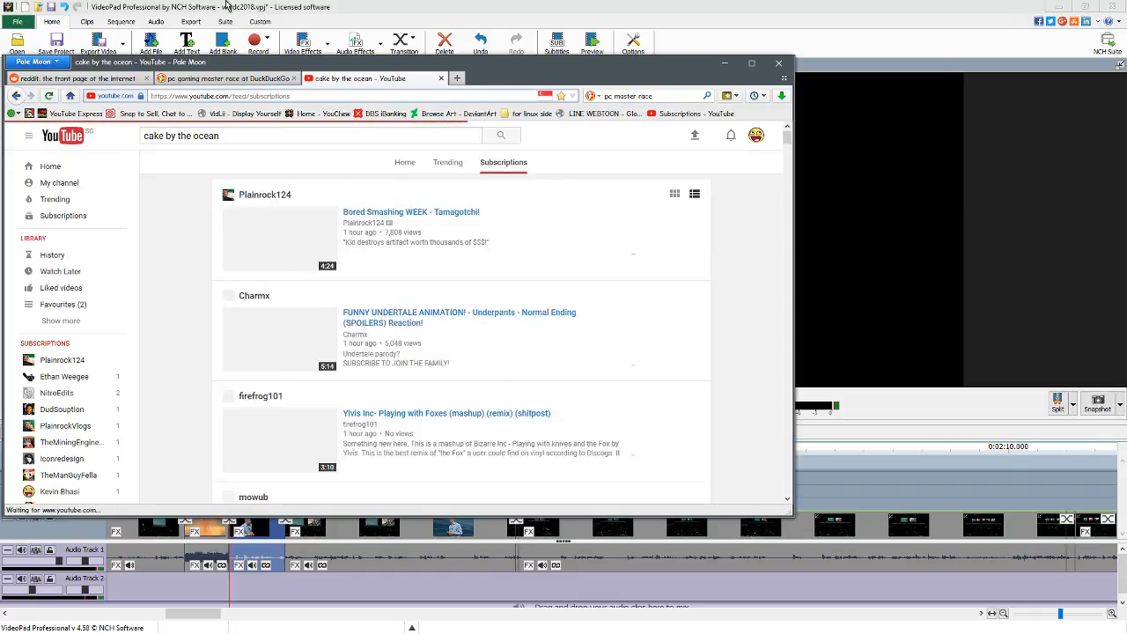
key("alt+Tab")
key("alt+Tab")
key("alt+Tab")
key("alt+Tab")
key("alt+Tab")
key("alt+Tab")
key("alt+Tab")
key("alt+Tab")
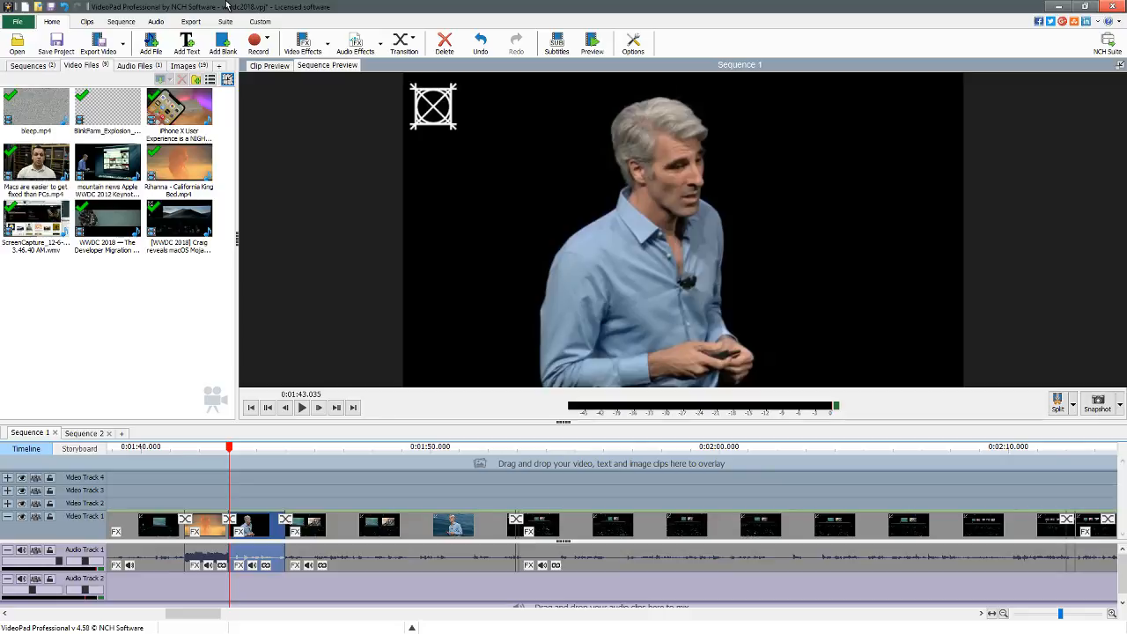
Find Spotify among the installed apps and launch it.
left_click(14, 11)
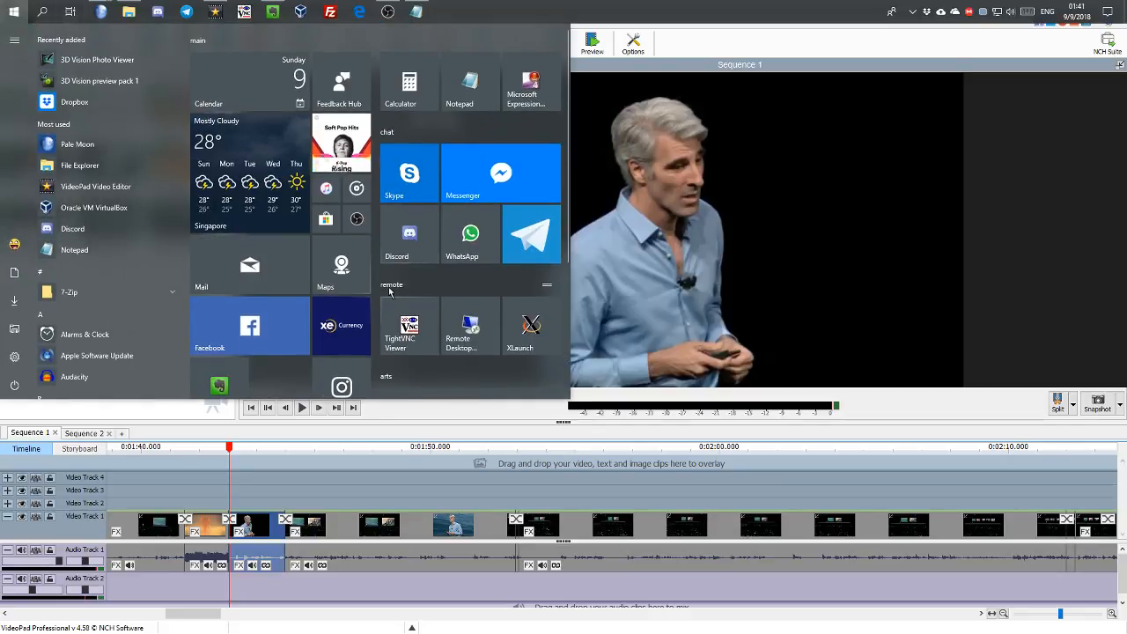
scroll(384, 282, "down", 4)
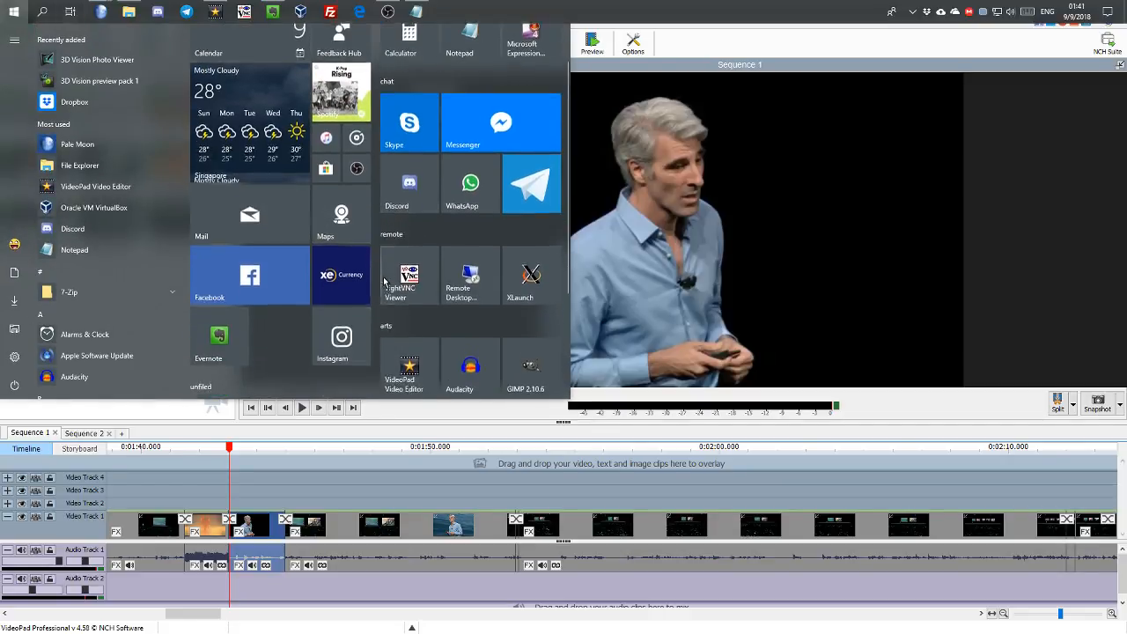
scroll(384, 281, "up", 4)
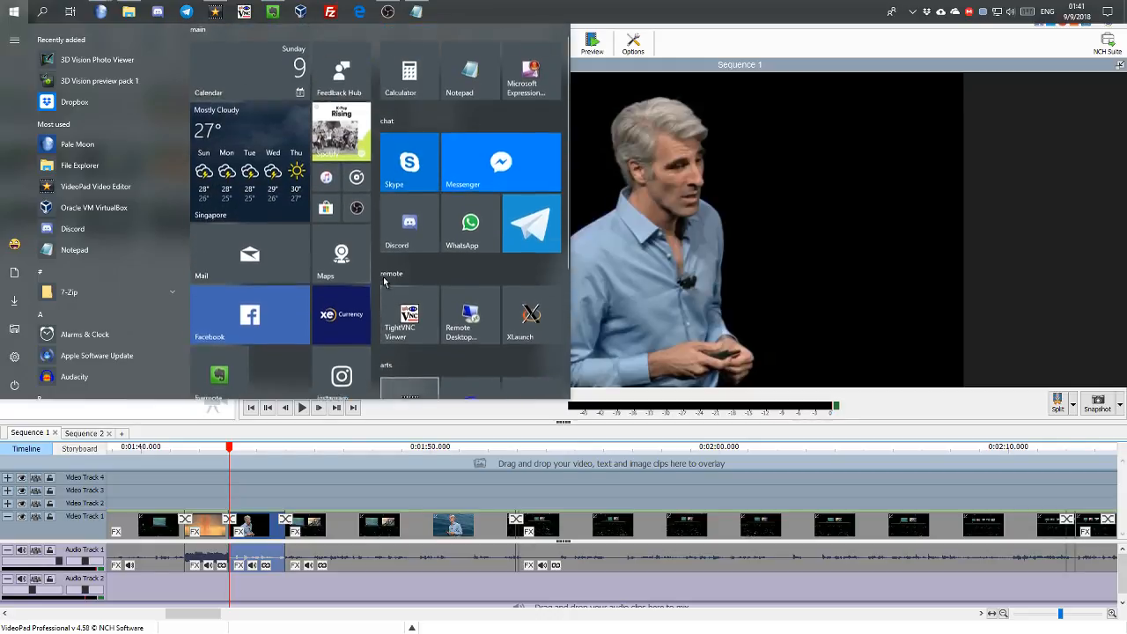
scroll(382, 282, "down", 3)
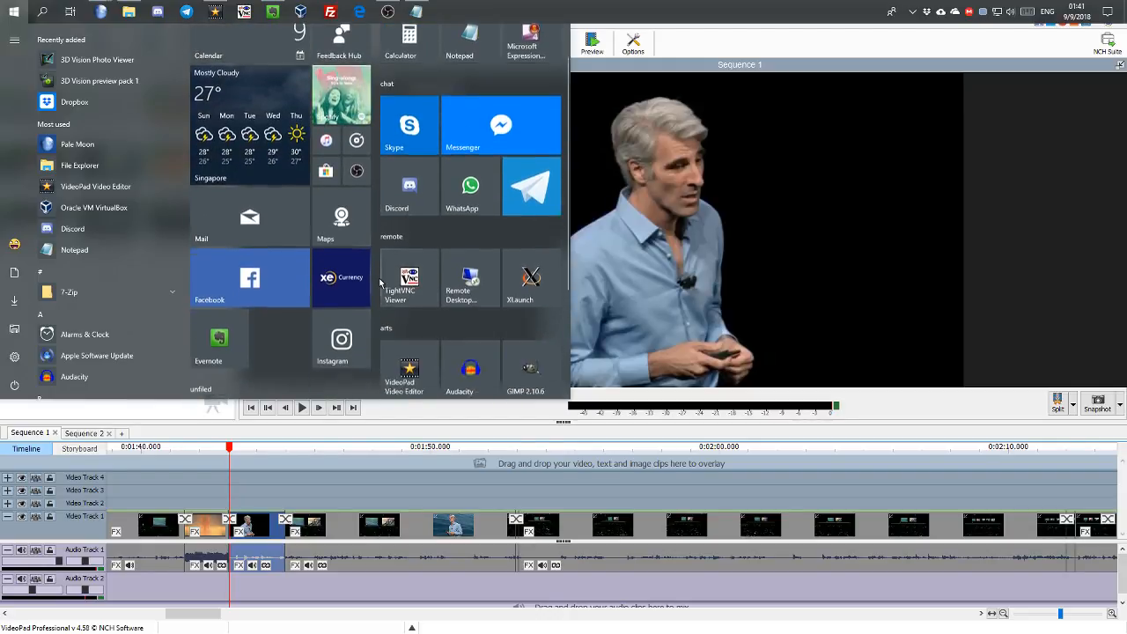
scroll(382, 282, "up", 3)
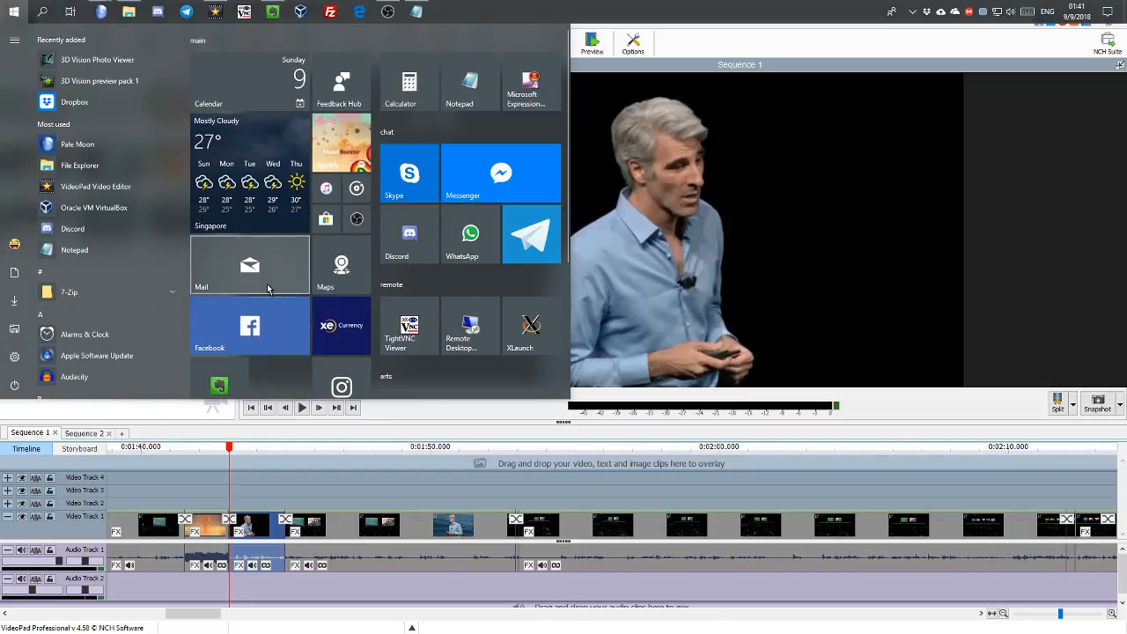
scroll(266, 264, "down", 1)
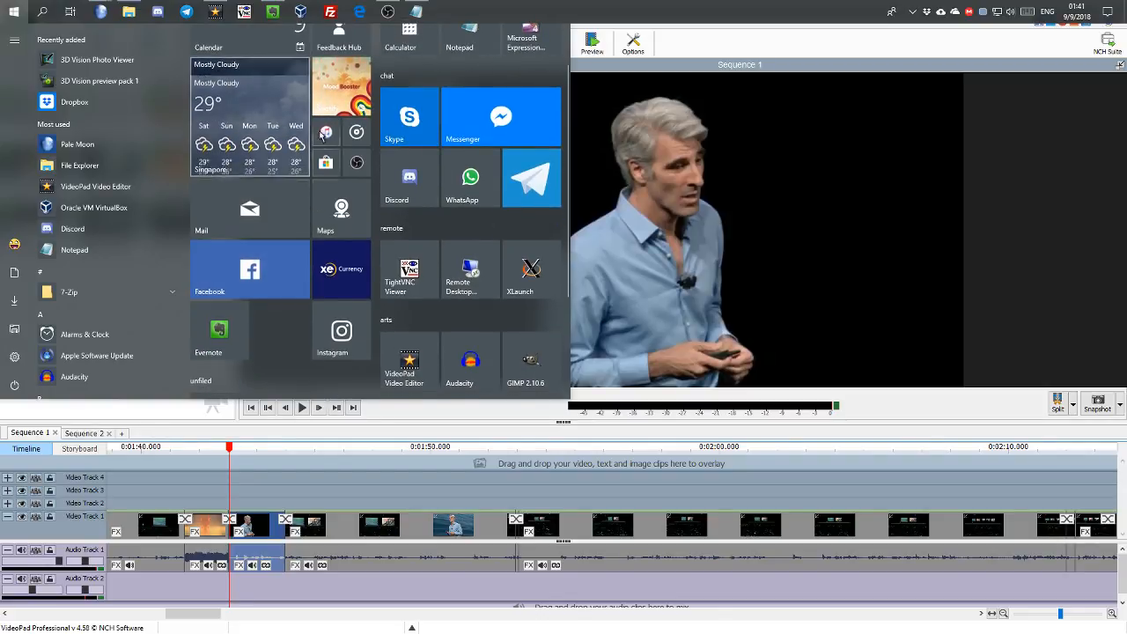
scroll(327, 170, "down", 3)
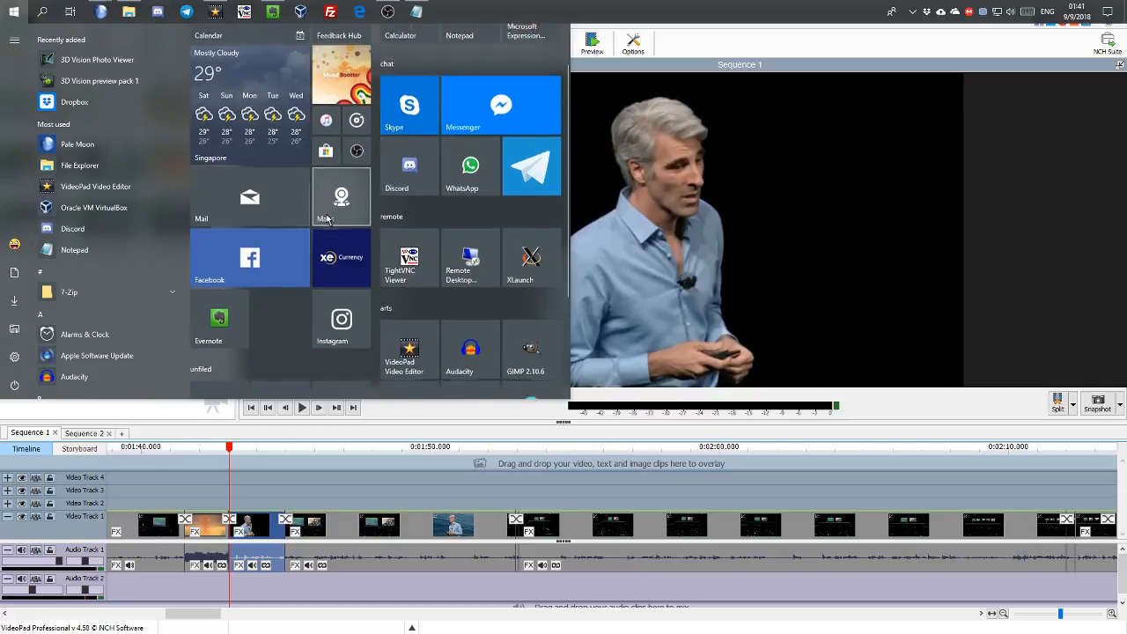
scroll(327, 219, "up", 4)
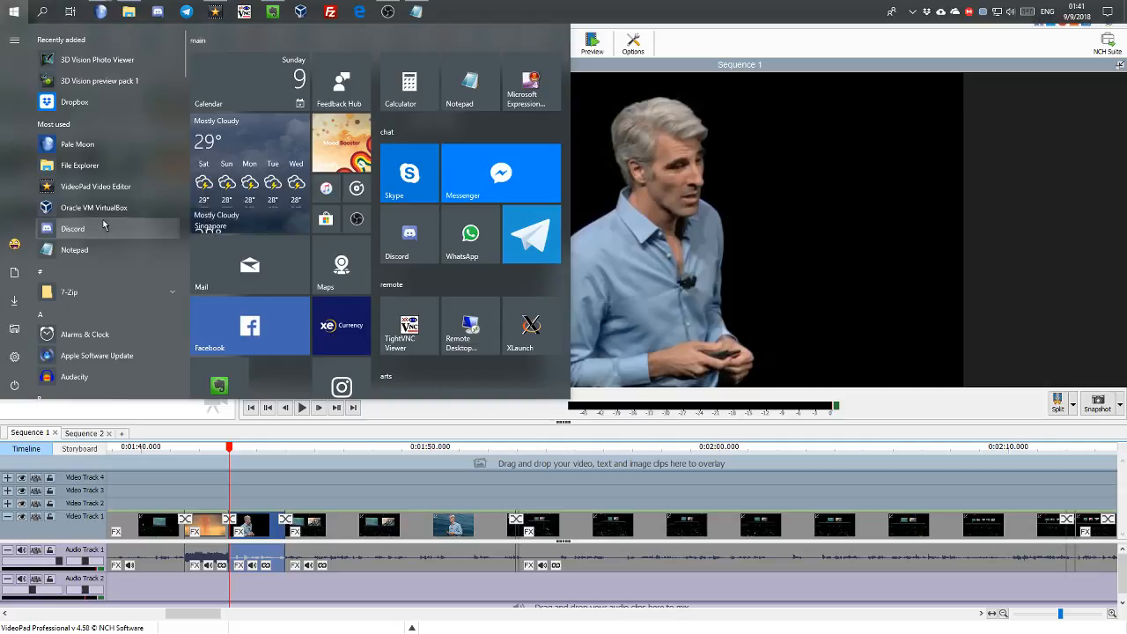
left_click(80, 269)
left_click(87, 258)
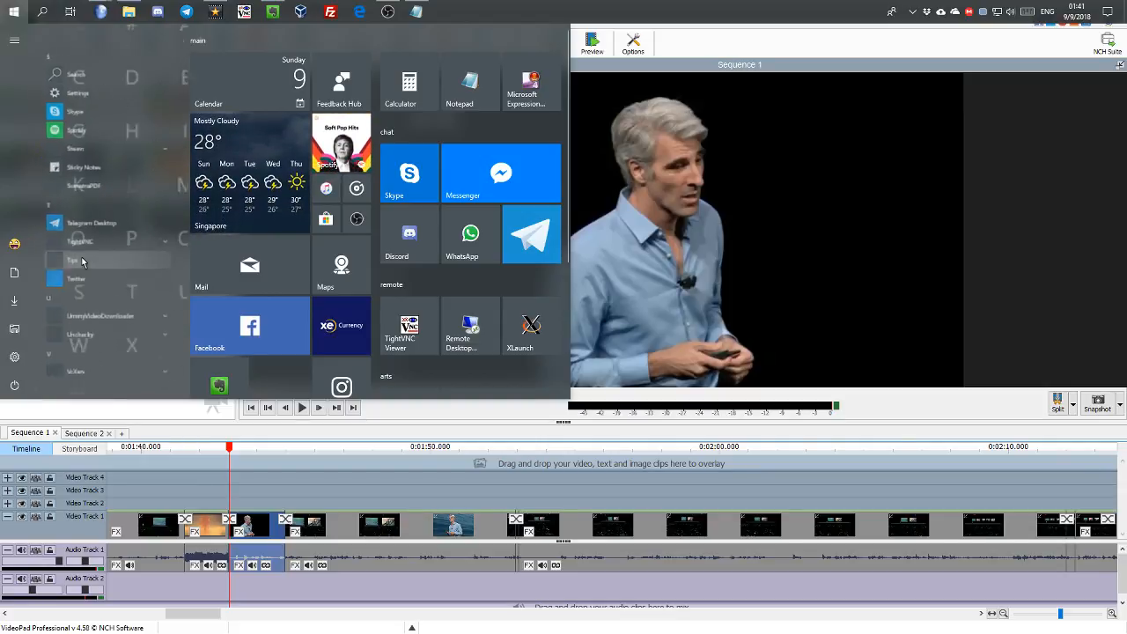
mouse_move(86, 122)
left_mouse_down()
mouse_move(246, 220)
mouse_move(229, 291)
mouse_move(101, 123)
left_mouse_up()
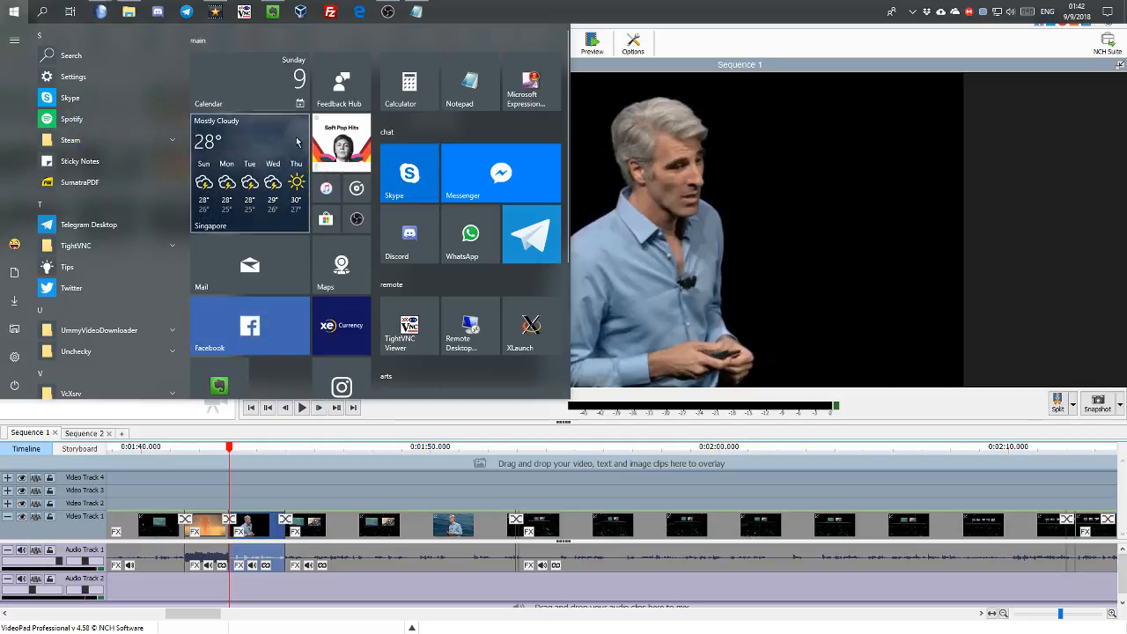
left_click(349, 141)
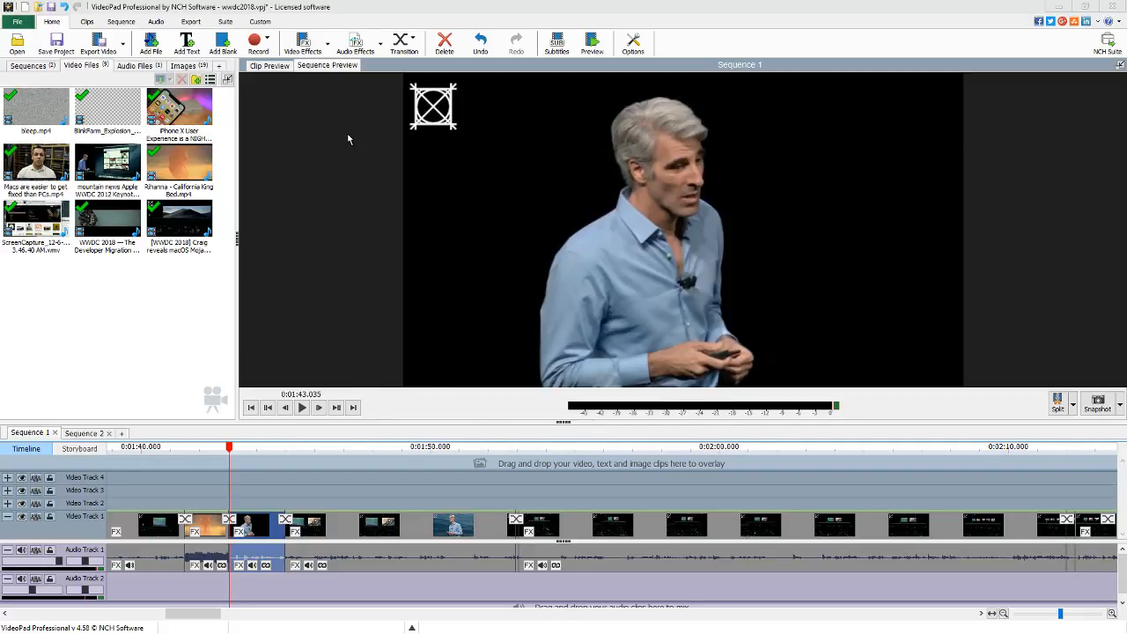
Switch to the YouTube live chat window and send the messages "yeah, I agree" and "lol".
key("alt+Tab")
key("alt+Tab")
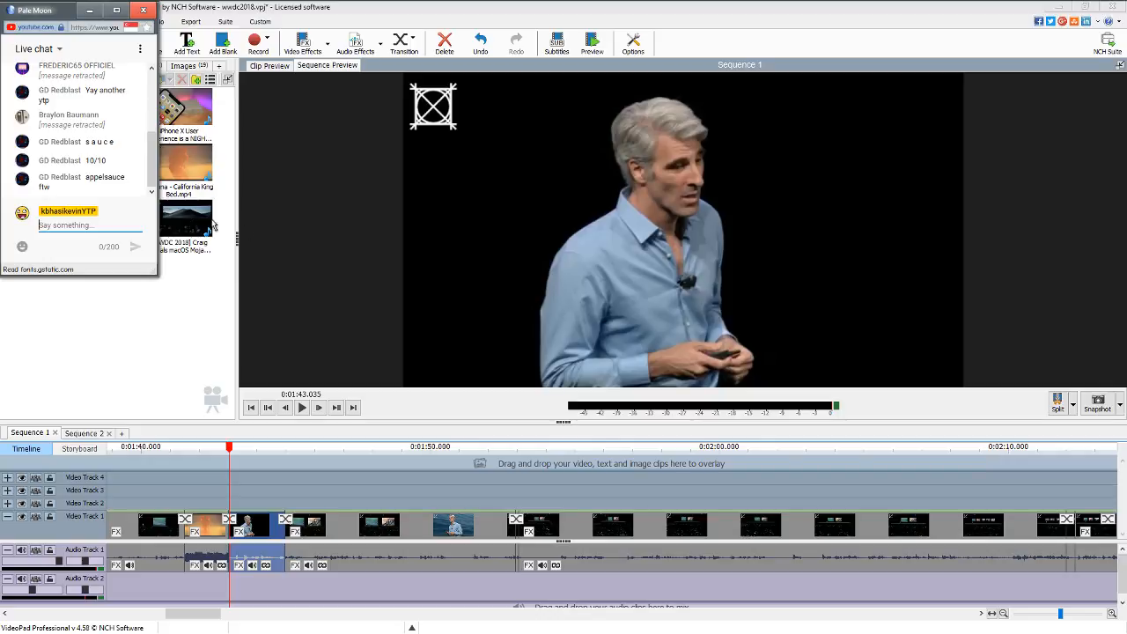
type("yeah, I agree")
key("Return")
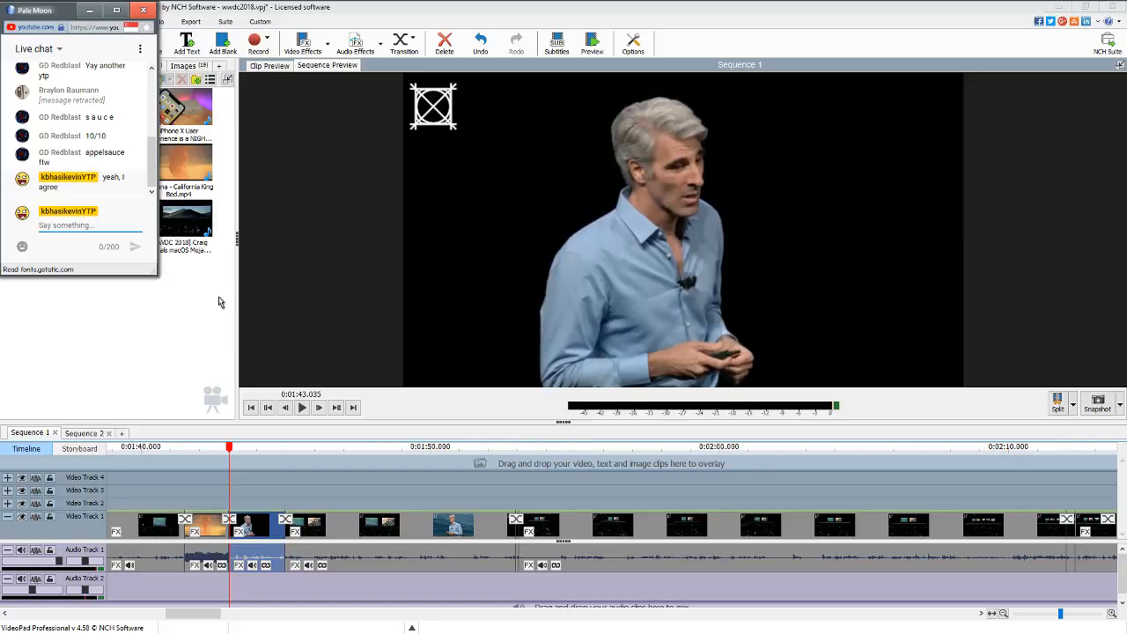
type("lol")
key("Return")
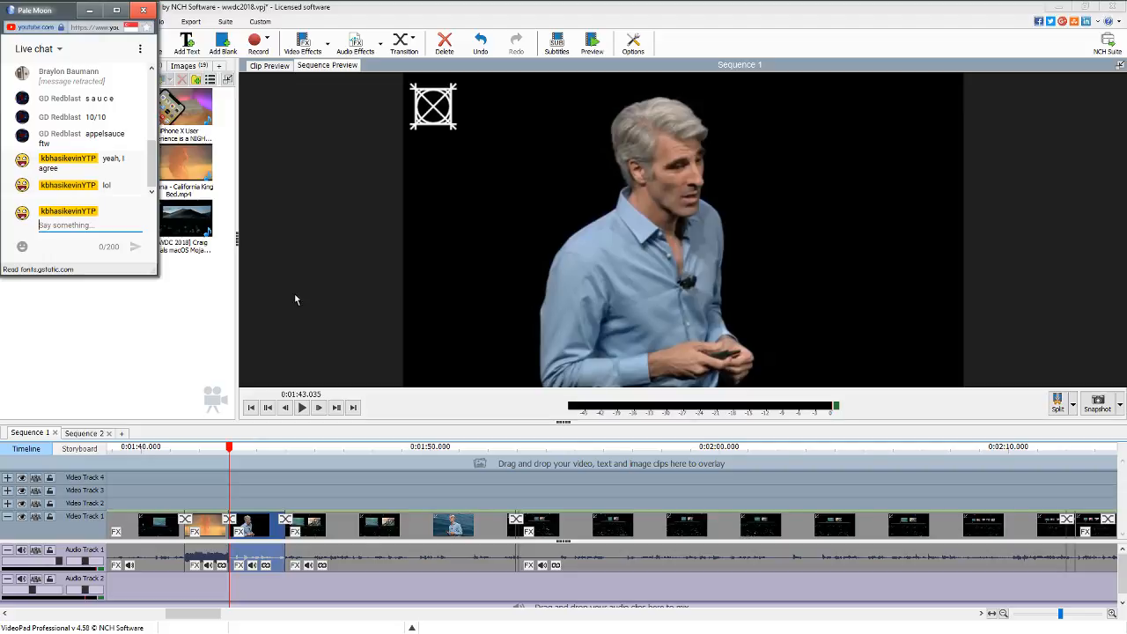
Switch to Spotify, play "Skyline" from the saved songs and minimize the player window.
key("alt+Tab")
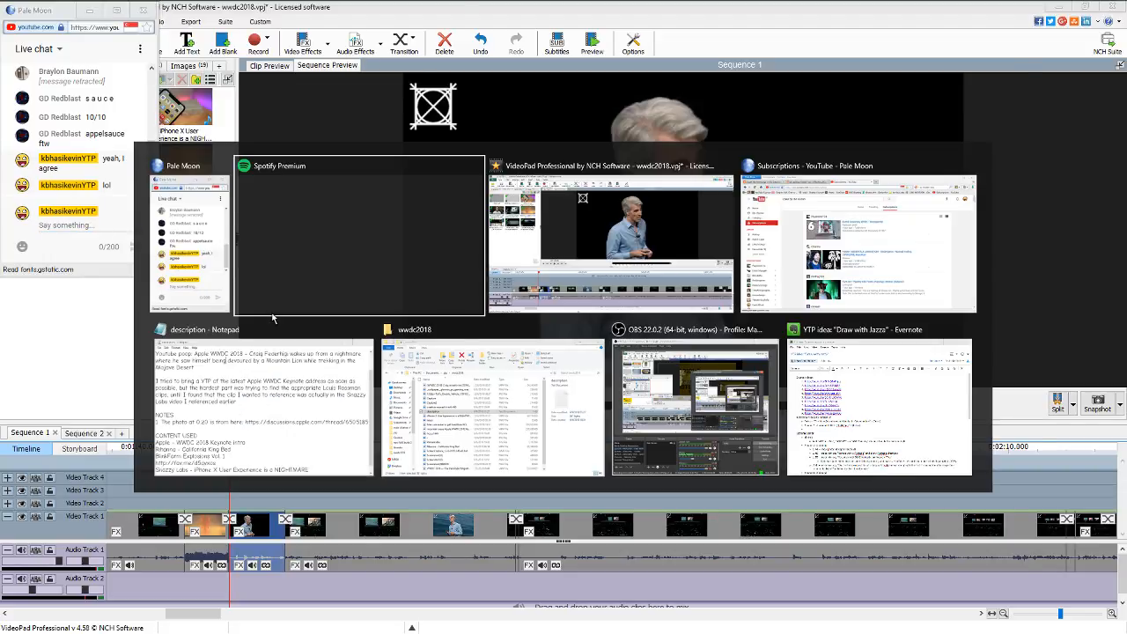
key("alt+Tab")
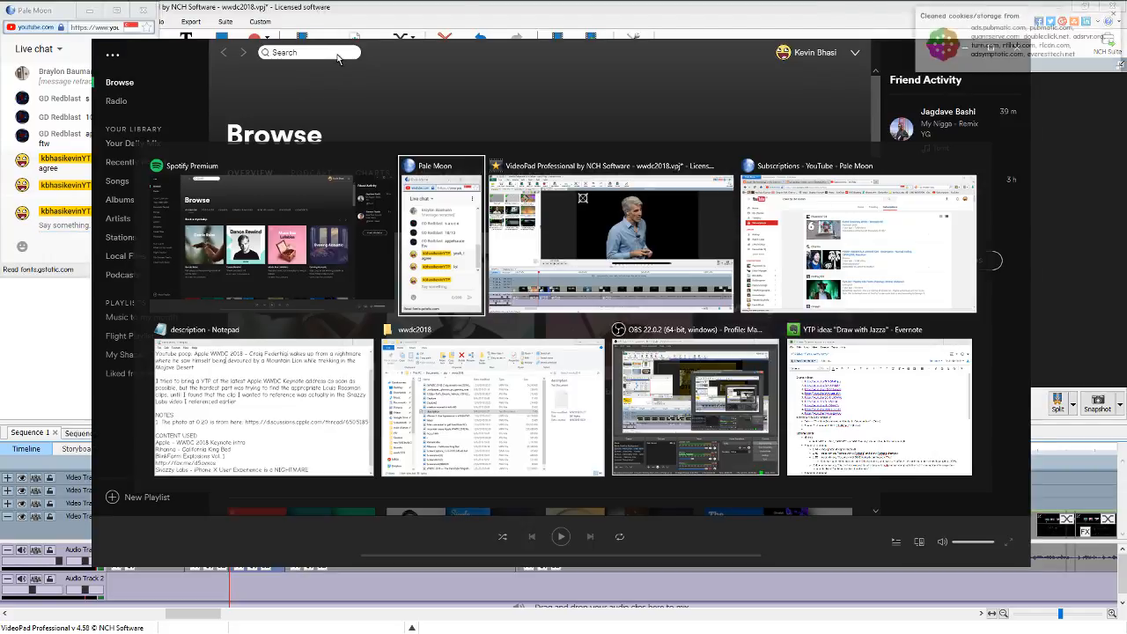
key("alt+Tab")
key("alt+Tab")
key("alt+Tab")
key("alt+Tab")
key("alt+Tab")
key("alt+Tab")
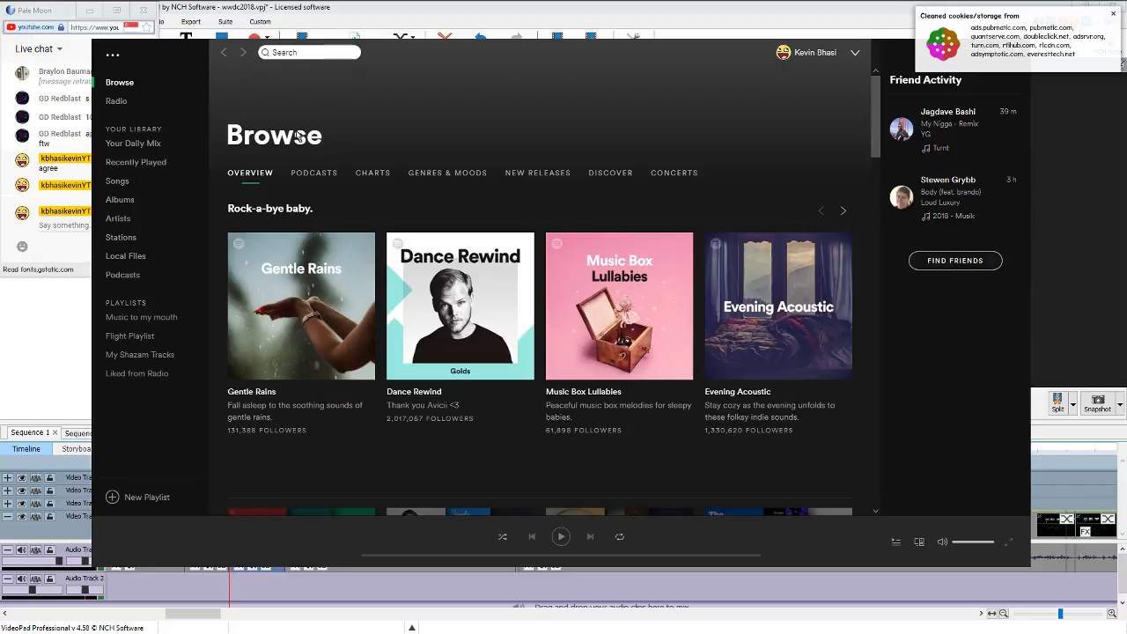
left_click(117, 182)
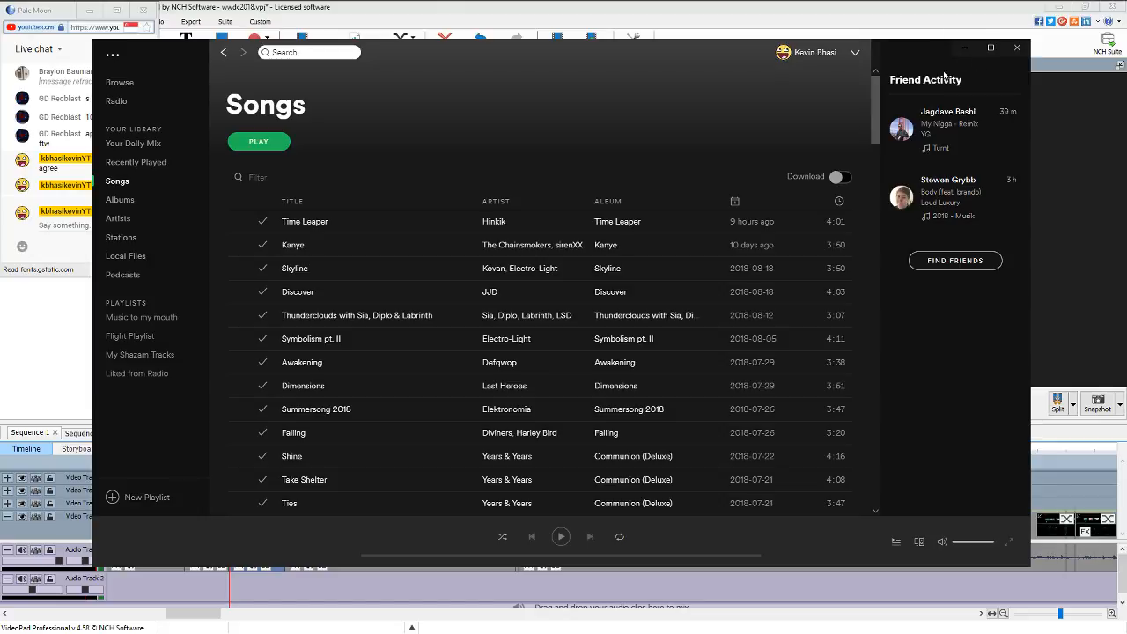
left_click(240, 269)
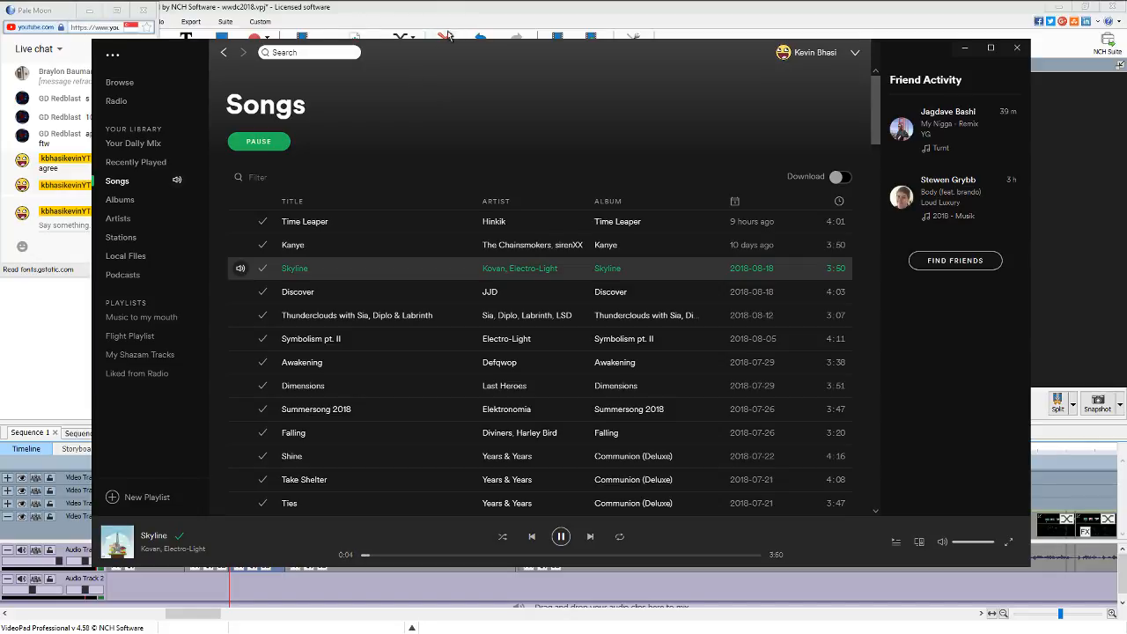
left_click(965, 47)
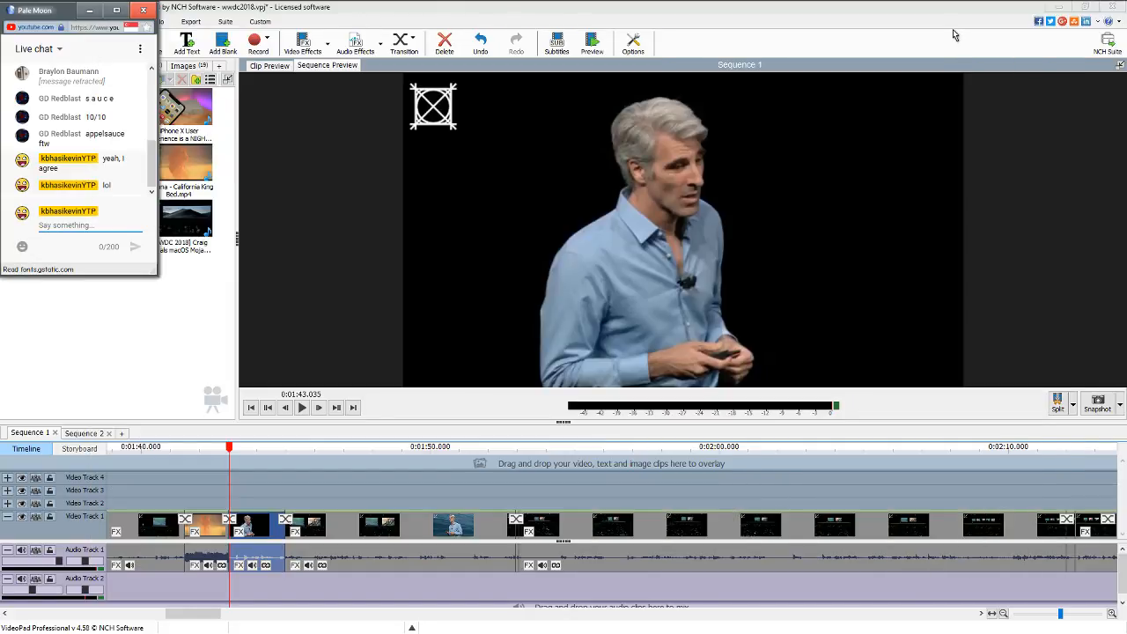
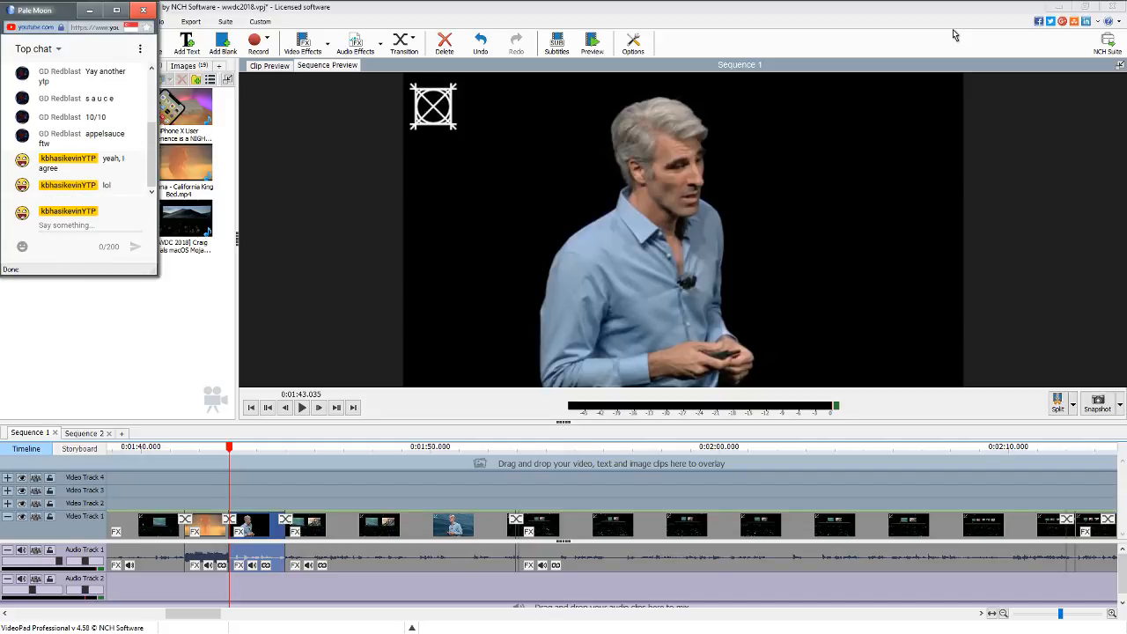
key("XF86AudioPlay")
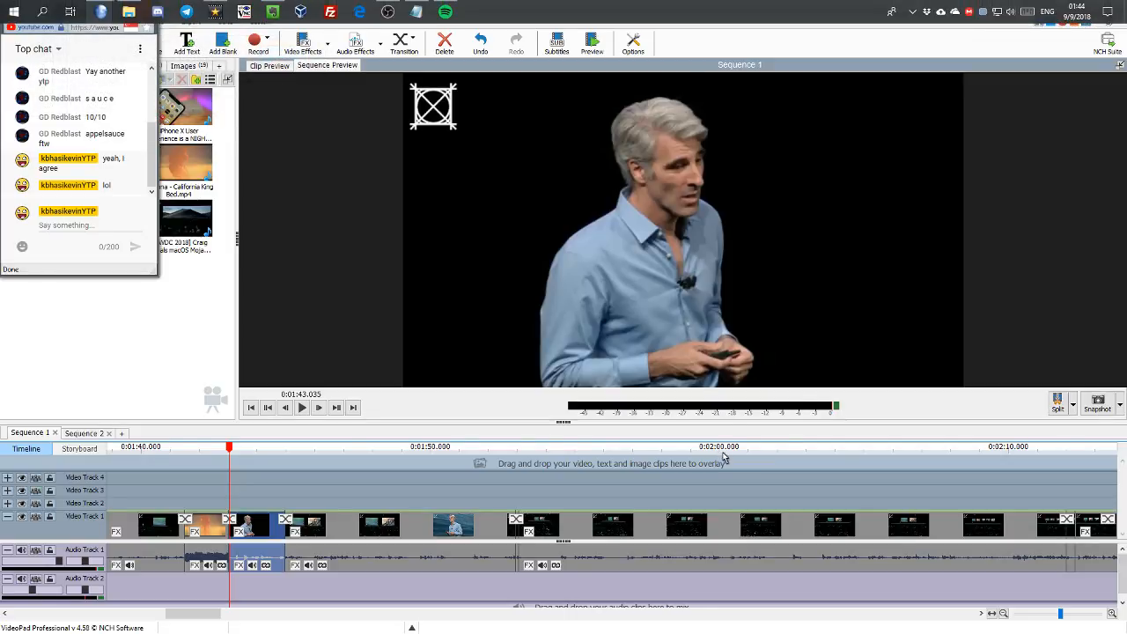
Play the keynote clip after California King Bed and add a bookmark where the following clip starts, at 0:01:44.977.
left_click(301, 407)
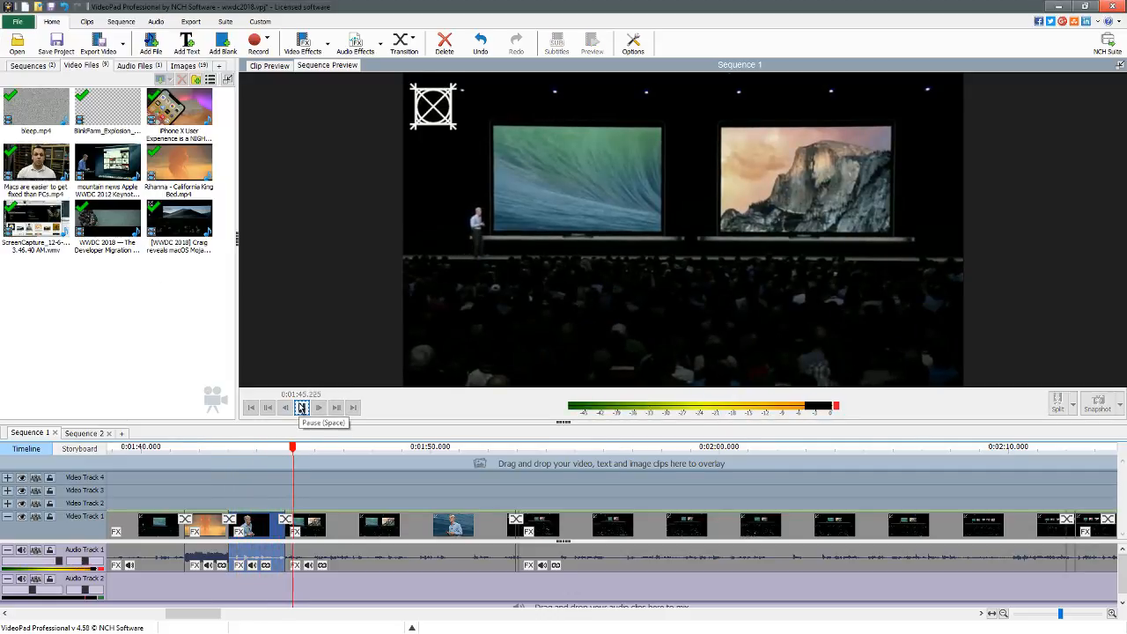
left_click(301, 406)
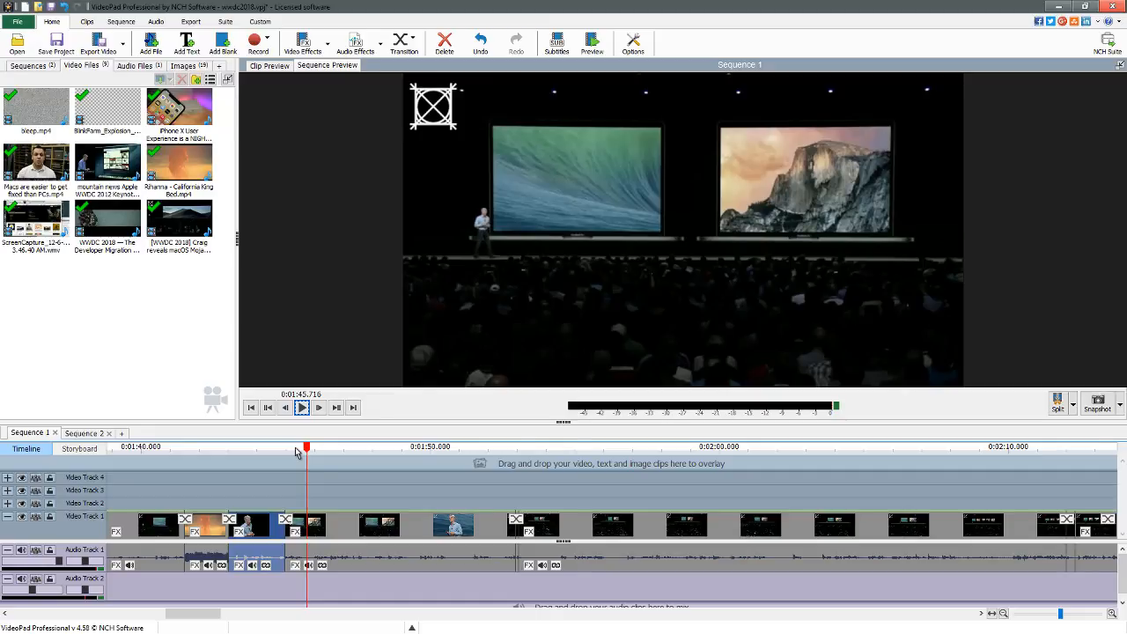
left_click(296, 449)
key("ctrl+b")
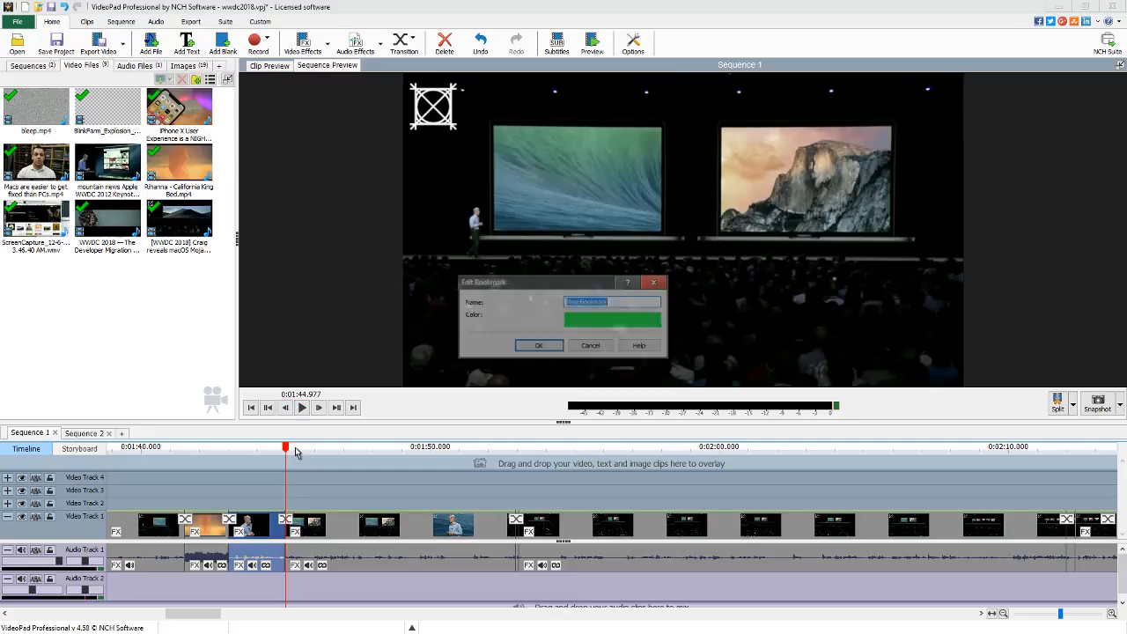
key("Return")
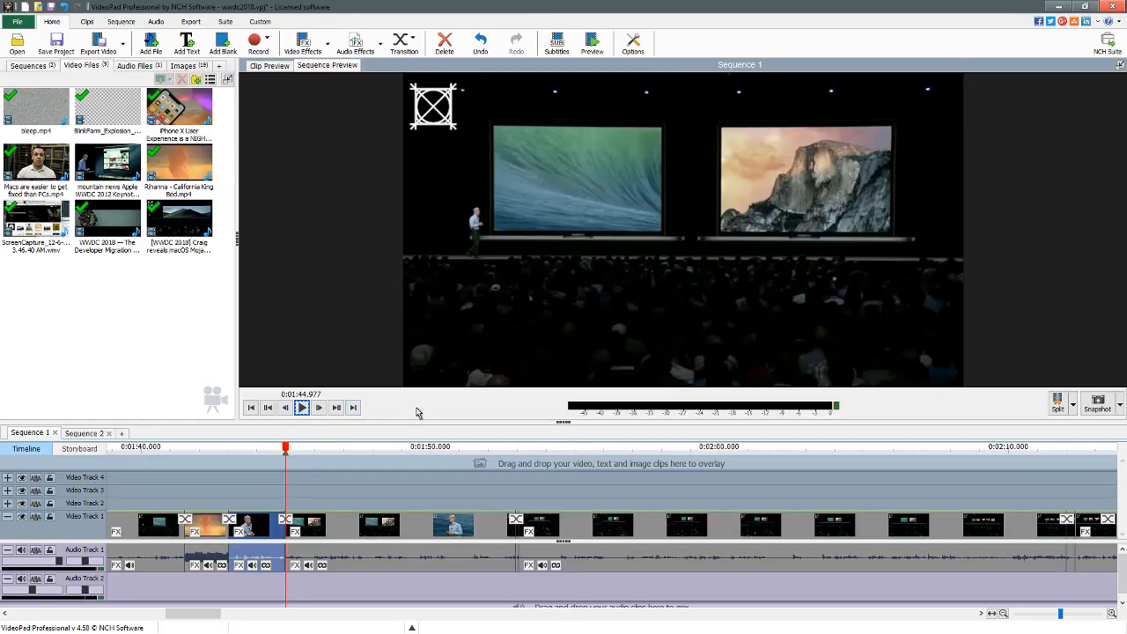
Find the Contour Shuttle folder among the installed apps and open its device configuration.
key("super")
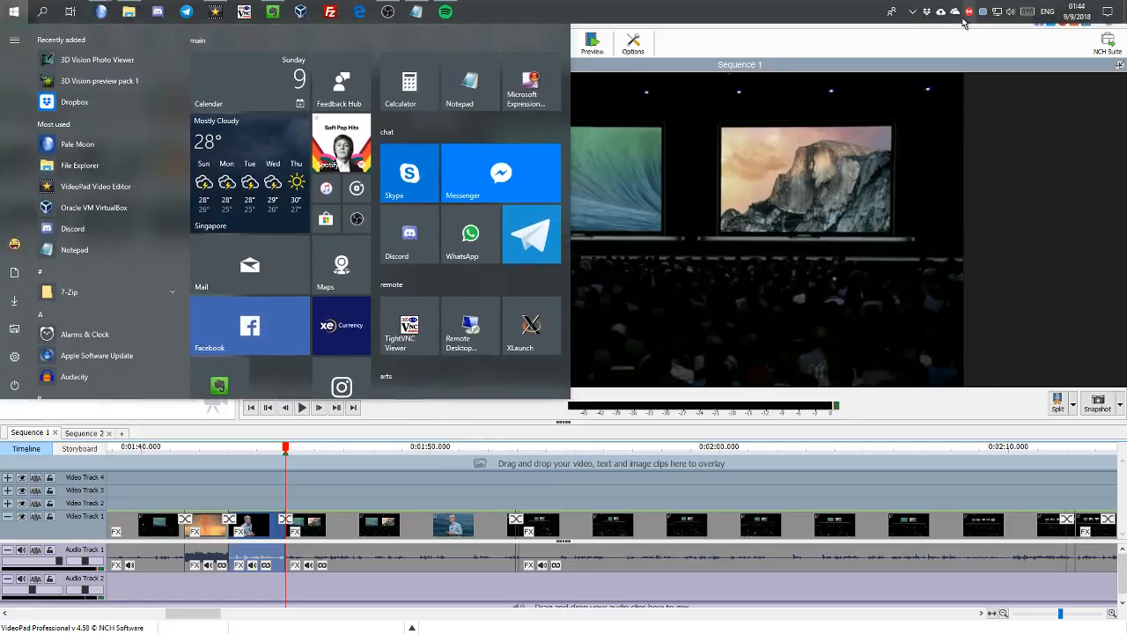
left_click(913, 12)
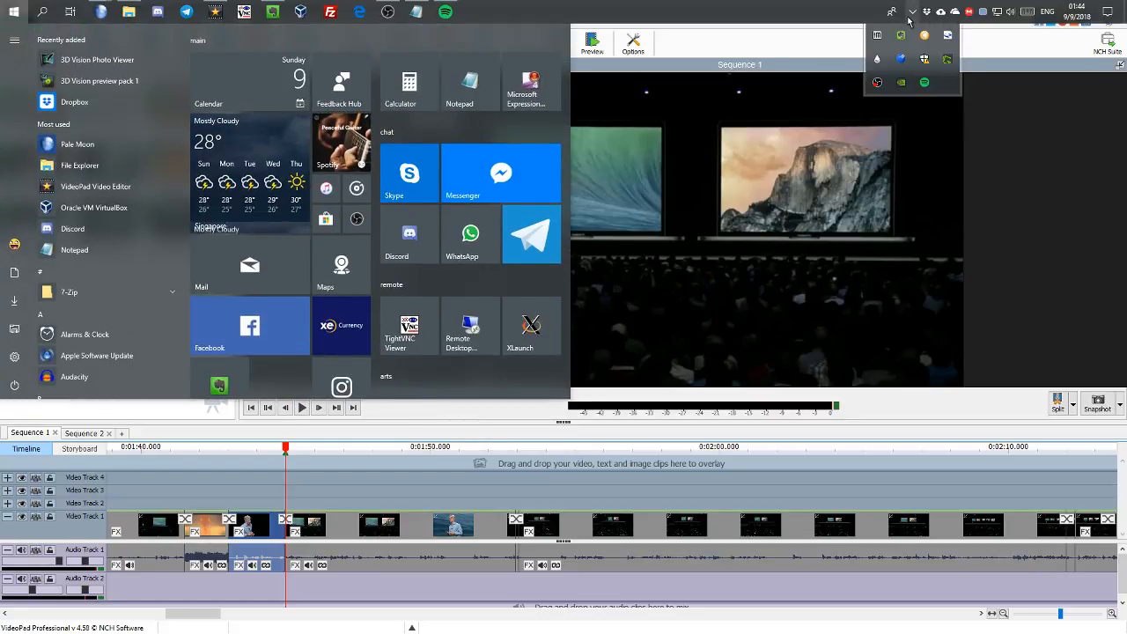
left_click(70, 270)
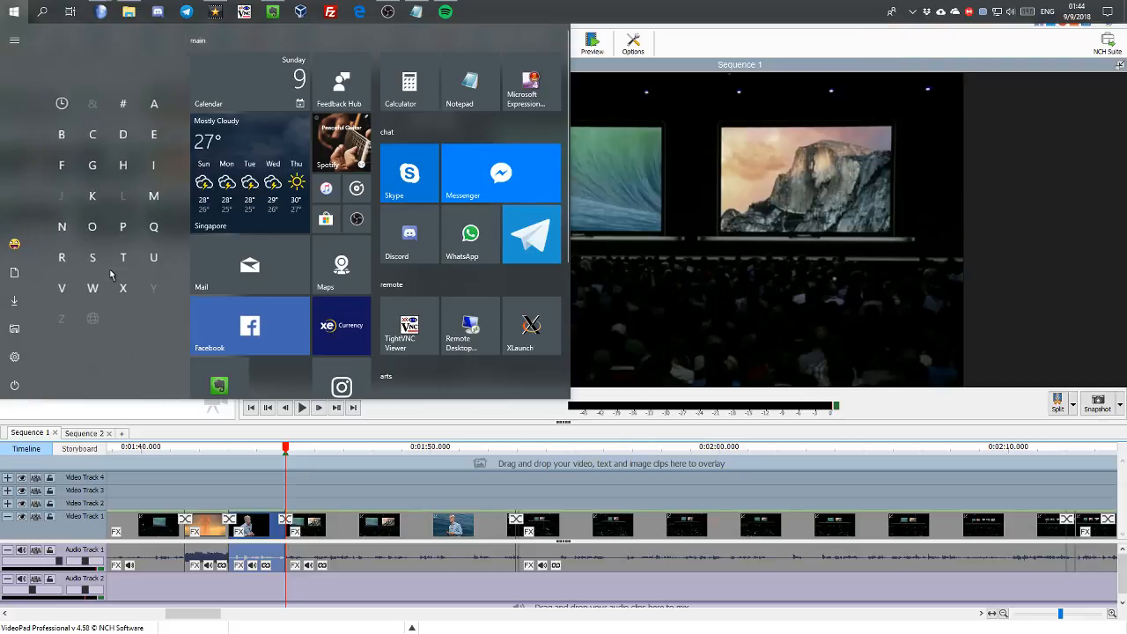
left_click(92, 134)
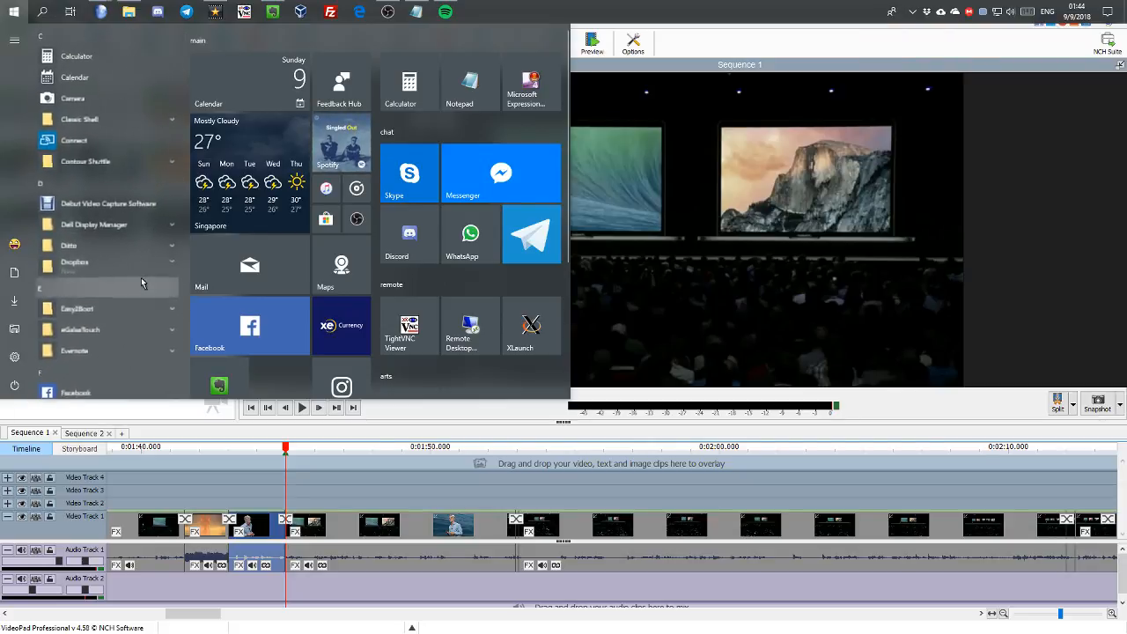
left_click(132, 161)
left_click(140, 183)
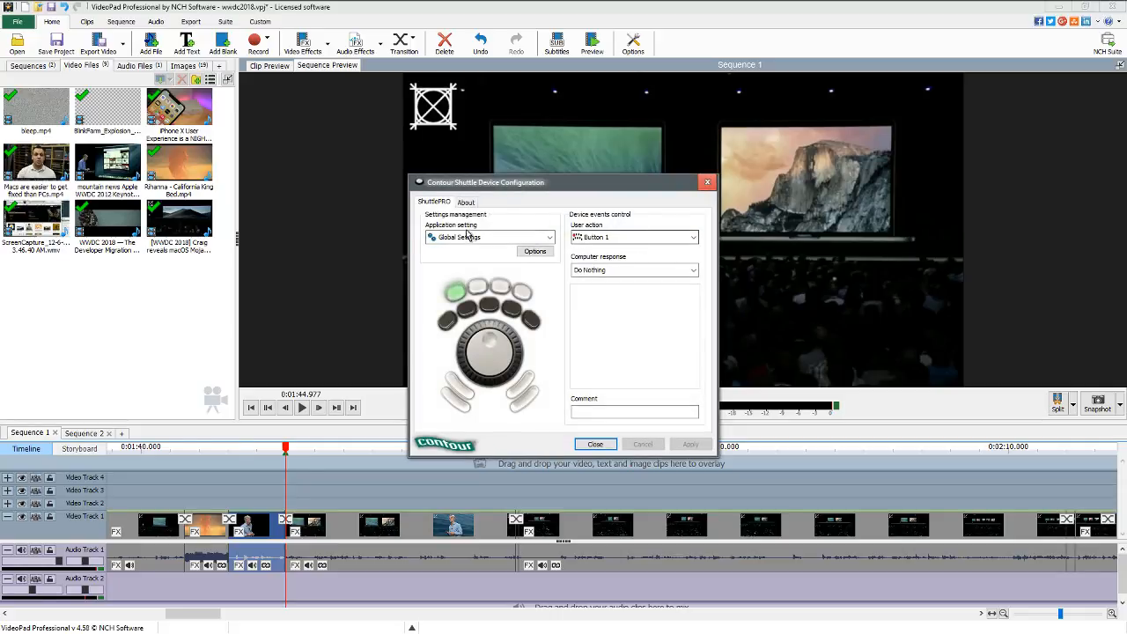
Check the keystroke assigned to Button 8 in the VideoPad 1 application settings, and close the configuration.
left_click(467, 237)
scroll(519, 288, "down", 20)
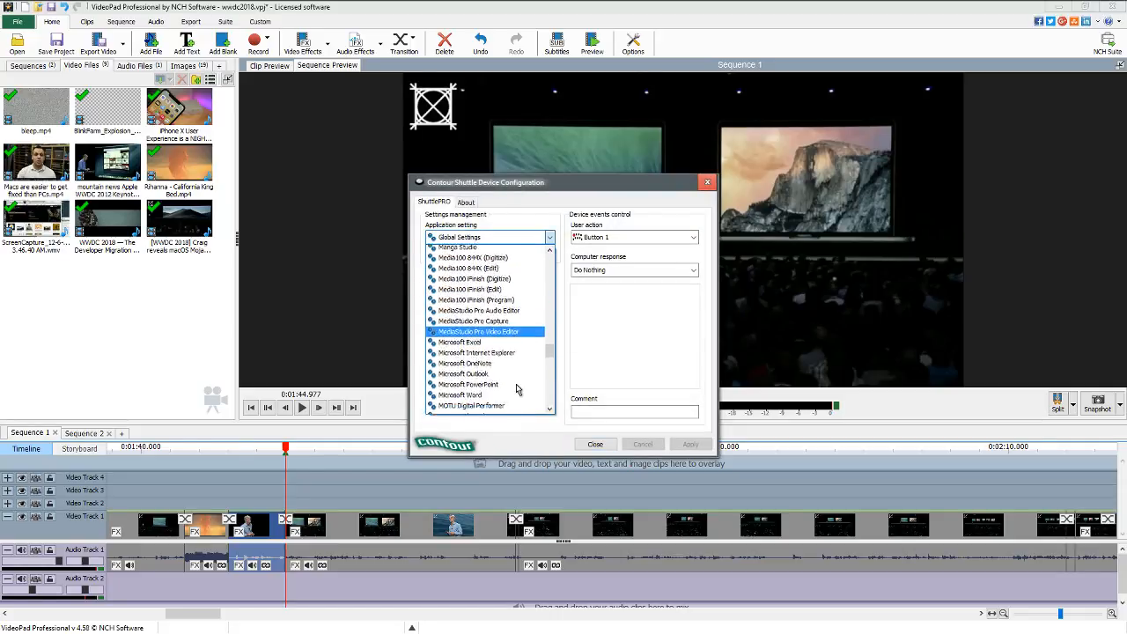
scroll(515, 398, "down", 15)
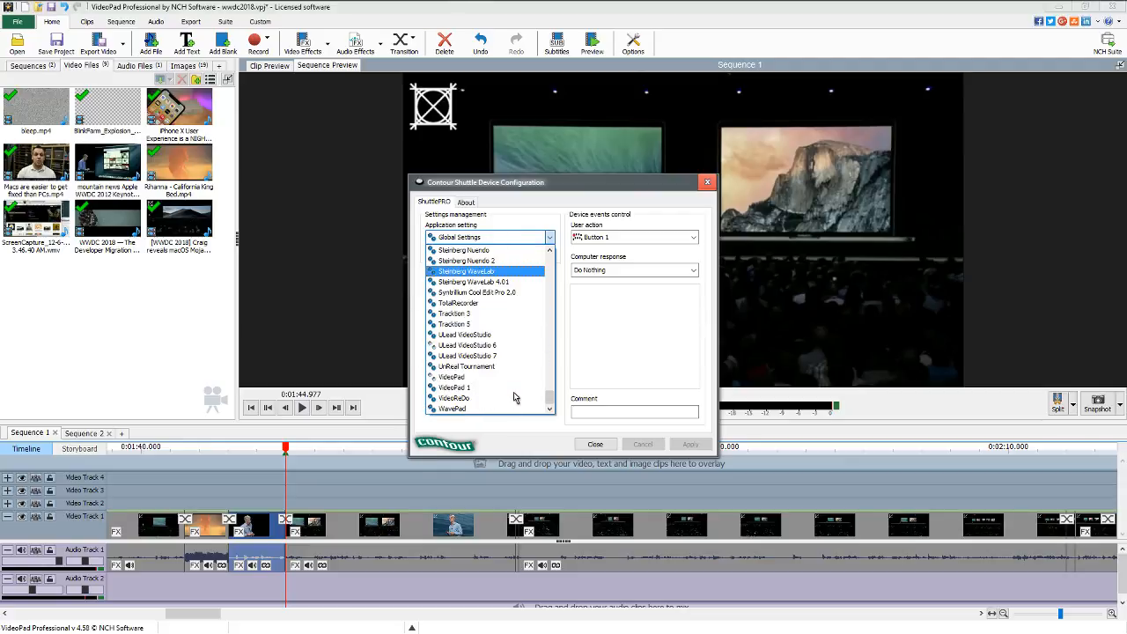
left_click(489, 388)
left_click(645, 237)
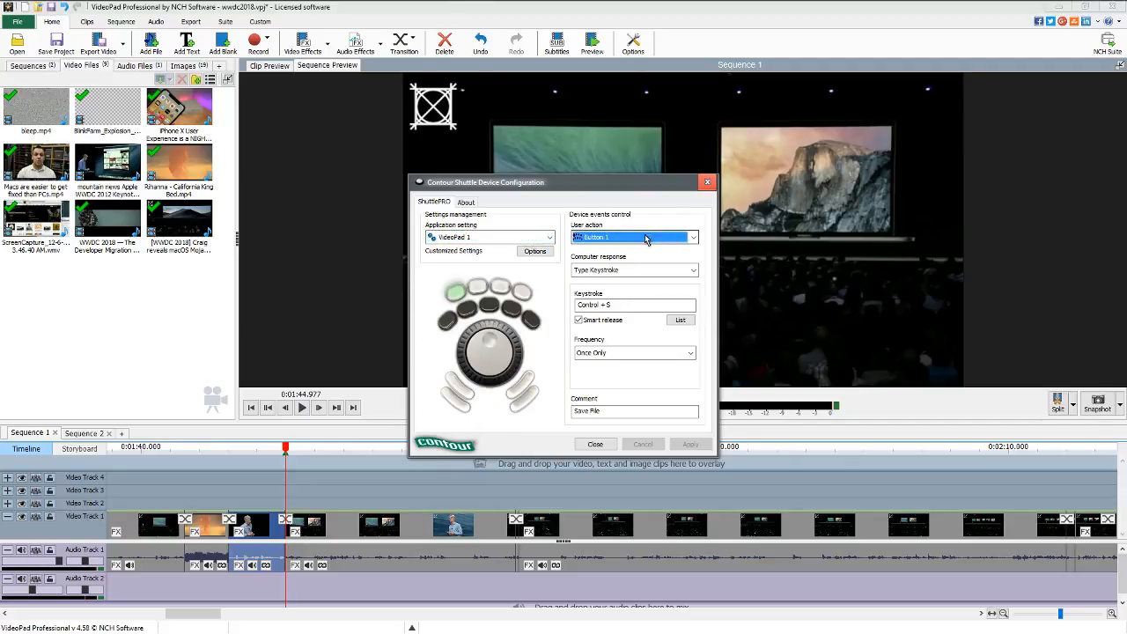
left_click(645, 238)
left_click(645, 238)
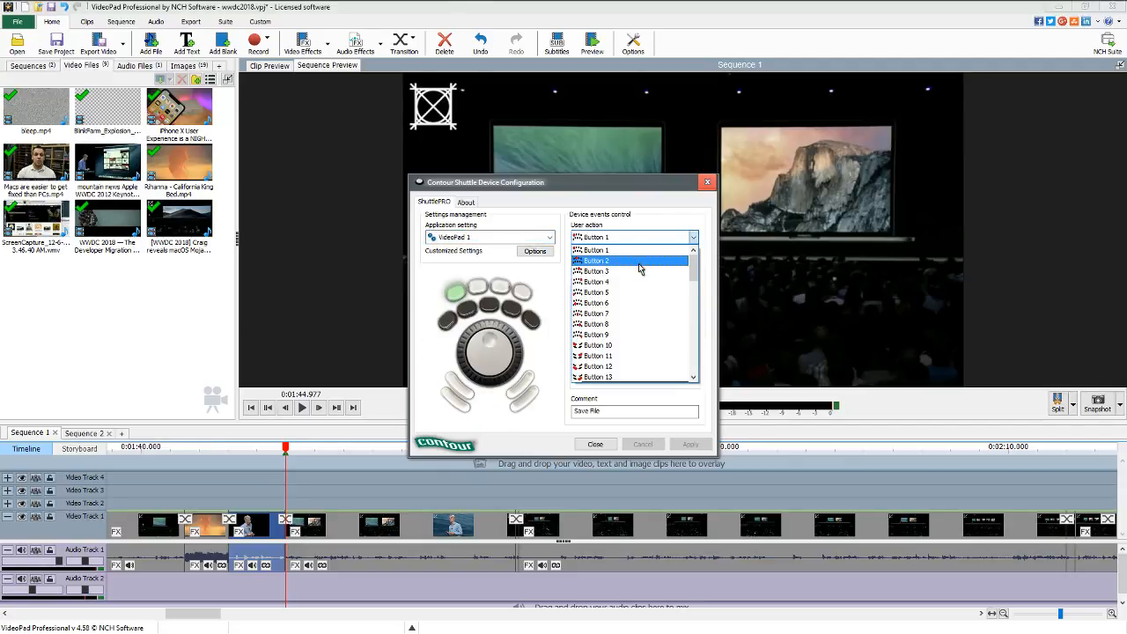
left_click(646, 328)
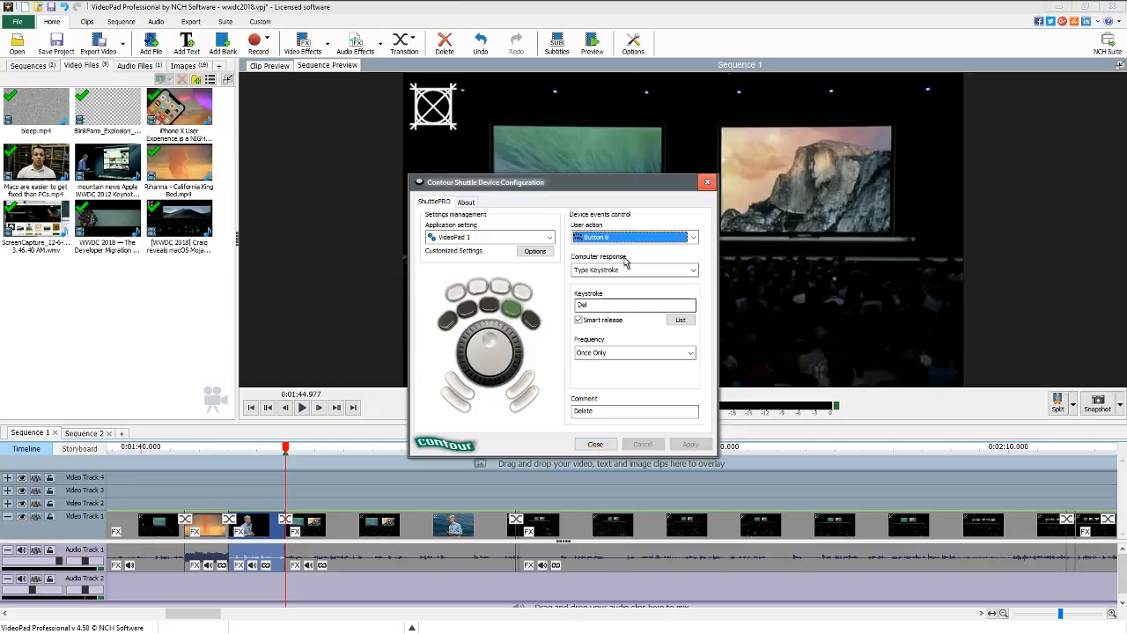
left_click(602, 445)
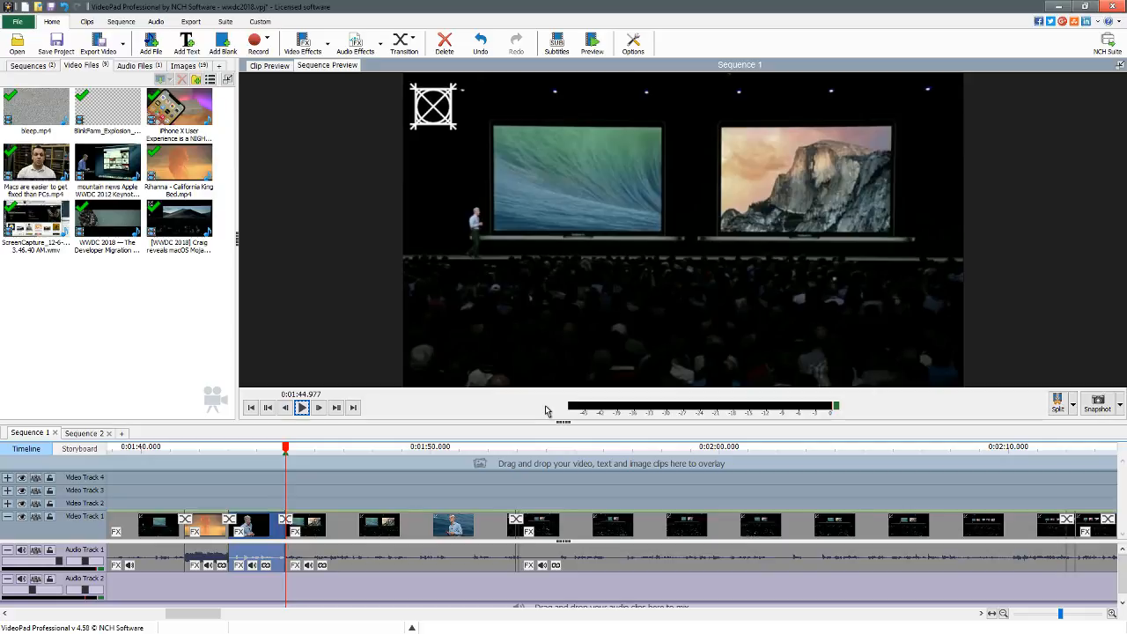
Play the keynote footage from the bookmark twice, stopping shortly after it each time.
key("space")
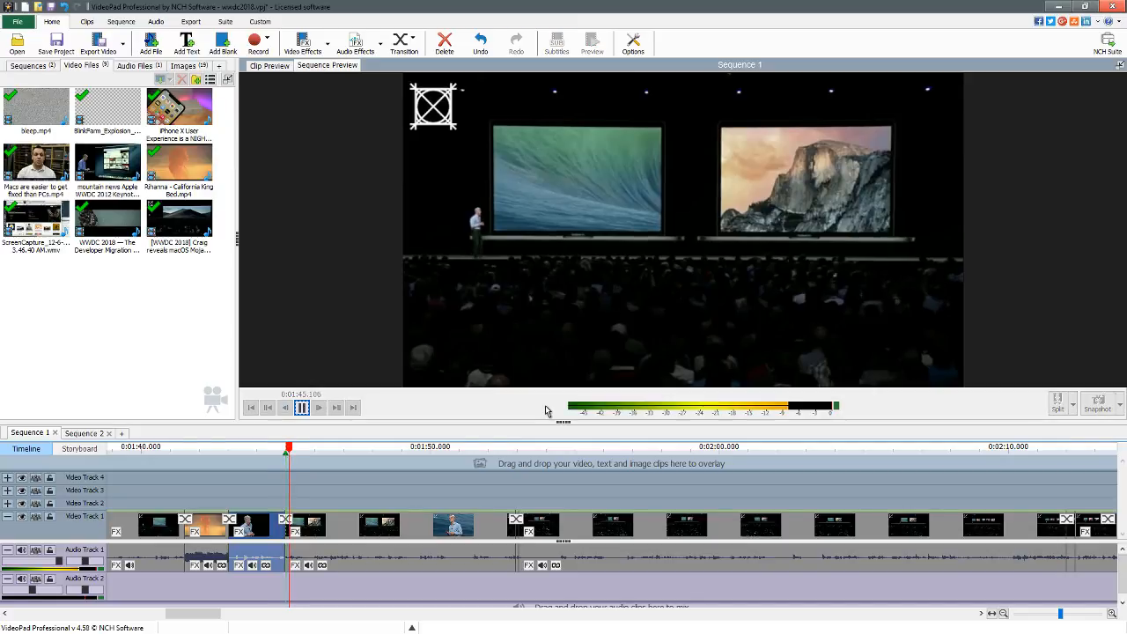
key("space")
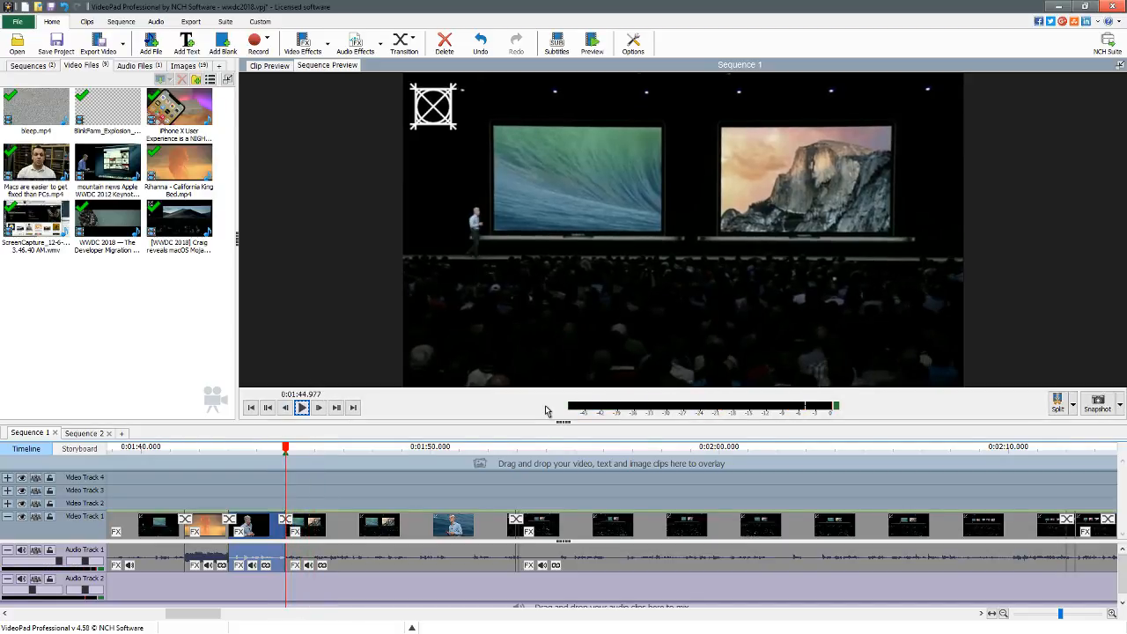
key("space")
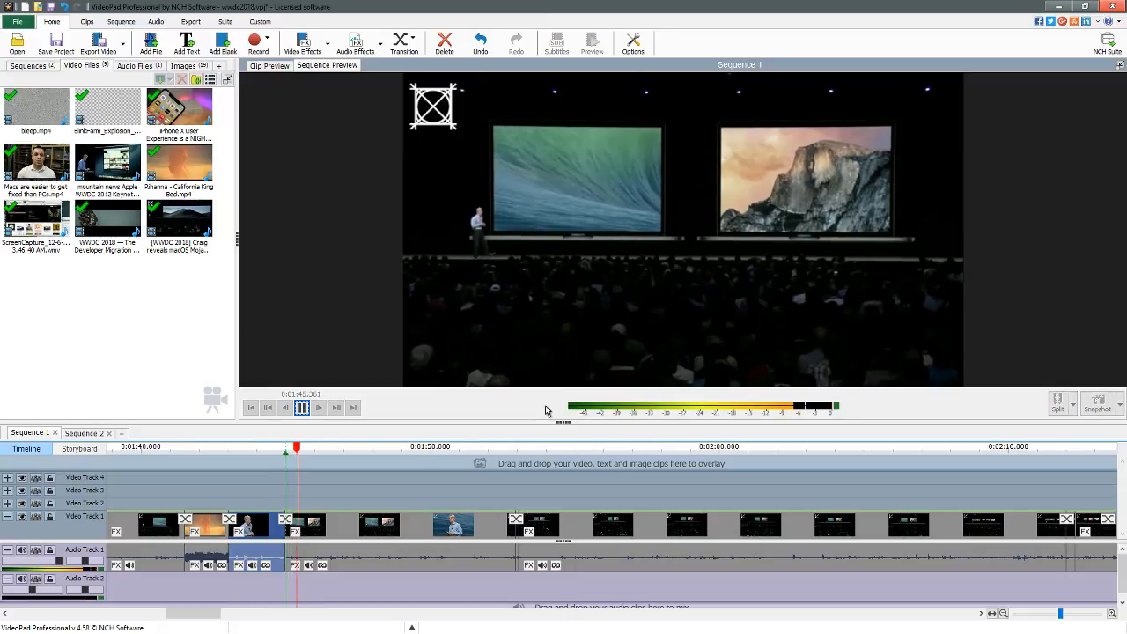
key("space")
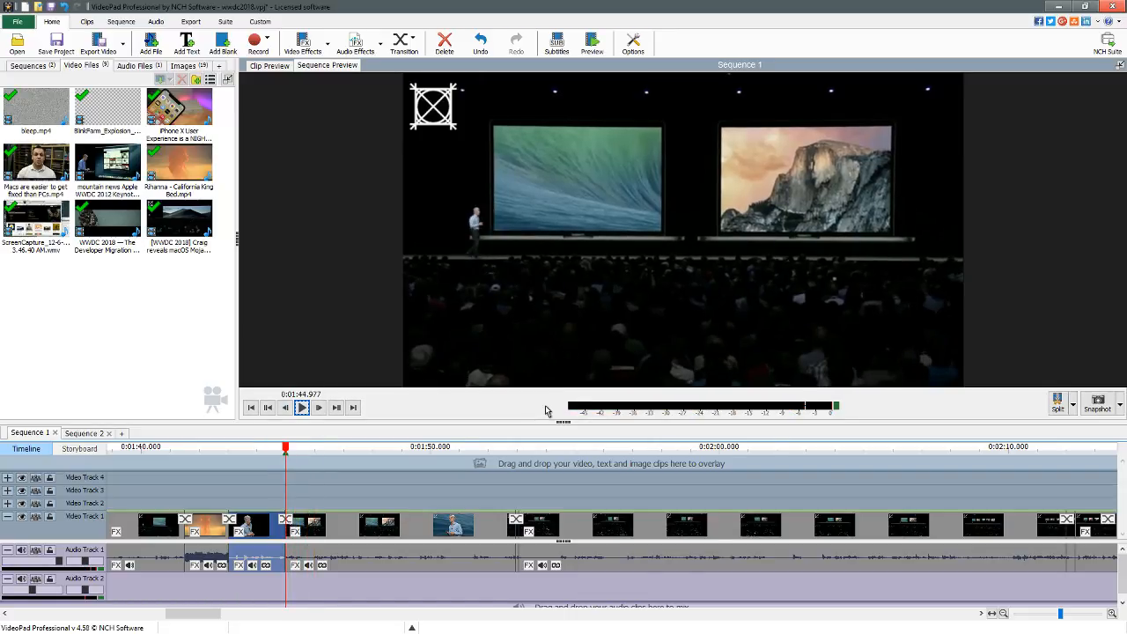
Open Sequence 2, preview its short keynote section between the blank clips and return to the sequence start.
left_click(86, 433)
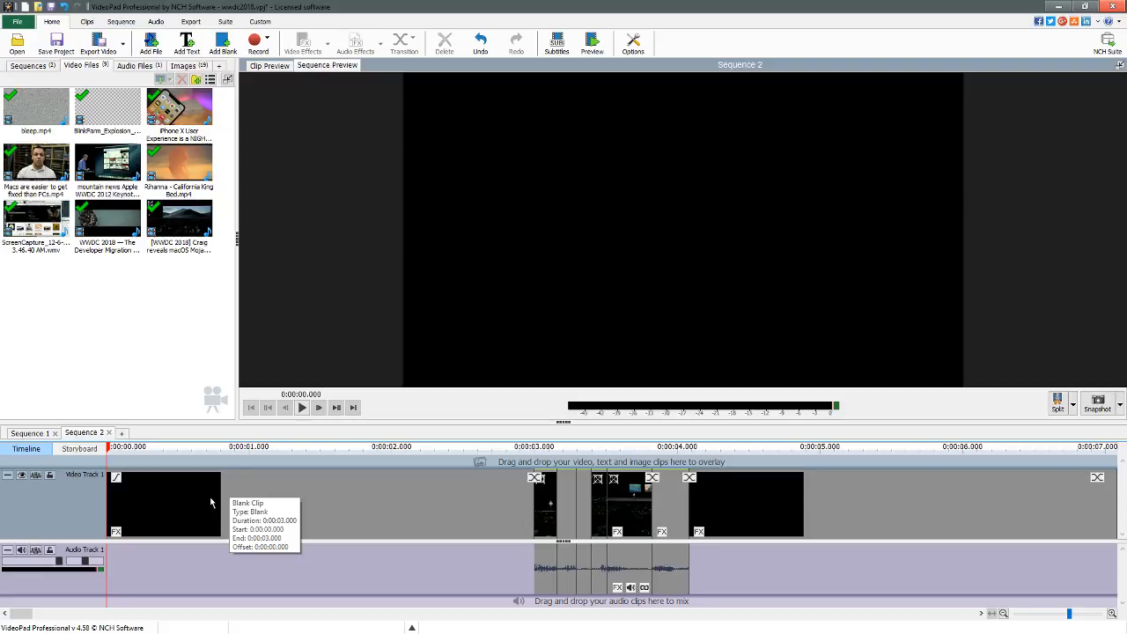
scroll(211, 502, "down", 4)
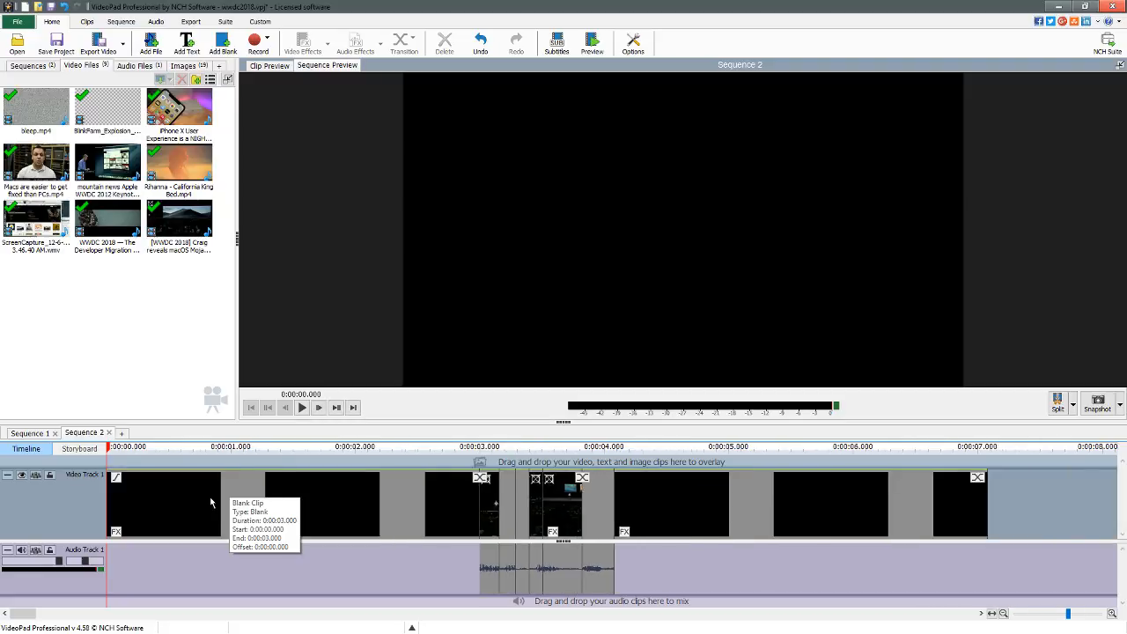
left_click(299, 447)
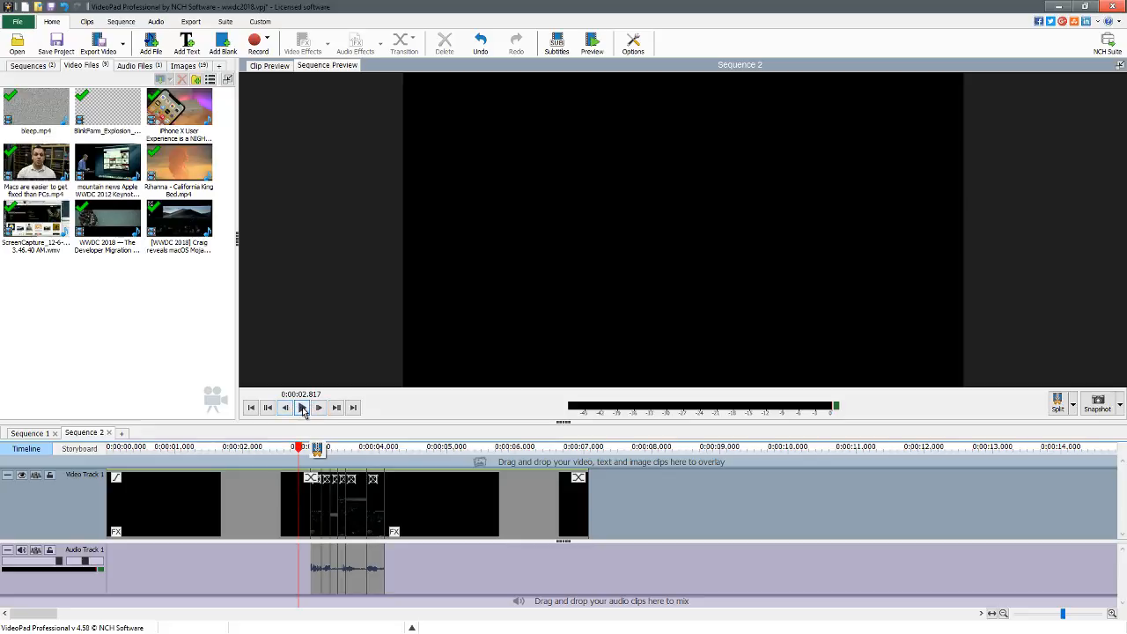
left_click(303, 408)
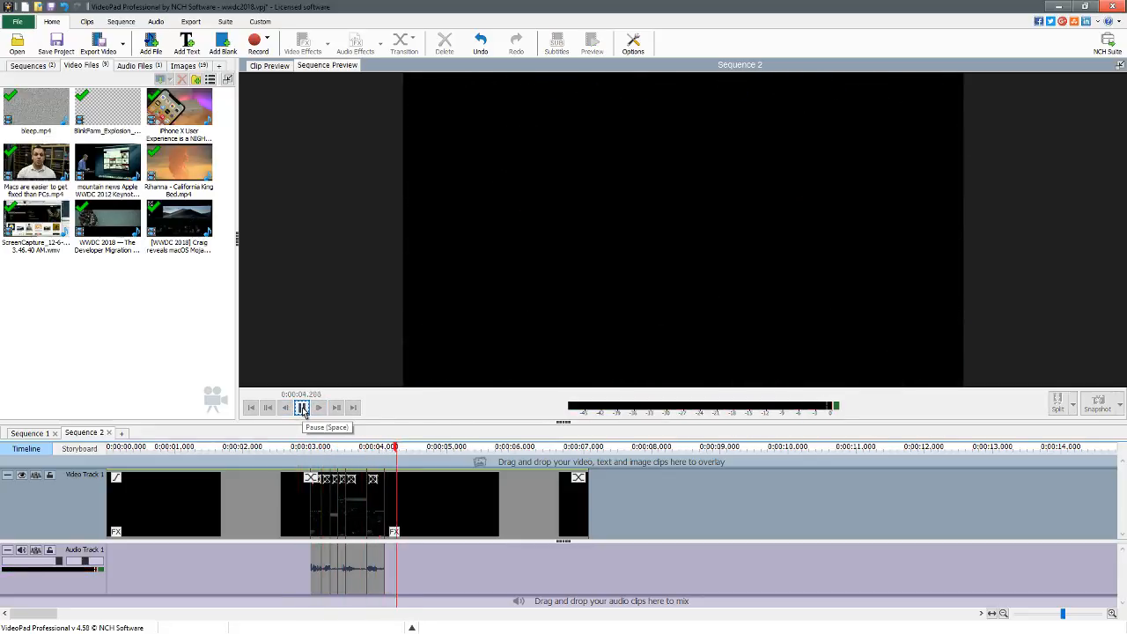
left_click(303, 408)
key("Home")
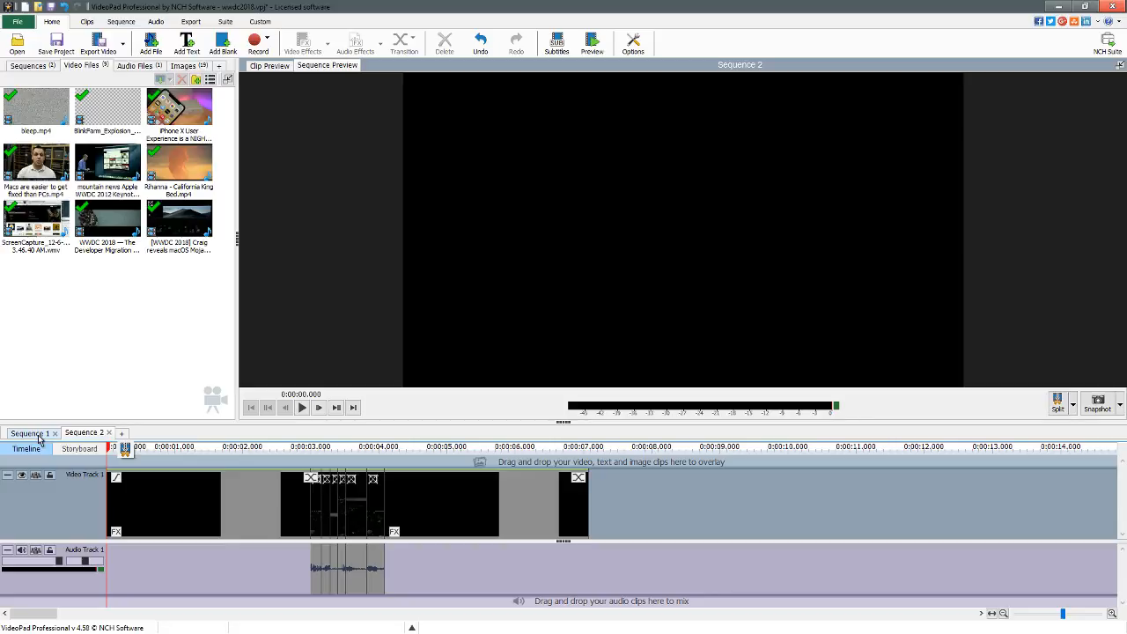
Create a new sequence and rename Sequence 2 as "extra bit 1".
left_click(122, 434)
right_click(83, 435)
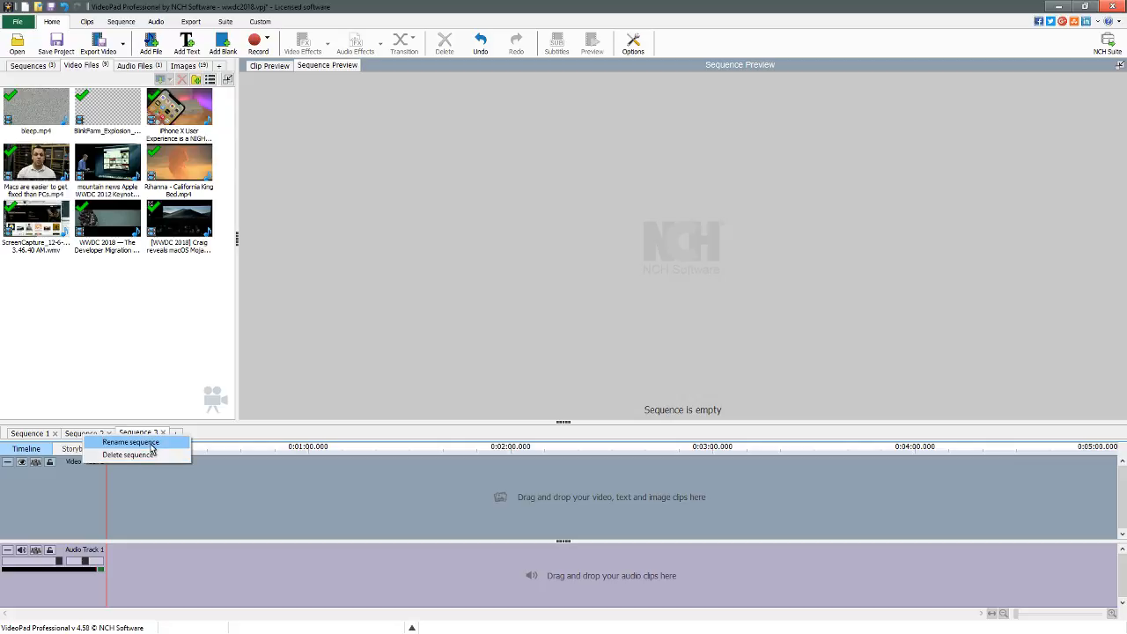
left_click(148, 443)
type("ex")
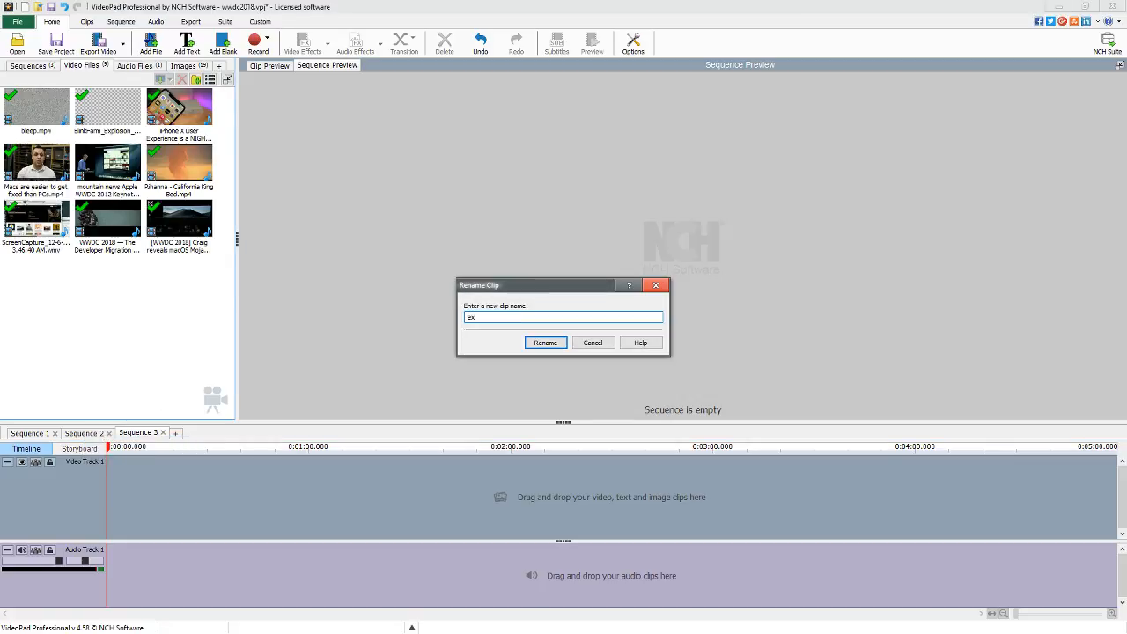
type("tra bit 1")
key("Return")
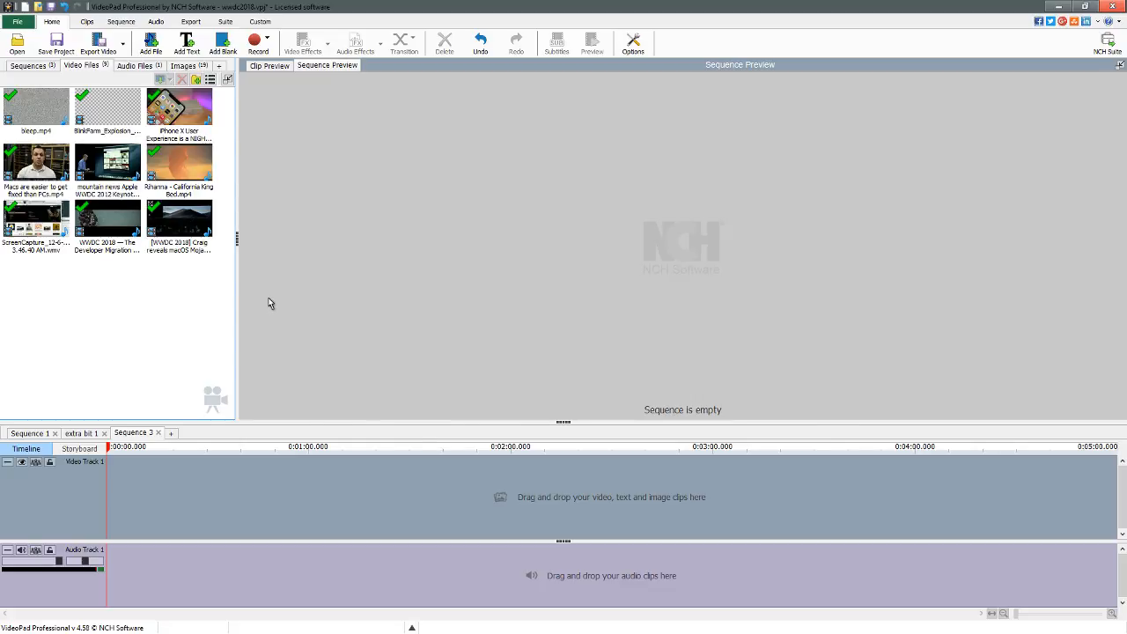
Check the YouTube live chat and the system clock and calendar, and return to VideoPad.
key("alt+Tab")
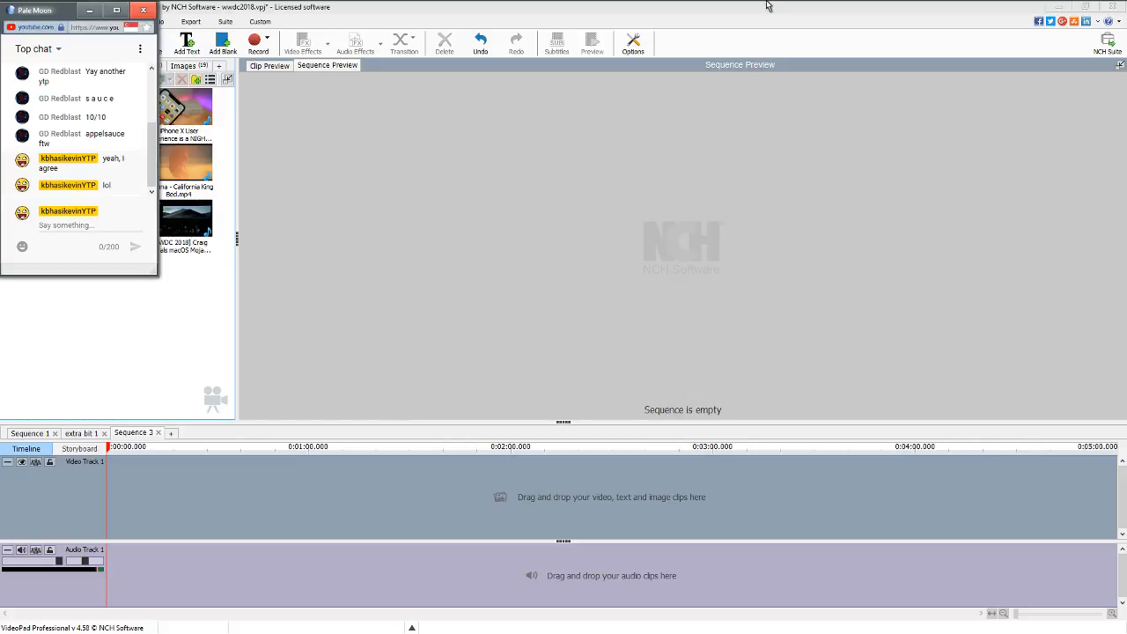
mouse_move(768, 7)
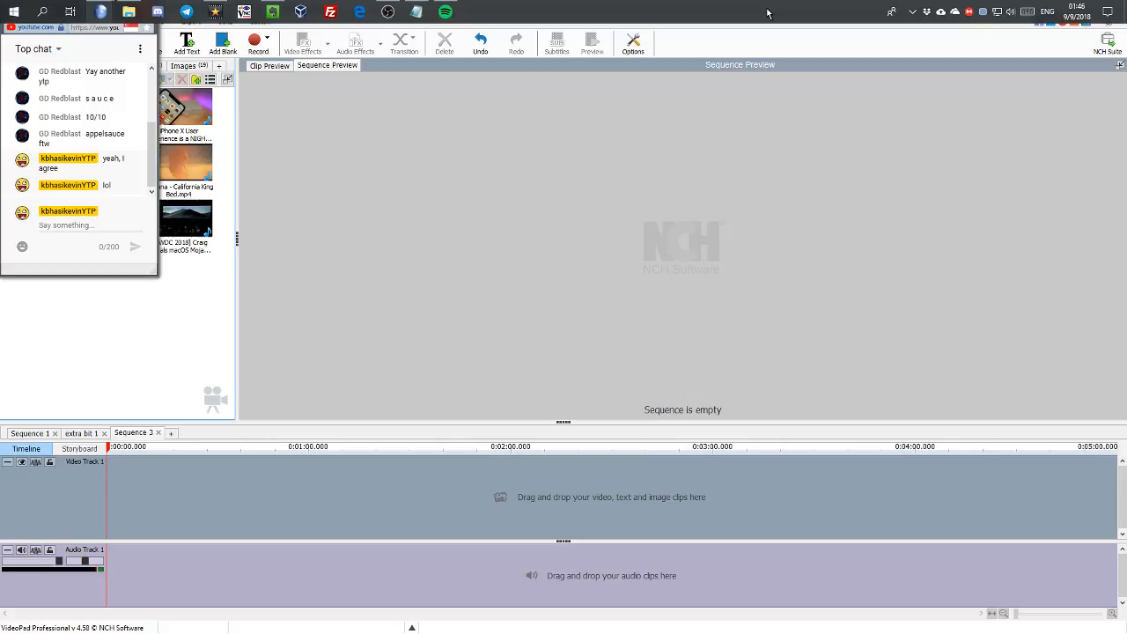
left_click(1079, 16)
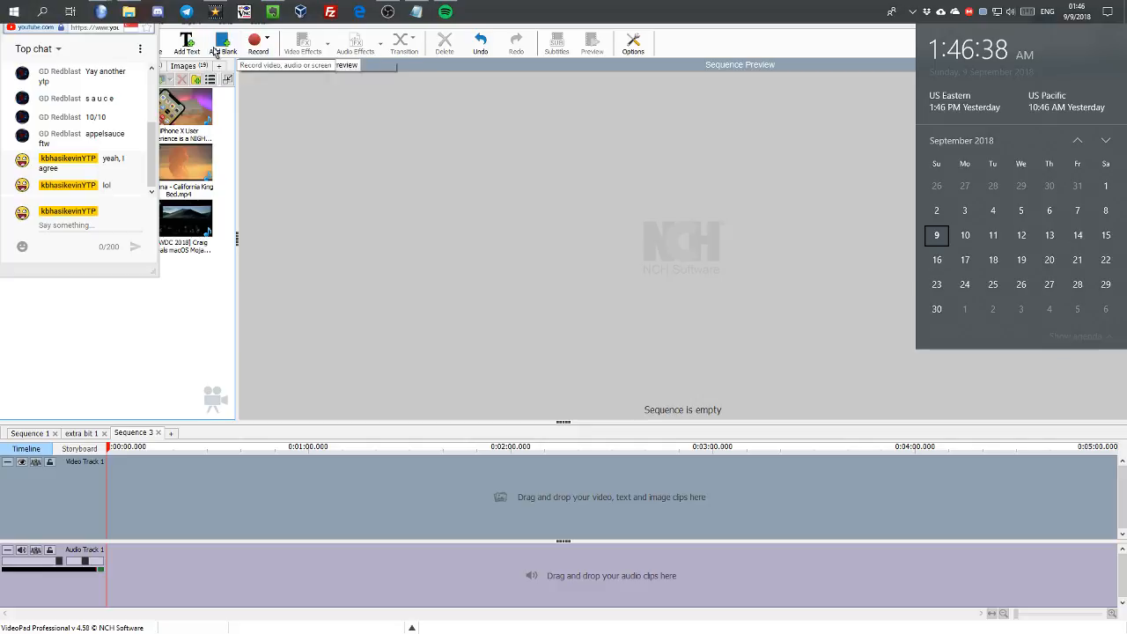
left_click(554, 104)
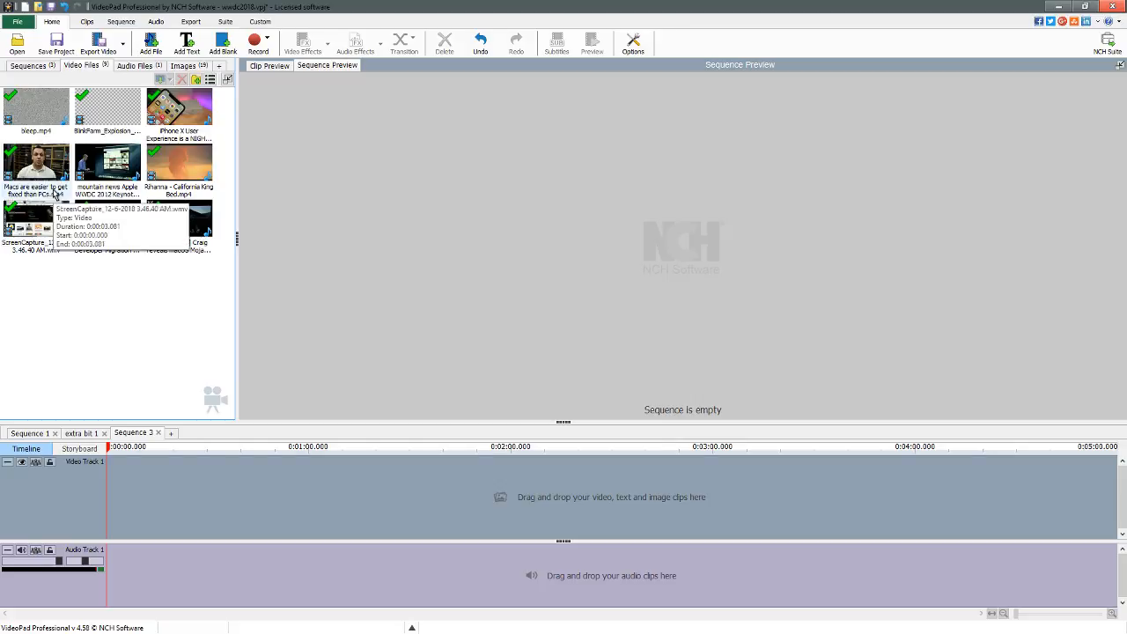
Place the "[WWDC 2018] Craig reveals macOS Mojave and Dark Mode.mp4" video at the start of Sequence 3 and play it.
left_click(26, 433)
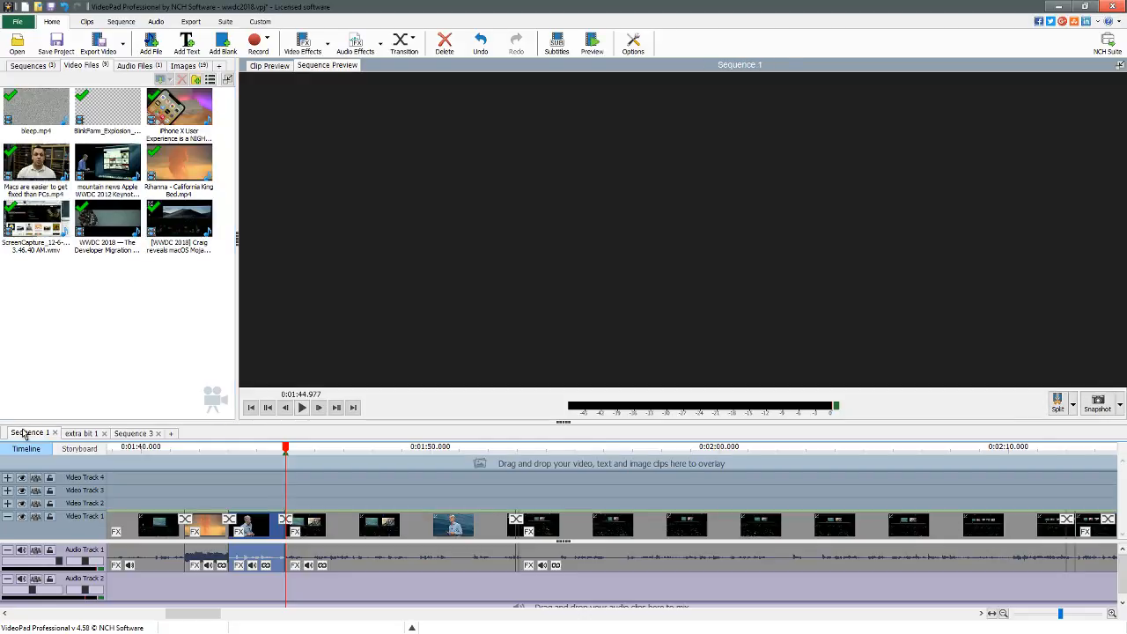
left_click(134, 433)
left_click_drag(178, 227, 233, 519)
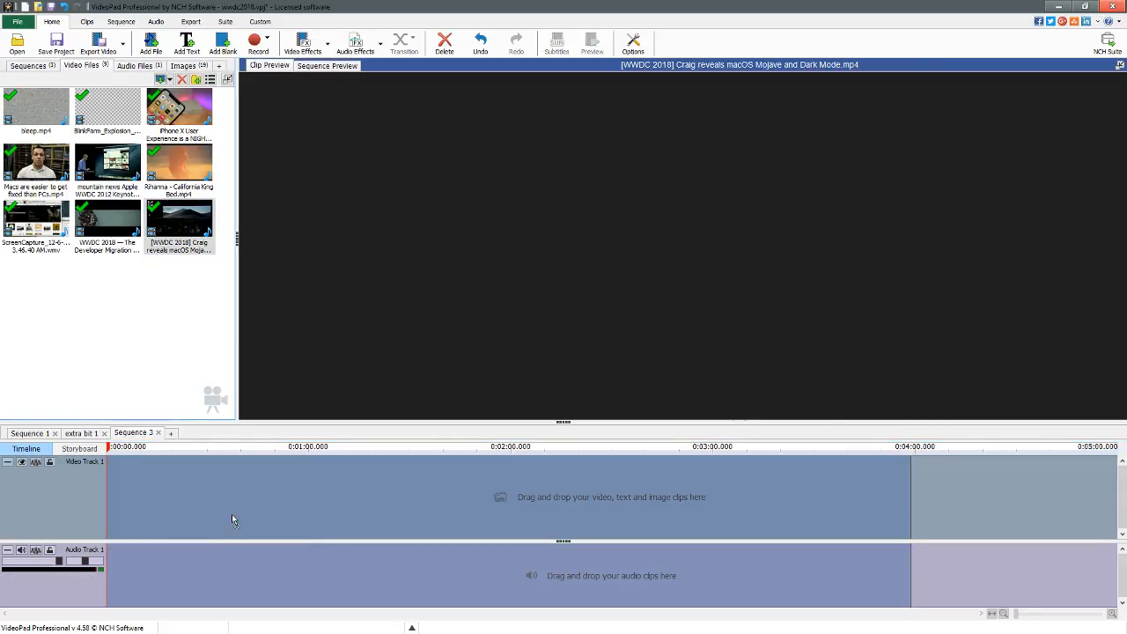
key("space")
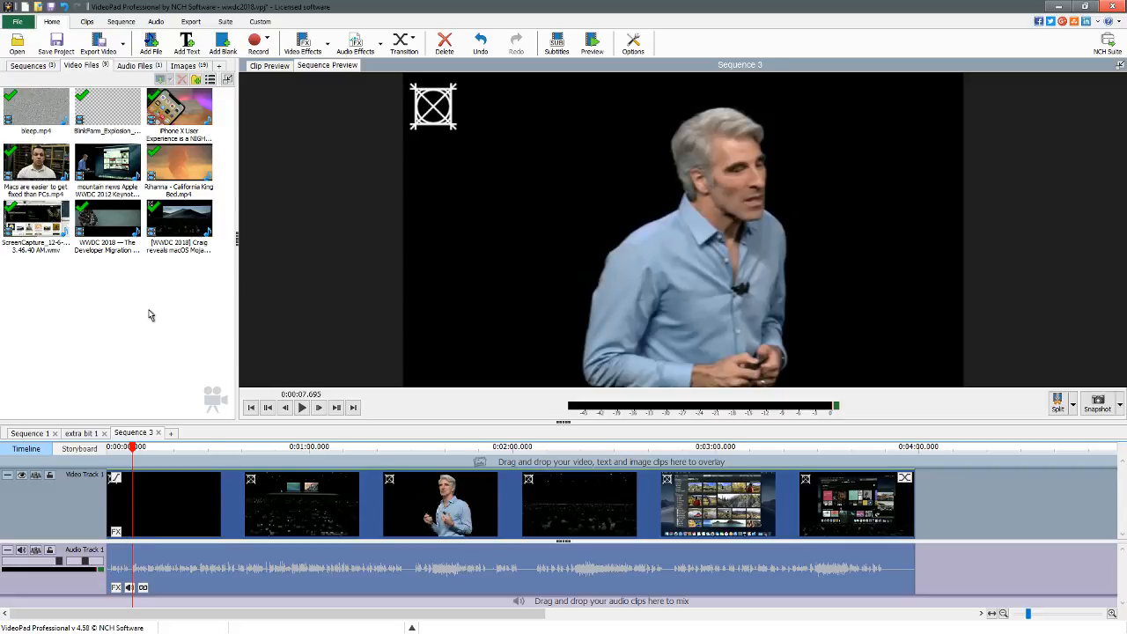
Check the YouTube live chat, continue playing Sequence 3, pause it and move the playhead back to about 0:00:30.7.
key("alt+Tab")
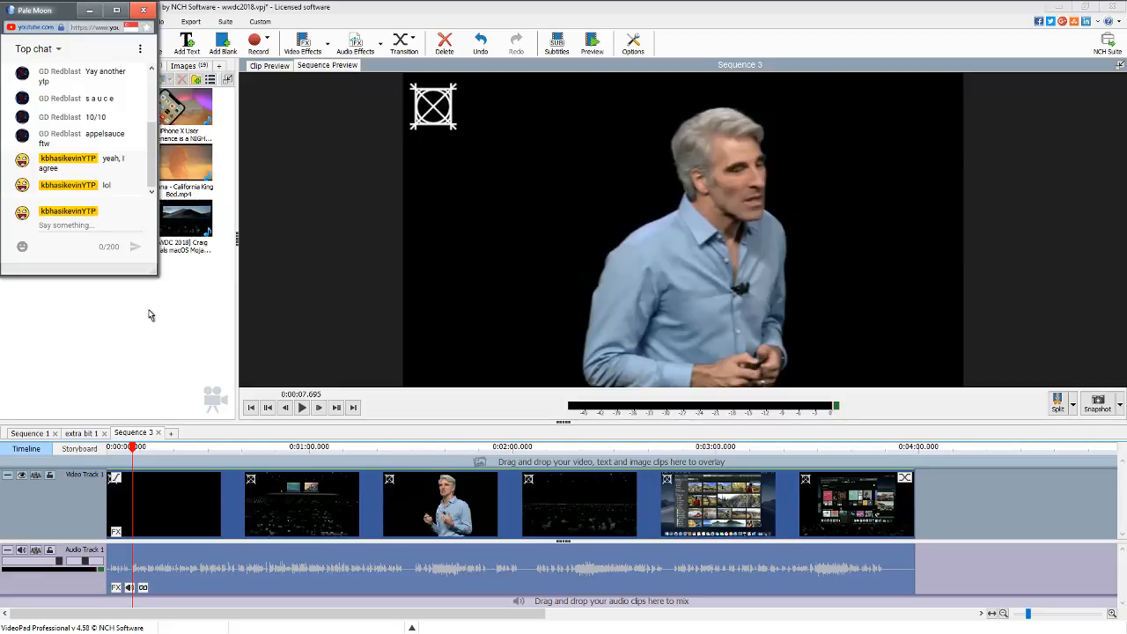
left_click(149, 316)
key("space")
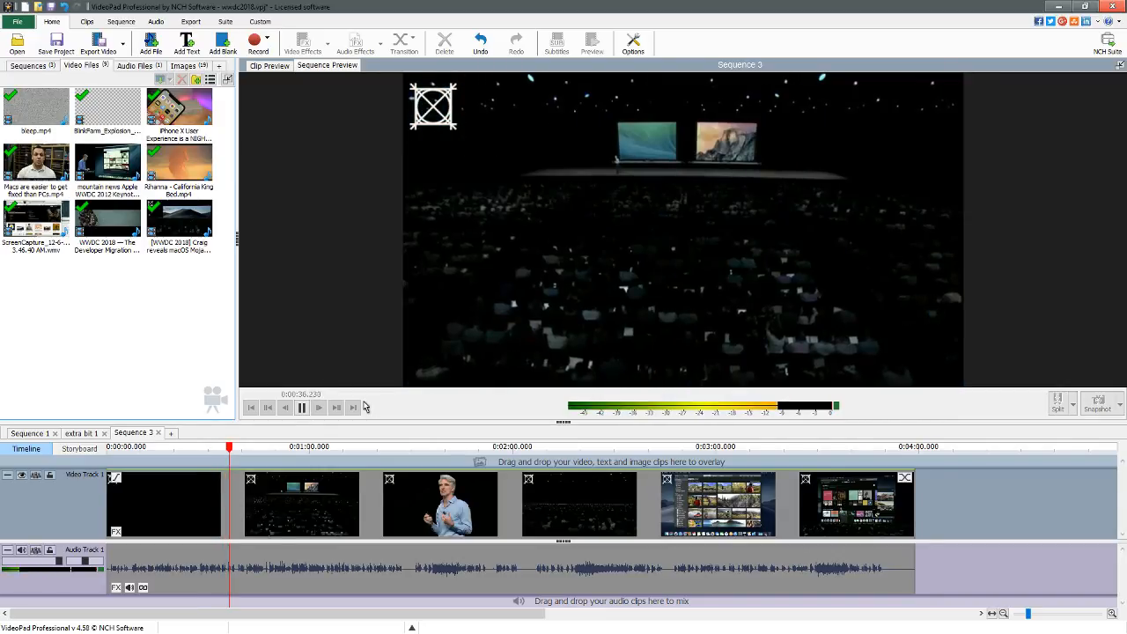
key("space")
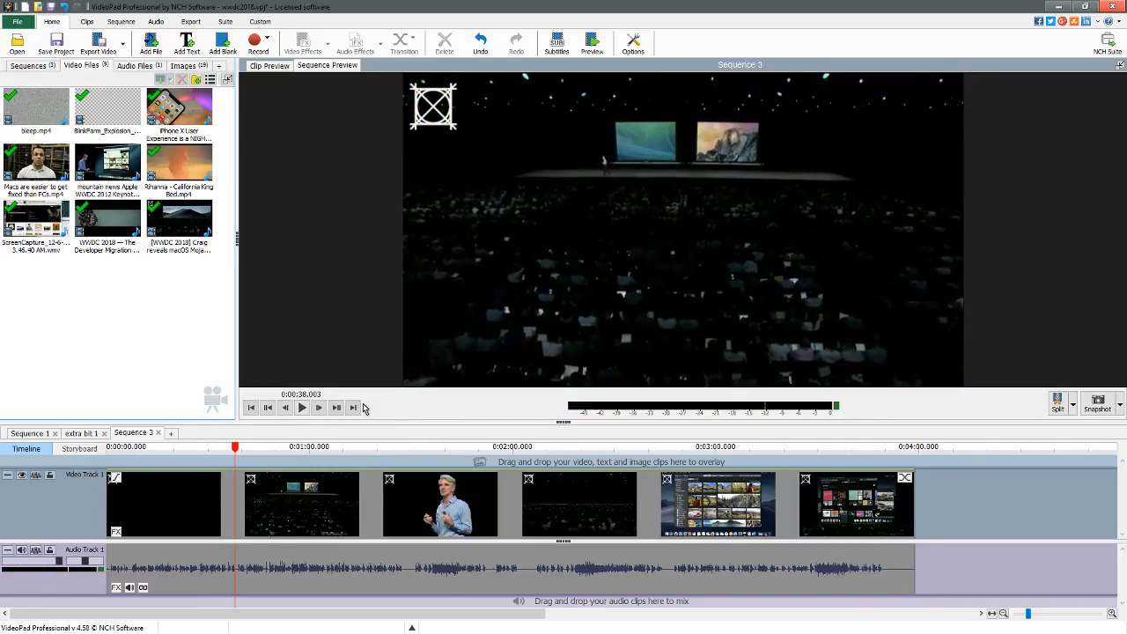
left_click(211, 446)
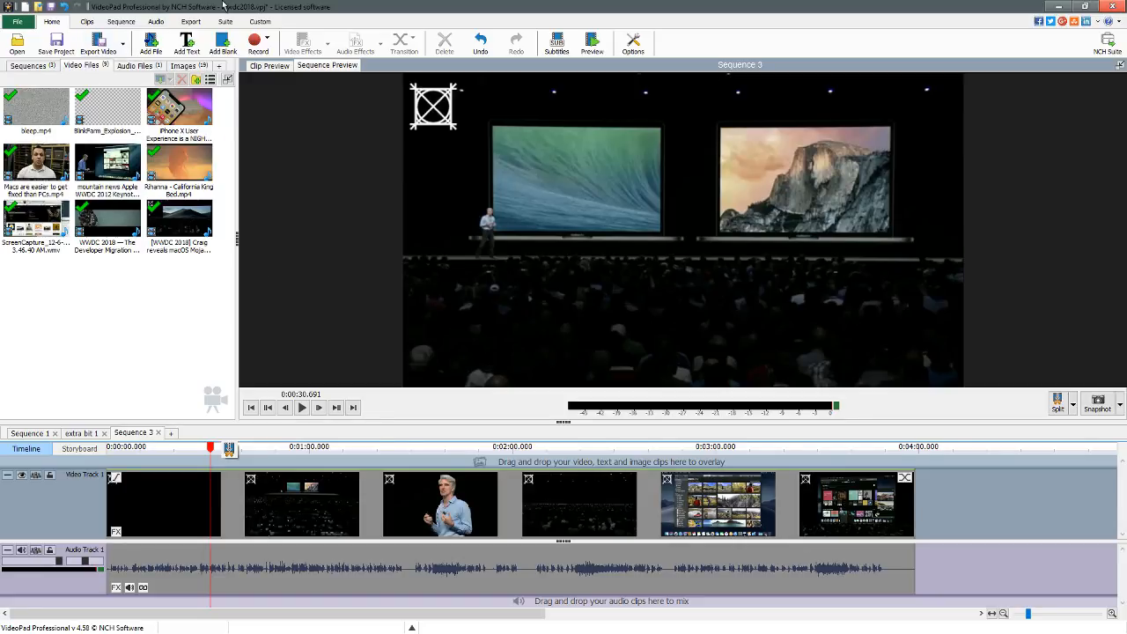
Read the newest message in the YouTube live chat and return to VideoPad.
key("alt")
key("alt")
key("alt+Tab")
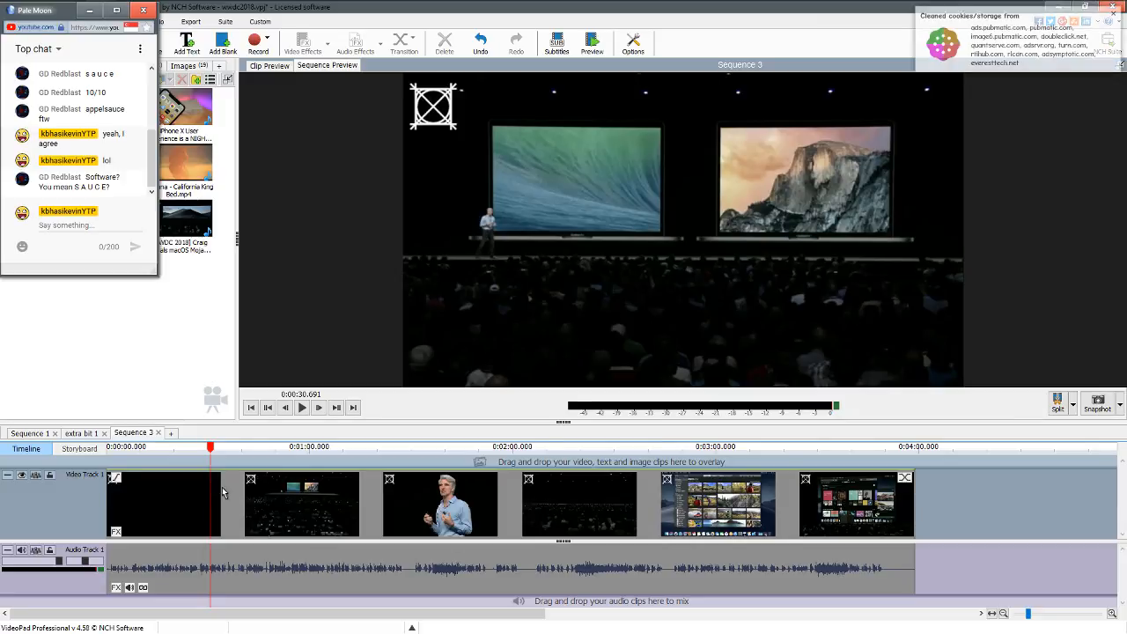
left_click(208, 376)
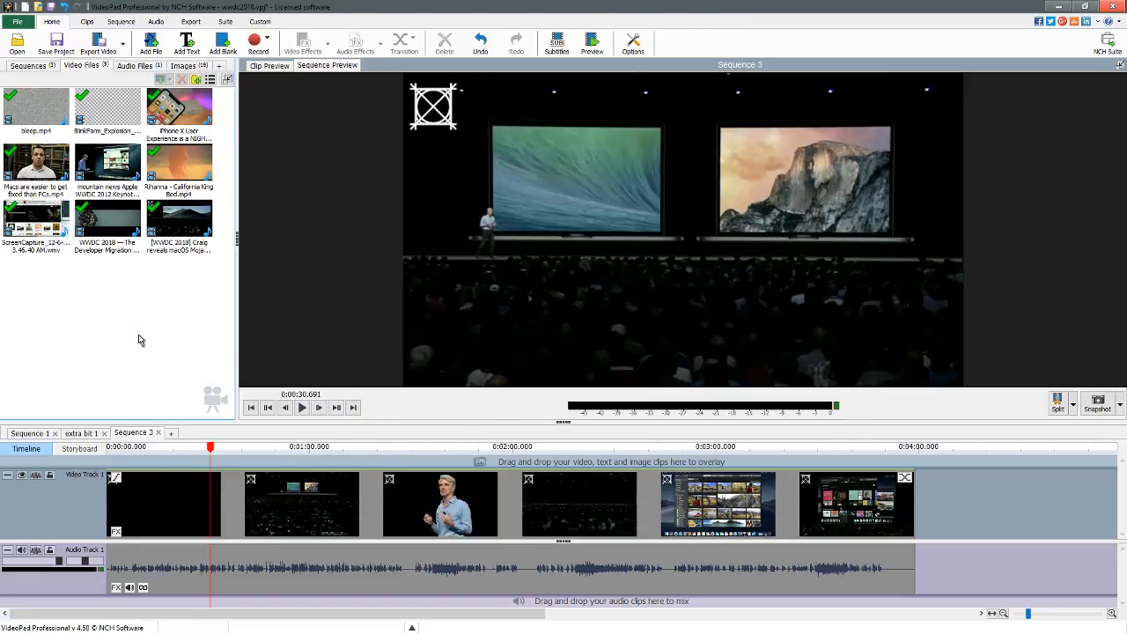
Switch to OBS to check the stream, look at the Windows notification centre and minimize OBS to return to VideoPad.
key("alt+Tab")
key("alt+Tab")
key("alt+Tab")
key("alt+Tab")
key("alt+Tab")
key("alt+Tab")
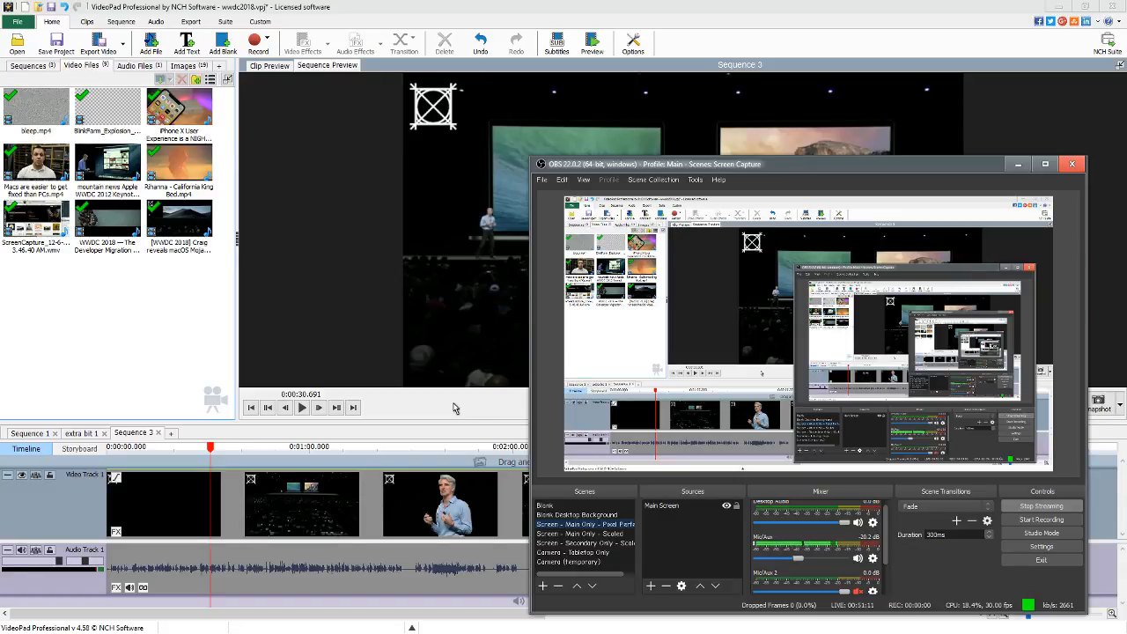
key("super+a")
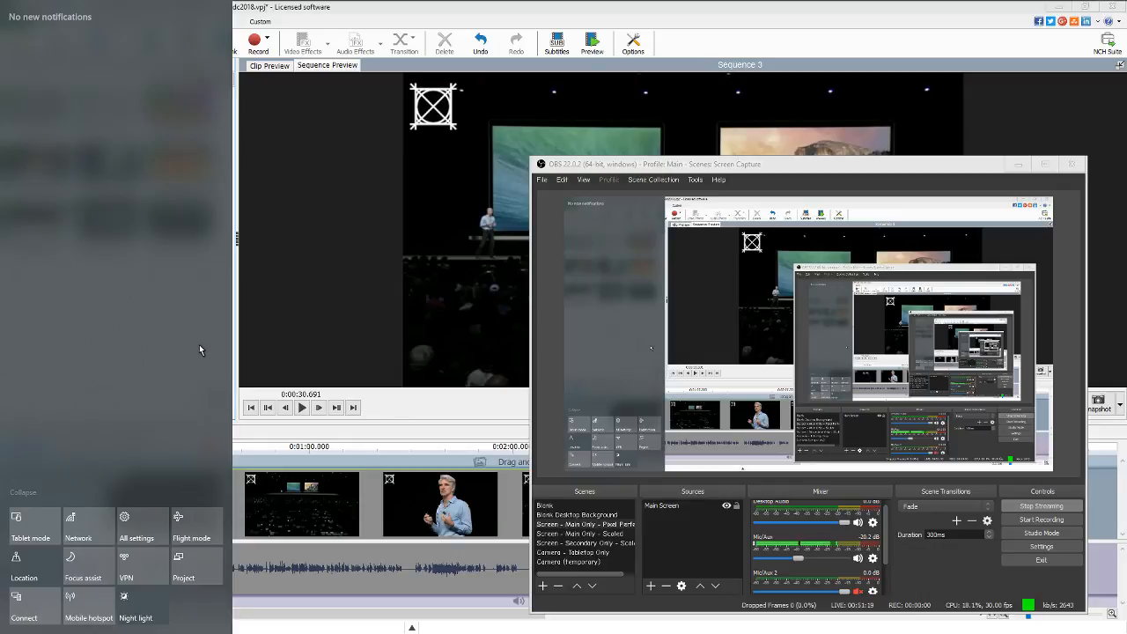
left_click(808, 171)
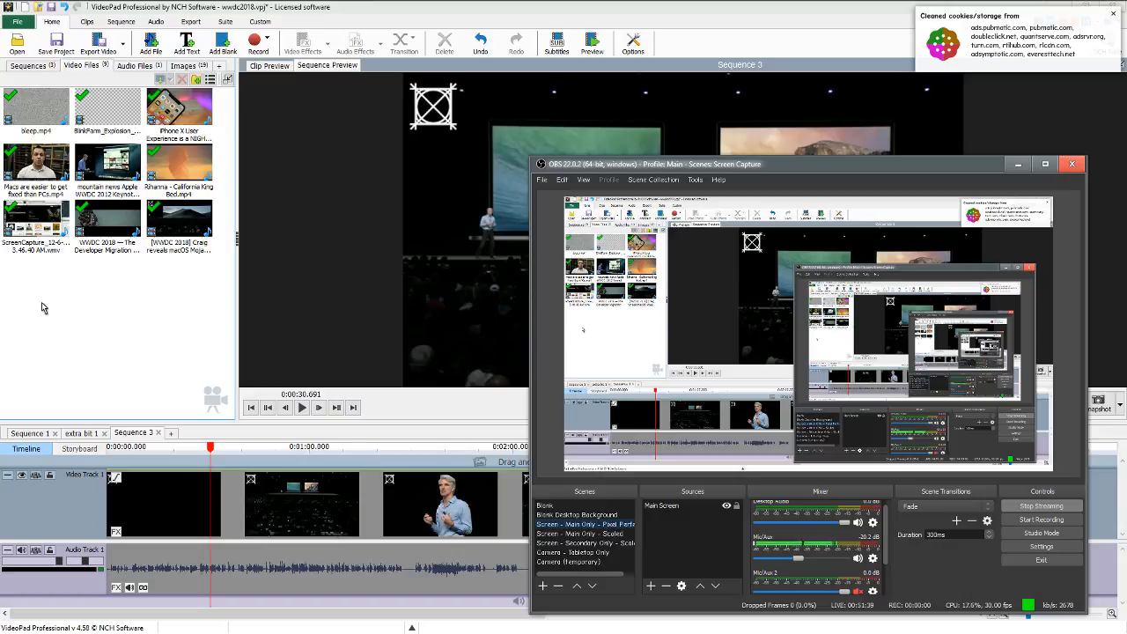
mouse_move(297, 19)
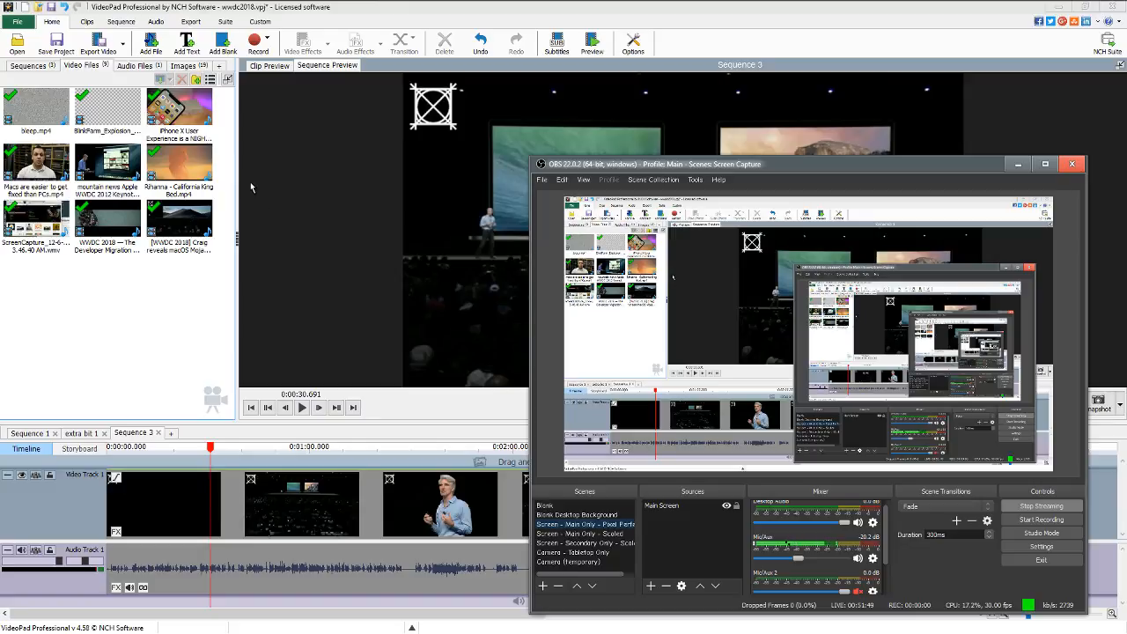
left_click(1013, 165)
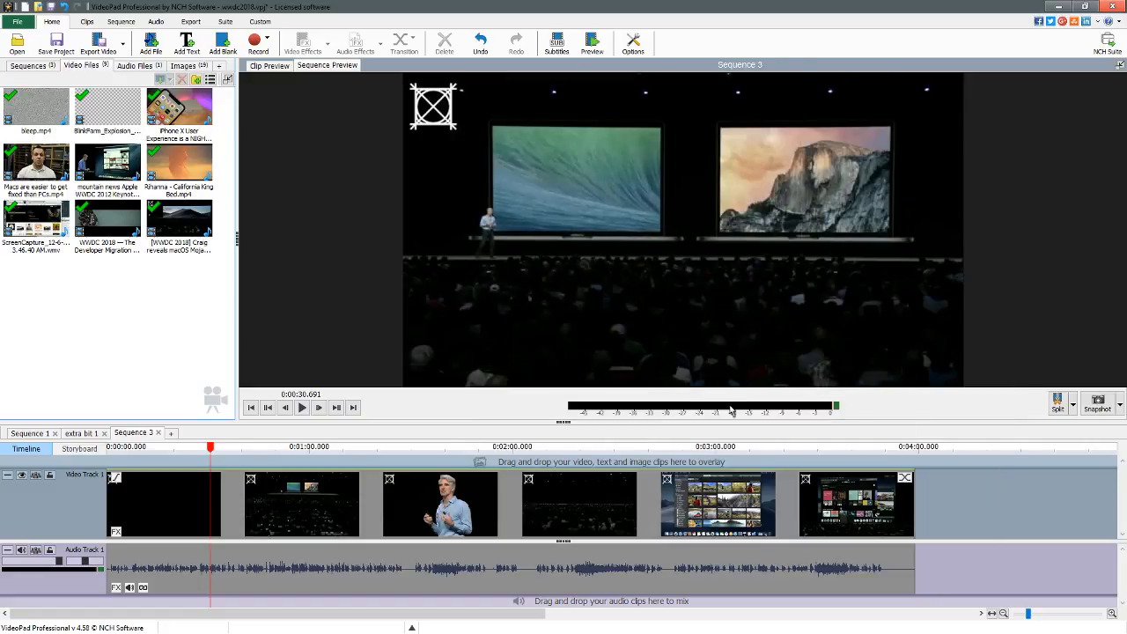
Play the keynote speech around 0:00:25 in Sequence 3 twice and move the playhead back to about 0:00:14.4.
left_click(183, 450)
key("space")
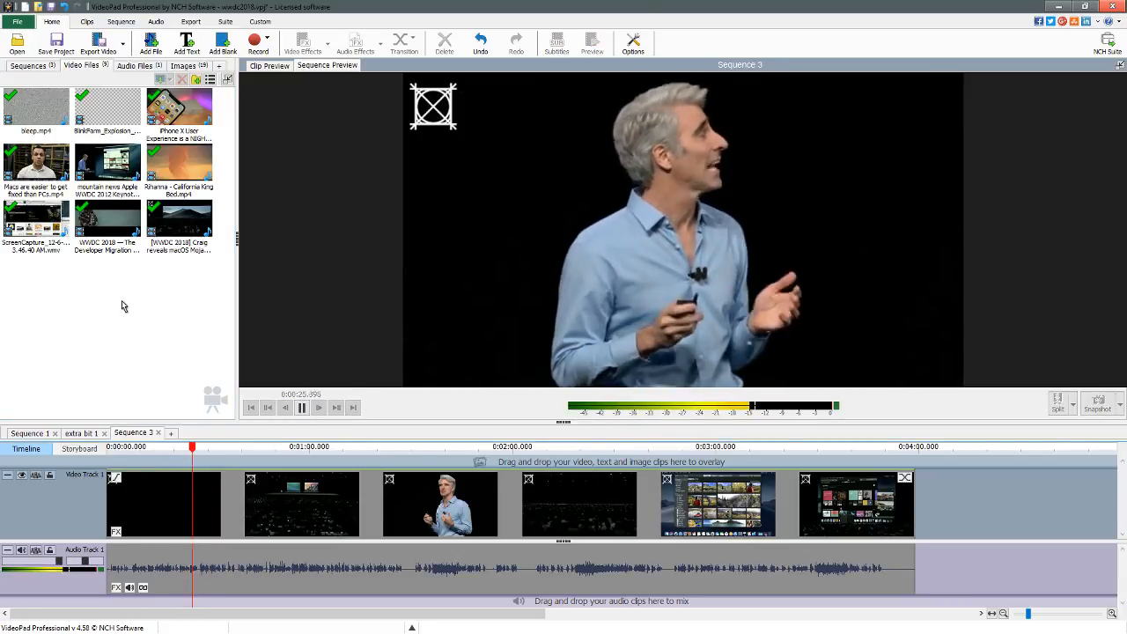
left_click(191, 451)
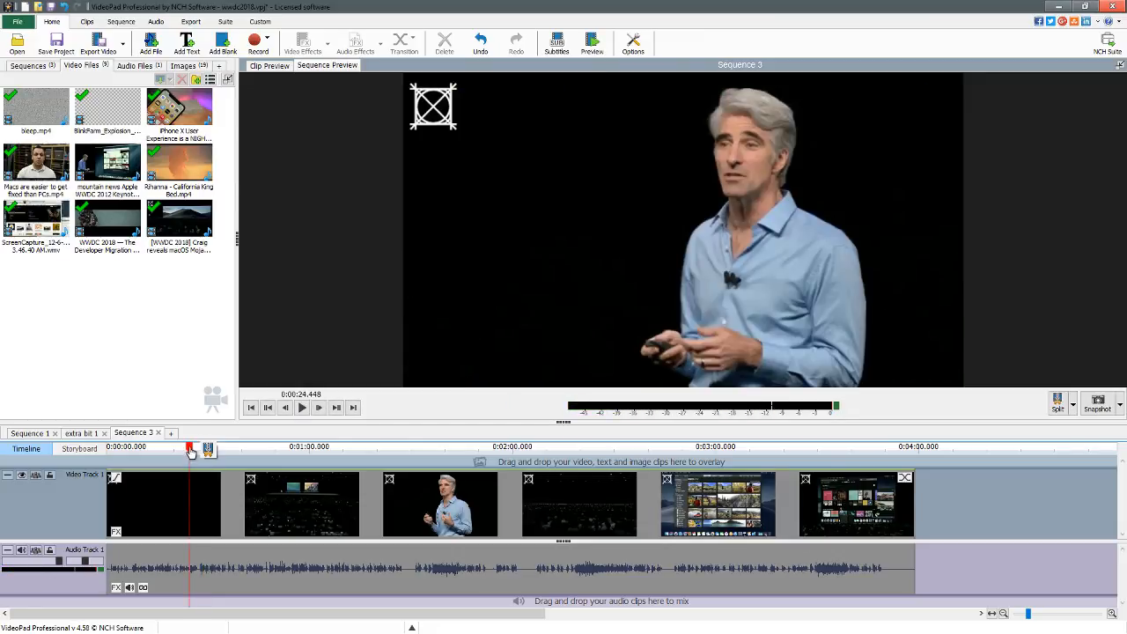
key("space")
key("space")
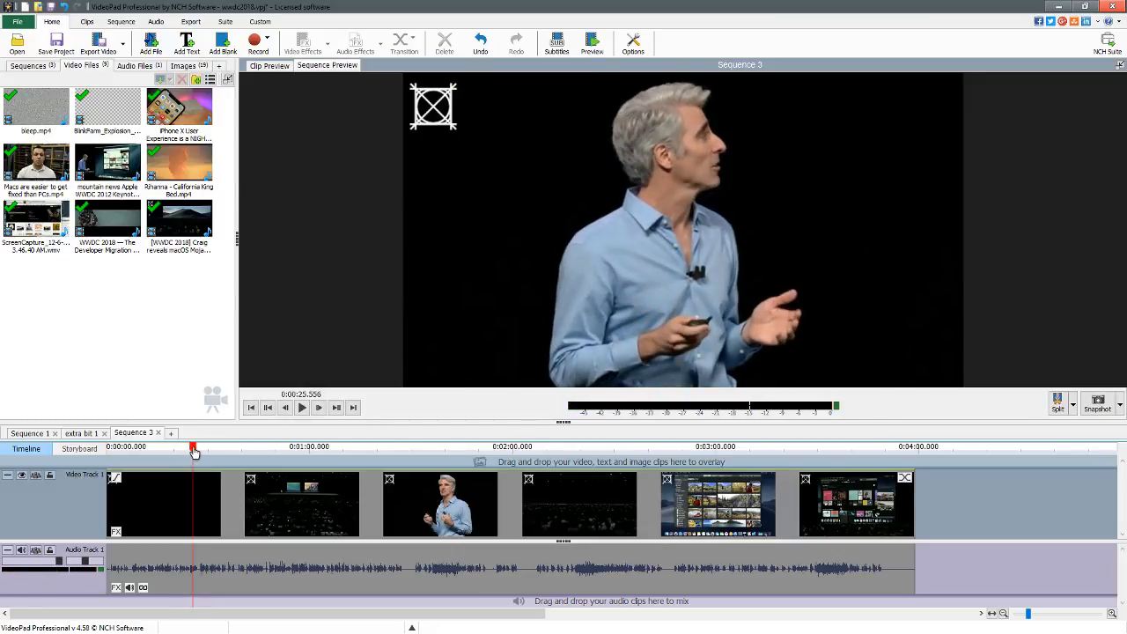
left_click(192, 451)
left_click_drag(192, 452, 155, 460)
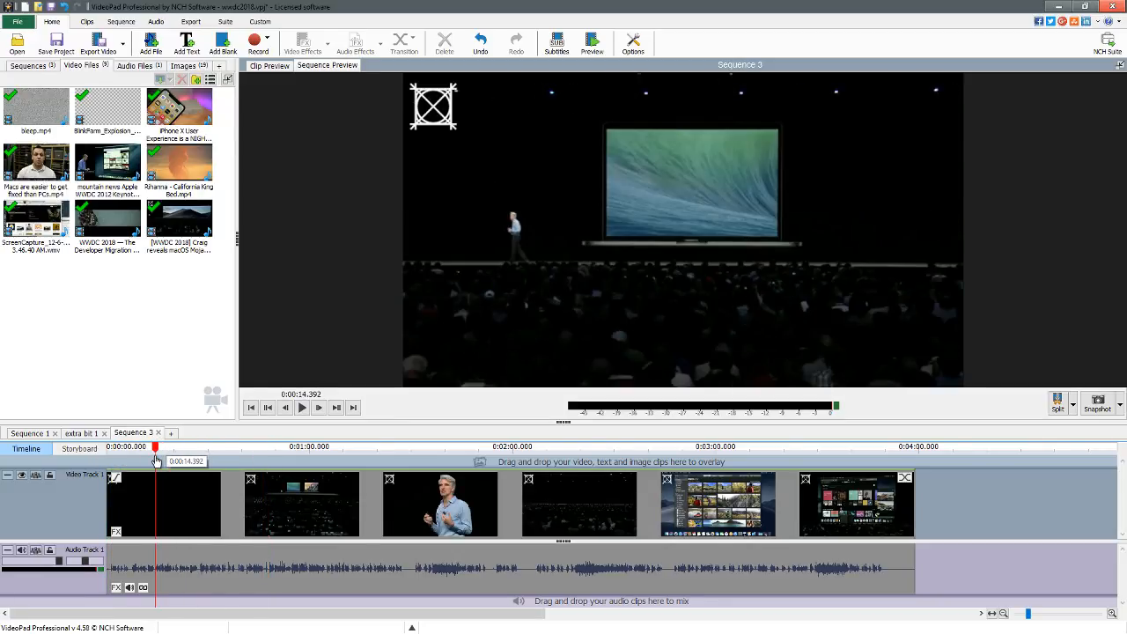
Open Sequence 1, view the keynote frame at about 0:01:44 and return to Sequence 3.
left_click(40, 438)
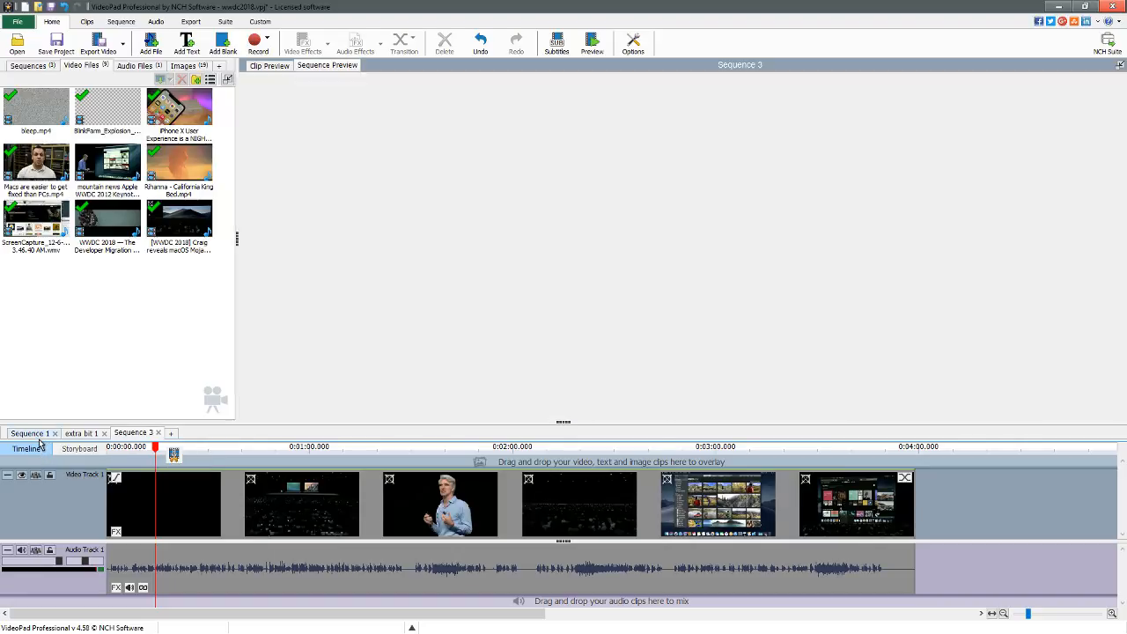
left_click(258, 455)
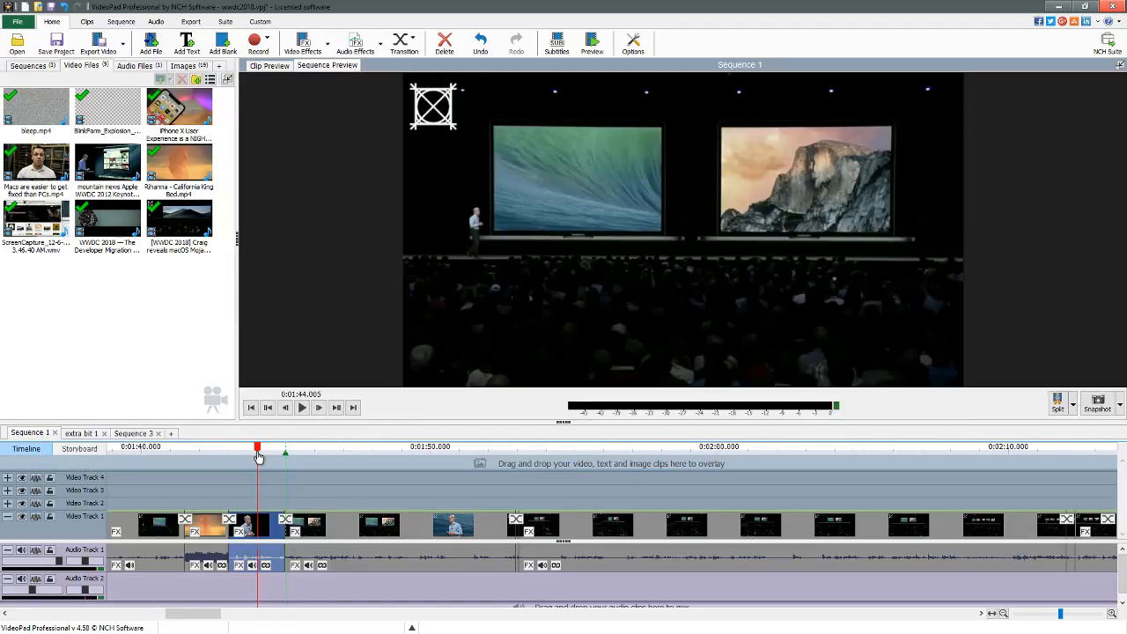
left_click(134, 434)
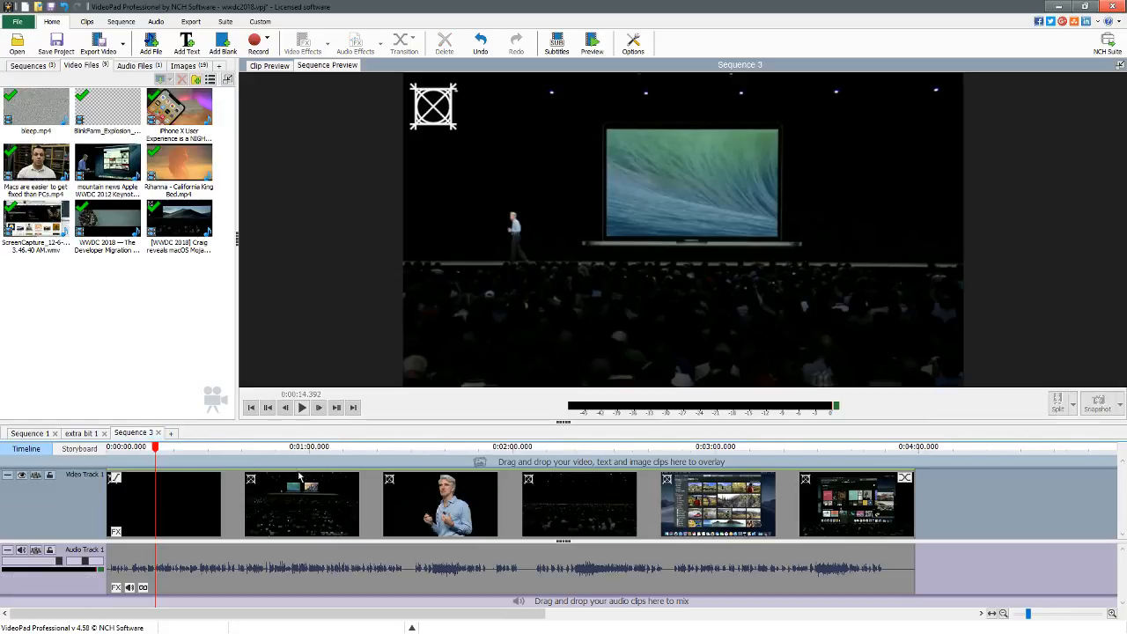
Play Sequence 3 from about 0:00:19.8 to 0:00:25 and return the playhead to about 0:00:21.2.
left_click(173, 451)
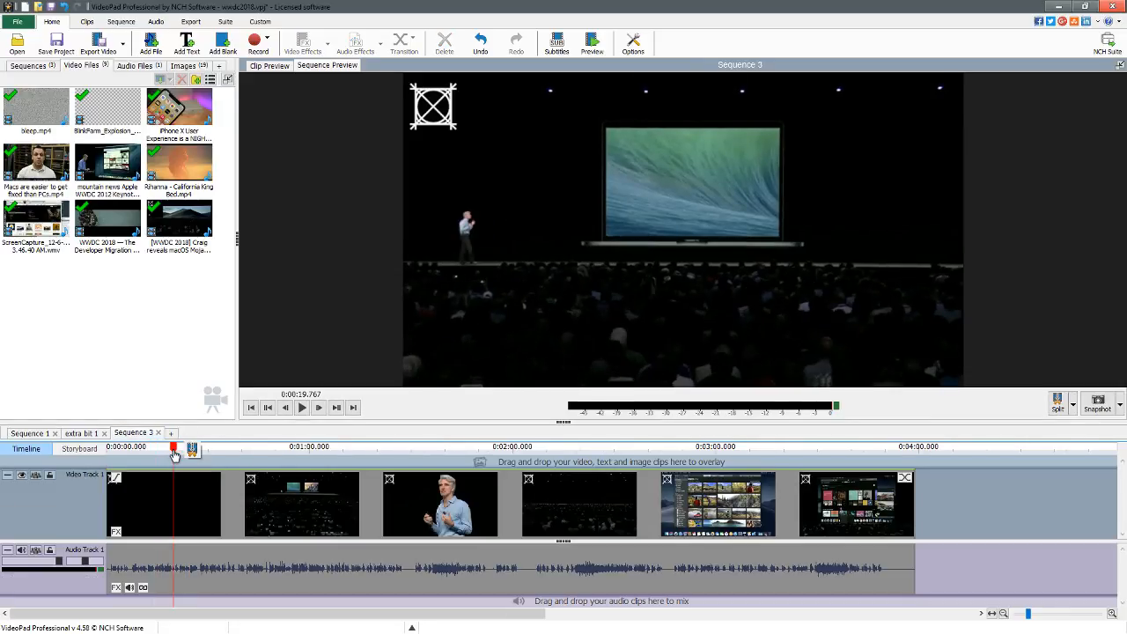
key("space")
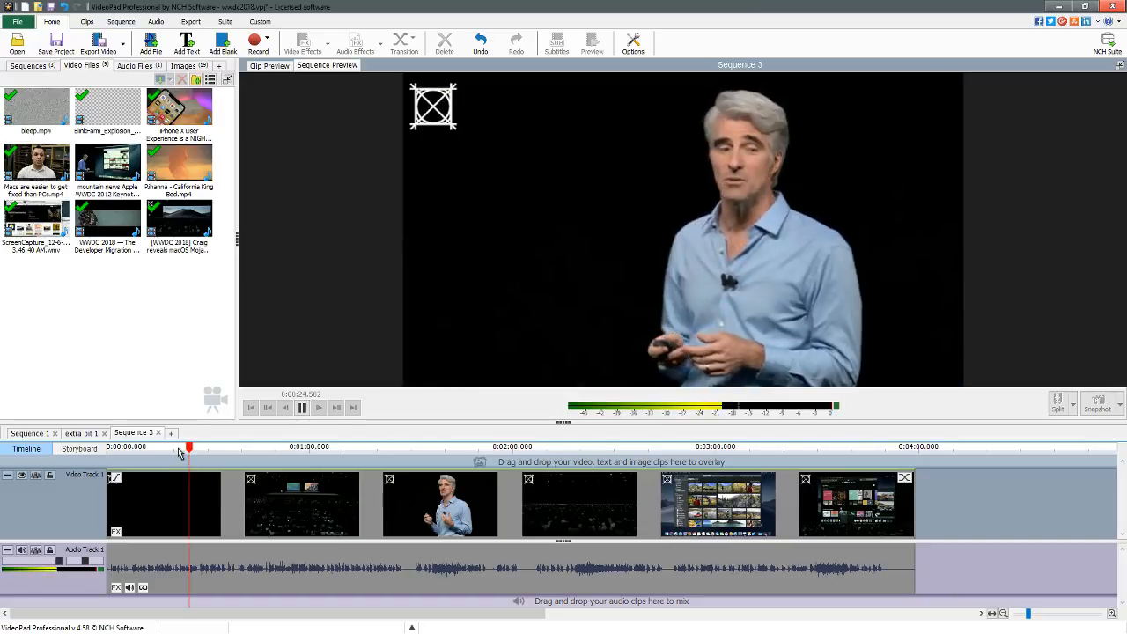
key("space")
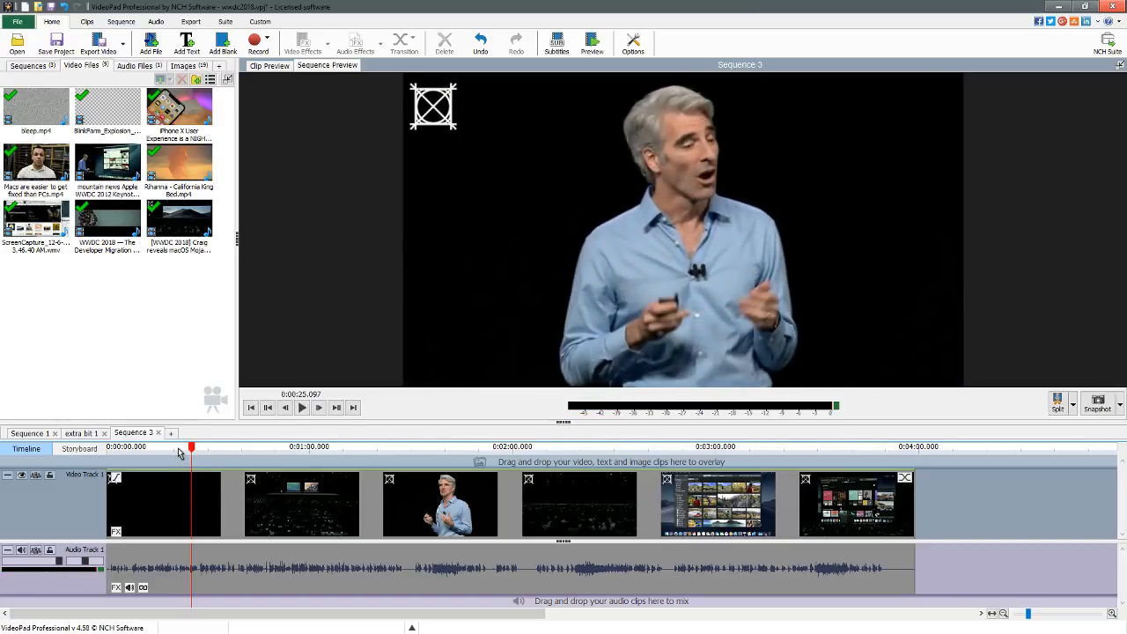
left_click(178, 449)
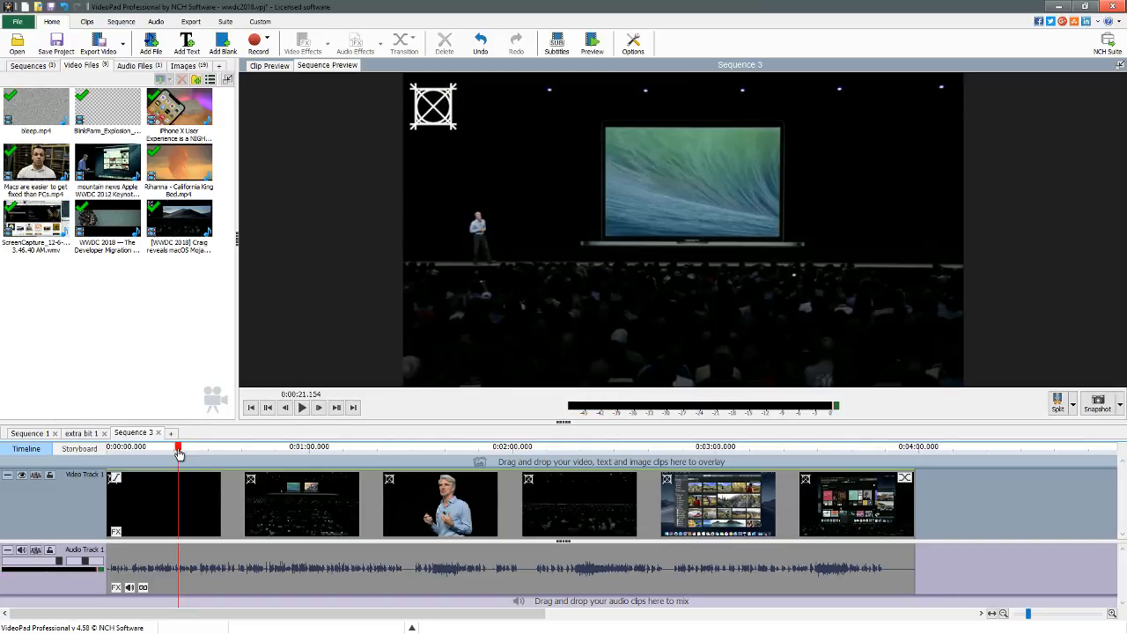
Examine the speech between about 0:00:21 and 0:00:22.7 in Sequence 3 by playing it in short bursts.
scroll(182, 495, "up", 3)
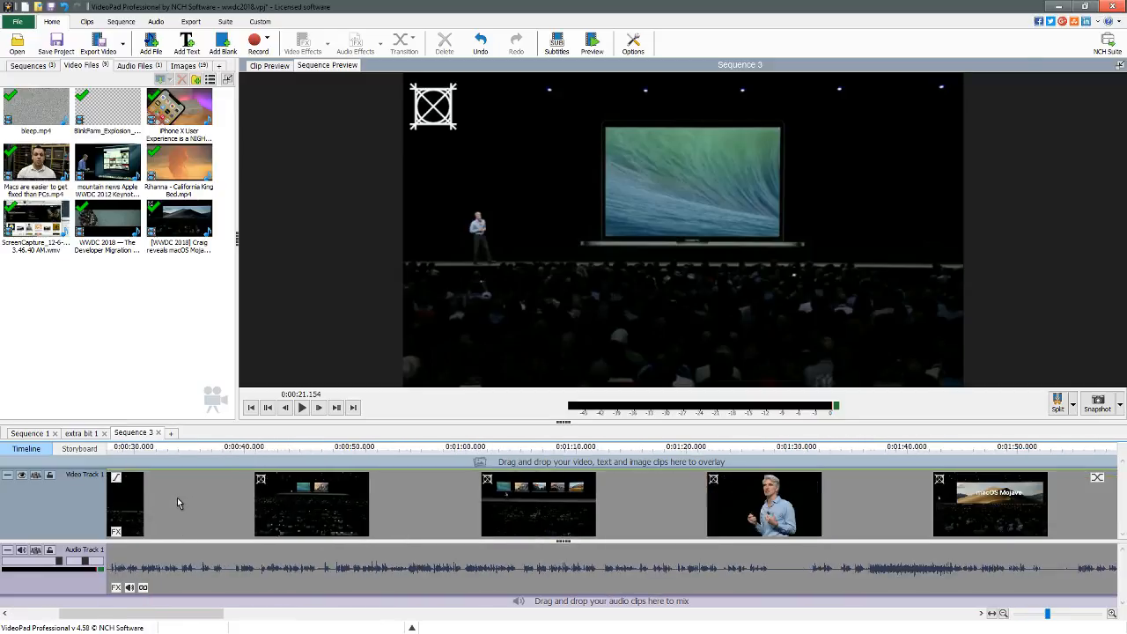
left_click_drag(154, 615, 106, 616)
scroll(261, 526, "up", 1)
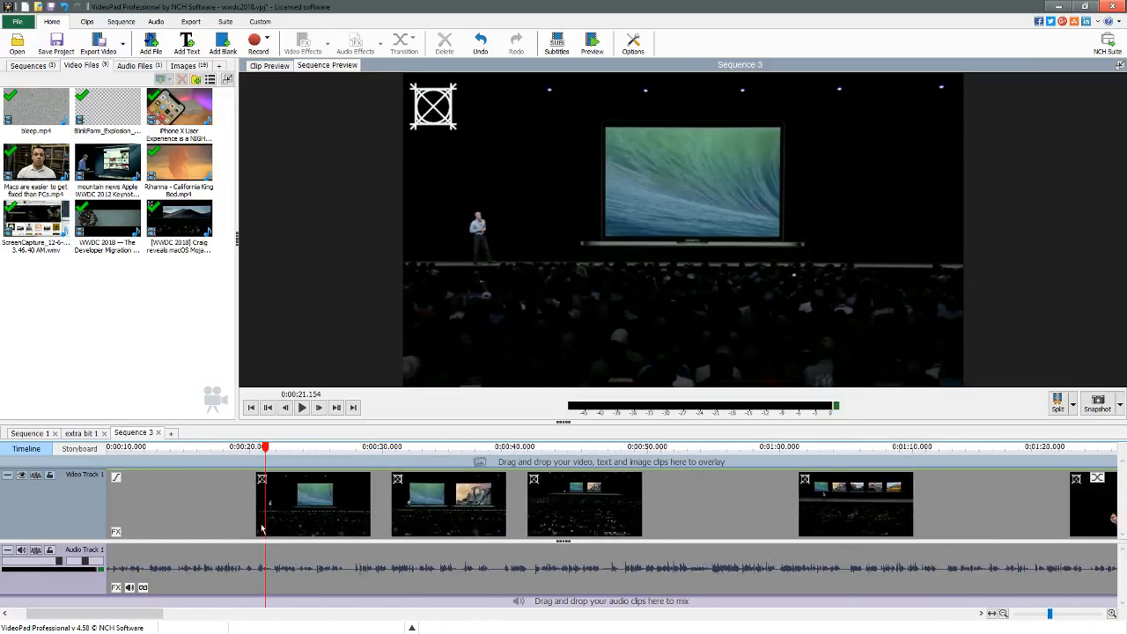
left_click(178, 448)
key("space")
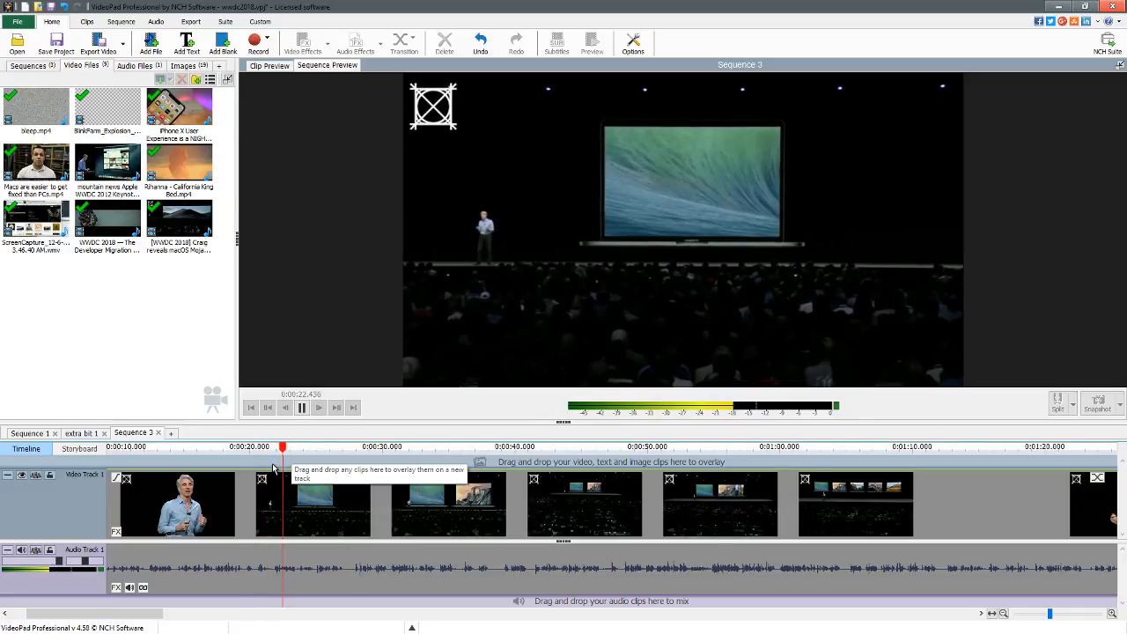
key("space")
left_click_drag(282, 452, 274, 454)
key("space")
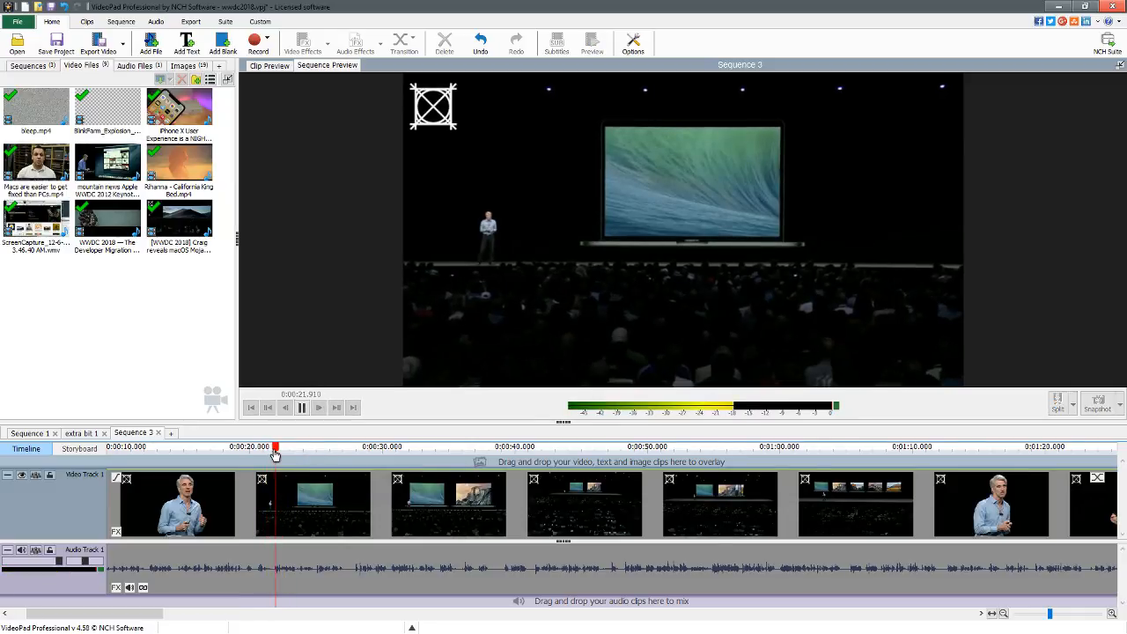
key("space")
key("space")
key("space")
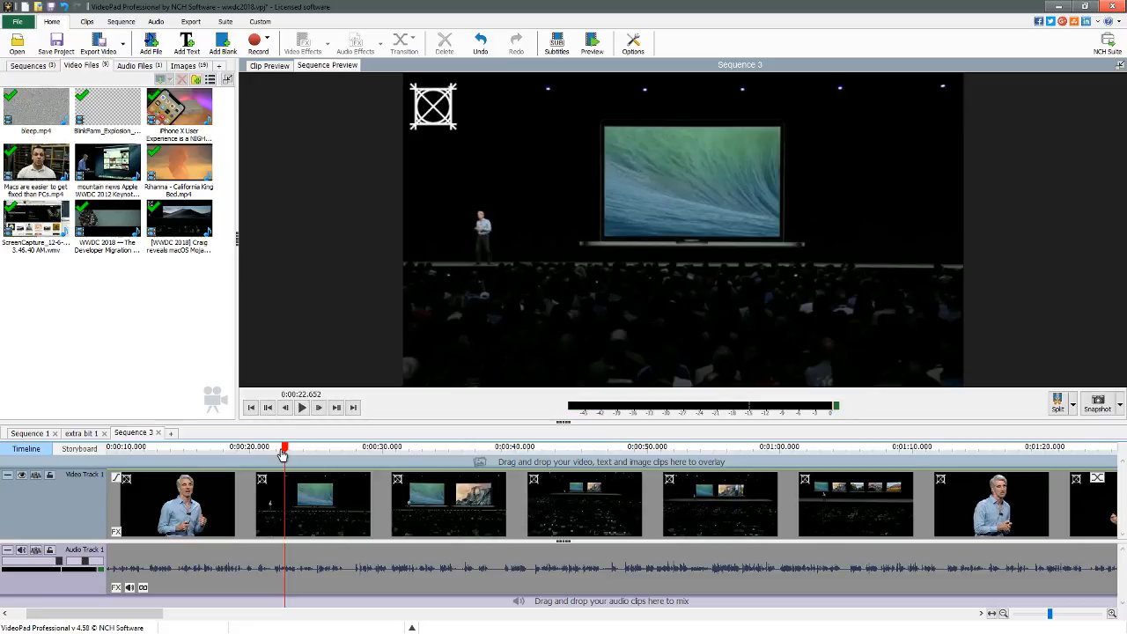
Replay the words from about 0:00:22.4 in Sequence 3 repeatedly and pause at about 0:00:23.
left_click(281, 453)
key("space")
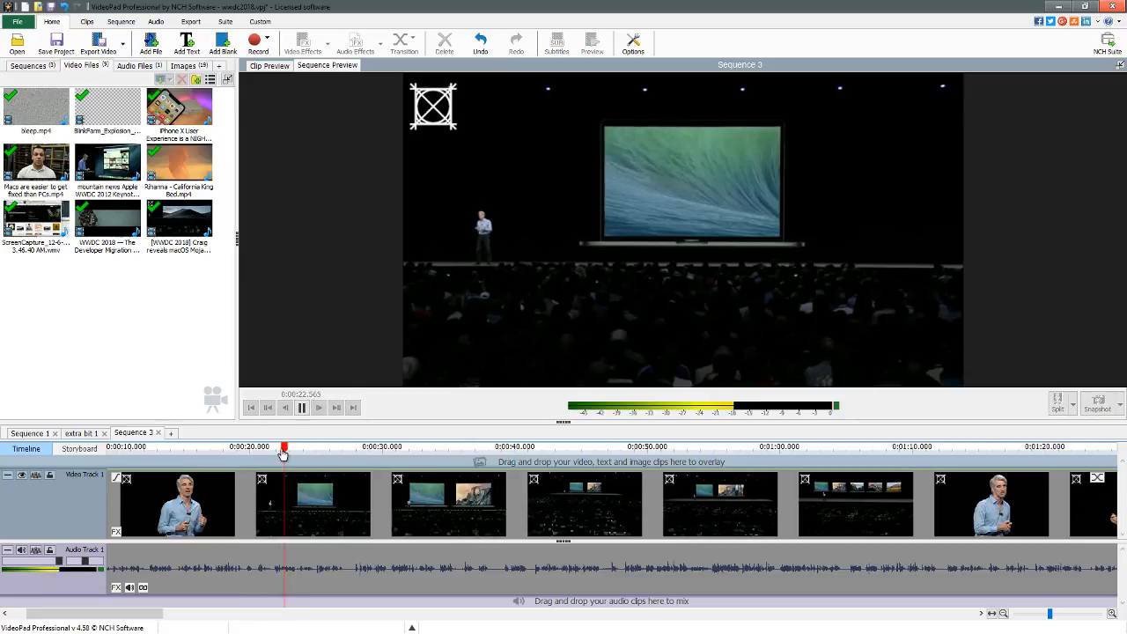
key("space")
left_click_drag(284, 453, 283, 454)
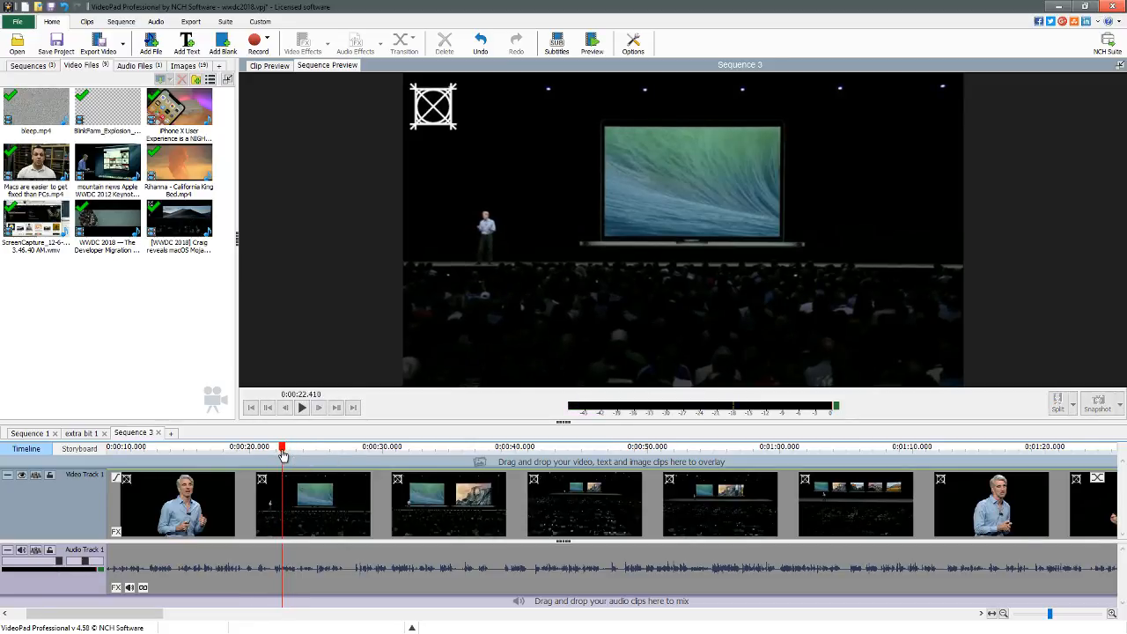
key("space")
key("space")
key("space")
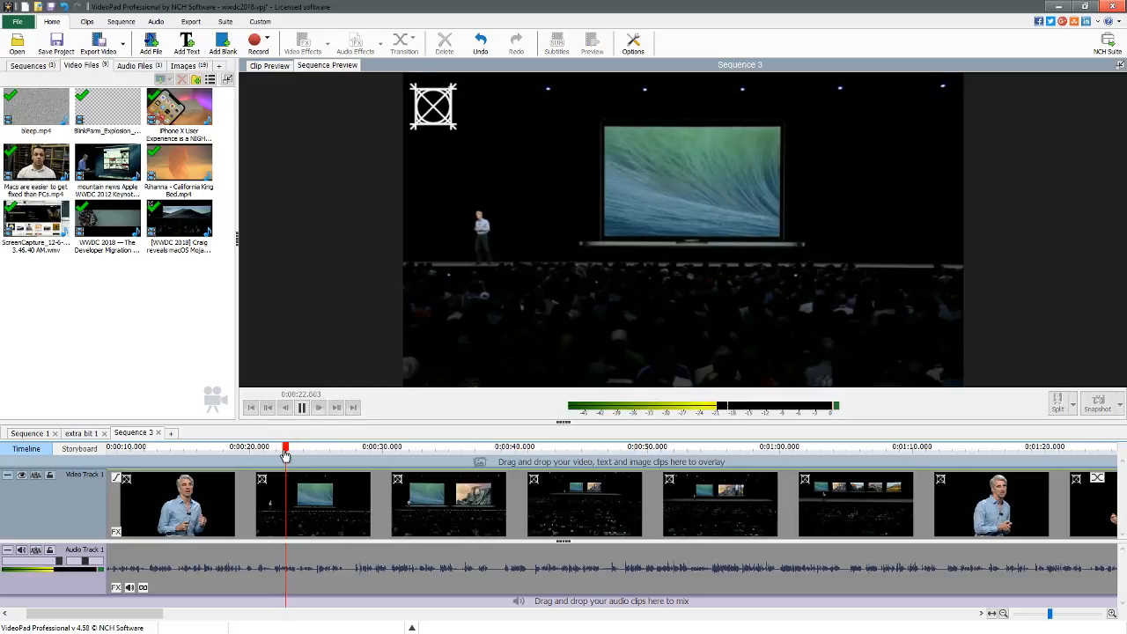
key("space")
Play Sequence 3 from about 0:02:06 and pause at about 0:02:11.
scroll(349, 515, "down", 5)
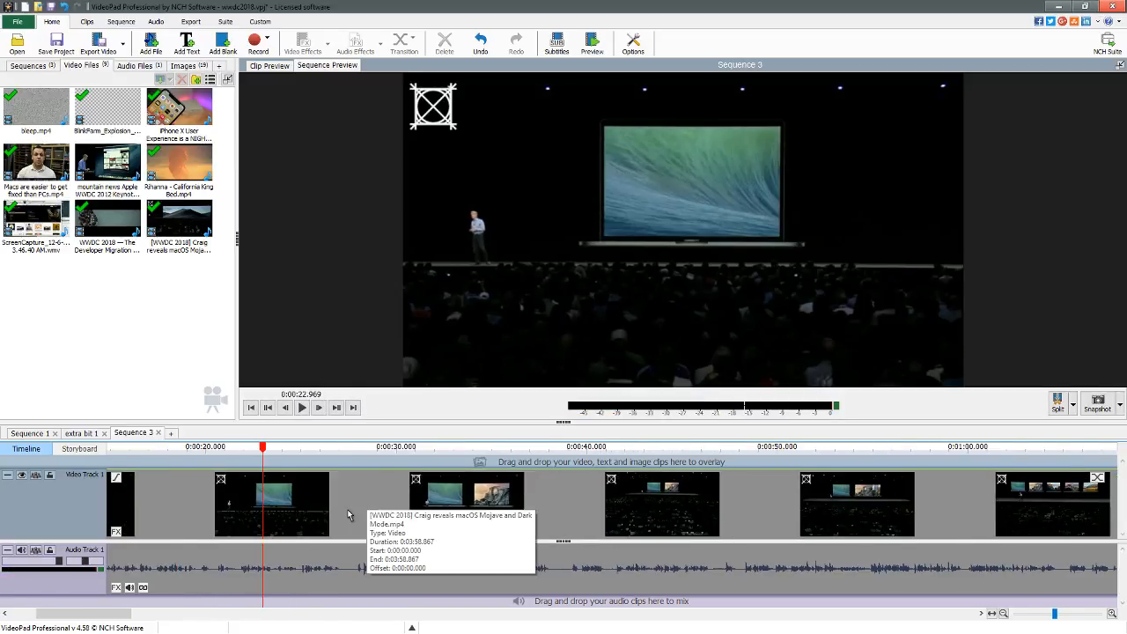
left_click(489, 448)
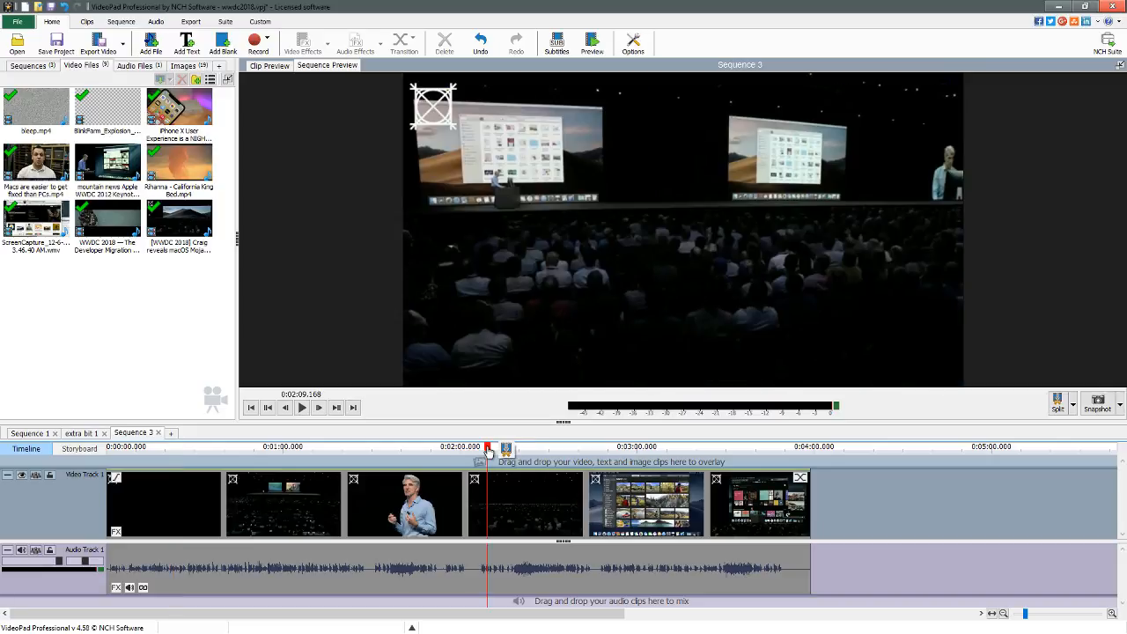
left_click(478, 449)
key("space")
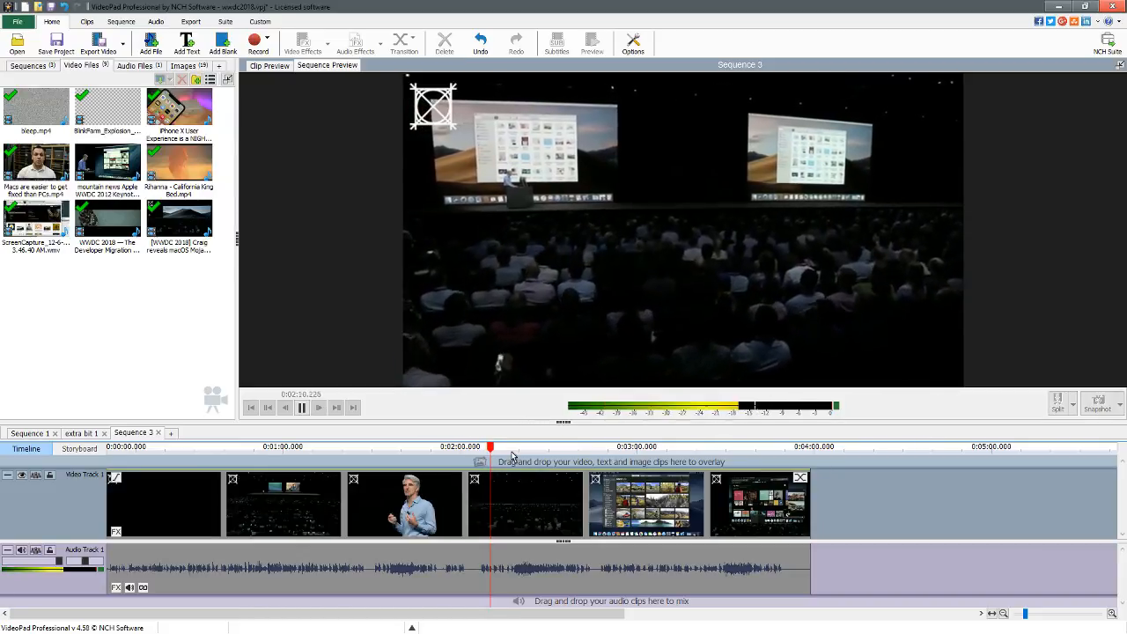
key("space")
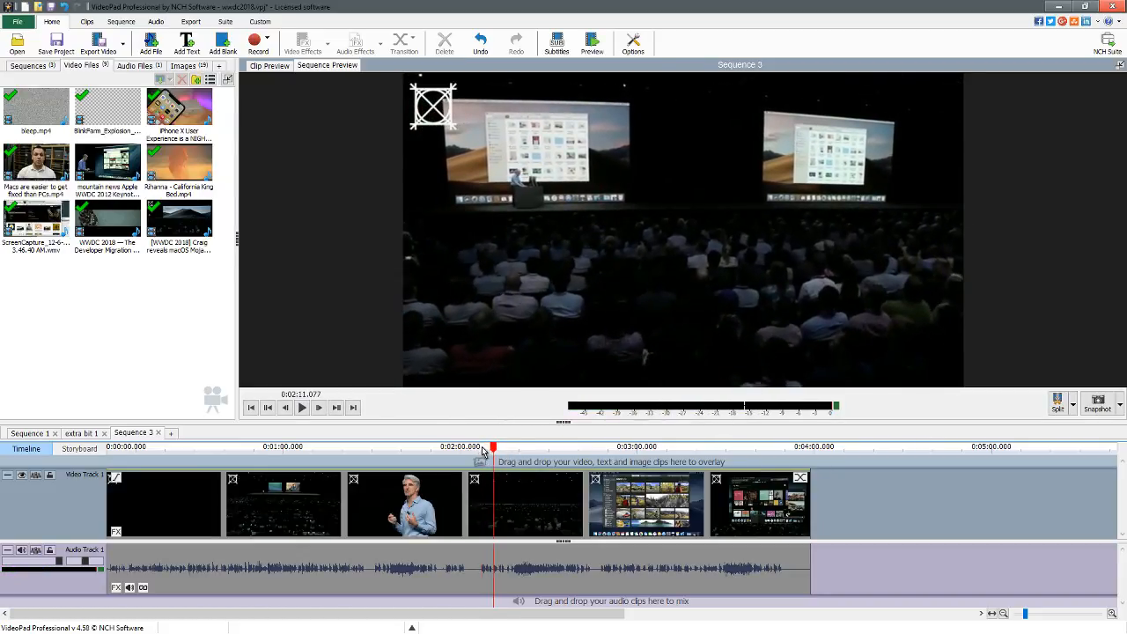
Replay the speech in Sequence 3 between about 0:02:04 and 0:02:11, skipping the quiet part before 0:02:07.
left_click(483, 451)
scroll(498, 493, "down", 3)
scroll(497, 496, "up", 5)
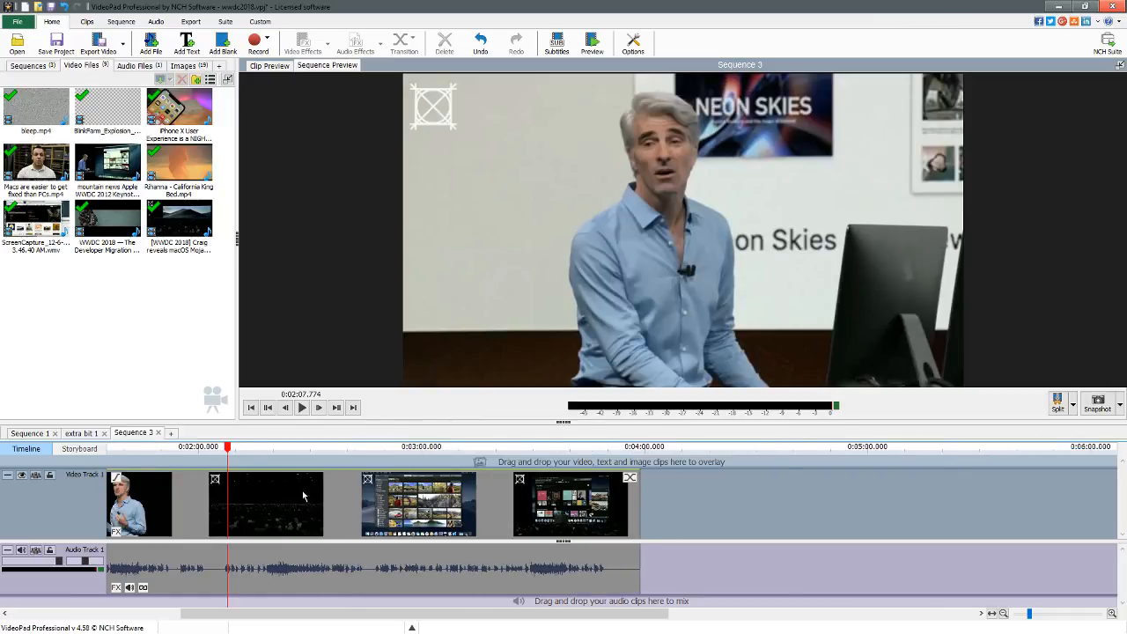
scroll(303, 497, "up", 3)
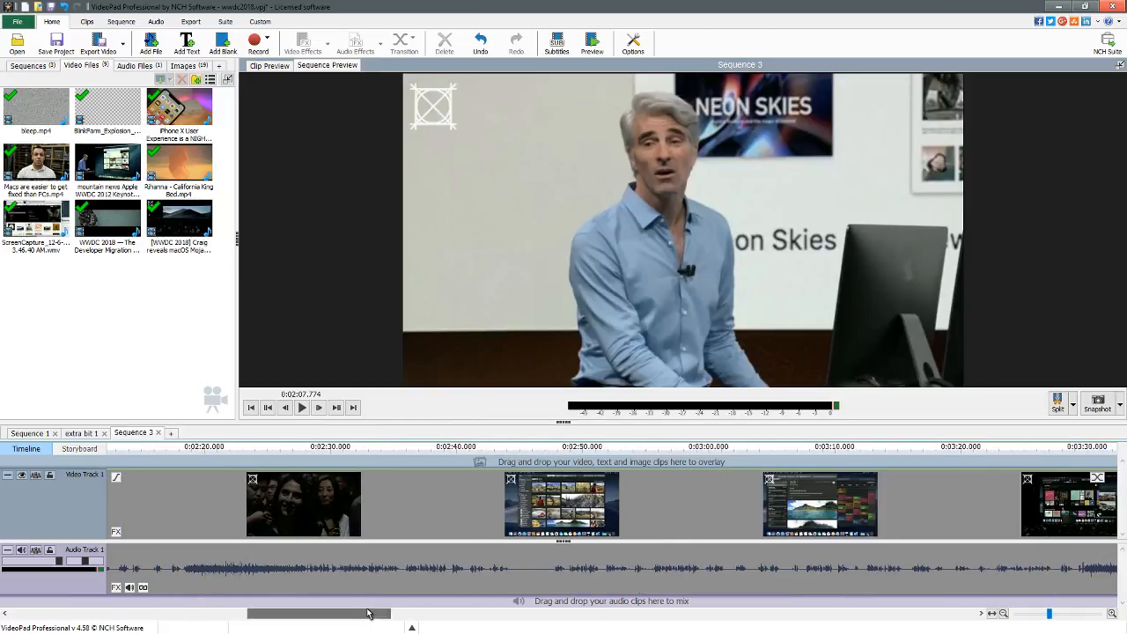
left_click_drag(373, 614, 328, 607)
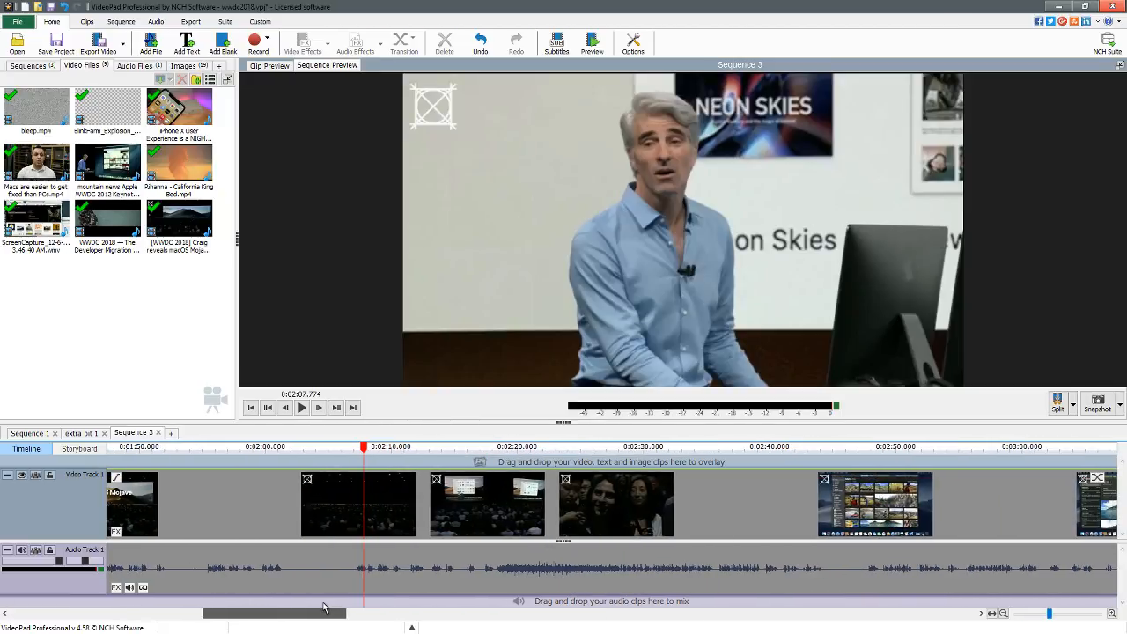
left_click(314, 450)
key("space")
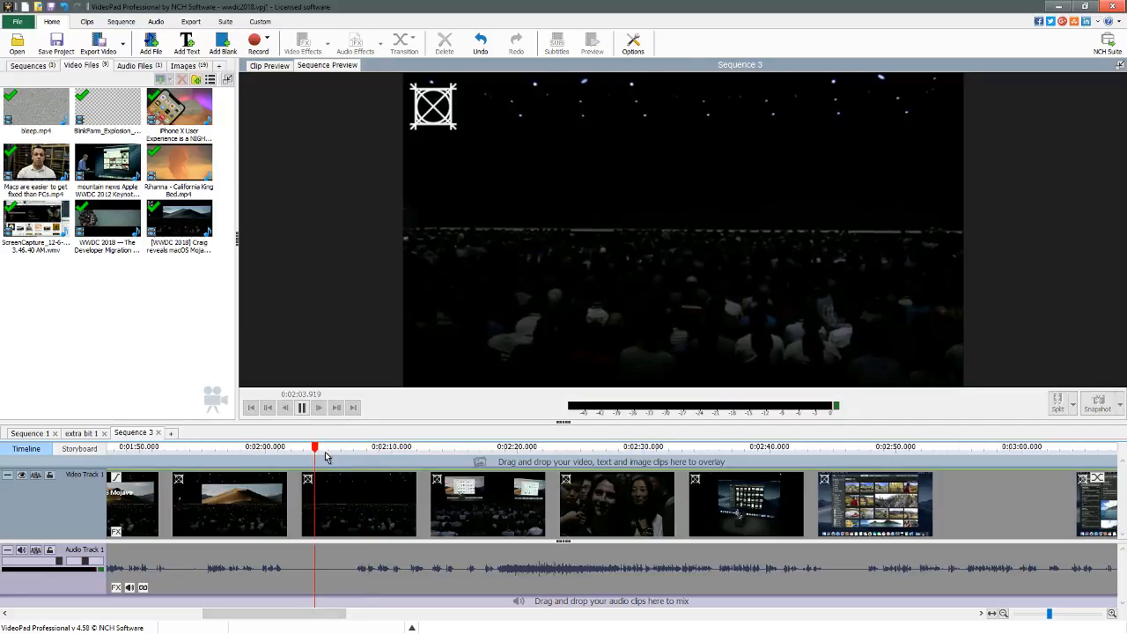
left_click(359, 449)
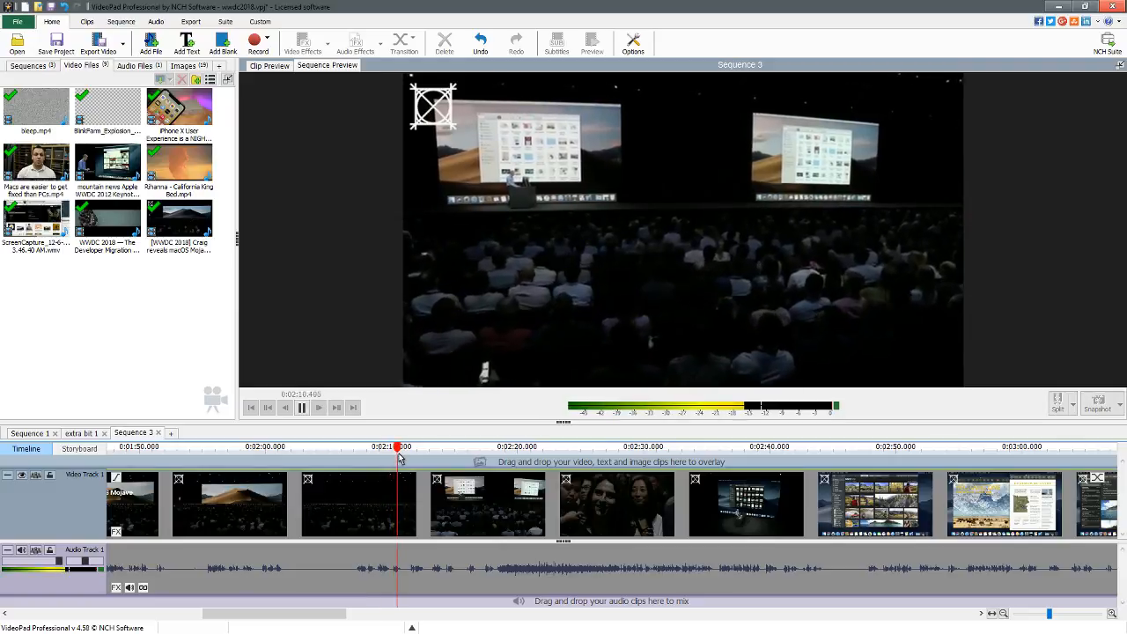
key("space")
key("space")
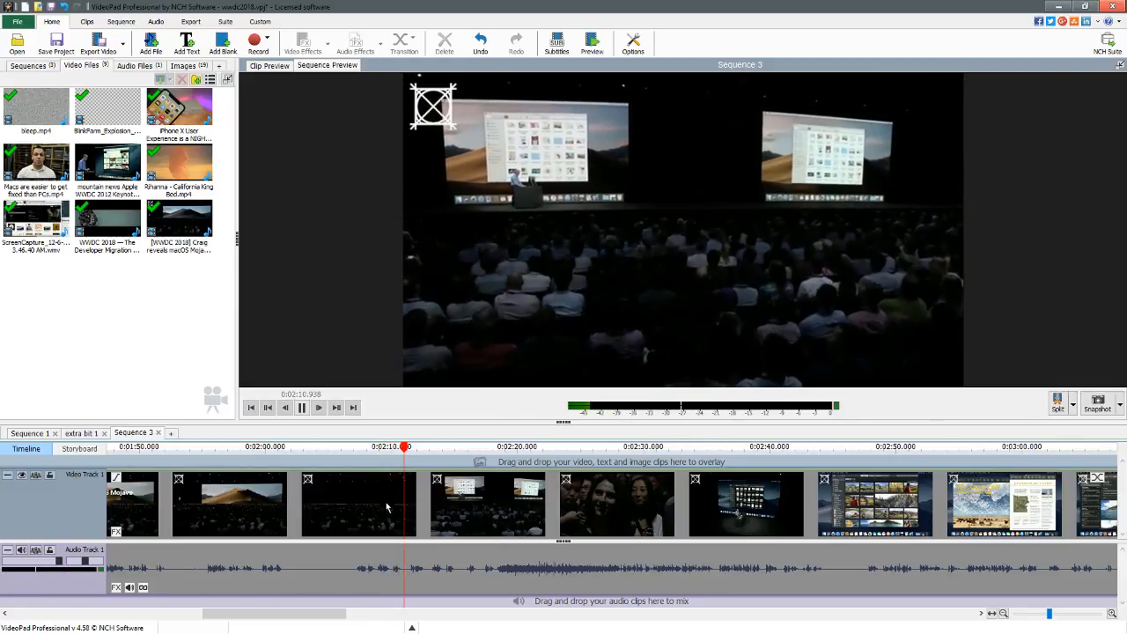
key("space")
Play Sequence 3 from about 0:01:29 to 0:01:36, skipping ahead to the speech before the macOS Mojave reveal.
left_click_drag(313, 617, 260, 623)
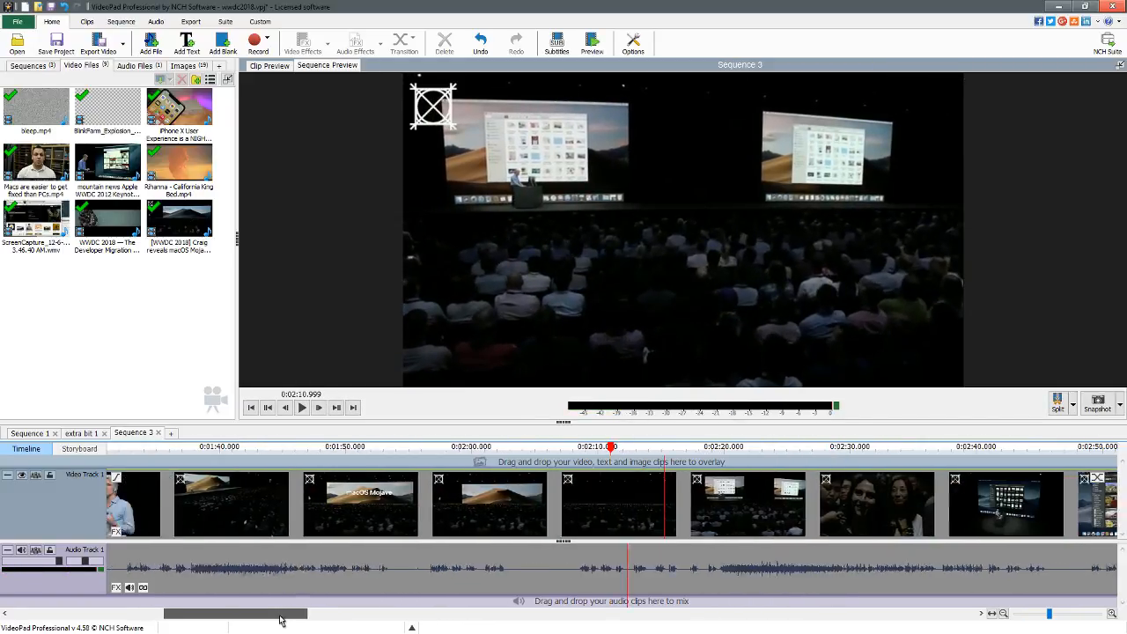
scroll(375, 533, "down", 3)
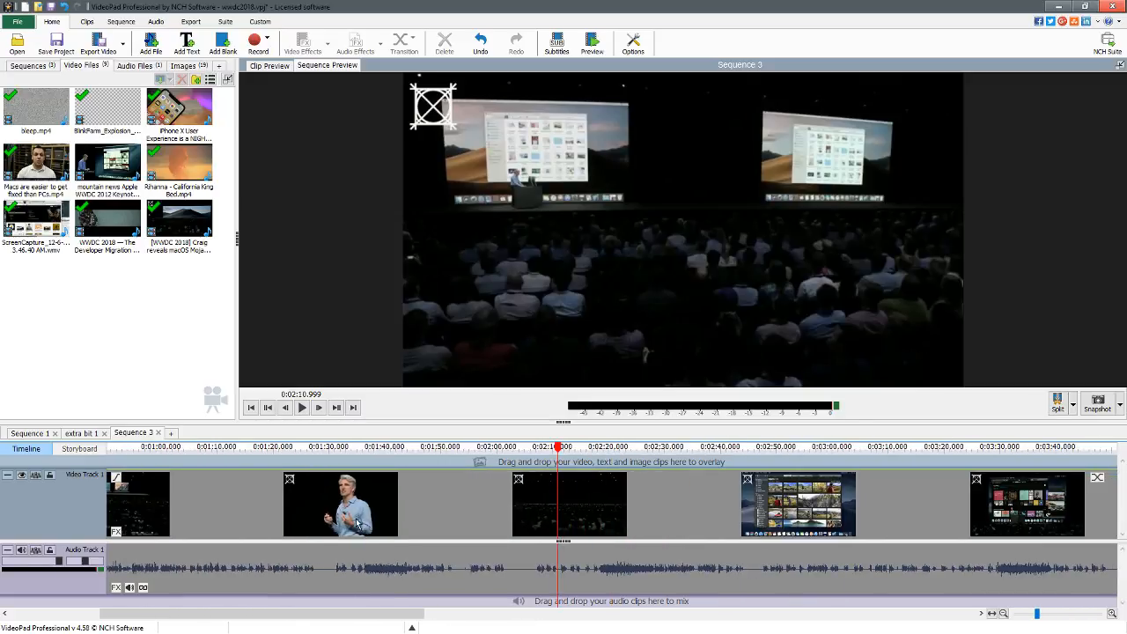
left_click(323, 450)
key("space")
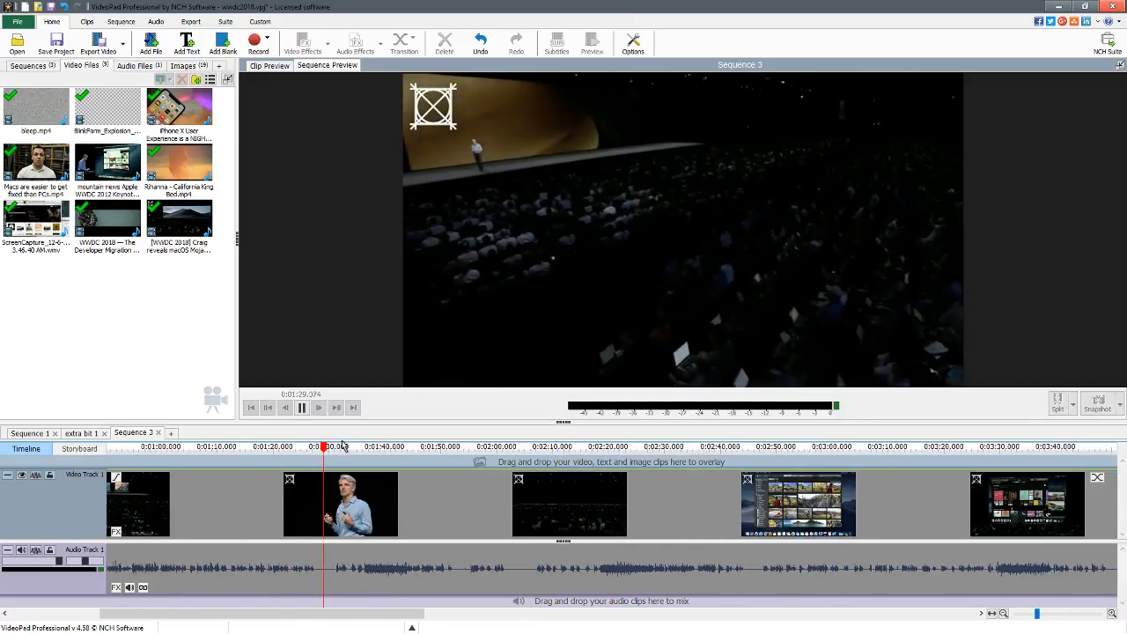
left_click(343, 451)
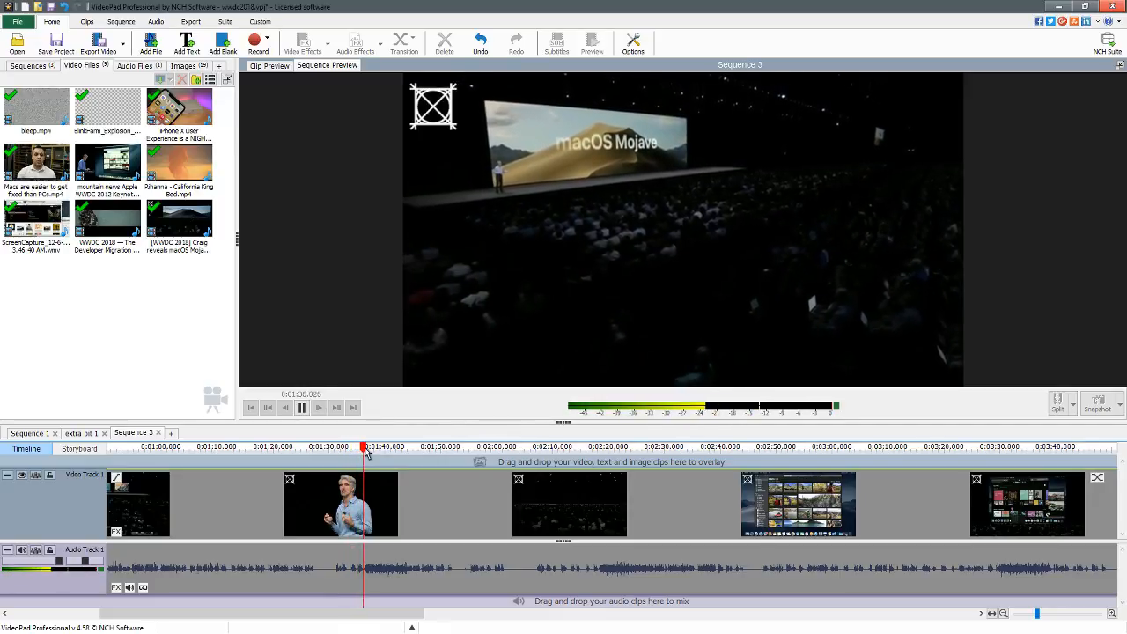
key("space")
Replay the words around 0:01:36 in Sequence 3 in short bursts, starting slightly earlier each time.
key("space")
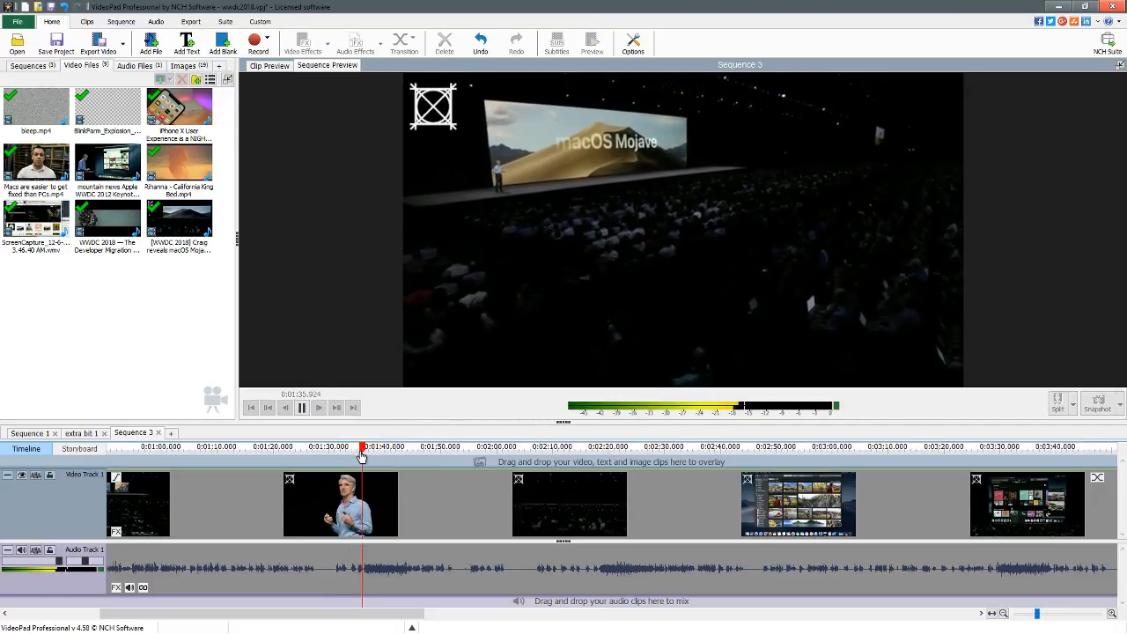
key("space")
key("space")
key("space")
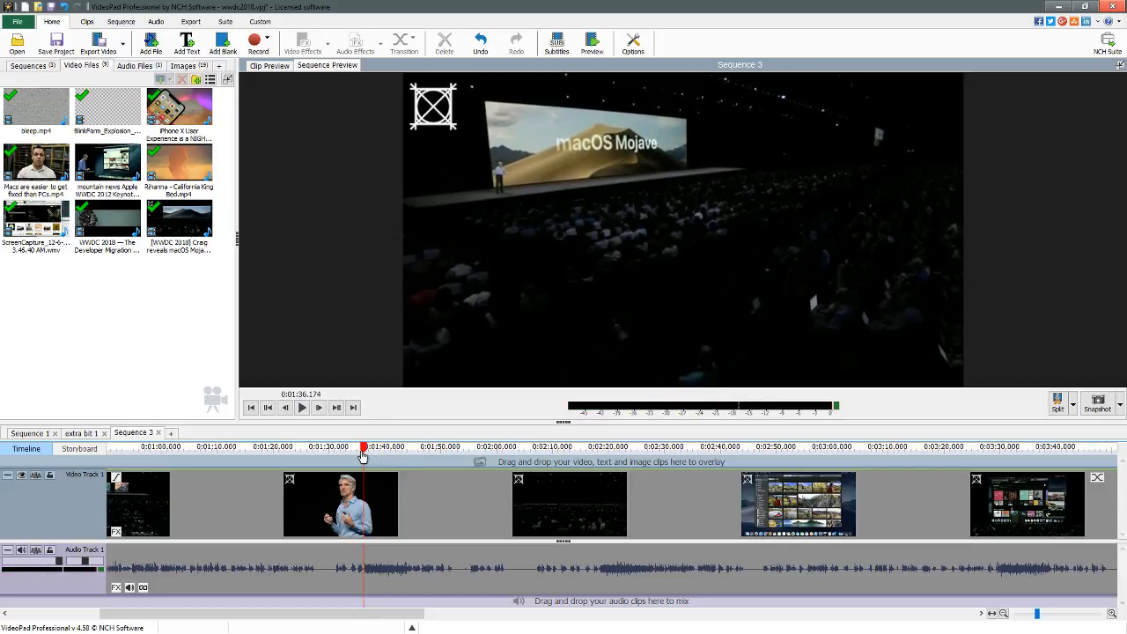
left_click_drag(364, 455, 359, 456)
key("space")
key("space")
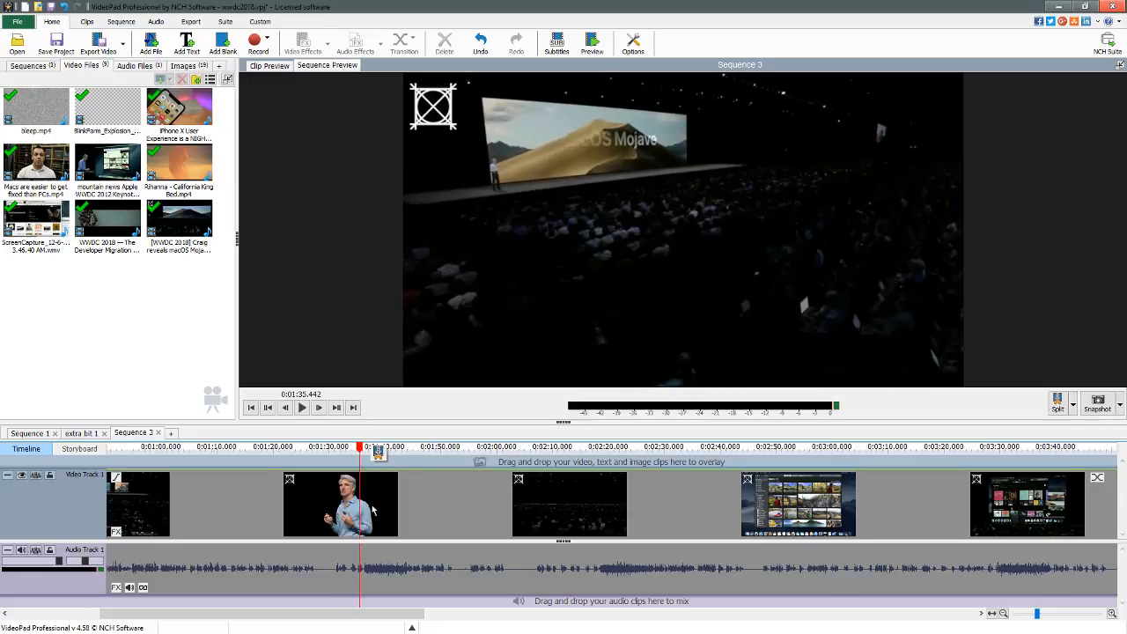
Find the start of the wanted word in Sequence 3 by ear and split the keynote clip at 0:01:35.823.
scroll(359, 516, "down", 2)
scroll(358, 516, "up", 3)
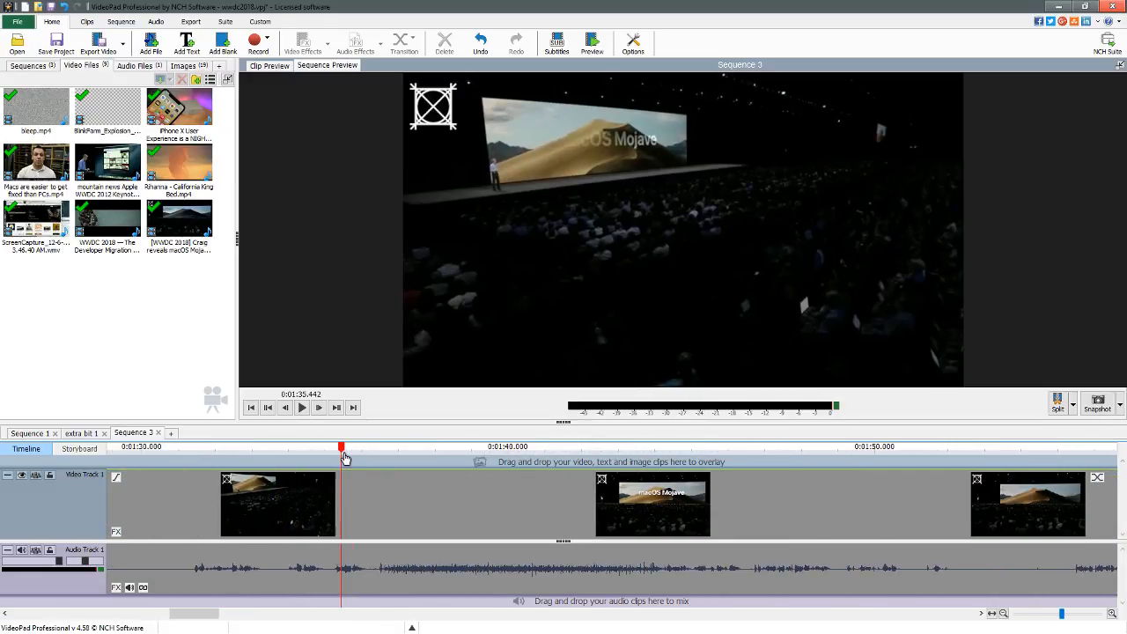
mouse_move(344, 452)
left_mouse_down()
mouse_move(368, 451)
mouse_move(356, 452)
left_mouse_up()
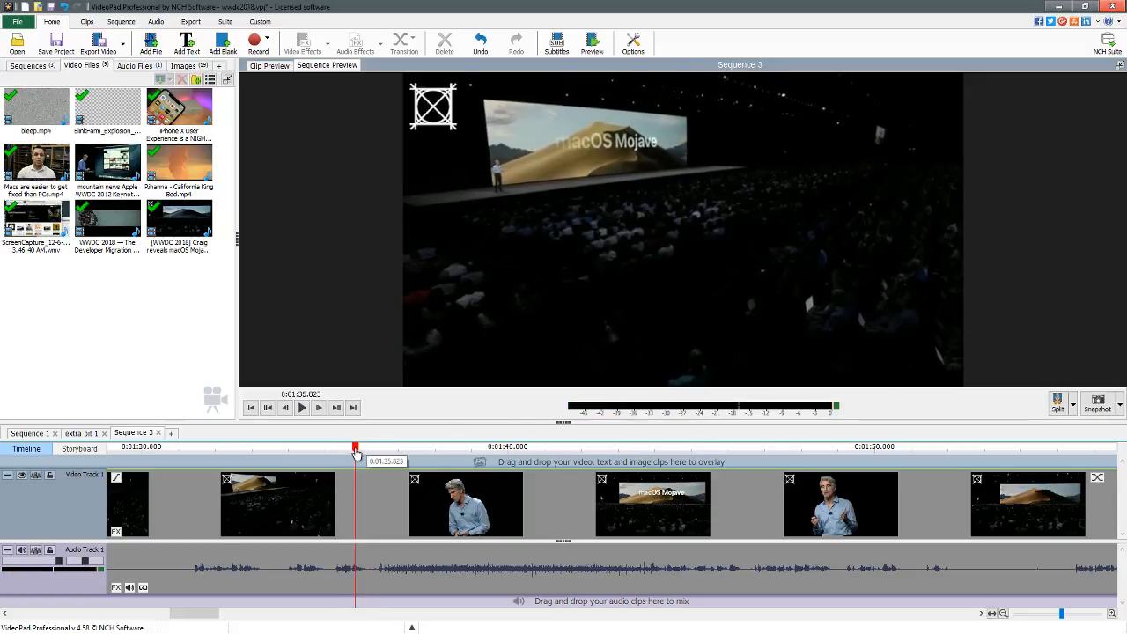
key("space")
key("space")
left_click(356, 451)
key("space")
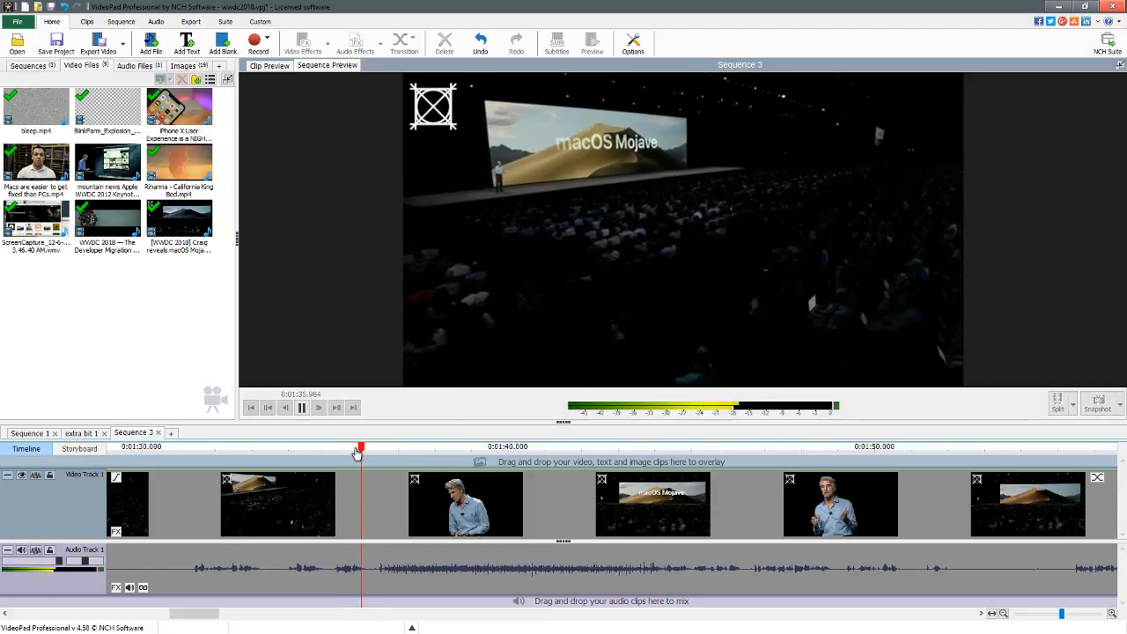
key("space")
left_click(355, 452)
key("space")
key("space")
left_click(356, 453)
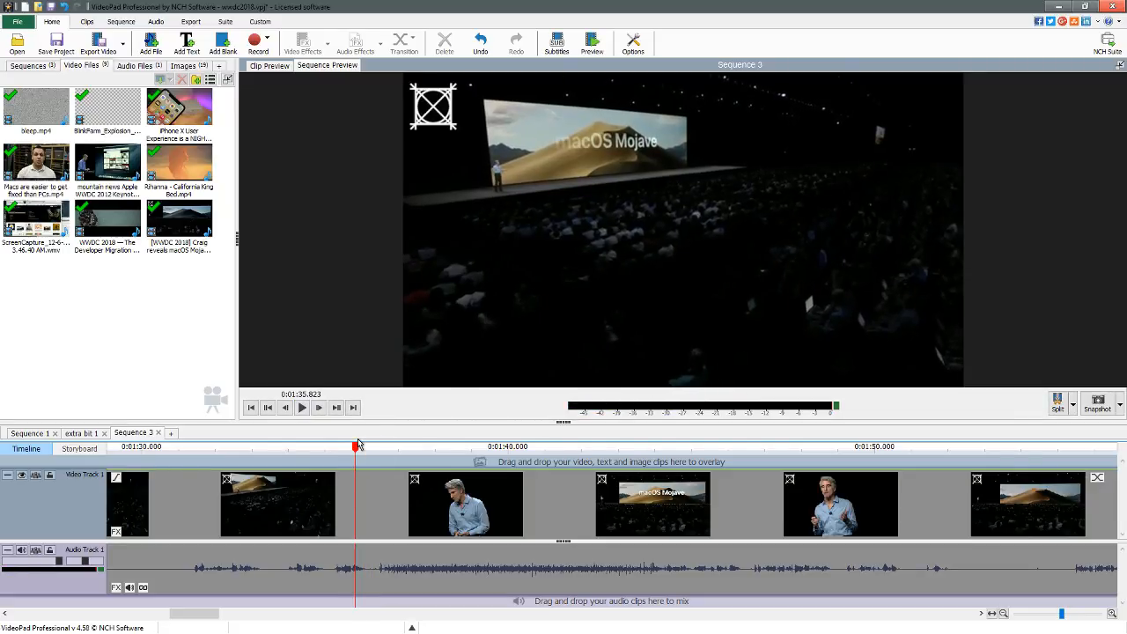
key("l")
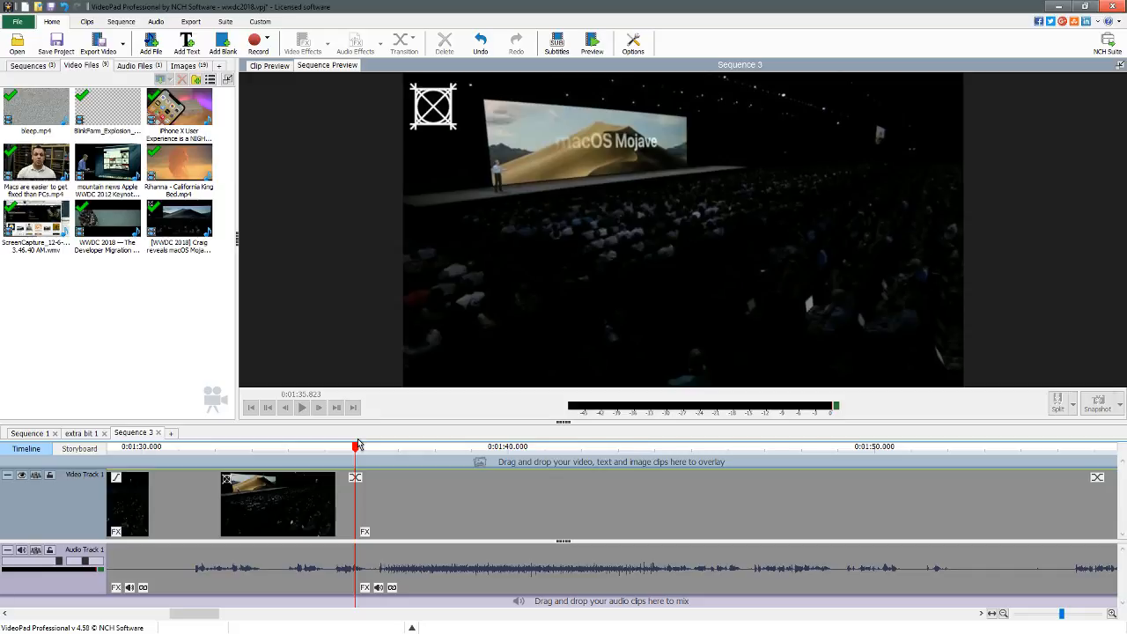
Play the word following the new cut to find its end and split the keynote clip at 0:01:36.413.
key("space")
key("space")
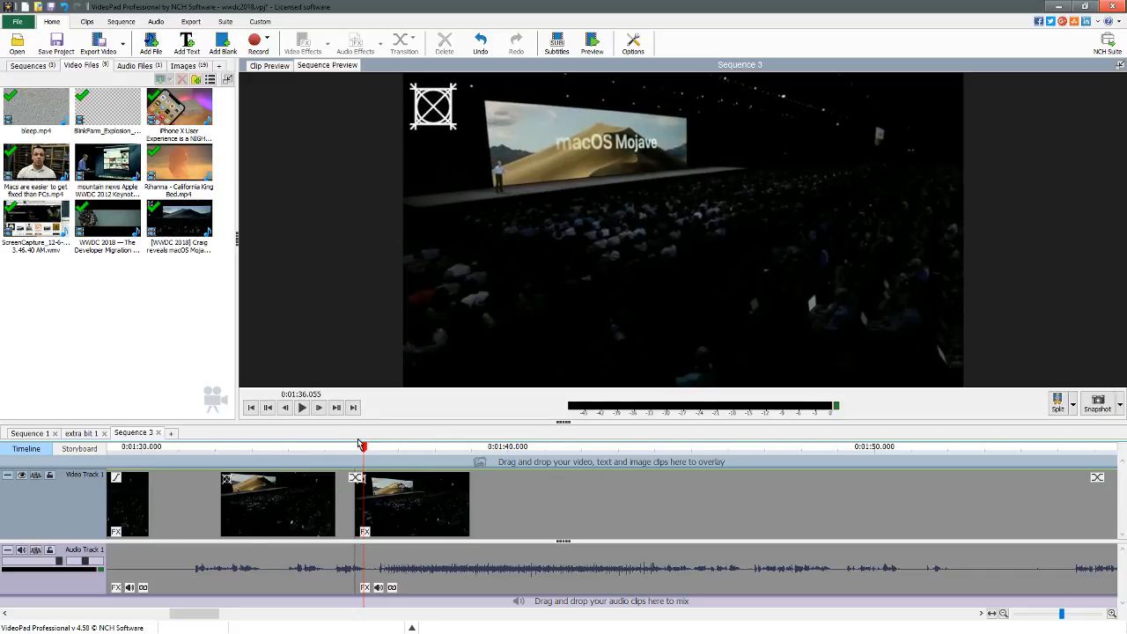
left_click(368, 444)
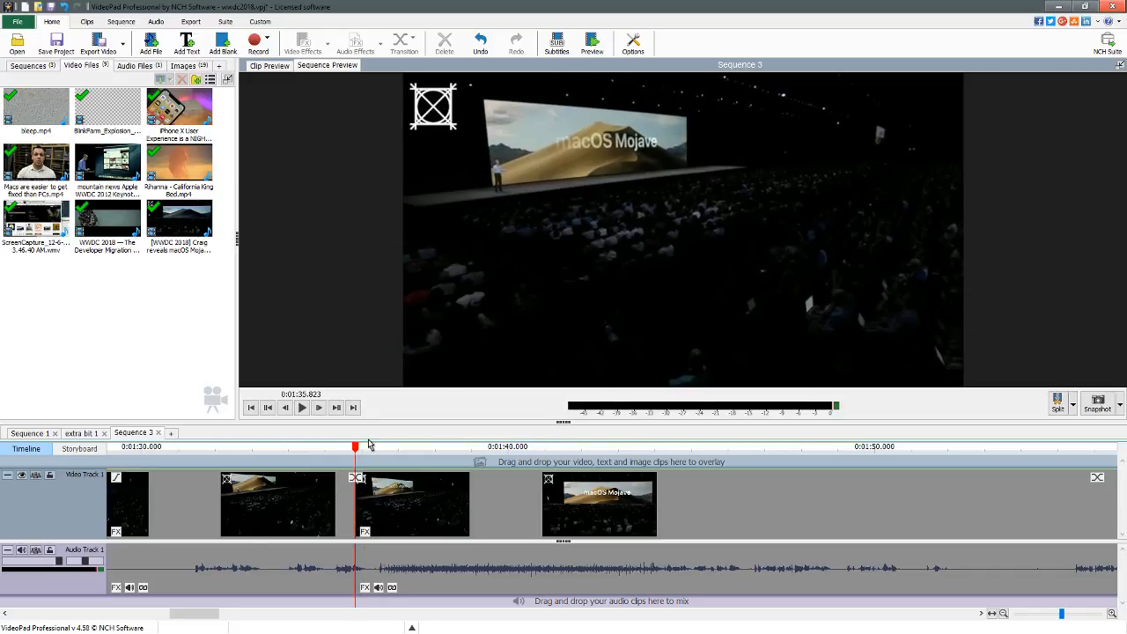
left_click(369, 446)
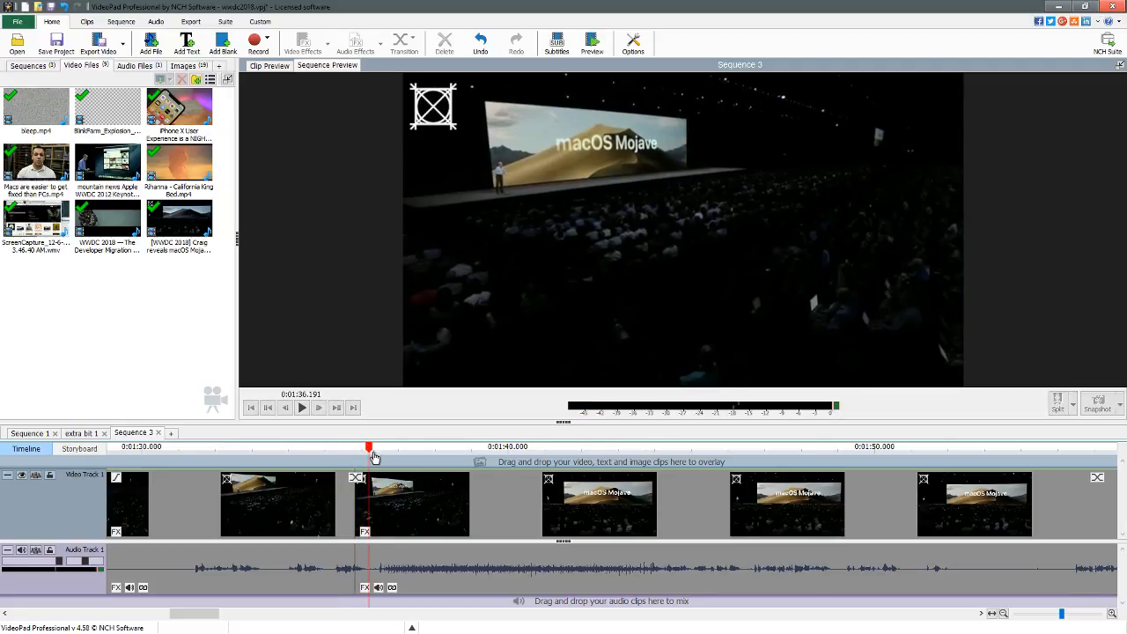
left_click_drag(374, 456, 356, 458)
key("space")
key("space")
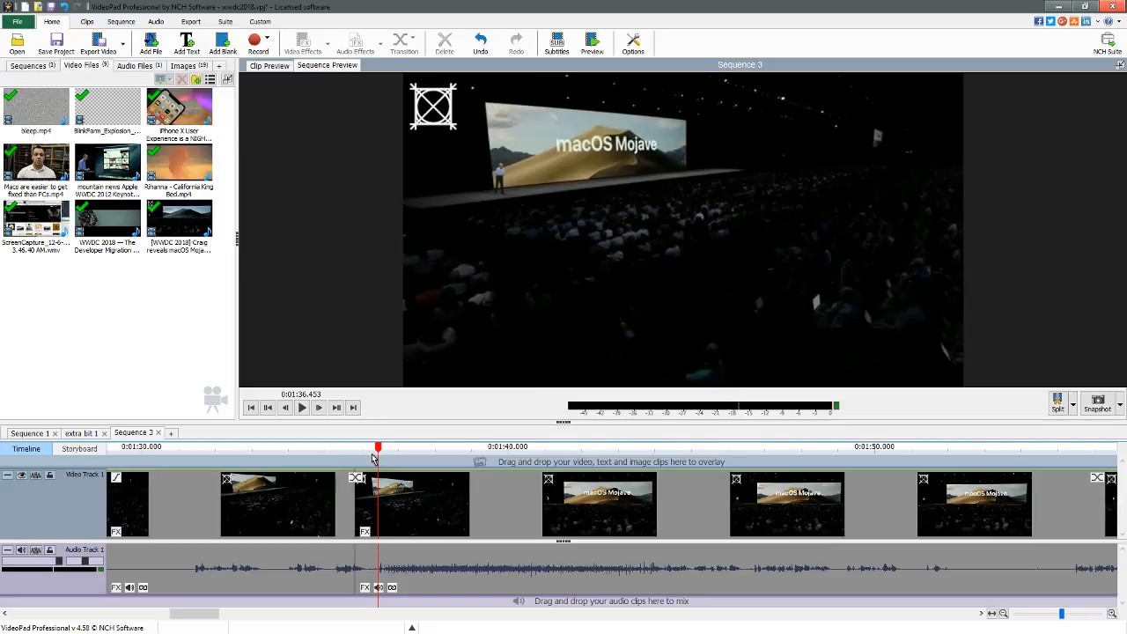
key("ctrl+Left")
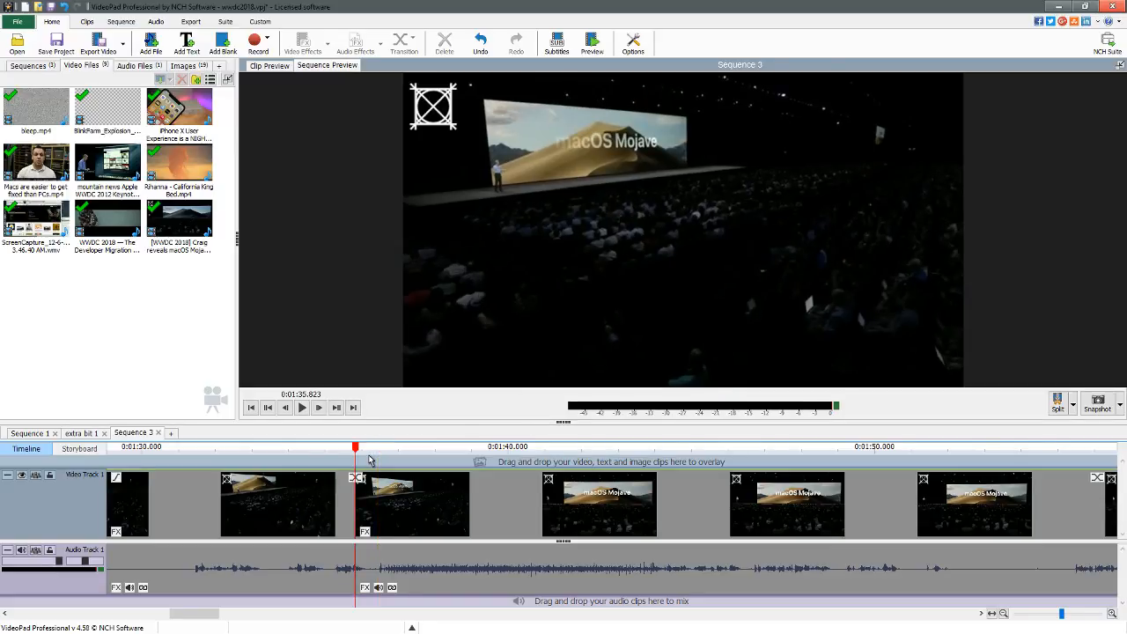
left_click_drag(370, 460, 376, 459)
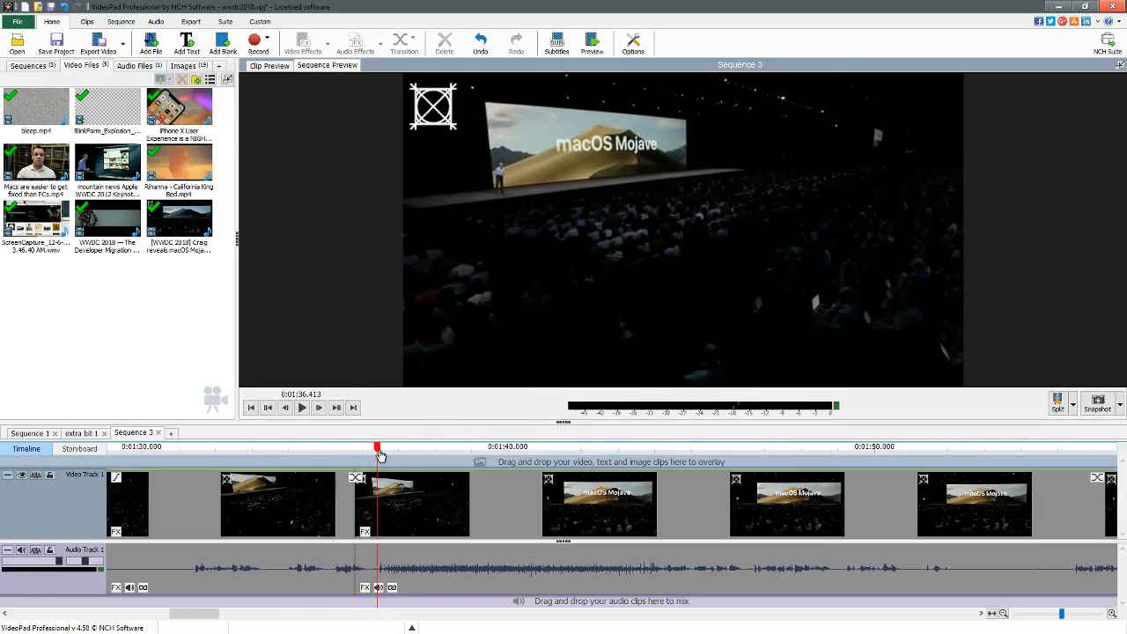
key("l")
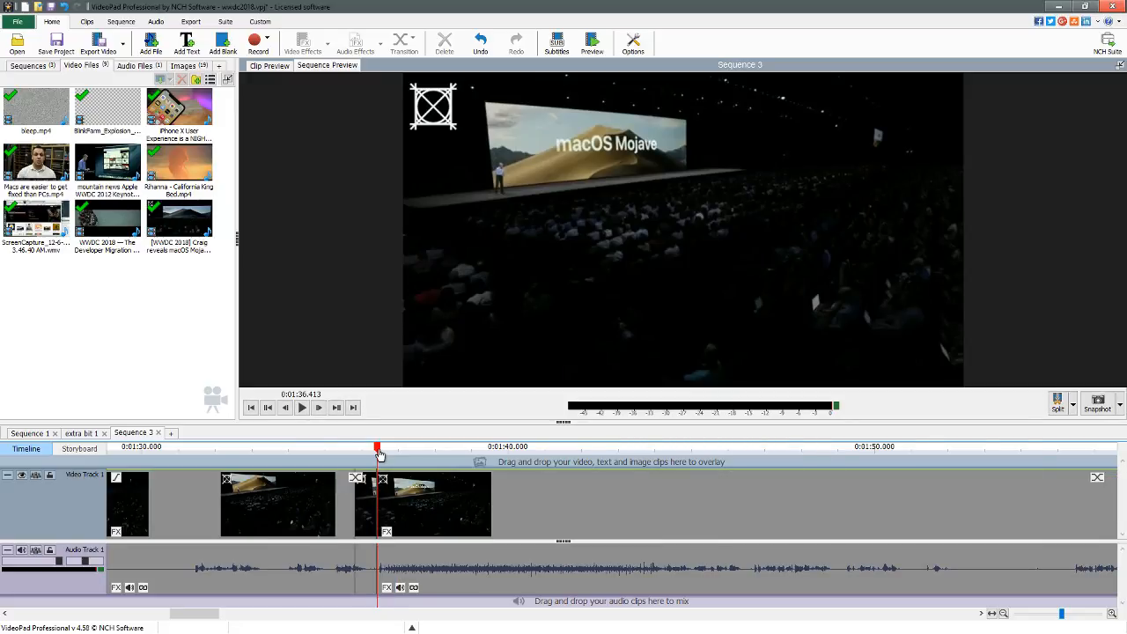
Copy the short keynote segment to the end of Video Track 1 in extra bit 1 and start playback before it.
left_click(362, 499)
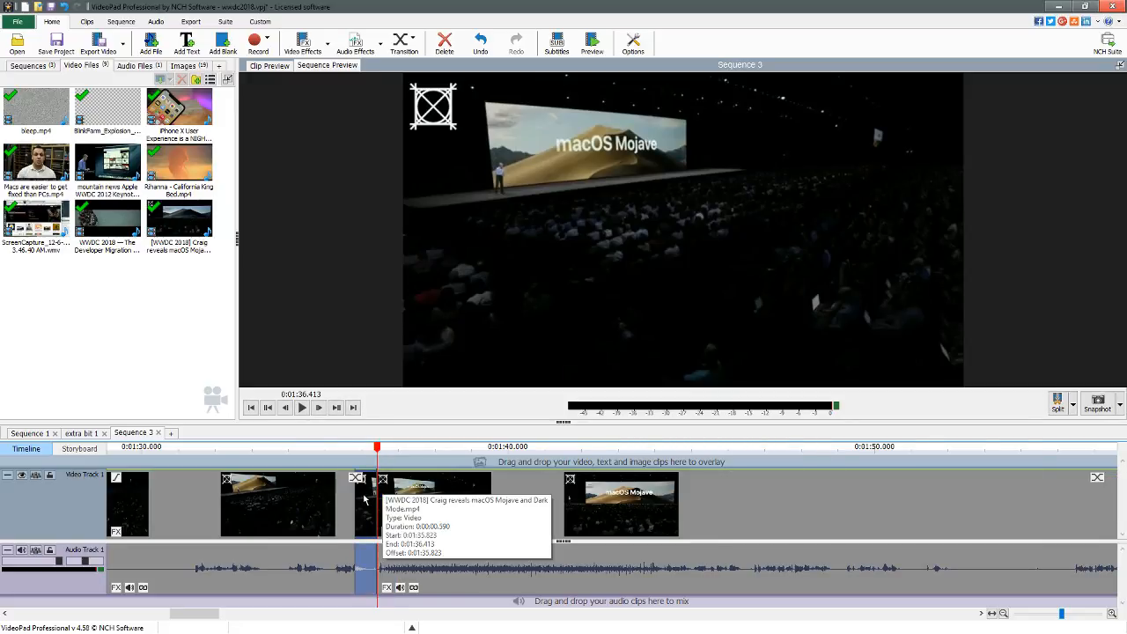
left_click(34, 434)
left_click(31, 434)
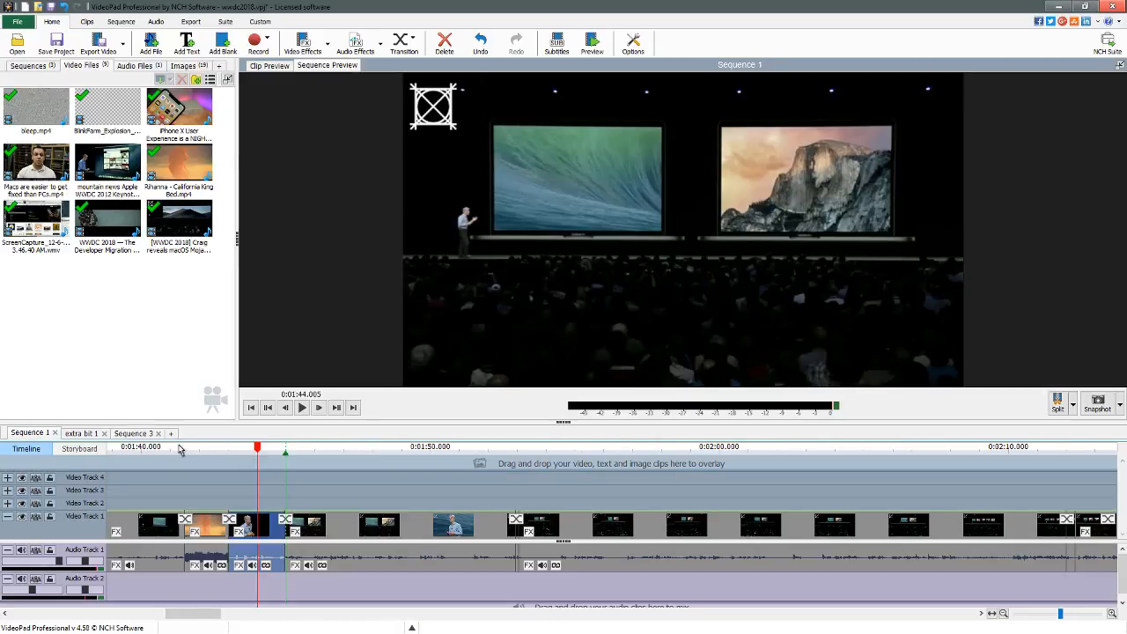
left_click(88, 433)
left_click(589, 447)
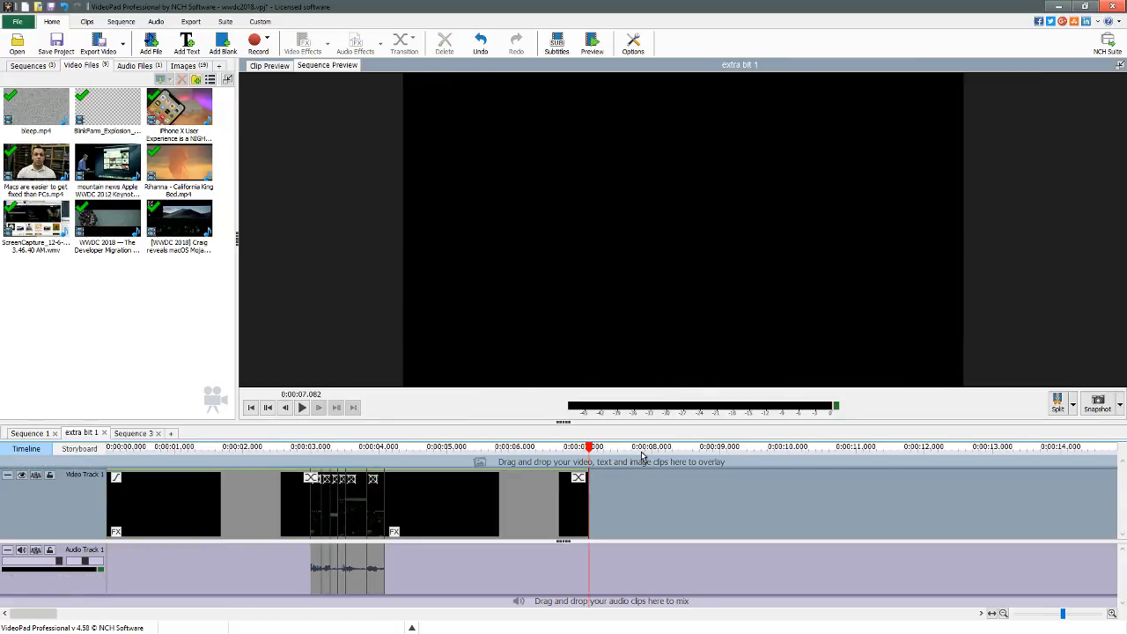
key("ctrl+v")
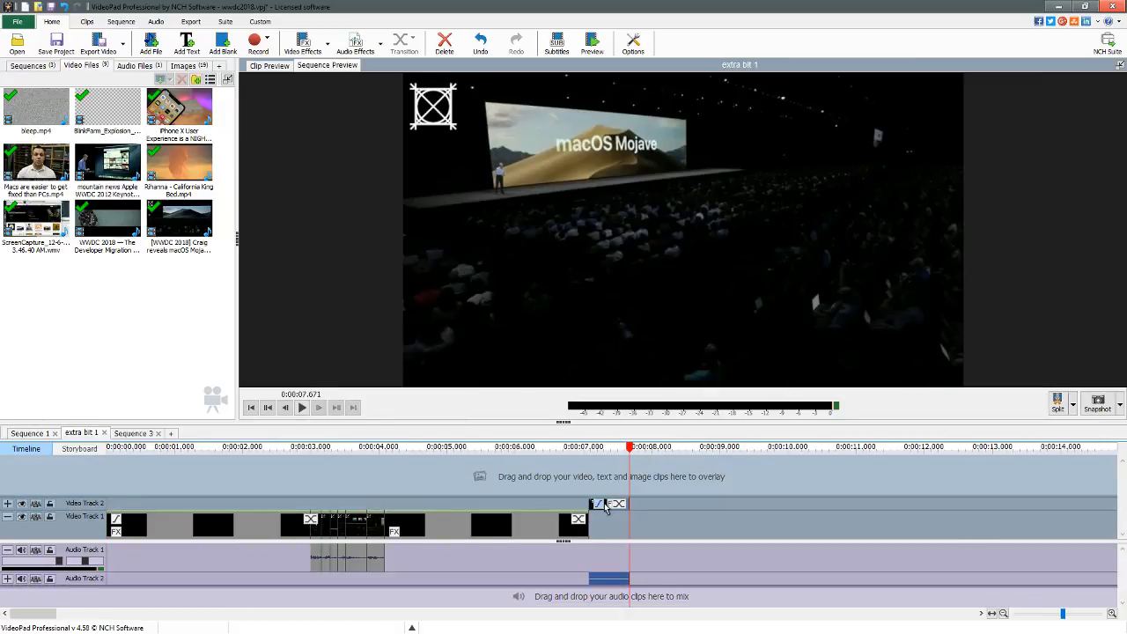
left_click_drag(606, 508, 606, 520)
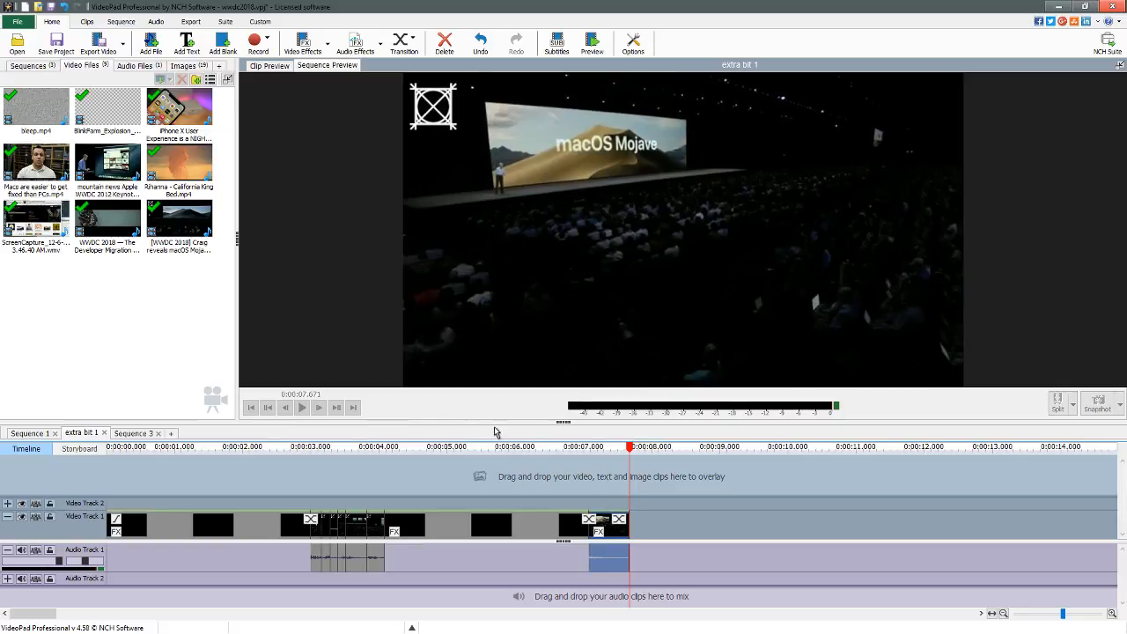
left_click(473, 447)
key("space")
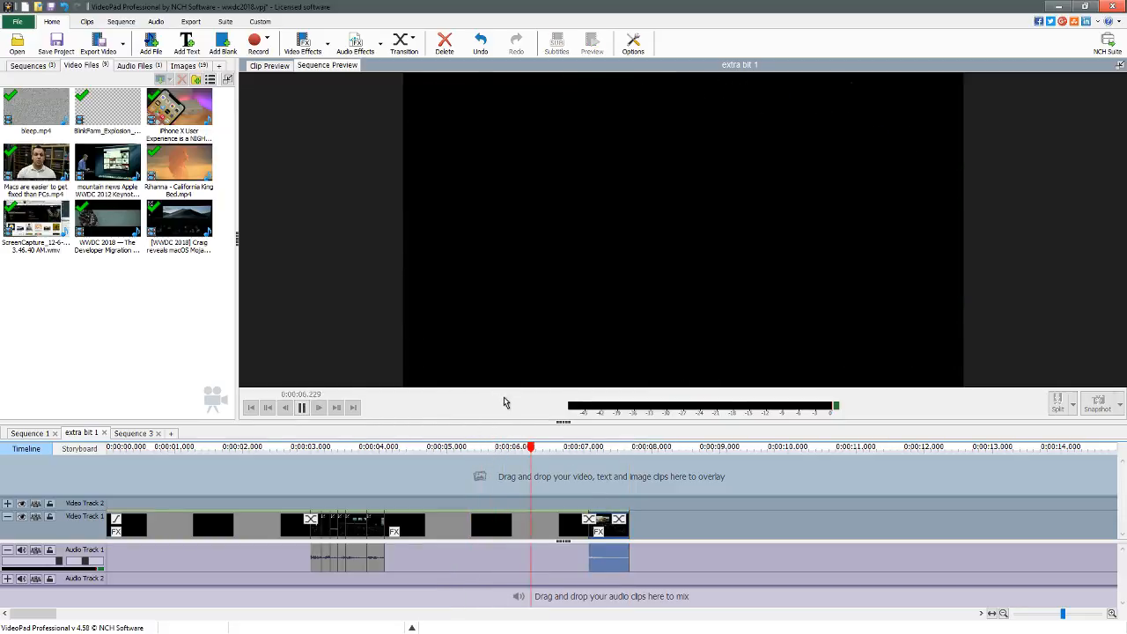
Play the newly added segment at the end of extra bit 1 and return to Sequence 3 with its whole timeline in view.
left_click(568, 446)
key("space")
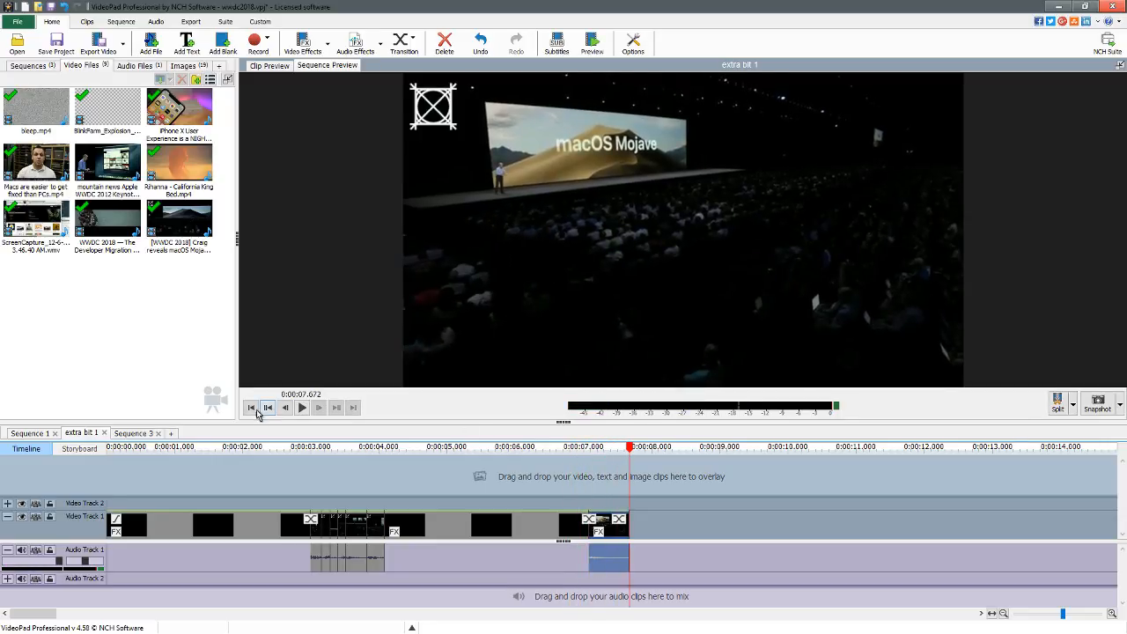
left_click(135, 433)
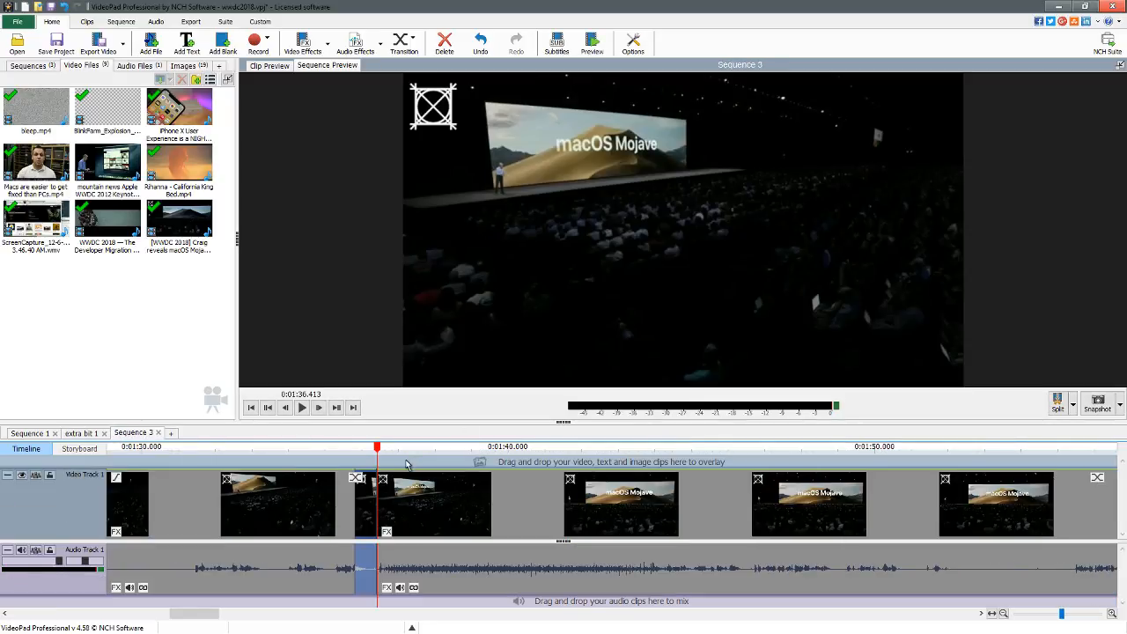
scroll(419, 529, "down", 4)
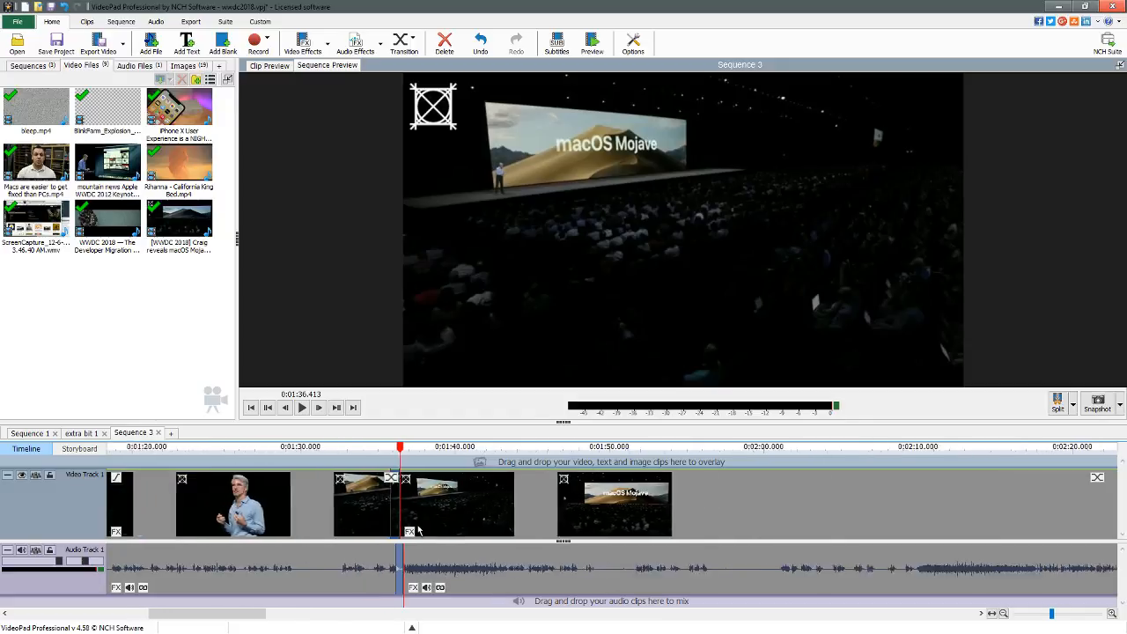
scroll(419, 529, "down", 8)
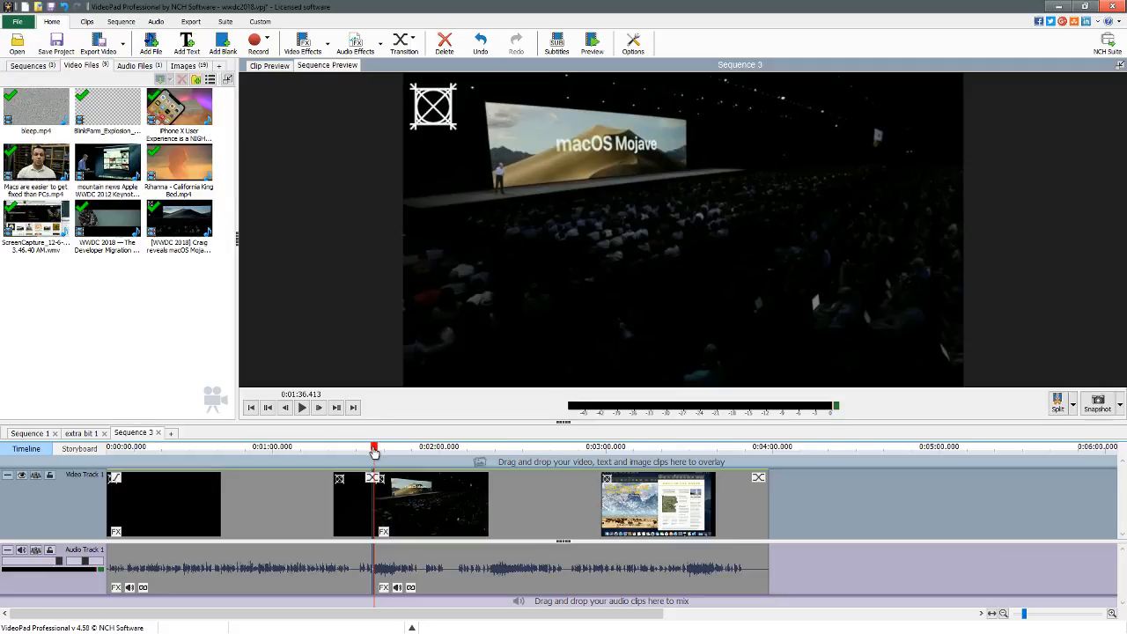
Check the live chat in the Pale Moon window and return to the VideoPad project.
key("alt+Tab")
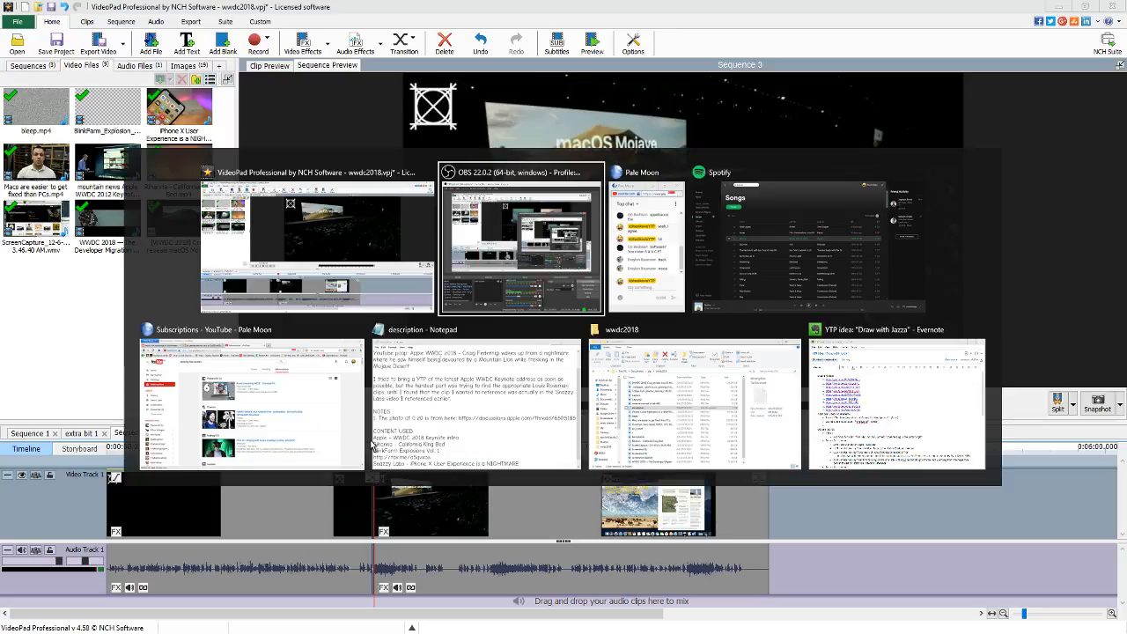
key("alt+Tab")
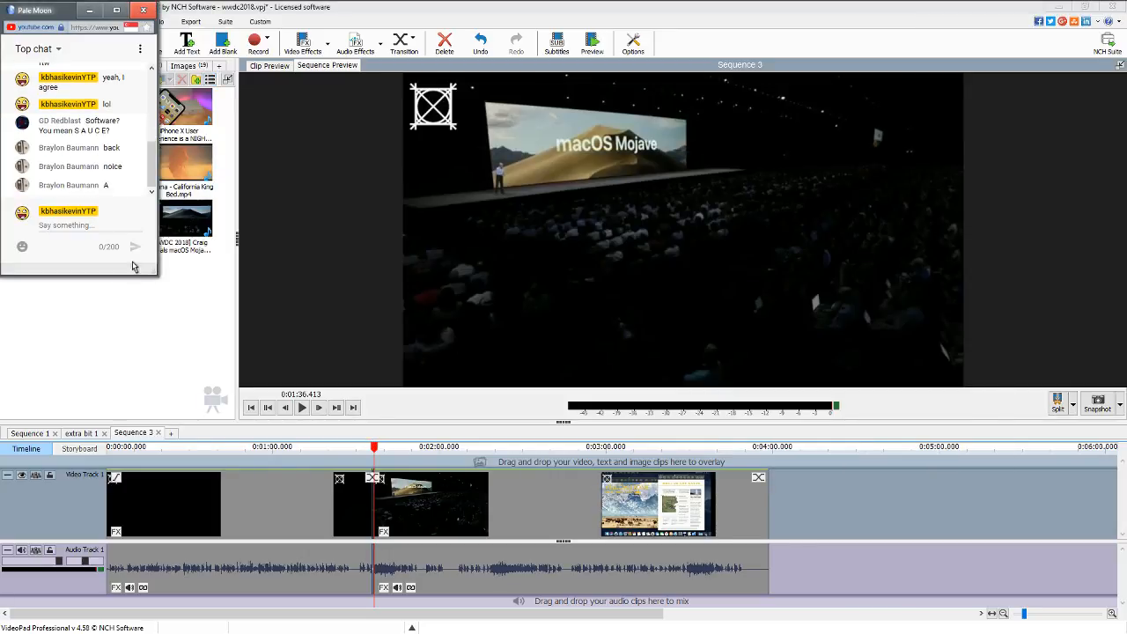
left_click(168, 304)
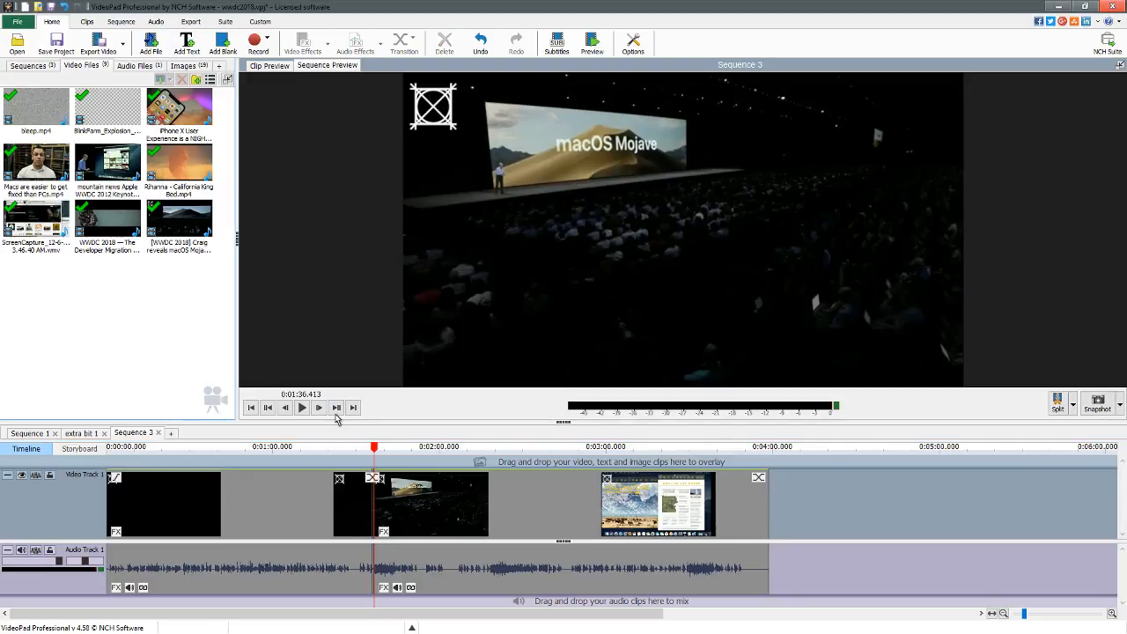
Play Sequence 3 from 0:01:32.011 through the cut segment and stop at 0:01:40.371.
left_click(362, 451)
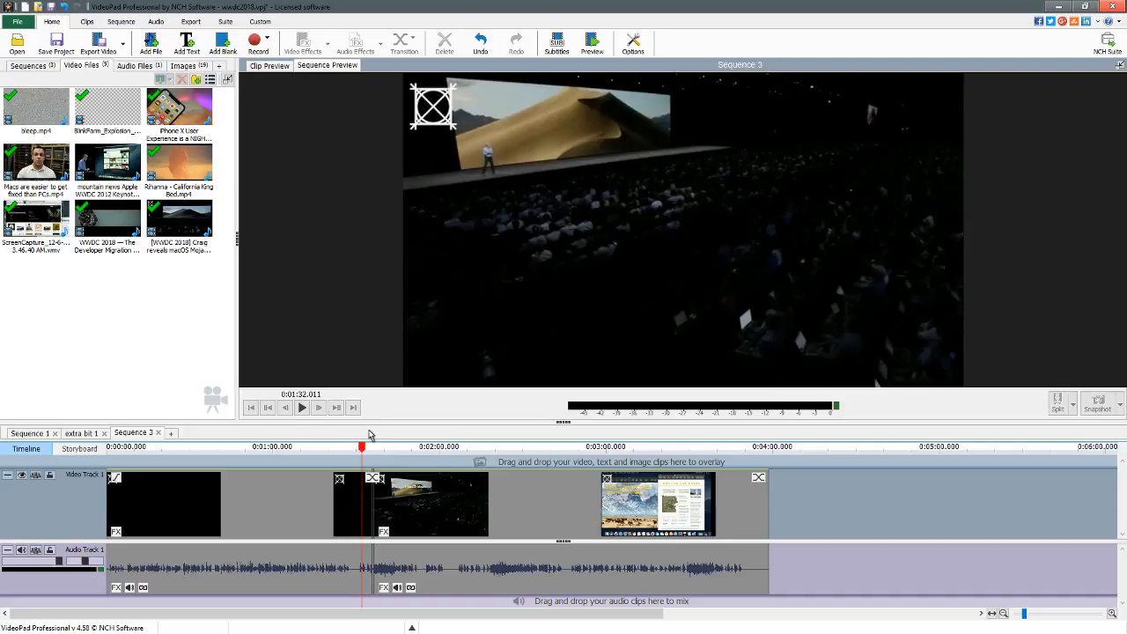
key("space")
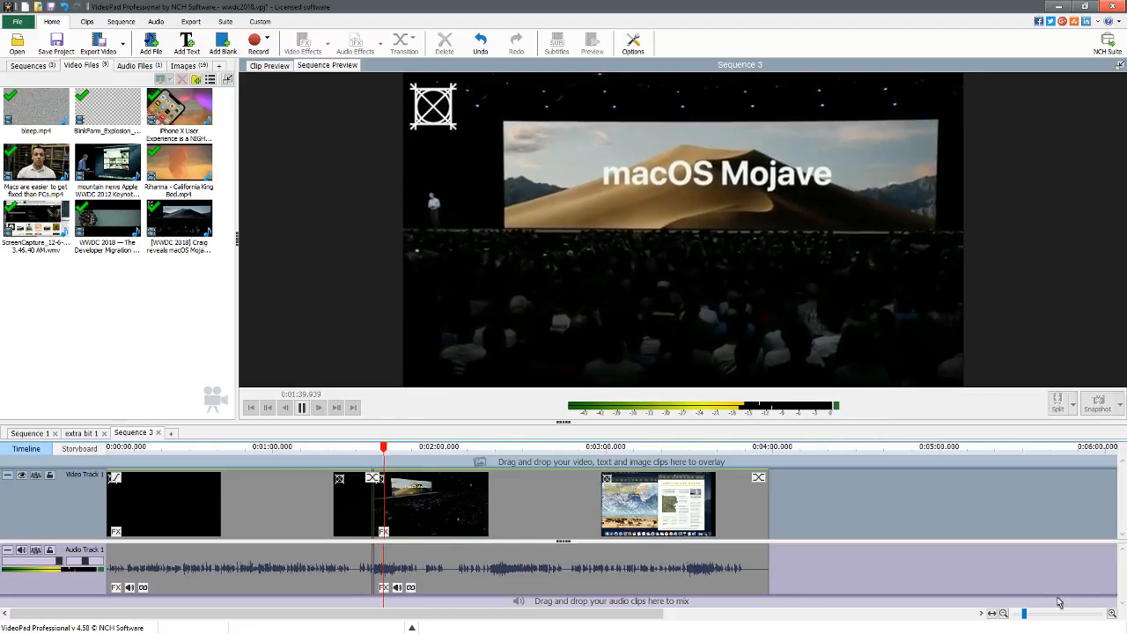
key("space")
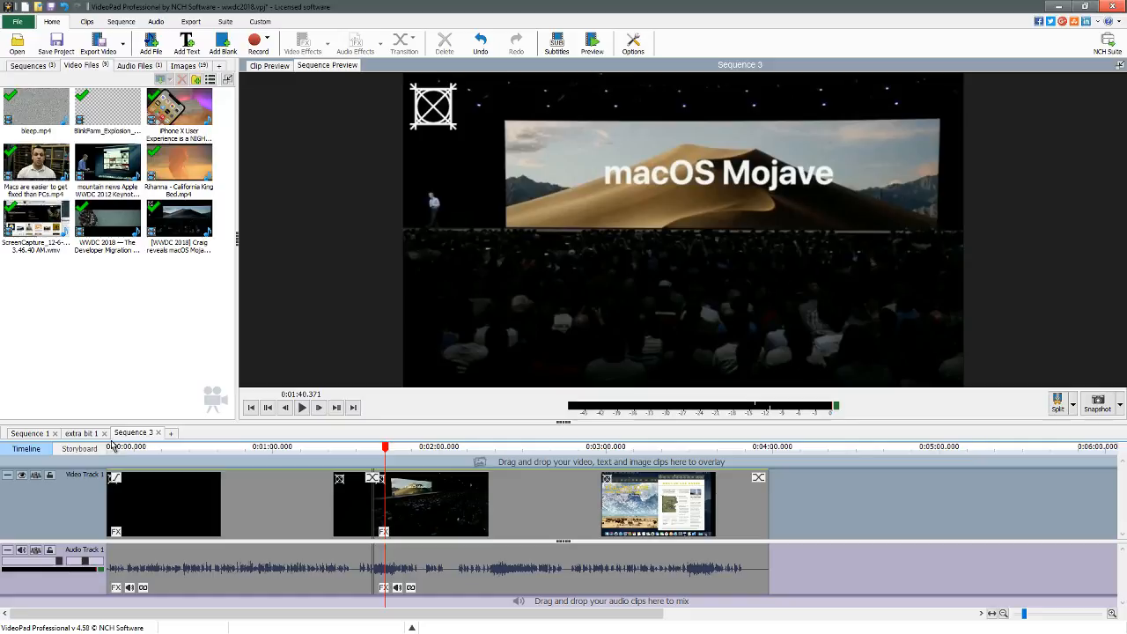
Play the keynote in Sequence 3 from its beginning and stop at 0:00:01.147.
left_click_drag(112, 451, 88, 457)
scroll(163, 498, "down", 2)
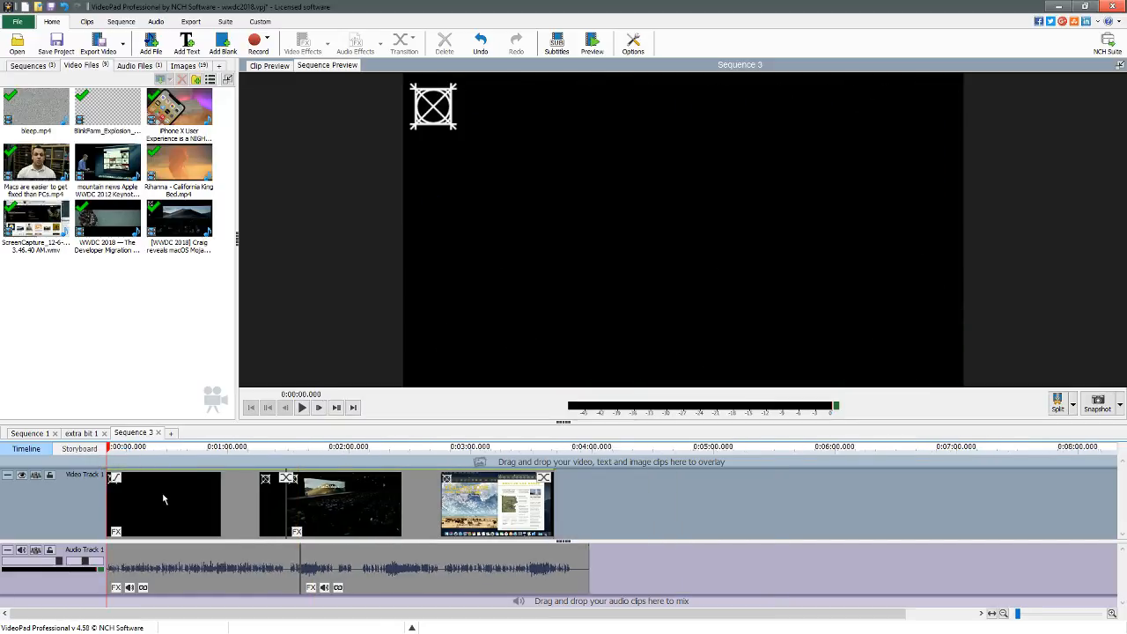
scroll(153, 501, "up", 4)
scroll(153, 500, "up", 2)
left_click_drag(220, 614, 161, 614)
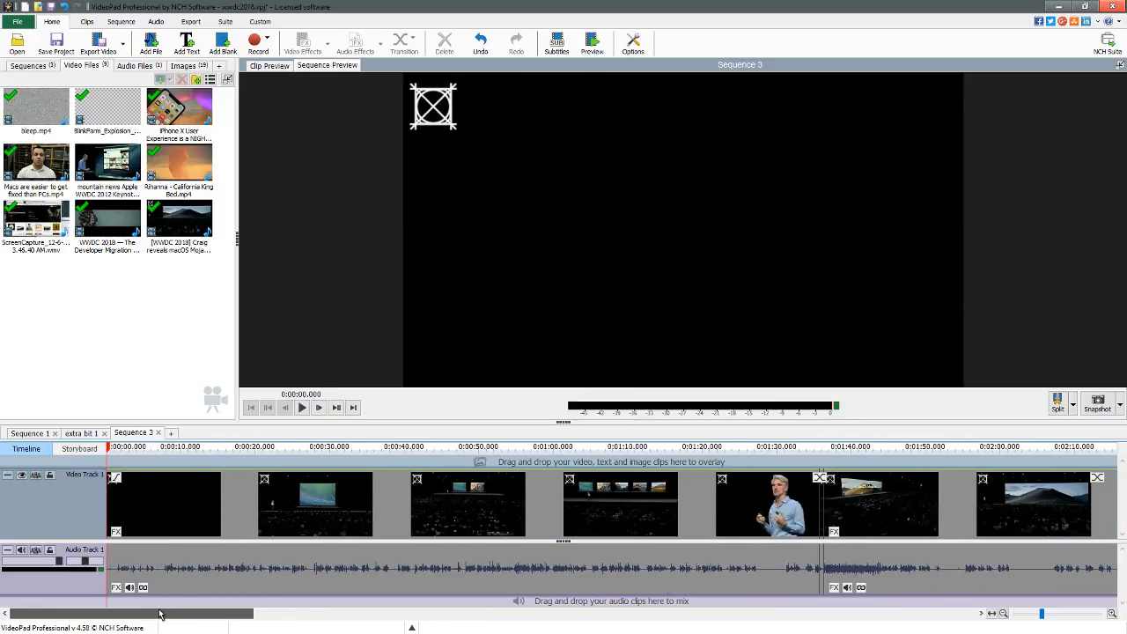
key("space")
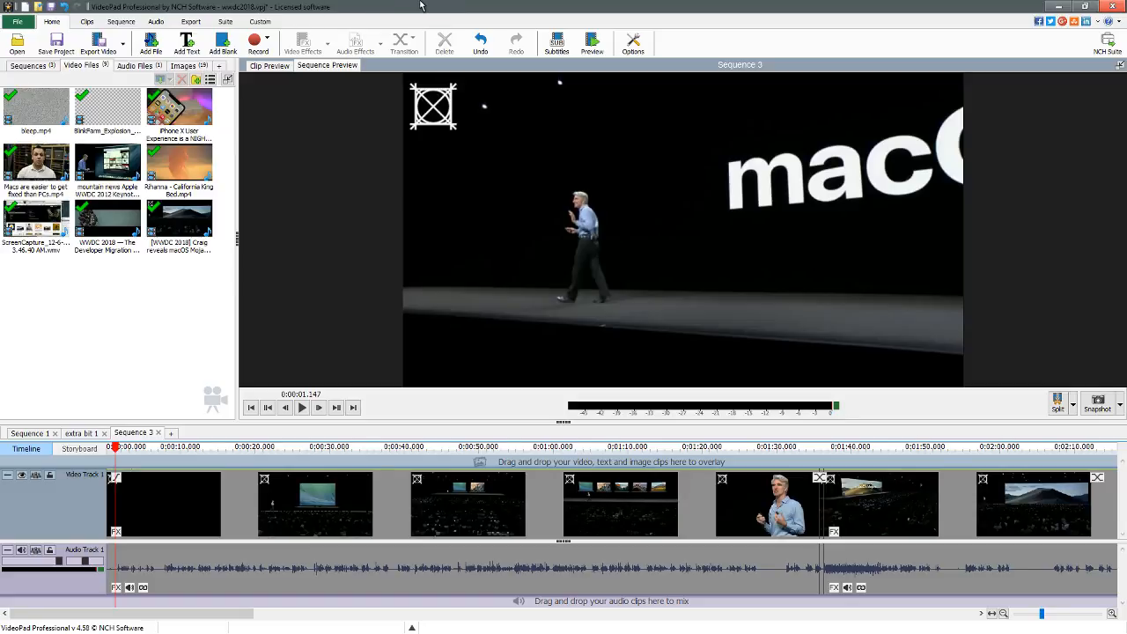
Switch to a TightVNC session on HomeServer-old, view its login screen maximized, and close the session.
key("super")
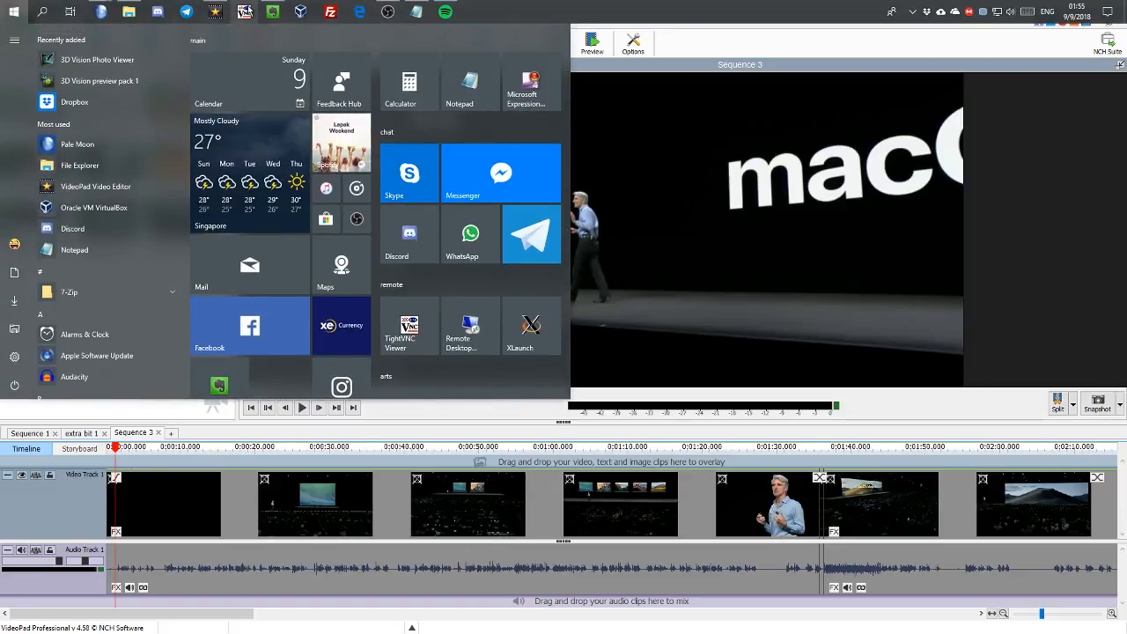
right_click(245, 11)
left_click(272, 92)
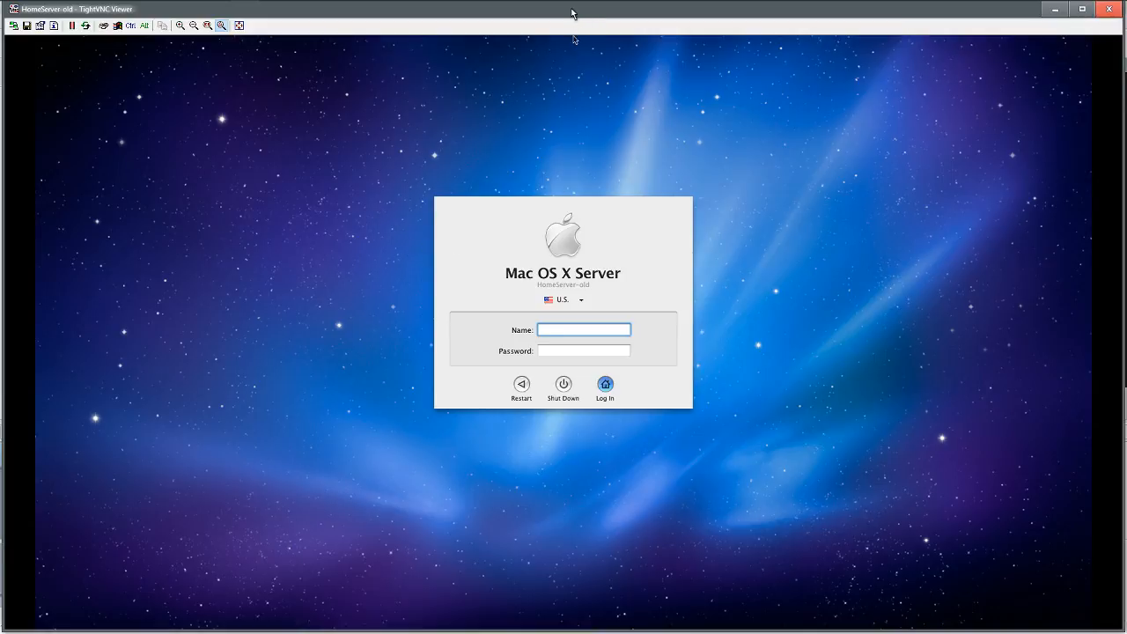
double_click(572, 13)
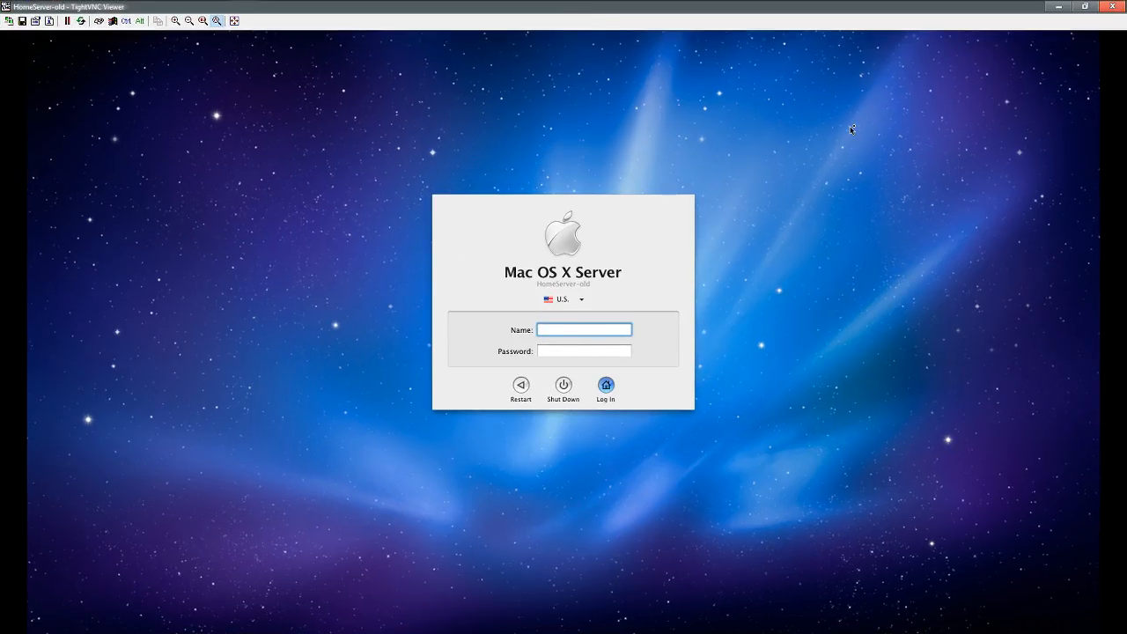
mouse_move(992, 5)
left_click(1112, 7)
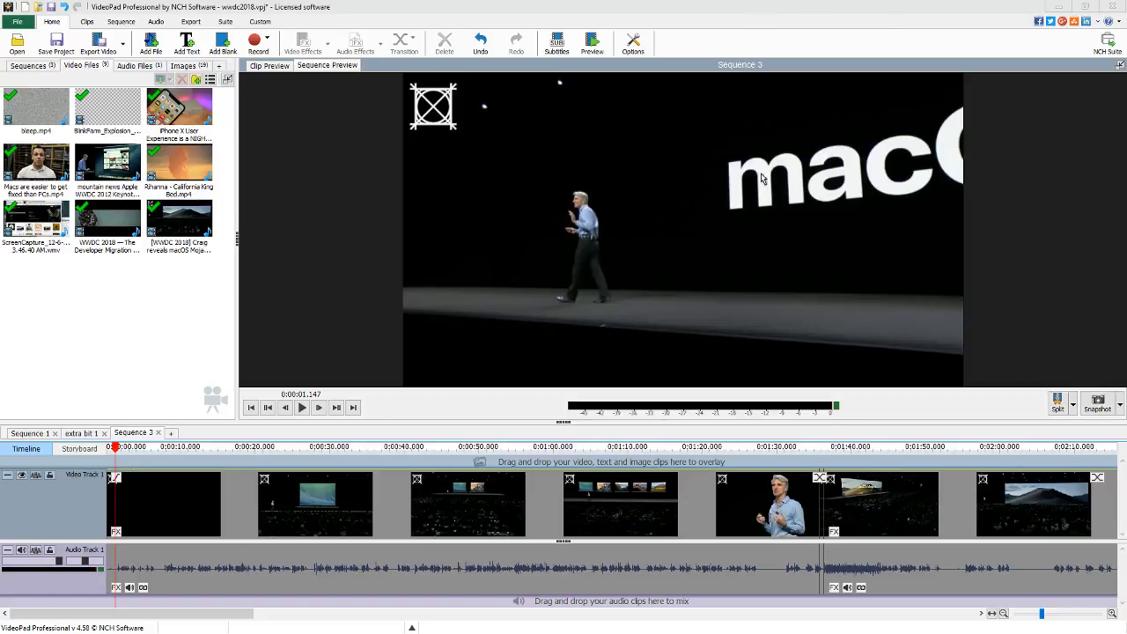
Open a TightVNC session on HomeServer:0 and show the Agent Identity of the newest entries in the Apache Access Log.
key("super")
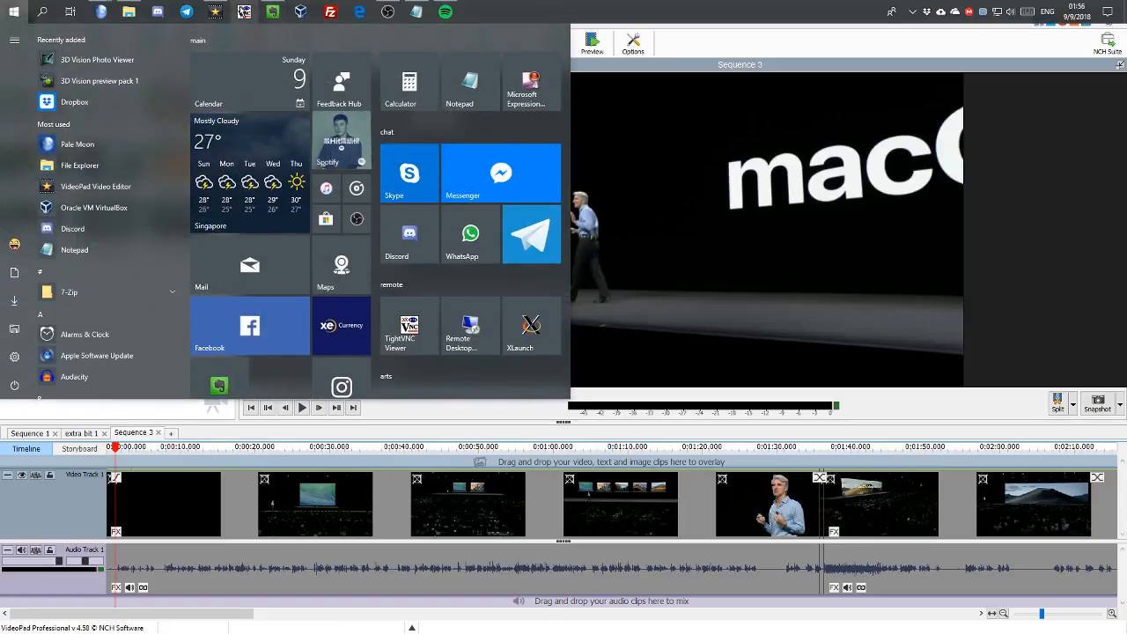
right_click(244, 12)
left_click(245, 61)
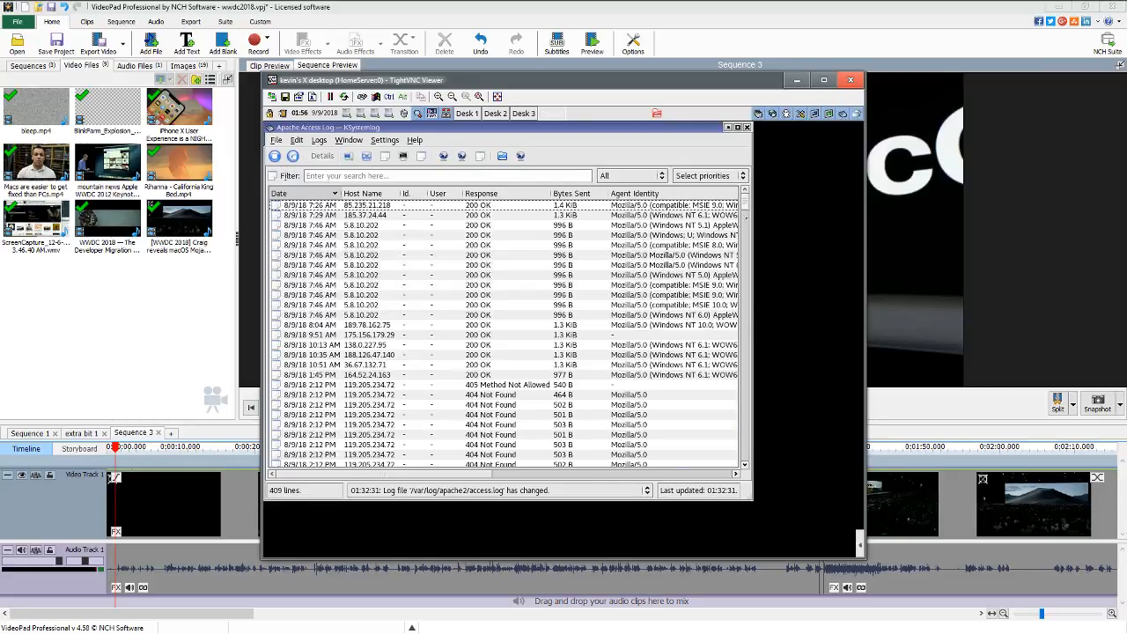
left_click_drag(744, 205, 740, 484)
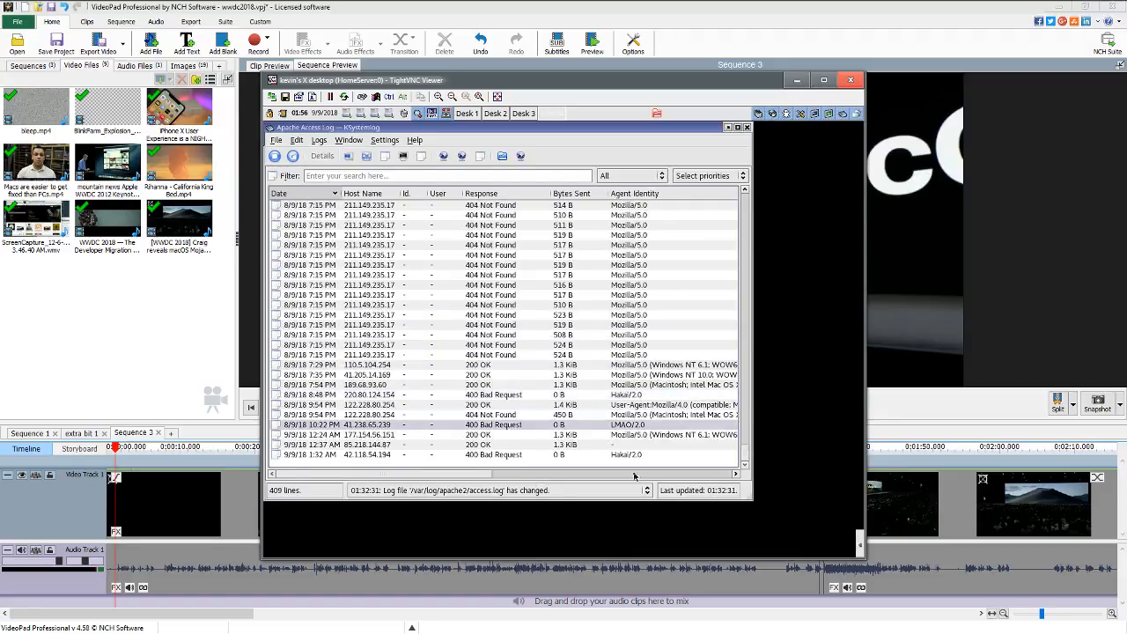
left_click_drag(476, 476, 613, 480)
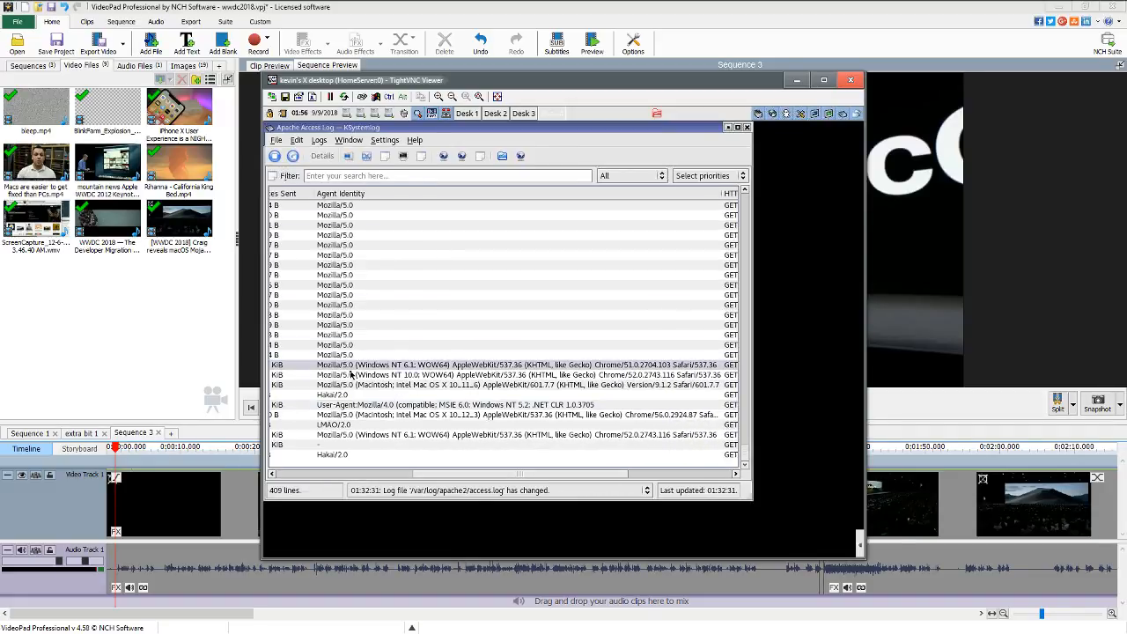
Examine the Agent Identity values of the earlier requests in the Apache Access Log.
scroll(349, 376, "up", 5)
scroll(348, 377, "up", 5)
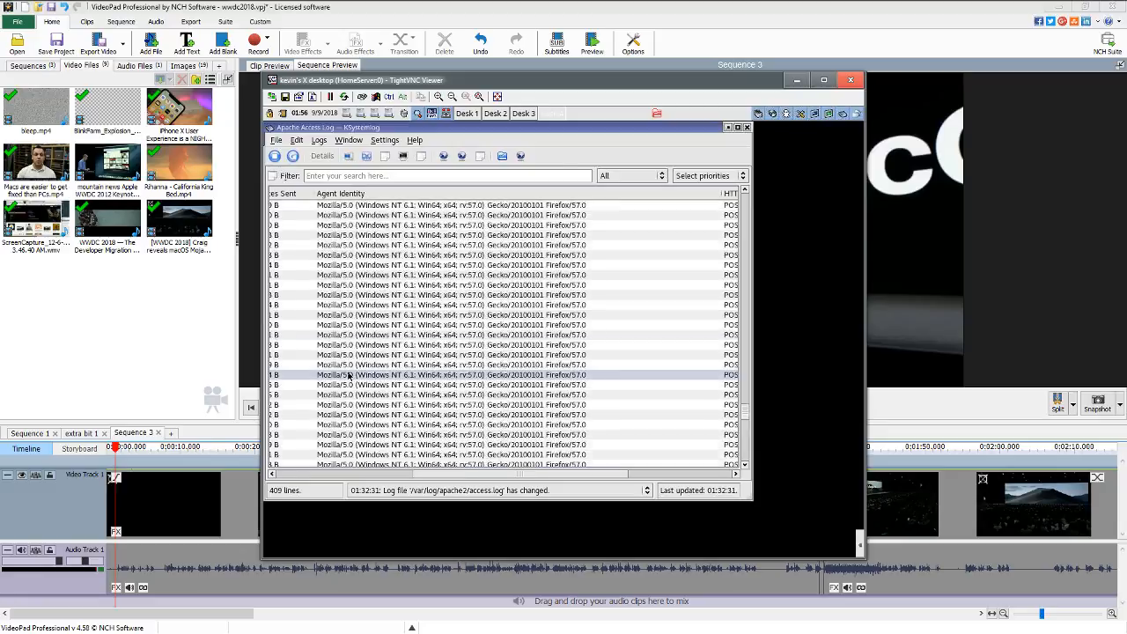
scroll(349, 377, "up", 5)
scroll(349, 376, "down", 5)
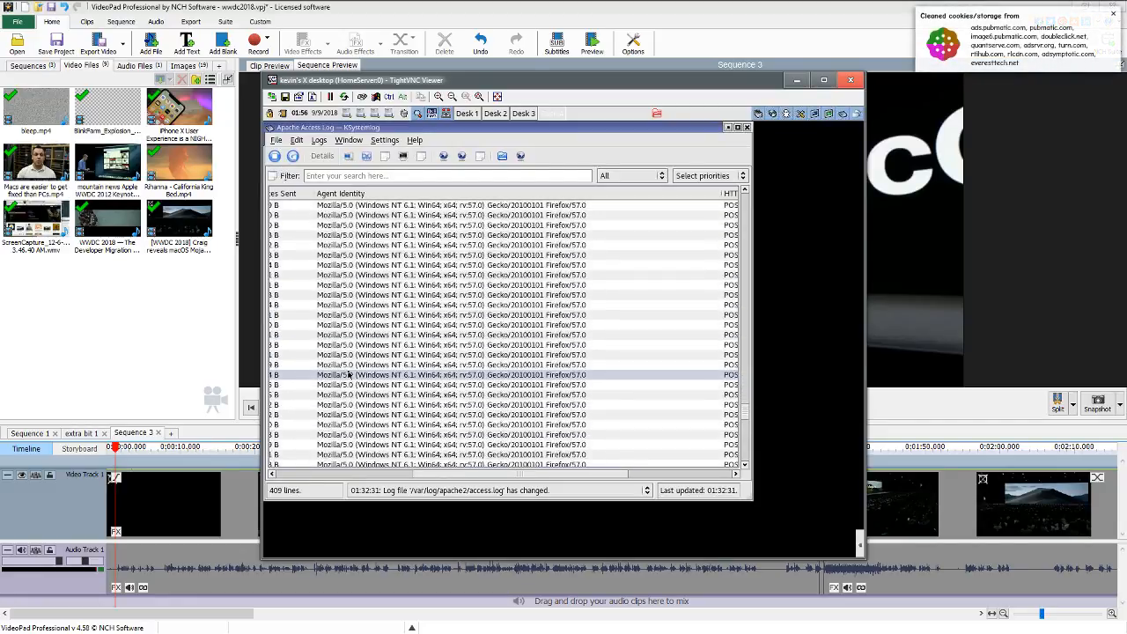
scroll(579, 323, "up", 3)
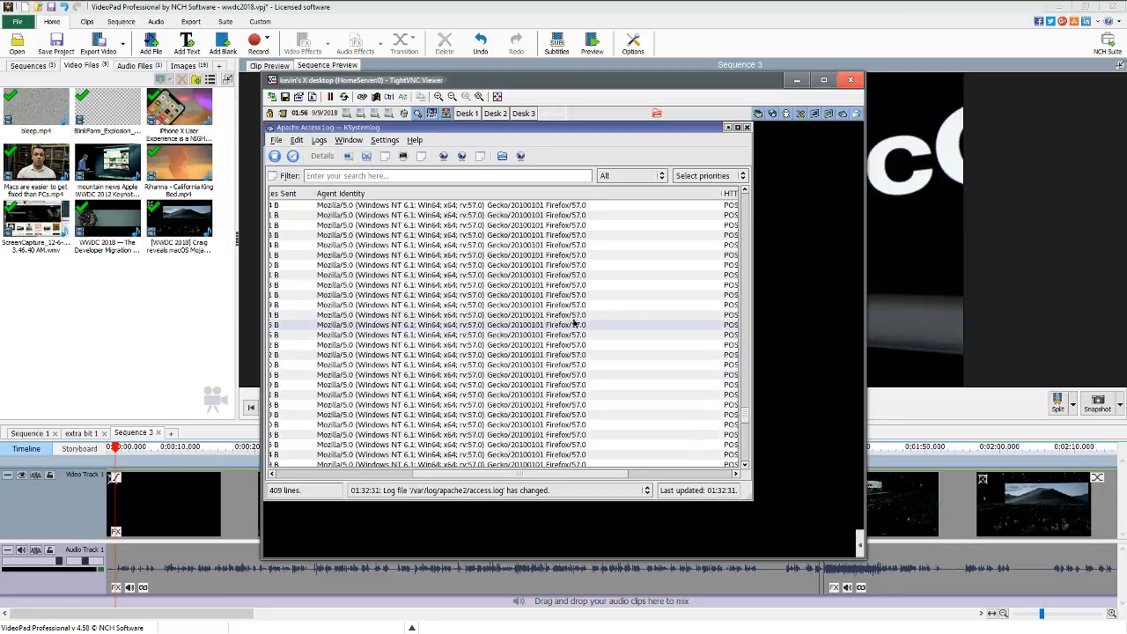
scroll(574, 324, "up", 3)
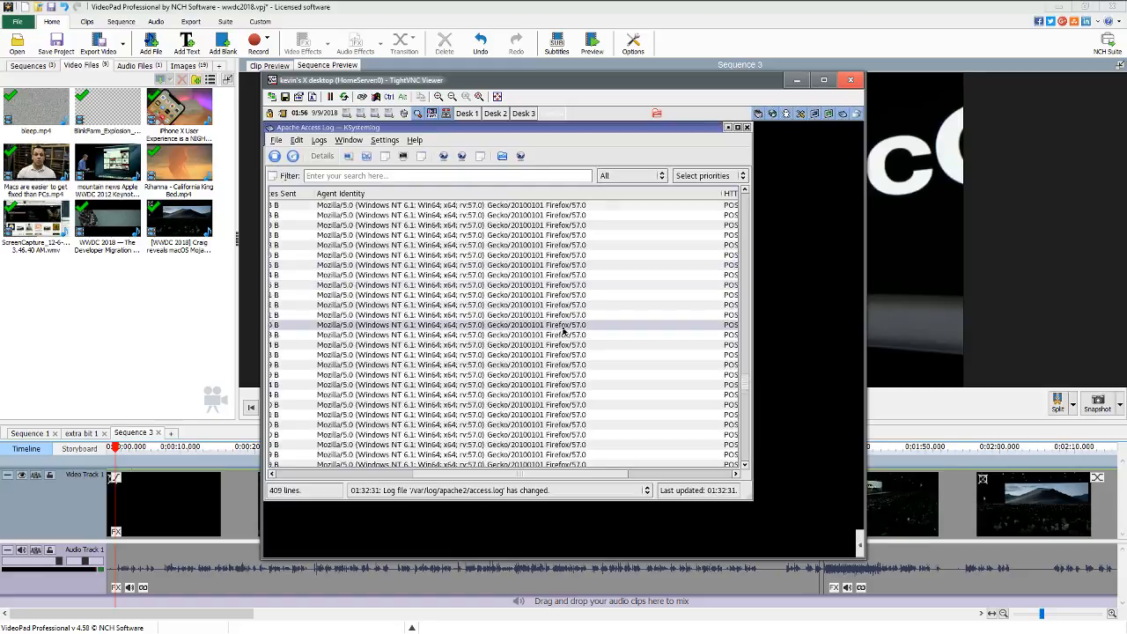
scroll(564, 330, "up", 3)
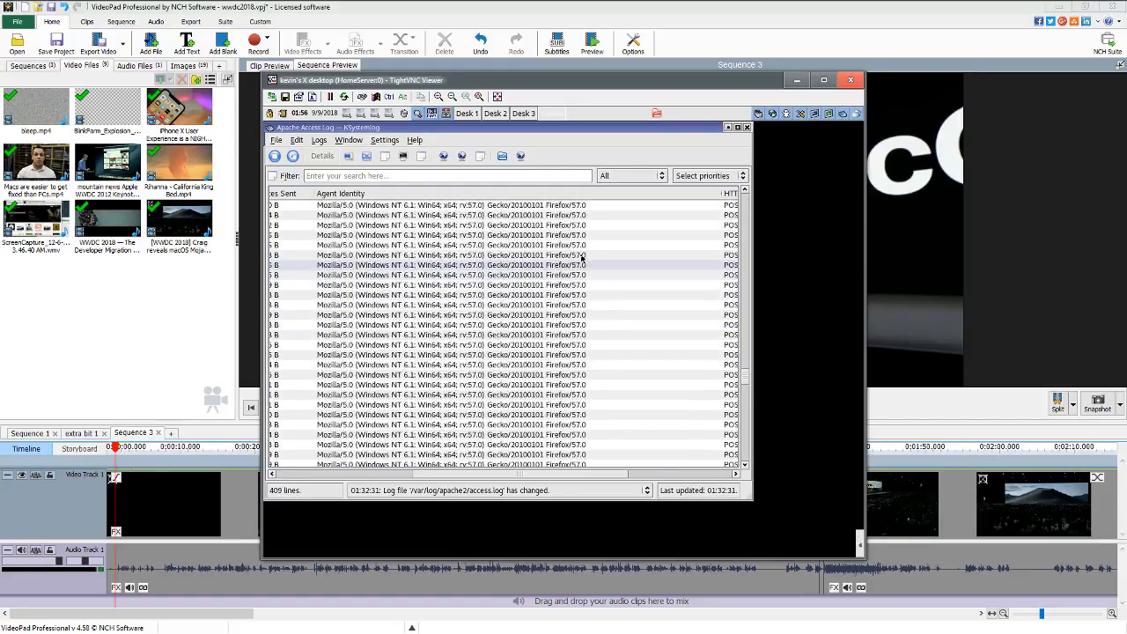
scroll(570, 273, "up", 3)
scroll(570, 273, "up", 10)
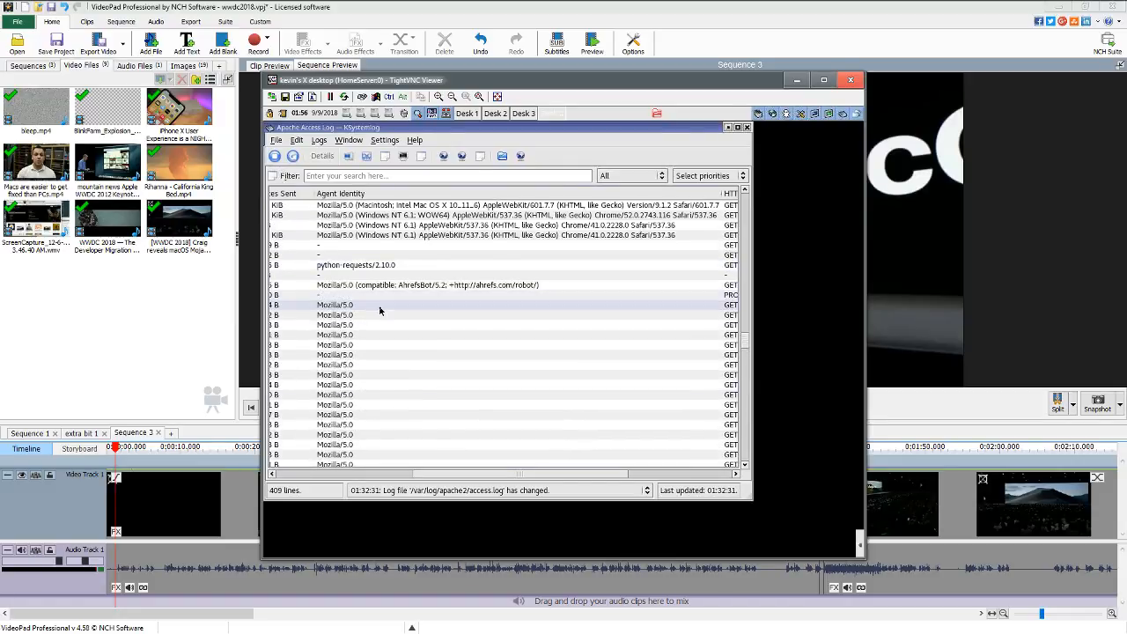
scroll(380, 307, "down", 3)
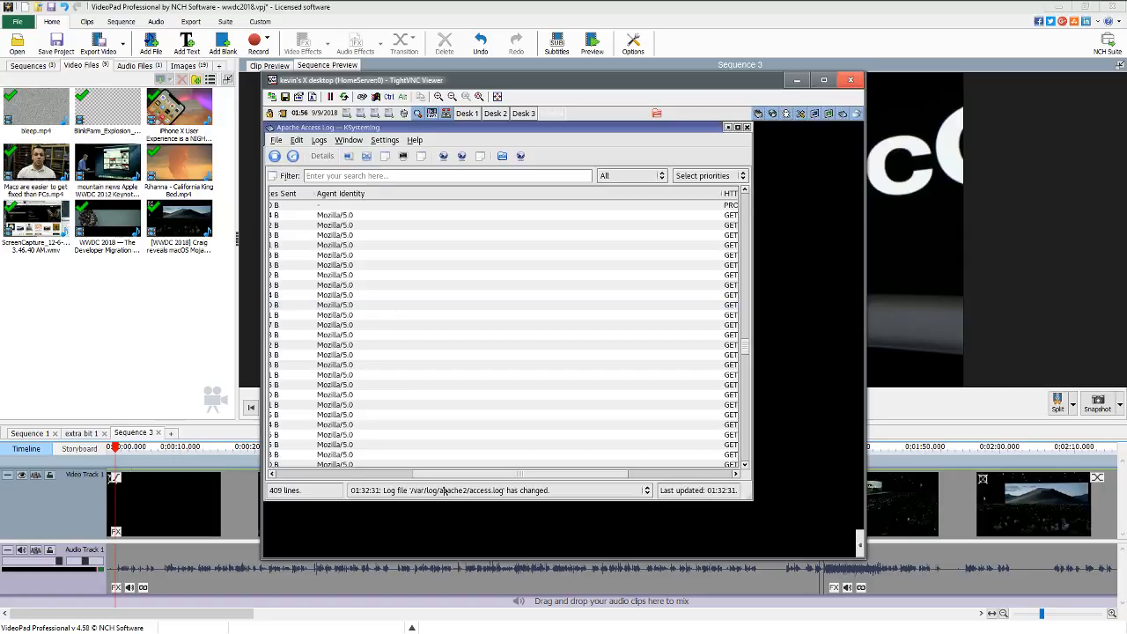
Read the HTTP Request column of the Apache Access Log for the .php paths being requested.
left_click_drag(448, 479, 572, 489)
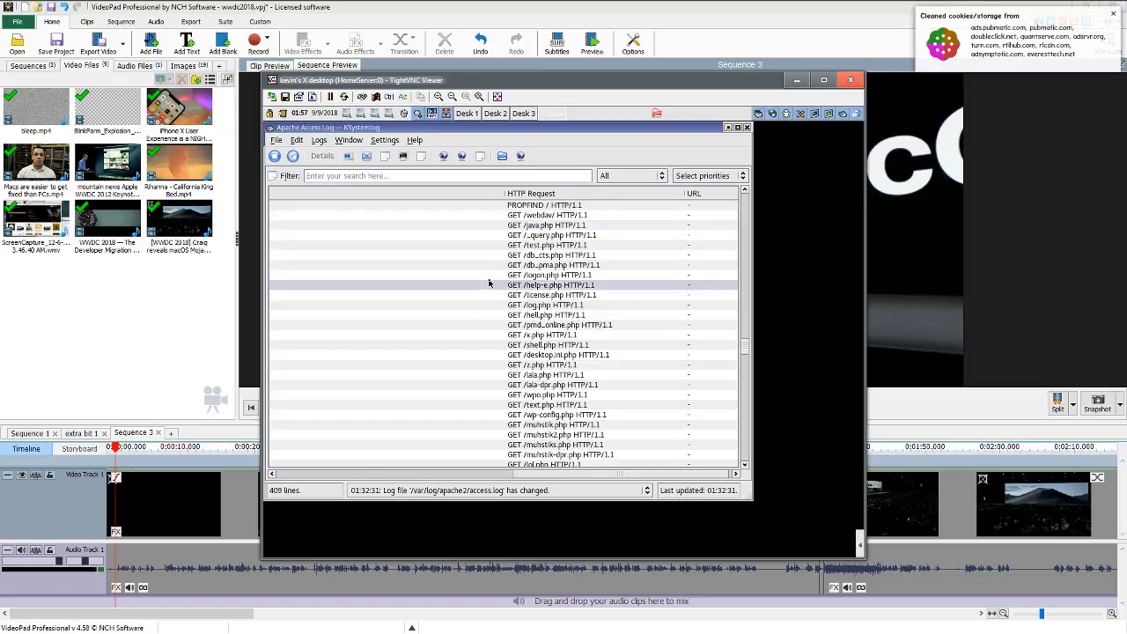
scroll(490, 292, "down", 2)
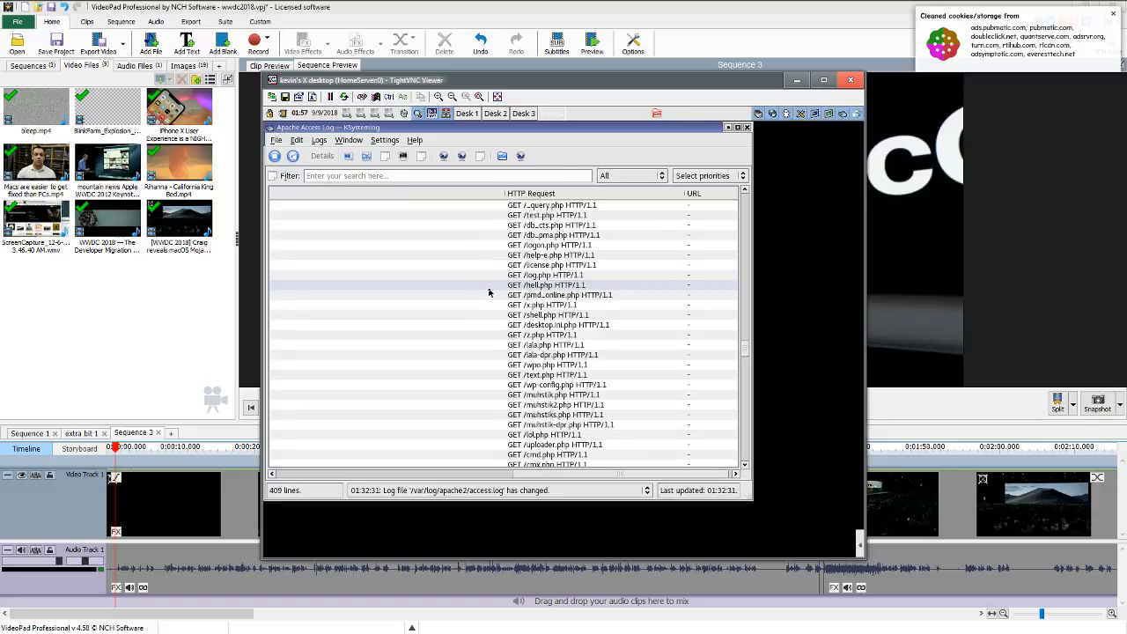
scroll(490, 292, "down", 2)
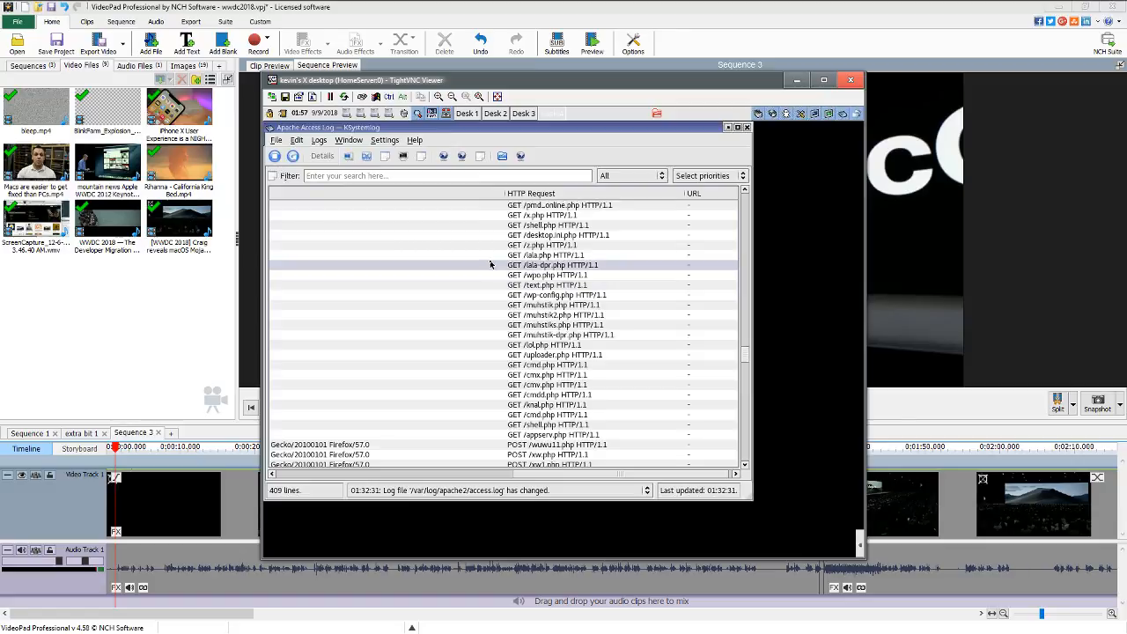
Browse the server's Web/static folder in Dolphin, check the Open With choices for hacker_sinkhole.html, and close the file manager.
left_click(758, 115)
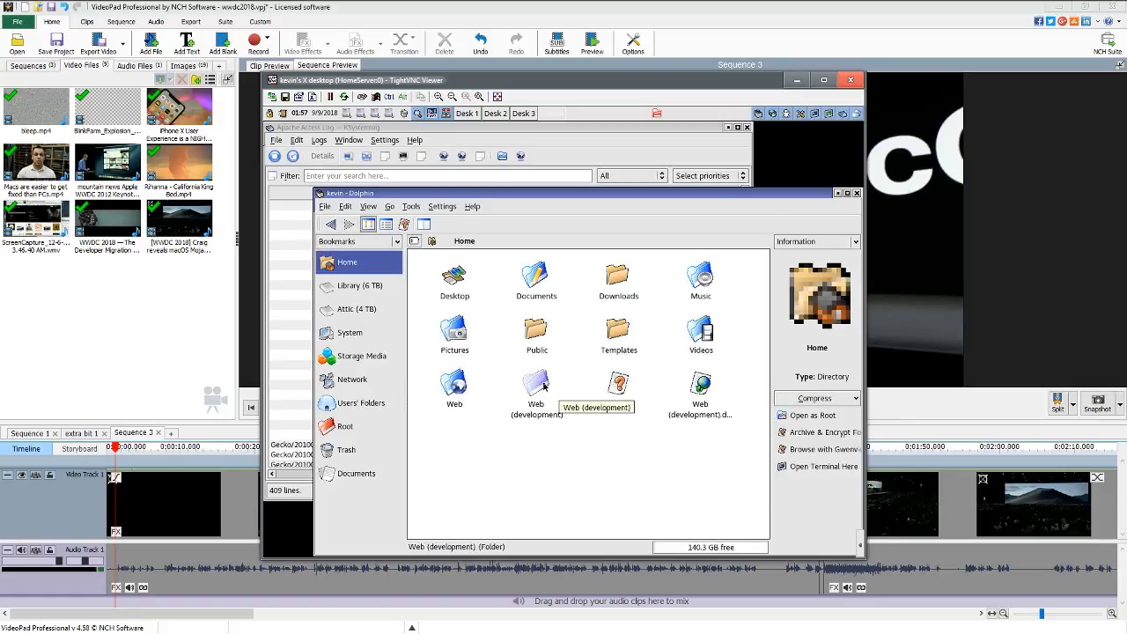
left_click(455, 387)
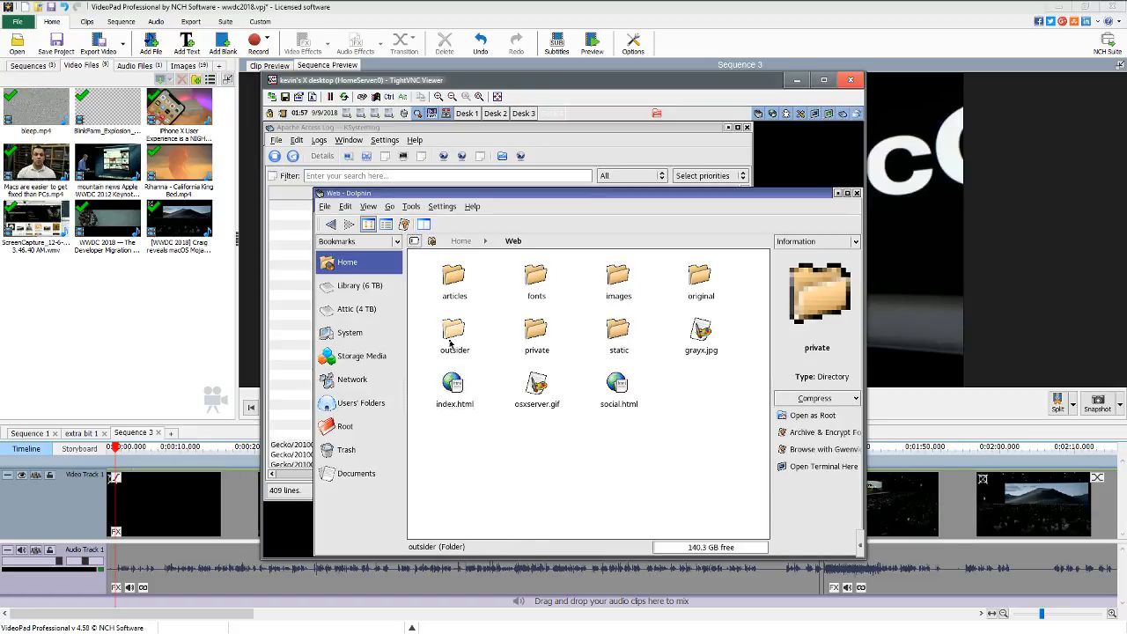
left_click(624, 340)
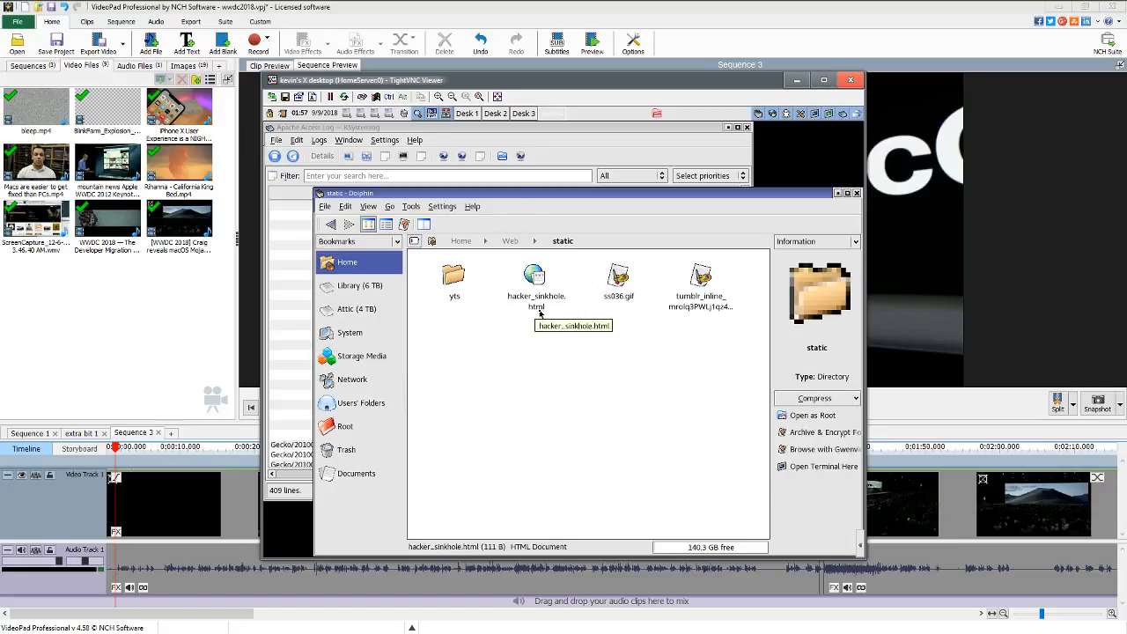
right_click(534, 301)
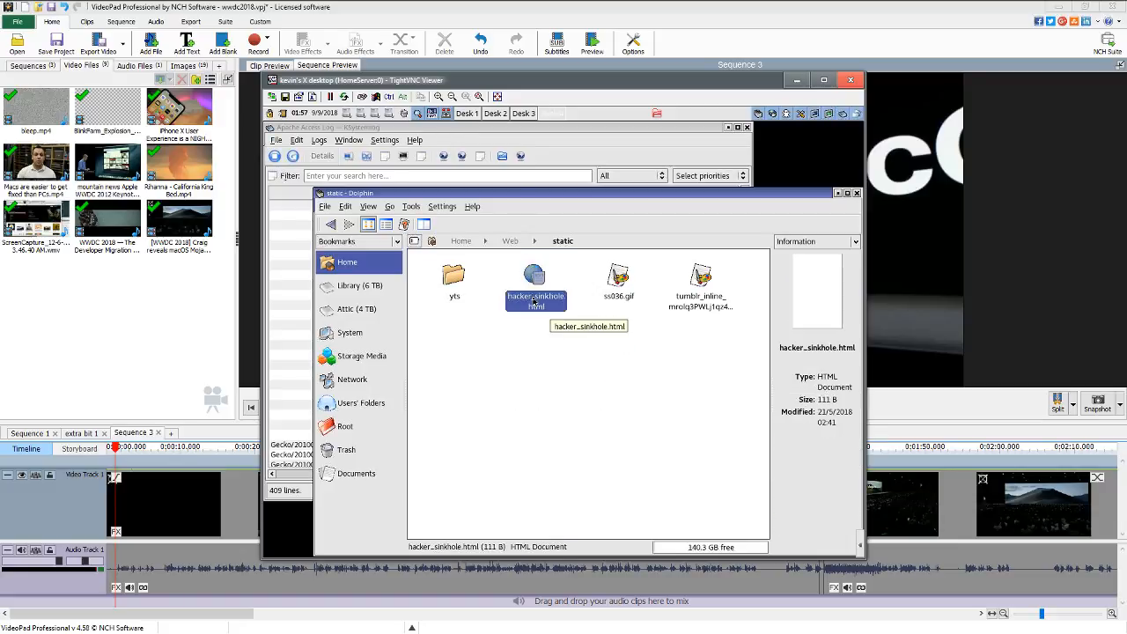
mouse_move(657, 380)
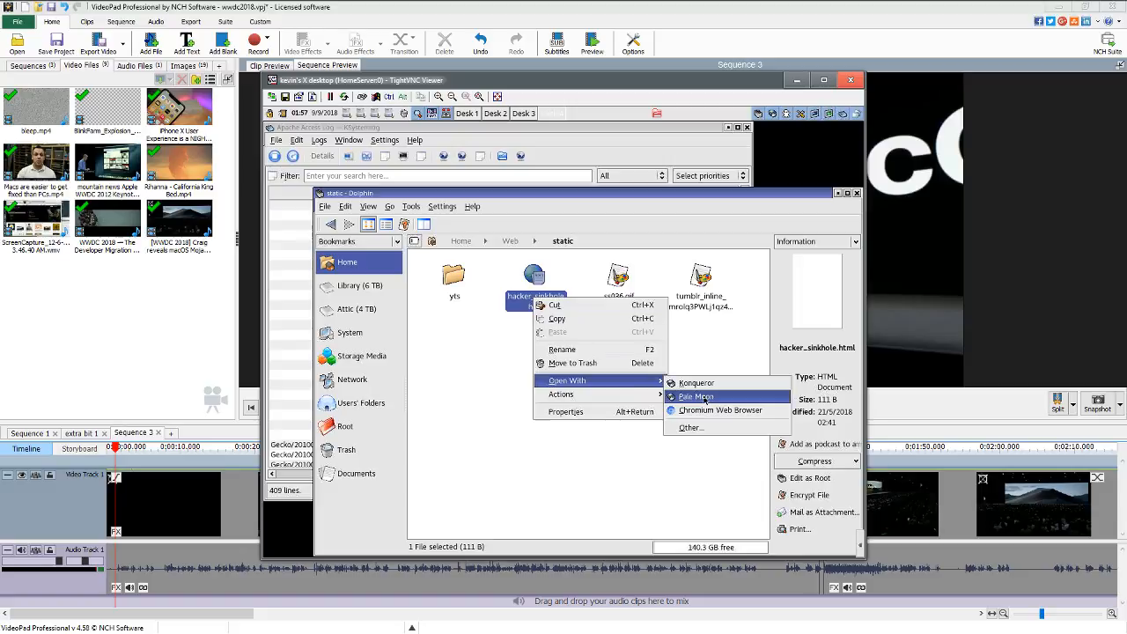
left_click(599, 468)
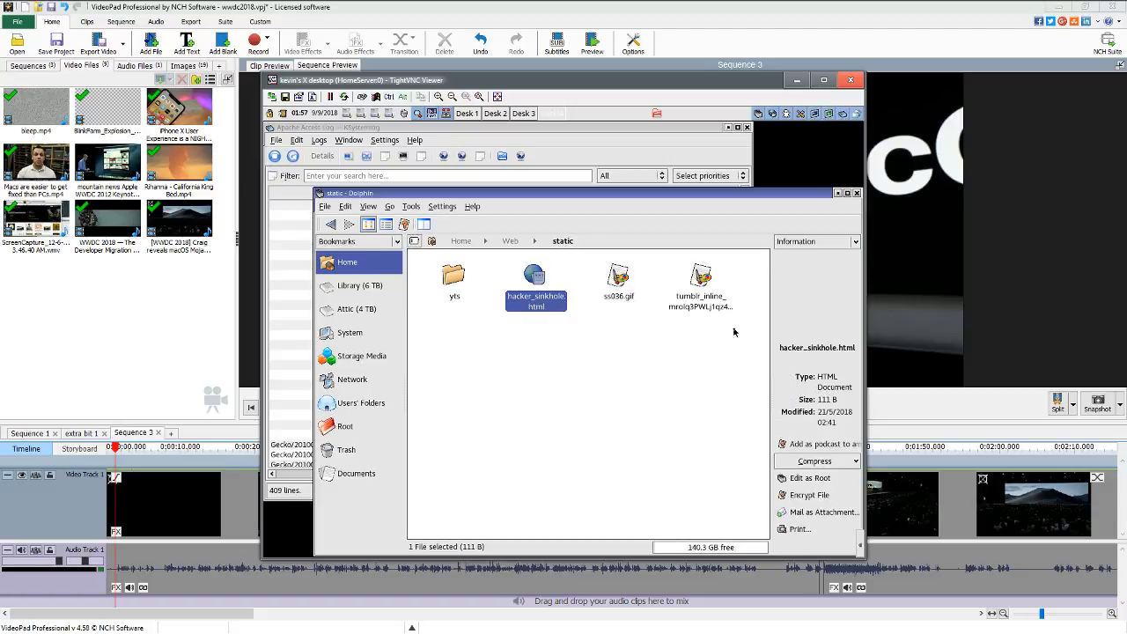
left_click(857, 195)
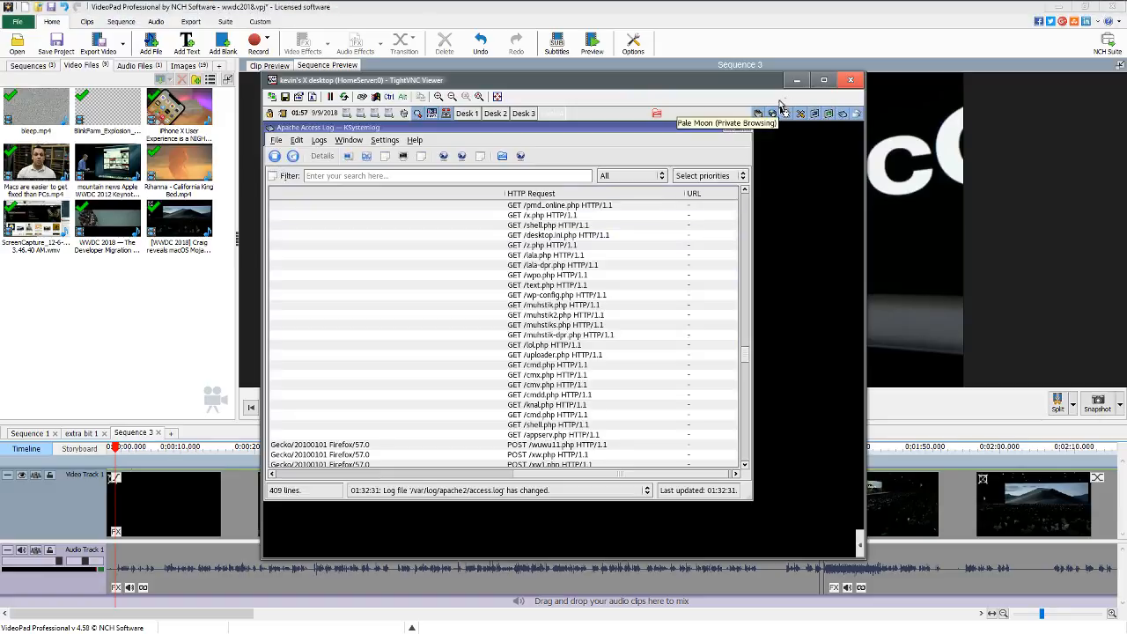
Reopen the home folder in Dolphin and browse to the Web/static folder.
left_click(757, 112)
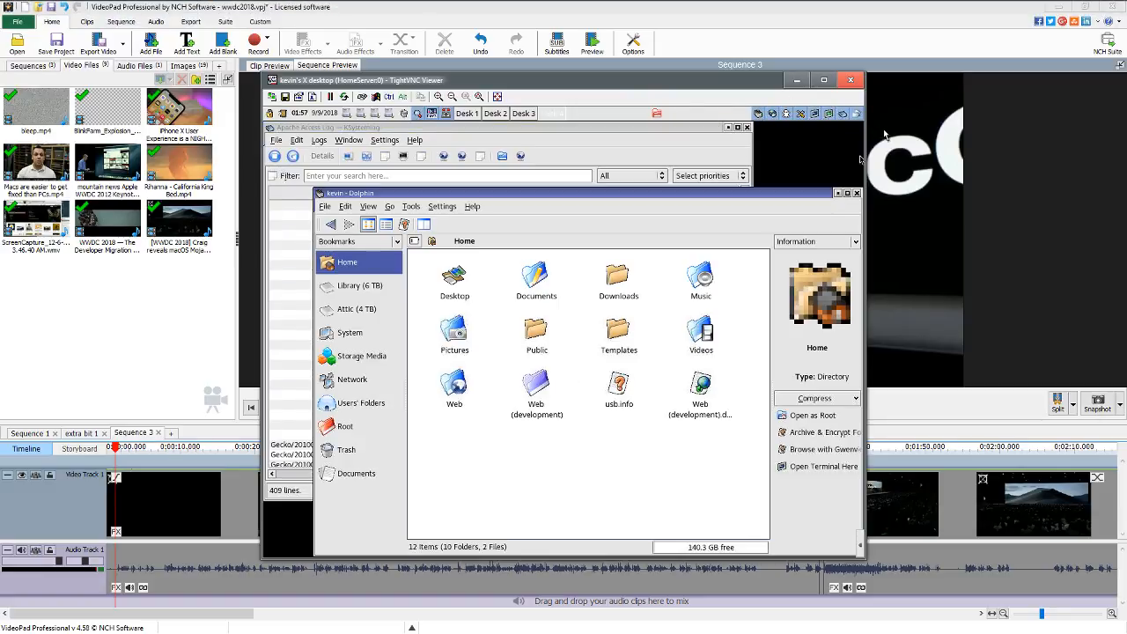
left_click(857, 114)
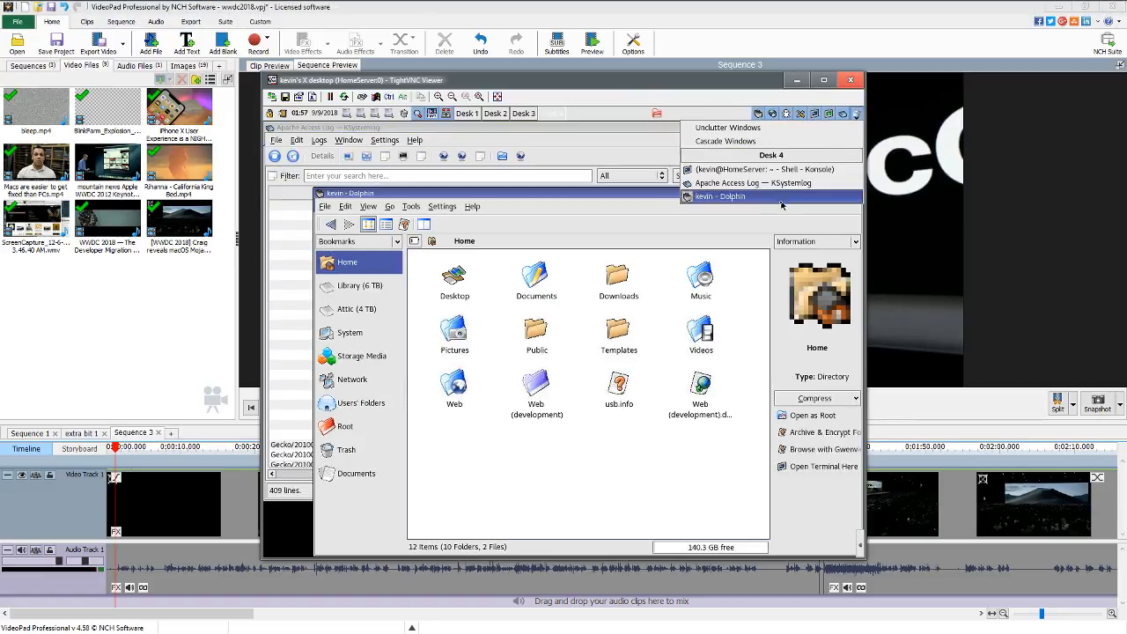
left_click(782, 204)
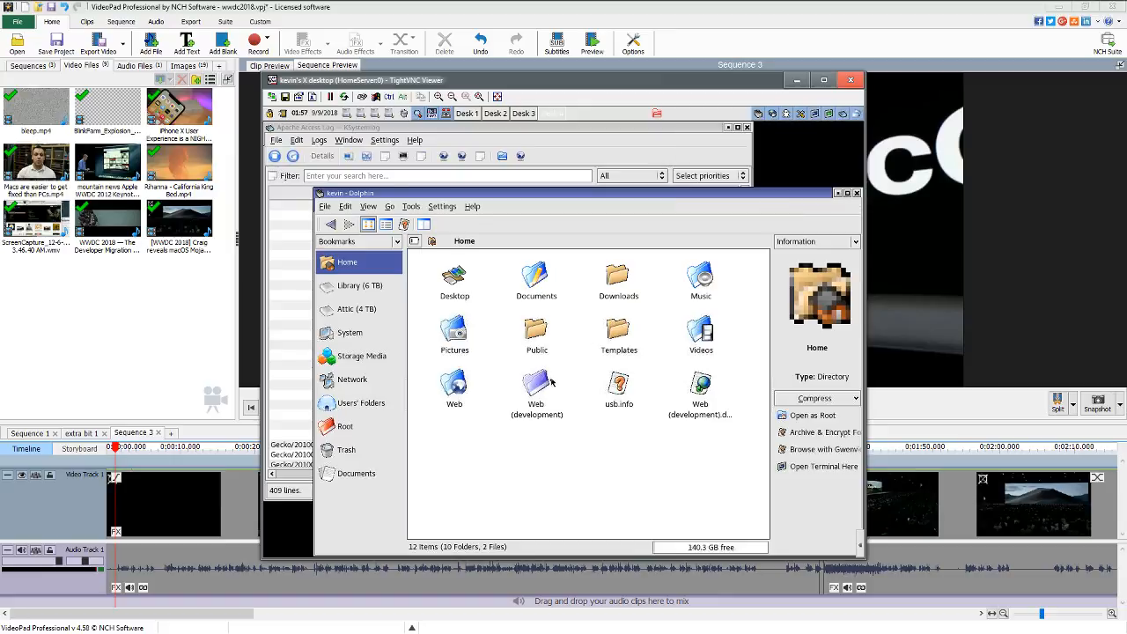
left_click(448, 384)
left_click(618, 333)
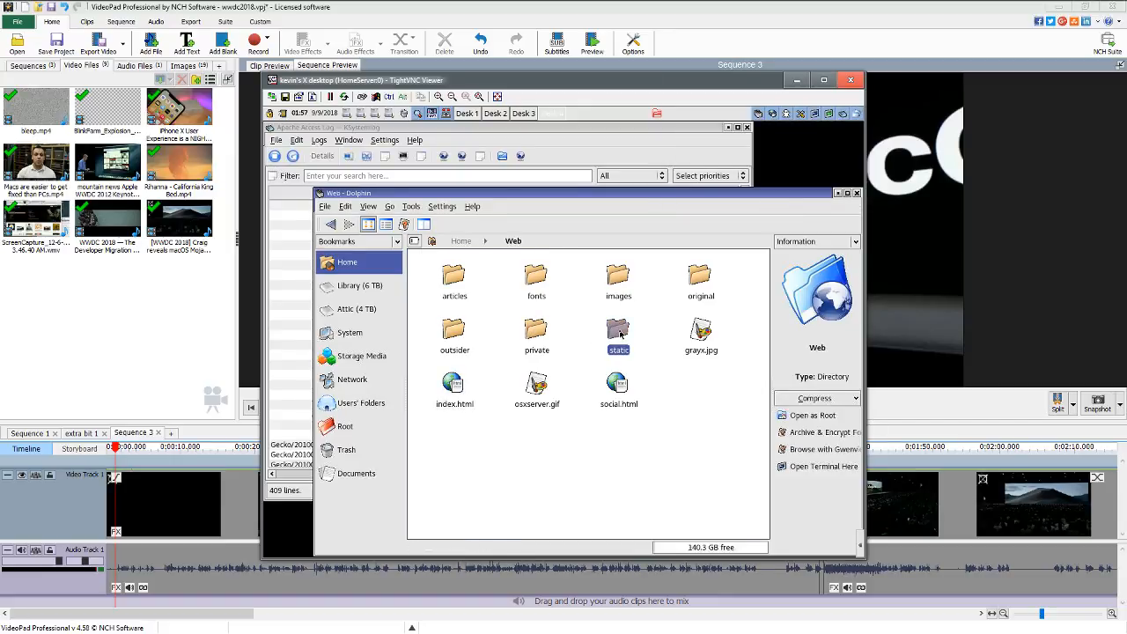
Switch to Pale Moon and load mustardormayo.404.mn/static in a new tab.
key("alt+Tab")
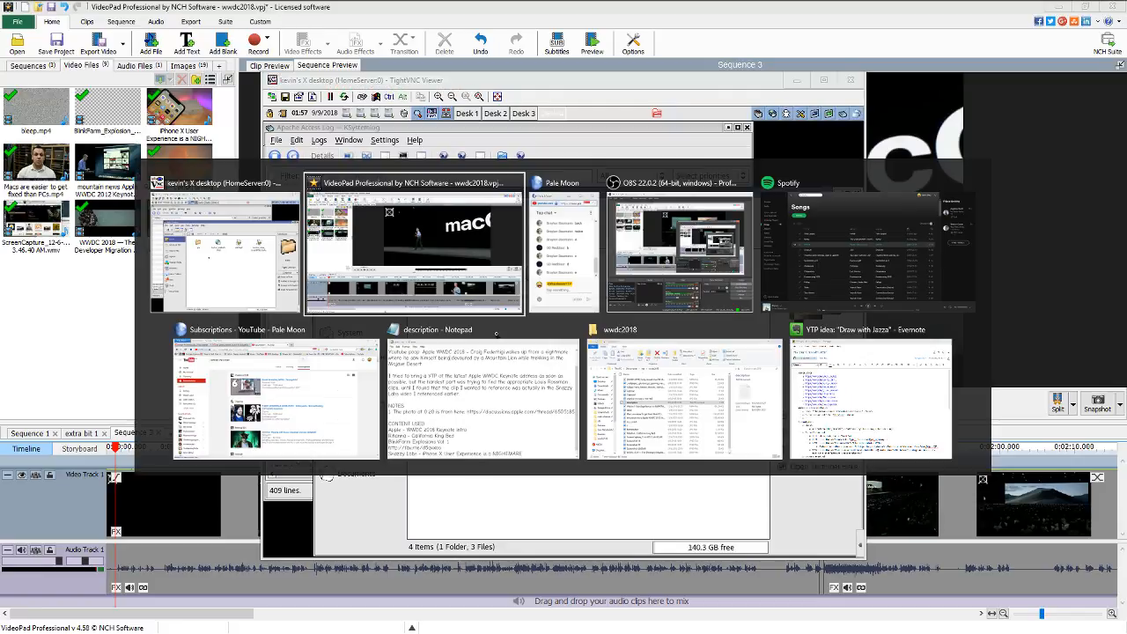
key("alt+Tab")
key("alt+Tab")
key("alt+Tab")
key("alt+Tab")
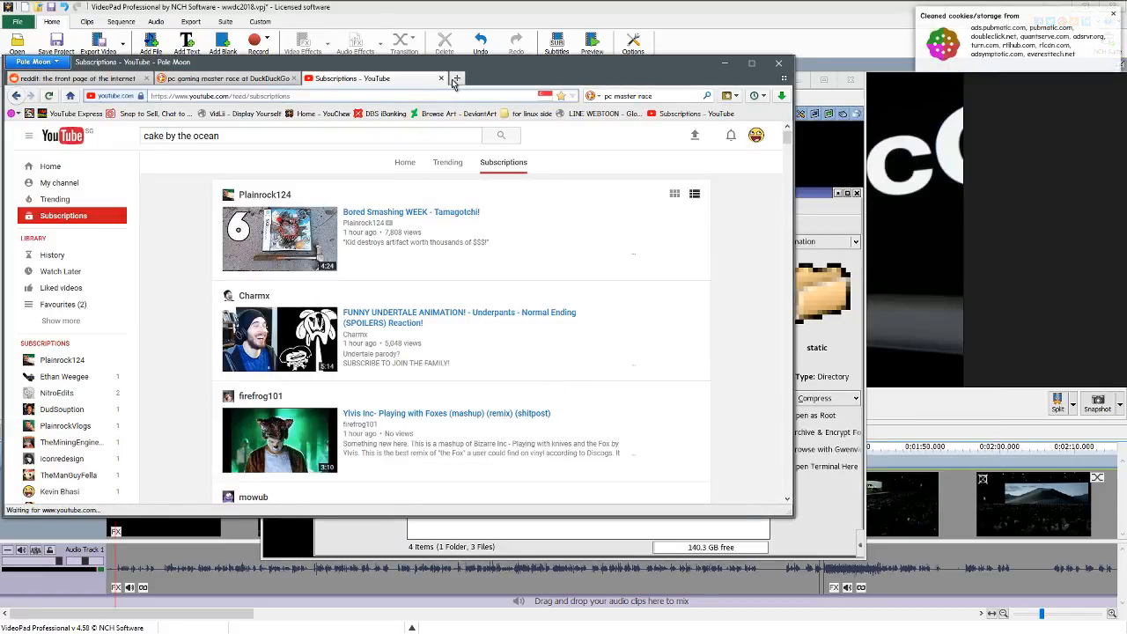
key("ctrl+t")
type("mustardormayo.404.mm/")
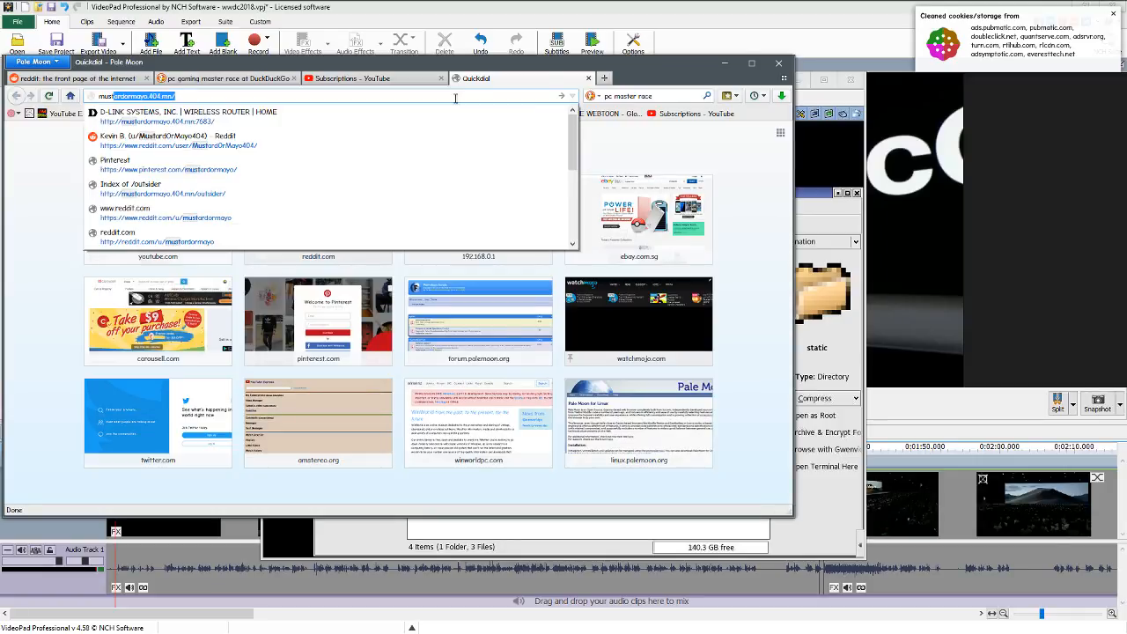
key("Return")
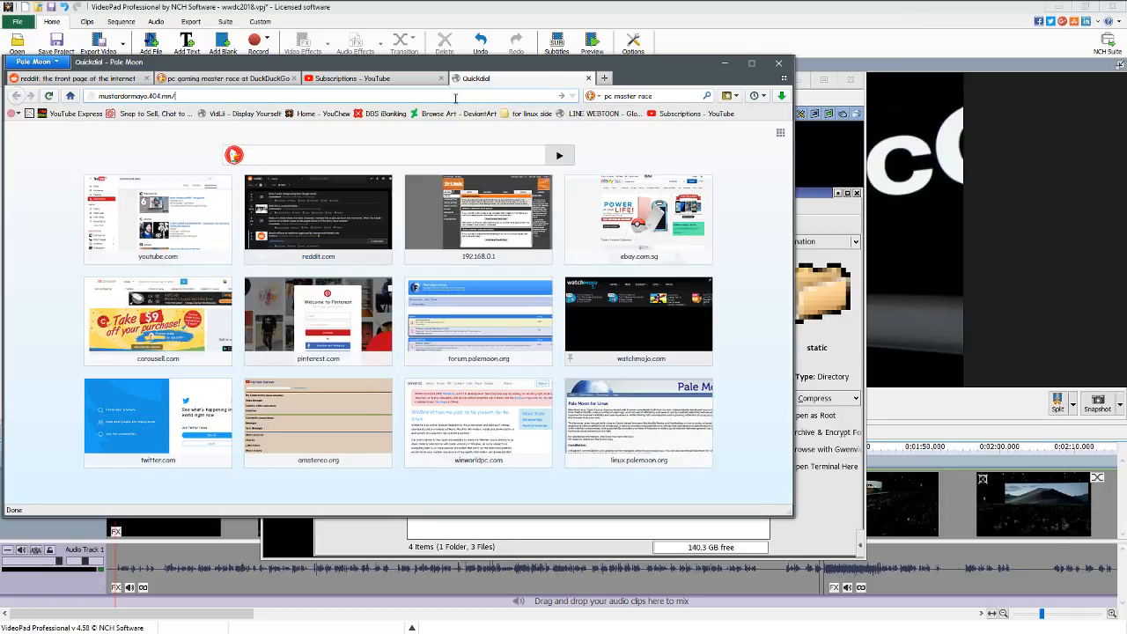
type("s")
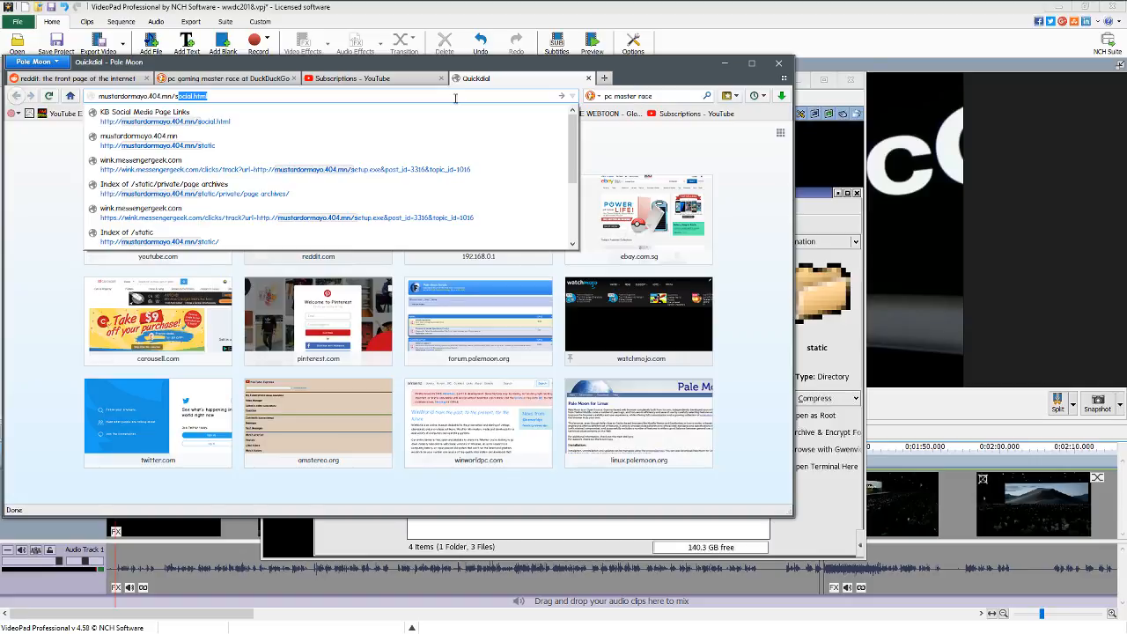
type("tatic")
key("Return")
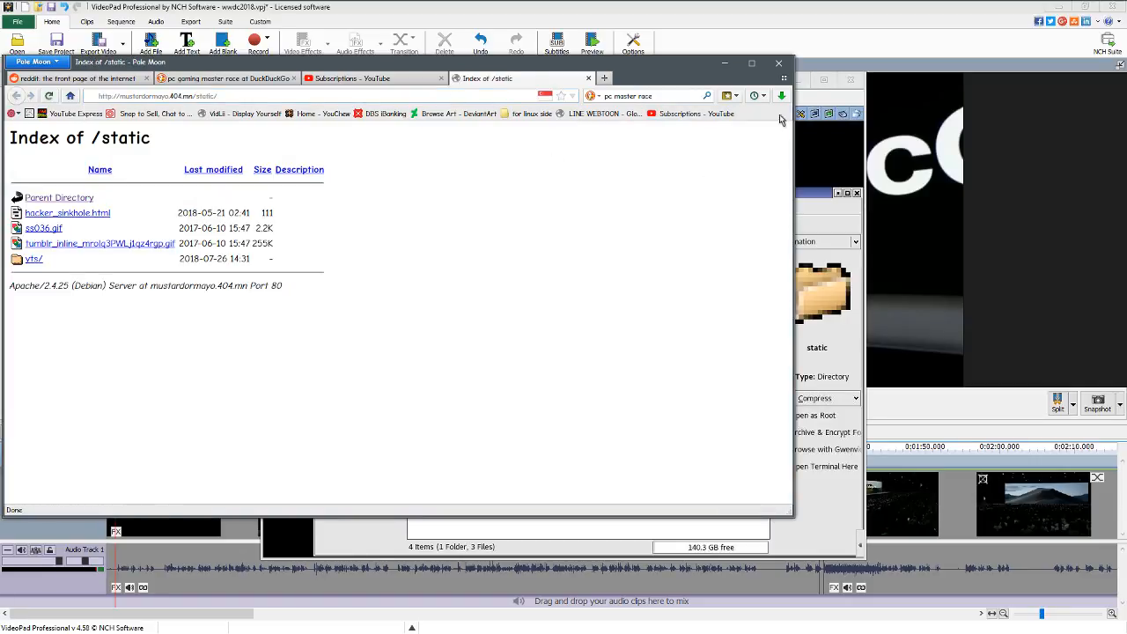
Inspect the Apache version in the index page's footer beside the remote desktop, and bring up the server's Konsole window.
left_click(815, 101)
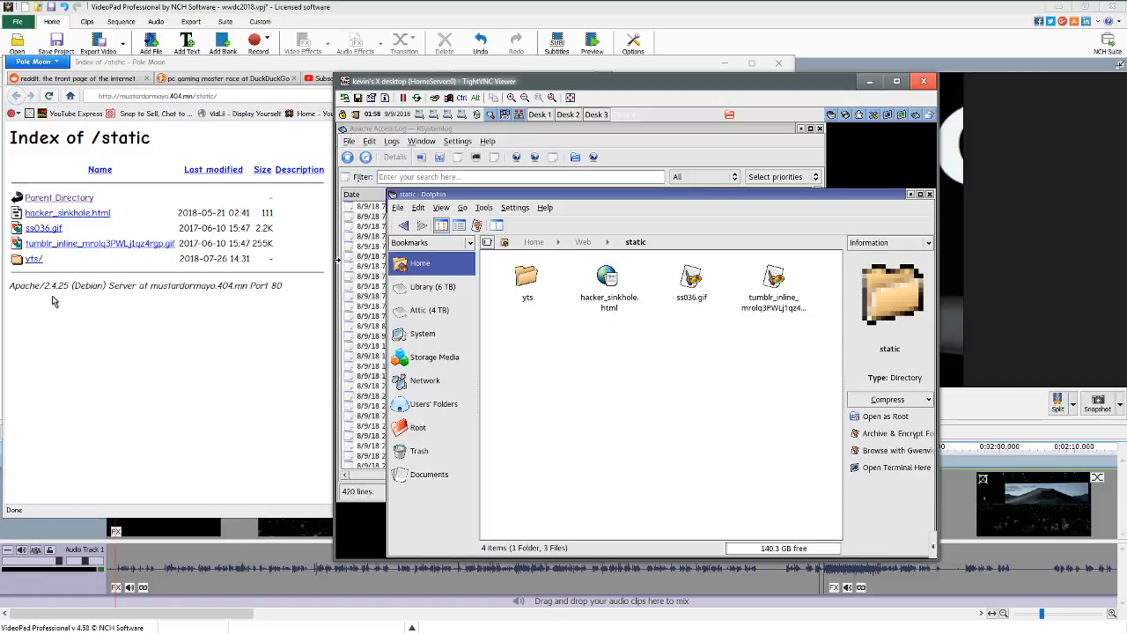
left_click(67, 289)
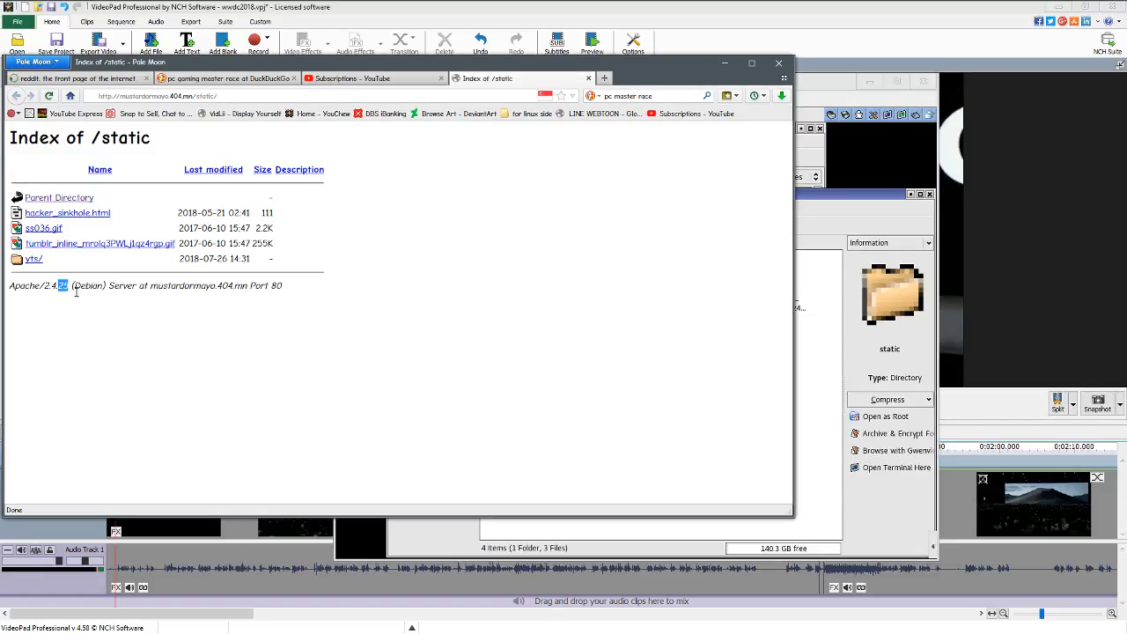
left_click(841, 342)
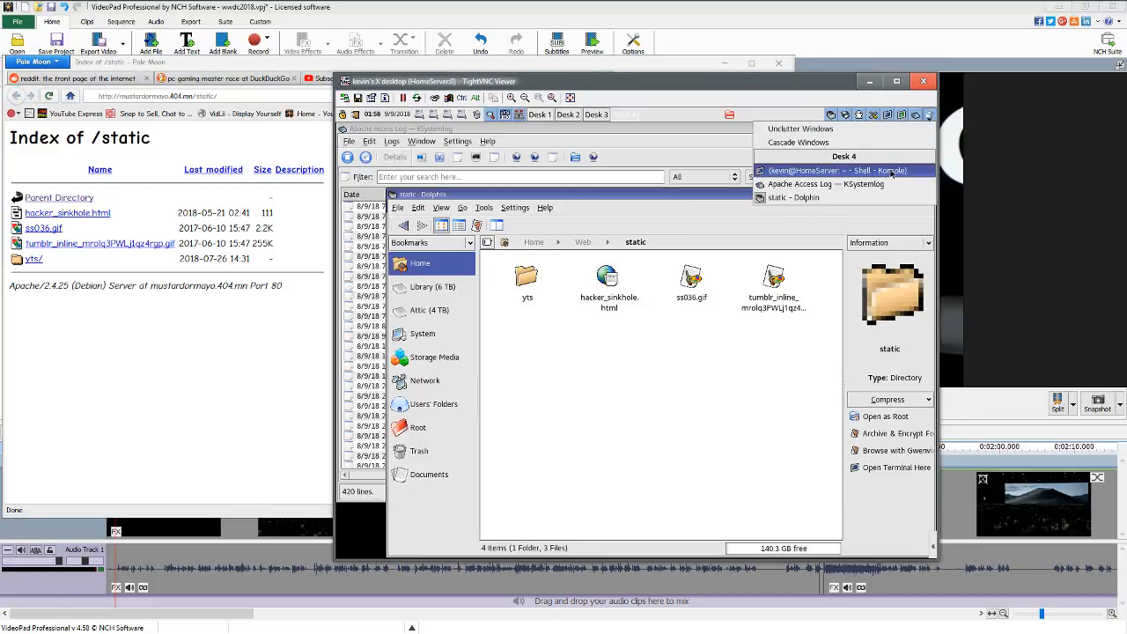
left_click(891, 172)
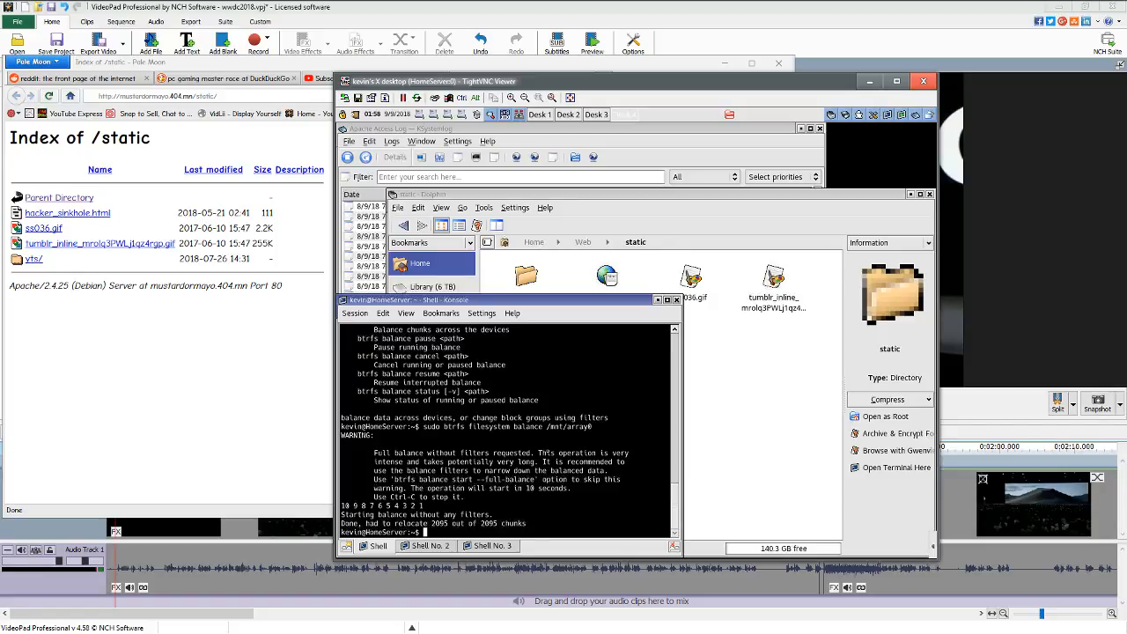
Look through the open Konsole shells and run "apt show httpd" in Shell No. 3.
left_click(430, 546)
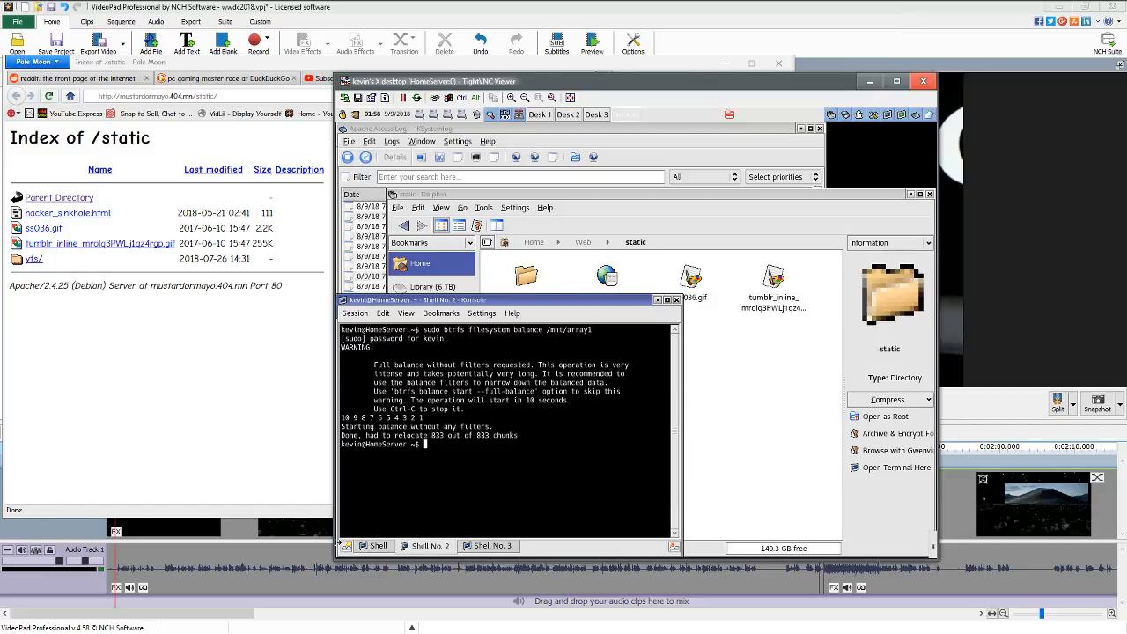
left_click(374, 547)
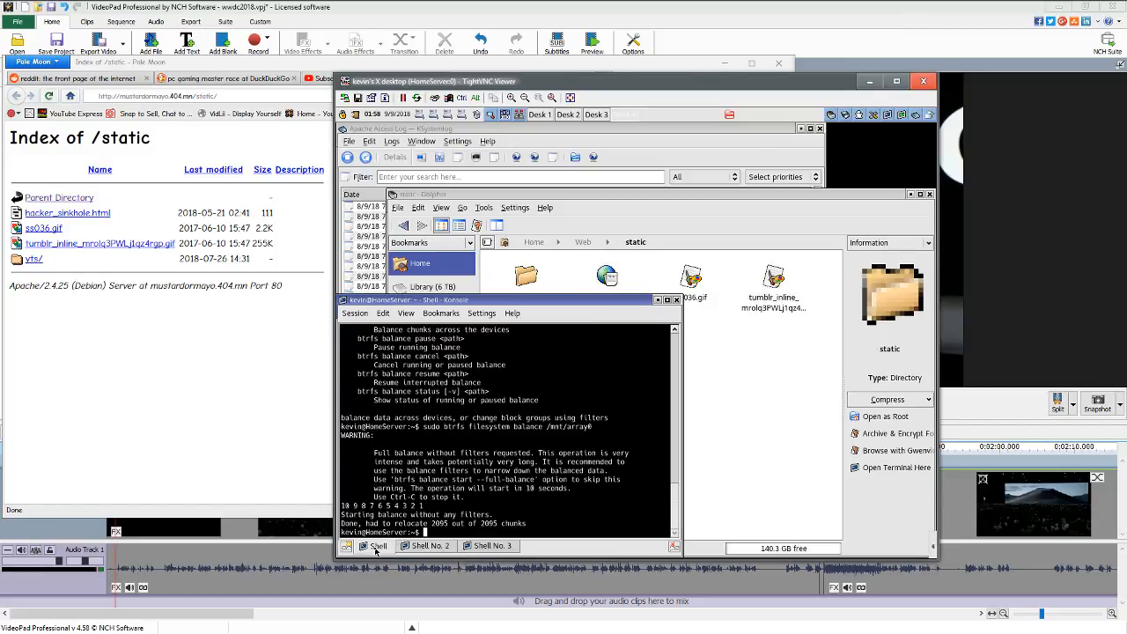
left_click(489, 547)
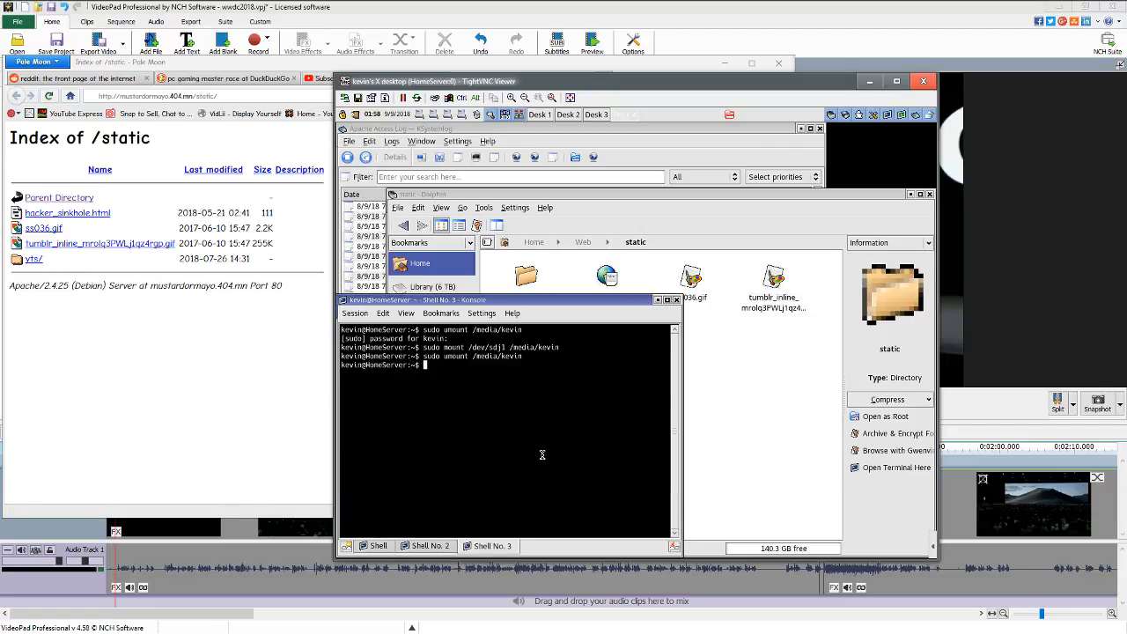
type("apt show httpd")
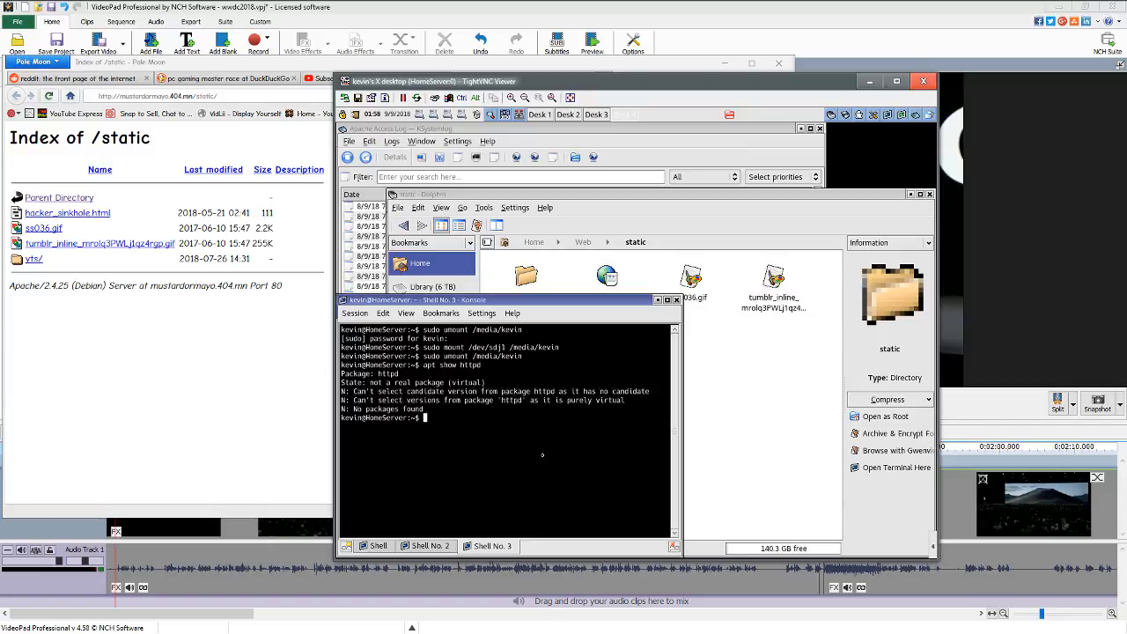
Query the package details with "apt show apache-httpd".
key("Up")
key("BackSpace")
key("BackSpace")
key("BackSpace")
key("BackSpace")
key("BackSpace")
type("apache")
Query the package details with "apt show apache-web-server".
key("Up")
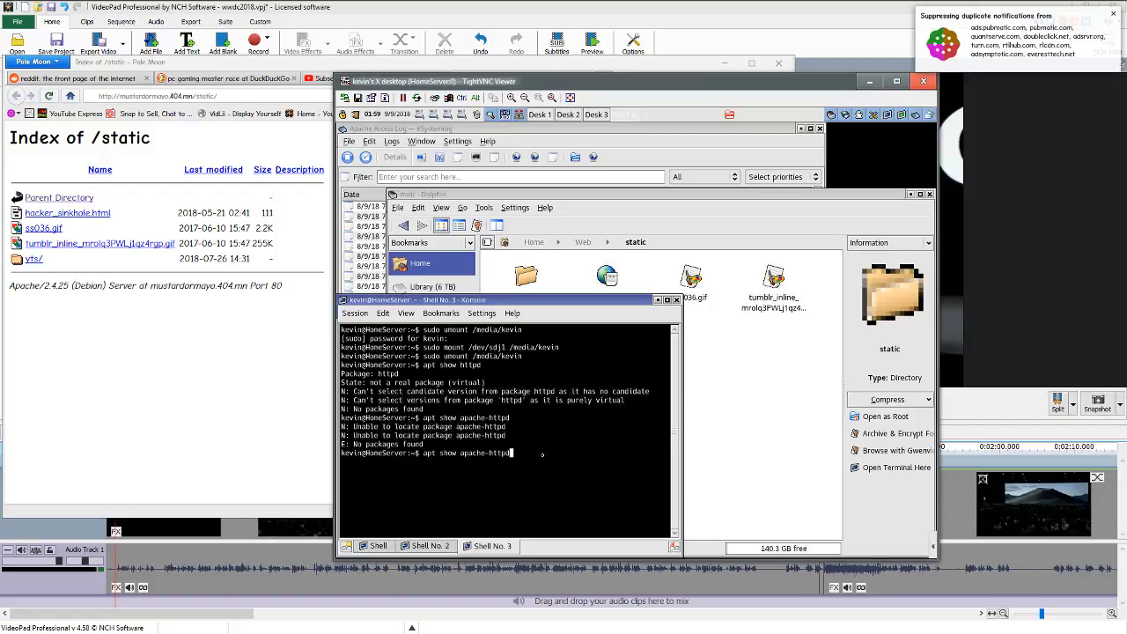
key("BackSpace")
key("BackSpace")
key("BackSpace")
key("BackSpace")
key("BackSpace")
key("BackSpace")
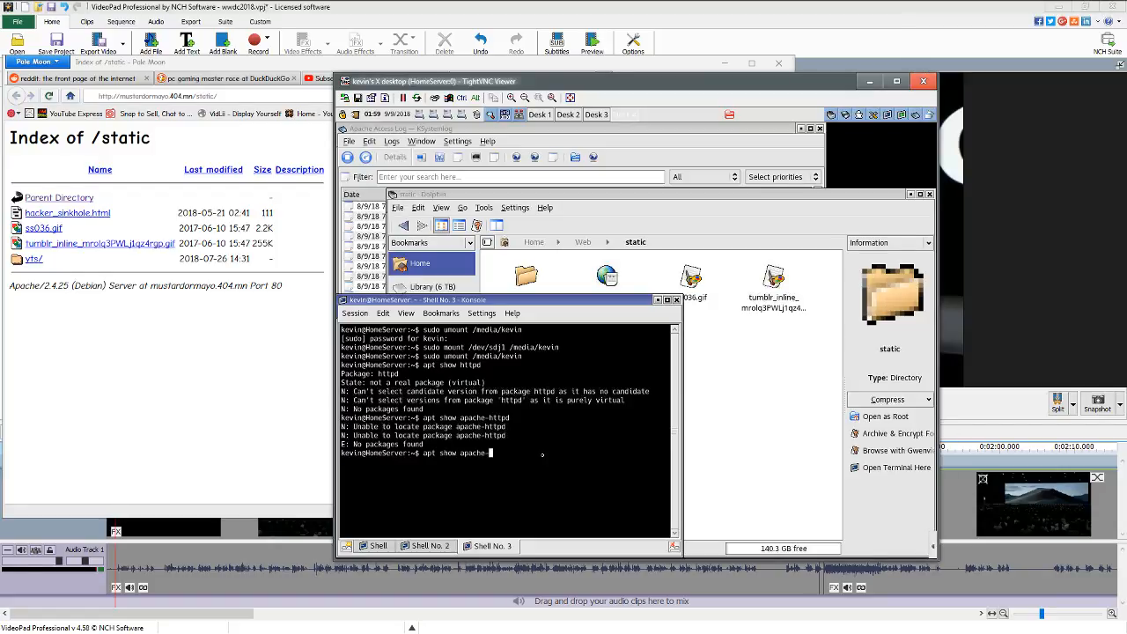
type("-web-server")
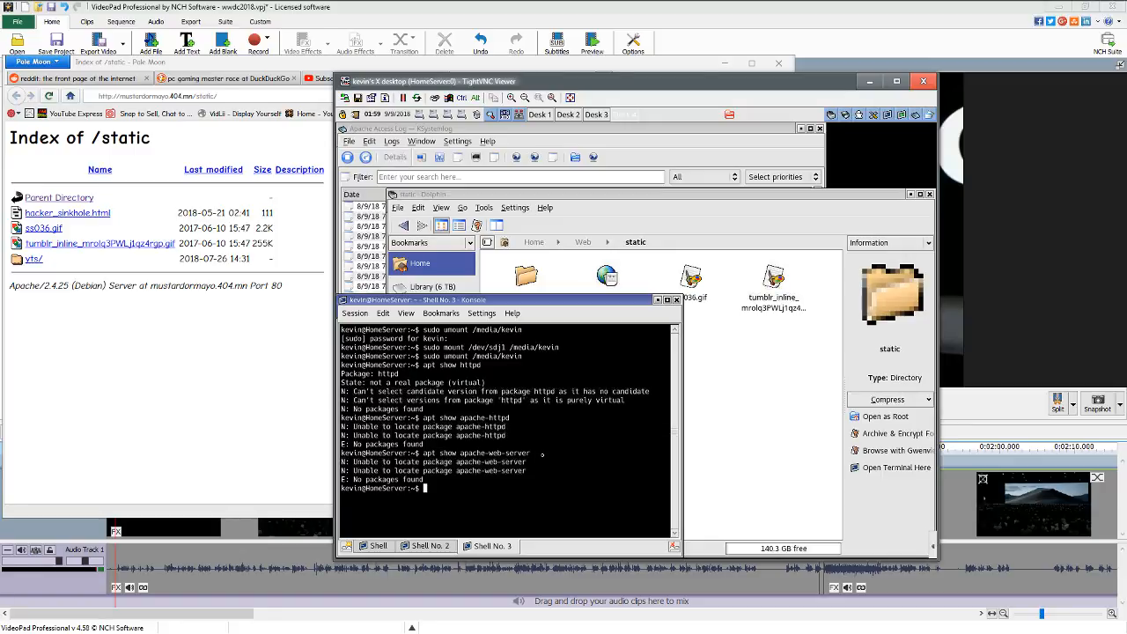
Search the server's packages with "apt search apache" and look through the listed results.
type("apt search apache")
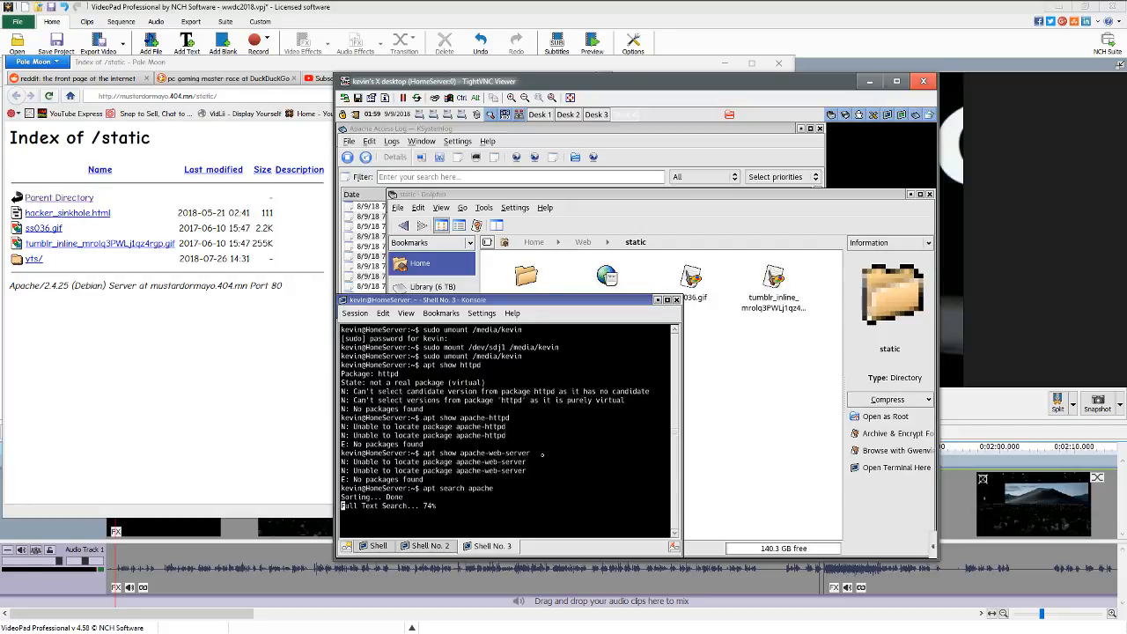
scroll(543, 454, "up", 10)
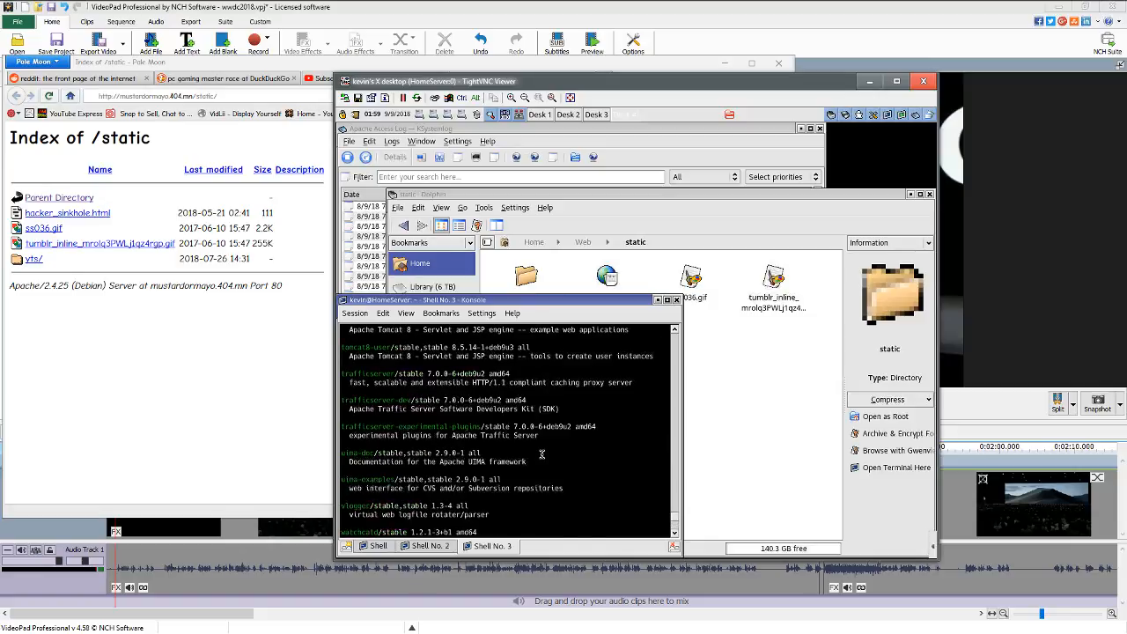
scroll(542, 454, "up", 4)
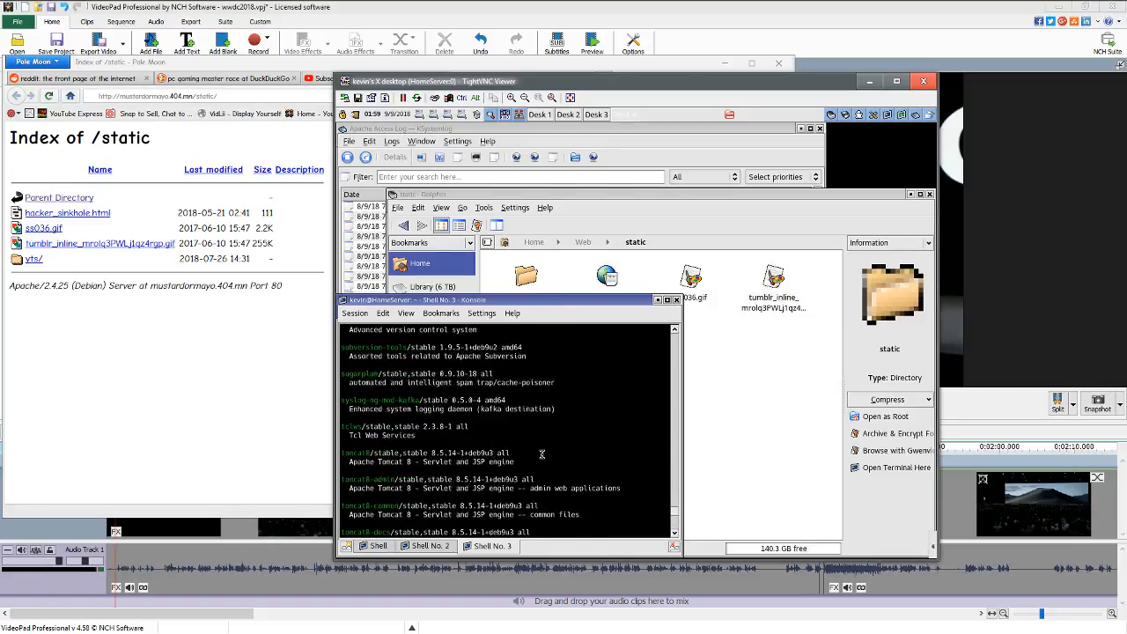
scroll(542, 455, "up", 15)
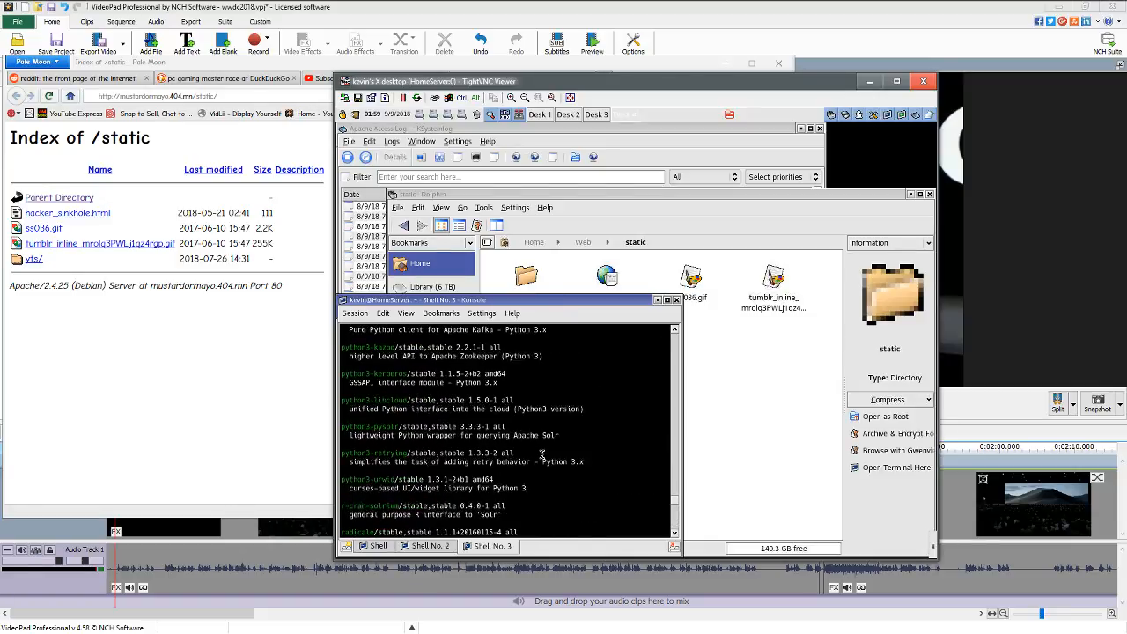
left_click_drag(674, 497, 666, 343)
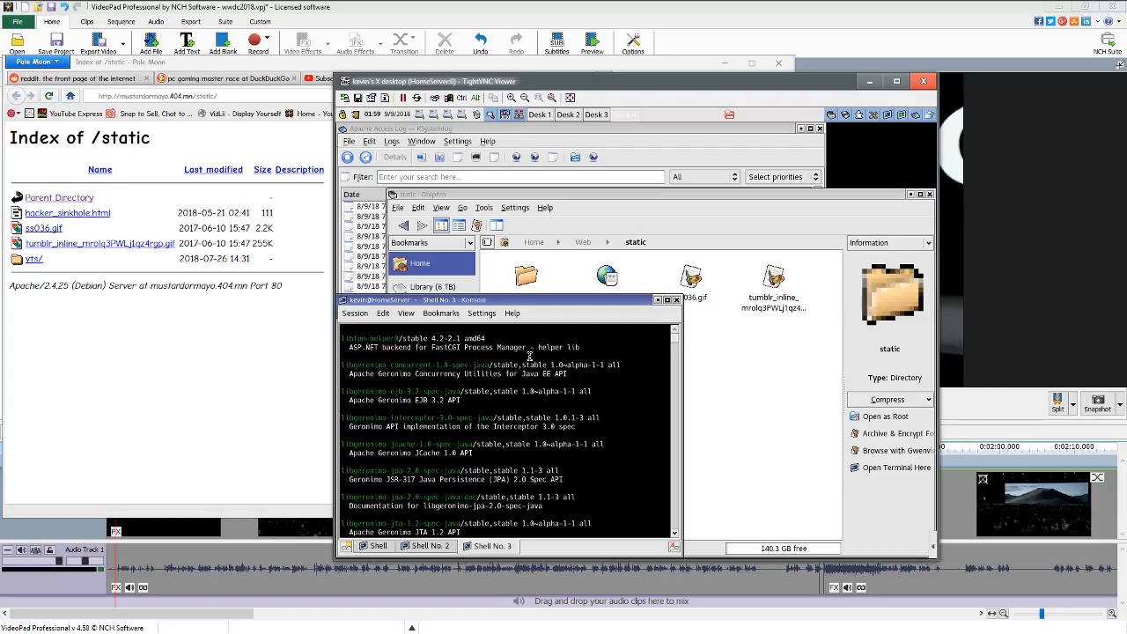
scroll(533, 386, "down", 11)
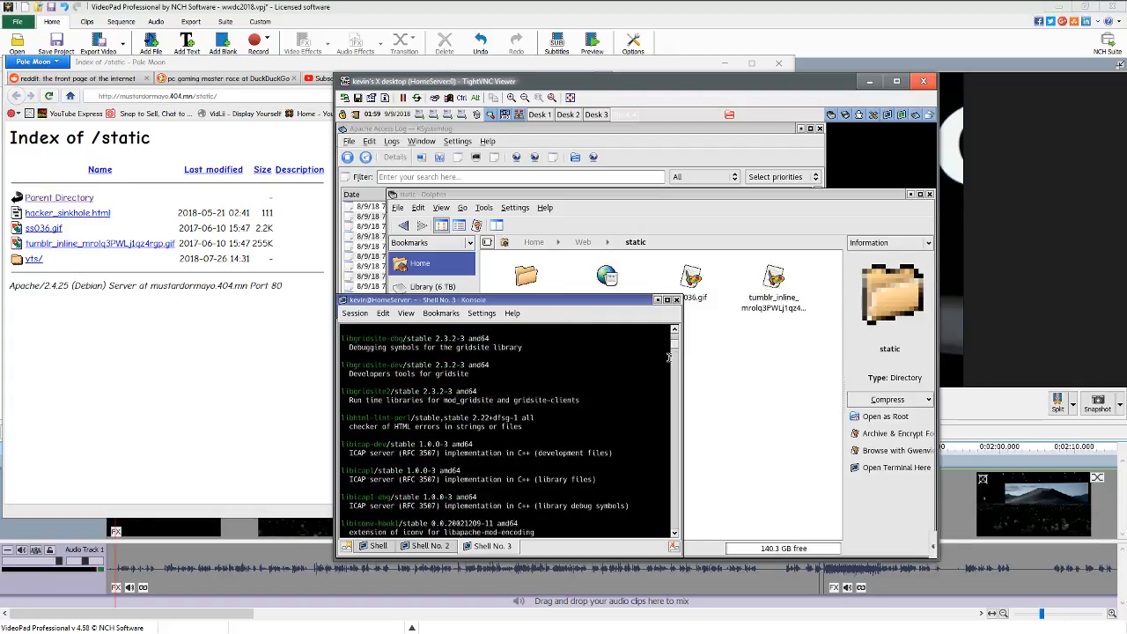
scroll(677, 352, "up", 1)
left_click(676, 300)
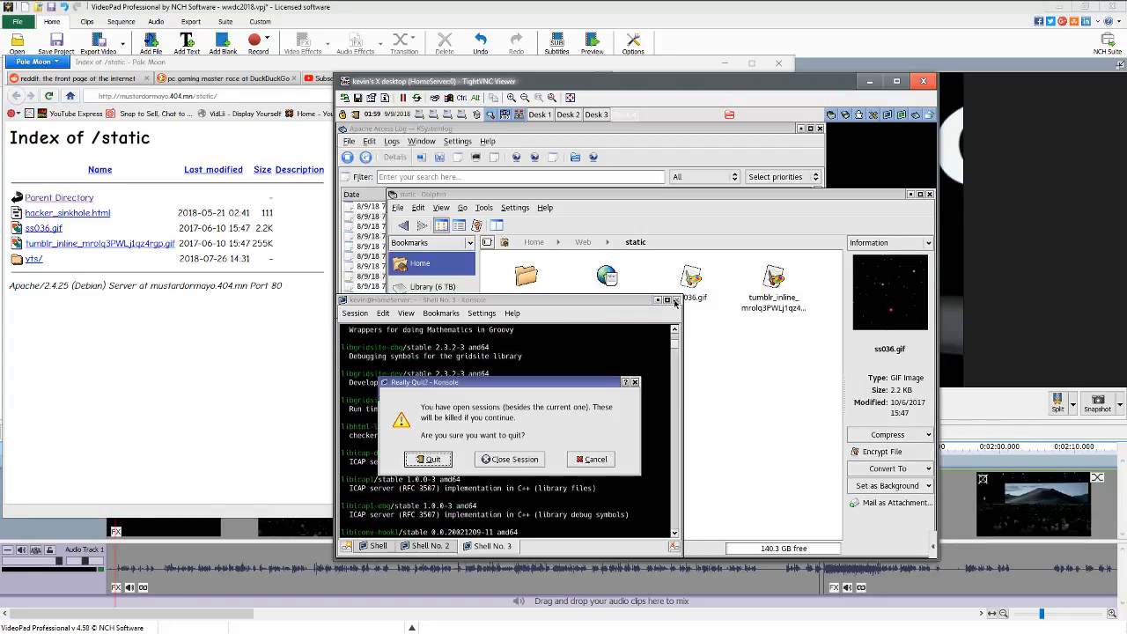
left_click(592, 459)
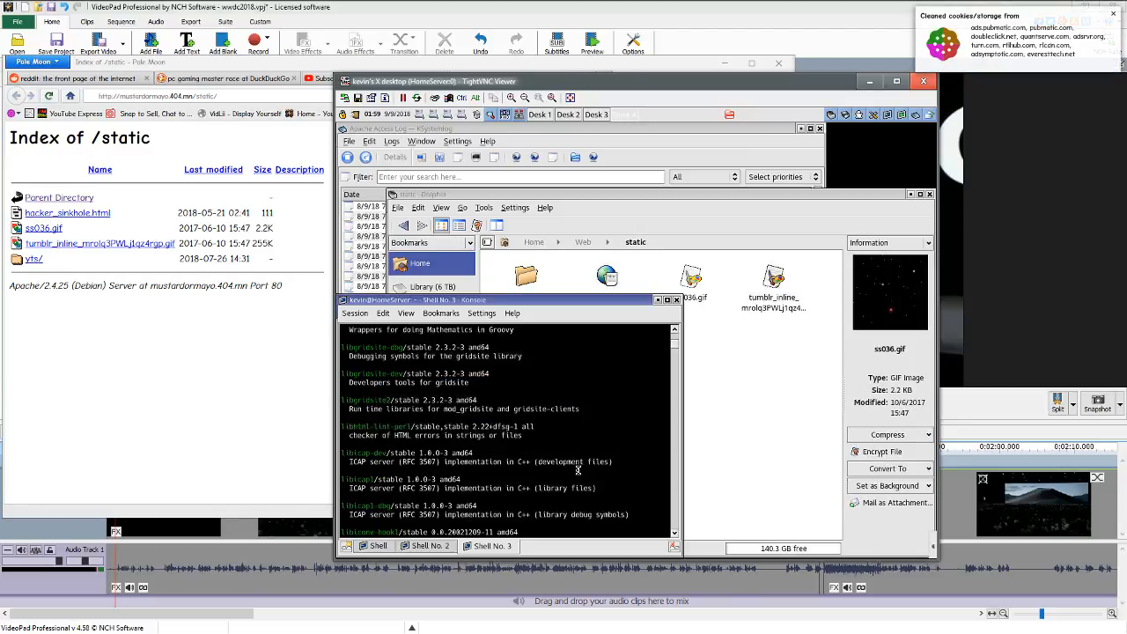
scroll(630, 396, "down", 6)
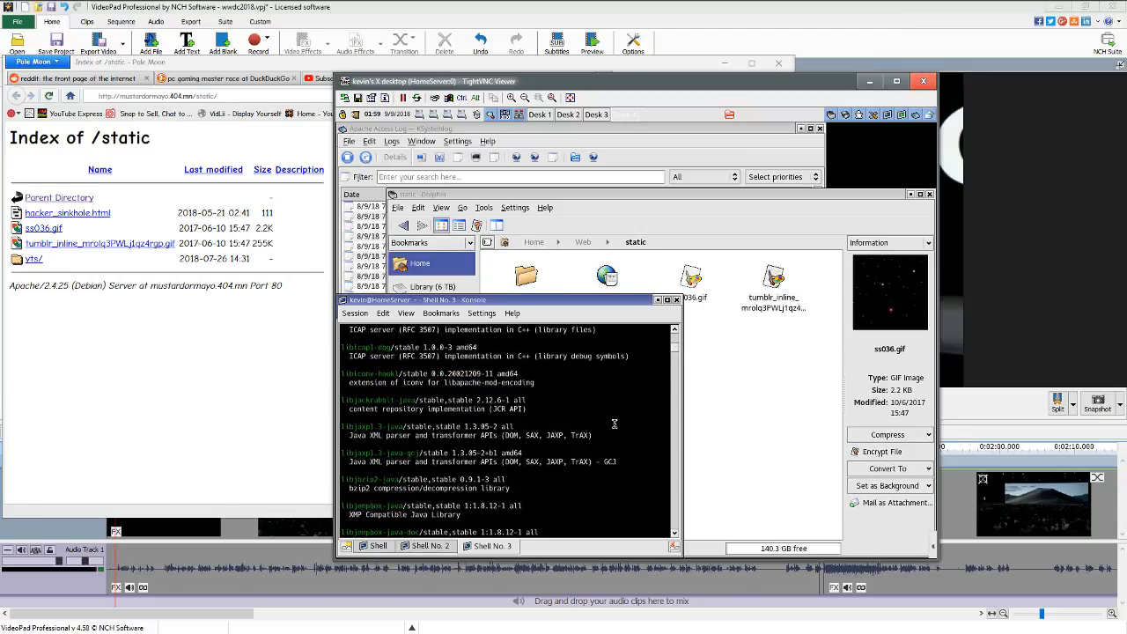
type("apac")
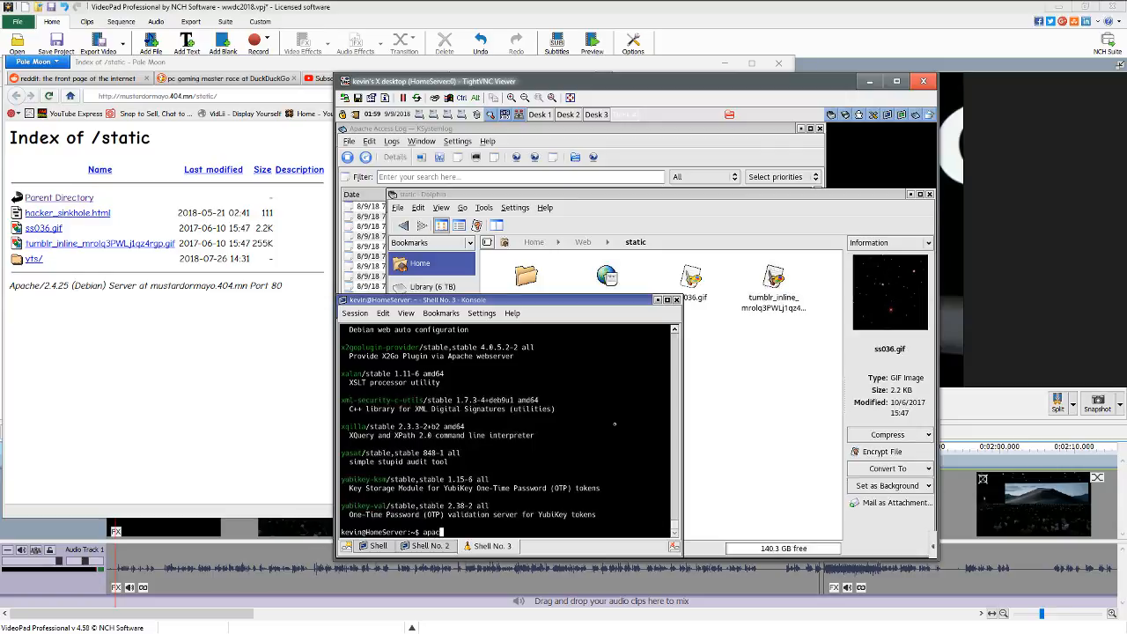
key("BackSpace")
key("BackSpace")
key("BackSpace")
type("htt")
key("BackSpace")
key("BackSpace")
key("BackSpace")
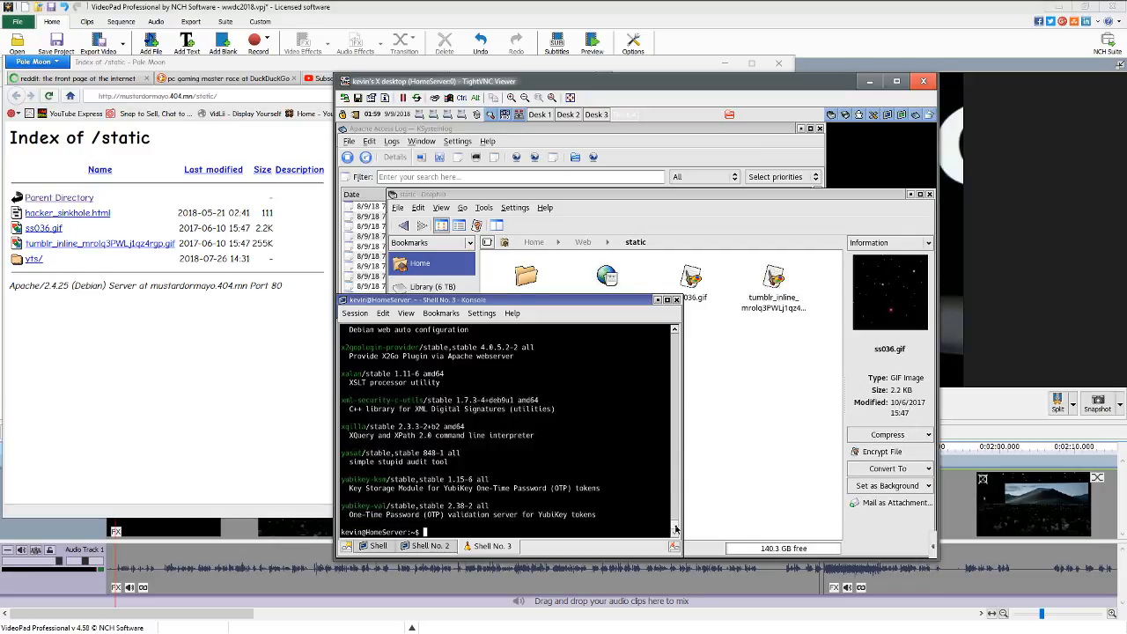
Narrow the package search with "apt search apache web server" and examine the version number in the apache2-bin entry.
key("Up")
type("web server")
key("Return")
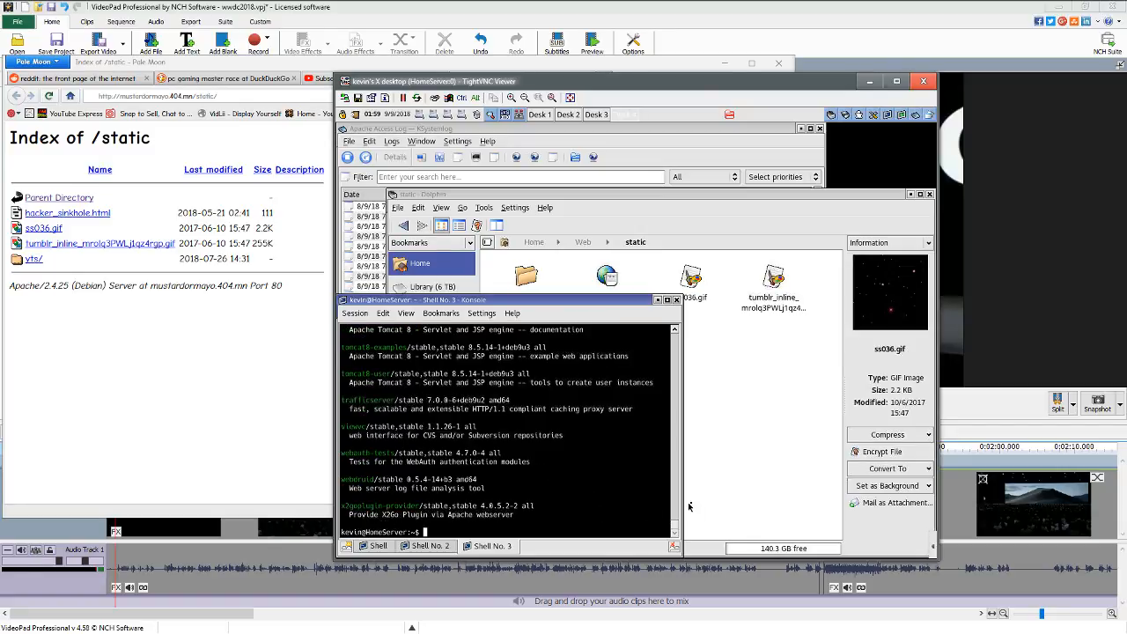
left_click_drag(676, 524, 676, 449)
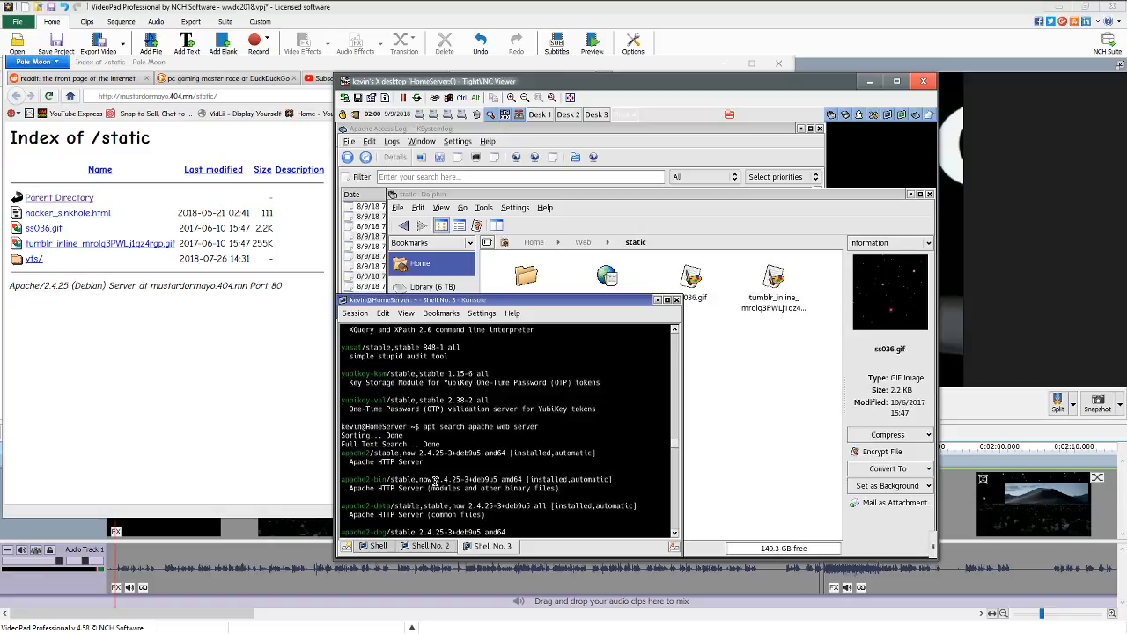
left_click_drag(436, 479, 460, 479)
Quit Konsole with all its open sessions, and clear the remote desktop viewer and the index page's browser window off the screen.
left_click(675, 300)
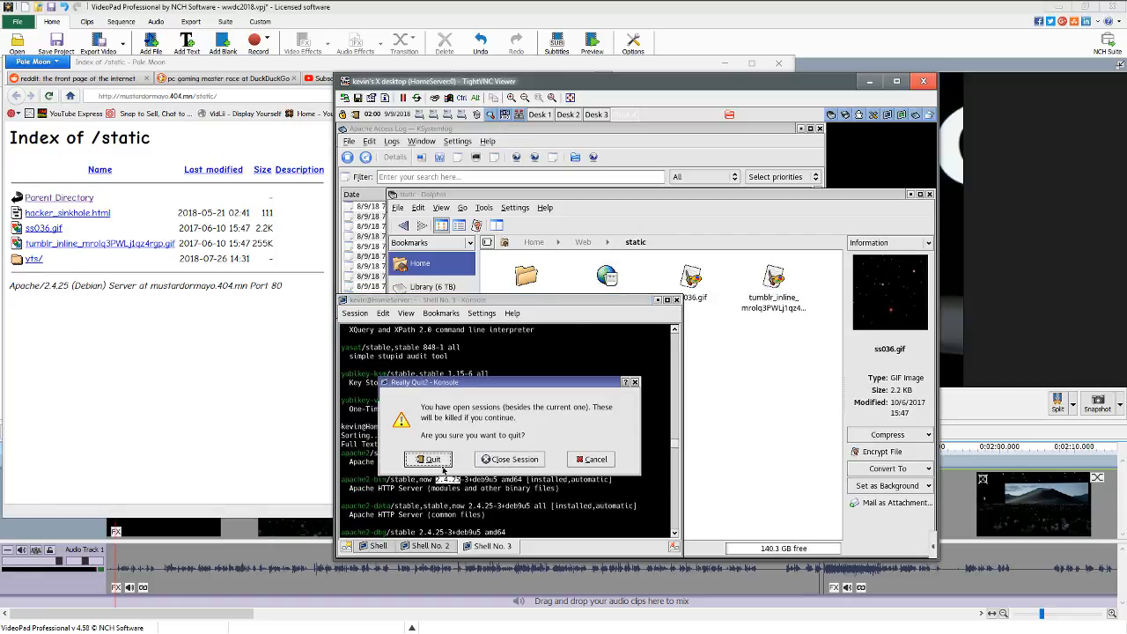
left_click(433, 459)
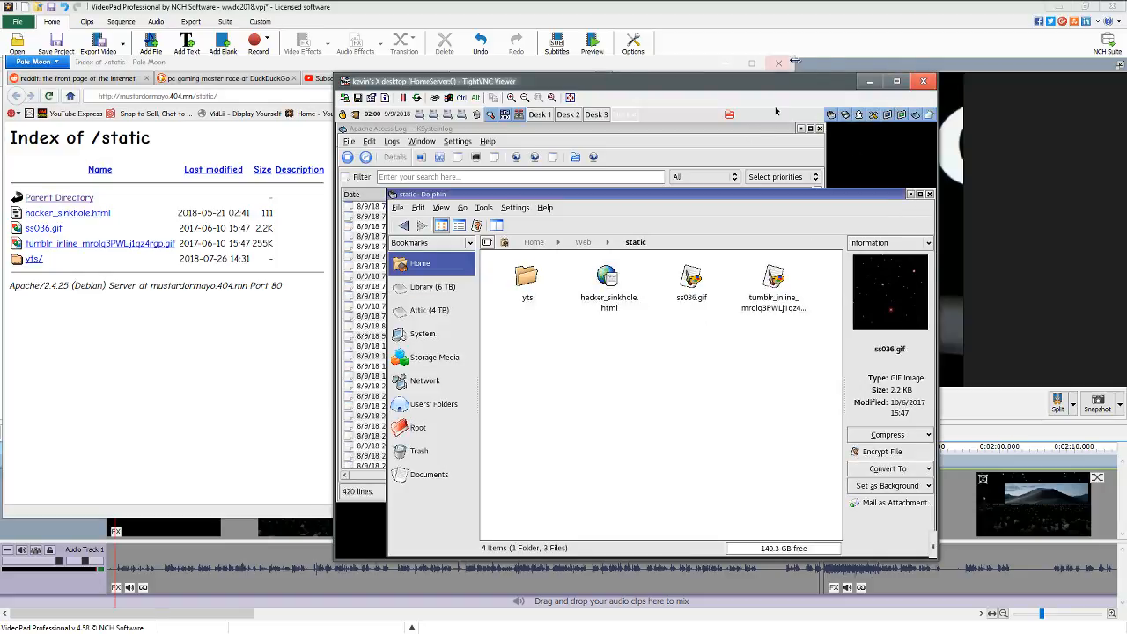
left_click(923, 81)
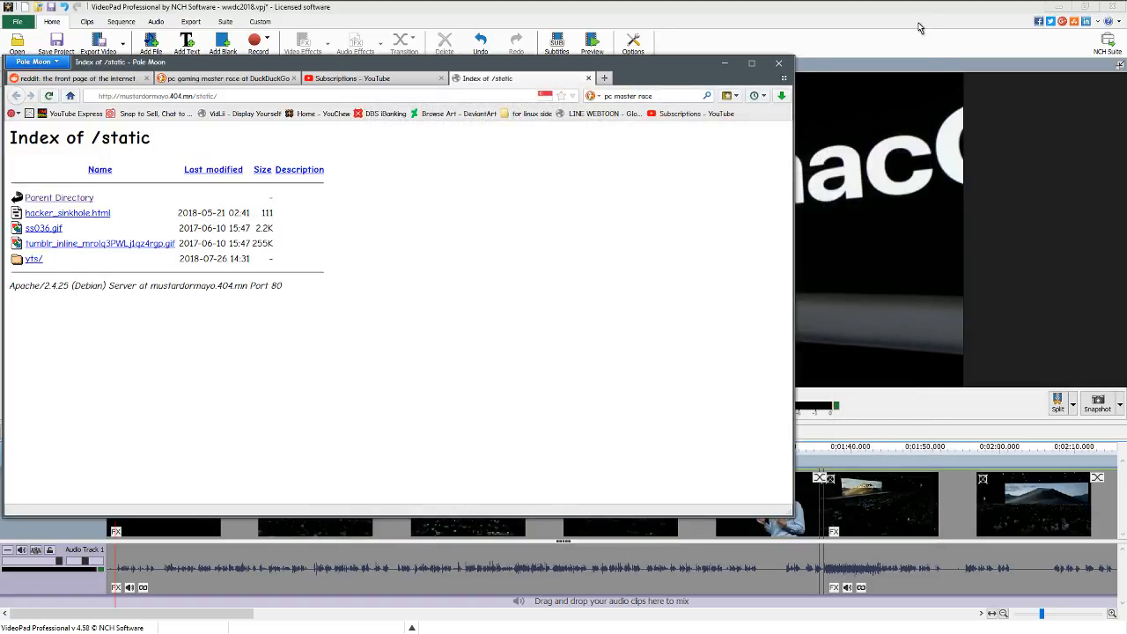
left_click(724, 63)
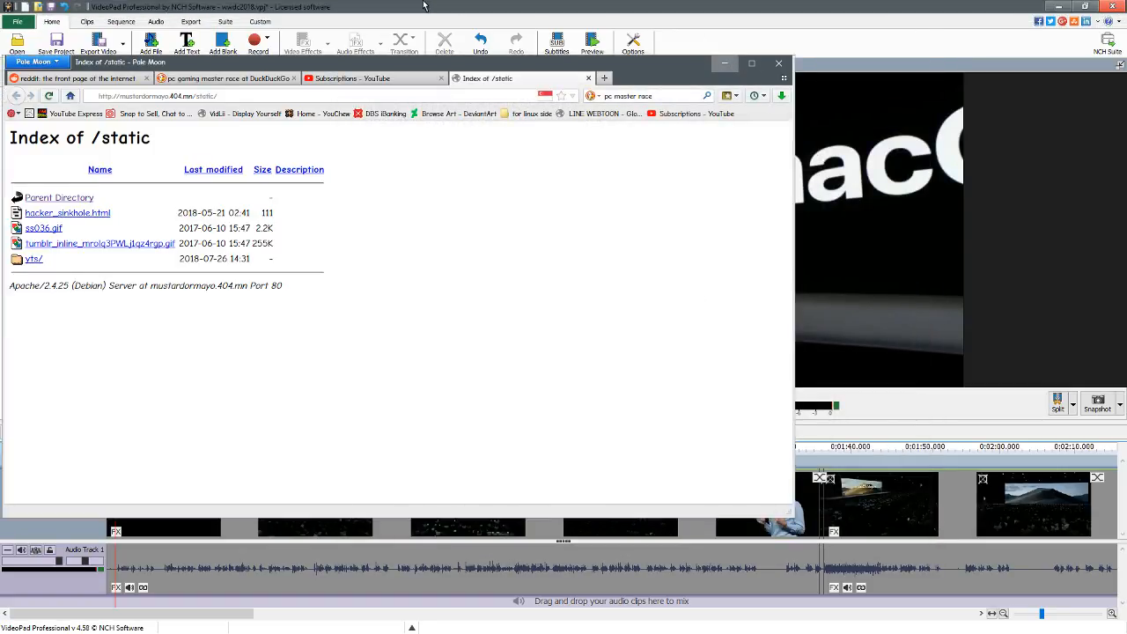
Switch to the YouTube live chat window in Pale Moon and post the message "f".
key("alt+Tab")
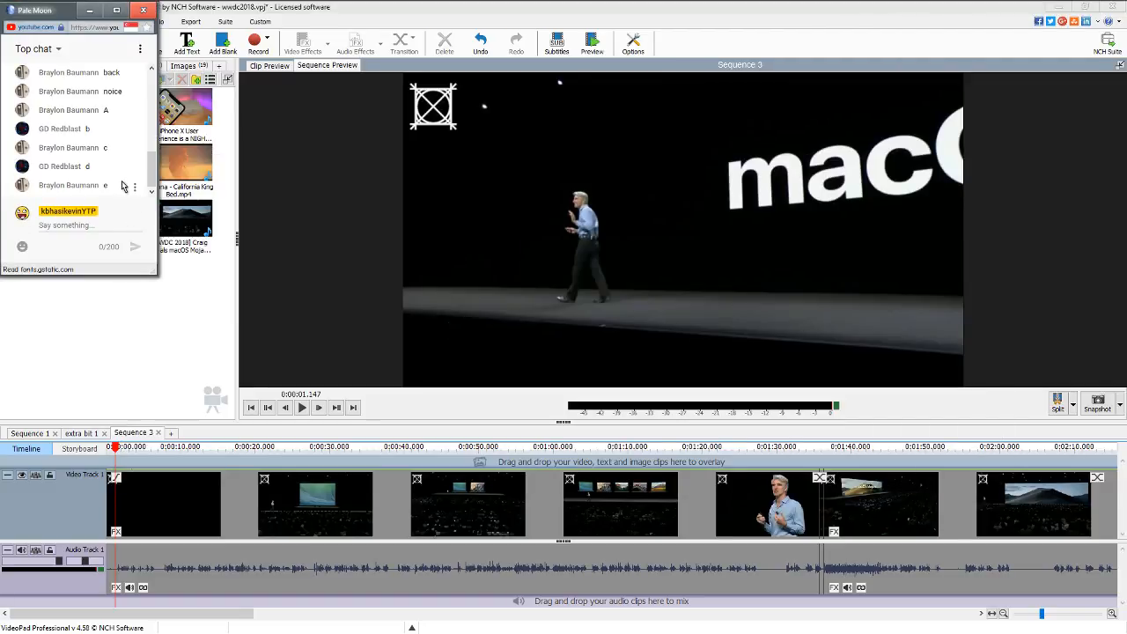
left_click(111, 226)
type("f")
key("Return")
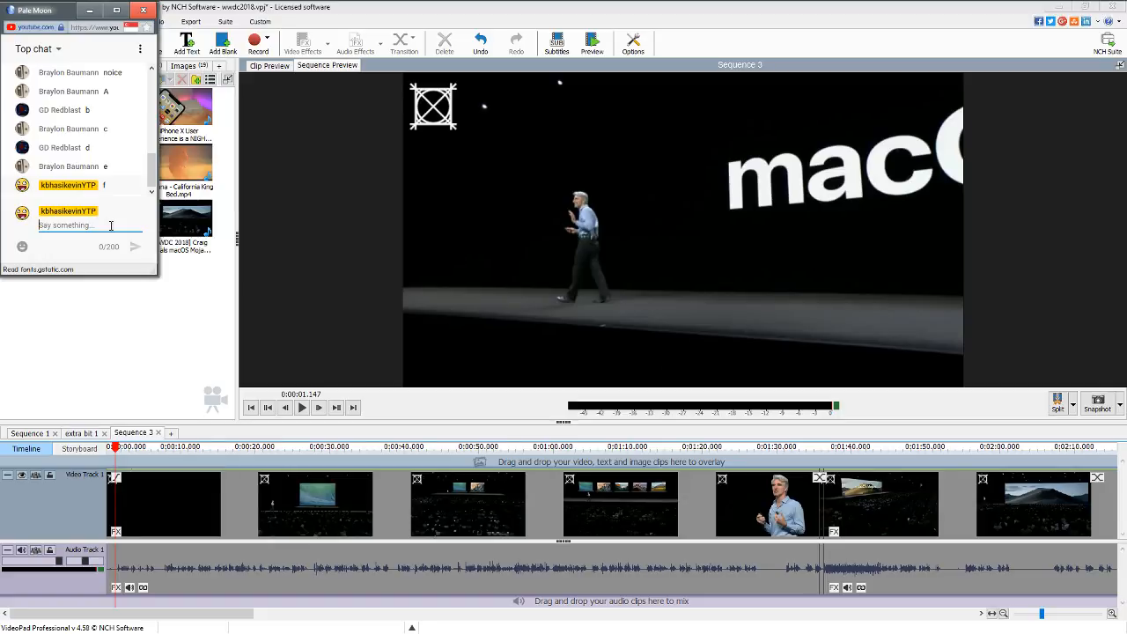
Switch back to VideoPad and play the opening seconds of Sequence 3.
left_click(114, 295)
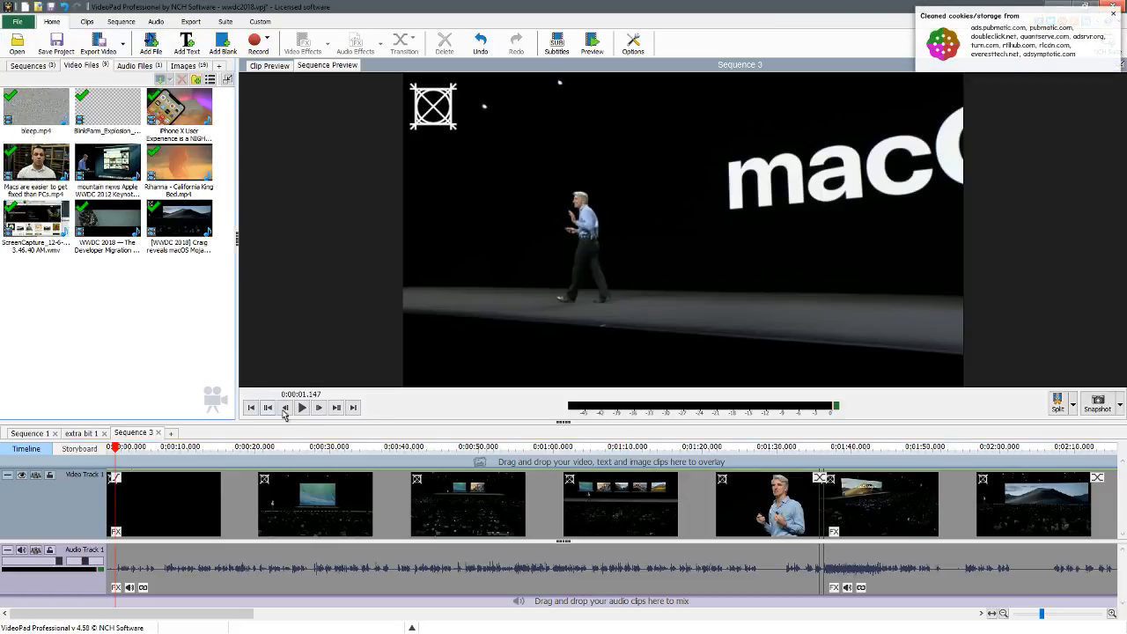
left_click(302, 408)
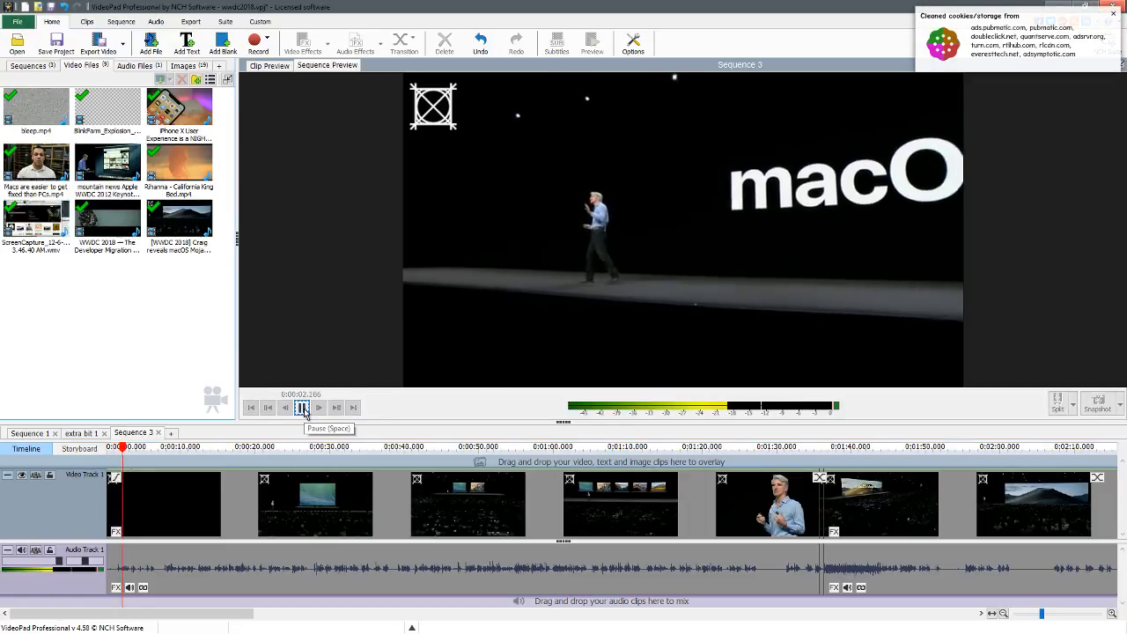
left_click(302, 408)
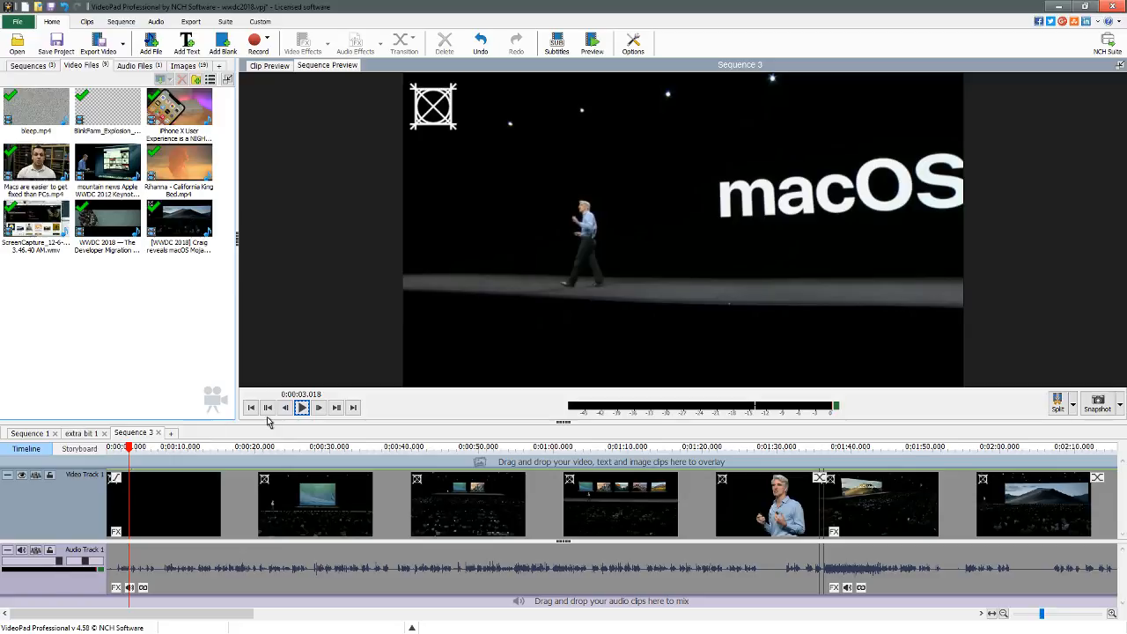
left_click(302, 408)
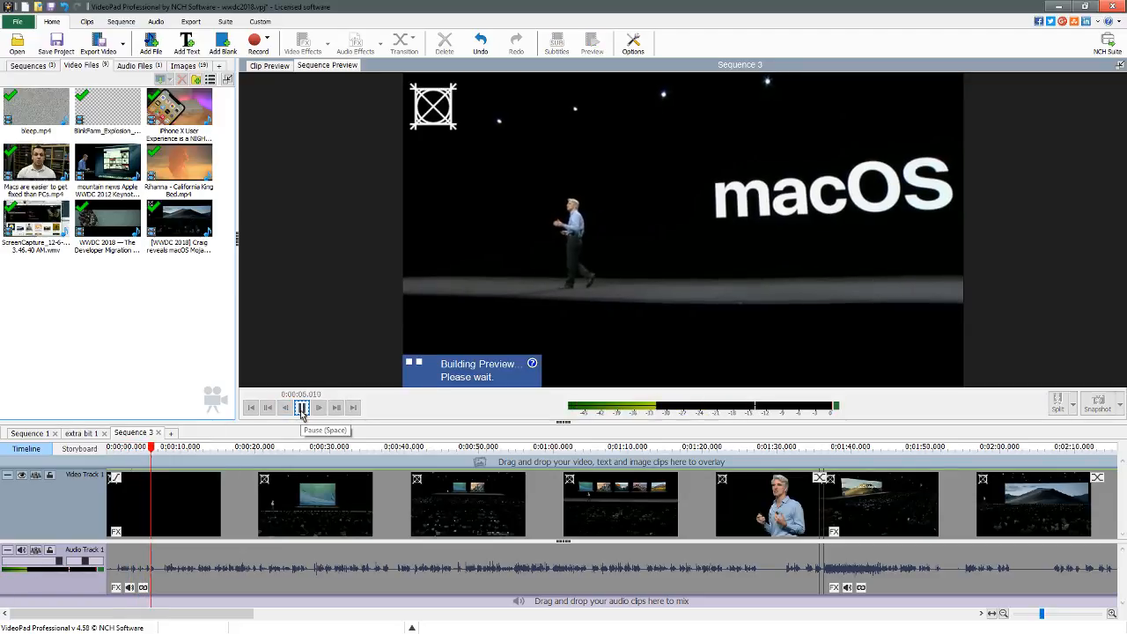
left_click(302, 408)
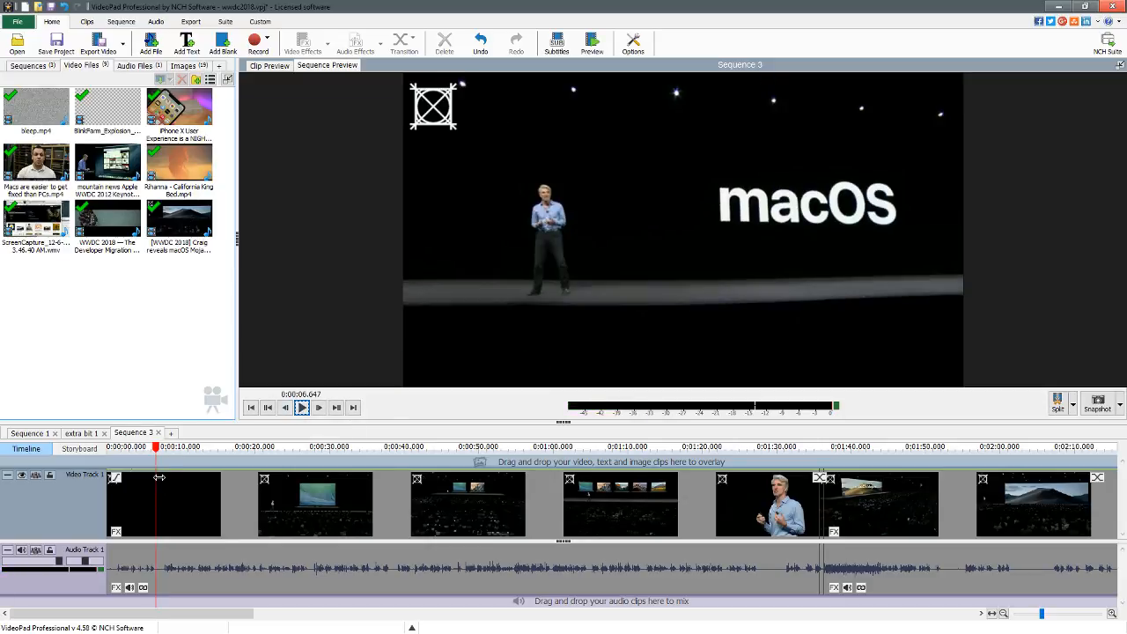
Audition the keynote audio around 6.2 seconds in Sequence 3 at closer timeline detail to locate the cut point.
scroll(150, 491, "up", 6)
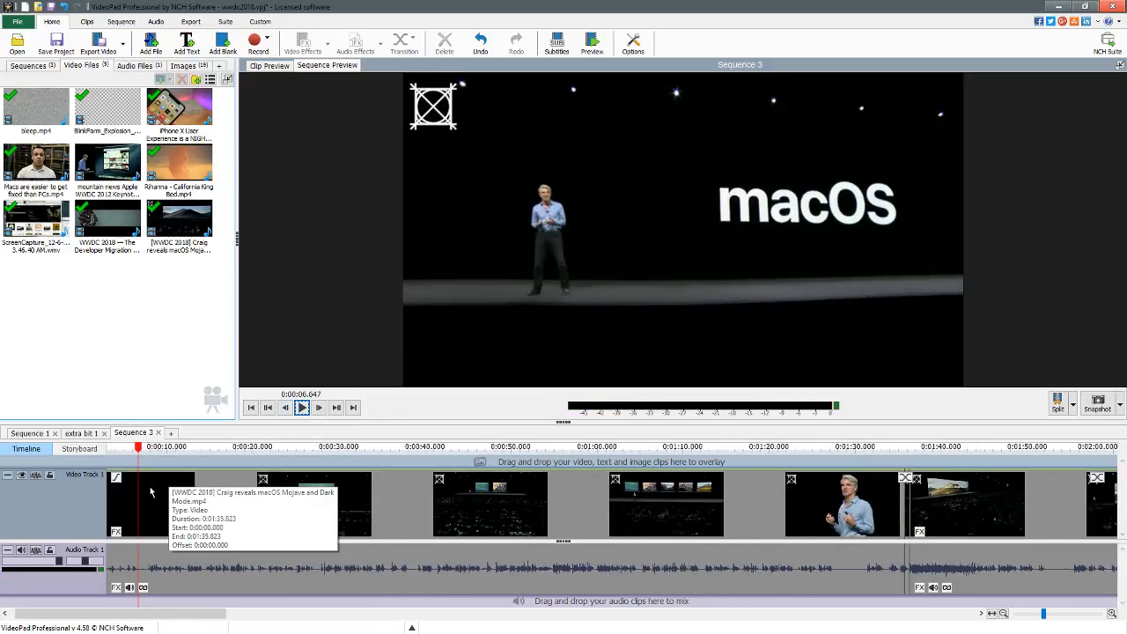
left_click_drag(87, 616, 75, 616)
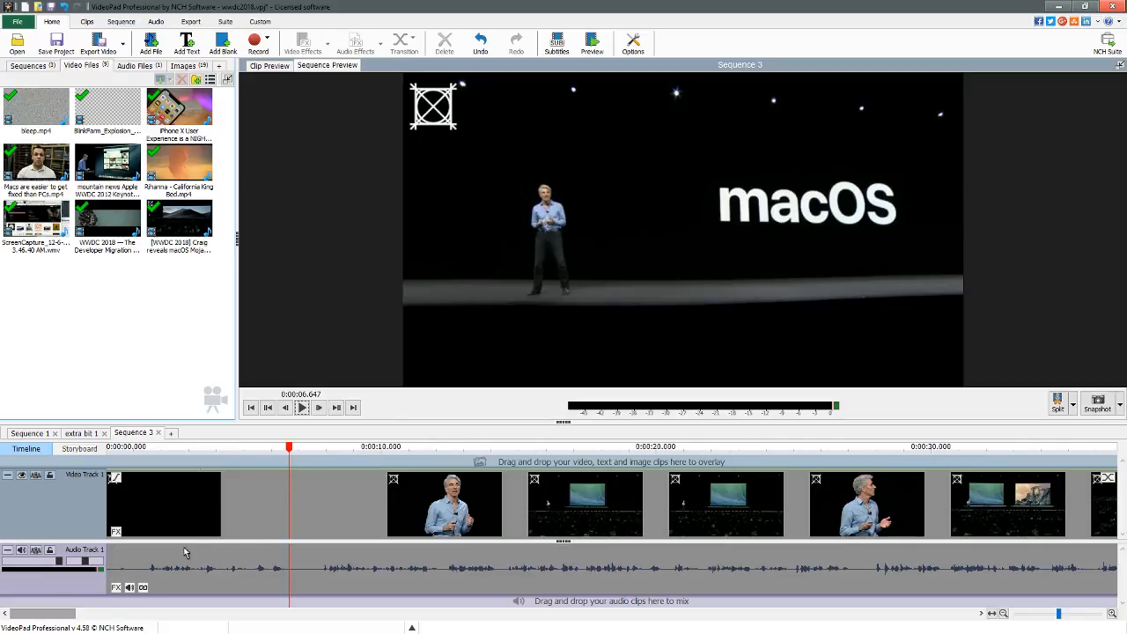
left_click(273, 449)
key("space")
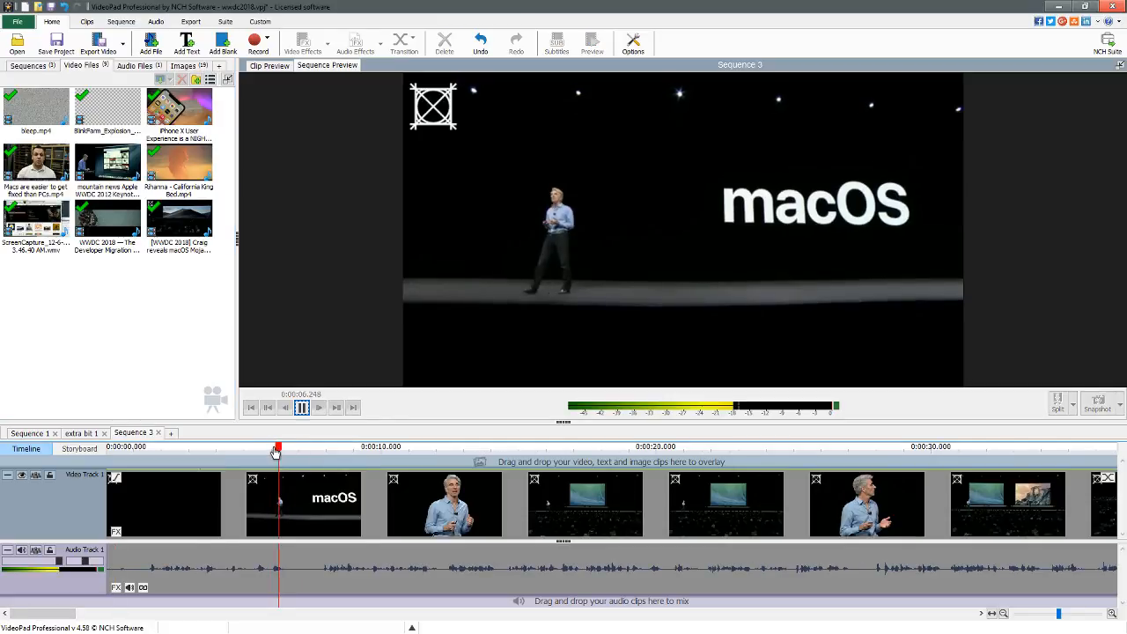
key("space")
left_click(275, 450)
key("space")
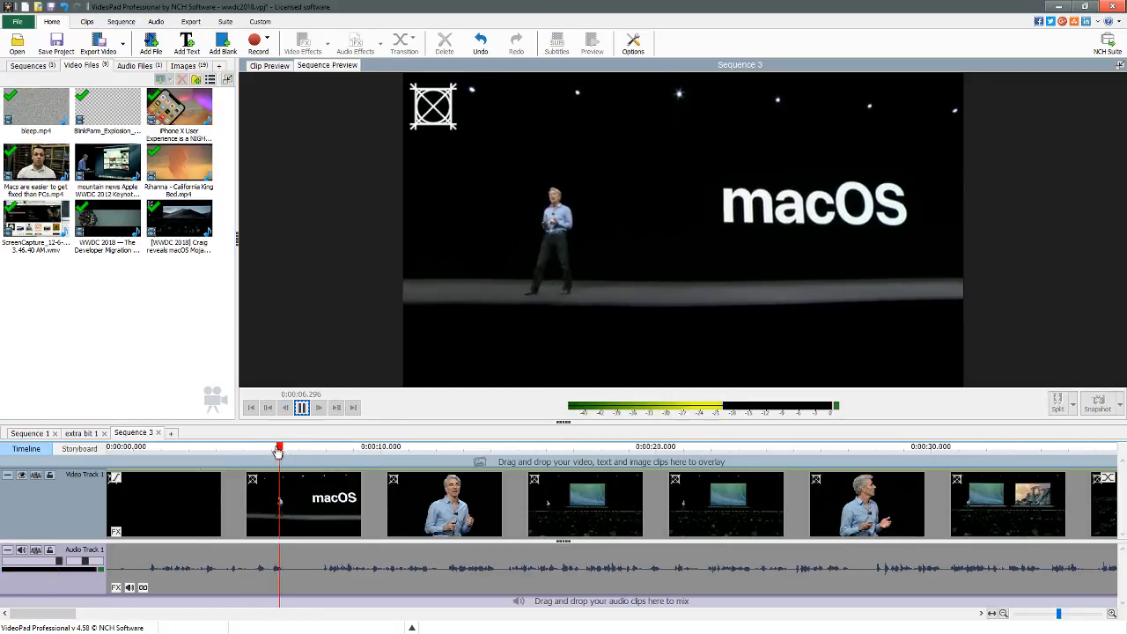
left_click(277, 451)
key("space")
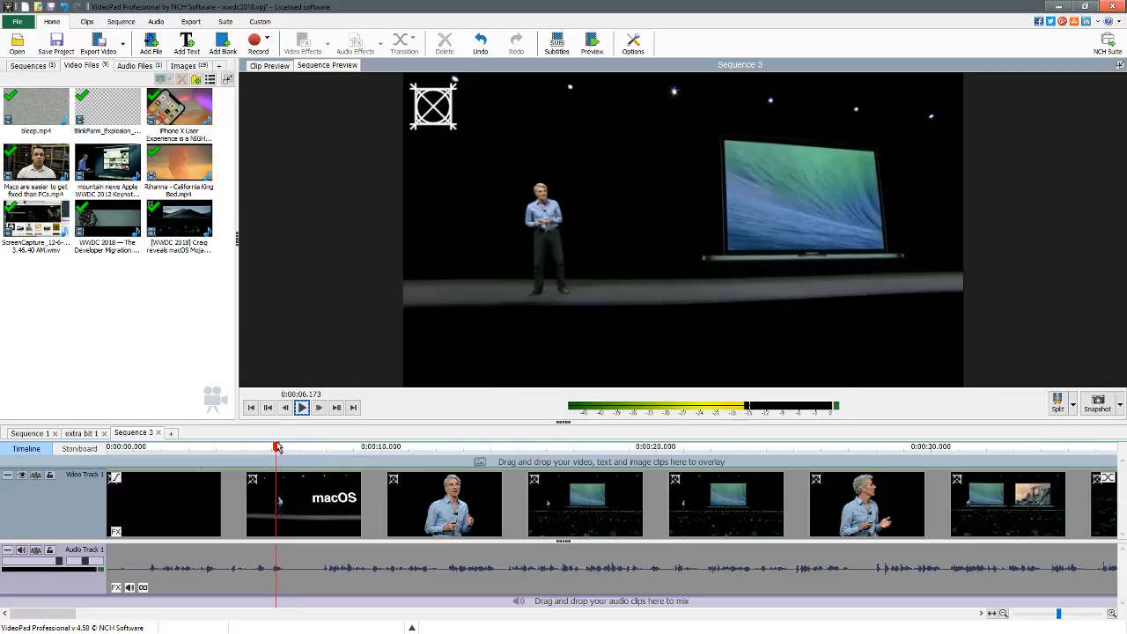
key("space")
left_click(274, 450)
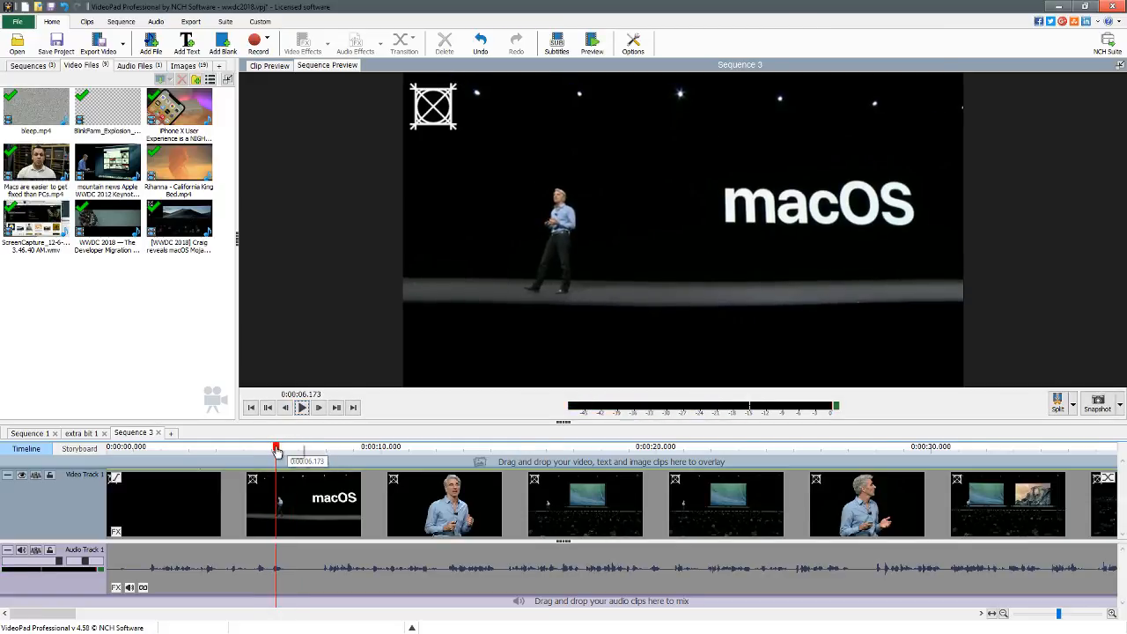
key("space")
Fine-tune the cut point by ear and split the macOS Mojave clip in Sequence 3 at 0:00:06.301.
left_click(278, 450)
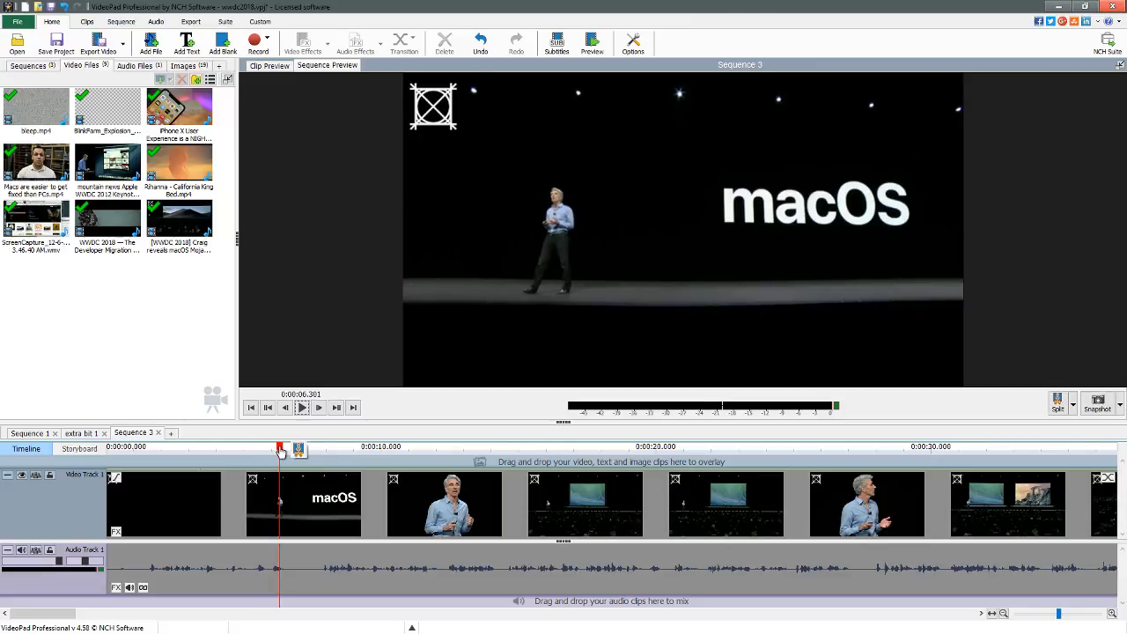
key("space")
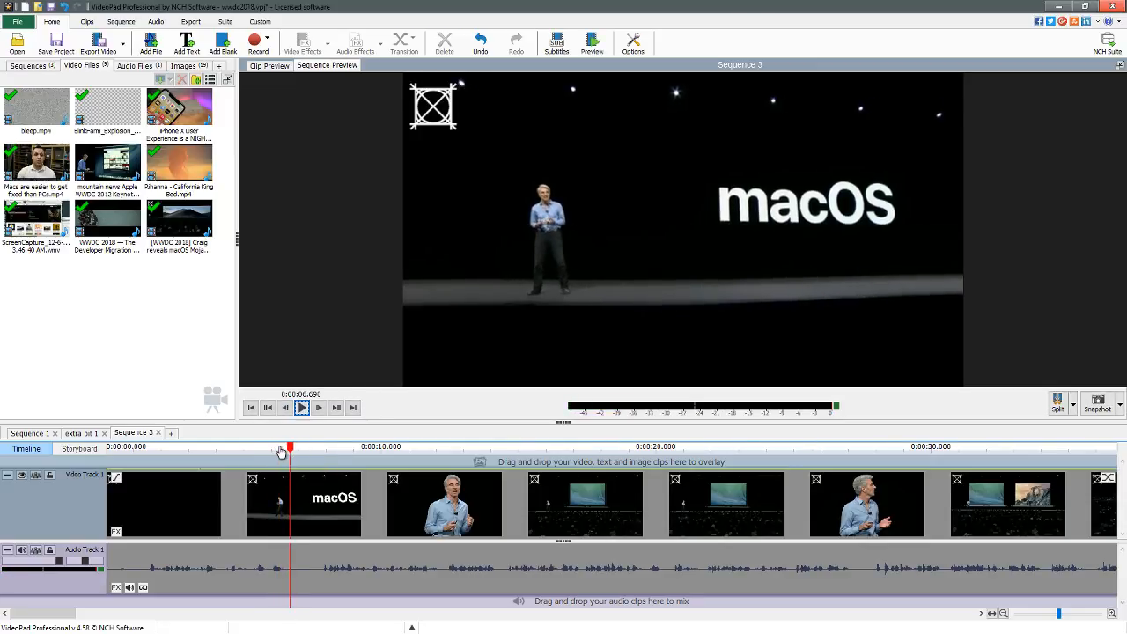
left_click(282, 450)
key("space")
left_click(282, 451)
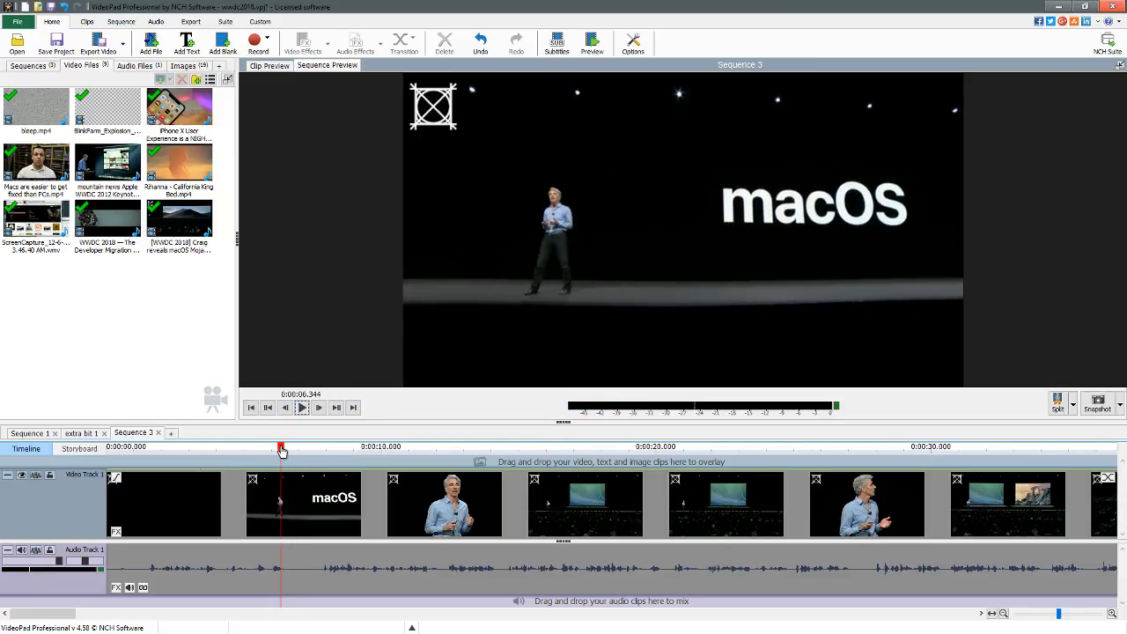
key("space")
left_click(282, 451)
key("space")
left_click(280, 450)
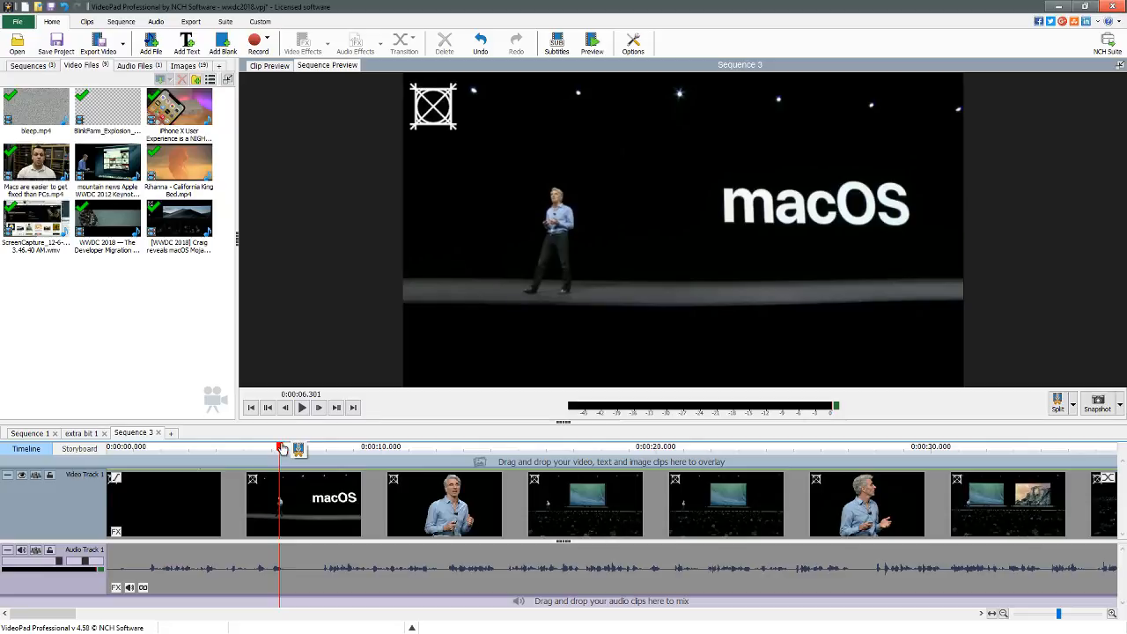
key("l")
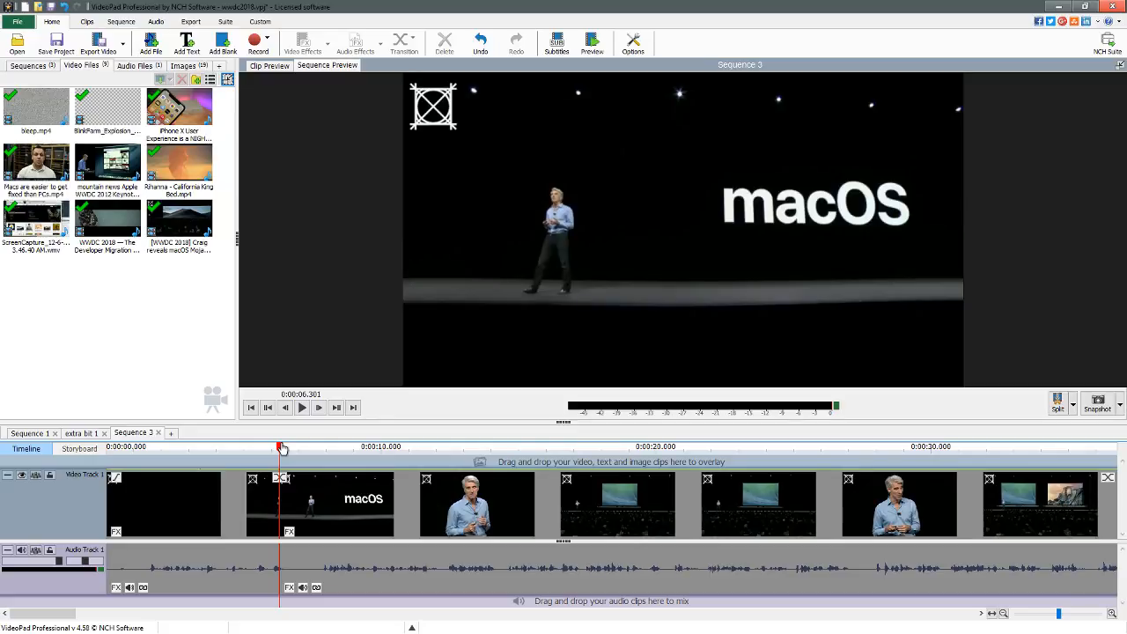
Audition the audio just after the first cut in Sequence 3 and split the keynote clip again at 0:00:06.706.
key("space")
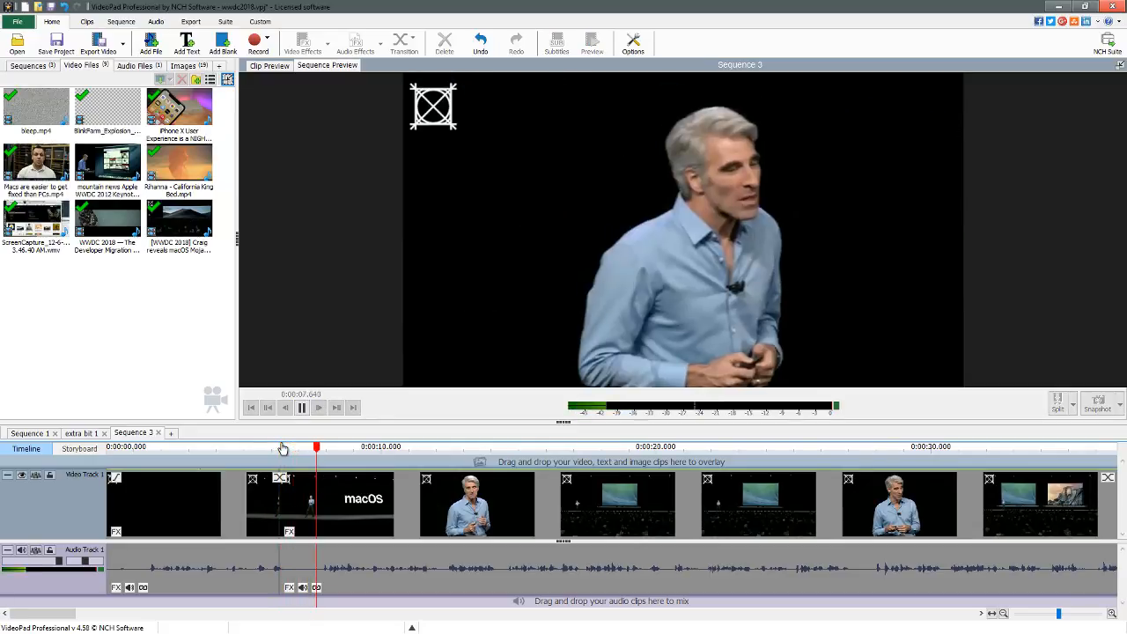
key("space")
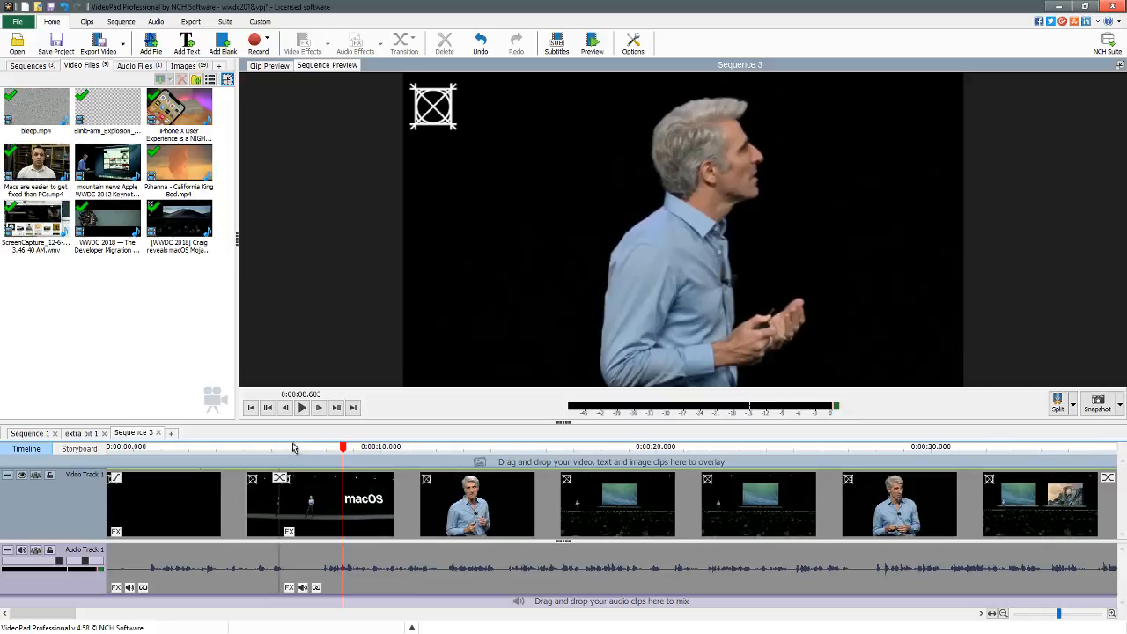
left_click(280, 449)
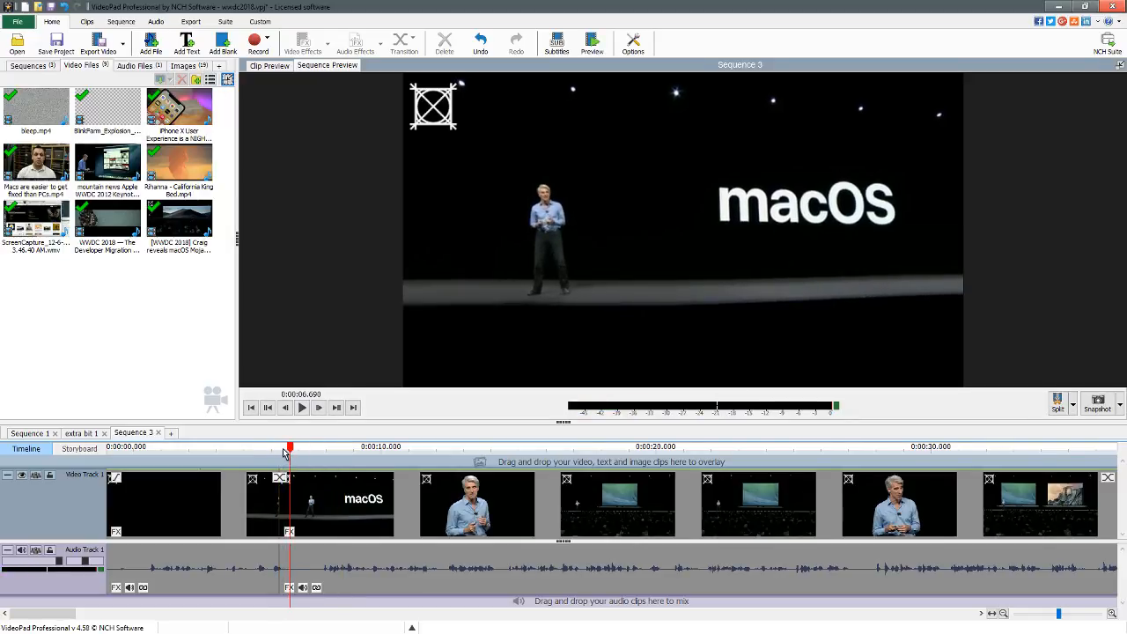
left_click(284, 451)
left_click_drag(284, 451, 279, 452)
key("space")
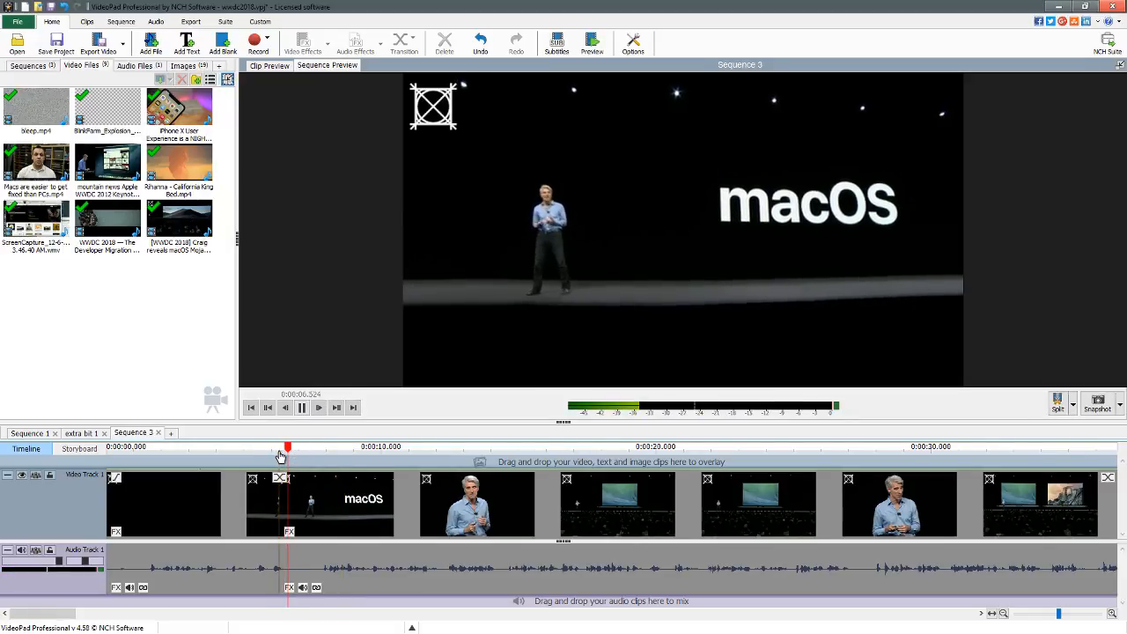
key("space")
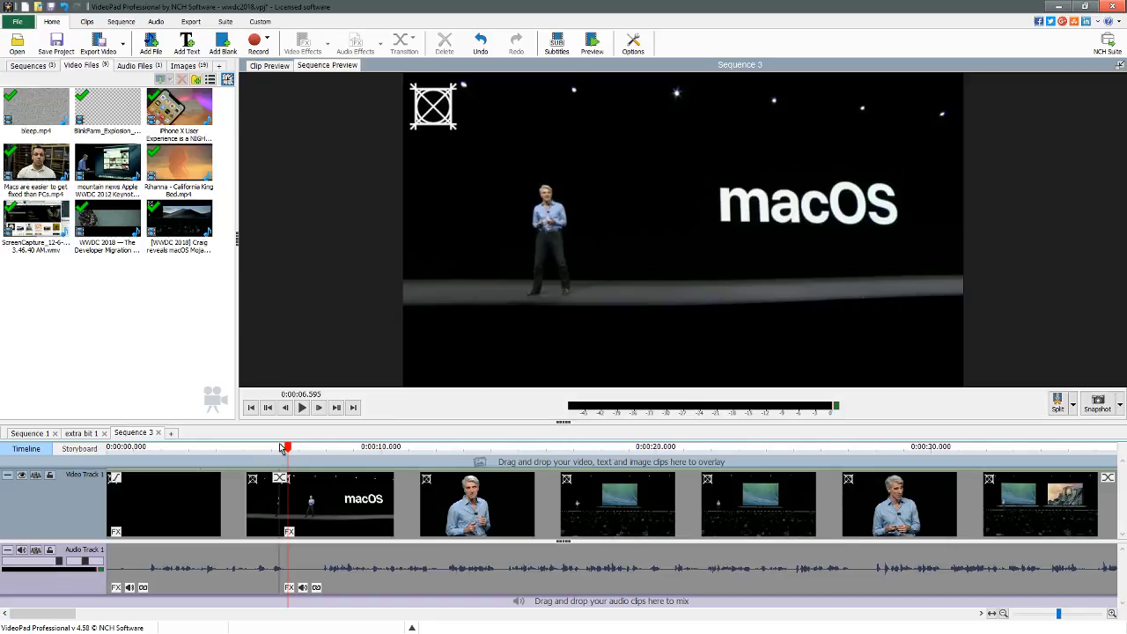
left_click(282, 448)
key("space")
key("space")
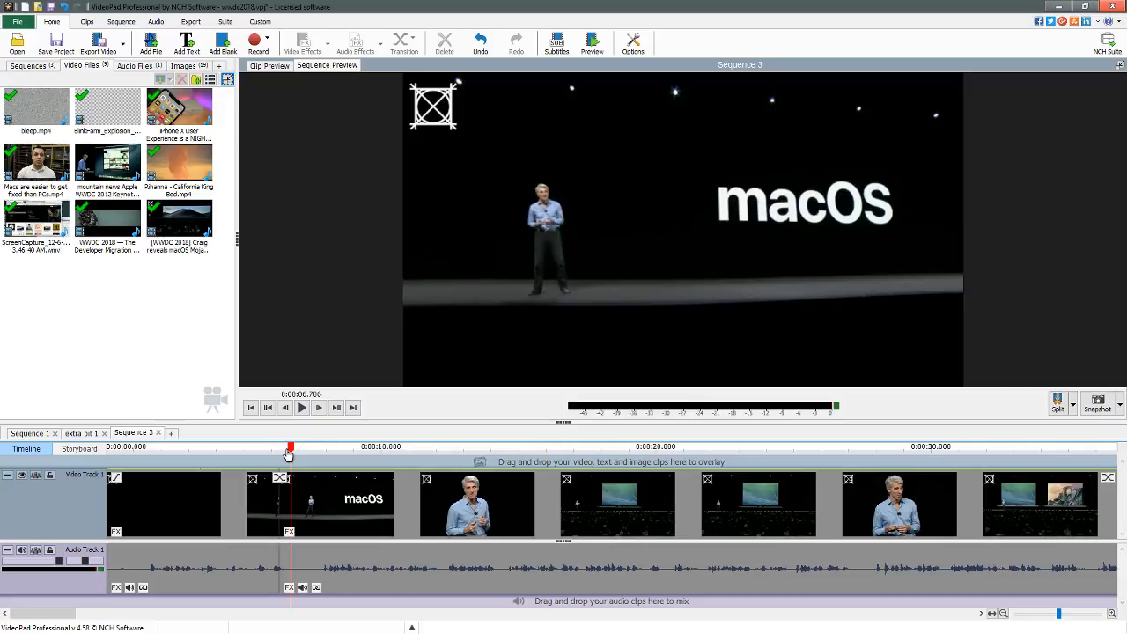
key("l")
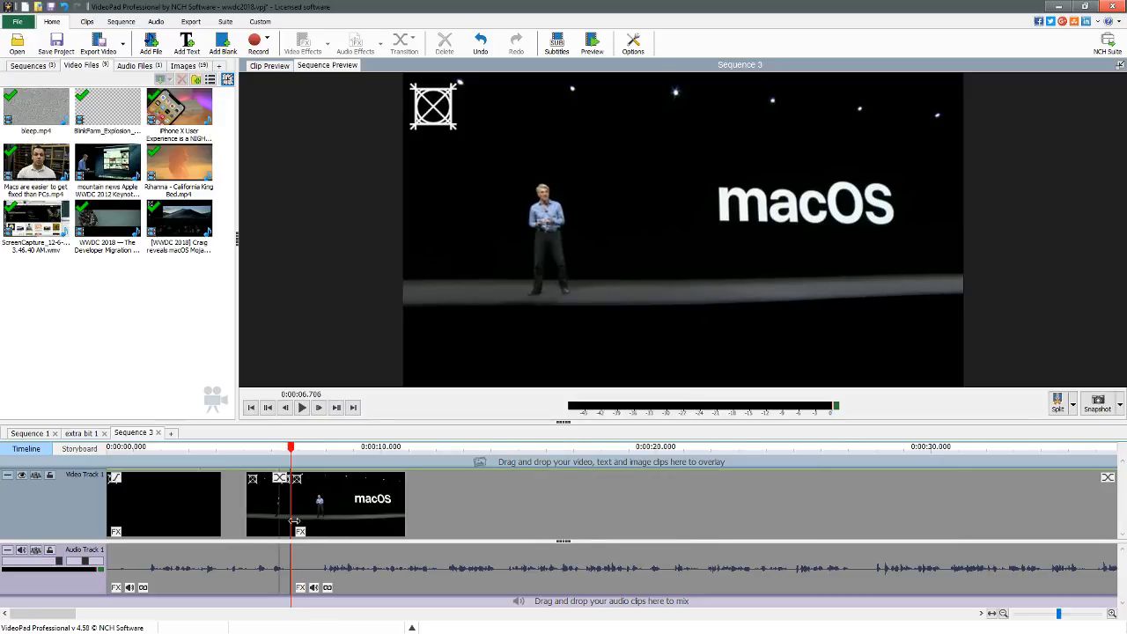
Copy the short segment between the two cuts into extra bit 1, place it on Video Track 1 before the macOS Mojave shot, and play it.
left_click(285, 516)
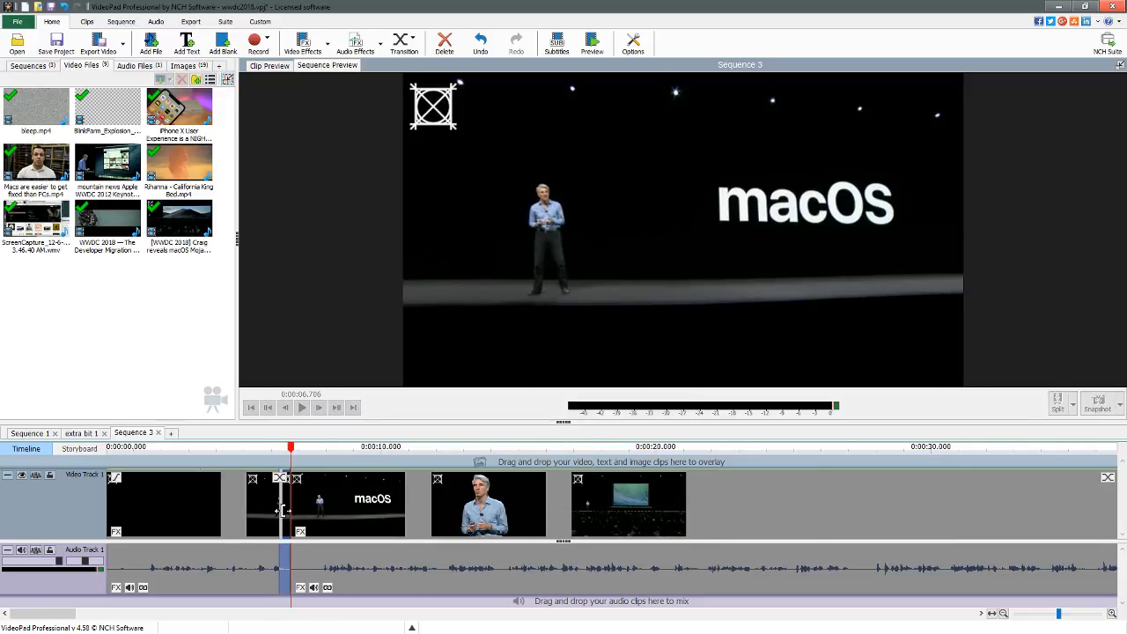
left_click(81, 433)
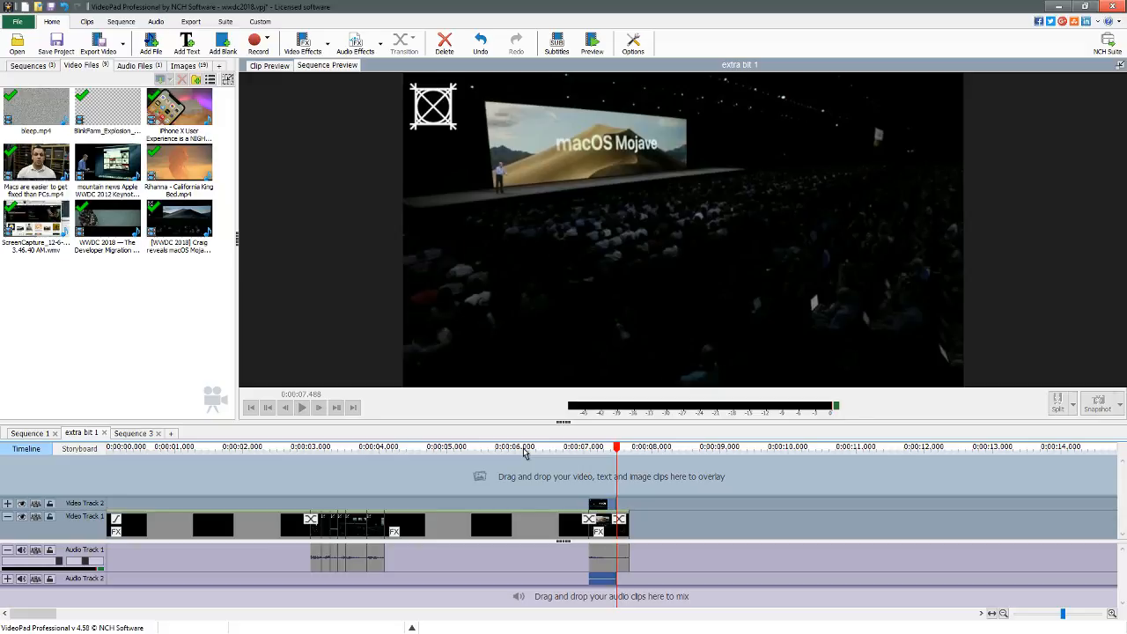
left_click_drag(604, 504, 604, 533)
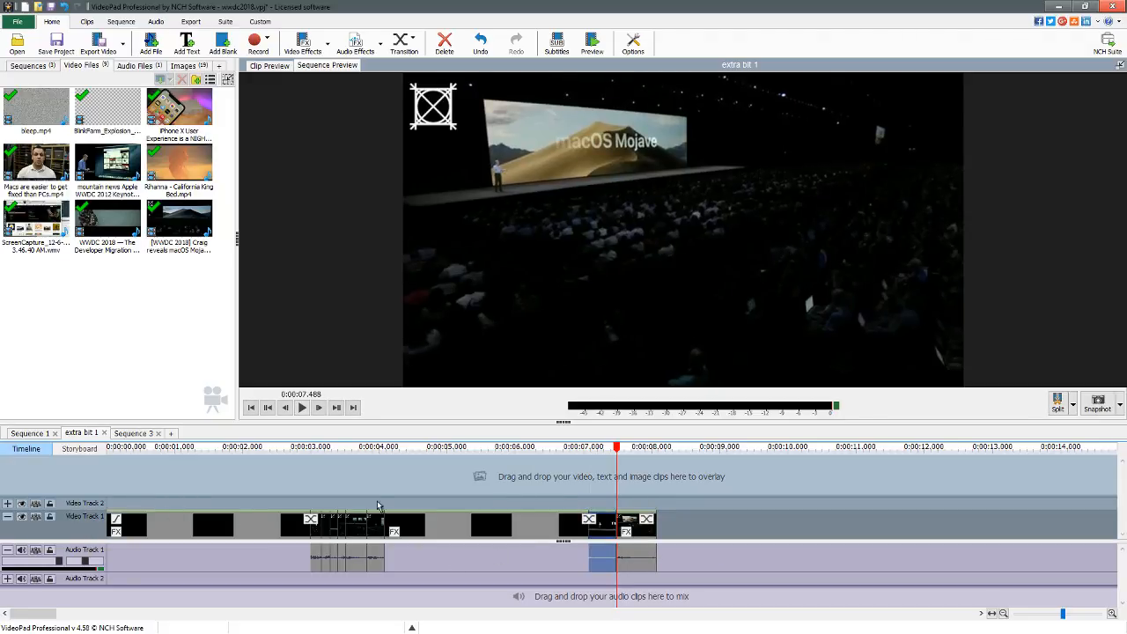
left_click(481, 454)
key("space")
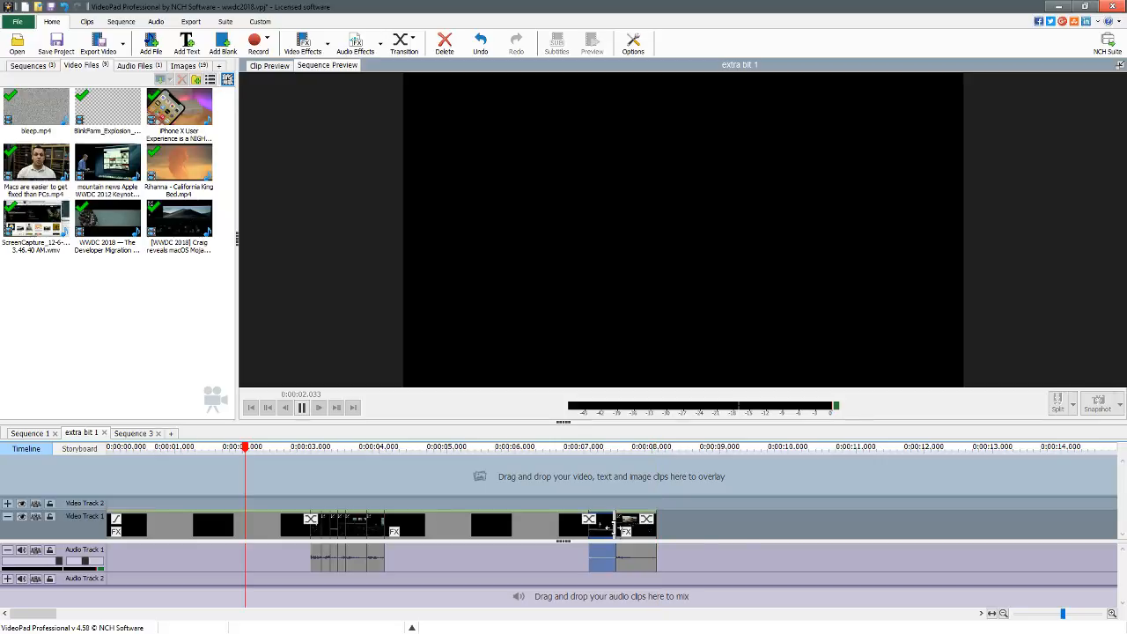
Trim the end of the inserted segment in extra bit 1 to roughly a third of its length and audition the result.
left_click_drag(615, 532, 599, 532)
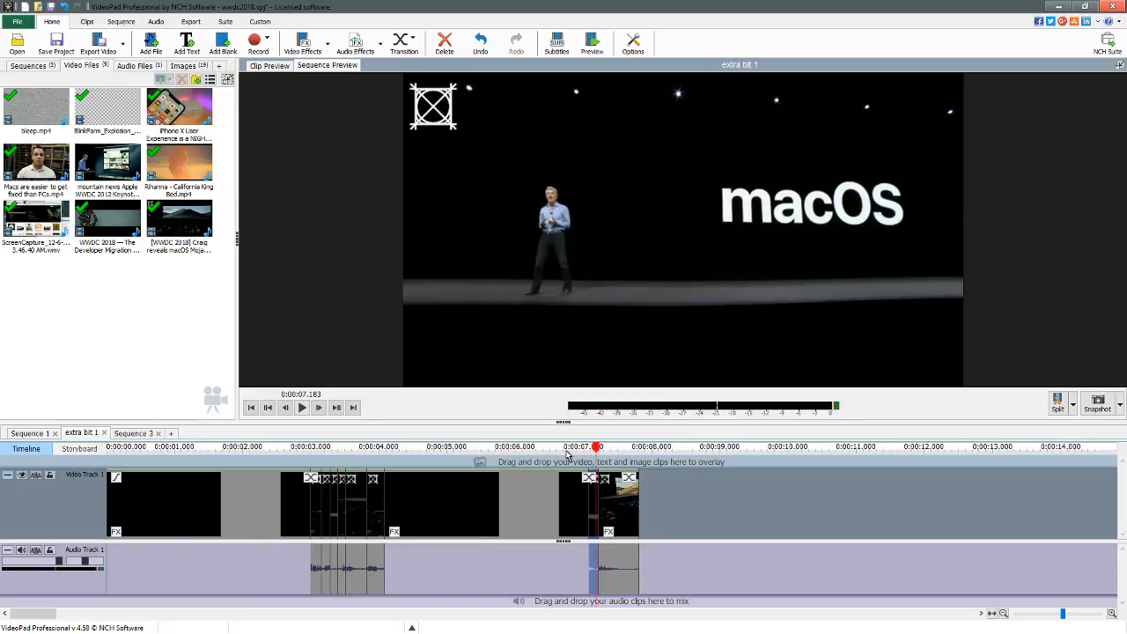
left_click(531, 448)
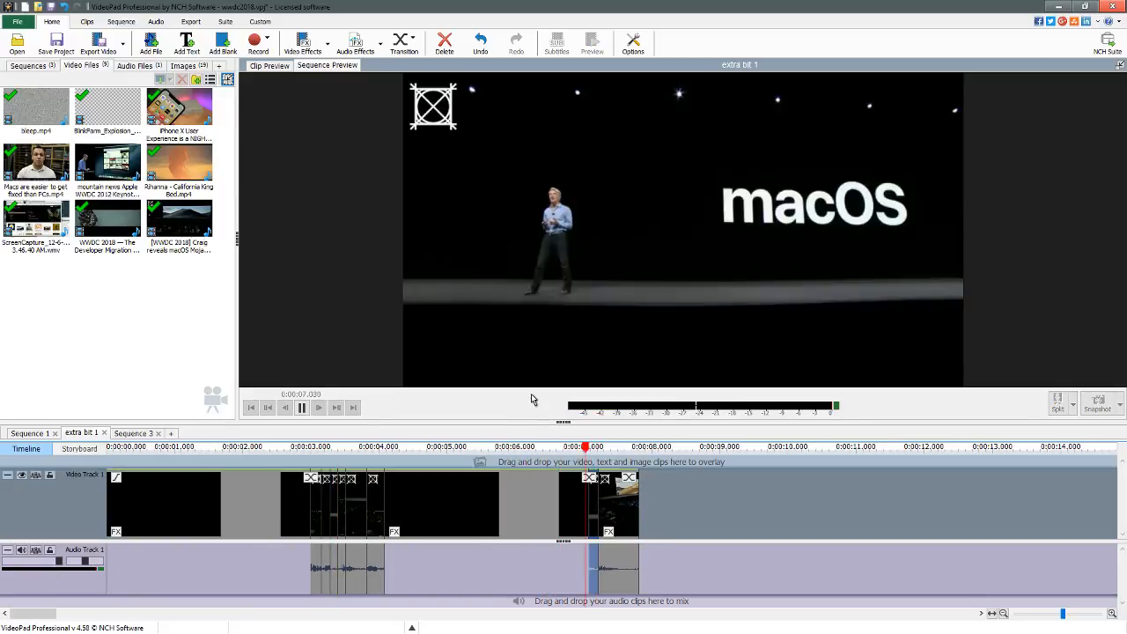
key("space")
left_click(585, 447)
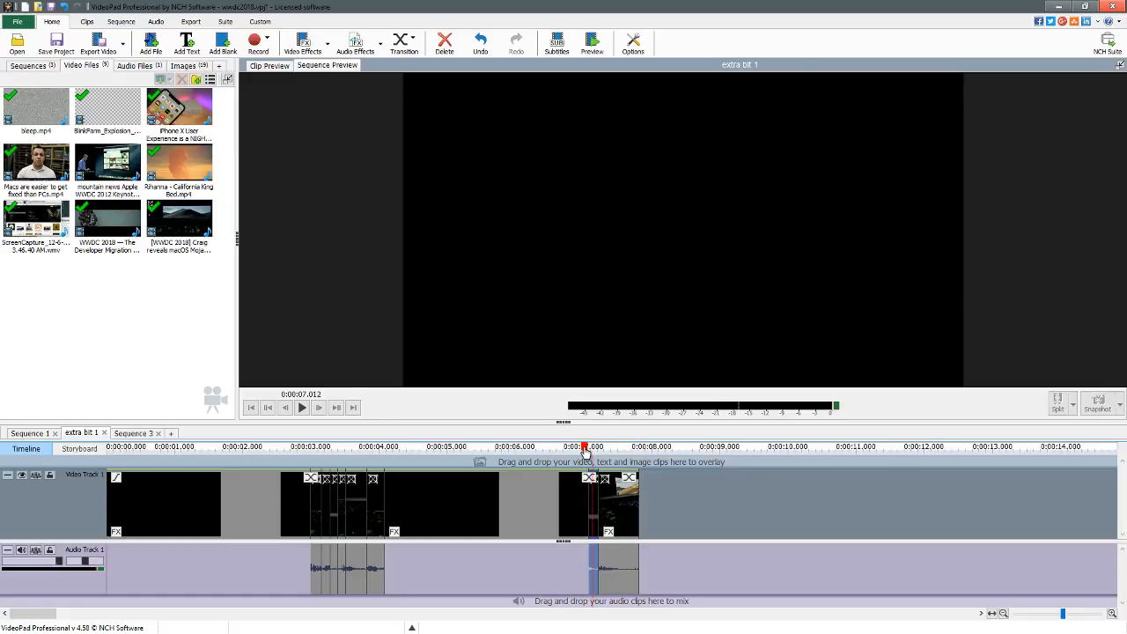
key("space")
key("space")
Fine-tune the inserted segment's end point by ear, trimming it to a duration of 0:00:00.103.
mouse_move(598, 515)
left_mouse_down()
mouse_move(610, 514)
mouse_move(599, 498)
left_mouse_up()
left_click(576, 449)
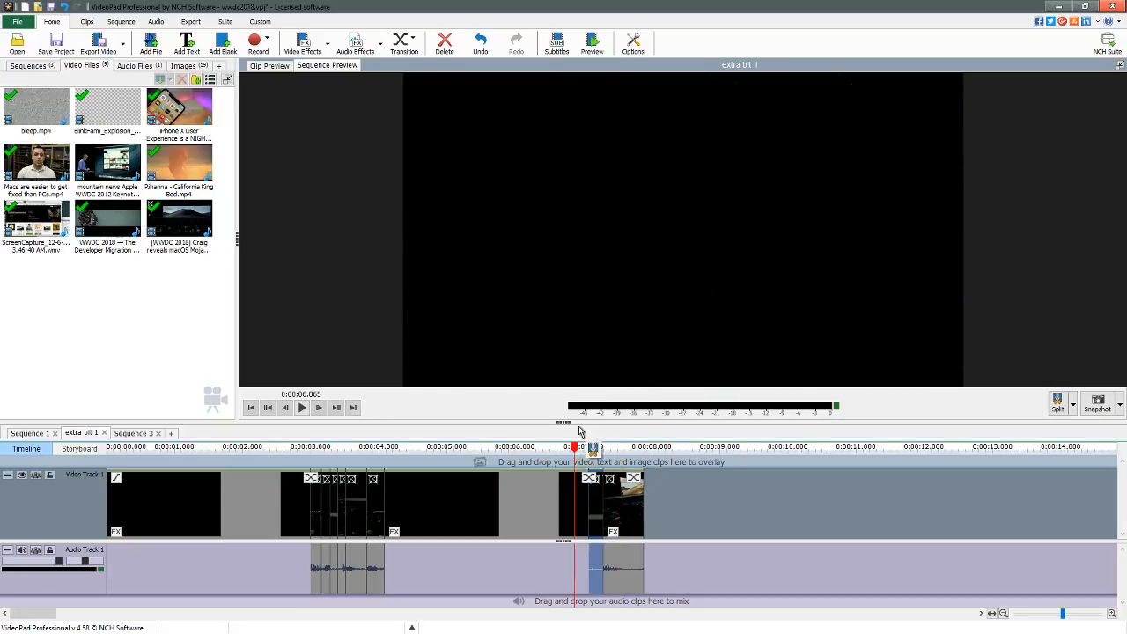
key("space")
left_click(575, 449)
key("space")
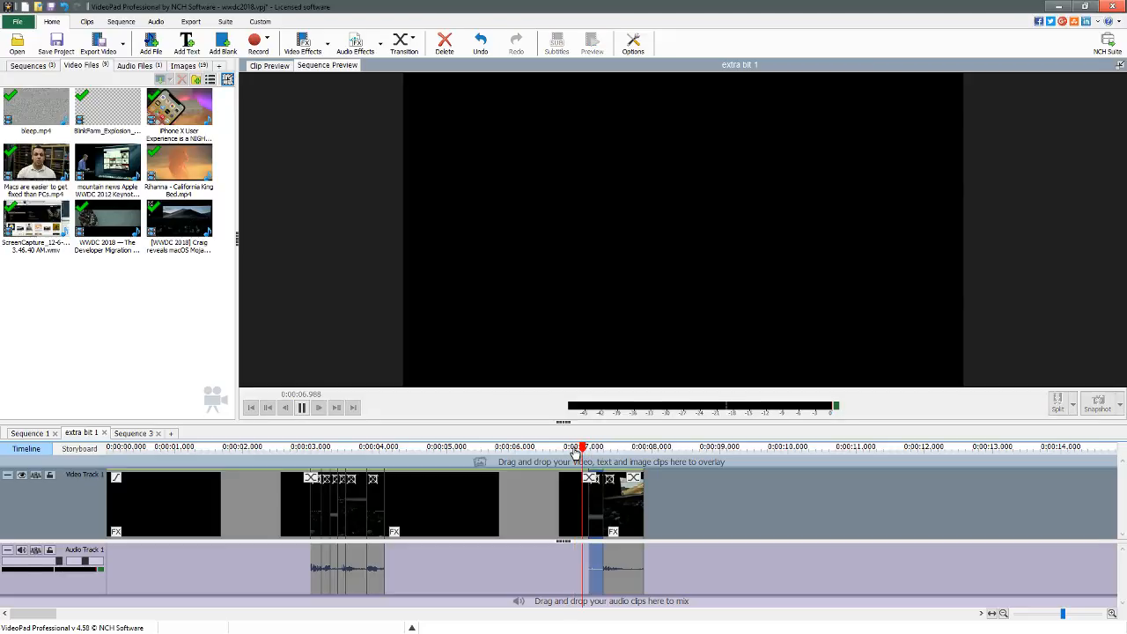
key("space")
left_click_drag(592, 493, 589, 498)
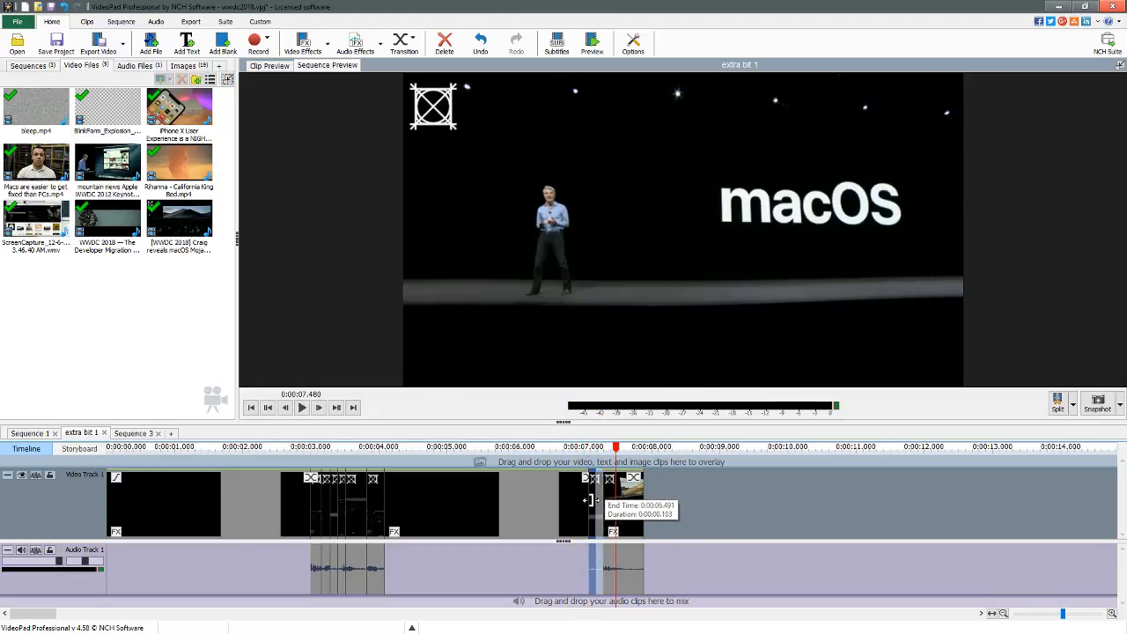
left_click(571, 448)
key("space")
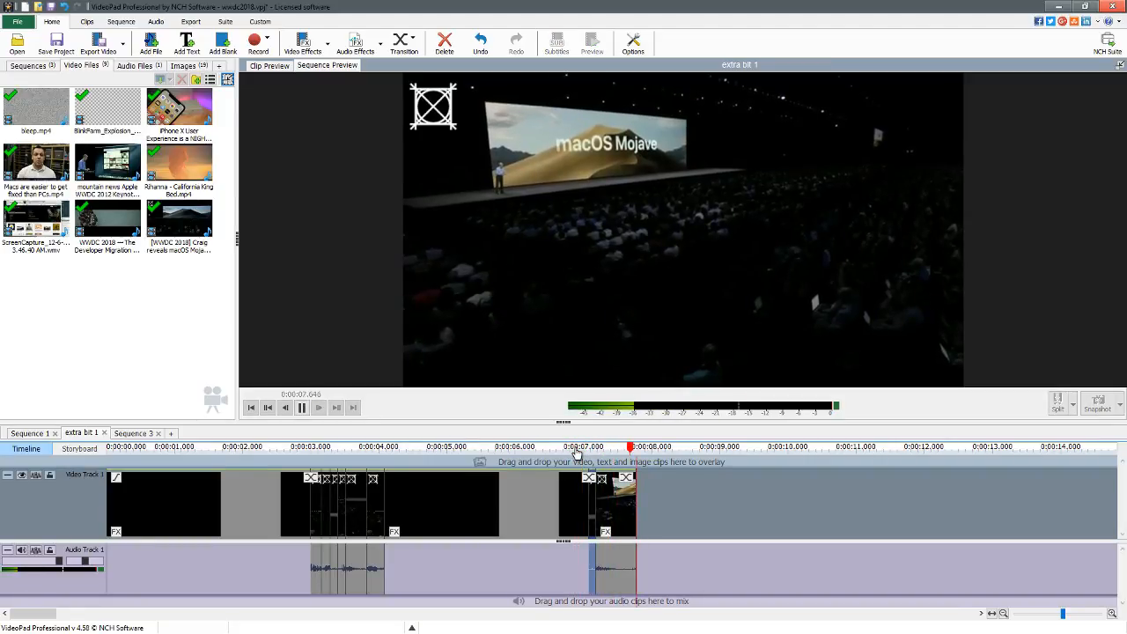
left_click(576, 452)
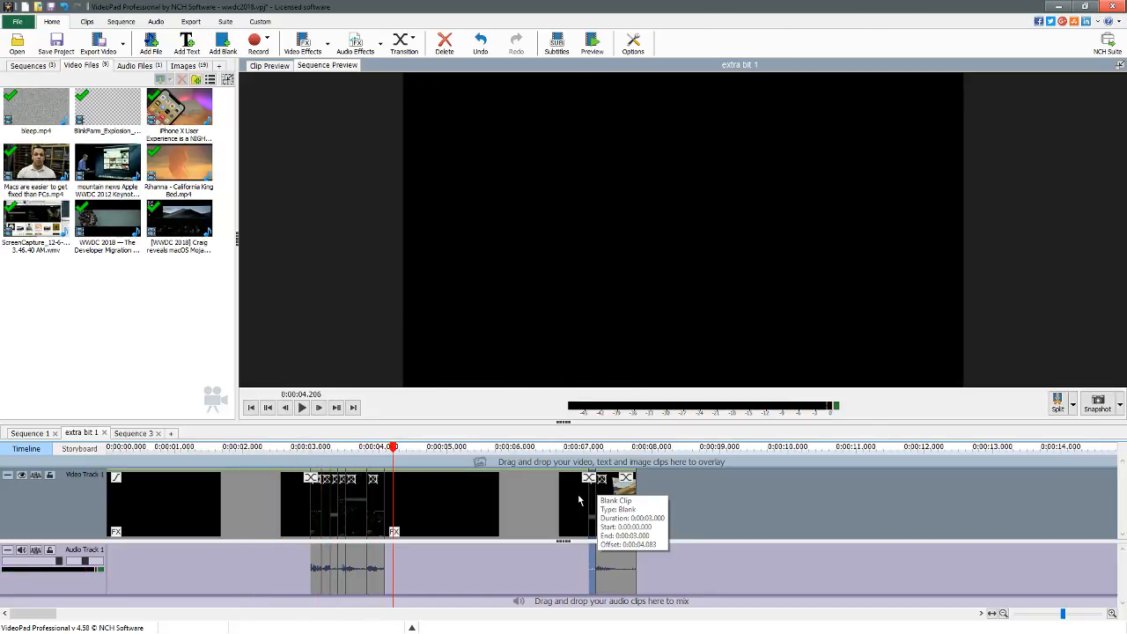
Paste a copy of the trimmed segment after the macOS Mojave shot at the end of extra bit 1 and play it back.
key("ctrl+v")
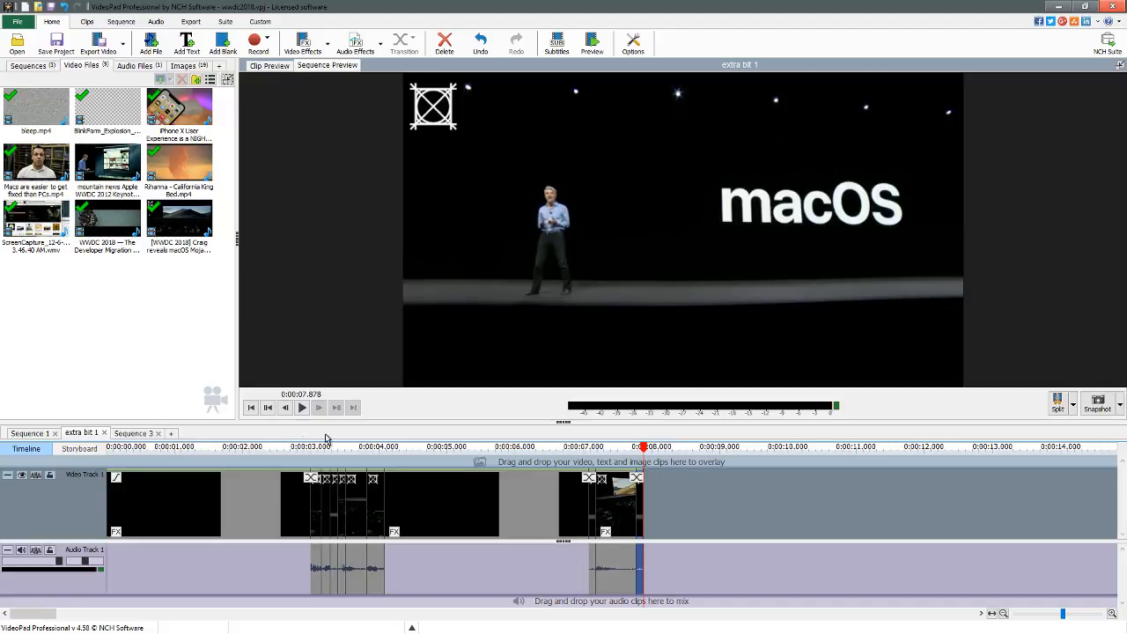
left_click(476, 451)
key("space")
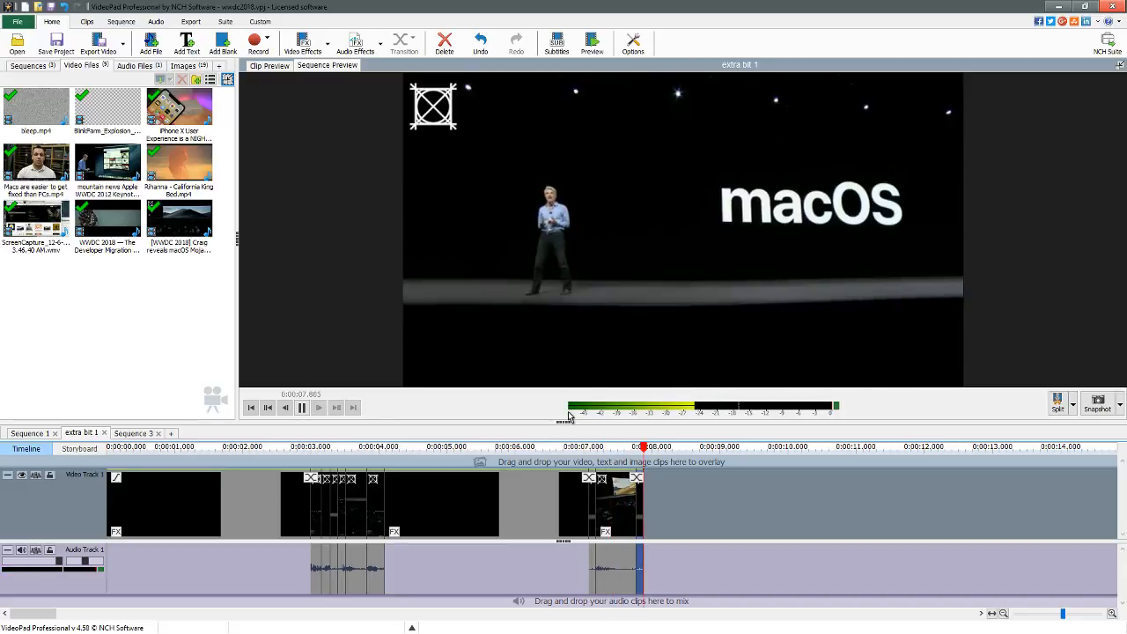
left_click(579, 451)
key("space")
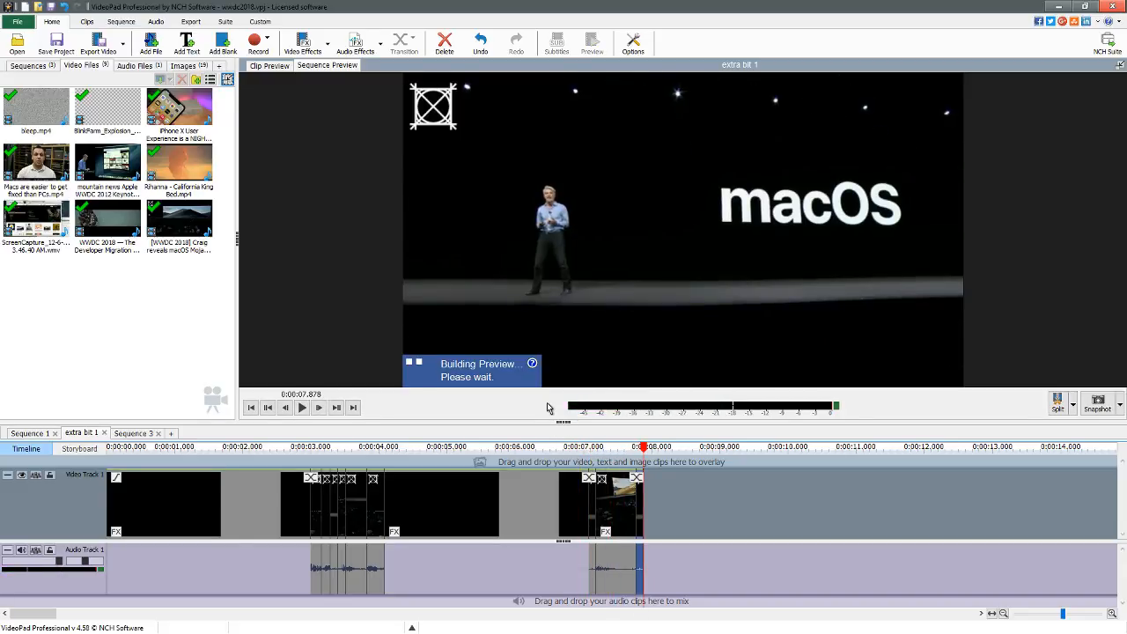
Raise the system volume to 80 and replay the ending of extra bit 1.
key("XF86AudioRaiseVolume")
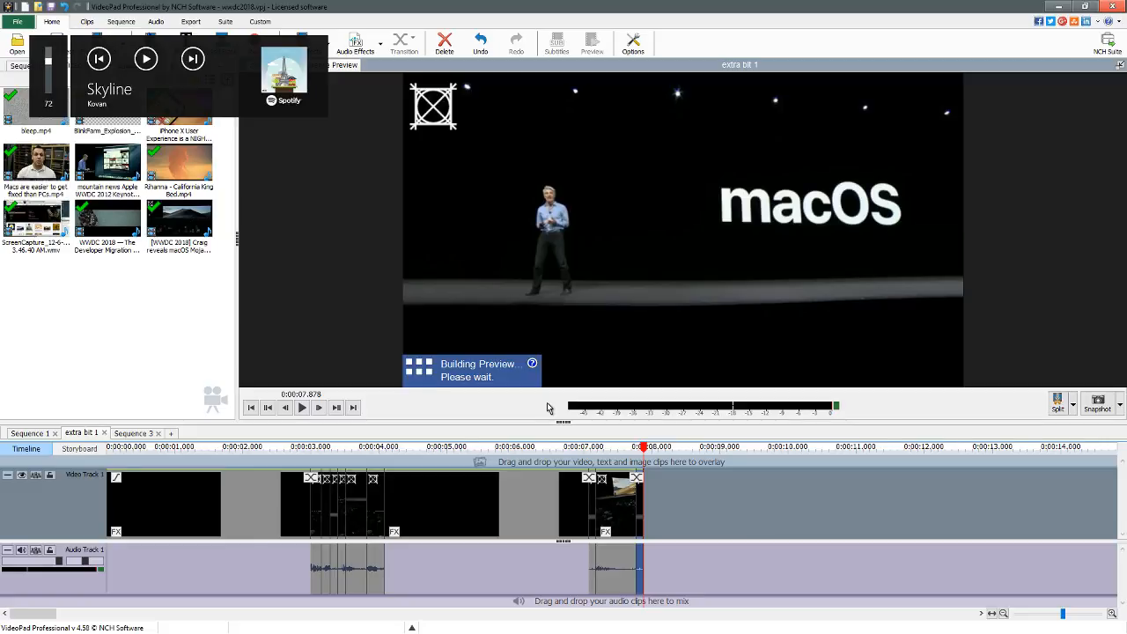
key("XF86AudioRaiseVolume")
key("XF86AudioRaiseVolume")
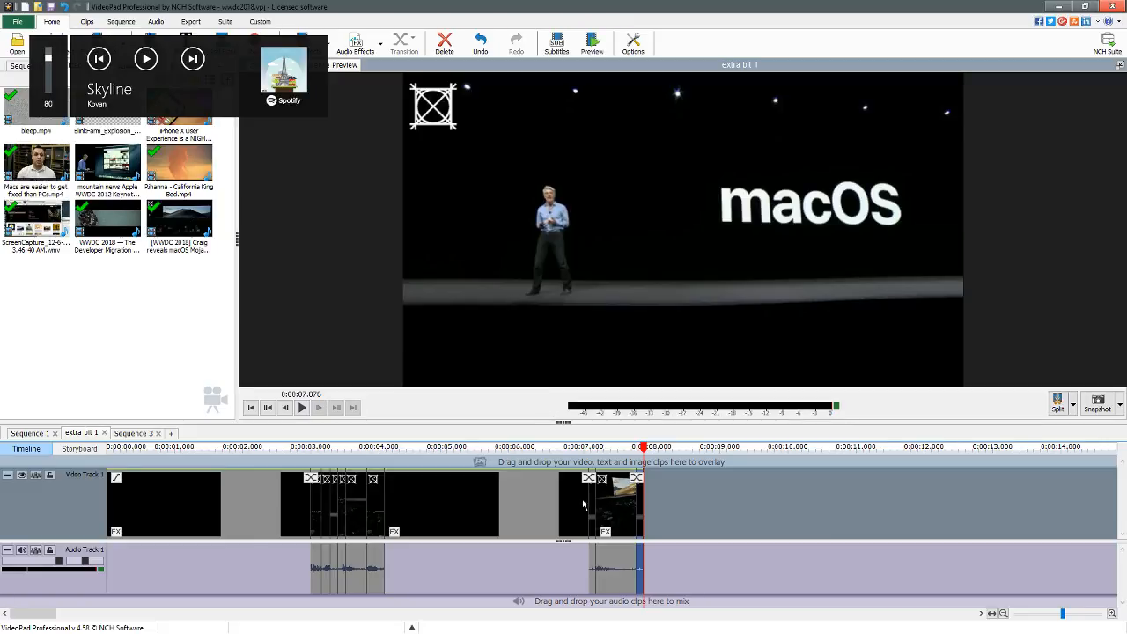
left_click(555, 451)
key("space")
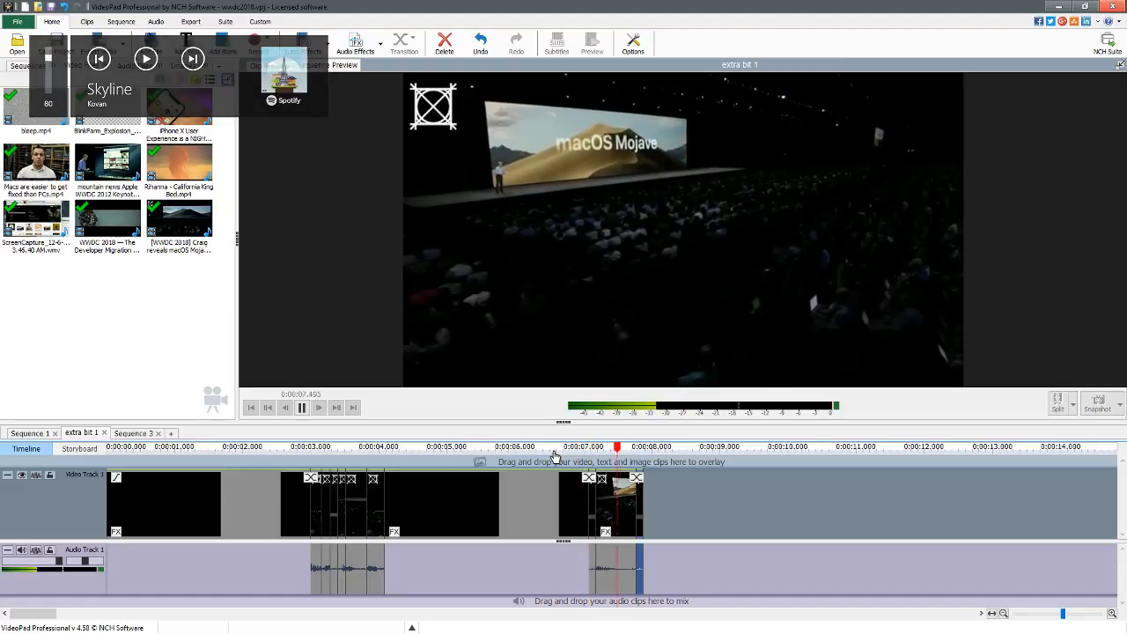
left_click(561, 449)
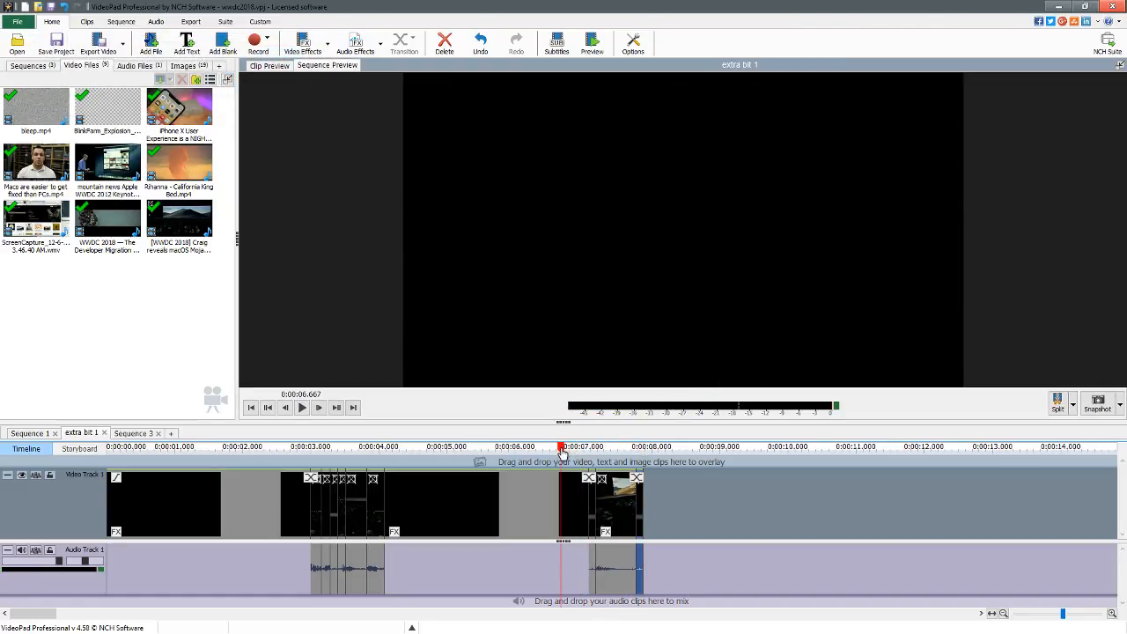
key("space")
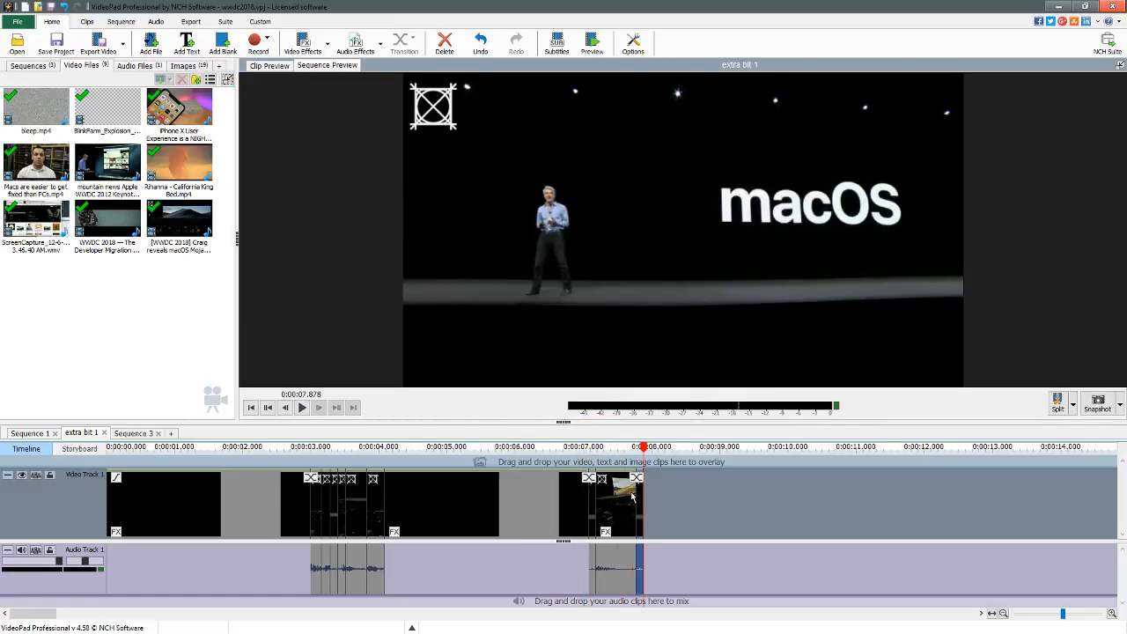
Trim the end of the macOS Mojave shot between the two short segments to a duration of 0:00:00.305, auditioning after each adjustment.
left_click(625, 497)
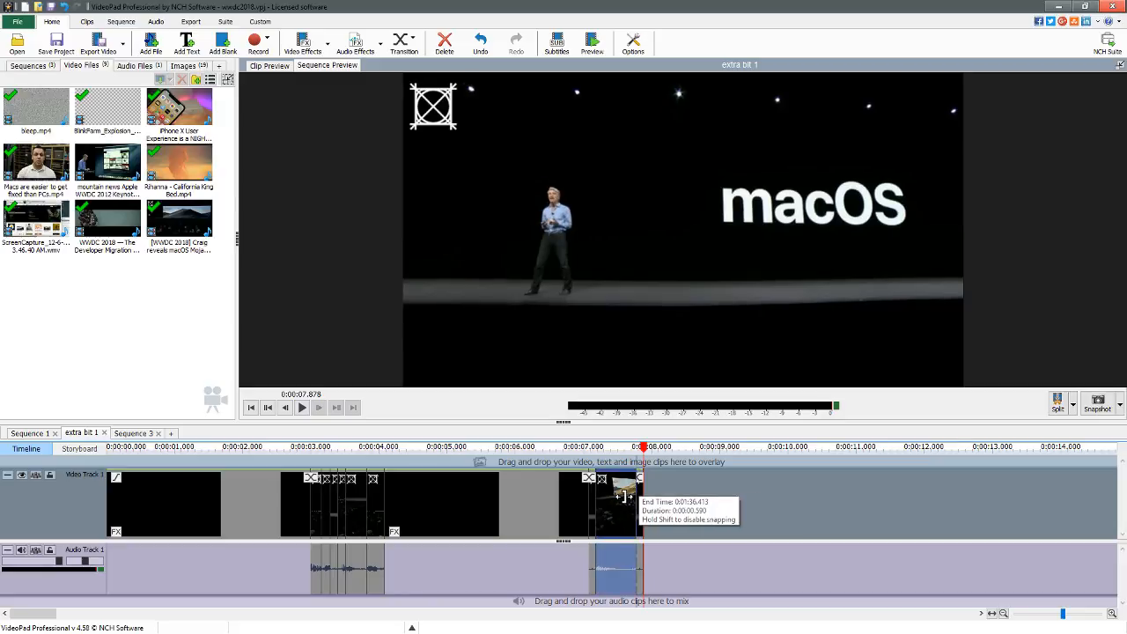
left_click_drag(622, 496, 611, 496)
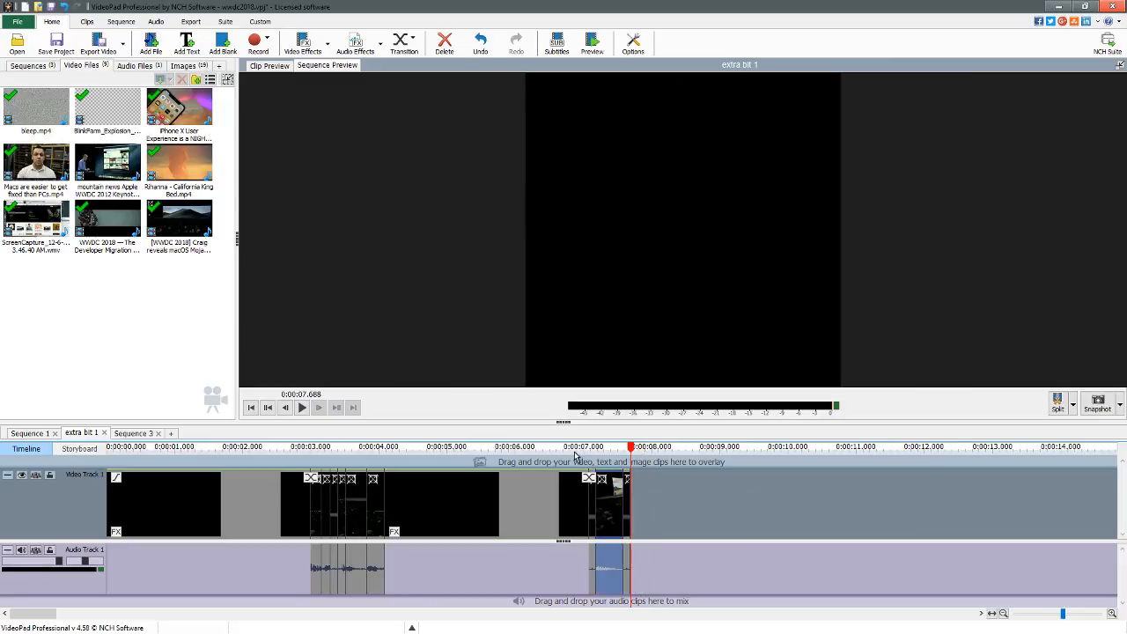
left_click(574, 449)
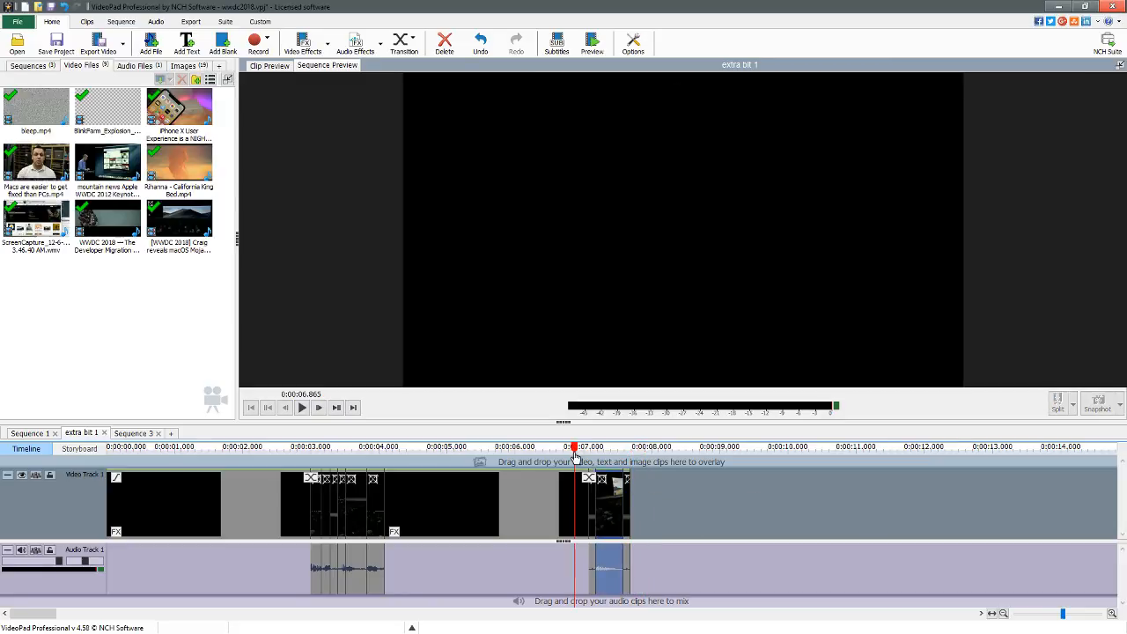
key("space")
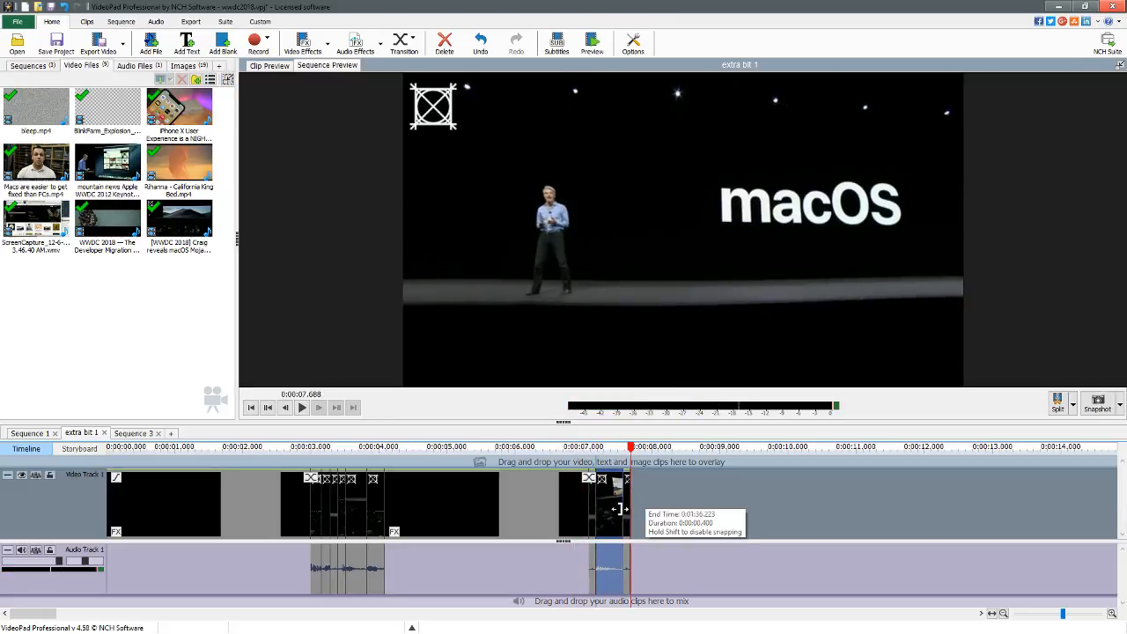
left_click_drag(613, 513, 615, 511)
left_click(570, 450)
key("space")
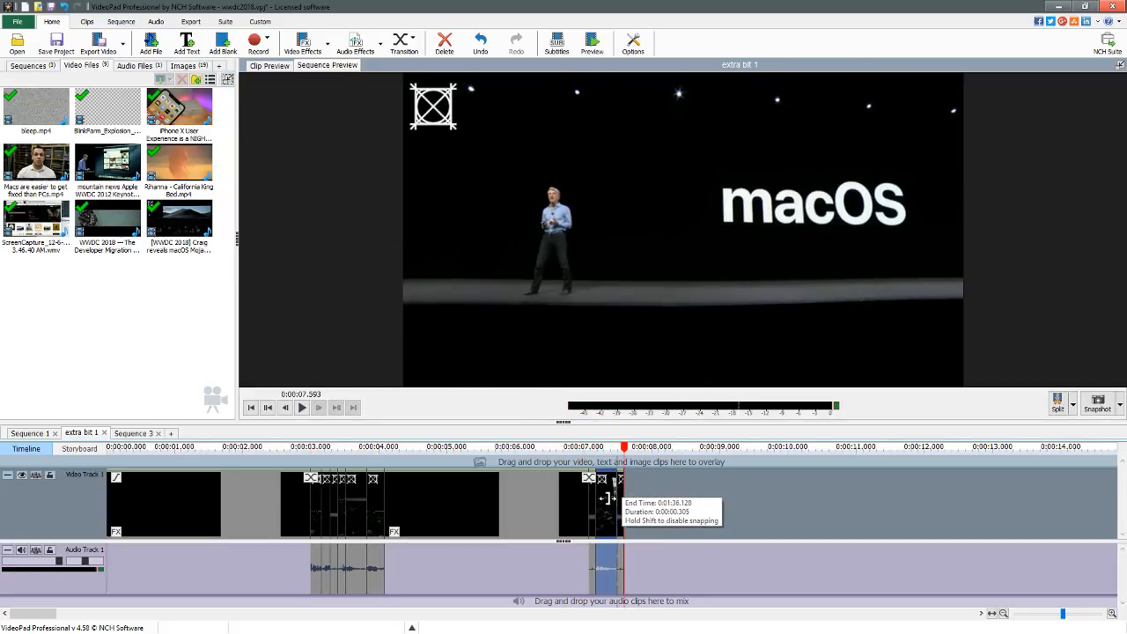
Trim the end of the macOS Mojave shot slightly further and replay the ending of extra bit 1.
left_click_drag(608, 499, 602, 499)
left_click(556, 447)
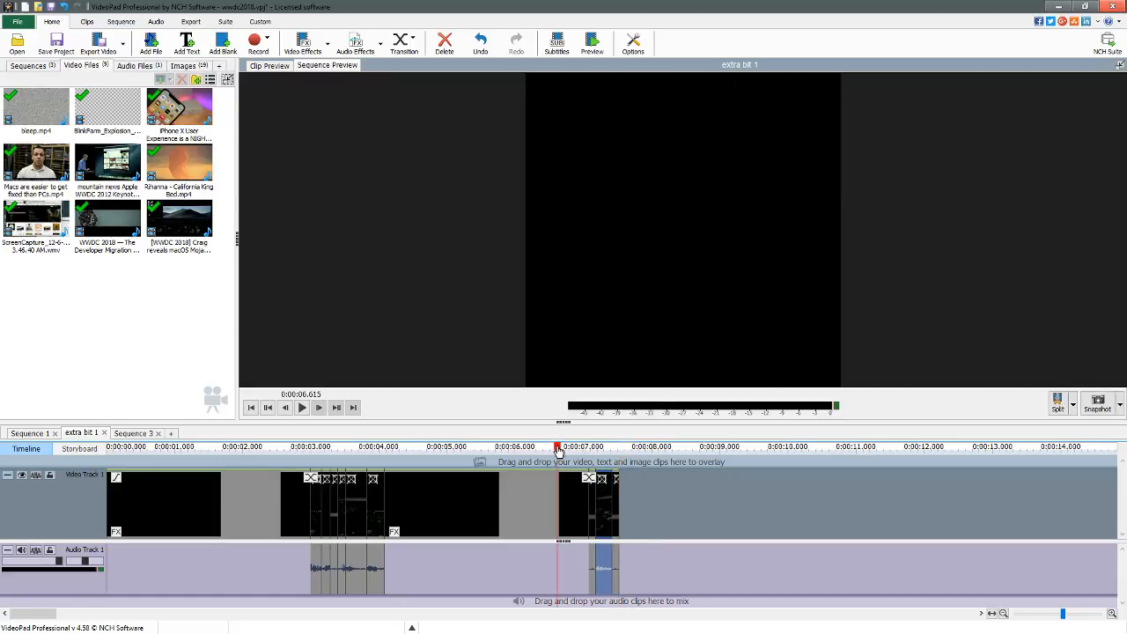
key("space")
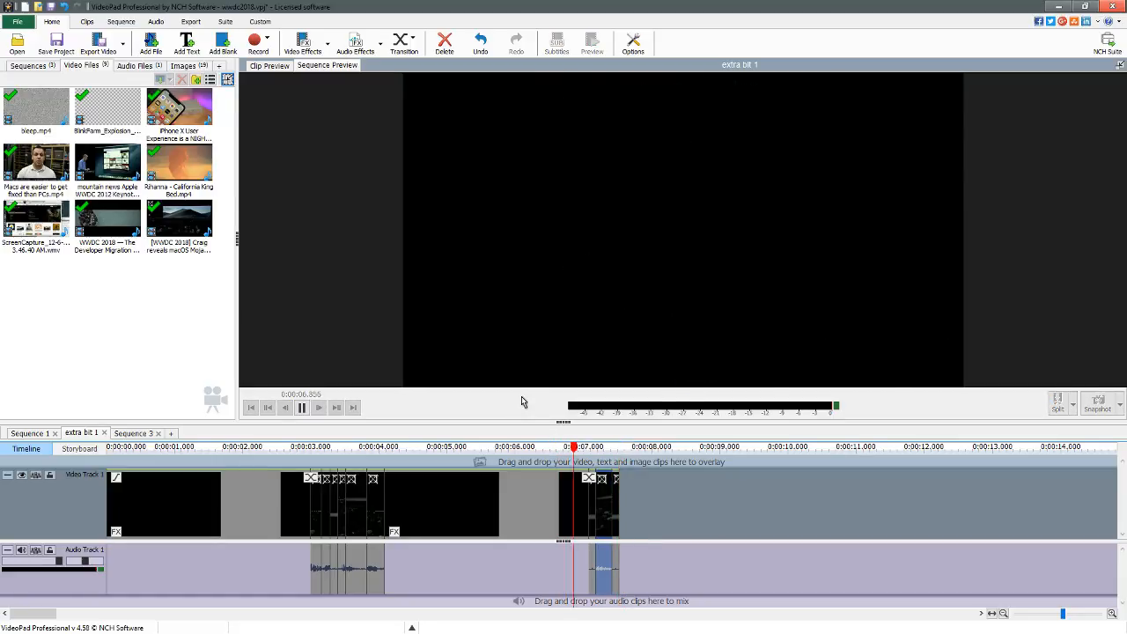
left_click(546, 450)
key("space")
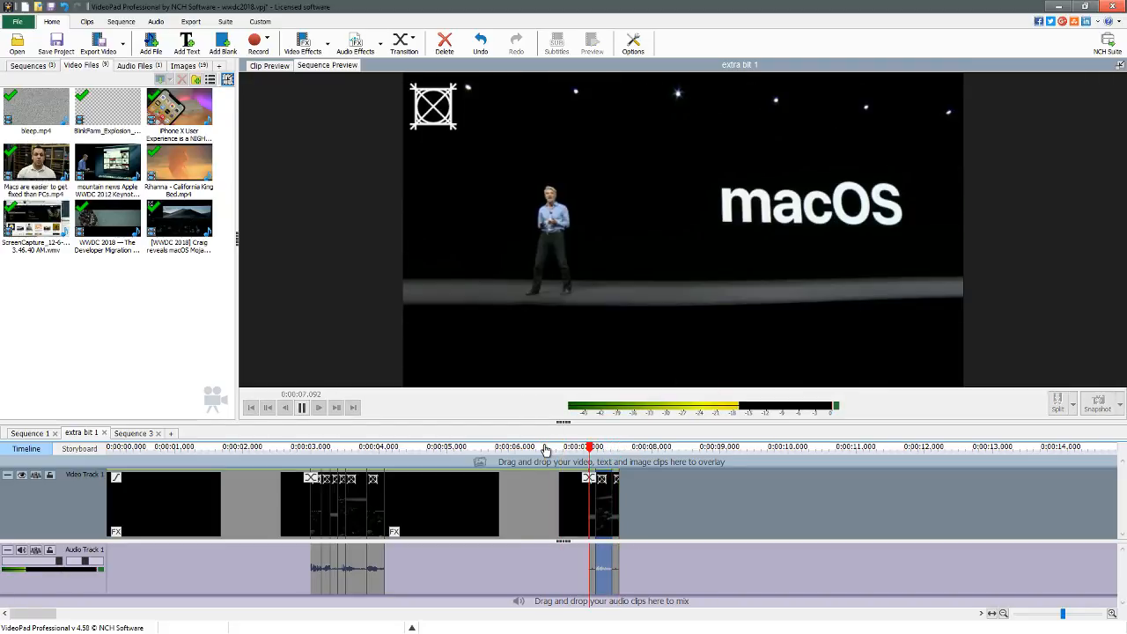
Replay the end of extra bit 1 to check the trimmed macOS segments.
key("space")
key("space")
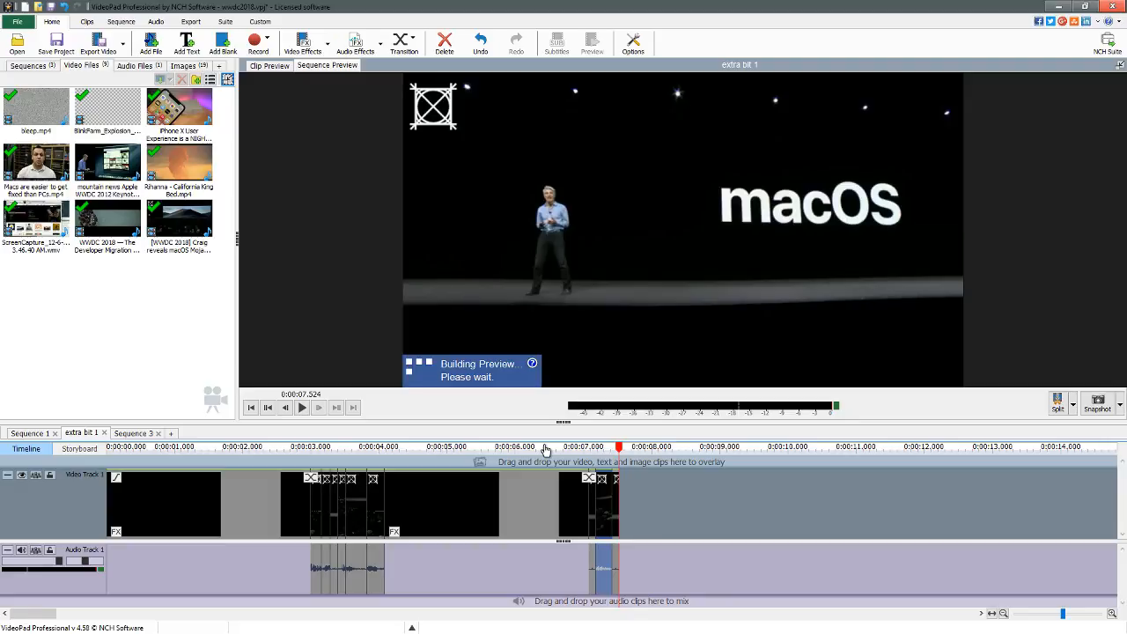
Switch to the Pale Moon live chat window and read back through the recent messages.
key("alt+Tab")
key("Tab")
key("Tab")
key("Tab")
key("Tab")
key("Tab")
key("Tab")
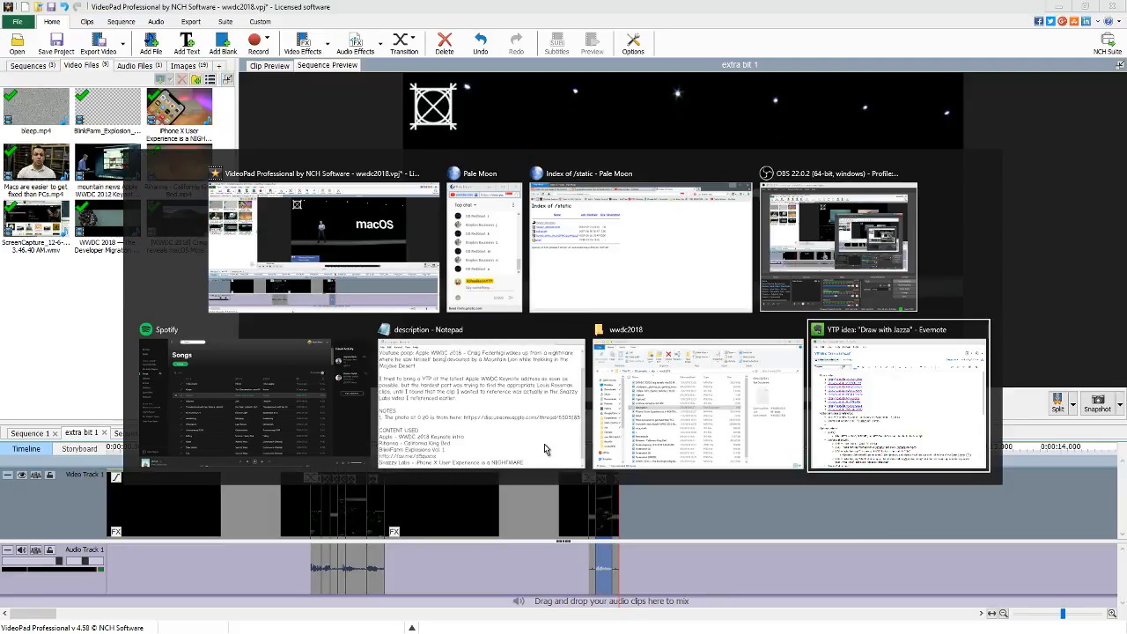
key("Tab")
key("Tab")
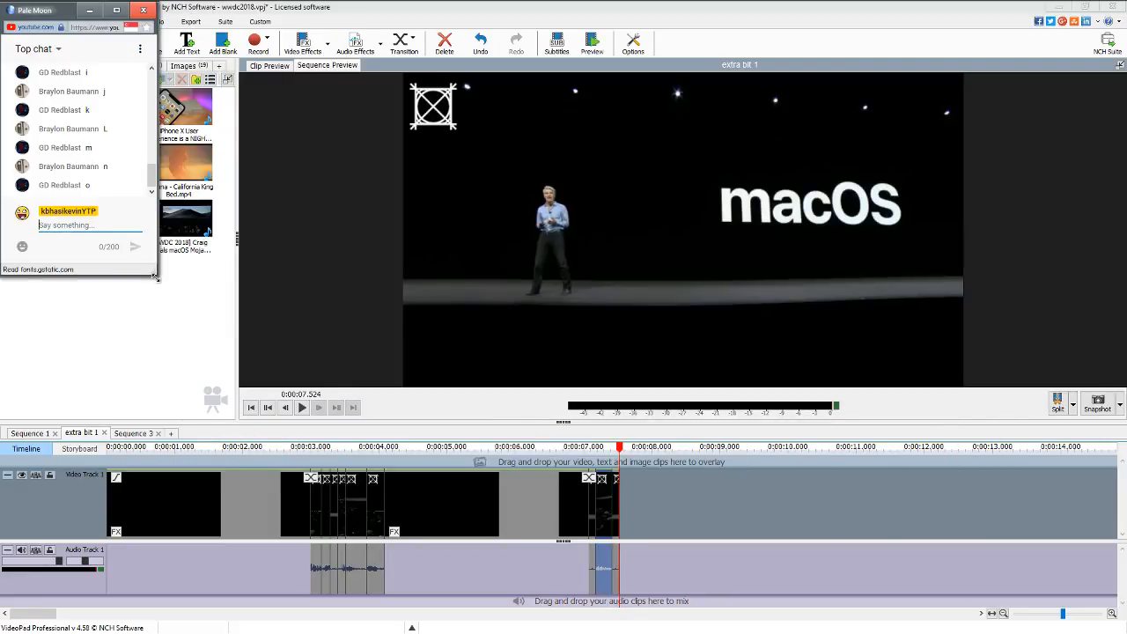
scroll(106, 158, "up", 5)
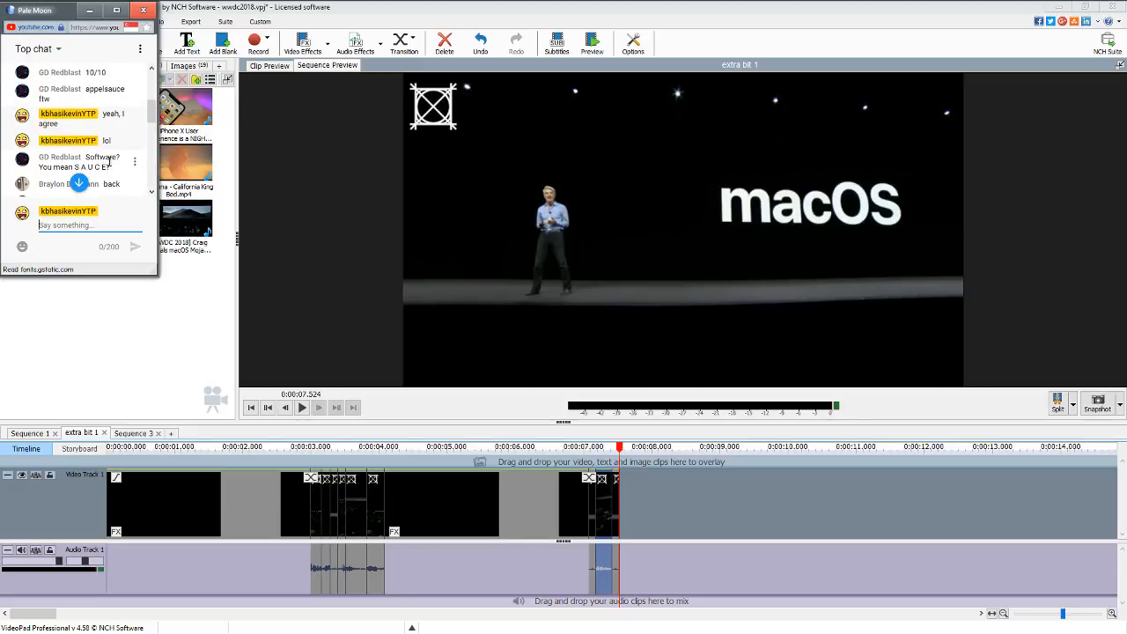
scroll(110, 164, "down", 3)
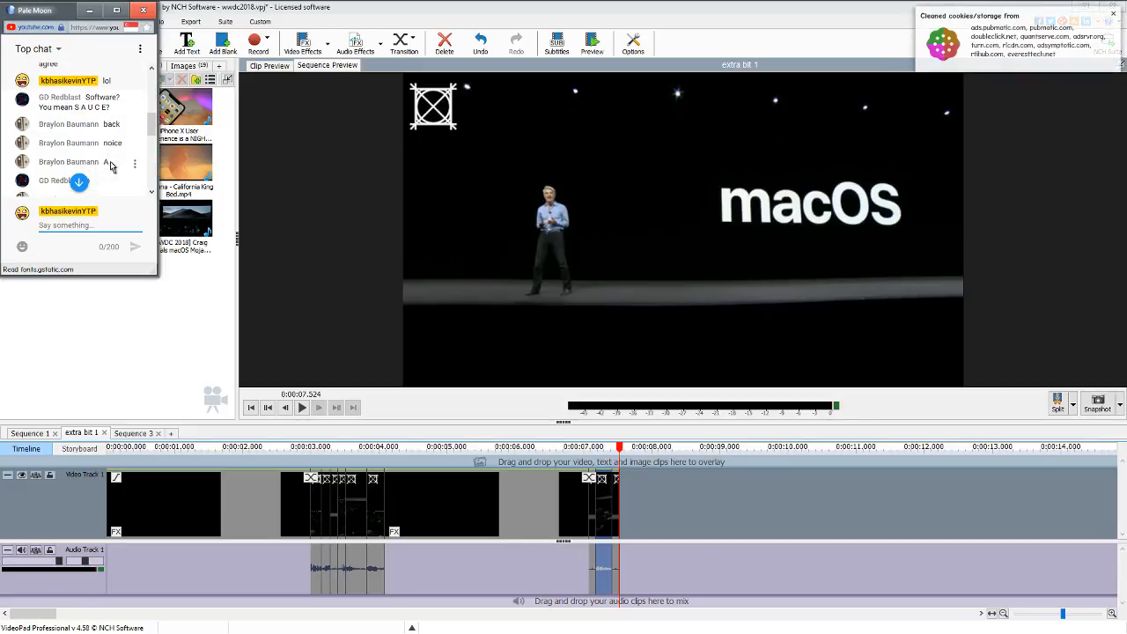
scroll(110, 166, "down", 3)
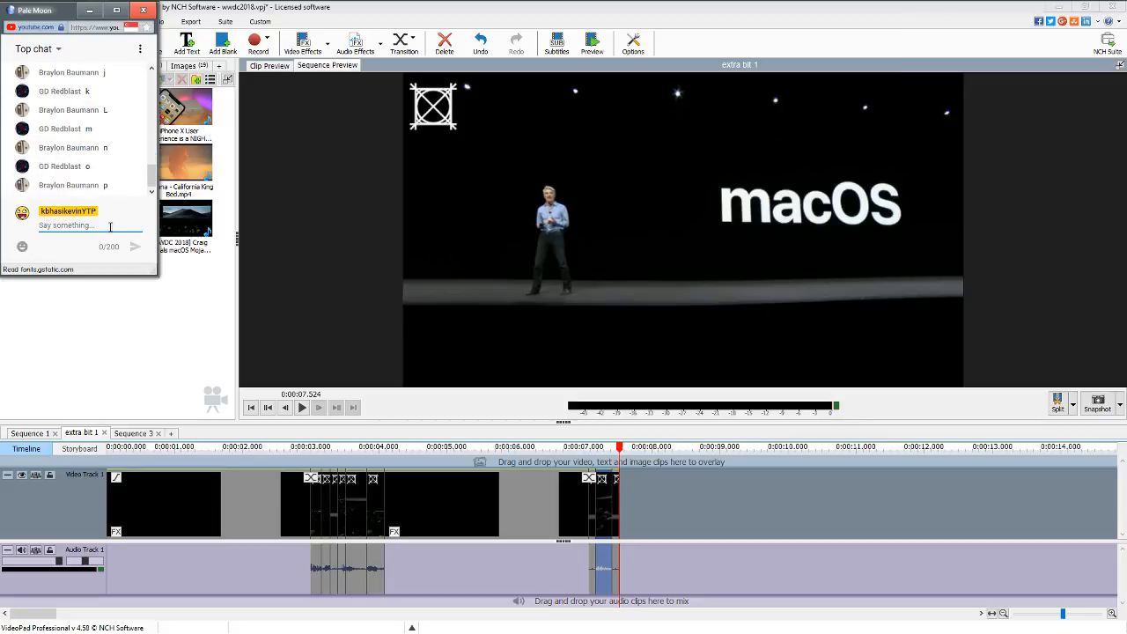
Post "P" in the live chat, return to VideoPad and clear the clip selection.
type("p")
key("BackSpace")
type("P")
key("Return")
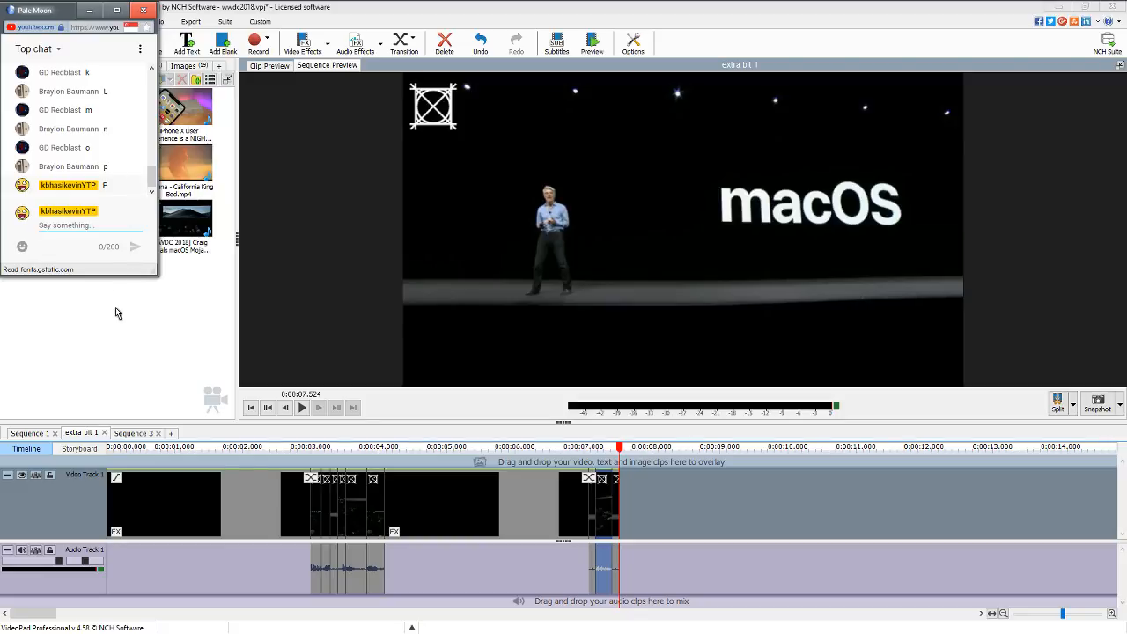
left_click(167, 363)
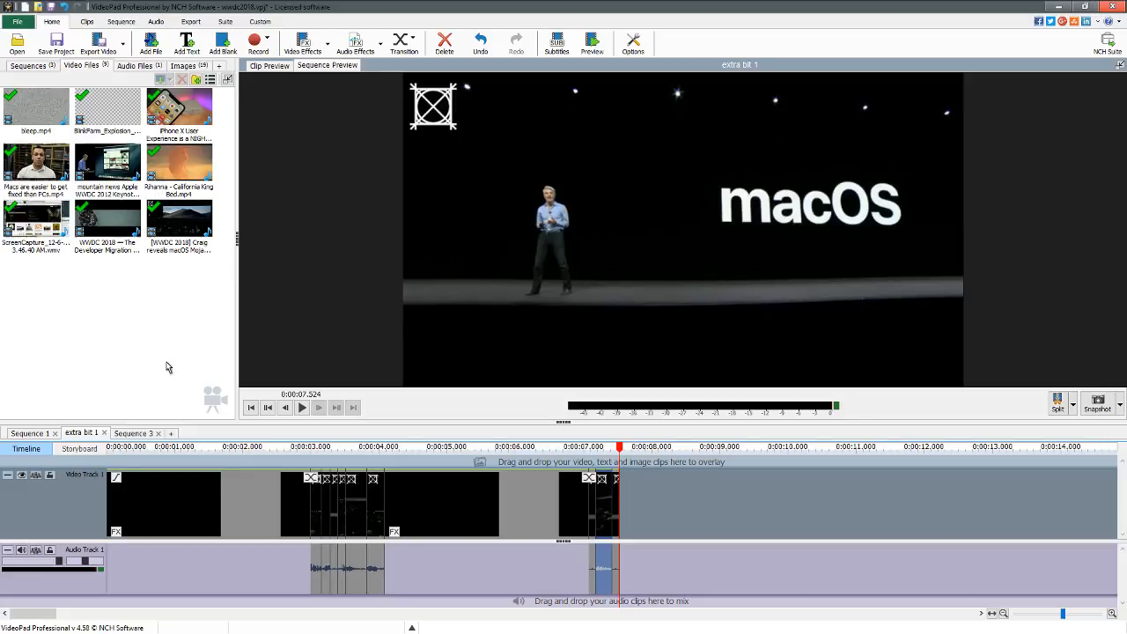
left_click(169, 368)
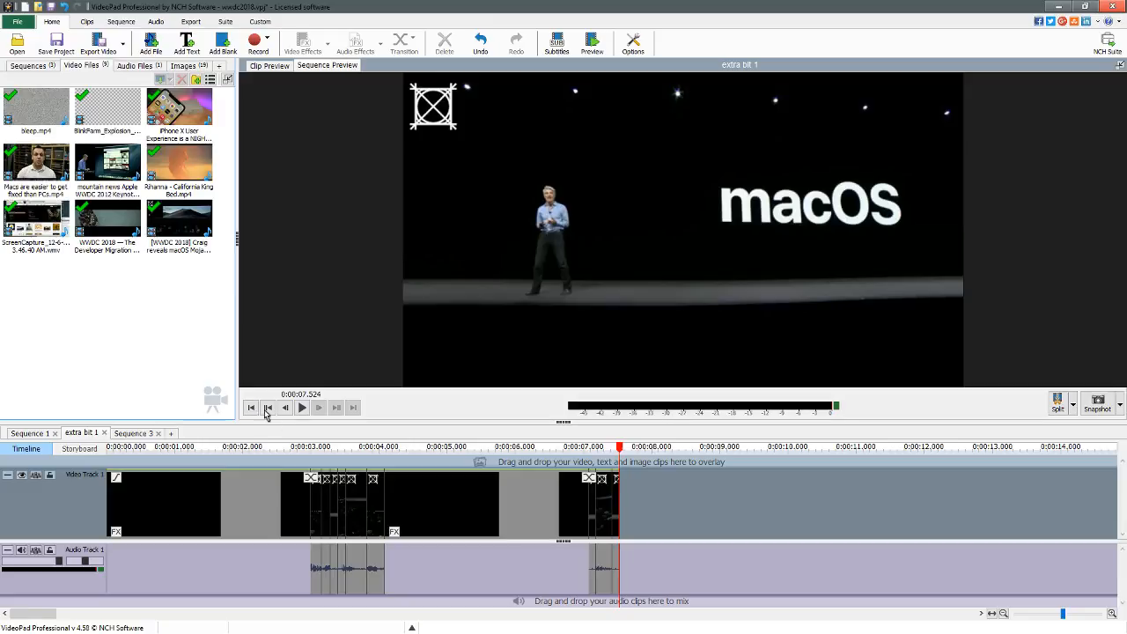
Play extra bit 1 from 0:00:06.271 to its end.
left_click(392, 451)
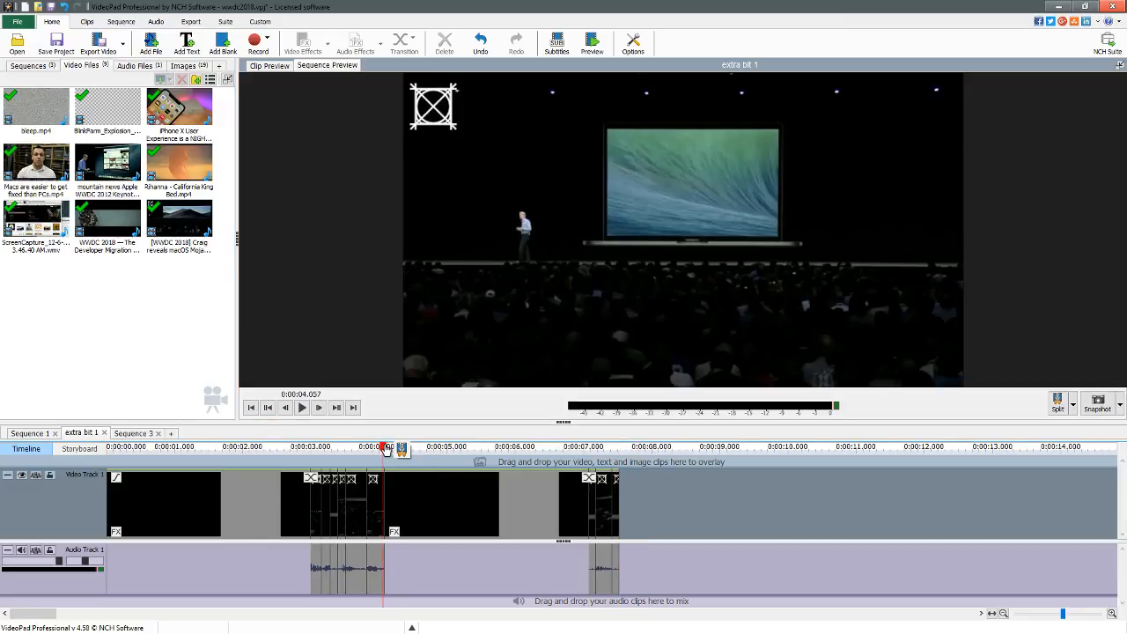
left_click(537, 451)
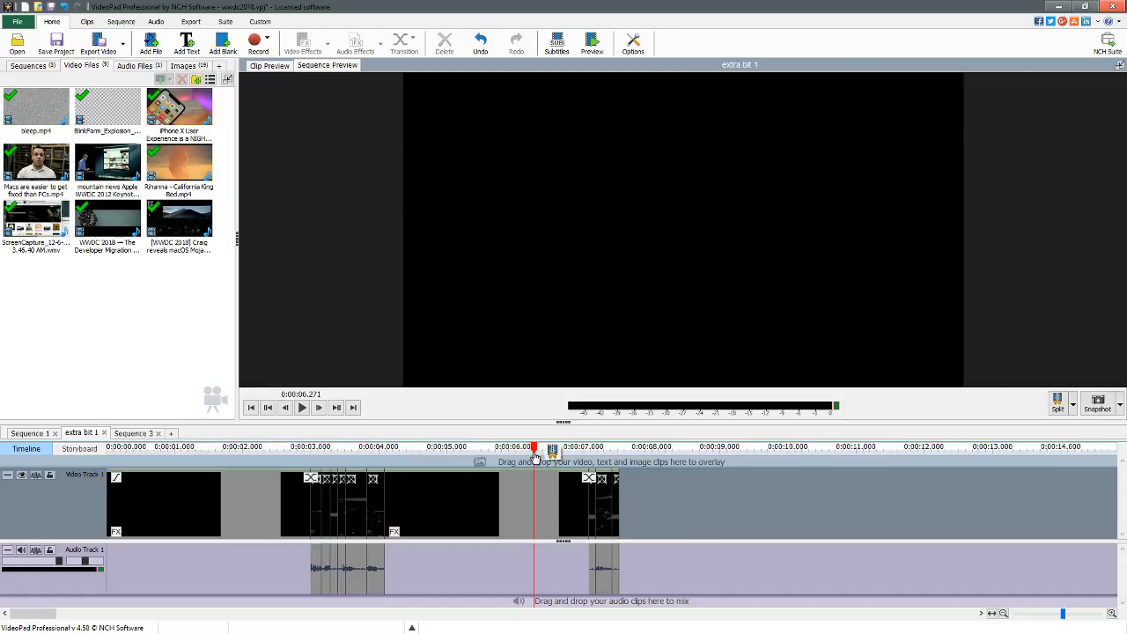
key("space")
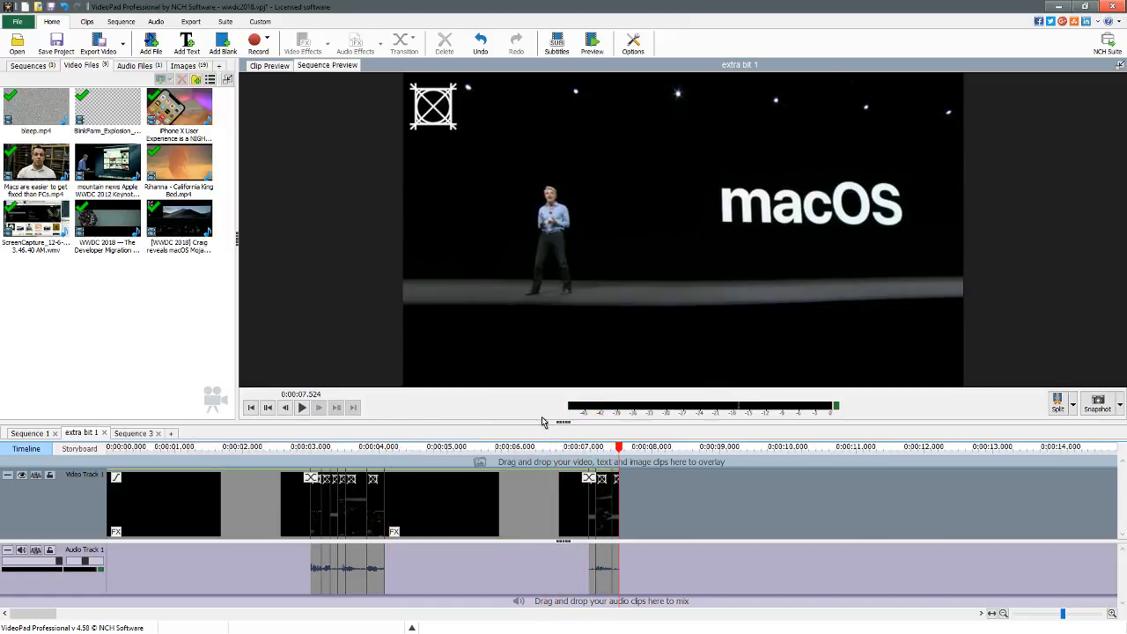
Open Sequence 3 and listen to the keynote from 0:00:06.706 through the first laptop screen shot for usable words.
left_click(147, 436)
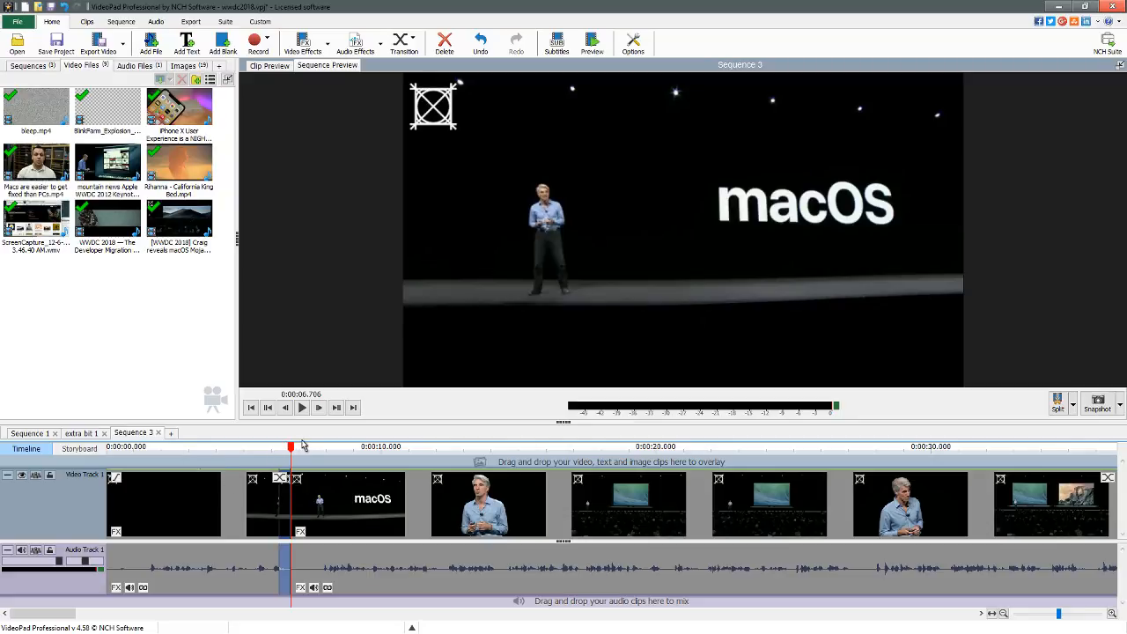
key("space")
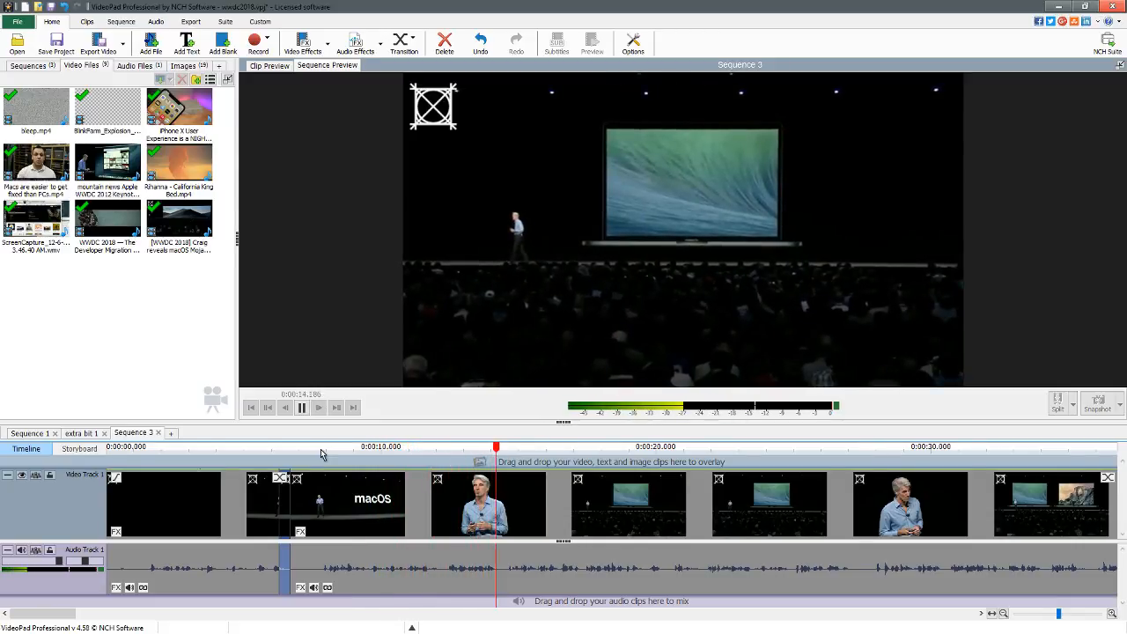
key("space")
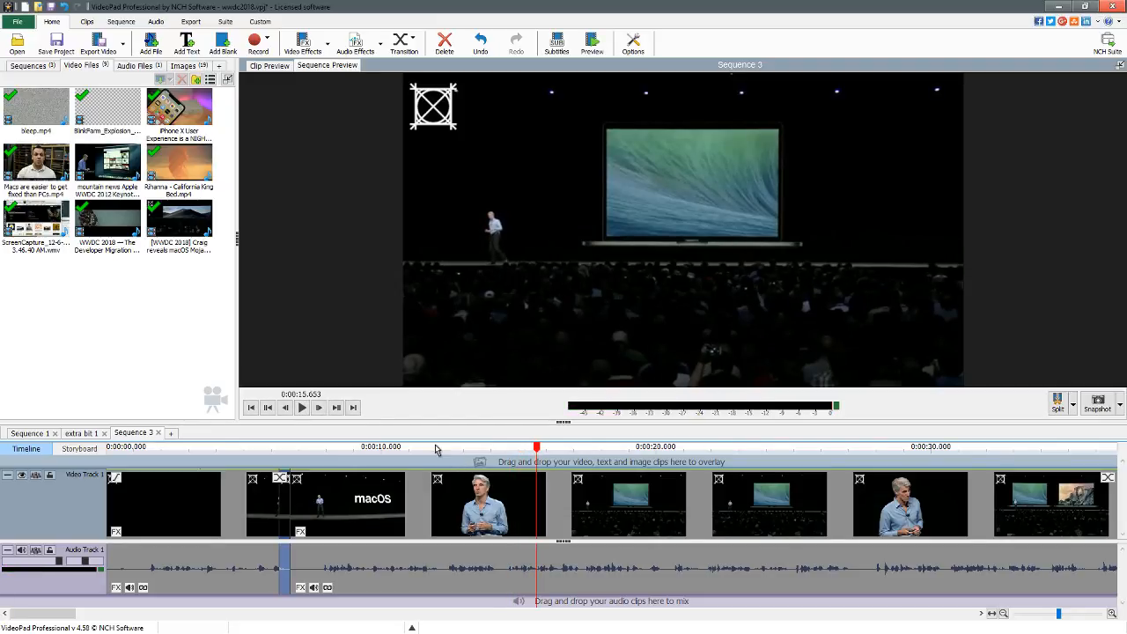
key("space")
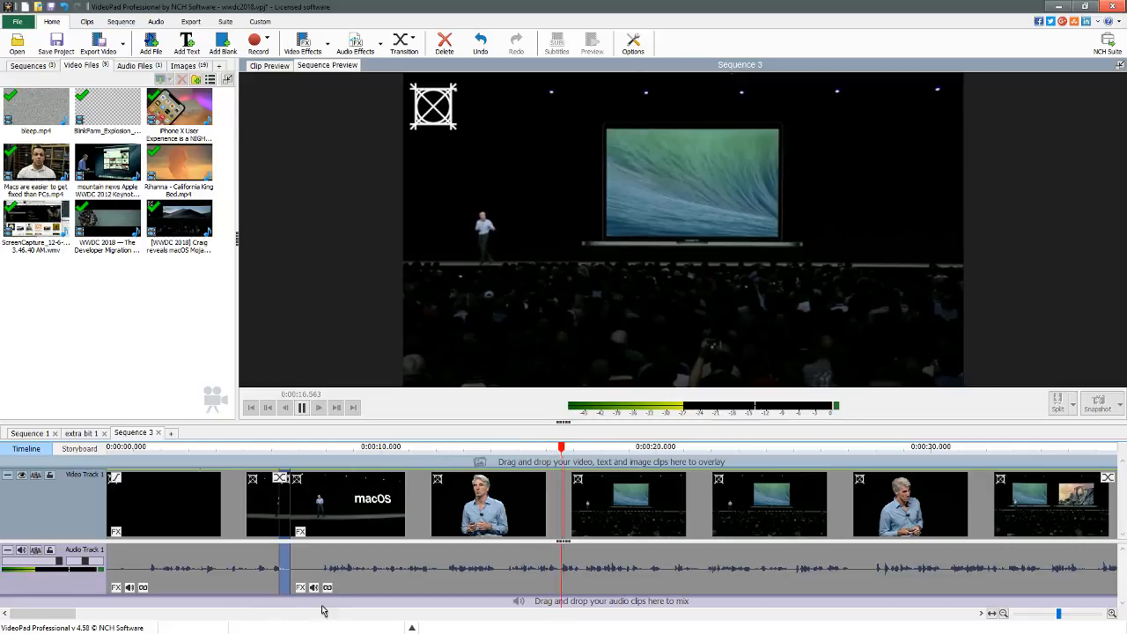
left_click_drag(61, 614, 85, 617)
key("space")
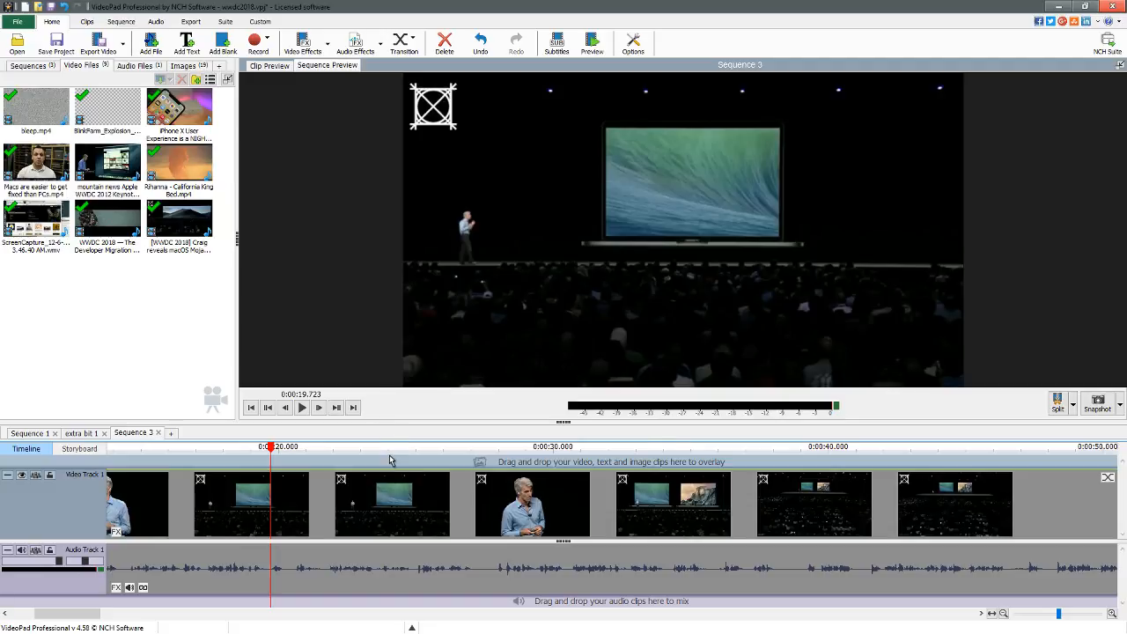
Replay the Sequence 3 keynote passage leading up to about 0:00:17 to locate a usable word.
left_click(222, 456)
key("space")
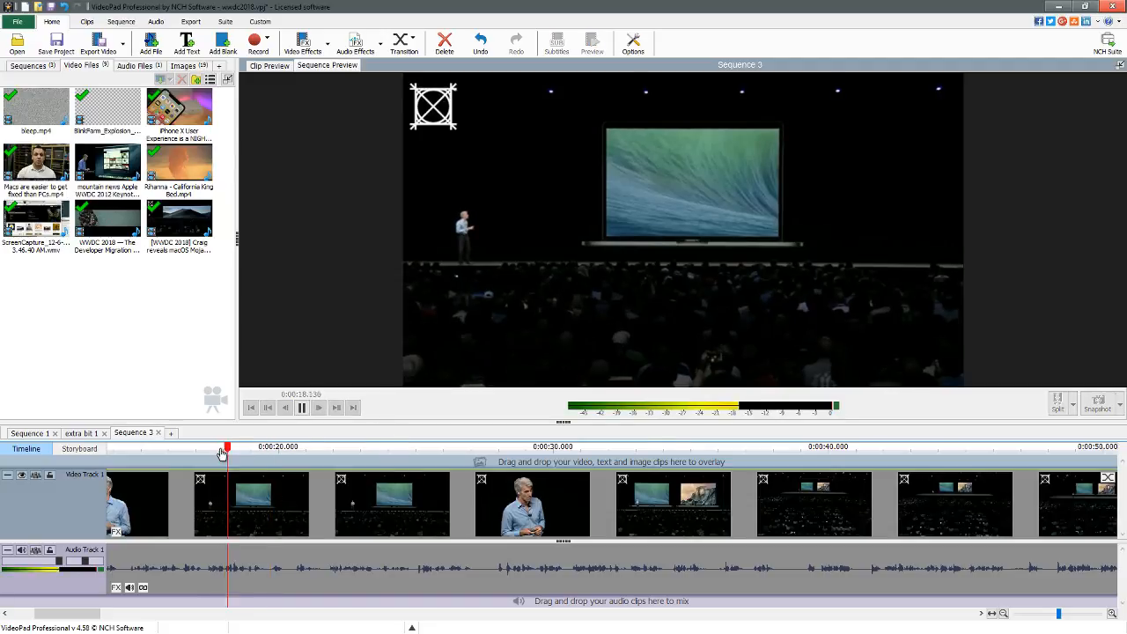
left_click(136, 449)
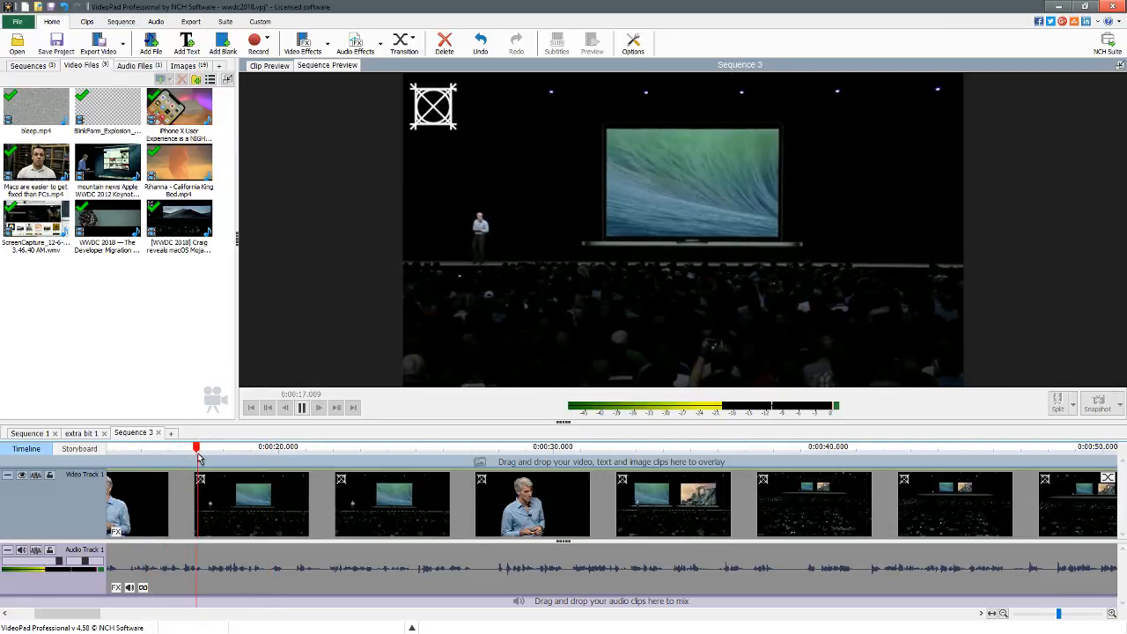
key("space")
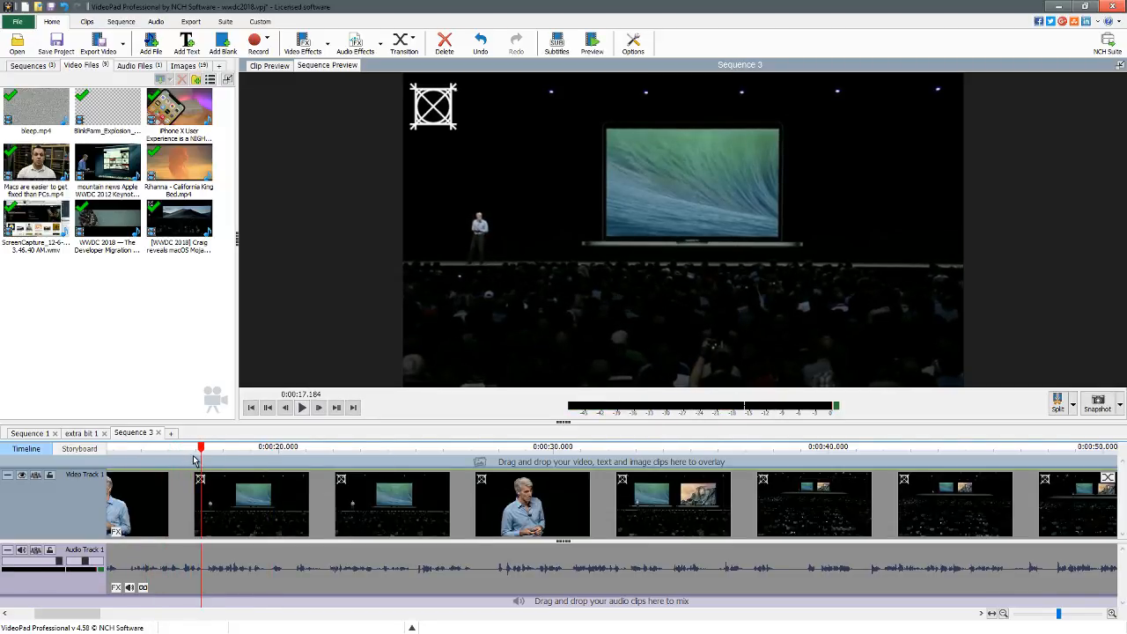
Audition the start of the word near 0:00:16.879 in Sequence 3 repeatedly, adjusting the playhead slightly between plays.
left_click(193, 457)
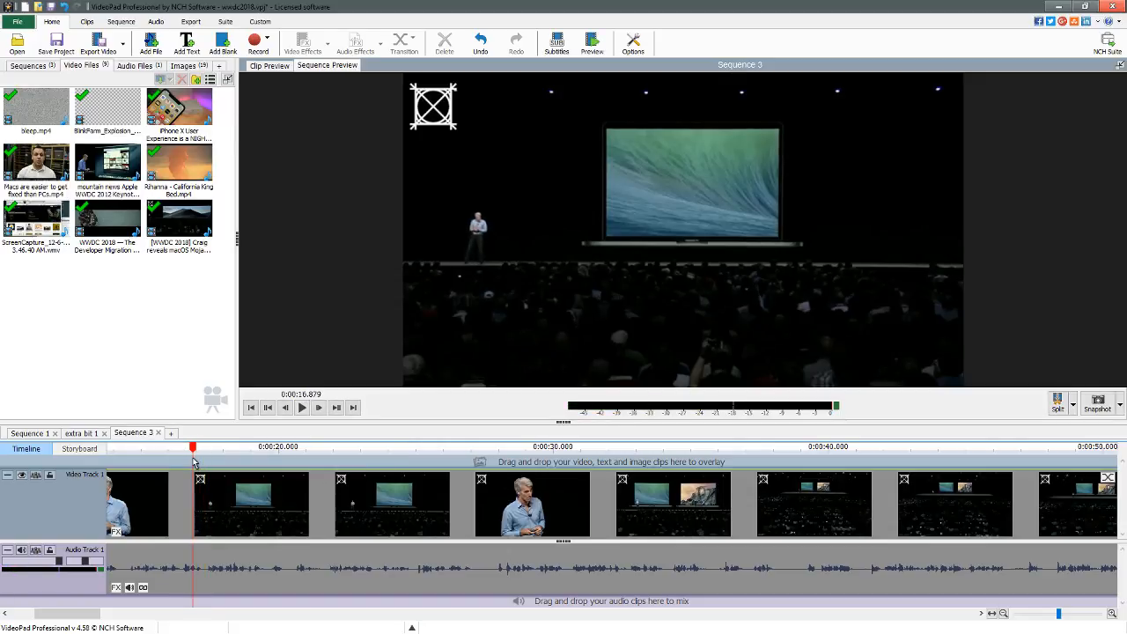
key("space")
key("space")
left_click(194, 458)
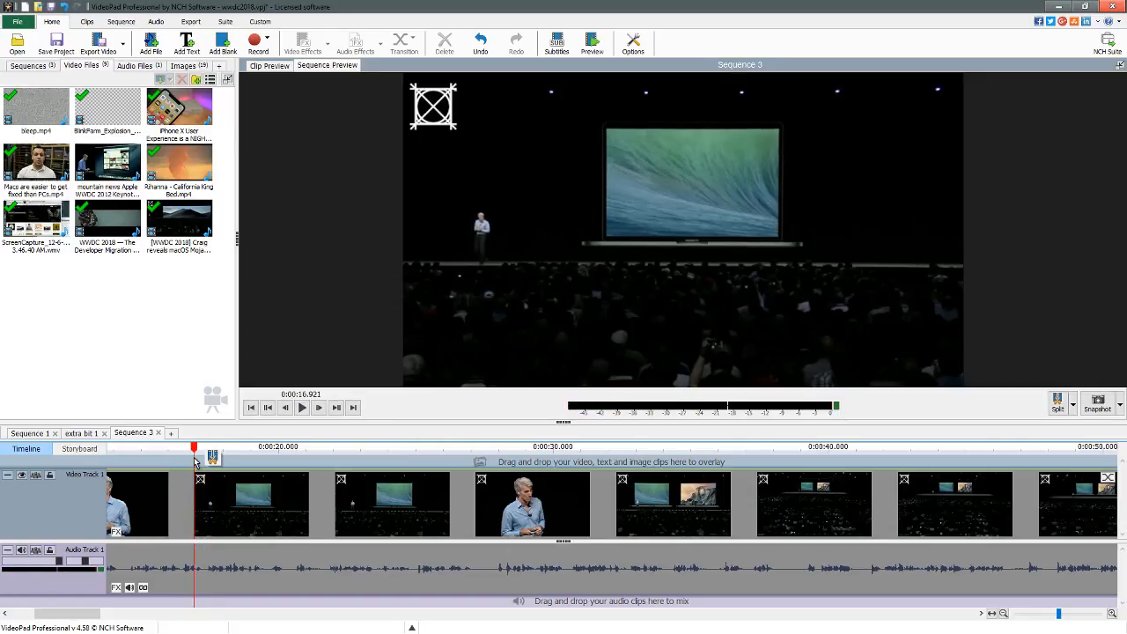
key("space")
key("space")
left_click(193, 459)
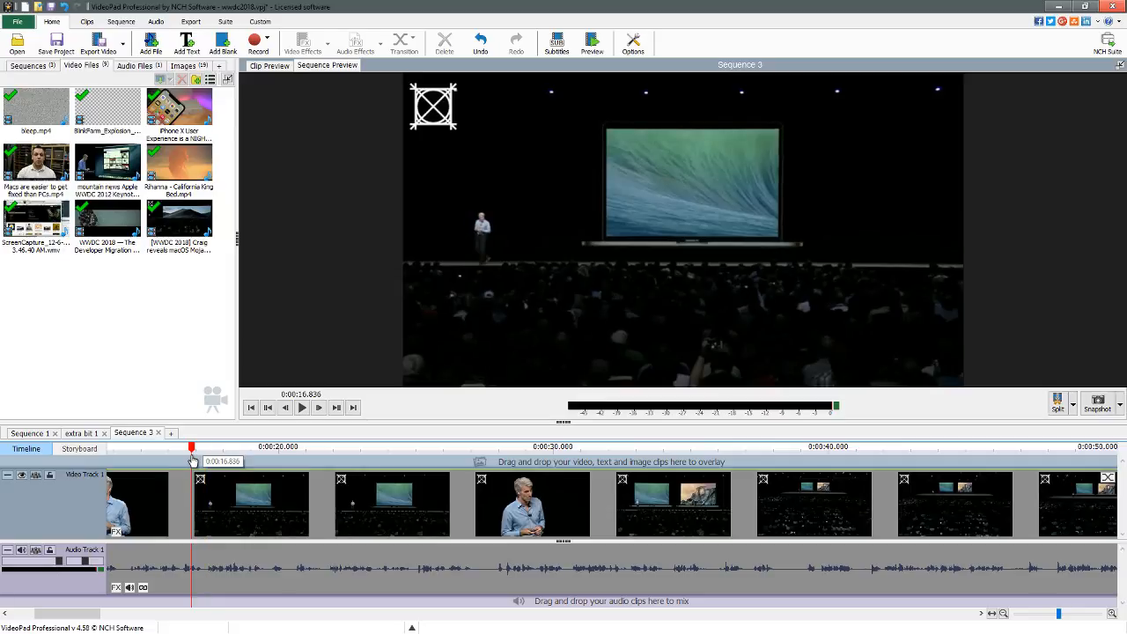
left_click(192, 459)
left_click(193, 459)
left_click(193, 459)
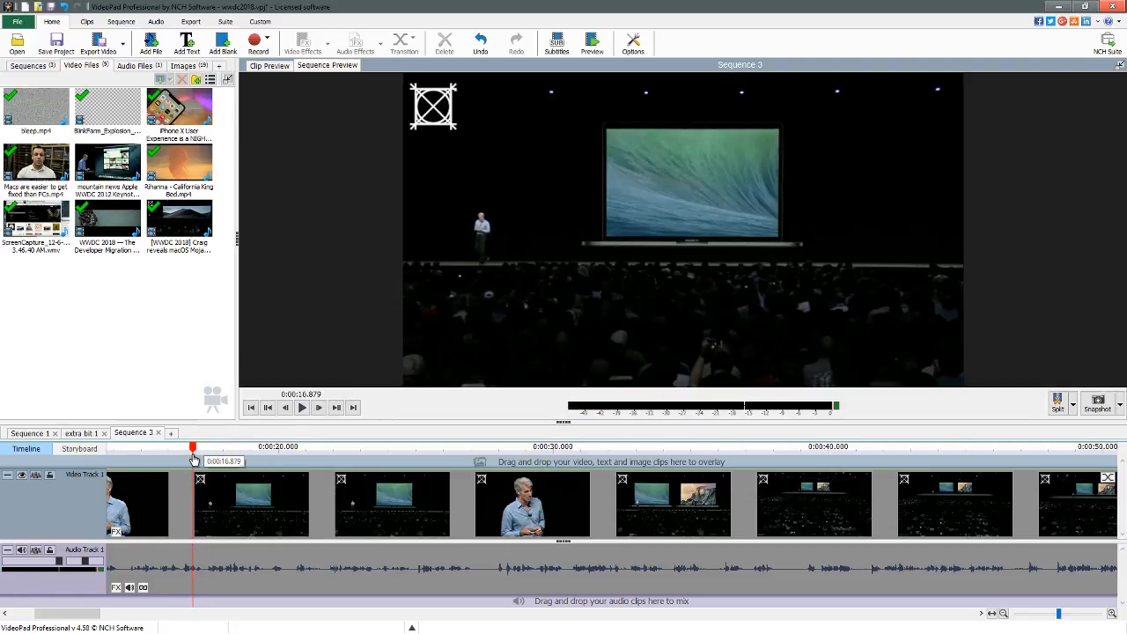
key("space")
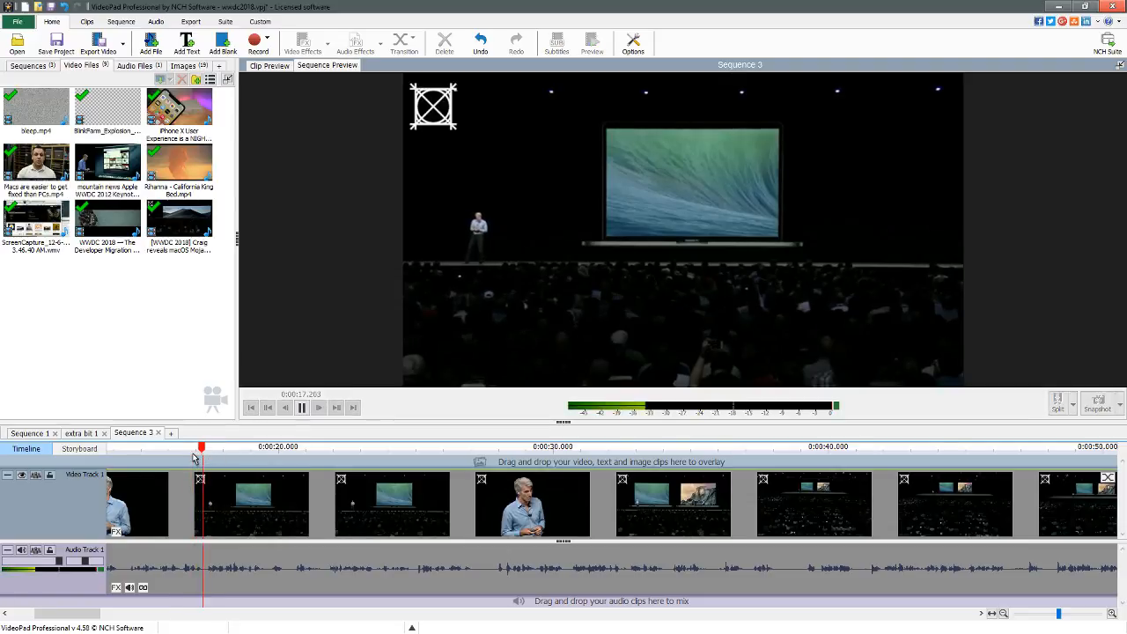
left_click(195, 458)
left_click(195, 458)
left_click(193, 455)
key("space")
key("space")
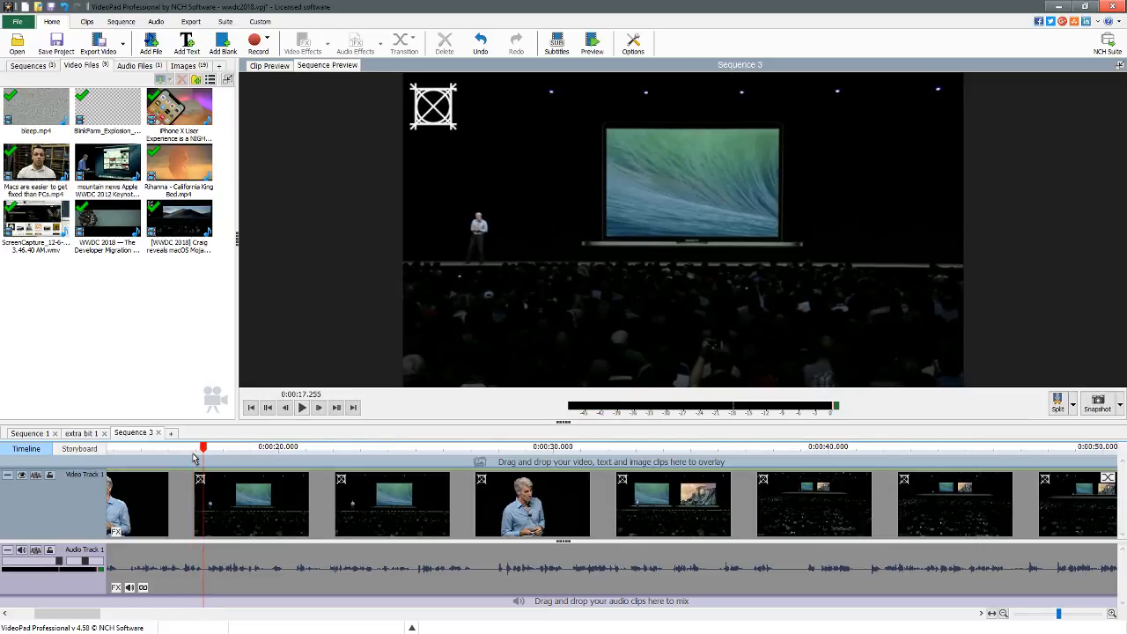
left_click(194, 457)
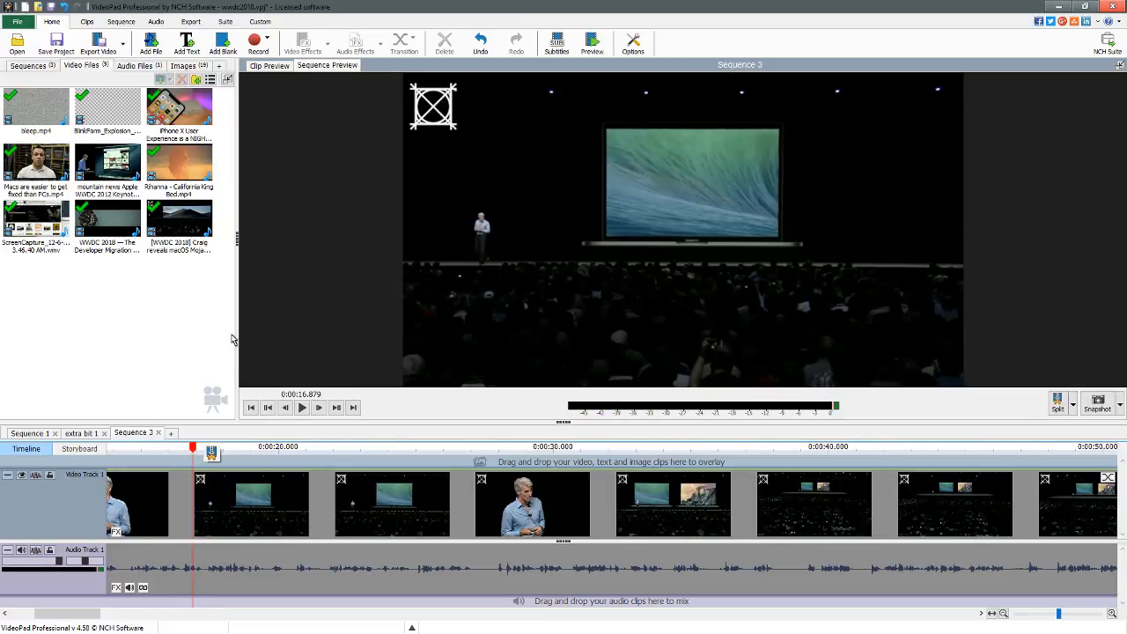
key("super")
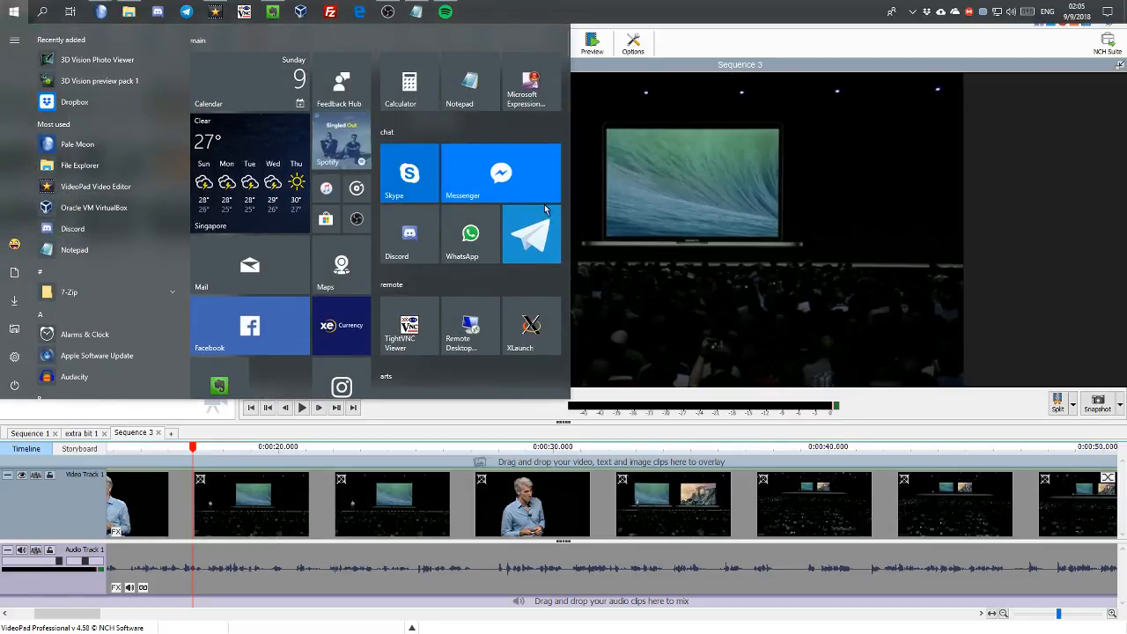
left_click(609, 156)
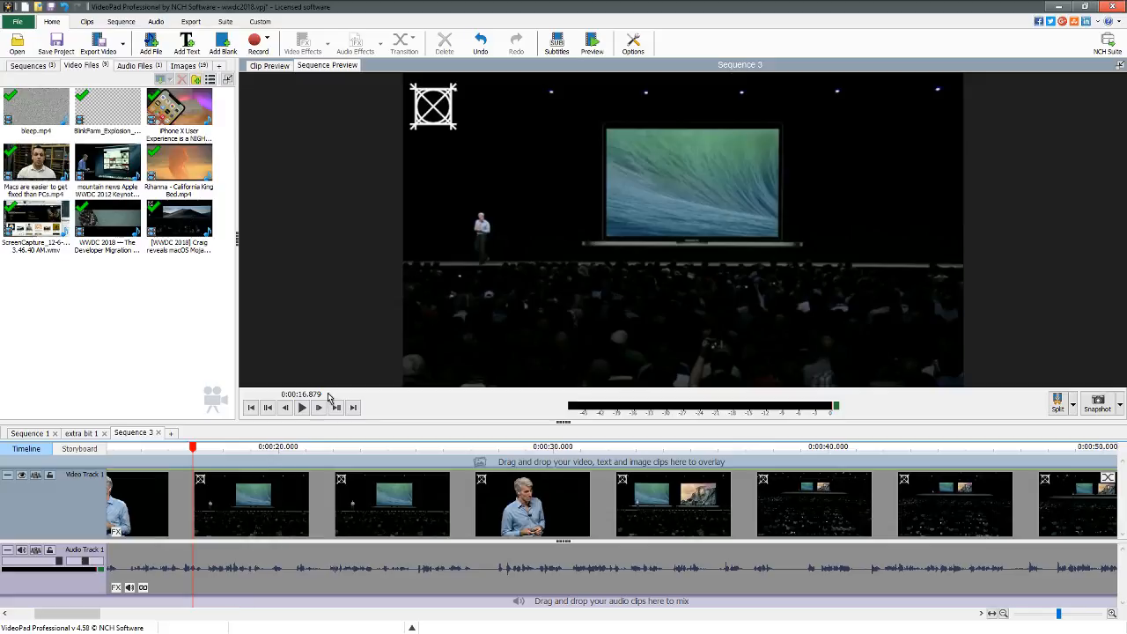
Replay Sequence 3 from 0:00:16.879 and again from 0:00:16.986, listening on to about 0:00:19.
left_click(302, 407)
left_click(302, 407)
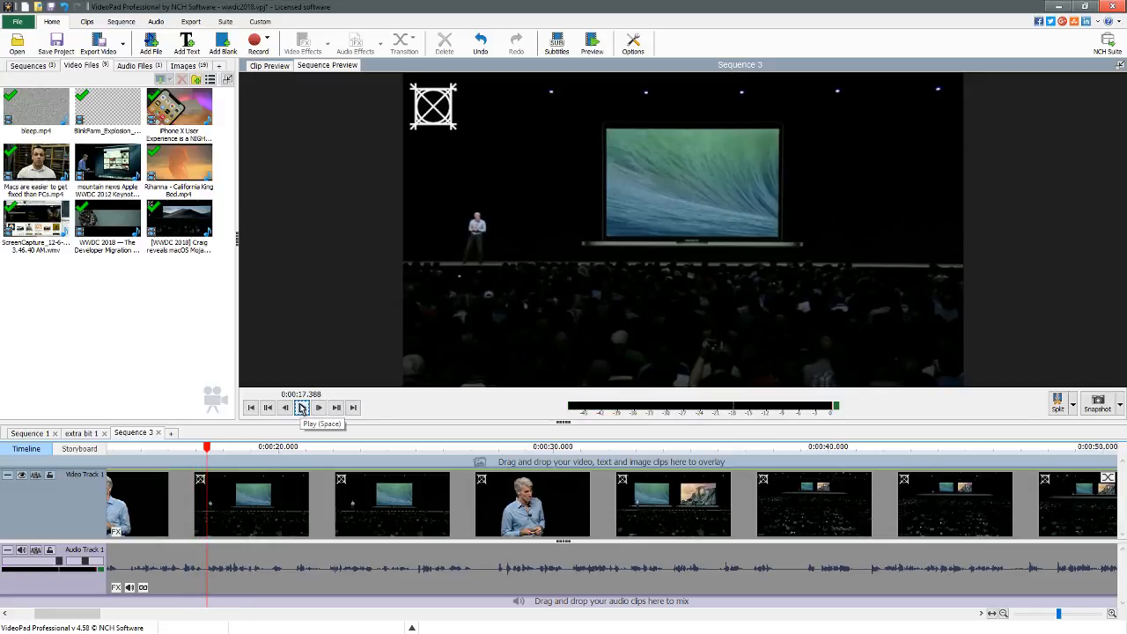
mouse_move(197, 456)
left_mouse_down()
mouse_move(184, 456)
mouse_move(197, 454)
left_mouse_up()
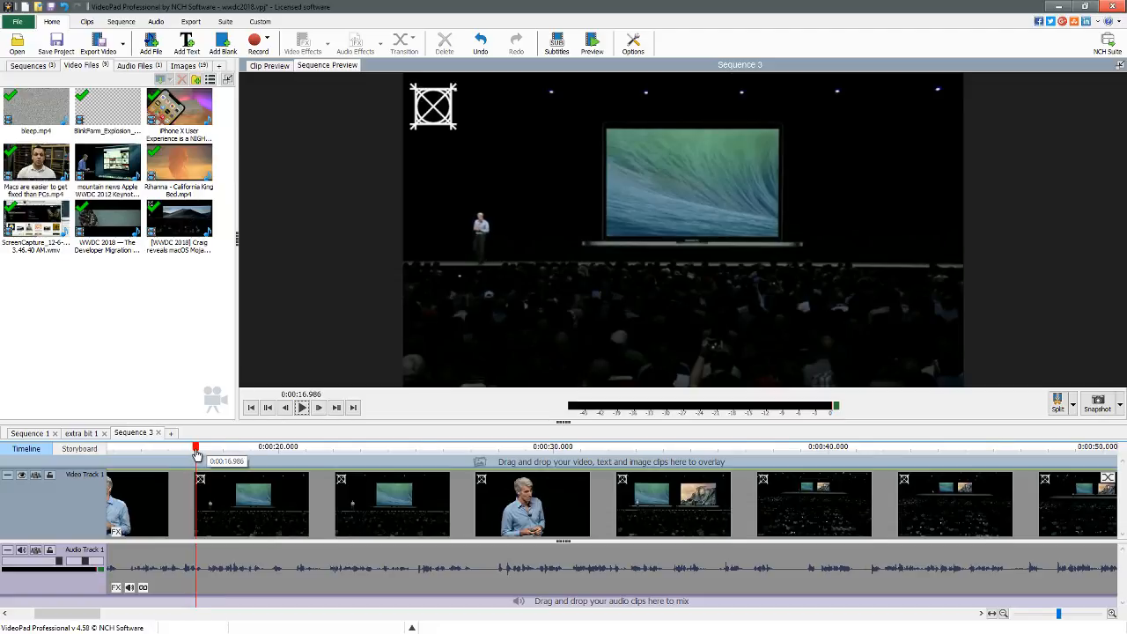
key("space")
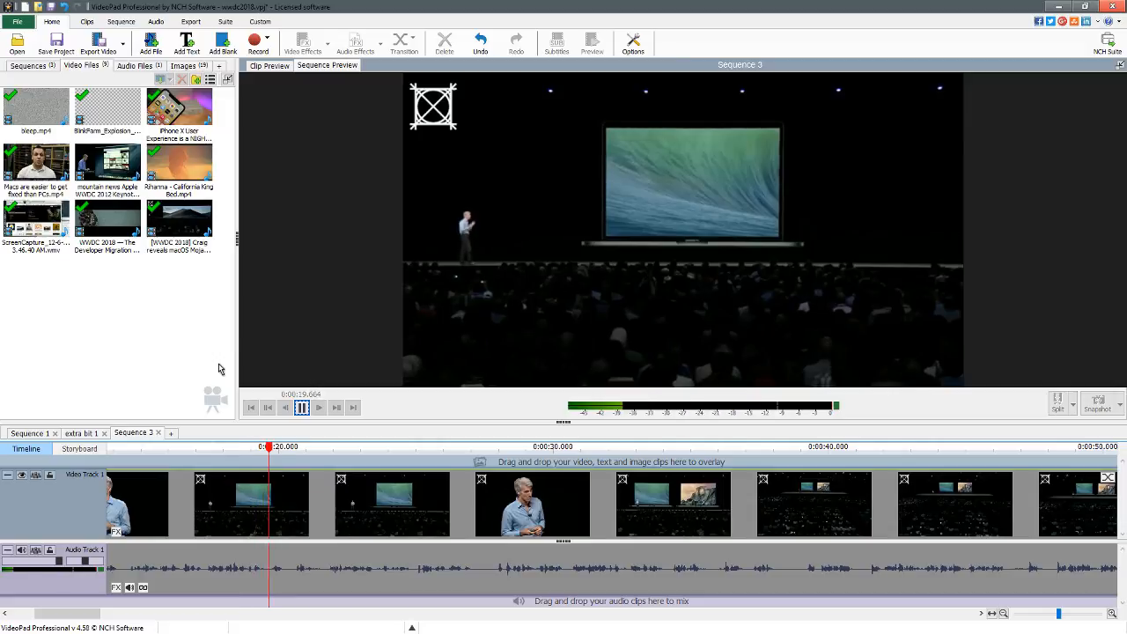
key("space")
Play Sequence 1 from 0:01:44.005 to about 0:01:53, lowering the system volume to 50 during playback.
left_click(19, 434)
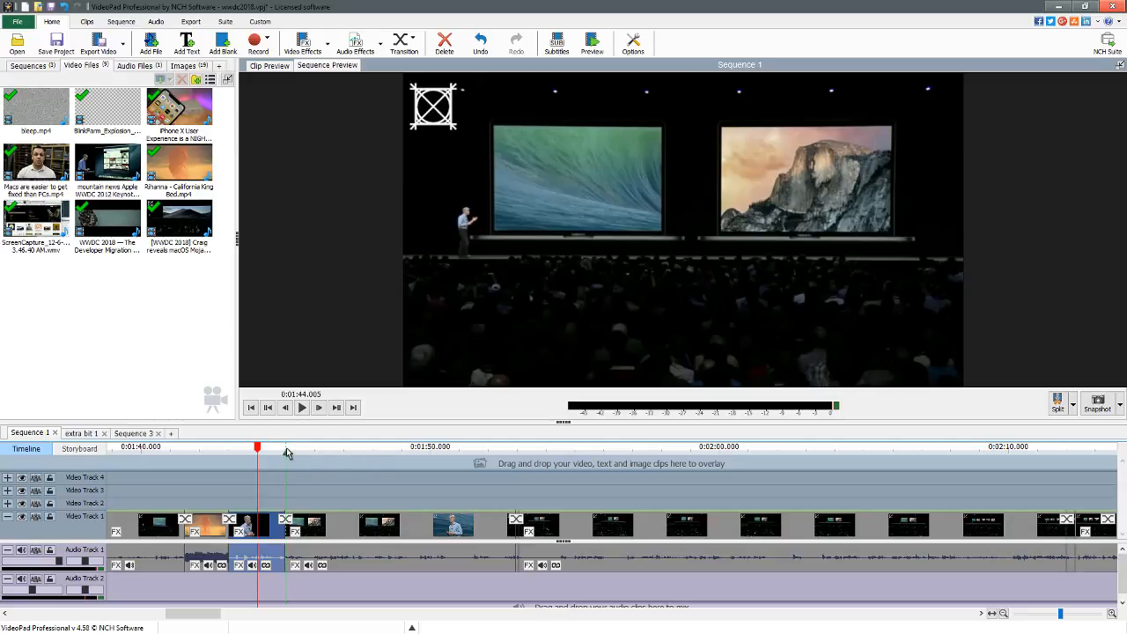
key("space")
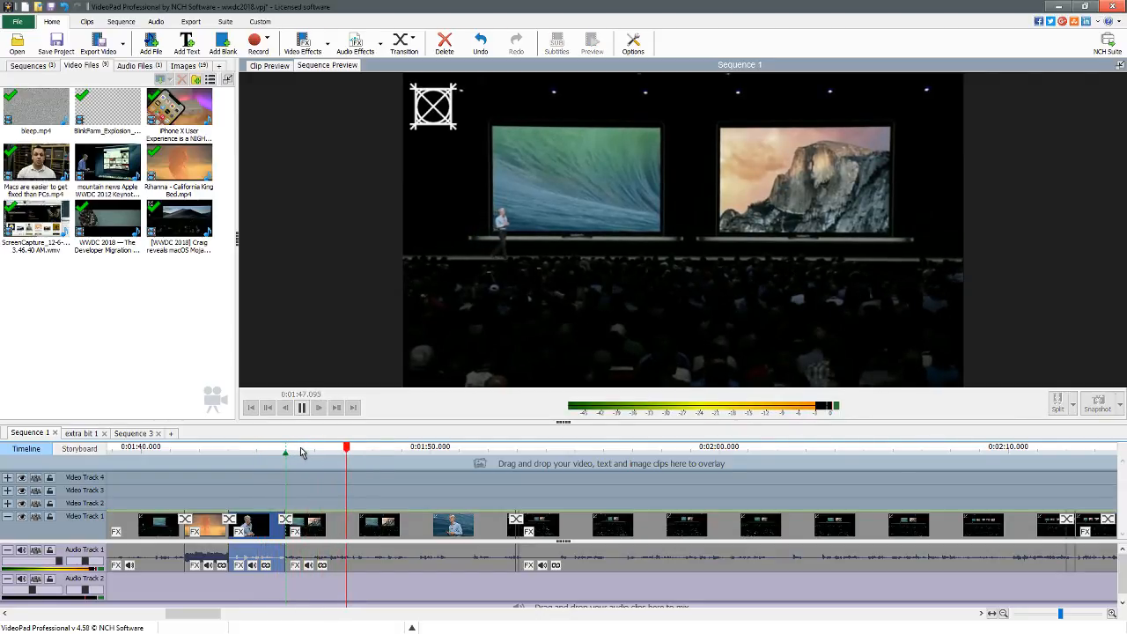
key("XF86AudioRaiseVolume")
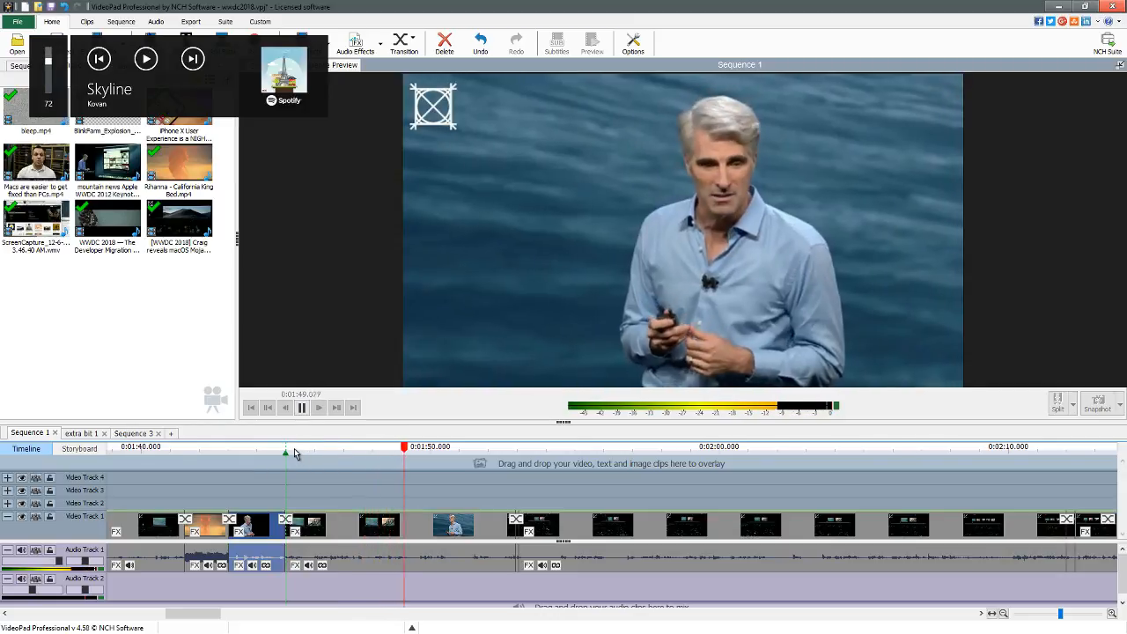
key("XF86AudioLowerVolume")
key("XF86AudioLowerVolume")
key("XF86AudioLowerVolume")
key("XF86AudioLowerVolume")
key("XF86AudioLowerVolume")
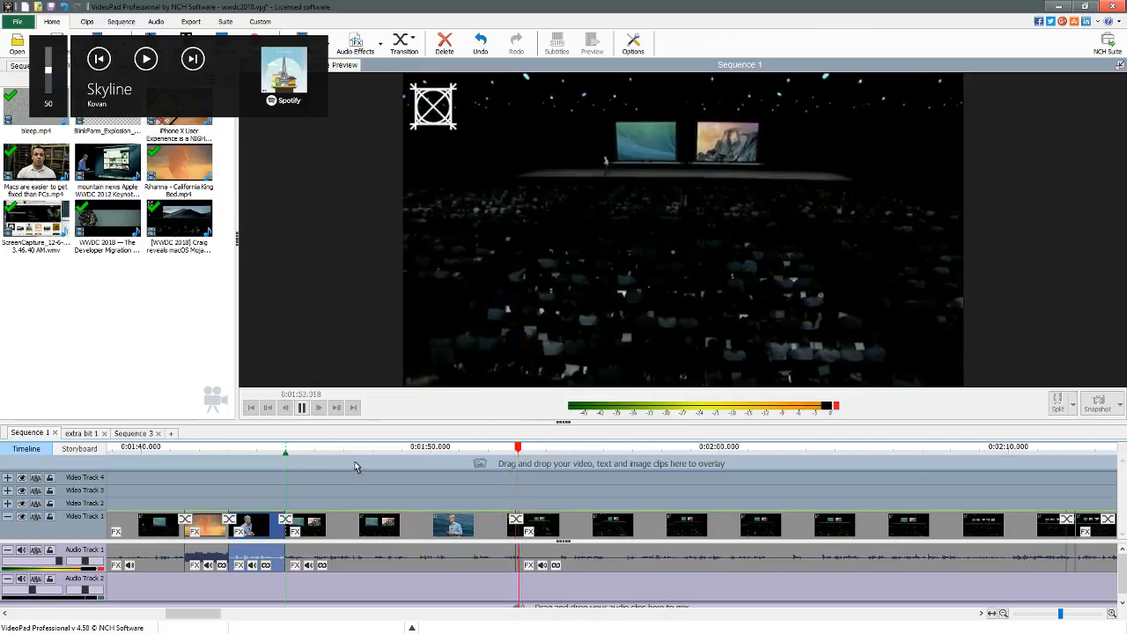
key("space")
Listen to Sequence 1 from 0:01:36.186 up to the orange music-video clip just after 0:01:41.
left_click_drag(181, 614, 171, 616)
left_click(223, 453)
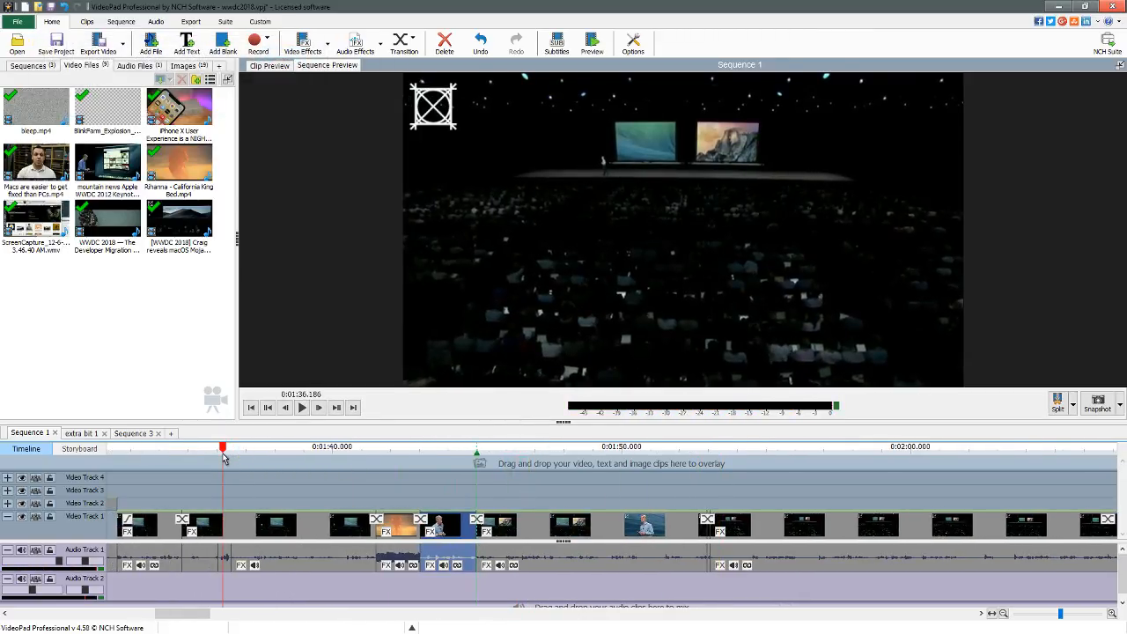
key("space")
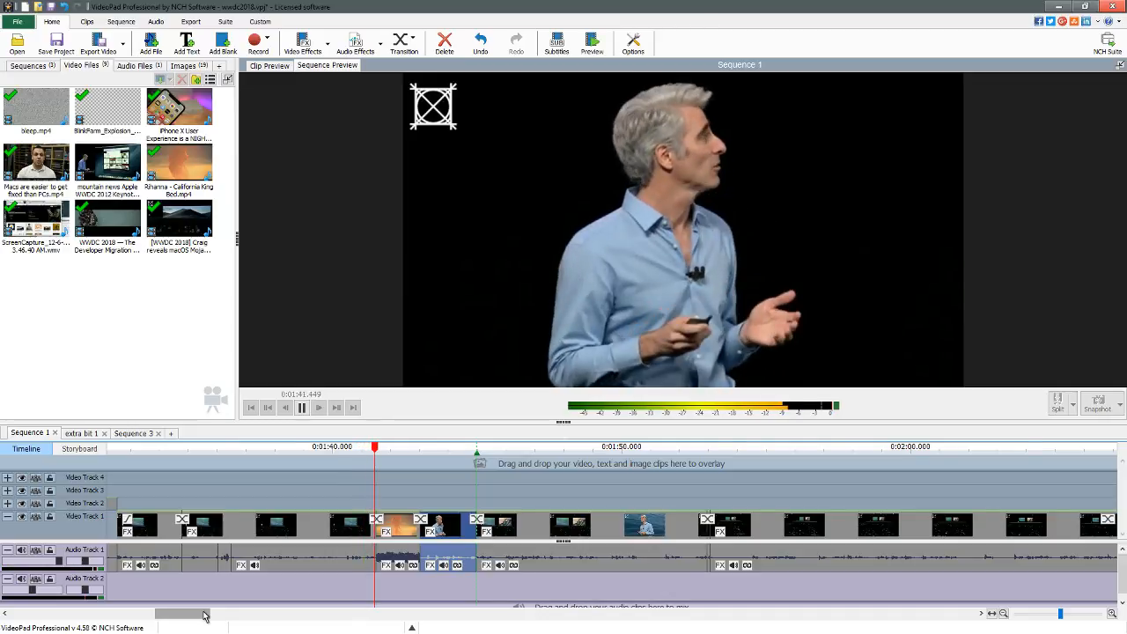
Go back to 0:01:21.653 in Sequence 1 and play the keynote passage to about 0:01:29.
left_click_drag(203, 616, 182, 615)
left_click(223, 451)
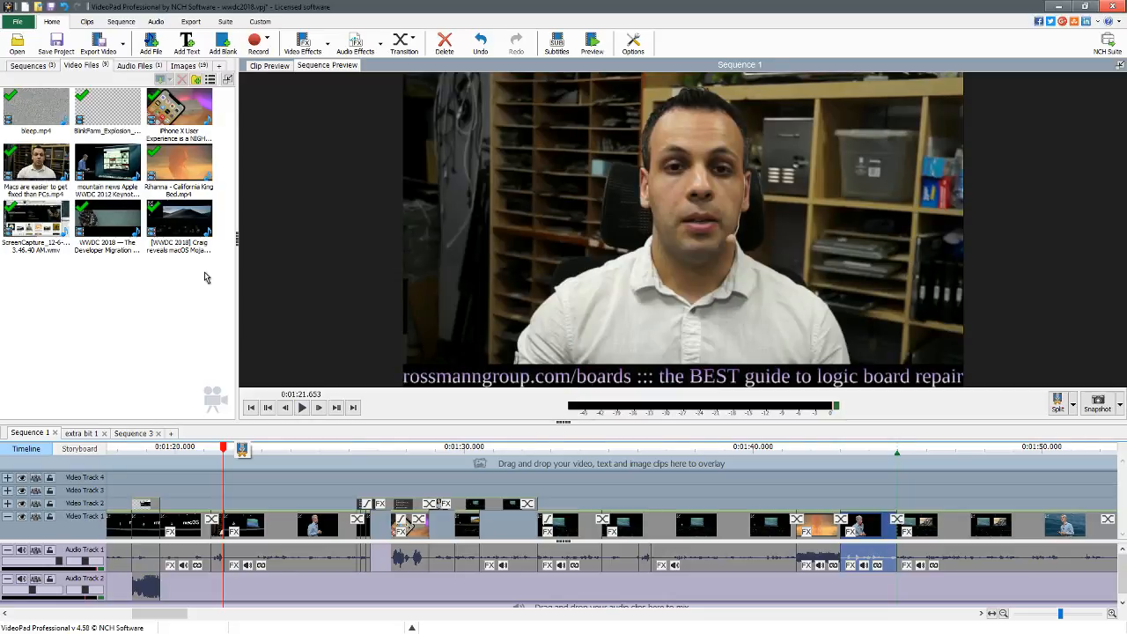
key("space")
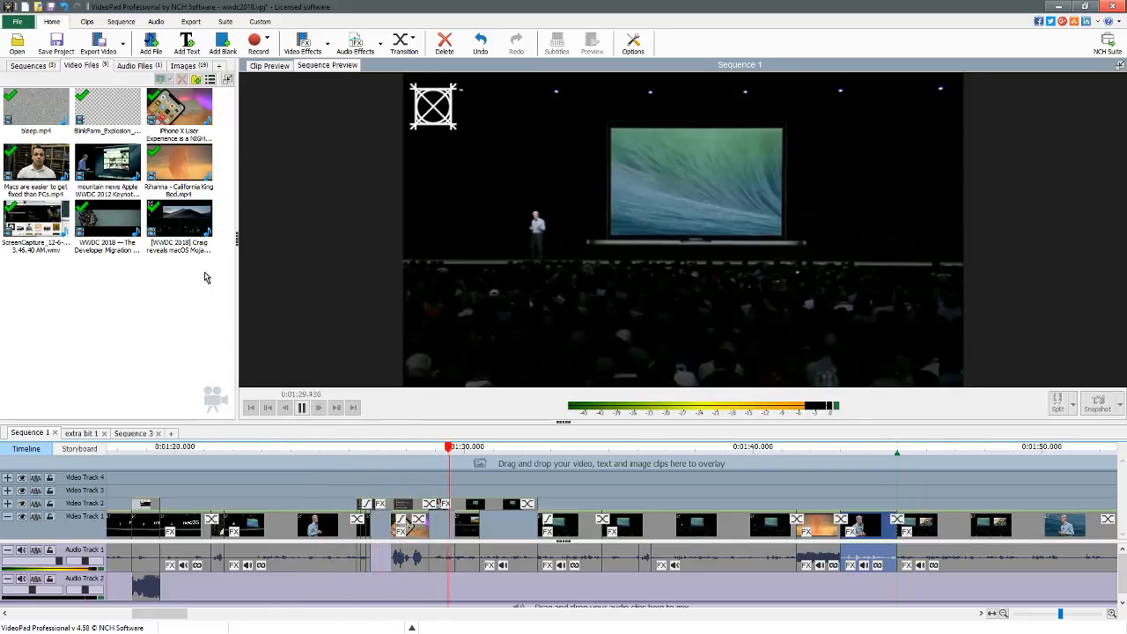
key("space")
Replay Sequence 1 from 0:01:23.970, pausing at 0:01:37.243 and listening on to 0:01:39.736.
left_click(290, 448)
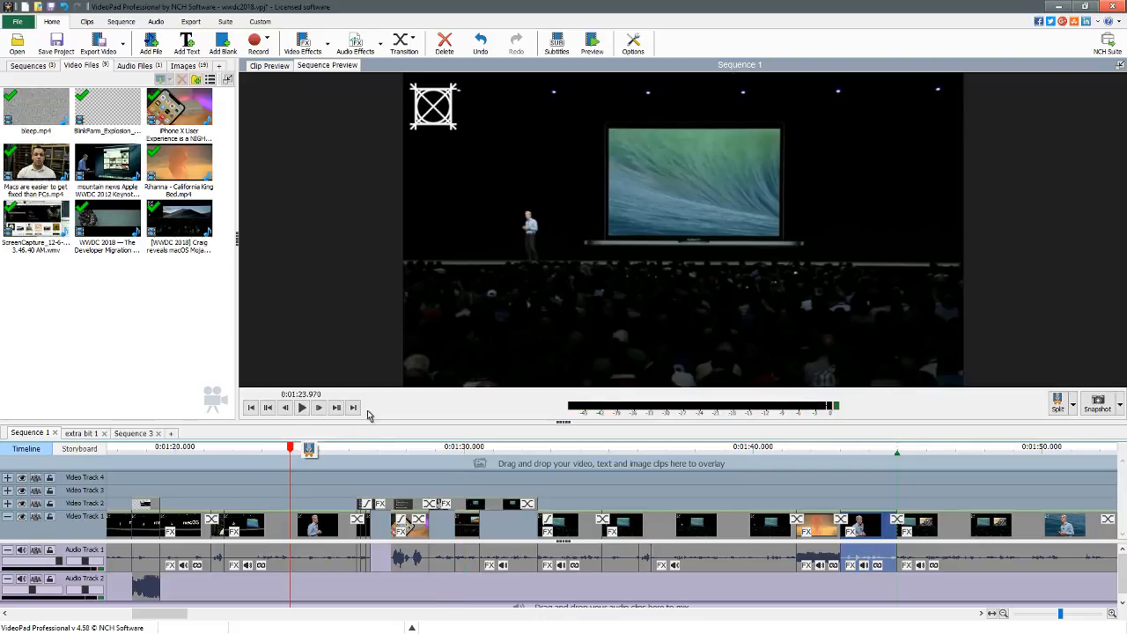
key("space")
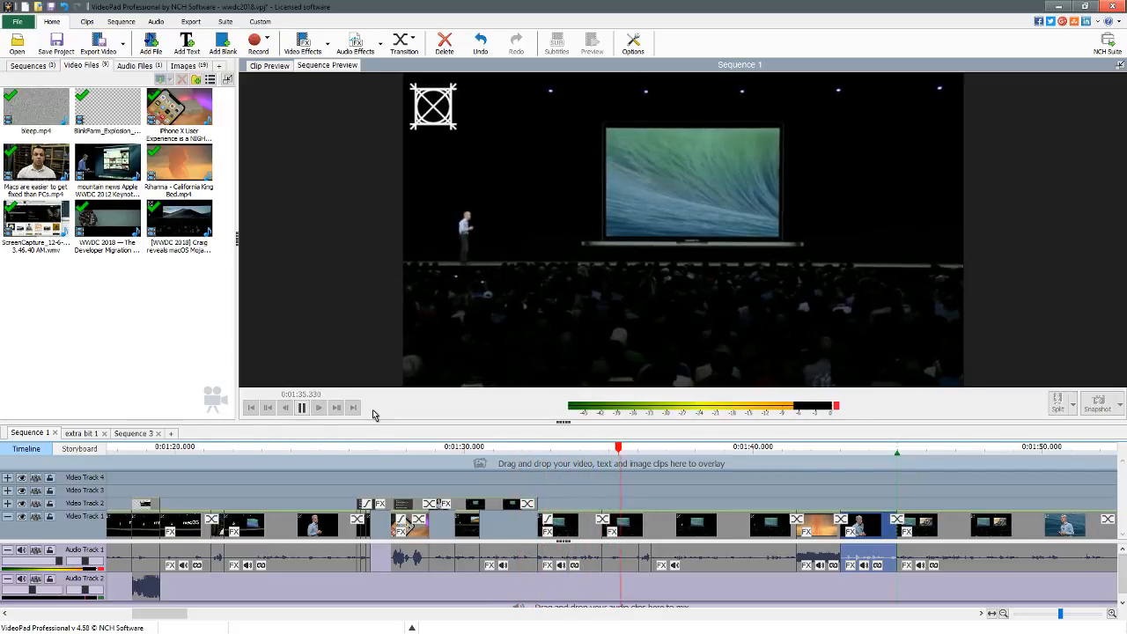
key("space")
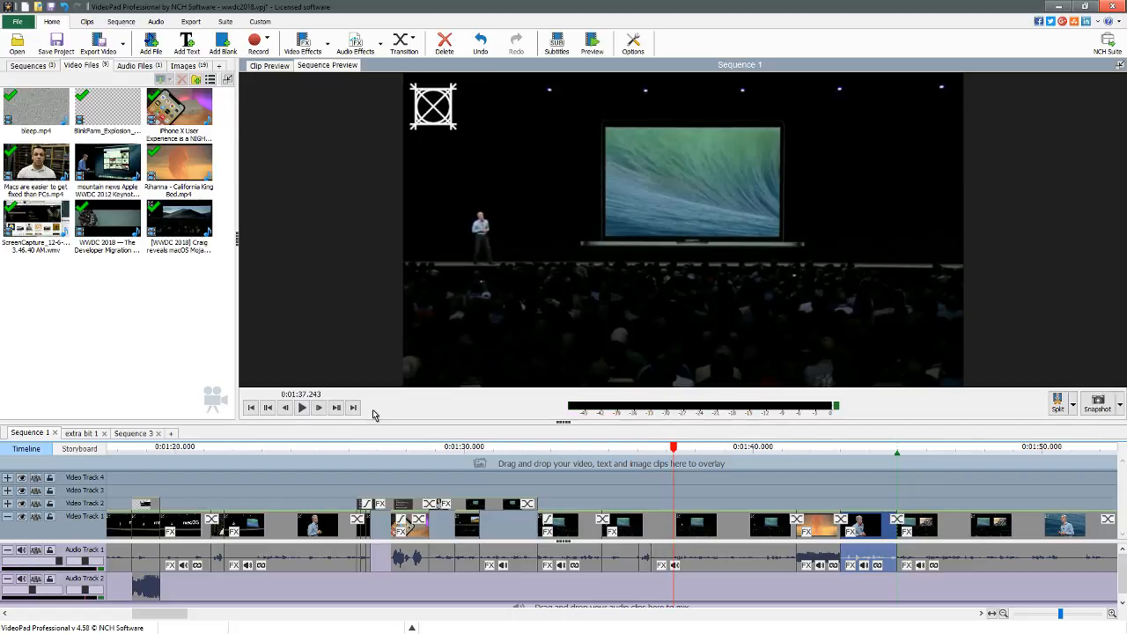
key("space")
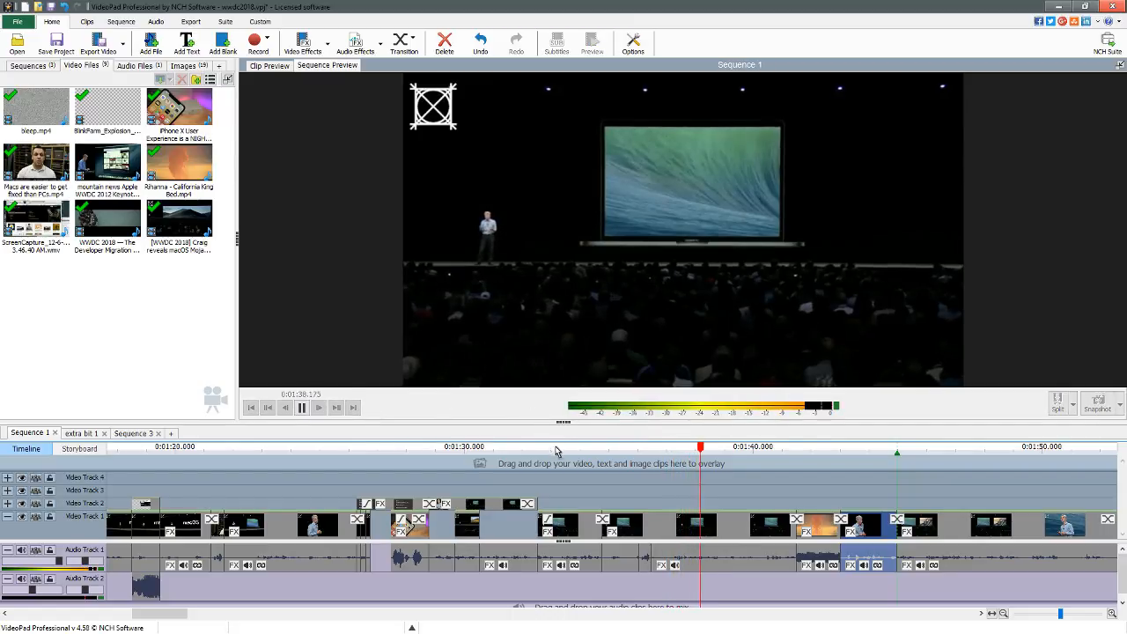
key("space")
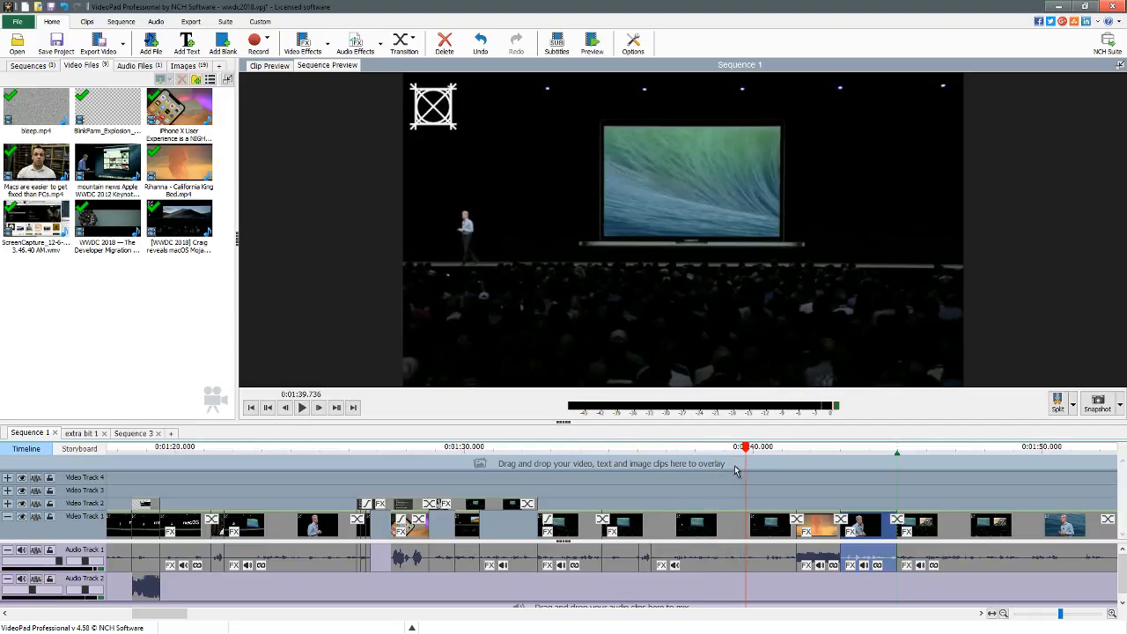
Play back Sequence 1 from about 1:39 and Sequence 3 from about 0:21 to review the keynote footage.
key("space")
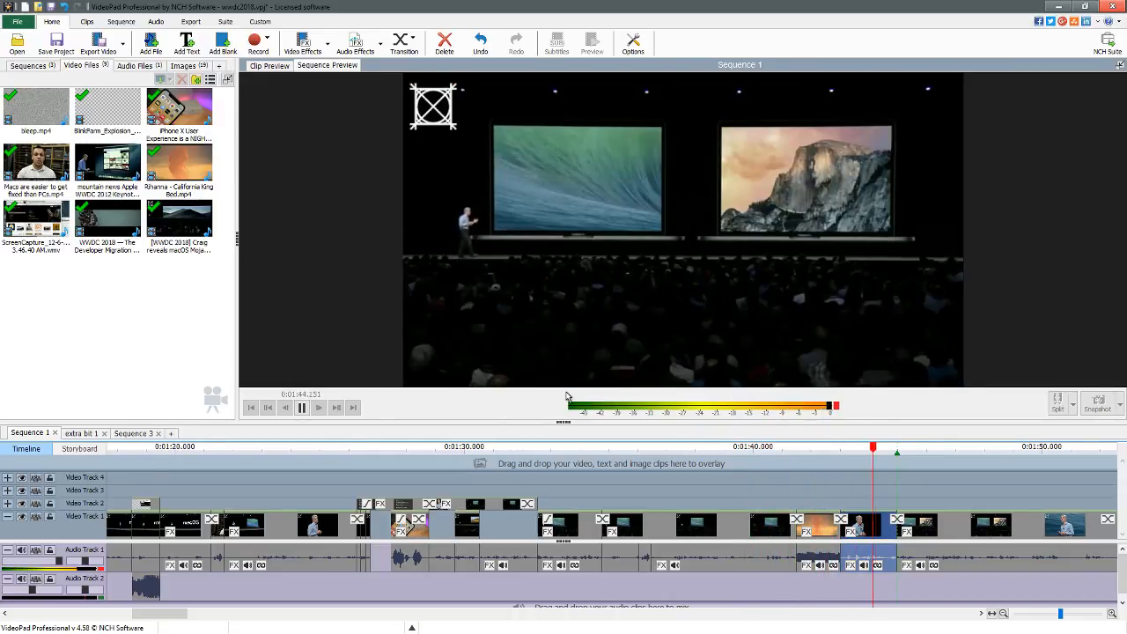
key("space")
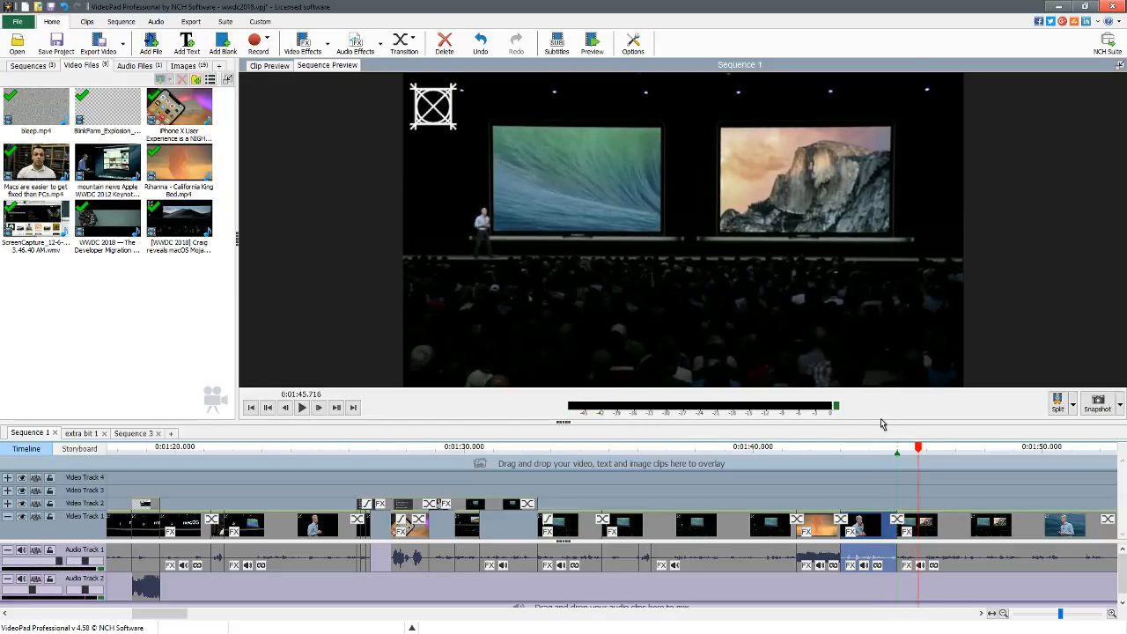
left_click(133, 434)
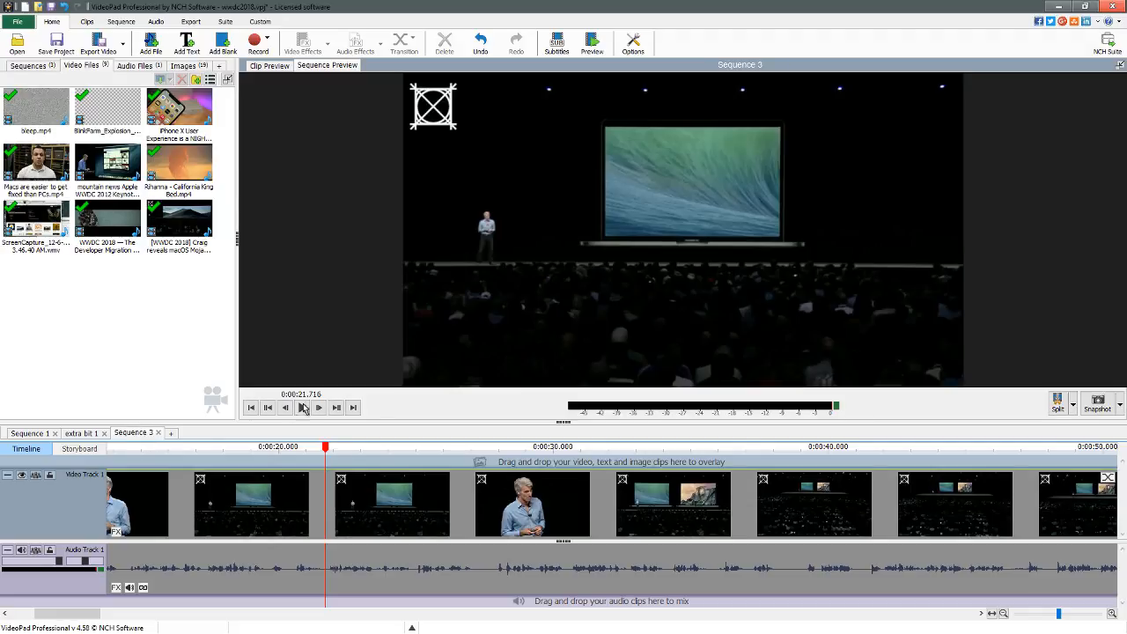
left_click(303, 408)
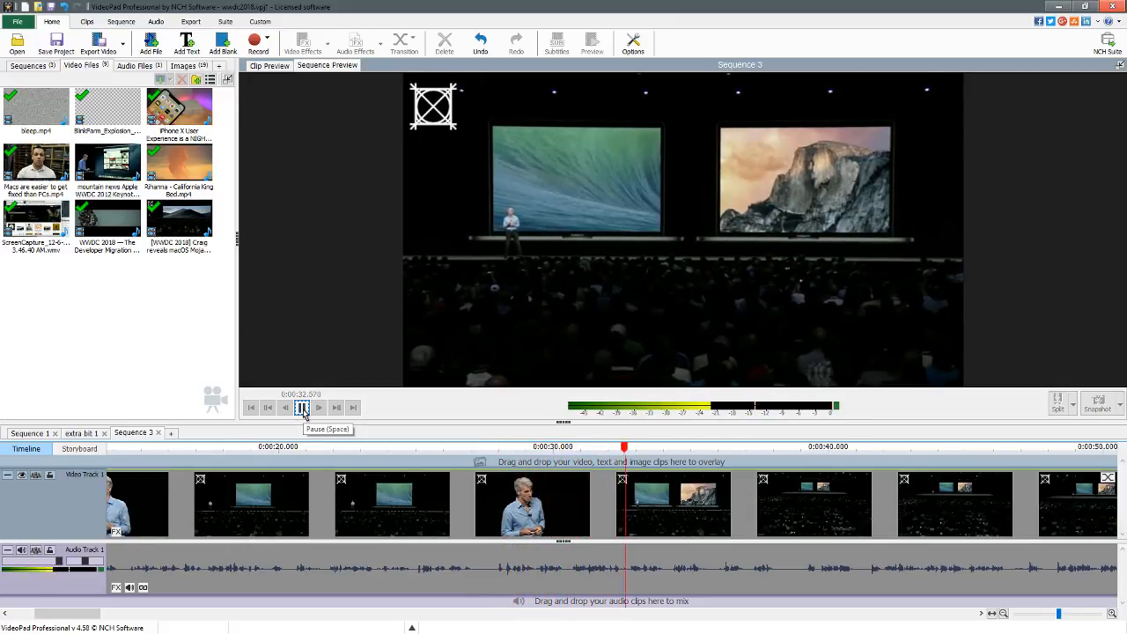
Find the start of the wanted snippet in Sequence 3 by repeated playback and split the clip at 0:37.804.
left_click_drag(97, 614, 121, 616)
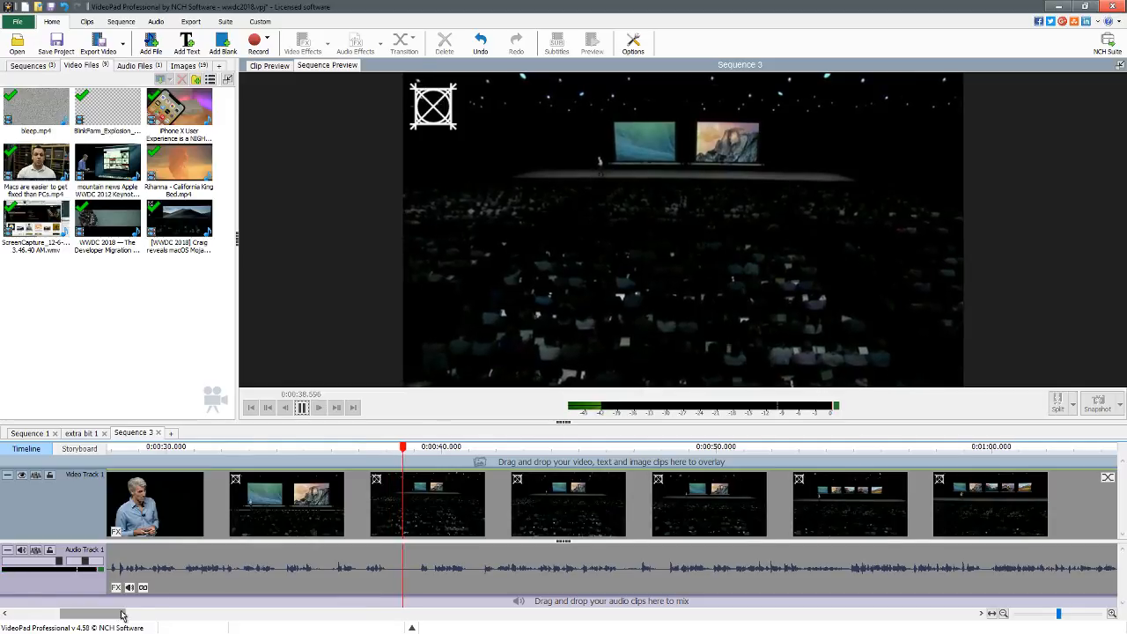
left_click(356, 450)
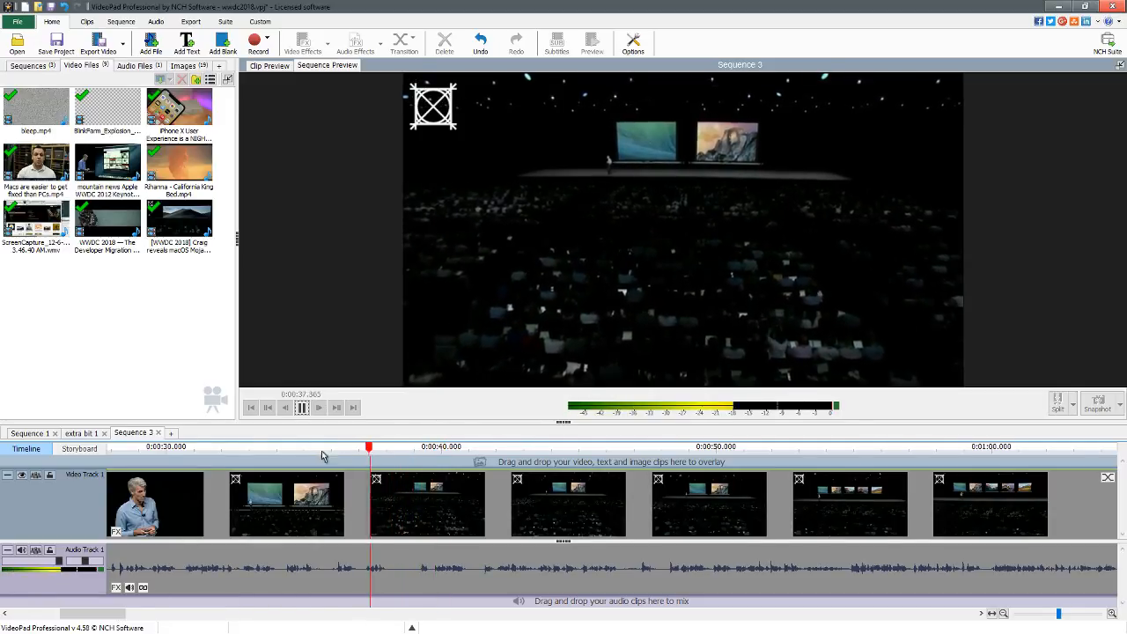
key("space")
left_click(379, 451)
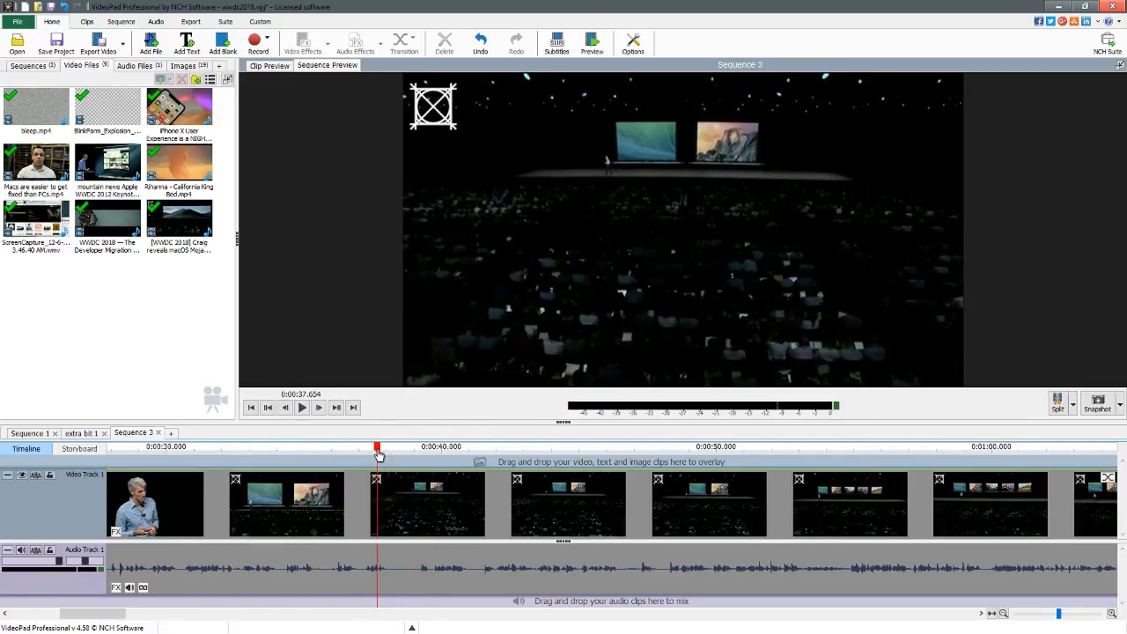
key("space")
key("space")
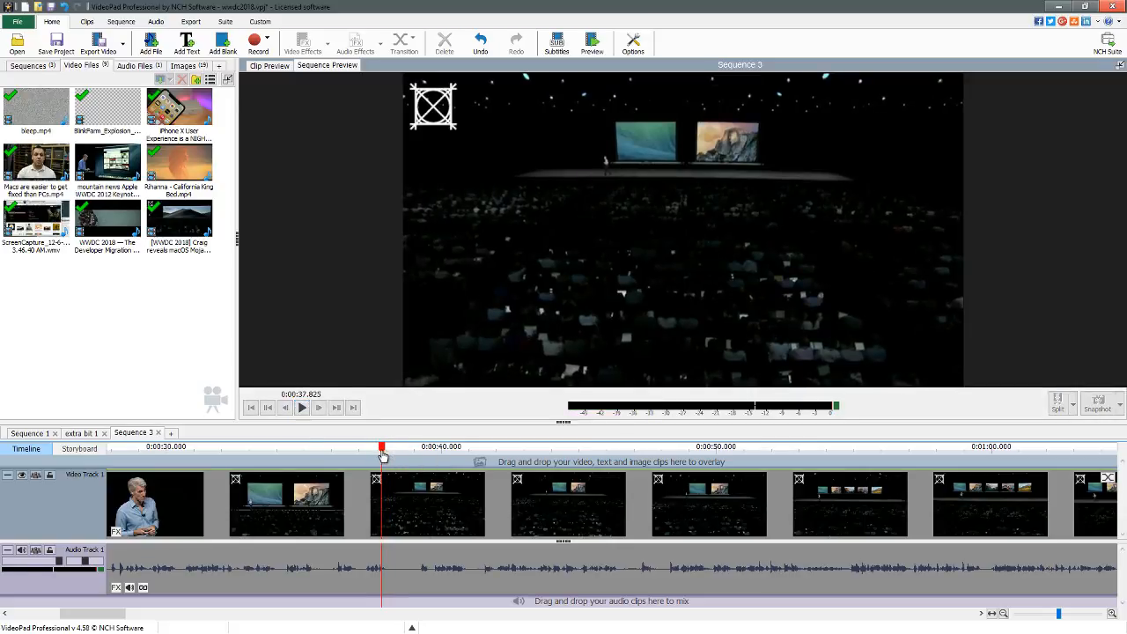
left_click(382, 452)
key("space")
key("space")
left_click(381, 452)
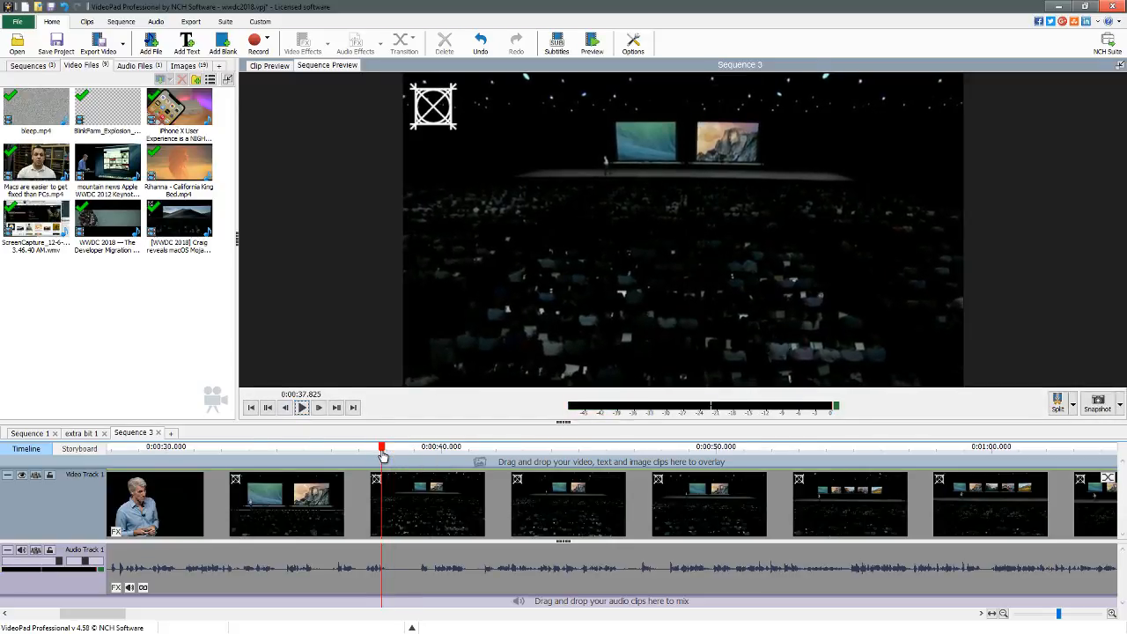
key("space")
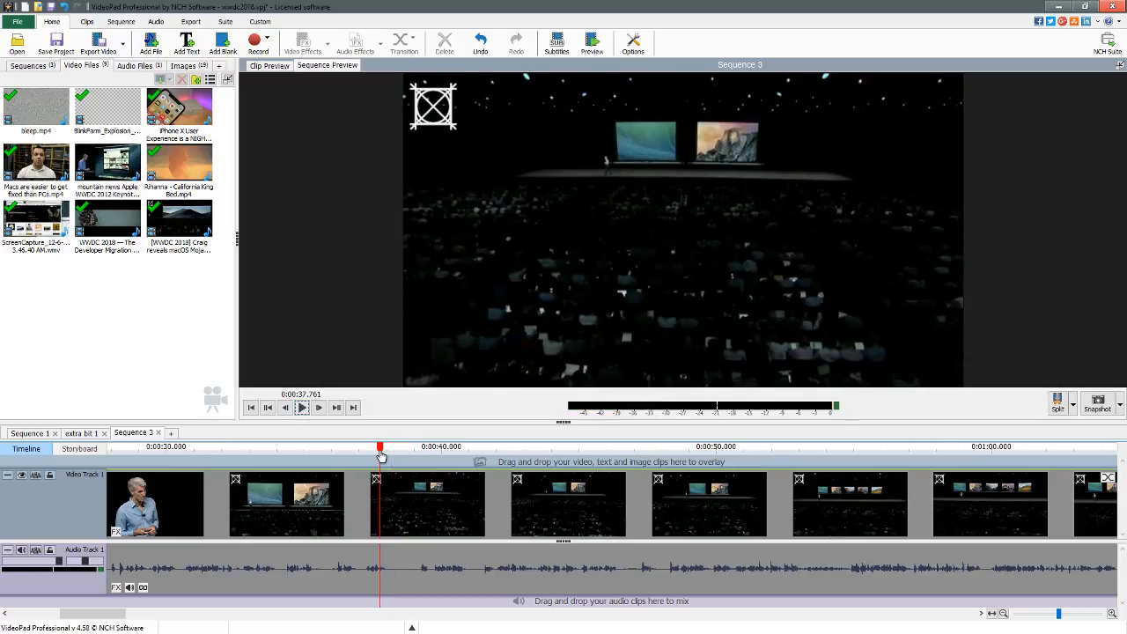
left_click(381, 452)
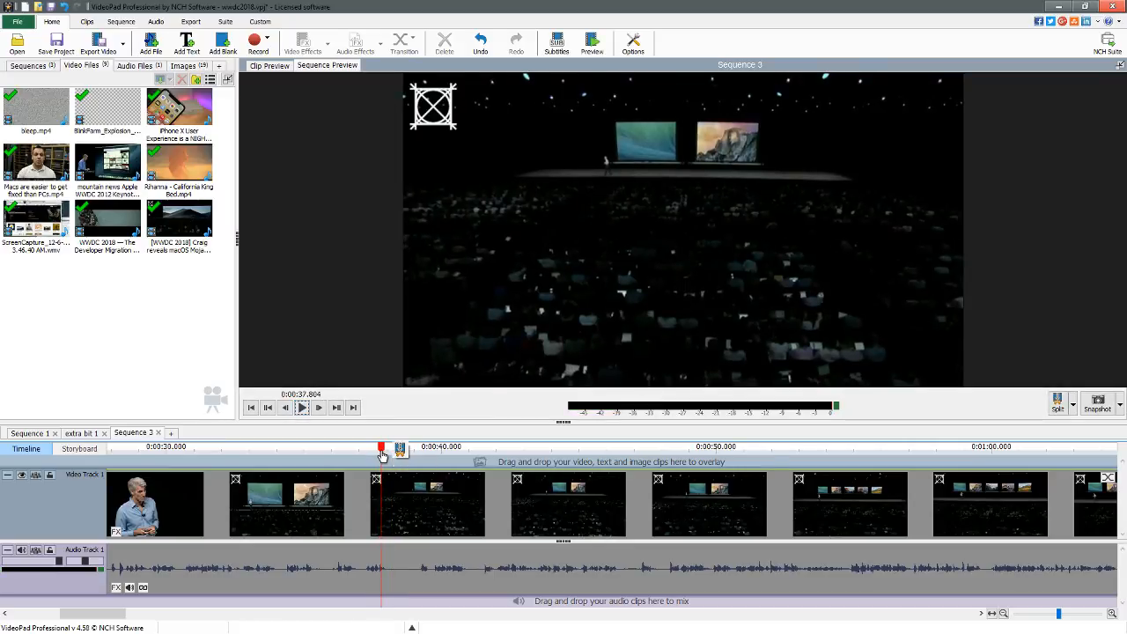
key("space")
key("space")
left_click(382, 452)
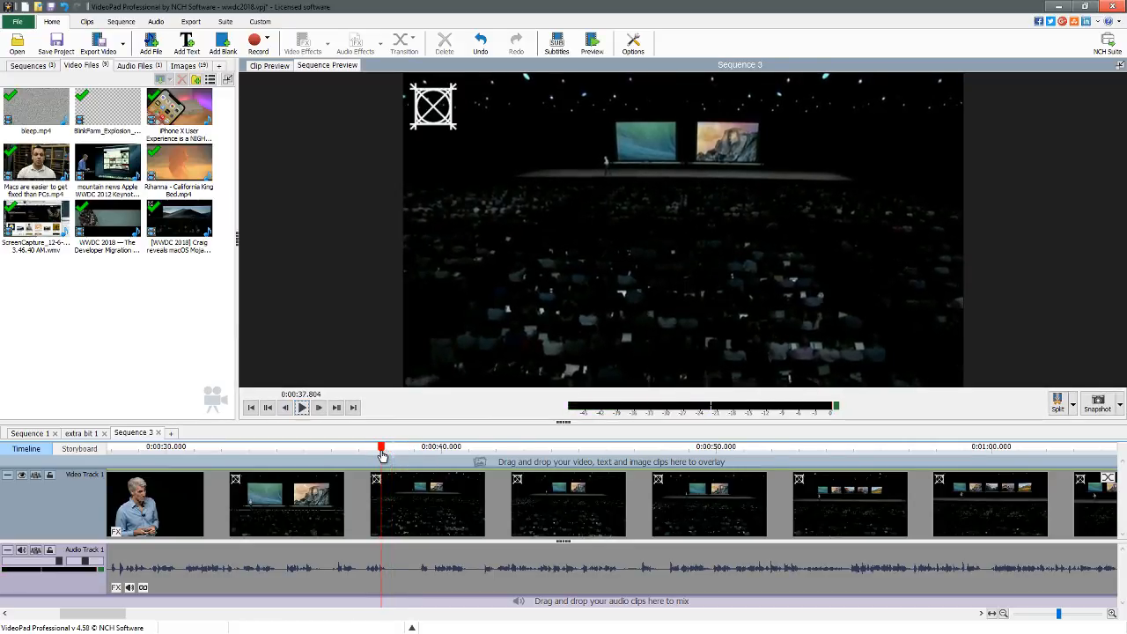
key("l")
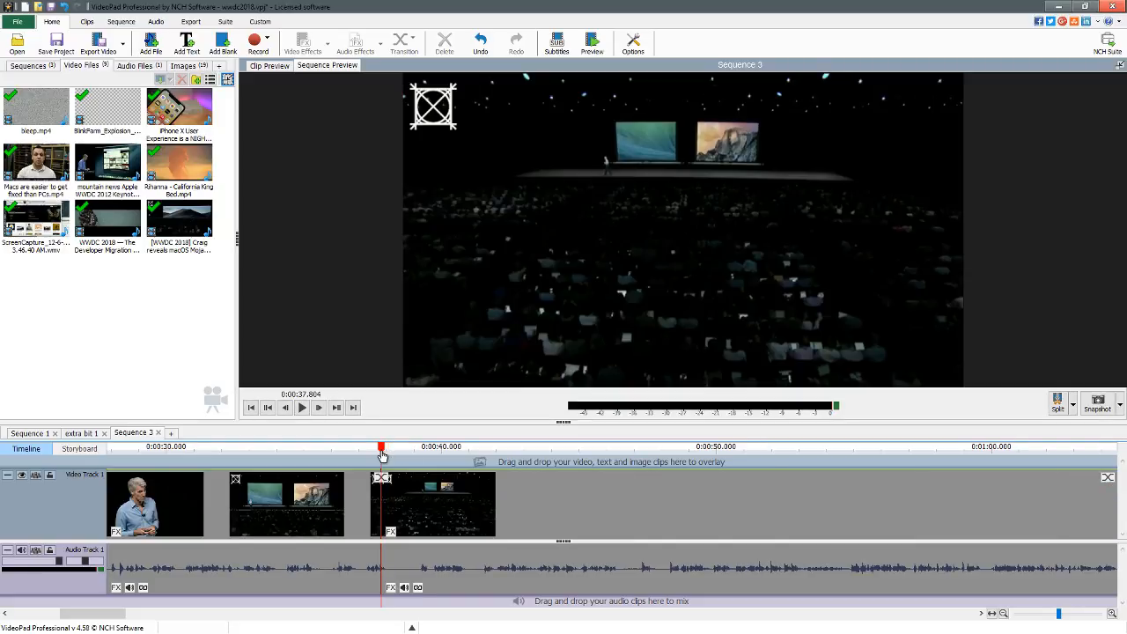
Split the Sequence 3 clip again at 0:38.041 to isolate the short snippet.
key("space")
key("space")
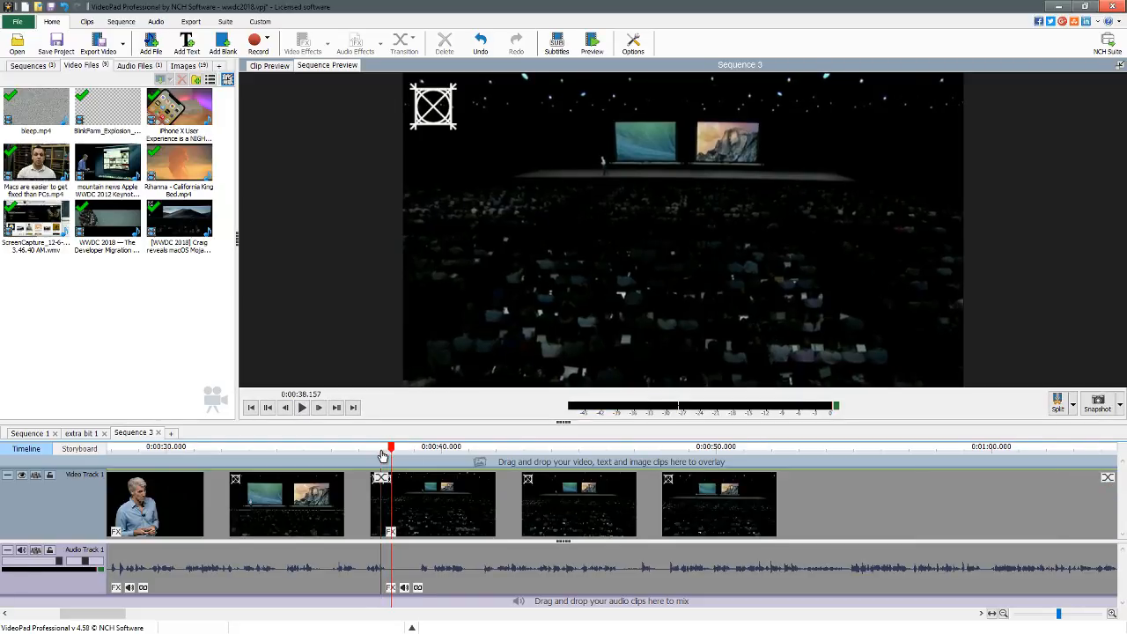
left_click(382, 455)
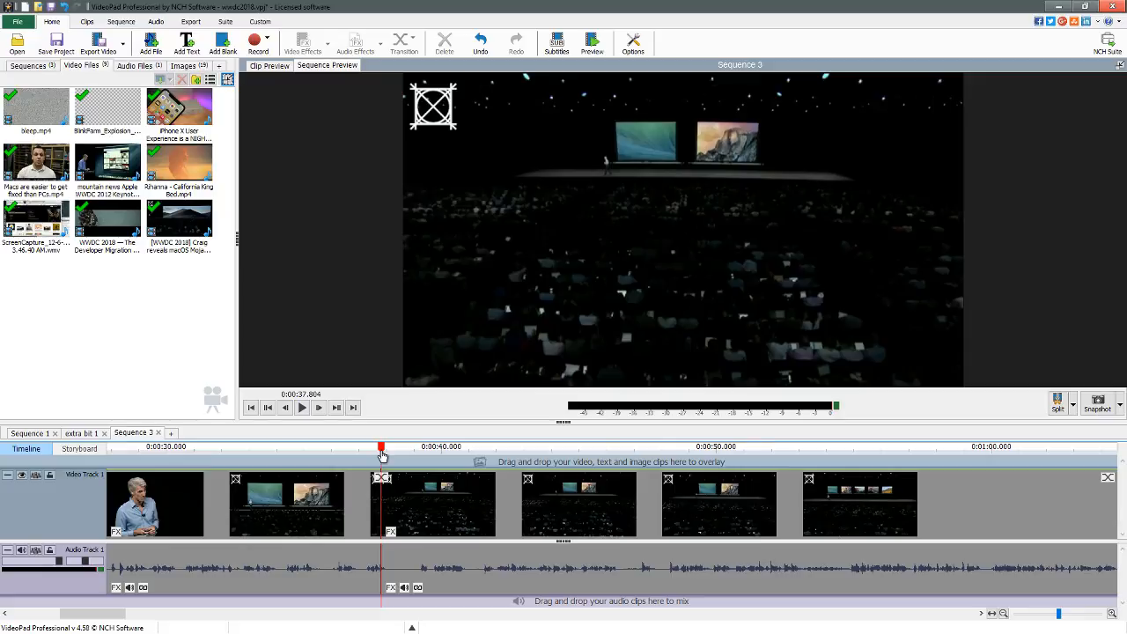
key("space")
key("space")
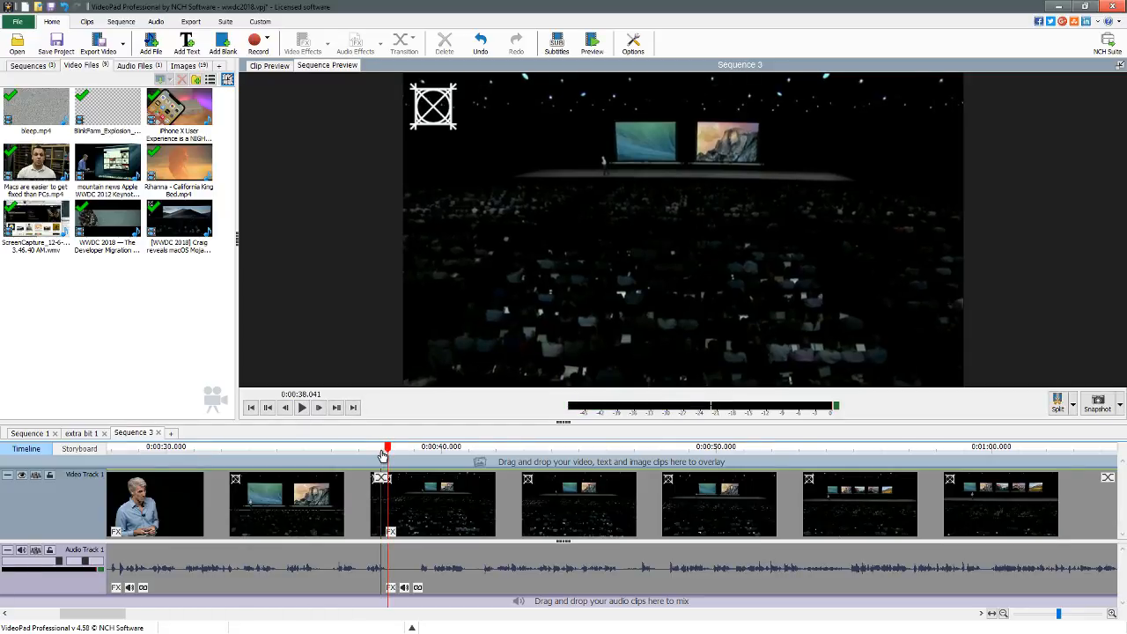
left_click(483, 508)
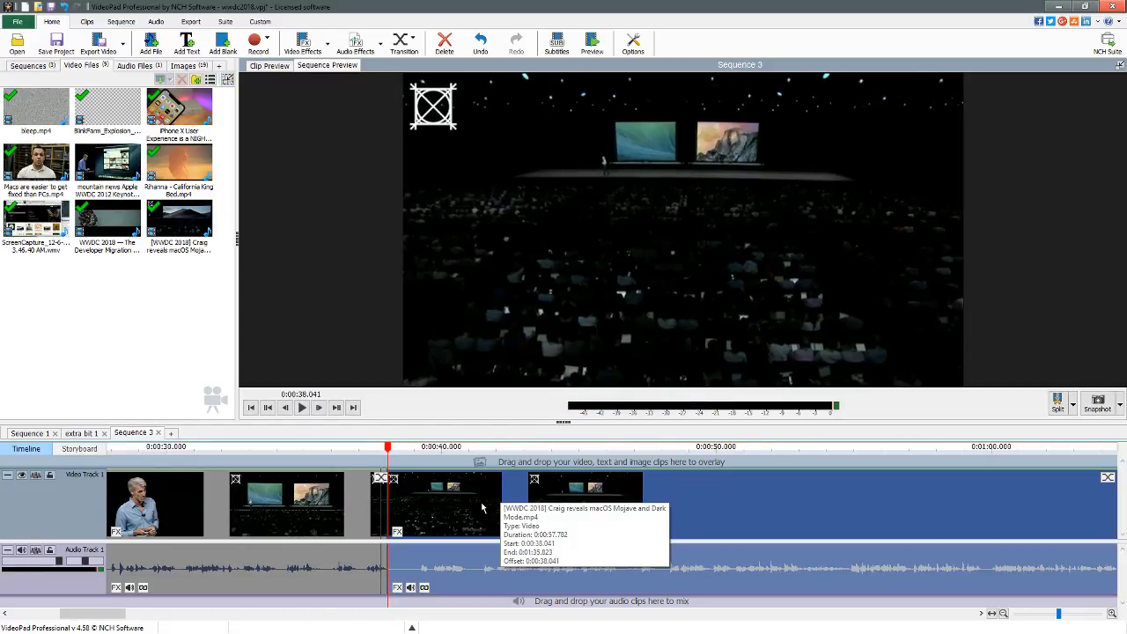
key("ctrl+Left")
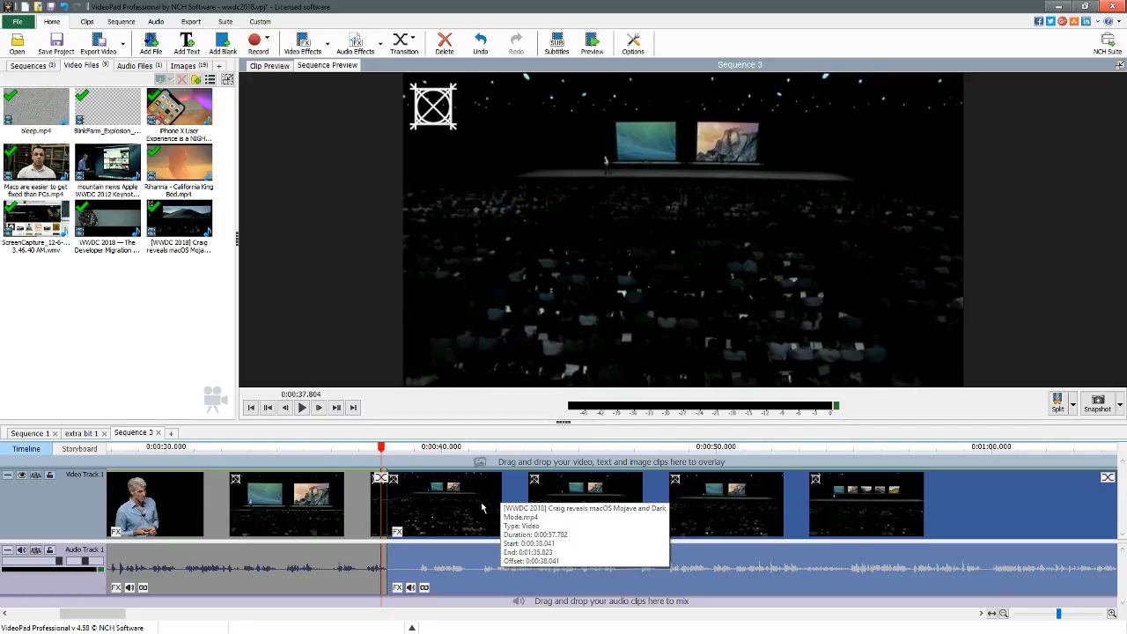
key("Left")
key("Left")
key("Left")
key("Left")
key("Left")
key("Left")
key("Left")
key("Left")
key("Left")
key("Left")
key("Left")
key("Left")
key("Left")
key("Left")
key("Left")
key("Left")
key("Left")
key("Left")
key("Left")
key("Left")
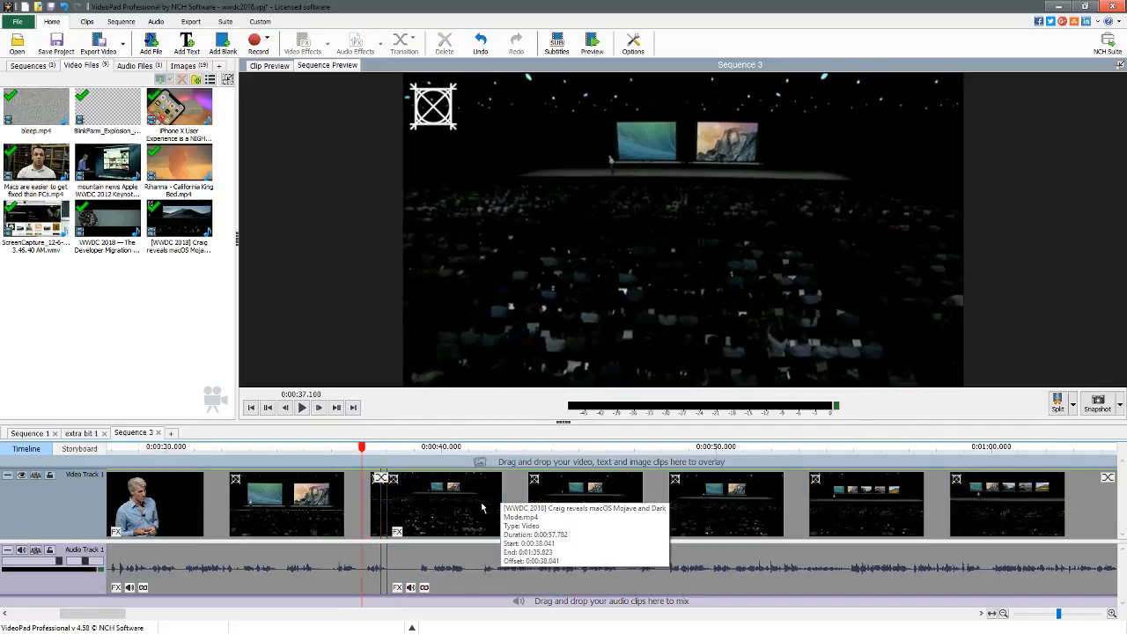
Copy the short snippet into extra bit 1 after the second black section and insert a Blank Clip directly behind it.
left_click(385, 504)
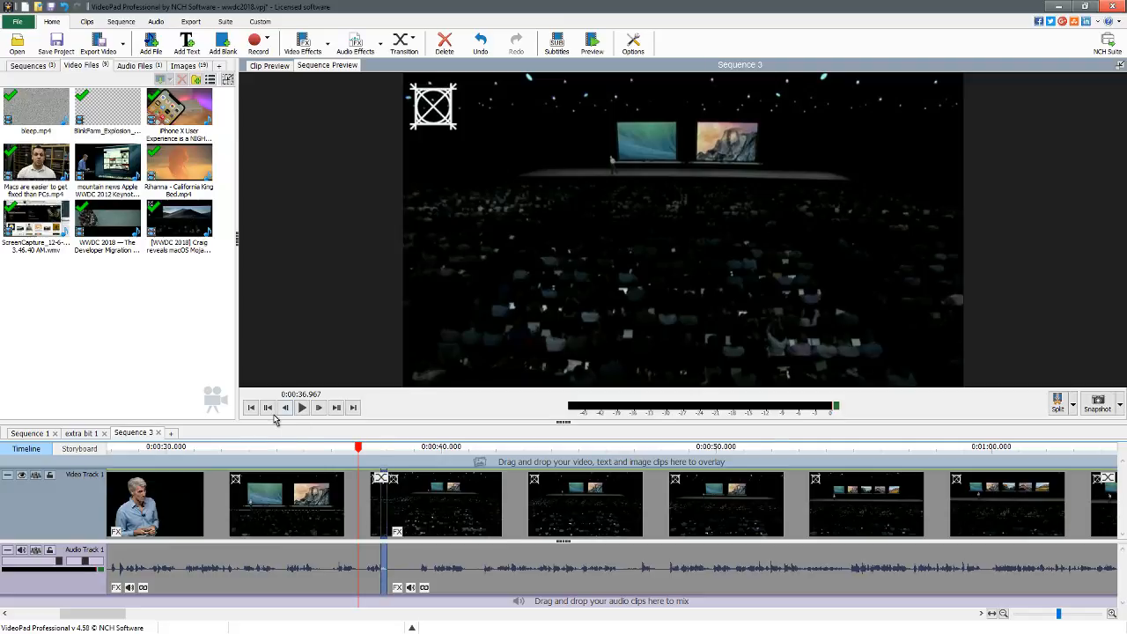
left_click(82, 432)
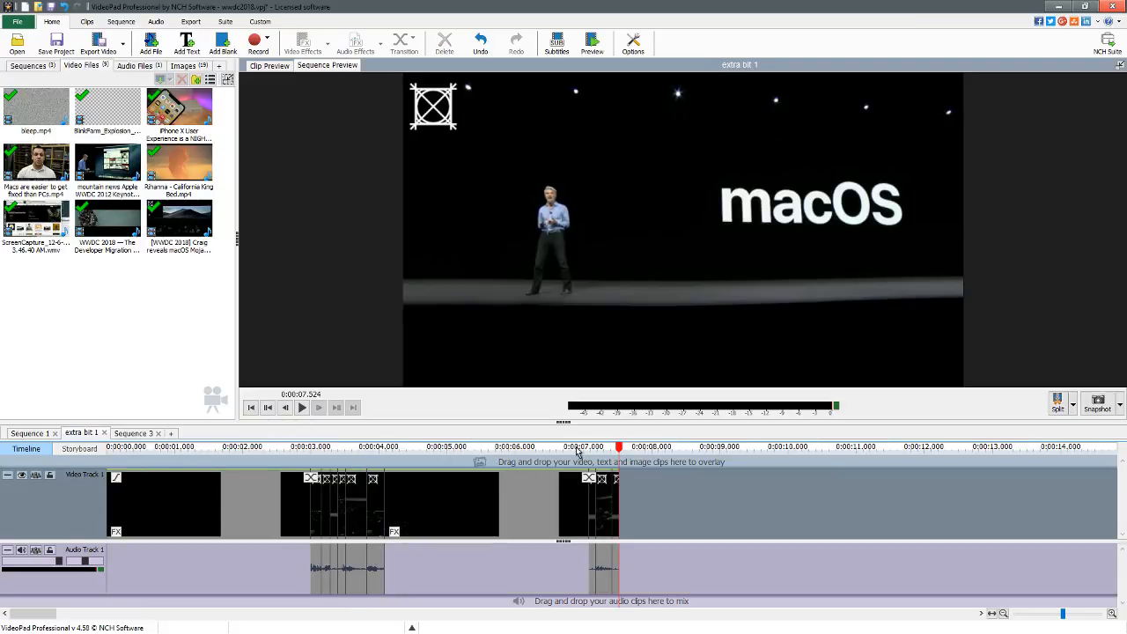
left_click(184, 66)
left_click_drag(197, 128, 602, 510)
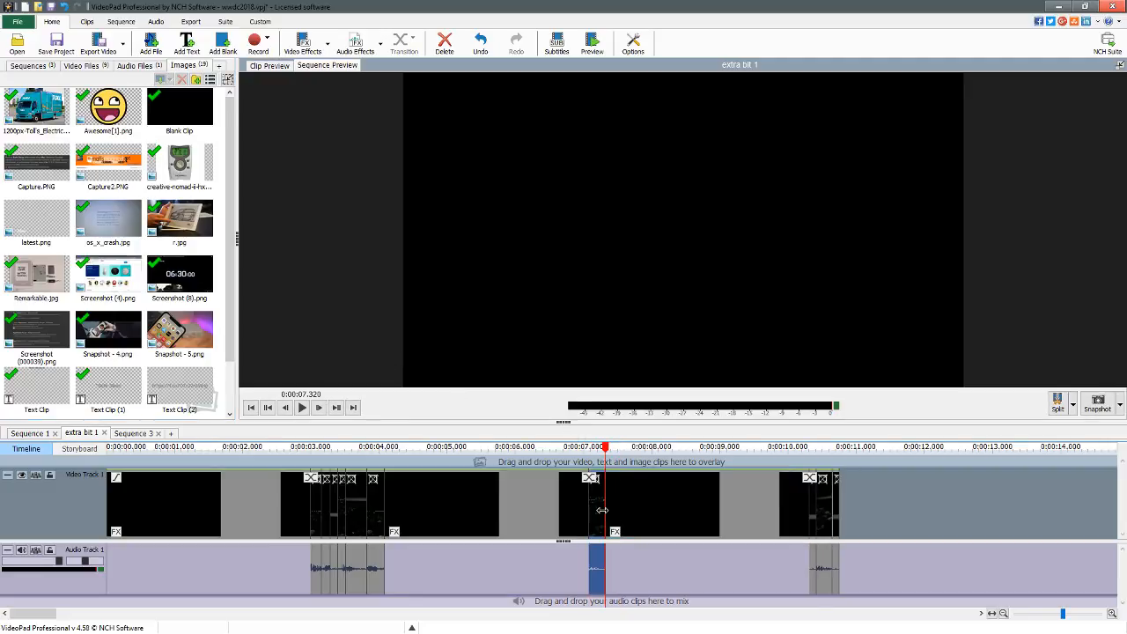
Trim a sliver off the start of the inserted snippet in extra bit 1 and check the cut by playing it.
left_click(522, 447)
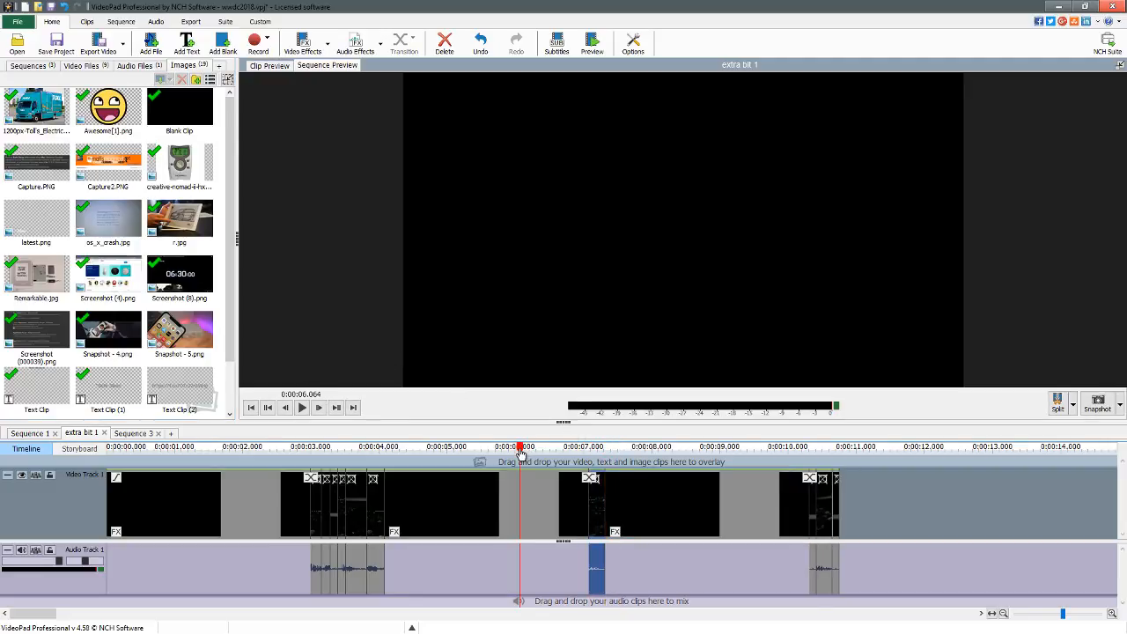
key("space")
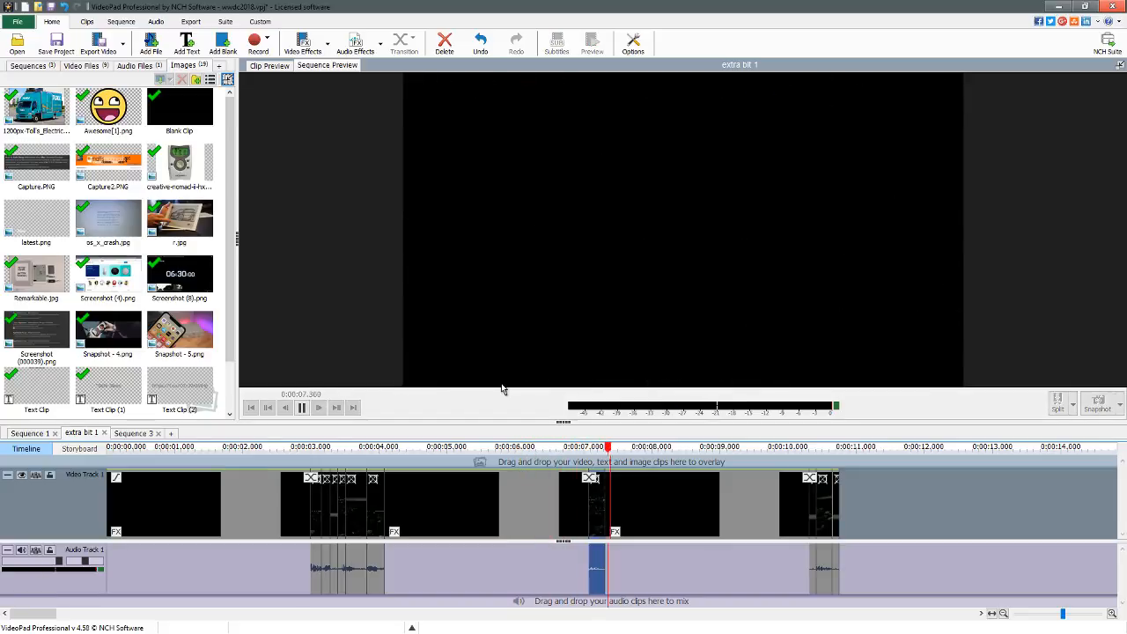
key("space")
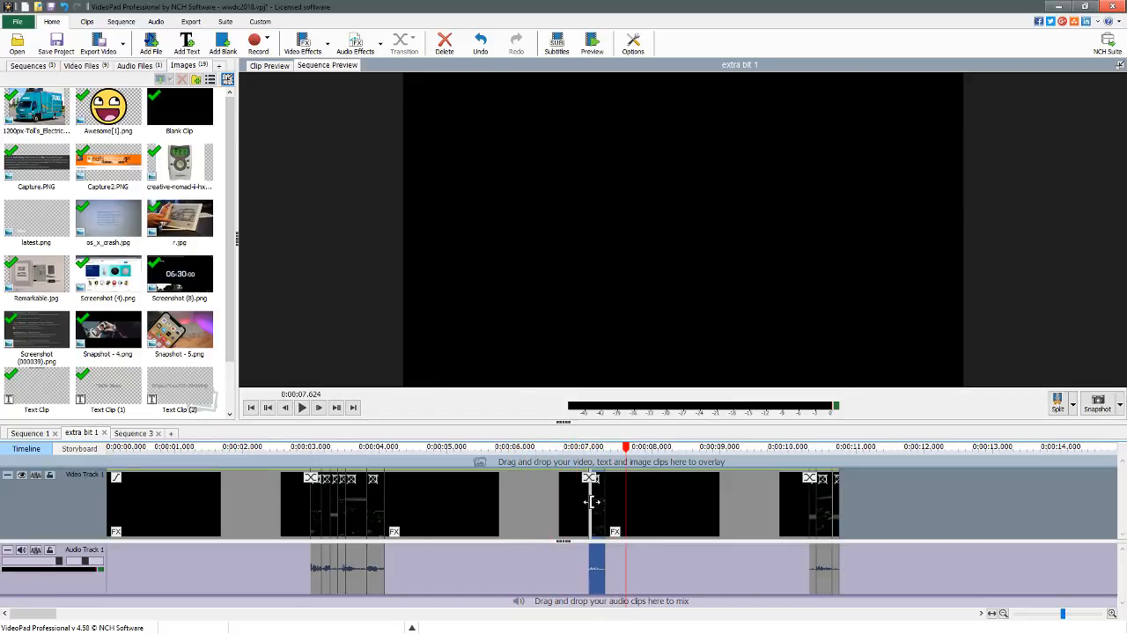
left_click_drag(592, 502, 593, 502)
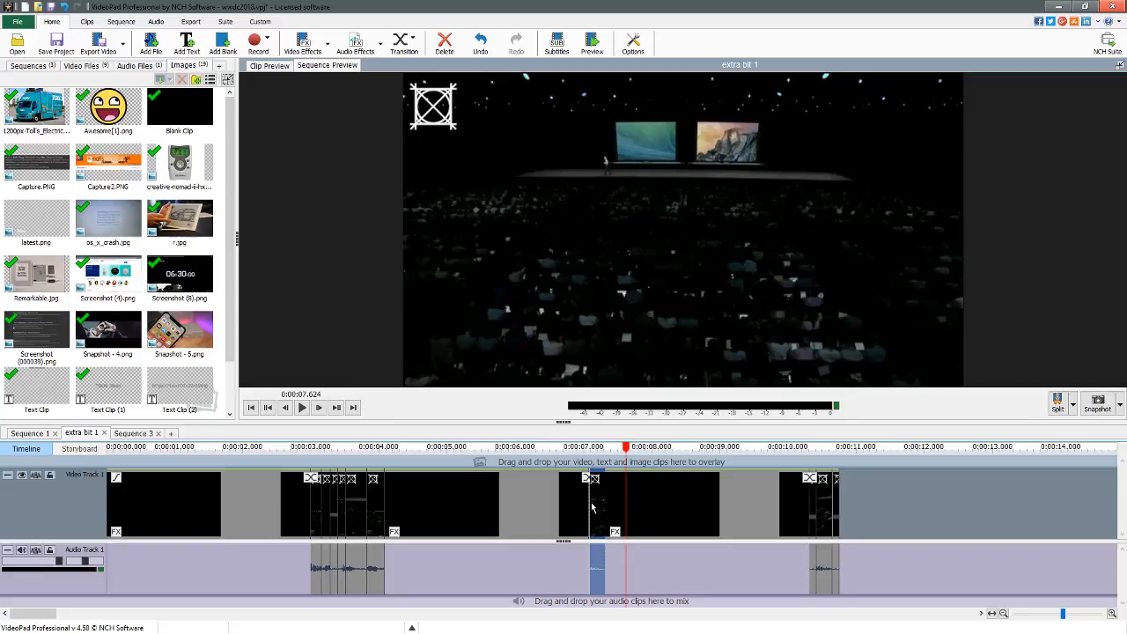
left_click(571, 451)
key("space")
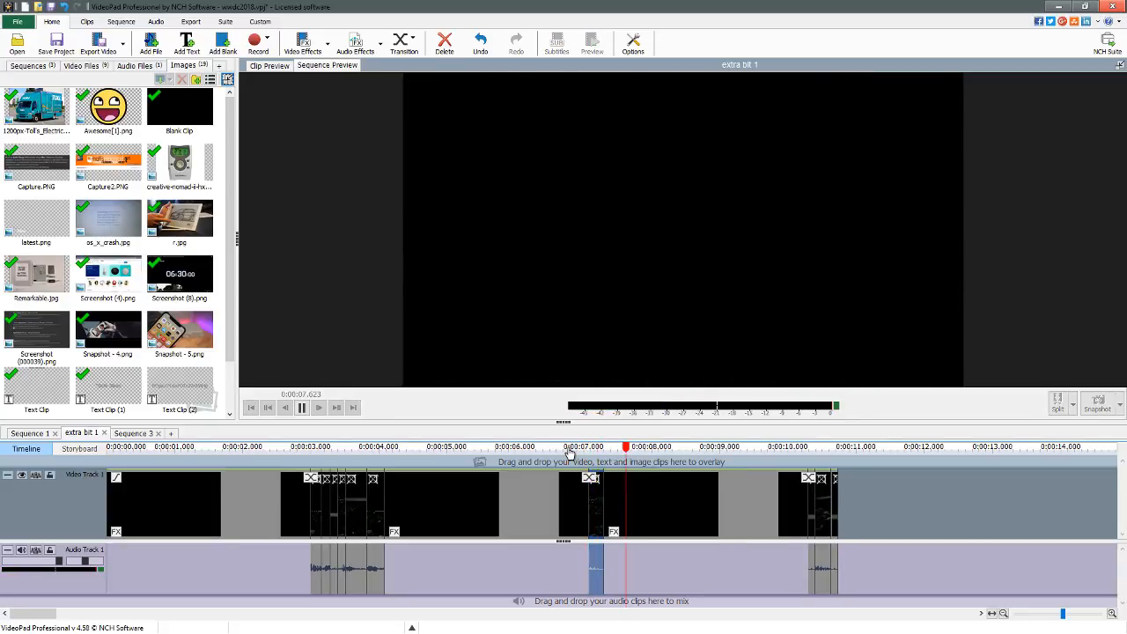
left_click(567, 451)
key("space")
key("space")
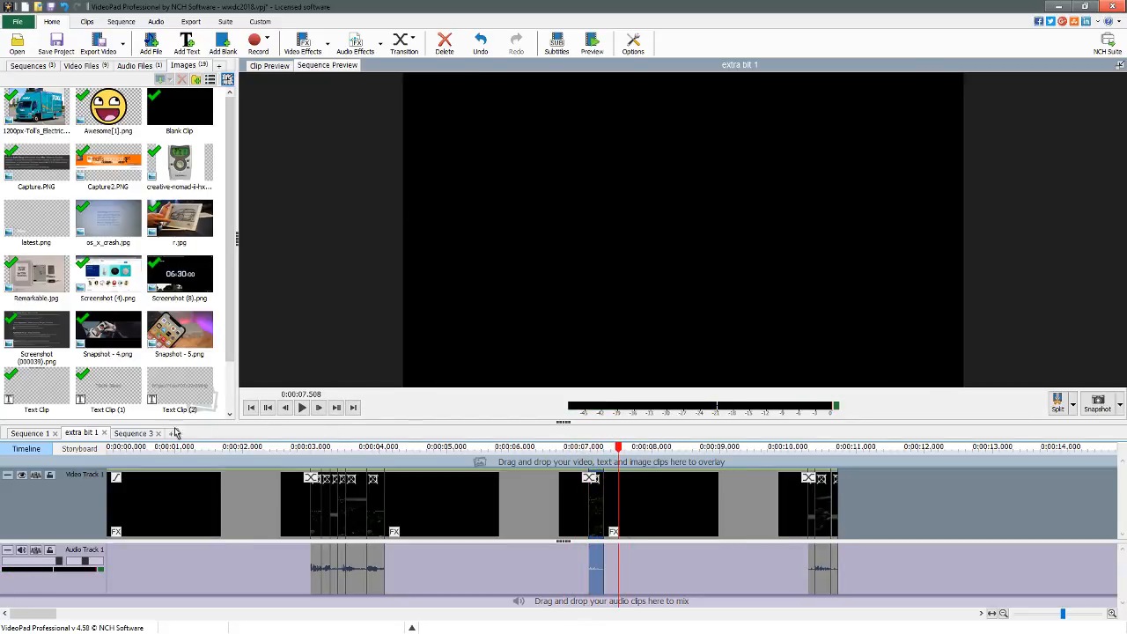
Return to Sequence 3 and check the live stream chat window.
left_click(134, 434)
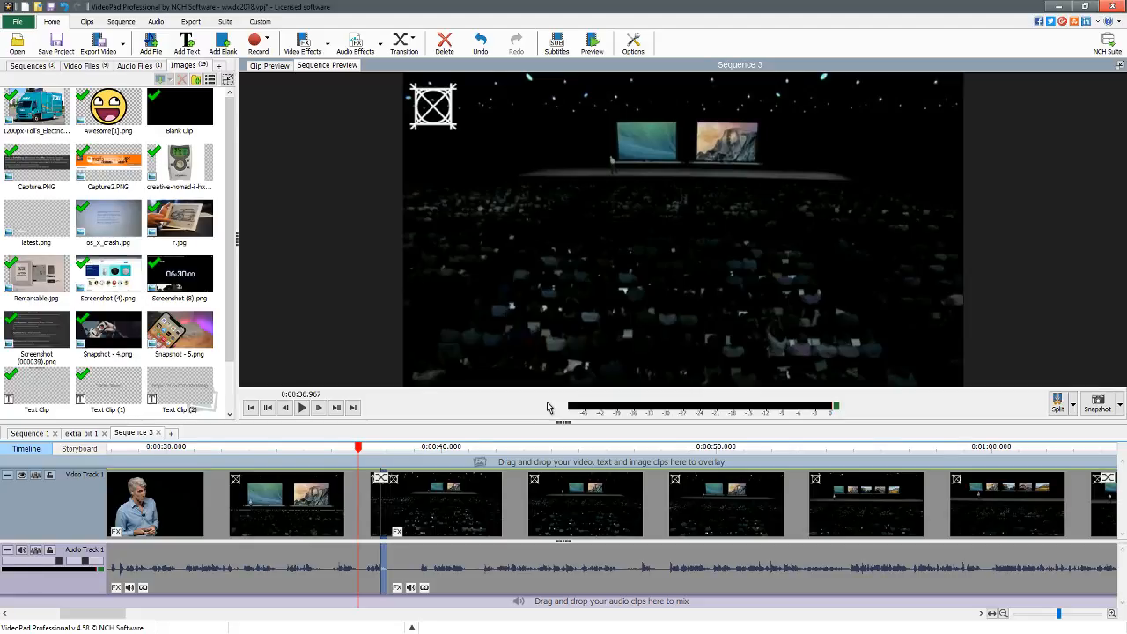
key("alt+Tab")
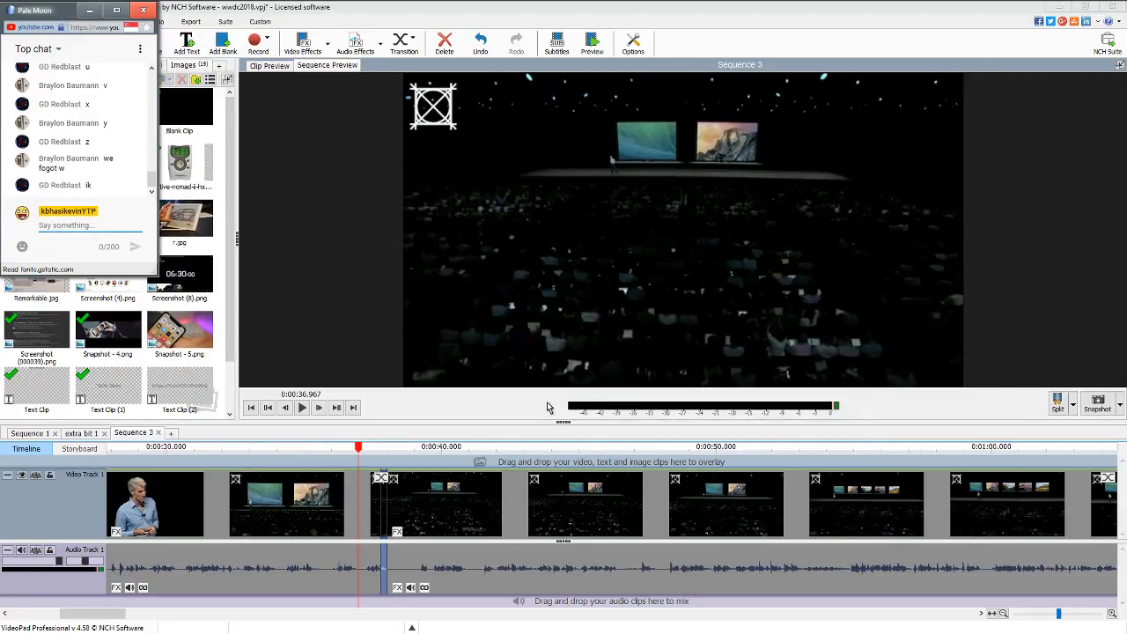
key("XF86AudioPlay")
key("XF86AudioPlay")
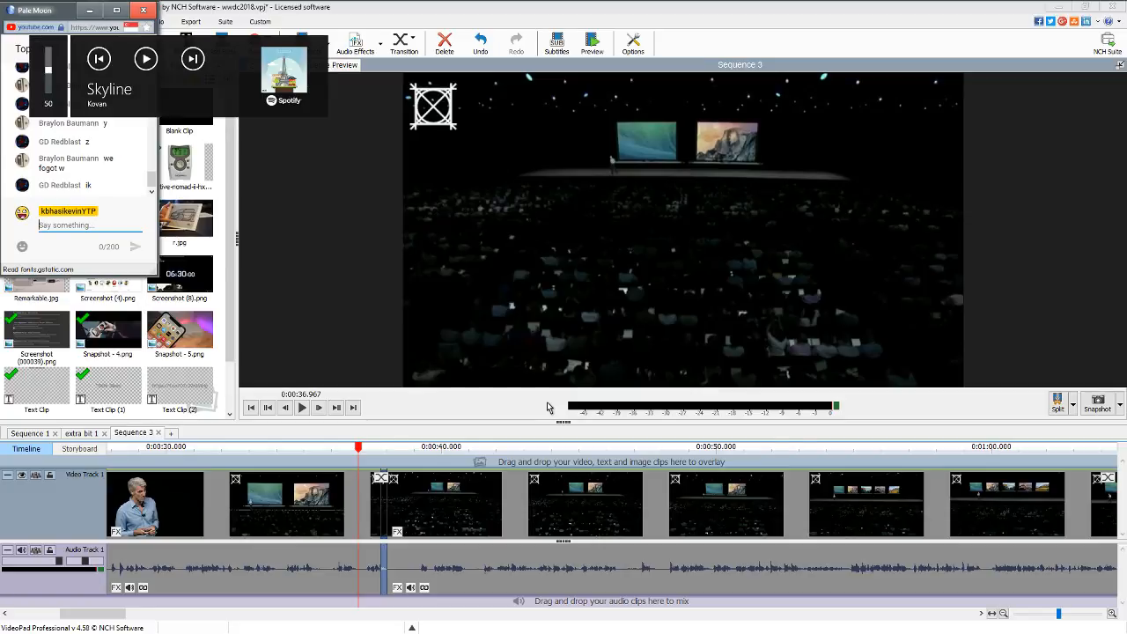
Play Sequence 3 from 0:36.480 up to just before the isolated snippet.
left_click(346, 454)
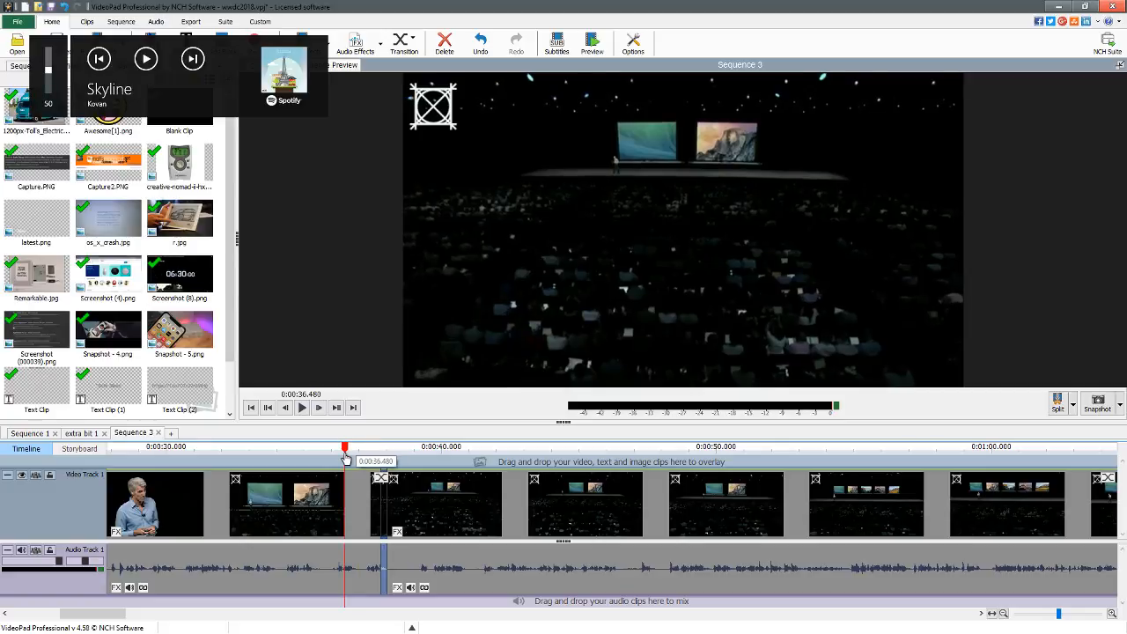
key("space")
key("space")
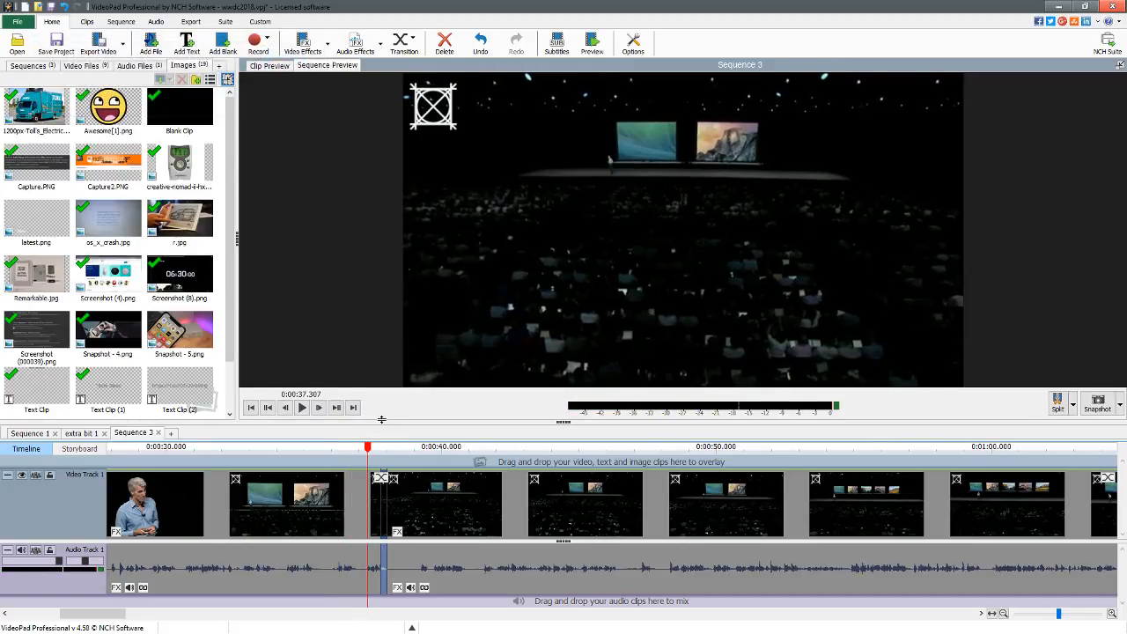
key("super")
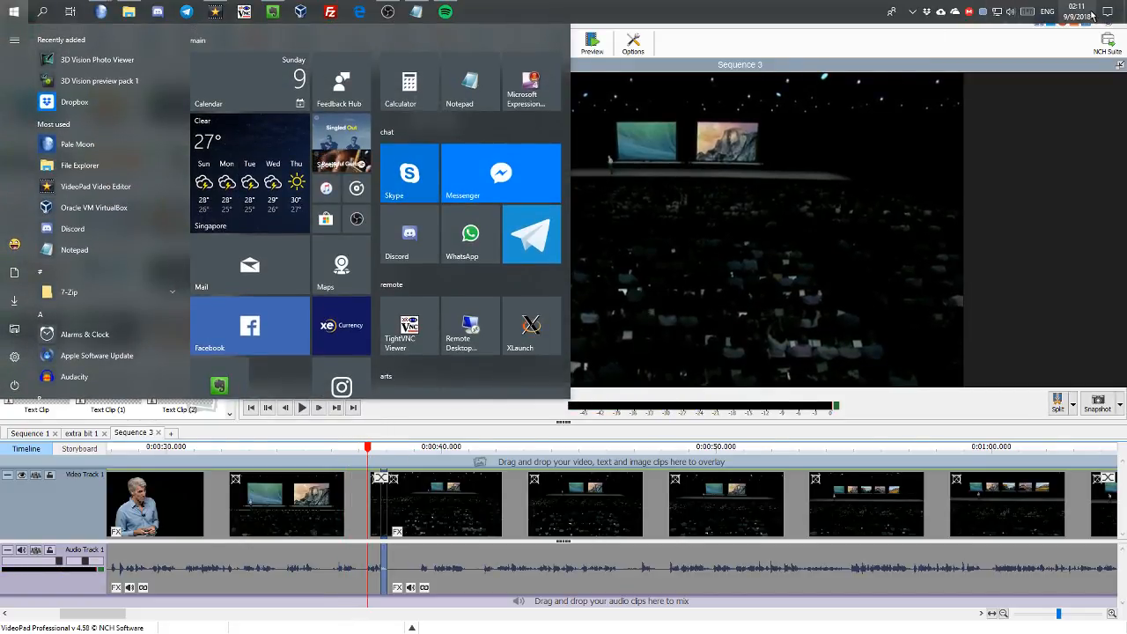
left_click(1090, 15)
left_click(794, 40)
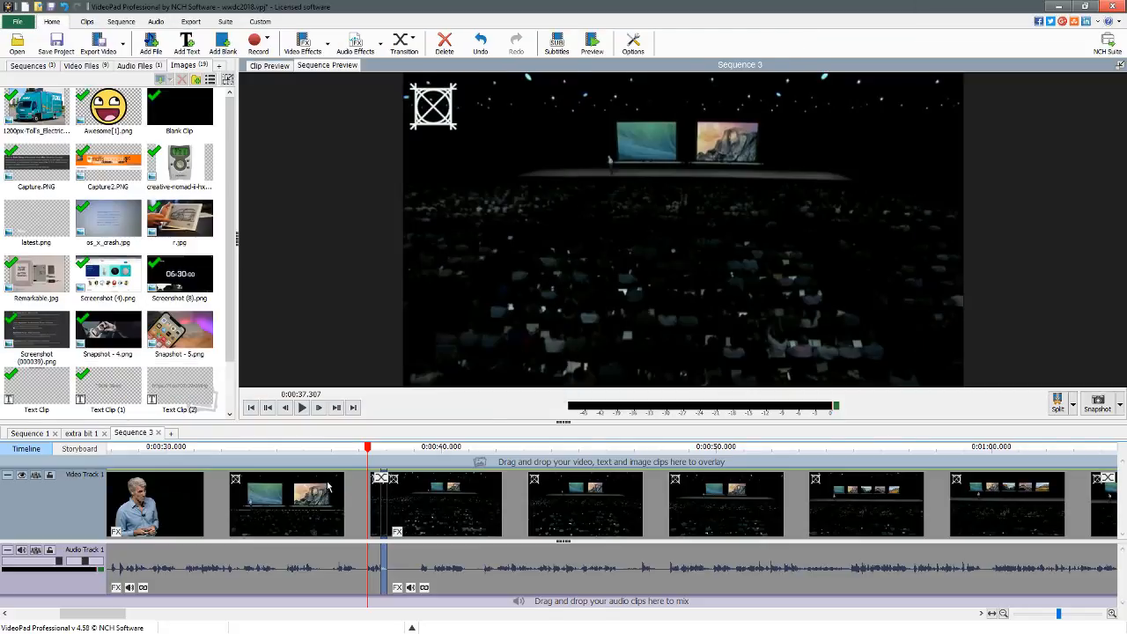
Play Sequence 3 from about 0:36, replay it from 0:39.171, and listen through to about 1:01 for usable phrases.
left_click(329, 449)
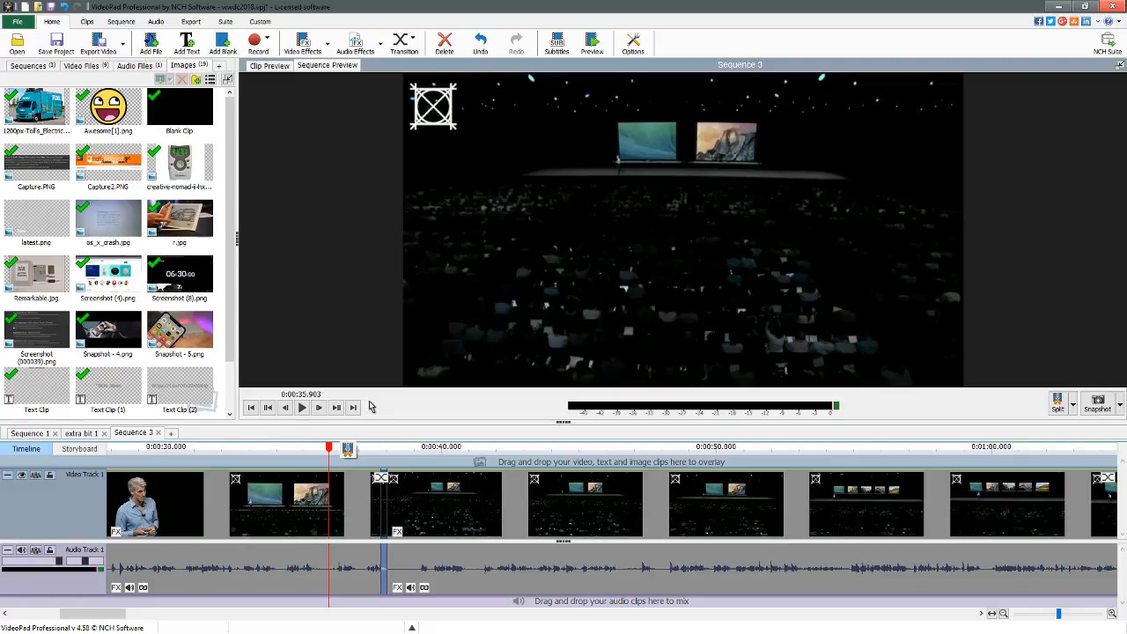
key("space")
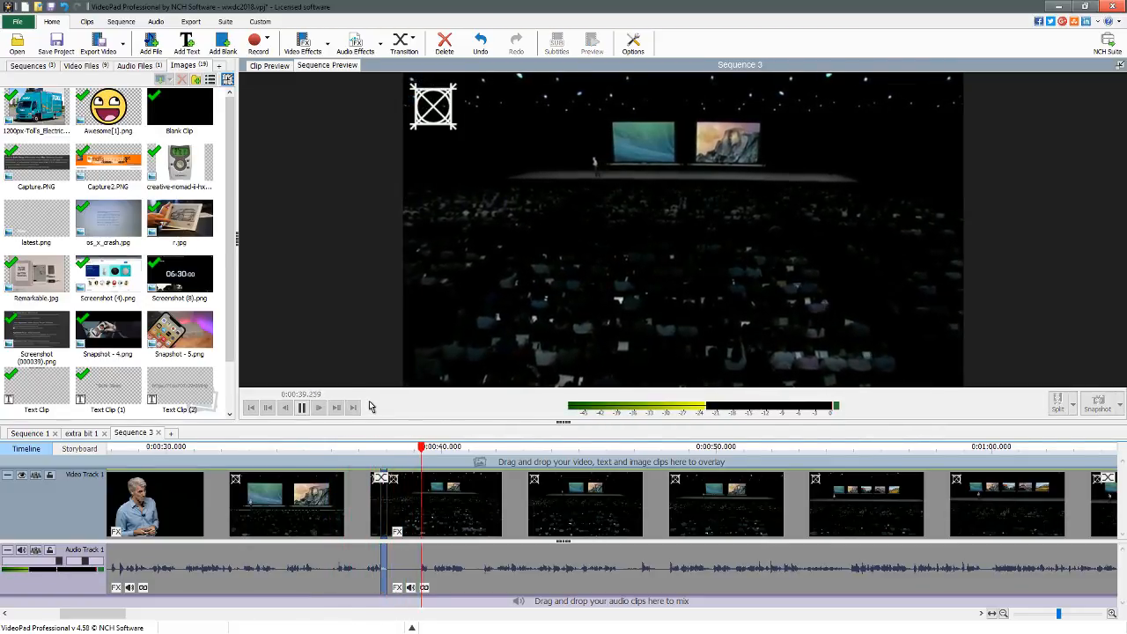
left_click(308, 411)
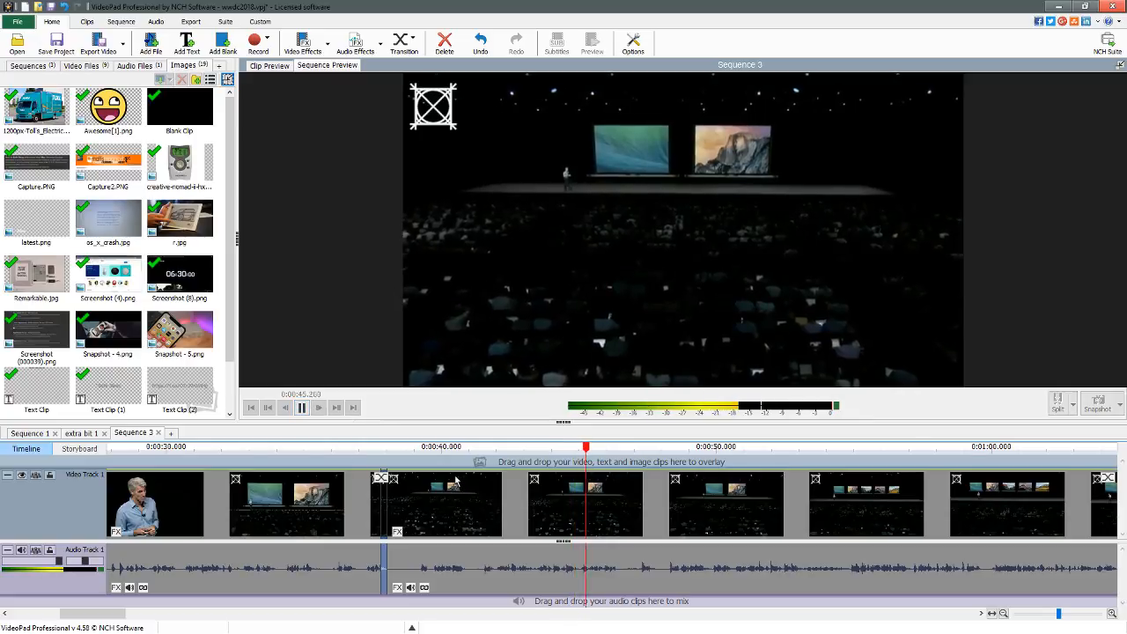
left_click(414, 449)
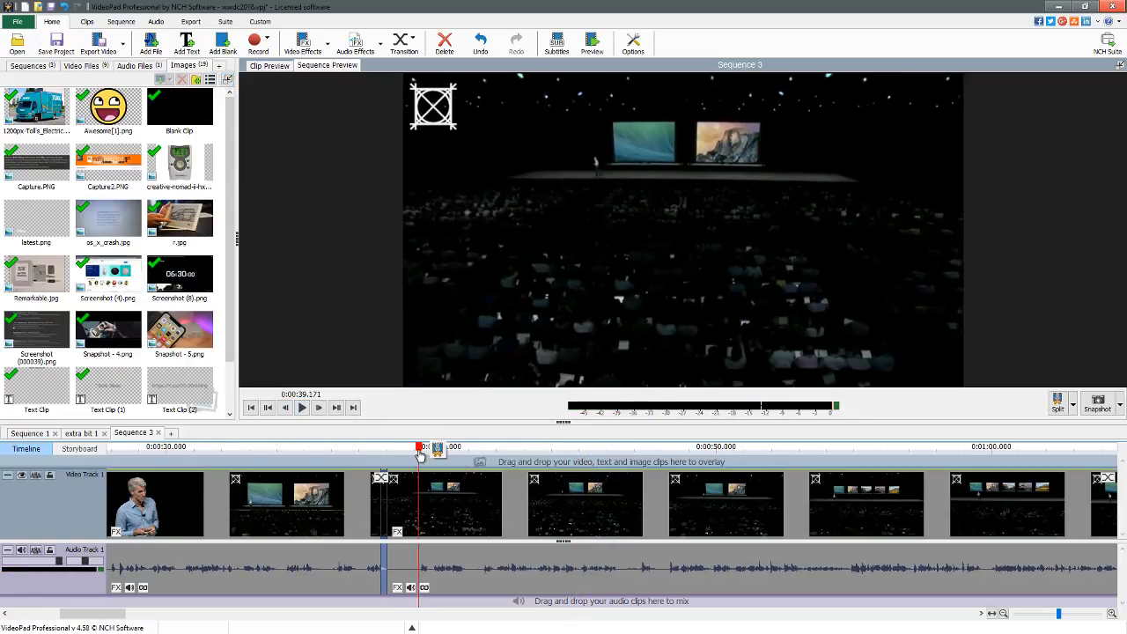
key("space")
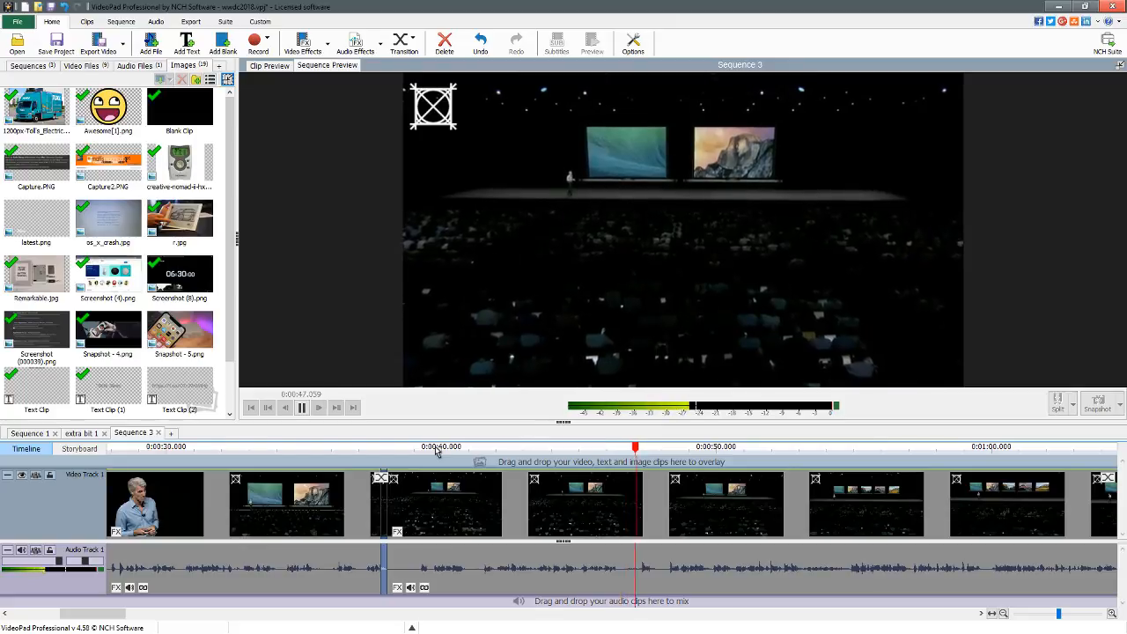
left_click_drag(113, 617, 126, 619)
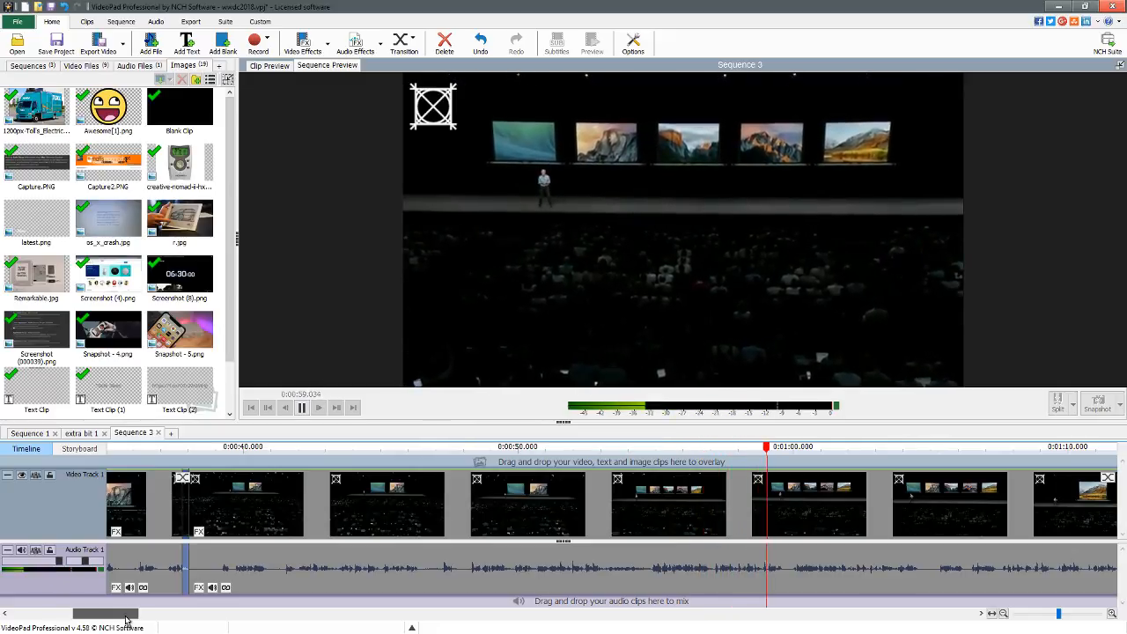
left_click_drag(126, 620, 140, 620)
key("space")
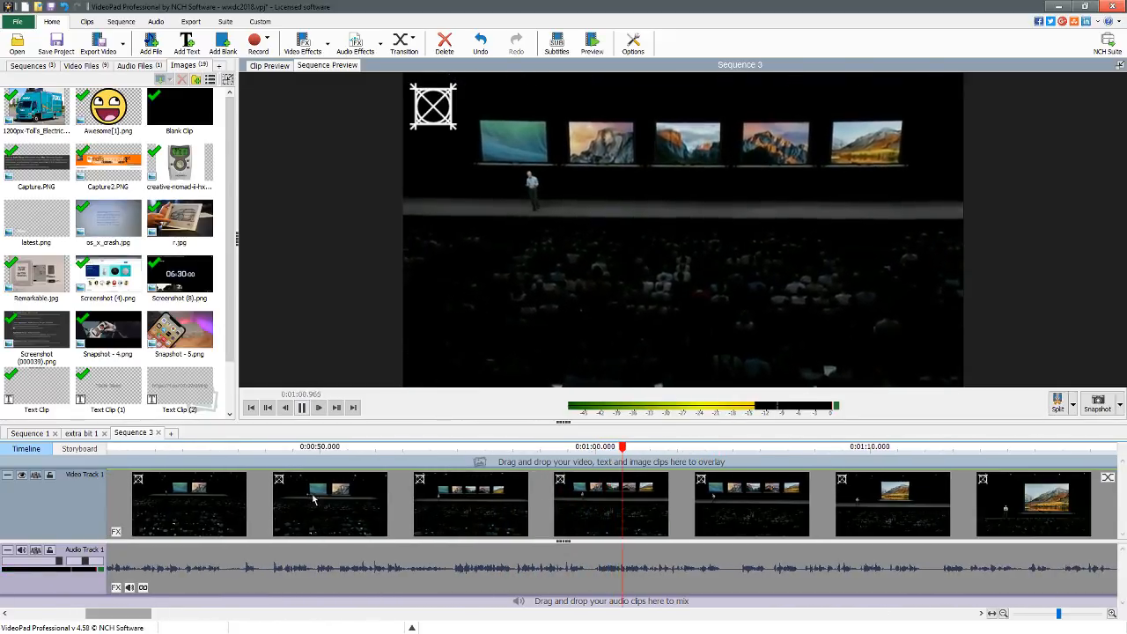
Replay Sequence 3 from about 0:51 to 1:00 in short stretches to examine the speech over the five desktop screens.
left_click(348, 450)
key("space")
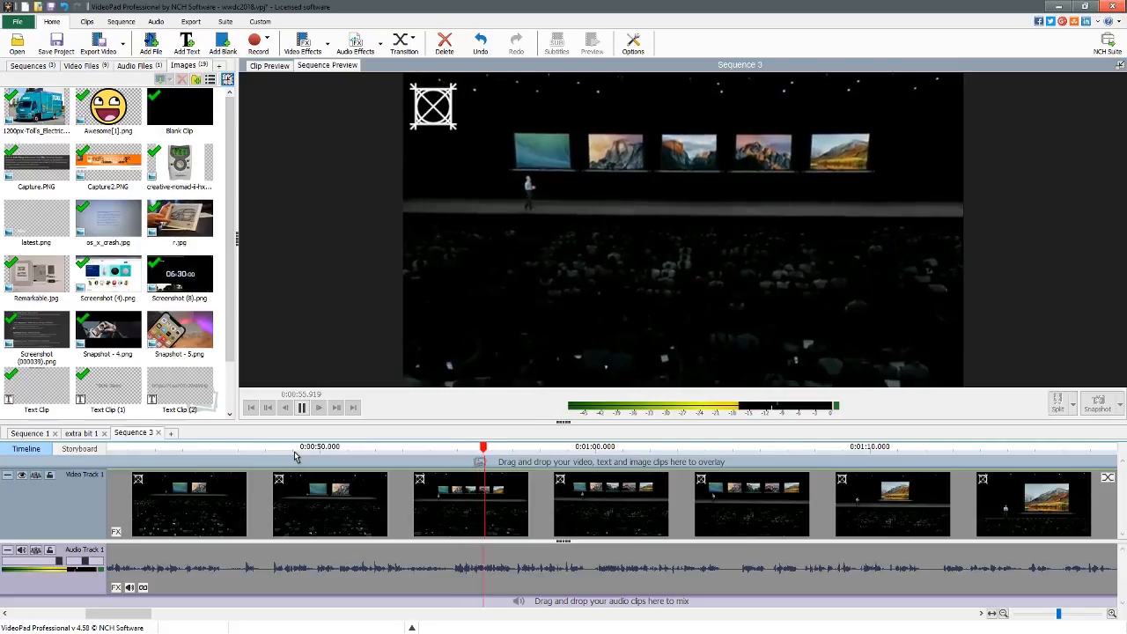
key("space")
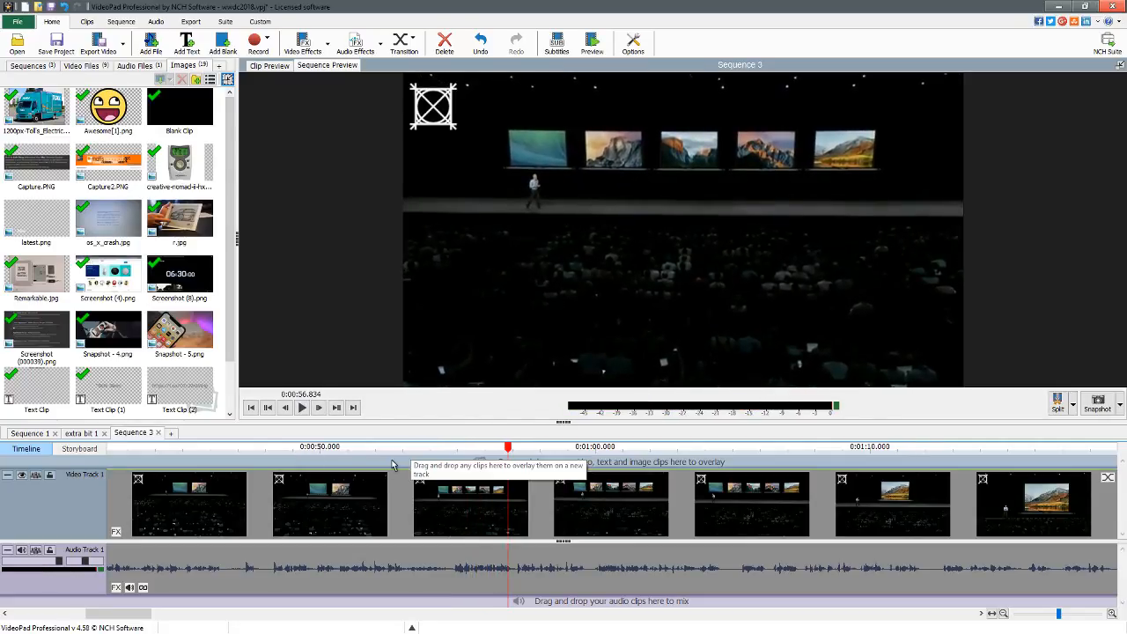
key("space")
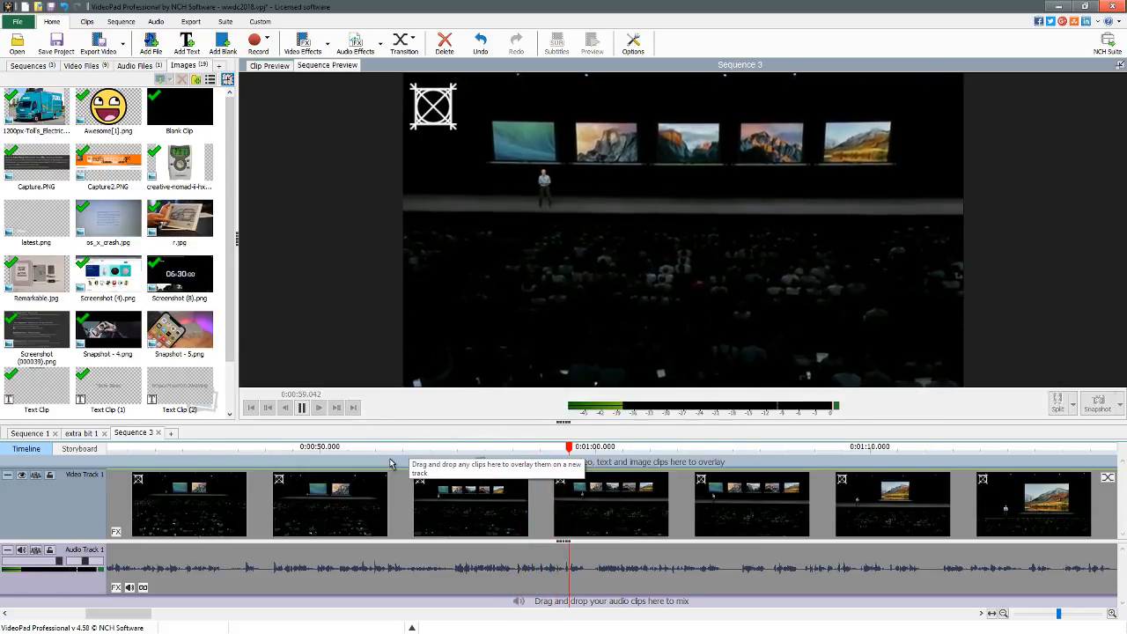
key("space")
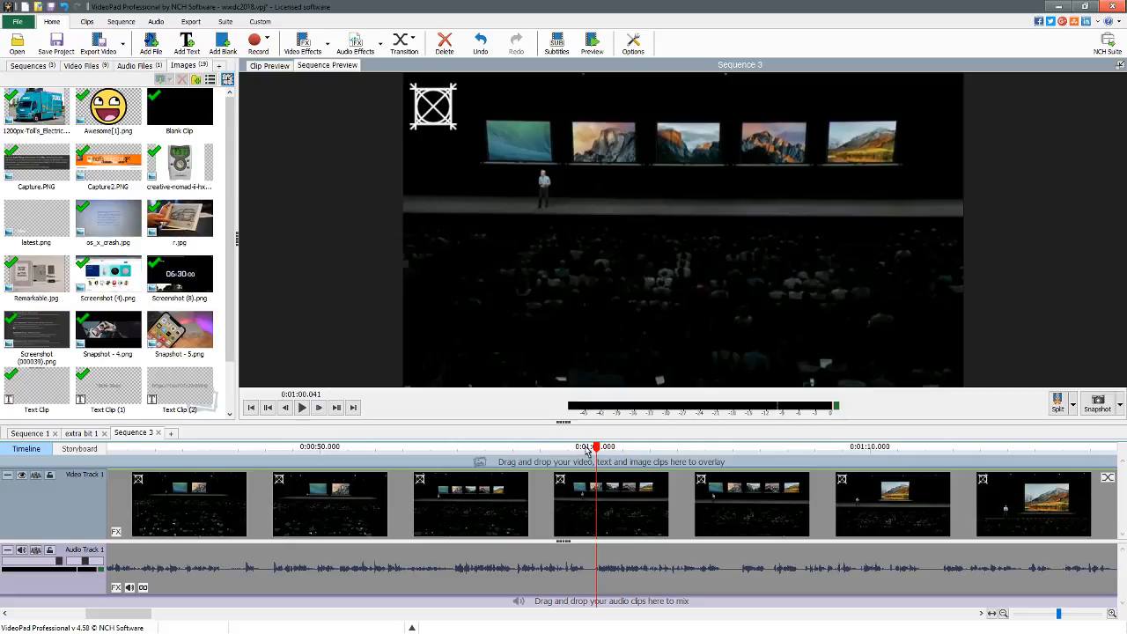
Find the start of the phrase near 0:59 in Sequence 3 and play onward from 0:59.472.
left_click(576, 453)
key("space")
key("space")
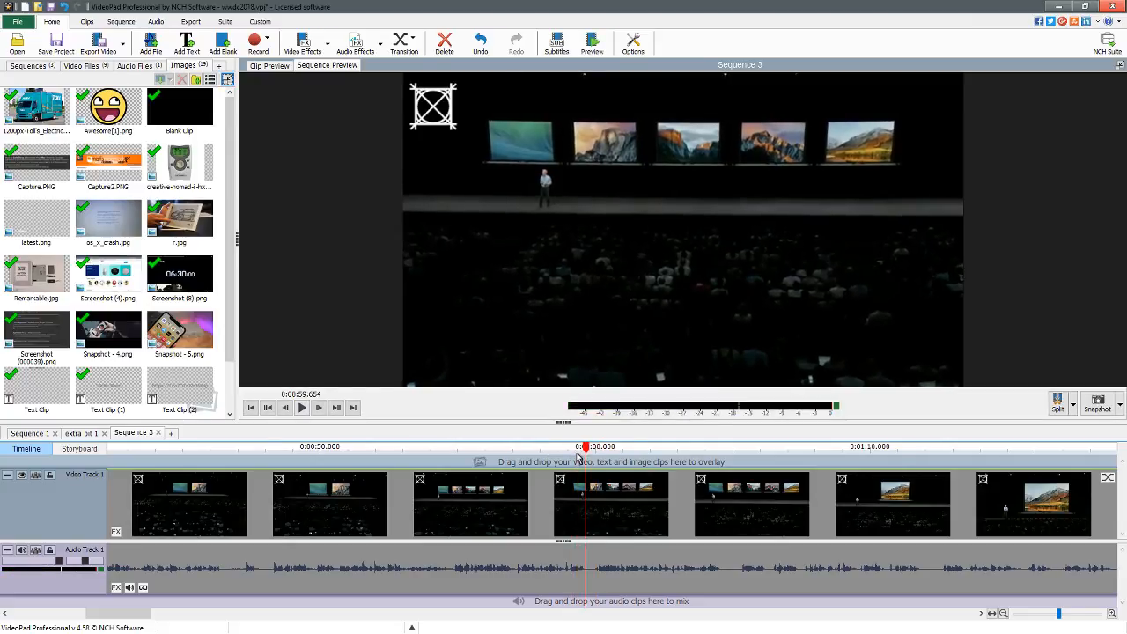
left_click(579, 455)
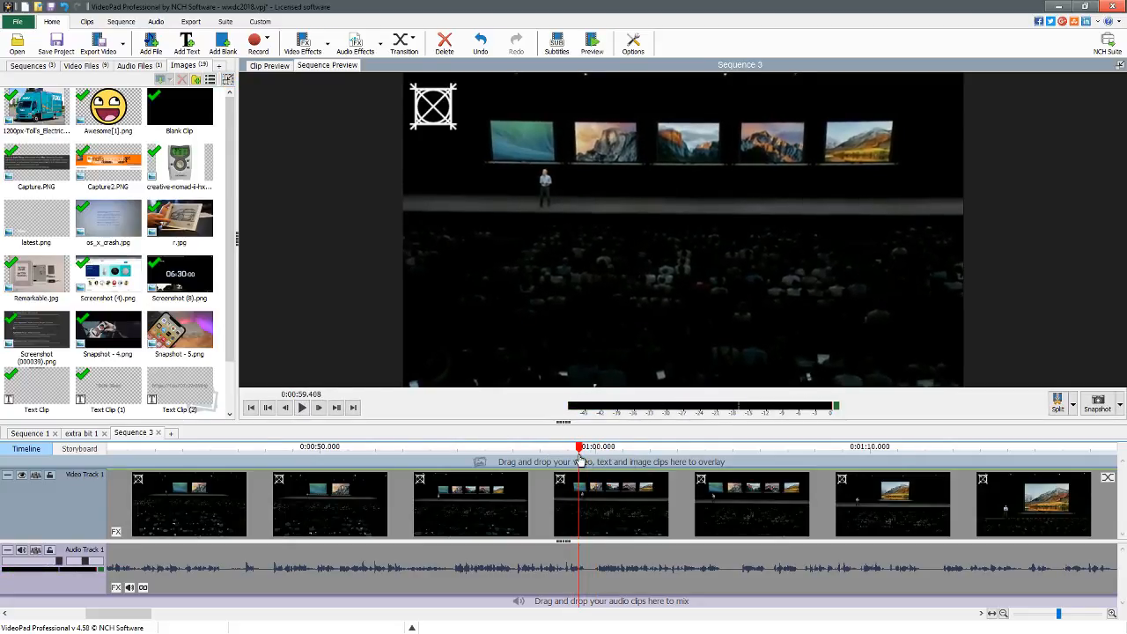
left_click(581, 458)
left_click(581, 458)
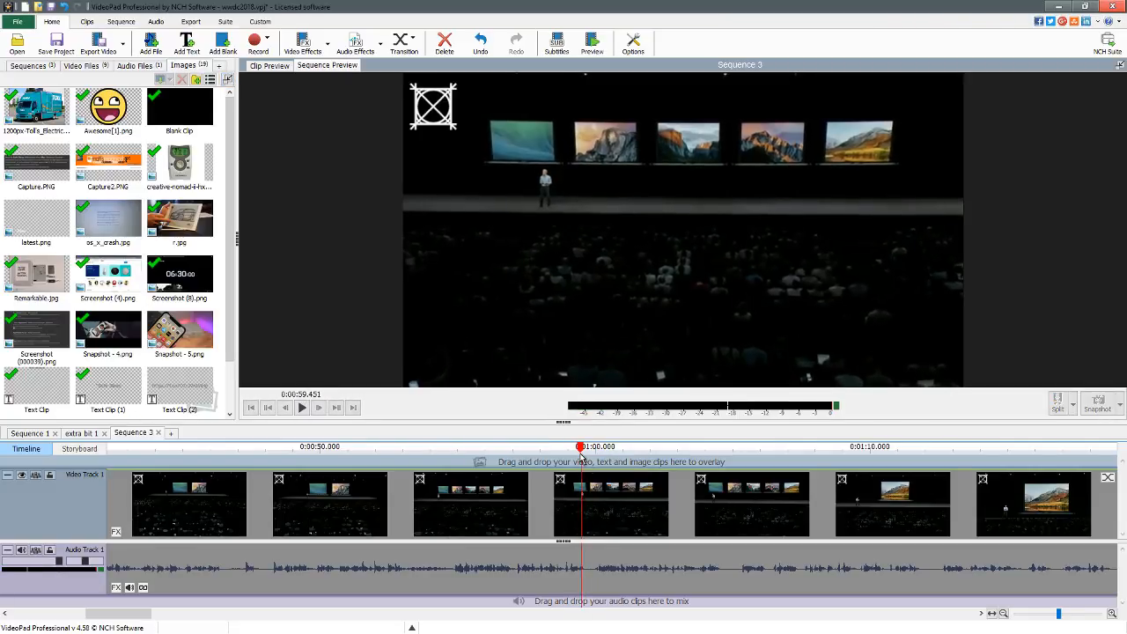
left_click(581, 458)
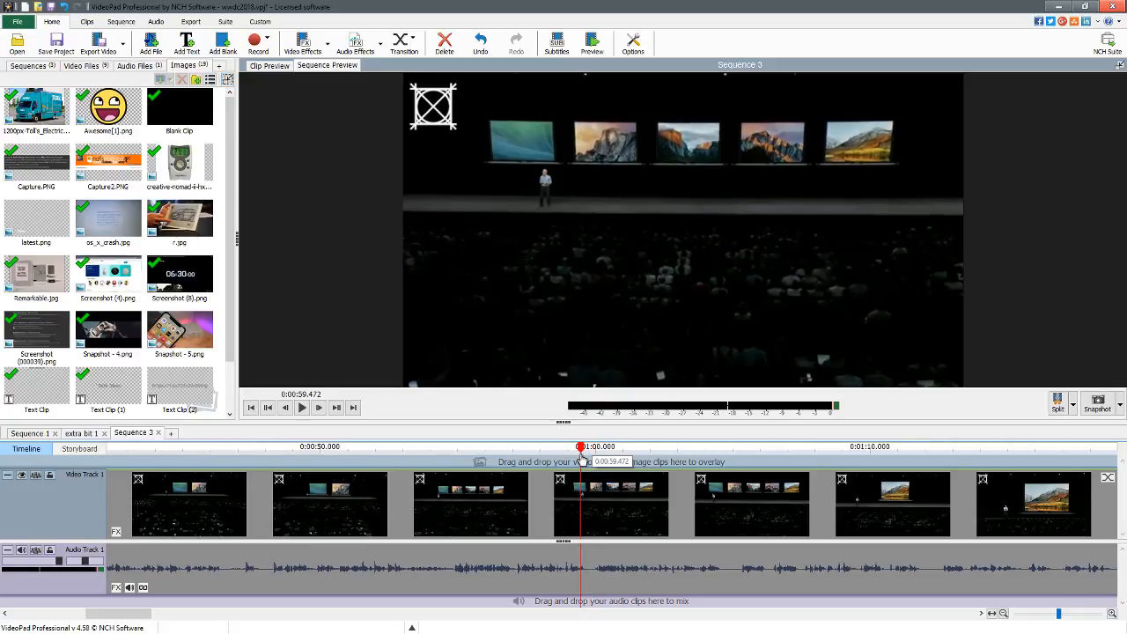
key("space")
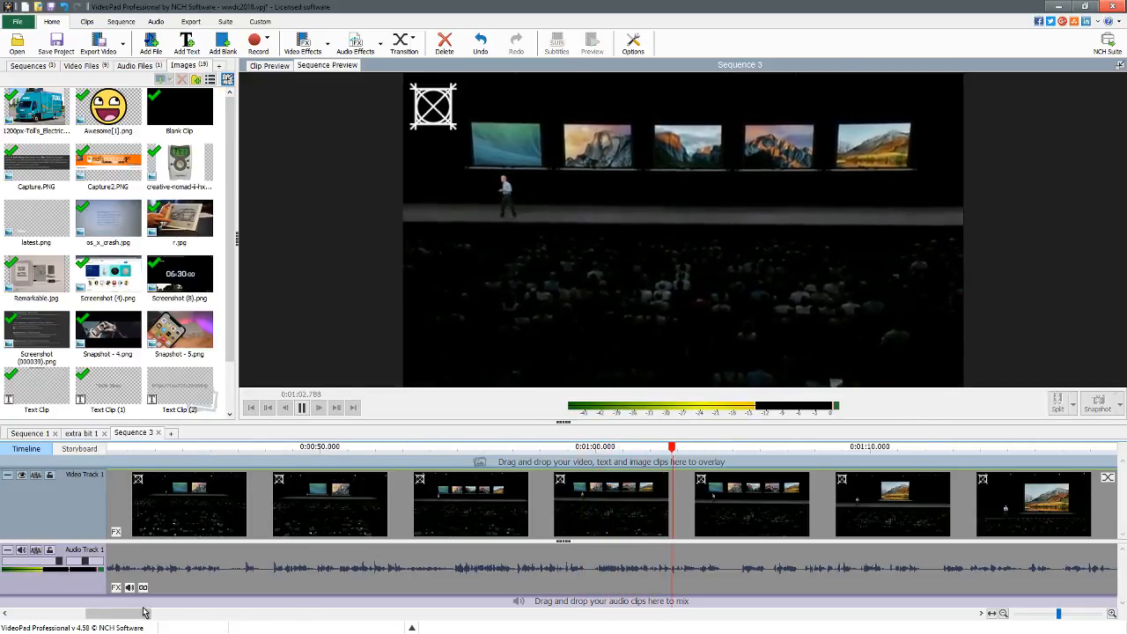
Listen to Sequence 3 from about 1:03 to 1:21, pausing between phrases and replaying the part around 1:04.
left_click_drag(146, 612, 155, 614)
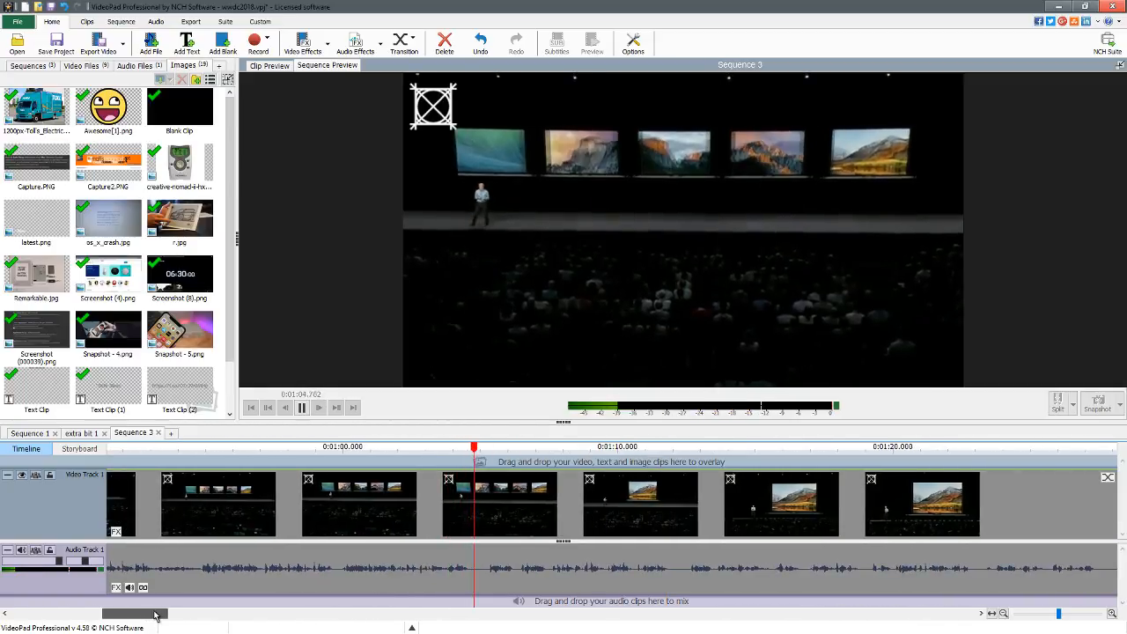
key("space")
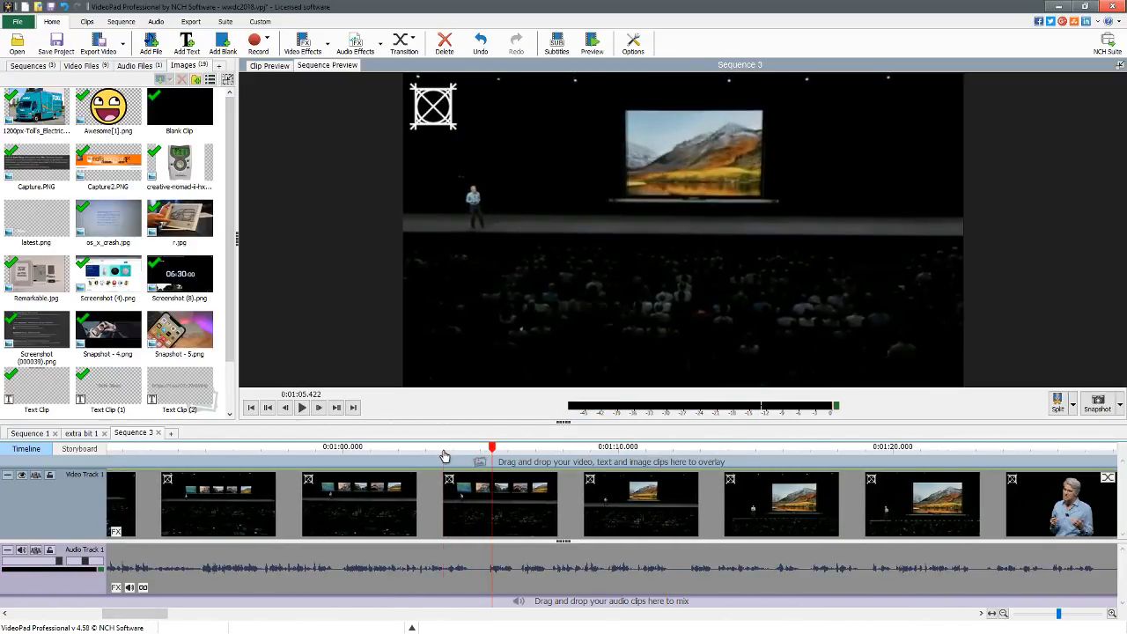
left_click_drag(444, 456, 458, 457)
key("space")
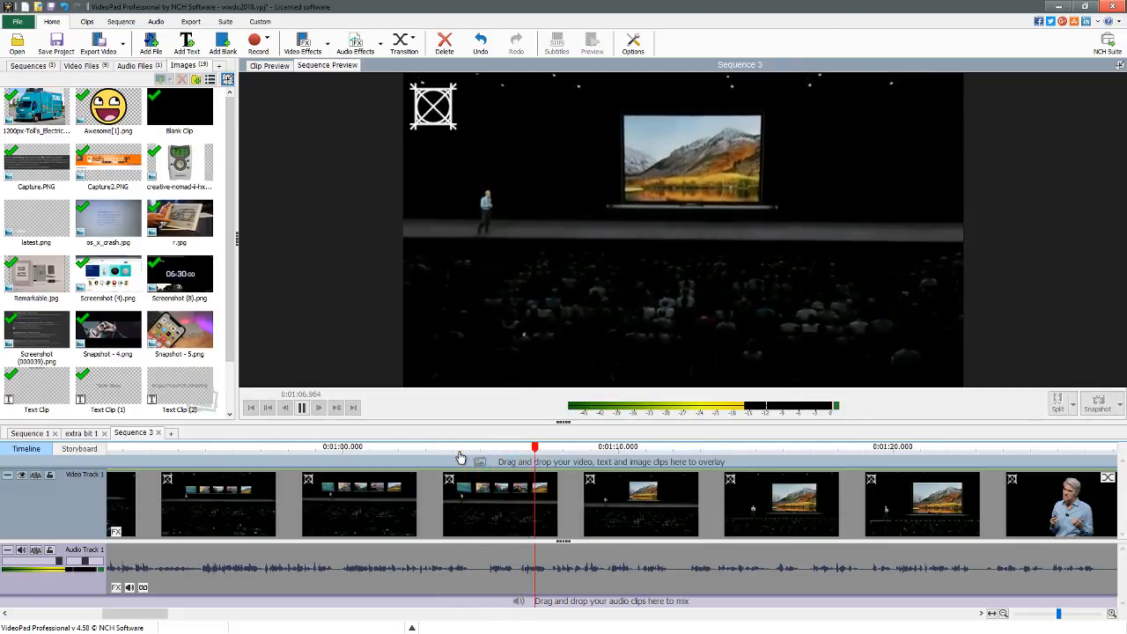
left_click_drag(156, 614, 169, 617)
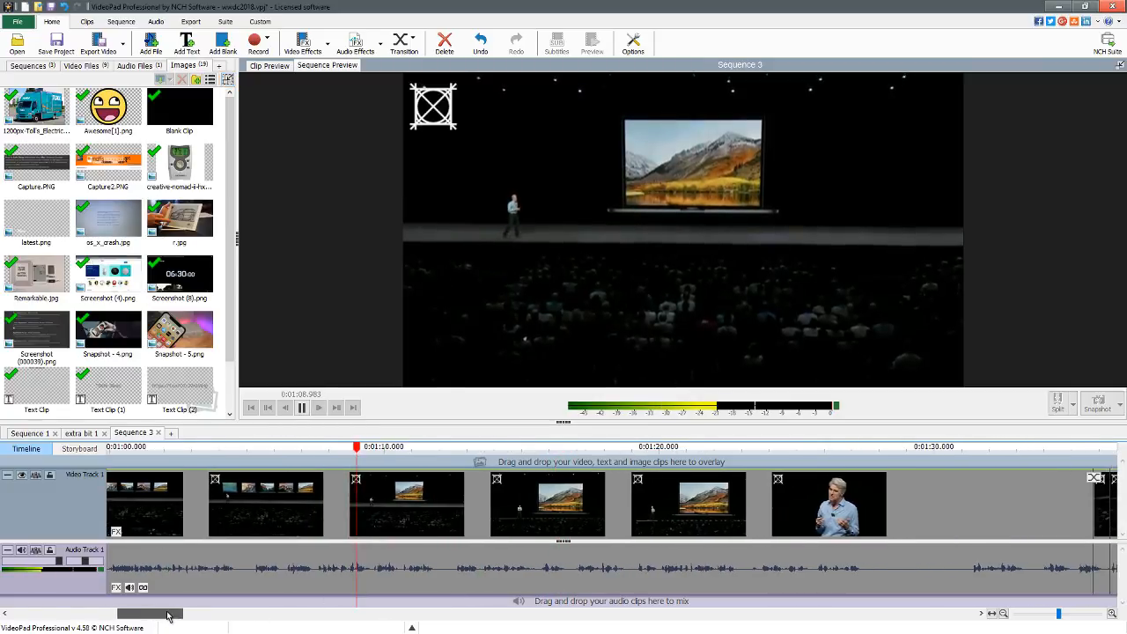
key("space")
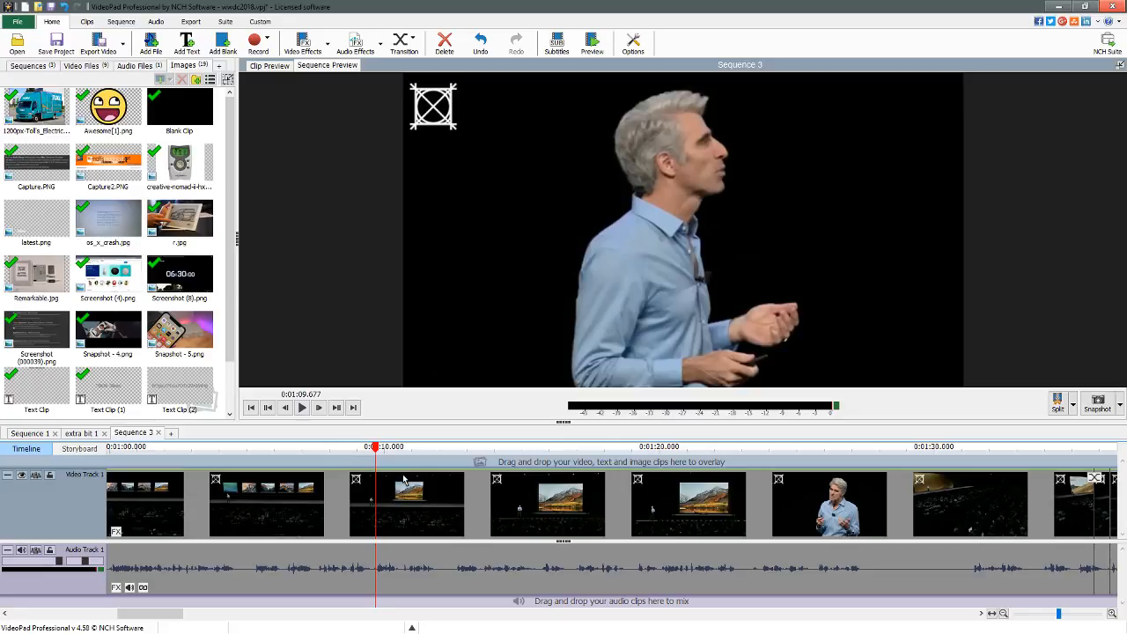
key("space")
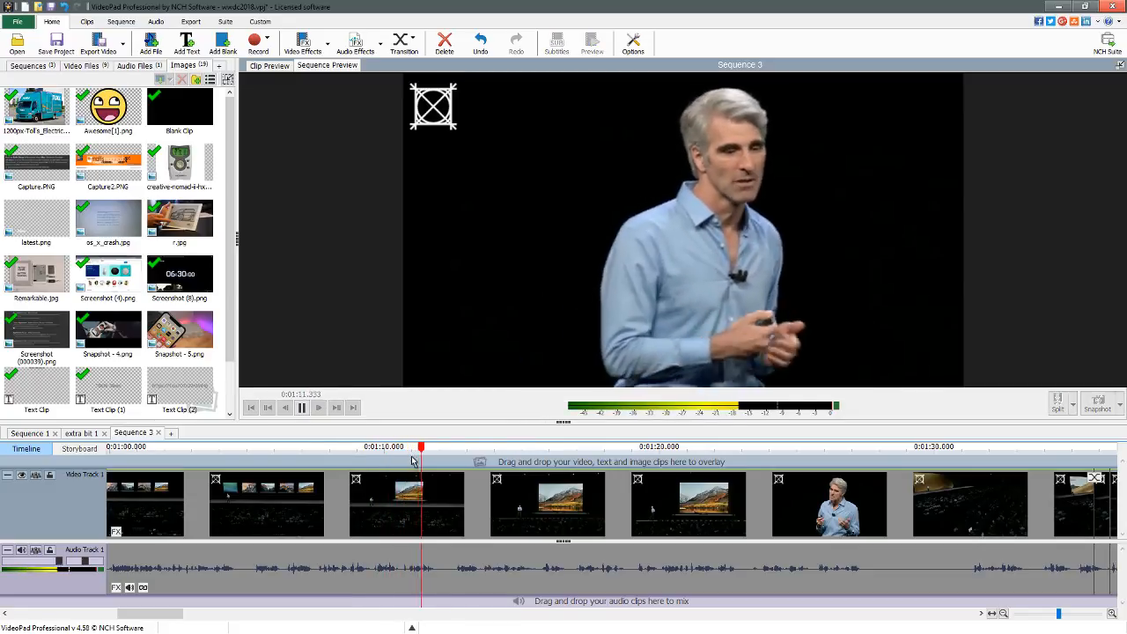
key("space")
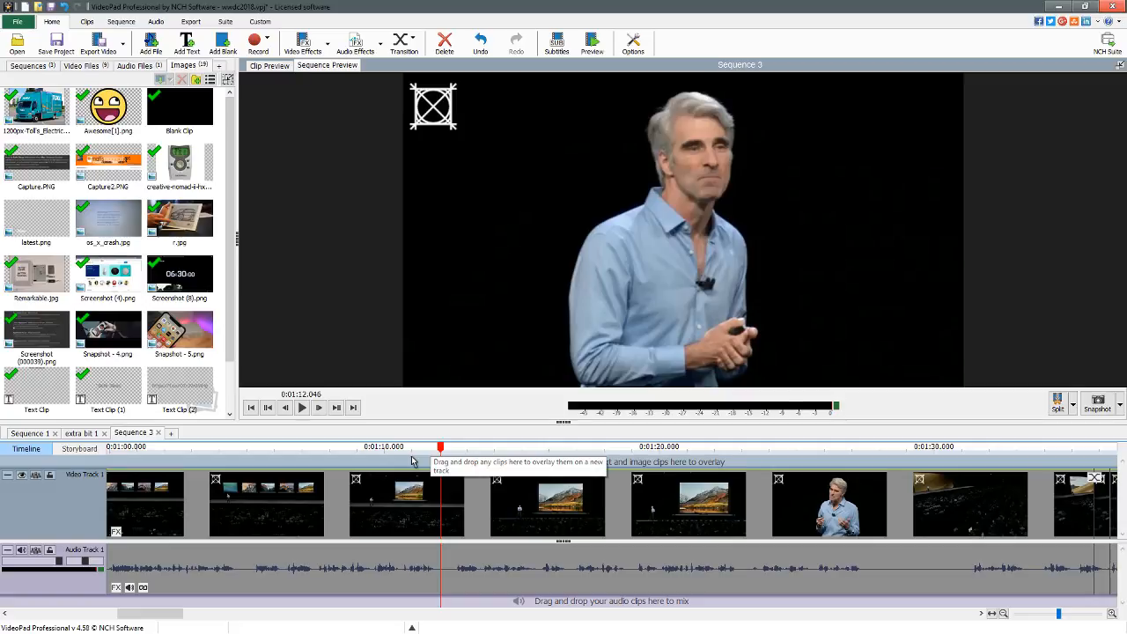
key("space")
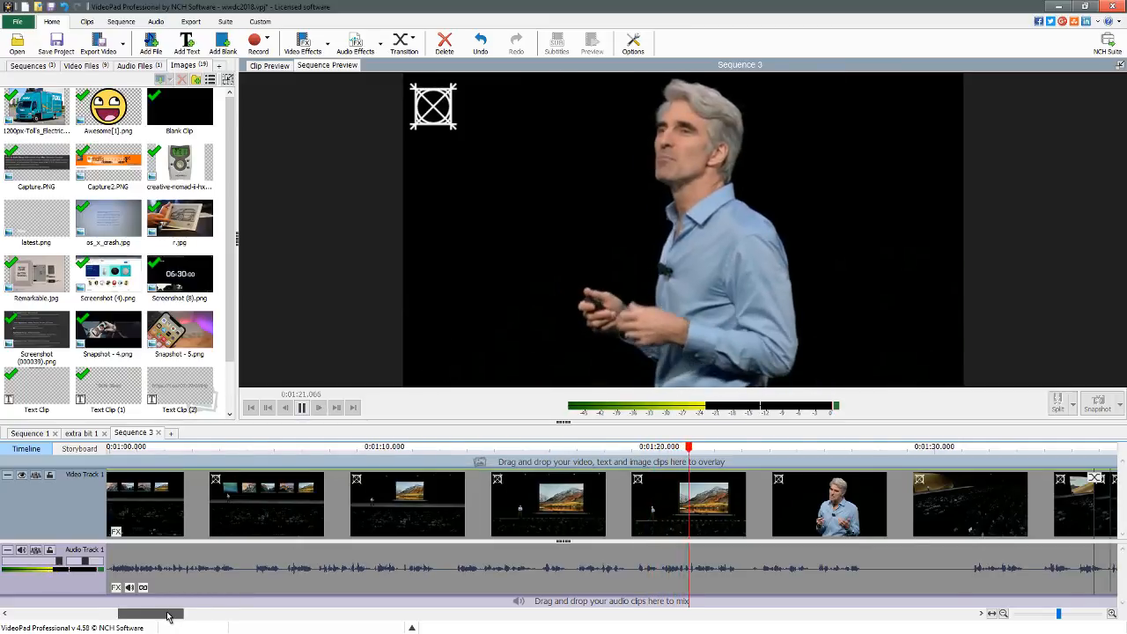
Skim Sequence 3 from about 1:21 through the macOS Mojave reveal and the dark dune scene, sampling the speech up to about 2:08.
left_click_drag(165, 614, 188, 618)
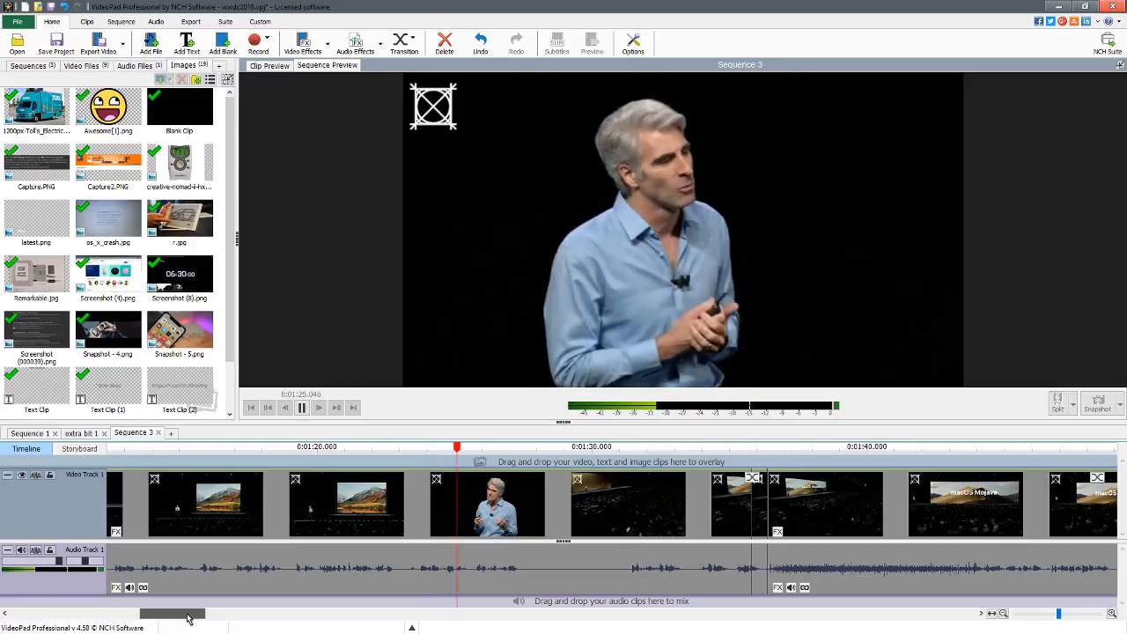
left_click_drag(187, 617, 211, 615)
left_click(350, 453)
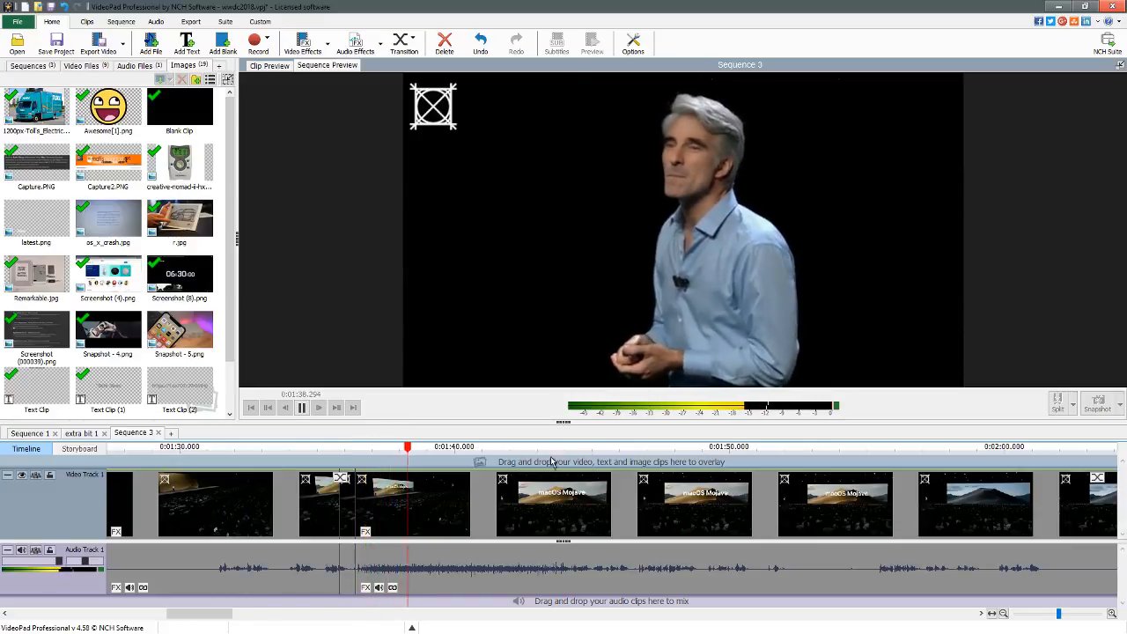
left_click(585, 452)
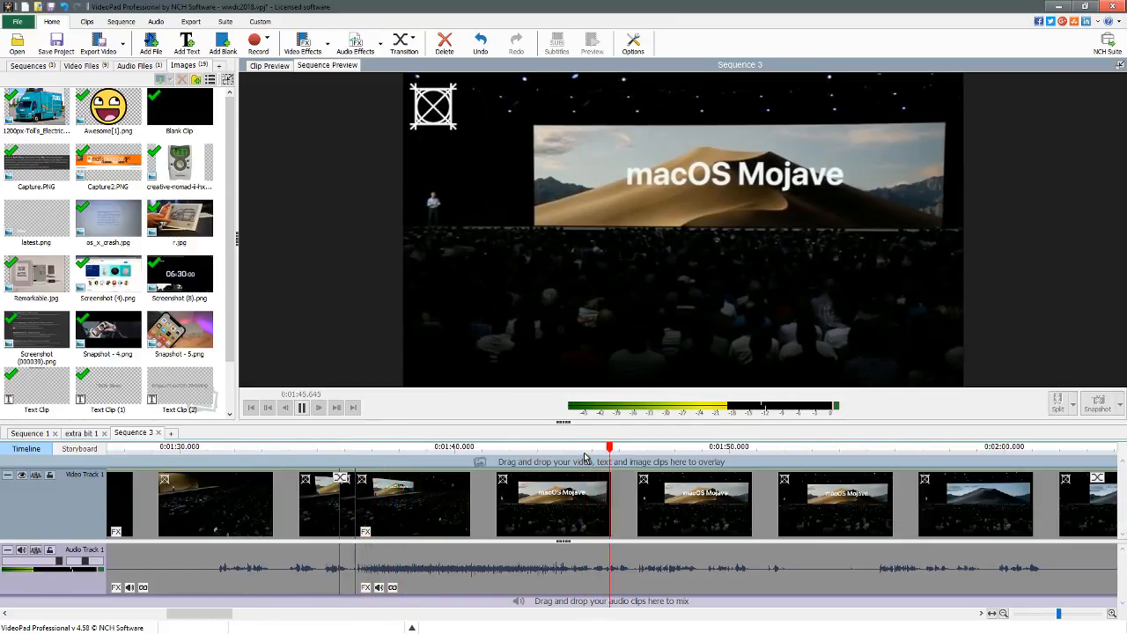
left_click(465, 614)
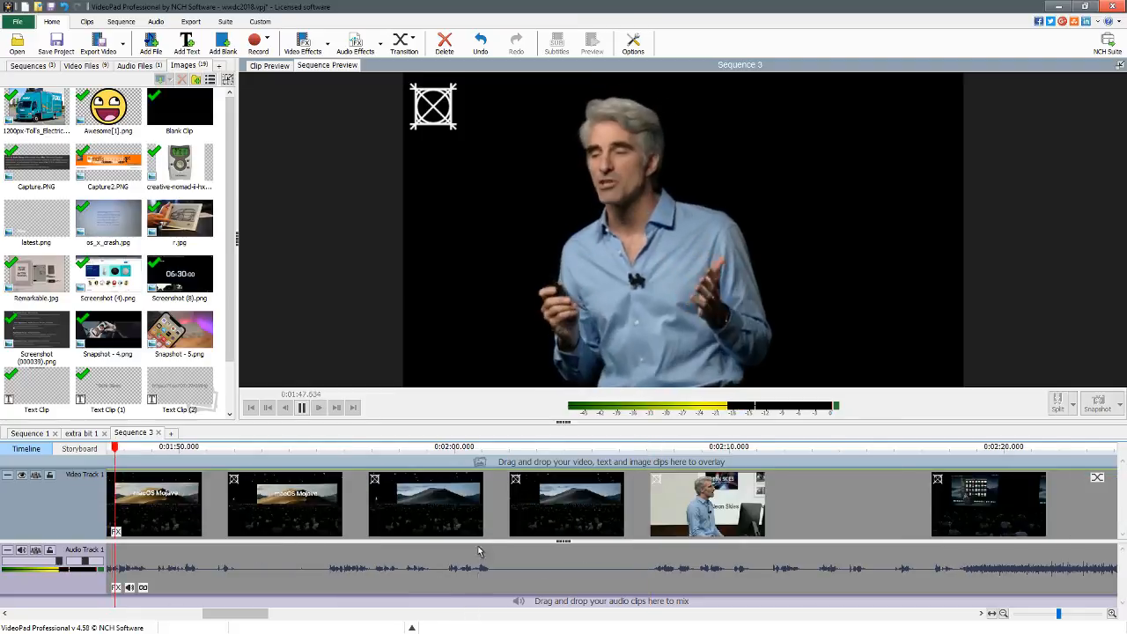
left_click(325, 451)
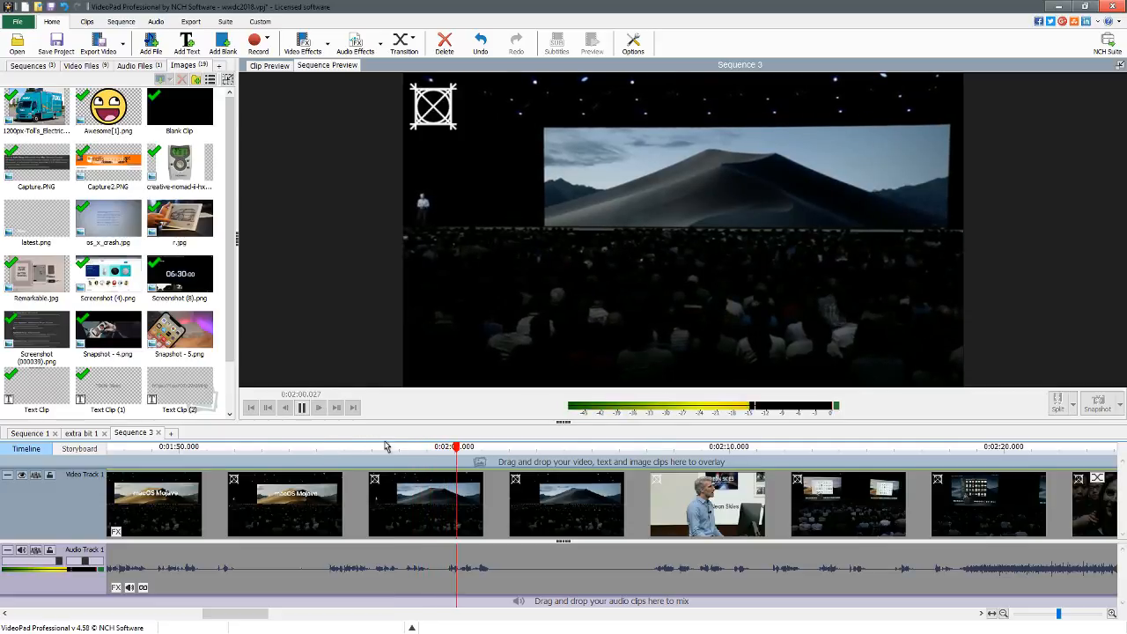
left_click(661, 451)
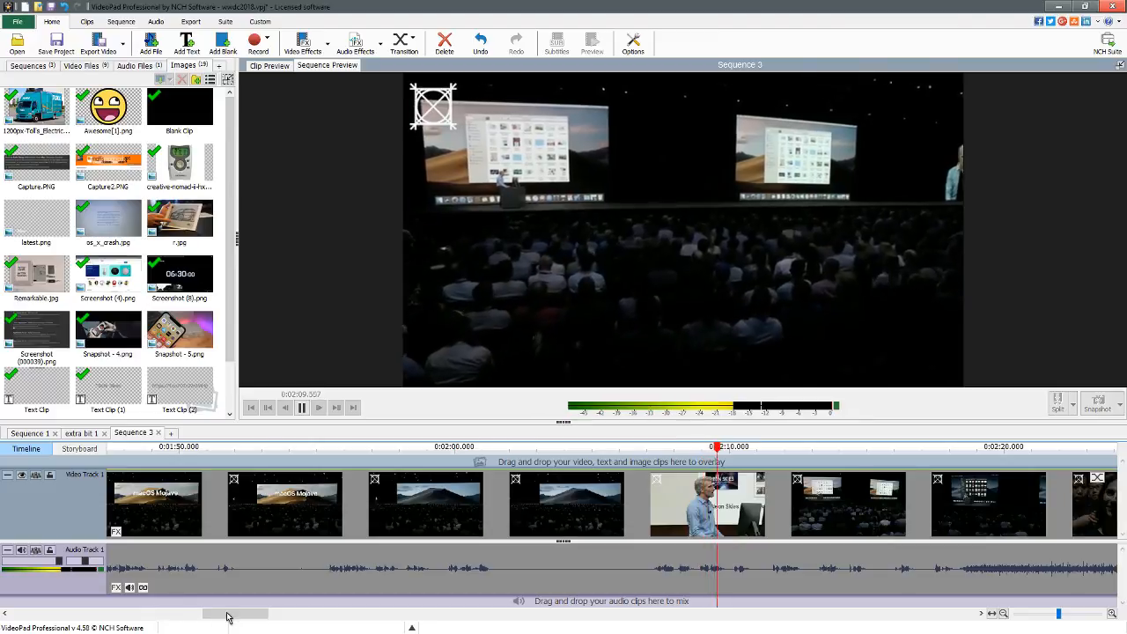
Skim Sequence 3 from about 2:09 to 2:40, sampling the speech over the light and dark desktop demo.
left_click_drag(229, 614, 262, 615)
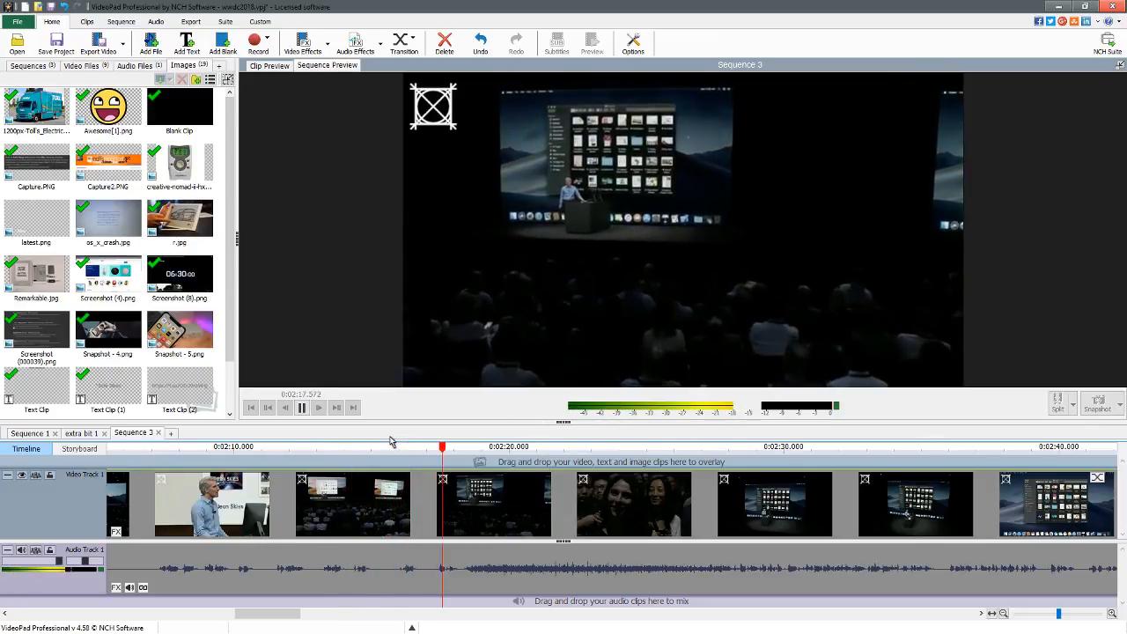
left_click(234, 448)
left_click(160, 453)
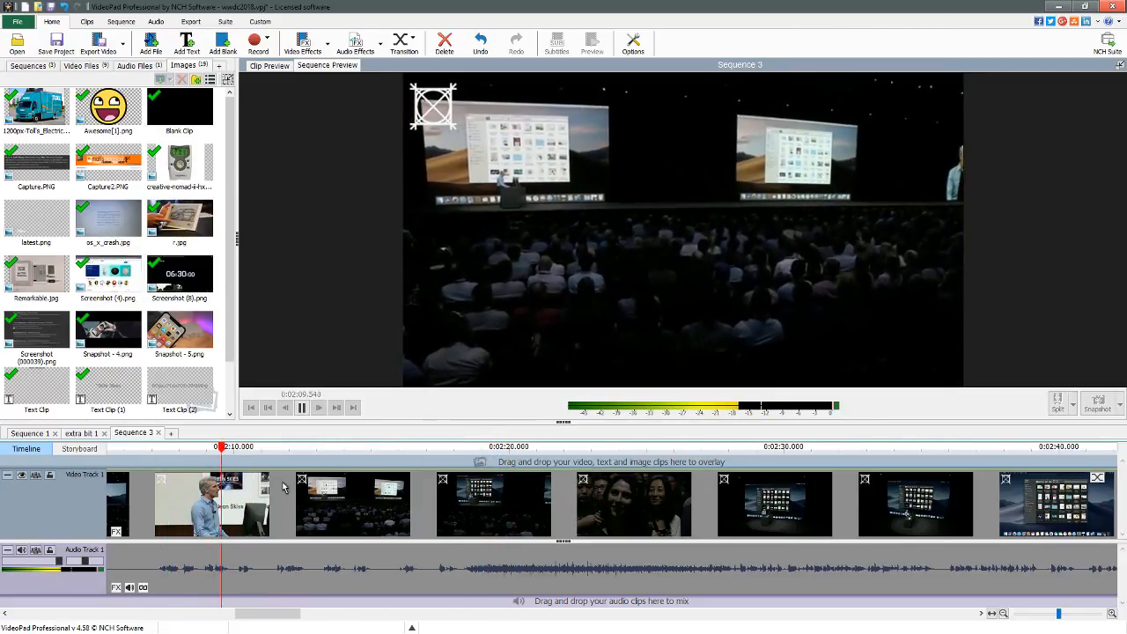
left_click_drag(264, 614, 276, 614)
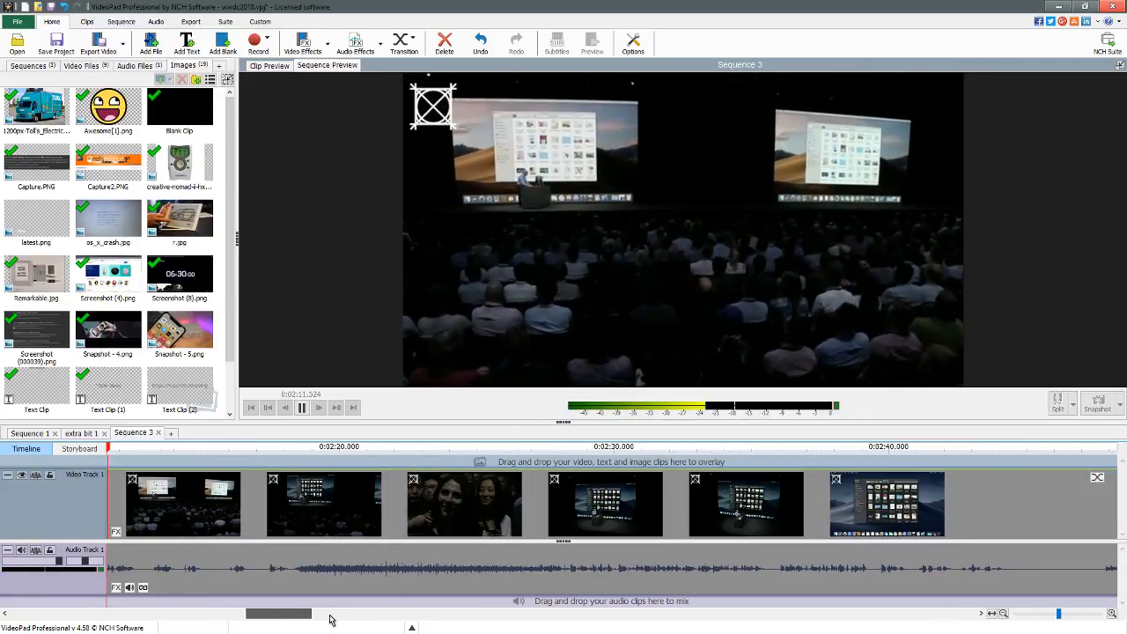
left_click(558, 449)
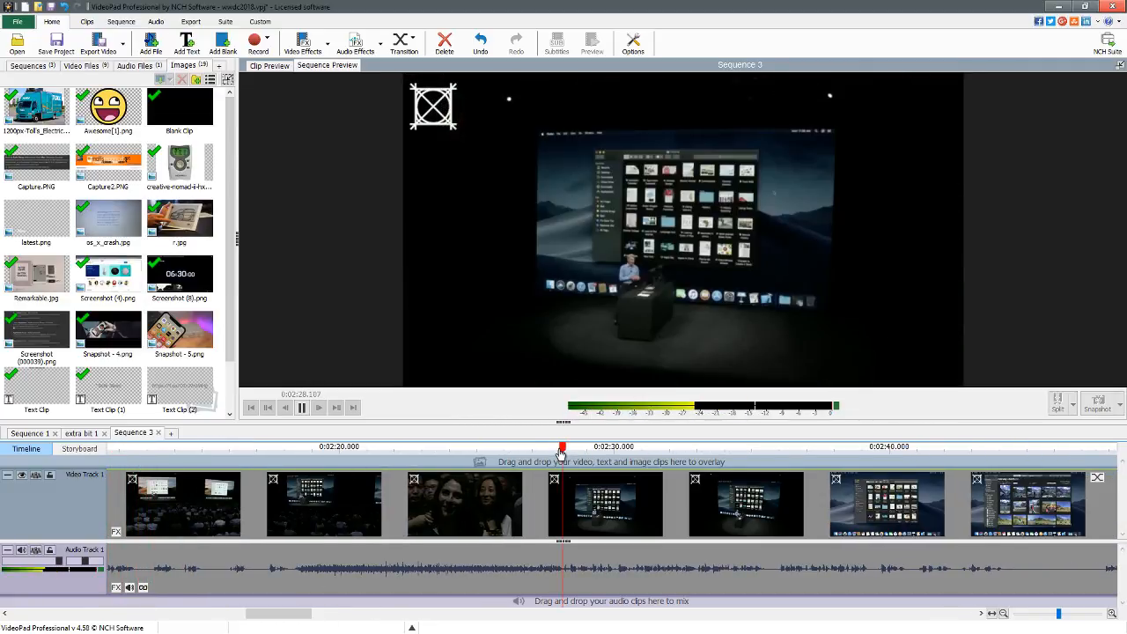
left_click_drag(250, 614, 263, 614)
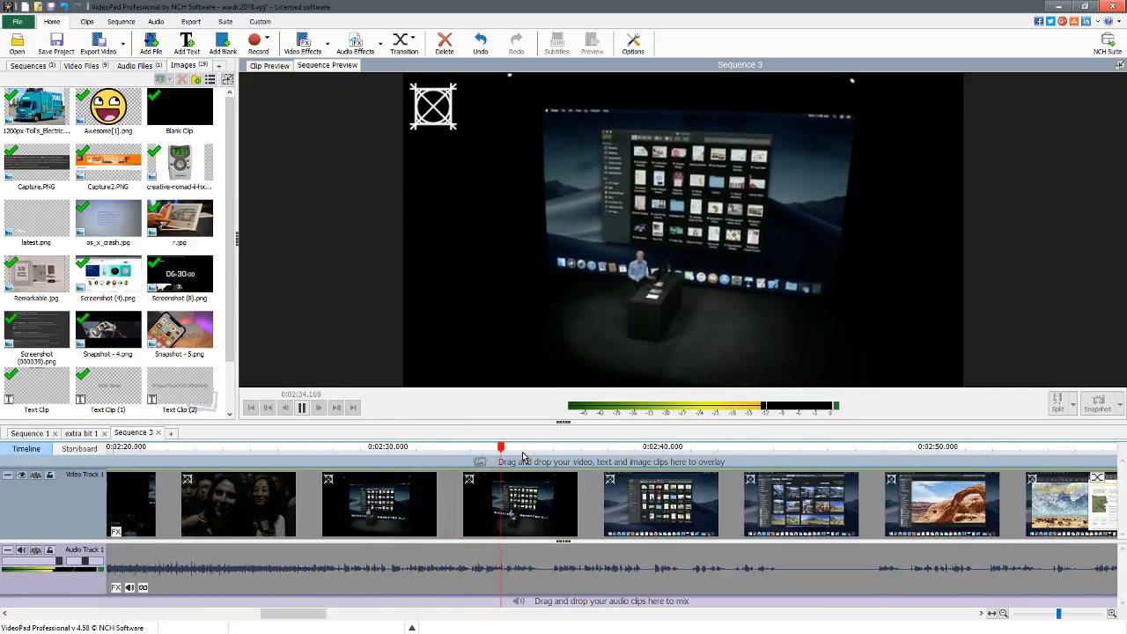
left_click(301, 407)
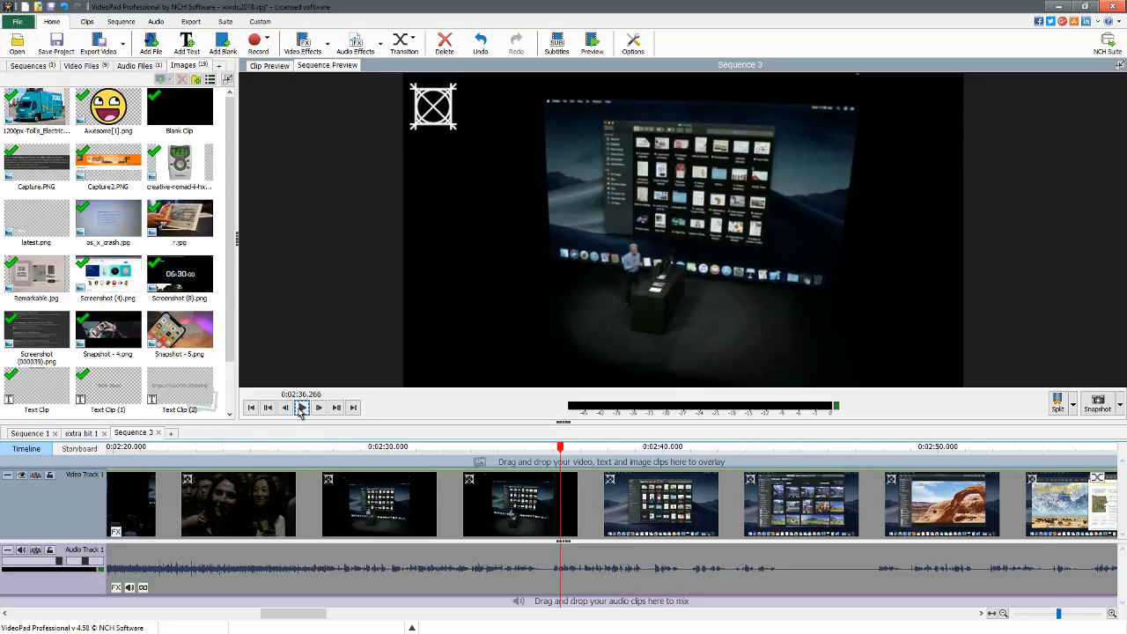
left_click(302, 408)
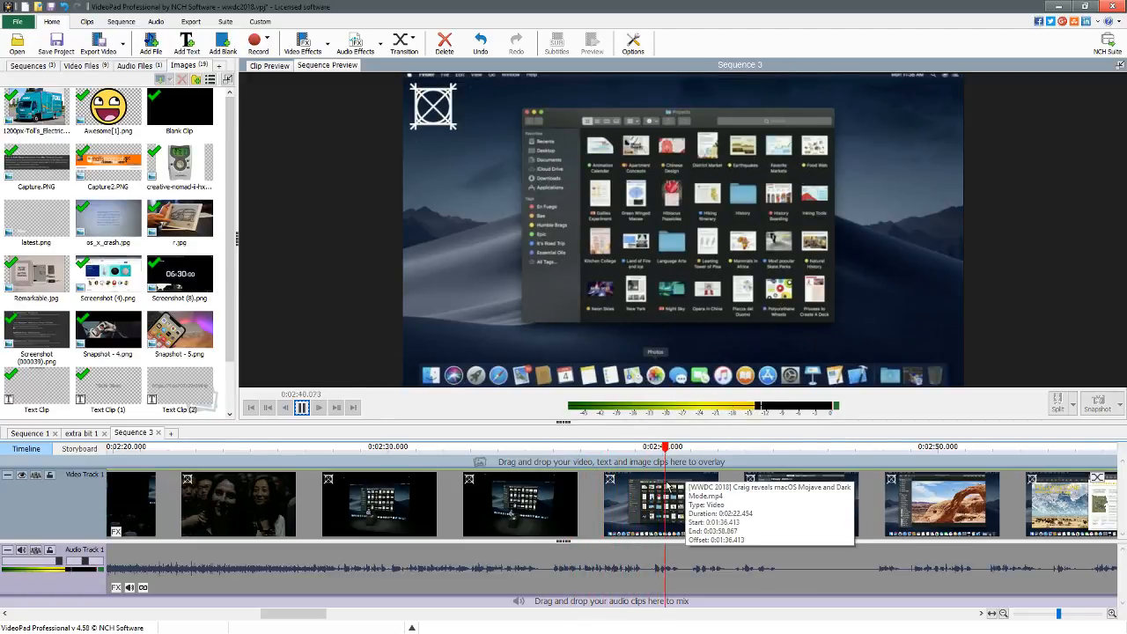
Sample the speech in Sequence 3 from about 2:40 to 3:17, through the Yellowstone document, mail and music library scenes.
left_click_drag(304, 614, 328, 615)
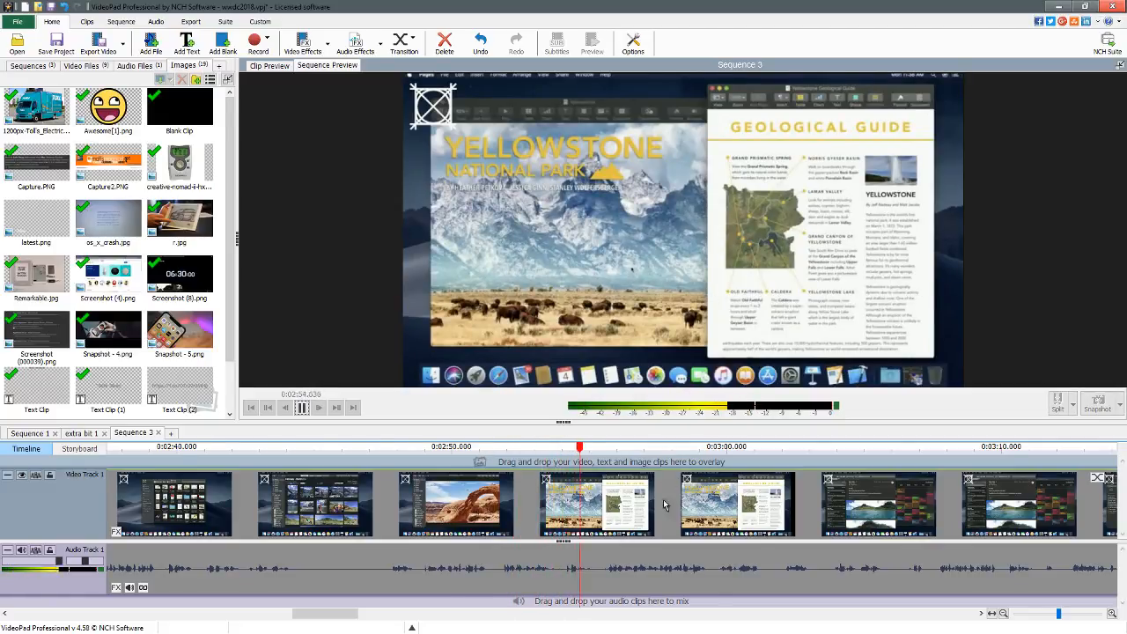
left_click_drag(339, 614, 355, 609)
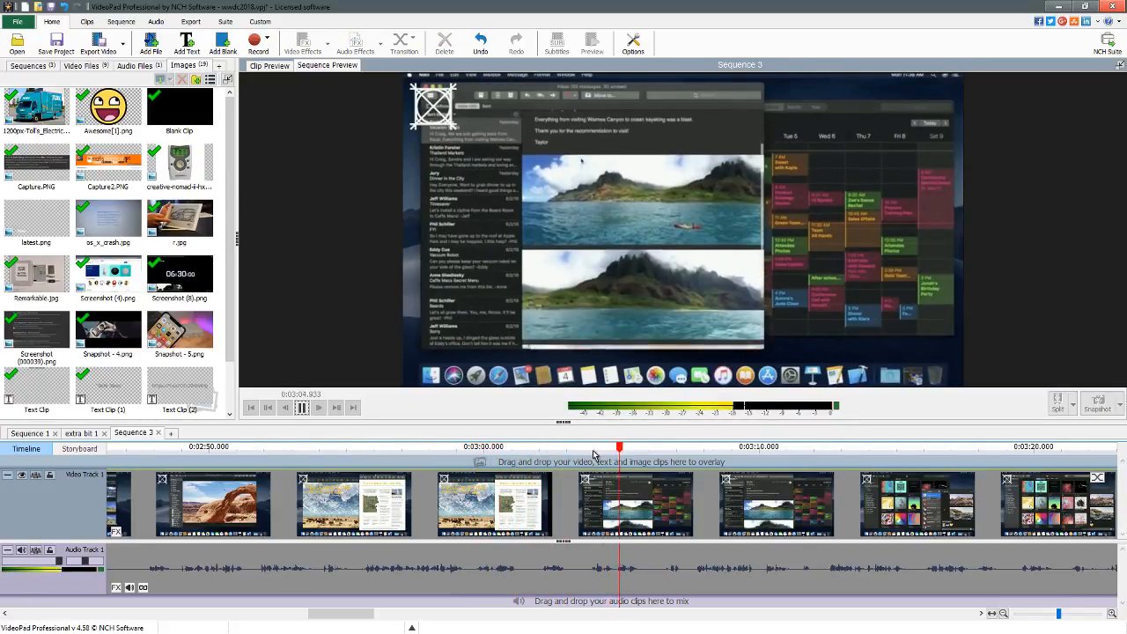
left_click_drag(359, 617, 386, 622)
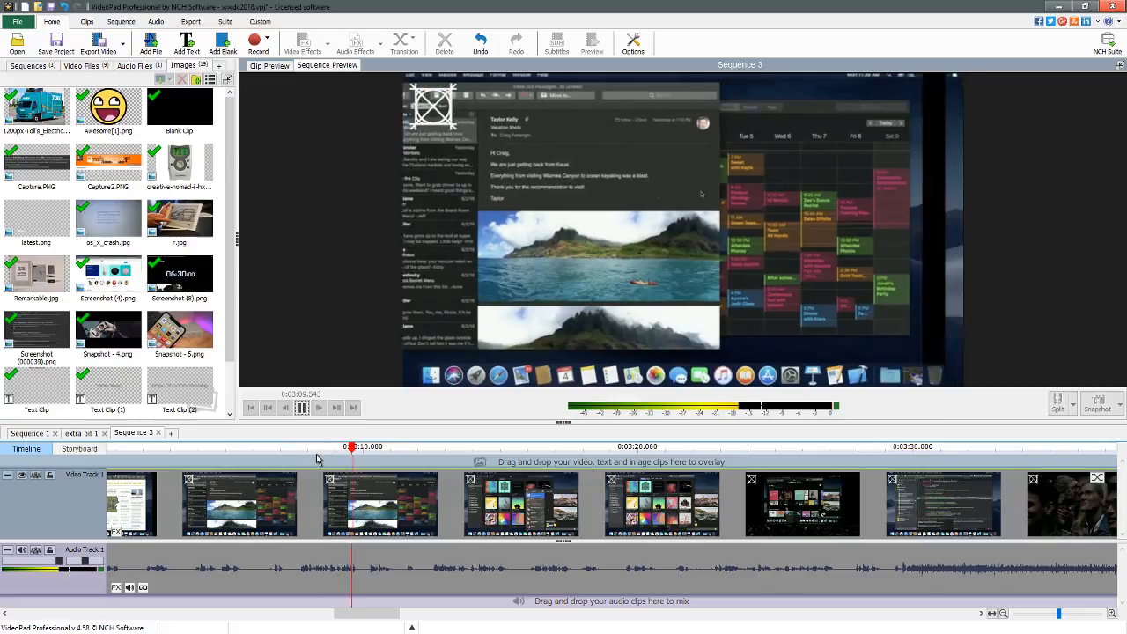
left_click(432, 451)
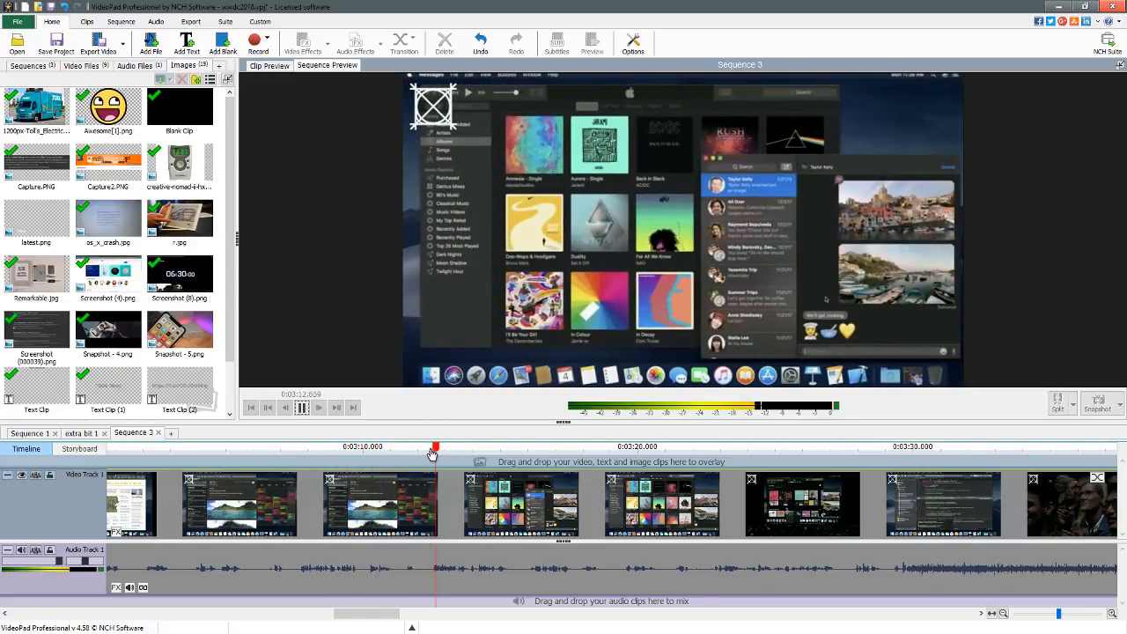
left_click(533, 450)
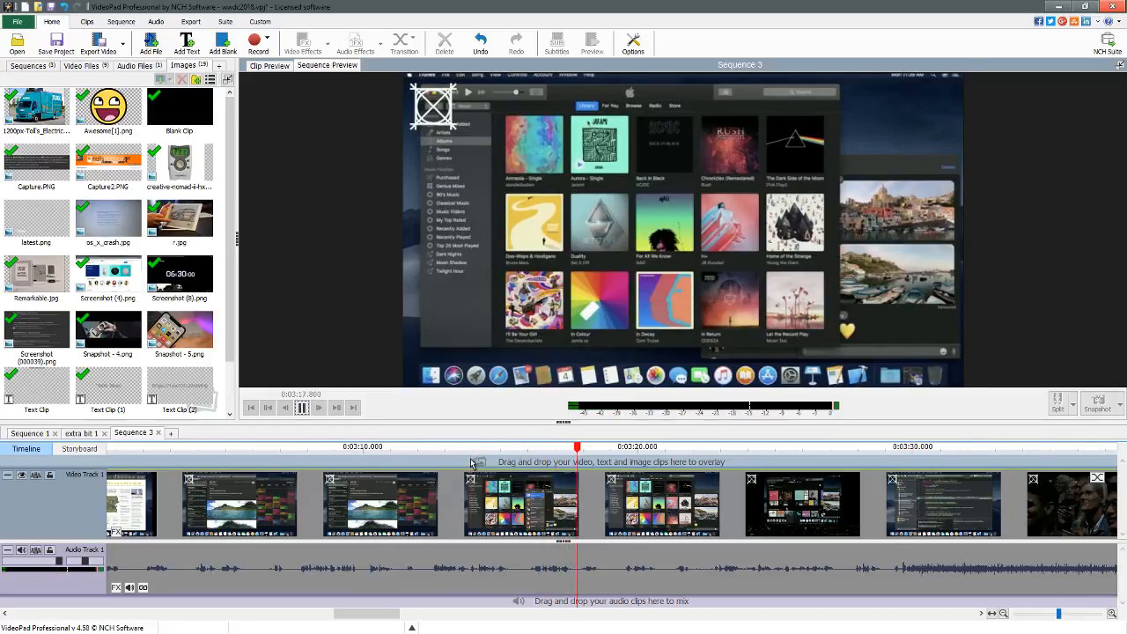
Skim the rest of Sequence 3 from about 3:18, stopping at the blue end screen near 3:49.
left_click_drag(374, 616, 392, 616)
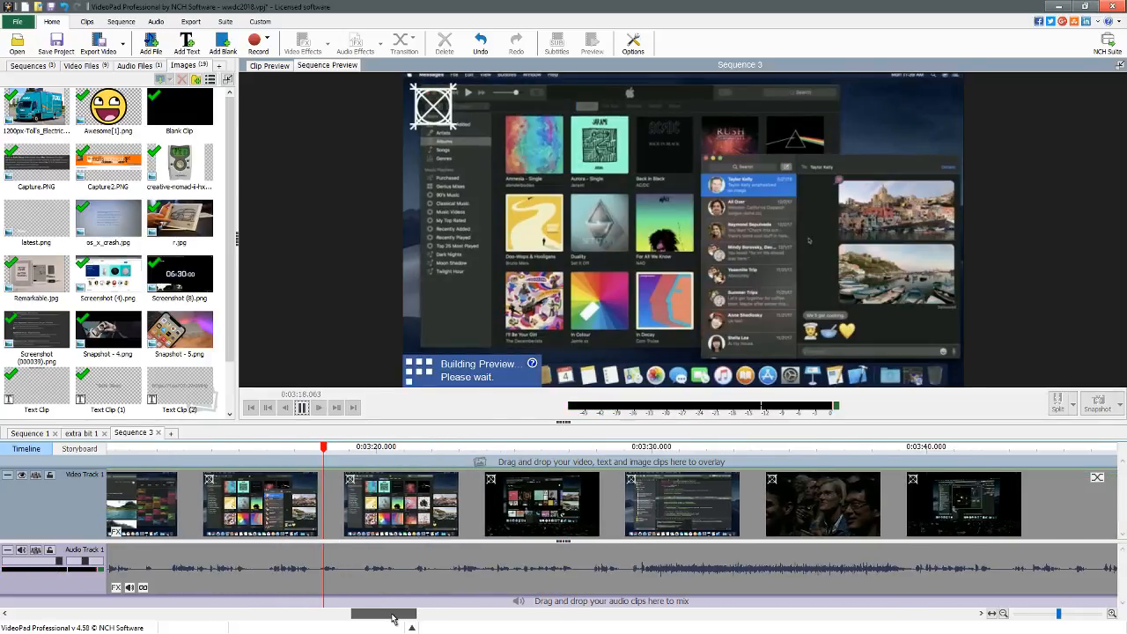
left_click(369, 451)
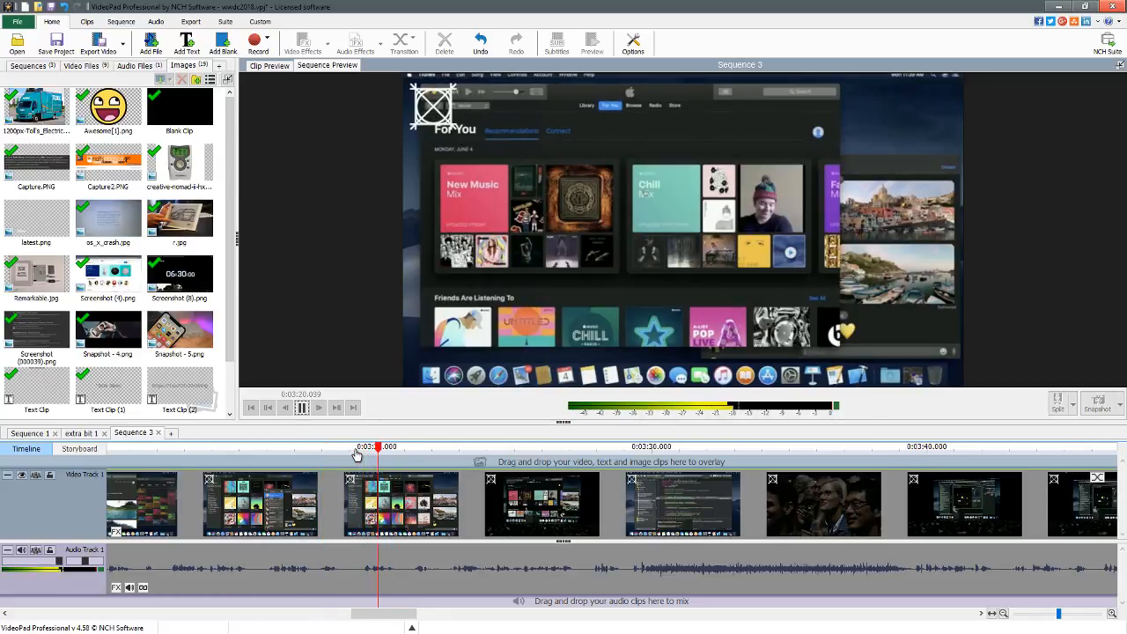
left_click(458, 450)
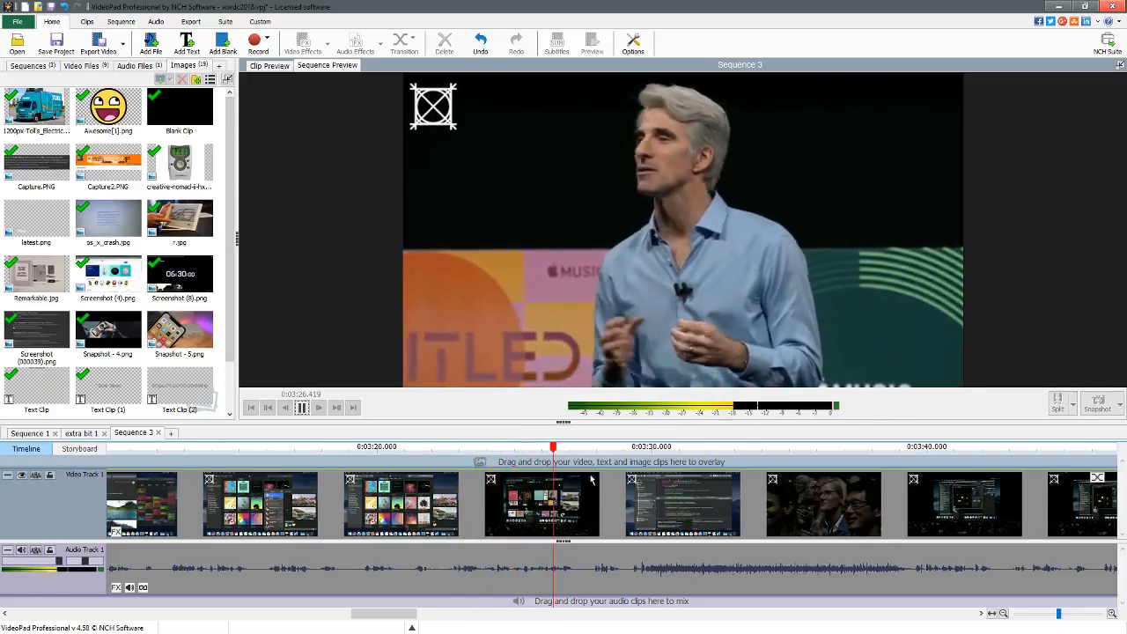
left_click_drag(387, 614, 413, 620)
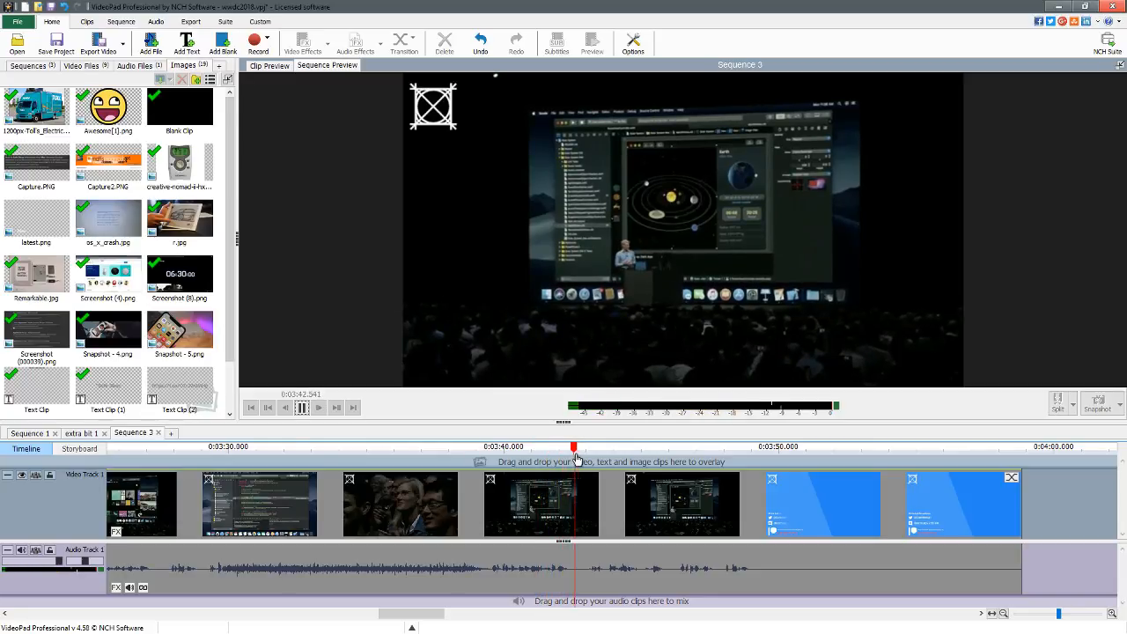
left_click(623, 454)
left_click(677, 455)
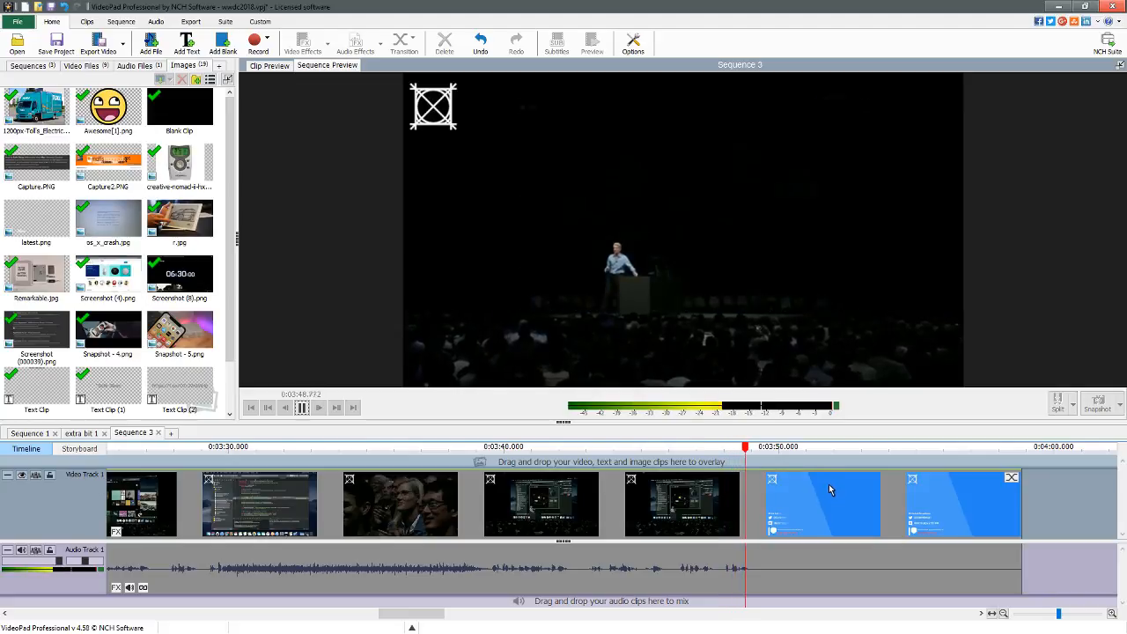
key("space")
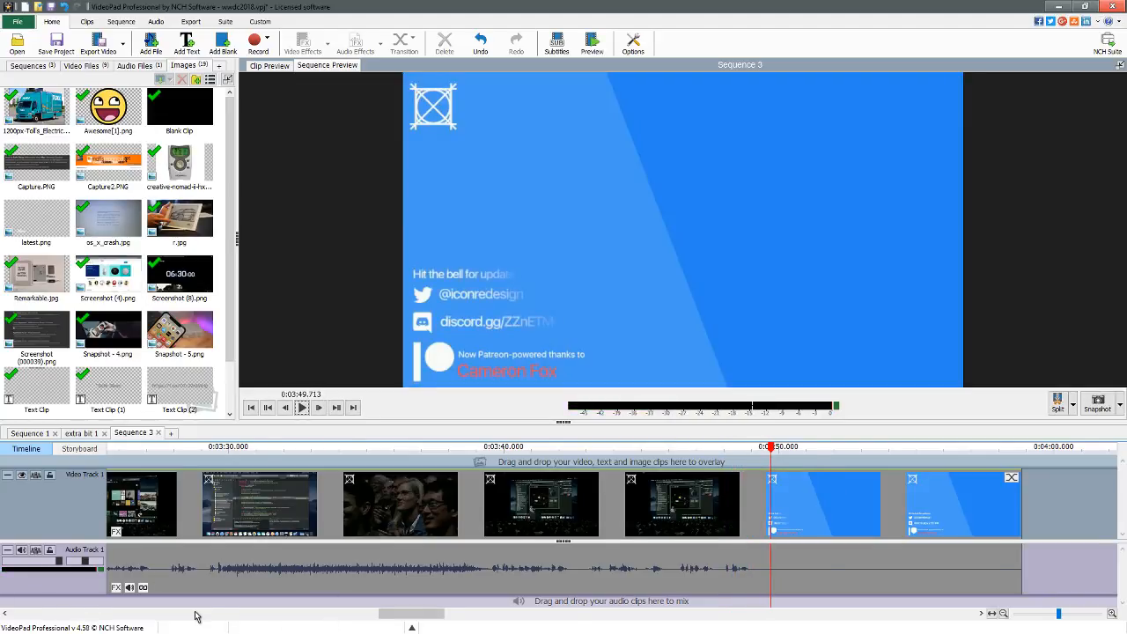
Return to about 0:28 in Sequence 3 and briefly play the speech beside the two desktop screens.
left_click_drag(196, 617, 47, 607)
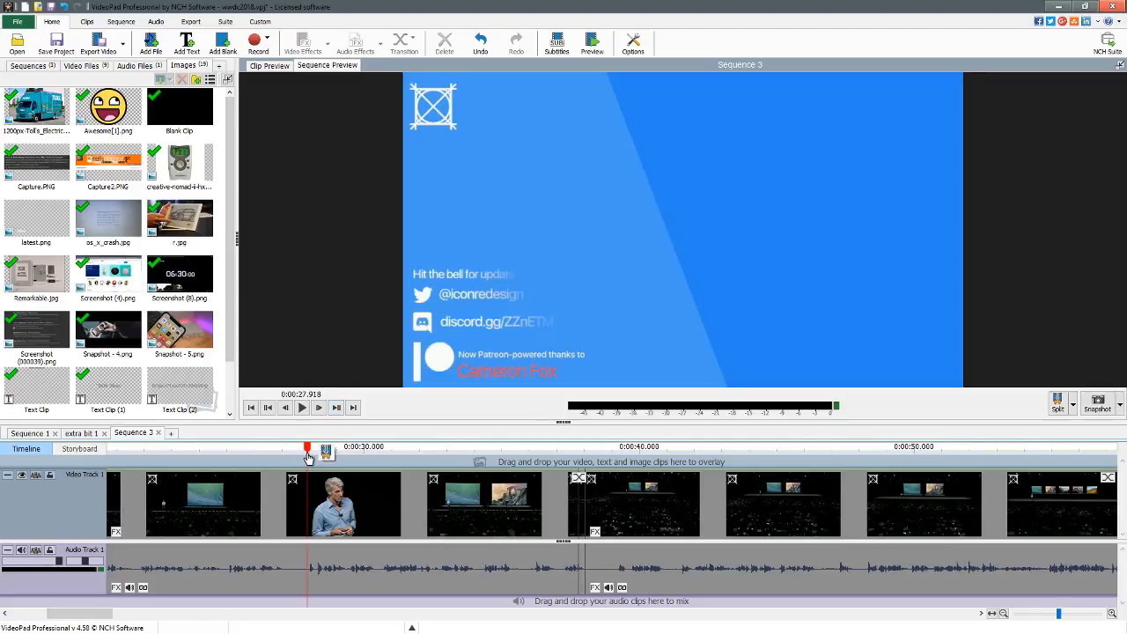
key("space")
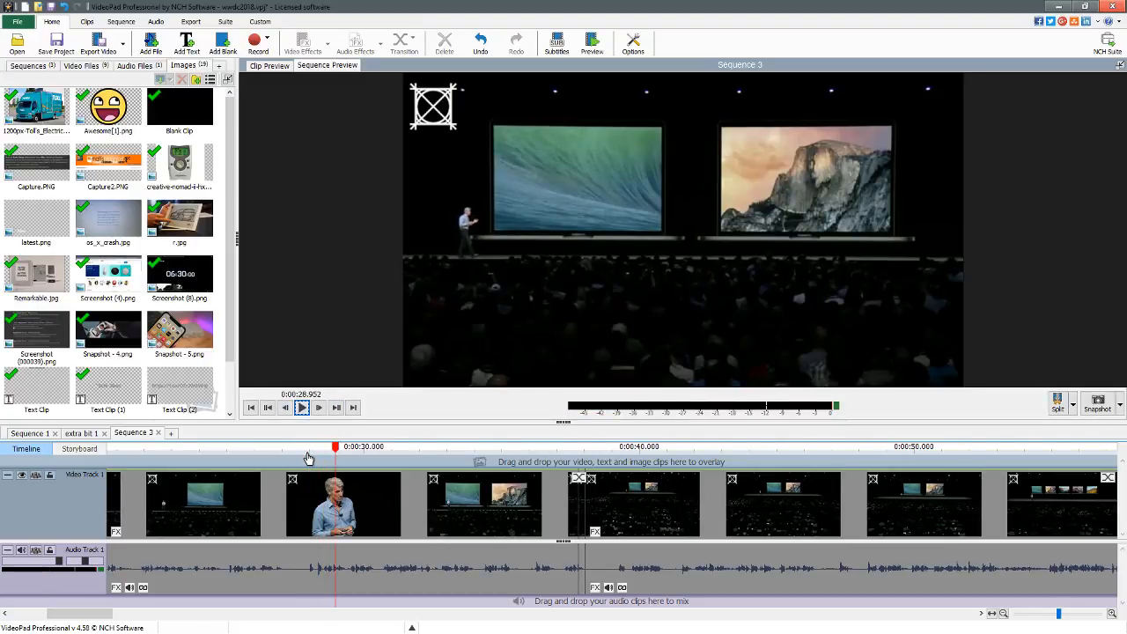
Switch to the YouTube live chat, send "I agree" and "They used to be great before 2014", and return to VideoPad.
key("alt+Tab")
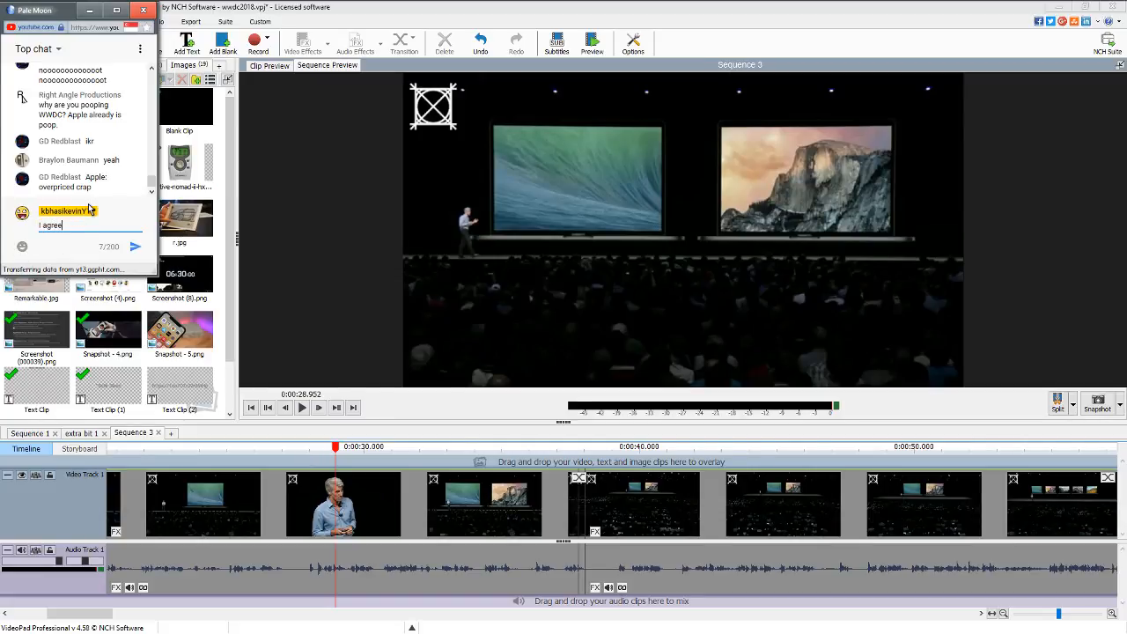
key("Return")
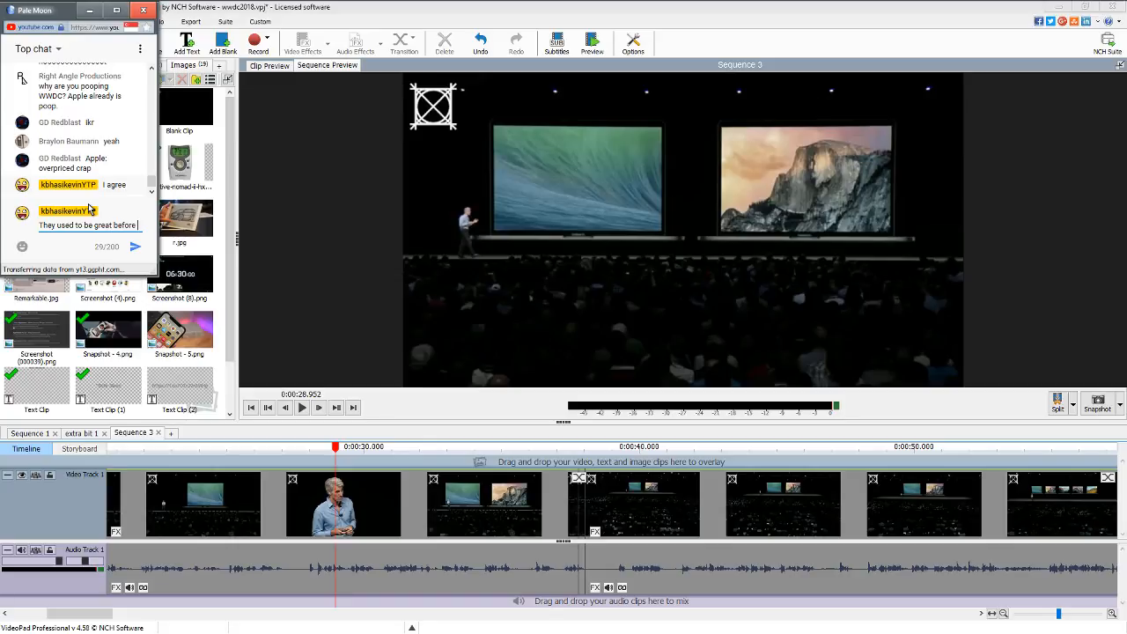
type("2014")
key("Return")
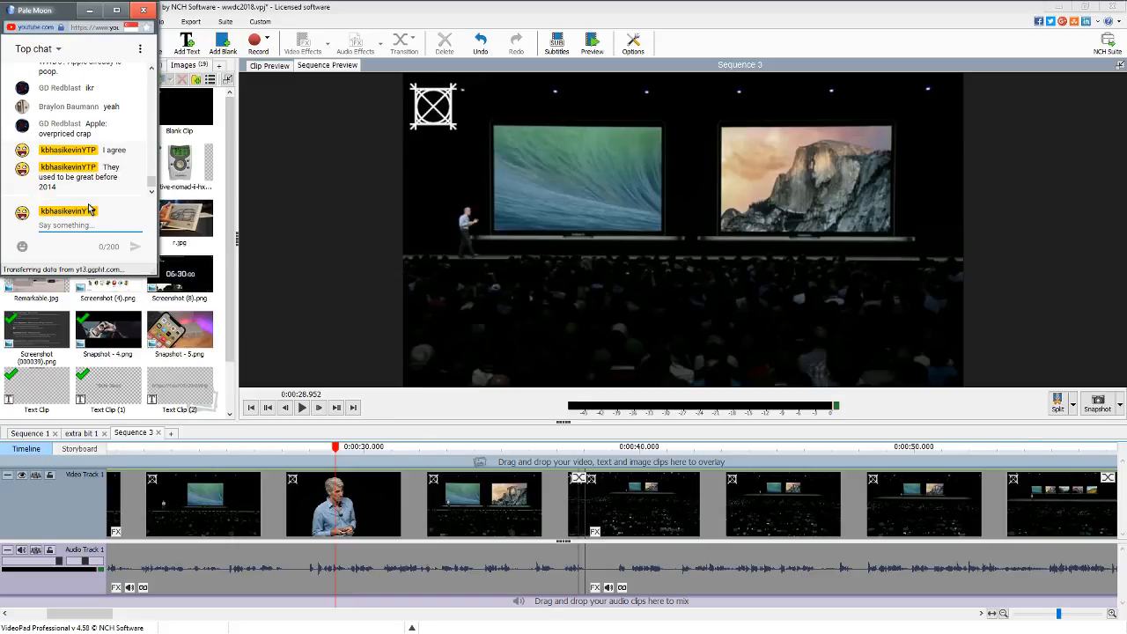
left_click(396, 34)
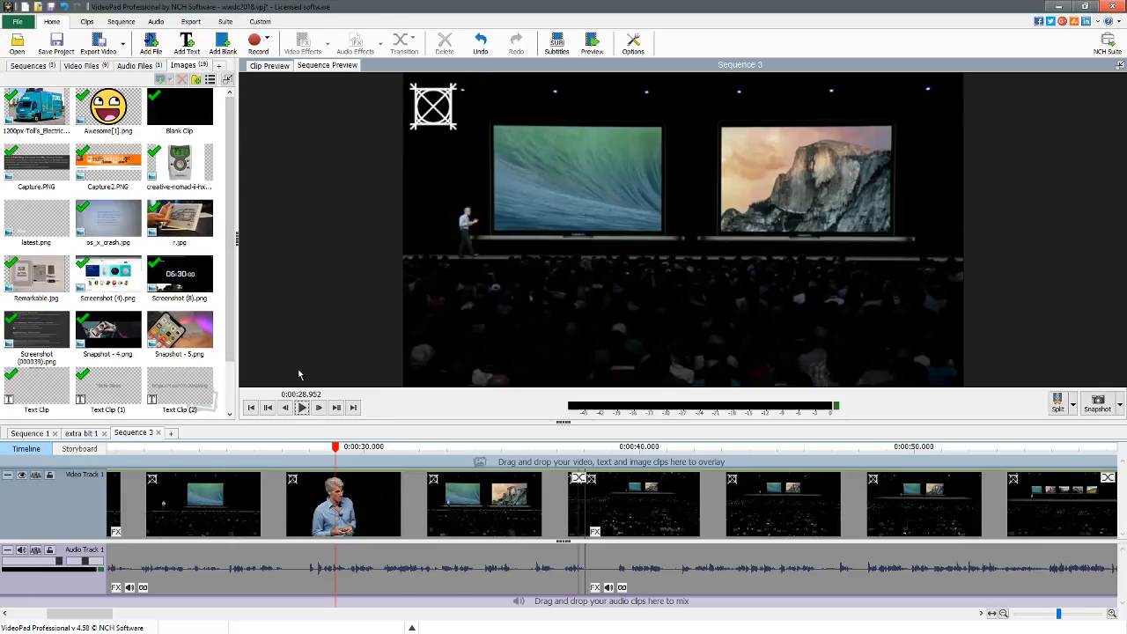
Replay Sequence 3 between about 0:29 and 0:39 and park the playhead at 0:37.679, beside the cut between clips.
left_click(302, 408)
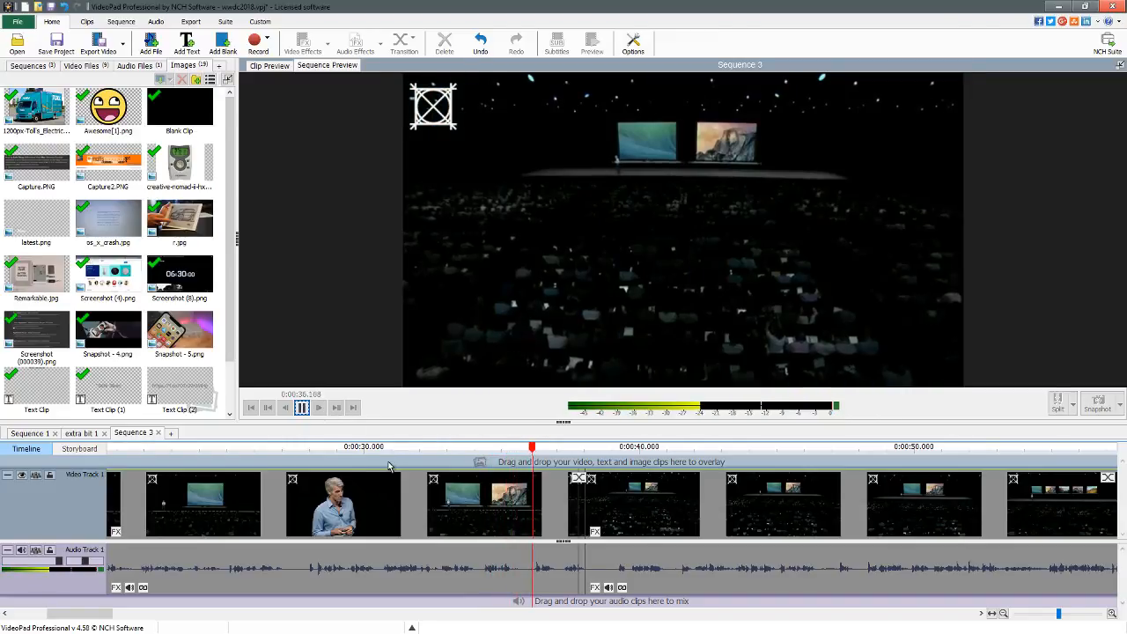
left_click(490, 451)
left_click_drag(514, 452, 430, 449)
key("space")
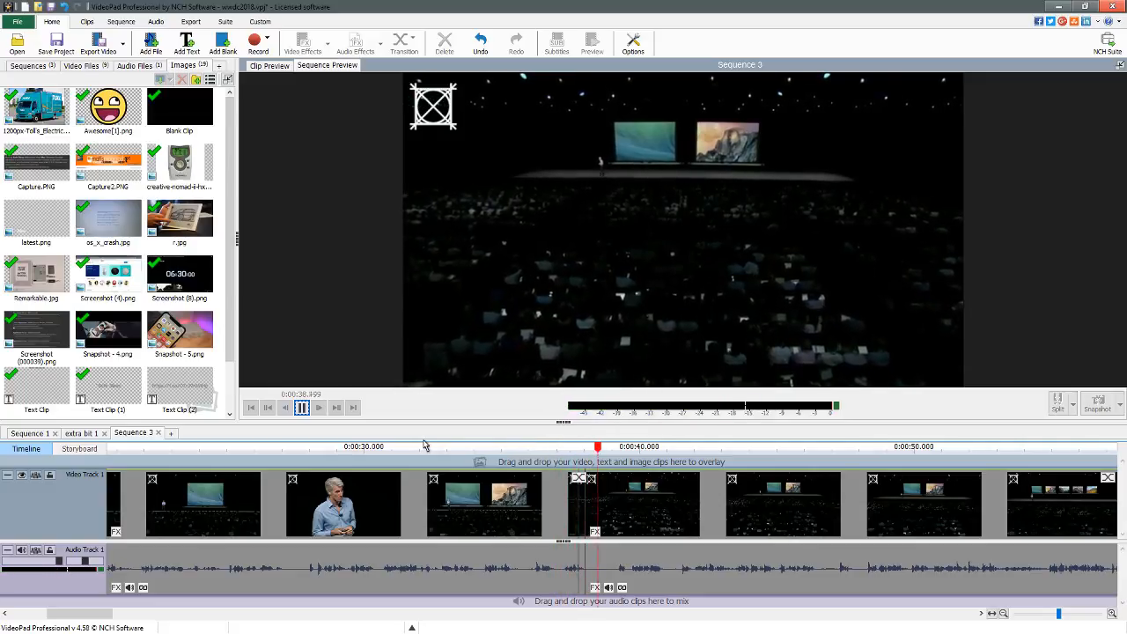
key("space")
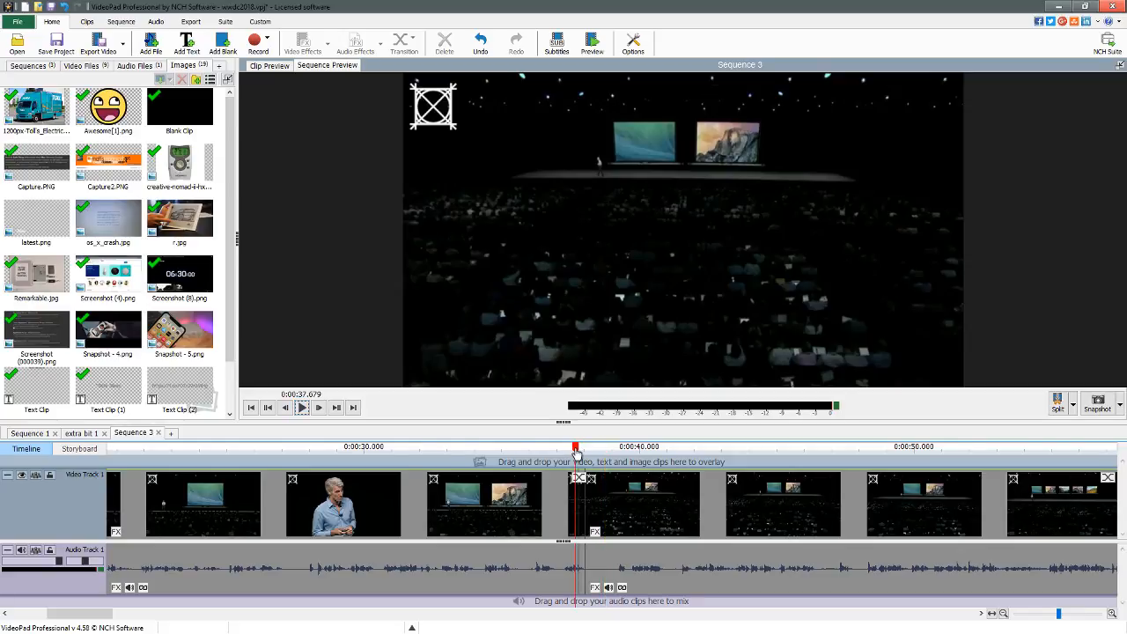
In the extra bit 1 sequence, extend the start of the last short speech clip in the group near 0:07.
left_click(95, 434)
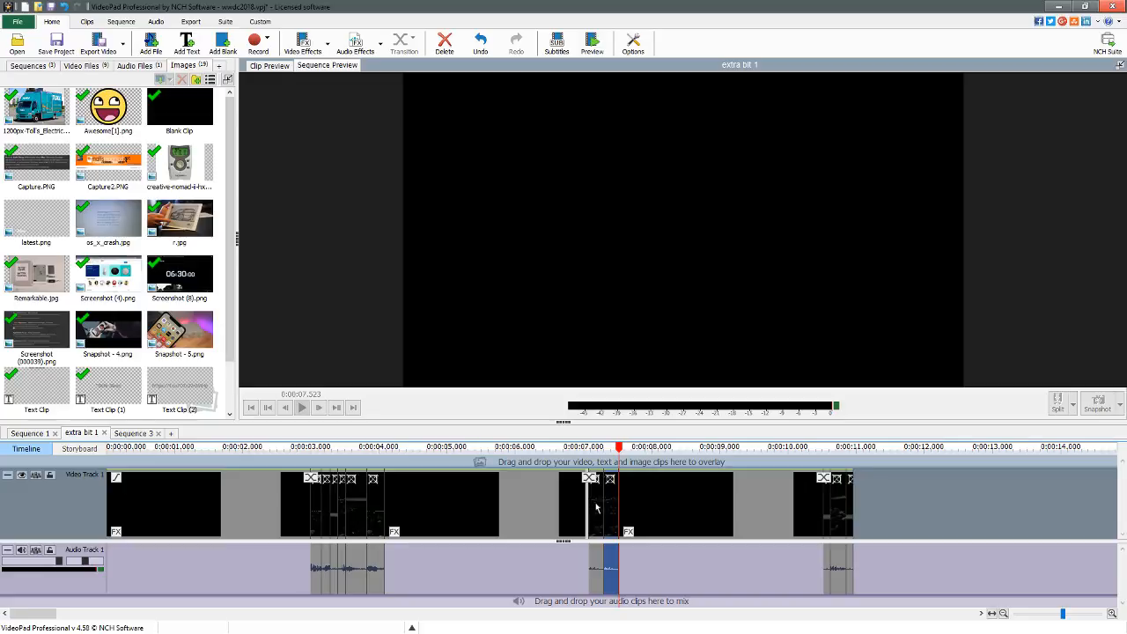
left_click_drag(608, 498, 600, 503)
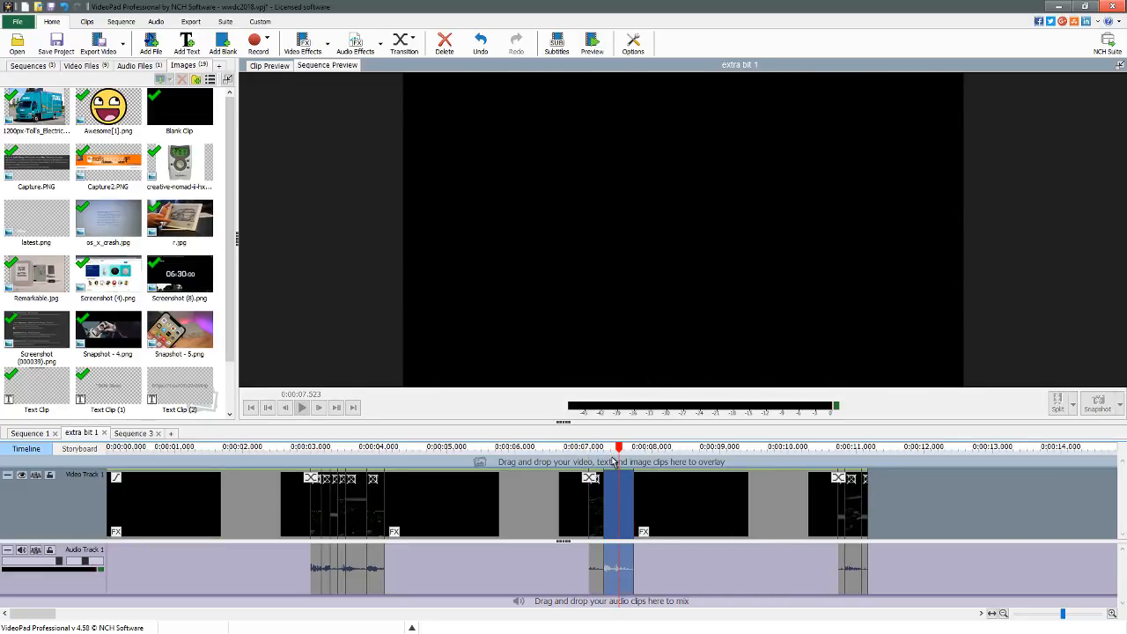
Replay the extended clip in extra bit 1 in short bursts and locate the wanted sound's start at 0:07.503.
left_click(605, 450)
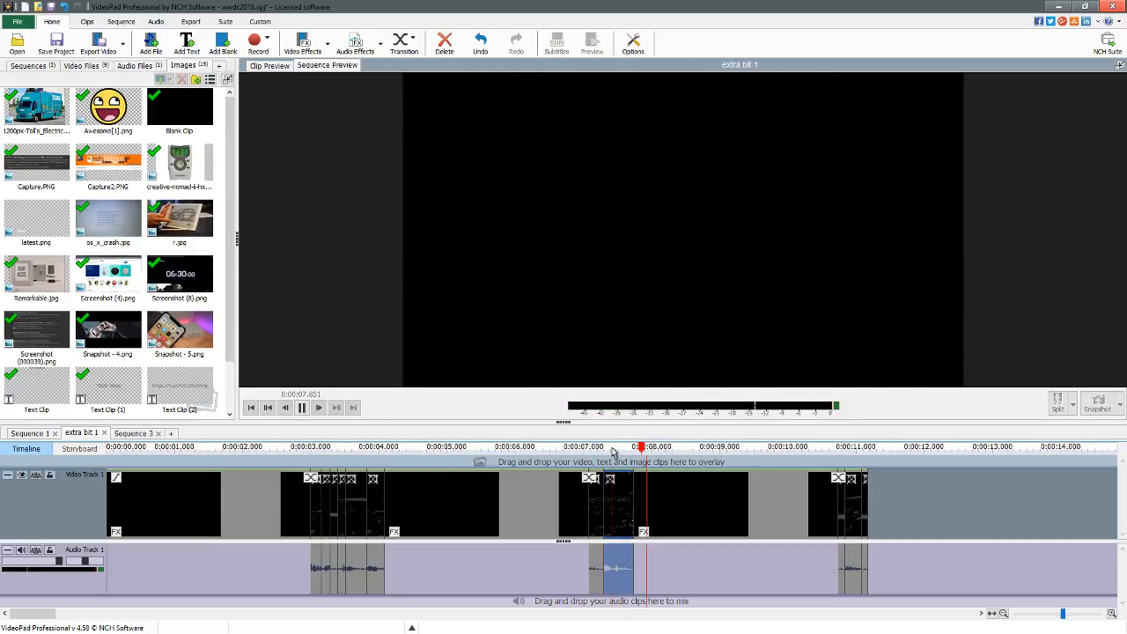
key("space")
left_click(617, 455)
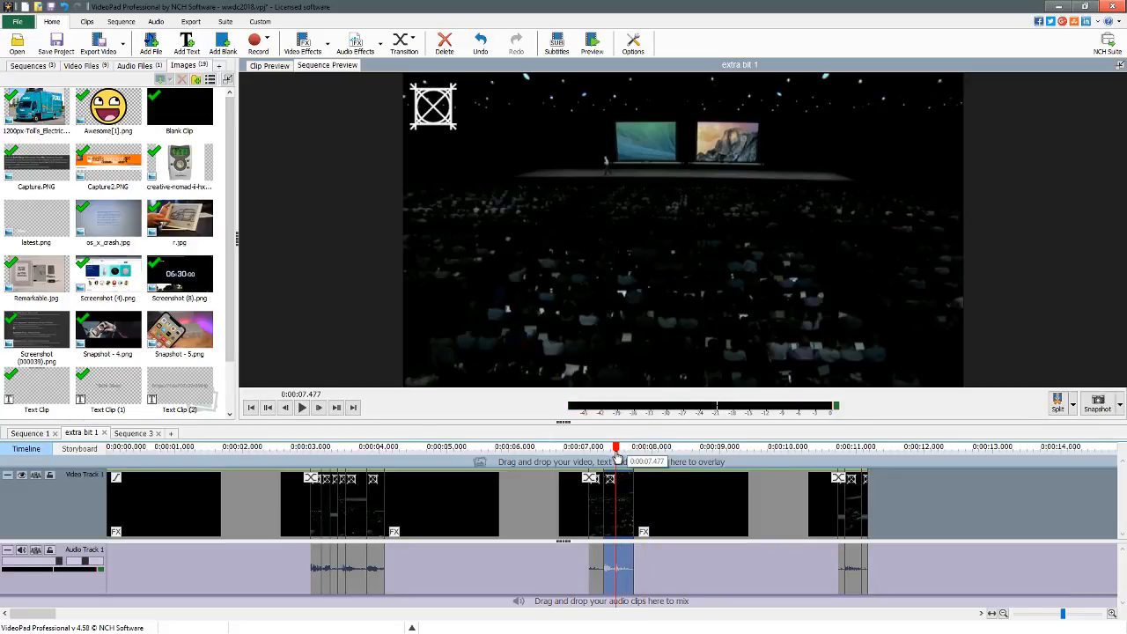
left_click(619, 458)
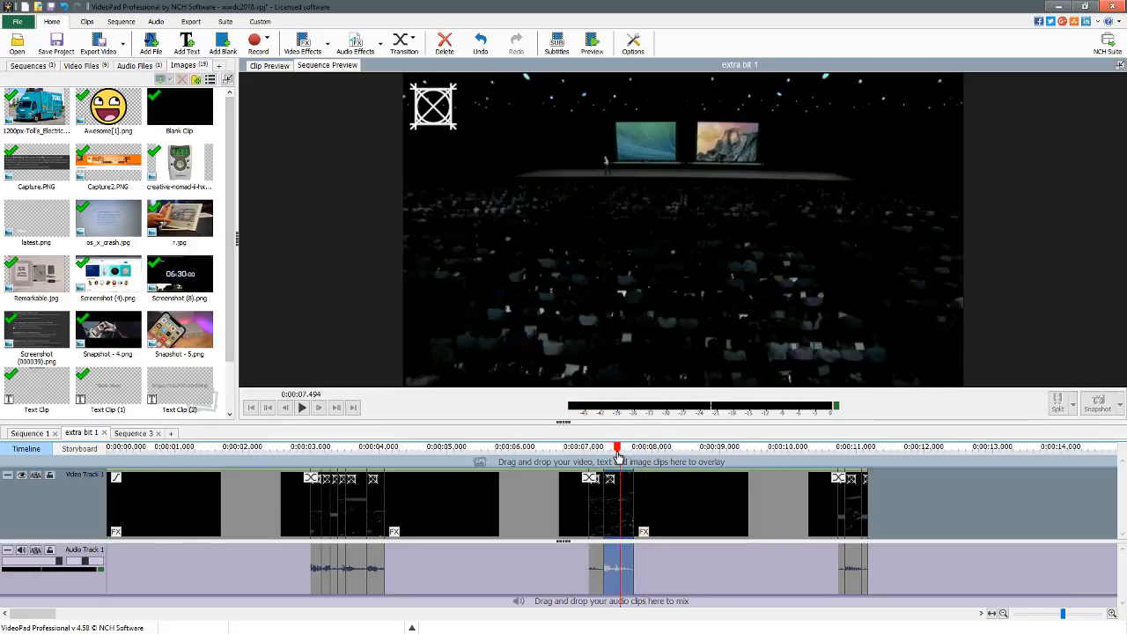
left_click(619, 458)
left_click(621, 457)
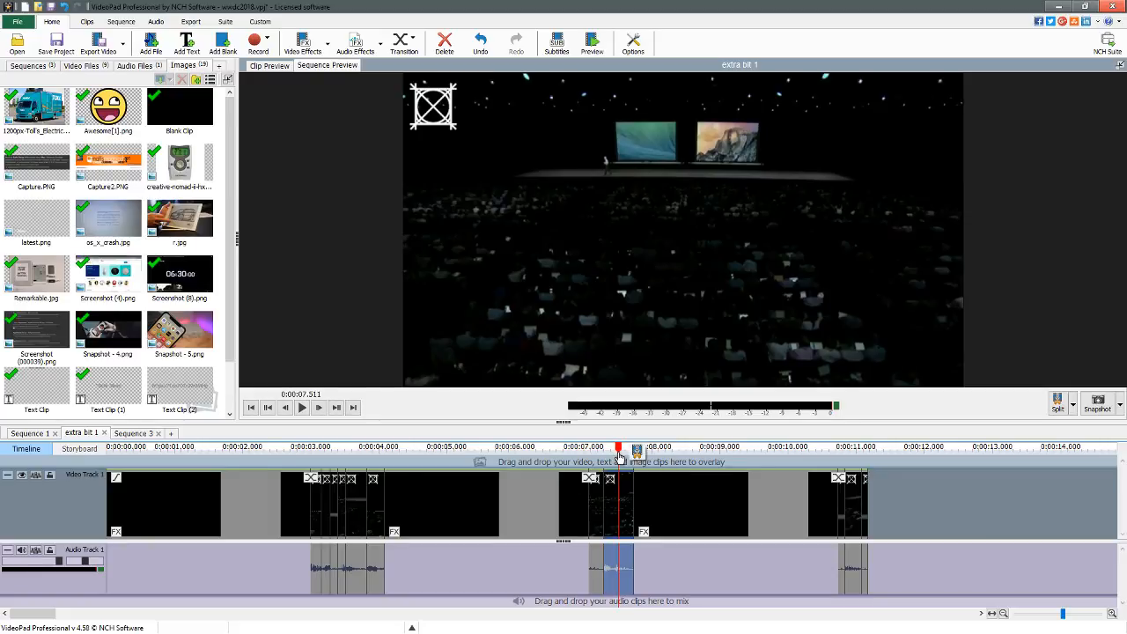
key("space")
key("space")
left_click(620, 457)
key("space")
key("space")
left_click(620, 457)
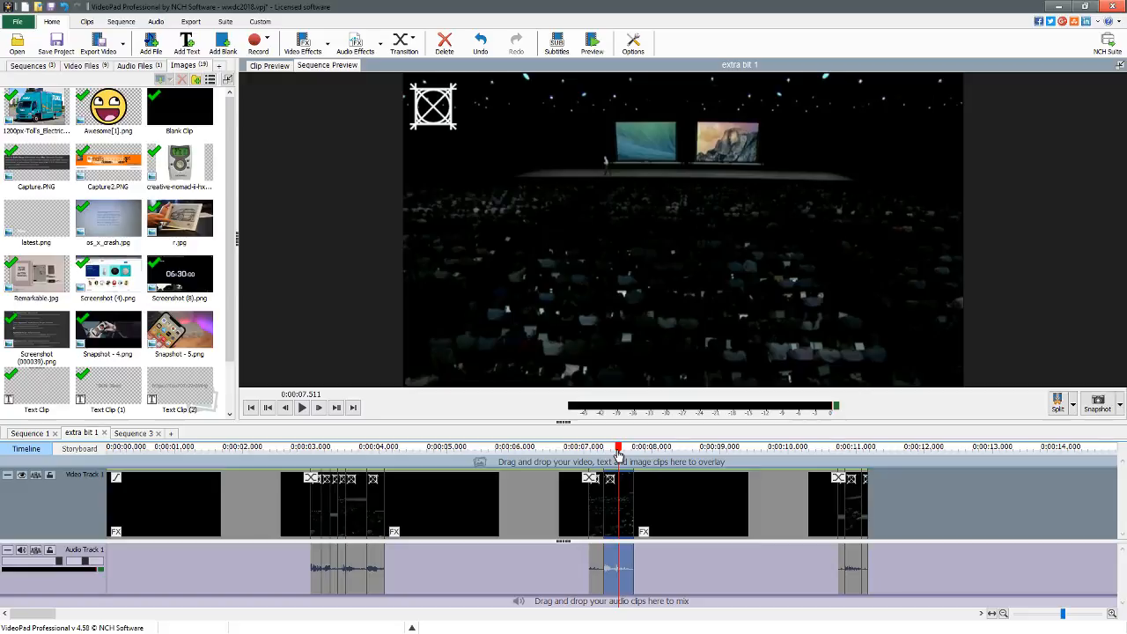
left_click(618, 457)
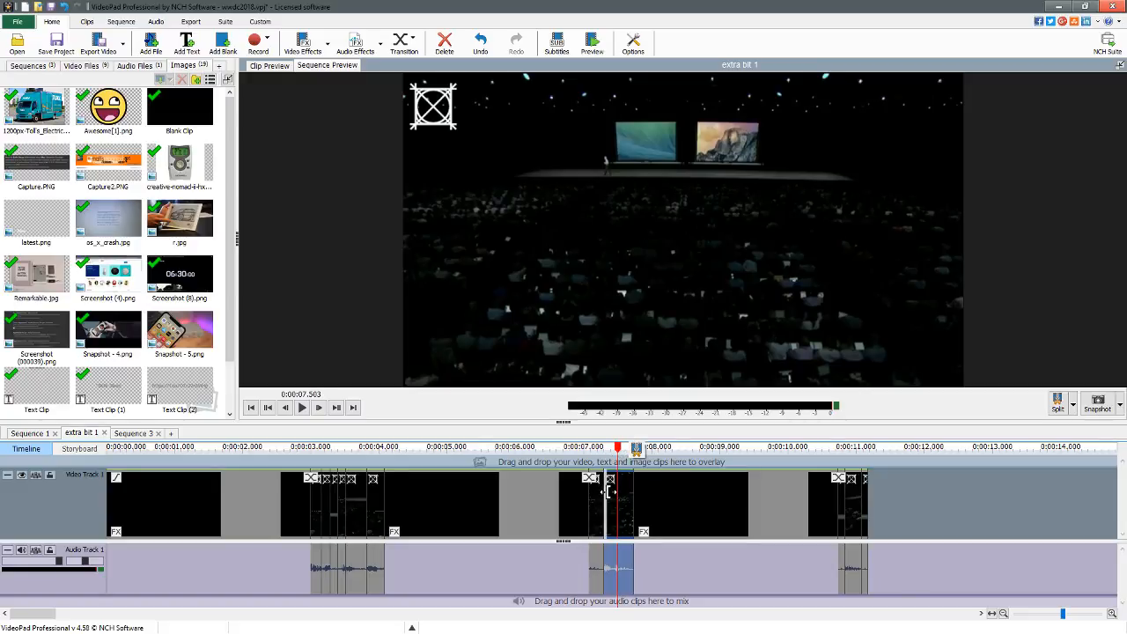
Trim the start of the last short speech clip near 0:07 in extra bit 1 to 0:07.503 and replay the group.
left_click_drag(608, 492, 622, 489)
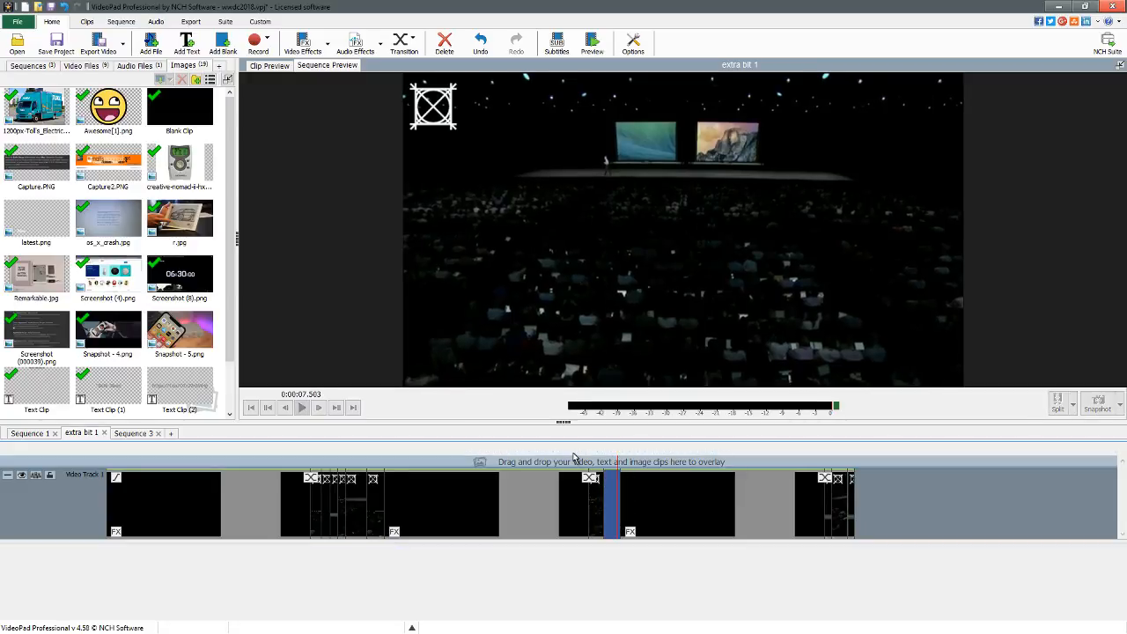
key("space")
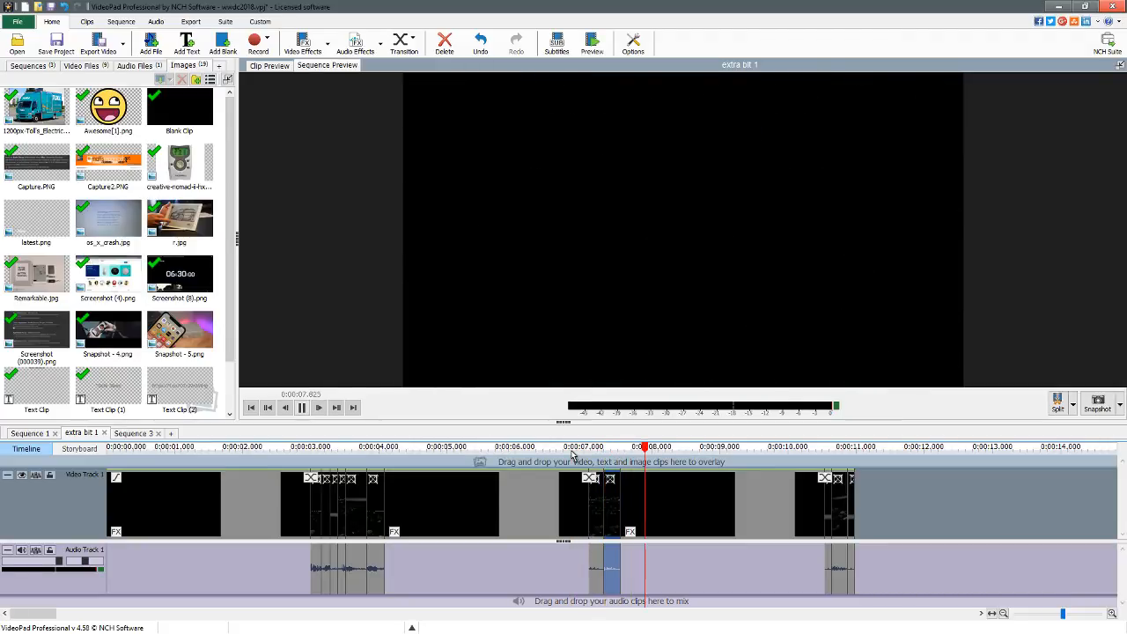
left_click(572, 452)
key("space")
key("space")
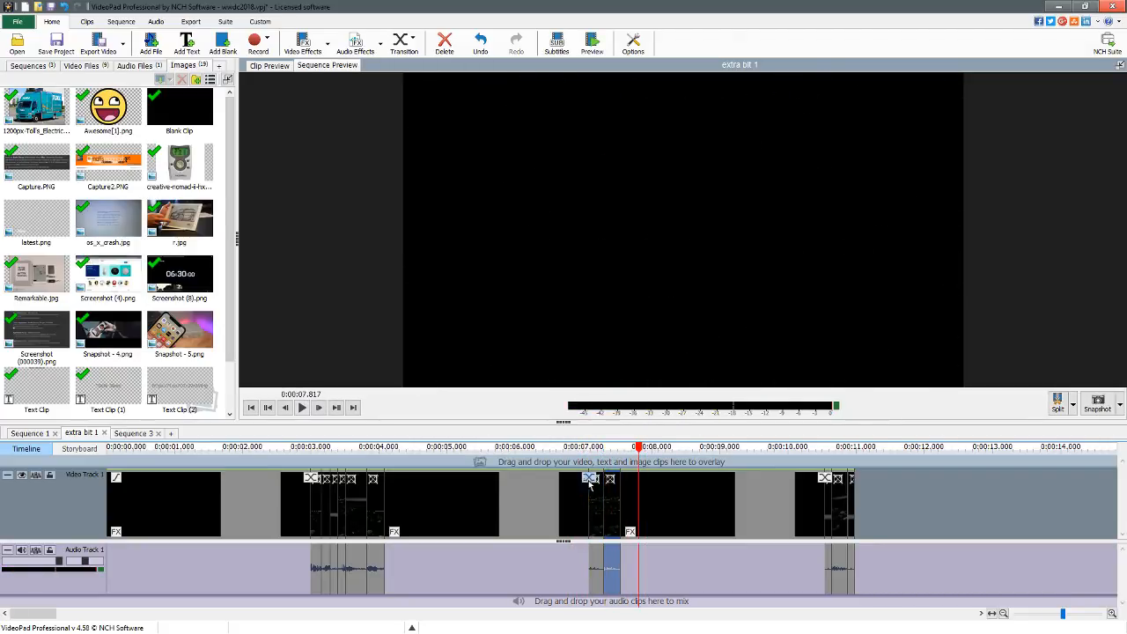
Shorten the end of that last speech clip slightly and replay the group from just before 0:07.
mouse_move(619, 503)
left_mouse_down()
mouse_move(603, 503)
mouse_move(613, 495)
left_mouse_up()
left_click(562, 447)
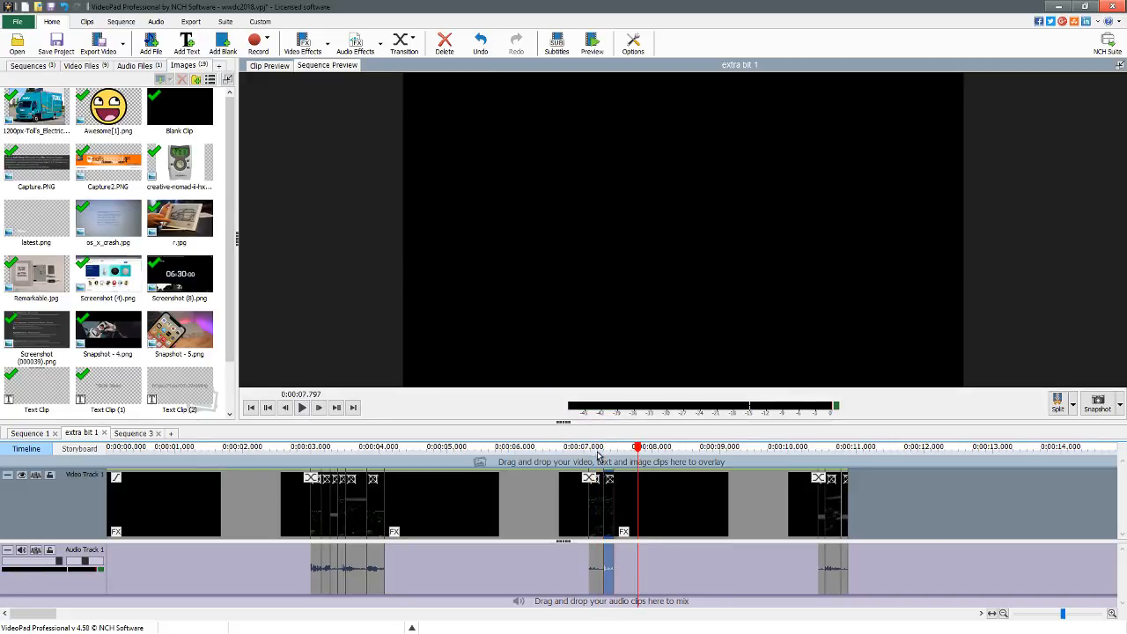
left_click(584, 448)
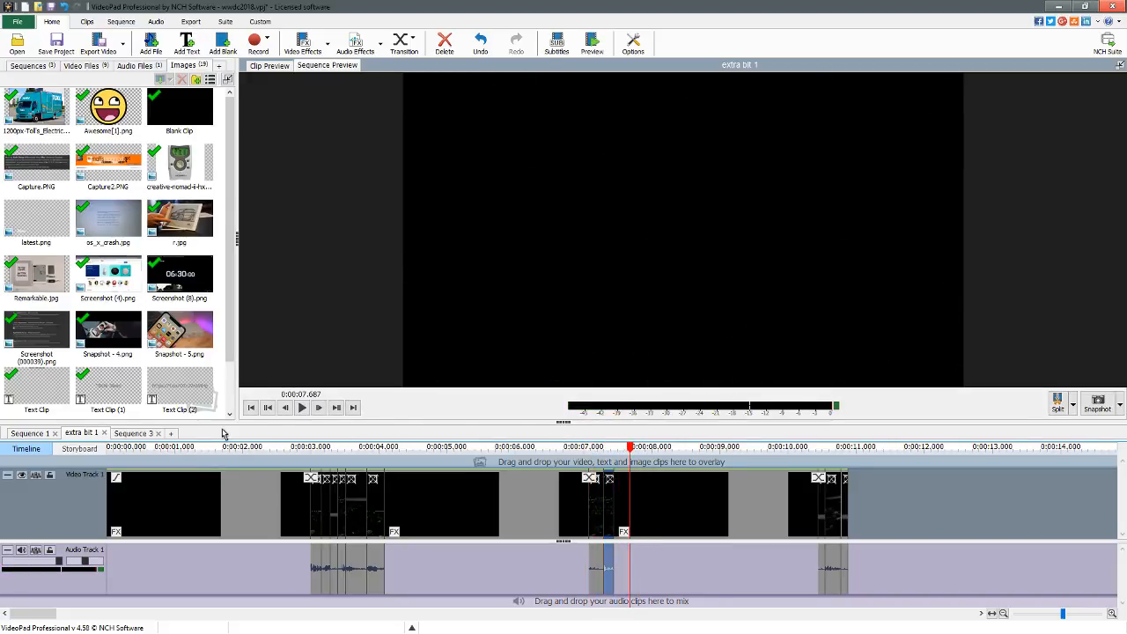
Switch to Sequence 3 and listen from just before 0:38 to about 0:42 for a replacement speech snippet.
left_click(139, 434)
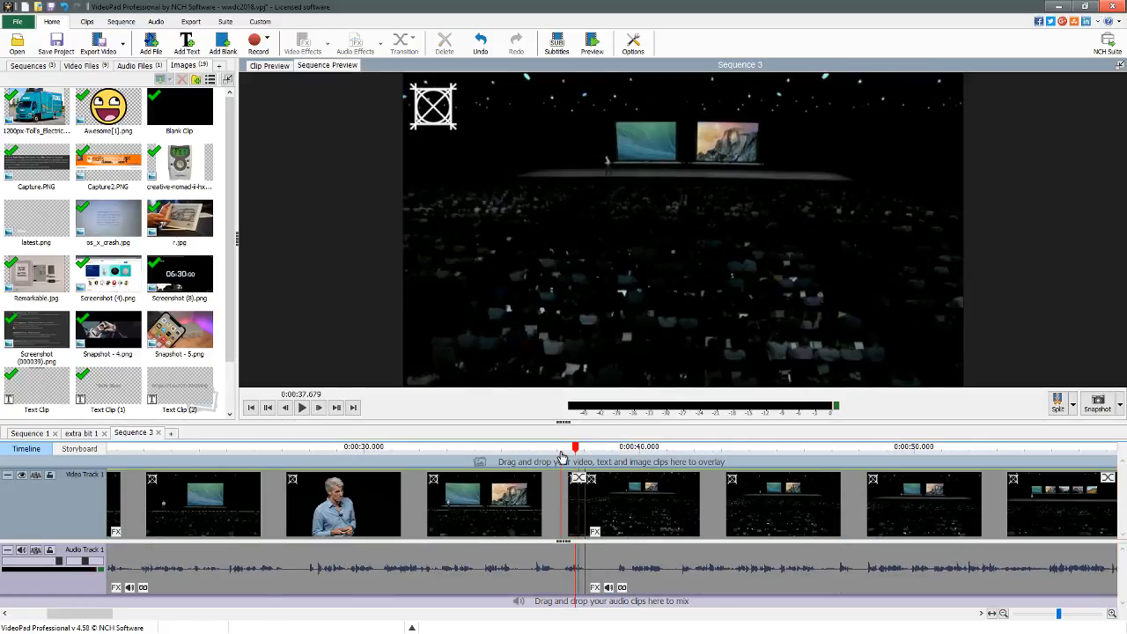
left_click(562, 453)
key("space")
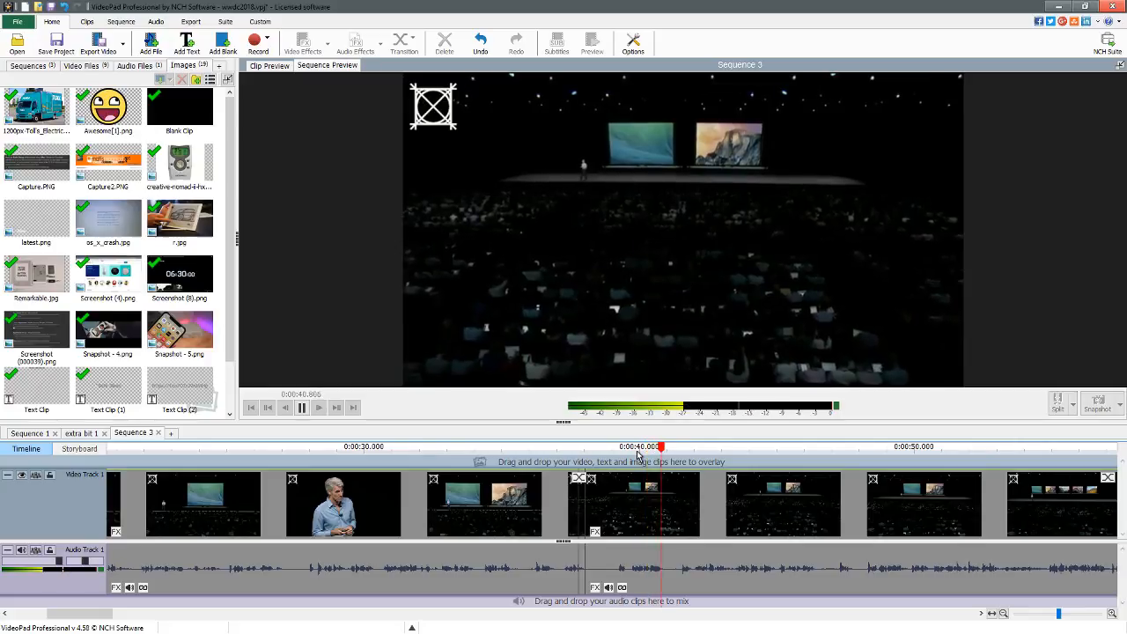
key("space")
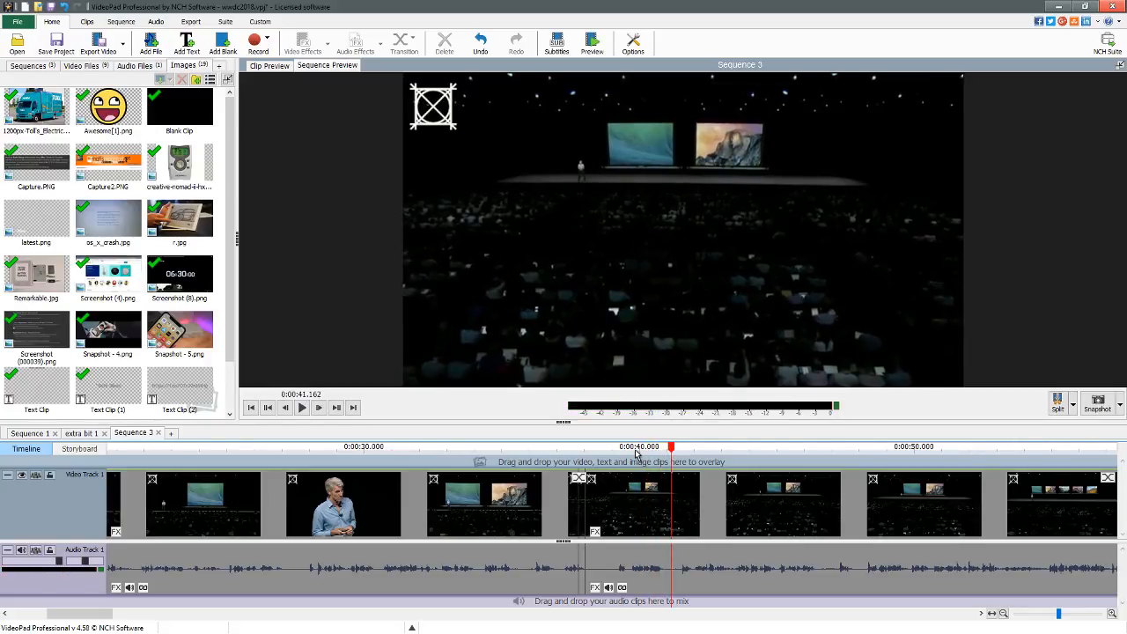
key("space")
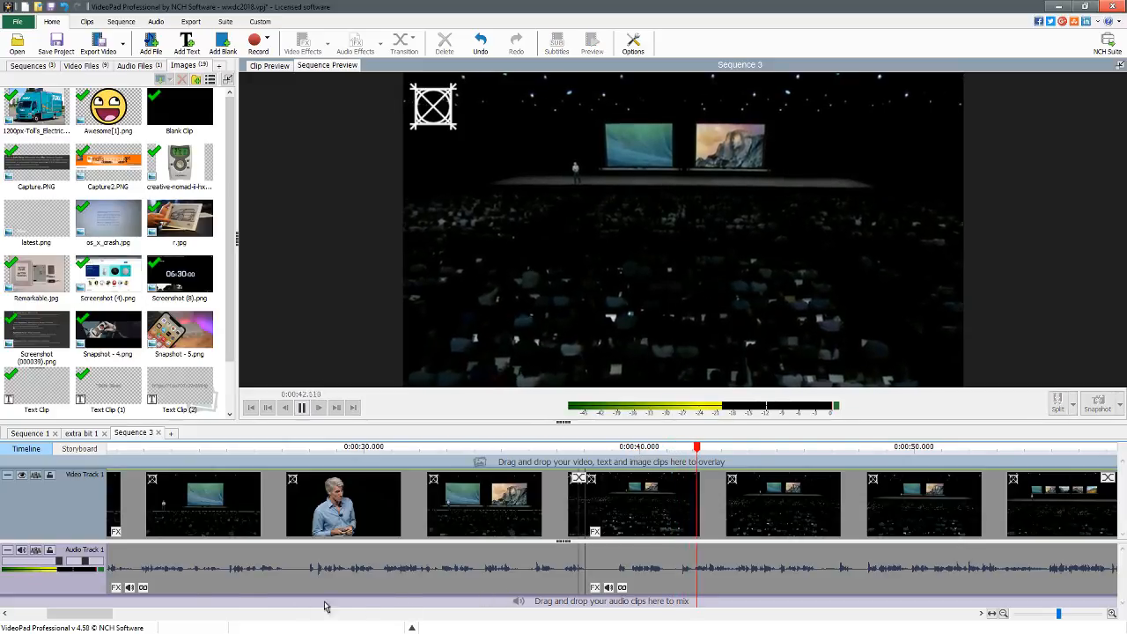
left_click(656, 449)
key("space")
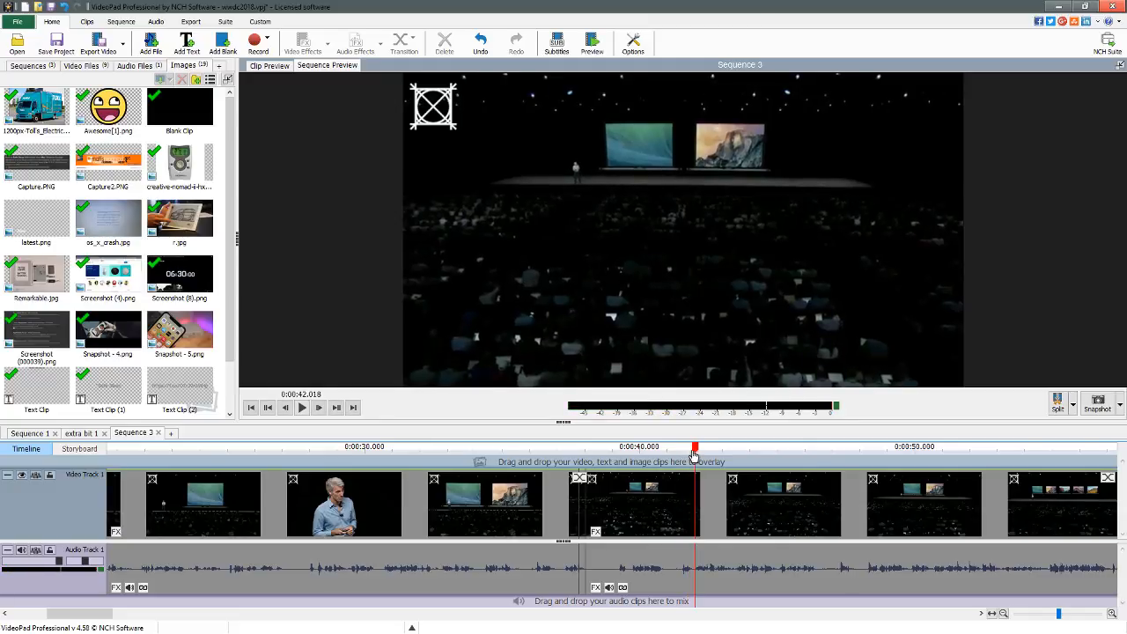
Replay Sequence 3 around 0:42 in short bursts and park the playhead at the wanted sound's start, 0:42.319.
key("space")
key("space")
left_click(702, 451)
key("space")
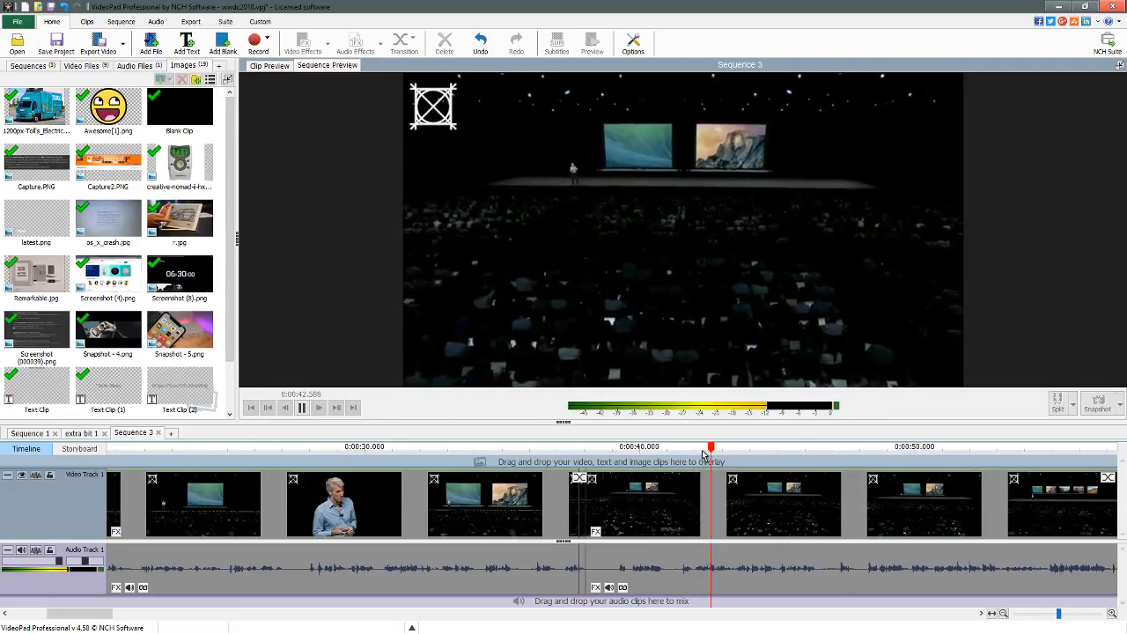
left_click(702, 454)
key("space")
left_click(702, 457)
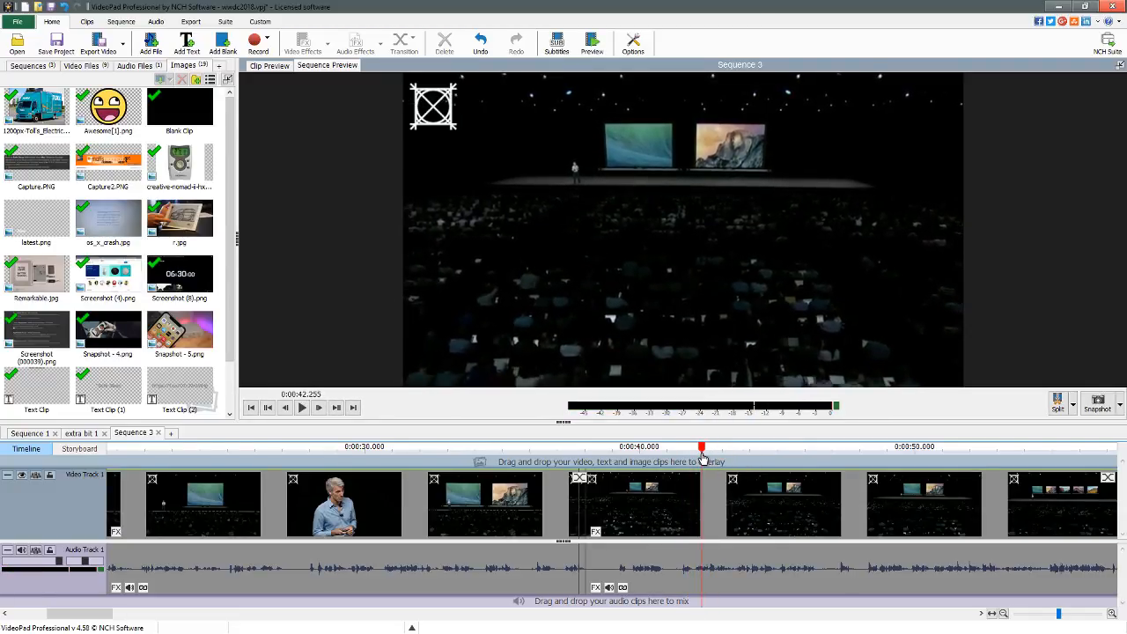
left_click(703, 456)
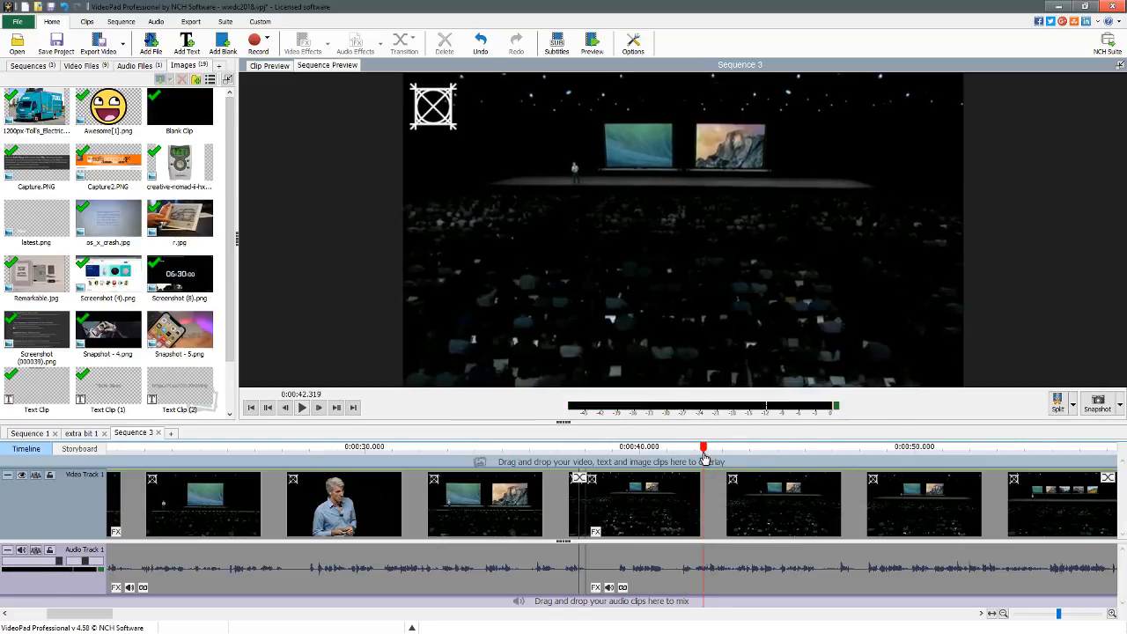
key("space")
left_click(704, 457)
key("space")
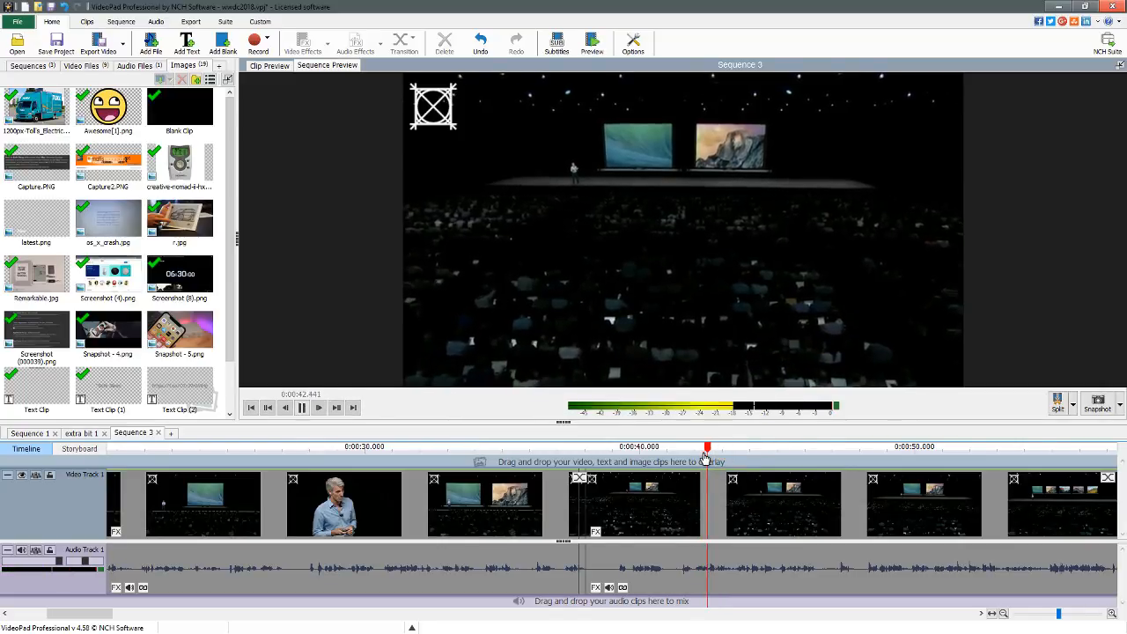
key("space")
left_click(705, 456)
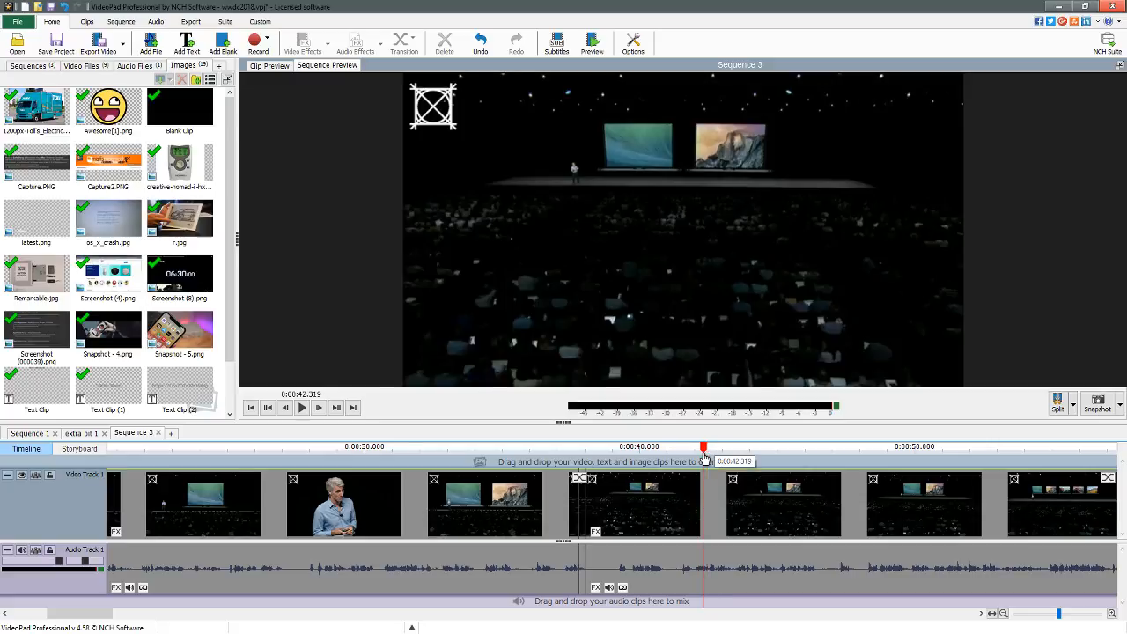
Split the Sequence 3 clip at 0:42.319 and 0:42.511 and select the short piece between the cuts.
key("l")
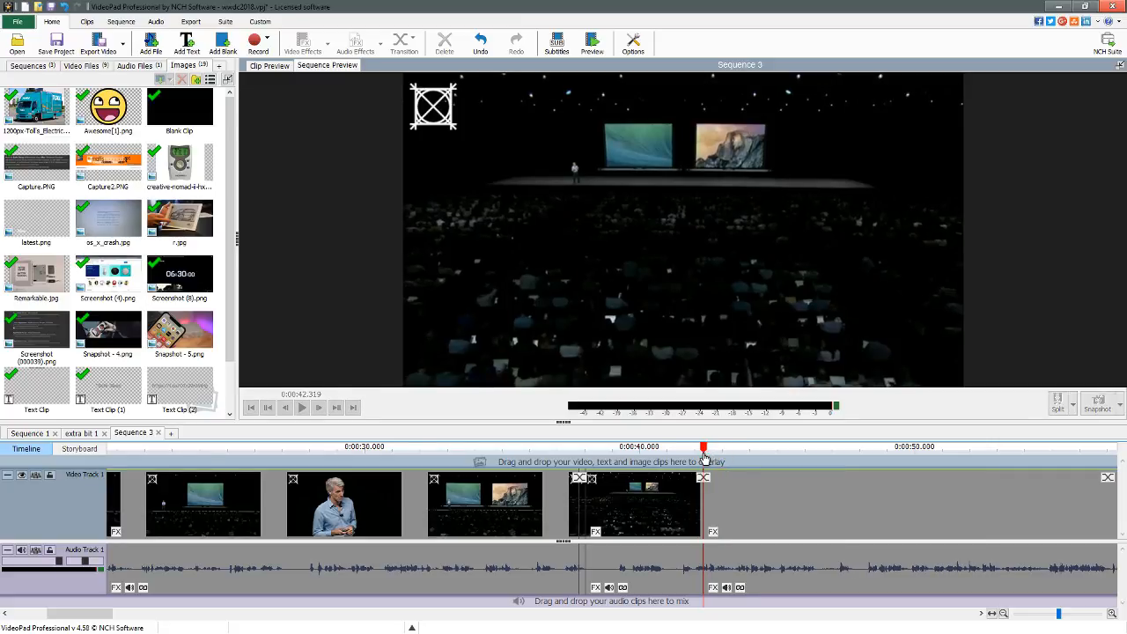
left_click_drag(706, 456, 711, 455)
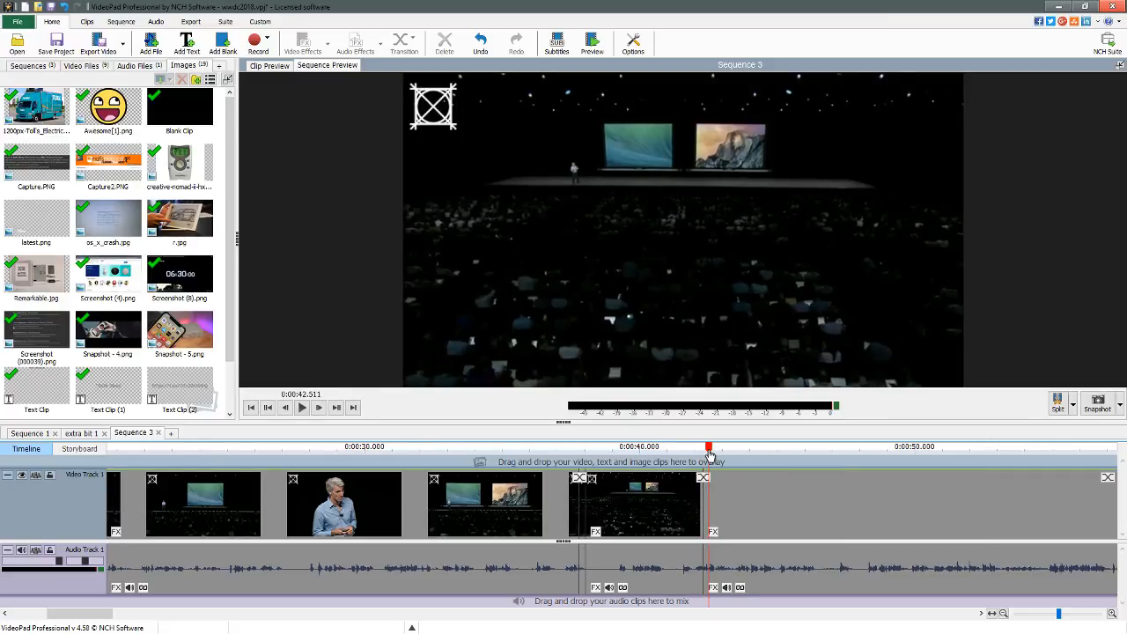
left_click(742, 481)
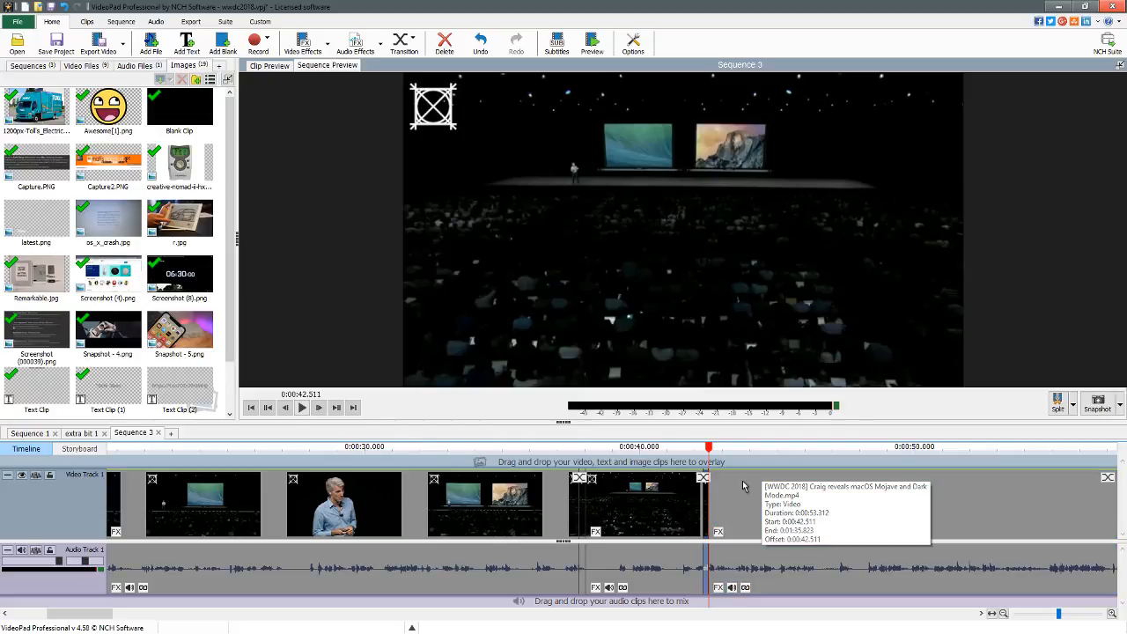
Paste the Sequence 3 snippet into extra bit 1 at 0:07.449, directly after the short speech clips, and play it back.
left_click(85, 433)
key("ctrl+Left")
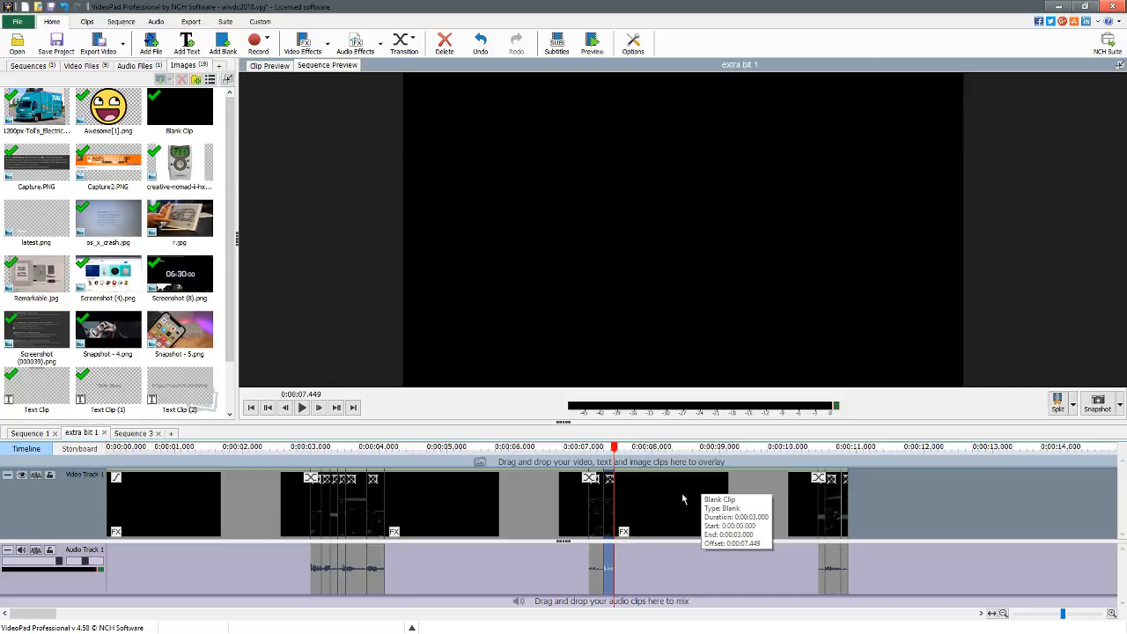
key("ctrl+v")
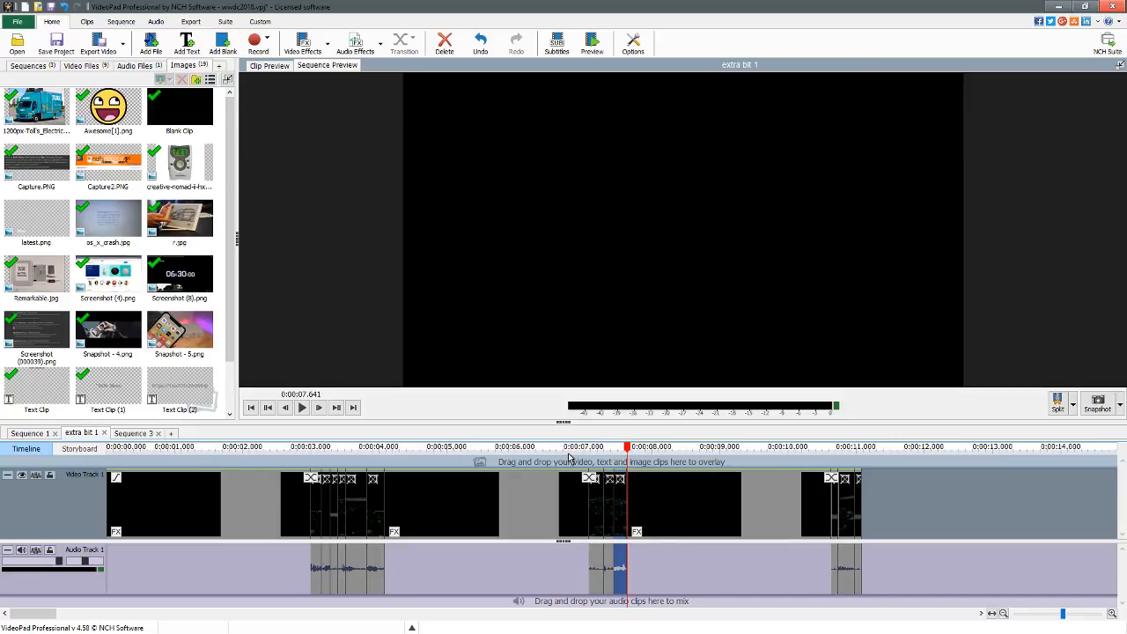
key("space")
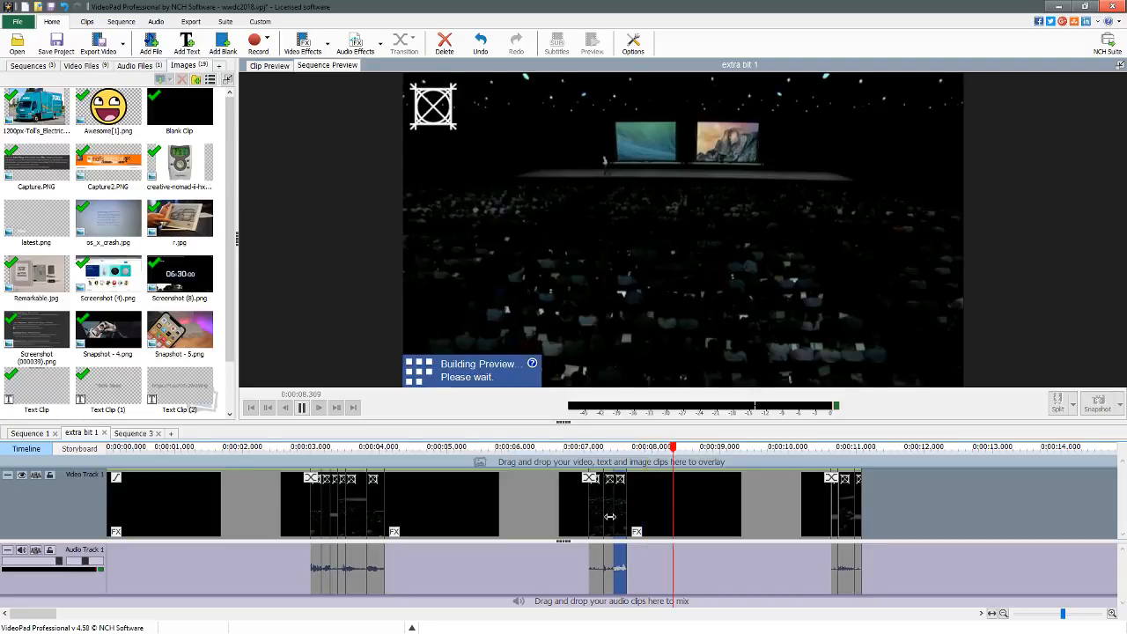
key("space")
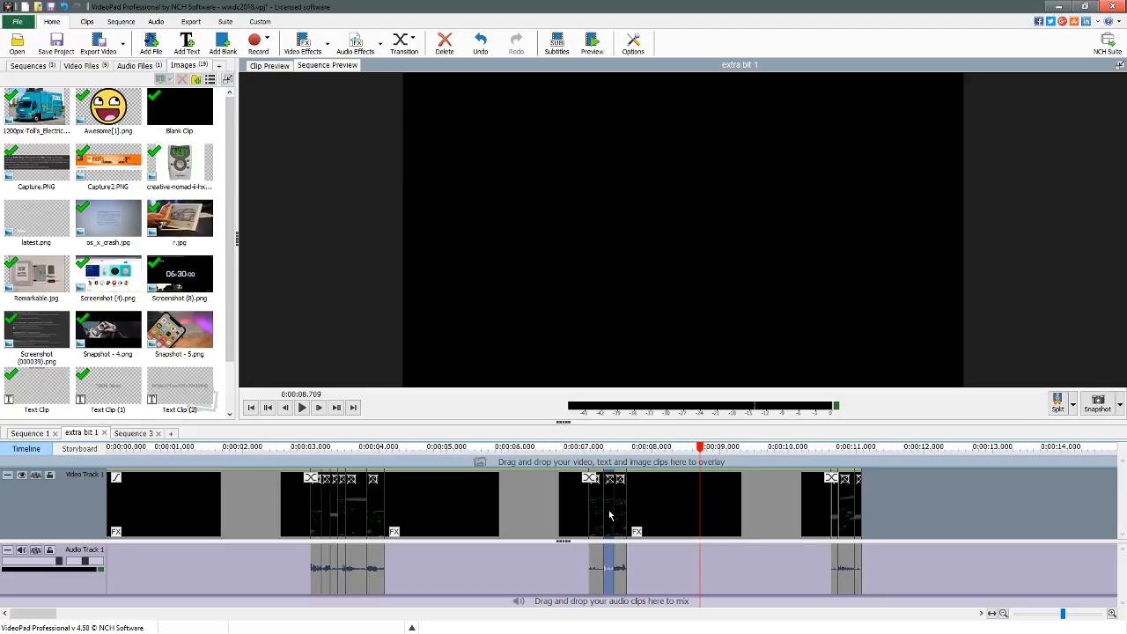
Delete the short speech clip directly before the pasted snippet and replay the group near 0:07.
key("Delete")
left_click(571, 445)
key("space")
key("space")
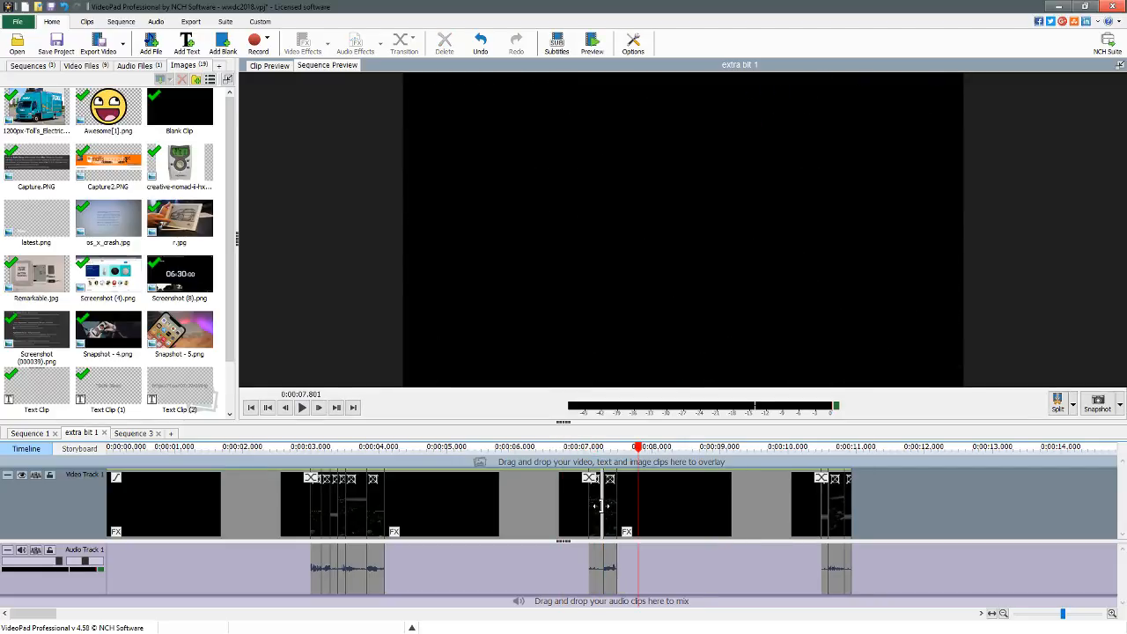
Trim the end of the speech clip before the pasted snippet to about 0:07.2 and replay the group.
left_click_drag(602, 506, 596, 506)
left_click(561, 449)
key("space")
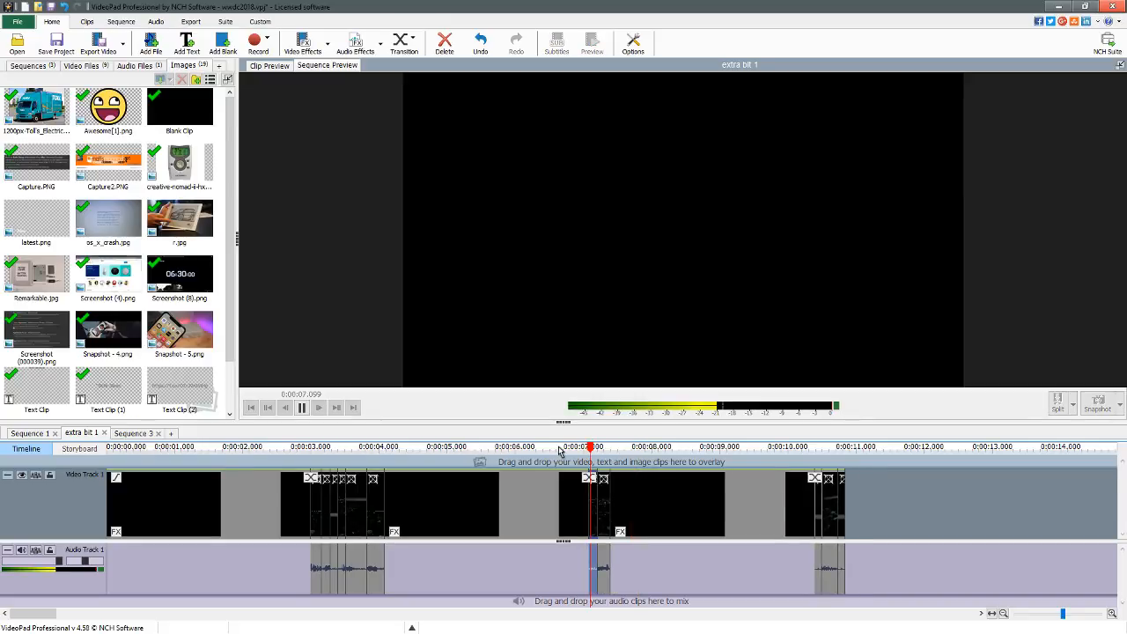
key("space")
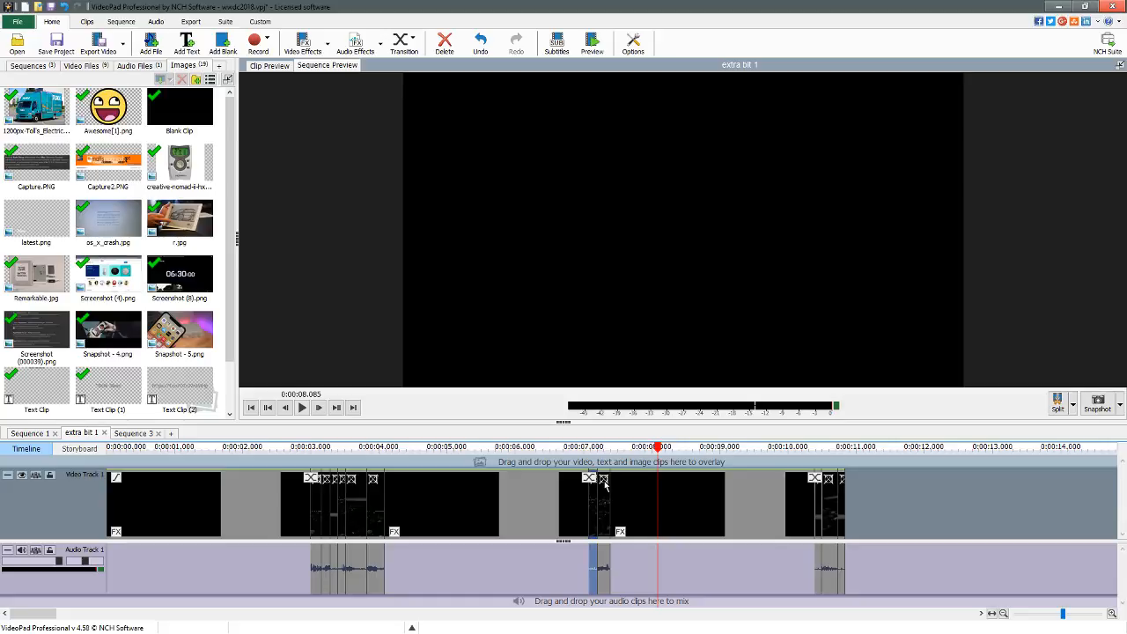
Return to Sequence 3 and listen onward from 0:42.511 to about 0:56 for the next usable snippet.
left_click(136, 433)
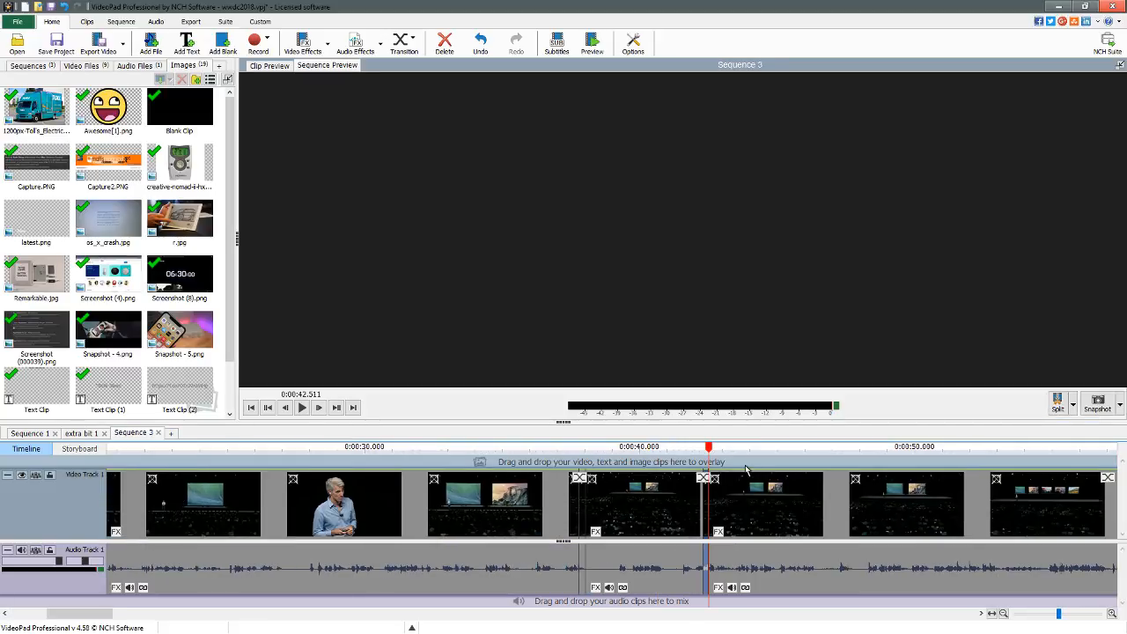
key("space")
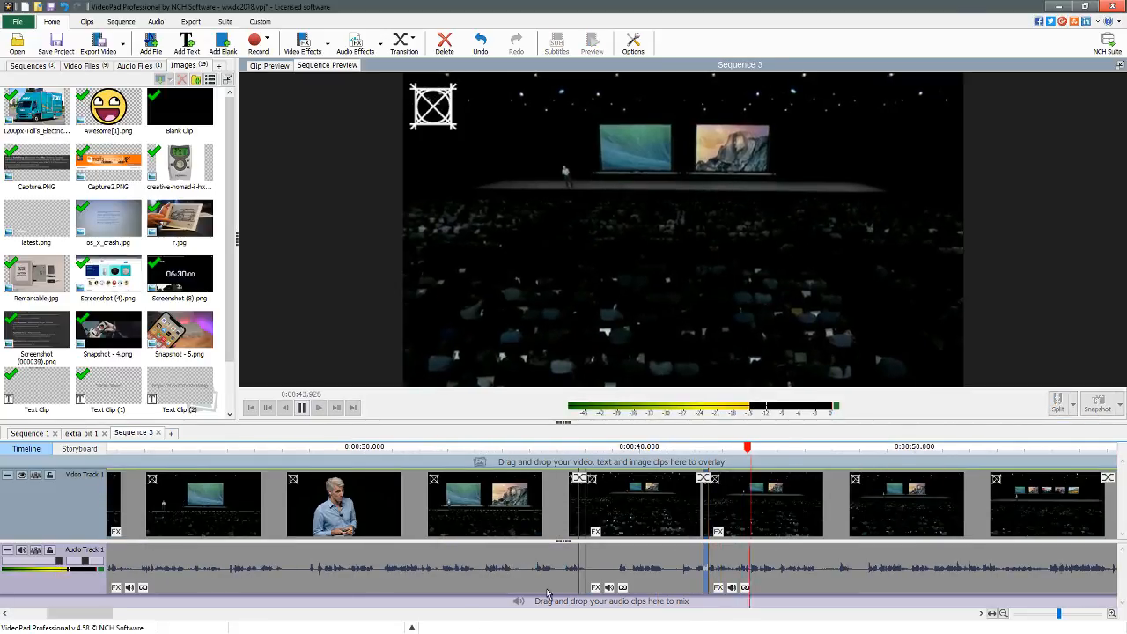
left_click_drag(87, 616, 131, 617)
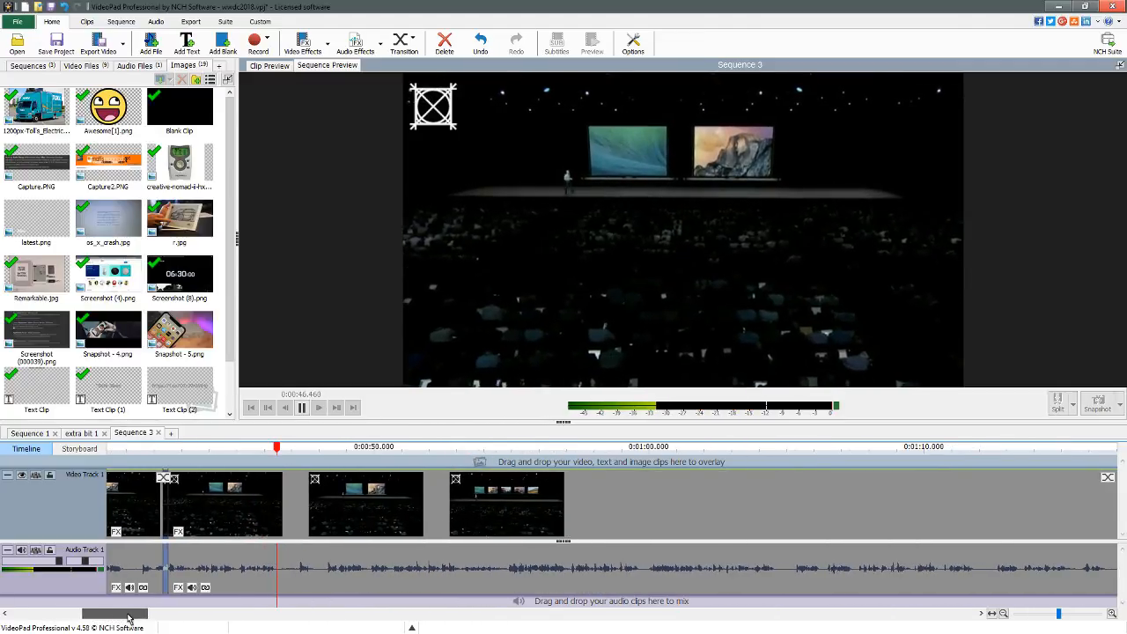
left_click(343, 453)
key("space")
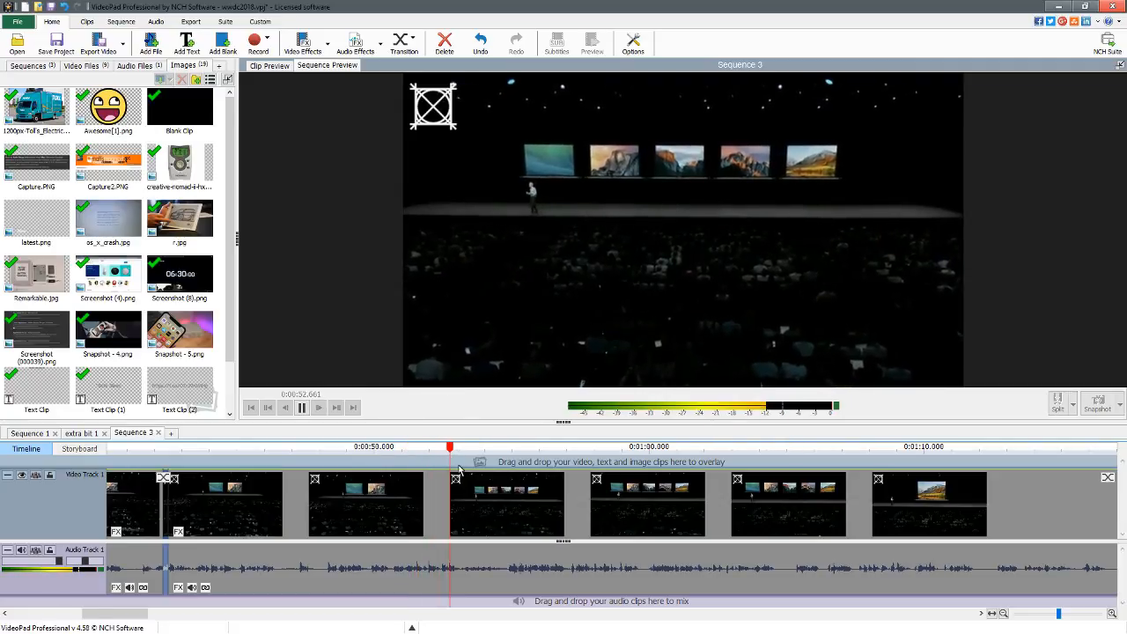
key("space")
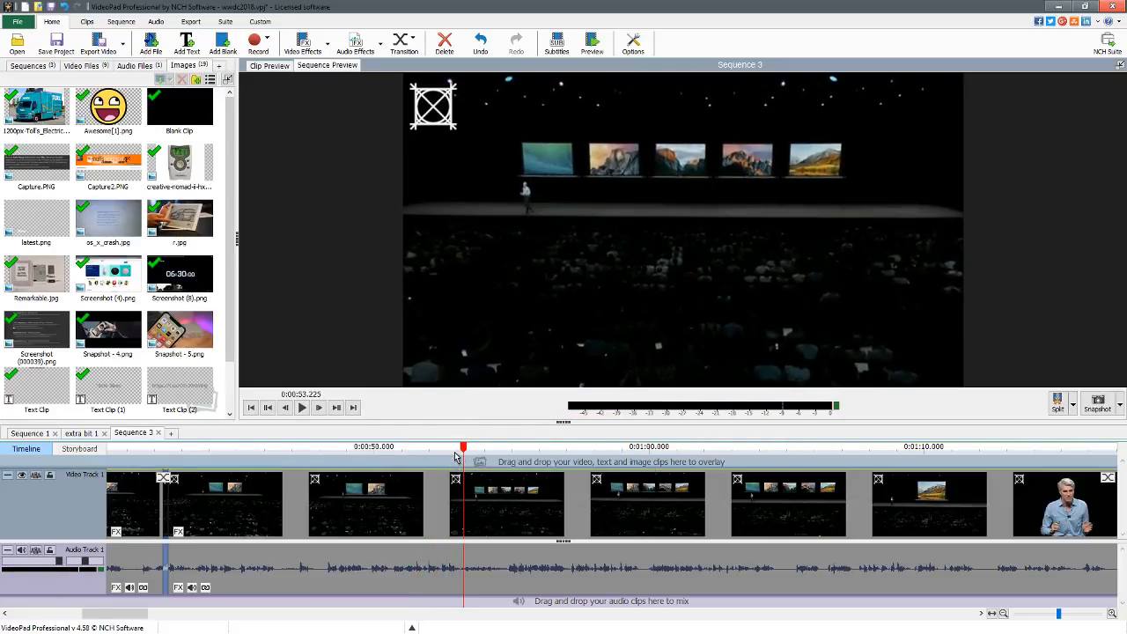
key("space")
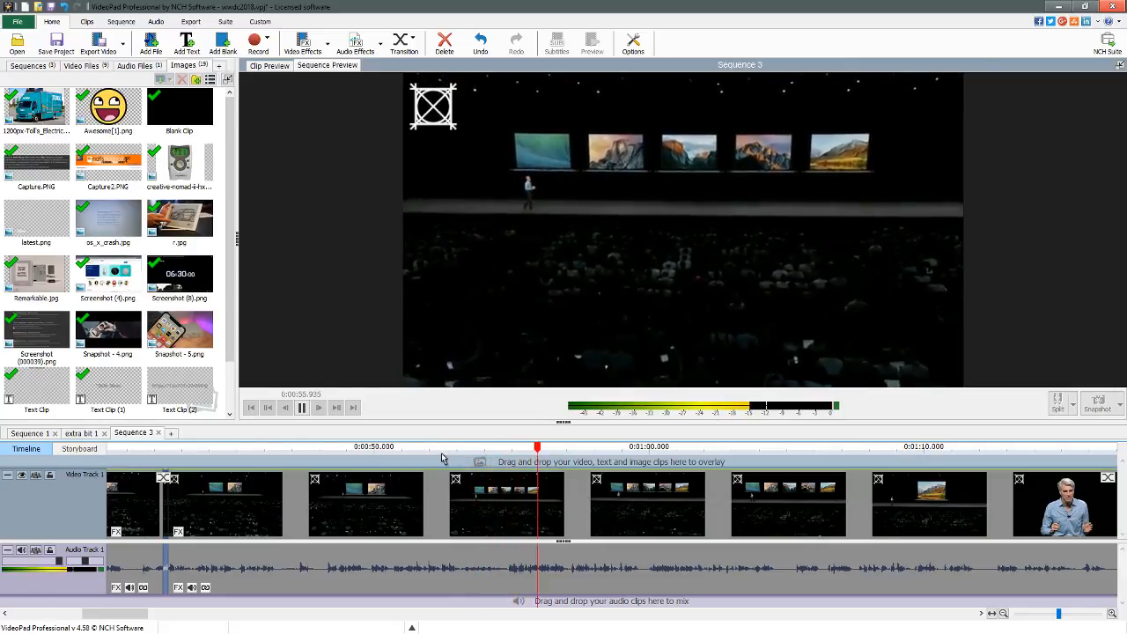
Cut out a short speech snippet in Sequence 3 that ends at 0:55.606 by splitting the clip at its start and end.
key("space")
left_click_drag(521, 454, 528, 452)
key("l")
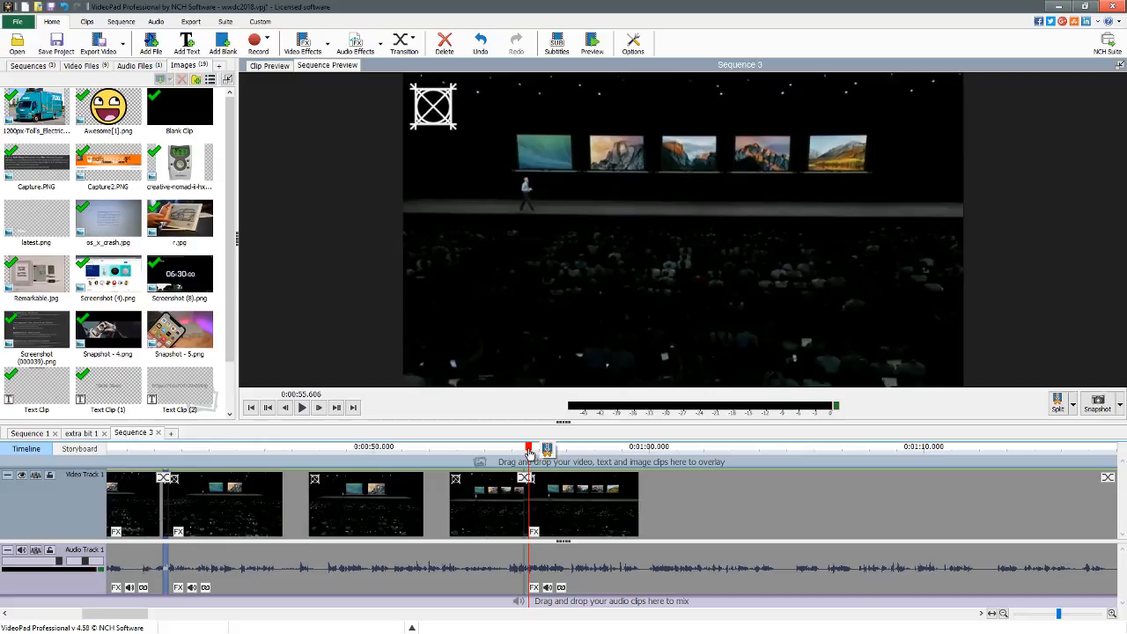
left_click(547, 448)
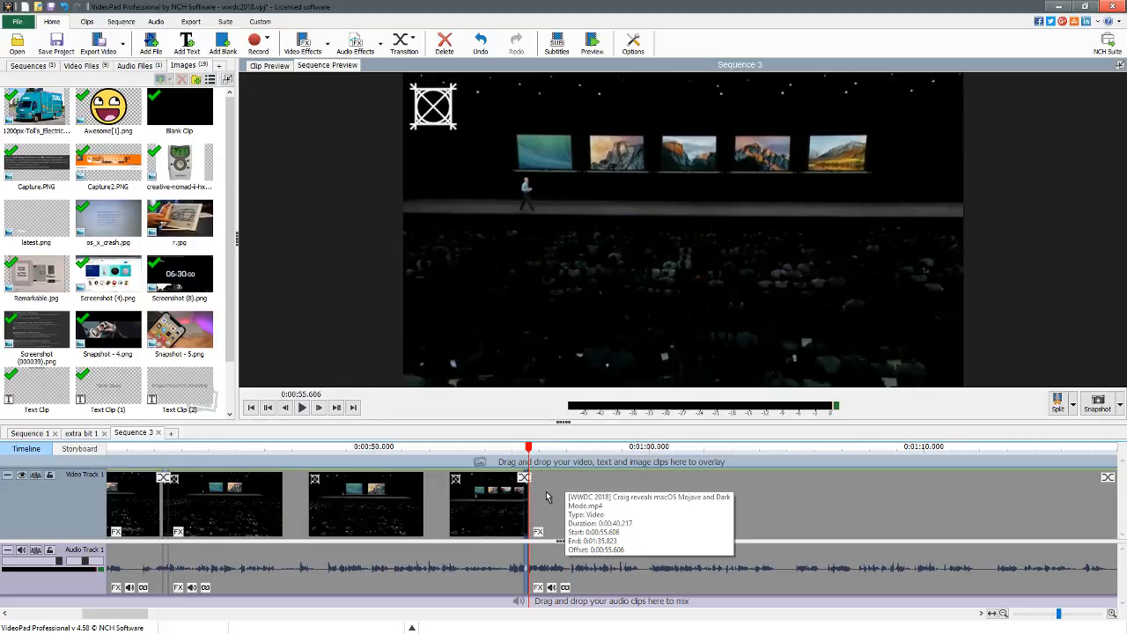
Paste the cut speech snippet into extra bit 1 at 0:07.209 and replay the group from about 0:06.6.
left_click(77, 433)
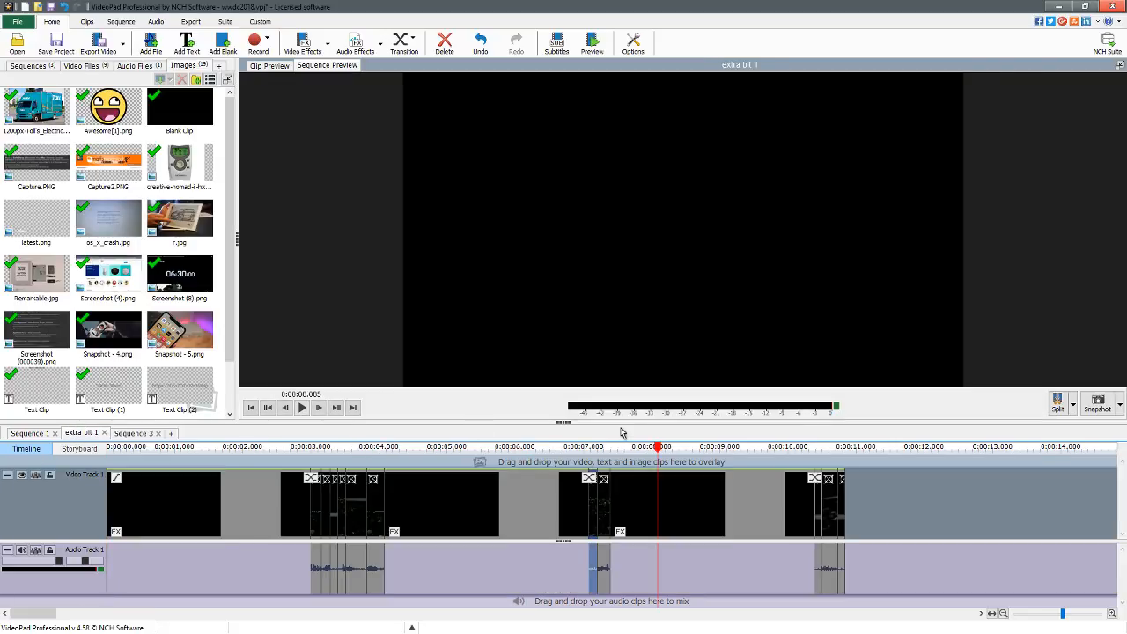
left_click(612, 446)
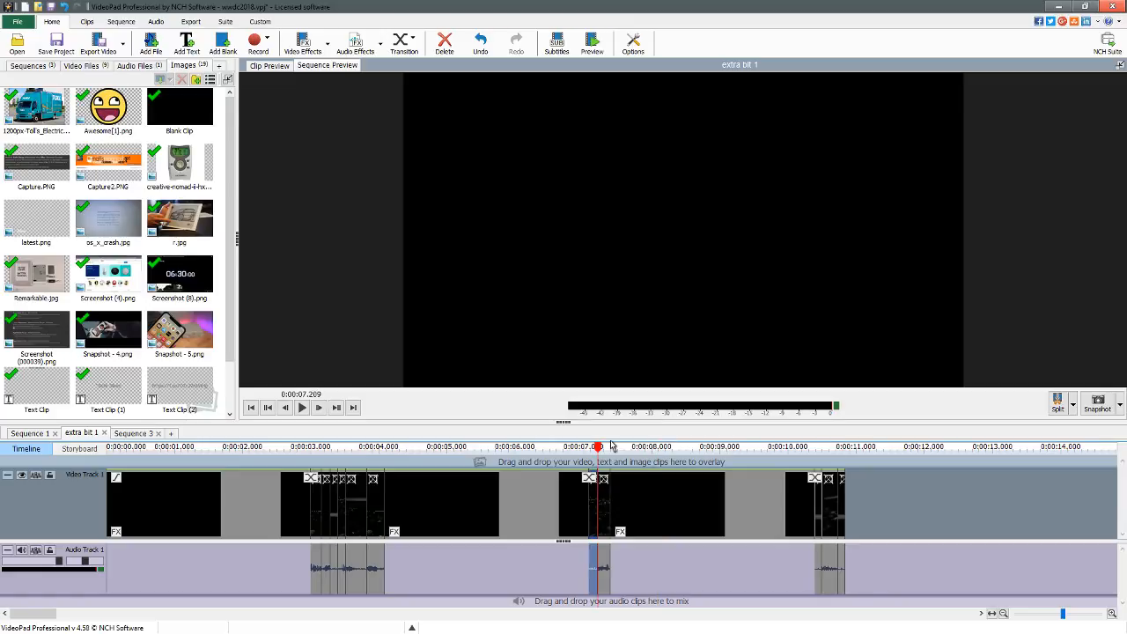
key("ctrl+e")
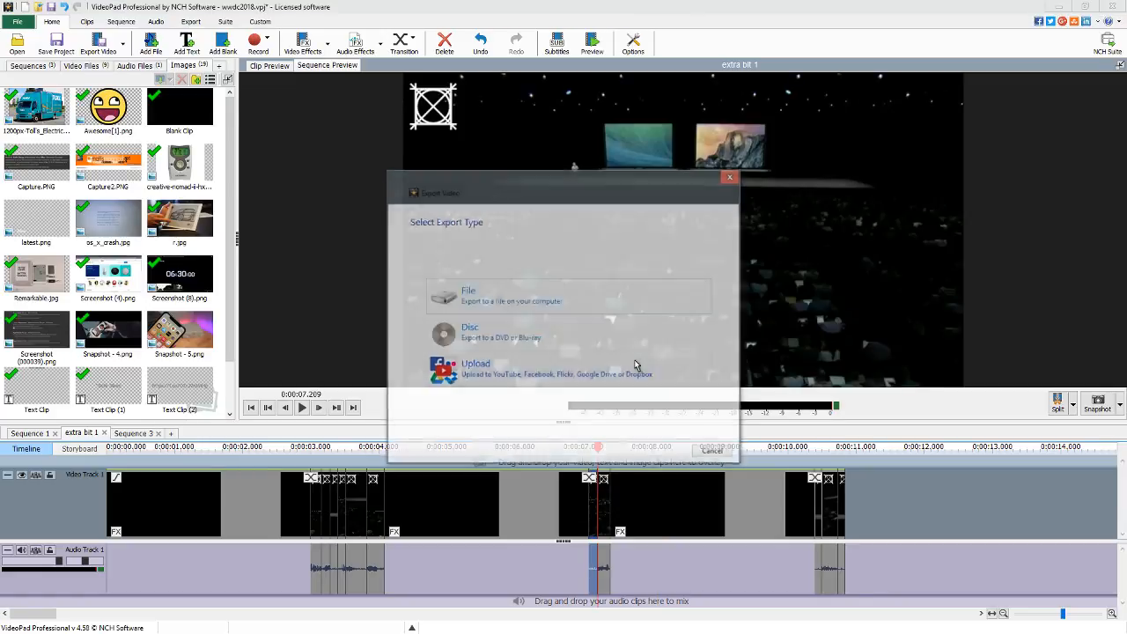
left_click(714, 452)
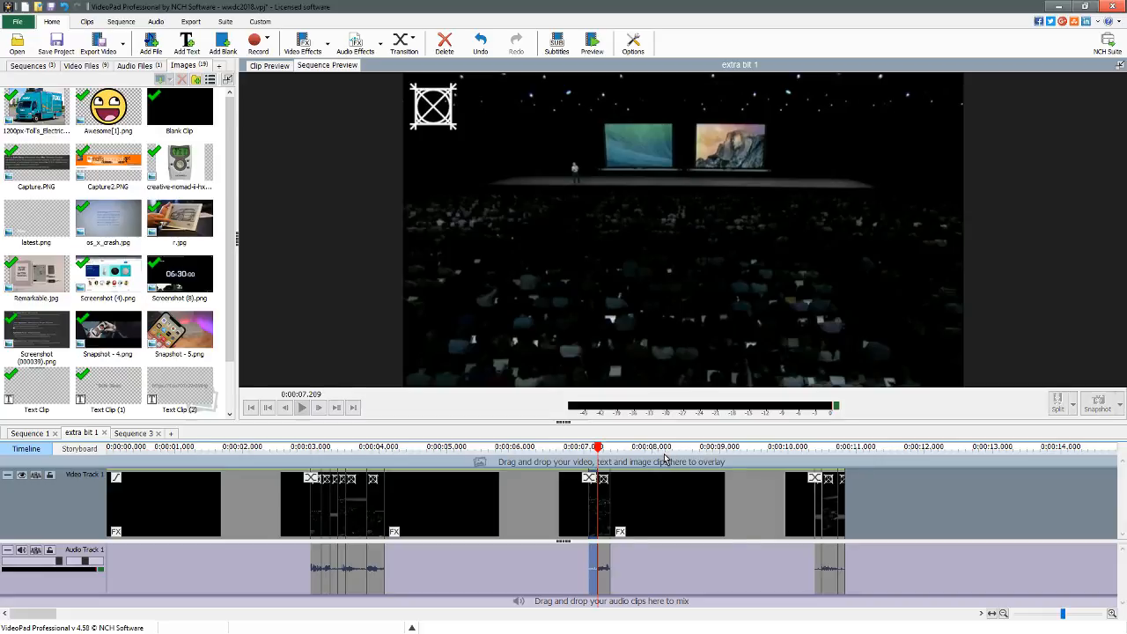
key("ctrl+v")
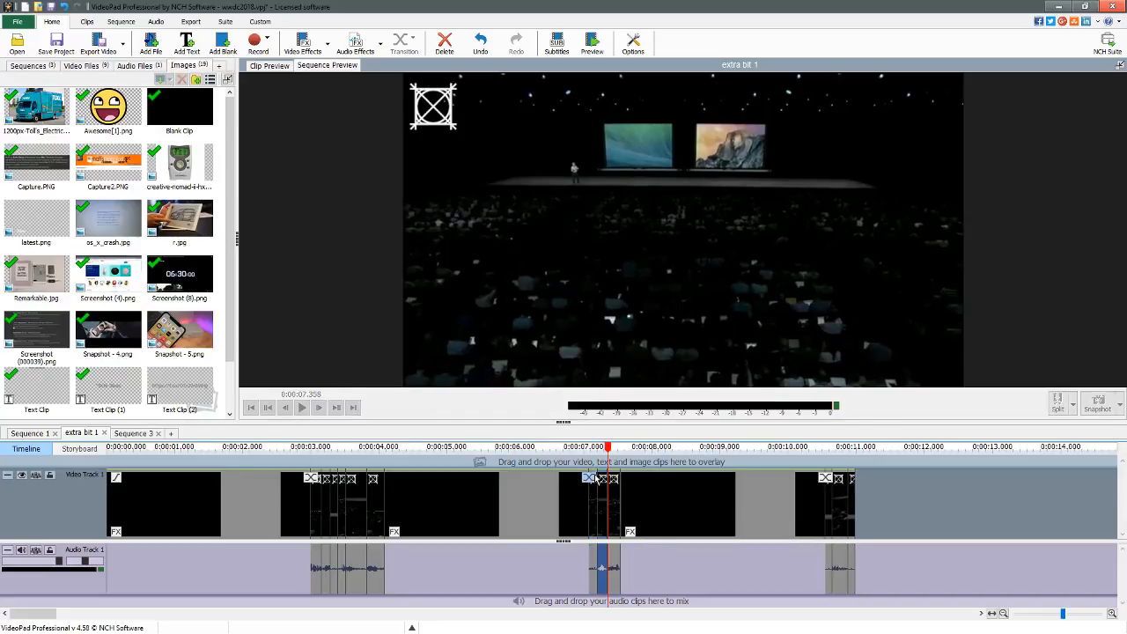
left_click(559, 448)
key("space")
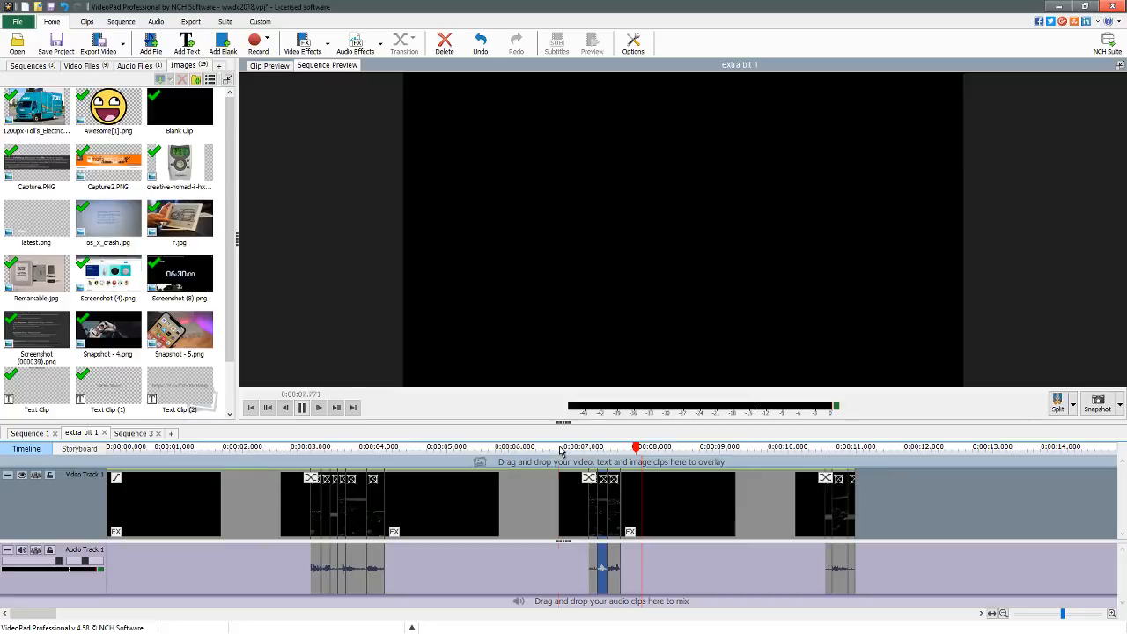
key("space")
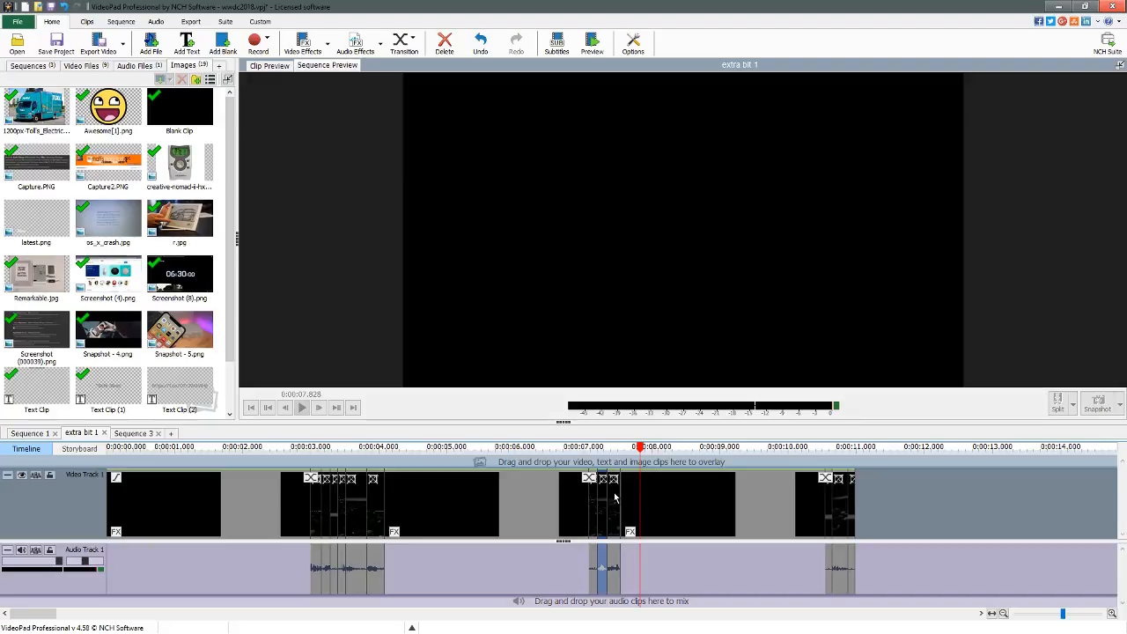
Shorten the speech clip directly after the pasted snippet and replay the group from 0:06.960.
left_click(607, 449)
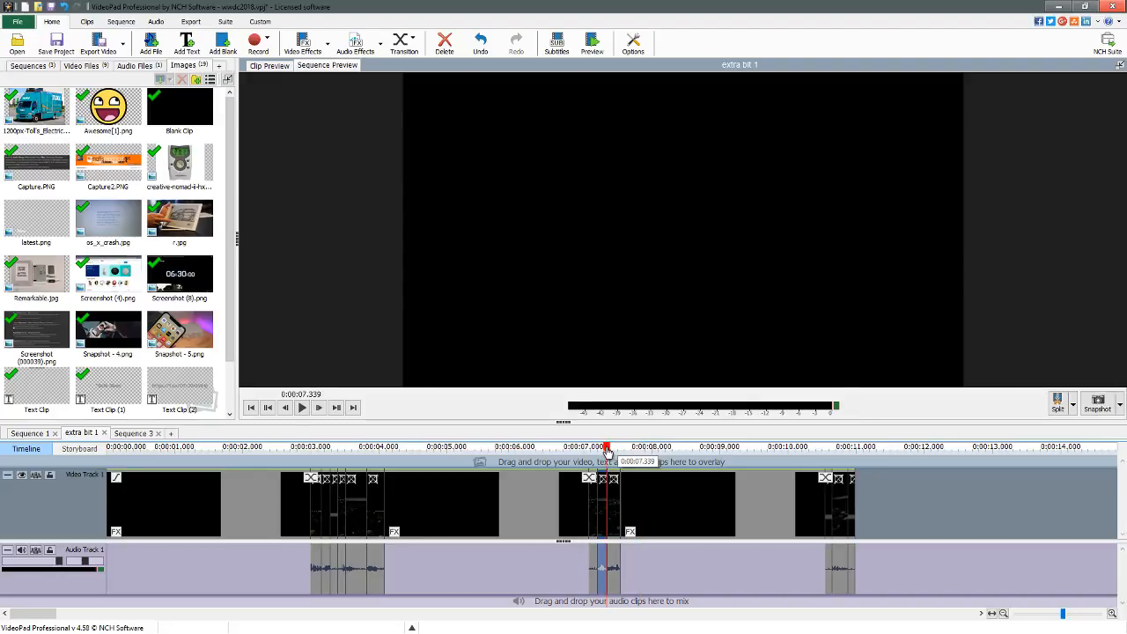
left_click(614, 492)
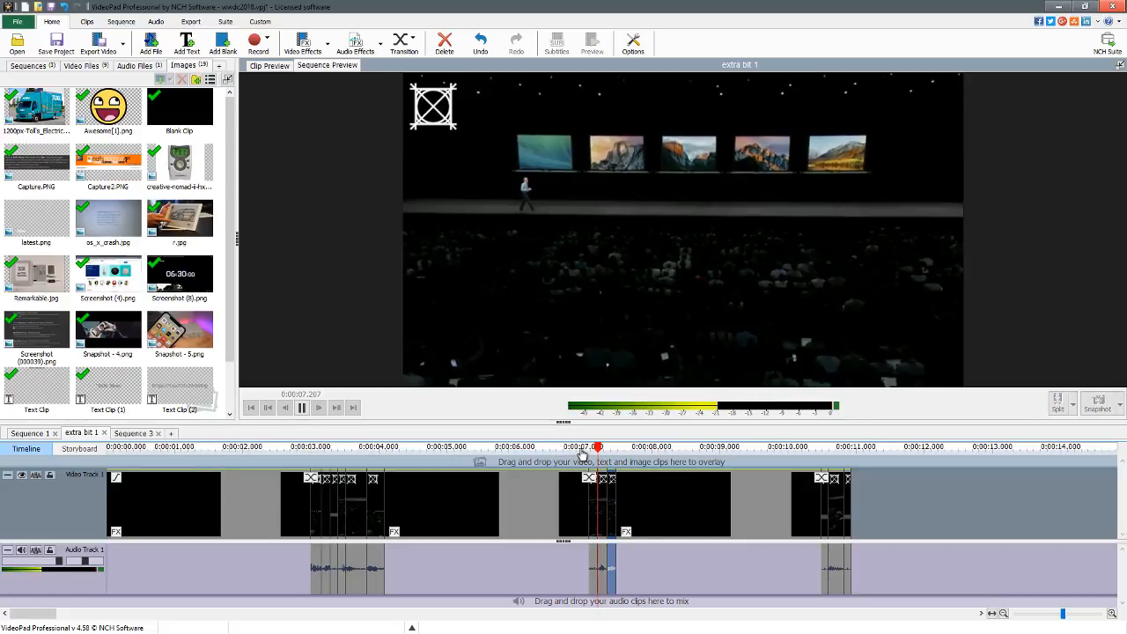
left_click(581, 451)
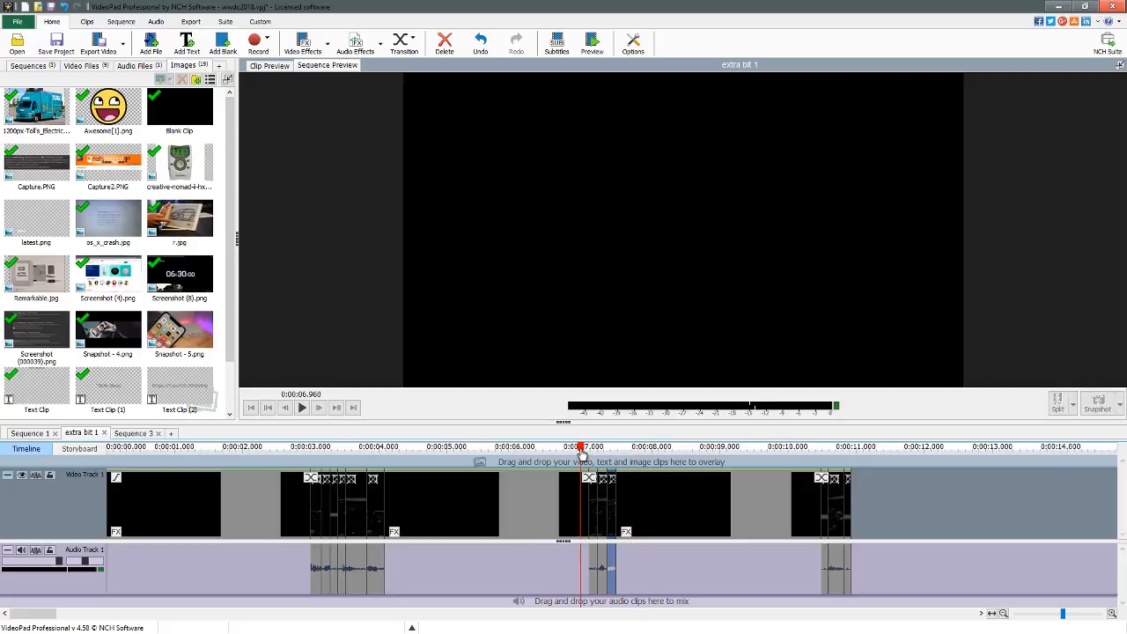
key("space")
key("space")
Replay the pasted snippet from 0:07.227 and compare it with its source in Sequence 3 around 0:55.7.
left_click(600, 451)
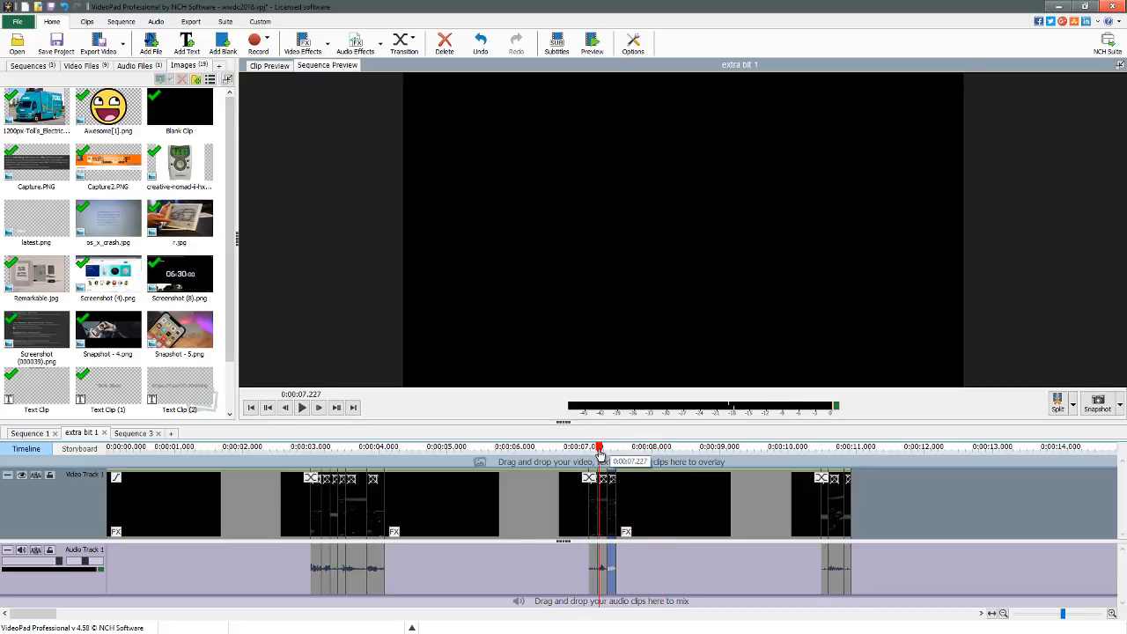
key("space")
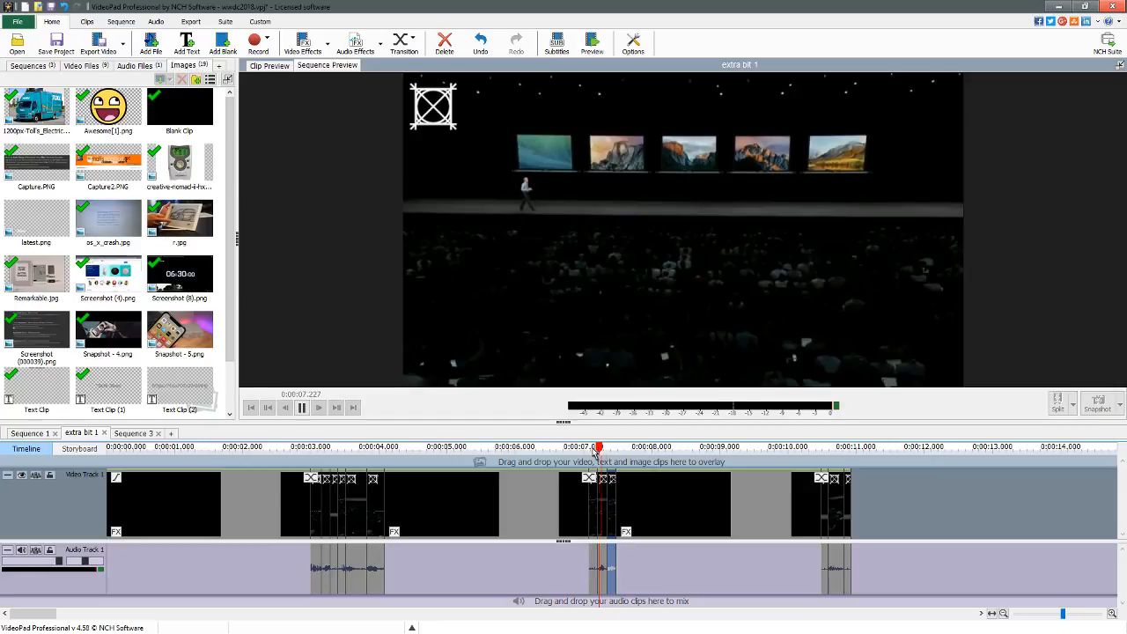
key("space")
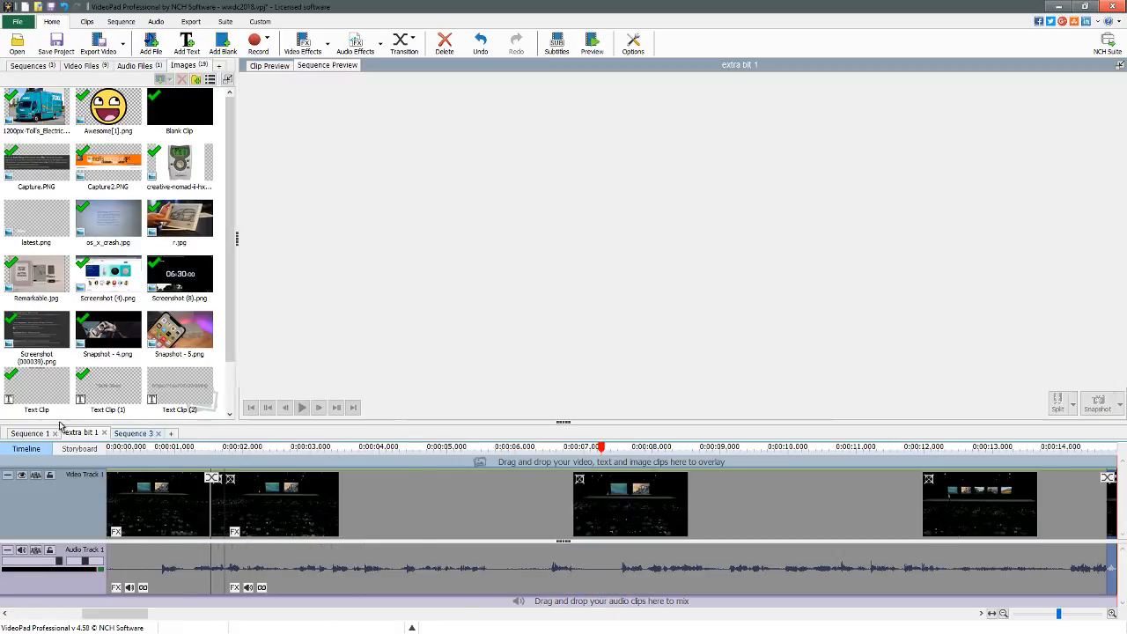
key("space")
key("space")
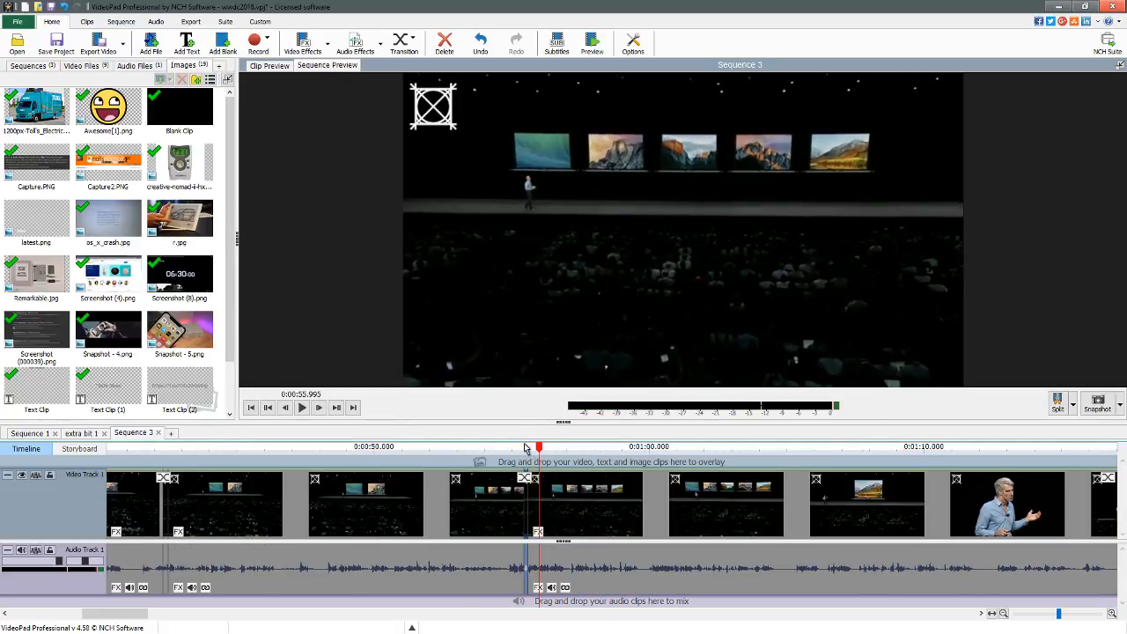
left_click(532, 452)
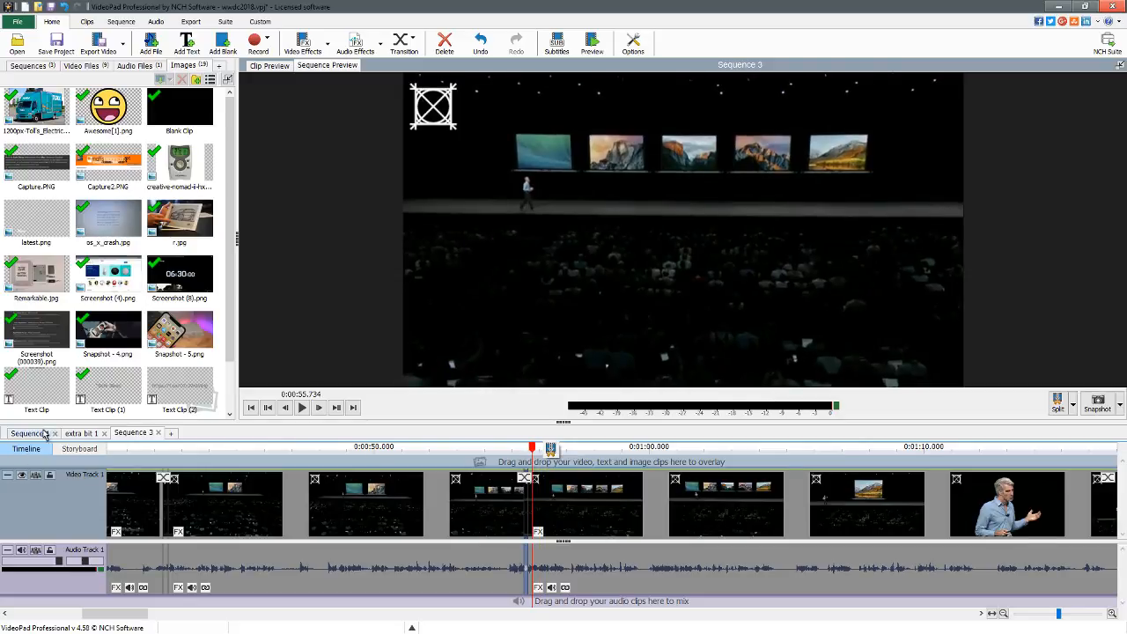
left_click(72, 434)
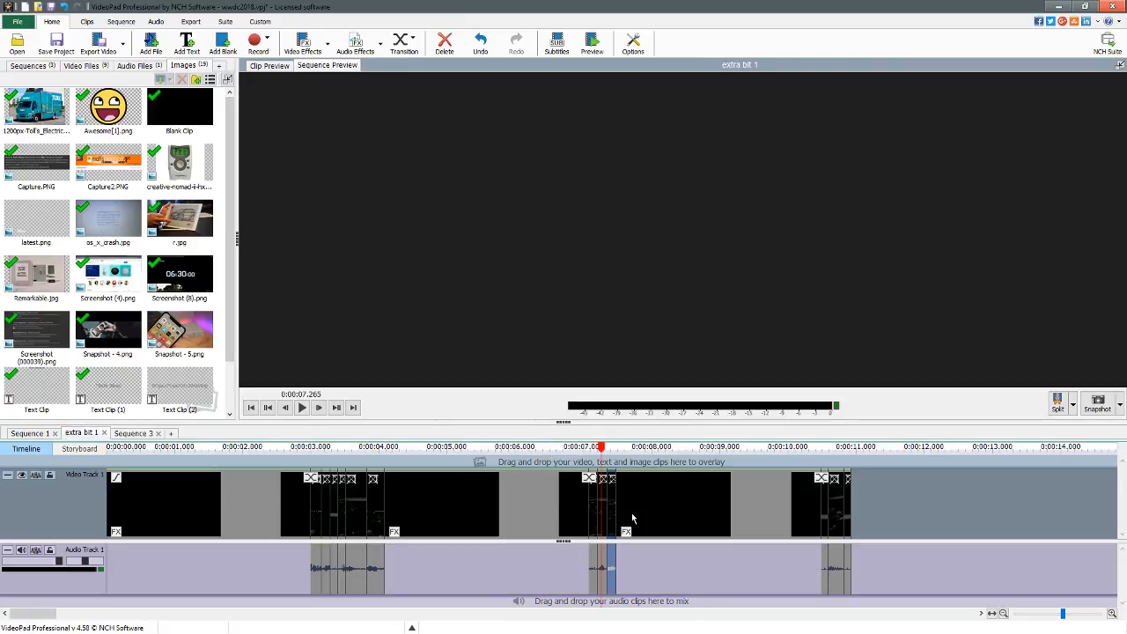
Extend the end of the pasted snippet in extra bit 1 to about 0:07.75 and listen to it from 0:07.236.
left_click(539, 449)
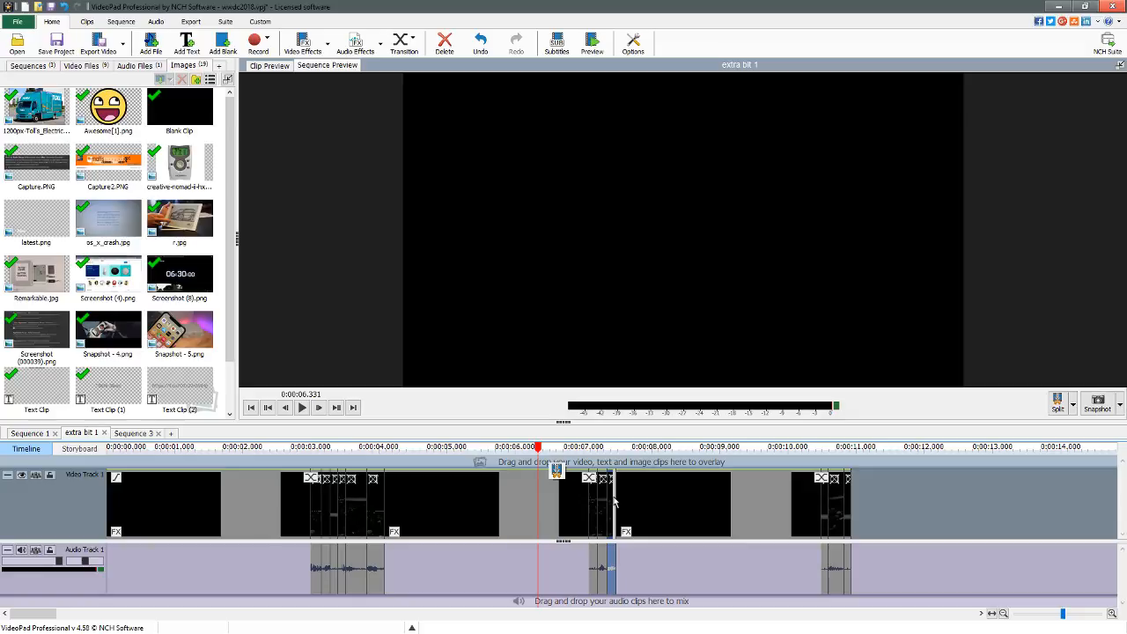
left_click_drag(615, 502, 644, 498)
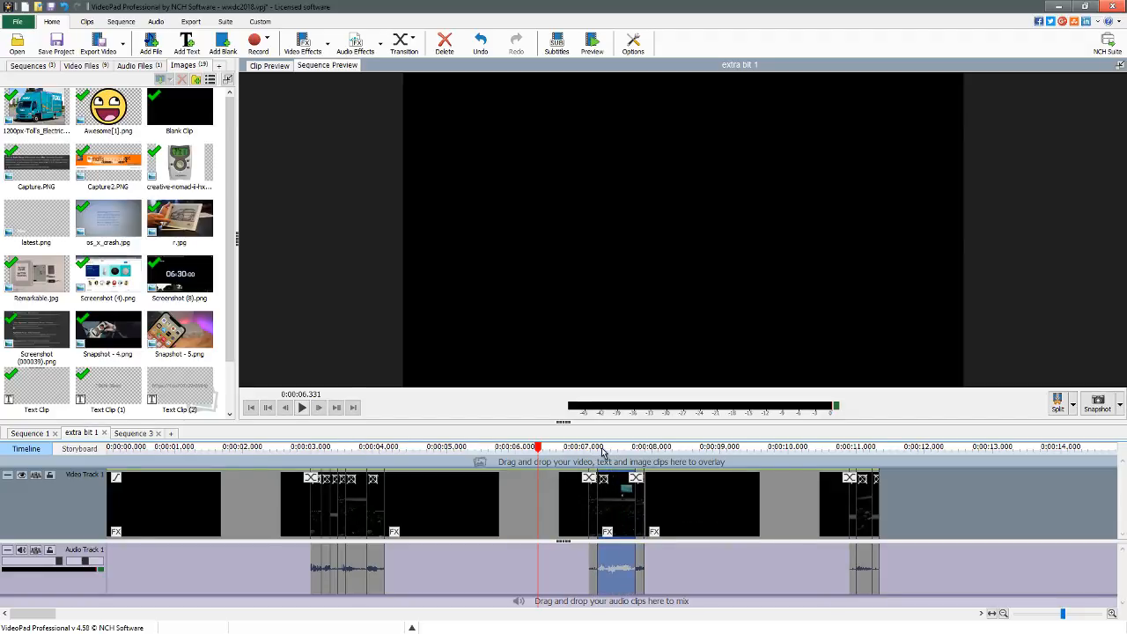
left_click(603, 451)
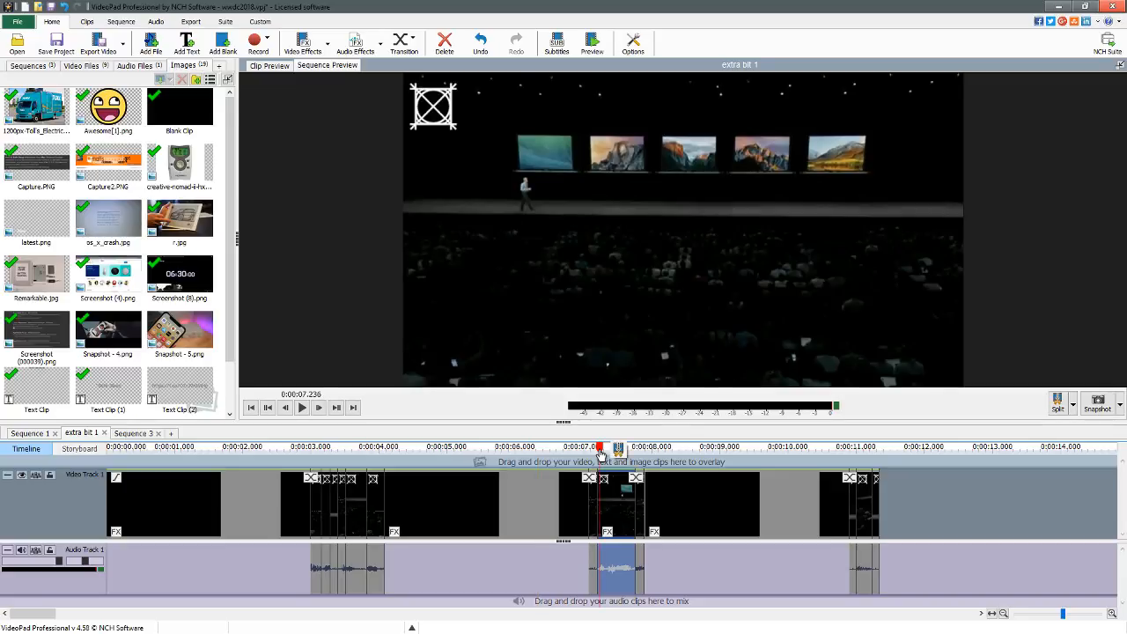
key("space")
left_click(606, 453)
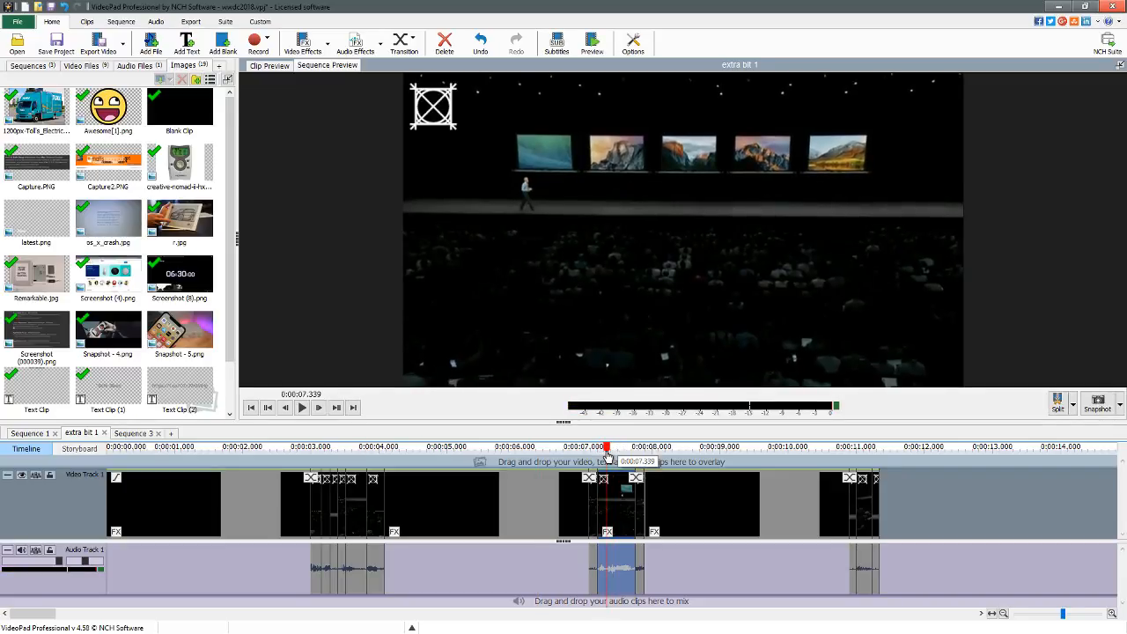
Trim the start and end of the pasted snippet so it ends at about 0:07.3, and replay the group from 0:06.770.
mouse_move(598, 487)
left_mouse_down()
mouse_move(619, 498)
mouse_move(603, 498)
left_mouse_up()
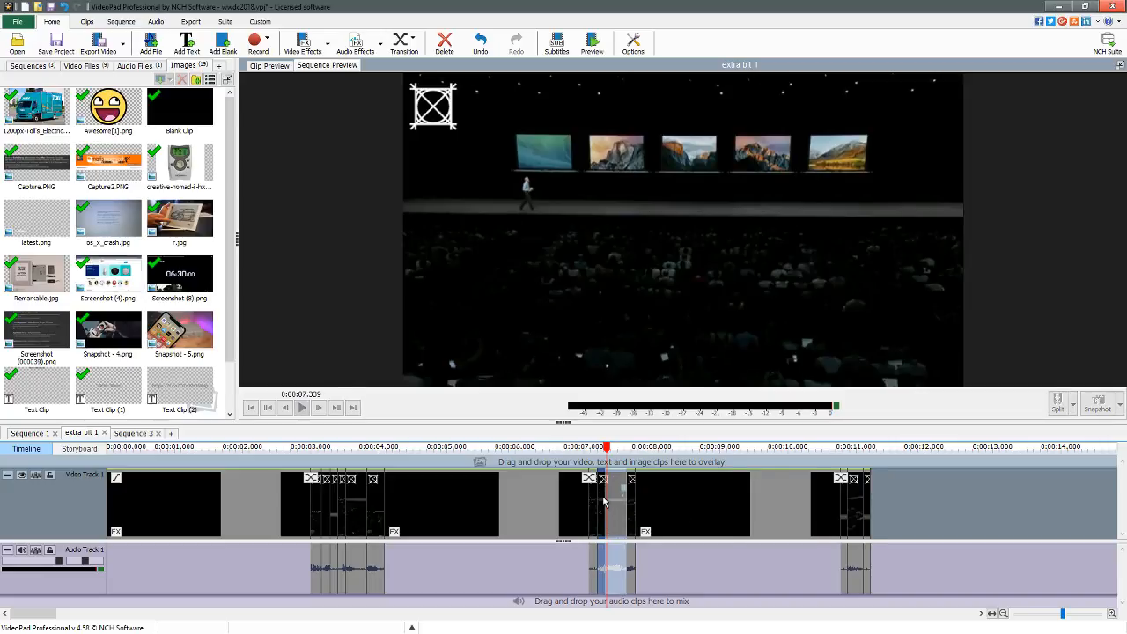
left_click(568, 451)
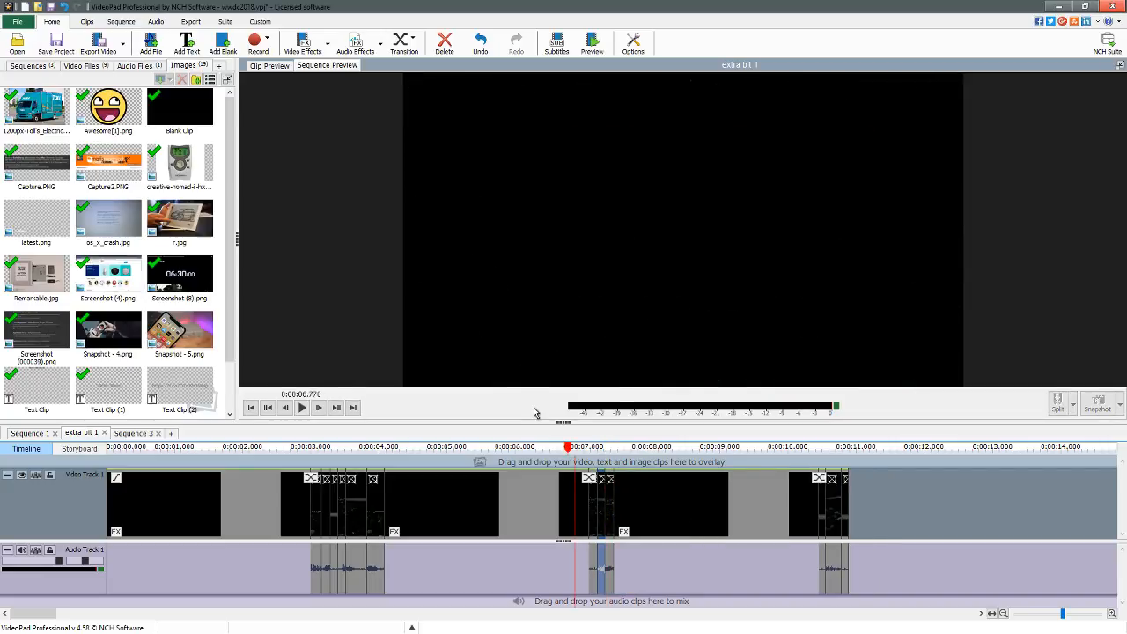
key("space")
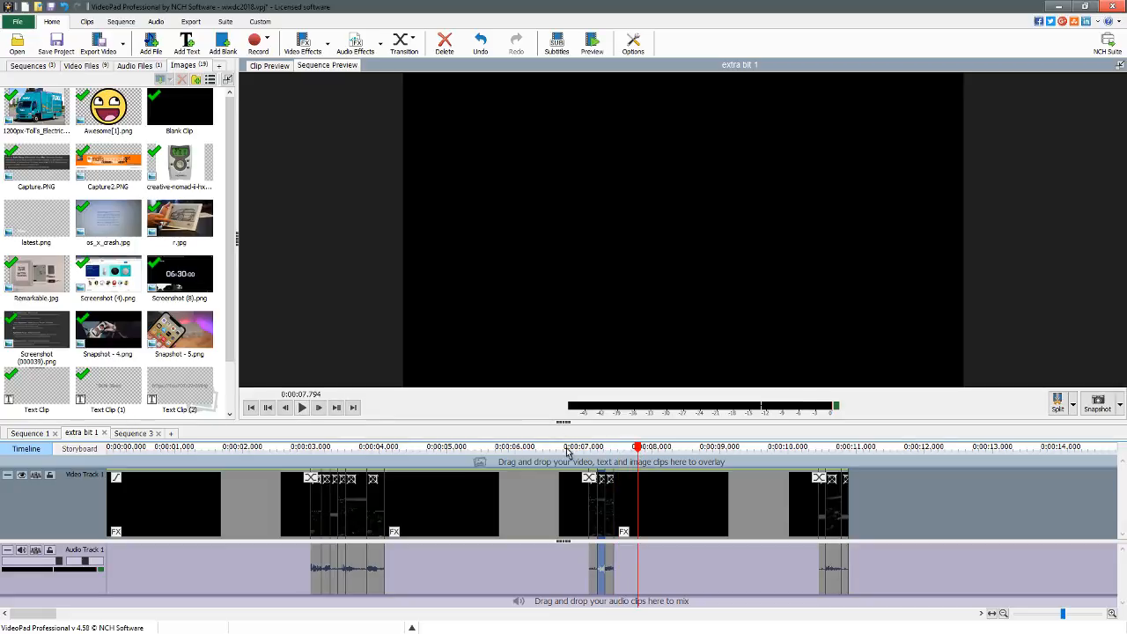
left_click(568, 449)
key("space")
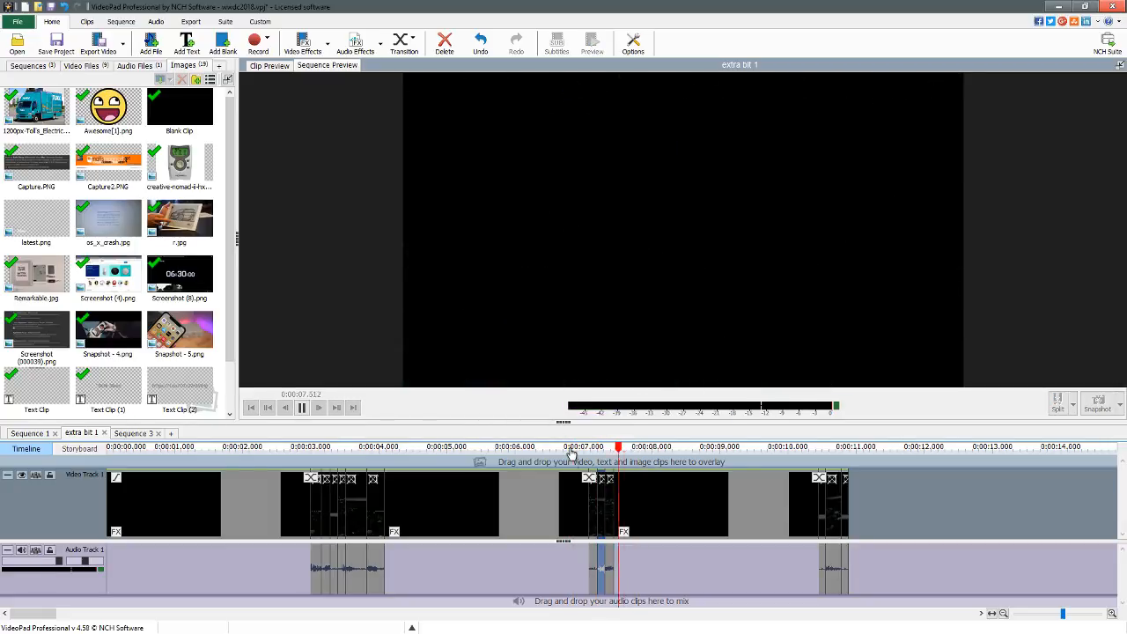
Delete the three-second Blank Clip between the last two speech groups and replay the joined group from 0:06.719.
left_click(685, 518)
key("Delete")
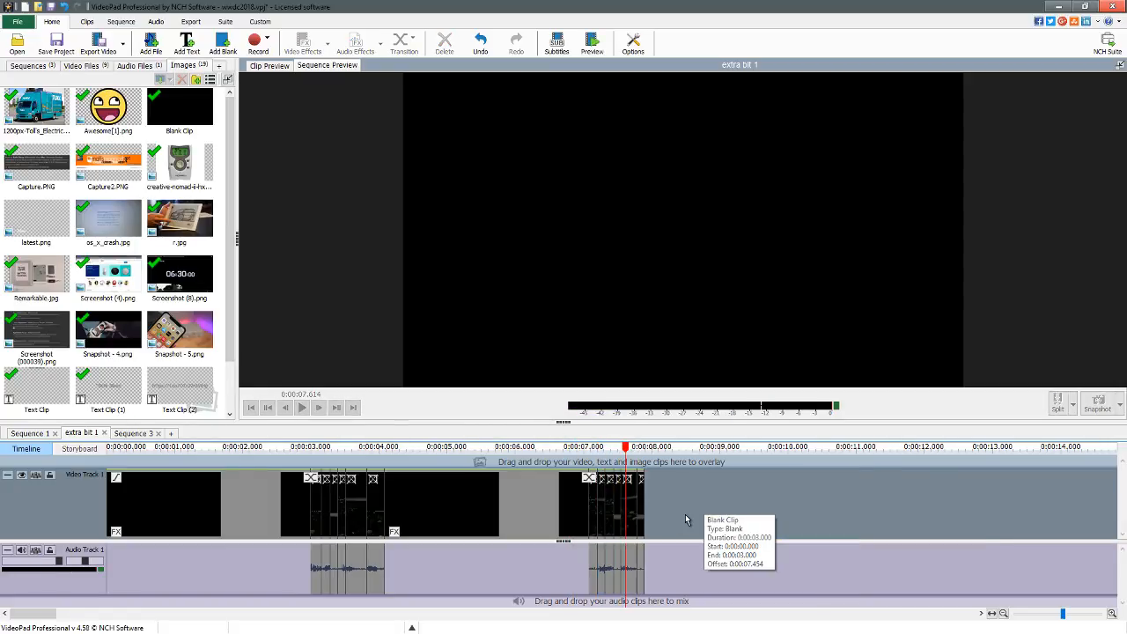
left_click(564, 439)
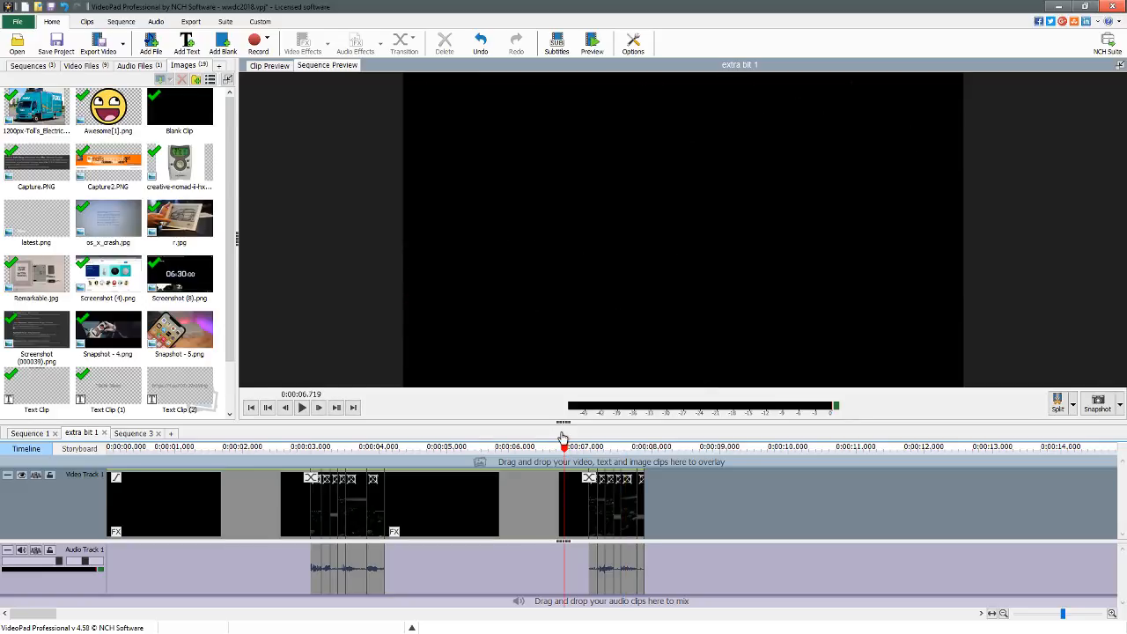
key("space")
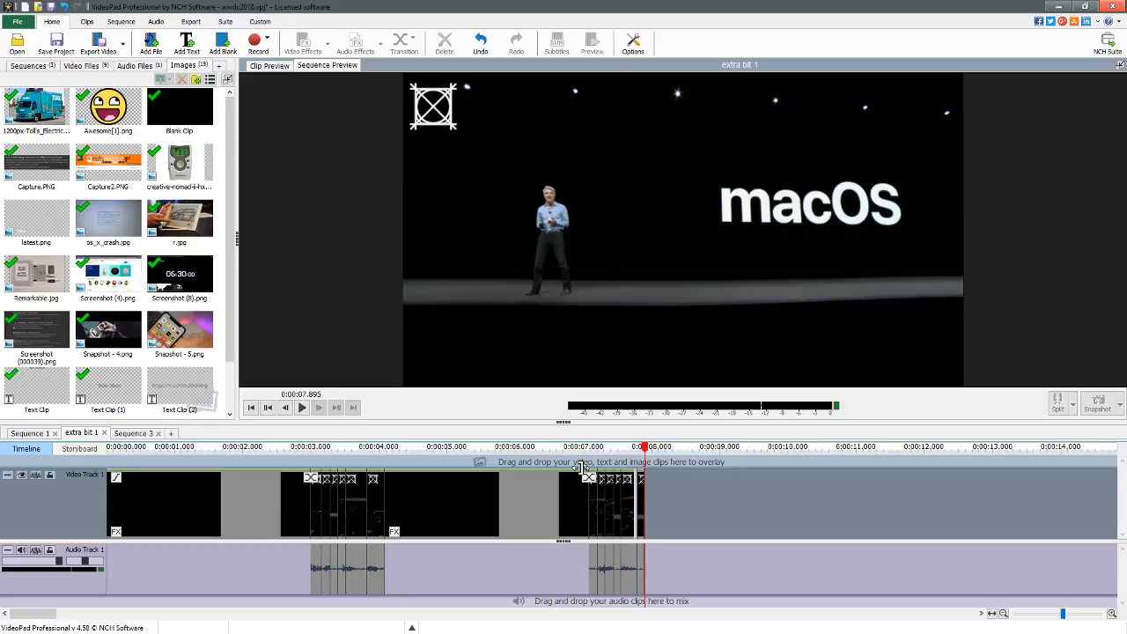
key("space")
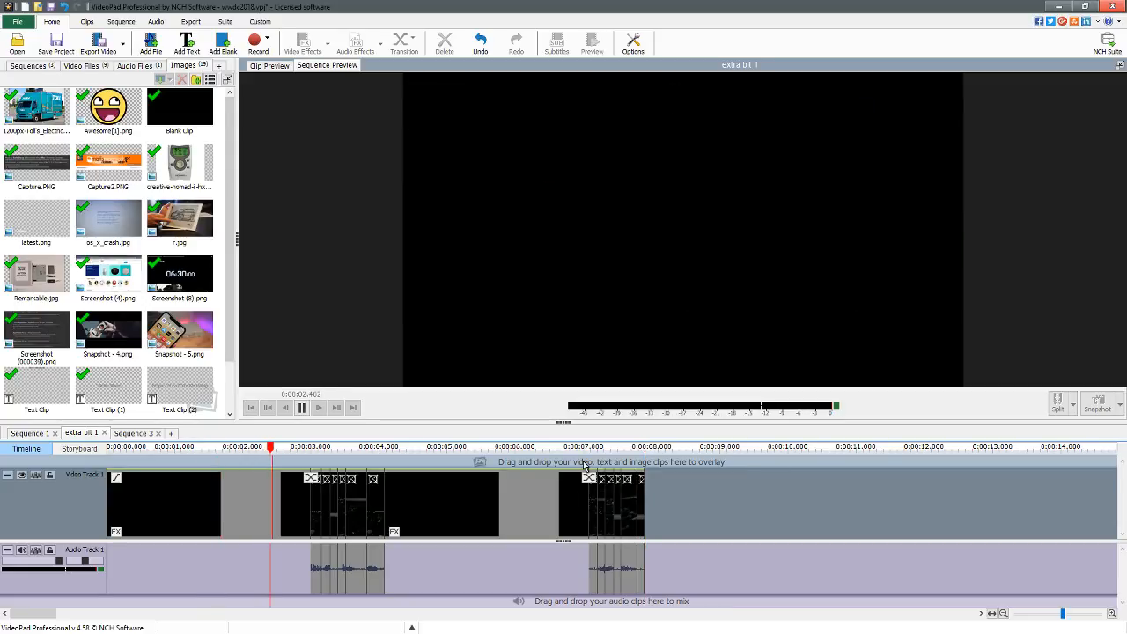
Replay the joined speech group, select all its clips from about 0:07.1 to 0:07.9, and switch to Sequence 1.
left_click(578, 448)
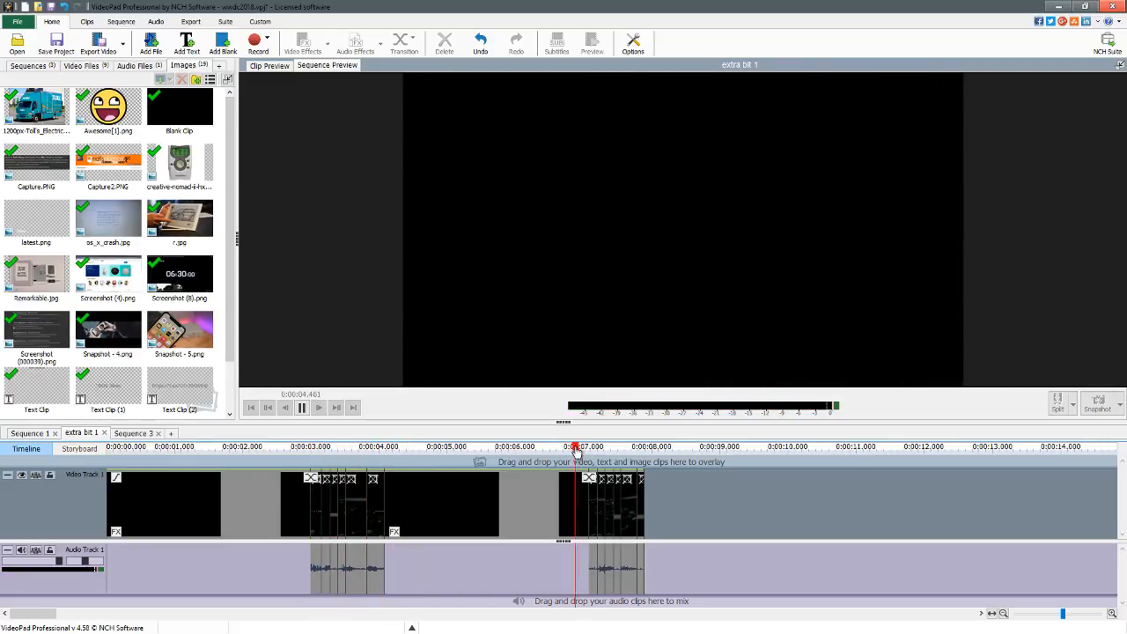
left_click(591, 498)
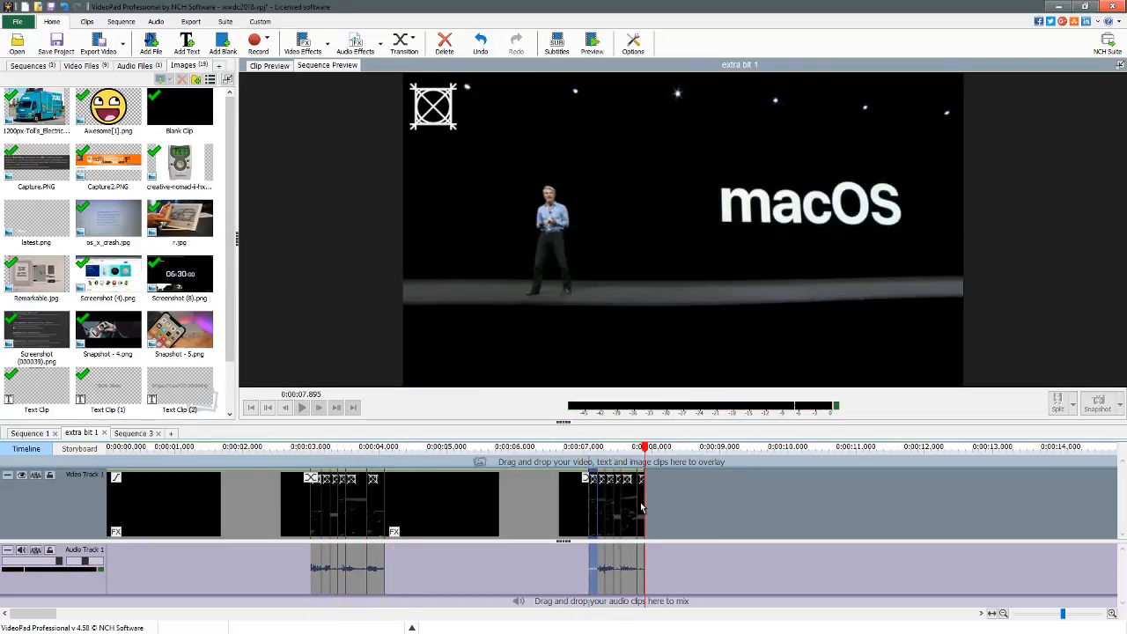
left_click(642, 507)
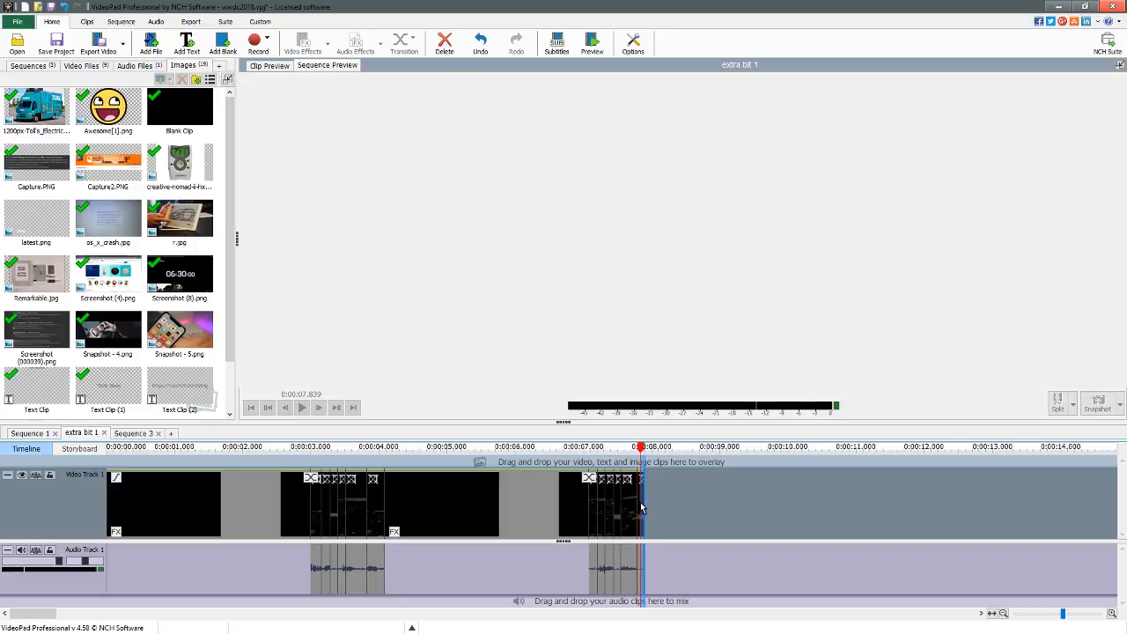
left_click(576, 487)
left_click(592, 498)
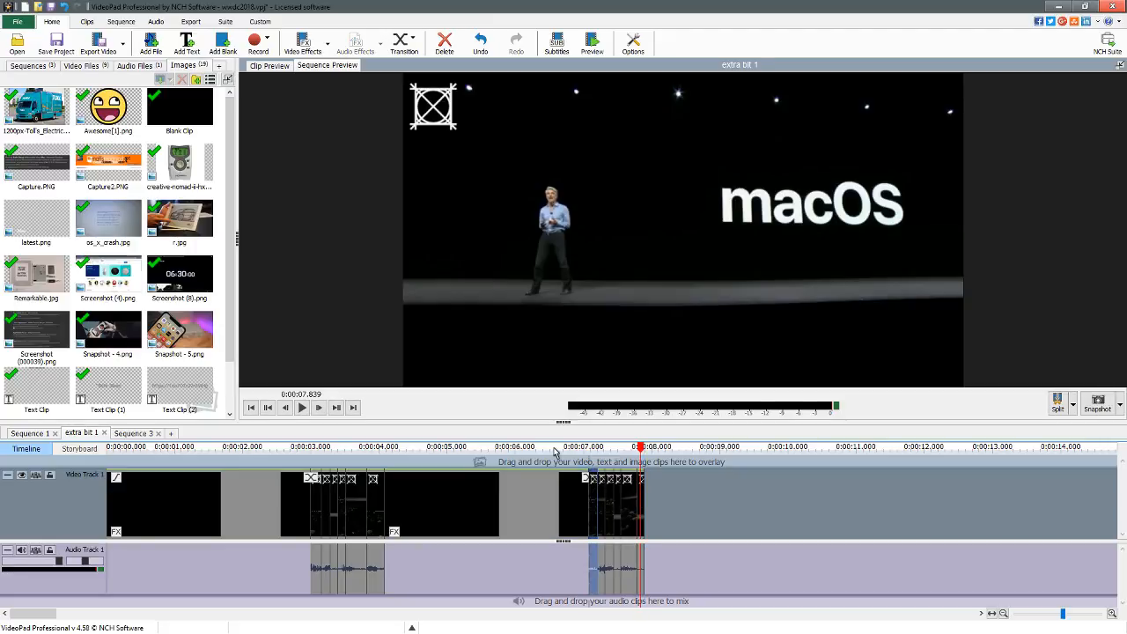
left_click(554, 453)
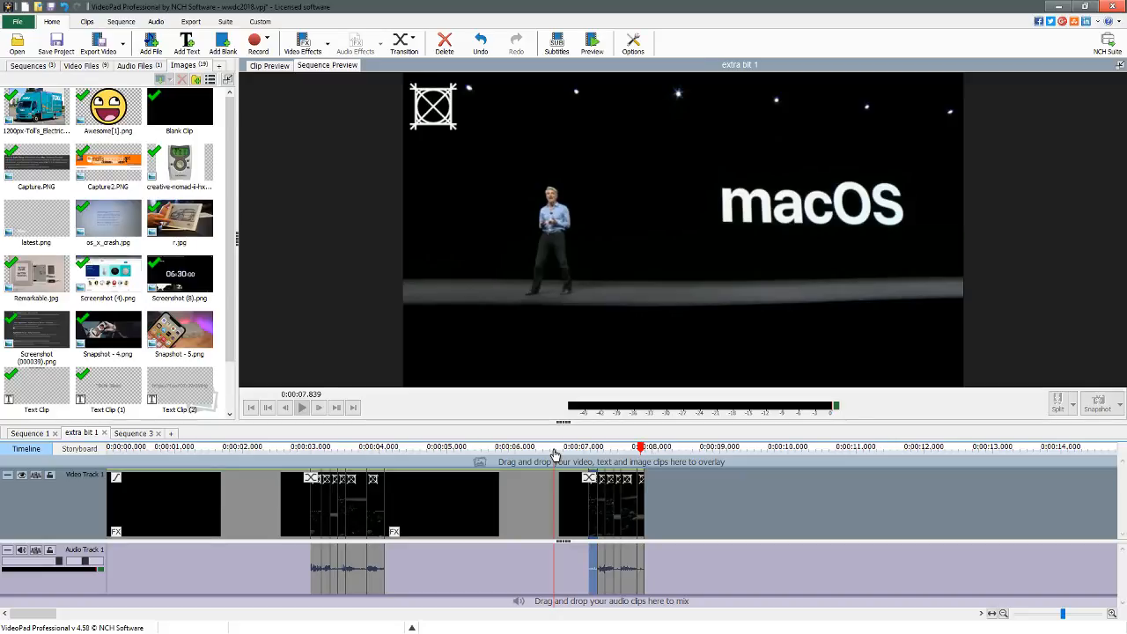
left_click(554, 449)
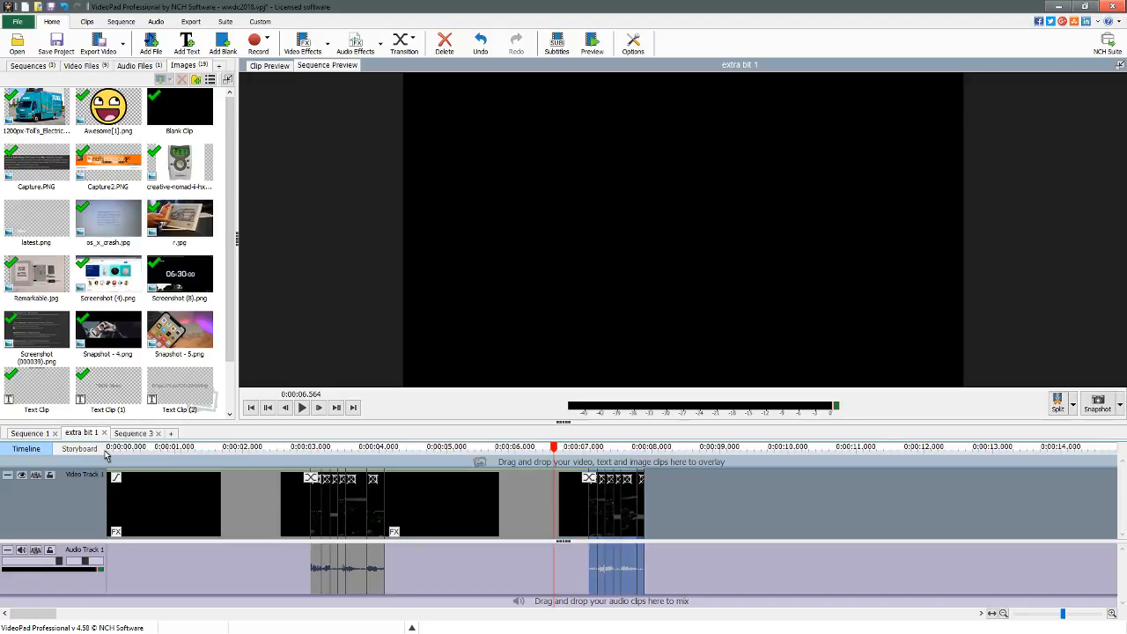
left_click(29, 434)
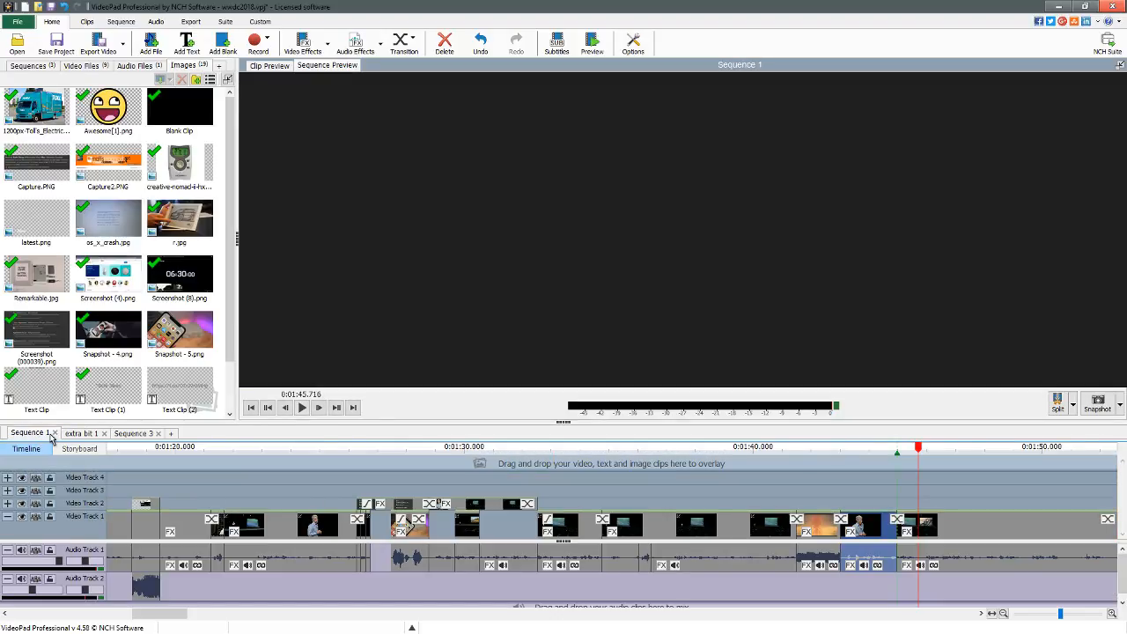
Insert the speech clips copied from extra bit 1 into Video Track 1 of Sequence 1 at the bookmark near 0:01:45.
left_click(80, 433)
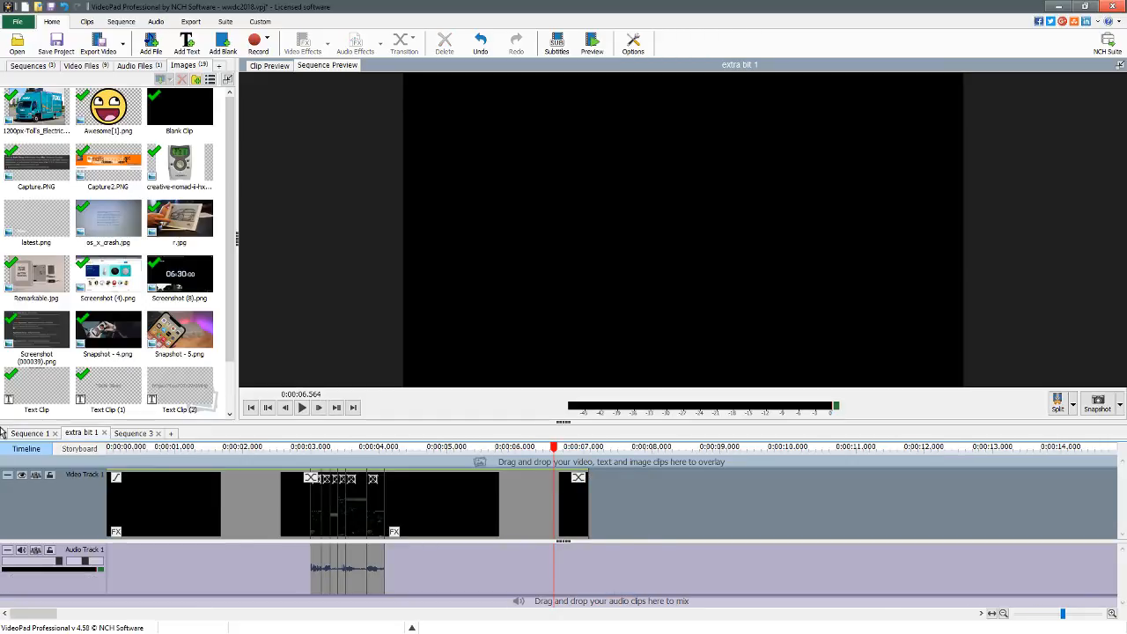
left_click(29, 433)
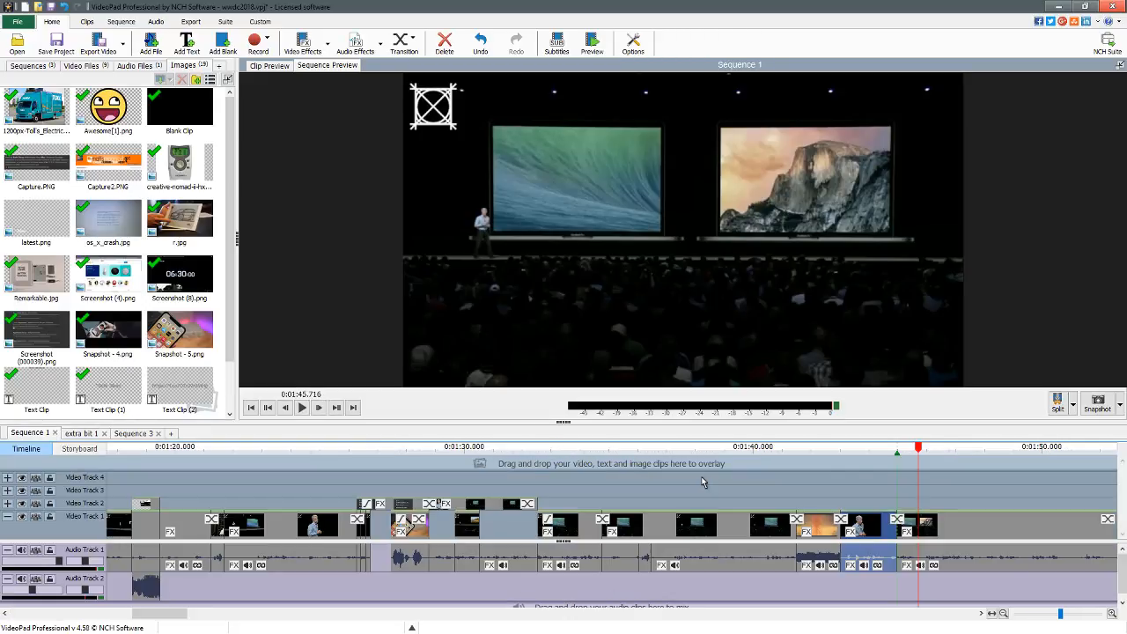
mouse_move(168, 614)
left_mouse_down()
mouse_move(234, 613)
mouse_move(163, 615)
mouse_move(187, 615)
left_mouse_up()
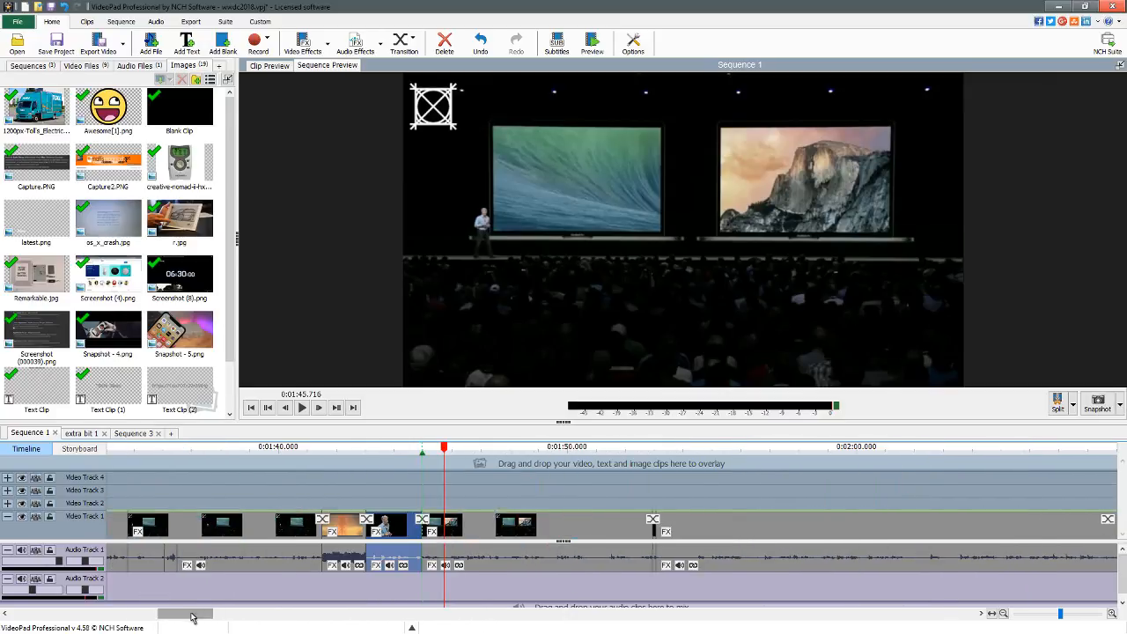
left_click(371, 453)
key("space")
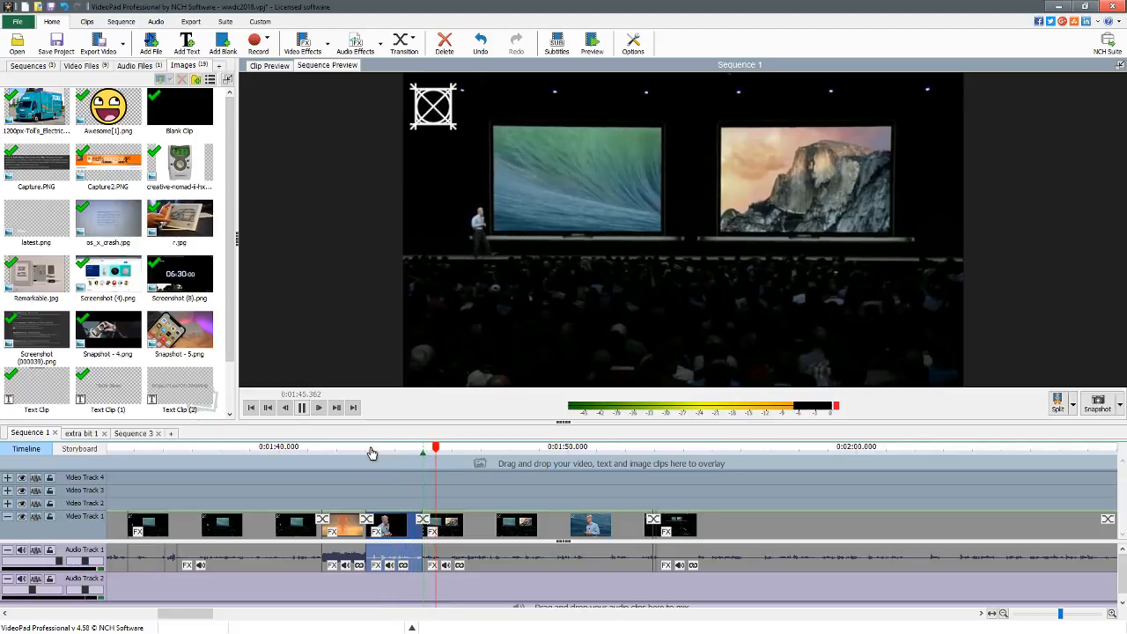
key("ctrl+v")
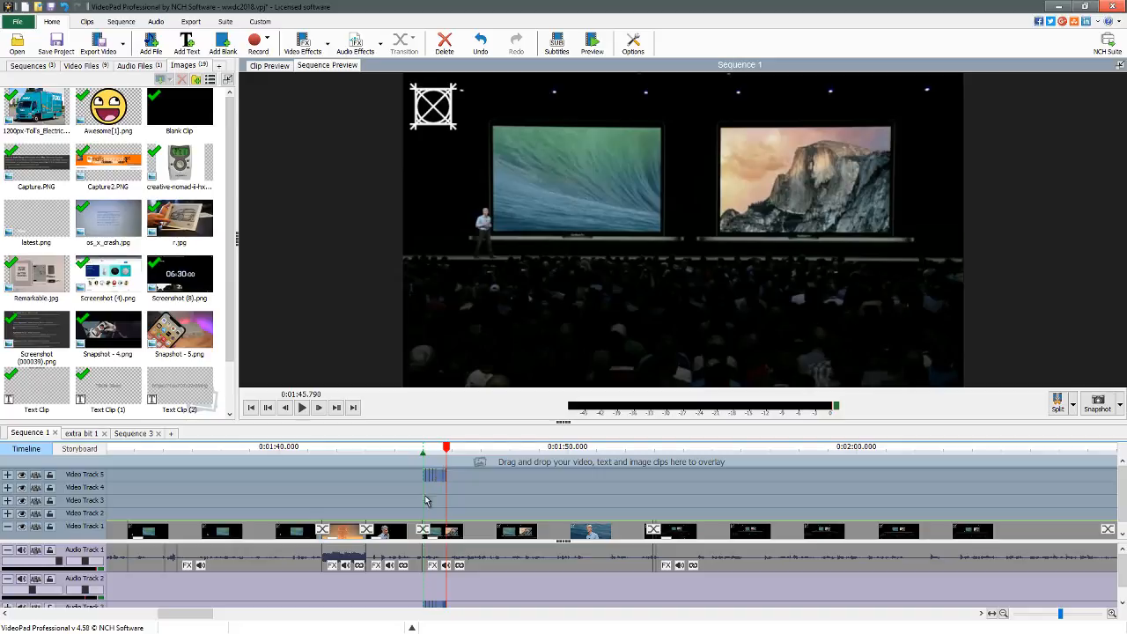
key("ctrl+z")
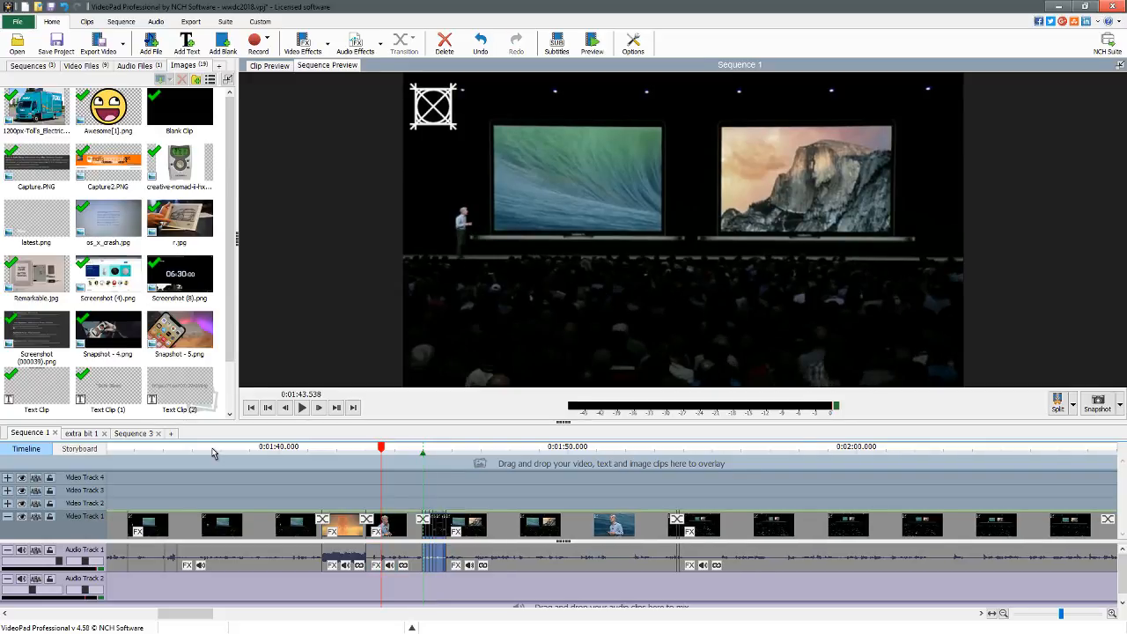
Play Sequence 1 from about 0:01:38 through the inserted speech clips to about 0:01:48.
left_click(214, 452)
key("space")
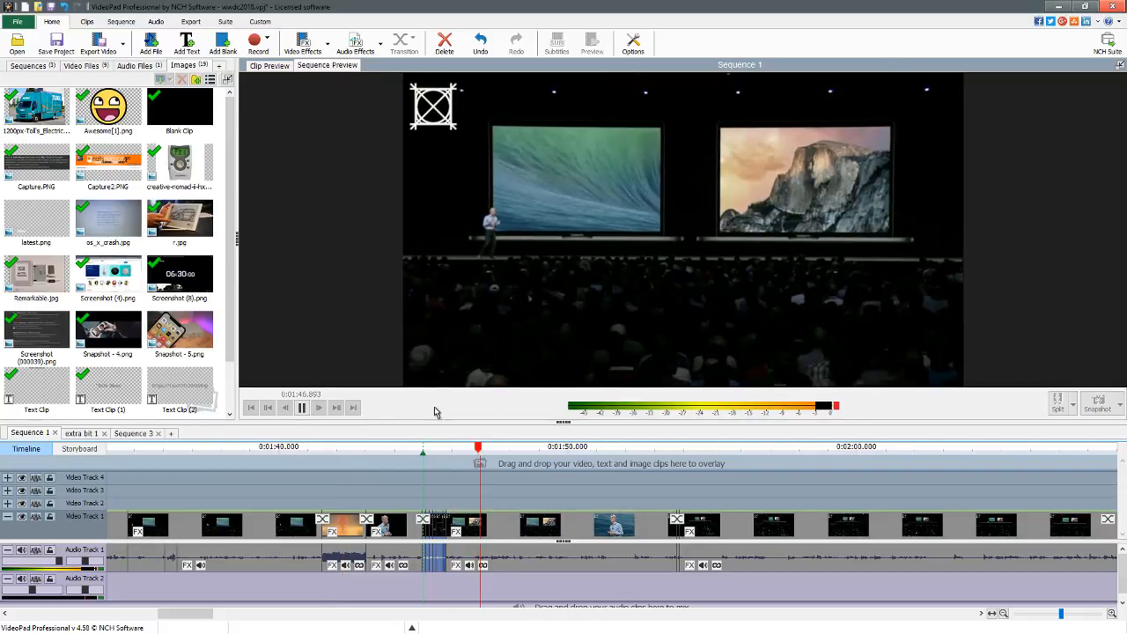
key("space")
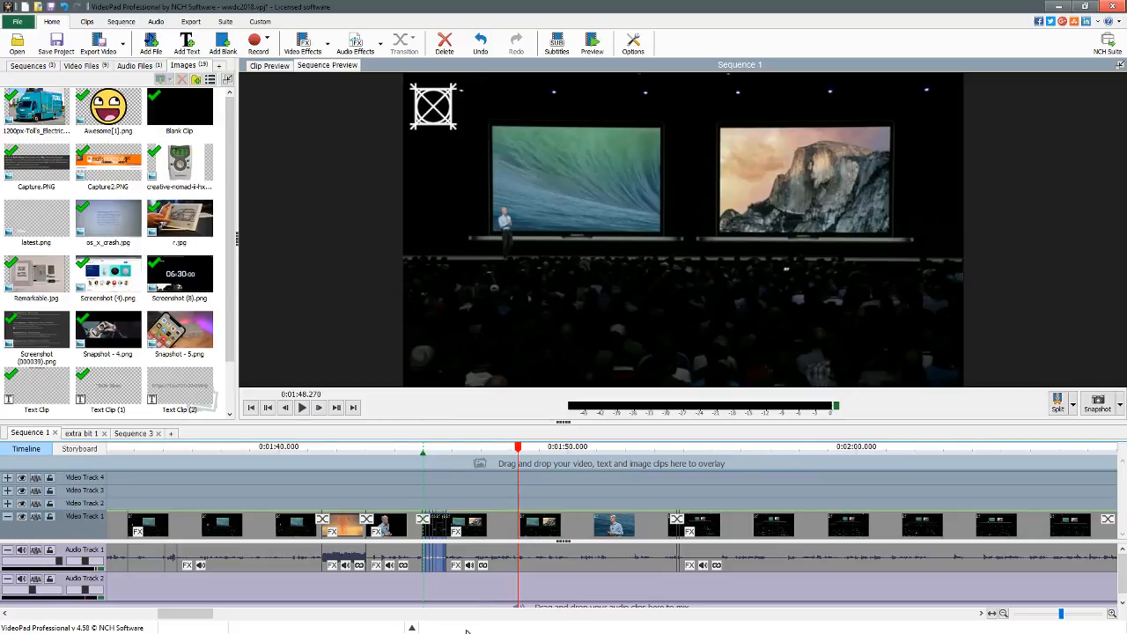
Group the selected inserted speech clips between about 0:01:45.0 and 0:01:45.8.
scroll(445, 574, "up", 4)
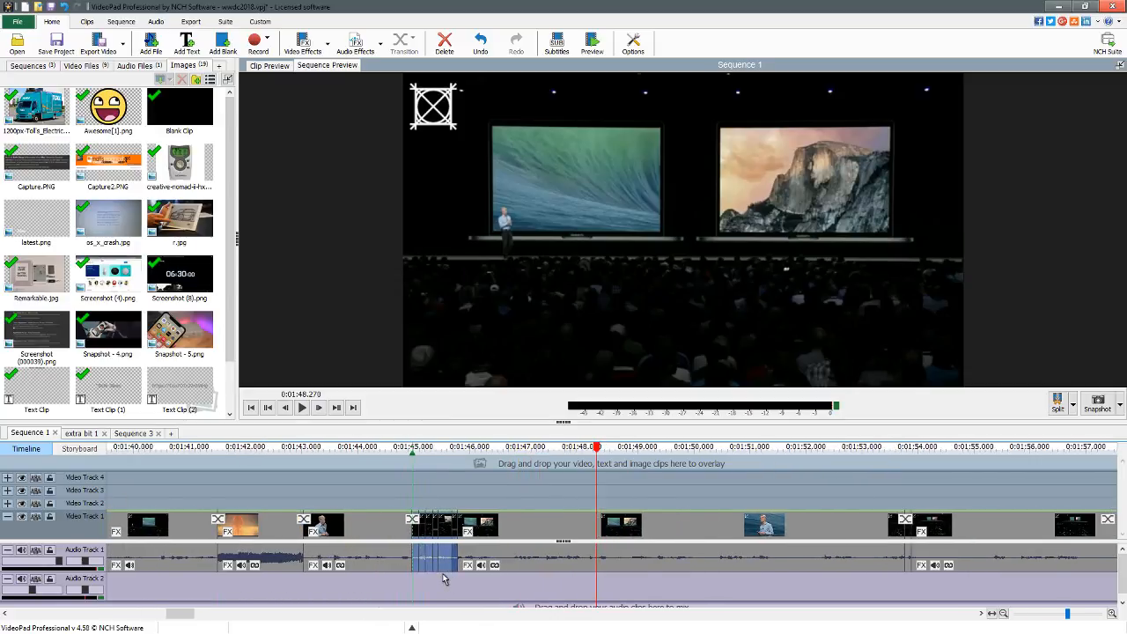
scroll(446, 578, "up", 2)
right_click(450, 564)
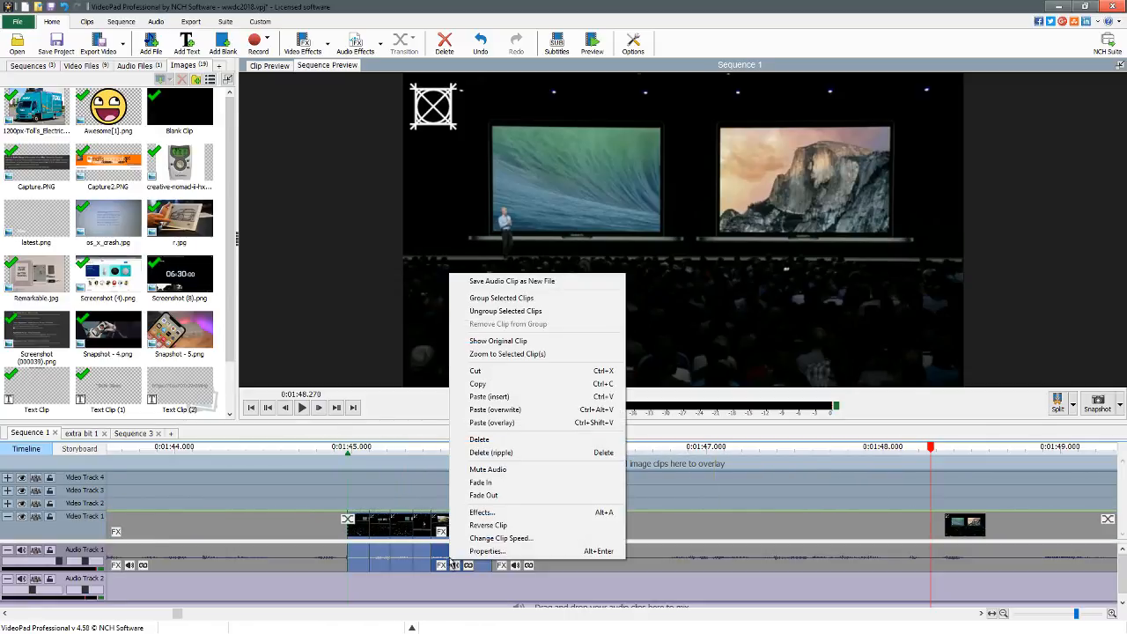
left_click(512, 298)
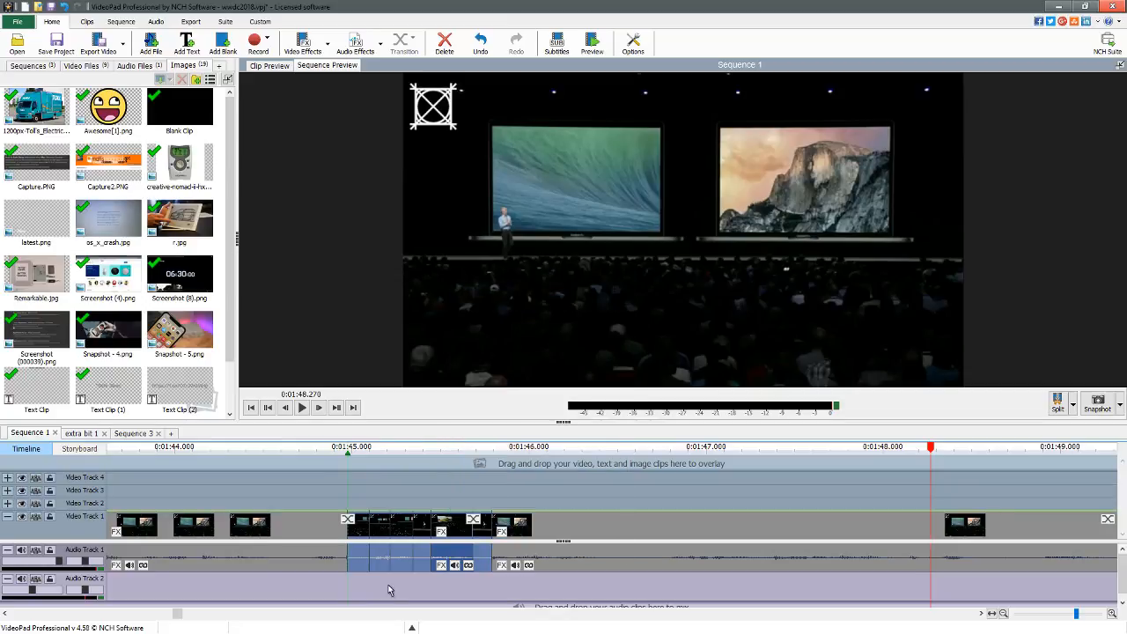
Add an Amplify effect to the grouped audio clip at about 0:01:45.5 on Audio Track 1.
right_click(446, 557)
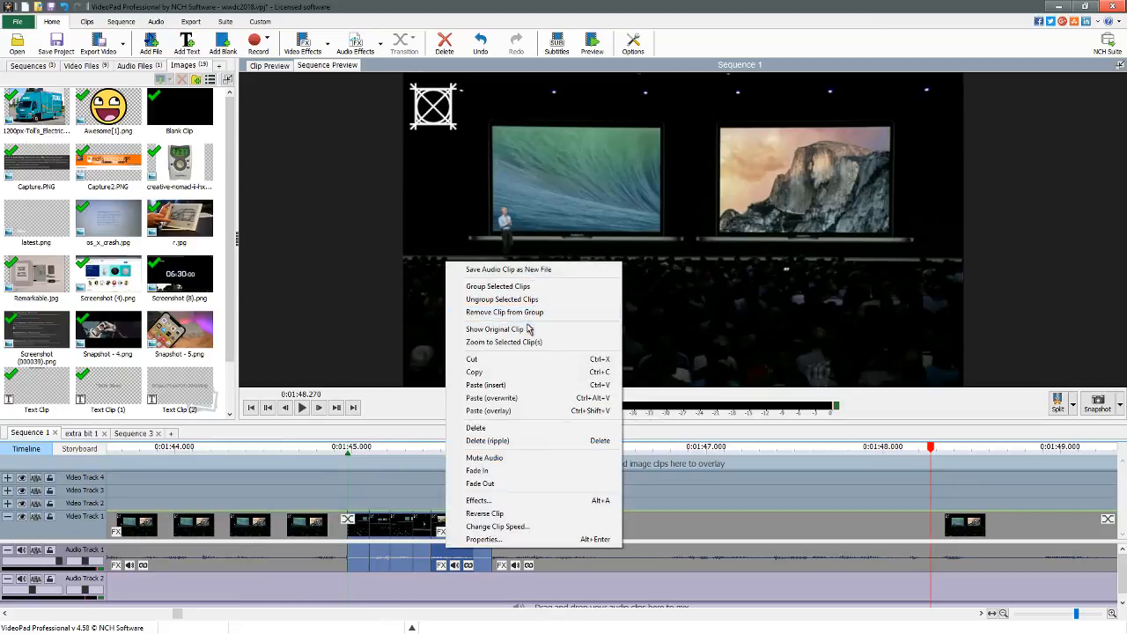
left_click(444, 565)
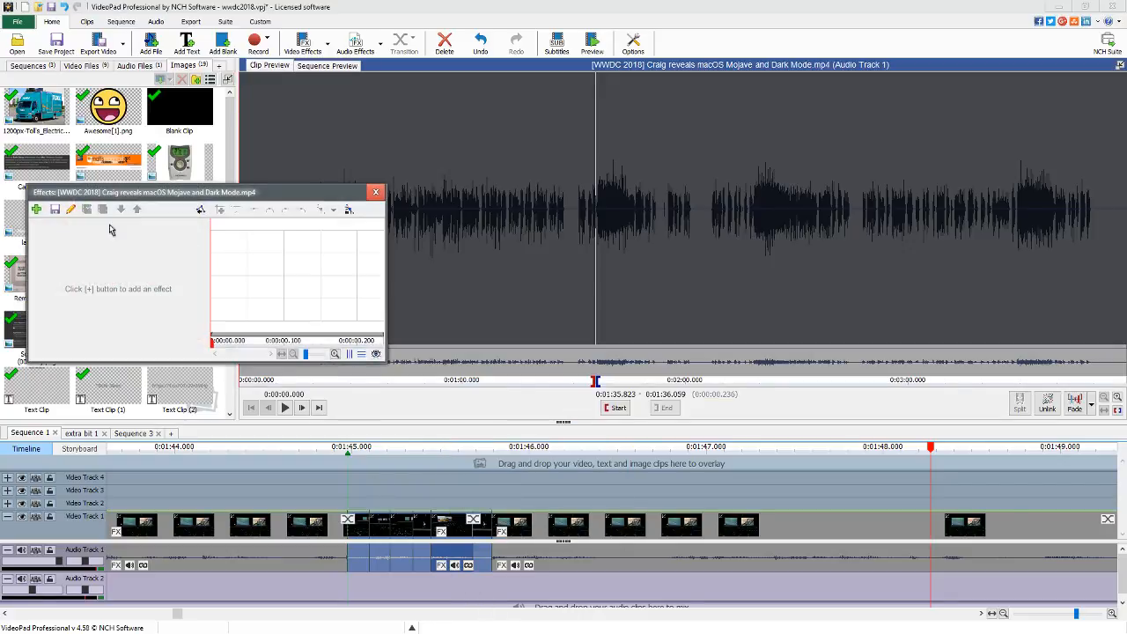
left_click(36, 209)
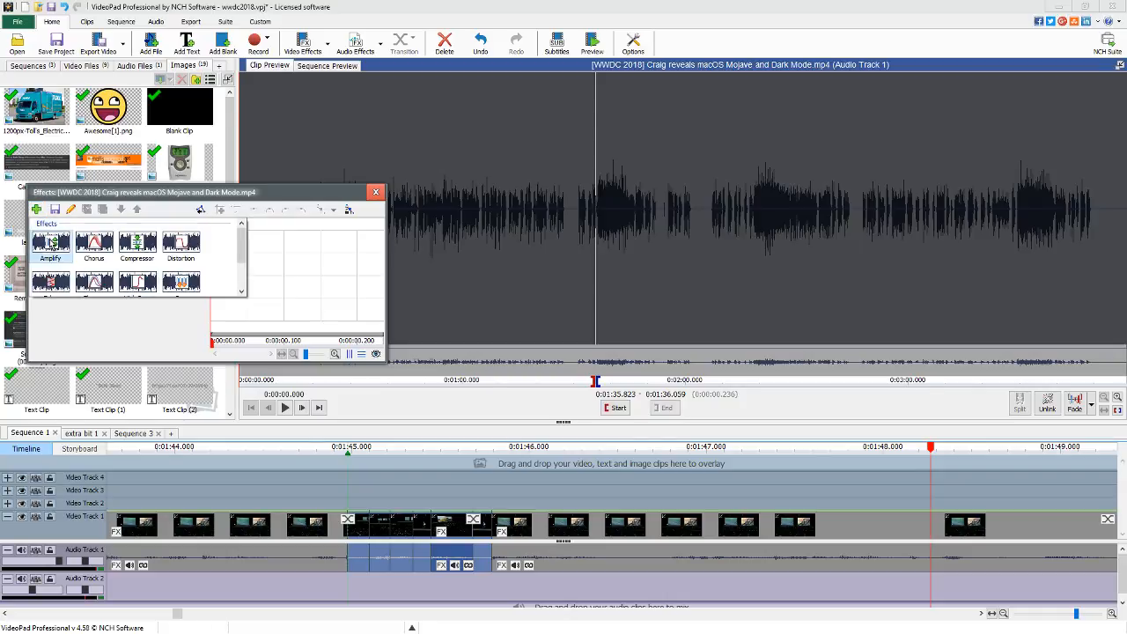
left_click(51, 243)
Check the Amplify gain of the main speech clip that directly follows the inserted group.
left_click(502, 568)
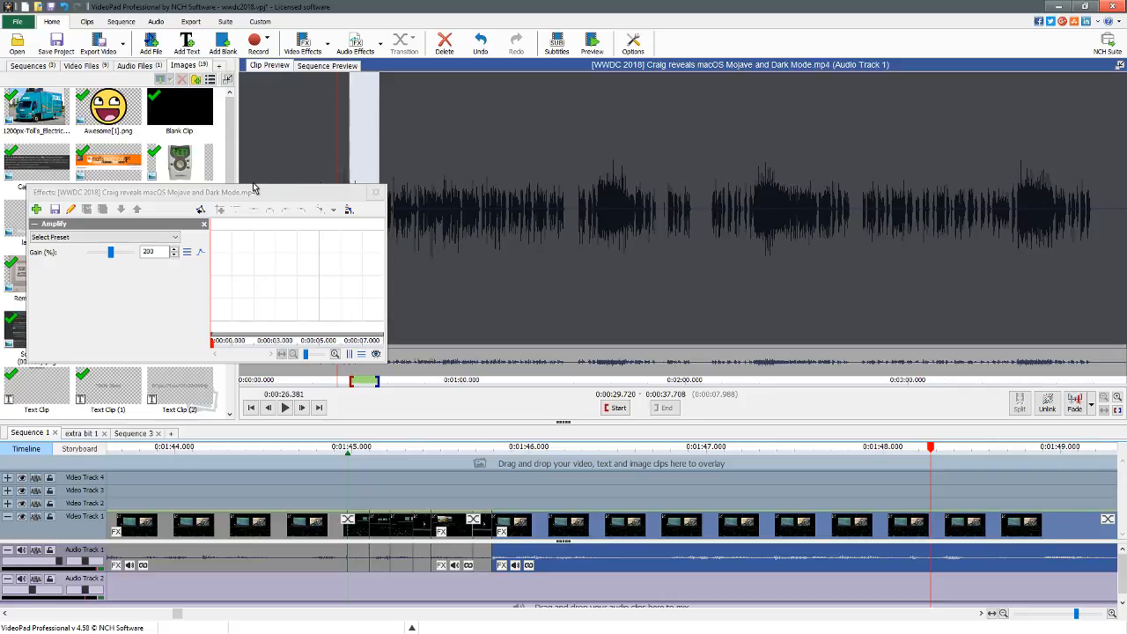
left_click(446, 533)
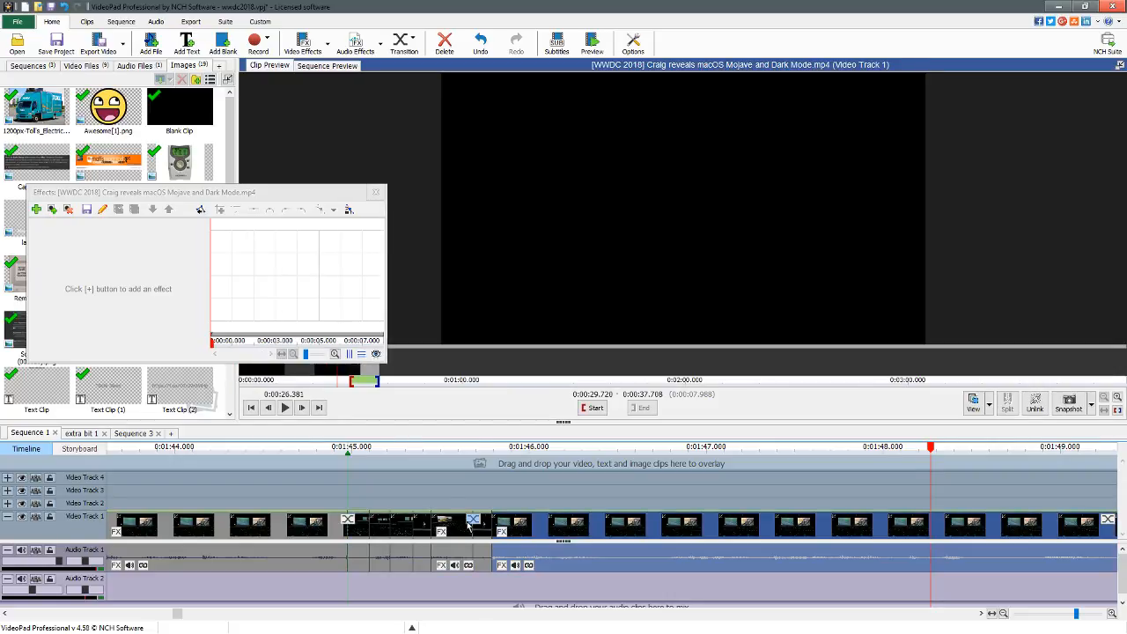
left_click(531, 525)
left_click(458, 536)
left_click(552, 557)
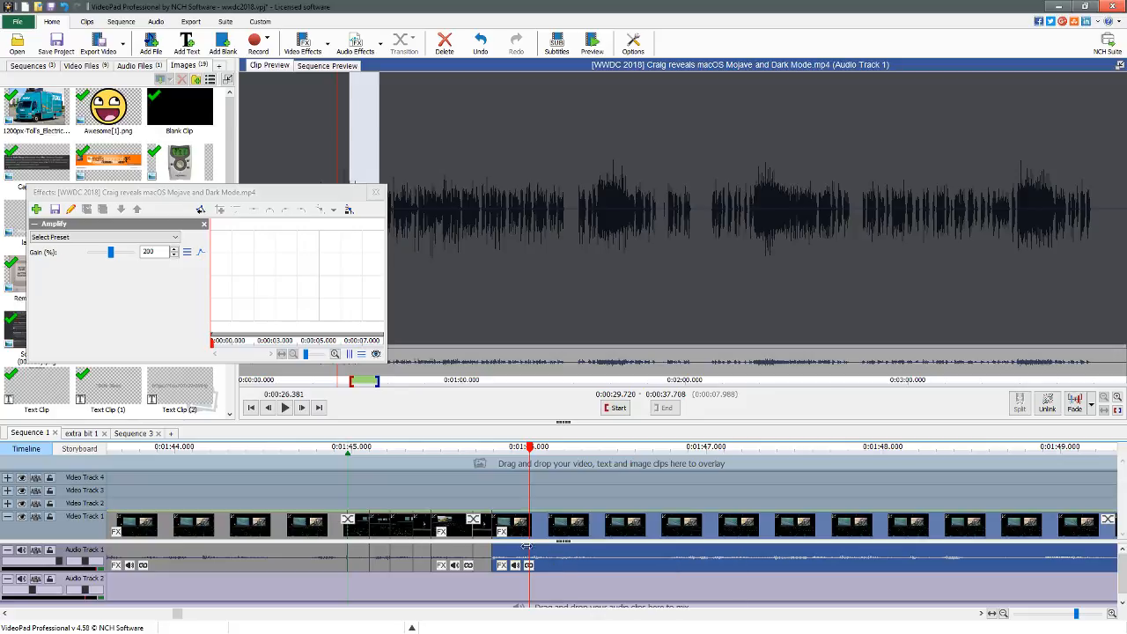
Set the inserted clip's Amplify gain to 200% and replace the effect chain in the other selected clips with it.
left_click(445, 557)
left_click(163, 238)
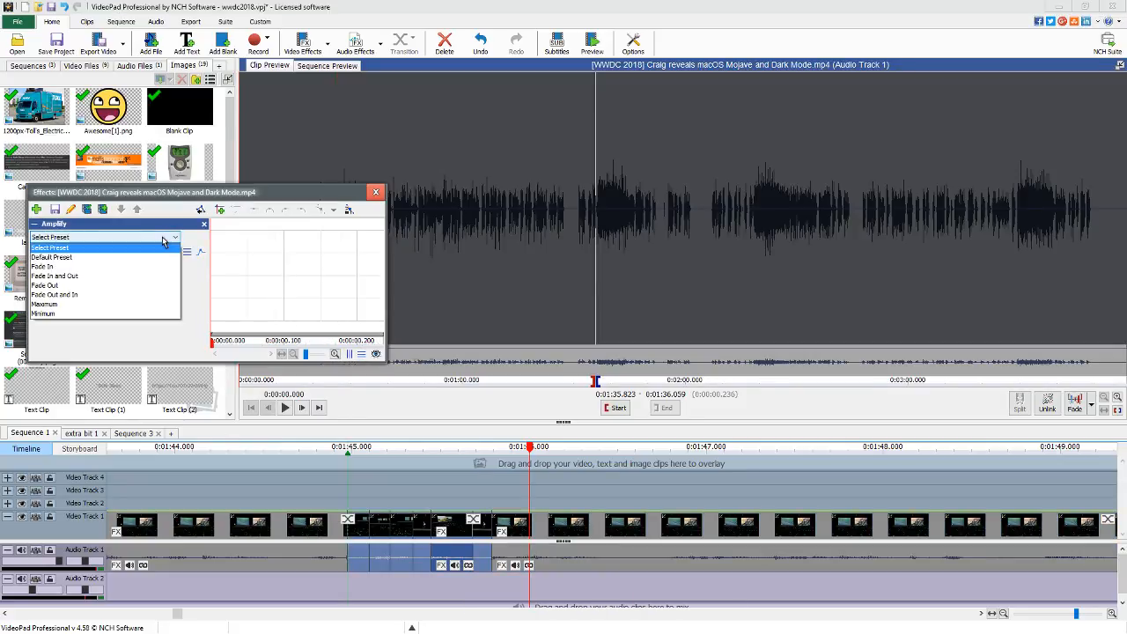
left_click(162, 331)
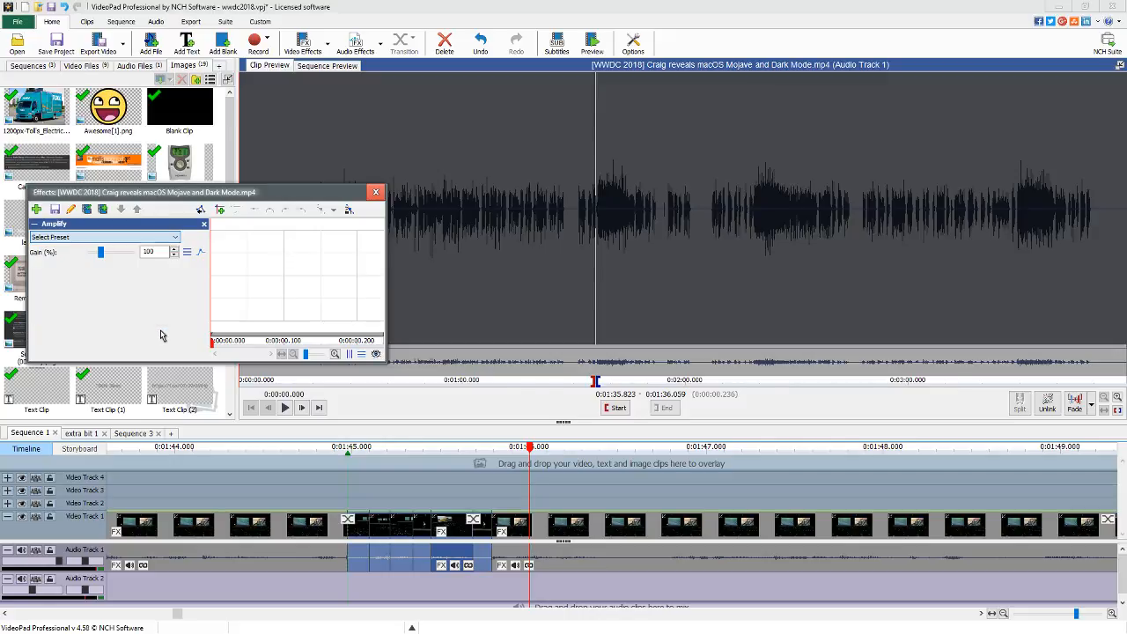
left_click_drag(148, 254, 141, 258)
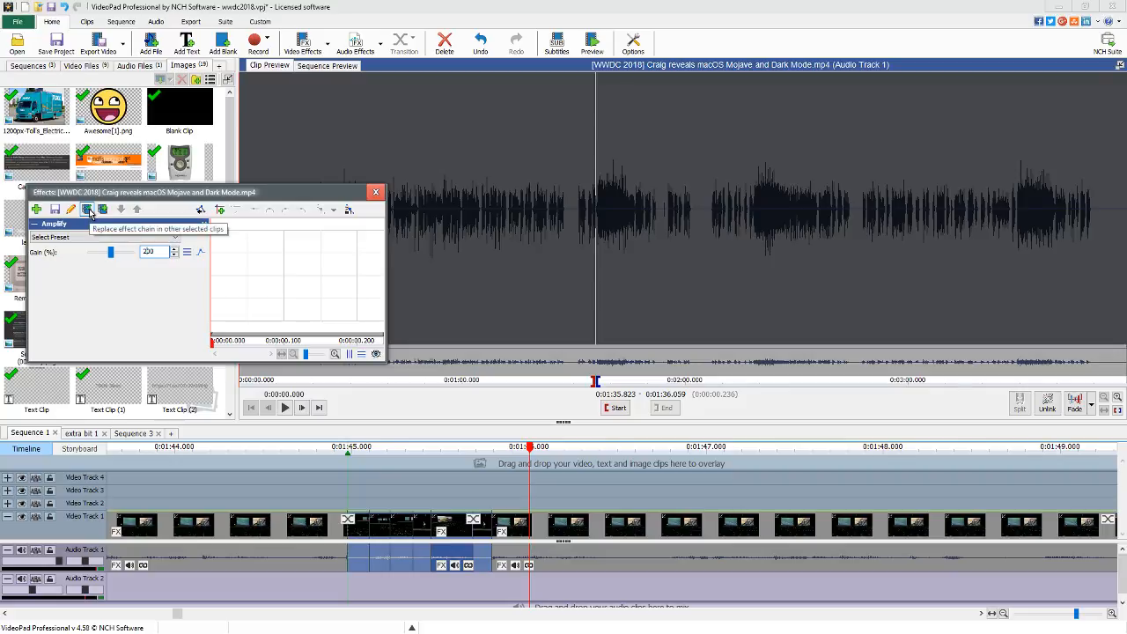
left_click(377, 193)
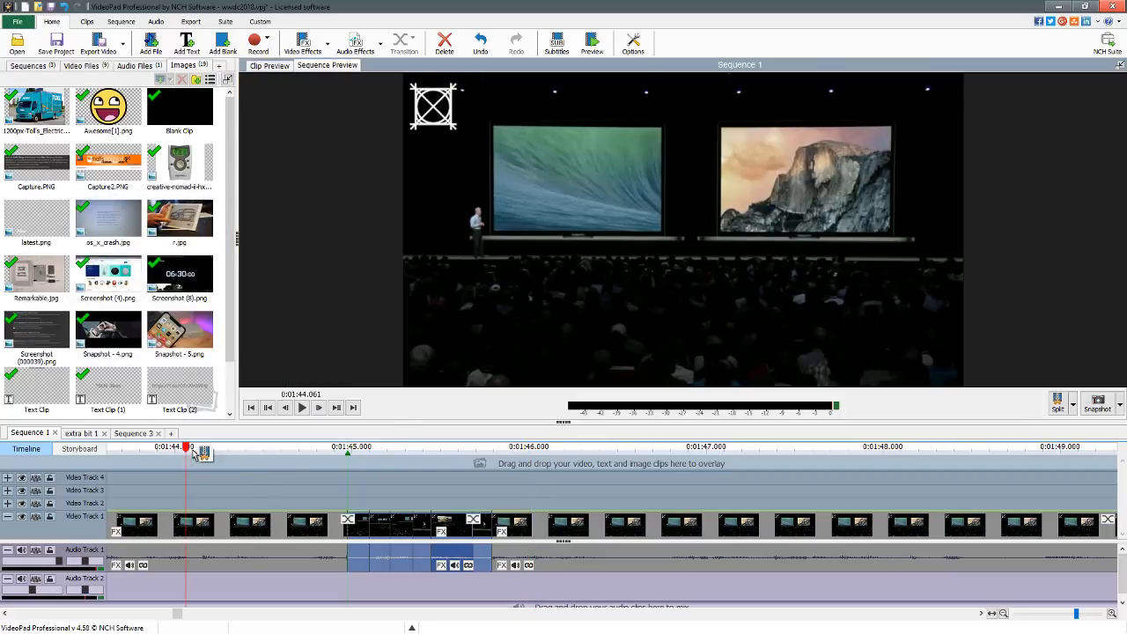
Play the amplified speech group in Sequence 1 from 0:01:44.061 to about 0:01:46.4.
left_click(188, 448)
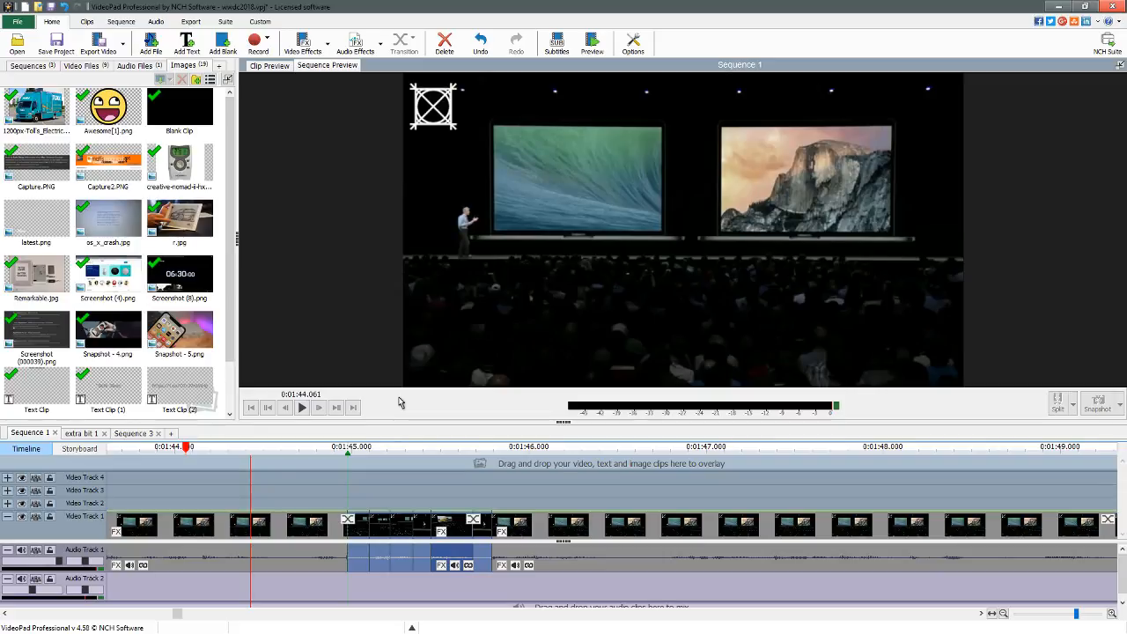
key("space")
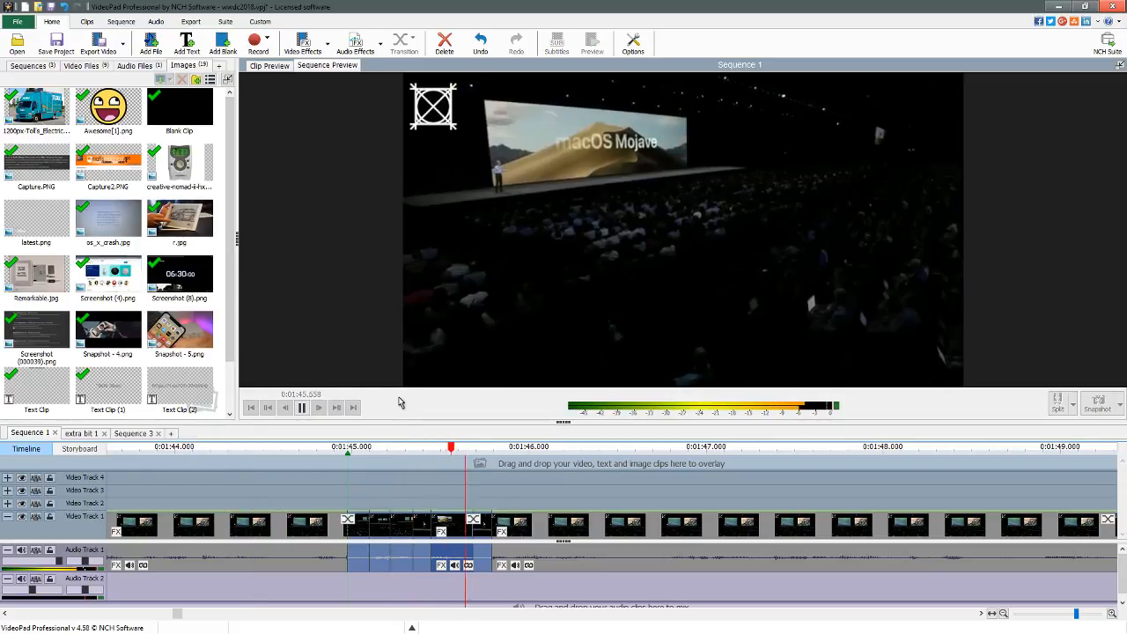
key("space")
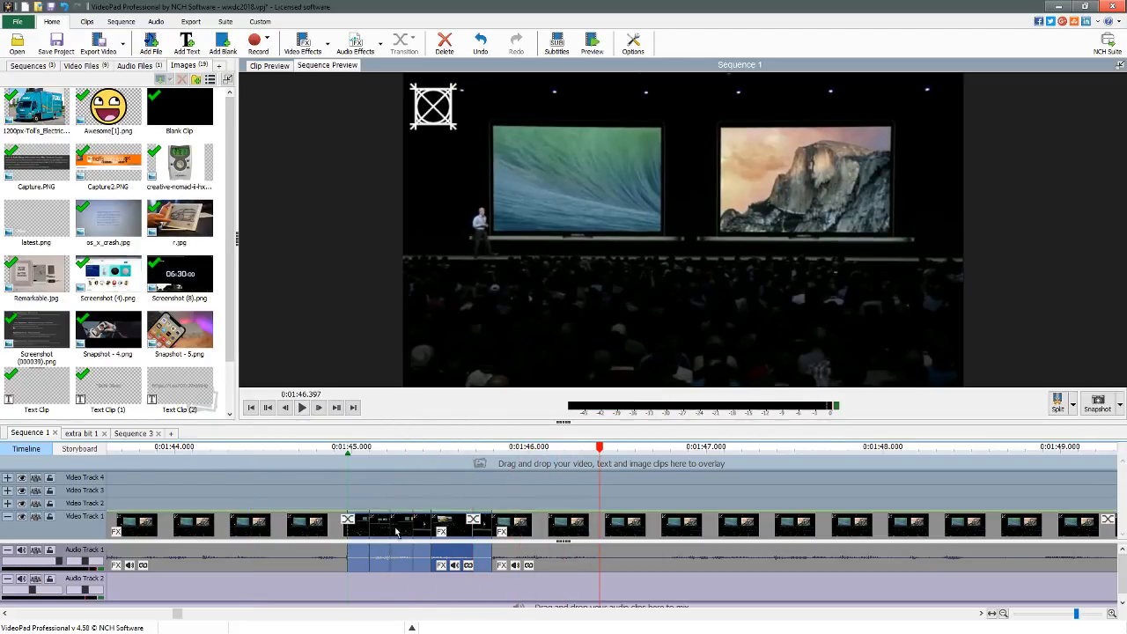
Check the Amplify effect on the individual audio clips of the inserted group and close the effects window.
left_click(441, 566)
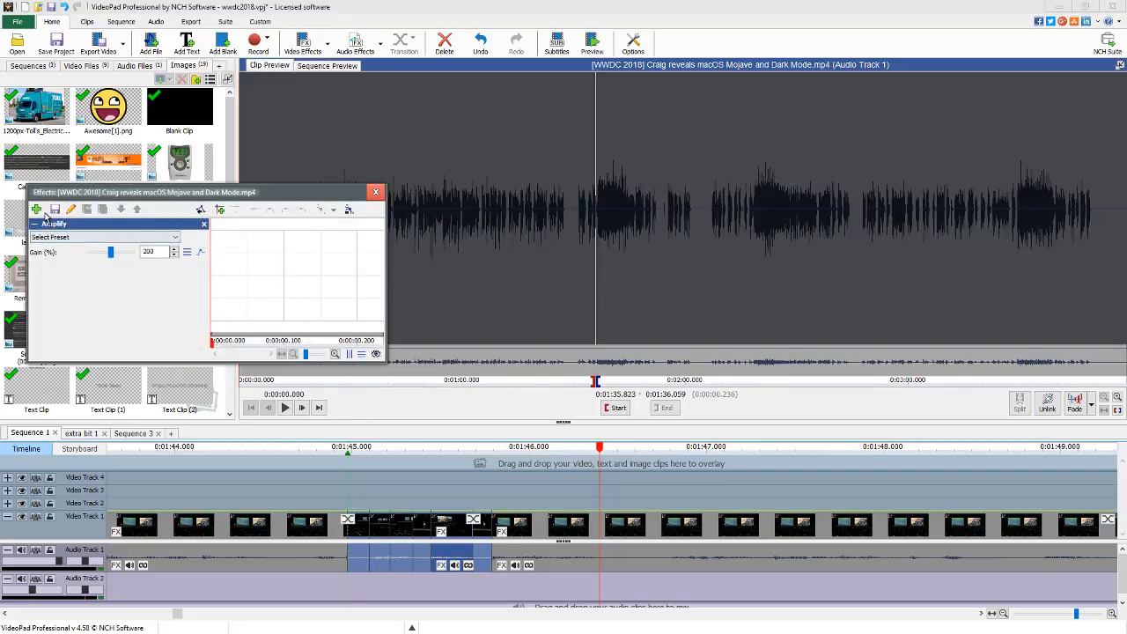
left_click(455, 552)
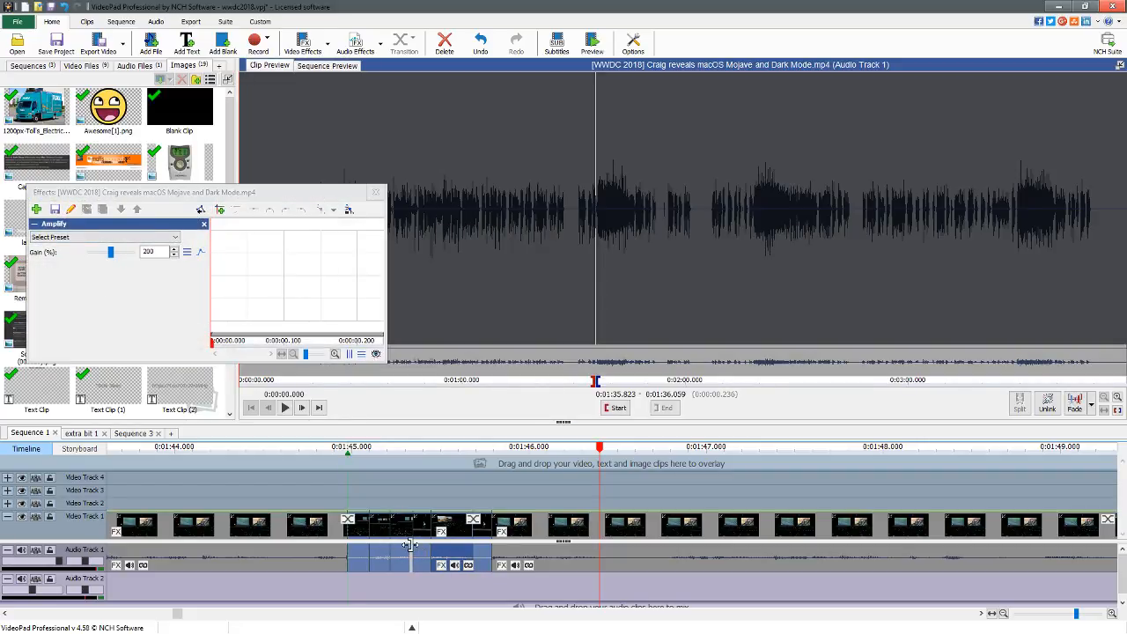
left_click(420, 552)
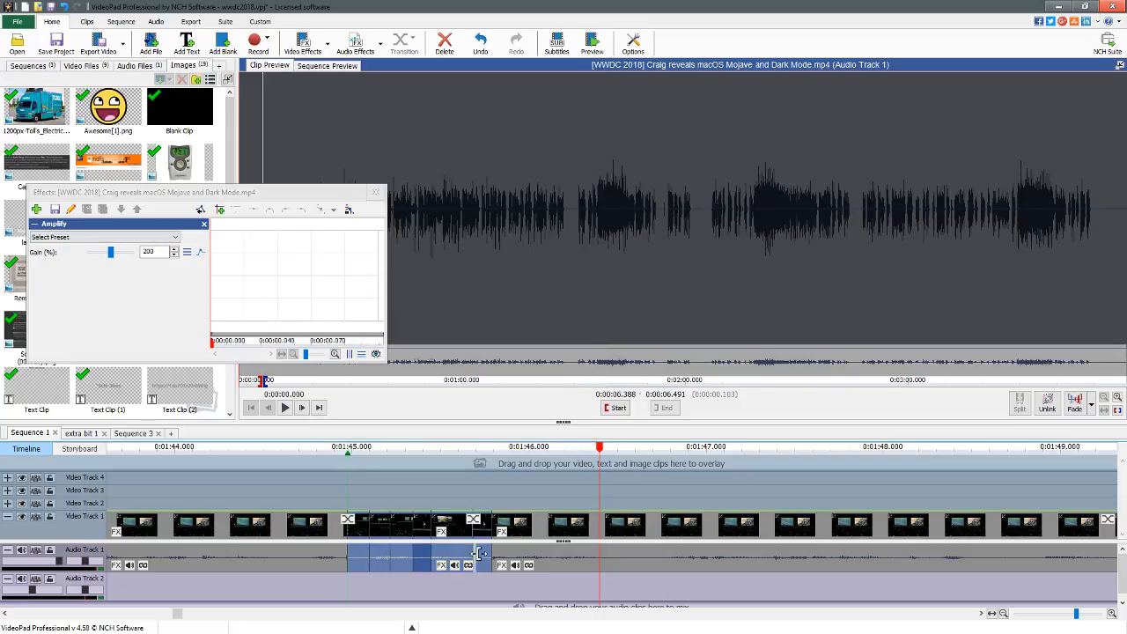
left_click(480, 554)
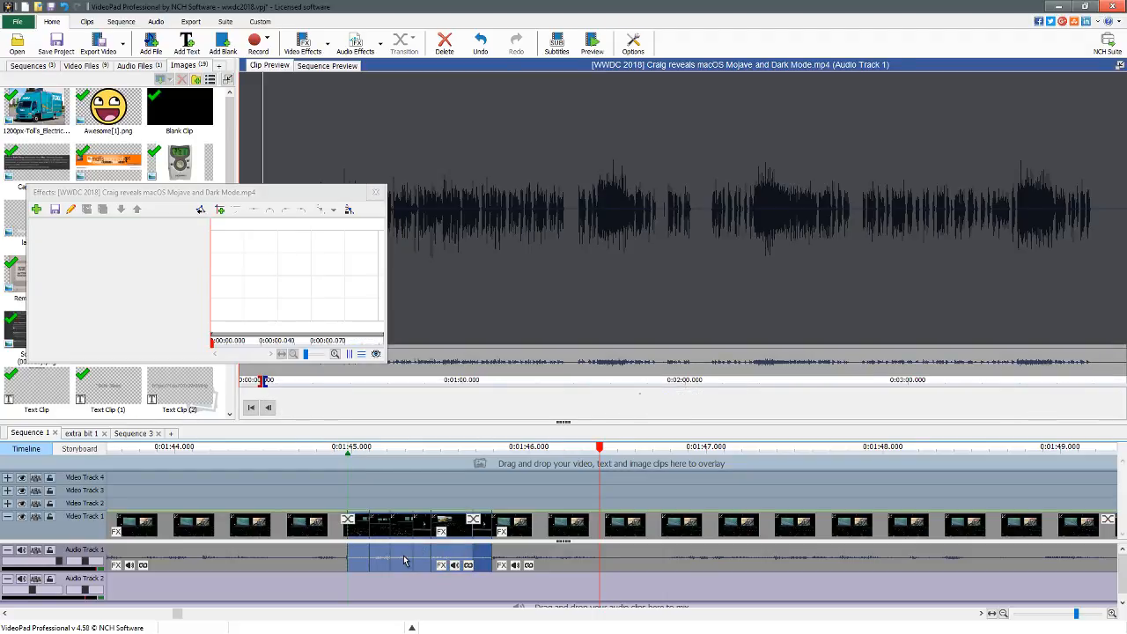
left_click(354, 558)
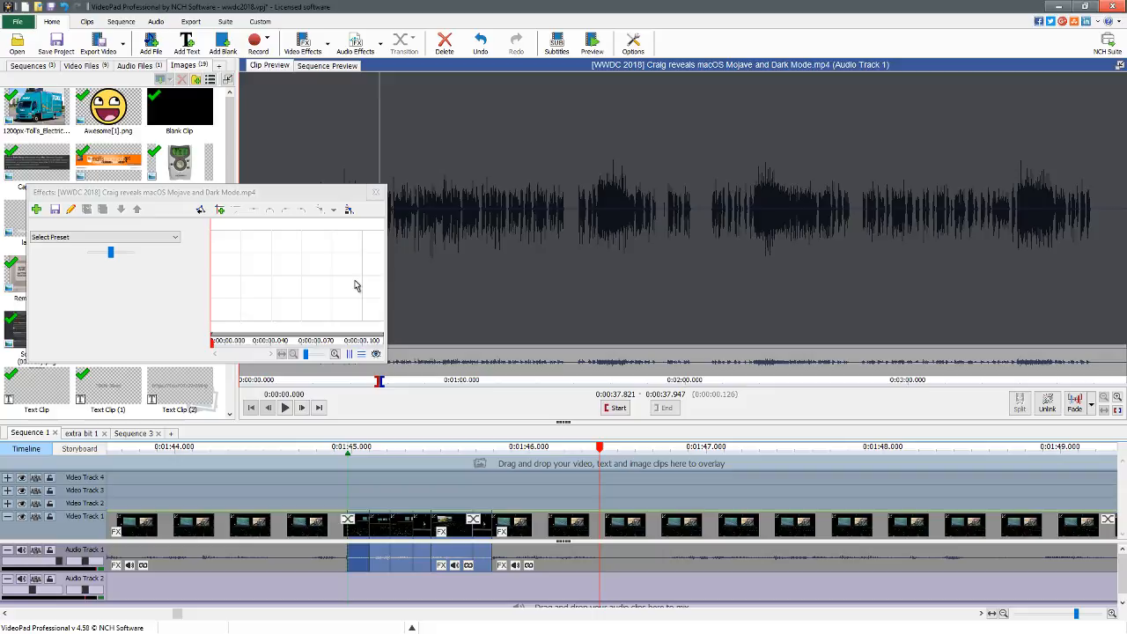
left_click(375, 192)
Replay the inserted phrase in Sequence 1 from 0:01:43.948 to about 0:01:46.6.
left_click(165, 449)
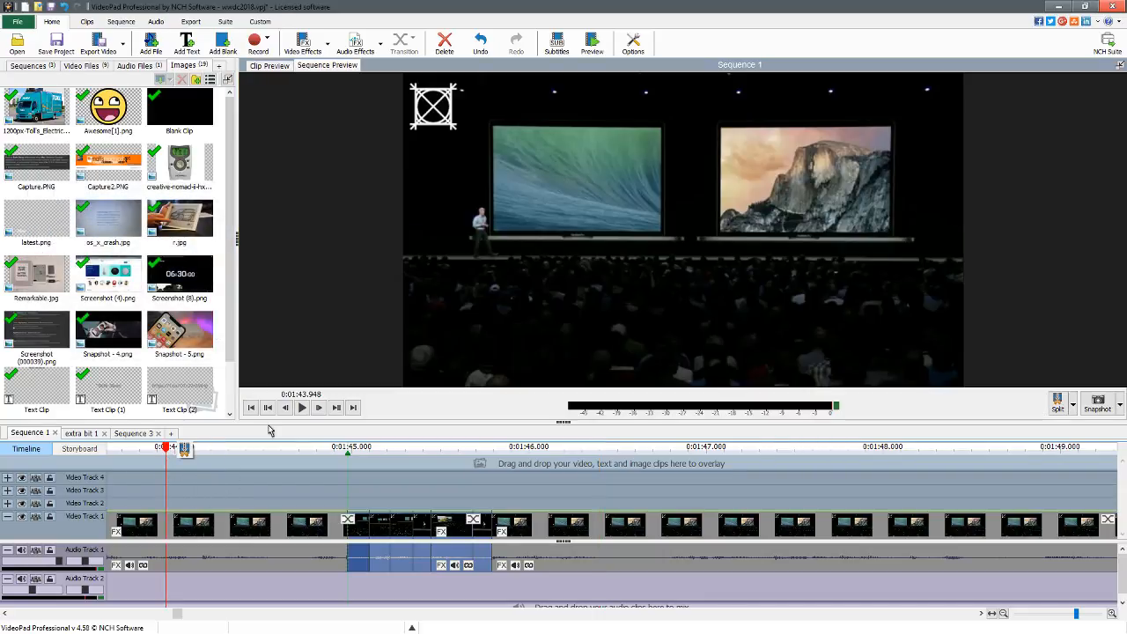
key("space")
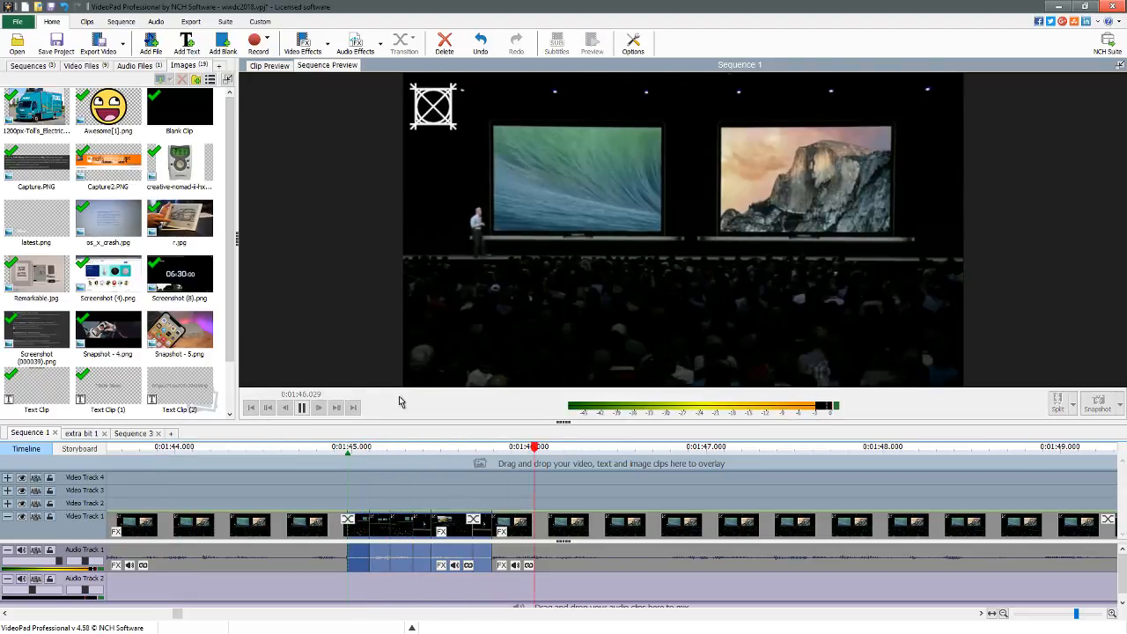
key("space")
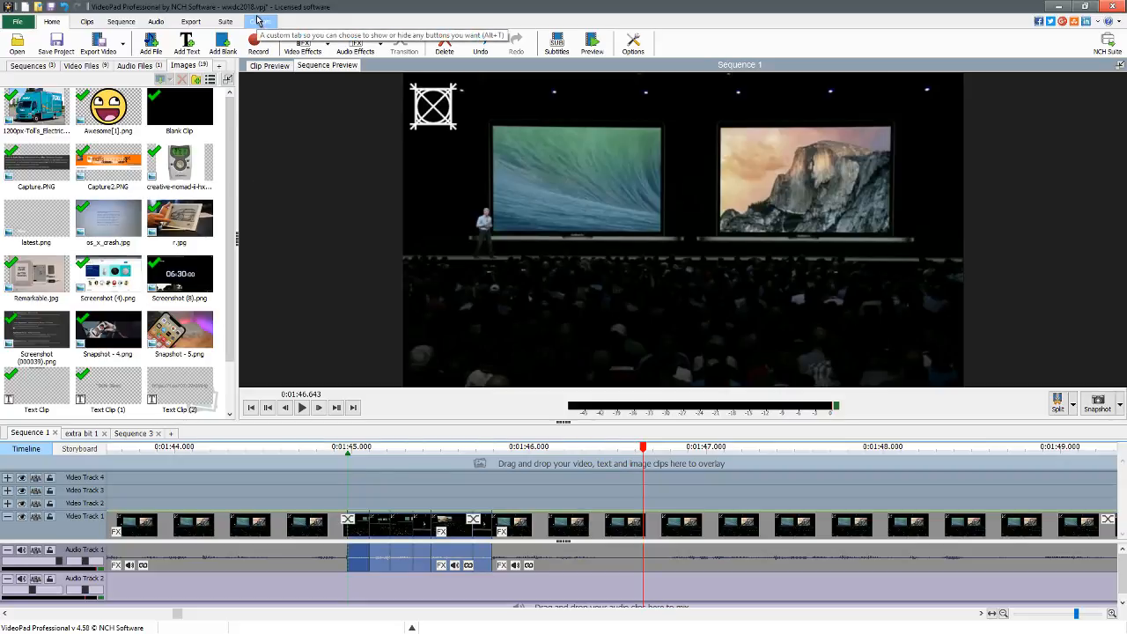
Switch to the YouTube live chat window in Pale Moon and read the latest messages.
left_click(13, 11)
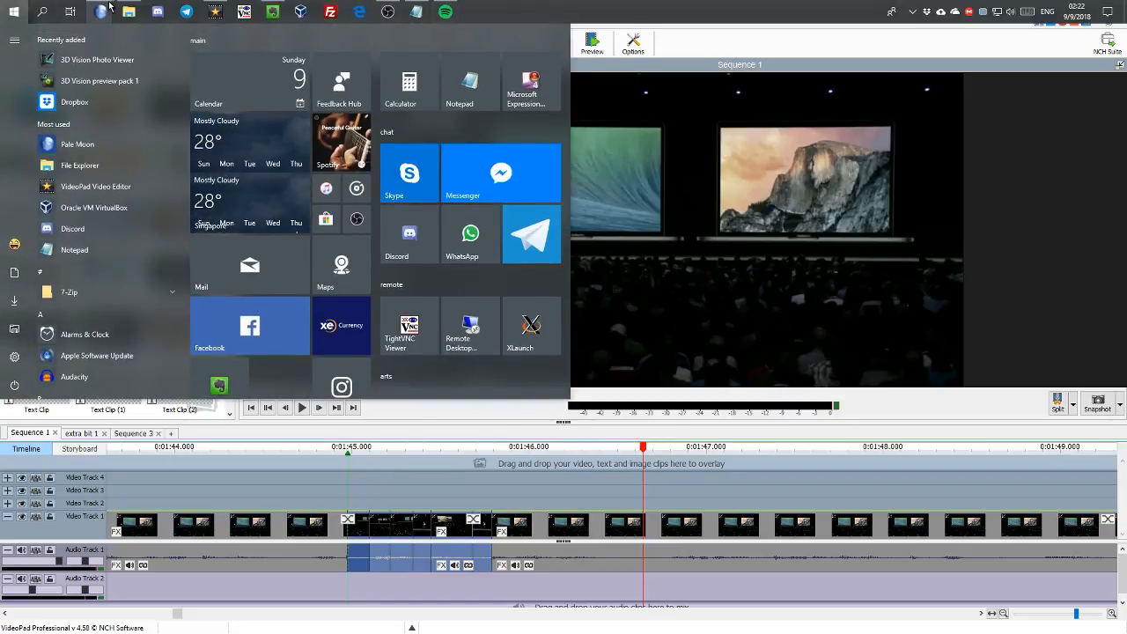
mouse_move(107, 7)
left_click(569, 54)
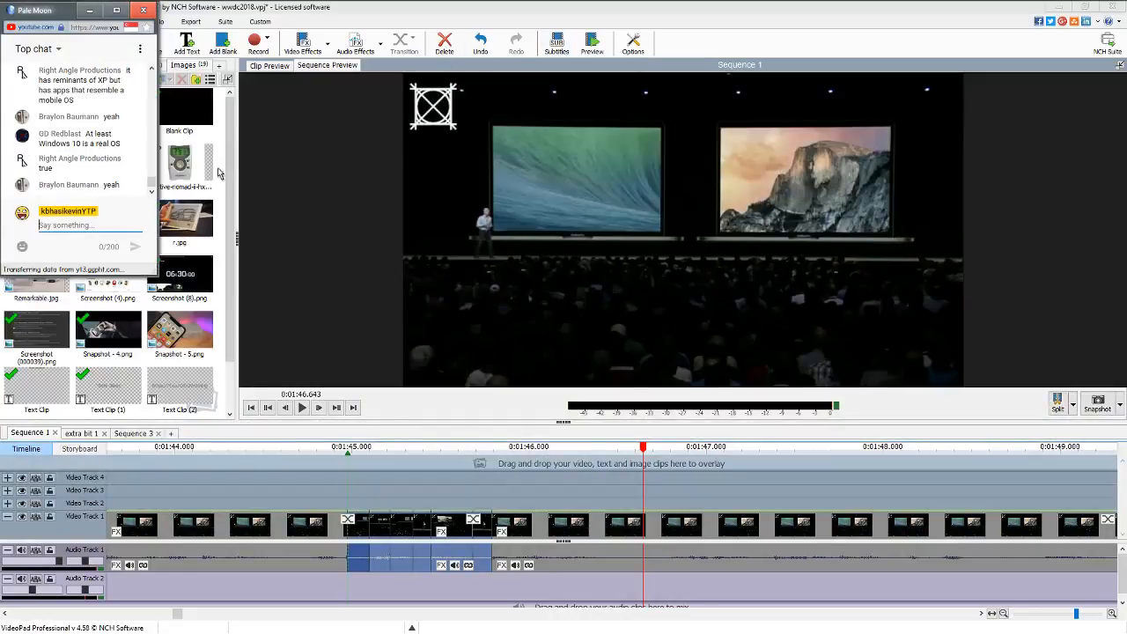
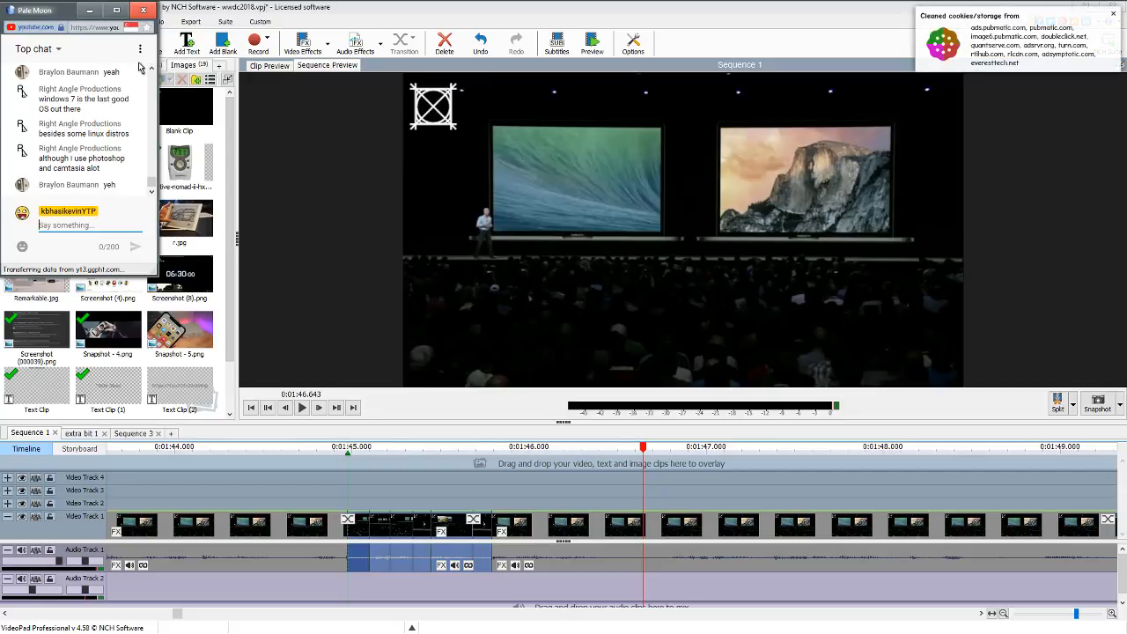
View the live chat's participants list, return to the messages and minimise the chat window.
left_click(141, 49)
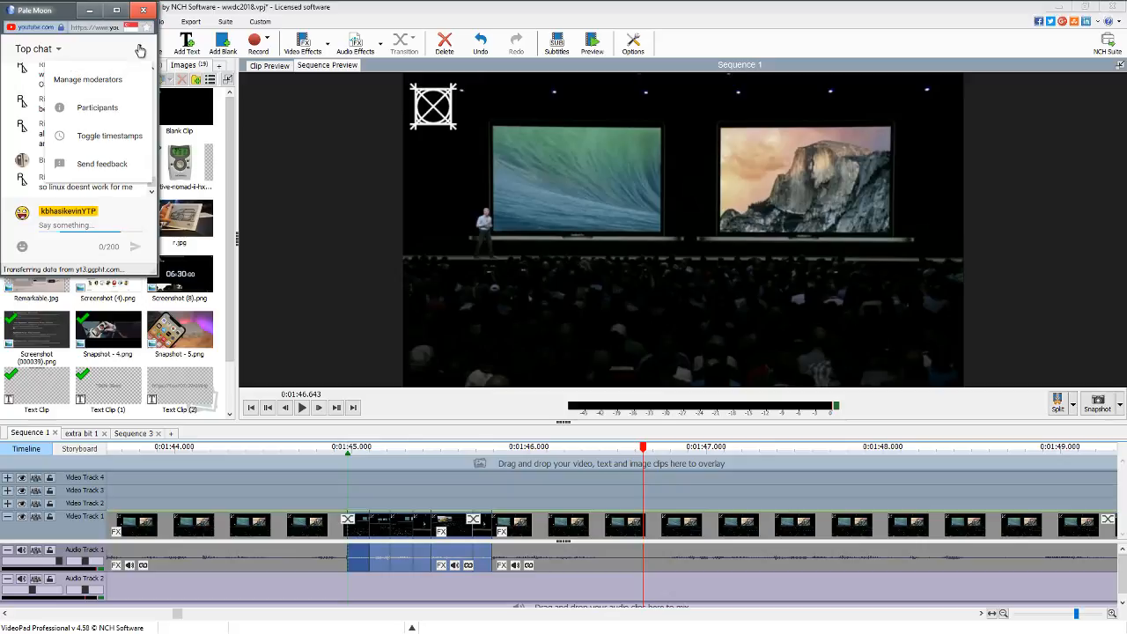
left_click(123, 107)
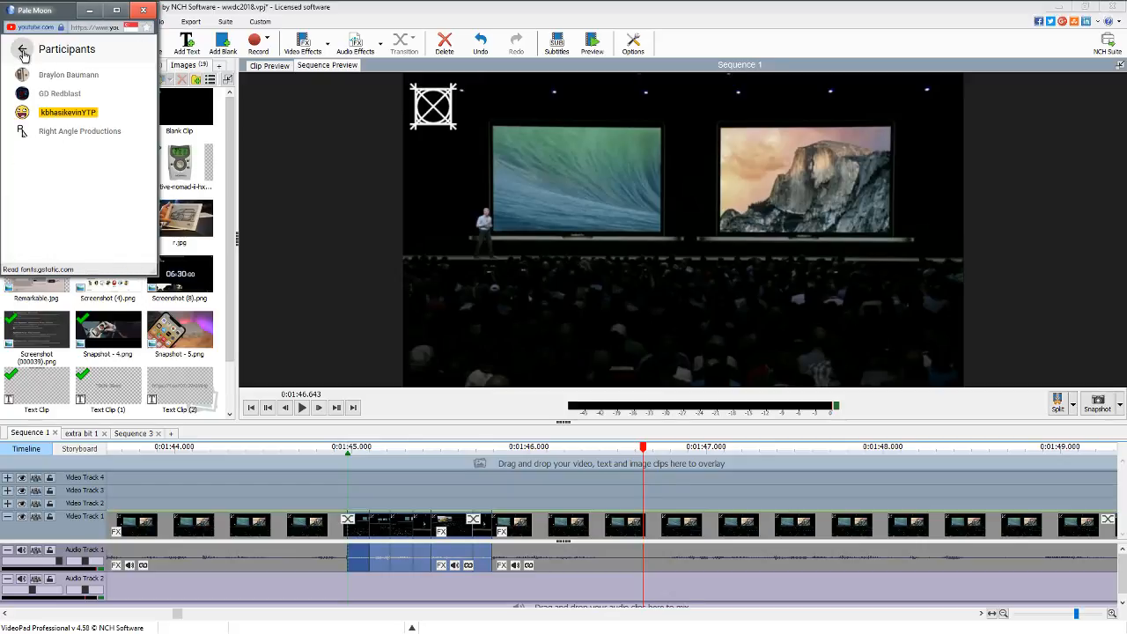
left_click(22, 53)
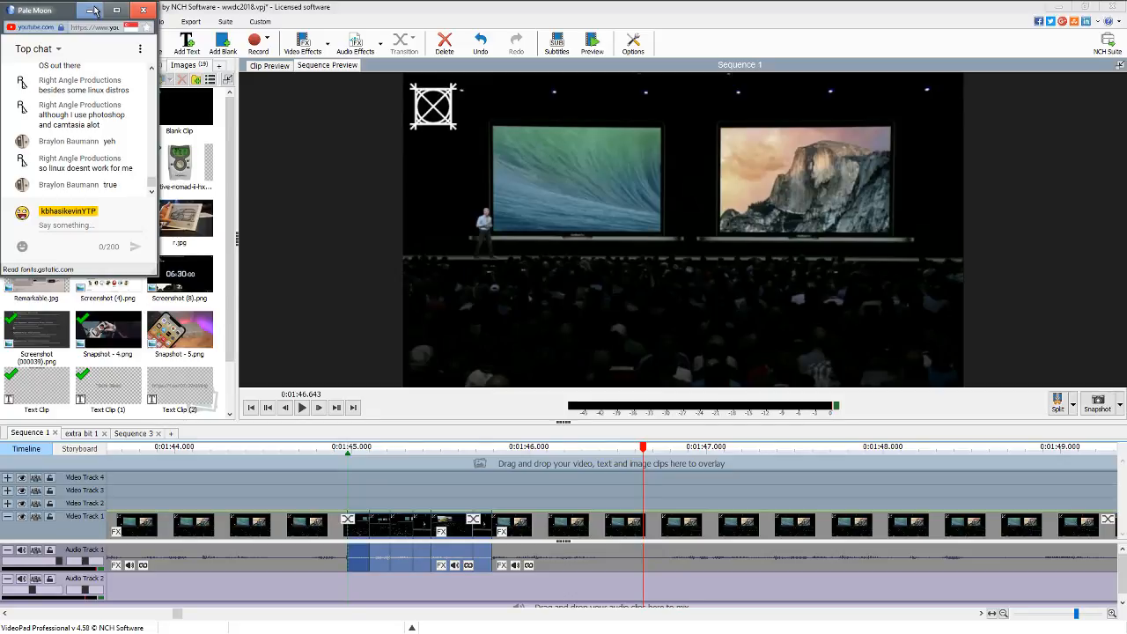
left_click(92, 9)
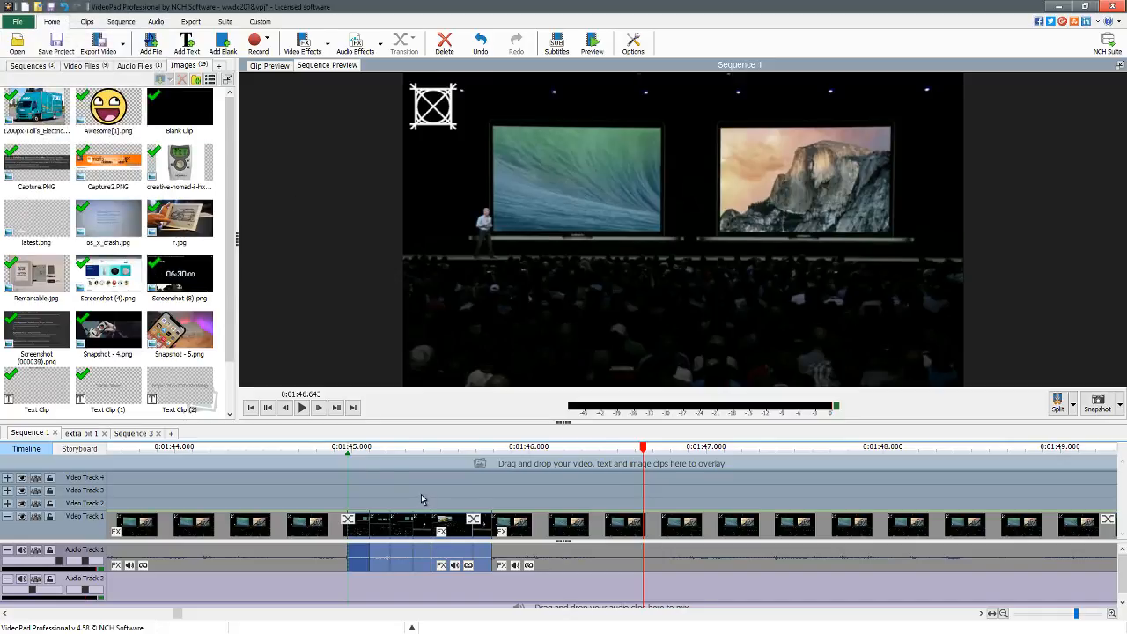
Replay Sequence 1 from about 0:01:44.1 through the inserted phrase to about 0:01:47.2.
left_click(213, 446)
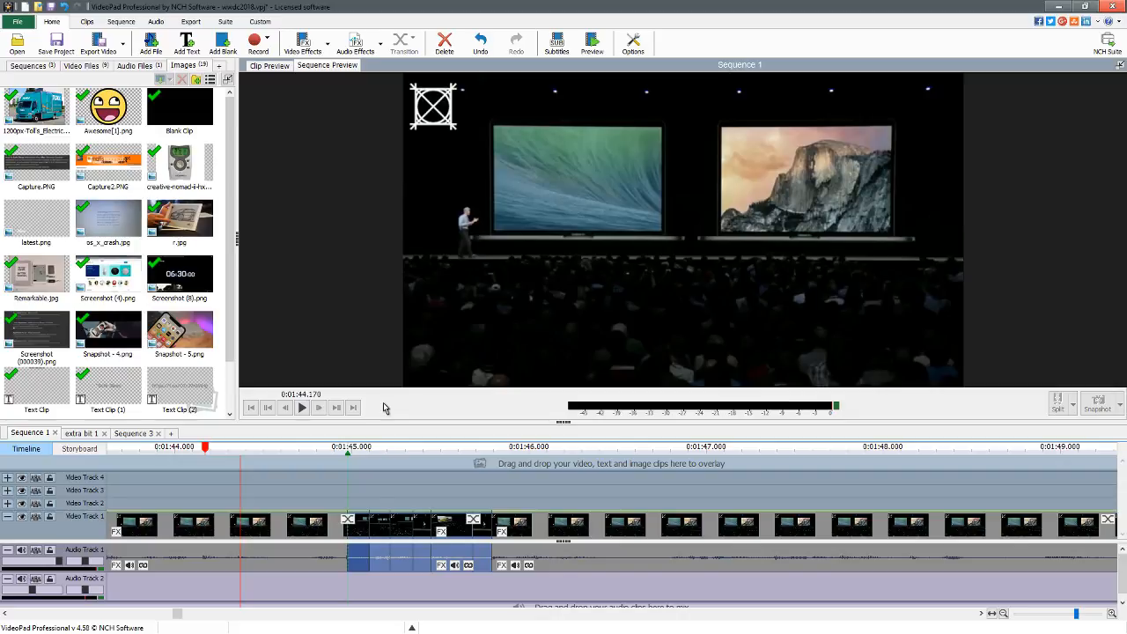
key("space")
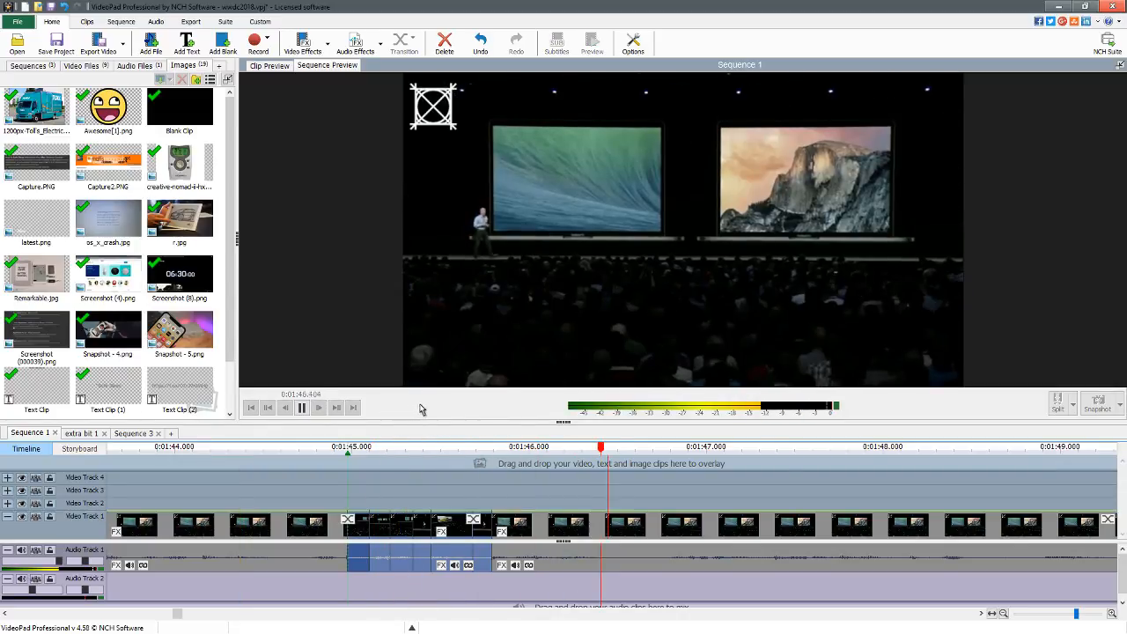
key("space")
key("space")
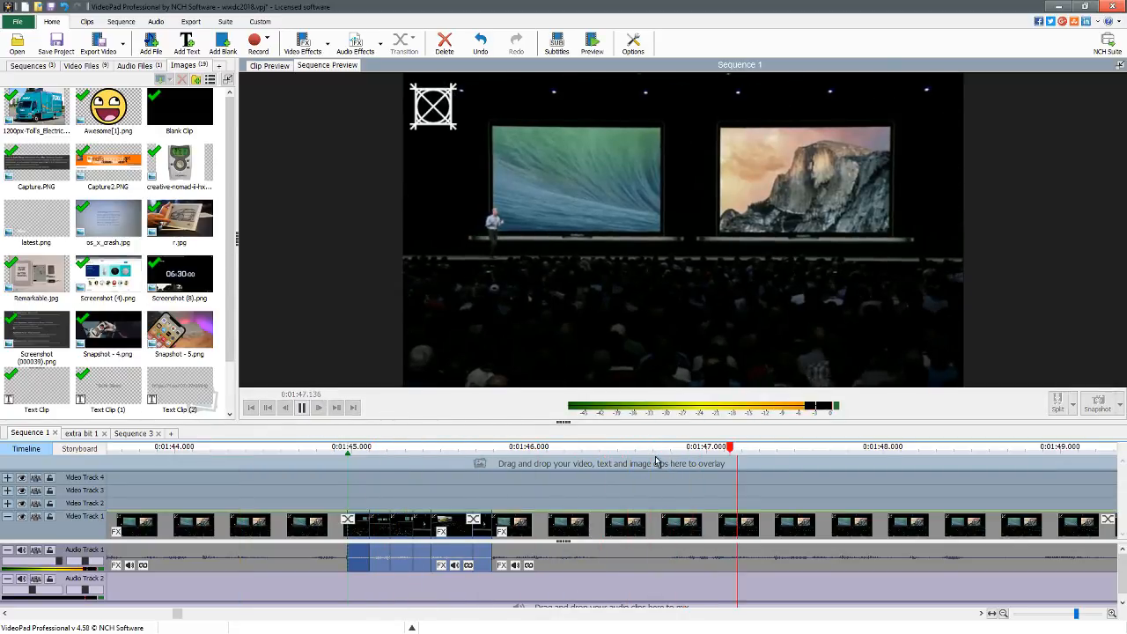
key("space")
Locate the cut point after the inserted phrase and split the Sequence 1 clip at 0:01:46.703.
left_click(670, 450)
left_click_drag(671, 452, 667, 452)
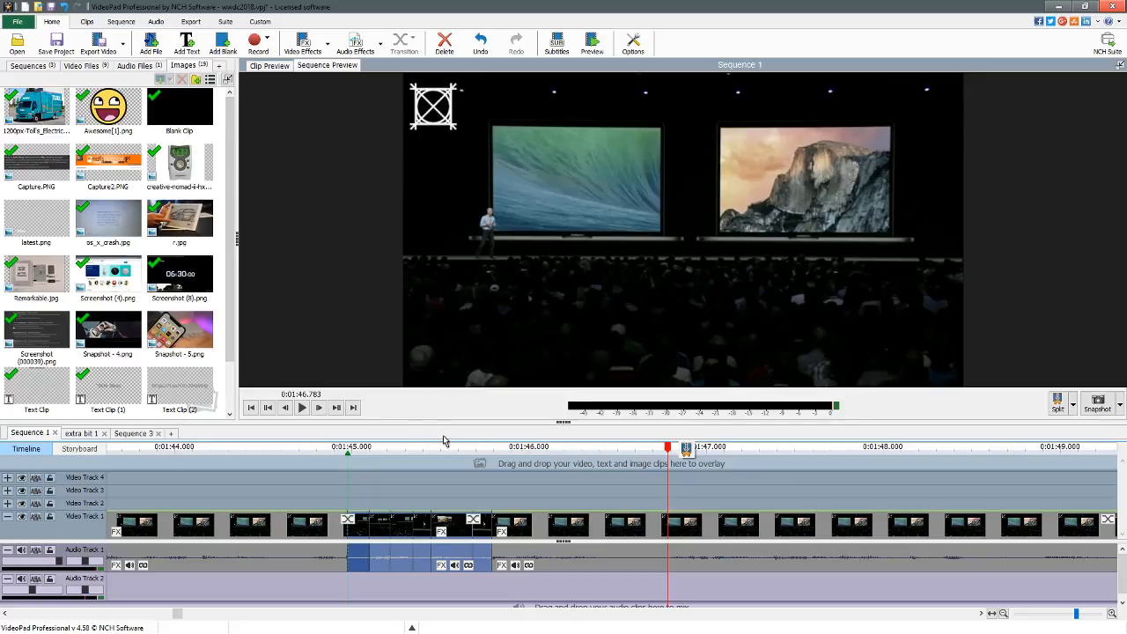
left_click(552, 448)
left_click_drag(552, 448, 655, 451)
key("space")
key("space")
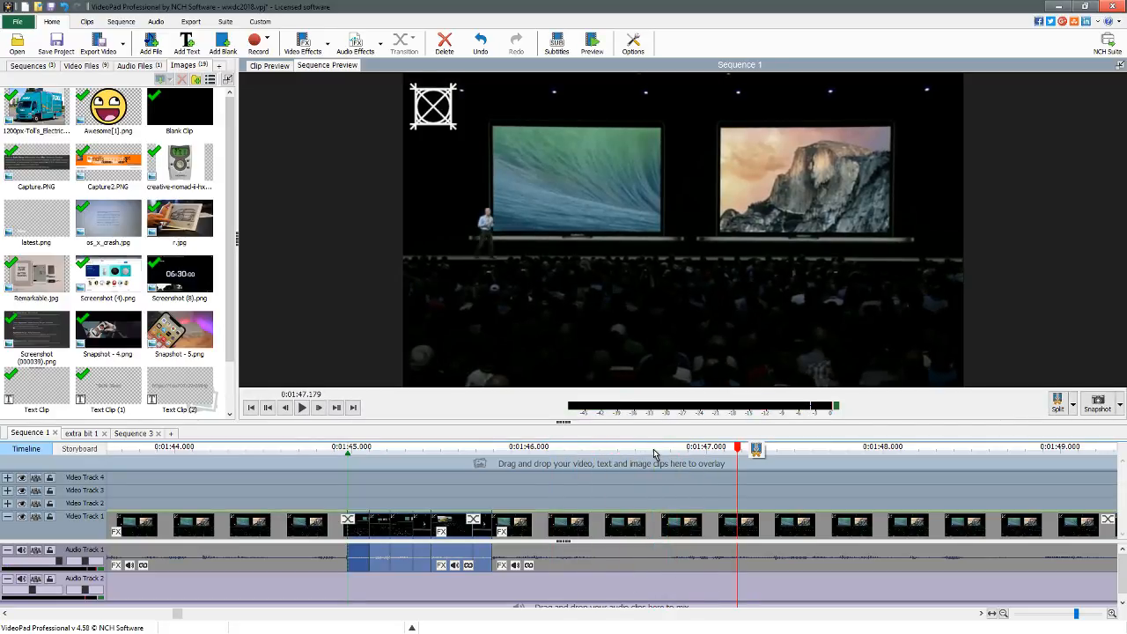
left_click(654, 453)
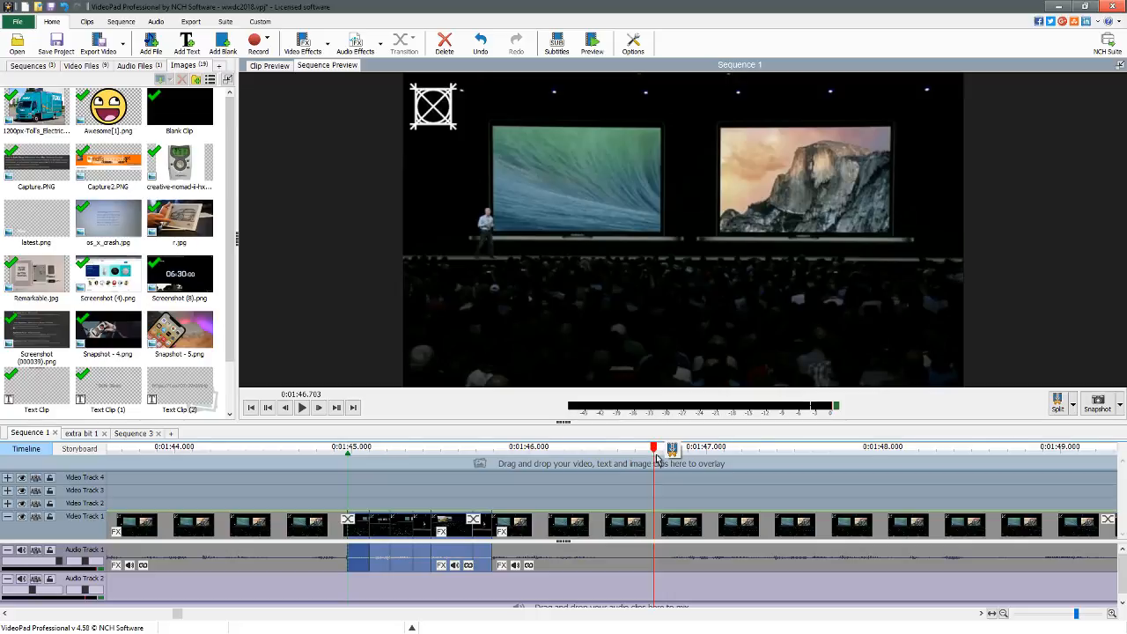
key("l")
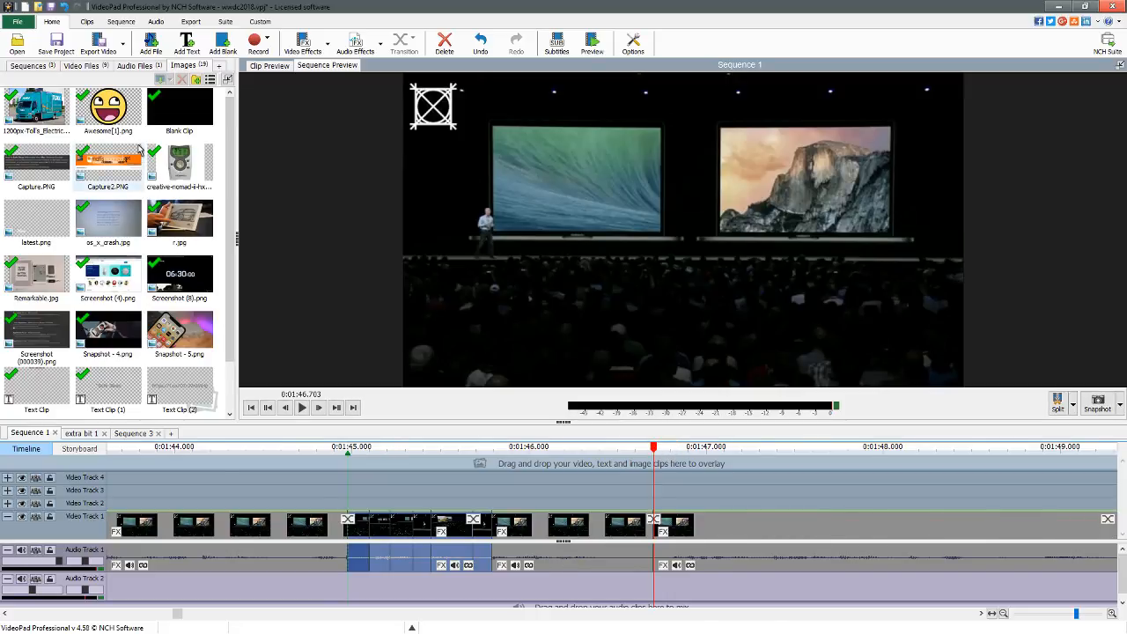
Switch to FileZilla and open the local folder Documents\ytp\wwdc2018.
key("super")
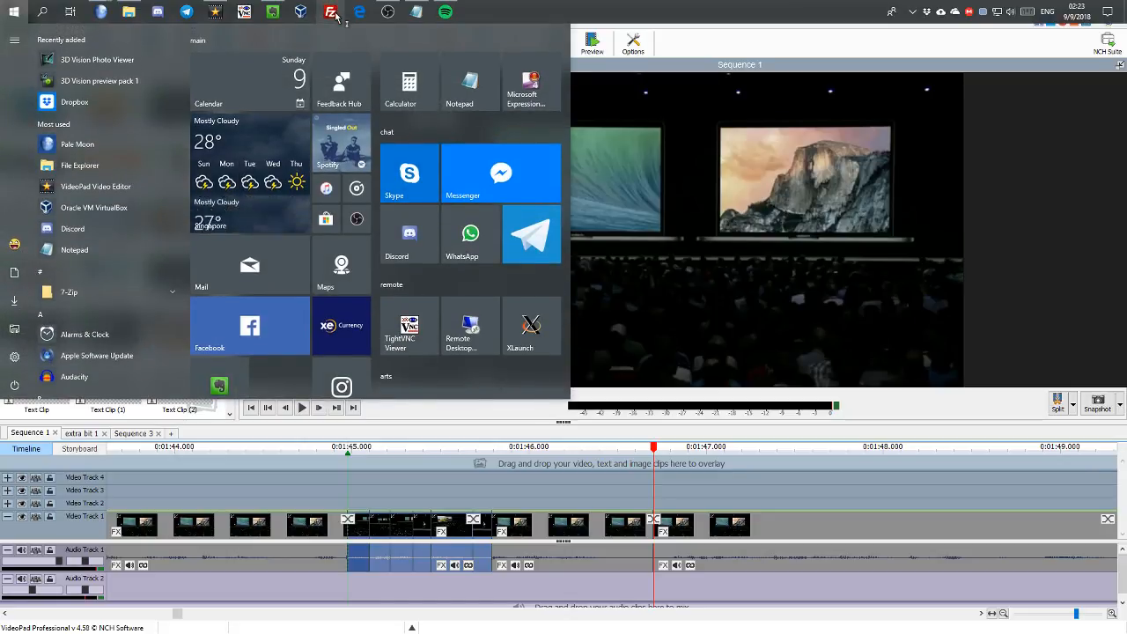
key("Escape")
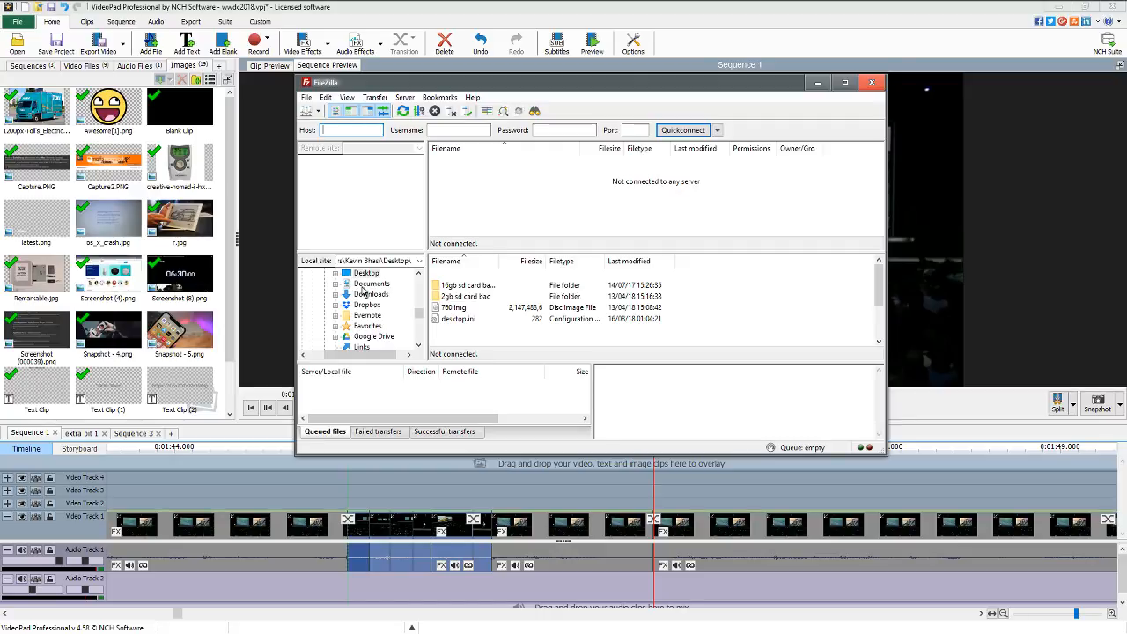
left_click(364, 285)
scroll(480, 325, "down", 2)
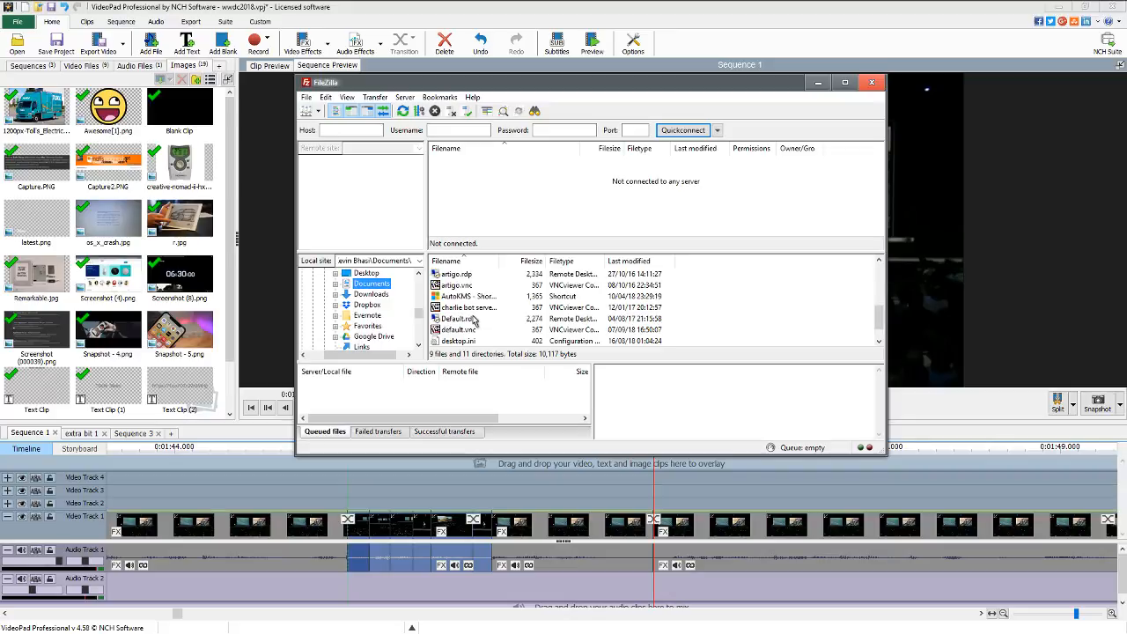
scroll(449, 333, "down", 2)
scroll(451, 332, "up", 3)
double_click(451, 307)
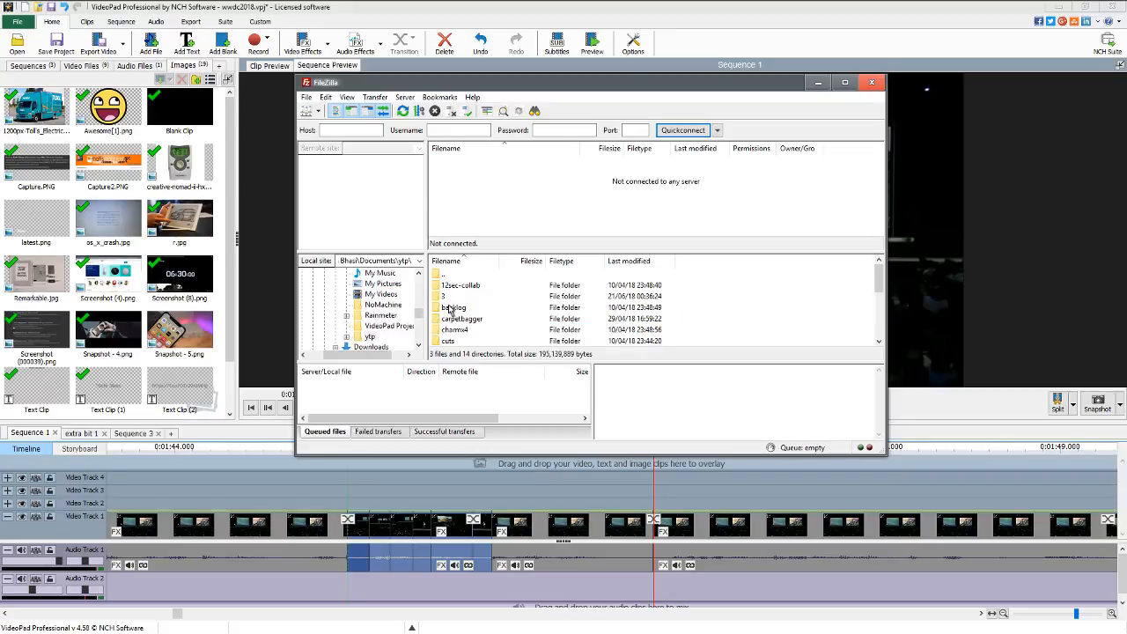
scroll(451, 310, "down", 1)
scroll(452, 329, "down", 2)
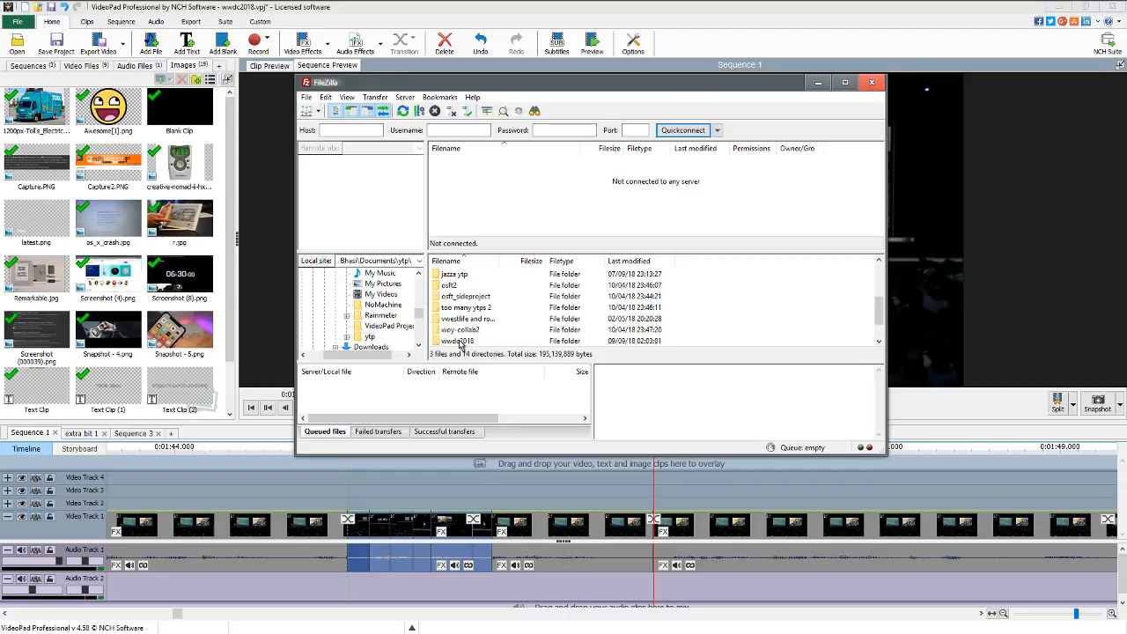
double_click(463, 341)
left_click(320, 112)
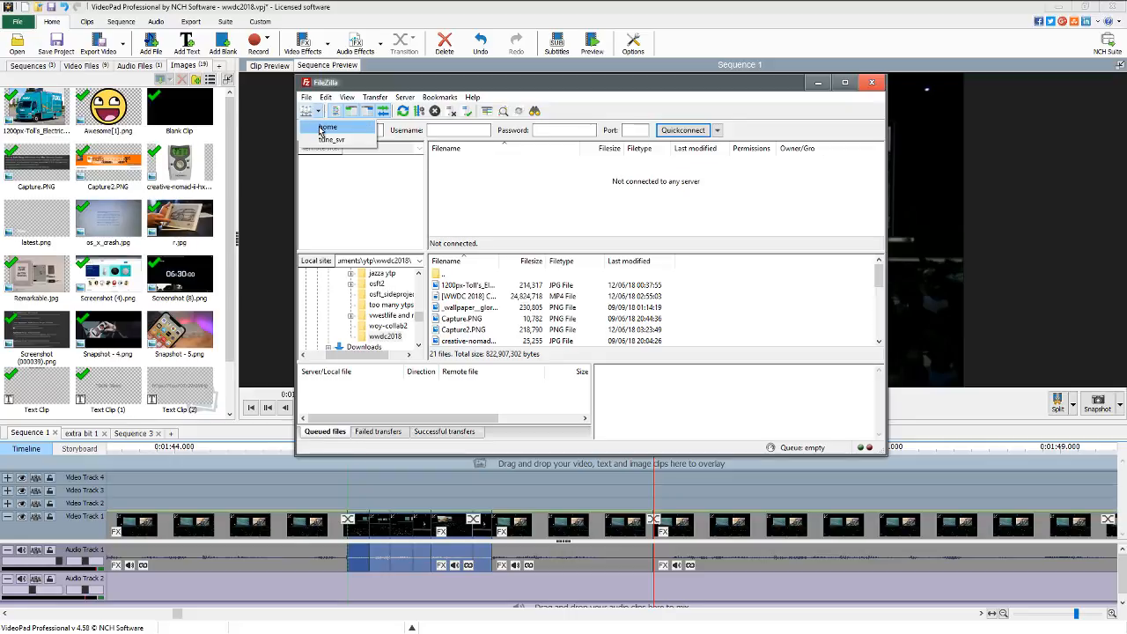
left_click(328, 127)
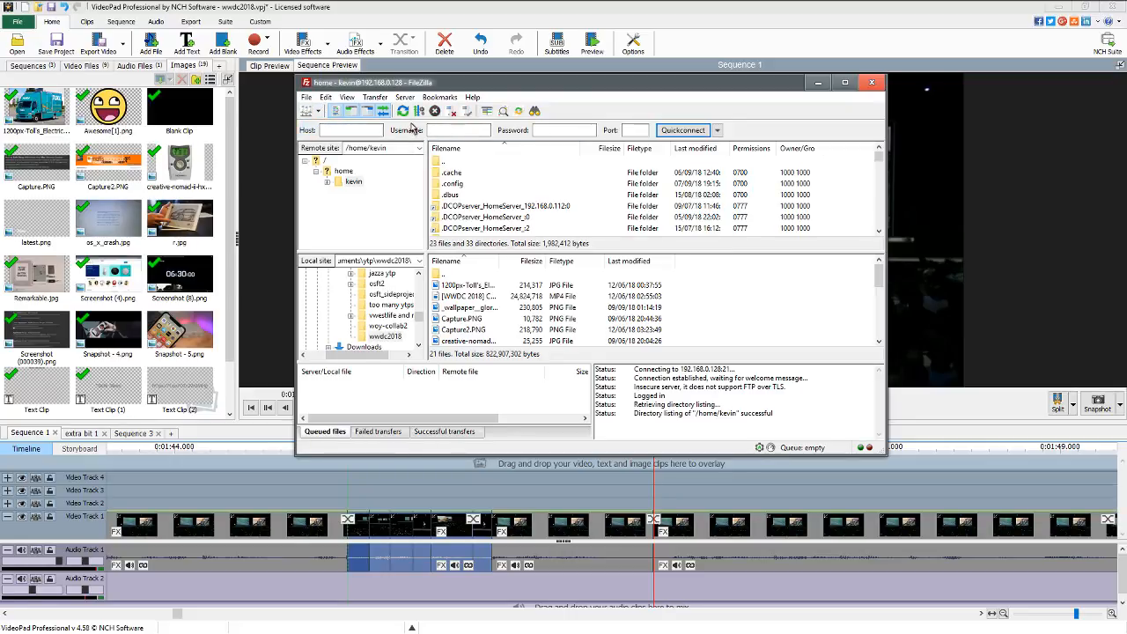
left_click(452, 111)
Connect to the saved site tune_svr and open its remote folder /Music/iTunes/iTunes Media/Music.
left_click(320, 112)
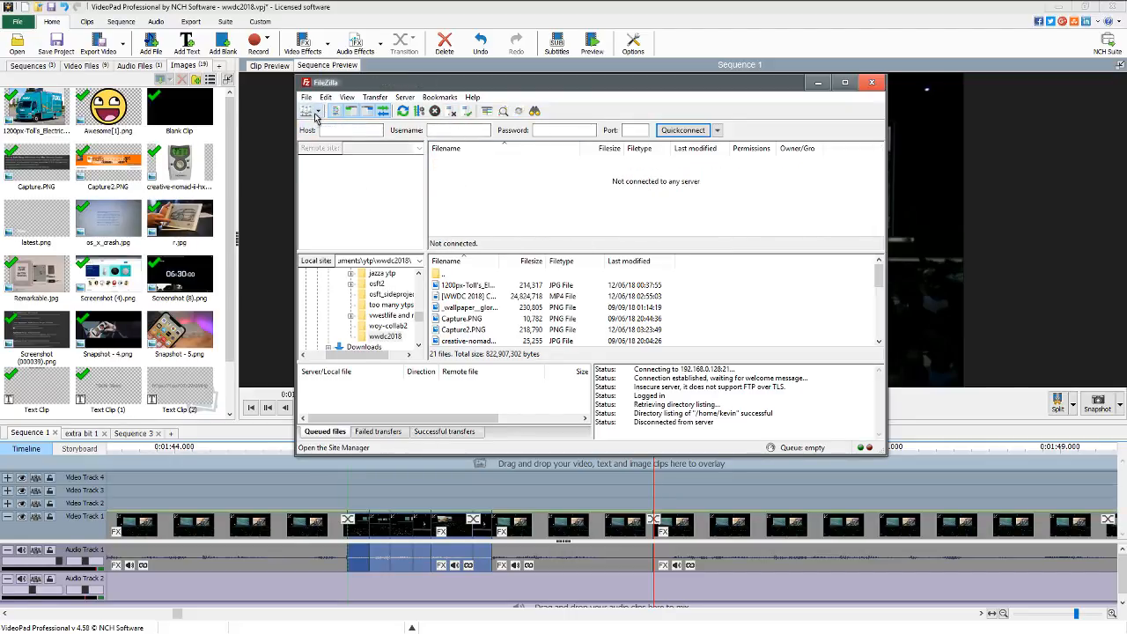
left_click(331, 138)
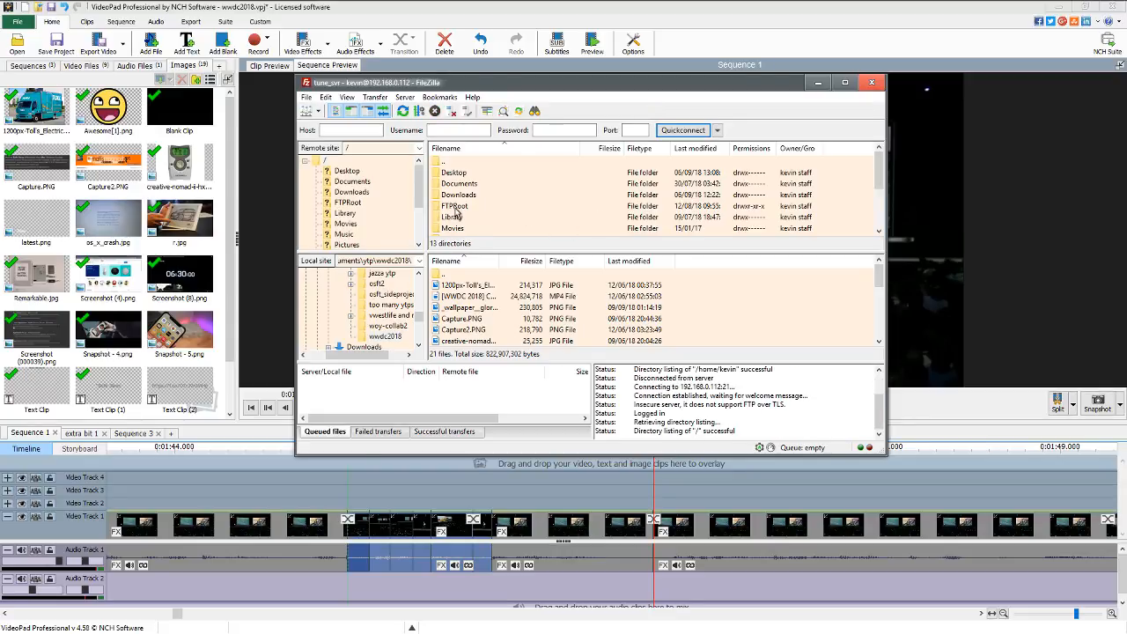
scroll(455, 228, "down", 1)
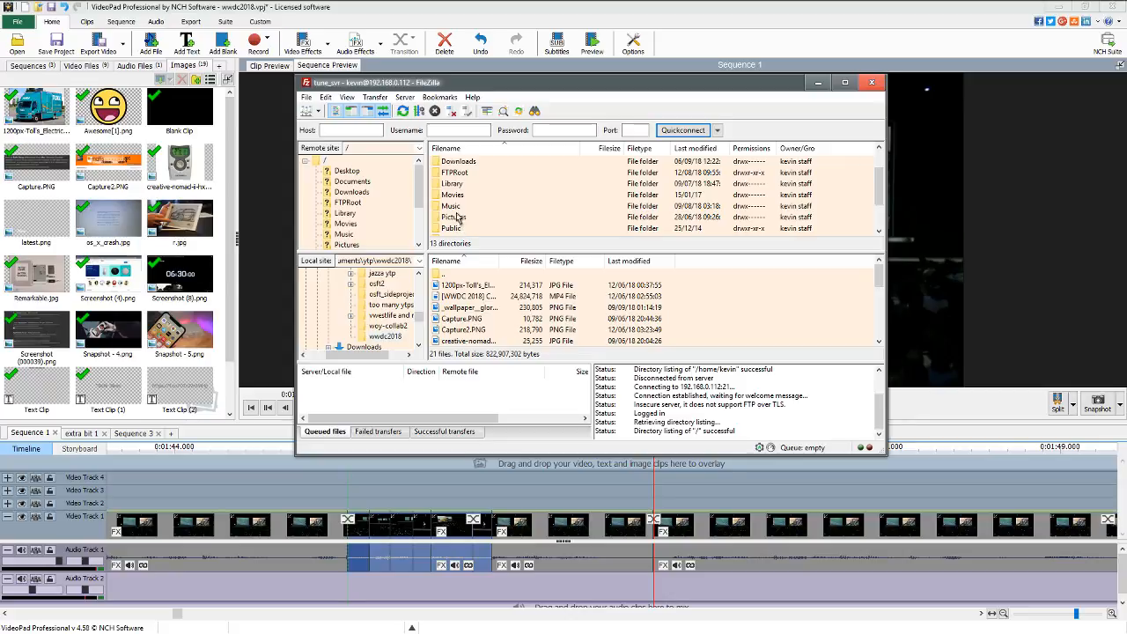
double_click(457, 208)
double_click(452, 173)
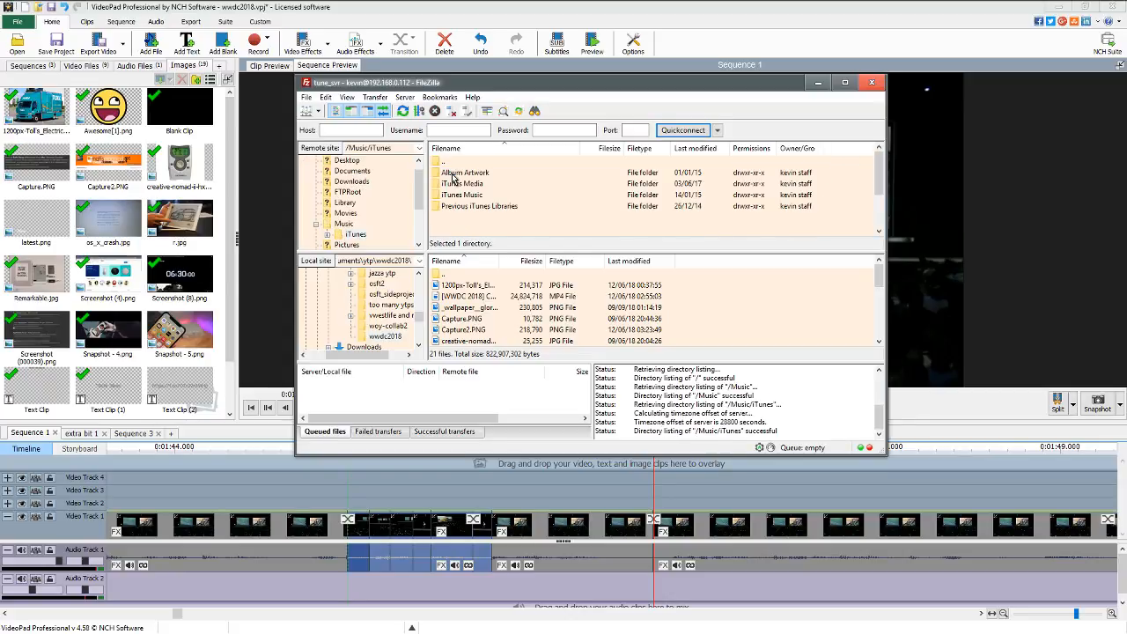
double_click(478, 184)
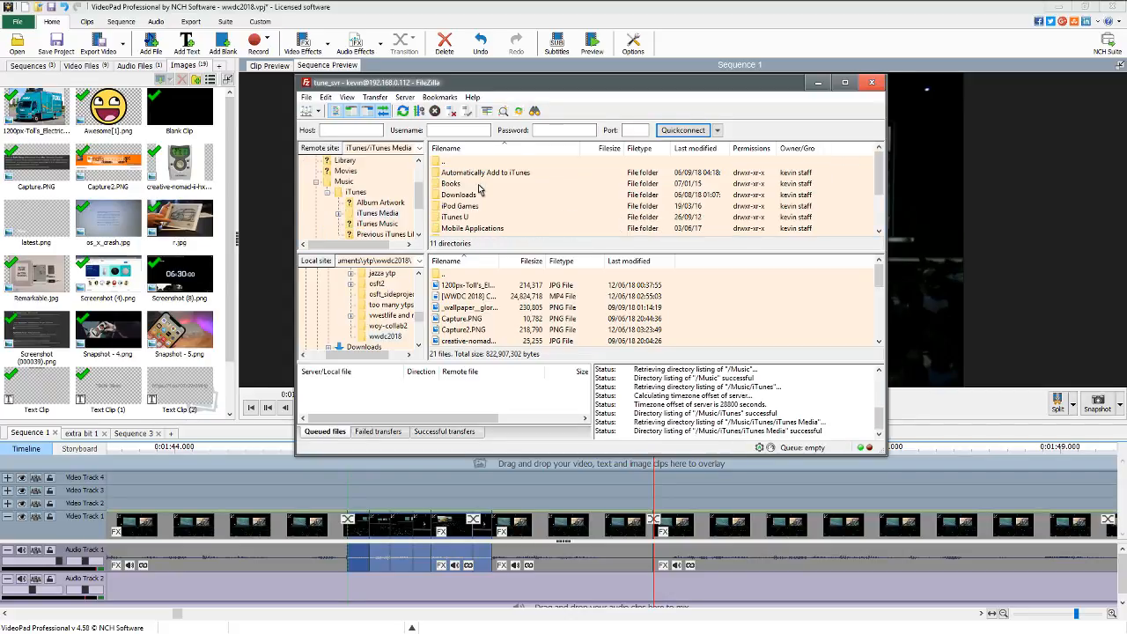
double_click(454, 195)
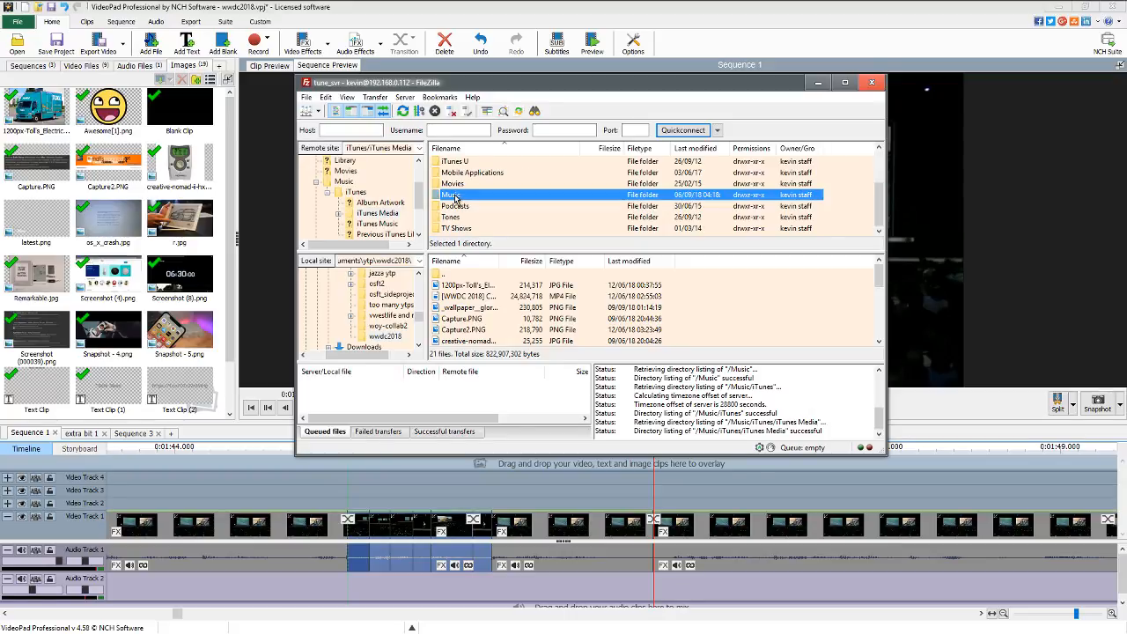
left_click(455, 196)
Download 01 Cake By the Ocean.m4a from DNCE's Cake By the Ocean - Single folder into wwdc2018 and minimise FileZilla.
key("d")
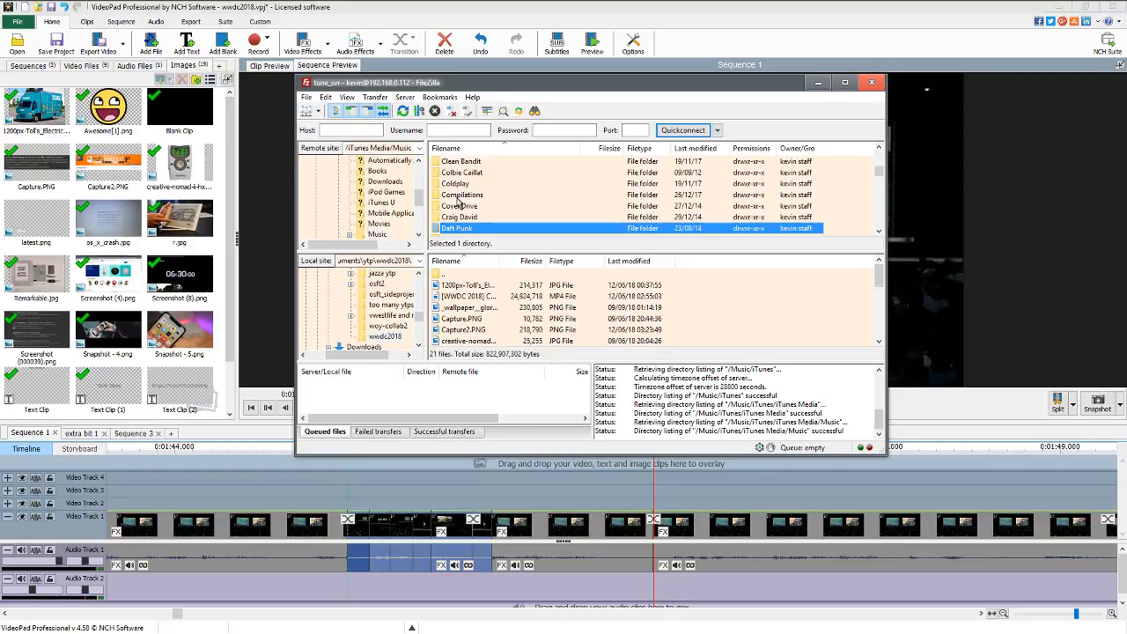
scroll(480, 225, "down", 3)
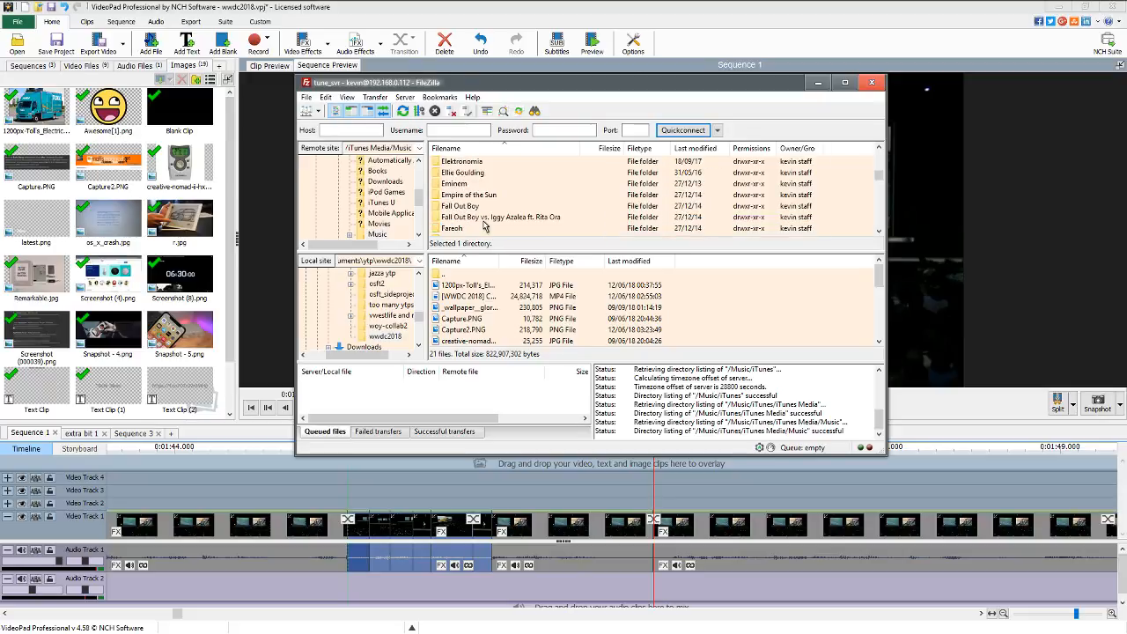
scroll(482, 227, "up", 1)
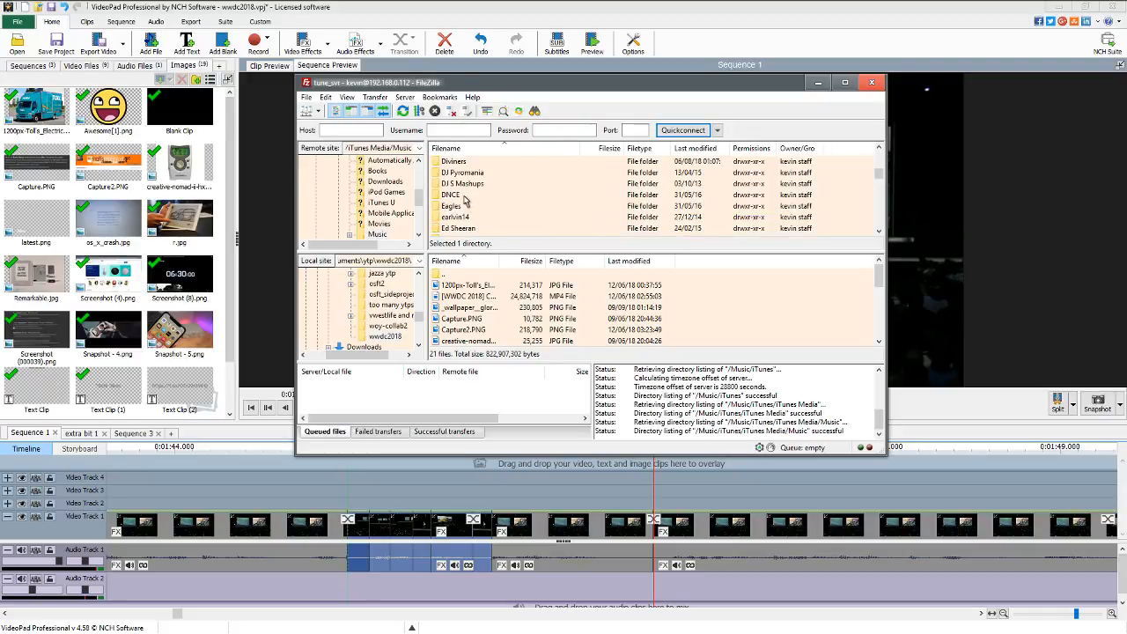
double_click(464, 195)
double_click(460, 174)
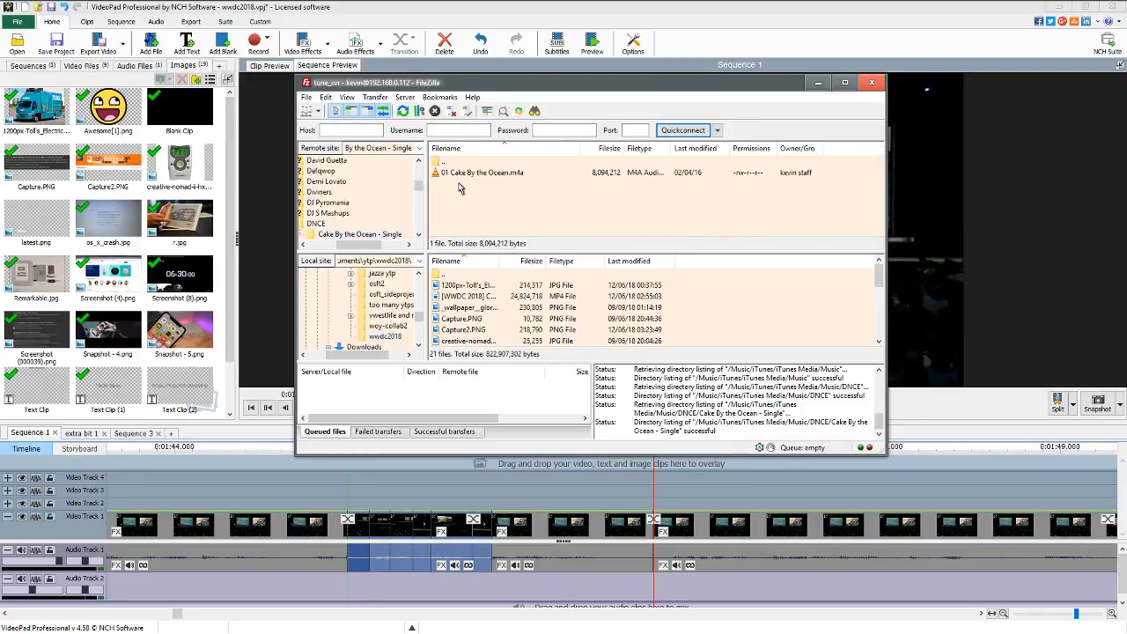
left_click_drag(459, 173, 766, 328)
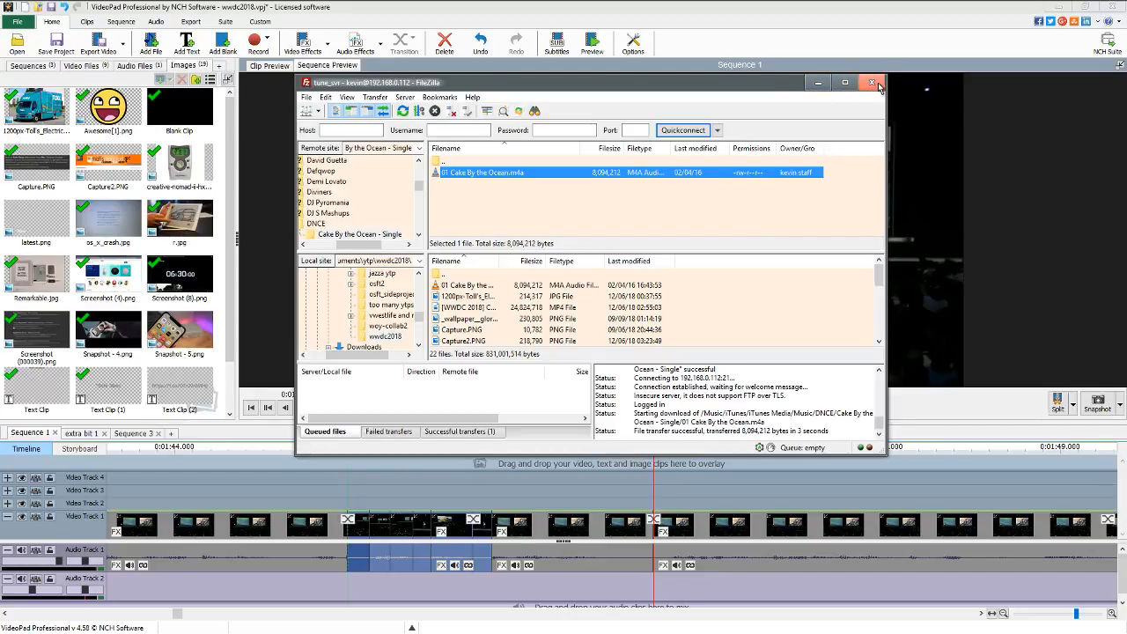
left_click(815, 85)
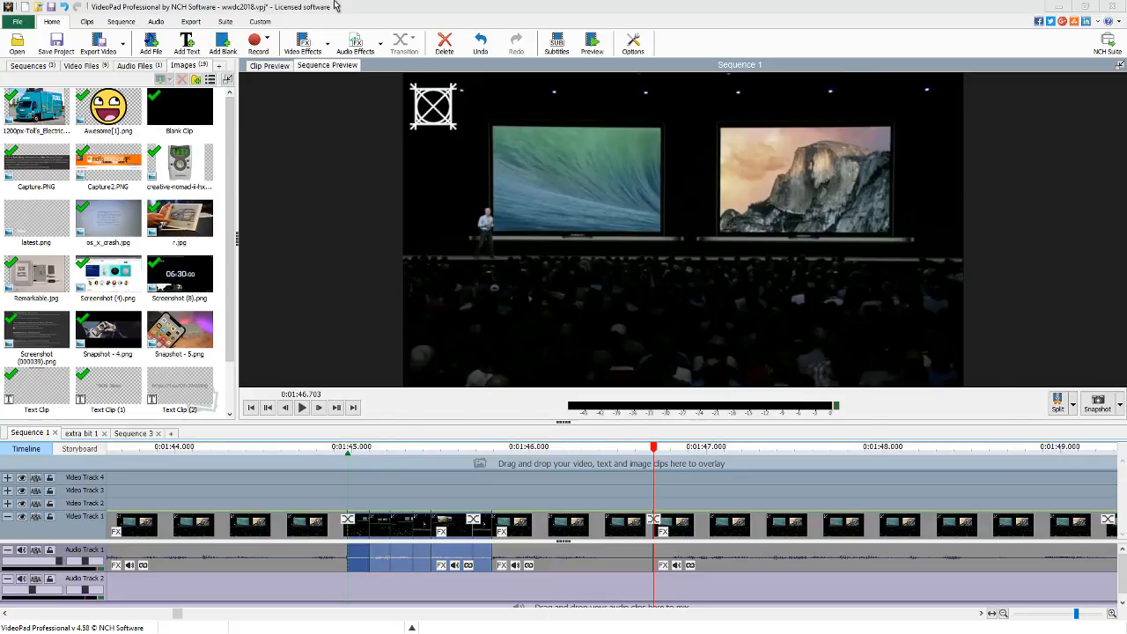
Import 01 Cake By the Ocean from the wwdc2018 folder into the VideoPad project and load it in the clip preview.
key("ctrl+alt+Tab")
key("alt+Tab")
key("alt+Tab")
key("alt+Tab")
key("alt+Tab")
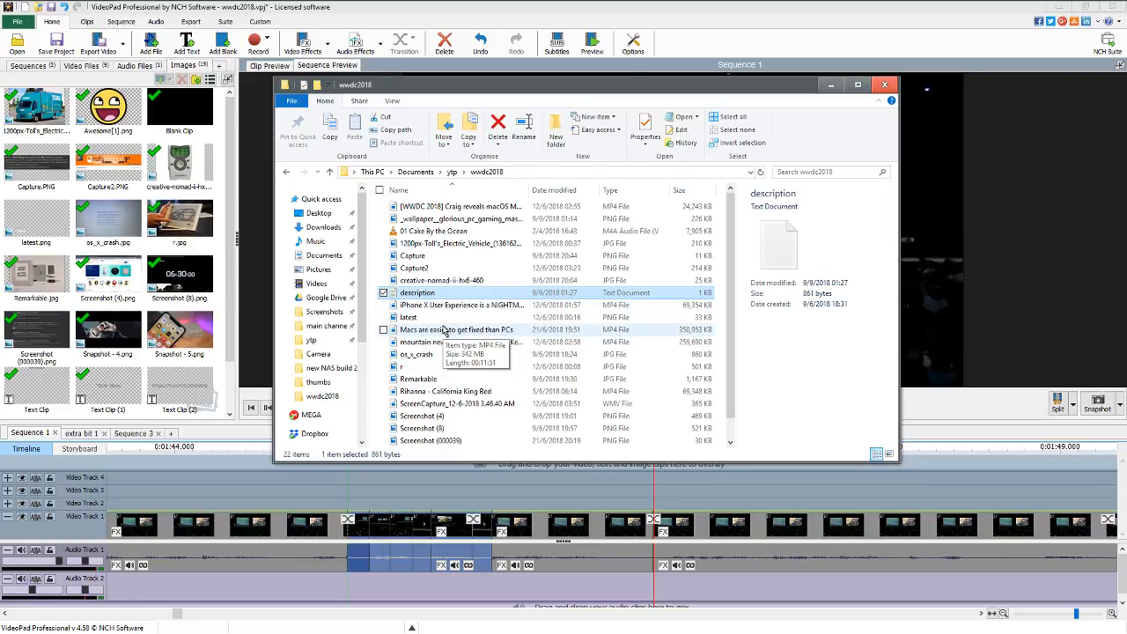
left_click_drag(433, 231, 61, 167)
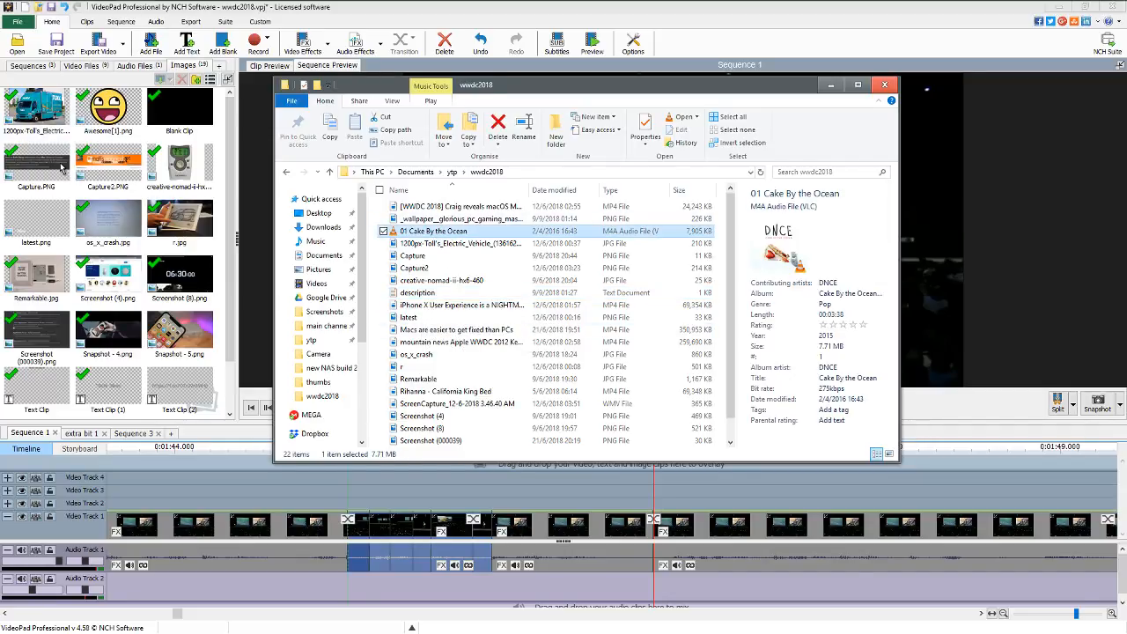
left_click(822, 83)
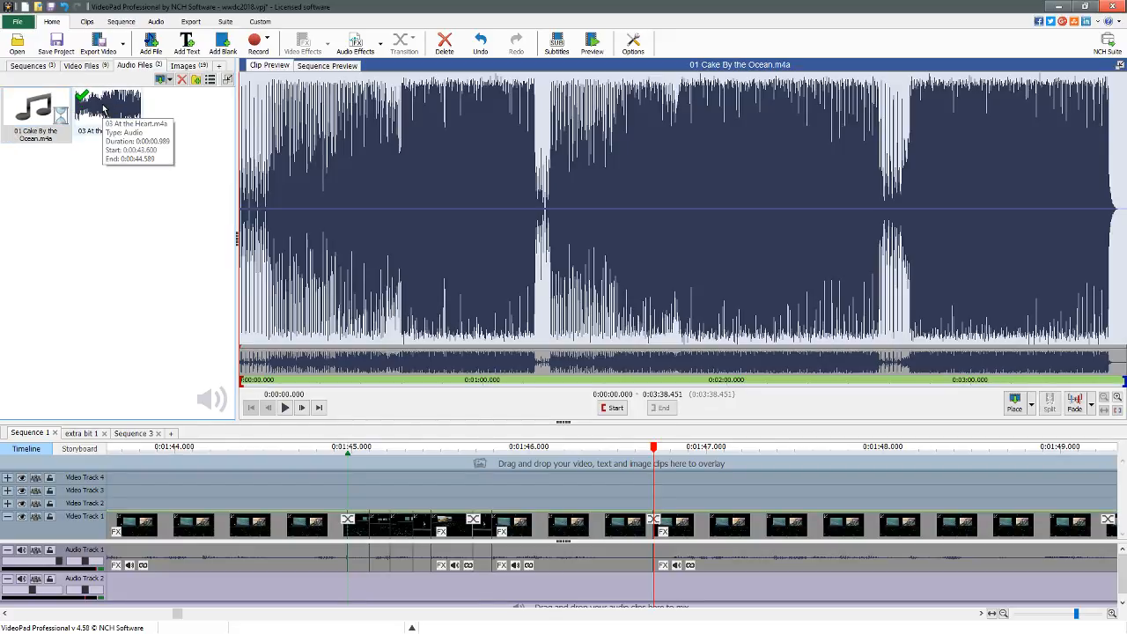
left_click(104, 117)
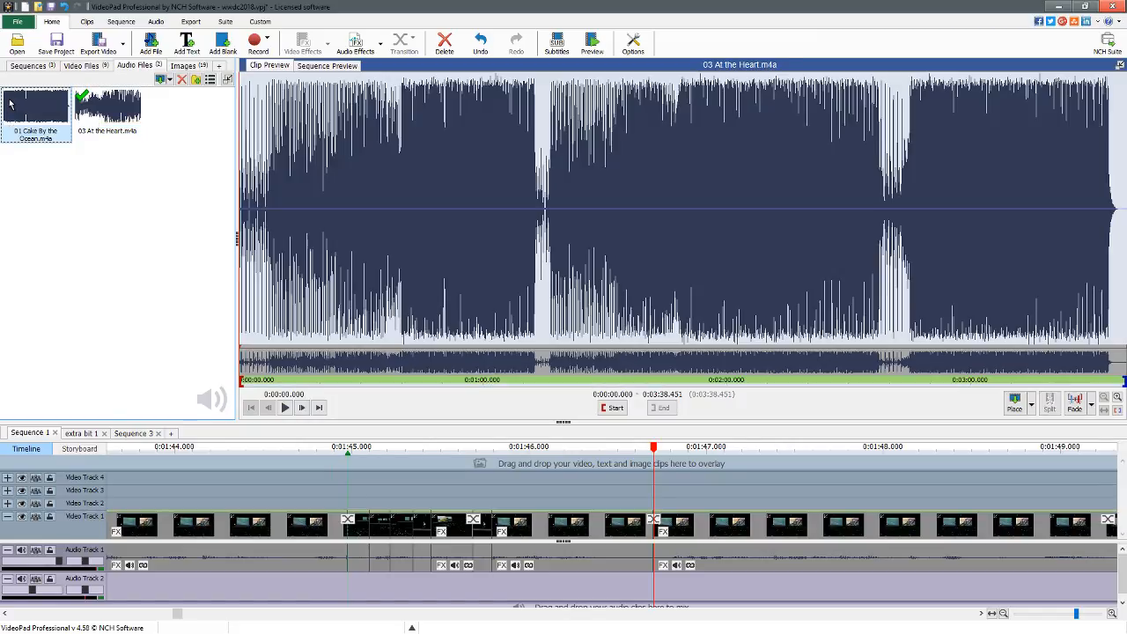
left_click(10, 103)
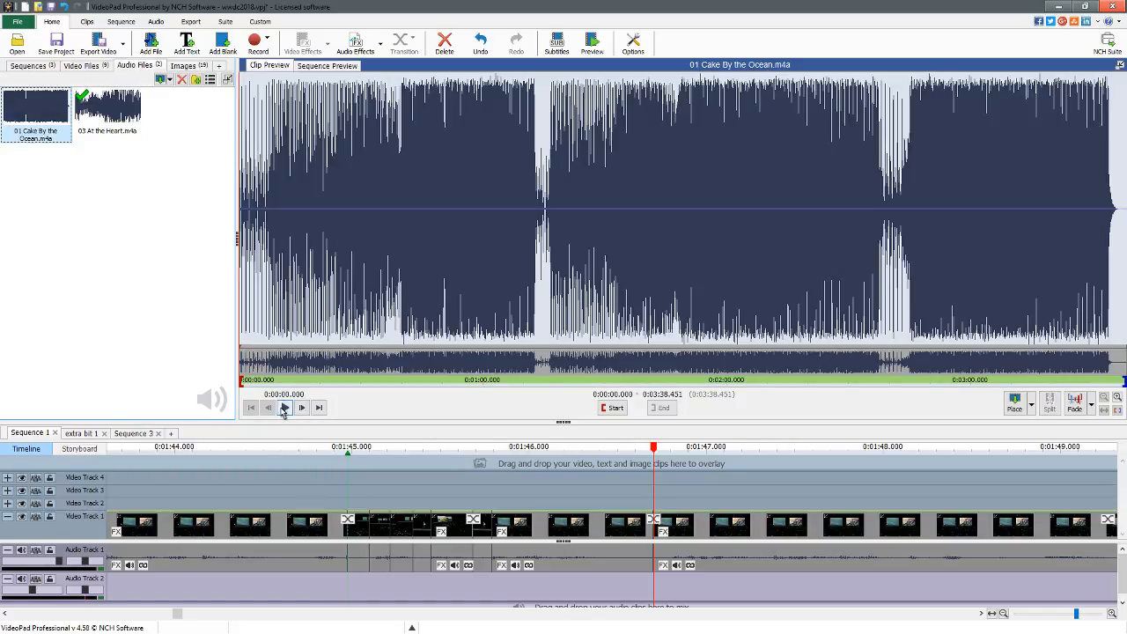
Play 01 Cake By the Ocean in the clip preview and audition its opening up to about 13 seconds.
left_click(285, 408)
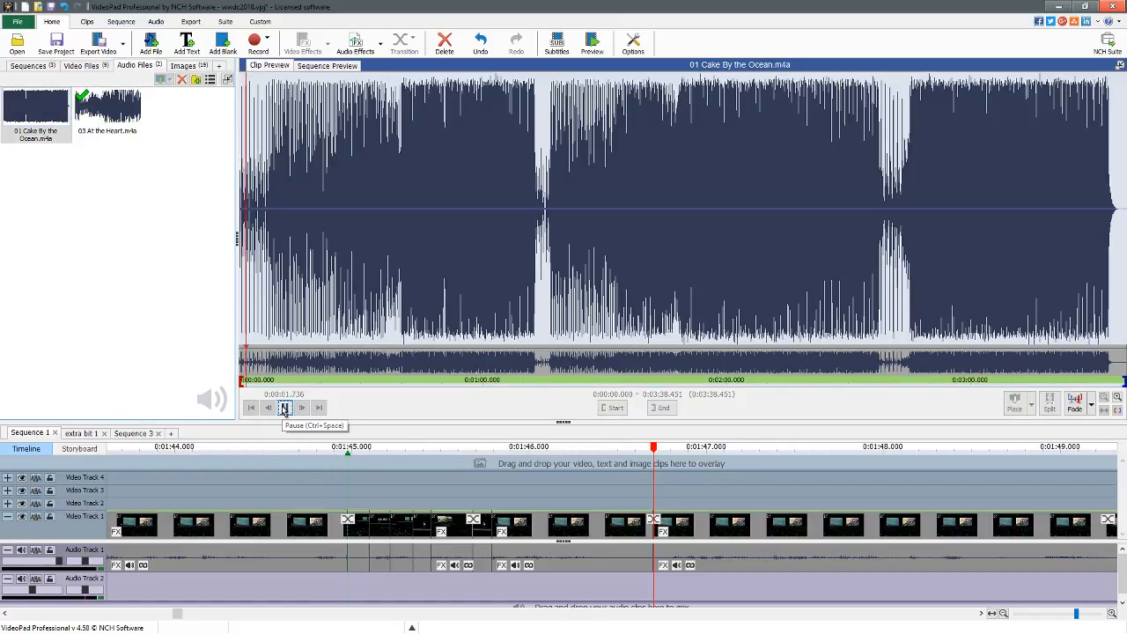
left_click(270, 291)
left_click(267, 289)
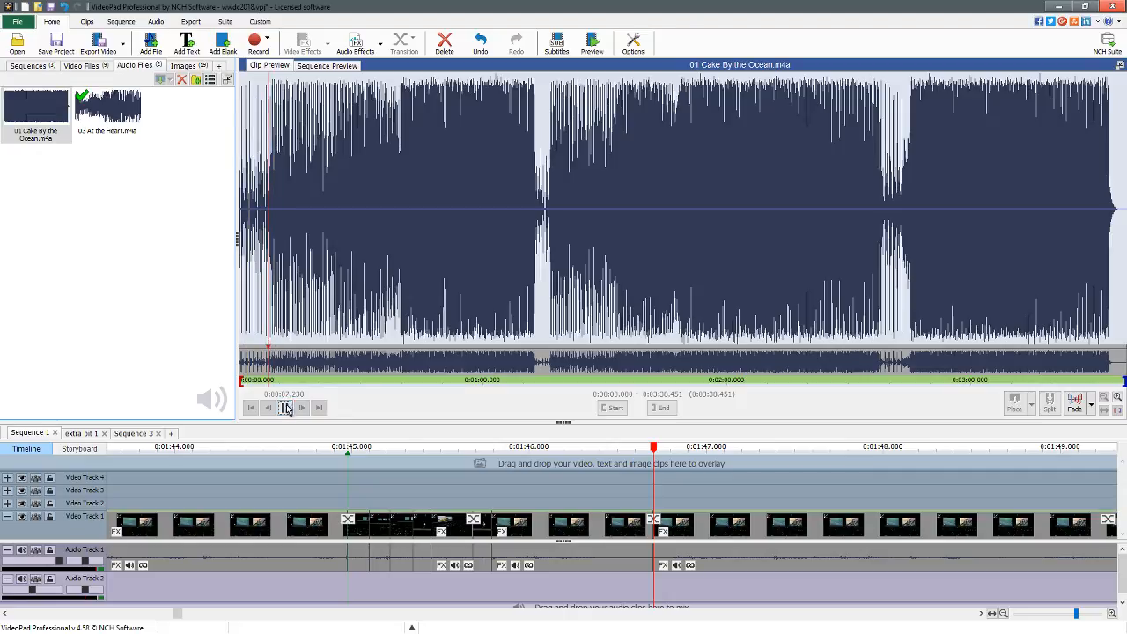
left_click(310, 271)
left_click(294, 326)
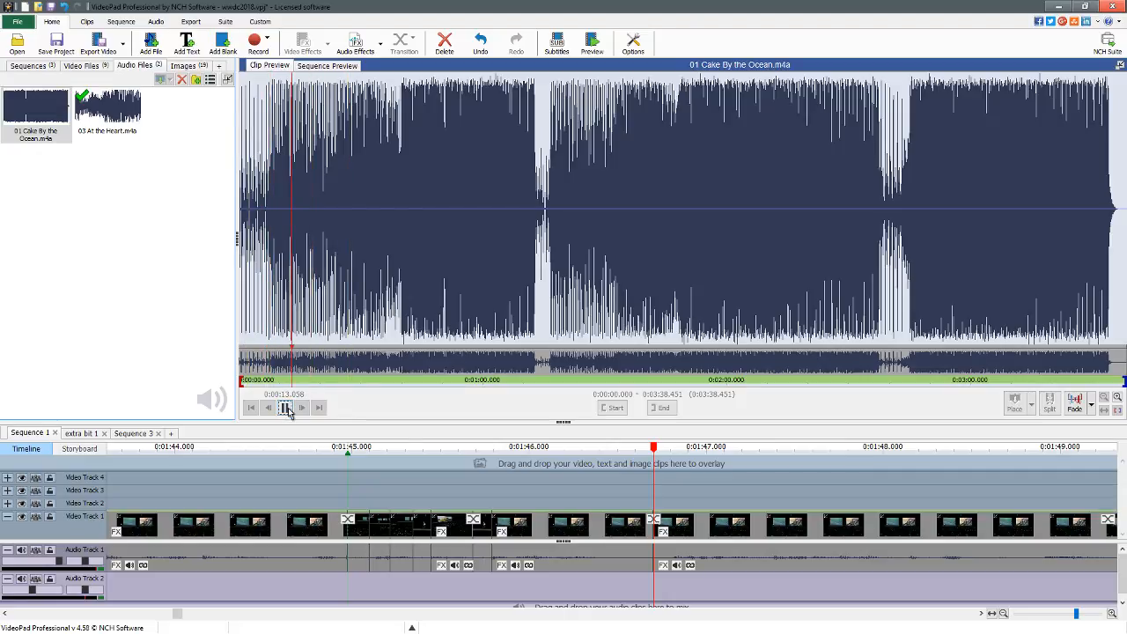
left_click(285, 408)
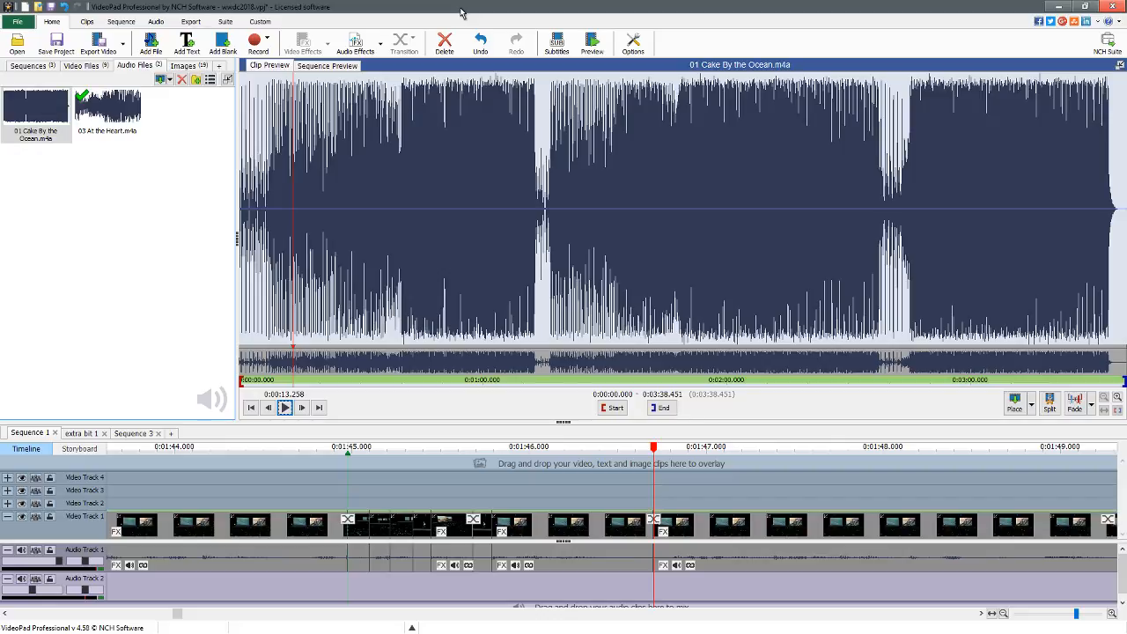
Switch to OBS, mute the Desktop Audio source in the mixer and return to VideoPad.
key("super")
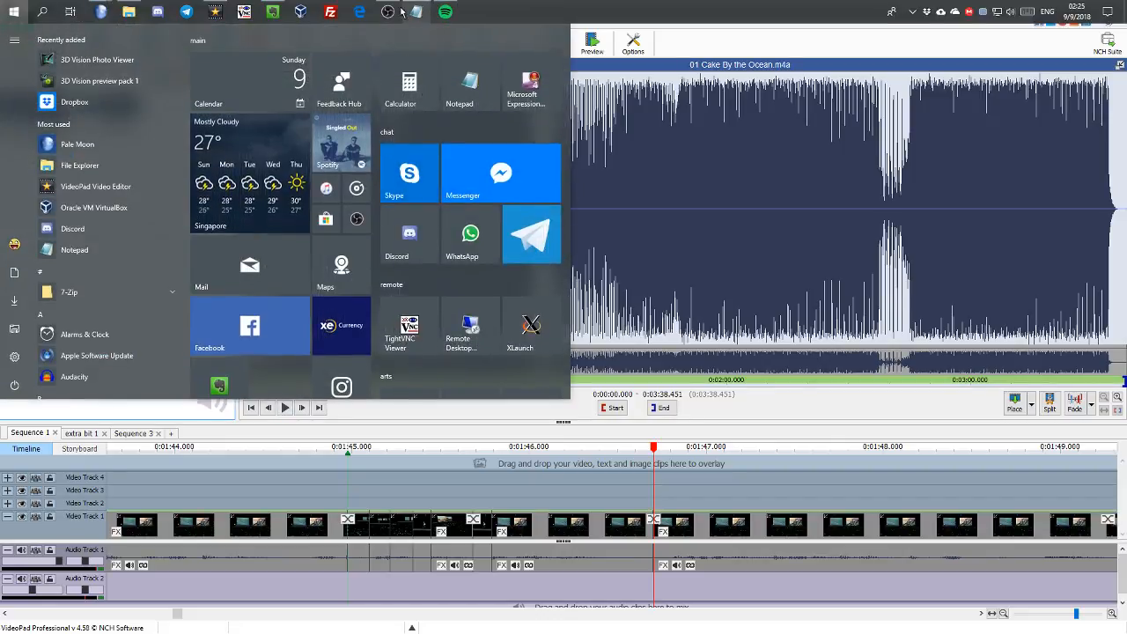
left_click(387, 13)
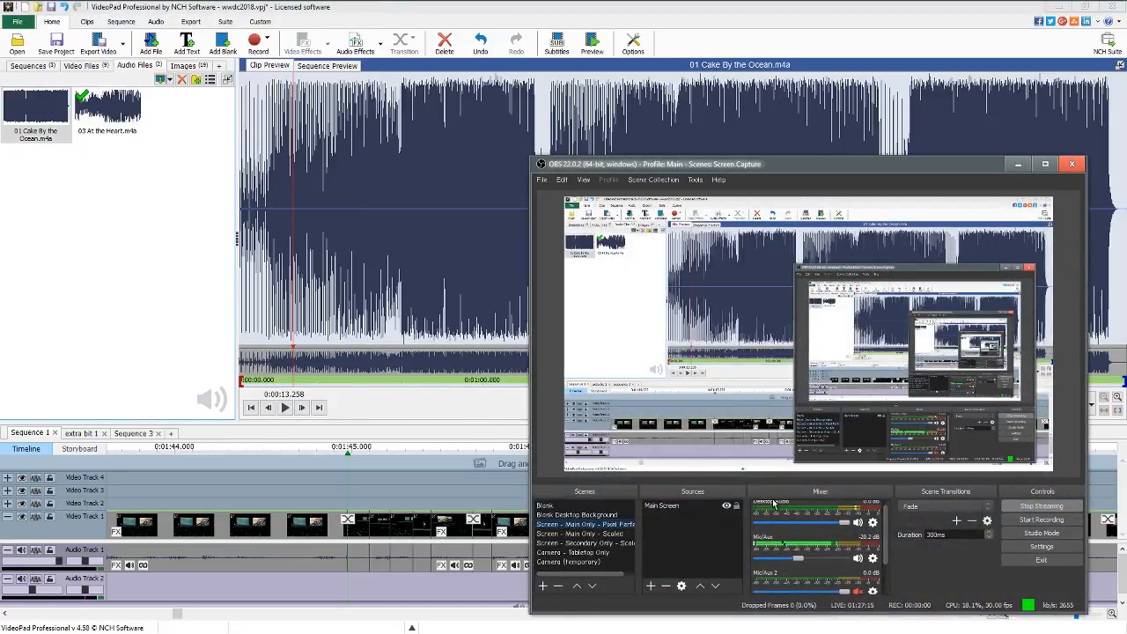
left_click(859, 528)
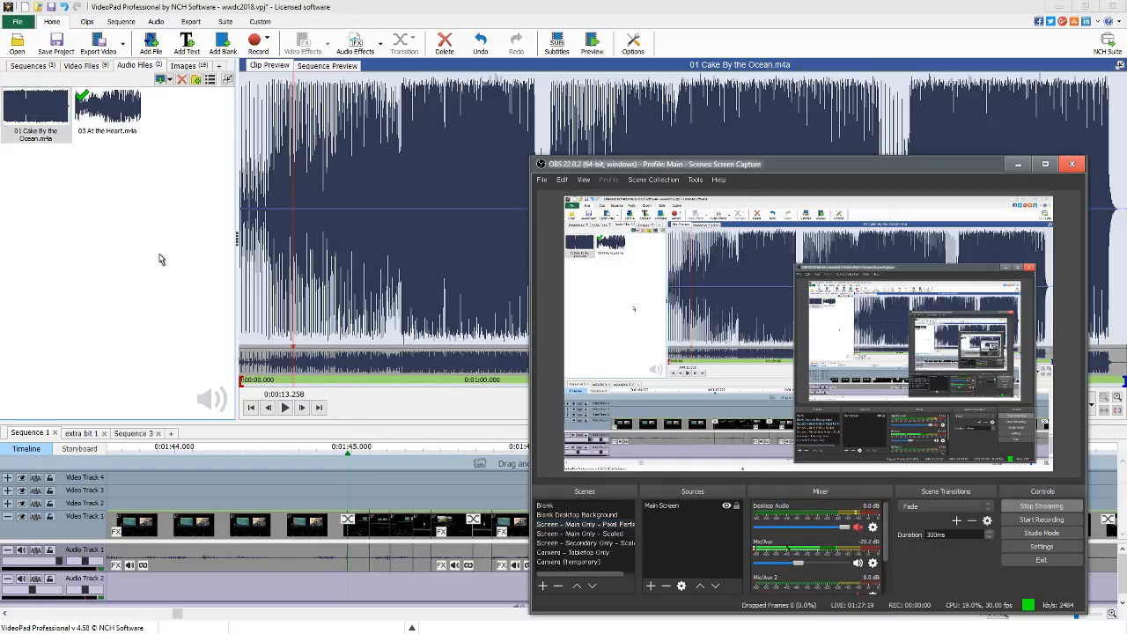
left_click(118, 222)
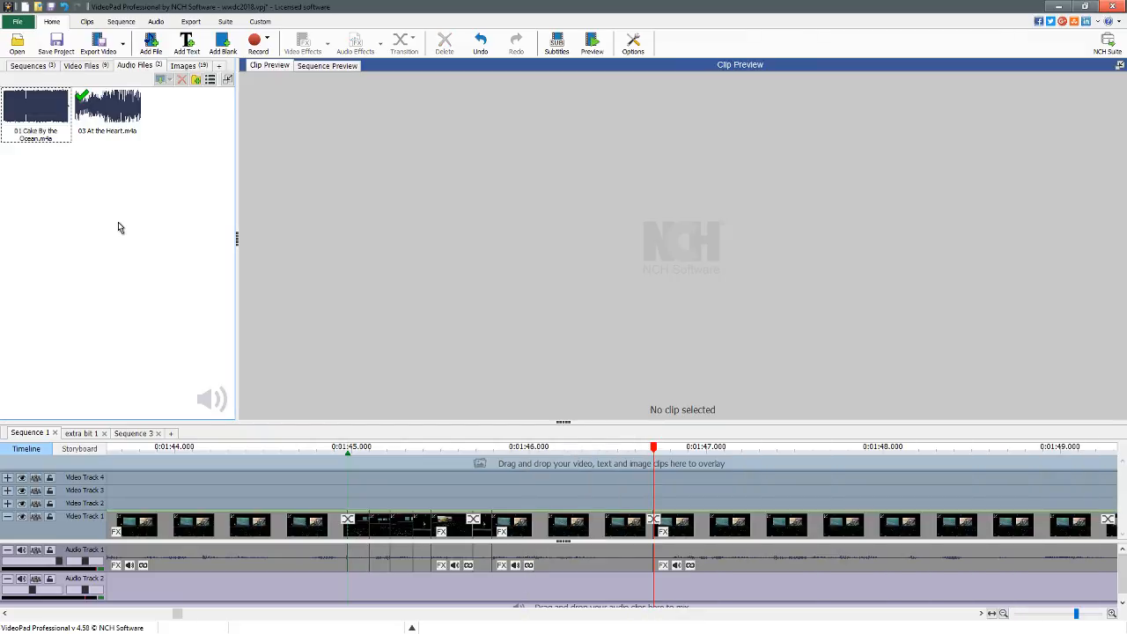
Check the live chat window in Pale Moon for new messages and return to VideoPad.
key("alt+Tab")
key("Tab")
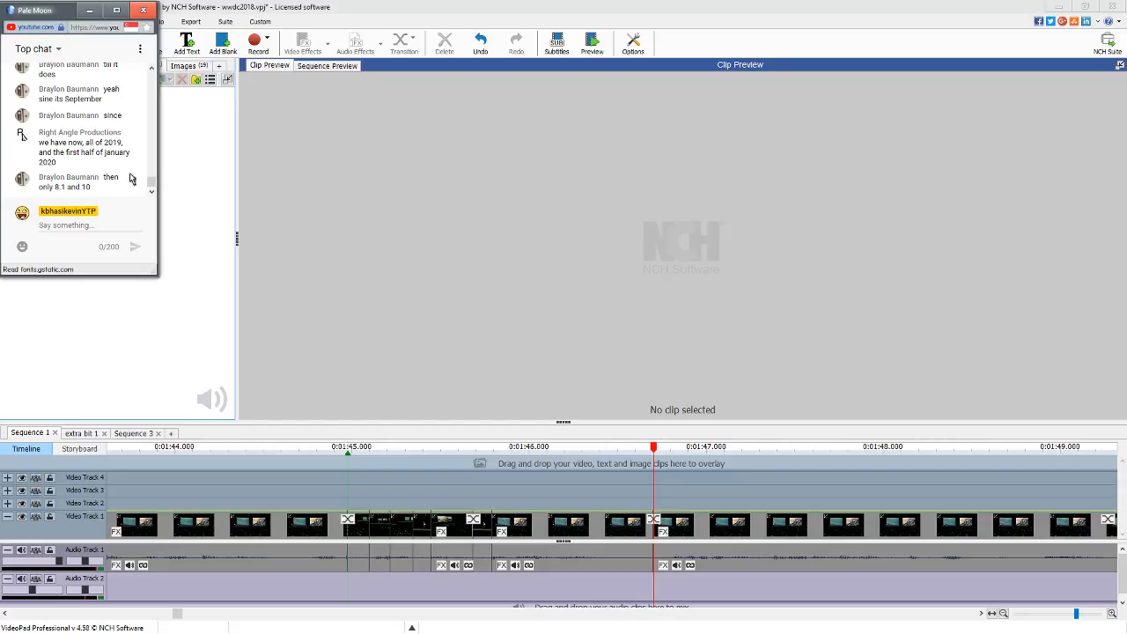
left_click(185, 170)
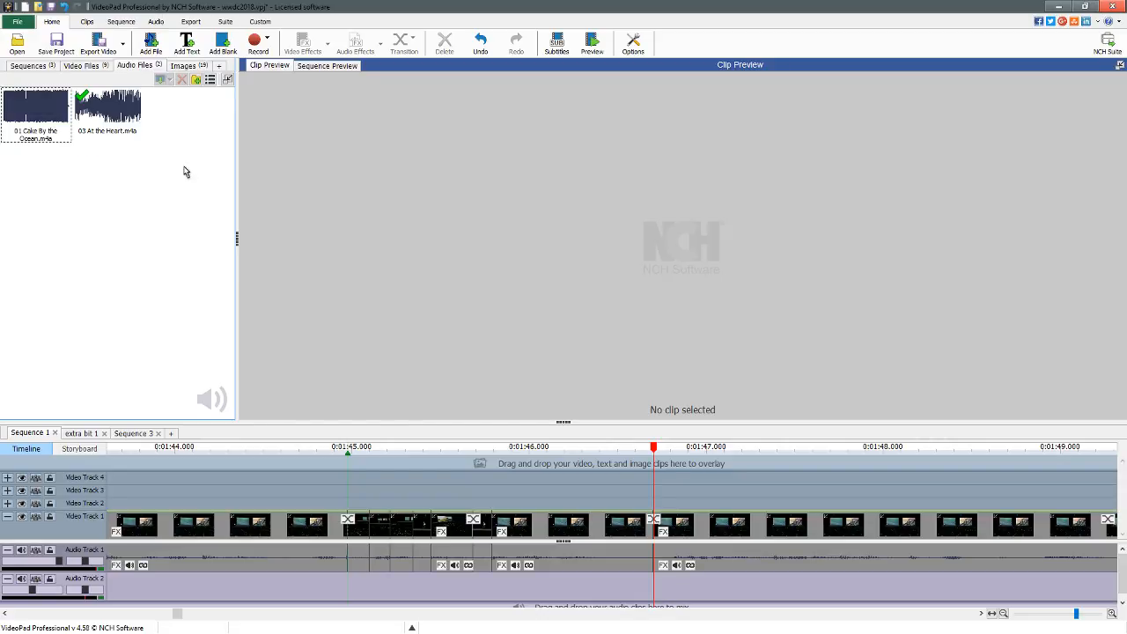
Audition 01 Cake By the Ocean at several points, including the quiet break near 2:41, and pause at about 2:54.
left_click(38, 109)
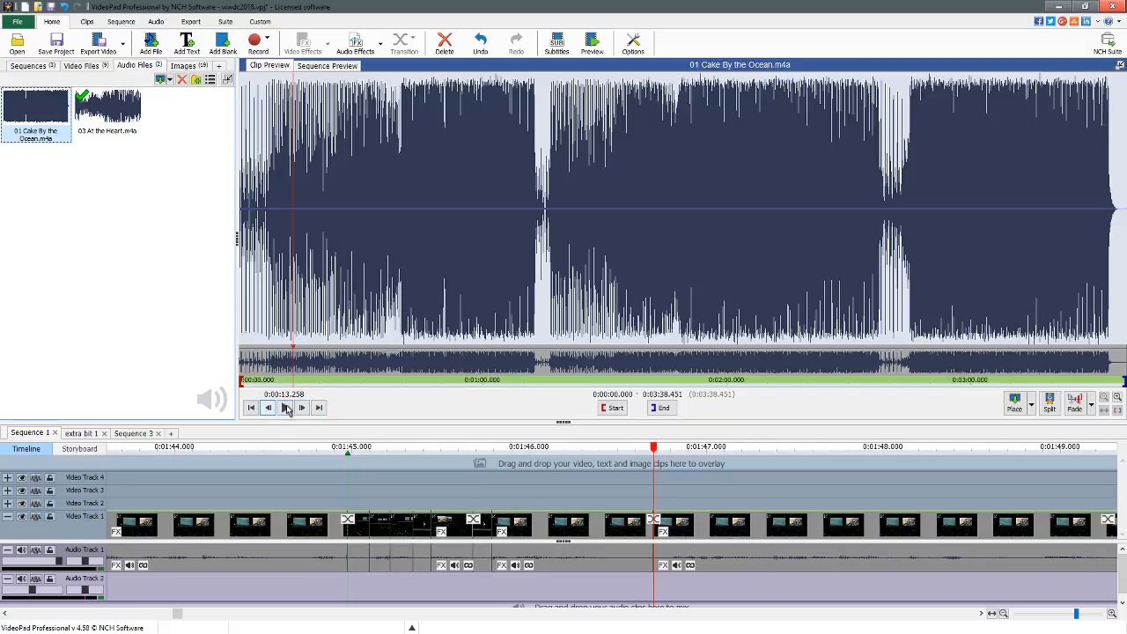
left_click(284, 408)
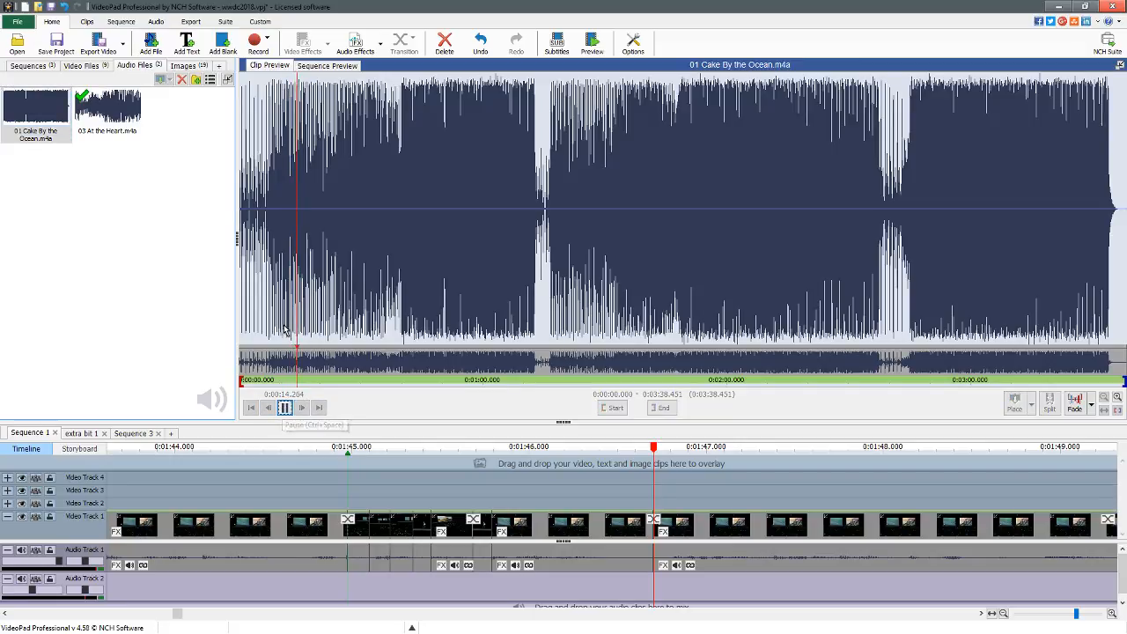
left_click(341, 297)
left_click(389, 296)
left_click(402, 297)
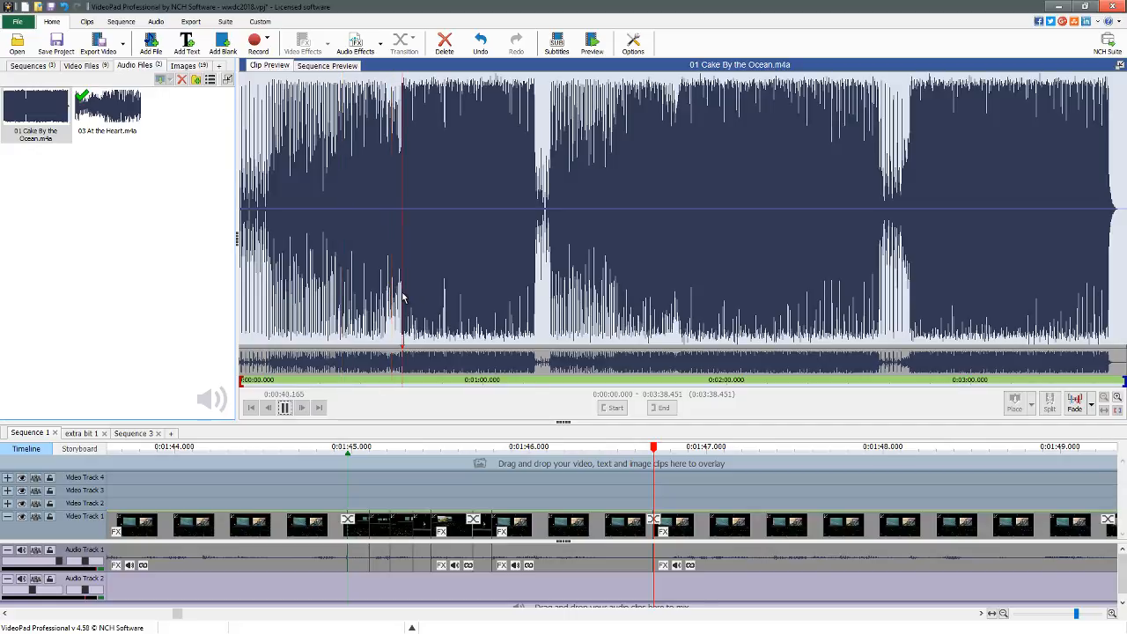
left_click(732, 259)
left_click(966, 264)
left_click(921, 267)
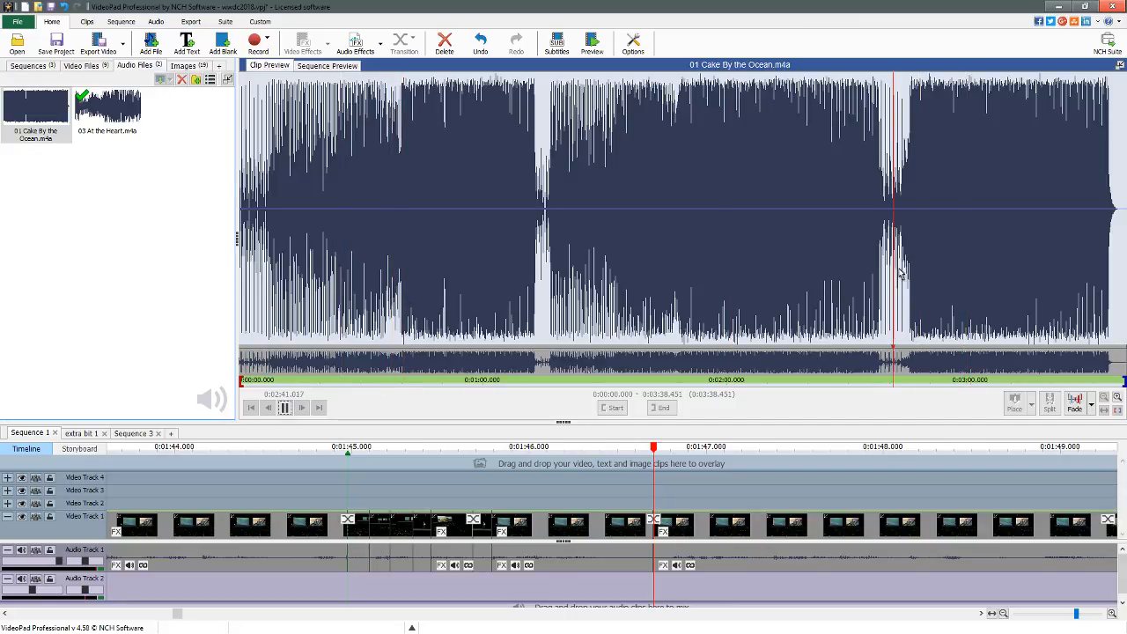
left_click(906, 274)
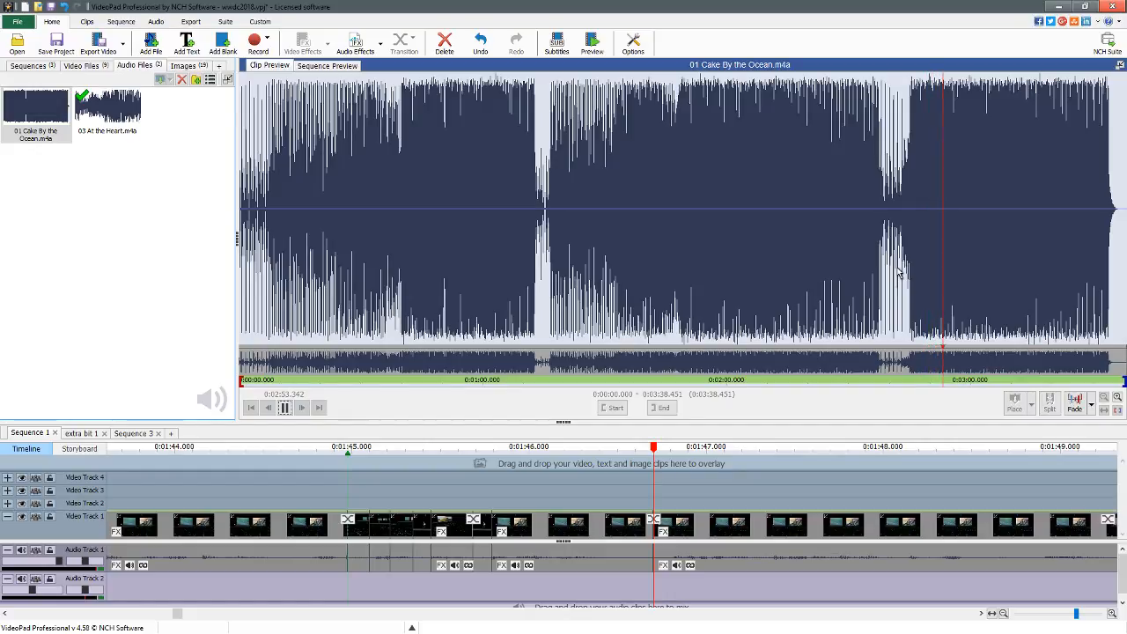
key("space")
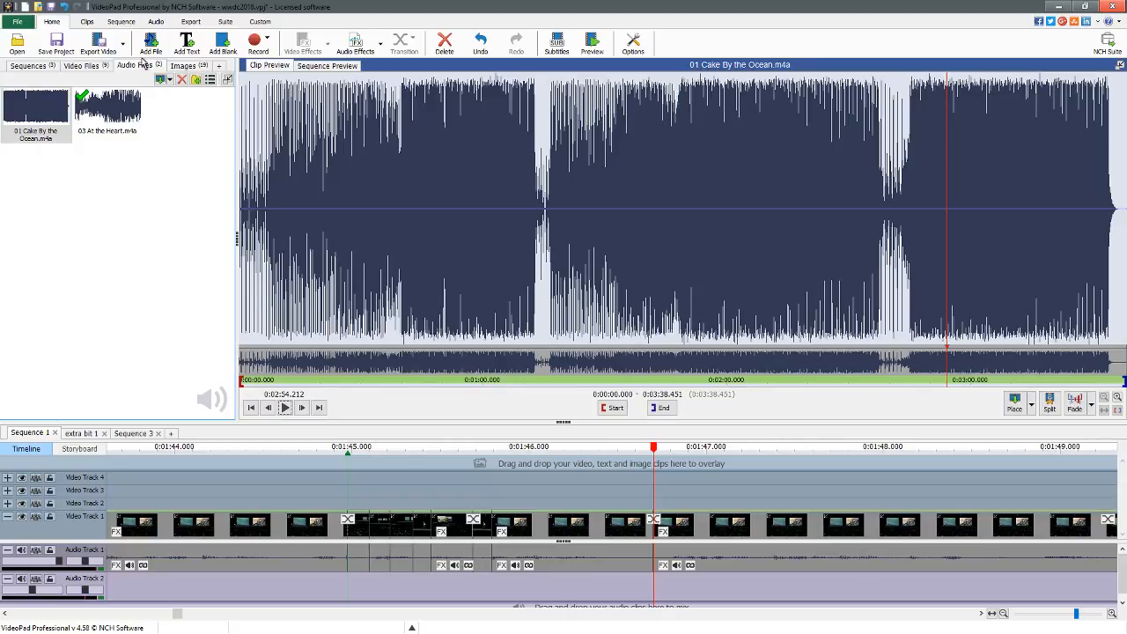
key("alt+Tab")
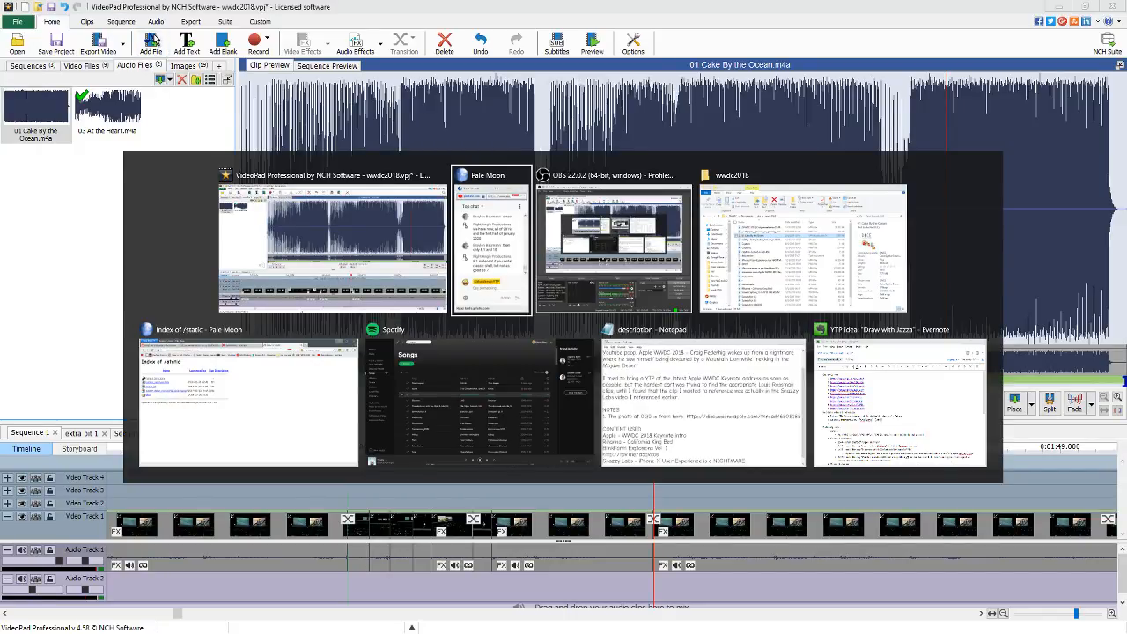
key("alt+Tab")
key("alt+Tab")
key("alt+Tab")
key("alt+Tab")
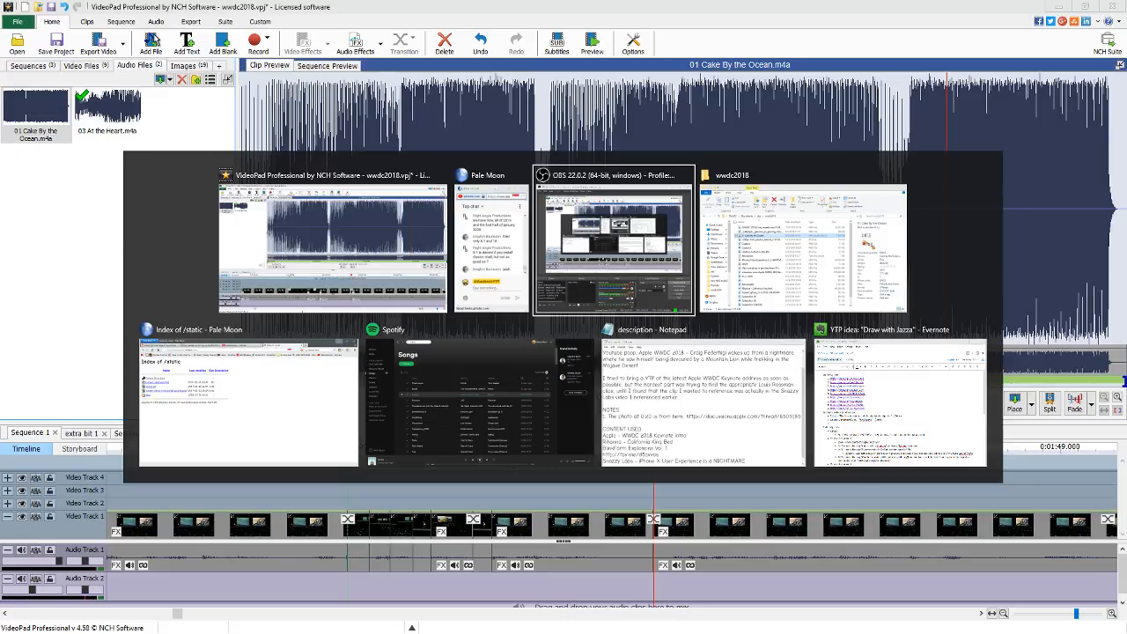
key("alt+Tab")
key("alt+Tab")
key("alt+Tab")
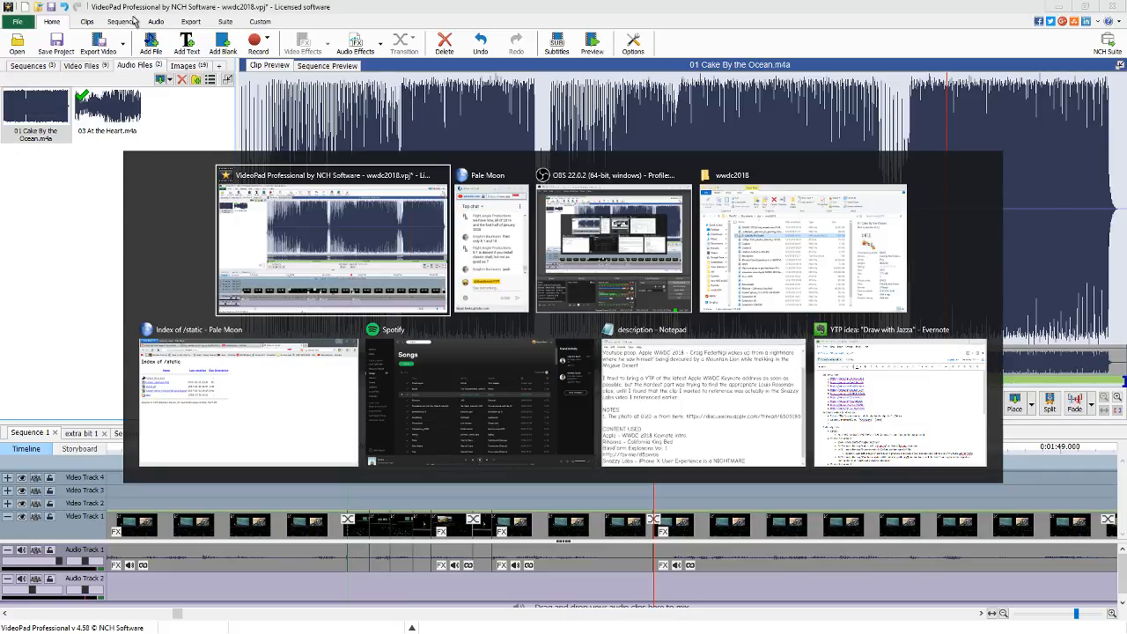
key("super+Tab")
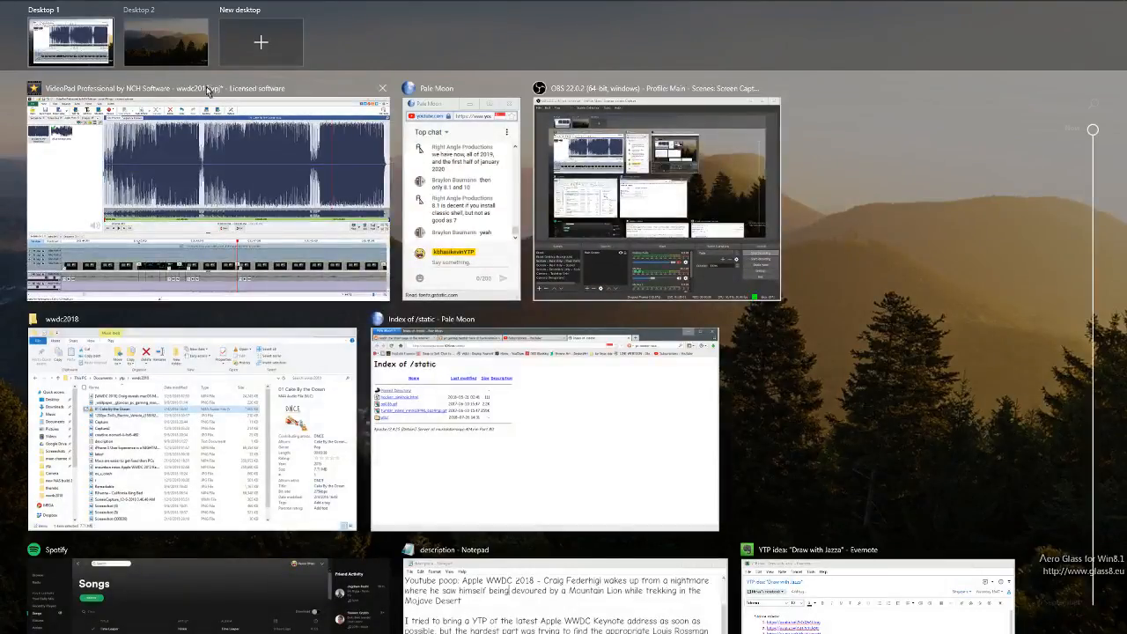
left_click(220, 132)
key("super+Tab")
left_click(219, 129)
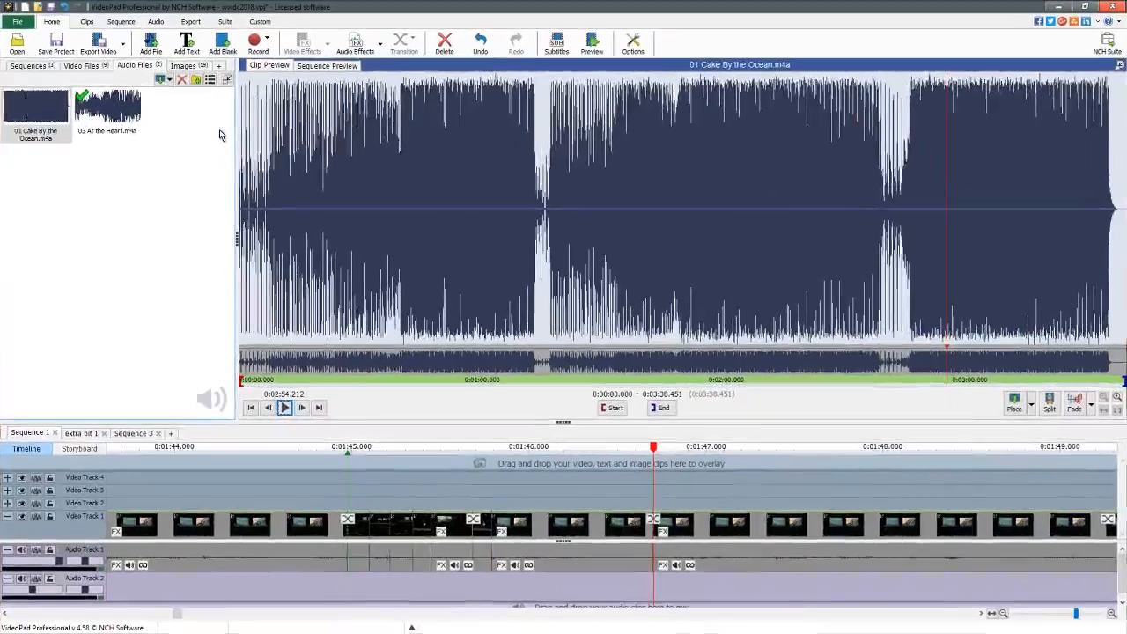
Switch to YouTube in Pale Moon, open the Favourites (2) playlist and search the page for "linus".
key("super+Tab")
left_click(516, 470)
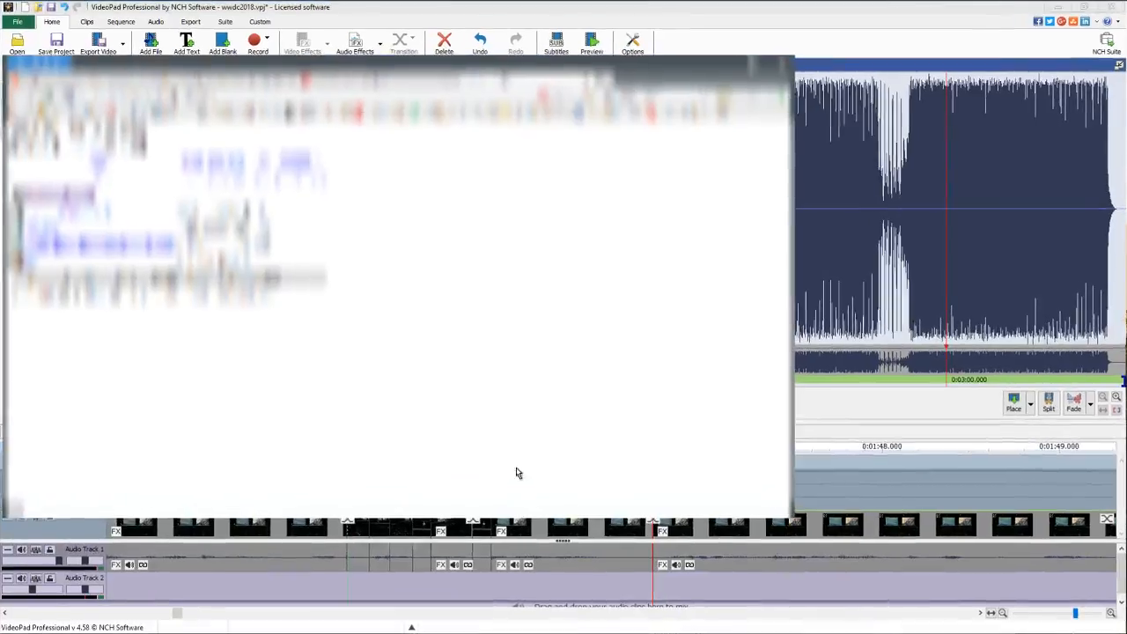
left_click(364, 79)
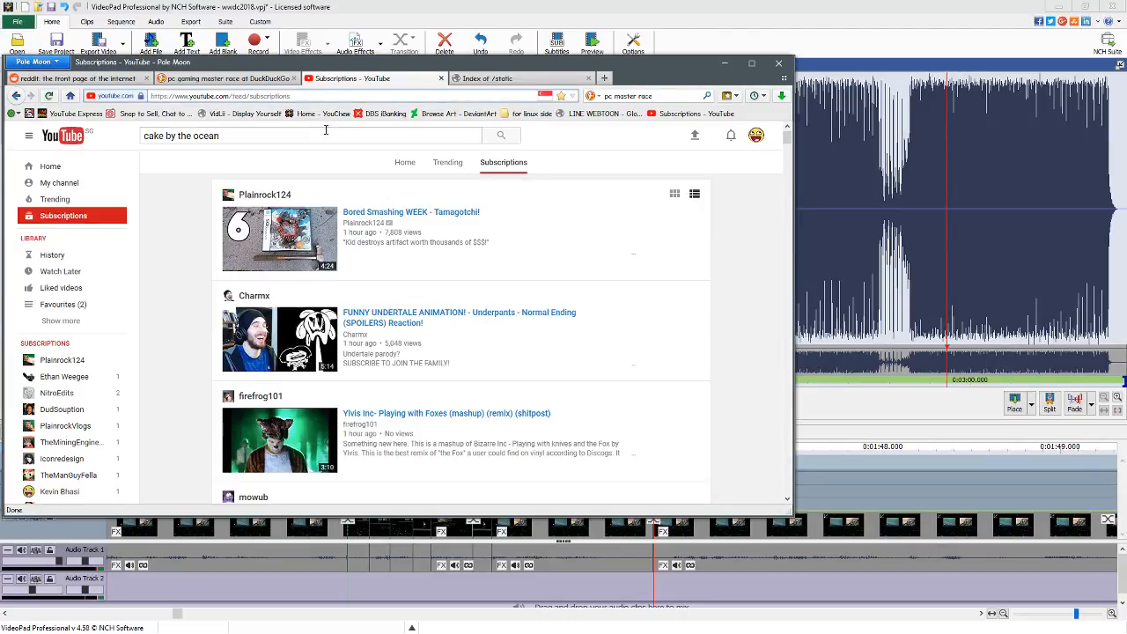
left_click(70, 305)
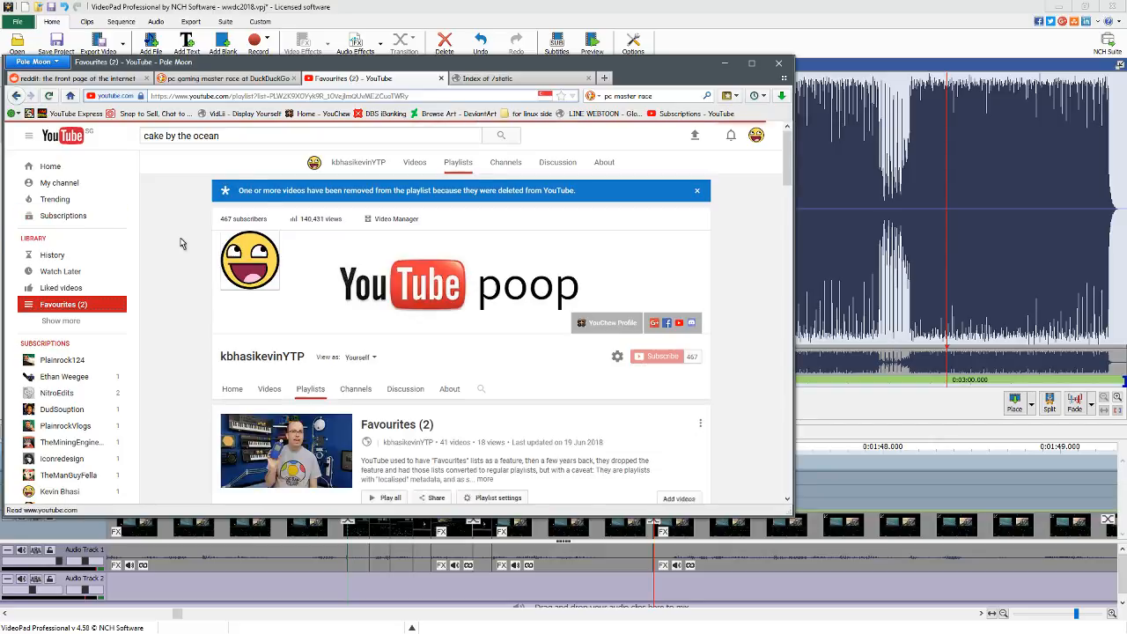
scroll(181, 243, "down", 5)
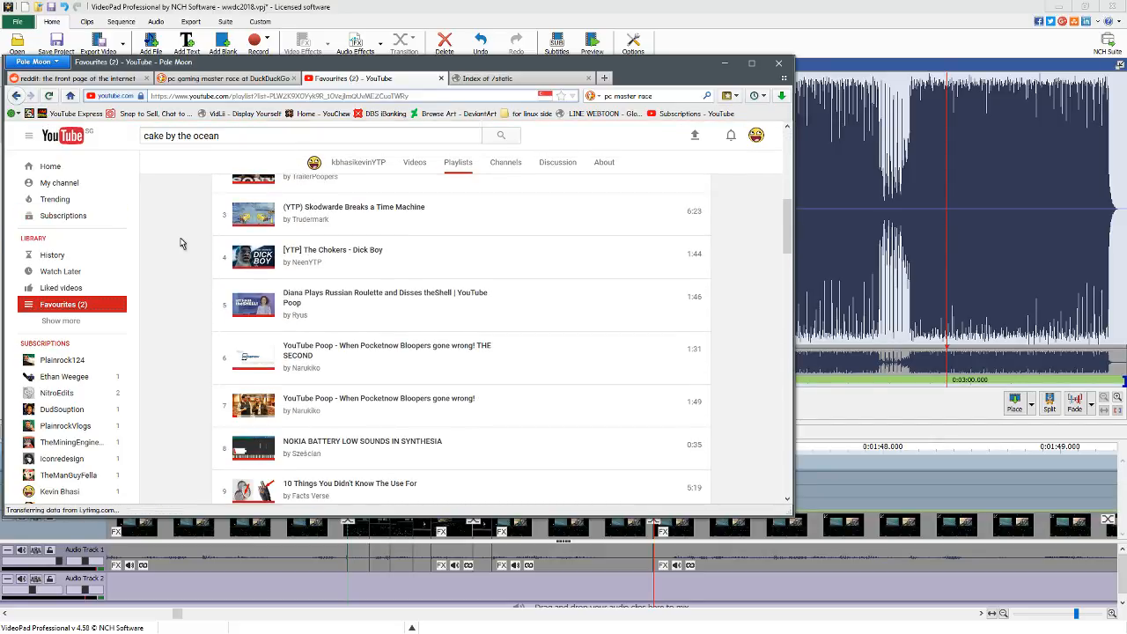
scroll(181, 243, "down", 3)
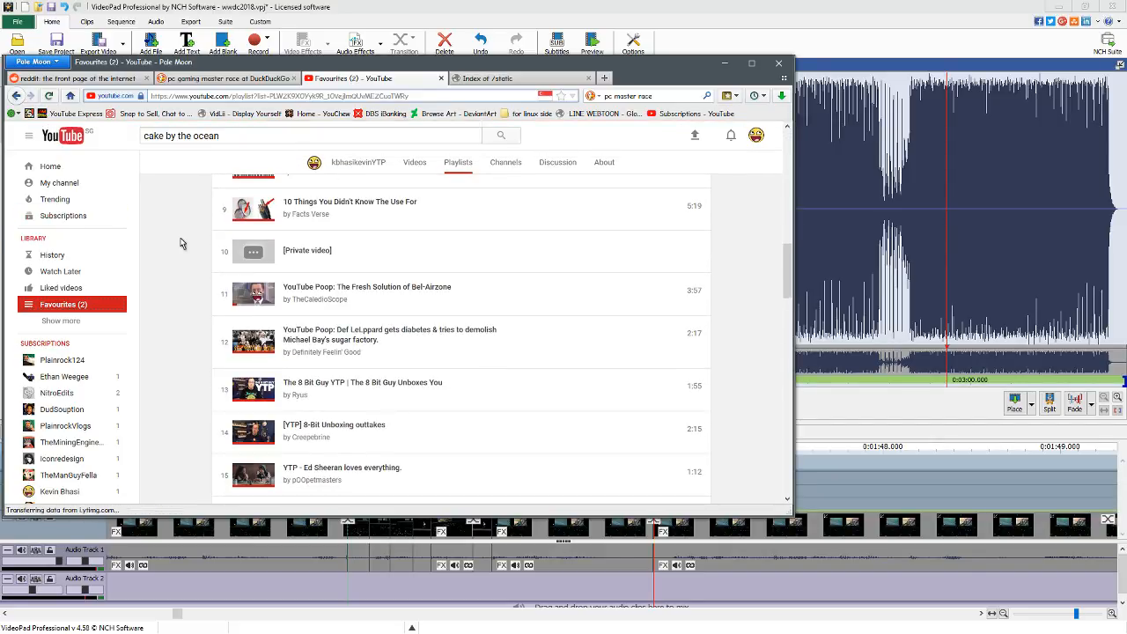
key("ctrl+f")
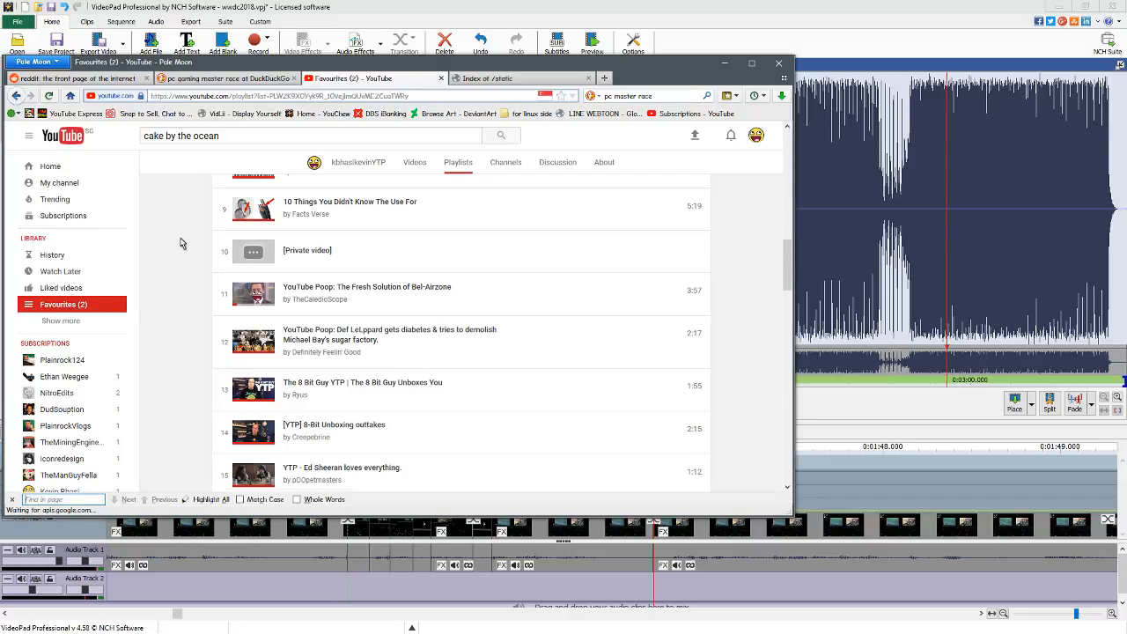
type("linus")
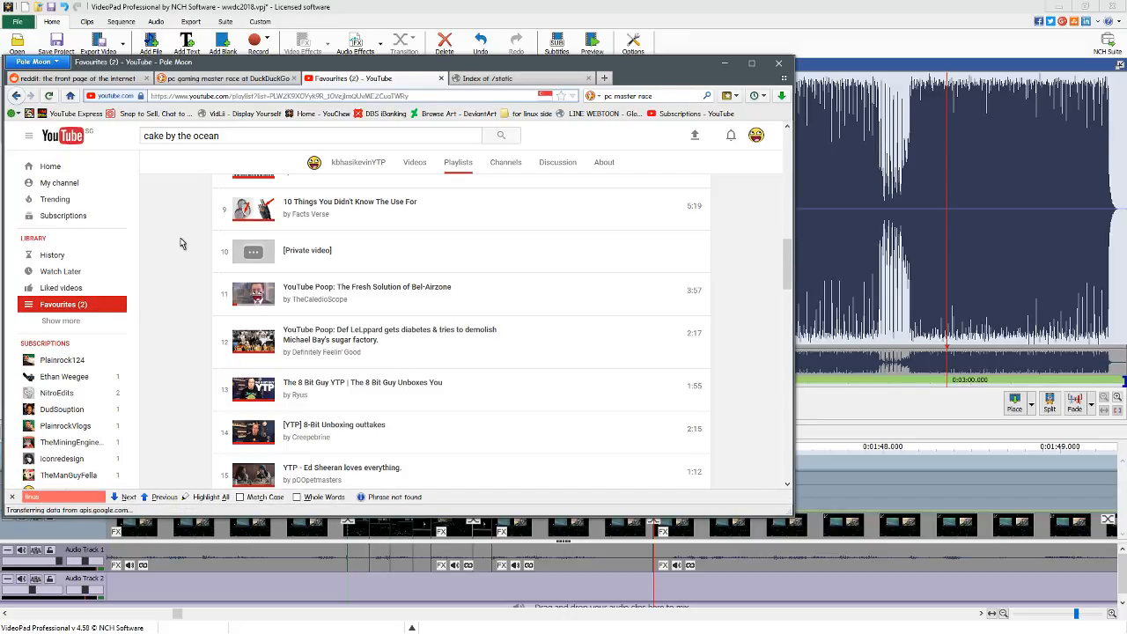
Expand the YouTube library list, open the Favorites playlist and search its page for "linus".
left_click(52, 307)
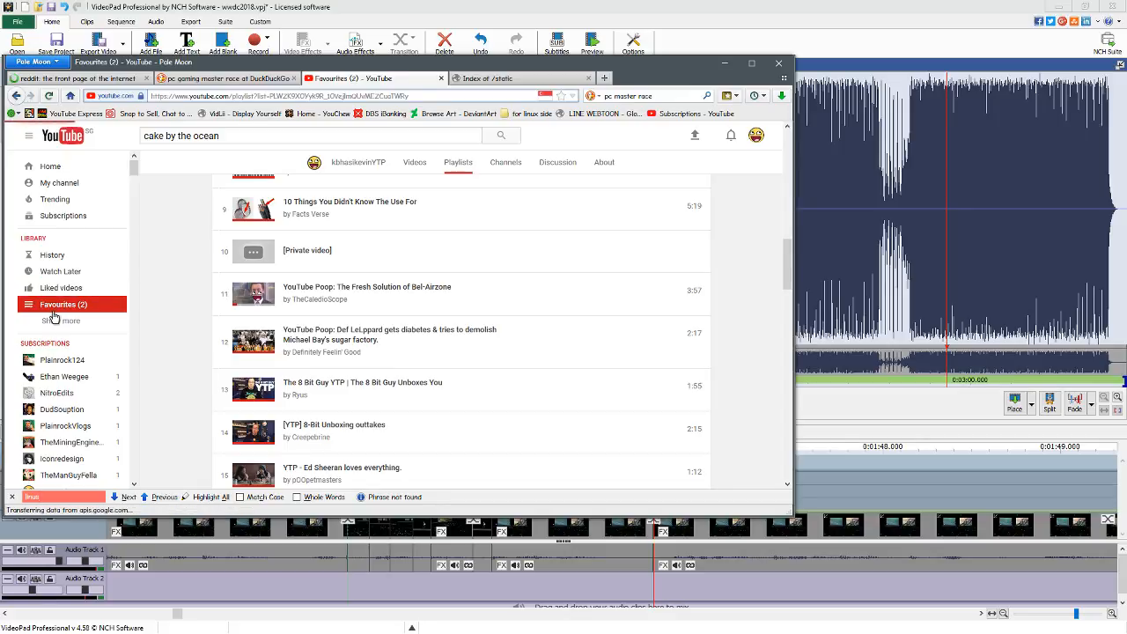
left_click(55, 322)
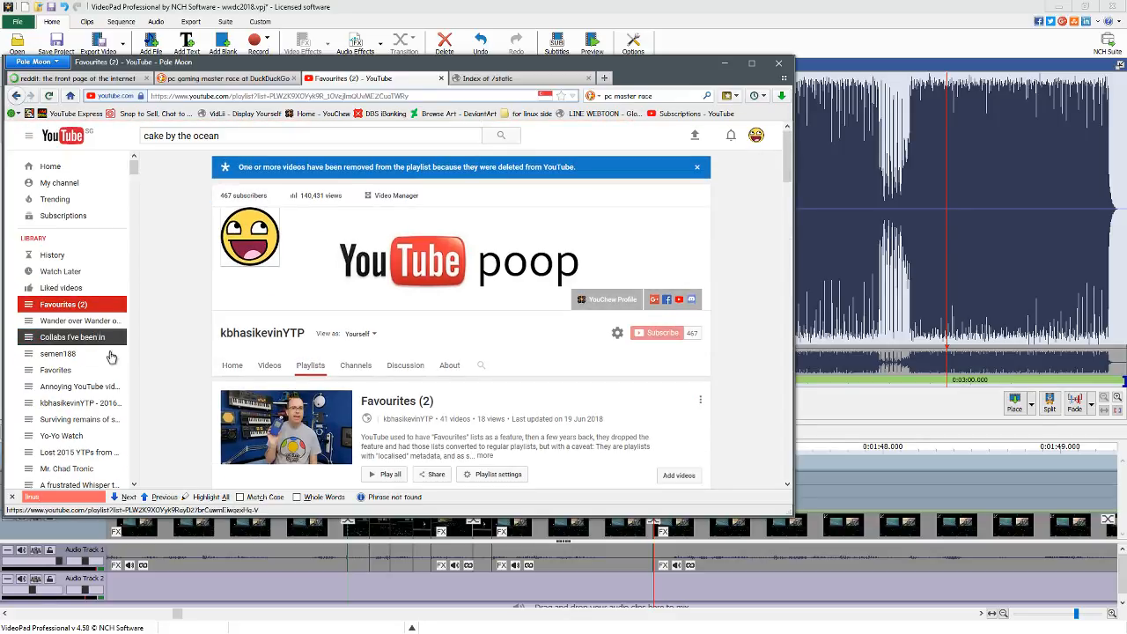
left_click(104, 393)
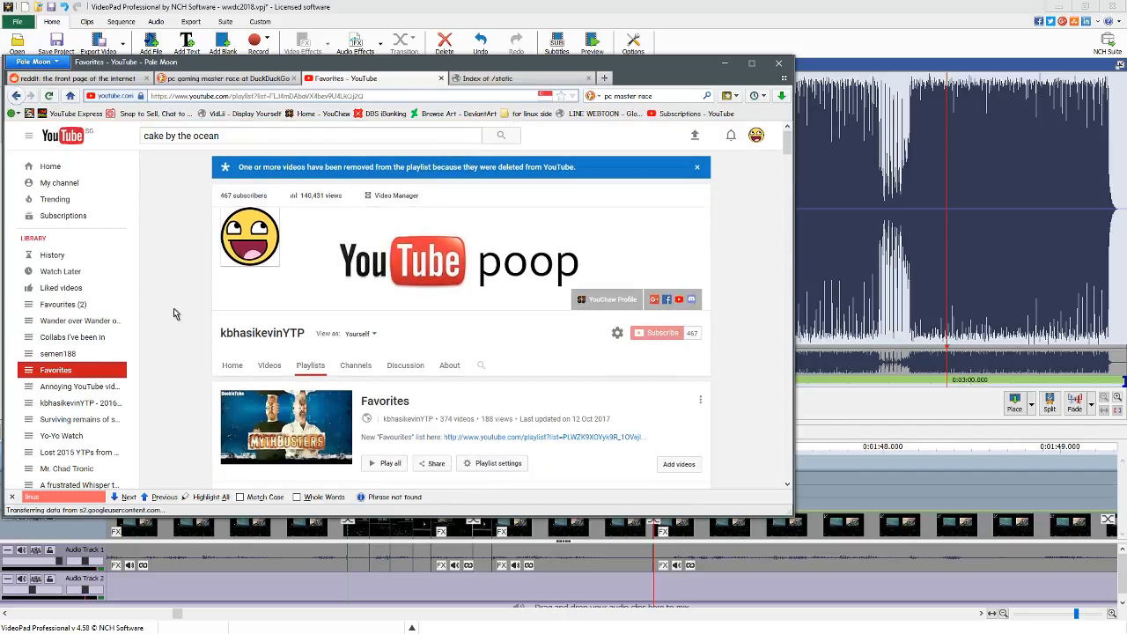
left_click(125, 497)
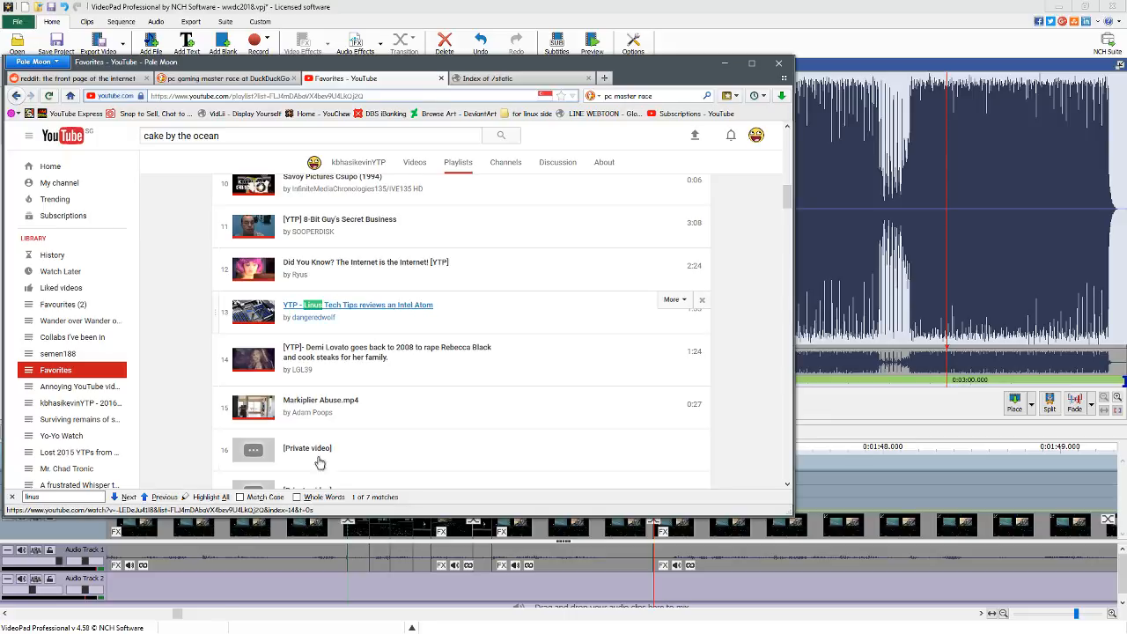
Go through the "linus" matches, open the video [YTP] Linus Discovers Styrofoam and close the page search.
left_click(166, 498)
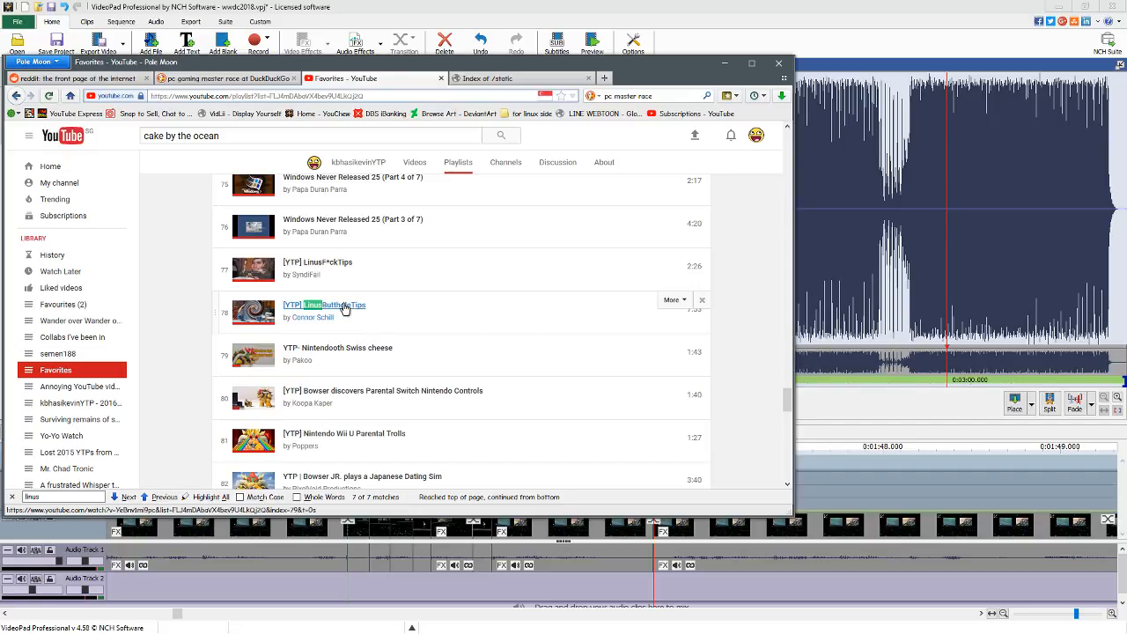
left_click(129, 498)
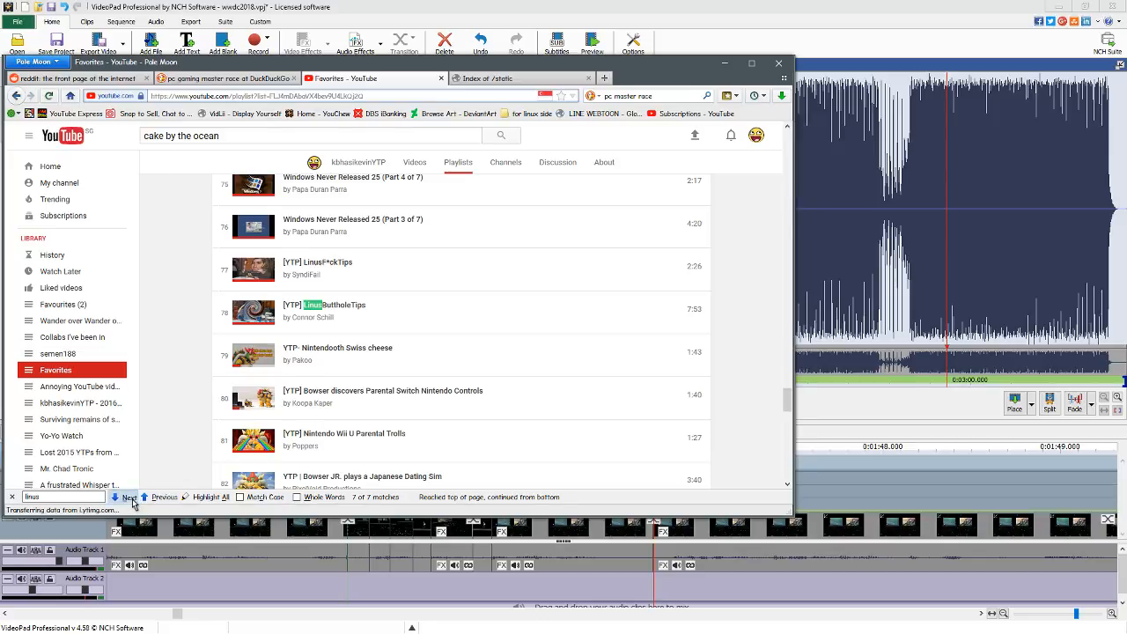
left_click(129, 498)
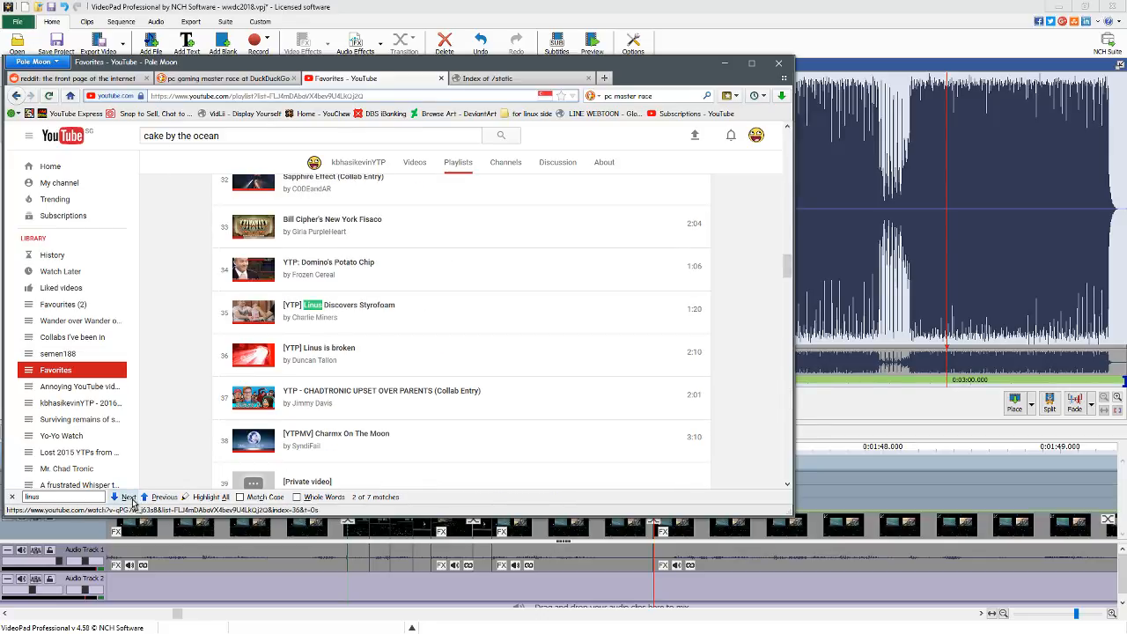
left_click(373, 305)
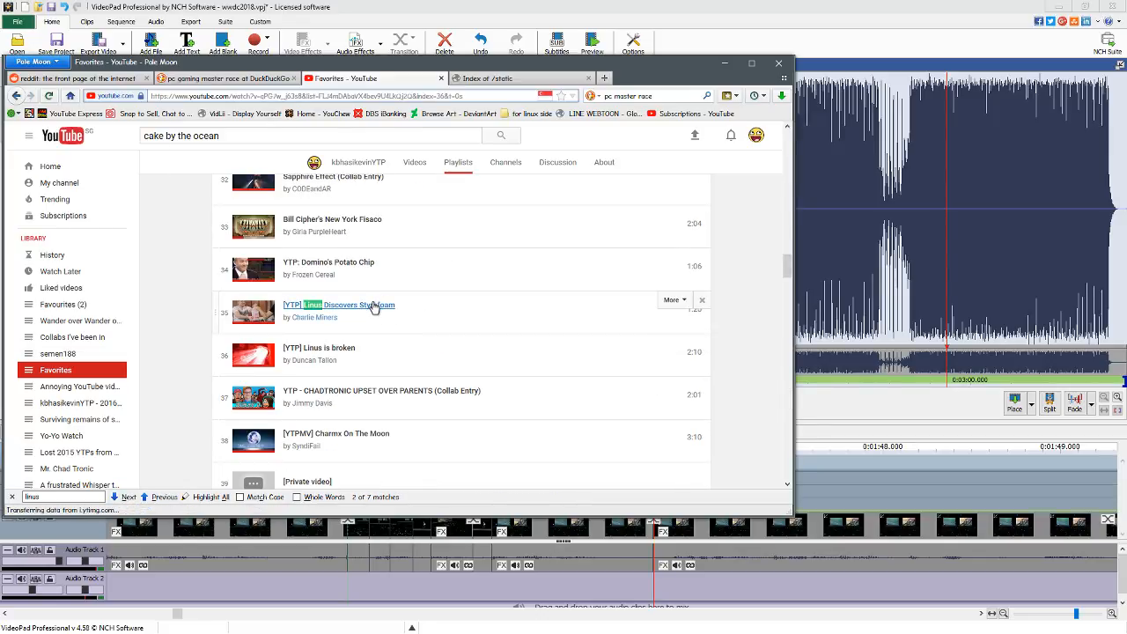
left_click(12, 498)
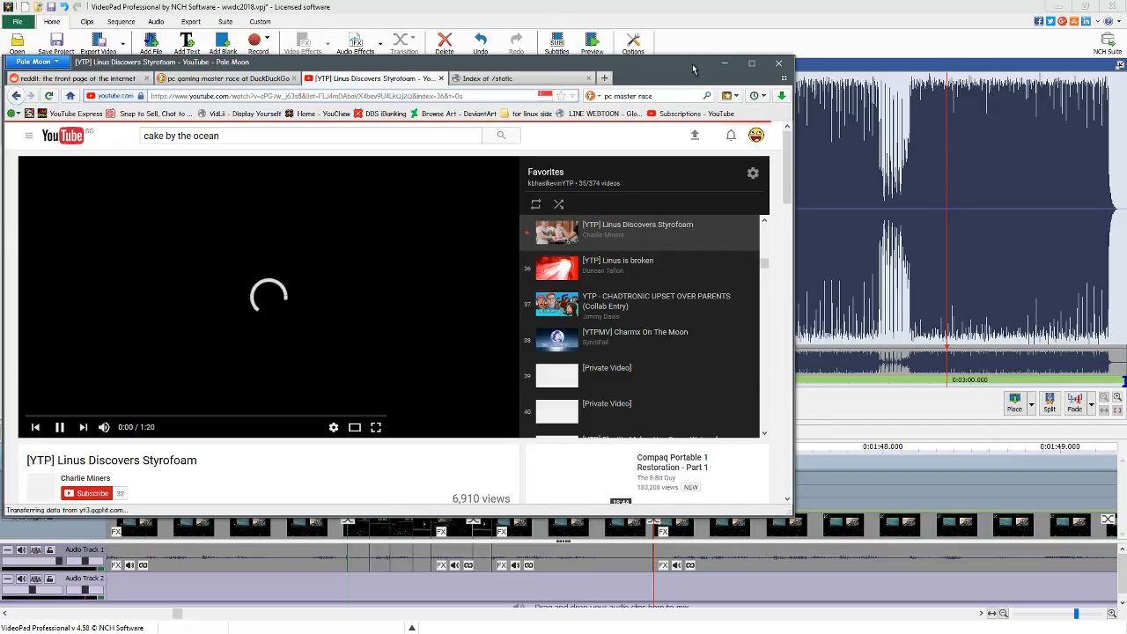
Pause the Linus video, look through its comments and jump to the 0:35 timestamp in the comment asking about the song.
left_click_drag(693, 64, 720, 47)
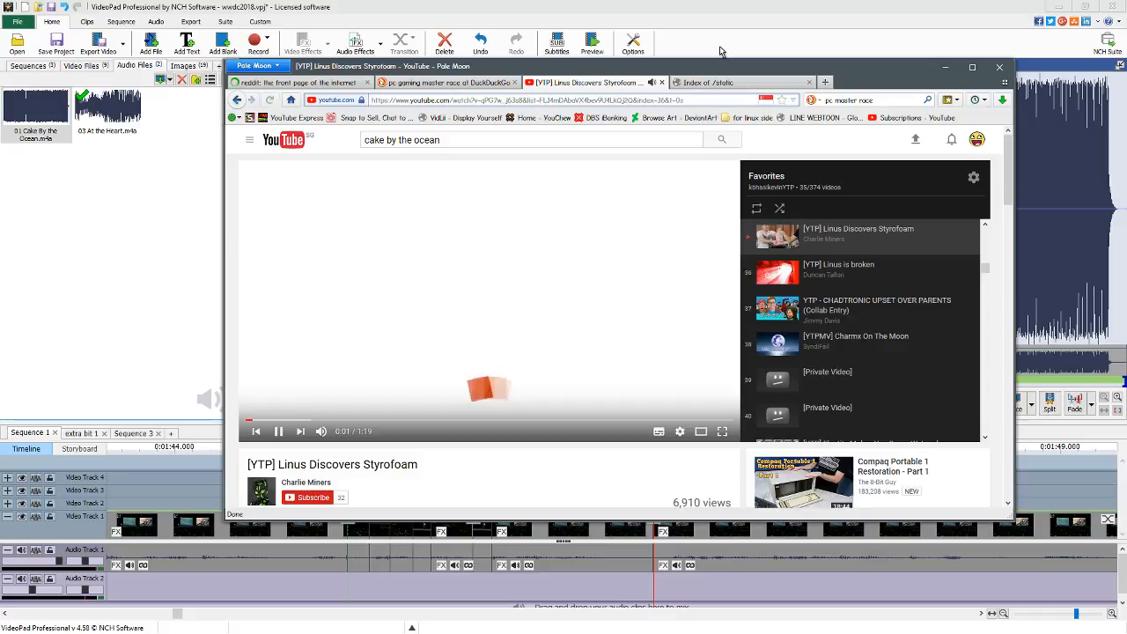
left_click(325, 387)
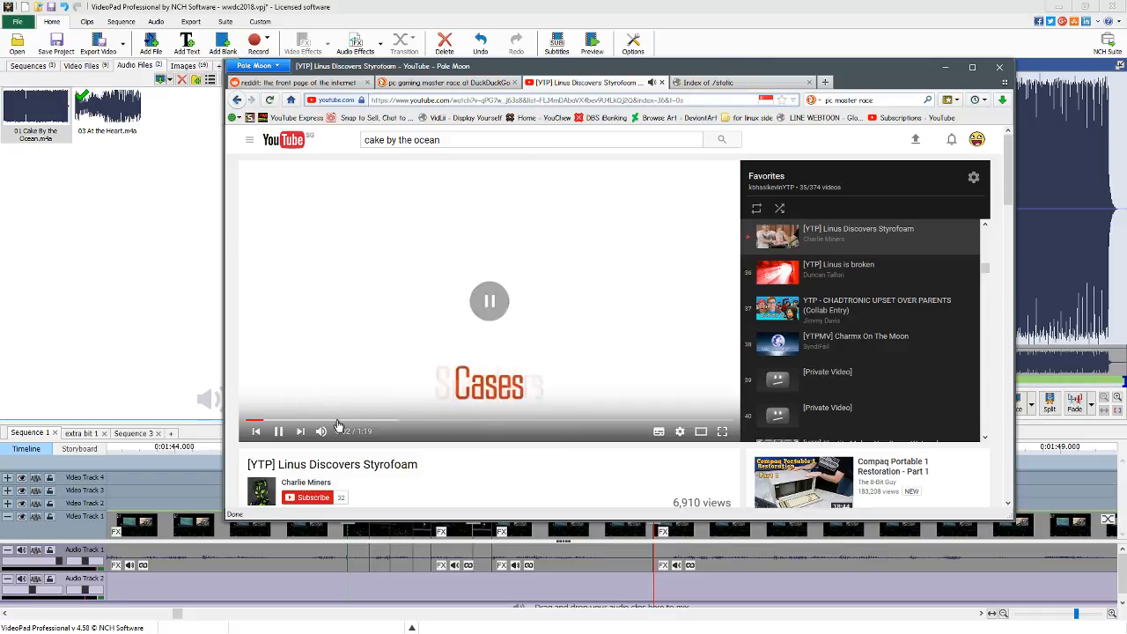
scroll(379, 440, "down", 5)
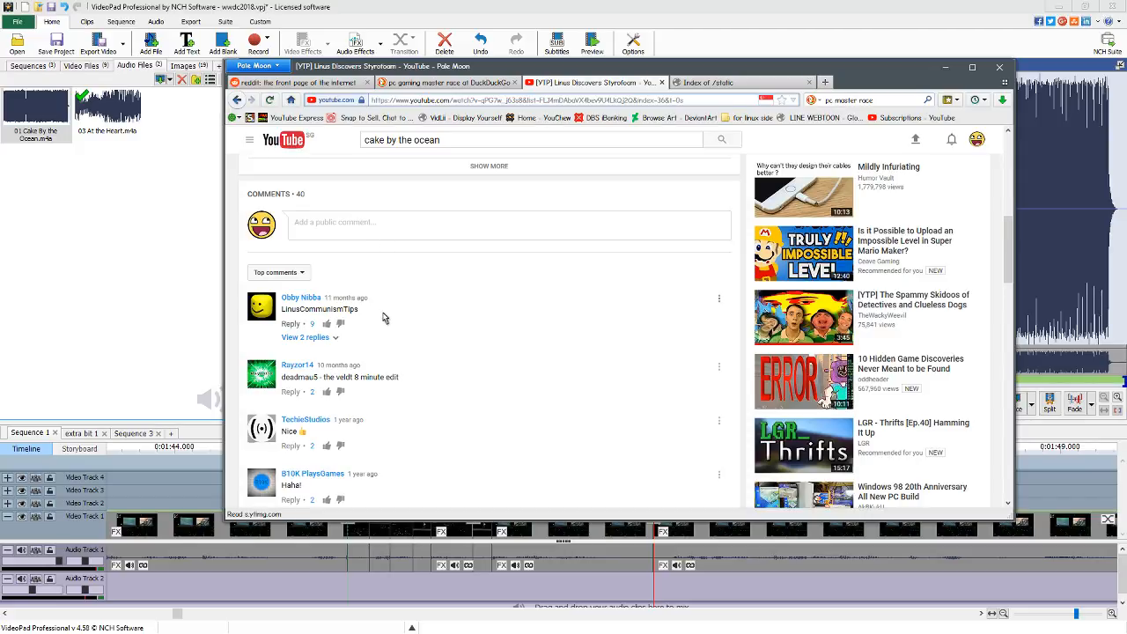
scroll(383, 319, "down", 3)
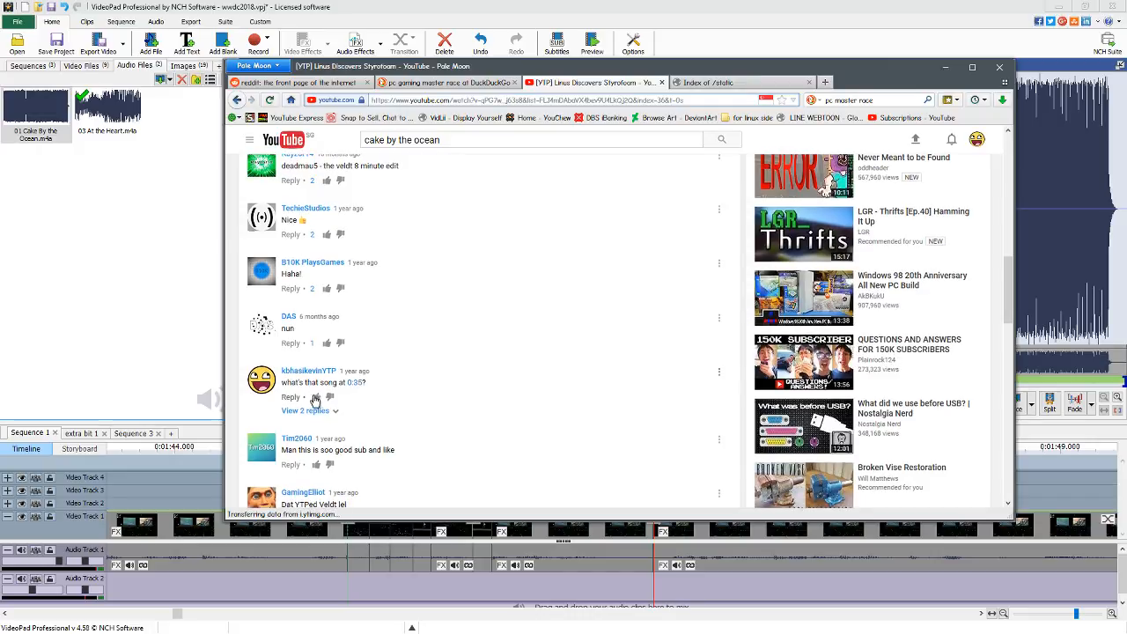
left_click(359, 384)
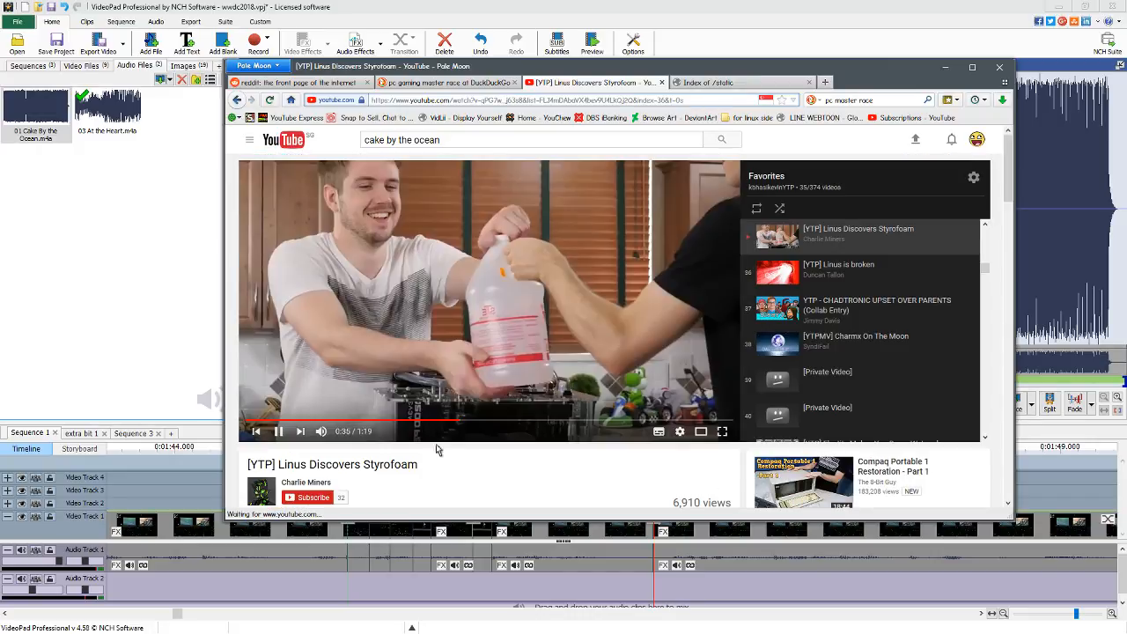
Replay the Linus video from just before 0:35 and pause it at 0:44.
left_click(455, 374)
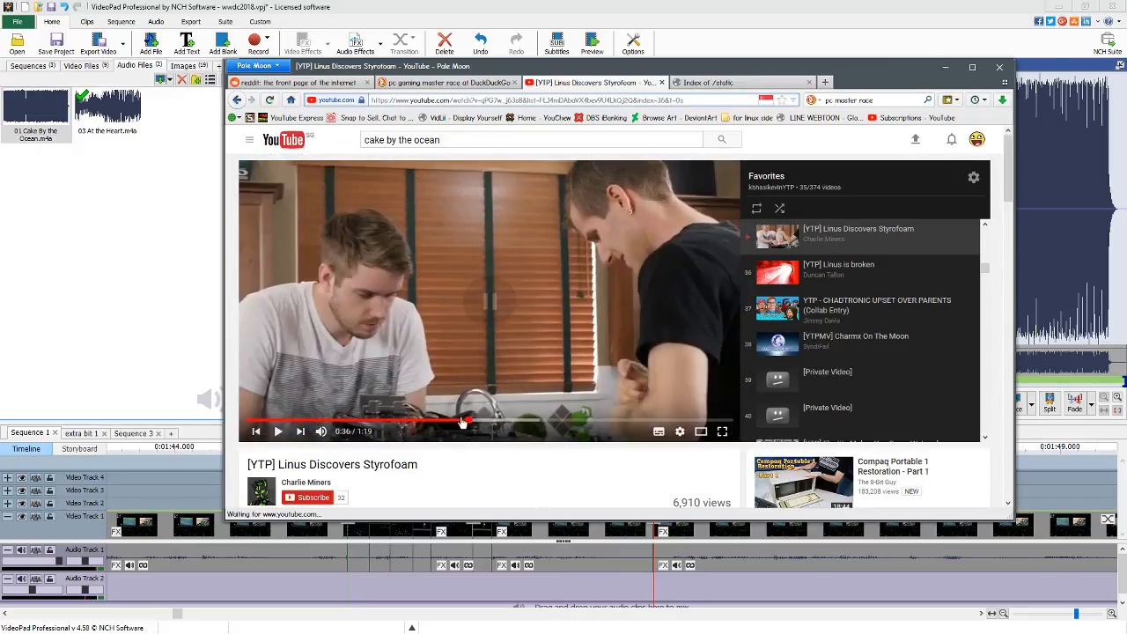
left_click(459, 420)
key("space")
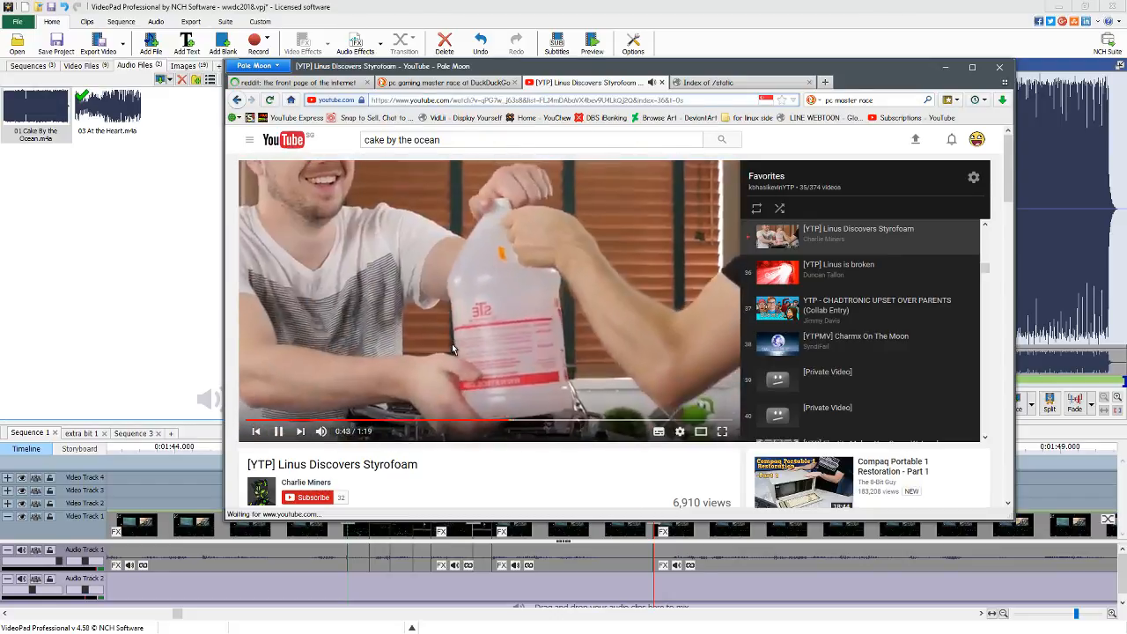
left_click(591, 381)
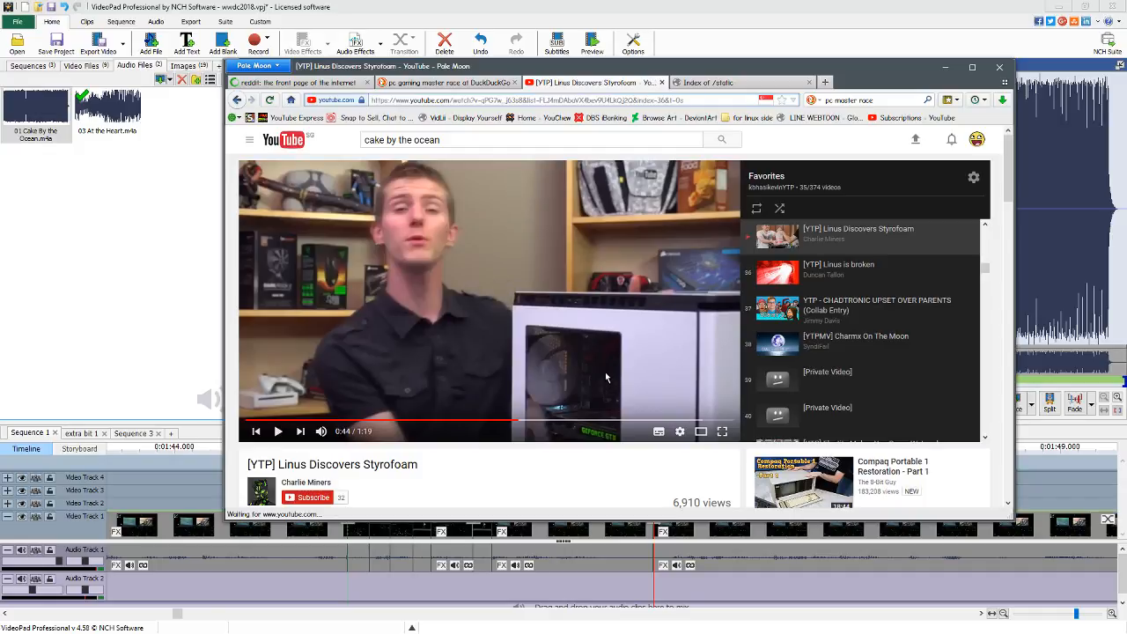
Switch to OBS, unmute the Desktop Audio source in the mixer and return to Pale Moon.
key("alt+Tab")
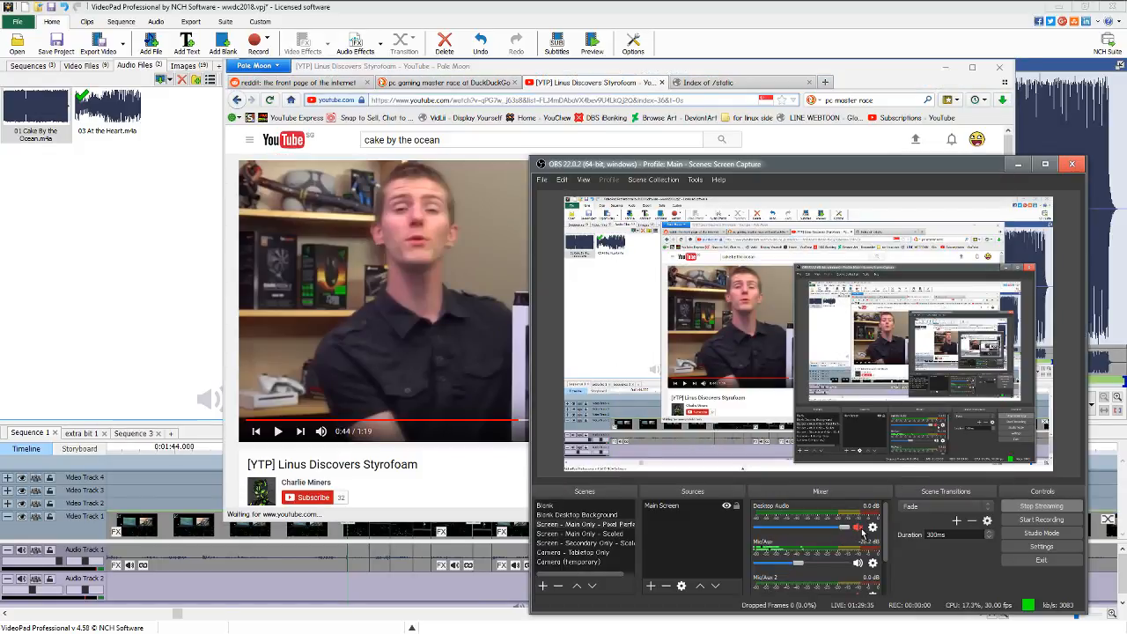
left_click(859, 528)
left_click(455, 466)
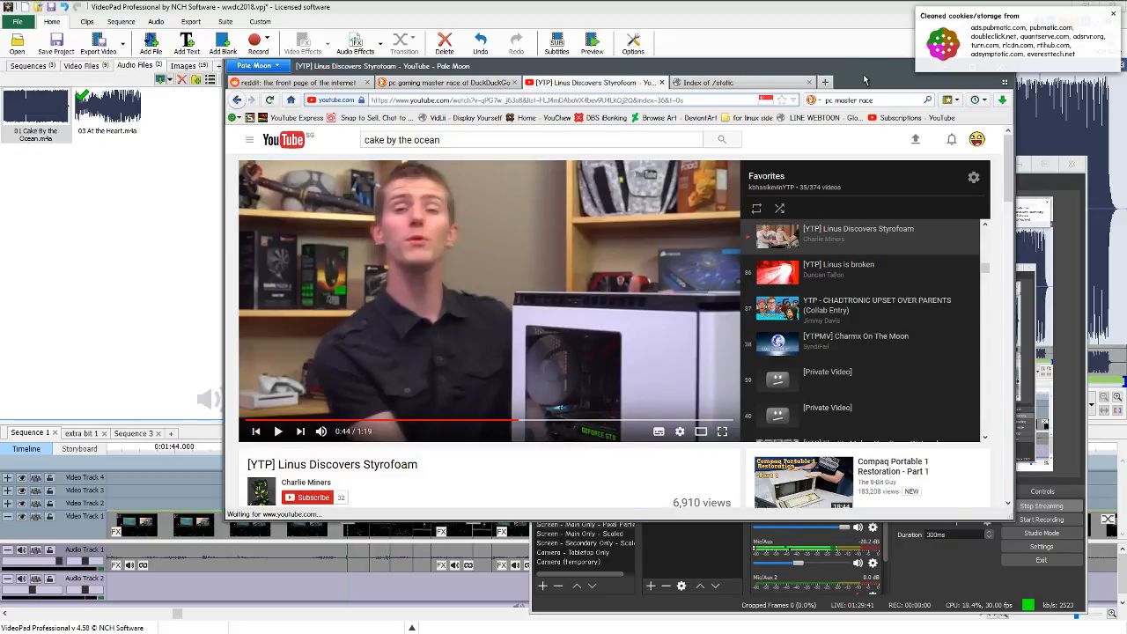
Check the live chat window for new messages and return to VideoPad.
key("alt+Tab")
key("Tab")
key("Tab")
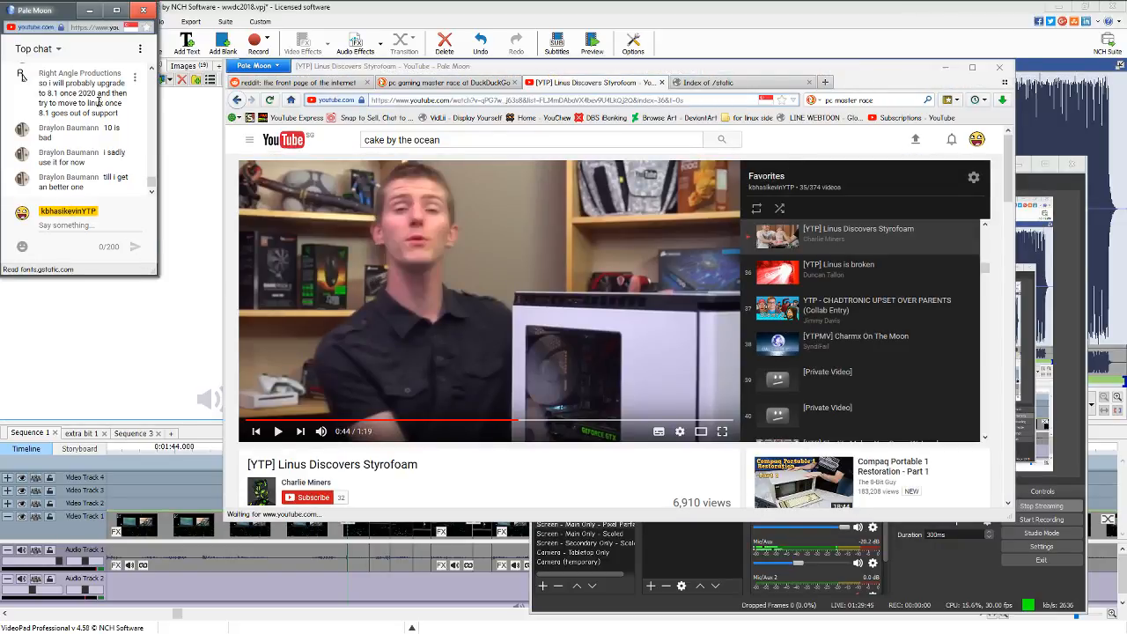
left_click(173, 125)
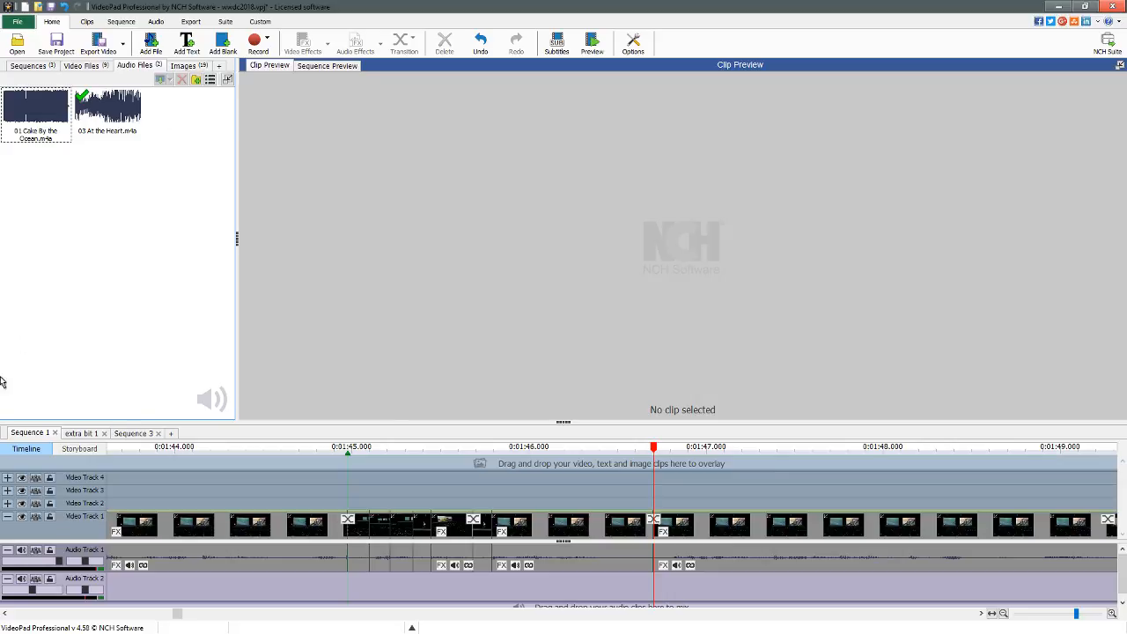
Play 01 Cake By the Ocean briefly from about 2:54, check the Desktop Audio source in OBS and return to VideoPad.
left_click(70, 130)
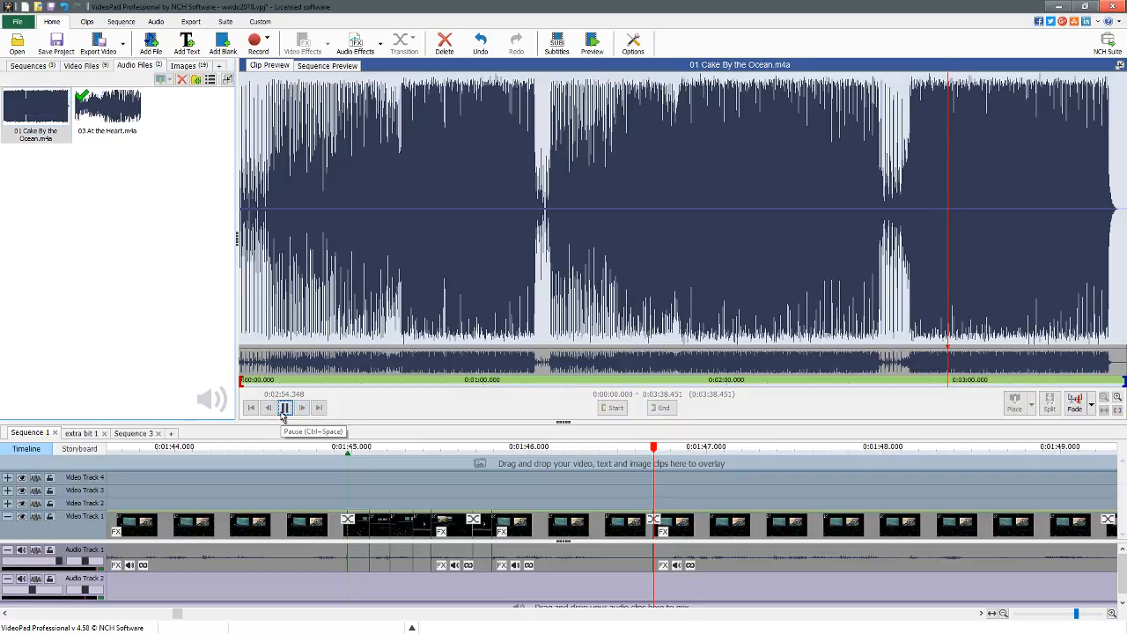
left_click(286, 409)
key("alt+Tab")
key("alt+Tab")
key("alt+Tab")
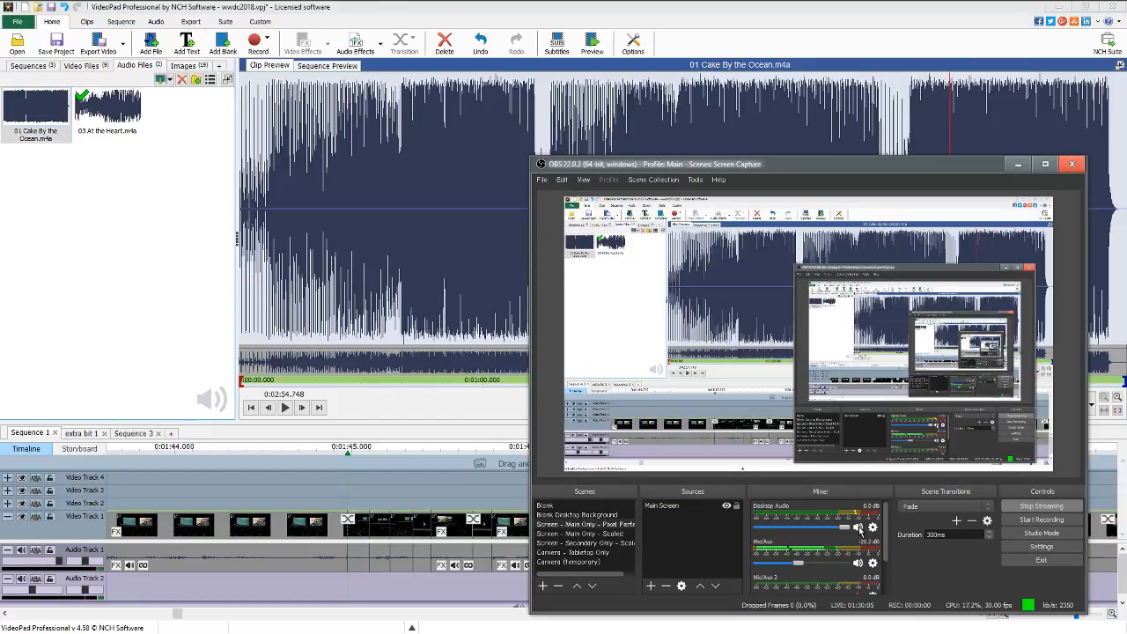
left_click(163, 313)
Audition 01 Cake By the Ocean from the louder section starting near 0:39 and pause at about 0:45.
left_click(39, 99)
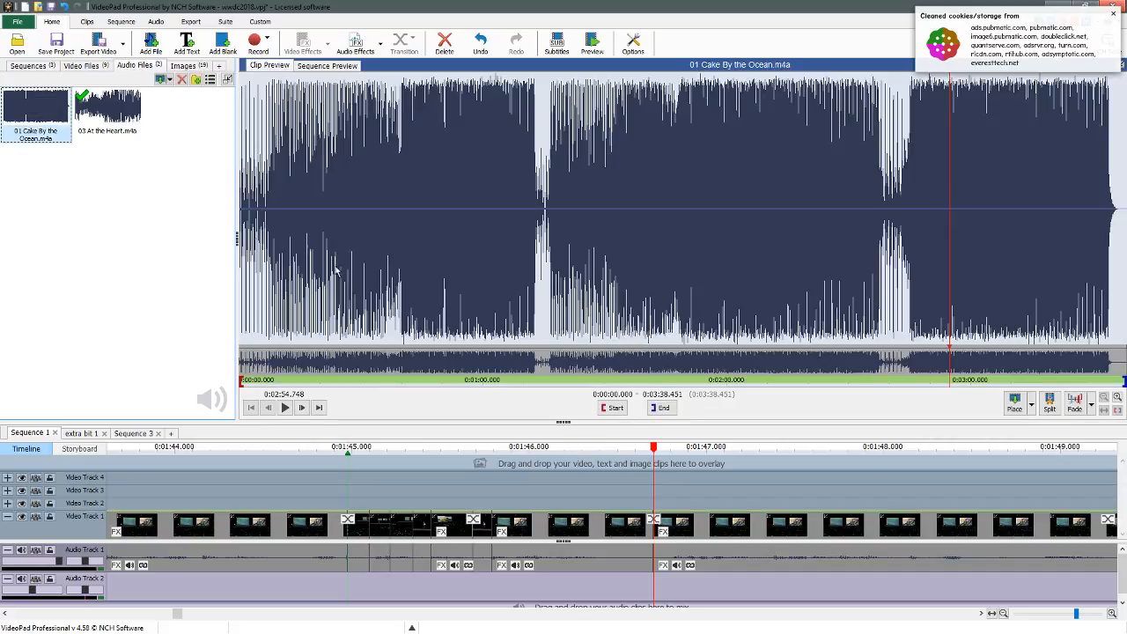
left_click(399, 267)
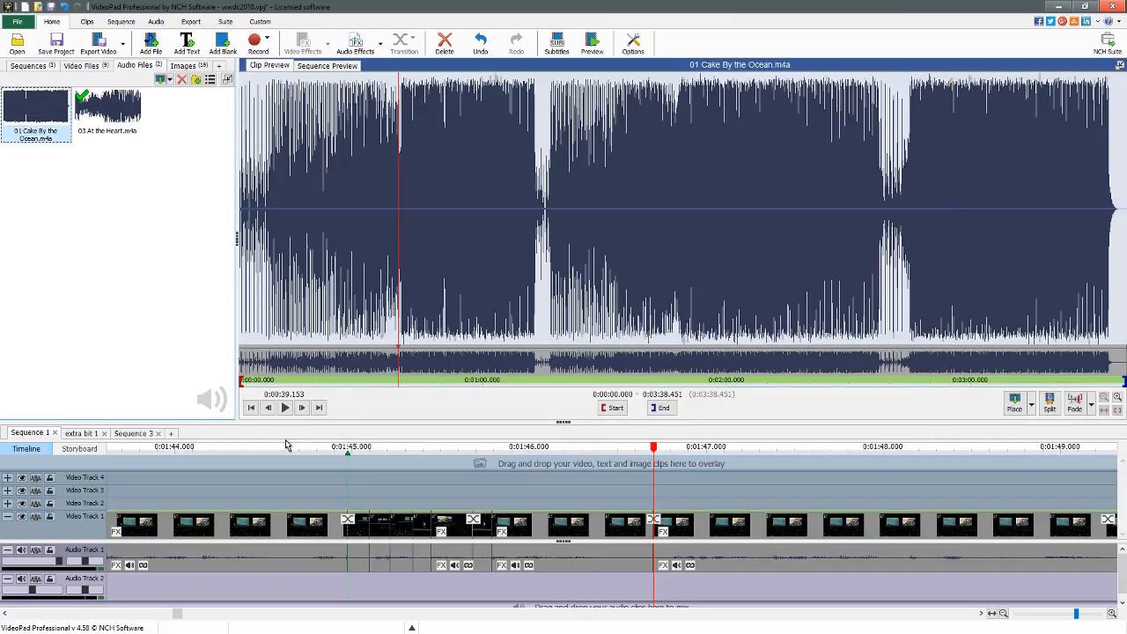
left_click(285, 408)
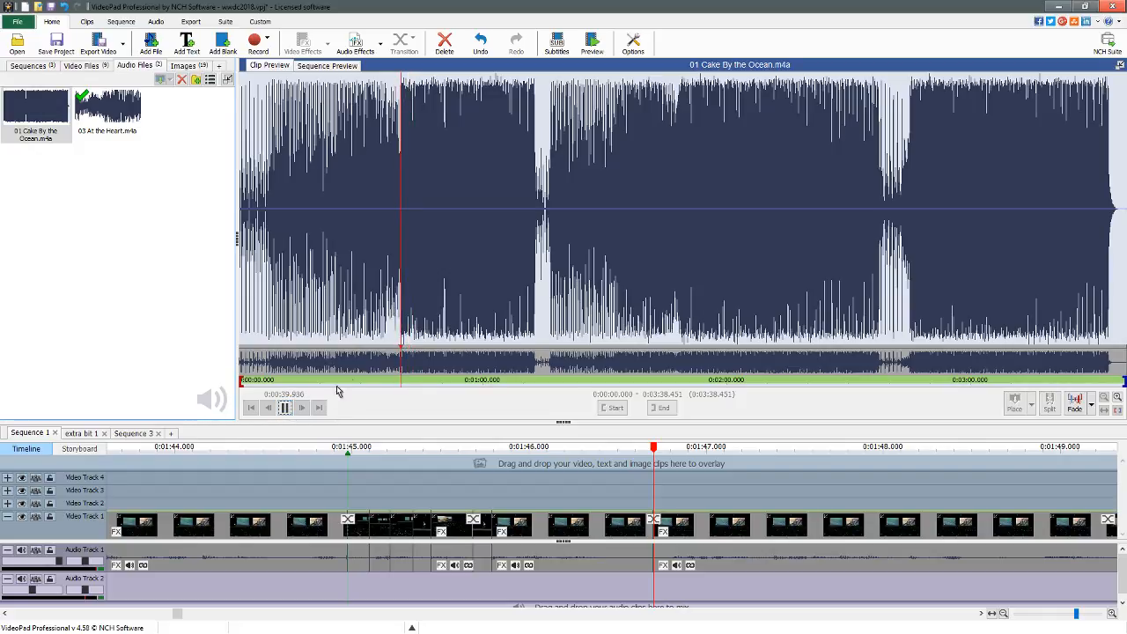
left_click(285, 408)
left_click(400, 328)
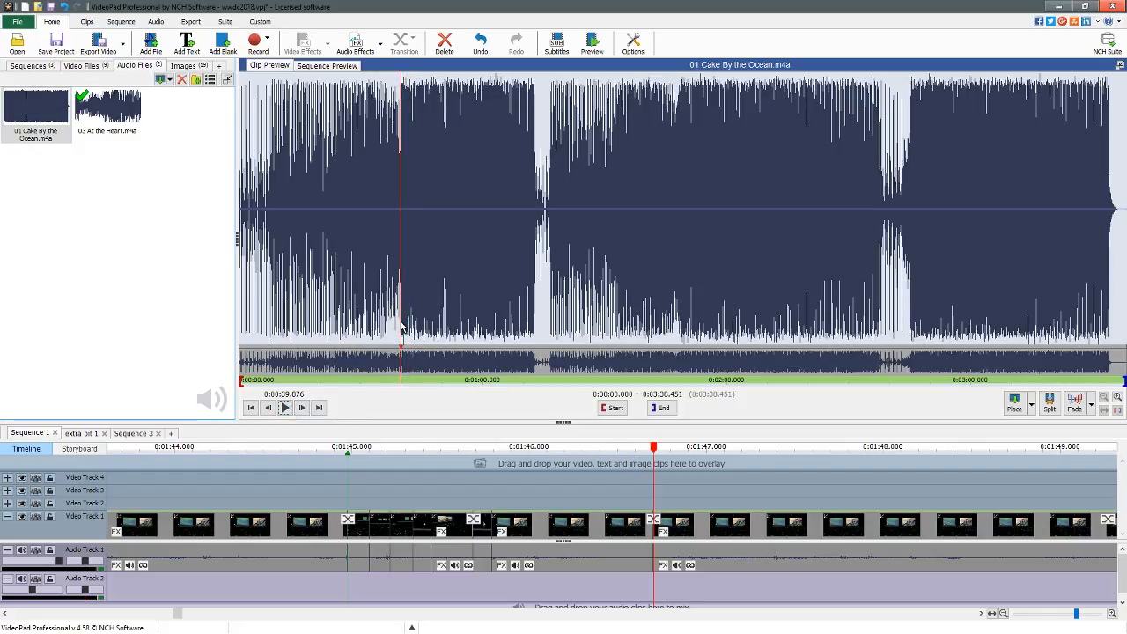
left_click(285, 408)
left_click(284, 408)
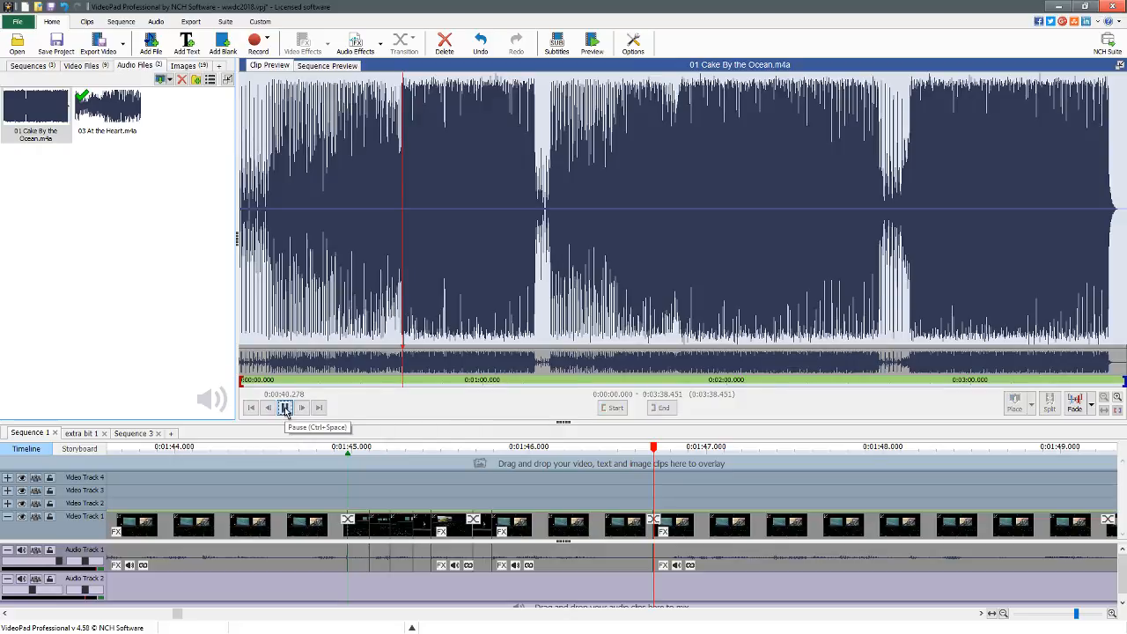
left_click(285, 408)
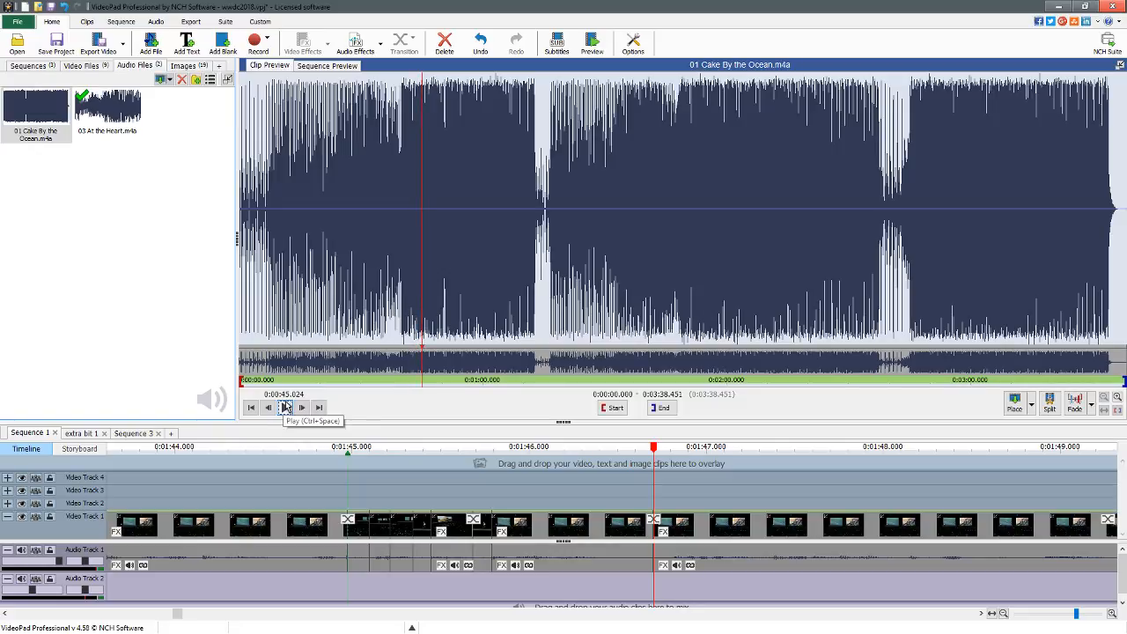
left_click(285, 408)
key("alt")
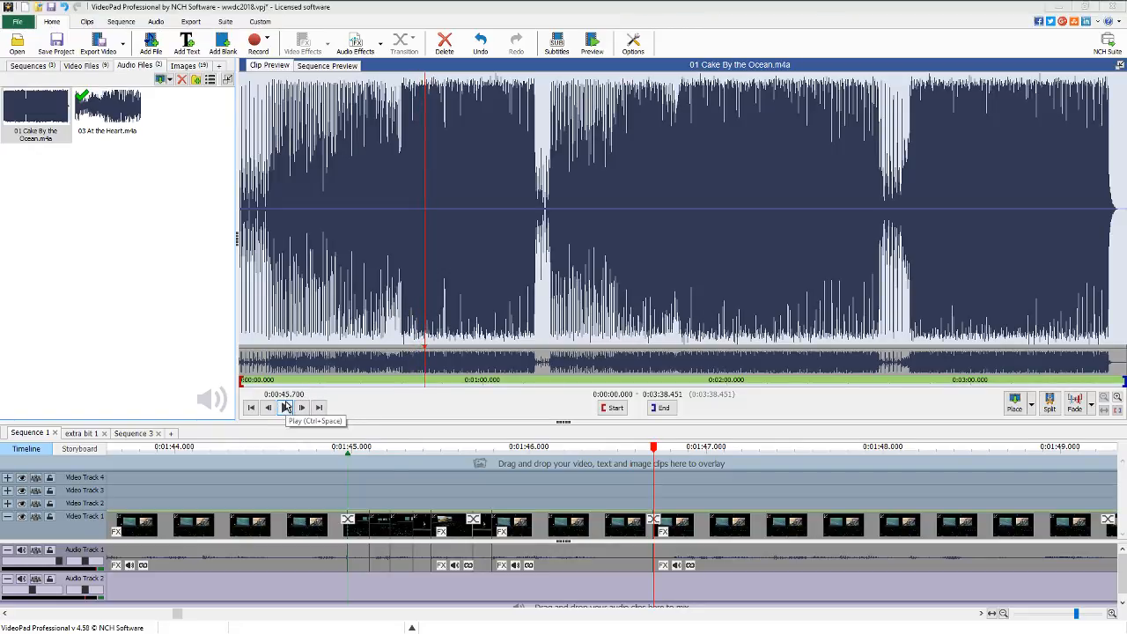
Switch to YouTube in Pale Moon and search for "cake by the ocean instrumental".
key("super+Tab")
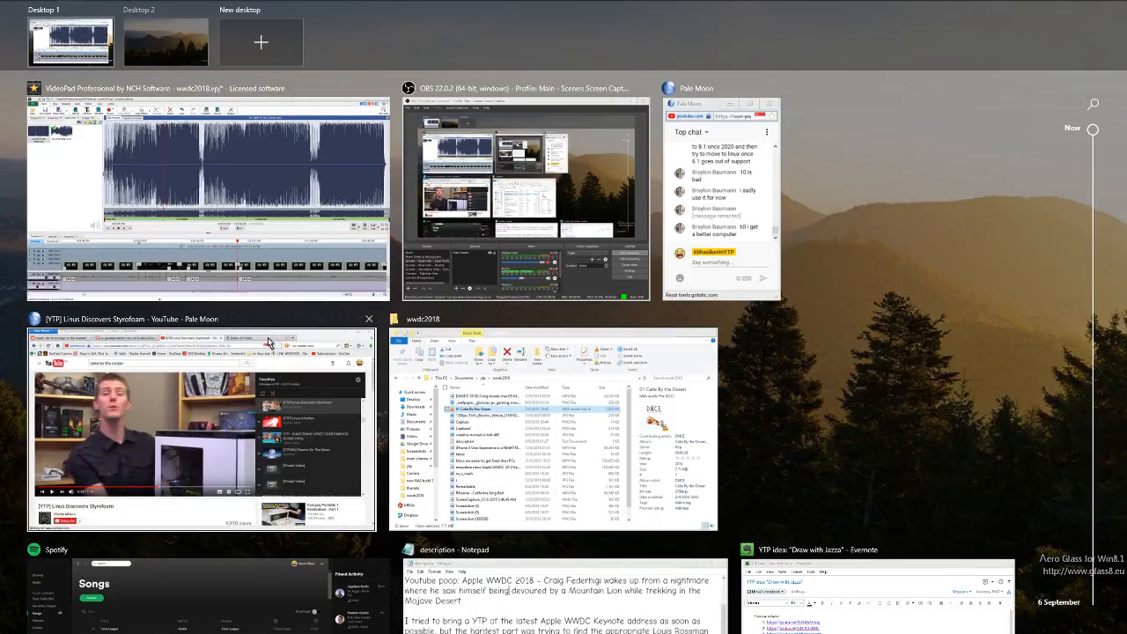
left_click(269, 341)
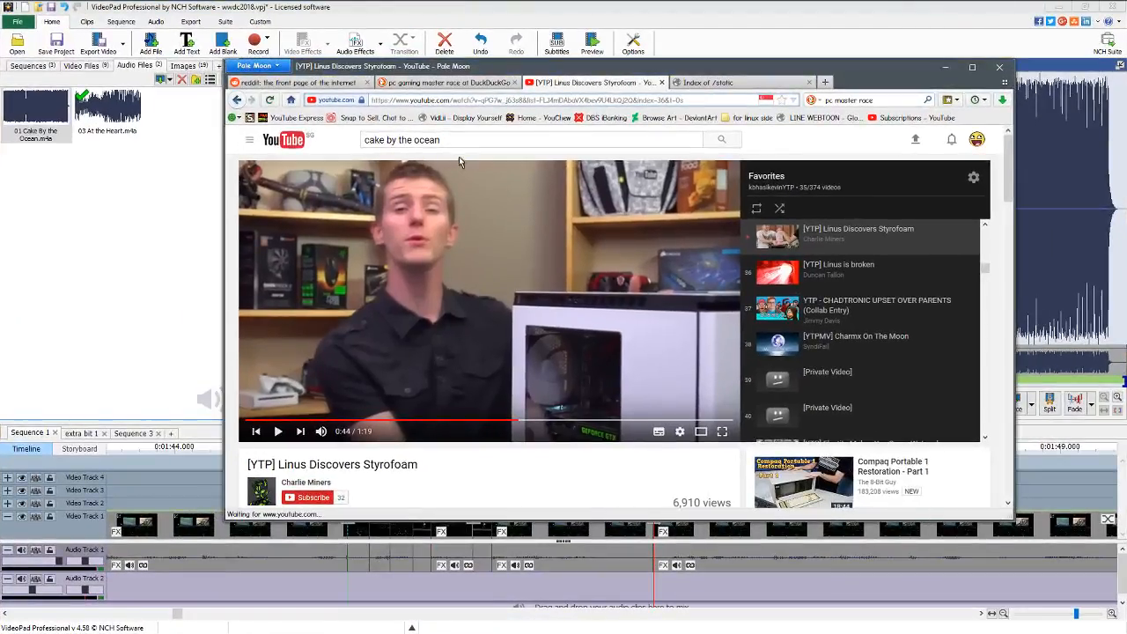
left_click_drag(467, 139, 230, 92)
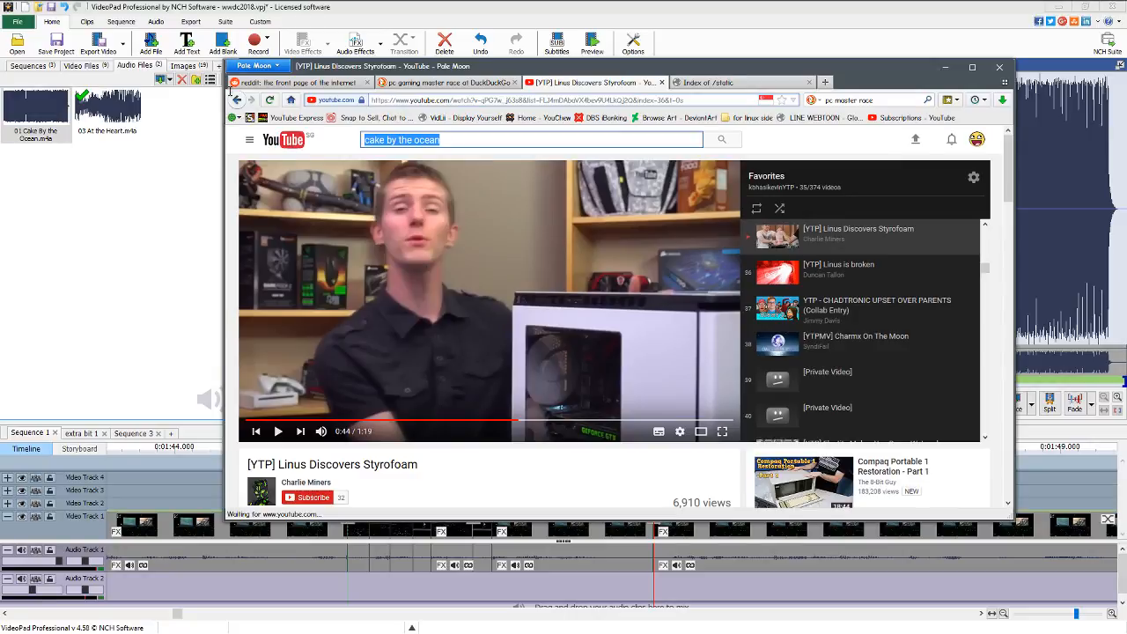
left_click(494, 139)
type("inst")
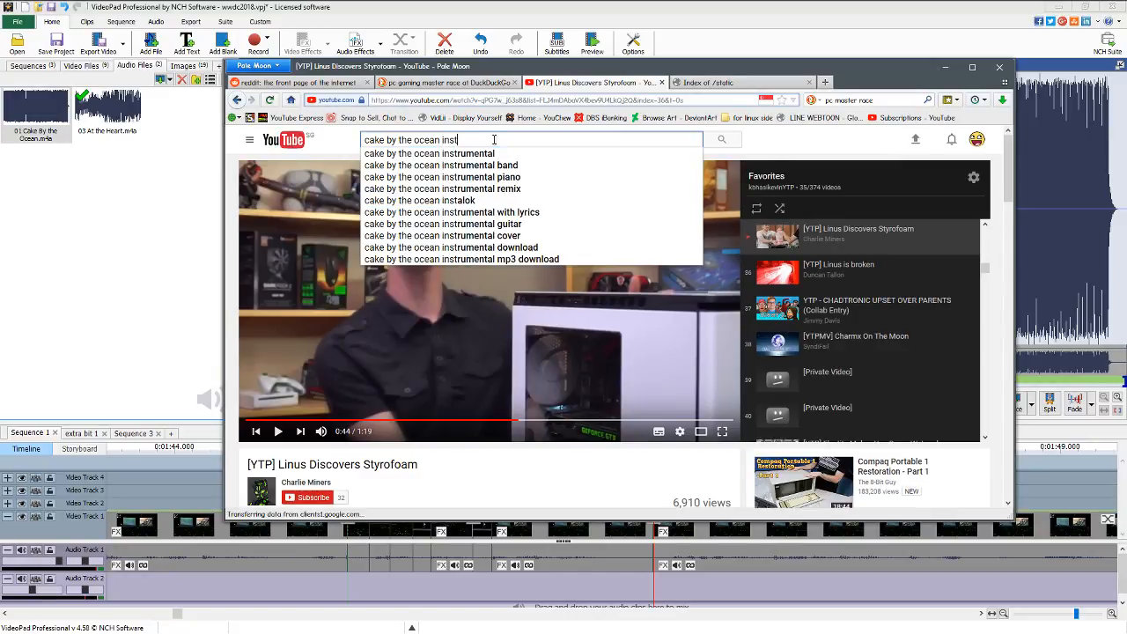
key("Down")
key("Return")
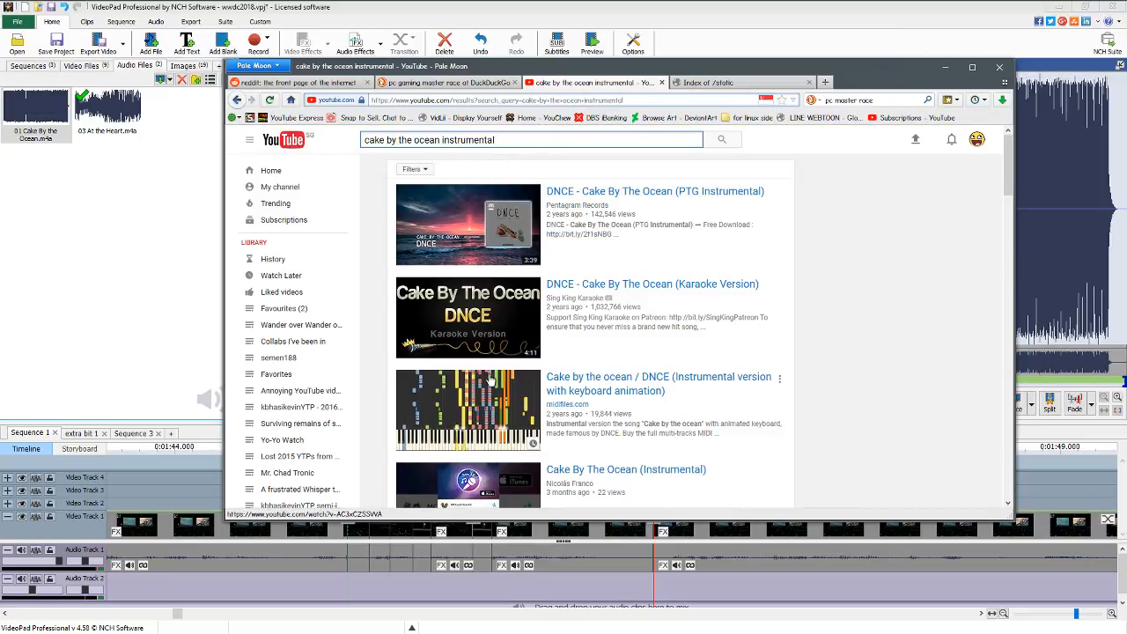
Preview the Cake by The Ocean (DNCE) Instrumental video from about 0:52 and an earlier point, return to the search results and switch to VideoPad.
scroll(491, 381, "down", 5)
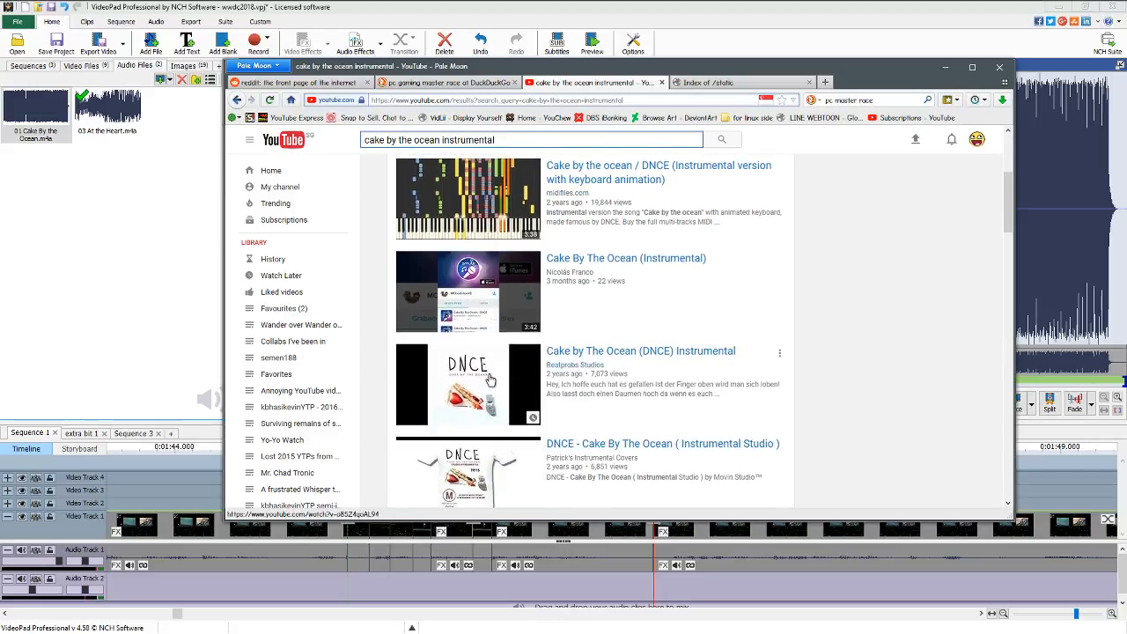
left_click(522, 368)
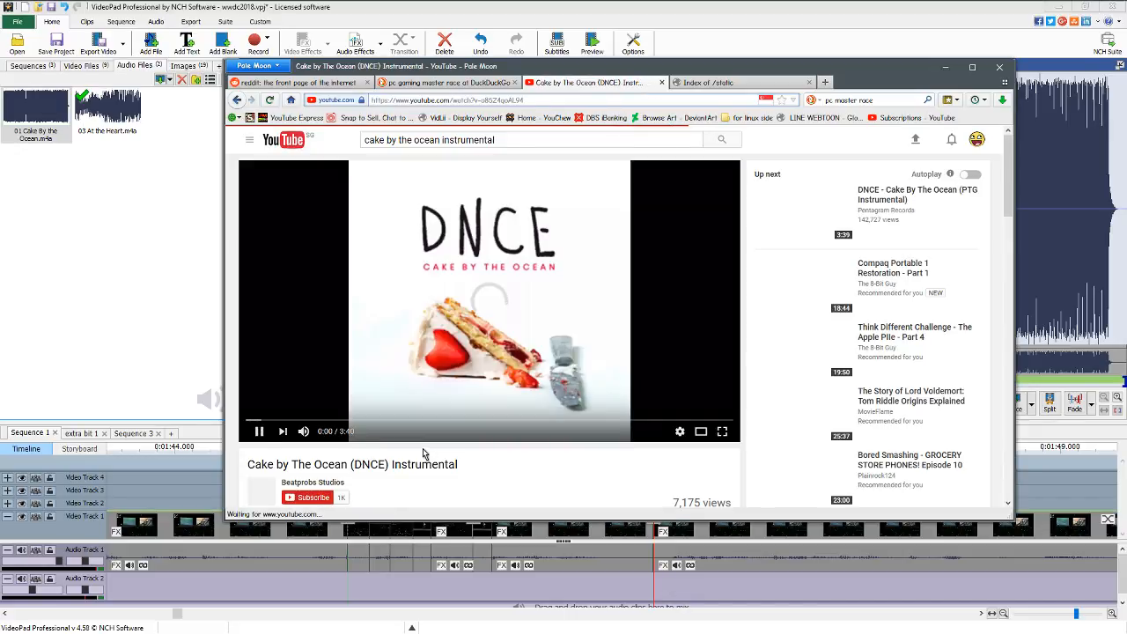
left_click(359, 421)
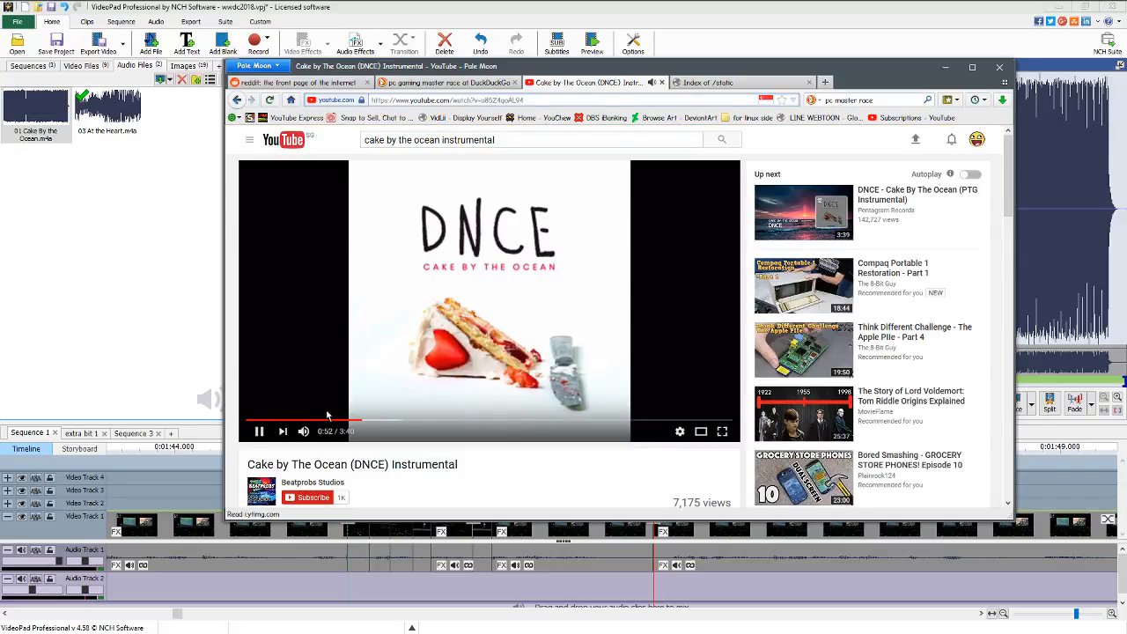
left_click(322, 421)
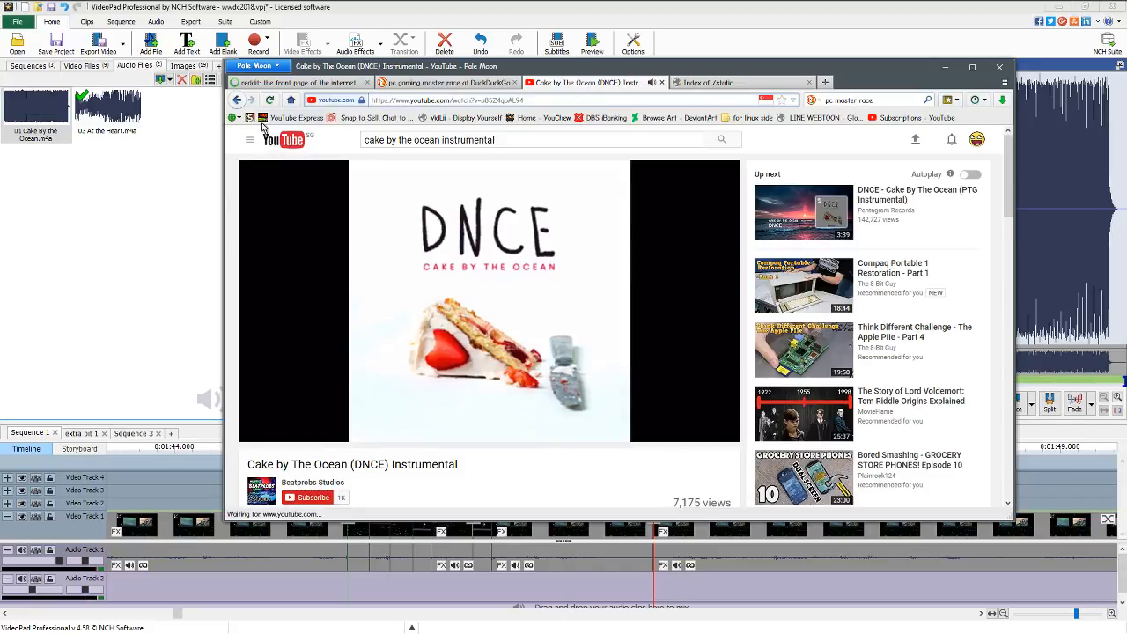
left_click(236, 99)
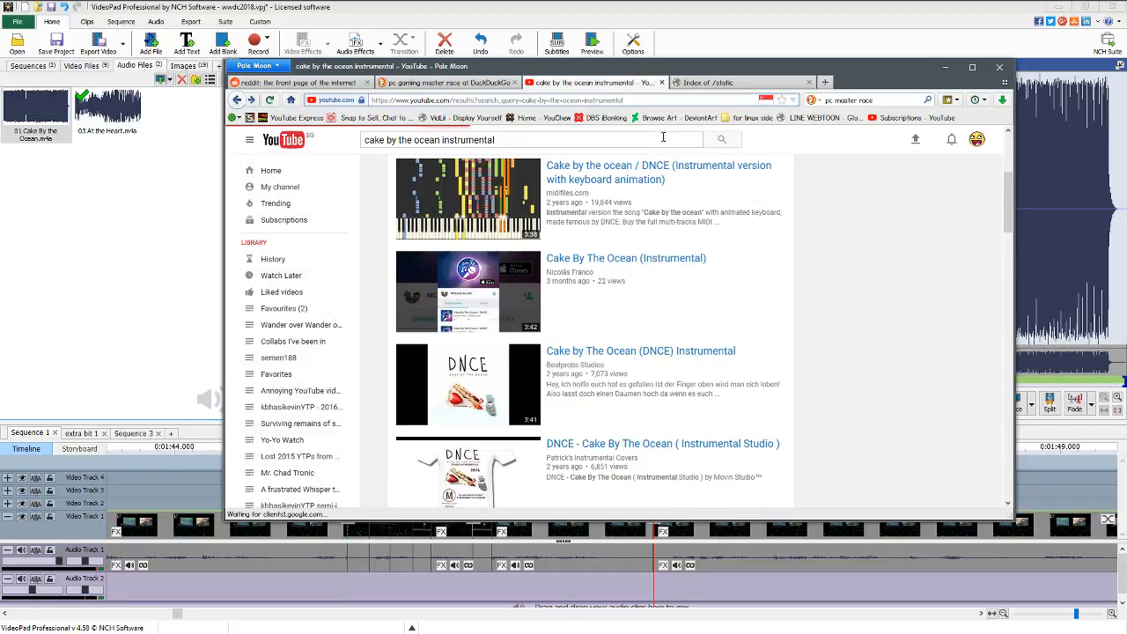
left_click(884, 35)
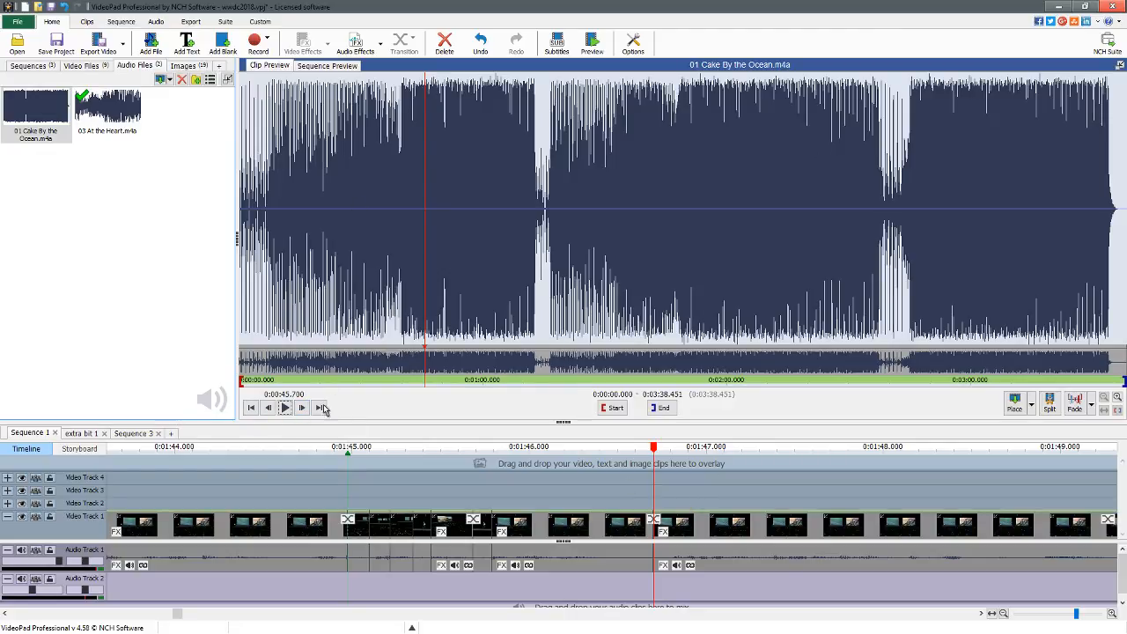
Audition 01 Cake By the Ocean from the starts of its loud sections near 0:40, 1:49 and 2:45.
left_click(285, 408)
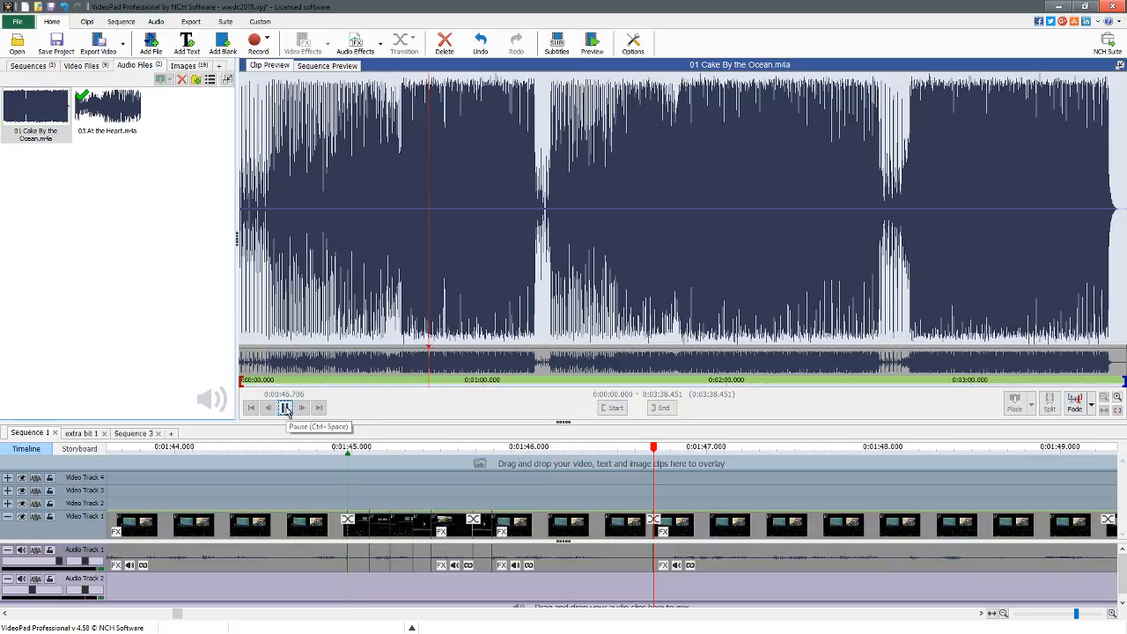
left_click(285, 408)
left_click(403, 280)
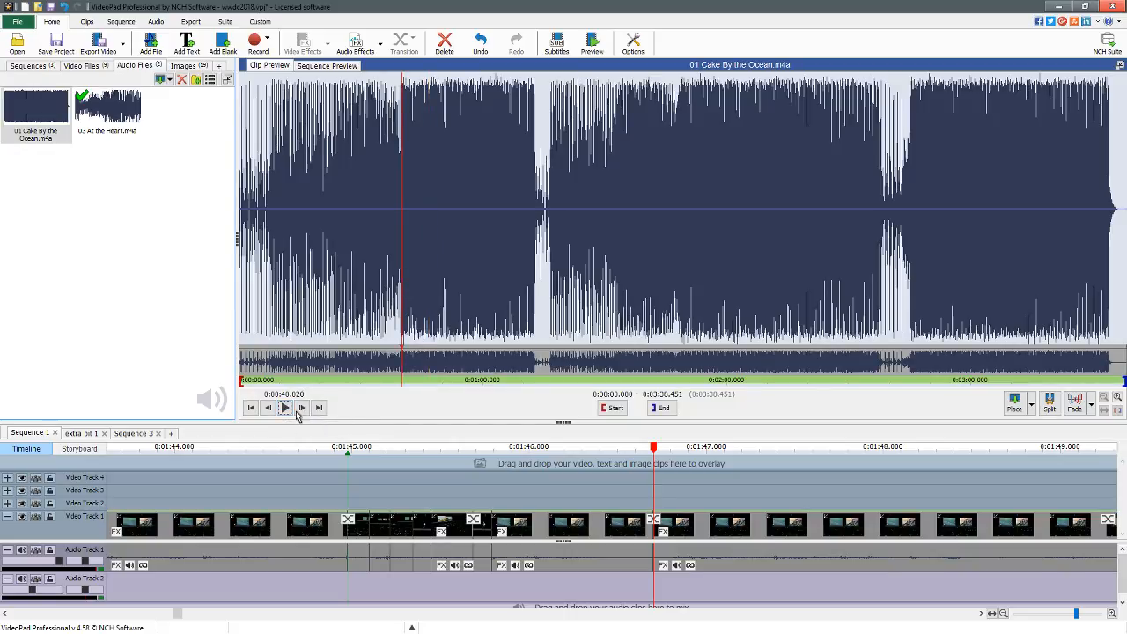
left_click(284, 408)
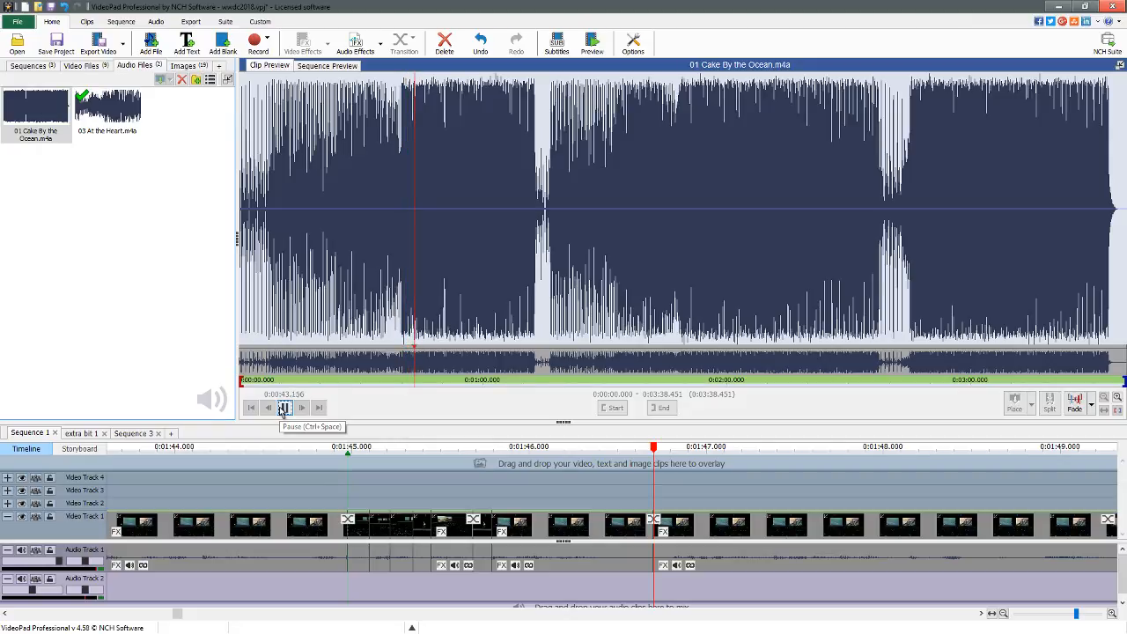
left_click(674, 240)
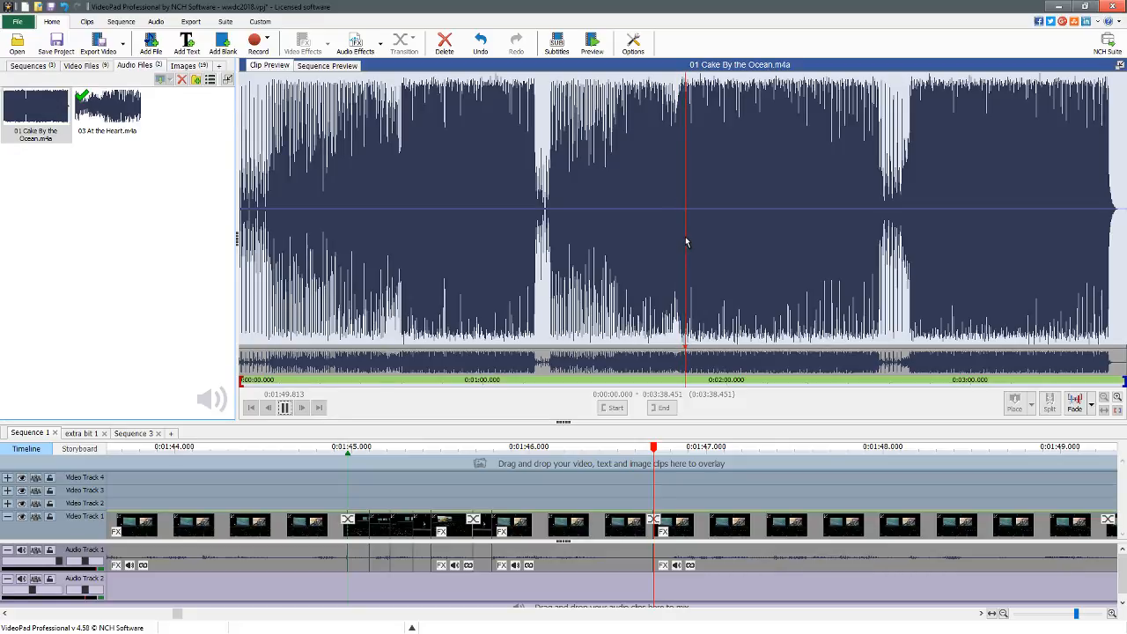
left_click(908, 270)
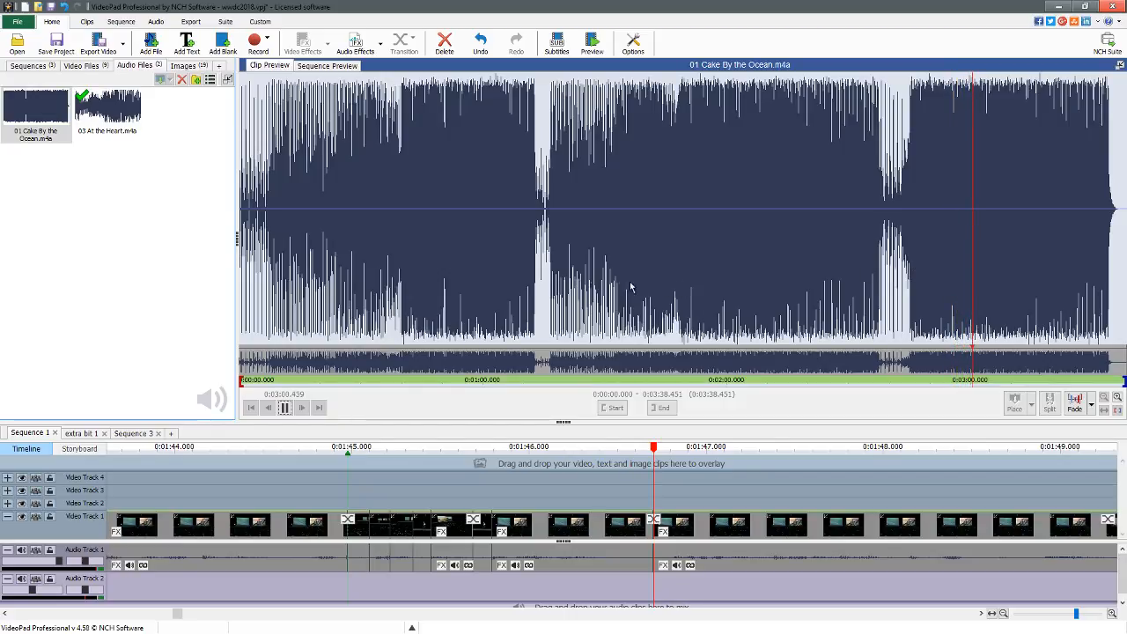
left_click(405, 242)
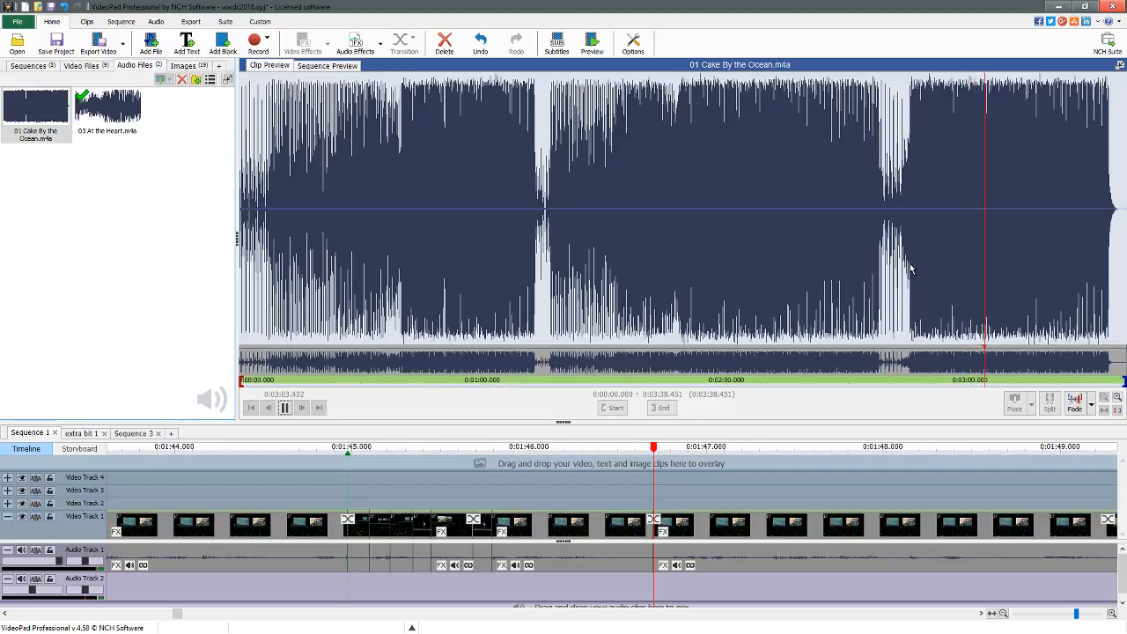
Compare the song's loud sections again by replaying from near 2:45, 1:48 and 0:40.
left_click(912, 270)
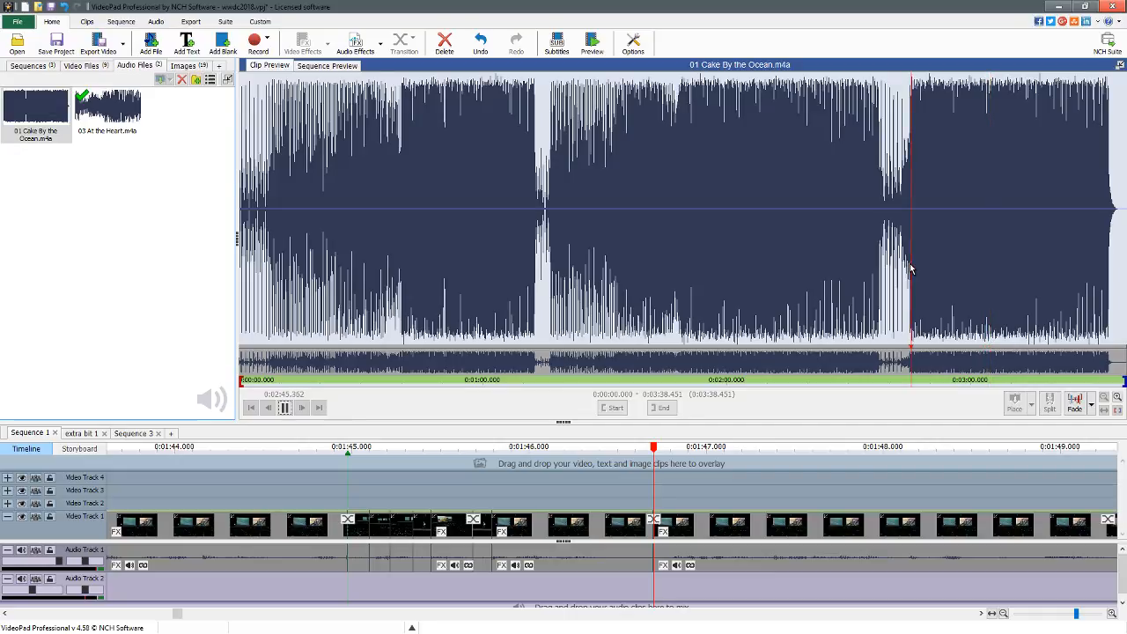
left_click(683, 264)
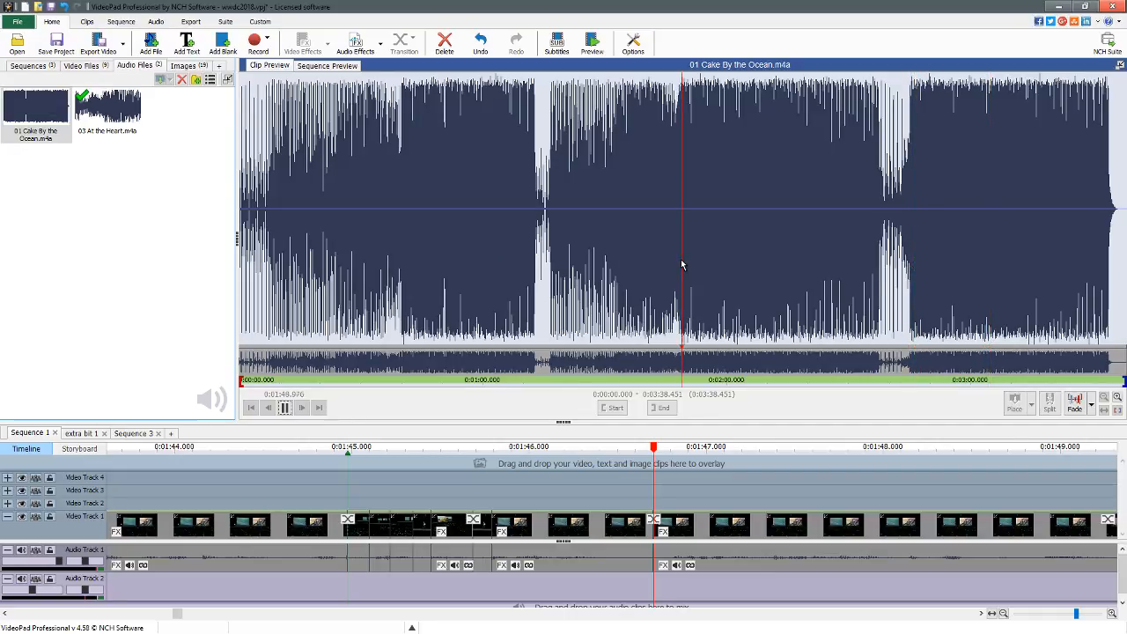
left_click(676, 264)
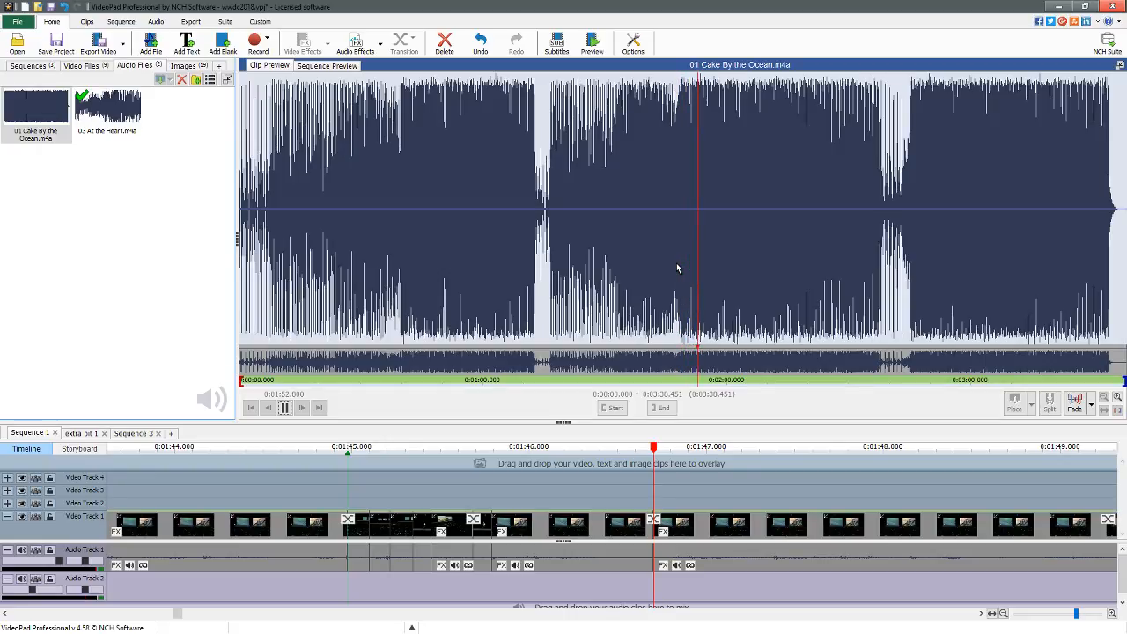
left_click(678, 269)
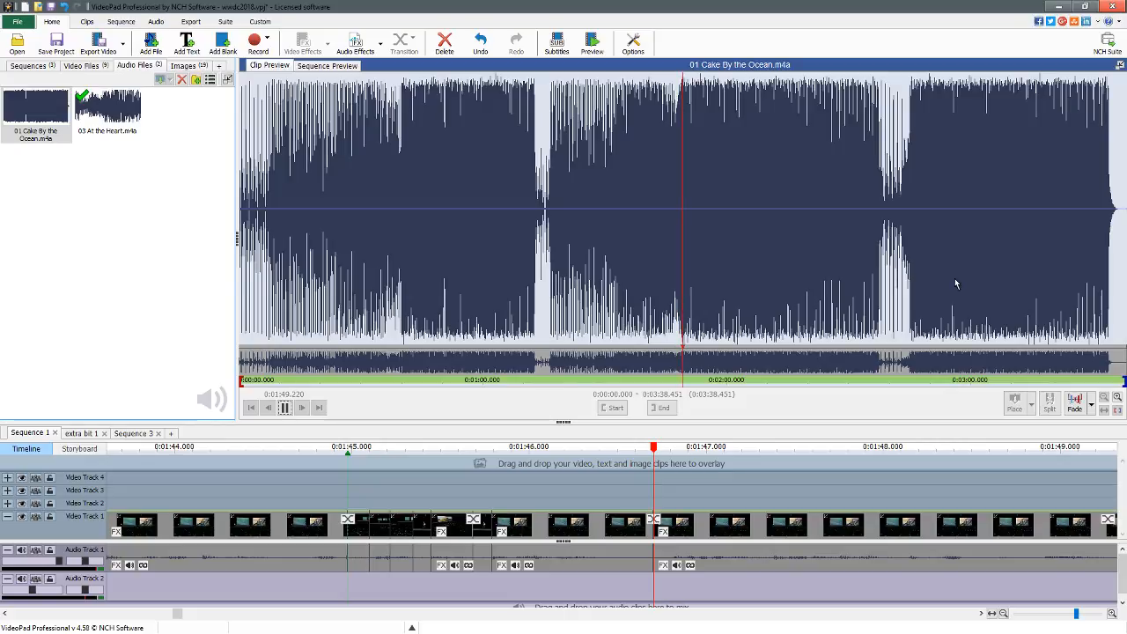
left_click(913, 291)
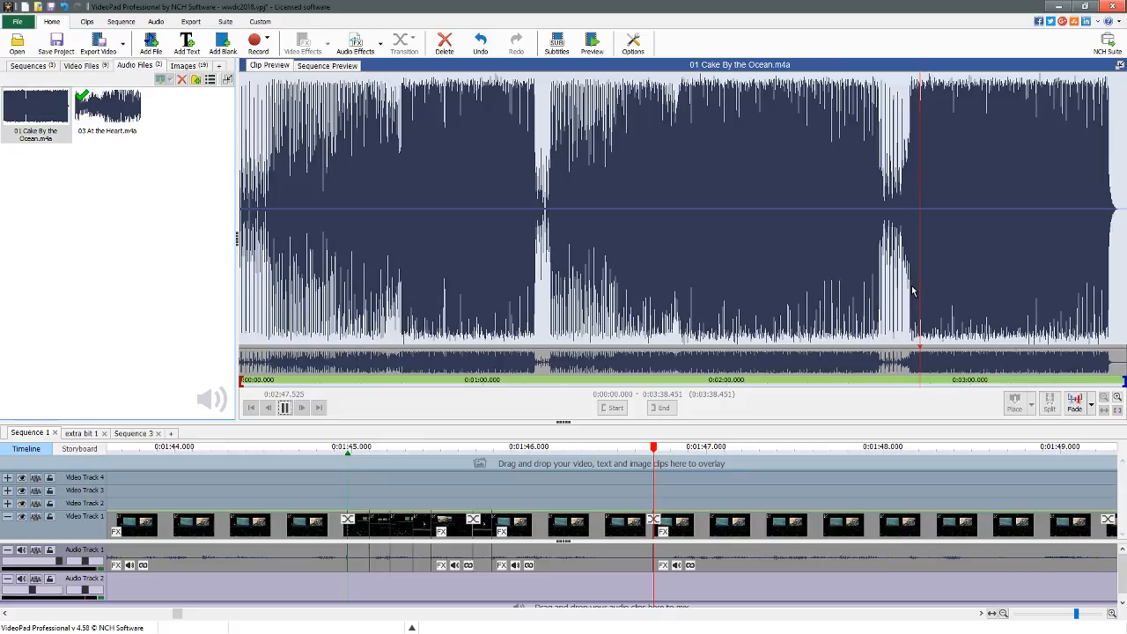
left_click(401, 291)
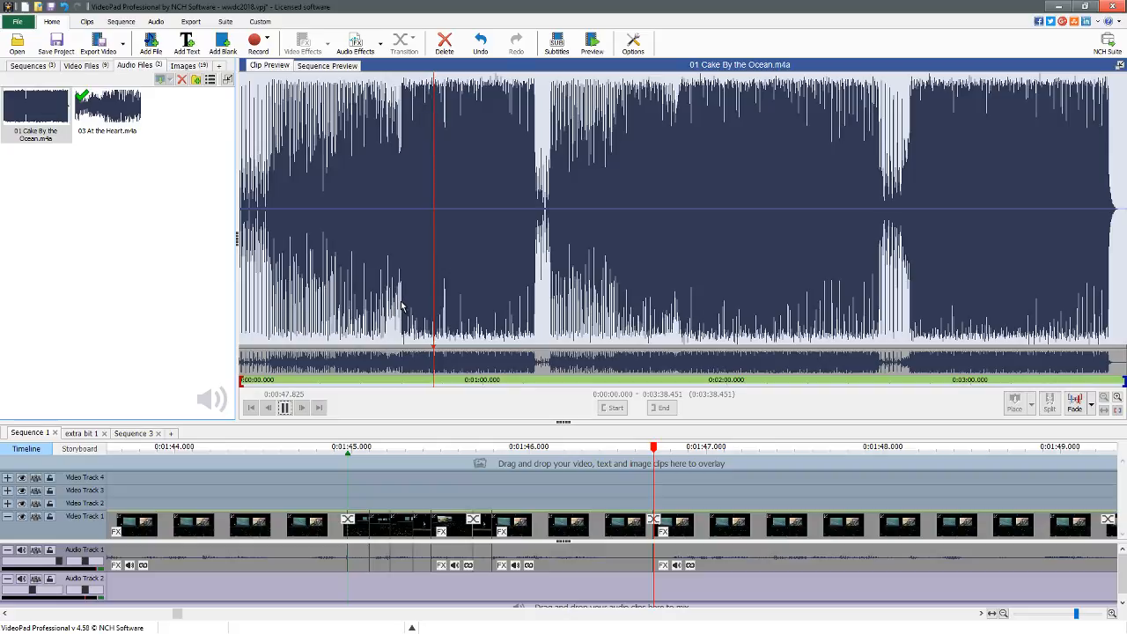
Set the clip's start point to 0:40.216 at the first loud section and briefly play from it.
left_click(401, 307)
key("space")
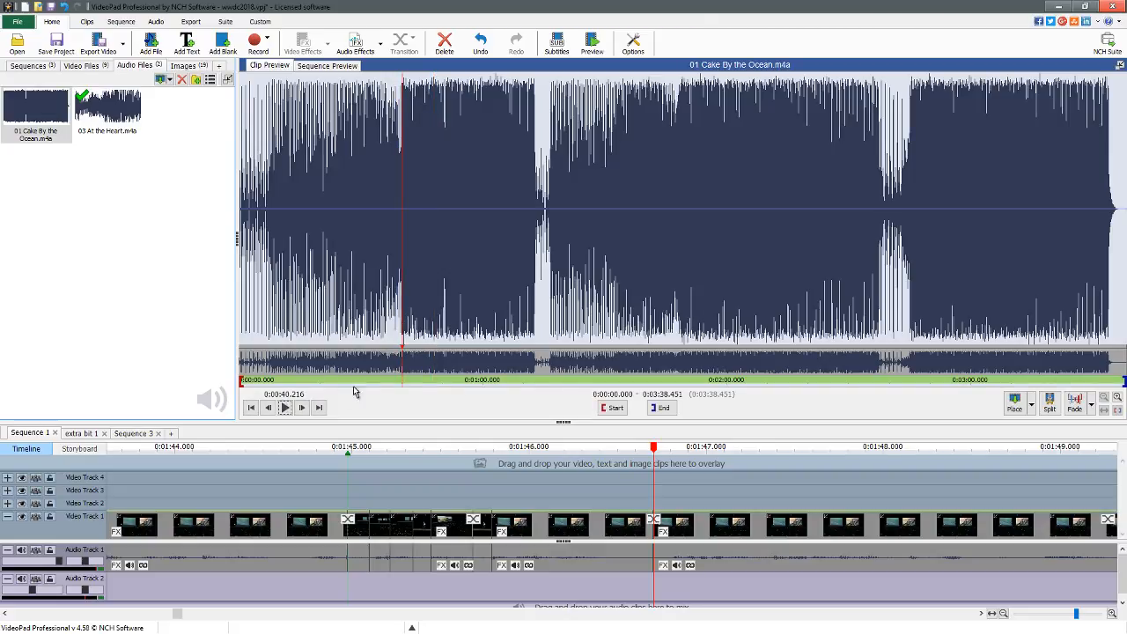
left_click(614, 407)
left_click(285, 408)
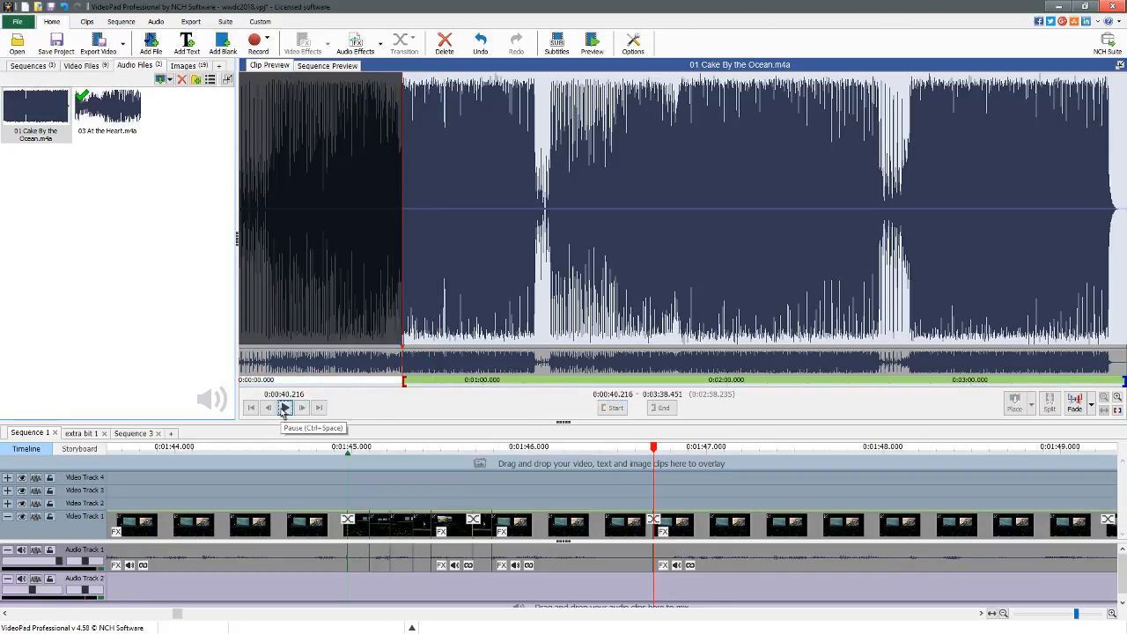
left_click(285, 408)
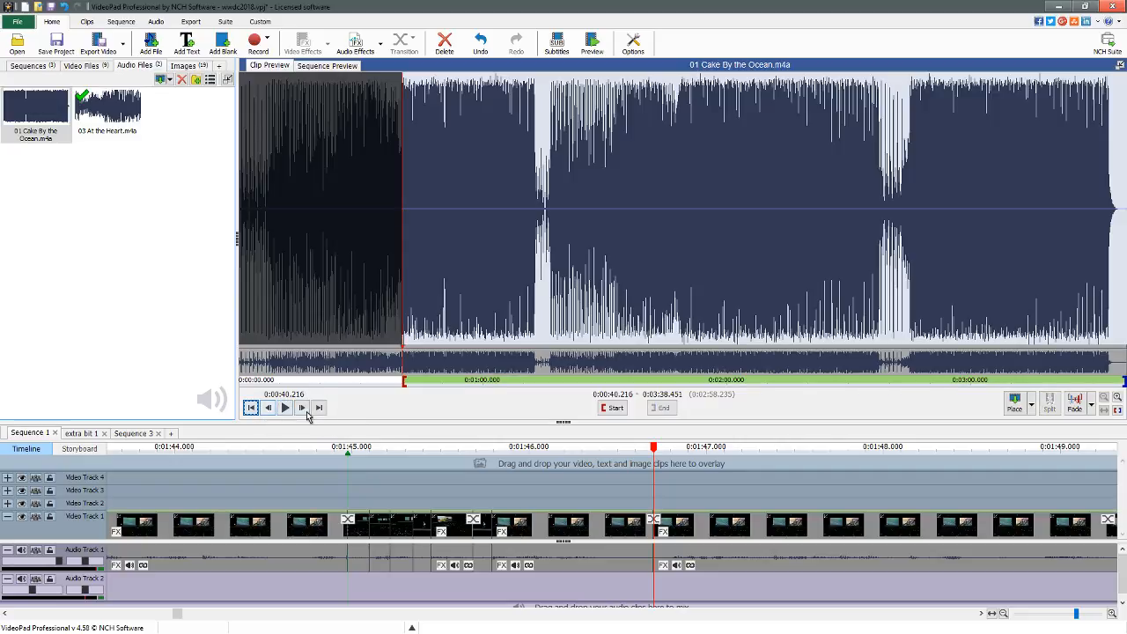
Move the clip's start point forward to 0:40.300 and test the new beginning.
left_click(302, 408)
left_click(614, 407)
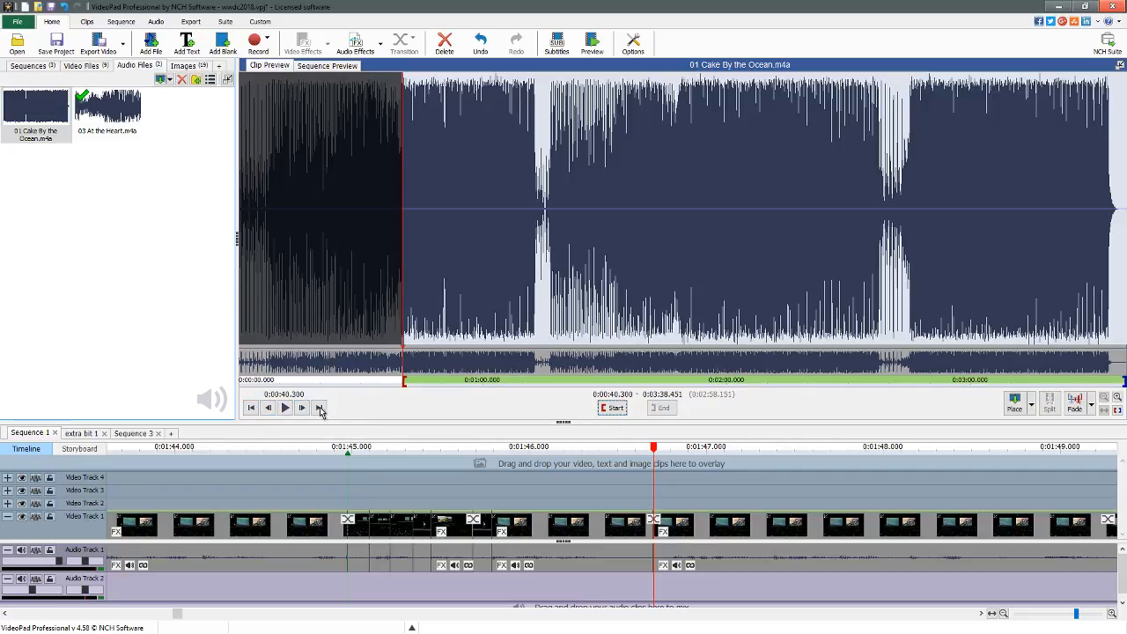
left_click(282, 408)
left_click(282, 409)
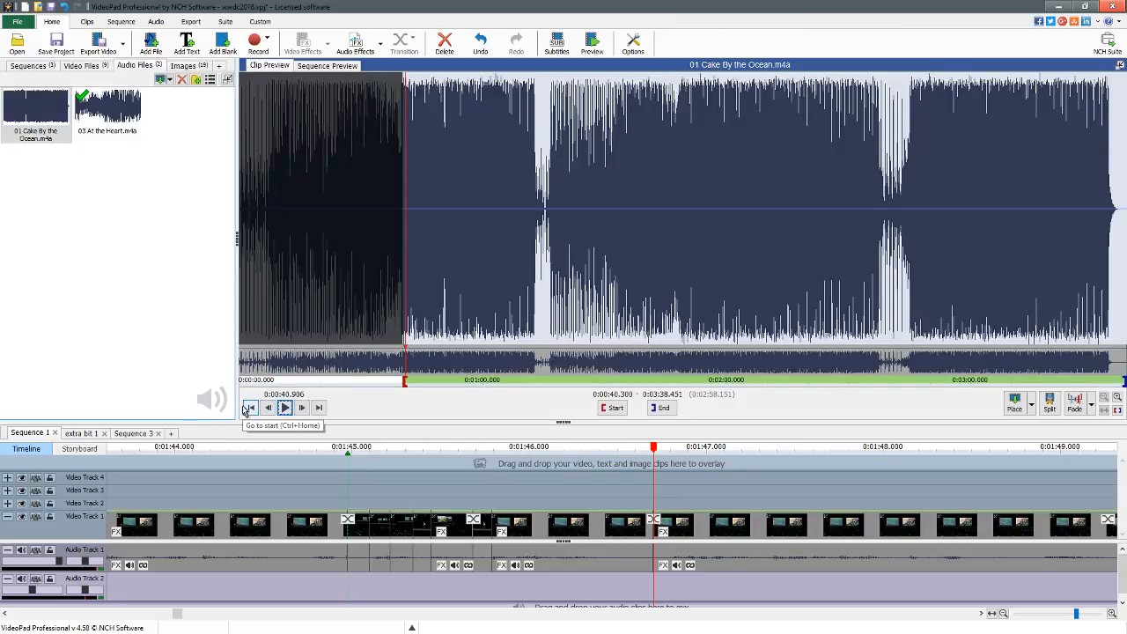
Advance the clip's start point to 0:40.333 and play the beginning twice to check the cut.
left_click(251, 408)
left_click(302, 408)
left_click(614, 407)
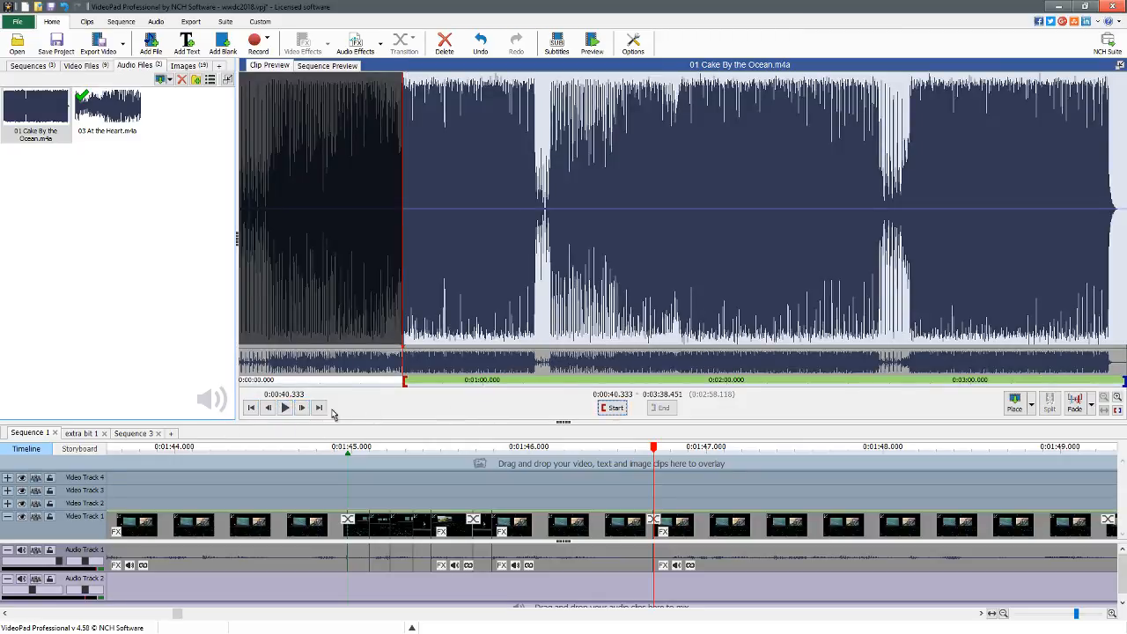
left_click(285, 408)
left_click(251, 408)
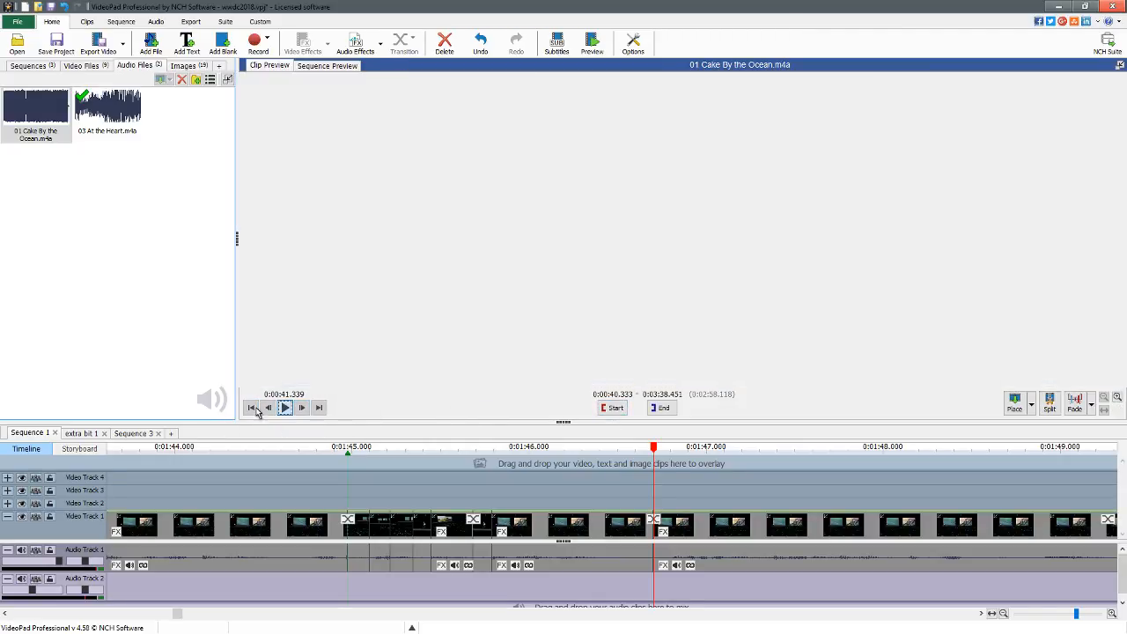
left_click(285, 408)
left_click(284, 407)
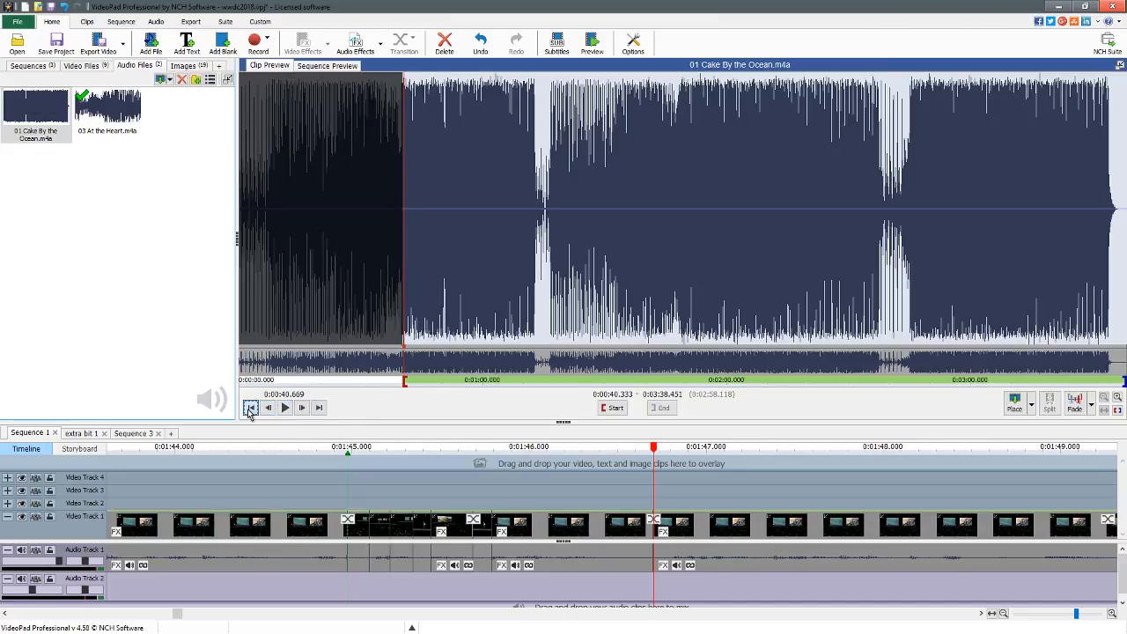
Advance the clip's start point to 0:40.367 and audition from there, pausing at about 0:56.
left_click(250, 408)
left_click(302, 408)
left_click(614, 408)
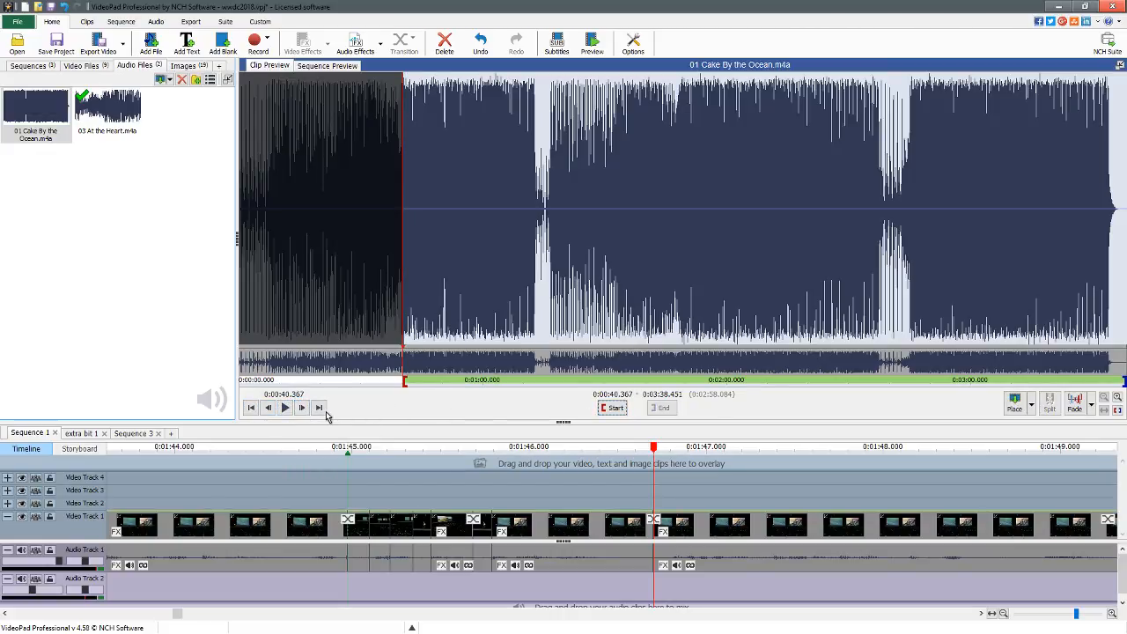
left_click(285, 408)
left_click(286, 408)
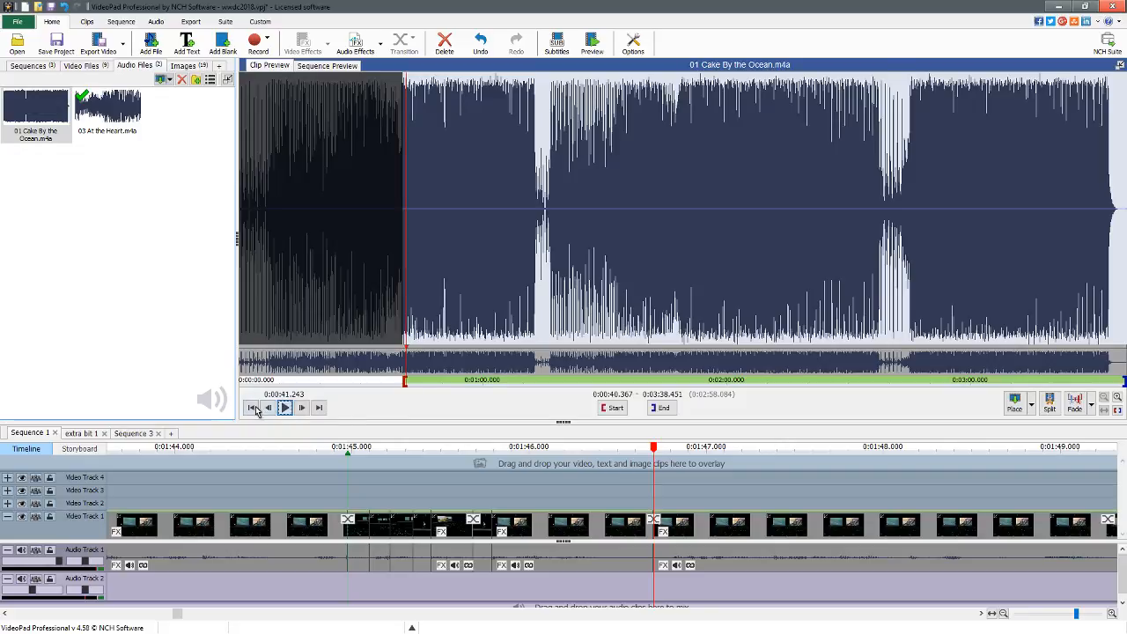
left_click(251, 407)
left_click(285, 408)
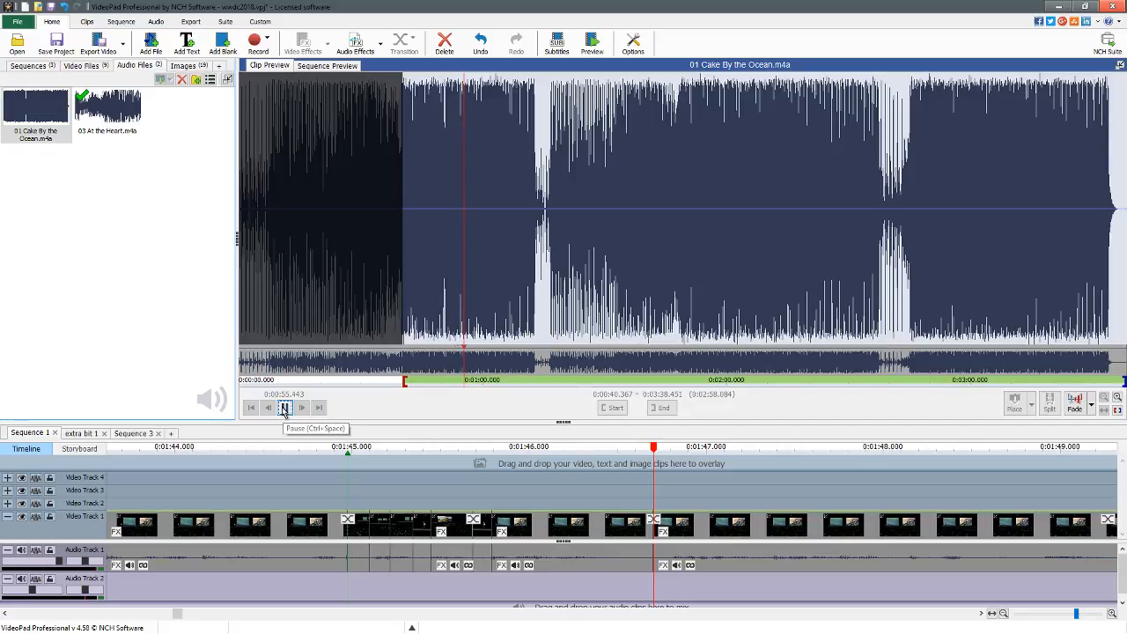
left_click(284, 408)
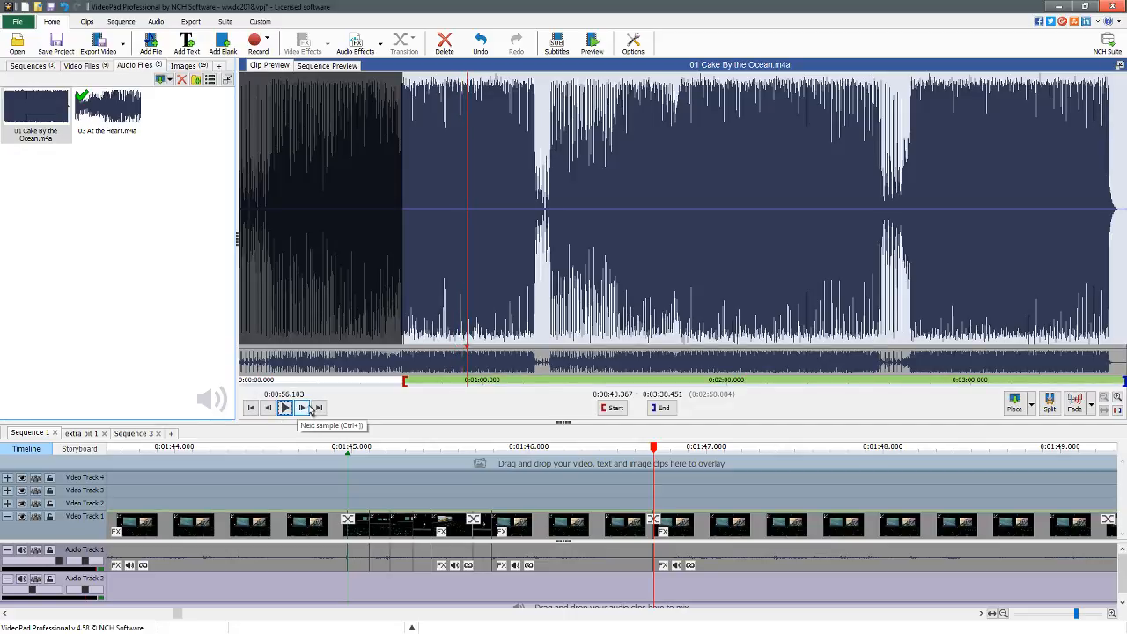
Audition the trimmed song between about 0:53 and 1:12, and around 1:50 to find a suitable passage.
left_click(285, 408)
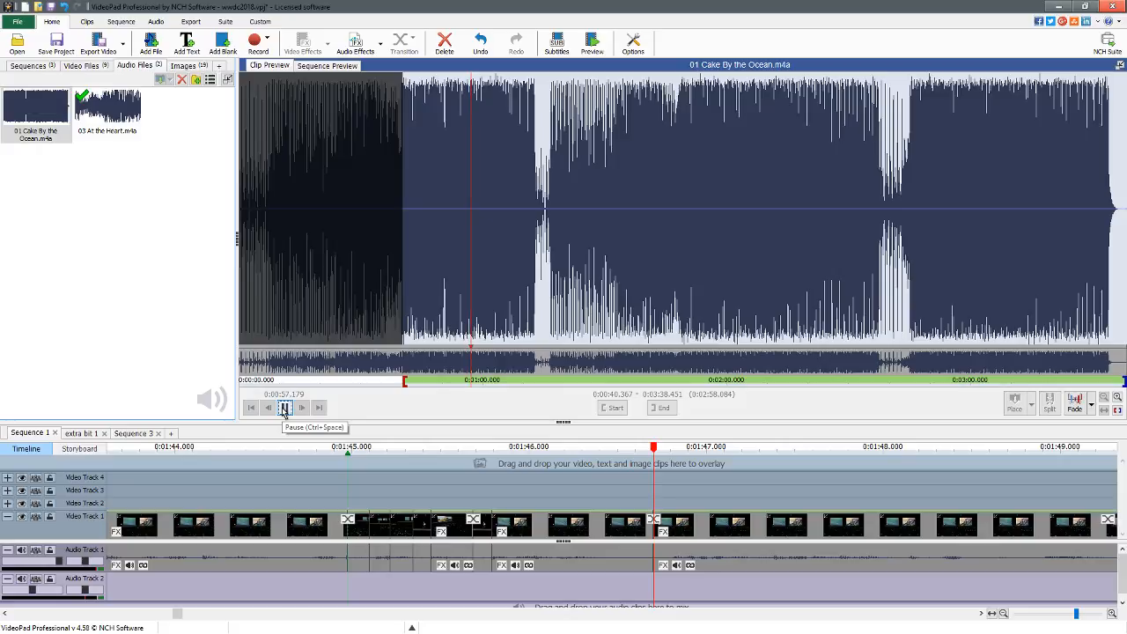
left_click(522, 296)
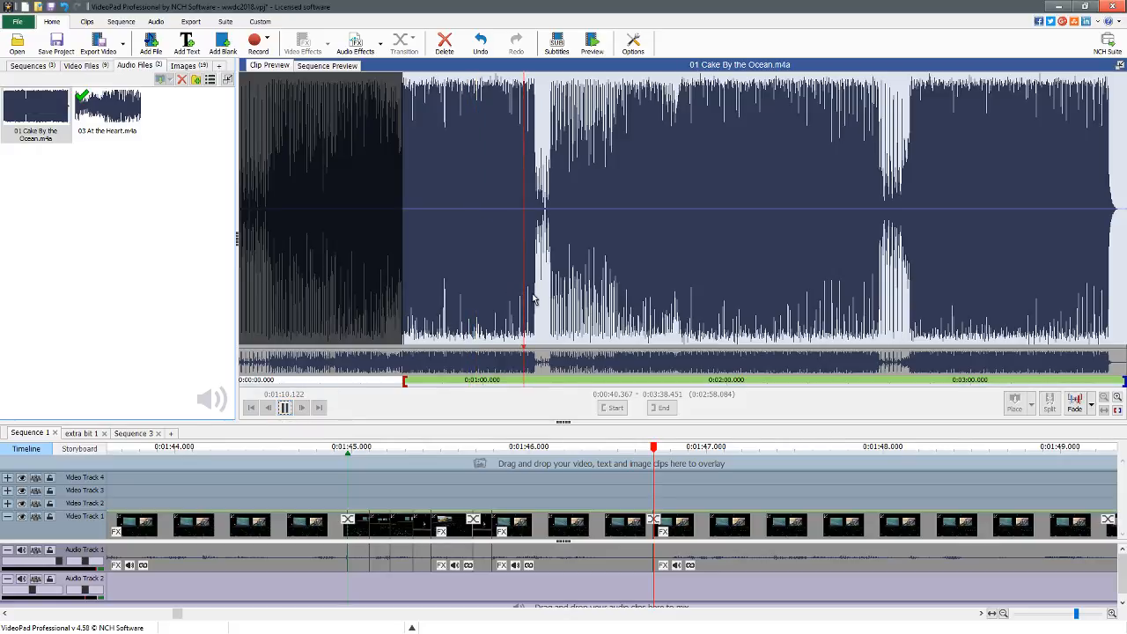
left_click(532, 299)
left_click(504, 307)
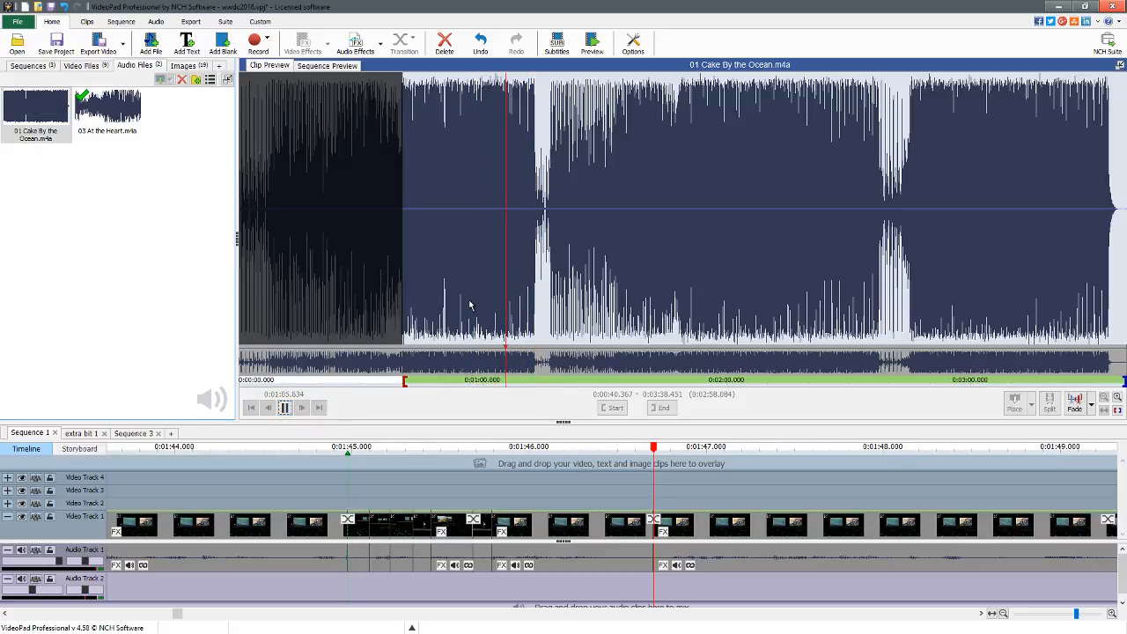
left_click(470, 308)
left_click(455, 306)
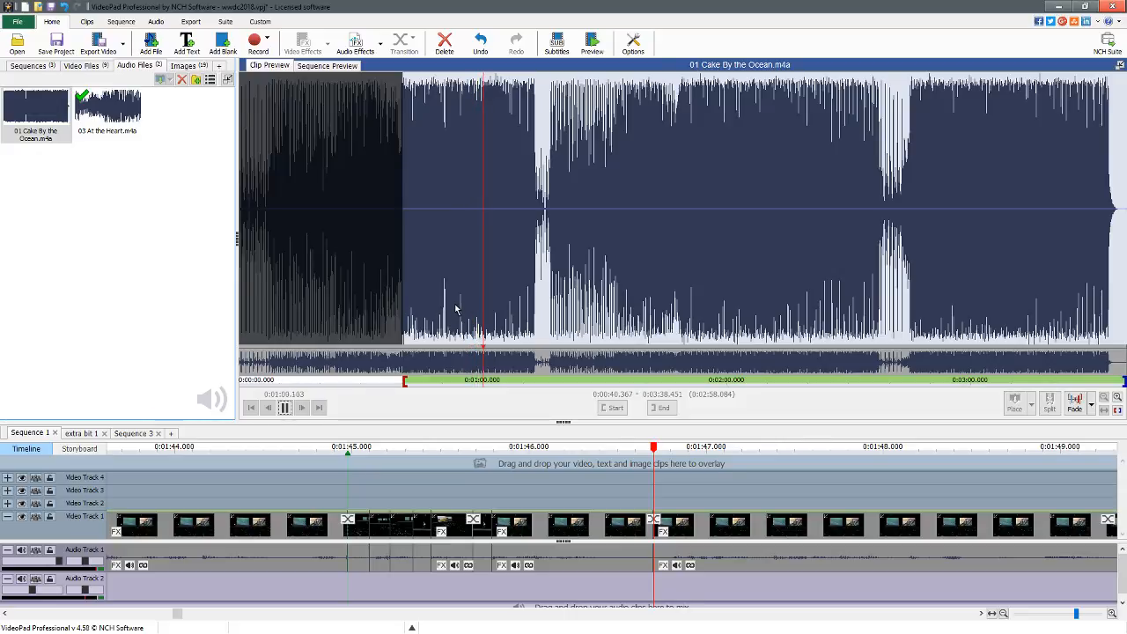
left_click(686, 278)
left_click(675, 280)
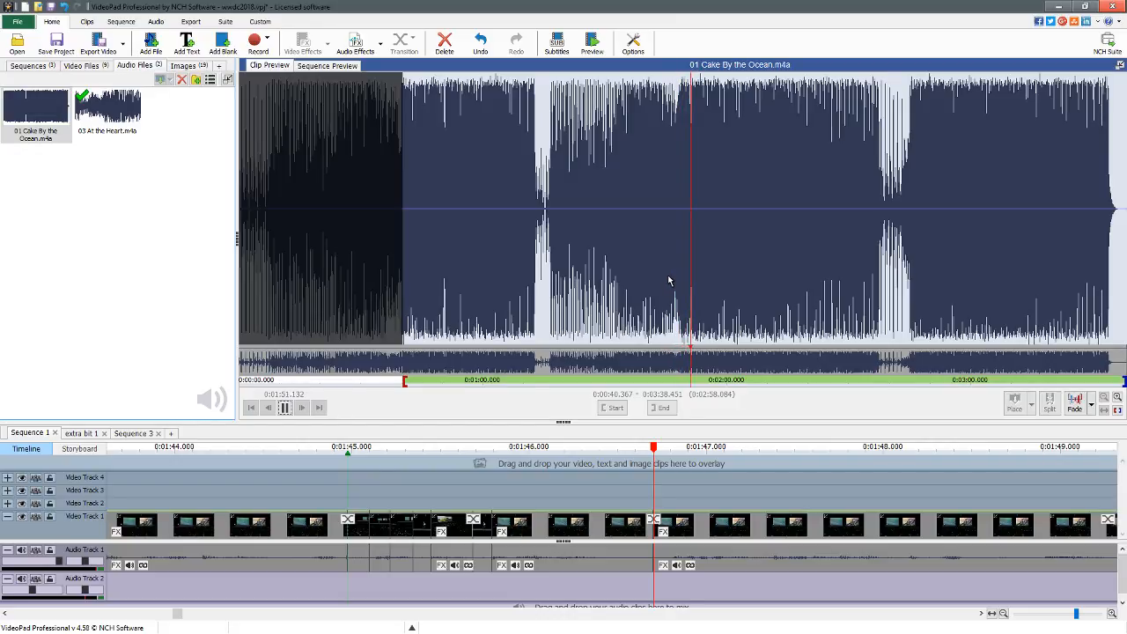
Audition the song in short bursts between about 1:46 and 1:49 to locate the starting beat of the passage.
left_click(661, 282)
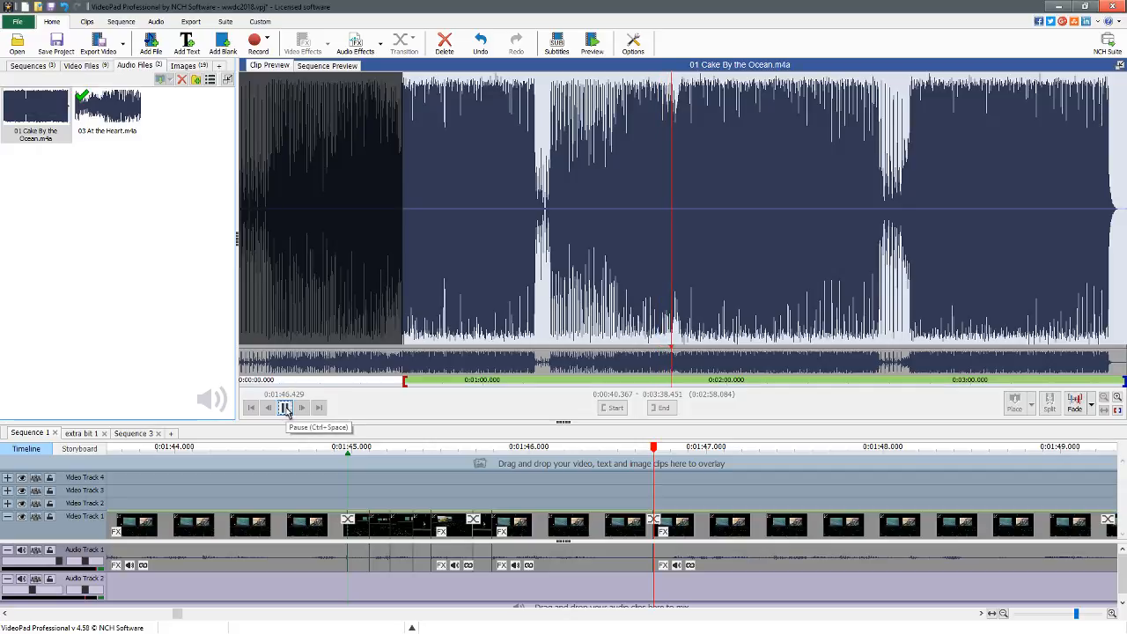
left_click(286, 409)
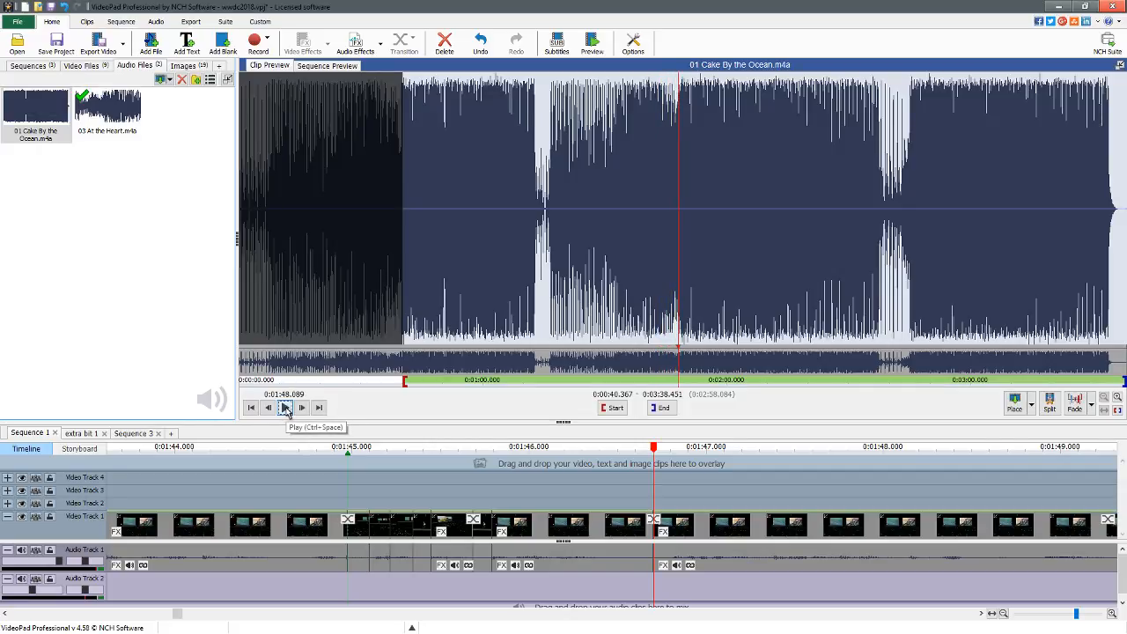
left_click(270, 408)
left_click(286, 408)
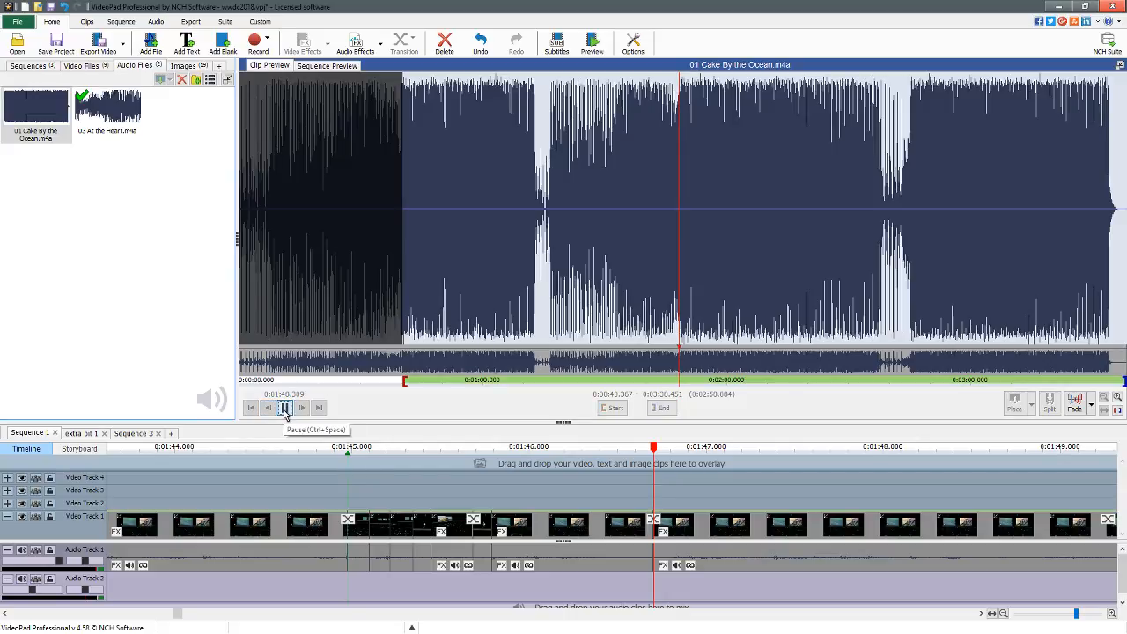
left_click(285, 408)
left_click(273, 409)
left_click(274, 409)
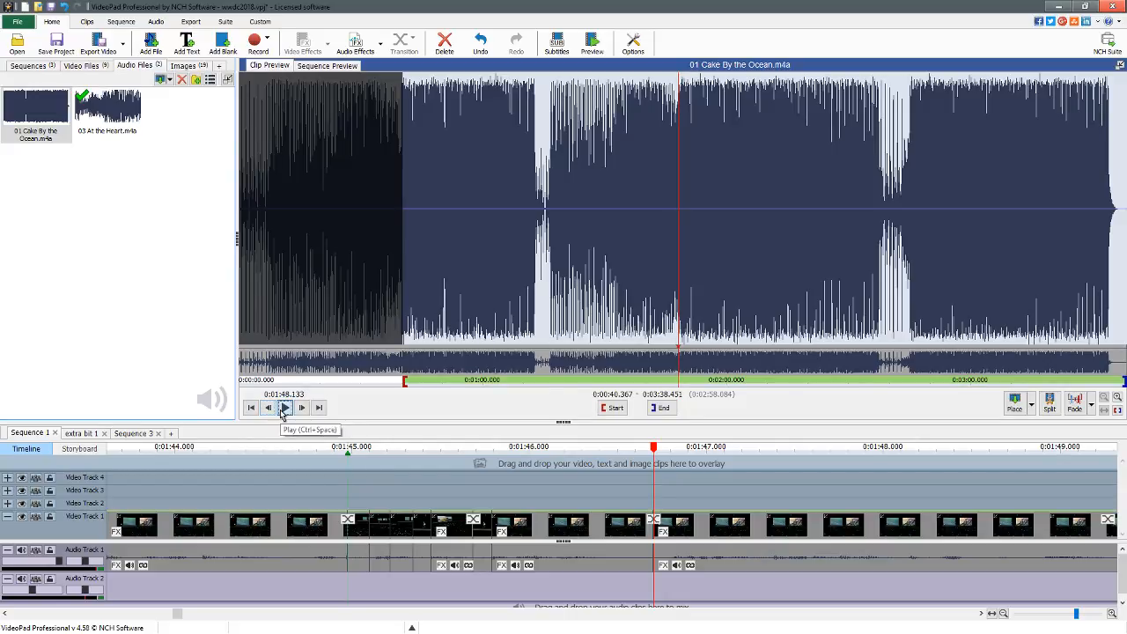
left_click(285, 408)
left_click(283, 410)
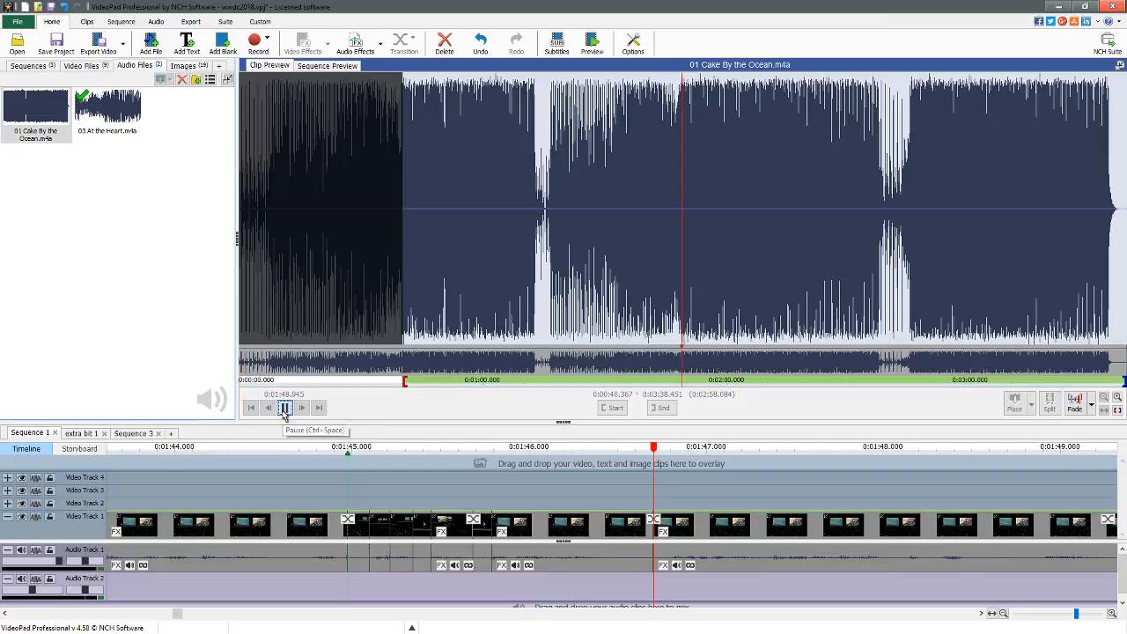
Set the clip's start point to 0:01:47.780 and play the beginning twice to check the cut.
left_click(672, 267)
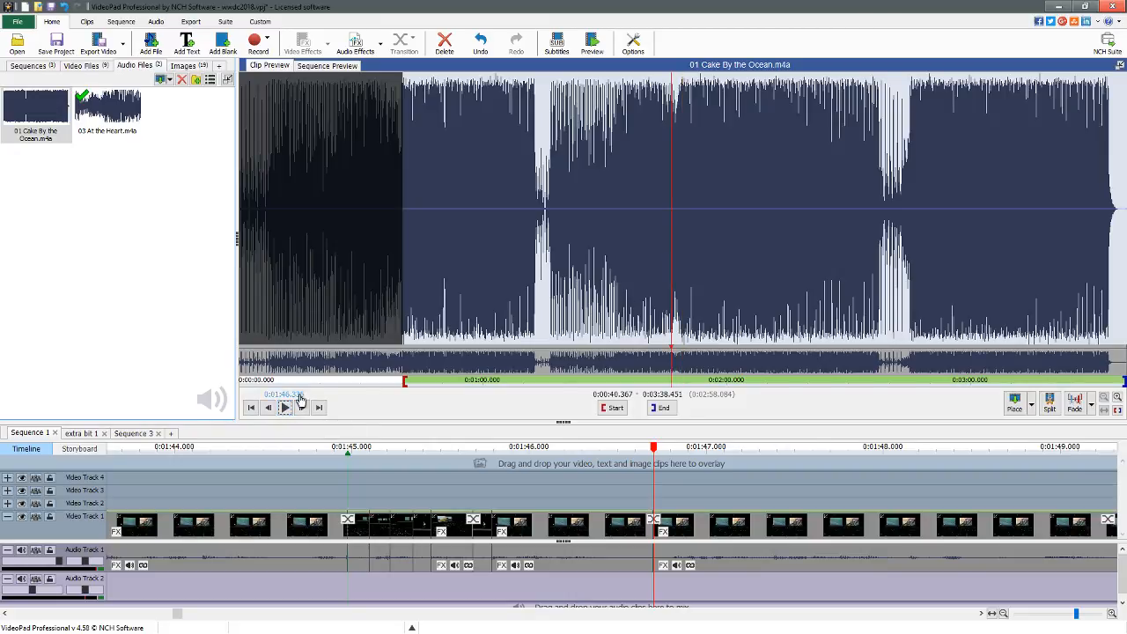
left_click(285, 408)
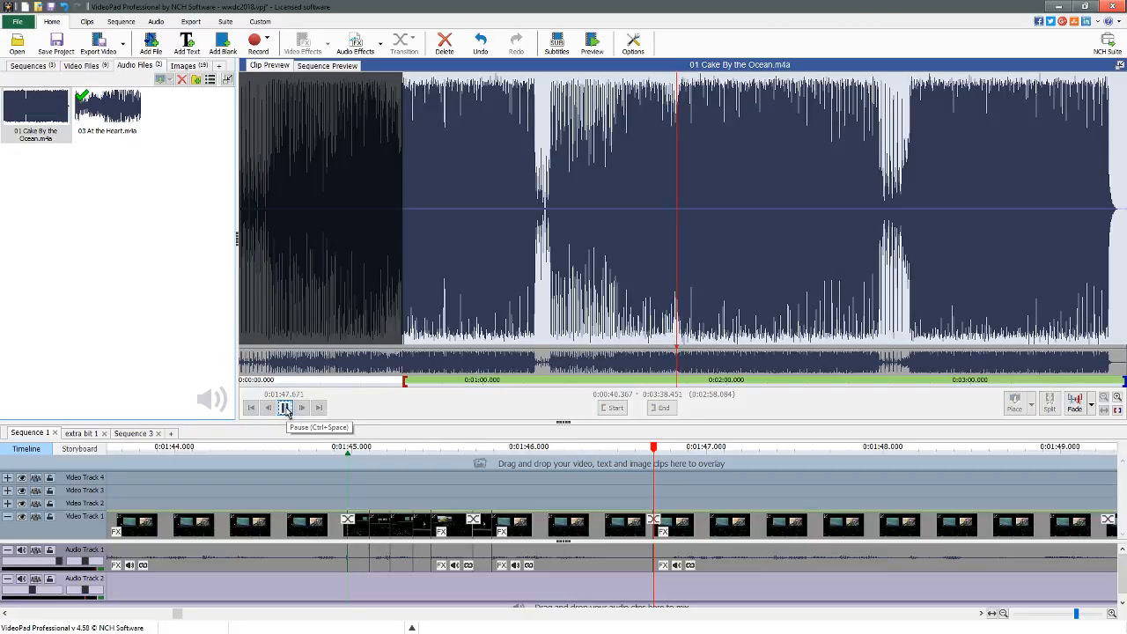
left_click(285, 408)
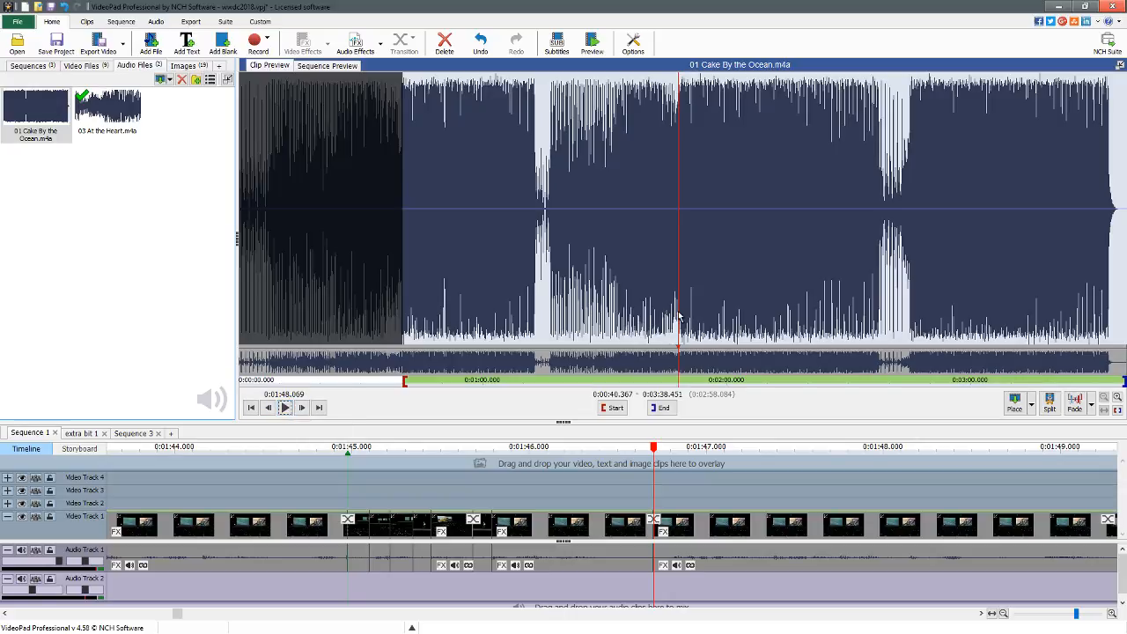
left_click(677, 317)
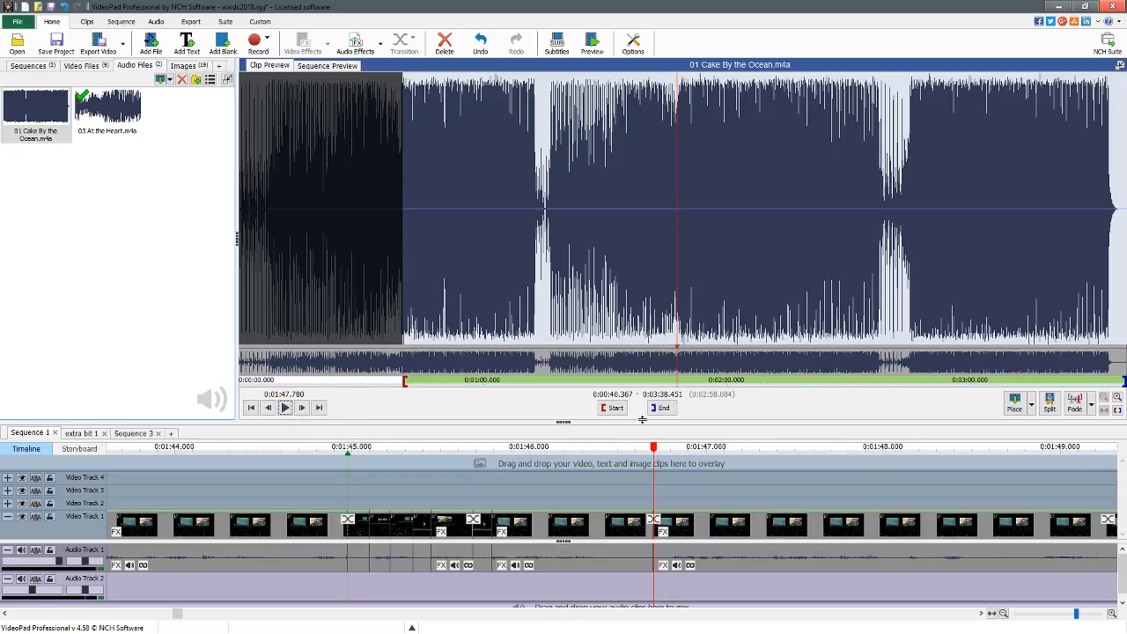
left_click(613, 408)
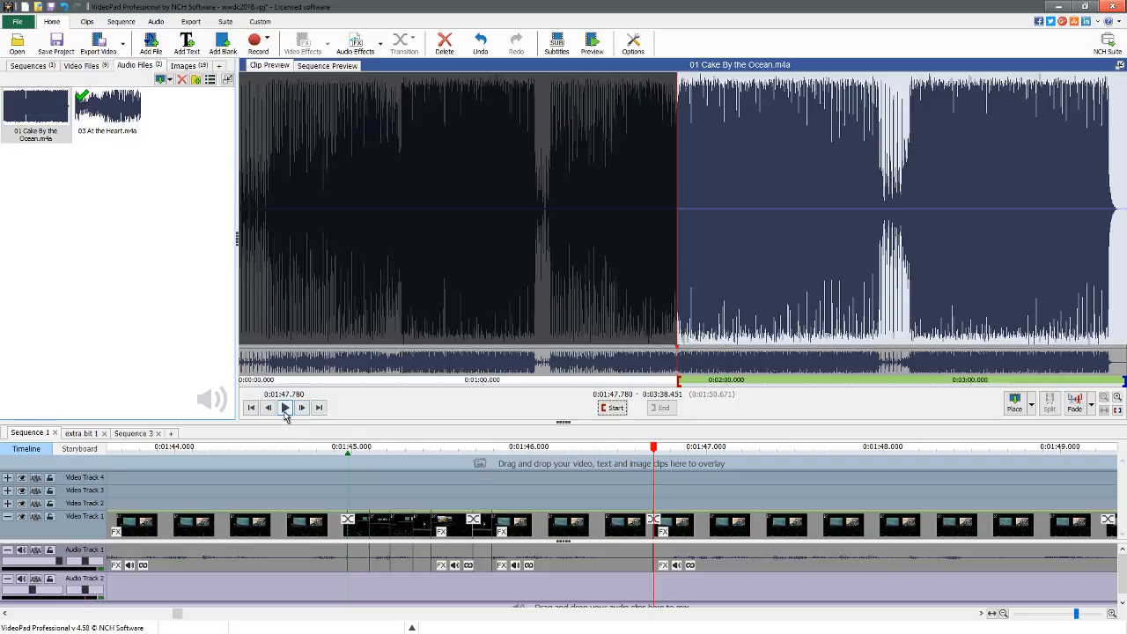
left_click(285, 409)
left_click(285, 409)
left_click(251, 408)
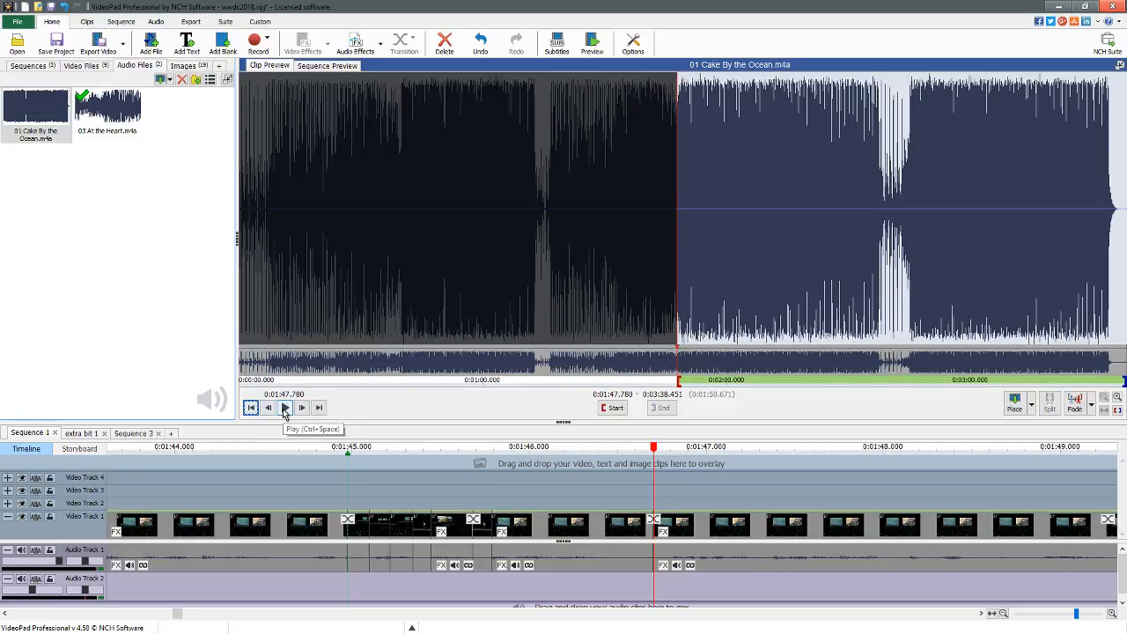
left_click(284, 409)
left_click(284, 408)
left_click(252, 408)
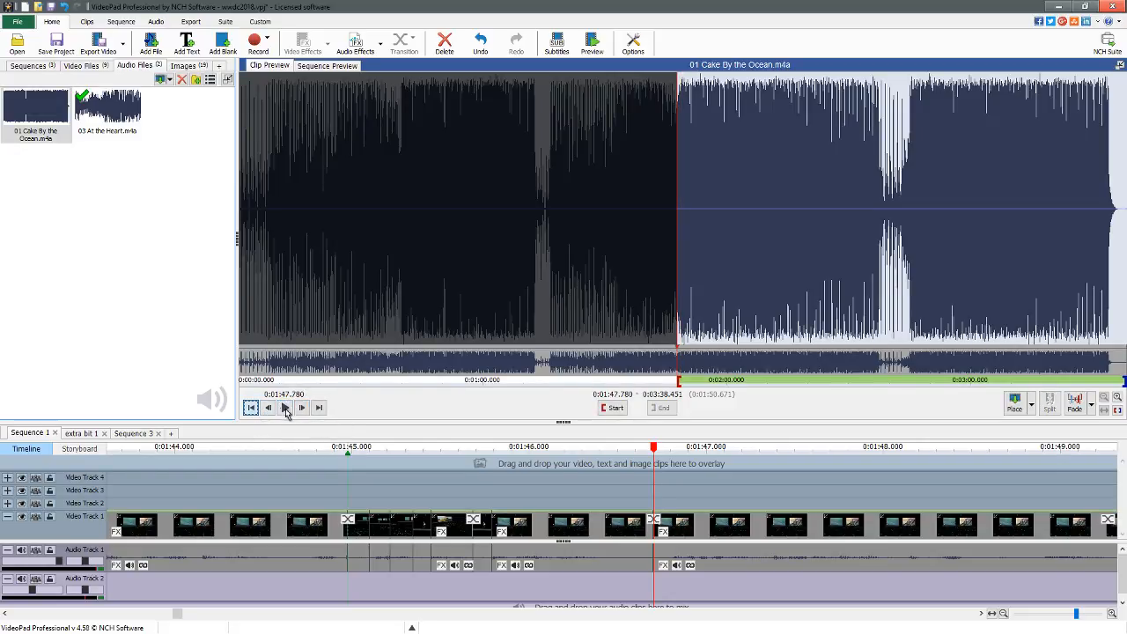
Advance the clip's start point to 0:01:47.900 and audition the song from the new beginning.
left_click(299, 410)
left_click(613, 408)
left_click(301, 408)
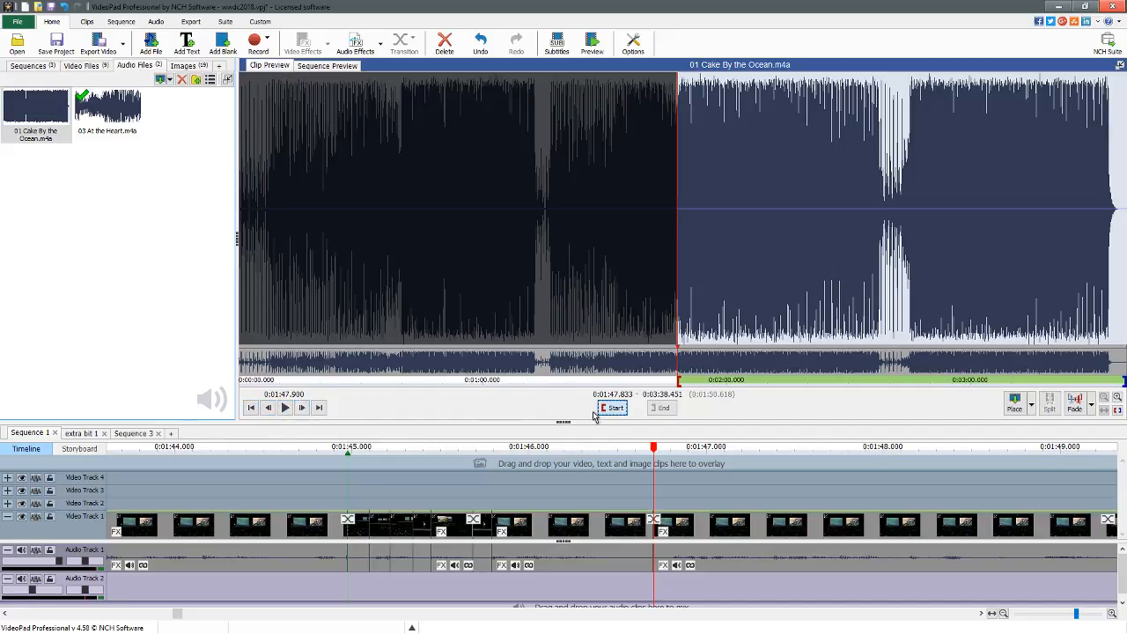
left_click(285, 408)
left_click(284, 408)
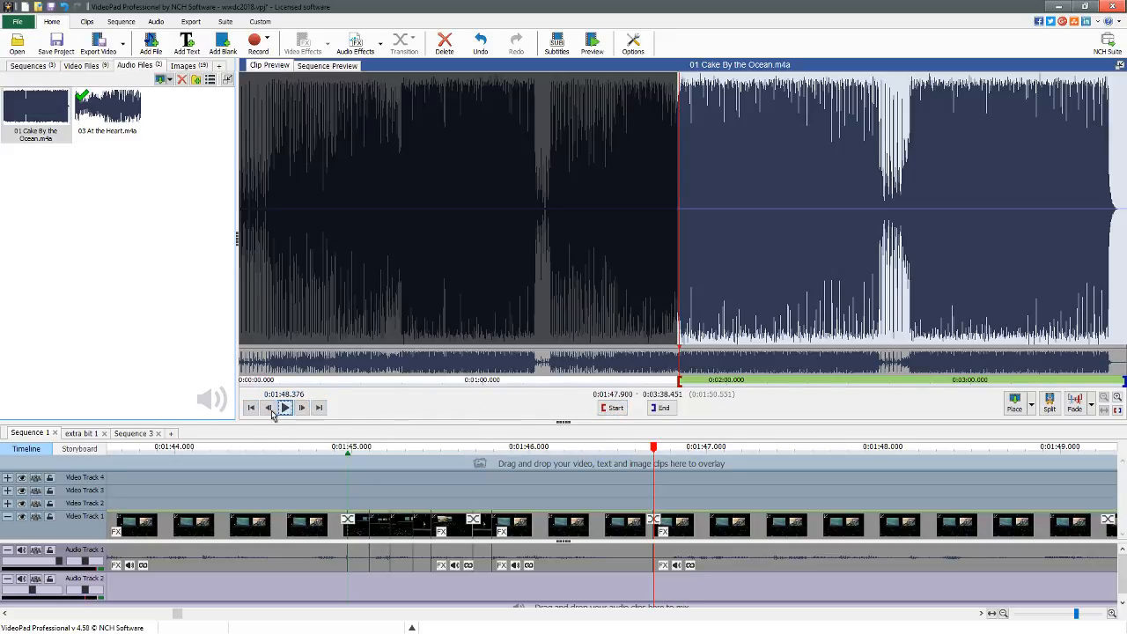
left_click(251, 408)
left_click(284, 410)
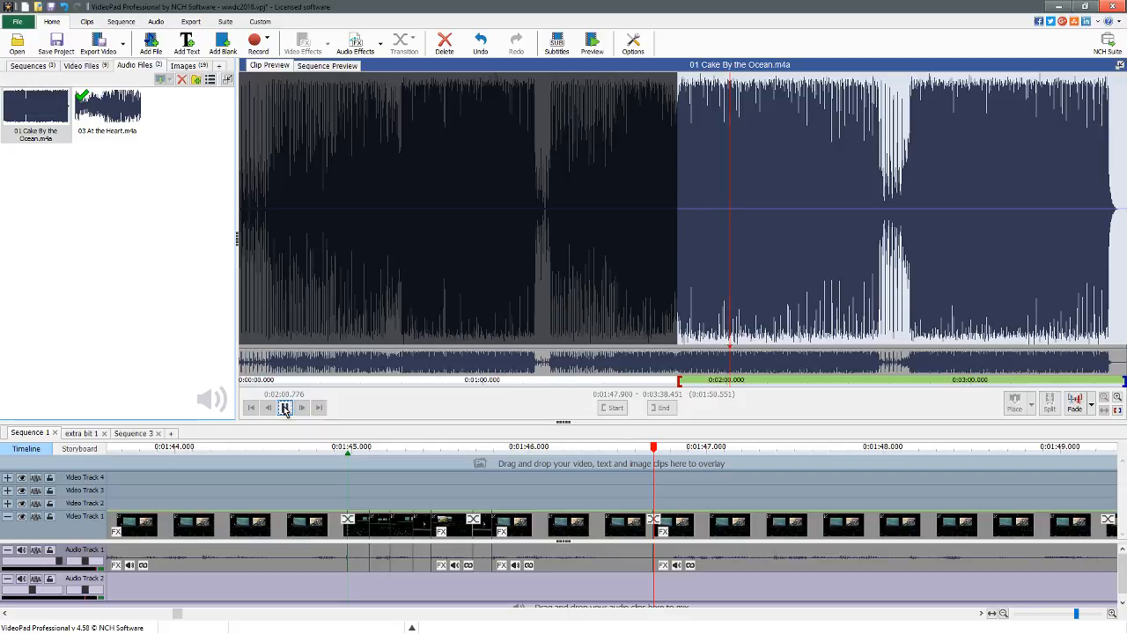
Check the OBS window briefly, and return to VideoPad to pause the song at about 2:07.
key("alt+Tab")
key("alt+Tab")
key("alt+Tab")
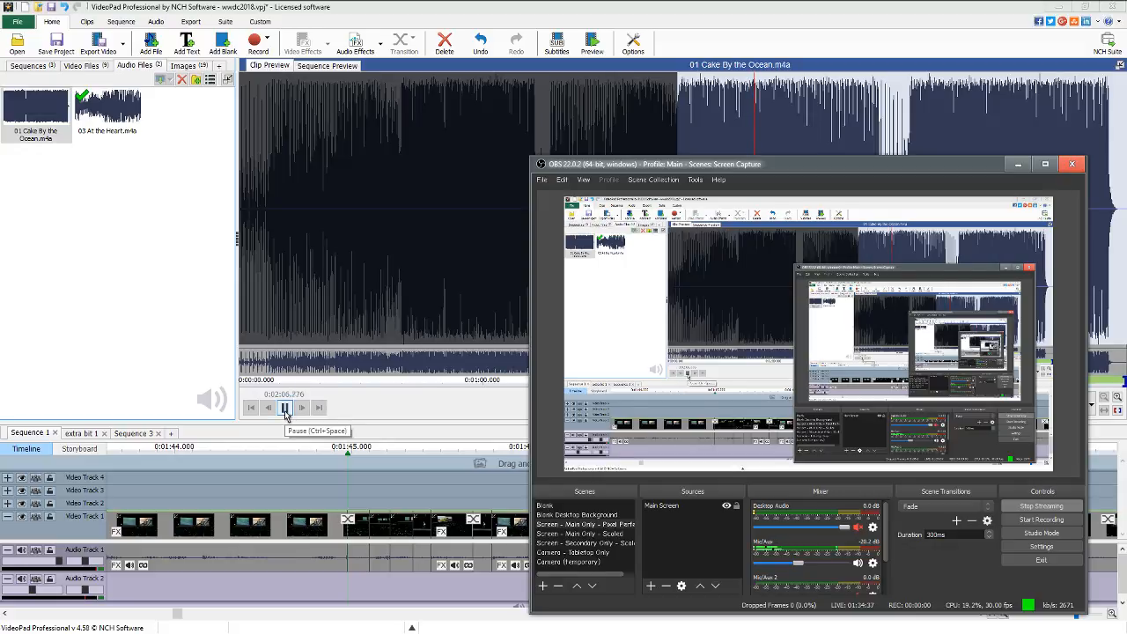
left_click(286, 412)
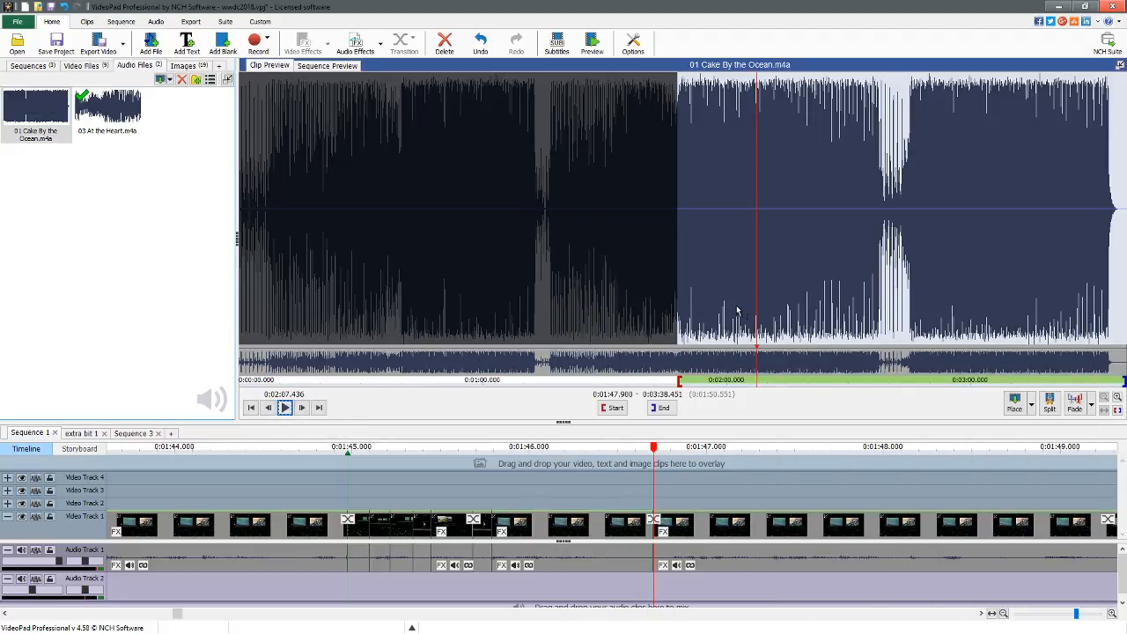
Replay the song from about 2:01 to find the passage's ending, set the clip's end point to 0:02:04.988 and play on from there.
left_click(733, 311)
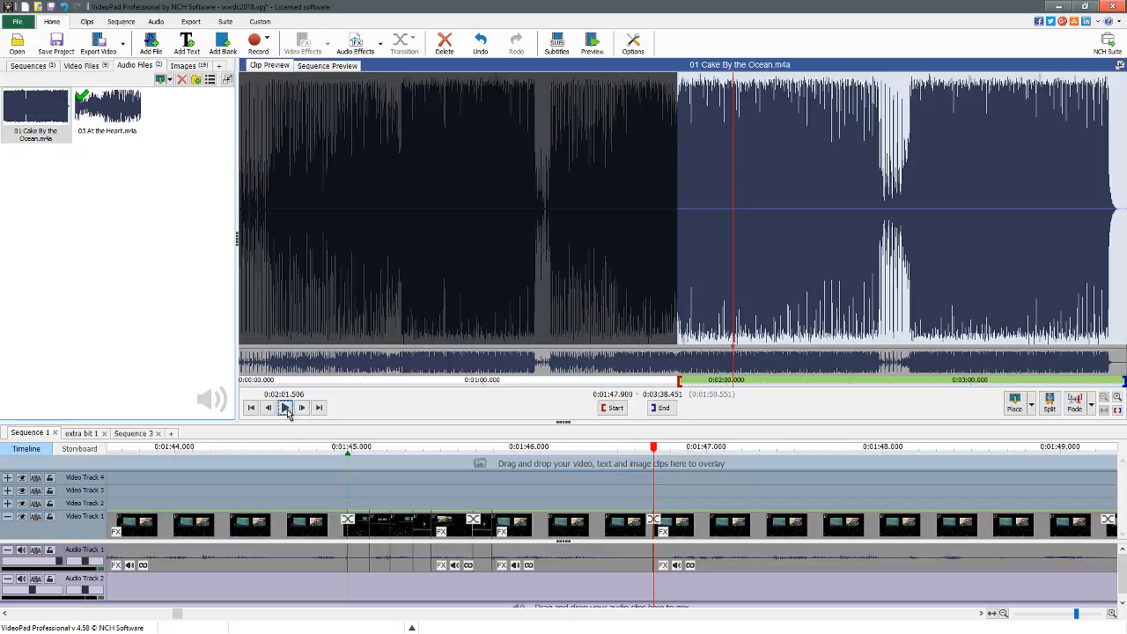
left_click(287, 411)
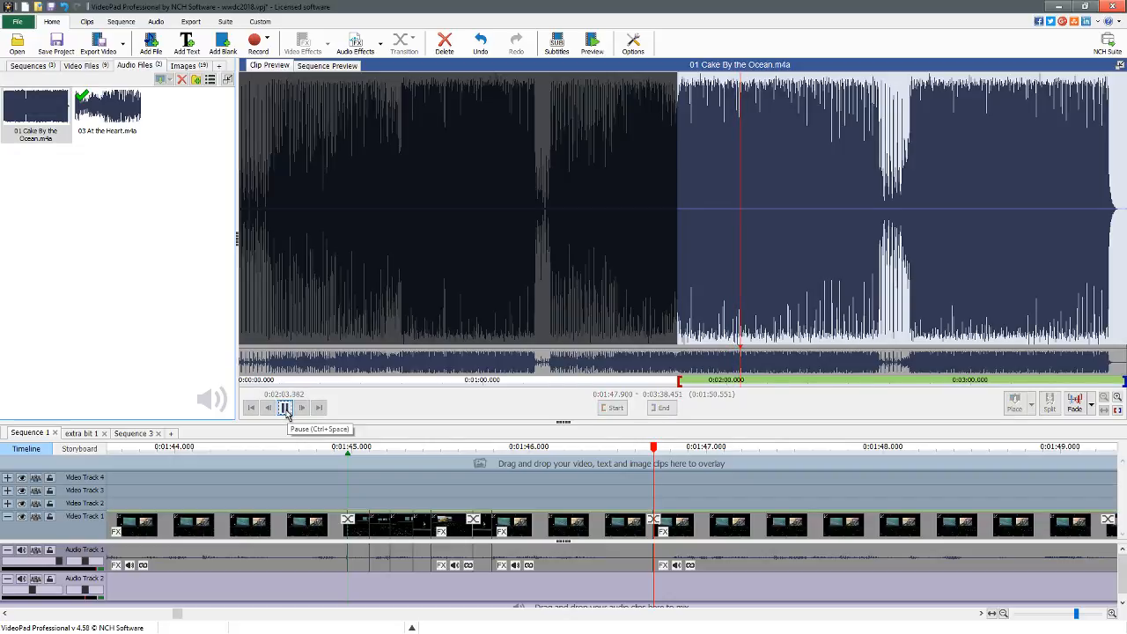
left_click(285, 409)
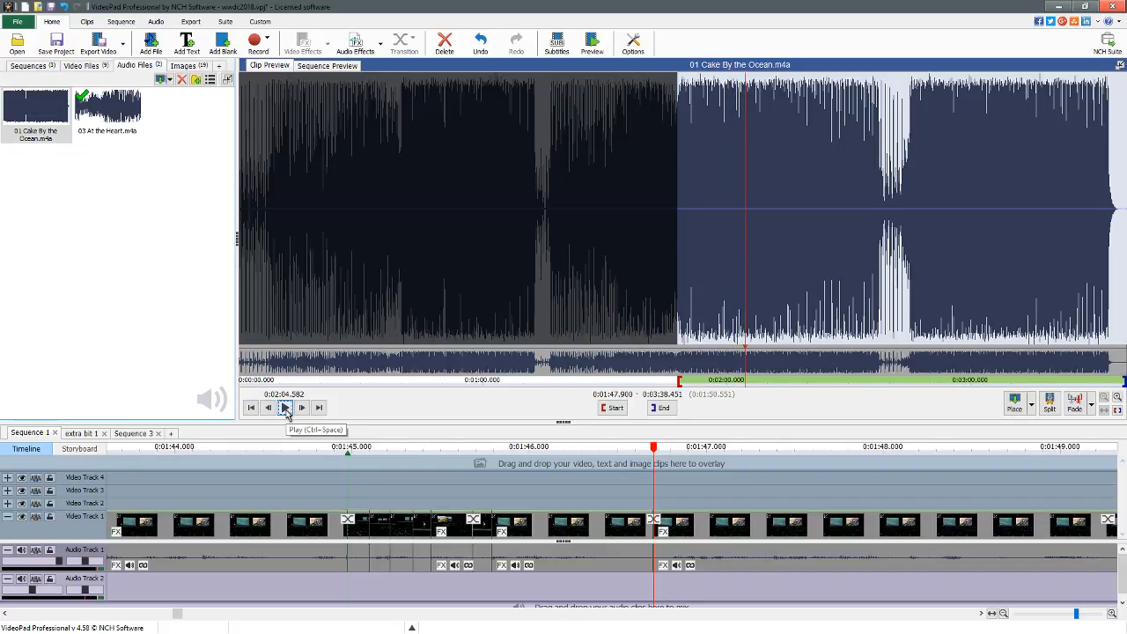
left_click(287, 408)
left_click(287, 408)
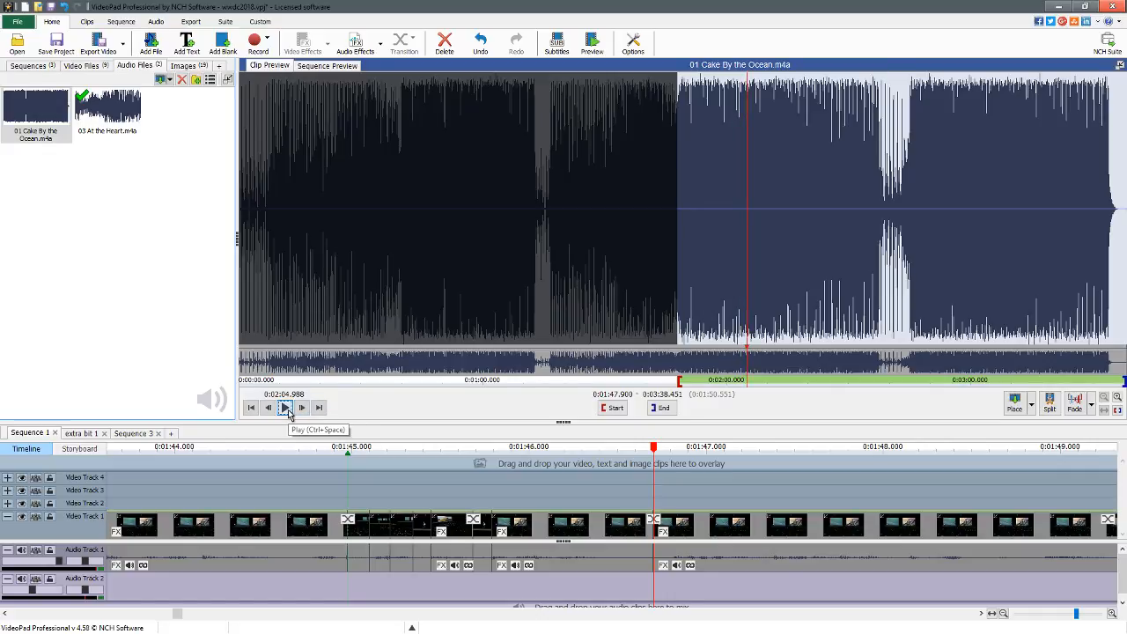
left_click(661, 408)
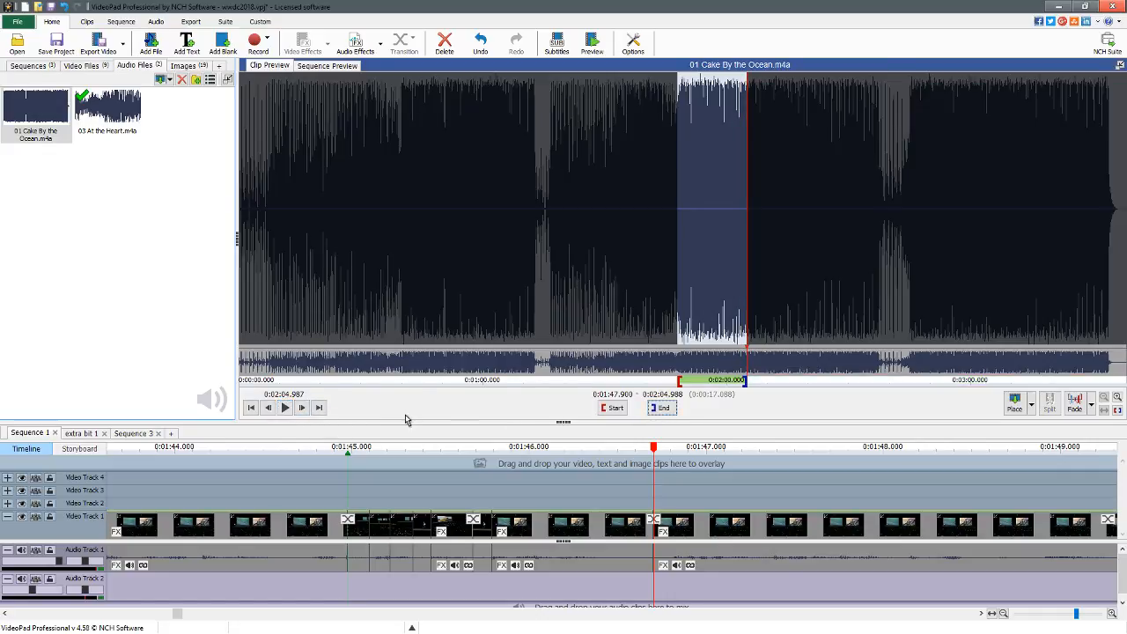
left_click(287, 408)
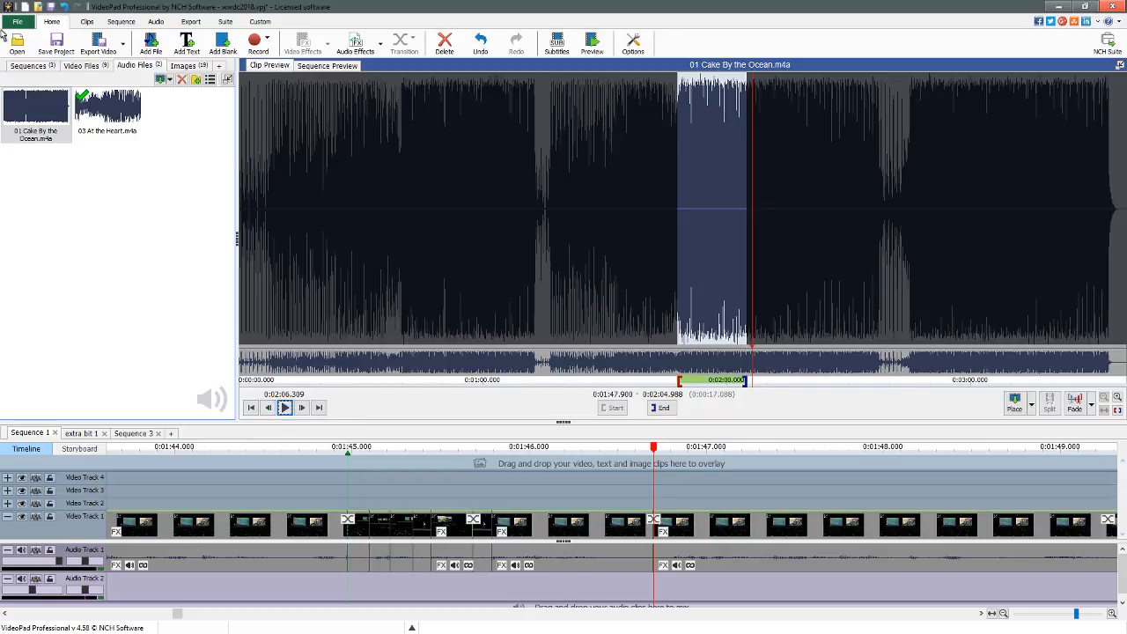
Try placing the trimmed song on Audio Track 2 of Sequence 1 at 0:01:46.703, and undo the placement.
left_click_drag(53, 121, 86, 198)
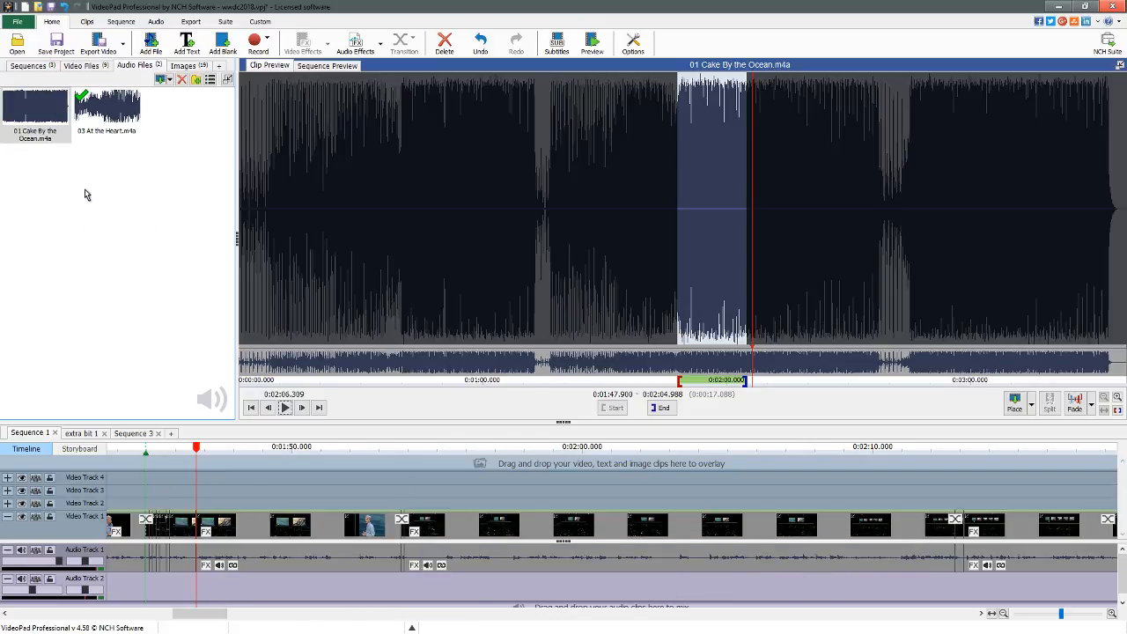
left_click_drag(49, 112, 199, 590)
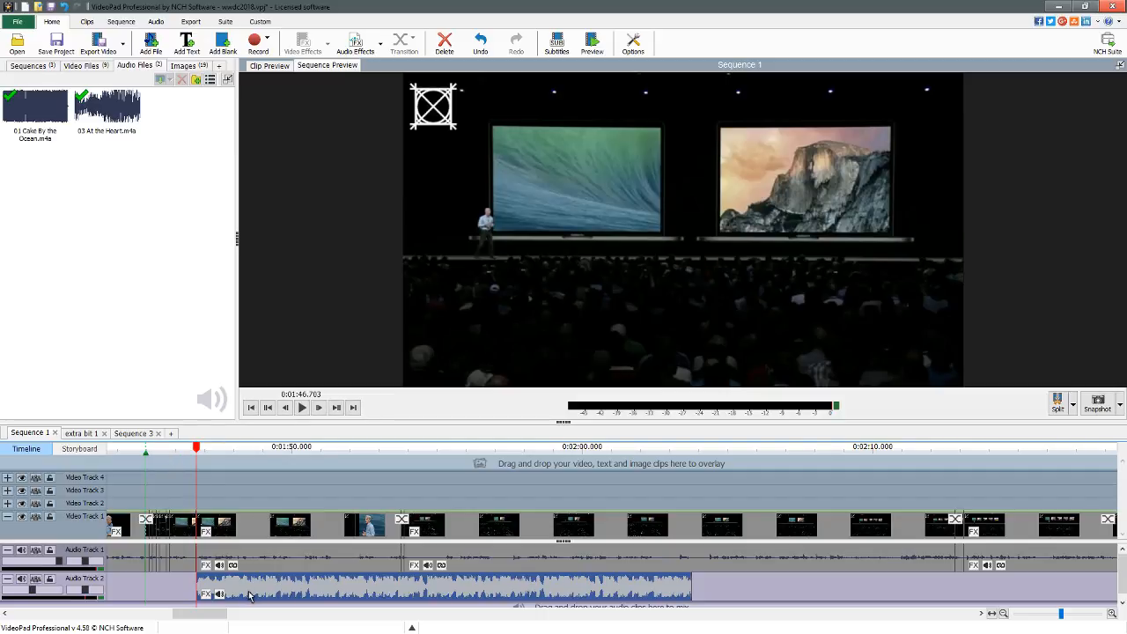
key("ctrl+z")
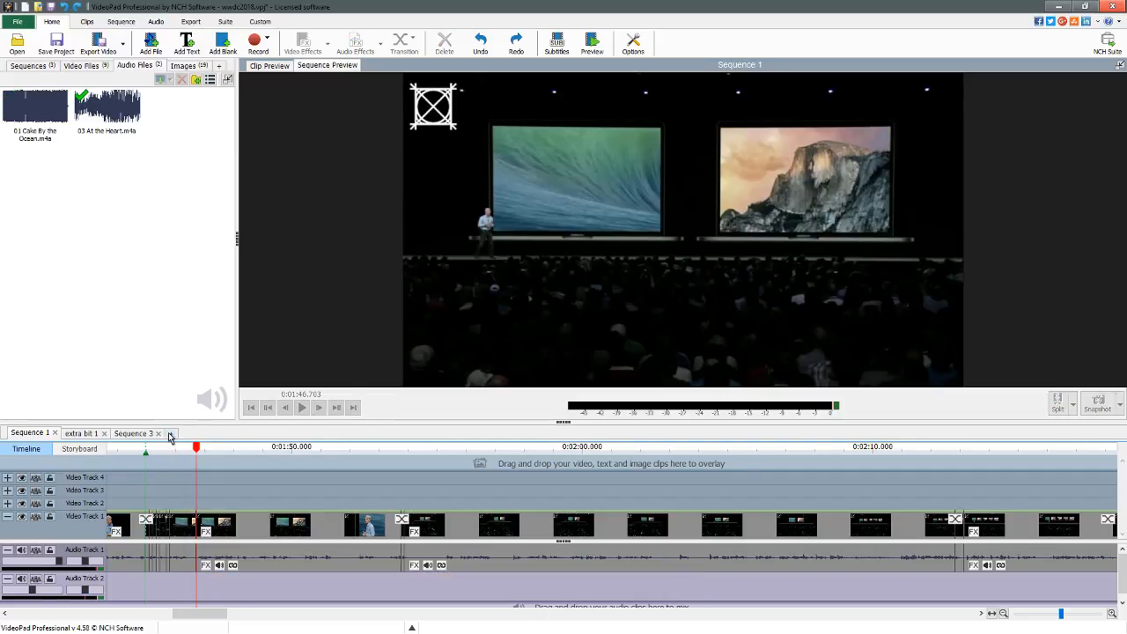
Create a new empty sequence, and switch to OBS to unmute the desktop audio in the mixer.
key("alt+Tab")
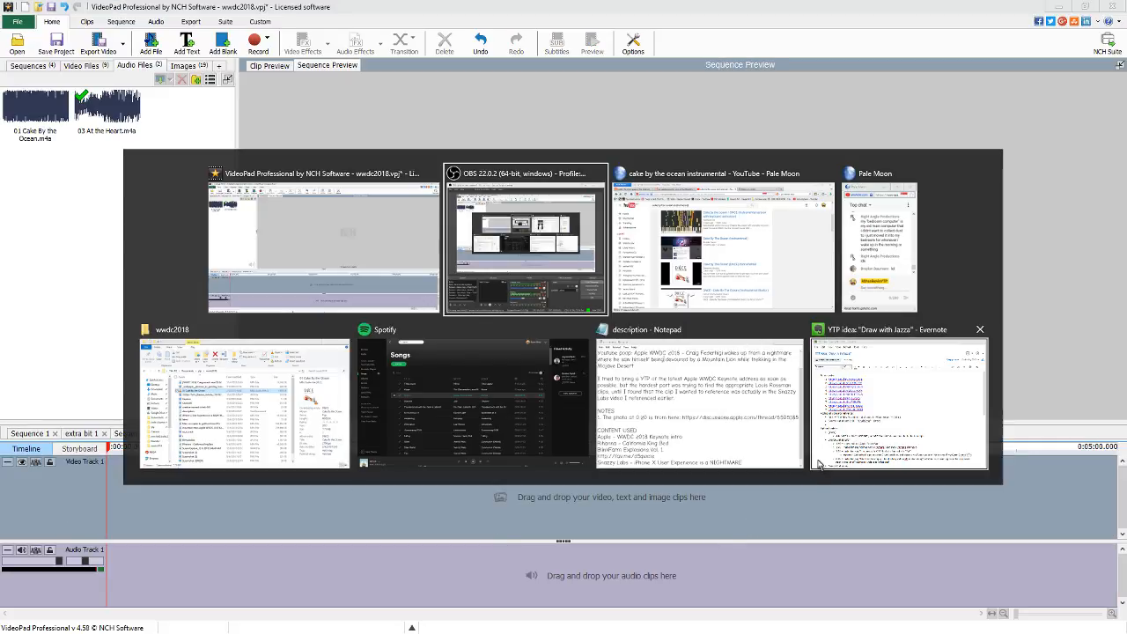
key("alt+Tab")
key("alt+Tab")
key("alt+Tab")
key("alt+Tab")
key("alt+Tab")
key("alt+Tab")
key("alt+Tab")
key("alt+Tab")
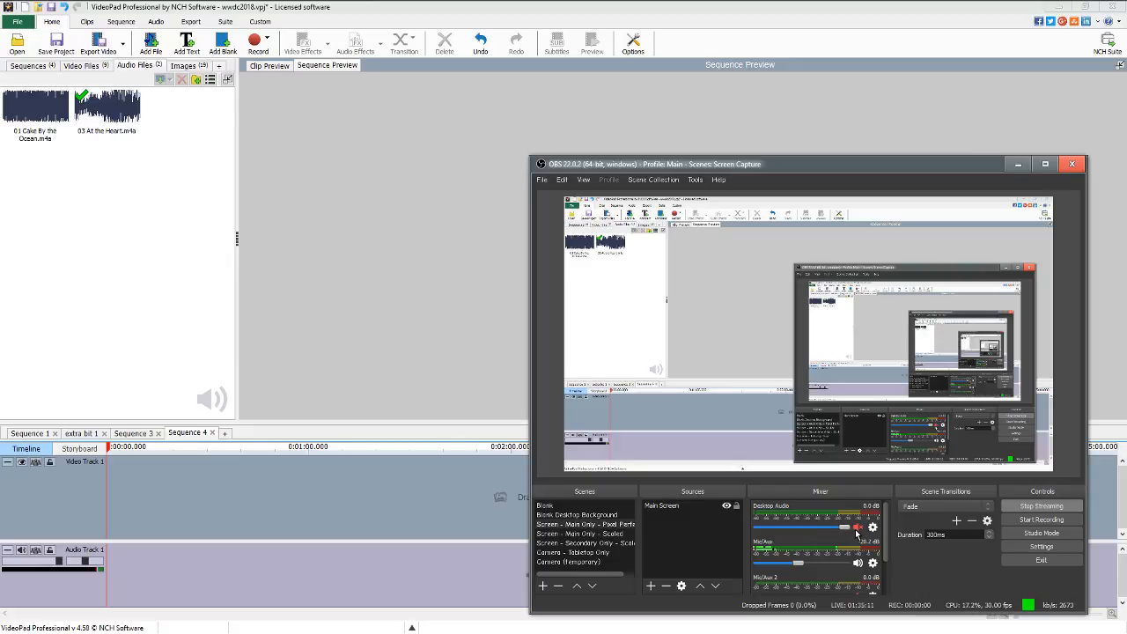
Switch to the live chat window in Pale Moon and read through the recent messages.
key("alt+Tab")
key("alt+Tab")
key("alt+Tab")
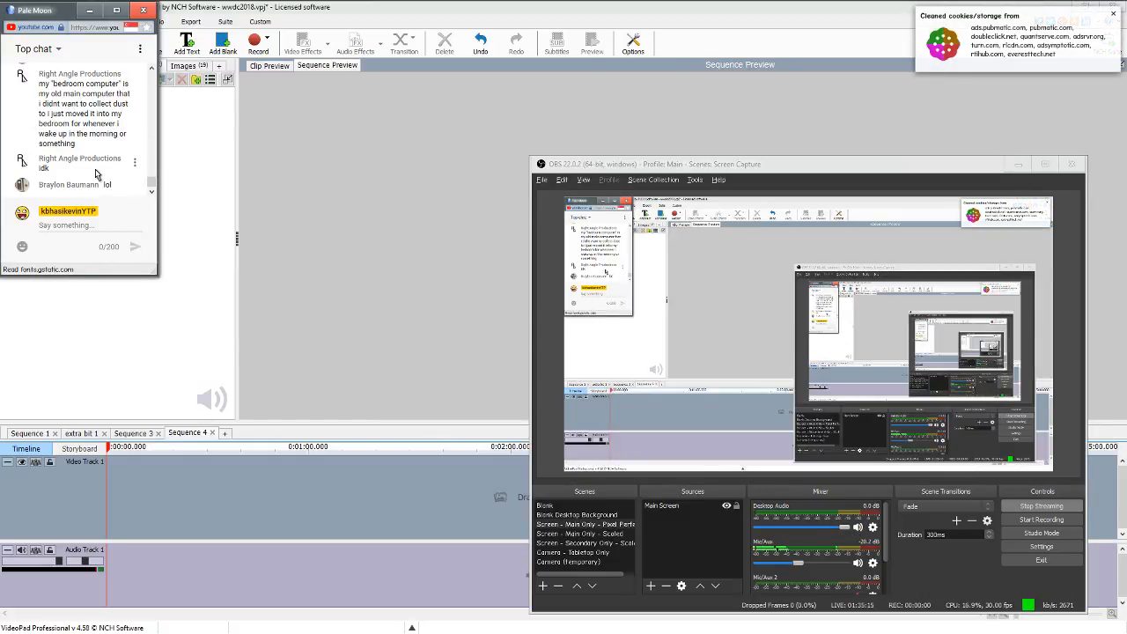
scroll(99, 174, "up", 3)
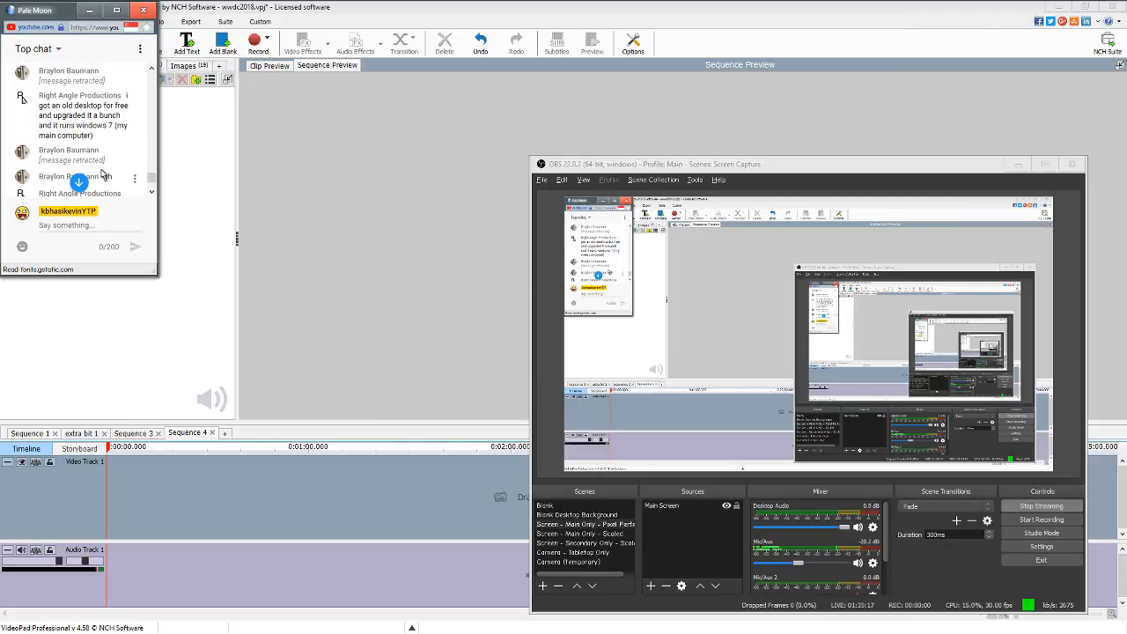
scroll(101, 175, "down", 4)
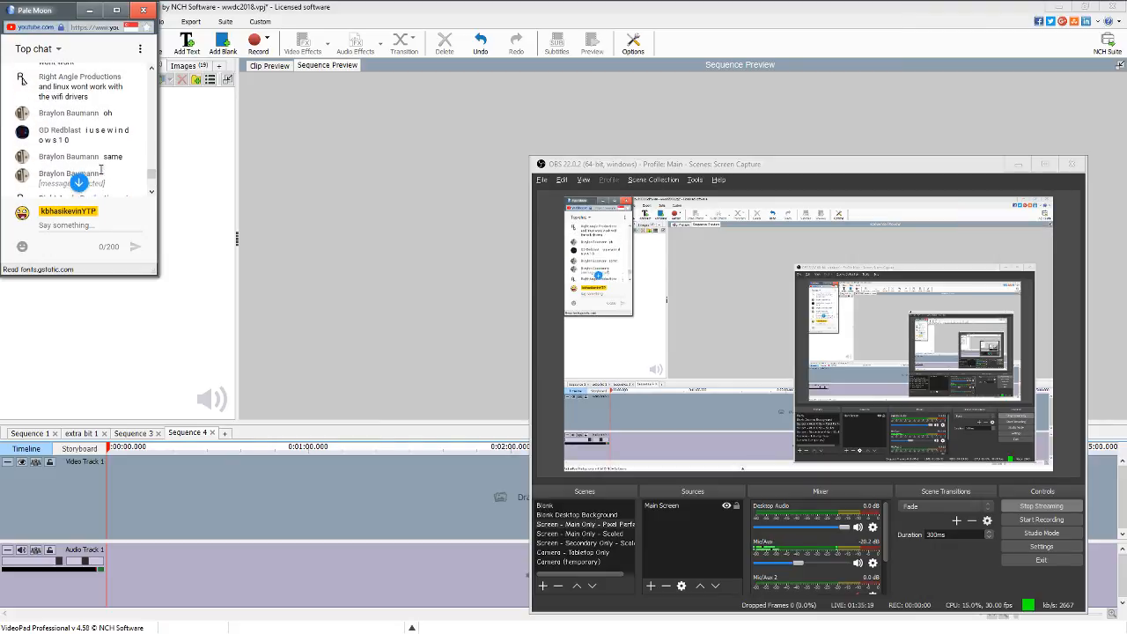
scroll(101, 175, "down", 3)
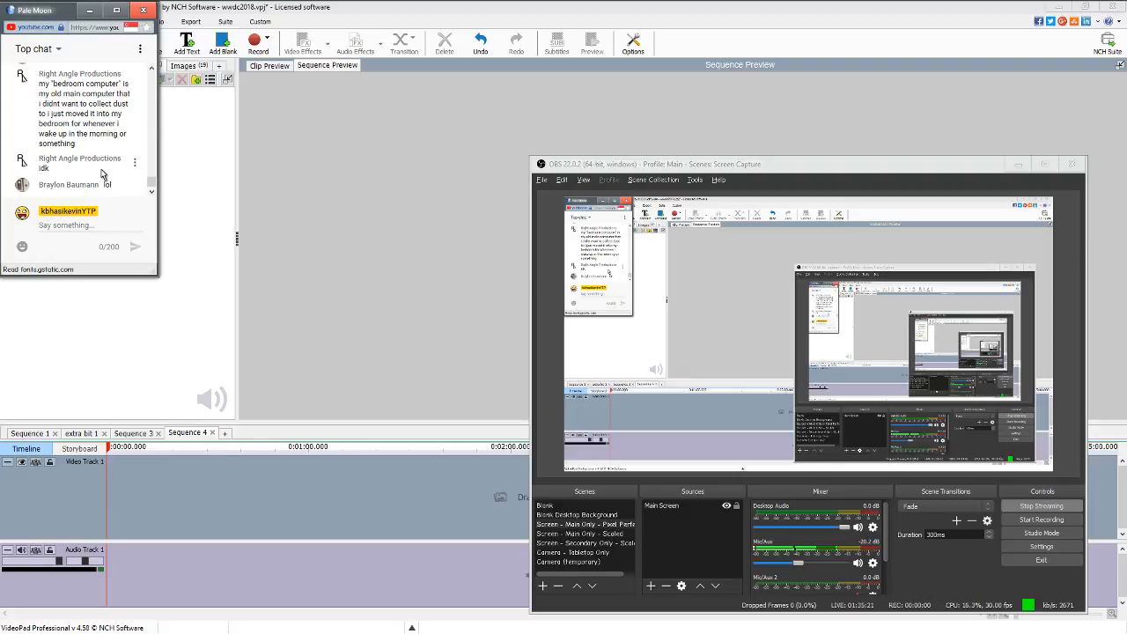
Return to VideoPad, place the trimmed 01 Cake By the Ocean clip at the start of Sequence 4's Audio Track 1, and play it.
left_click(193, 226)
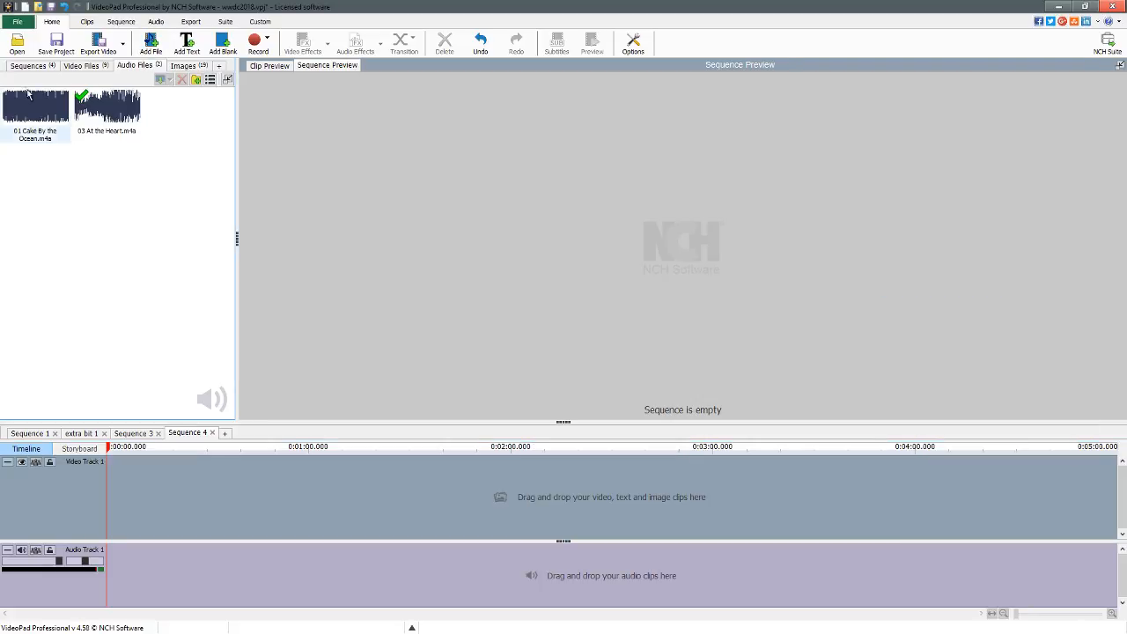
left_click_drag(42, 112, 83, 559)
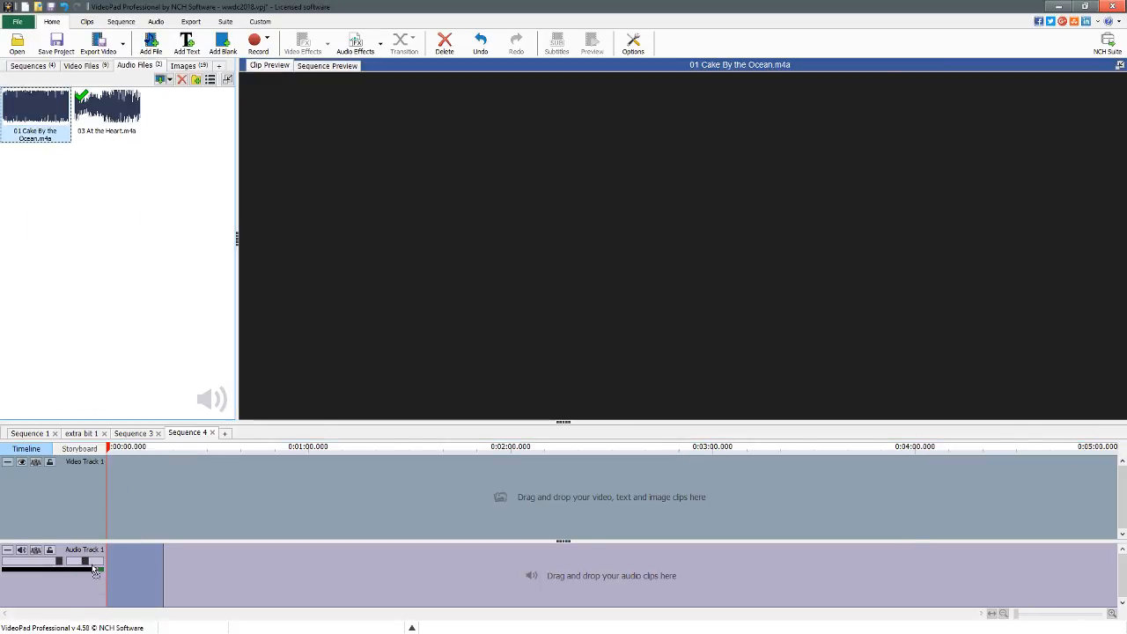
key("space")
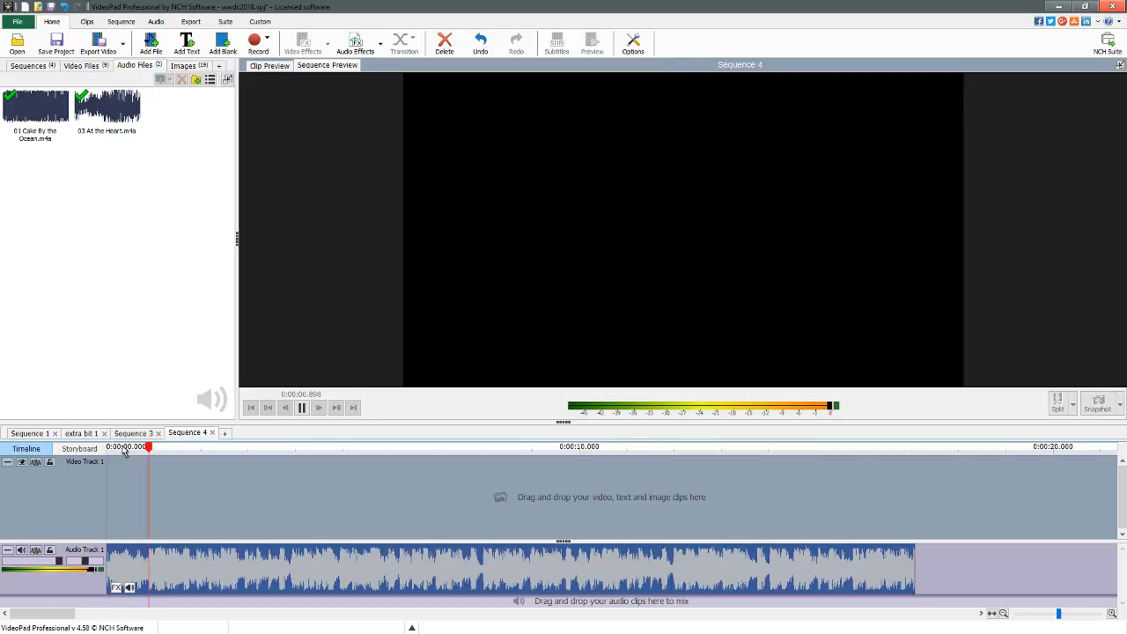
Replay the opening of the trimmed song in Sequence 4 and stop playback.
key("space")
key("space")
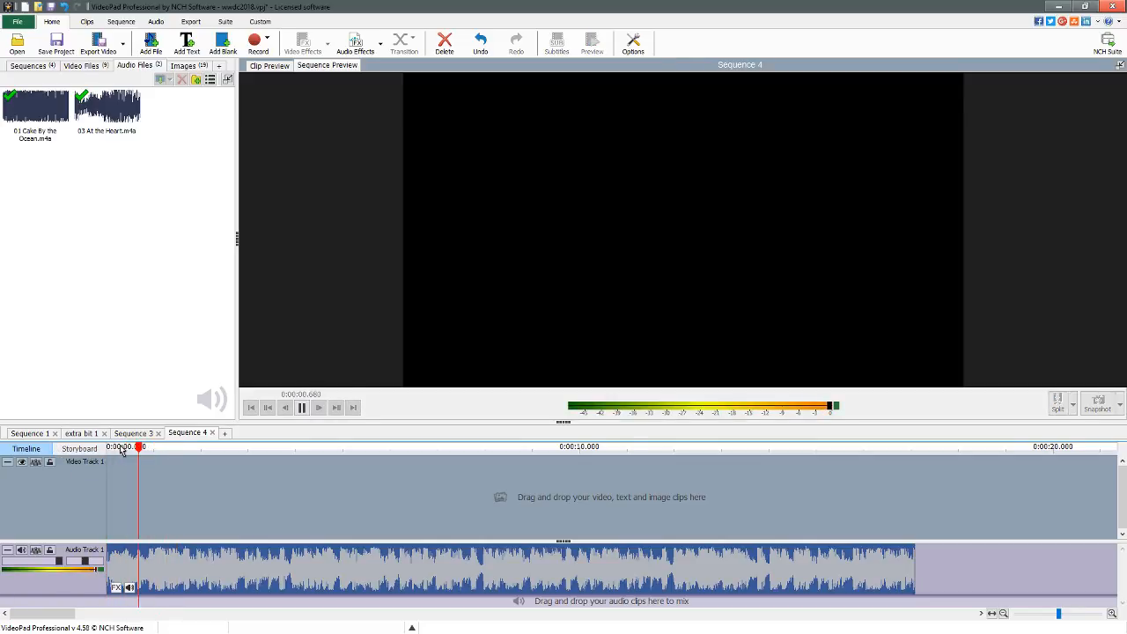
key("space")
Switch to Sequence 1, play the short keynote passage from the green marker, and stop at 0:01:46.597.
left_click(26, 434)
left_click(15, 436)
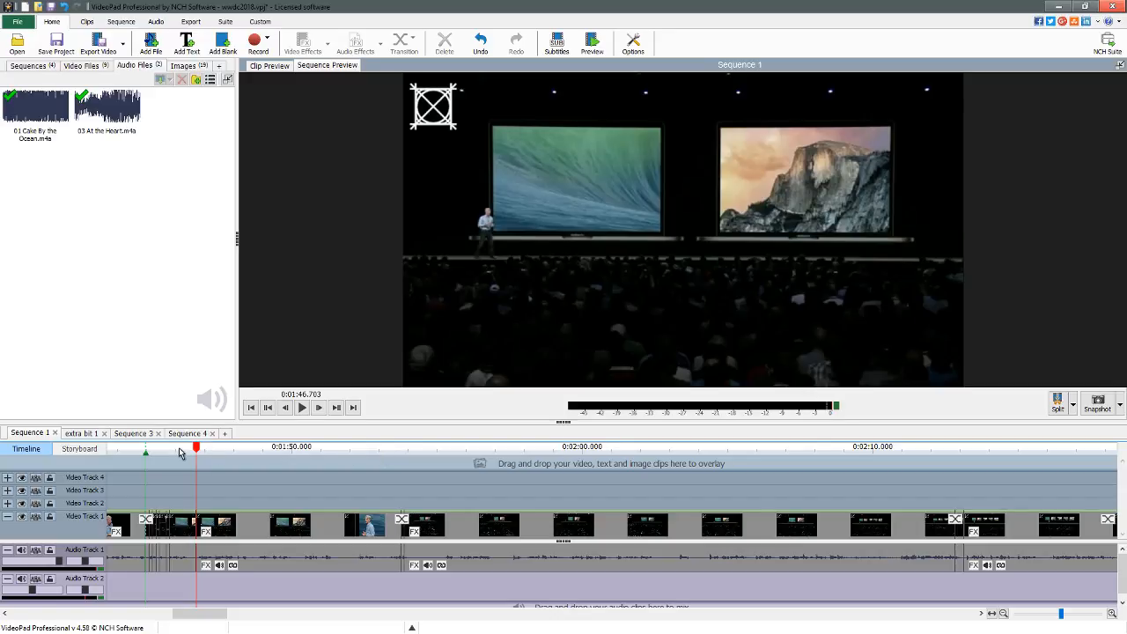
key("space")
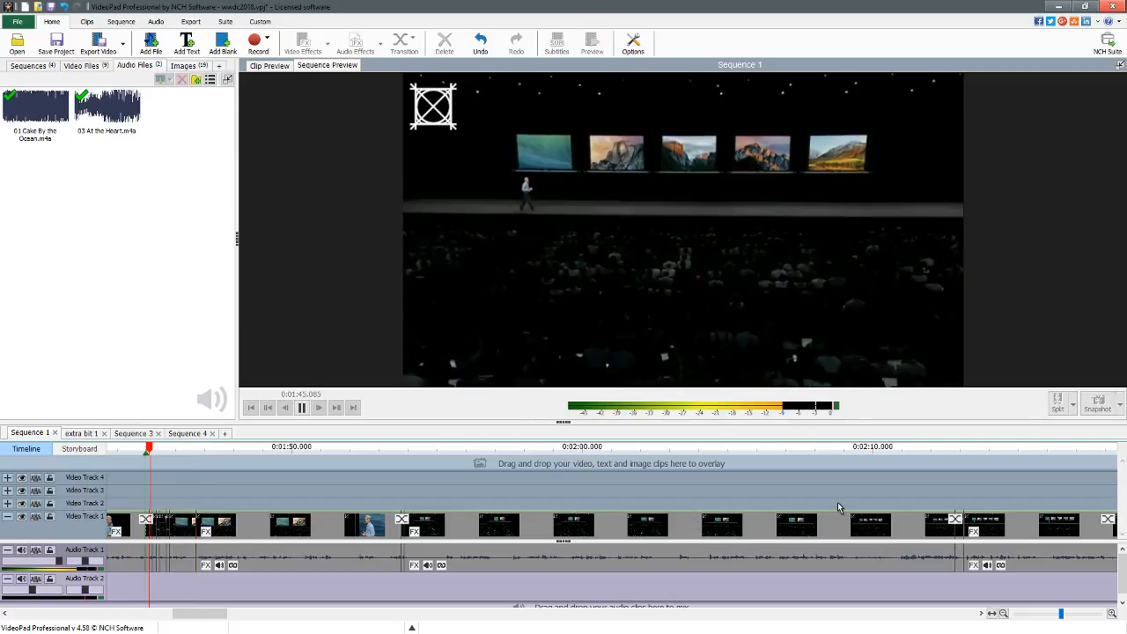
key("space")
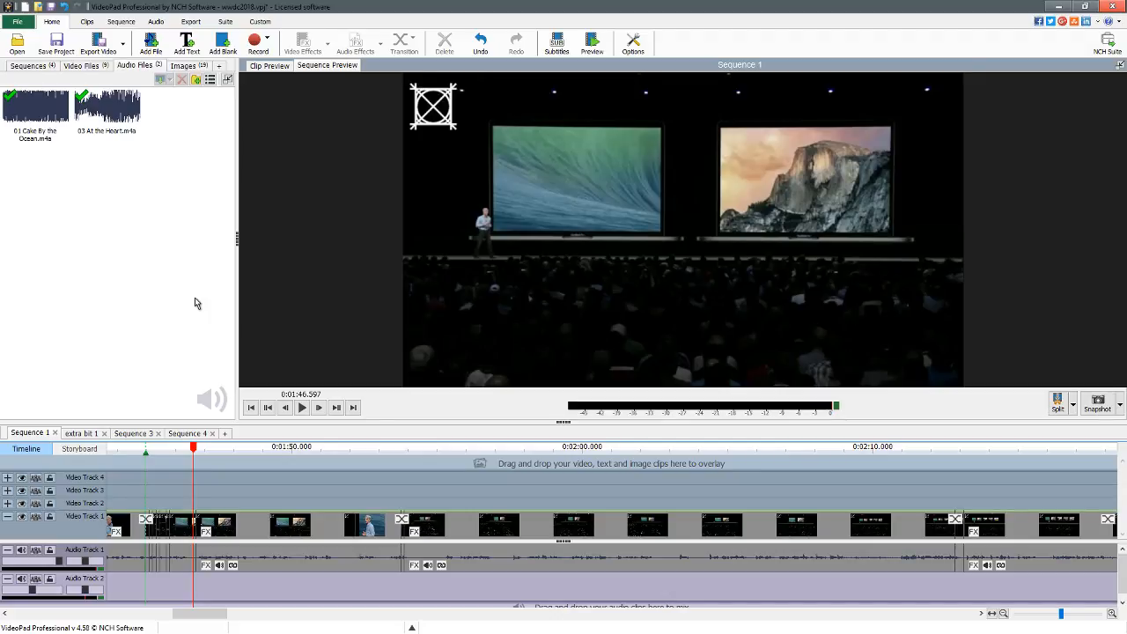
Toggle Spotify's music on and off, and resume playing Sequence 1 from 0:01:46.597.
key("XF86AudioPlay")
key("XF86AudioPlay")
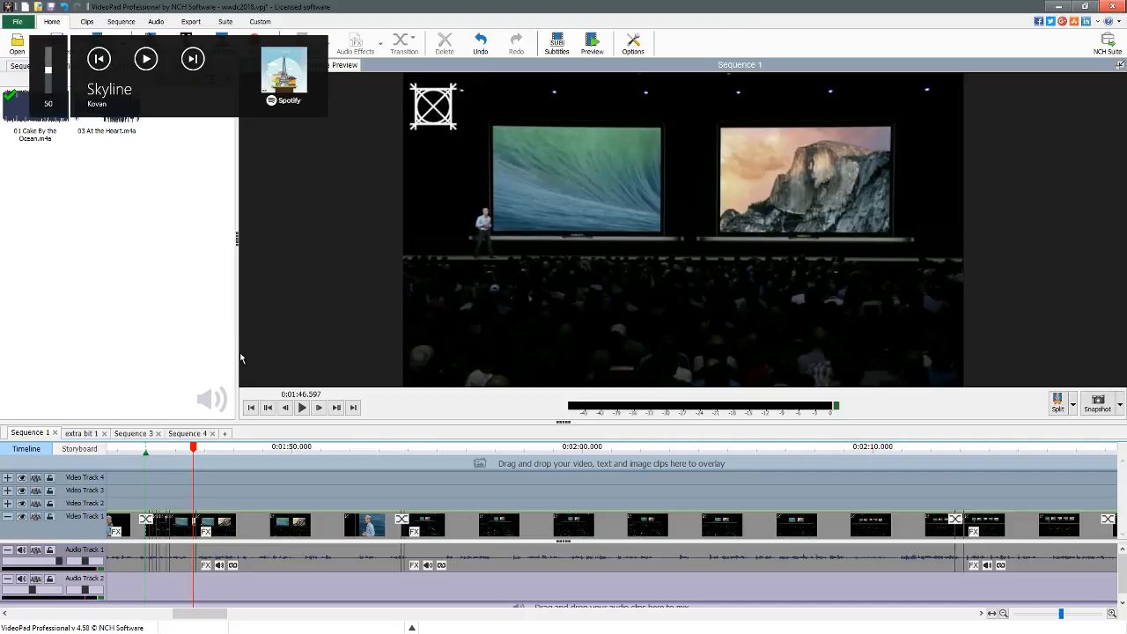
key("space")
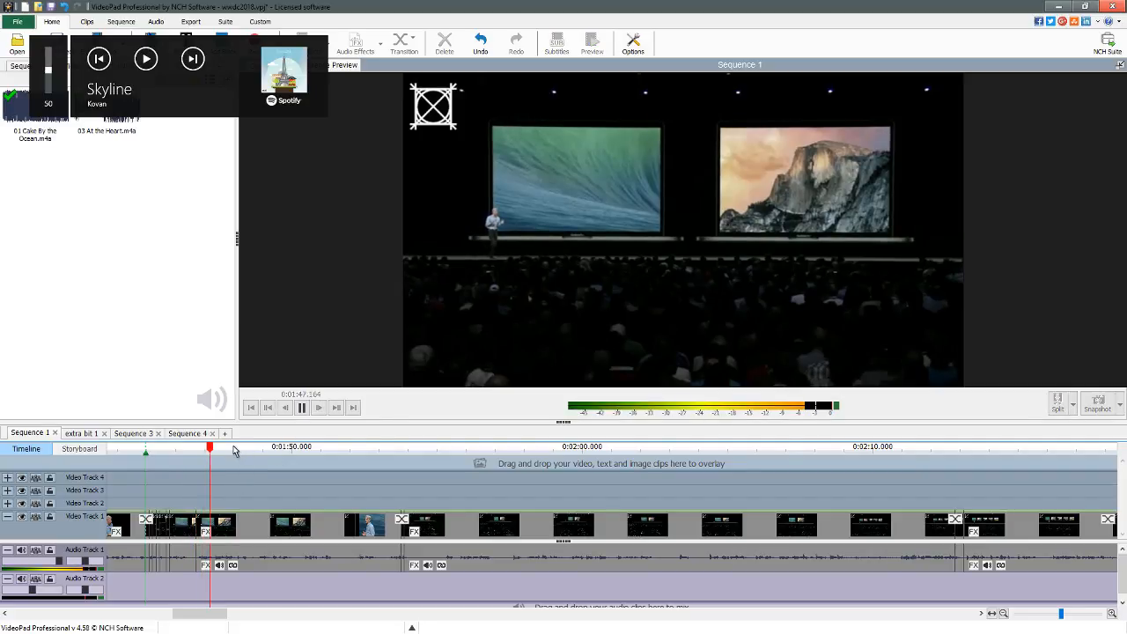
Replay Sequence 1 from about 1:44 to review the fast cuts before the two-wallpaper shot.
key("space")
left_click(125, 453)
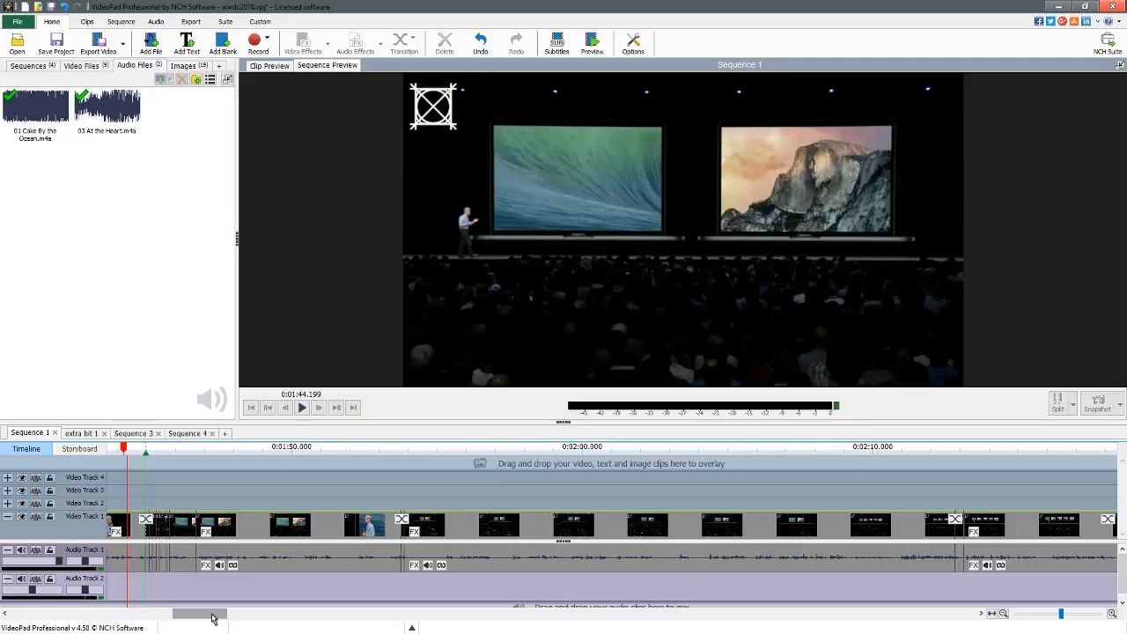
left_click_drag(211, 618, 200, 617)
key("space")
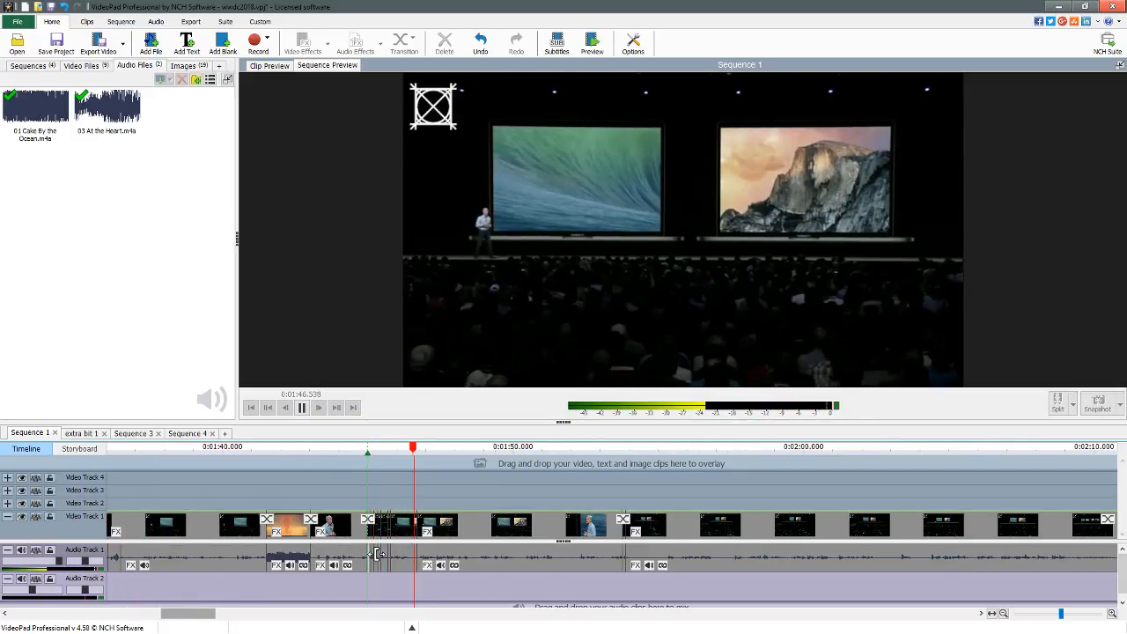
Rename Sequence 4 as "cake by the ocean".
left_click(183, 434)
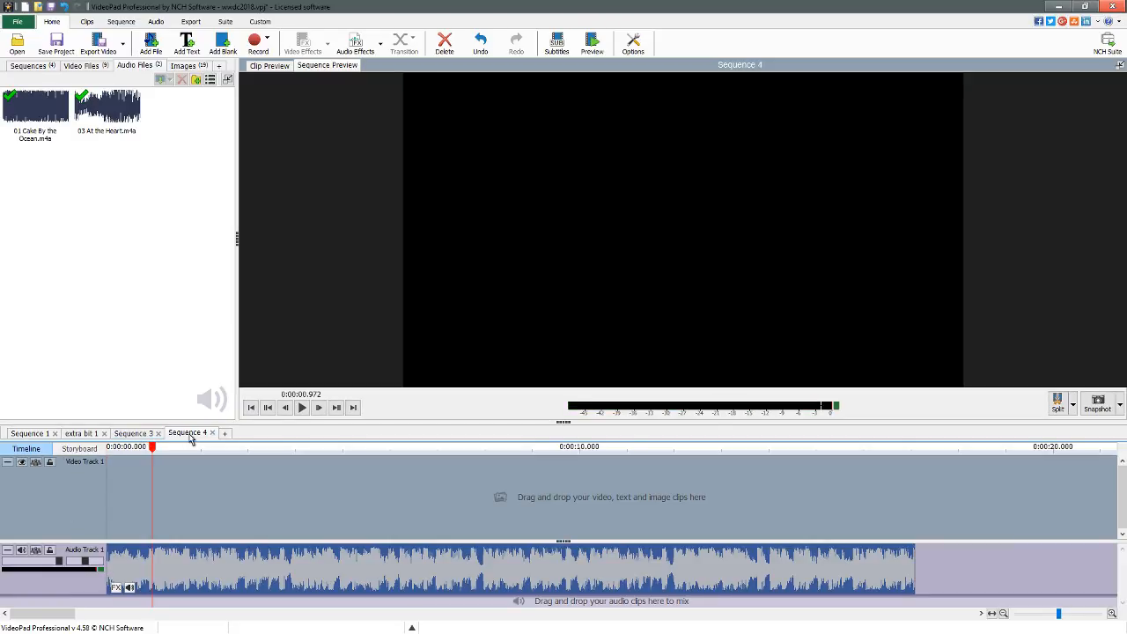
right_click(191, 438)
left_click(251, 442)
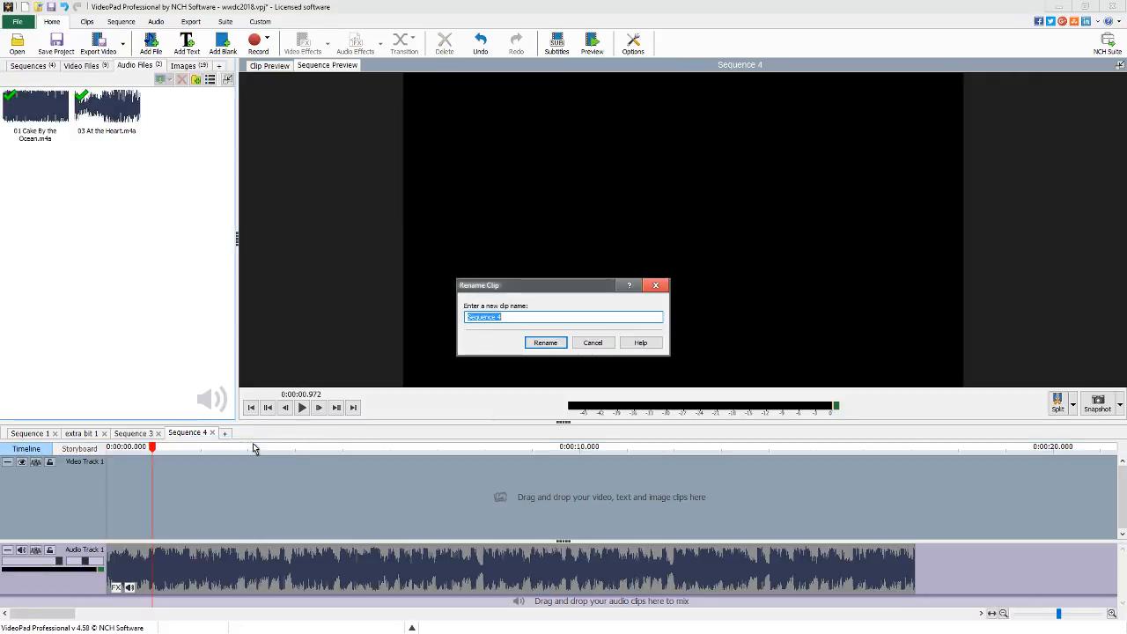
type("cake by the ocean")
key("Return")
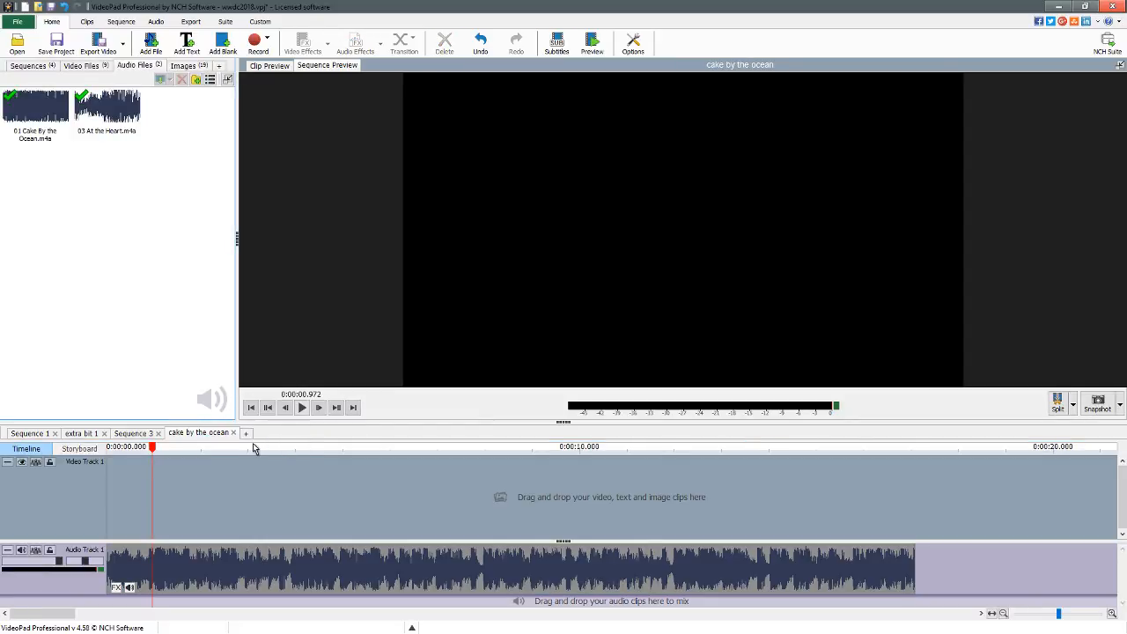
Find the presenter close-up at about 26 seconds in Sequence 3 and take a snapshot of that frame.
left_click(137, 434)
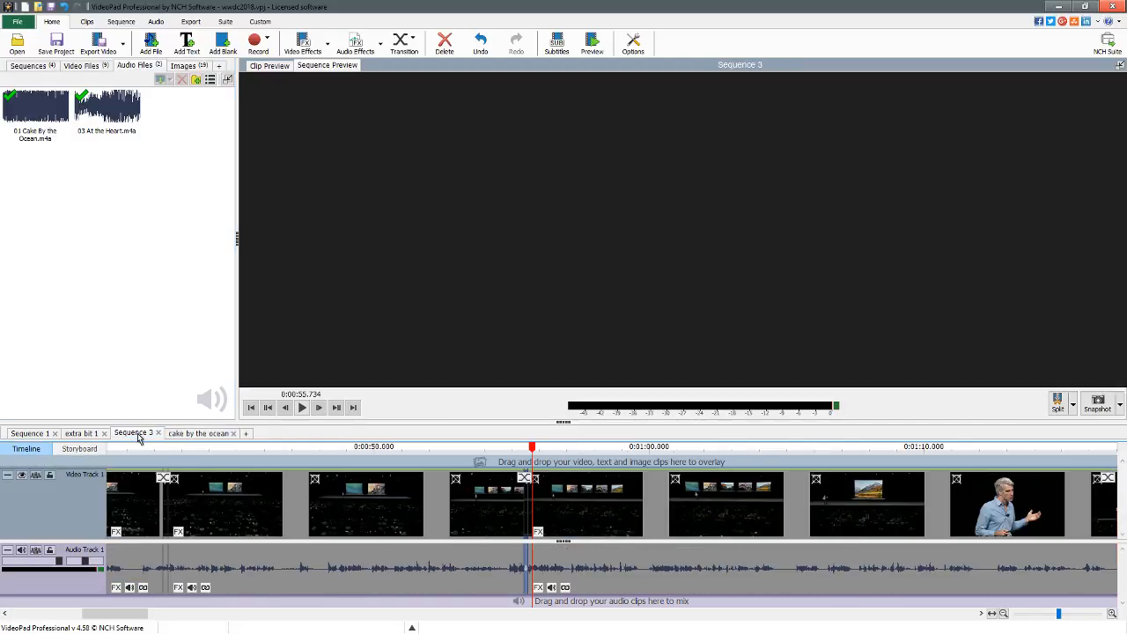
left_click(500, 451)
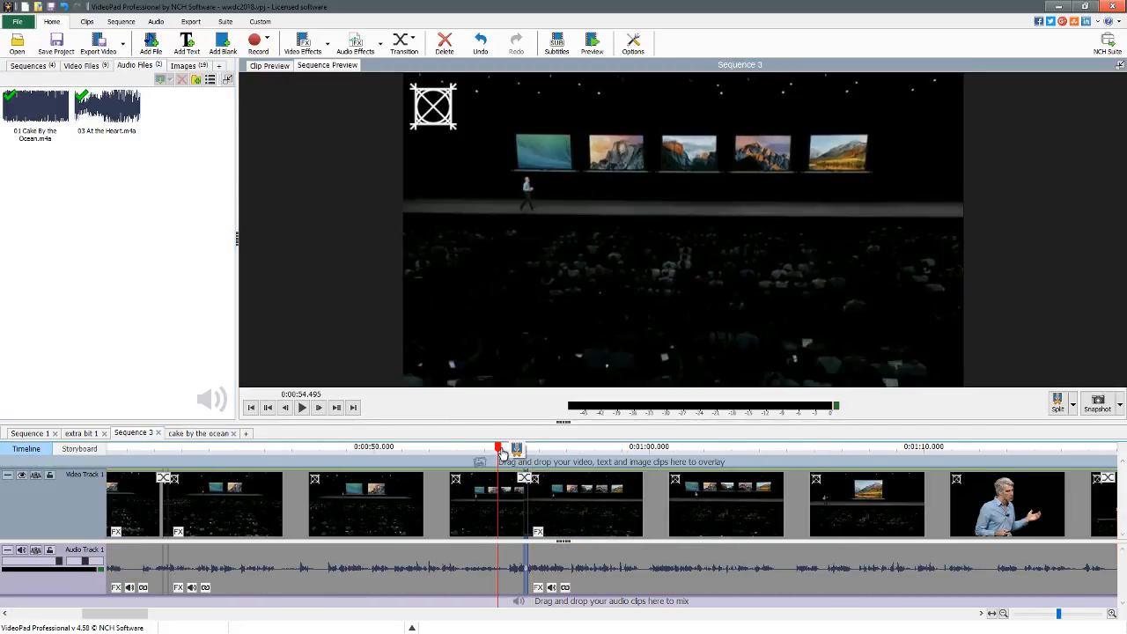
left_click_drag(145, 612, 31, 604)
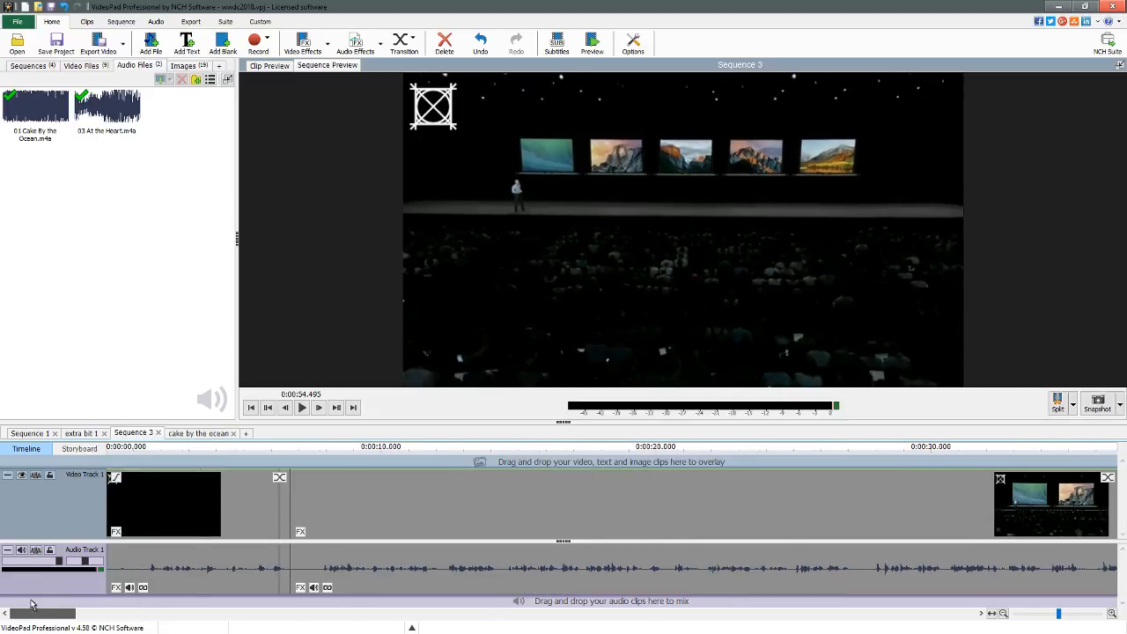
left_click(136, 449)
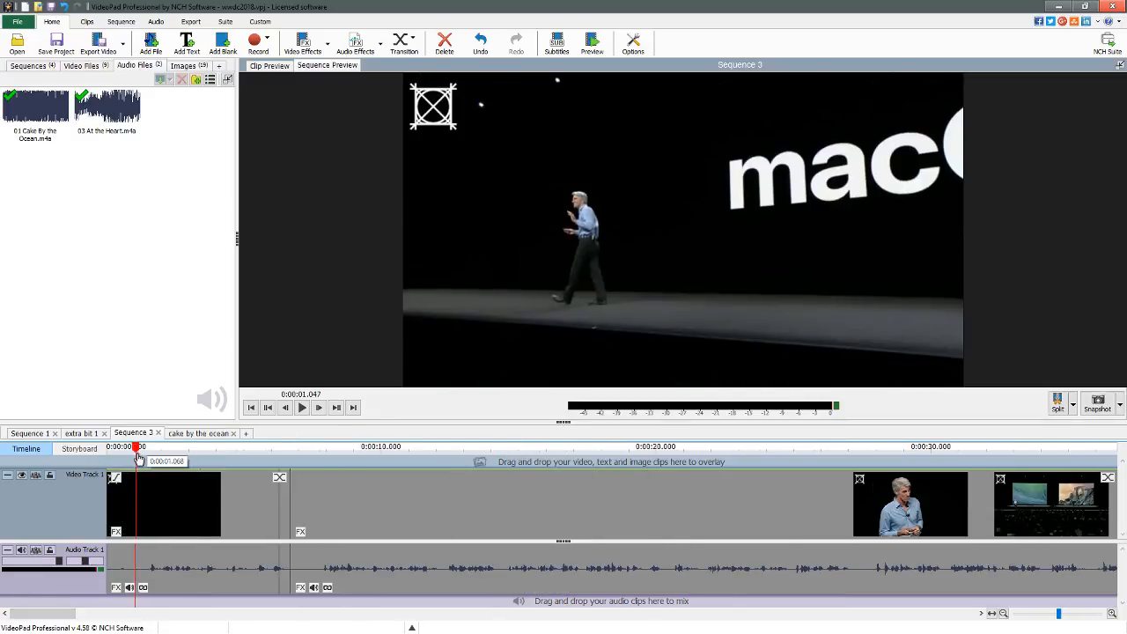
left_click_drag(138, 458, 828, 493)
left_click(1097, 404)
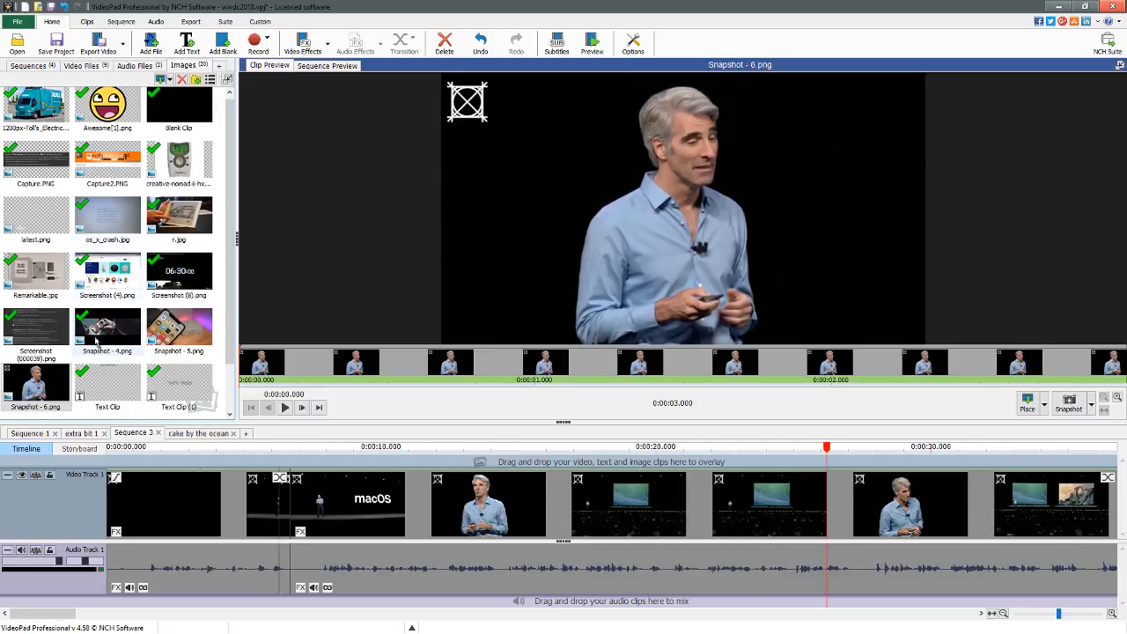
In the "cake by the ocean" sequence, listen to the music's opening and place Snapshot - 6.png at the start of Video Track 1.
left_click(200, 433)
left_click_drag(125, 449, 26, 451)
key("space")
left_click(149, 453)
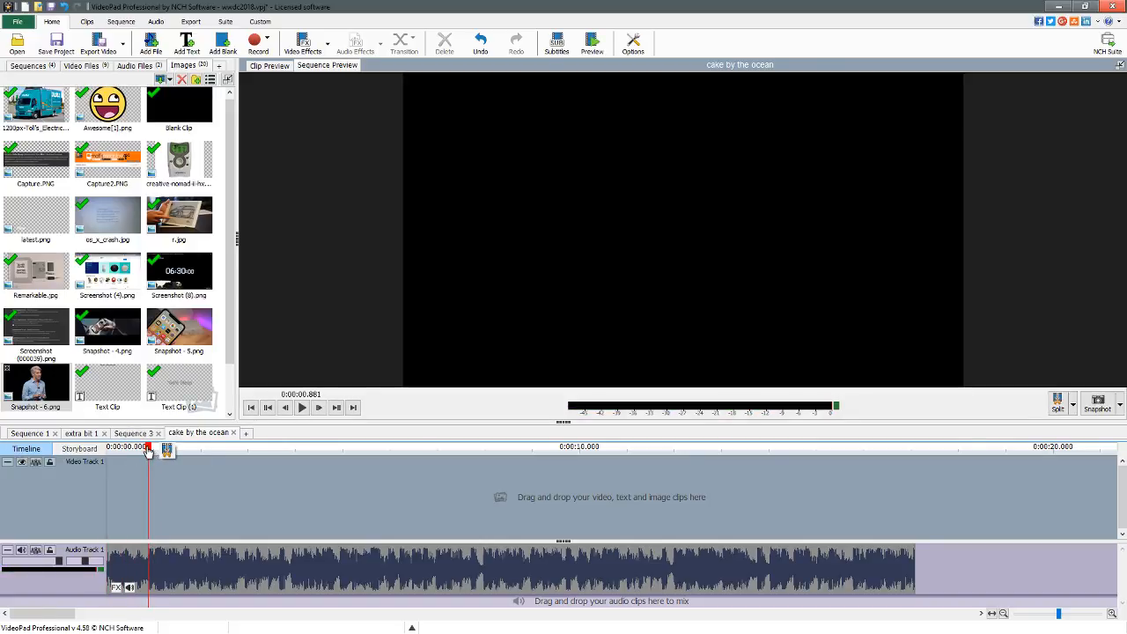
left_click(47, 398)
left_click_drag(46, 401, 132, 498)
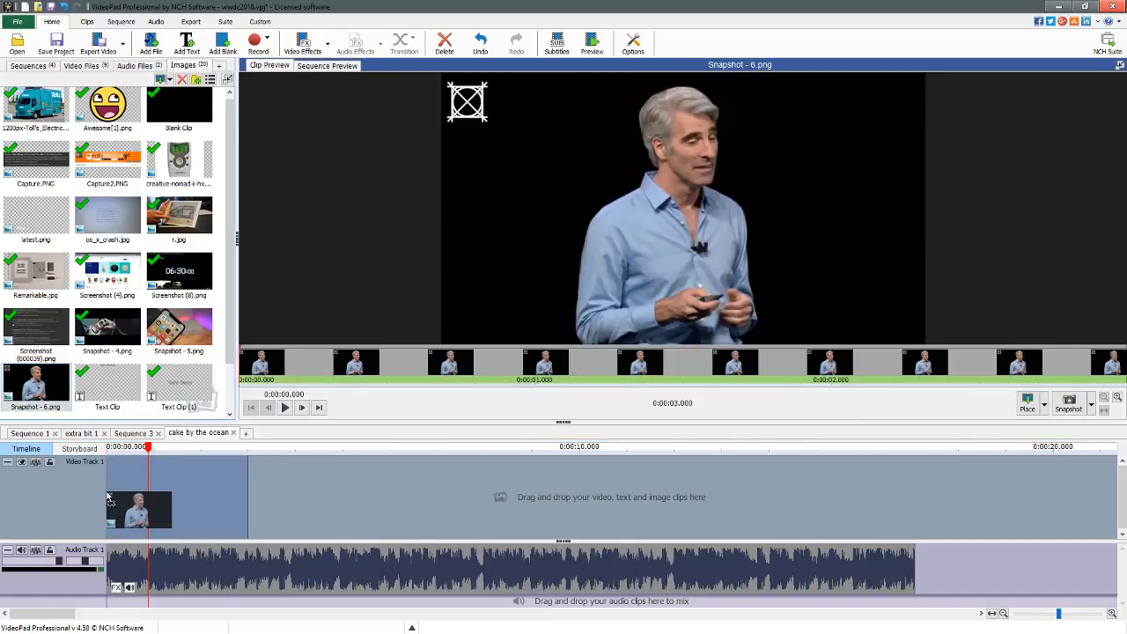
Locate the music cue at about 1.03 seconds by playback and trim the end of the snapshot clip to it.
key("space")
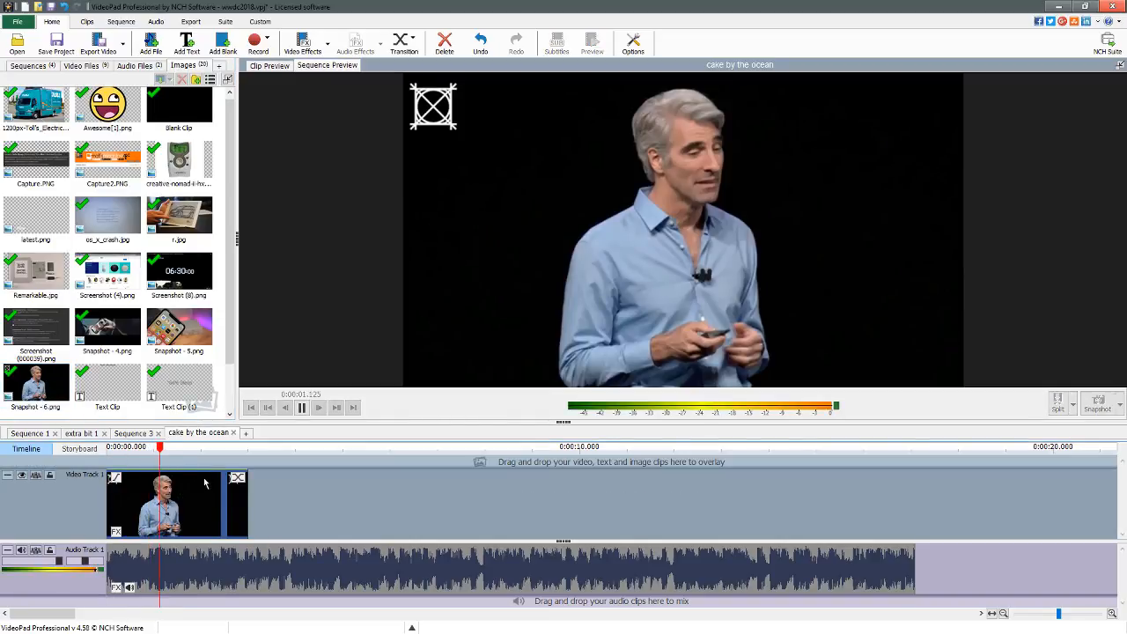
key("space")
left_click(148, 451)
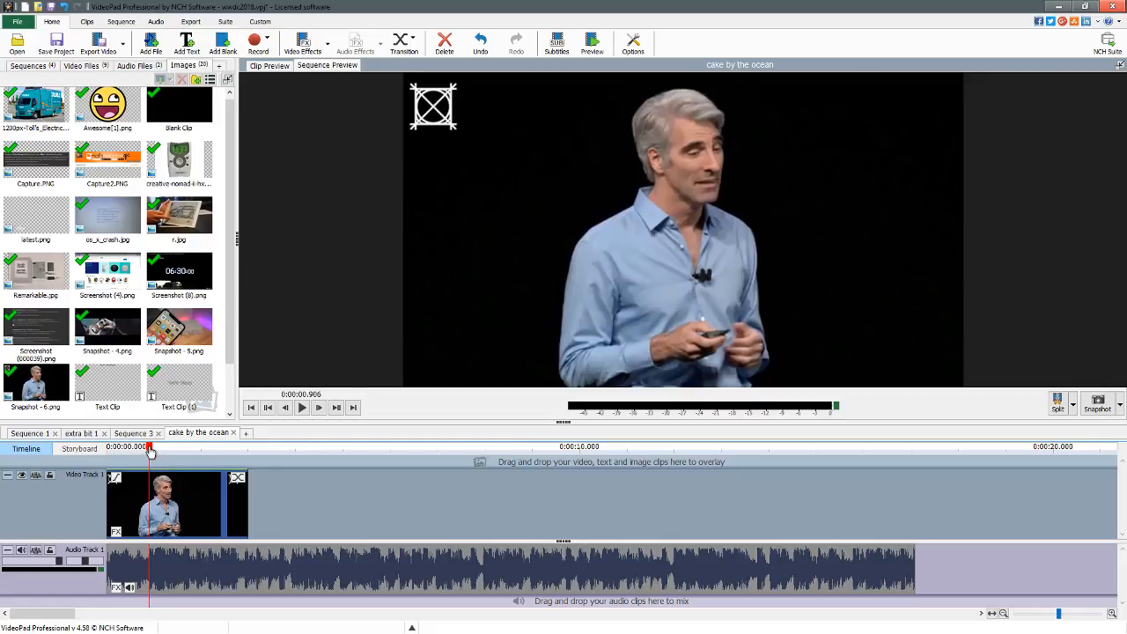
key("space")
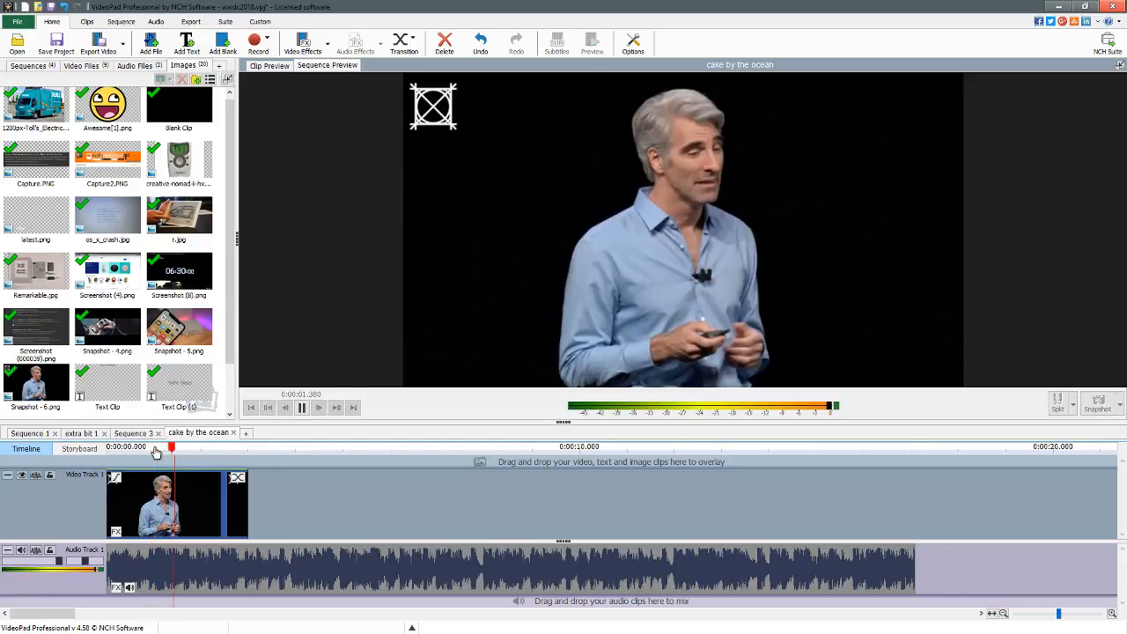
left_click(156, 449)
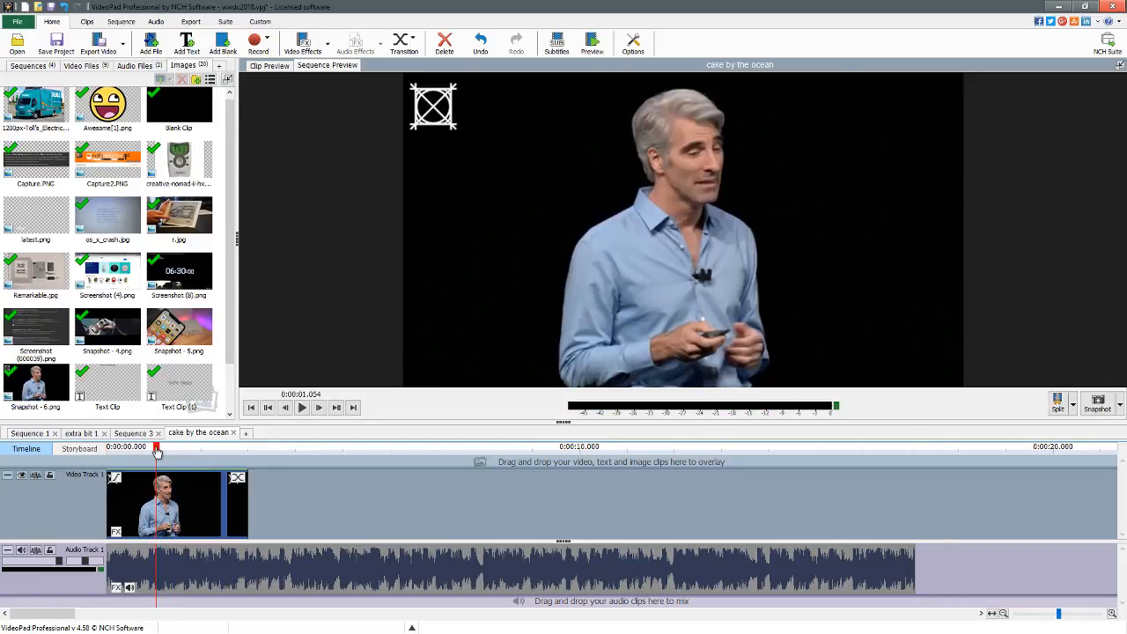
left_click_drag(156, 449, 166, 450)
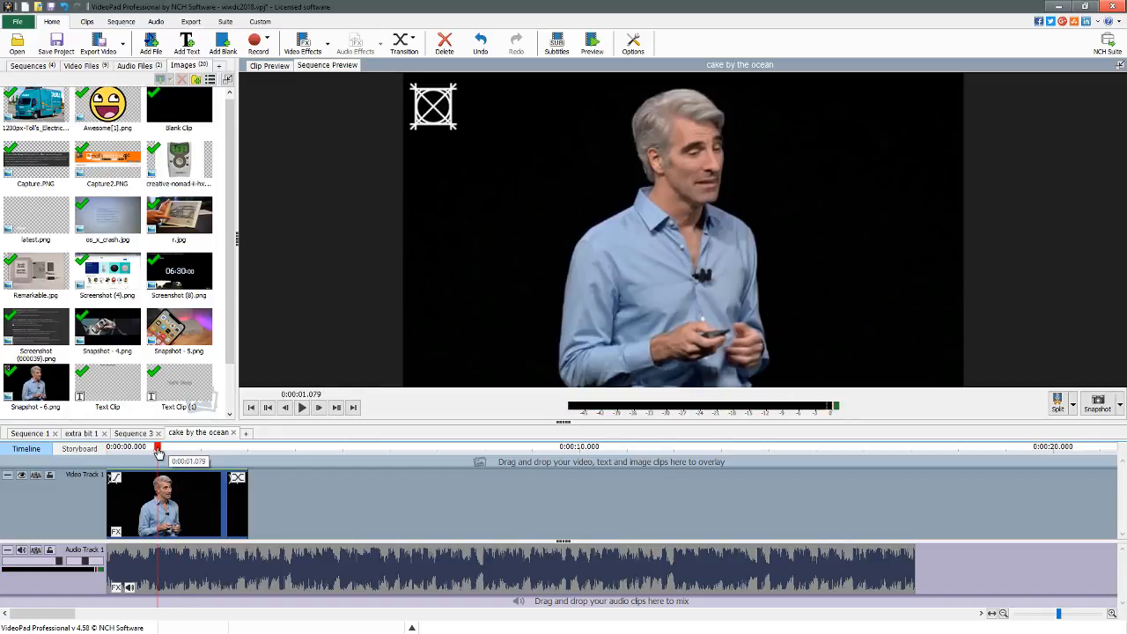
key("space")
left_click(157, 451)
key("space")
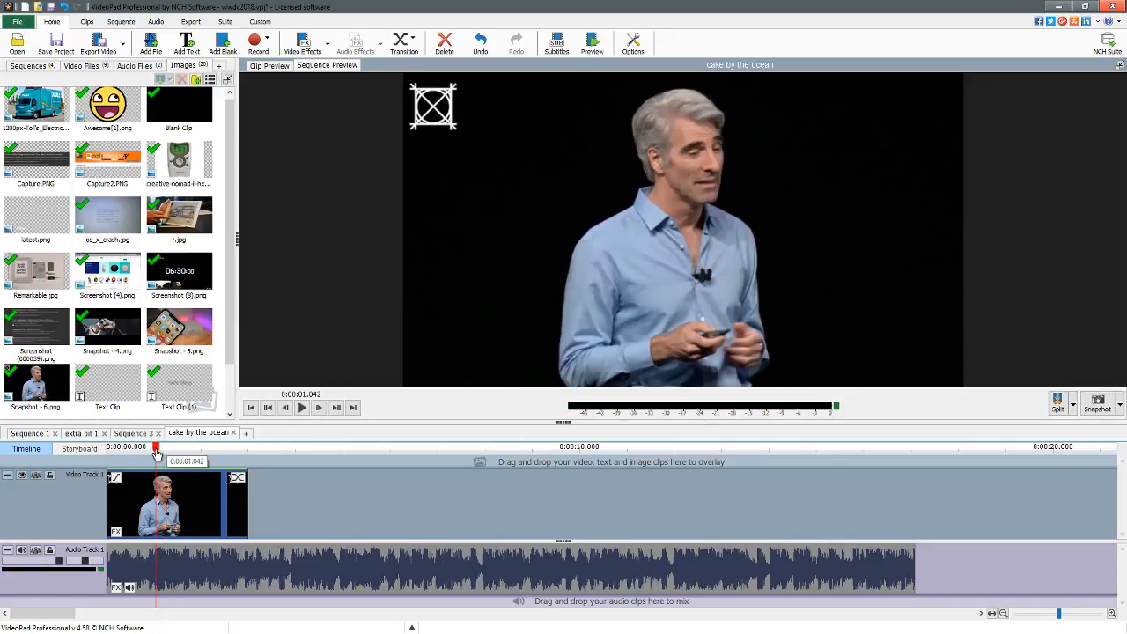
left_click(156, 451)
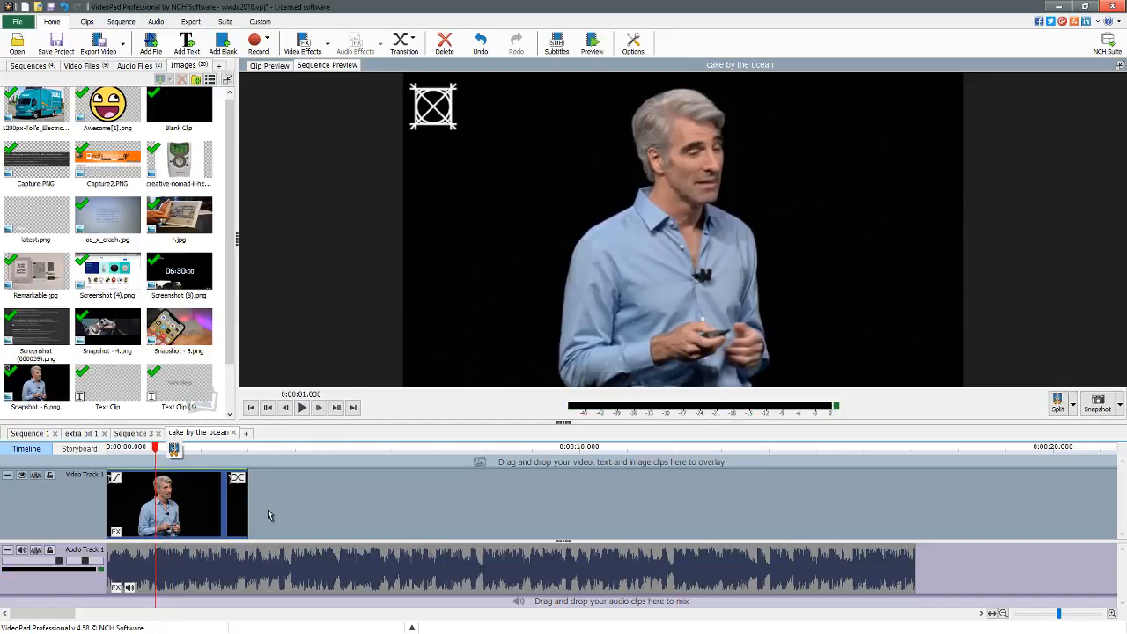
left_click_drag(248, 509, 155, 511)
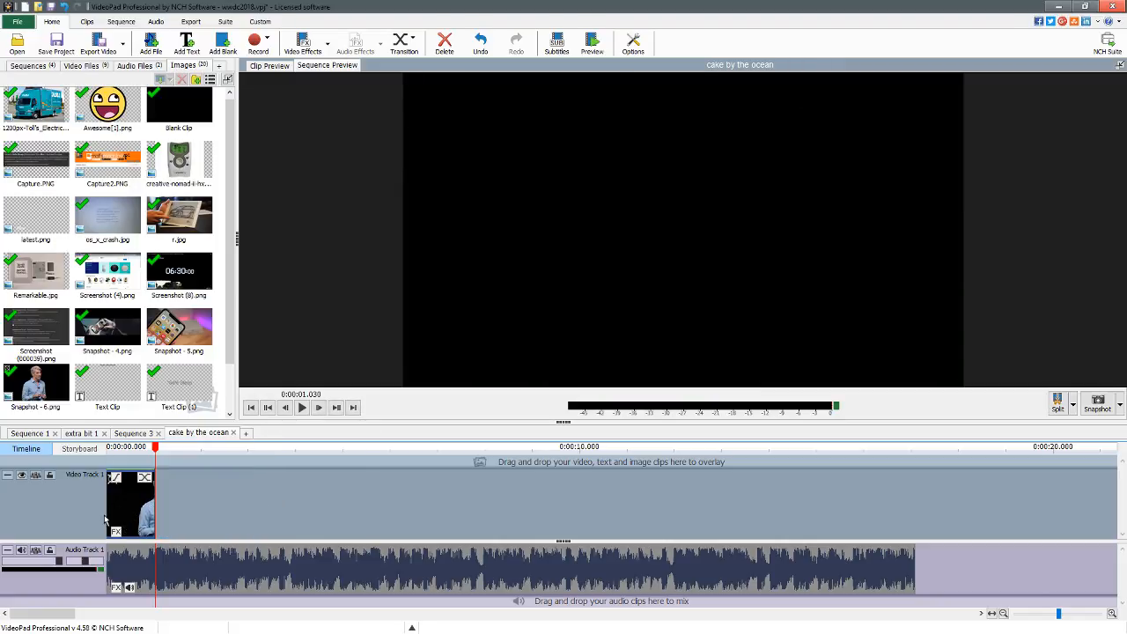
Split the snapshot clip on Video Track 1 at about 0.35 seconds.
left_click(116, 533)
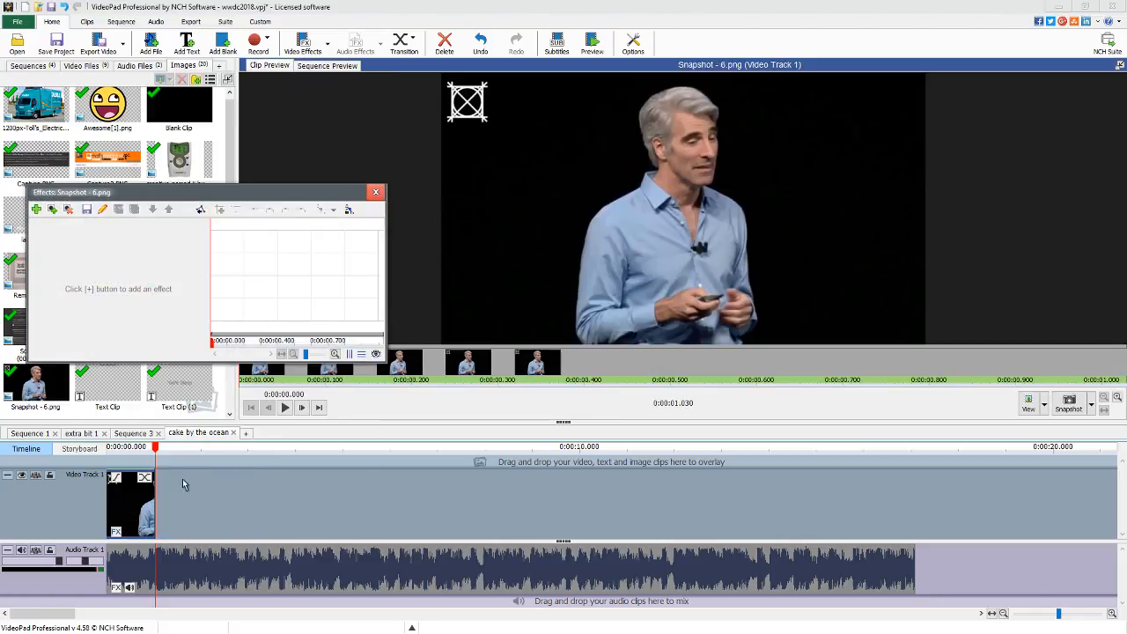
left_click(375, 192)
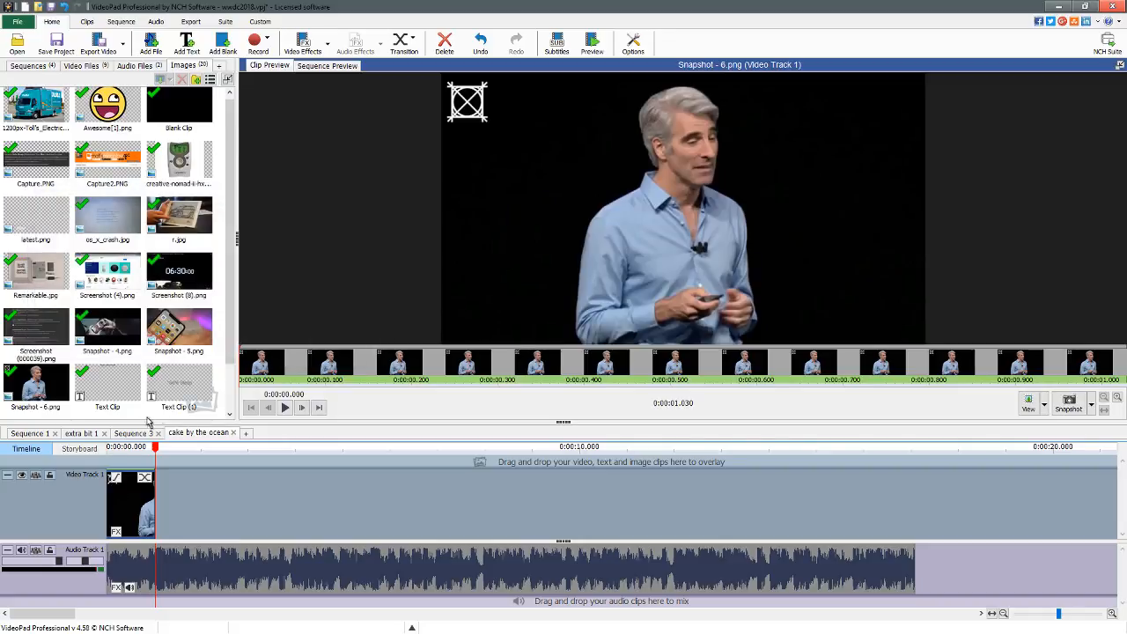
left_click(123, 484)
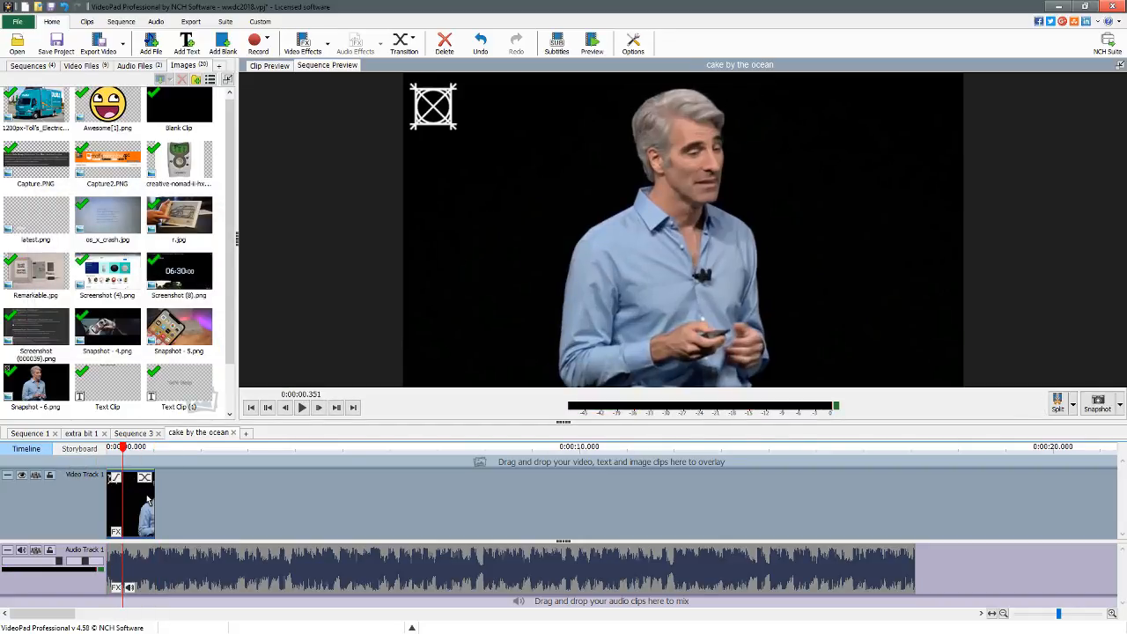
mouse_move(139, 496)
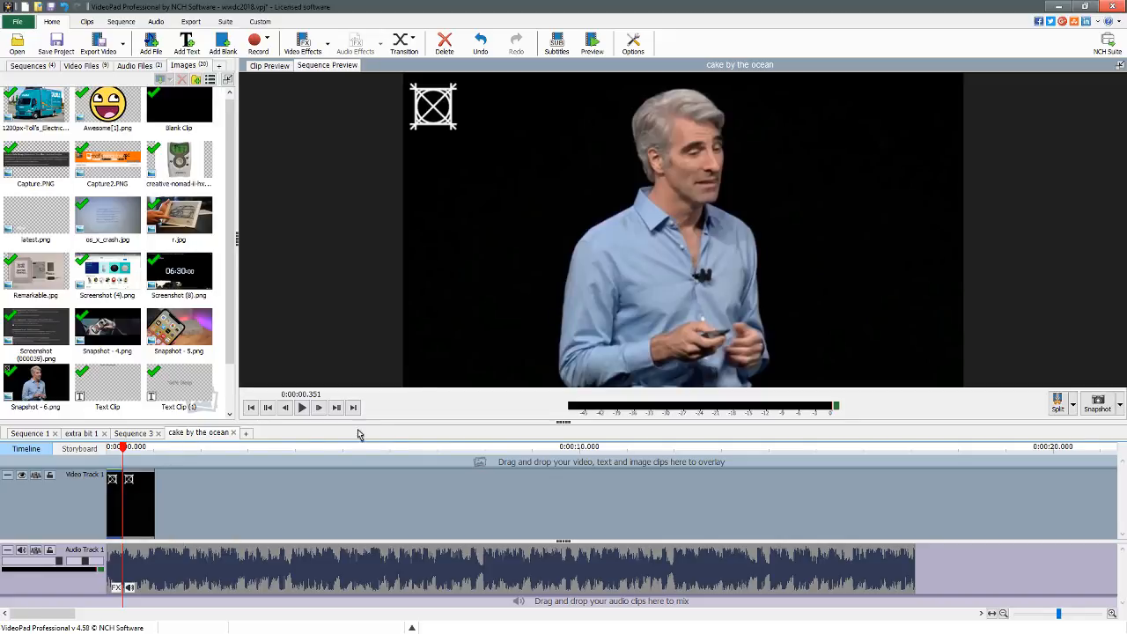
Play the opening against the music and locate the next beat at about 0.63 seconds.
left_click(301, 409)
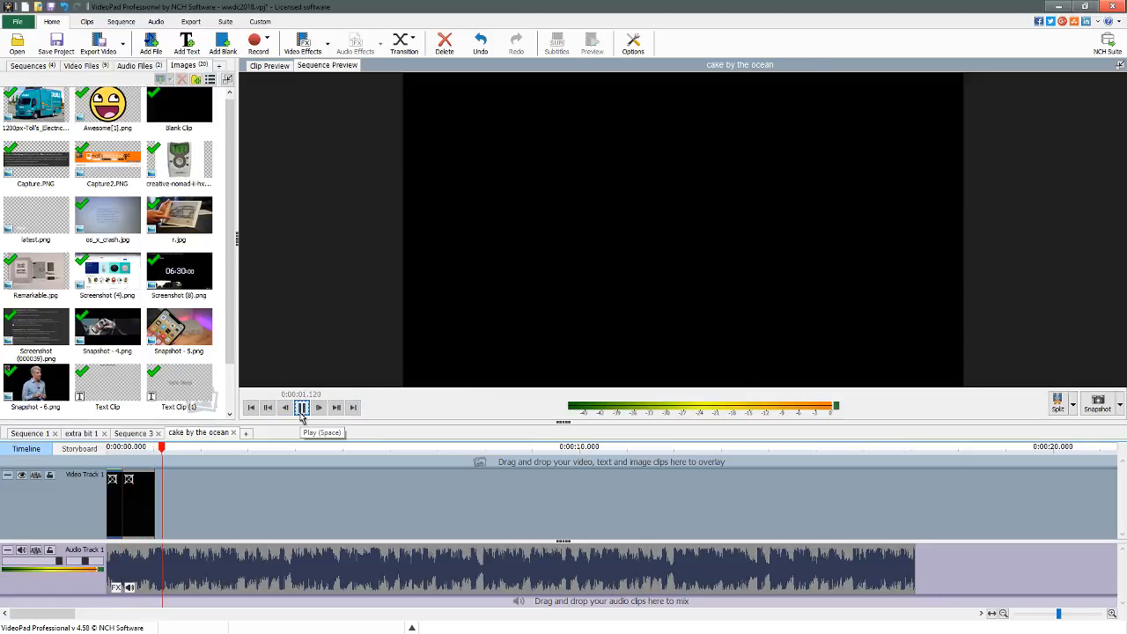
left_click(301, 410)
key("ctrl+Left")
key("ctrl+Left")
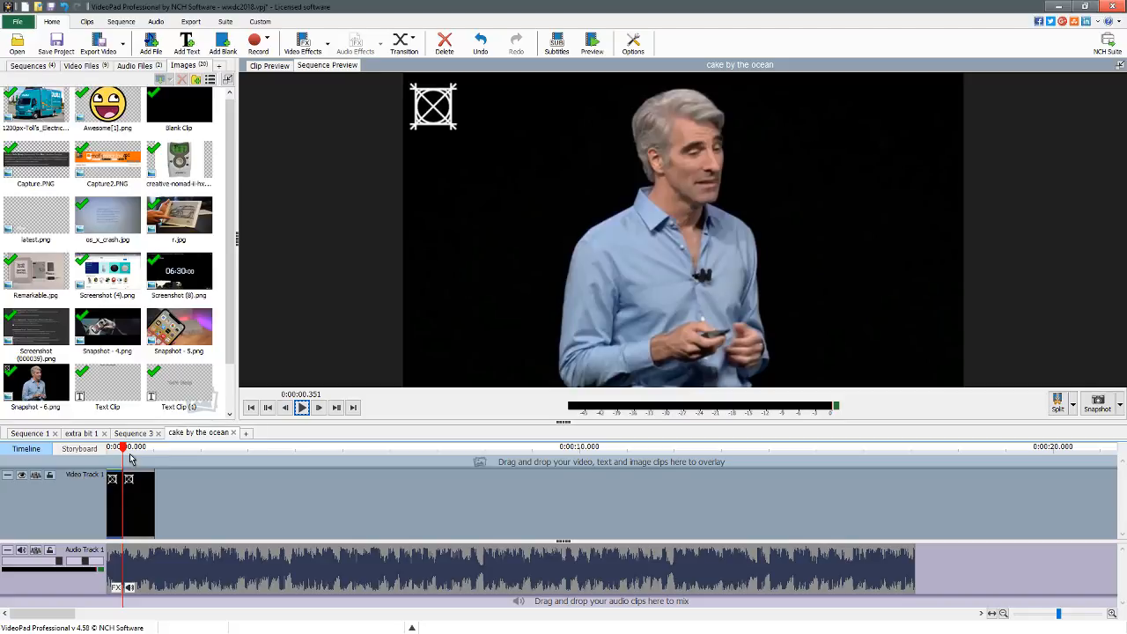
left_click(138, 448)
left_click(124, 450)
left_click(129, 450)
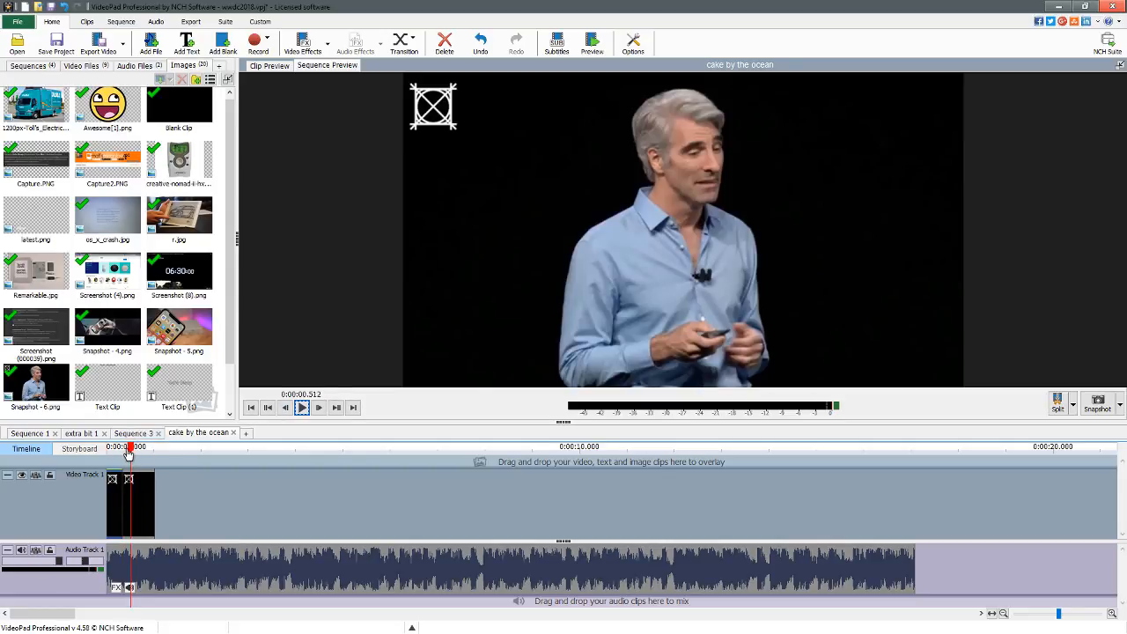
left_click(124, 449)
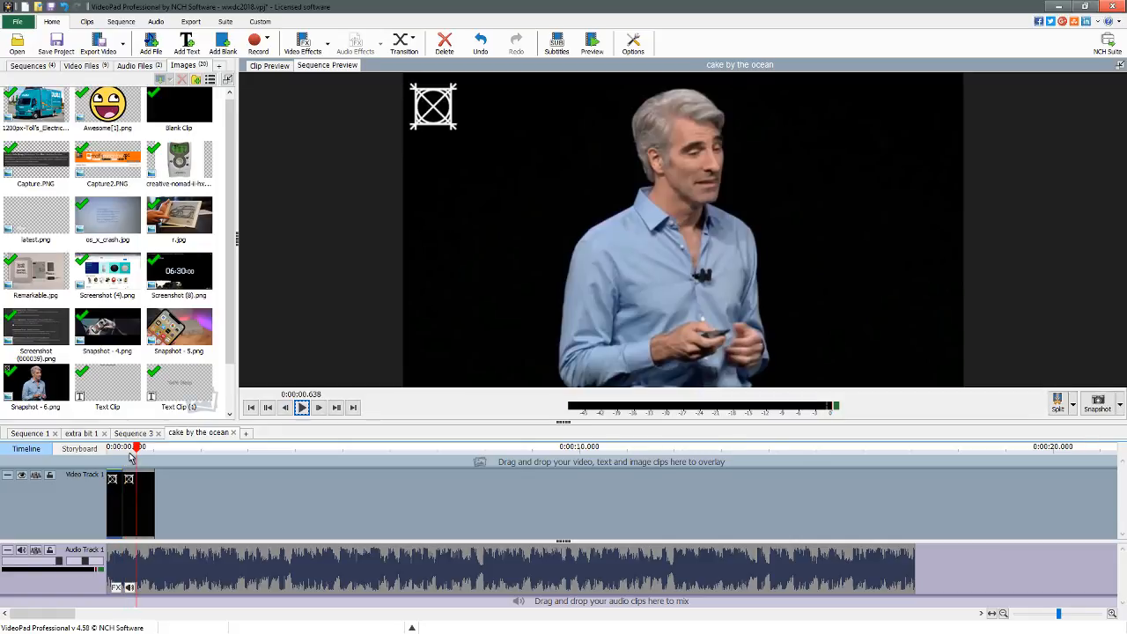
key("space")
left_click(137, 457)
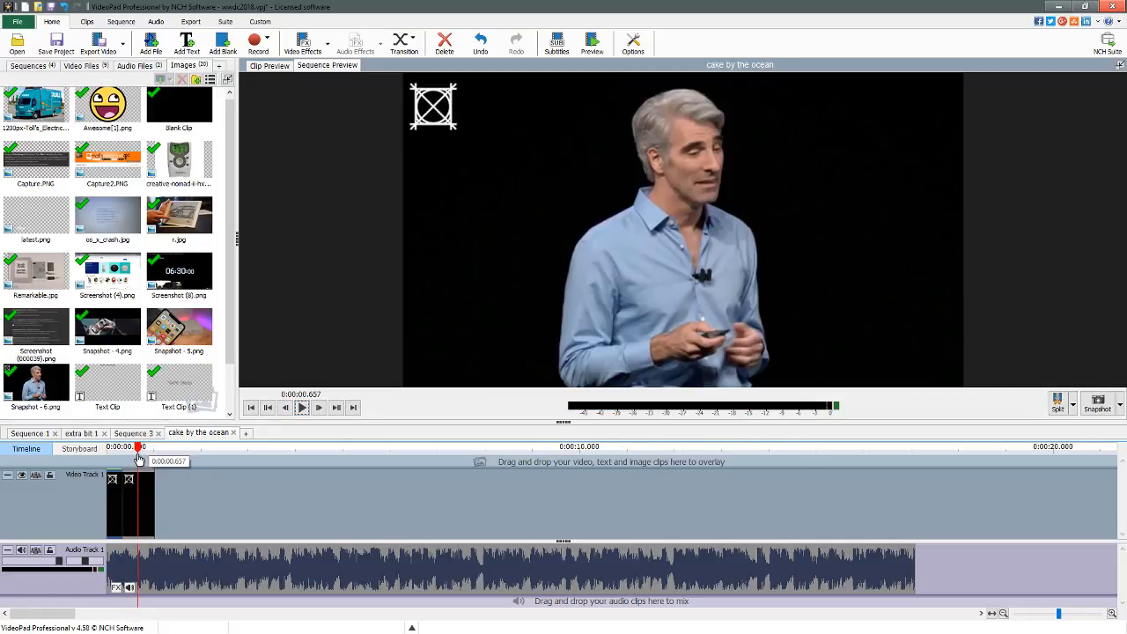
Add a Zoom effect to the second snapshot piece, restrain it to 16:9, and shrink its frame to about X1 7.61, X2 92.39, Y2 84.88.
left_click(145, 492)
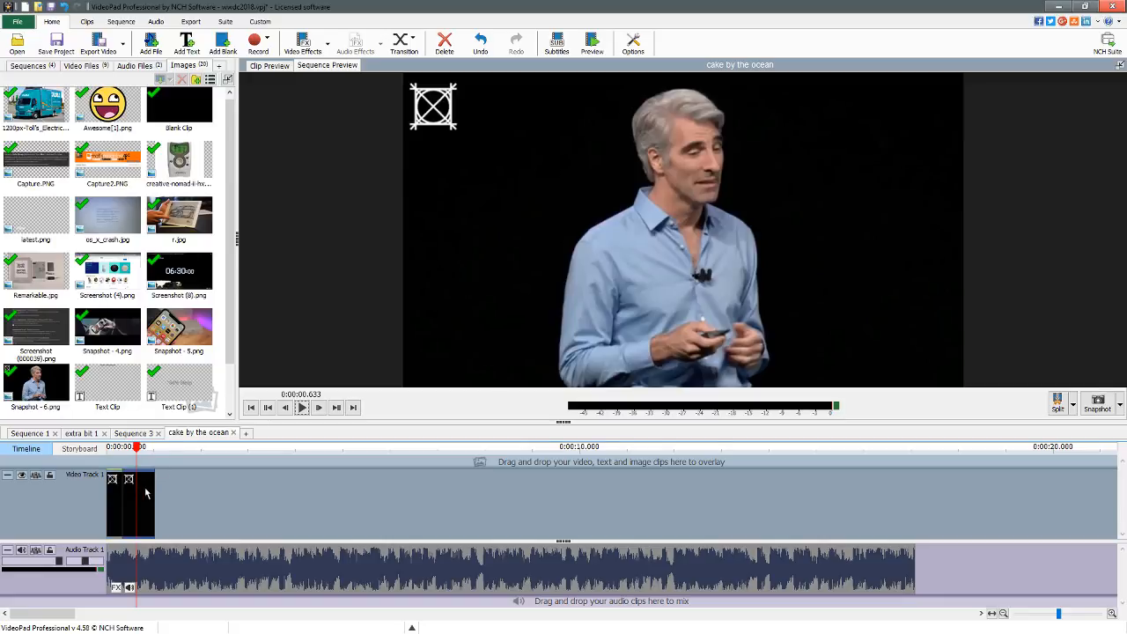
left_click(302, 42)
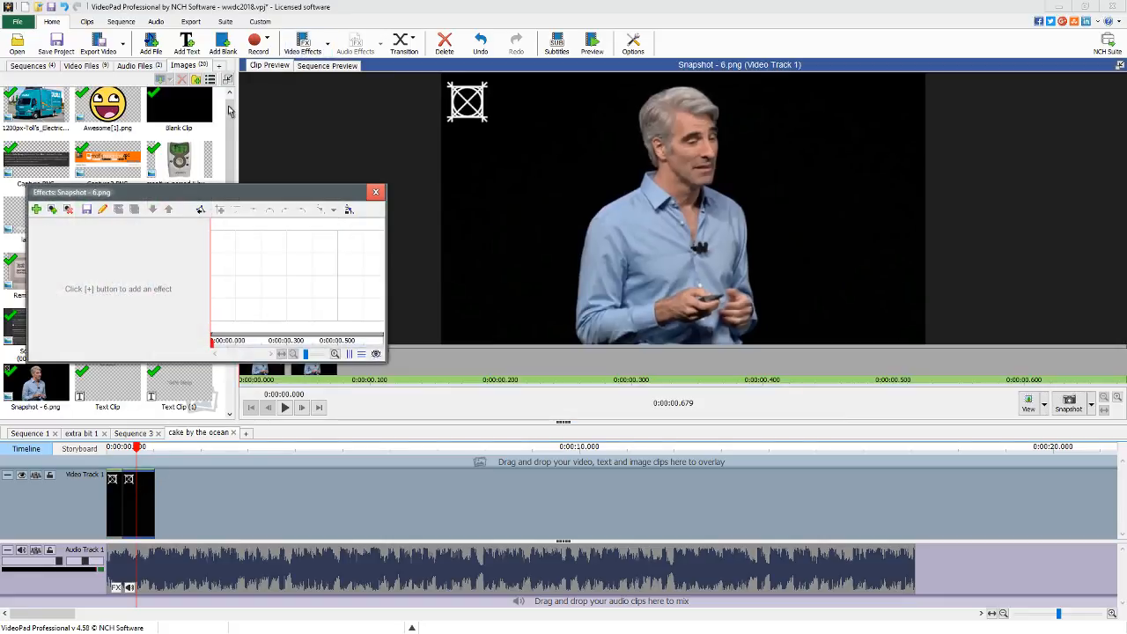
left_click(52, 212)
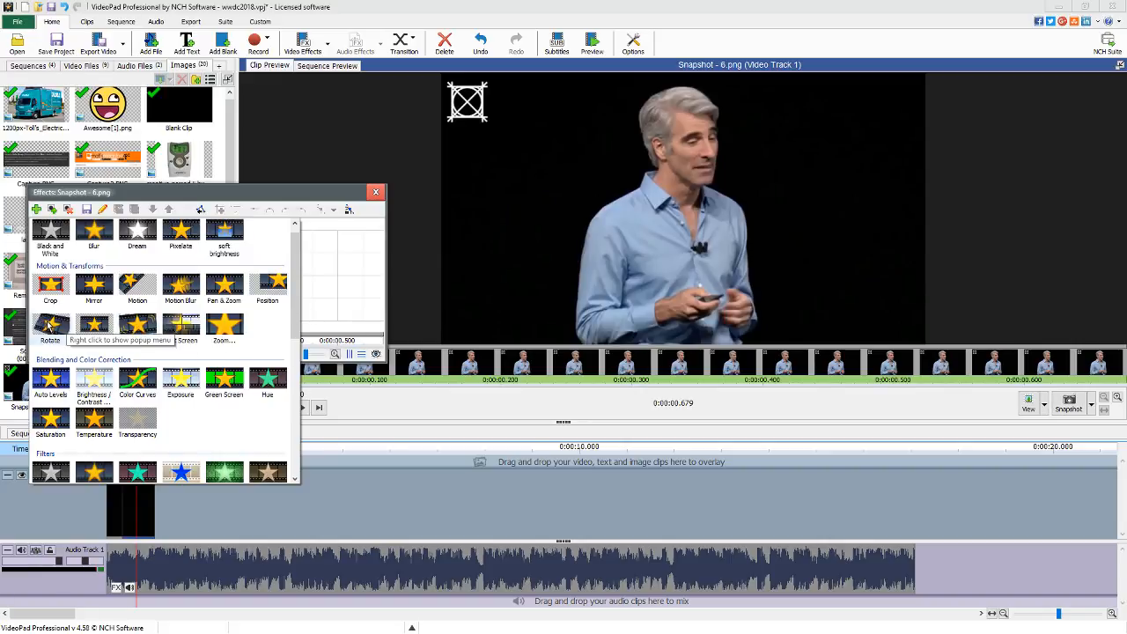
left_click(226, 328)
left_click(158, 297)
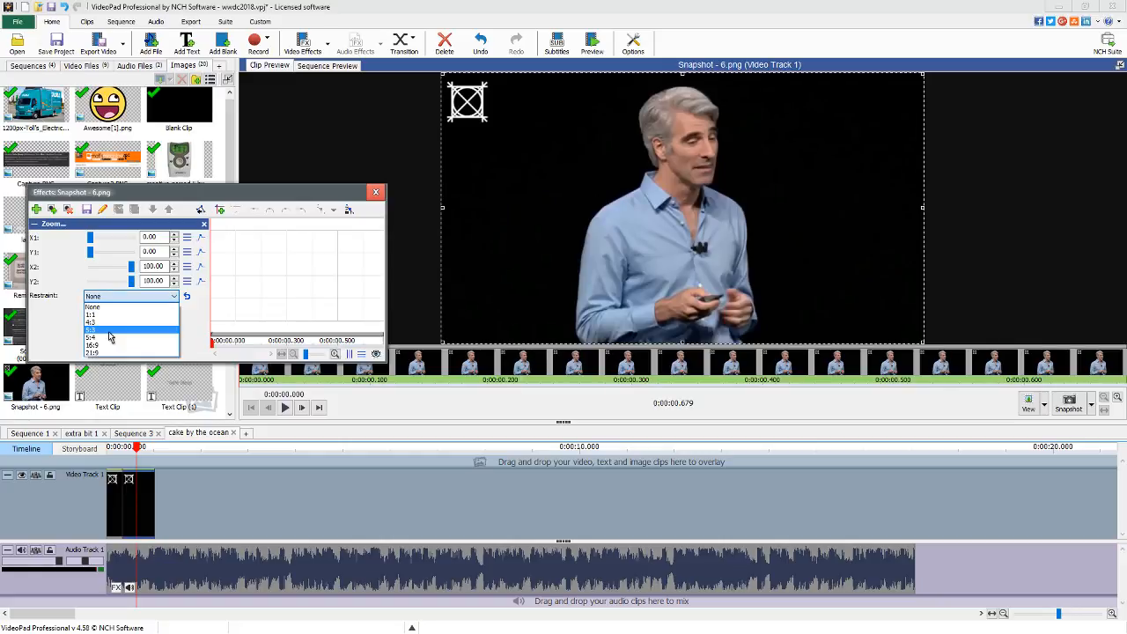
left_click(109, 346)
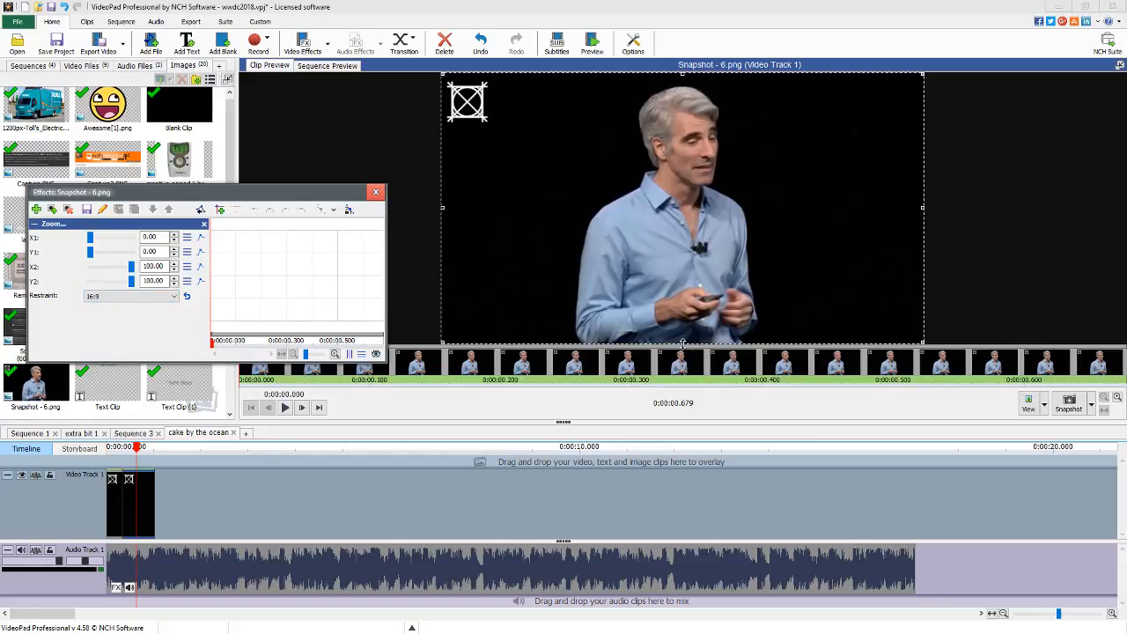
left_click_drag(682, 342, 685, 305)
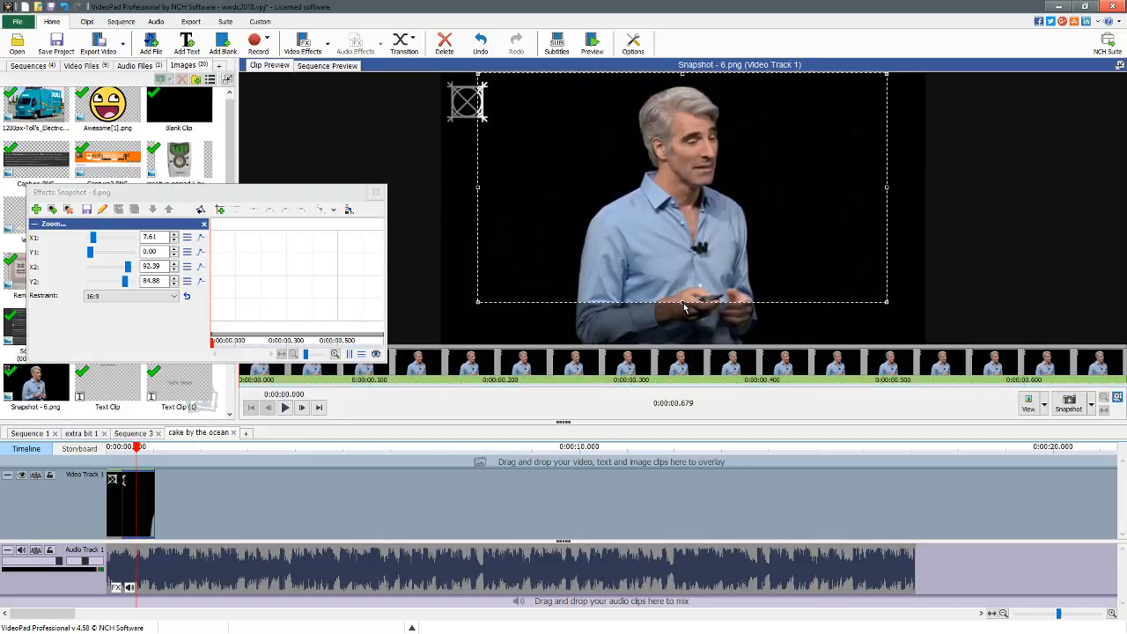
Locate the next beat by playback and split the second snapshot piece on Video Track 1 at about 0.63 seconds.
left_click(376, 192)
left_click(112, 454)
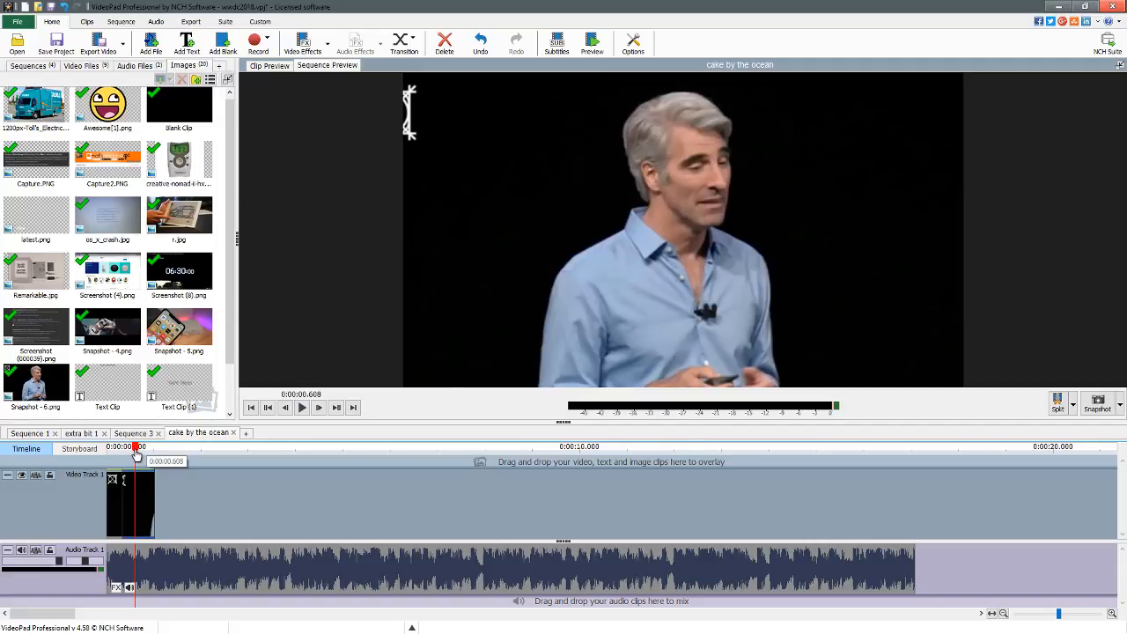
key("space")
left_click(136, 451)
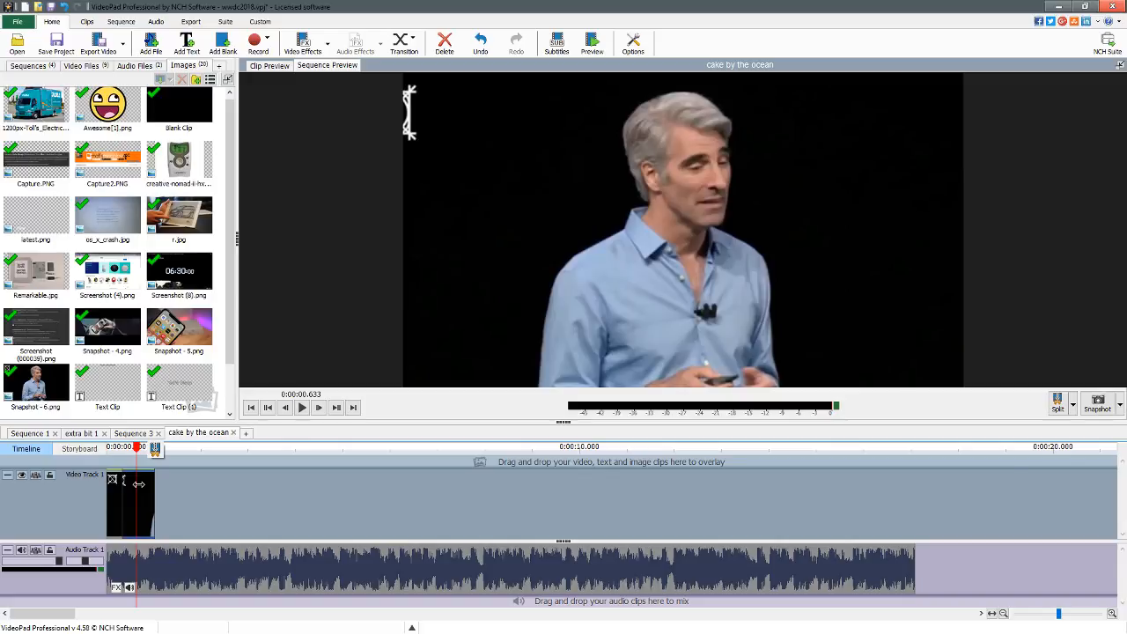
left_click(155, 448)
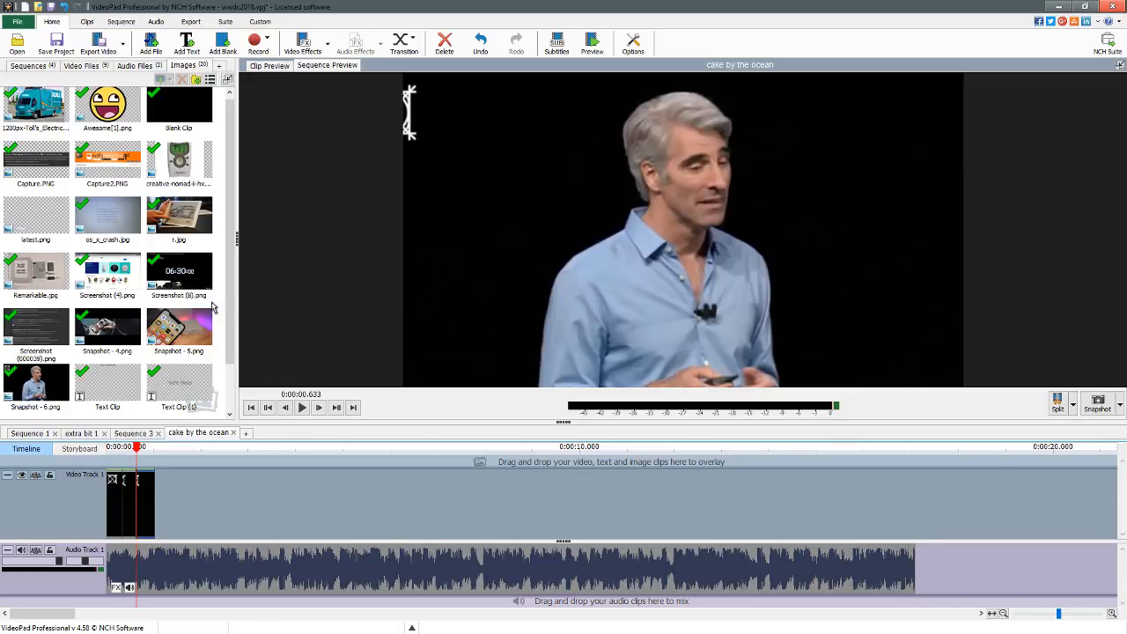
Tighten the Zoom effect on the third snapshot piece to about X1 12.35, X2 87.65, Y2 75.38.
left_click(310, 42)
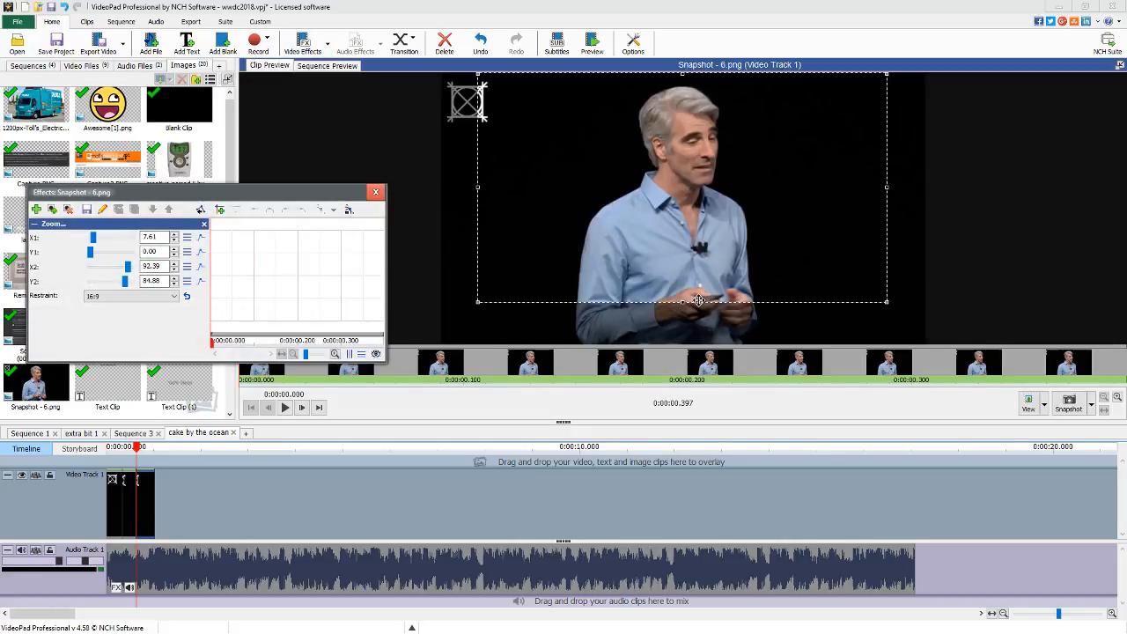
left_click_drag(683, 304, 685, 280)
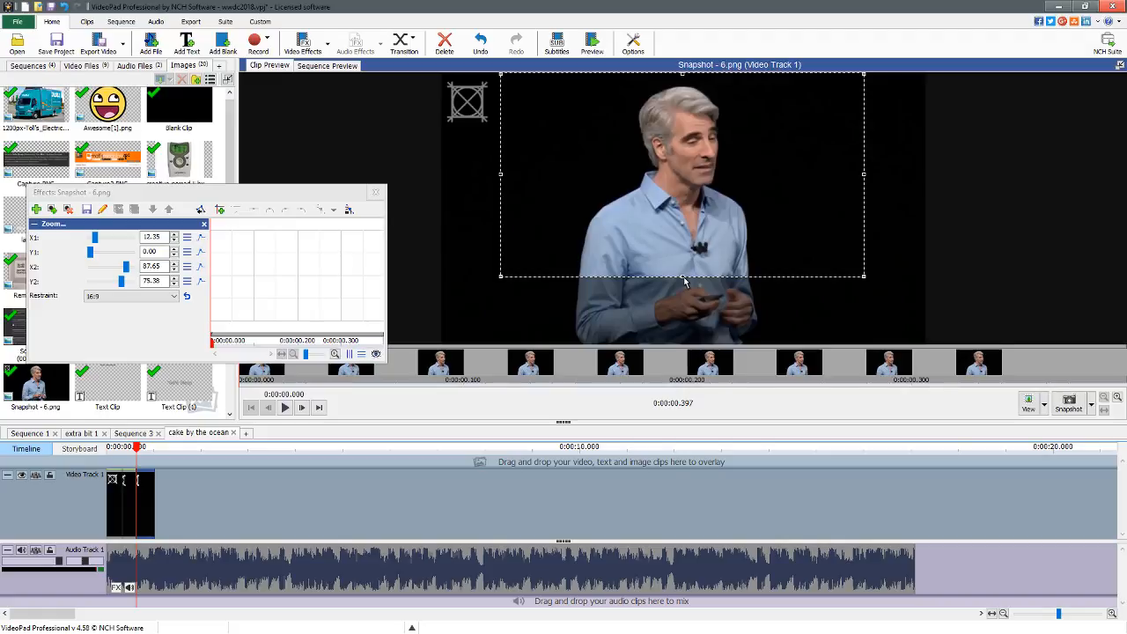
left_click(376, 192)
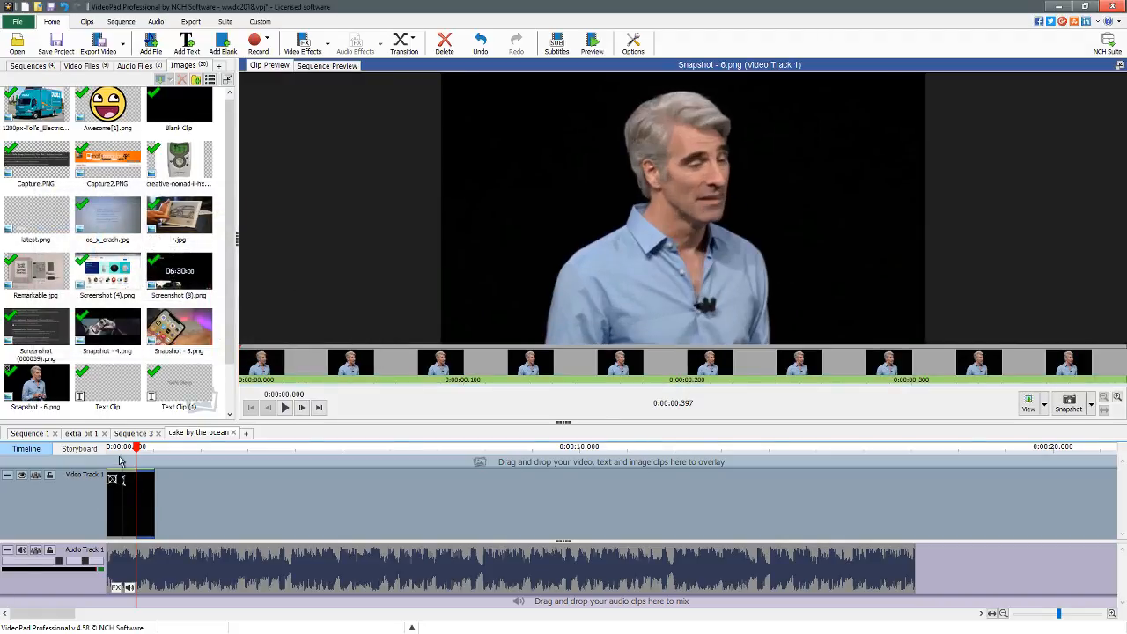
Play the "cake by the ocean" sequence from the start to check the zoom cuts against the music.
left_click_drag(118, 454, 68, 450)
left_click(182, 476)
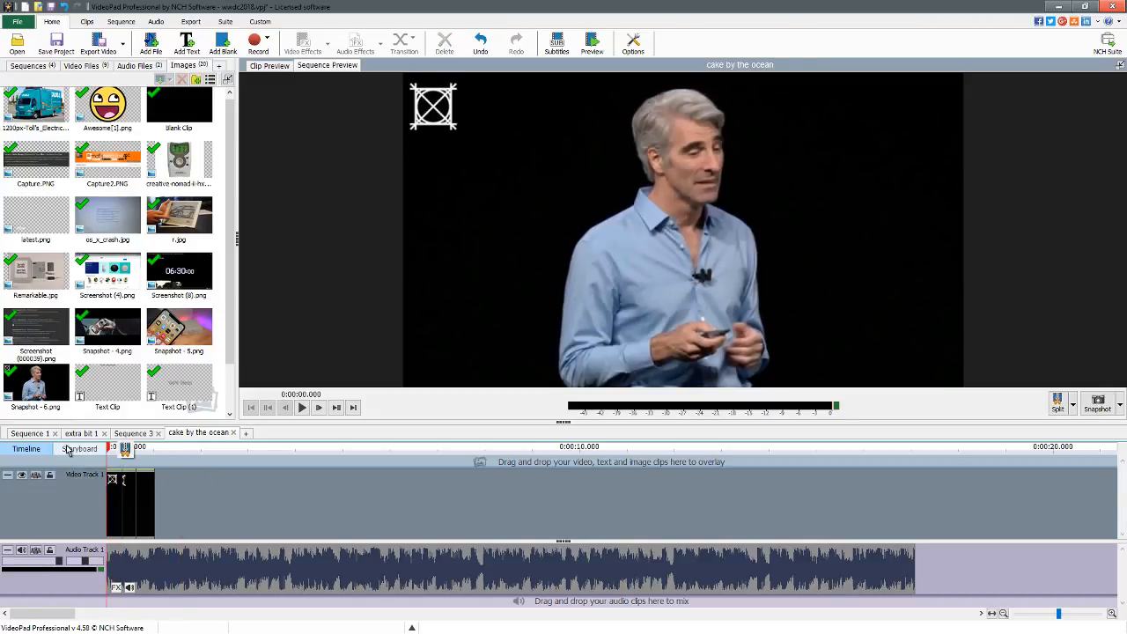
key("space")
key("space")
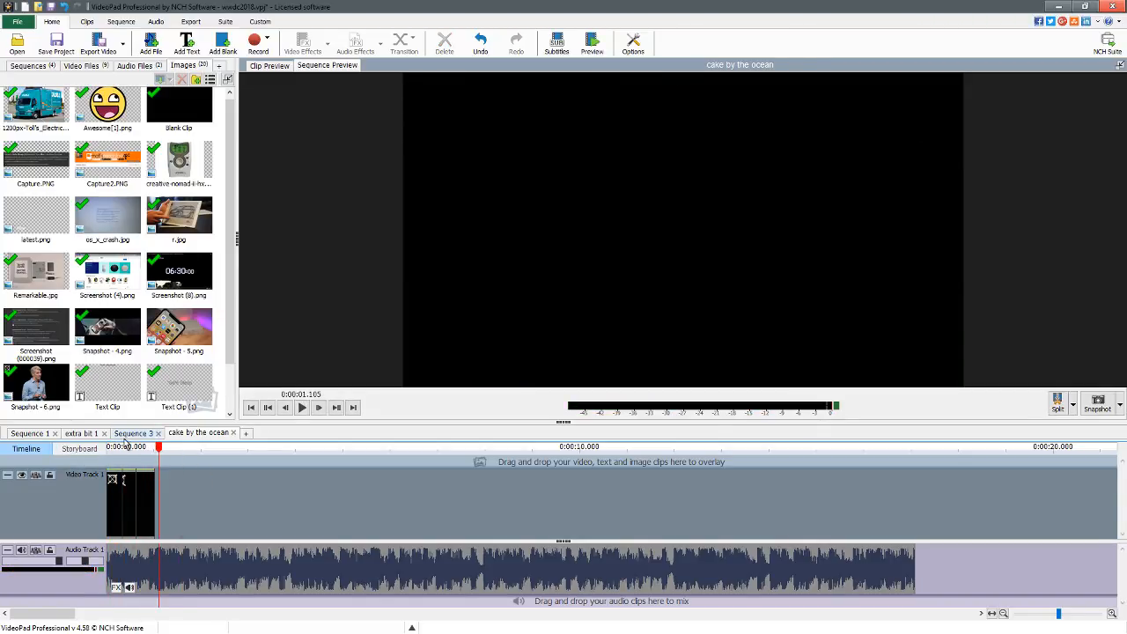
left_click(132, 434)
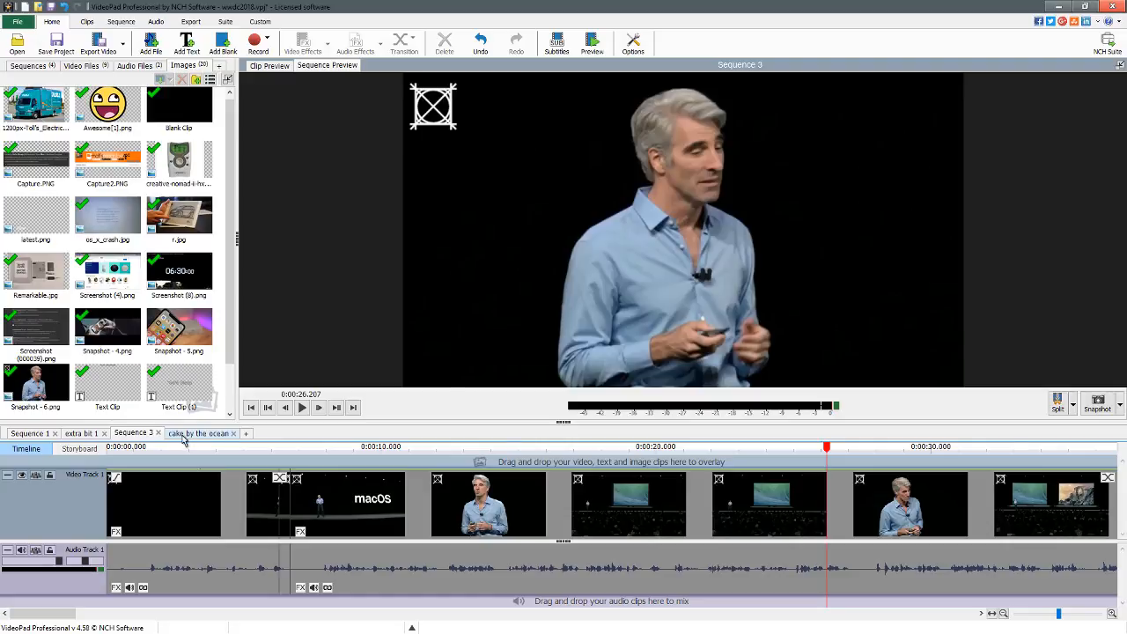
left_click(198, 434)
left_click_drag(115, 456, 65, 460)
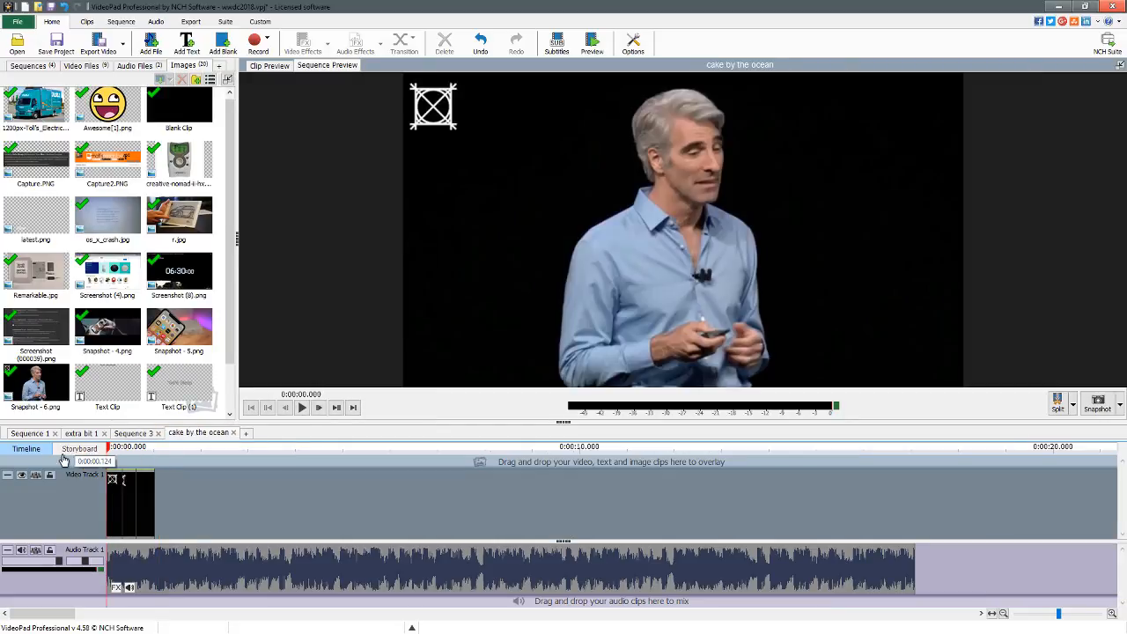
key("space")
key("space")
Locate the last beat before the snapshot ends and split the third piece at about 0.89 seconds.
left_click_drag(136, 456, 149, 452)
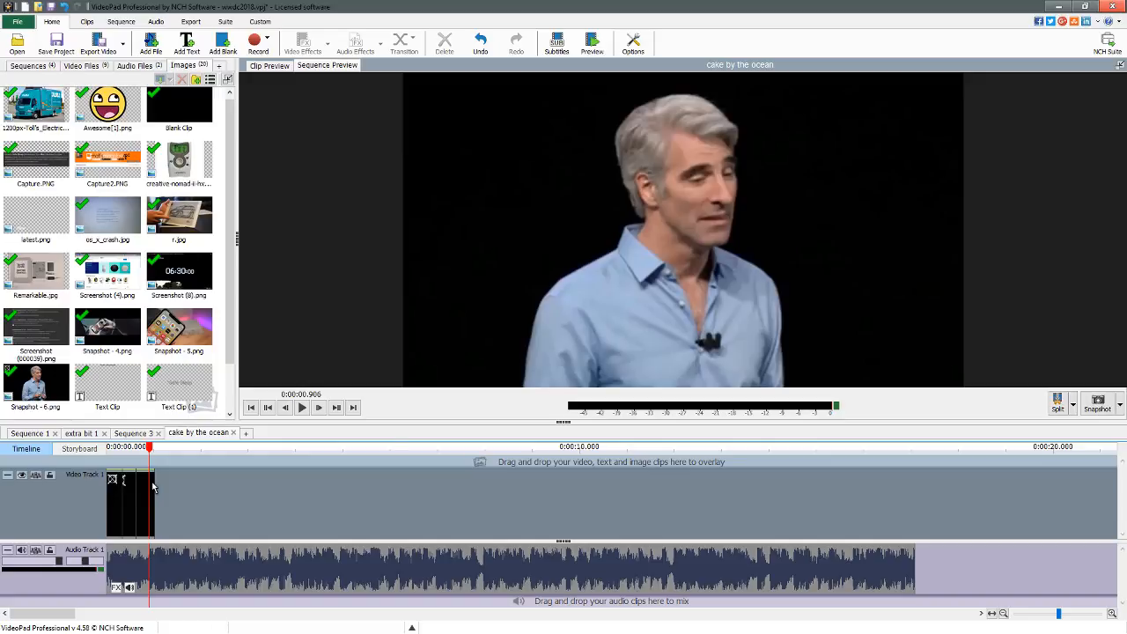
mouse_move(237, 564)
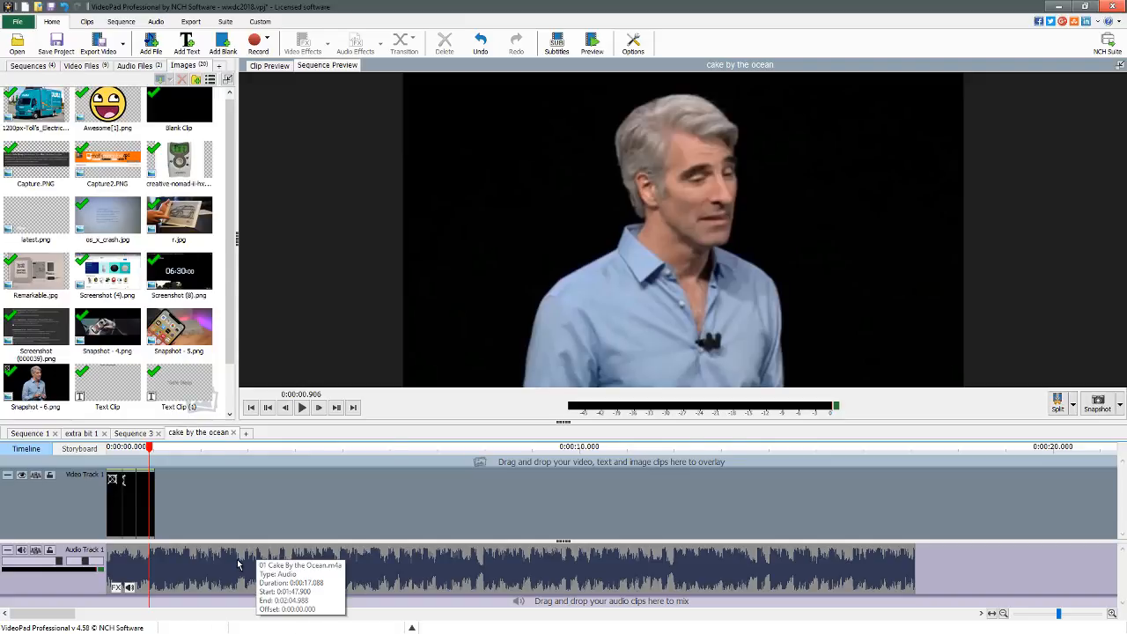
left_click(181, 448)
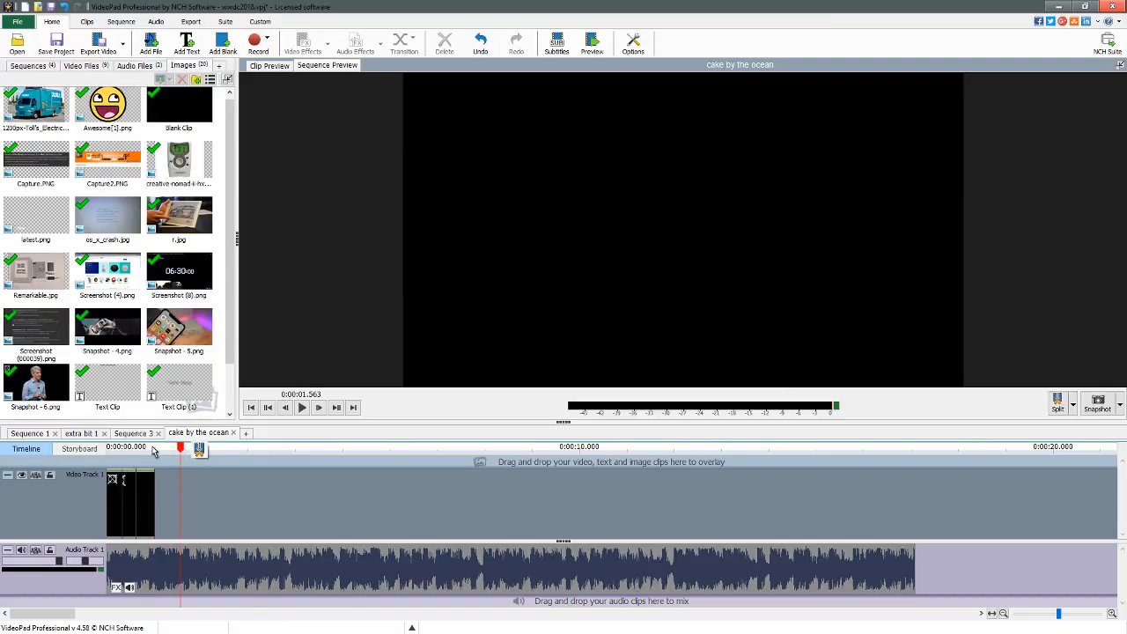
left_click(152, 449)
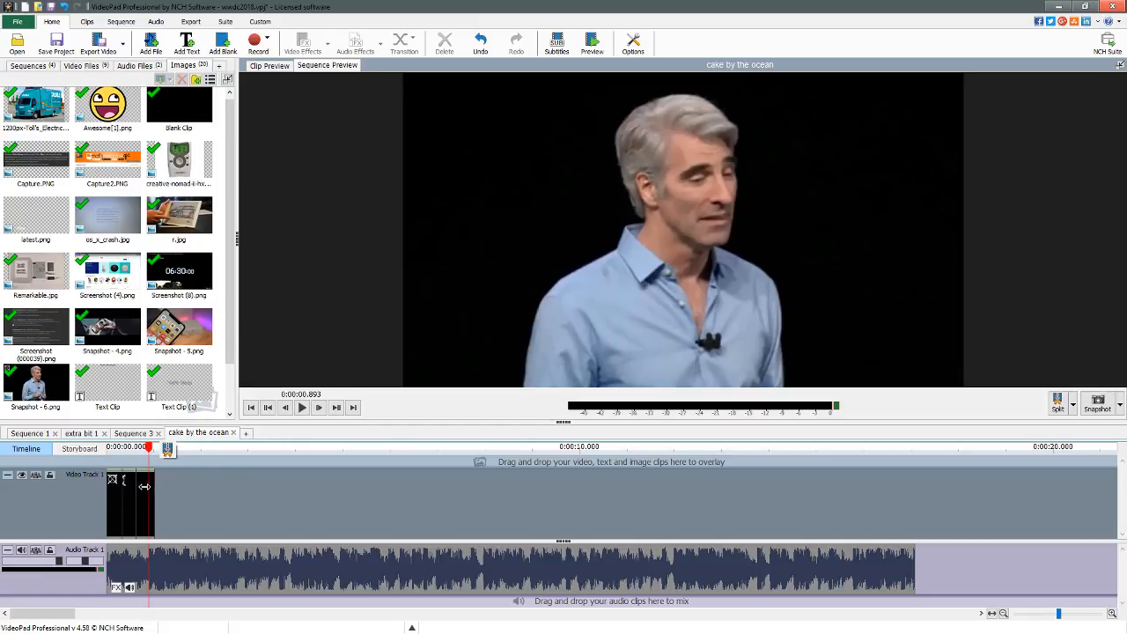
left_click(145, 486)
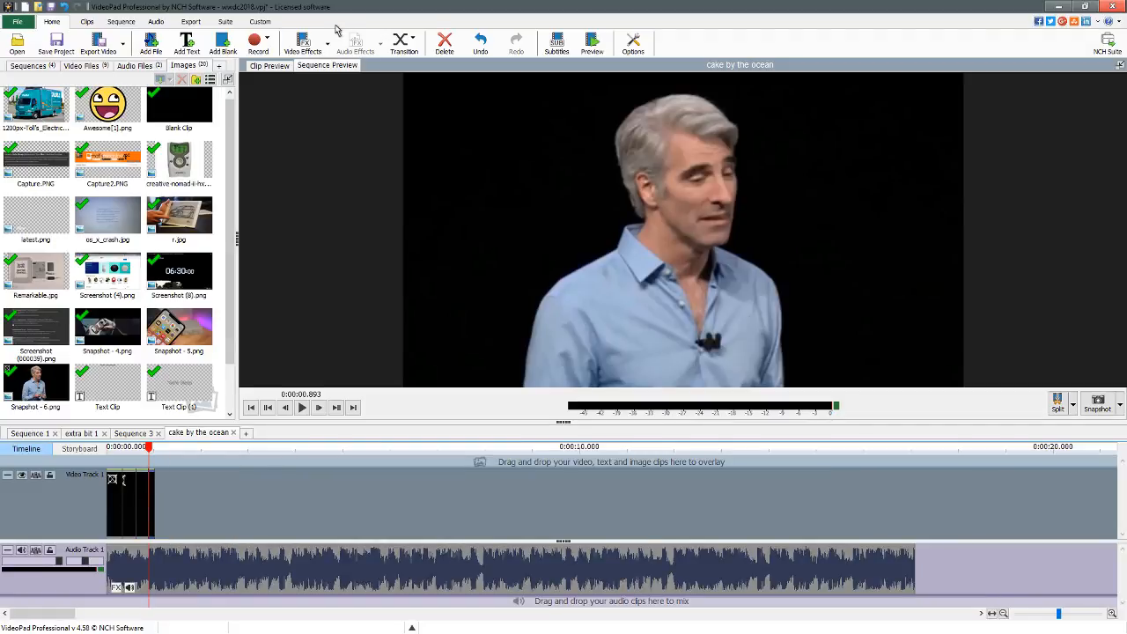
Tighten the Zoom effect on the last snapshot piece onto the presenter's face, to about X1 24.97, X2 75.03, Y2 50.11.
left_click(304, 44)
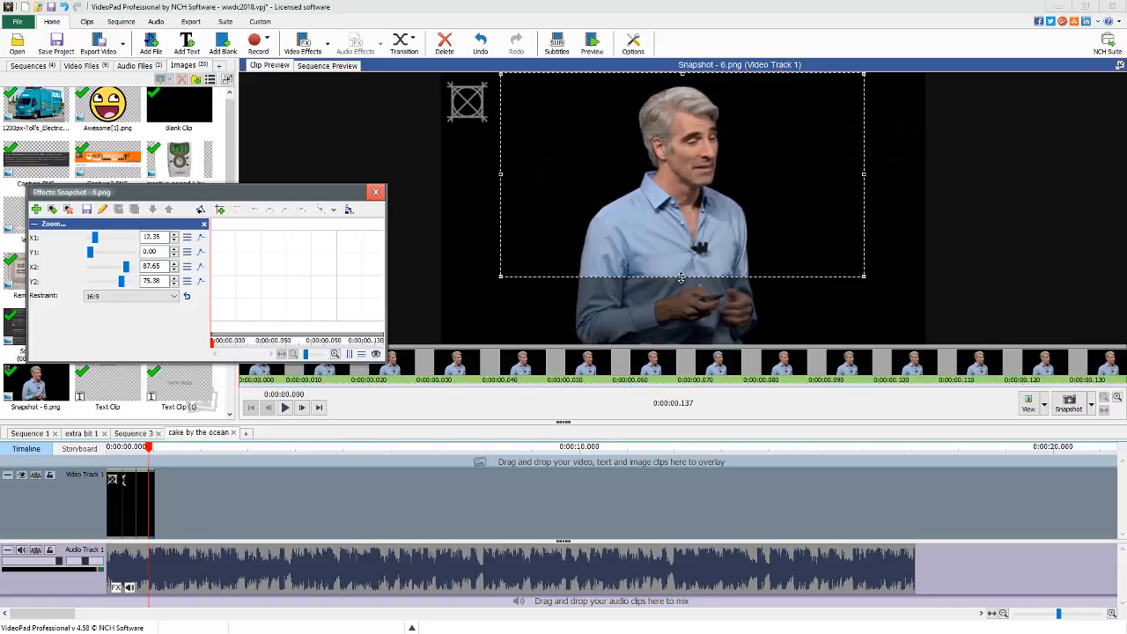
left_click_drag(682, 277, 684, 260)
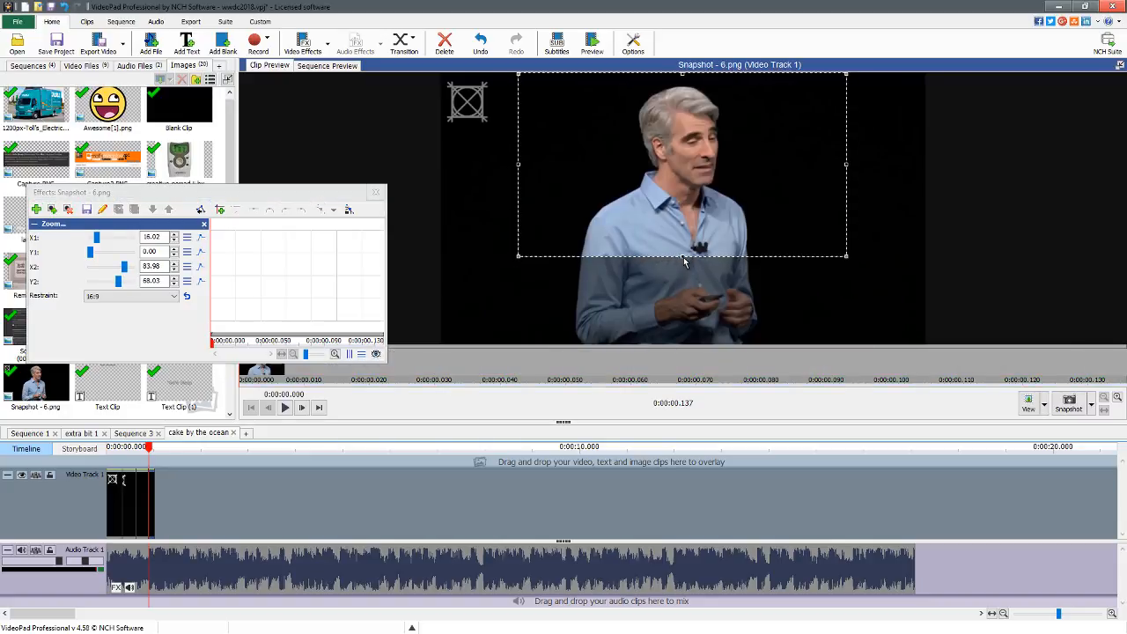
left_click_drag(684, 260, 681, 208)
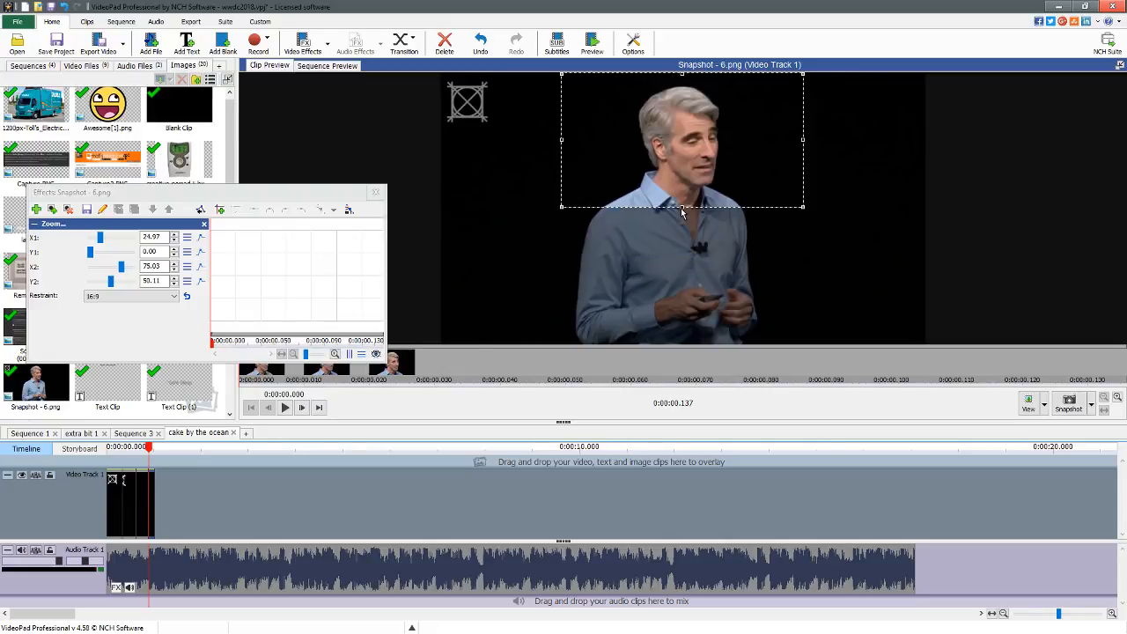
left_click(376, 192)
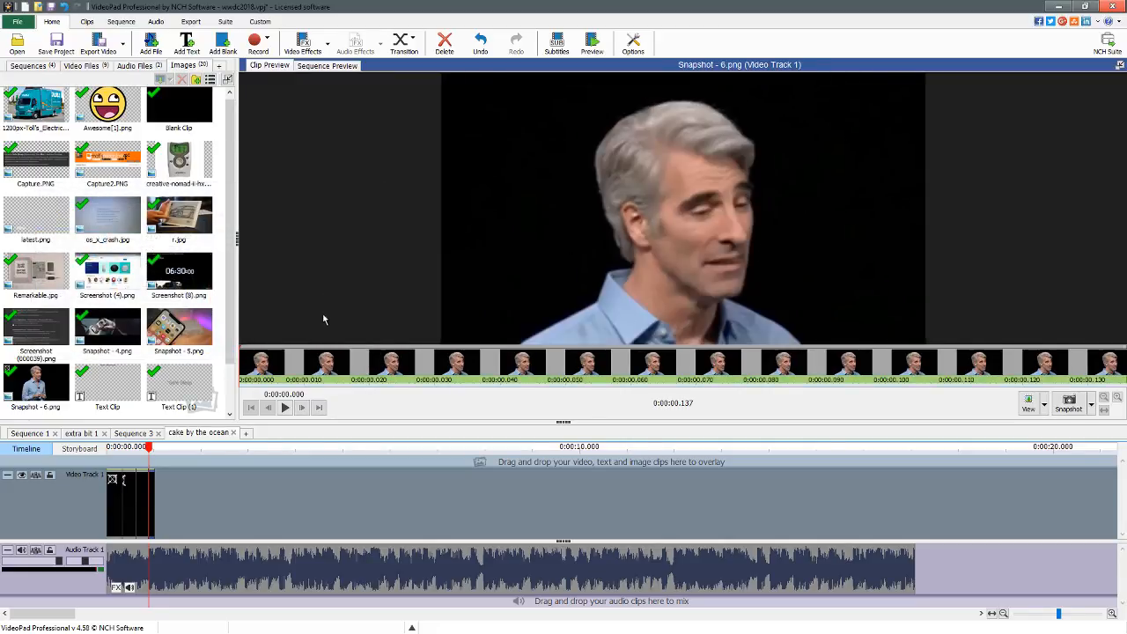
Play back the full series of zoom cuts from the start of the "cake by the ocean" sequence.
left_click_drag(137, 448, 47, 461)
key("space")
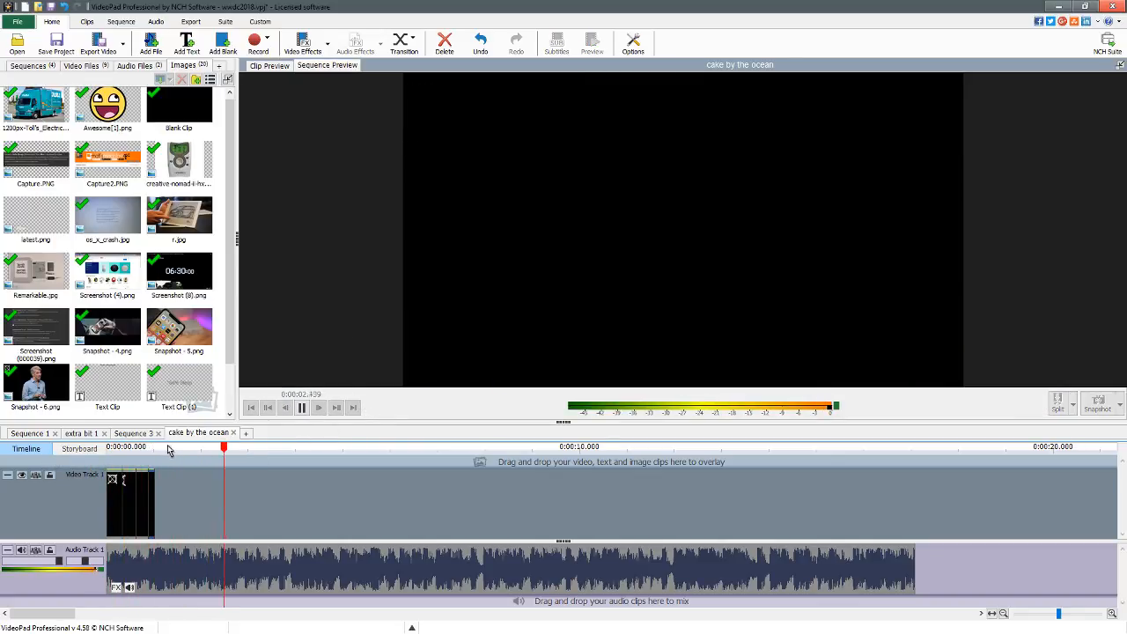
key("space")
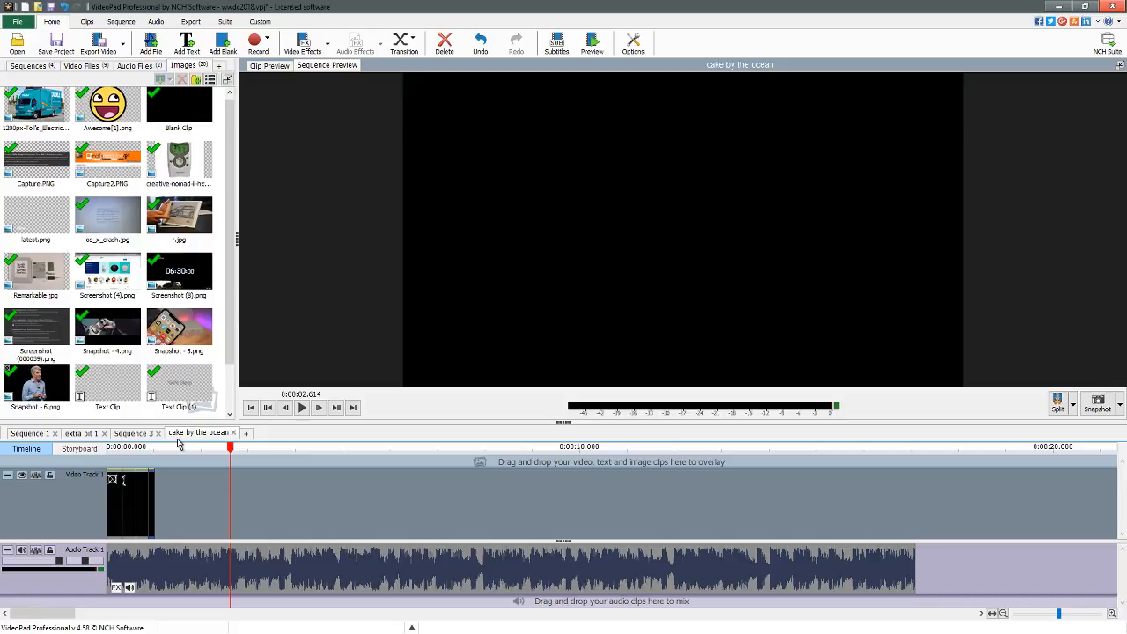
Play the opening of Sequence 3 to find a cut point and split its first clip at about 1.03 seconds.
left_click(133, 437)
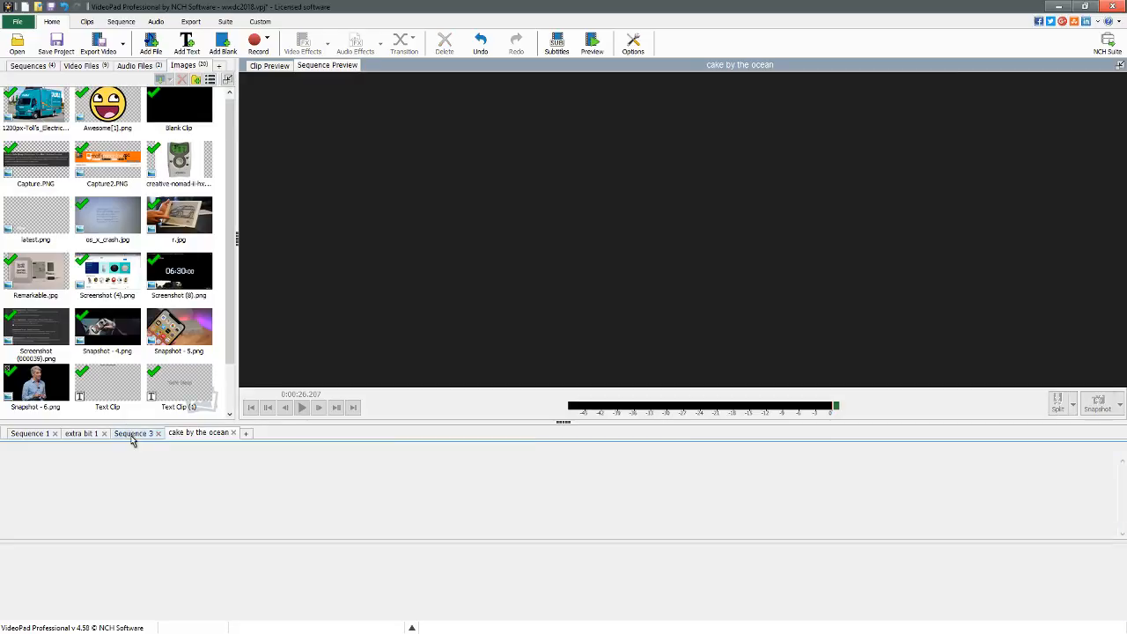
left_click_drag(201, 454, 35, 458)
key("space")
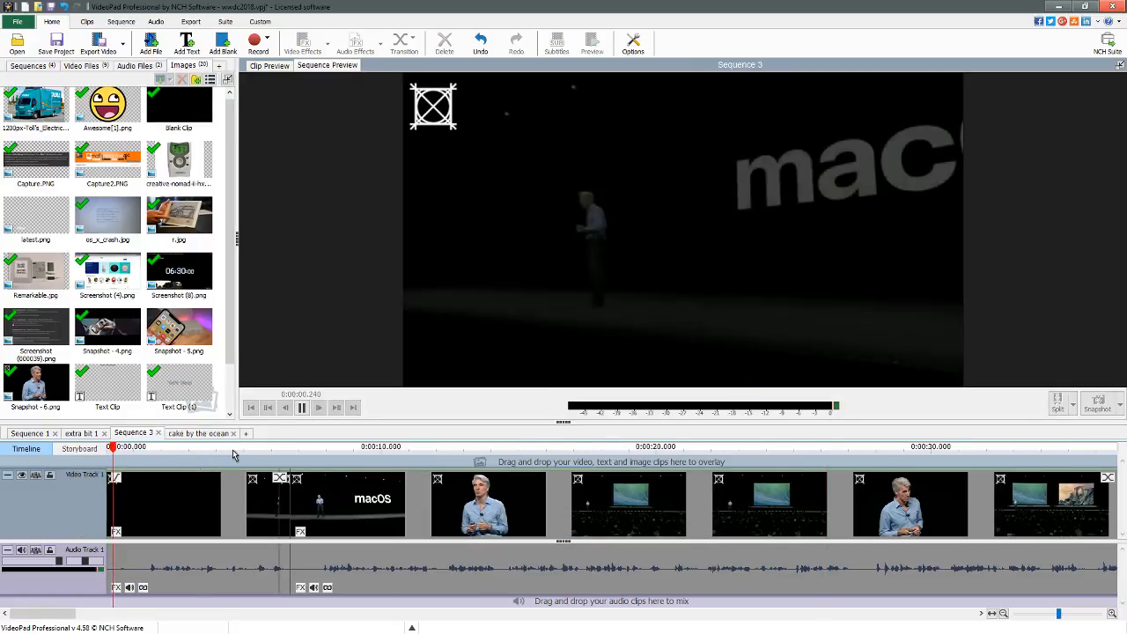
key("space")
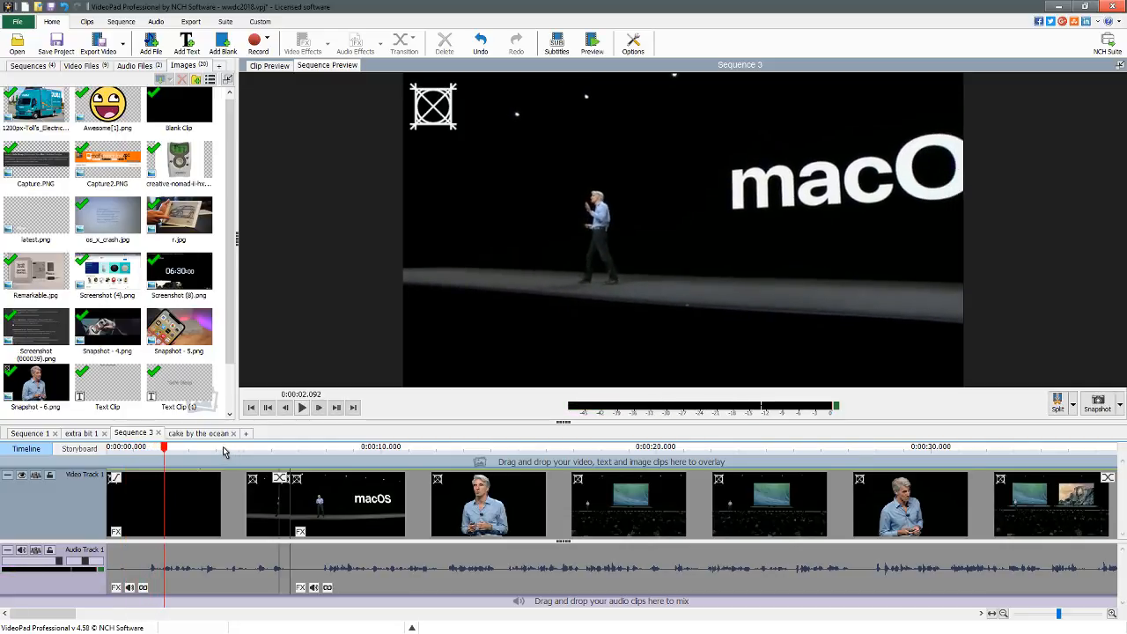
left_click_drag(164, 451, 108, 451)
key("space")
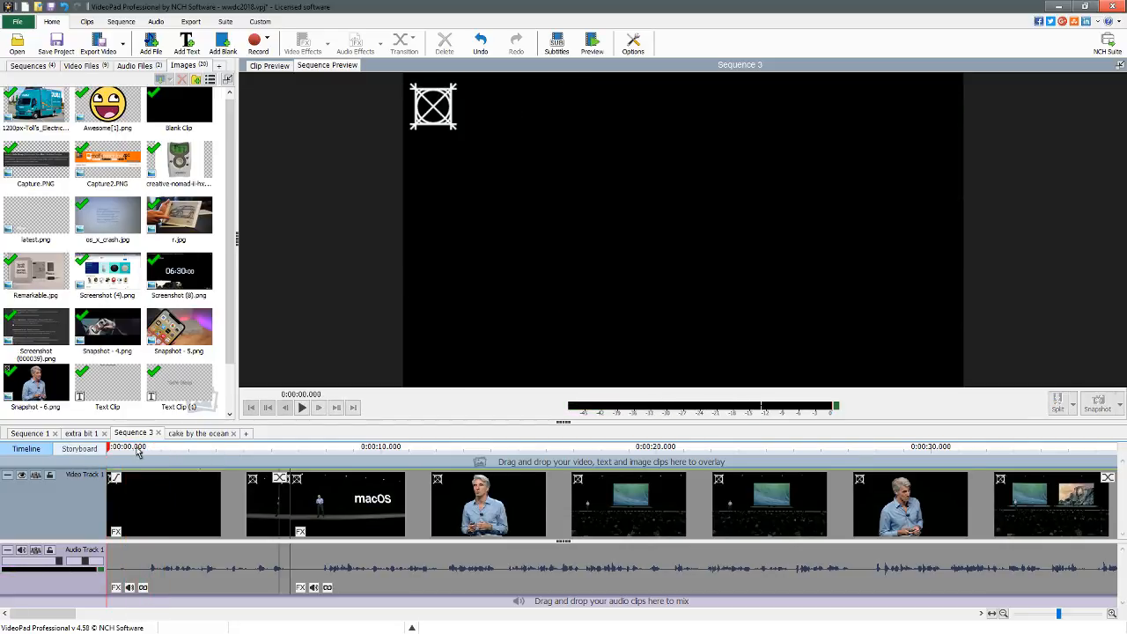
key("space")
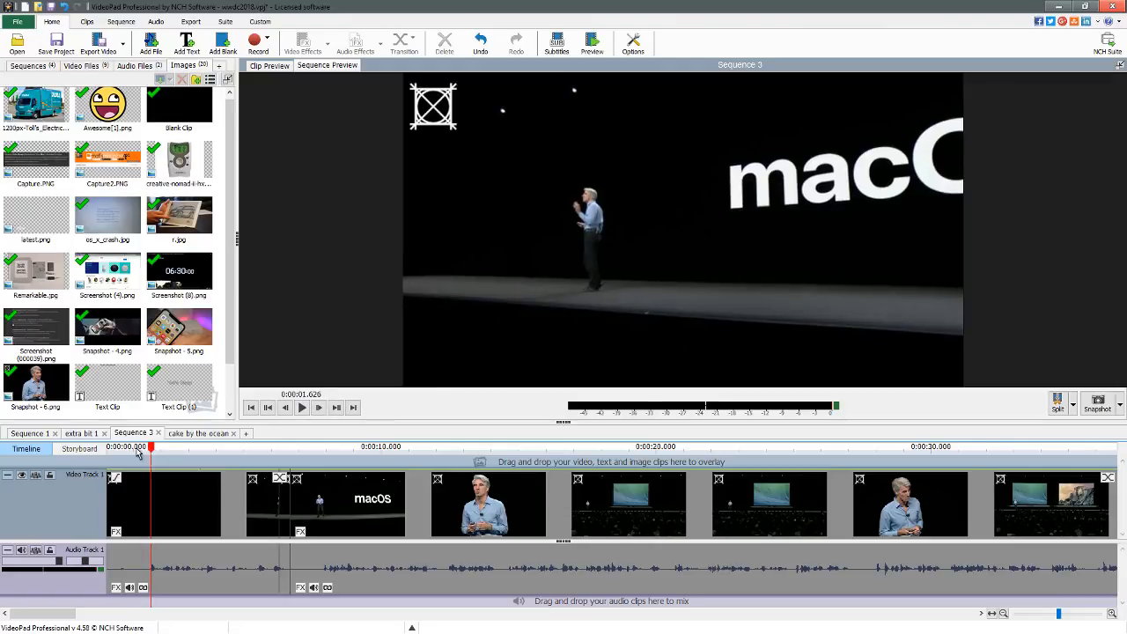
mouse_move(136, 453)
left_mouse_down()
mouse_move(124, 456)
mouse_move(137, 458)
left_mouse_up()
key("space")
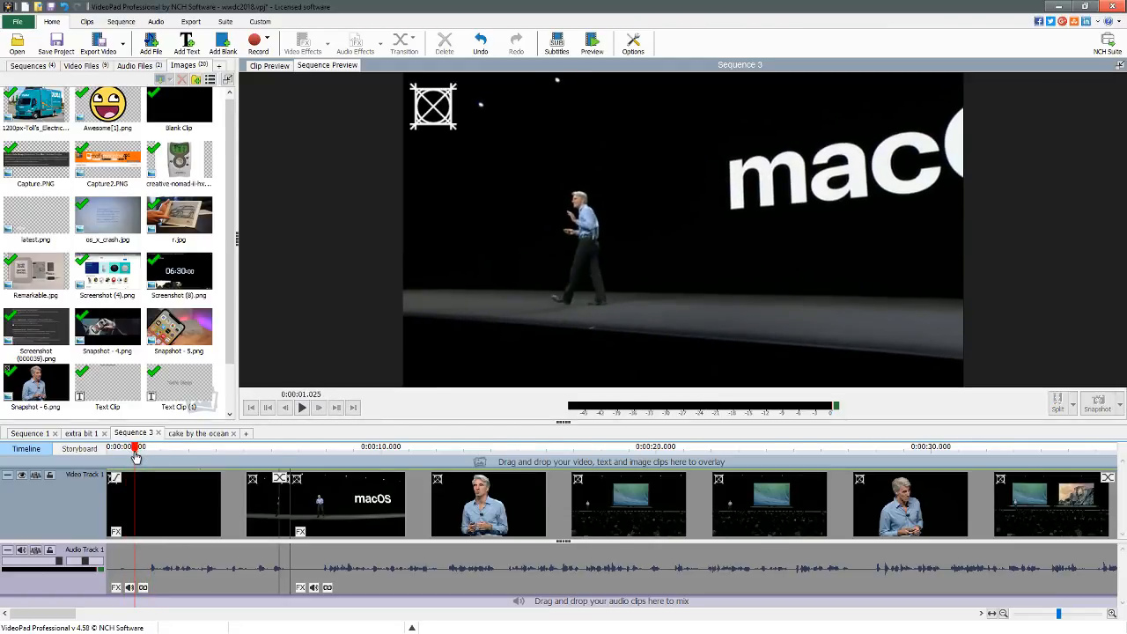
left_click(136, 457)
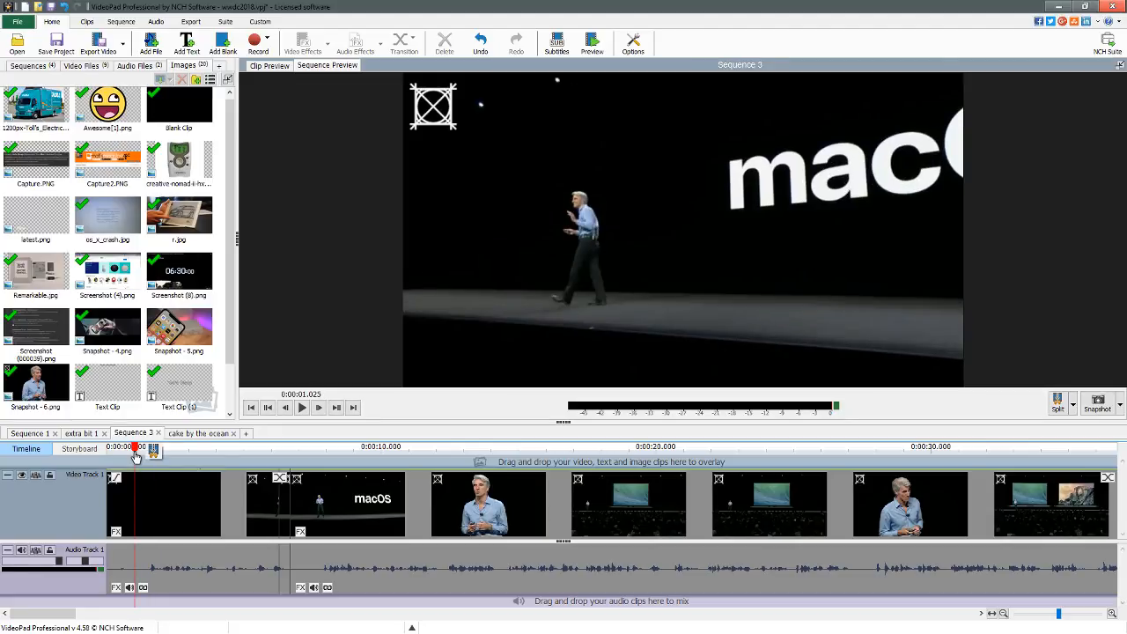
key("l")
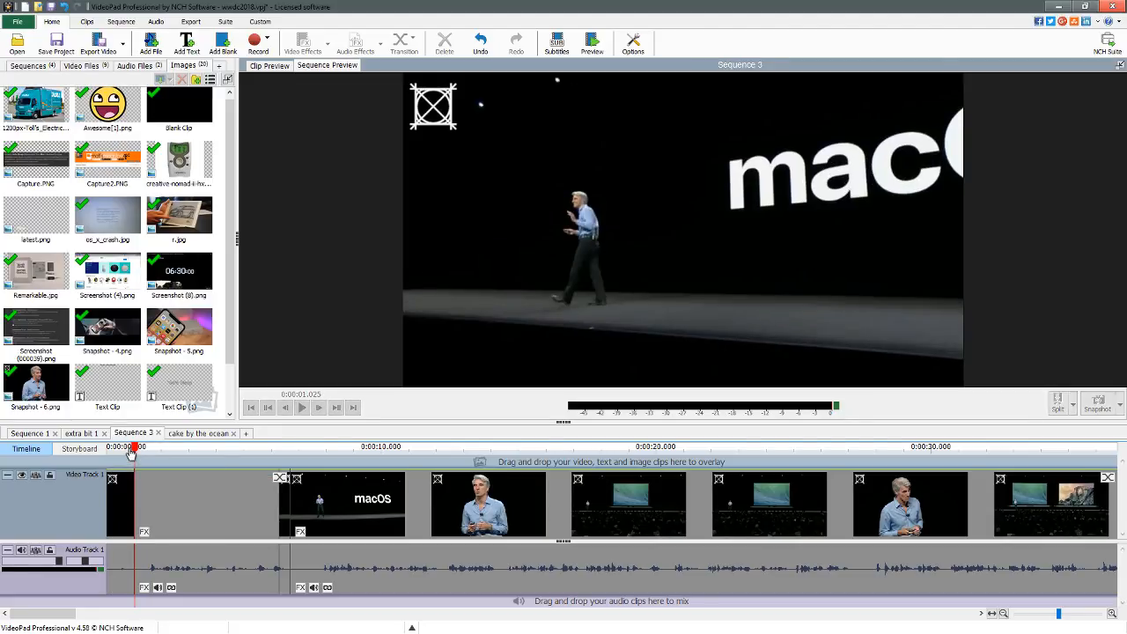
Play and scrub the Sequence 3 footage after the cut, and place the playhead at about 2.63 seconds.
left_click(153, 455)
mouse_move(152, 455)
left_mouse_down()
mouse_move(135, 459)
mouse_move(159, 460)
mouse_move(140, 470)
mouse_move(151, 467)
left_mouse_up()
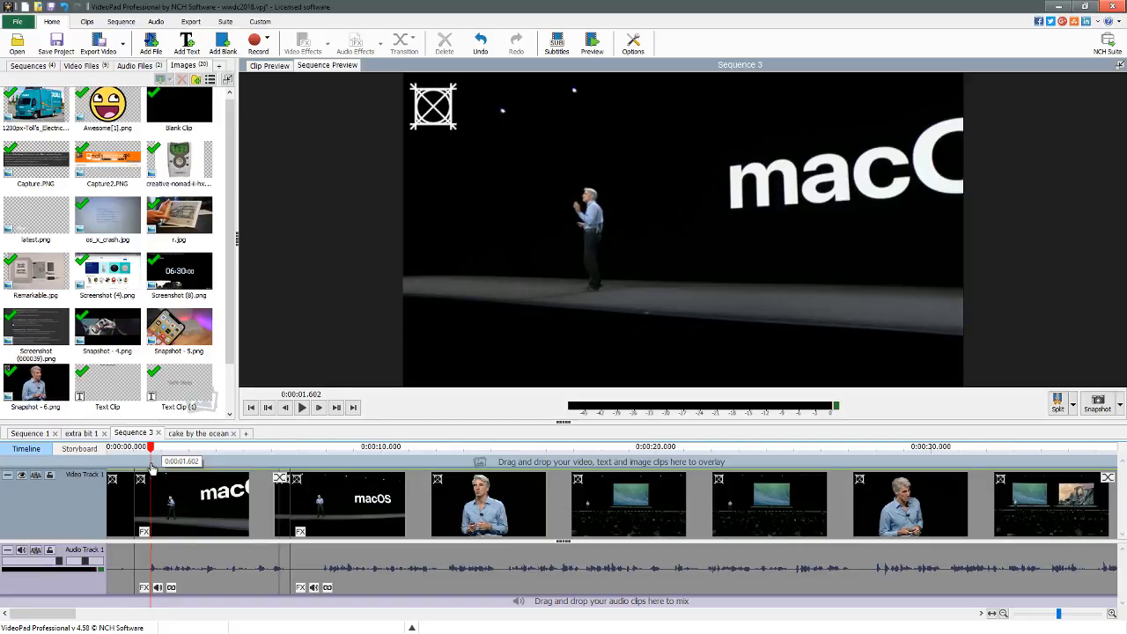
mouse_move(151, 467)
left_mouse_down()
mouse_move(137, 477)
mouse_move(172, 470)
mouse_move(128, 478)
mouse_move(136, 481)
left_mouse_up()
key("space")
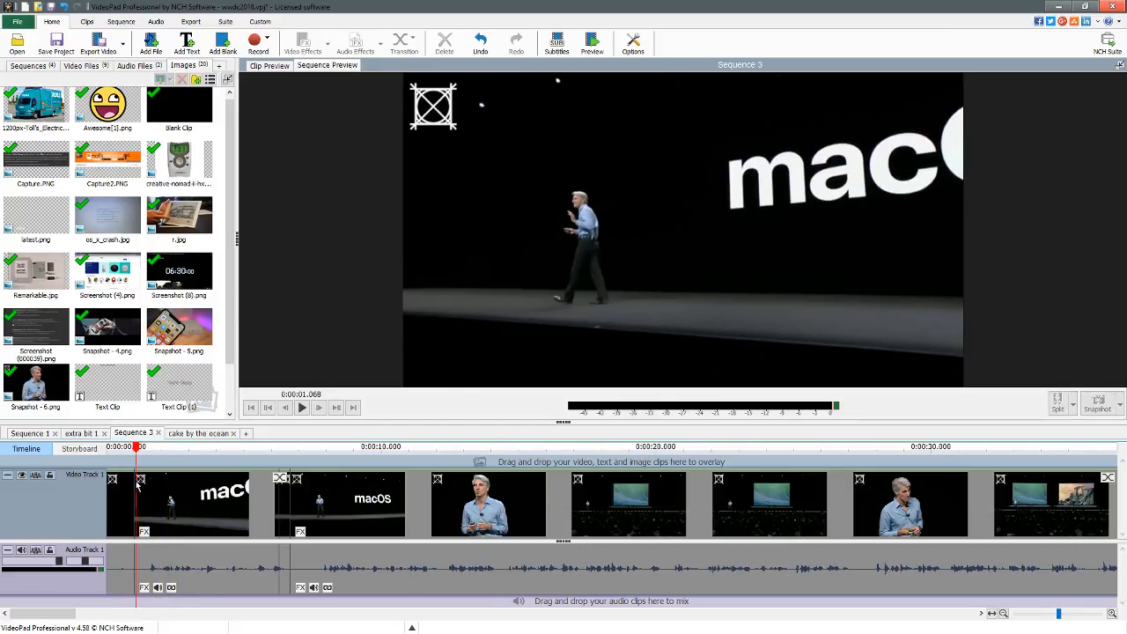
key("space")
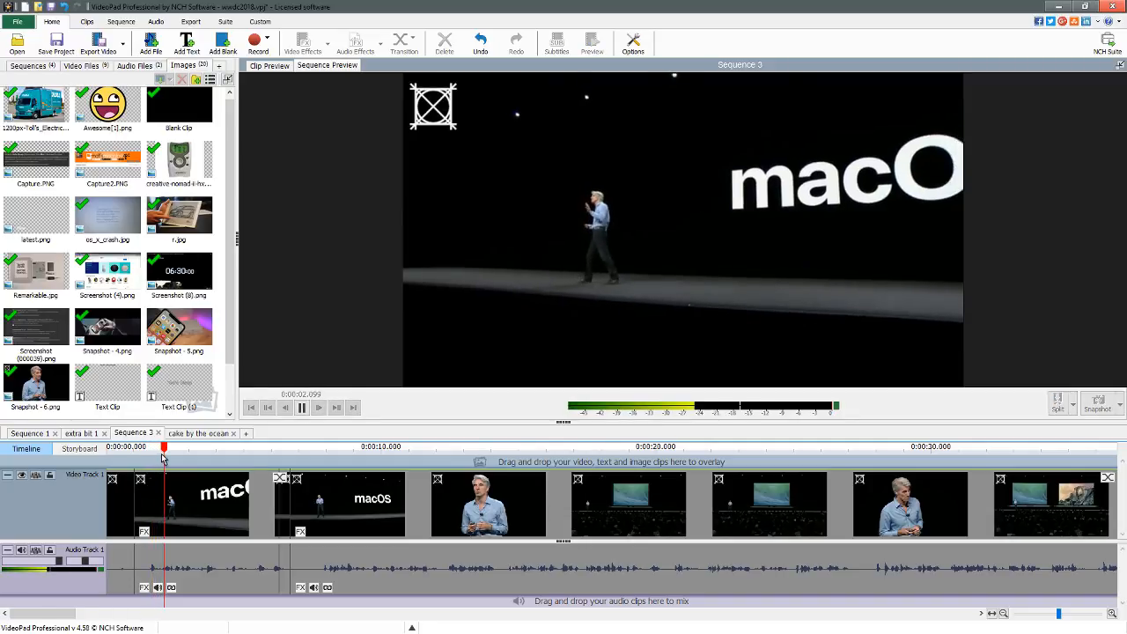
left_click(137, 458)
key("space")
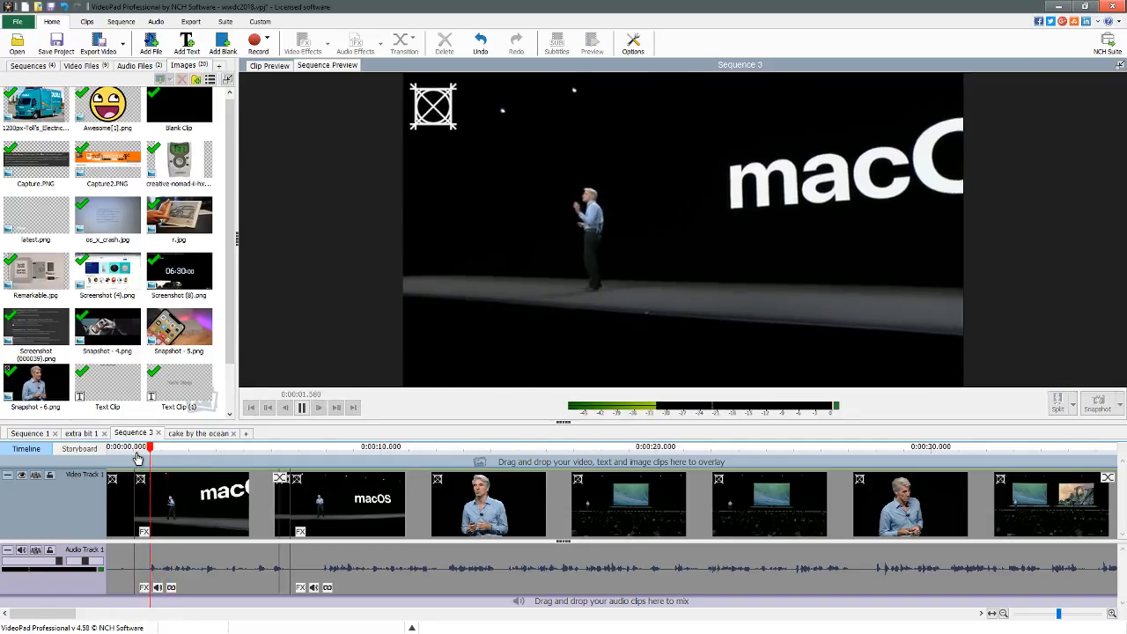
key("space")
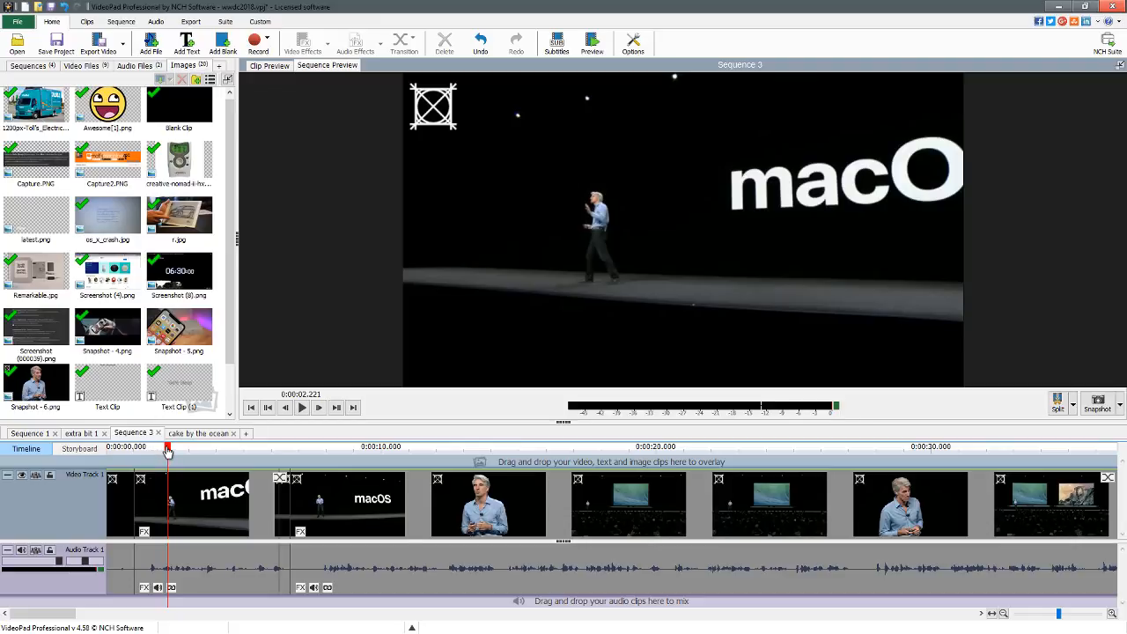
left_click_drag(170, 451, 180, 451)
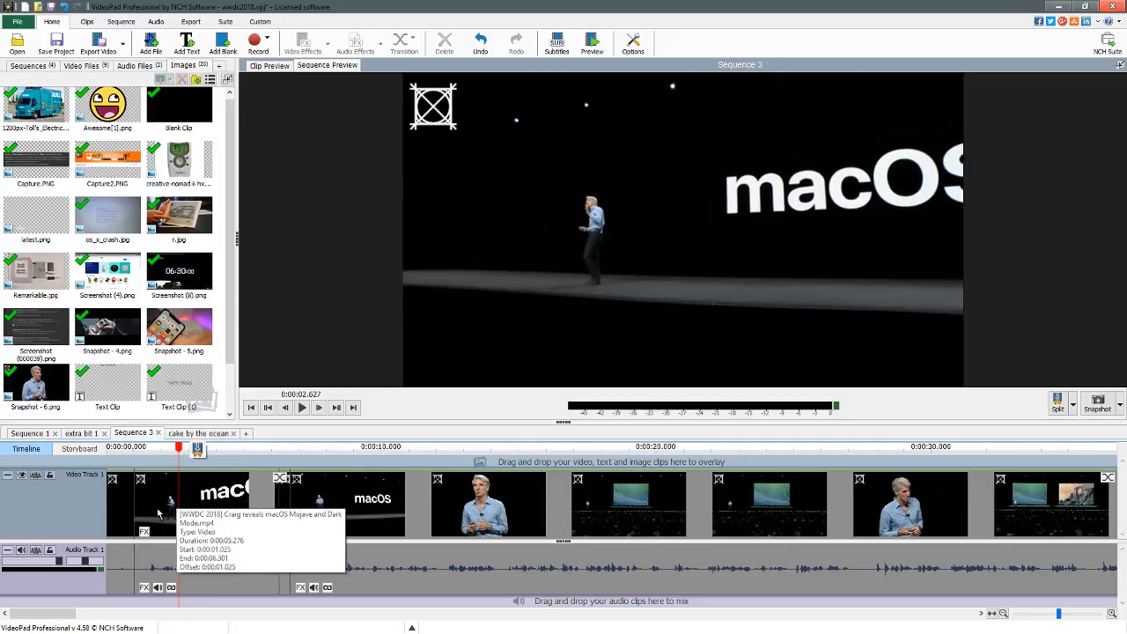
Split the Sequence 3 clip at about 2.63 seconds and copy the video of the piece before the cut, unlinked from its audio.
key("l")
left_click(154, 561)
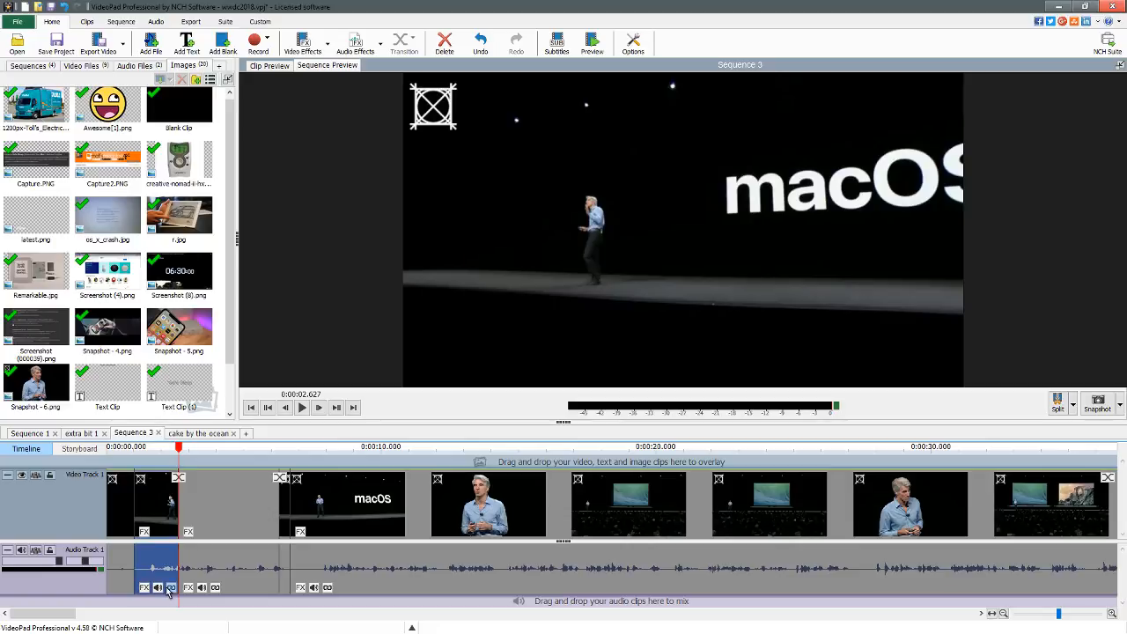
left_click(158, 518)
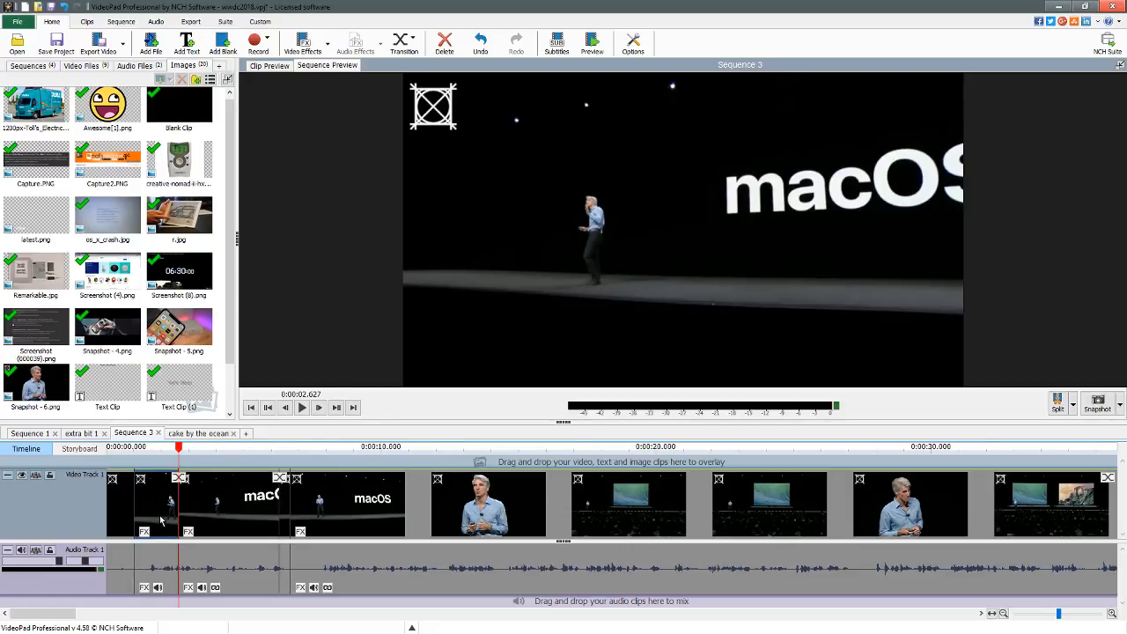
right_click(160, 519)
left_click(192, 383)
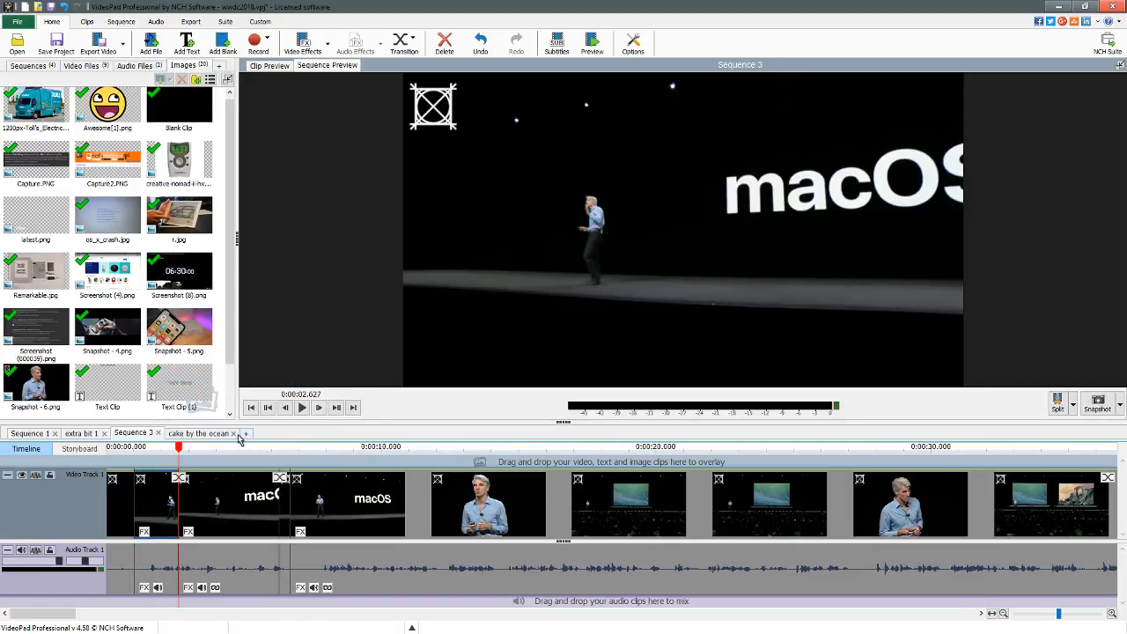
Paste the copied macOS footage into the "cake by the ocean" sequence at about 1.03 seconds and play it back.
left_click(211, 433)
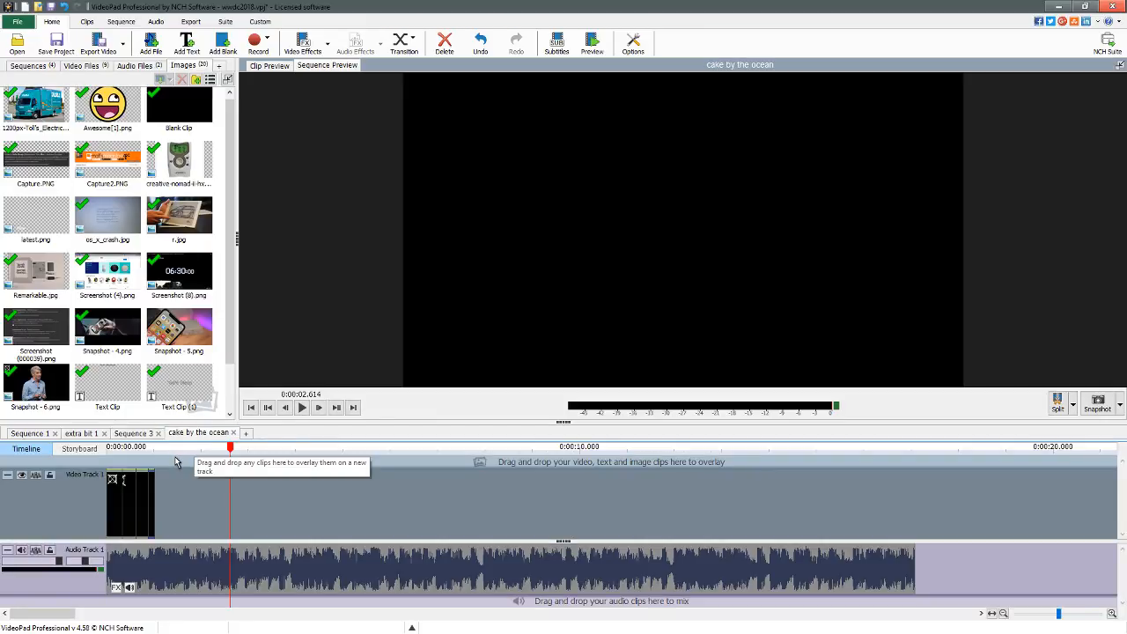
key("ctrl+Left")
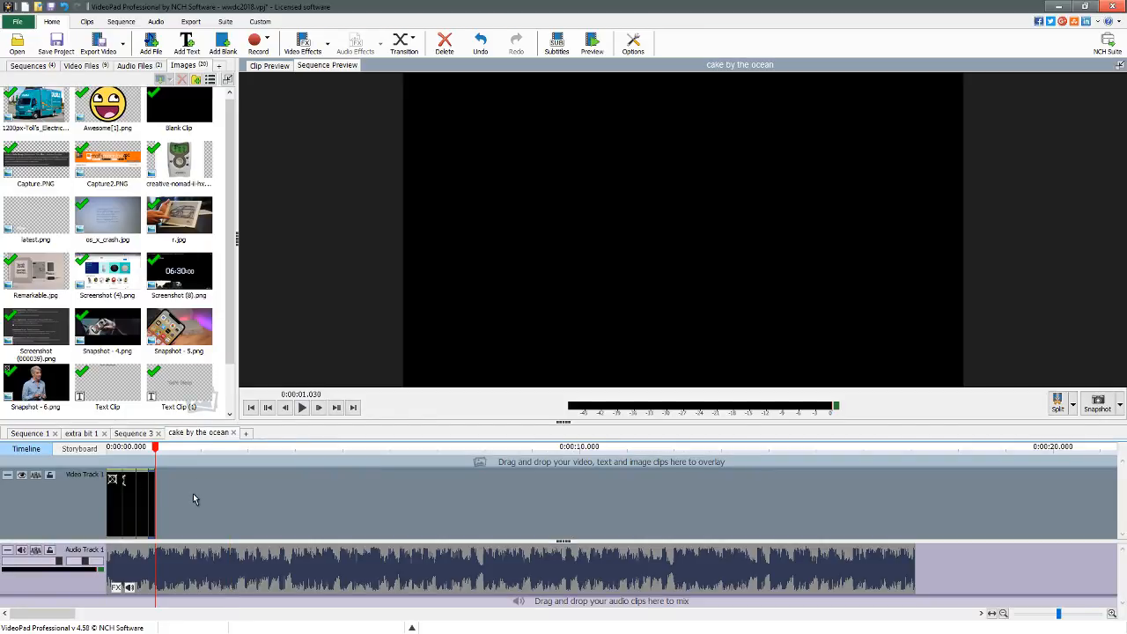
key("ctrl+v")
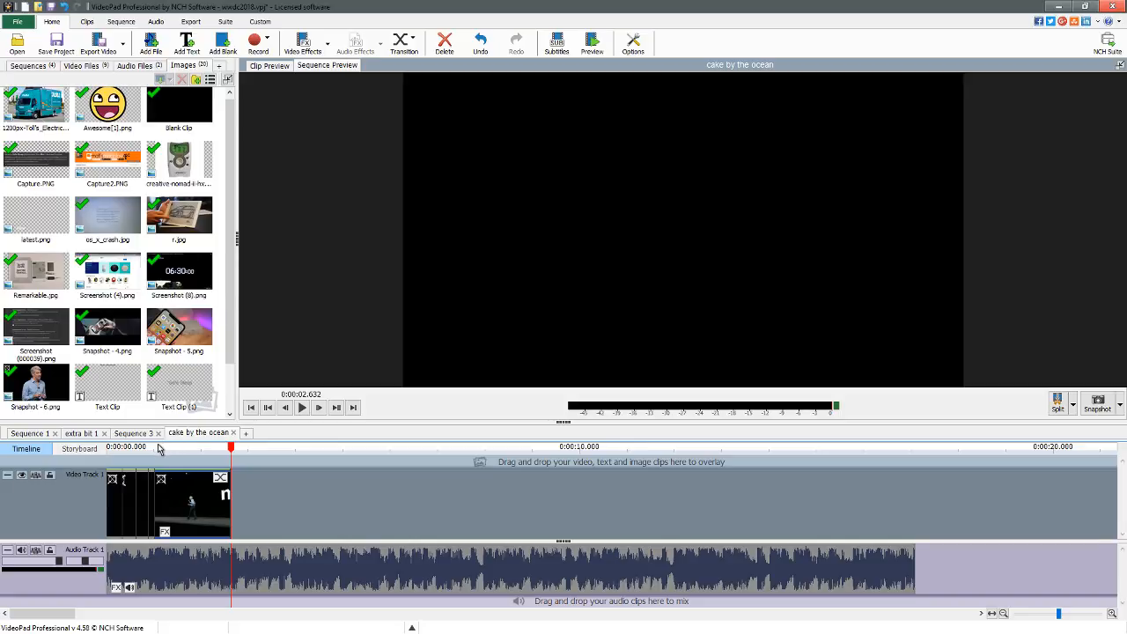
left_click(156, 450)
key("space")
key("space")
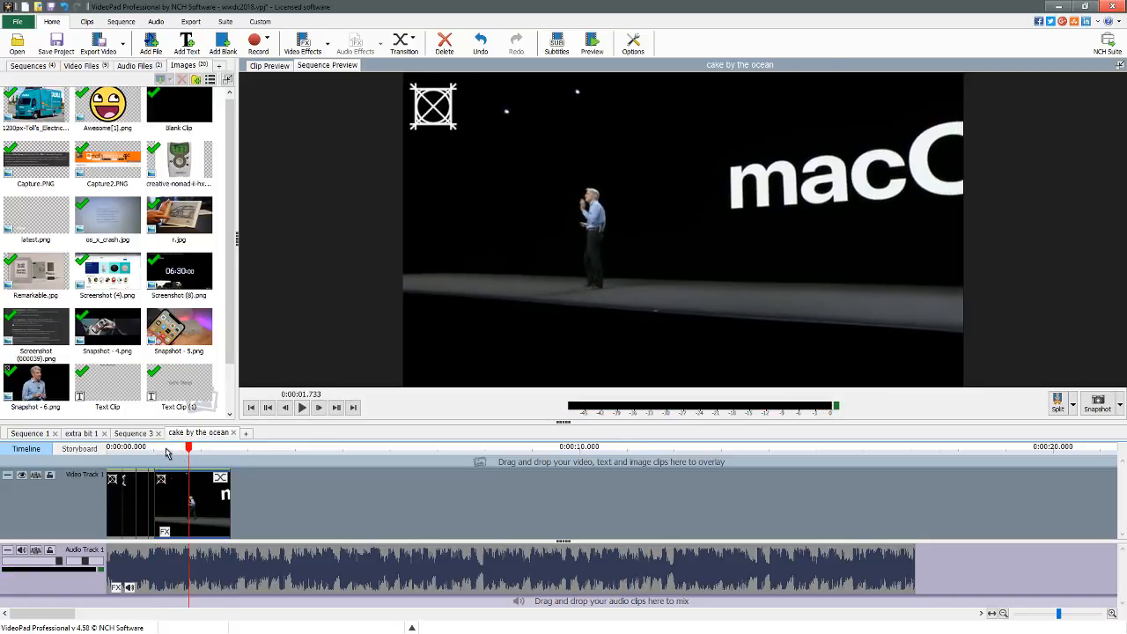
Set the speed of the pasted macOS clip to 400%, keeping the audio pitch unchanged.
left_click(328, 43)
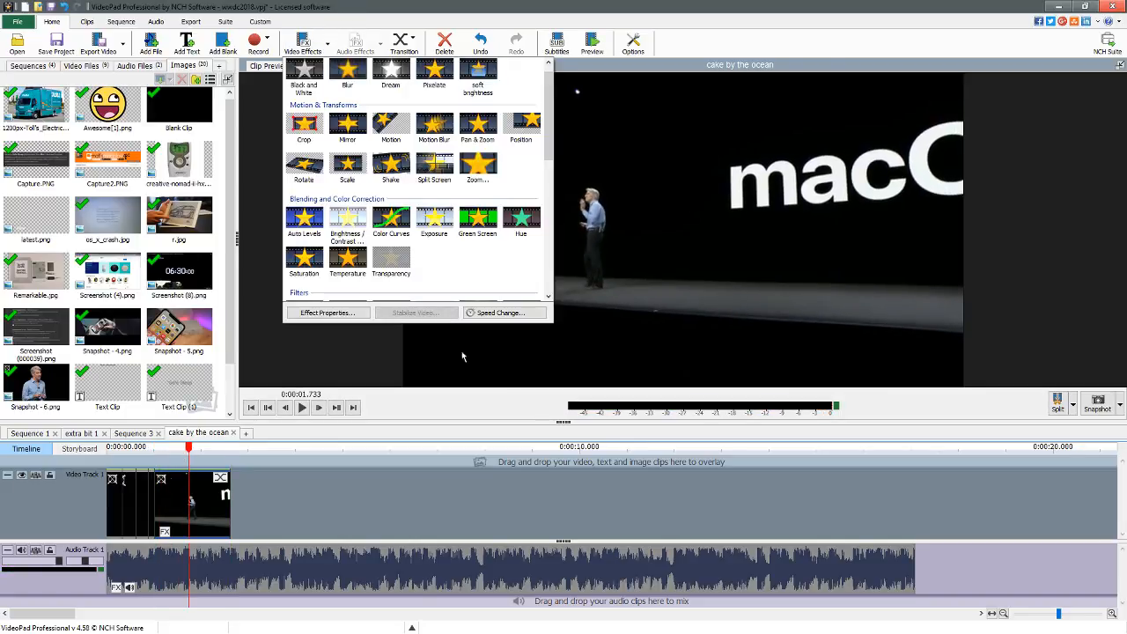
left_click(504, 316)
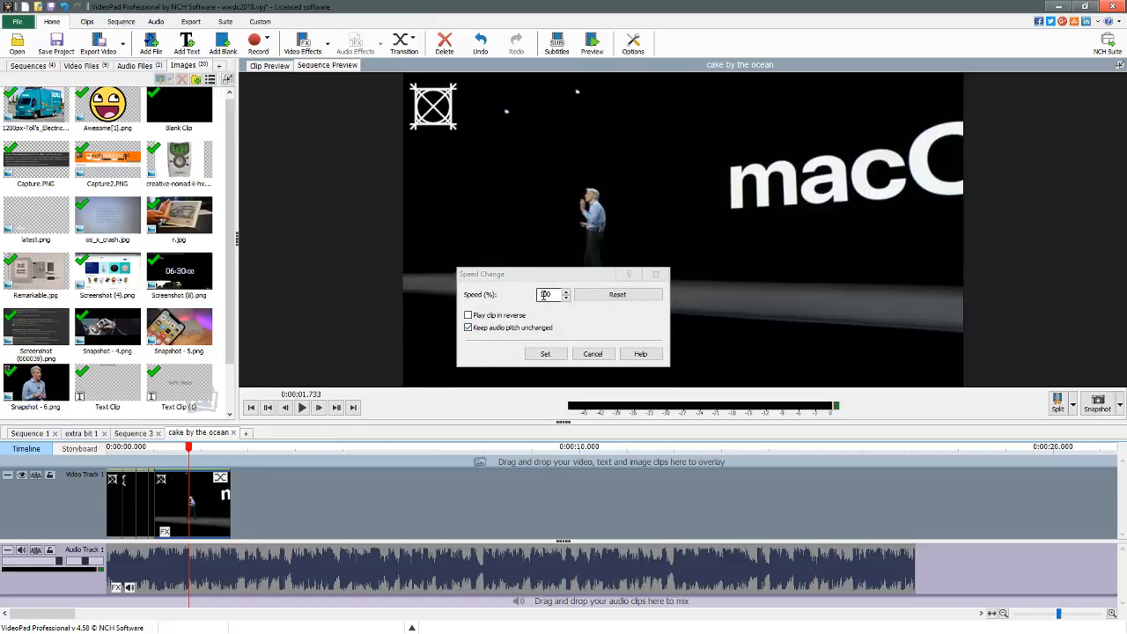
type("400")
left_click(544, 355)
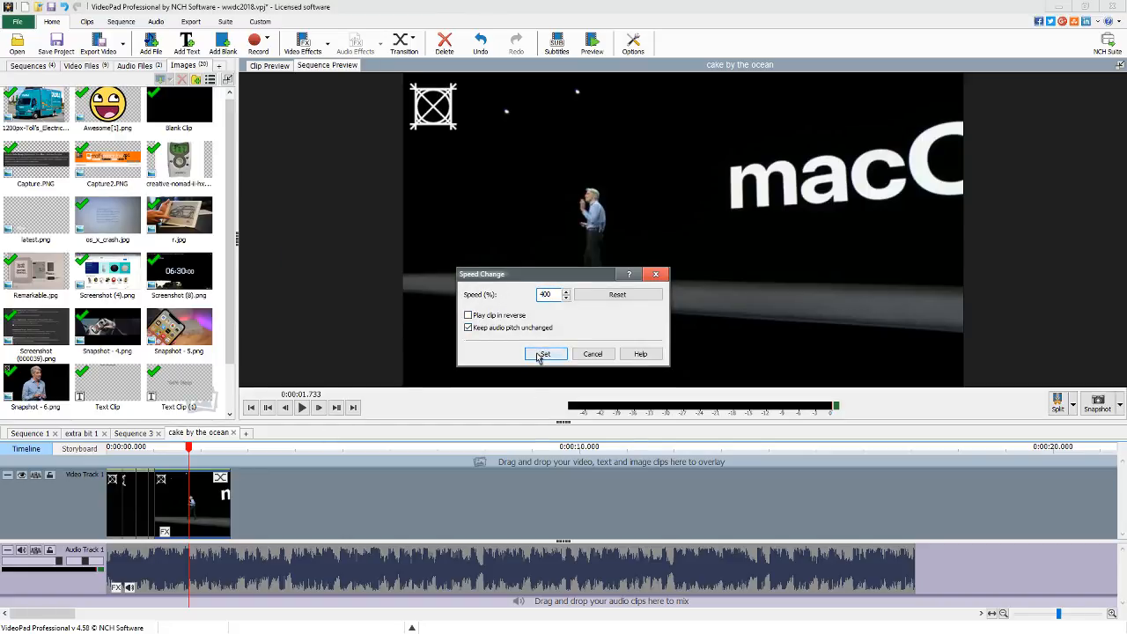
Play back the opening with the sped-up clip and paste a second copy of it directly after the first.
left_click(129, 448)
key("space")
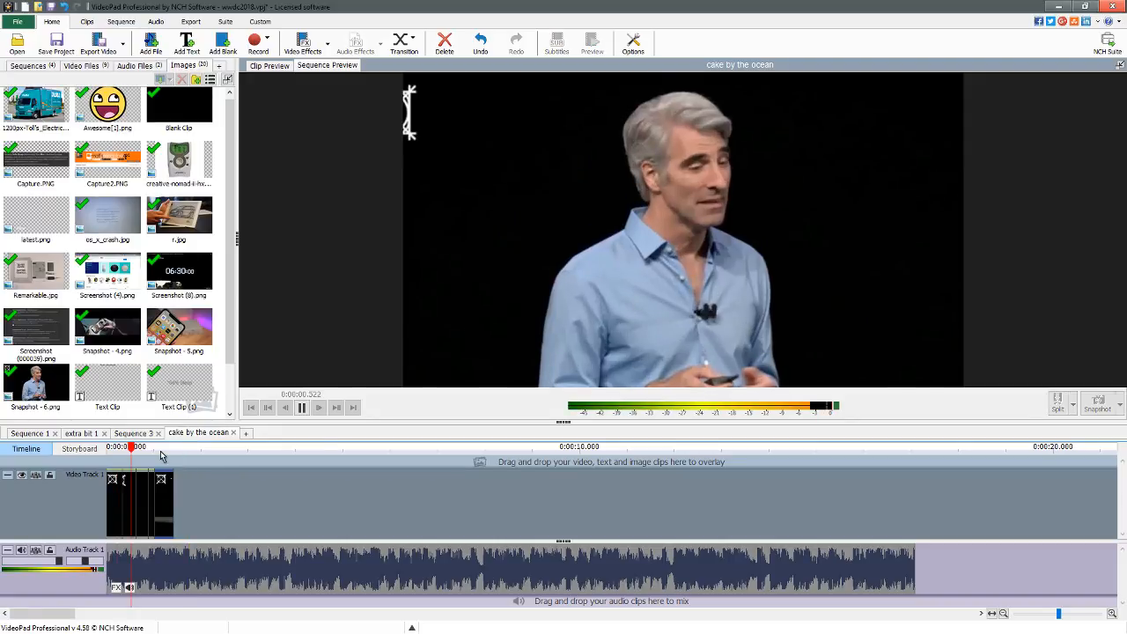
key("space")
left_click(159, 452)
key("space")
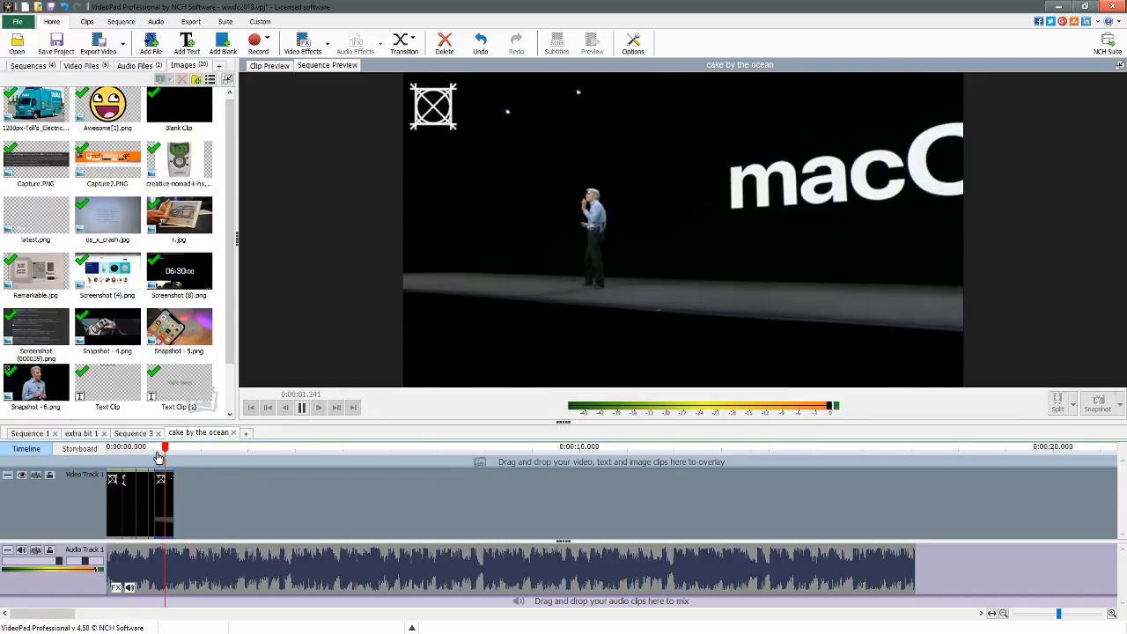
key("space")
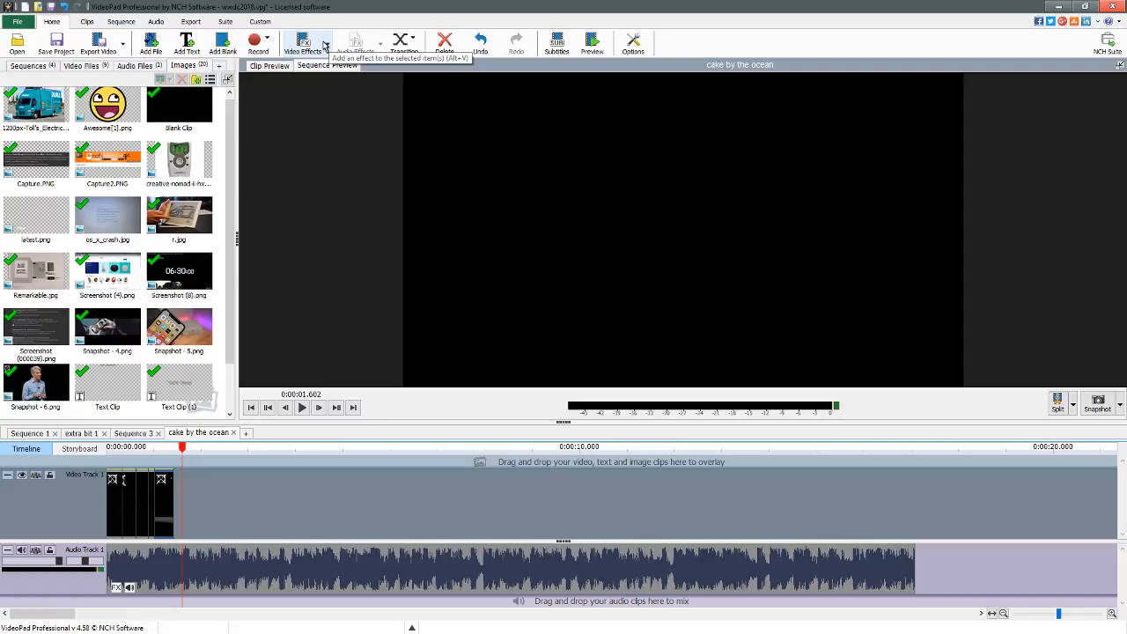
key("ctrl+v")
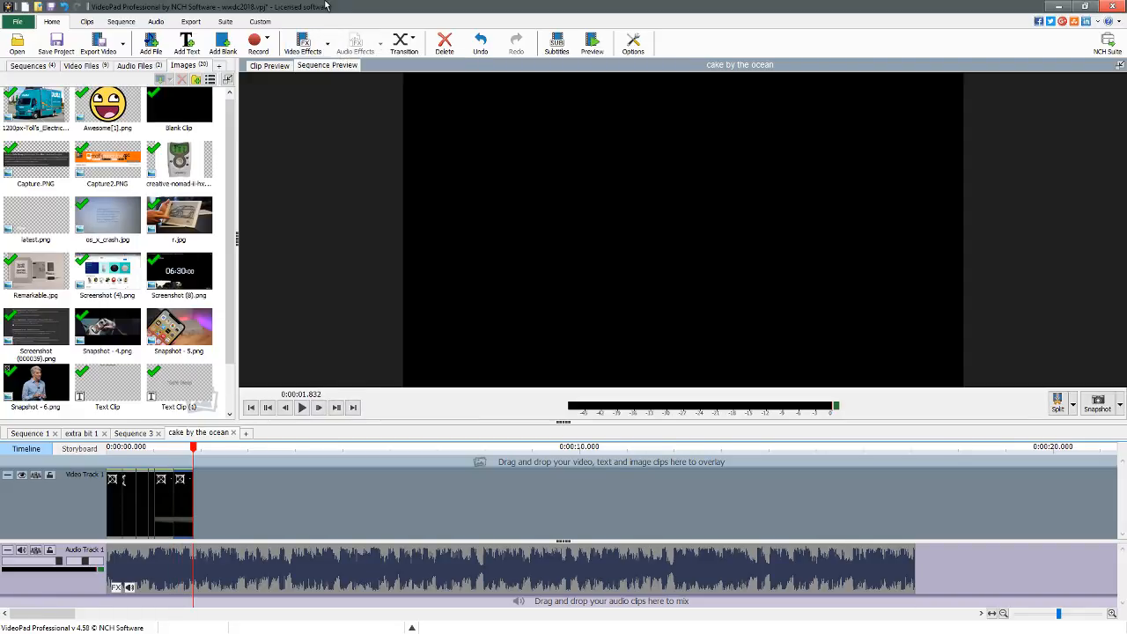
left_click(328, 49)
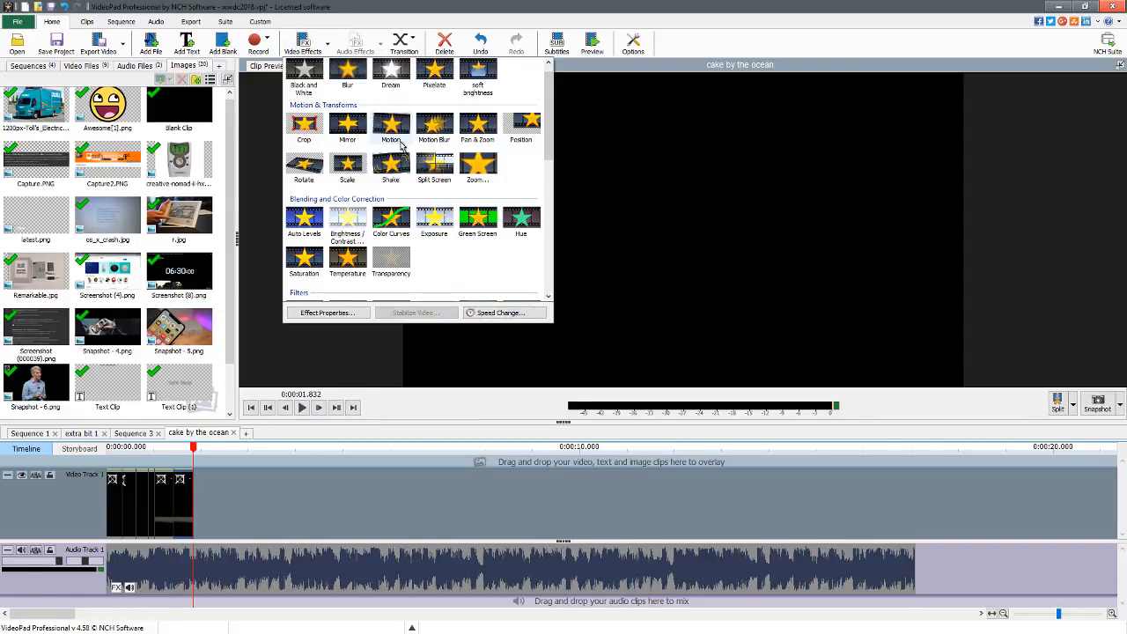
left_click(304, 166)
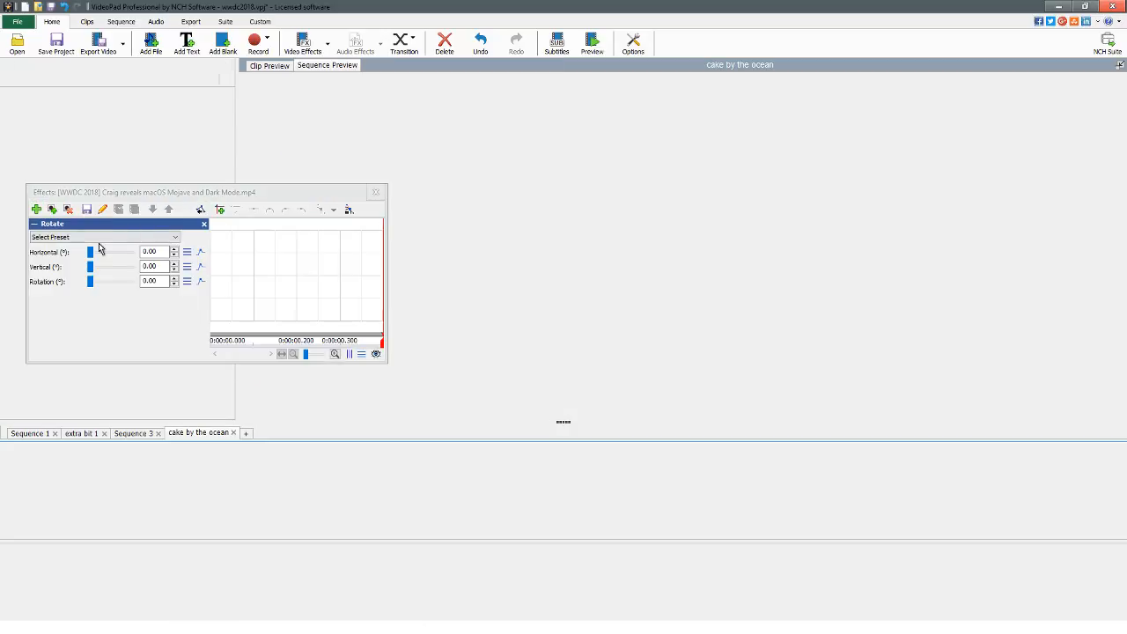
left_click(102, 237)
left_click(65, 228)
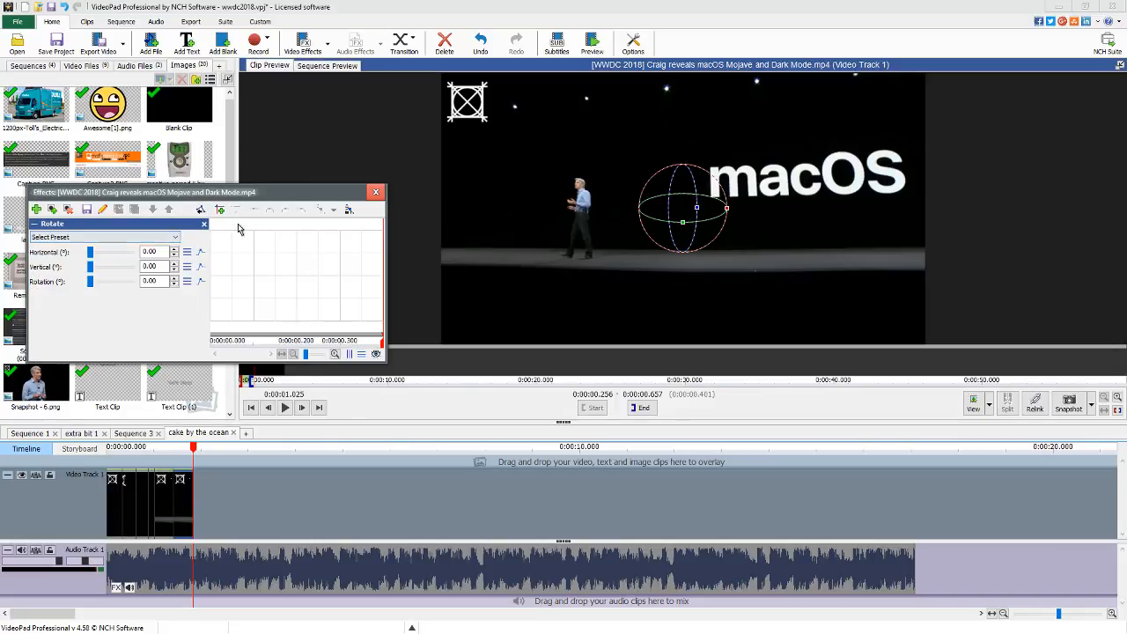
left_click(206, 229)
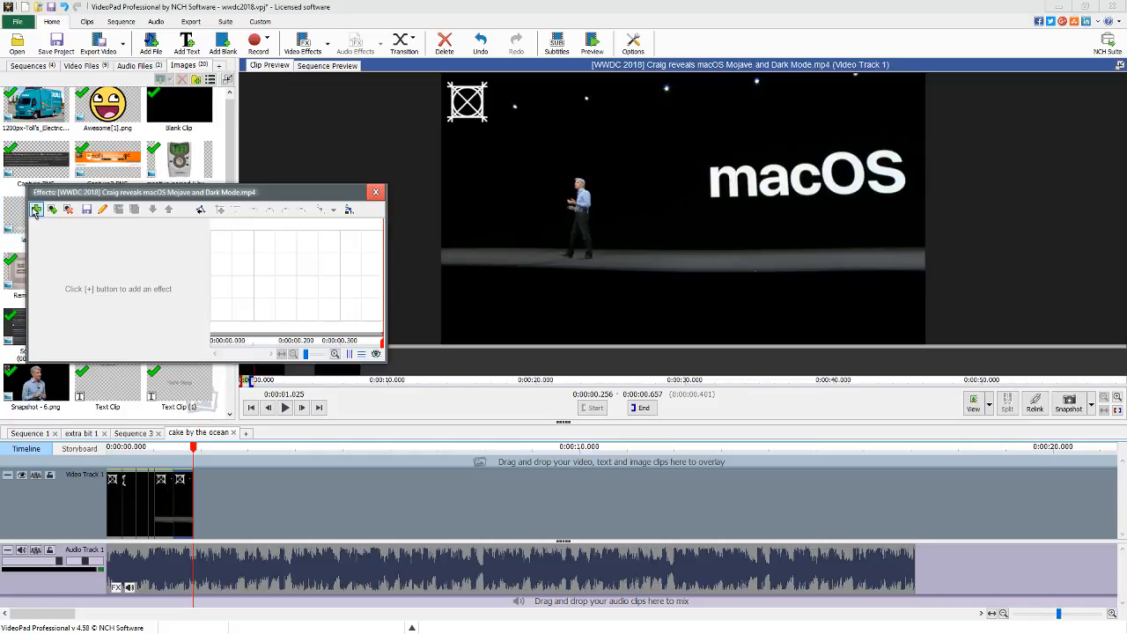
Apply the "flip horizontal" effect template to the second macOS clip.
left_click(36, 210)
scroll(124, 282, "up", 1)
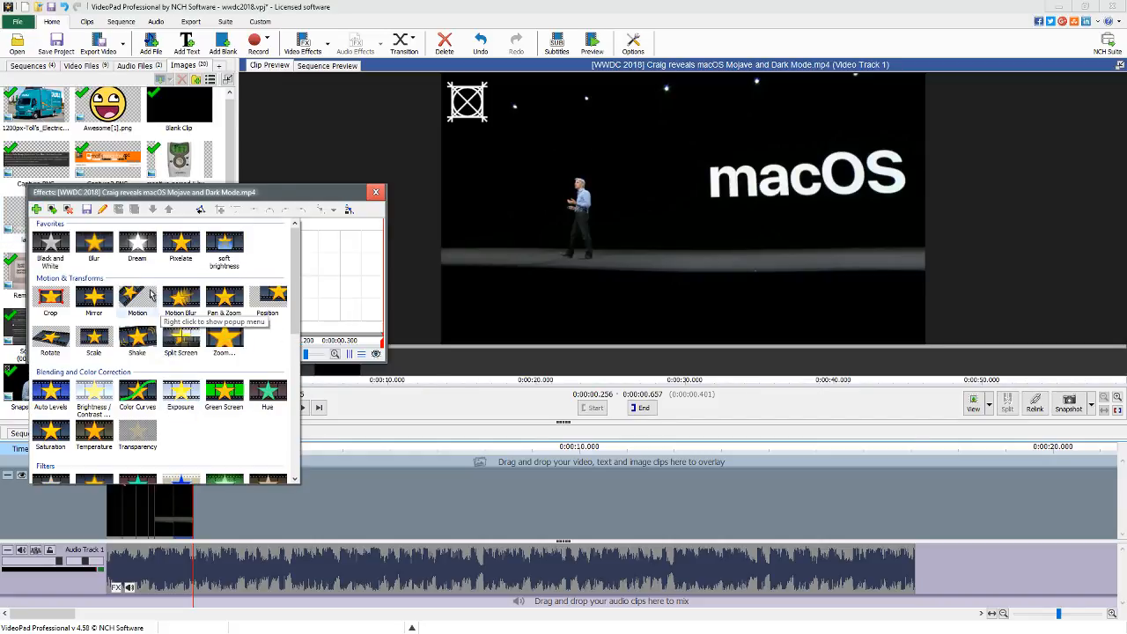
scroll(106, 282, "down", 6)
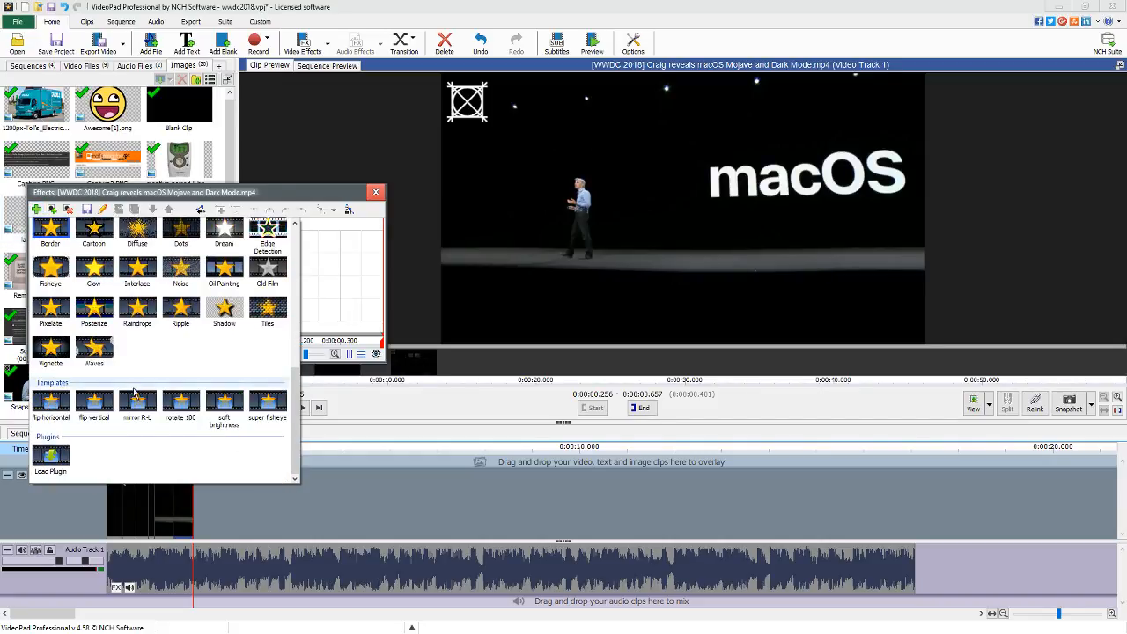
left_click(59, 401)
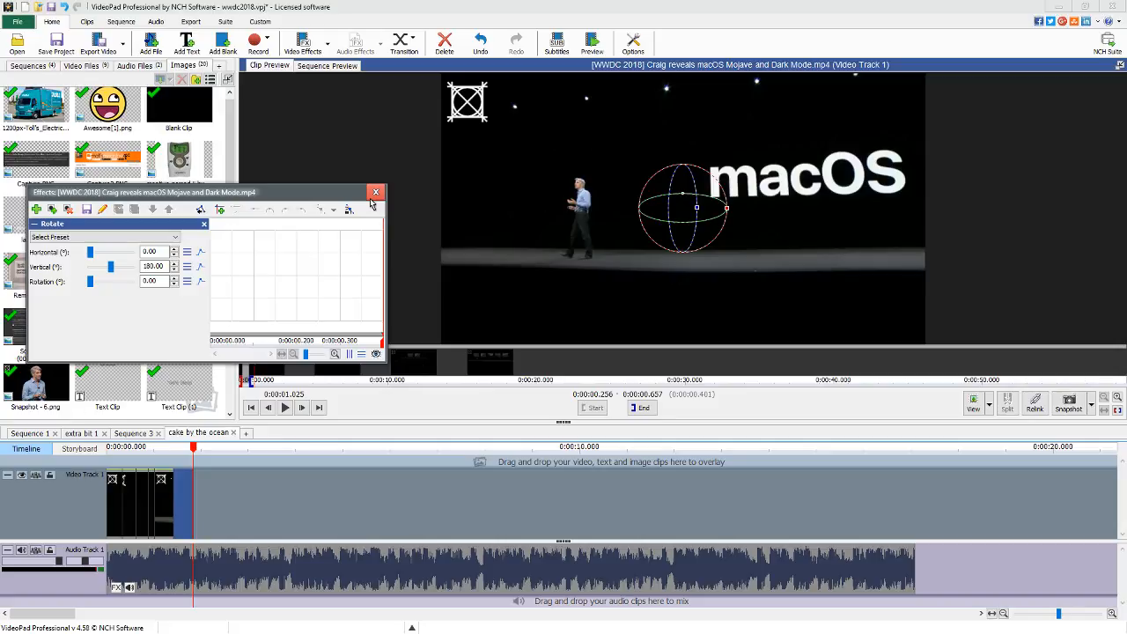
left_click(375, 192)
Play and scrub around the flipped clip and add a bookmark with the default name at about 1.58 seconds.
key("space")
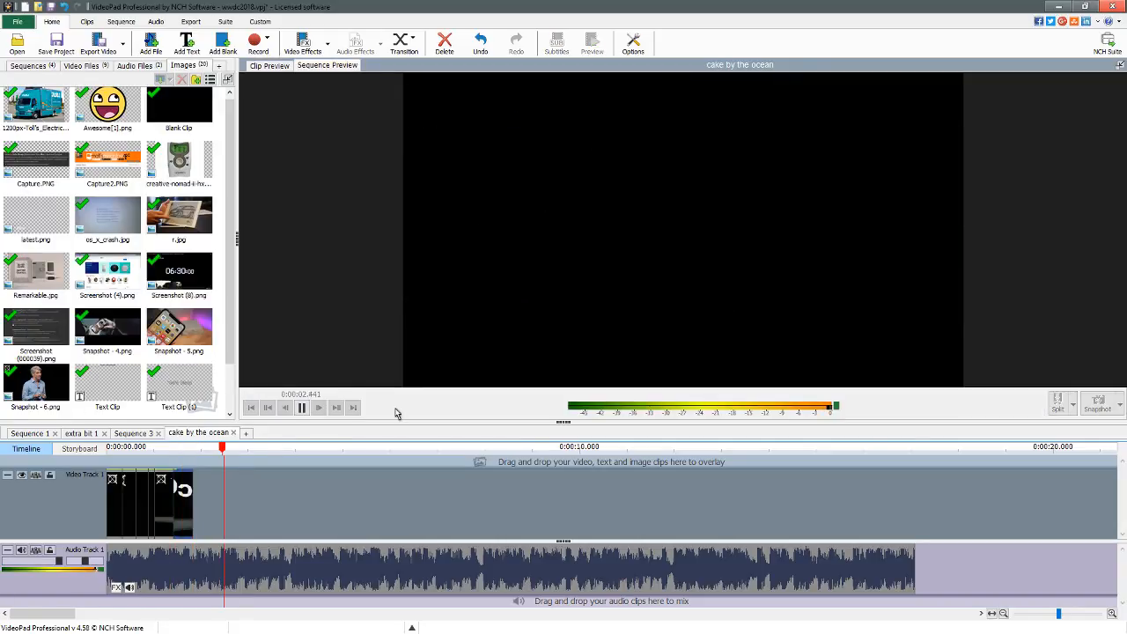
key("space")
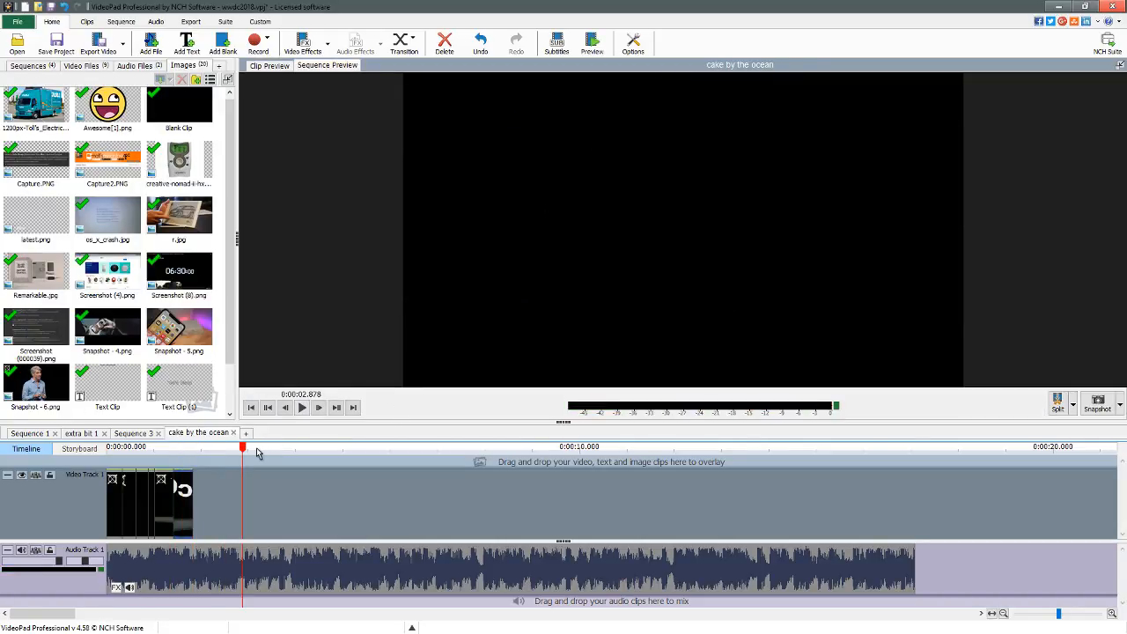
left_click(175, 451)
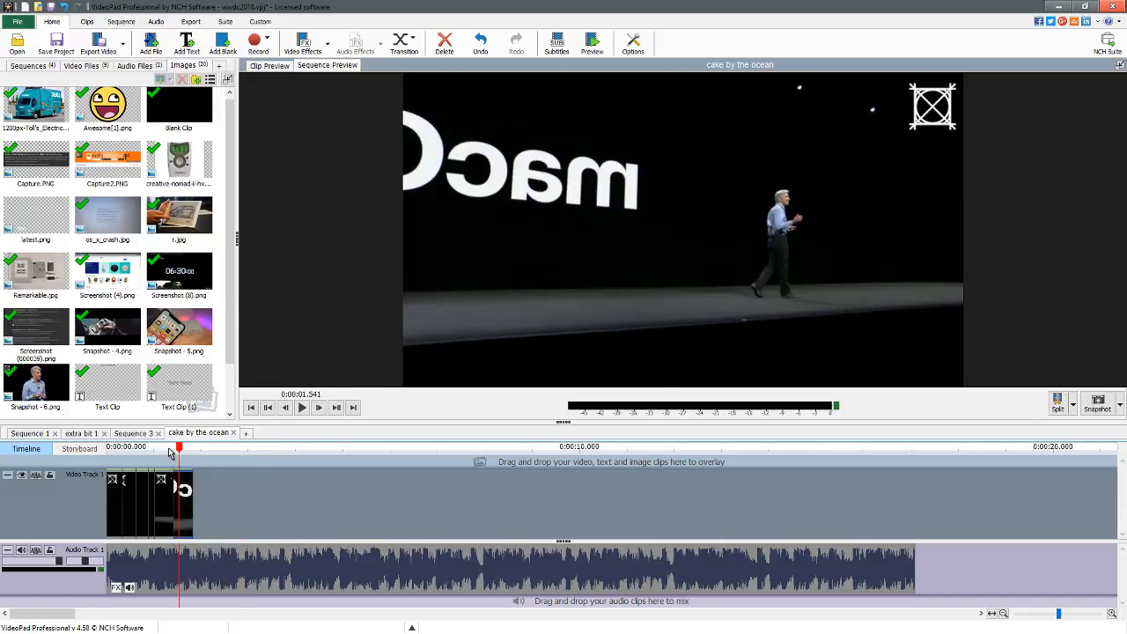
left_click(181, 461)
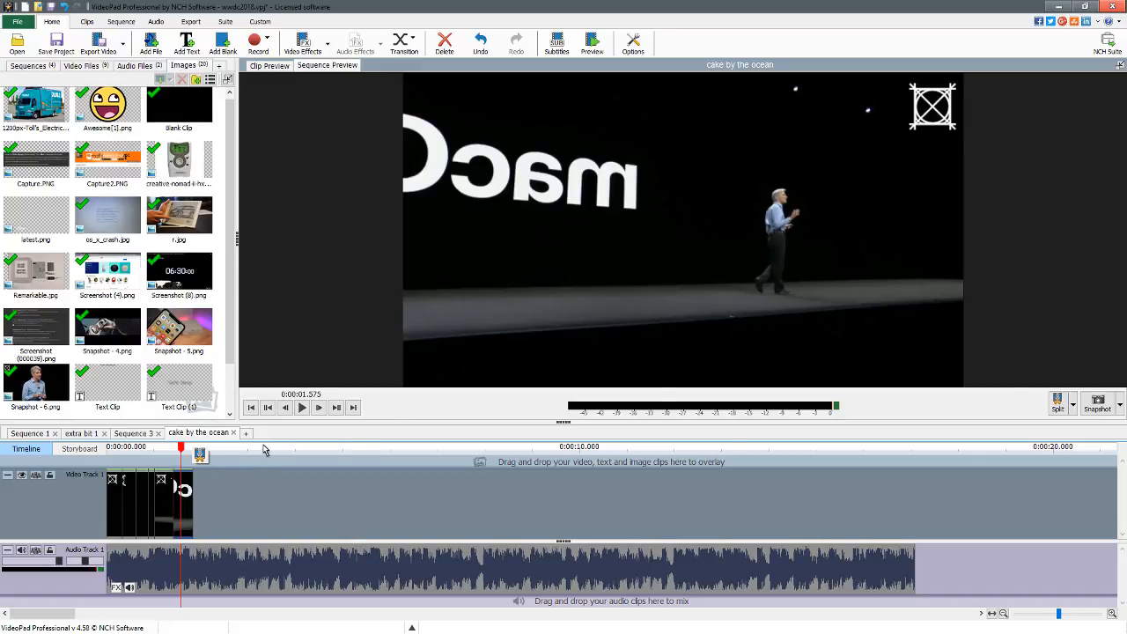
key("ctrl+b")
key("Return")
Play on to the next beat and add another default-named bookmark at about 1.93 seconds.
key("space")
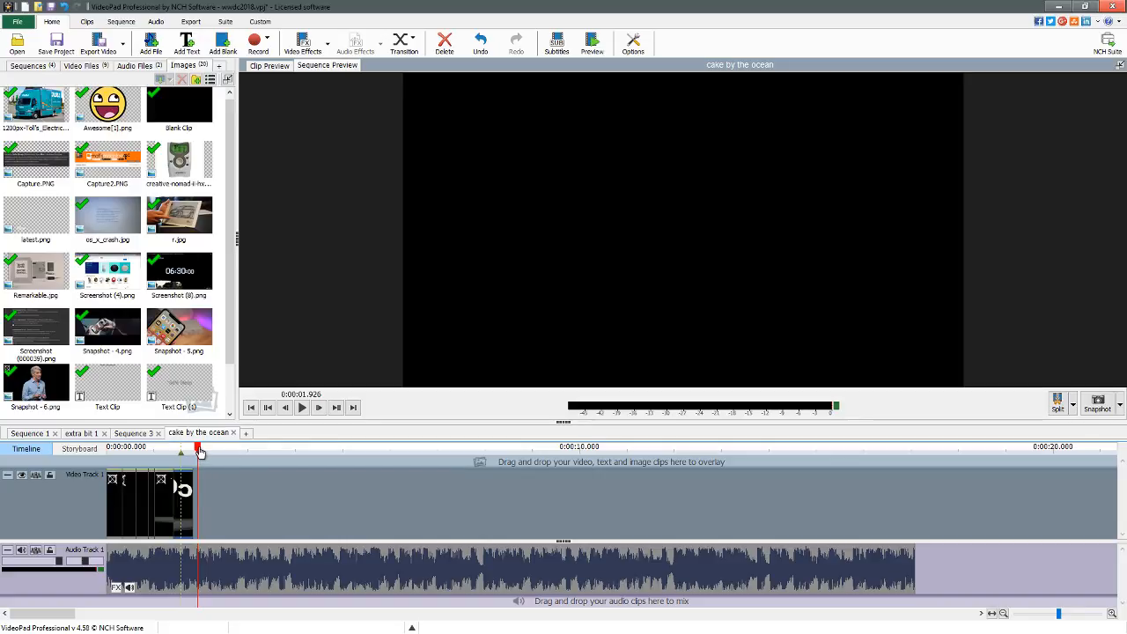
double_click(198, 448)
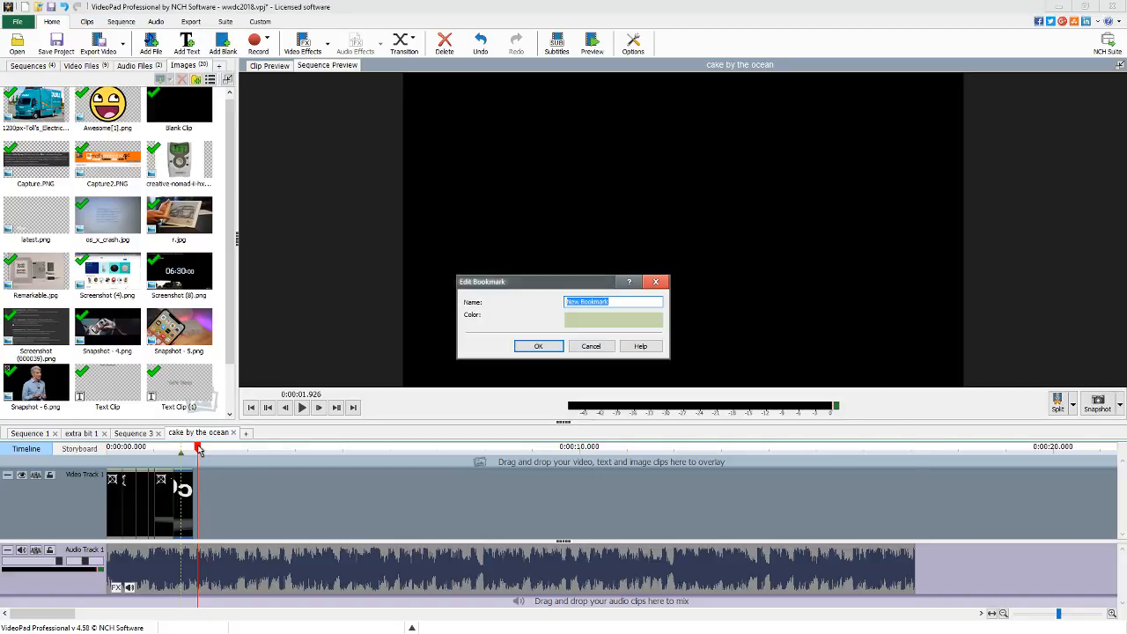
key("Return")
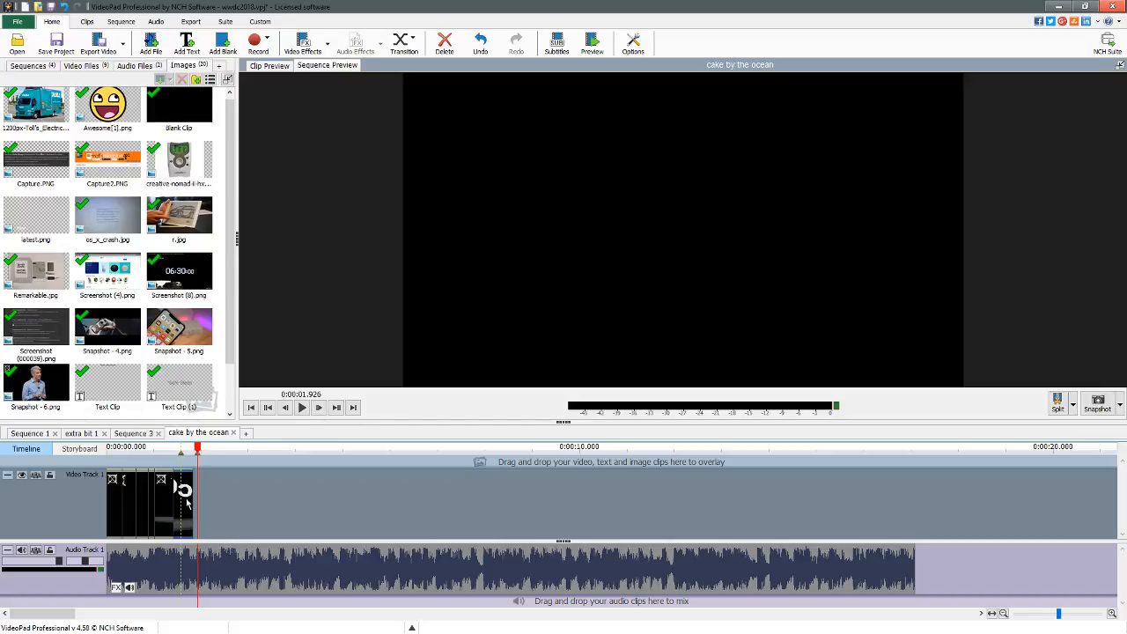
left_click_drag(186, 502, 207, 506)
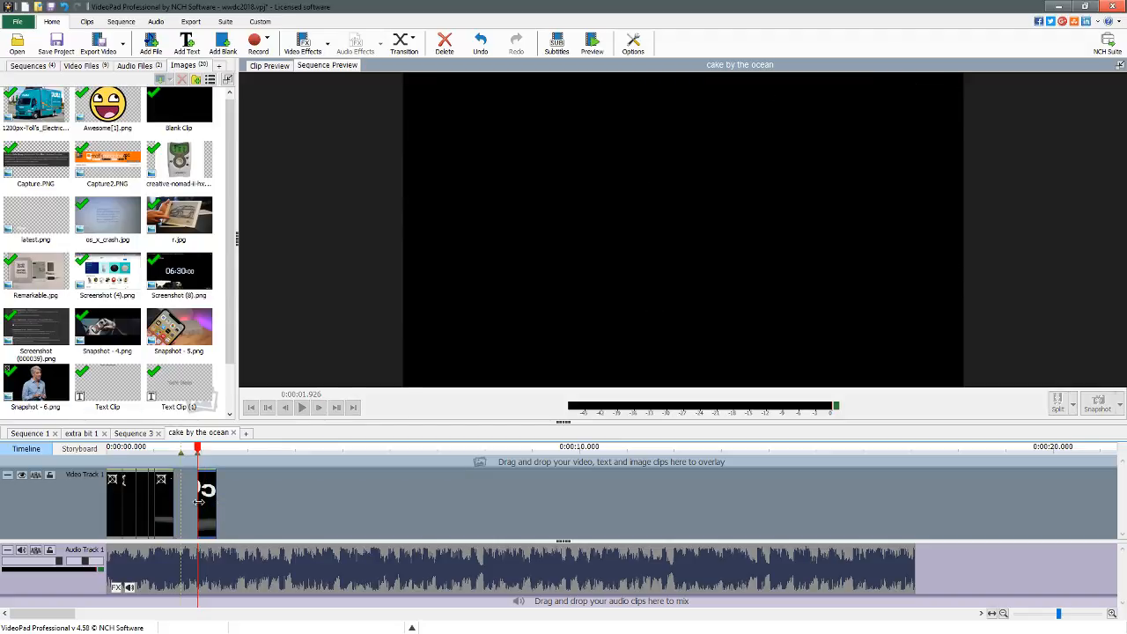
left_click(320, 52)
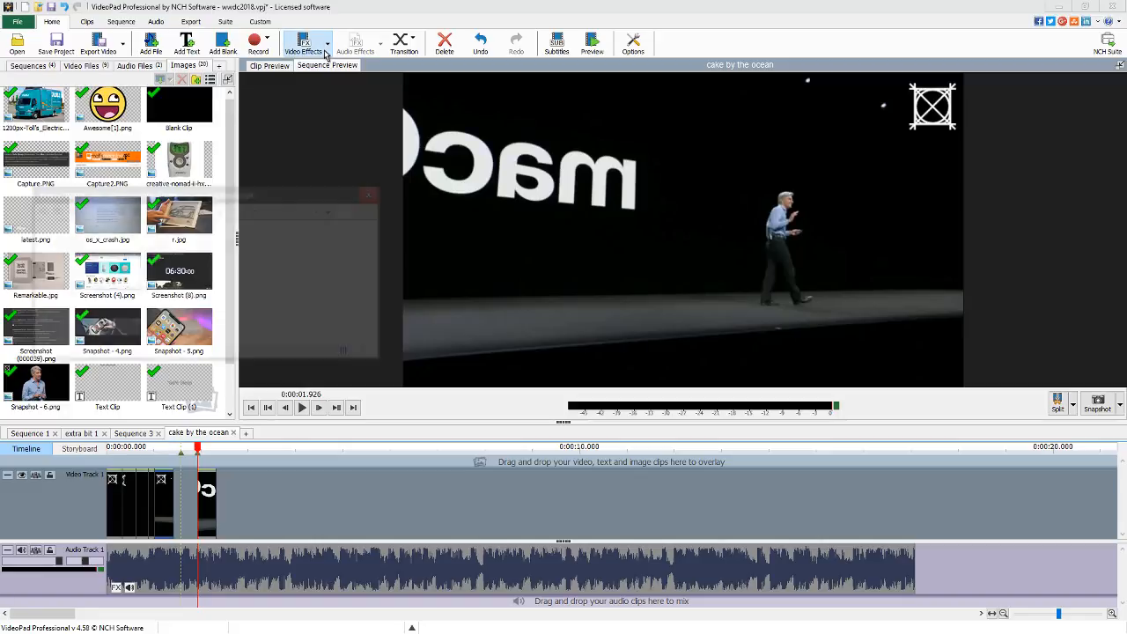
left_click(377, 193)
left_click(329, 44)
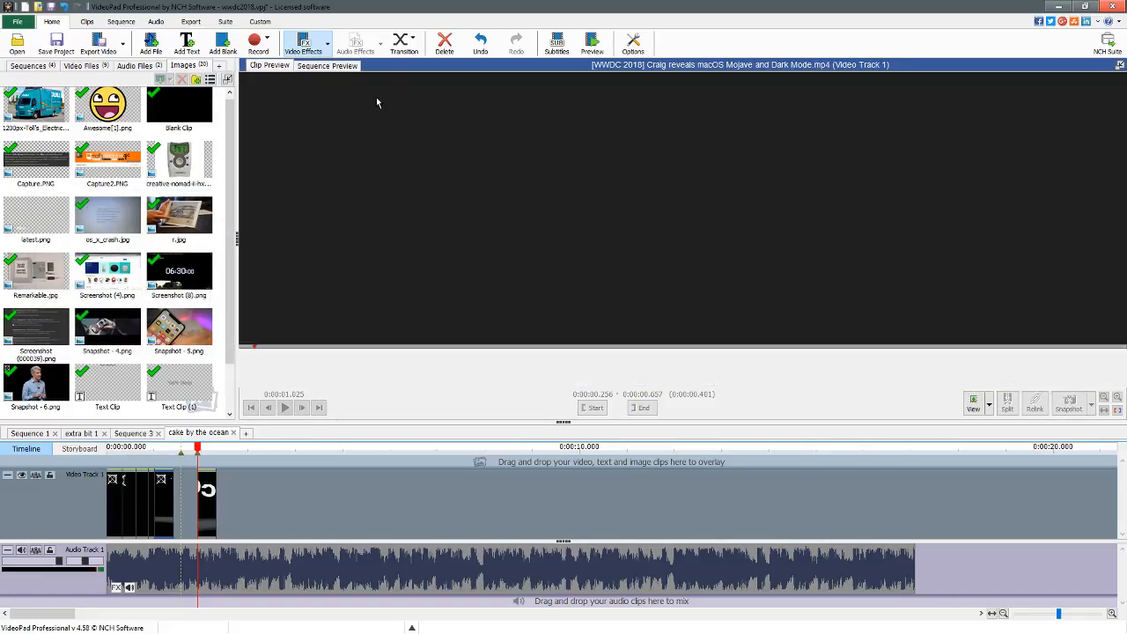
left_click(377, 193)
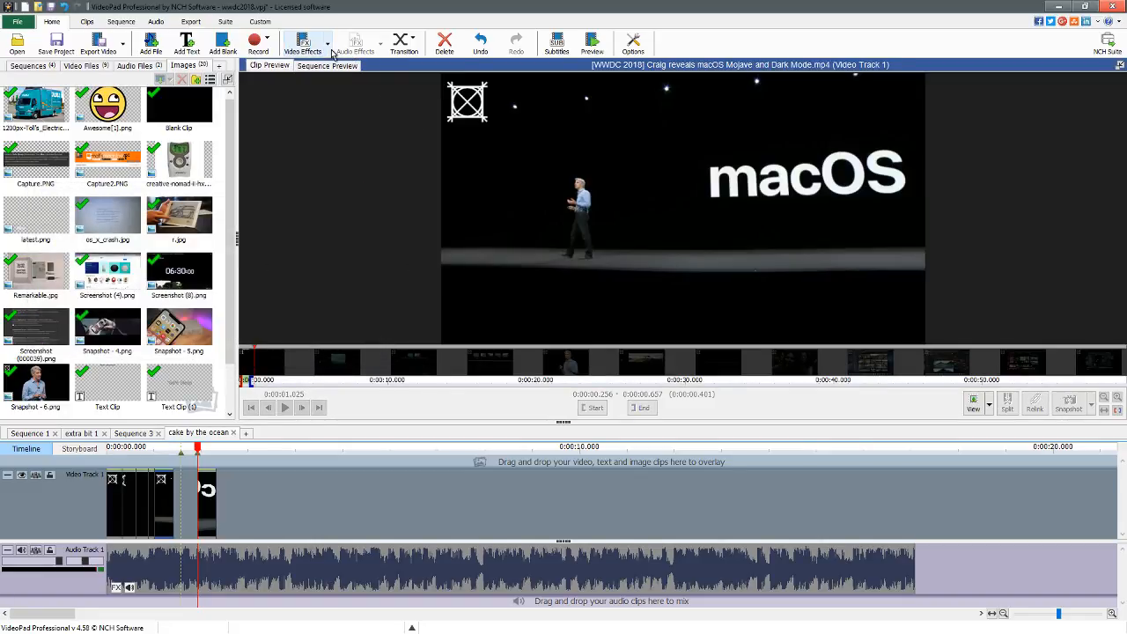
left_click(328, 43)
left_click(480, 313)
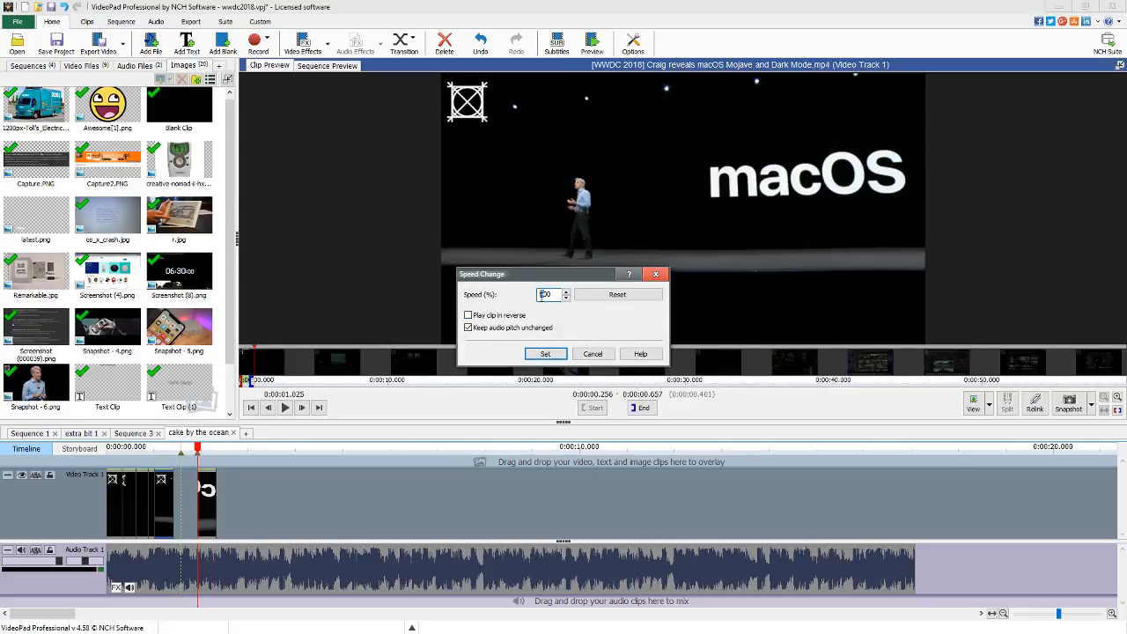
left_click(592, 353)
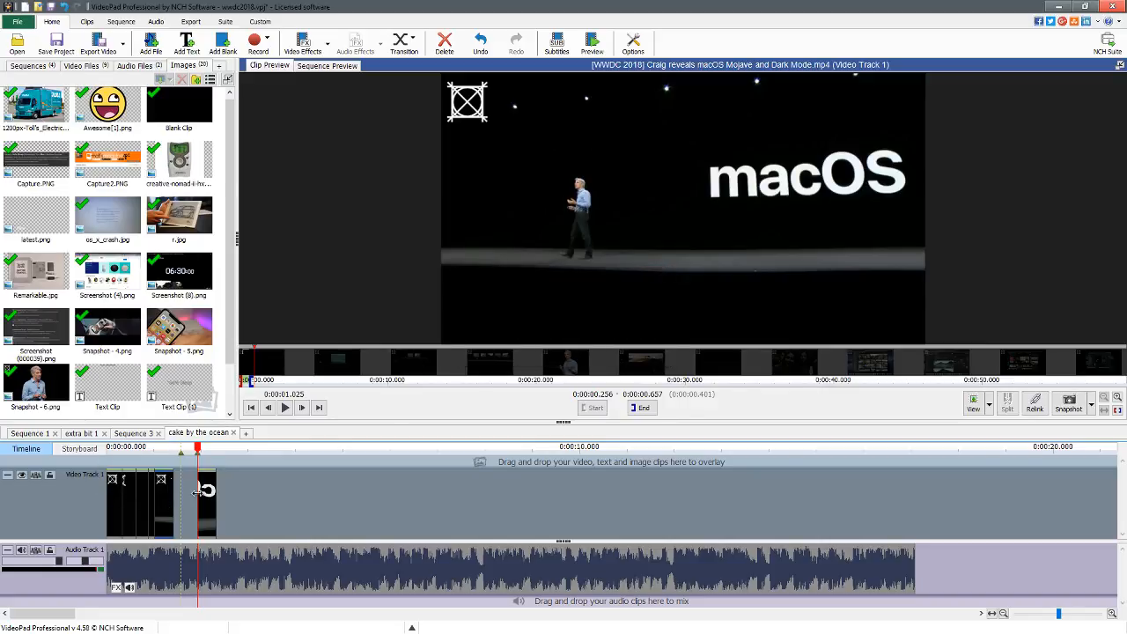
left_click_drag(207, 502, 171, 507)
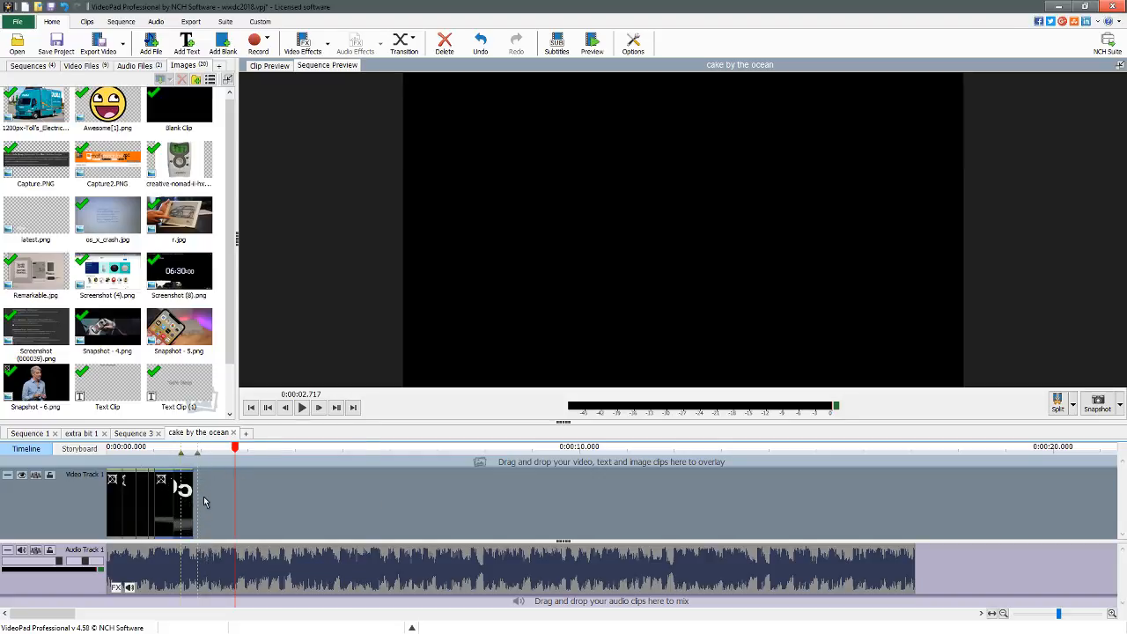
Paste spare copies of both macOS clips at the music's end, about 17.09 seconds, and move the first flipped clip to the second bookmark.
left_click(978, 452)
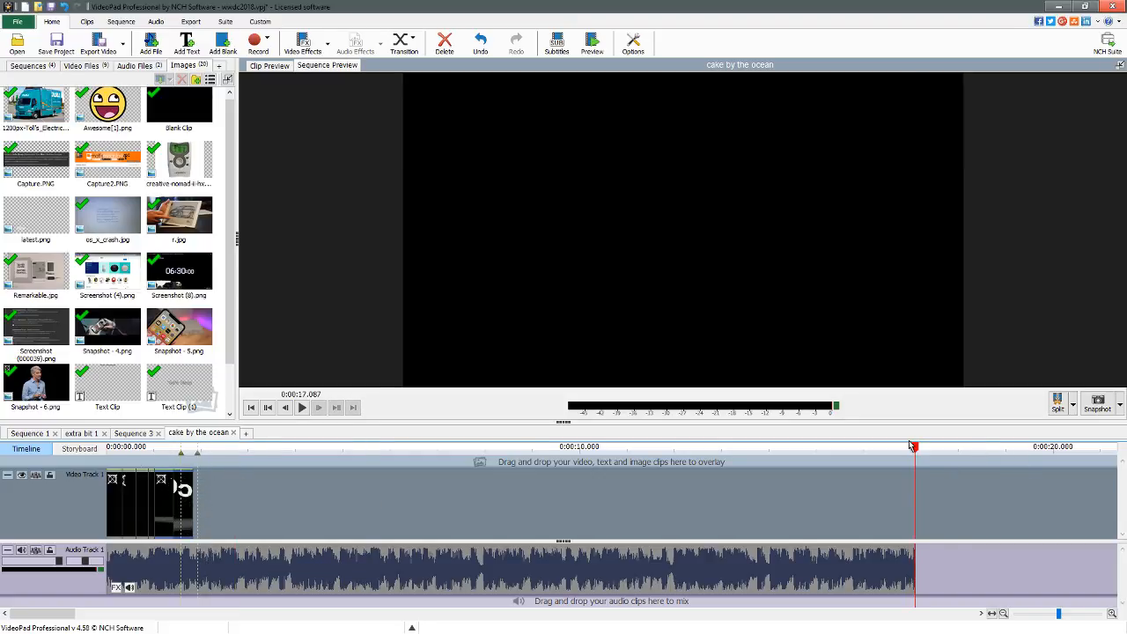
key("ctrl+v")
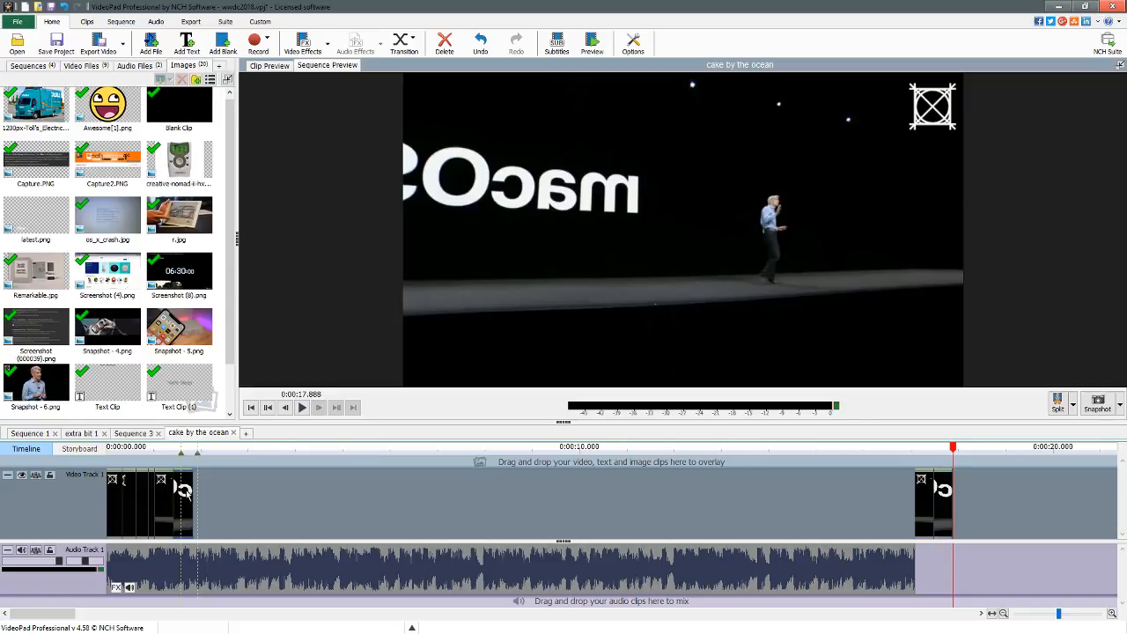
Switch to the YouTube chat window in Pale Moon, show the message held for review and change the view to Live chat.
key("alt+Tab")
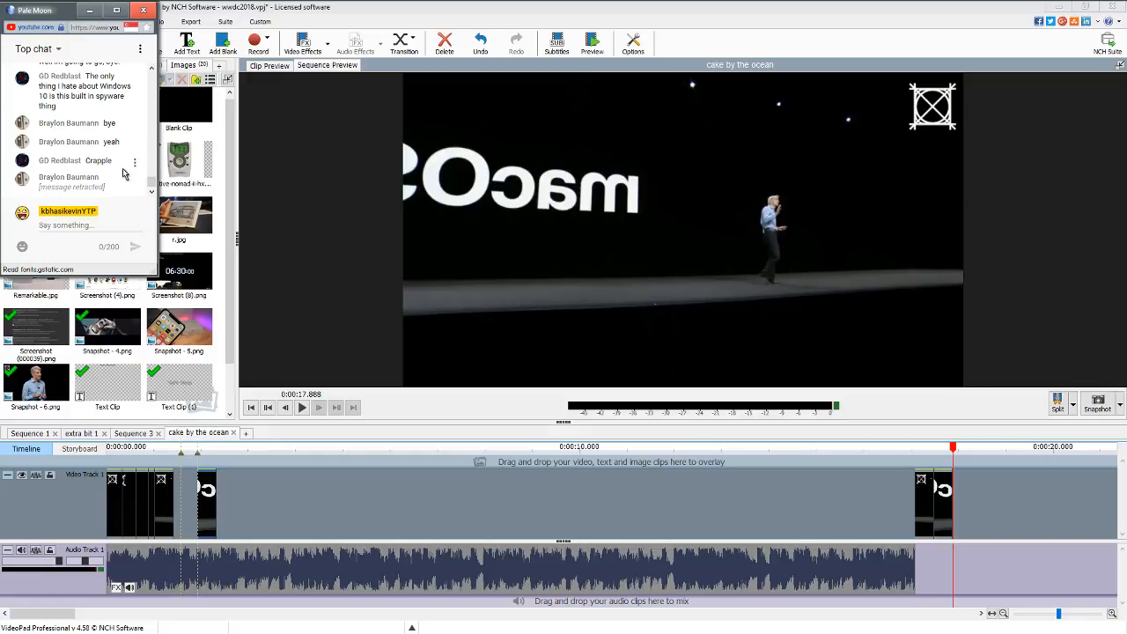
scroll(123, 173, "up", 3)
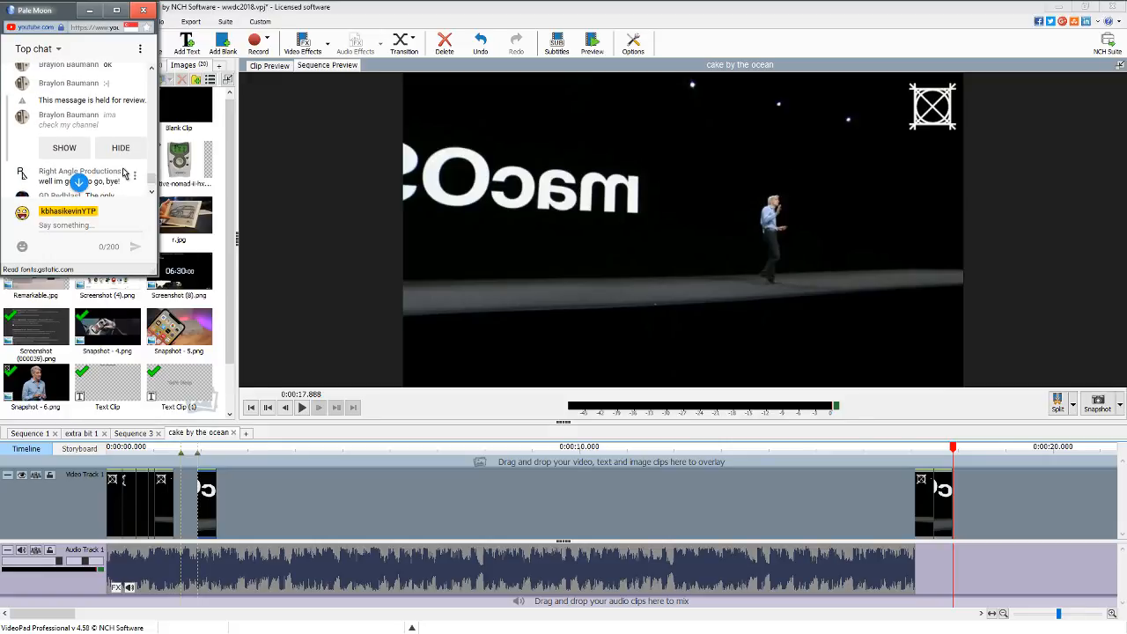
left_click(74, 150)
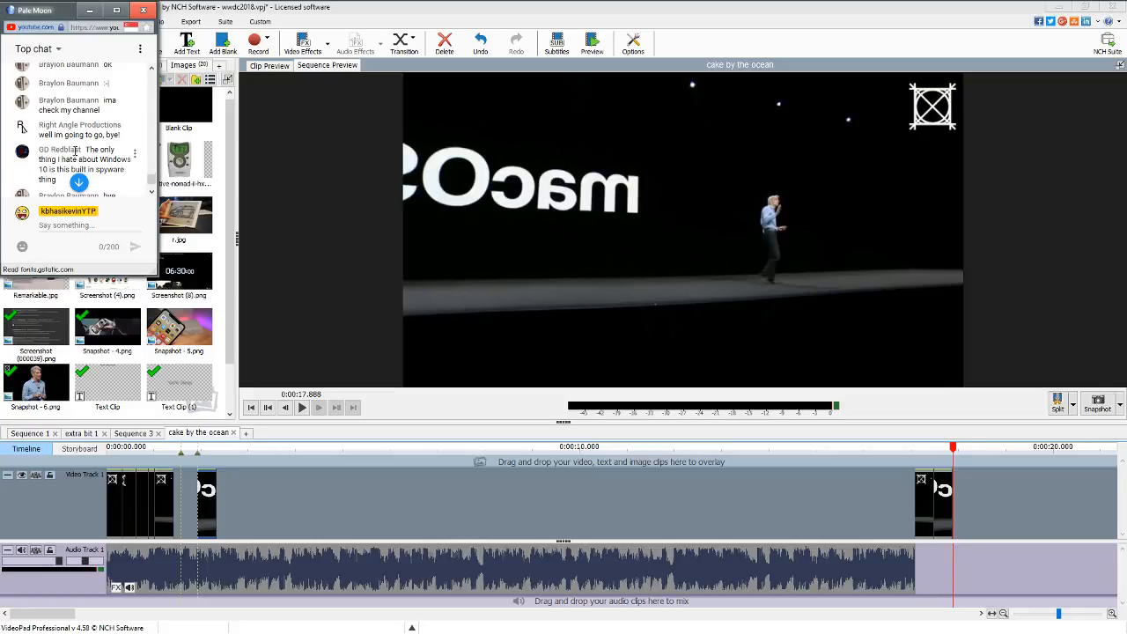
scroll(130, 152, "down", 2)
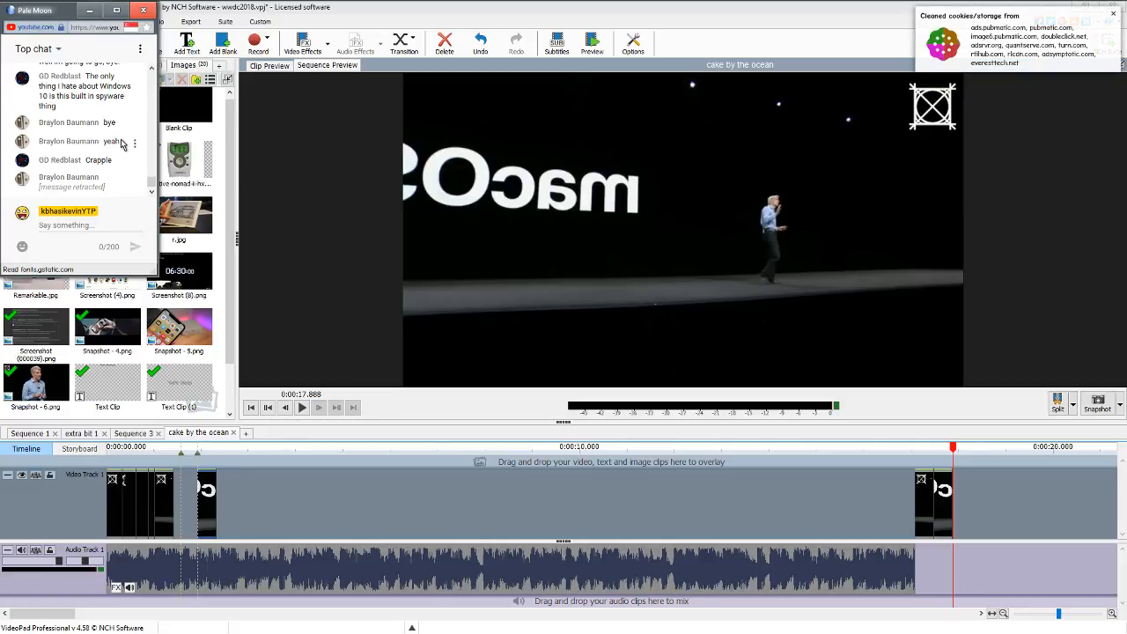
left_click(38, 50)
left_click(52, 106)
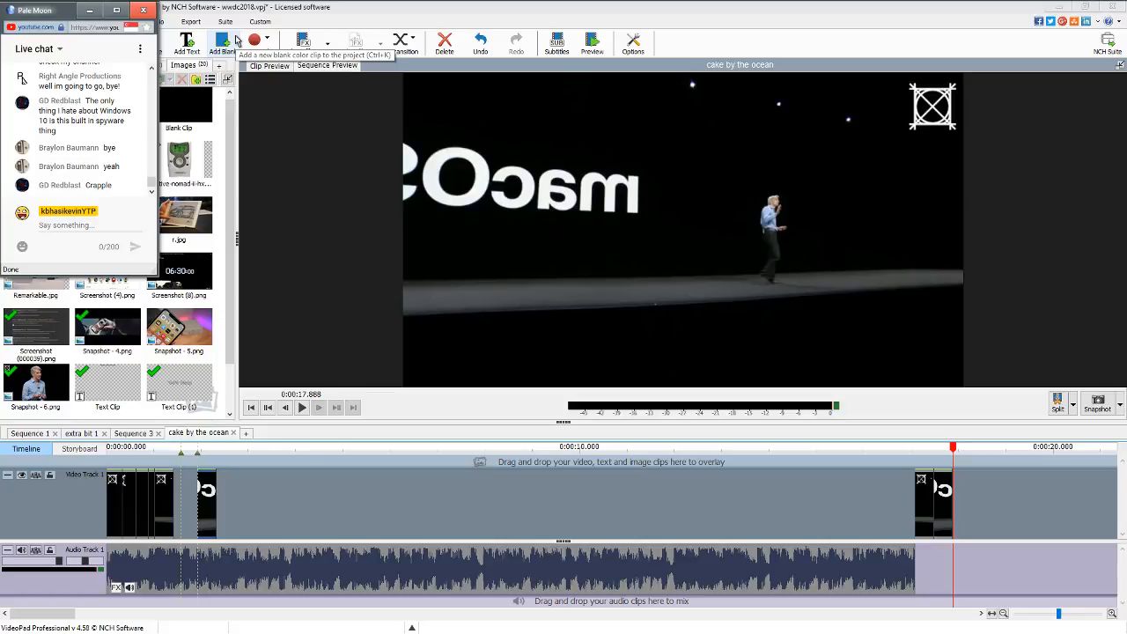
Check the live chat's participants list, return to the chat and switch back to VideoPad.
left_click(139, 52)
left_click(140, 56)
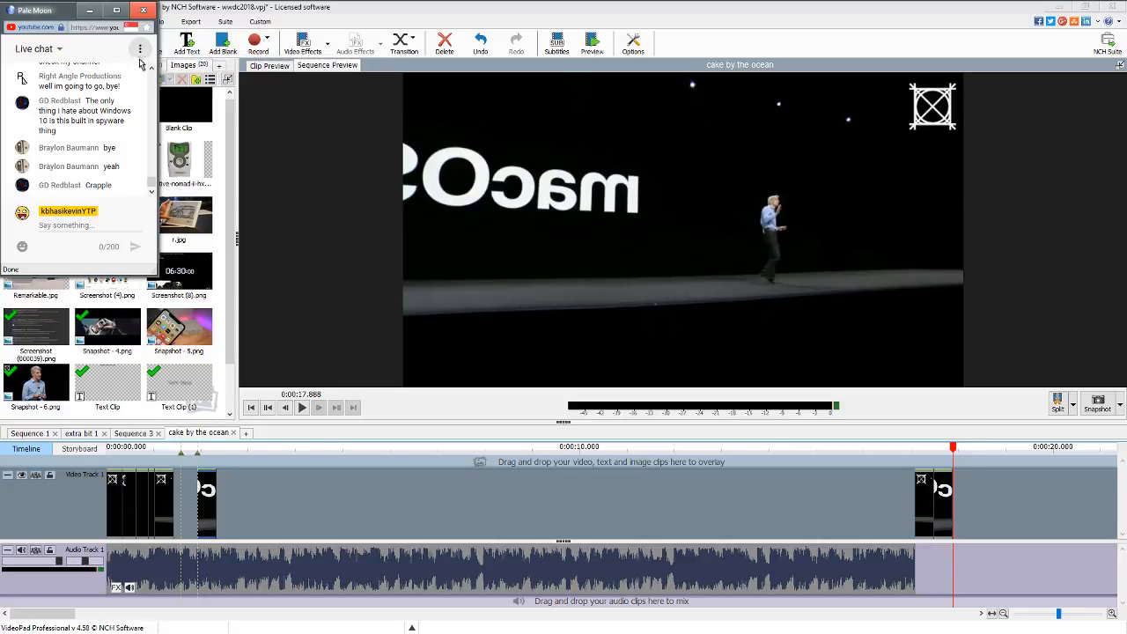
left_click(139, 50)
left_click(125, 111)
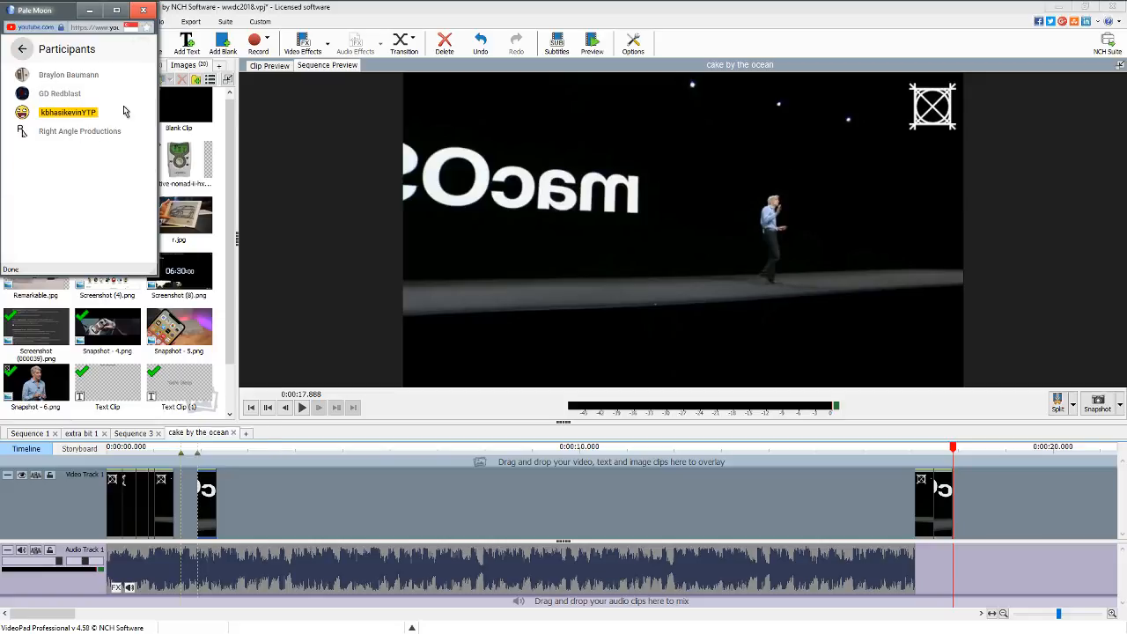
left_click(22, 48)
left_click(496, 17)
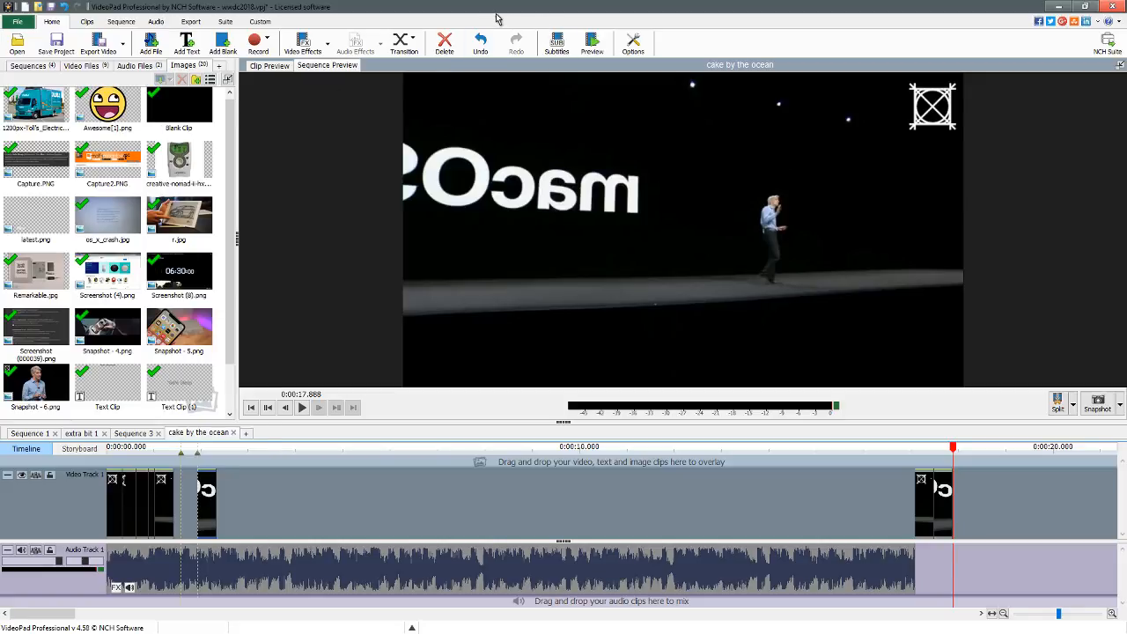
Slow the first macOS clip so it ends at the first bookmark and place the flipped clip directly after it.
left_click(164, 485)
left_click(303, 42)
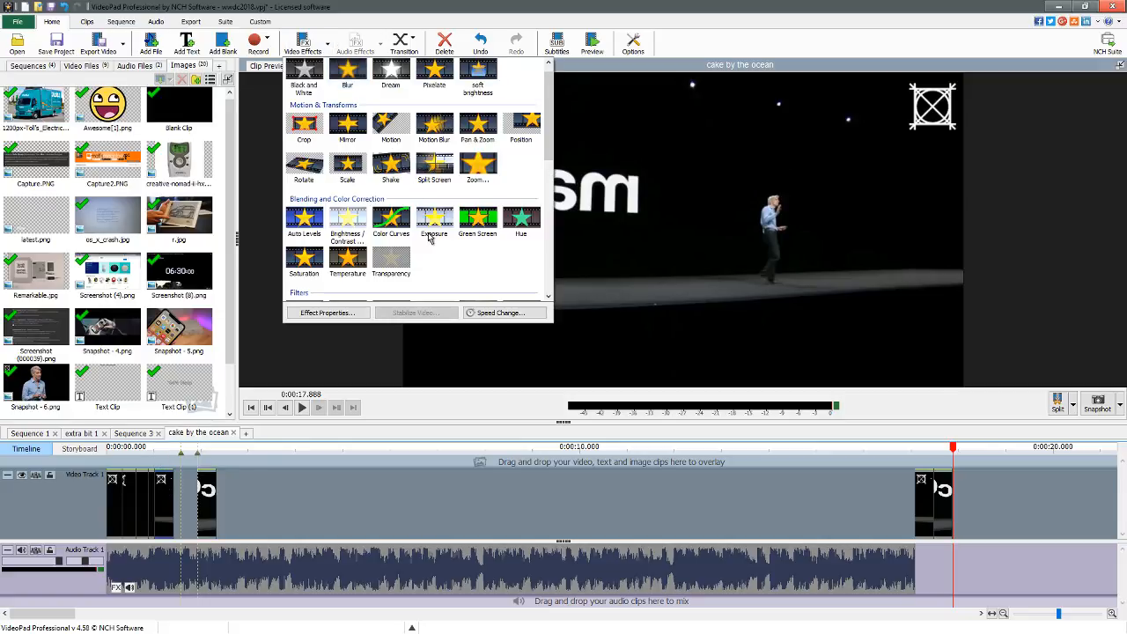
left_click(498, 313)
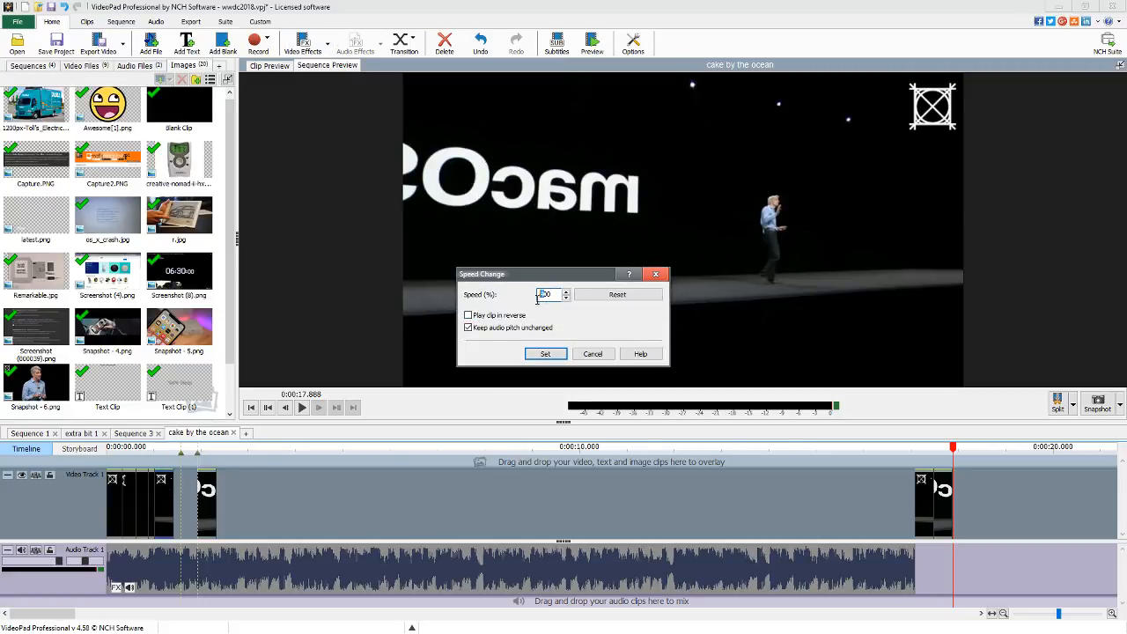
left_click(545, 354)
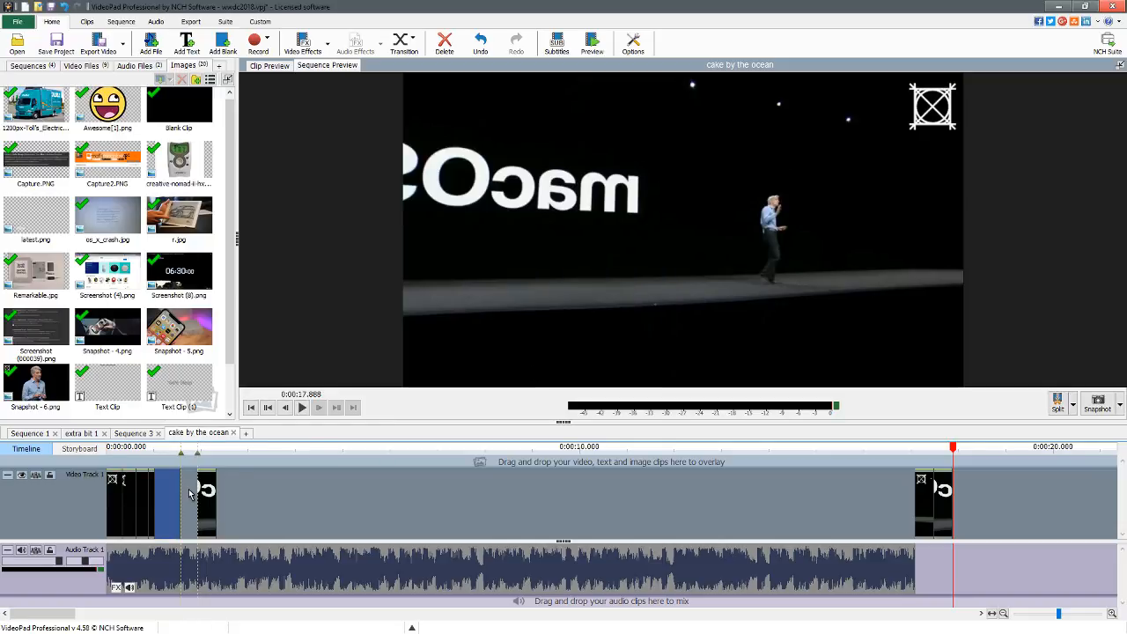
left_click_drag(189, 494, 199, 500)
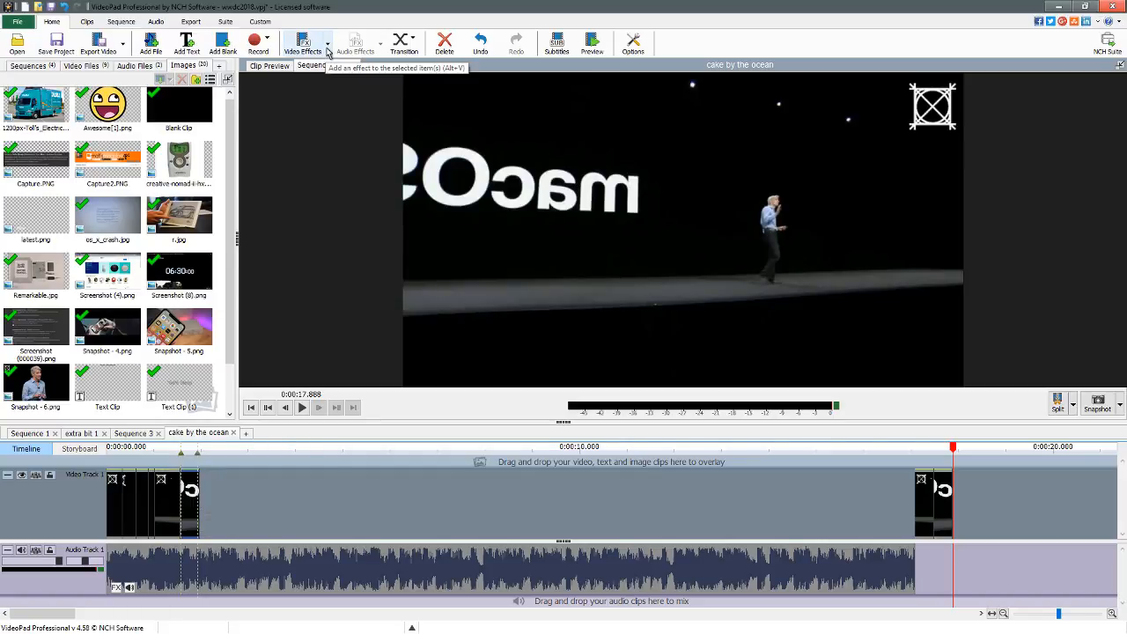
Try raising the flipped macOS clip's speed to 412% to fit it between the two bookmarks.
left_click(327, 51)
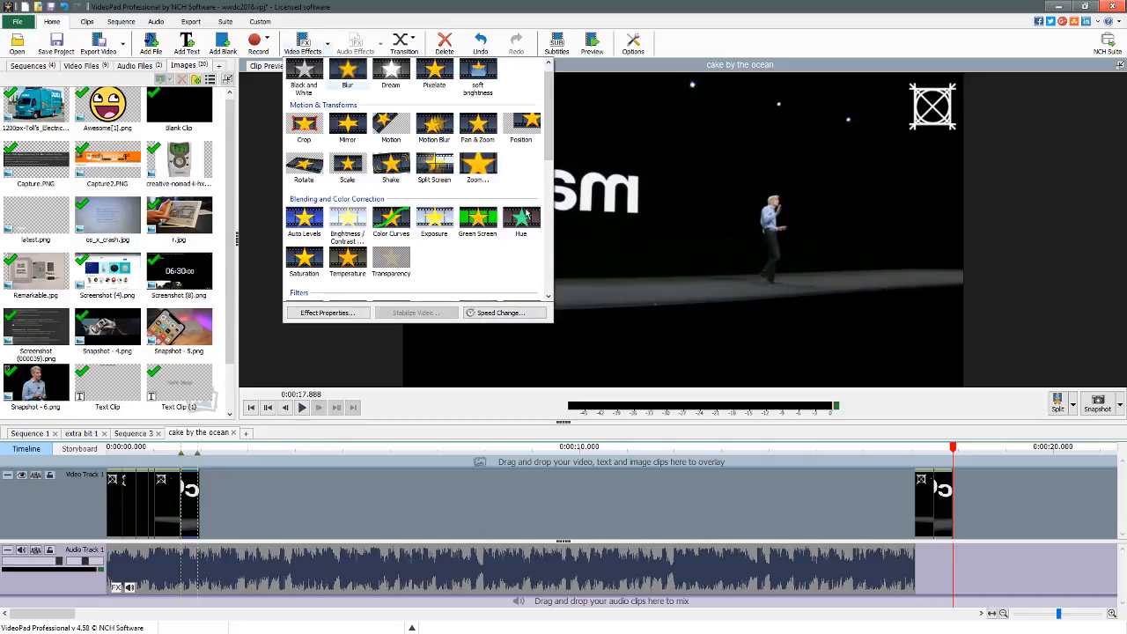
left_click(506, 313)
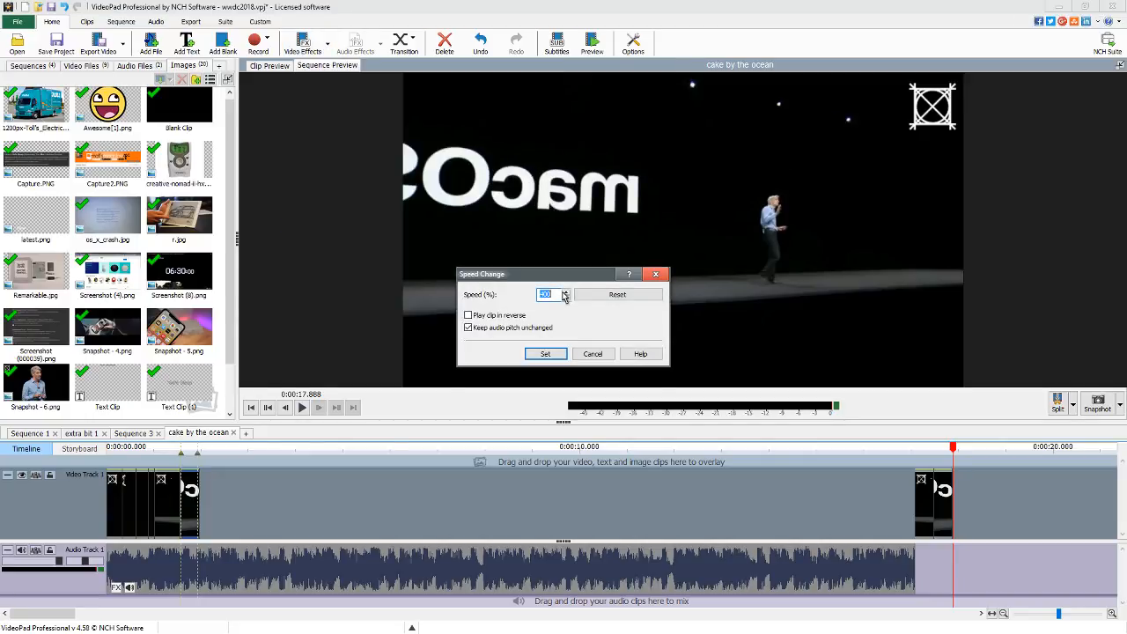
left_click(546, 355)
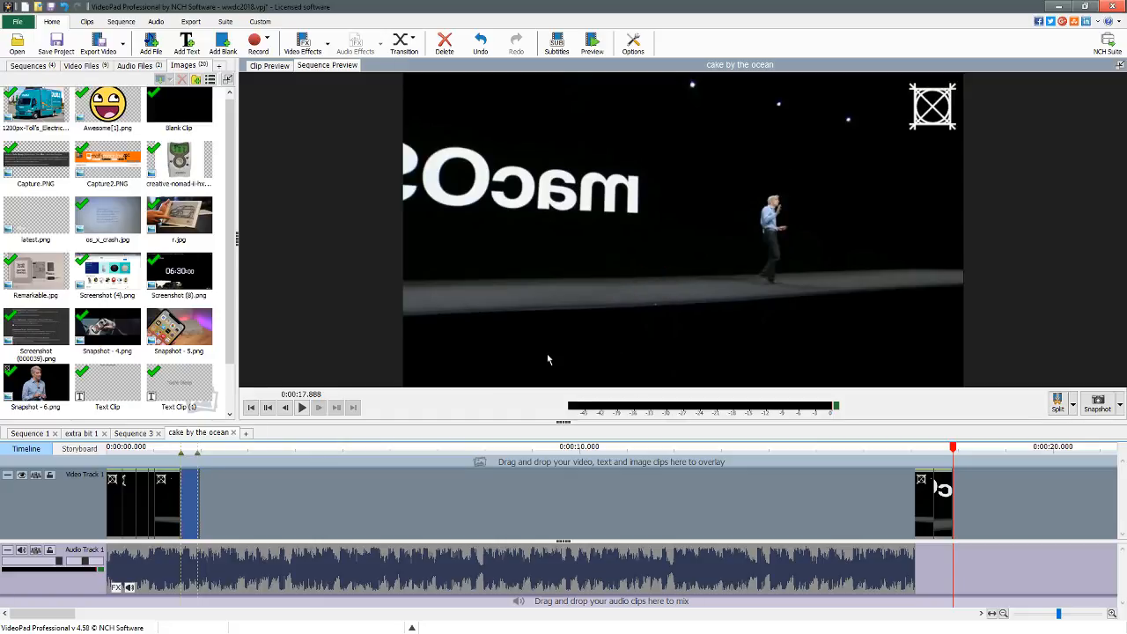
left_click(326, 46)
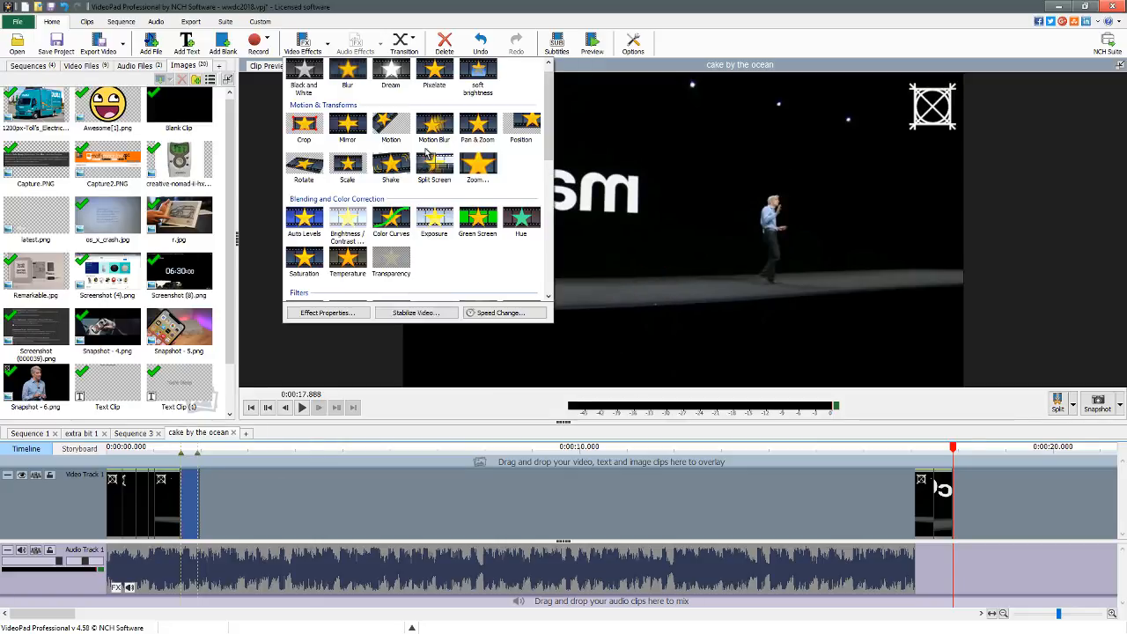
left_click(509, 310)
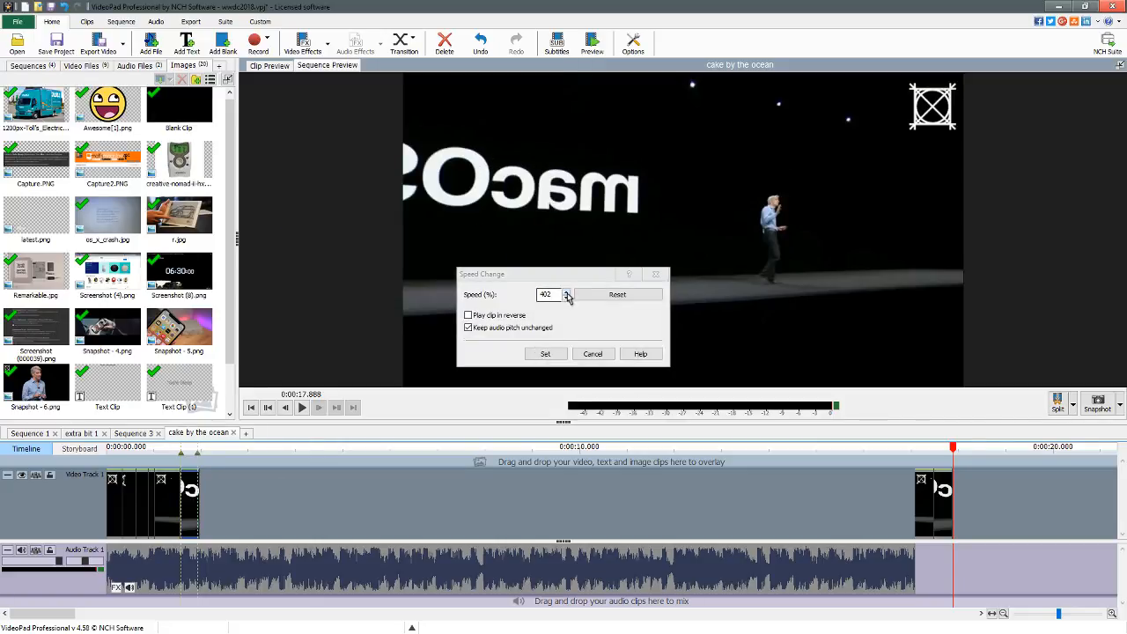
left_click(567, 294)
left_click(567, 294)
left_click(567, 293)
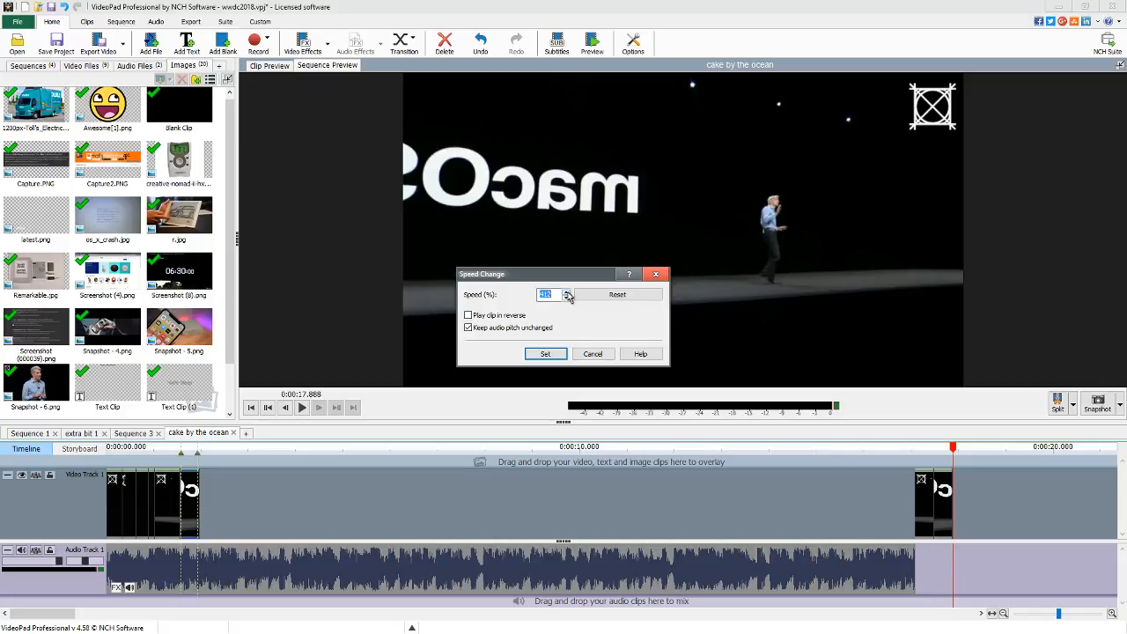
left_click(545, 354)
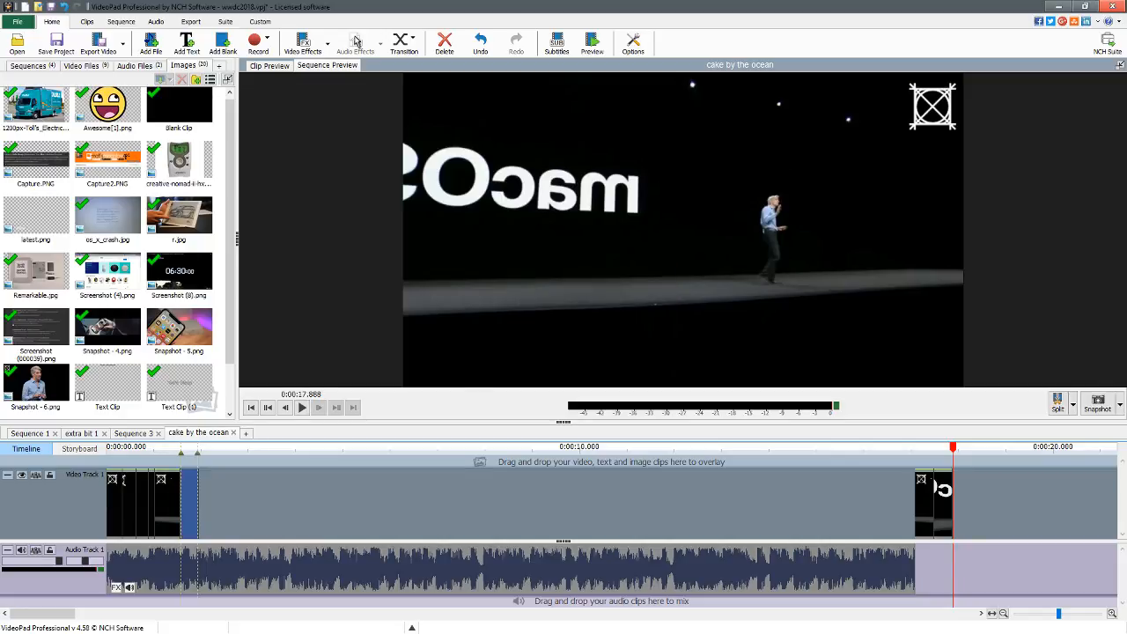
Set the flipped macOS clip's speed to 450% so it ends at the second bookmark.
left_click(327, 44)
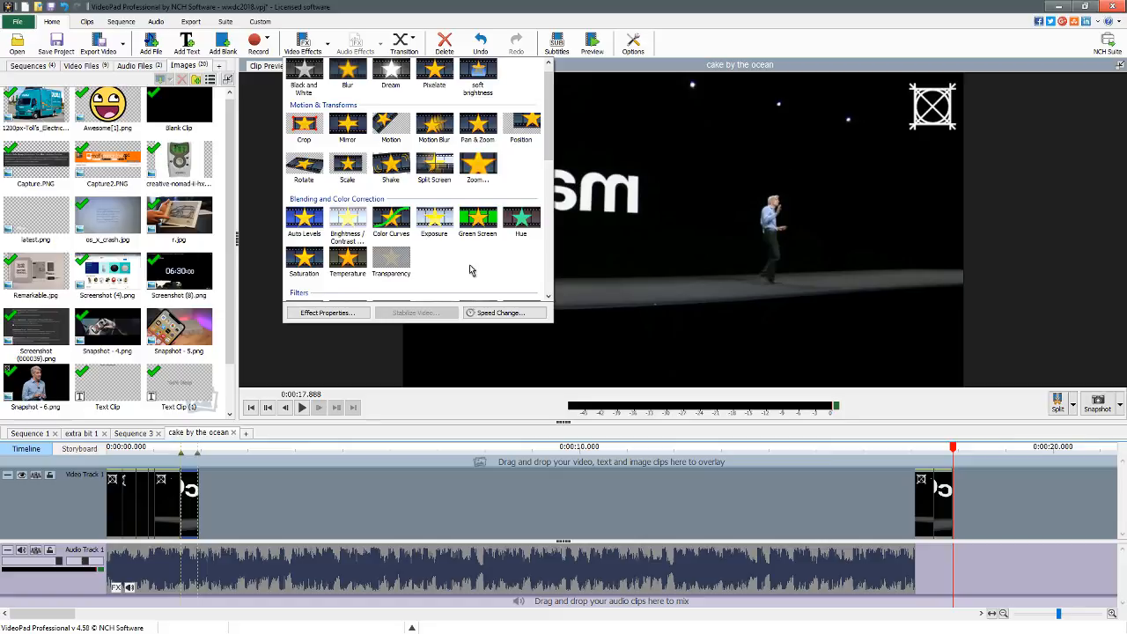
left_click(504, 314)
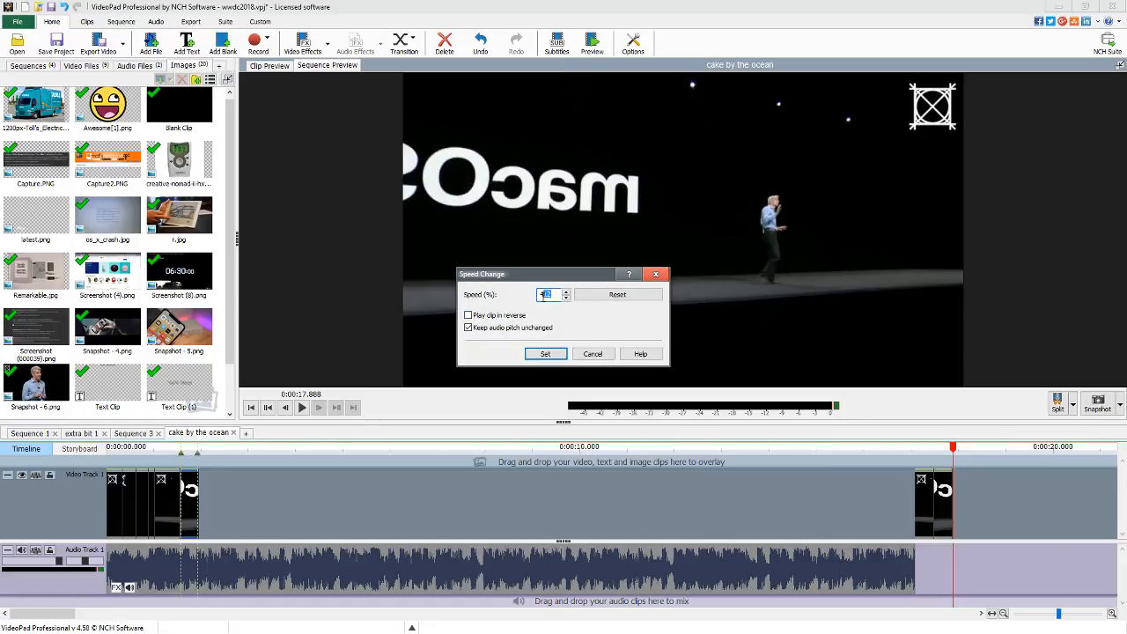
type("450")
key("Return")
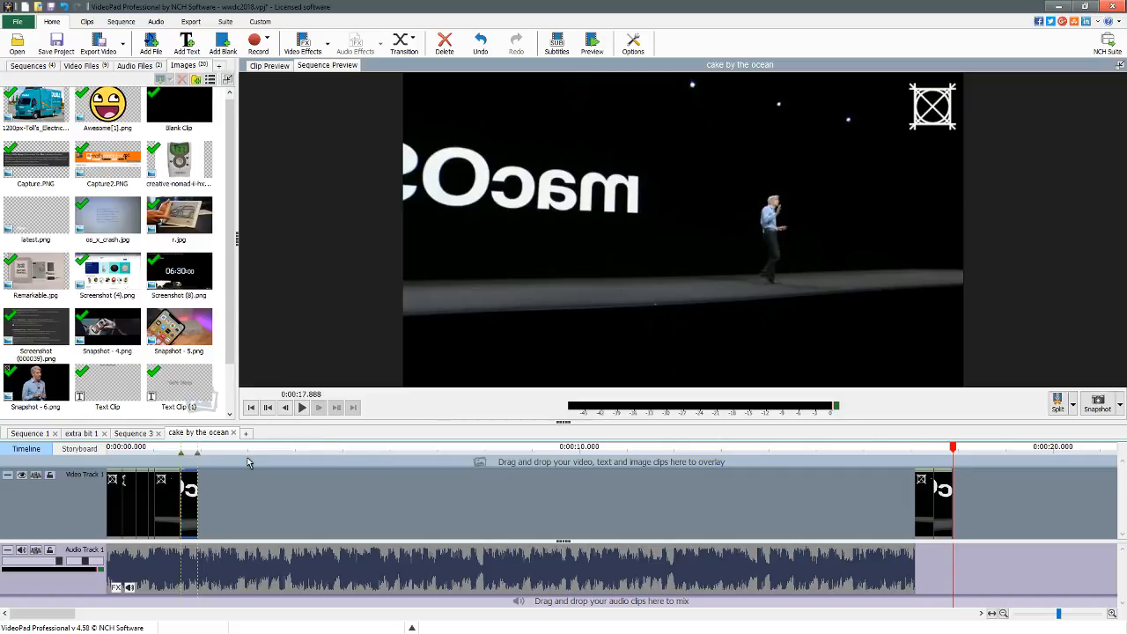
Play the sequence from the start and replay the two macOS clips to check their timing against the music.
scroll(196, 498, "up", 1)
scroll(187, 502, "up", 6)
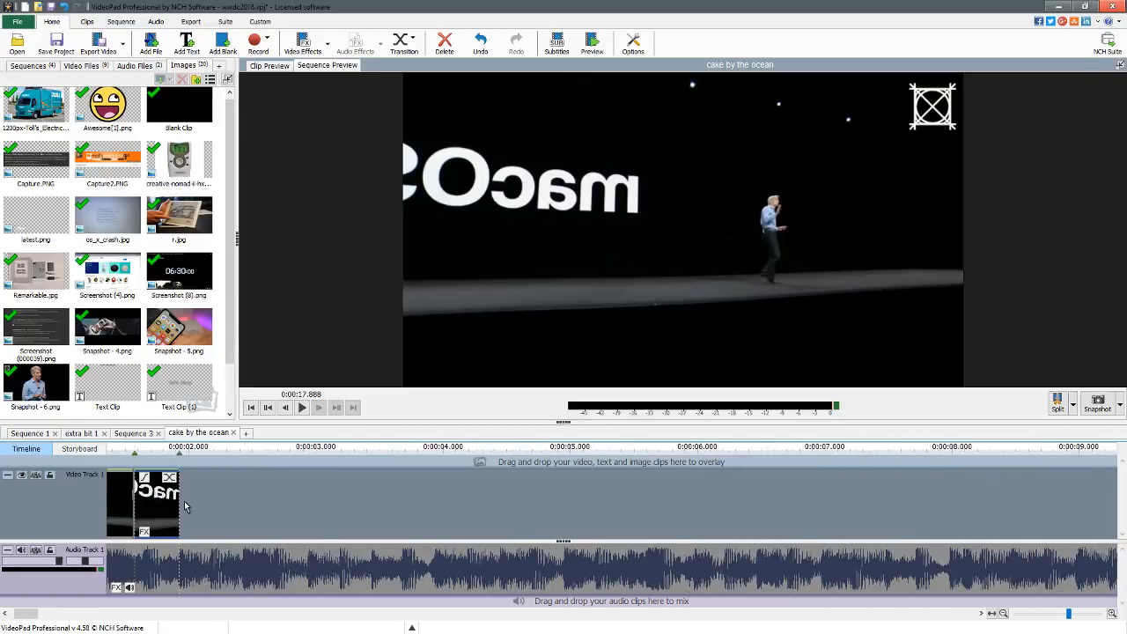
scroll(172, 565, "down", 1)
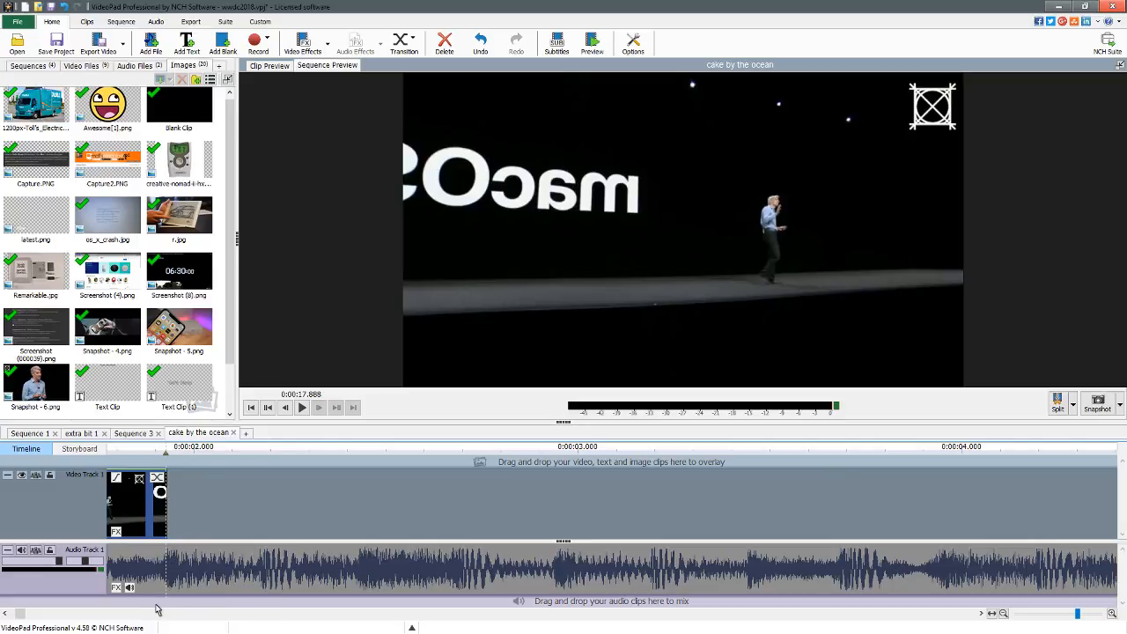
left_click_drag(22, 614, 15, 615)
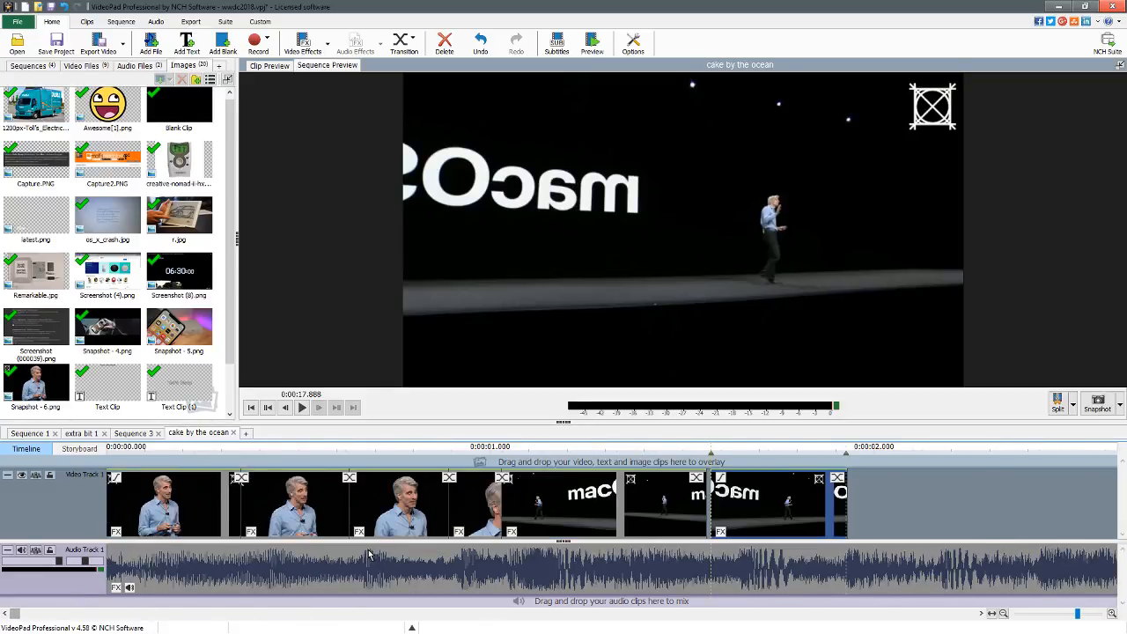
scroll(369, 551, "up", 3)
scroll(369, 554, "down", 4)
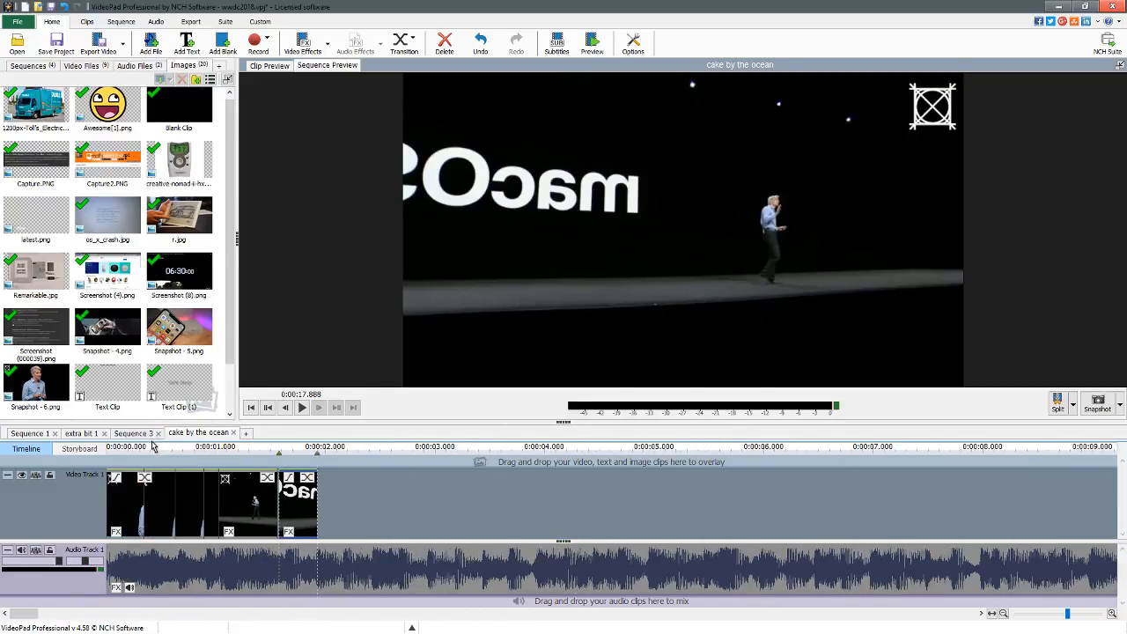
left_click_drag(154, 447, 77, 451)
key("space")
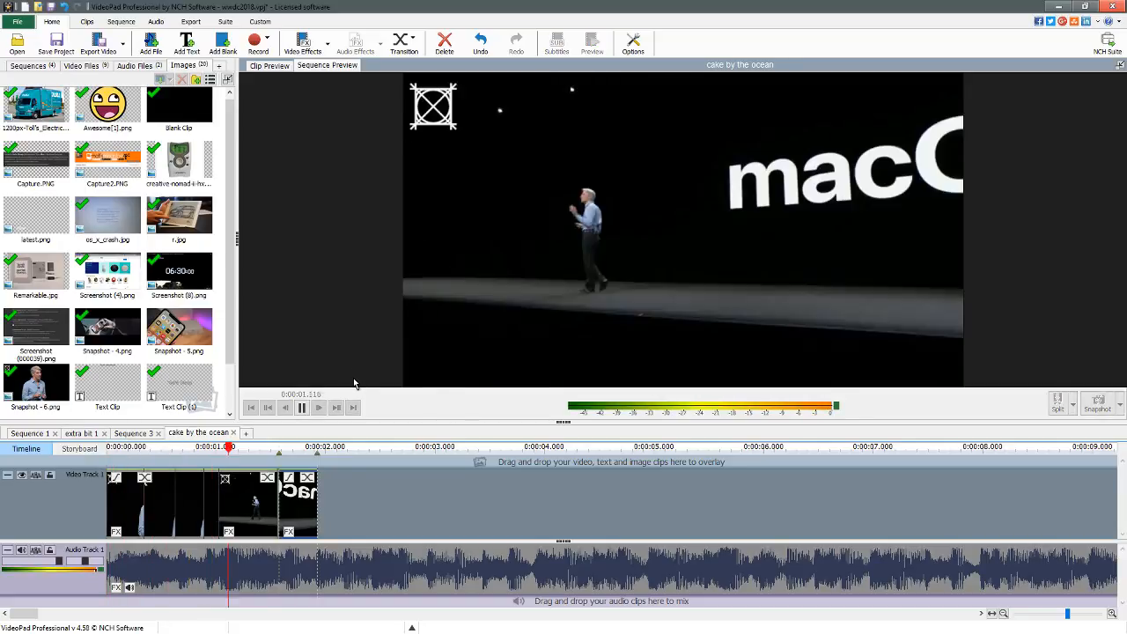
key("space")
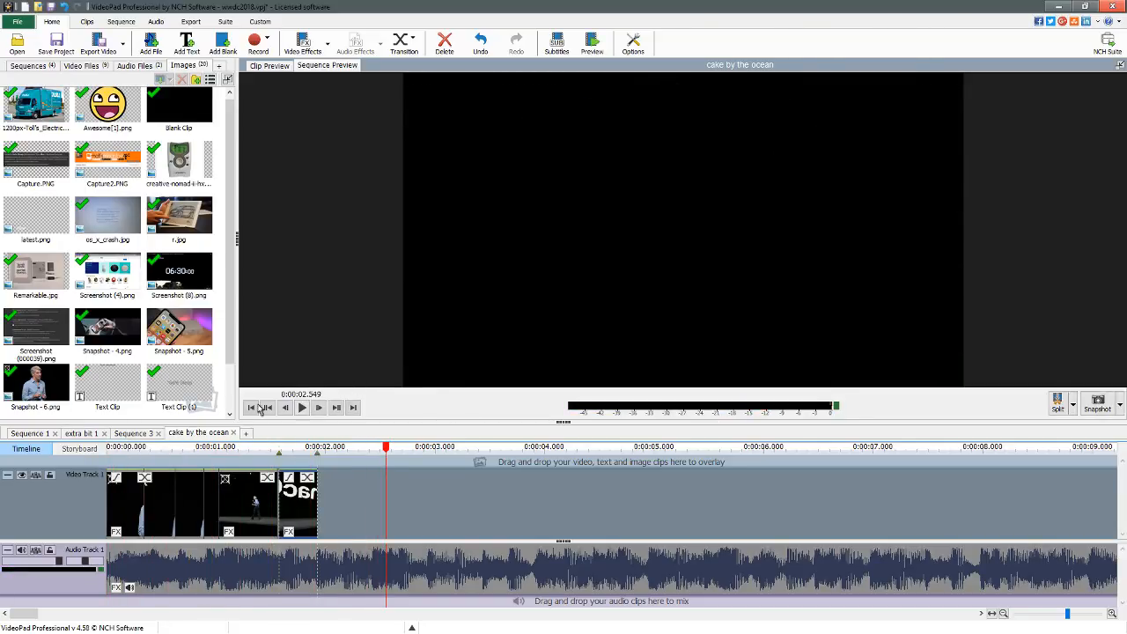
left_click(221, 451)
key("space")
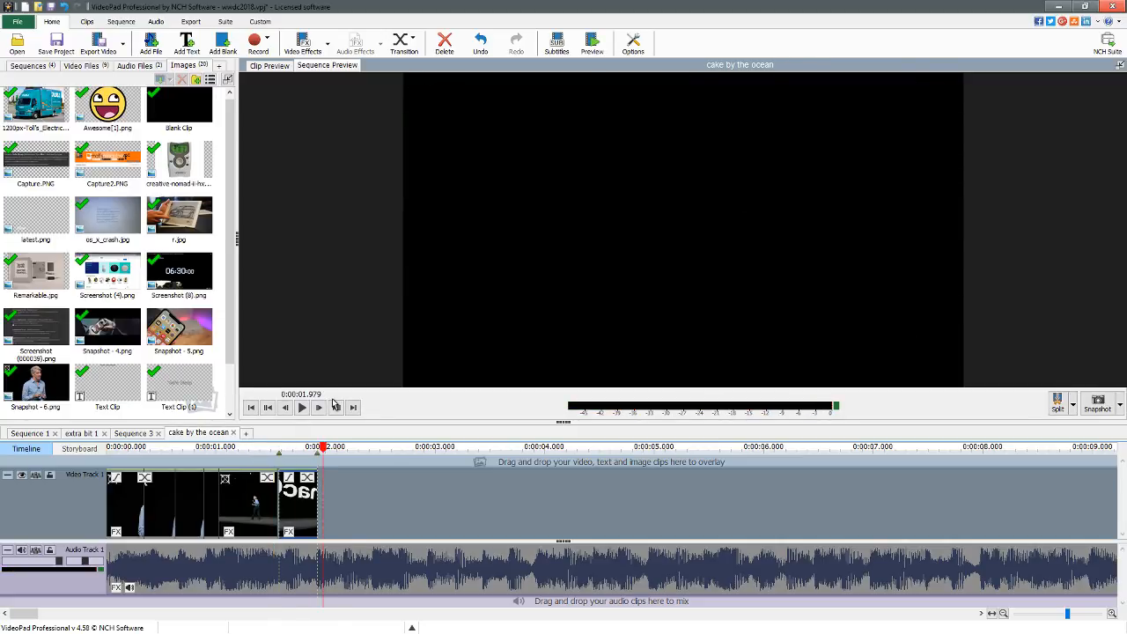
Switch to Pale Moon, reopen "[YTP] Linus Discovers Styrofoam" from the browsing history and watch it from near the middle.
key("alt+Tab")
key("Tab")
key("Tab")
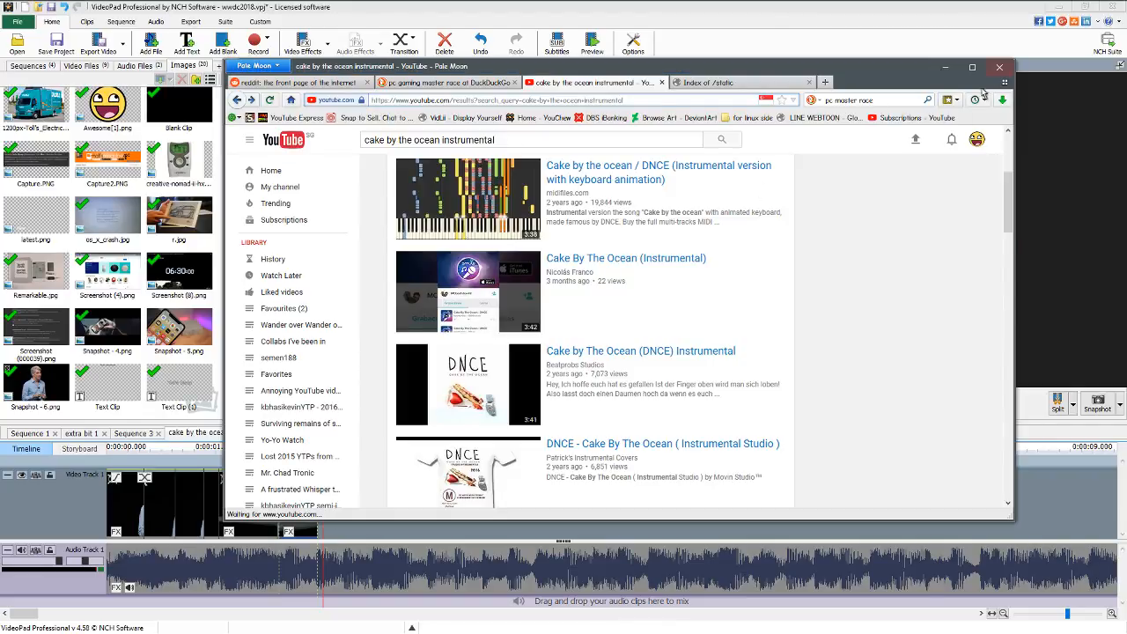
left_click(977, 99)
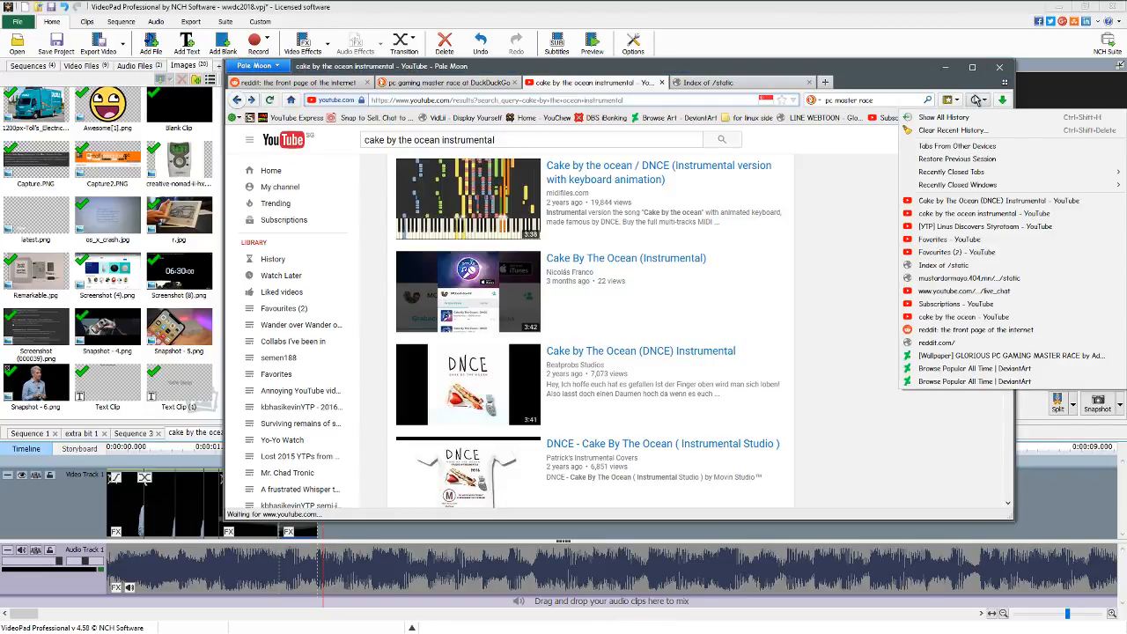
left_click(985, 226)
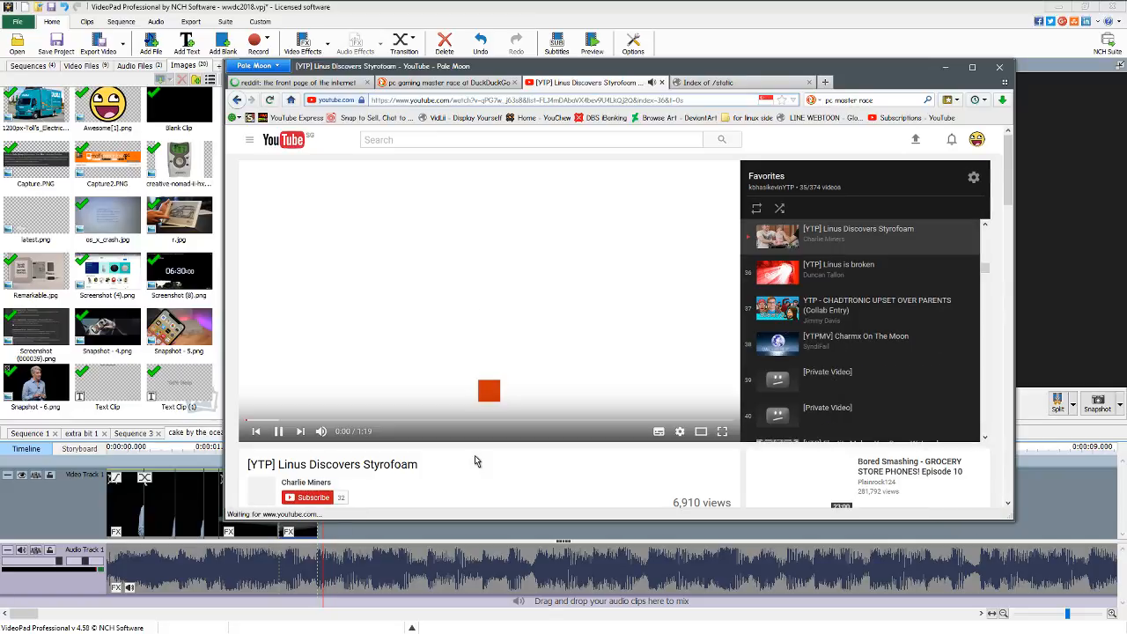
left_click(444, 421)
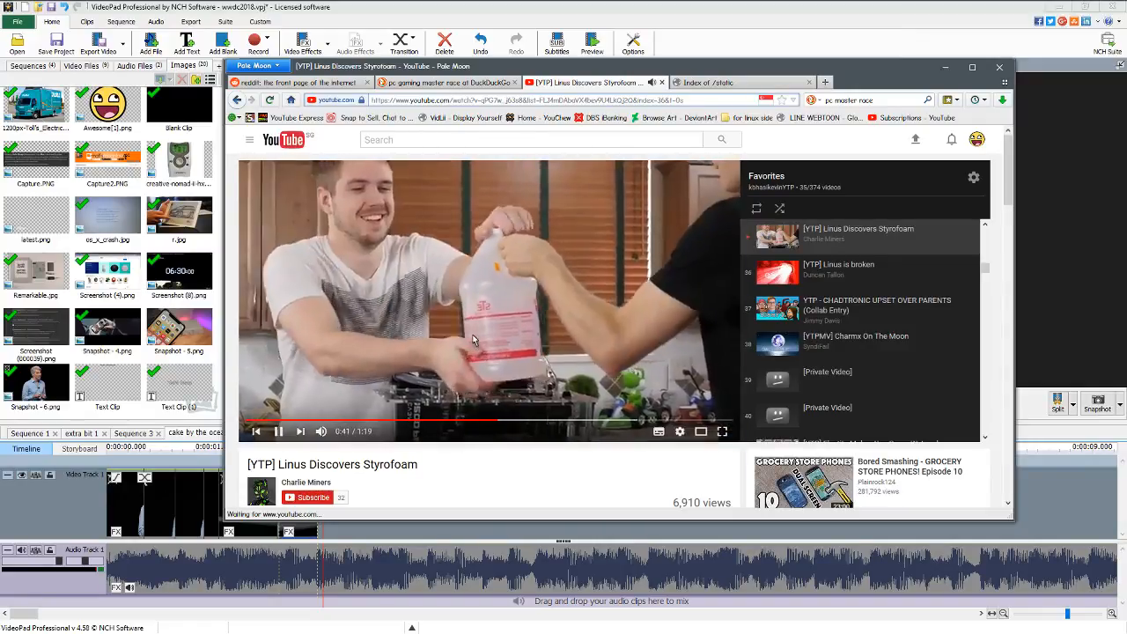
Switch back to VideoPad and replay the two macOS clips to check their timing against the music.
left_click(733, 44)
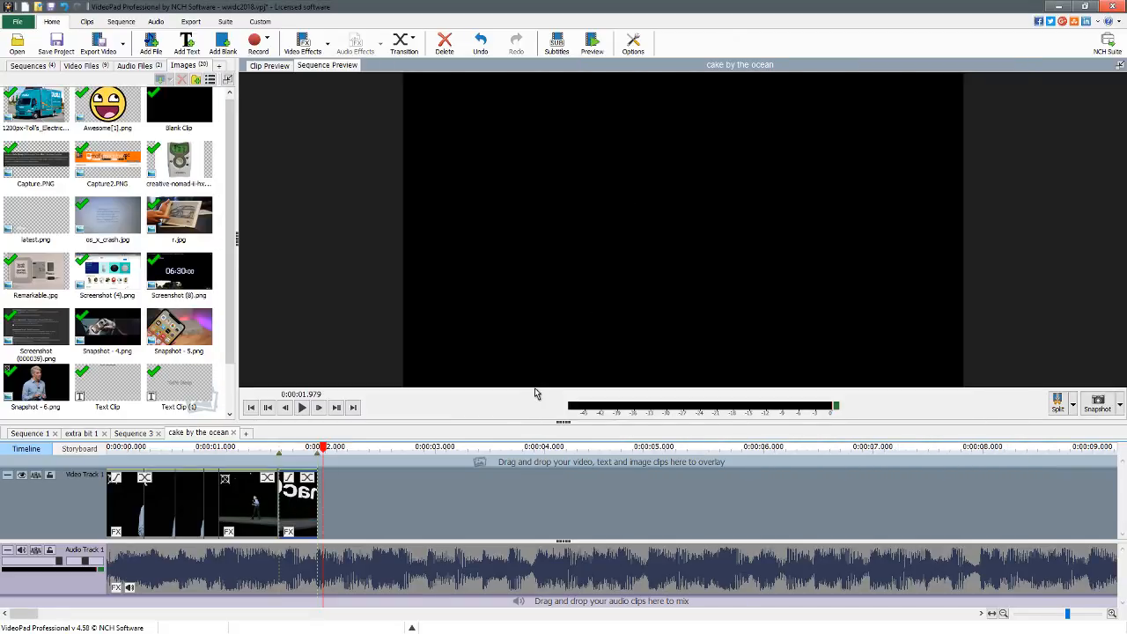
left_click(221, 454)
key("space")
key("space")
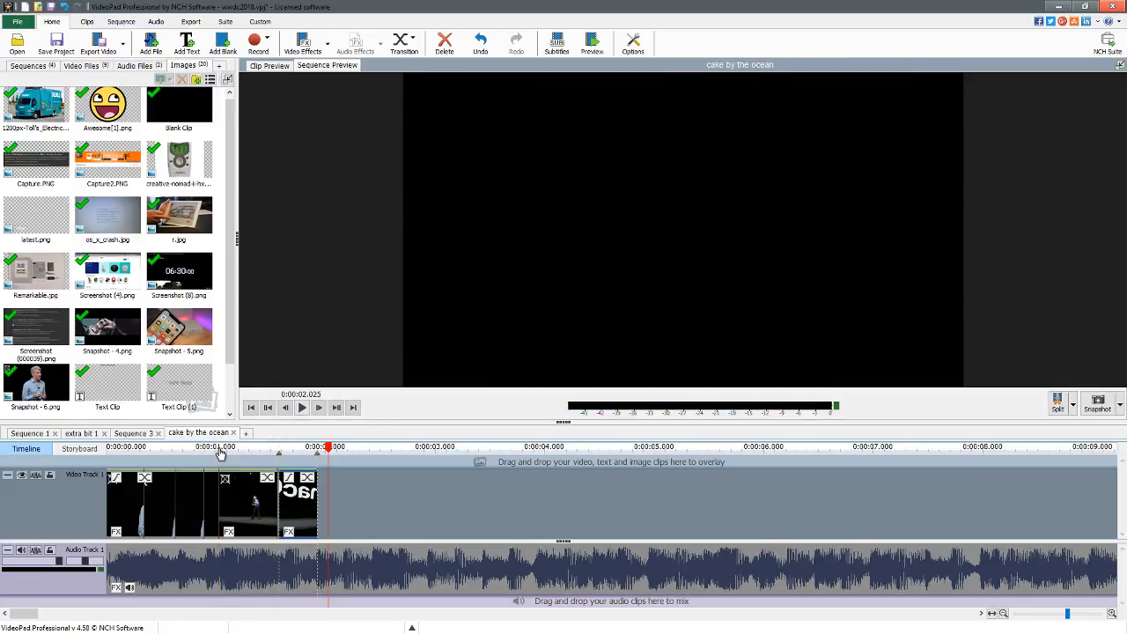
left_click(222, 453)
key("space")
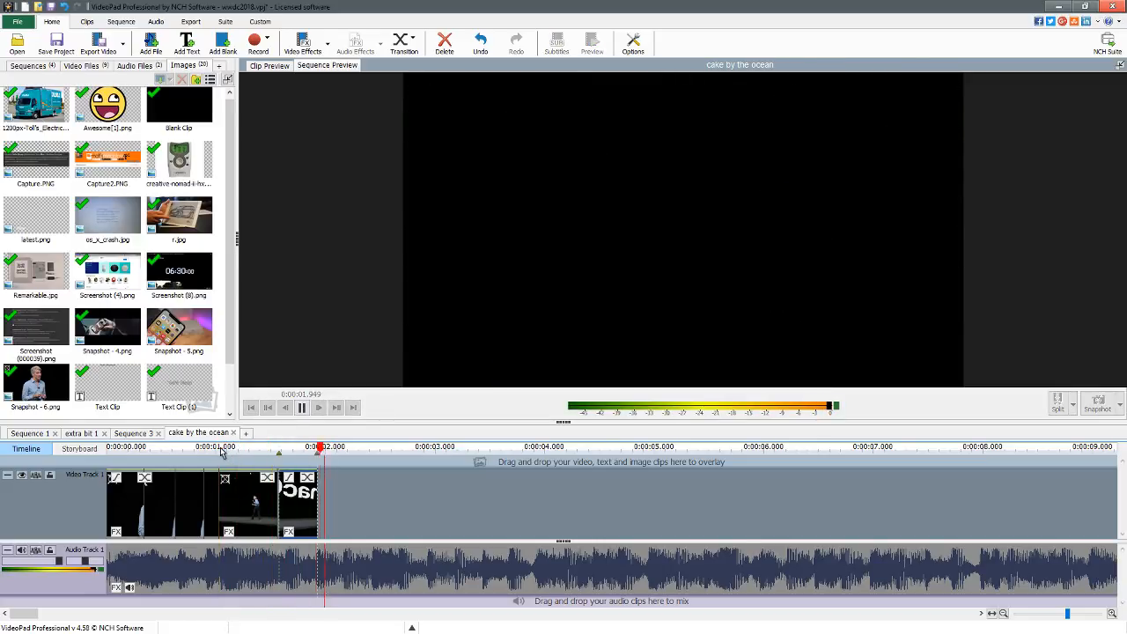
left_click(221, 454)
key("space")
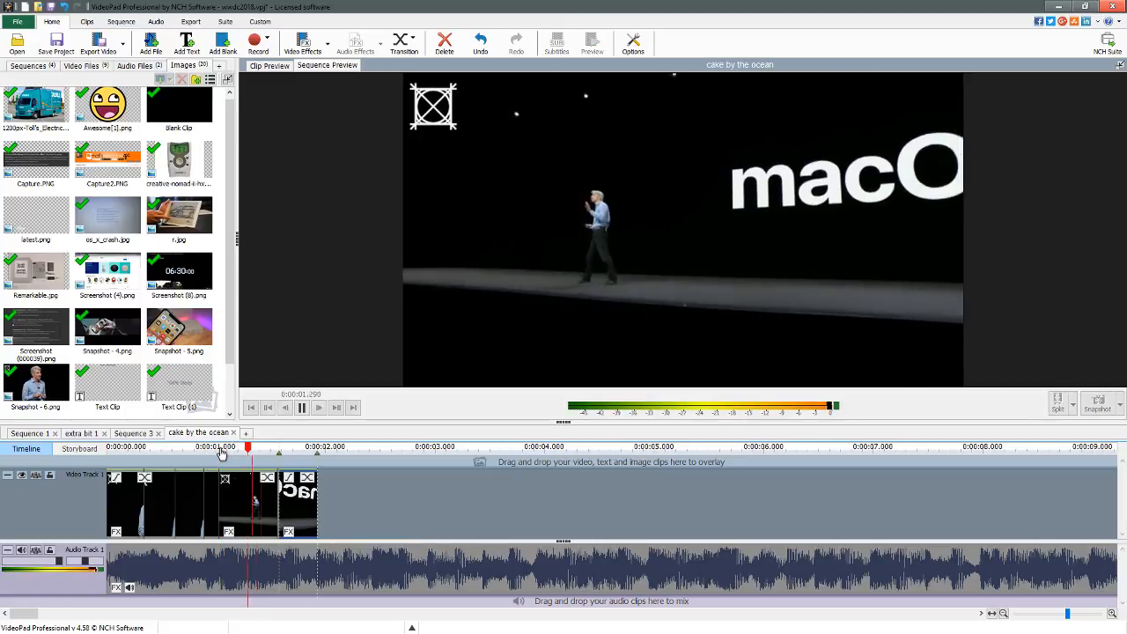
key("space")
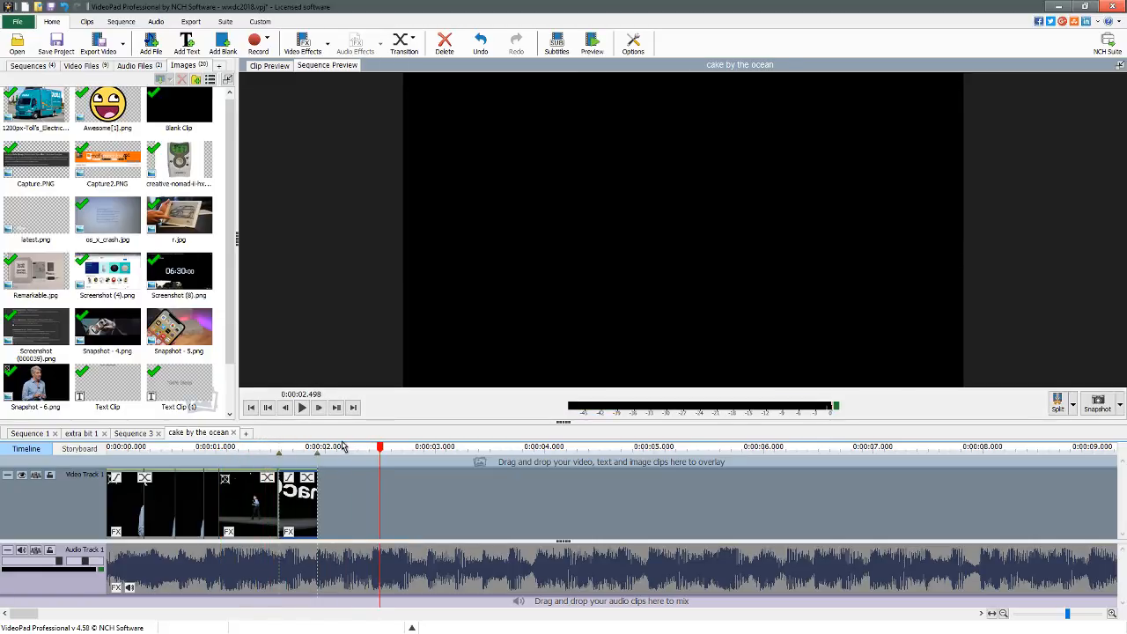
Paste the copied pair of macOS clips at the end of the flipped macOS clip, at 0:00:01.931.
scroll(464, 557, "down", 4)
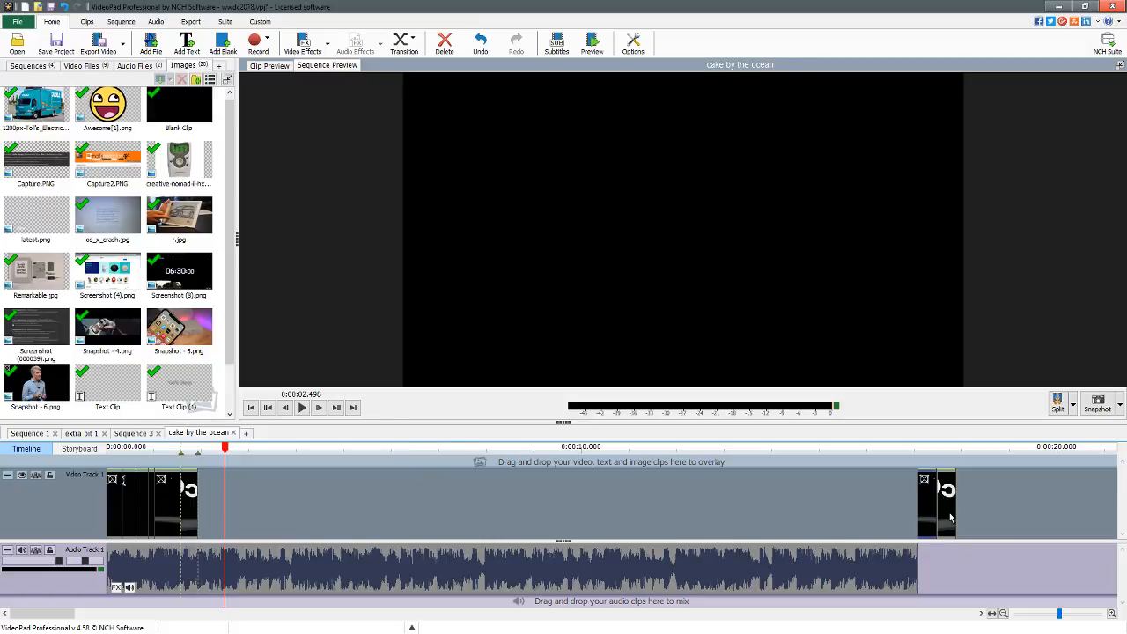
left_click_drag(225, 452, 227, 453)
key("ctrl+Left")
key("space")
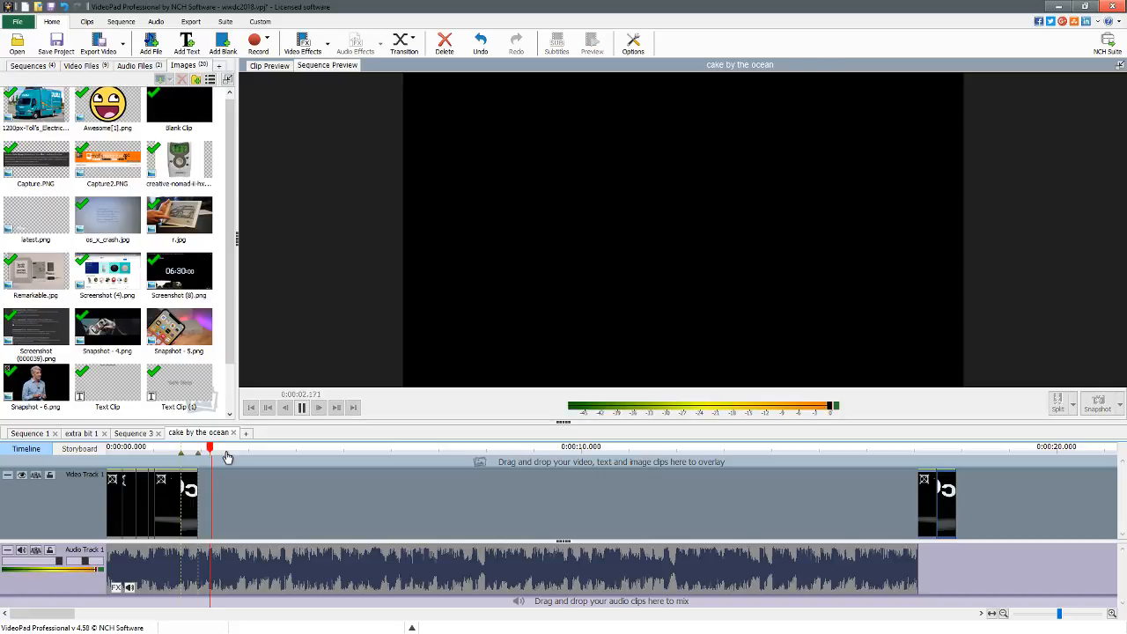
key("space")
key("ctrl+Left")
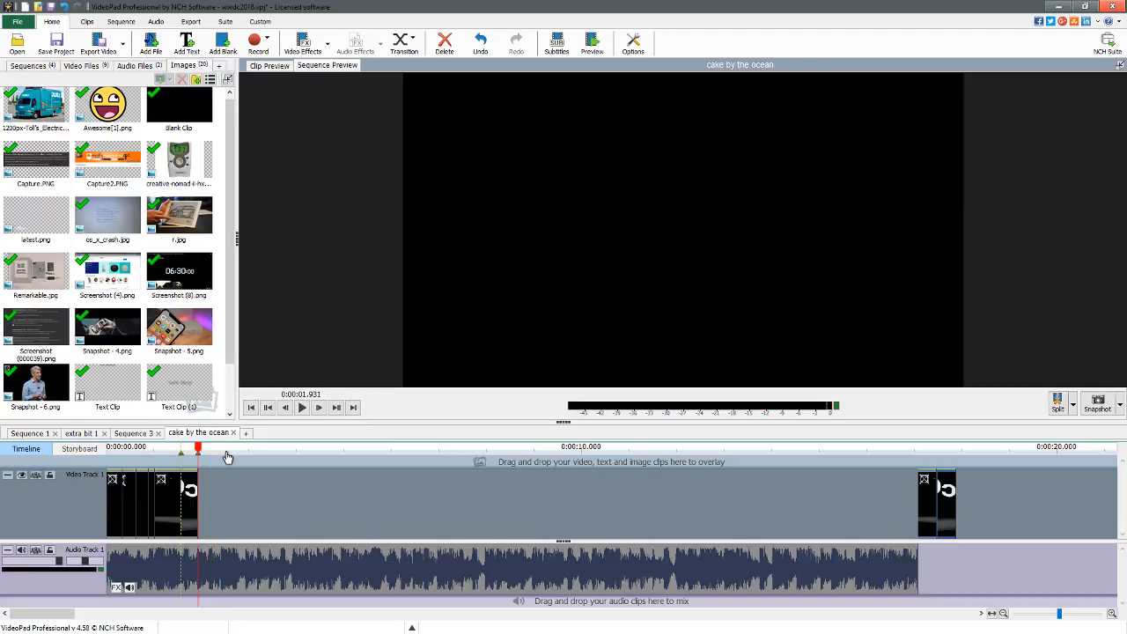
key("ctrl+v")
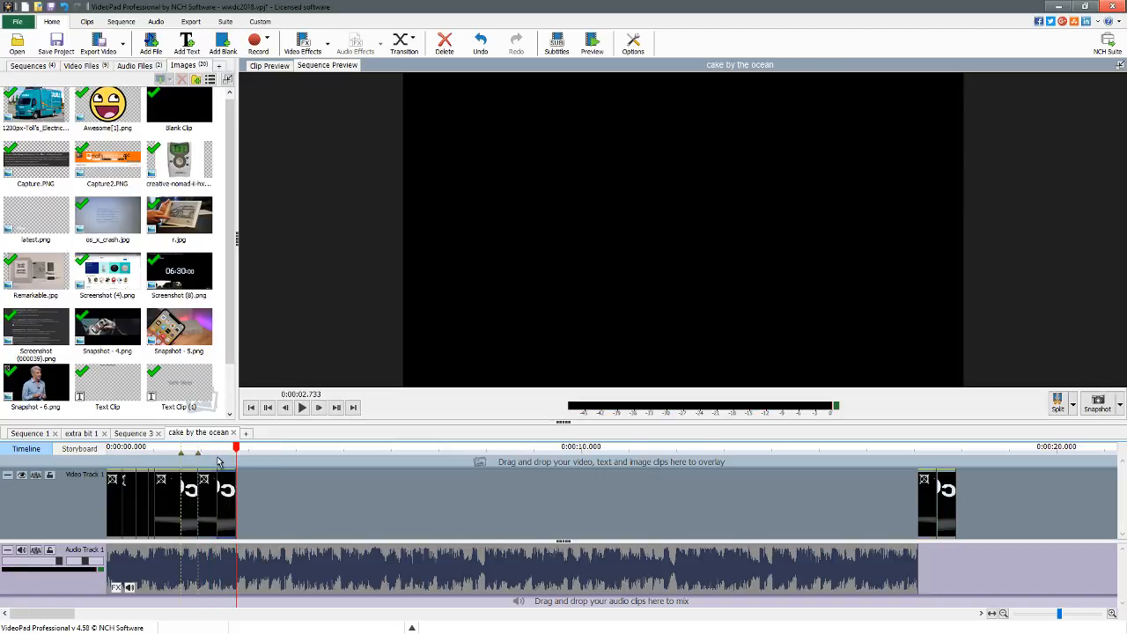
Play the sequence from the start to check the pasted macOS clips against the music.
left_click_drag(217, 458, 64, 449)
left_click(318, 486)
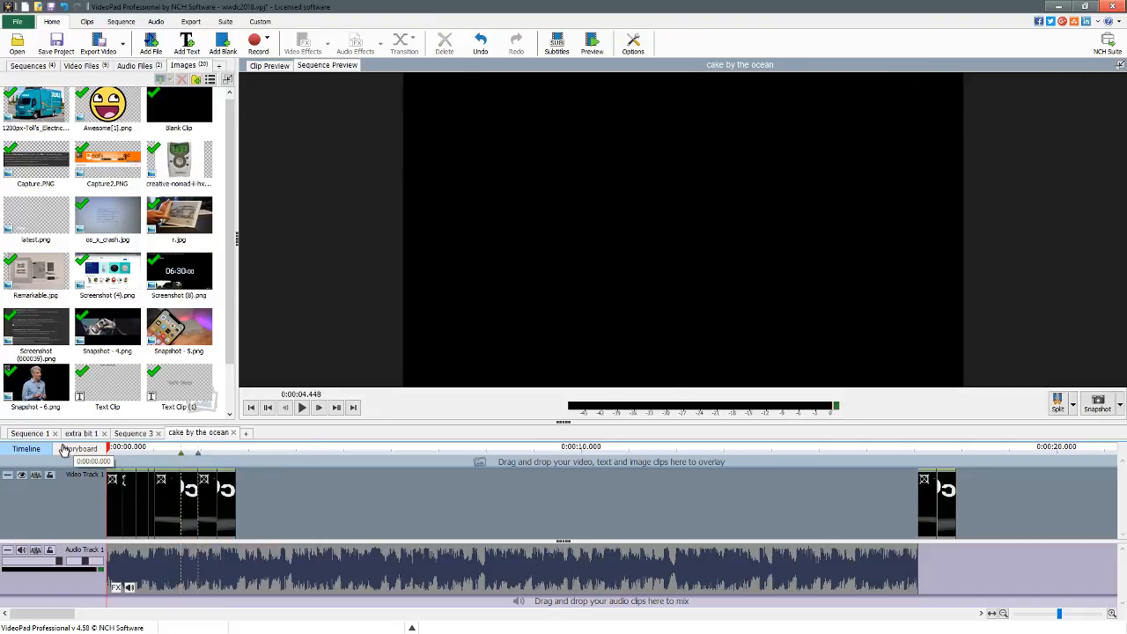
key("space")
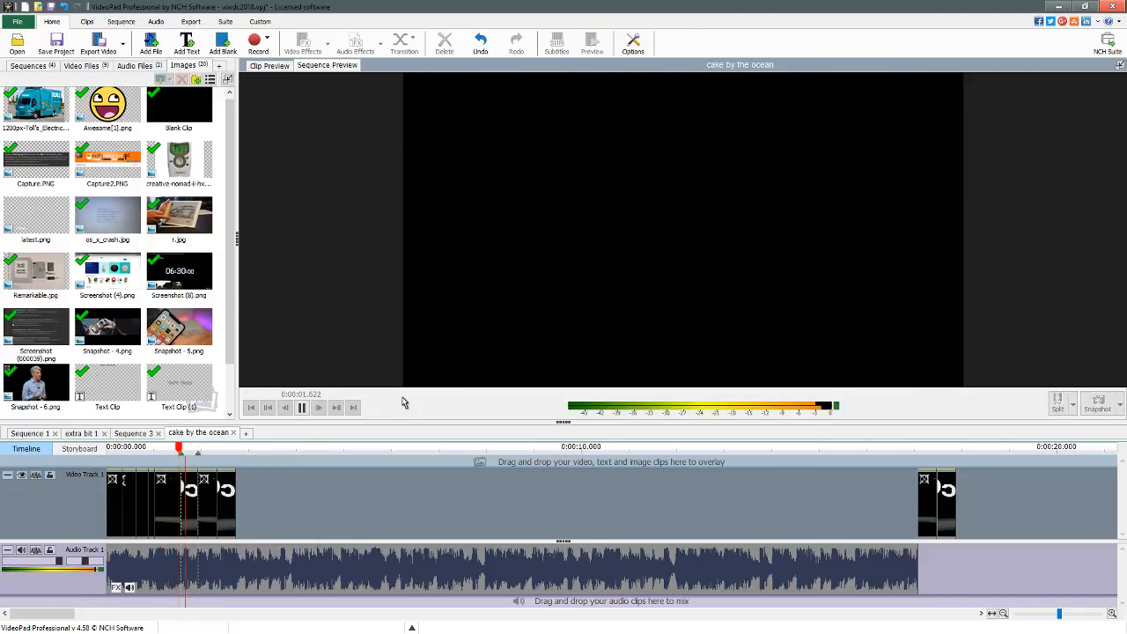
key("space")
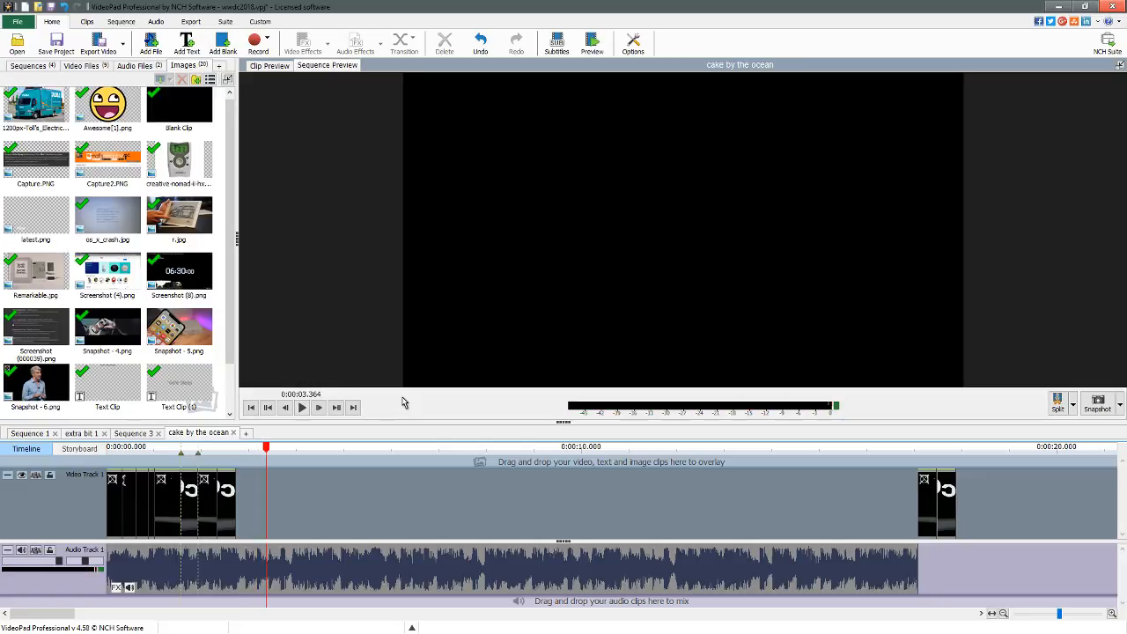
key("space")
key("space")
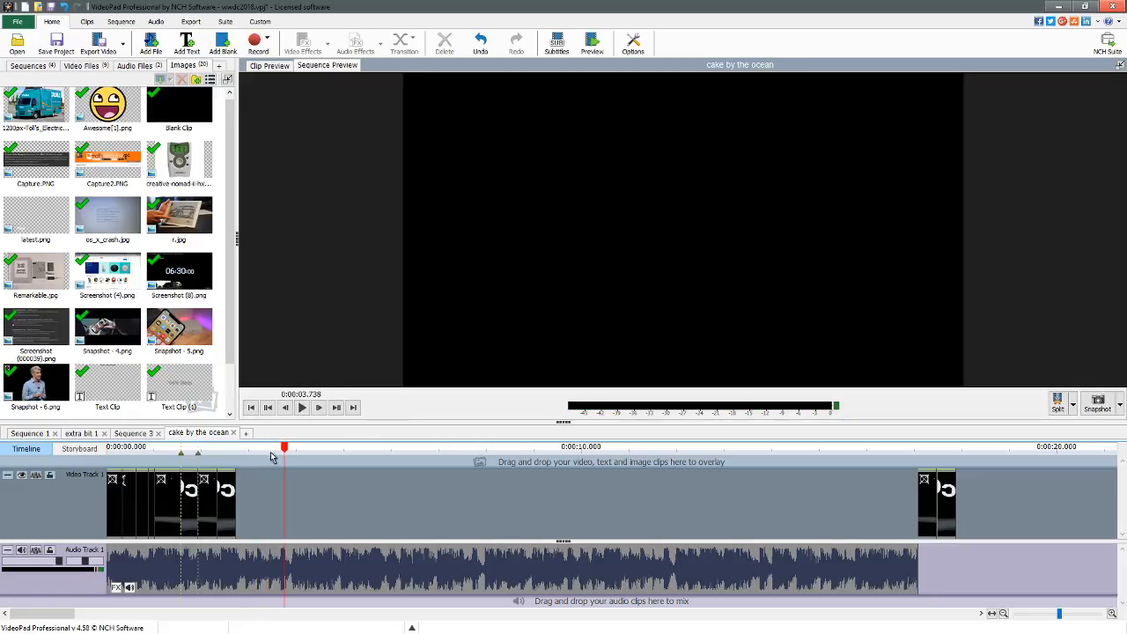
Locate the next beat at 0:00:02.422 and move the pasted flipped macOS clip to start there.
left_click(211, 454)
key("space")
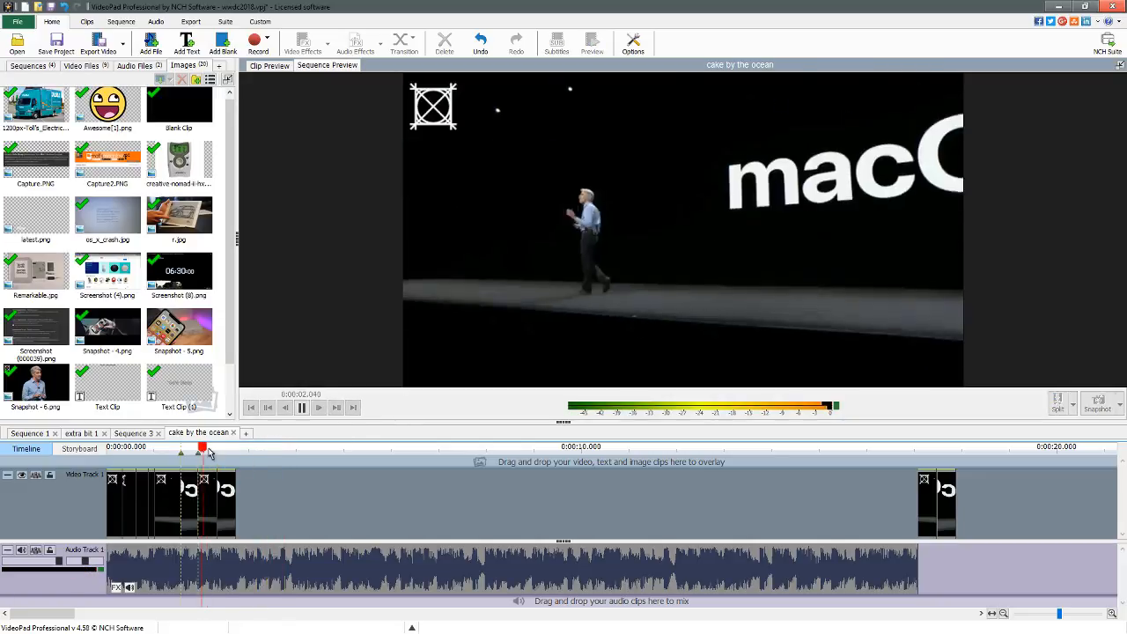
key("space")
left_click(222, 453)
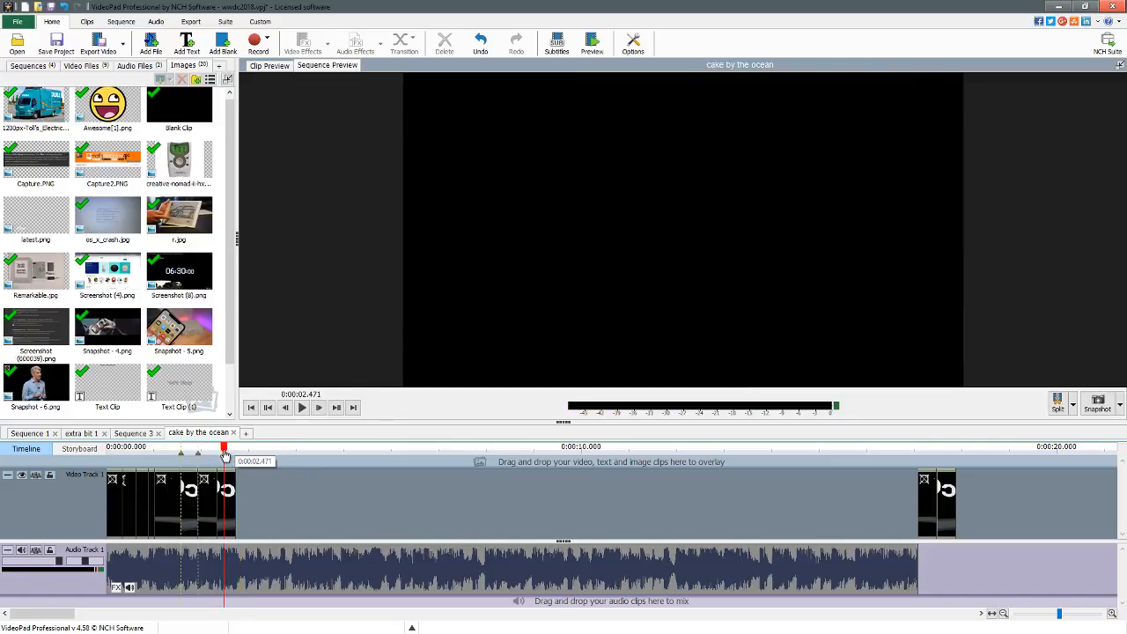
key("space")
key("space")
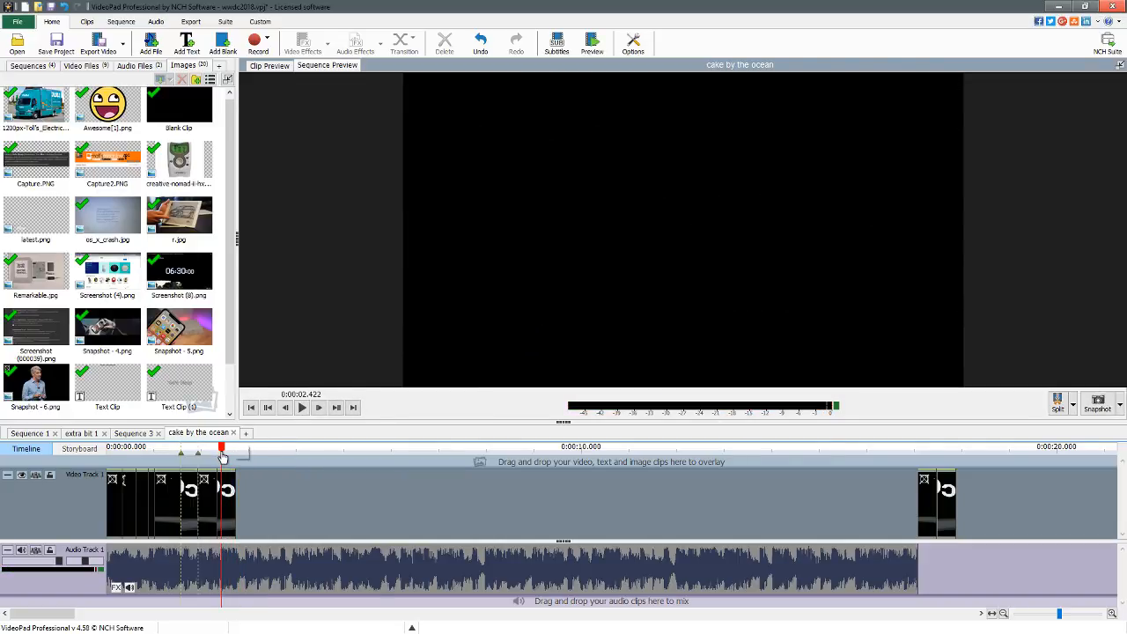
left_click_drag(235, 482, 240, 484)
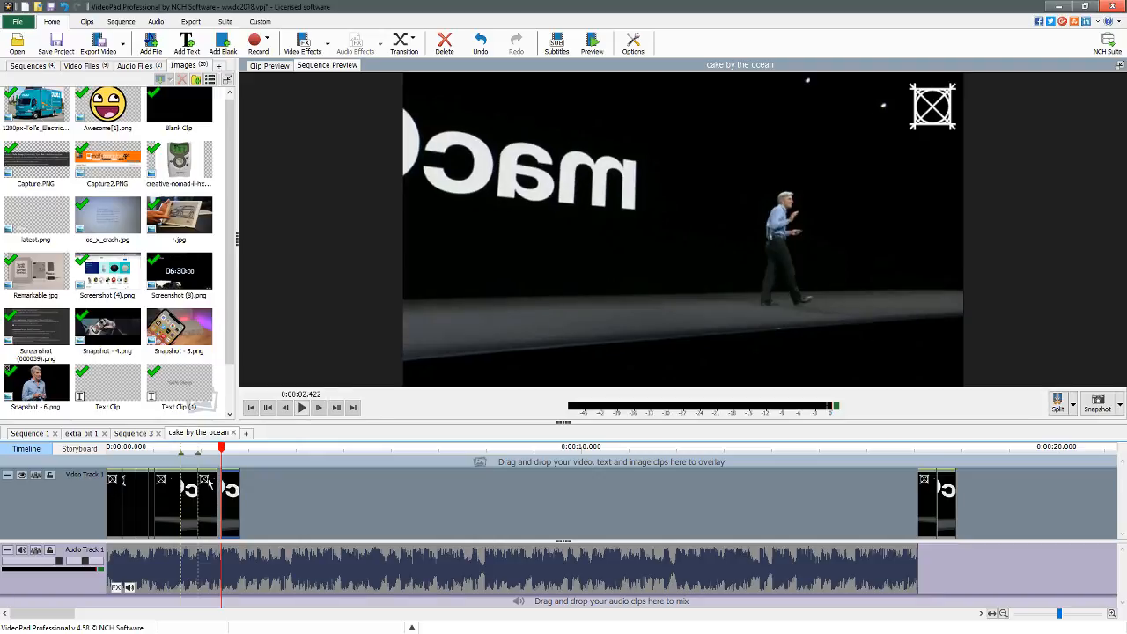
Replay the sequence from the second bookmark to check the moved flipped clip's timing.
left_click_drag(204, 448, 197, 449)
key("space")
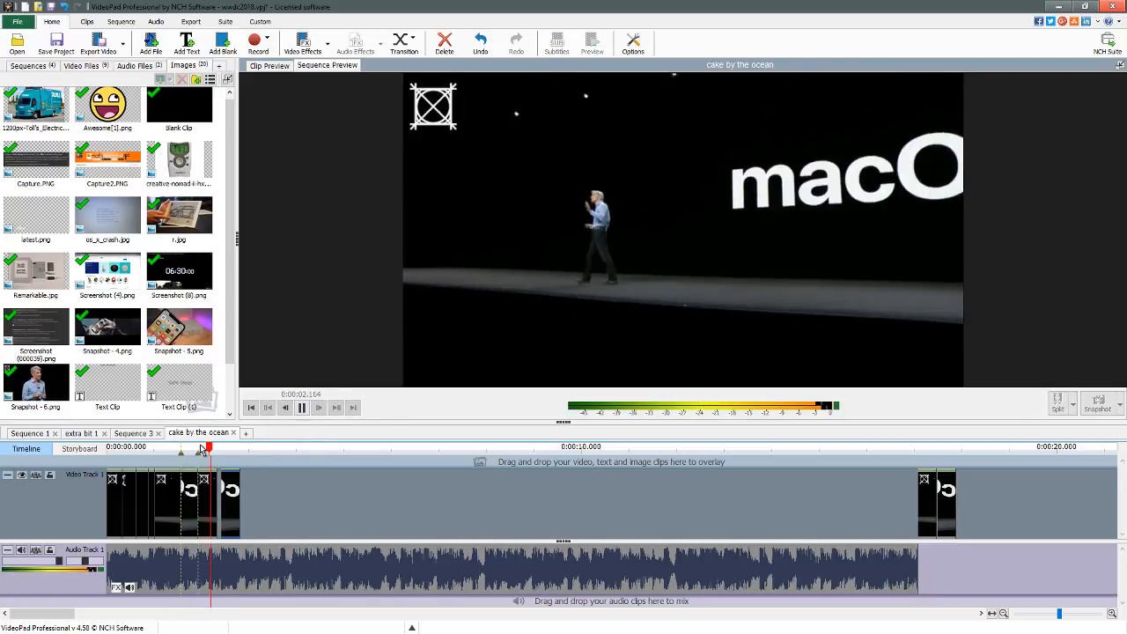
key("space")
key("space")
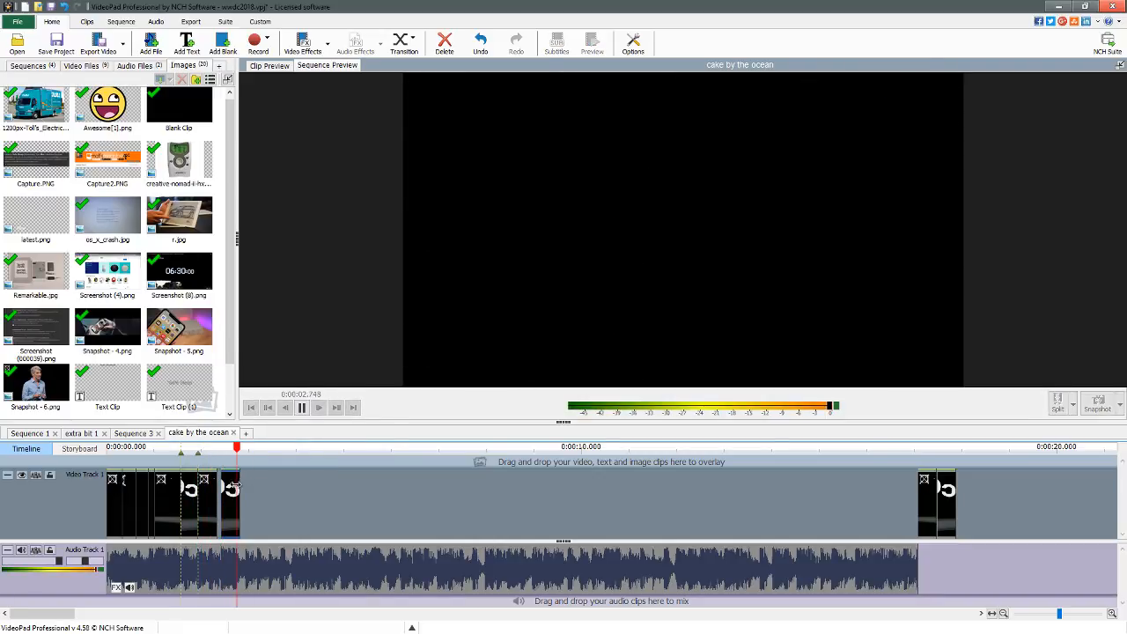
key("space")
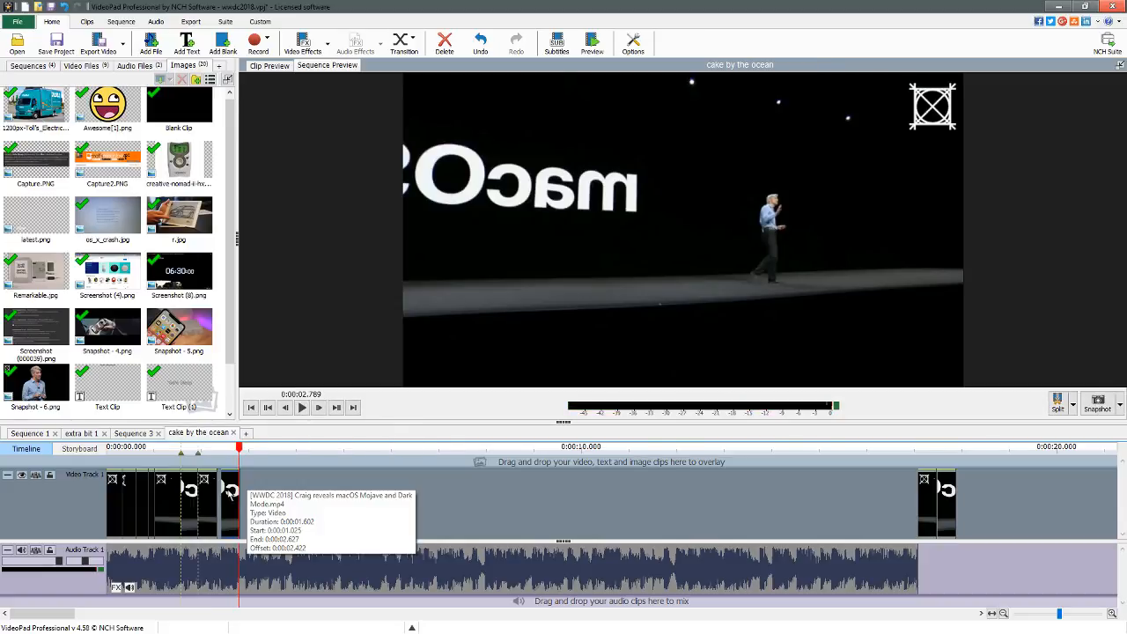
Add a bookmark at 0:00:02.422 and move the pasted flipped clip further along to clear space before it.
key("ctrl+Left")
key("ctrl+b")
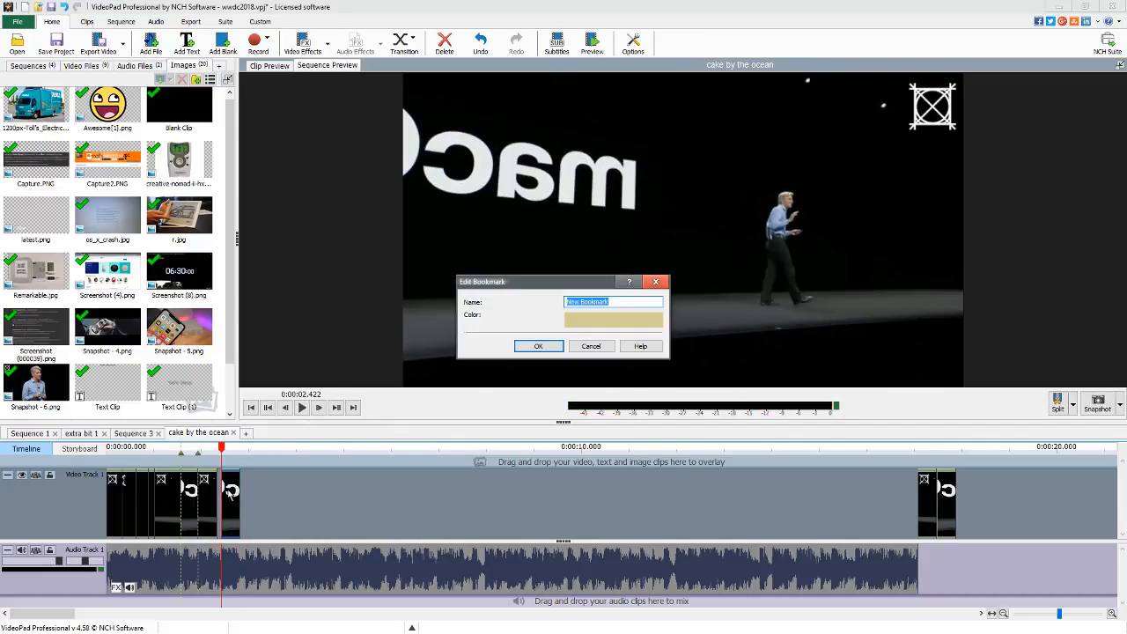
key("Return")
left_click_drag(234, 493, 262, 493)
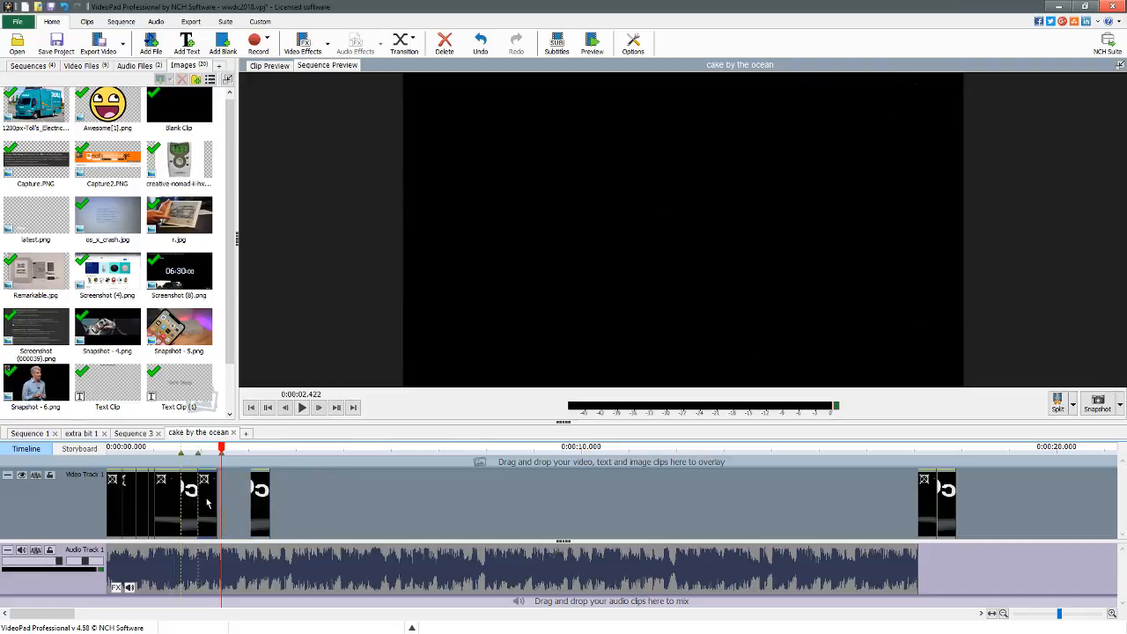
Try lowering the pasted unflipped macOS clip's speed to 350% to stretch it to the new bookmark.
left_click(329, 46)
left_click(531, 318)
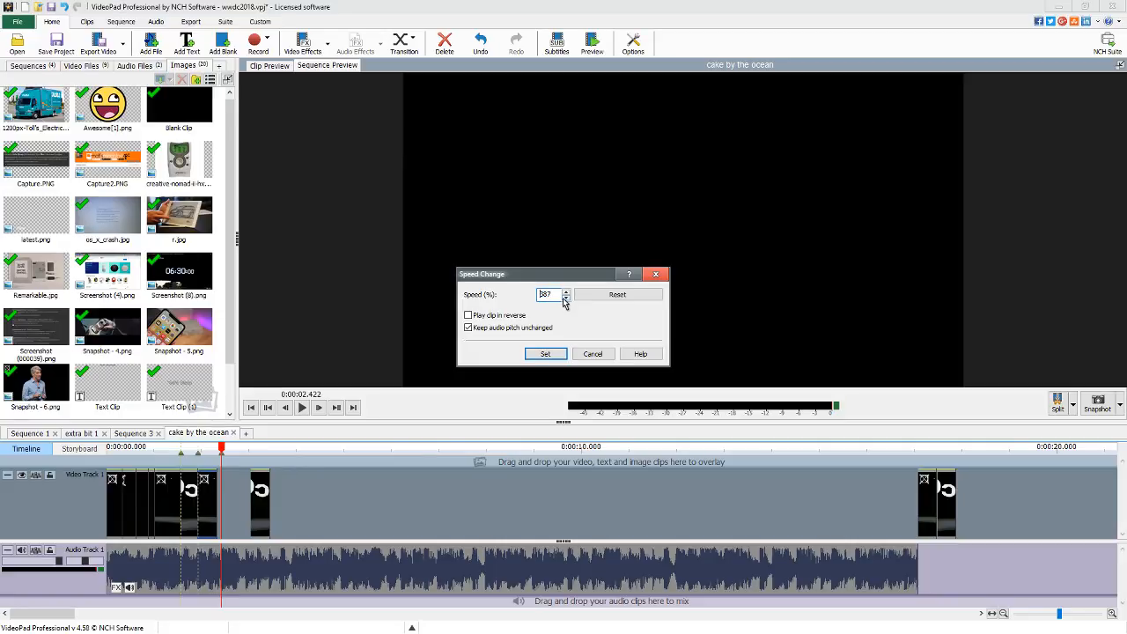
left_click(545, 353)
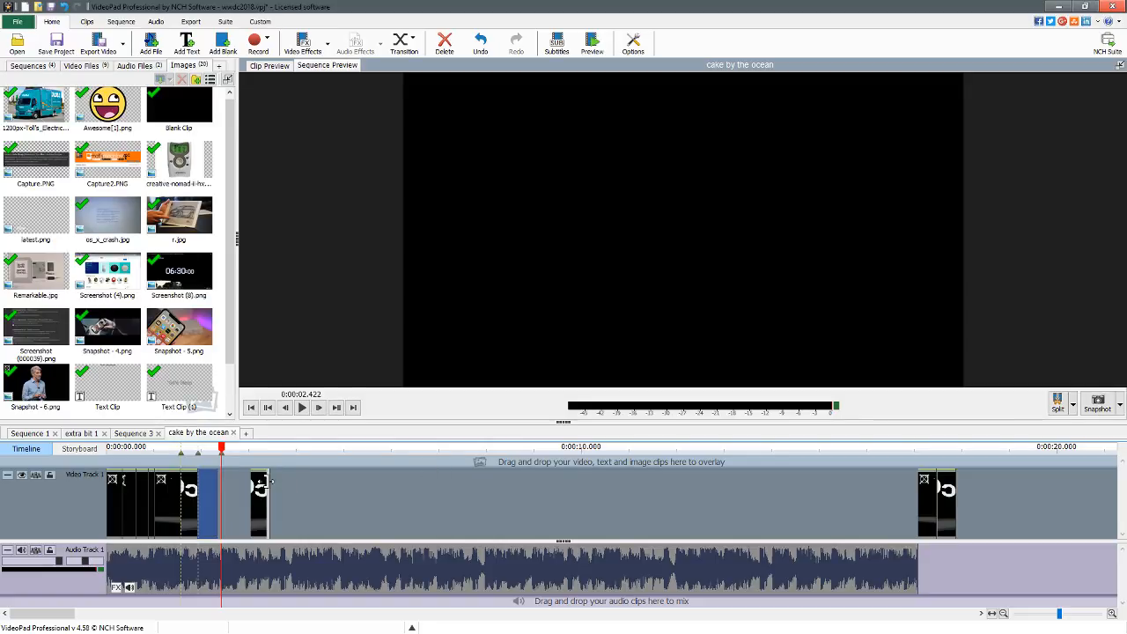
left_click(302, 42)
left_click(532, 319)
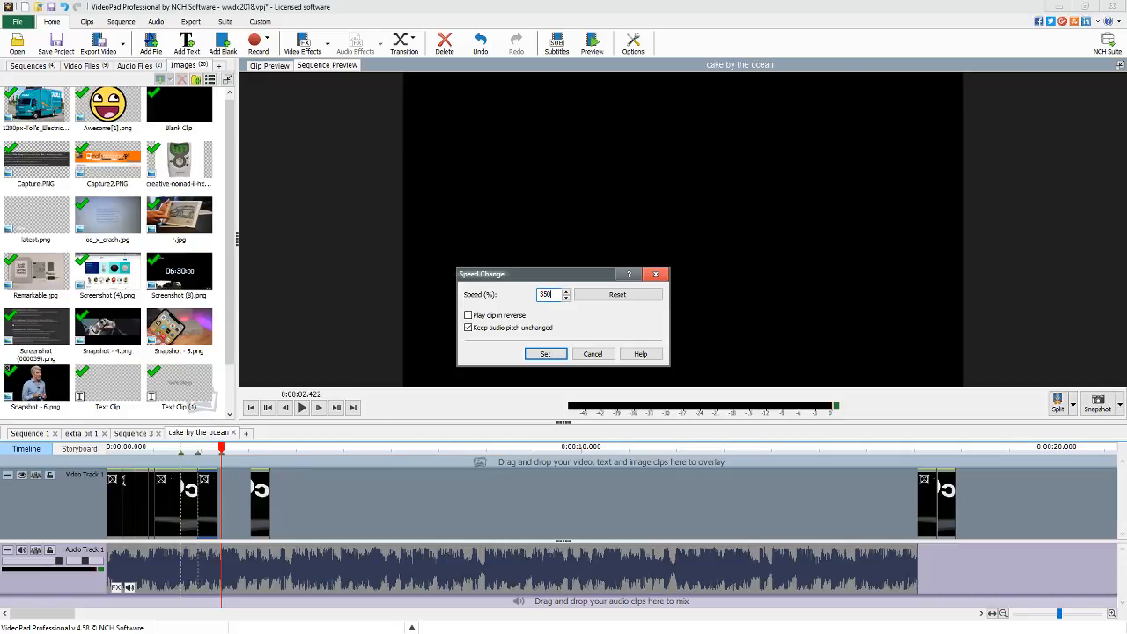
key("Return")
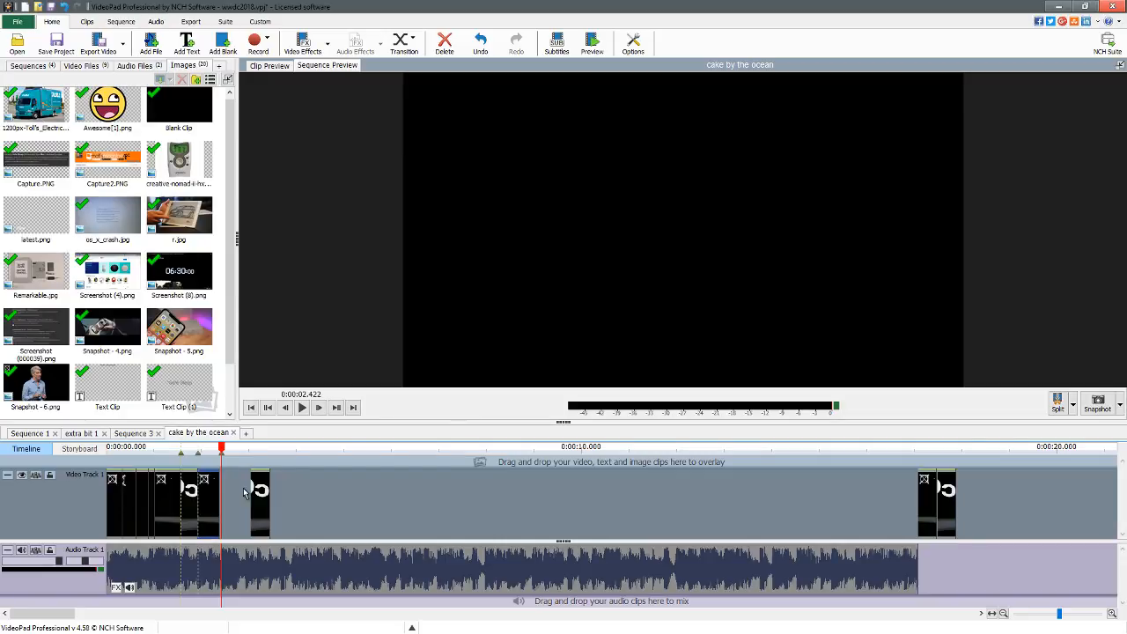
Fine-tune the pasted unflipped clip's speed to end at the third bookmark, and move the flipped clip back to that bookmark.
left_click(302, 42)
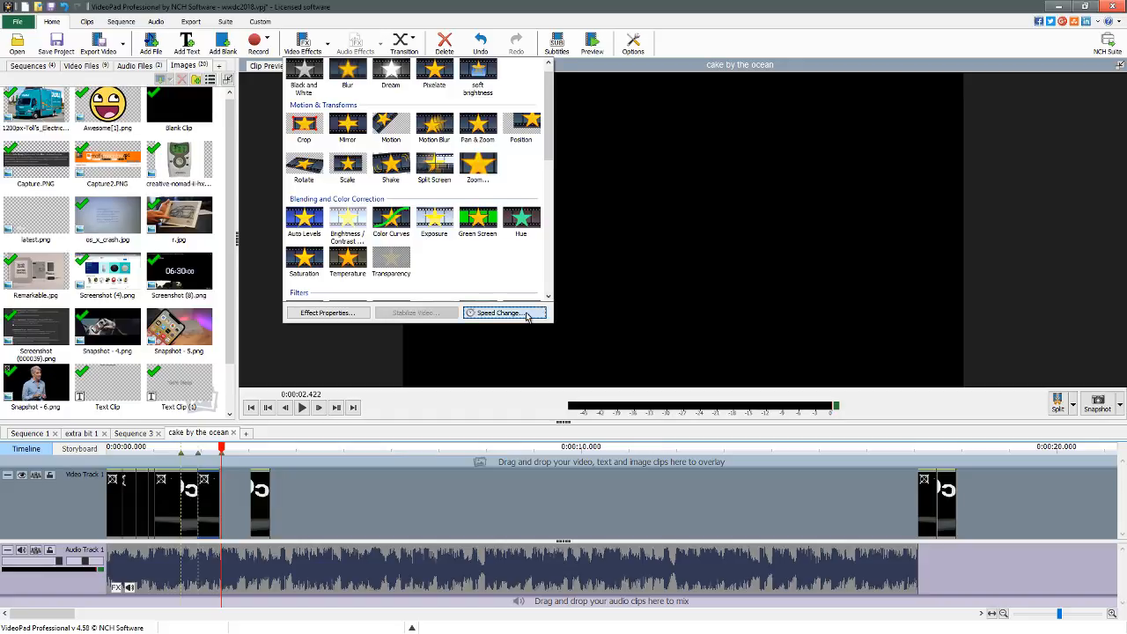
left_click(499, 313)
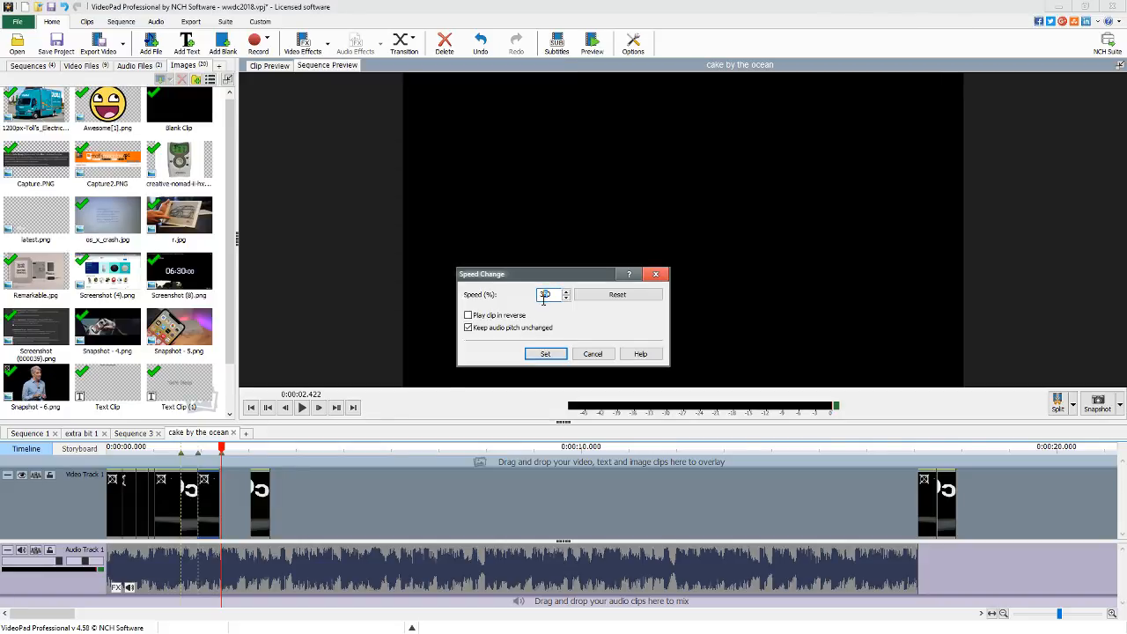
left_click(545, 353)
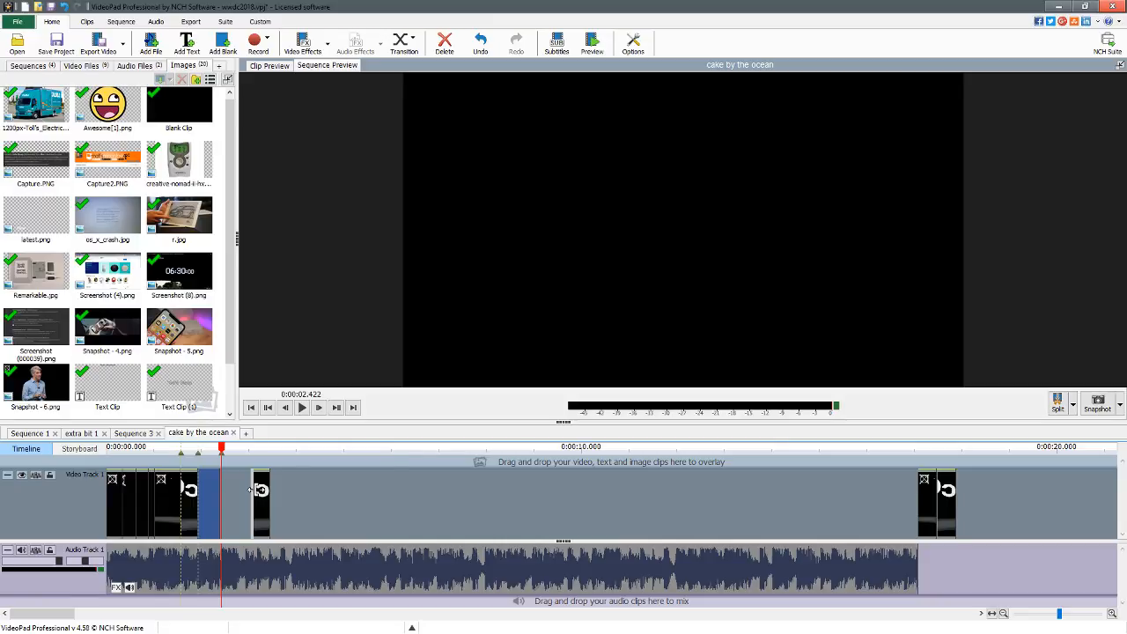
left_click_drag(256, 490, 225, 484)
left_click(259, 476)
Lower the first unflipped macOS clip's speed to 299% and then slightly further until it meets the flipped clip at the first bookmark.
scroll(276, 458, "down", 2)
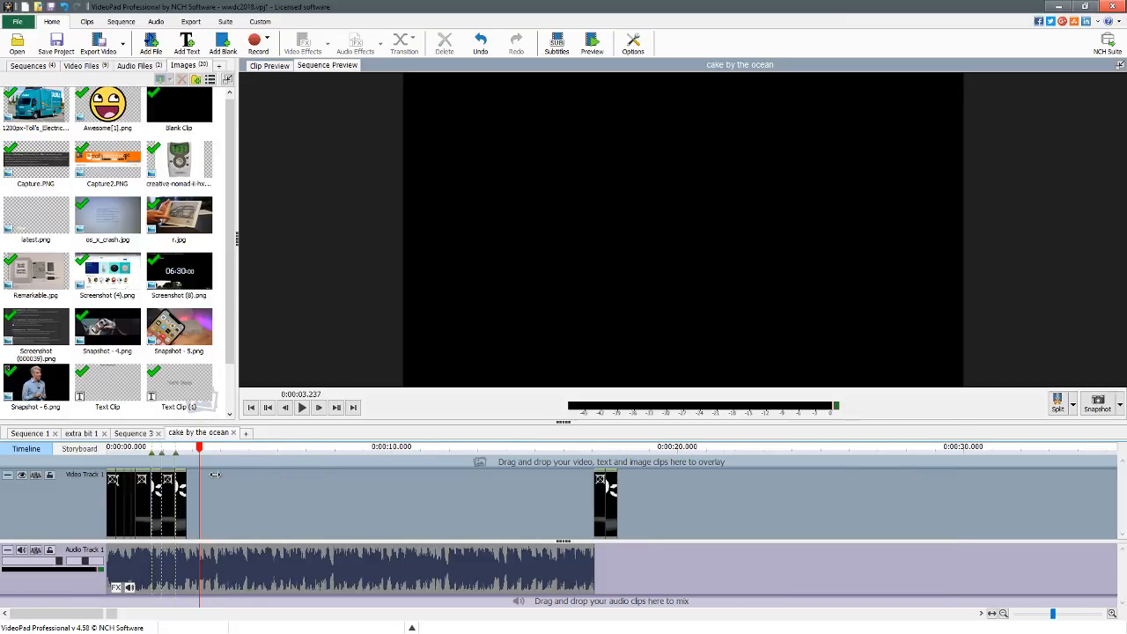
scroll(181, 493, "up", 5)
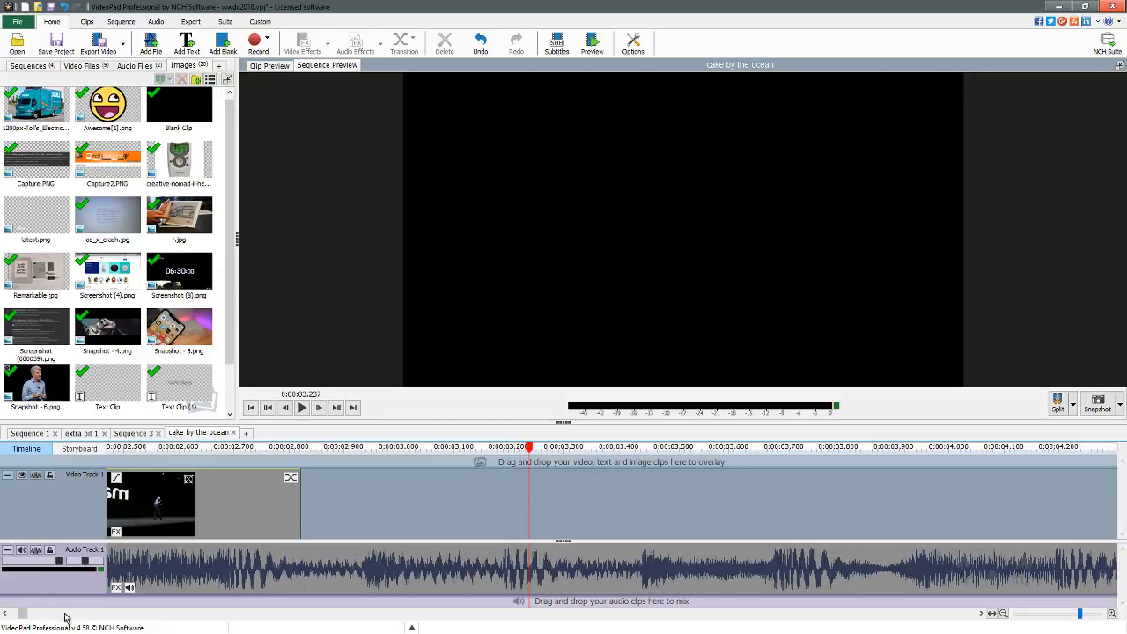
left_click(5, 614)
left_click(5, 614)
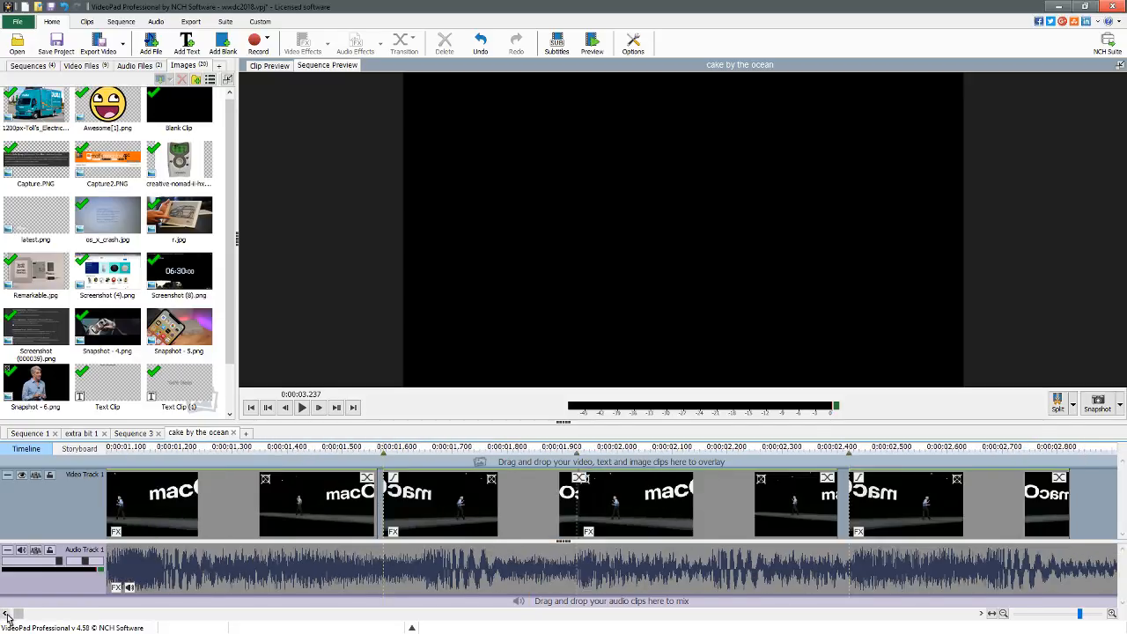
left_click(7, 615)
left_click_drag(714, 515, 714, 517)
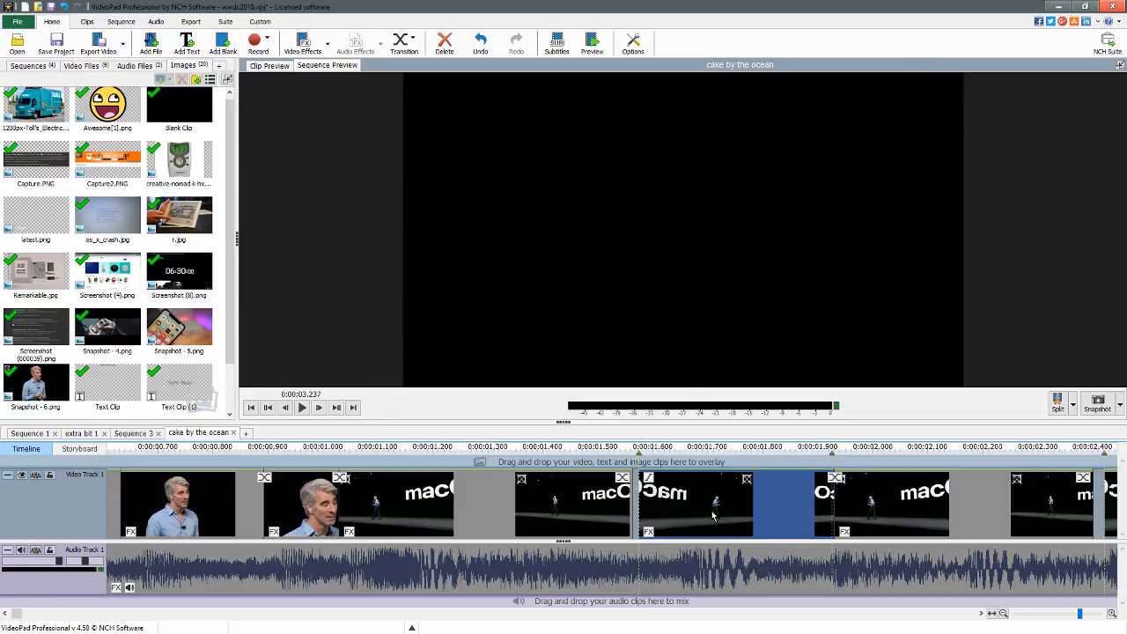
left_click(613, 509)
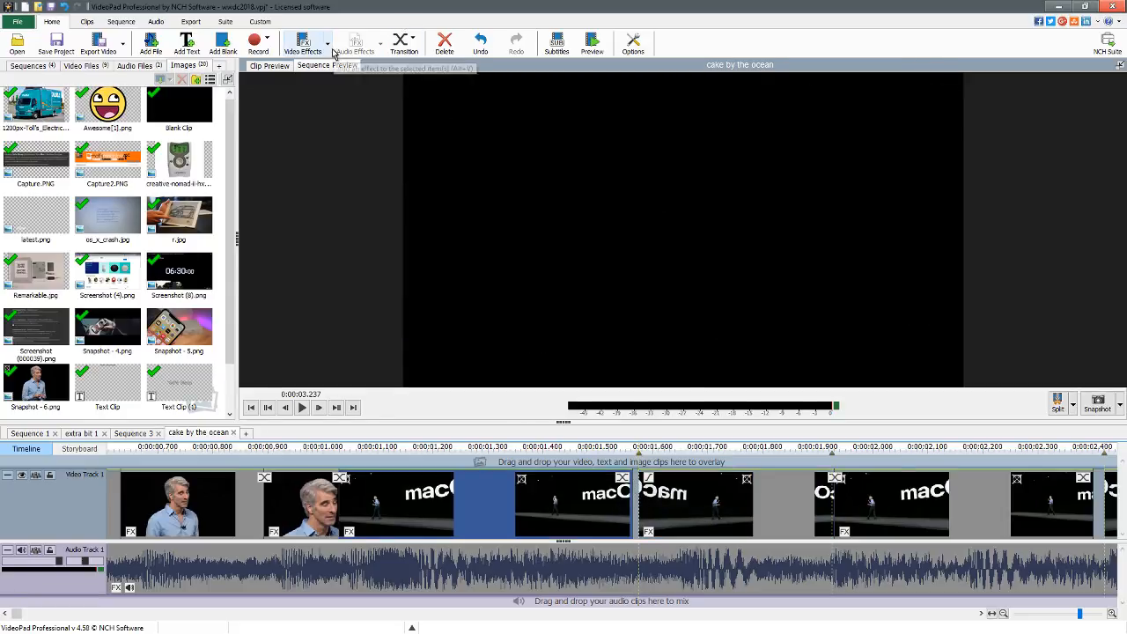
left_click(303, 46)
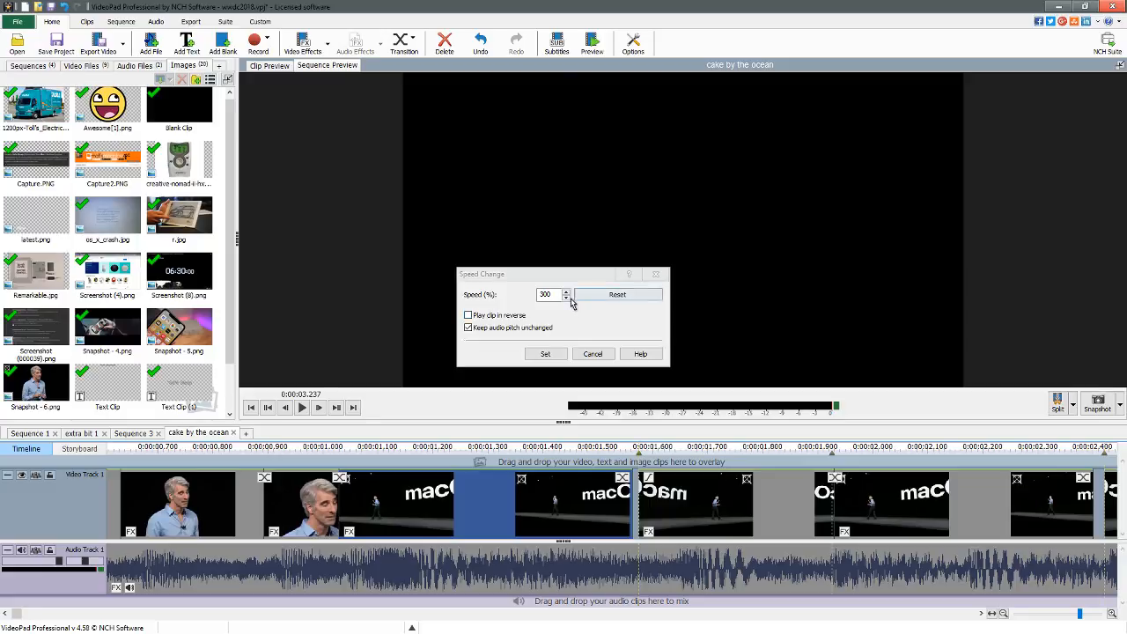
left_click(566, 304)
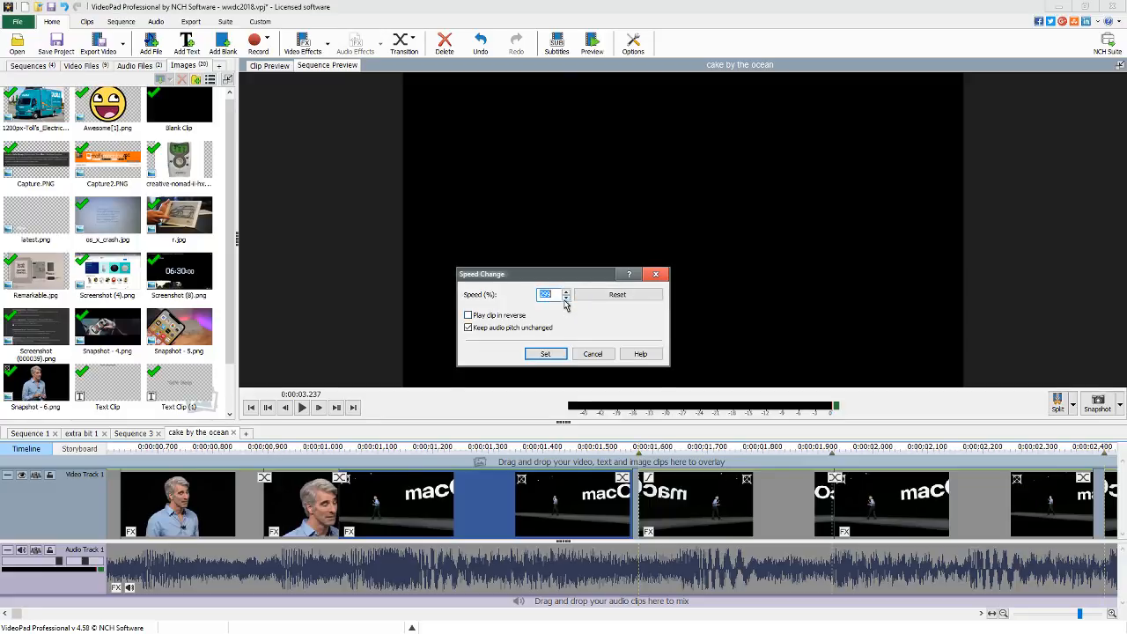
left_click(547, 353)
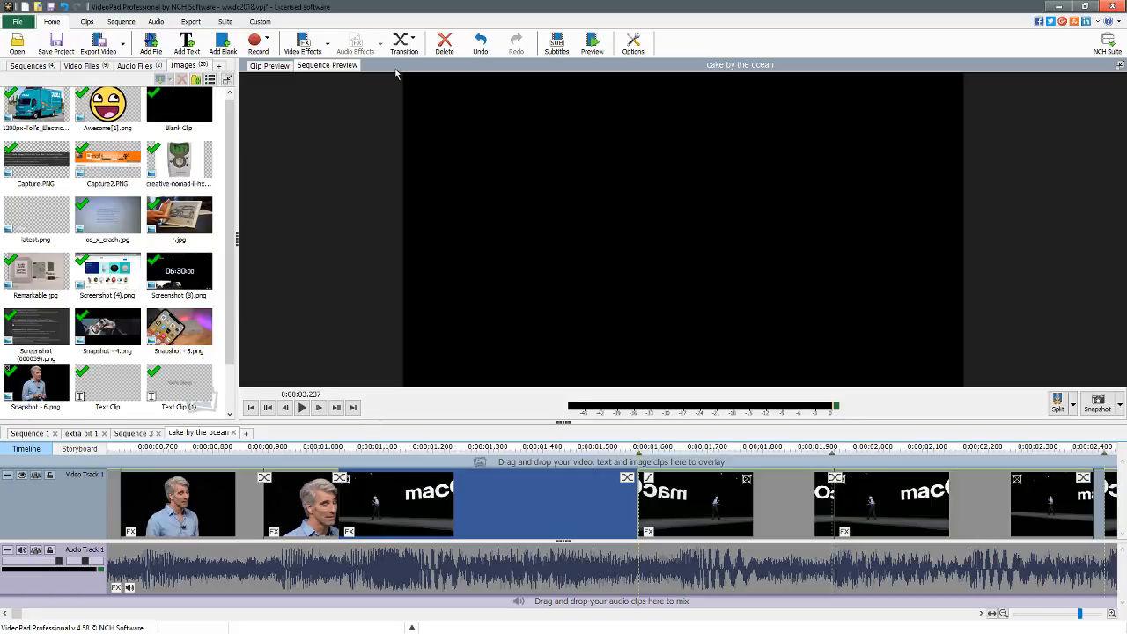
left_click(328, 43)
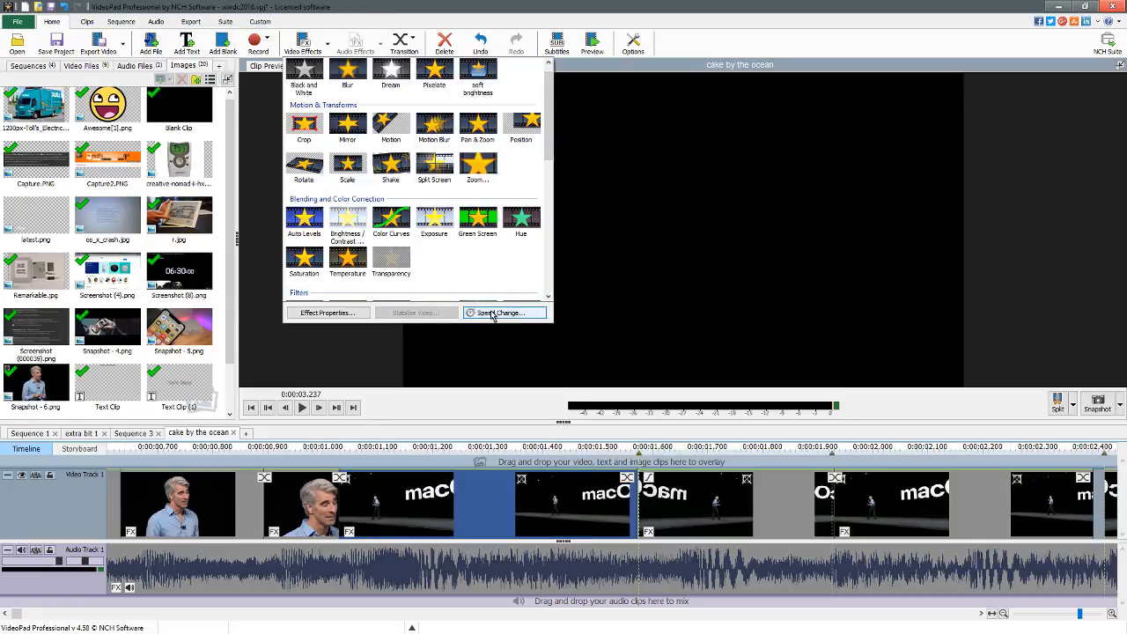
left_click(498, 312)
left_click(566, 298)
left_click(546, 354)
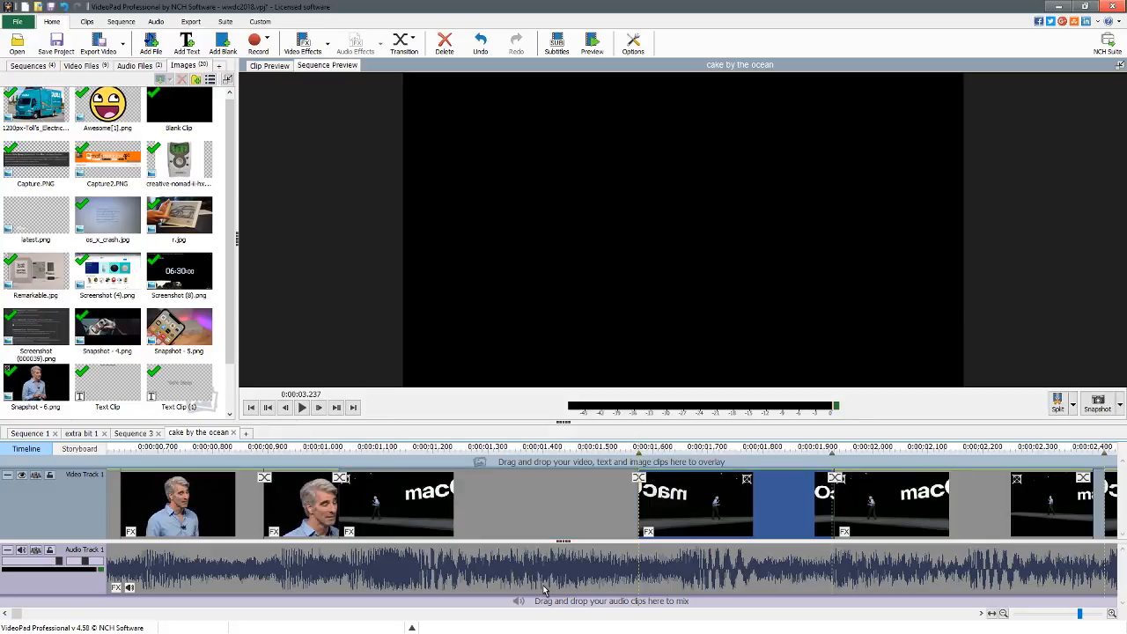
Set the second unflipped macOS clip's speed to 330% to stretch it towards the third bookmark.
left_click_drag(14, 616, 17, 619)
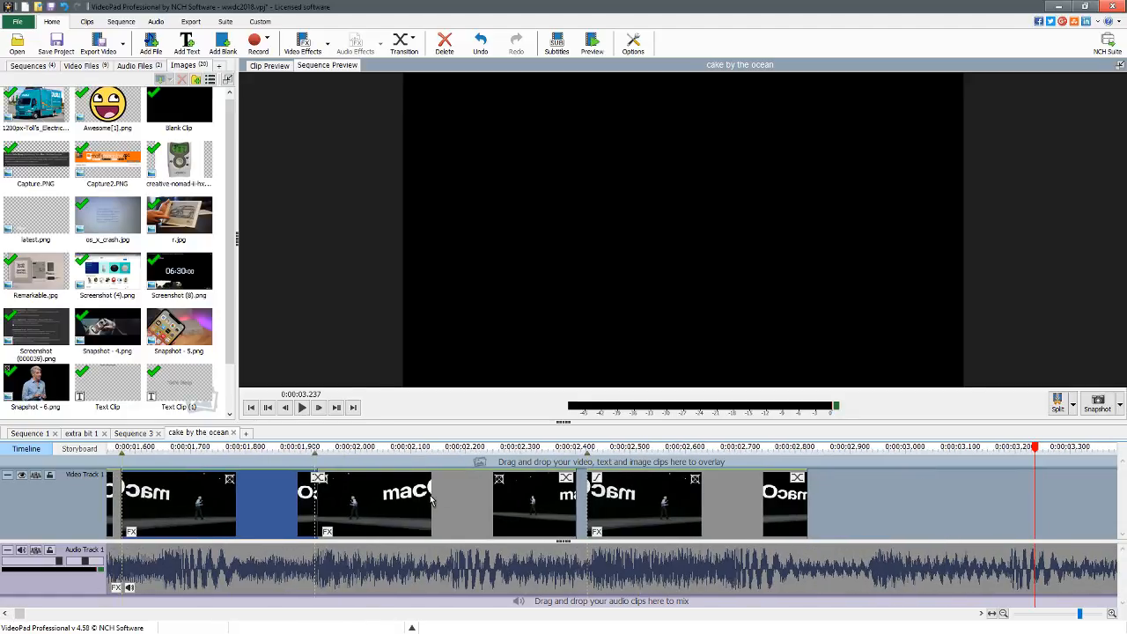
left_click(514, 501)
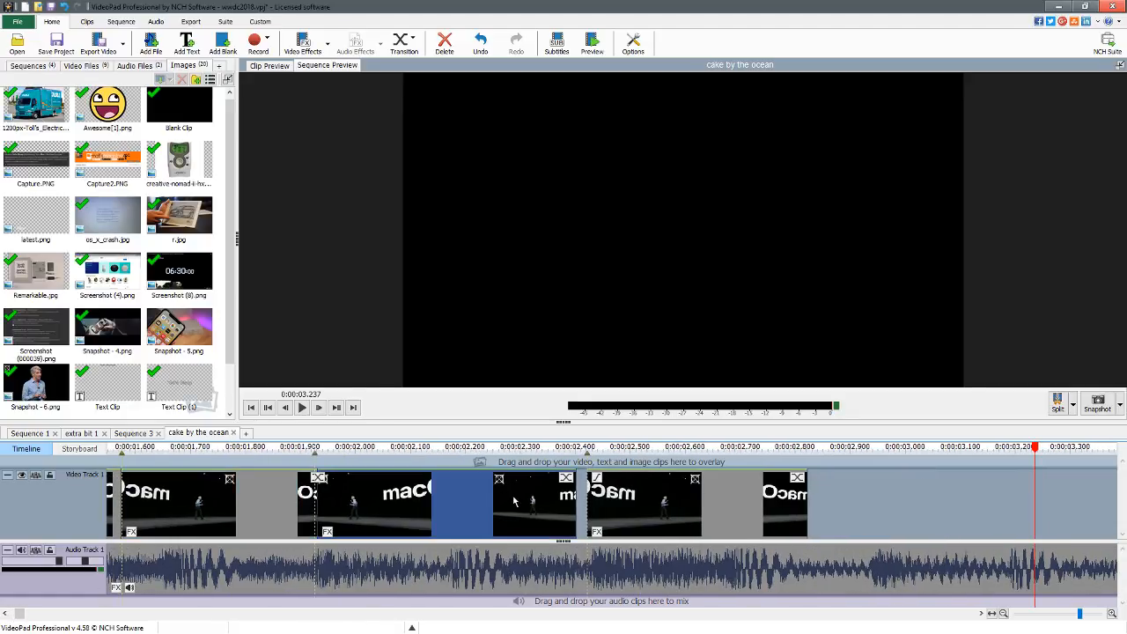
left_click(327, 44)
left_click(502, 313)
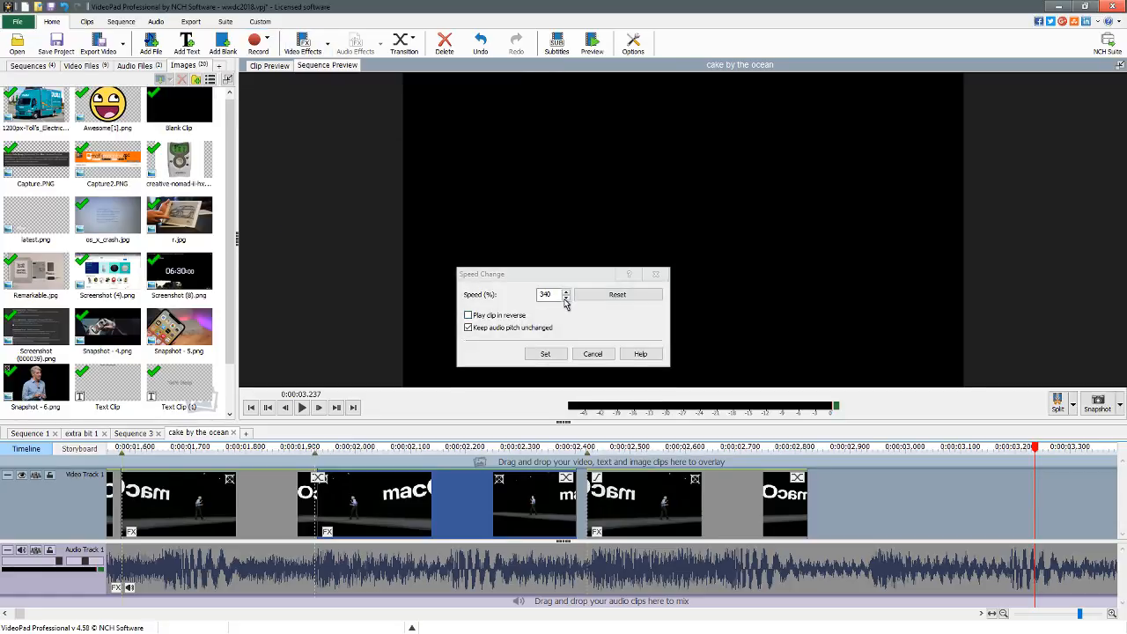
left_click(566, 300)
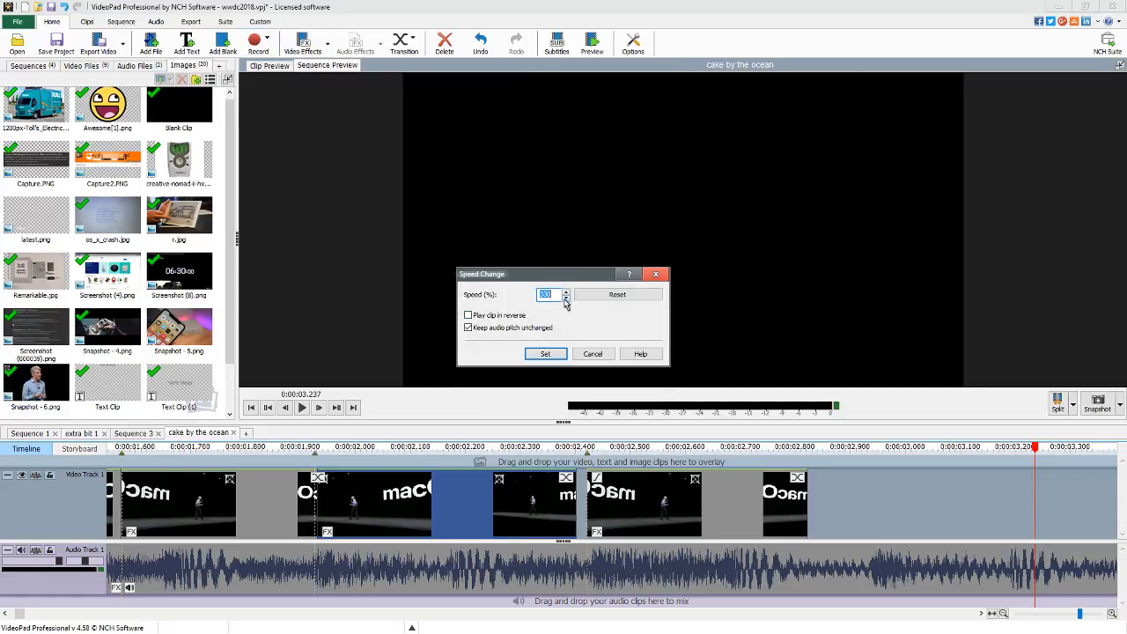
left_click(545, 353)
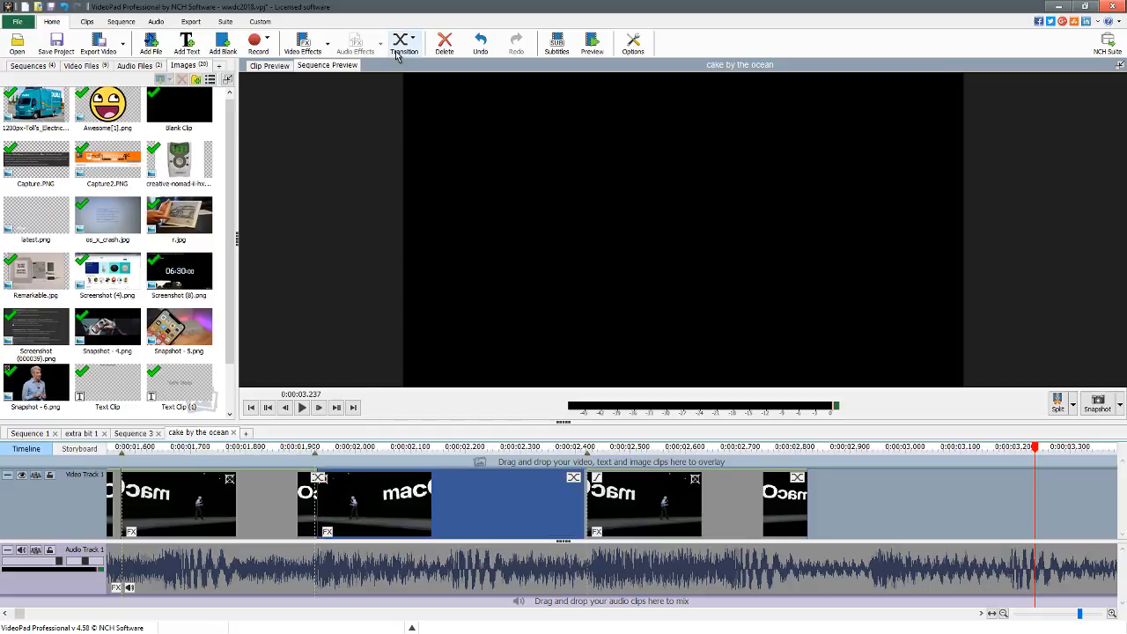
Try adjusting the second unflipped macOS clip's speed from 330%, play on past the clips, and undo the speed change.
left_click(317, 45)
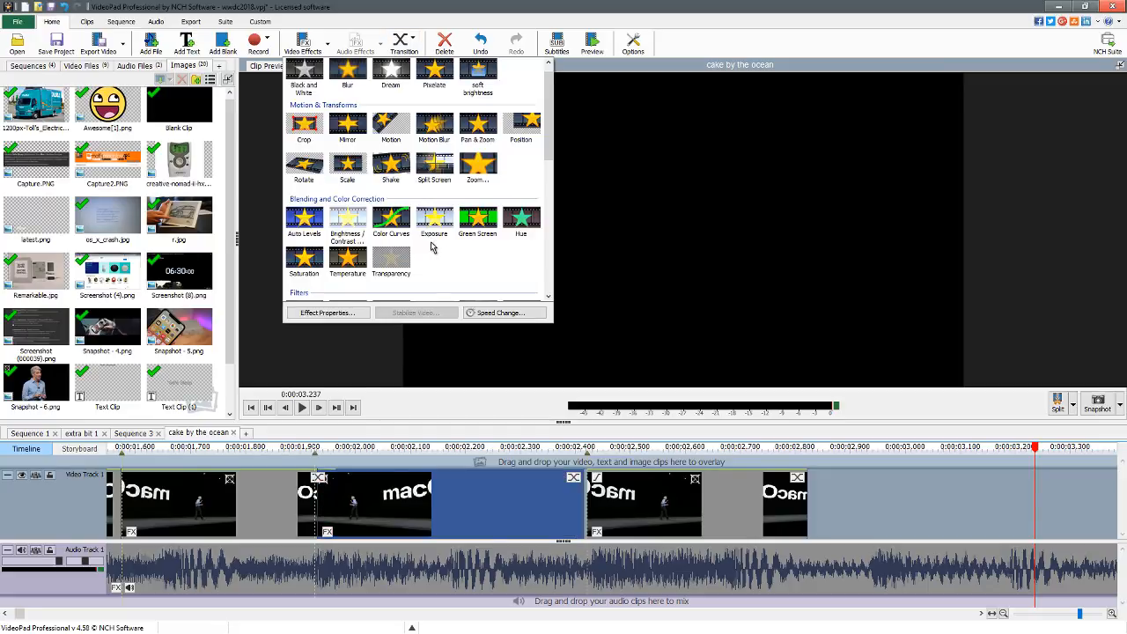
left_click(502, 313)
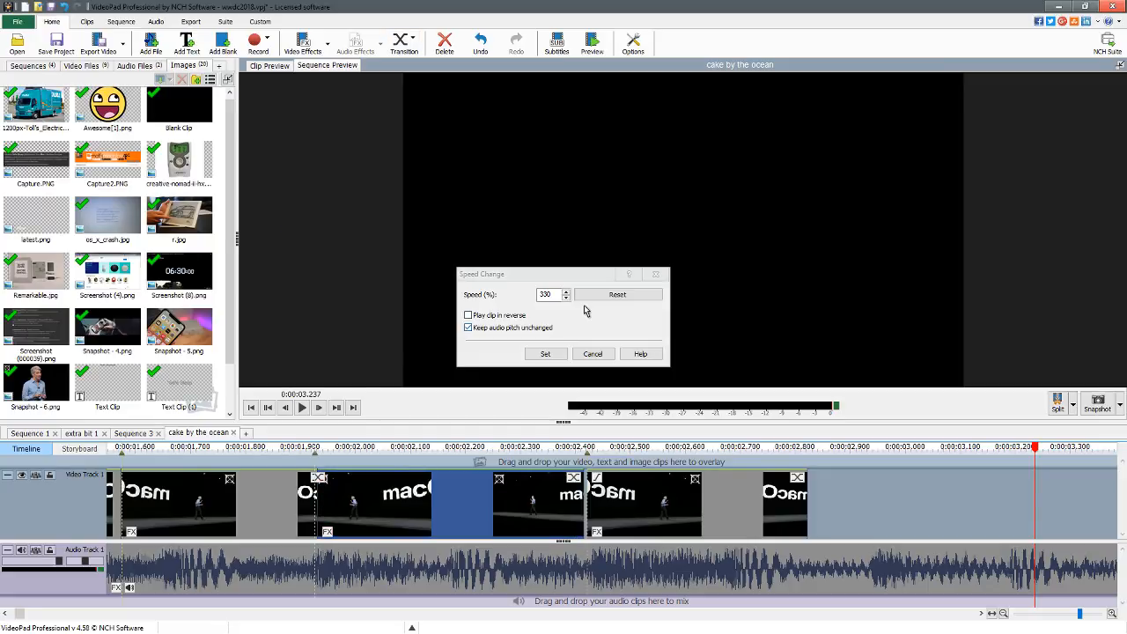
left_click(545, 354)
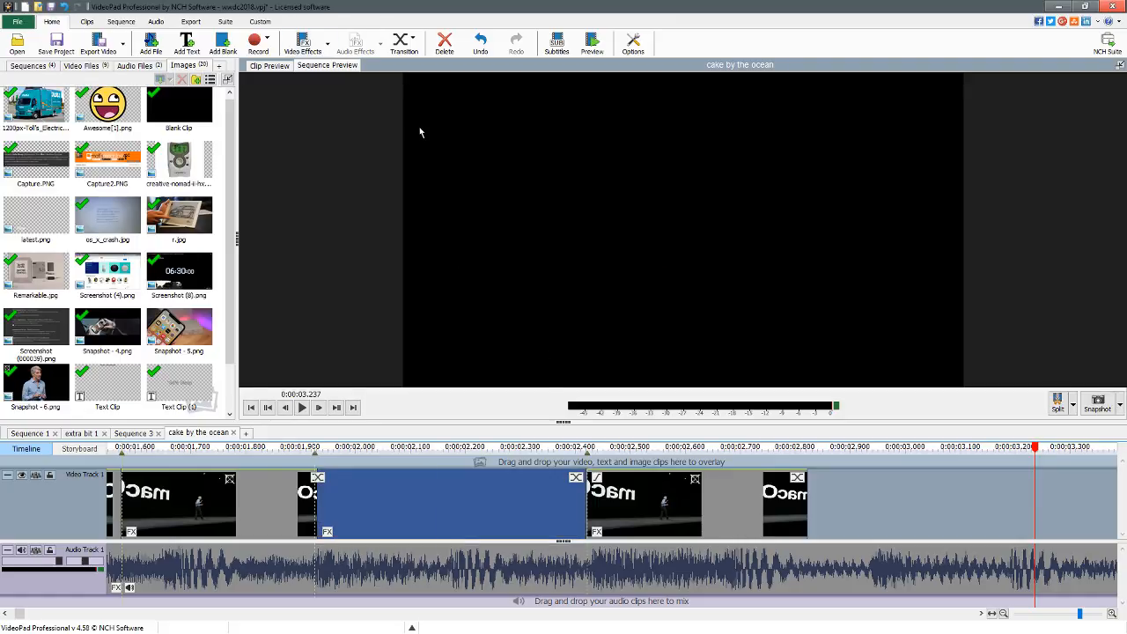
left_click(327, 43)
left_click(591, 260)
key("space")
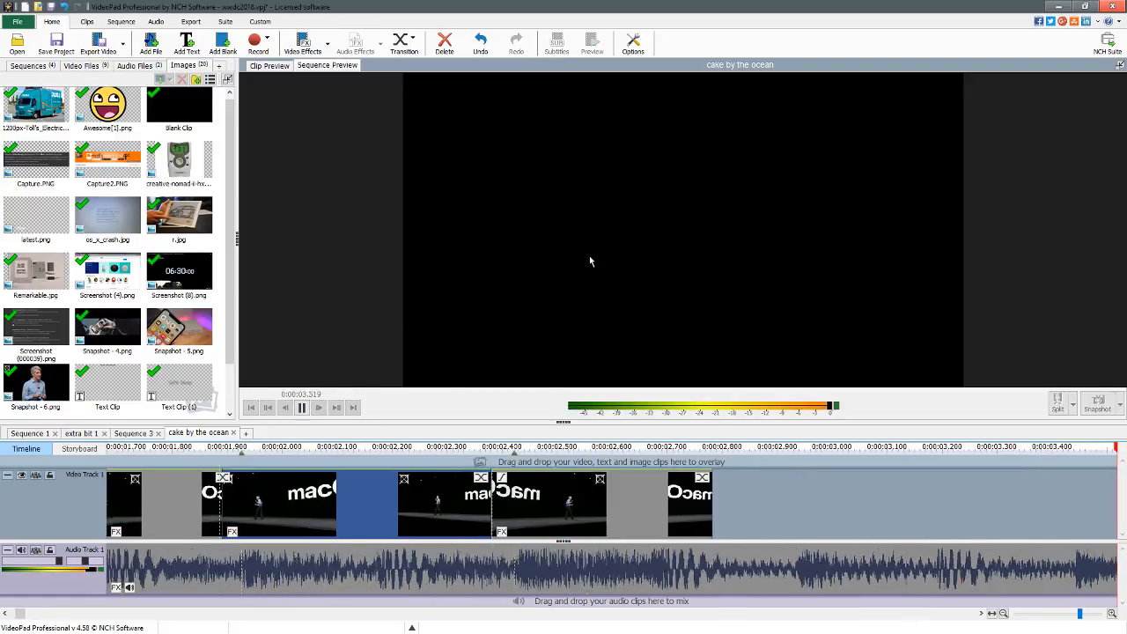
key("space")
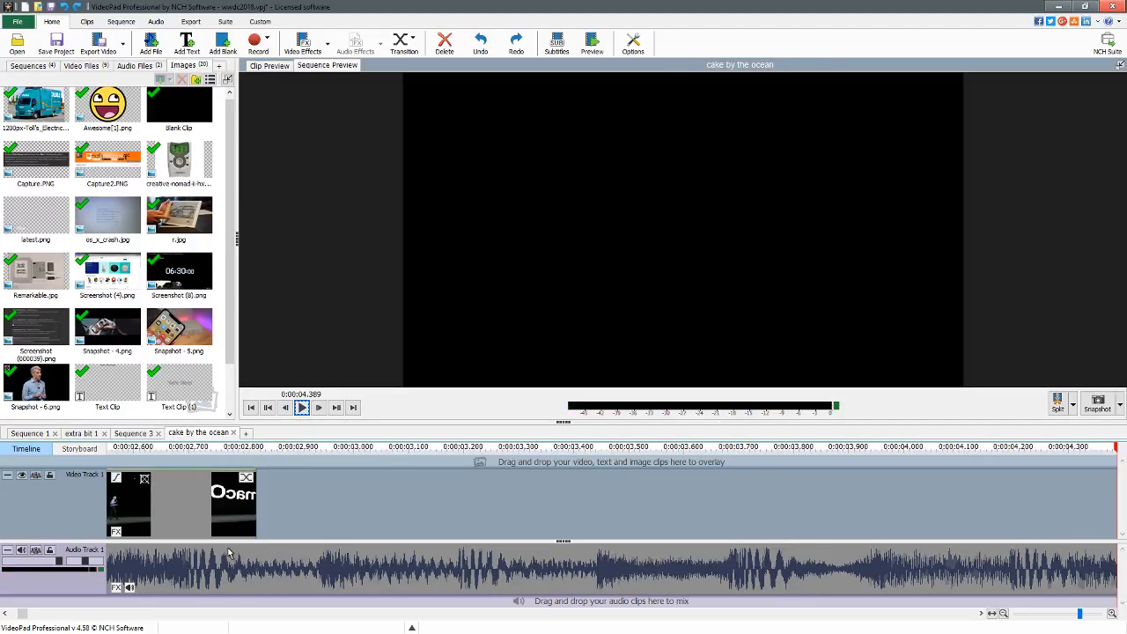
Lower the second unflipped macOS clip's speed to 329% and then 328% to close the gap before the third bookmark.
left_click(3, 614)
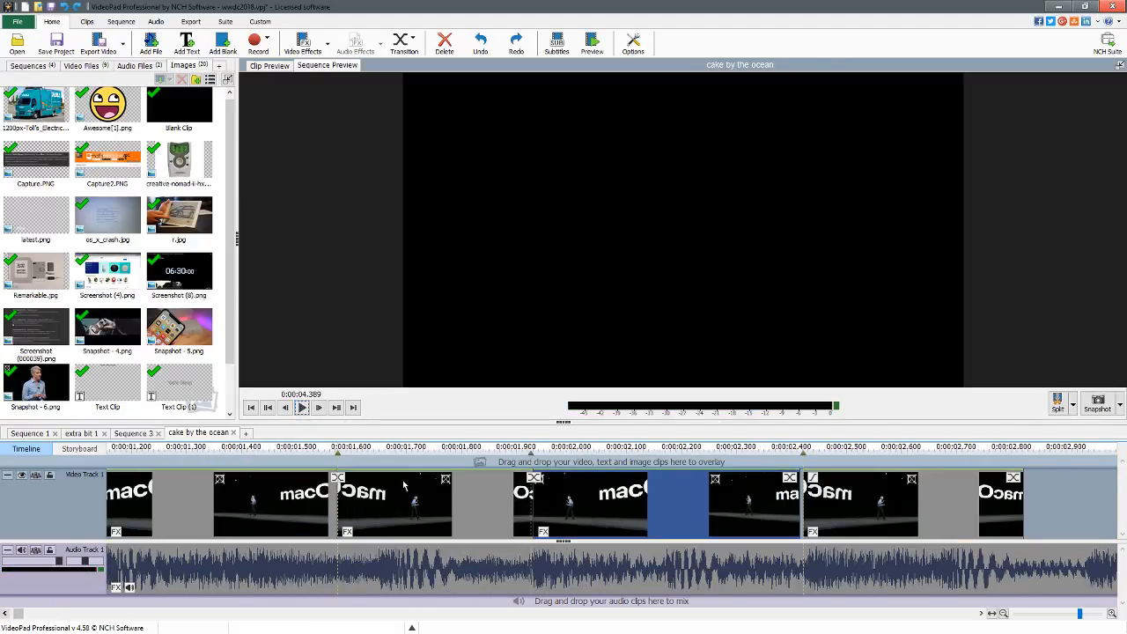
left_click(795, 450)
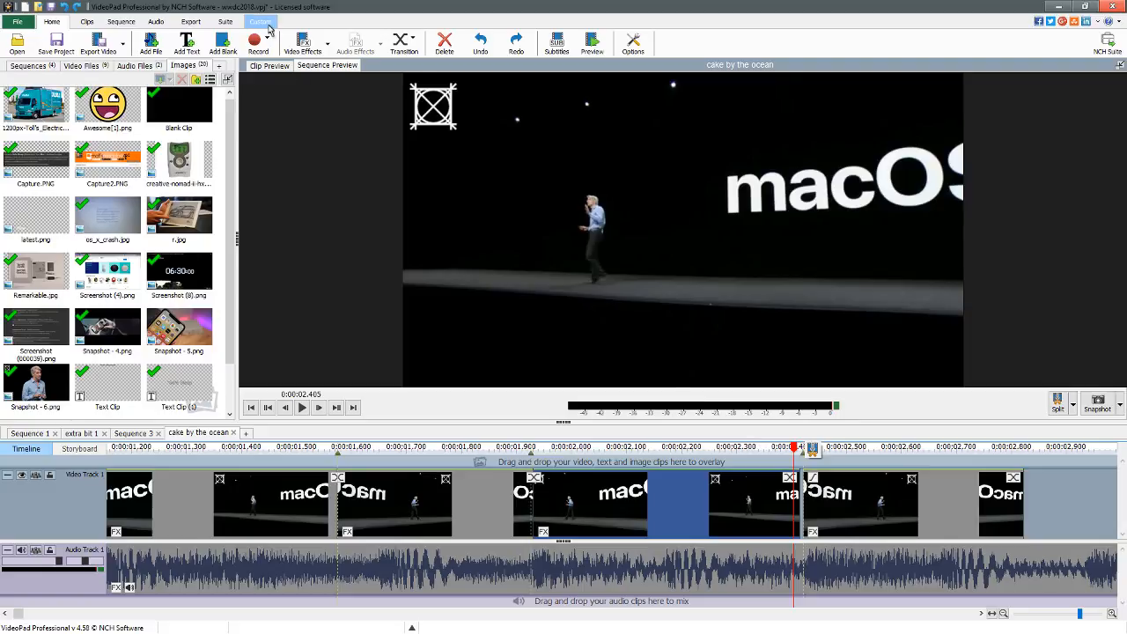
left_click(329, 47)
left_click(502, 312)
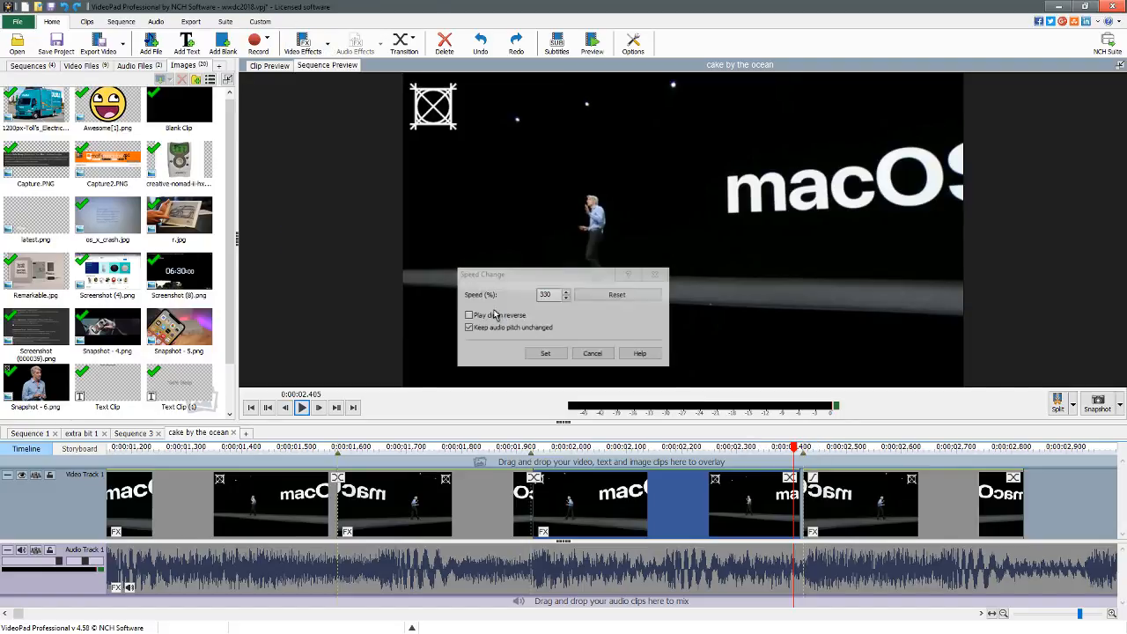
left_click(568, 301)
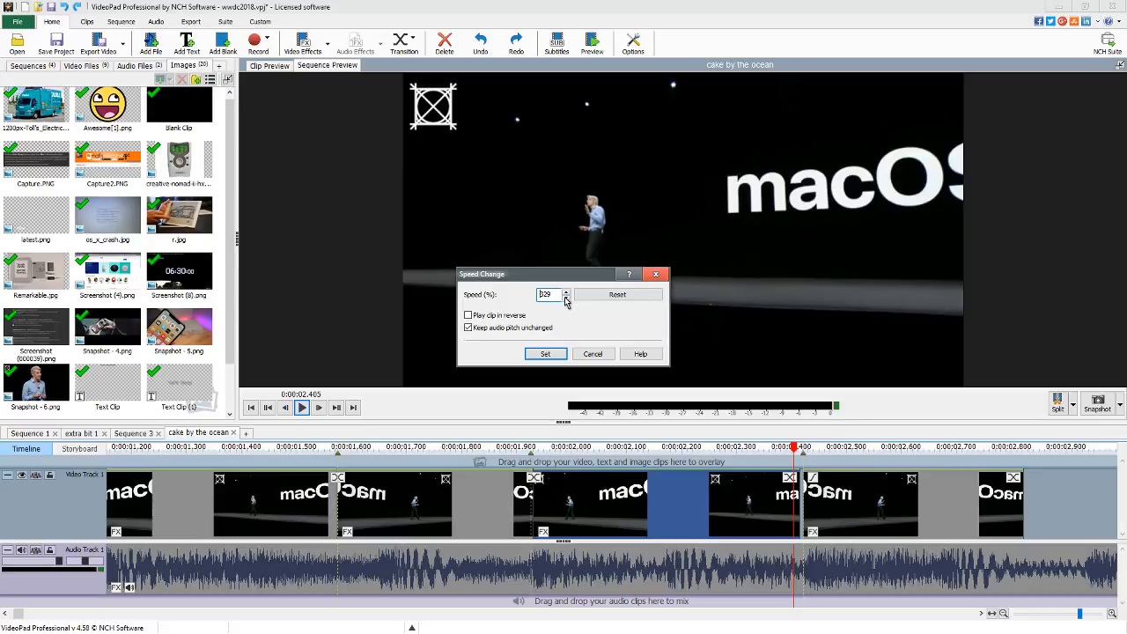
left_click(549, 359)
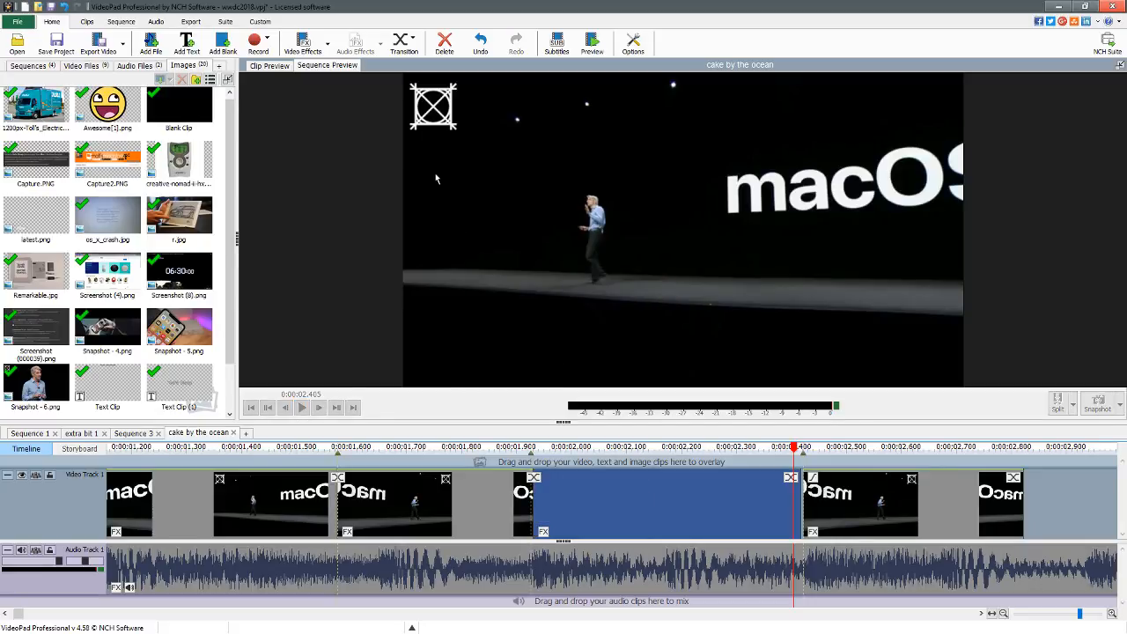
left_click(303, 42)
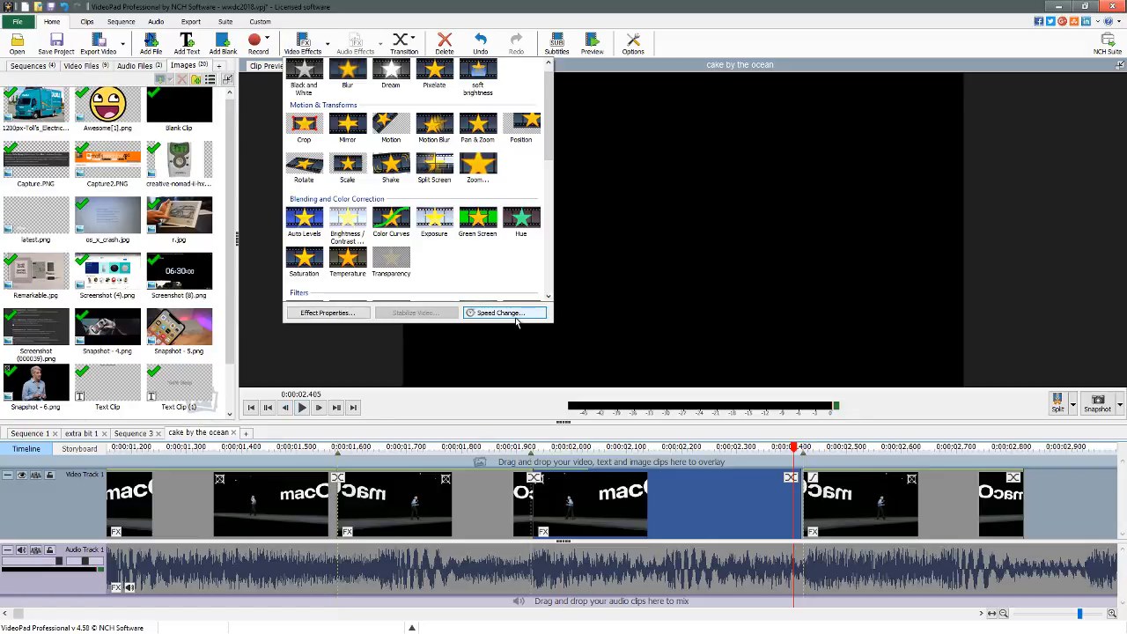
left_click(502, 310)
left_click(568, 301)
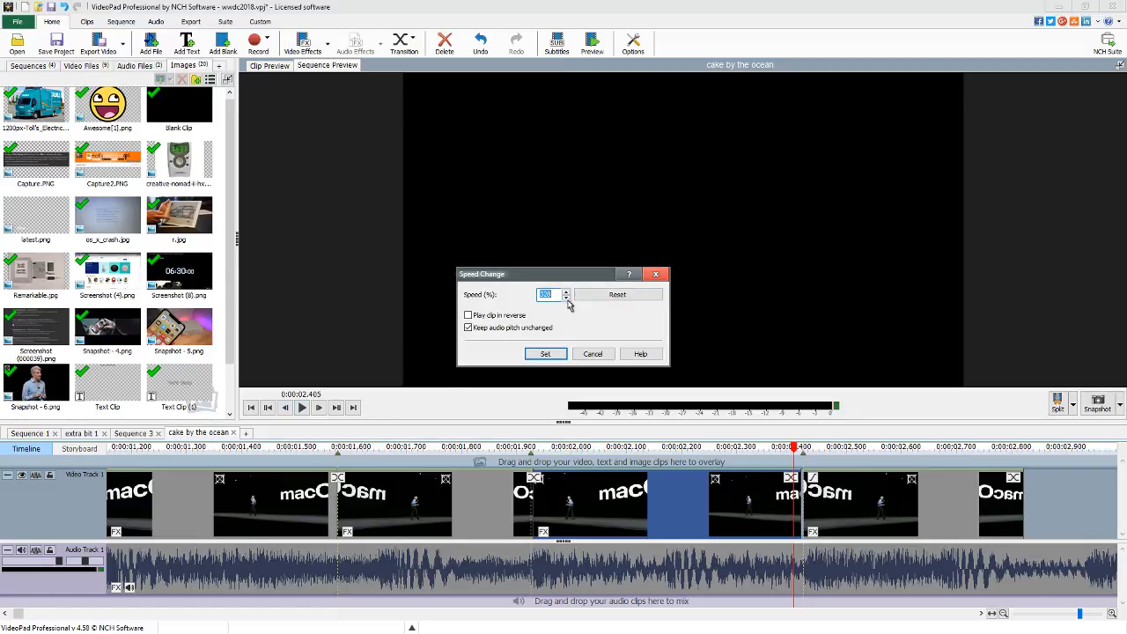
left_click(546, 354)
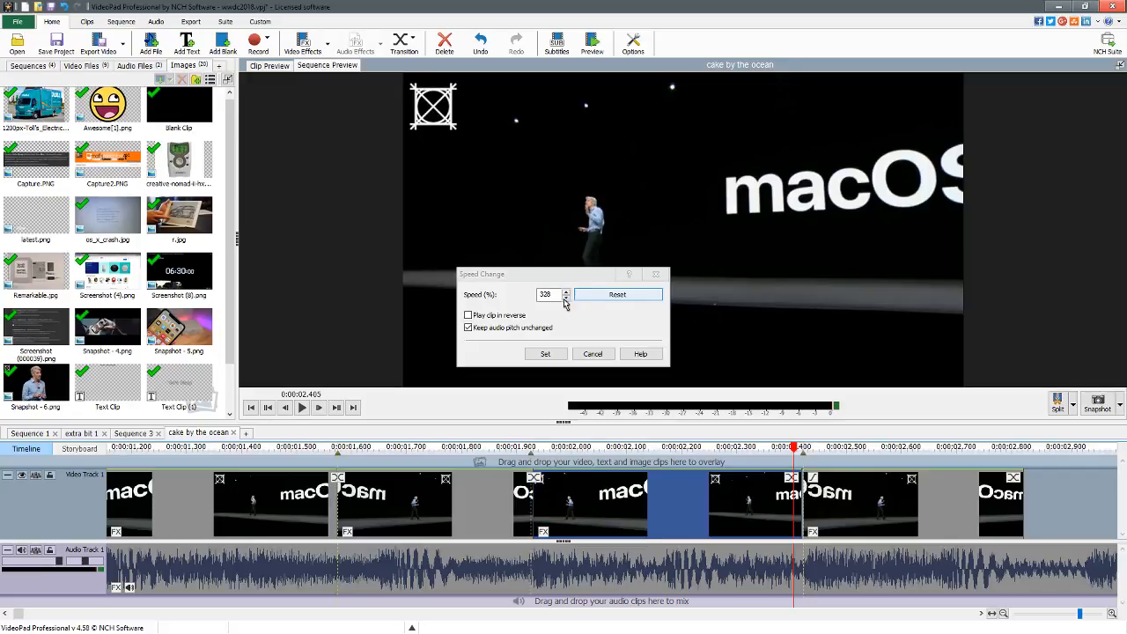
left_click(546, 354)
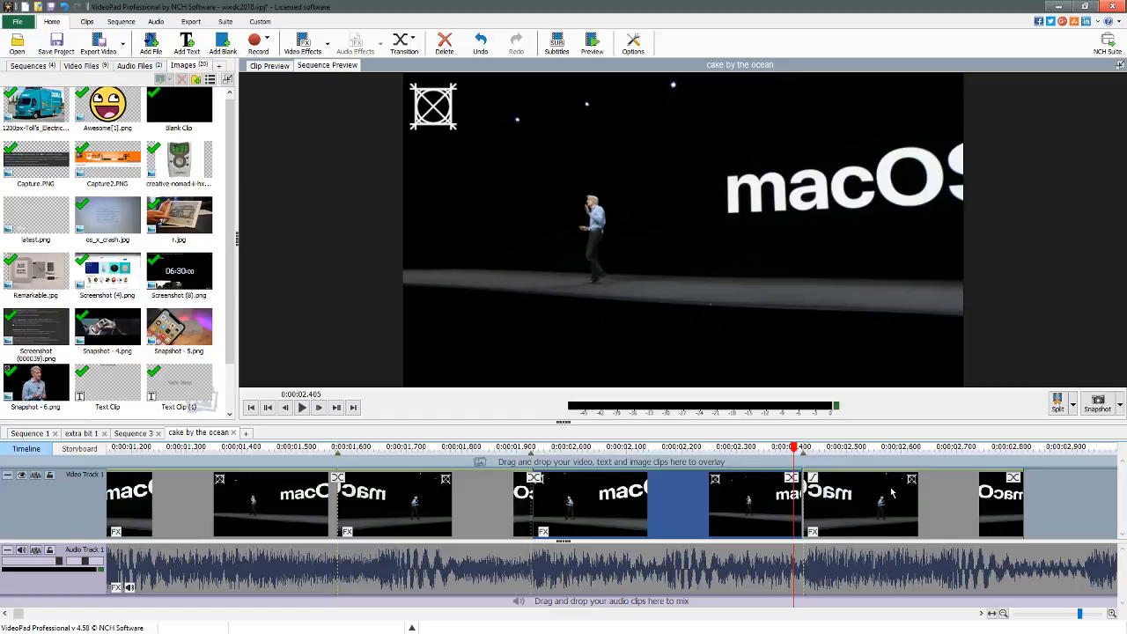
Move the last flipped clip aside, fine-tune the preceding unflipped clip's speed to reach the third bookmark, and return the flipped clip to that bookmark.
left_click_drag(891, 491, 922, 491)
left_click(683, 502)
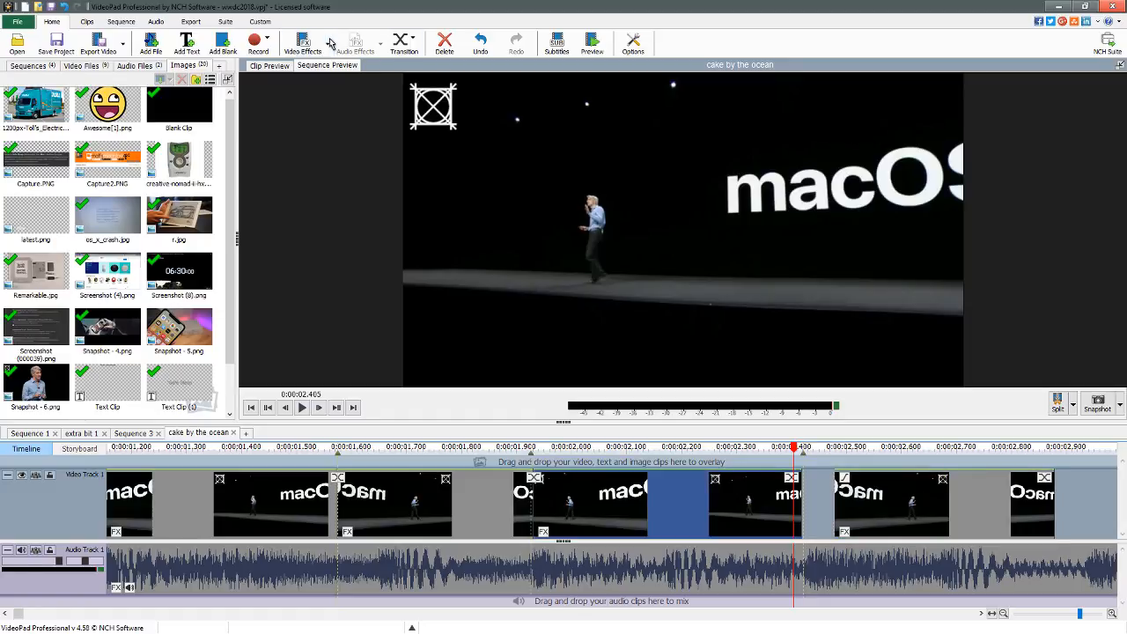
left_click(327, 42)
left_click(529, 313)
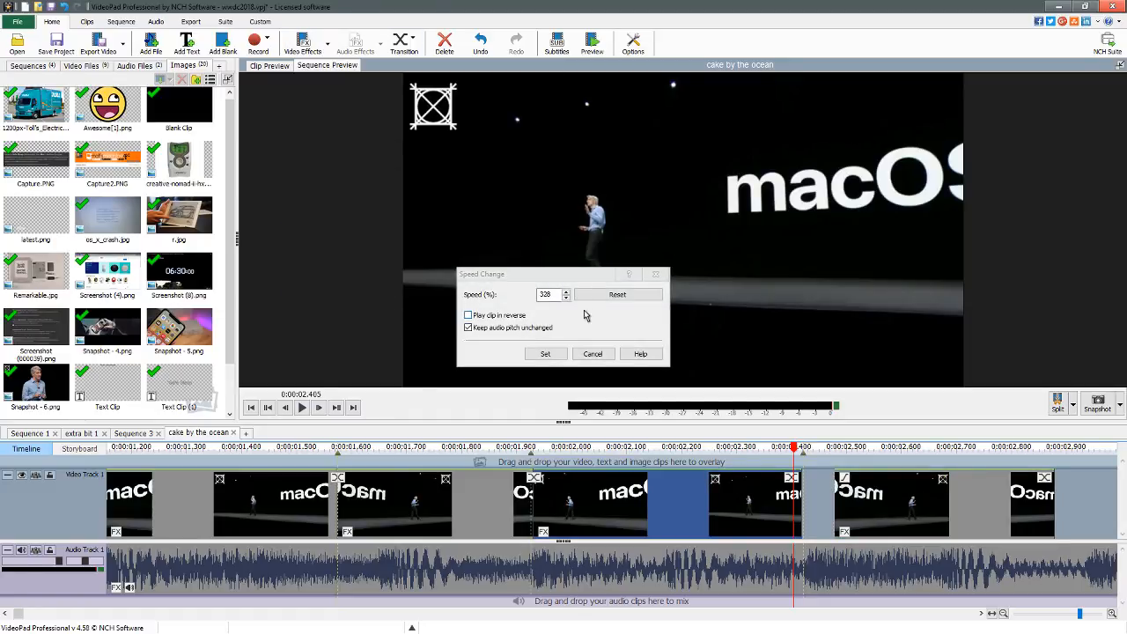
left_click(547, 354)
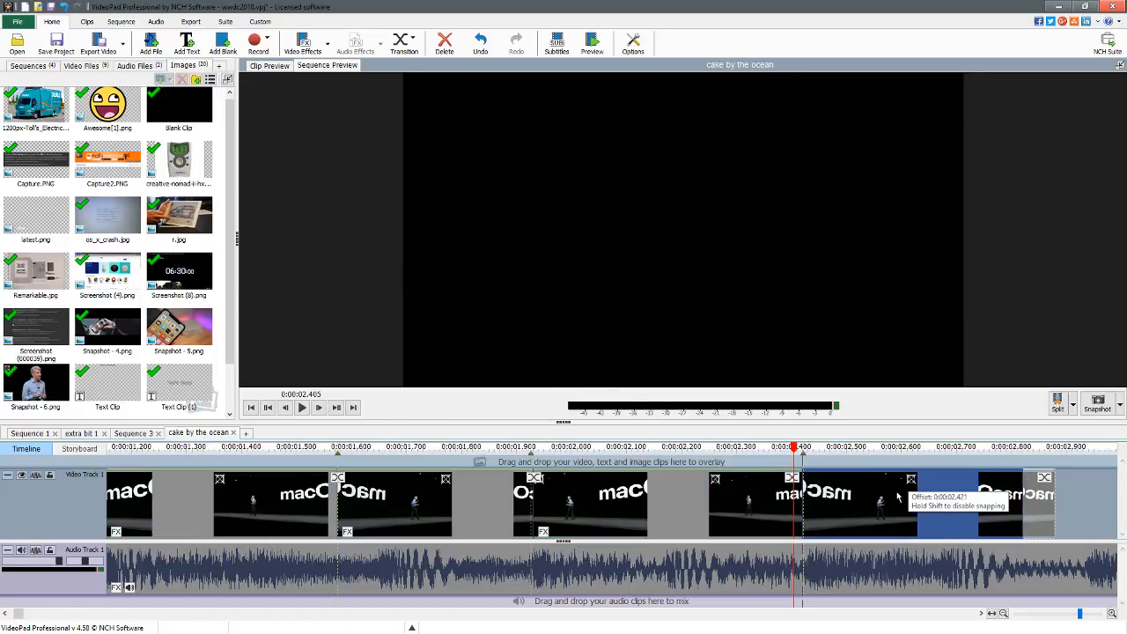
Play the sequence across the third bookmark to check the switch to the last flipped clip.
key("space")
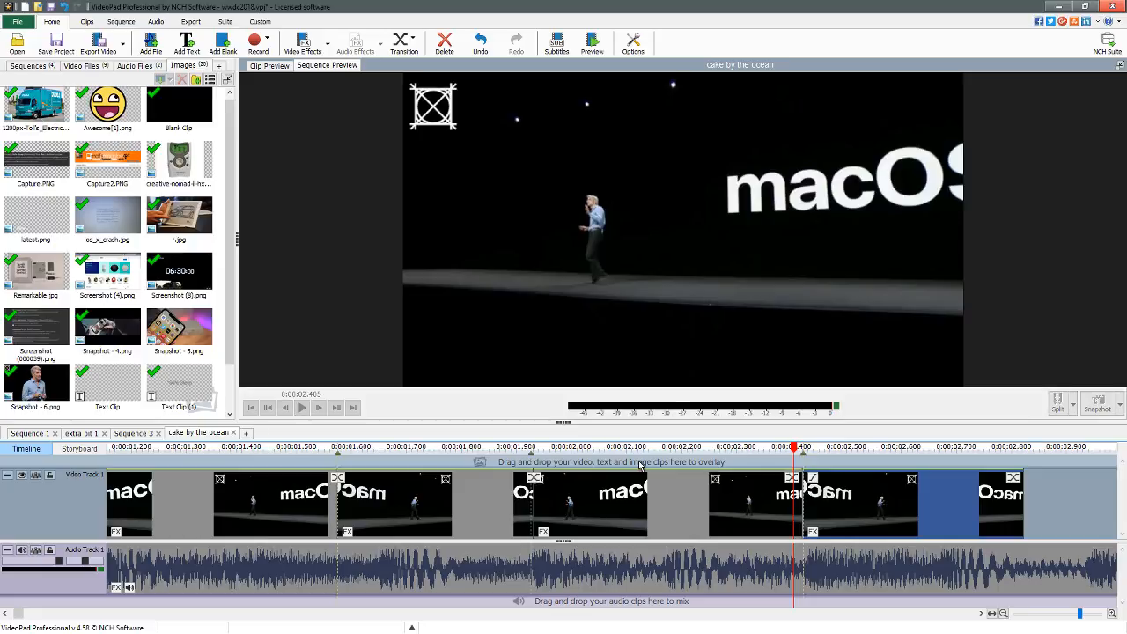
key("space")
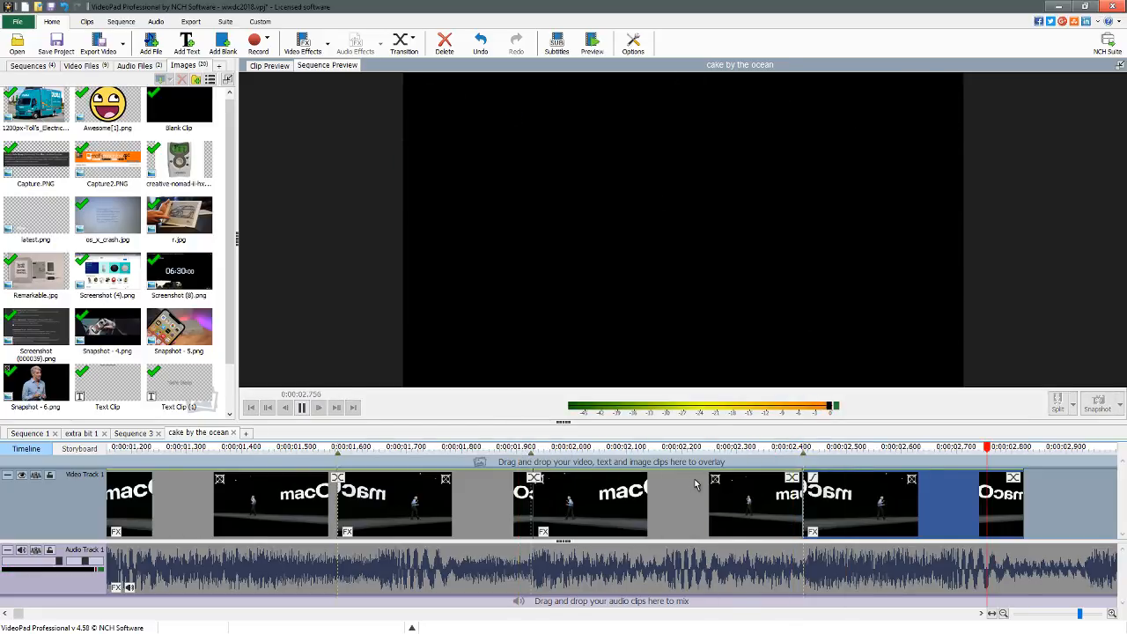
scroll(679, 496, "down", 4)
scroll(679, 500, "down", 2)
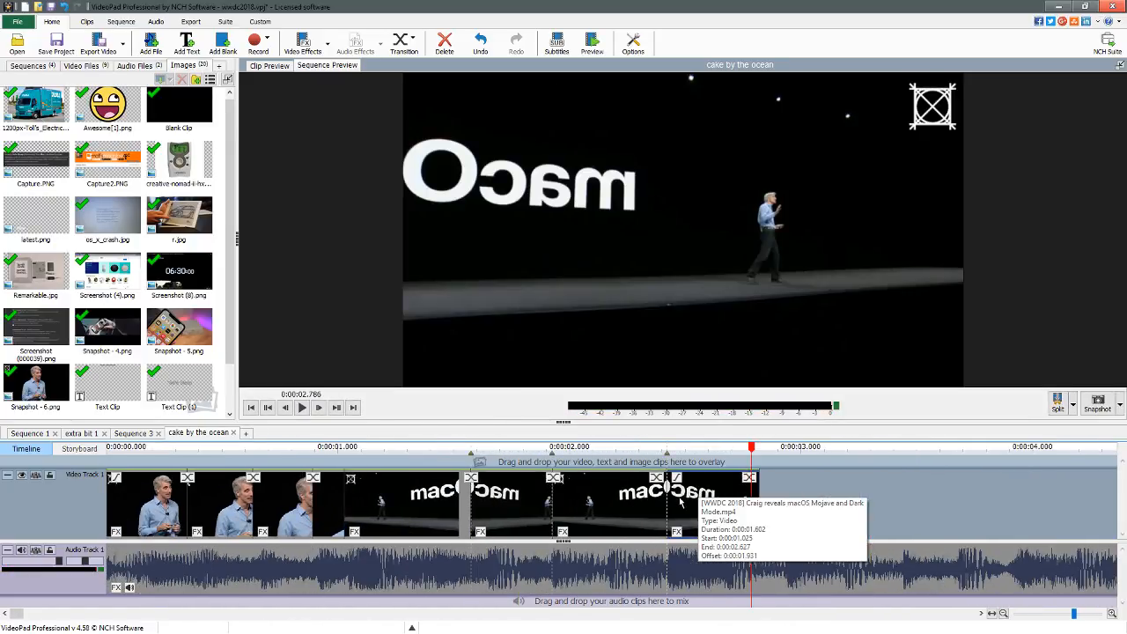
Play from the third bookmark to find the next beat and place the playhead on it at 0:00:02.668.
left_click(670, 450)
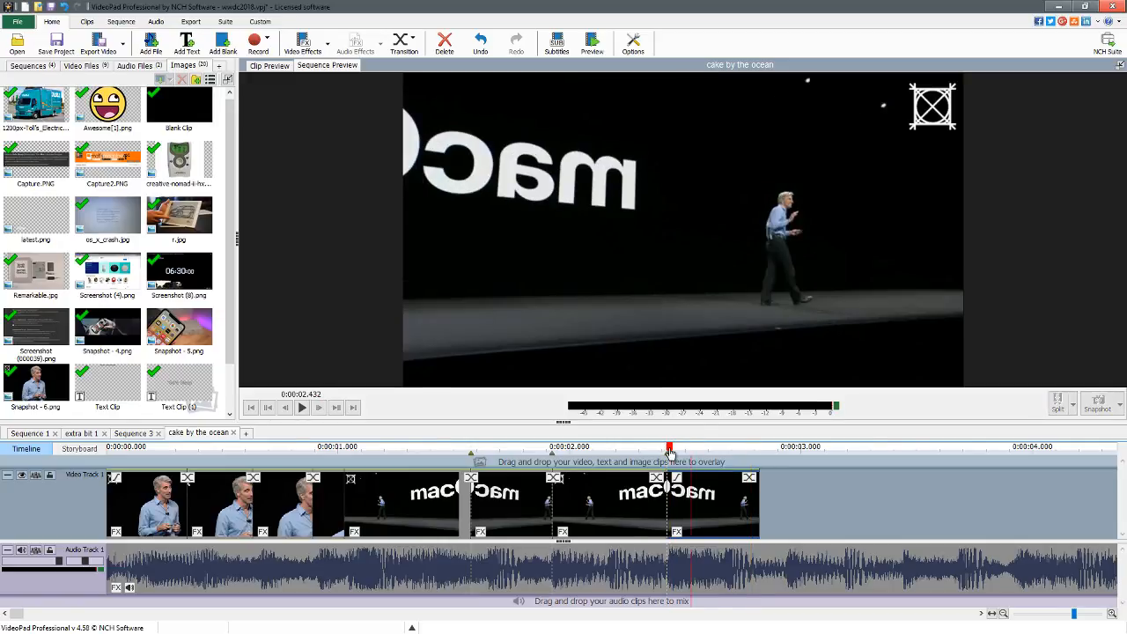
key("space")
key("space")
left_click_drag(729, 450, 725, 453)
key("space")
key("space")
left_click(726, 456)
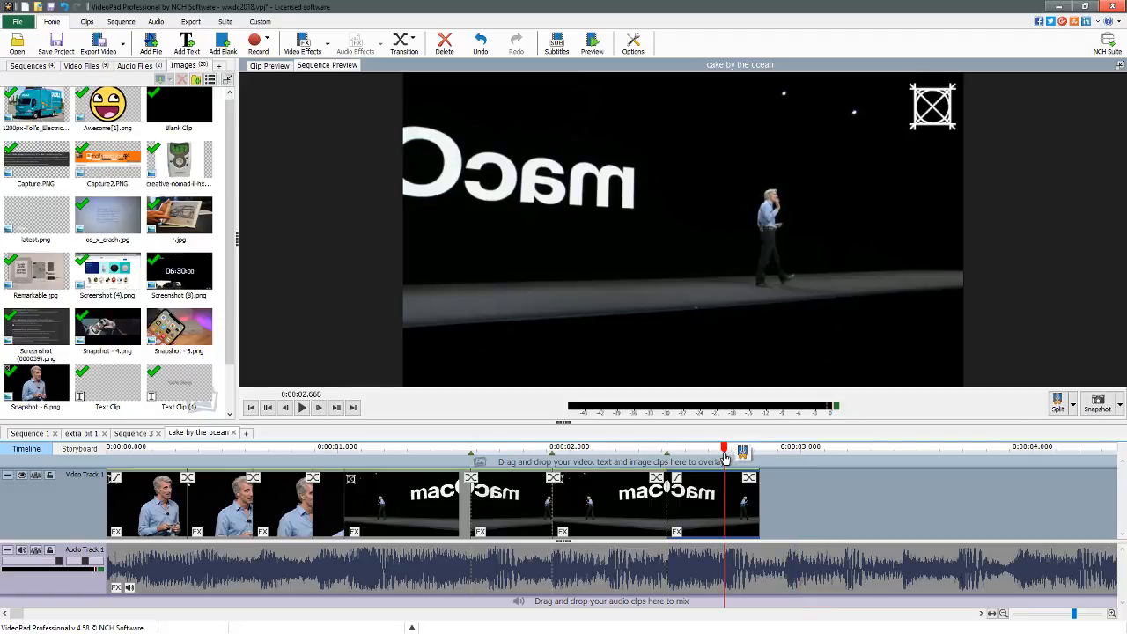
key("space")
key("space")
left_click(726, 456)
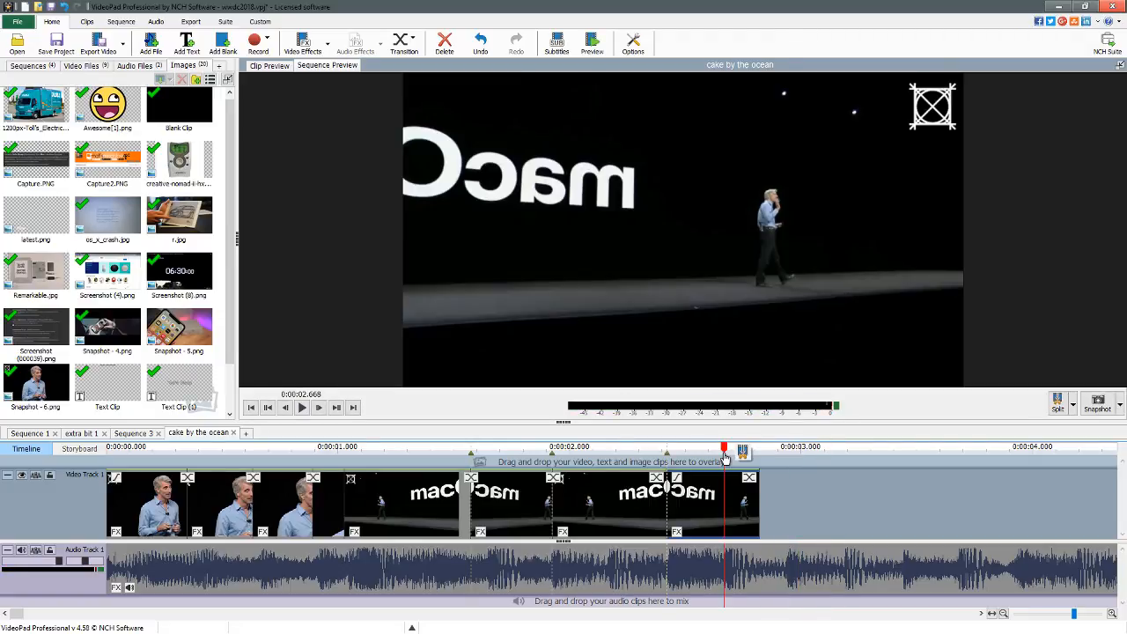
Raise the last flipped macOS clip's speed to 600% and then 650% so that it ends at the playhead.
left_click(329, 50)
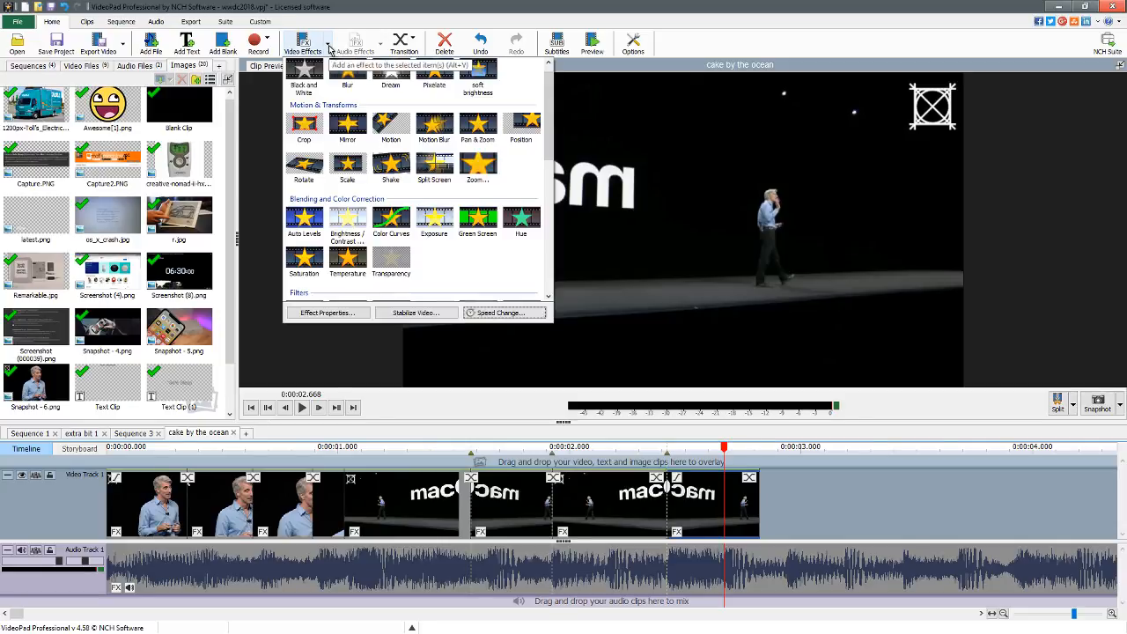
left_click(493, 314)
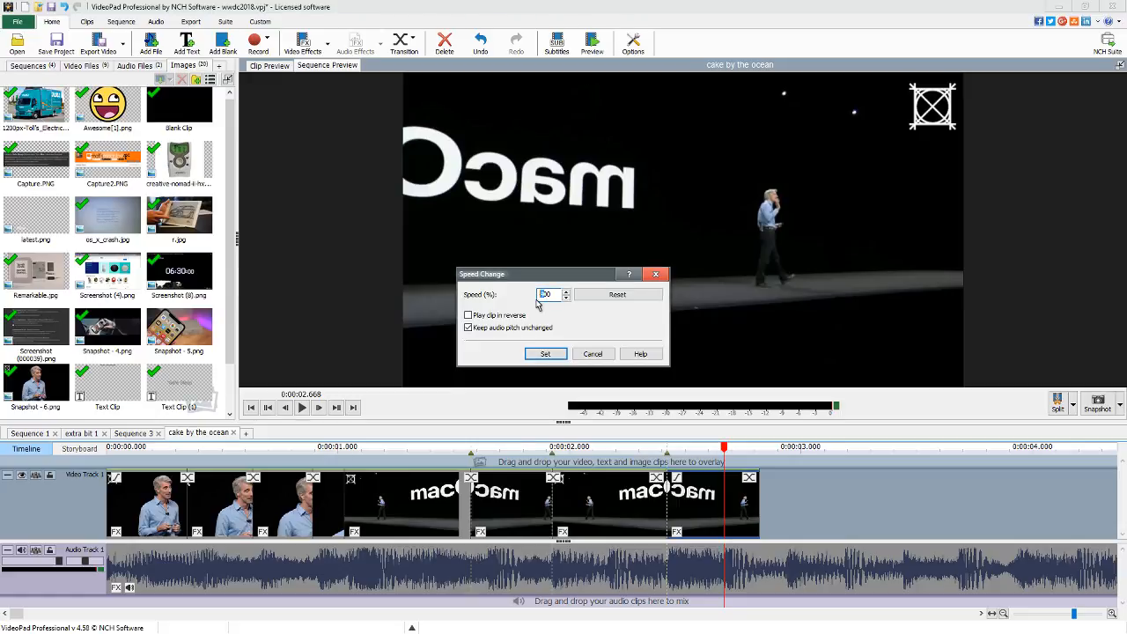
left_click(546, 353)
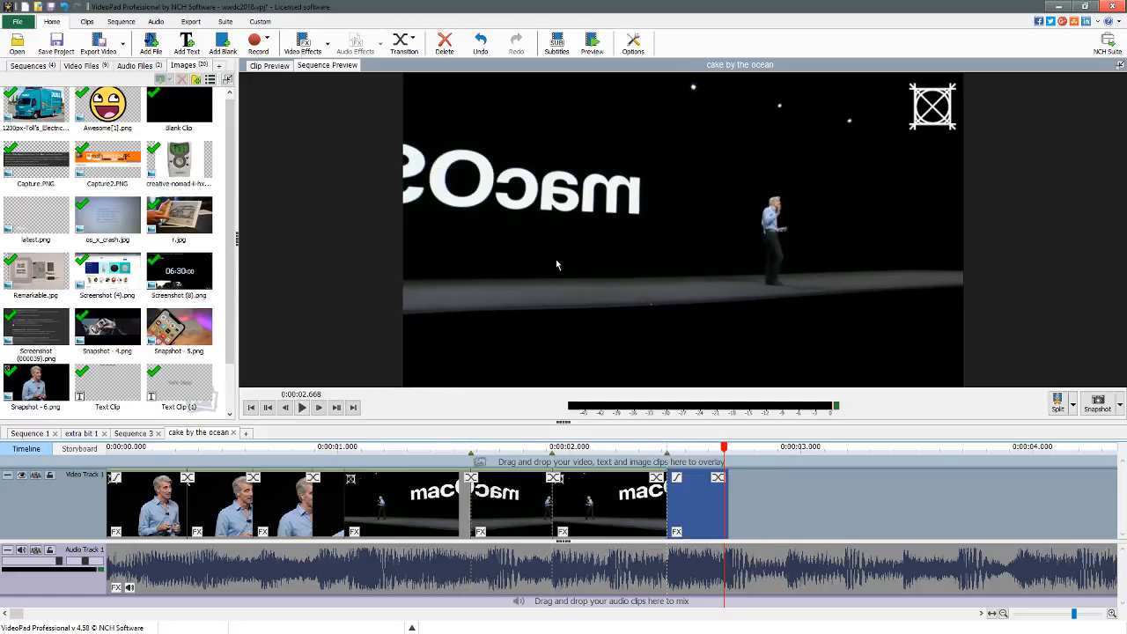
left_click(303, 44)
left_click(533, 316)
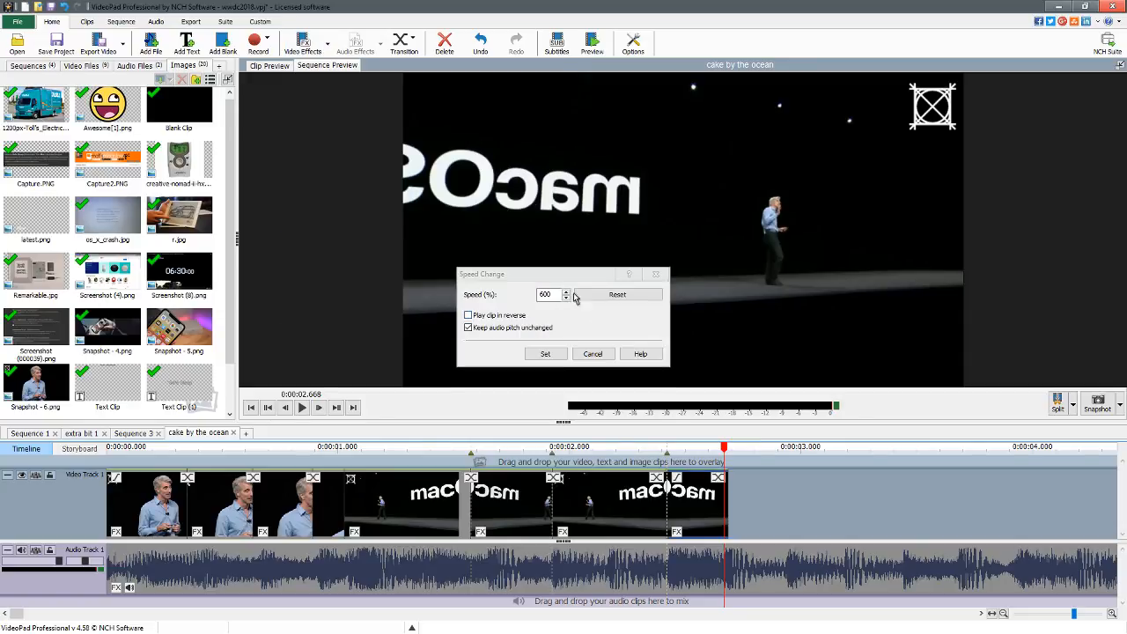
left_click(547, 295)
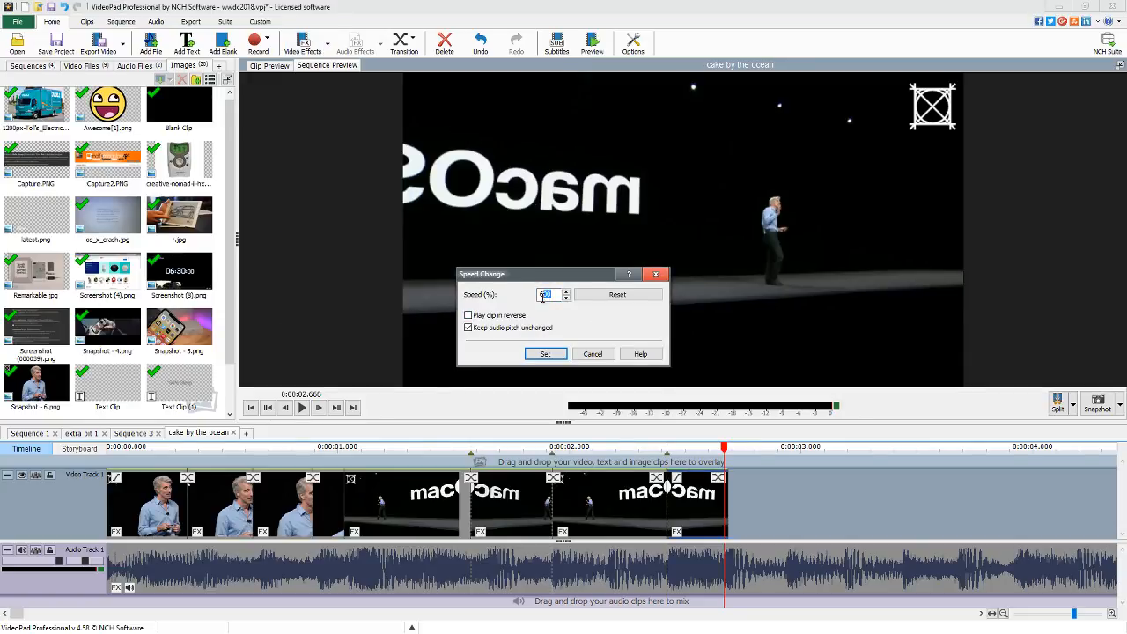
type("650")
left_click(546, 353)
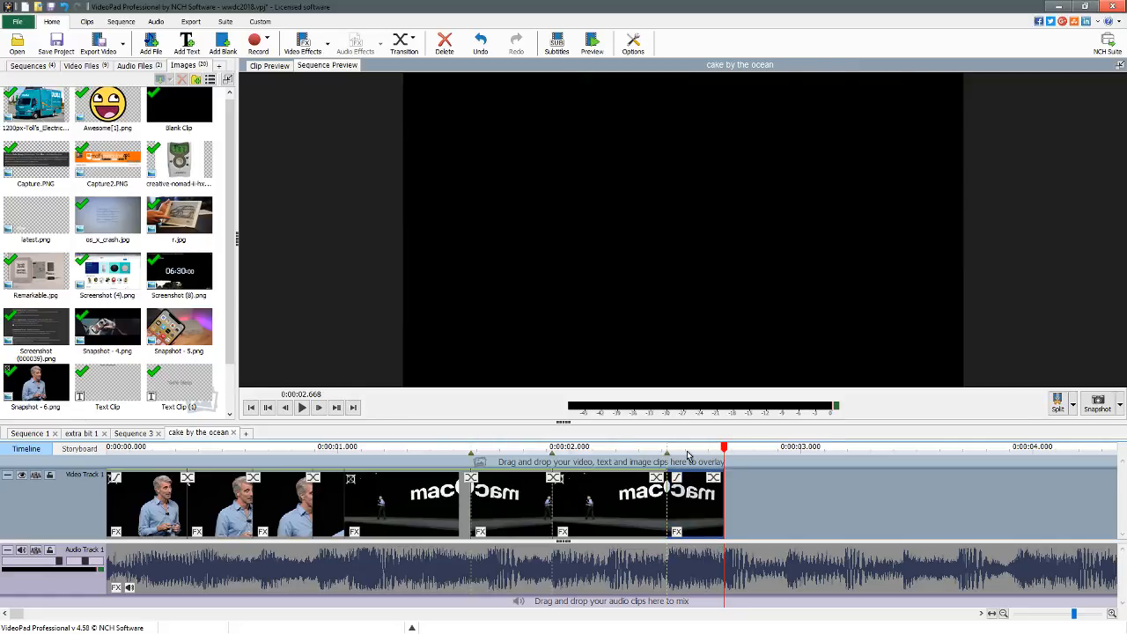
Play the sequence past the last clip, locate the next main beat in the music, and bookmark it at 0:00:03.903.
key("space")
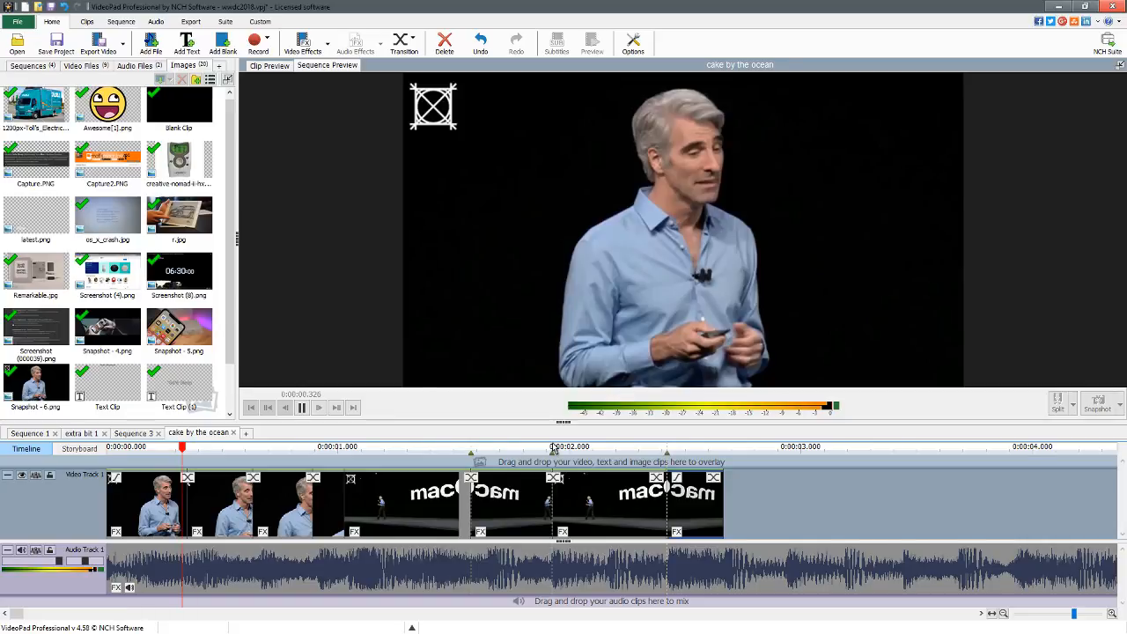
left_click(728, 449)
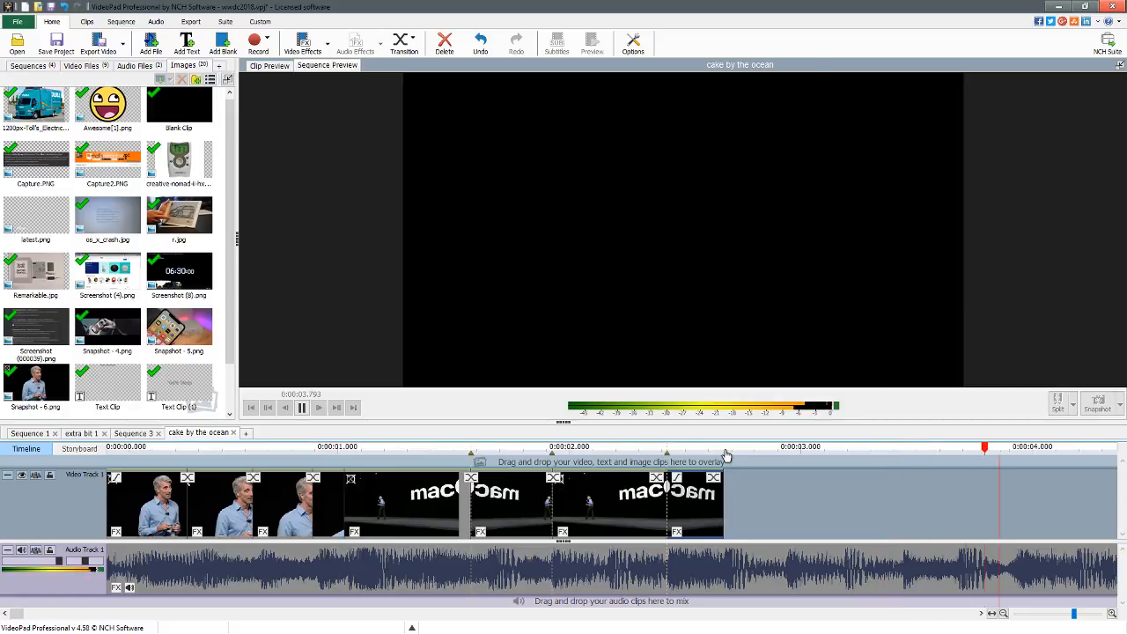
key("space")
key("space")
key("space")
left_click_drag(1018, 447, 1011, 457)
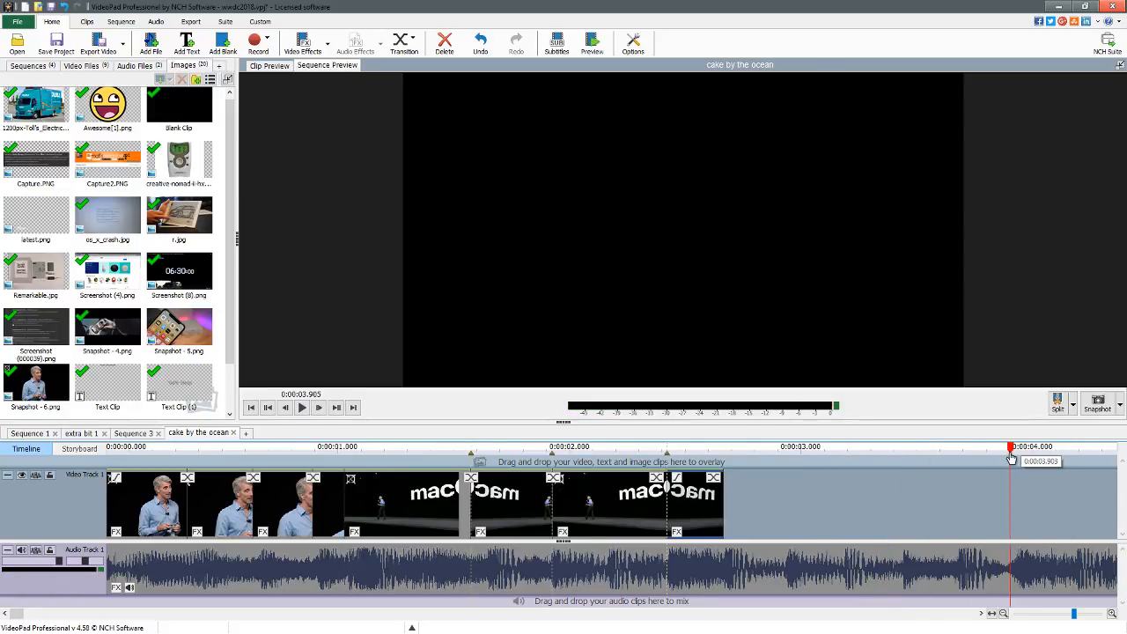
key("space")
key("space")
left_click(1011, 457)
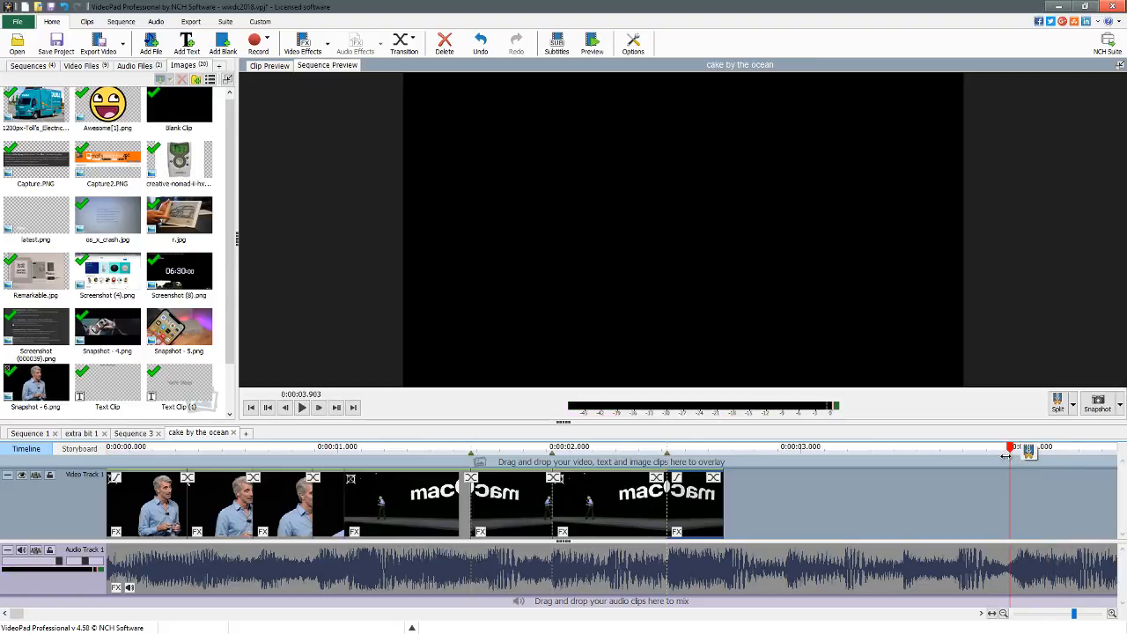
key("b")
key("Return")
Add a bookmark at the end of the last flipped clip, at 0:00:02.668.
key("ctrl+Left")
key("b")
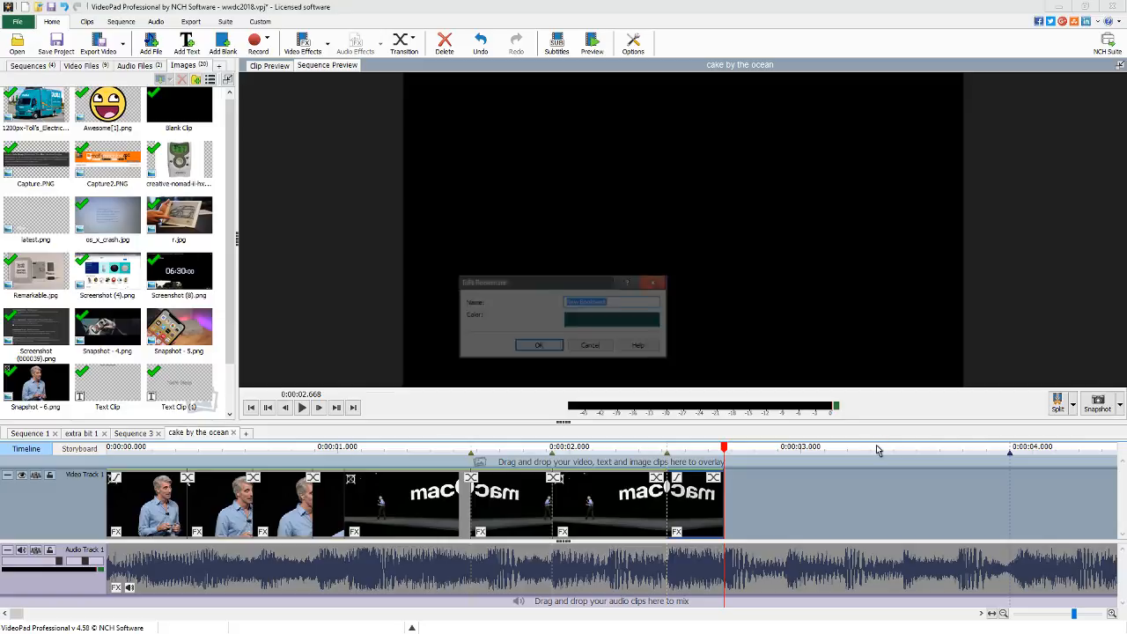
key("Return")
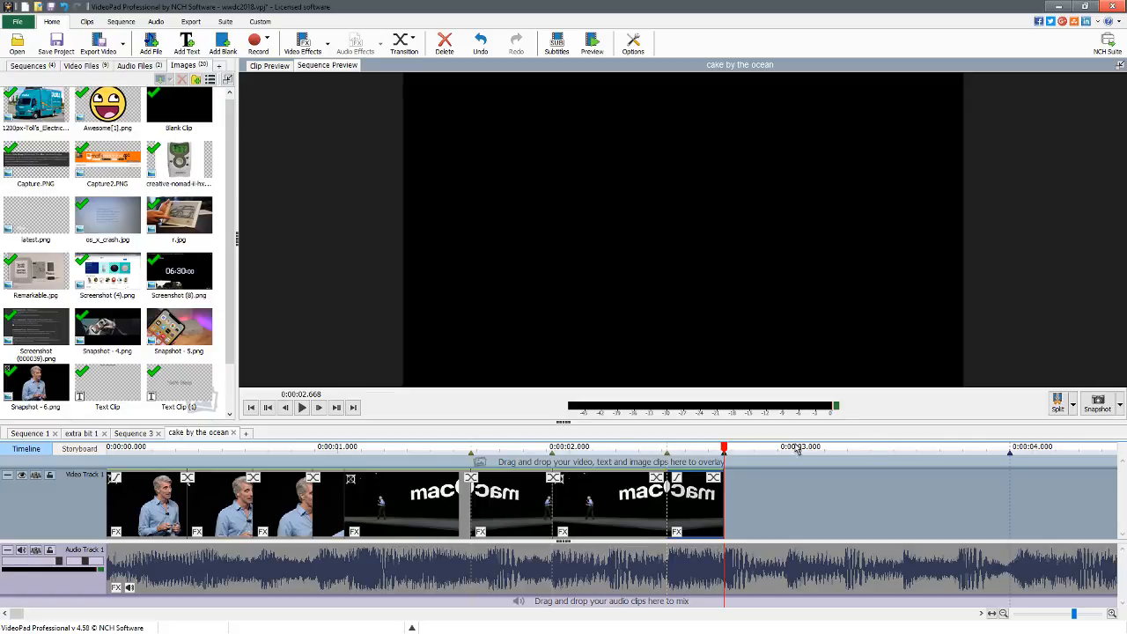
Switch to the YouTube live chat window to read it, and return to the video editor.
left_click(692, 452)
key("alt+Tab")
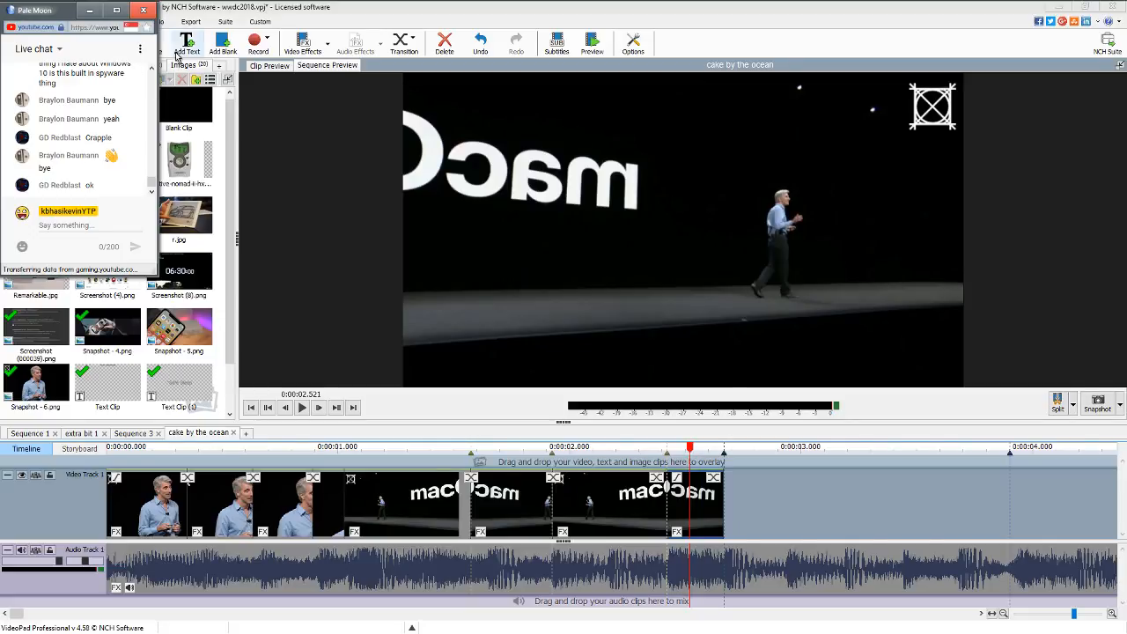
left_click(294, 9)
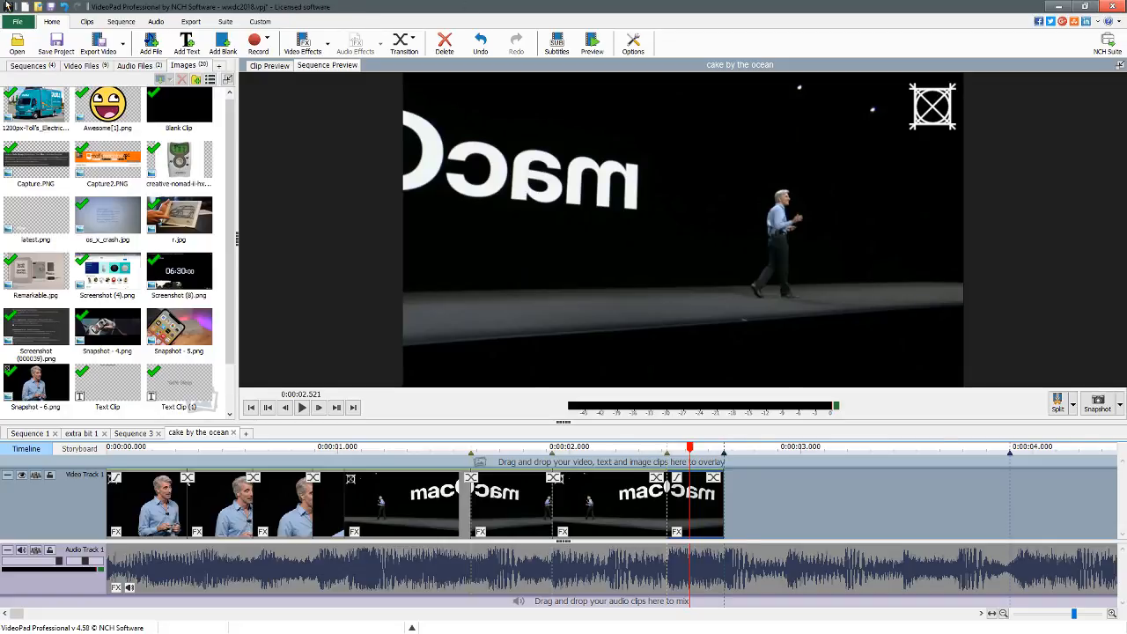
Play the empty stretch of music after the last flipped clip to judge what footage fits there.
key("space")
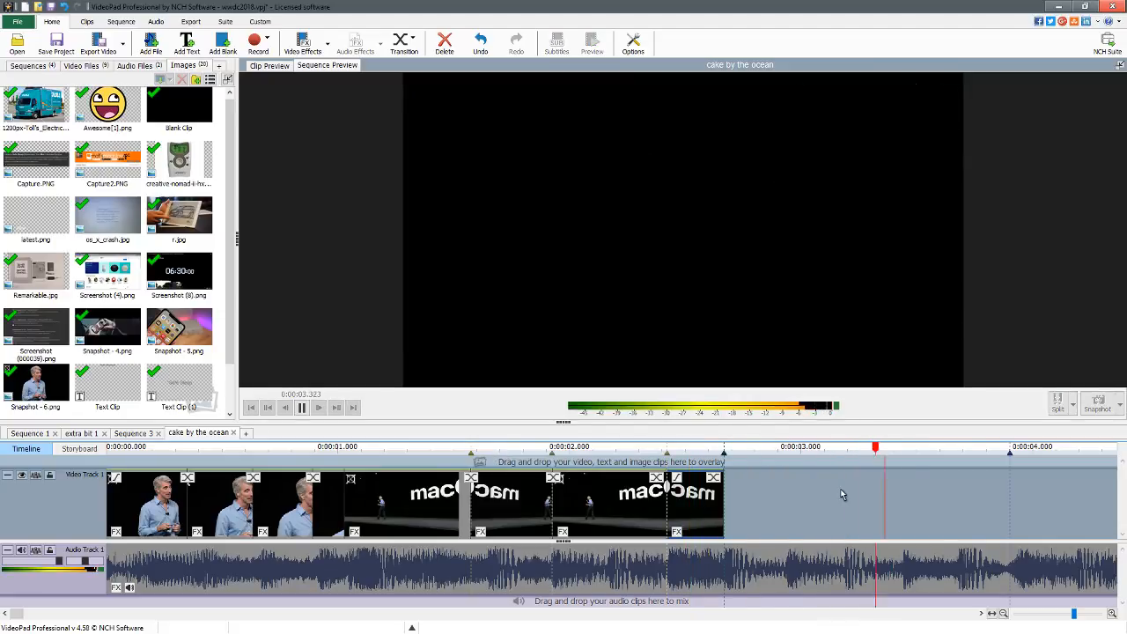
left_click(733, 448)
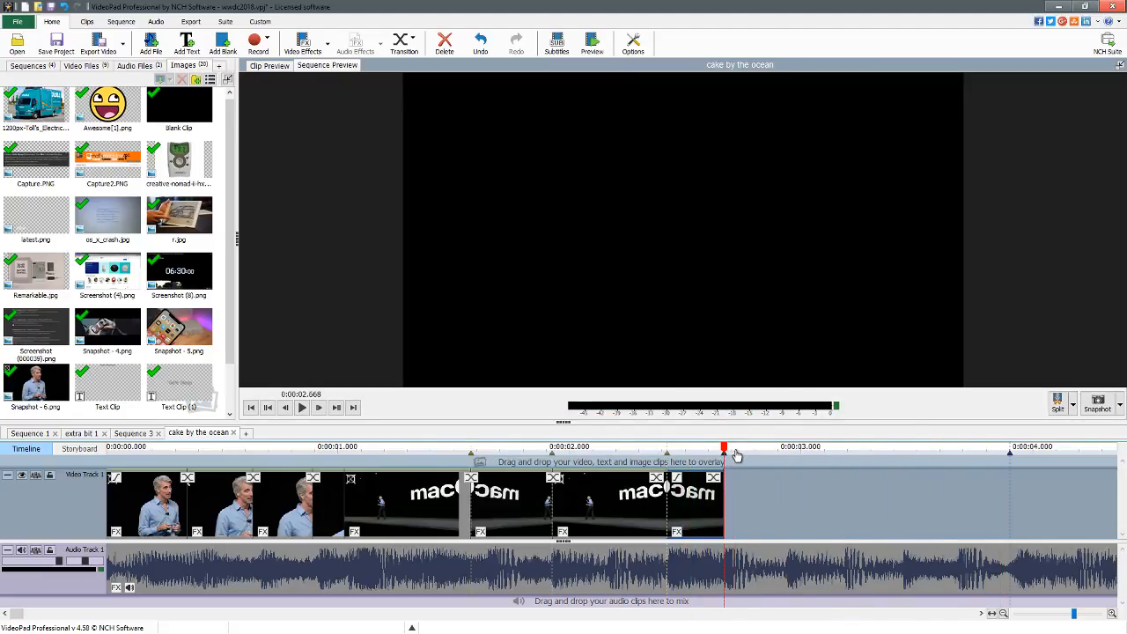
key("space")
key("space")
In Sequence 3, find where the row of macOS wallpapers starts to appear and split the keynote clip at 0:00:50.918.
left_click(133, 434)
scroll(445, 513, "down", 2)
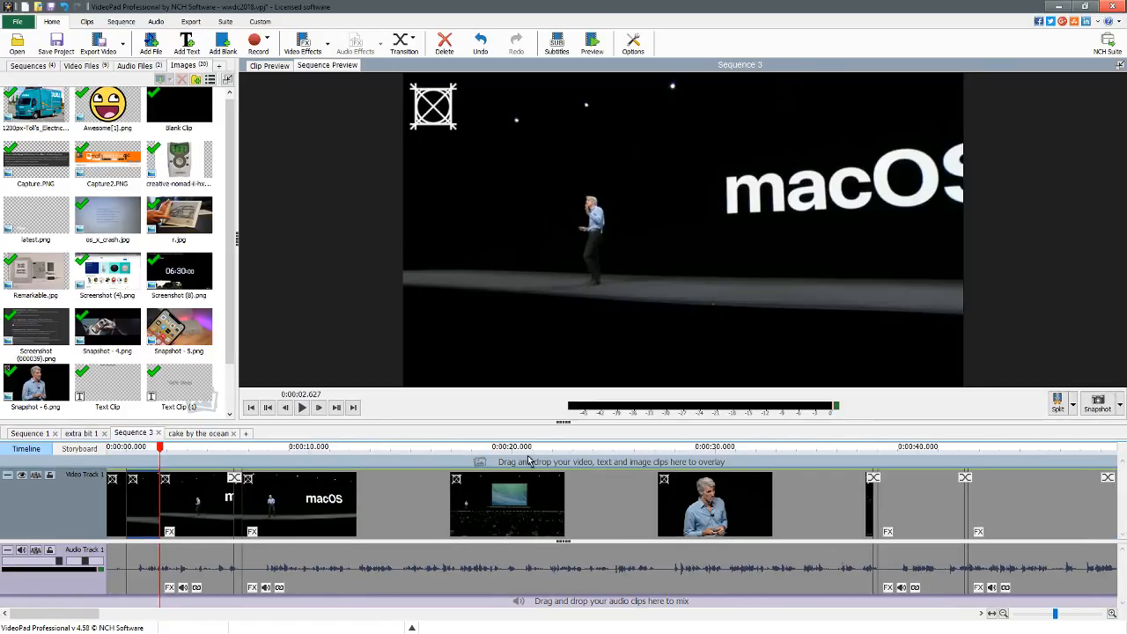
left_click(553, 448)
left_click_drag(553, 456, 750, 461)
scroll(752, 481, "down", 2)
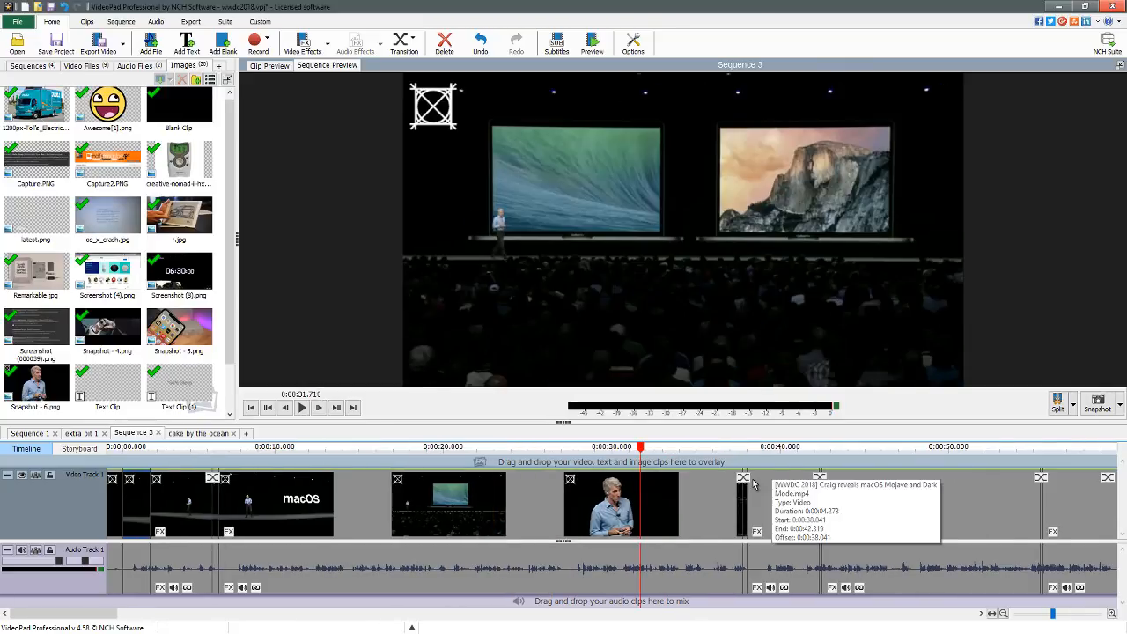
scroll(753, 484, "down", 1)
left_click(419, 458)
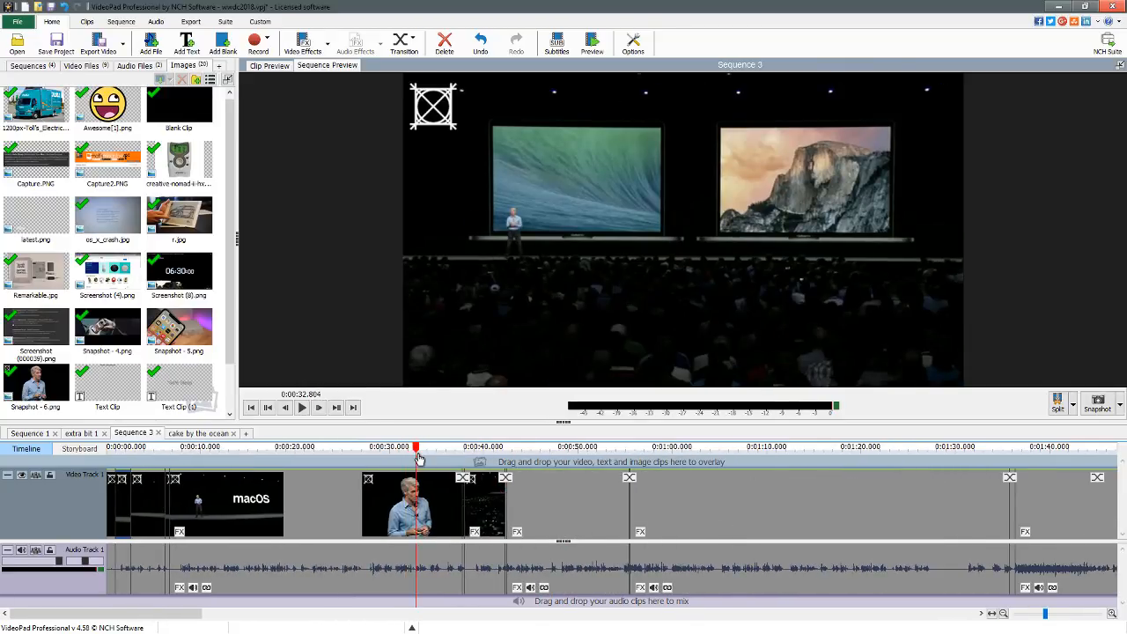
left_click_drag(419, 458, 587, 459)
left_click(588, 461)
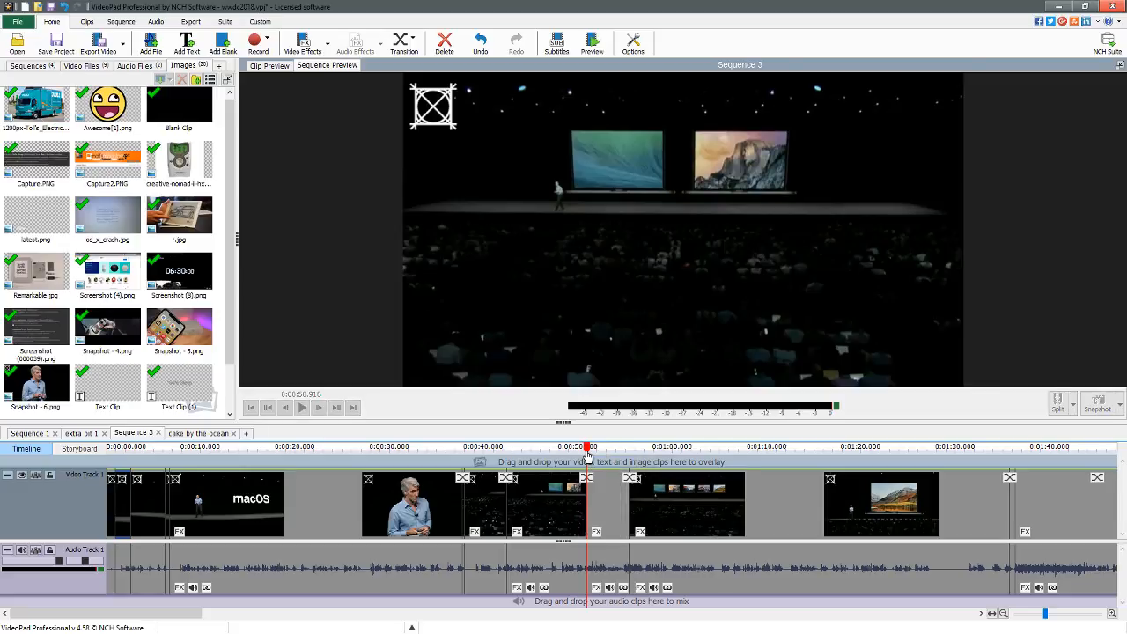
Find the frame with all five wallpapers spread out and split the clip at 0:00:51.977.
key("space")
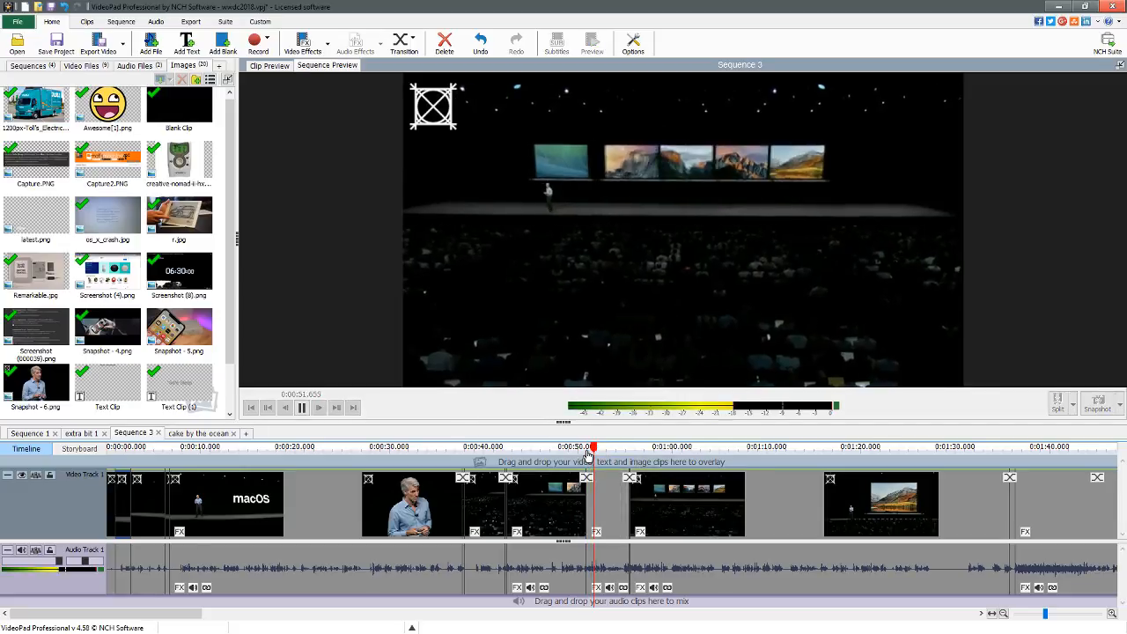
key("space")
left_click(598, 451)
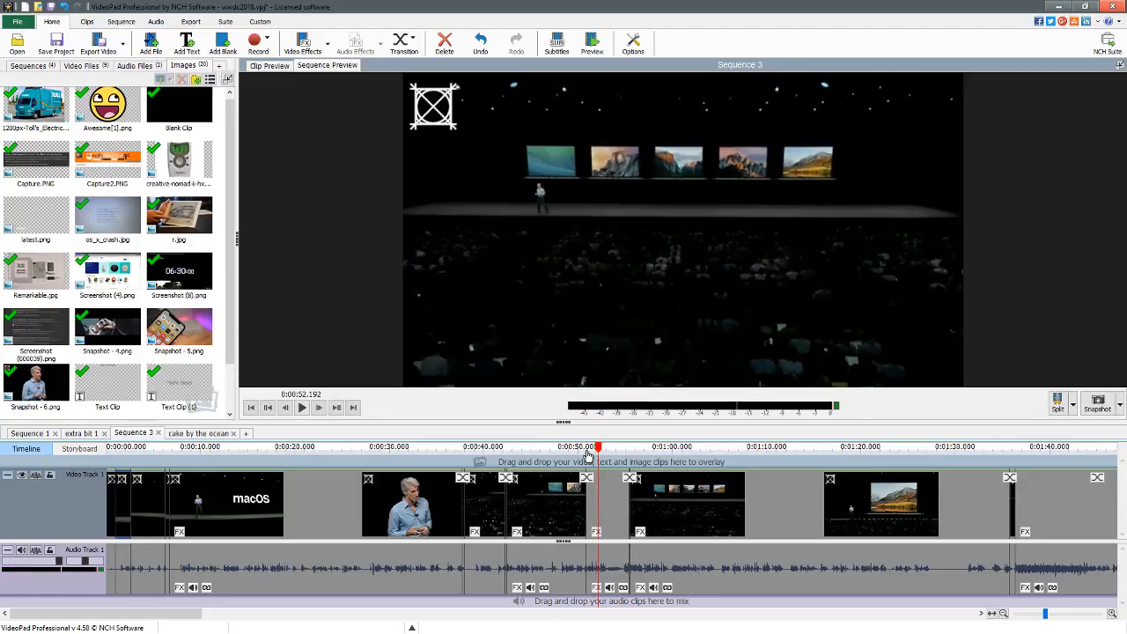
left_click(597, 451)
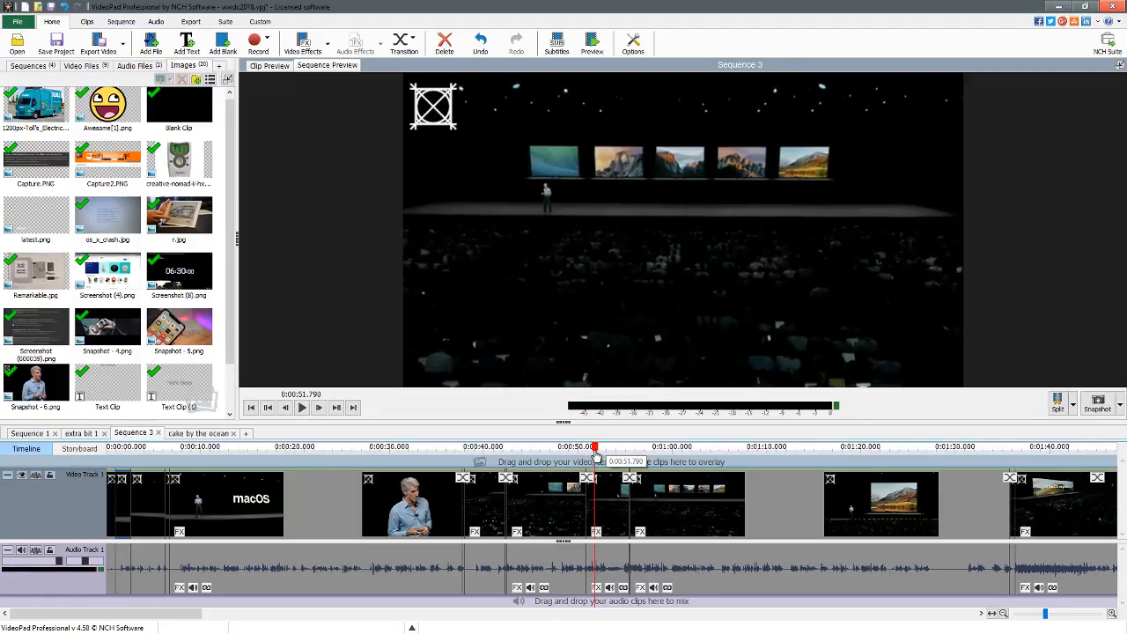
left_click(596, 452)
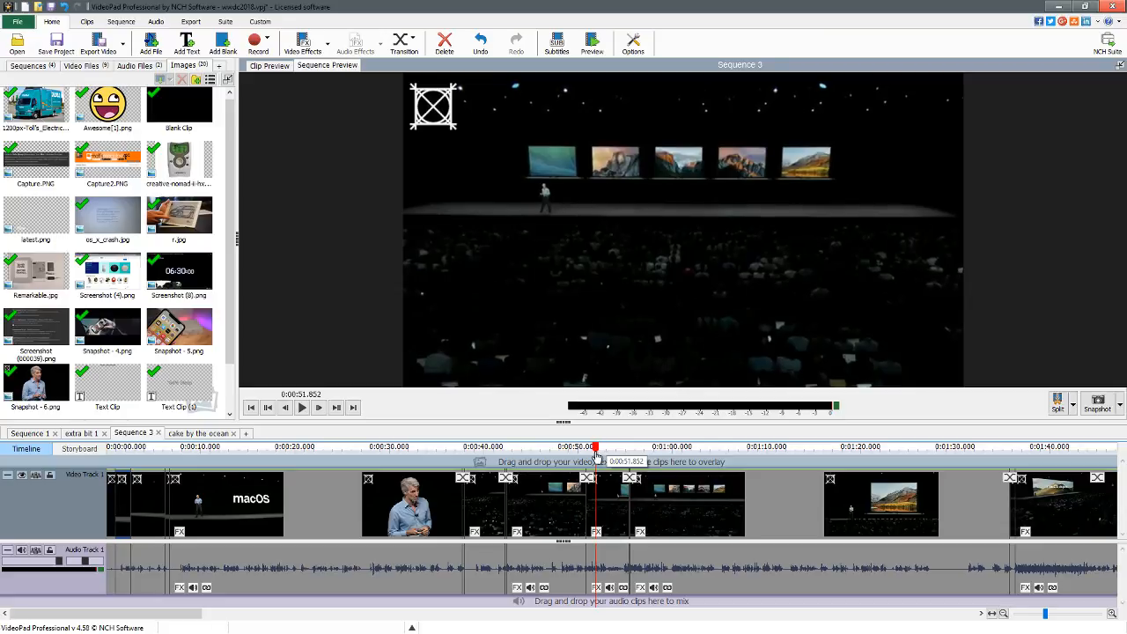
left_click(597, 450)
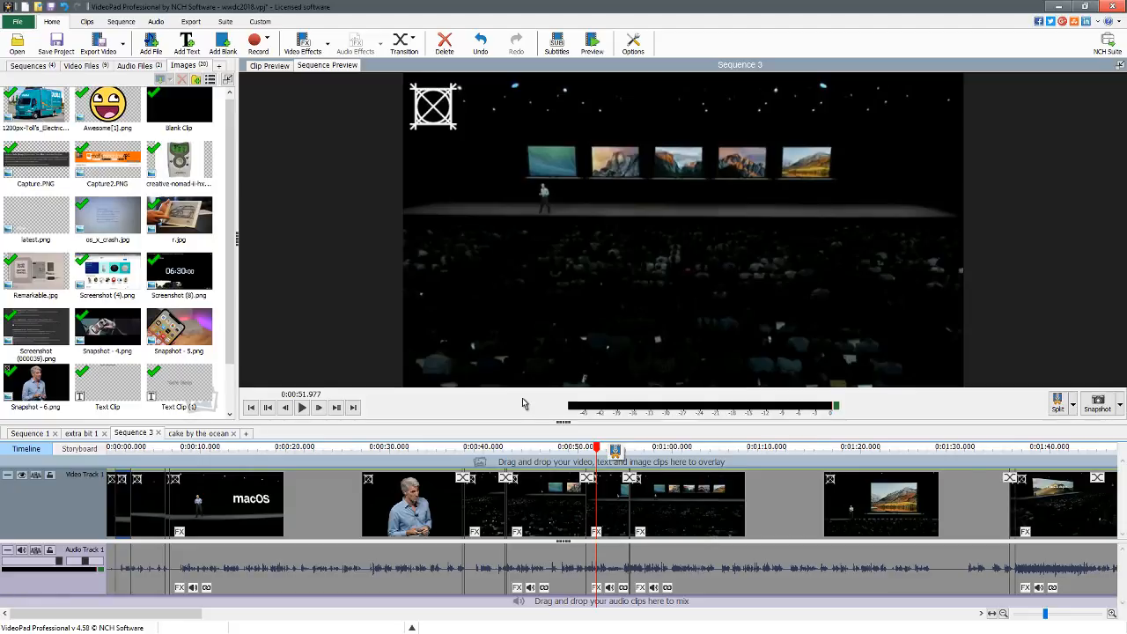
key("l")
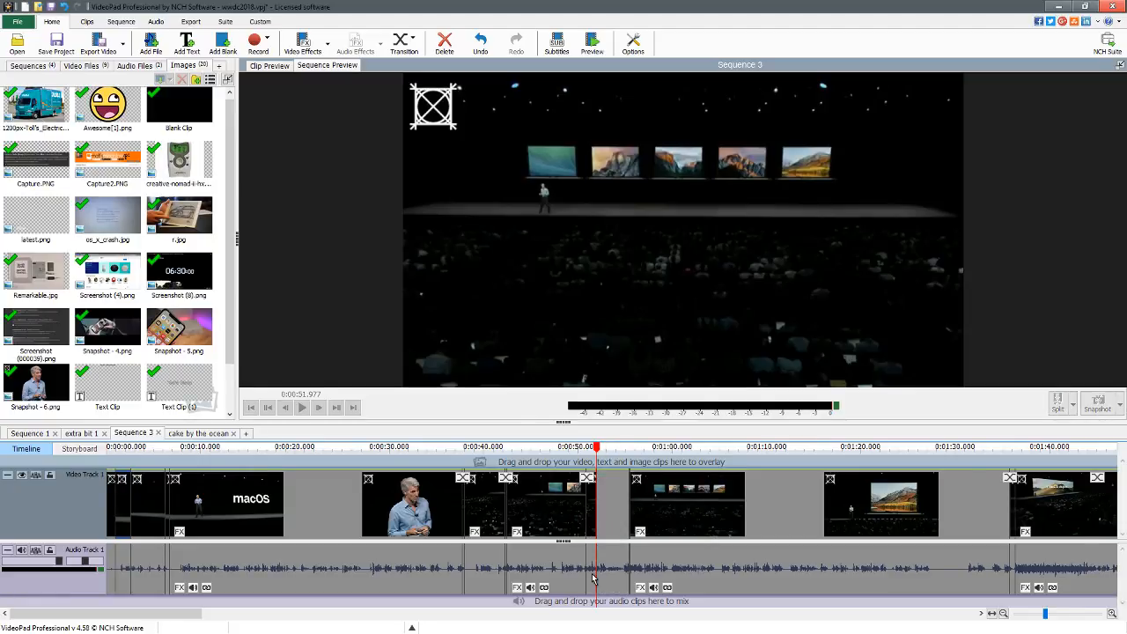
Unlink the audio of the short wallpaper segment from its video and copy the video part.
scroll(593, 578, "down", 1)
scroll(187, 581, "up", 6)
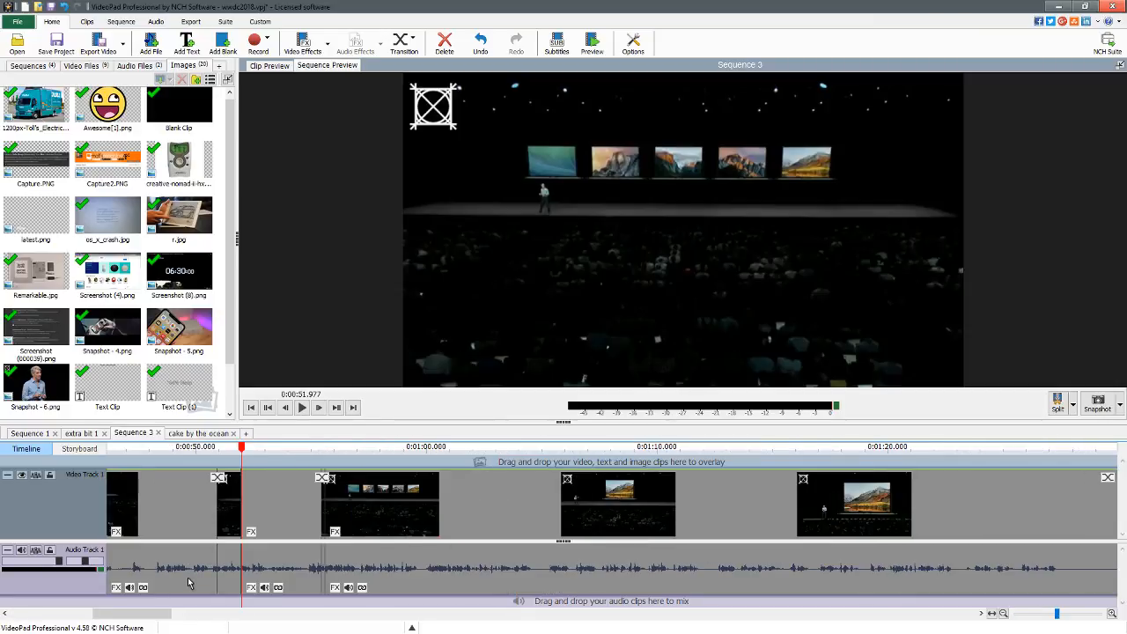
right_click(231, 576)
left_click(350, 238)
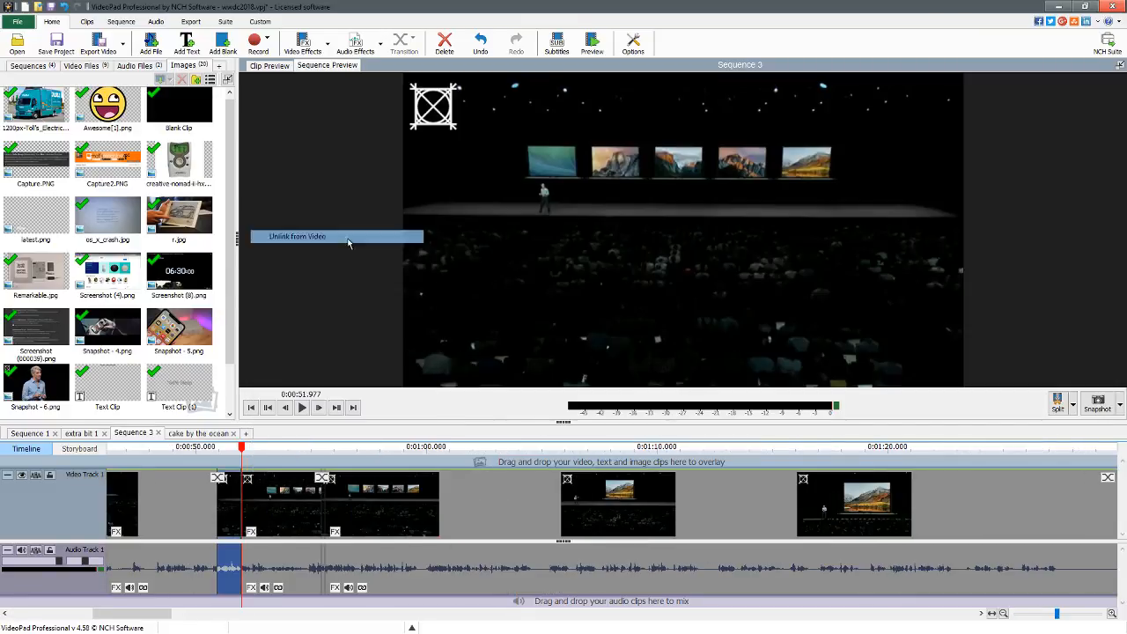
left_click(229, 510)
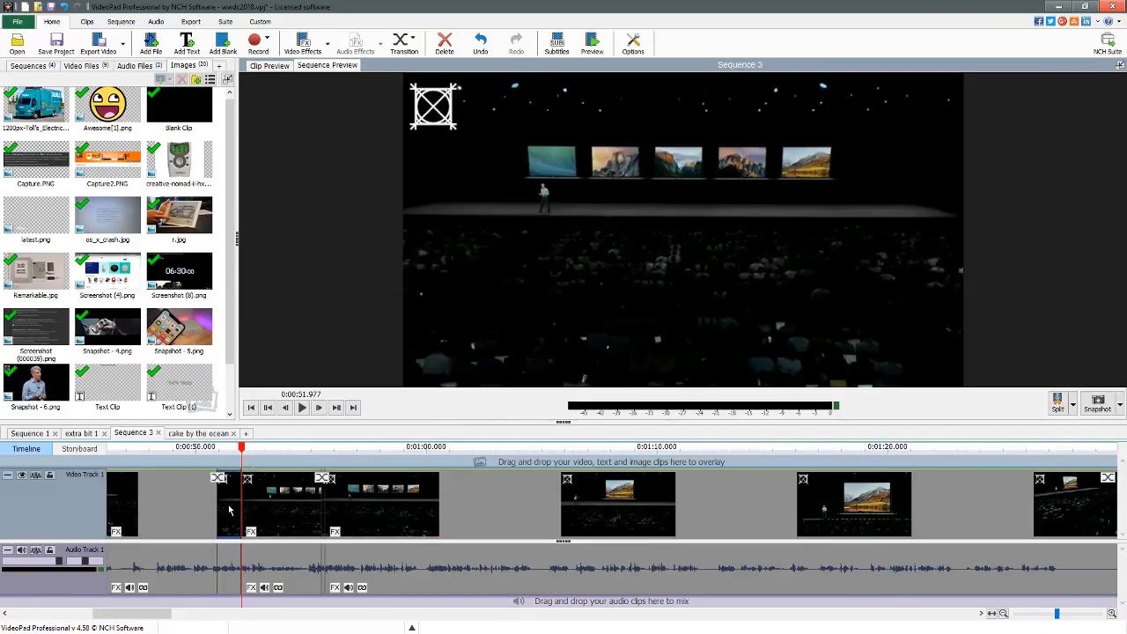
Paste the wallpaper segment into the "cake by the ocean" sequence at the bookmark where the last flipped clip ends.
left_click(198, 433)
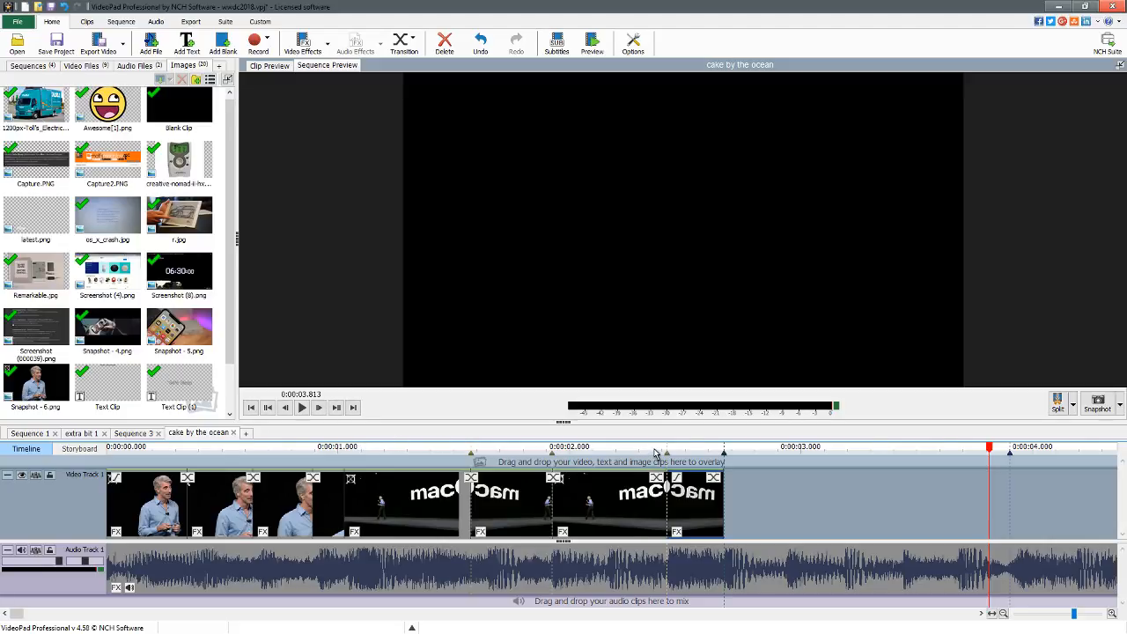
key("ctrl+Left")
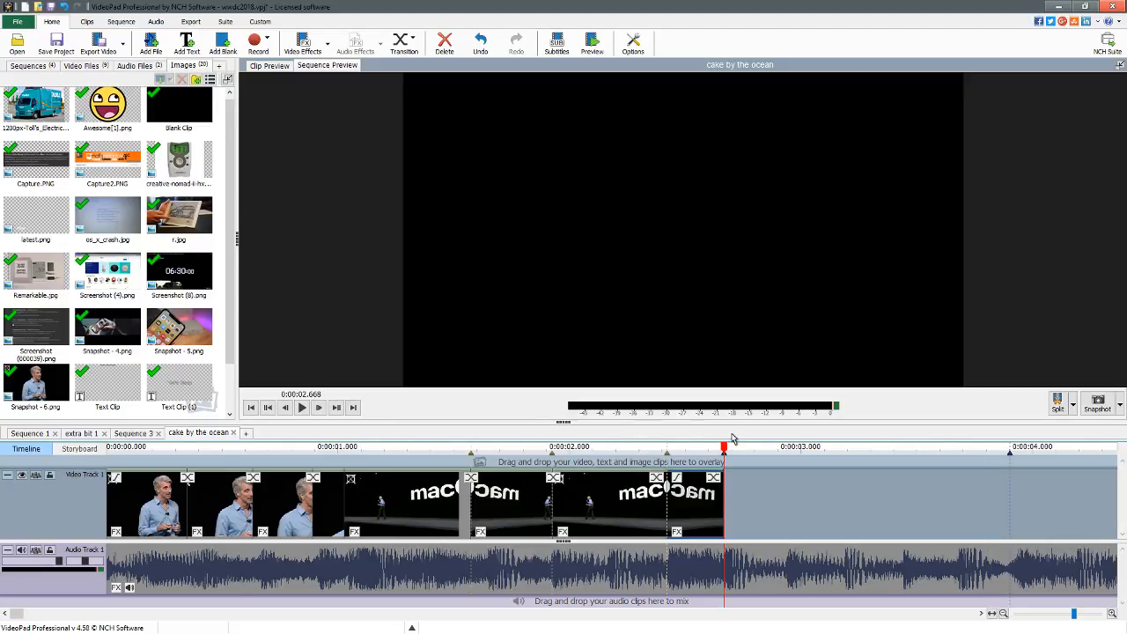
key("ctrl+v")
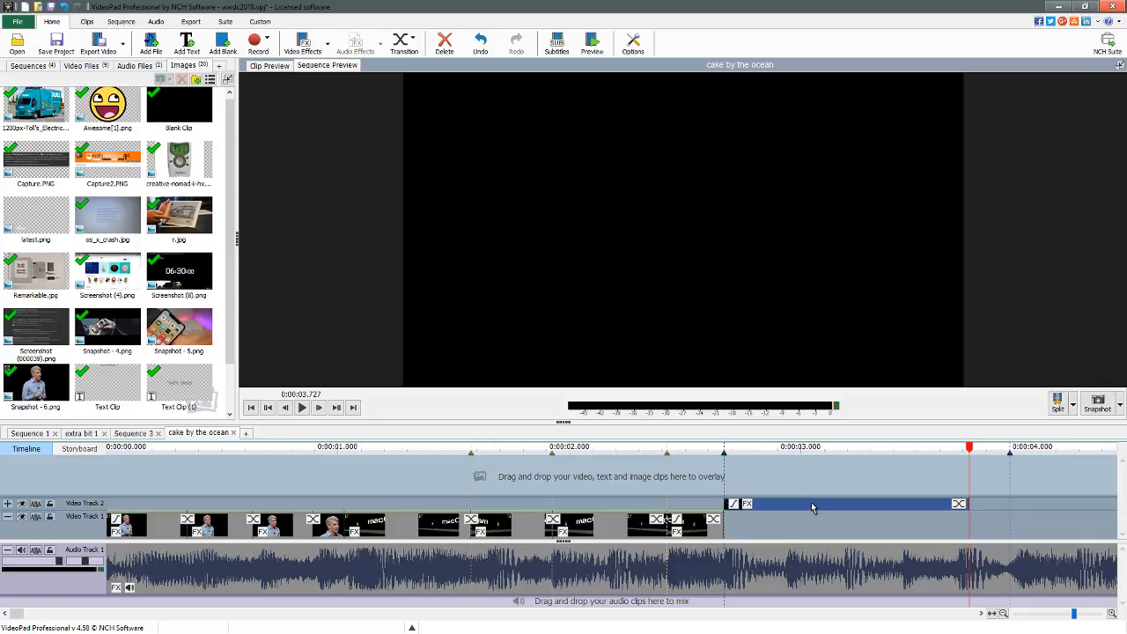
Undo the paste onto Video Track 2 and paste the wallpaper segment onto Video Track 1 at the bookmark instead.
key("ctrl+z")
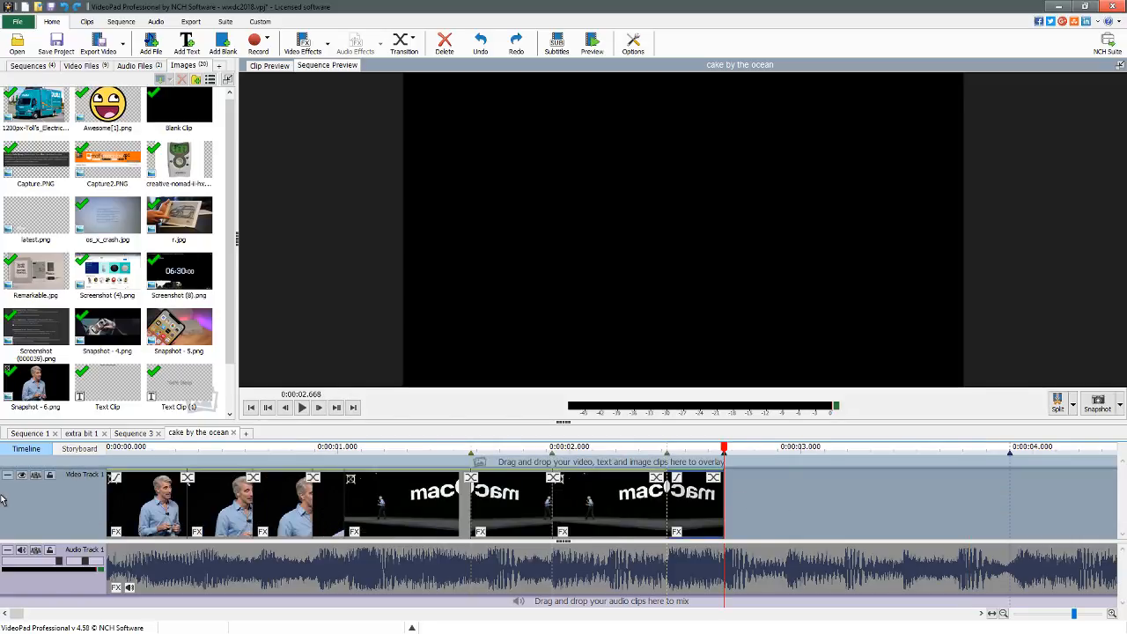
left_click(24, 511)
key("ctrl+v")
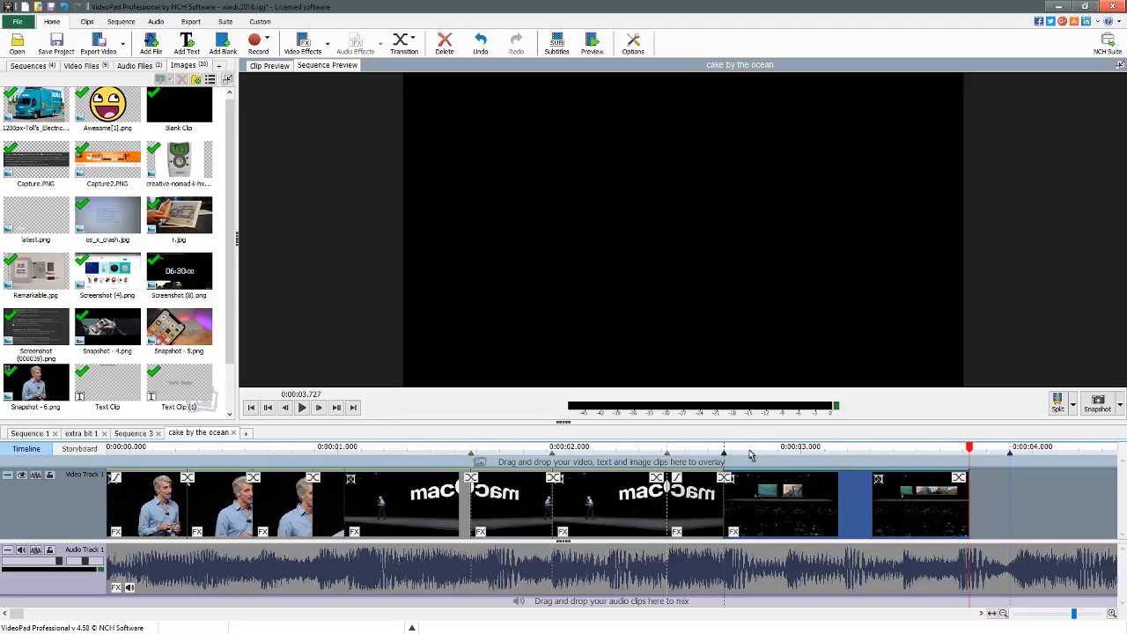
Set the pasted wallpaper clip's speed to 400% and paste two copies of the sped-up clip directly after it.
left_click(327, 44)
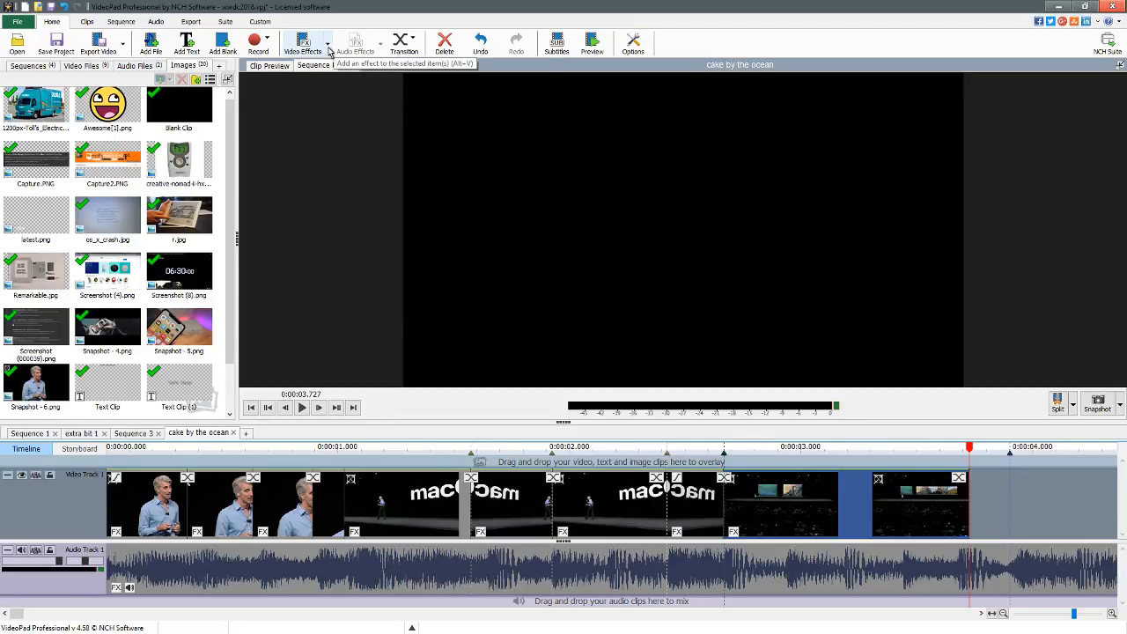
left_click(499, 313)
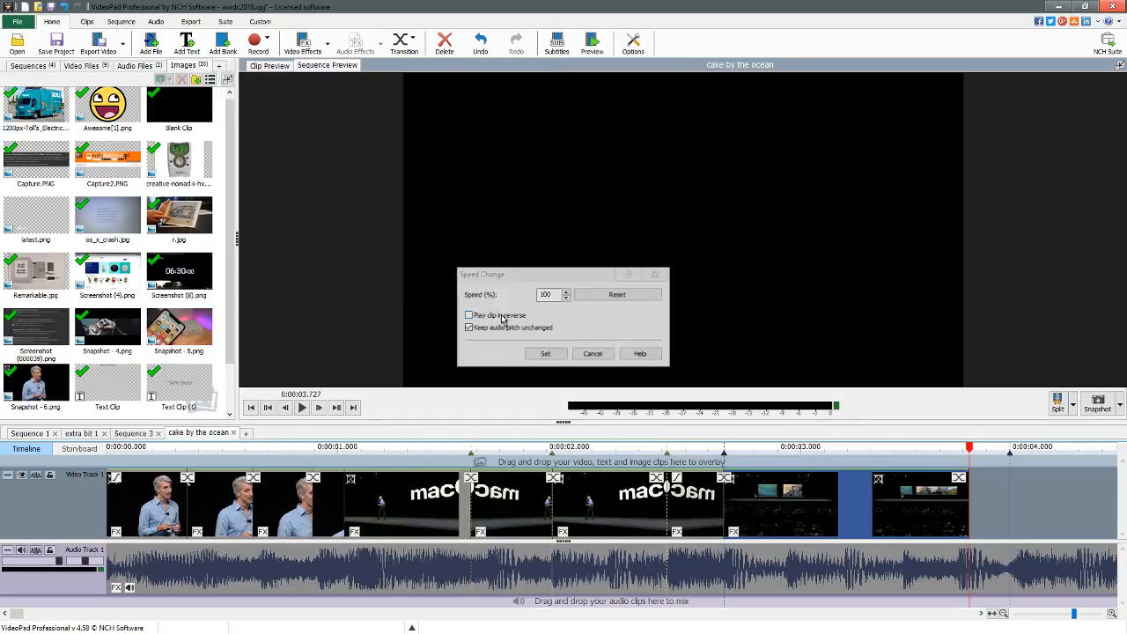
left_click(546, 354)
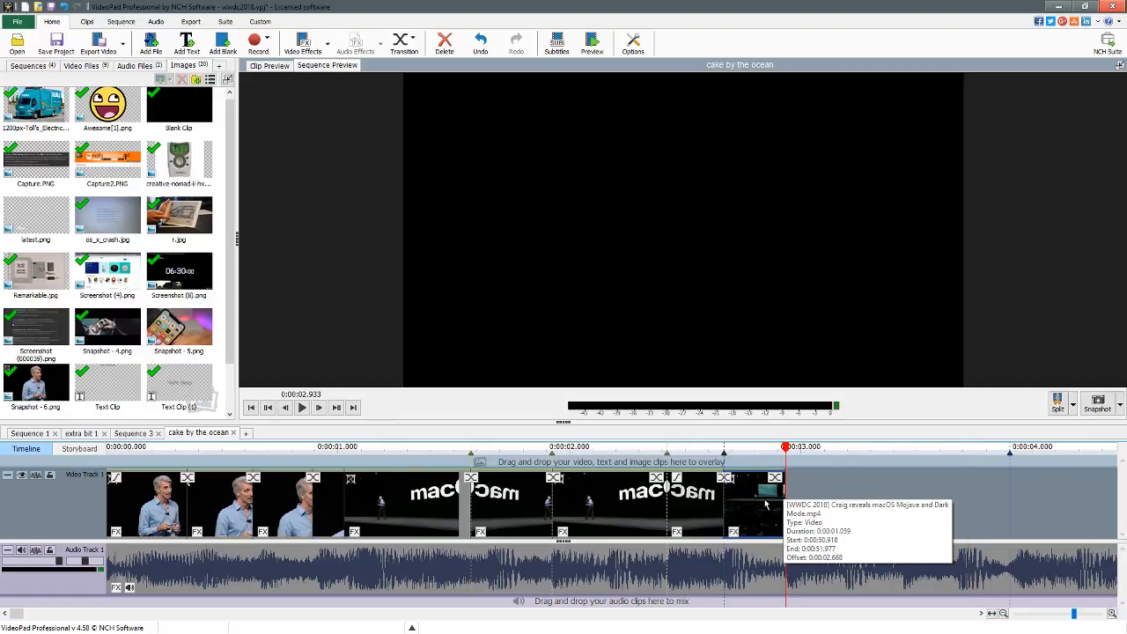
key("ctrl+v")
key("ctrl+v")
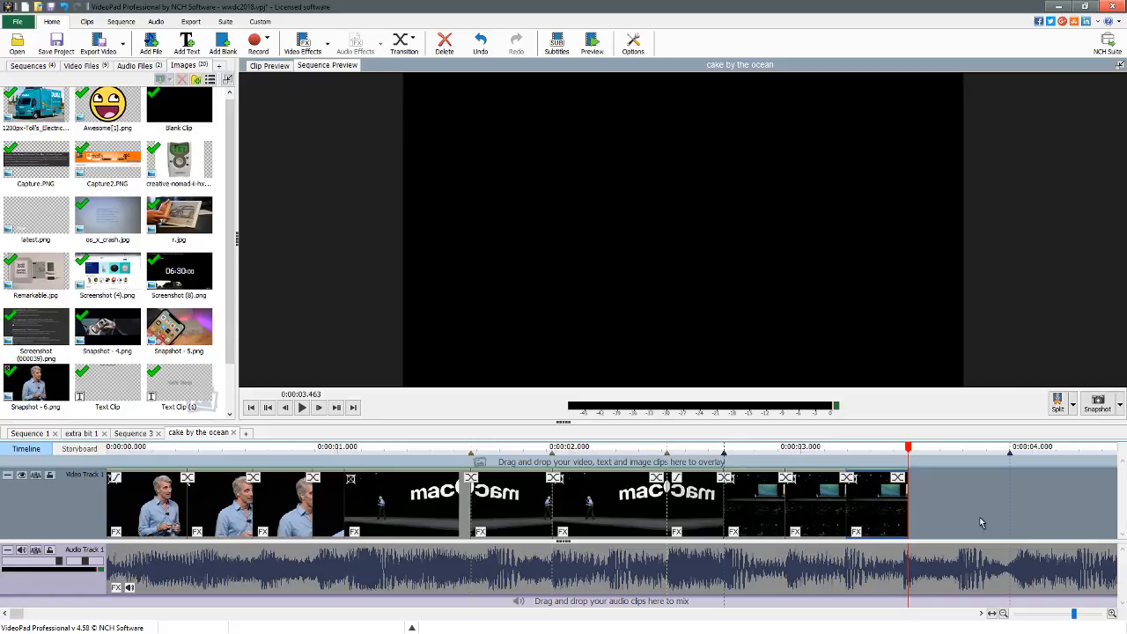
left_click(980, 522)
left_click(795, 532)
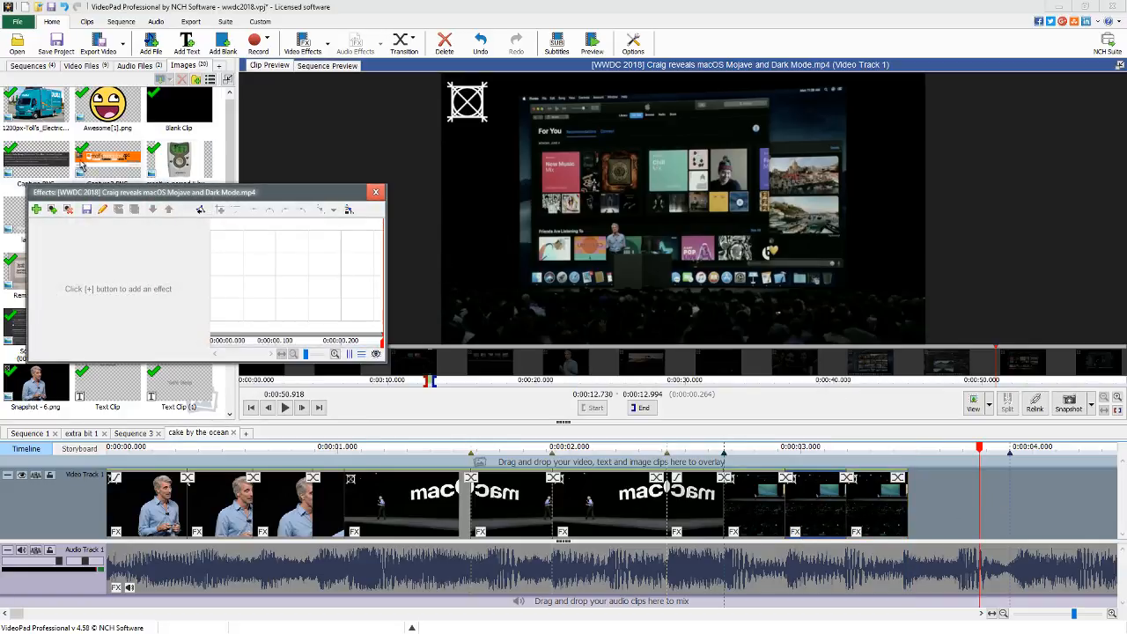
left_click(375, 192)
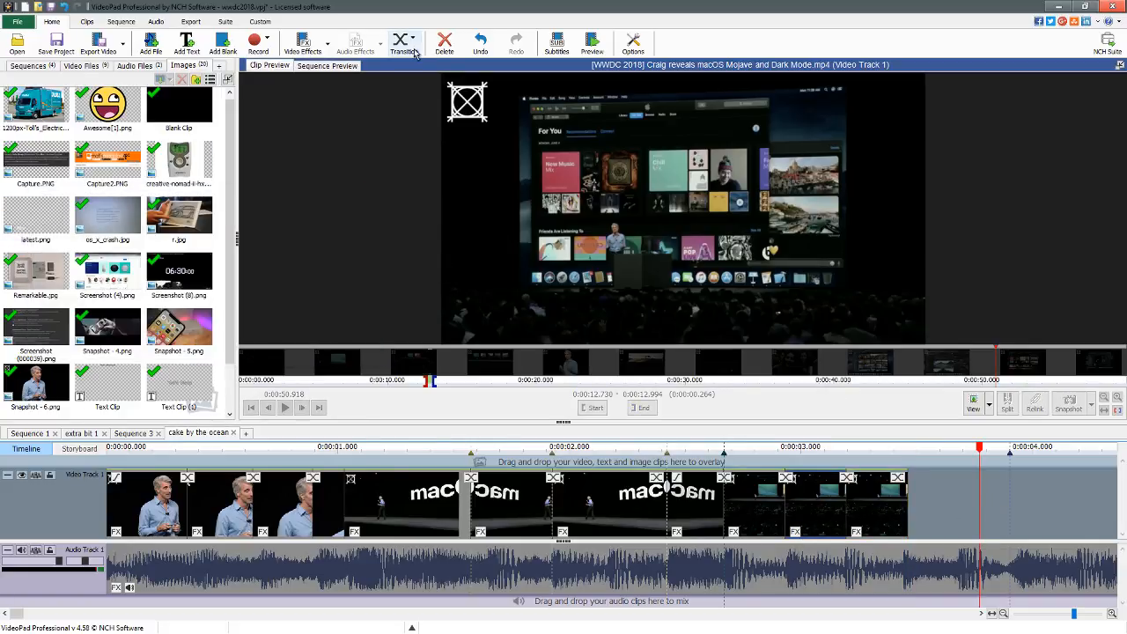
left_click(302, 42)
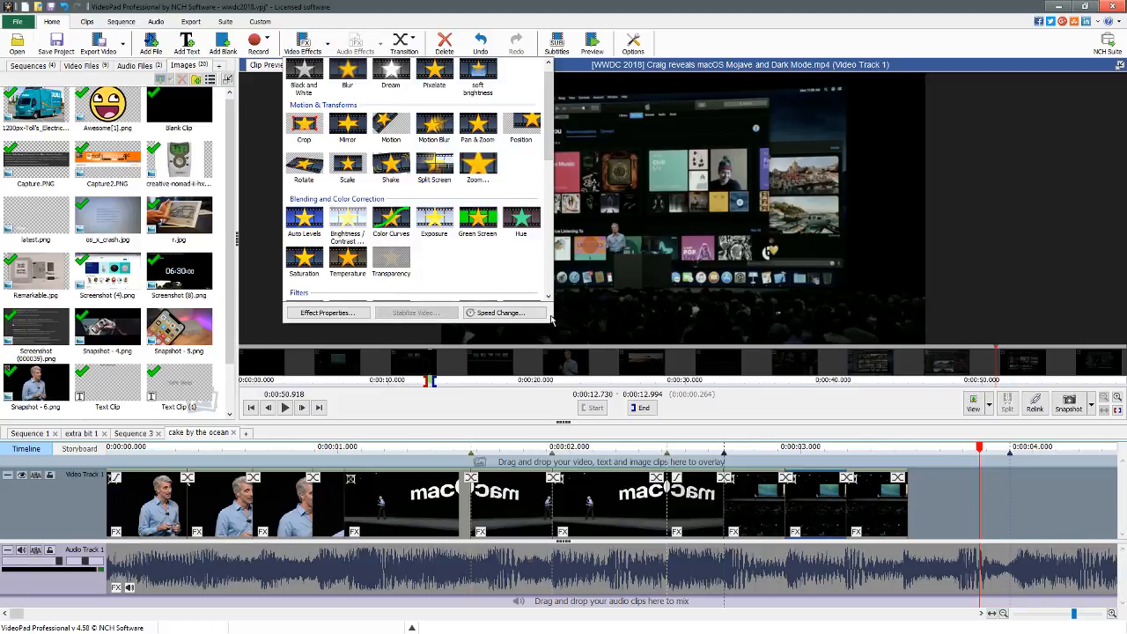
left_click(770, 453)
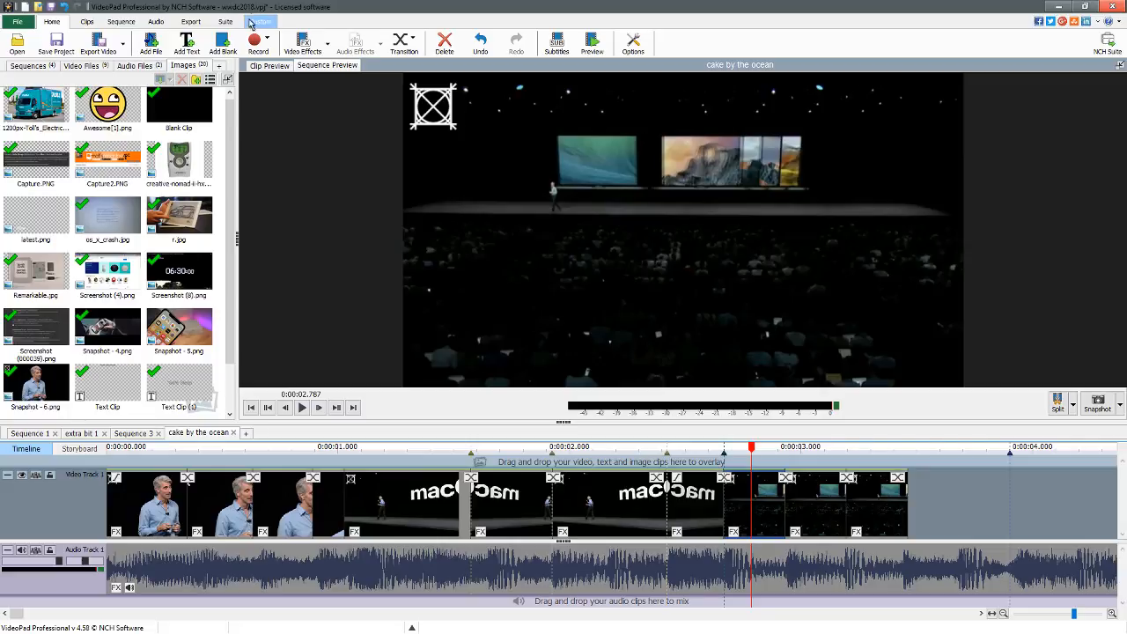
left_click(269, 66)
Play back the end of the wallpaper clips and set the middle one to play in reverse at 400% speed.
left_click(826, 492)
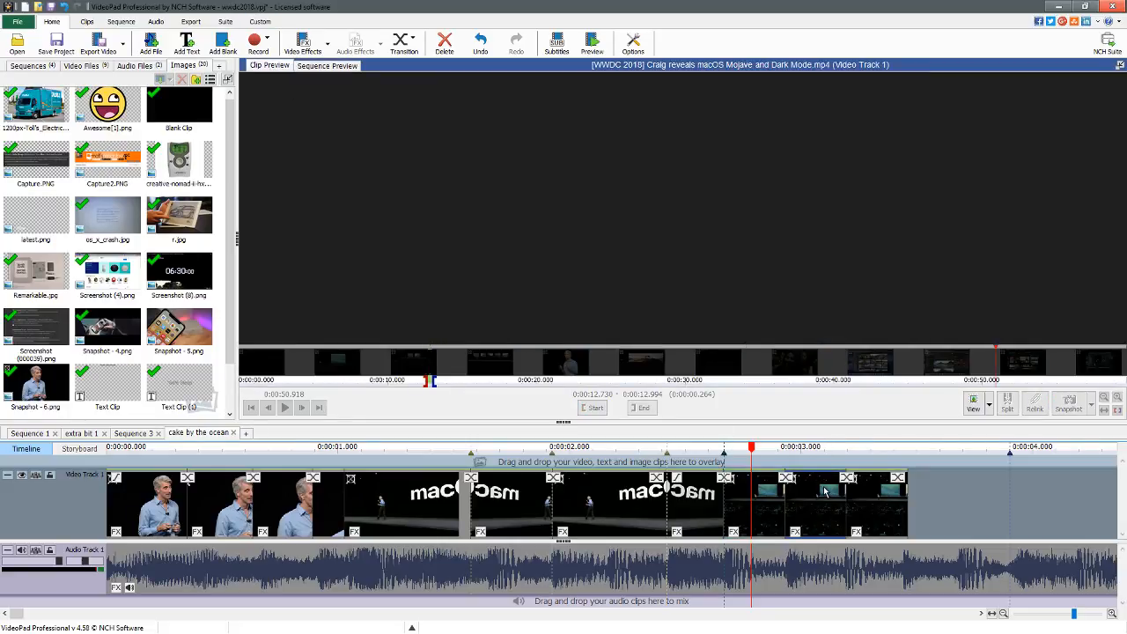
left_click(880, 453)
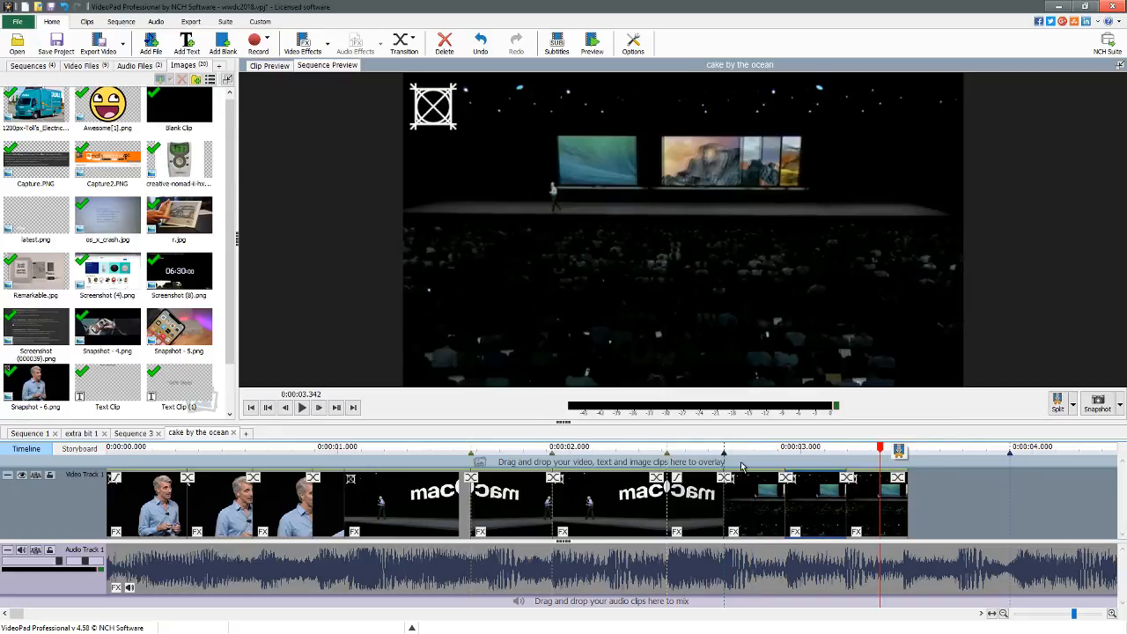
key("space")
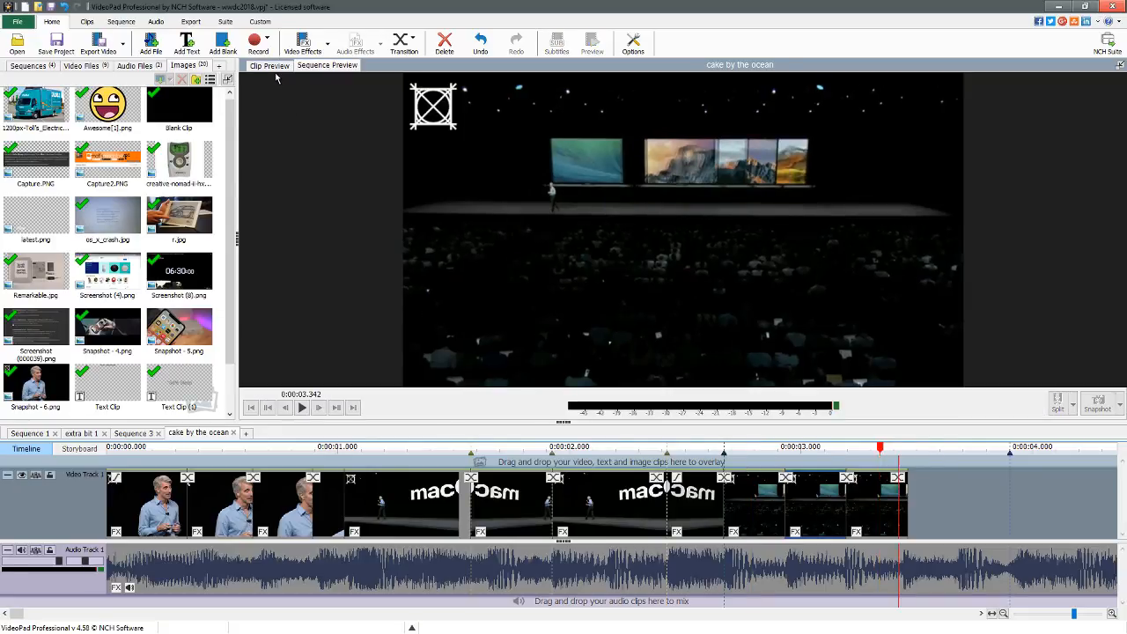
key("space")
left_click(278, 69)
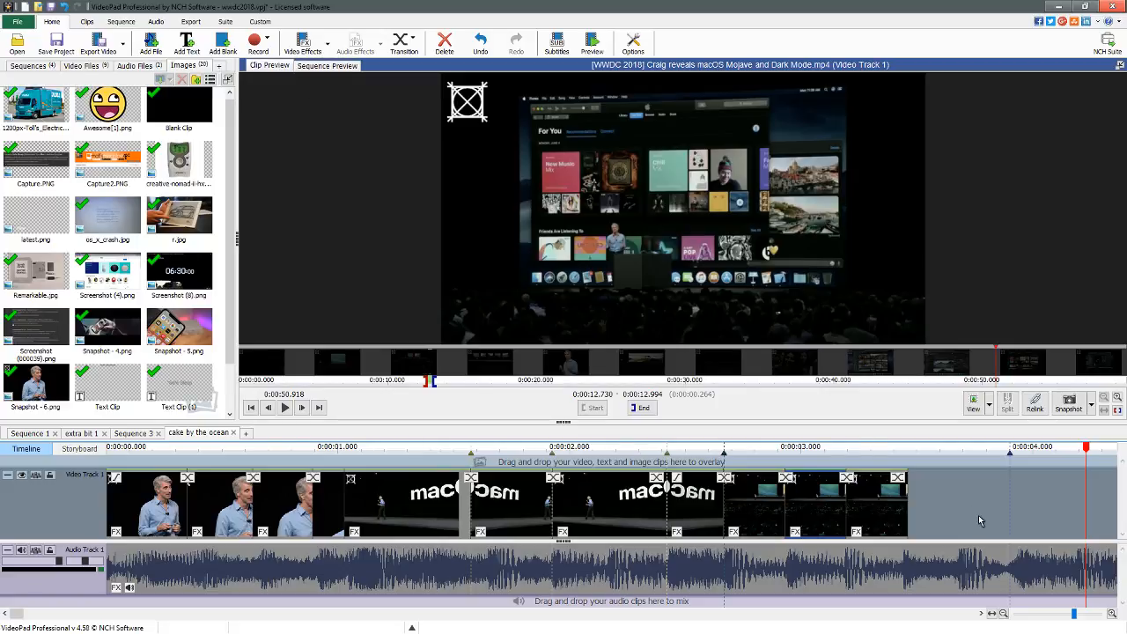
left_click(861, 451)
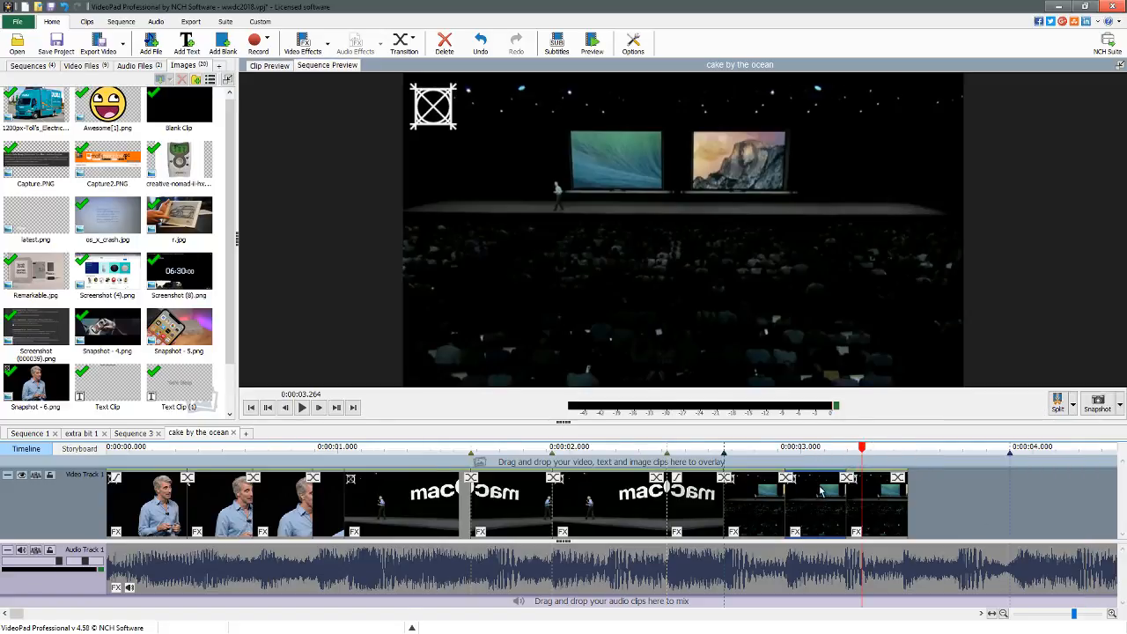
left_click(327, 39)
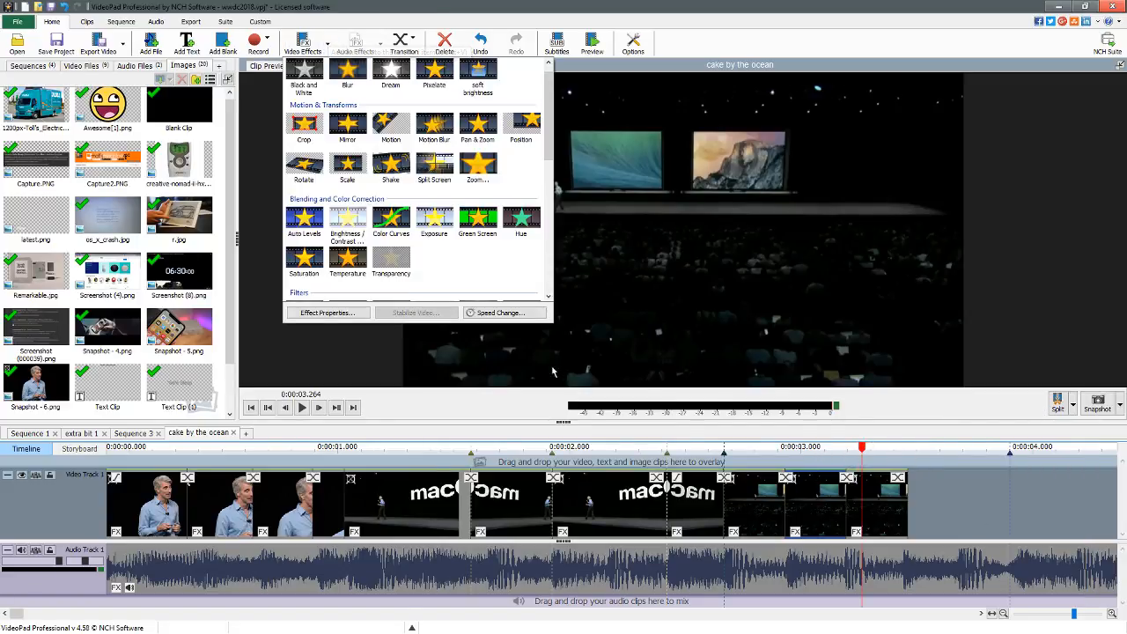
left_click(505, 318)
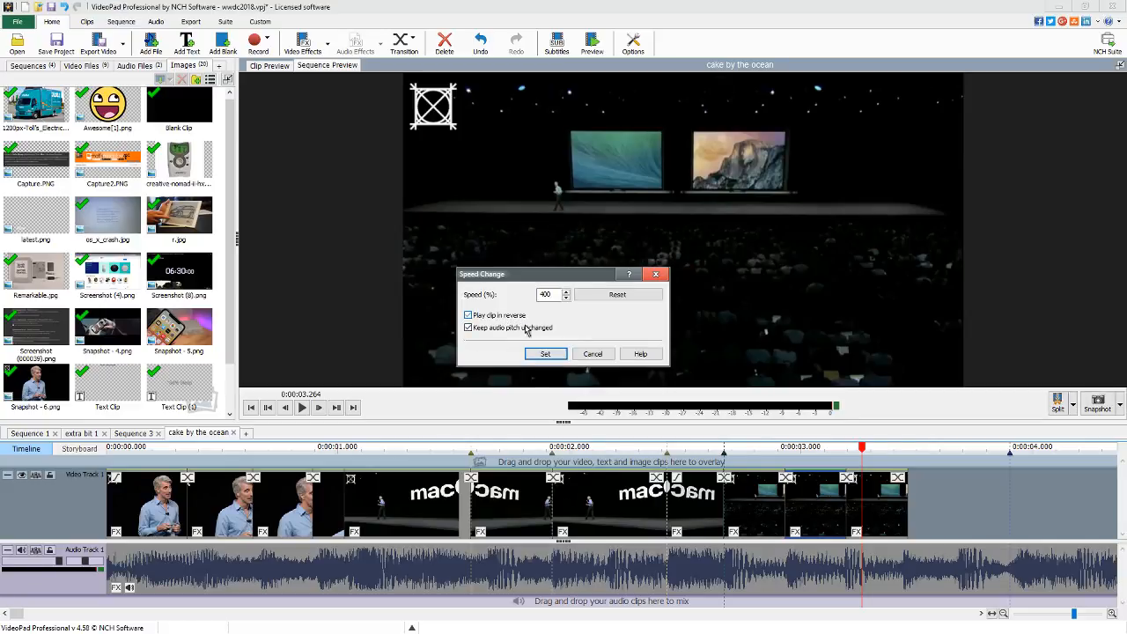
left_click(546, 354)
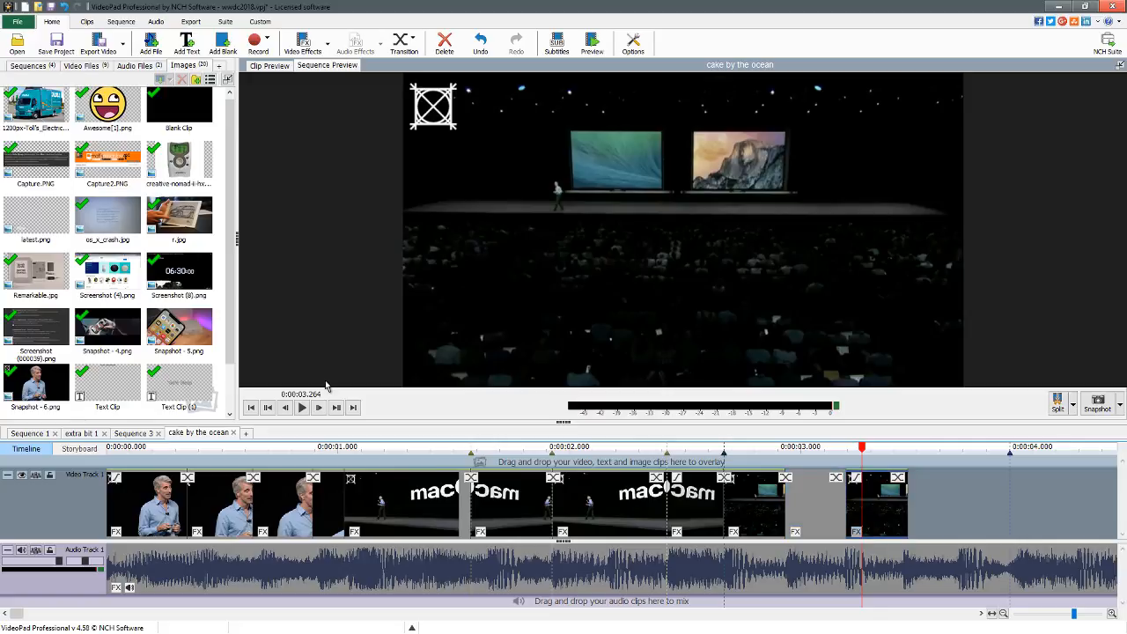
Add a Mirror effect with the Top to bottom direction to the third wallpaper clip and play back the sequence.
left_click(857, 531)
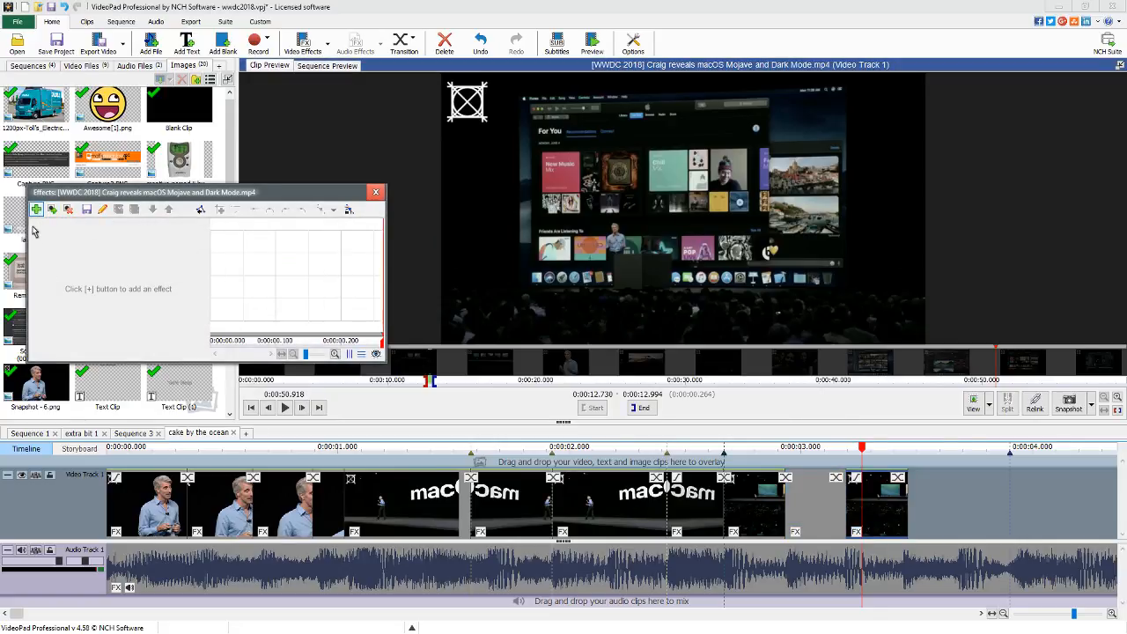
left_click(36, 210)
left_click(94, 285)
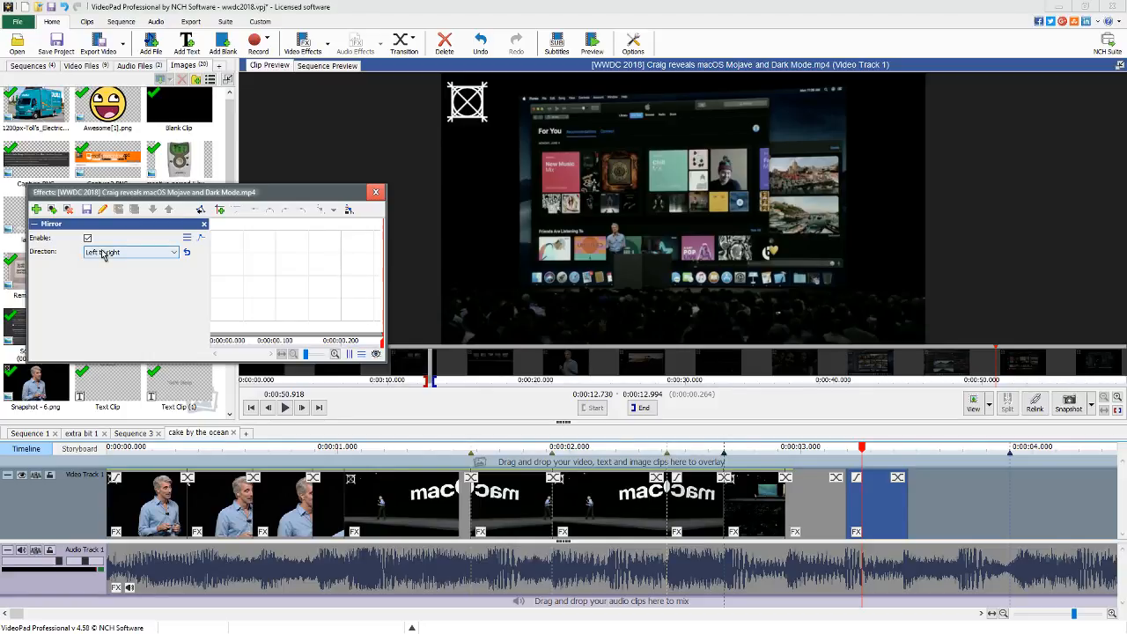
left_click(376, 192)
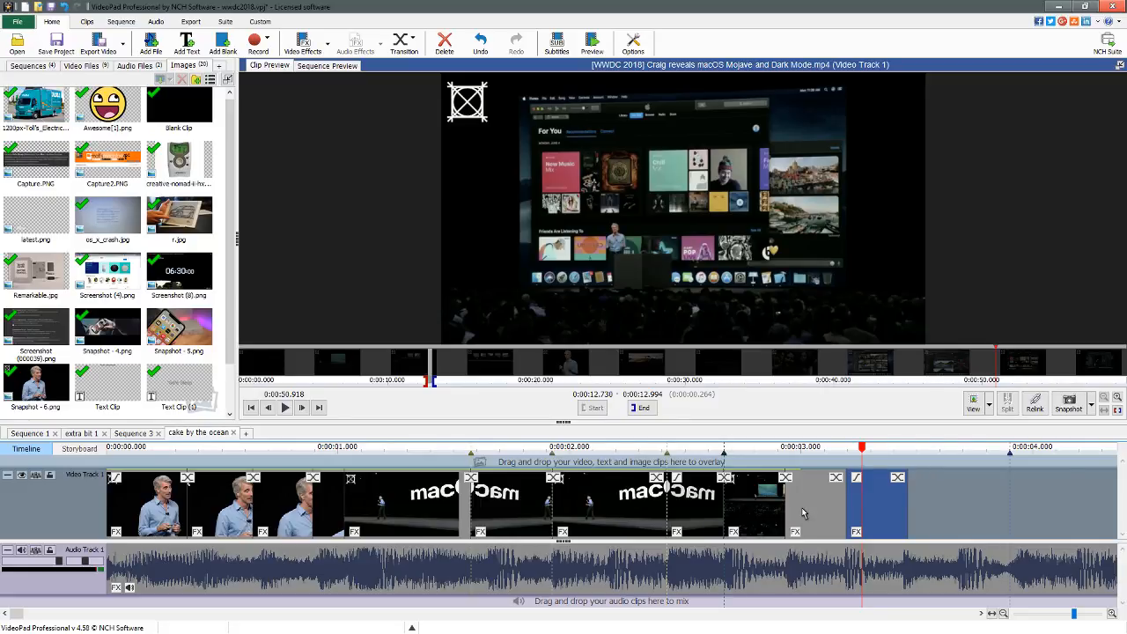
left_click(727, 449)
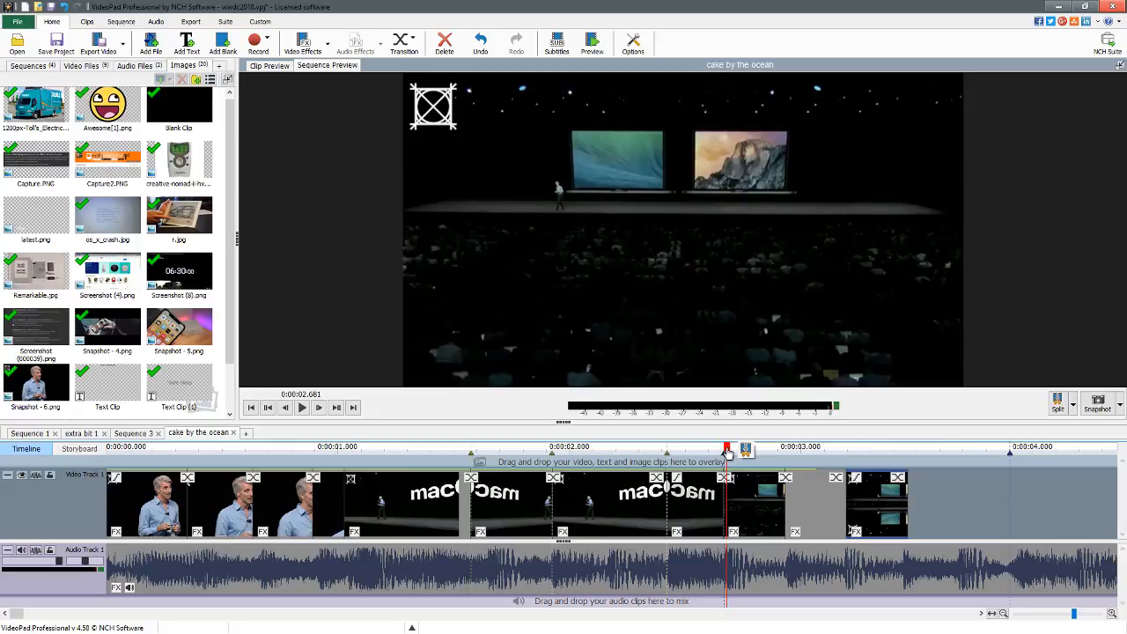
key("space")
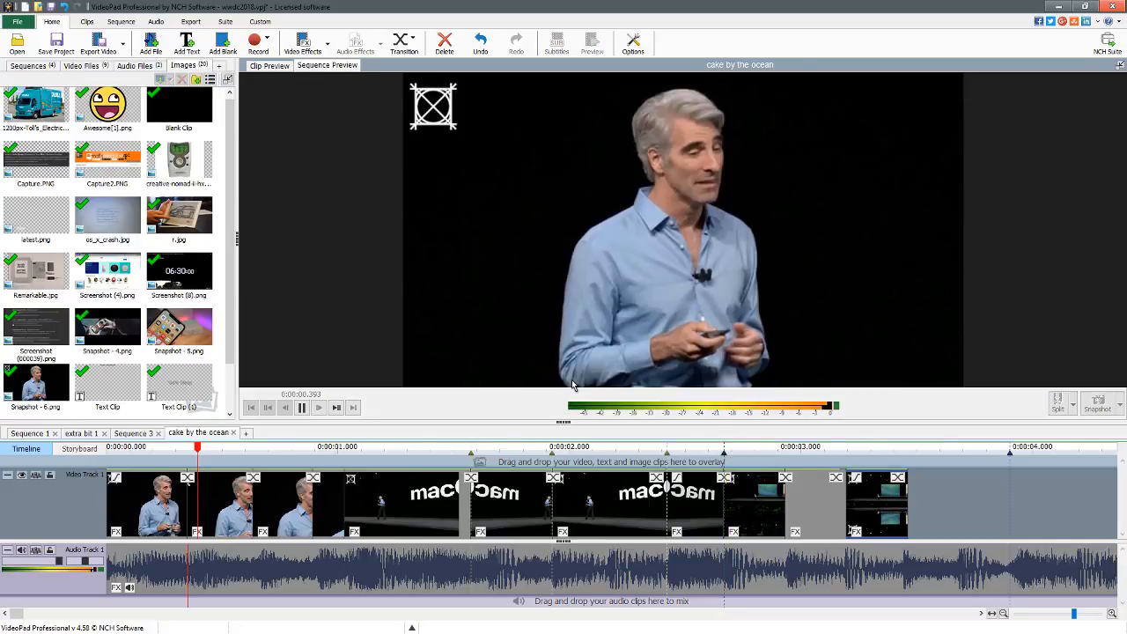
key("space")
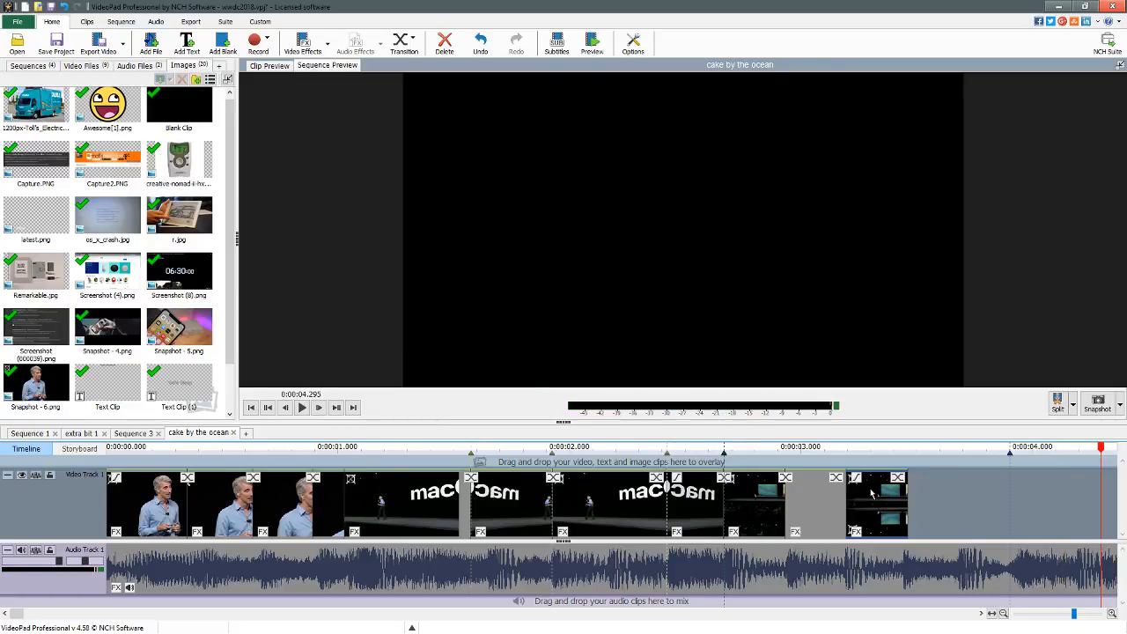
Paste a copy of the mirrored wallpaper clip at 0:00:03.463 and set it to play in reverse at 600% speed.
left_click(916, 448)
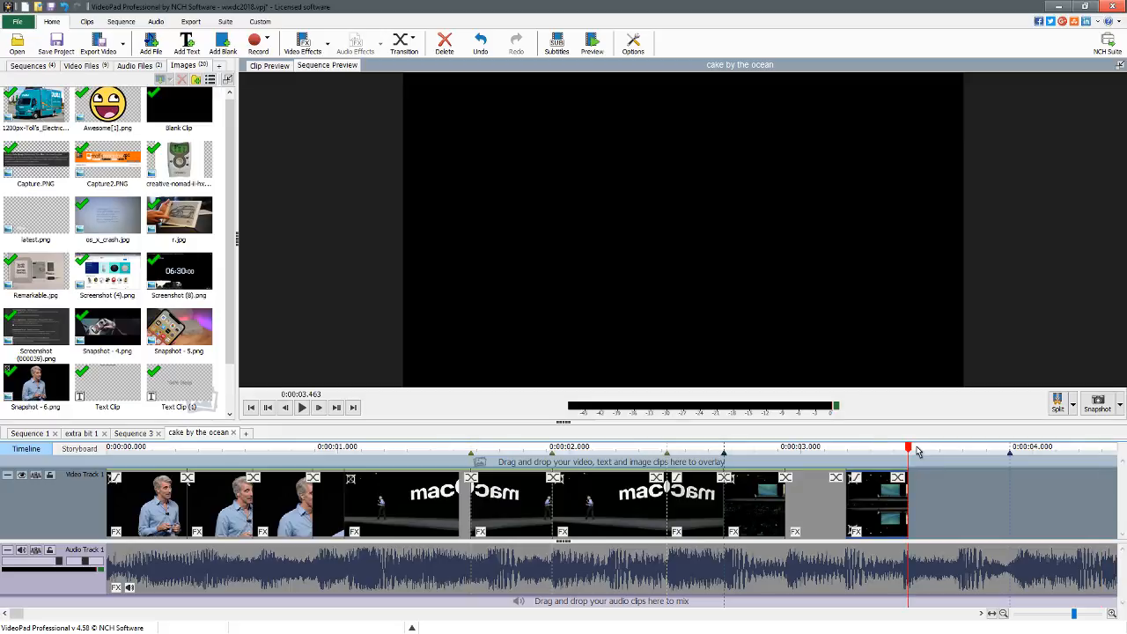
key("ctrl+v")
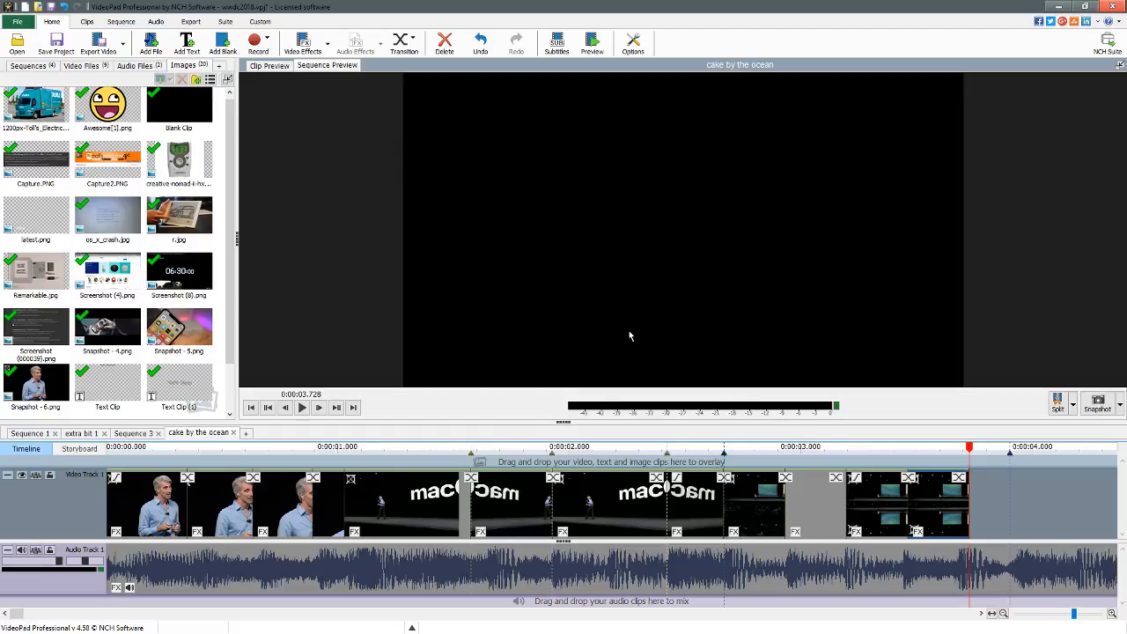
left_click(329, 46)
left_click(516, 314)
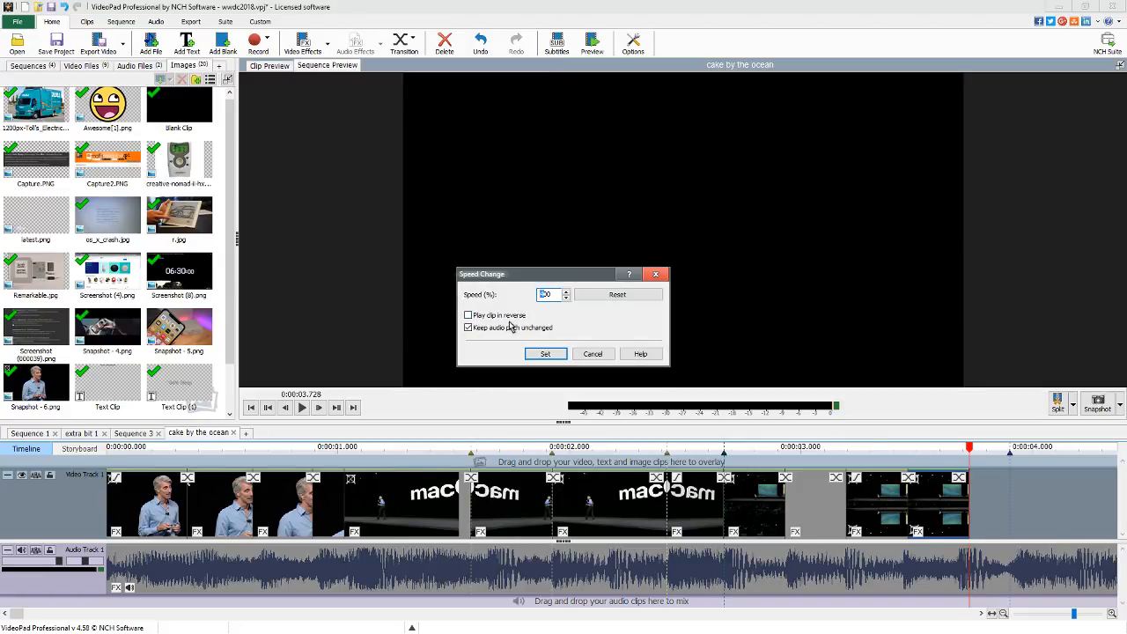
type("6")
left_click(546, 353)
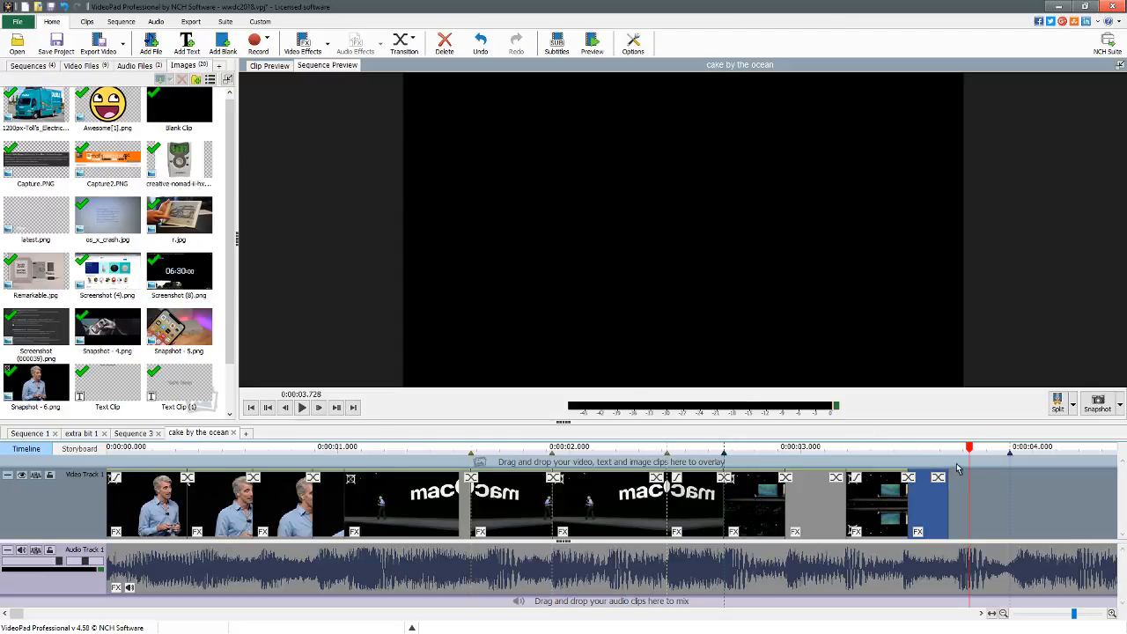
Copy the forward-playing mirrored wallpaper clip and paste it at 0:00:03.640, where the 600% clip ends.
left_click(911, 451)
left_click(951, 451)
left_click(957, 450)
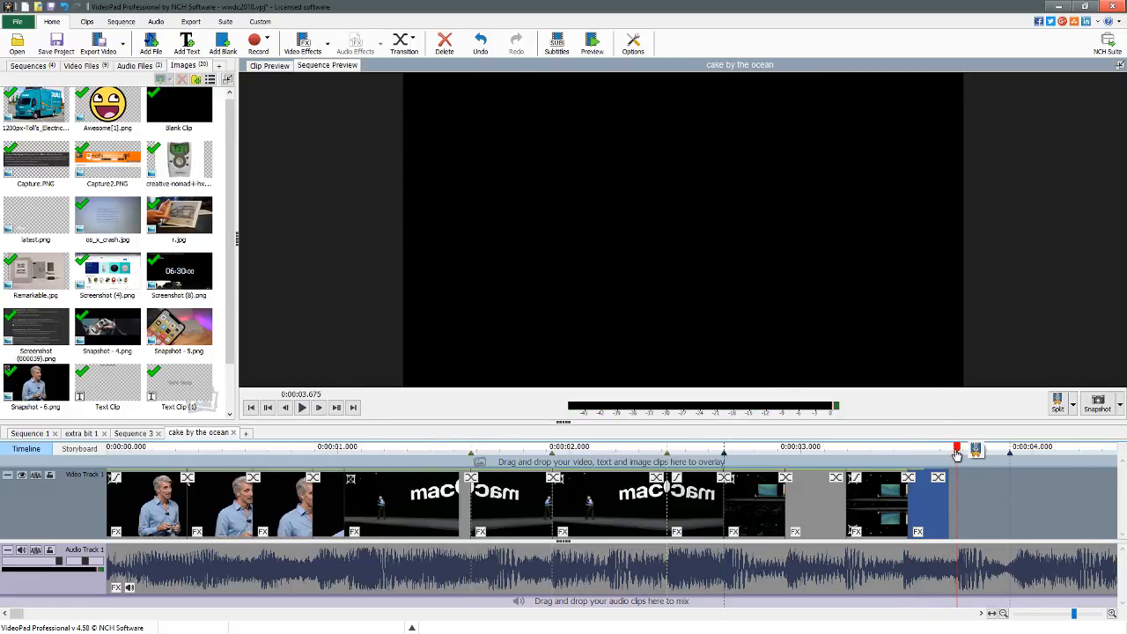
left_click(880, 516)
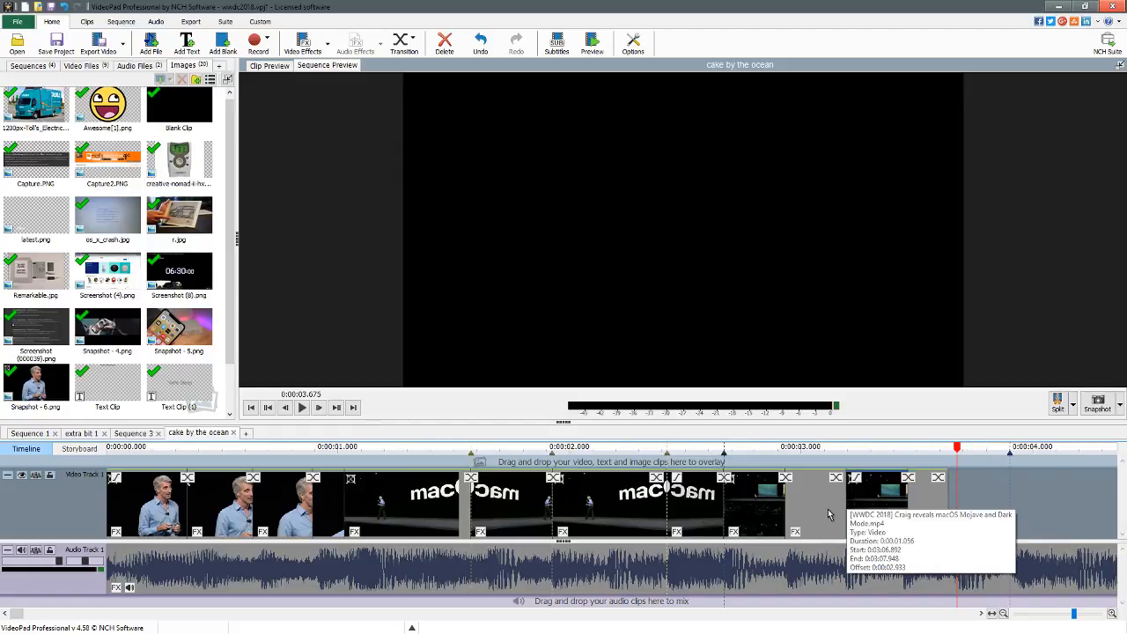
key("Left")
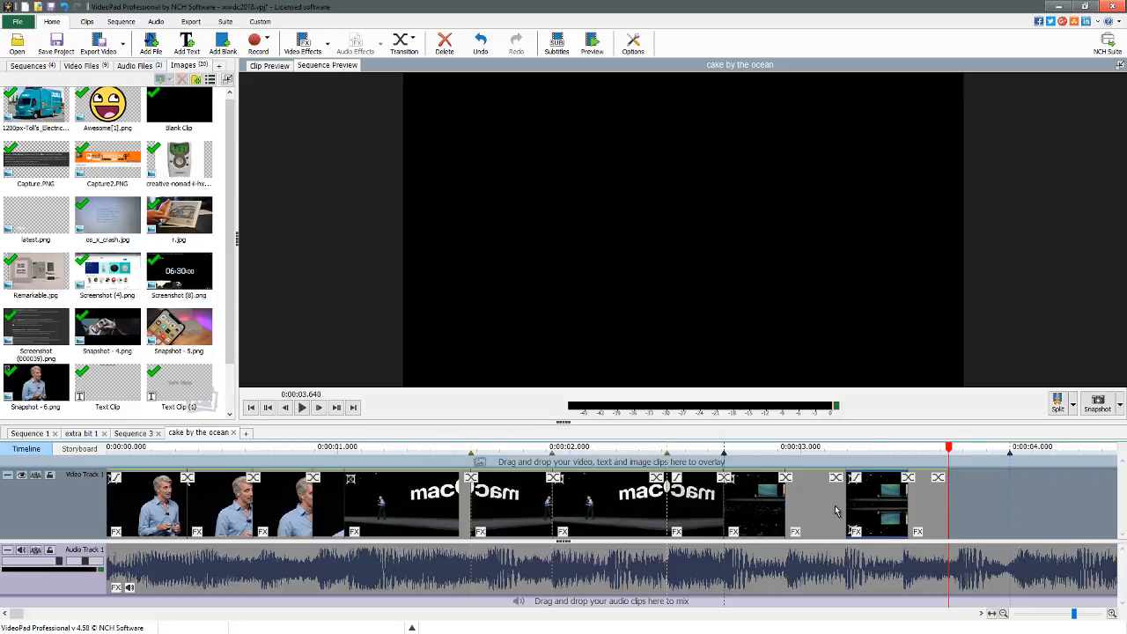
key("ctrl+v")
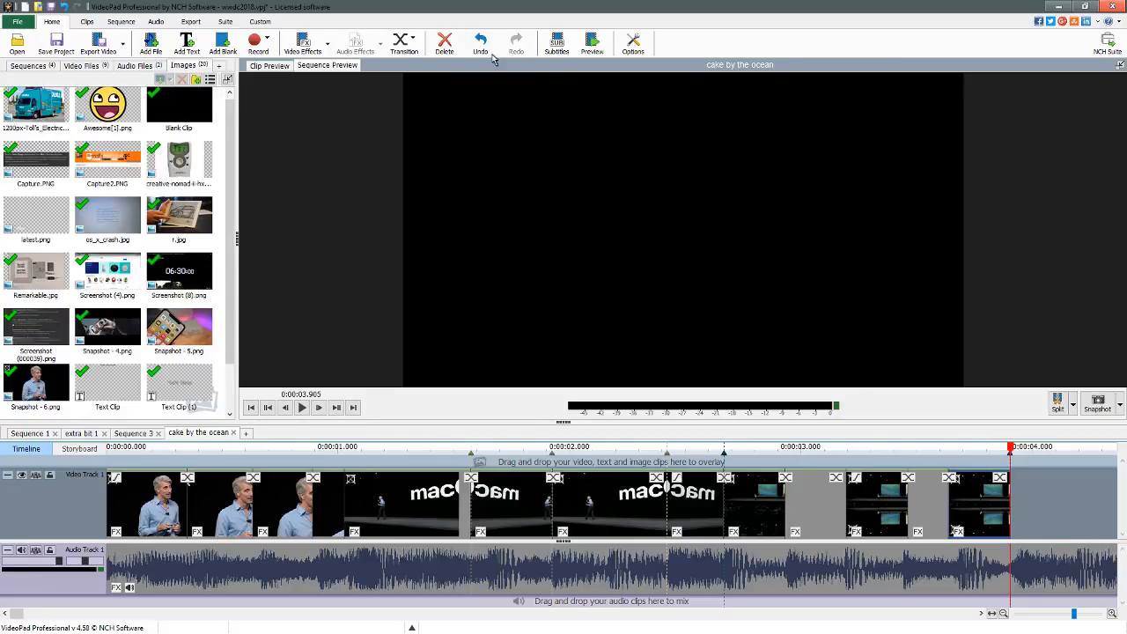
Add a second Mirror effect with the Right to left direction to the last wallpaper clip.
left_click(328, 49)
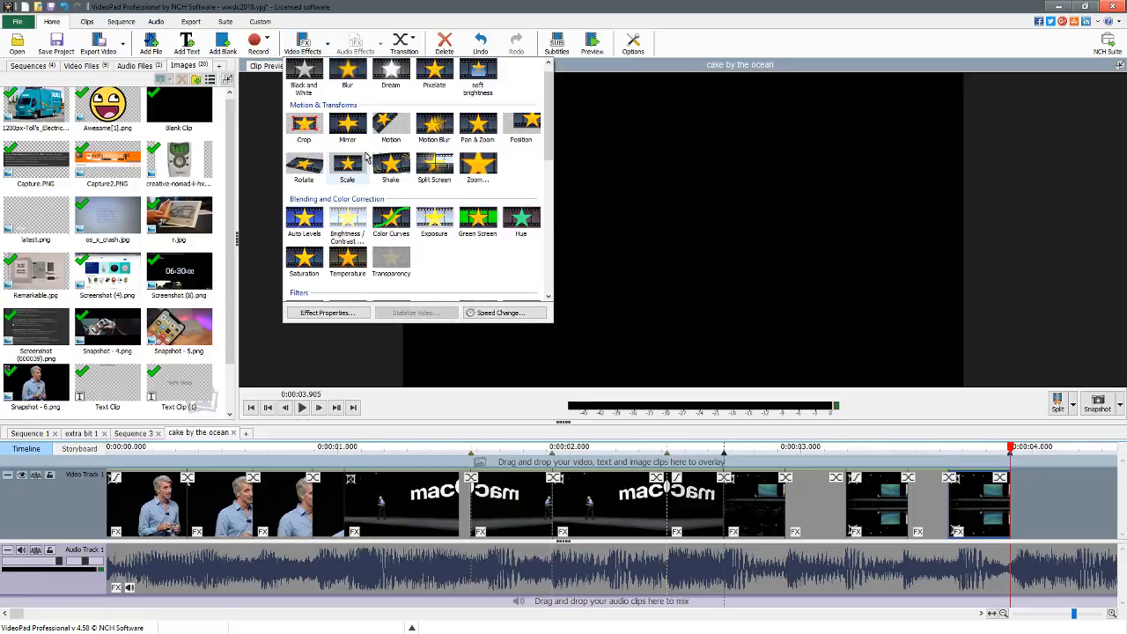
left_click(347, 125)
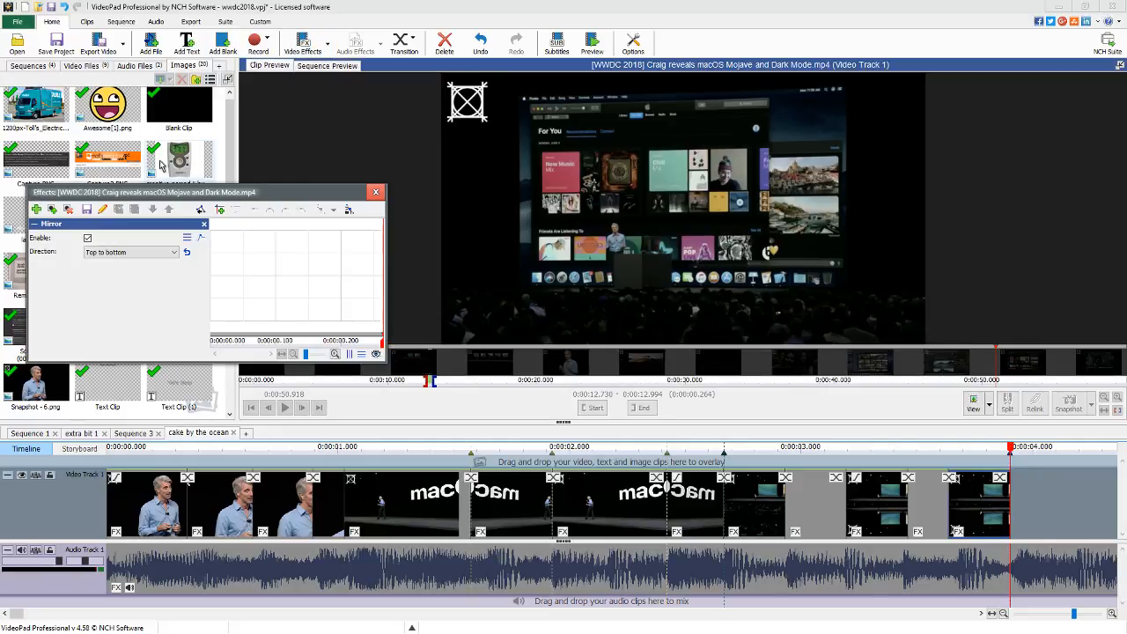
left_click(37, 210)
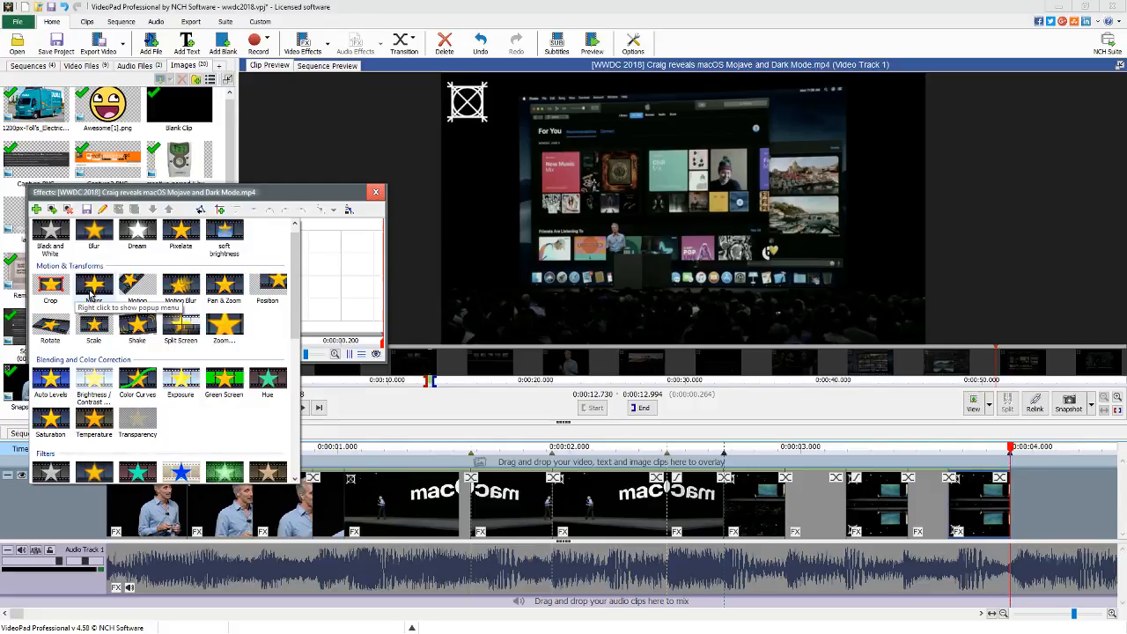
left_click(92, 293)
left_click(135, 254)
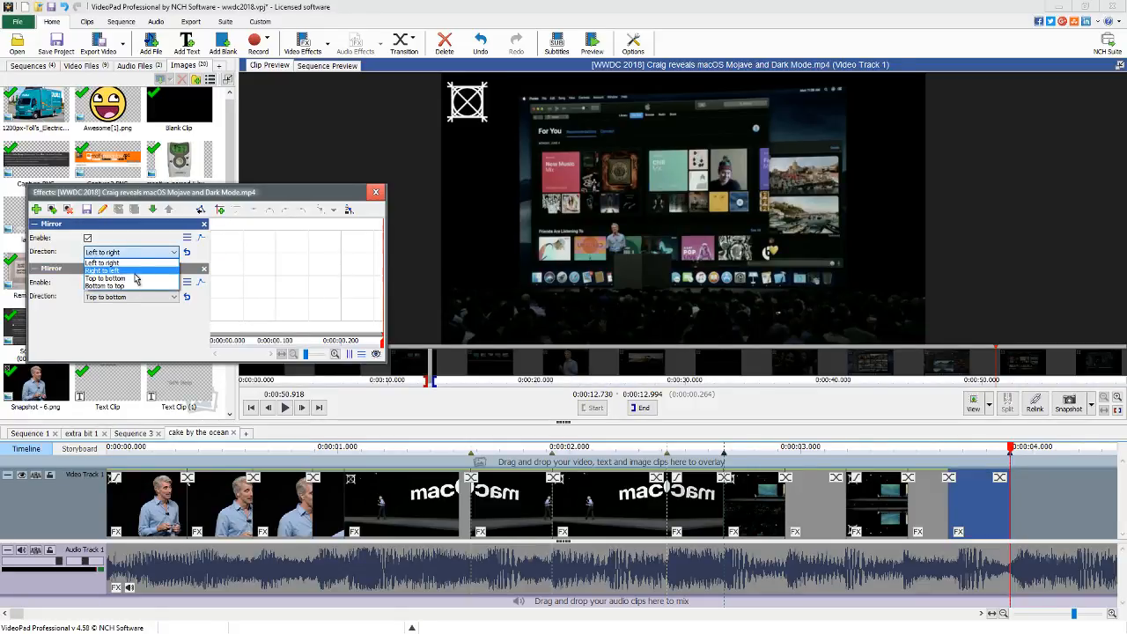
left_click(133, 270)
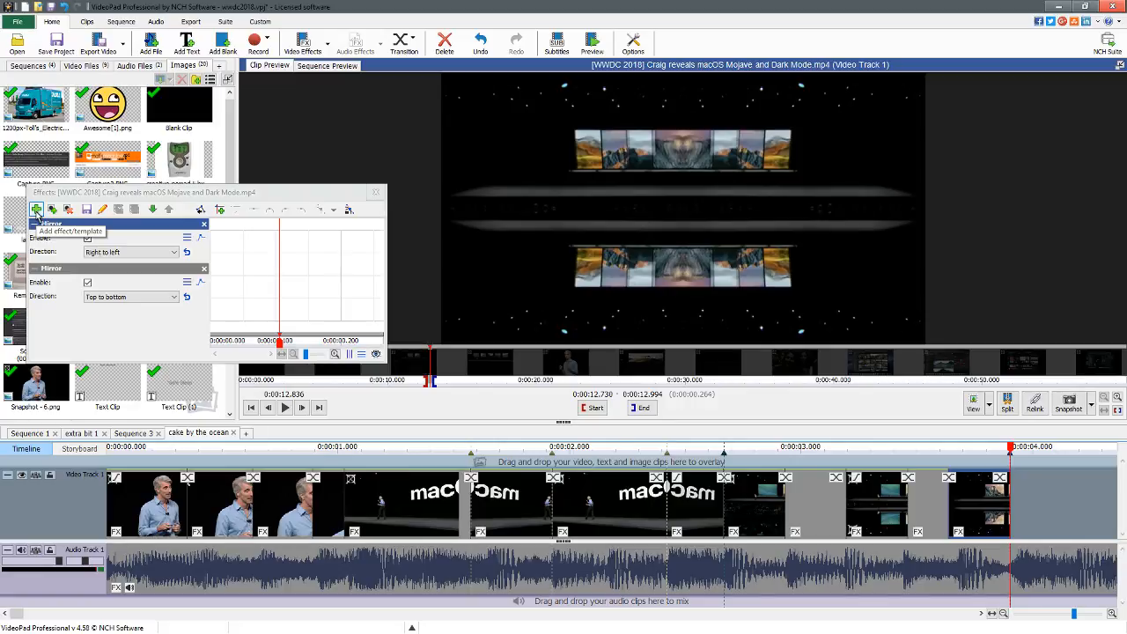
left_click(376, 192)
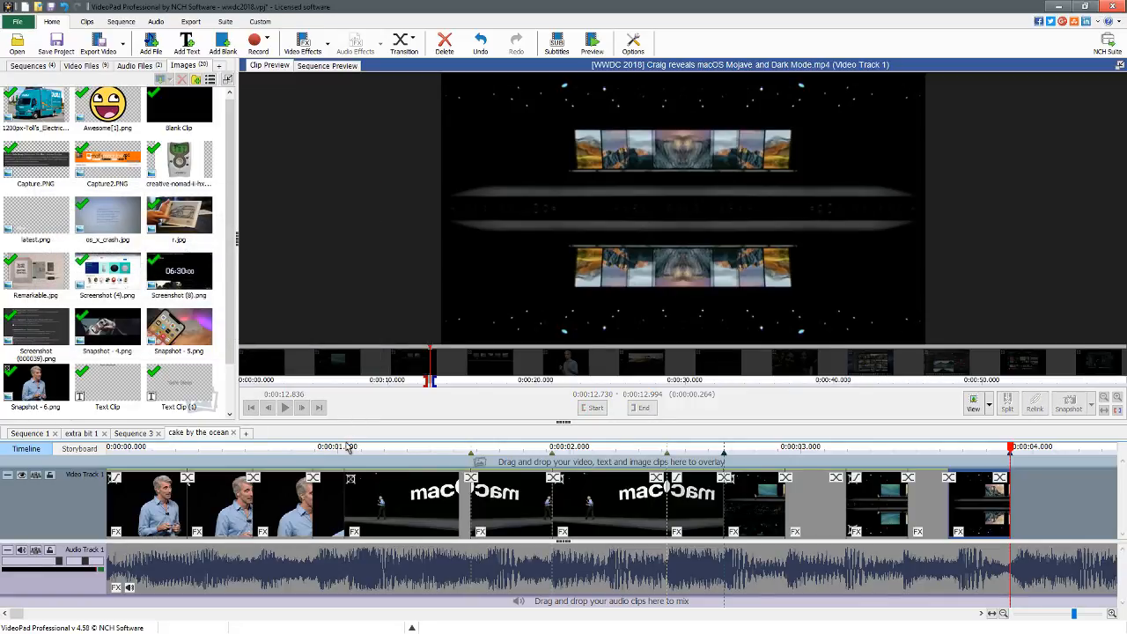
Play back the "cake by the ocean" sequence from the bookmark at the first mirrored macOS clip.
left_click(302, 408)
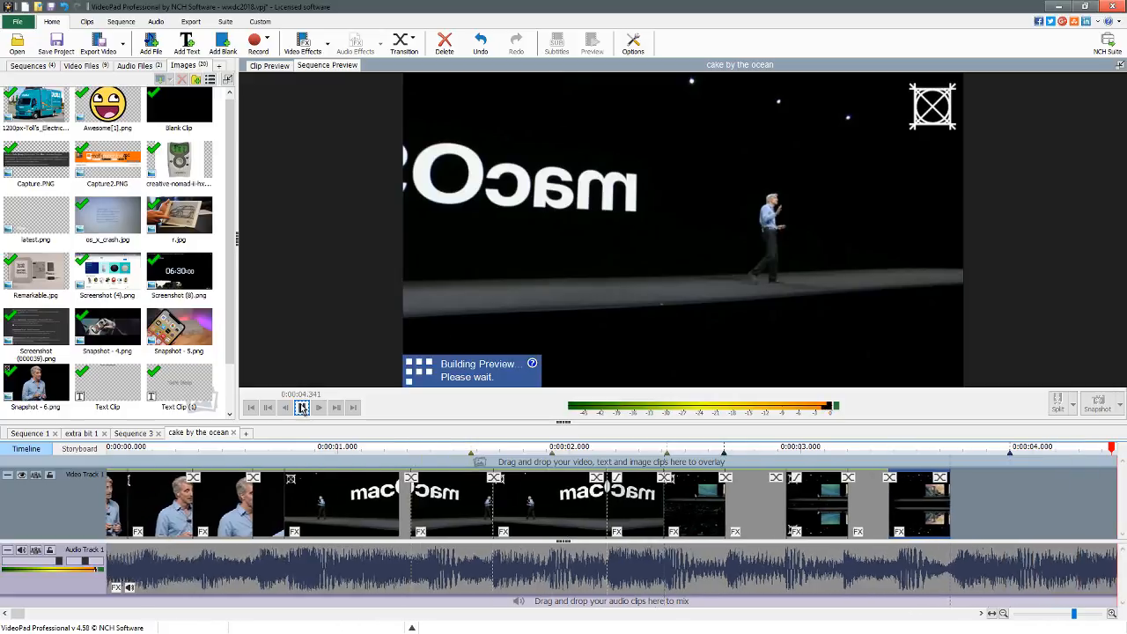
left_click(470, 455)
left_click(301, 408)
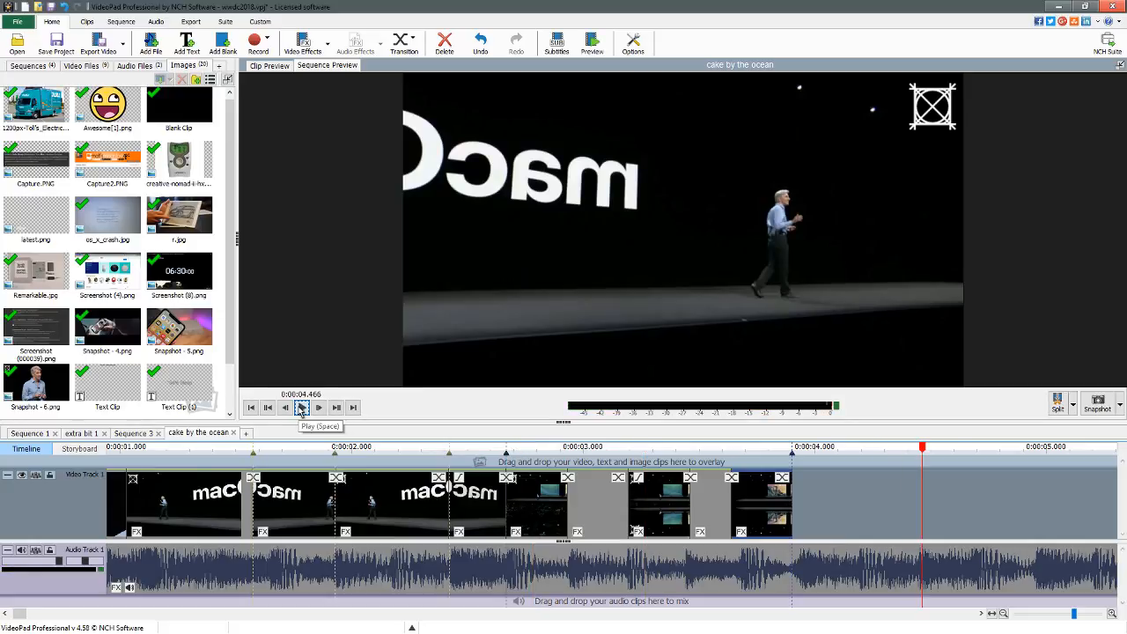
left_click(301, 408)
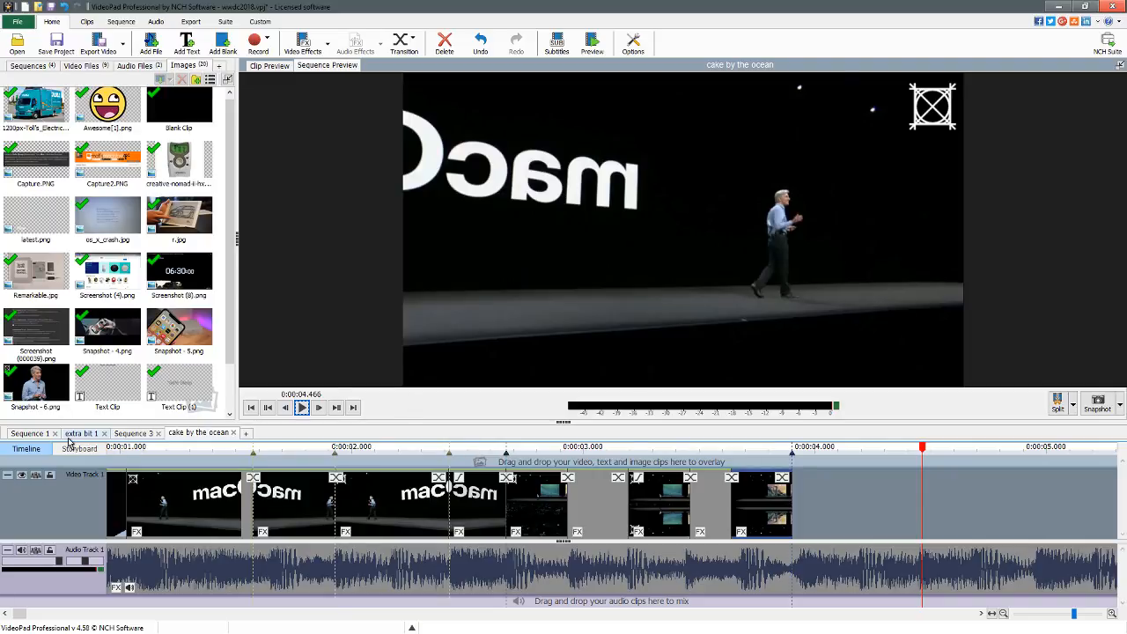
Open Sequence 1 and play it back from 0:01:45.937 to review the insertion point.
left_click(34, 435)
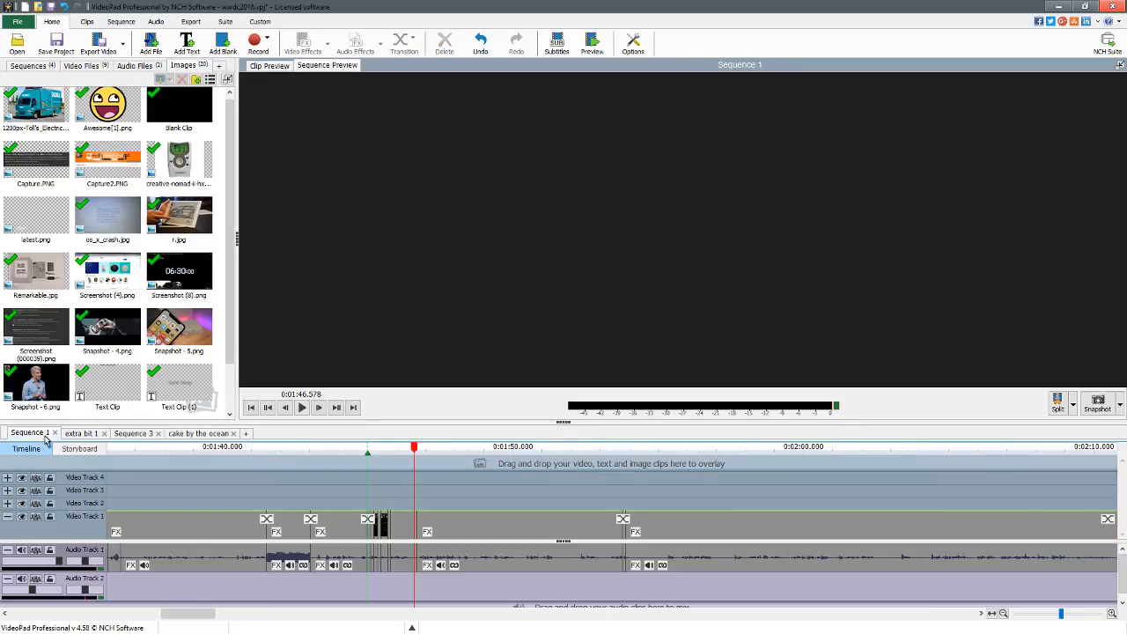
left_click(394, 450)
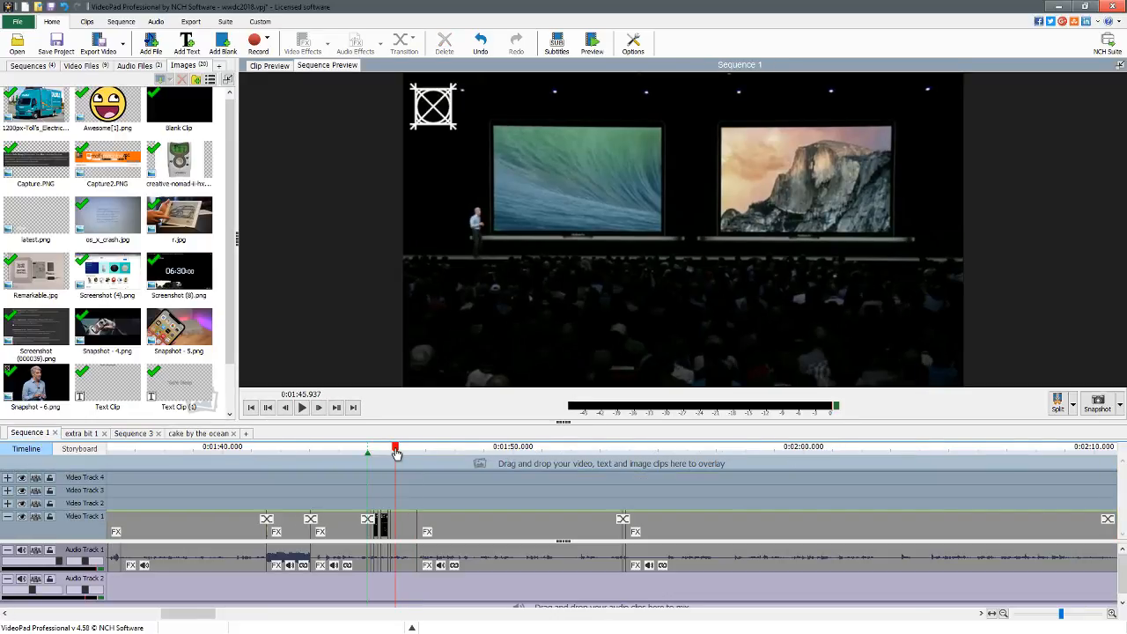
left_click(301, 408)
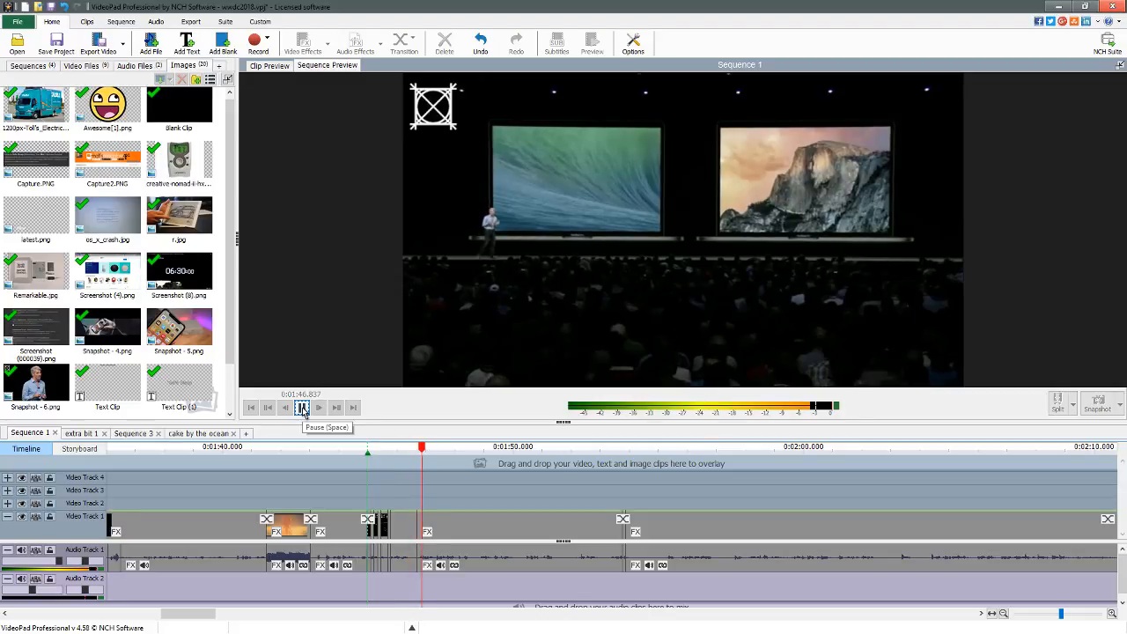
left_click(302, 408)
Try inserting the "cake by the ocean" sequence into Video Track 1 of Sequence 1 and play back the result.
left_click(47, 67)
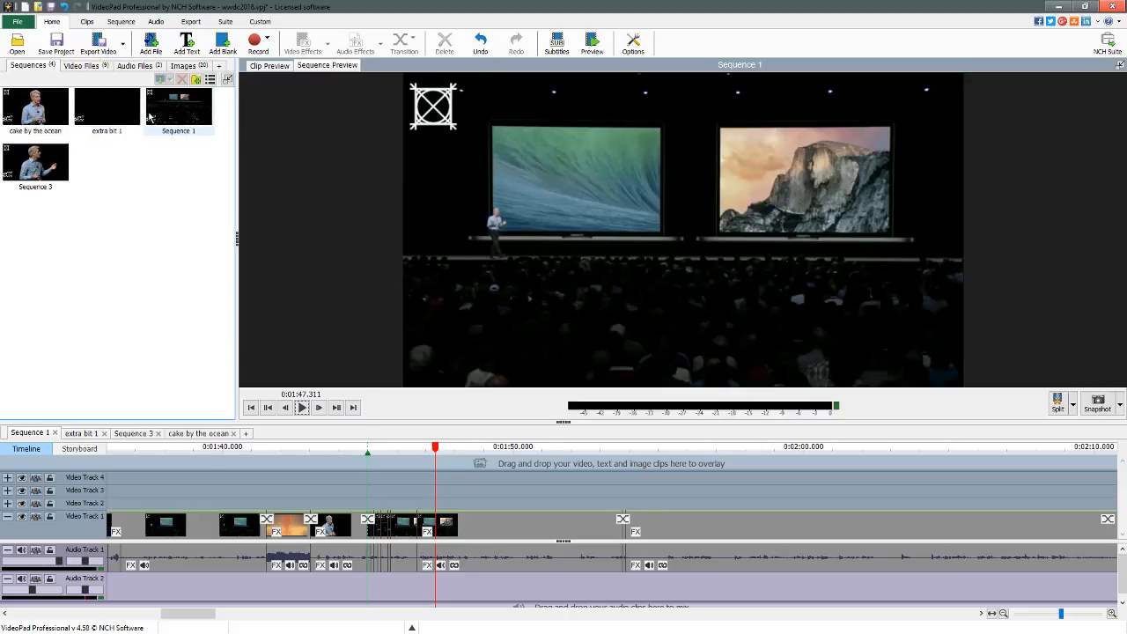
mouse_move(40, 109)
left_mouse_down()
mouse_move(431, 539)
mouse_move(421, 541)
left_mouse_up()
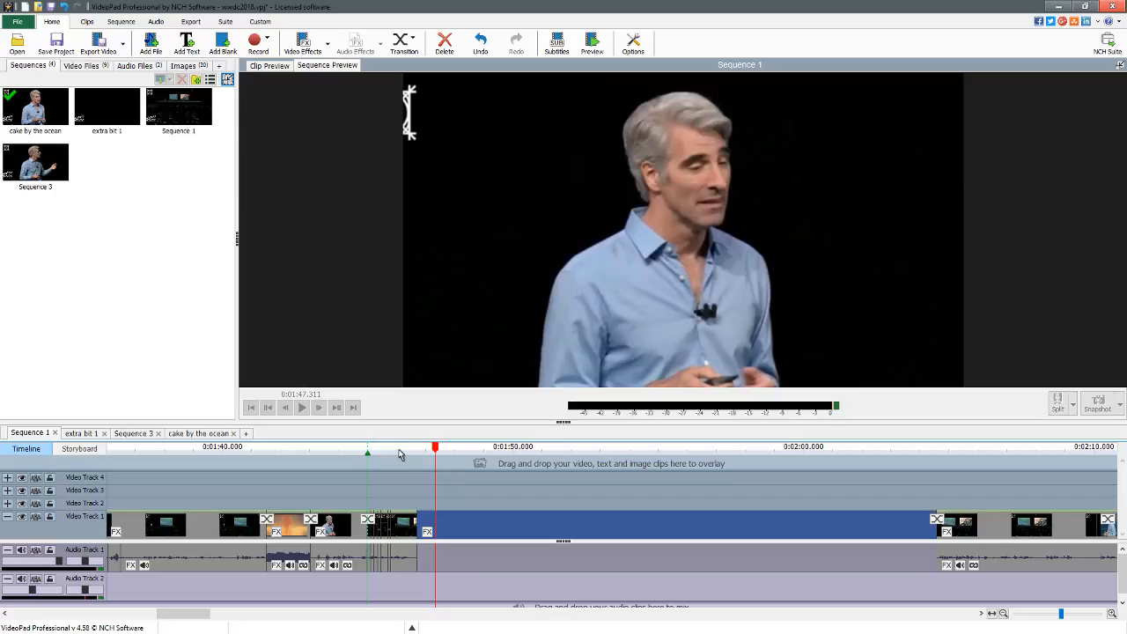
left_click(397, 449)
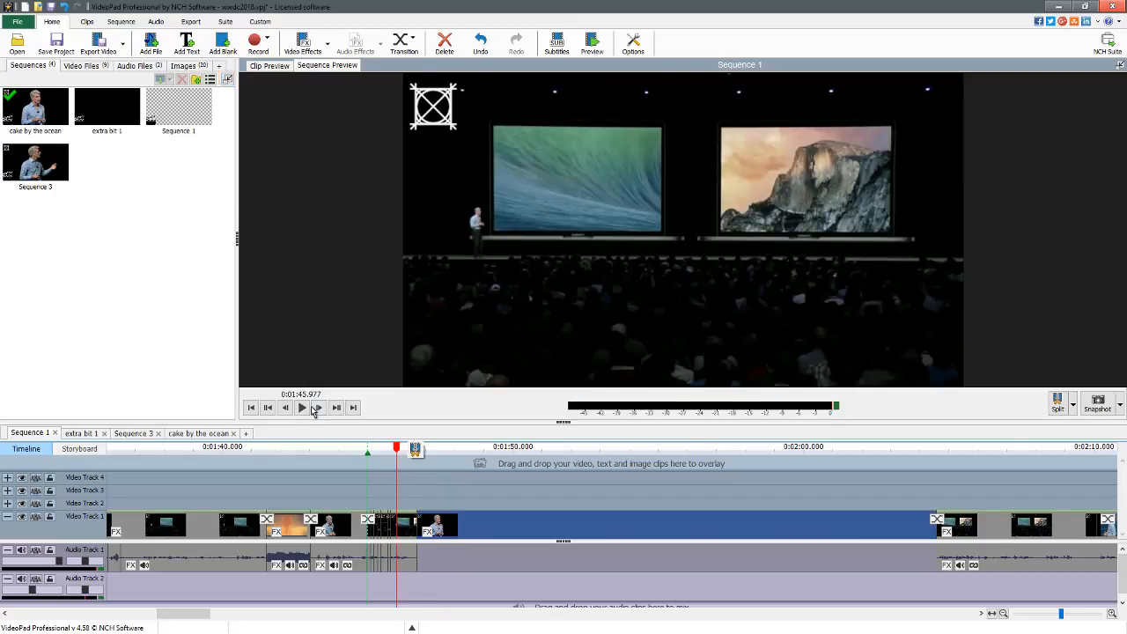
left_click(301, 408)
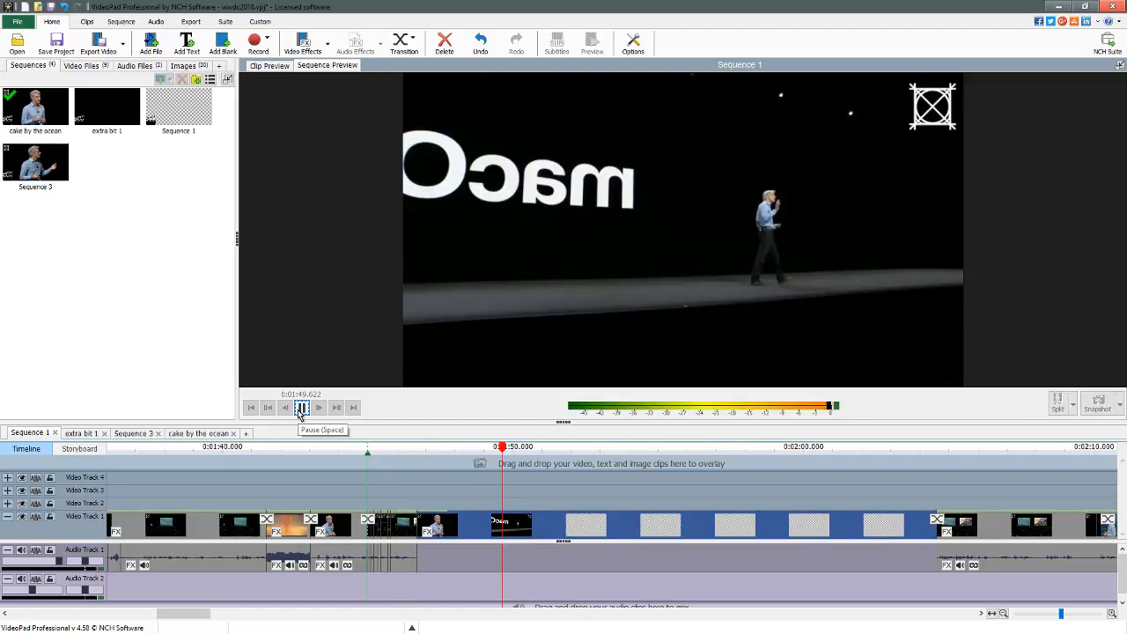
left_click(302, 407)
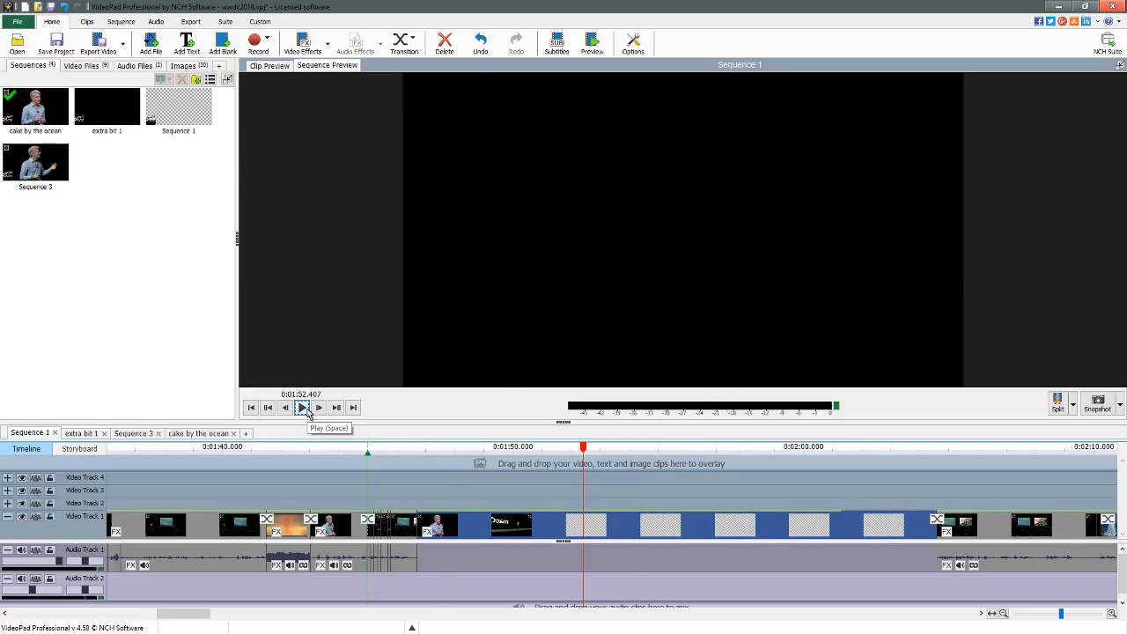
key("ctrl+z")
Add a bookmark with the default name at 0:01:46.703 in Sequence 1.
key("ctrl+Left")
key("b")
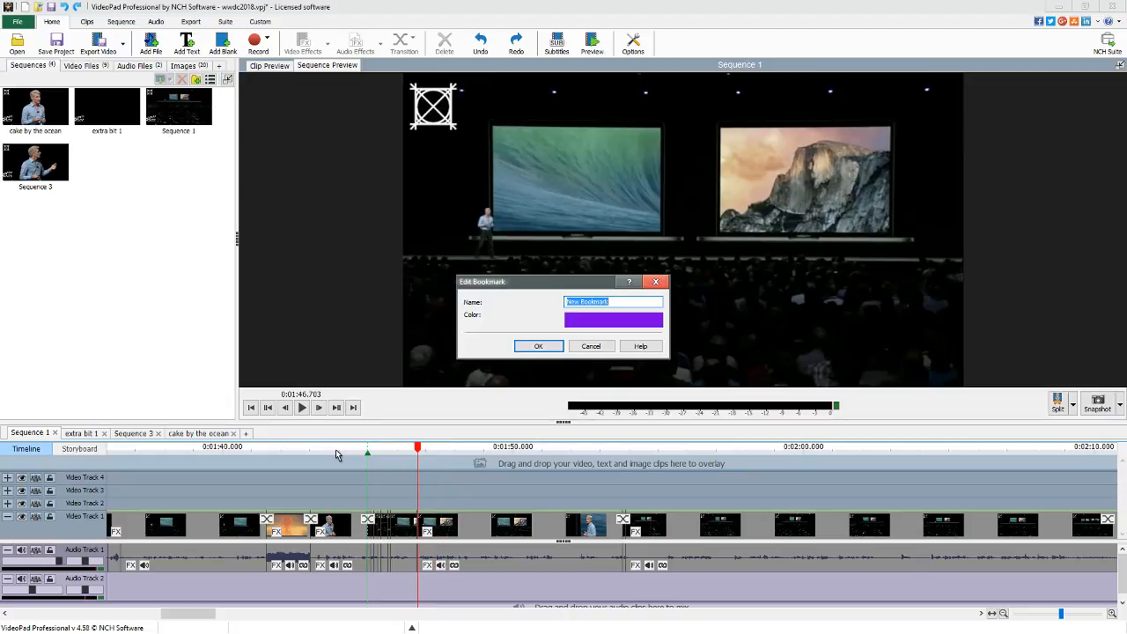
left_click(553, 349)
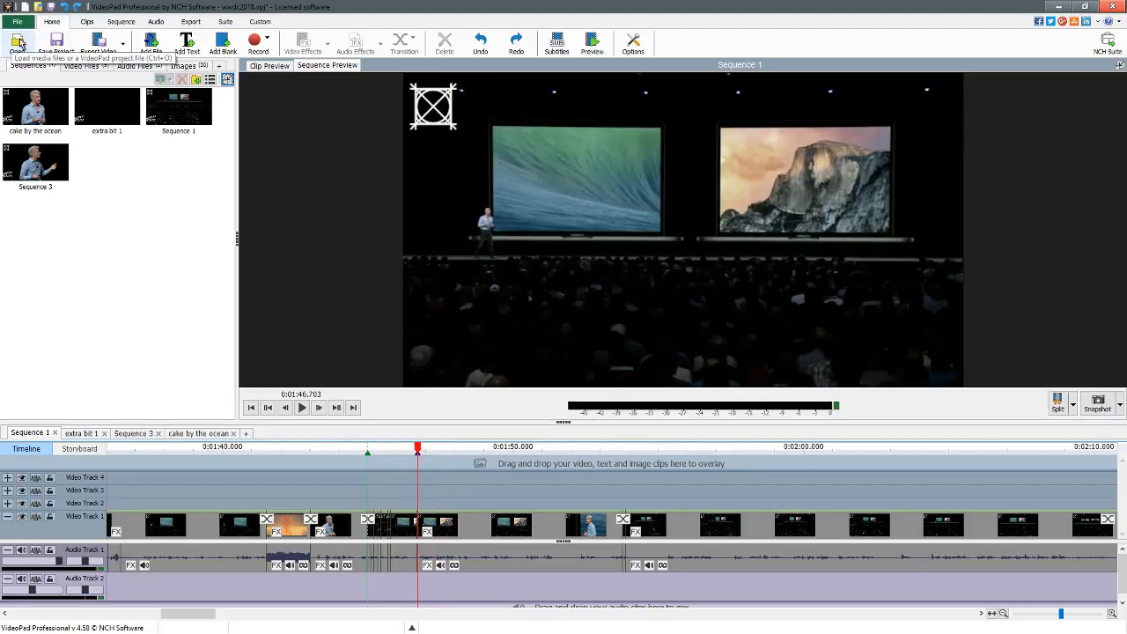
Start a new project, saving the changes to the current one, and save it as "jazza ytp 1" in the ytp\jazza ytp folder.
left_click(25, 8)
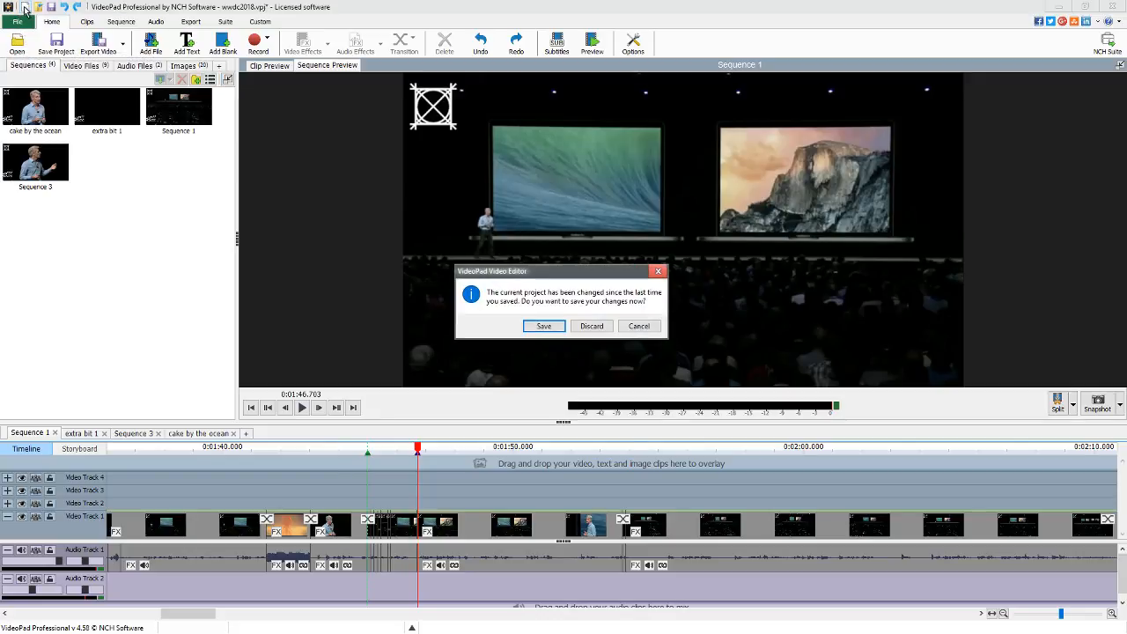
left_click(541, 328)
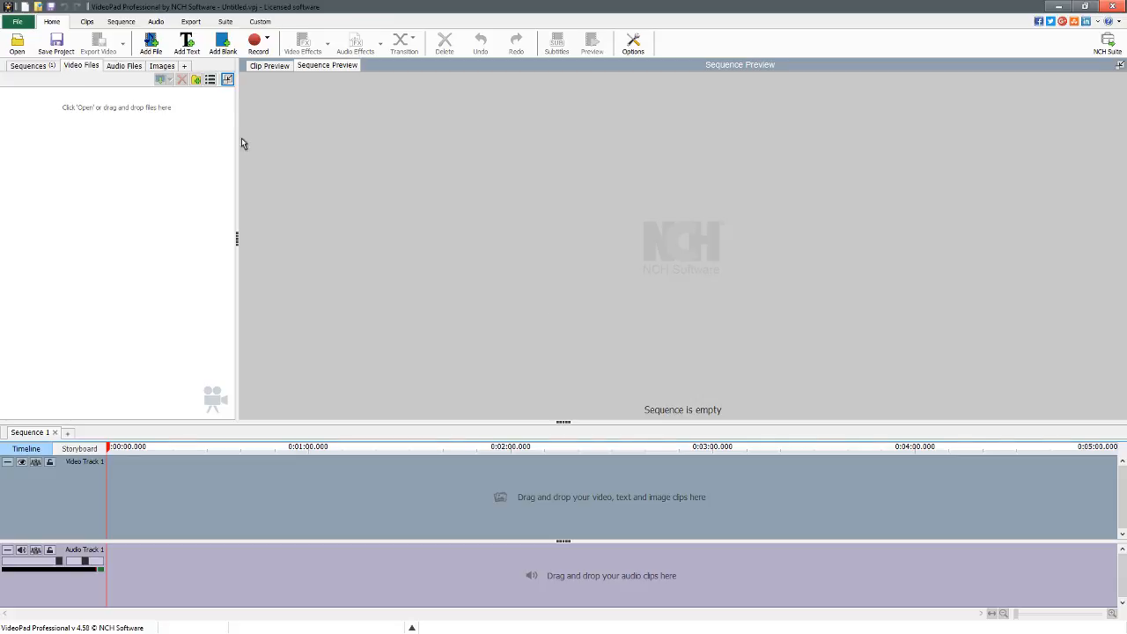
left_click(64, 43)
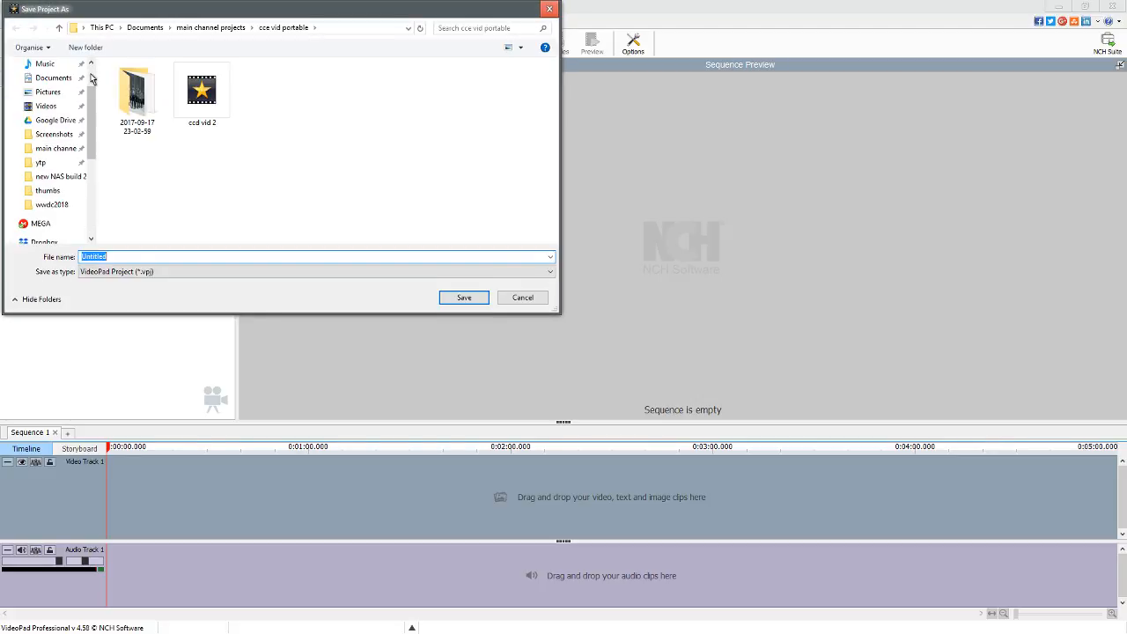
left_click(53, 200)
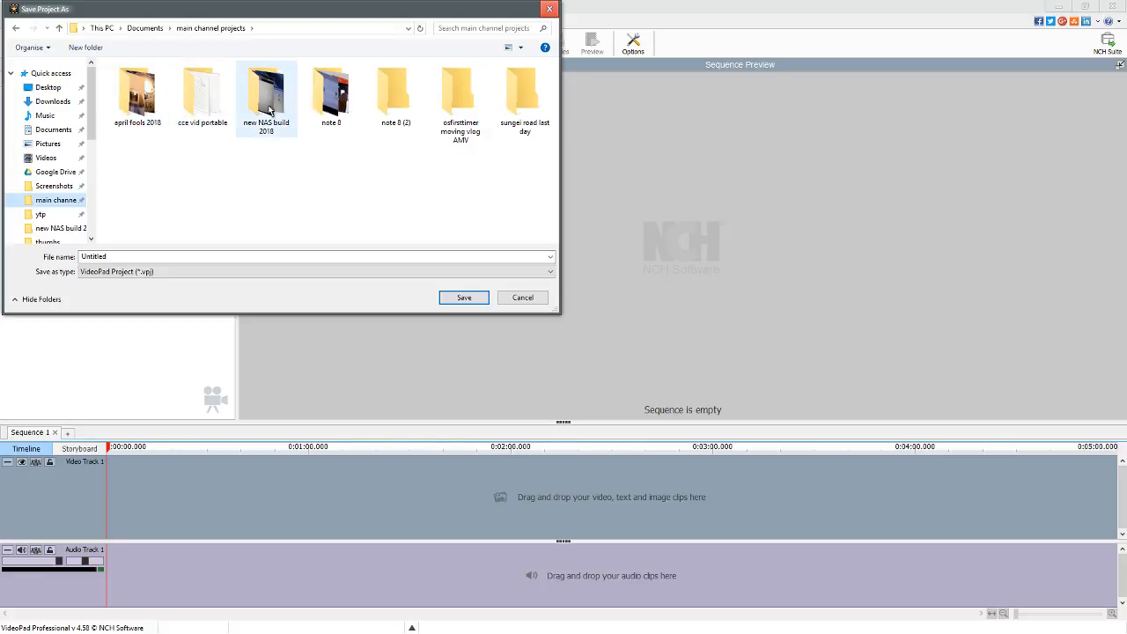
left_click(35, 215)
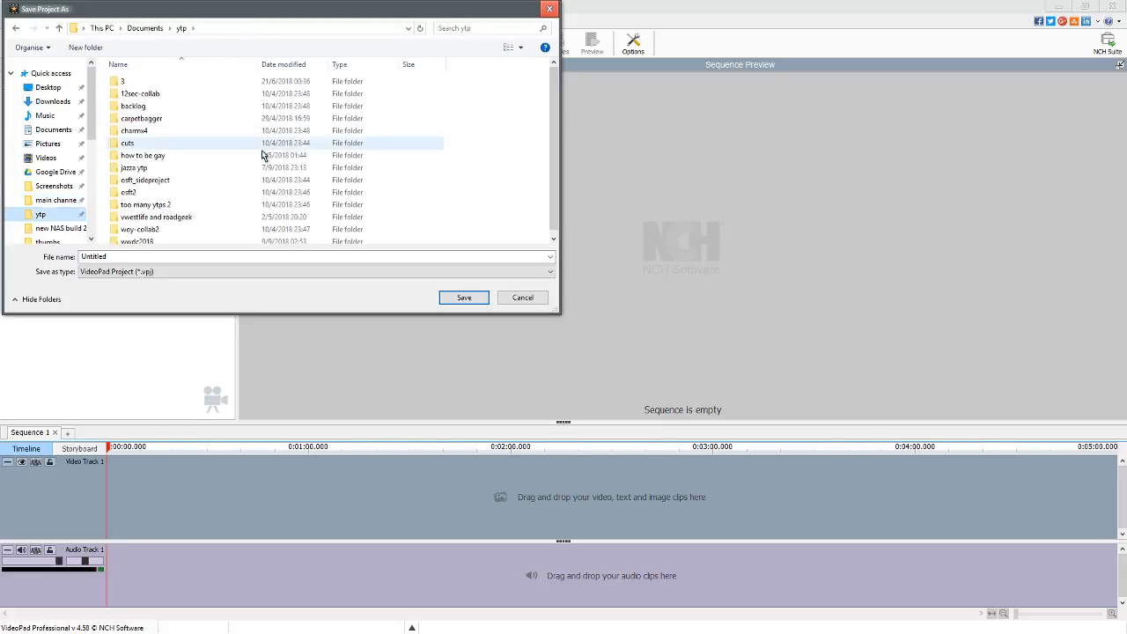
double_click(141, 167)
double_click(133, 256)
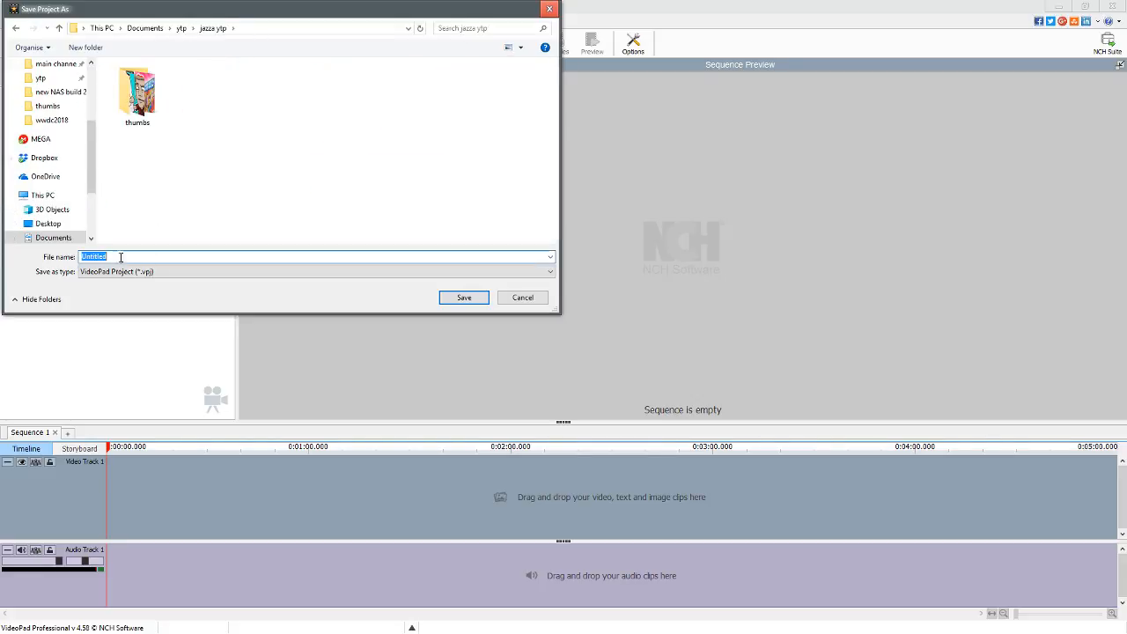
type("jazza")
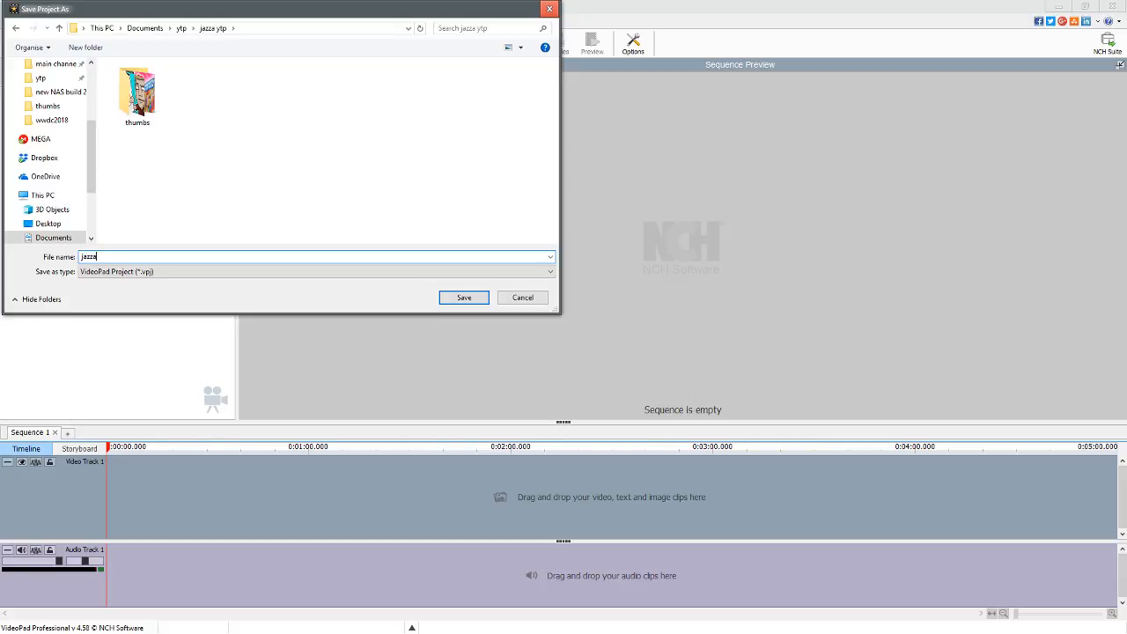
type(" ytp 1")
key("Return")
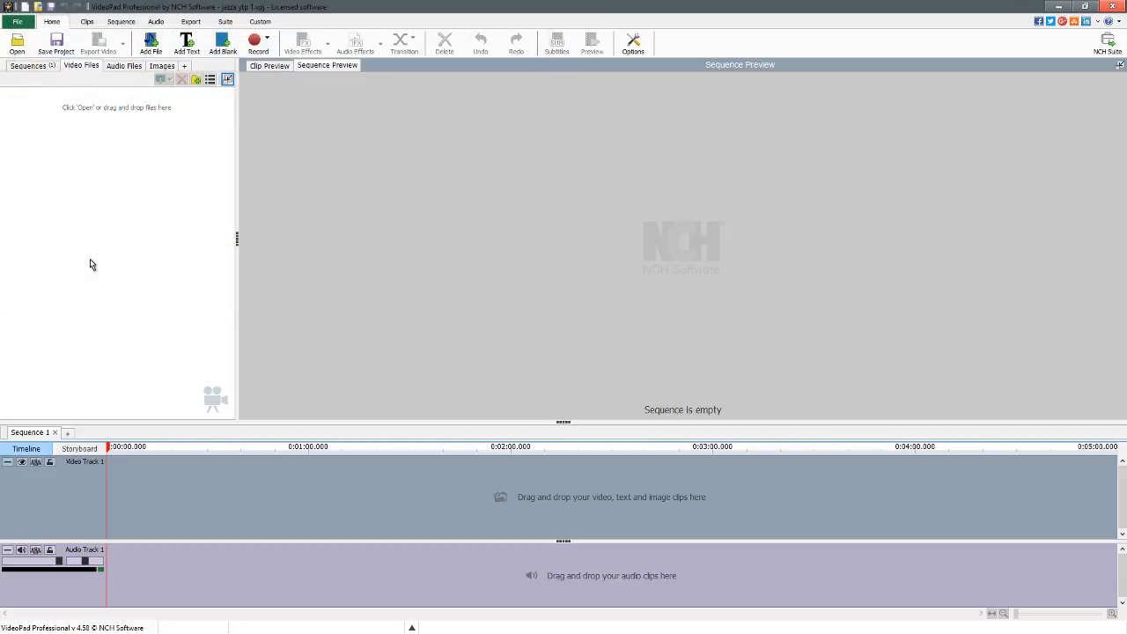
Switch to the open windows to find the description file in Notepad and close it, saving its changes.
key("alt+Tab")
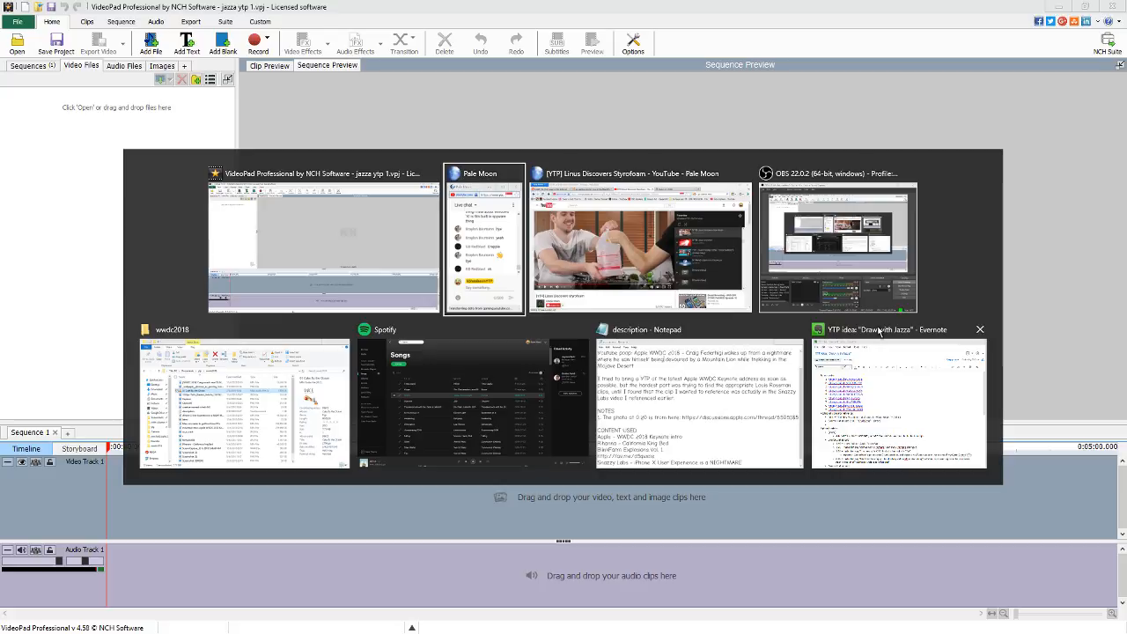
key("Tab")
key("Tab")
key("Tab")
key("Tab")
key("Tab")
key("Tab")
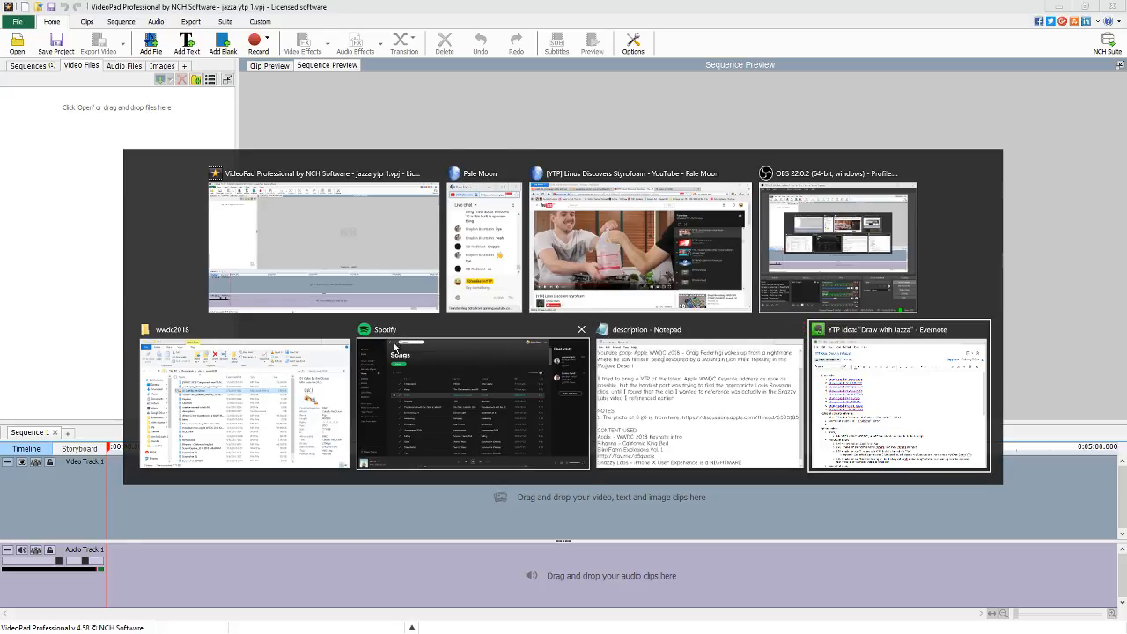
left_click(290, 364)
key("alt+Tab")
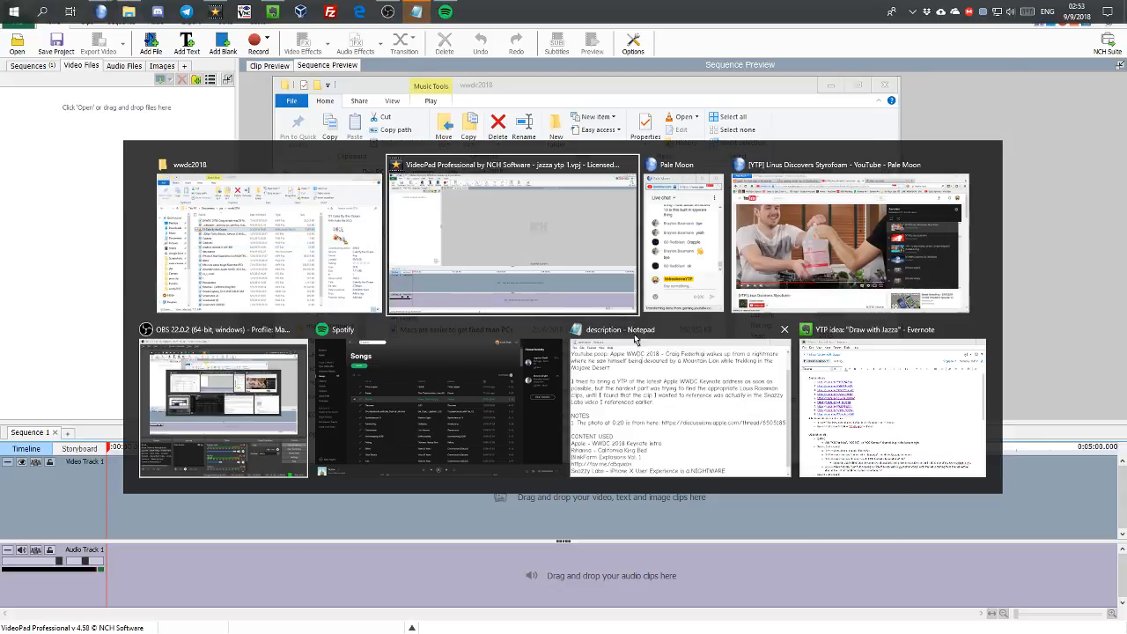
key("alt+Tab")
key("Tab")
key("Tab")
key("Tab")
key("Tab")
key("Tab")
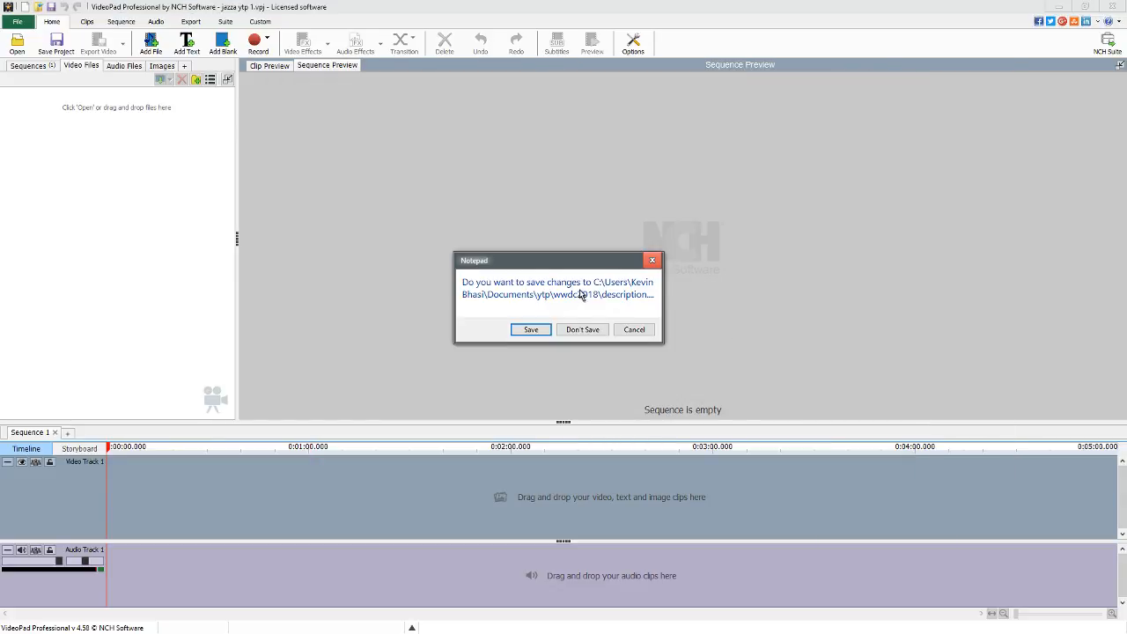
left_click(531, 330)
In File Explorer, open the ytp\jazza ytp folder and import the source videos starting with 1-EPIC ART and 3-COPIC into the VideoPad project.
key("alt+Tab")
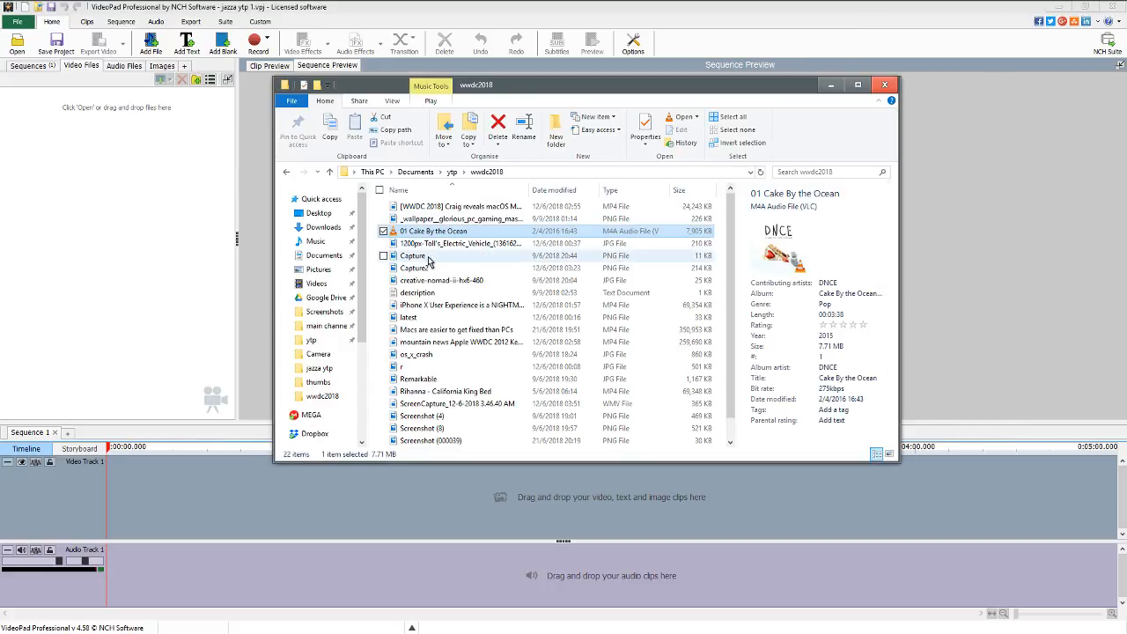
left_click(463, 172)
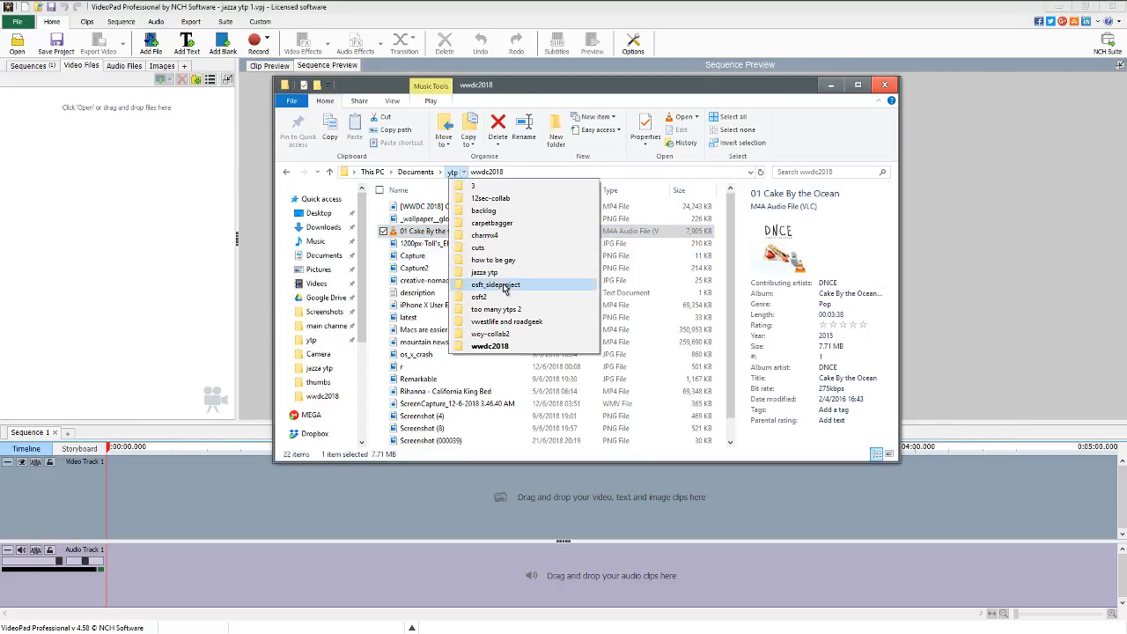
left_click(493, 270)
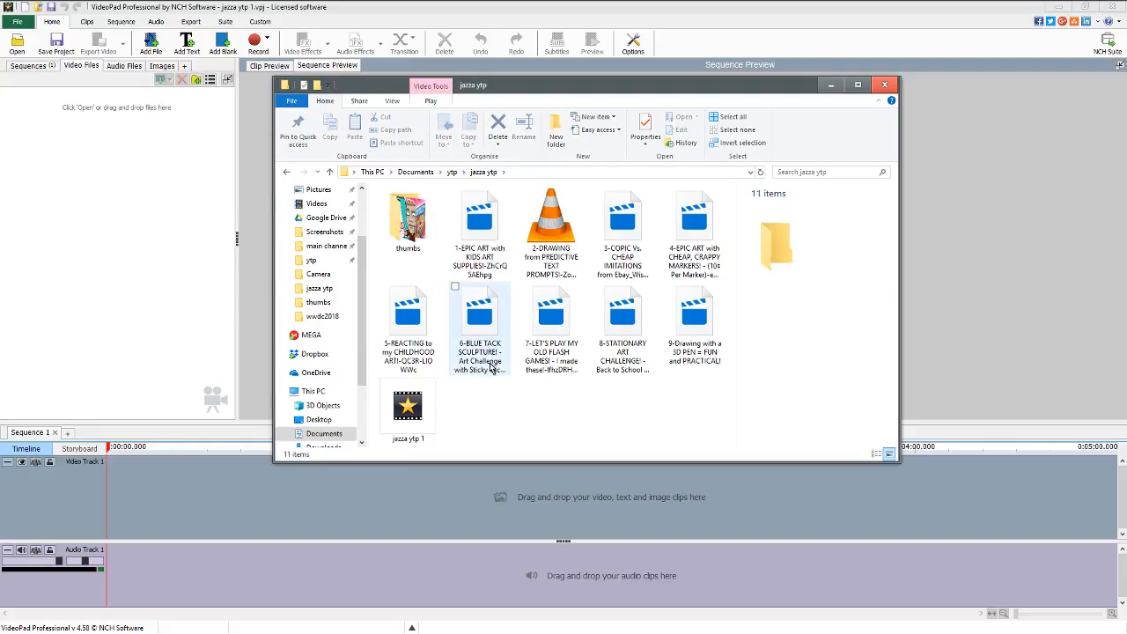
left_click(480, 256)
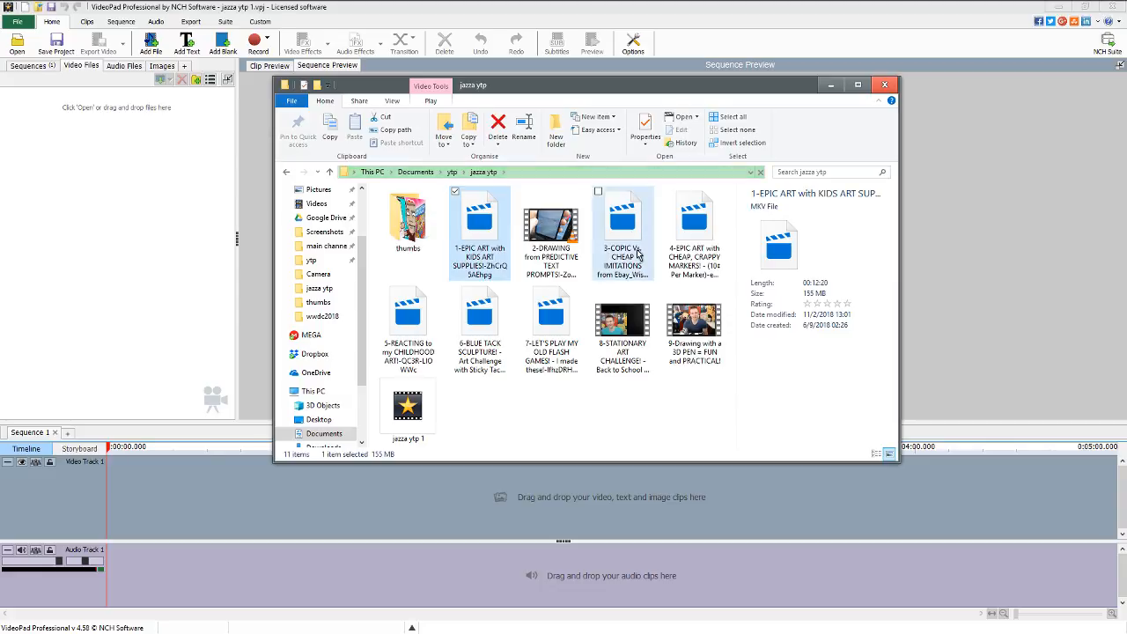
left_click(627, 227, "ctrl")
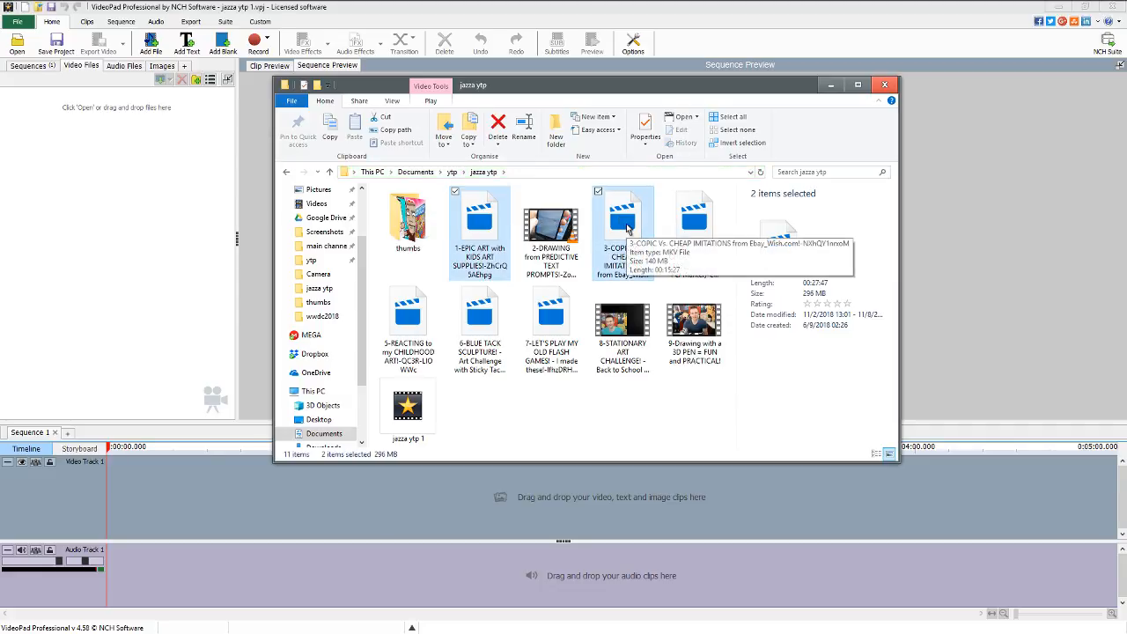
left_click_drag(627, 228, 78, 243)
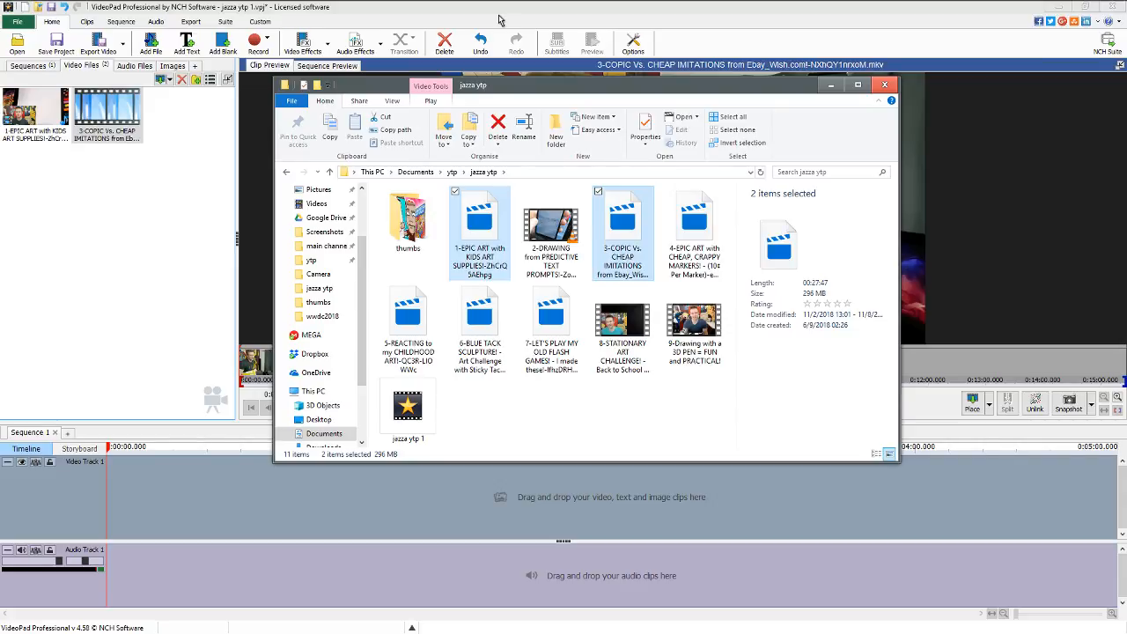
key("alt+Tab")
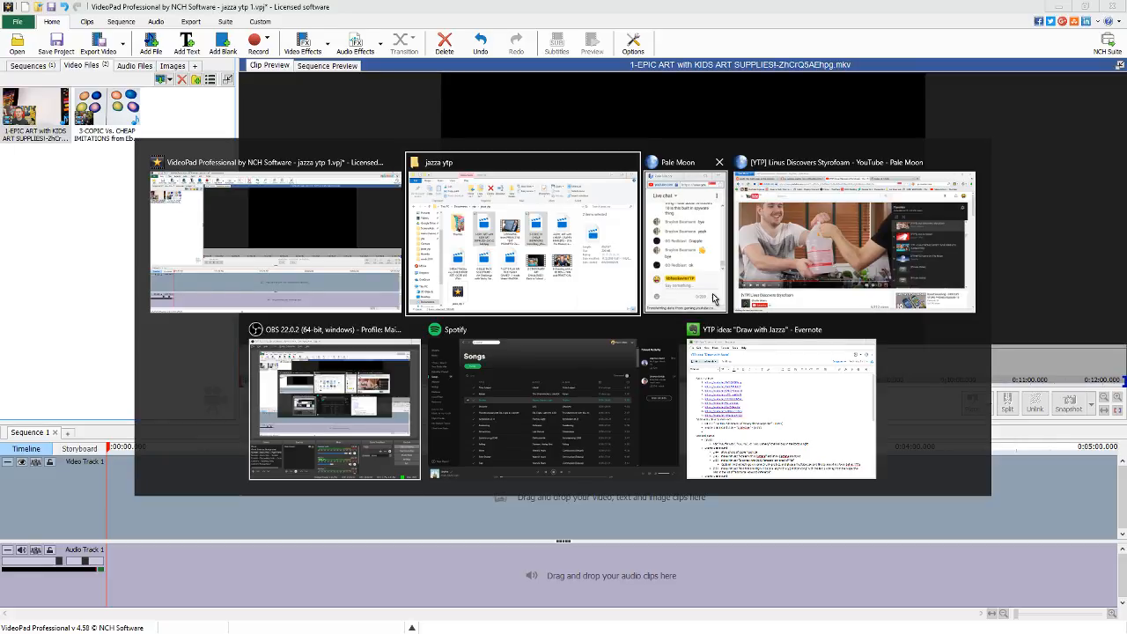
key("Escape")
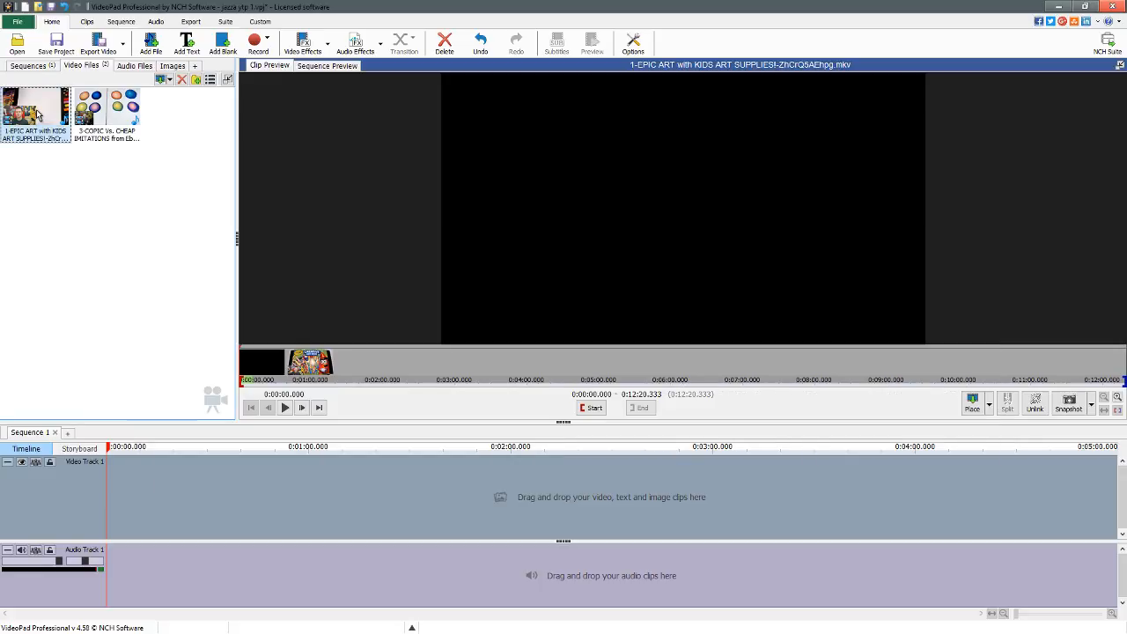
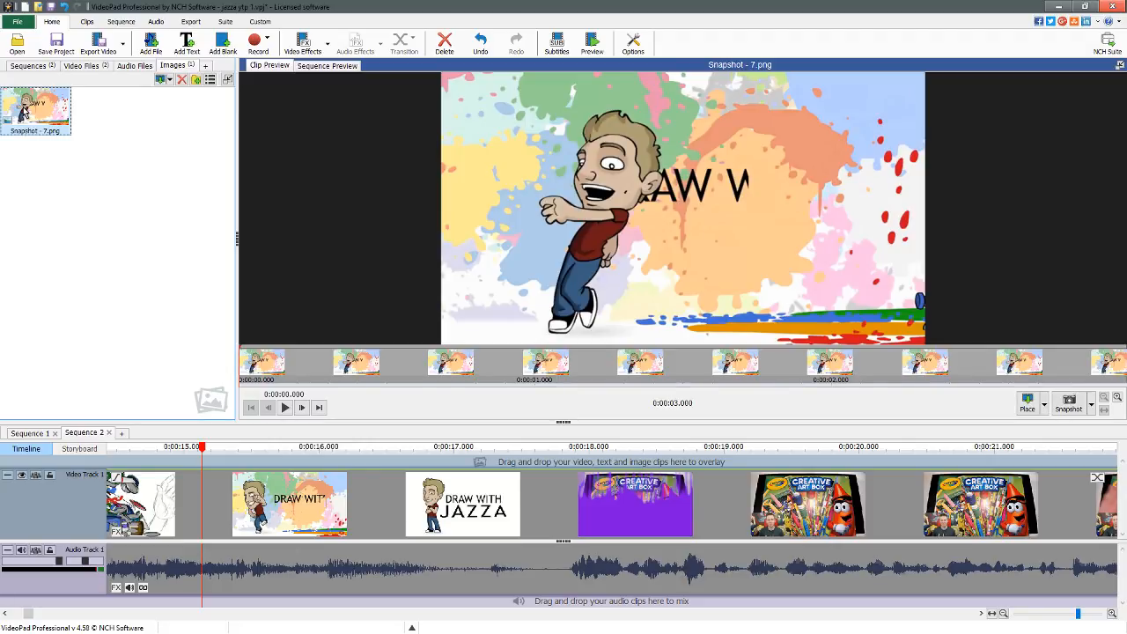
Delete the Snapshot - 7.png image from the project's image files.
key("Delete")
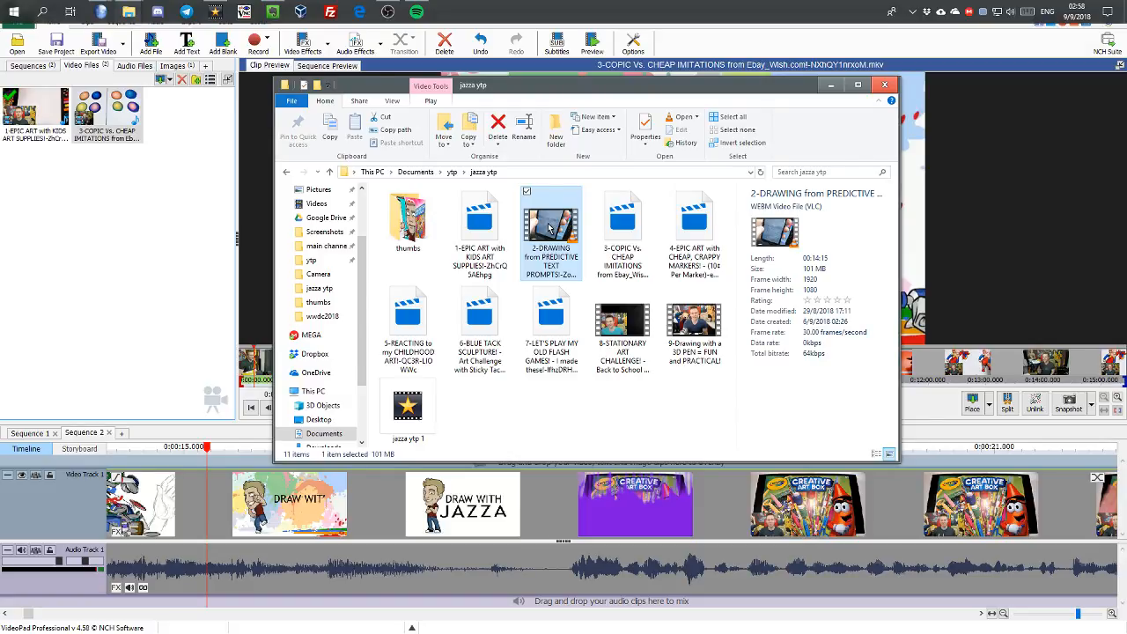
Play the opening of the source video starting with 2-DRAWING in VLC, stop playback and close the player.
double_click(549, 228)
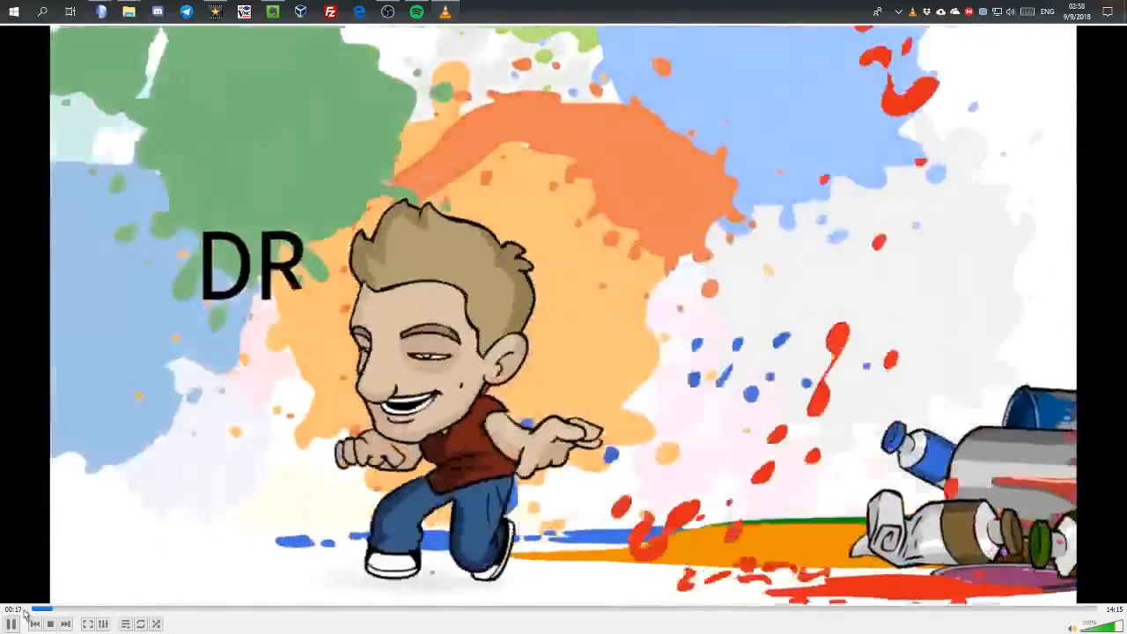
left_click(49, 624)
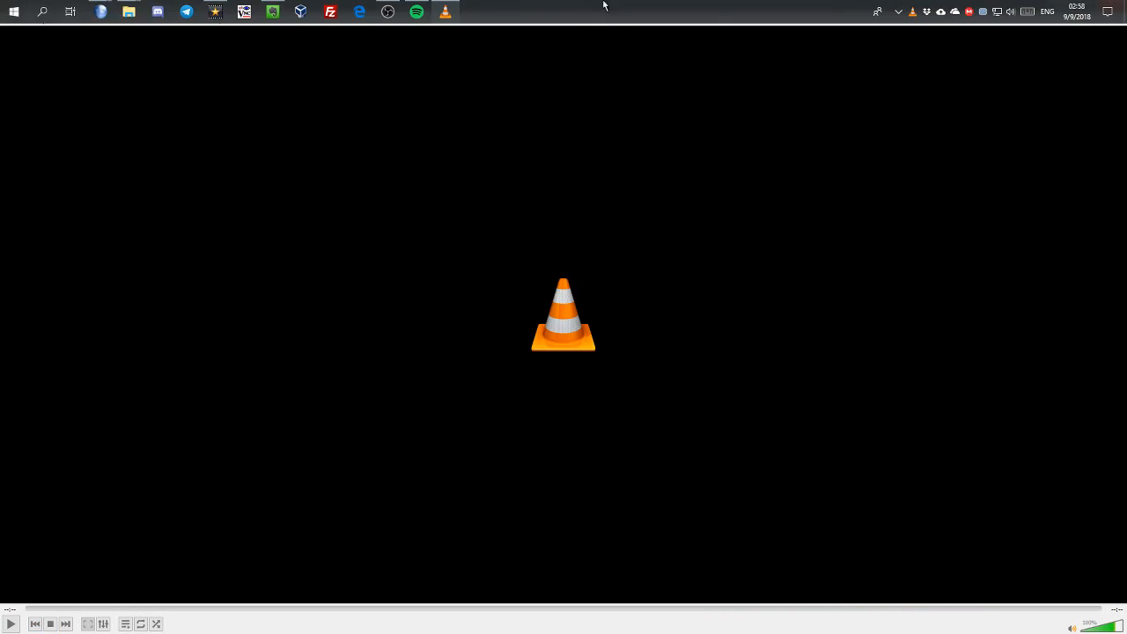
right_click(445, 12)
left_click(437, 333)
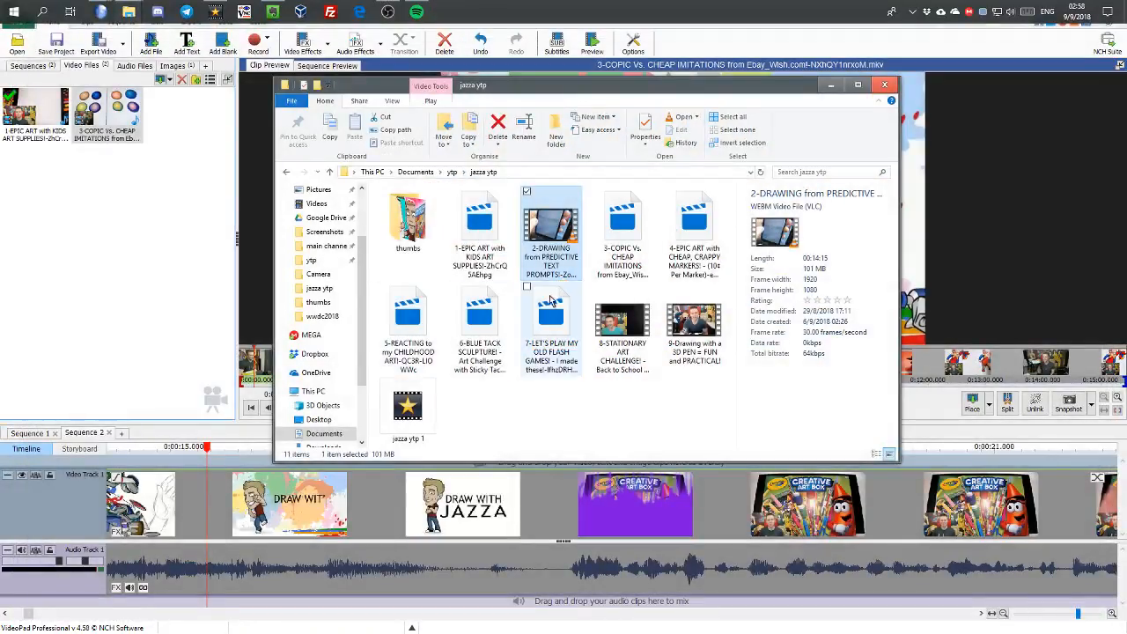
Try to view the source video starting with 4-EPIC ART in the default Films & TV player, closing the player after each attempt.
left_click(685, 256)
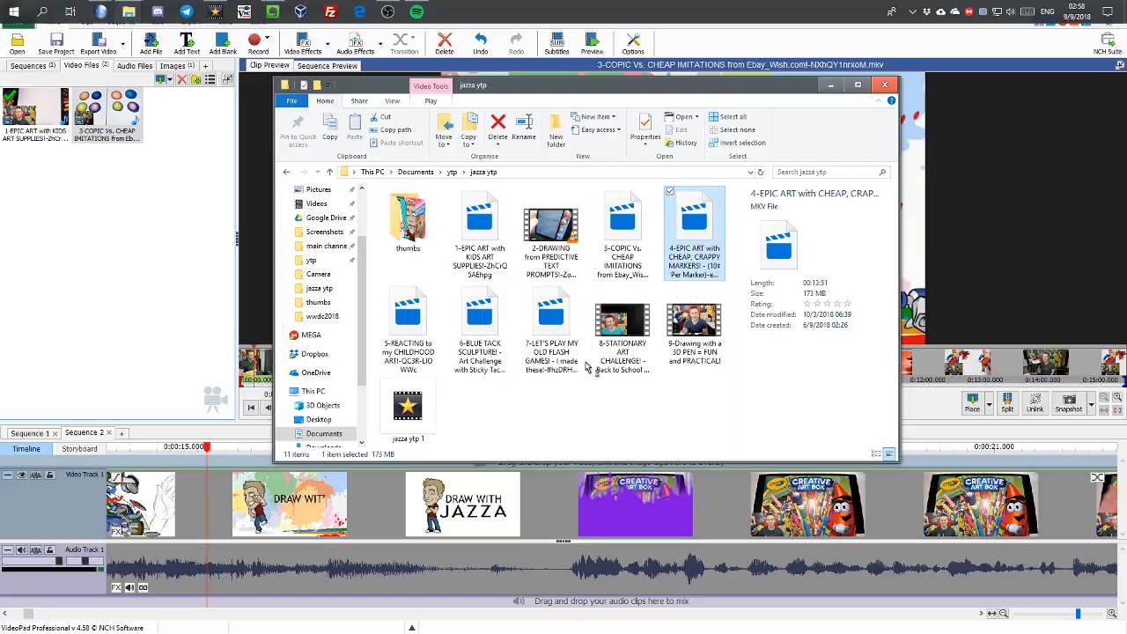
double_click(691, 255)
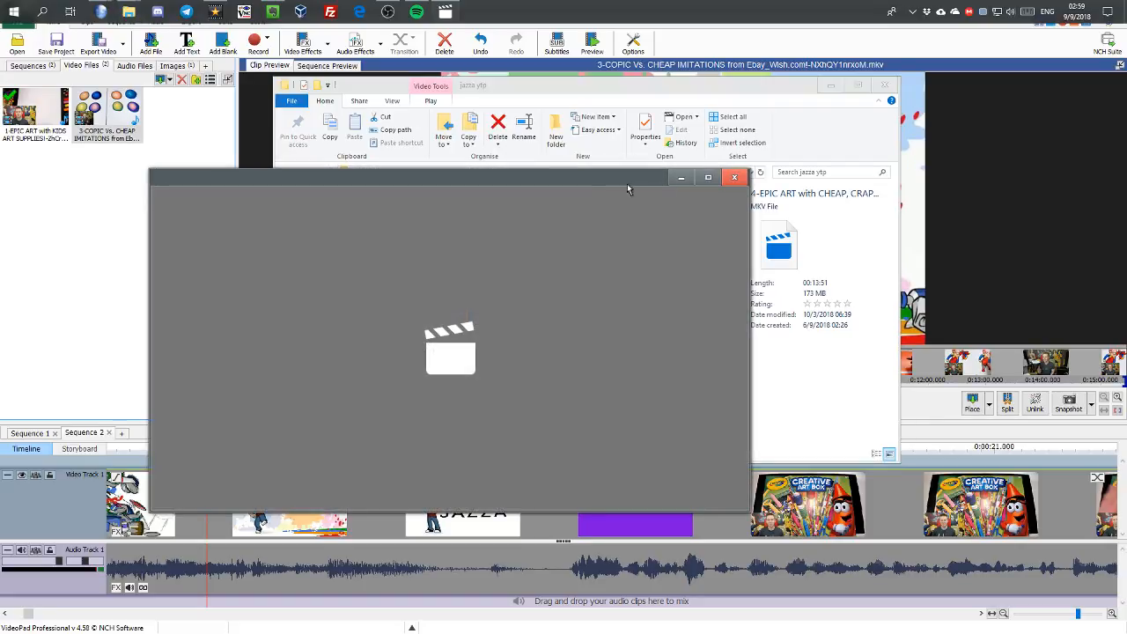
left_click(735, 177)
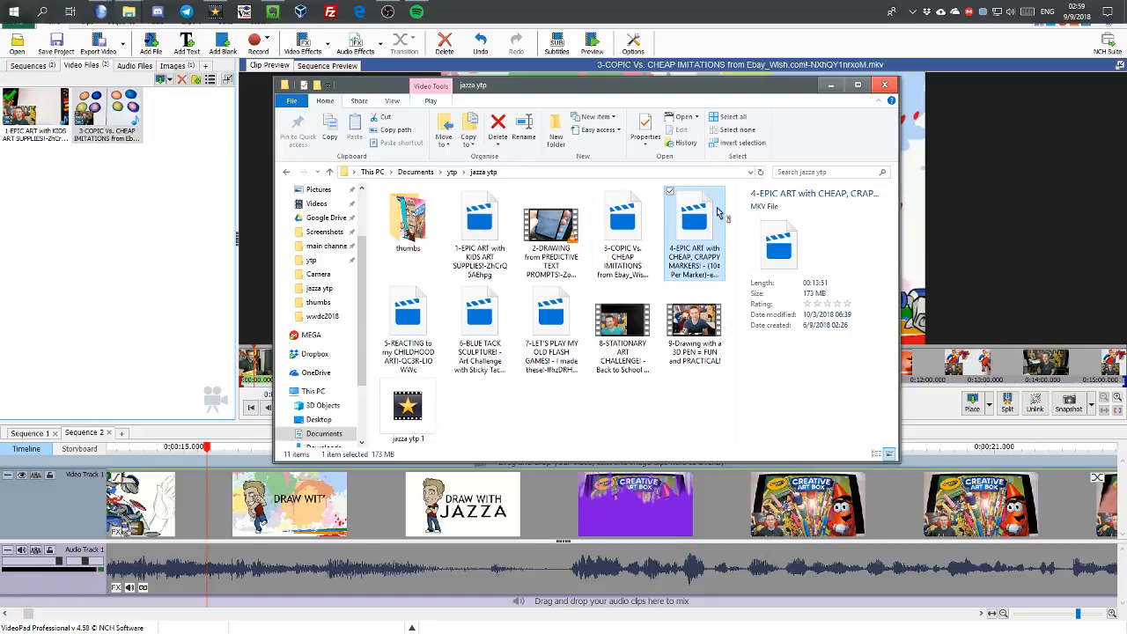
double_click(673, 225)
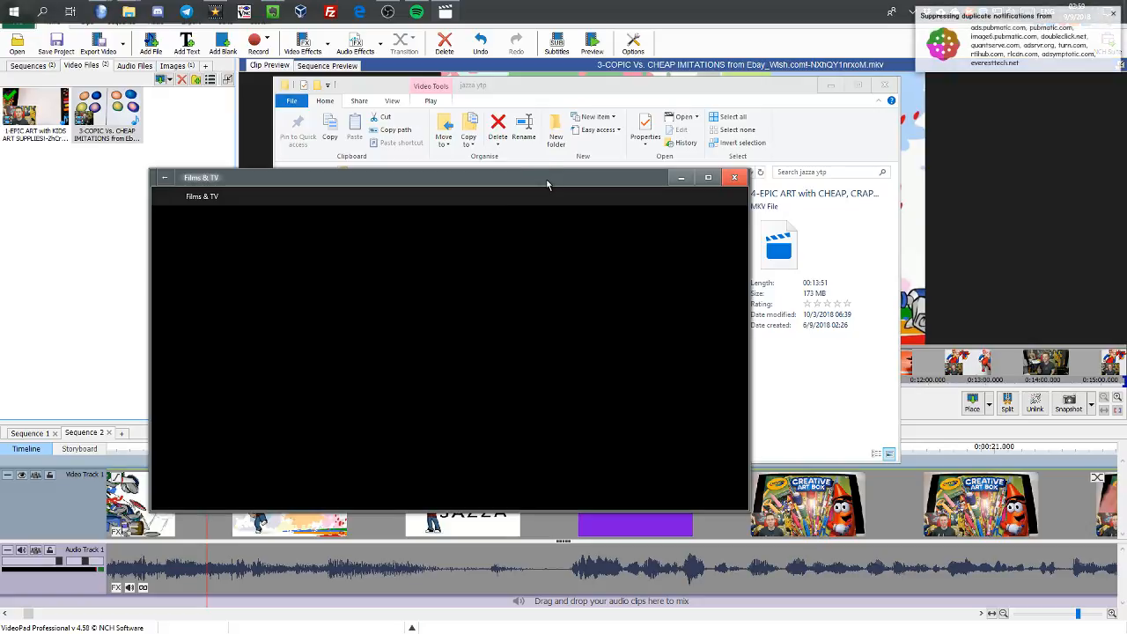
left_click(734, 177)
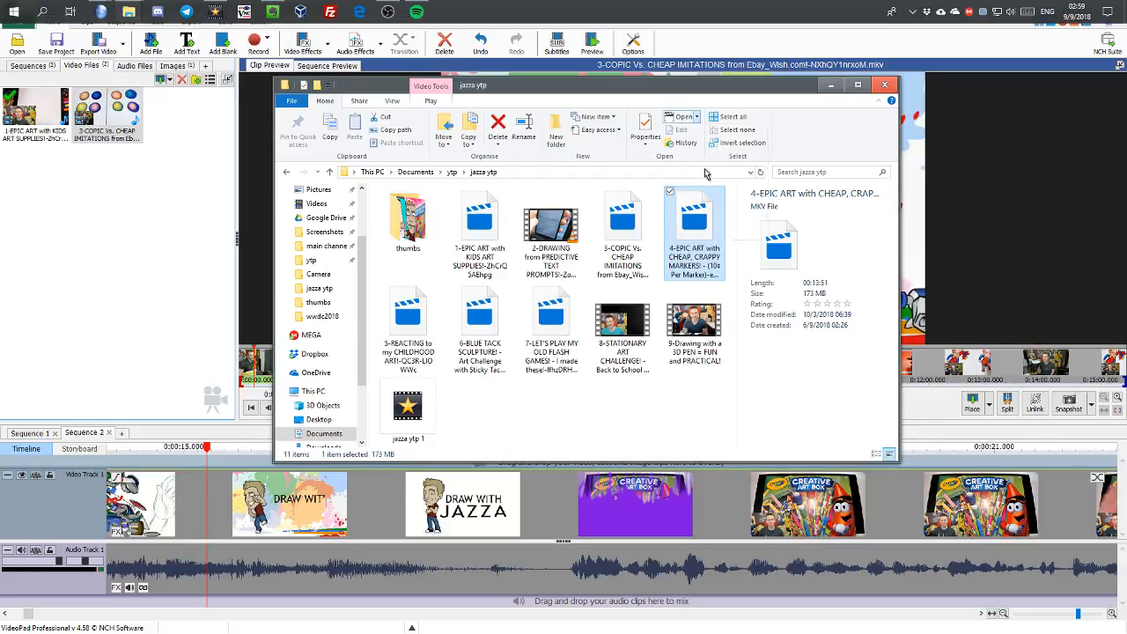
Open the source video starting with 4-EPIC ART with VLC media player to check it, restore the maximised player window and close it.
left_click(697, 118)
left_click(696, 188)
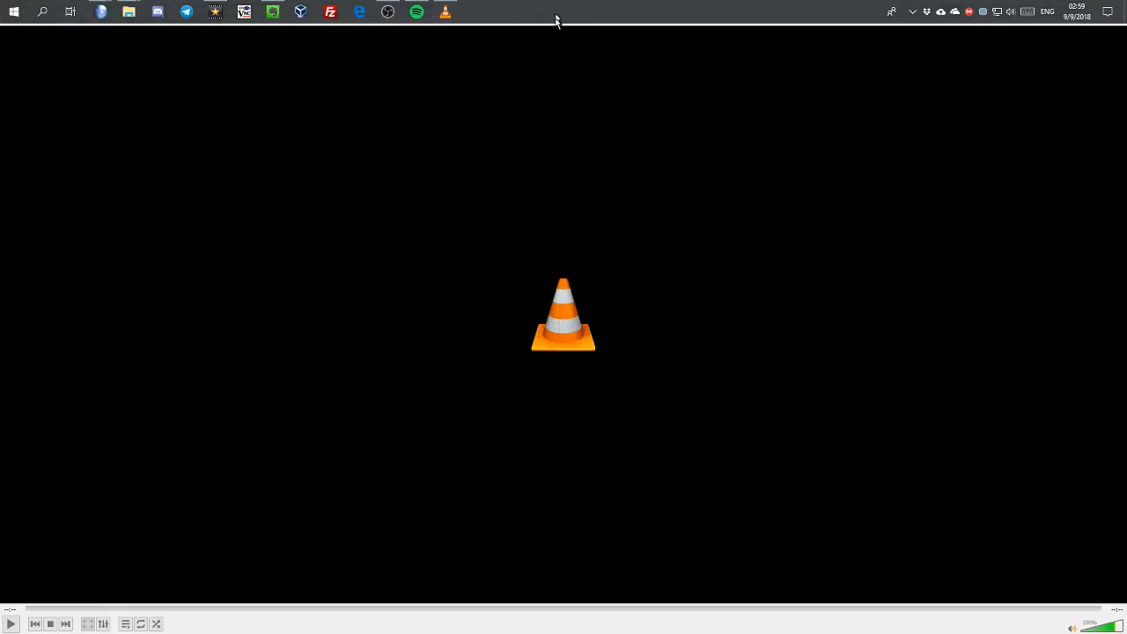
left_click(446, 12)
right_click(445, 12)
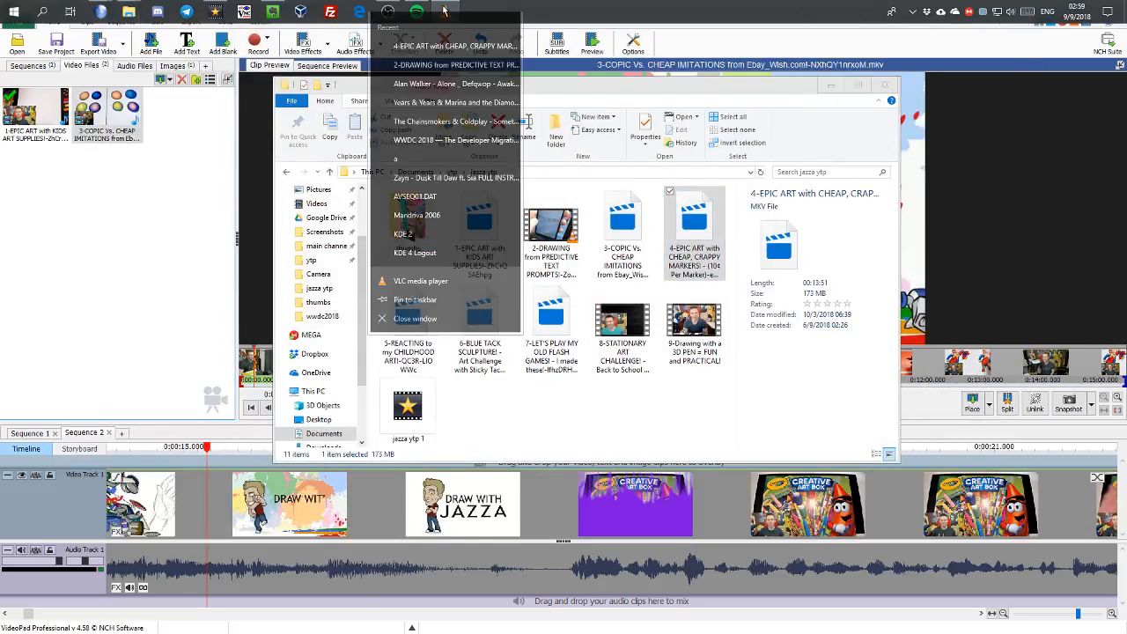
right_click(446, 12, "shift")
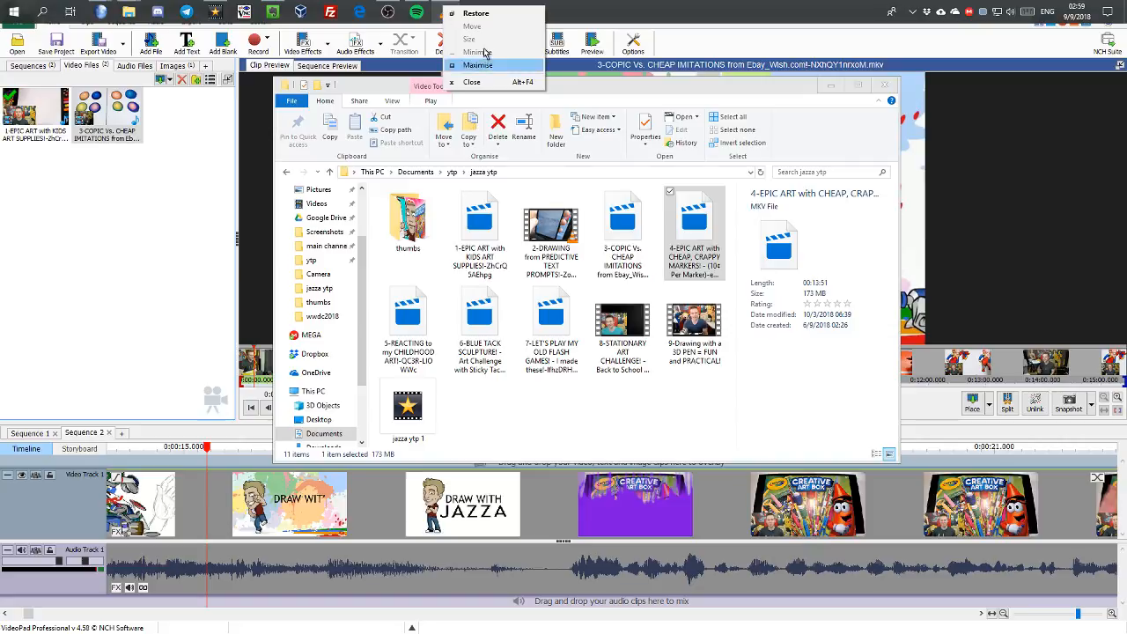
left_click(471, 20)
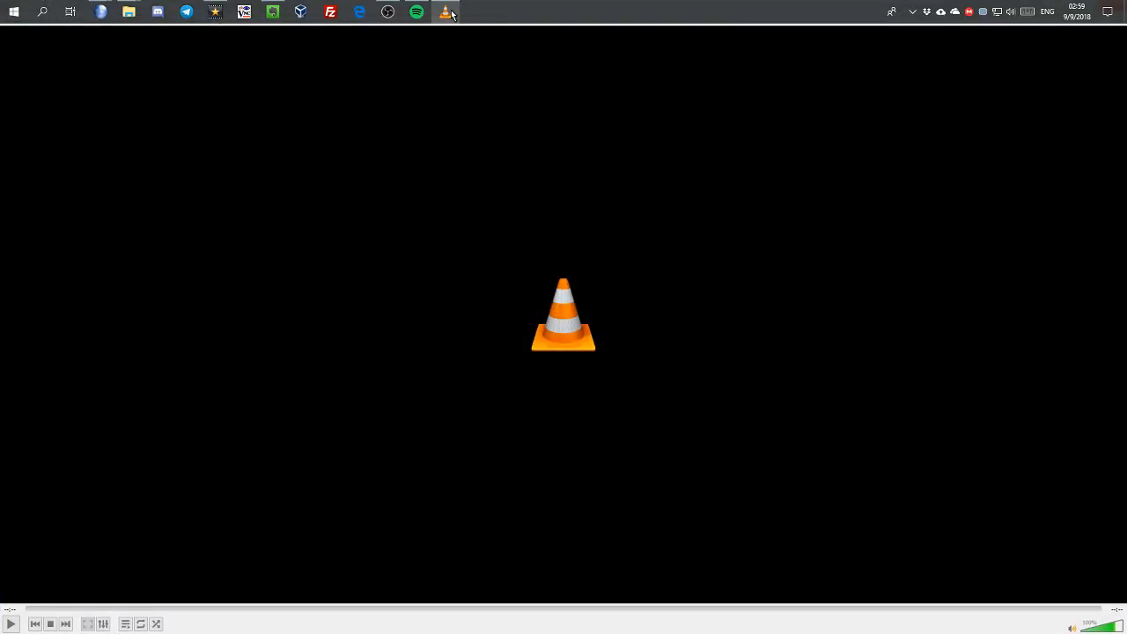
right_click(449, 13, "shift")
left_click(481, 19)
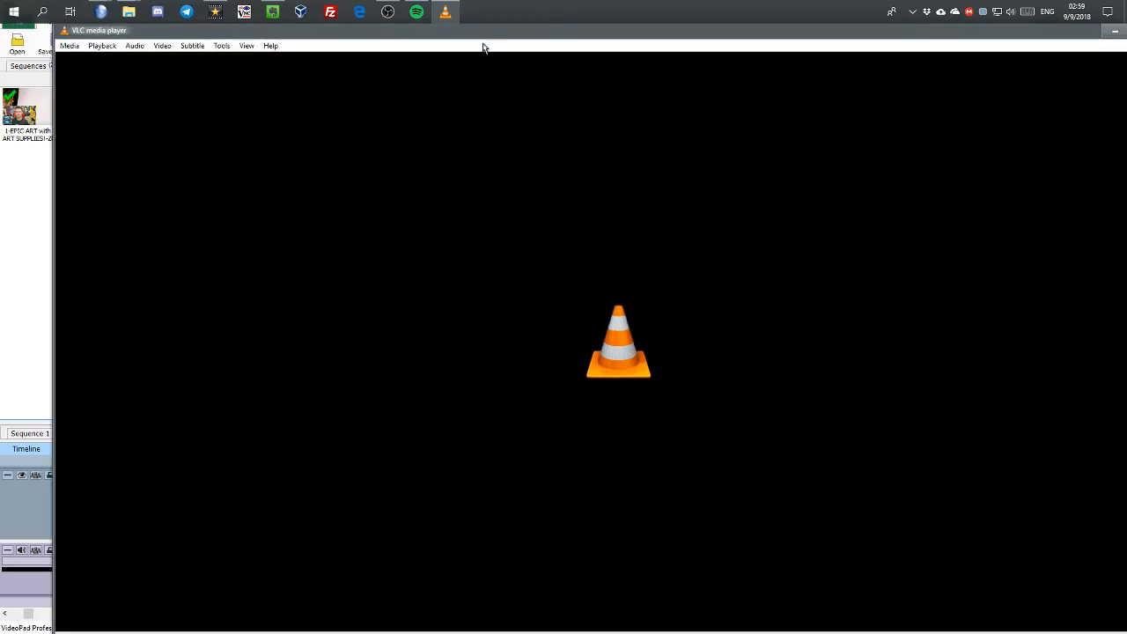
left_click_drag(484, 33, 426, 116)
left_click(1108, 112)
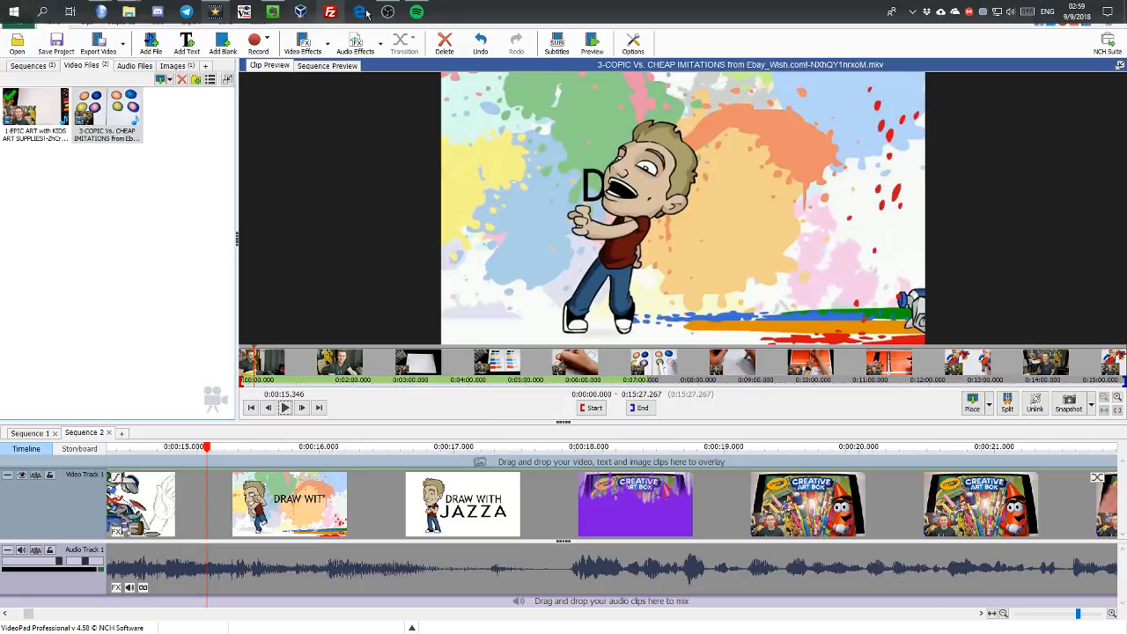
Delete the Snapshot - 7 file from the Pictures folder and close that folder window.
mouse_move(128, 13)
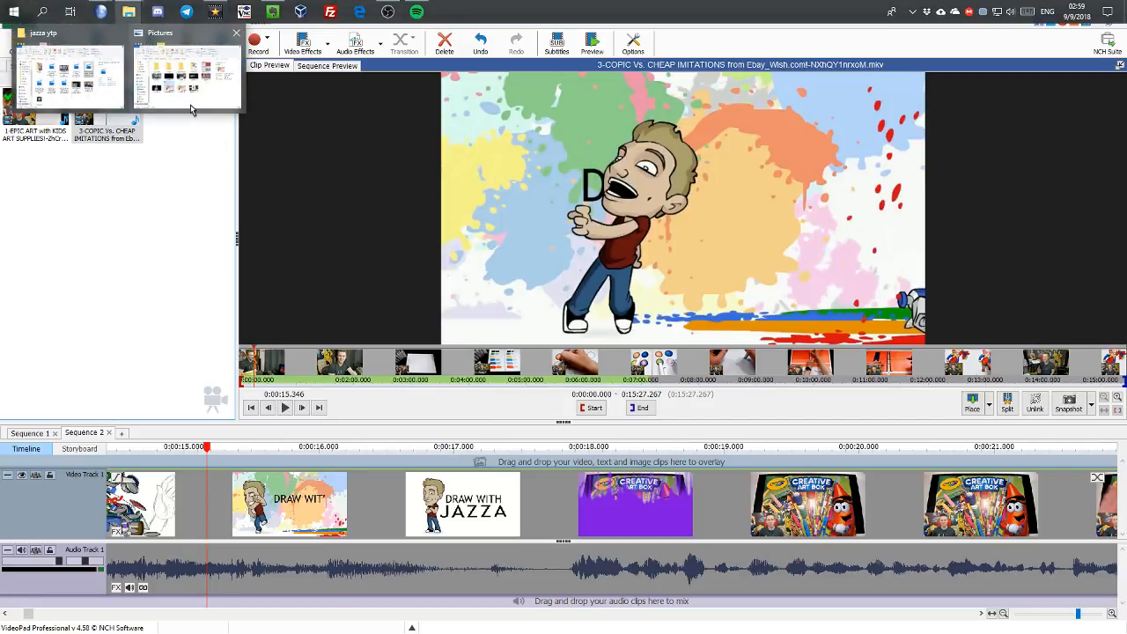
left_click(215, 58)
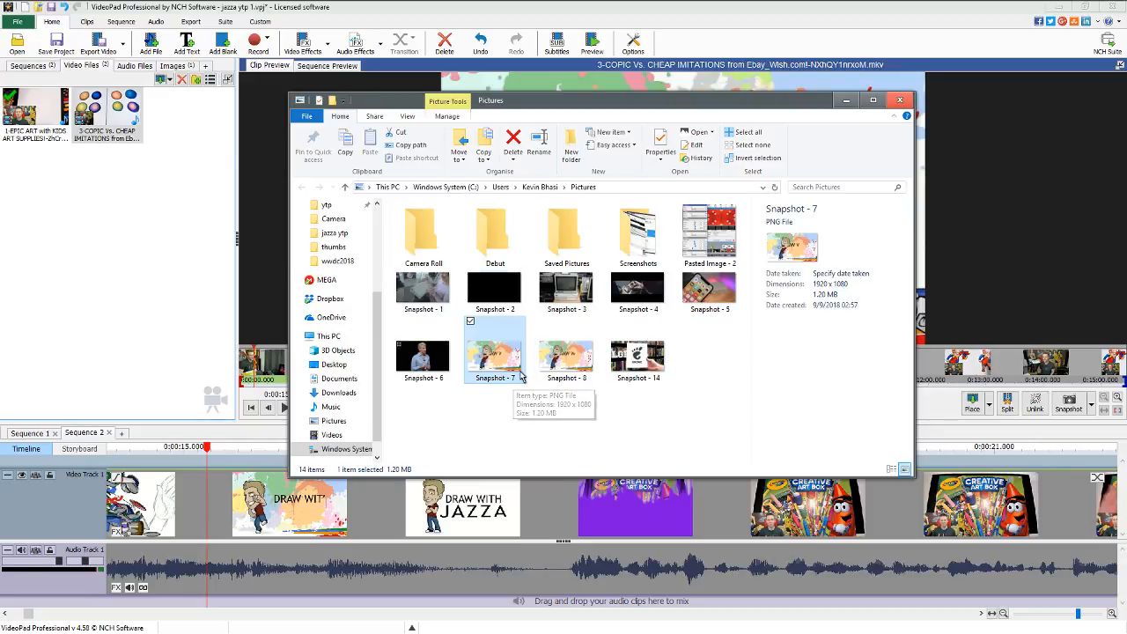
key("Delete")
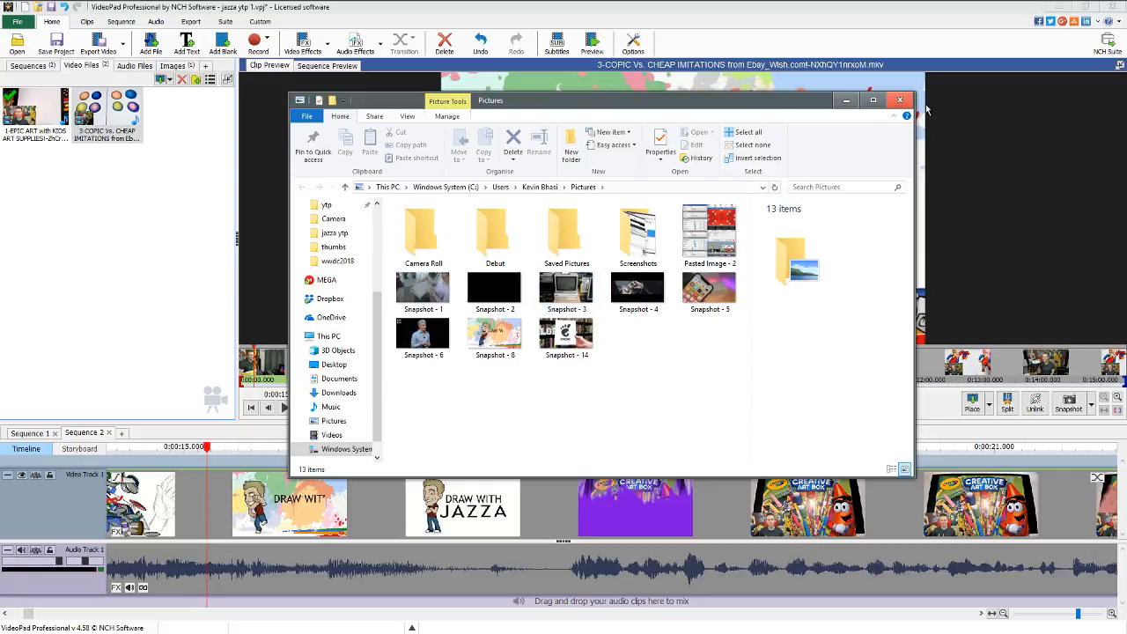
left_click(900, 103)
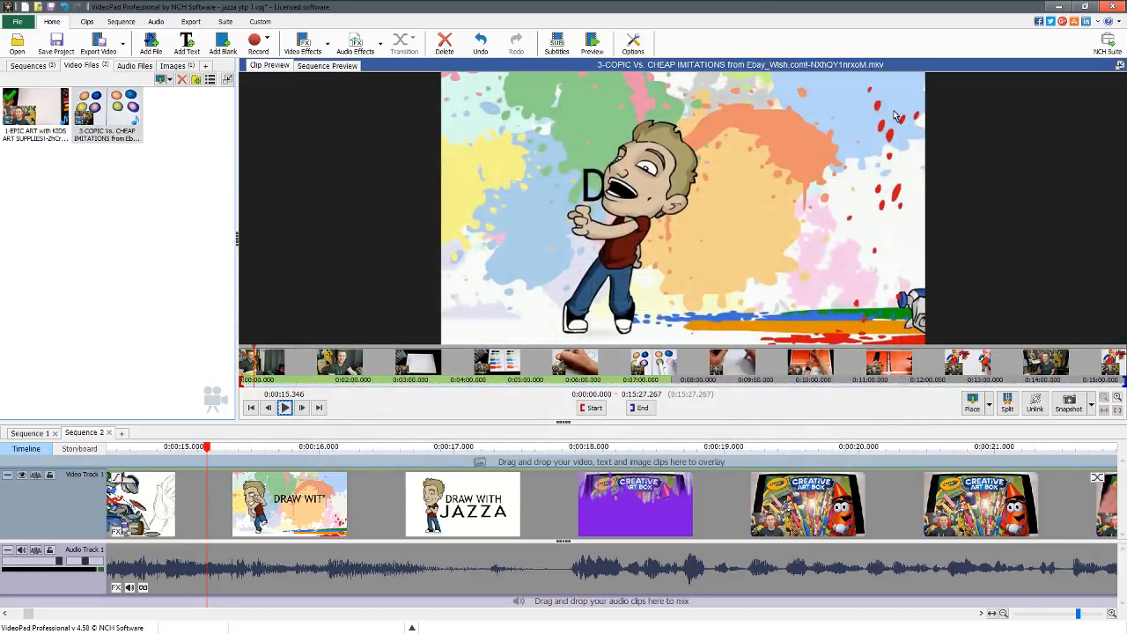
Import the source video starting with 4-EPIC ART from the jazza ytp folder into the project and preview its opening seconds.
key("alt+Tab")
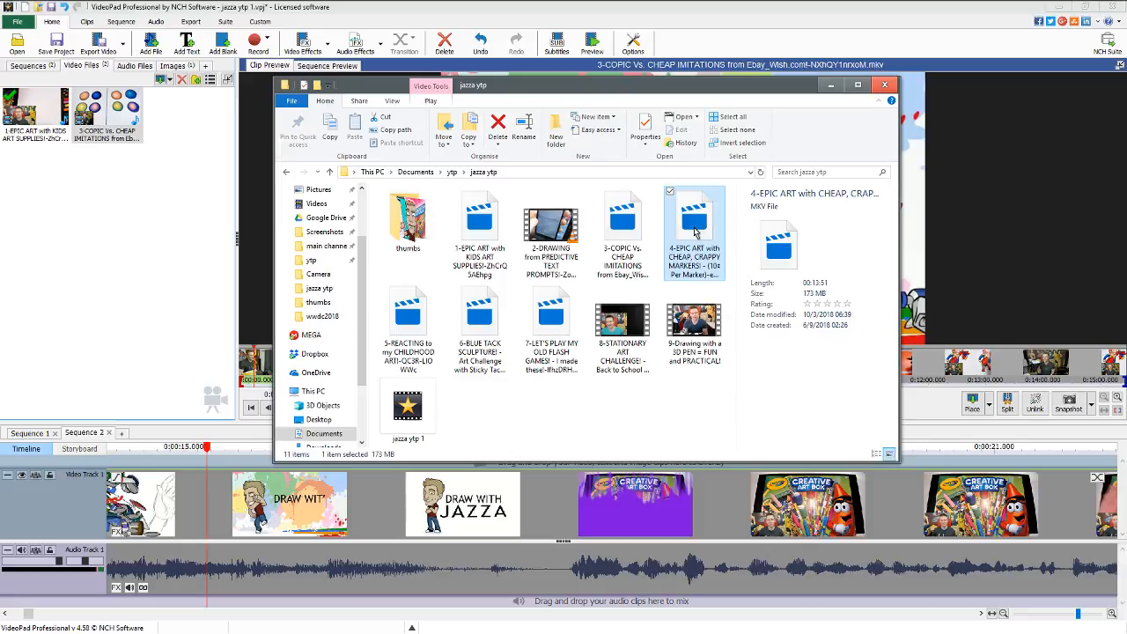
left_click_drag(694, 227, 113, 262)
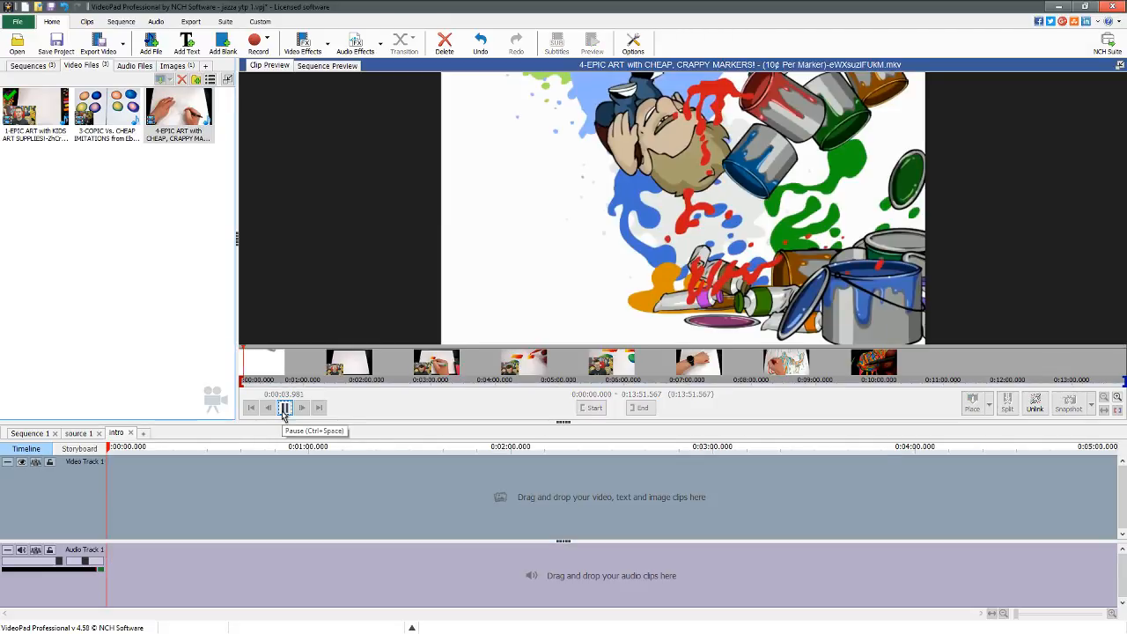
left_click(284, 412)
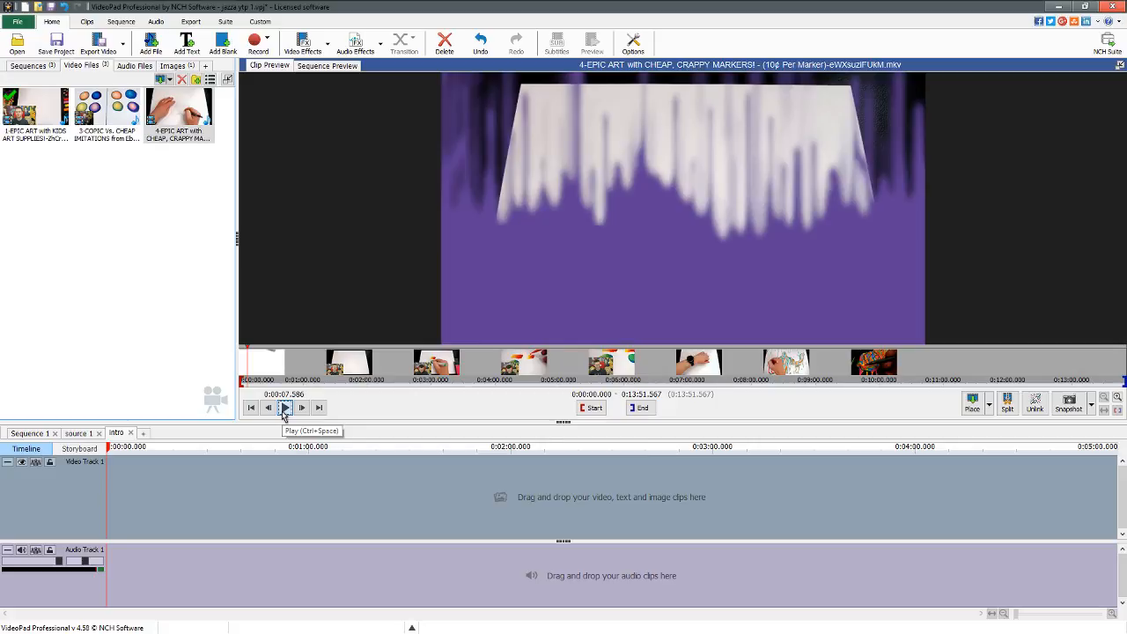
Activate Sequence 1, switch to the Pale Moon browser and browse the image results for "youtube poop logo".
left_click(29, 433)
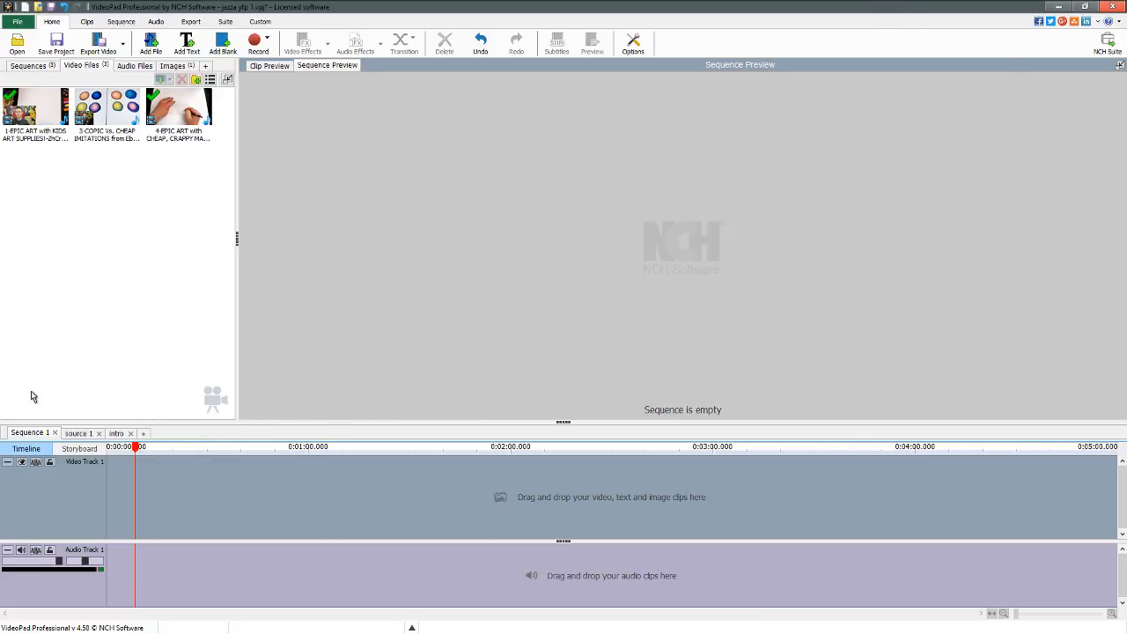
key("alt+Tab")
left_click(329, 173)
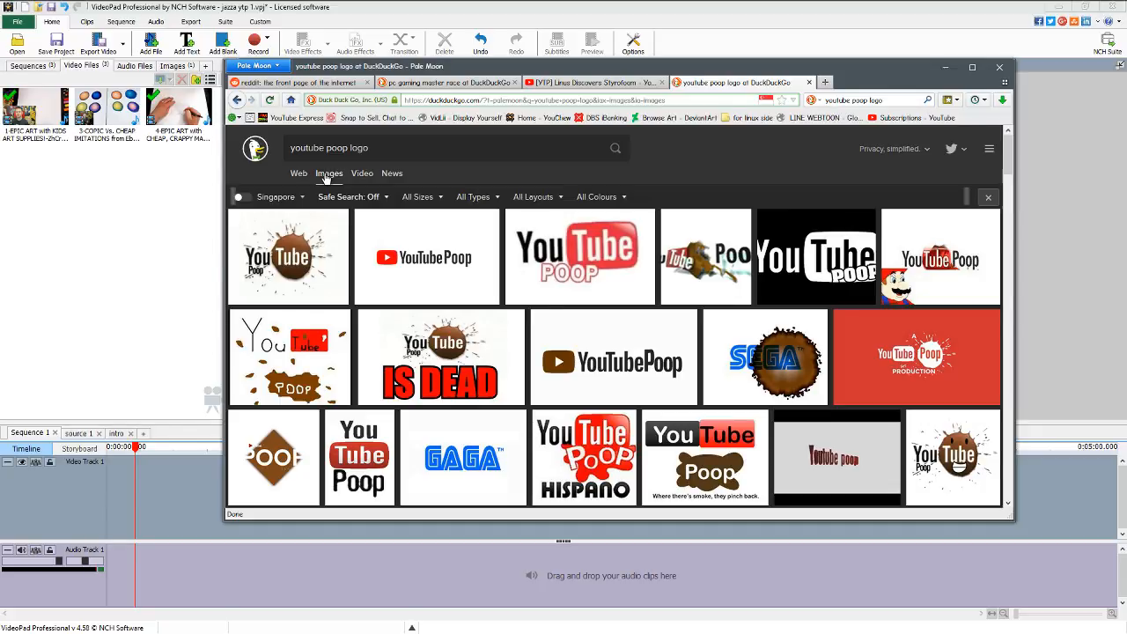
scroll(641, 234, "down", 3)
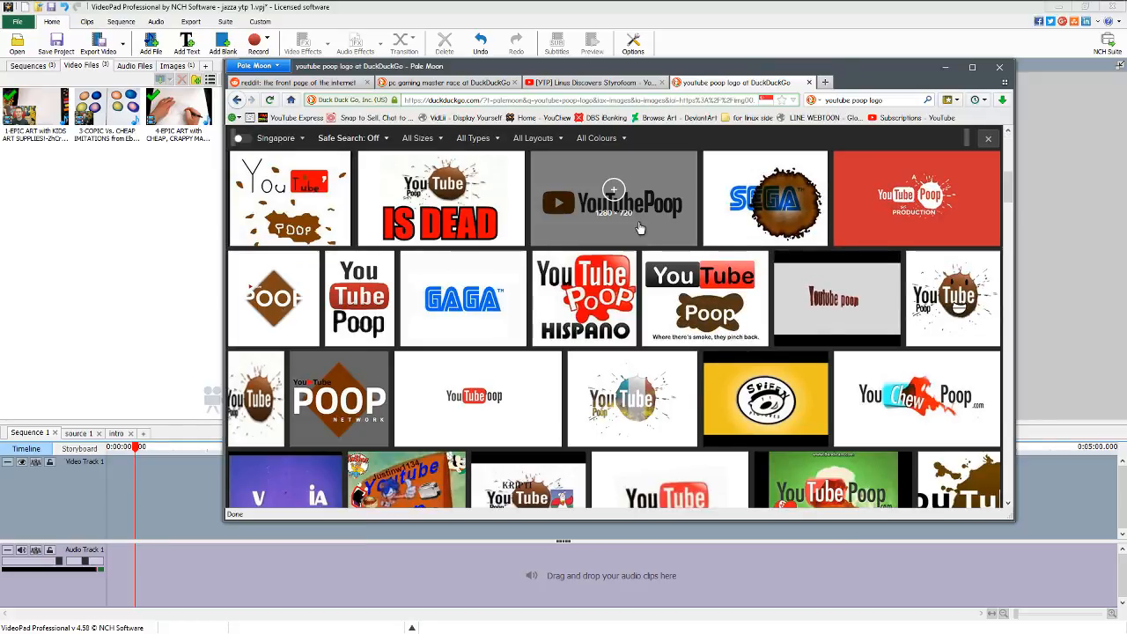
scroll(578, 295, "down", 3)
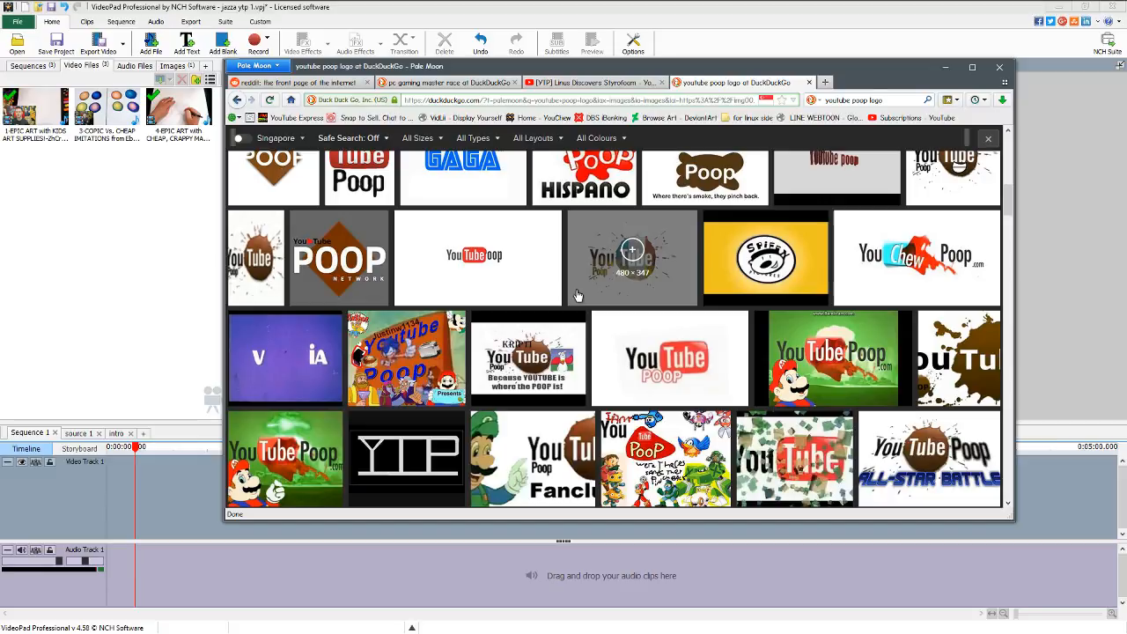
scroll(466, 326, "down", 5)
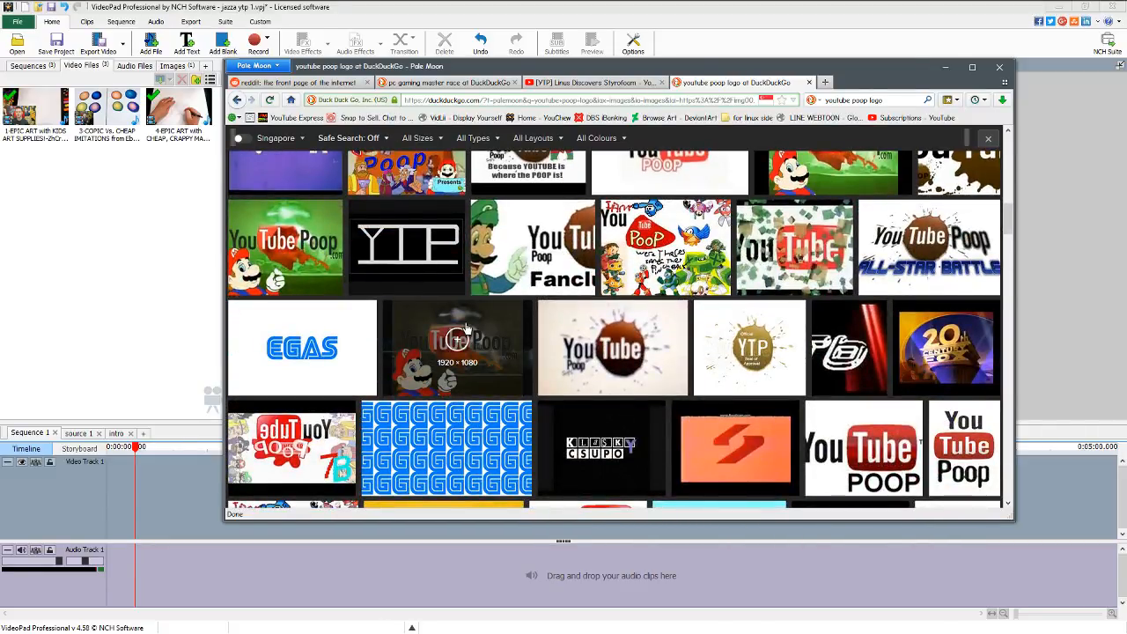
scroll(467, 329, "down", 6)
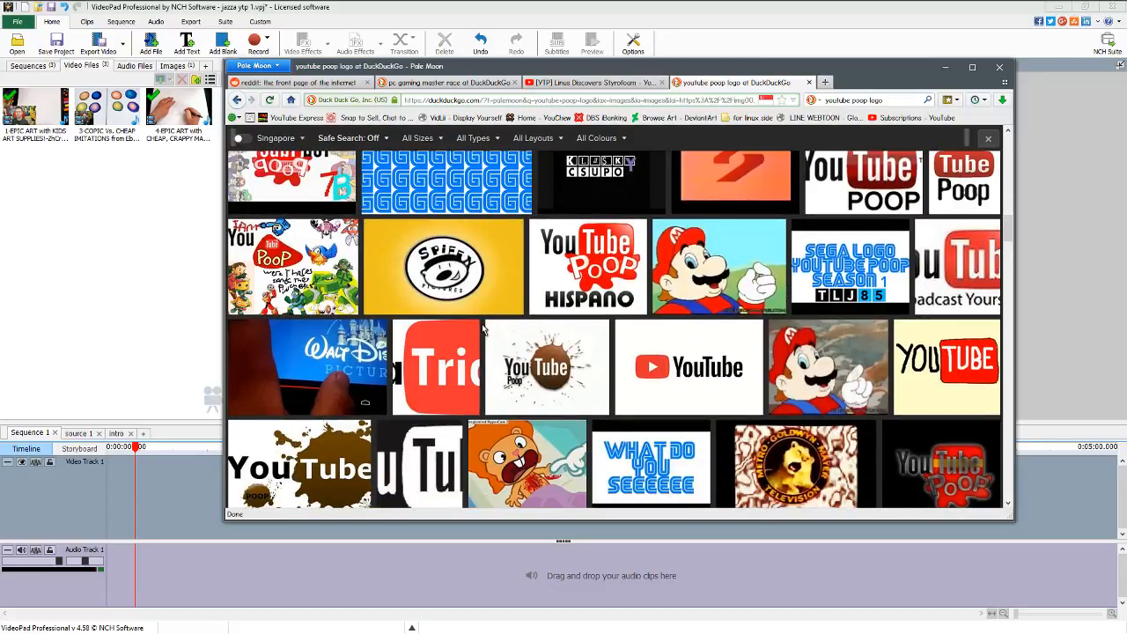
scroll(483, 329, "down", 3)
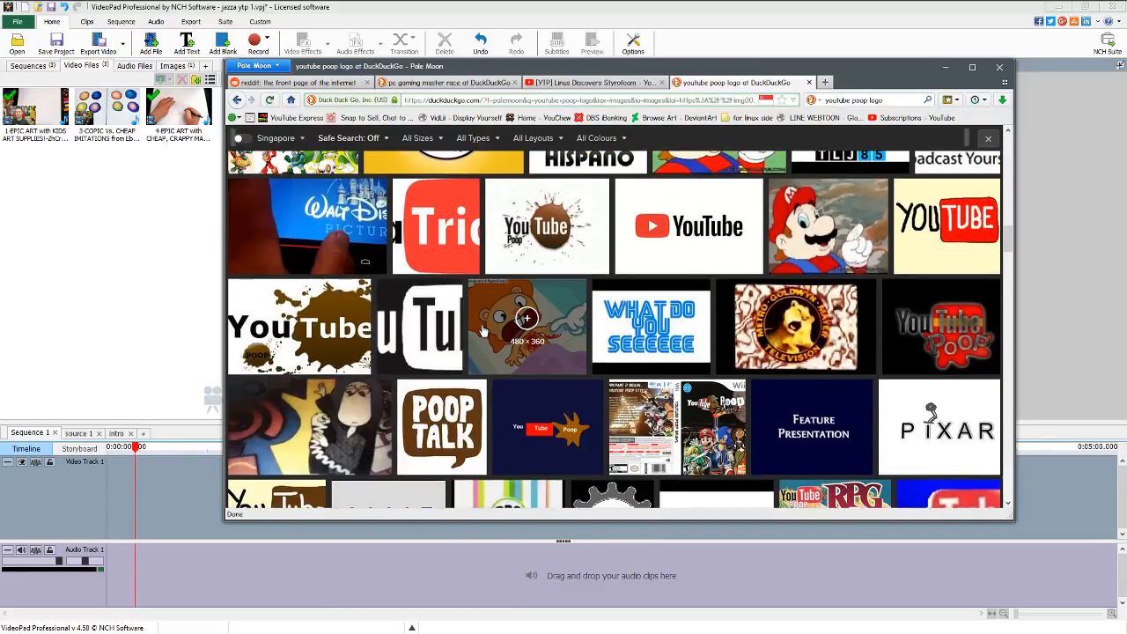
scroll(482, 328, "down", 1)
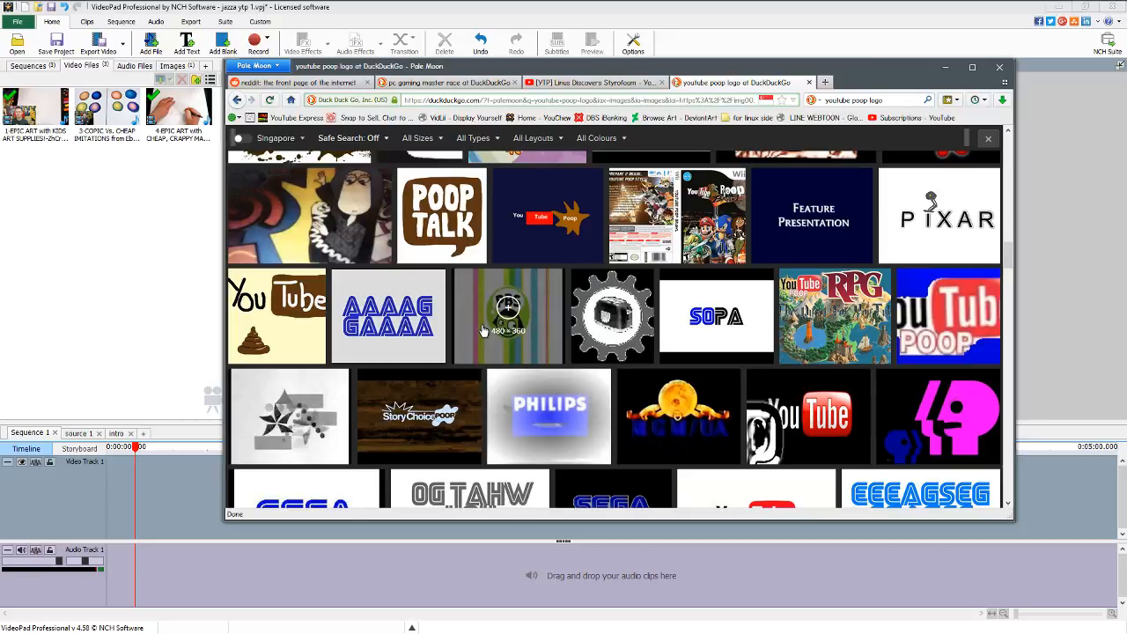
scroll(483, 331, "down", 5)
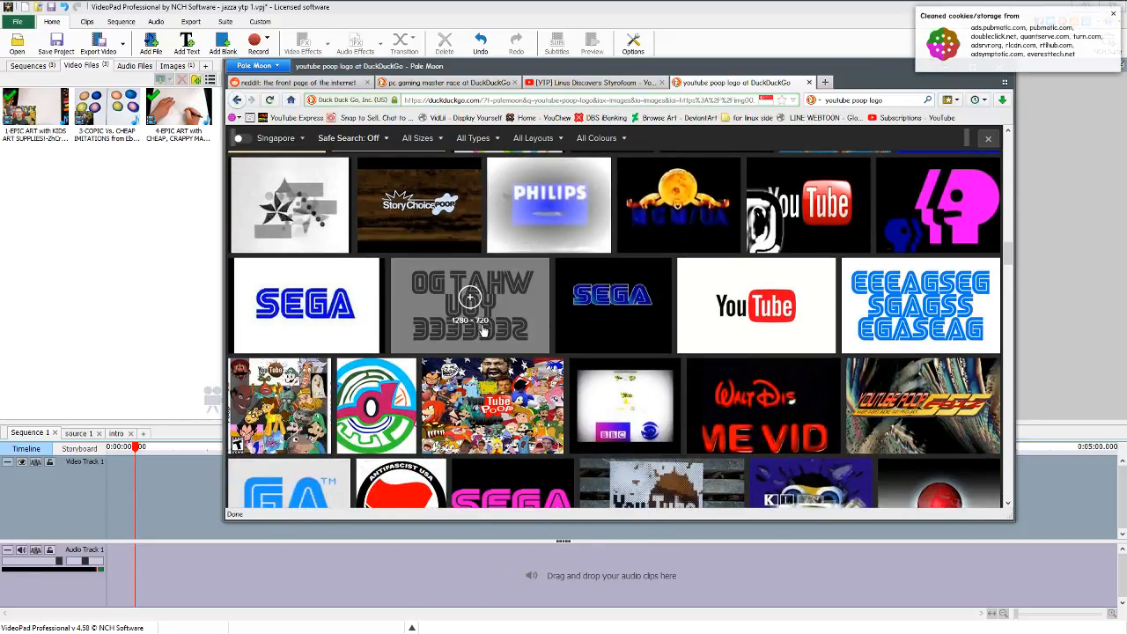
scroll(483, 328, "up", 15)
View the image file of the New YouTube Poop logo, close it, and open the logo's DeviantArt page to find its download.
left_click(484, 329)
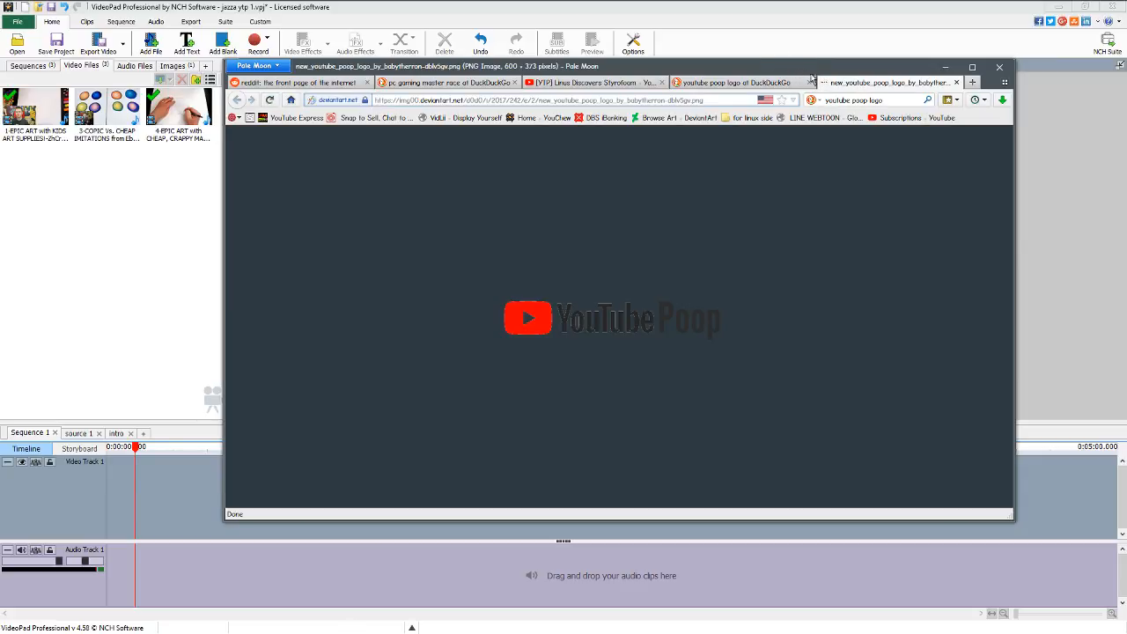
left_click(956, 82)
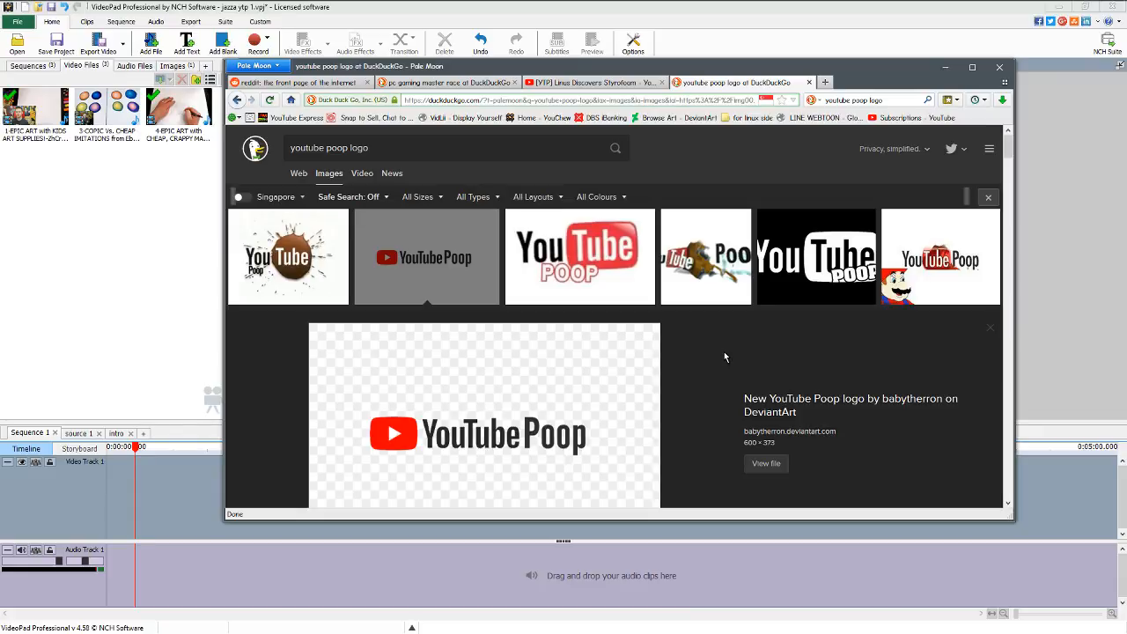
left_click(793, 412)
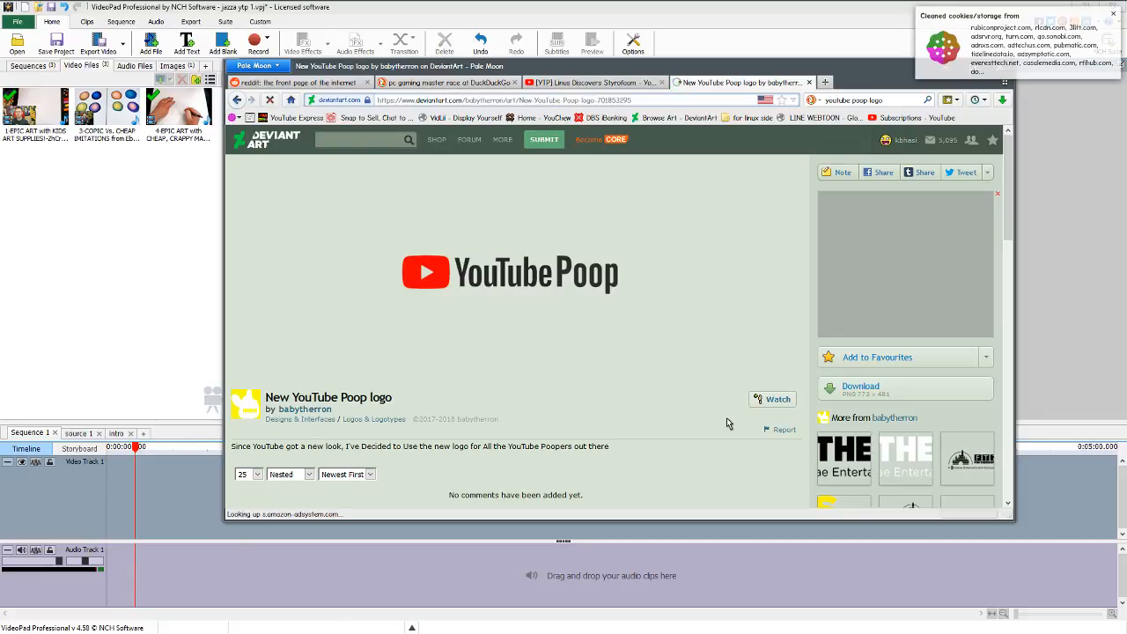
scroll(724, 422, "down", 3)
scroll(727, 422, "up", 3)
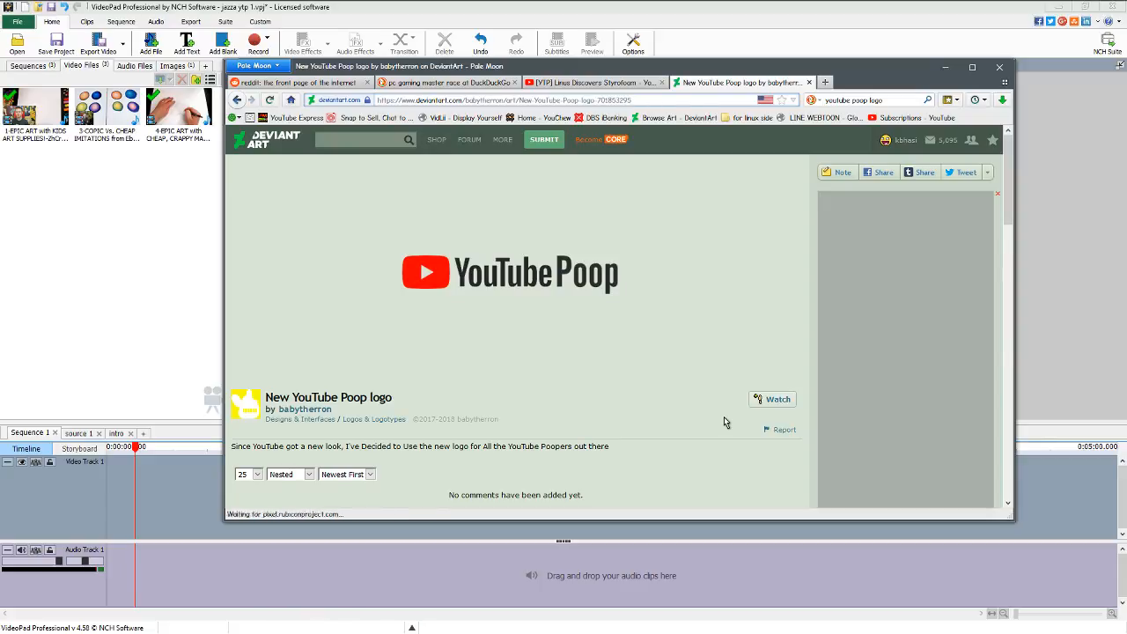
scroll(723, 424, "down", 2)
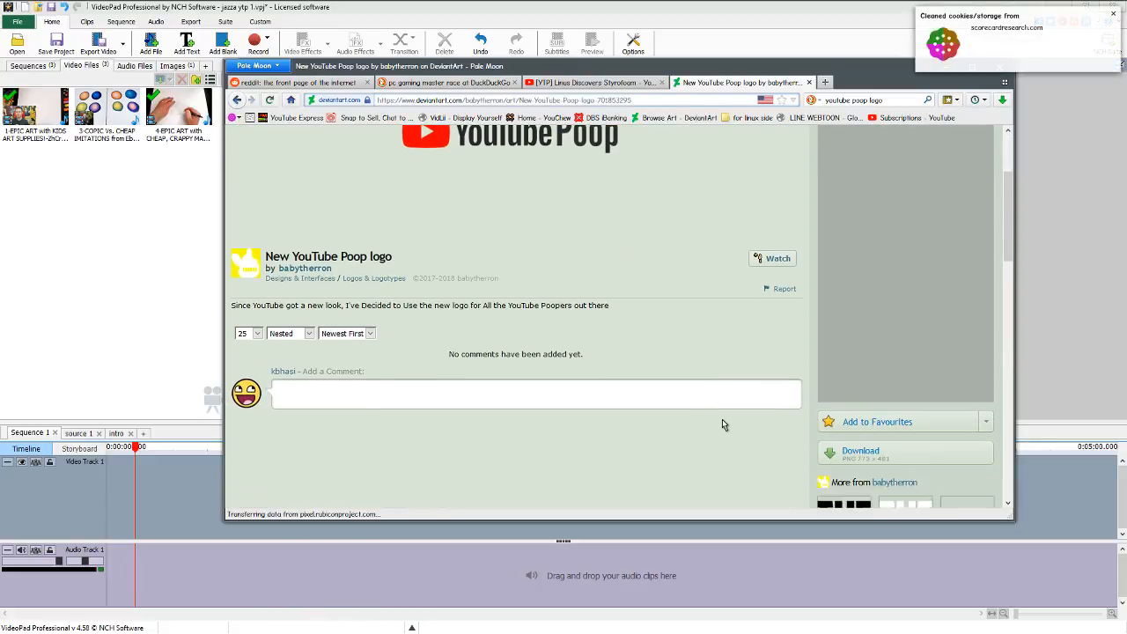
Download the New YouTube Poop logo and save it under its suggested name in the thumbs folder of jazza ytp, then close the image window.
left_click(907, 455)
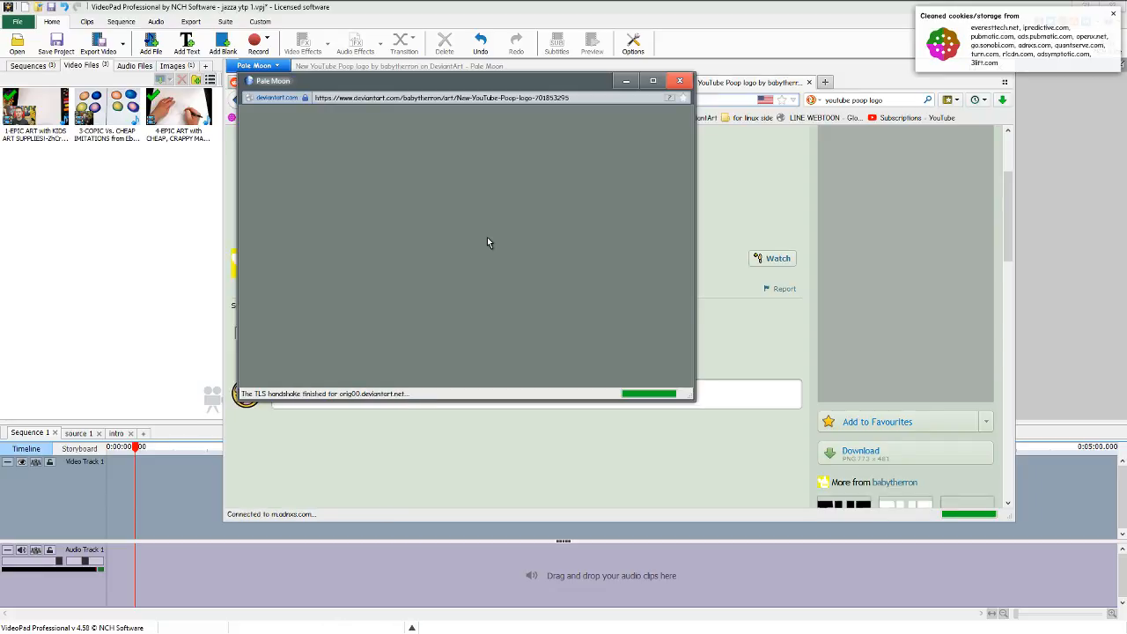
right_click(513, 268)
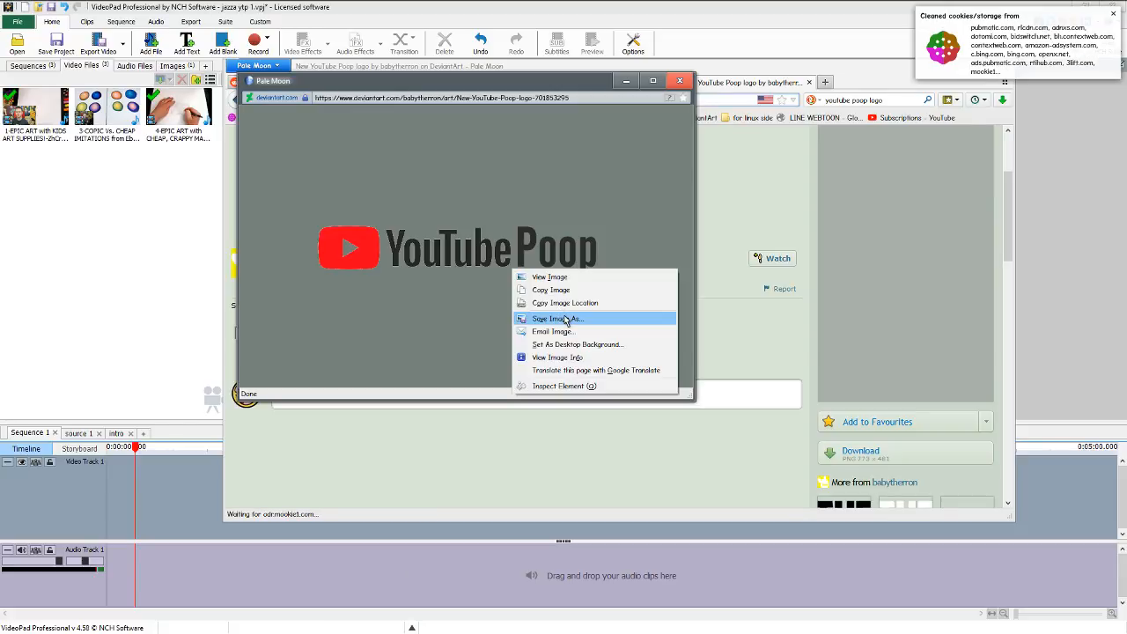
left_click(565, 320)
left_click(431, 118)
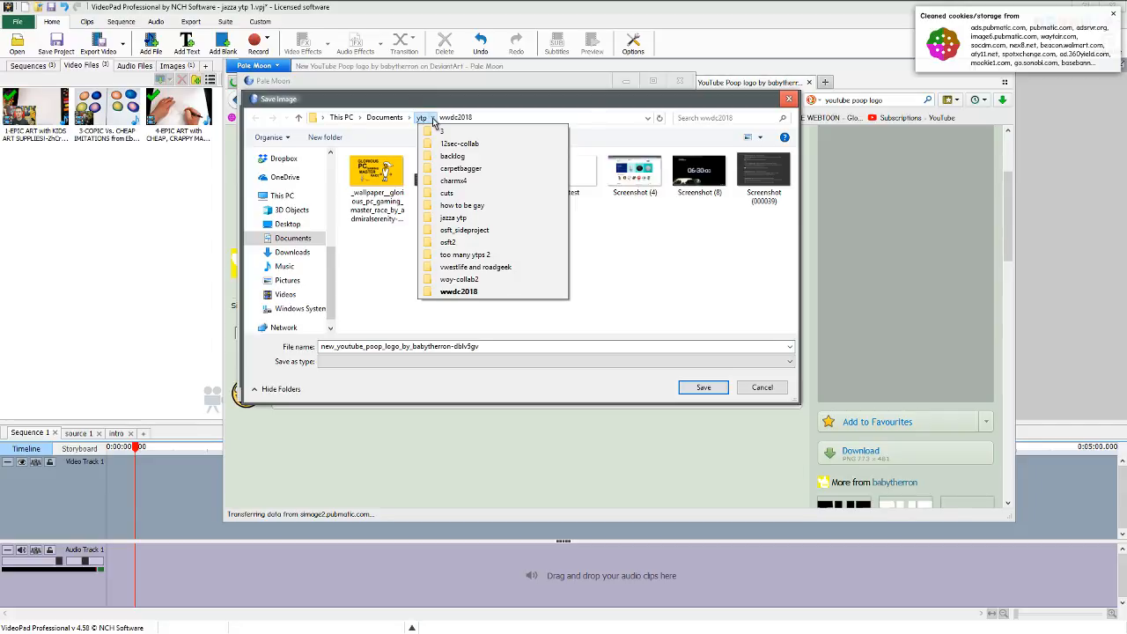
left_click(452, 217)
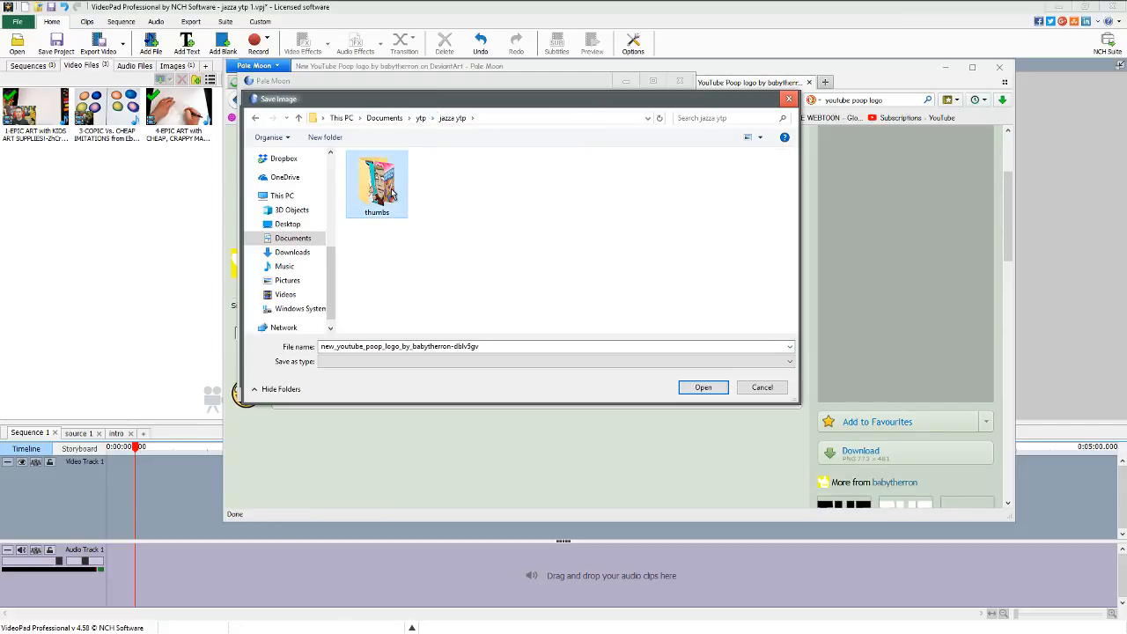
left_click(698, 392)
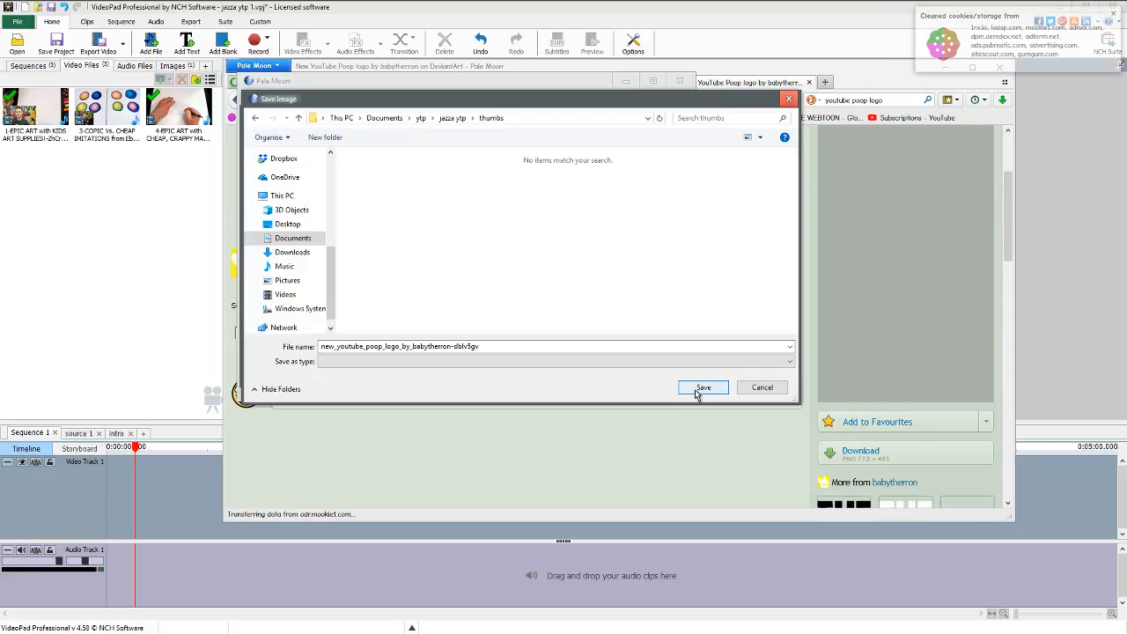
left_click(698, 392)
left_click(678, 81)
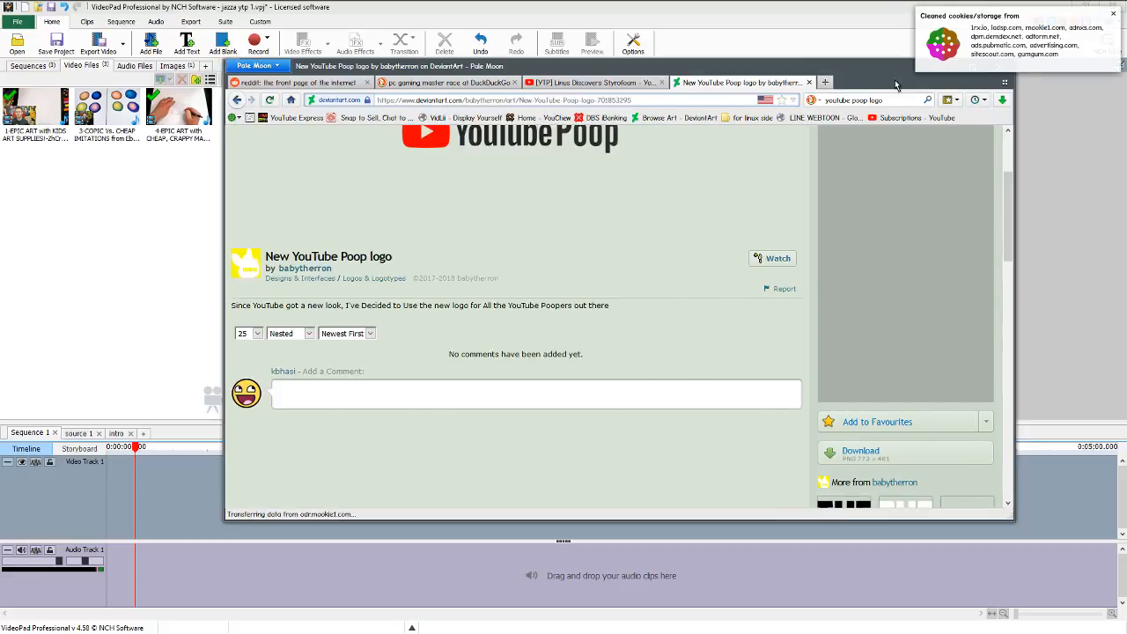
Minimise the browser window and close the YouTube live chat pop-up.
left_click_drag(896, 81, 681, 120)
left_click(743, 109)
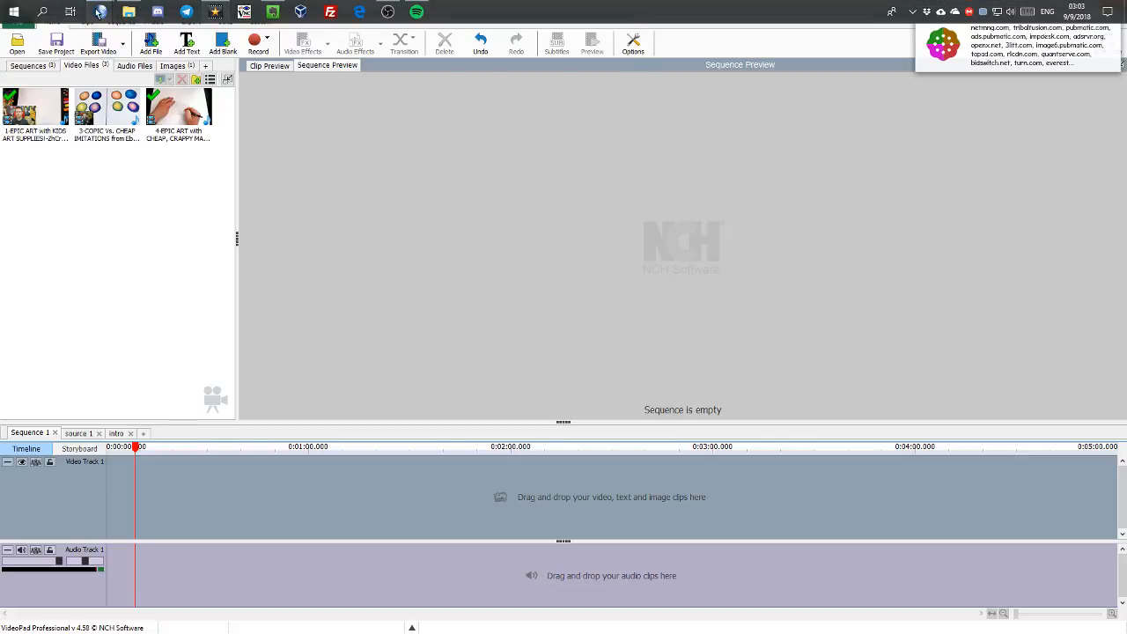
mouse_move(101, 12)
left_click(568, 64)
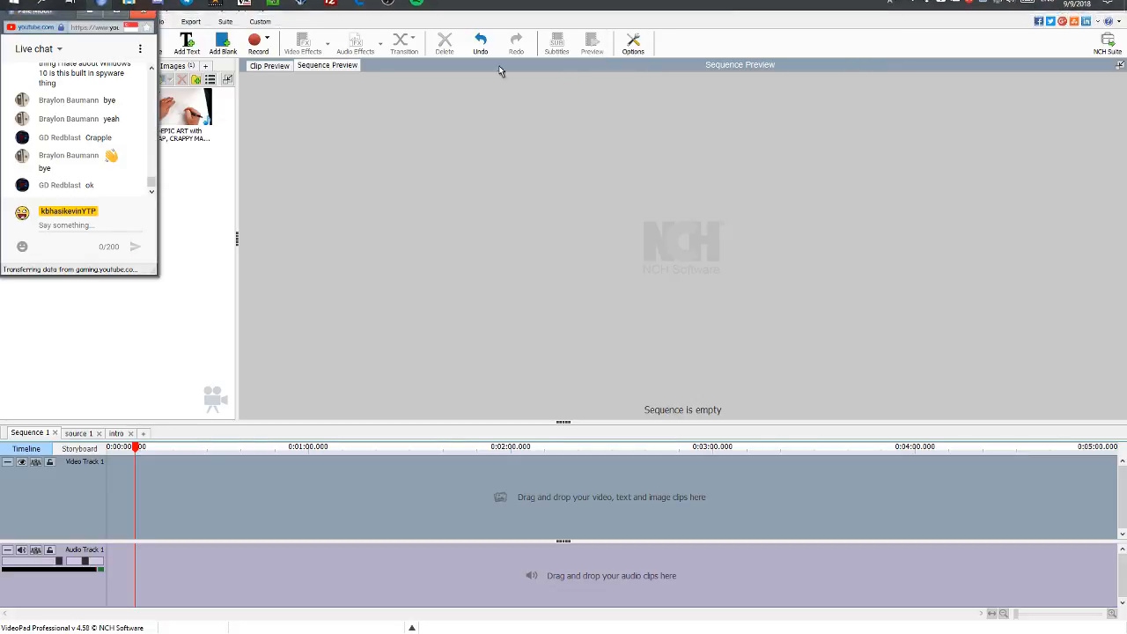
left_click(145, 9)
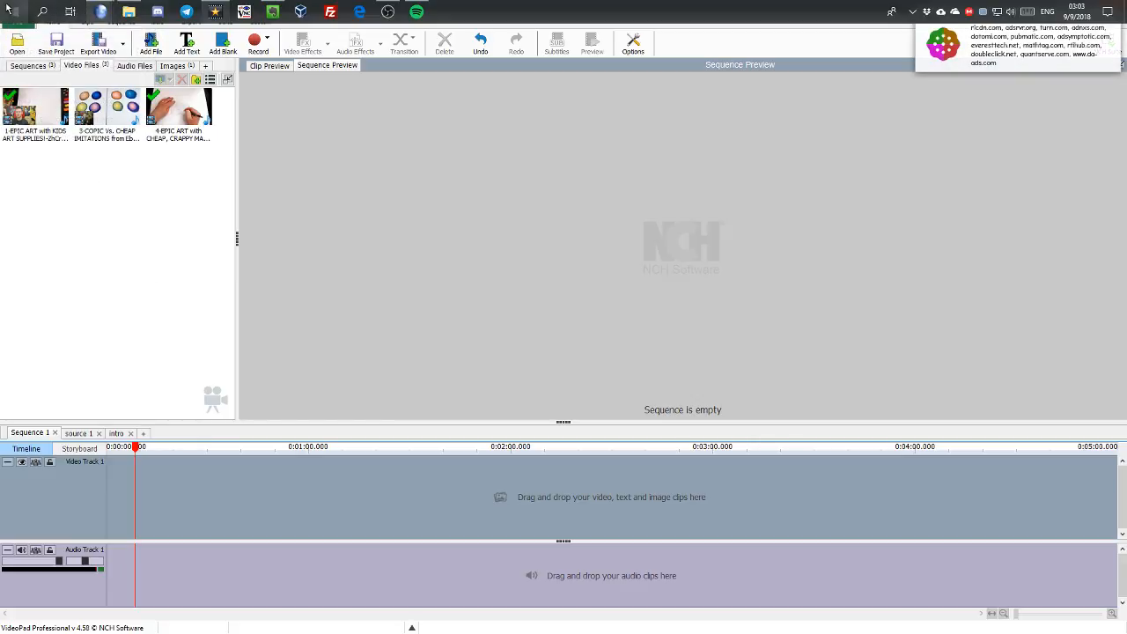
Launch GIMP 2.10.6.
left_click(14, 12)
scroll(405, 334, "down", 5)
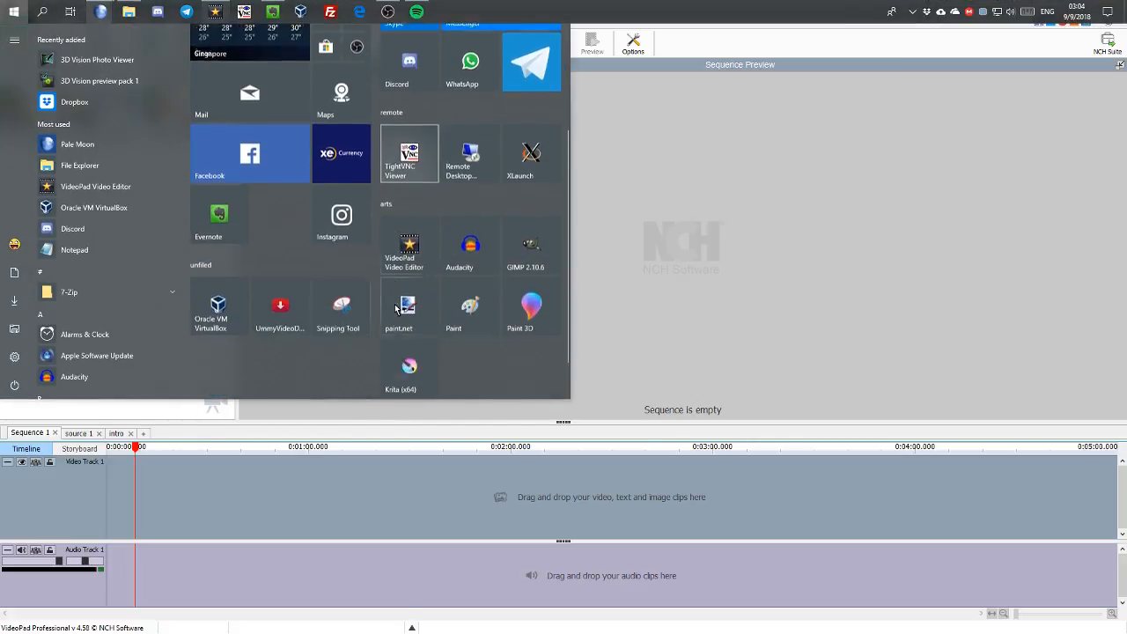
left_click(539, 219)
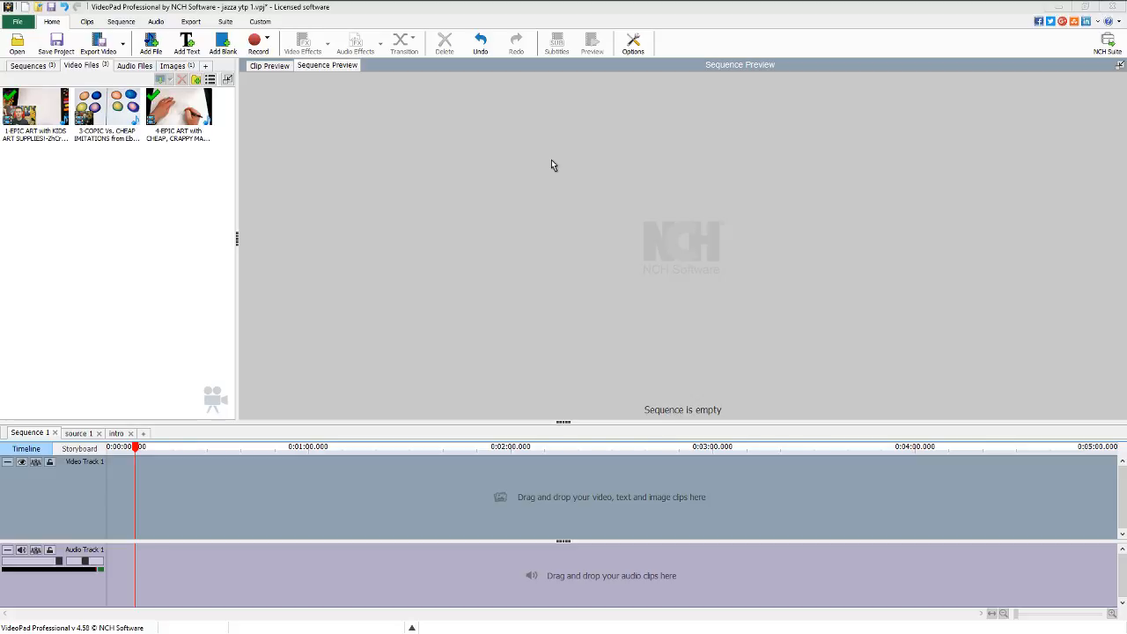
key("super+Tab")
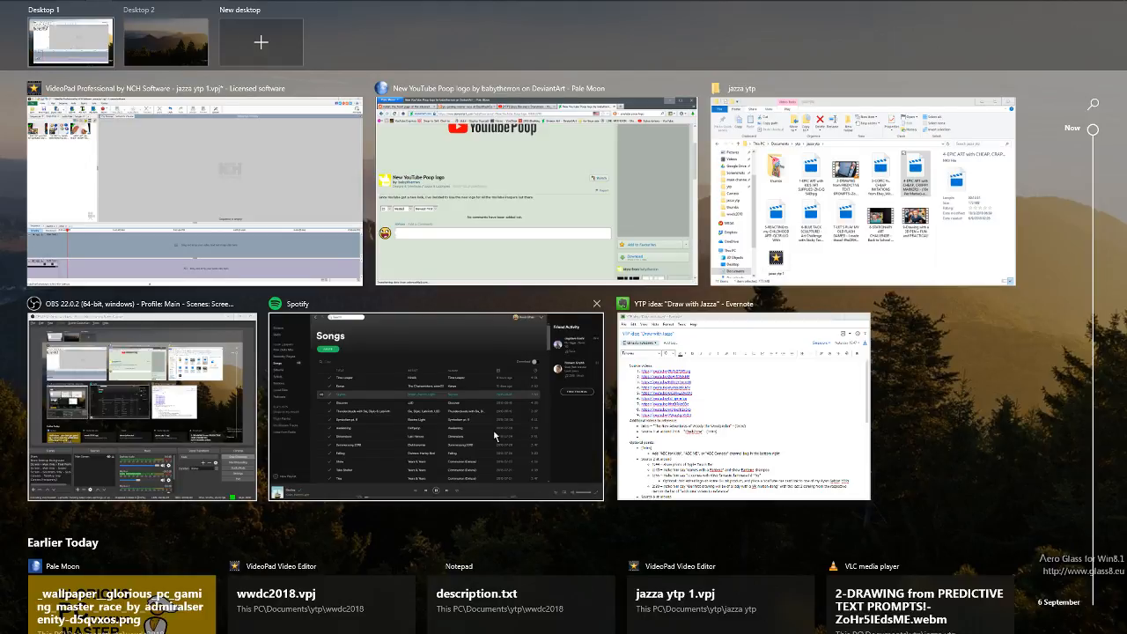
scroll(494, 430, "down", 5)
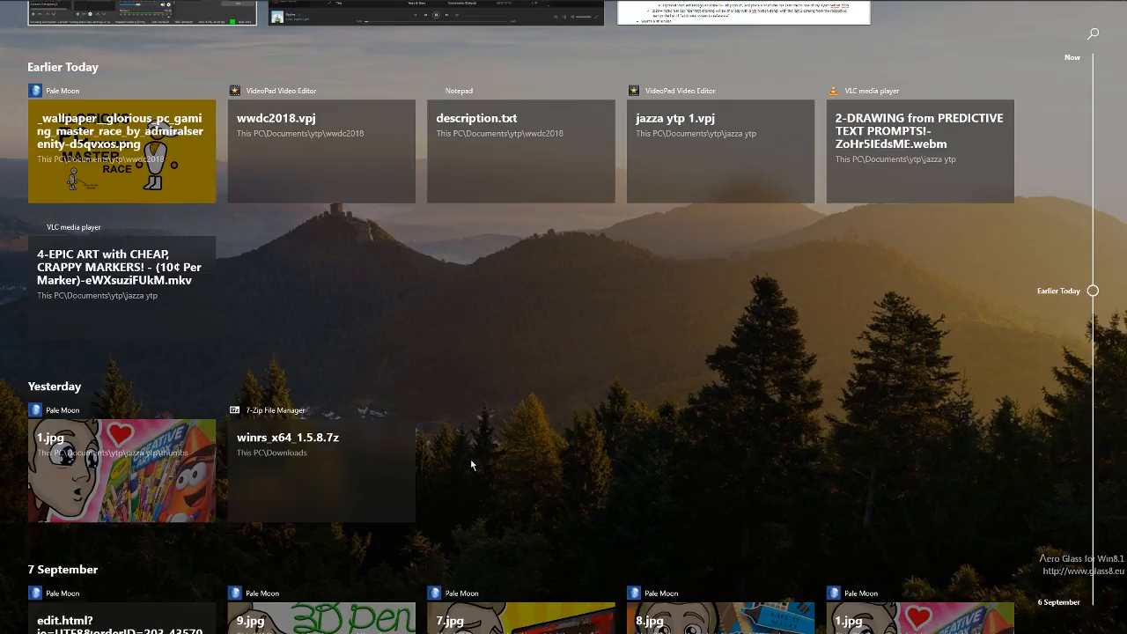
scroll(472, 466, "down", 3)
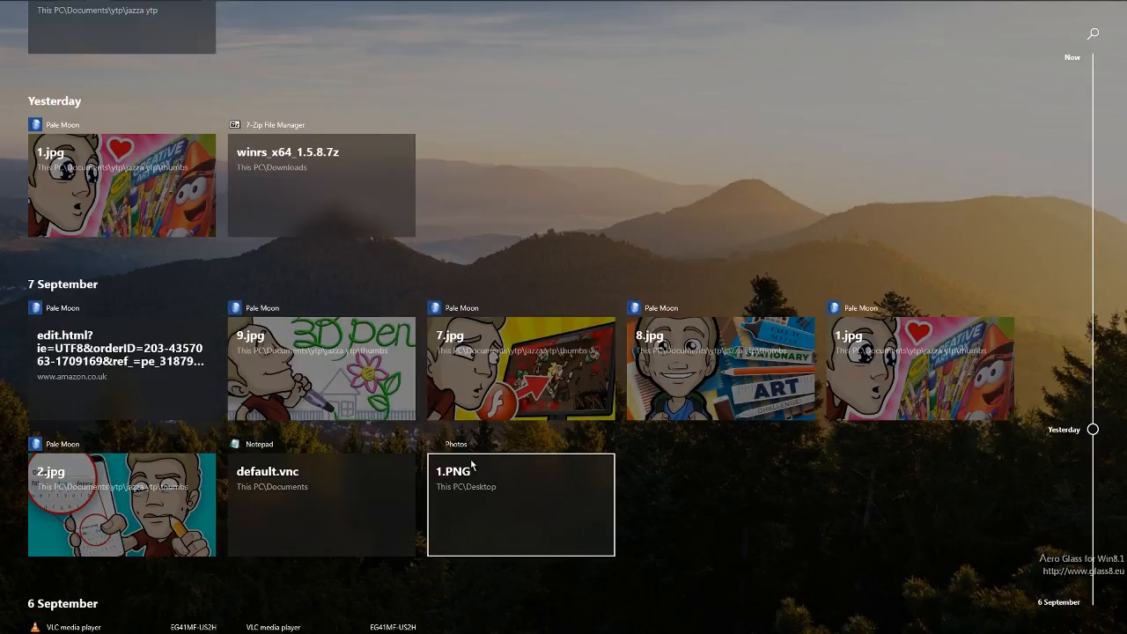
scroll(471, 465, "up", 8)
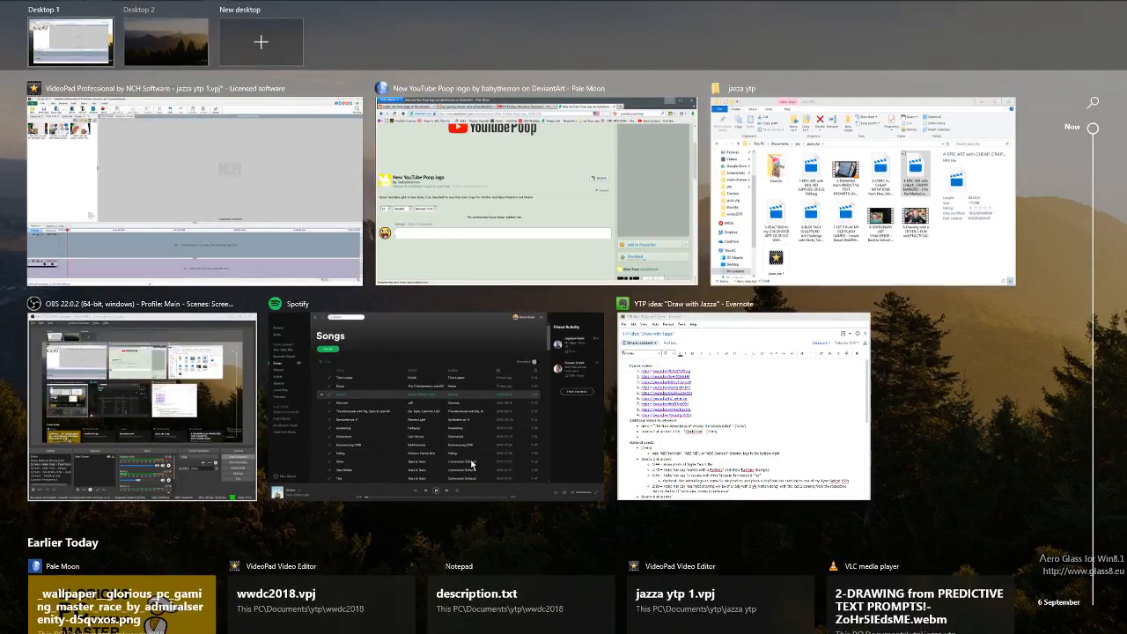
left_click(252, 146)
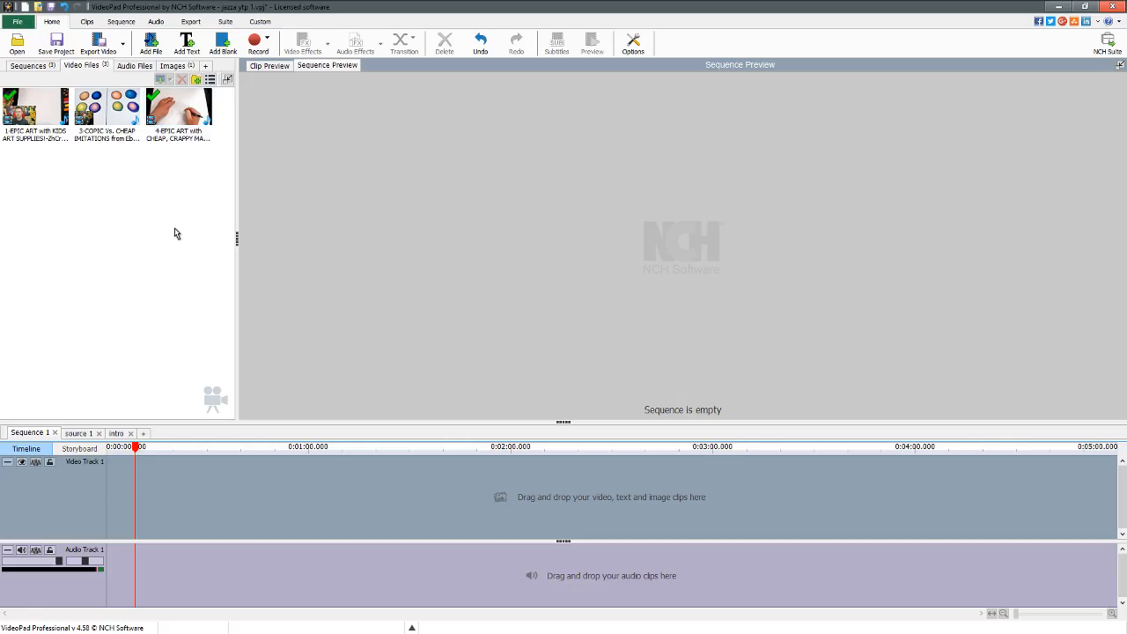
key("alt+Tab")
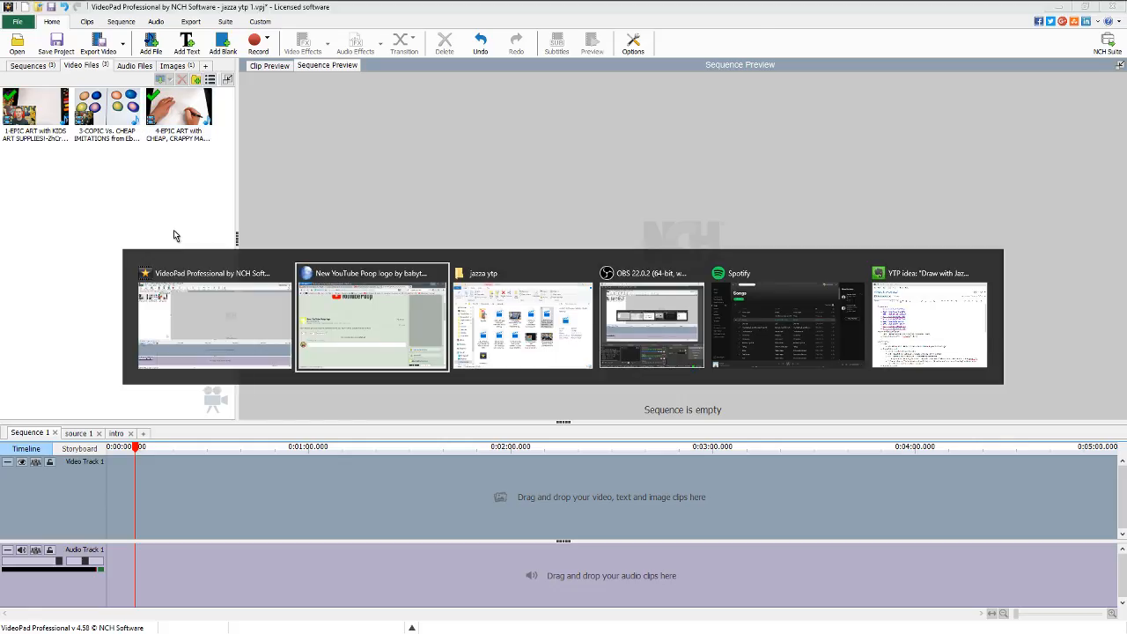
key("alt+Tab")
key("alt+Tab")
key("alt+Tab")
key("alt+Tab")
key("alt+Tab")
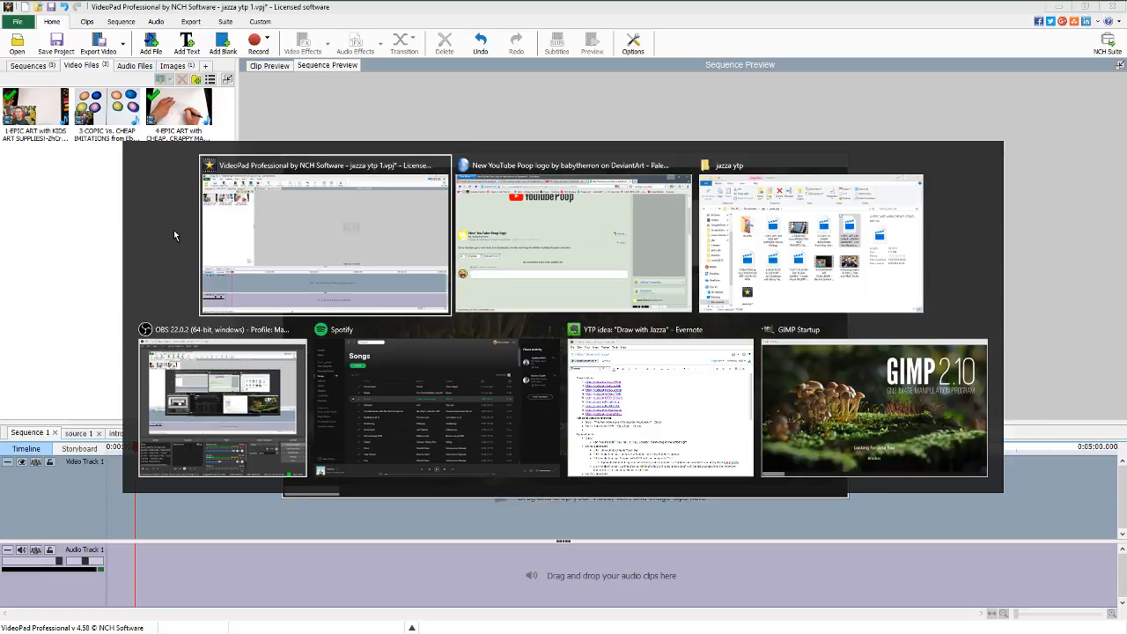
key("alt+Tab")
key("alt+Tab")
key("alt+Tab")
key("alt+Tab")
key("alt+Tab")
key("alt+Tab")
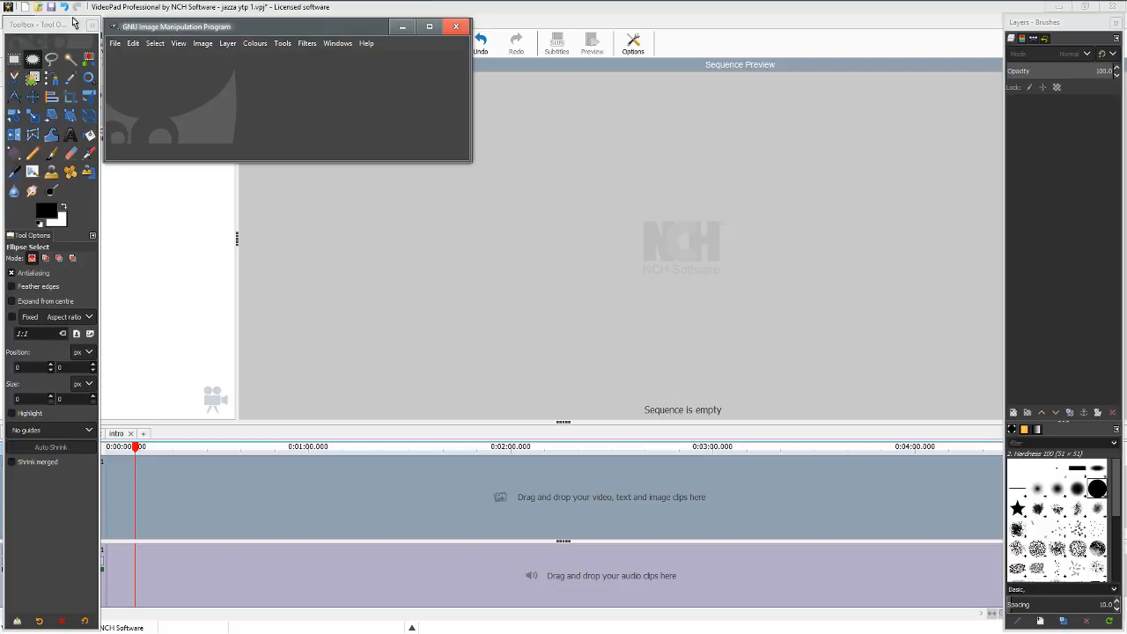
Move the GIMP toolbox and the empty image window slightly higher, keeping them side by side.
left_click_drag(76, 22, 78, 5)
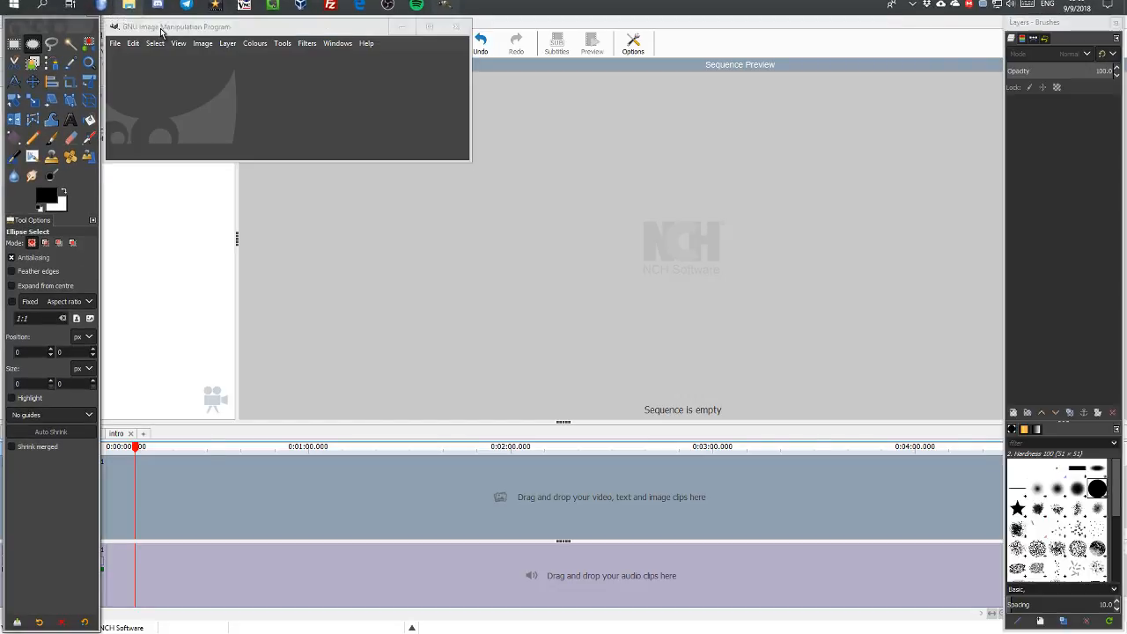
left_click_drag(159, 28, 159, 16)
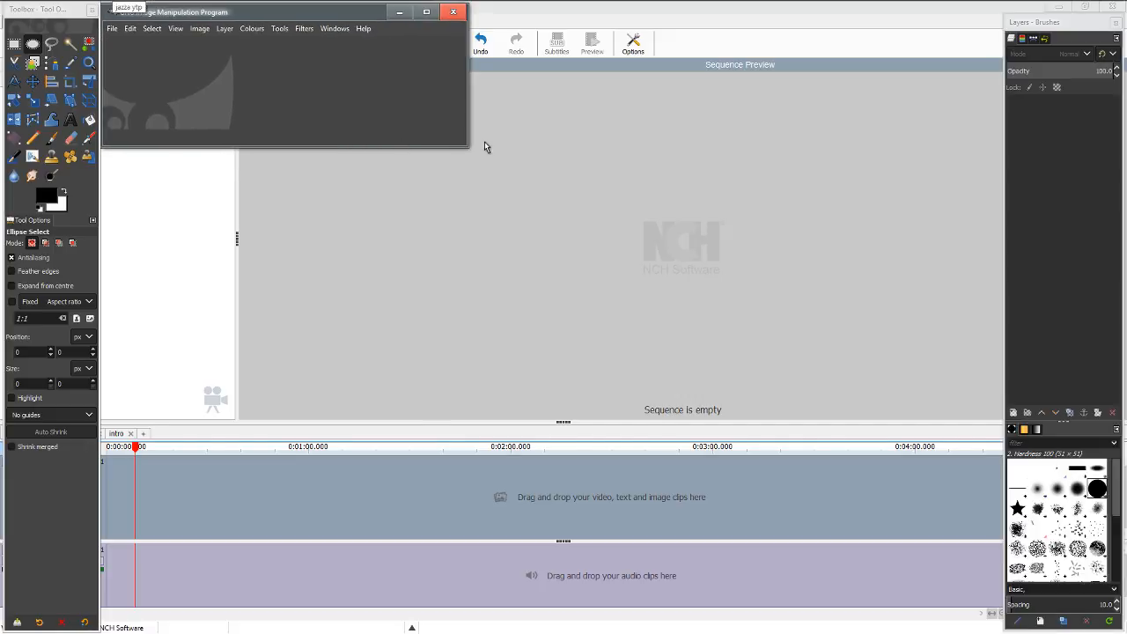
Enlarge the empty image window to fill the space between the docks, dismiss the cookie notification, and align the Layers dock with the screen's upper edge.
left_click_drag(467, 147, 1005, 630)
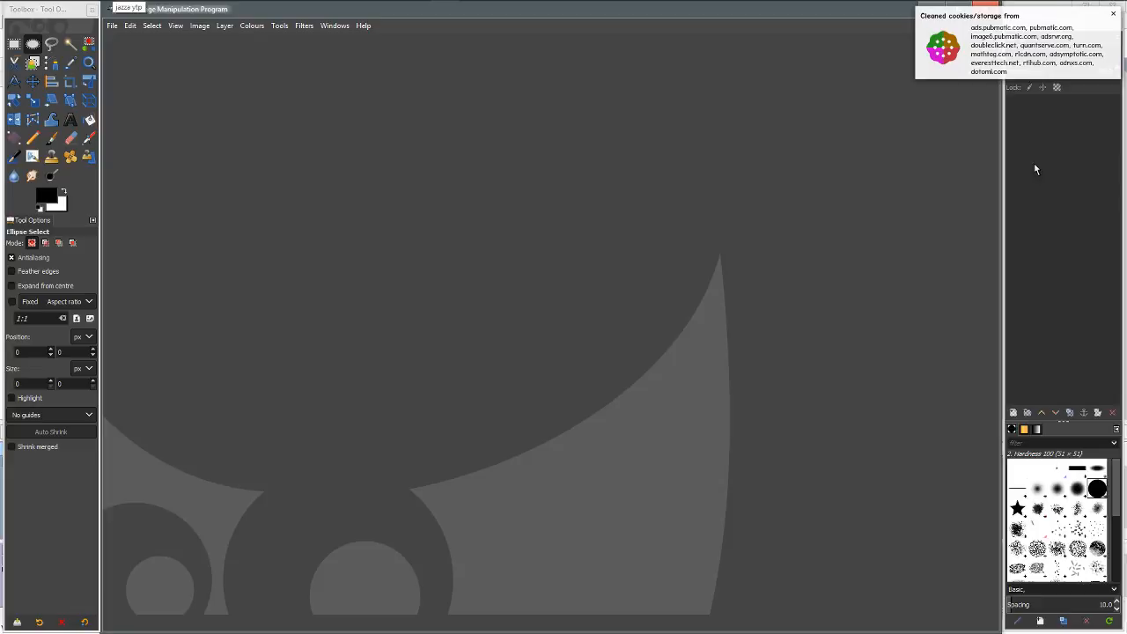
left_click(1114, 14)
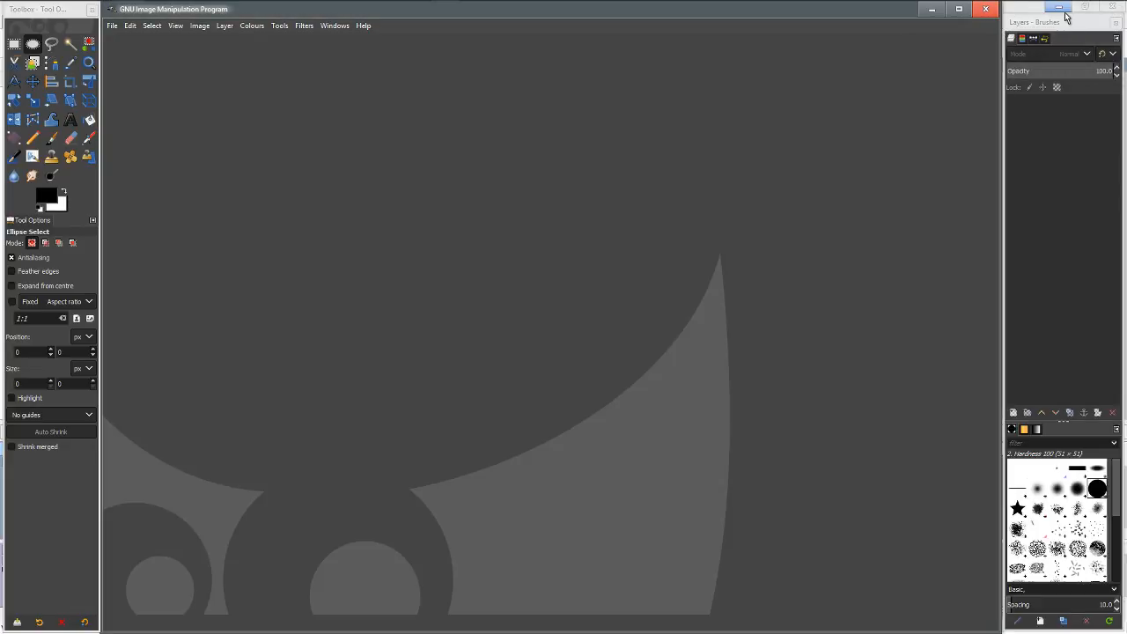
left_click(1115, 16)
left_click_drag(1097, 21, 1096, 4)
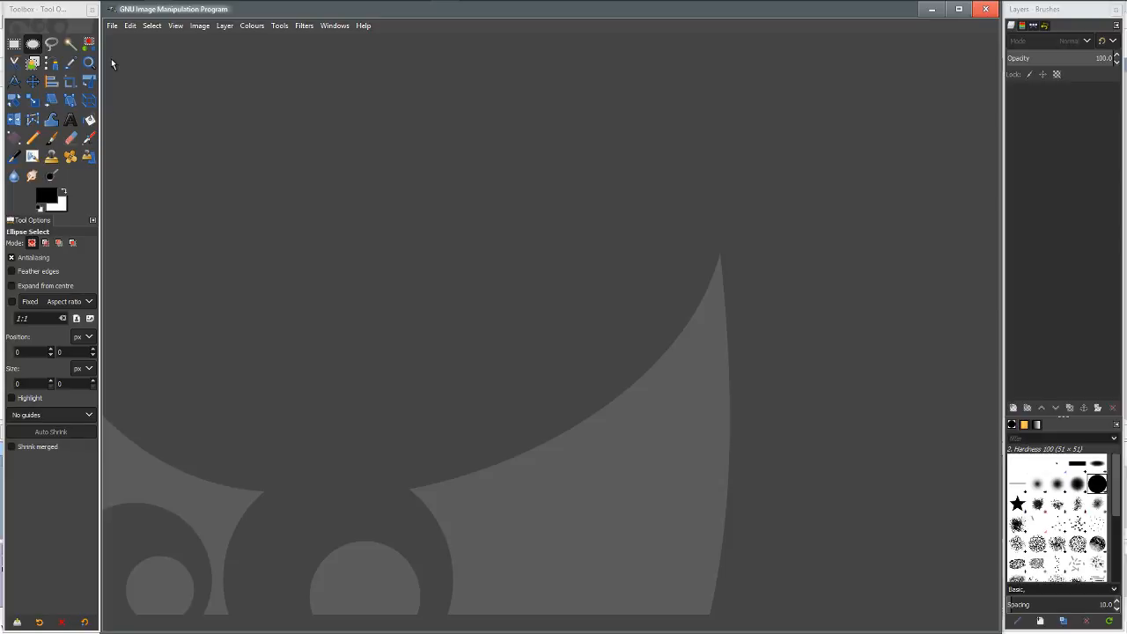
Create a new blank image of 1920 × 1080 px.
left_click(112, 25)
left_click(123, 40)
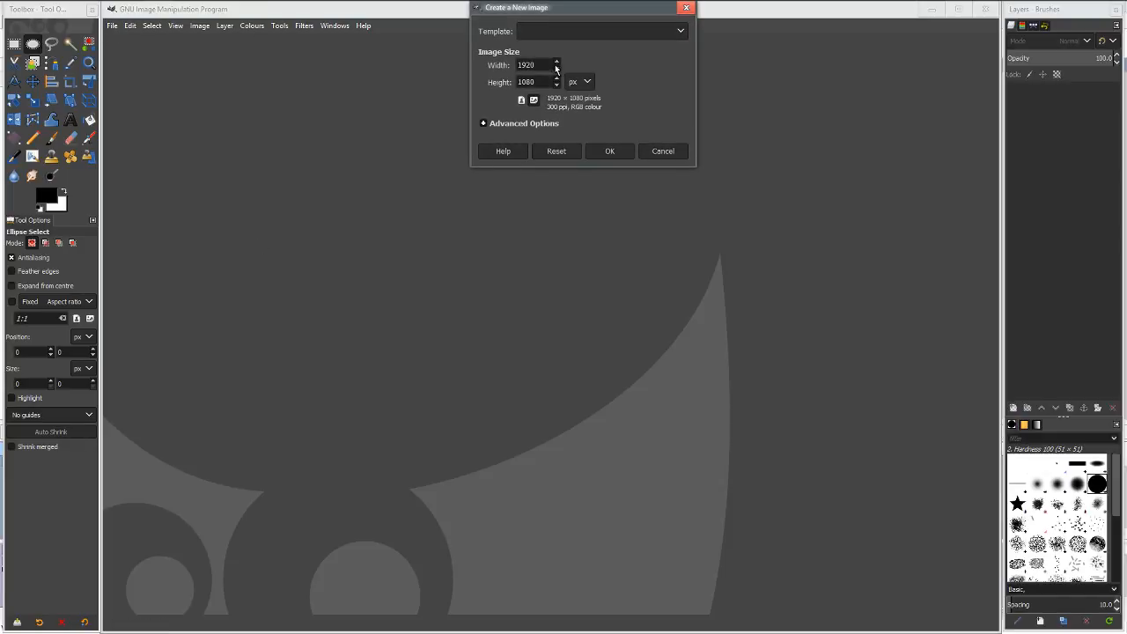
left_click(604, 151)
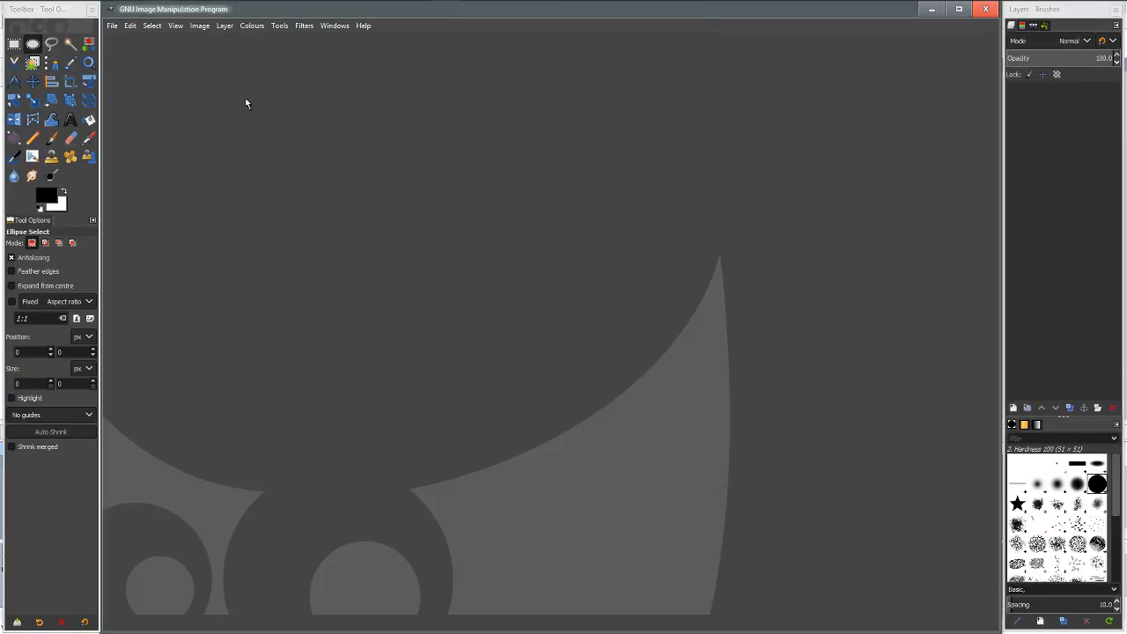
Try to open Wacom Tablet Properties from the installed applications and dismiss its message.
key("super")
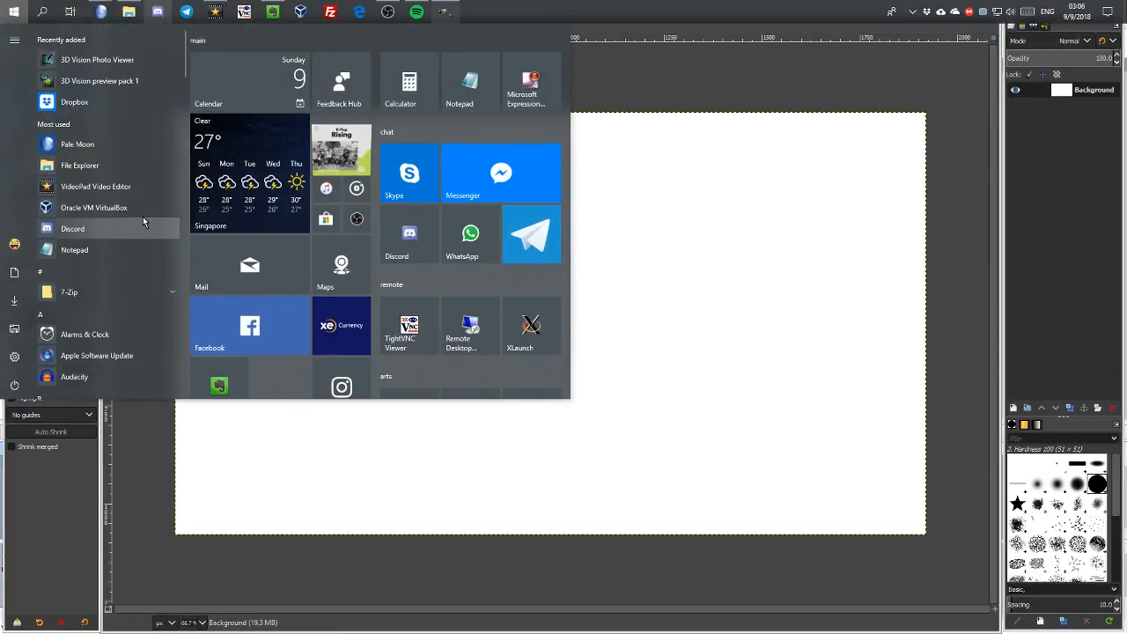
left_click(85, 280)
left_click(84, 283)
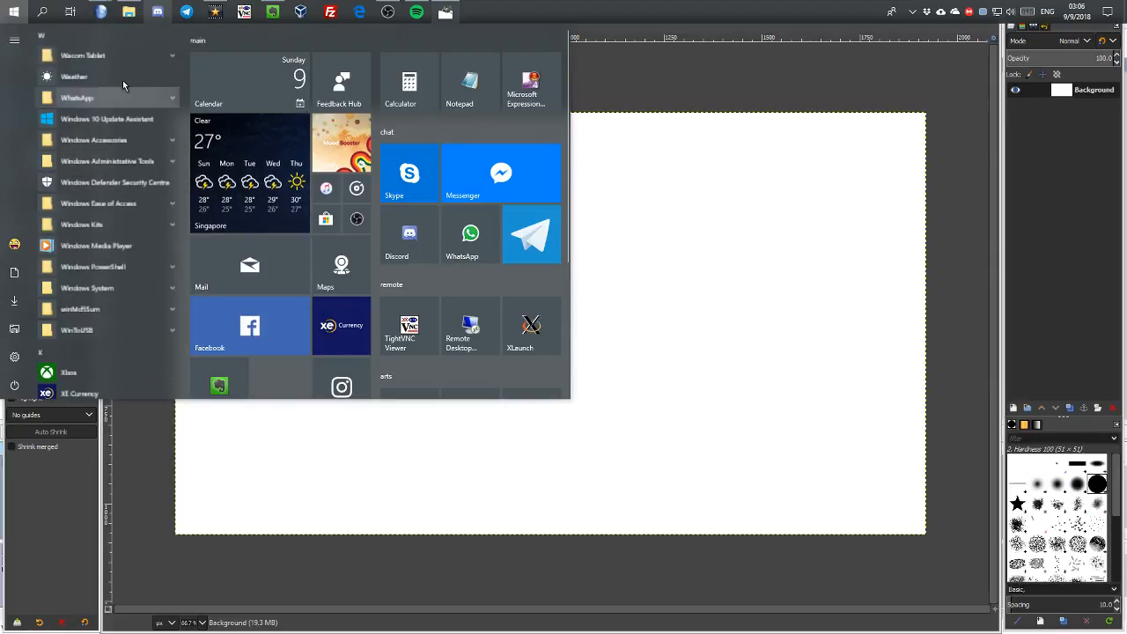
left_click(124, 56)
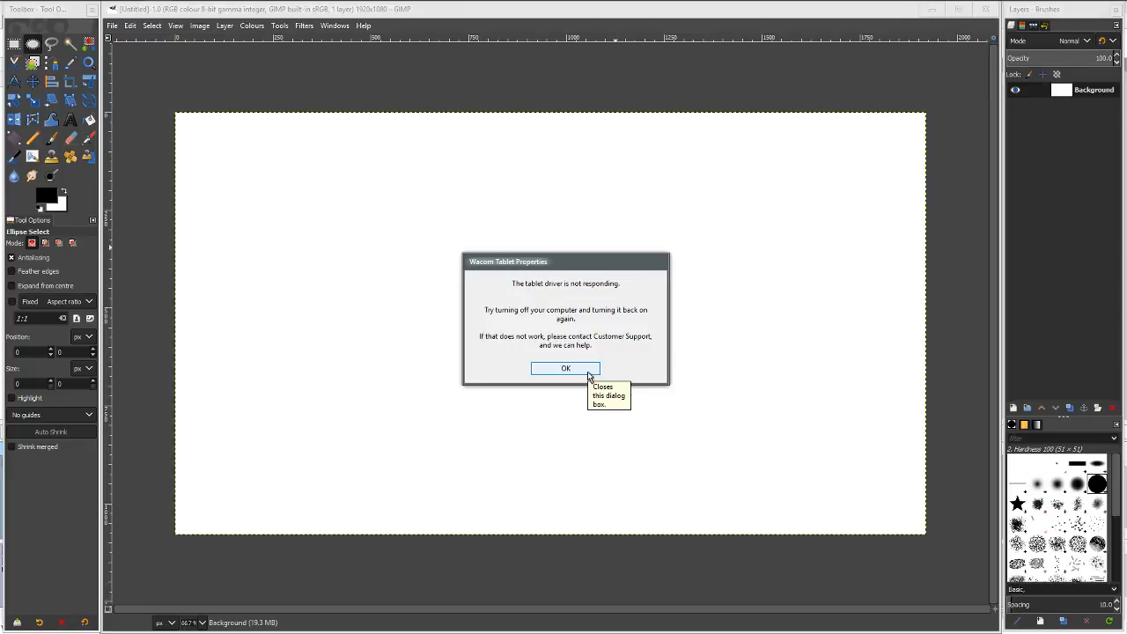
left_click(588, 374)
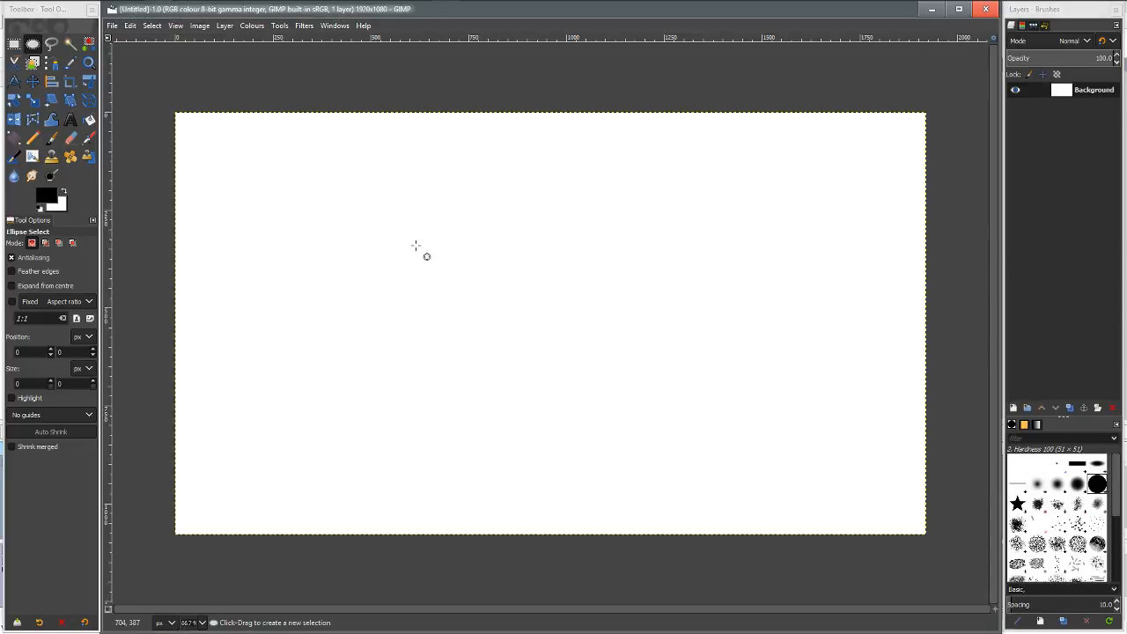
Bring up the system's list of installed applications again.
key("super")
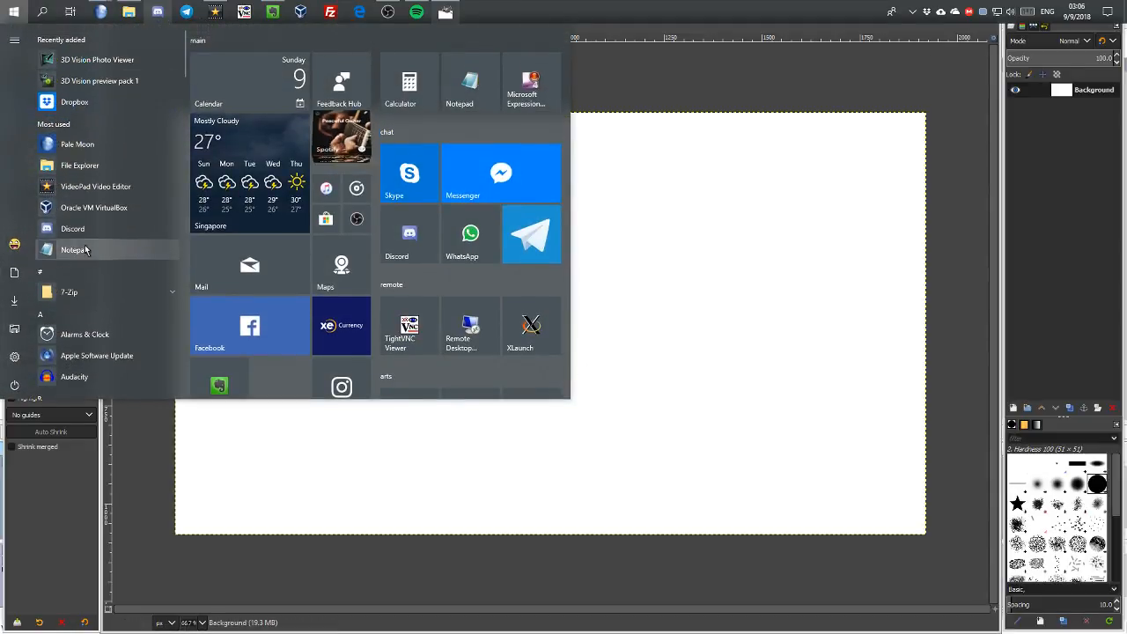
Open Wacom Tablet Properties from the Wacom Tablet app folder and return to the untitled image.
left_click(54, 123)
left_click(93, 288)
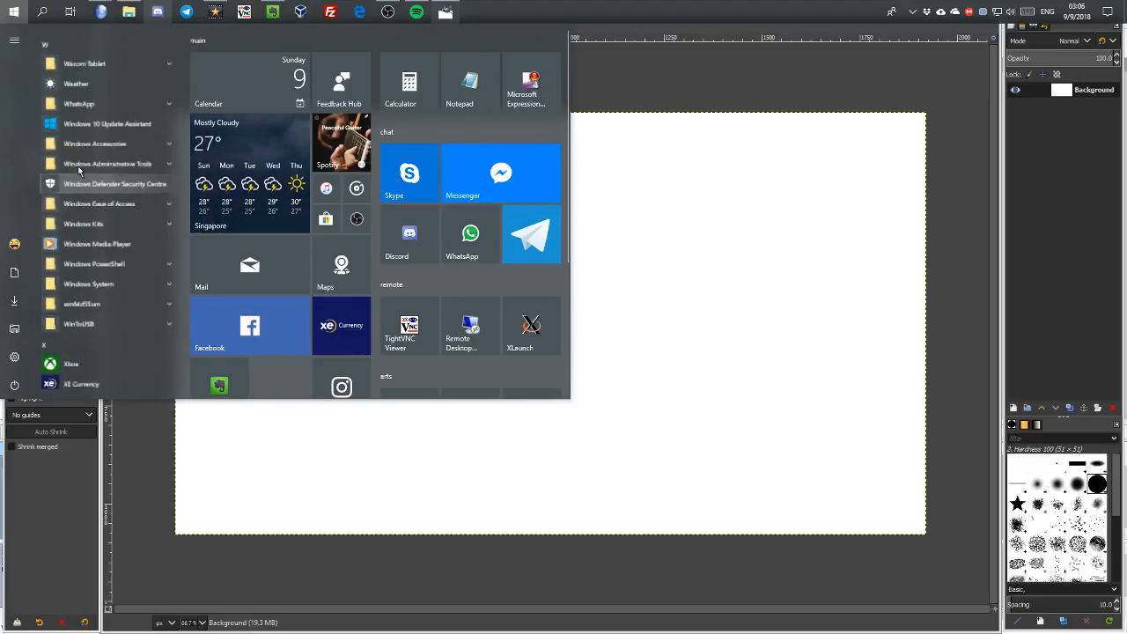
left_click(105, 61)
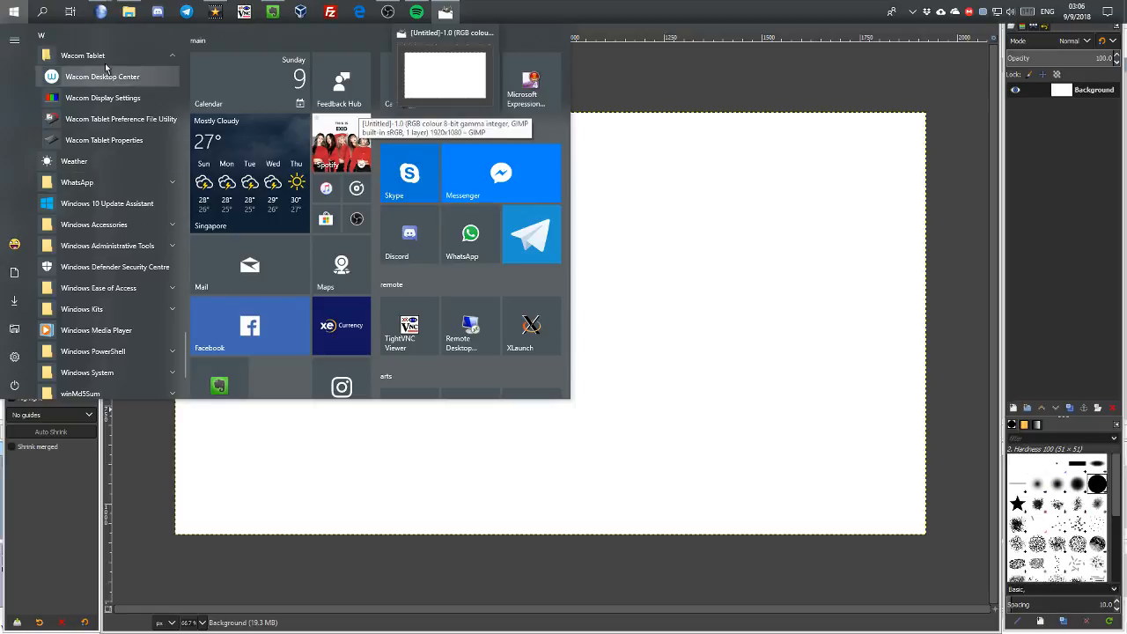
left_click(118, 142)
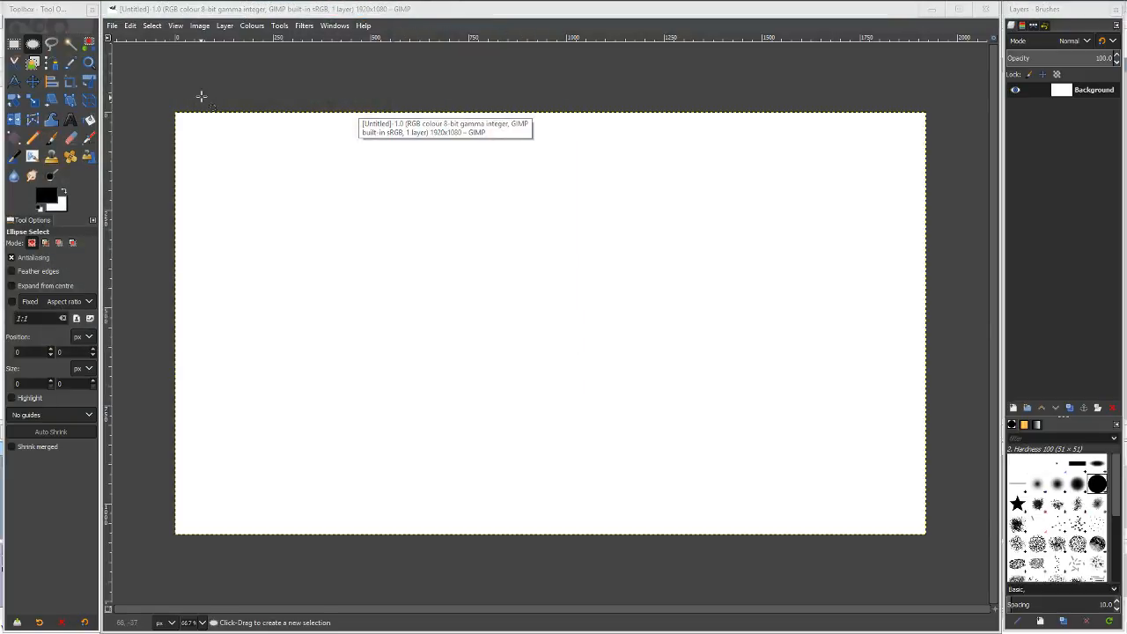
left_click(568, 369)
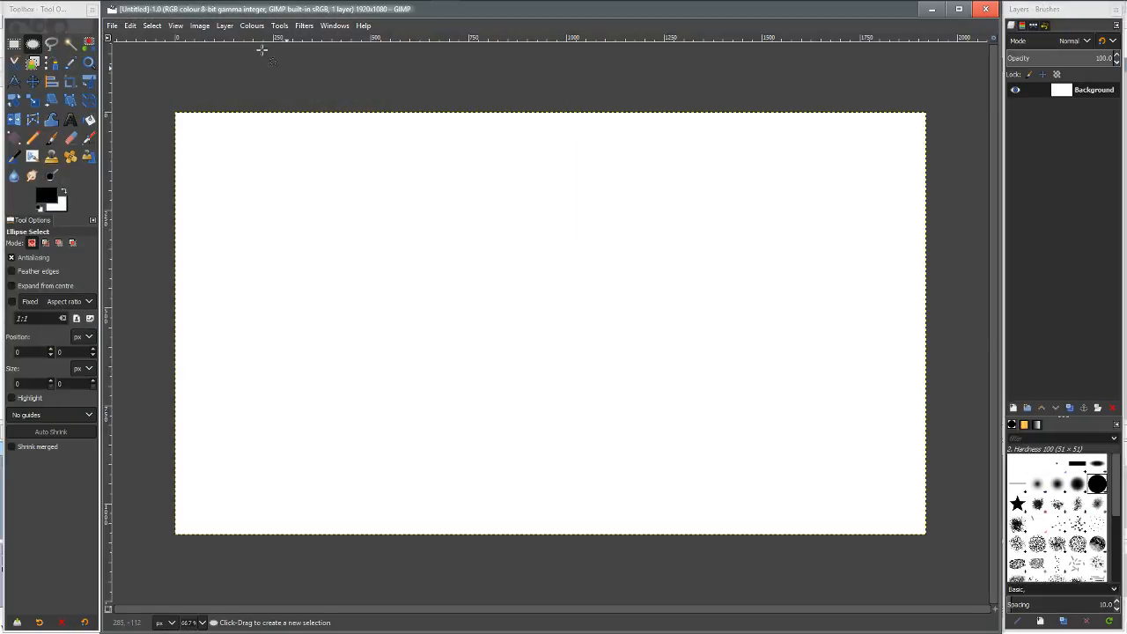
left_click(134, 172)
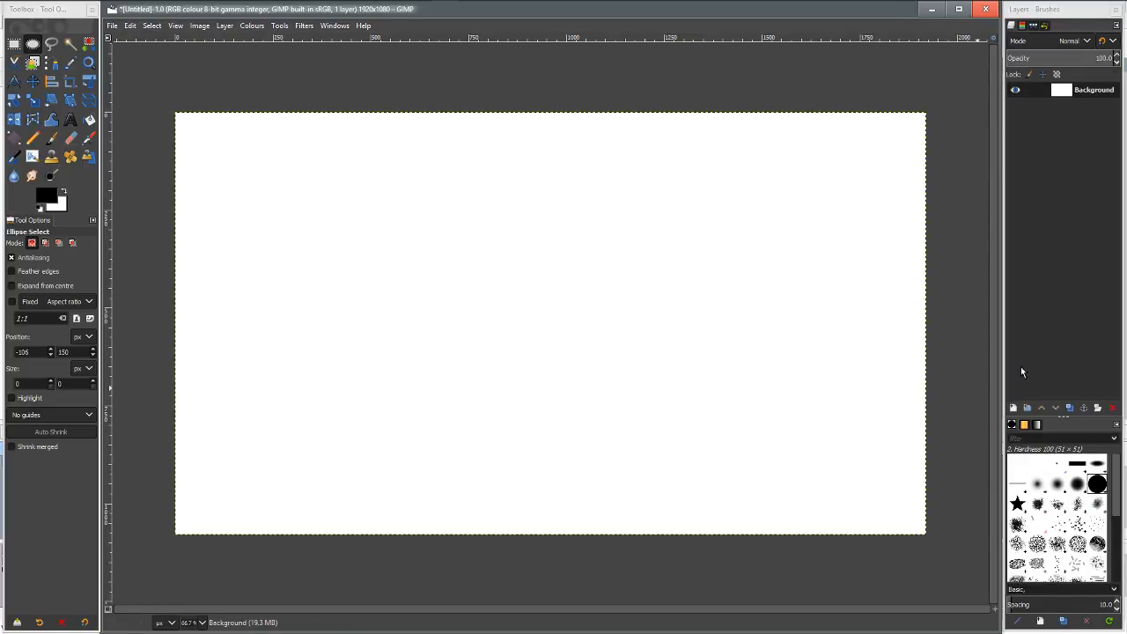
Create a transparent 1920 by 1080 px layer named "layout sketch" above the background.
left_click(1014, 409)
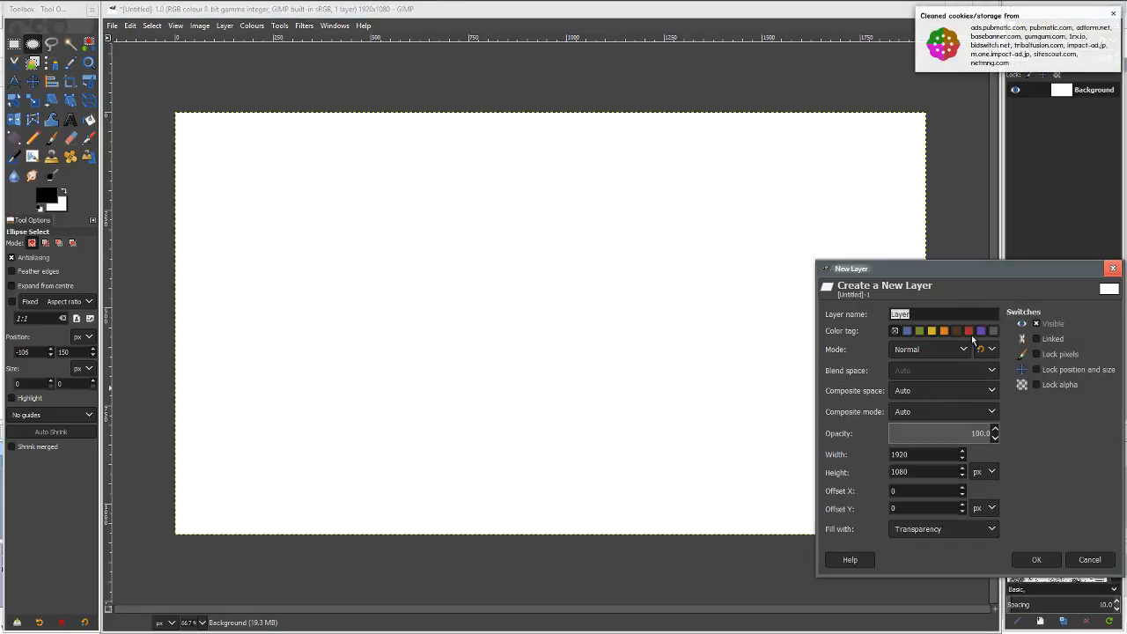
left_click(955, 333)
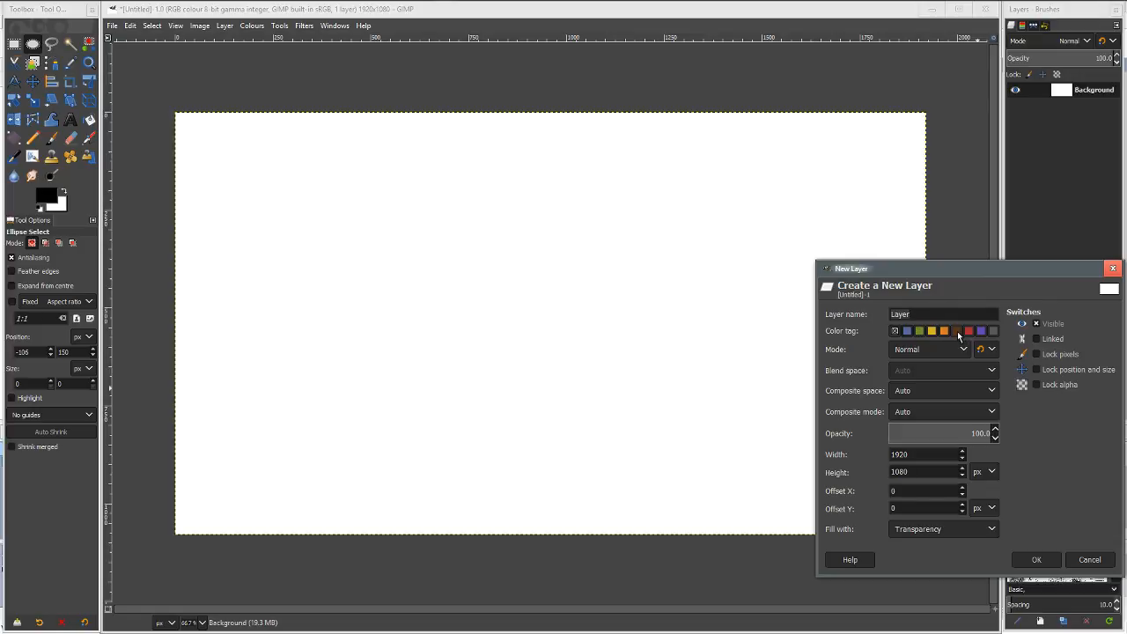
double_click(900, 313)
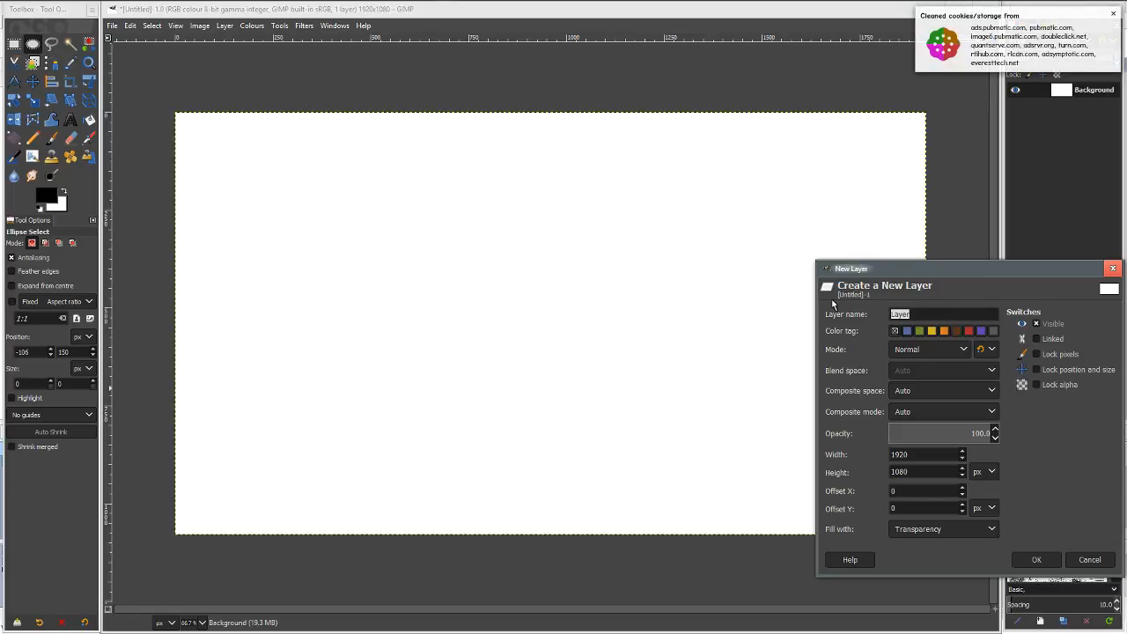
type("layout sketch")
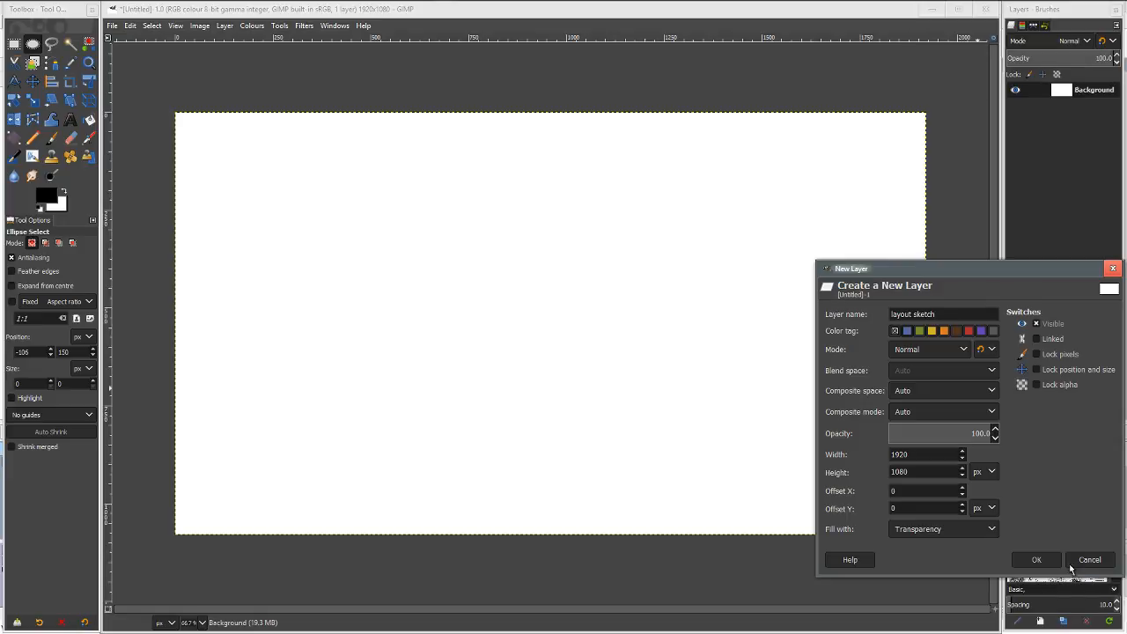
key("Return")
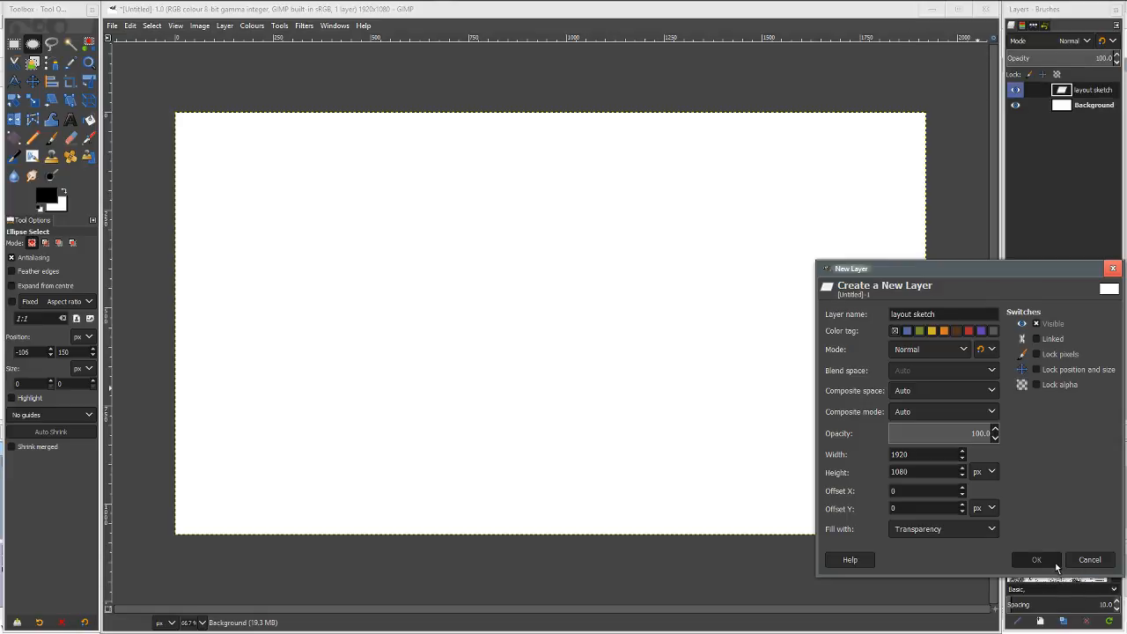
Set the colour tag of the layout sketch layer to Brown.
right_click(1101, 91)
mouse_move(1054, 150)
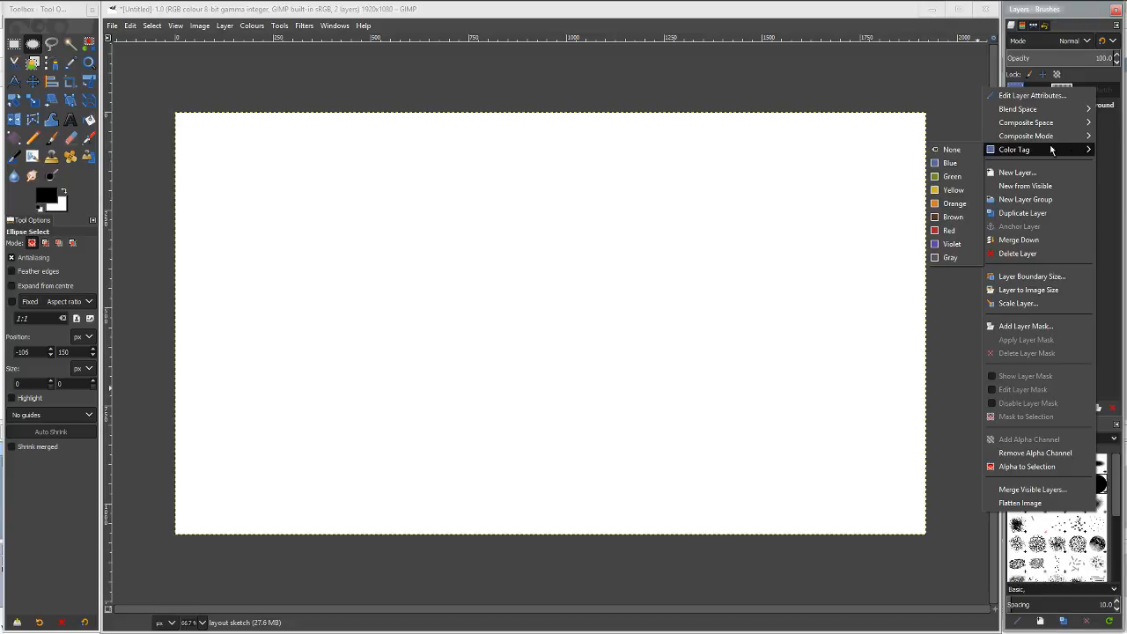
left_click(946, 218)
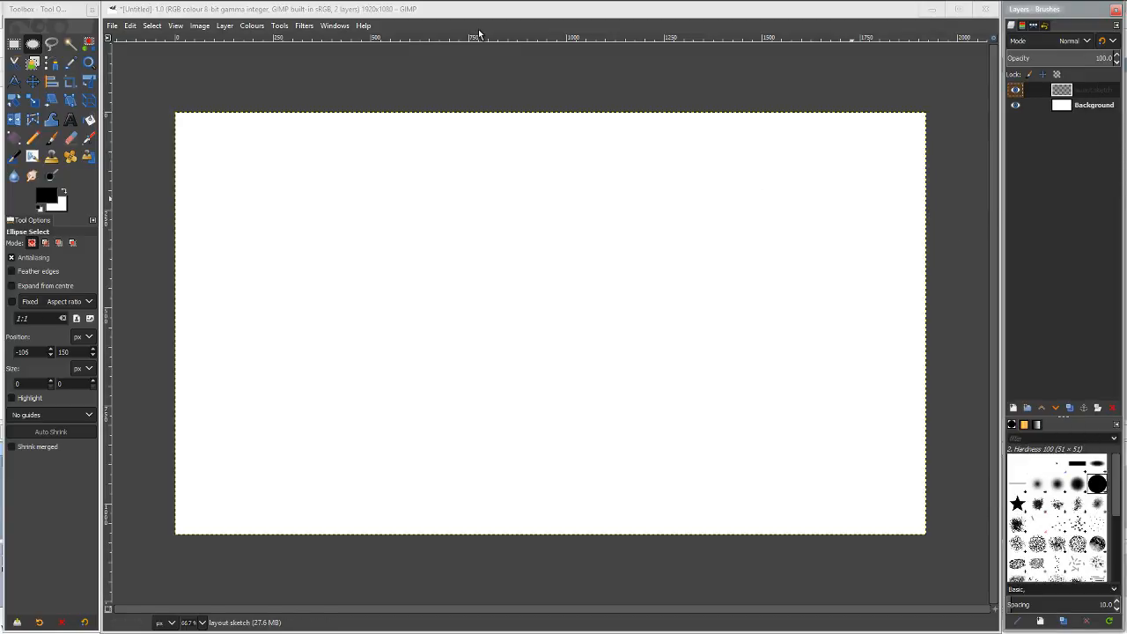
Save the image as "jazza ytp 1 thumbnail.xcf" in the jazza ytp folder inside Documents > ytp.
left_click(113, 26)
left_click(168, 130)
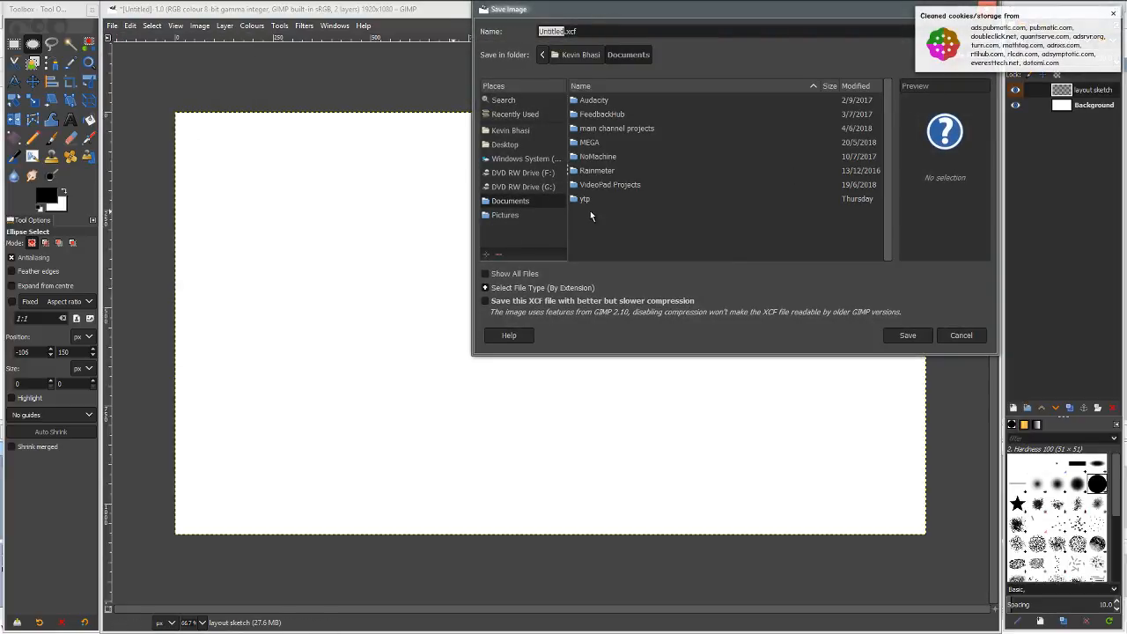
double_click(587, 199)
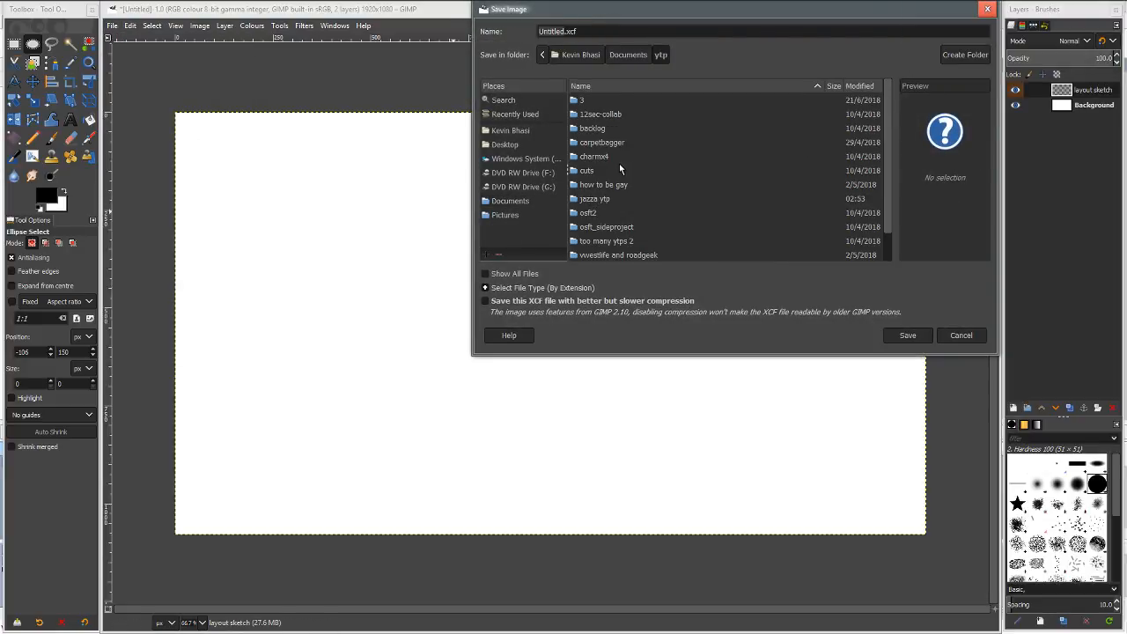
scroll(619, 167, "down", 1)
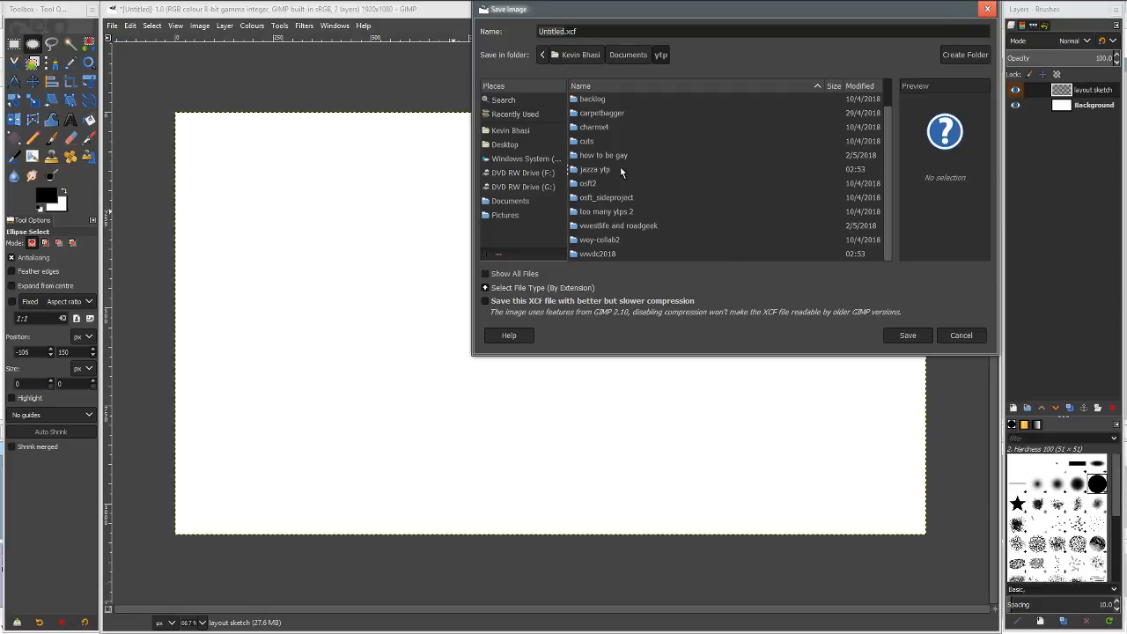
double_click(615, 168)
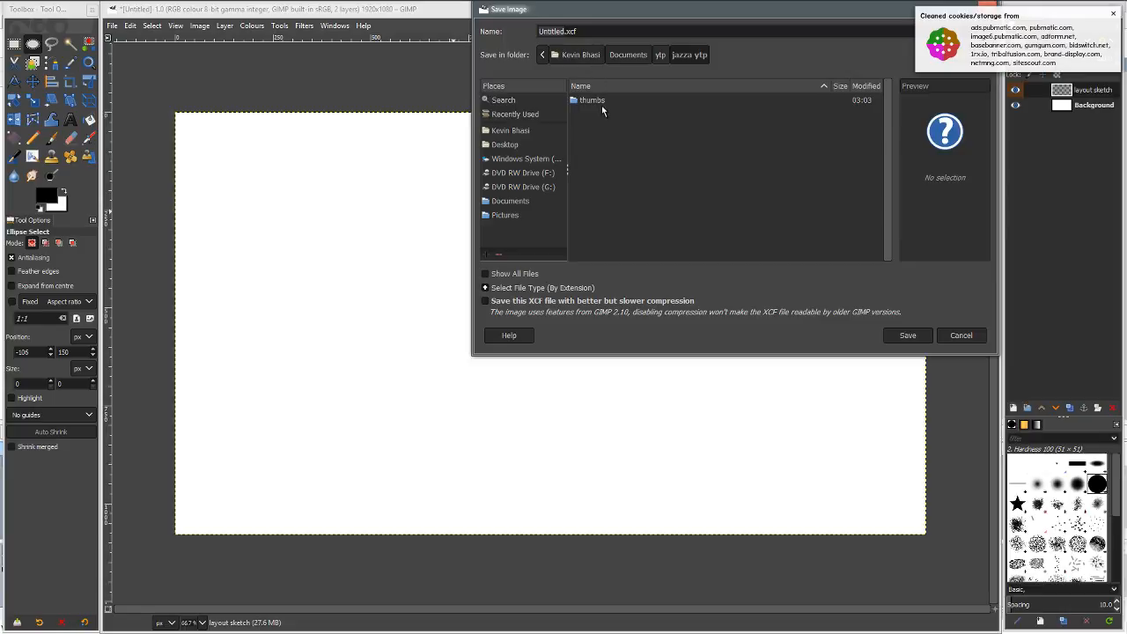
left_click(562, 277)
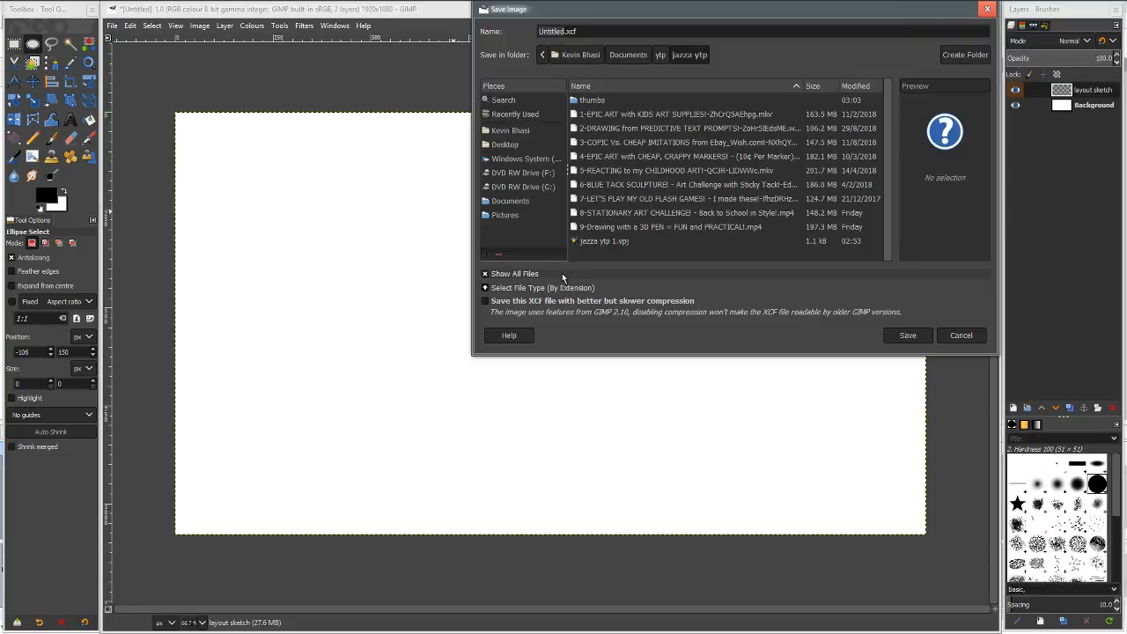
left_click(590, 274)
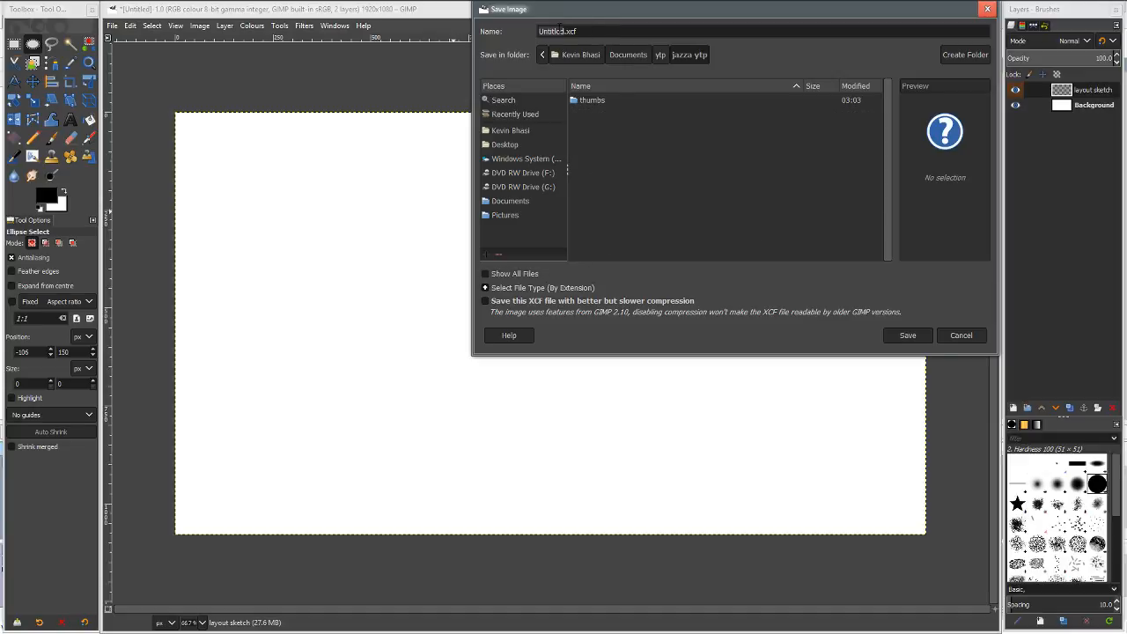
double_click(562, 31)
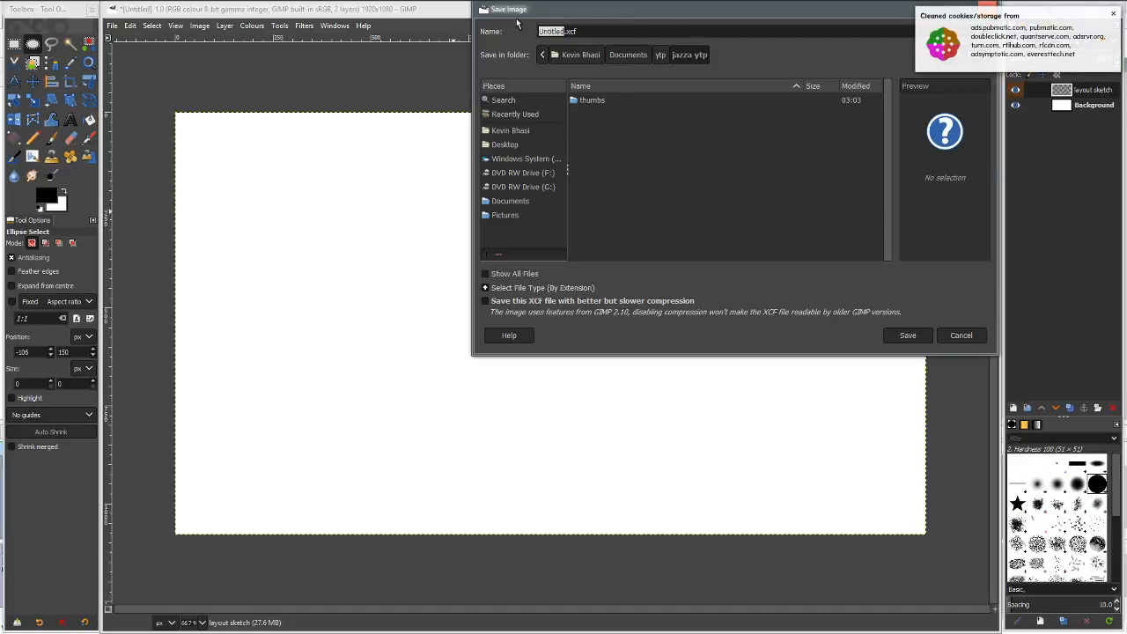
type("jazza ytp 1 thumbna")
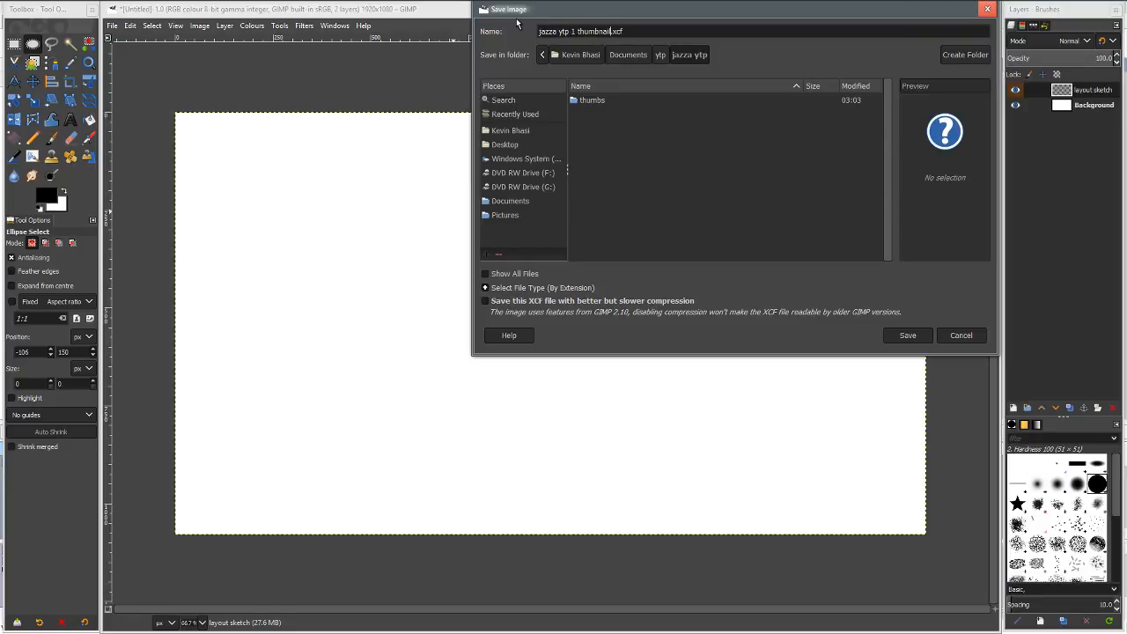
left_click(916, 338)
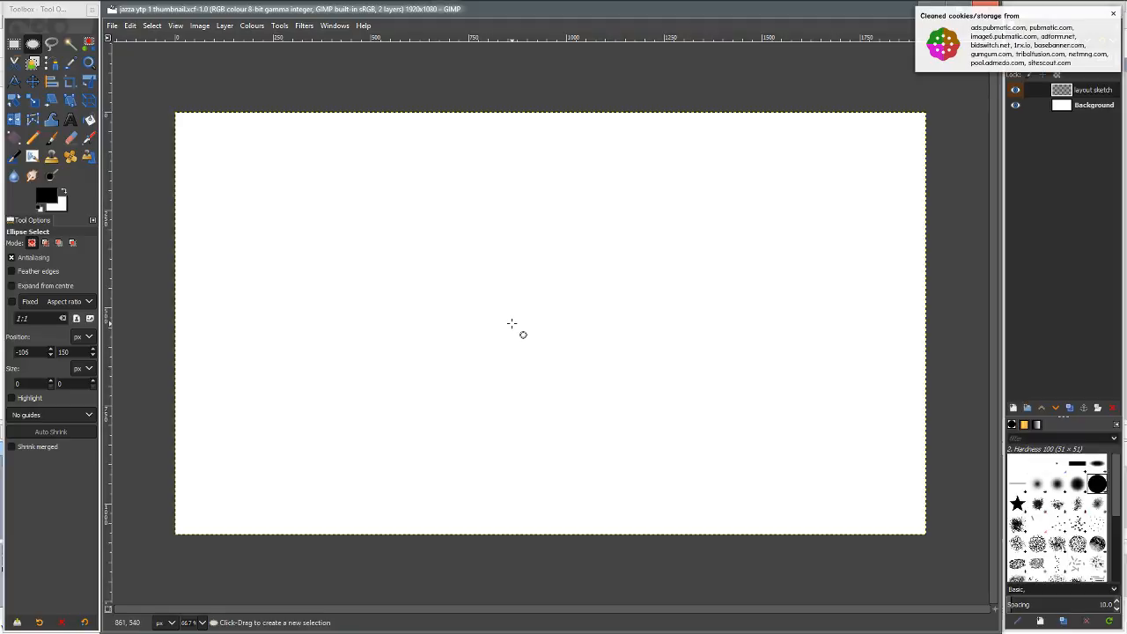
Duplicate the Background layer and fill the copy with black using Bucket Fill.
left_click(1097, 106)
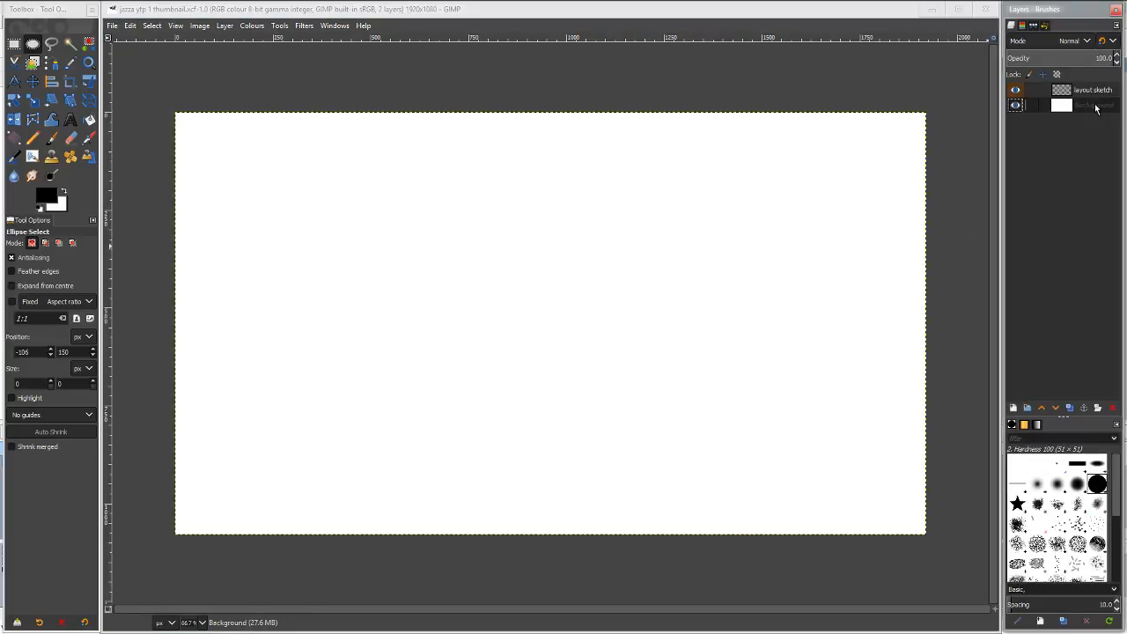
left_click(1069, 408)
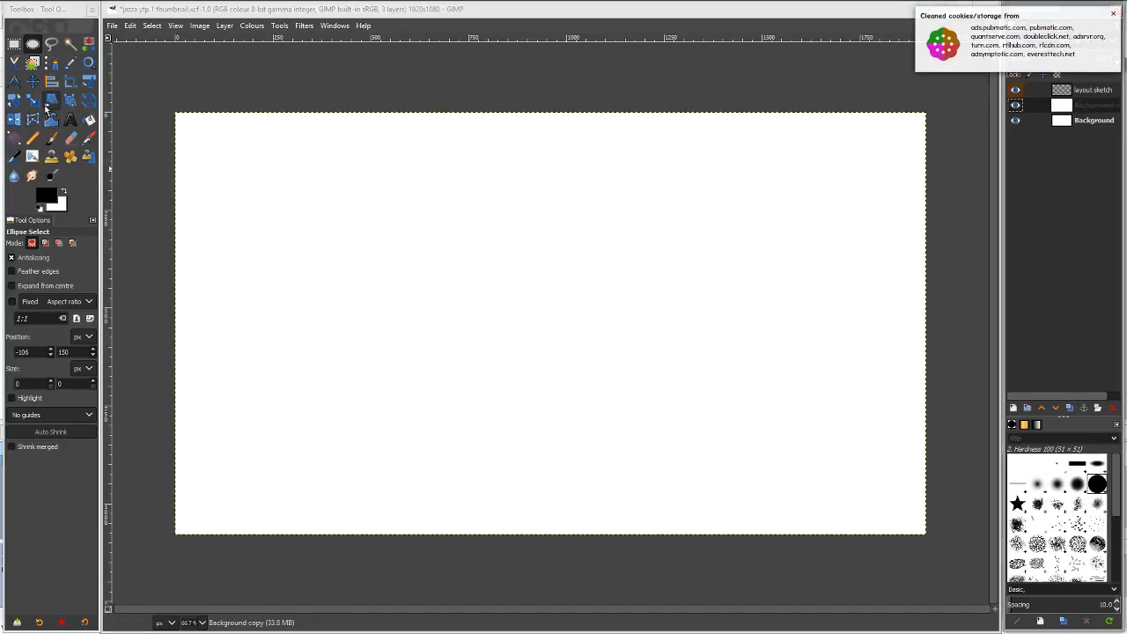
left_click(89, 119)
left_click(253, 202)
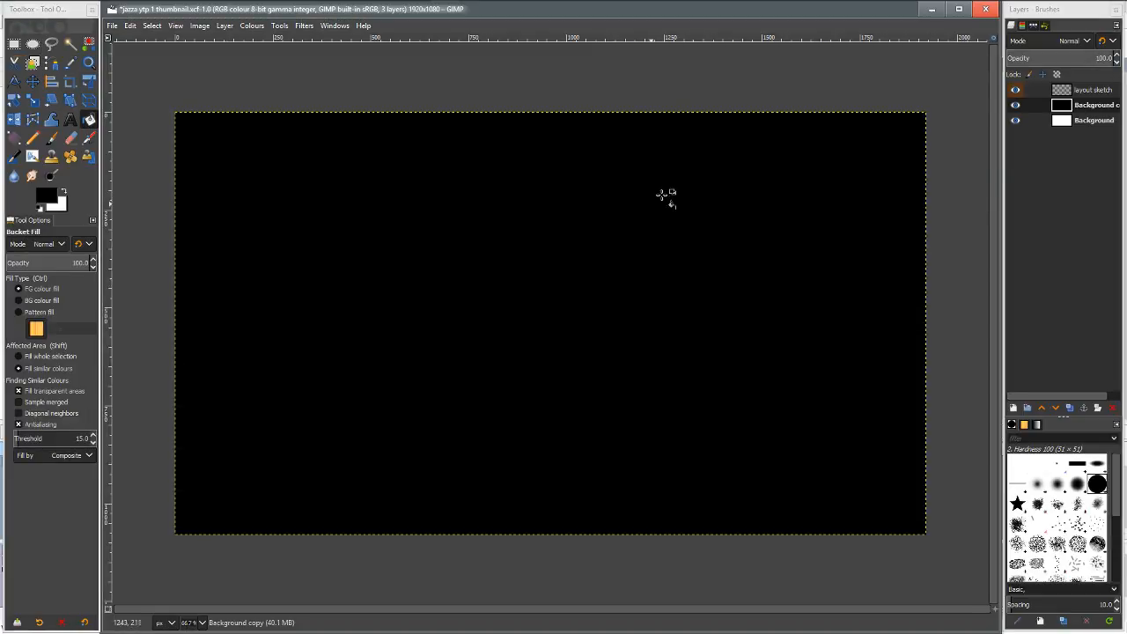
Make layout sketch the active layer with white as foreground colour, and hide the white Background layer.
left_click(1081, 91)
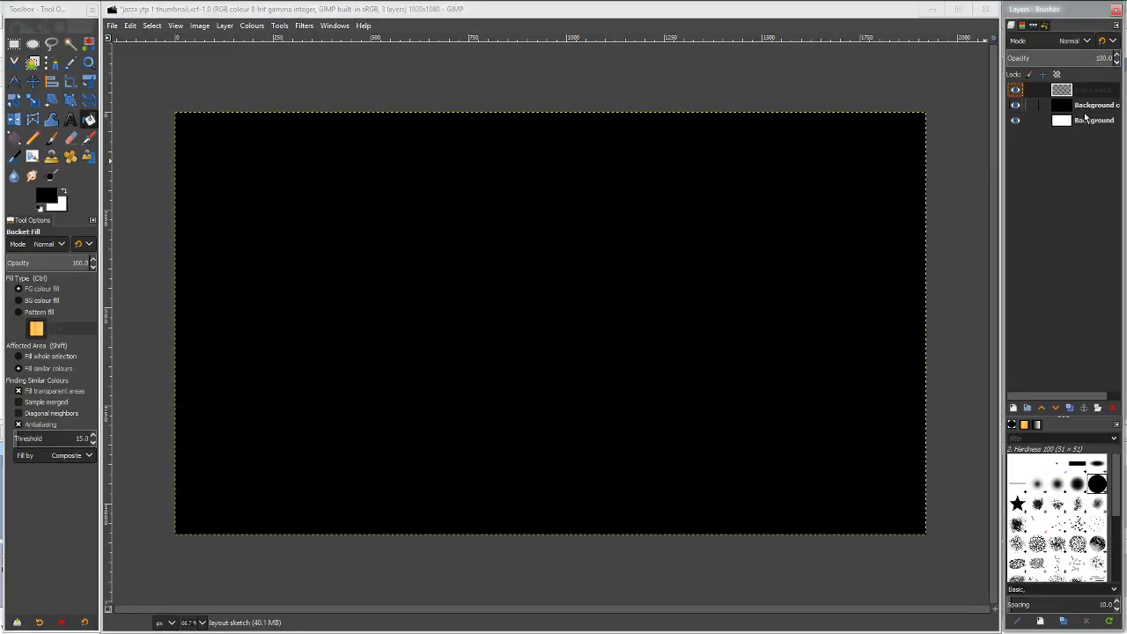
left_click(64, 191)
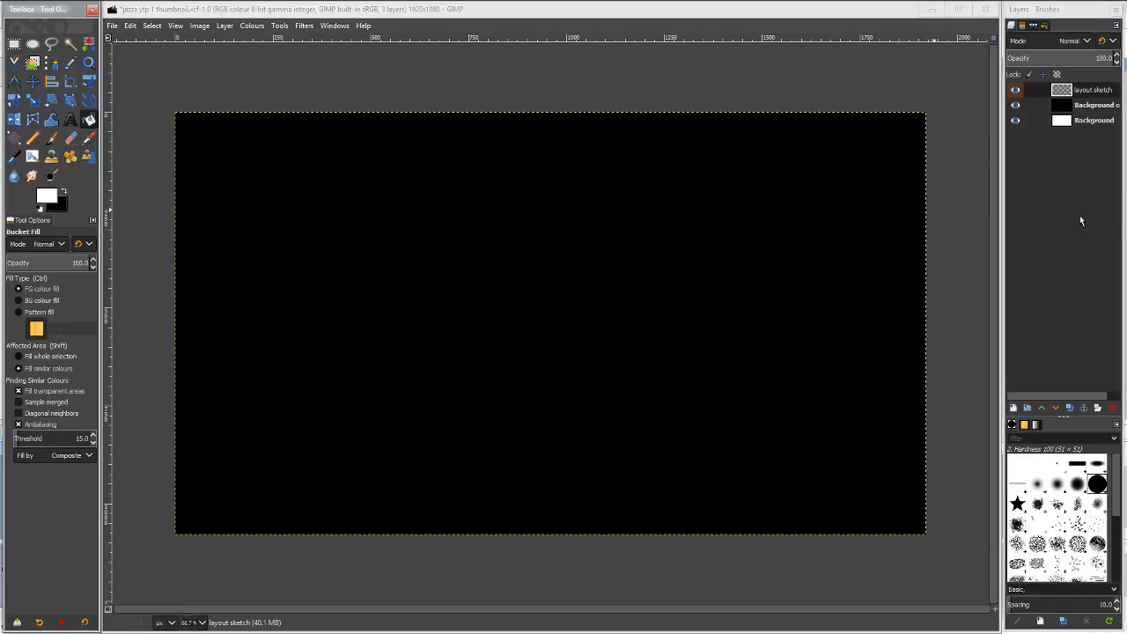
left_click(1017, 121)
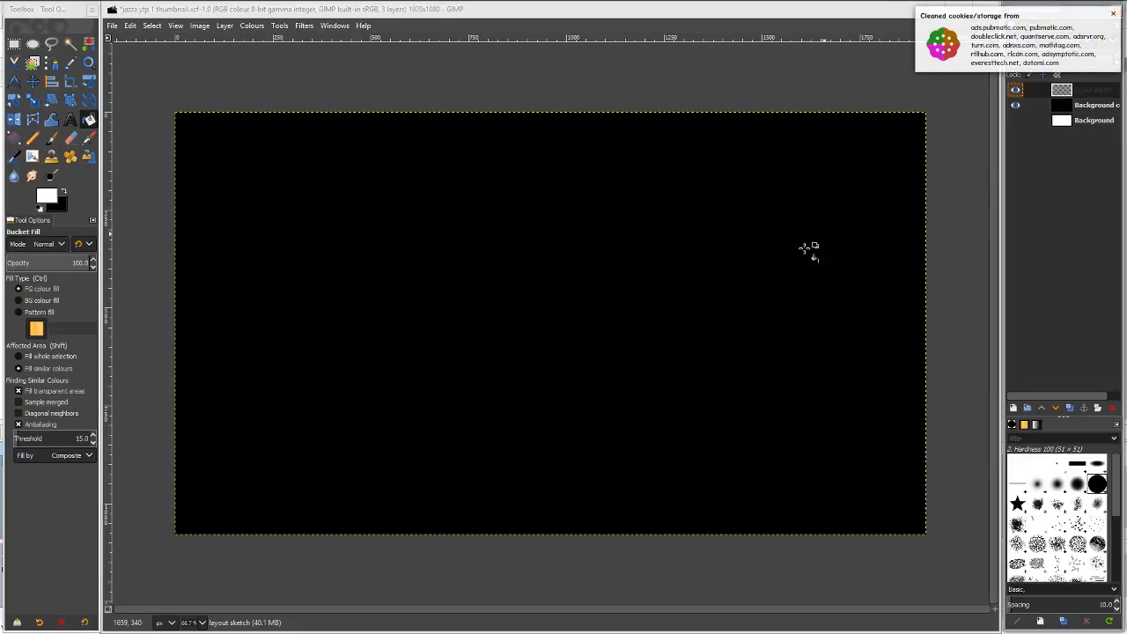
Import the new_youtube_poop_logo PNG from the thumbs folder as a layer.
left_click(113, 26)
left_click(169, 89)
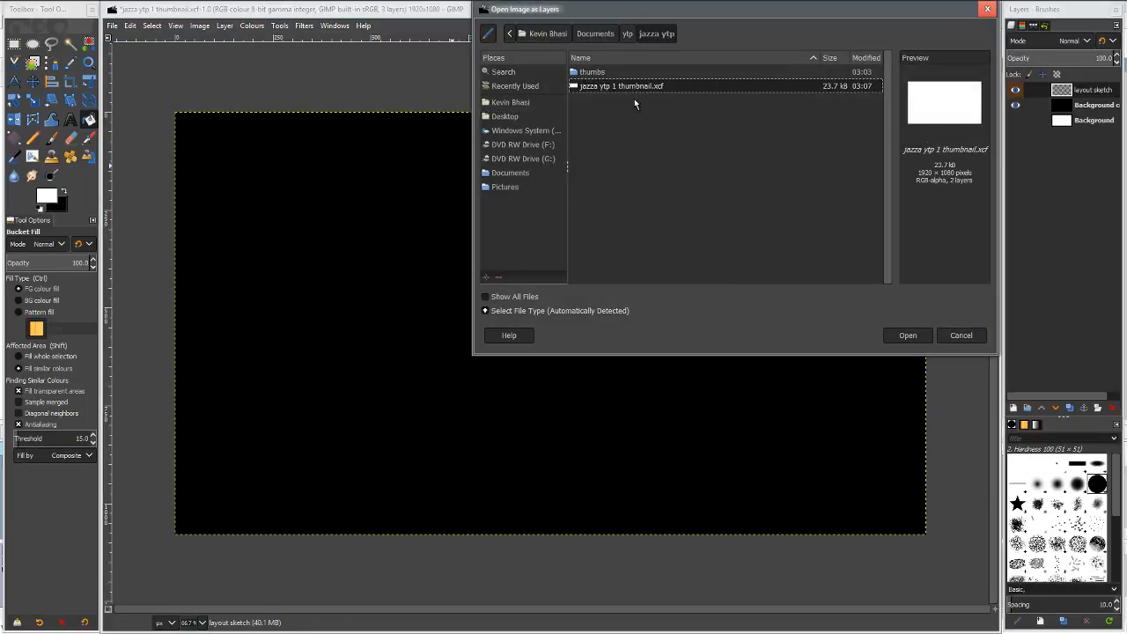
double_click(621, 74)
left_click(649, 199)
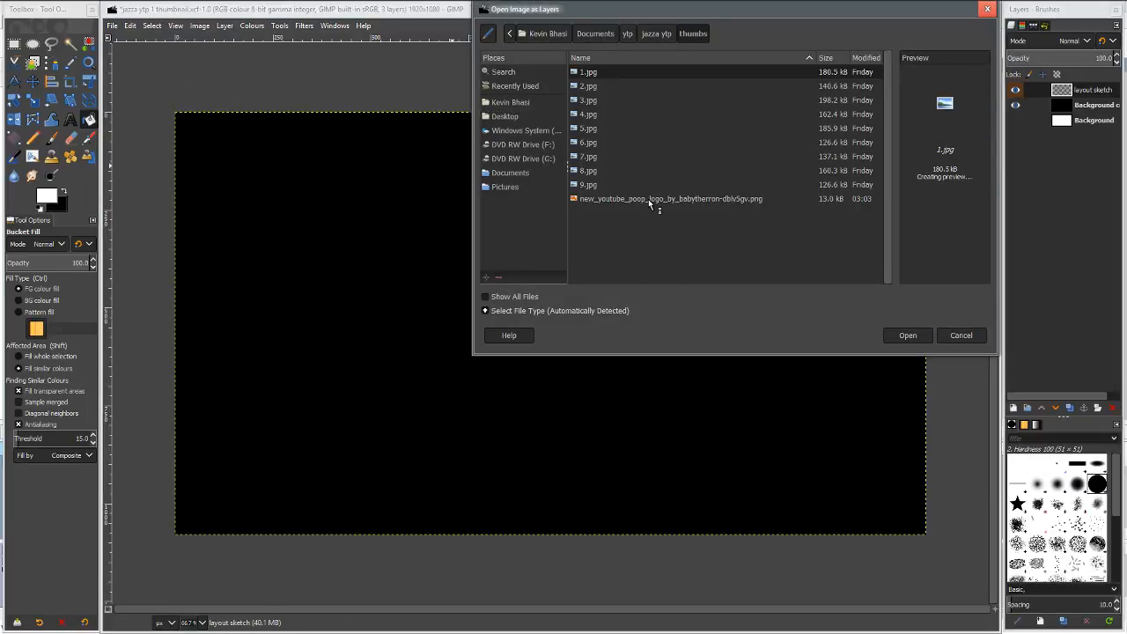
double_click(648, 199)
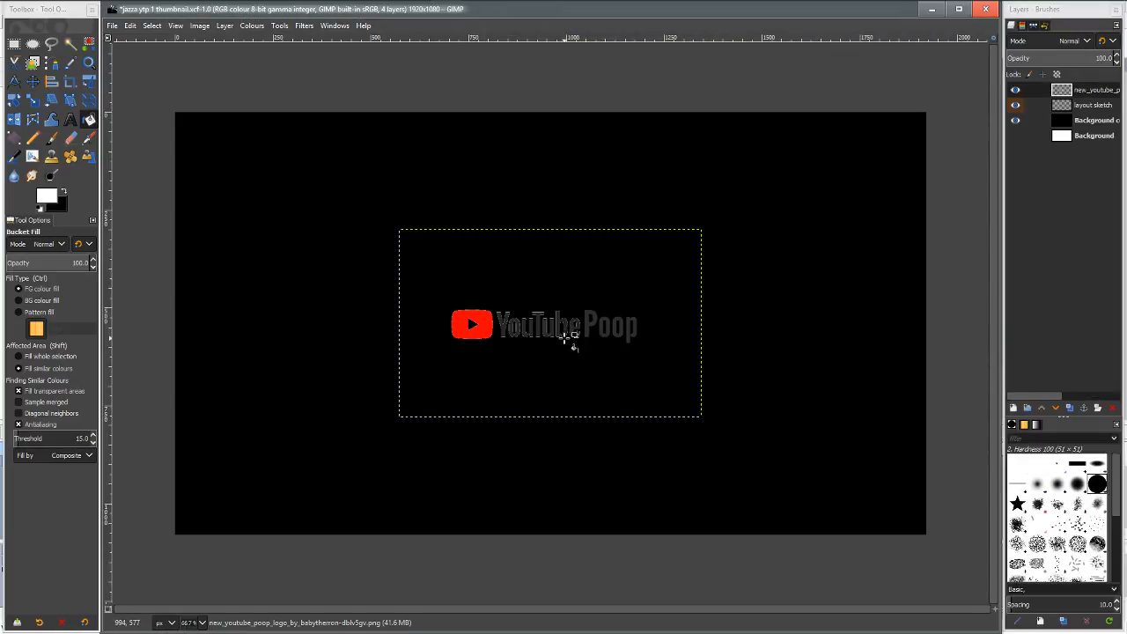
left_click(247, 26)
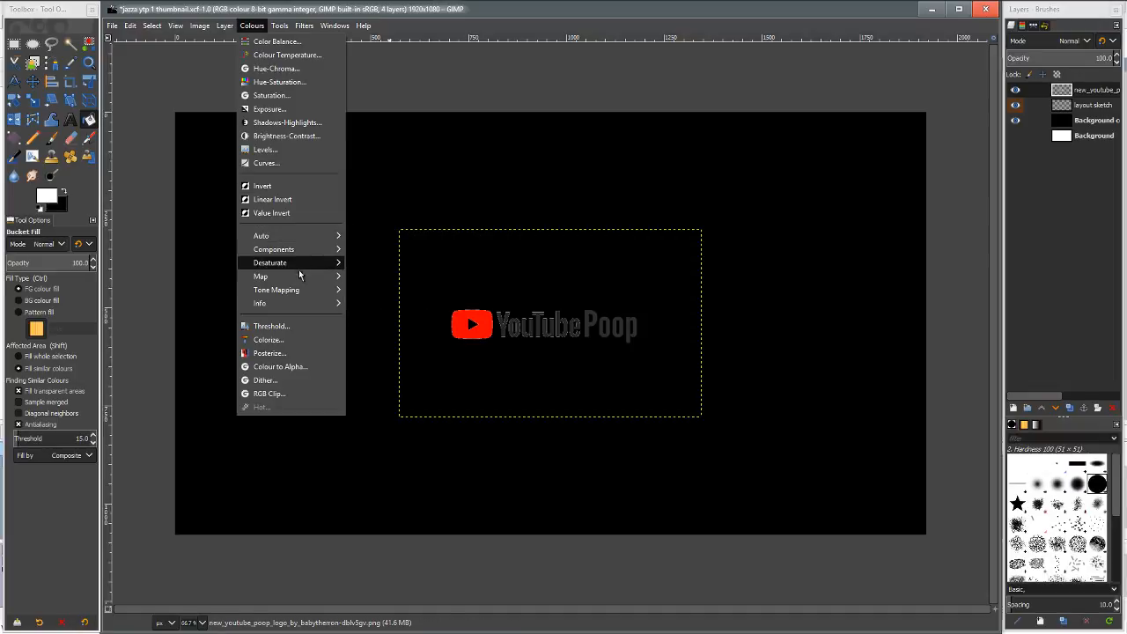
left_click(299, 353)
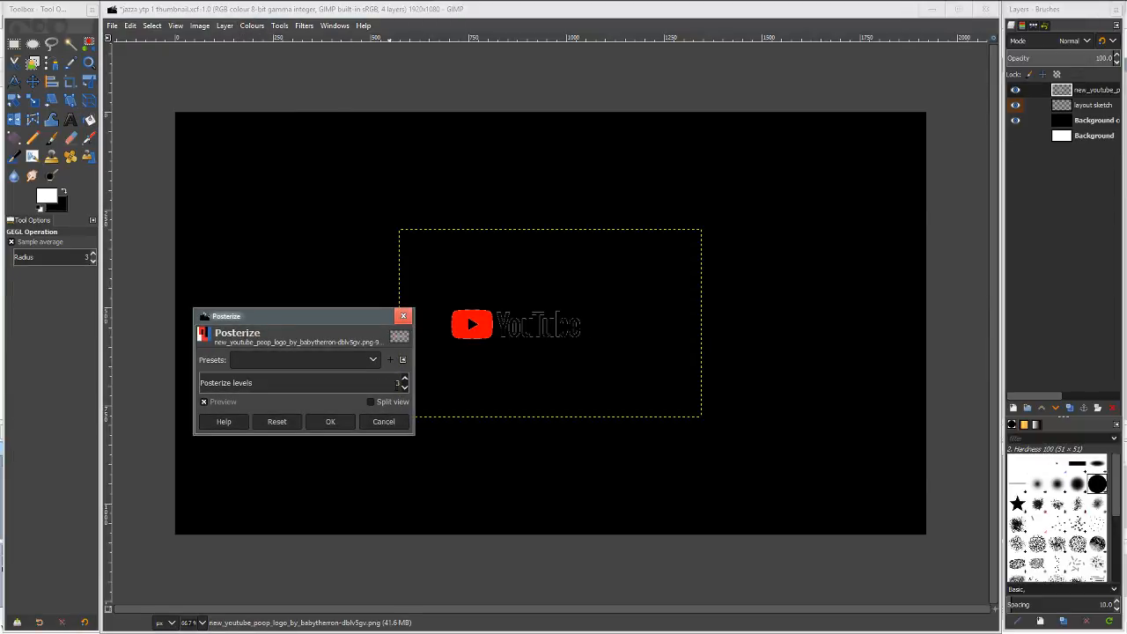
left_click(404, 388)
left_click(405, 378)
left_click(405, 377)
left_click(405, 378)
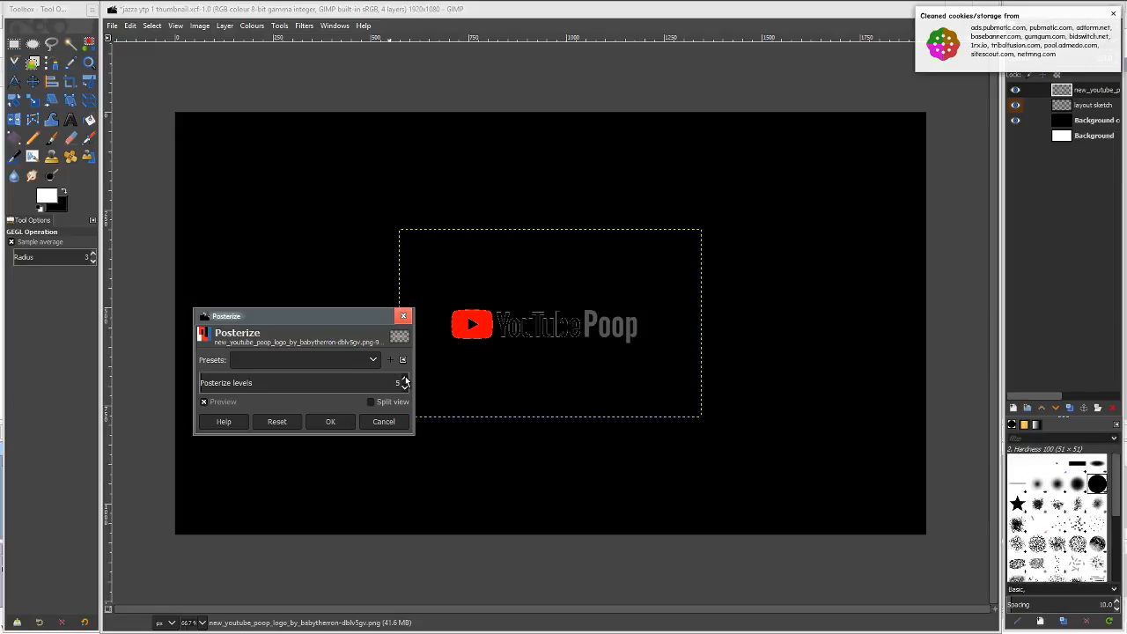
left_click(405, 378)
left_click(405, 377)
left_click(404, 387)
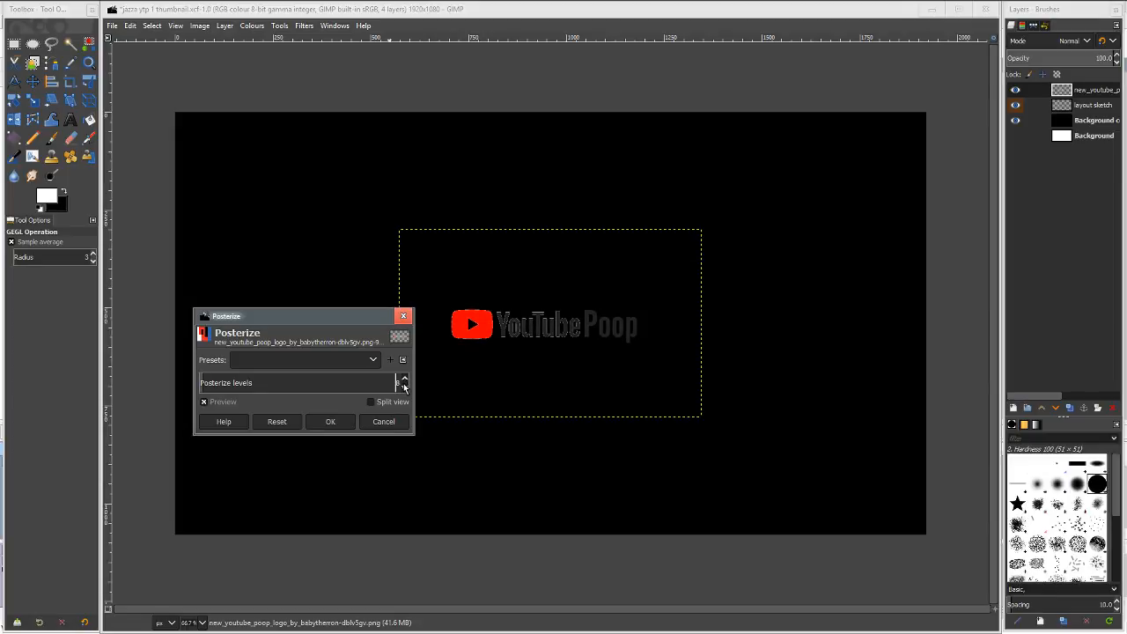
left_click(404, 388)
left_click(404, 379)
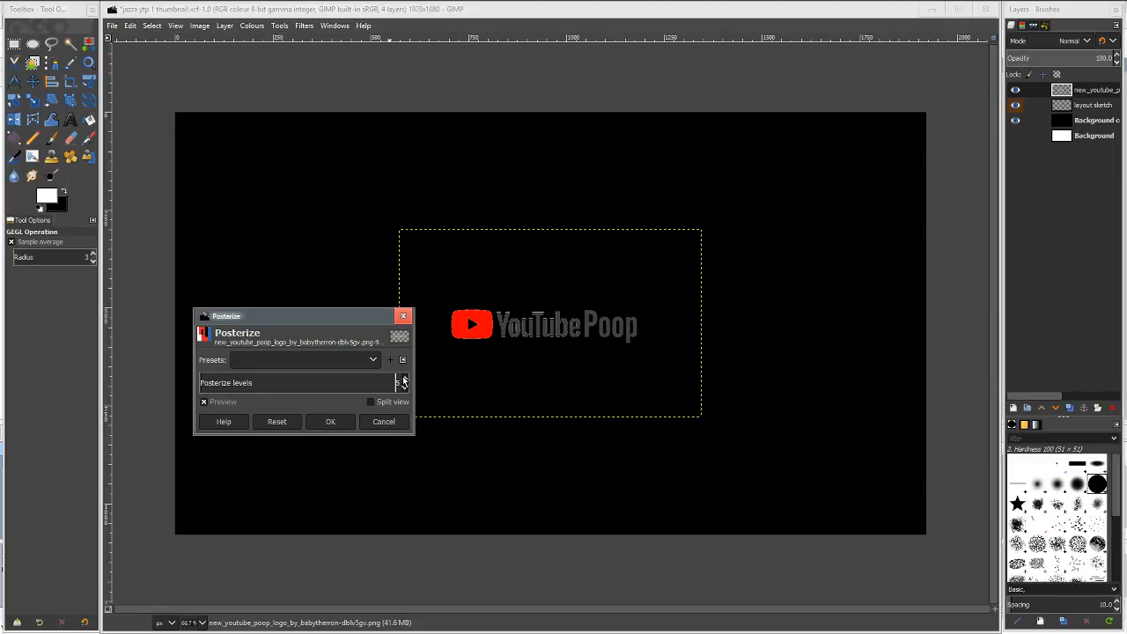
left_click(396, 424)
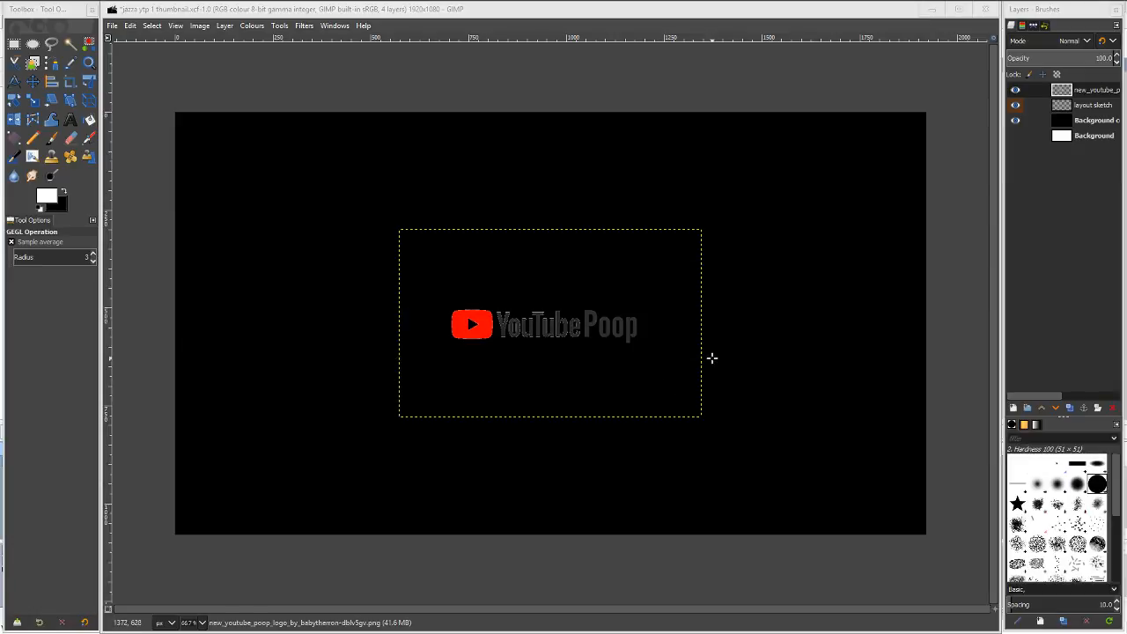
Hide the black Background copy layer as well, keeping only the logo and layout sketch layers shown.
left_click(1016, 109)
left_click(1016, 120)
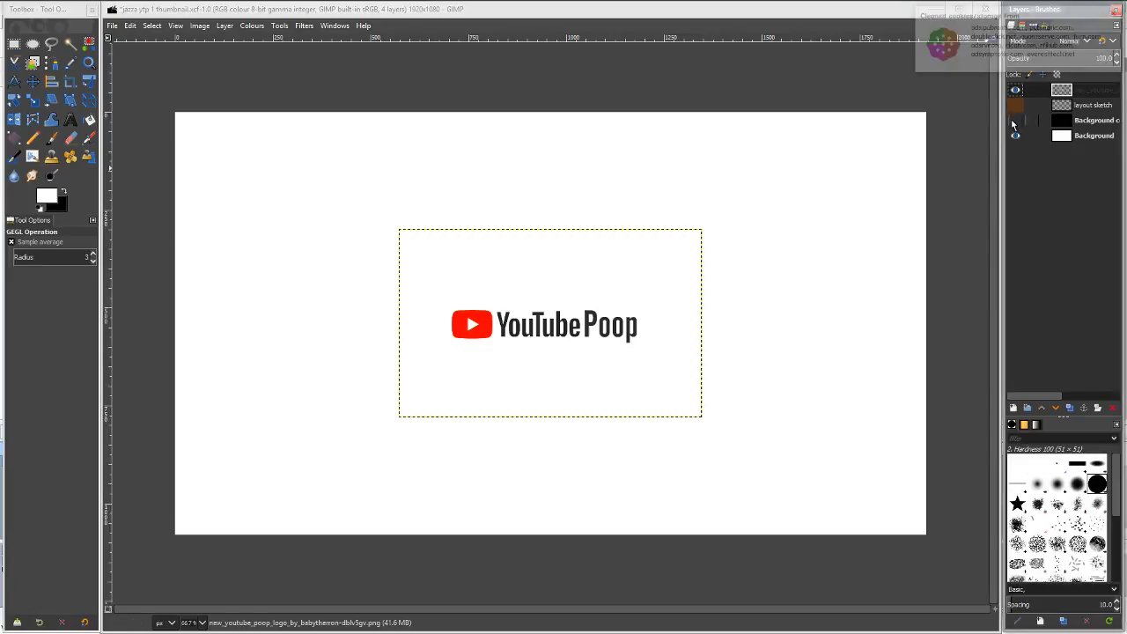
left_click(1016, 135)
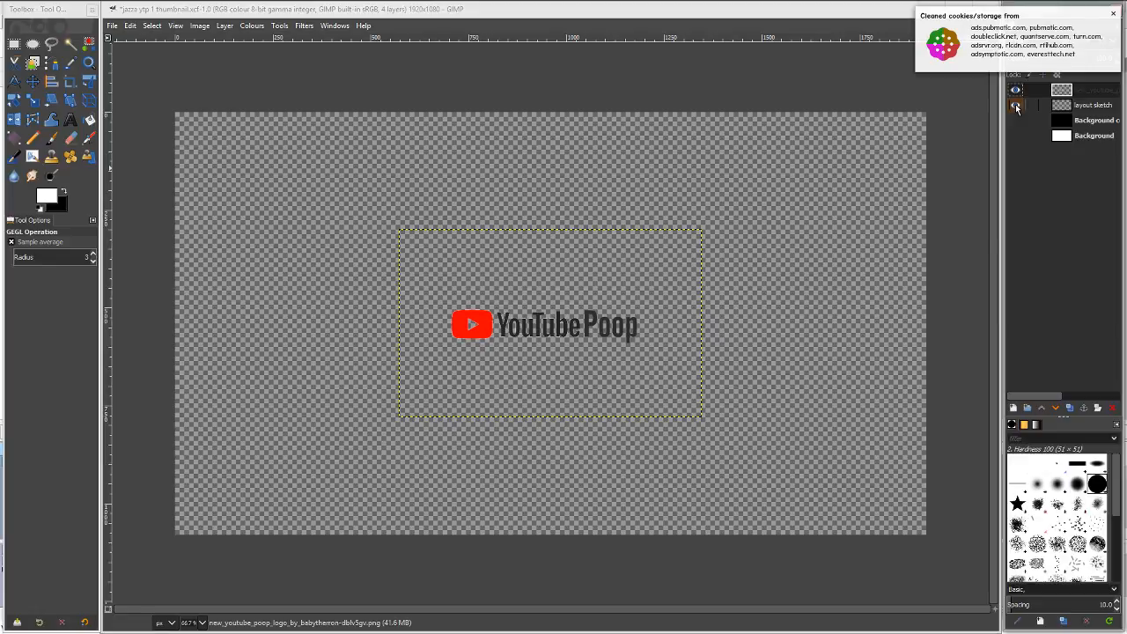
left_click(1017, 107)
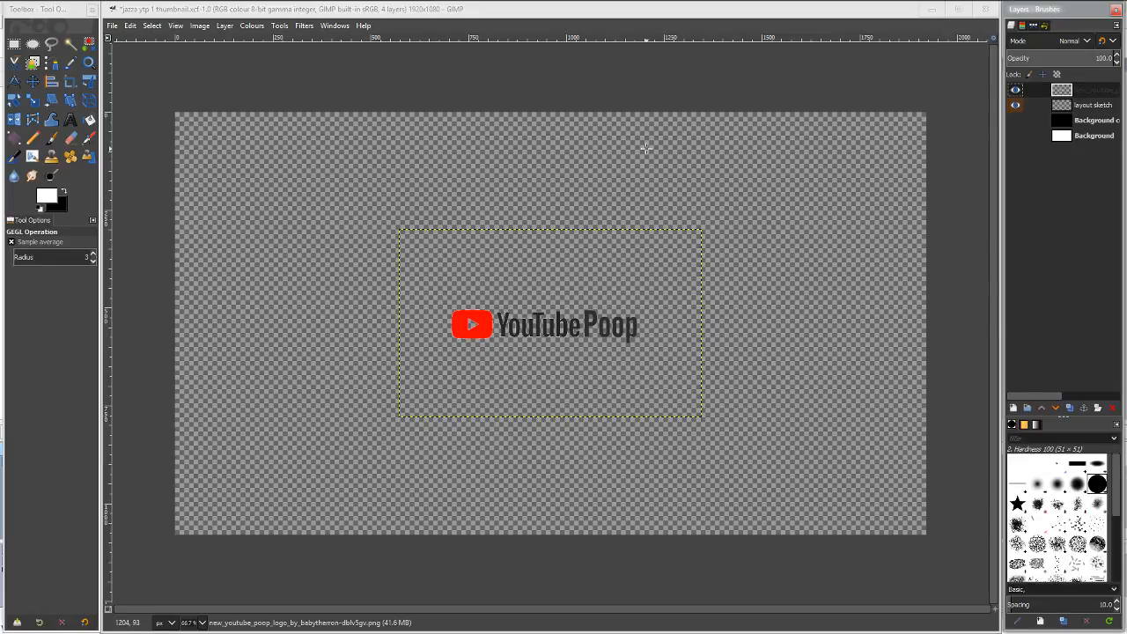
Switch to the Pale Moon browser and view the original YouTube Poop logo on its DeviantArt page.
key("alt+Tab")
key("alt+Tab")
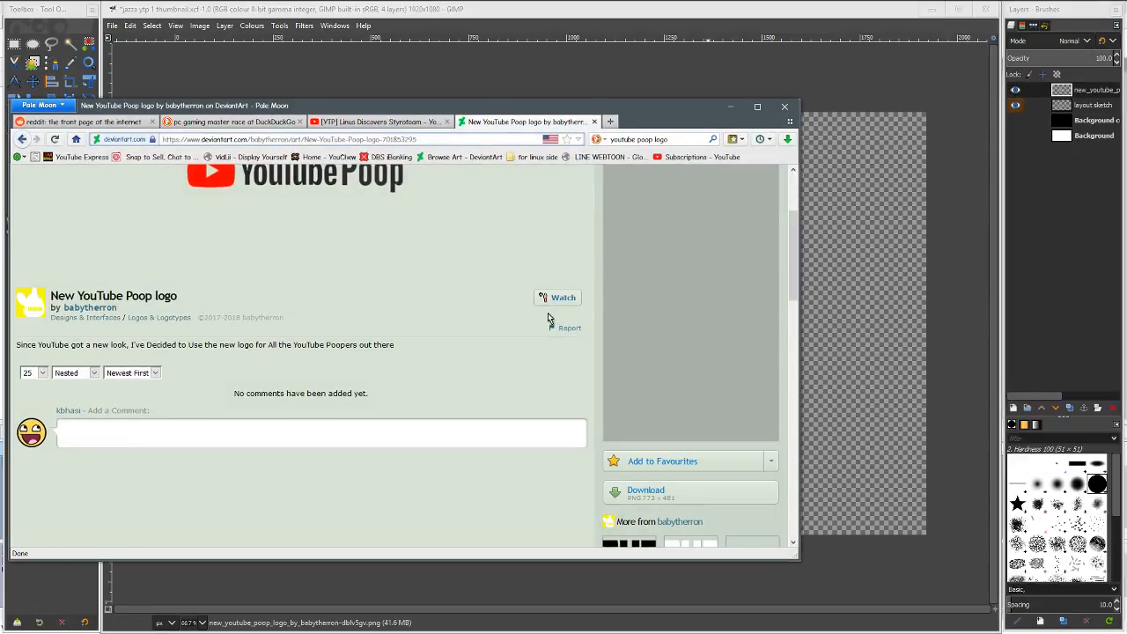
scroll(546, 319, "up", 3)
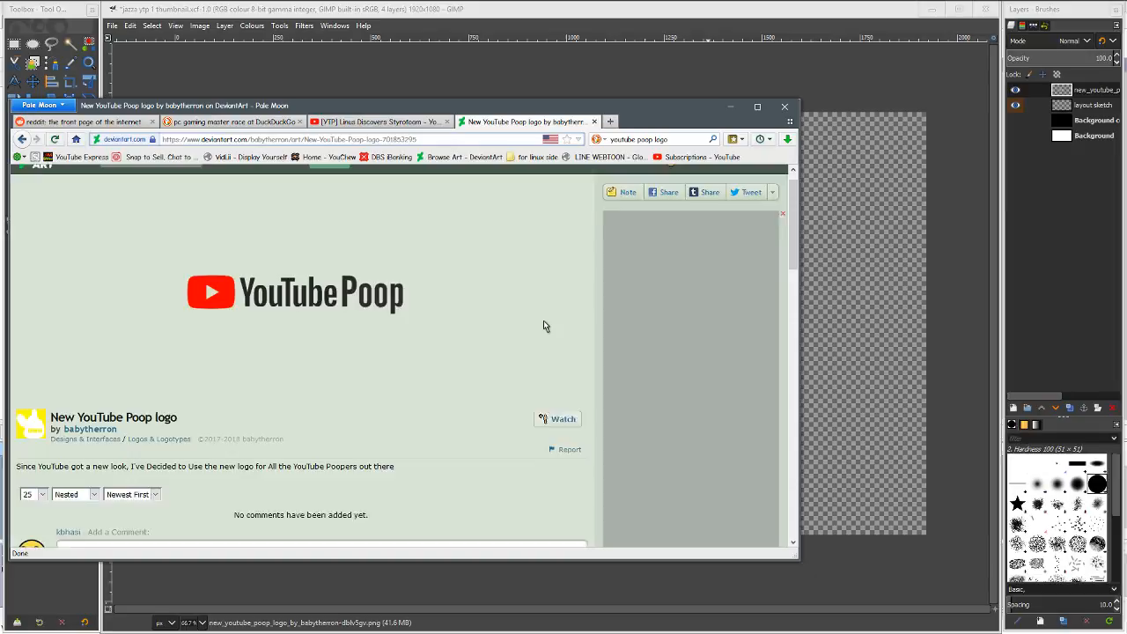
left_click(744, 22)
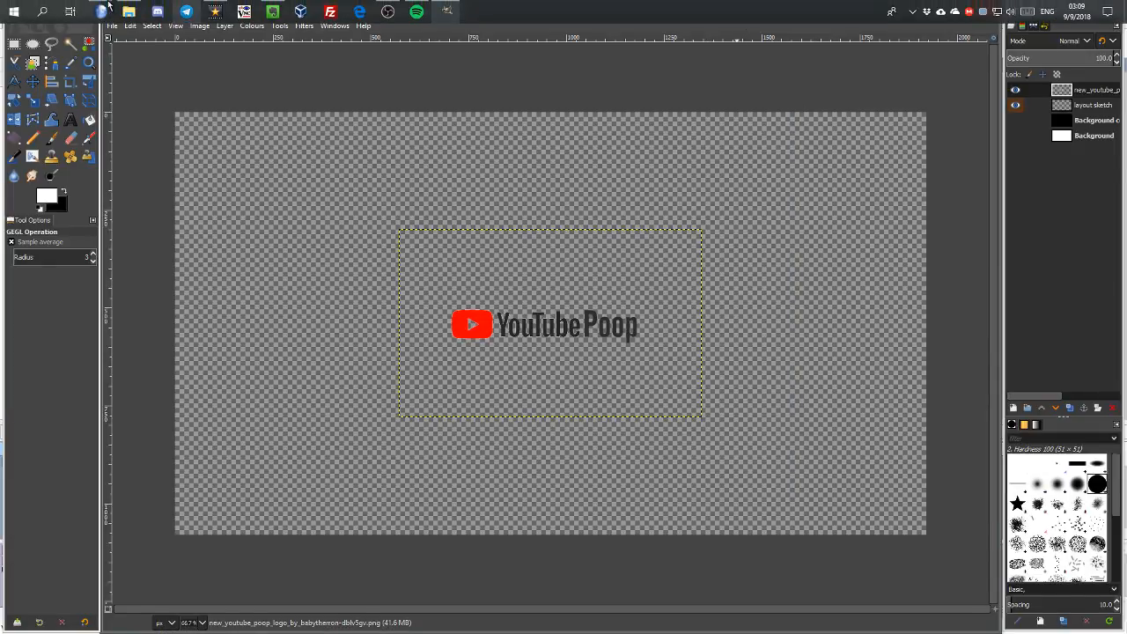
Switch to the YouTube page in Pale Moon and search for "youtube originals".
mouse_move(103, 10)
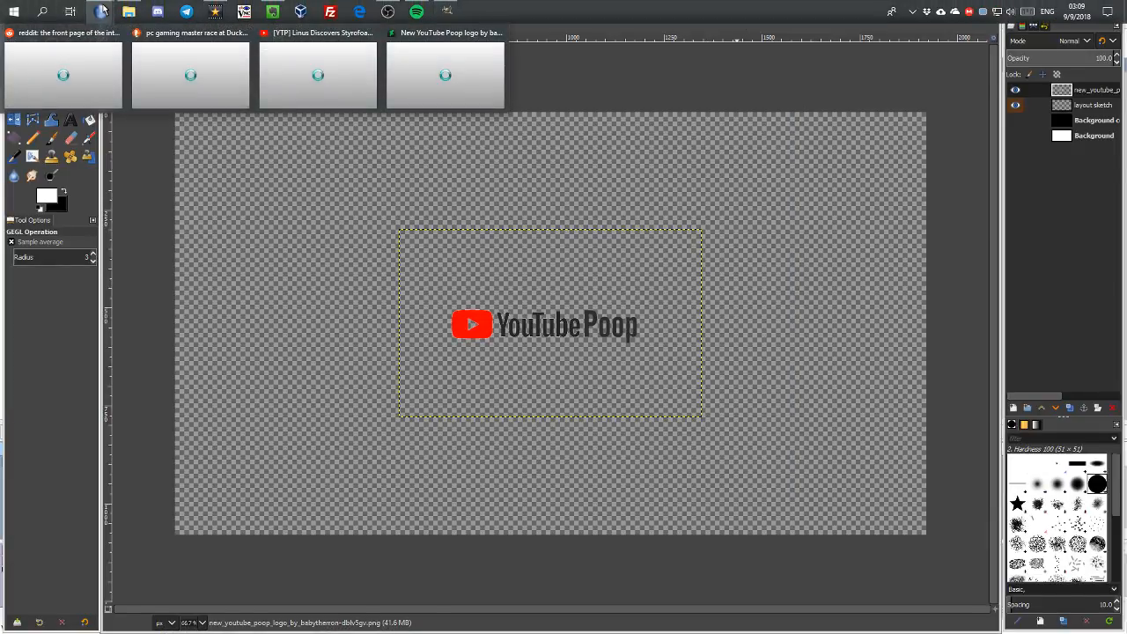
left_click(298, 75)
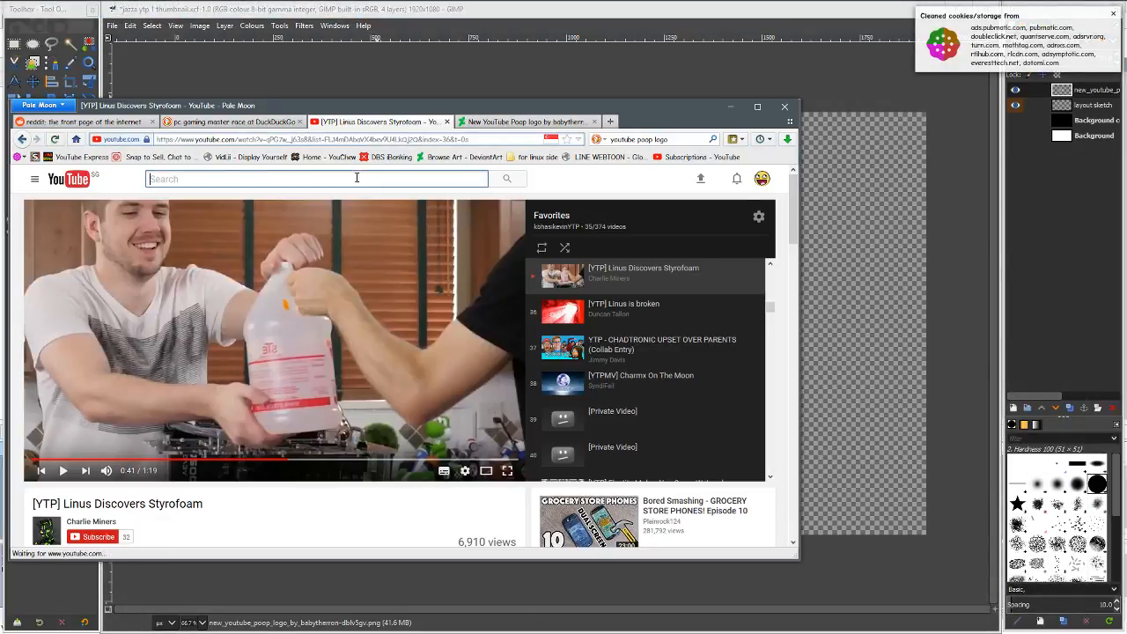
left_click(356, 177)
type("youtube ori")
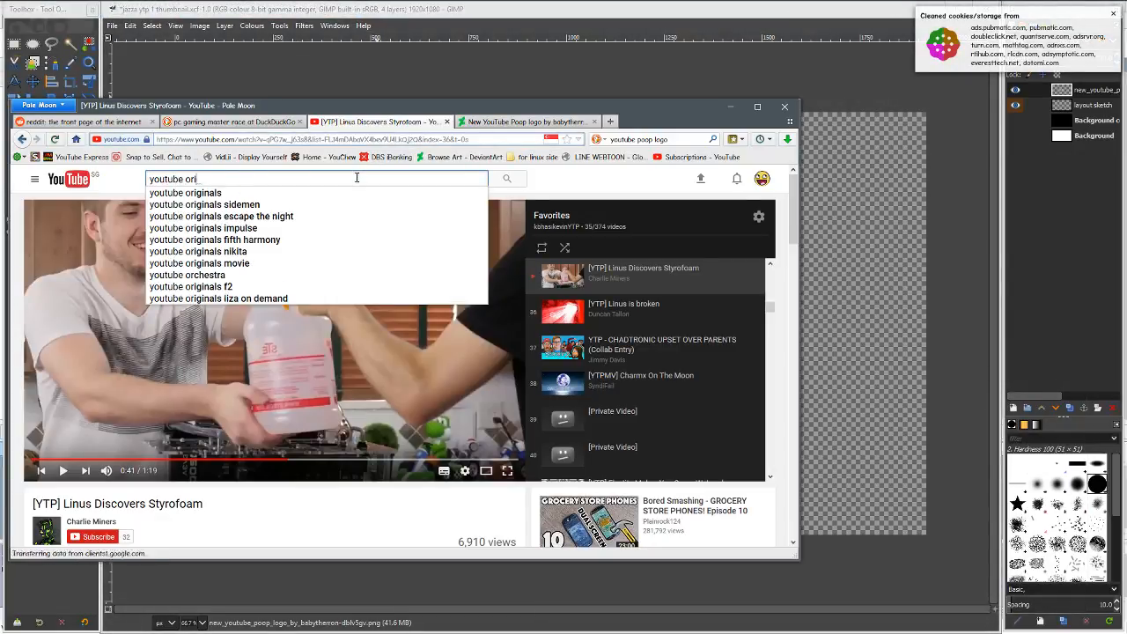
type("ginals")
key("Return")
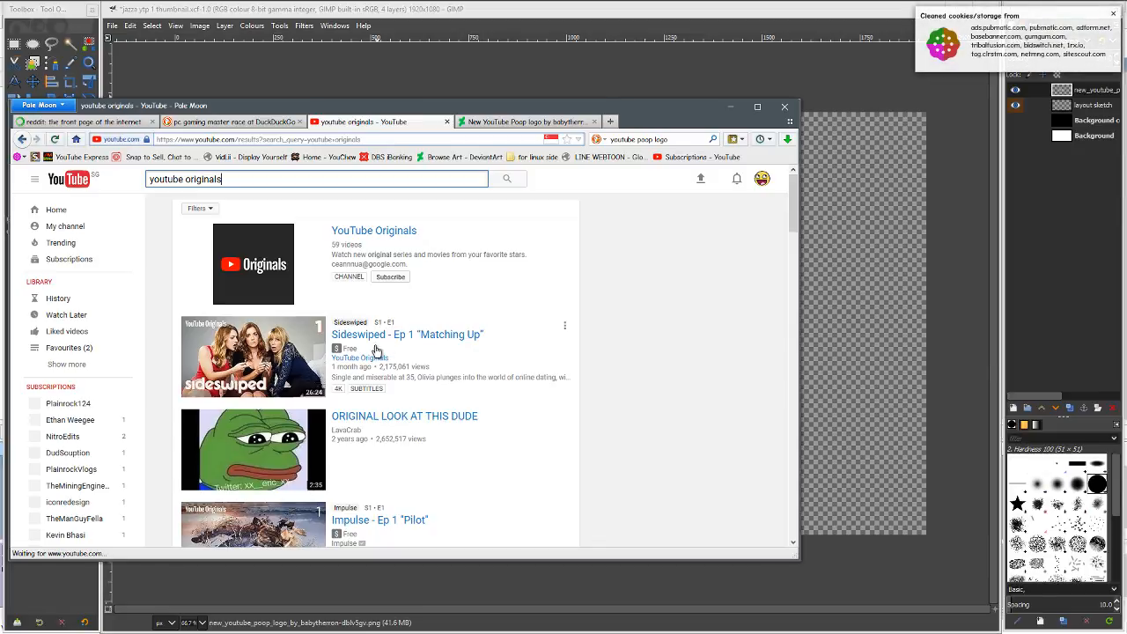
Browse the search results to examine how the YouTube Originals label is placed on the video thumbnails.
scroll(176, 331, "down", 3)
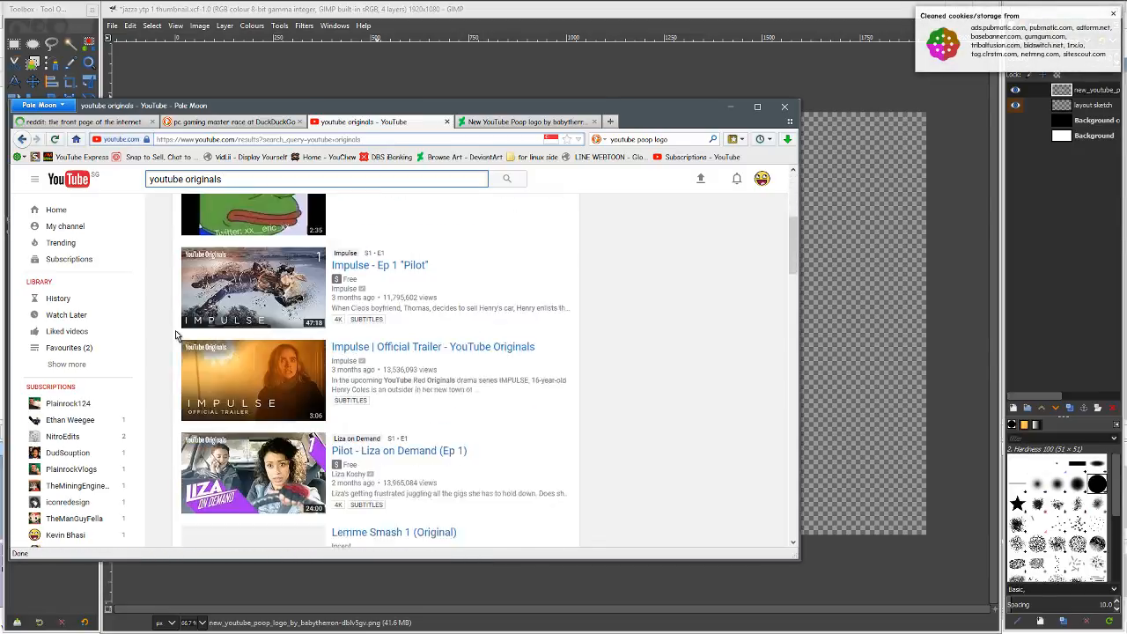
scroll(175, 330, "down", 1)
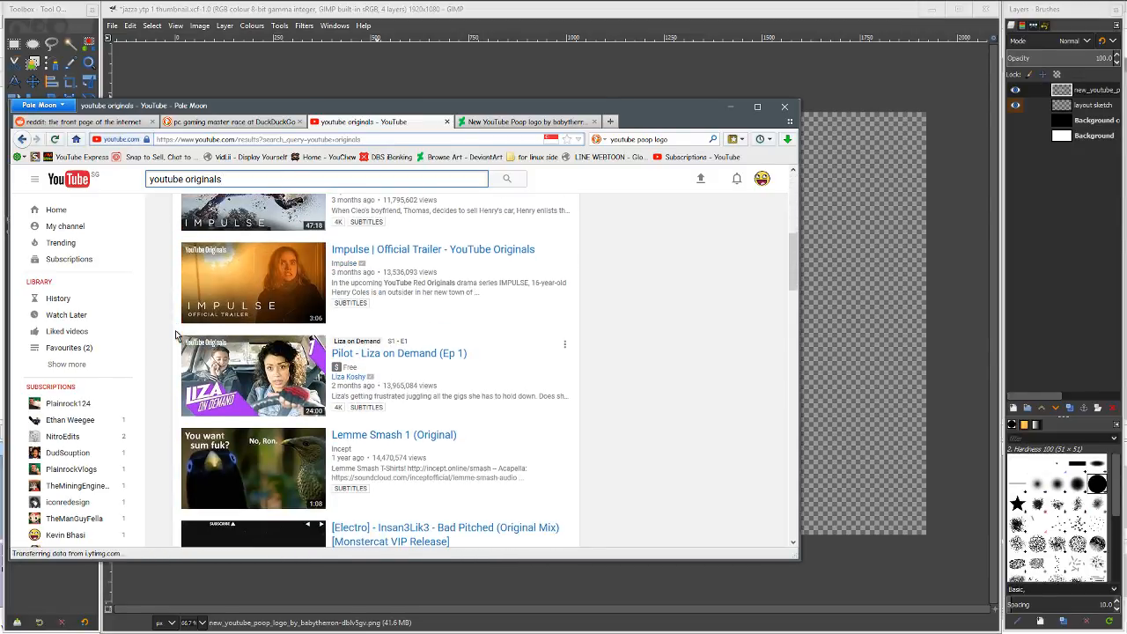
scroll(175, 330, "up", 4)
scroll(172, 331, "down", 3)
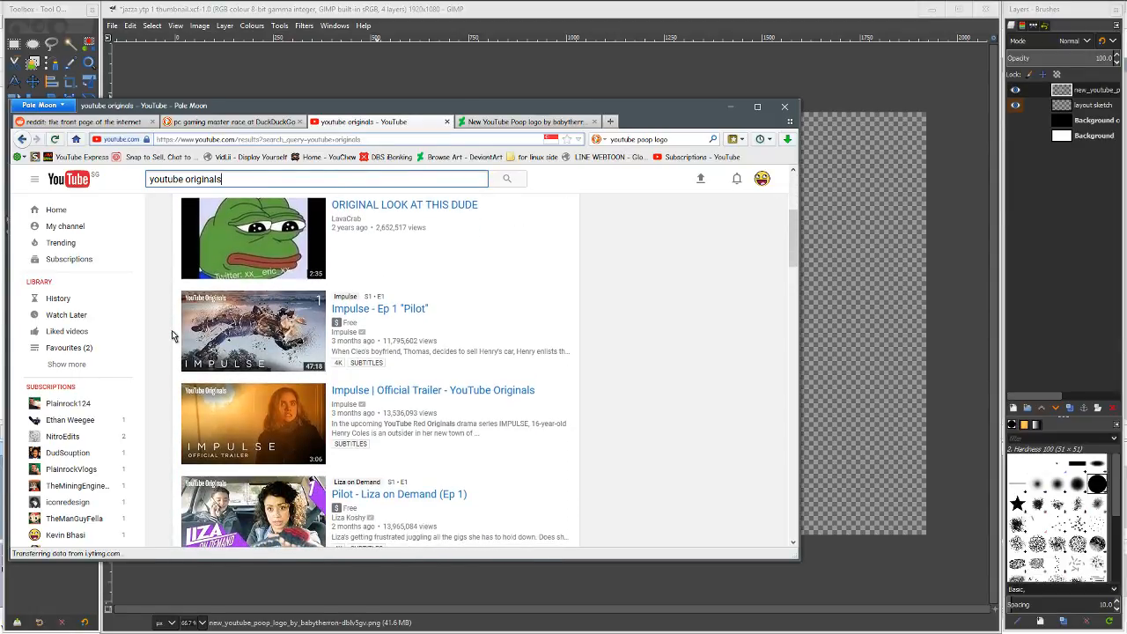
right_click(254, 334)
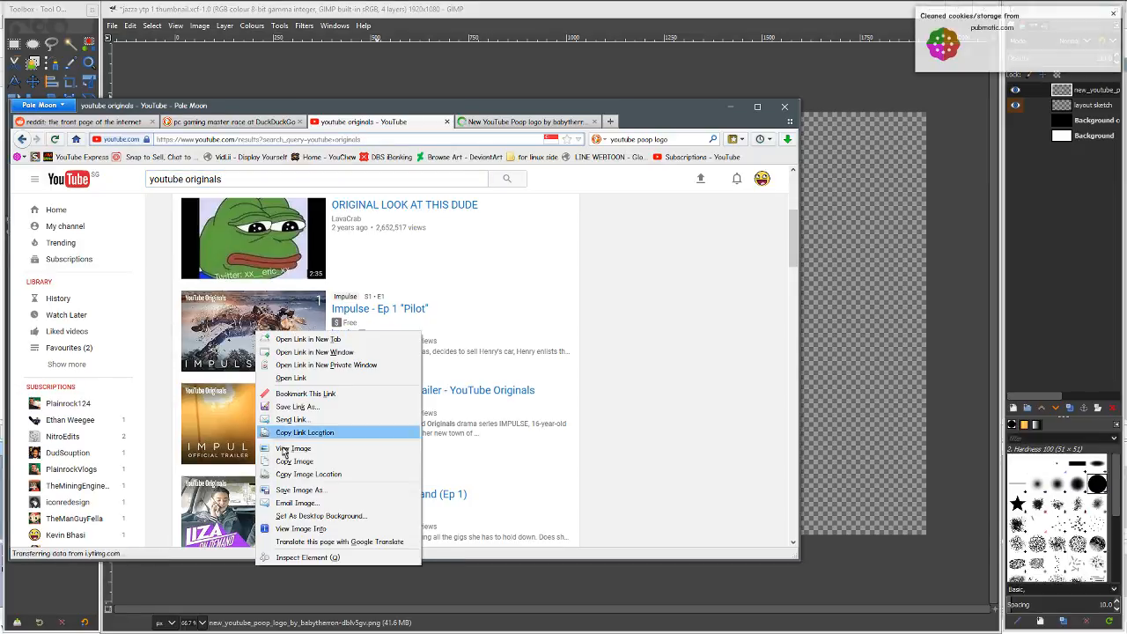
left_click(174, 389)
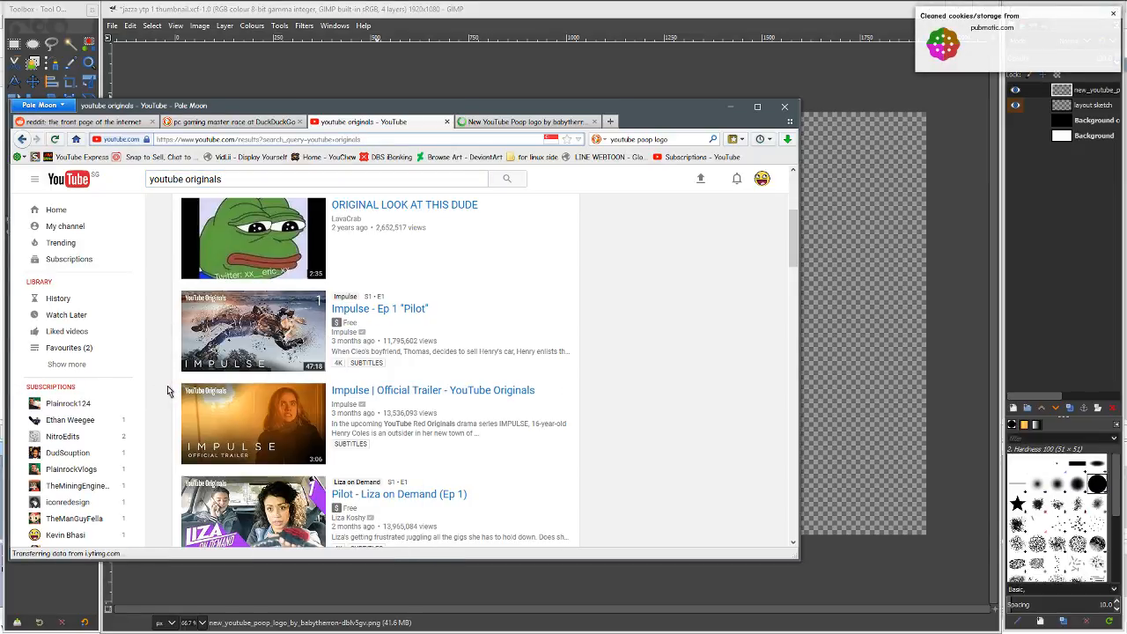
scroll(167, 387, "down", 3)
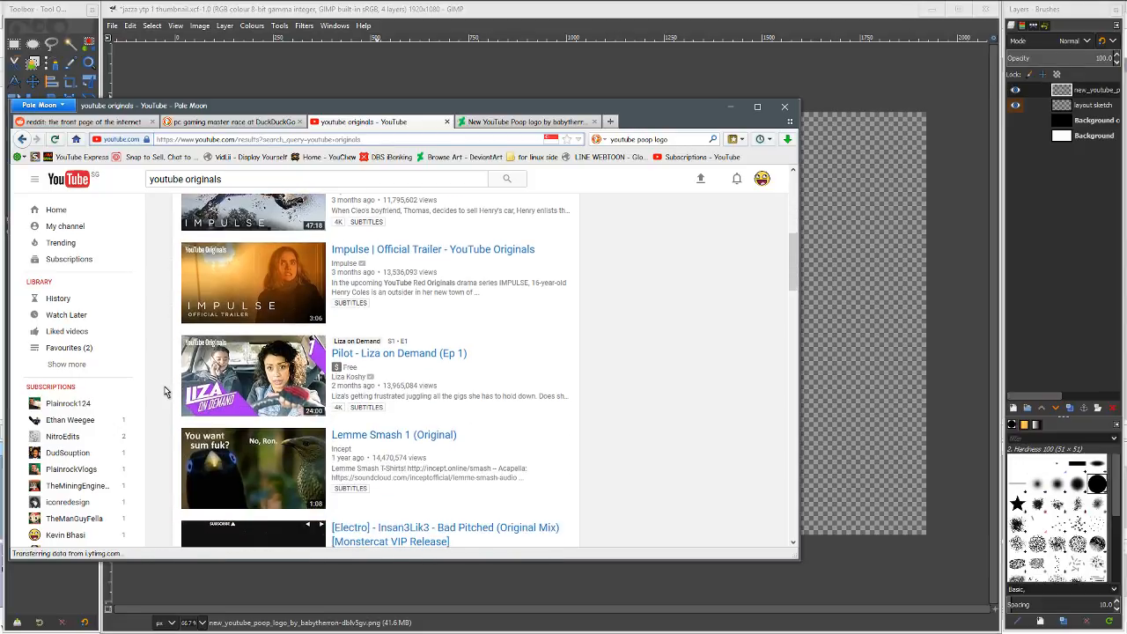
scroll(164, 391, "down", 2)
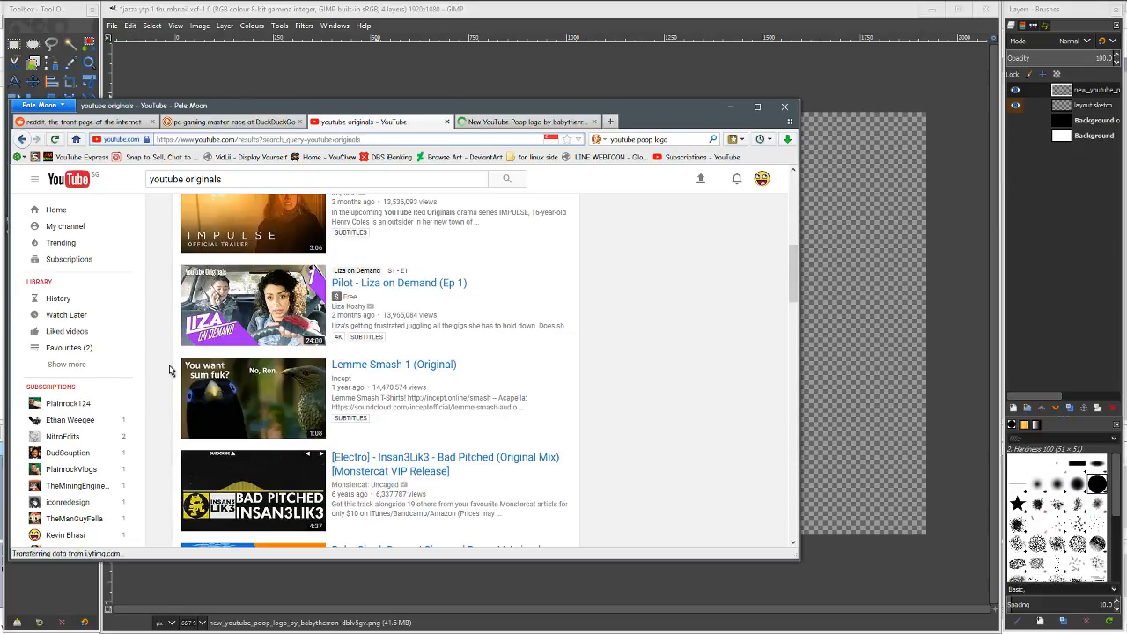
Try to open Wacom Tablet Properties from the Wacom Tablet program folder.
left_click(14, 11)
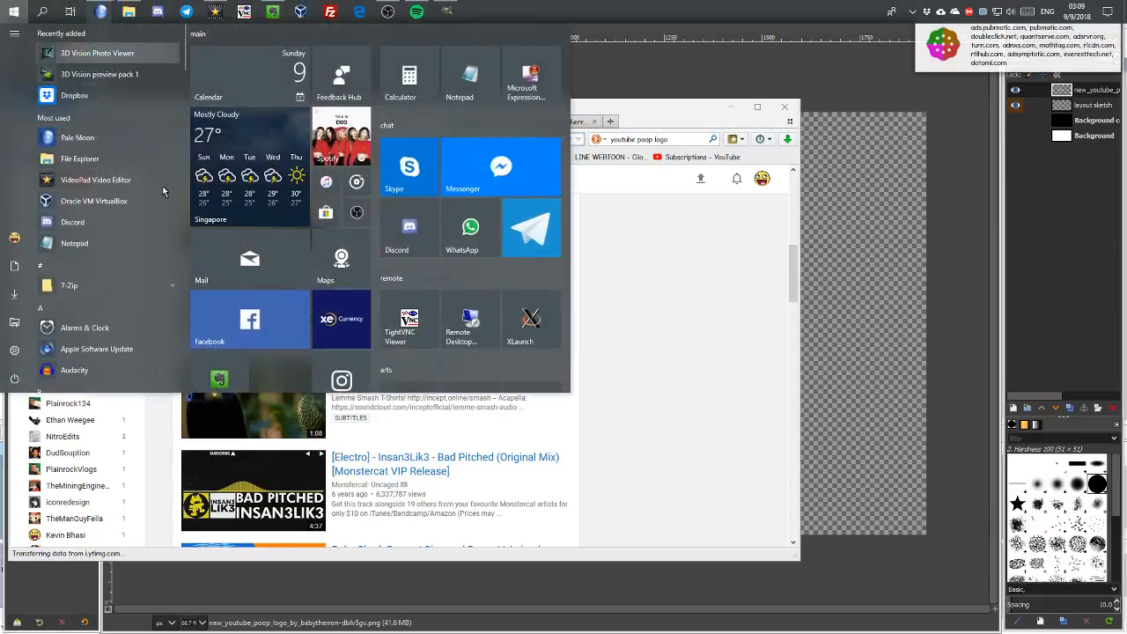
left_click(96, 125)
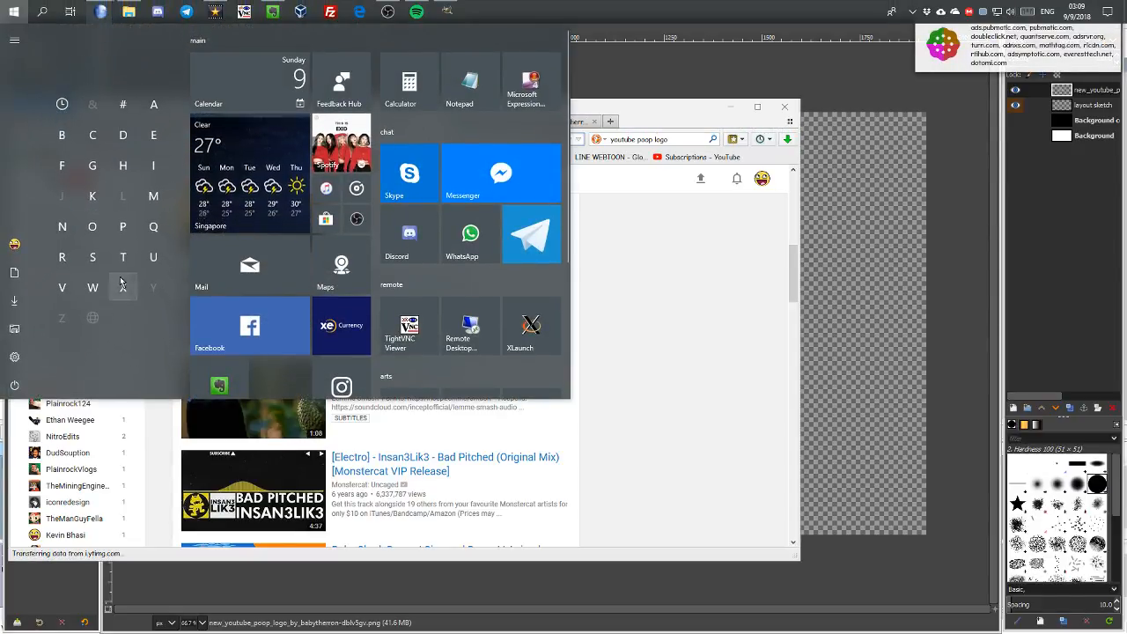
left_click(93, 288)
left_click(120, 44)
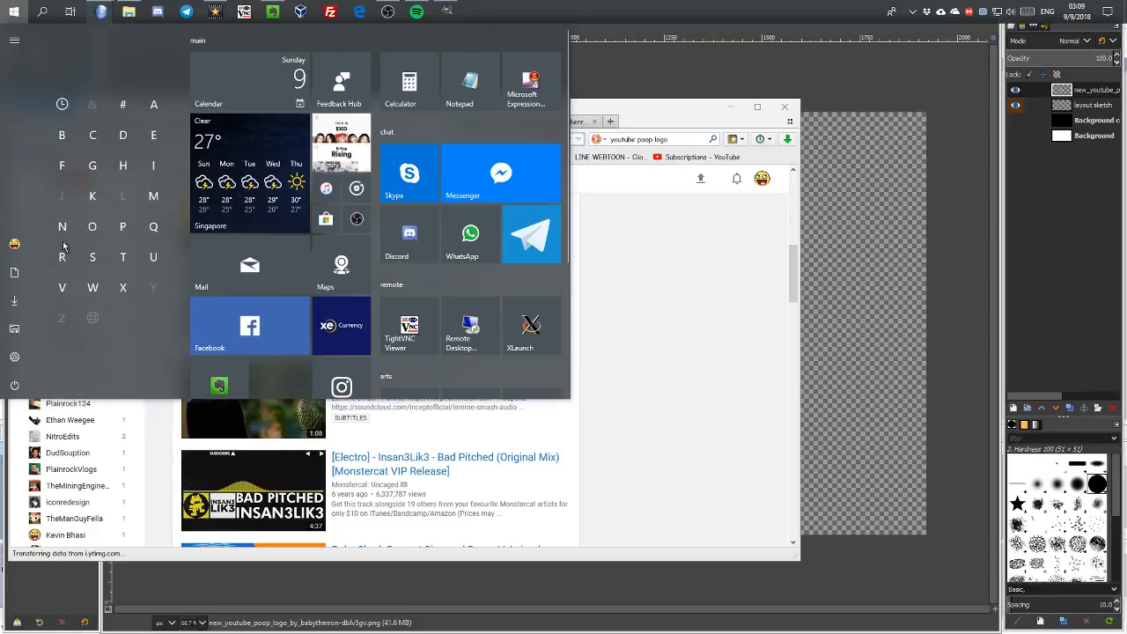
left_click(93, 288)
left_click(83, 56)
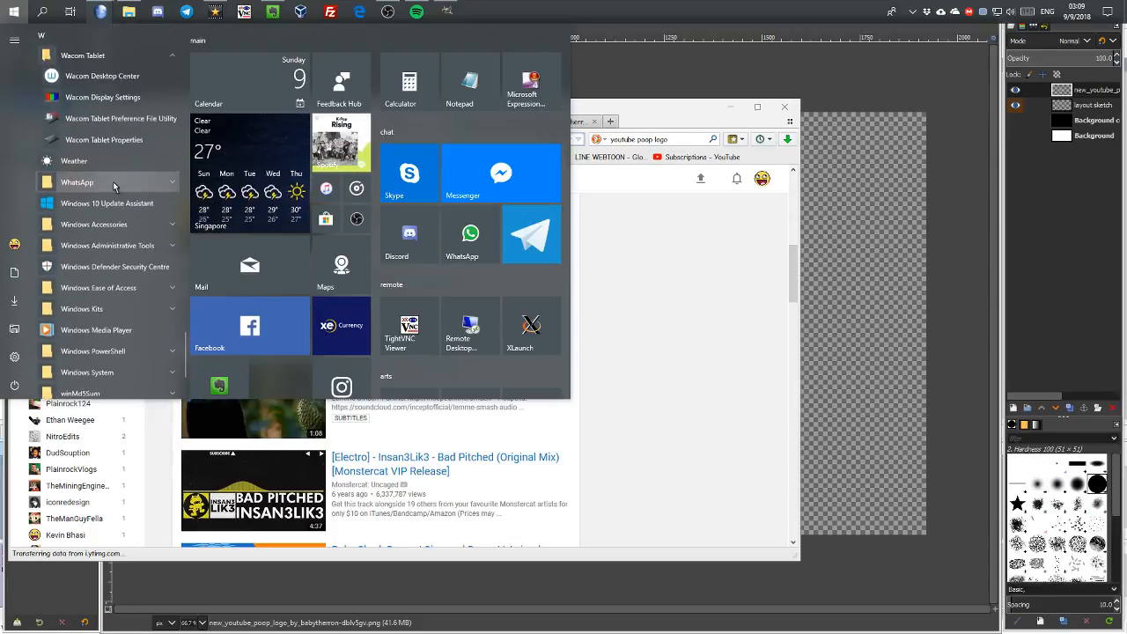
left_click(112, 147)
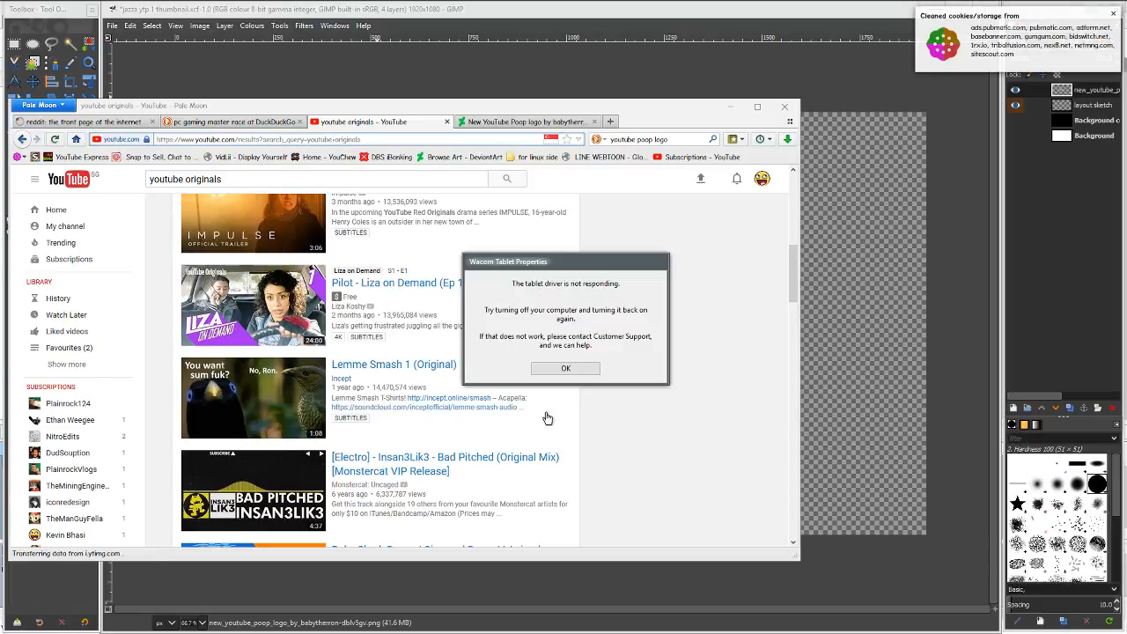
left_click(566, 369)
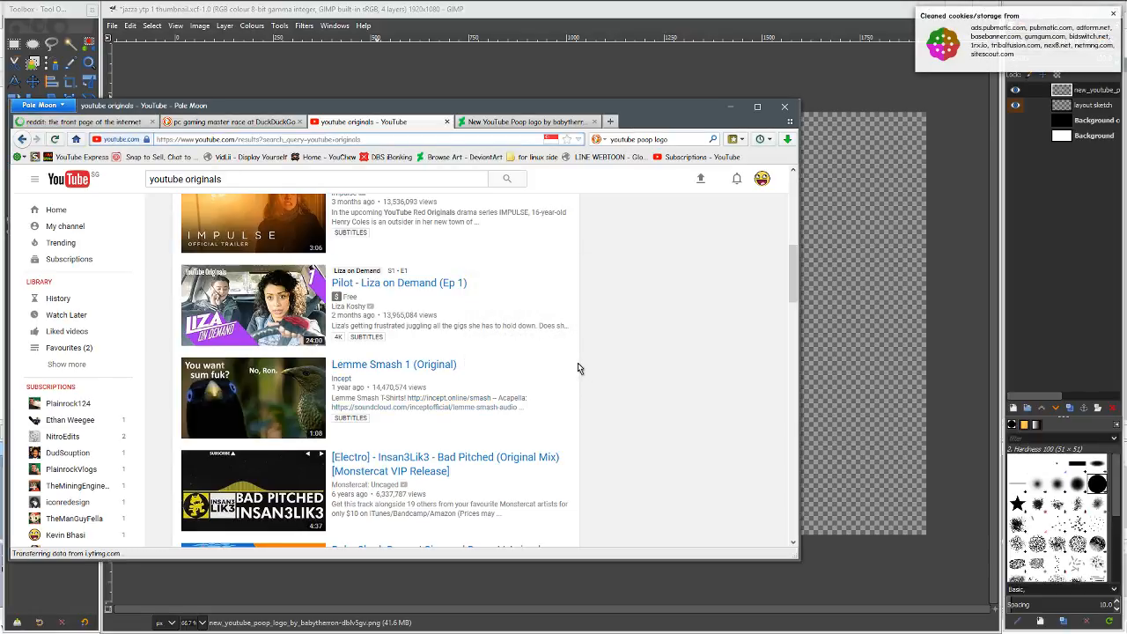
left_click(907, 11)
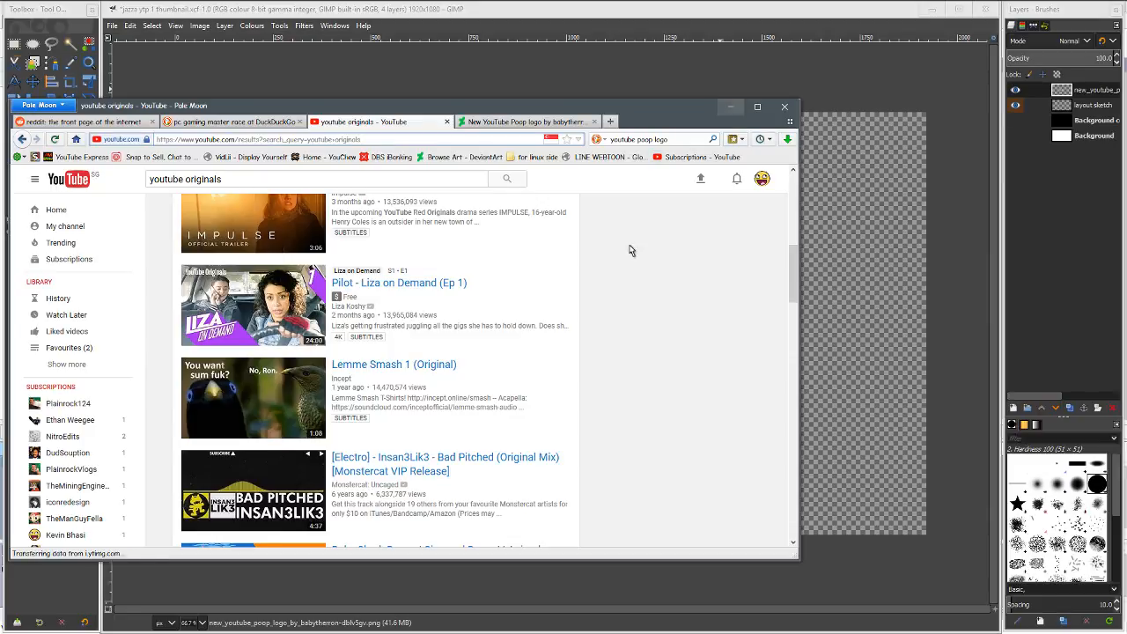
Find the Impulse official trailer in the YouTube search results and open its thumbnail image on its own.
scroll(158, 332, "up", 1)
scroll(160, 330, "up", 3)
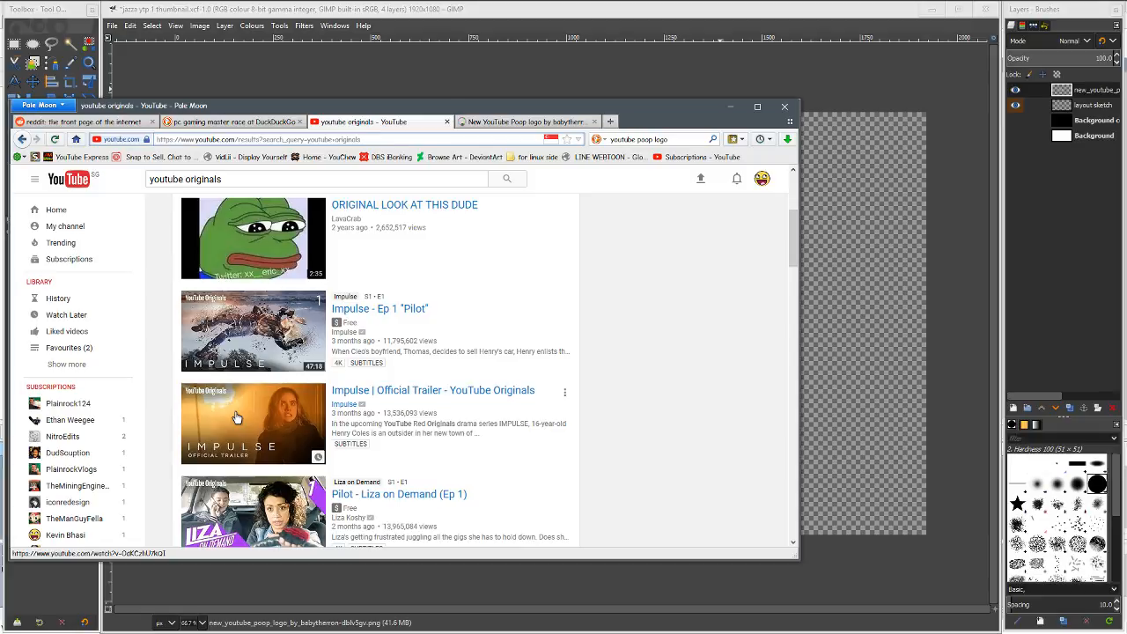
scroll(236, 418, "down", 1)
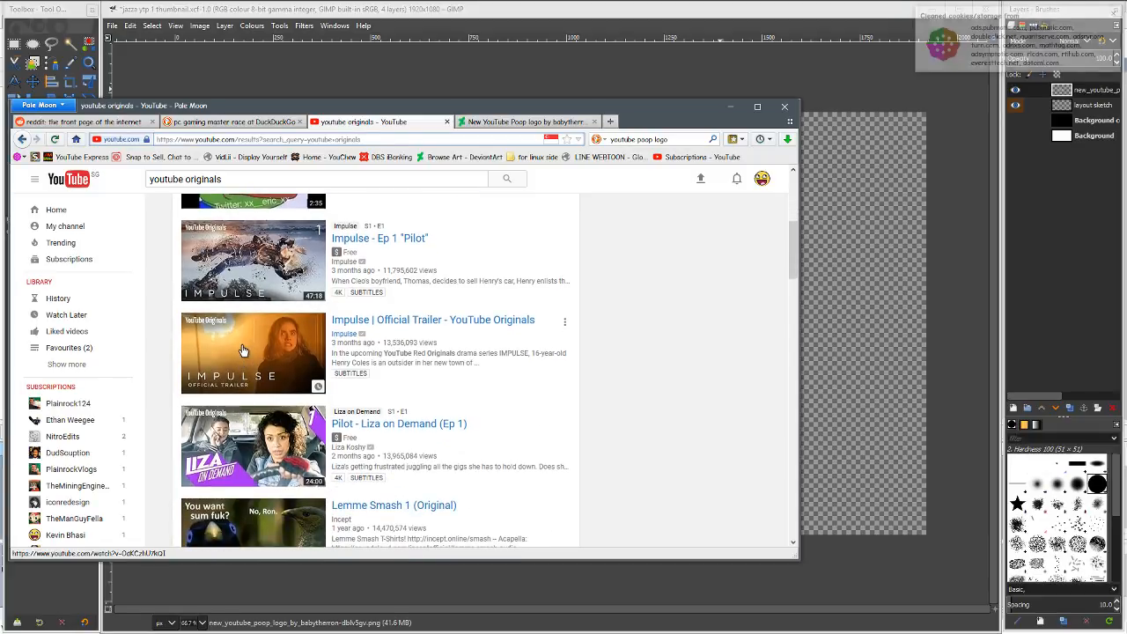
right_click(244, 349)
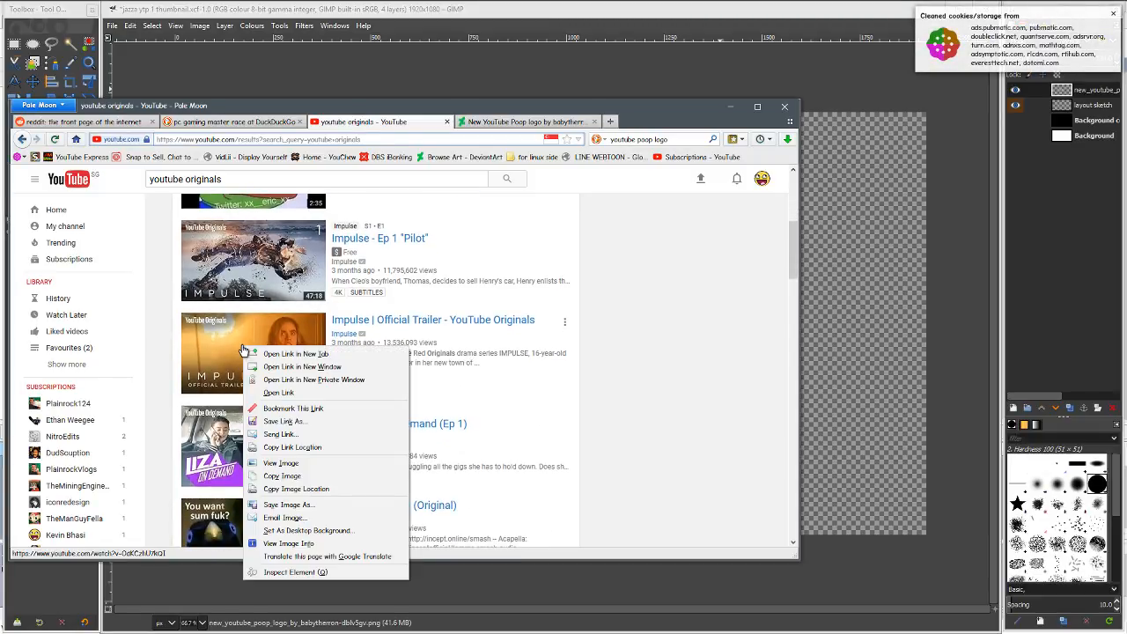
left_click(344, 465)
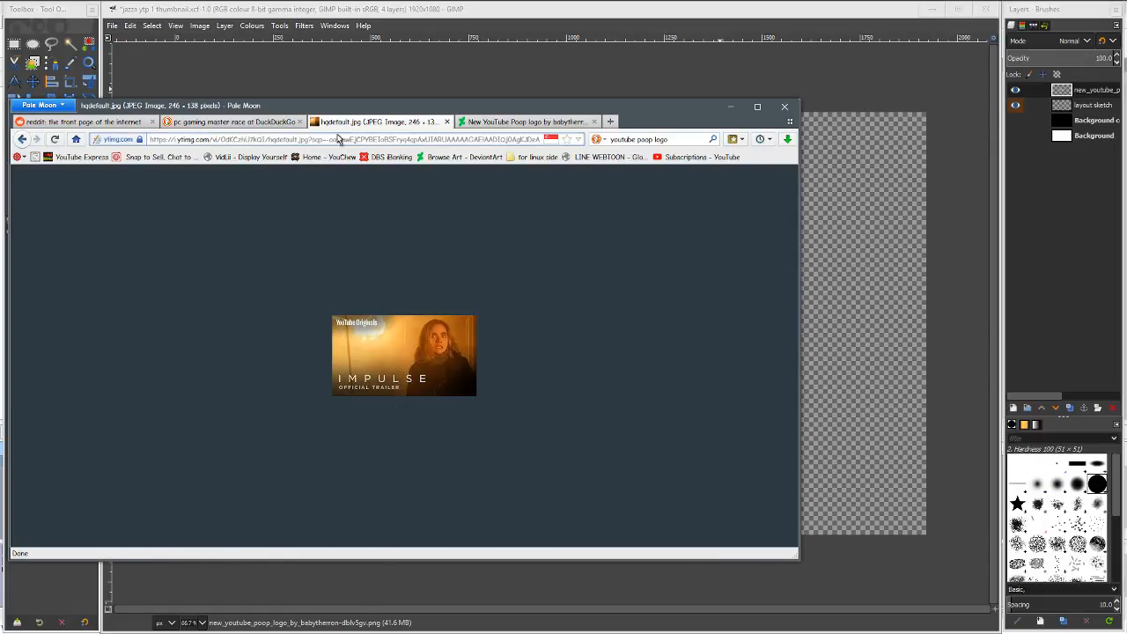
Load the maxresdefault.jpg version of the Impulse thumbnail and view it at full size.
left_click(264, 141)
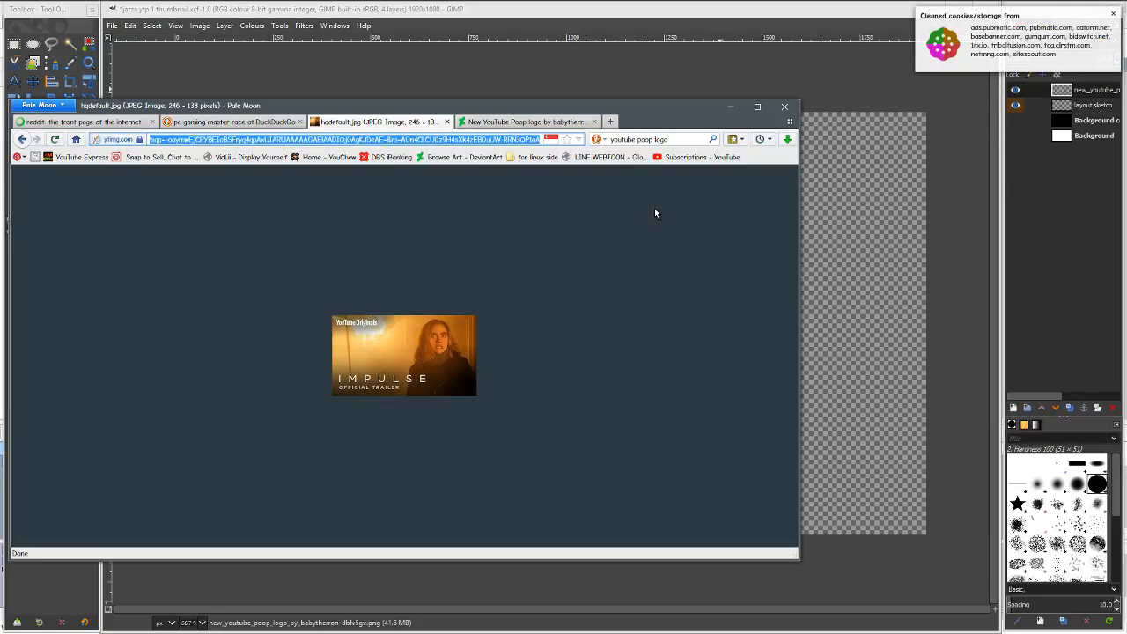
type("maxresd")
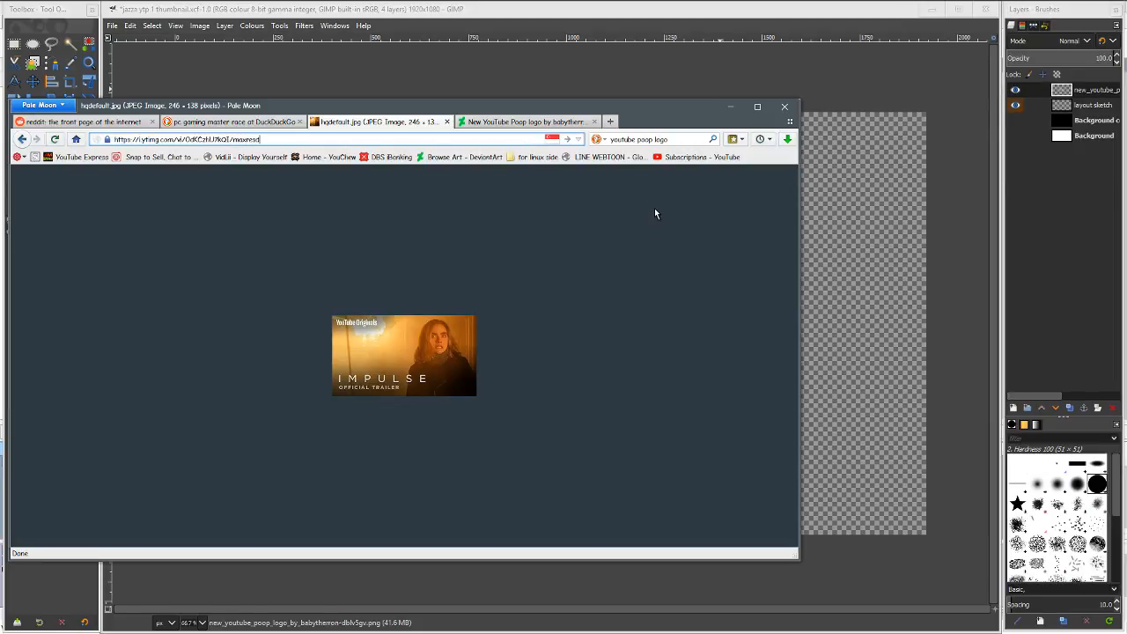
type("efault.jpg")
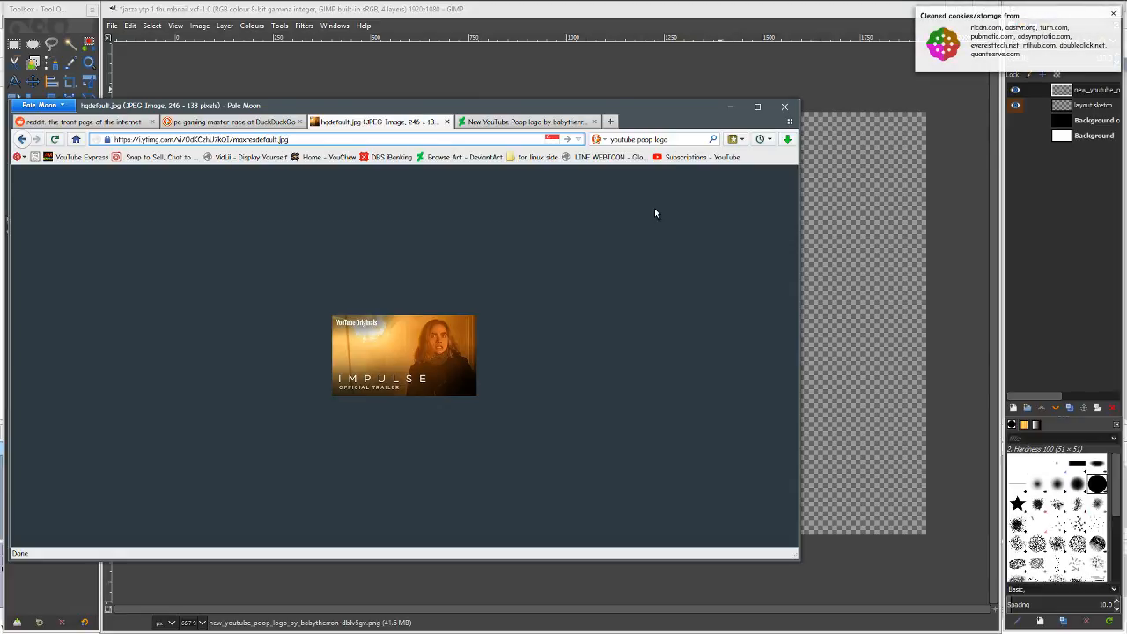
key("Return")
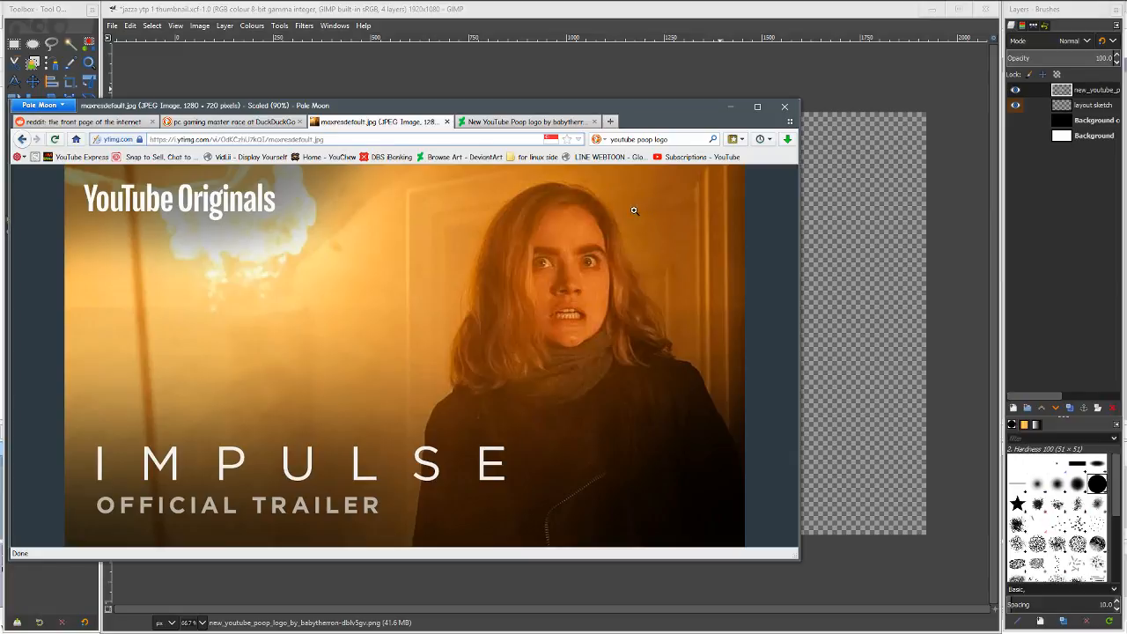
left_click(191, 212)
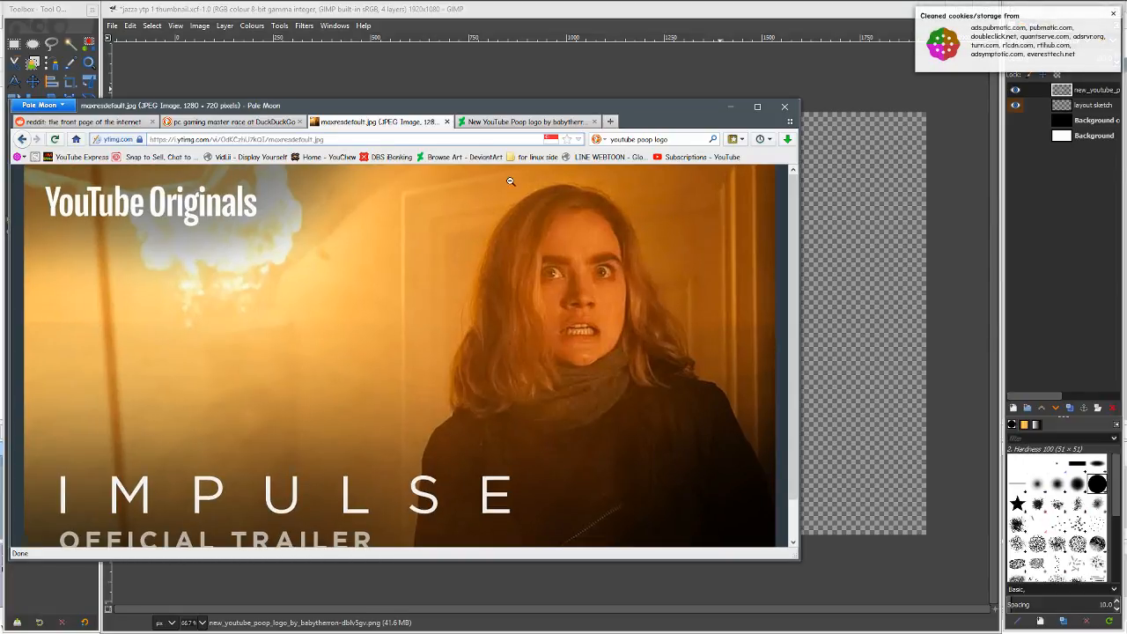
Switch to GIMP and examine the edges of the YouTube Poop logo on the canvas up close.
left_click(697, 15)
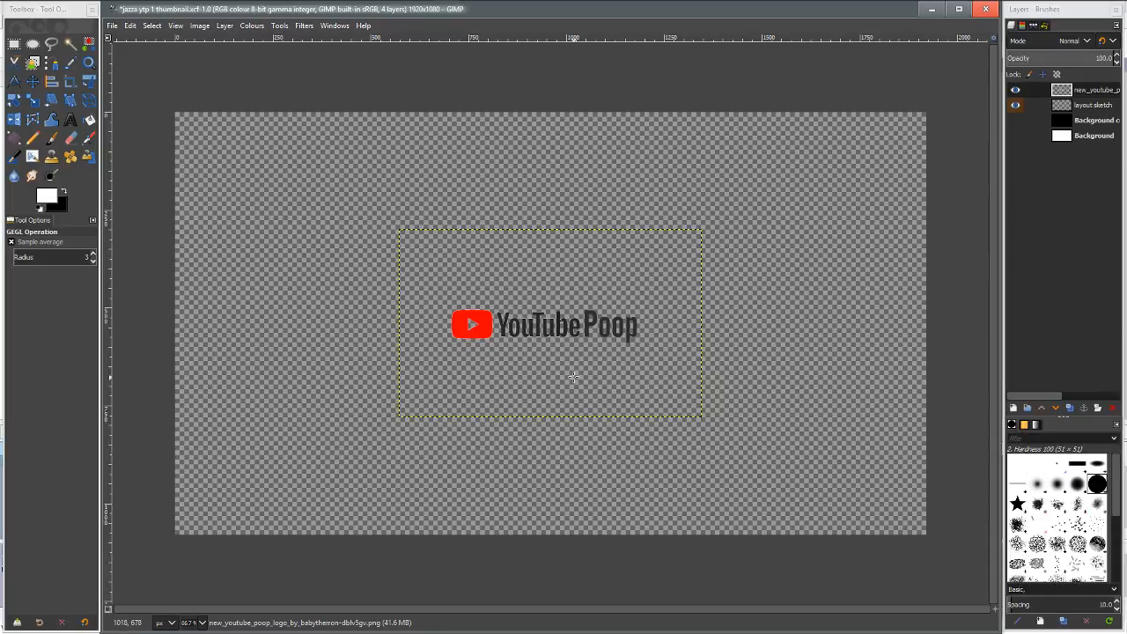
scroll(572, 377, "down", 3)
scroll(571, 365, "up", 7)
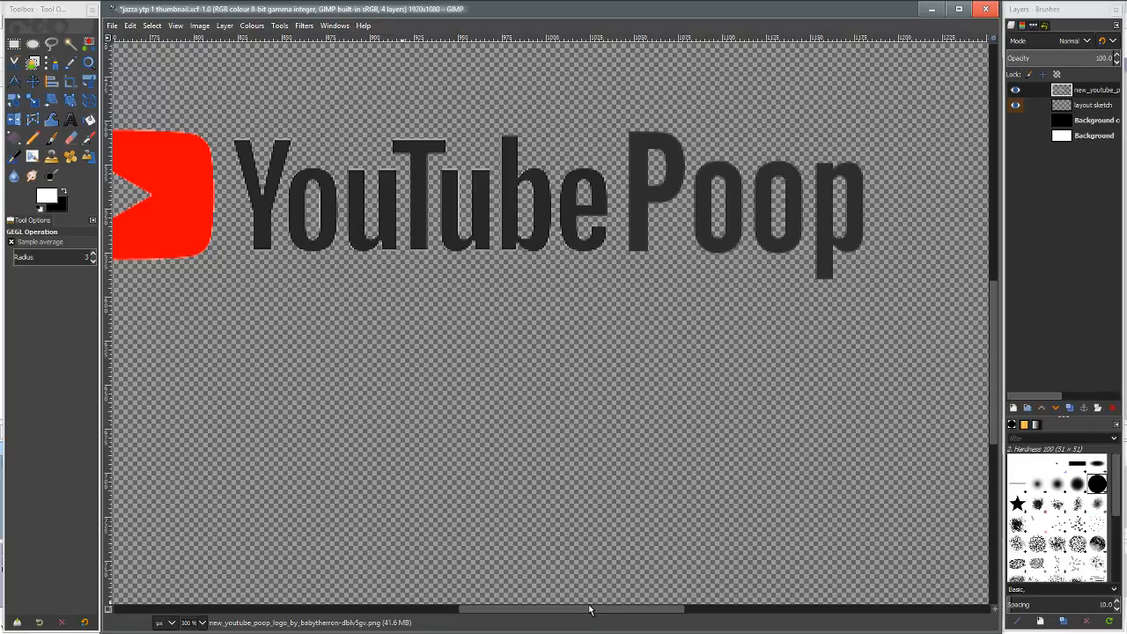
left_click_drag(564, 614, 543, 606)
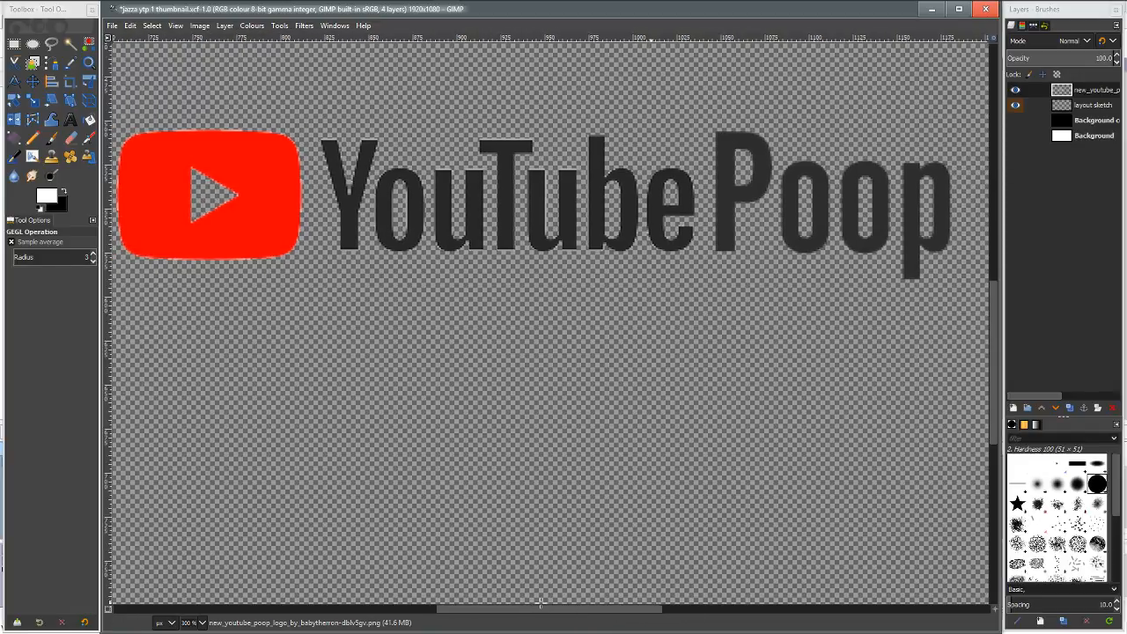
scroll(437, 418, "down", 2)
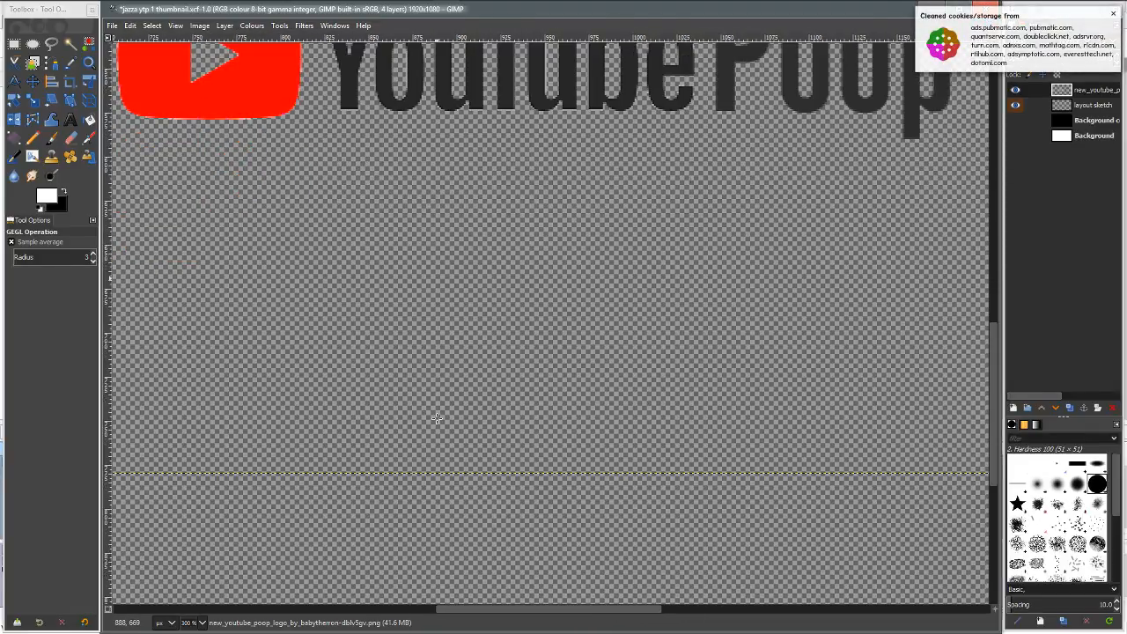
scroll(437, 418, "up", 5)
scroll(521, 518, "down", 2)
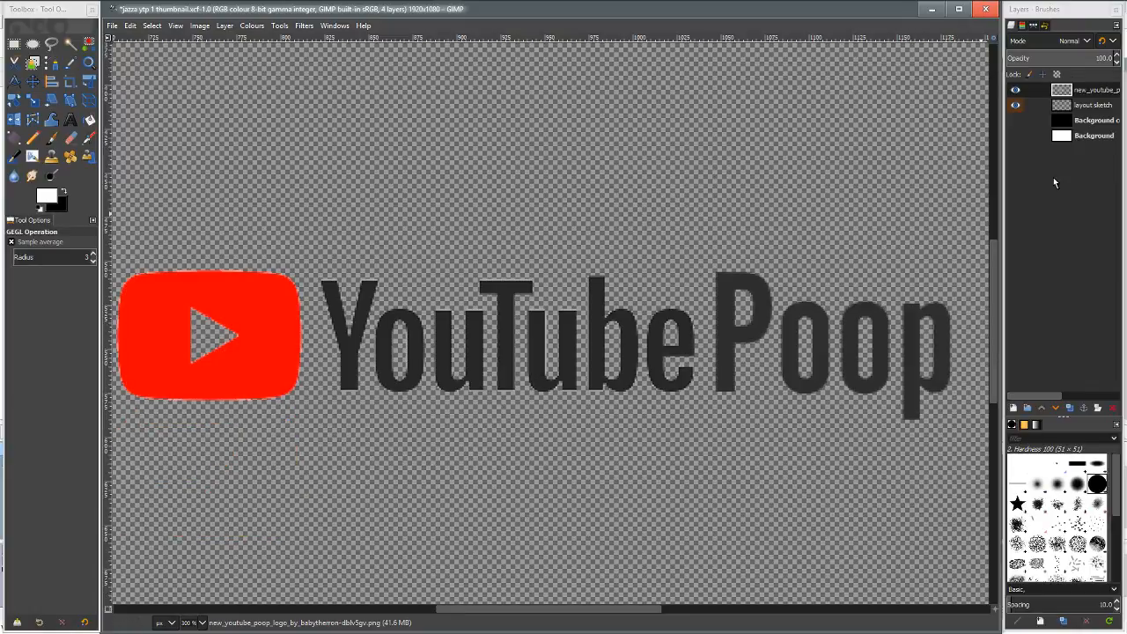
Try posterizing the YouTube Poop logo layer at 2 posterize levels, and undo it.
left_click(252, 25)
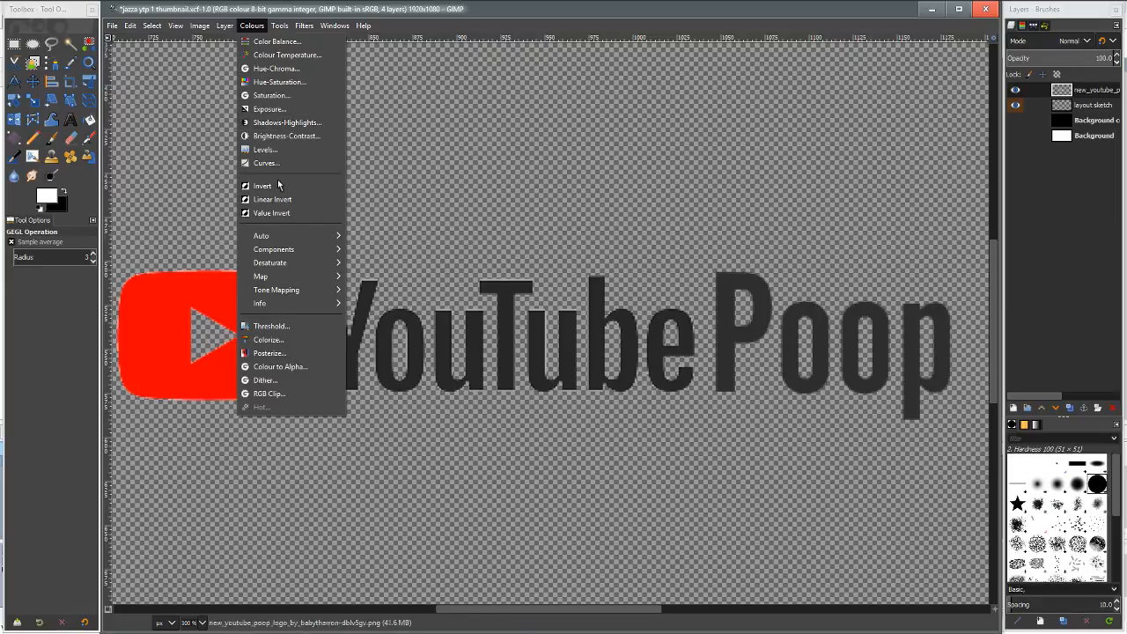
left_click(294, 357)
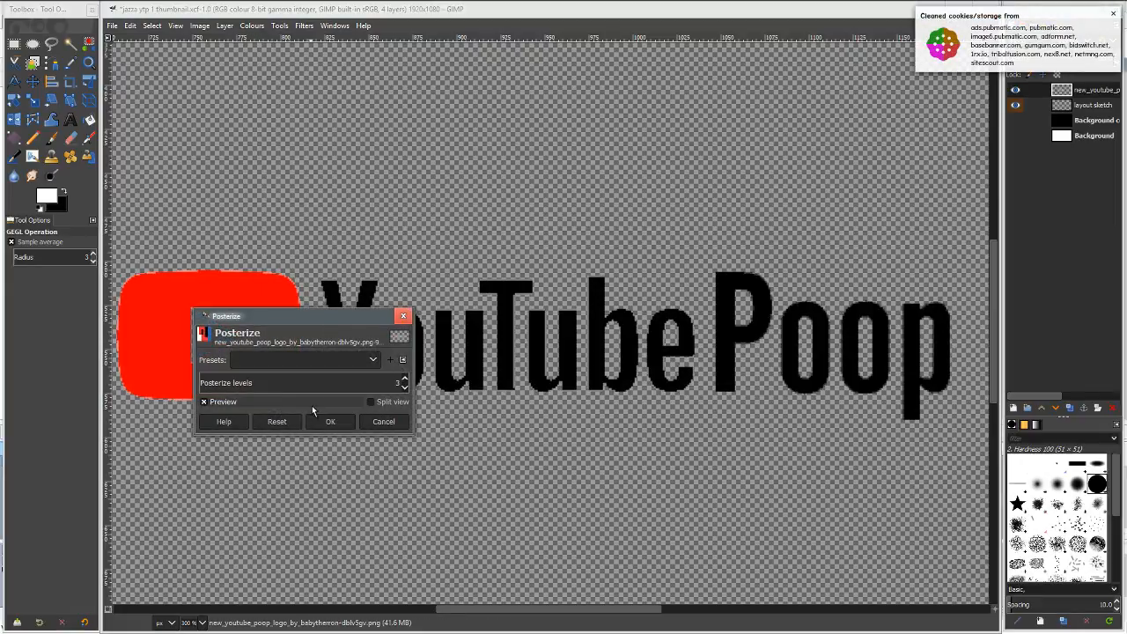
left_click(404, 389)
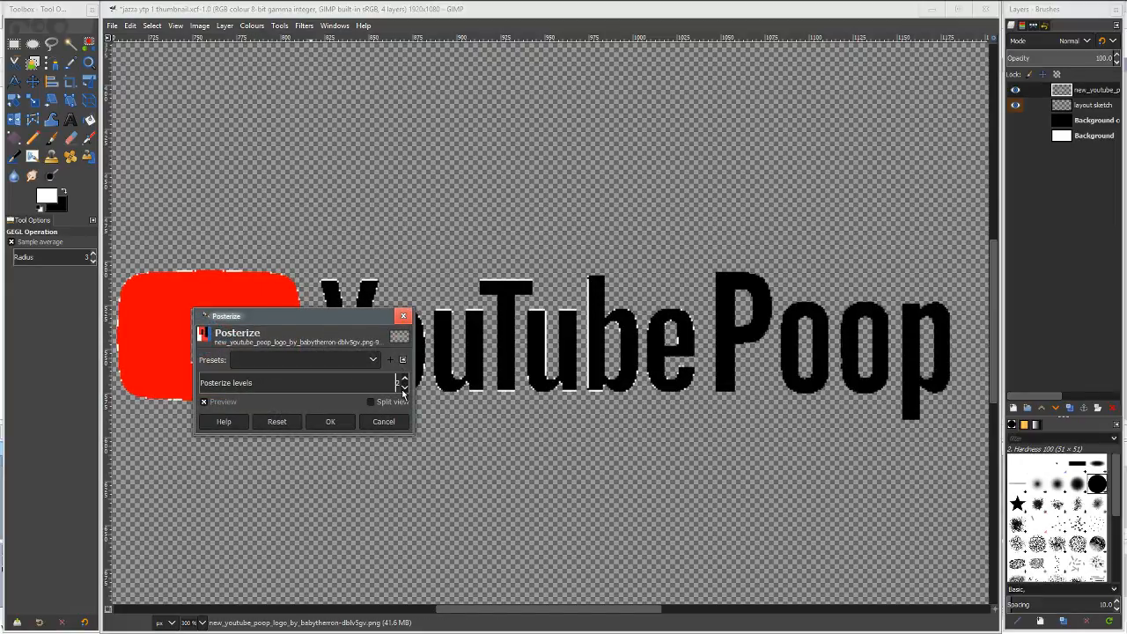
left_click(405, 380)
left_click(404, 379)
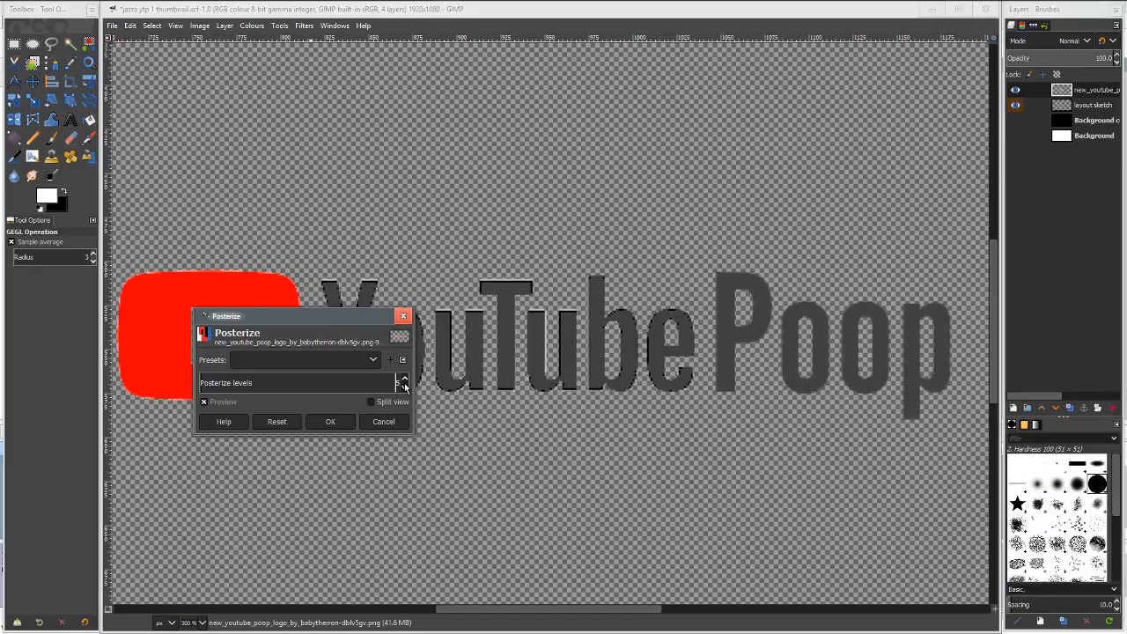
left_click(405, 380)
left_click(405, 380)
left_click(404, 379)
left_click(404, 379)
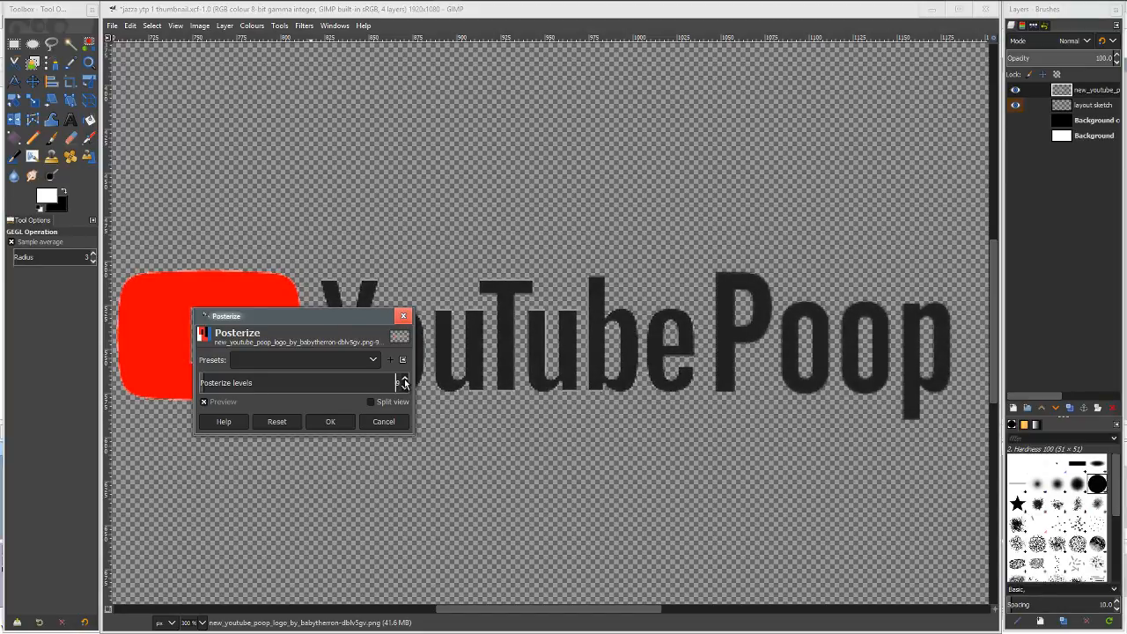
left_click(404, 379)
left_click(405, 389)
left_click(405, 388)
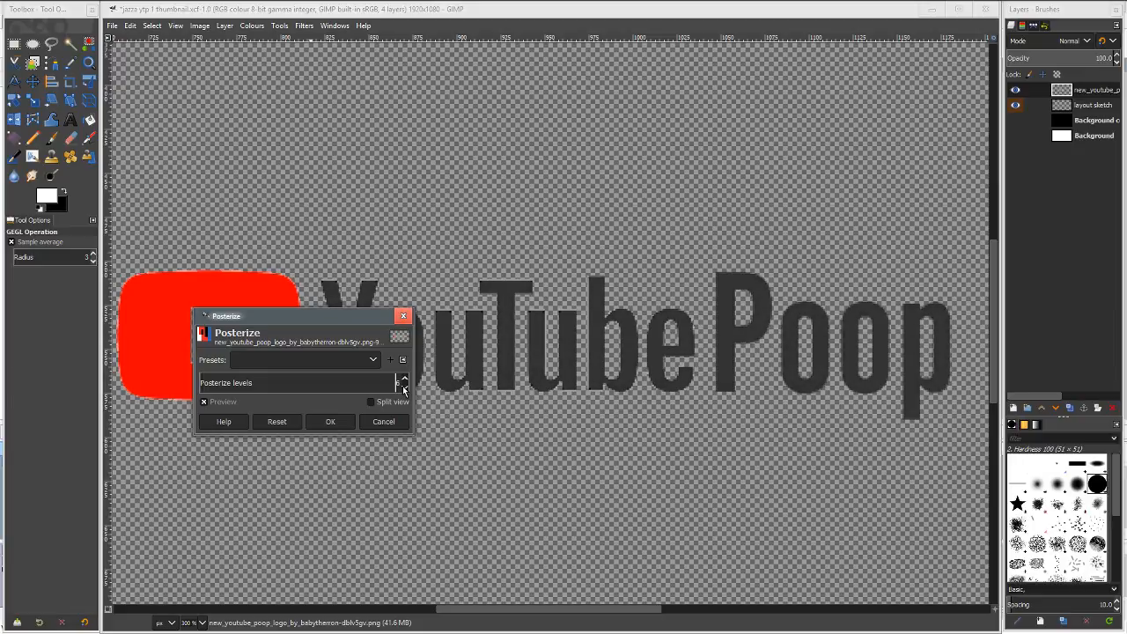
left_click(404, 388)
left_click(404, 389)
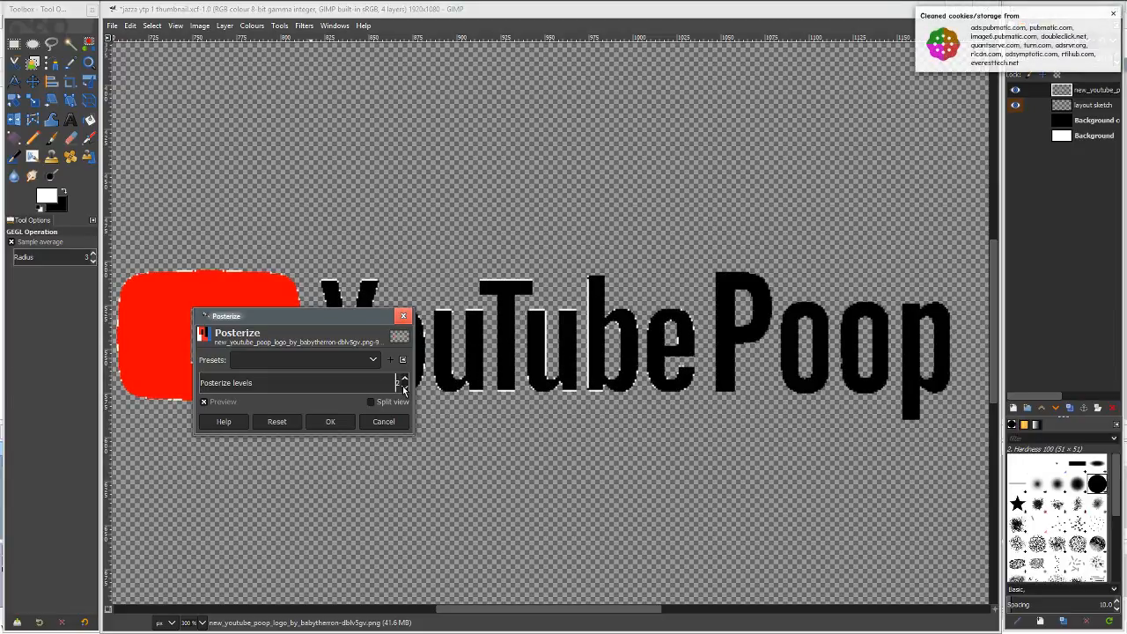
left_click(349, 423)
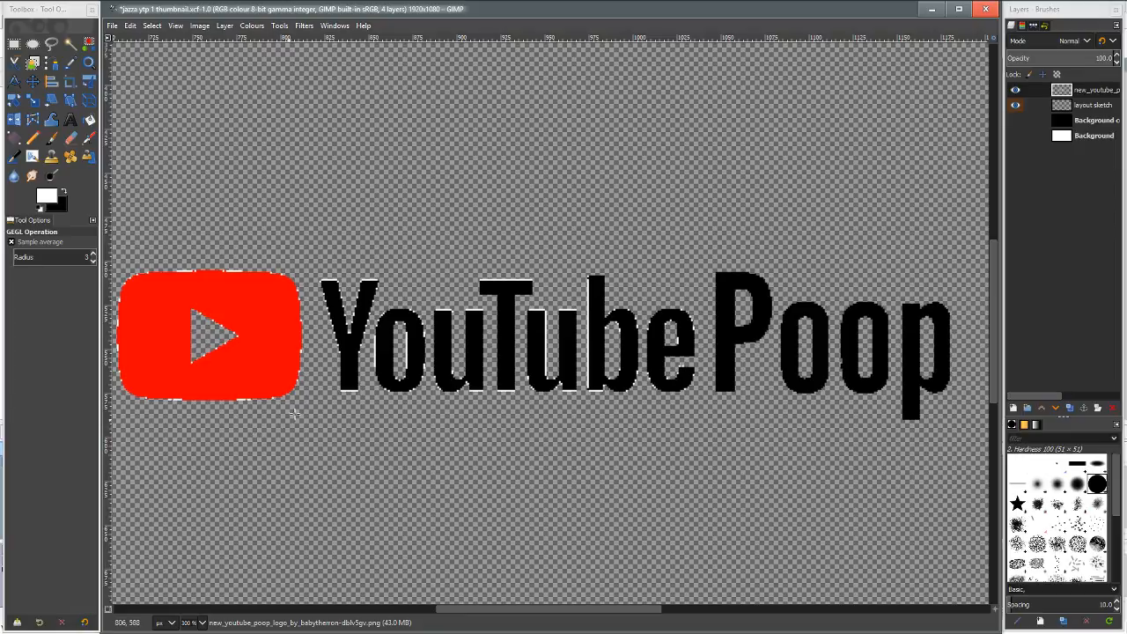
key("ctrl+z")
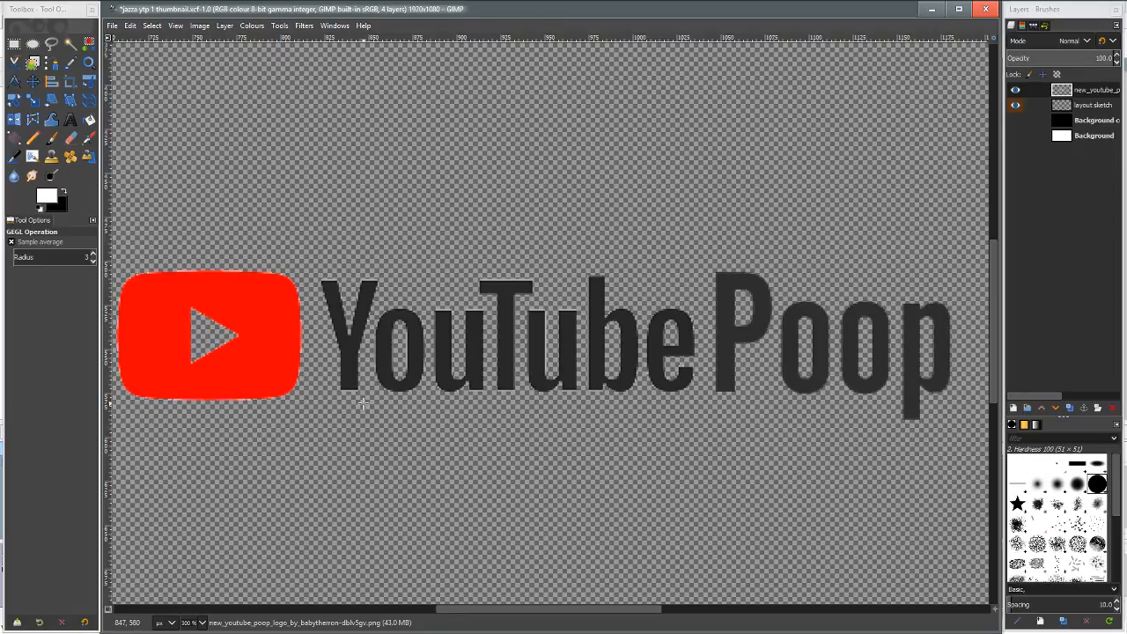
Try inverting the colours of the YouTube Poop logo layer, and undo the inversion.
scroll(407, 396, "down", 2)
scroll(407, 395, "up", 3)
scroll(406, 395, "down", 1)
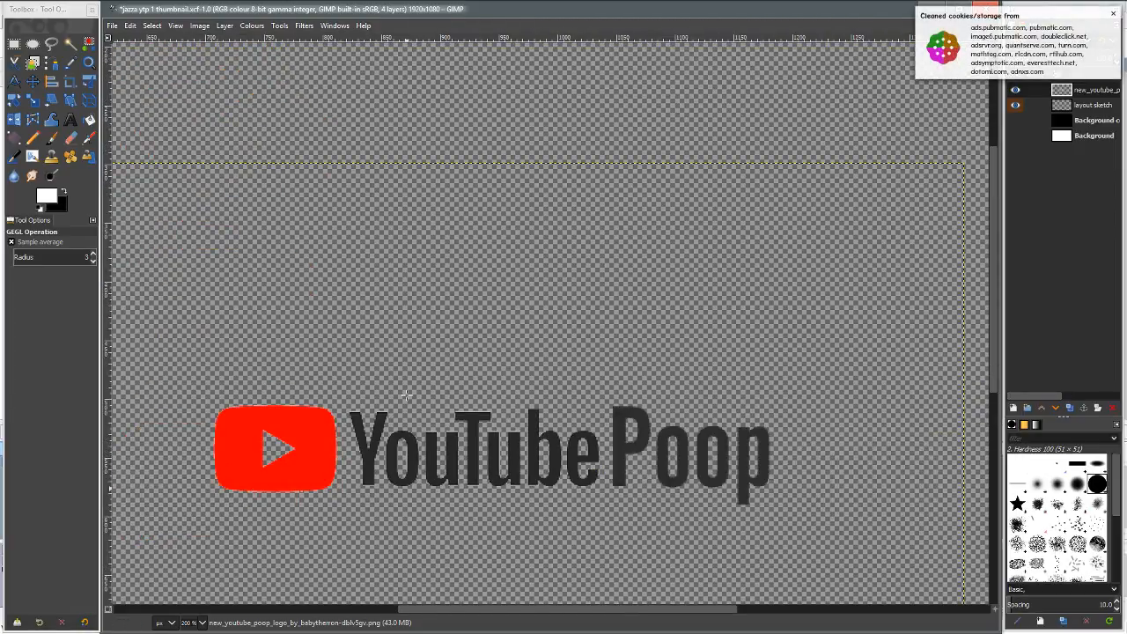
scroll(407, 395, "up", 1)
scroll(407, 395, "up", 1)
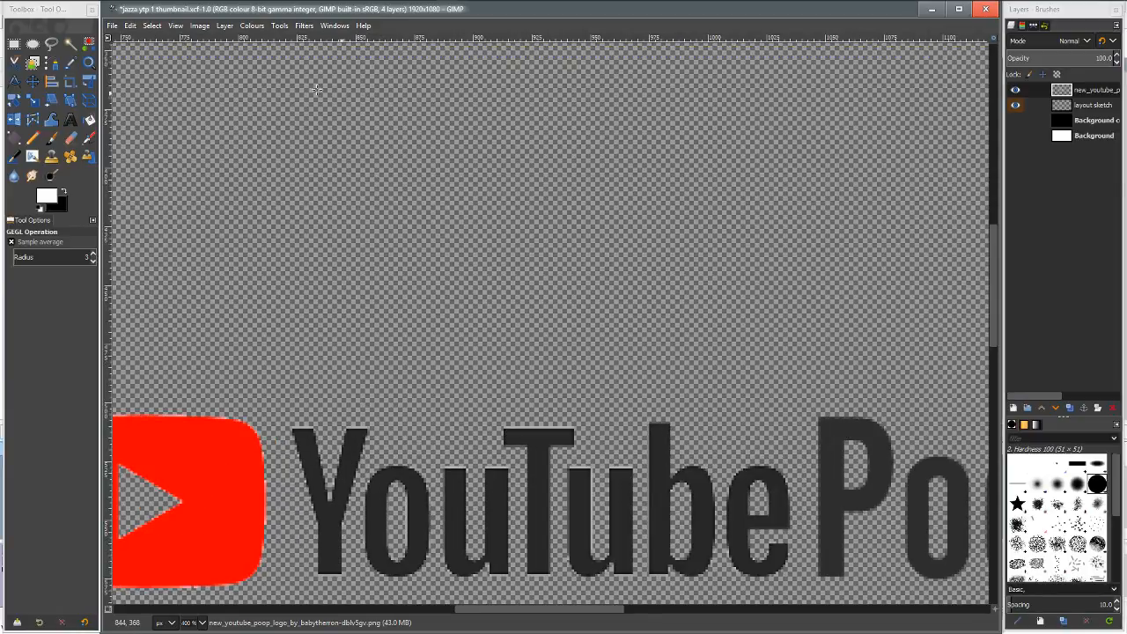
left_click(245, 26)
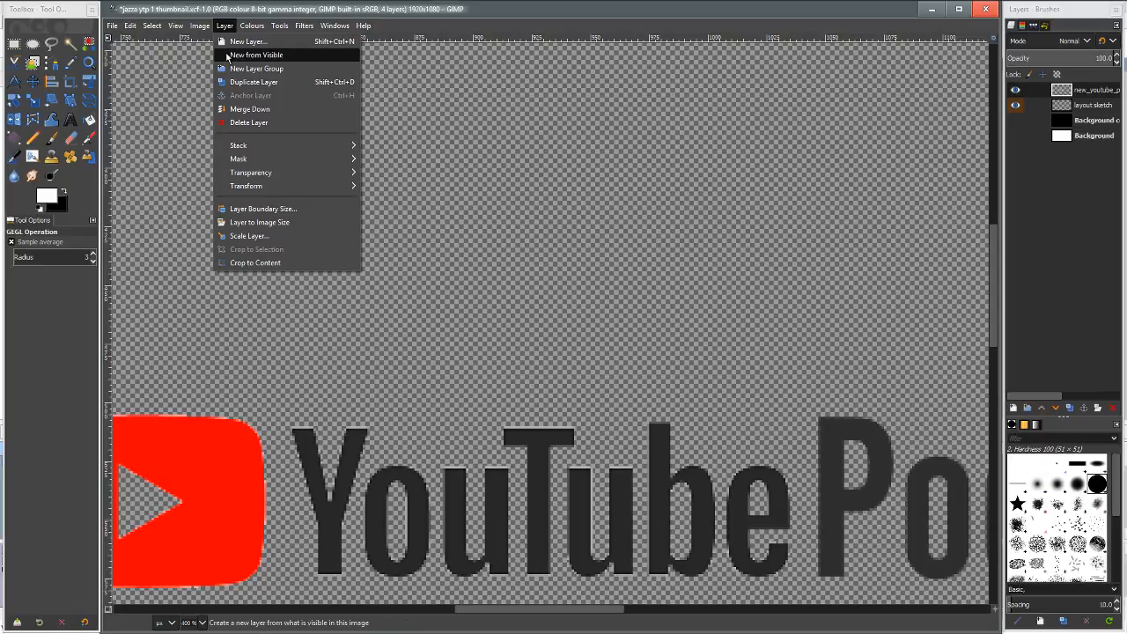
mouse_move(252, 25)
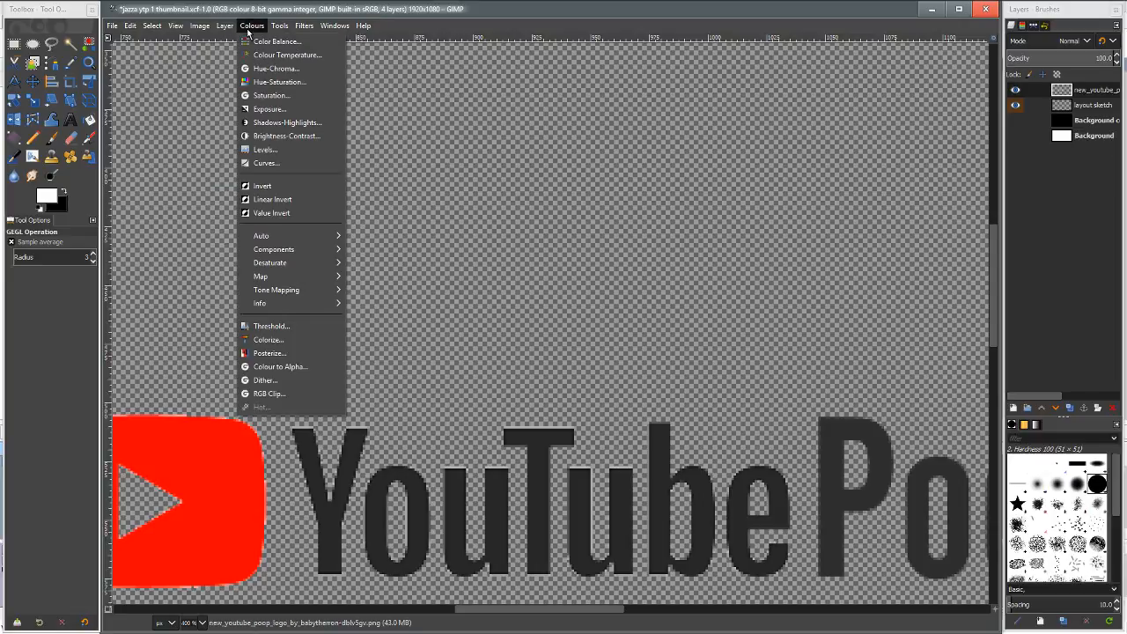
left_click(259, 187)
scroll(311, 417, "down", 3)
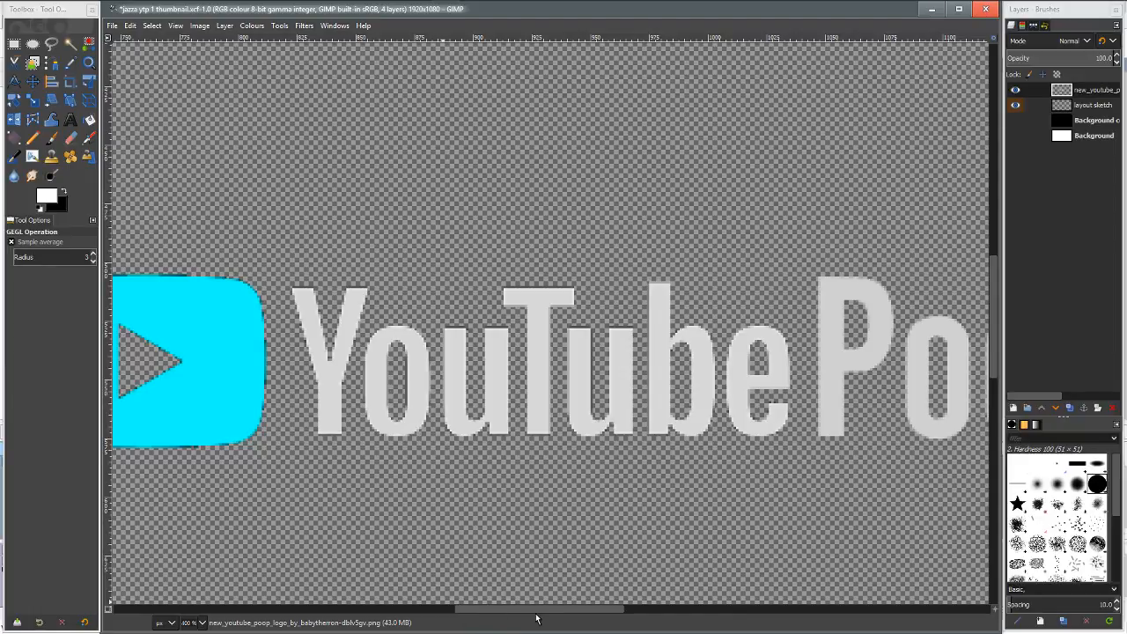
left_click_drag(536, 615, 457, 602)
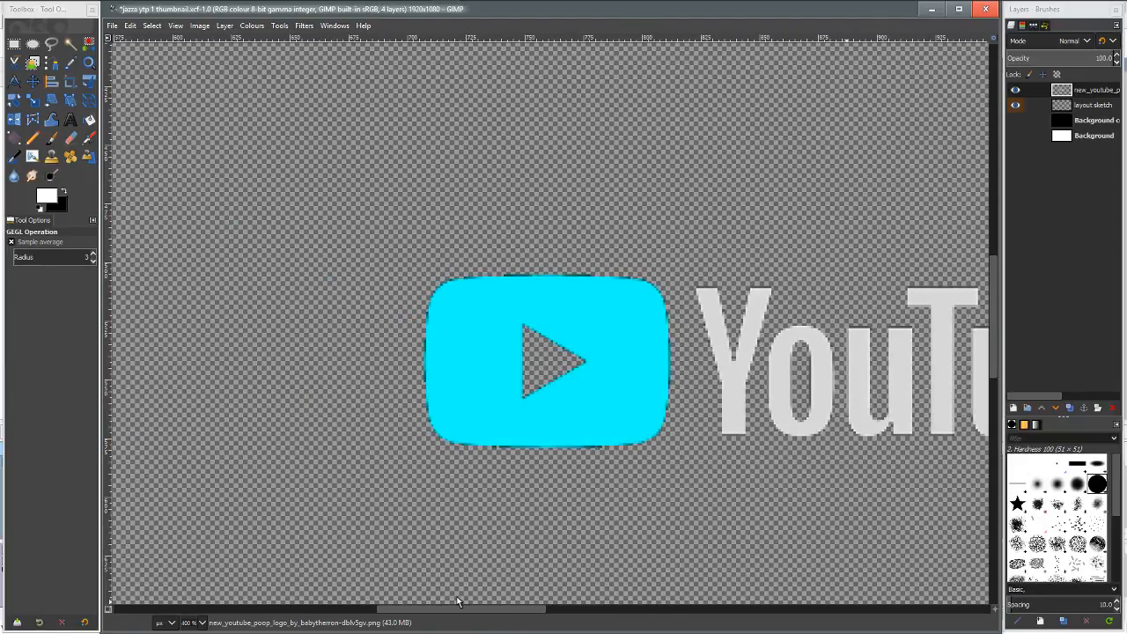
key("ctrl+z")
Duplicate the logo layer, hiding the original, and bucket-fill the play triangle on the copy with white.
scroll(634, 503, "up", 3)
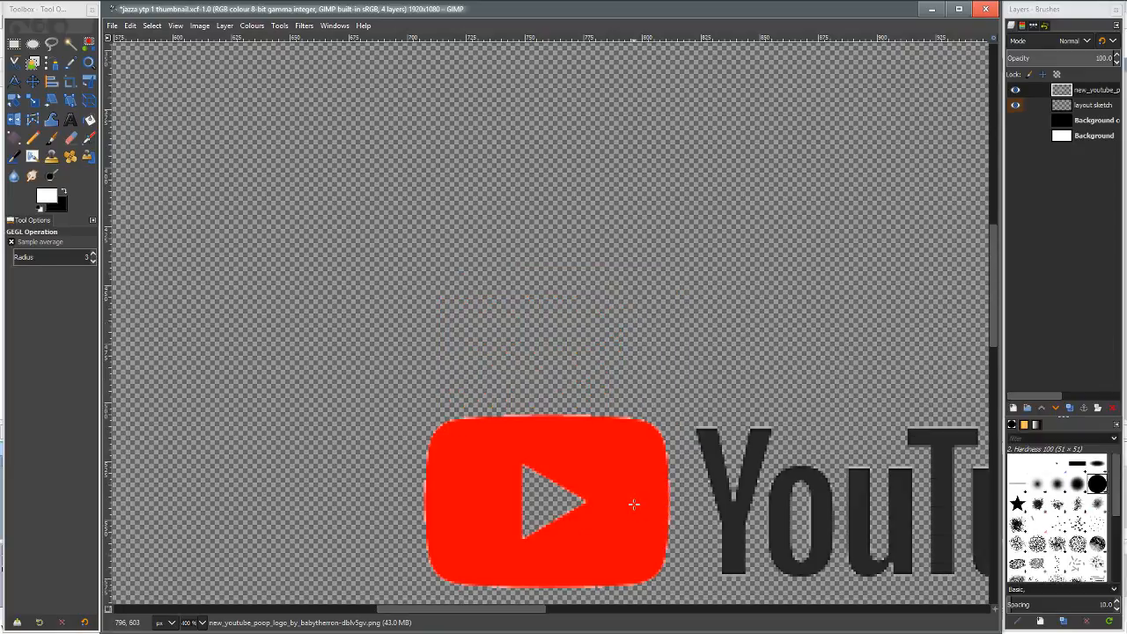
left_click_drag(507, 615, 622, 614)
scroll(592, 548, "down", 2)
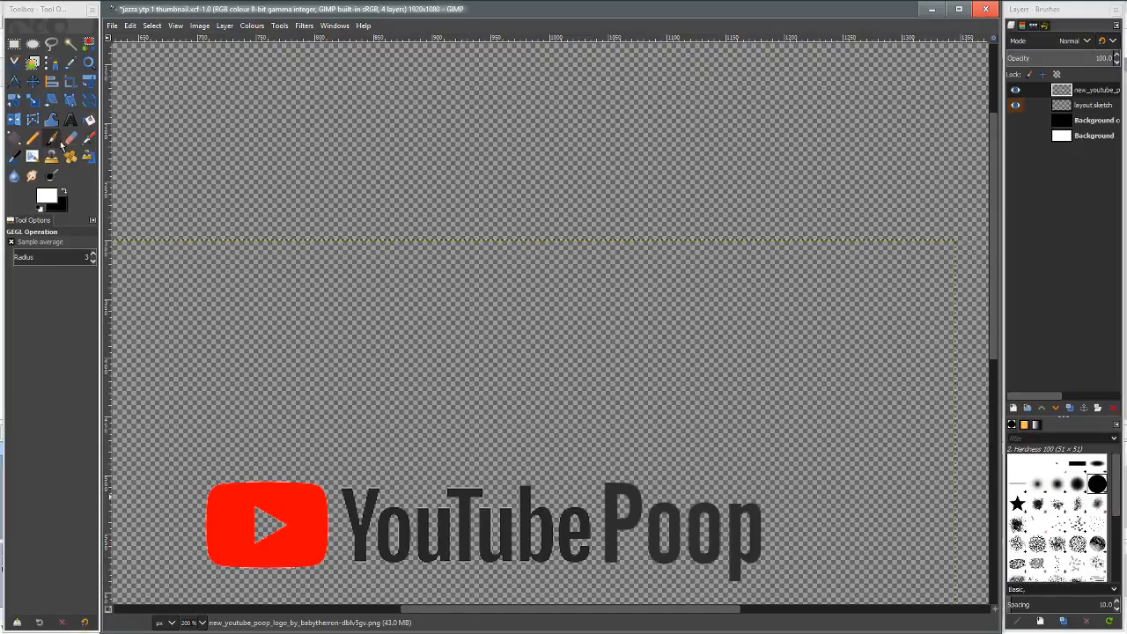
left_click(89, 122)
left_click(269, 521)
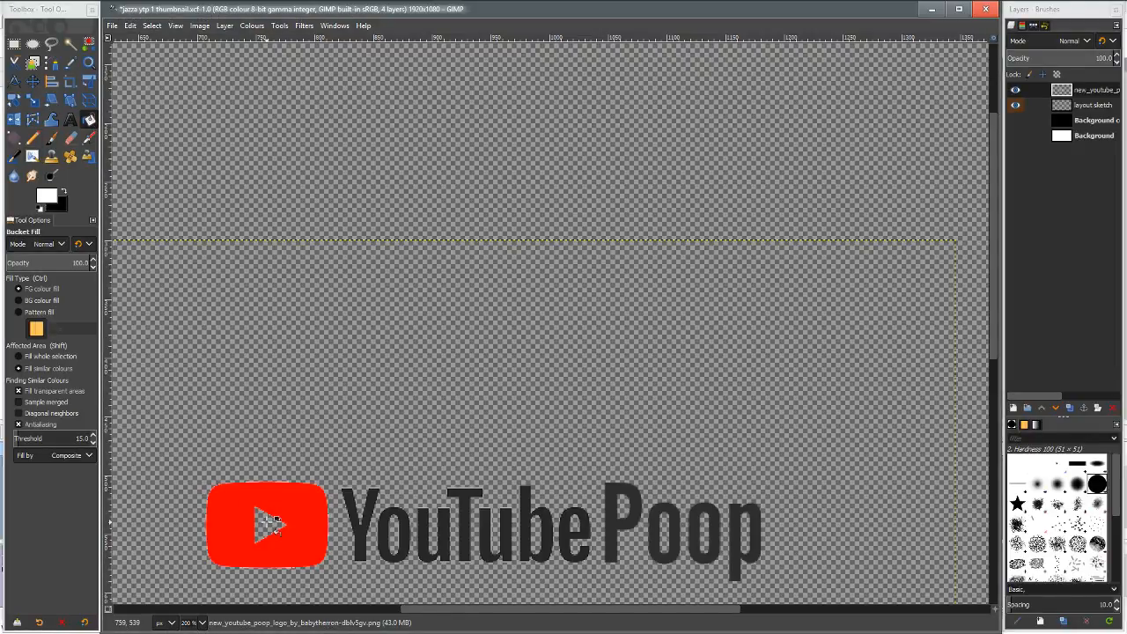
left_click(1071, 409)
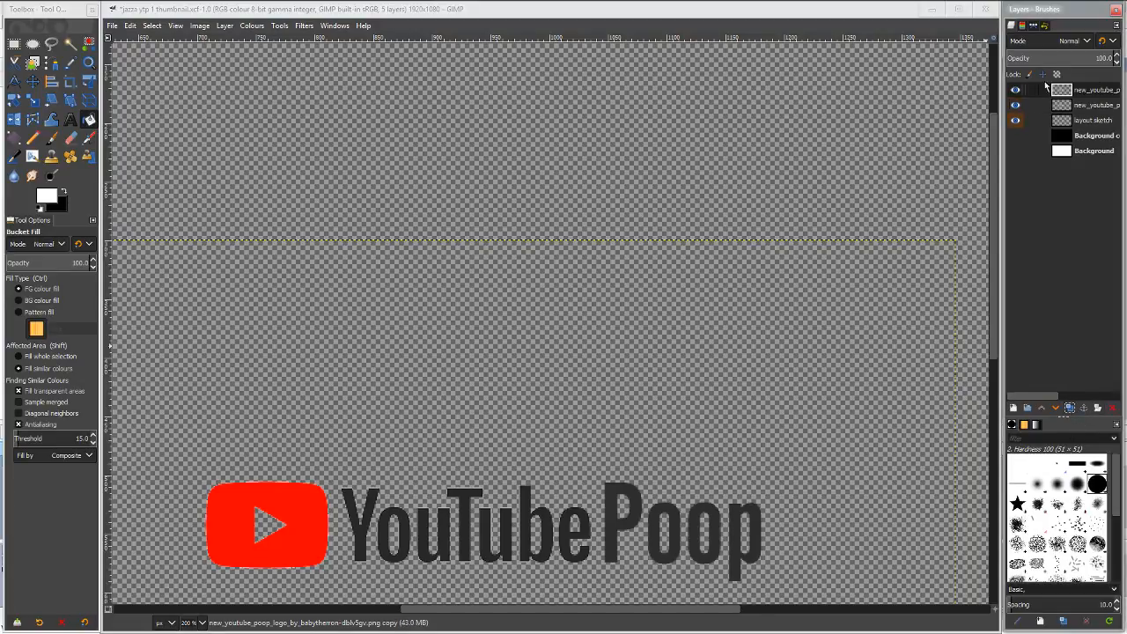
left_click(1016, 104)
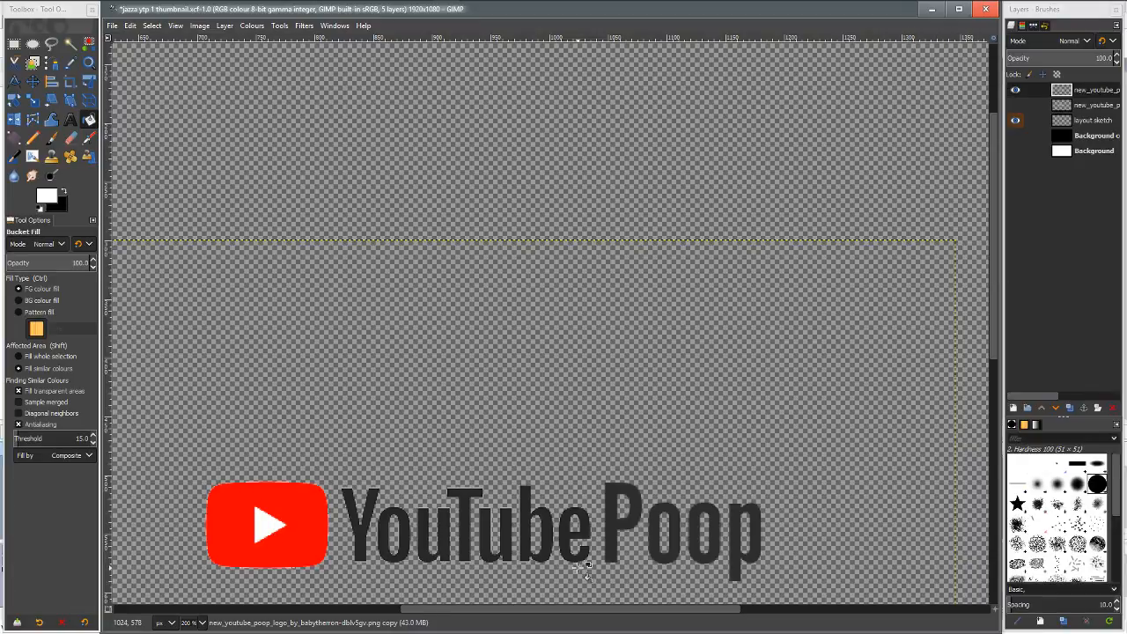
Select the YouTube Poop lettering beside the play badge with a rectangle about 389 × 111 px and invert its colours.
left_click(14, 44)
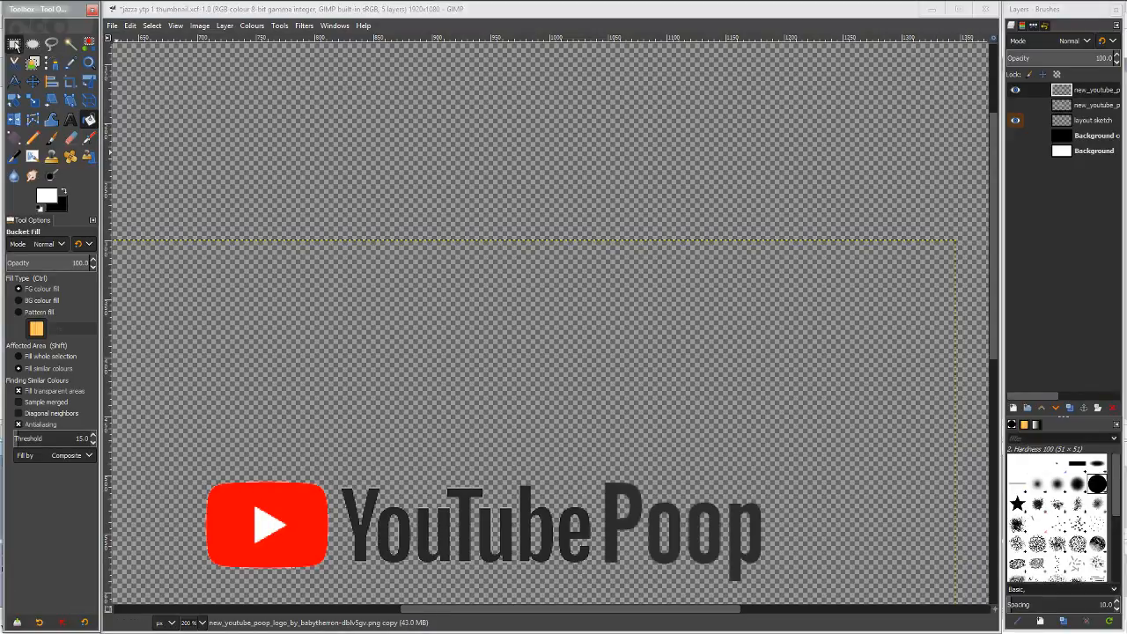
left_click_drag(338, 473, 790, 601)
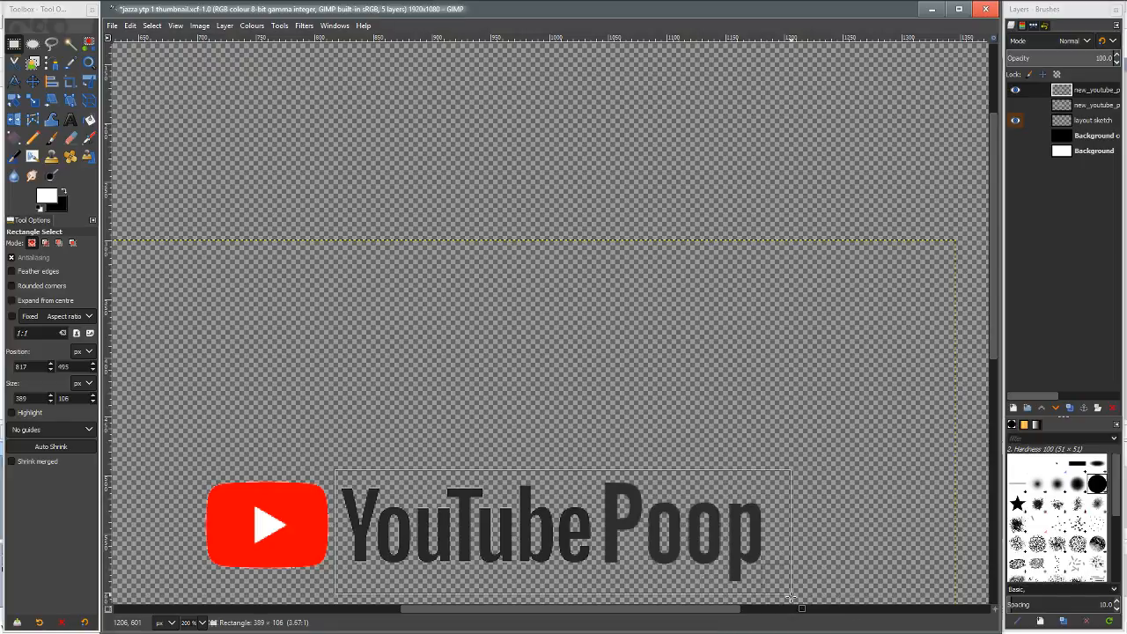
left_click(281, 26)
mouse_move(242, 27)
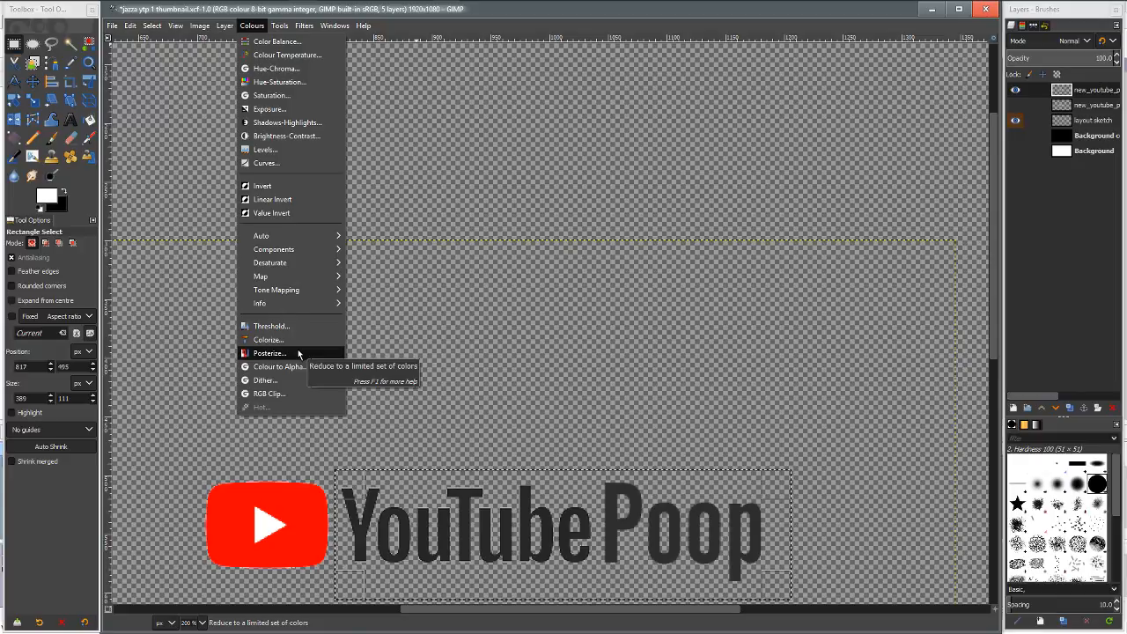
left_click(312, 193)
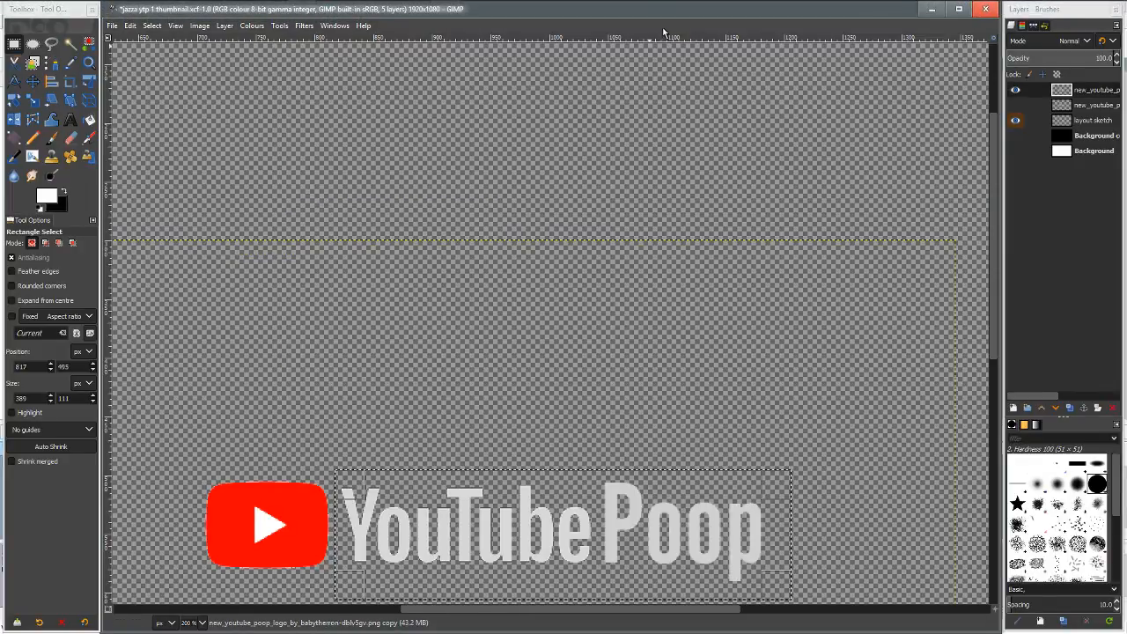
Posterize the selected YouTube Poop lettering at 2 posterize levels.
left_click(252, 26)
left_click(277, 354)
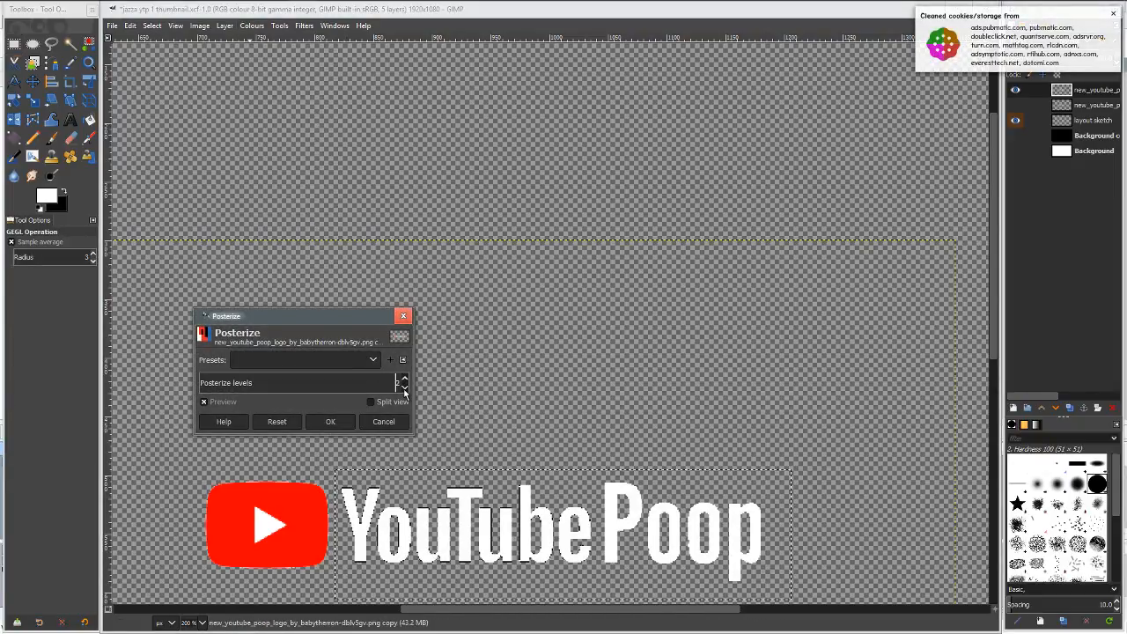
left_click(330, 422)
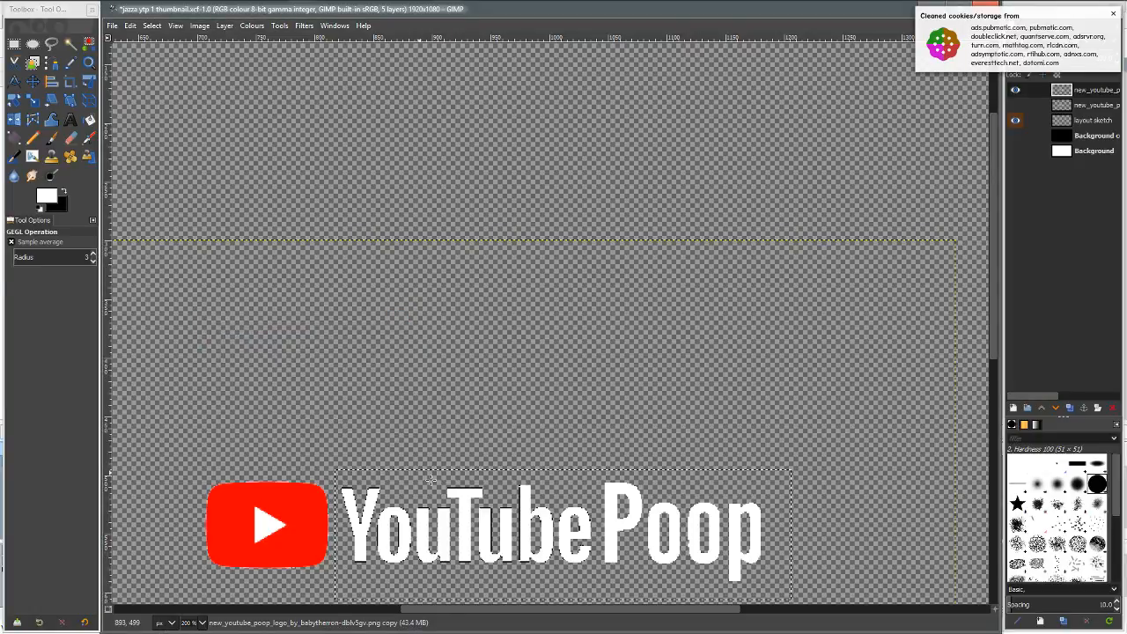
Try deleting the black edge strip of the letter b after isolating it with Fuzzy Select, and undo the deletion.
scroll(501, 528, "down", 2)
scroll(500, 528, "up", 8)
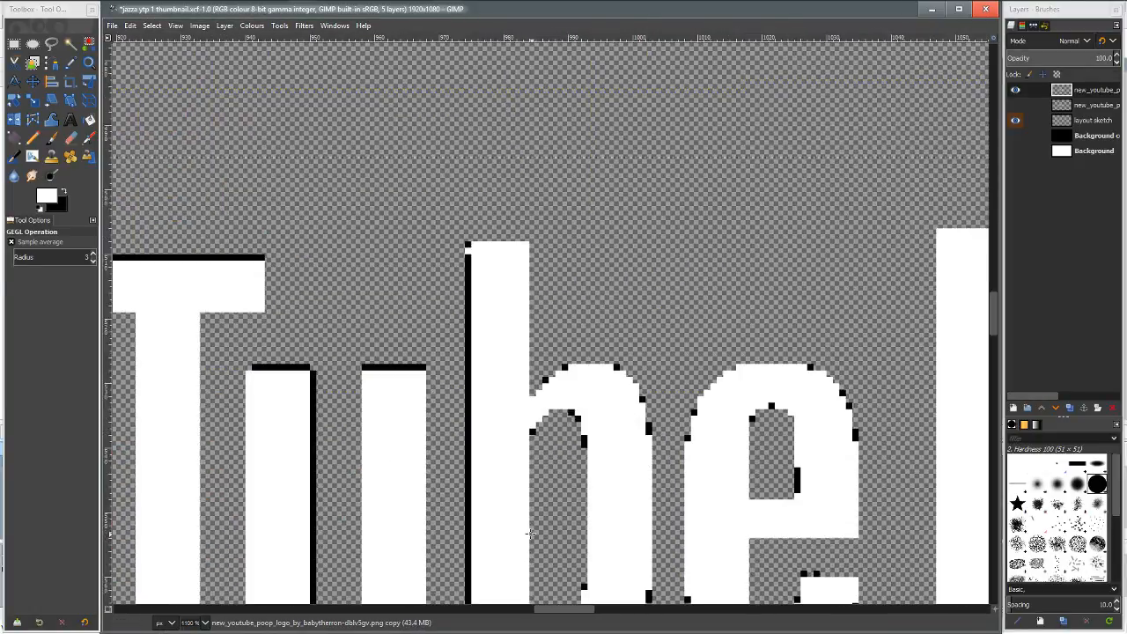
left_click(70, 42)
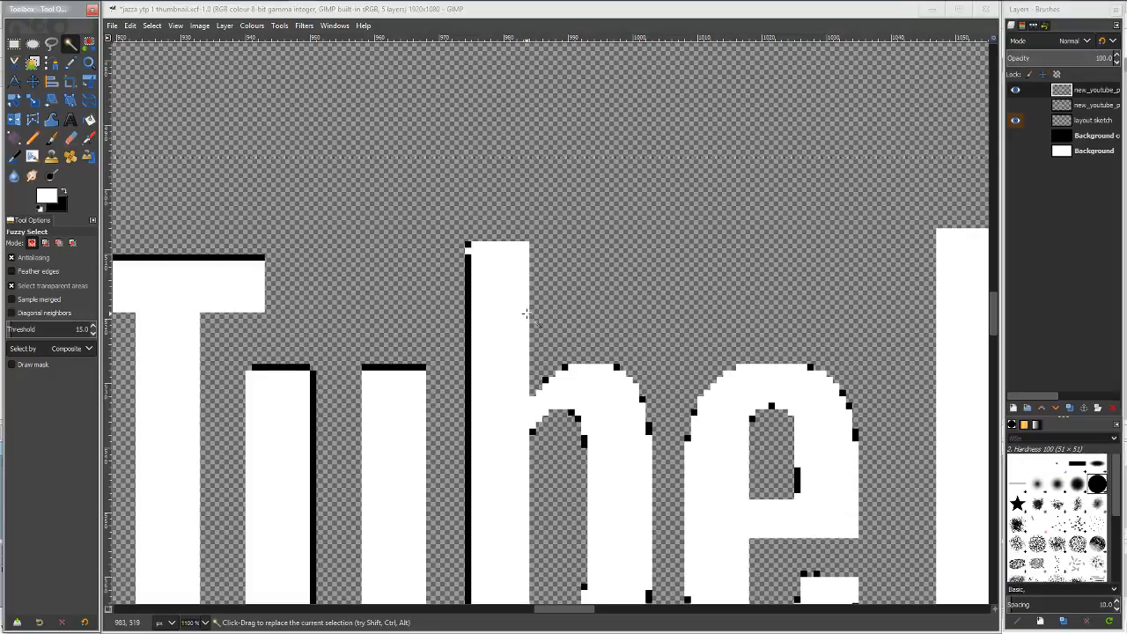
key("ctrl+shift")
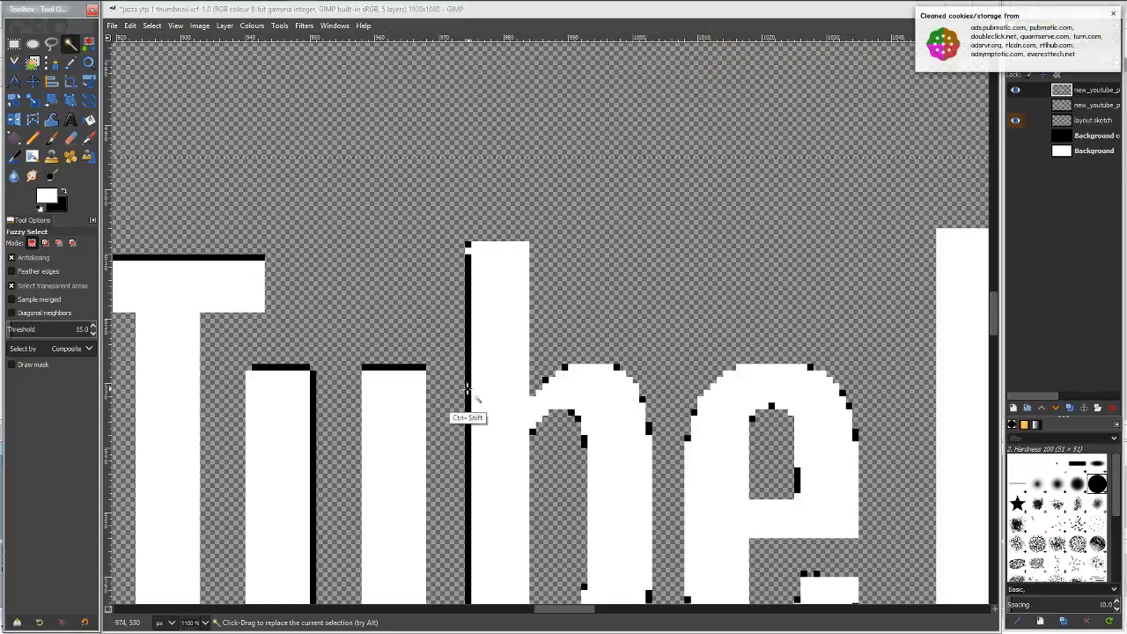
key("ctrl+shift")
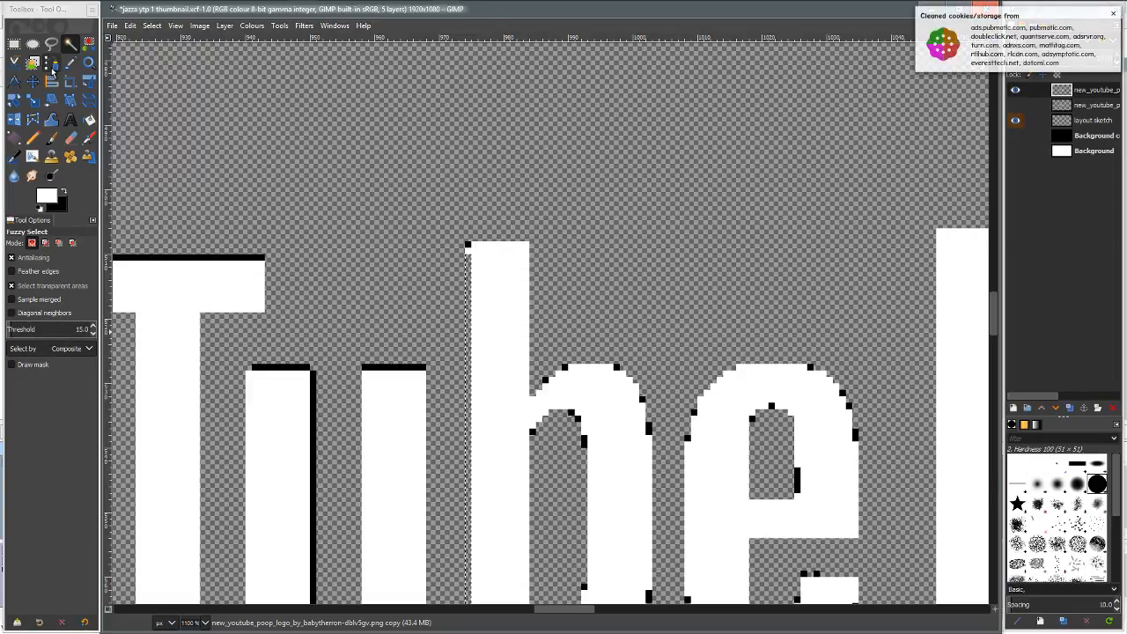
Select the black edge pixels within the lettering by colour, intersecting with the existing selection, and delete them.
left_click(90, 46)
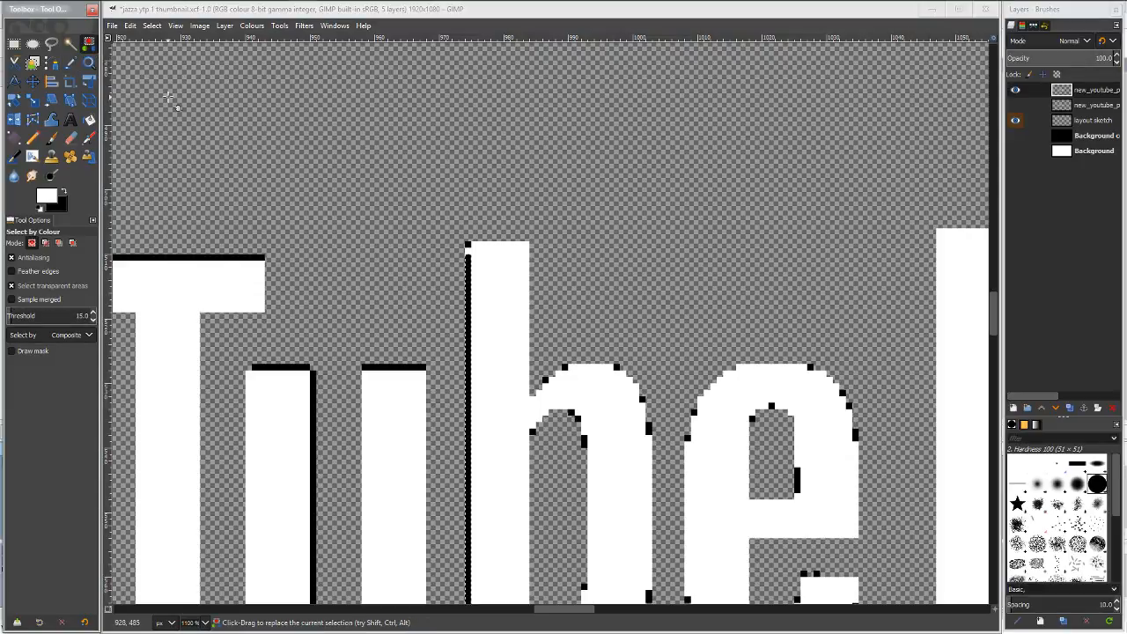
key("ctrl+shift")
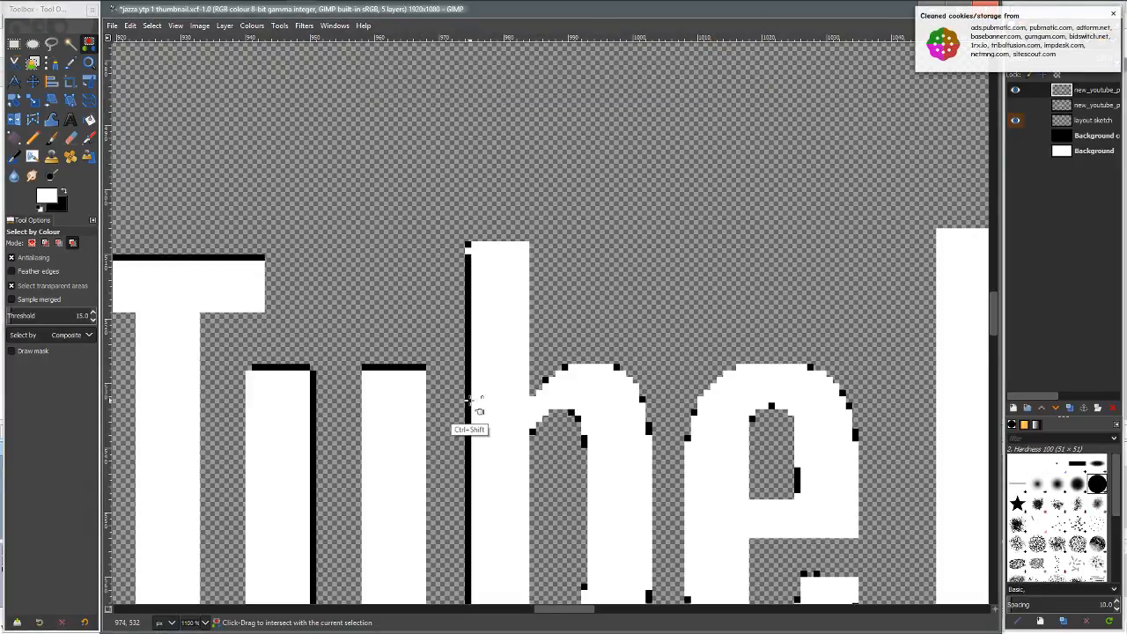
key("ctrl")
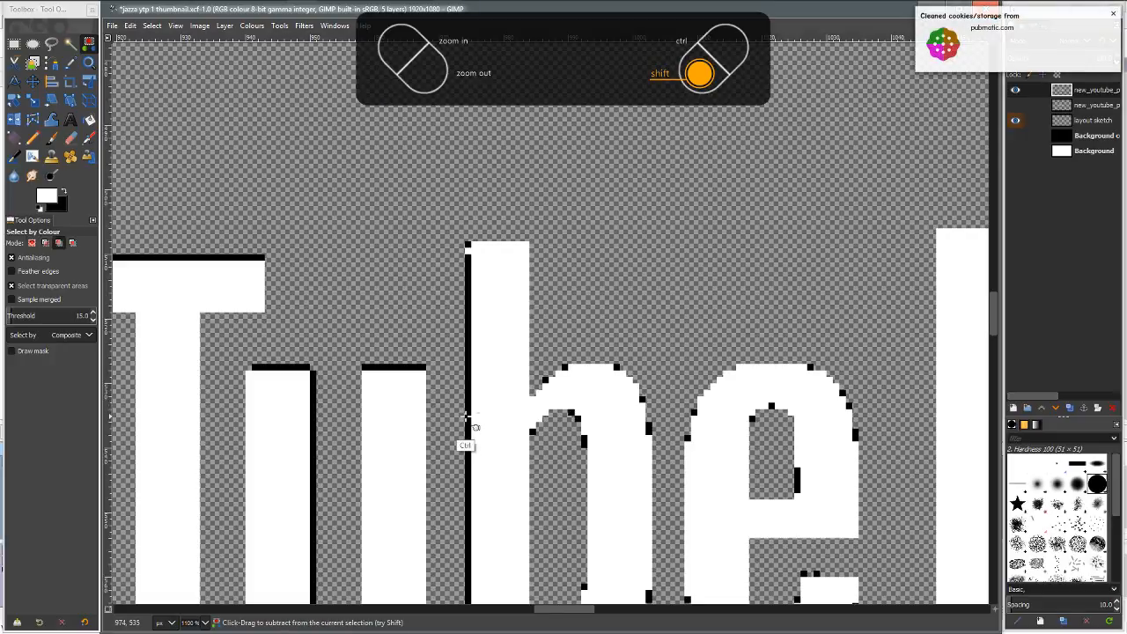
key("ctrl")
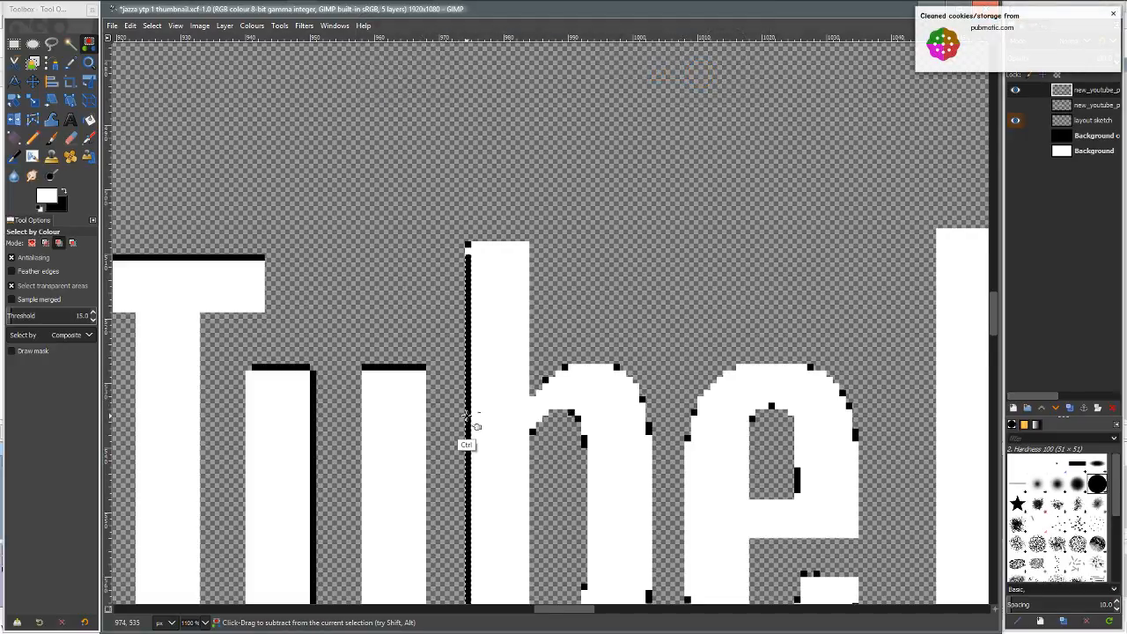
left_click(467, 415, "ctrl")
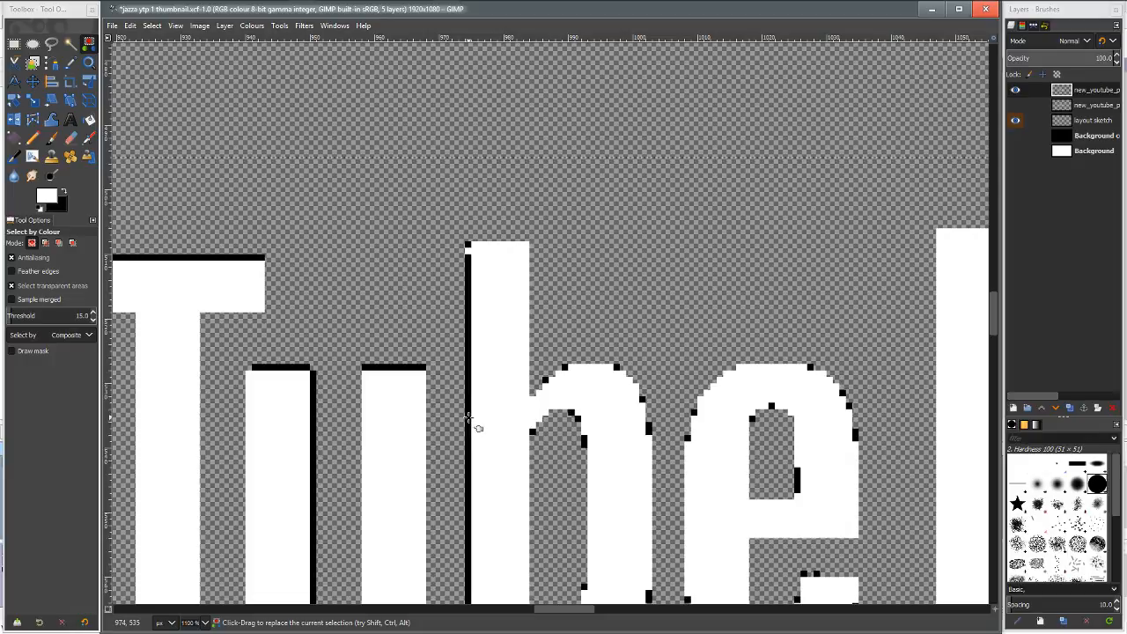
key("ctrl+shift")
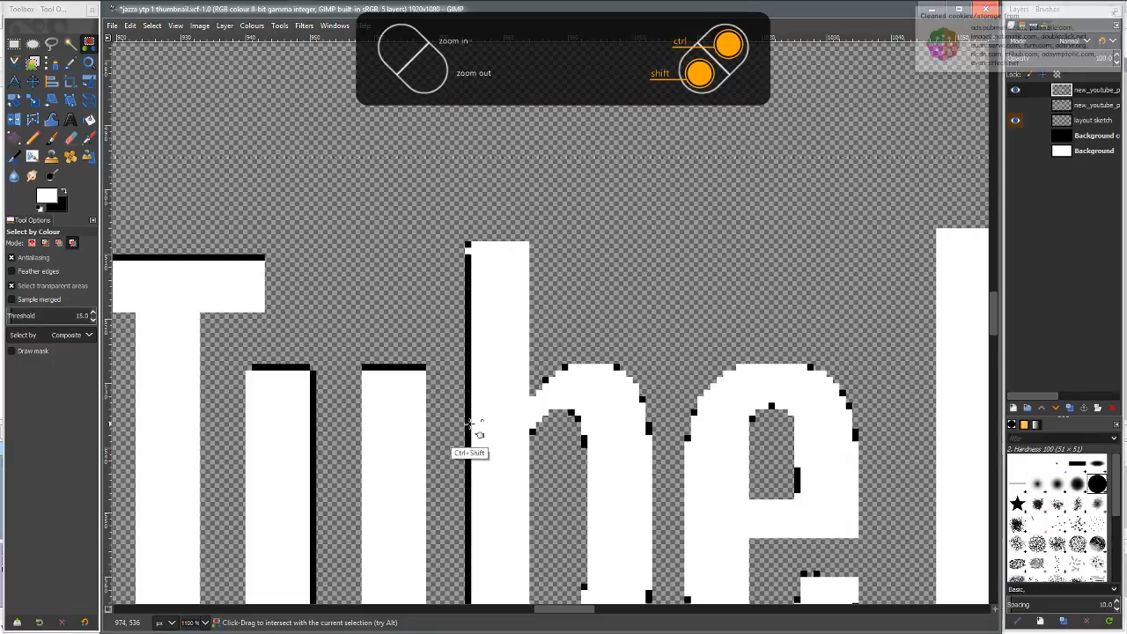
left_click(468, 425, "ctrl+shift")
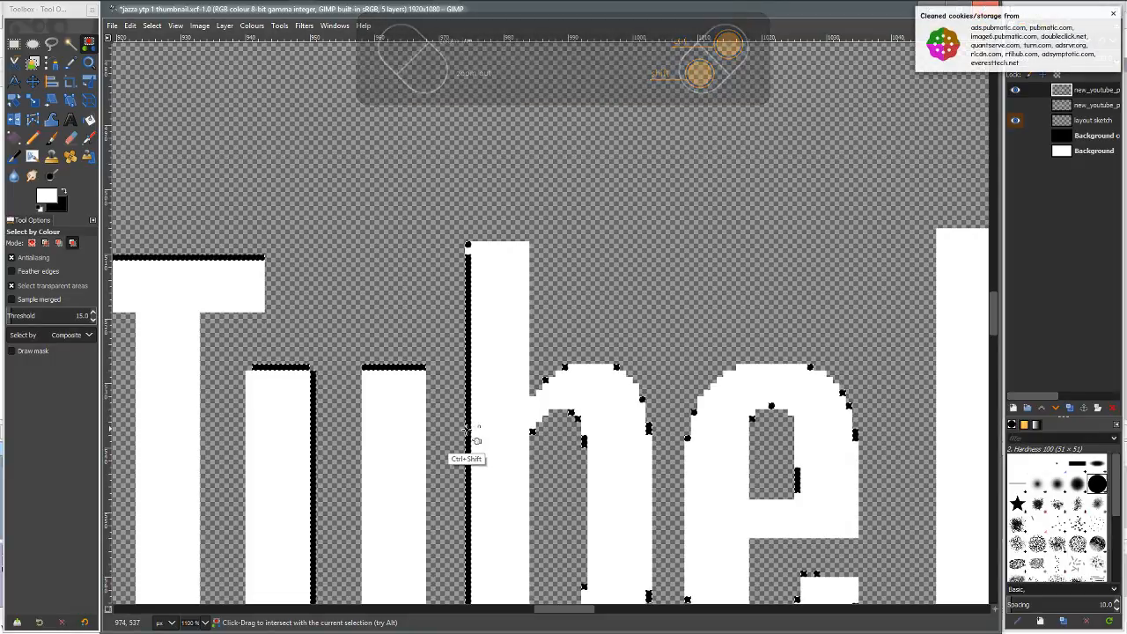
key("shift")
key("Delete")
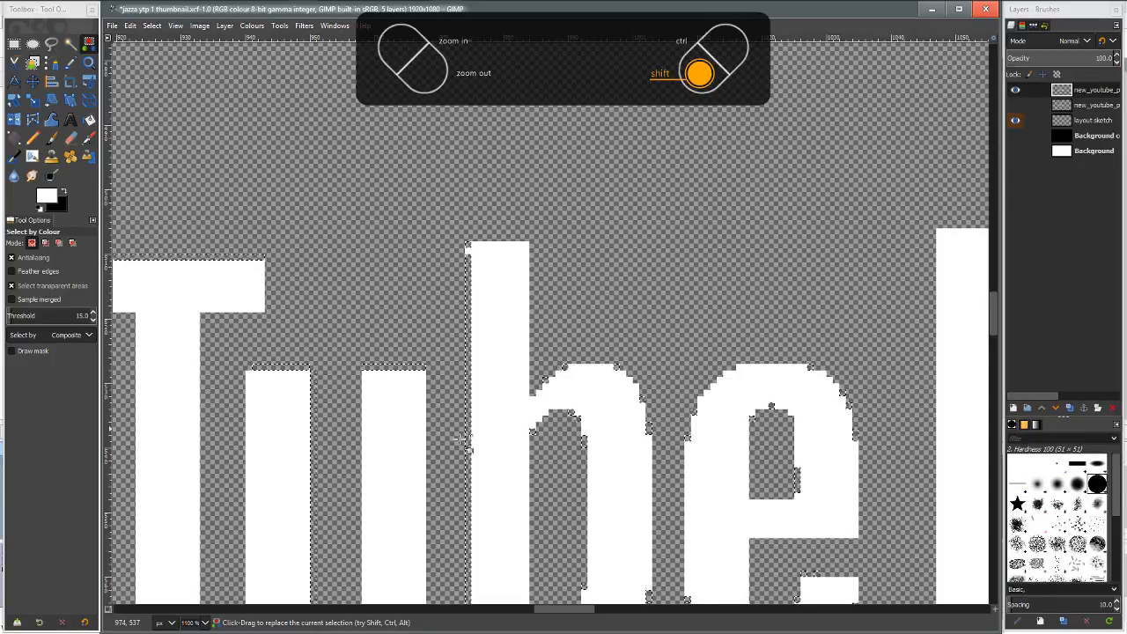
Undo the edge-pixel deletion, the colour selection and the posterizing of the lettering.
key("ctrl")
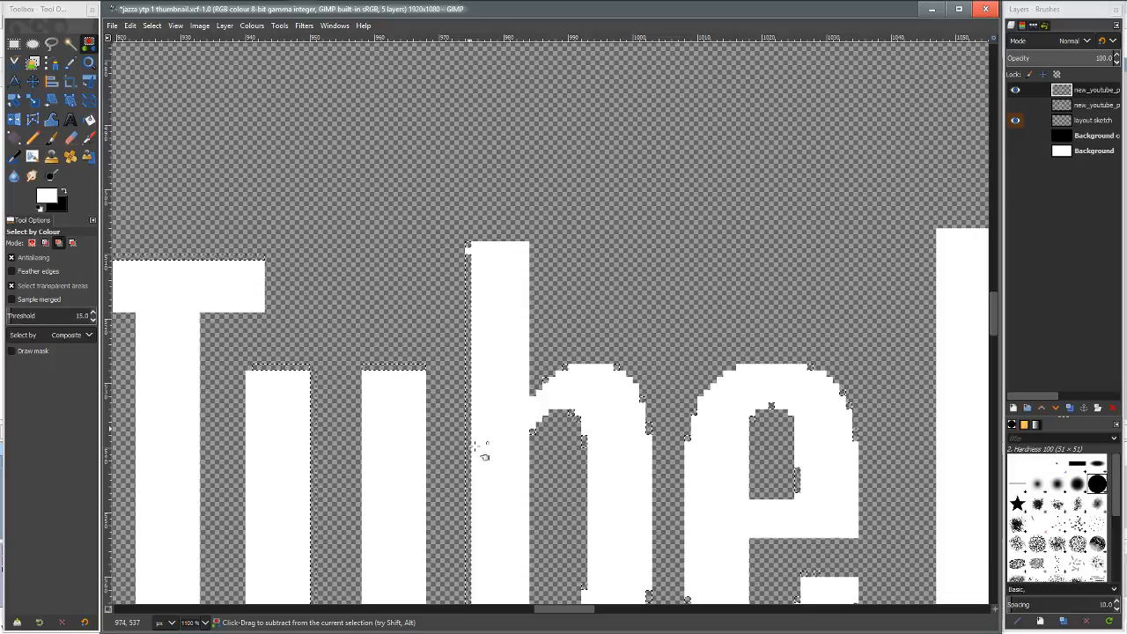
key("ctrl+z")
key("ctrl+z")
key("ctrl+z")
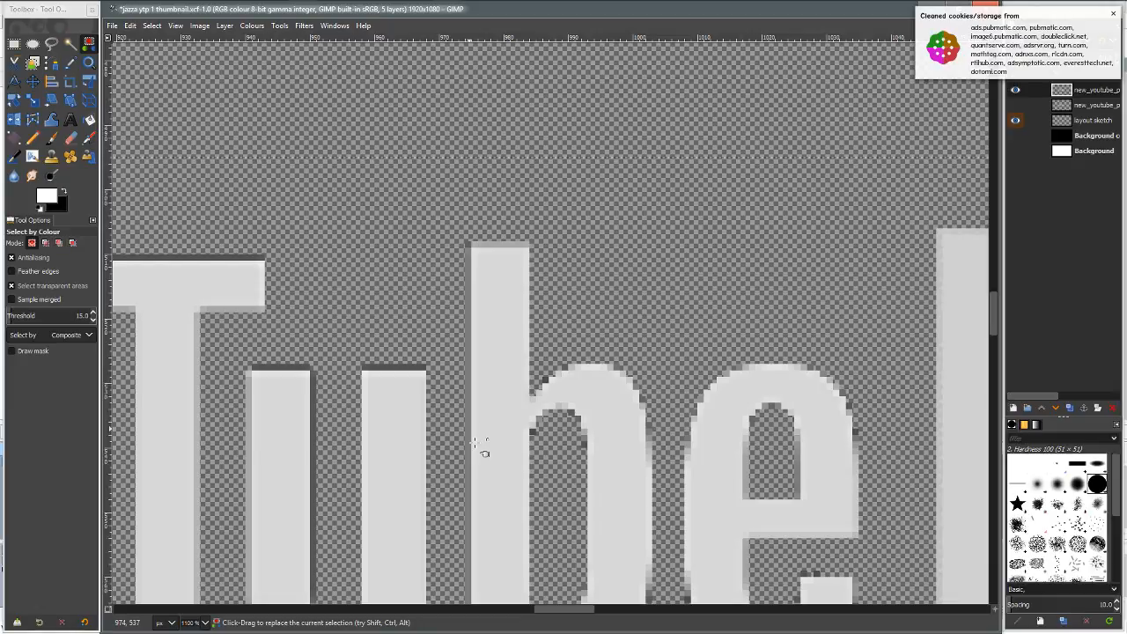
Switch to Pale Moon, examine the edges of the YouTube Originals lettering on the reference thumbnail up close, and return to GIMP.
key("alt+Tab")
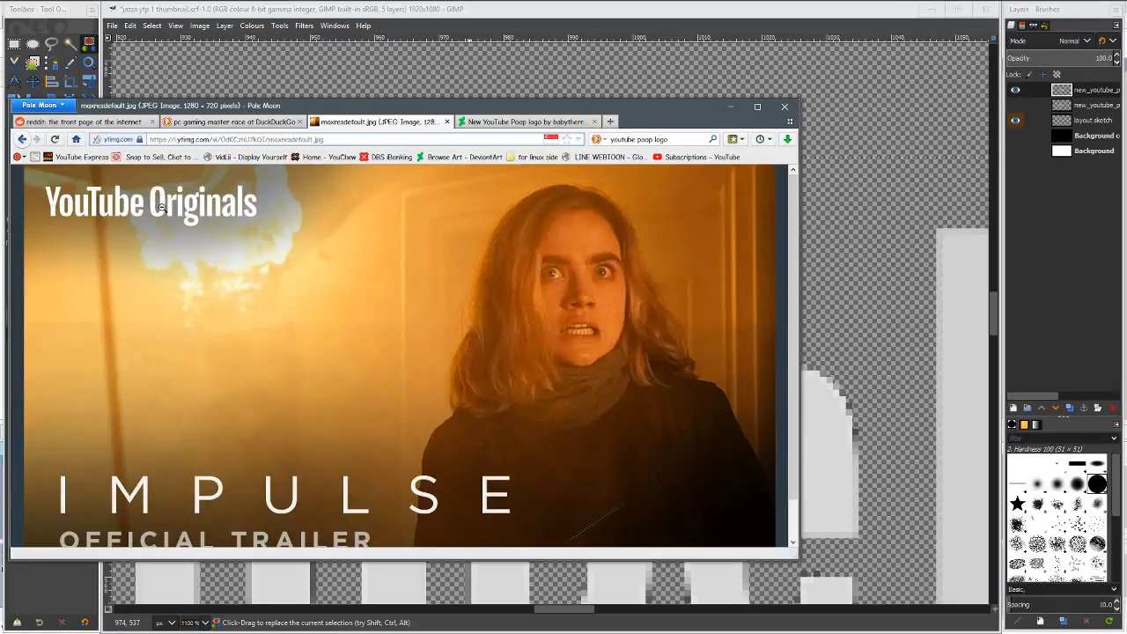
left_click(163, 204)
left_click(163, 204)
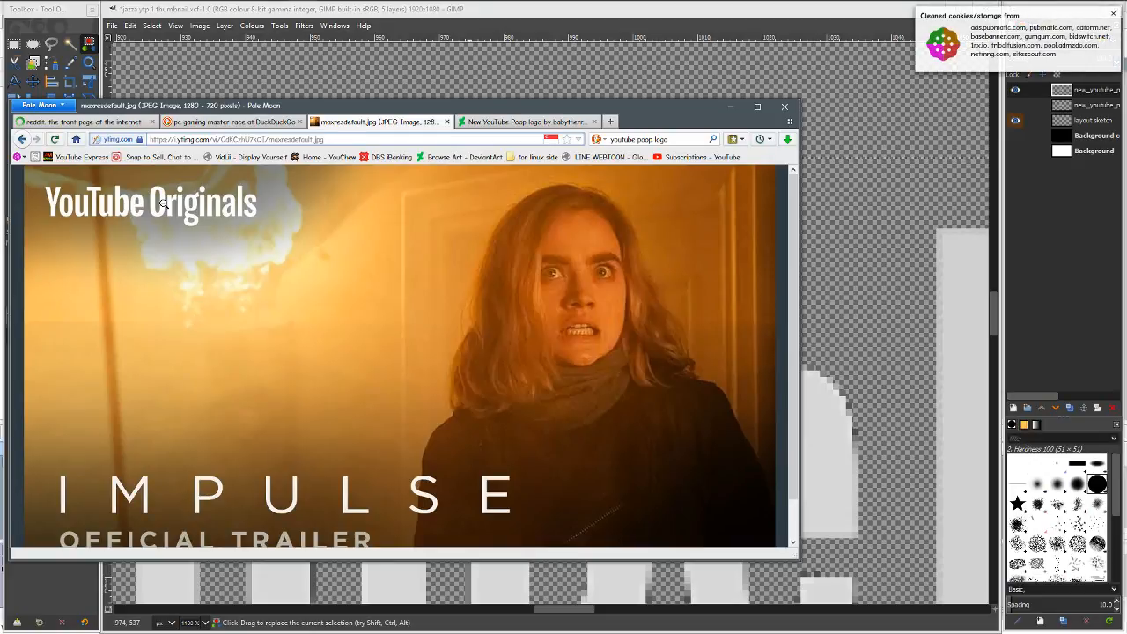
scroll(162, 203, "up", 8, "ctrl")
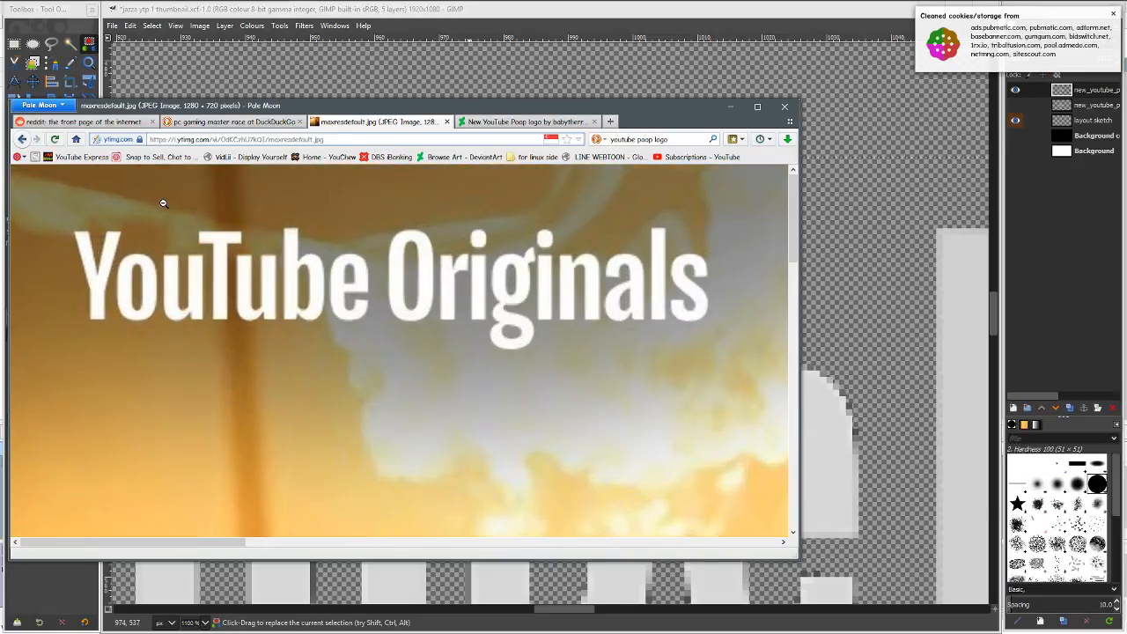
left_click(731, 106)
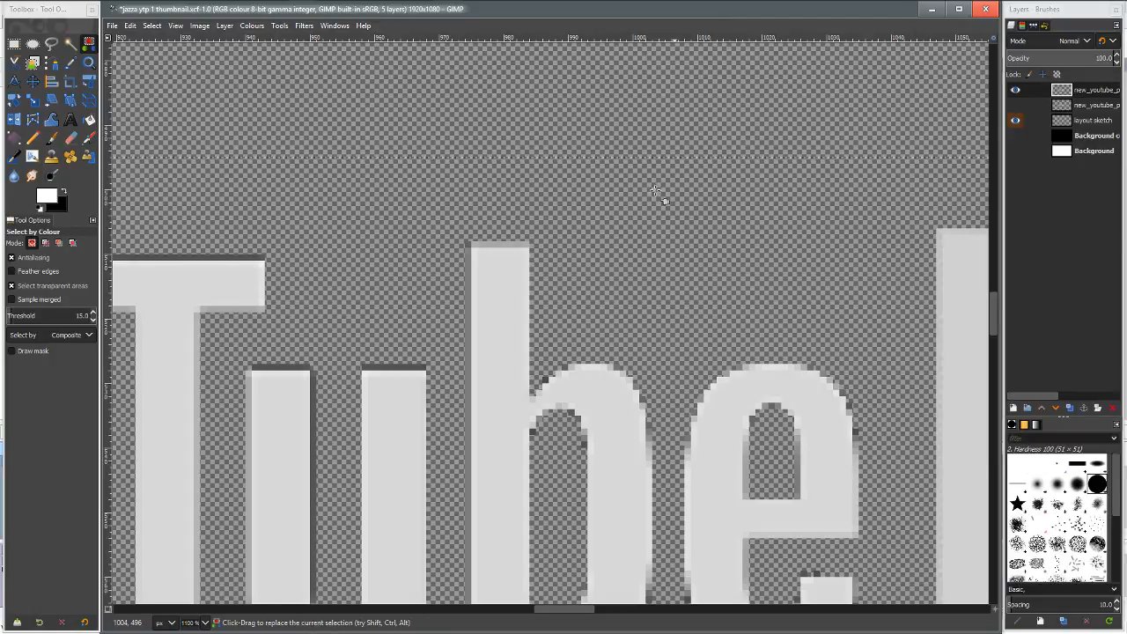
Restore the posterized white lettering and the removal of its black edge pixels.
key("ctrl+z")
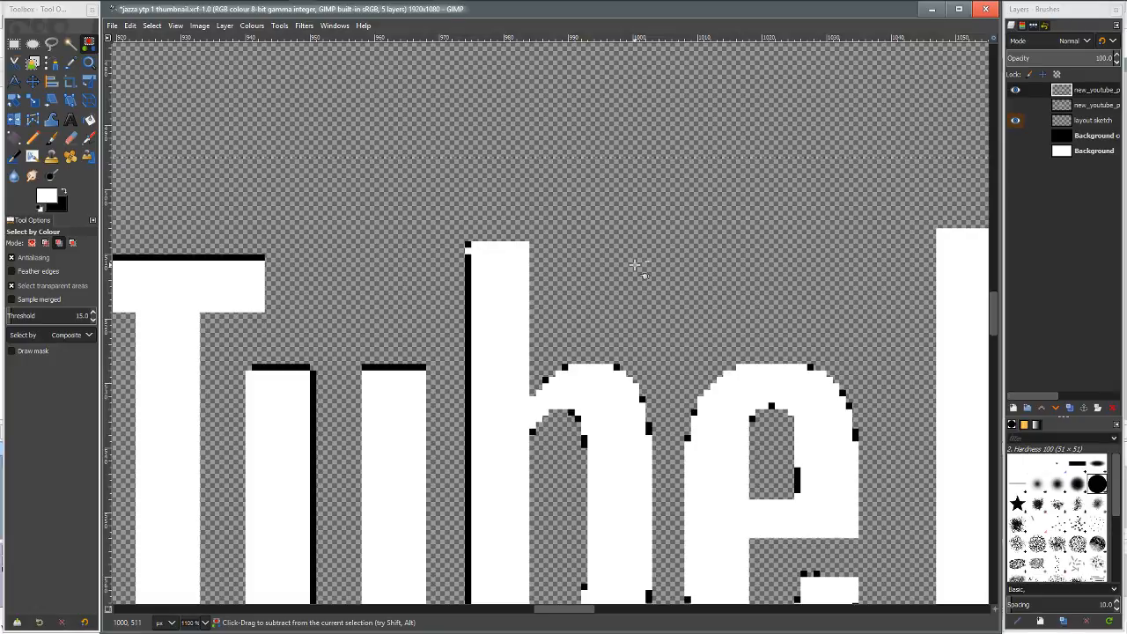
key("Delete")
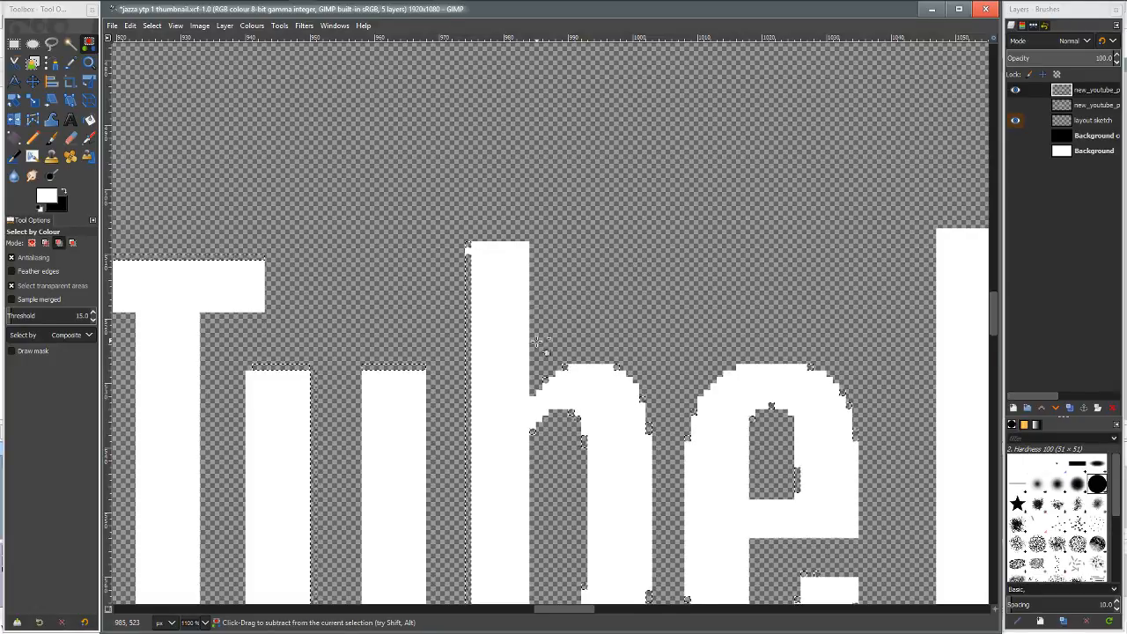
scroll(537, 342, "down", 6)
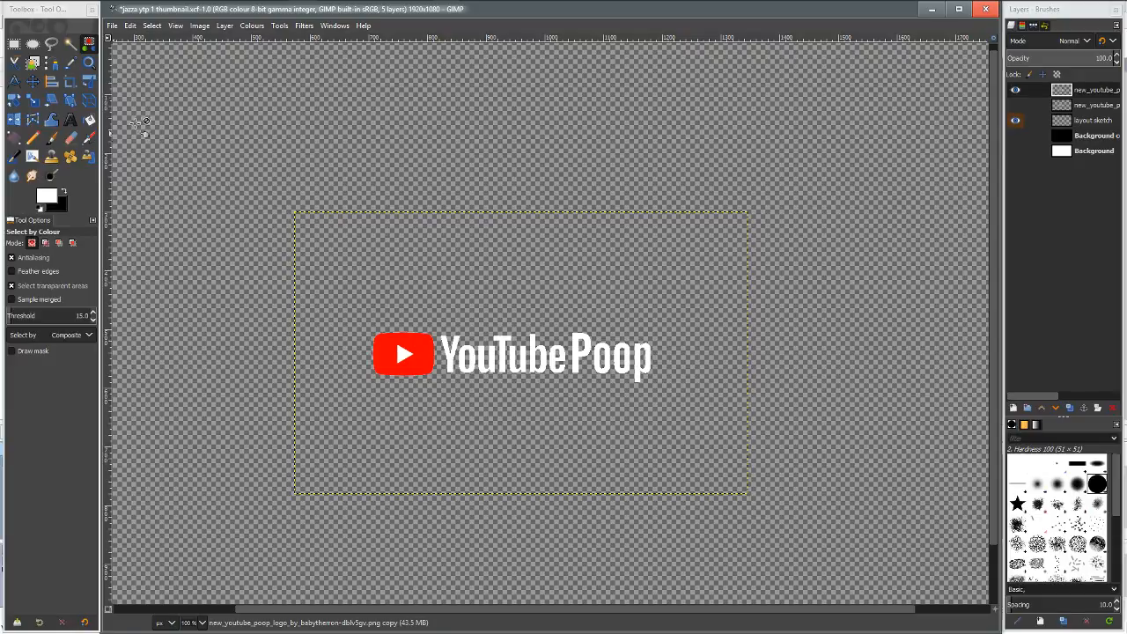
Launch Wacom Desktop Center from the Wacom Tablet group of installed Windows apps.
left_click(17, 9)
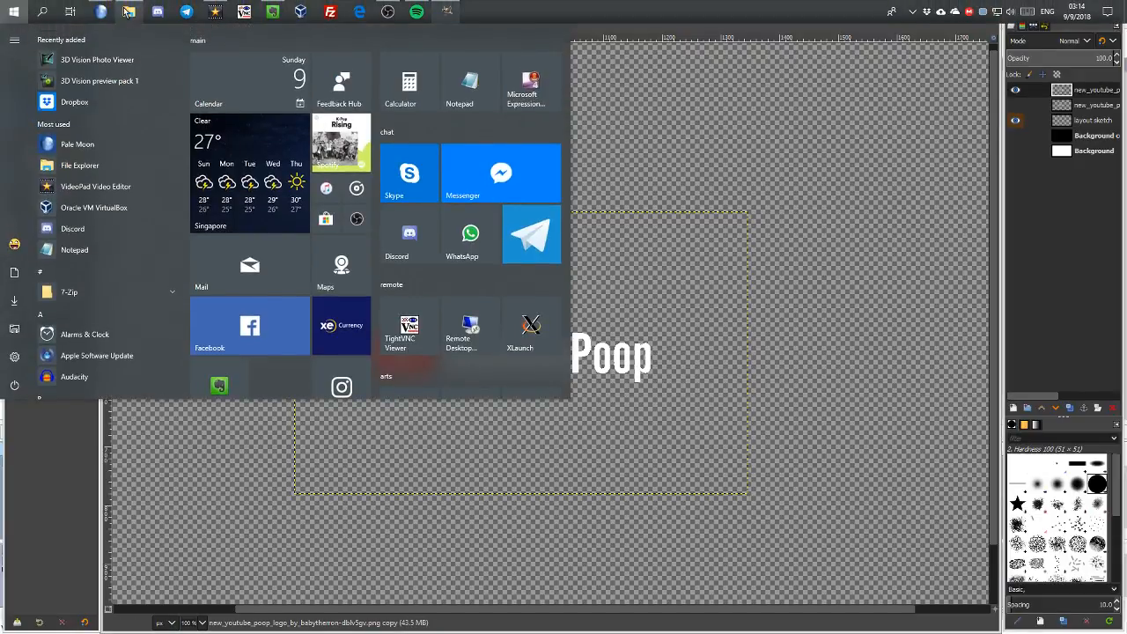
left_click(61, 125)
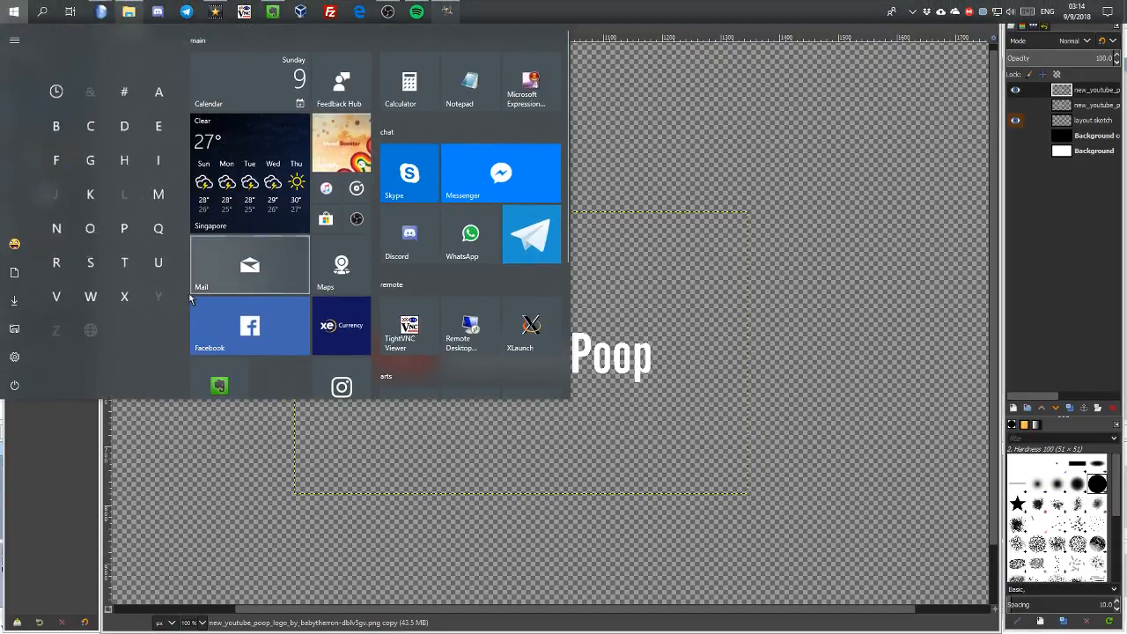
left_click(90, 297)
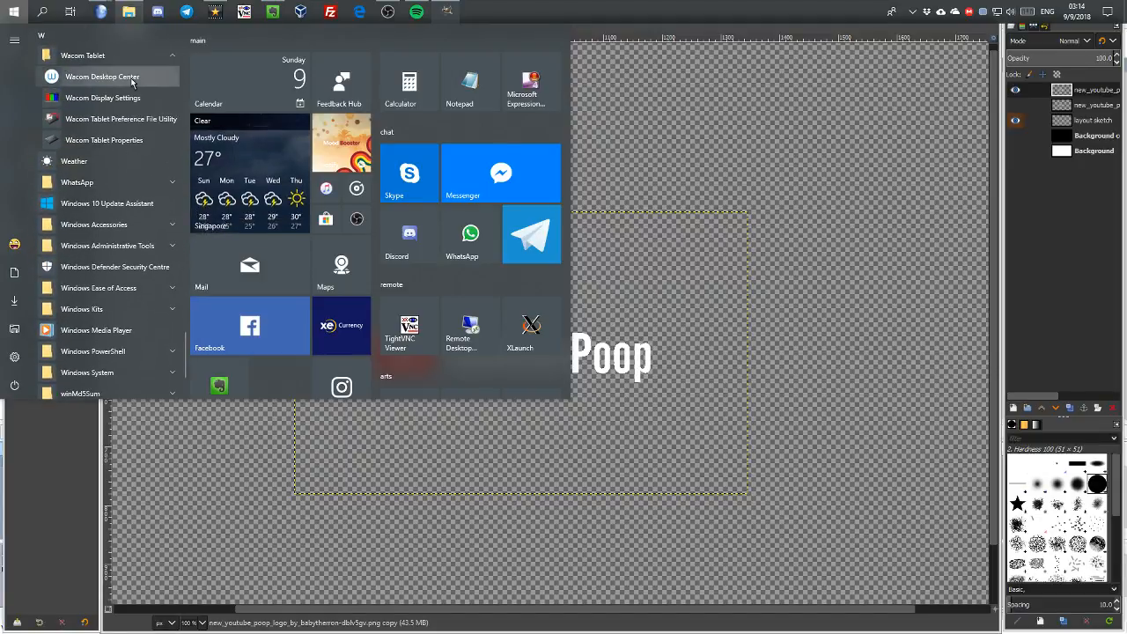
left_click(137, 74)
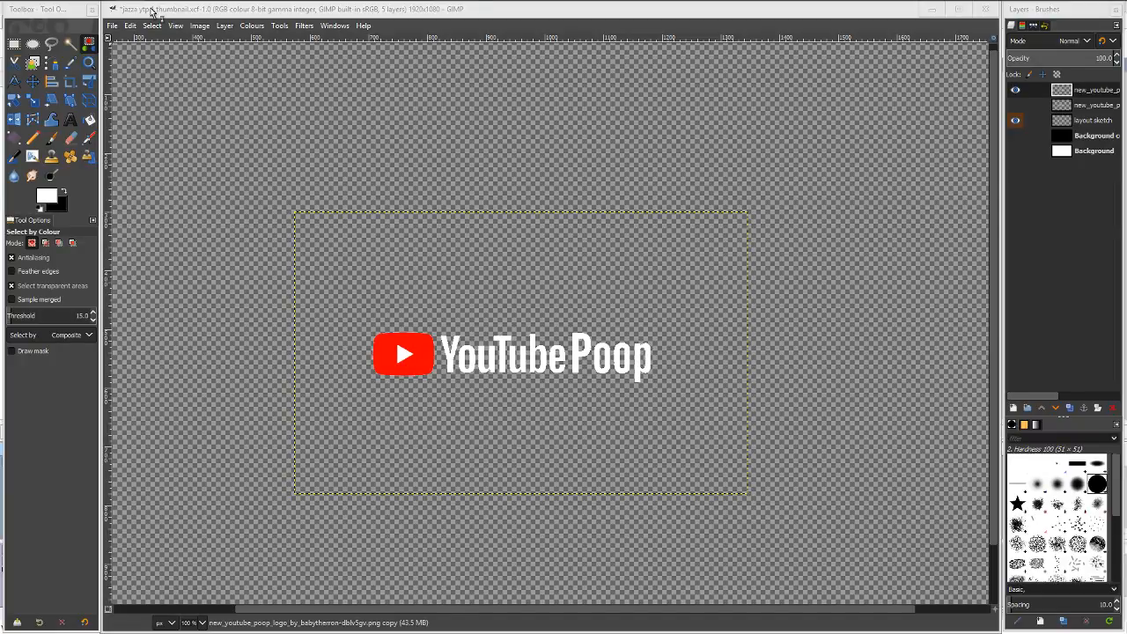
Switch to Pale Moon and open the YouTube Express bookmark in a new tab.
key("alt+Tab")
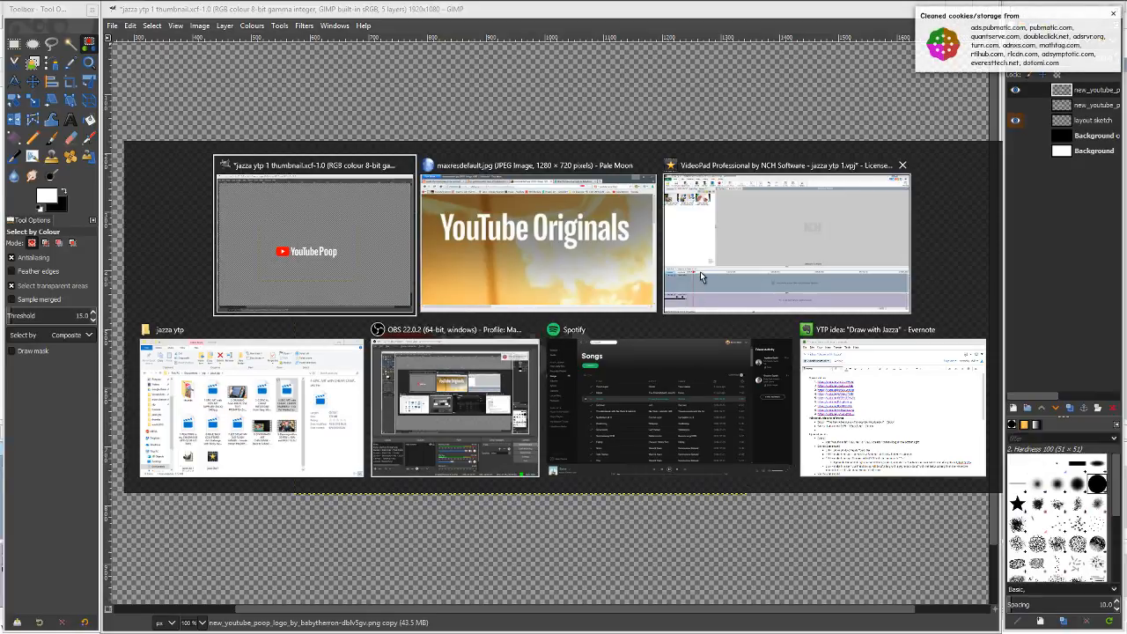
left_click(473, 290)
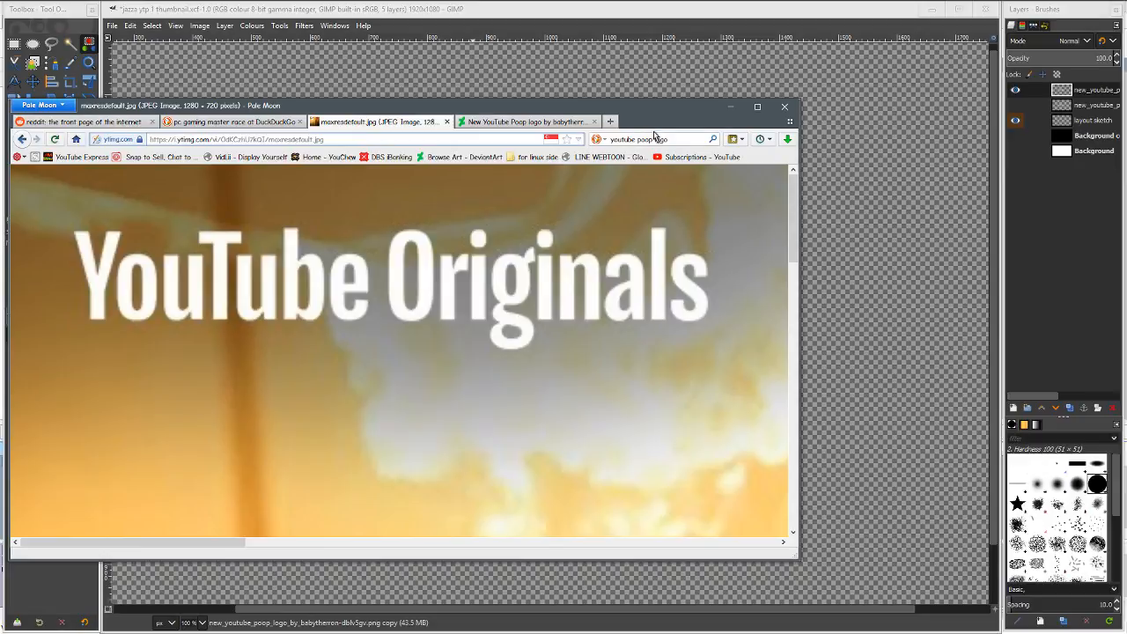
left_click(610, 122)
left_click(93, 157)
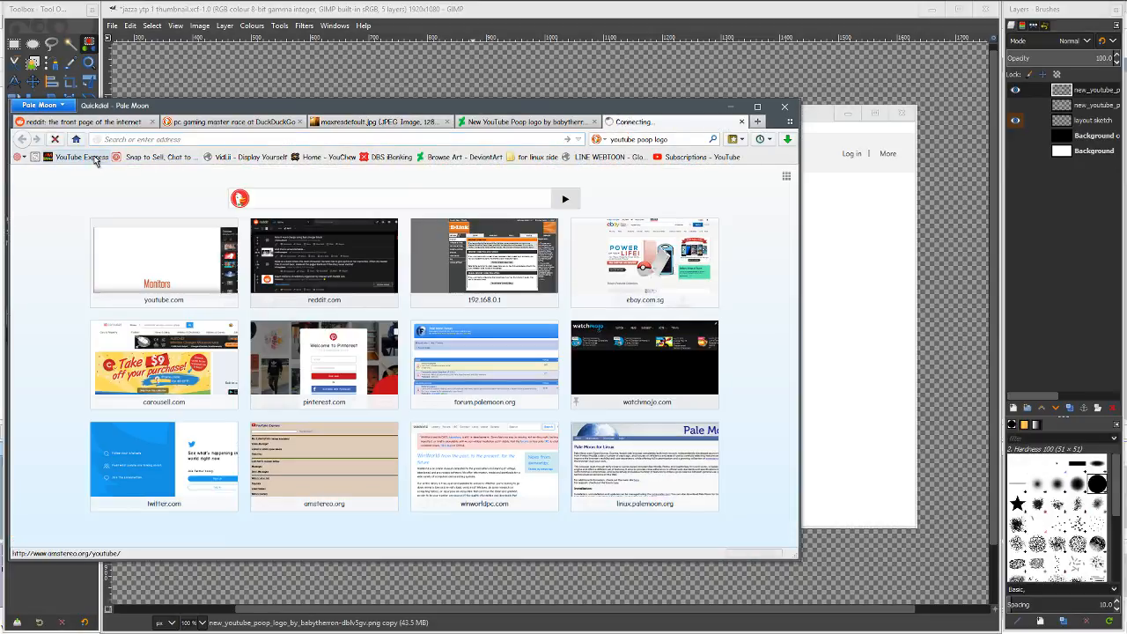
Open the Video Manager from the YouTube Express page and close Wacom Desktop Center.
left_click(14, 10)
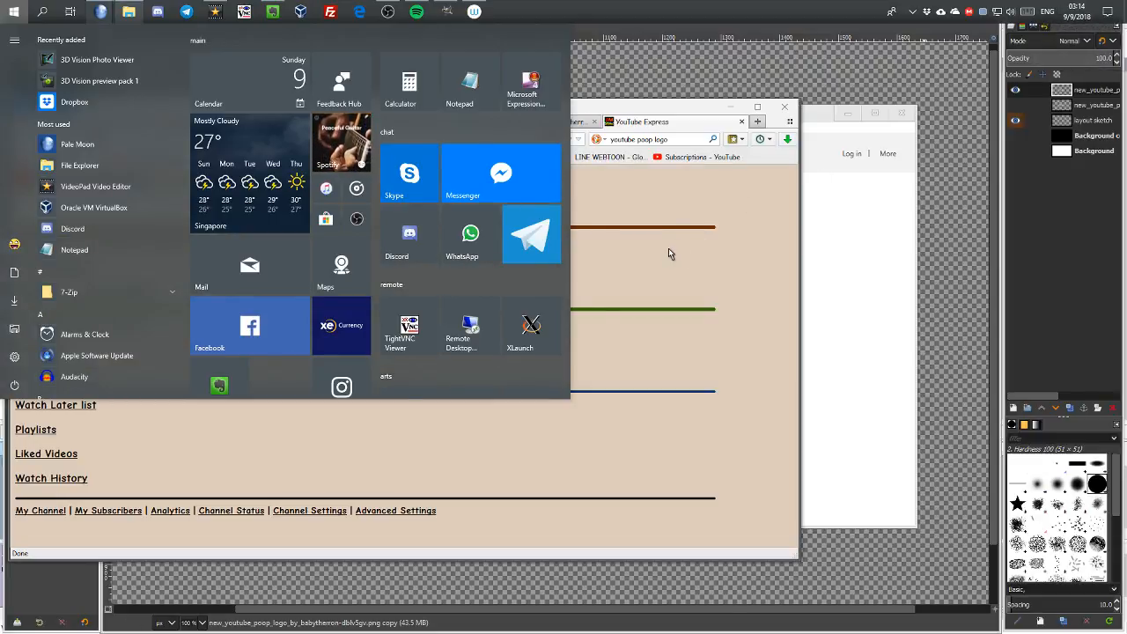
left_click(668, 254)
left_click(63, 273)
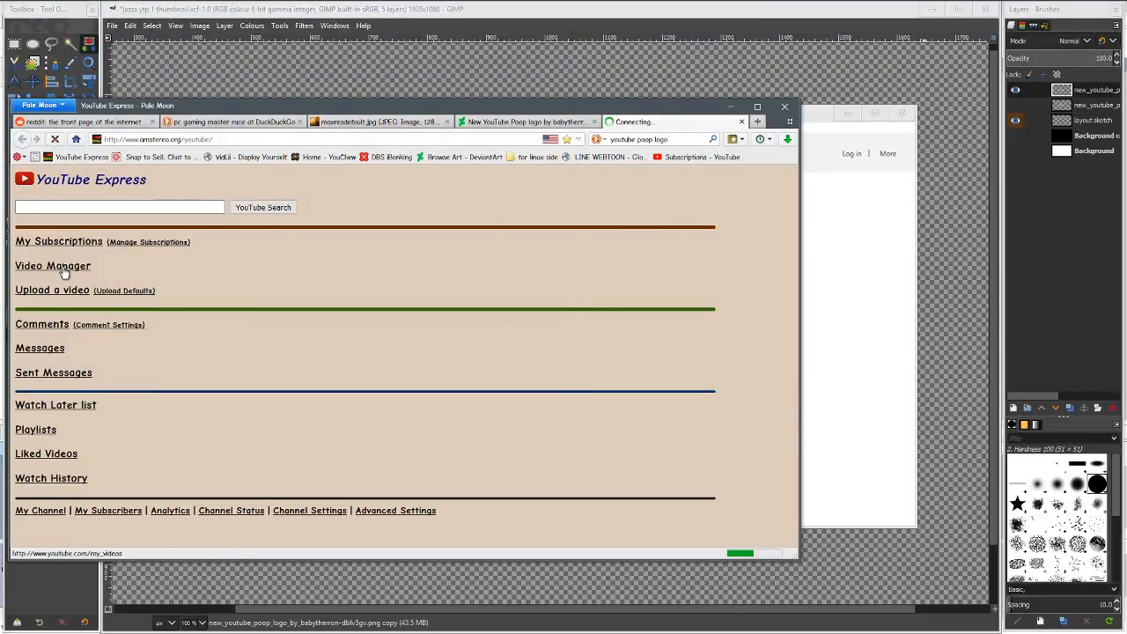
left_click(838, 127)
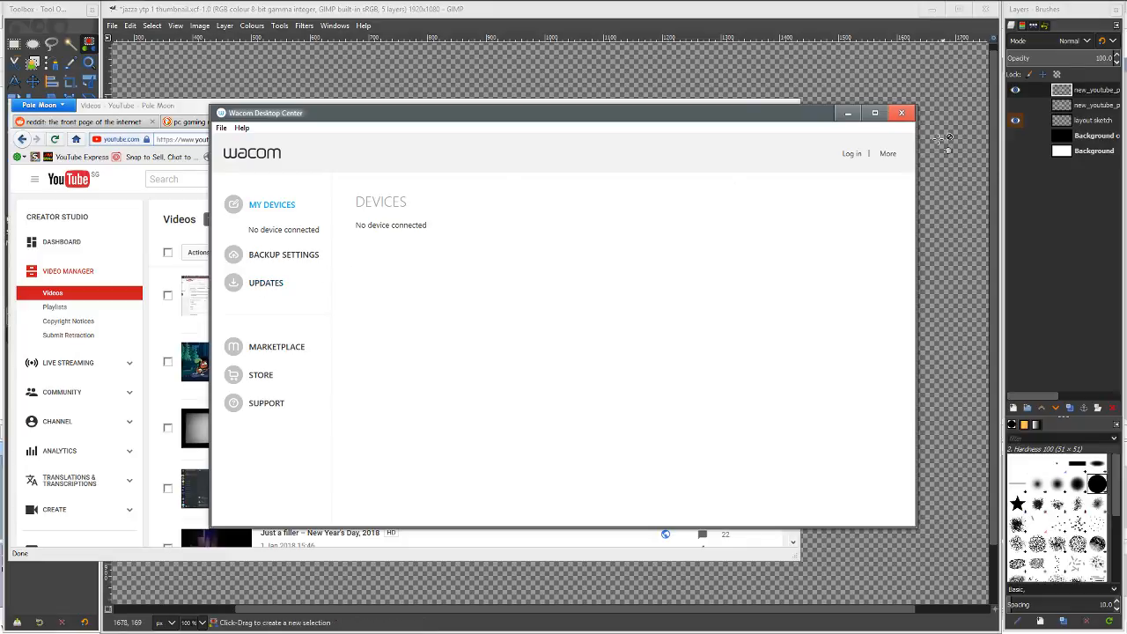
left_click(900, 114)
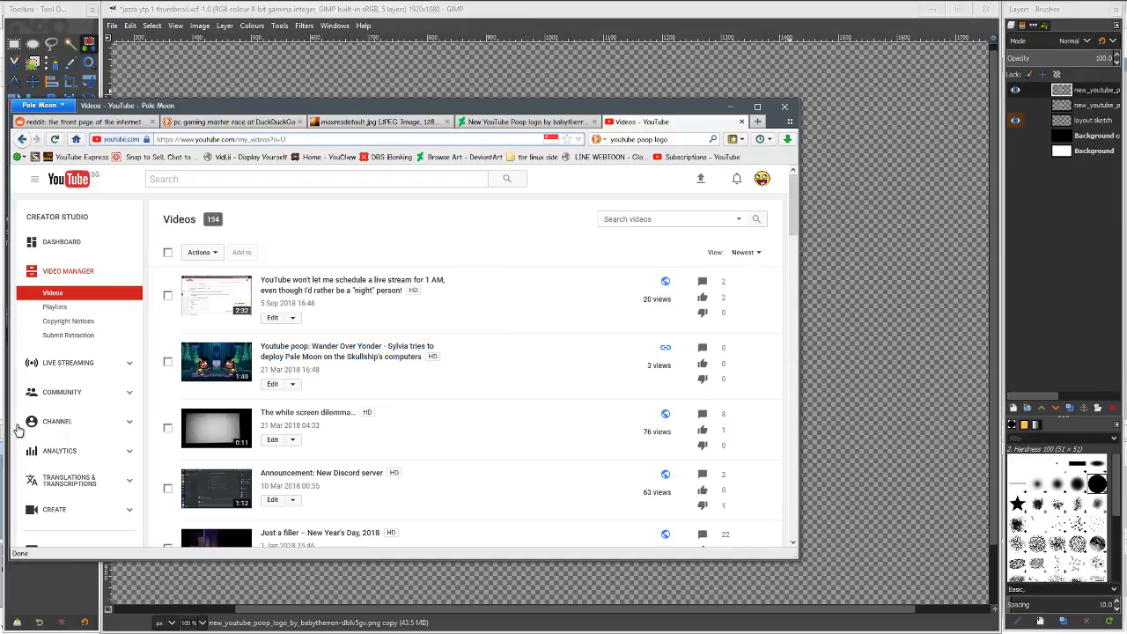
Look through the channel's uploaded videos in the Video Manager and return to GIMP.
scroll(126, 393, "down", 4)
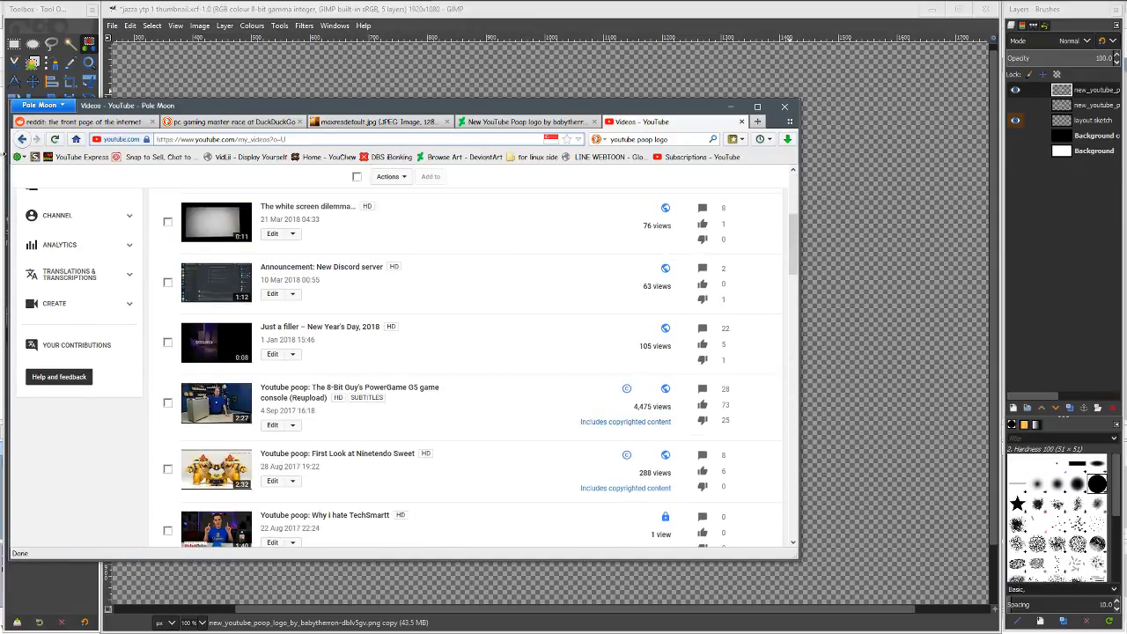
mouse_move(83, 3)
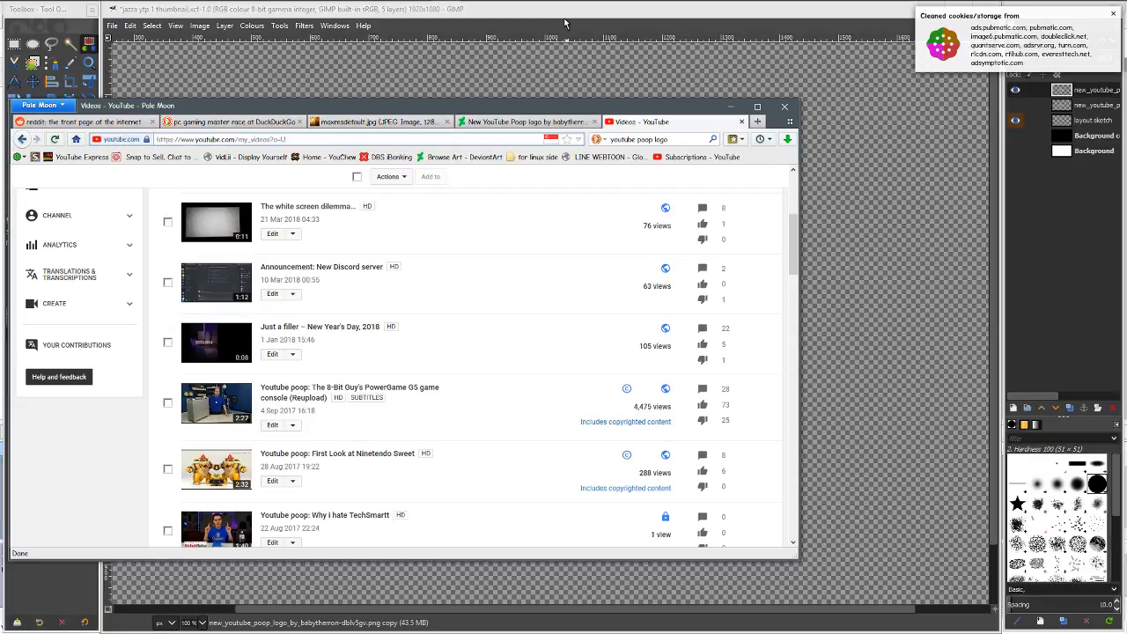
left_click(582, 20)
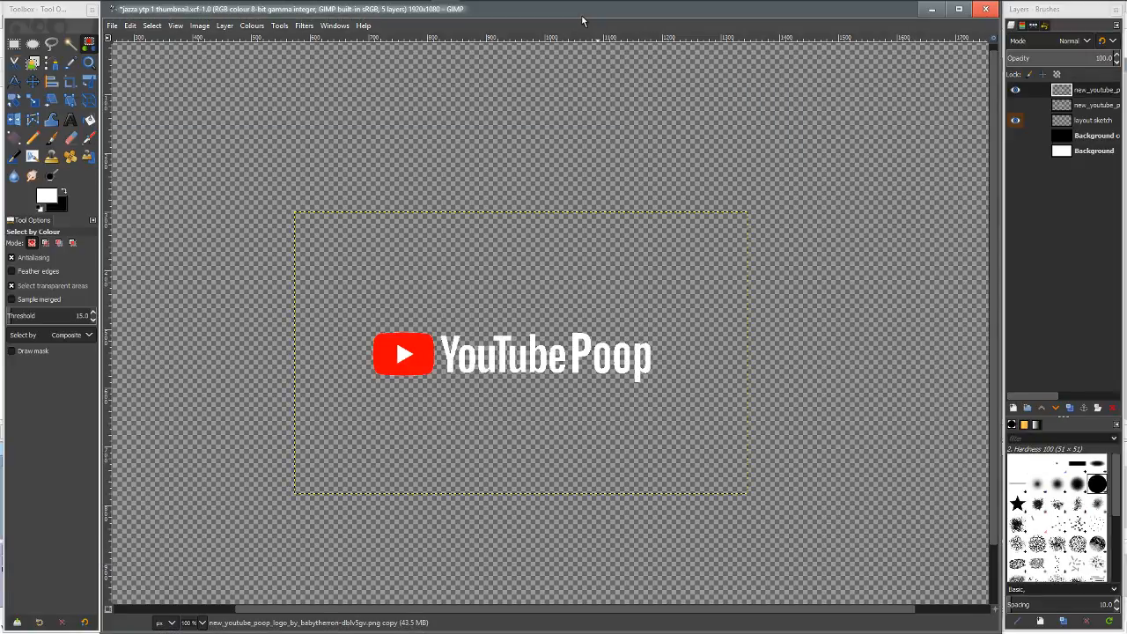
key("alt+Tab")
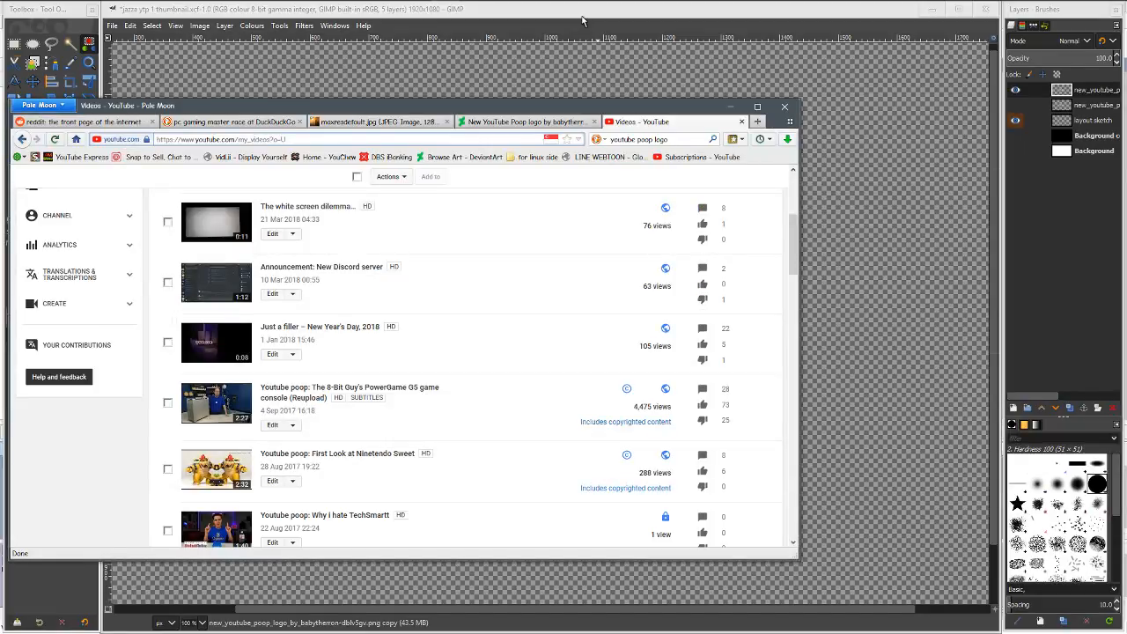
left_click(582, 21)
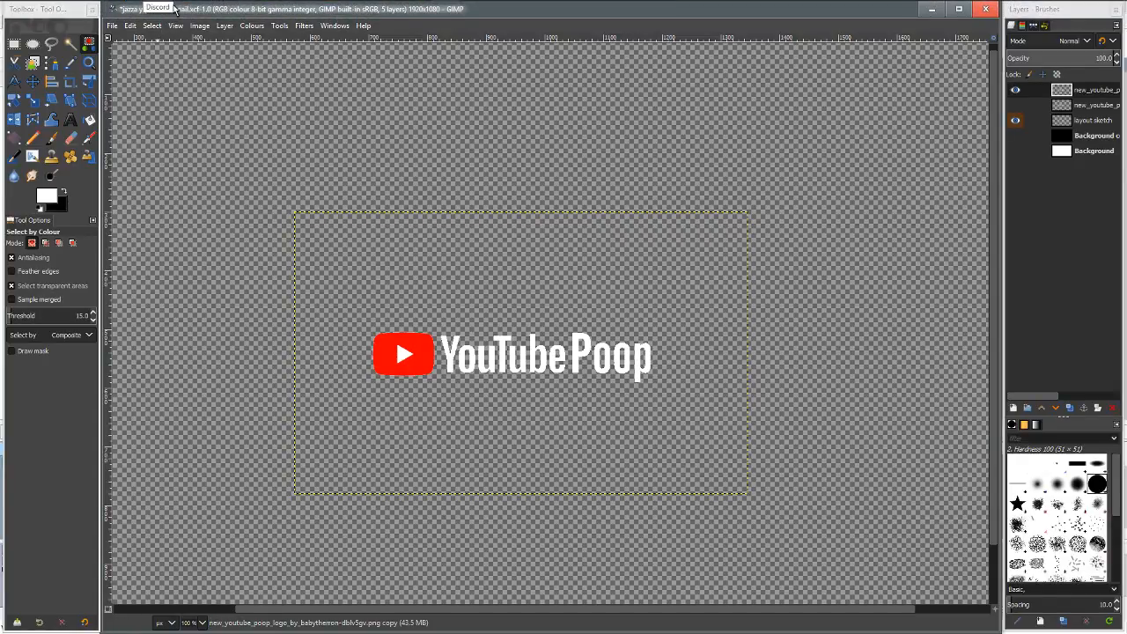
mouse_move(170, 12)
left_mouse_down()
mouse_move(172, 51)
mouse_move(175, 27)
left_mouse_up()
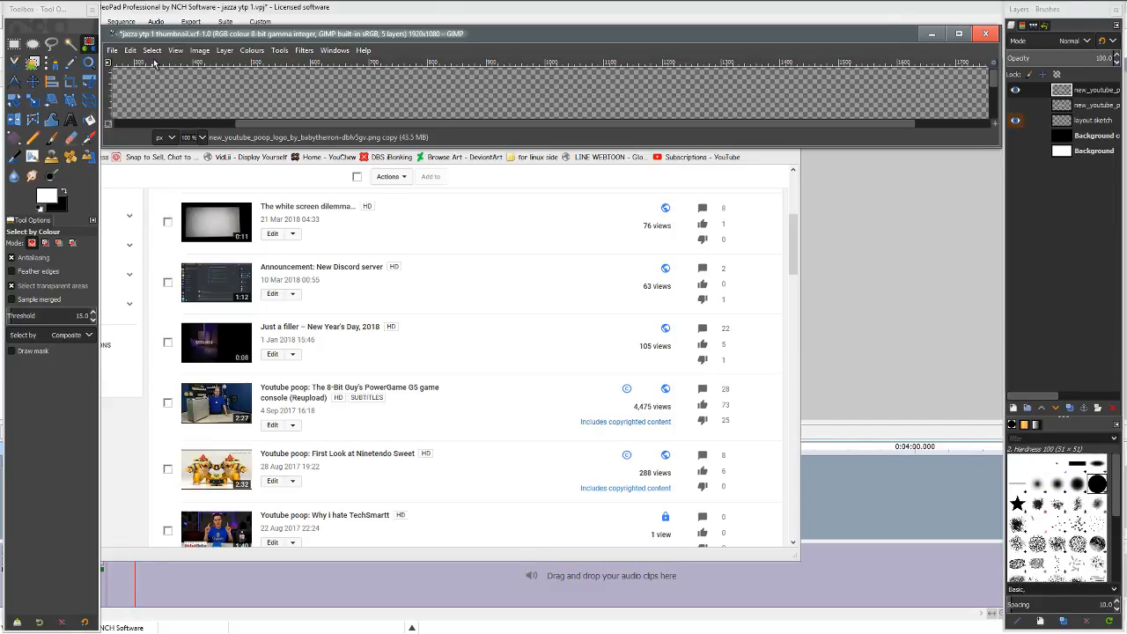
left_click_drag(158, 28, 161, 48)
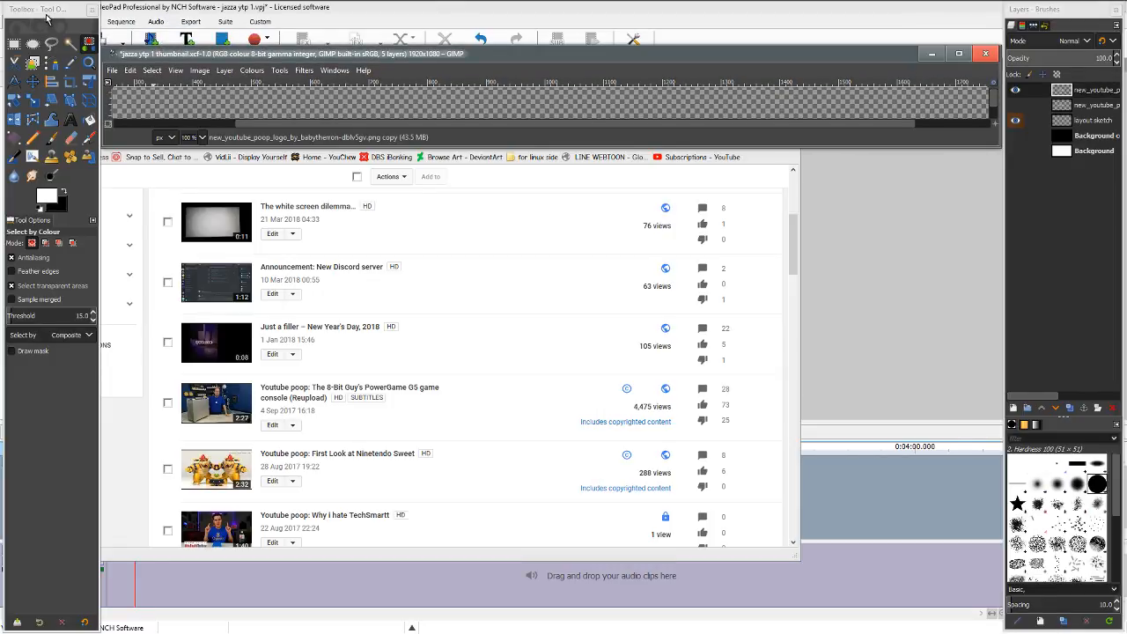
left_click(503, 428)
left_click(945, 164)
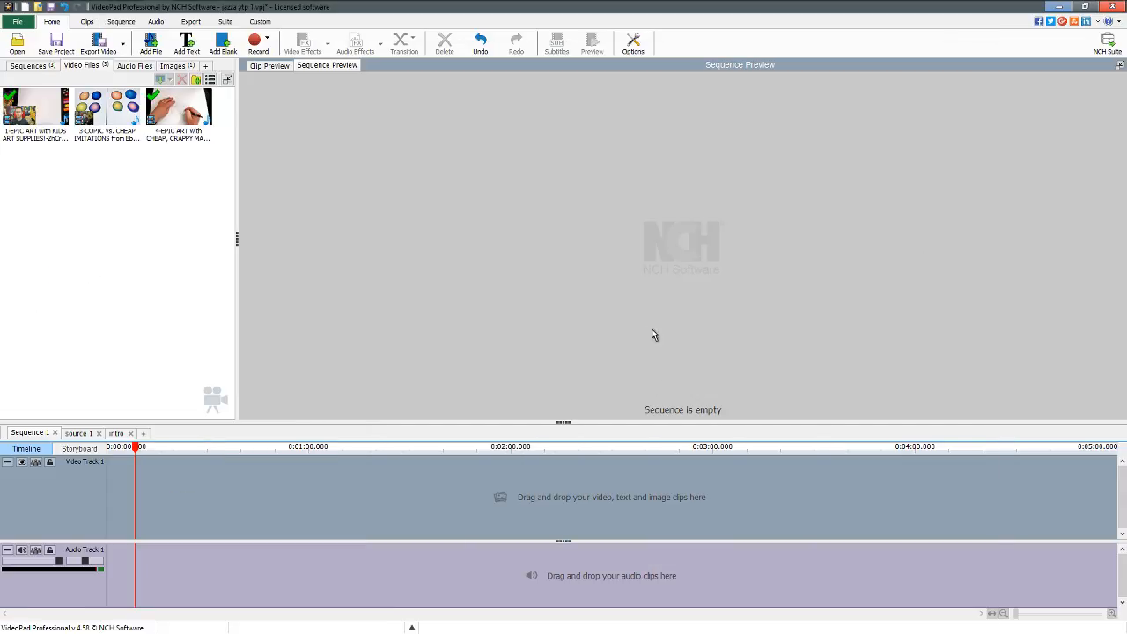
key("alt+Tab")
key("alt+Tab")
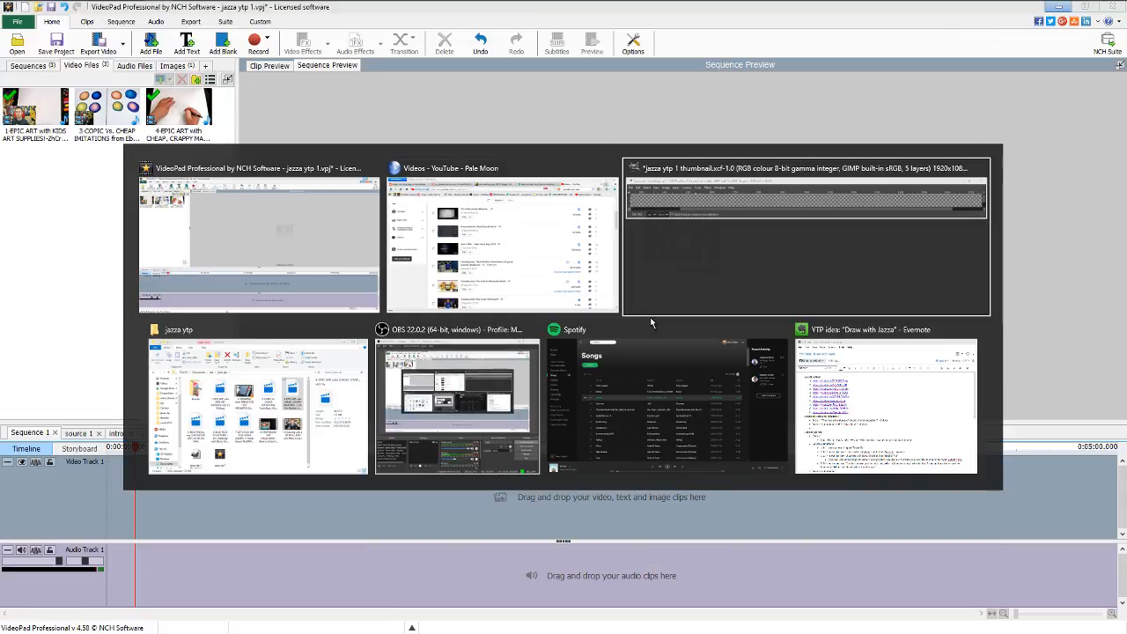
left_click_drag(598, 148, 599, 630)
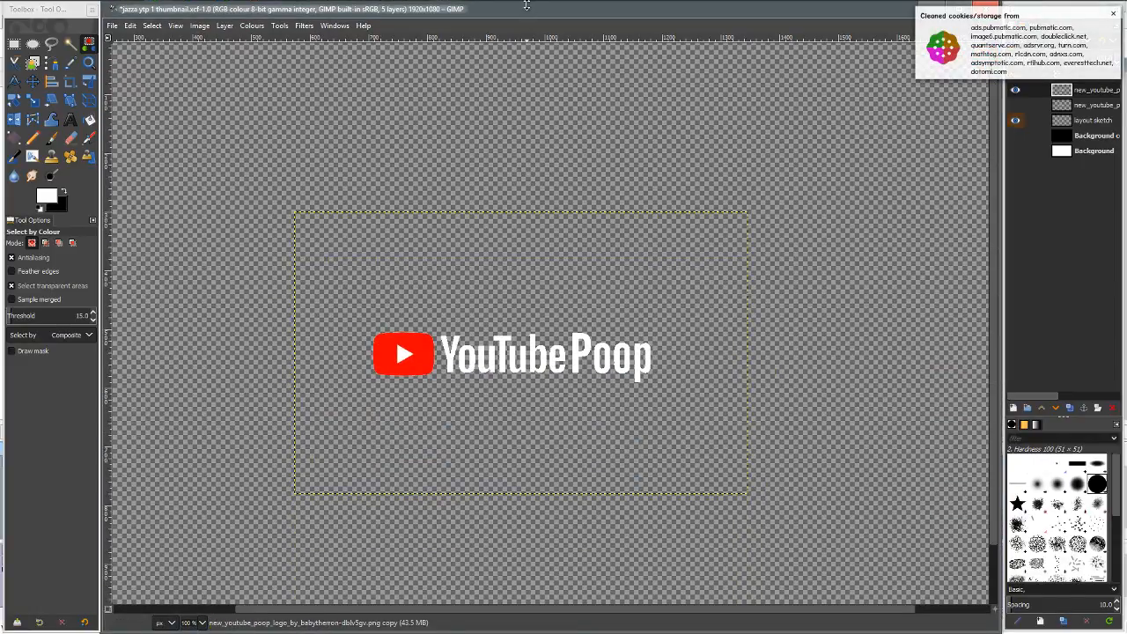
Shift the GIMP image window down slightly and stretch it to reach the bottom of the desktop.
left_click_drag(527, 5, 491, 48)
double_click(506, 148)
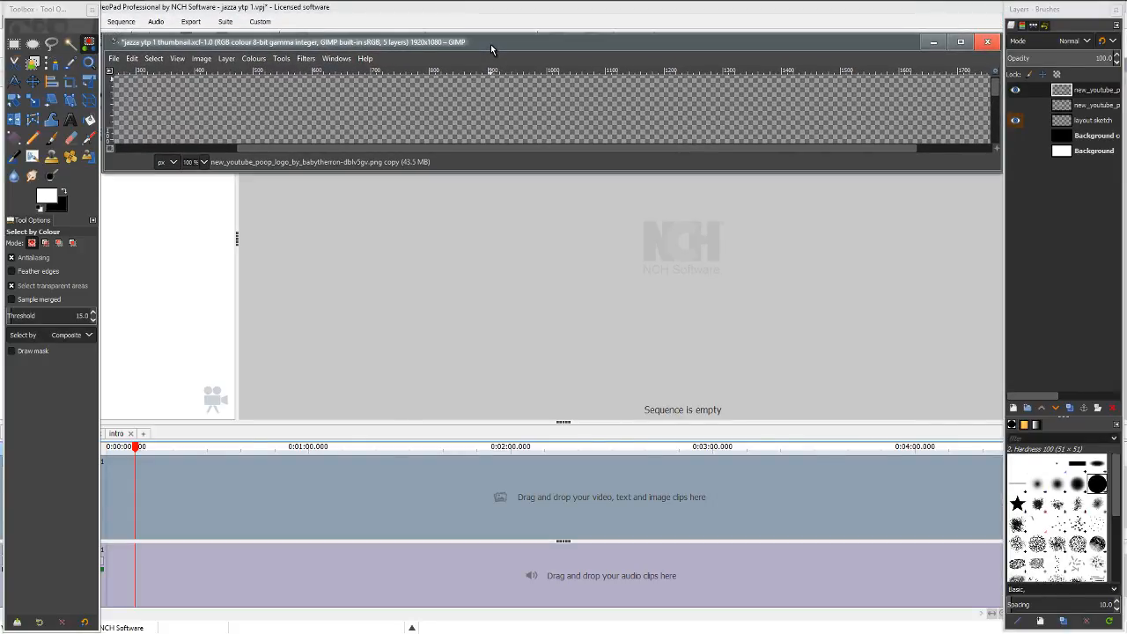
left_click_drag(486, 173, 400, 630)
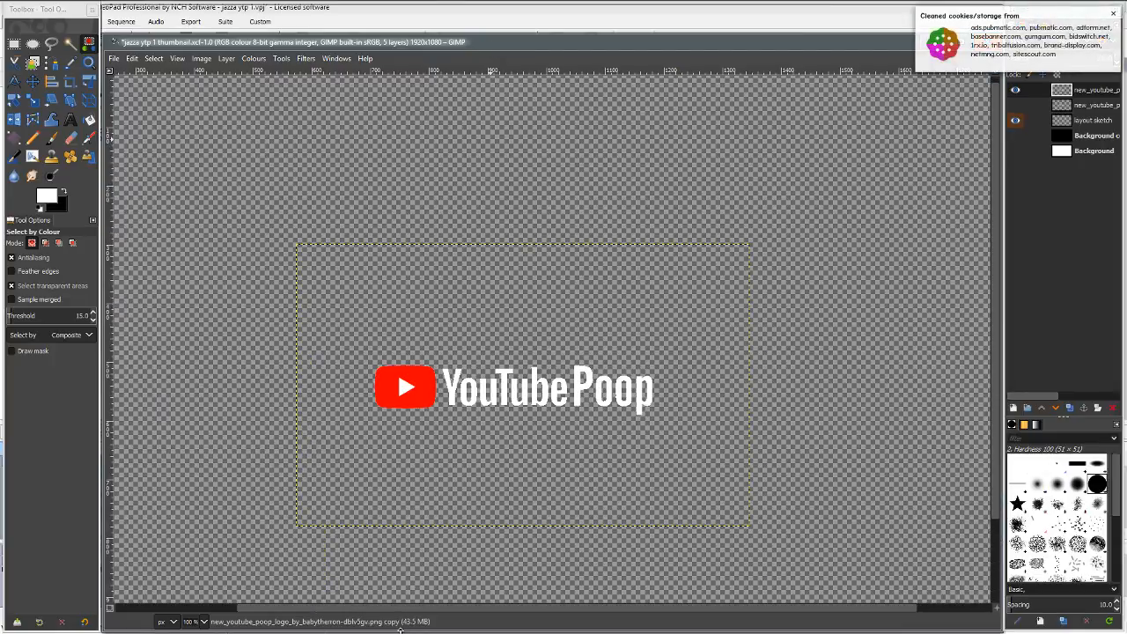
double_click(400, 629)
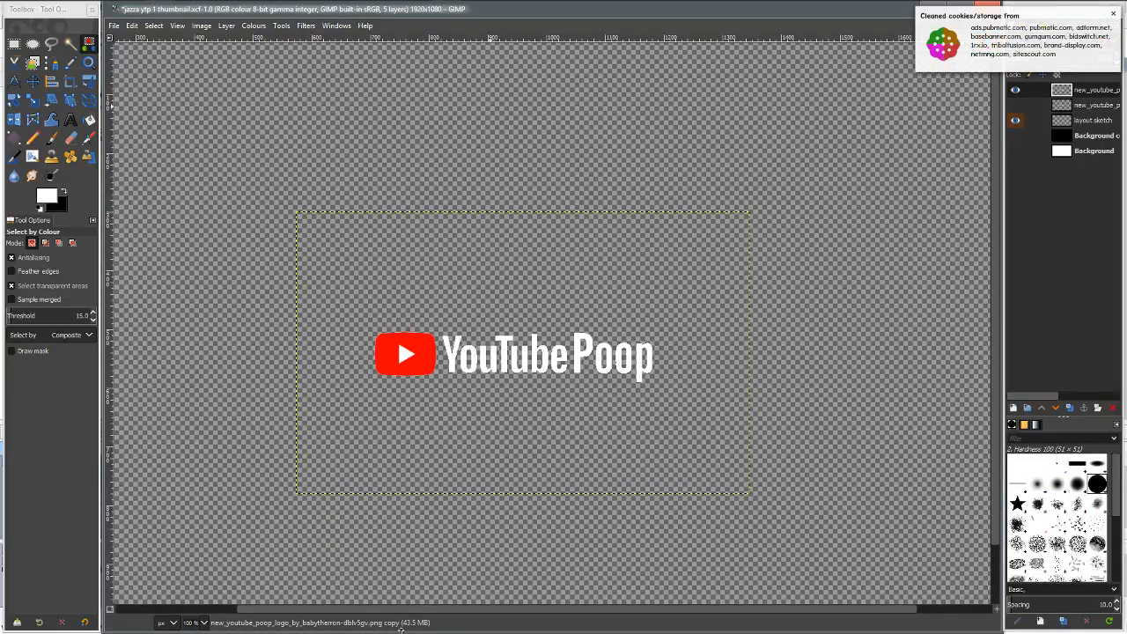
double_click(400, 629)
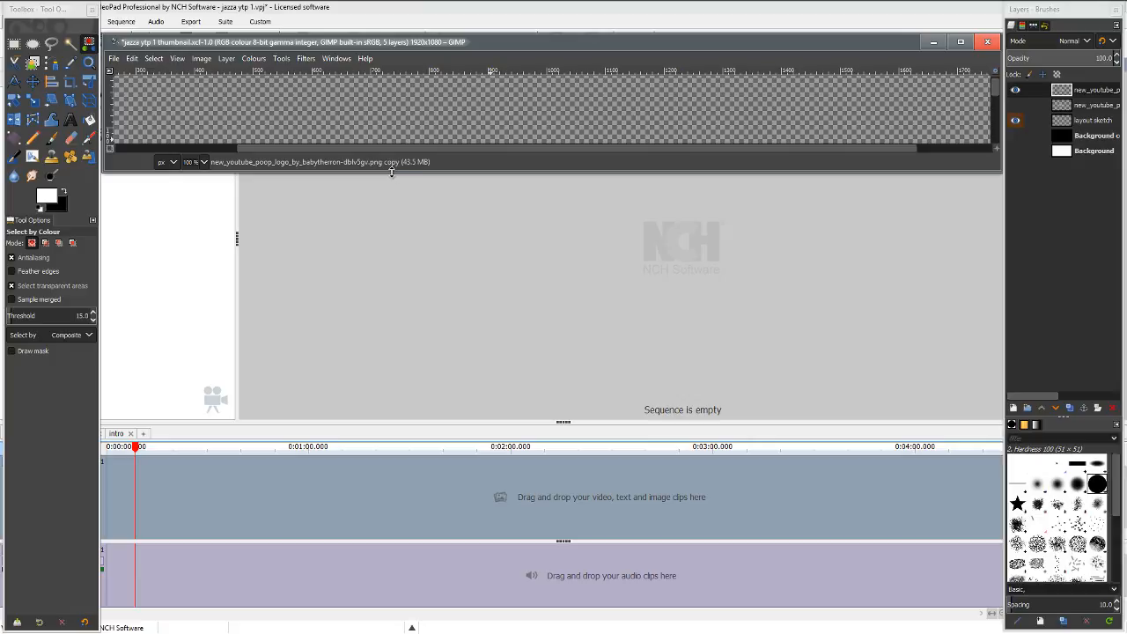
mouse_move(417, 41)
left_mouse_down()
mouse_move(417, 501)
mouse_move(403, 35)
left_mouse_up()
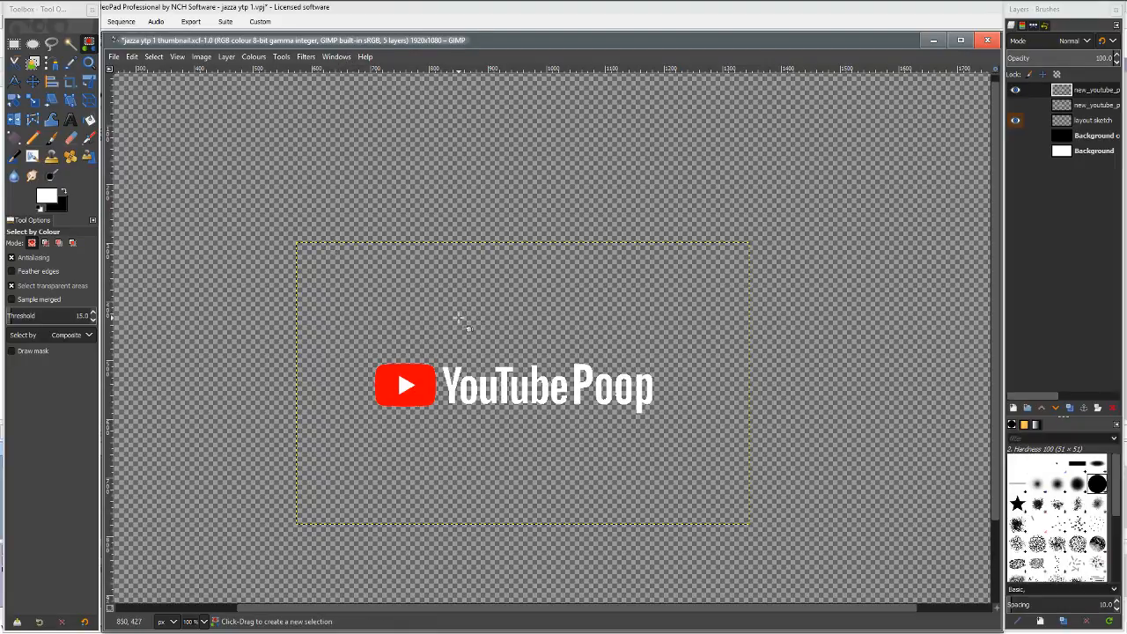
Inspect the white-lettered YouTube Poop logo up close and within the whole canvas.
scroll(458, 319, "down", 2)
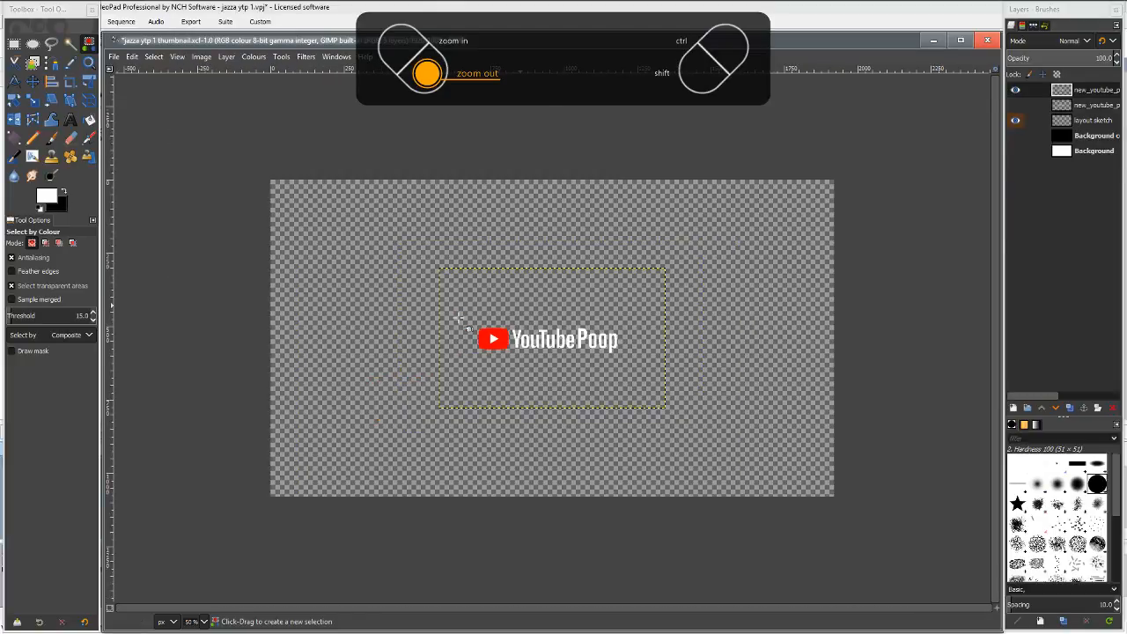
scroll(458, 318, "up", 2)
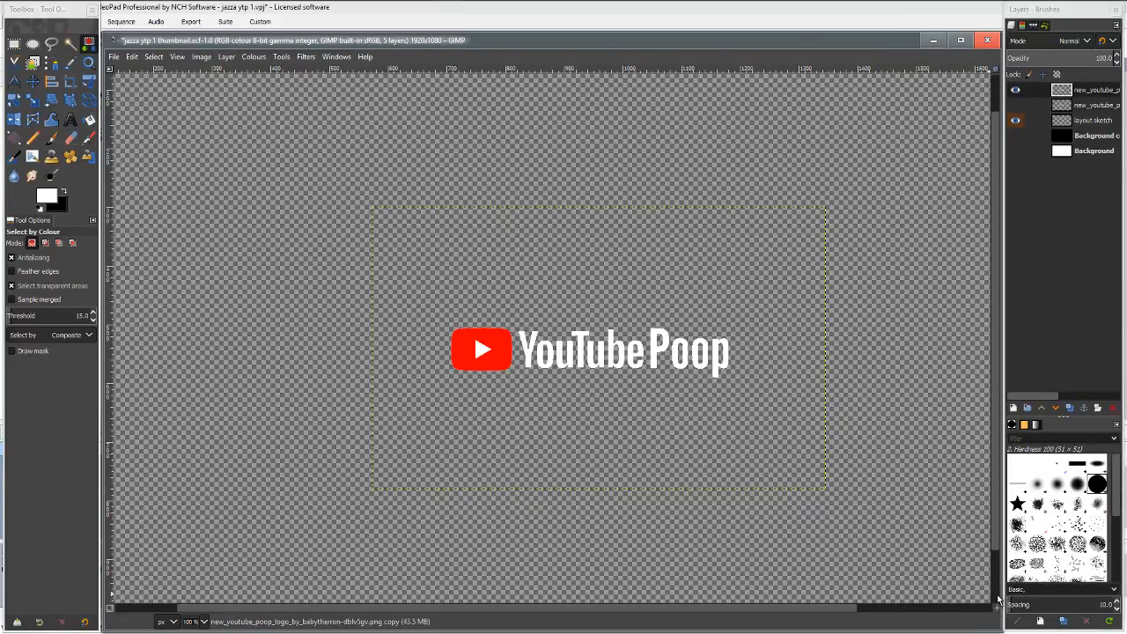
middle_click(997, 600)
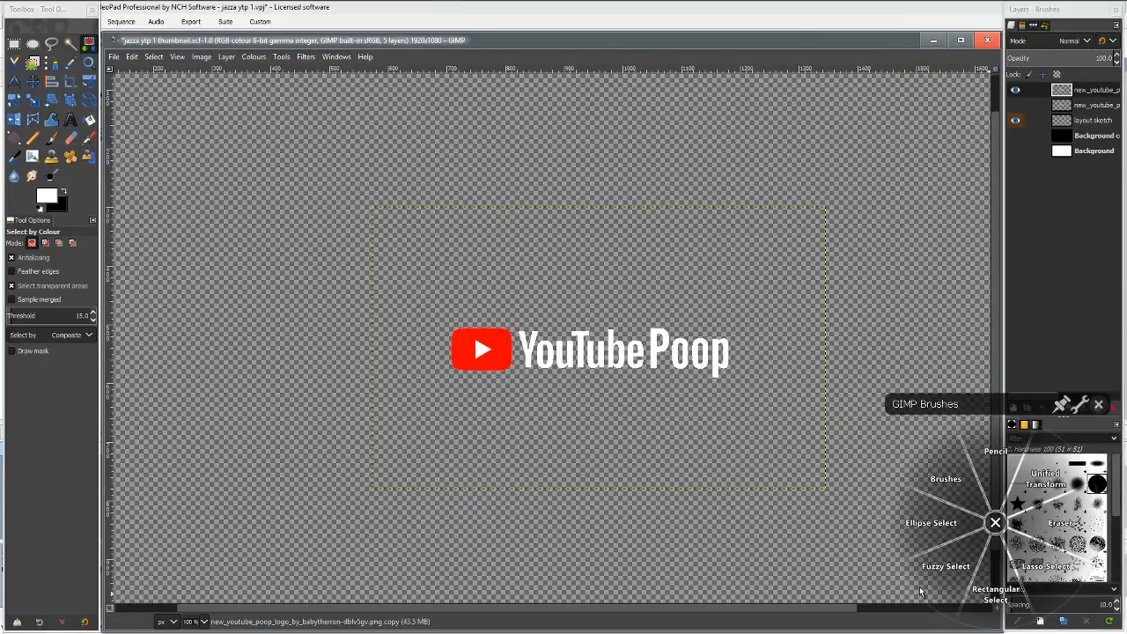
left_click(1099, 407)
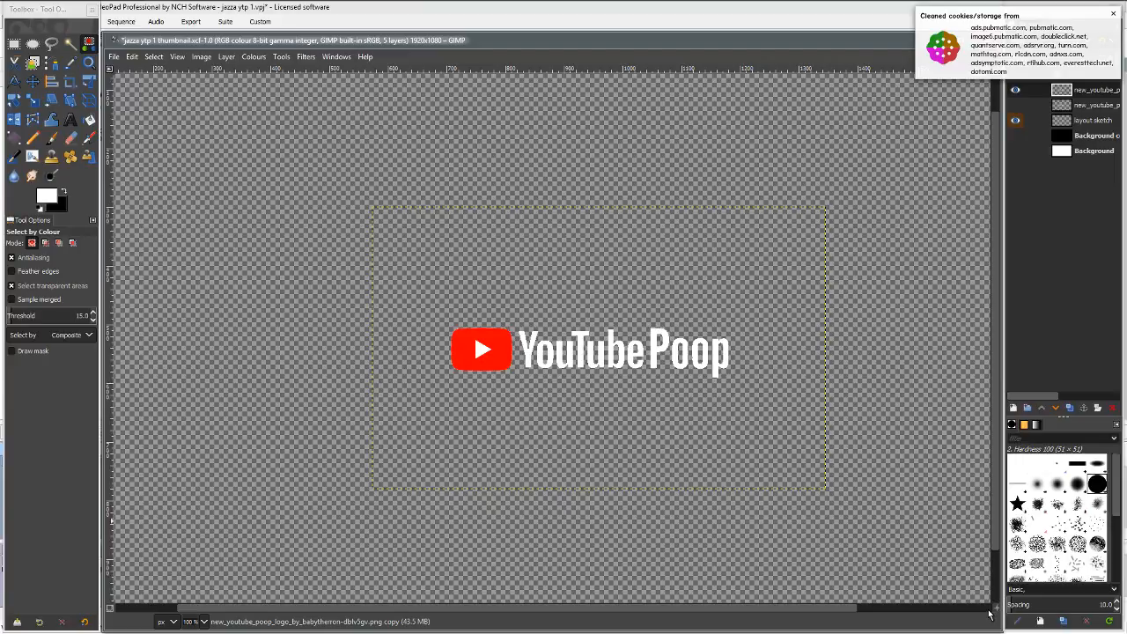
left_click_drag(1001, 609, 988, 611)
scroll(863, 416, "up", 2)
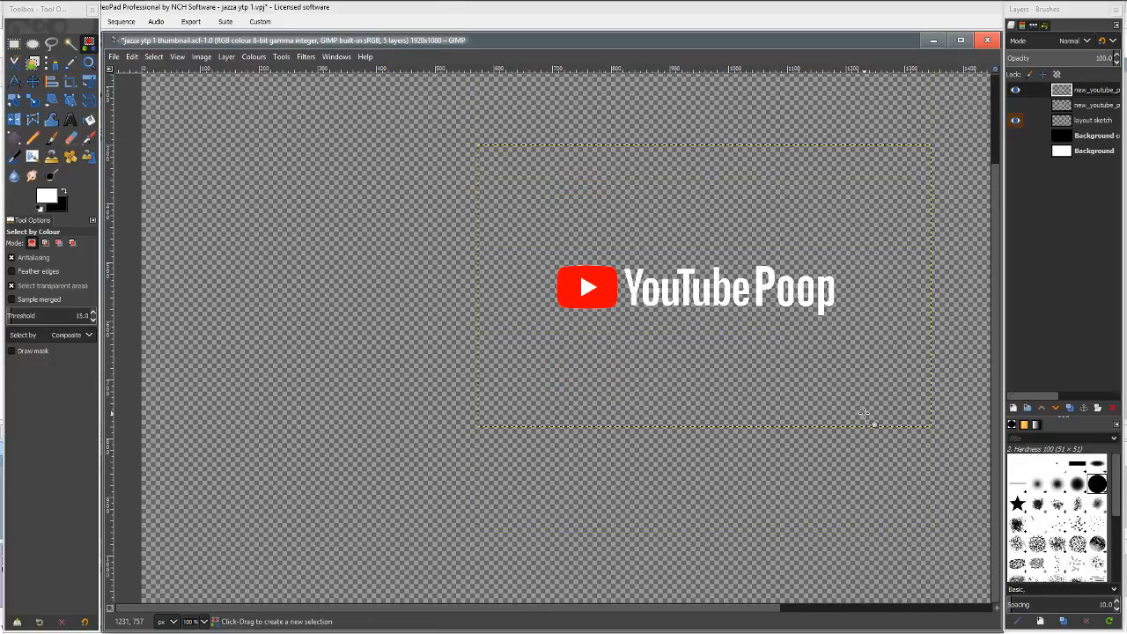
key("minus")
key("minus")
key("minus")
key("minus")
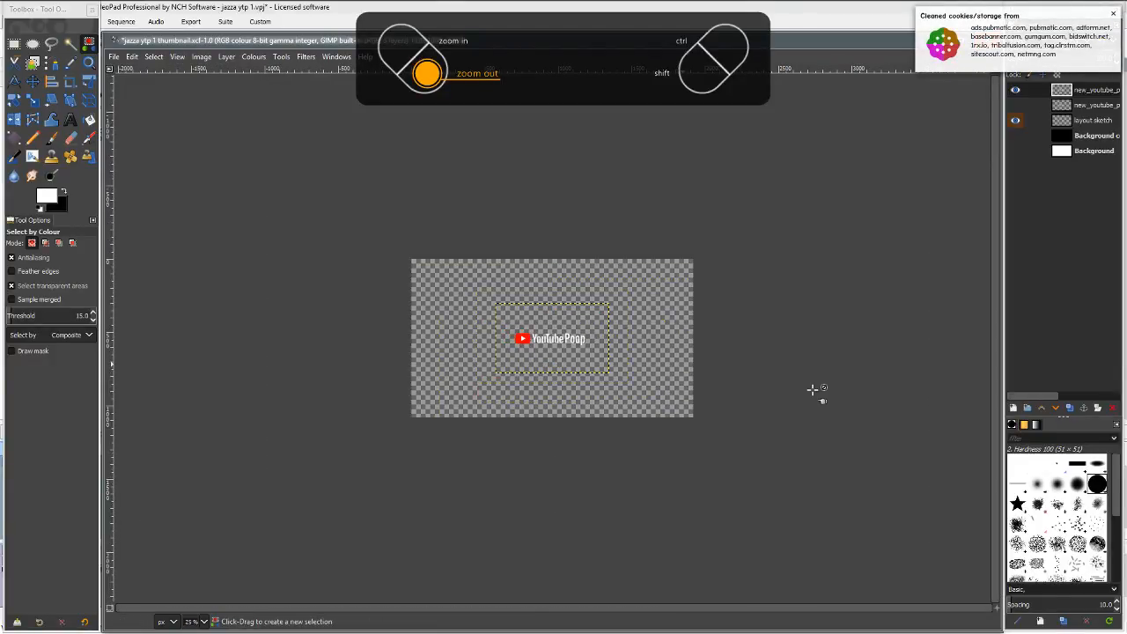
key("plus")
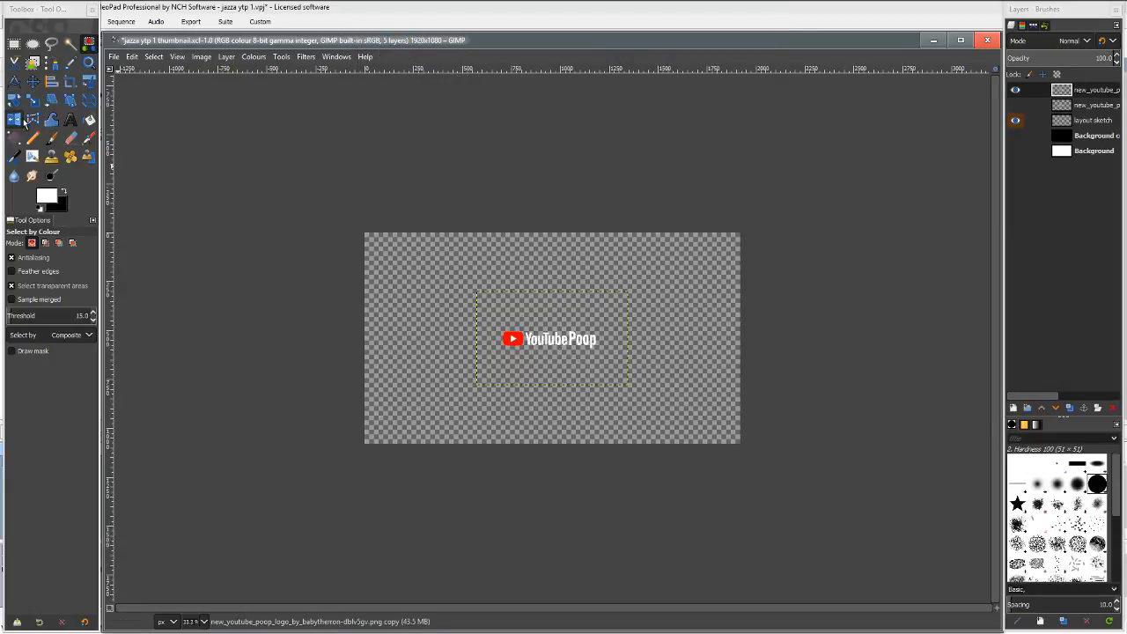
left_click(1099, 408)
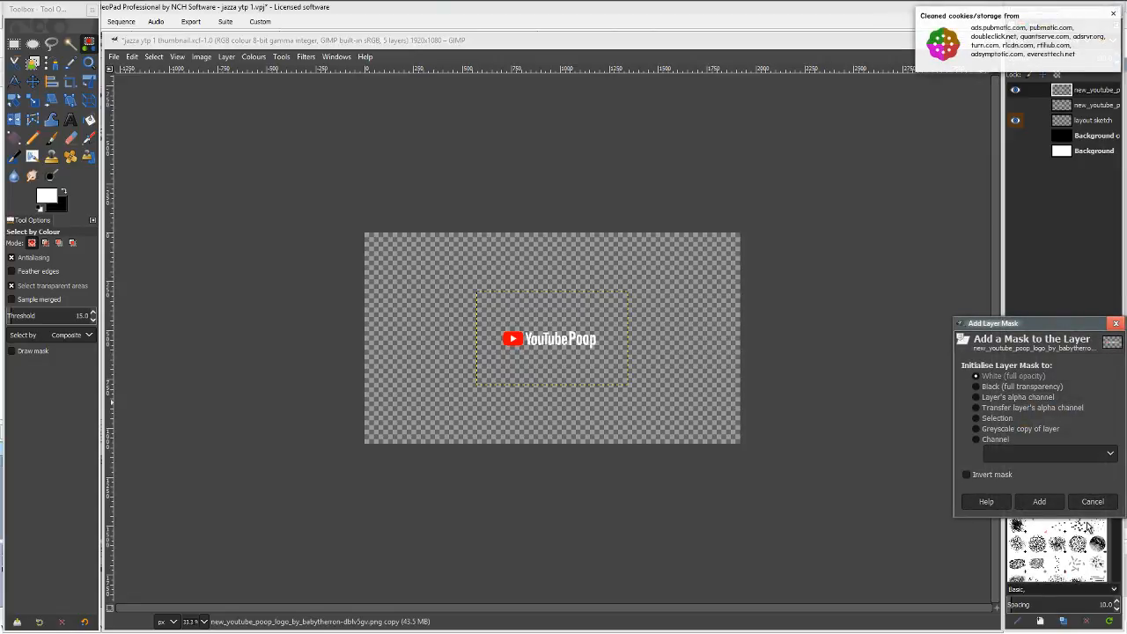
left_click(1092, 503)
left_click(1070, 407)
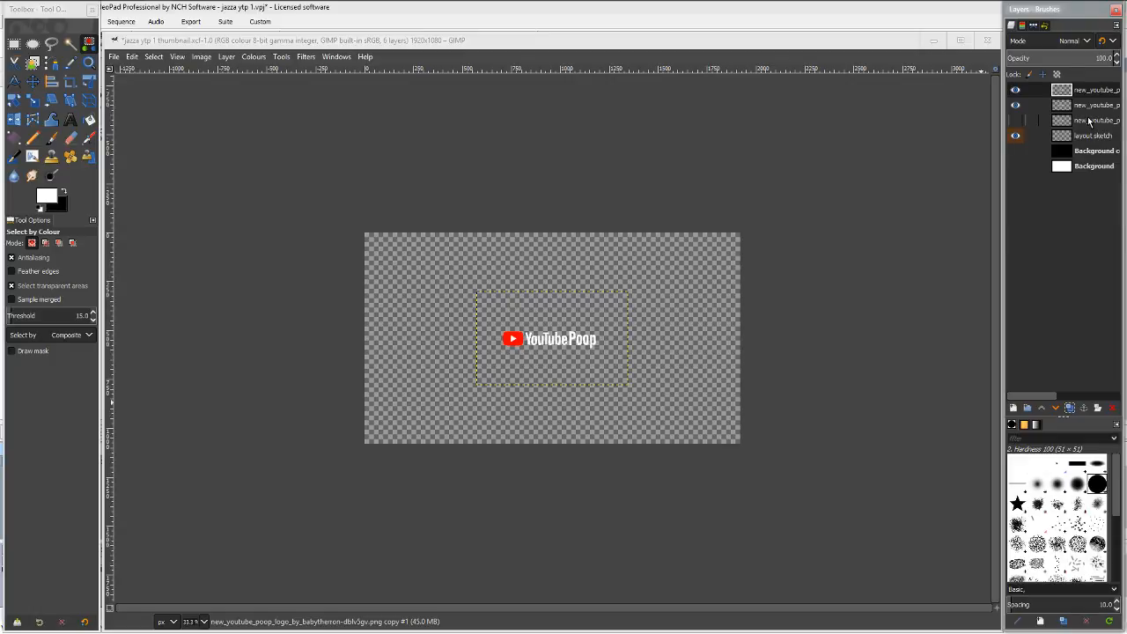
Undo the logo edits back to the original dark lettering, including the duplicated logo layers.
key("ctrl+z")
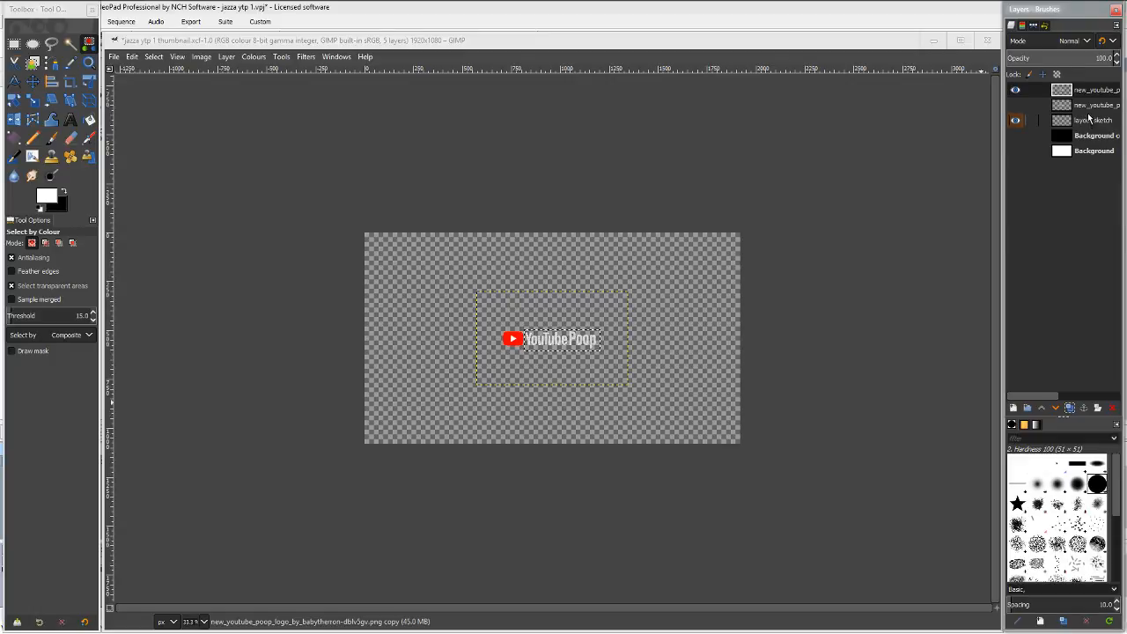
key("ctrl+z")
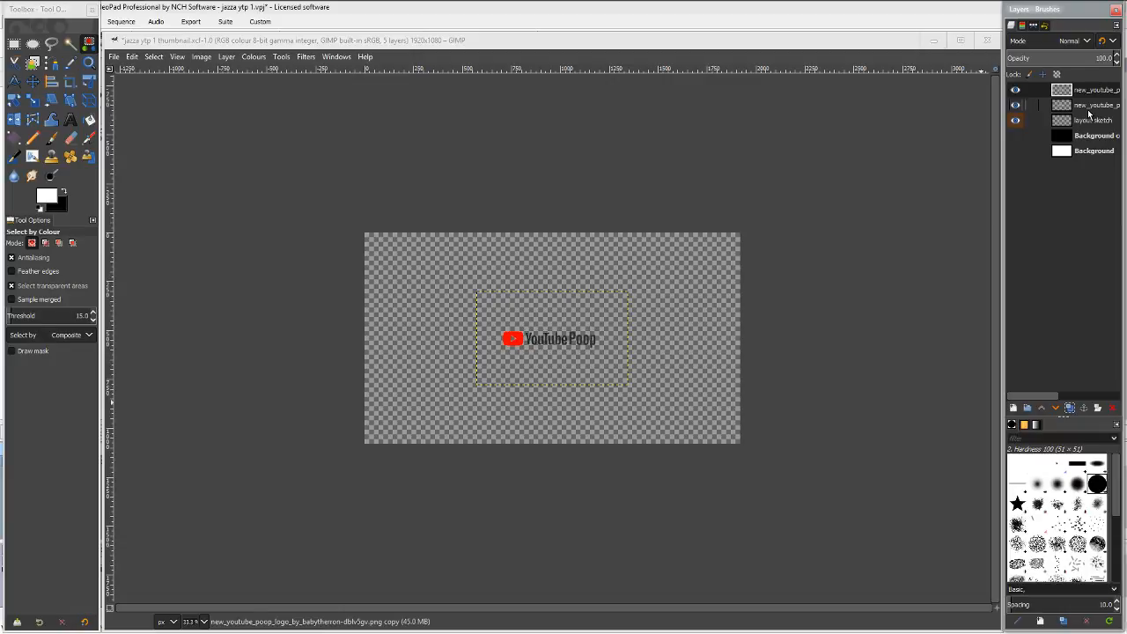
key("ctrl+z")
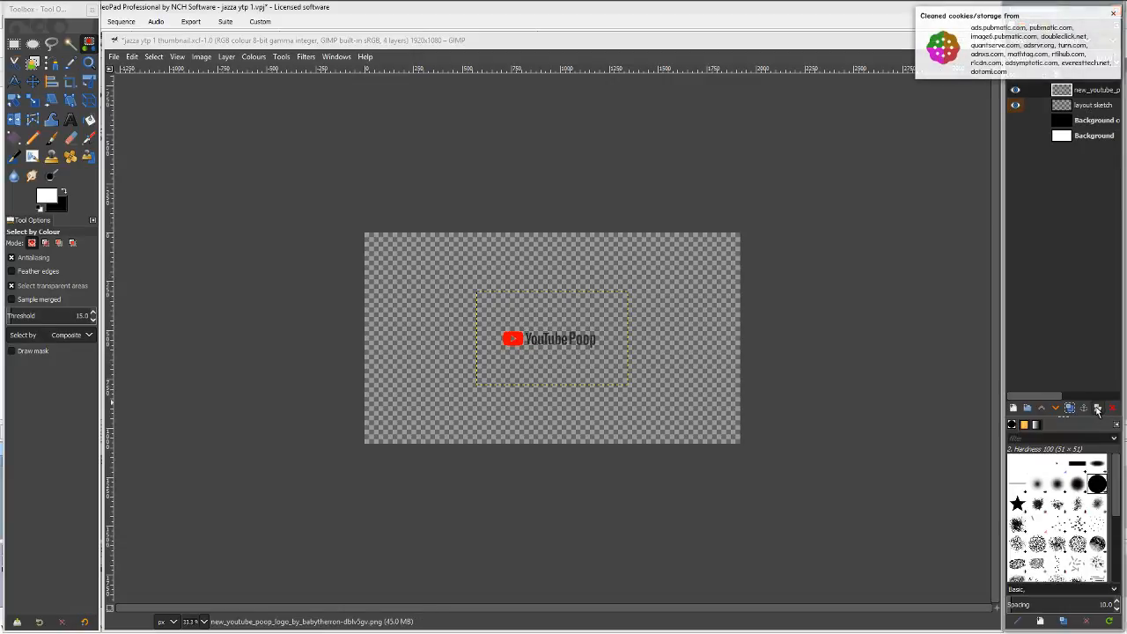
Try a white, full-opacity layer mask on the original logo layer and undo it.
left_click(1098, 408)
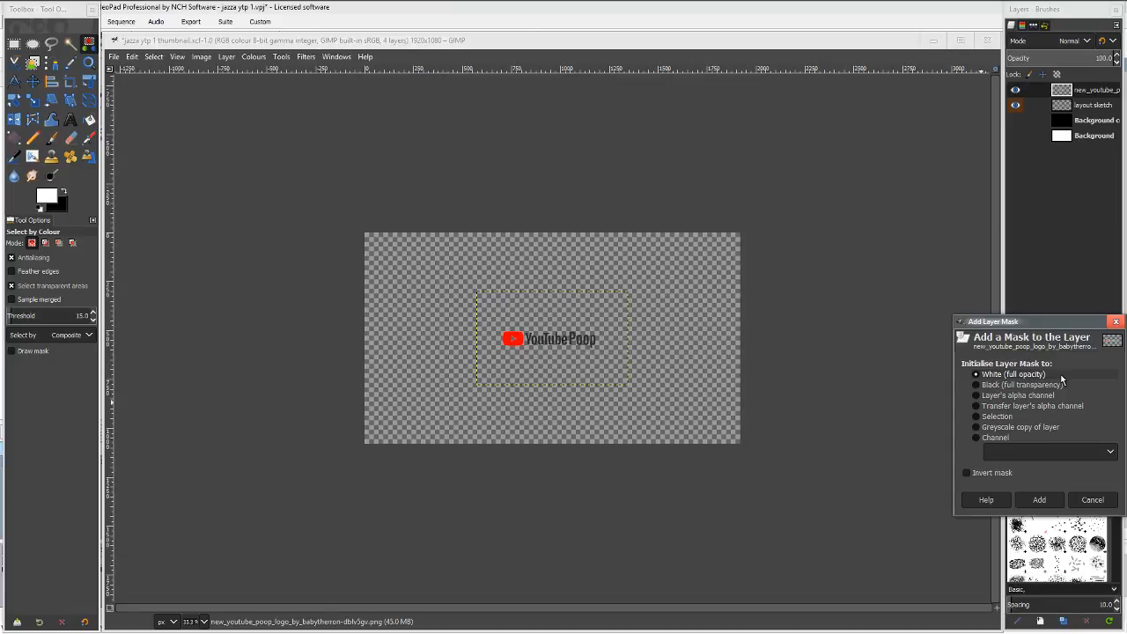
left_click(1038, 501)
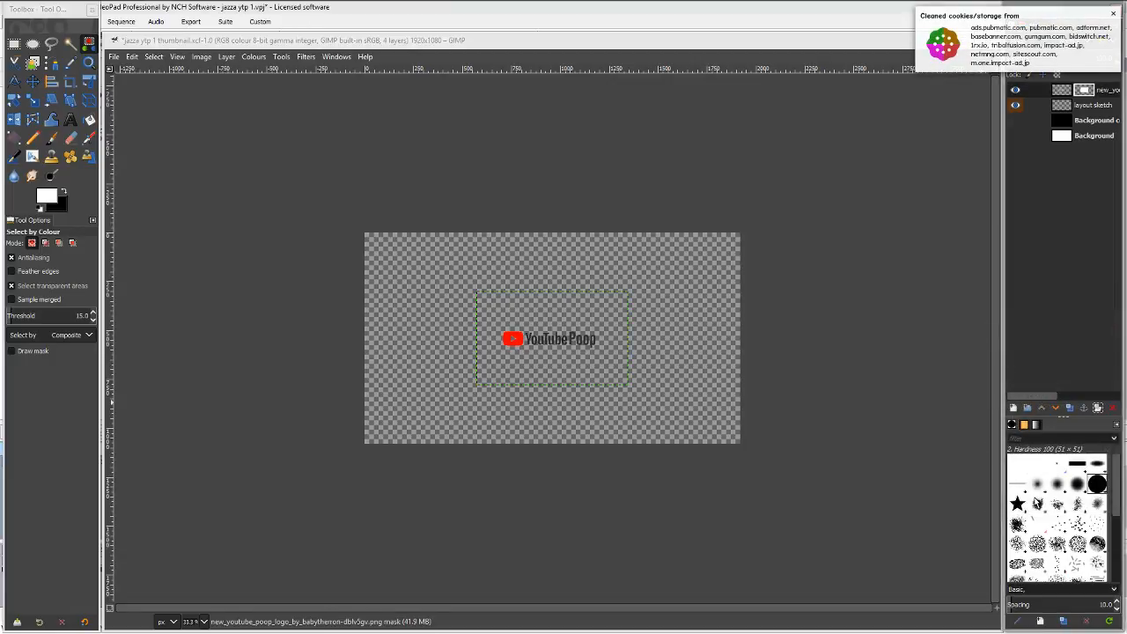
key("ctrl+z")
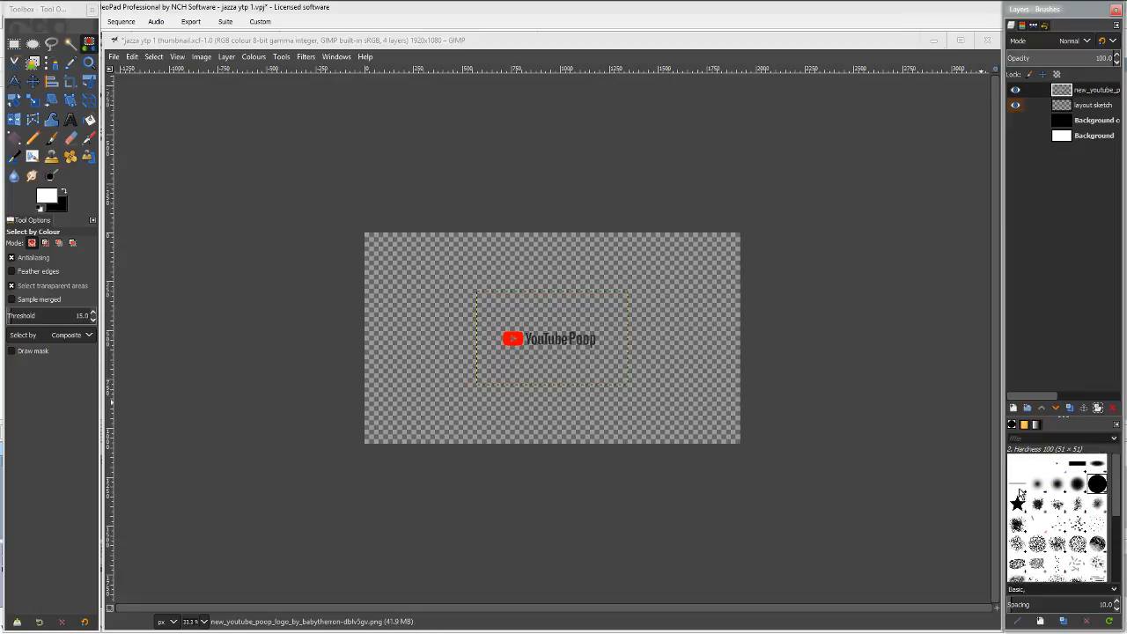
Try a black, full-transparency layer mask on the logo layer and undo it.
left_click(1099, 408)
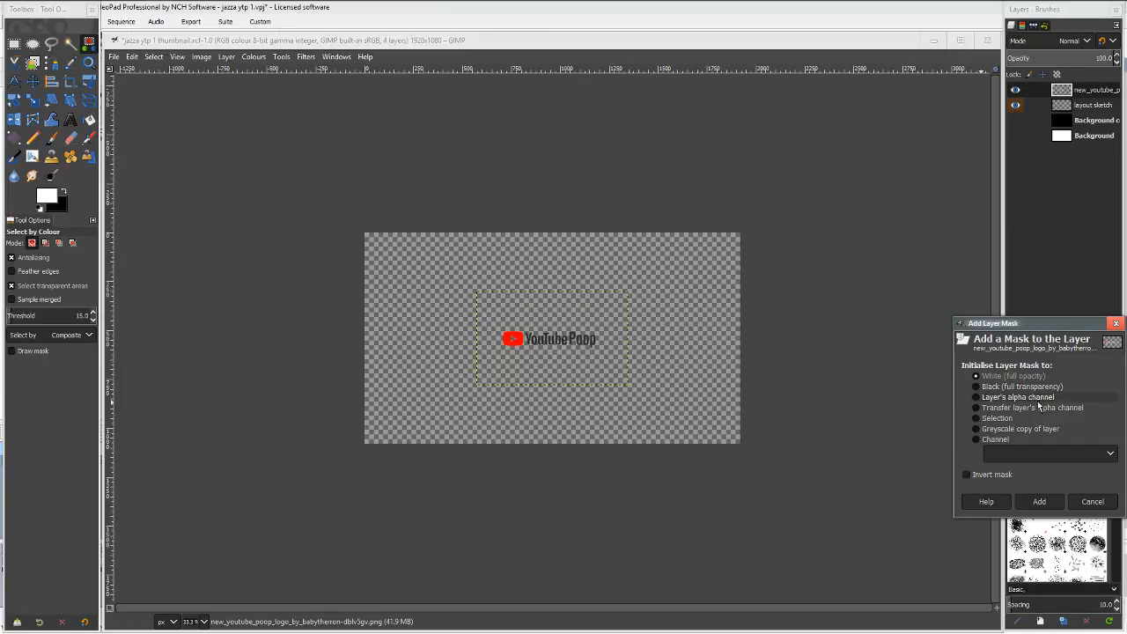
left_click(1040, 390)
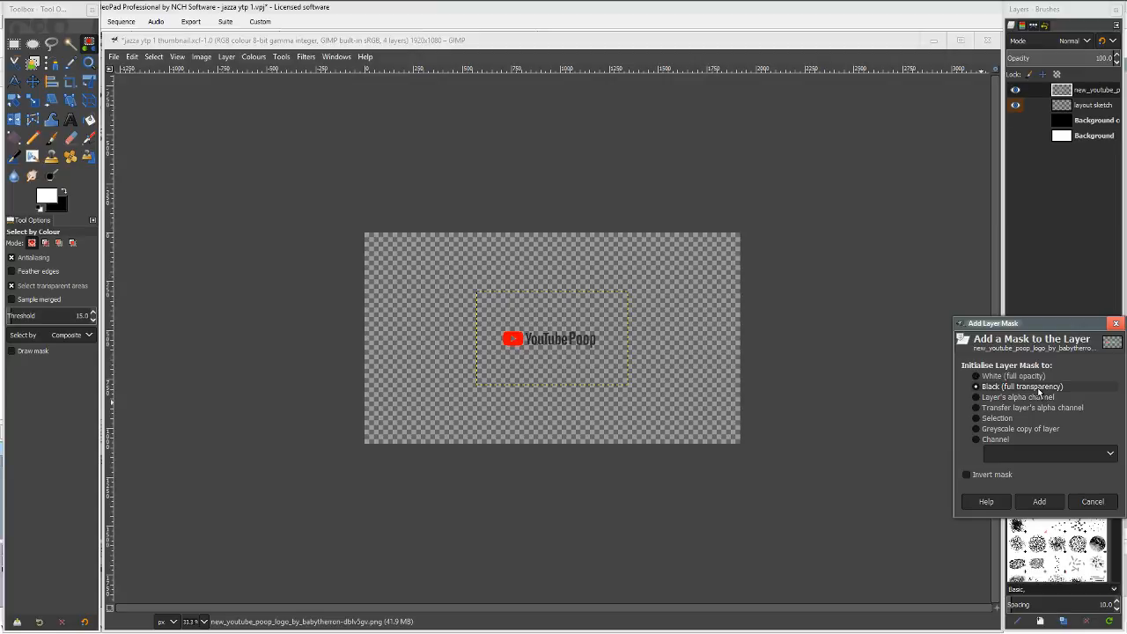
left_click(1040, 502)
key("ctrl+z")
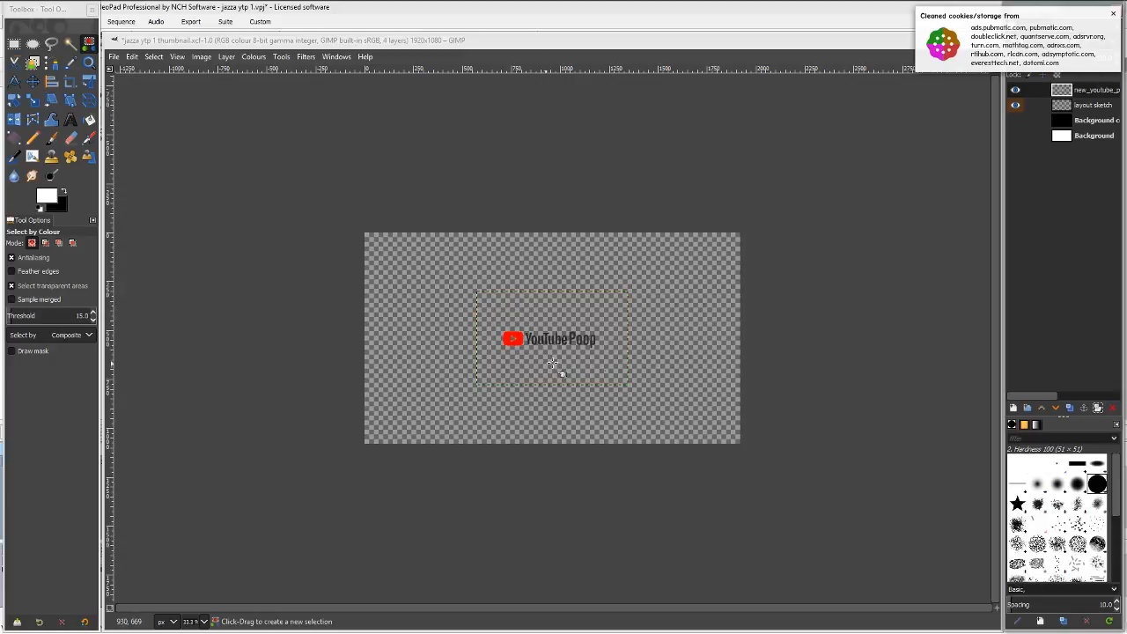
Try a white, full-opacity mask on the logo layer with a white bucket fill in the play triangle, and undo it.
left_click(1098, 409)
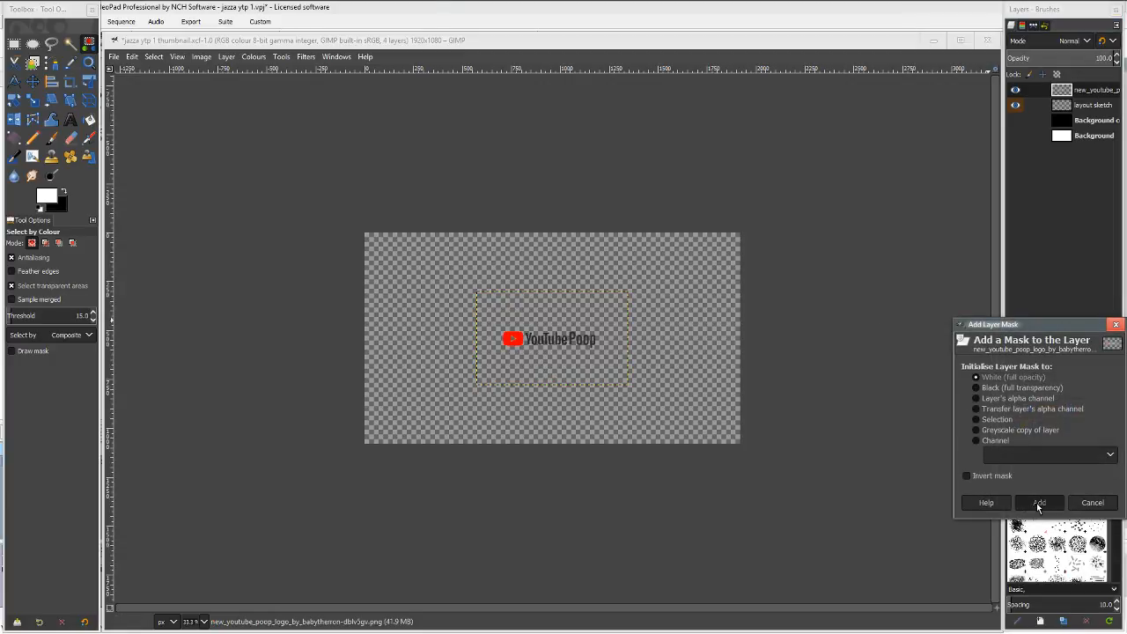
left_click(1040, 502)
scroll(501, 354, "up", 7)
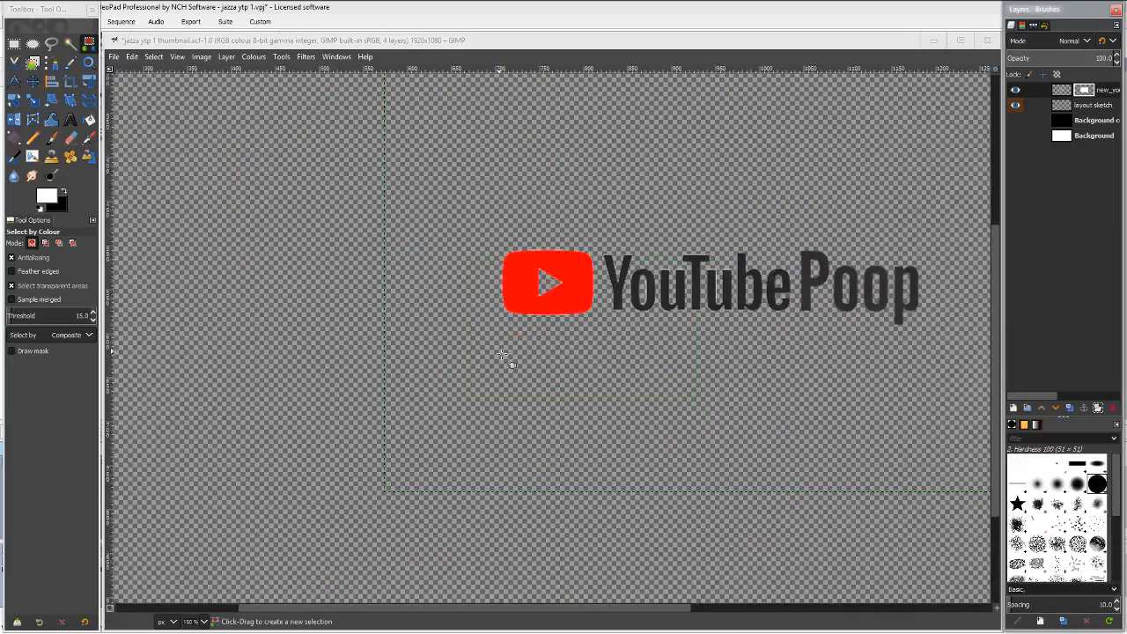
scroll(548, 357, "down", 1)
scroll(549, 359, "down", 2)
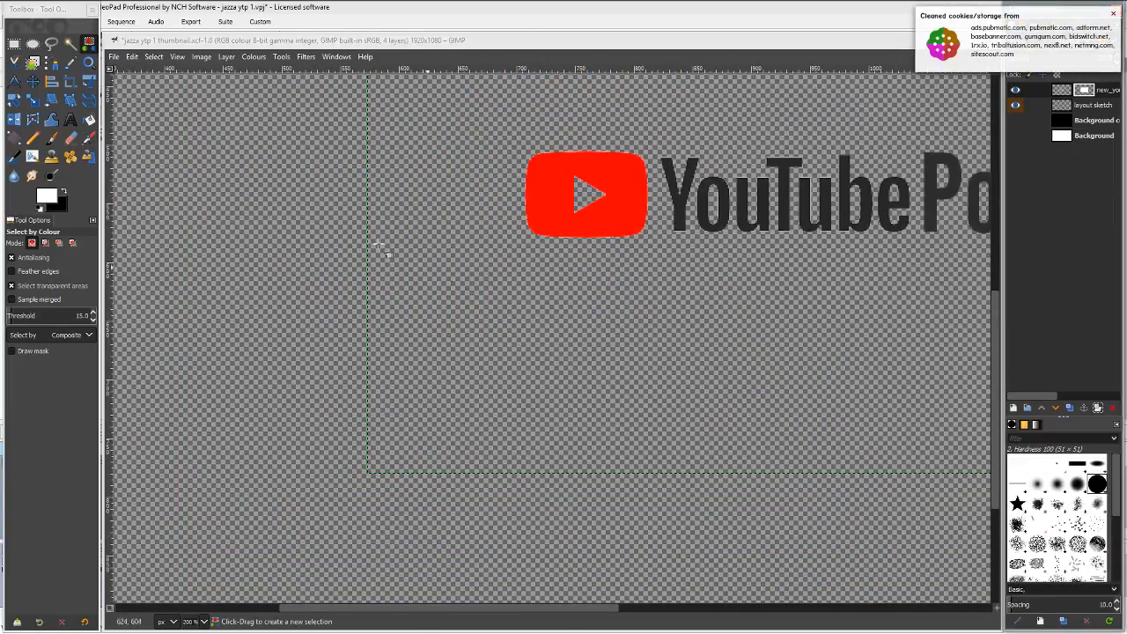
left_click(89, 119)
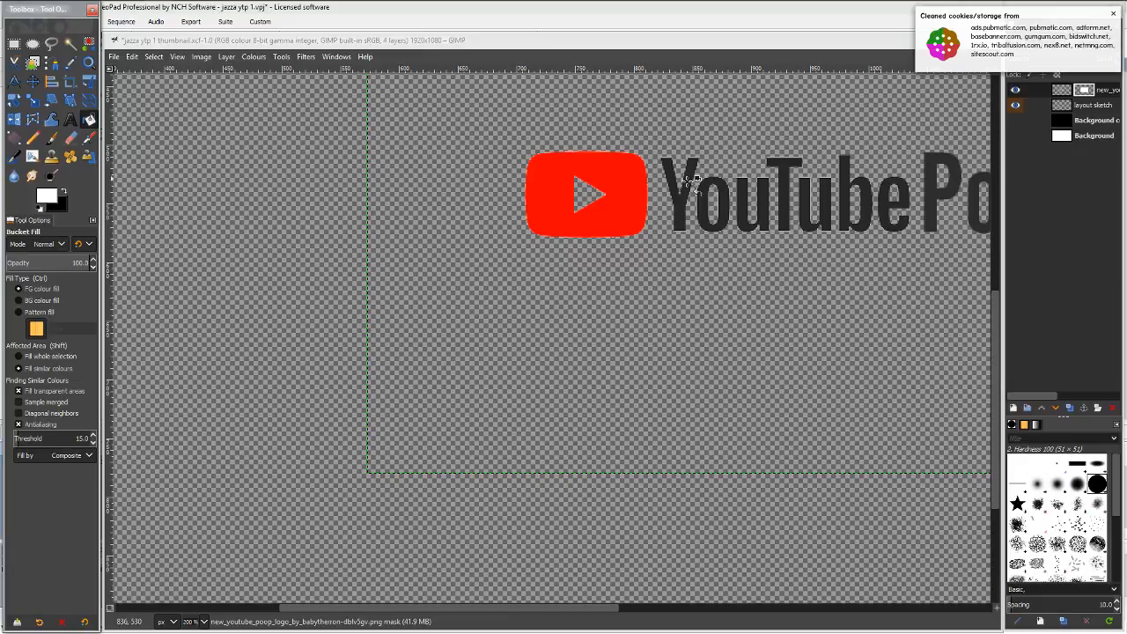
left_click(584, 195)
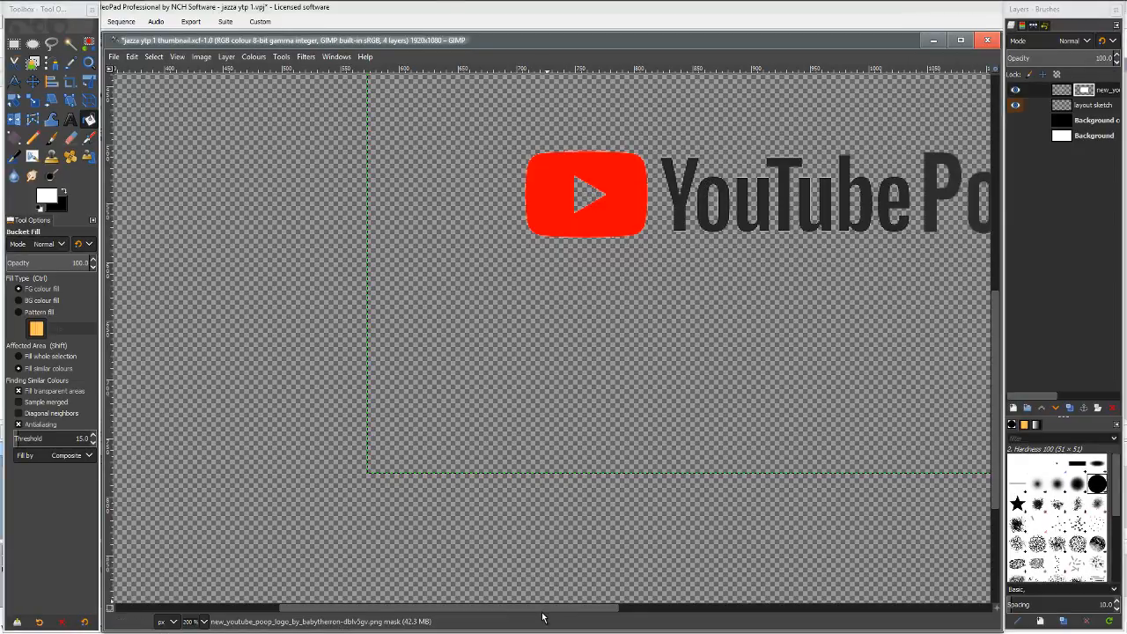
left_click_drag(542, 614, 642, 611)
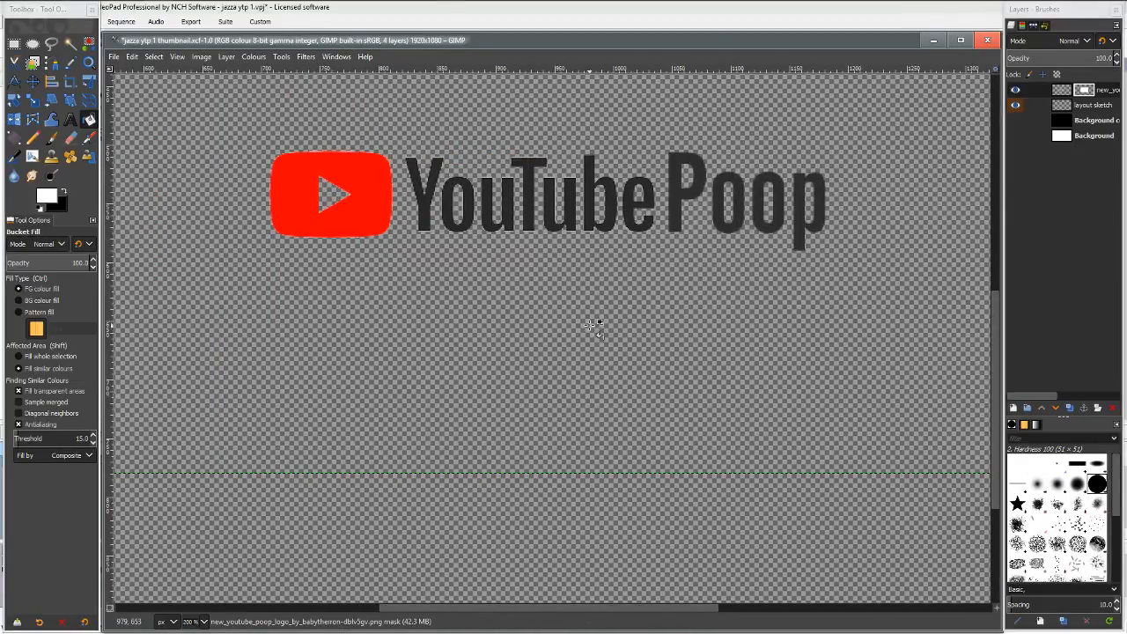
scroll(592, 326, "up", 5)
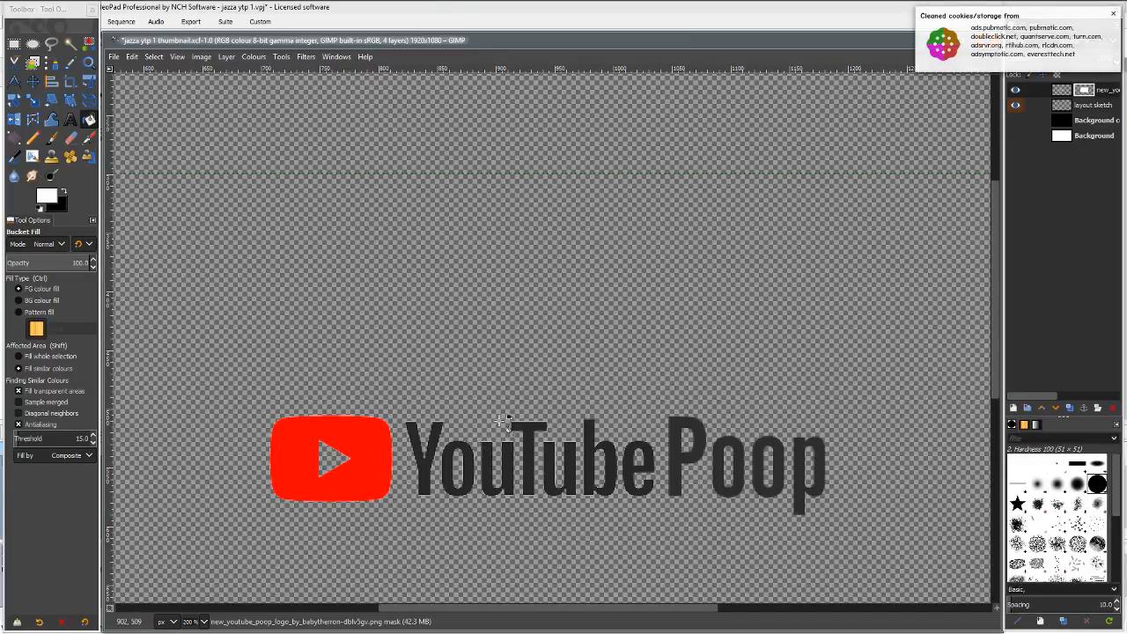
key("ctrl+z")
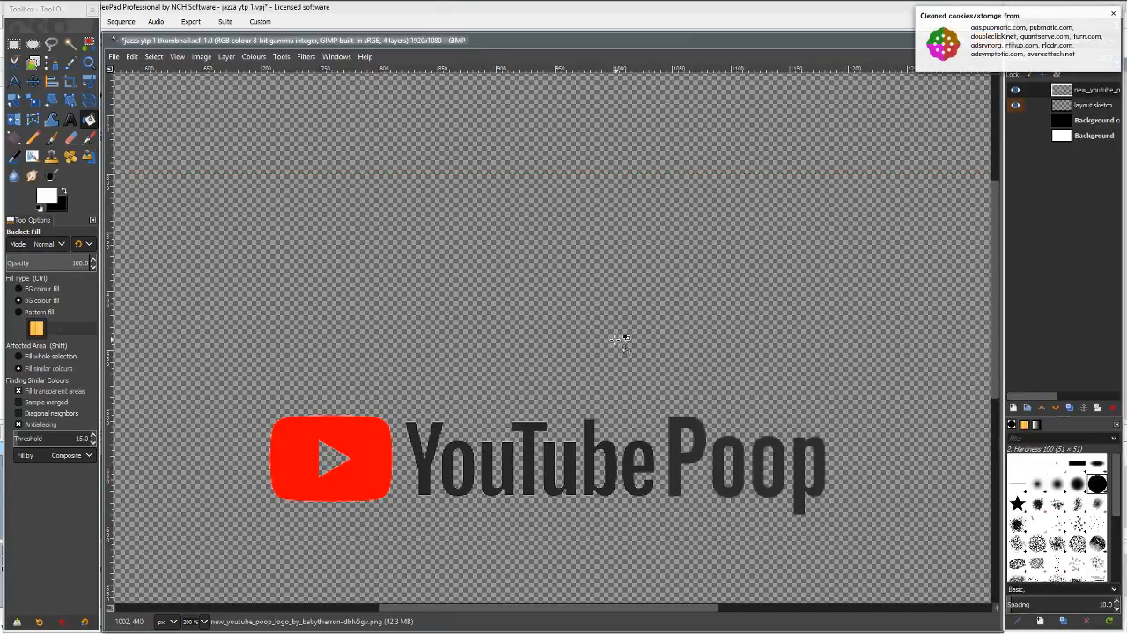
Try a layer mask initialised from the logo layer's alpha channel and undo it.
left_click(1098, 409)
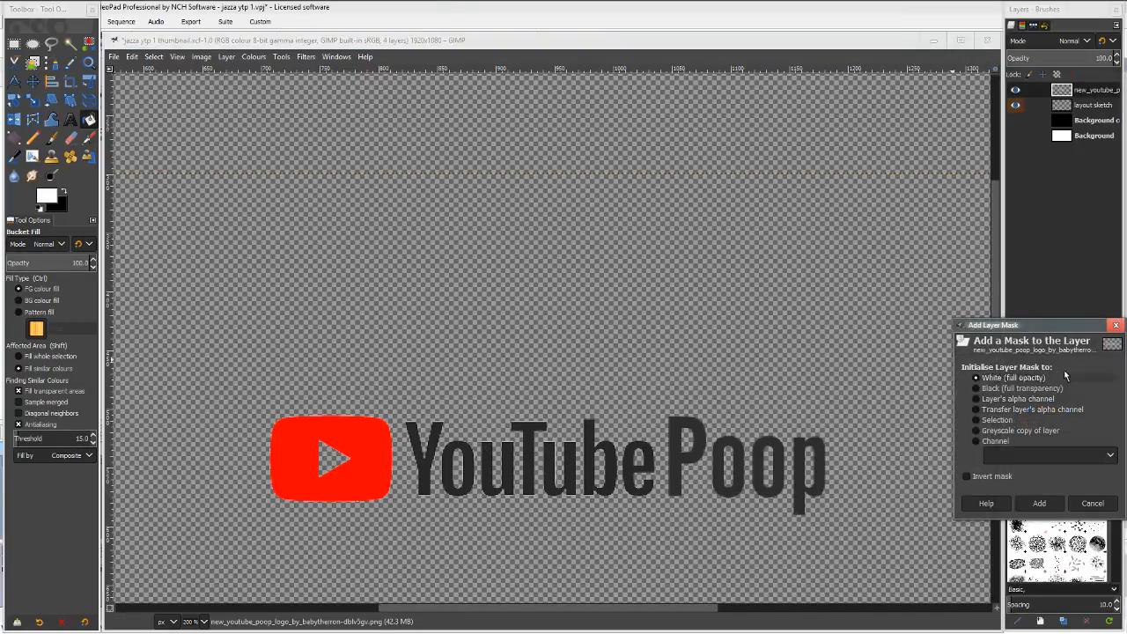
left_click(1025, 400)
left_click(1036, 504)
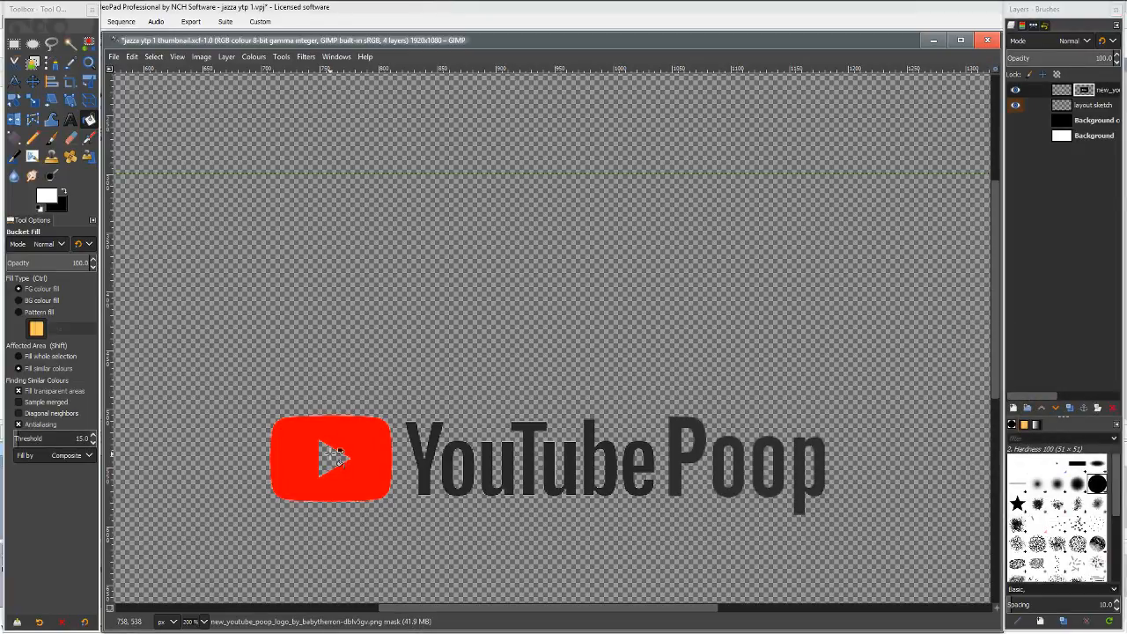
key("ctrl+z")
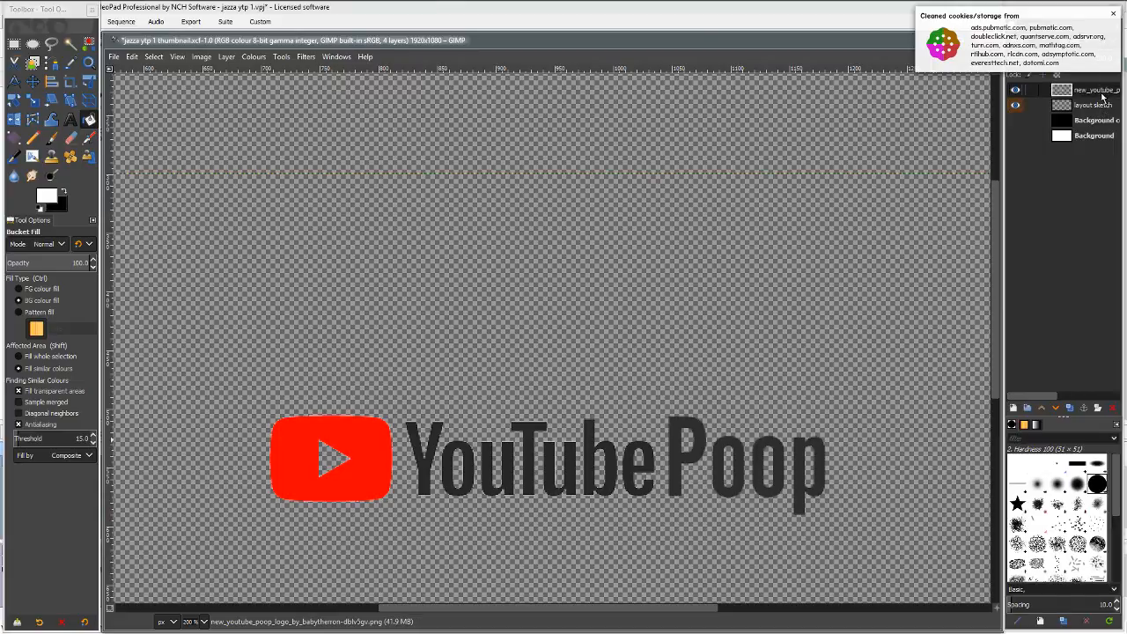
Add a layer mask to the logo layer using the Transfer layer's alpha channel option.
left_click(1099, 408)
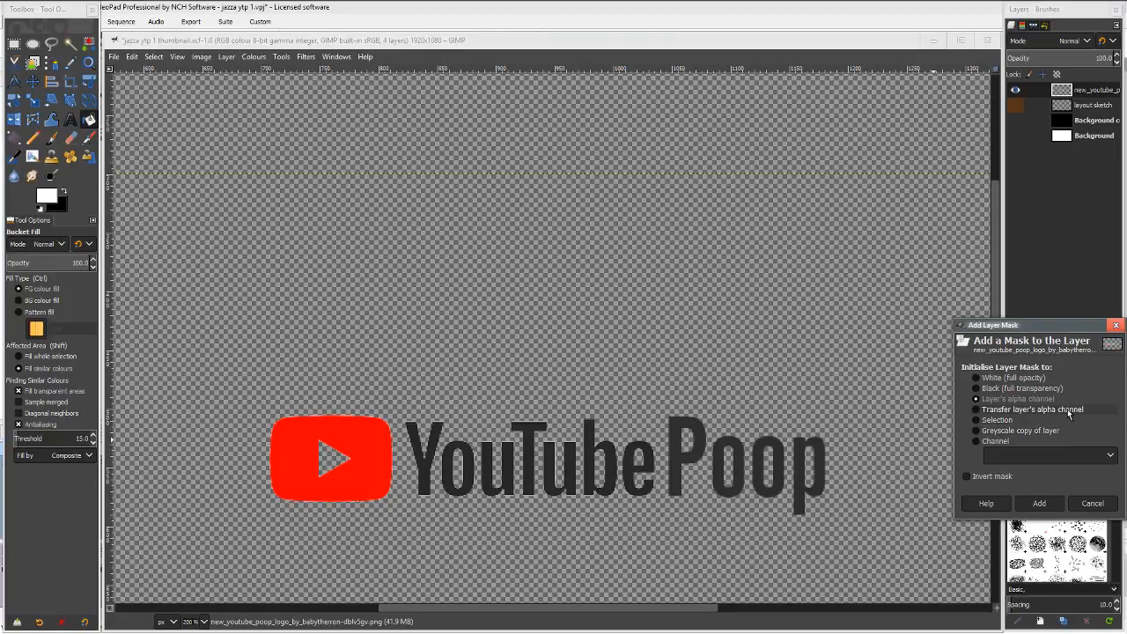
left_click(1067, 411)
left_click(1040, 503)
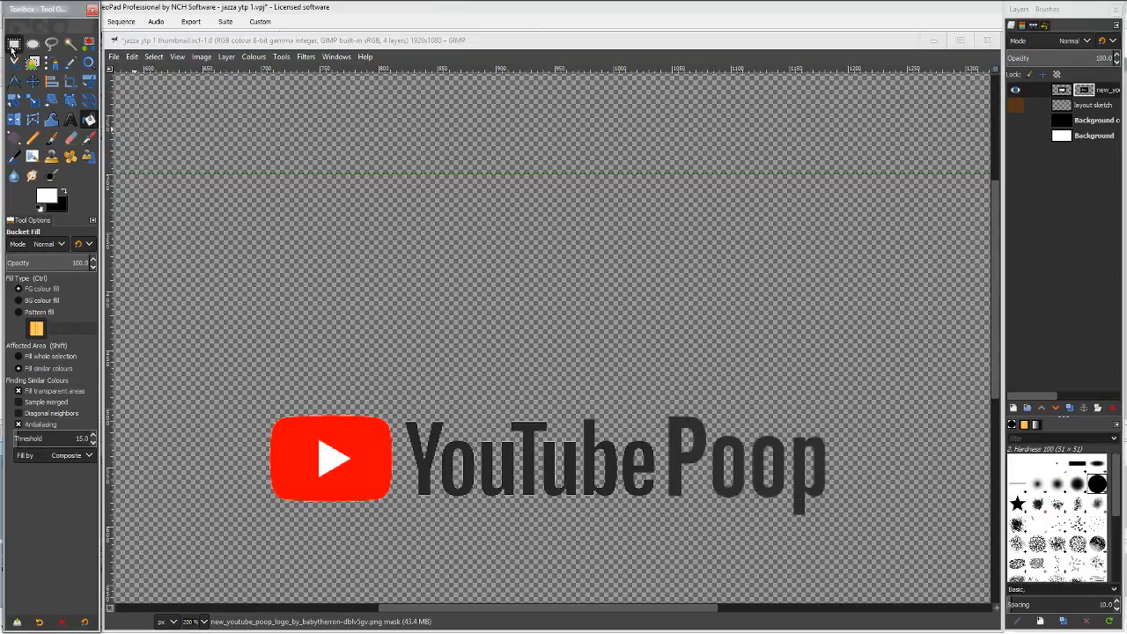
Try inverting the mask within a 372 × 101 px rectangle around the YouTube Poop lettering, undo it and clear the selection.
left_click(14, 43)
left_click_drag(398, 409, 834, 528)
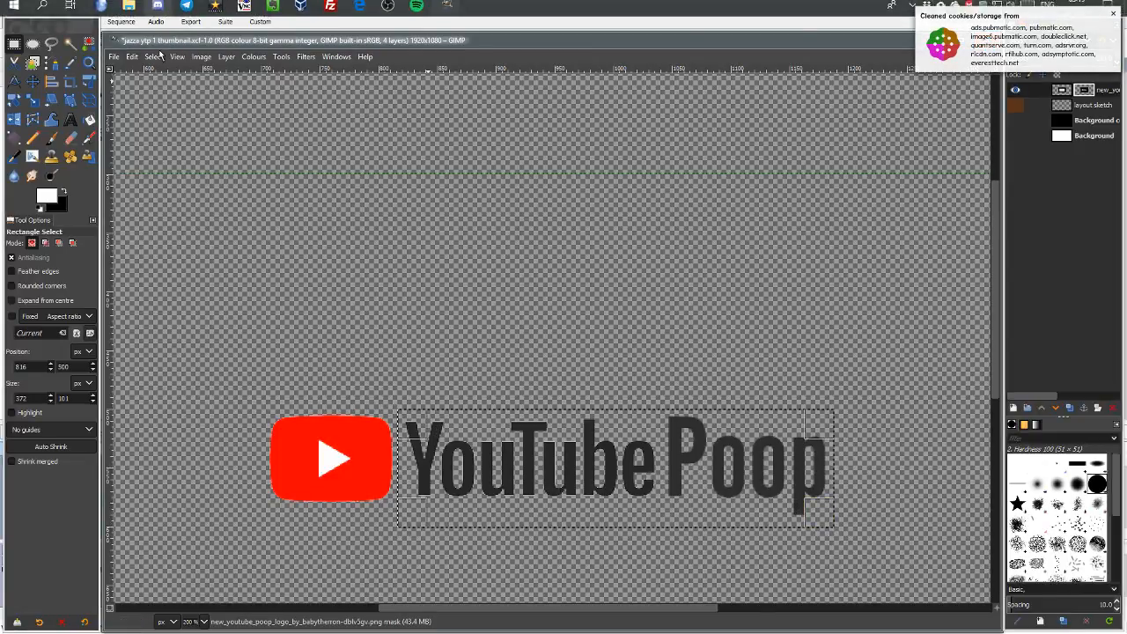
left_click(225, 57)
mouse_move(212, 58)
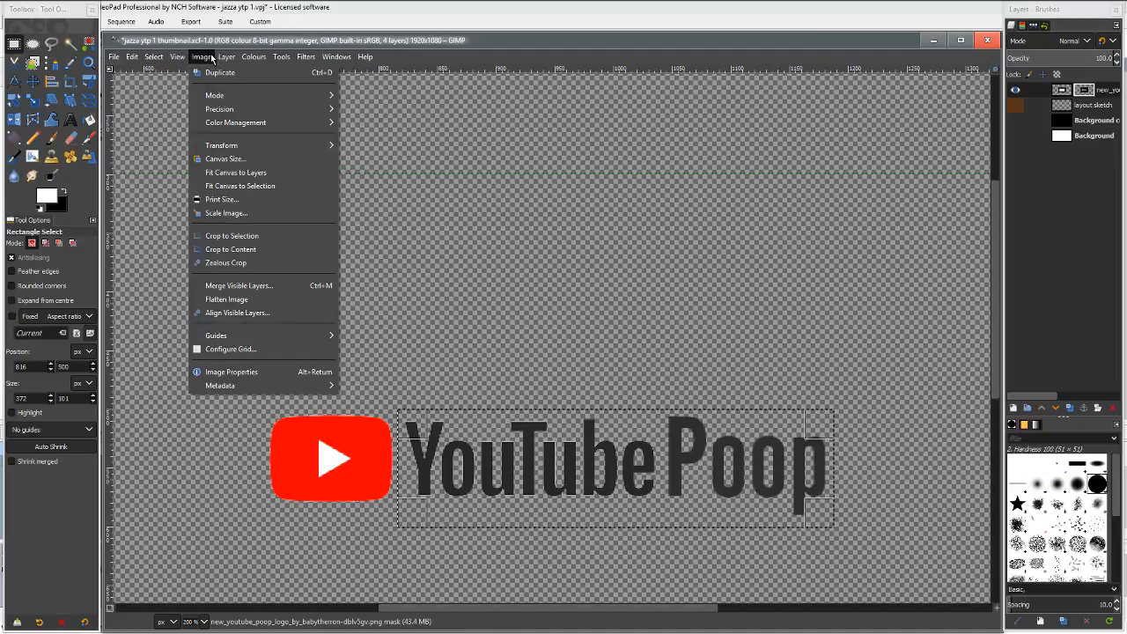
mouse_move(260, 58)
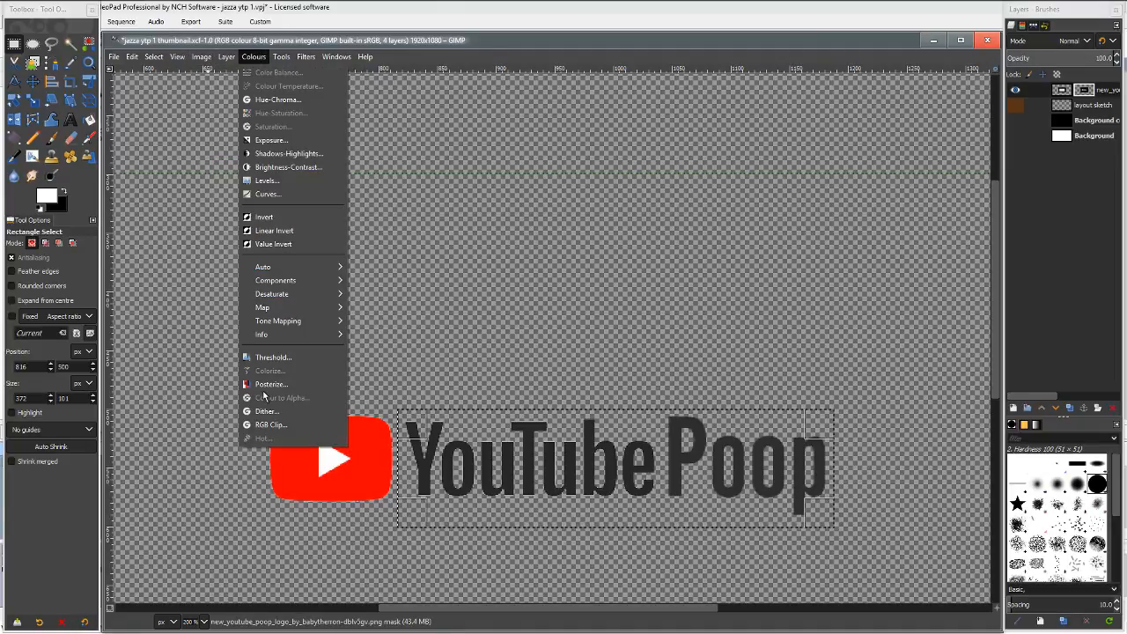
left_click(277, 217)
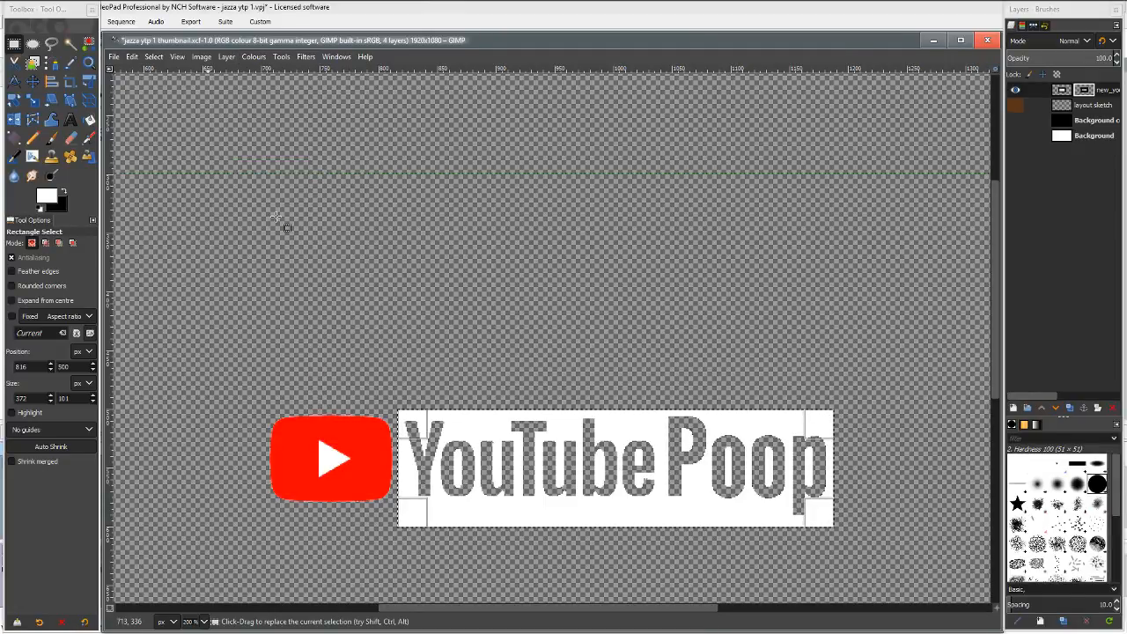
key("ctrl+z")
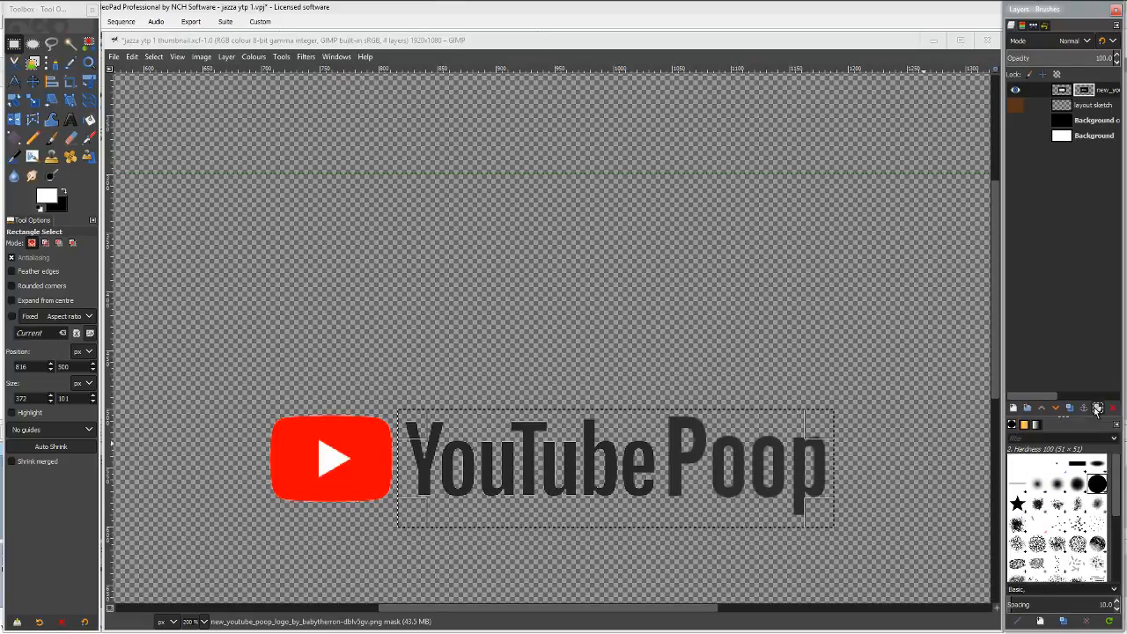
key("ctrl+shift+a")
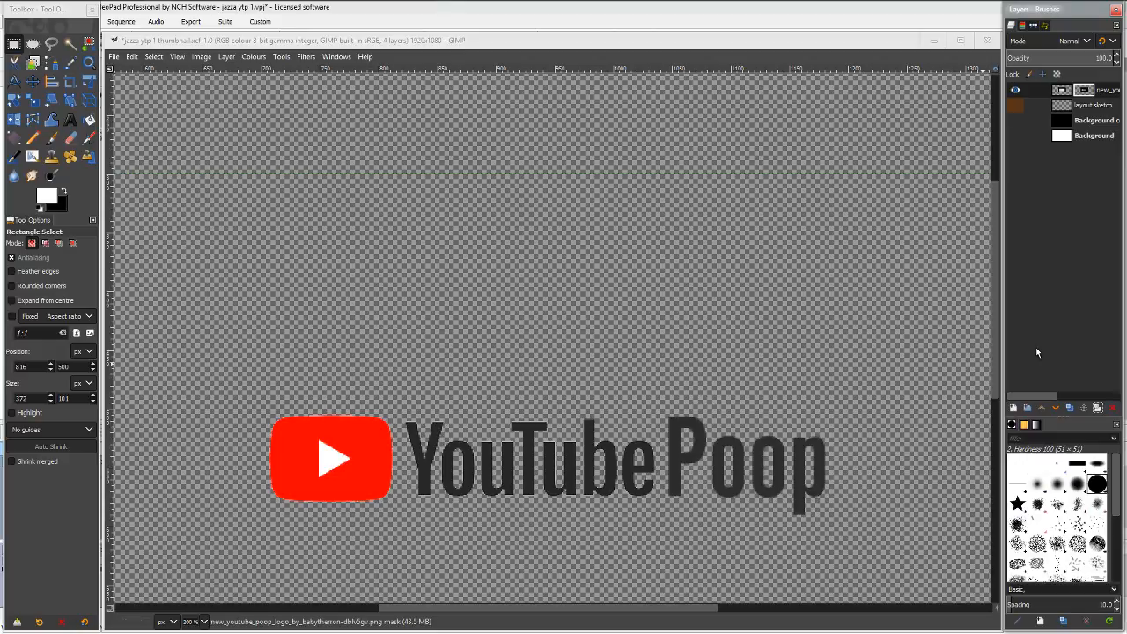
Make the logo image active instead of its mask and undo back to the unmasked logo over the white background.
left_click(1063, 92)
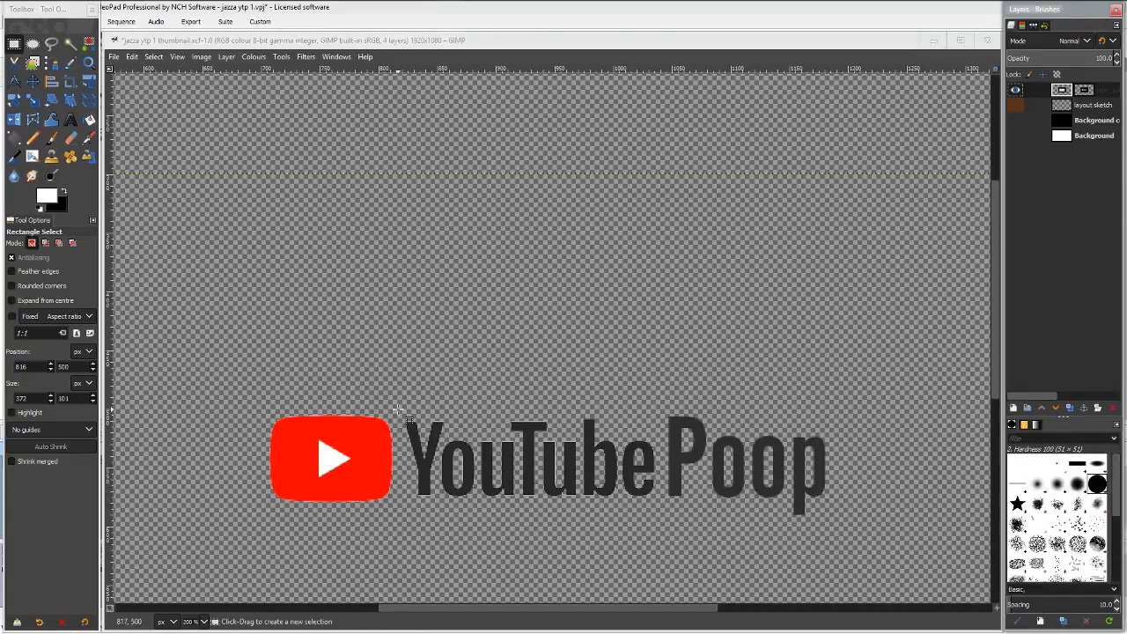
key("ctrl+z")
key("ctrl+z")
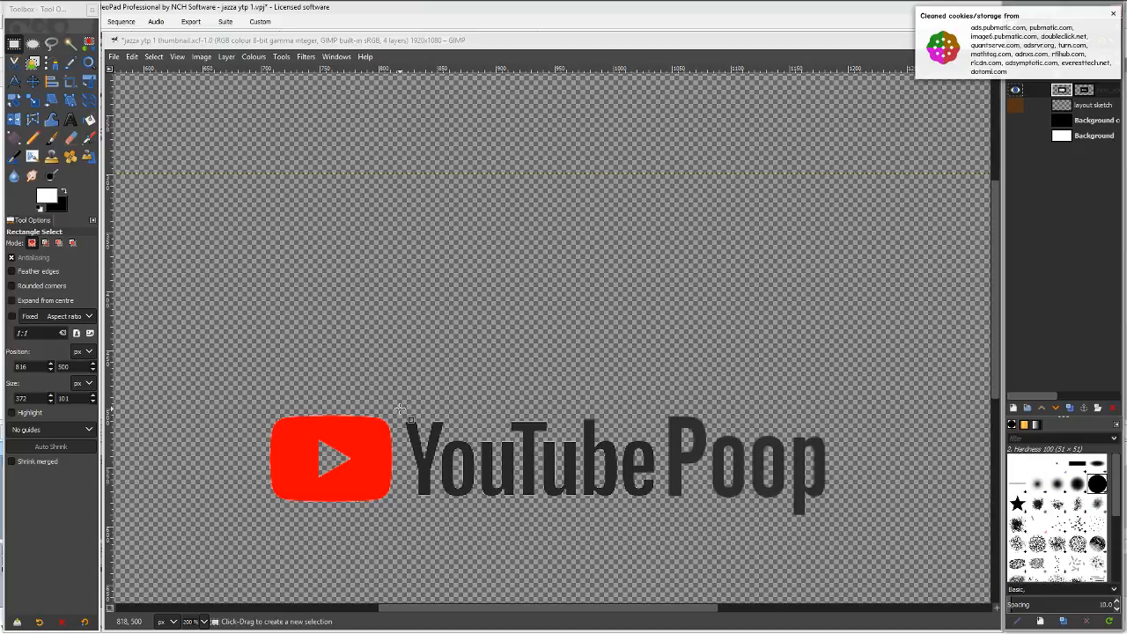
key("ctrl+z")
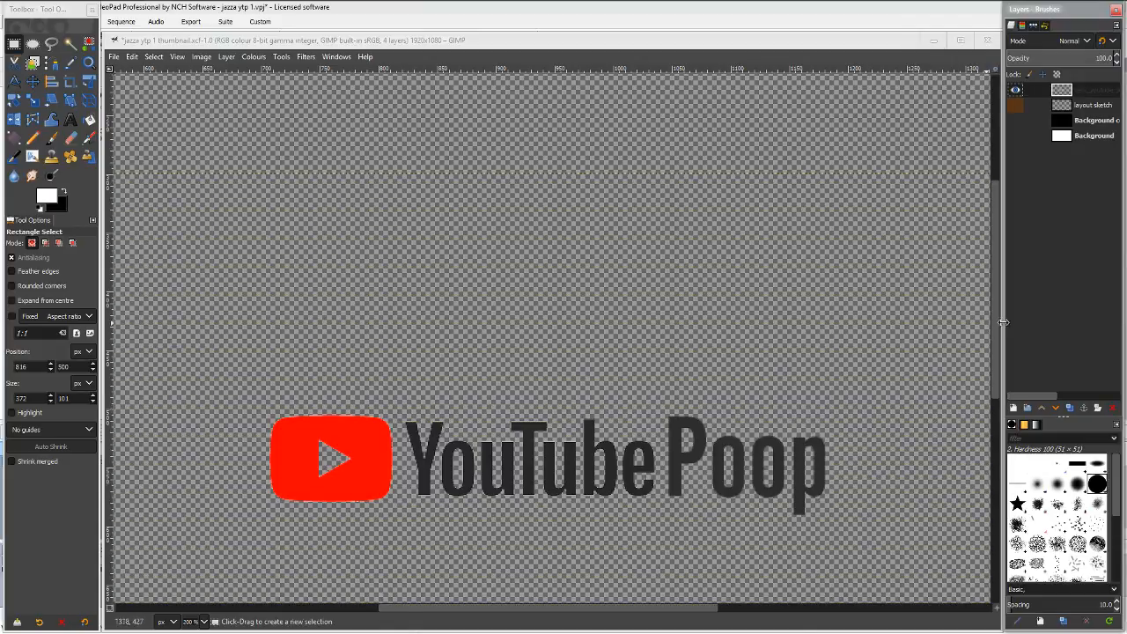
key("ctrl+z")
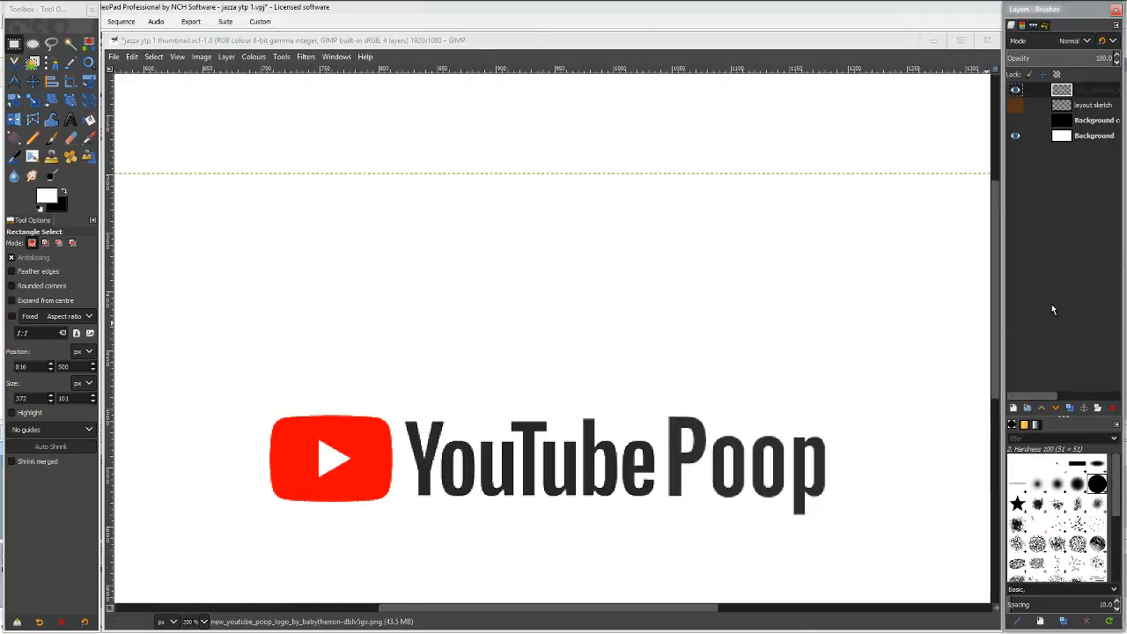
Duplicate the logo layer, then hide the original logo layer and the white Background layer.
left_click(1101, 106)
left_click(1104, 96)
left_click(1071, 408)
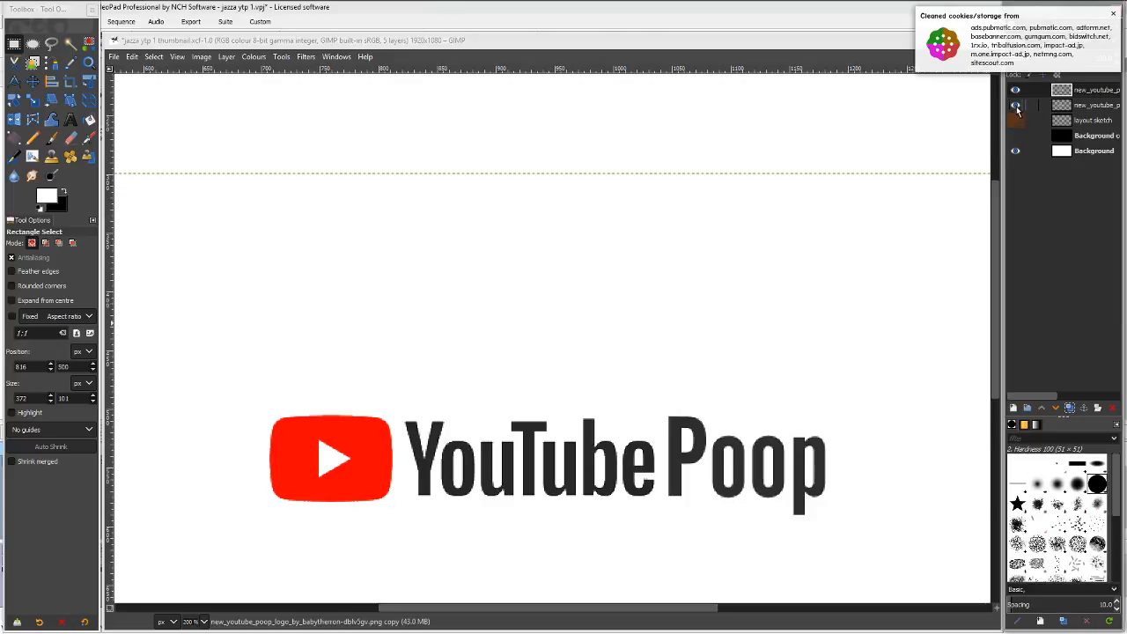
left_click(1015, 105)
left_click(1015, 150)
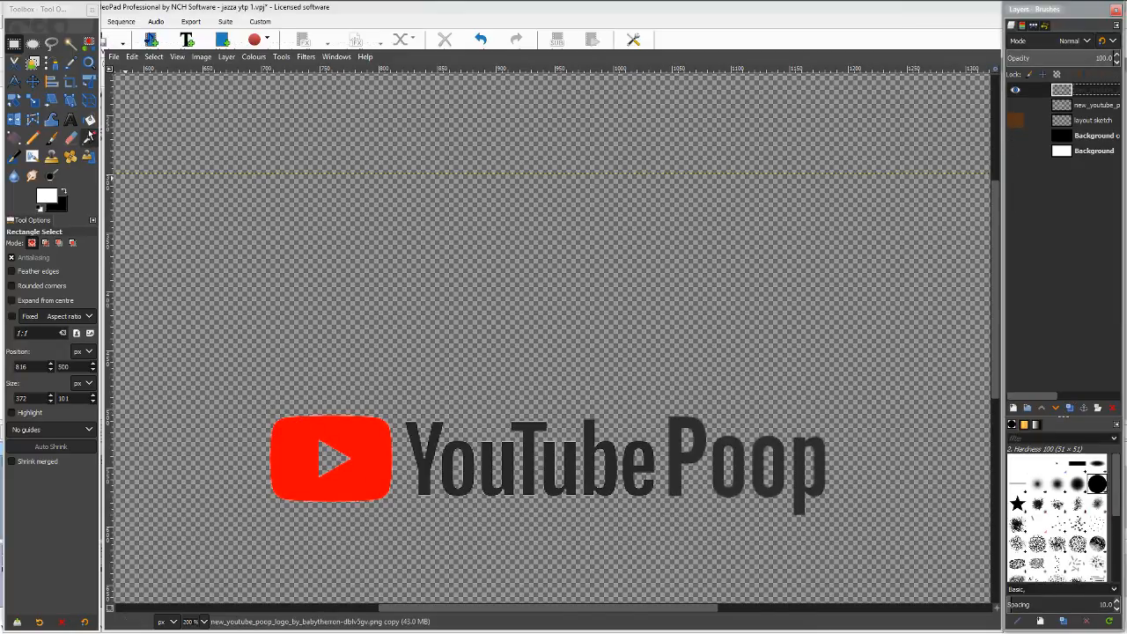
Fill the duplicate logo's play triangle with white and invert the colours inside a 367 × 90 px rectangular selection around the lettering.
left_click(89, 119)
left_click(331, 458)
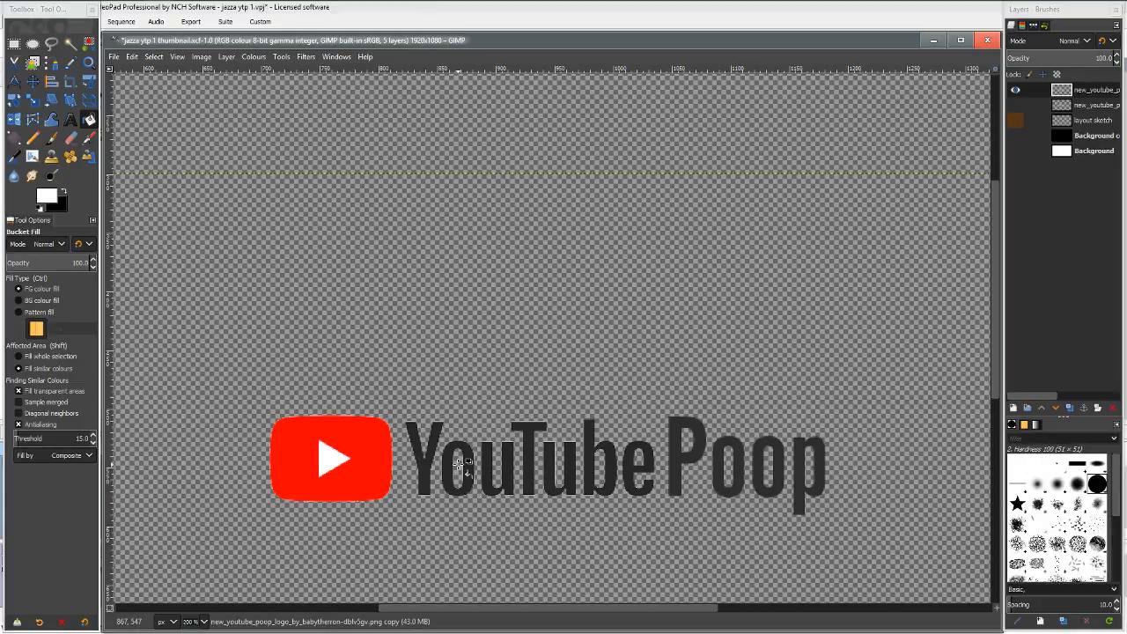
key("r")
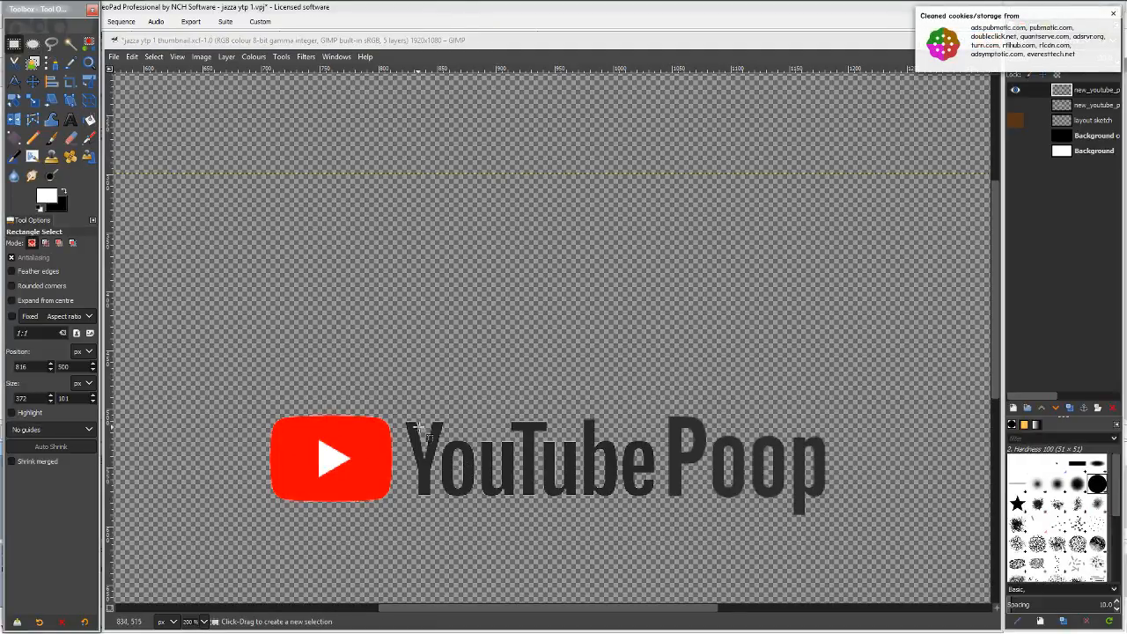
left_click_drag(401, 413, 847, 526)
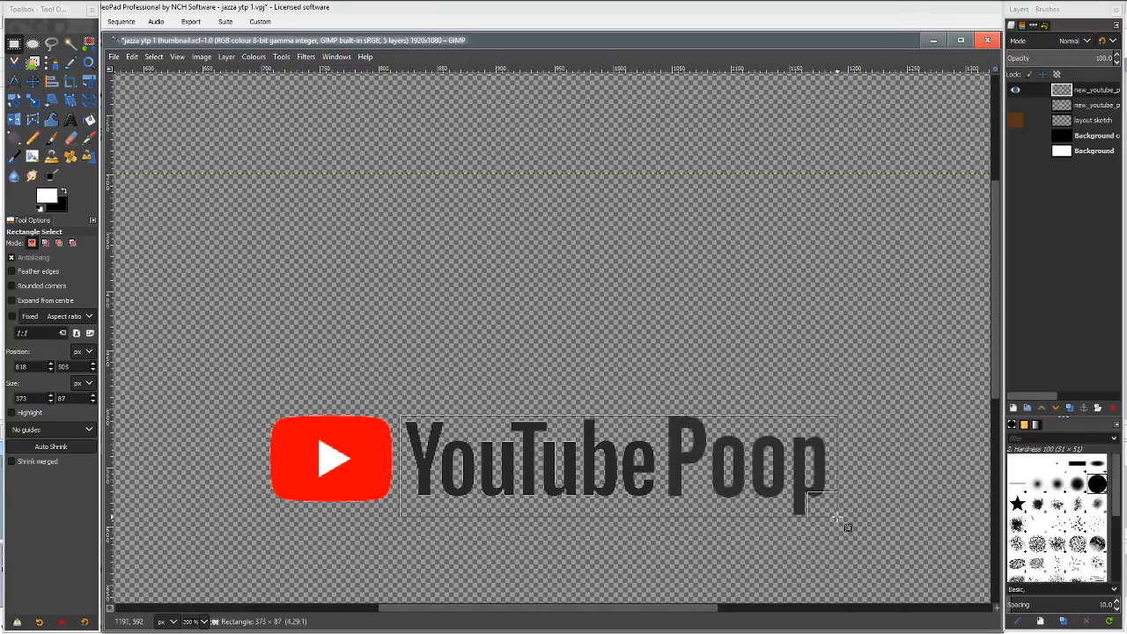
left_click(253, 56)
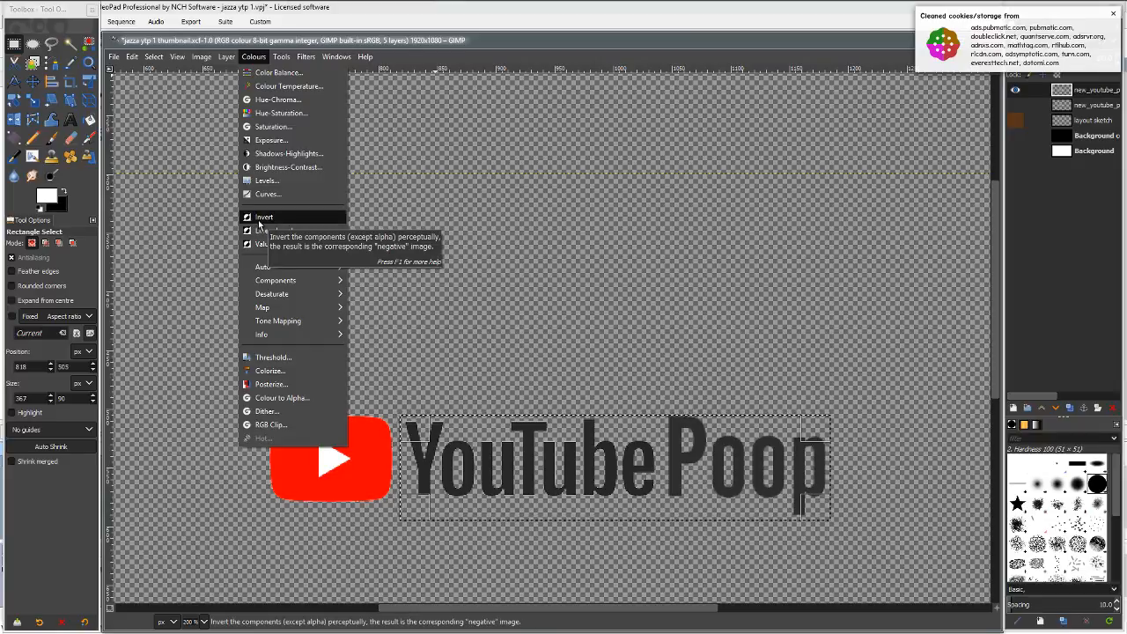
left_click(264, 218)
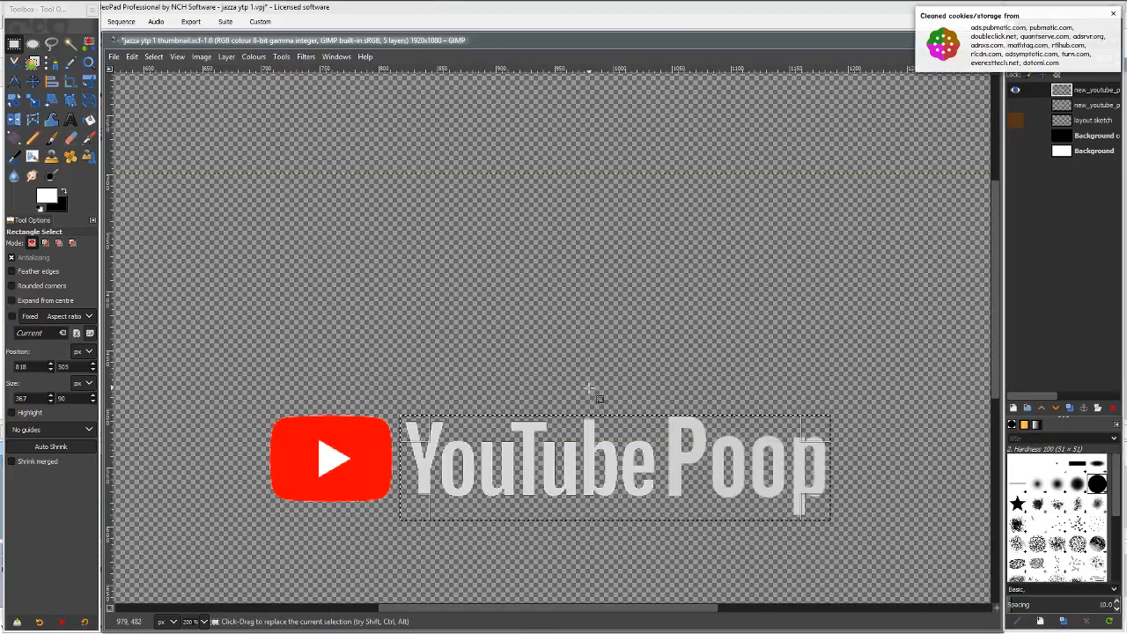
Posterize the duplicate logo's inverted lettering within the rectangular selection.
left_click(255, 57)
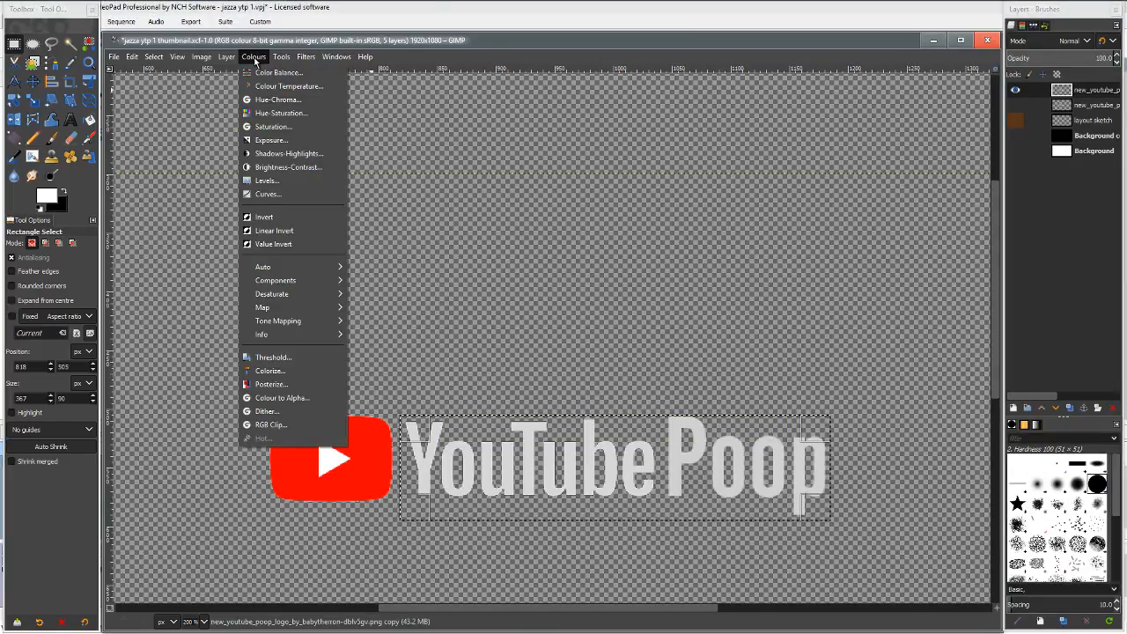
left_click(272, 384)
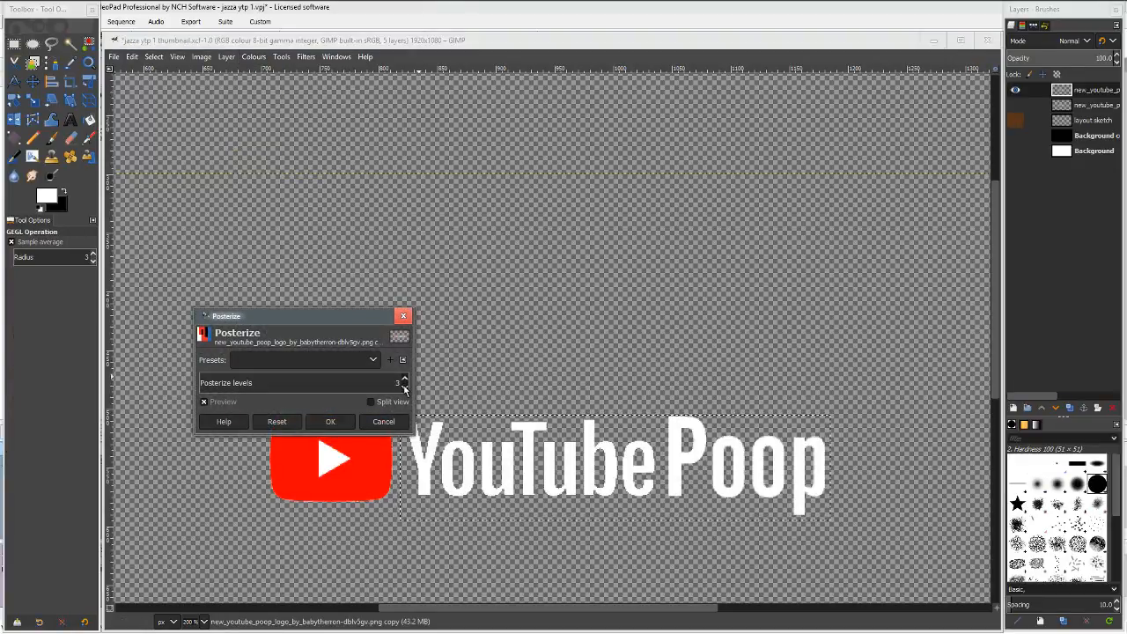
left_click(364, 421)
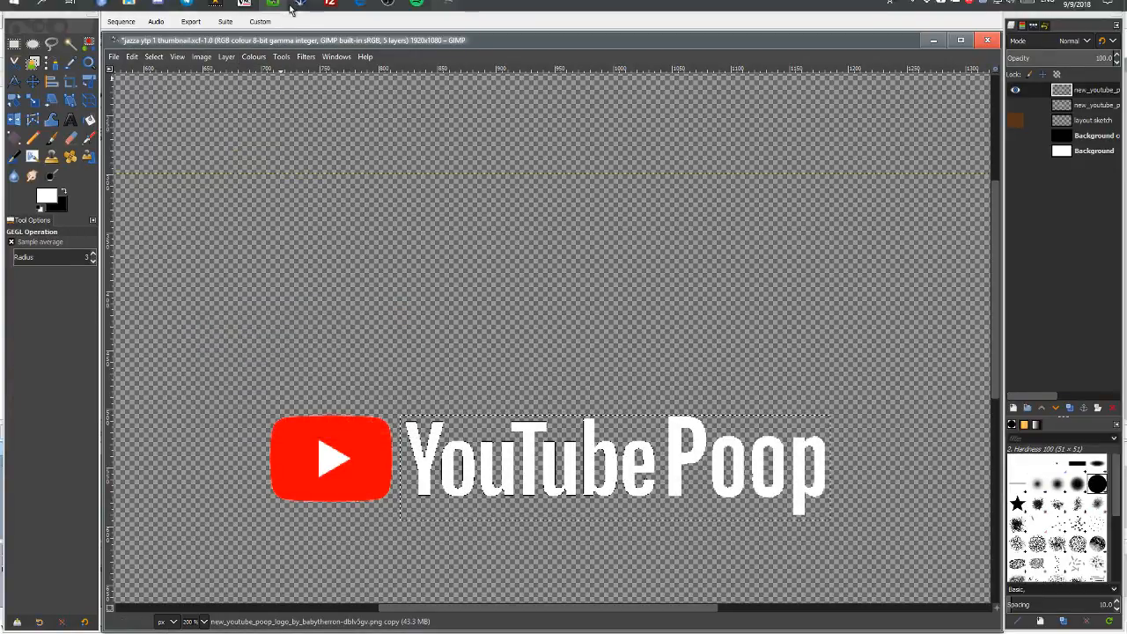
left_click(255, 57)
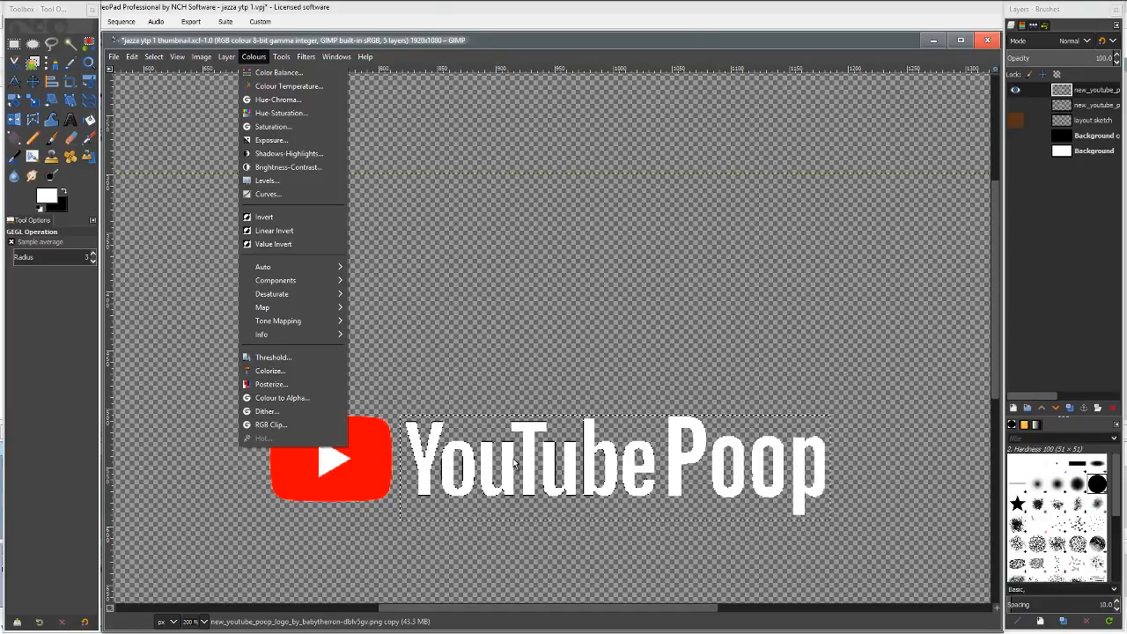
left_click(556, 58)
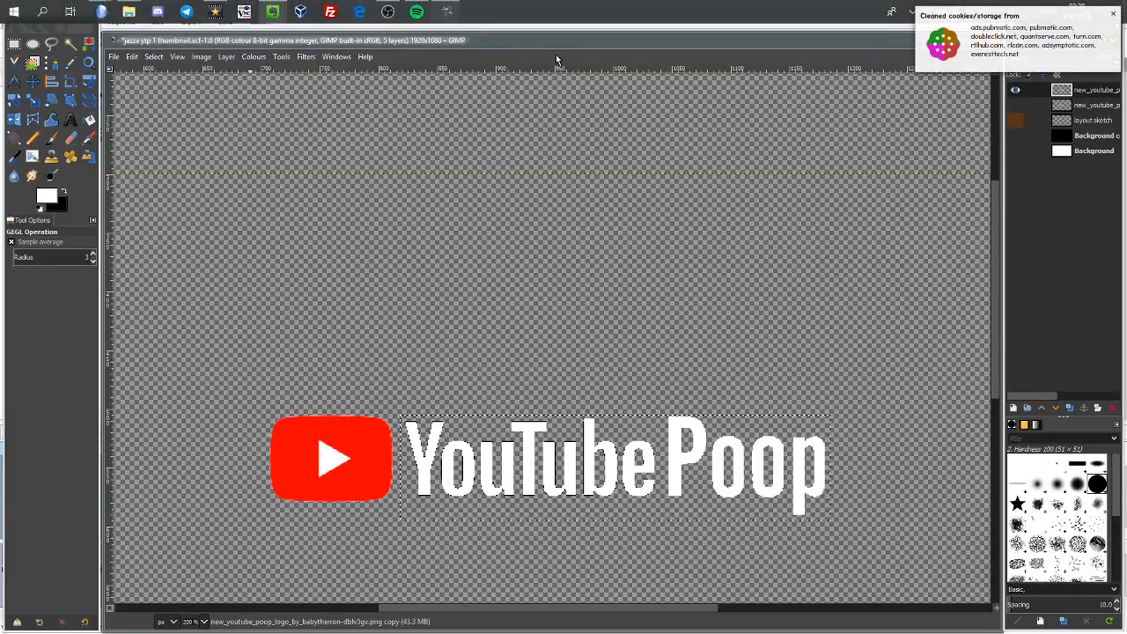
Select the black edge pixels around the lettering by colour and delete them from the duplicate logo layer.
scroll(582, 476, "down", 2)
scroll(582, 476, "up", 8)
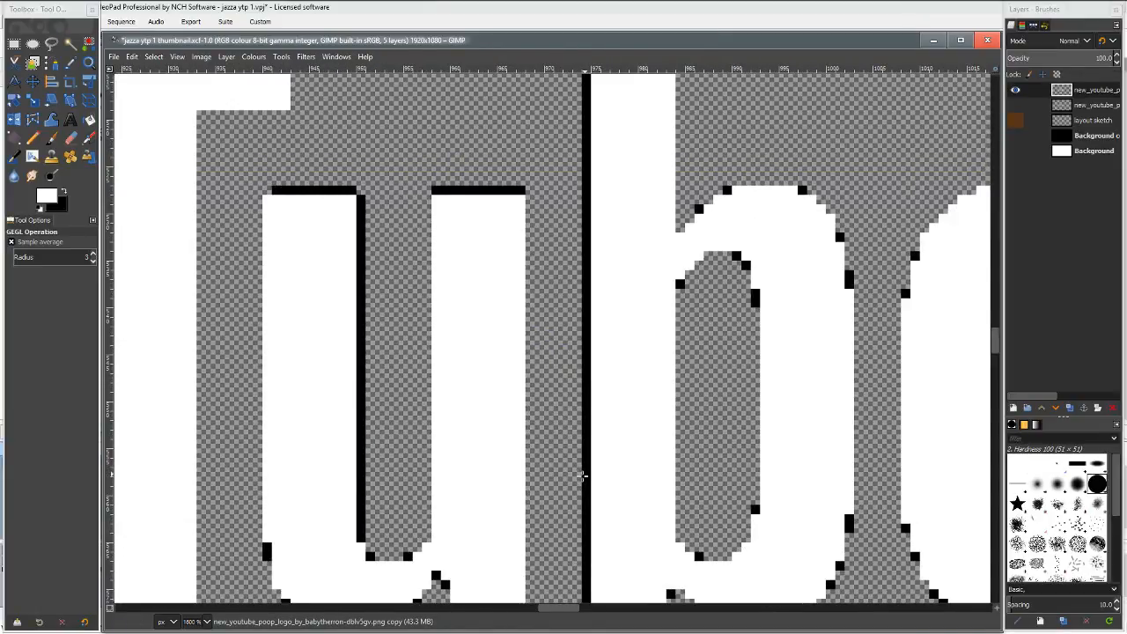
scroll(582, 477, "down", 4)
scroll(583, 477, "up", 4)
right_click(533, 429)
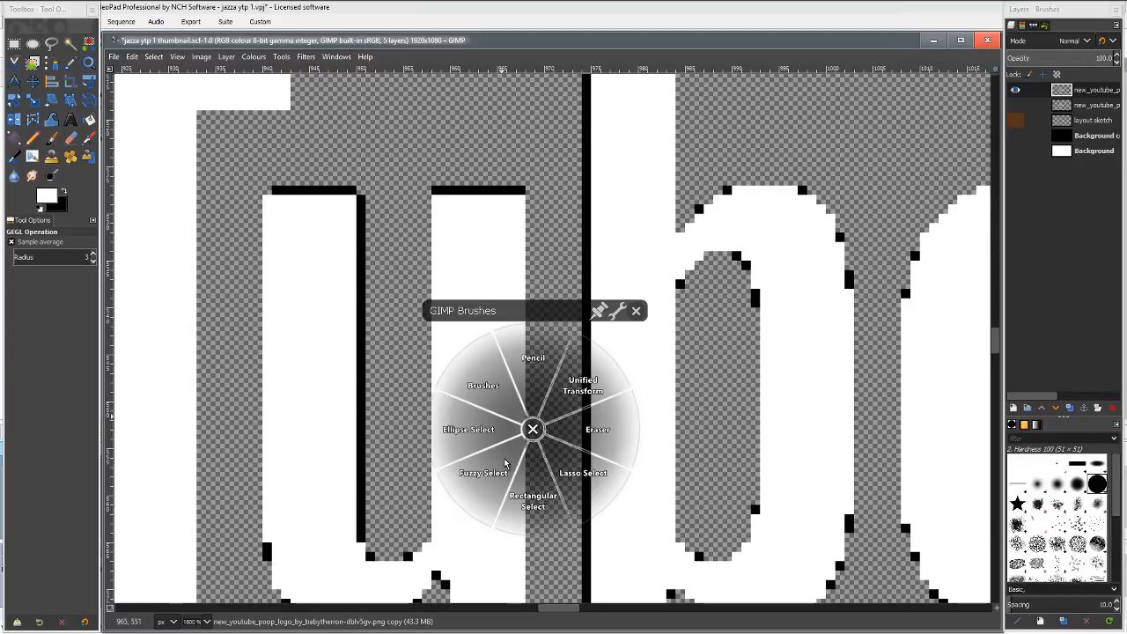
left_click(507, 467)
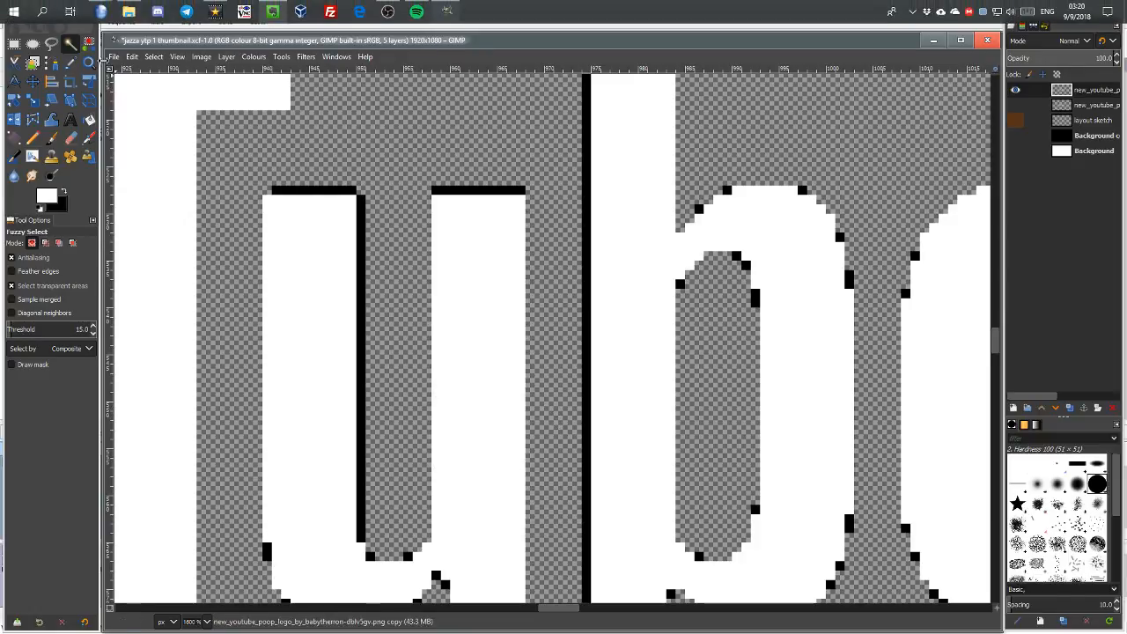
left_click(88, 44)
scroll(531, 283, "up", 5)
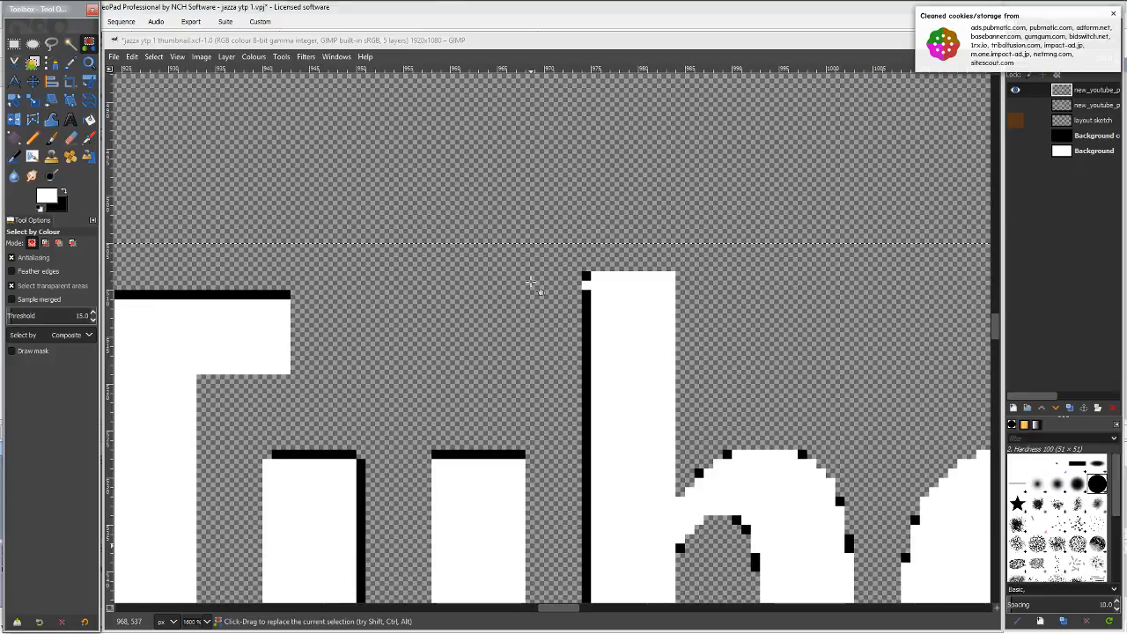
scroll(531, 283, "down", 3)
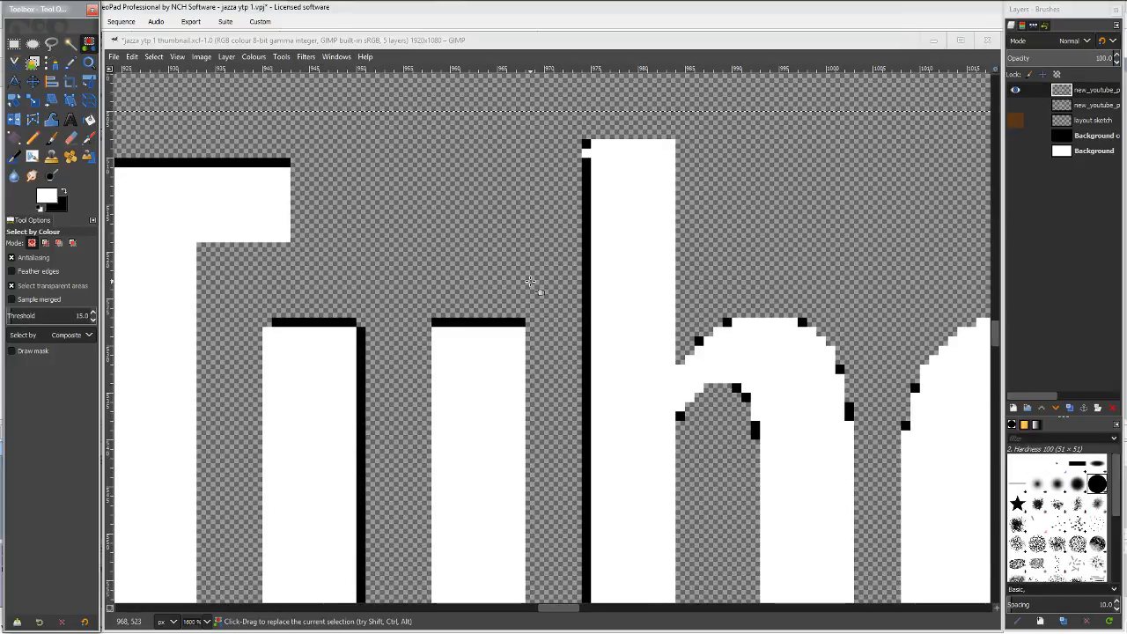
key("ctrl+shift")
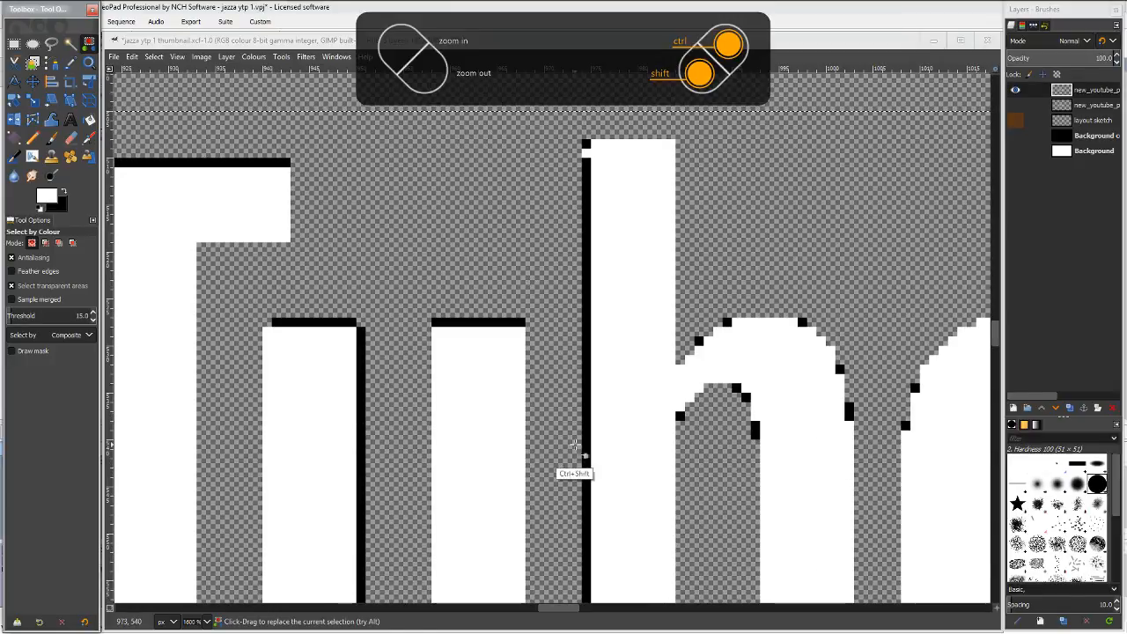
left_click(586, 443, "shift")
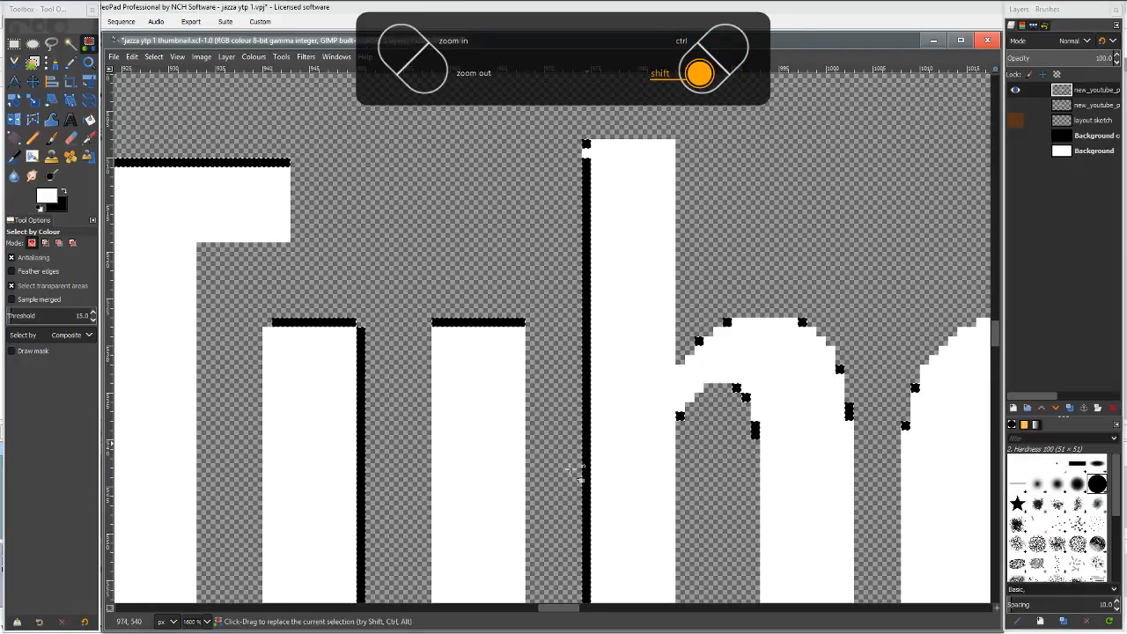
key("Delete")
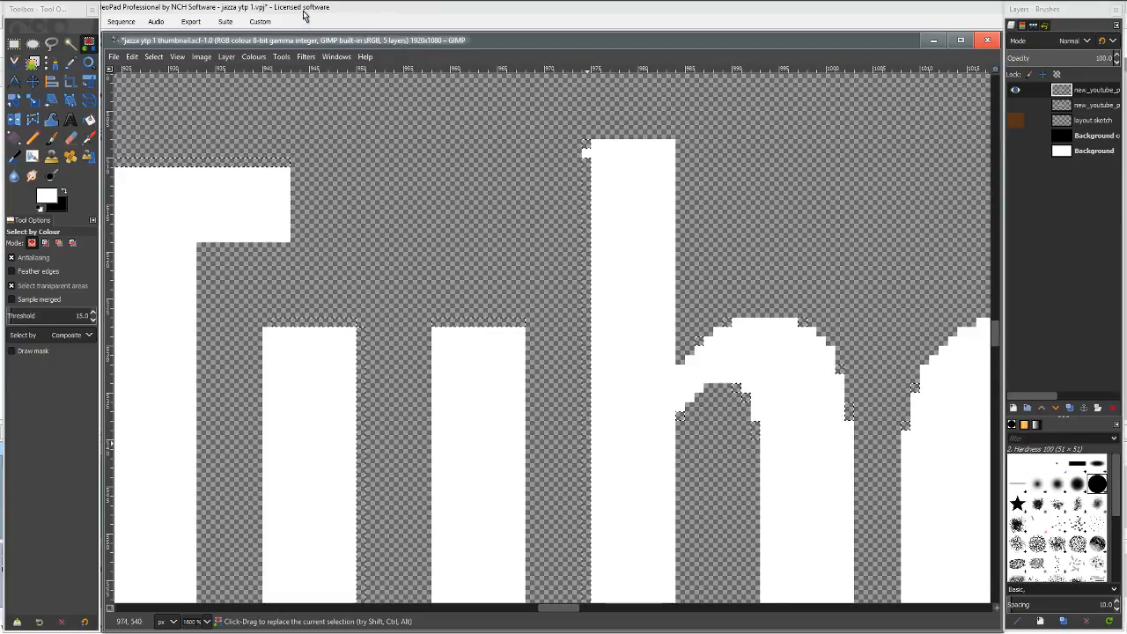
Switch to Pale Moon, check the live chat on YouTube's Live Dashboard, and return to the GIMP image.
key("alt+Tab")
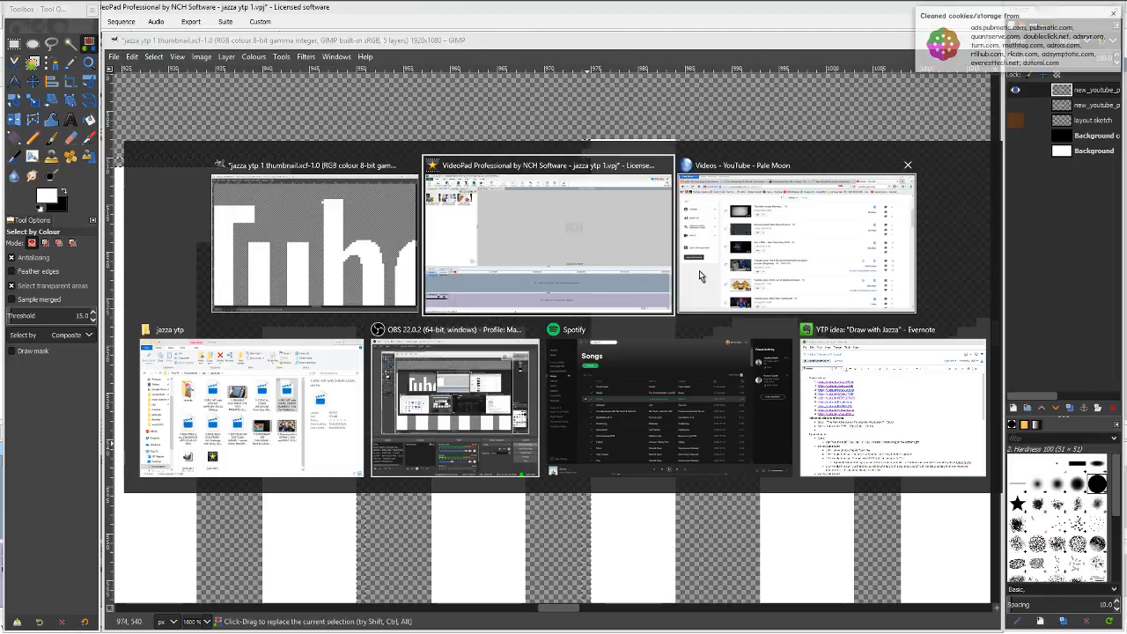
left_click(702, 273)
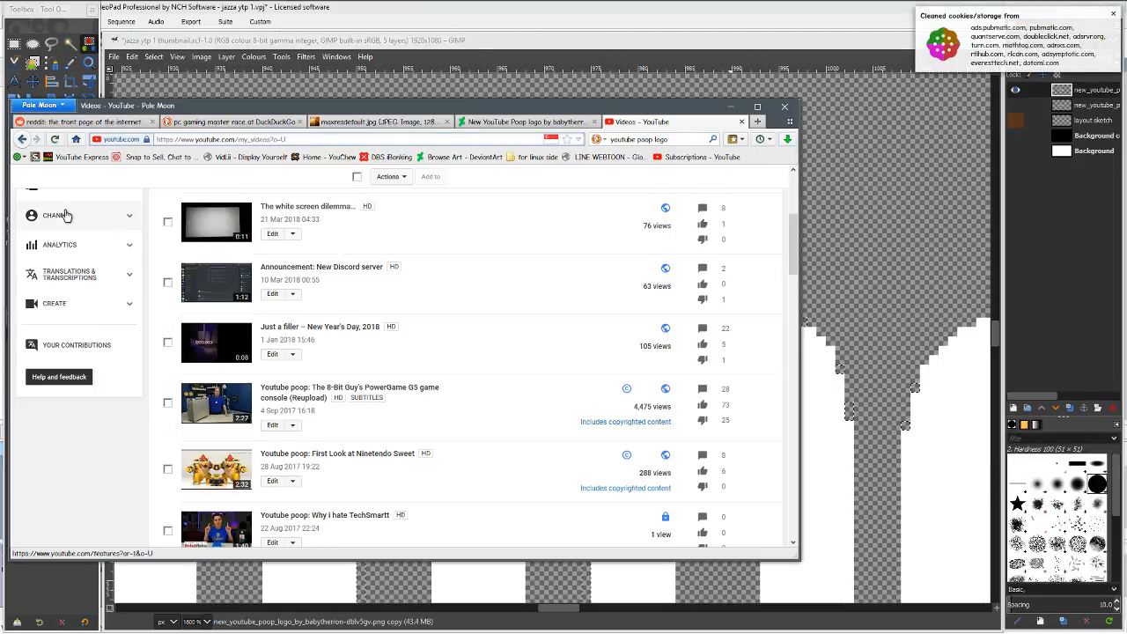
scroll(64, 215, "up", 3)
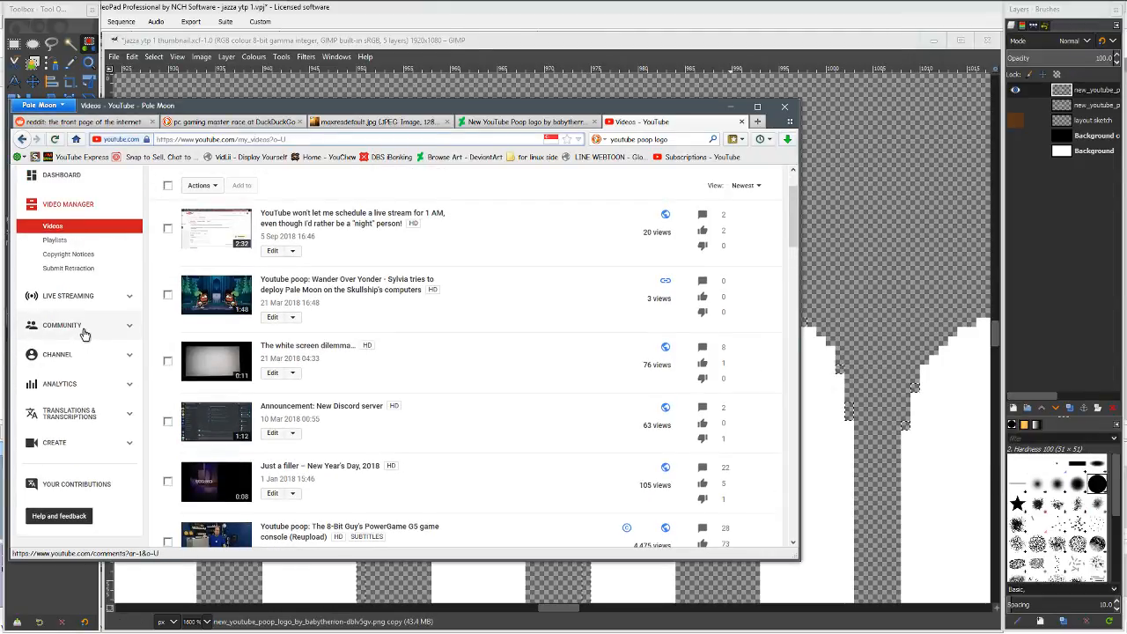
left_click(85, 329)
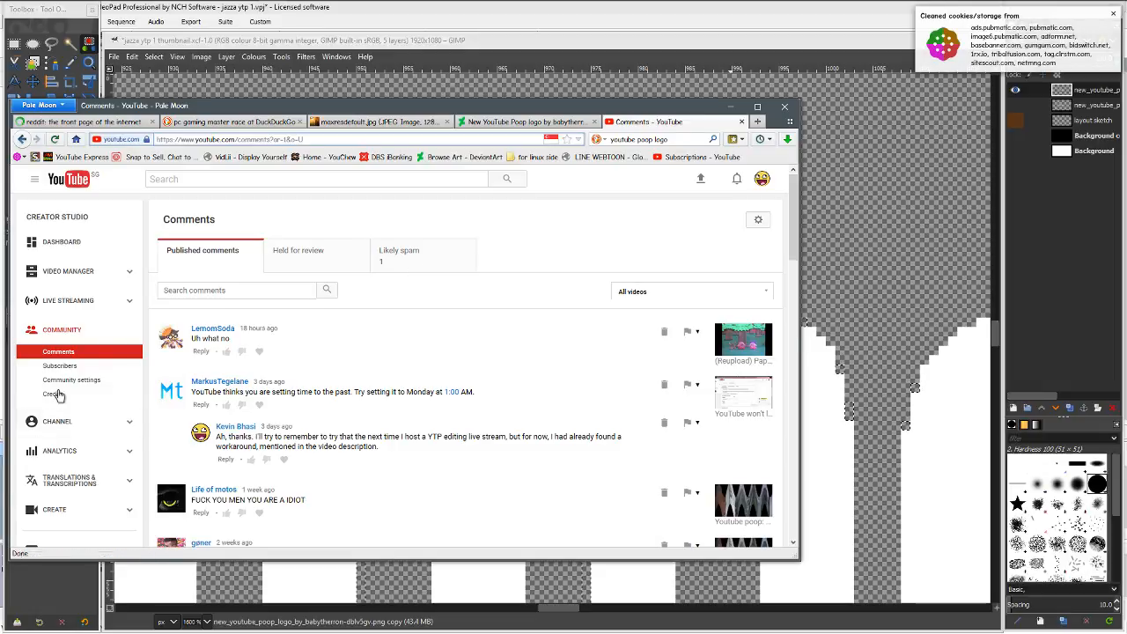
left_click(68, 300)
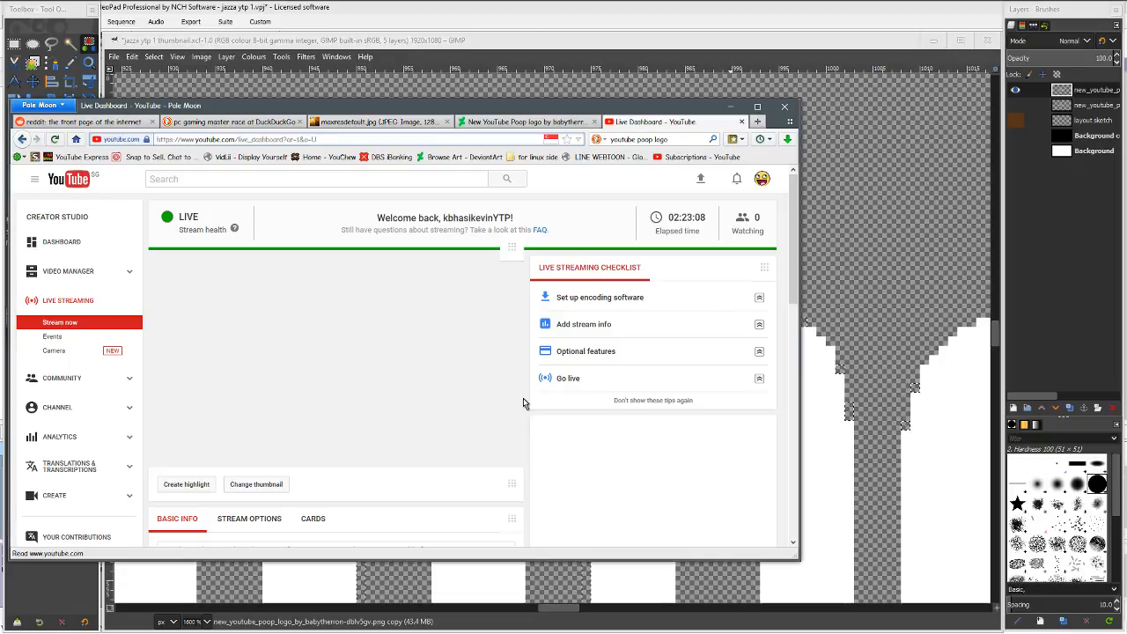
scroll(523, 402, "down", 3)
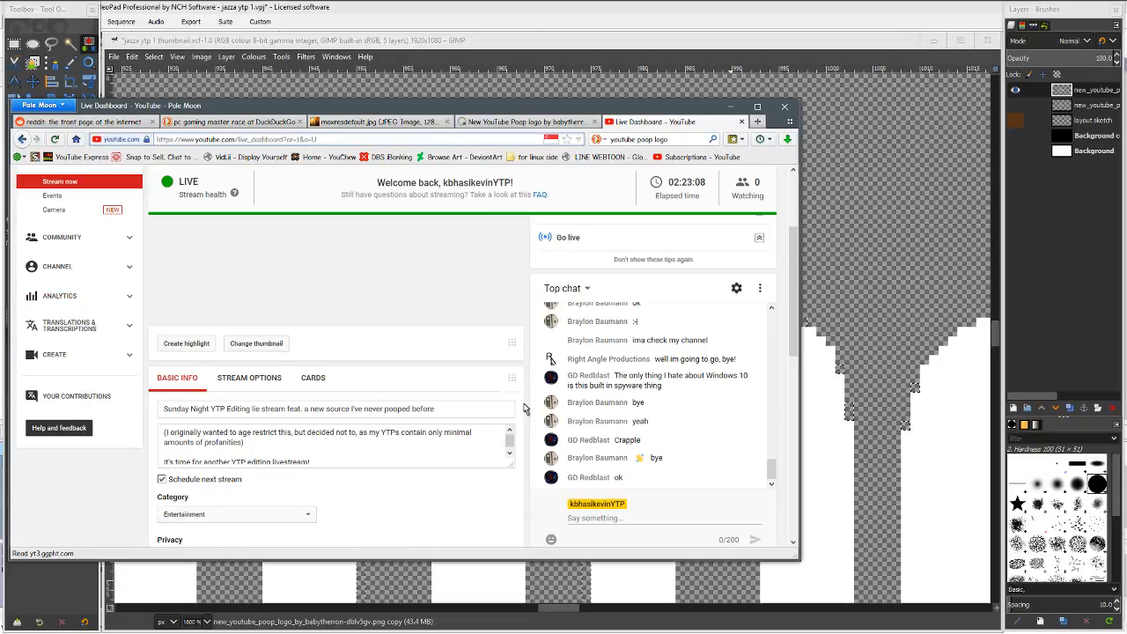
scroll(524, 406, "down", 1)
scroll(524, 408, "up", 1)
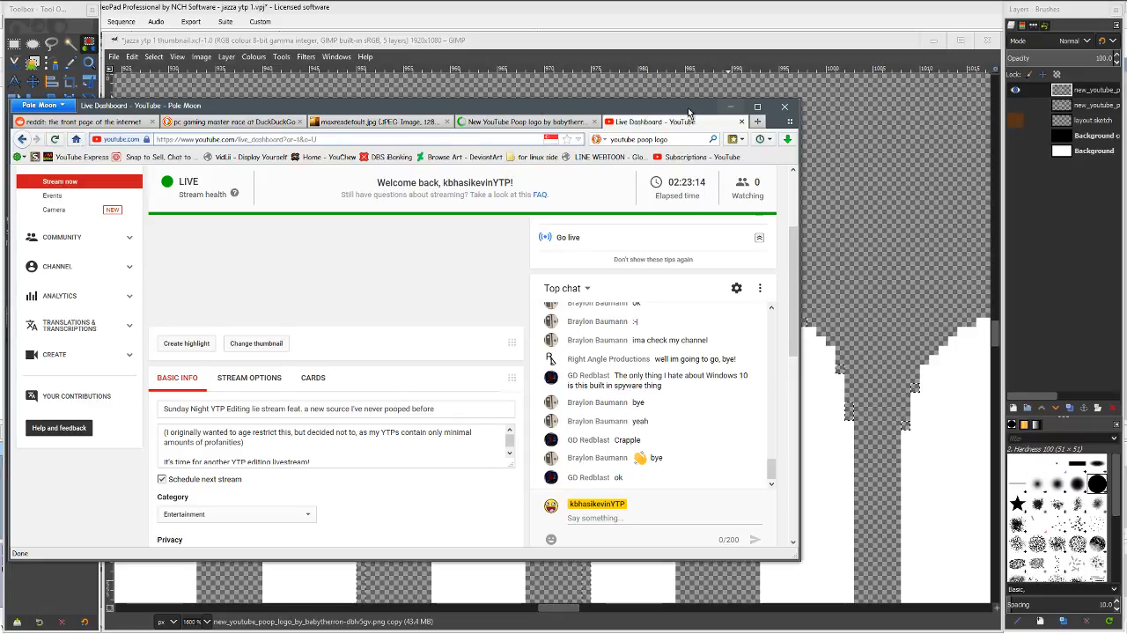
left_click(758, 40)
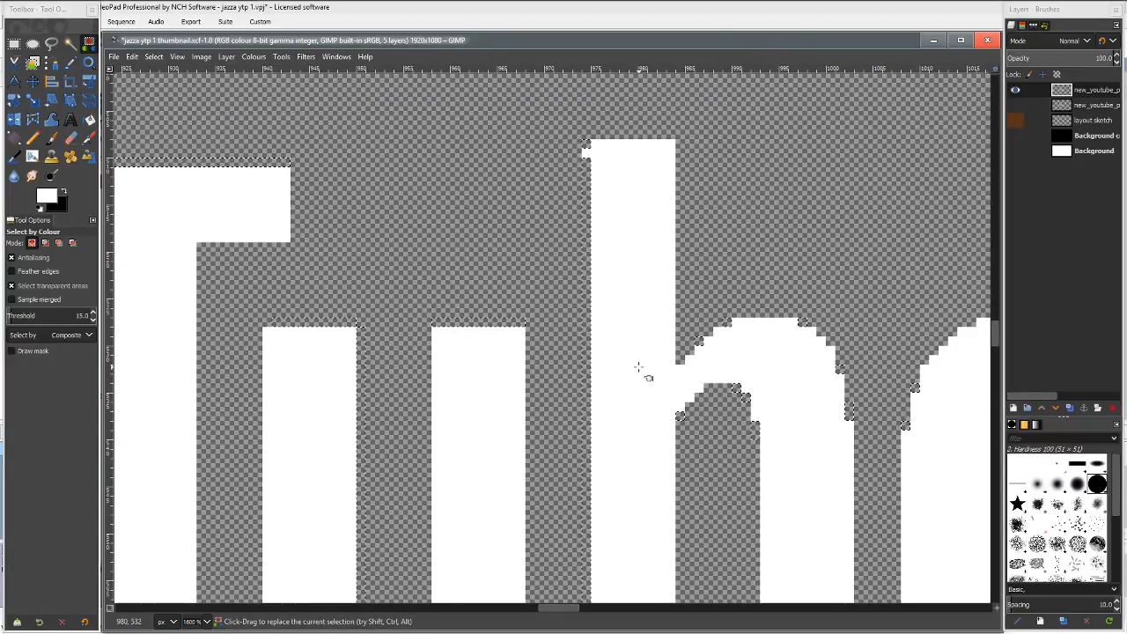
Try scaling the duplicate logo to 200% width and height with the edge selection still active, and undo the scaling.
scroll(638, 366, "down", 3)
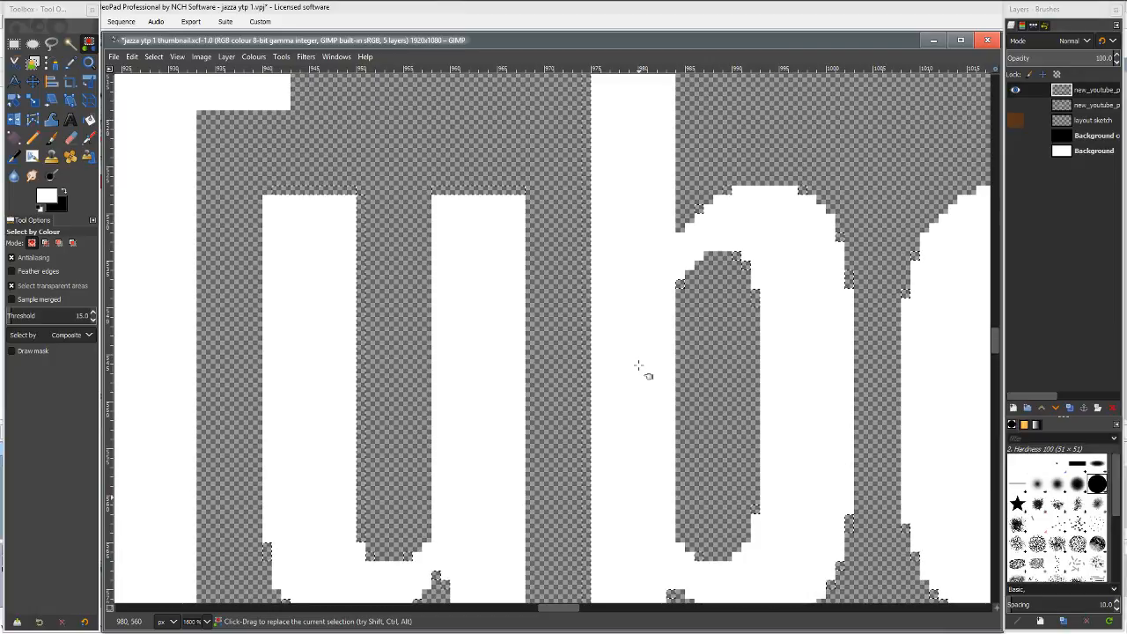
key("ctrl")
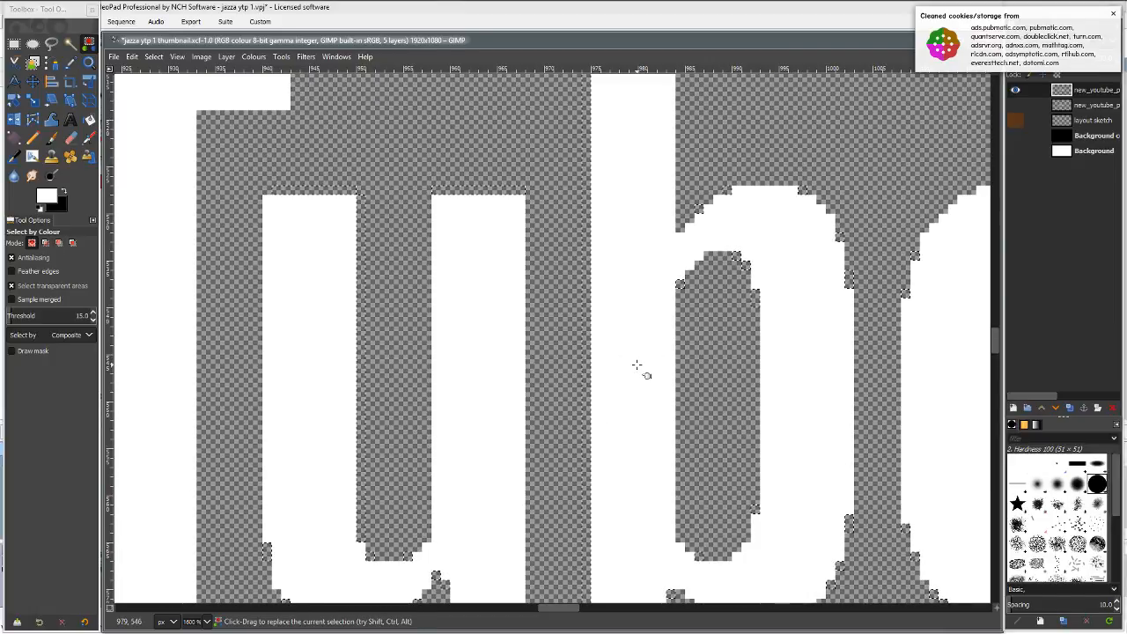
scroll(637, 365, "down", 6, "ctrl")
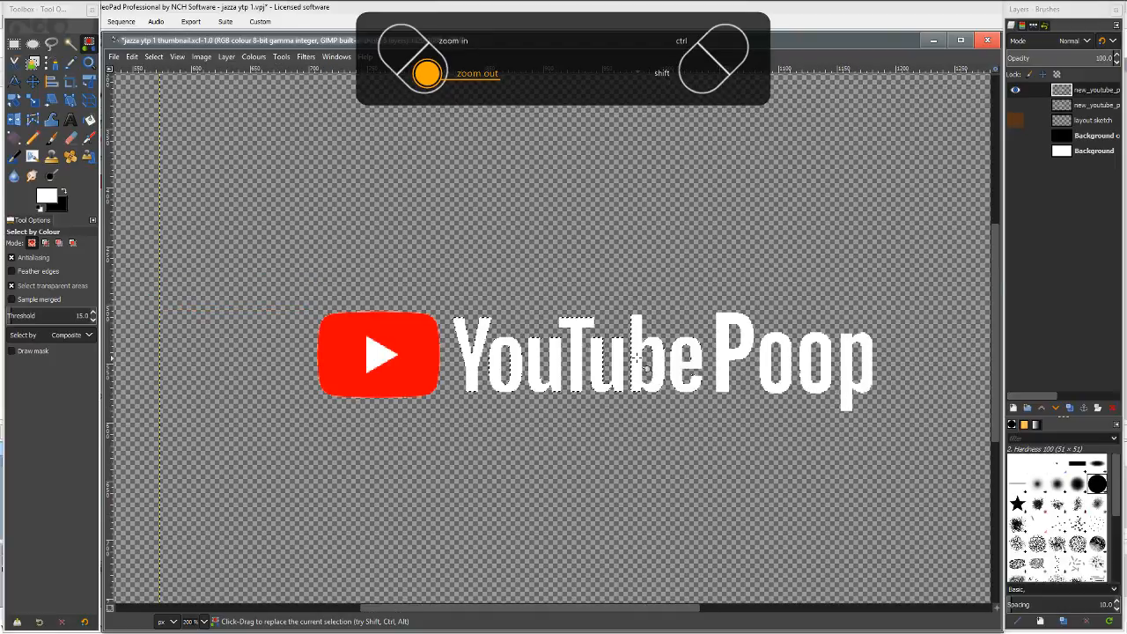
scroll(638, 361, "down", 3, "ctrl")
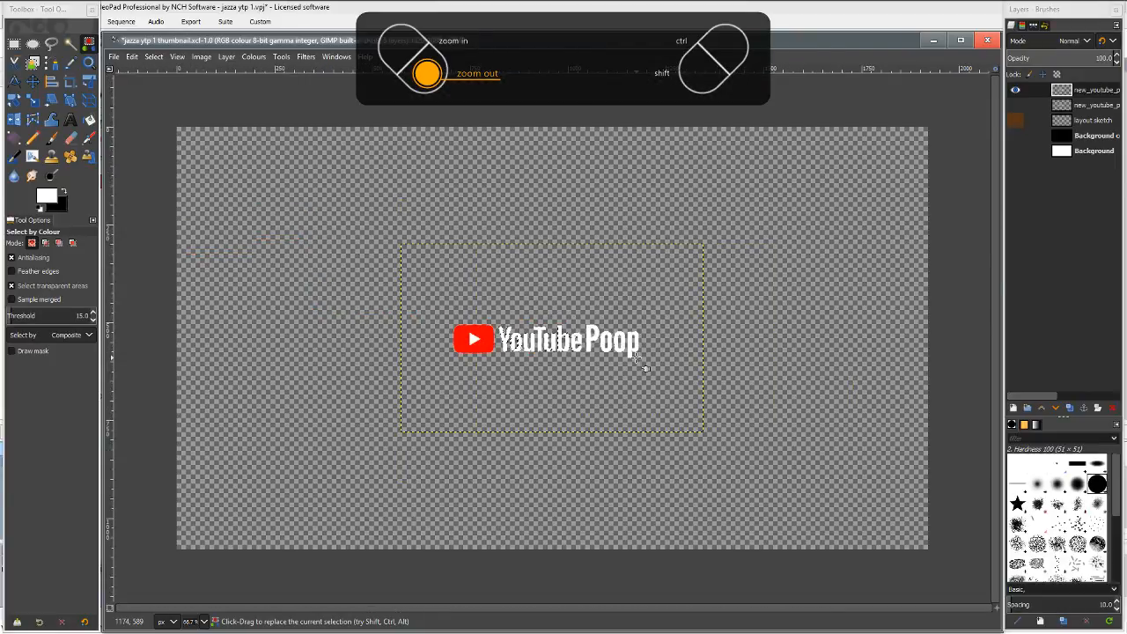
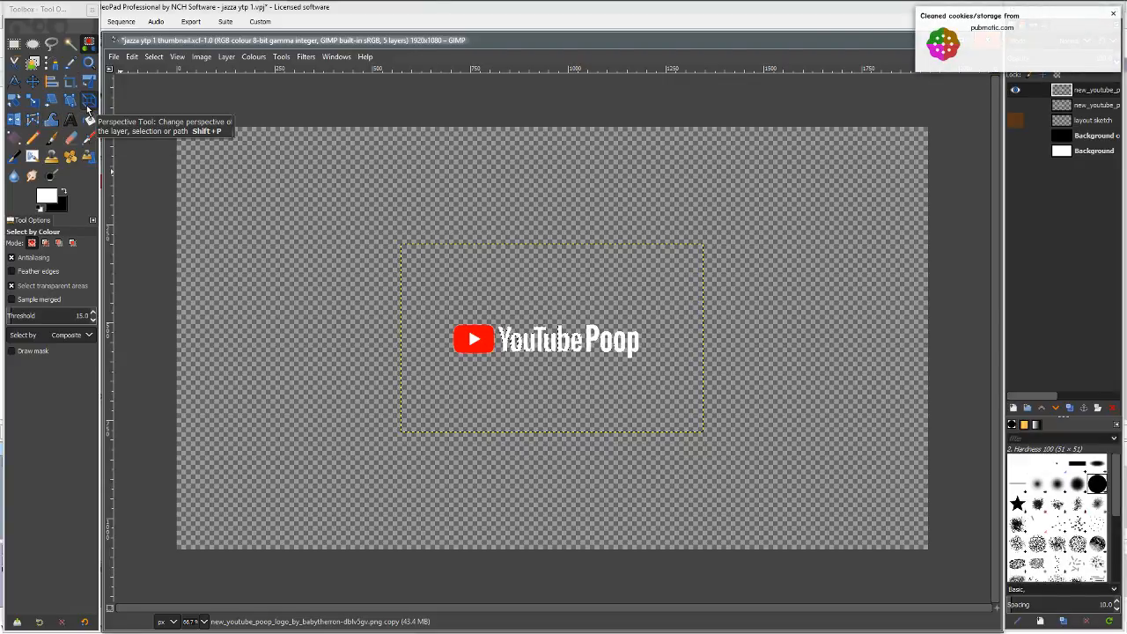
left_click(32, 104)
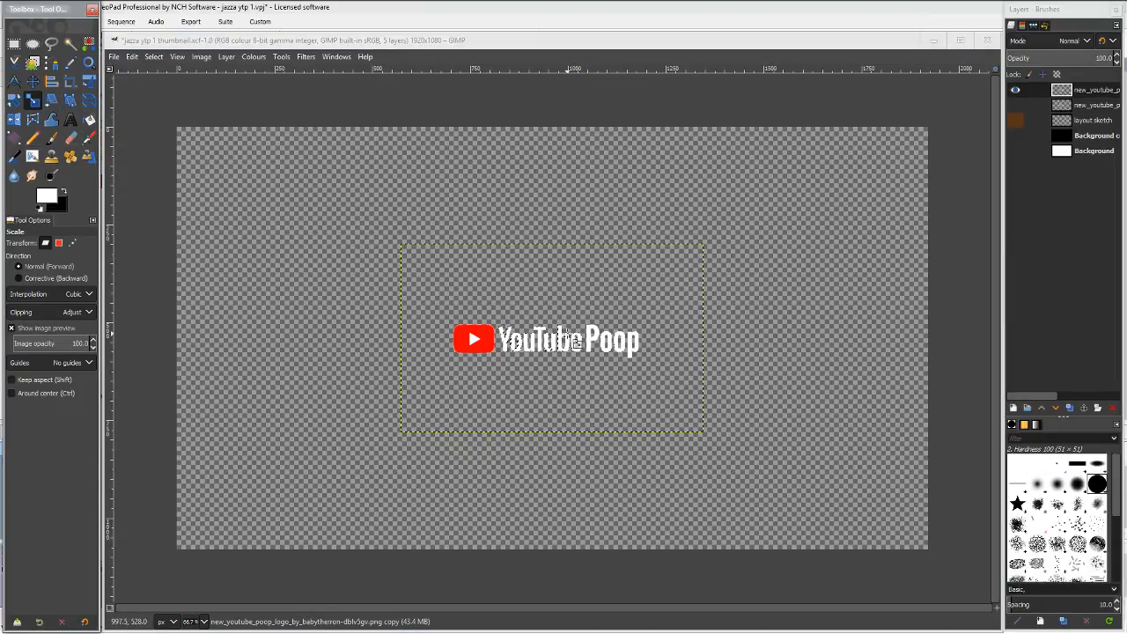
left_click(653, 356)
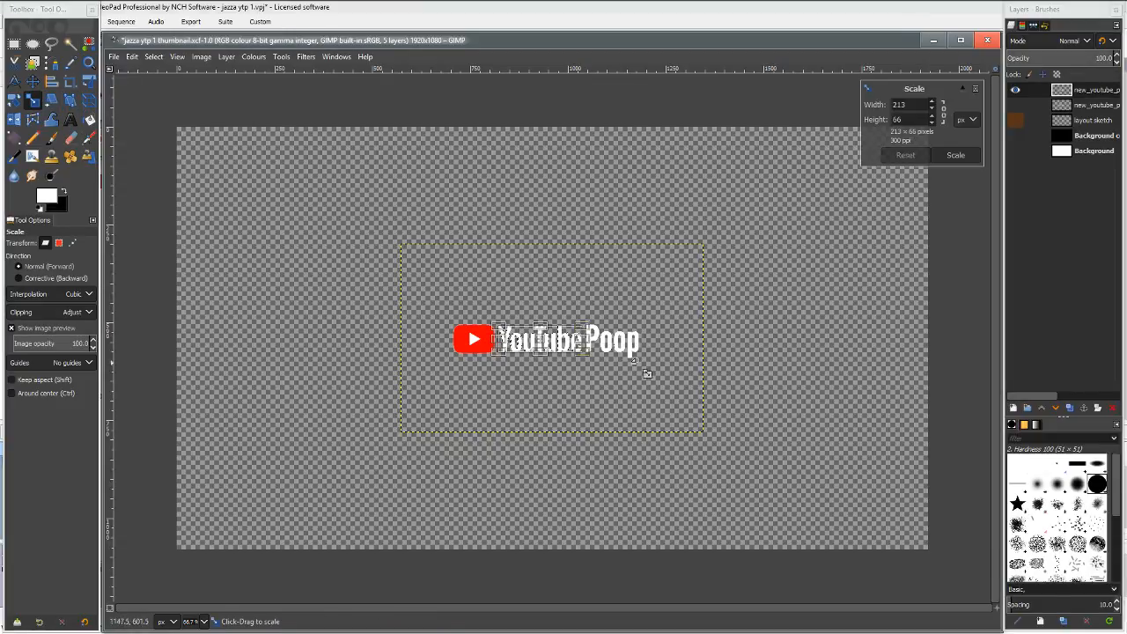
left_click(965, 119)
left_click(971, 136)
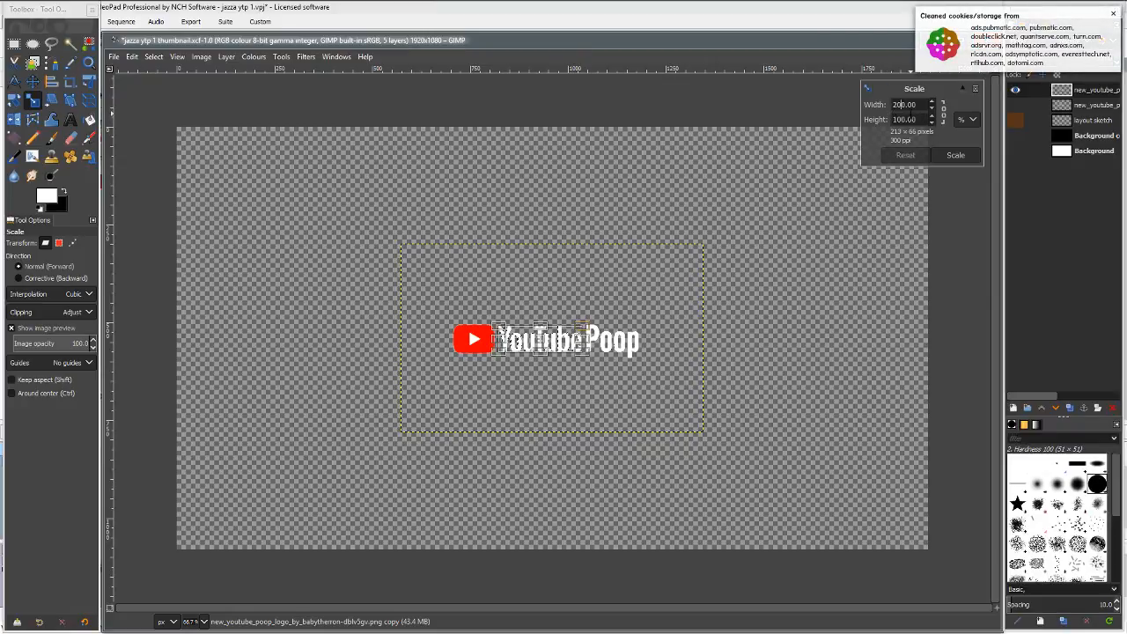
left_click(912, 117)
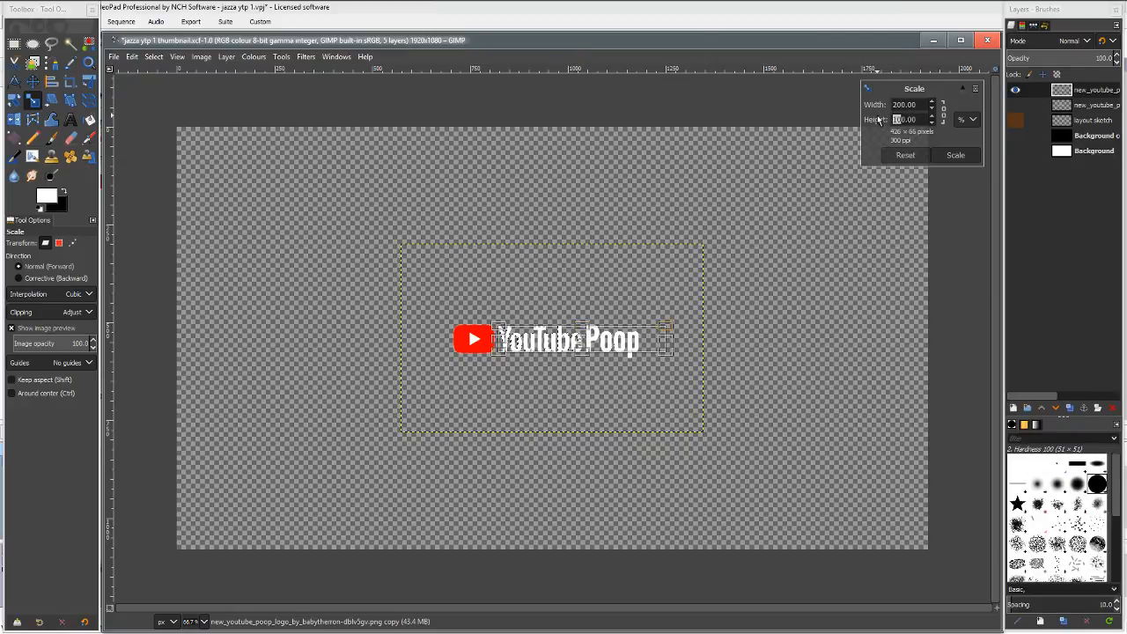
key("Tab")
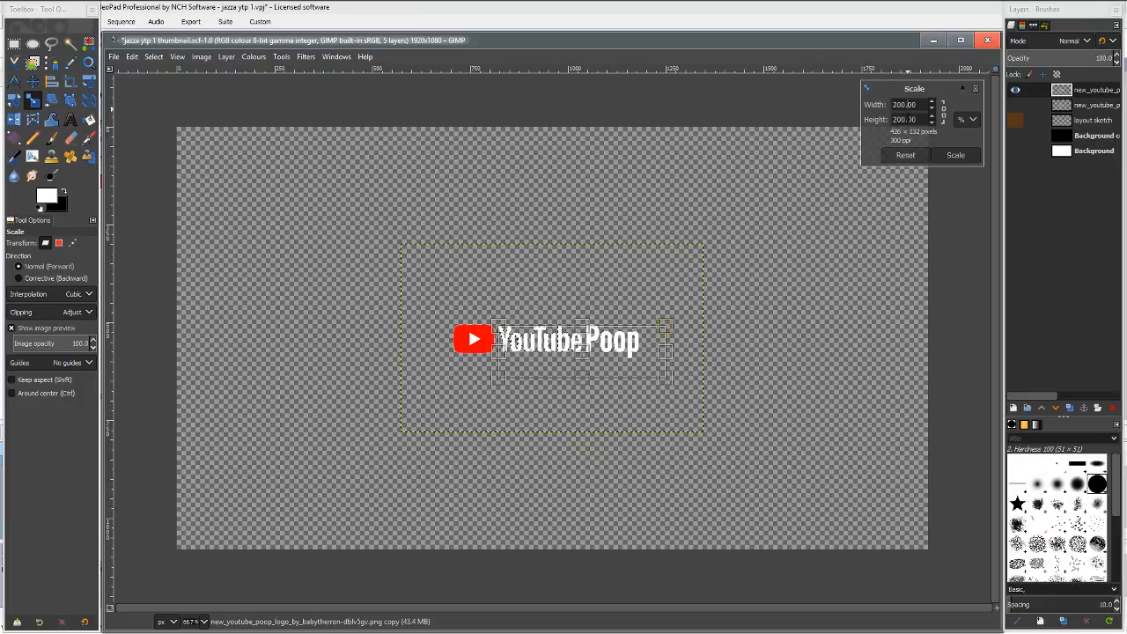
left_click(955, 156)
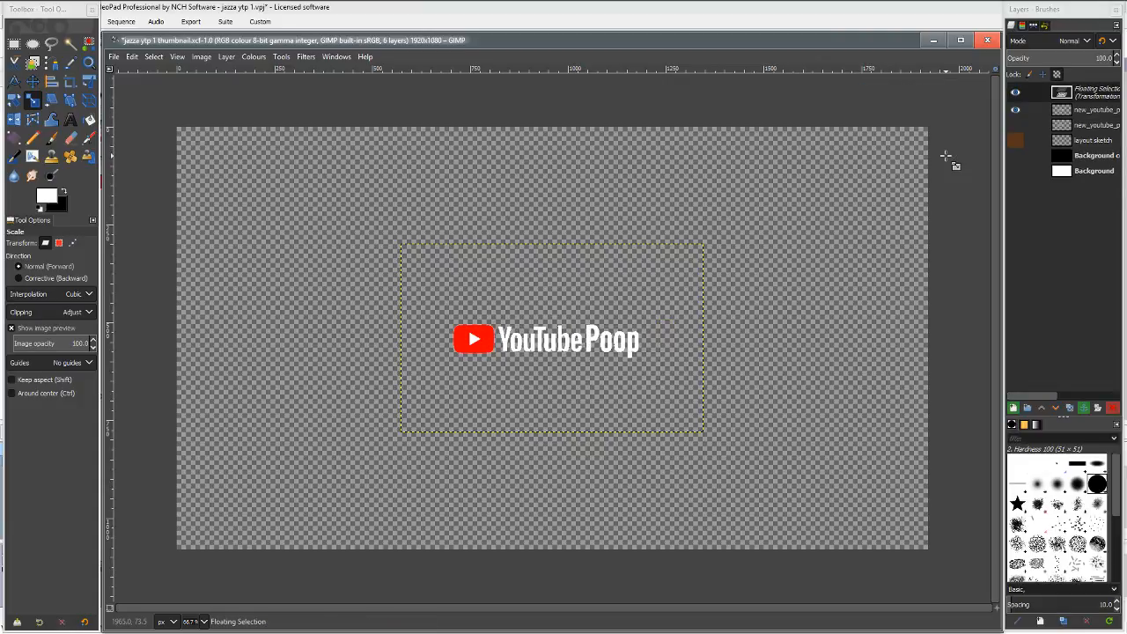
key("ctrl+h")
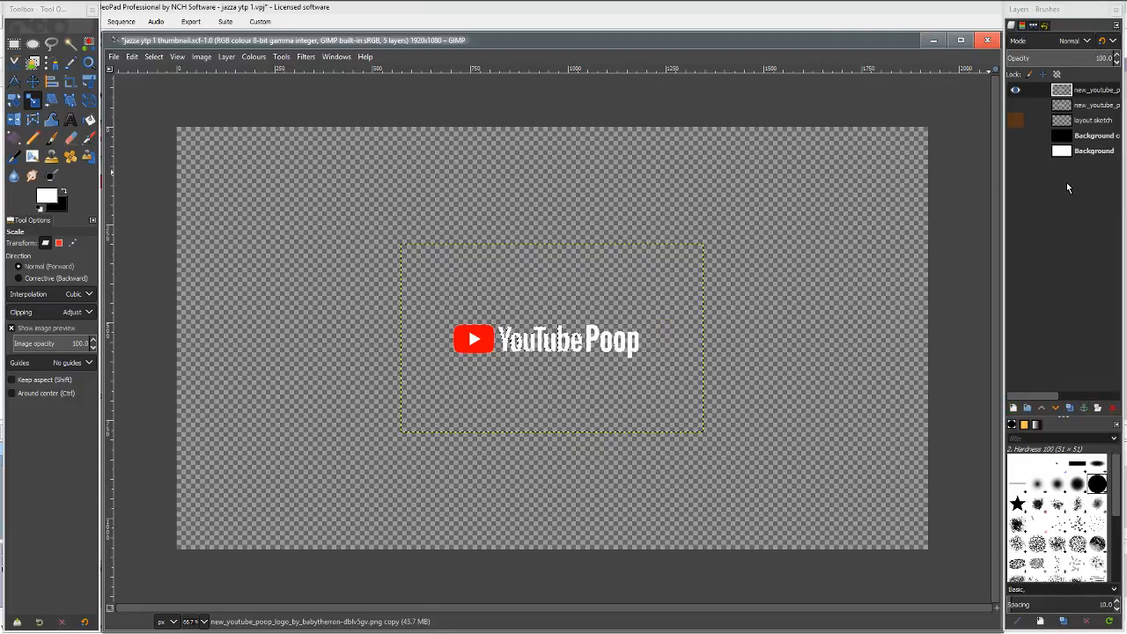
double_click(1092, 90)
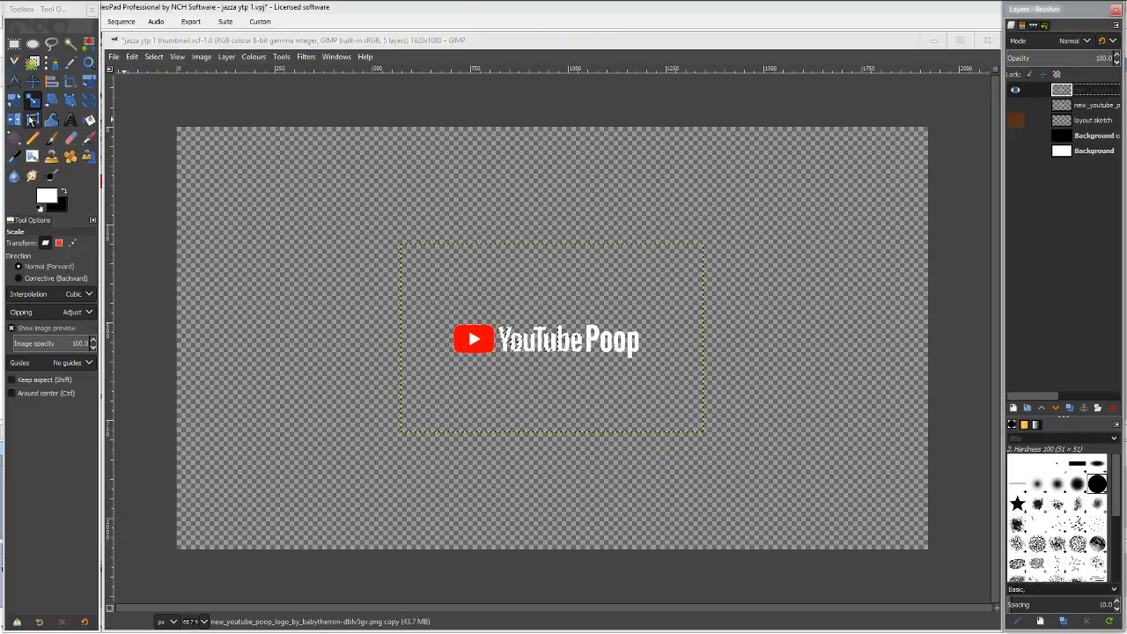
left_click(14, 101)
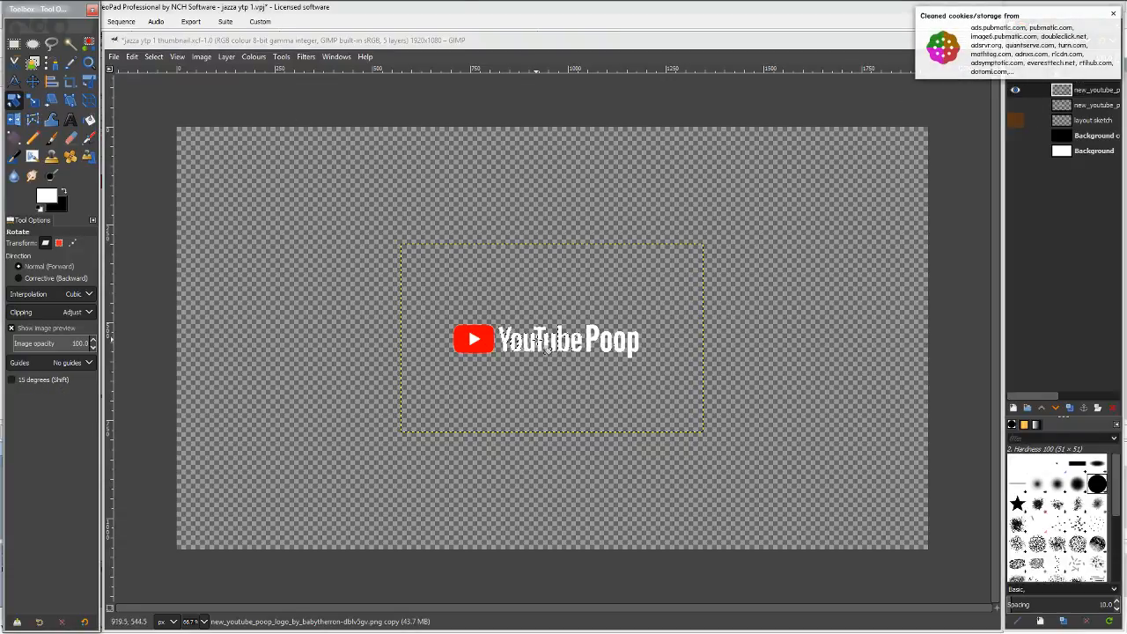
left_click(492, 350)
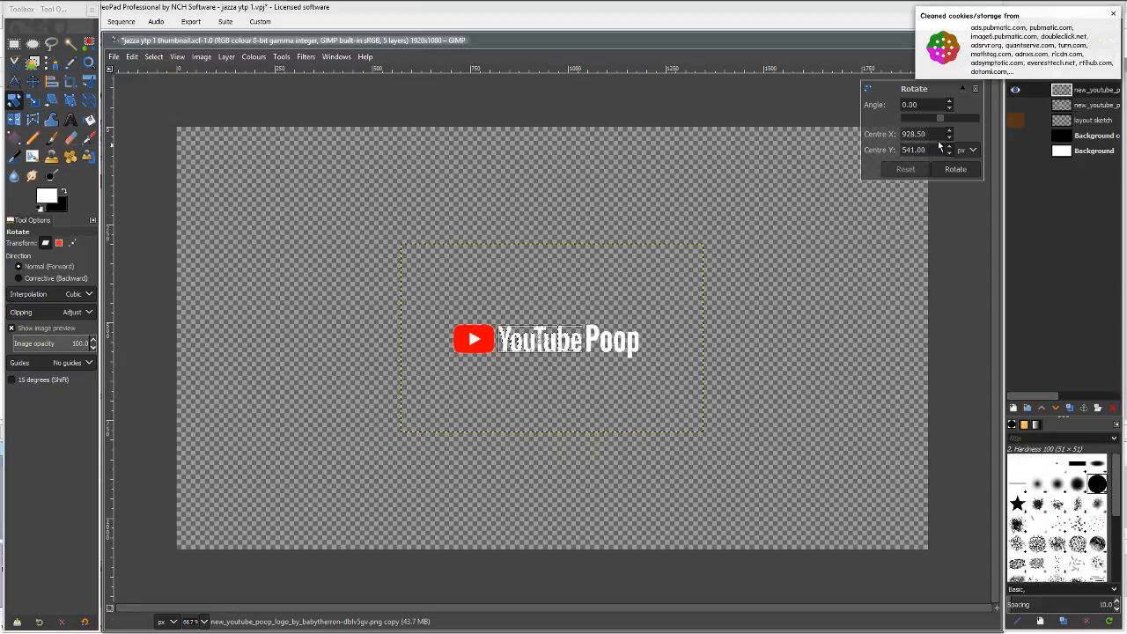
left_click(953, 169)
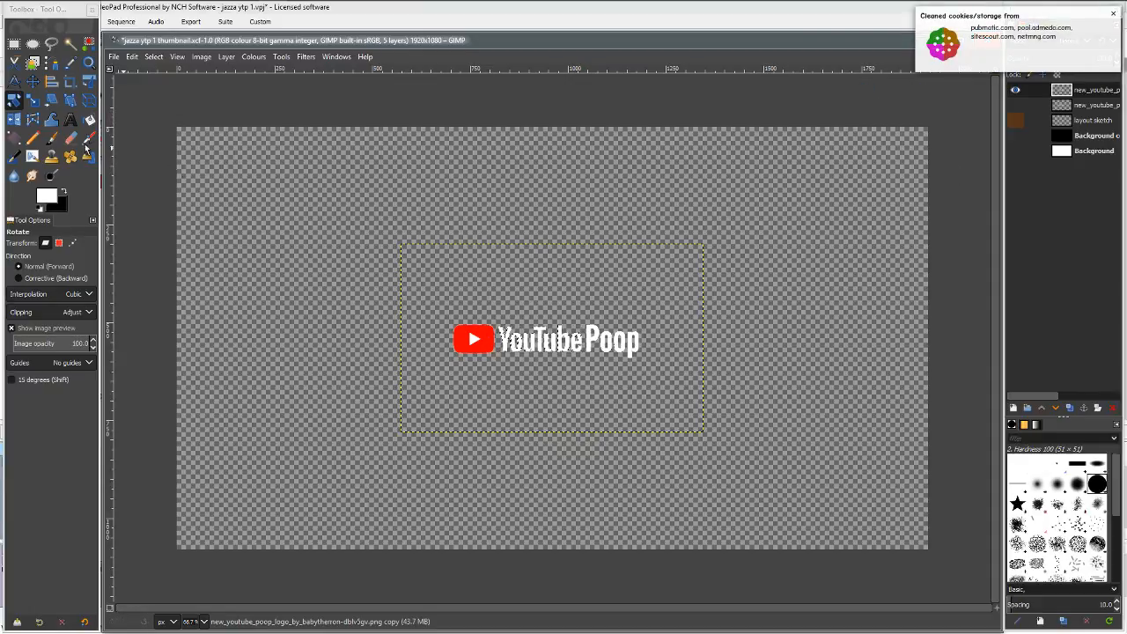
Try scaling the selected lettering edges to 200% with linked width and height, anchor the floating selection, and undo both.
left_click(32, 100)
left_click(362, 262)
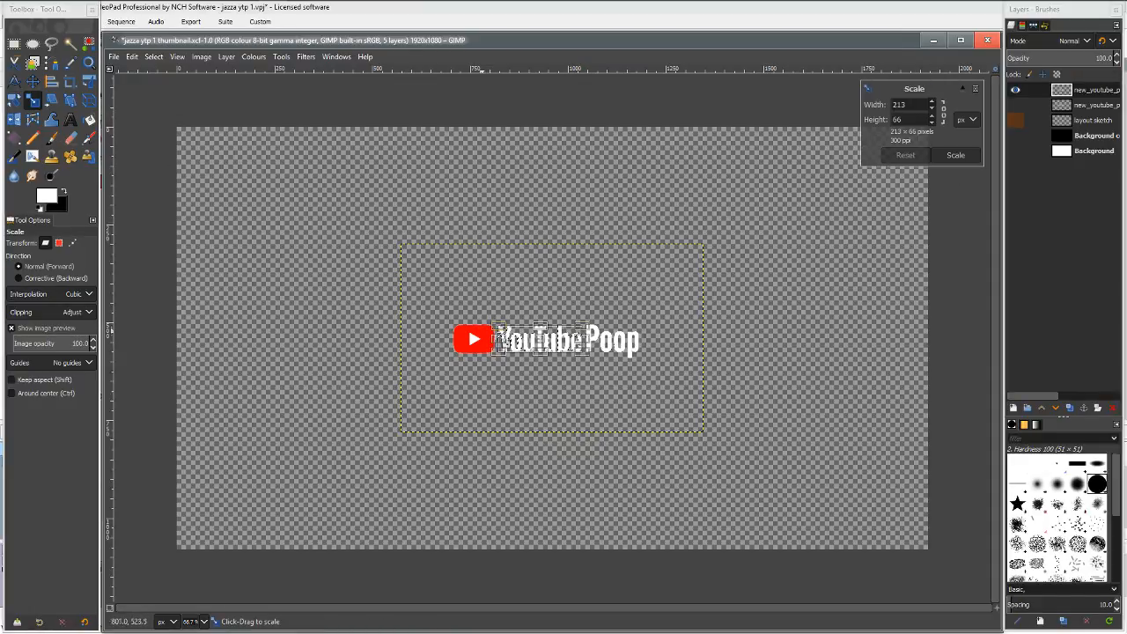
left_click(965, 124)
left_click(974, 134)
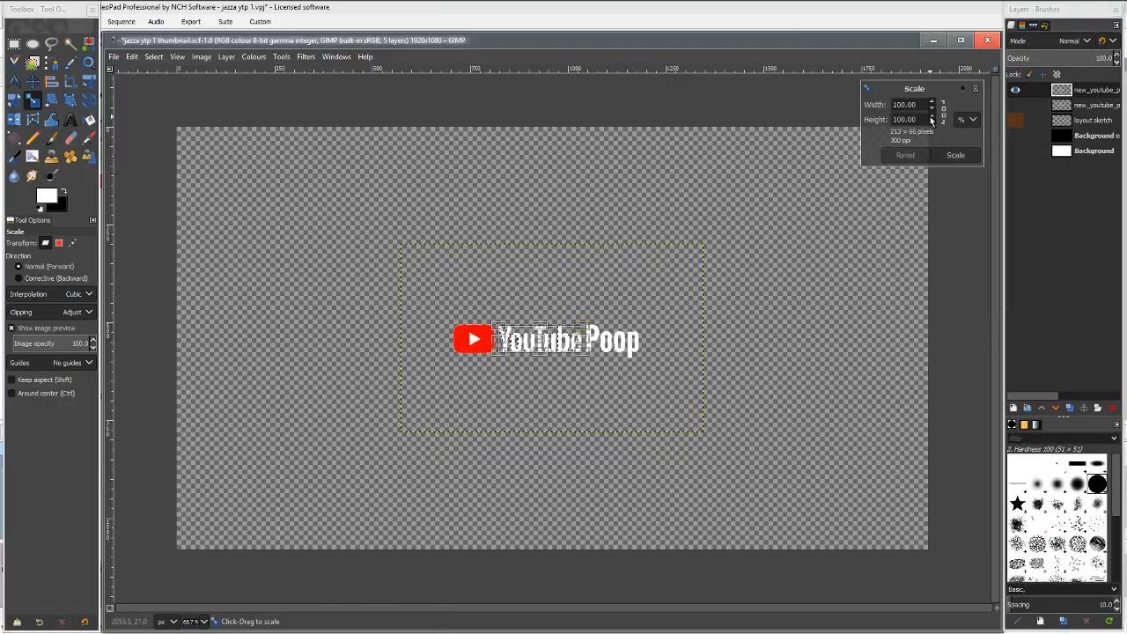
left_click(941, 115)
type("200")
key("Tab")
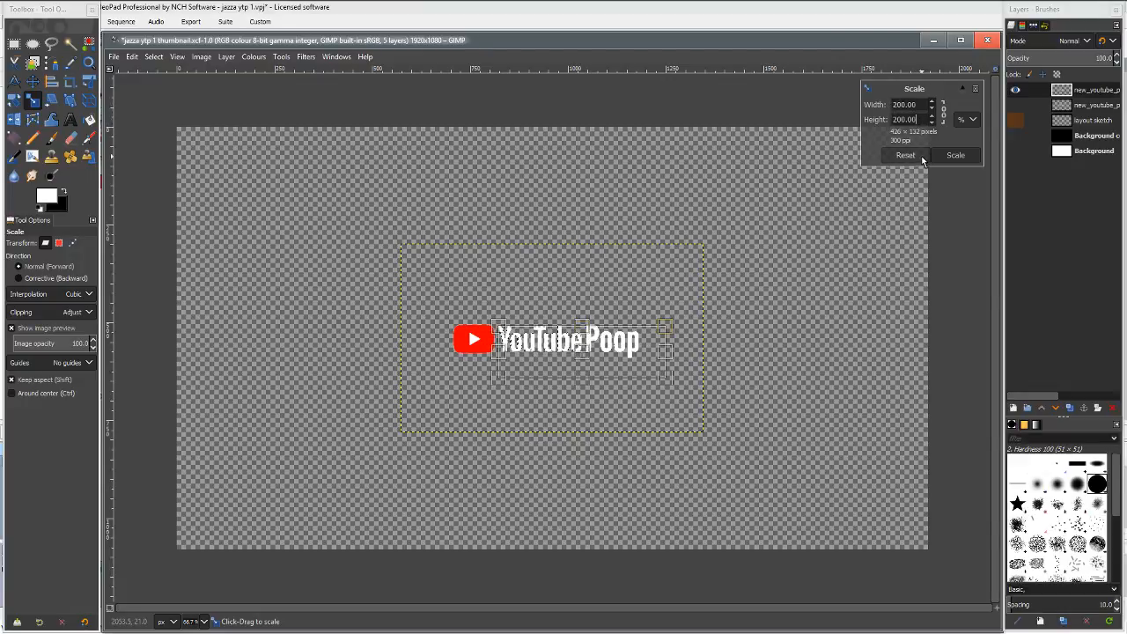
left_click(954, 156)
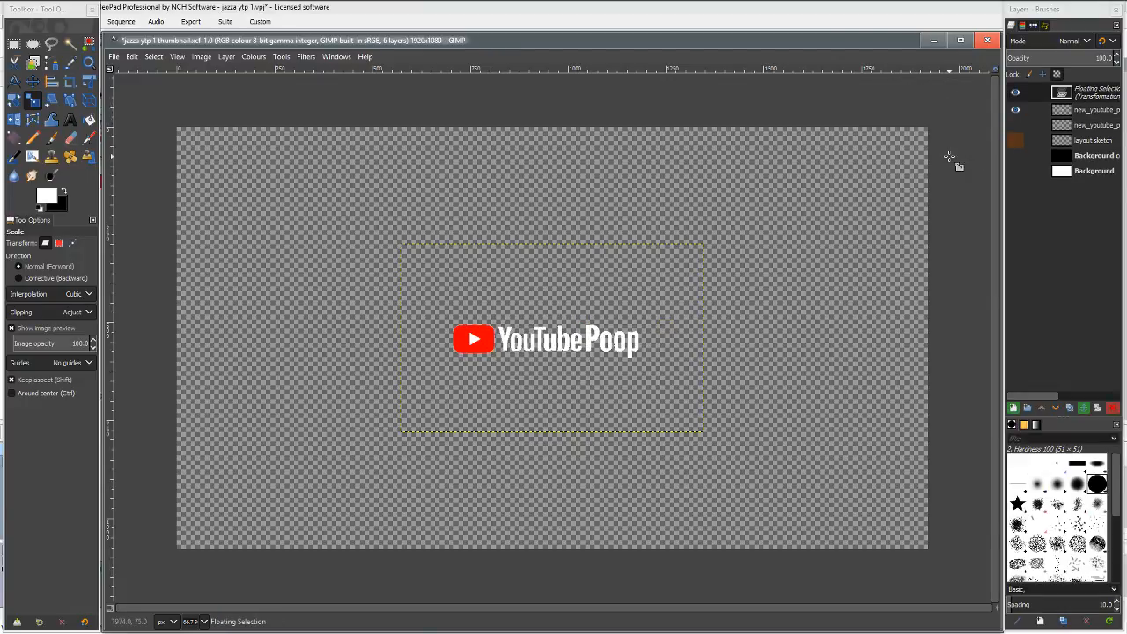
left_click(1081, 411)
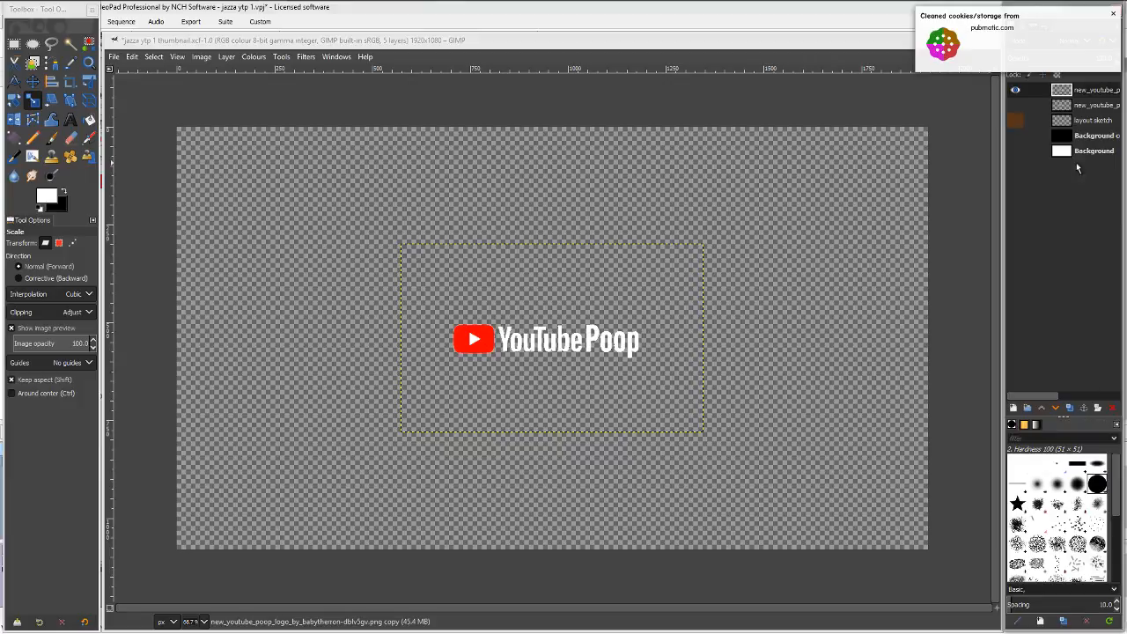
left_click_drag(1050, 397, 1119, 404)
key("ctrl+z")
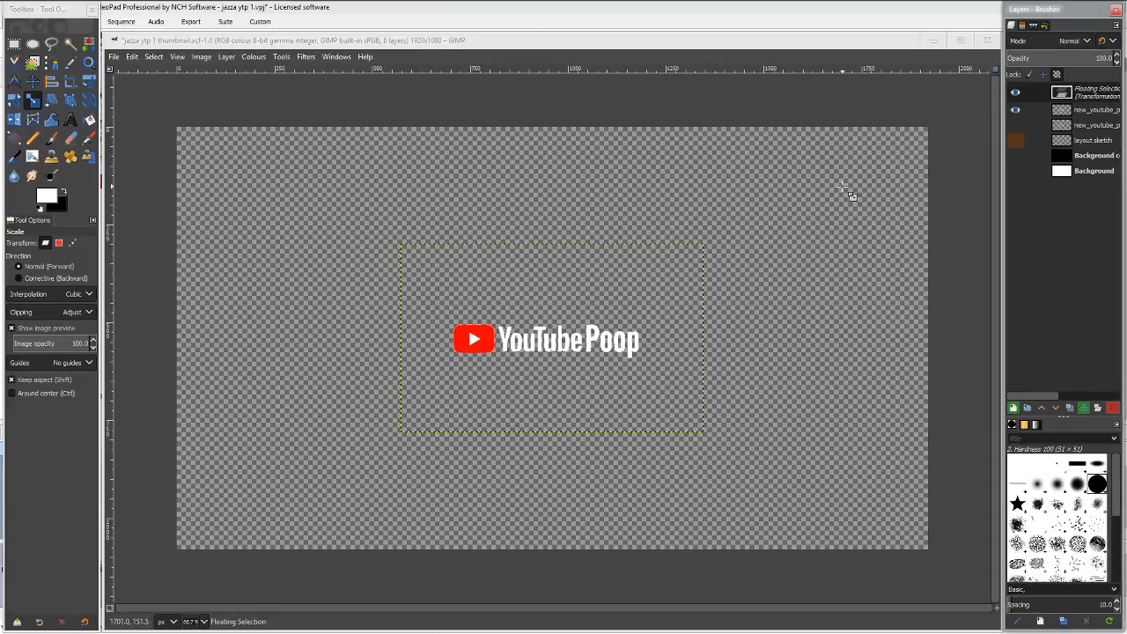
key("ctrl+z")
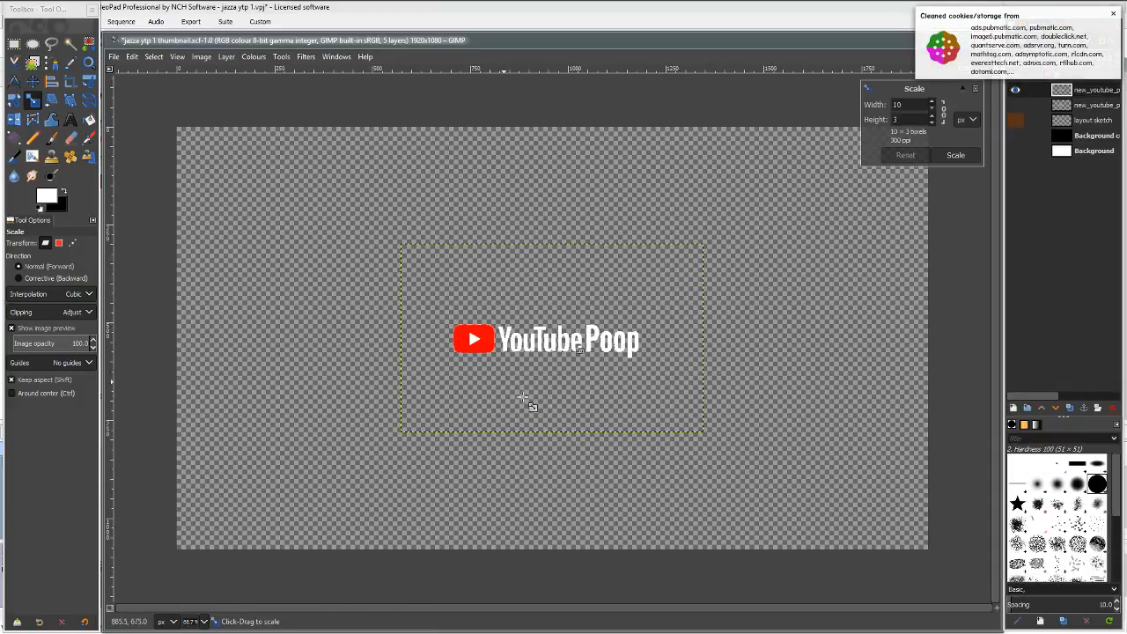
Try enlarging the selected lettering edges freehand to about 393 × 122 pixels while keeping the aspect ratio.
left_click(528, 401)
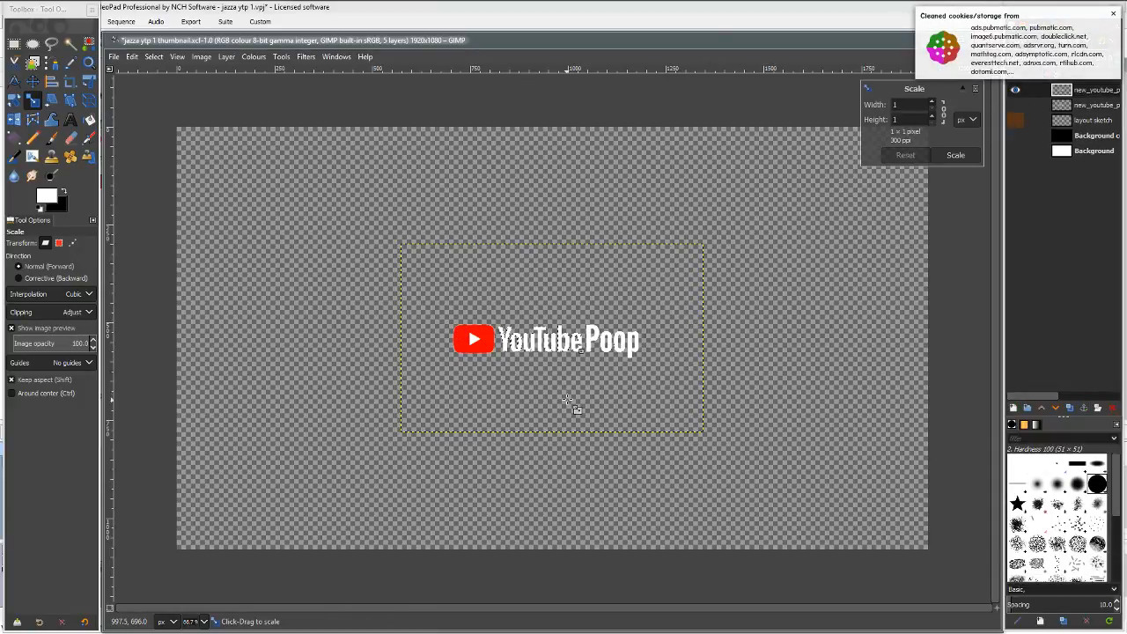
left_click(956, 155)
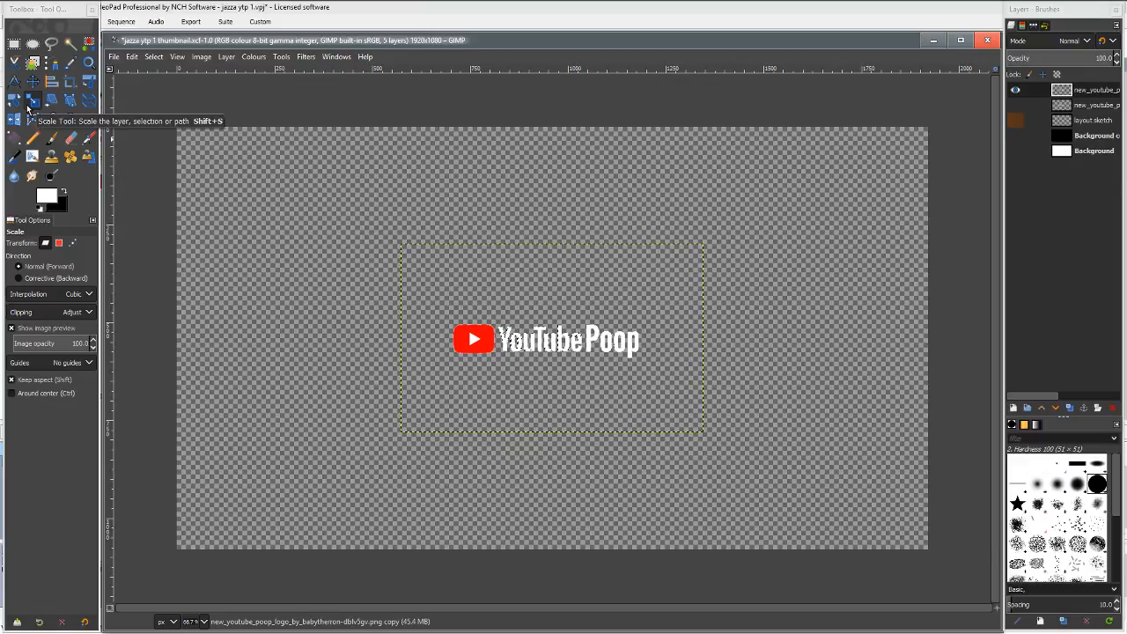
left_click(487, 341)
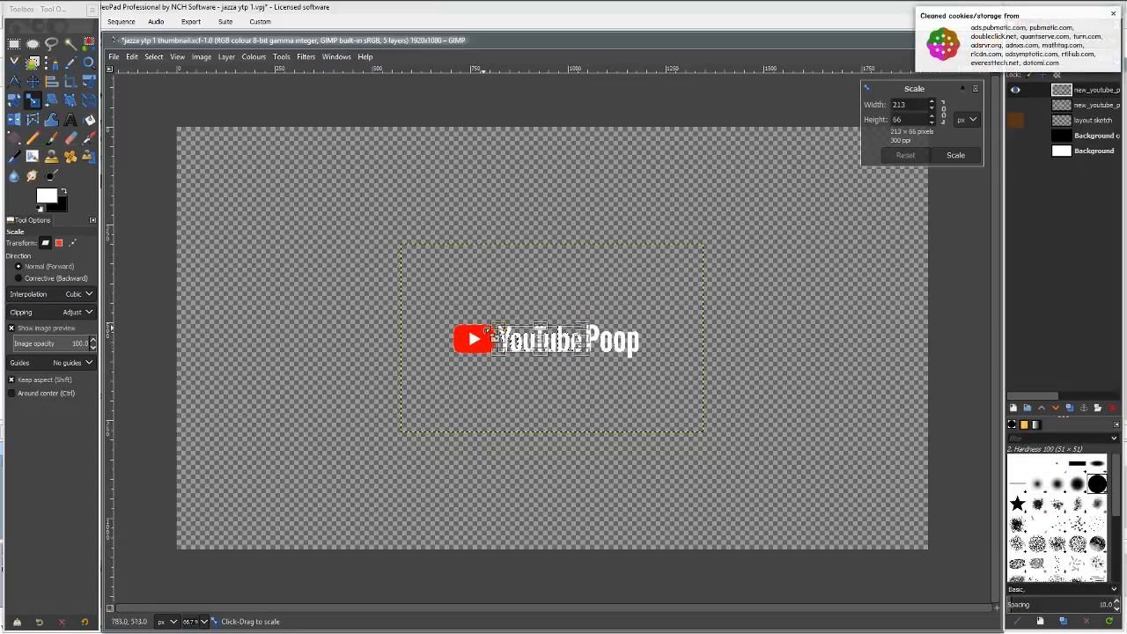
left_click_drag(504, 334, 423, 299)
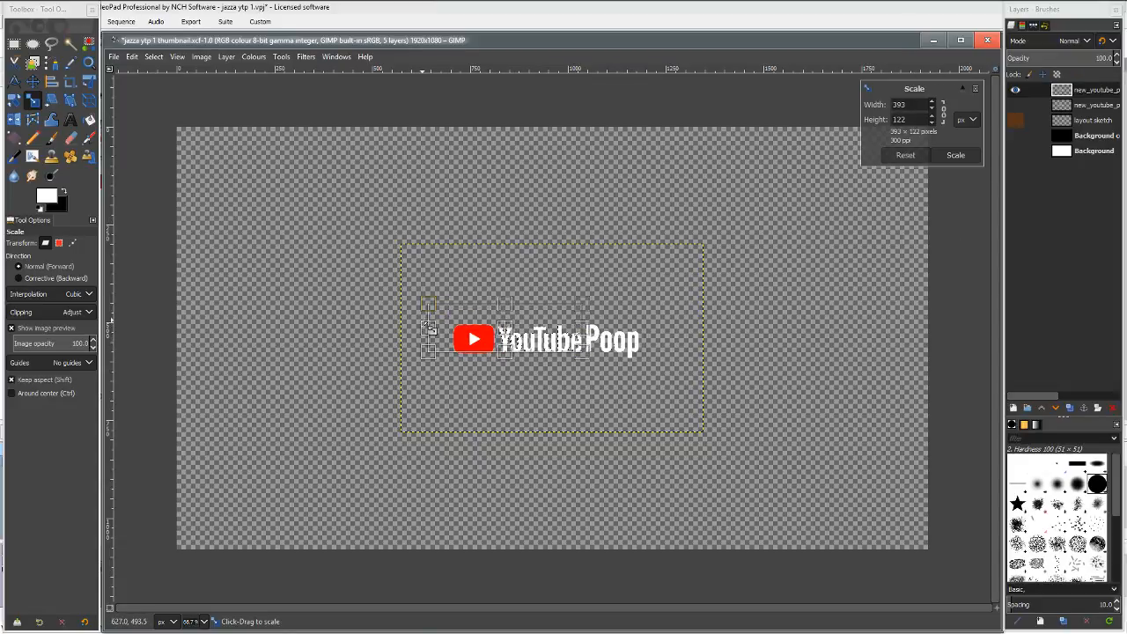
left_click(959, 156)
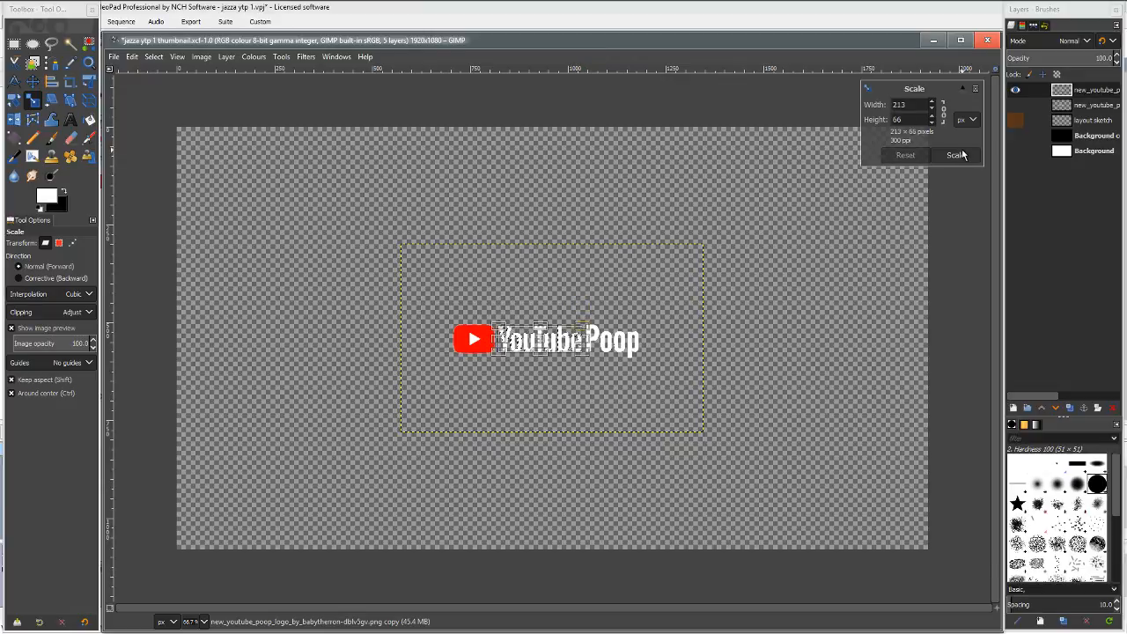
left_click(965, 155)
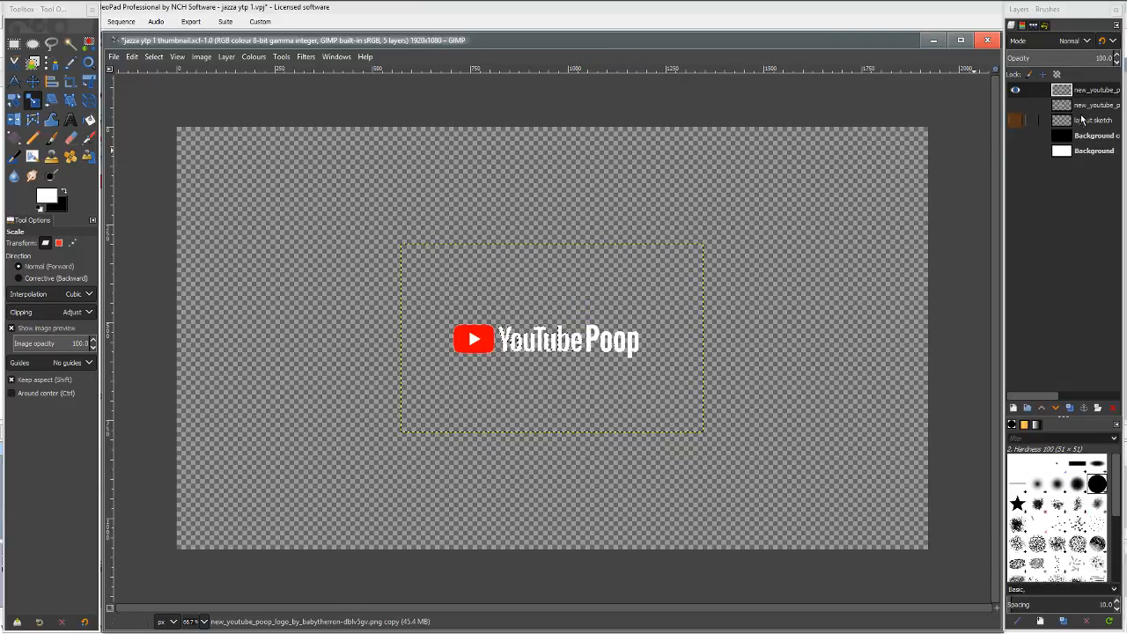
Clear the edge selection and make the duplicate logo layer active and visible again.
left_click(1088, 107)
left_click(1014, 92)
left_click(1015, 91)
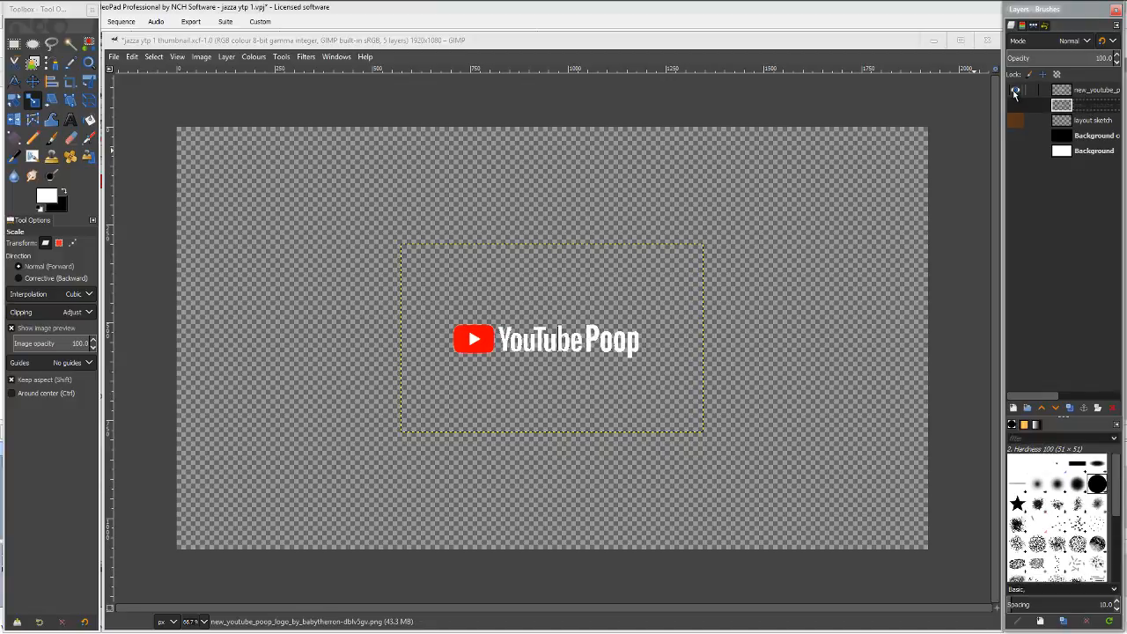
left_click(1015, 91)
left_click(1064, 135)
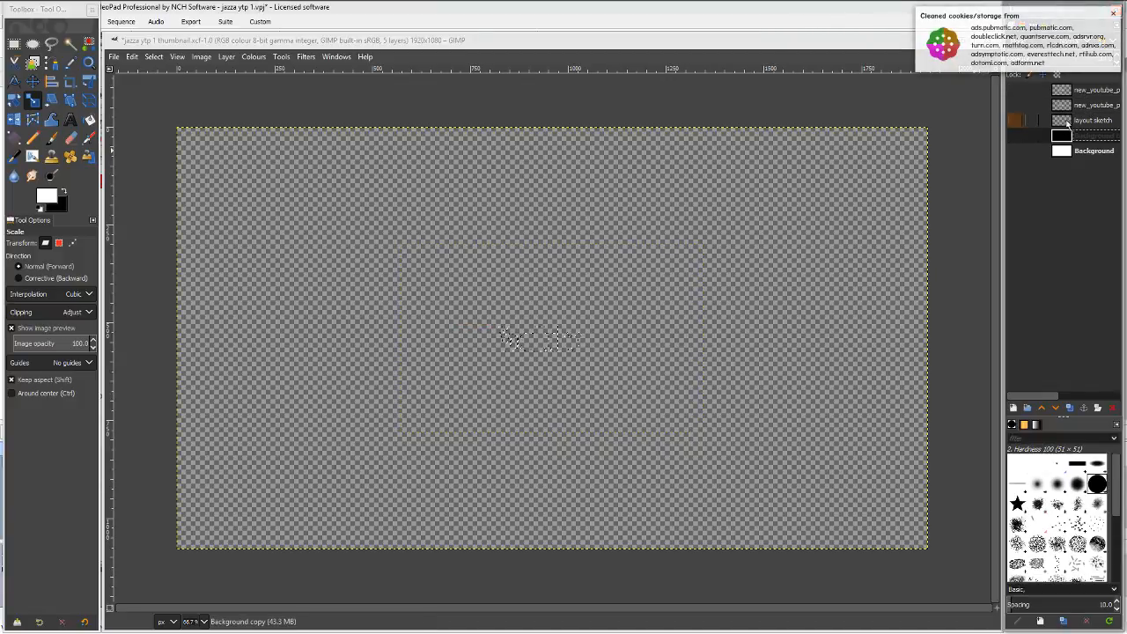
left_click(1076, 92)
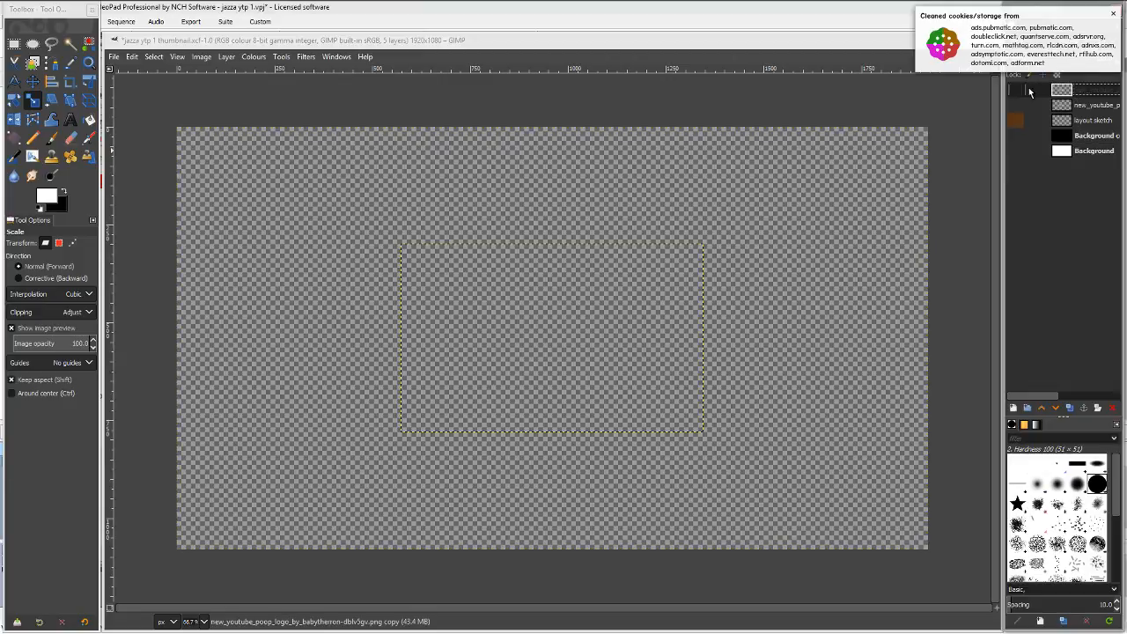
left_click(1015, 92)
Scale the whole duplicate logo layer to 200% width and height.
left_click(568, 310)
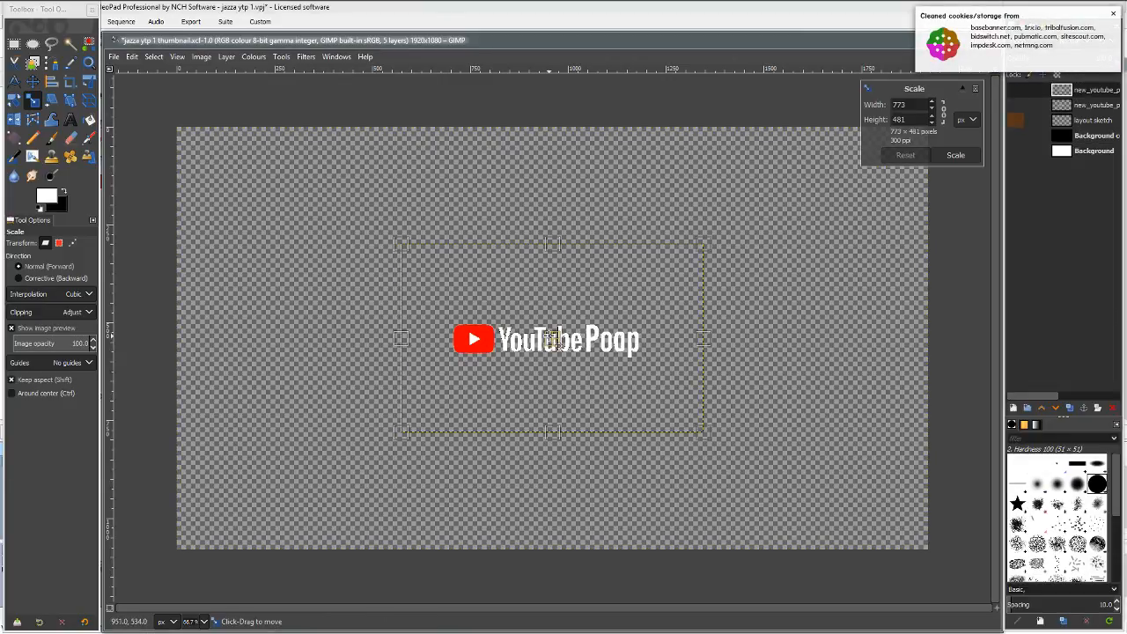
left_click(973, 121)
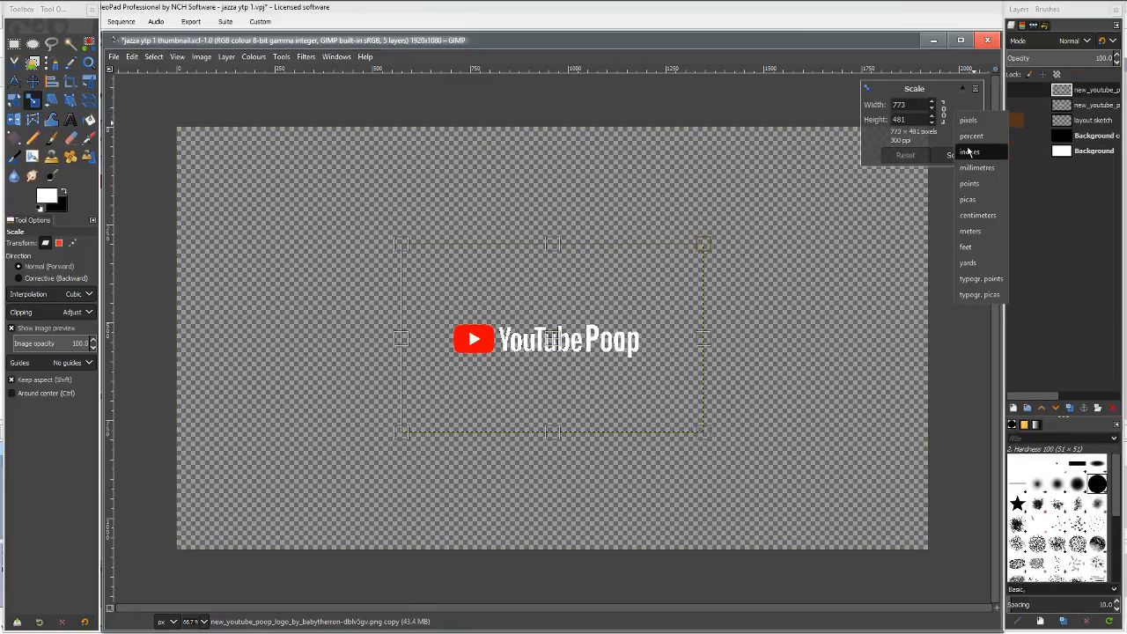
left_click(969, 138)
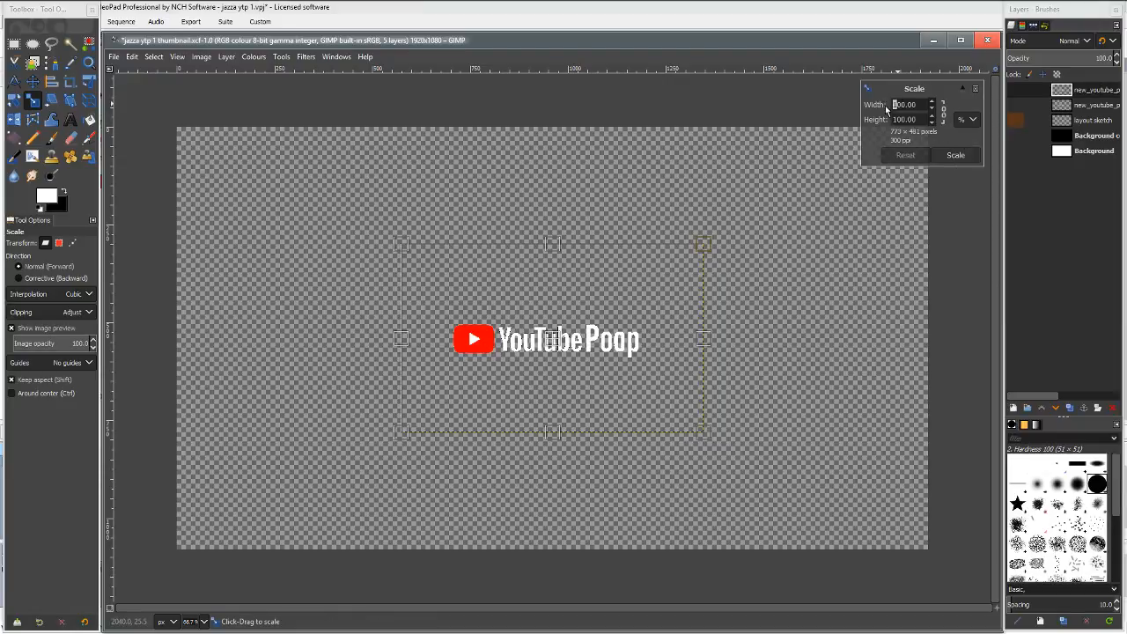
key("Tab")
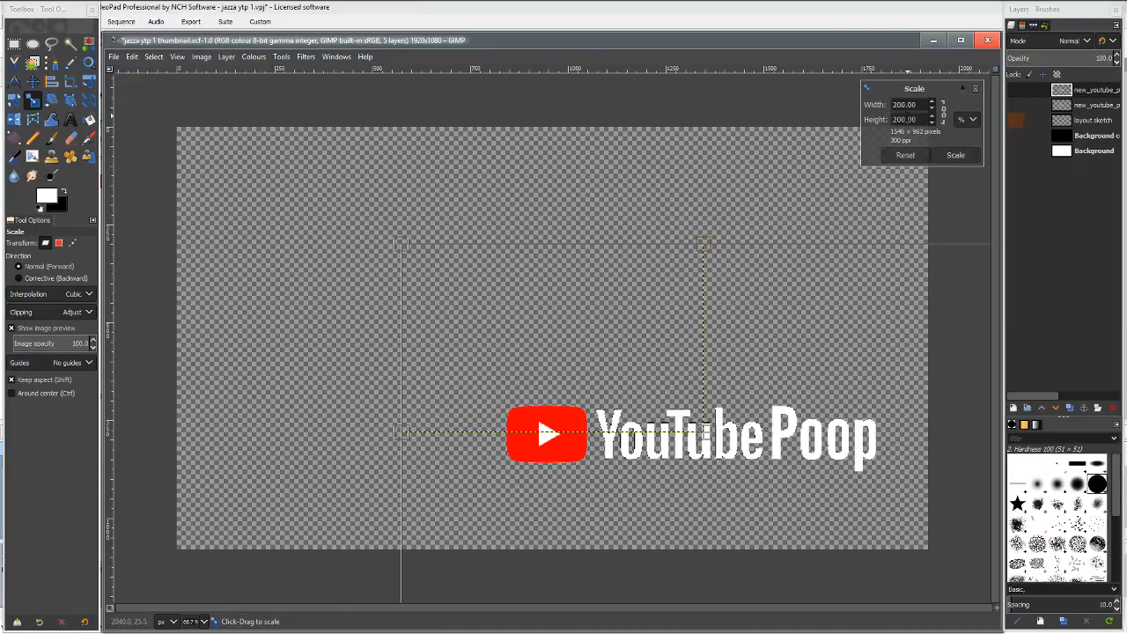
left_click(938, 156)
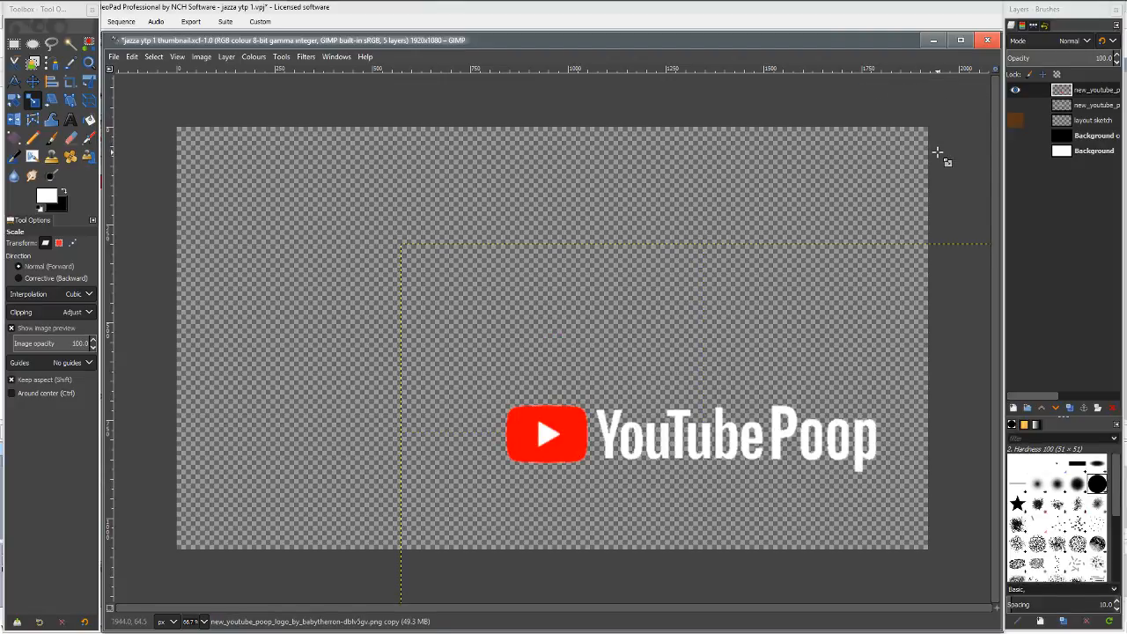
Move the enlarged duplicate logo into the lower-left corner of the canvas.
right_click(673, 369)
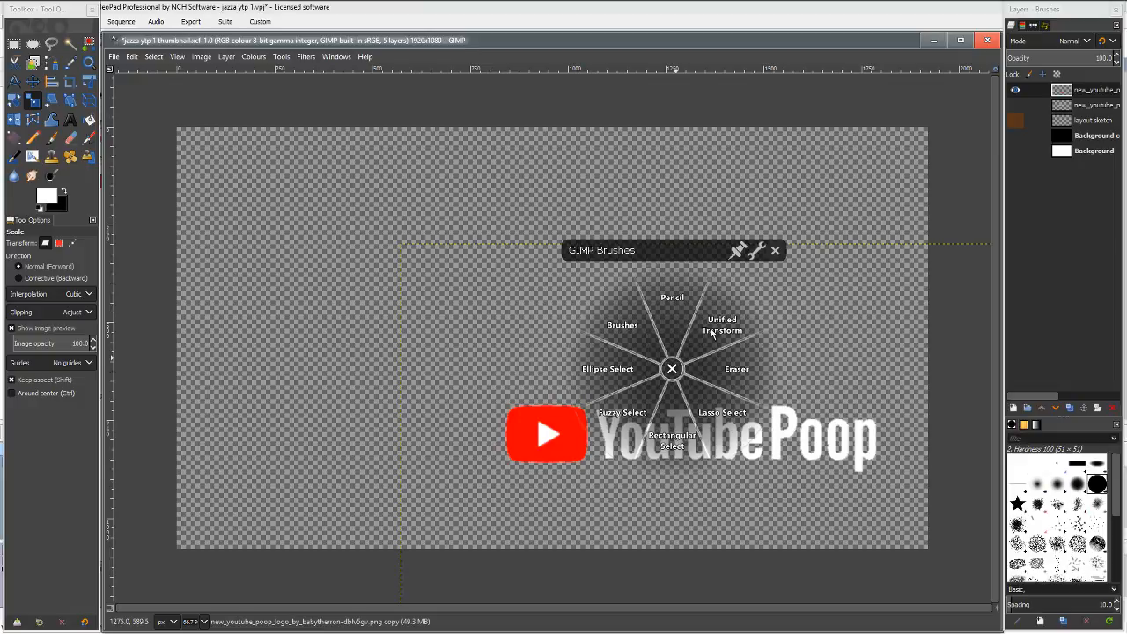
left_click(685, 318)
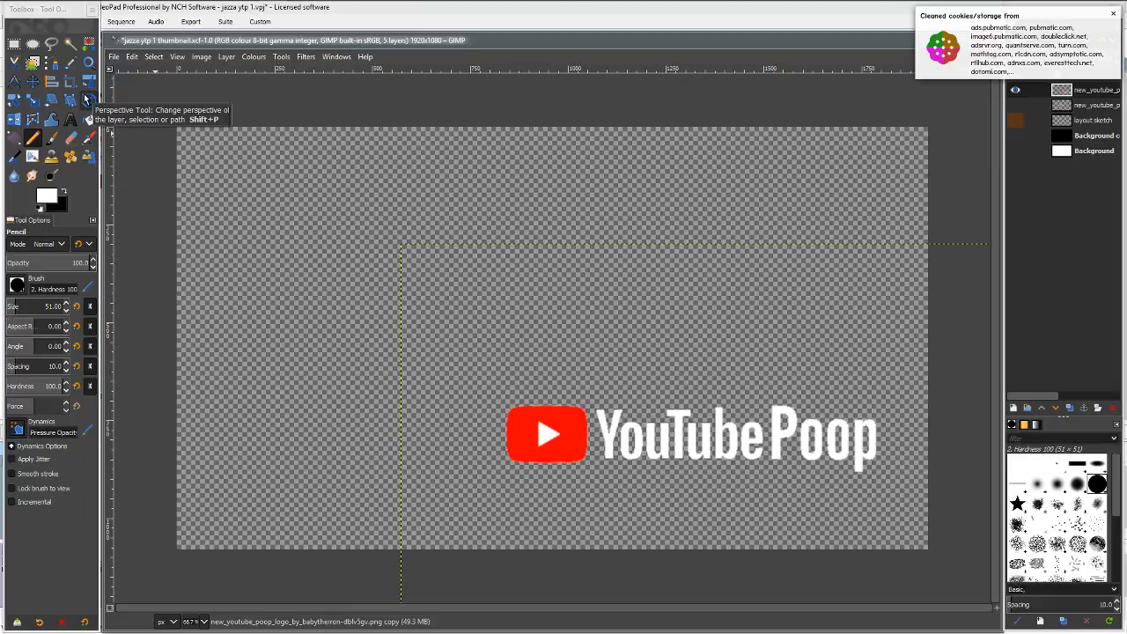
left_click(30, 82)
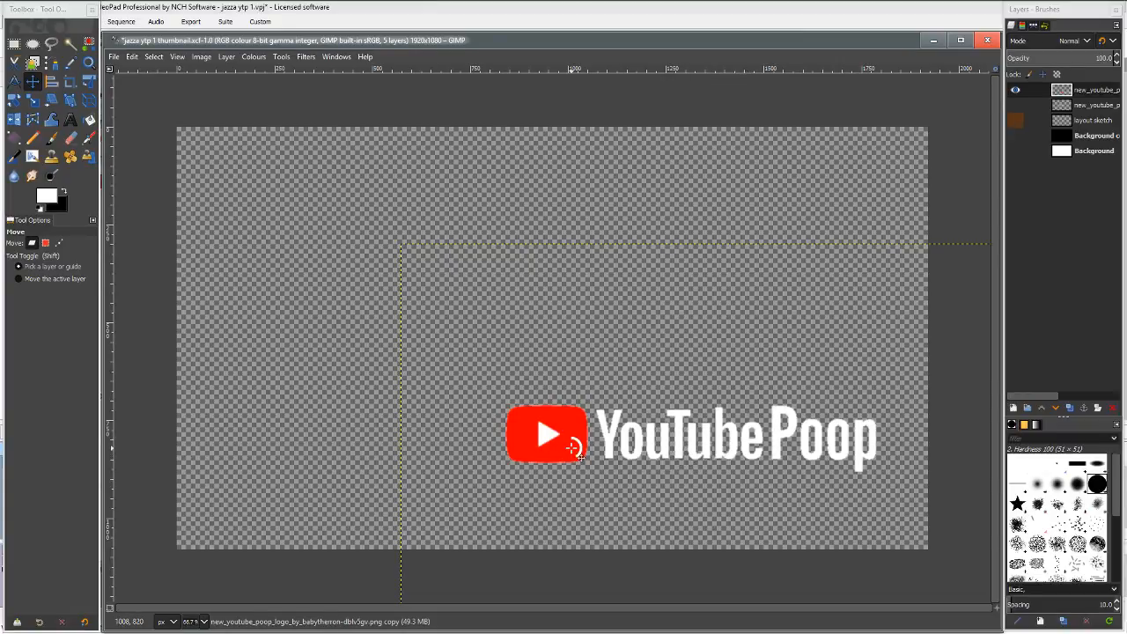
left_click_drag(574, 449, 256, 523)
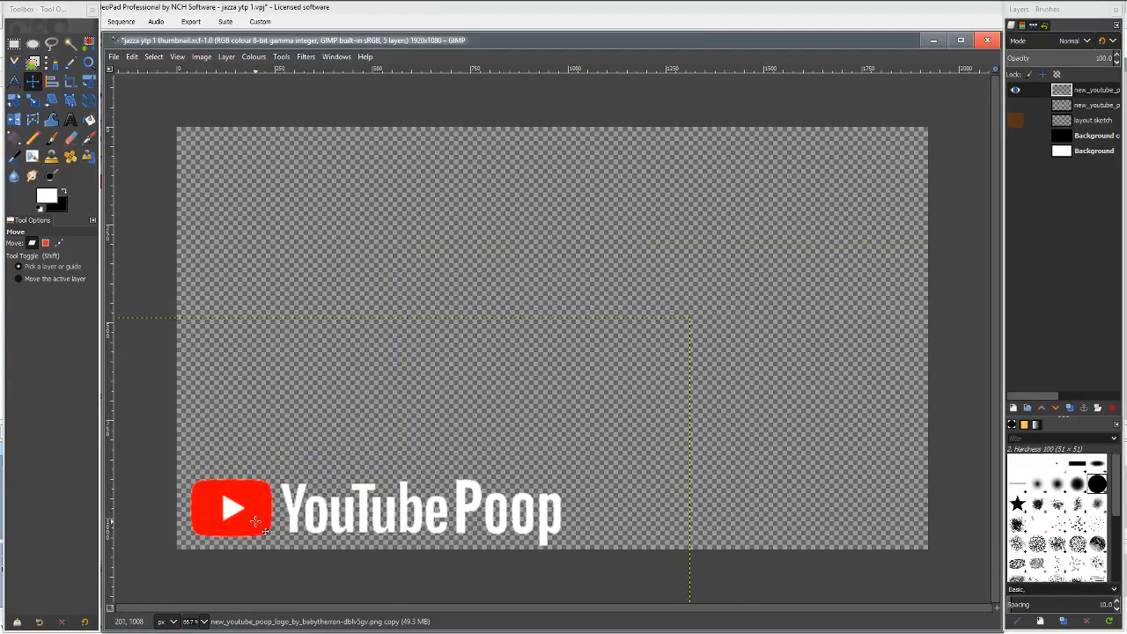
right_click(420, 509)
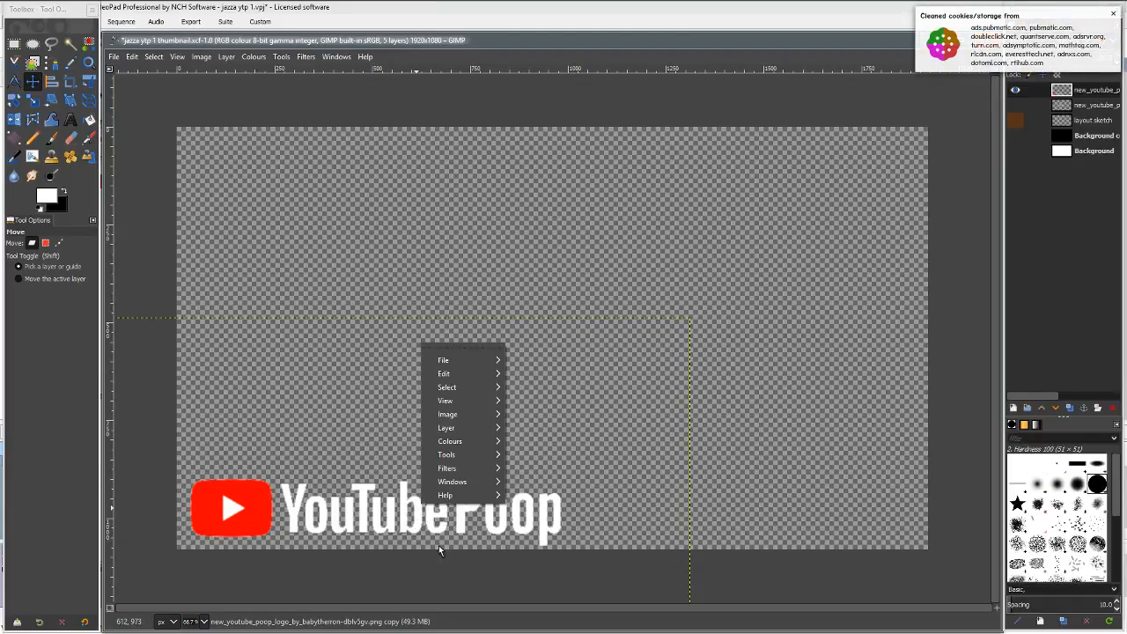
left_click(434, 599)
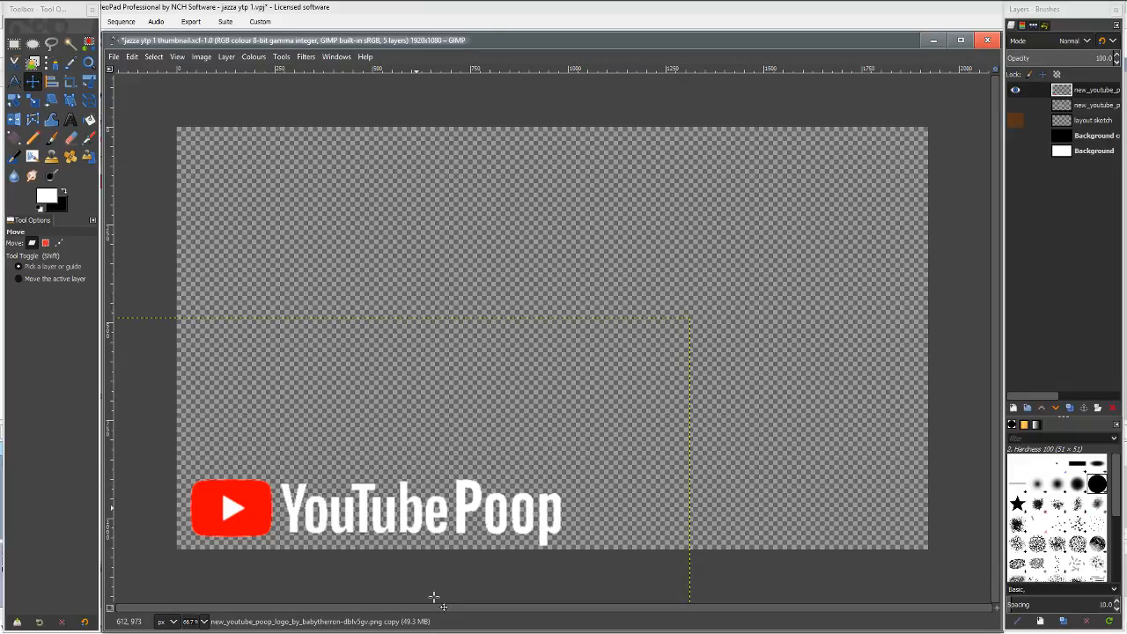
Hide the duplicate logo layer and lower the layout sketch layer beneath the black Background copy.
left_click(1016, 90)
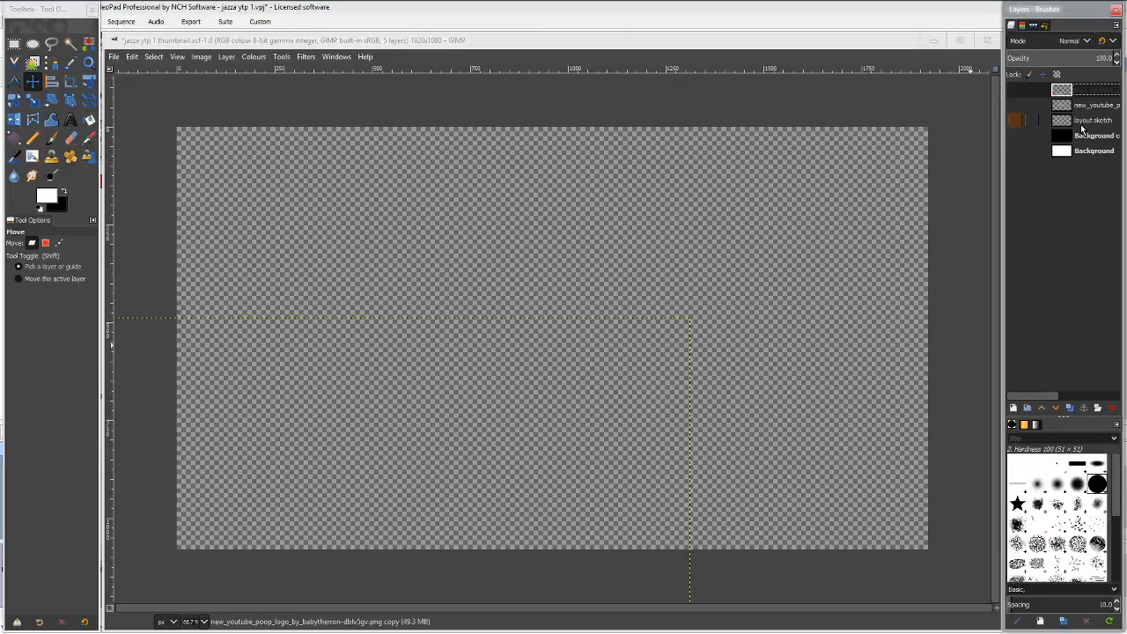
left_click(1086, 121)
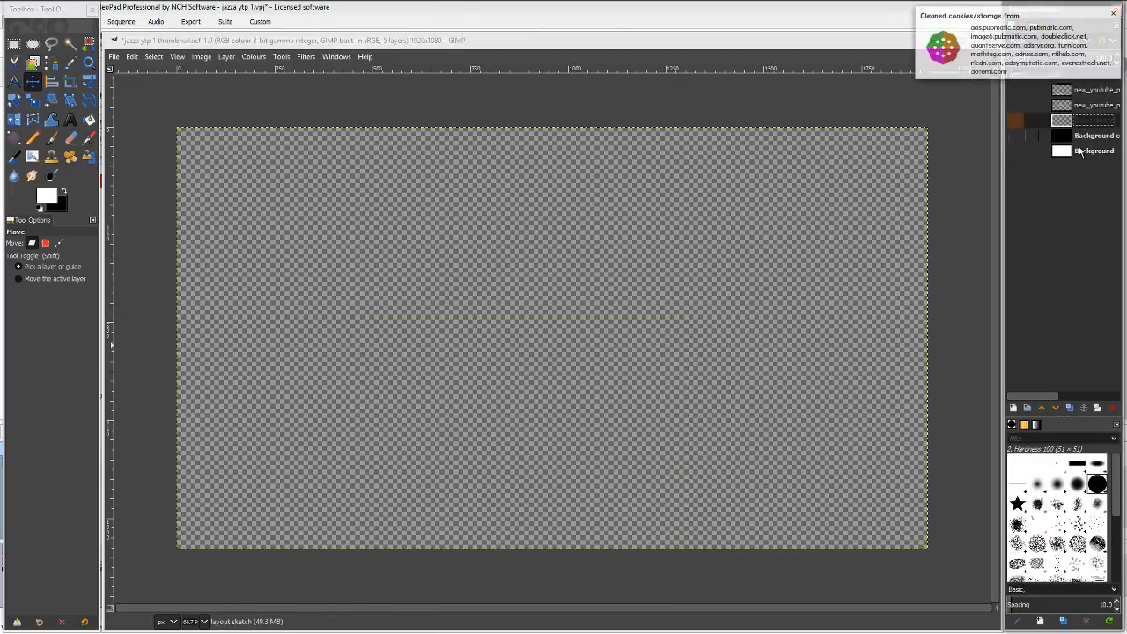
left_click(1056, 408)
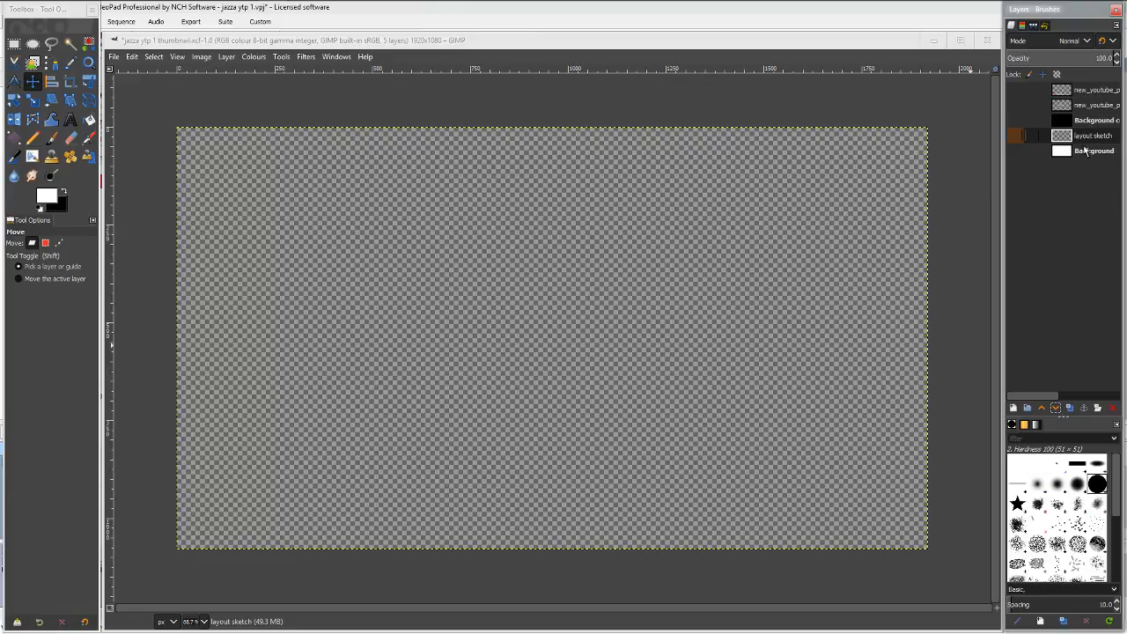
Give the black Background copy layer a blue colour tag.
left_click(1085, 151)
right_click(1083, 123)
mouse_move(1043, 184)
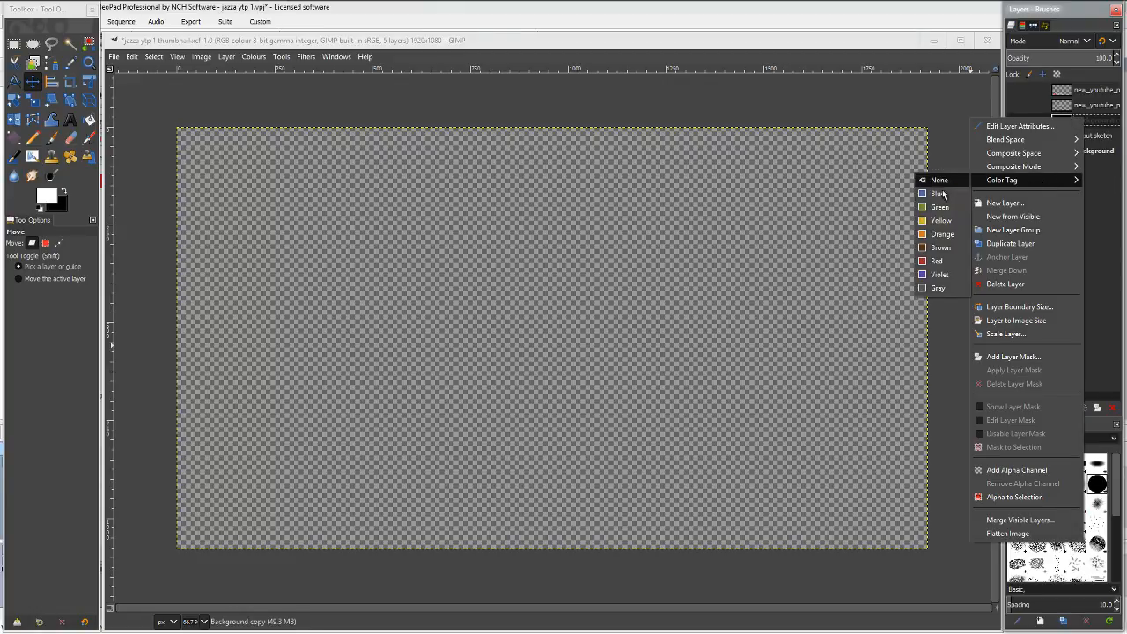
left_click(949, 195)
Make the layout sketch and white Background layers visible, leaving the layout sketch layer active.
left_click(1064, 149)
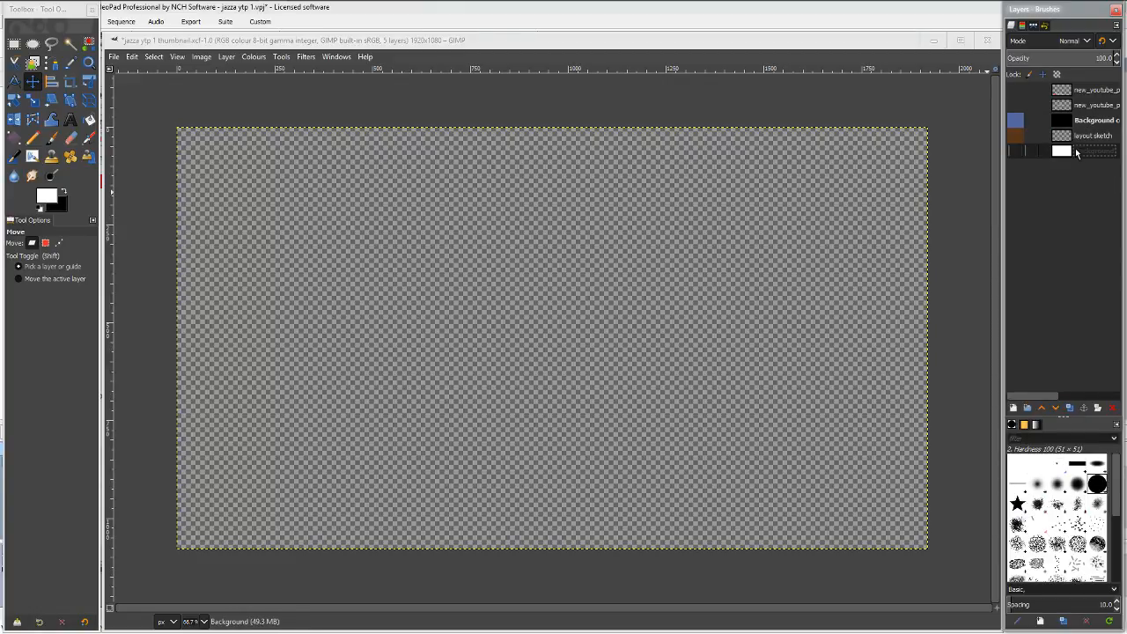
left_click(1016, 136)
left_click(1017, 151)
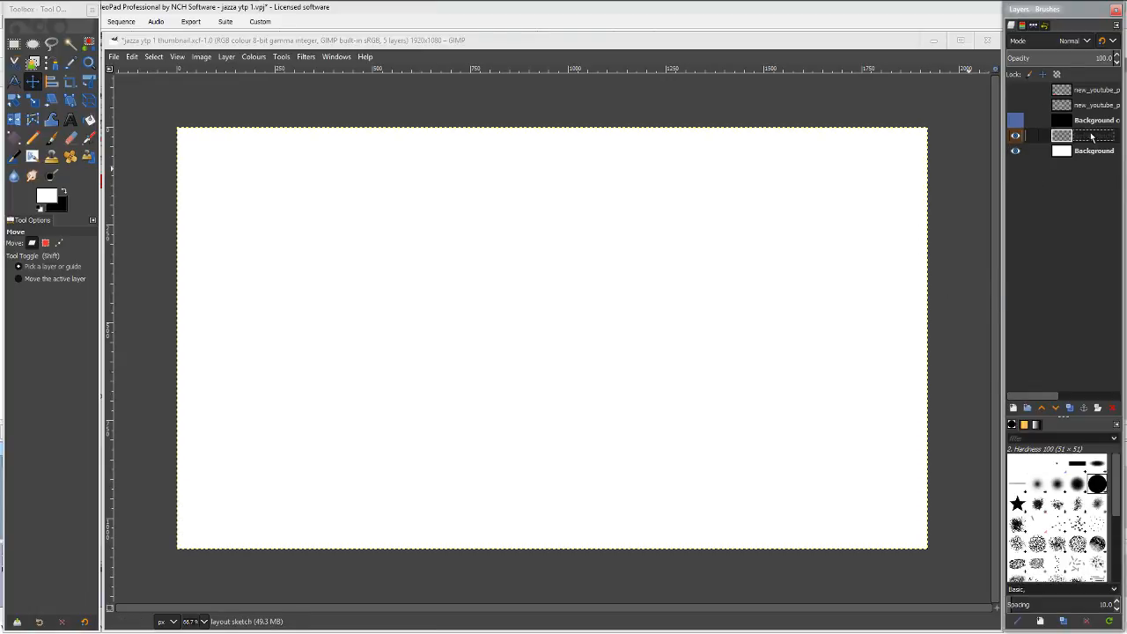
left_click(871, 29)
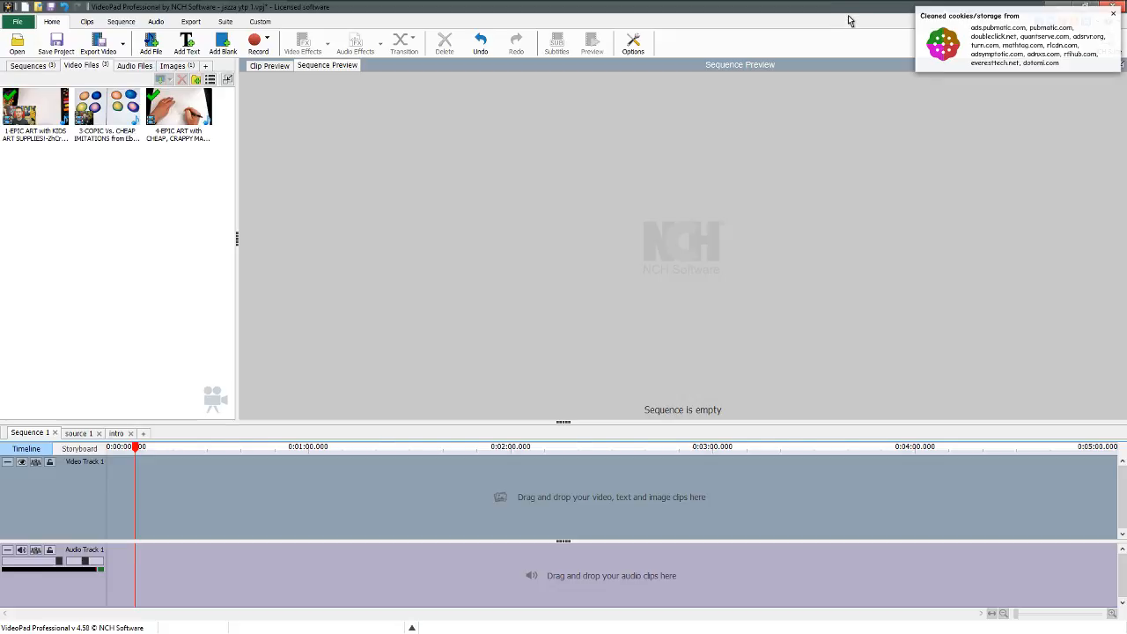
key("alt+Tab")
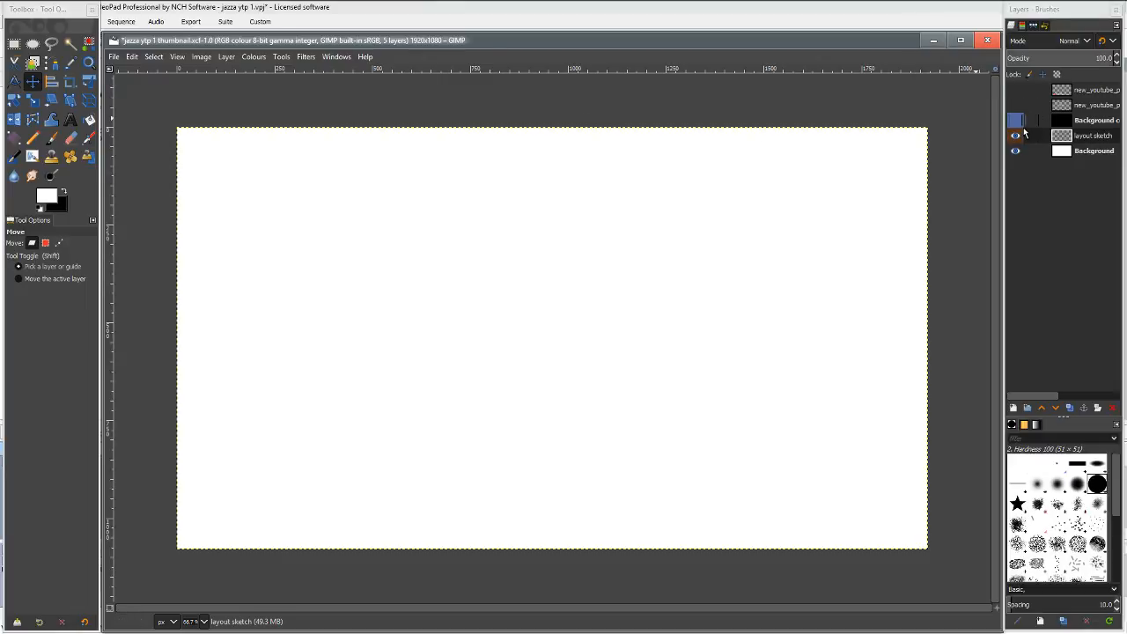
Show the enlarged logo over the black Background copy instead of the white Background, and raise the layout sketch layer above the black one.
left_click(1016, 91)
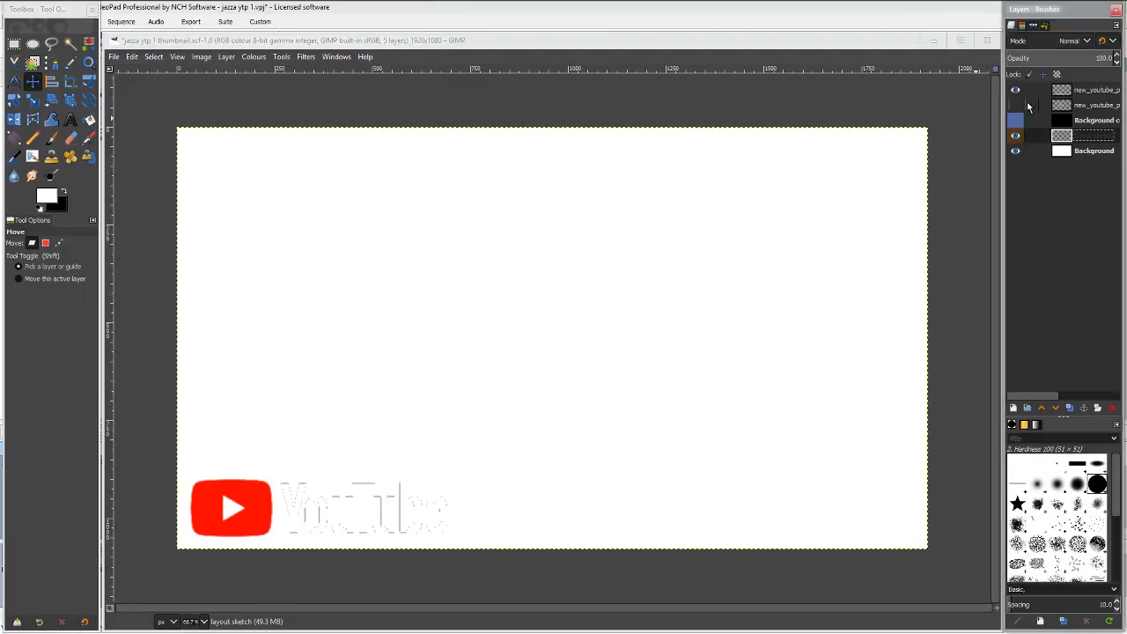
left_click(1016, 91)
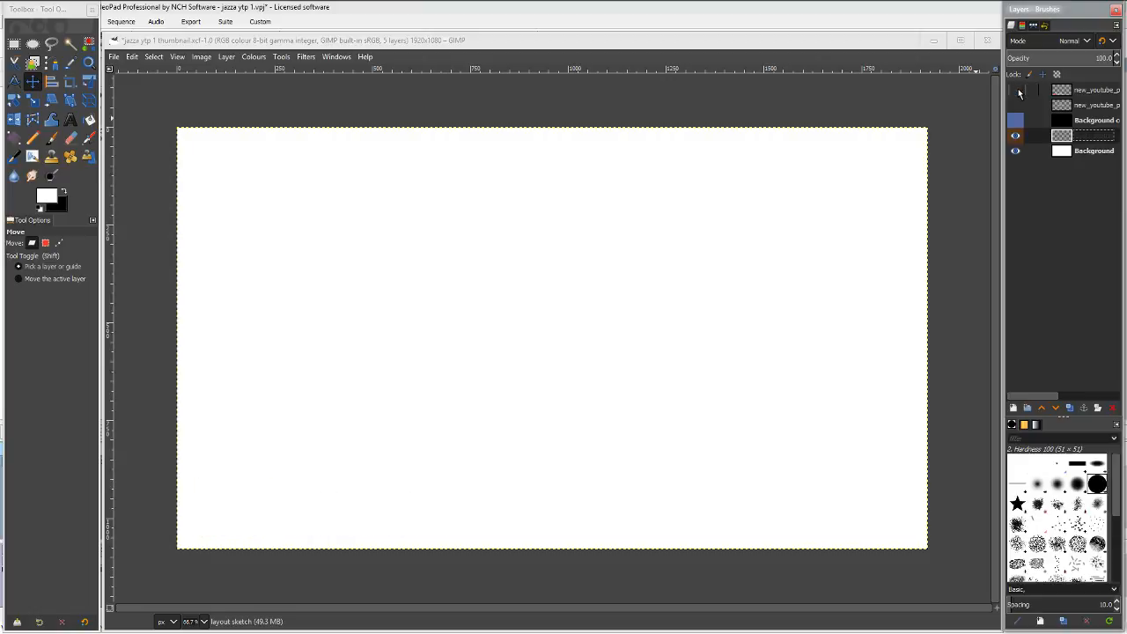
left_click(1017, 91)
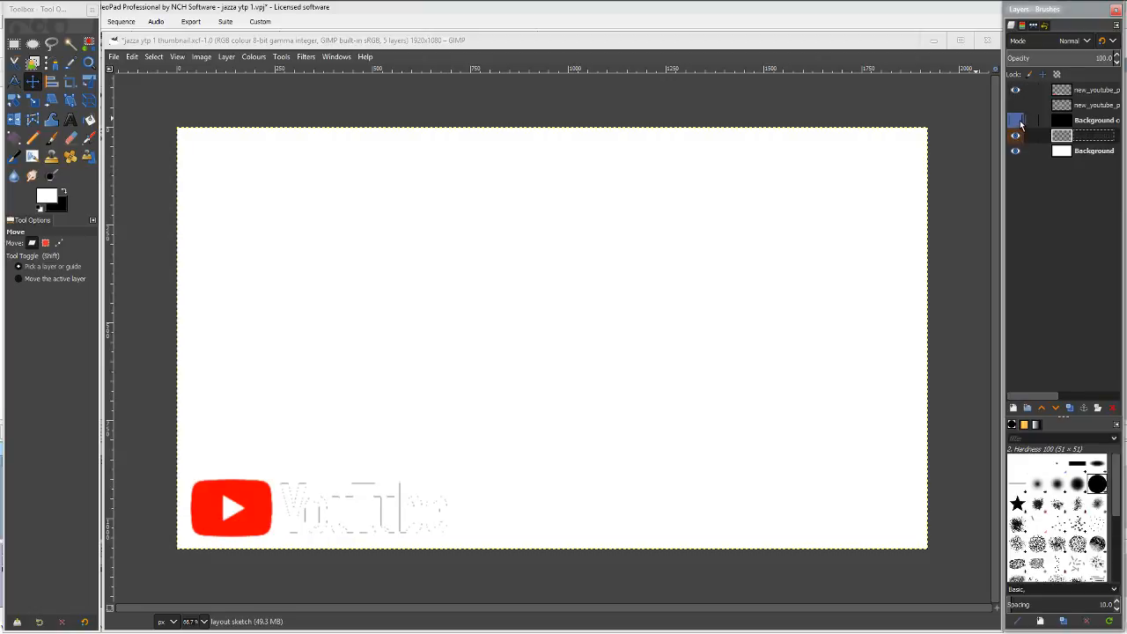
left_click(1016, 120)
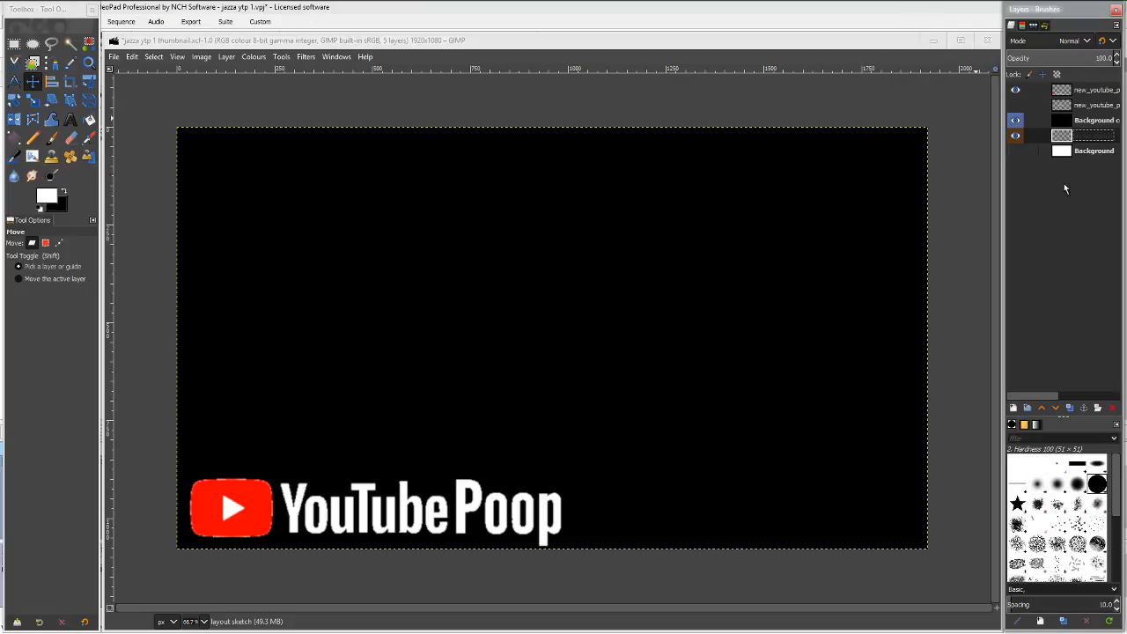
left_click(1042, 408)
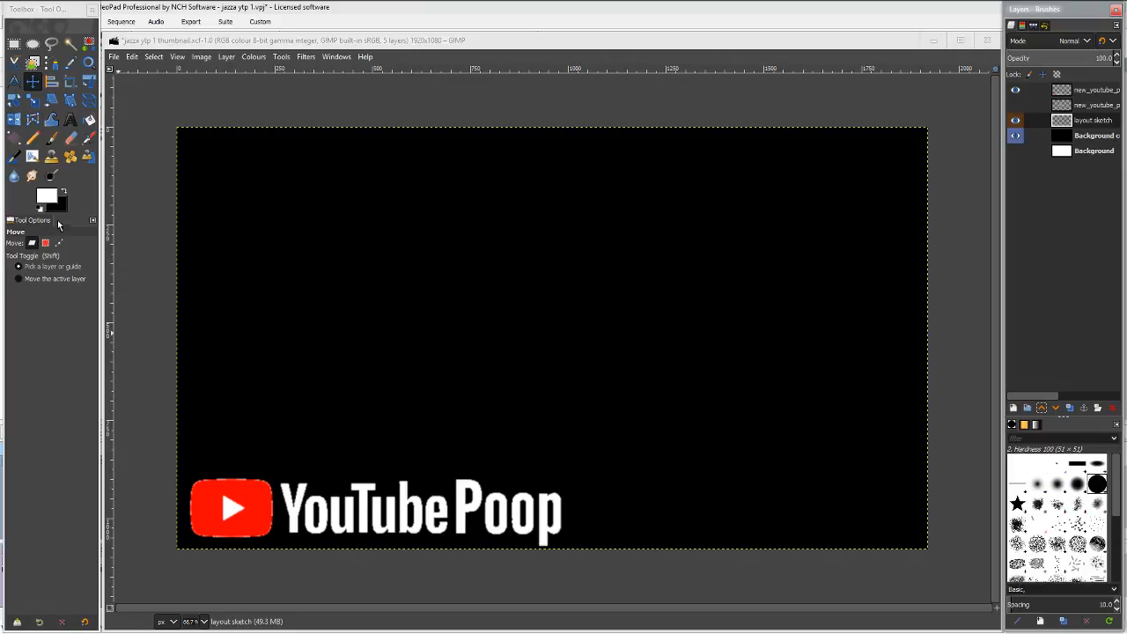
left_click(411, 29)
key("alt+Tab")
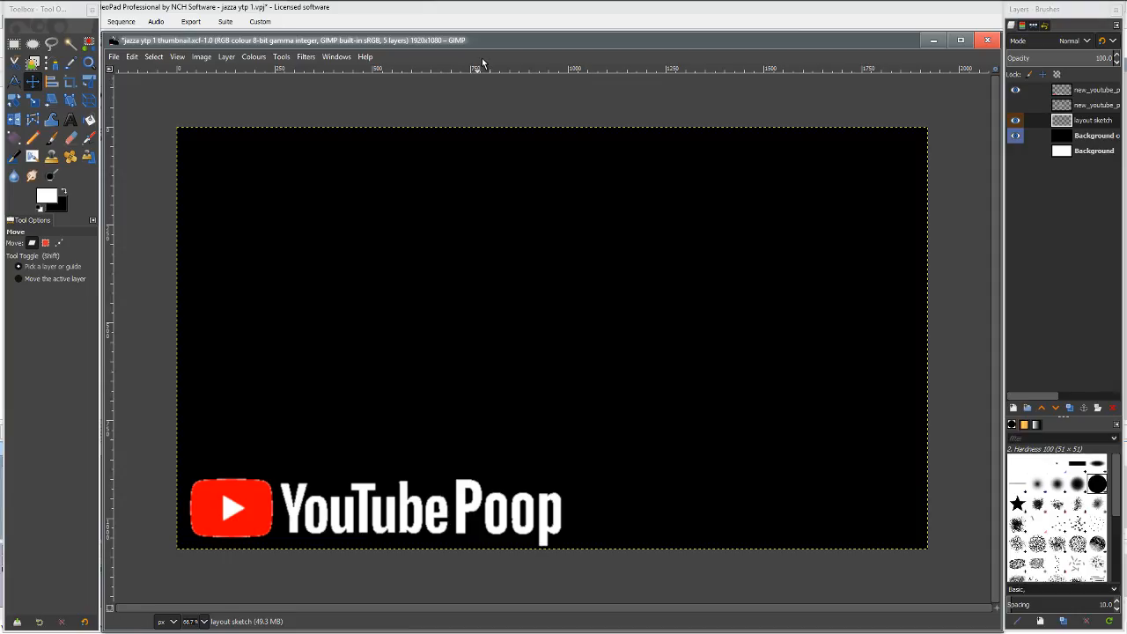
Try a white Pencil stroke just above the logo on the layout sketch layer, and undo it.
right_click(498, 369)
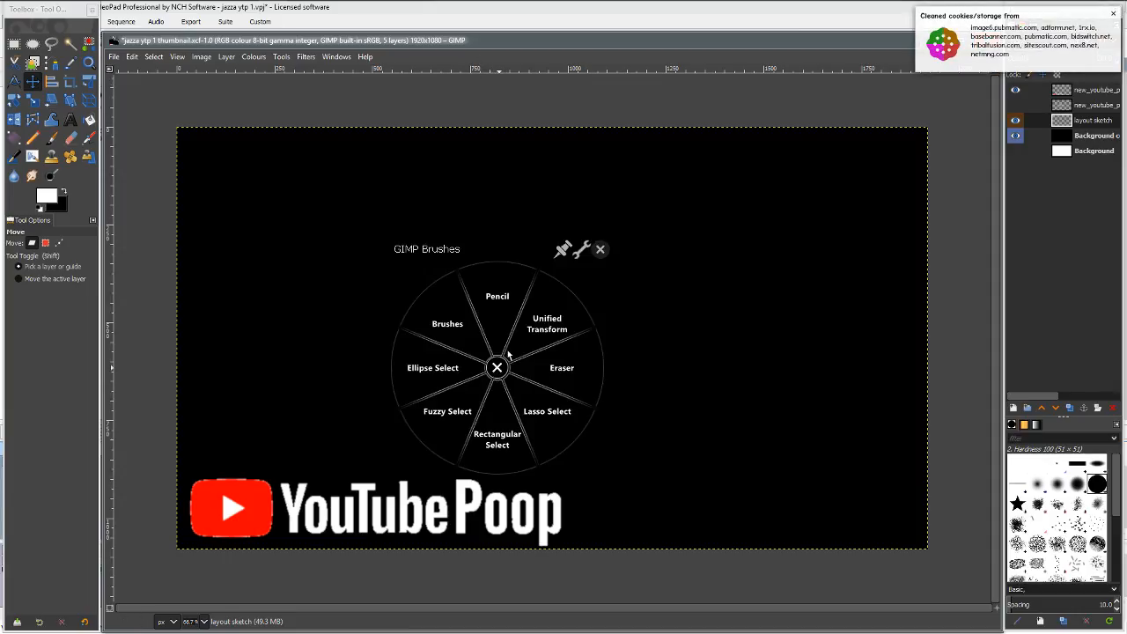
left_click(496, 319)
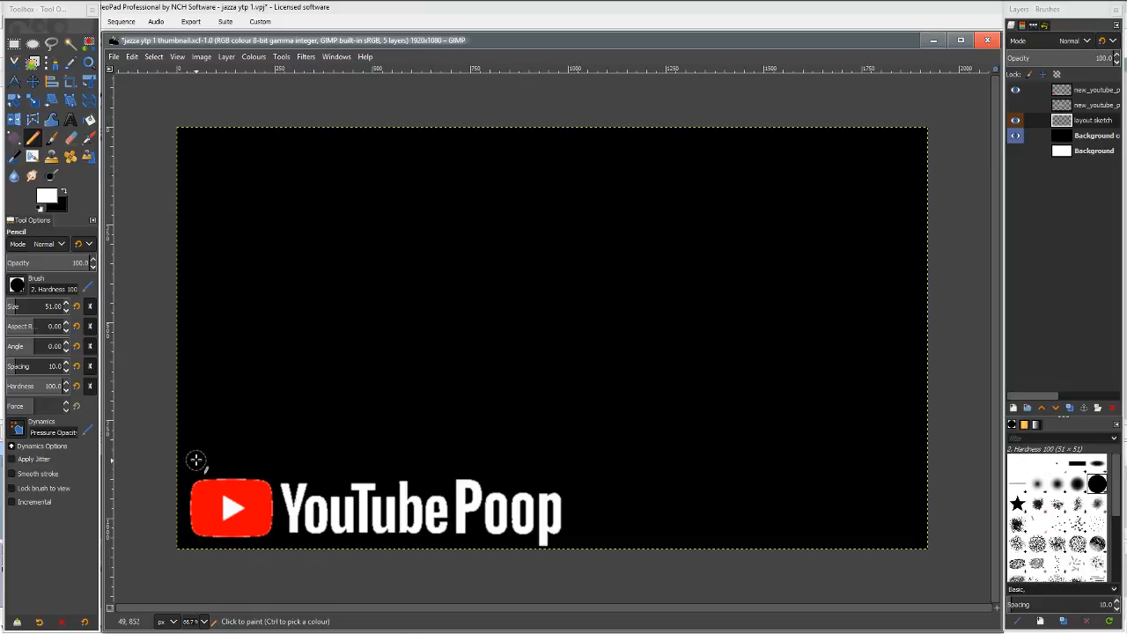
left_click_drag(195, 458, 362, 449)
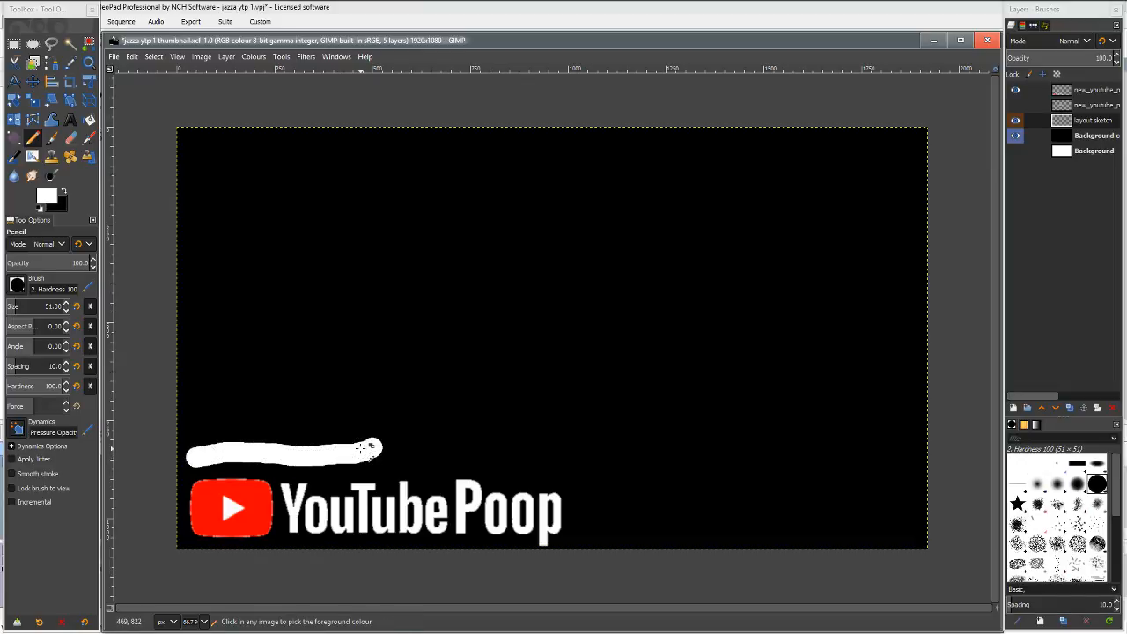
key("ctrl+z")
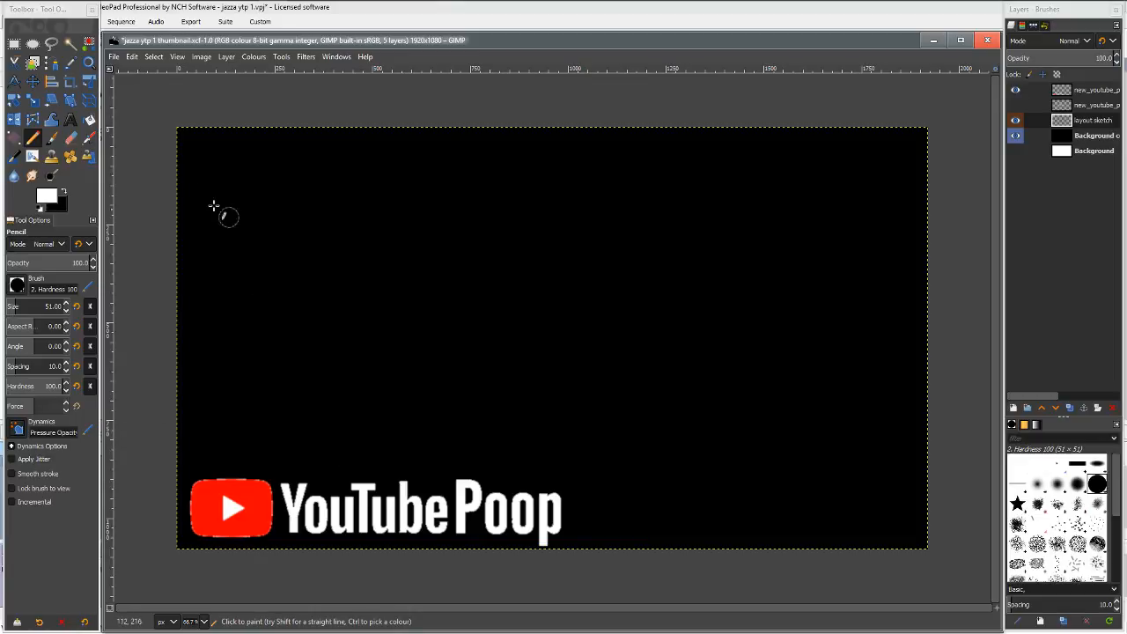
Examine the input device settings for the Core Pointer, the WACOM Tablet Eraser and the WACOM Tablet Pressure Stylus.
left_click(153, 56)
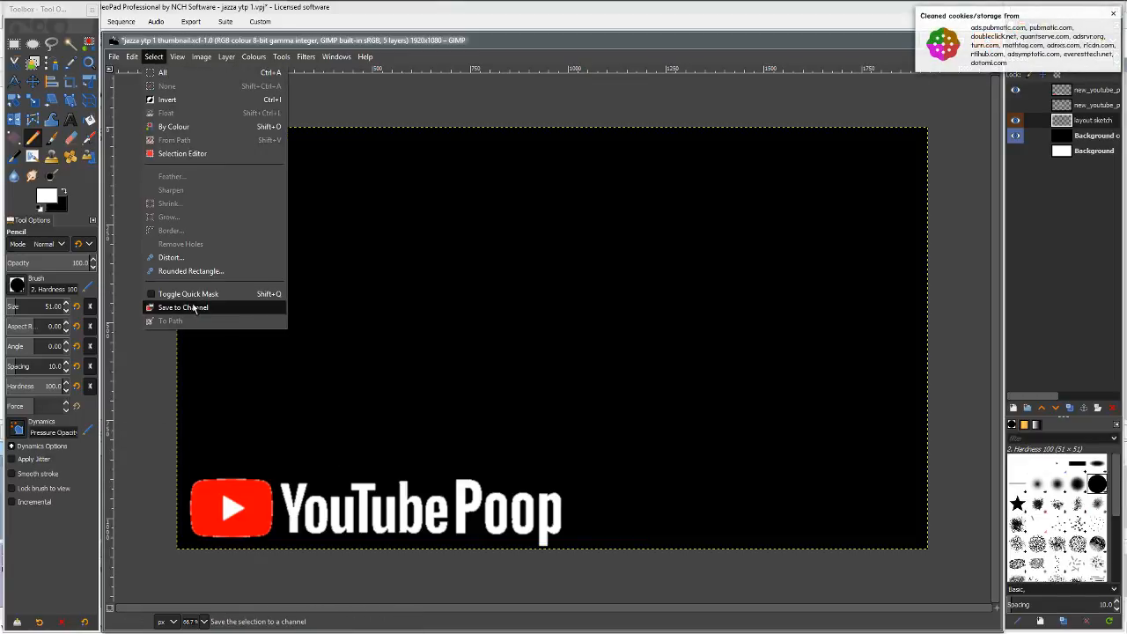
left_click(153, 57)
left_click(131, 56)
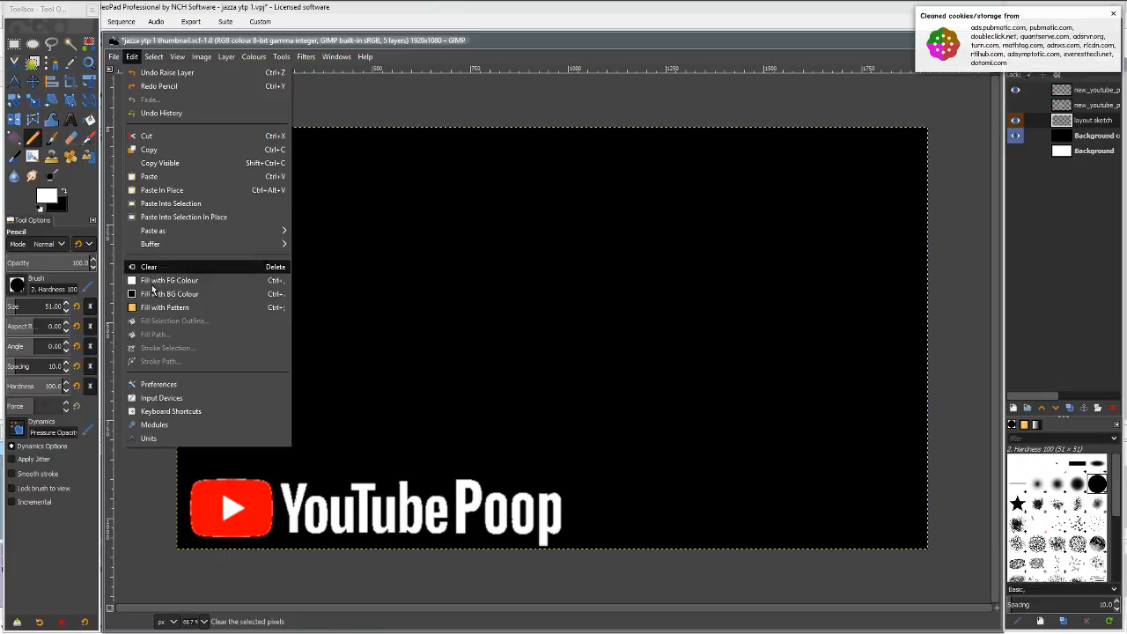
left_click(186, 398)
left_click(70, 296)
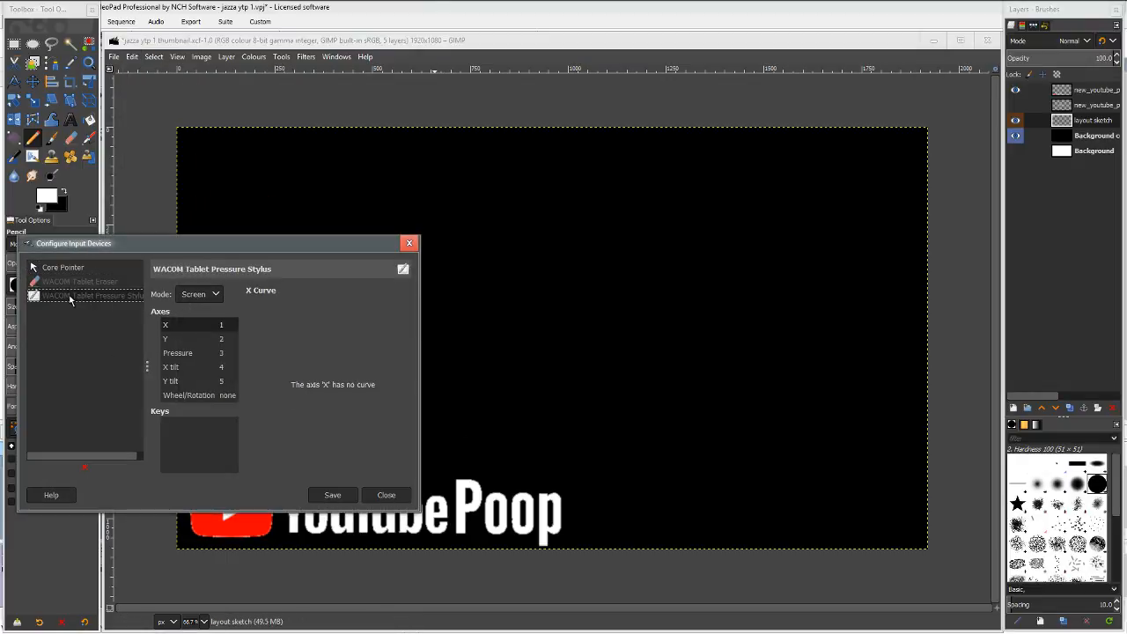
left_click(76, 282)
left_click(85, 268)
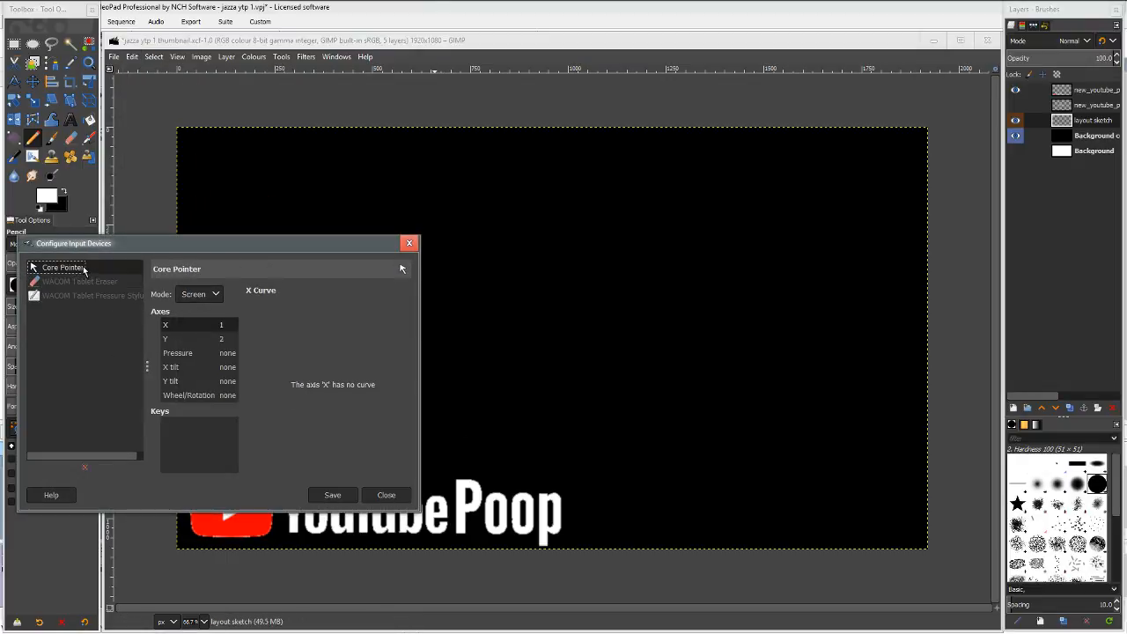
left_click(85, 283)
left_click(85, 295)
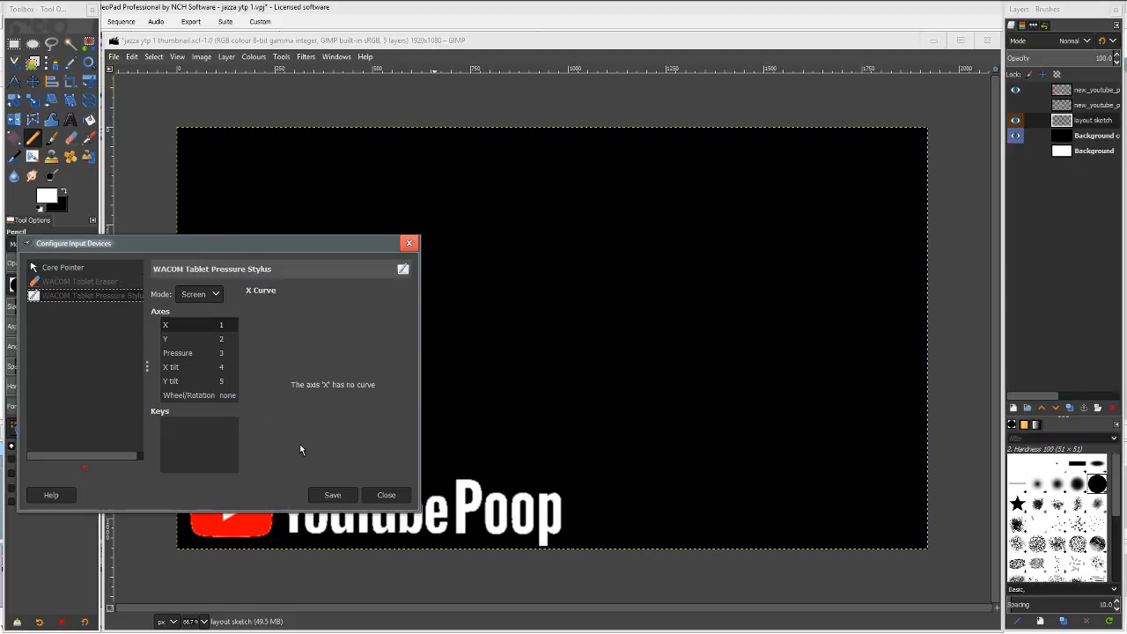
left_click(379, 495)
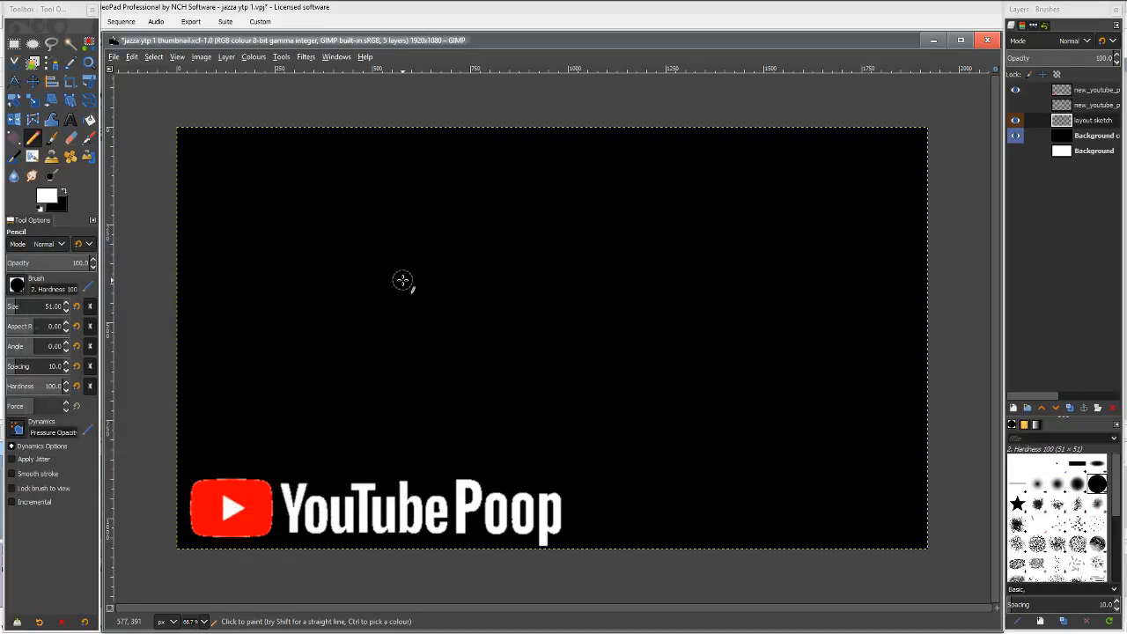
key("alt+Tab")
key("alt+Tab")
key("alt+Tab")
key("alt+Tab")
key("alt+Tab")
key("alt+Tab")
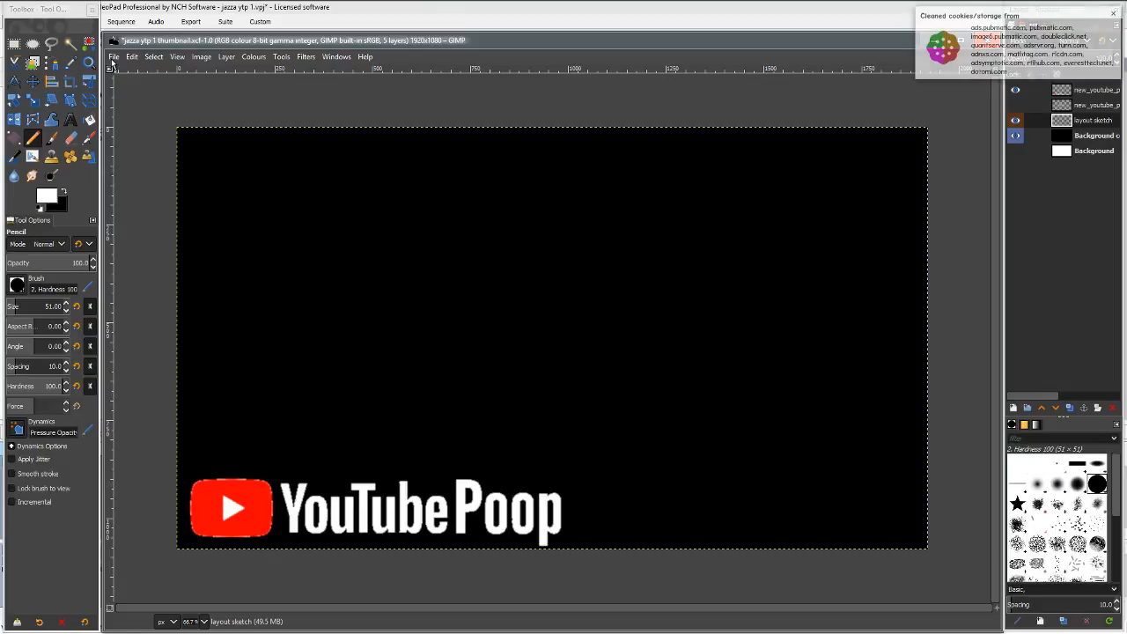
Try to open Wacom Tablet Properties from the Wacom Tablet program group in Windows.
left_click(11, 9)
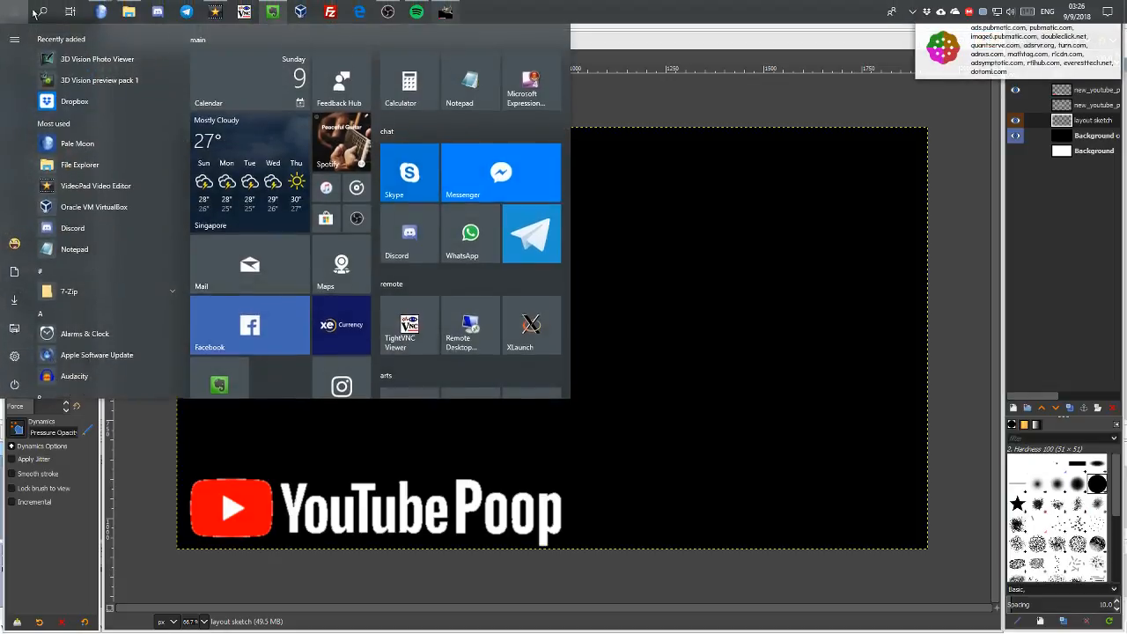
left_click(95, 124)
left_click(95, 287)
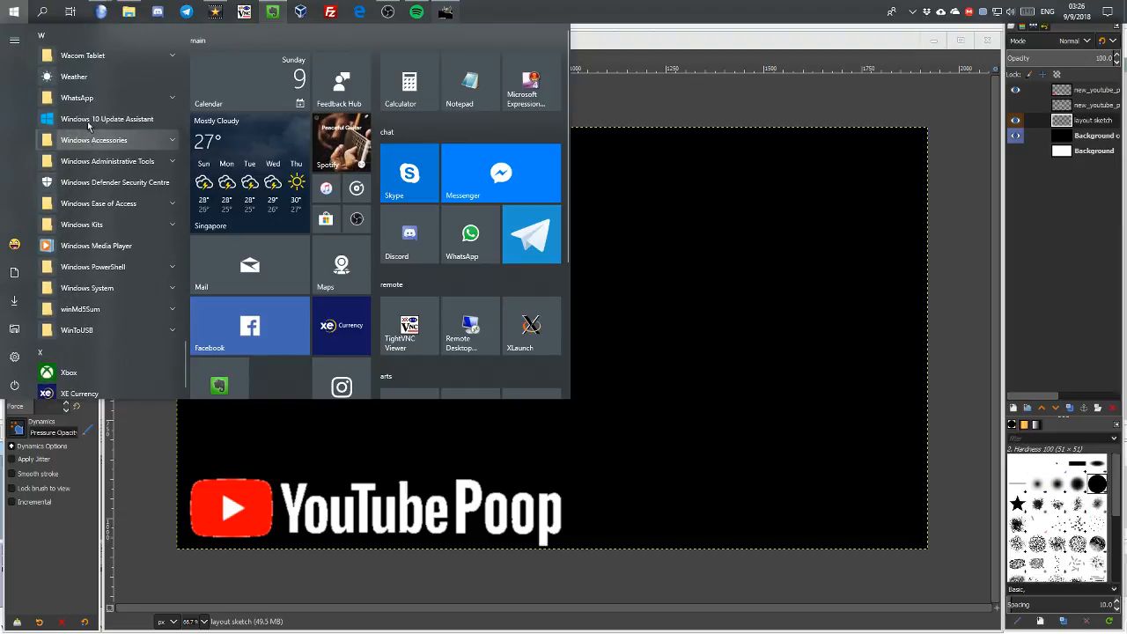
left_click(88, 55)
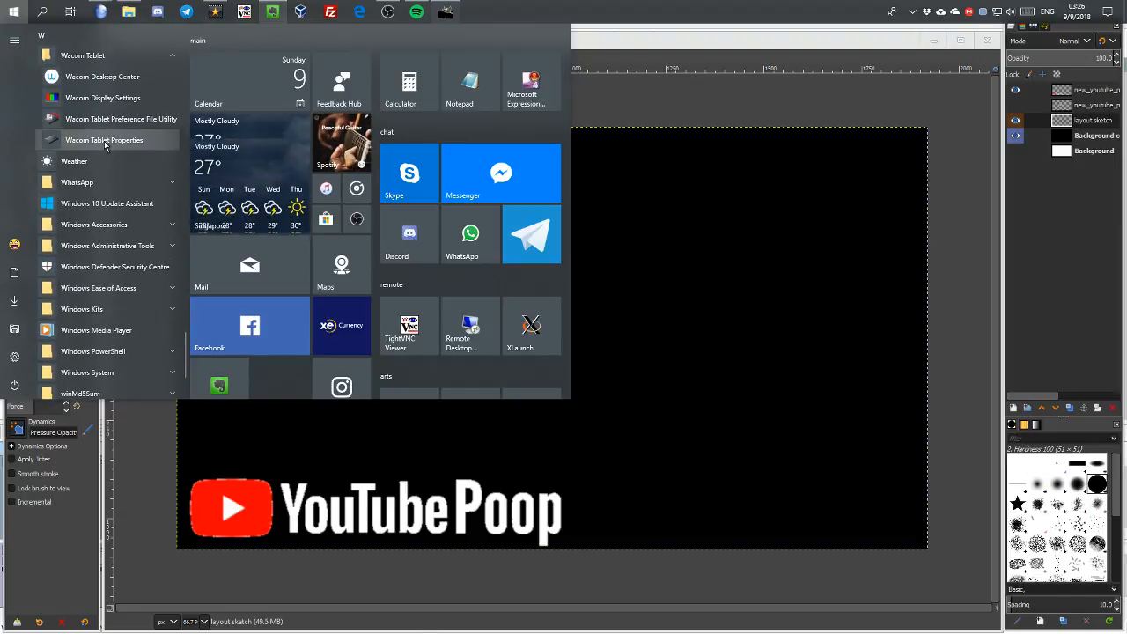
left_click(104, 141)
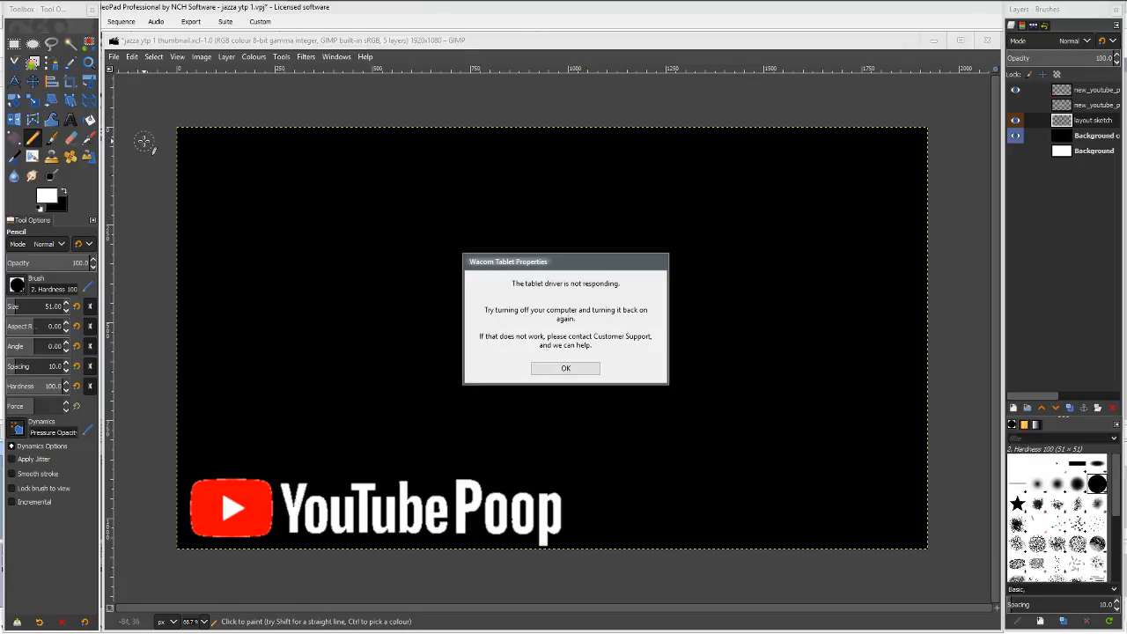
left_click(587, 373)
Open the Windows Task Manager and dismiss the cookie-cleaning notification.
right_click(614, 7)
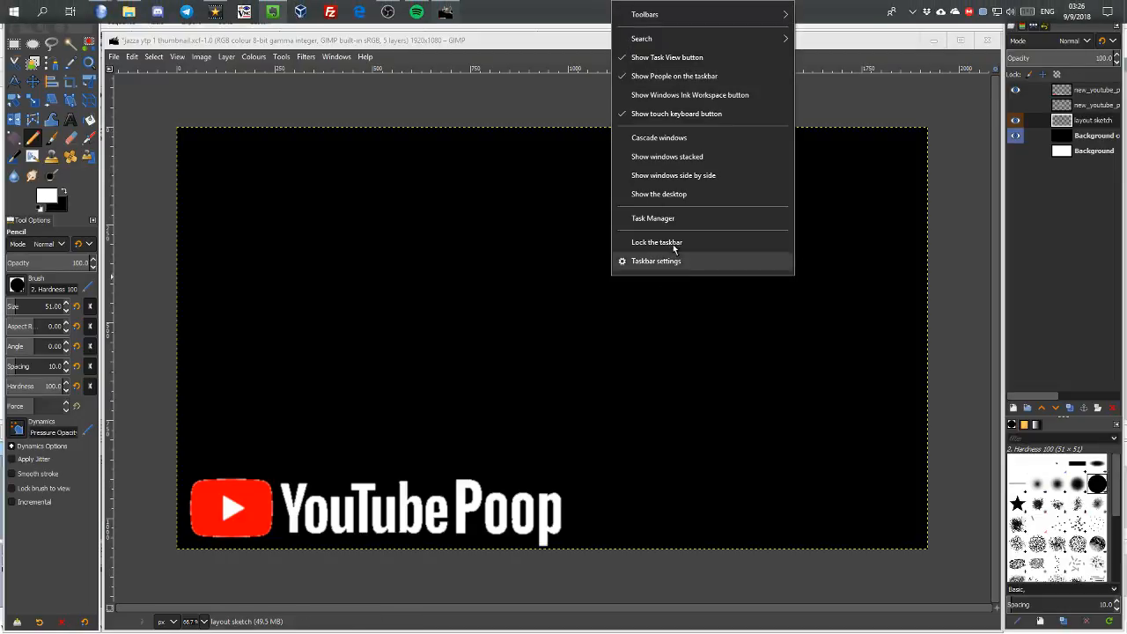
left_click(667, 219)
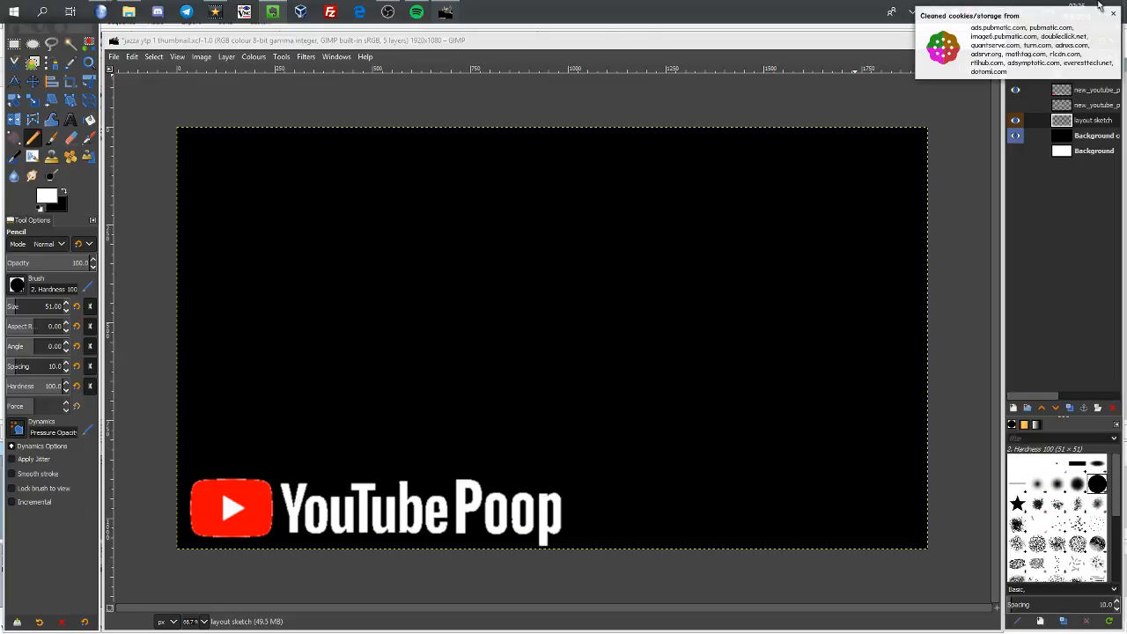
left_click(1113, 16)
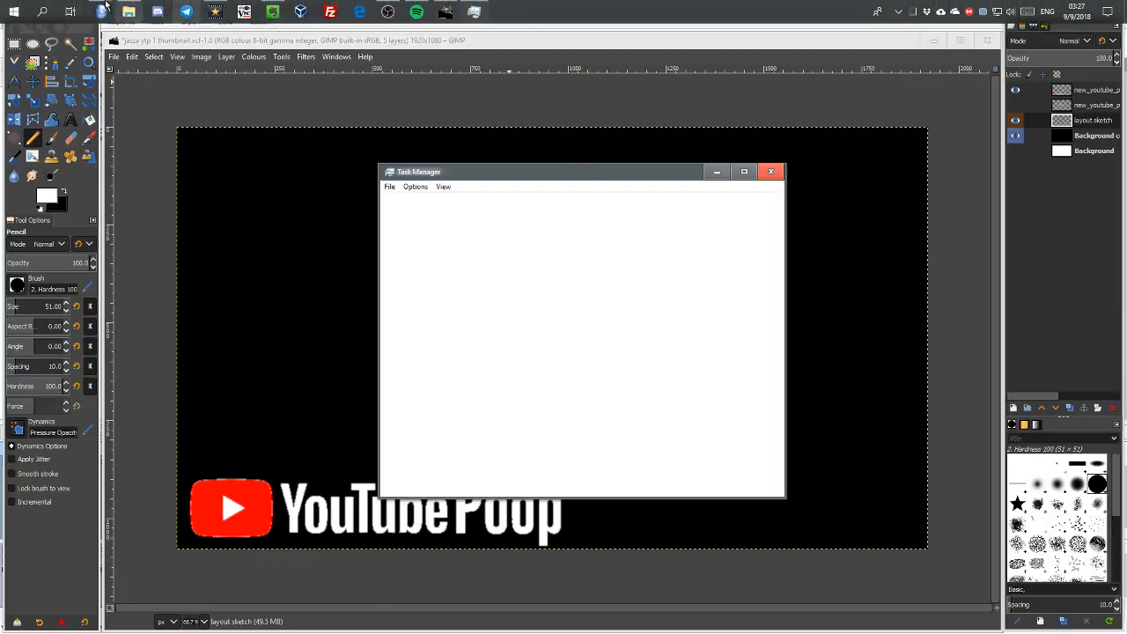
Switch to the Pale Moon browser and move the Task Manager window clear of the live dashboard page.
left_click(100, 11)
left_click(573, 74)
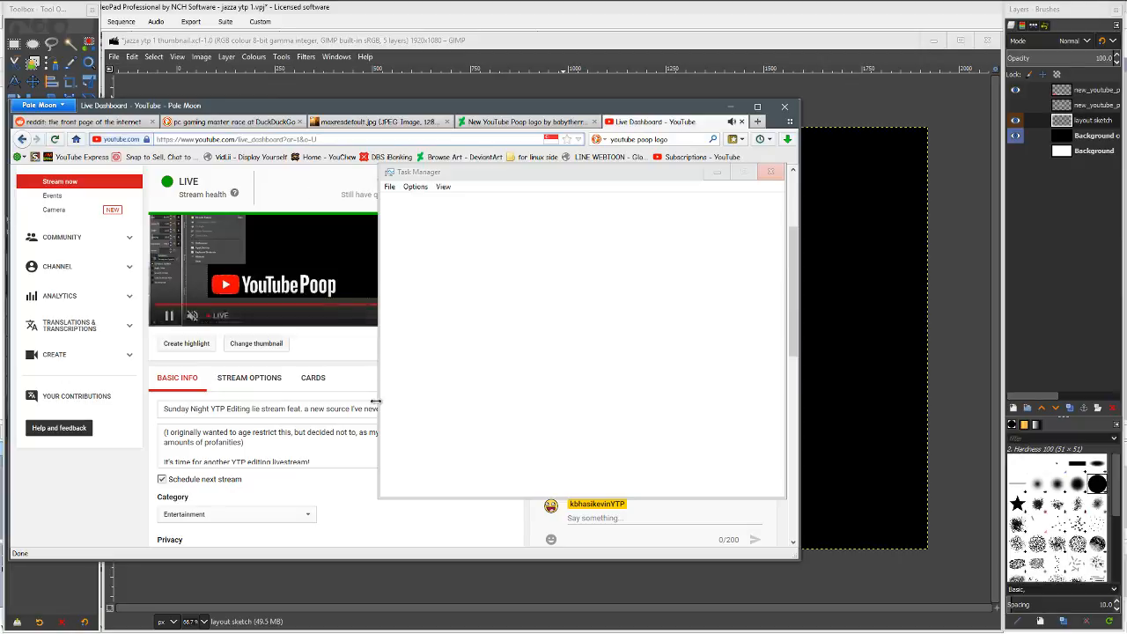
left_click_drag(647, 172, 1034, 425)
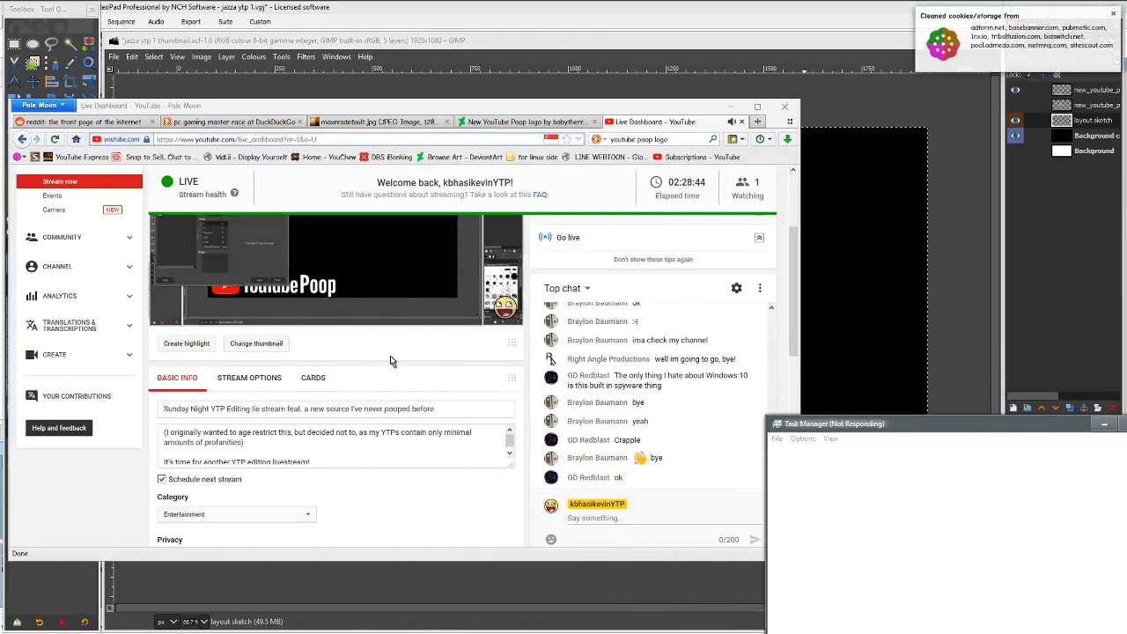
Search YouTube for "the new woody woodpecker show intro".
scroll(343, 174, "up", 3)
left_click(343, 179)
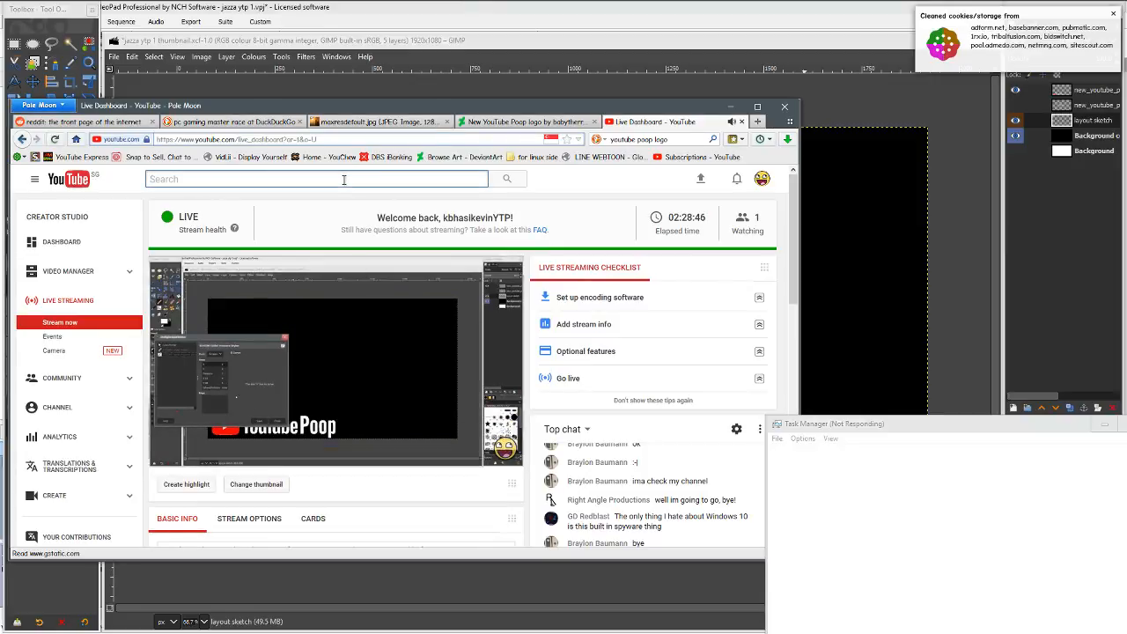
type("the new woody")
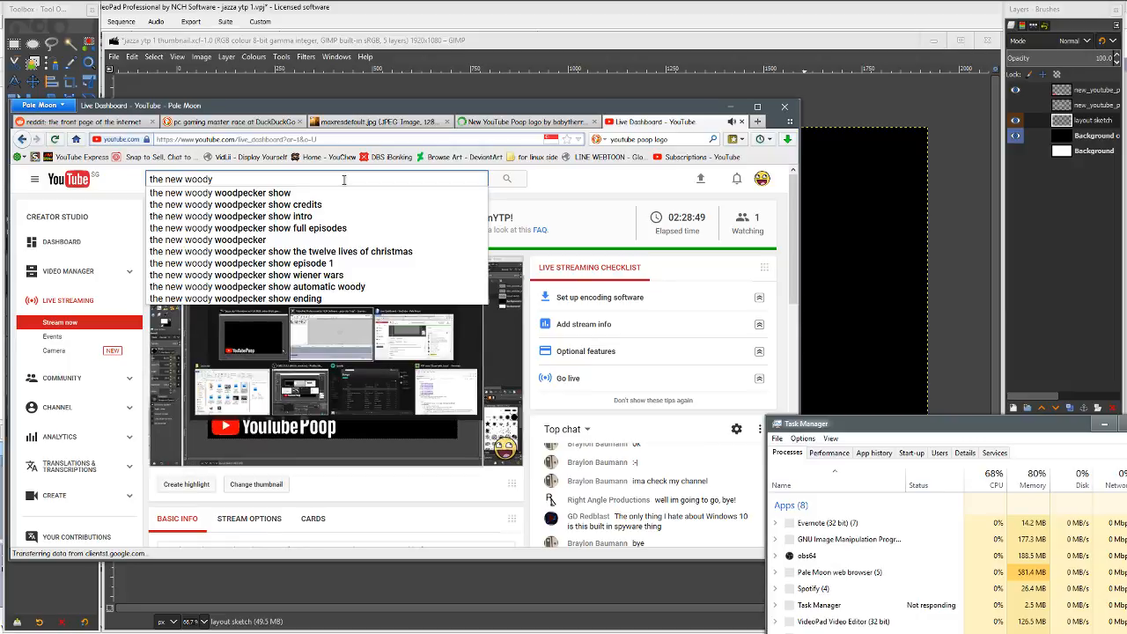
key("Down")
type("i")
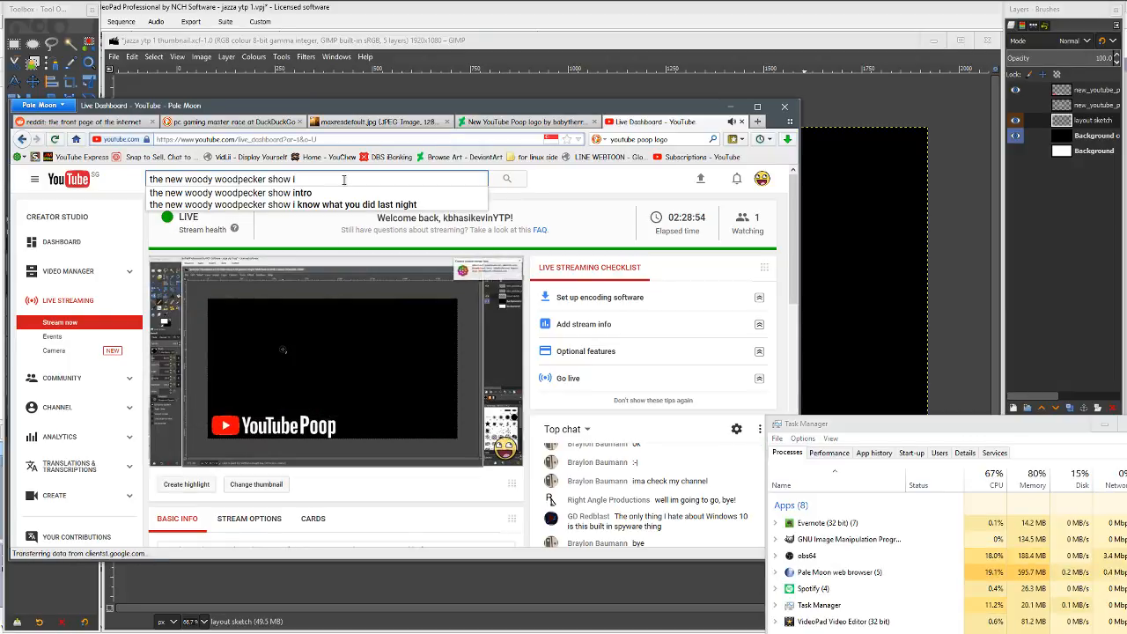
type("ntro")
key("Return")
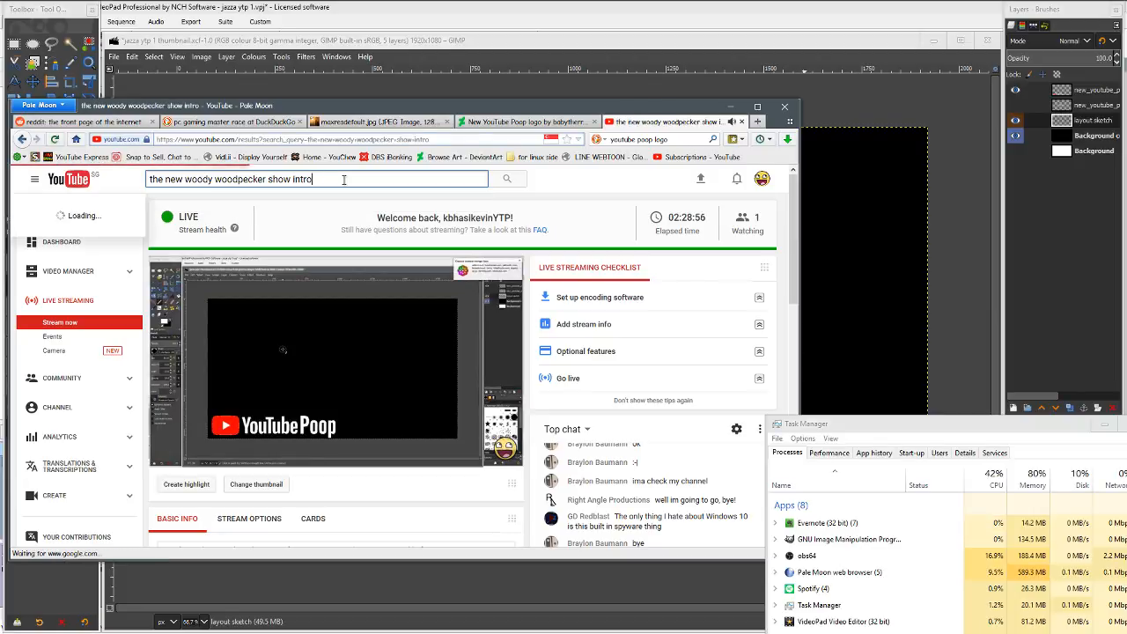
Find the Wacom Load Agent (32 bit) background process in Task Manager and end it.
left_click_drag(863, 424, 432, 212)
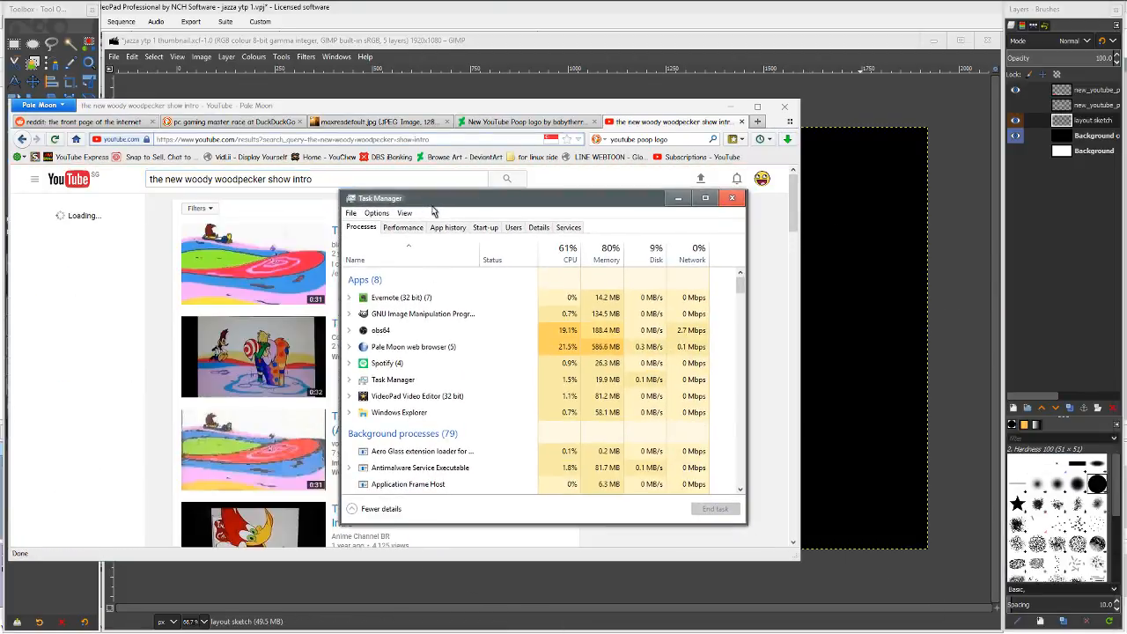
scroll(432, 333, "down", 3)
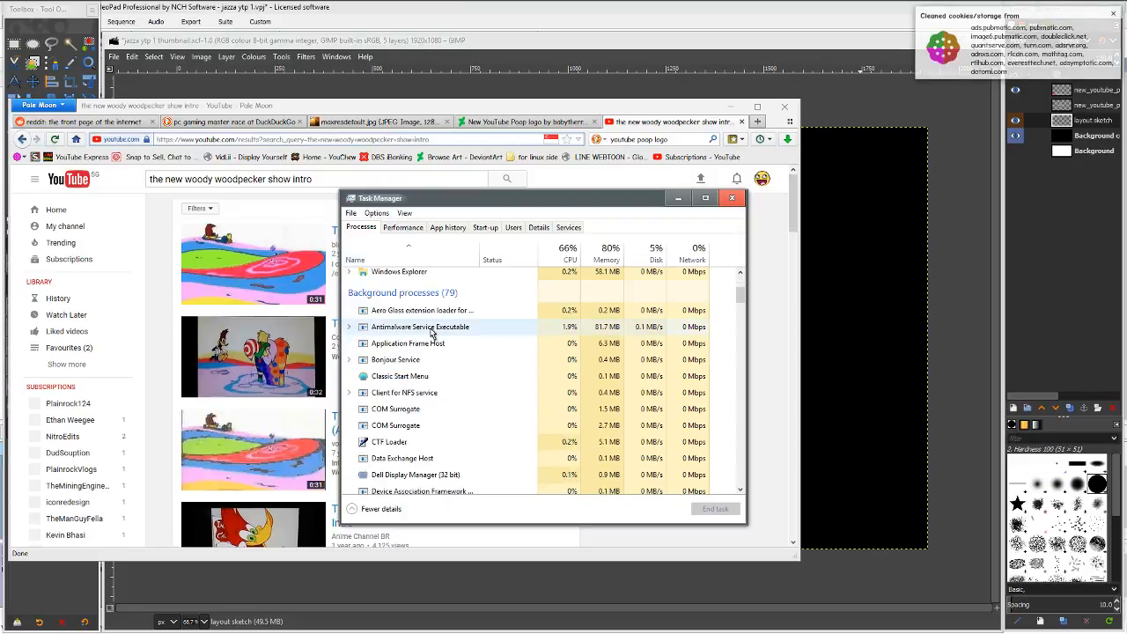
scroll(431, 333, "down", 6)
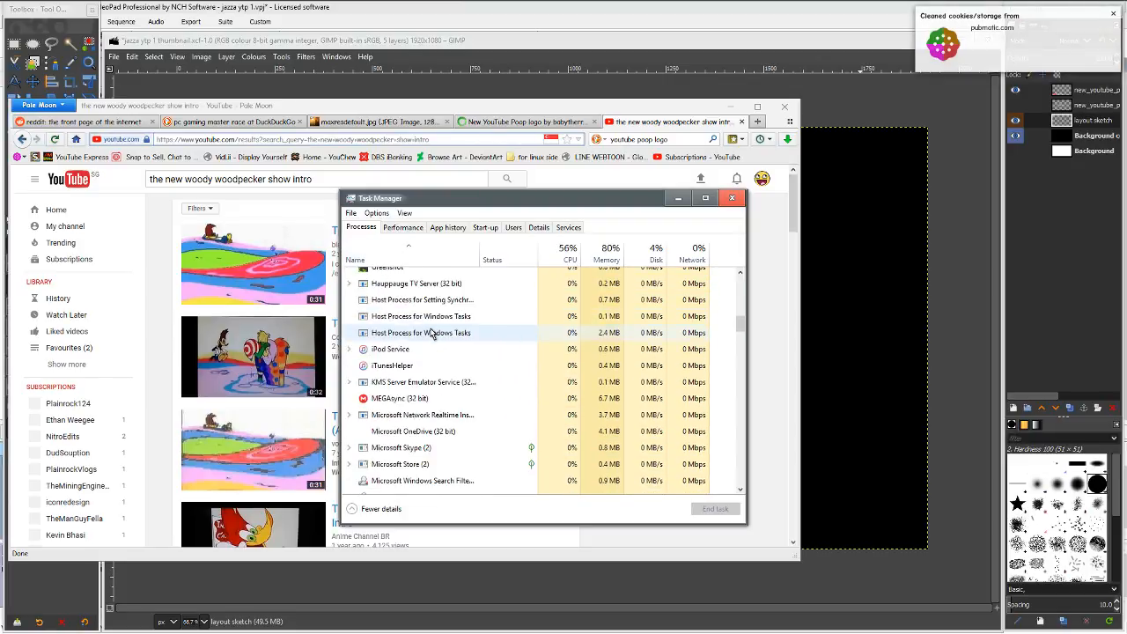
type("wa")
scroll(432, 333, "down", 2)
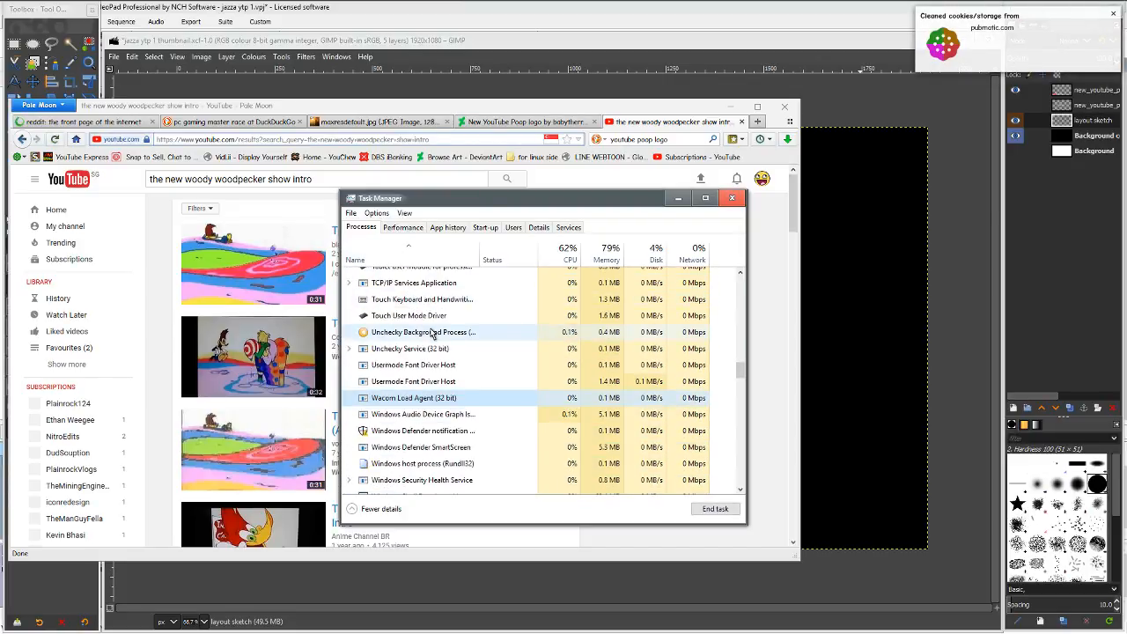
scroll(432, 333, "down", 1)
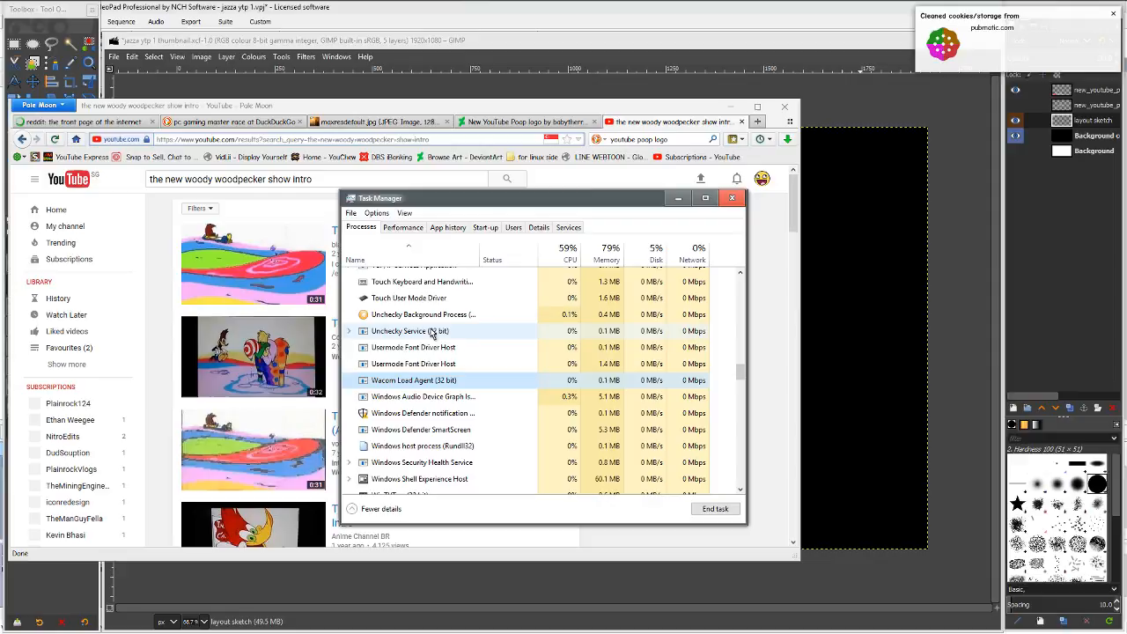
left_click(712, 510)
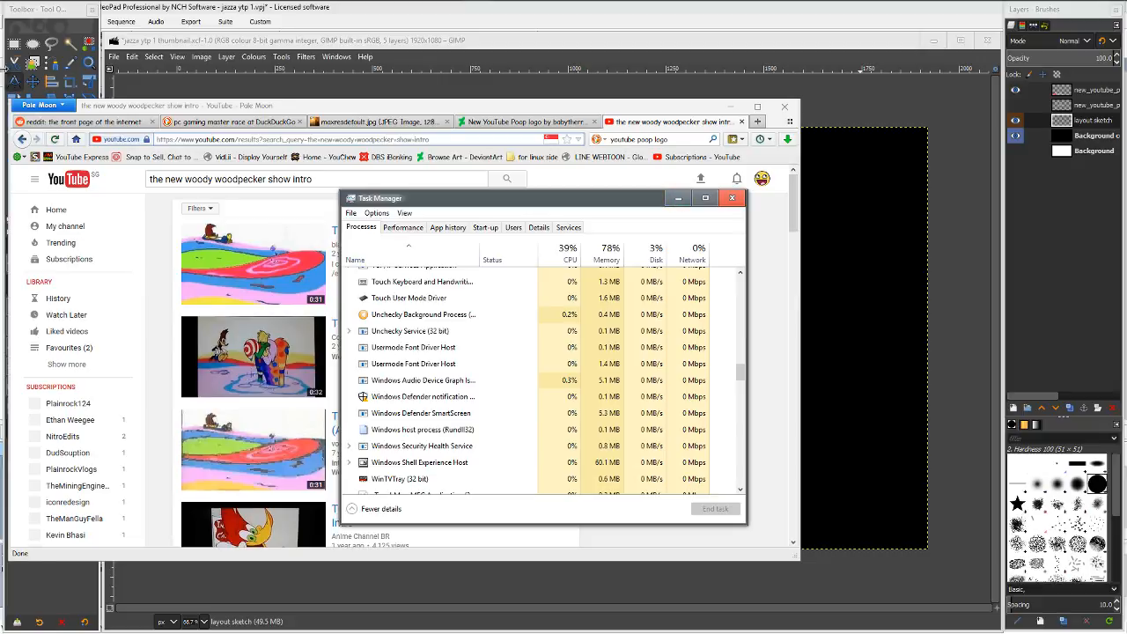
Bring GIMP back in view, check Task Manager's process list for remaining Wacom processes, and close Task Manager.
mouse_move(173, 23)
left_click(160, 41)
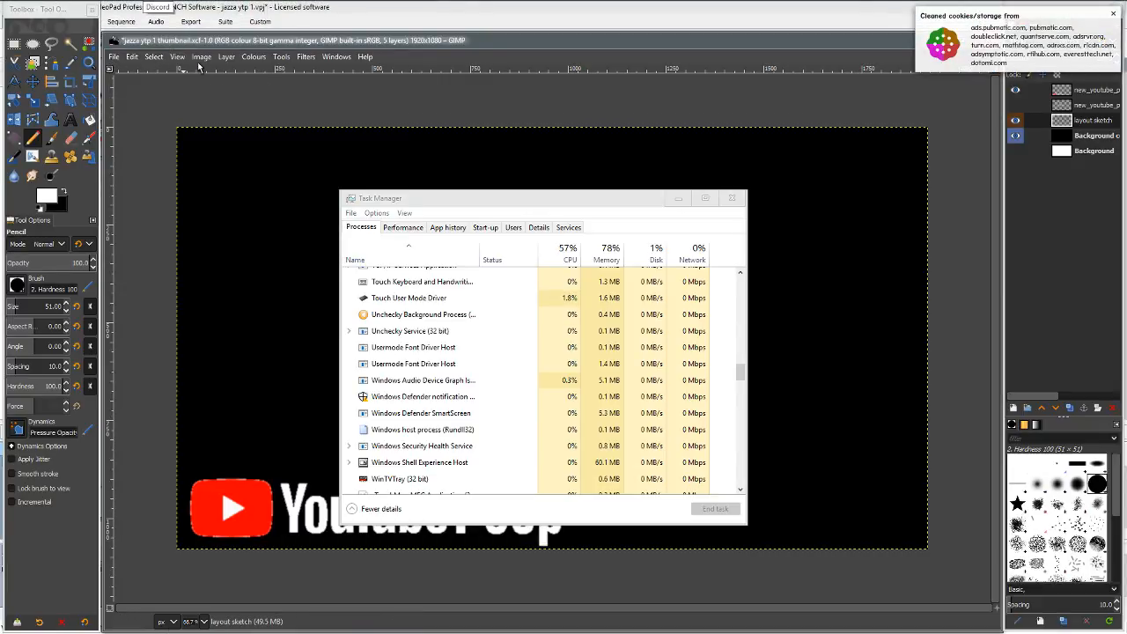
left_click(471, 202)
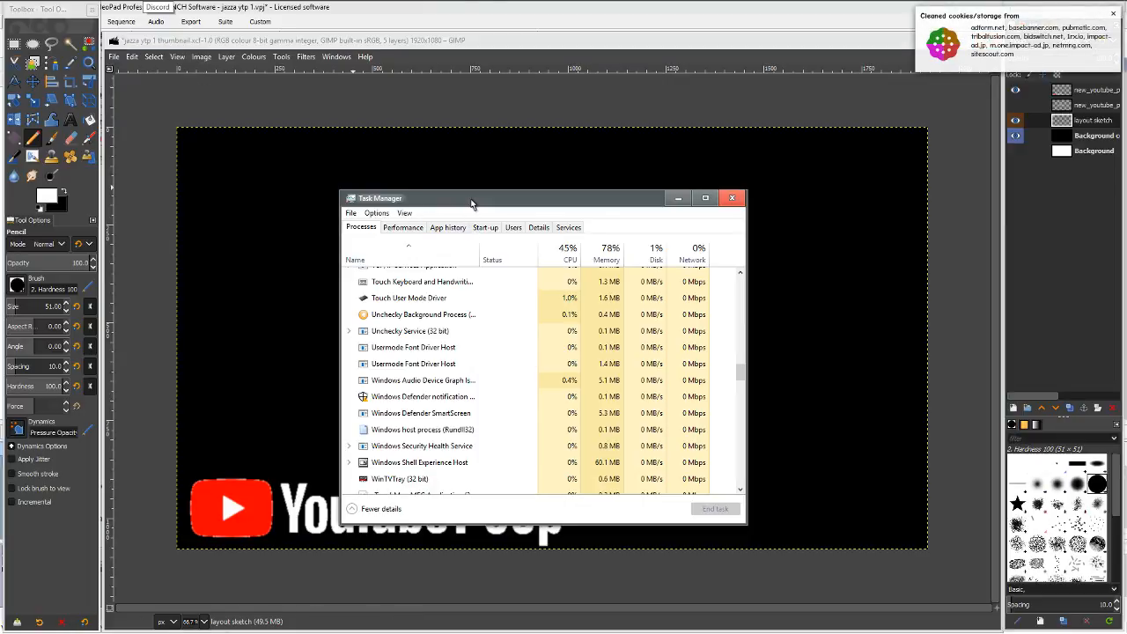
scroll(411, 344, "down", 3)
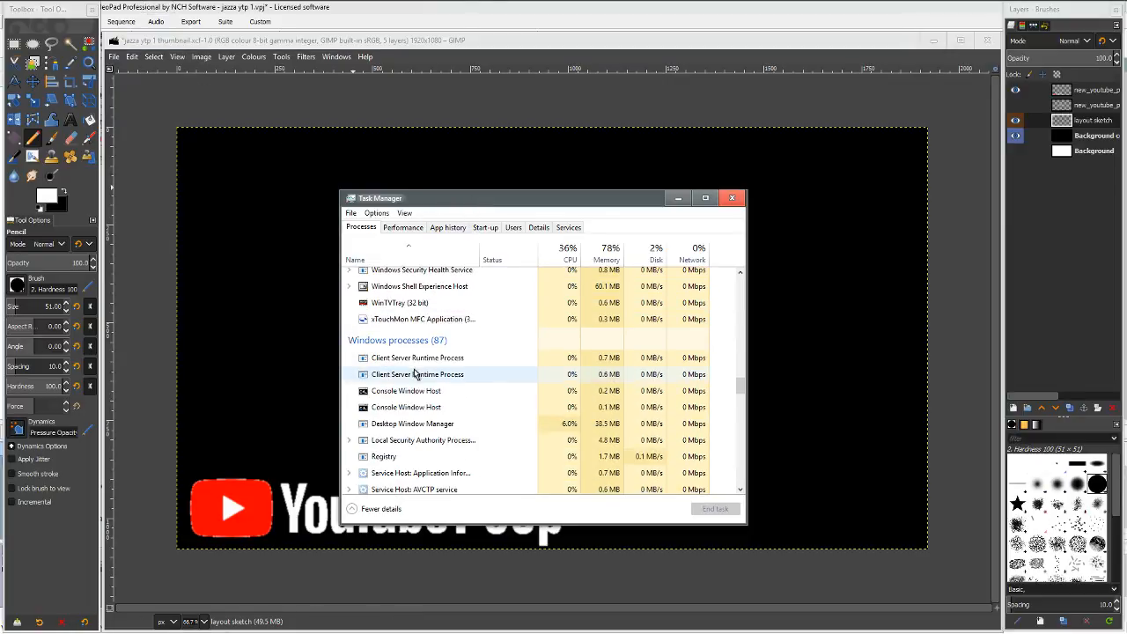
scroll(414, 375, "down", 10)
key("End")
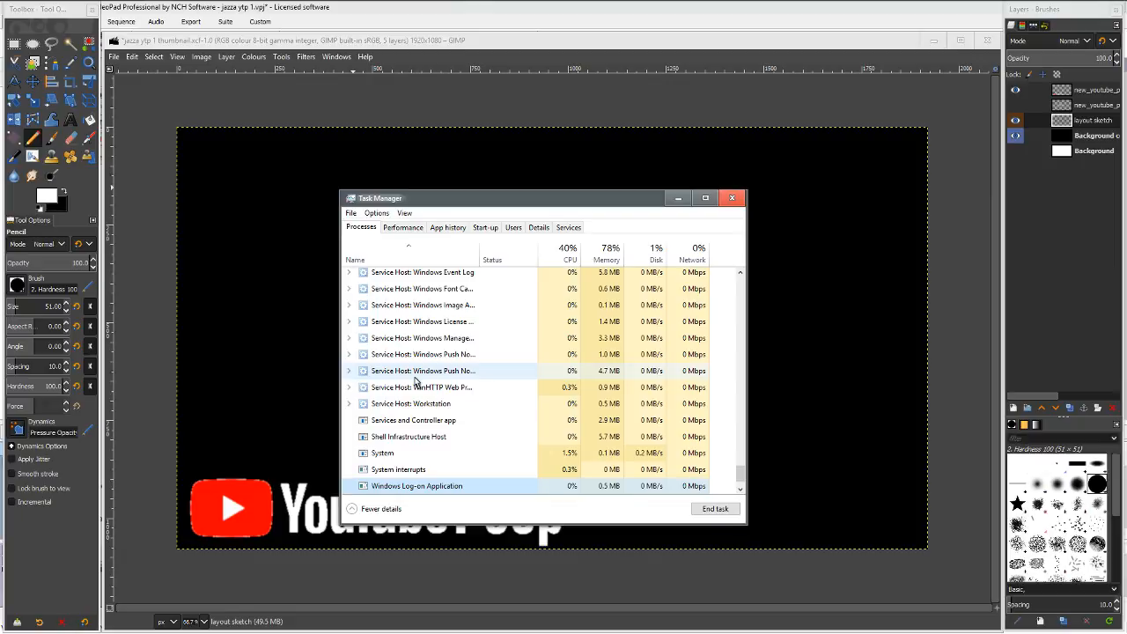
key("w")
key("w")
key("w")
key("w")
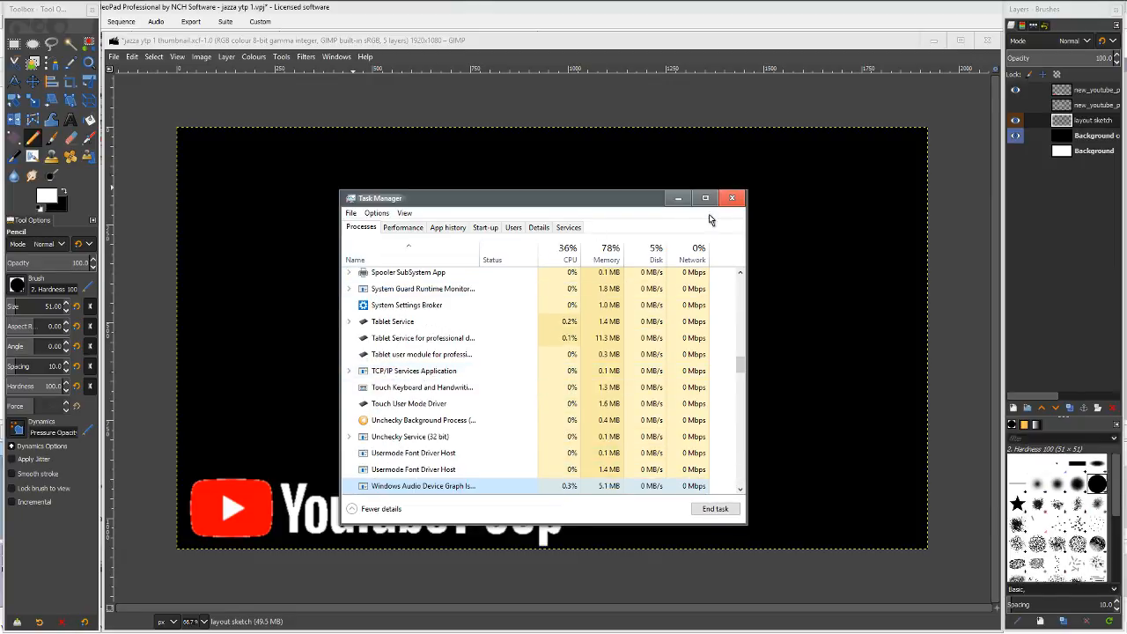
left_click(732, 198)
Try to launch Wacom Tablet Properties from the installed programs under W and dismiss its dialog.
key("super")
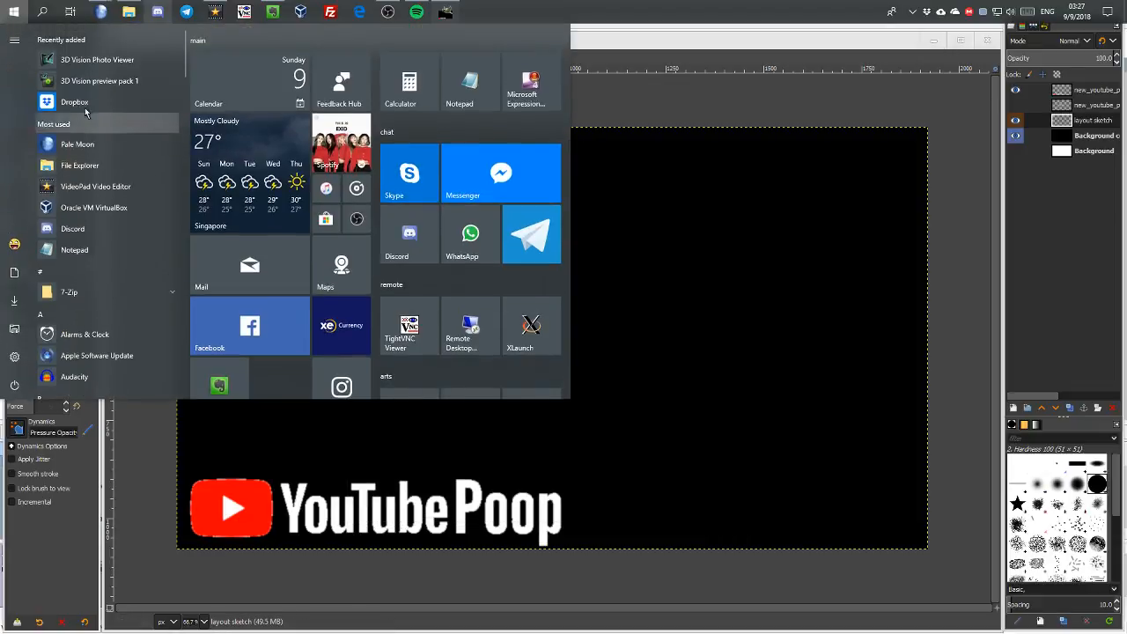
left_click(88, 124)
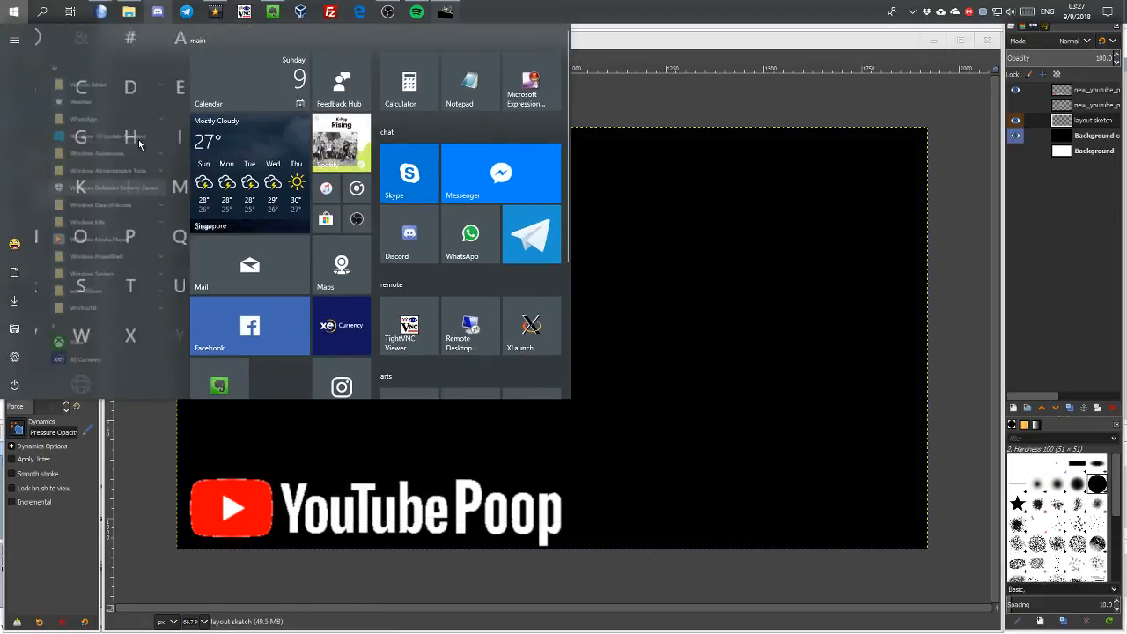
left_click(157, 58)
left_click(137, 140)
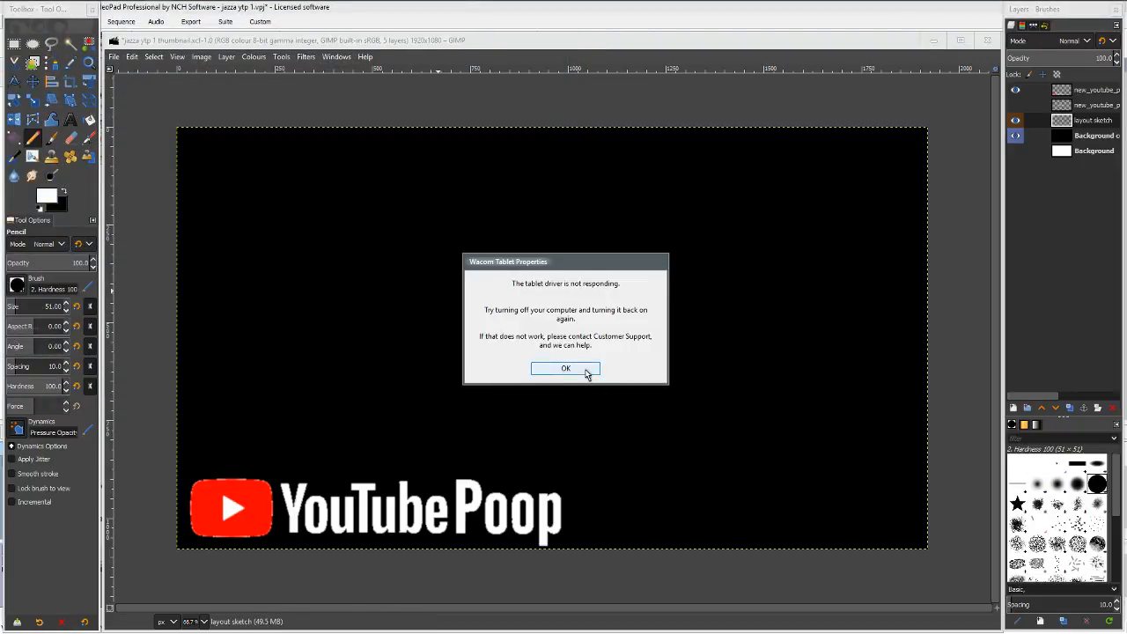
left_click(586, 371)
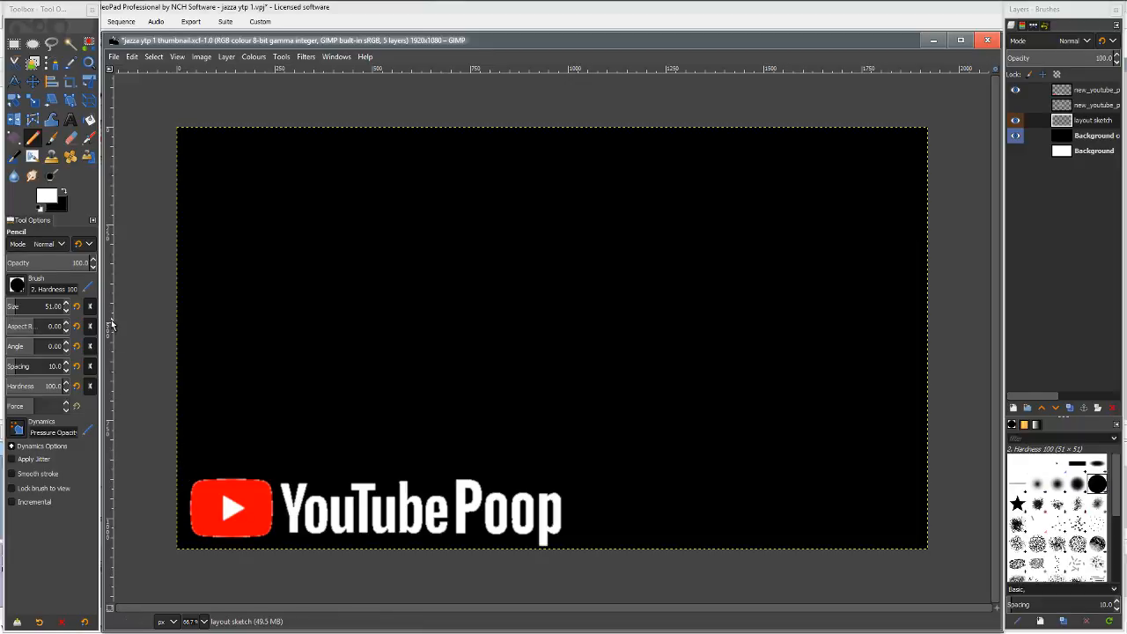
Set the Pencil size to 20.82 and draw a white freehand outline around the YouTube Poop logo on the layout sketch layer.
left_click(31, 308)
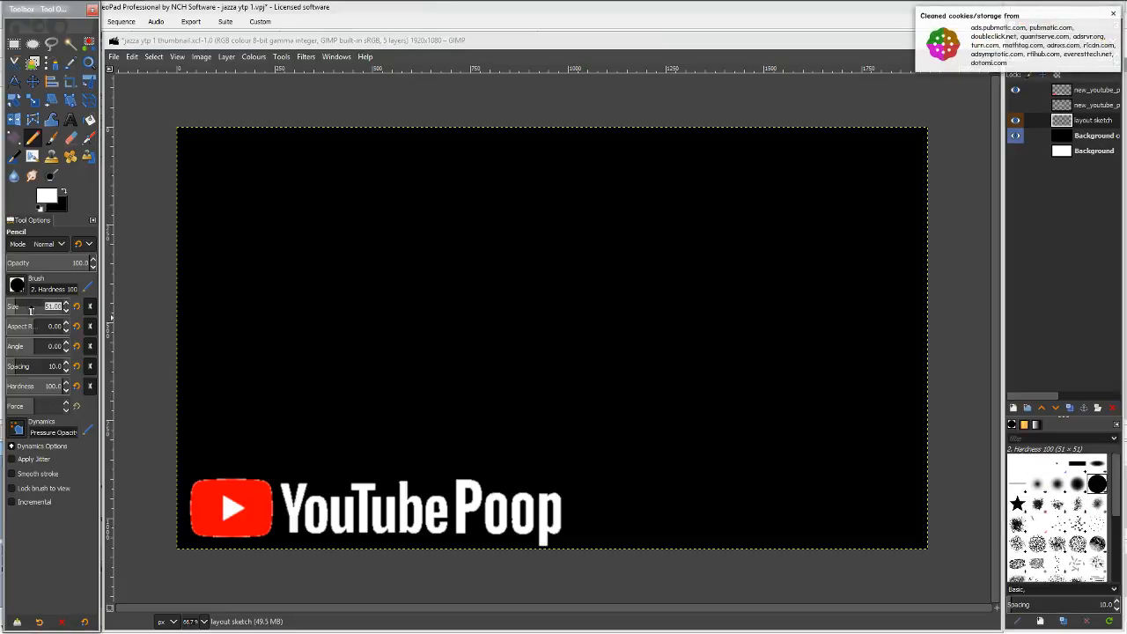
left_click_drag(31, 307, 12, 307)
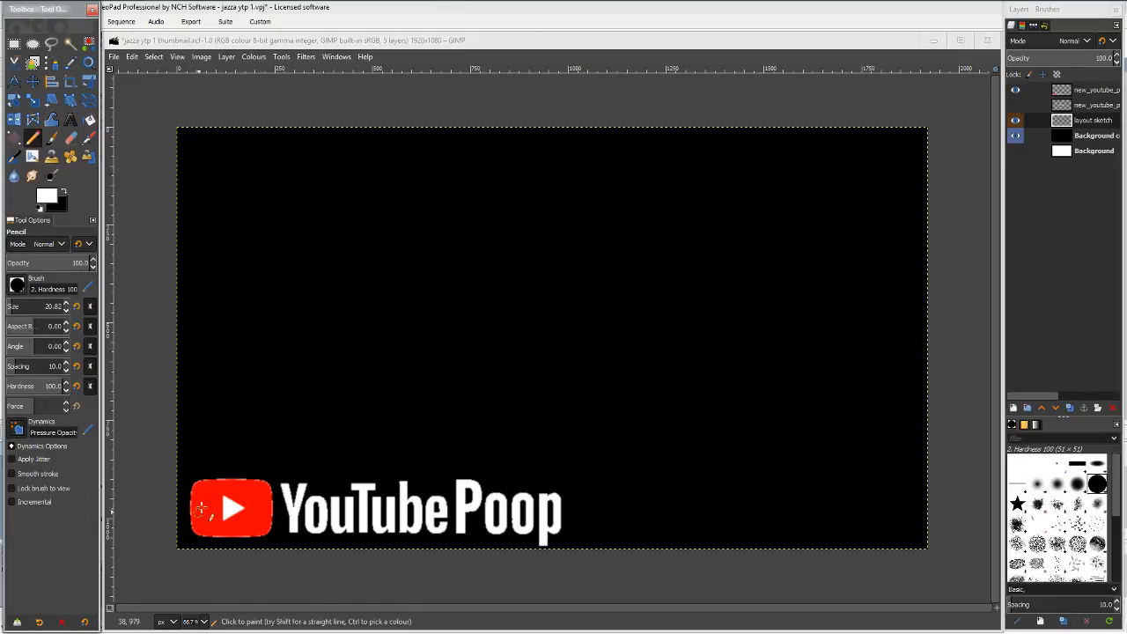
left_click(180, 468)
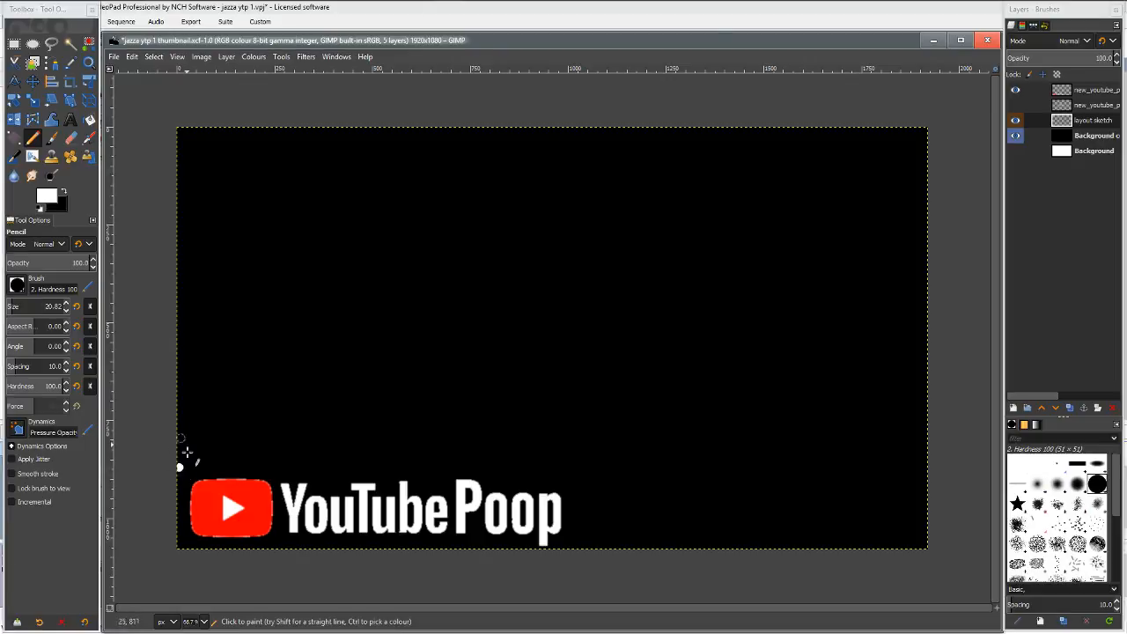
key("ctrl+z")
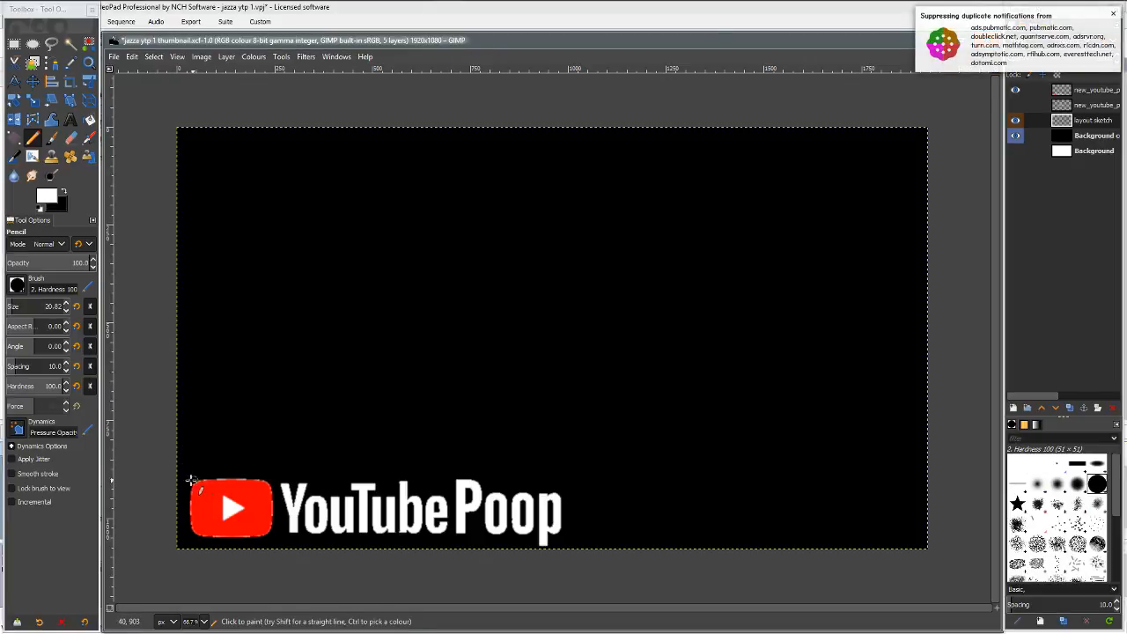
mouse_move(177, 464)
left_mouse_down()
mouse_move(555, 454)
mouse_move(591, 482)
mouse_move(585, 539)
left_mouse_up()
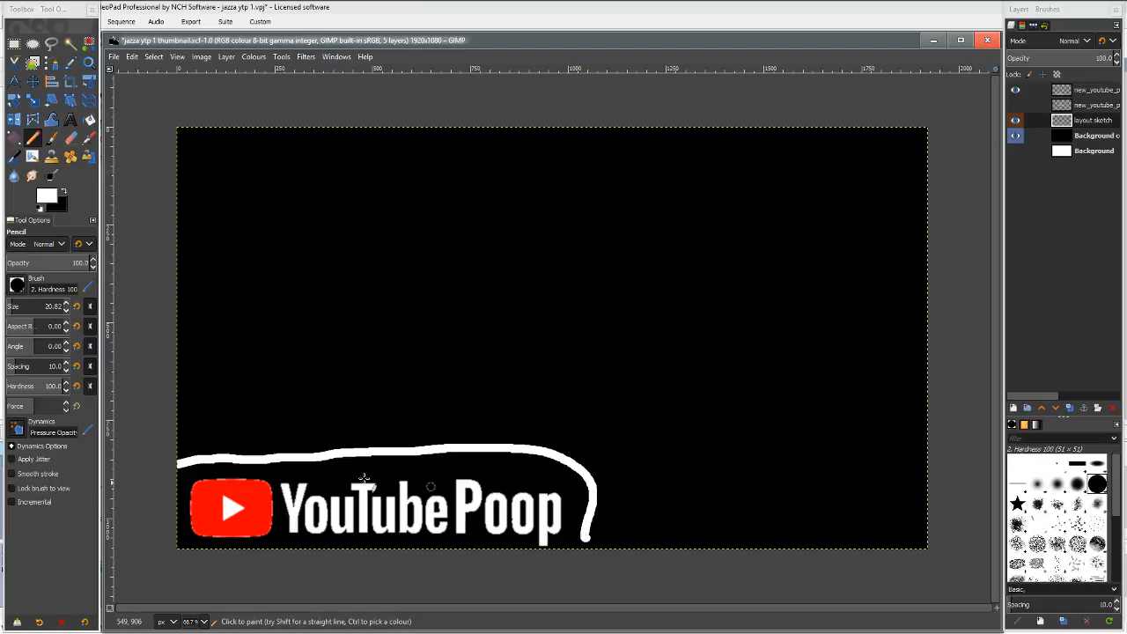
Handwrite "YTP LOGO" inside the outlined area and hide the YouTube Poop logo layer.
mouse_move(303, 464)
left_mouse_down()
mouse_move(339, 465)
mouse_move(329, 512)
mouse_move(383, 471)
mouse_move(378, 518)
left_mouse_up()
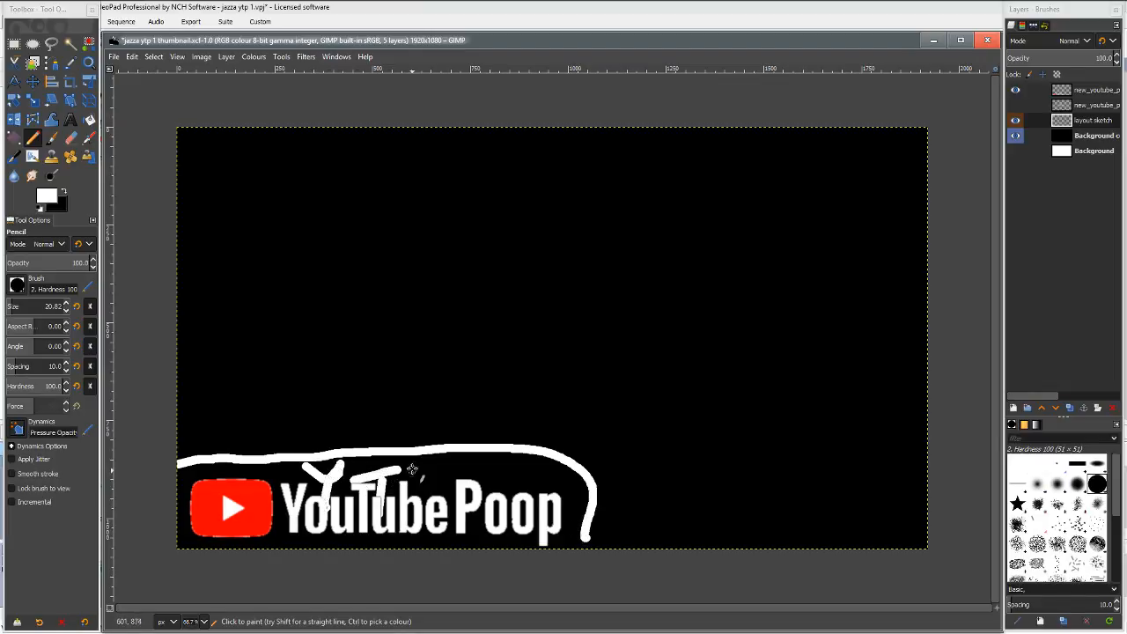
mouse_move(412, 469)
left_mouse_down()
mouse_move(414, 499)
mouse_move(427, 480)
mouse_move(470, 509)
mouse_move(567, 478)
left_mouse_up()
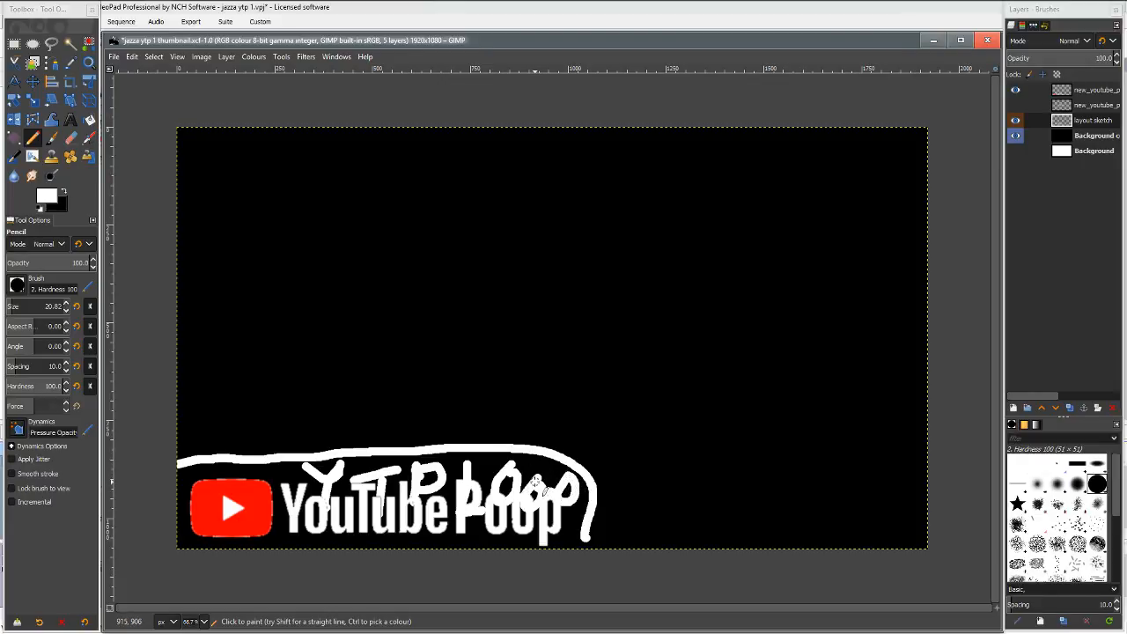
left_click_drag(536, 481, 557, 465)
left_click(1016, 90)
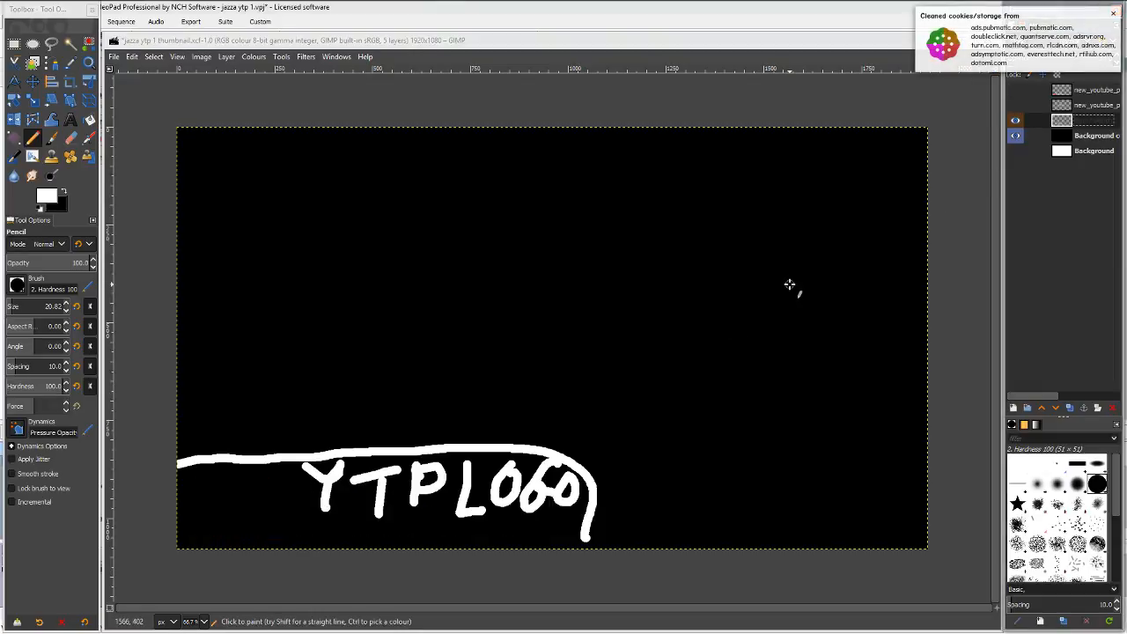
Undo the handwritten "LOGO" strokes, keeping "YTP", and hide the YouTube Poop logo layer.
key("ctrl+z")
key("ctrl+z")
key("ctrl+z")
key("ctrl+z")
key("ctrl+z")
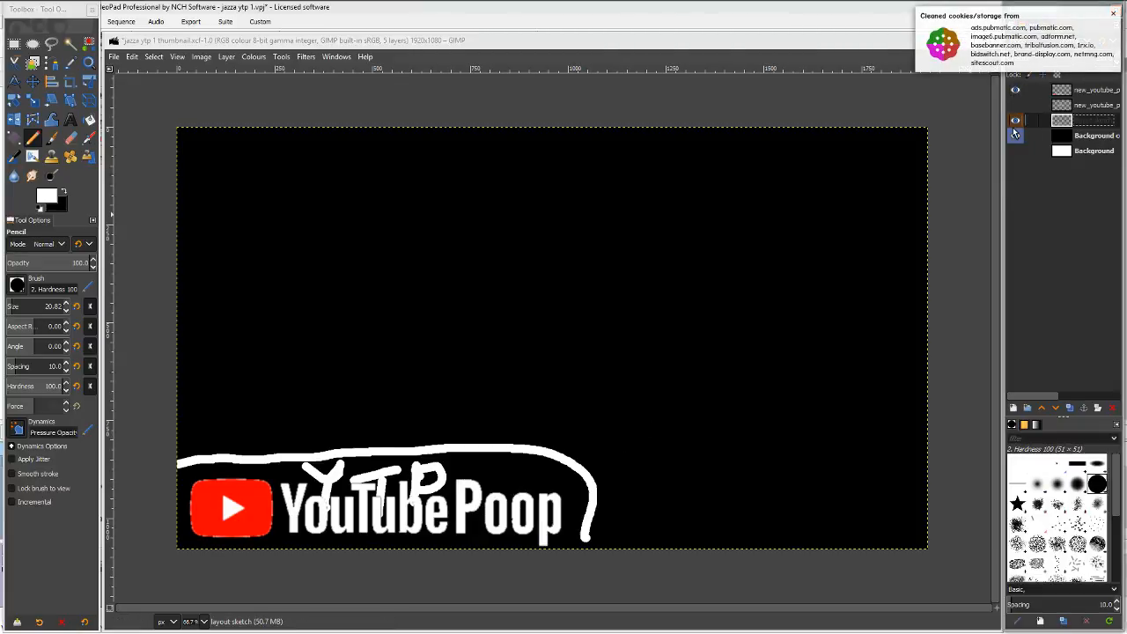
left_click(1016, 92)
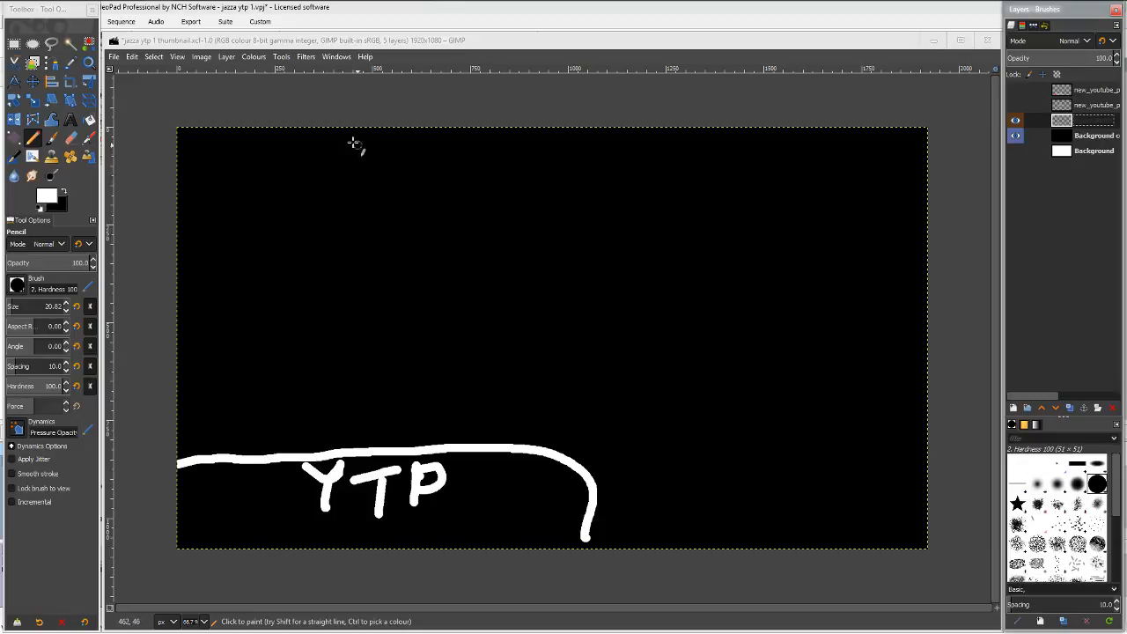
Switch to File Explorer and look through the reference thumbnails in the thumbs folder of jazza ytp.
mouse_move(170, 7)
left_click(129, 12)
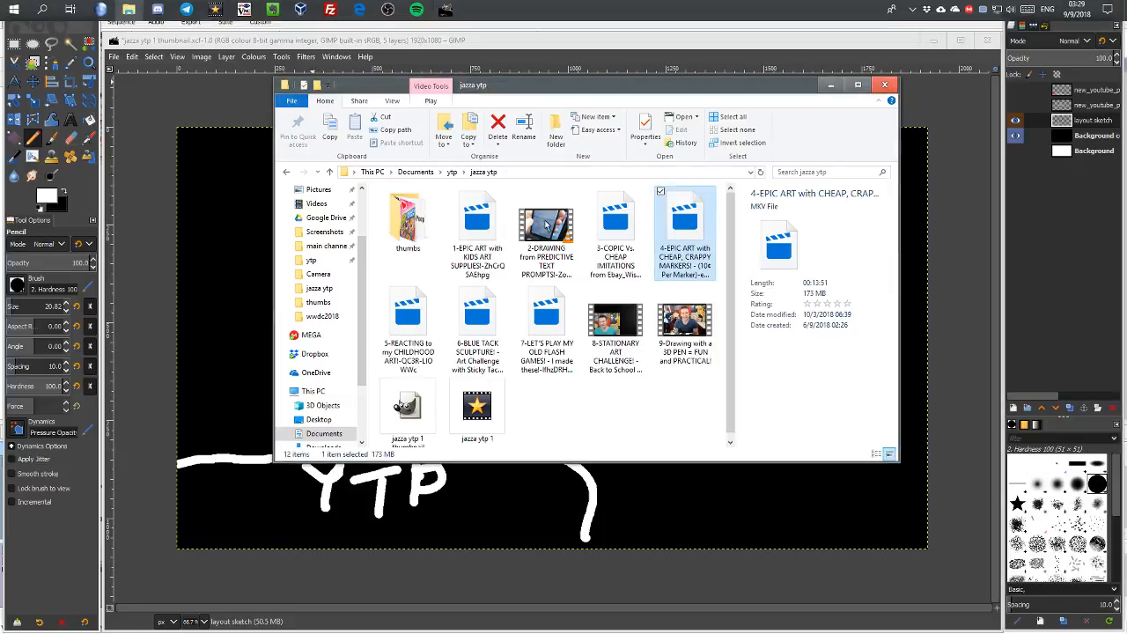
double_click(421, 234)
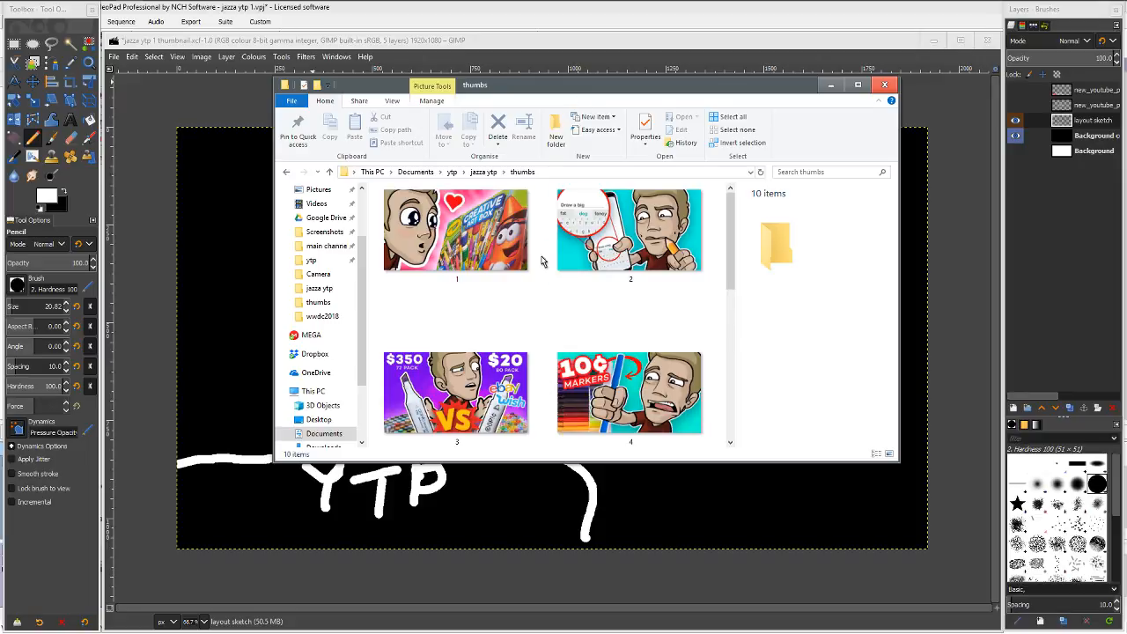
scroll(543, 261, "down", 3)
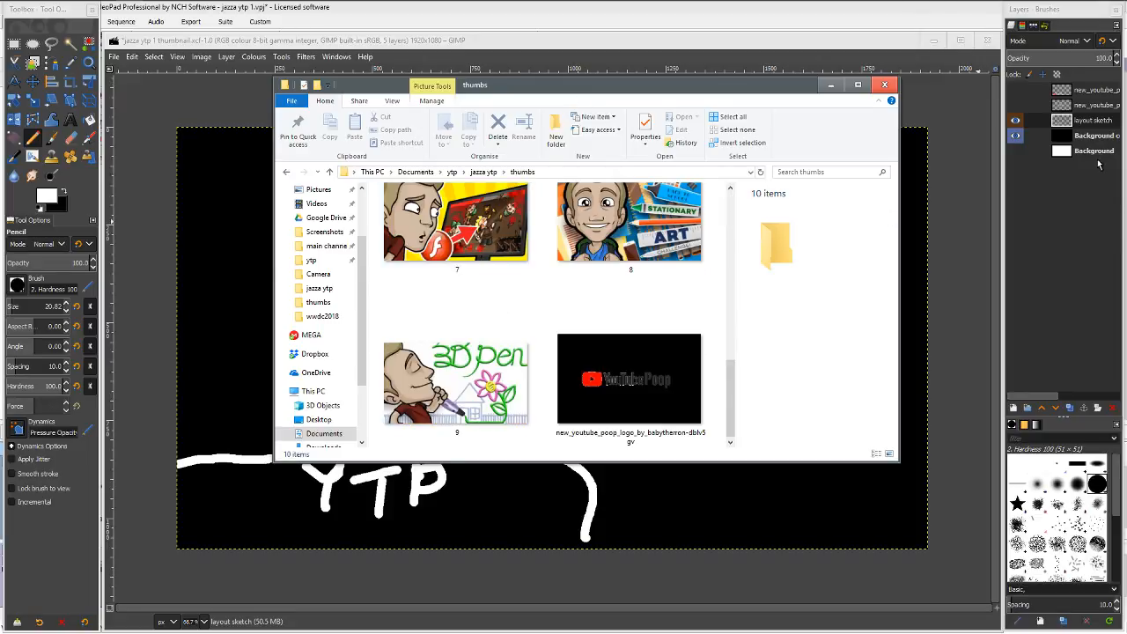
Duplicate the layout sketch layer in GIMP and return to the thumbs folder window.
left_click(1089, 119)
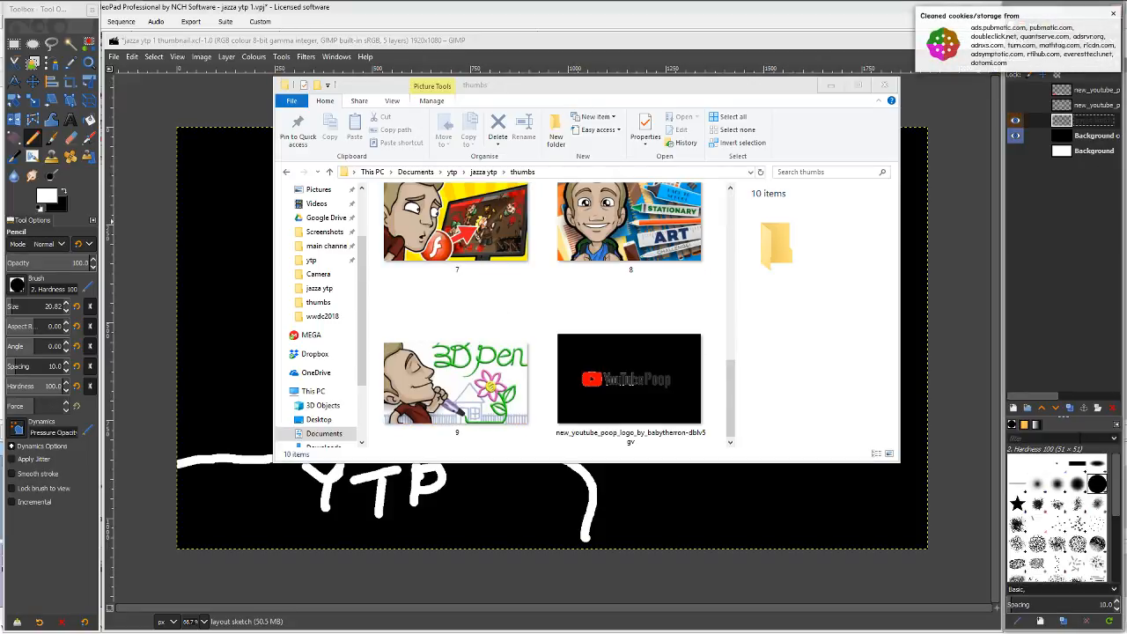
left_click(1071, 408)
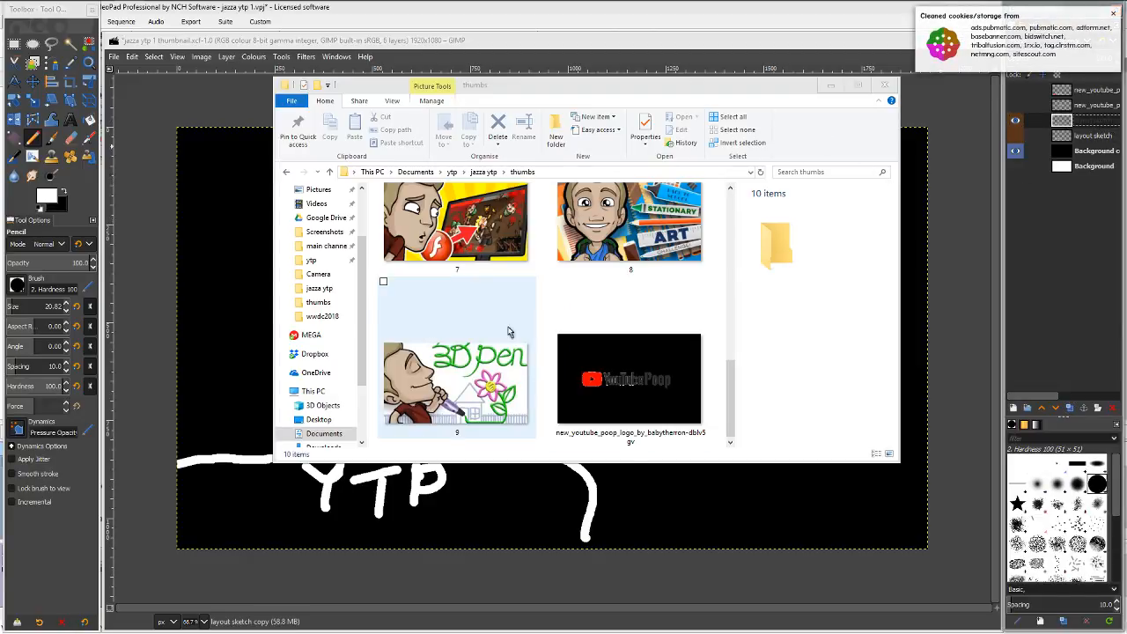
left_click(554, 363)
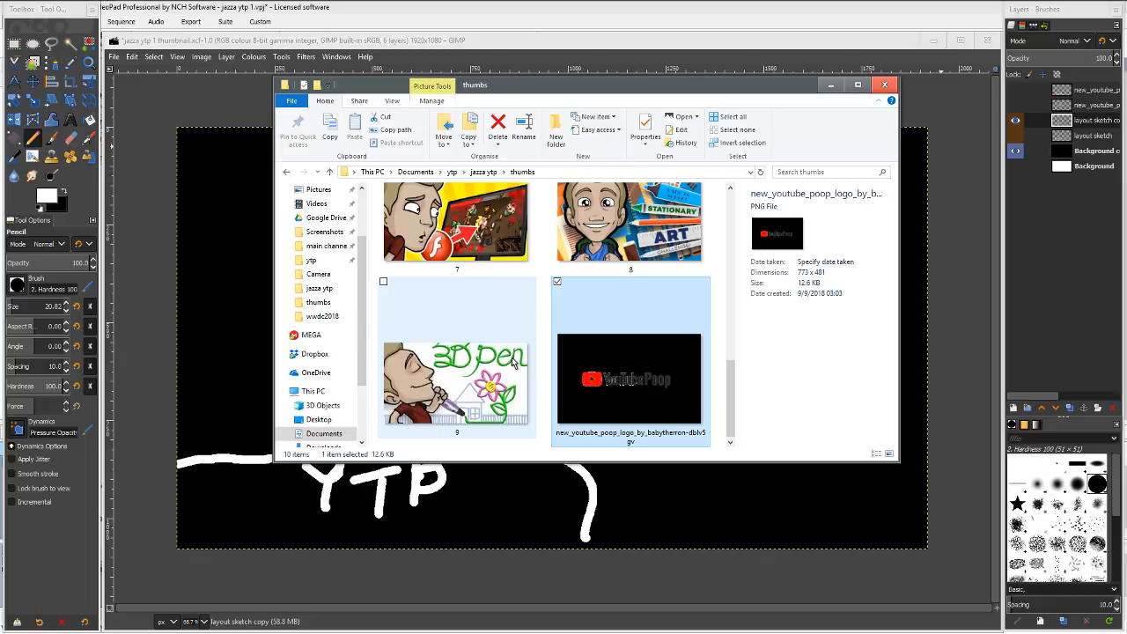
Examine the numbered thumbnails in the thumbs folder from image 9 back up to image 1 for layout reference.
left_click(515, 362)
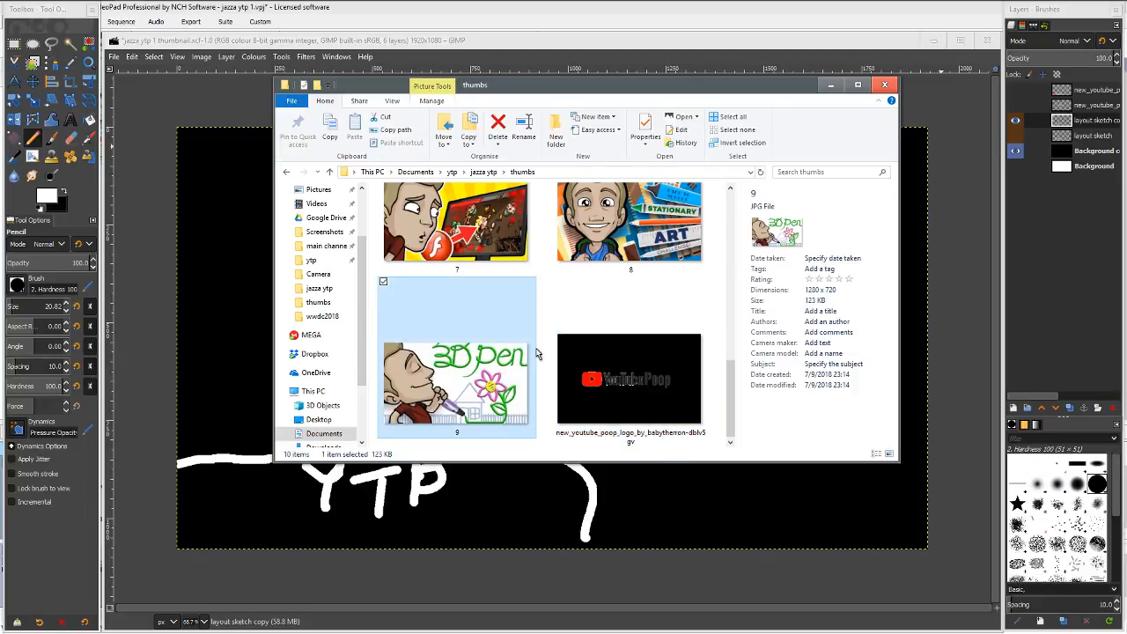
scroll(538, 353, "up", 3)
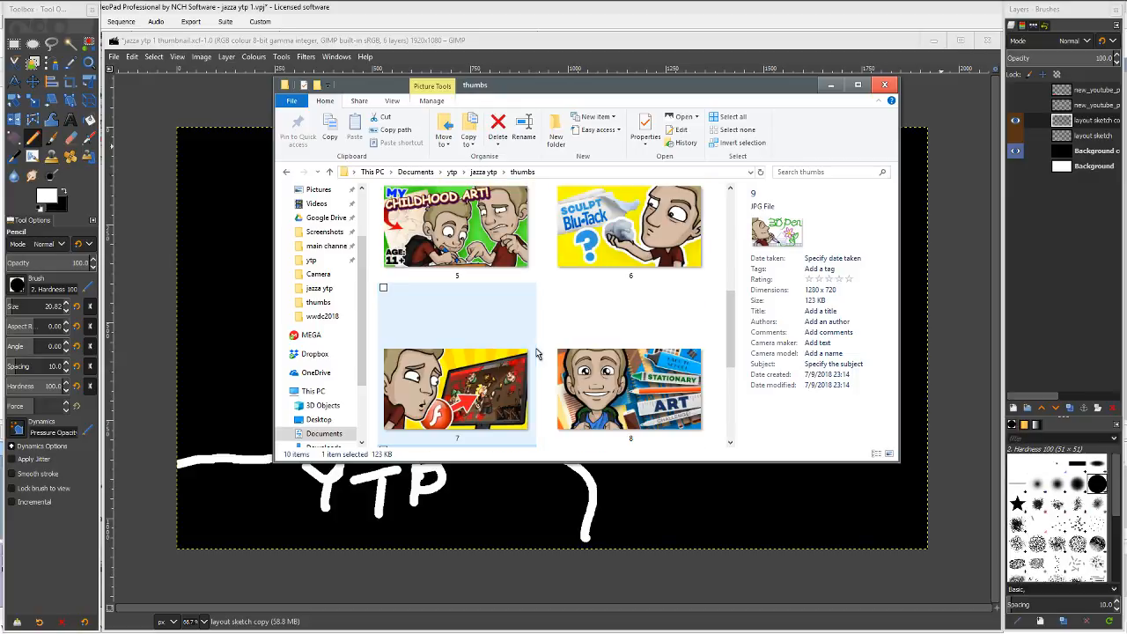
scroll(538, 352, "up", 2)
scroll(538, 353, "down", 4)
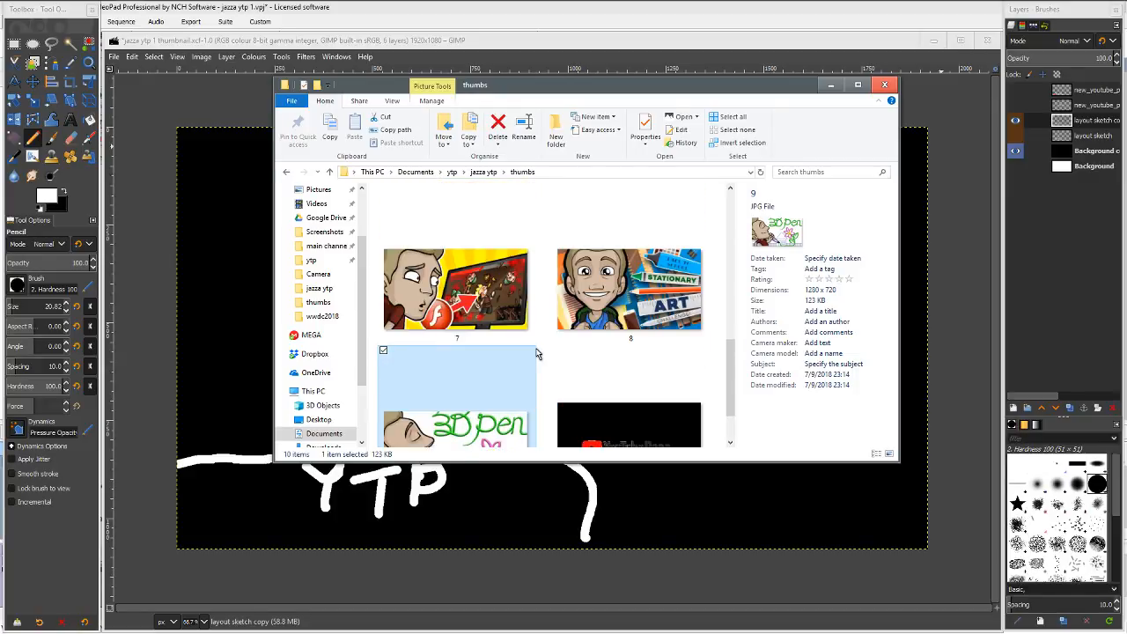
scroll(538, 354, "up", 6)
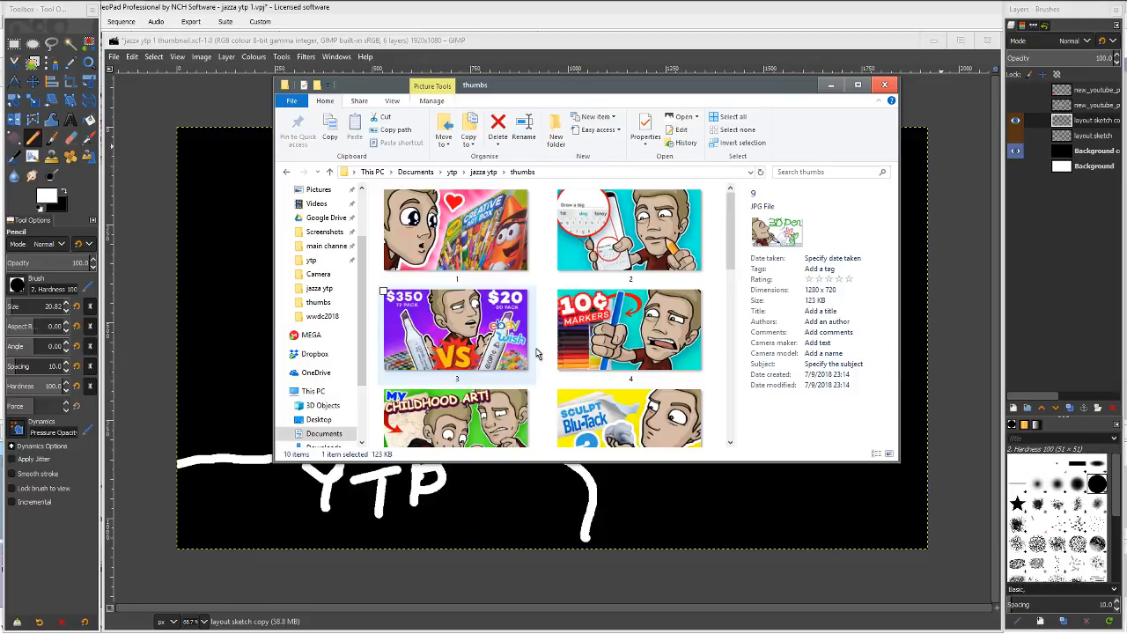
Look over the reference thumbnails in the thumbs folder once more and return to the GIMP thumbnail image.
scroll(539, 353, "down", 6)
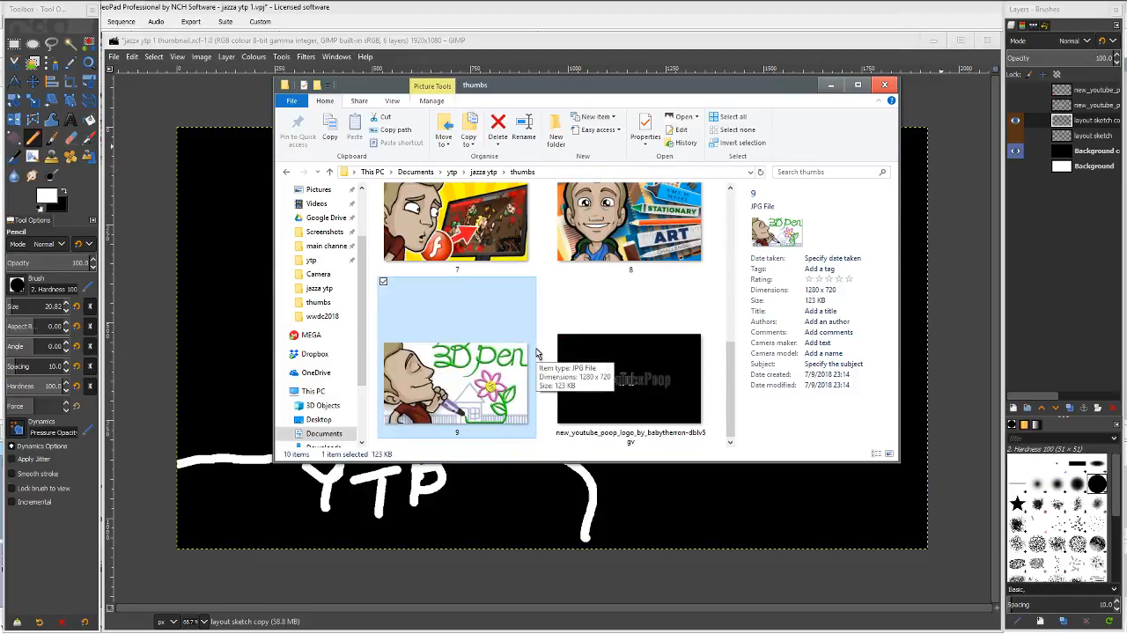
scroll(538, 353, "up", 6)
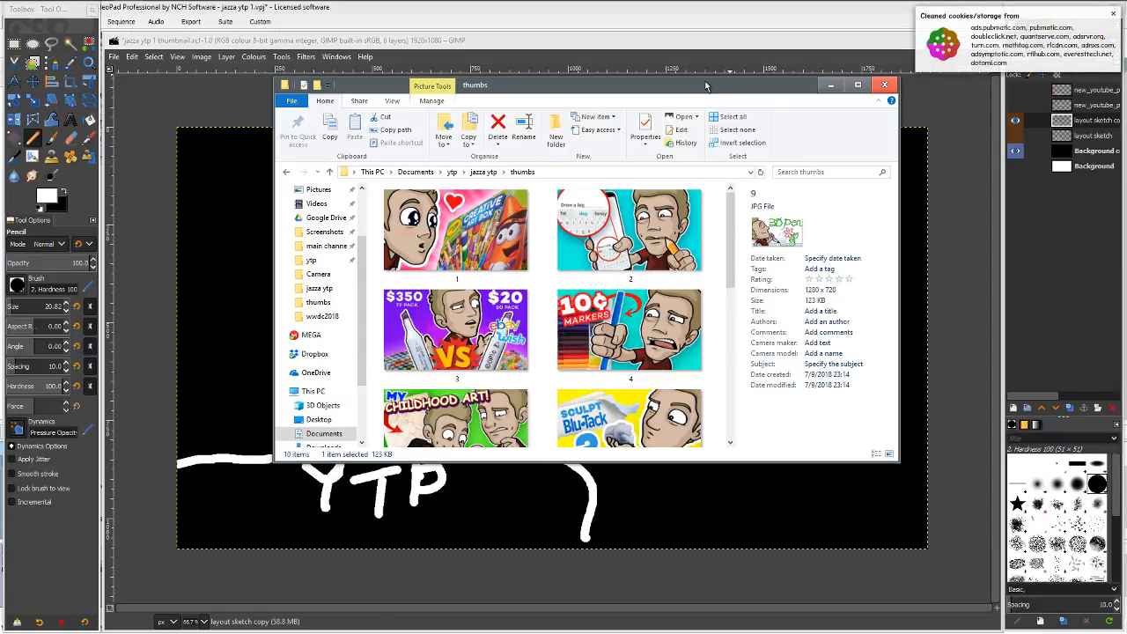
left_click(635, 33)
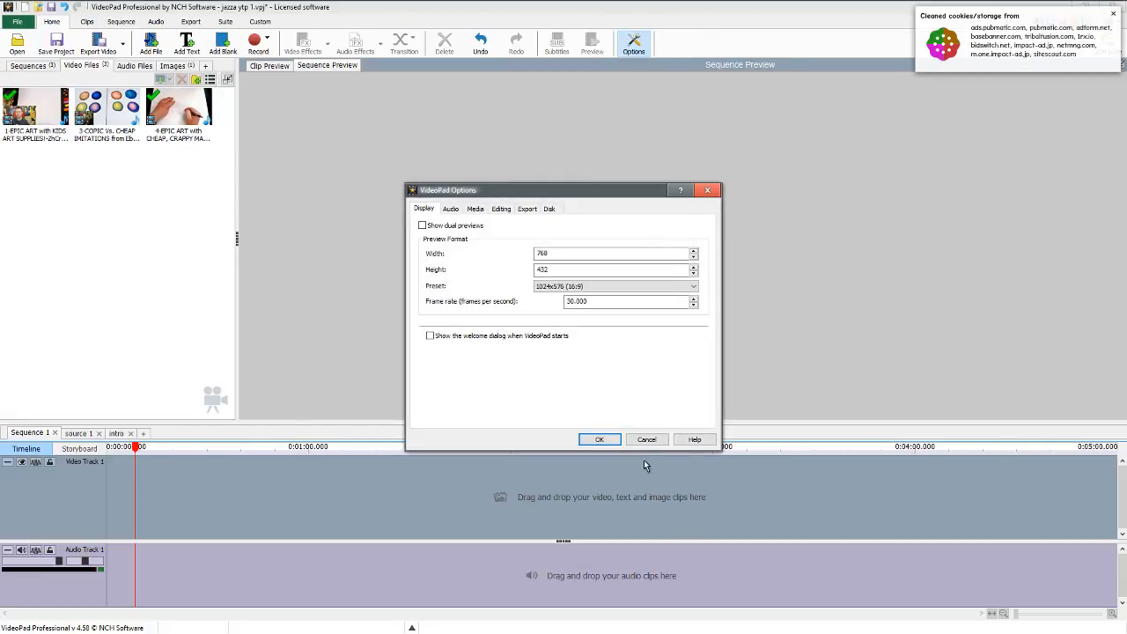
left_click(646, 439)
key("alt+Tab")
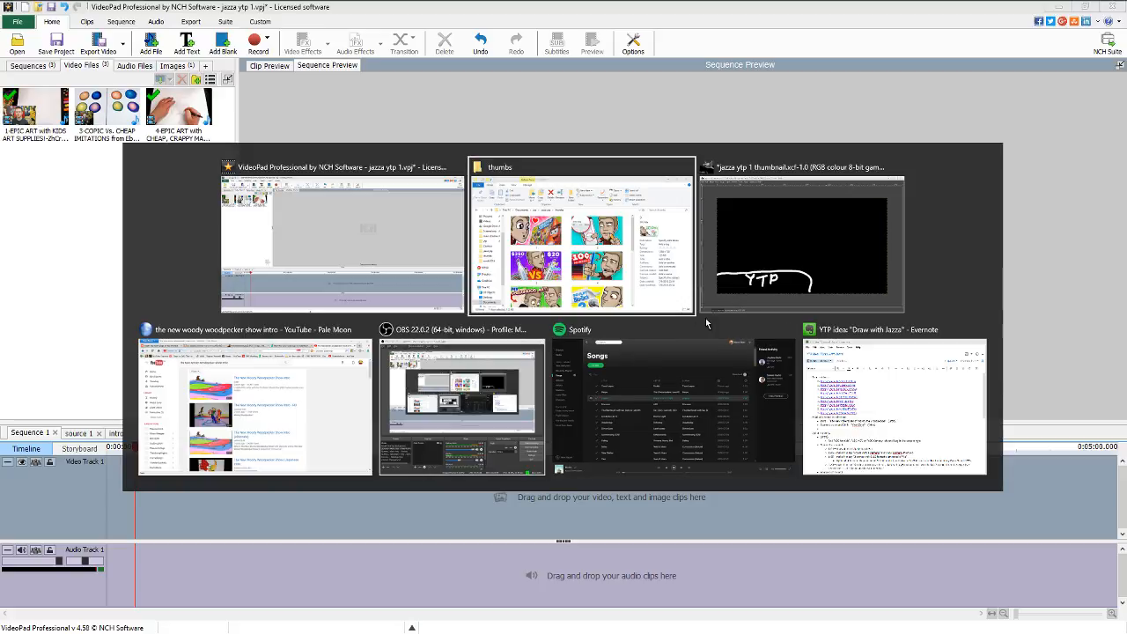
key("alt+Tab")
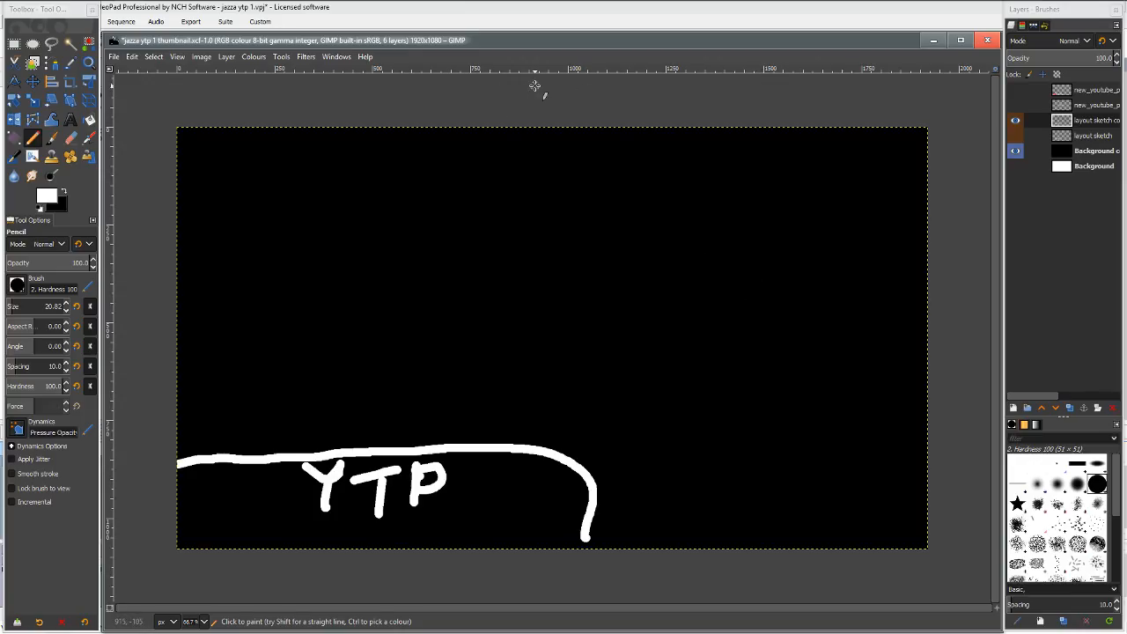
Try to sketch a rough face outline above the "YTP" banner on the layout sketch copy layer, and undo the strokes.
left_click(375, 144)
key("ctrl+z")
mouse_move(408, 126)
left_mouse_down()
mouse_move(364, 297)
mouse_move(299, 341)
mouse_move(346, 352)
mouse_move(218, 429)
left_mouse_up()
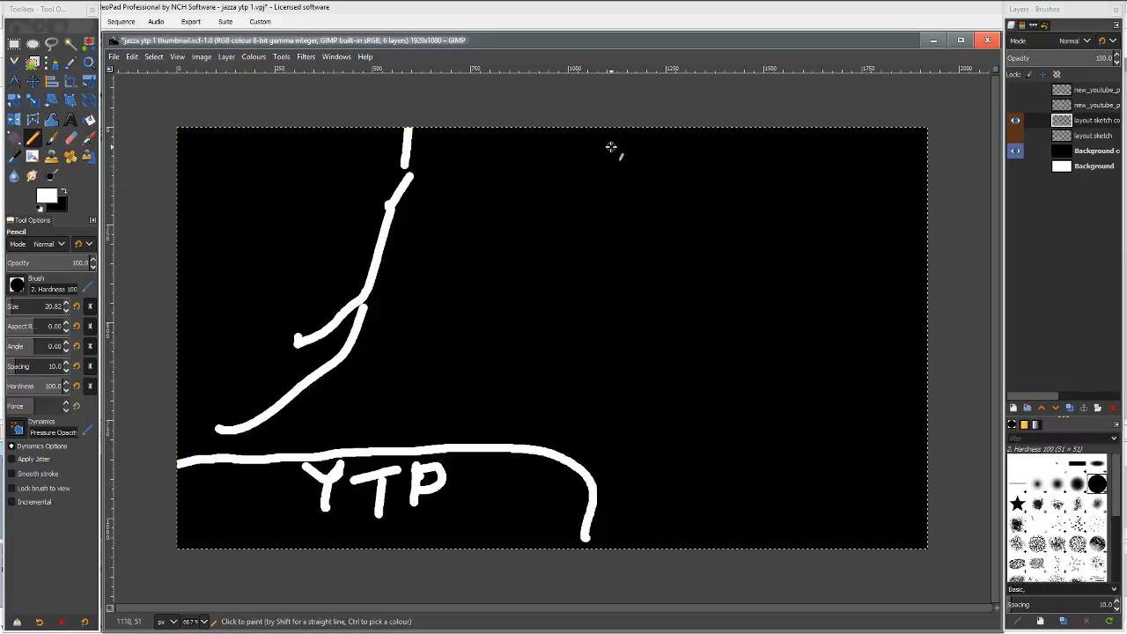
key("ctrl+z")
key("ctrl+z")
key("ctrl+z")
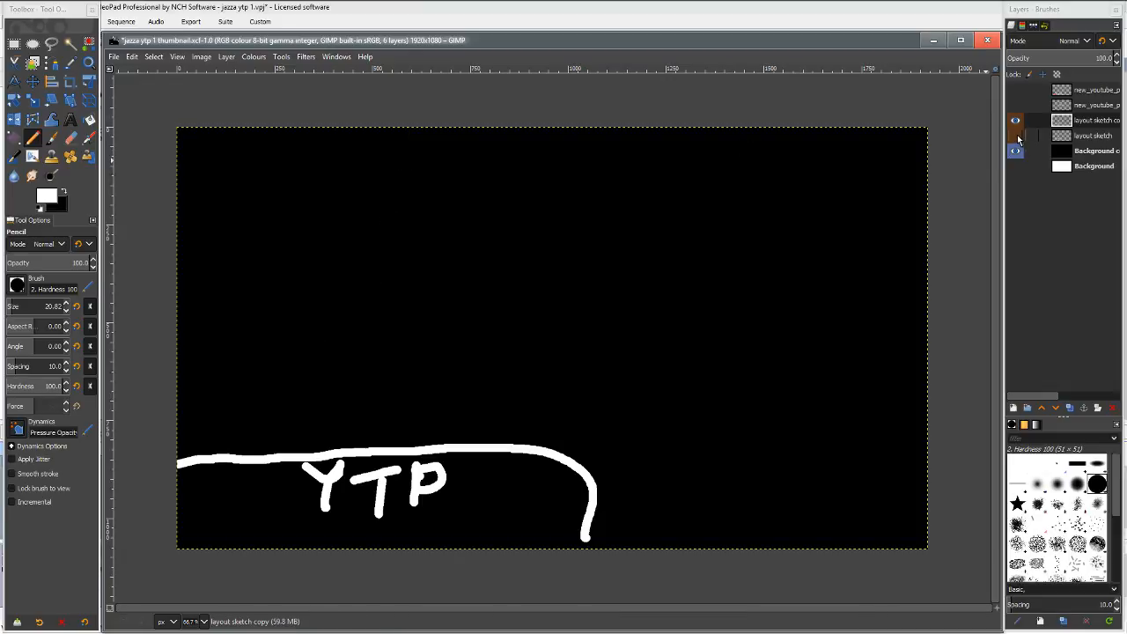
Hide the layout sketch copy layer and show the topmost YouTube Poop logo layer.
left_click(1014, 121)
left_click(1015, 150)
left_click(1015, 150)
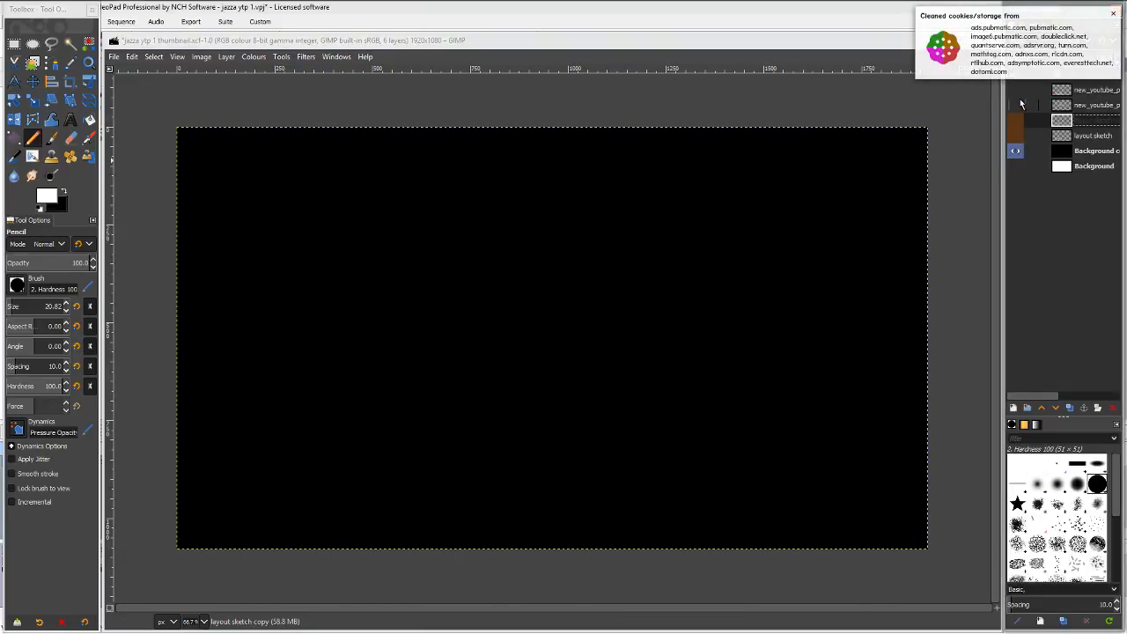
left_click(1017, 105)
left_click(1017, 104)
left_click(1016, 90)
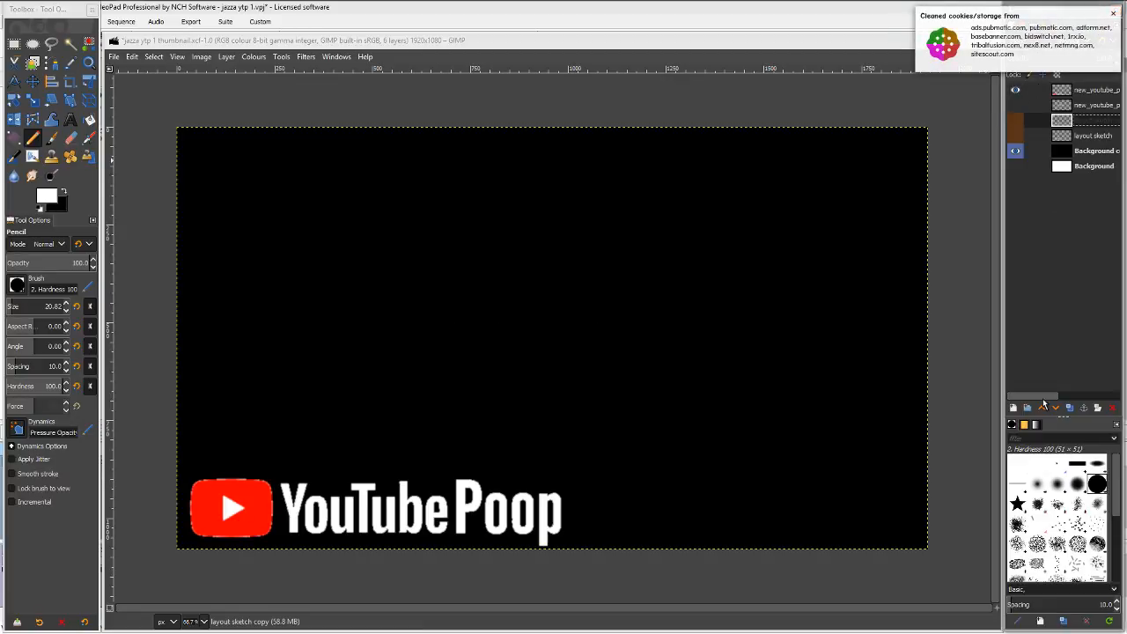
Import 1.jpg from the thumbs folder into the thumbnail as a new layer.
left_click(120, 57)
left_click(147, 112)
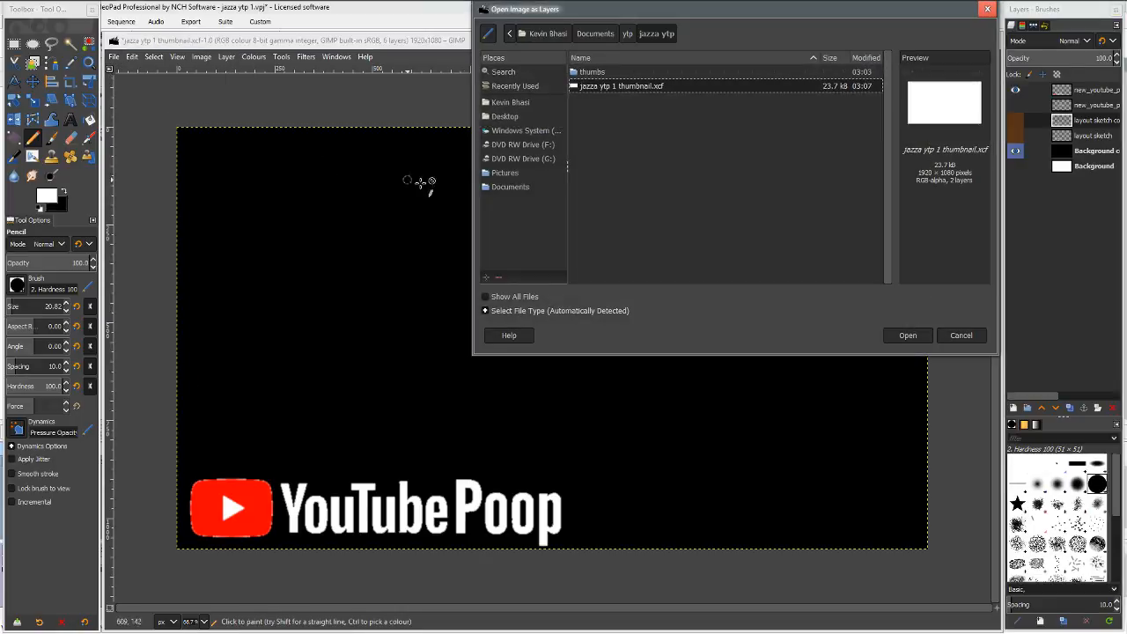
left_click(623, 74)
double_click(621, 73)
double_click(620, 72)
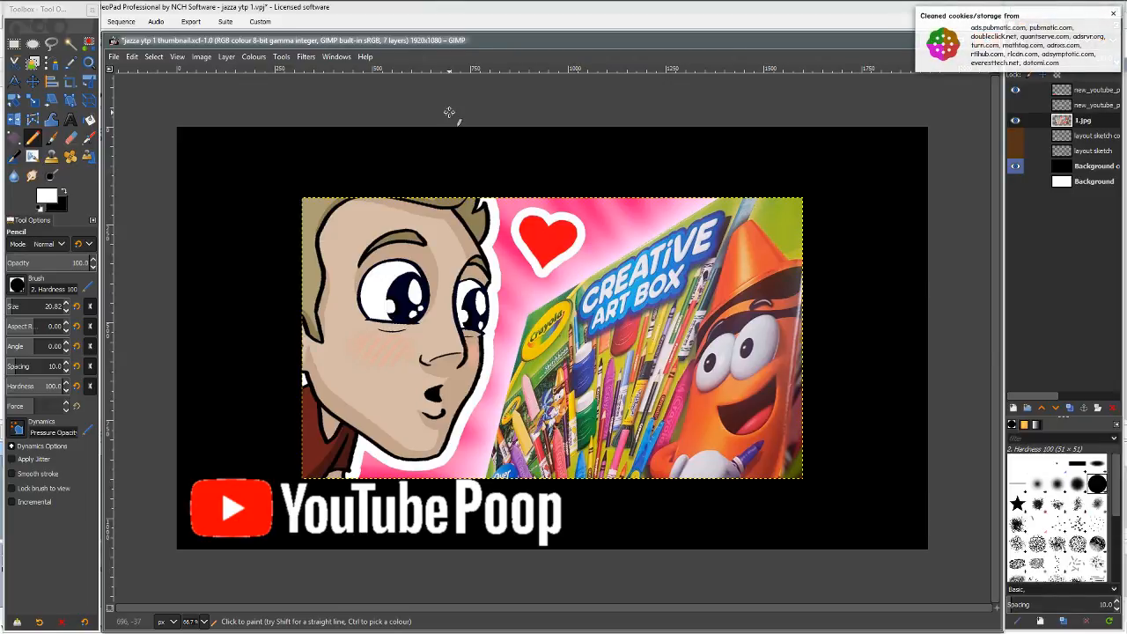
Check the thumbs folder window, return to the GIMP image and undo adding the 1.jpg layer.
key("alt+Tab")
left_click(721, 262)
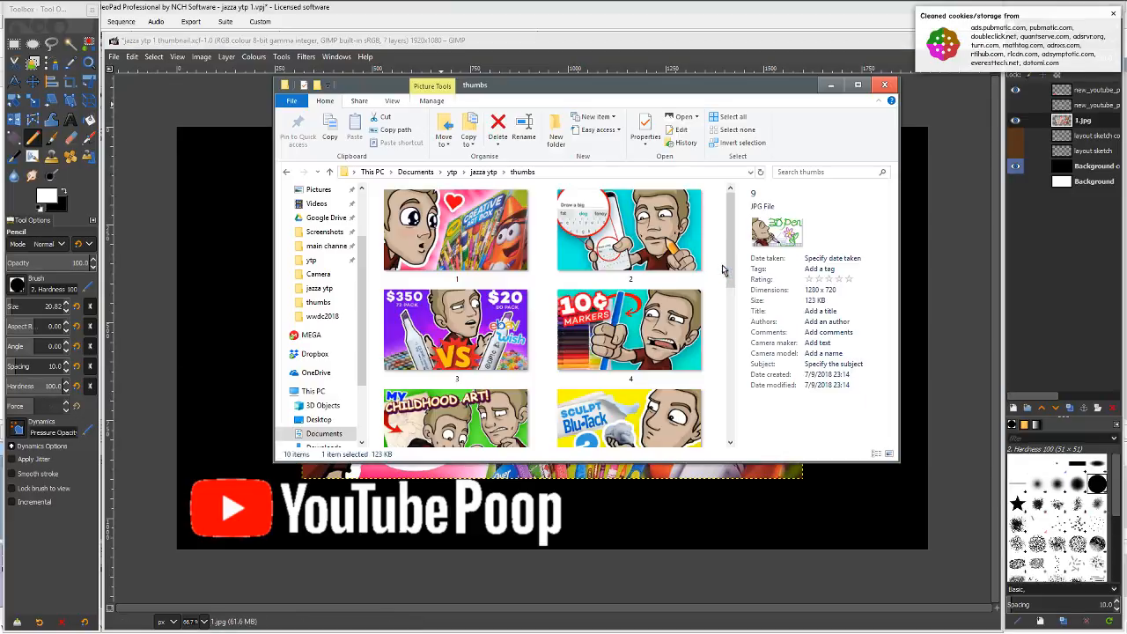
left_click(671, 26)
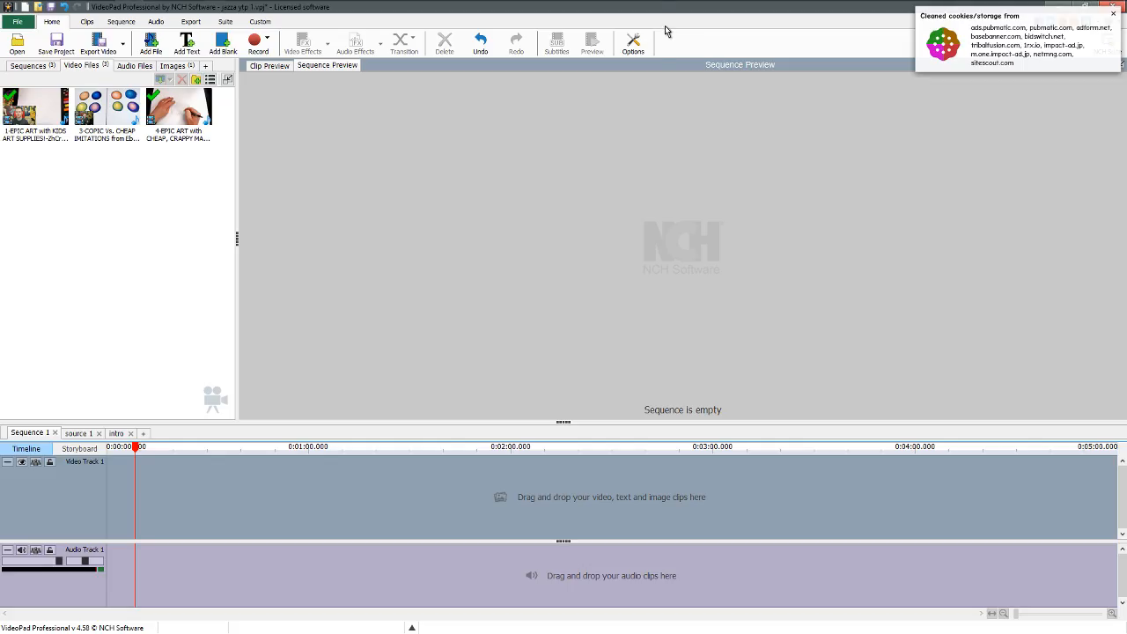
key("alt+Tab")
key("Tab")
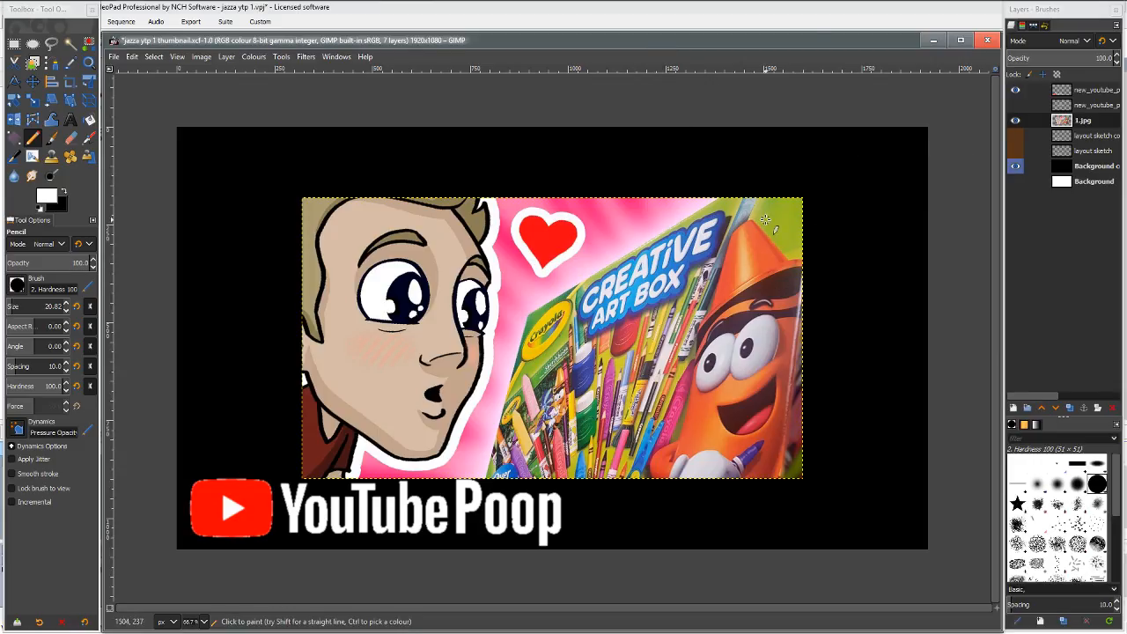
key("ctrl+z")
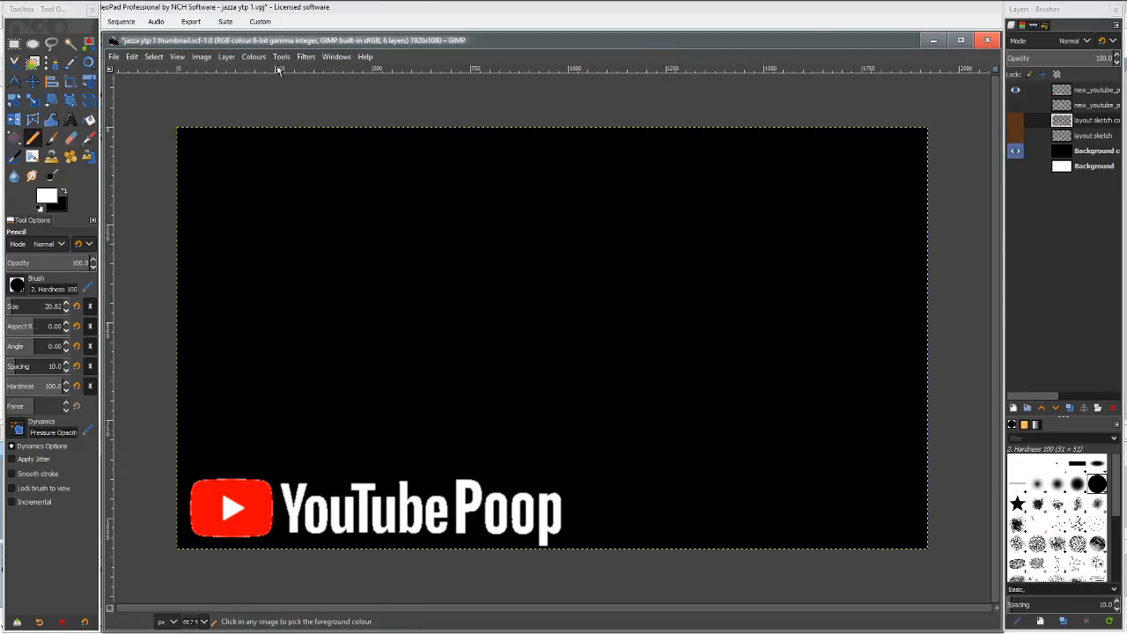
Resize the image canvas to 1280 × 720 px with the existing content centred.
left_click(232, 59)
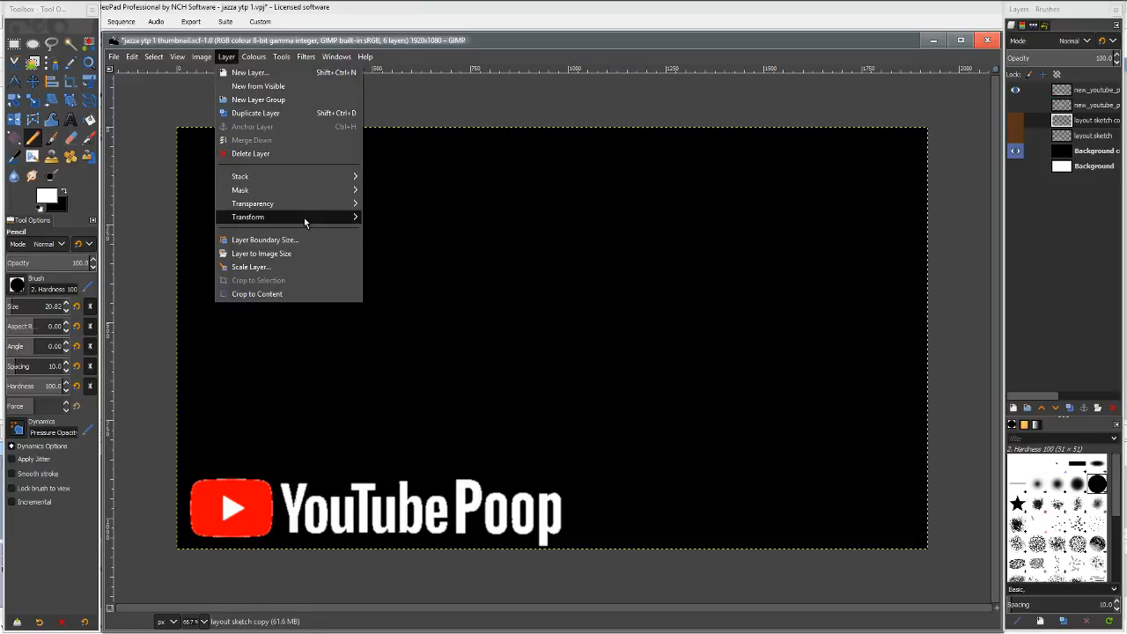
mouse_move(252, 62)
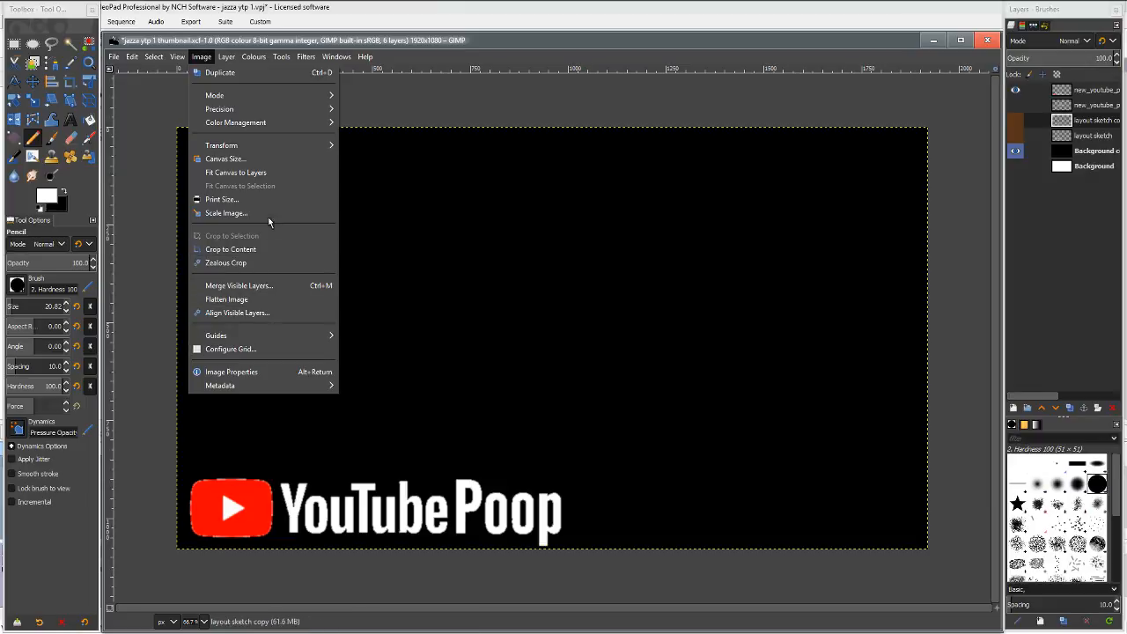
left_click(281, 158)
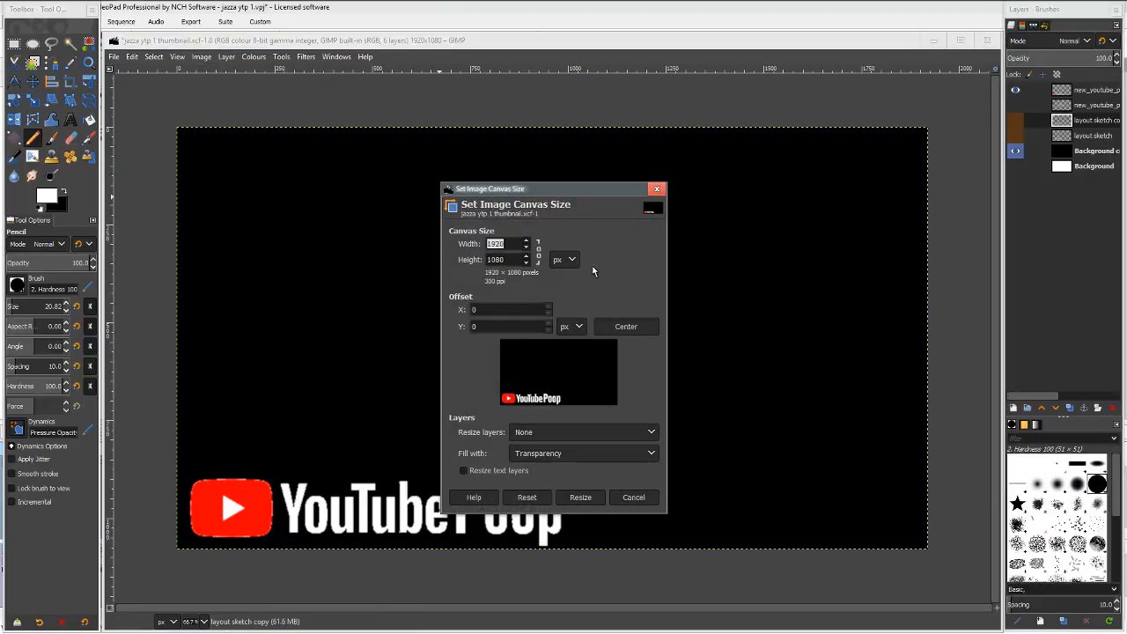
type("1280")
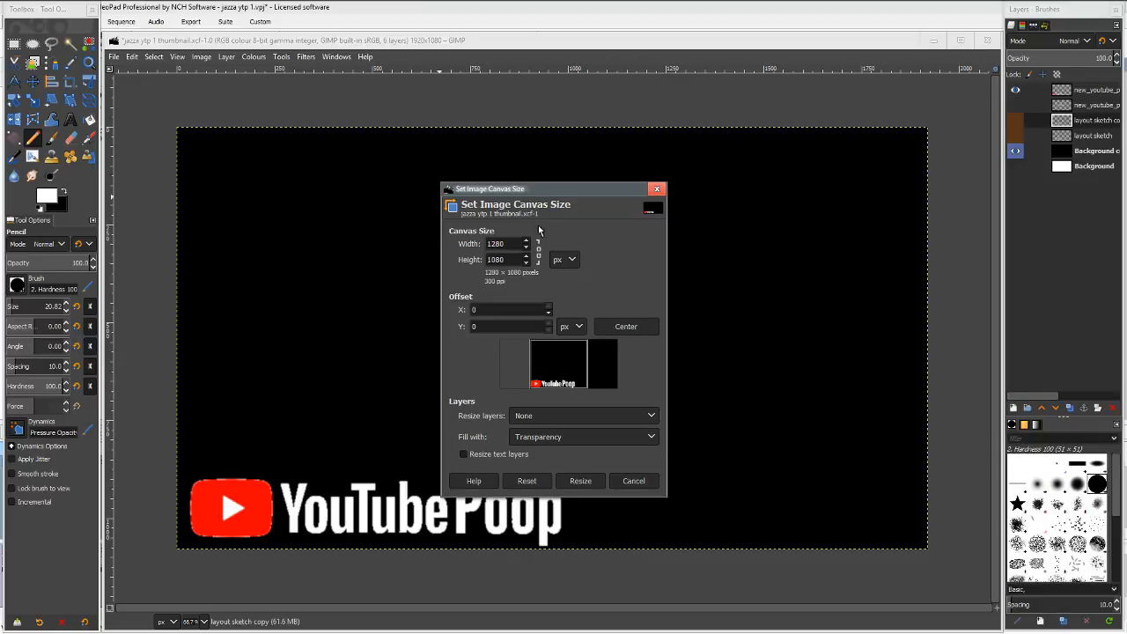
type("1")
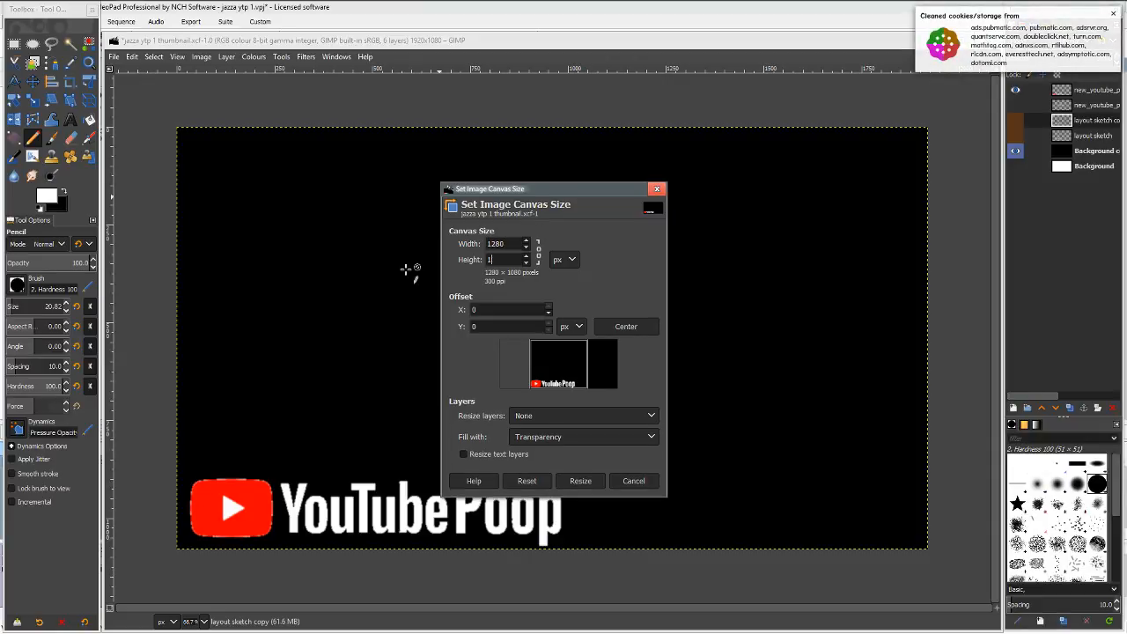
type("20")
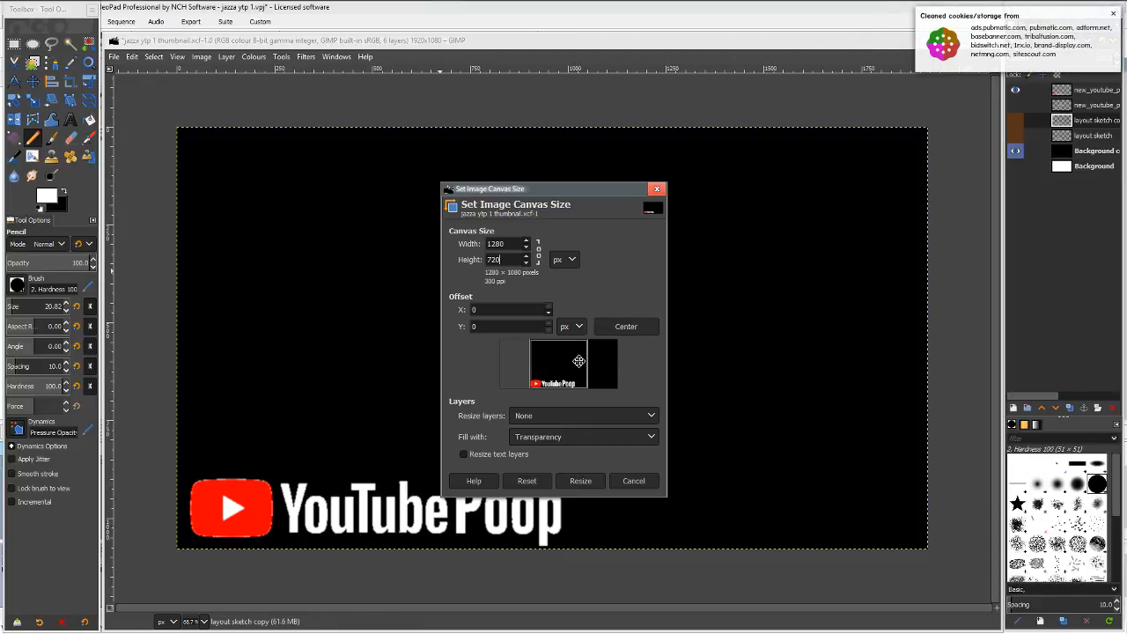
left_click(614, 330)
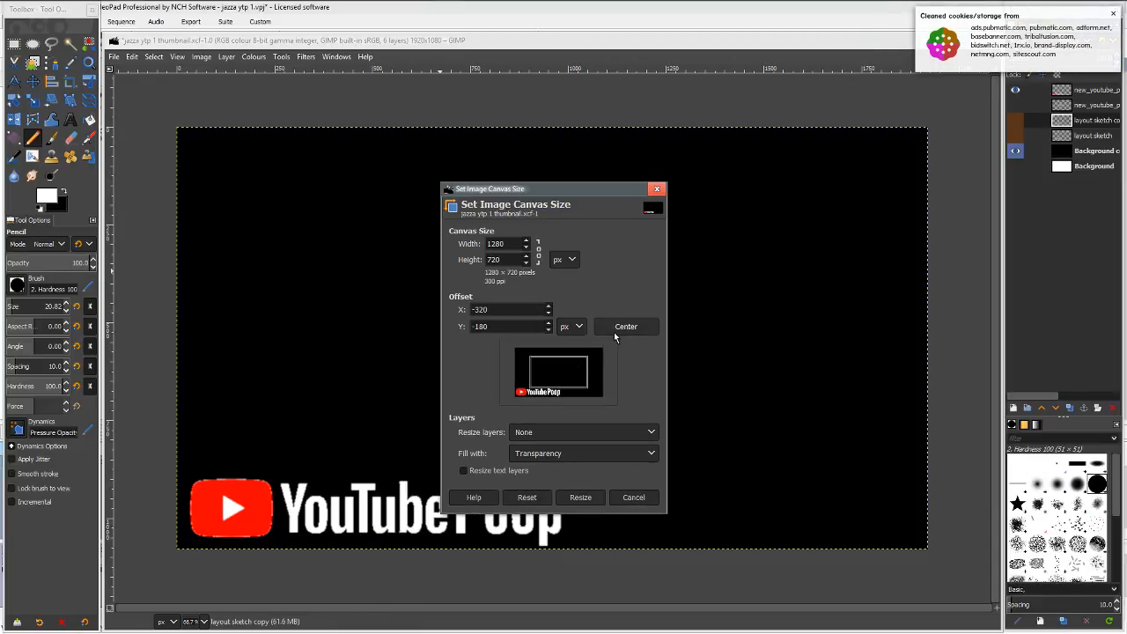
left_click(575, 497)
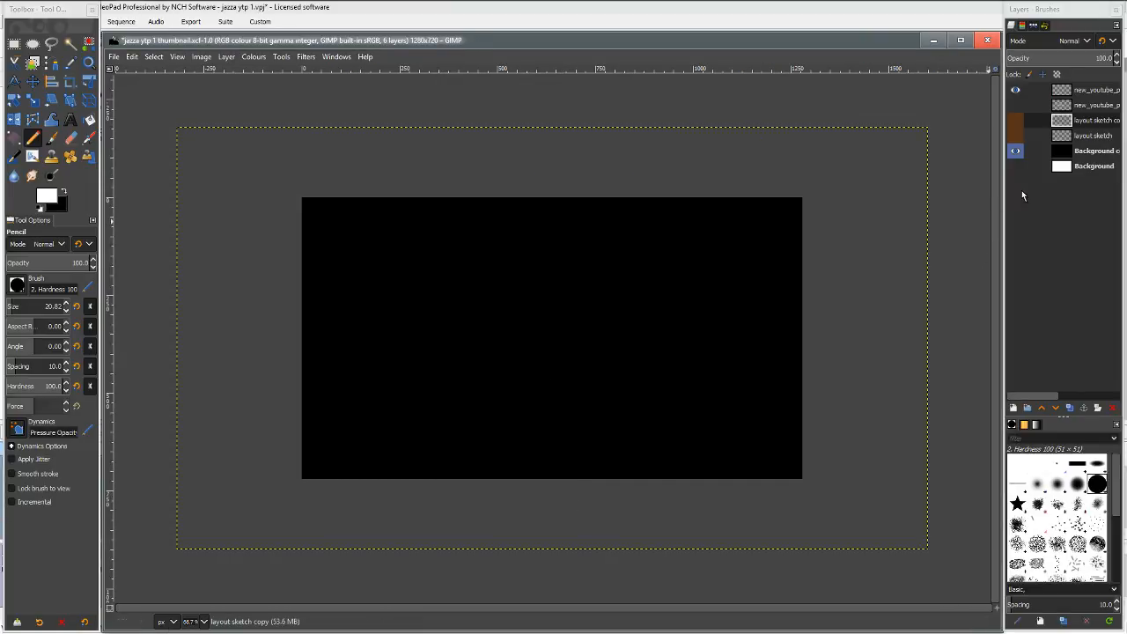
Try to move the YouTube Poop logo layer onto the resized canvas and inspect its layer attributes.
left_click(1092, 91)
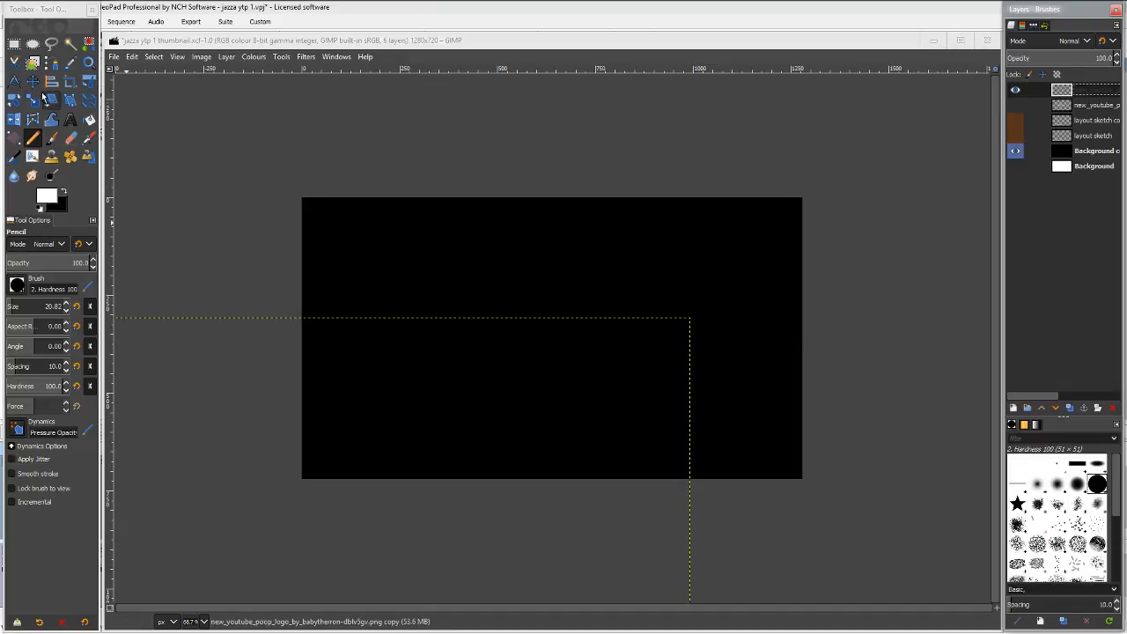
key("m")
left_click_drag(399, 385, 466, 344)
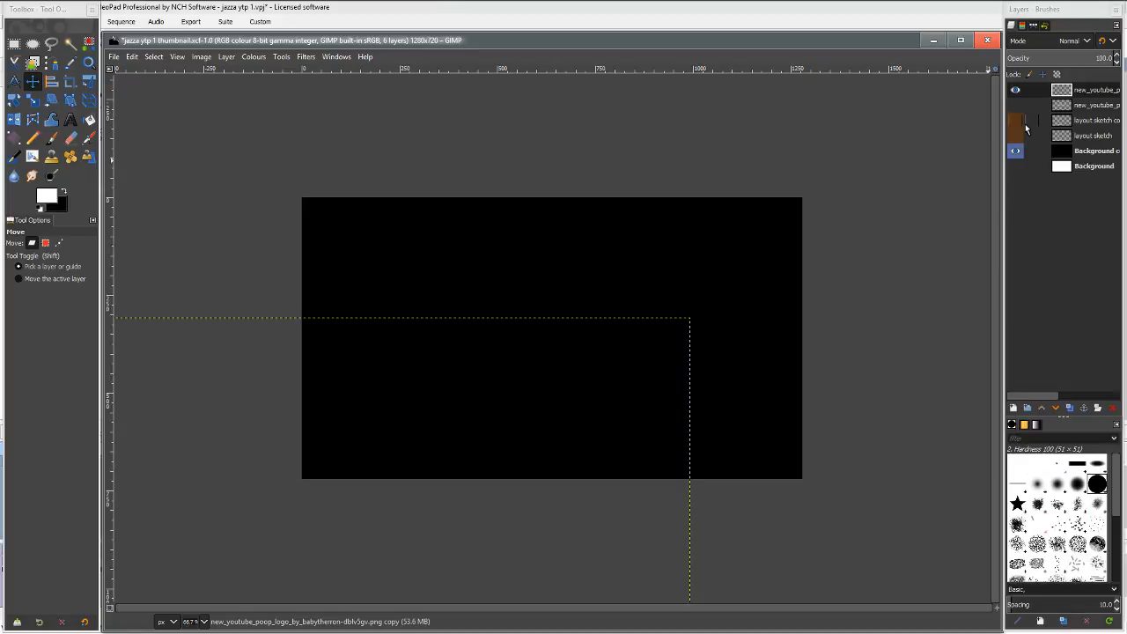
double_click(1057, 92)
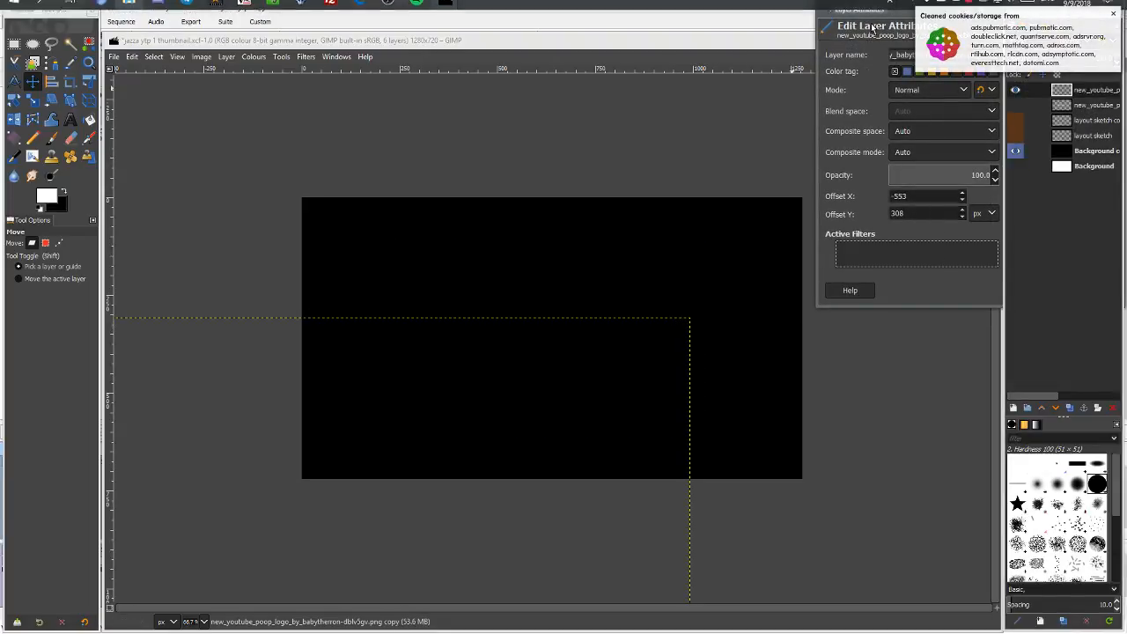
left_click_drag(876, 13, 669, 89)
left_click(882, 367)
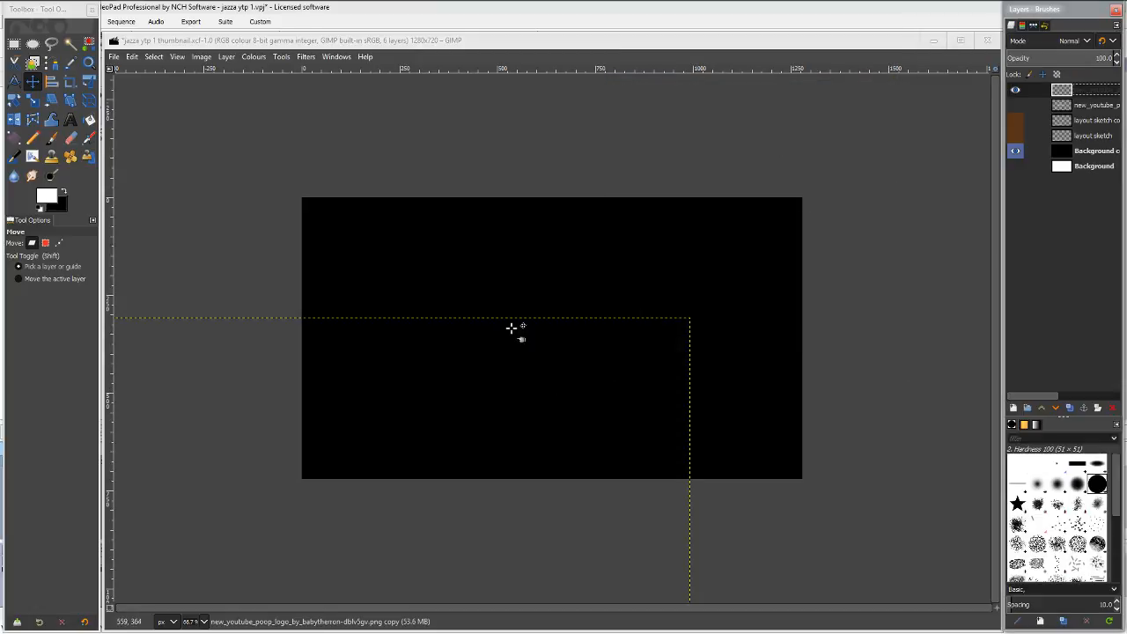
left_click(1090, 106)
left_click(1085, 138)
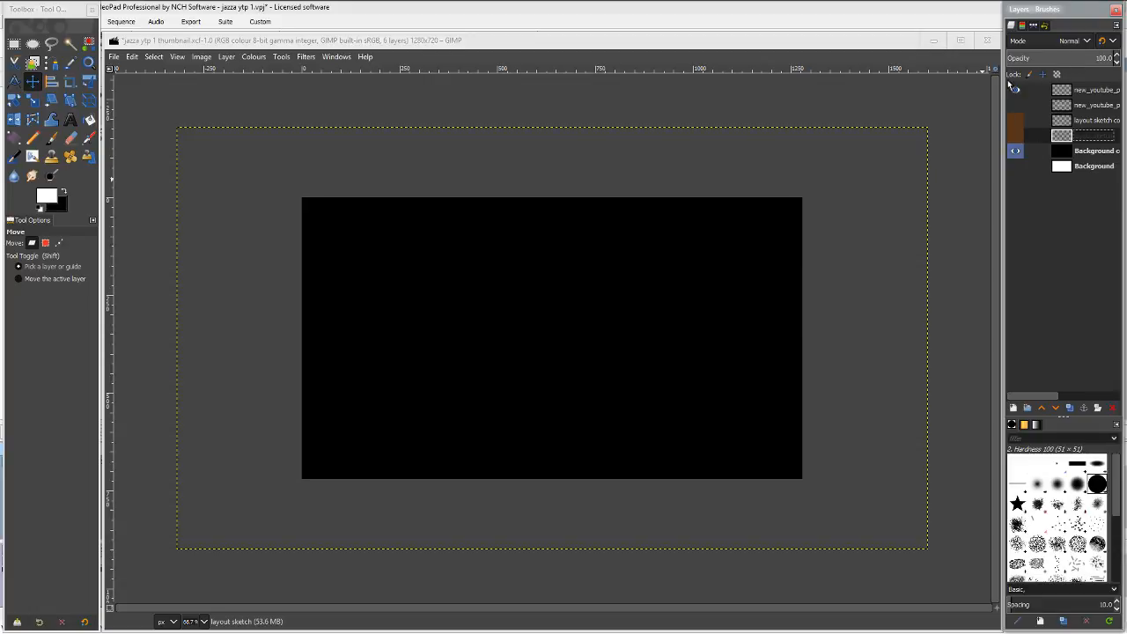
Set the Move tool to move the active layer and place the YouTube Poop logo in the canvas's lower-left corner.
left_click(1108, 95)
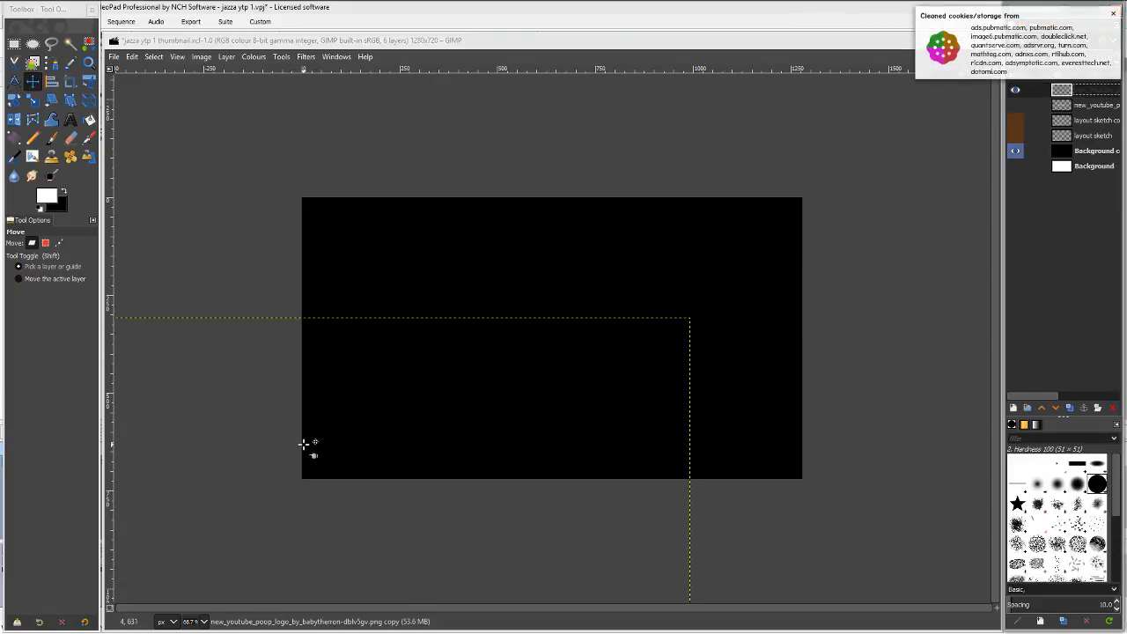
key("ctrl+z")
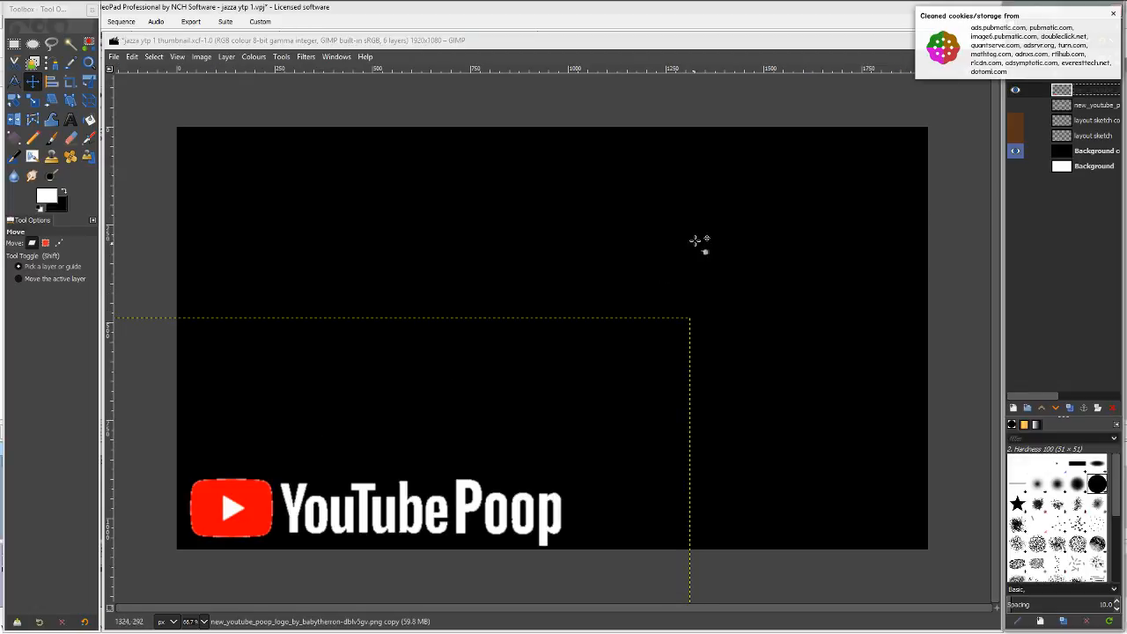
key("ctrl+y")
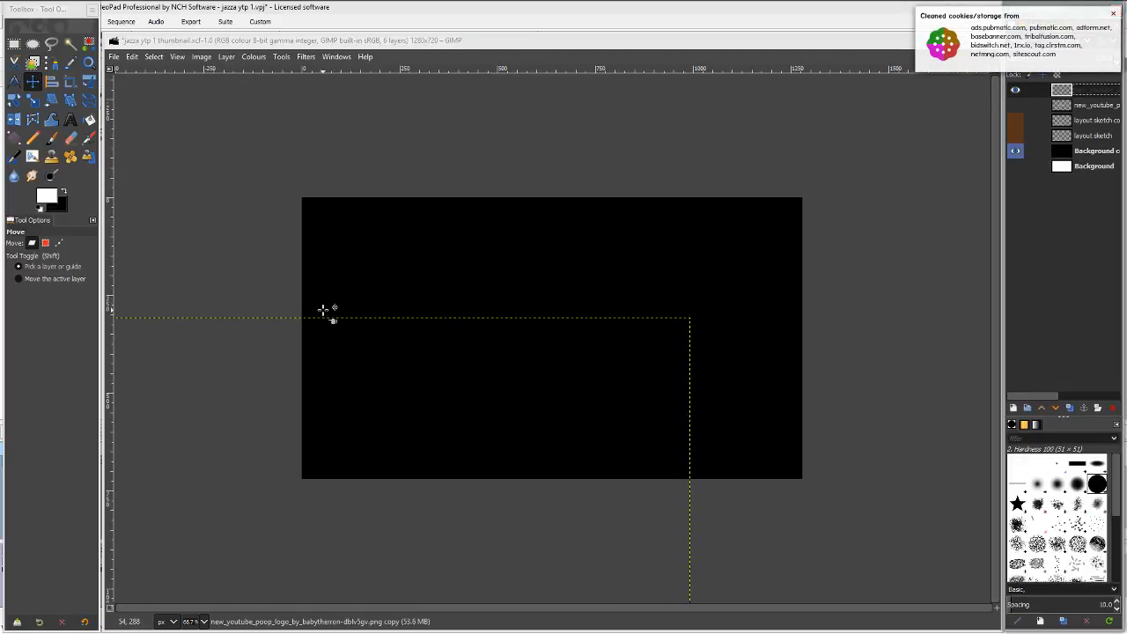
left_click(73, 281)
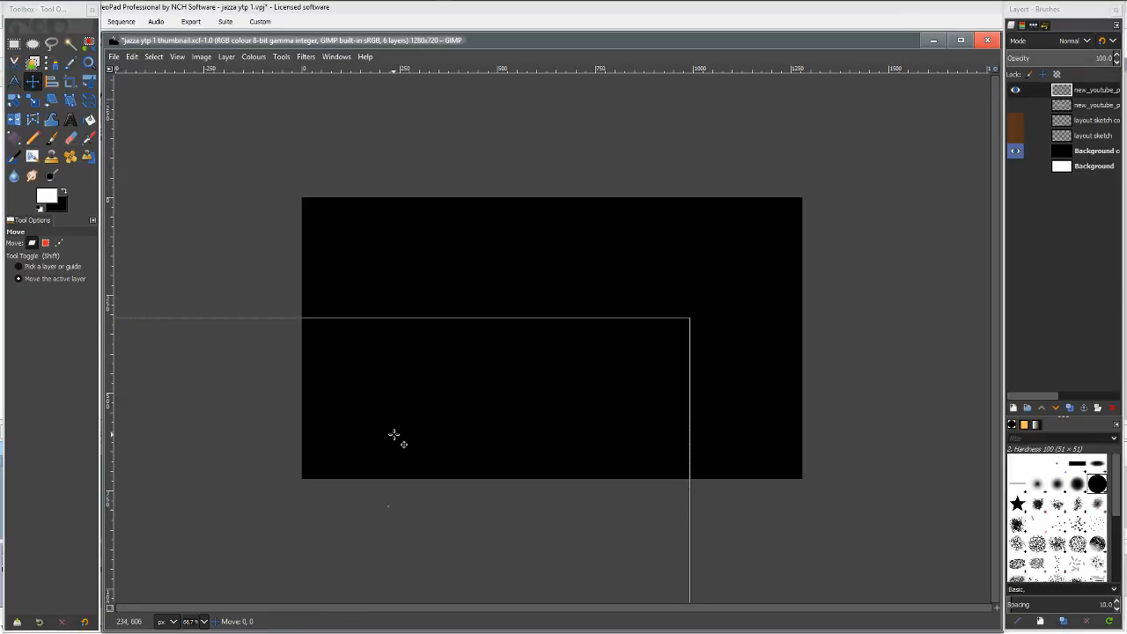
left_click_drag(395, 440, 516, 366)
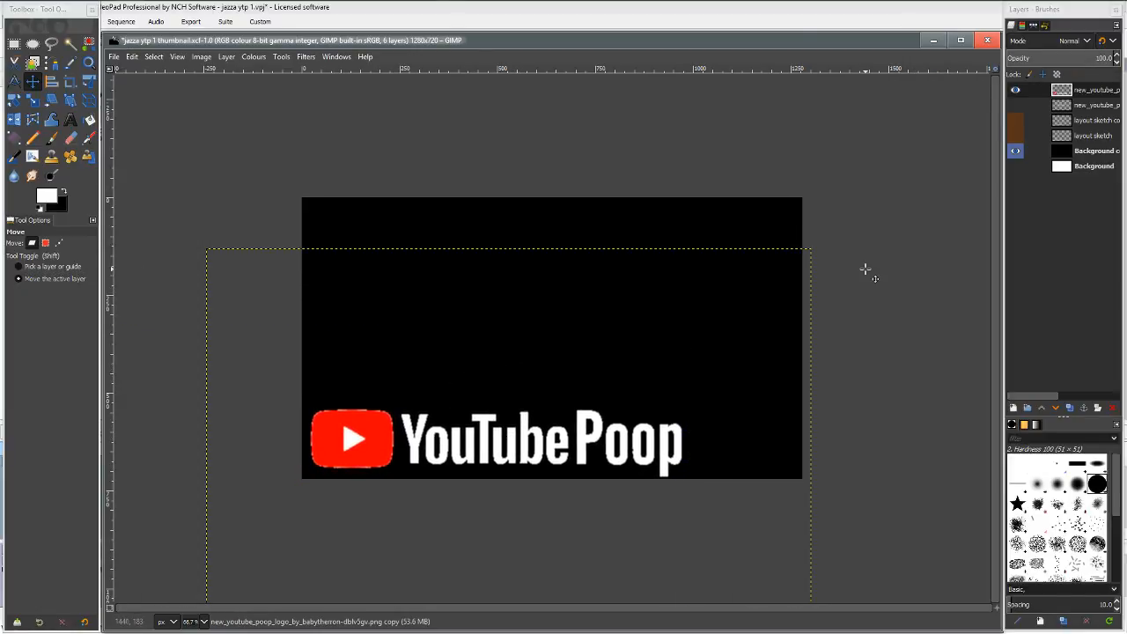
Add 1.jpg from the thumbs folder as a new layer and place it directly below the visible YouTube Poop logo layer.
left_click(114, 57)
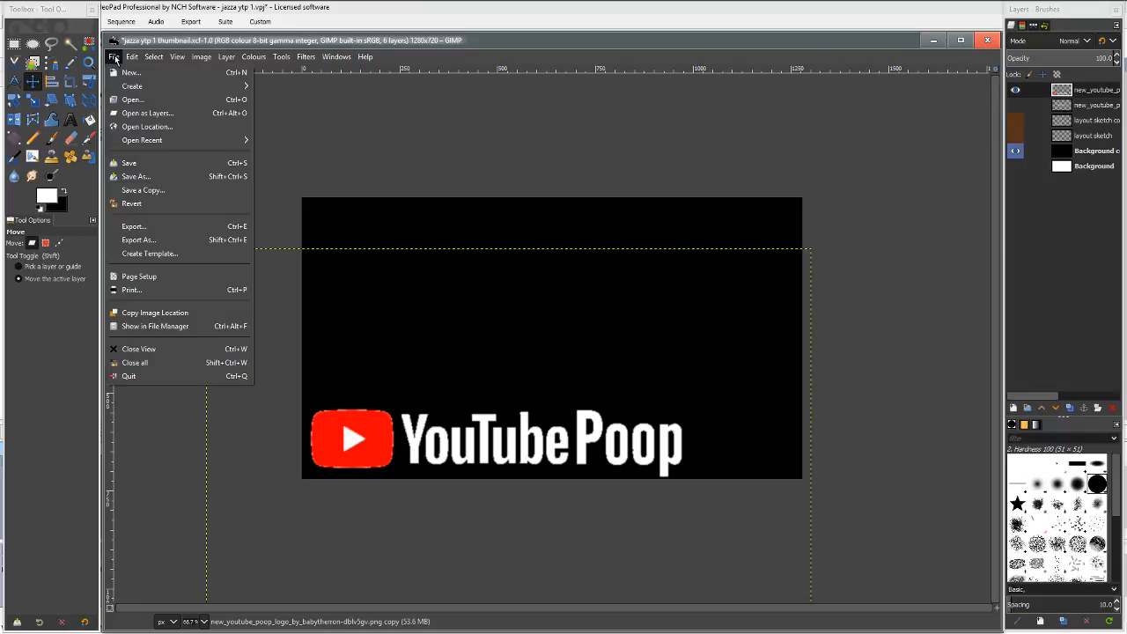
left_click(114, 56)
left_click(113, 56)
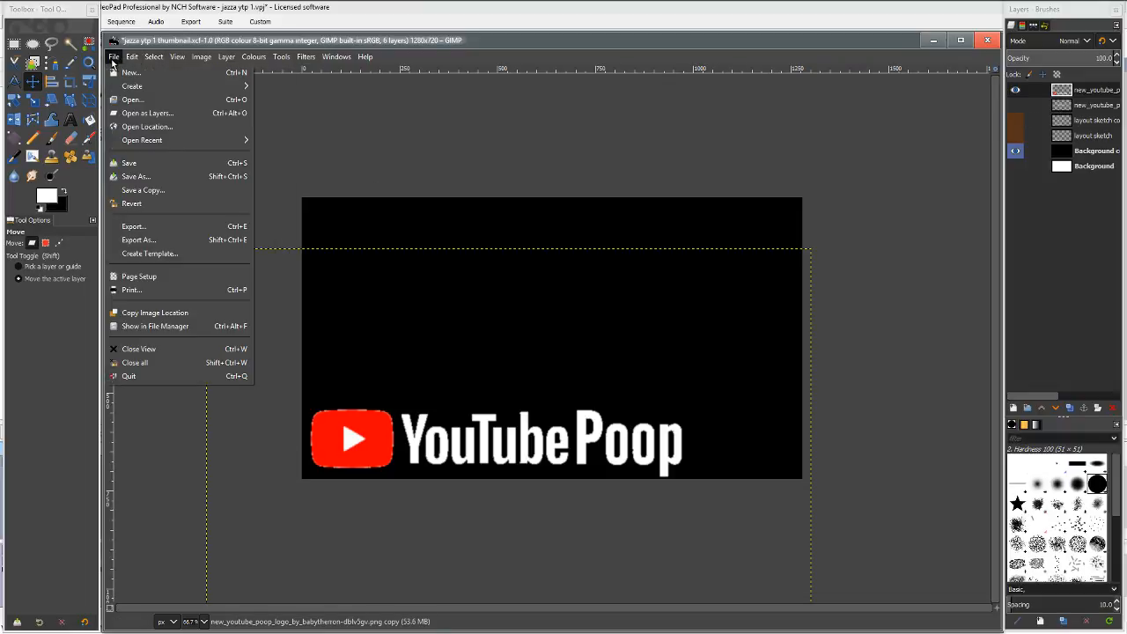
left_click(164, 115)
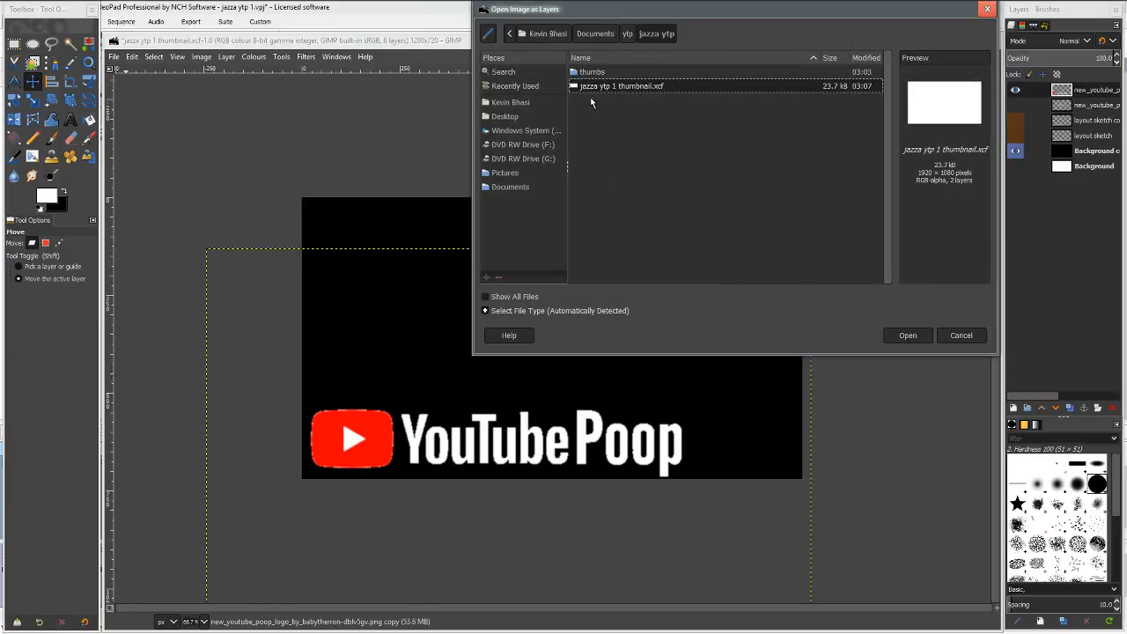
double_click(597, 76)
double_click(597, 77)
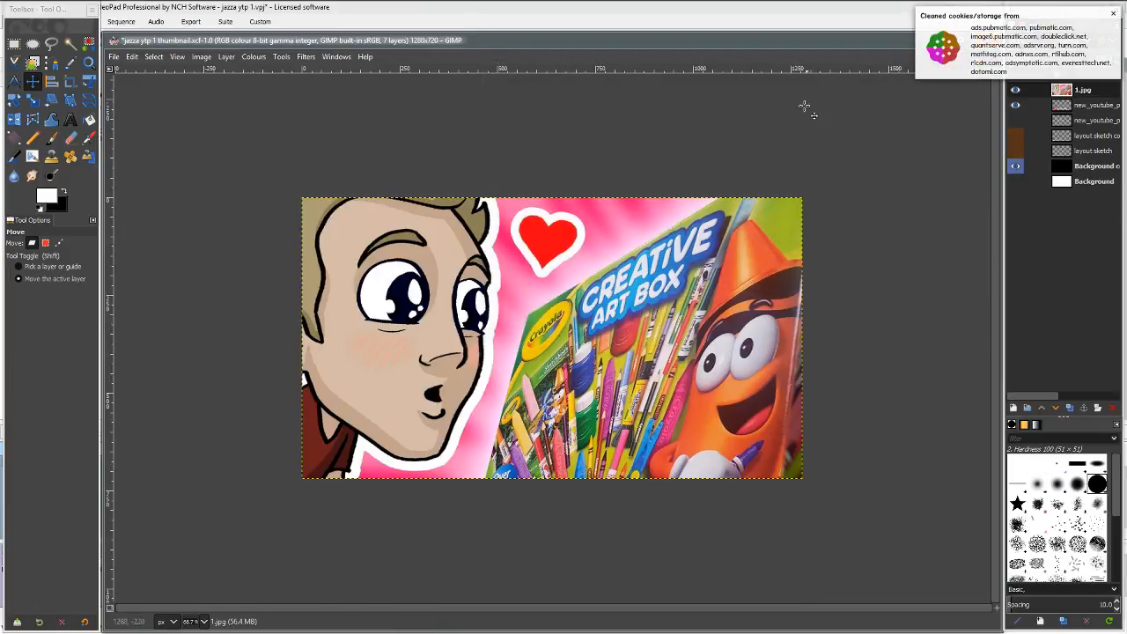
left_click(1055, 408)
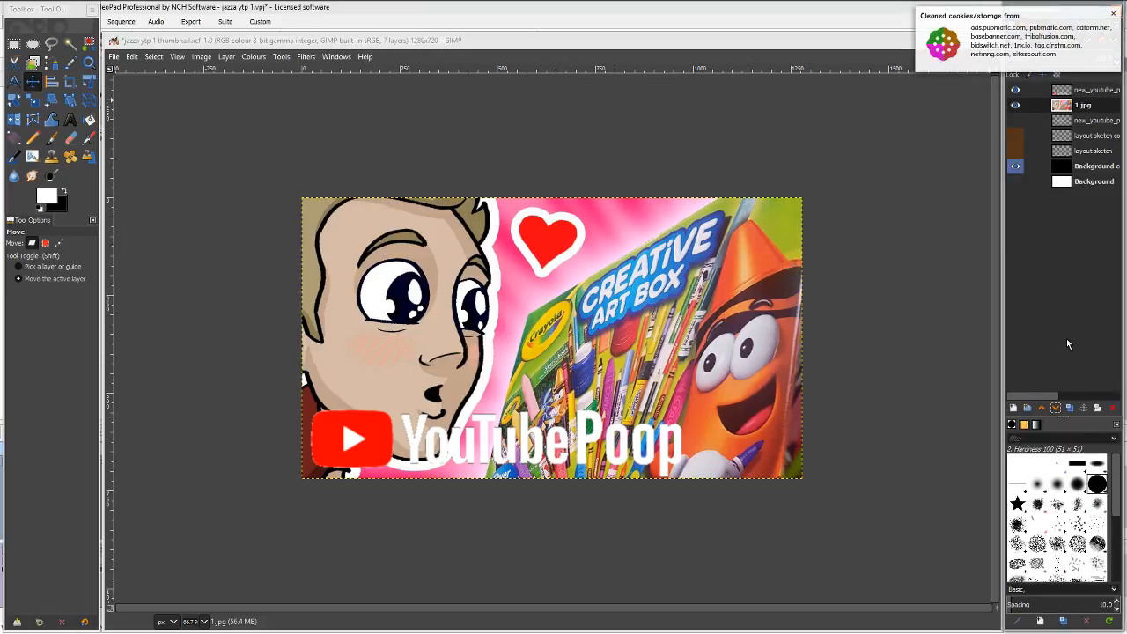
Try moving the 1.jpg layer off the canvas to check the logo layer on black, and undo the move.
left_click(115, 42)
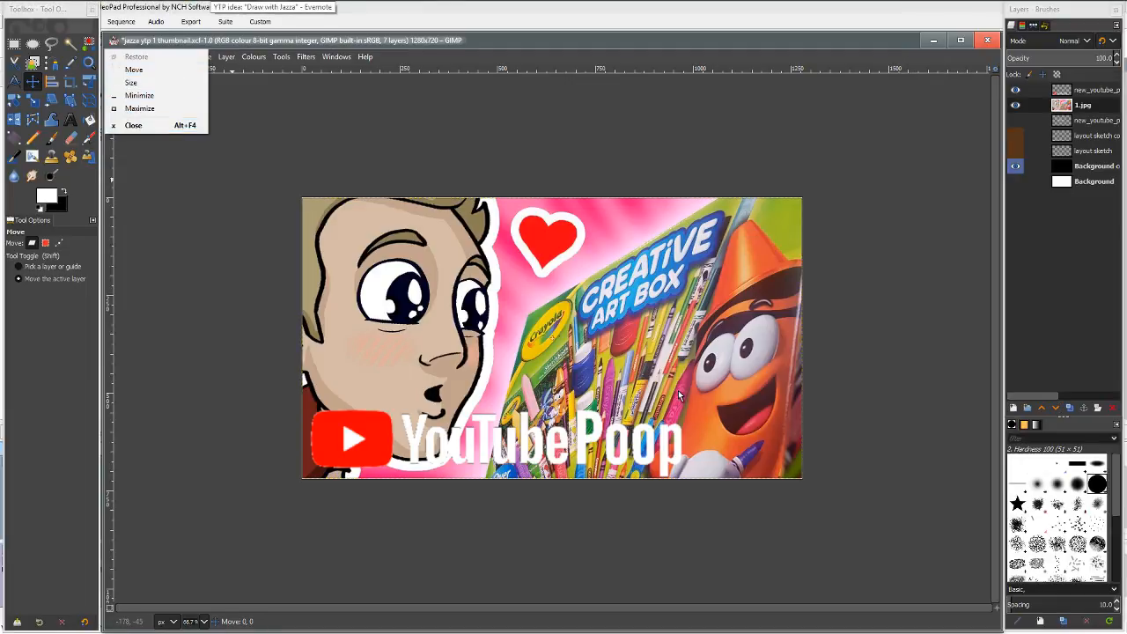
left_click(900, 53)
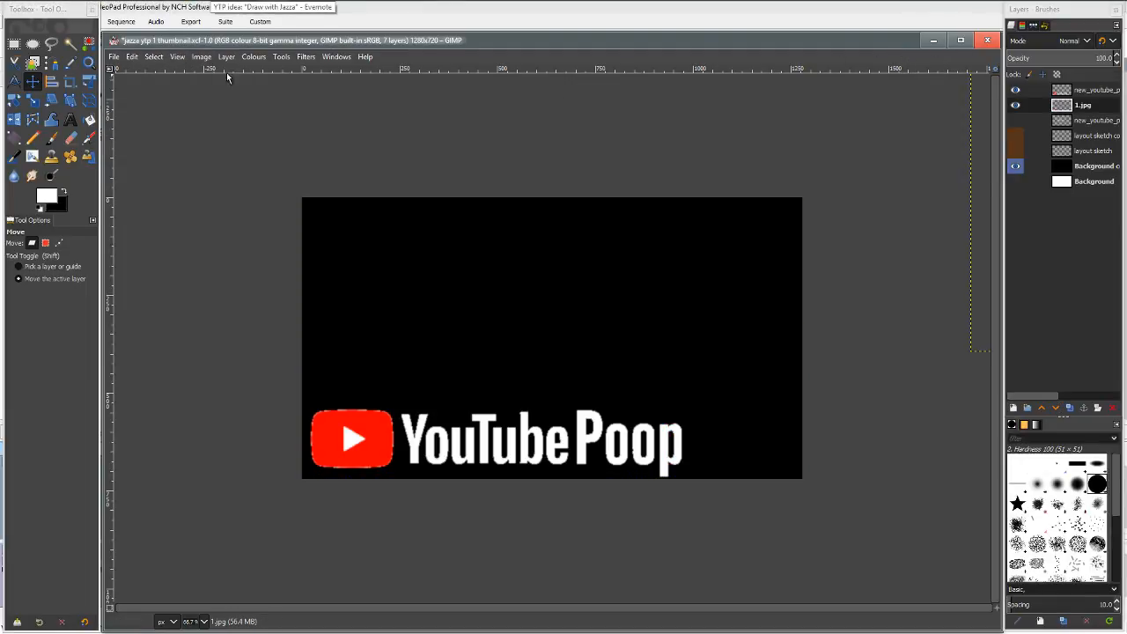
left_click(1071, 91)
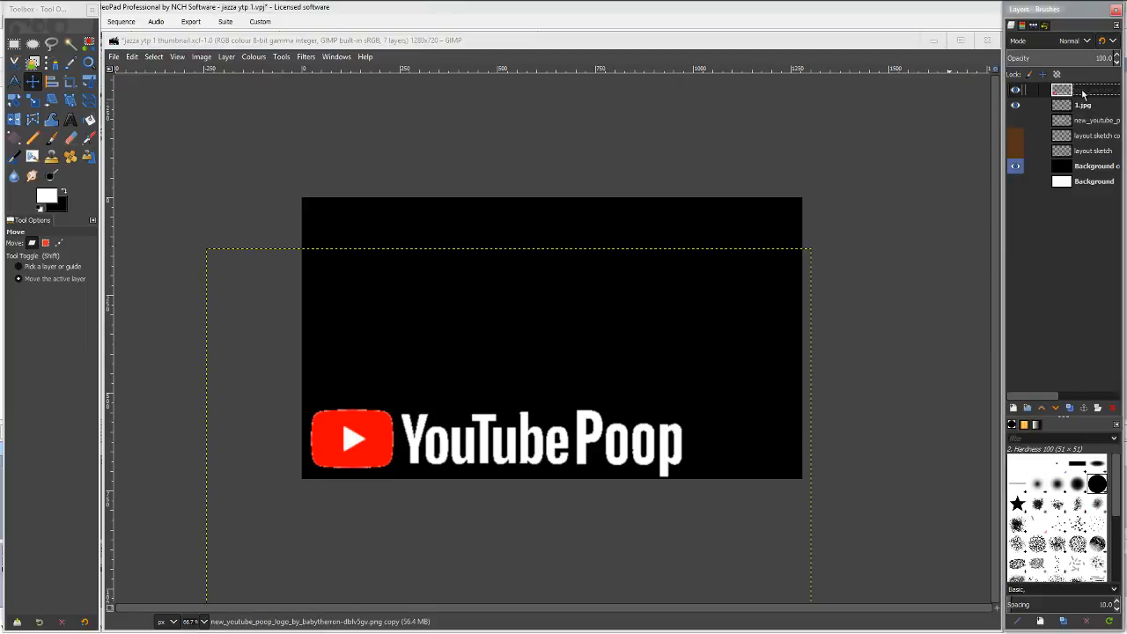
left_click(1079, 107)
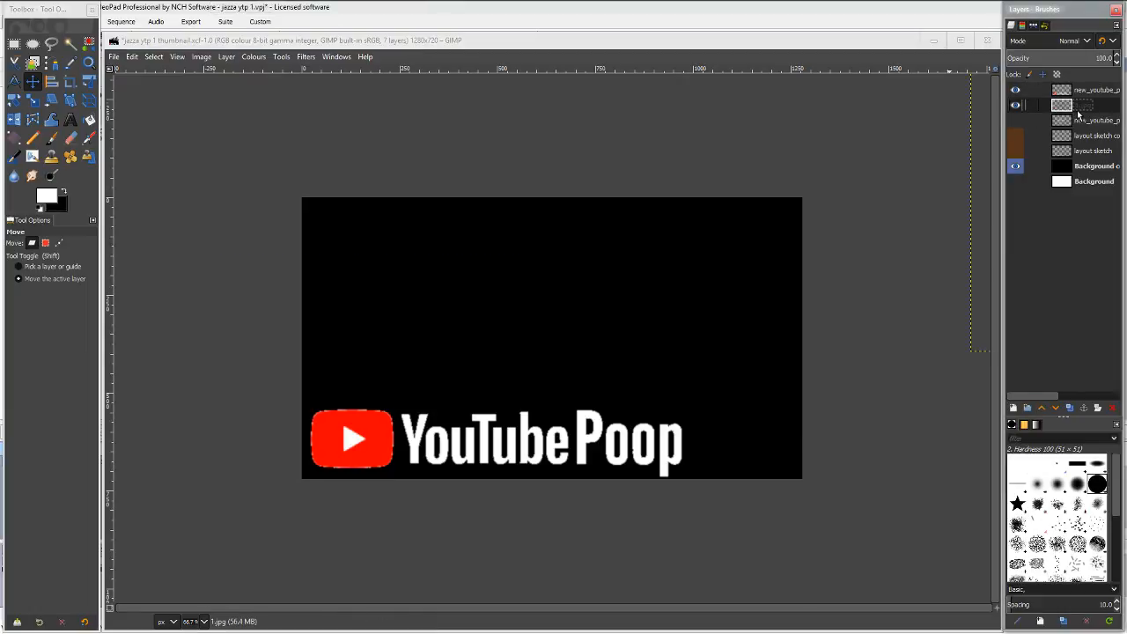
left_click(1017, 91)
left_click(1017, 92)
key("ctrl+z")
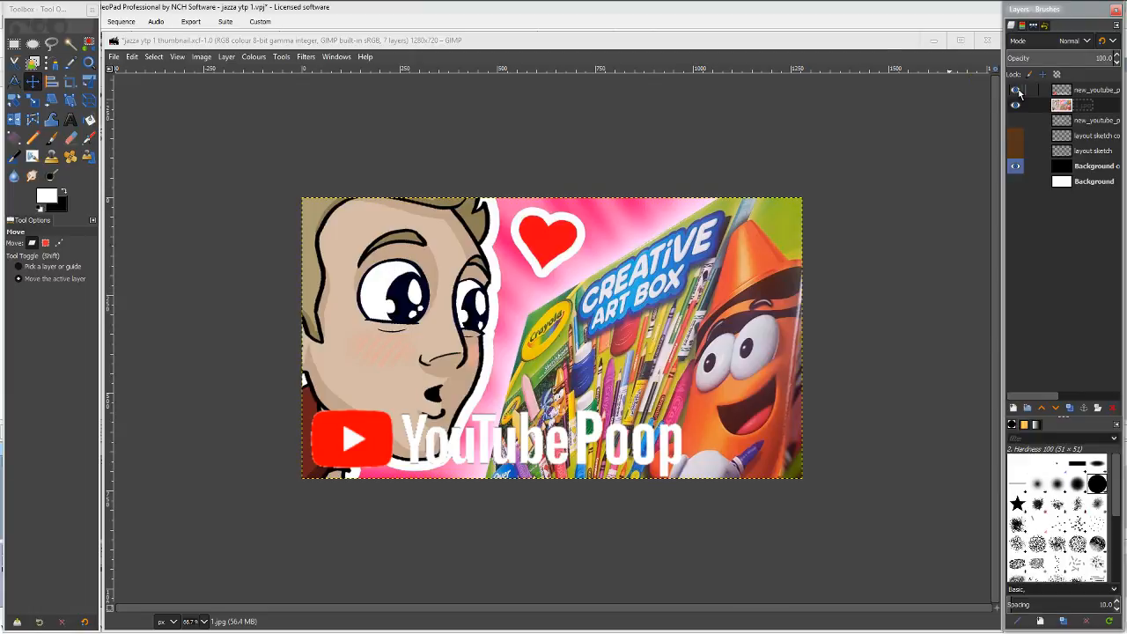
Save the layered thumbnail project and close the image.
left_click(114, 57)
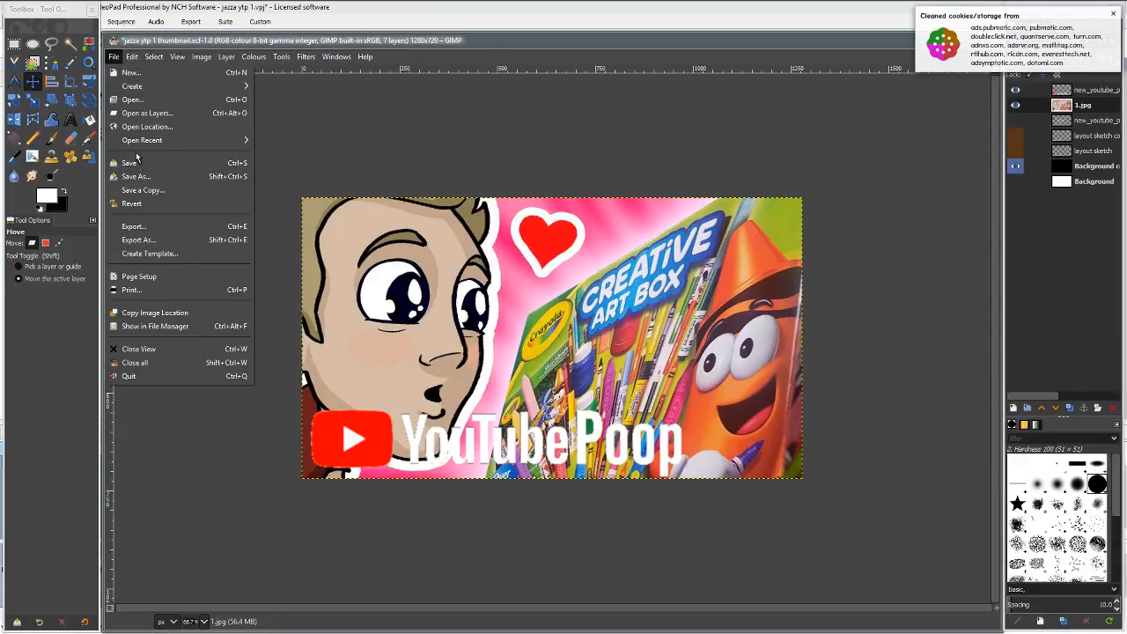
left_click(134, 163)
double_click(111, 42)
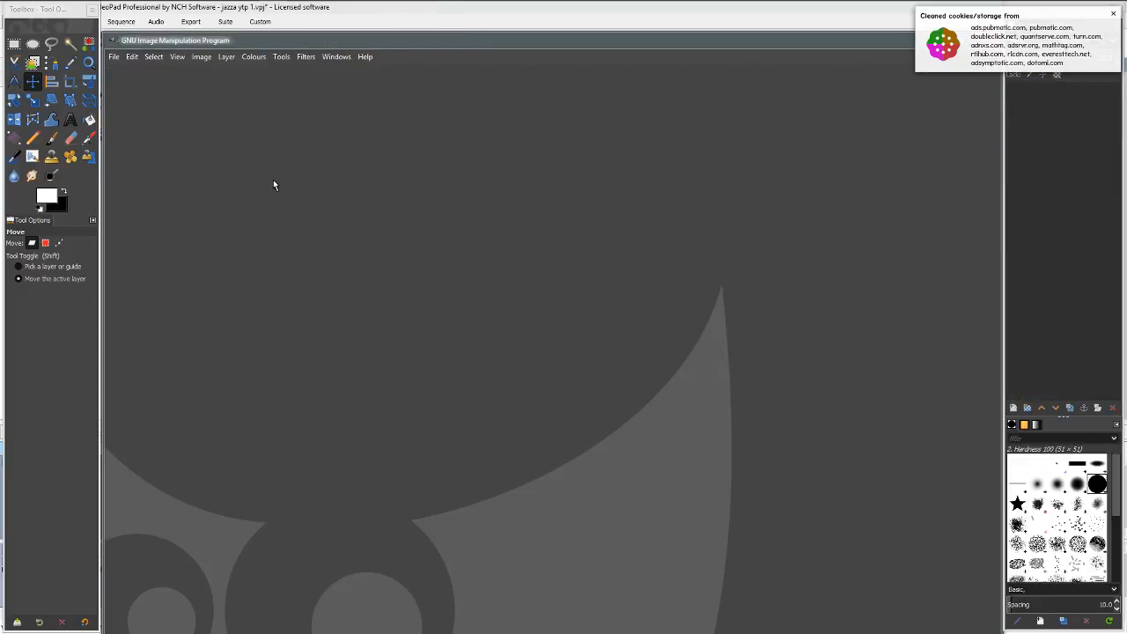